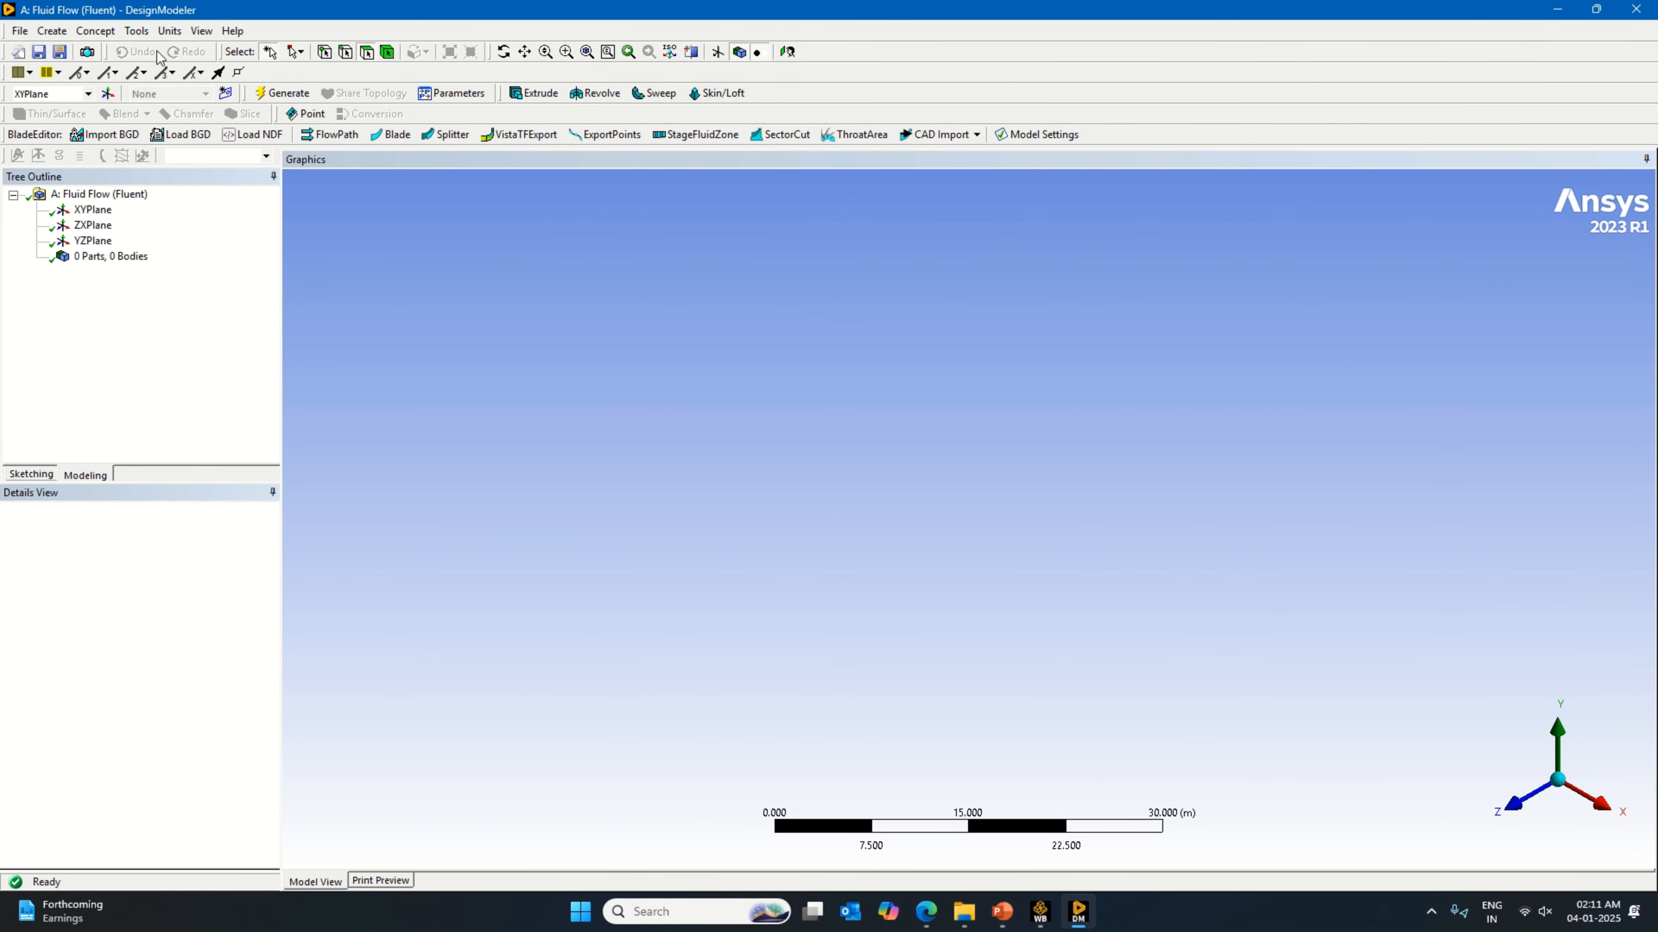
Step: Set the model units to millimetres and select the XYPlane
{"action": "left_click", "coordinate": [171, 30]}
{"action": "left_click", "coordinate": [196, 85]}
{"action": "left_click", "coordinate": [86, 210]}
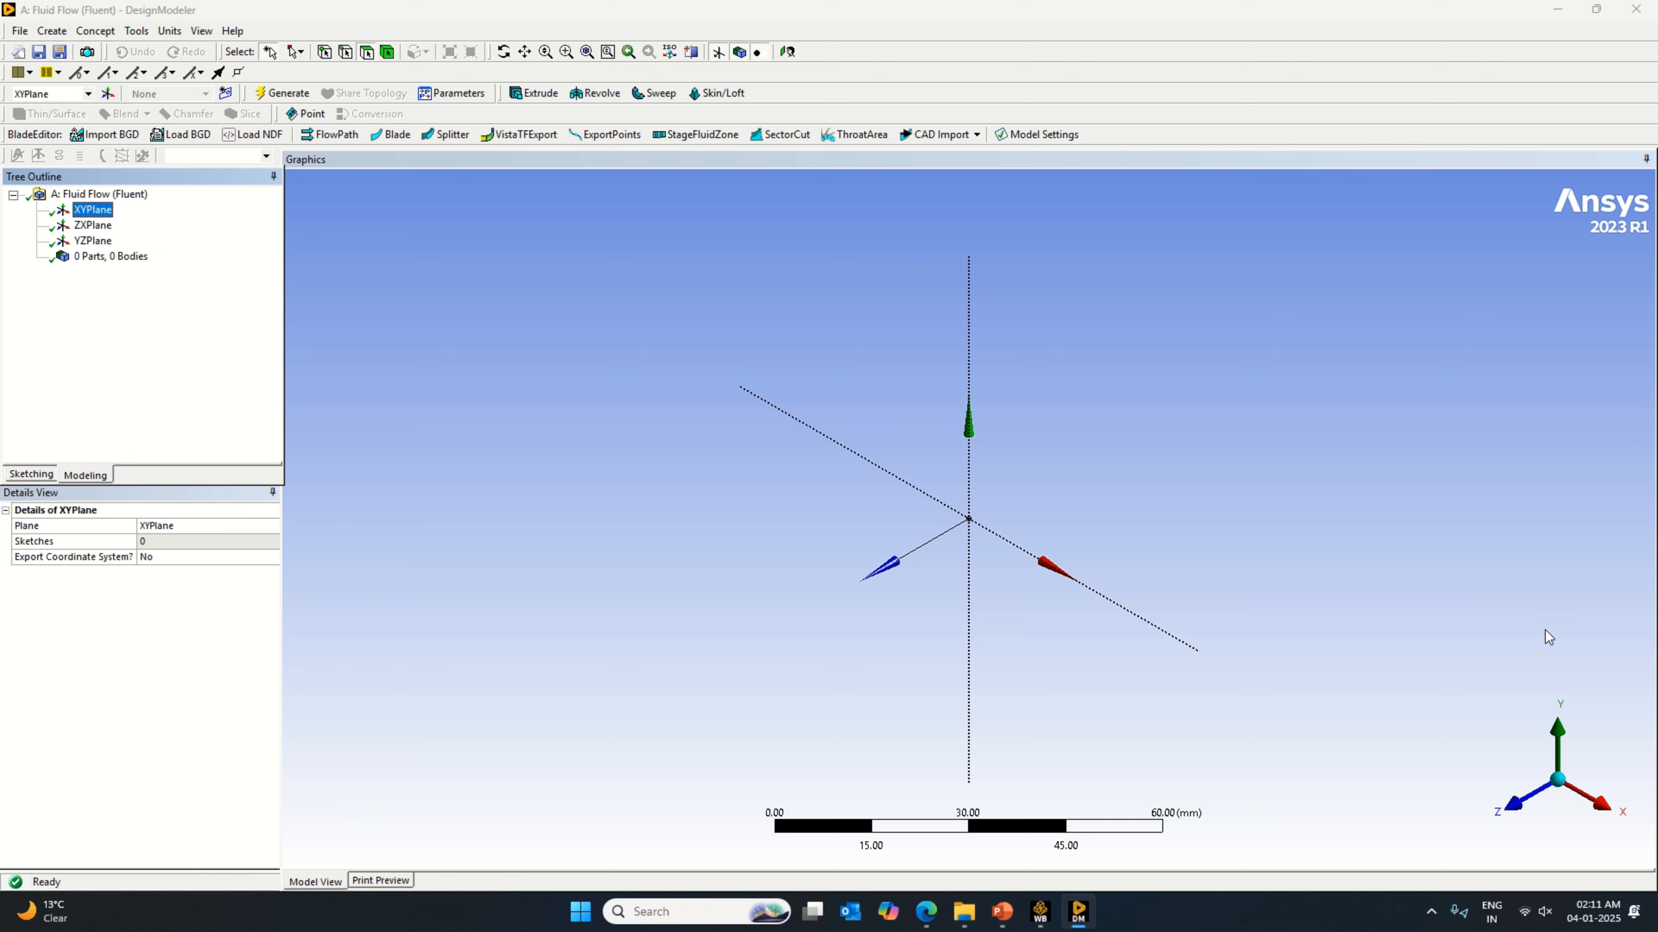
Step: On the ZXPlane, sketch a line about 23 mm long on the global X axis, starting away from the origin on the positive side
{"action": "right_click", "coordinate": [92, 225]}
{"action": "left_click", "coordinate": [131, 237]}
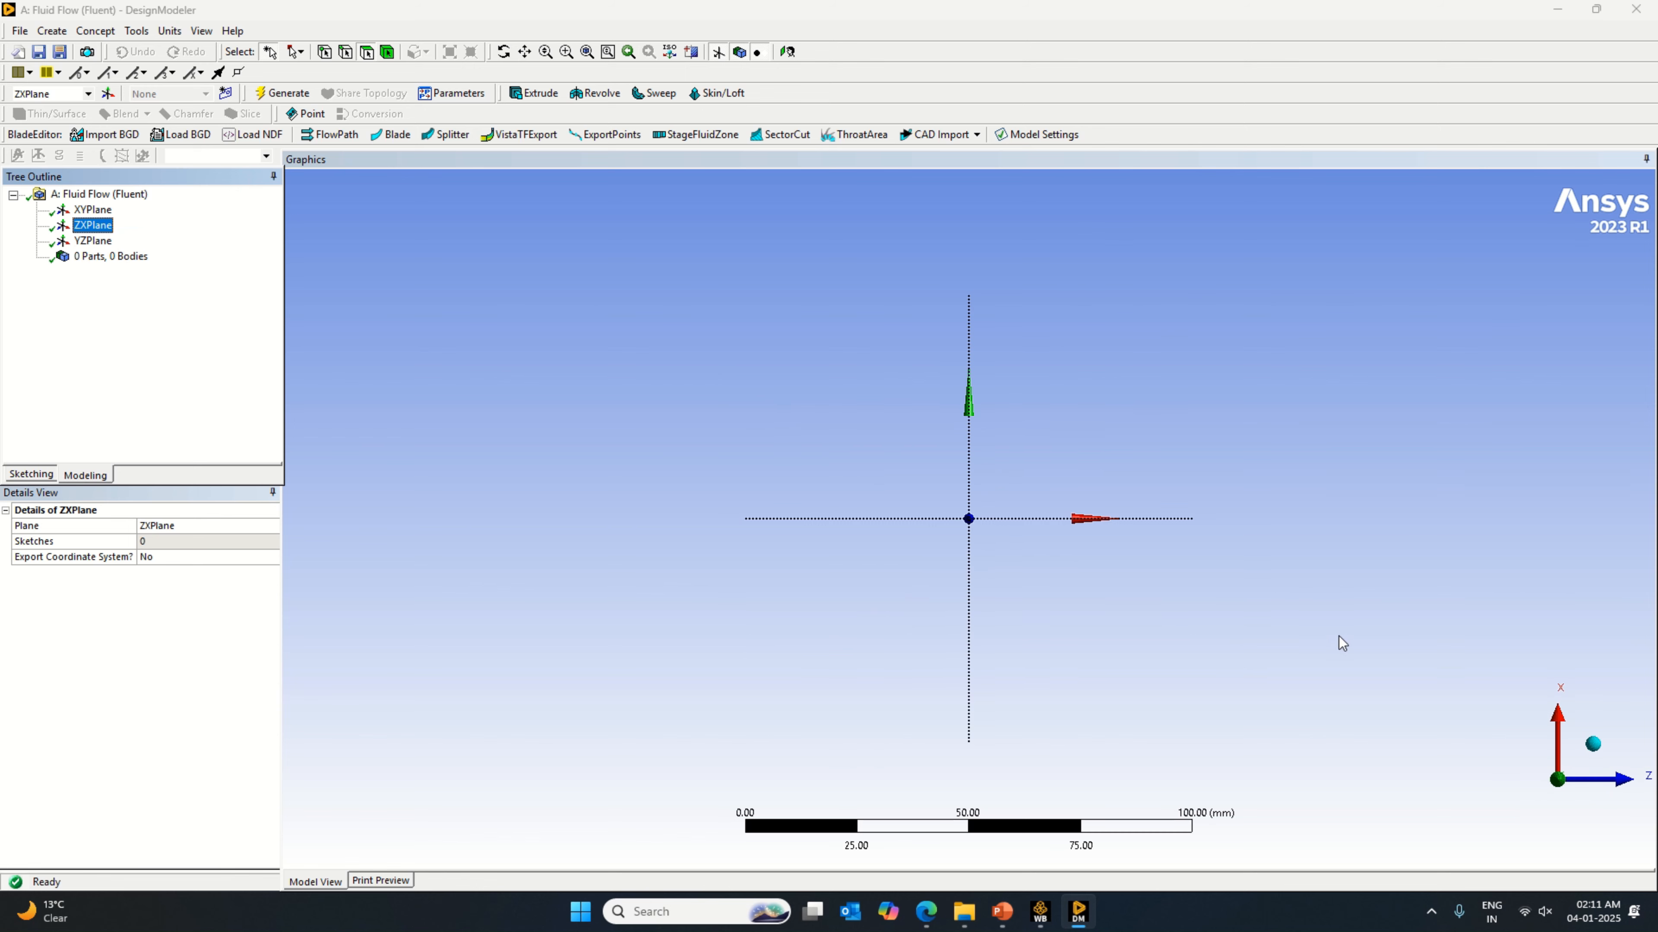
{"action": "left_click", "coordinate": [1591, 744]}
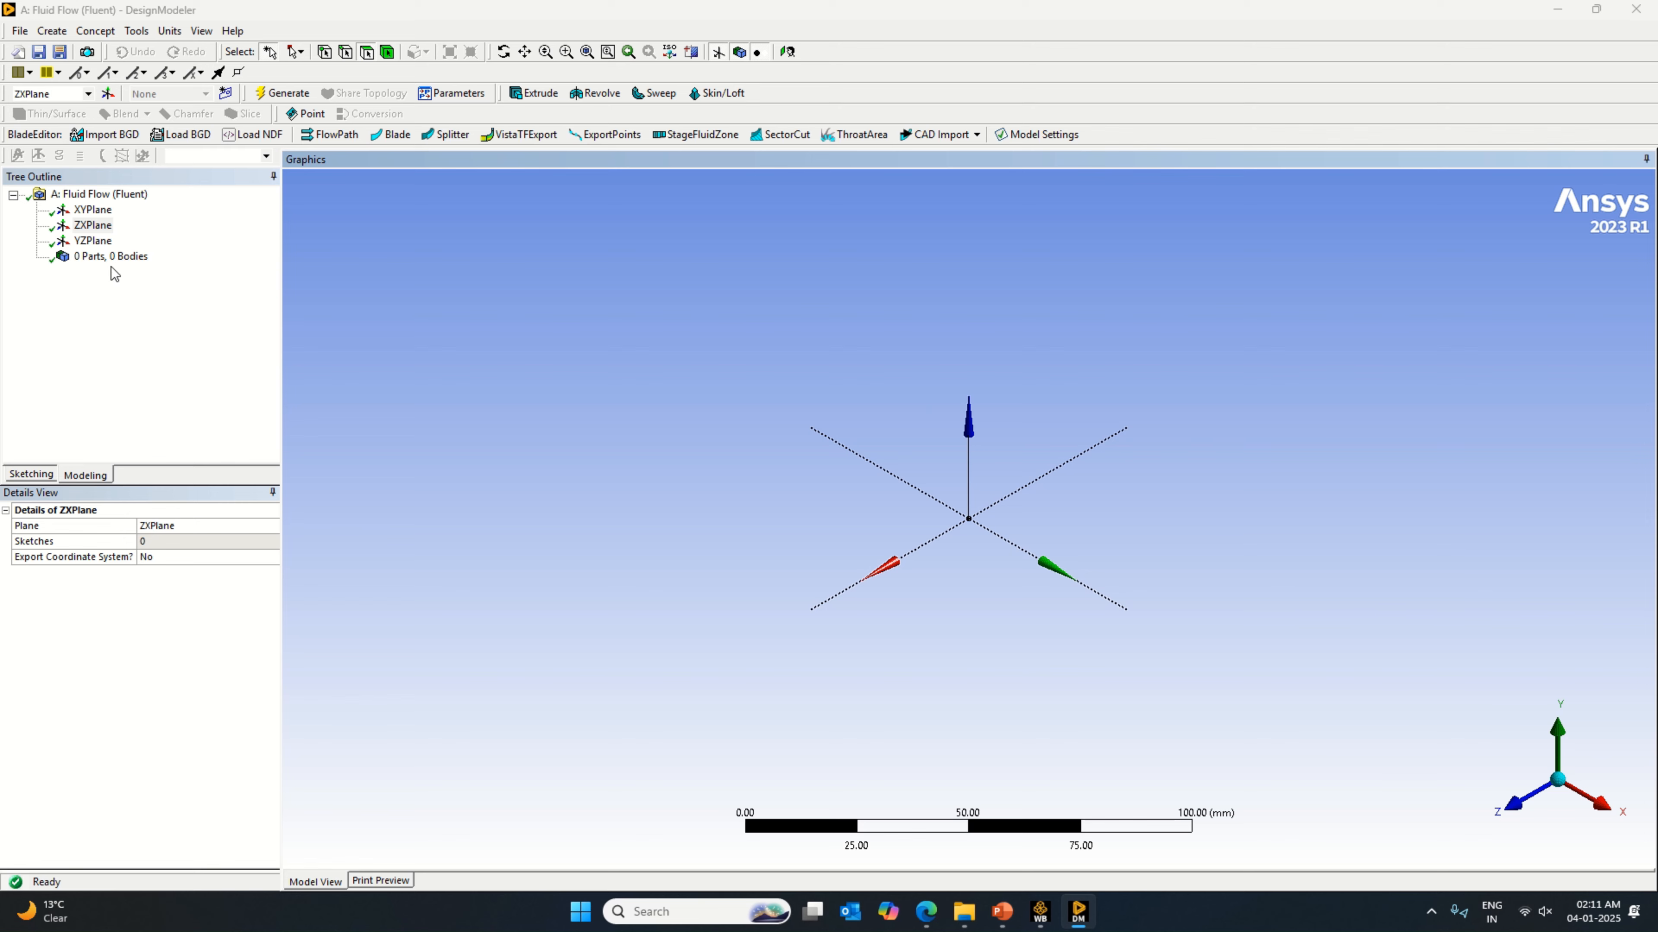
{"action": "left_click", "coordinate": [32, 475]}
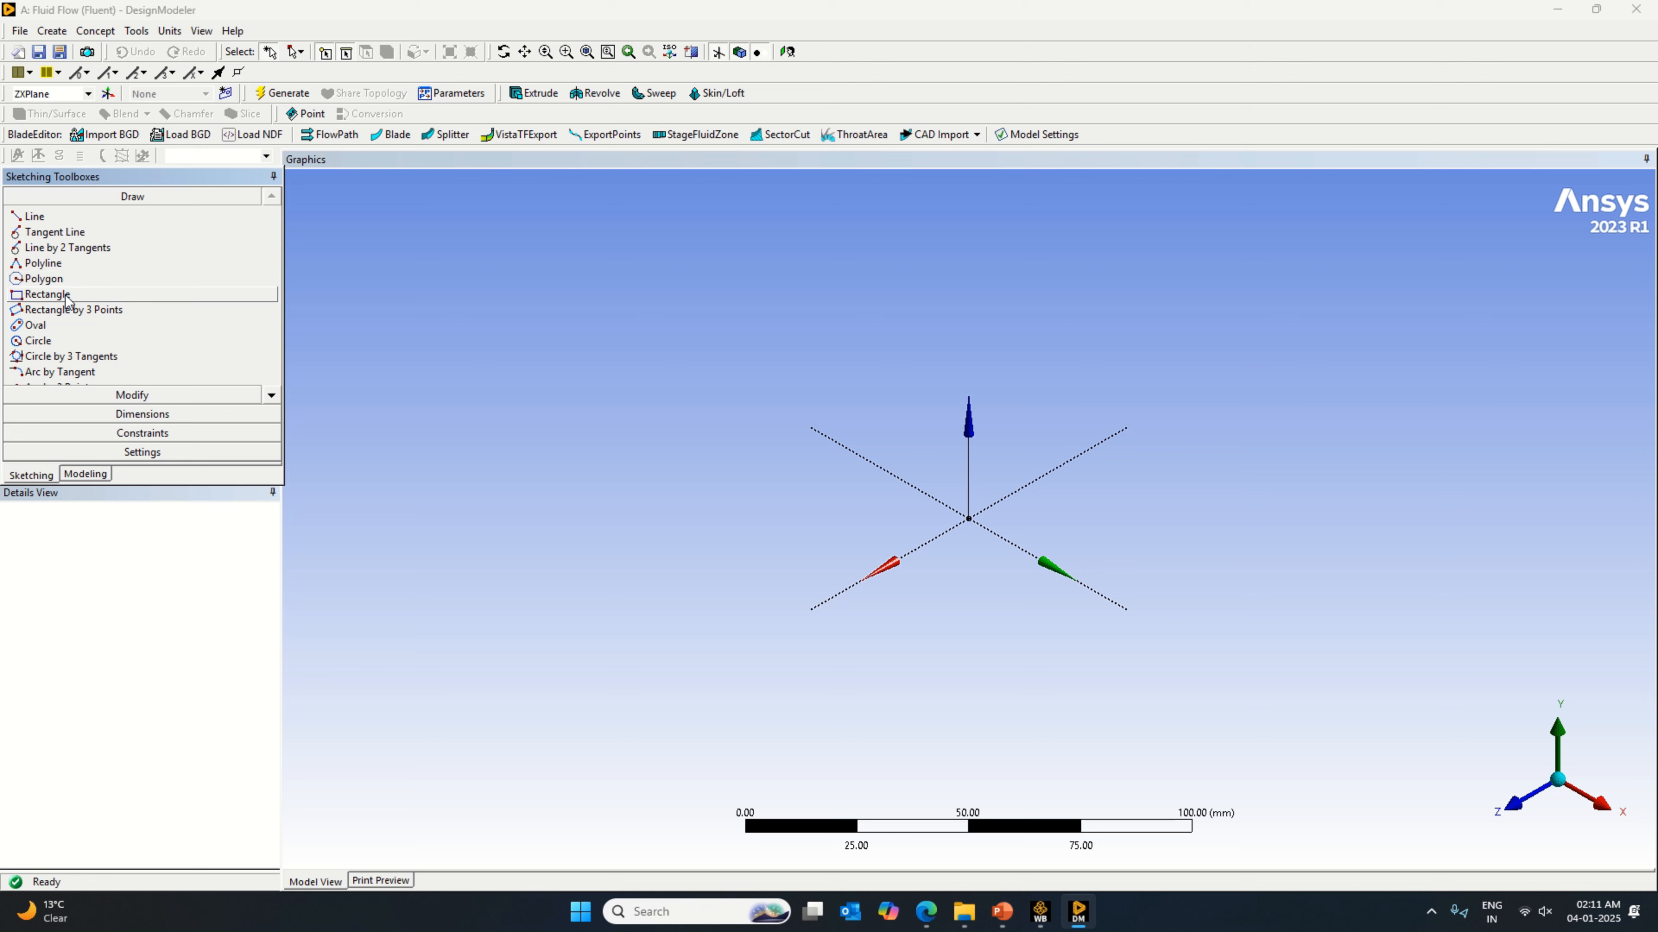
{"action": "left_click", "coordinate": [61, 221]}
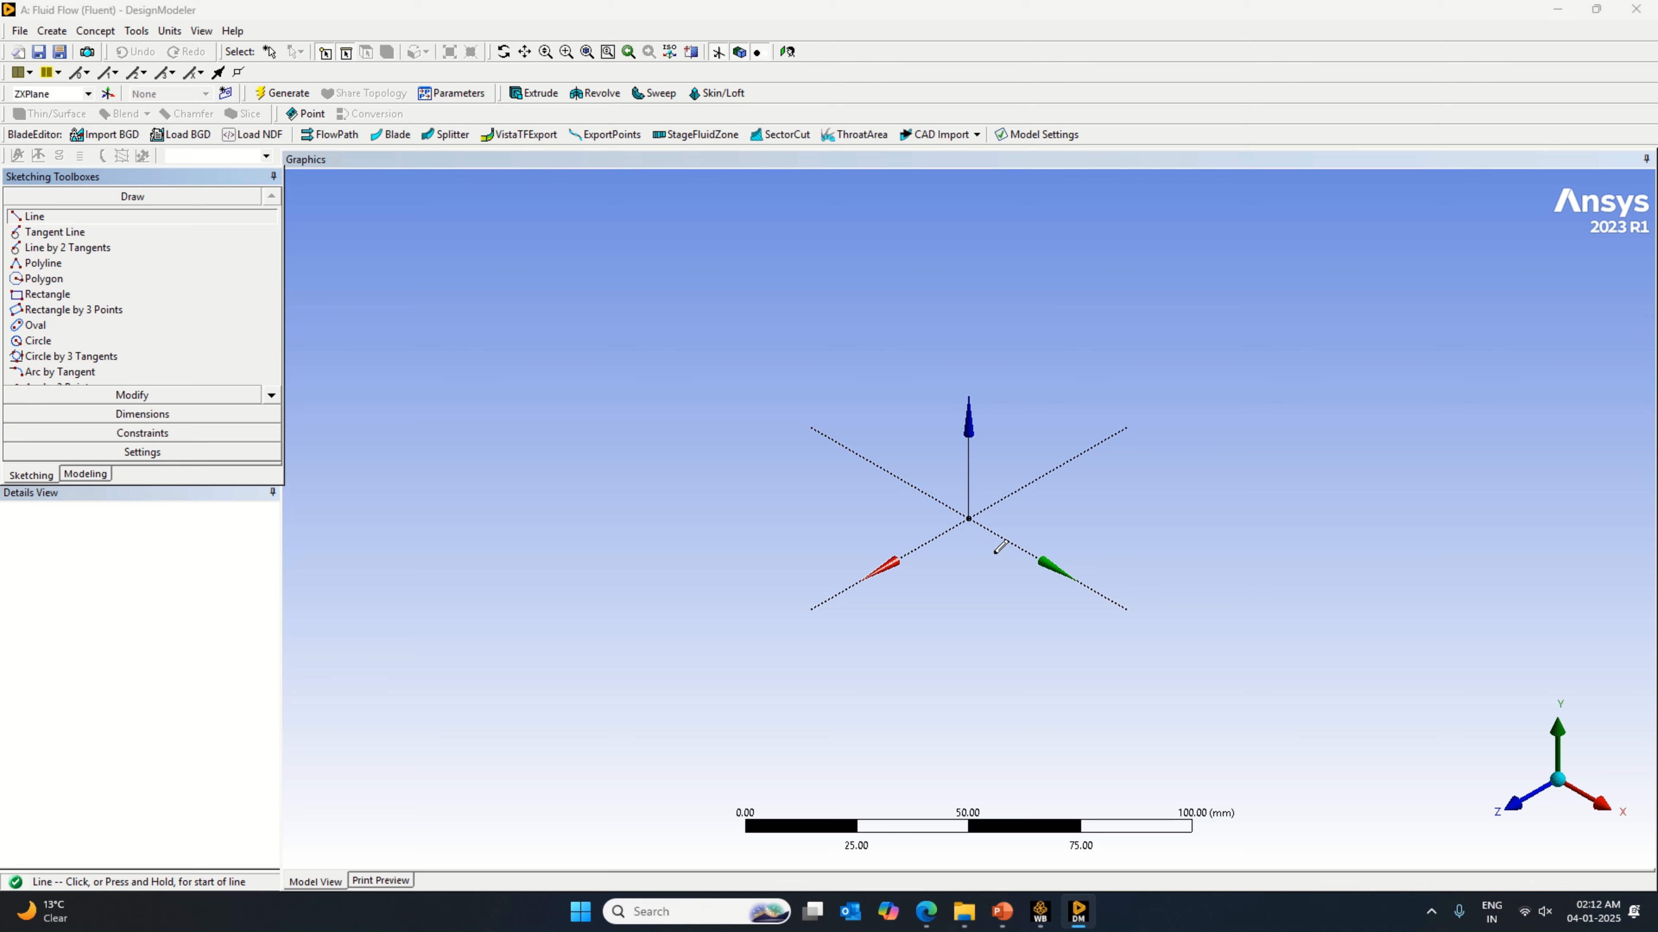
{"action": "left_click", "coordinate": [1088, 586]}
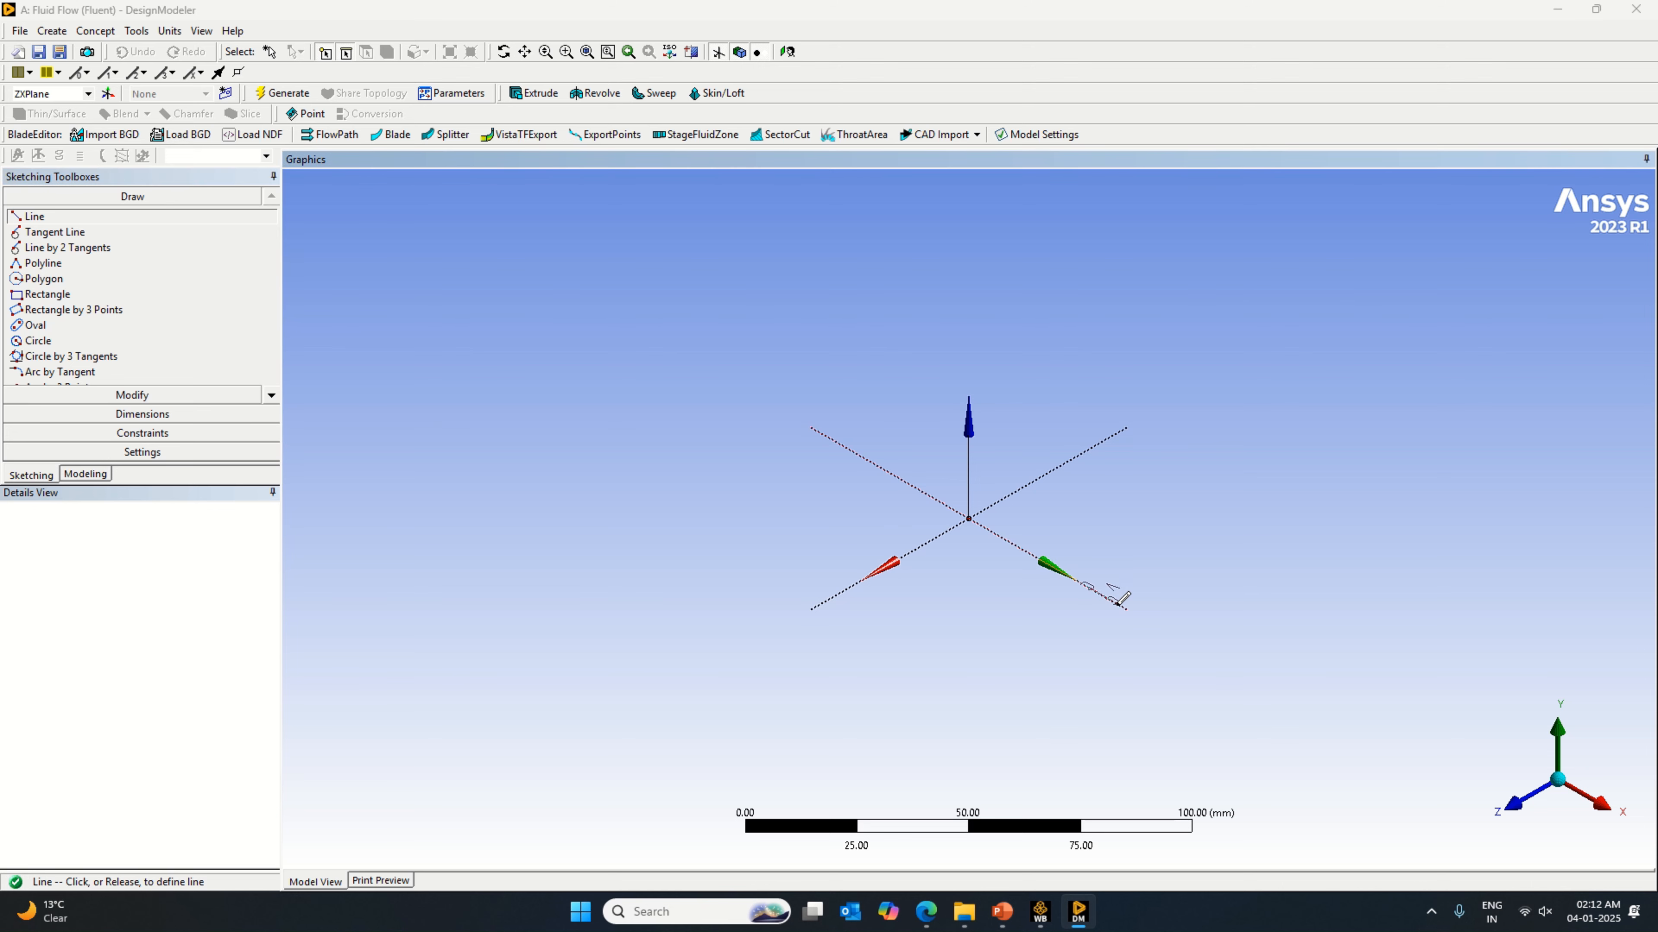
{"action": "left_click", "coordinate": [1158, 628]}
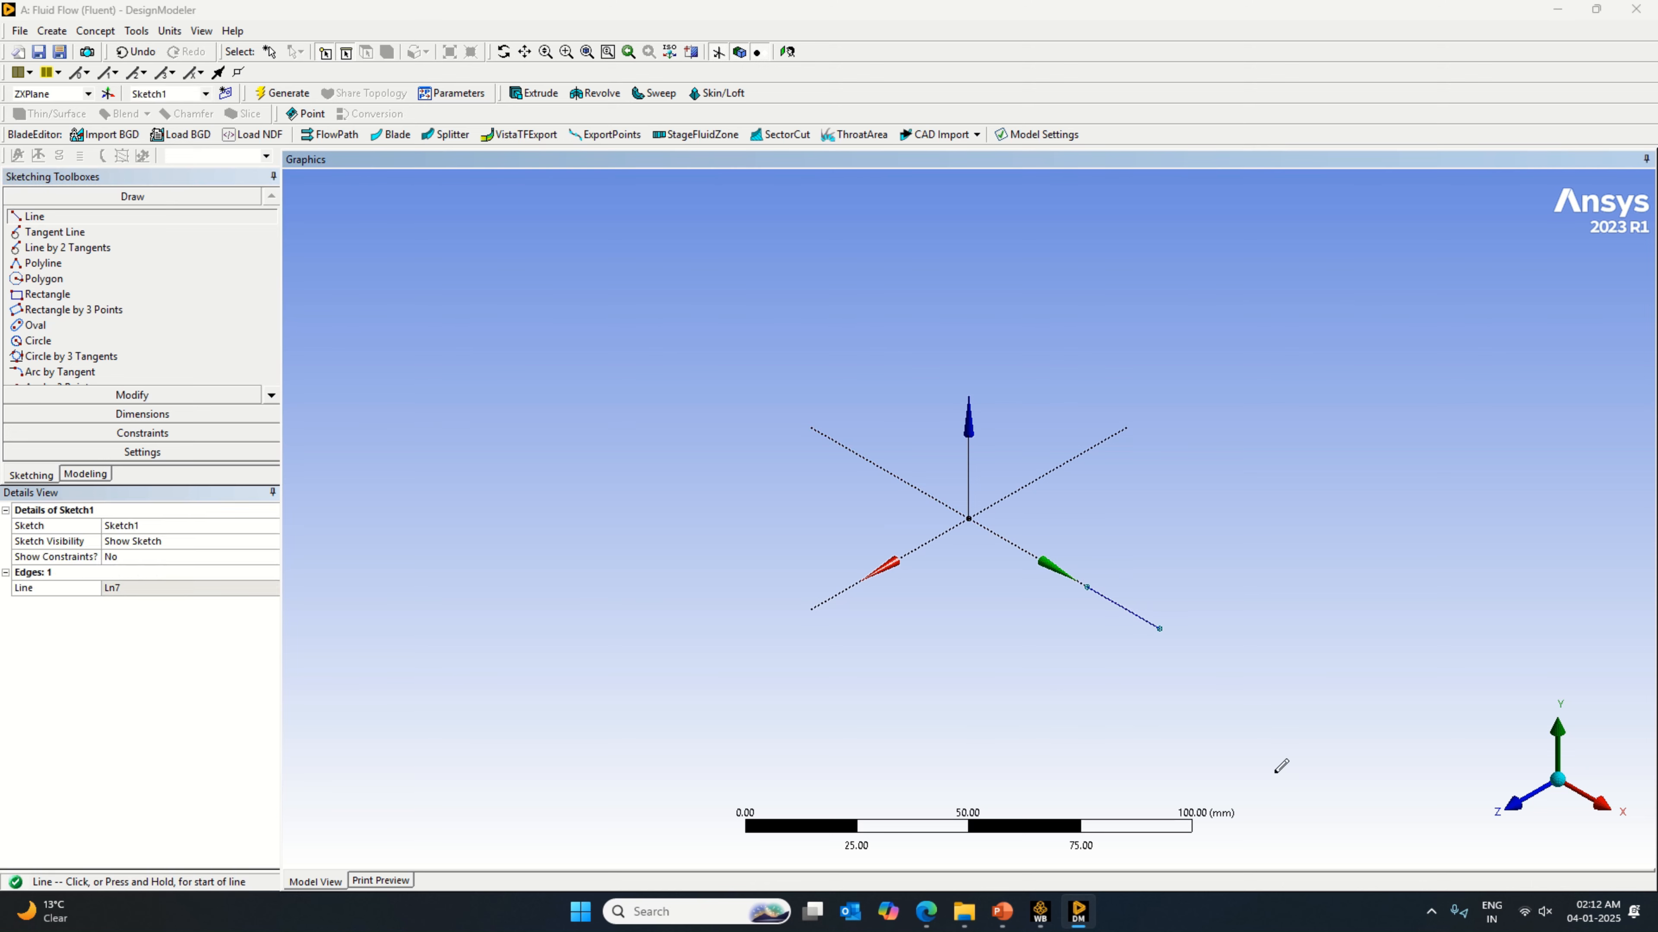
Step: Consult the D-valve figure in the tesla valve PDF in Edge, and dimension the sketched line's length in DesignModeler as 12 mm
{"action": "left_click", "coordinate": [1511, 807]}
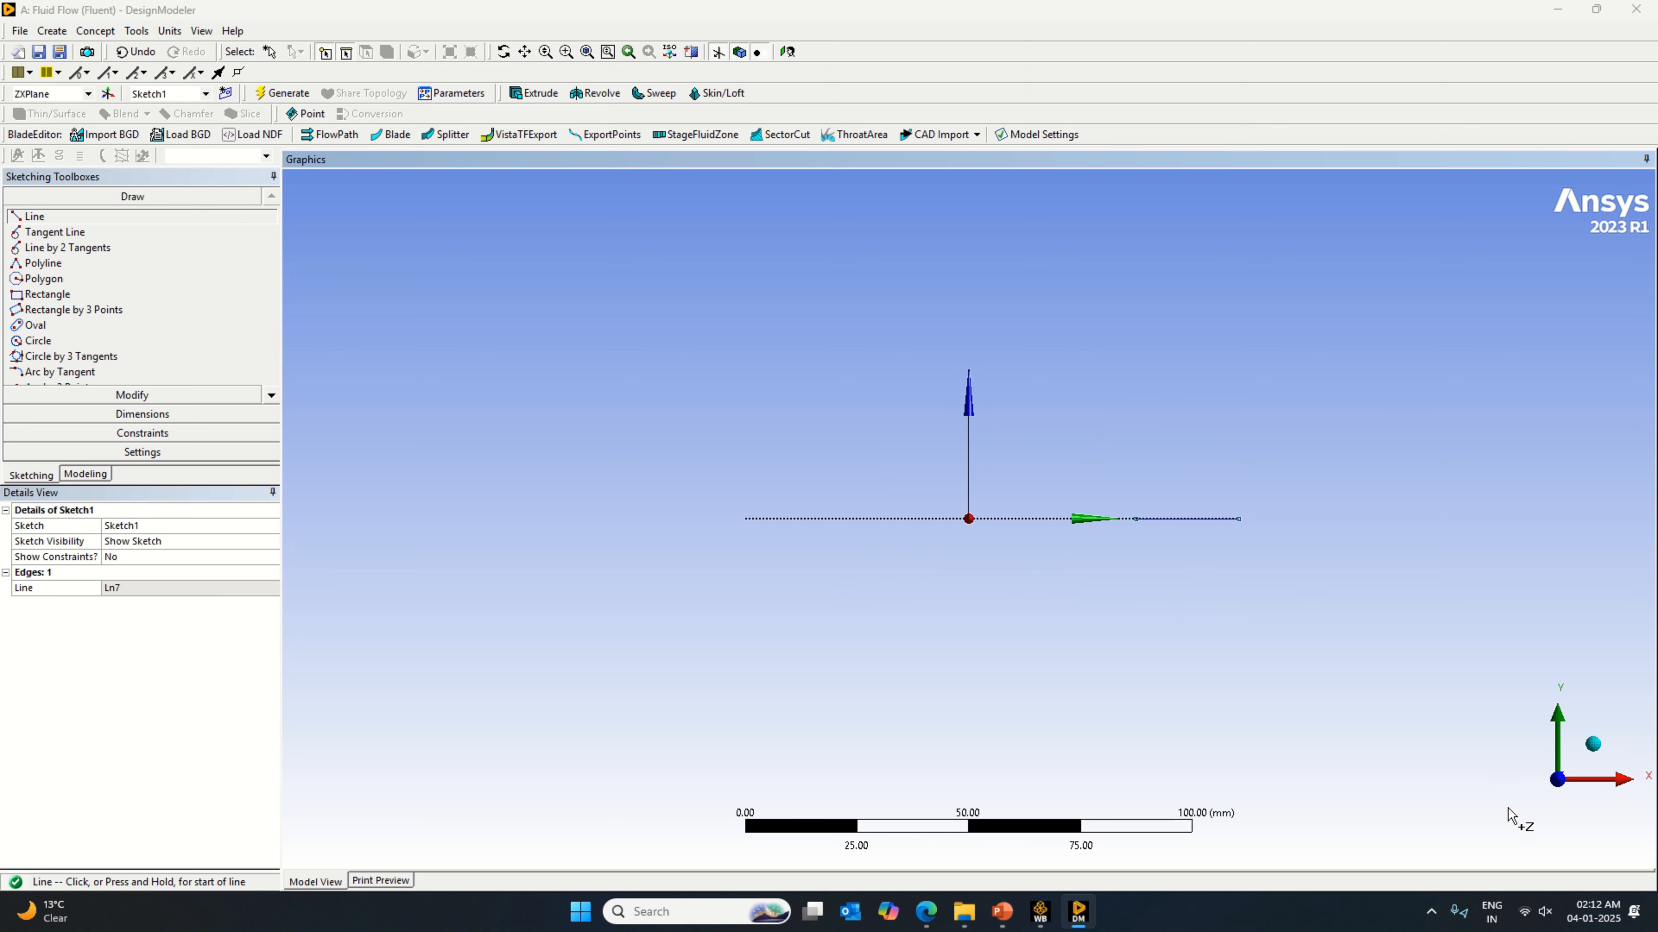
{"action": "left_click", "coordinate": [1560, 724]}
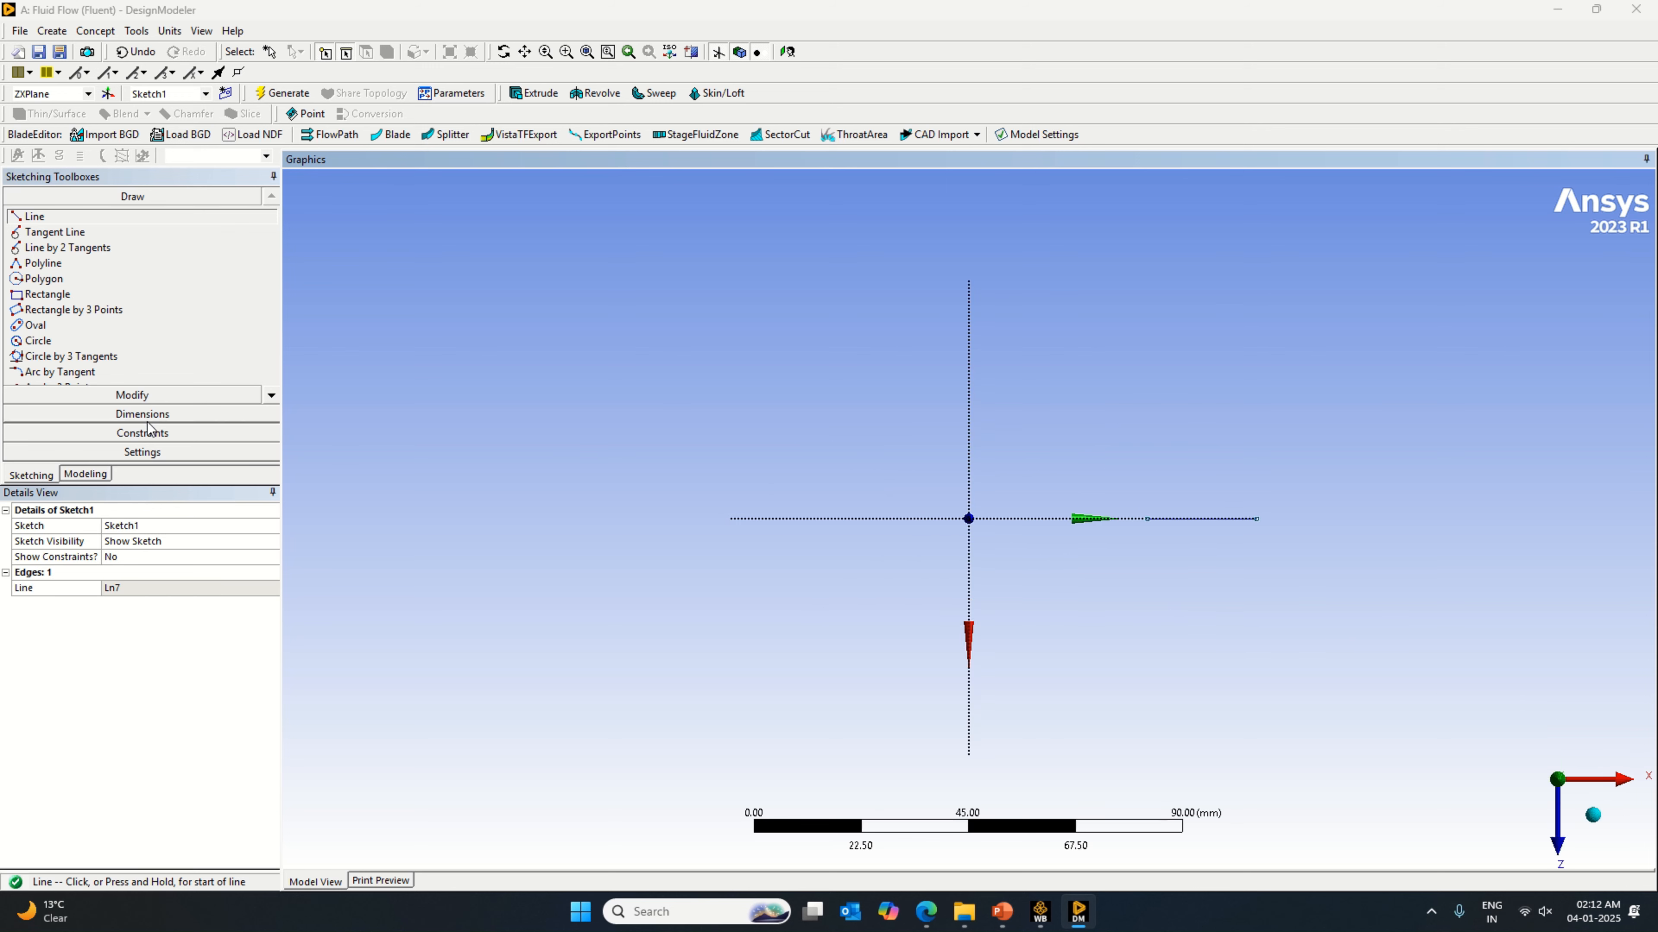
{"action": "left_click", "coordinate": [176, 415]}
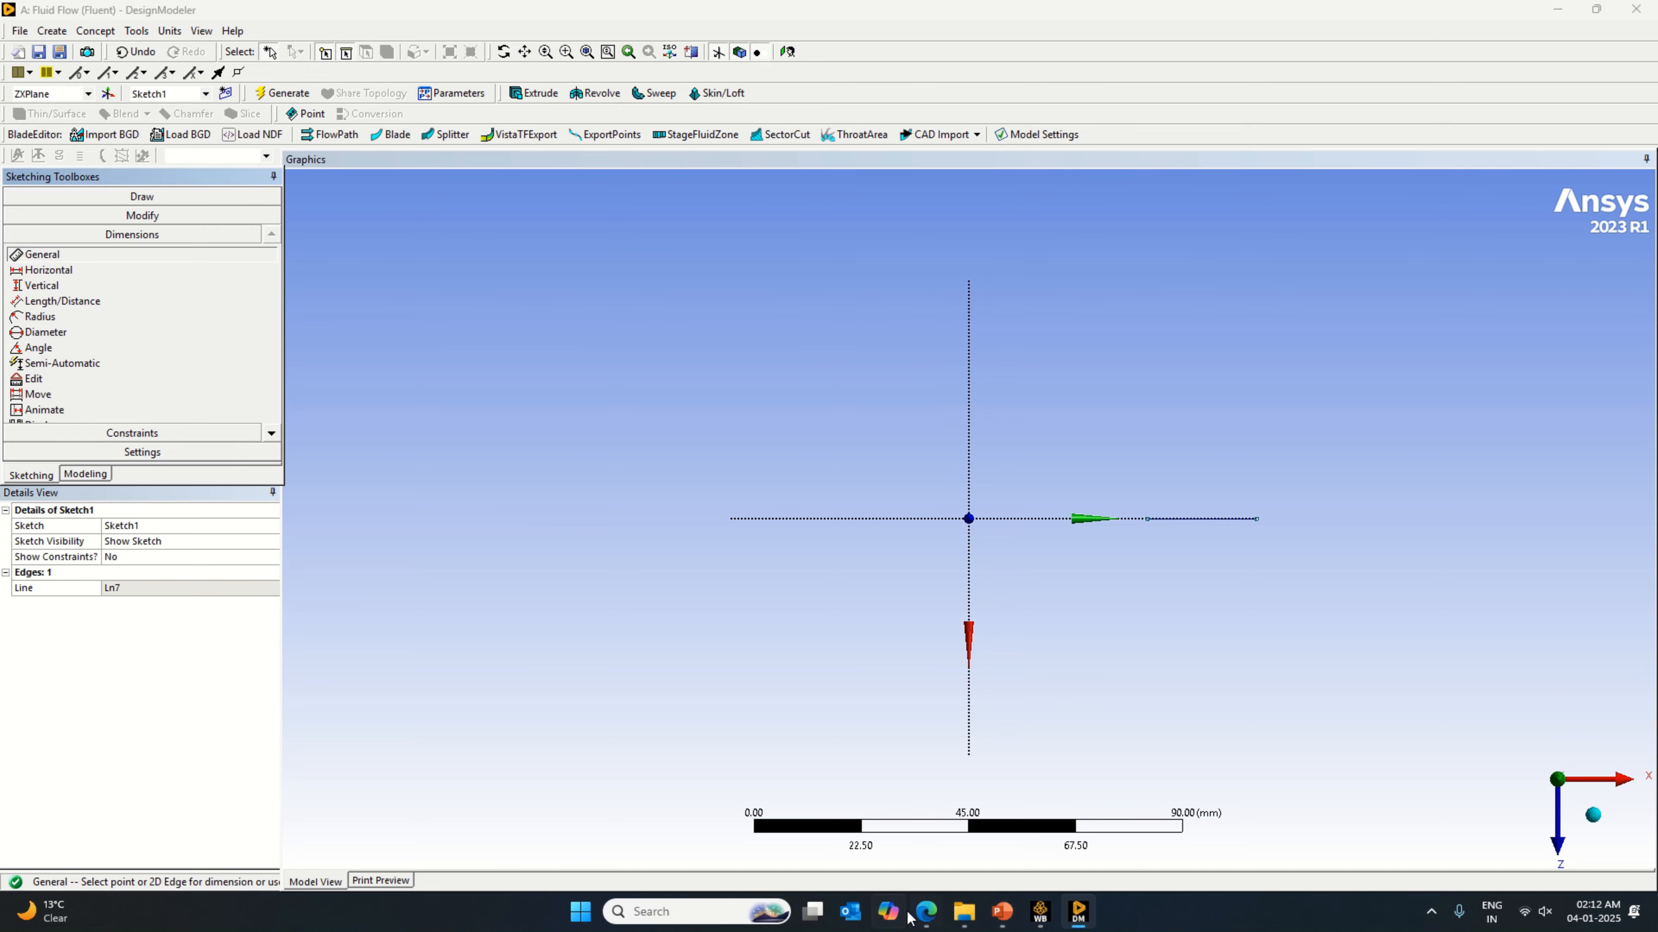
{"action": "left_click", "coordinate": [926, 913]}
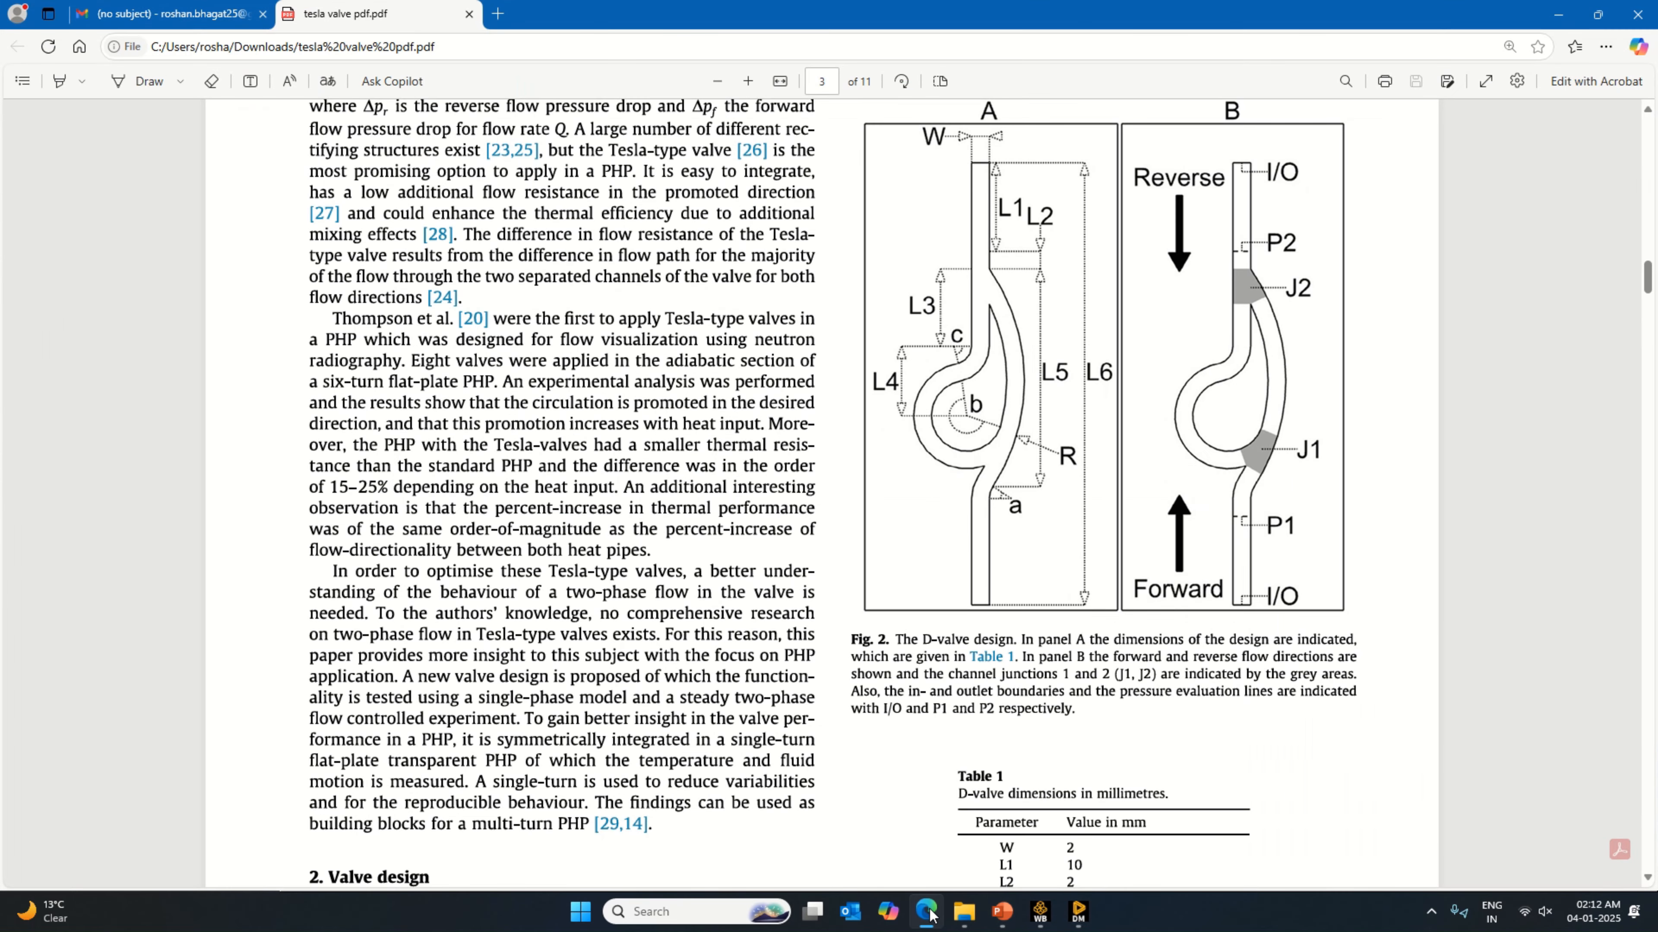
{"action": "scroll", "coordinate": [1055, 566], "scroll_direction": "up", "scroll_amount": 1}
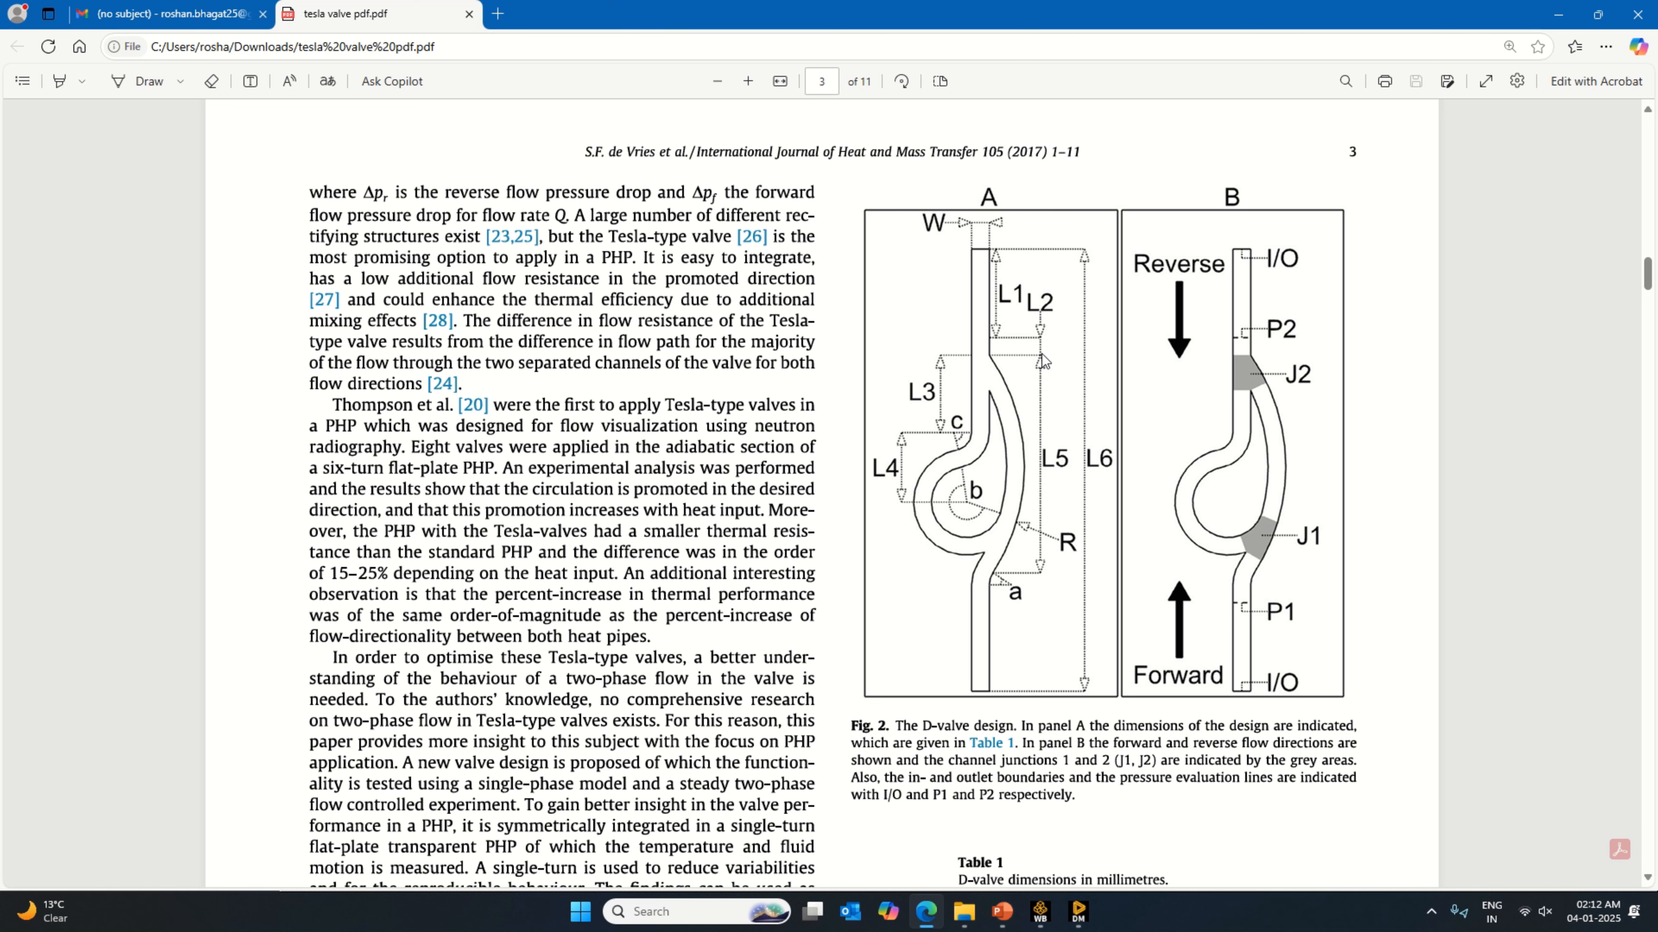
{"action": "scroll", "coordinate": [1069, 410], "scroll_direction": "down", "scroll_amount": 3}
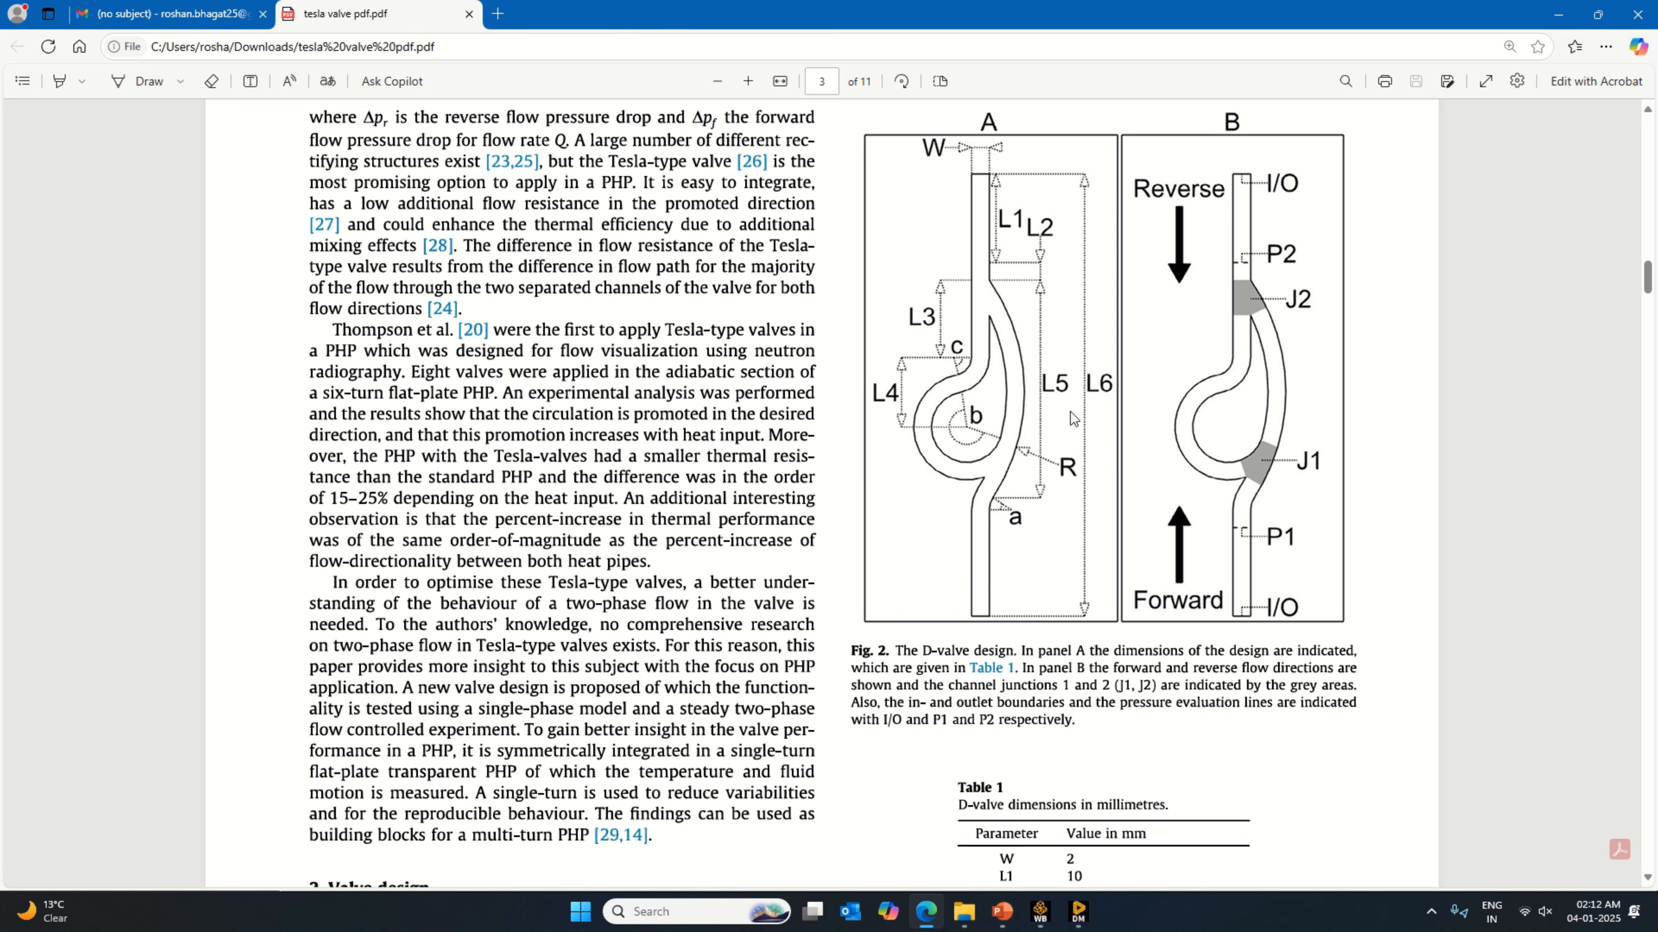
{"action": "scroll", "coordinate": [1096, 804], "scroll_direction": "up", "scroll_amount": 2}
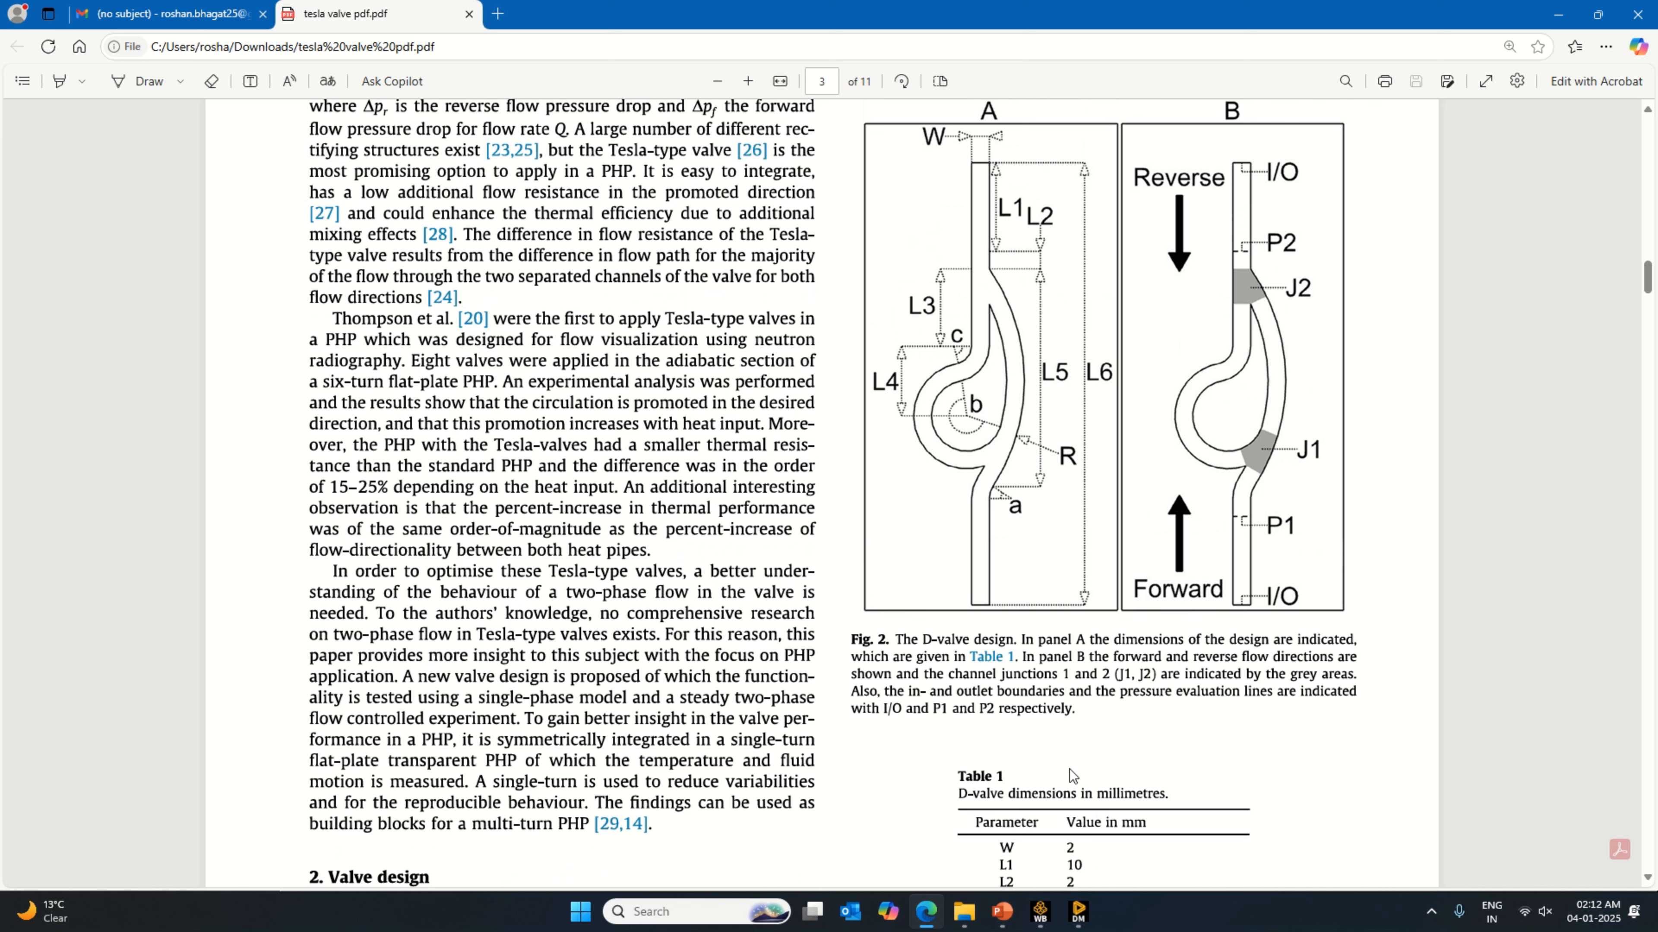
{"action": "left_click", "coordinate": [1080, 911]}
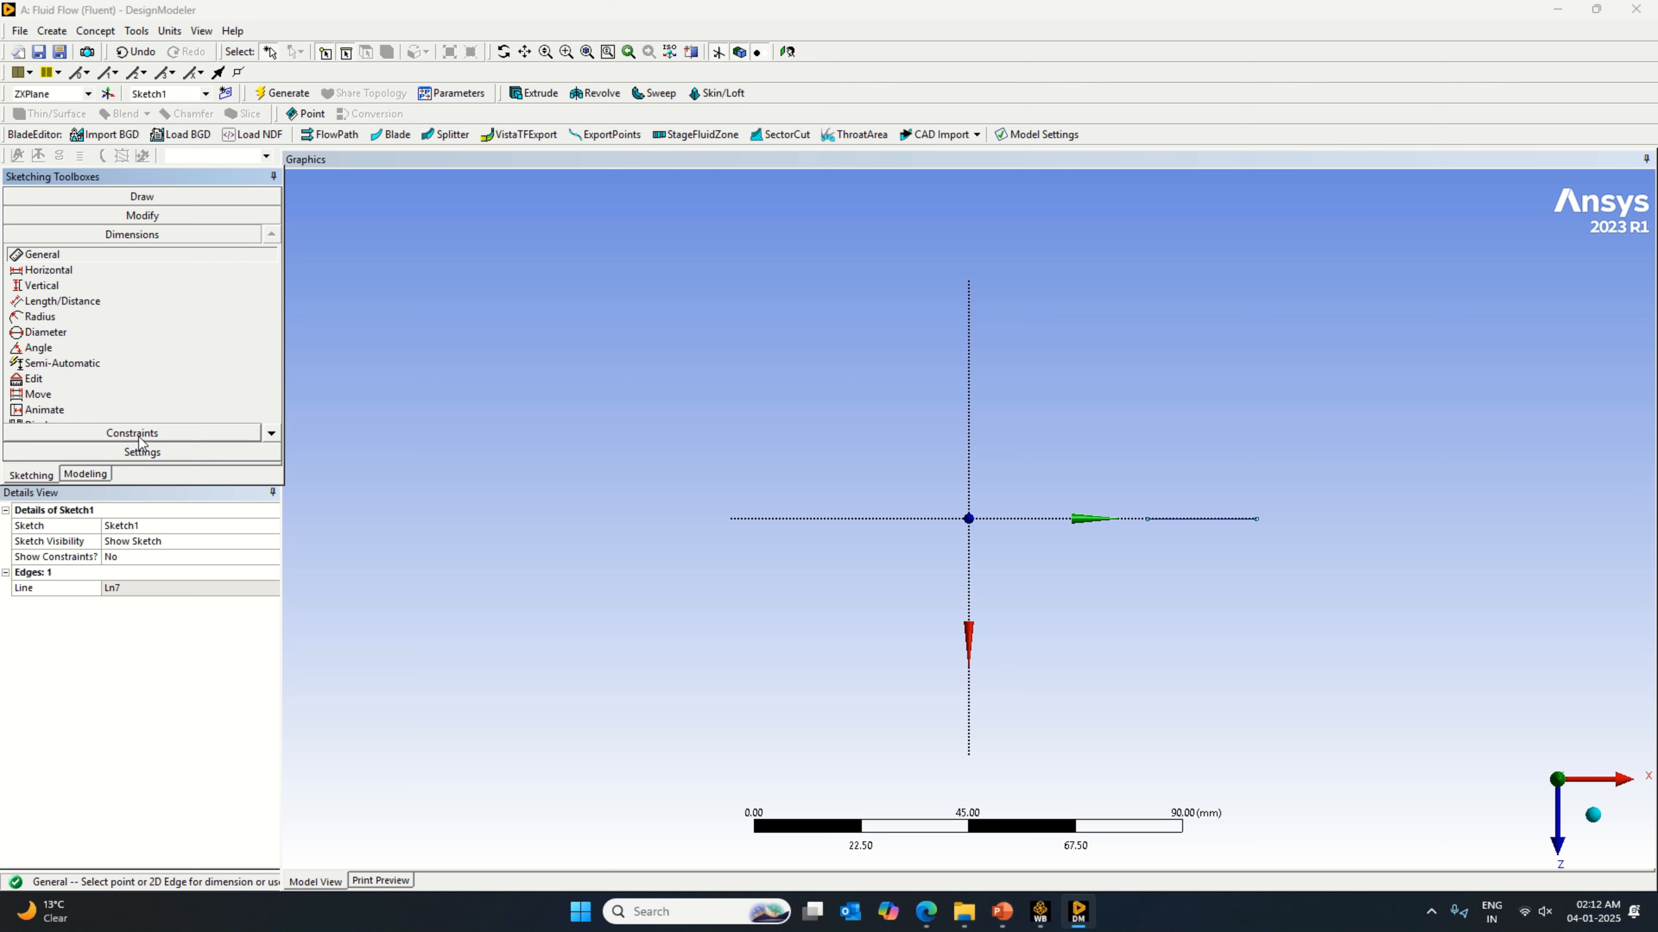
{"action": "left_click", "coordinate": [1195, 520]}
{"action": "left_click", "coordinate": [1200, 540]}
{"action": "left_click", "coordinate": [168, 587]}
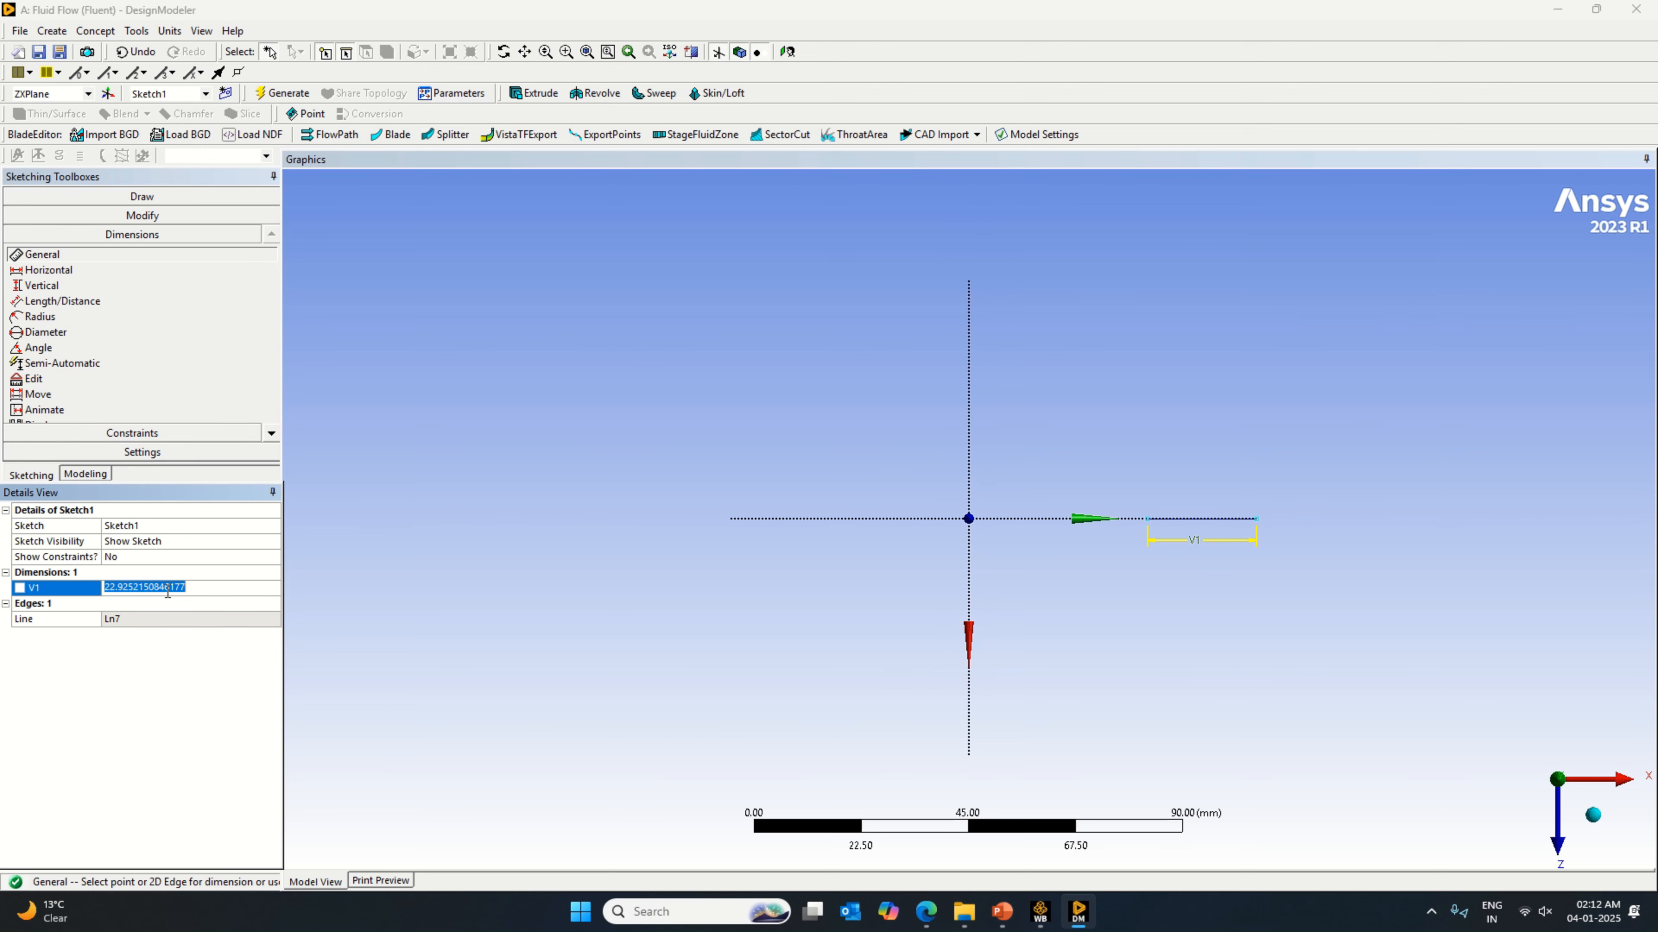
{"action": "type", "text": "12"}
{"action": "key", "text": "Return"}
Step: Dimension the line's outer endpoint 50 mm from the global Z axis, checking L6 in the PDF's D-valve dimension table
{"action": "left_click", "coordinate": [1207, 521]}
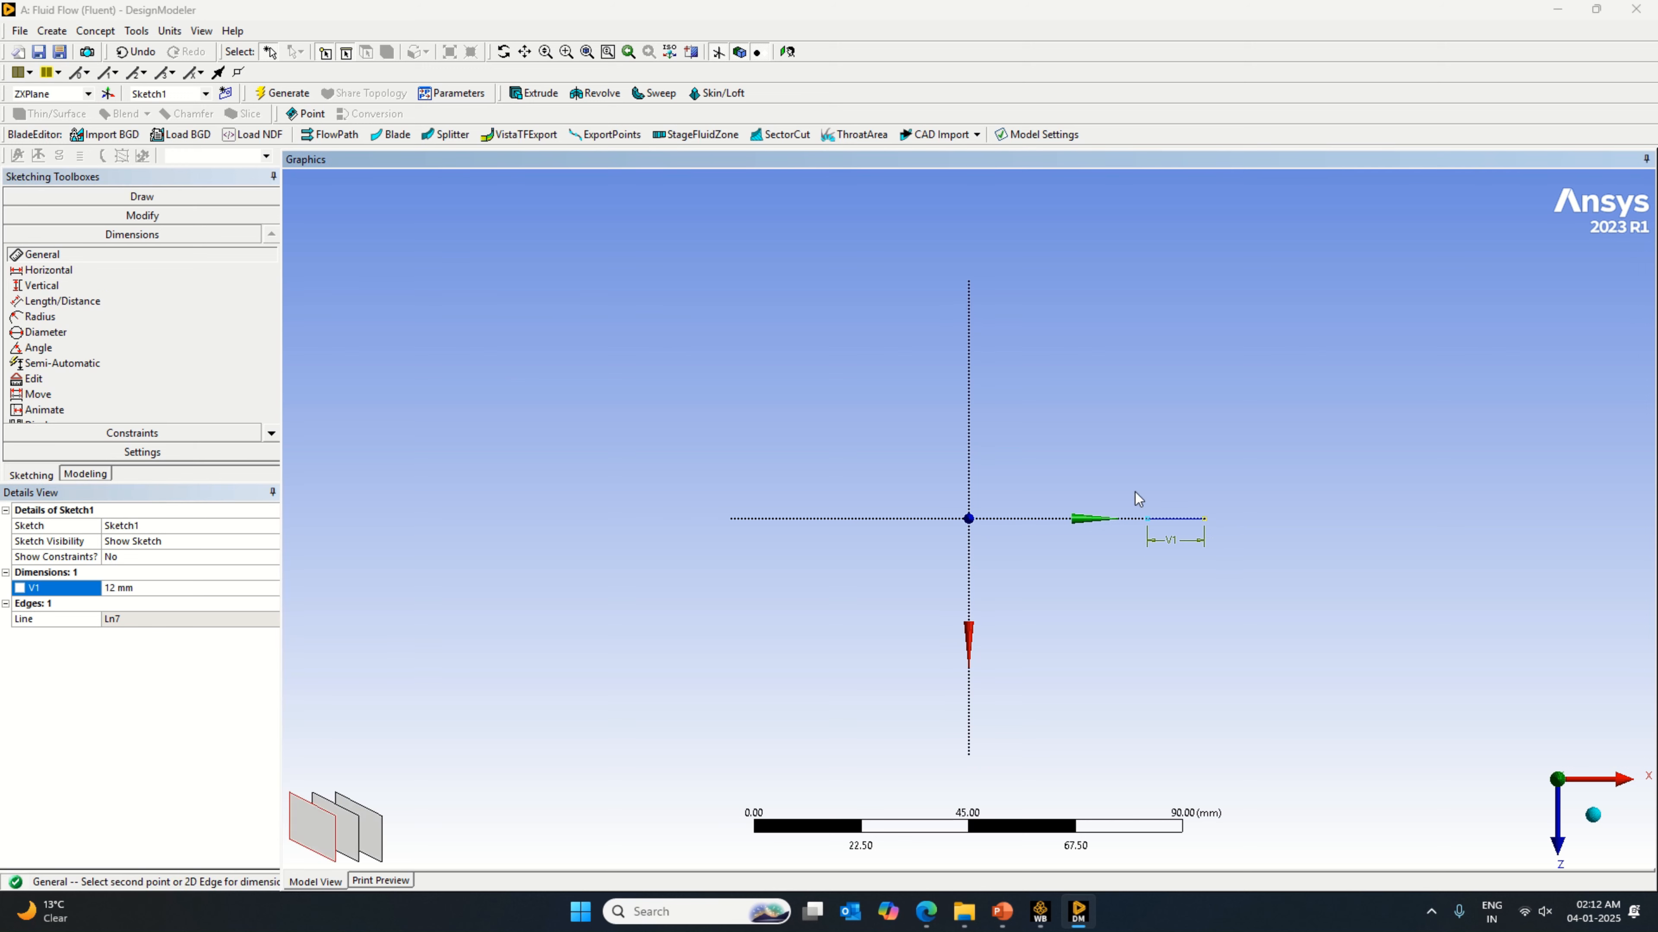
{"action": "left_click", "coordinate": [970, 441]}
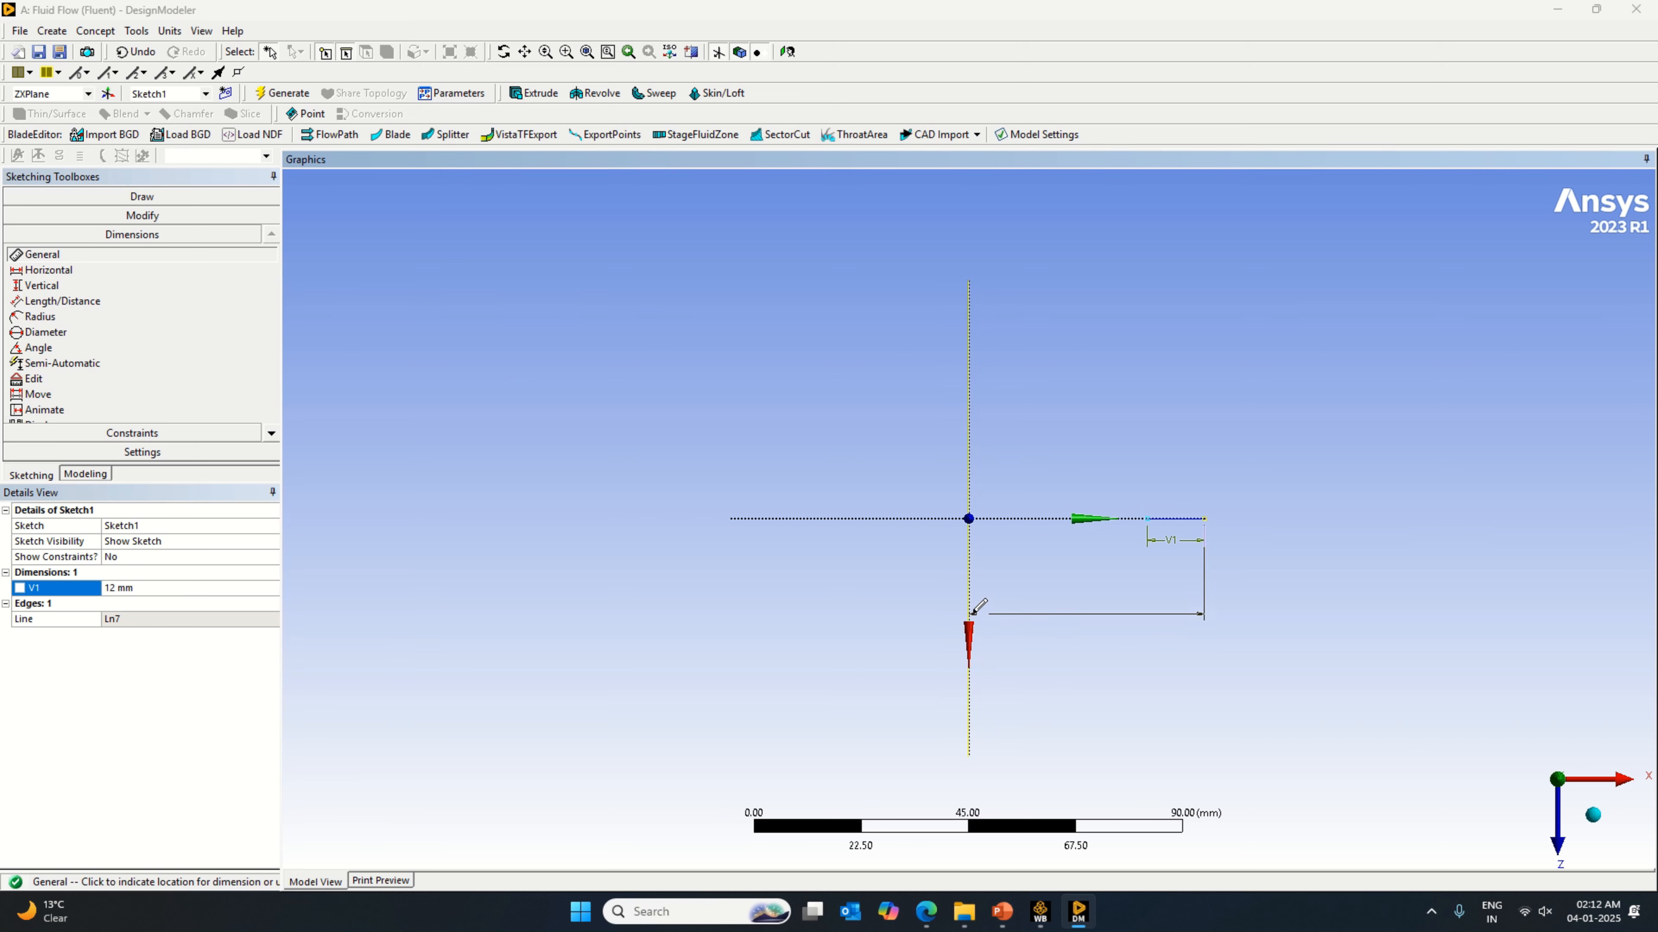
{"action": "left_click", "coordinate": [976, 612]}
{"action": "left_click", "coordinate": [143, 603]}
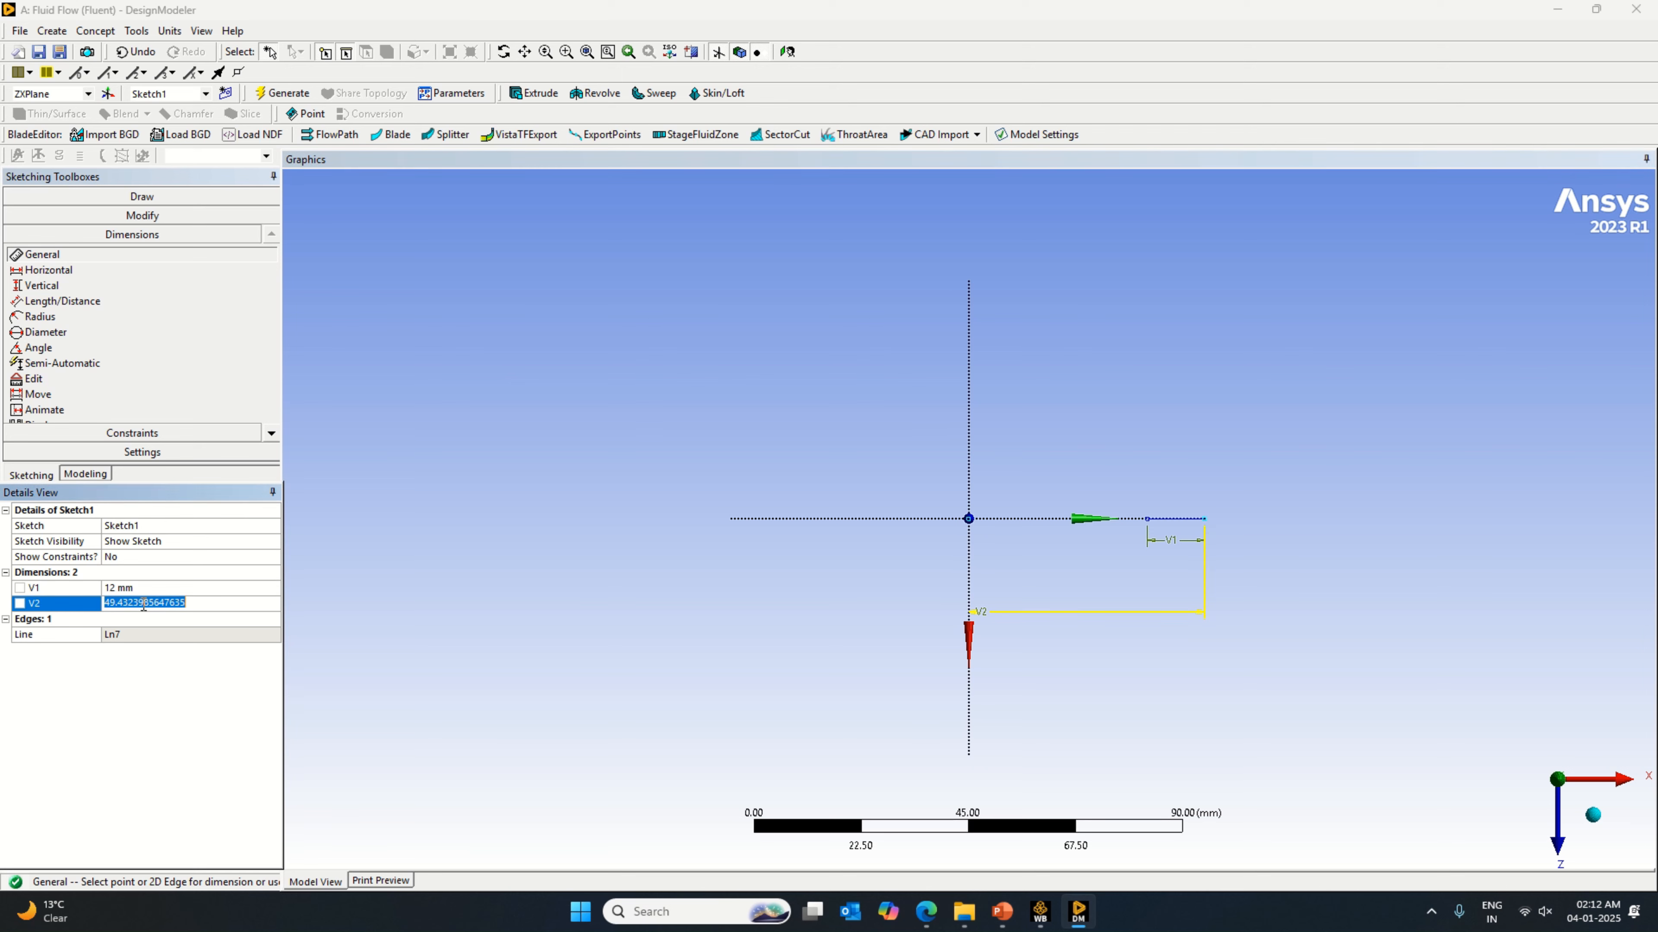
{"action": "left_click", "coordinate": [934, 910]}
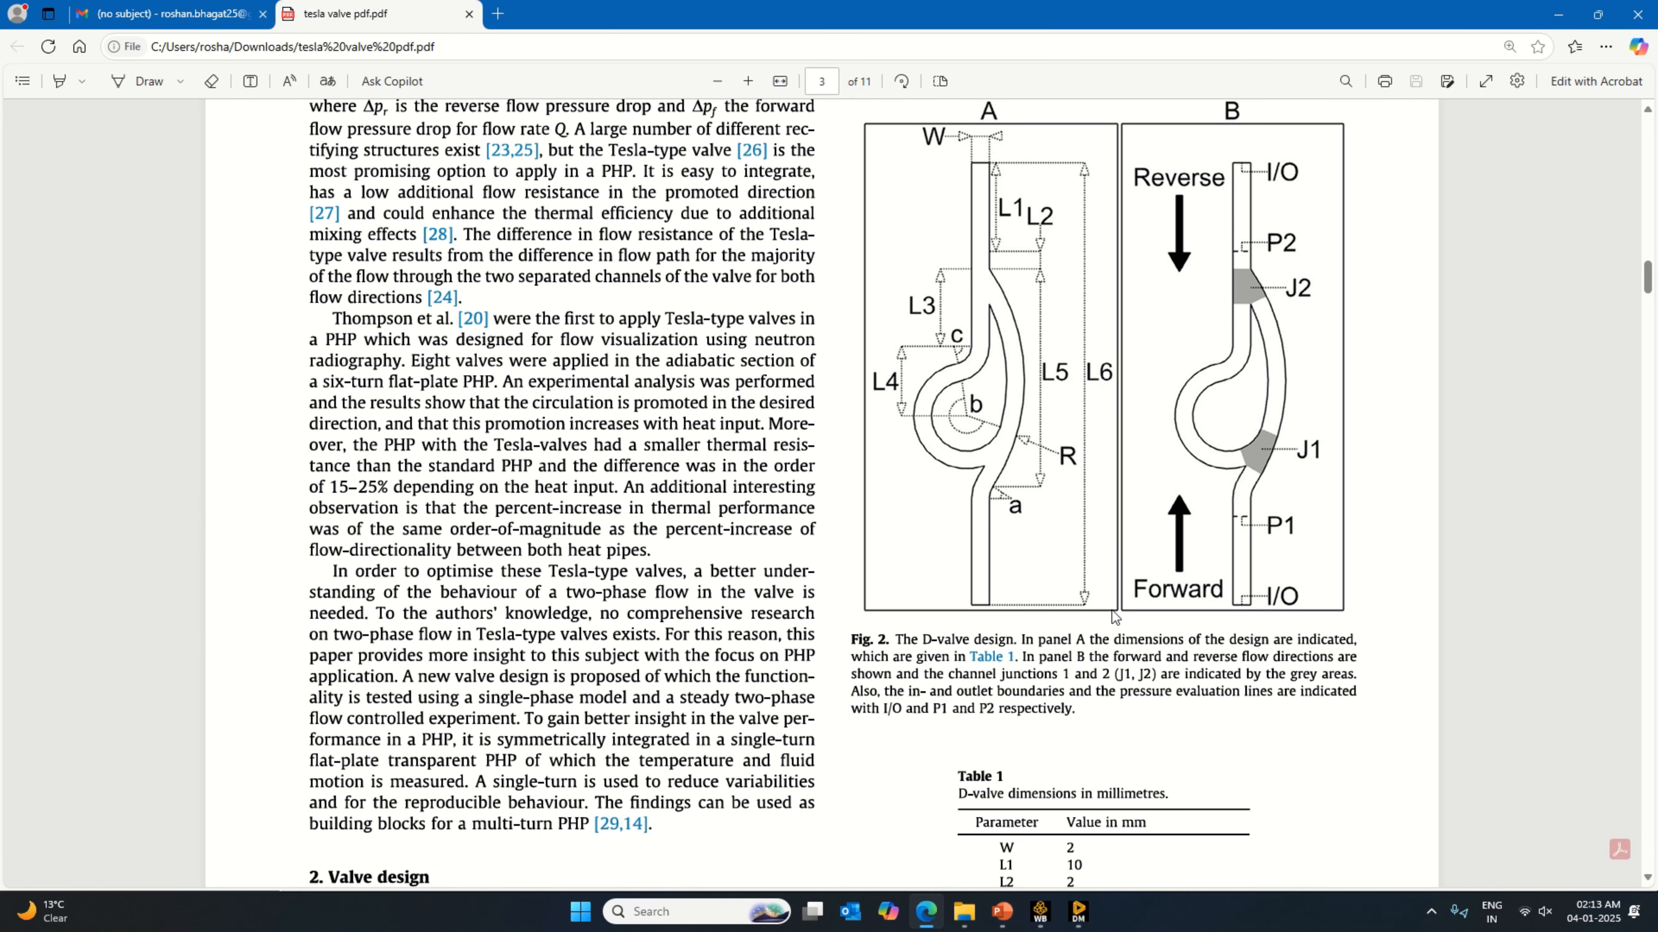
{"action": "scroll", "coordinate": [1188, 761], "scroll_direction": "down", "scroll_amount": 2}
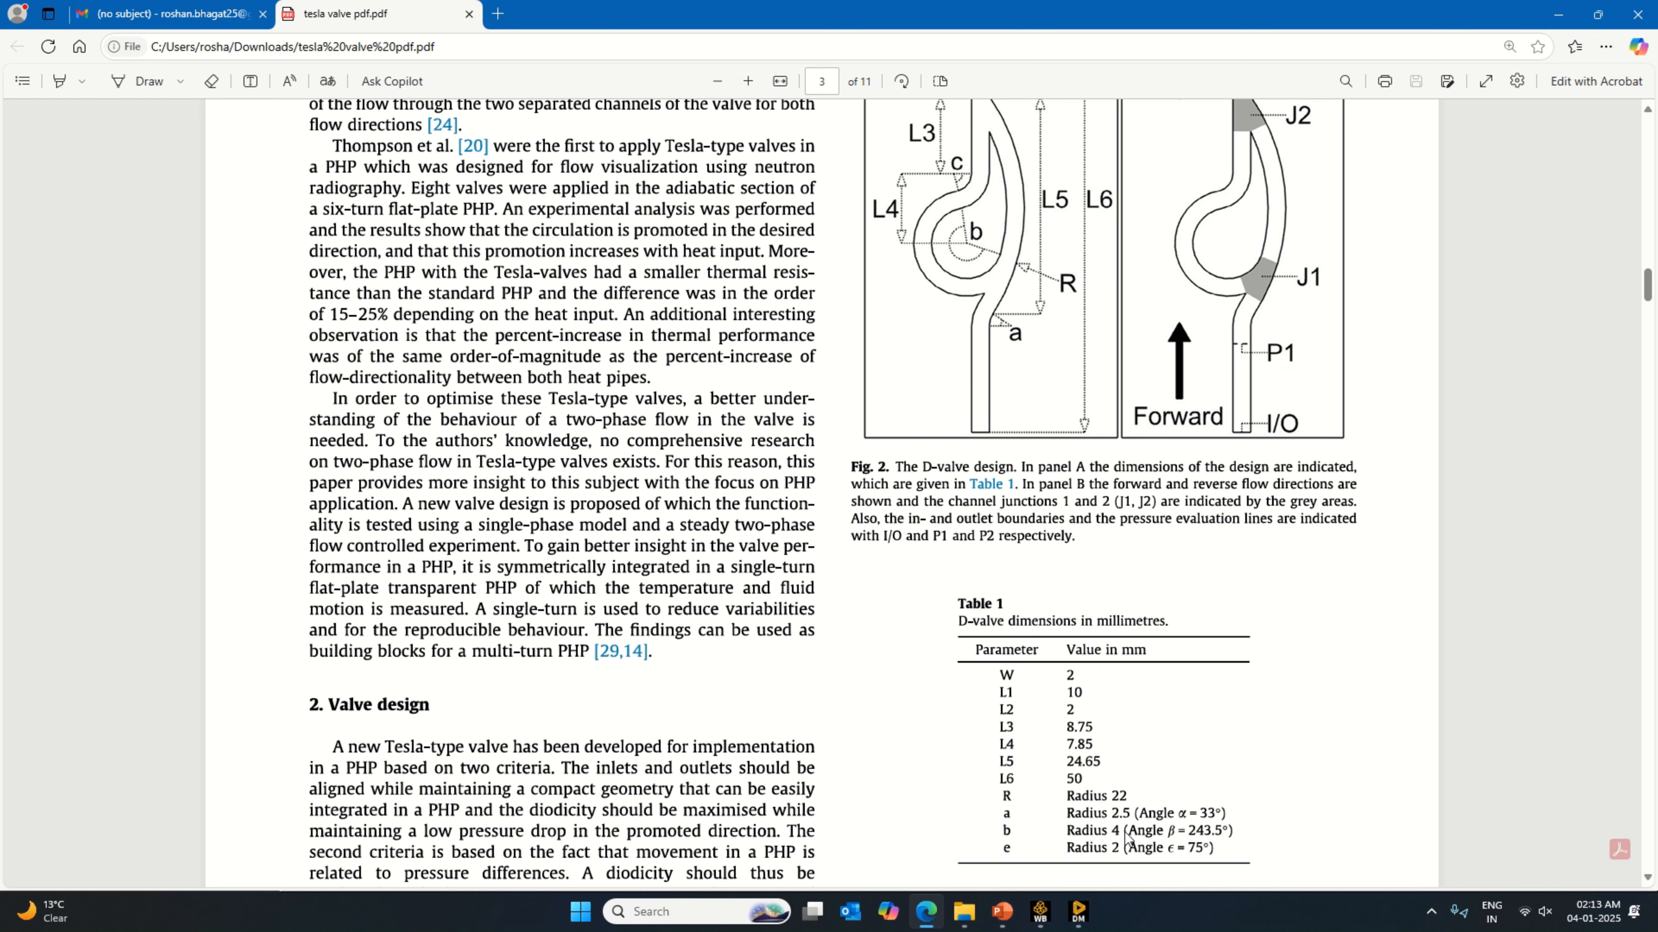
{"action": "left_click", "coordinate": [1078, 911]}
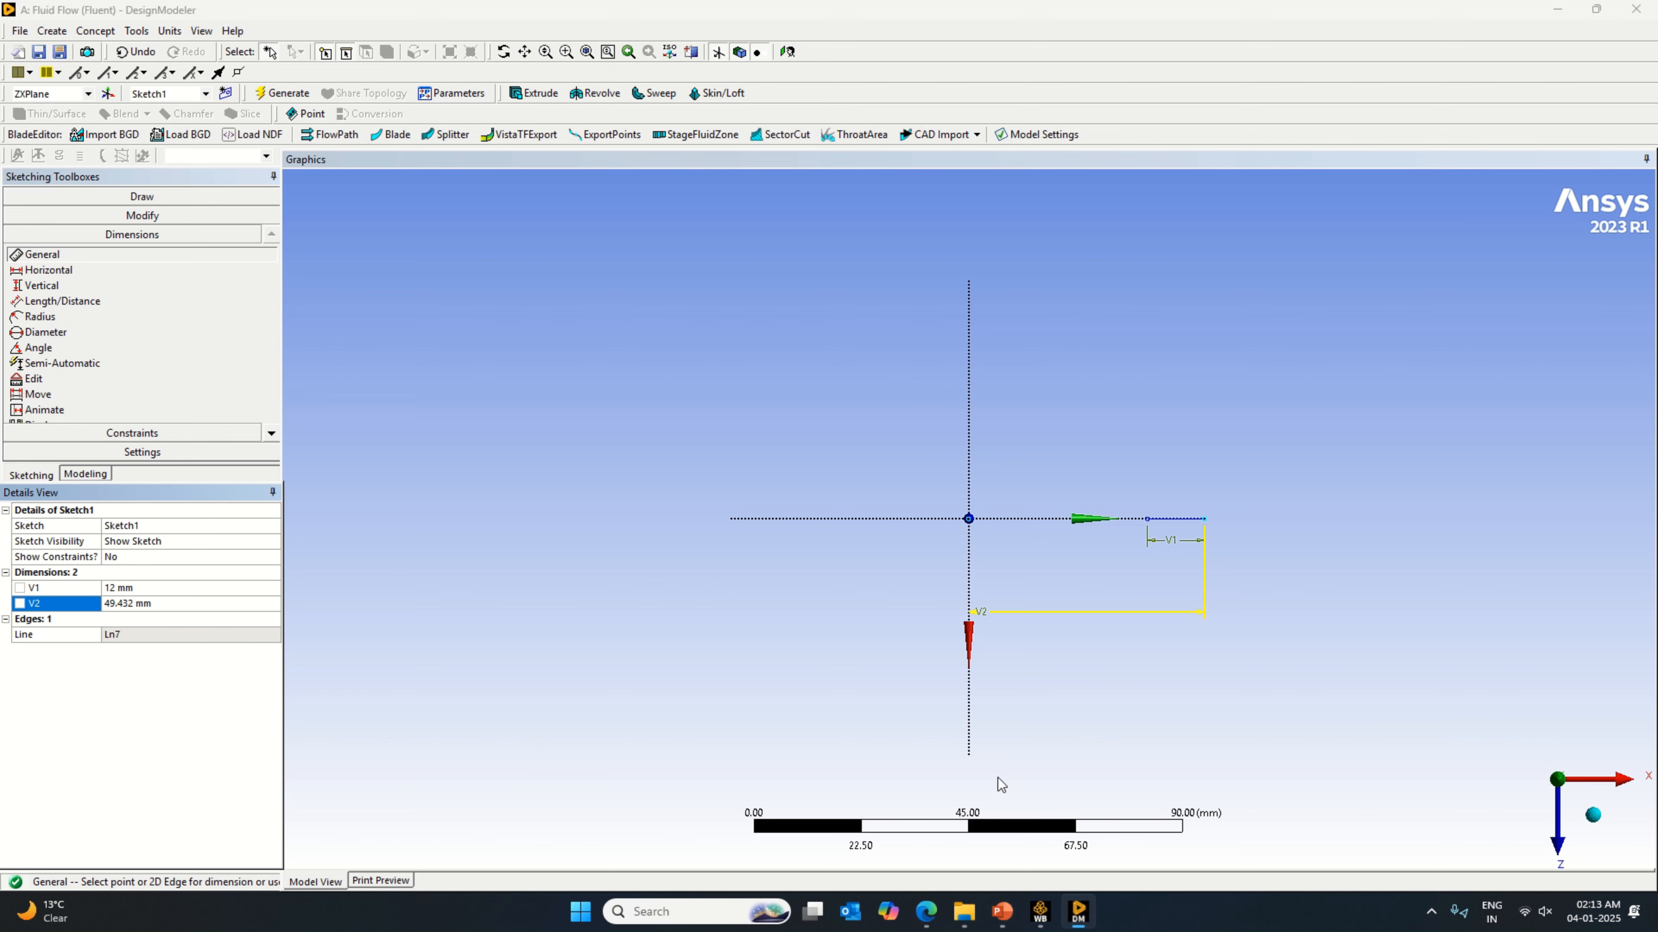
{"action": "left_click", "coordinate": [149, 602]}
{"action": "type", "text": "50"}
{"action": "key", "text": "Return"}
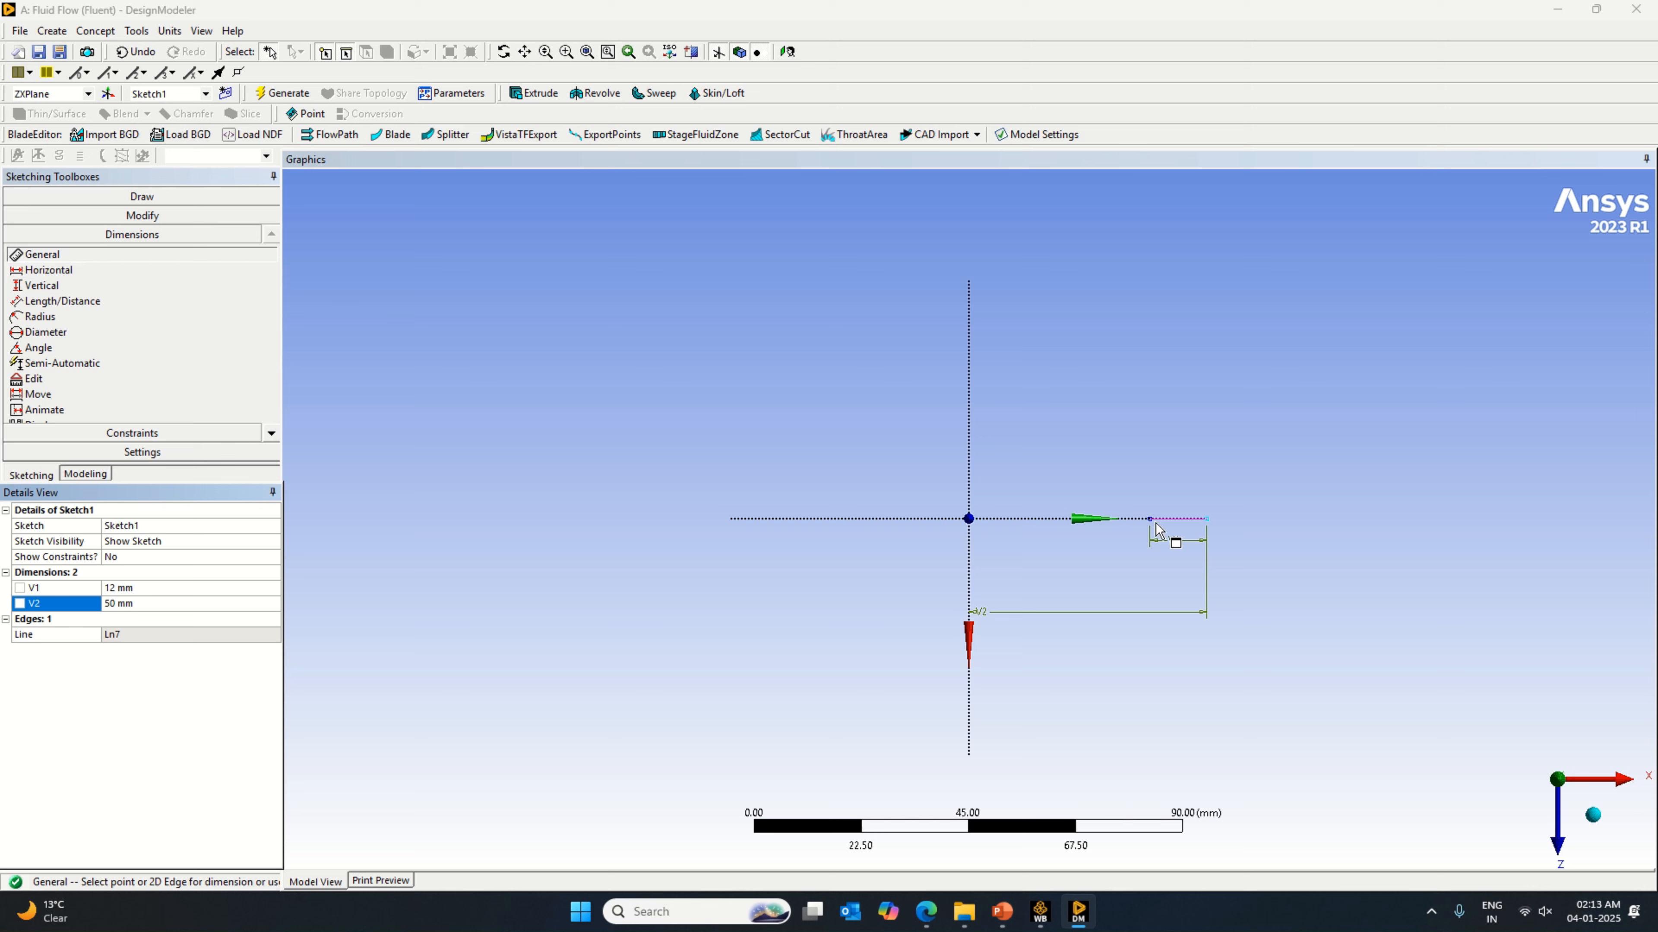
Step: Check L5 in the valve PDF and sketch a second line about 26 mm long from the first line's inner end toward the origin
{"action": "left_click", "coordinate": [925, 911]}
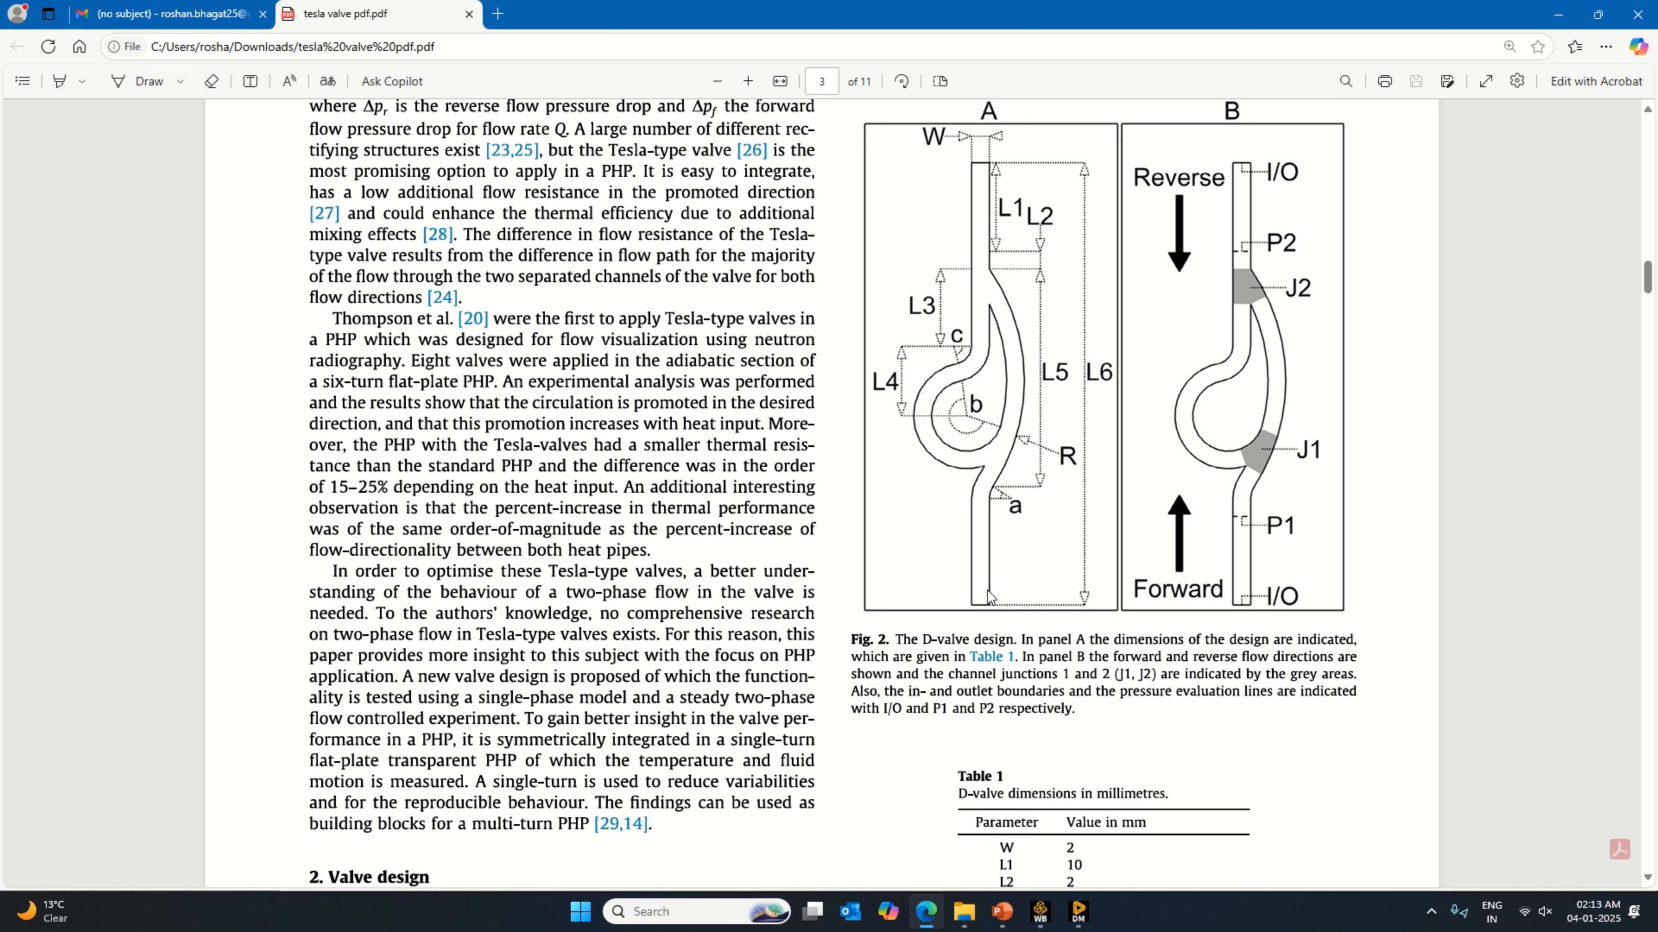
{"action": "left_click", "coordinate": [1074, 913]}
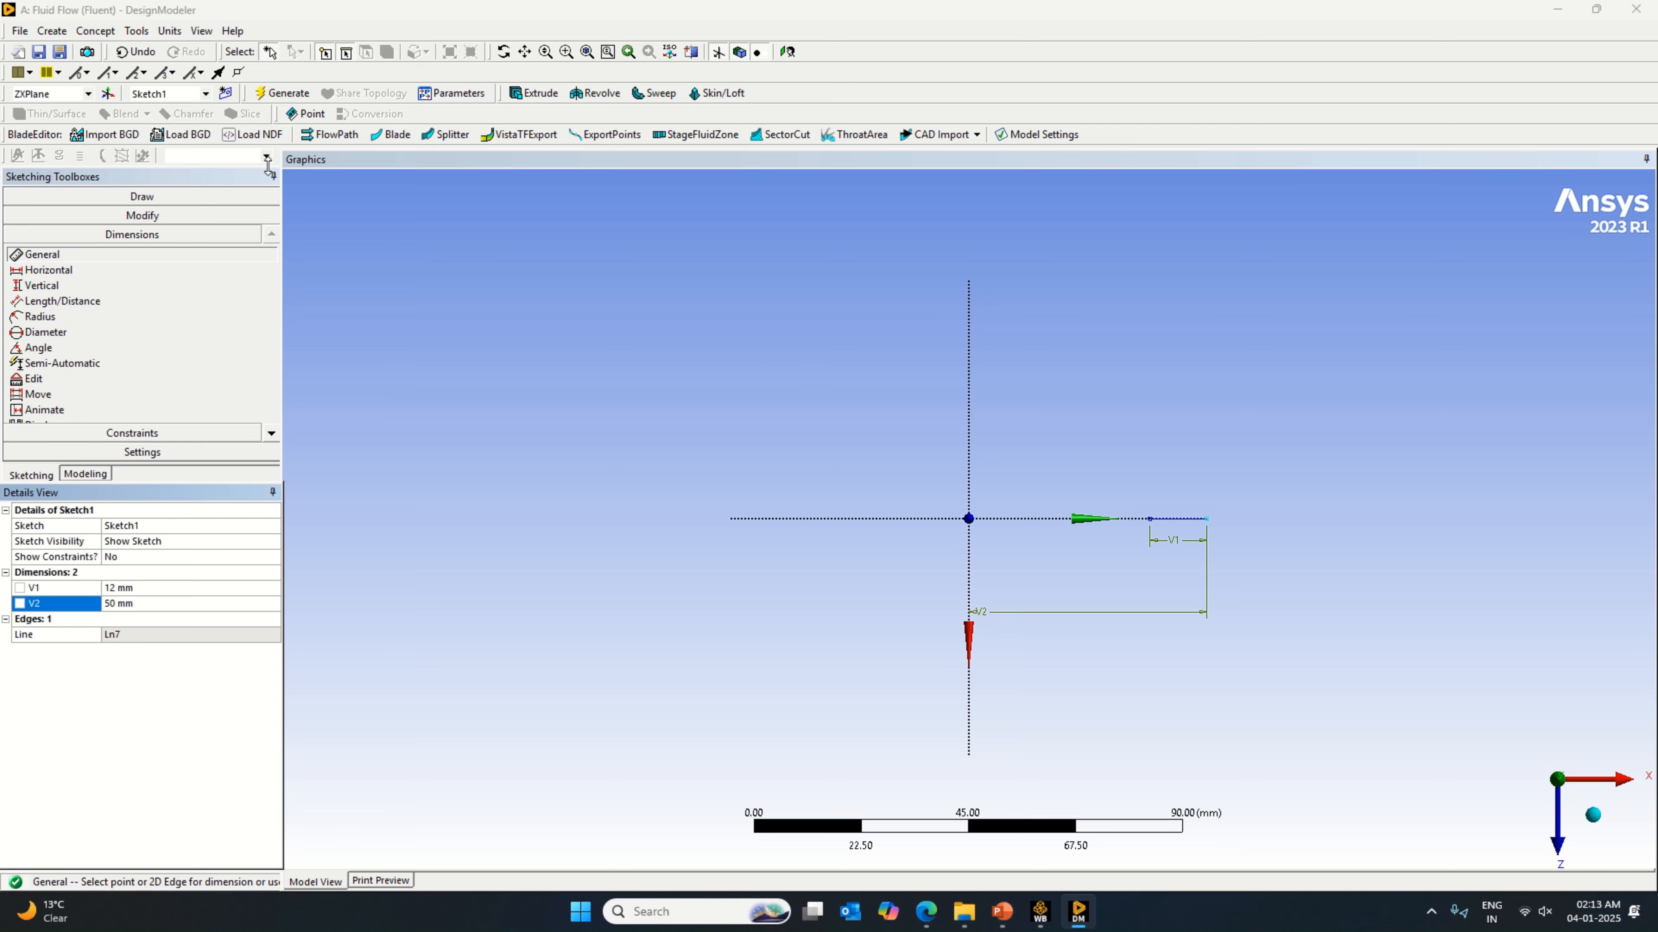
{"action": "left_click", "coordinate": [135, 197]}
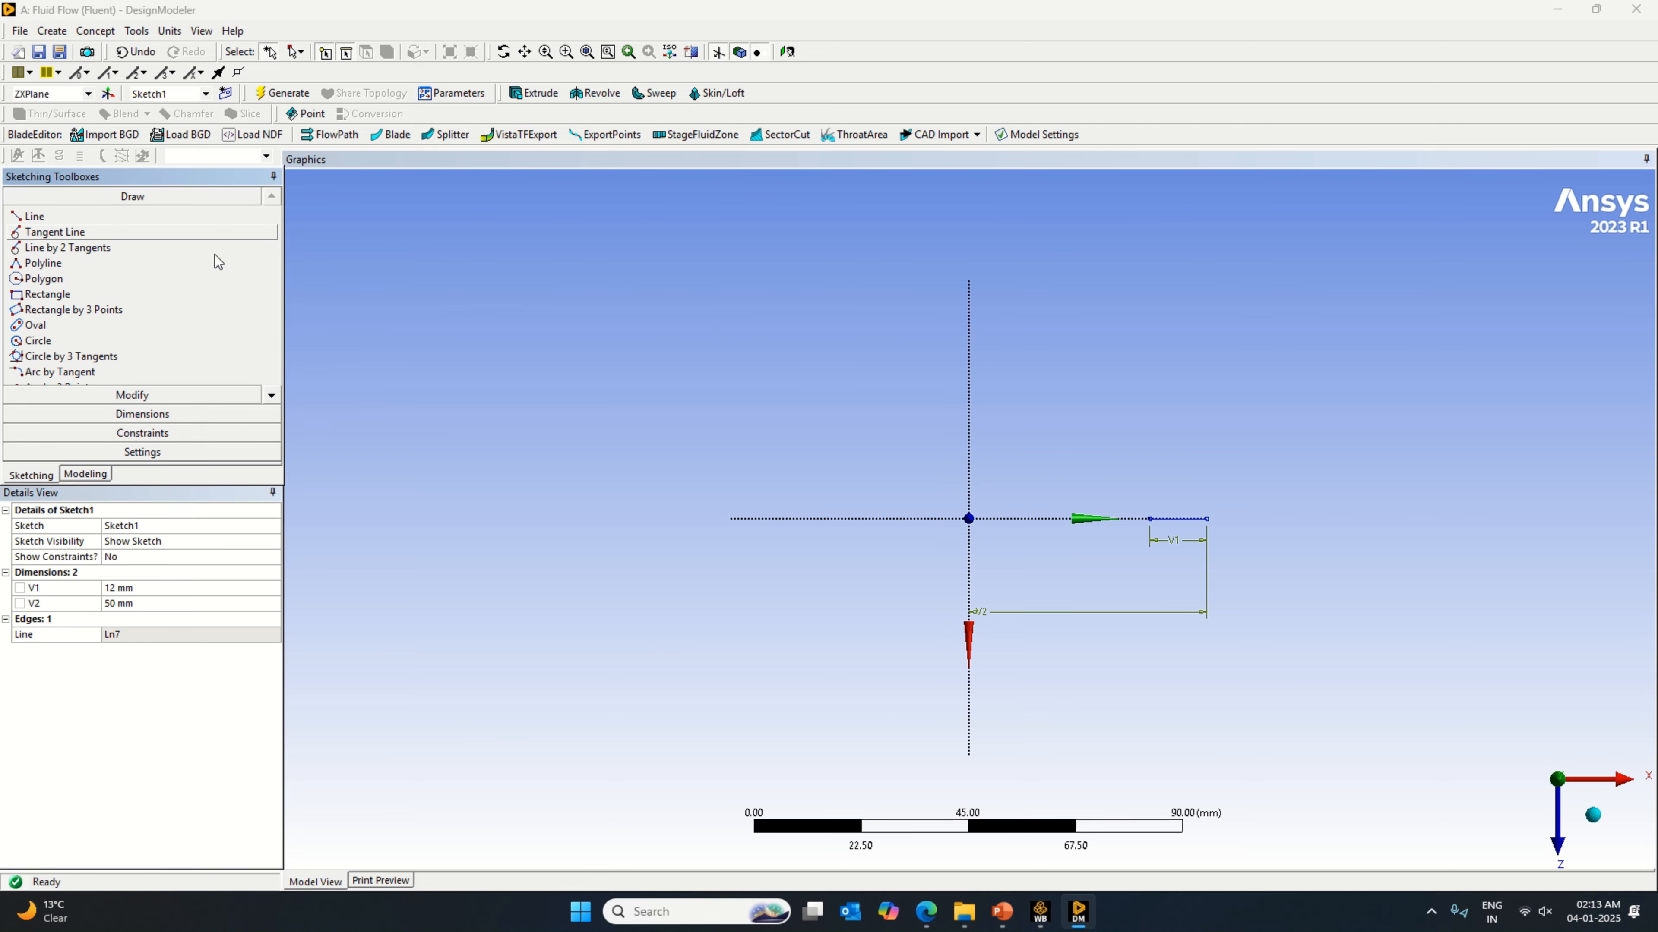
{"action": "left_click", "coordinate": [1086, 921]}
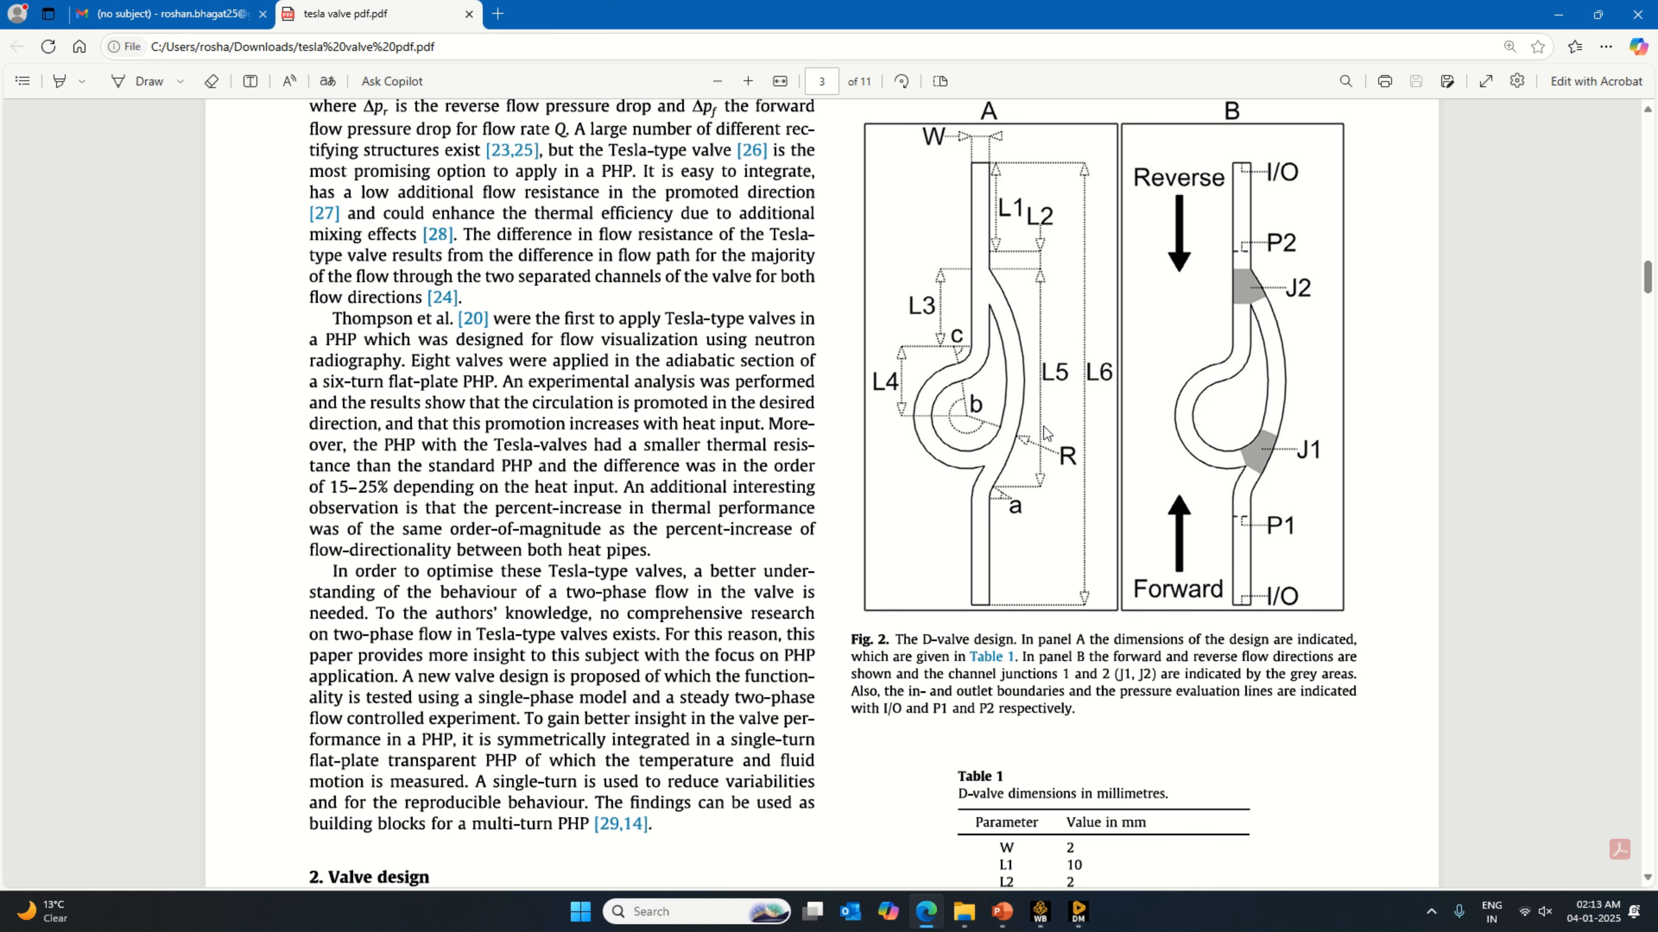
{"action": "scroll", "coordinate": [1119, 680], "scroll_direction": "down", "scroll_amount": 3}
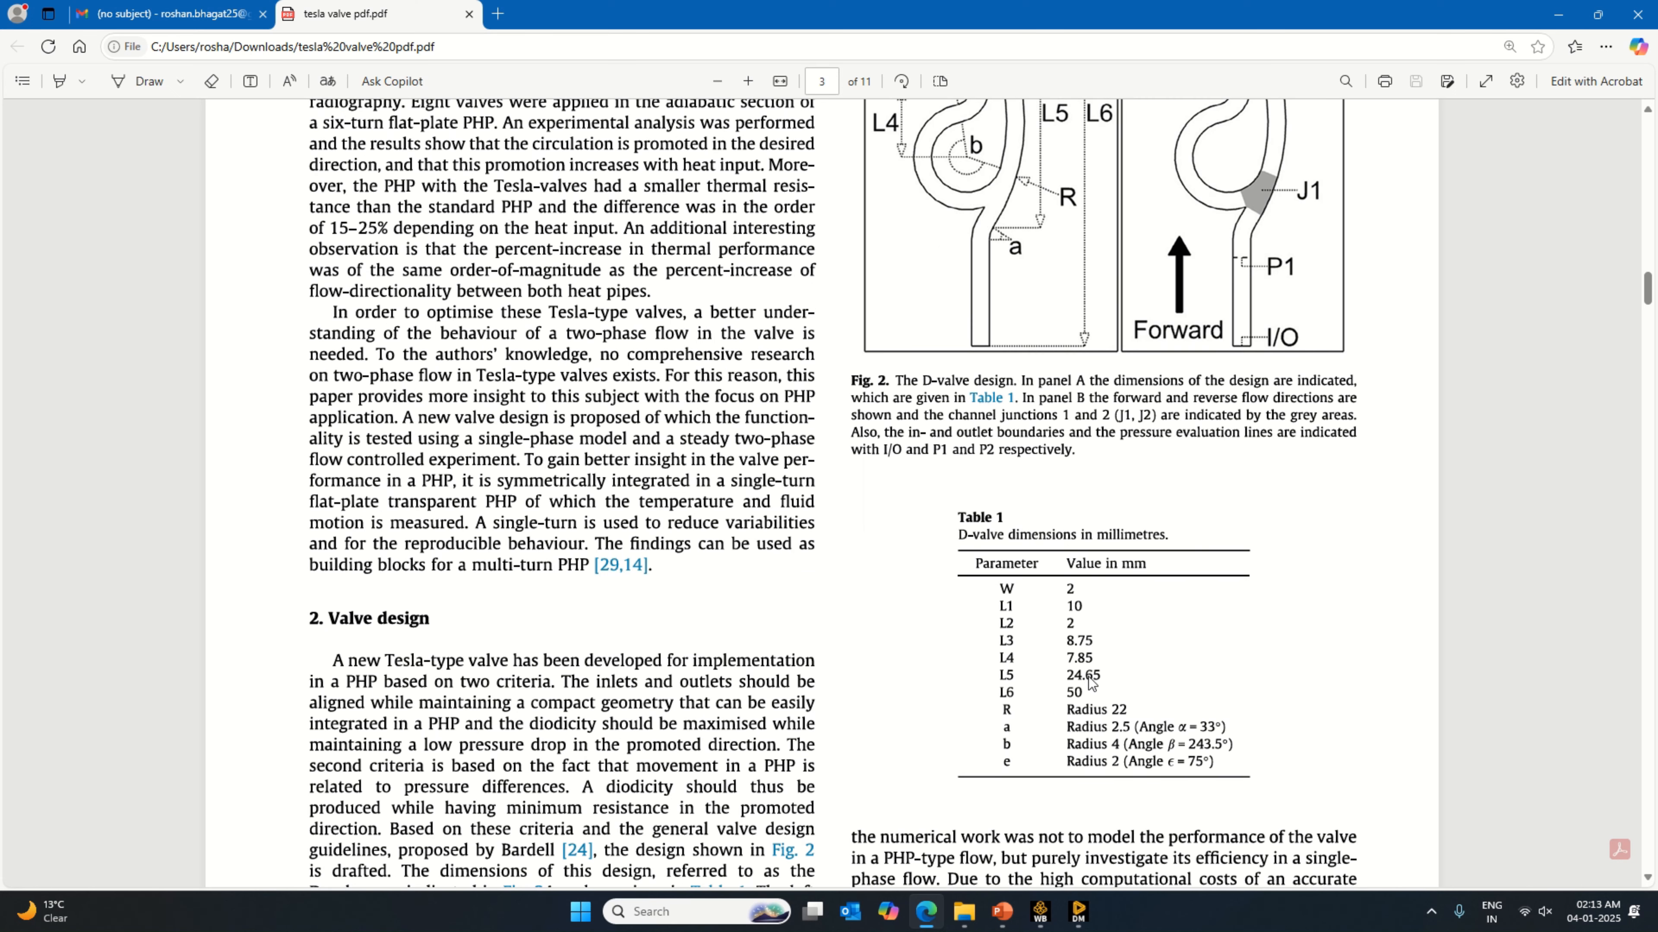
{"action": "left_click", "coordinate": [1079, 912]}
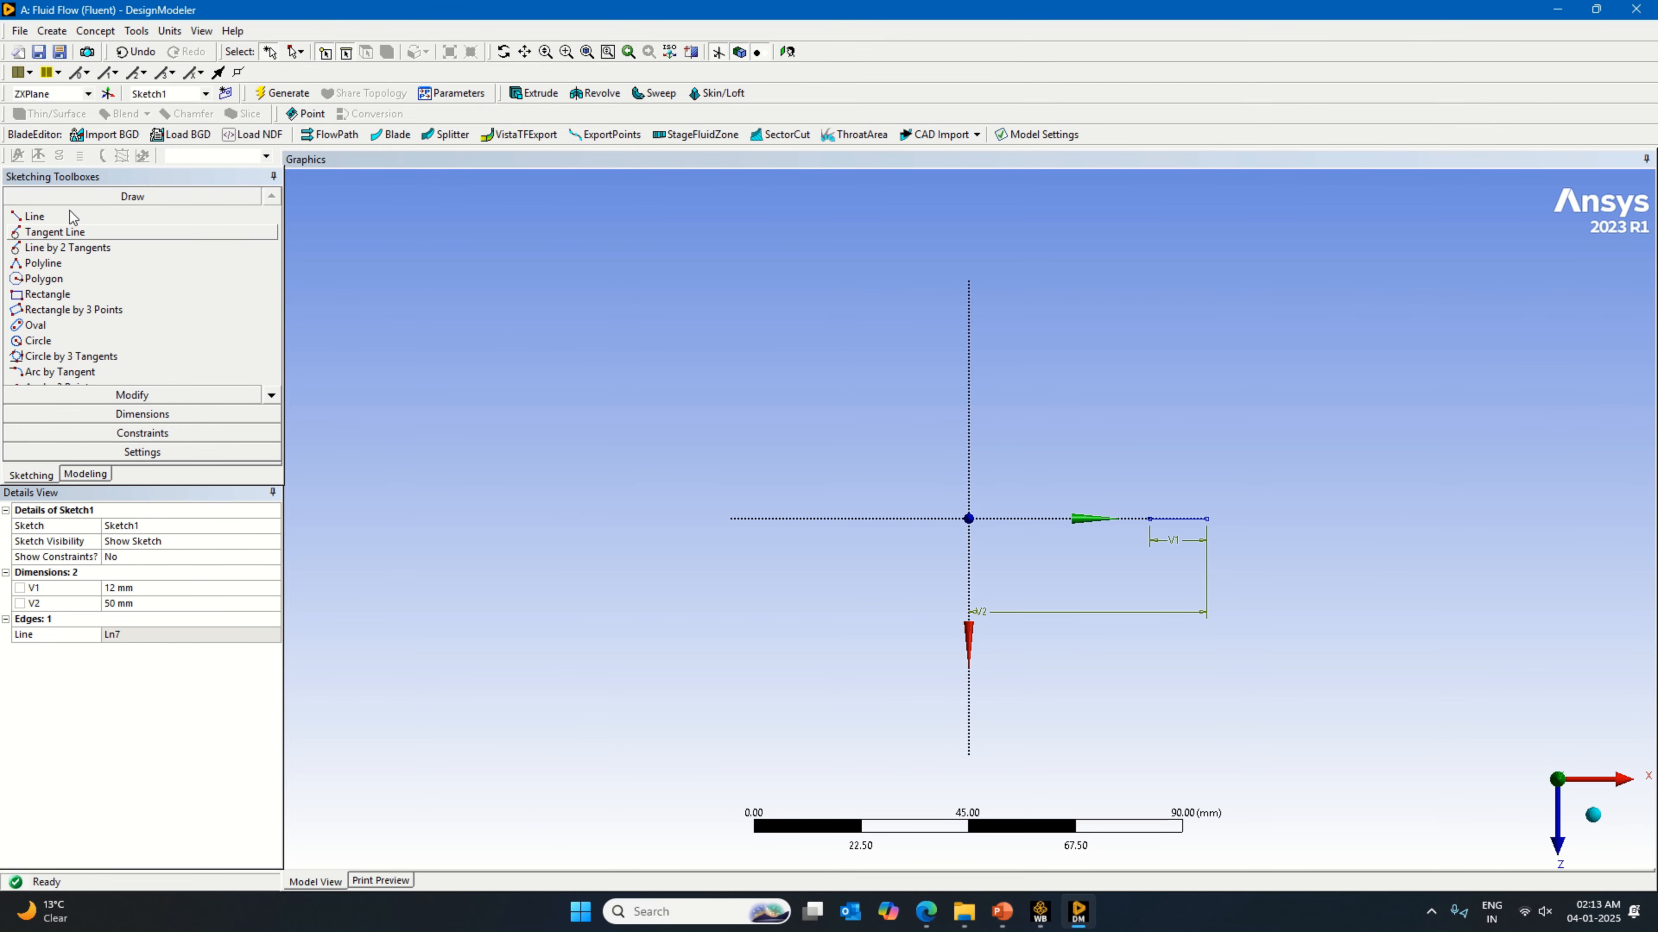
{"action": "left_click", "coordinate": [65, 216]}
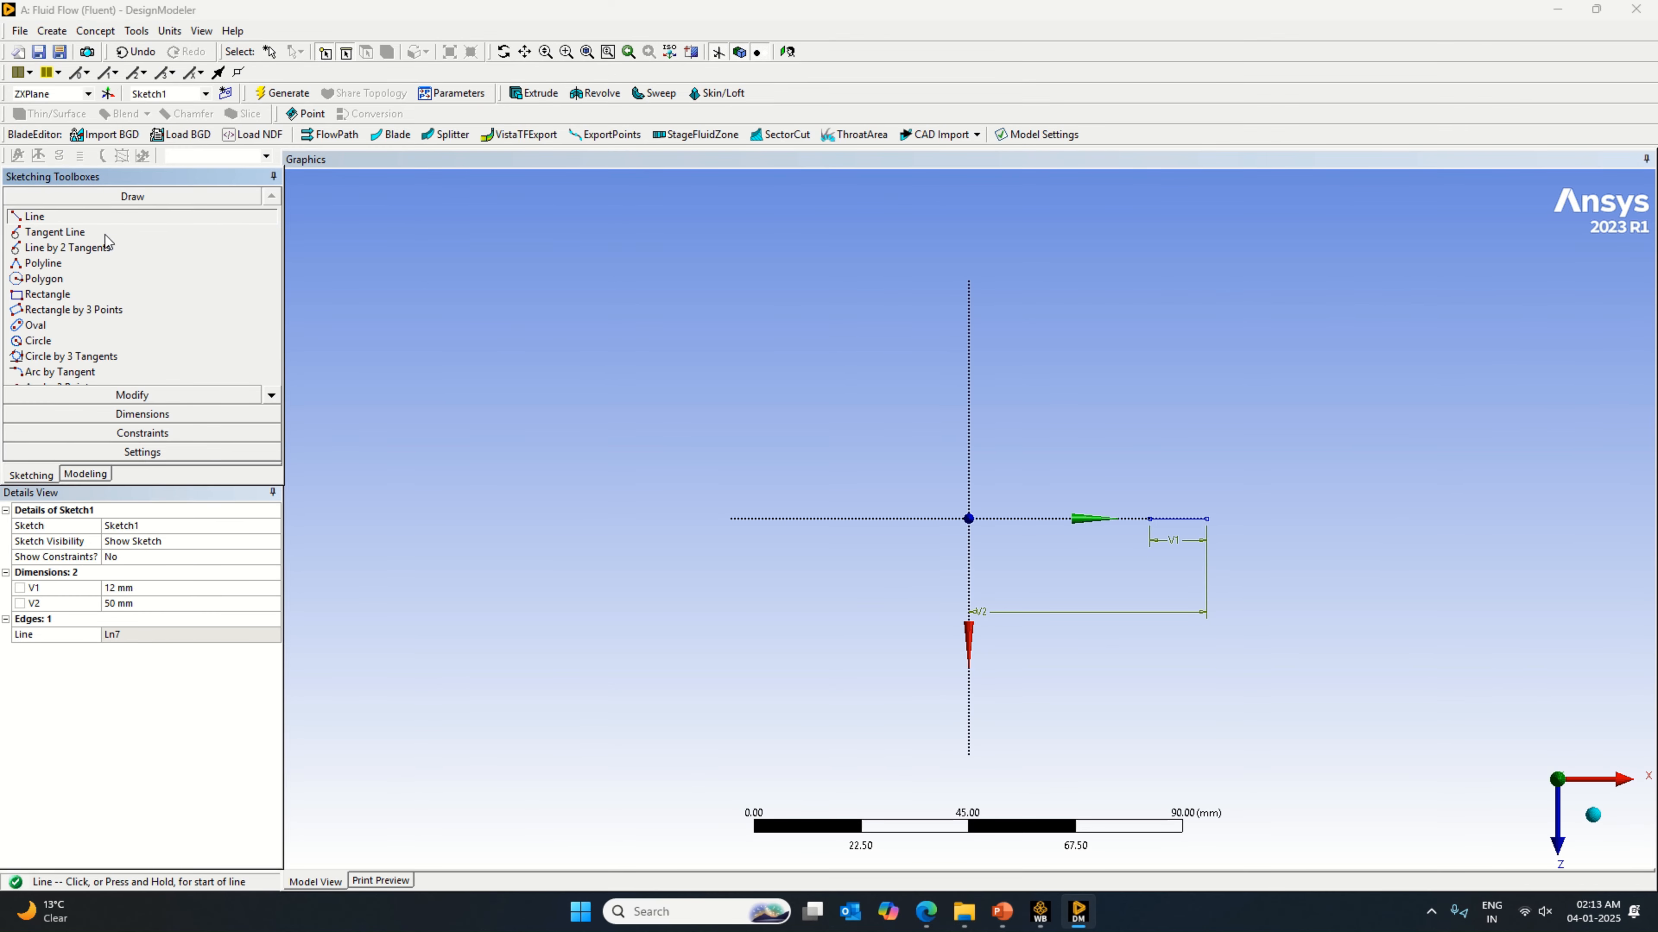
{"action": "left_click", "coordinate": [1151, 517]}
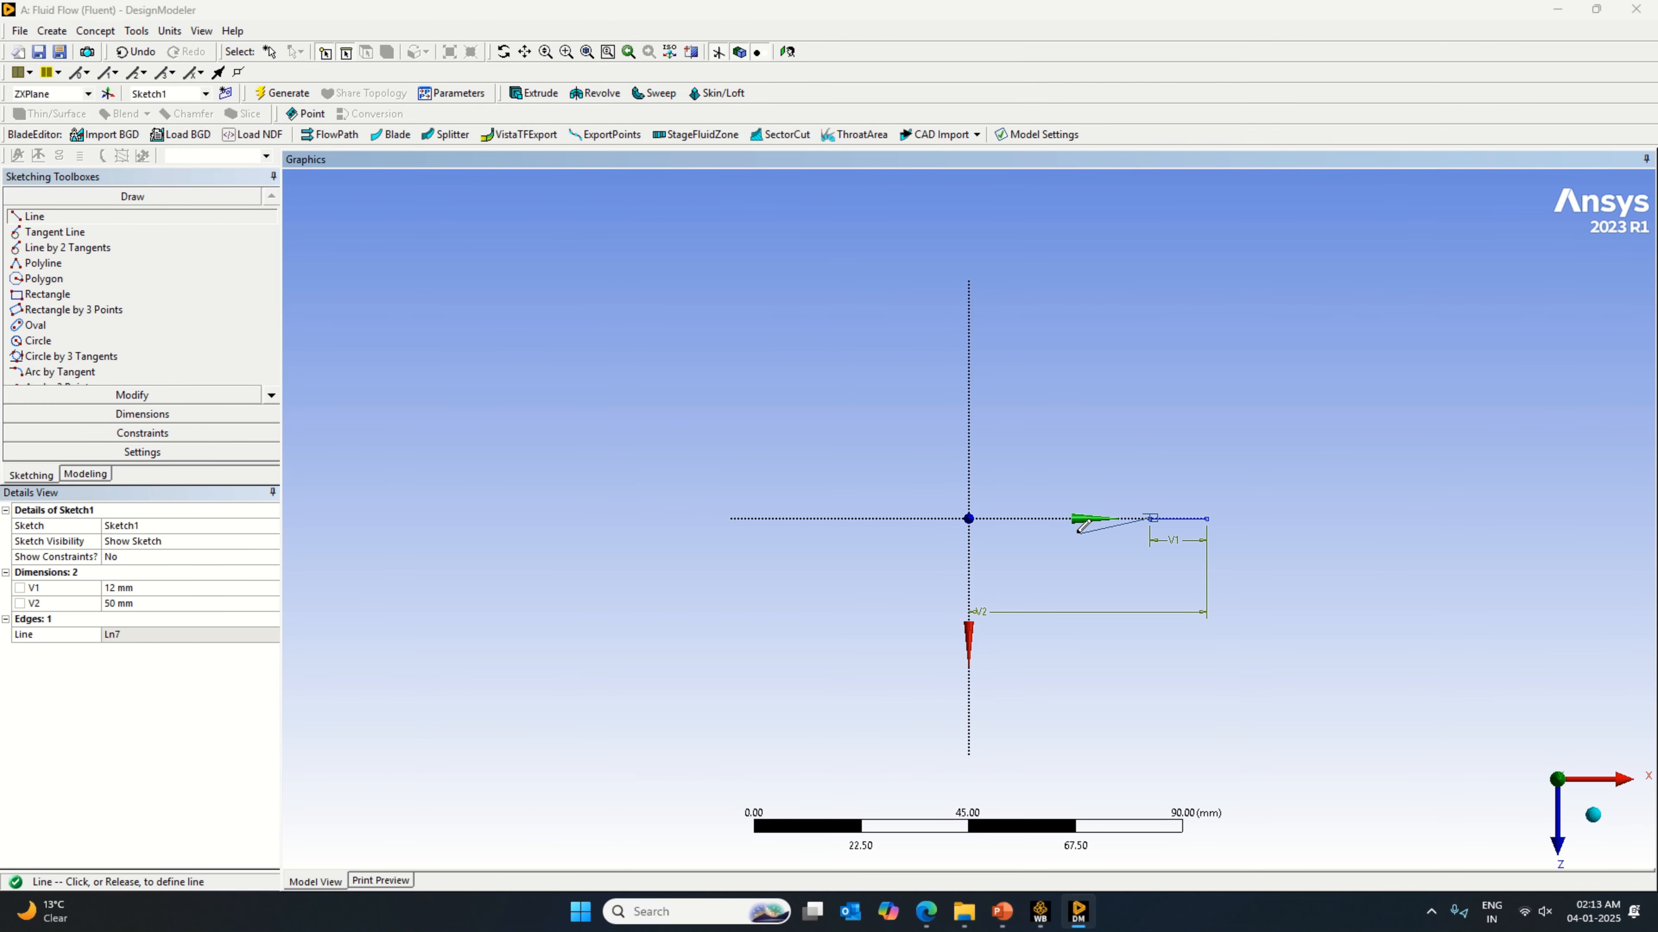
{"action": "left_click", "coordinate": [1028, 519]}
Step: Dimension the second line's length and set it to 24.65 mm
{"action": "left_click", "coordinate": [173, 417]}
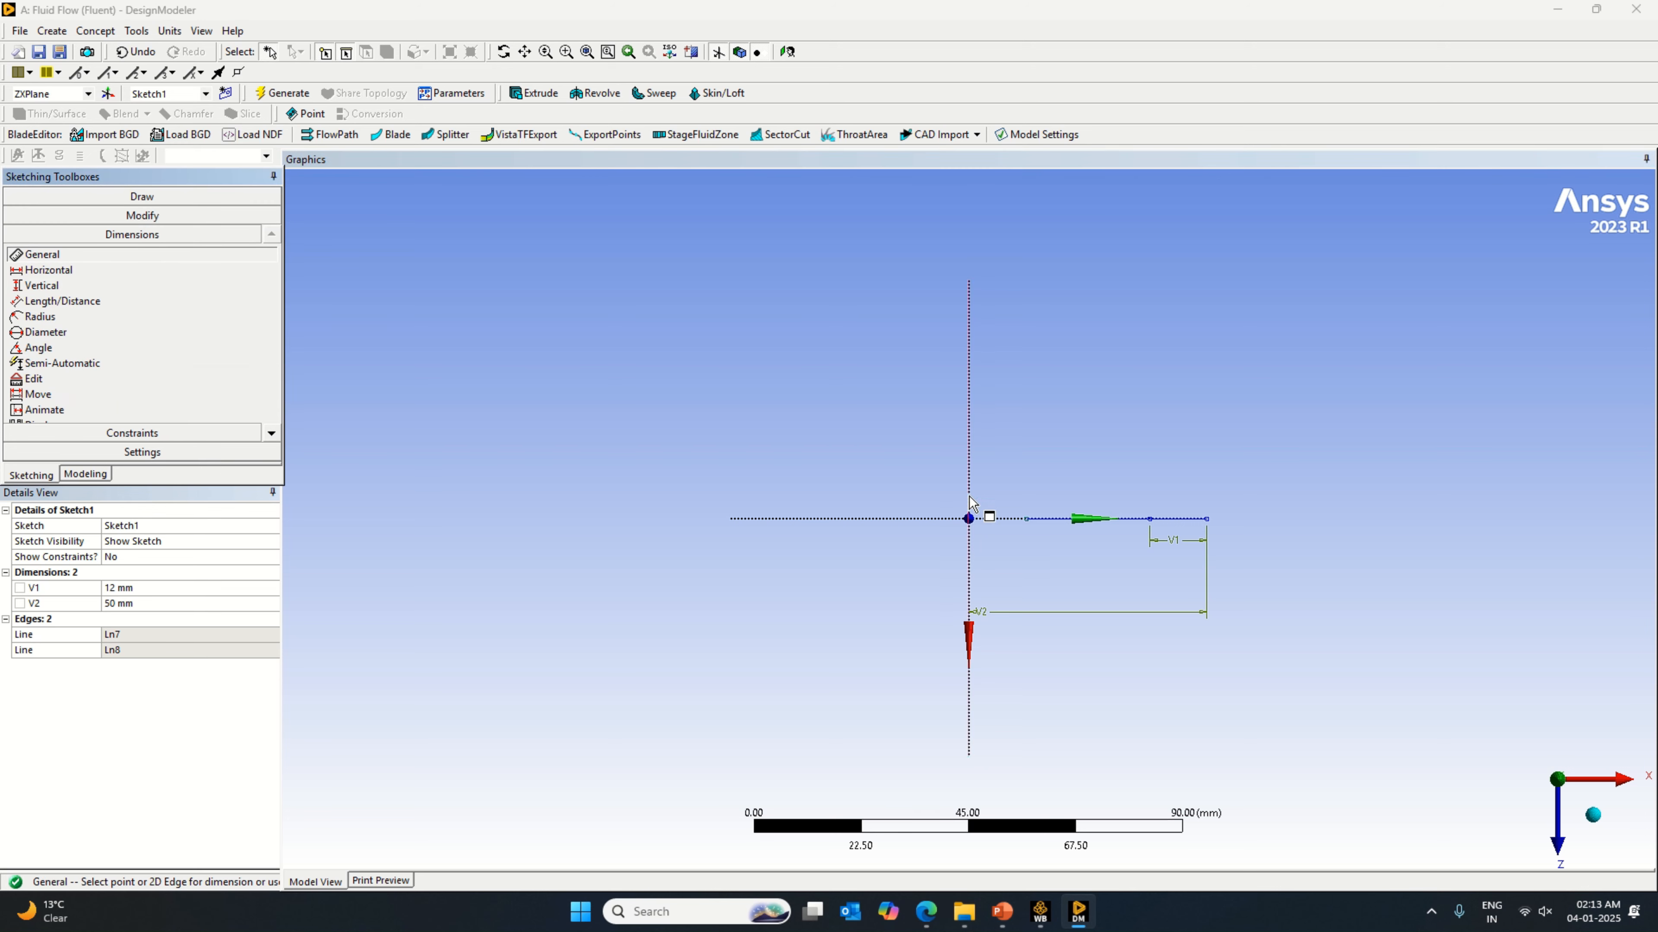
{"action": "left_click", "coordinate": [1078, 527]}
{"action": "left_click", "coordinate": [1076, 542]}
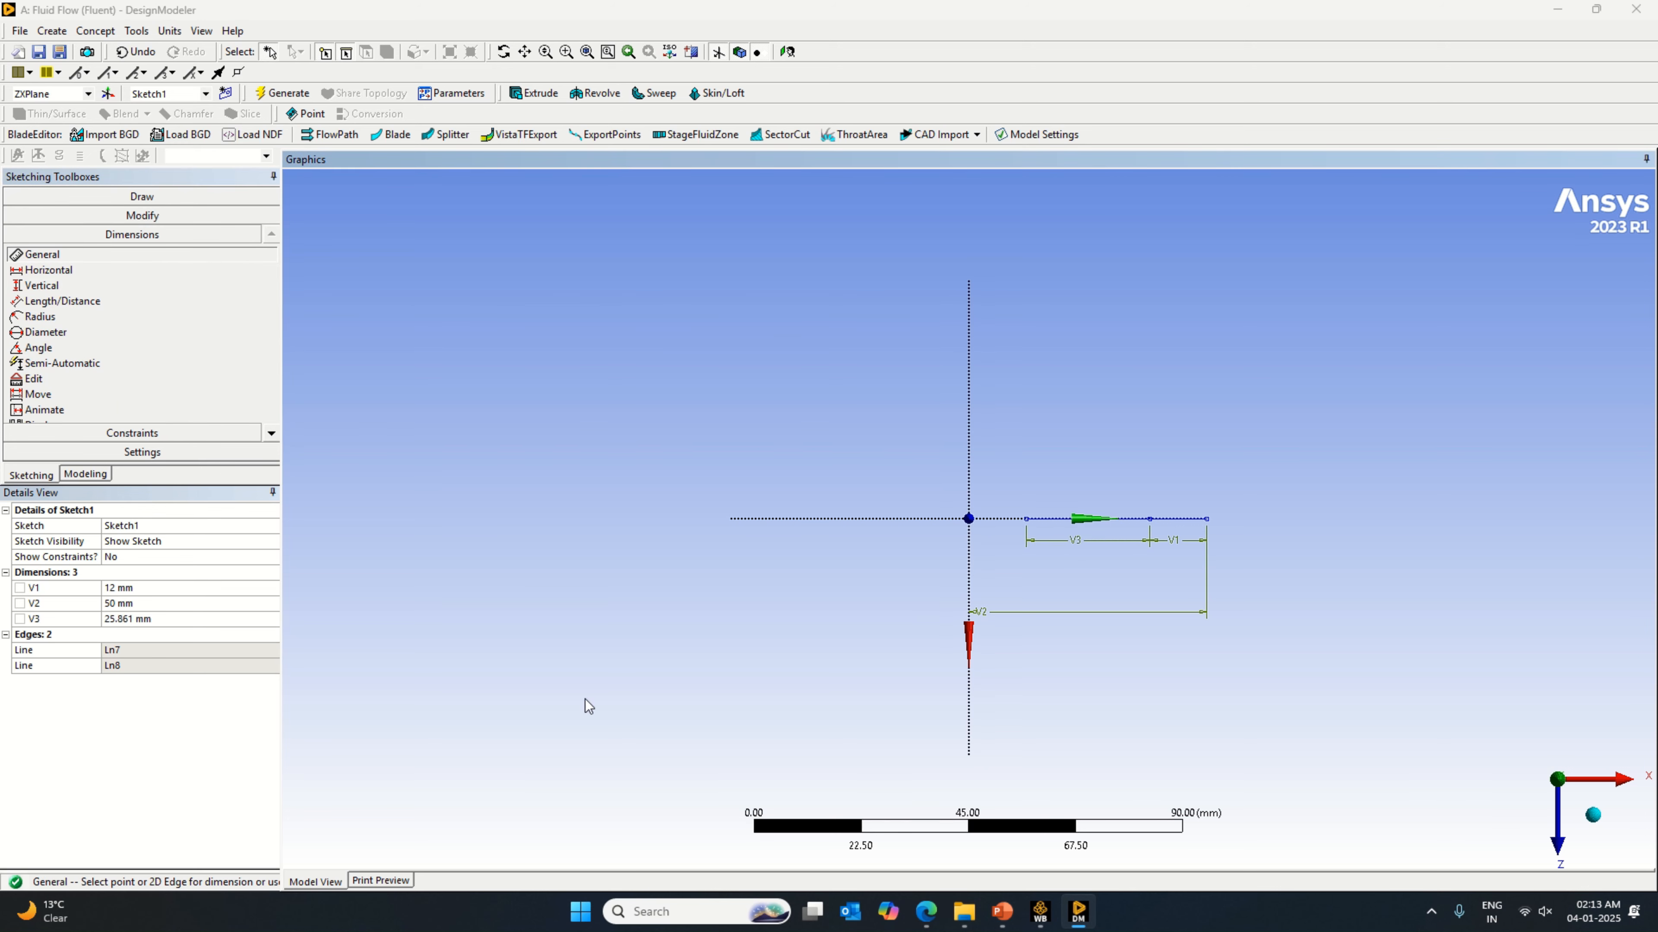
{"action": "left_click", "coordinate": [173, 619]}
{"action": "type", "text": "24.6"}
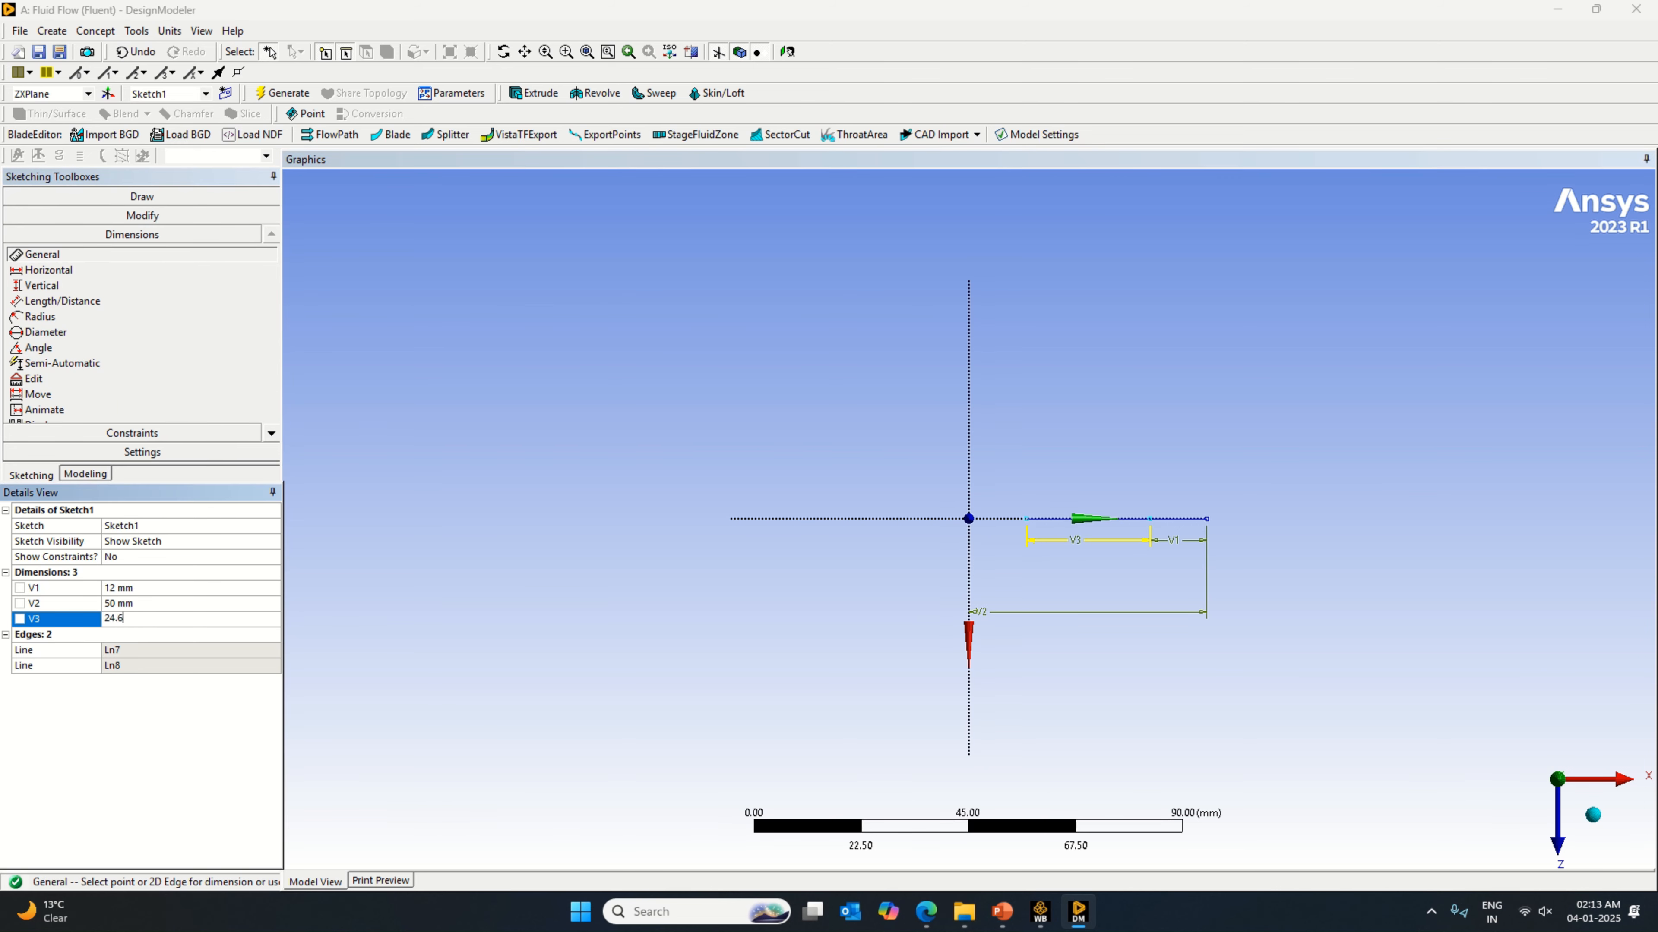
{"action": "type", "text": "5"}
{"action": "key", "text": "Return"}
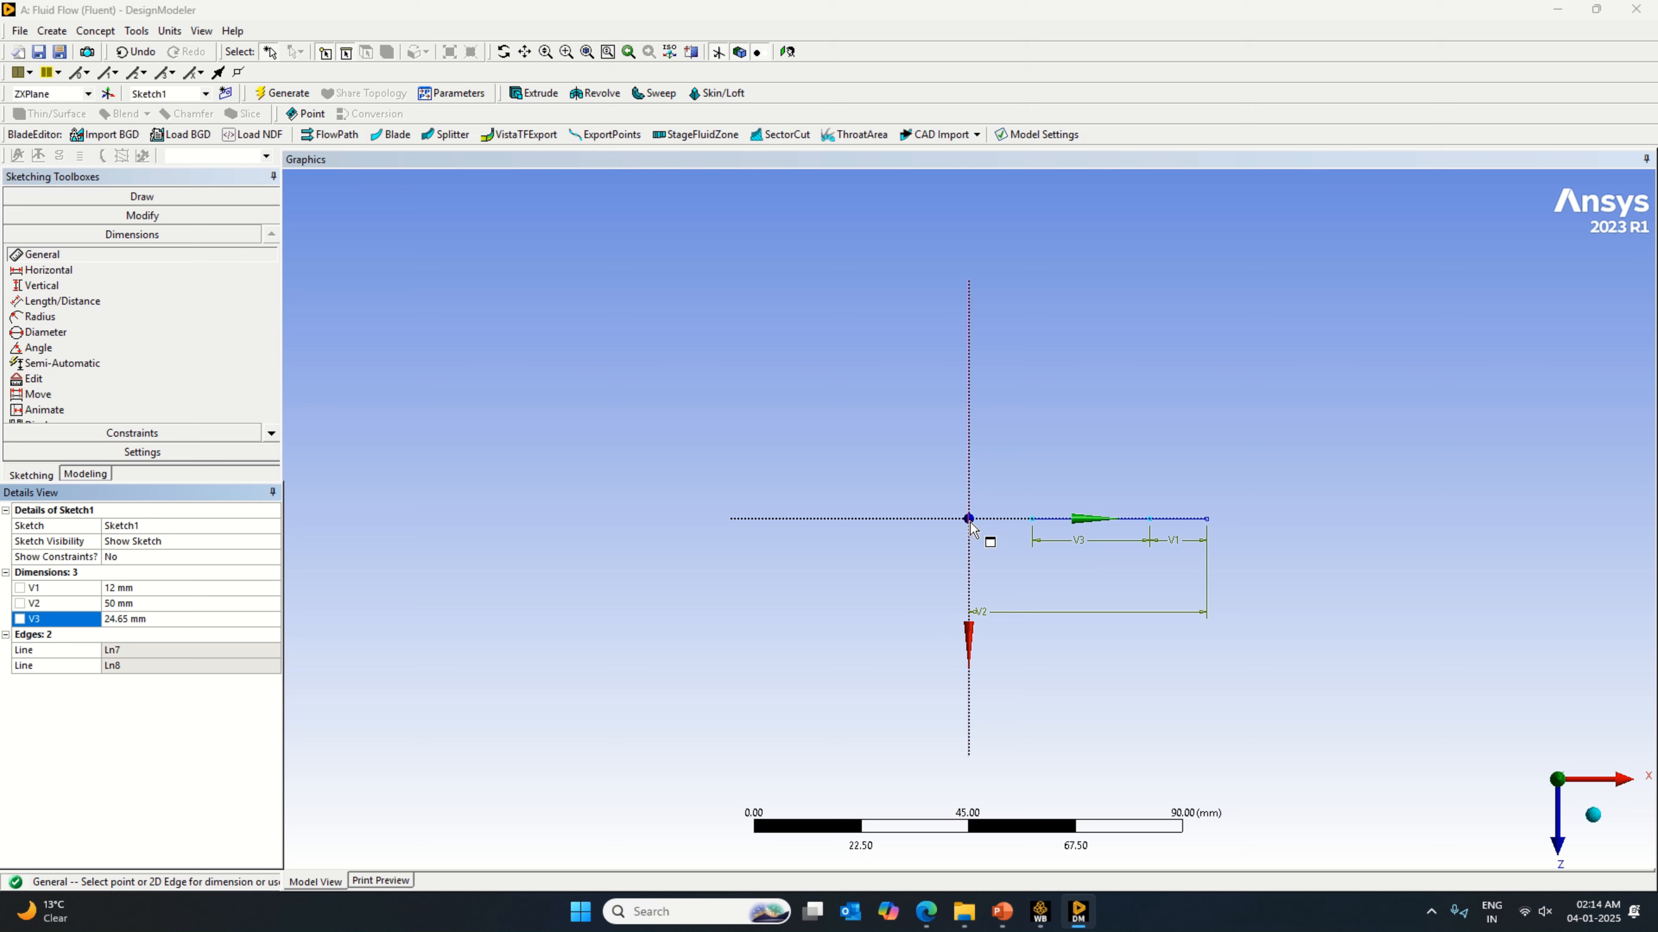
Step: Check how curve R connects to the straight channel in the valve PDF's D-valve figure and dimension table
{"action": "left_click", "coordinate": [936, 920]}
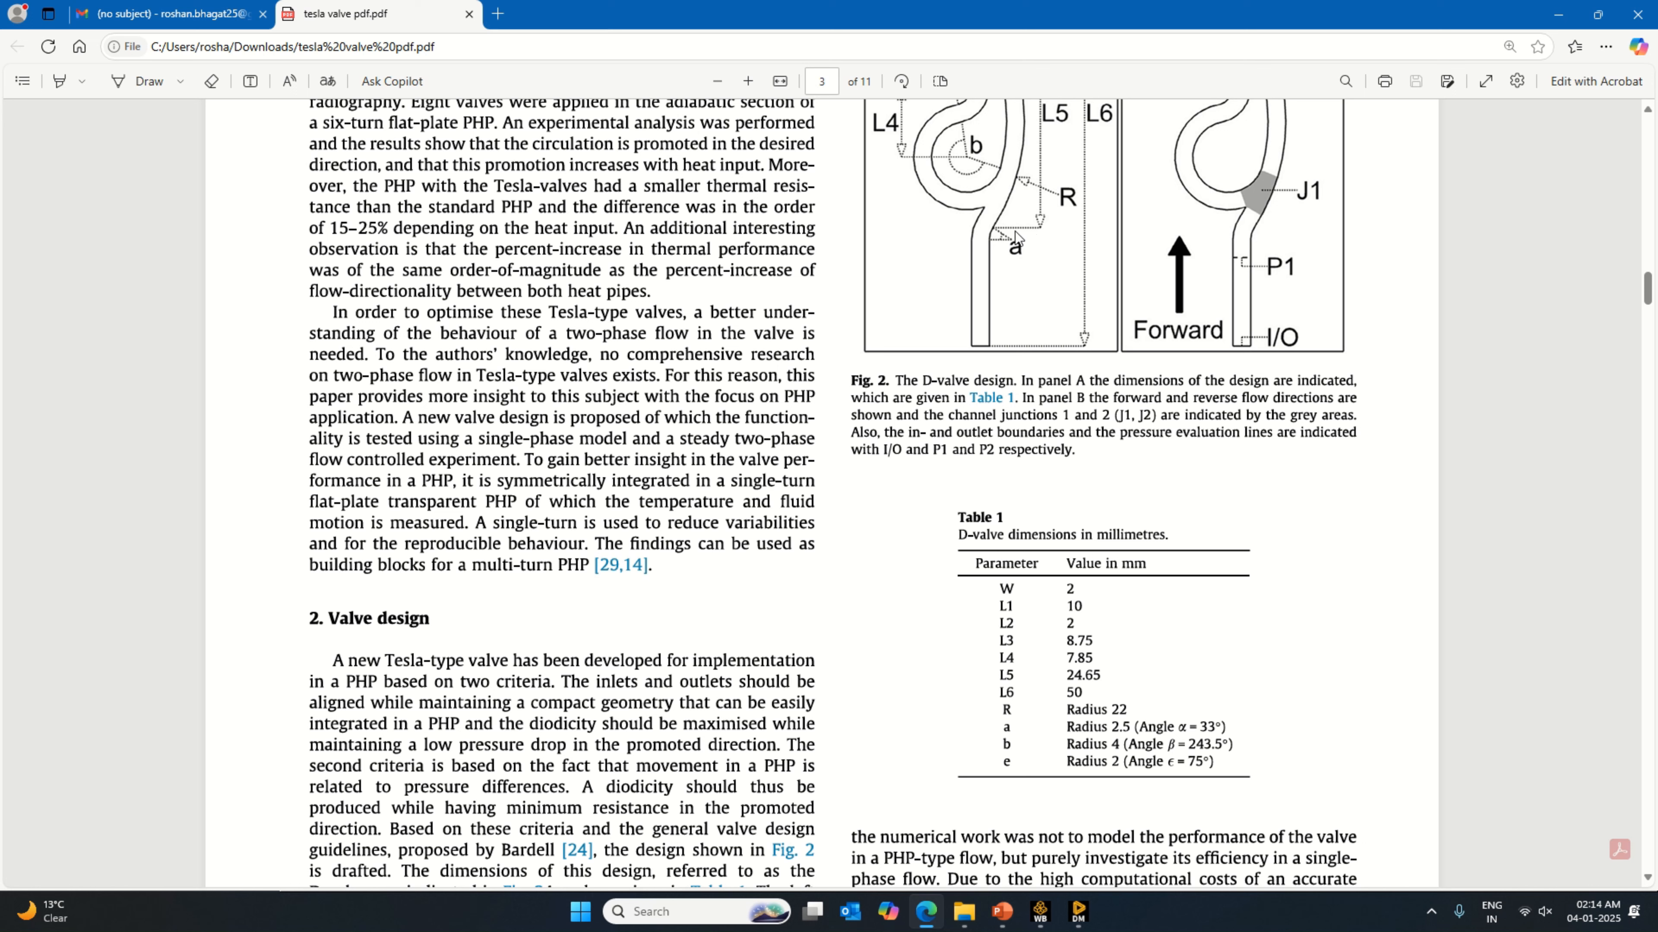
{"action": "left_click", "coordinate": [1078, 911]}
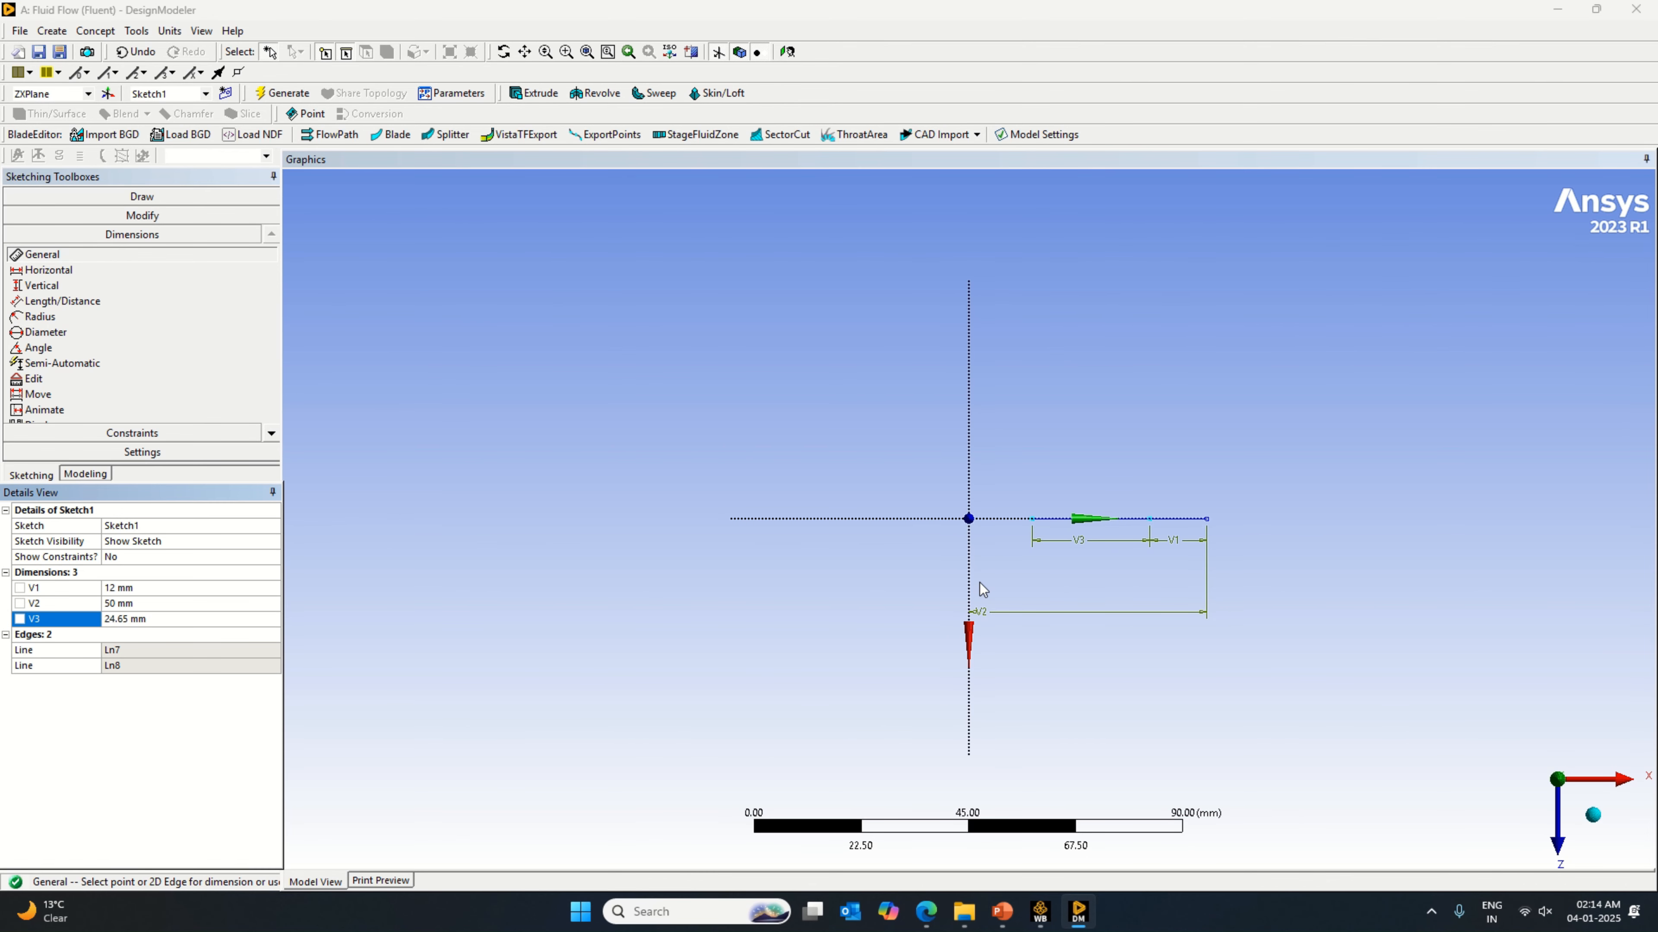
{"action": "left_click", "coordinate": [1078, 910]}
{"action": "scroll", "coordinate": [1057, 497], "scroll_direction": "up", "scroll_amount": 3}
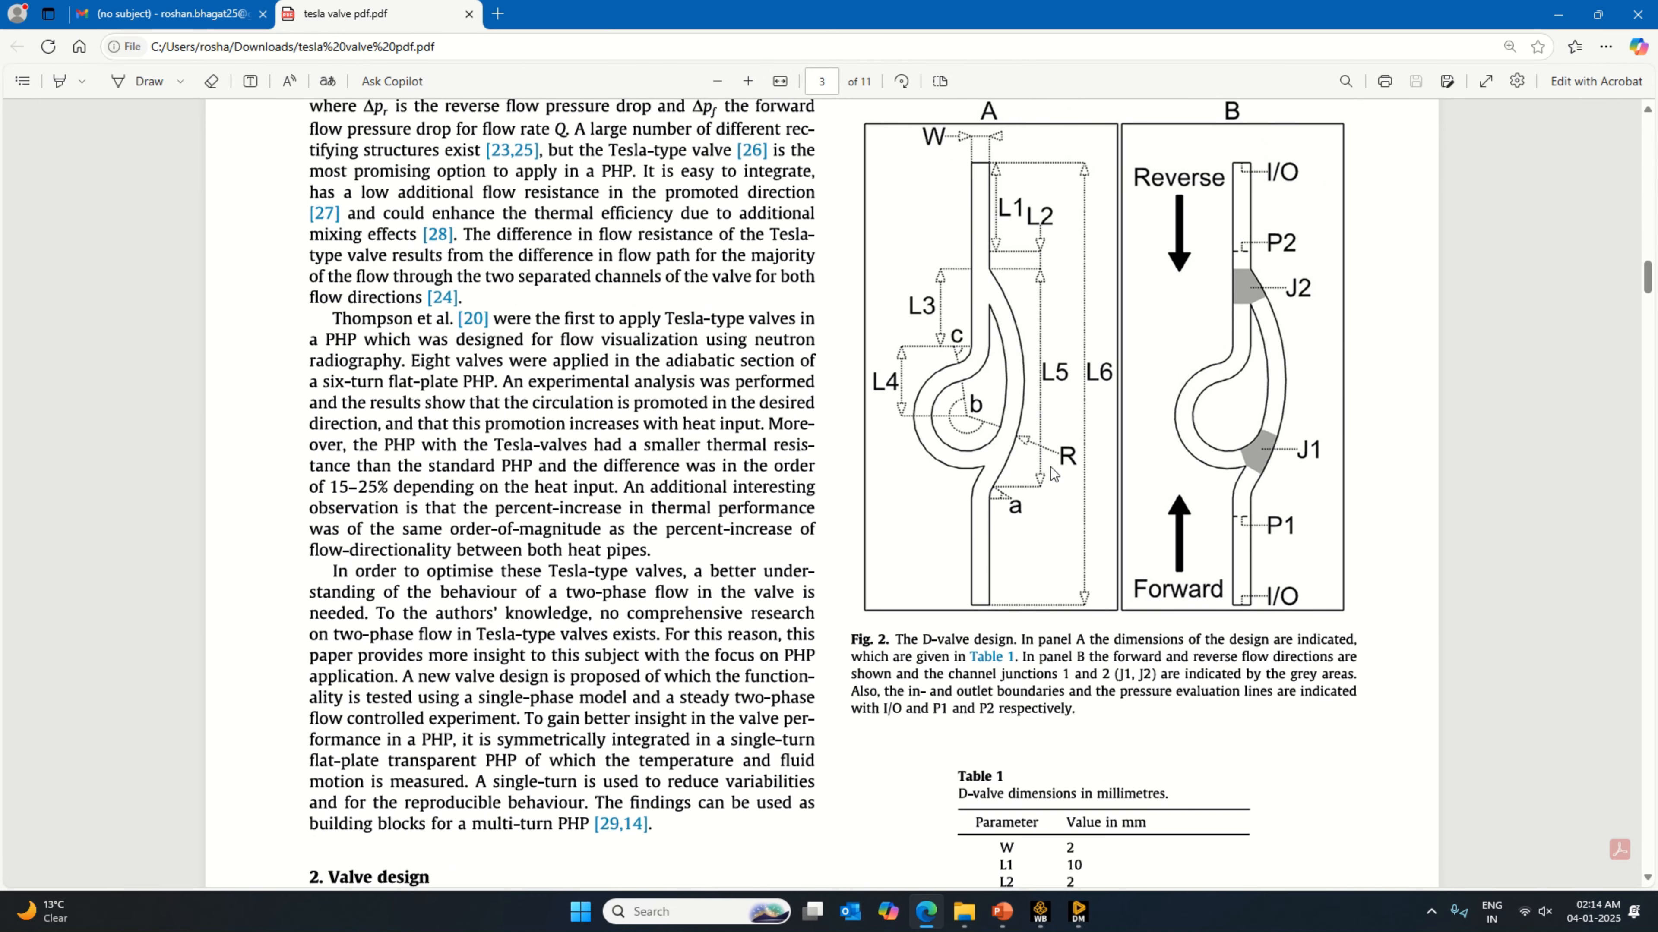
{"action": "scroll", "coordinate": [1109, 729], "scroll_direction": "down", "scroll_amount": 2}
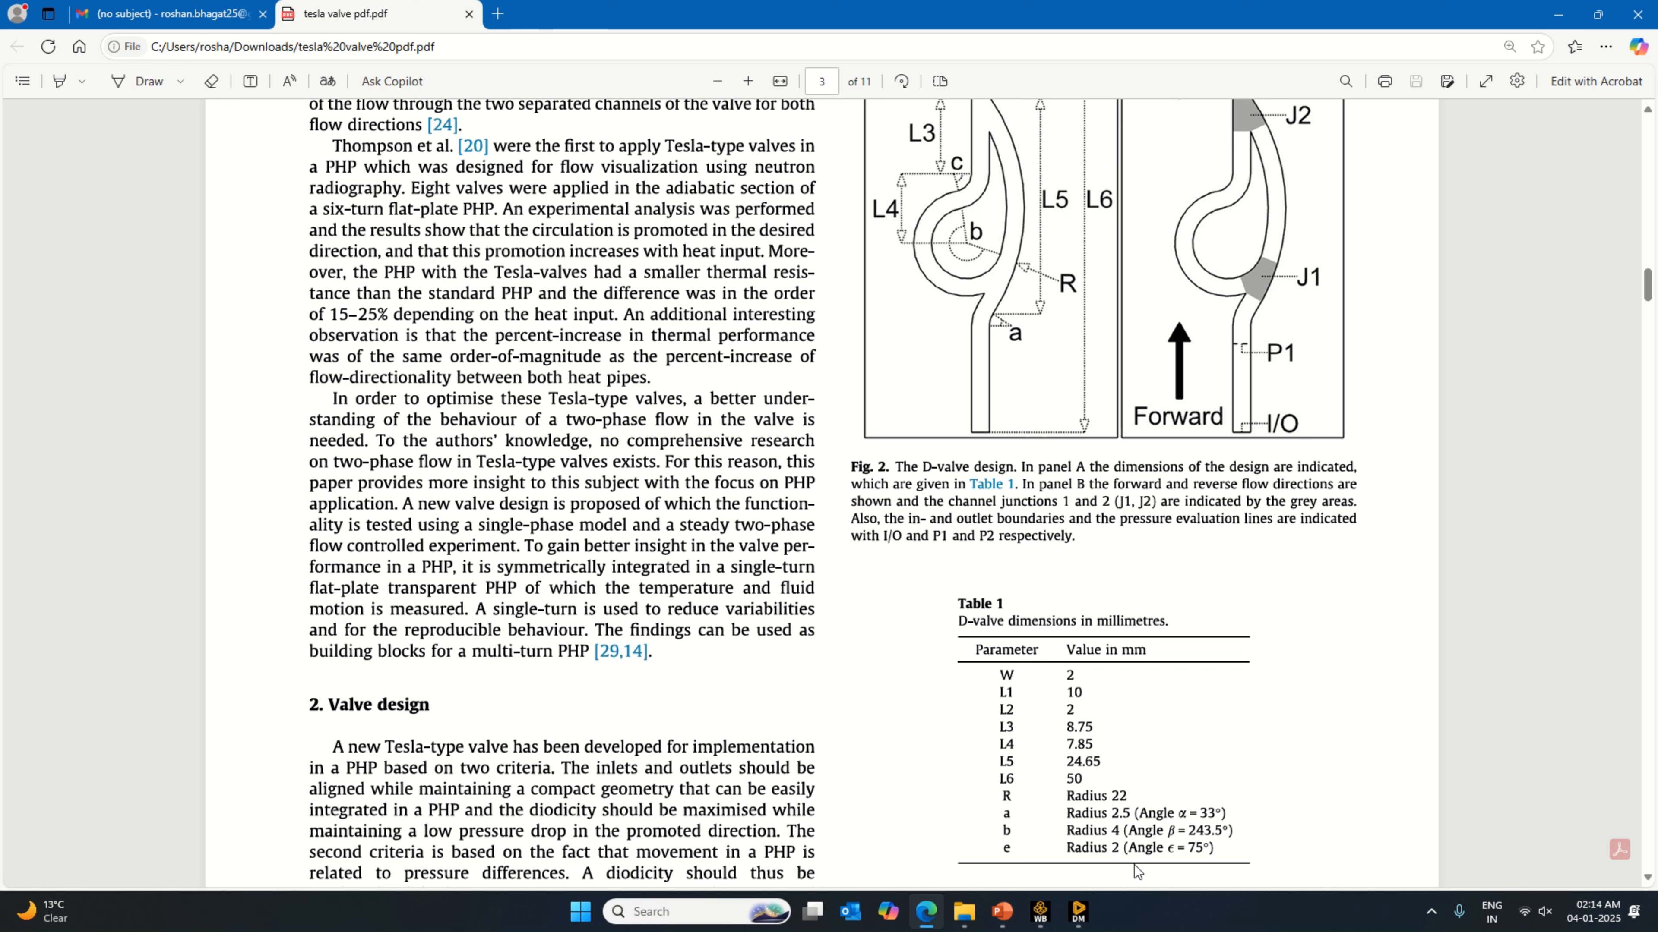
{"action": "left_click", "coordinate": [1080, 913]}
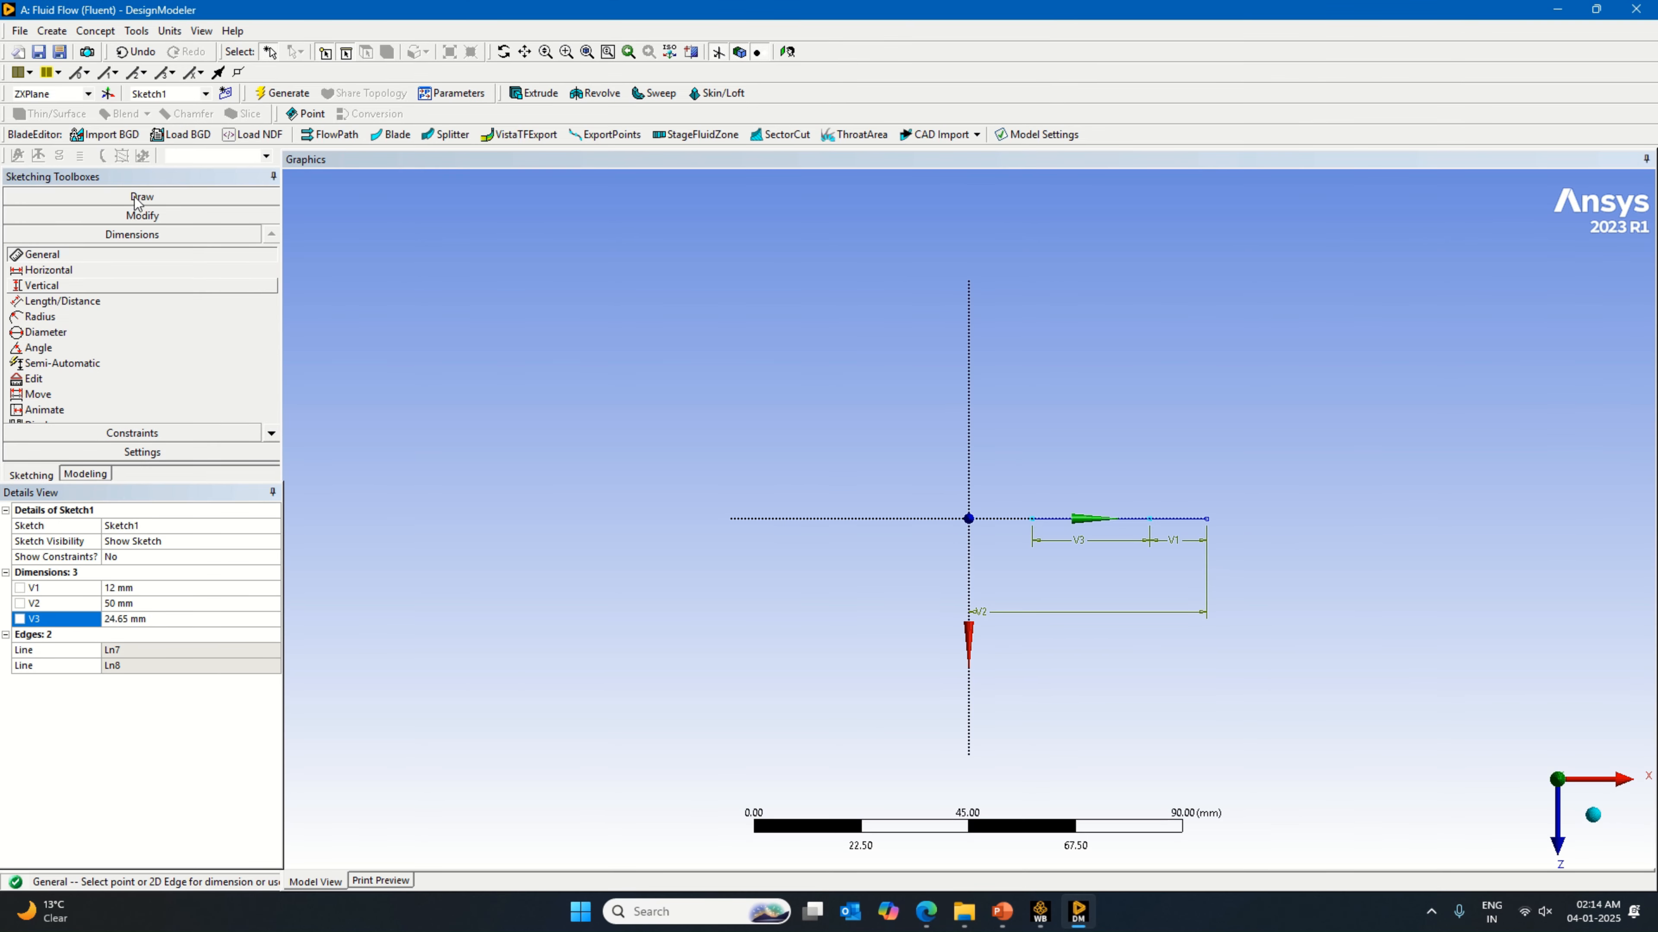
{"action": "left_click", "coordinate": [156, 191]}
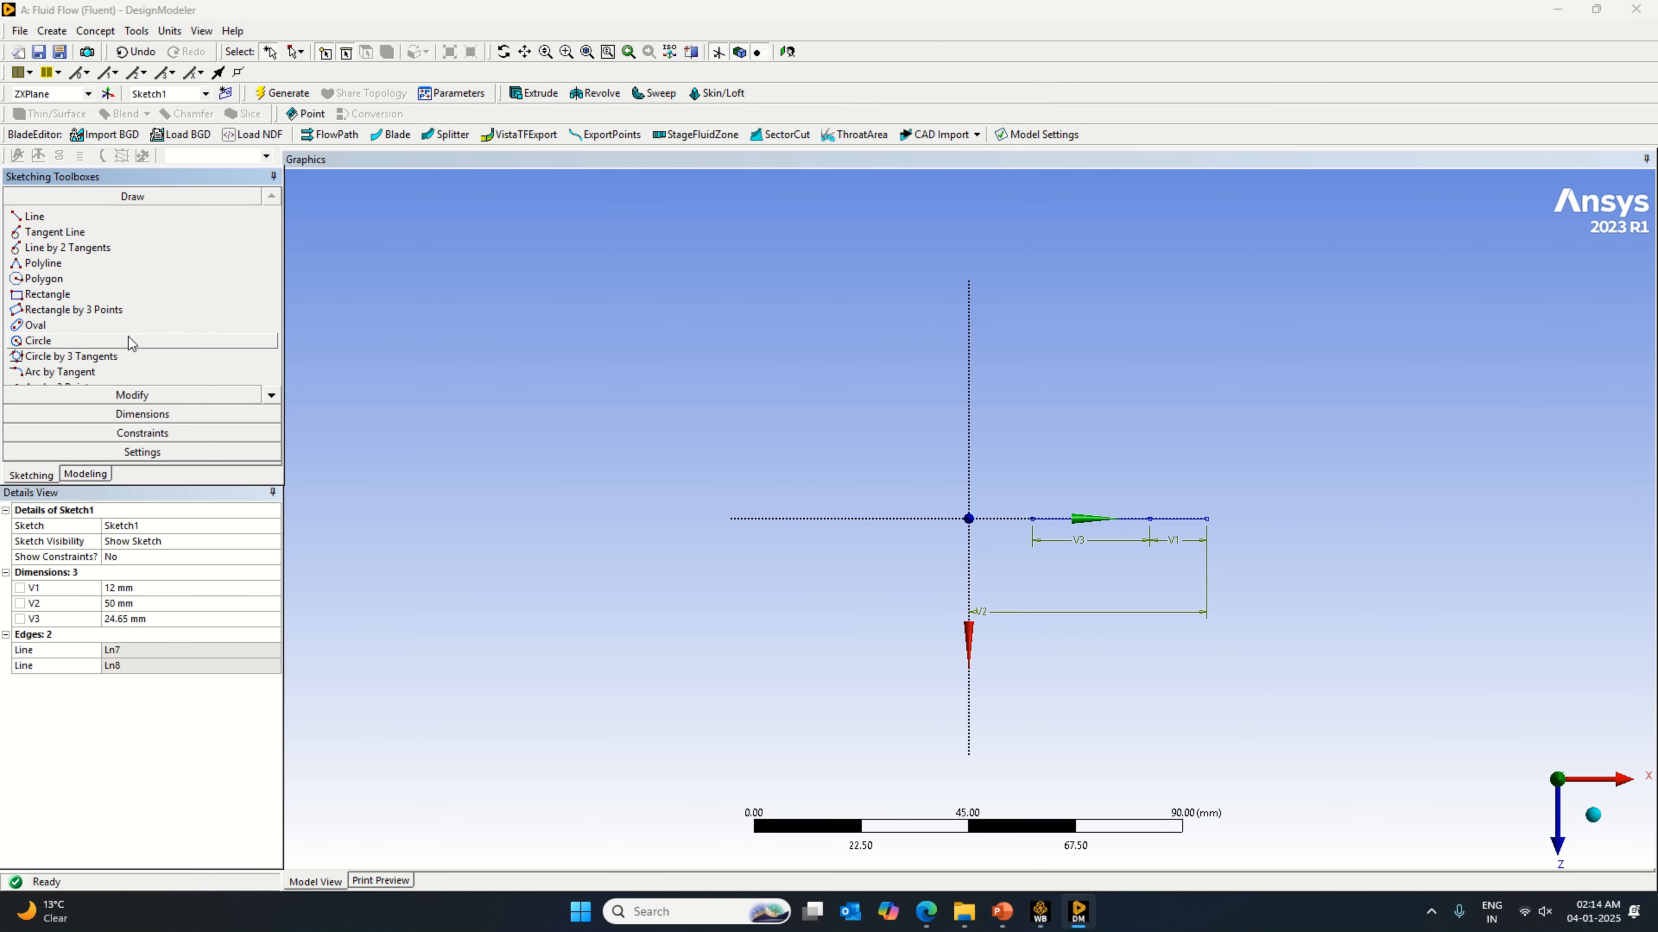
{"action": "left_click", "coordinate": [271, 395]}
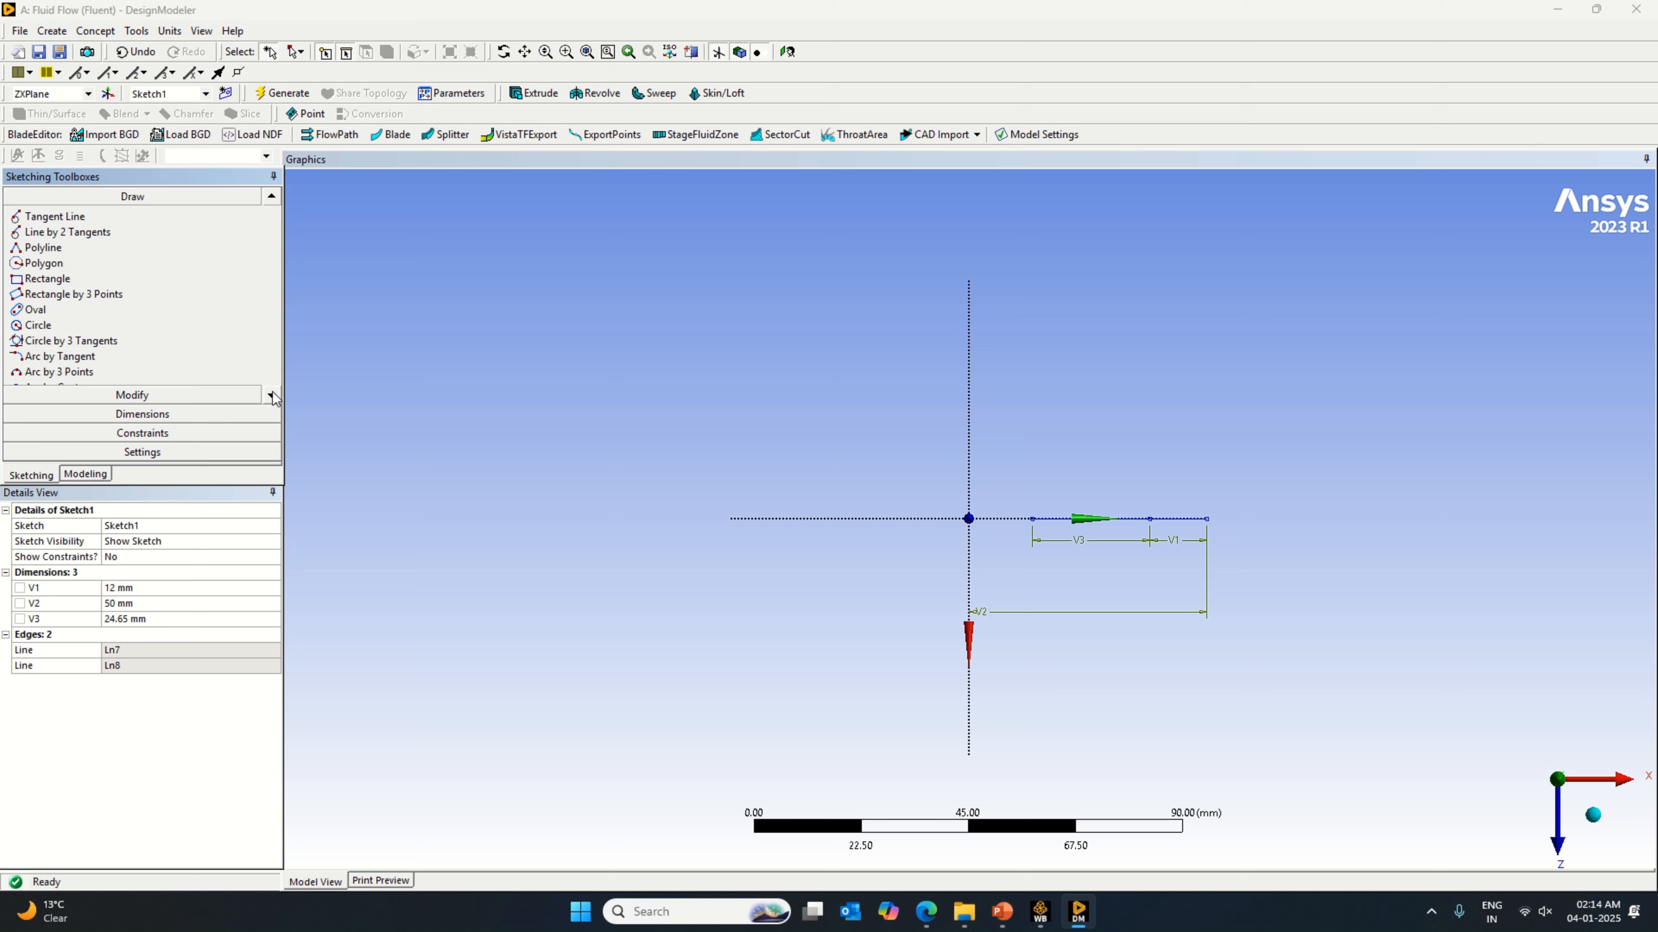
{"action": "left_click", "coordinate": [271, 395]}
{"action": "left_click", "coordinate": [270, 395]}
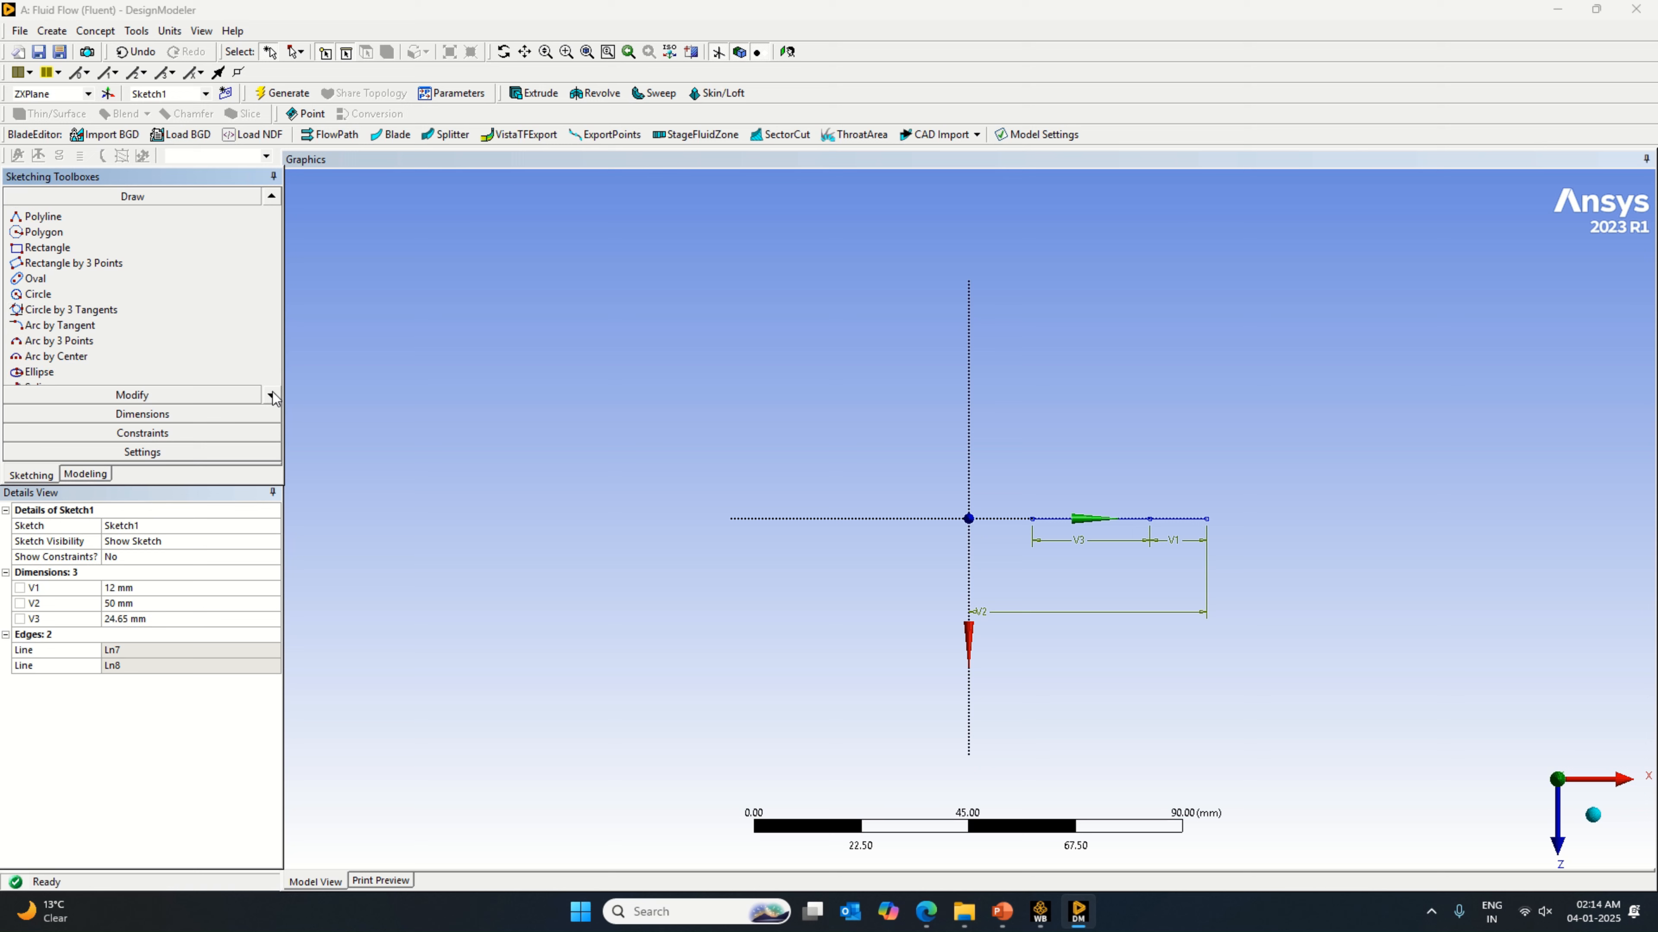
{"action": "left_click", "coordinate": [125, 357]}
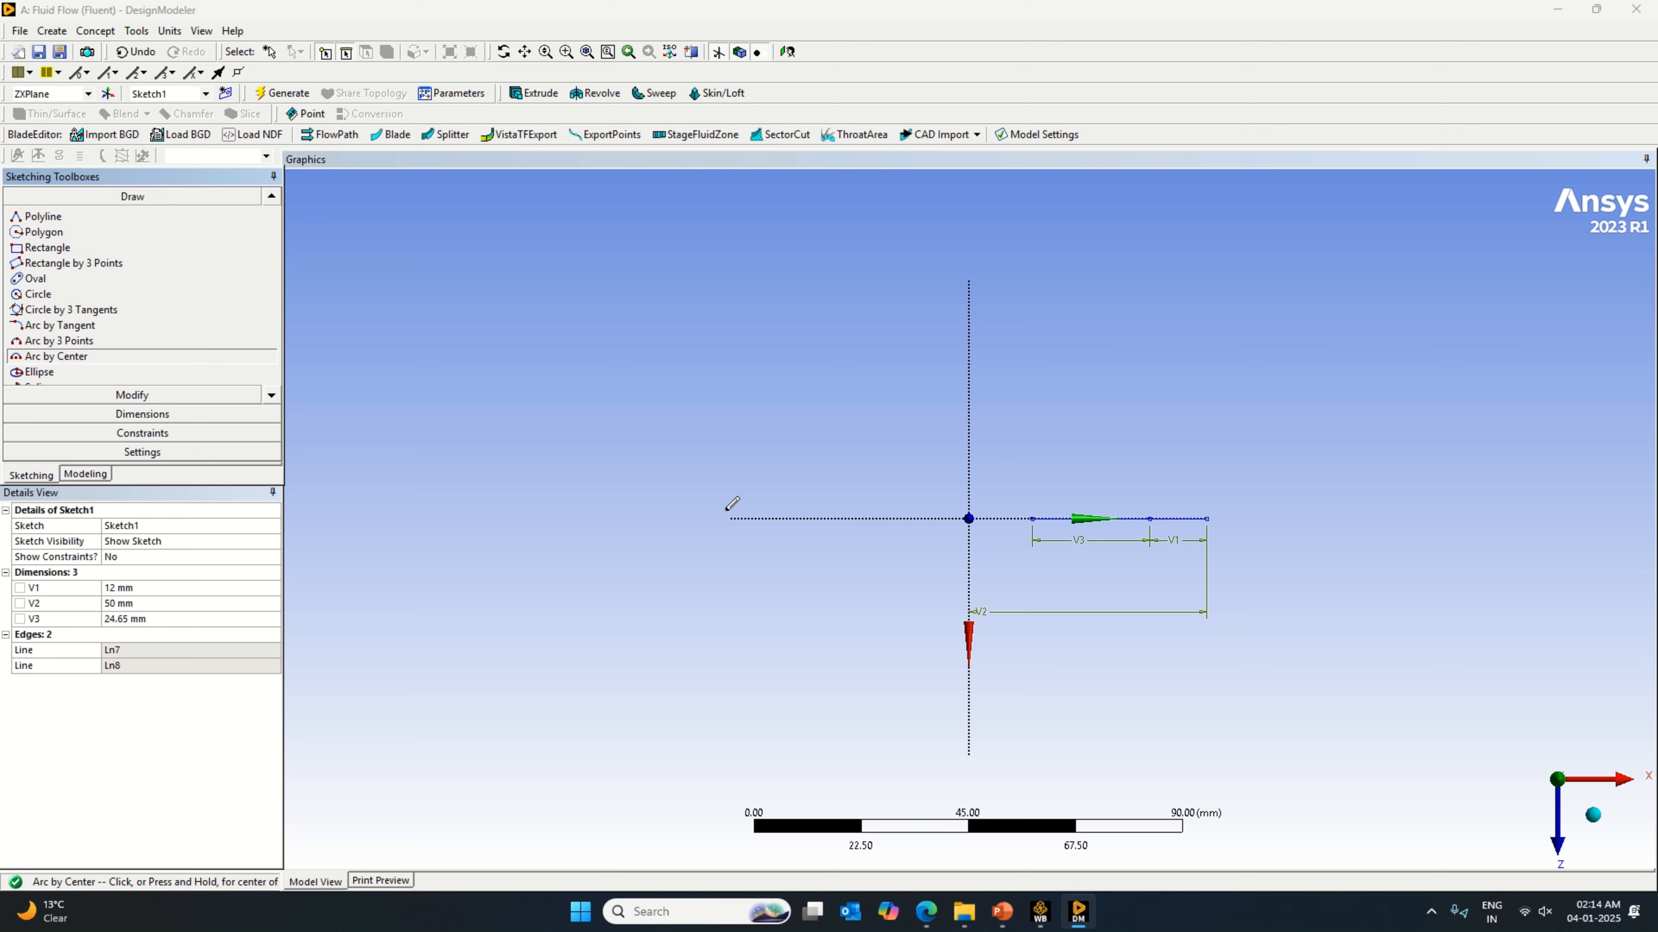
{"action": "left_click", "coordinate": [1149, 518]}
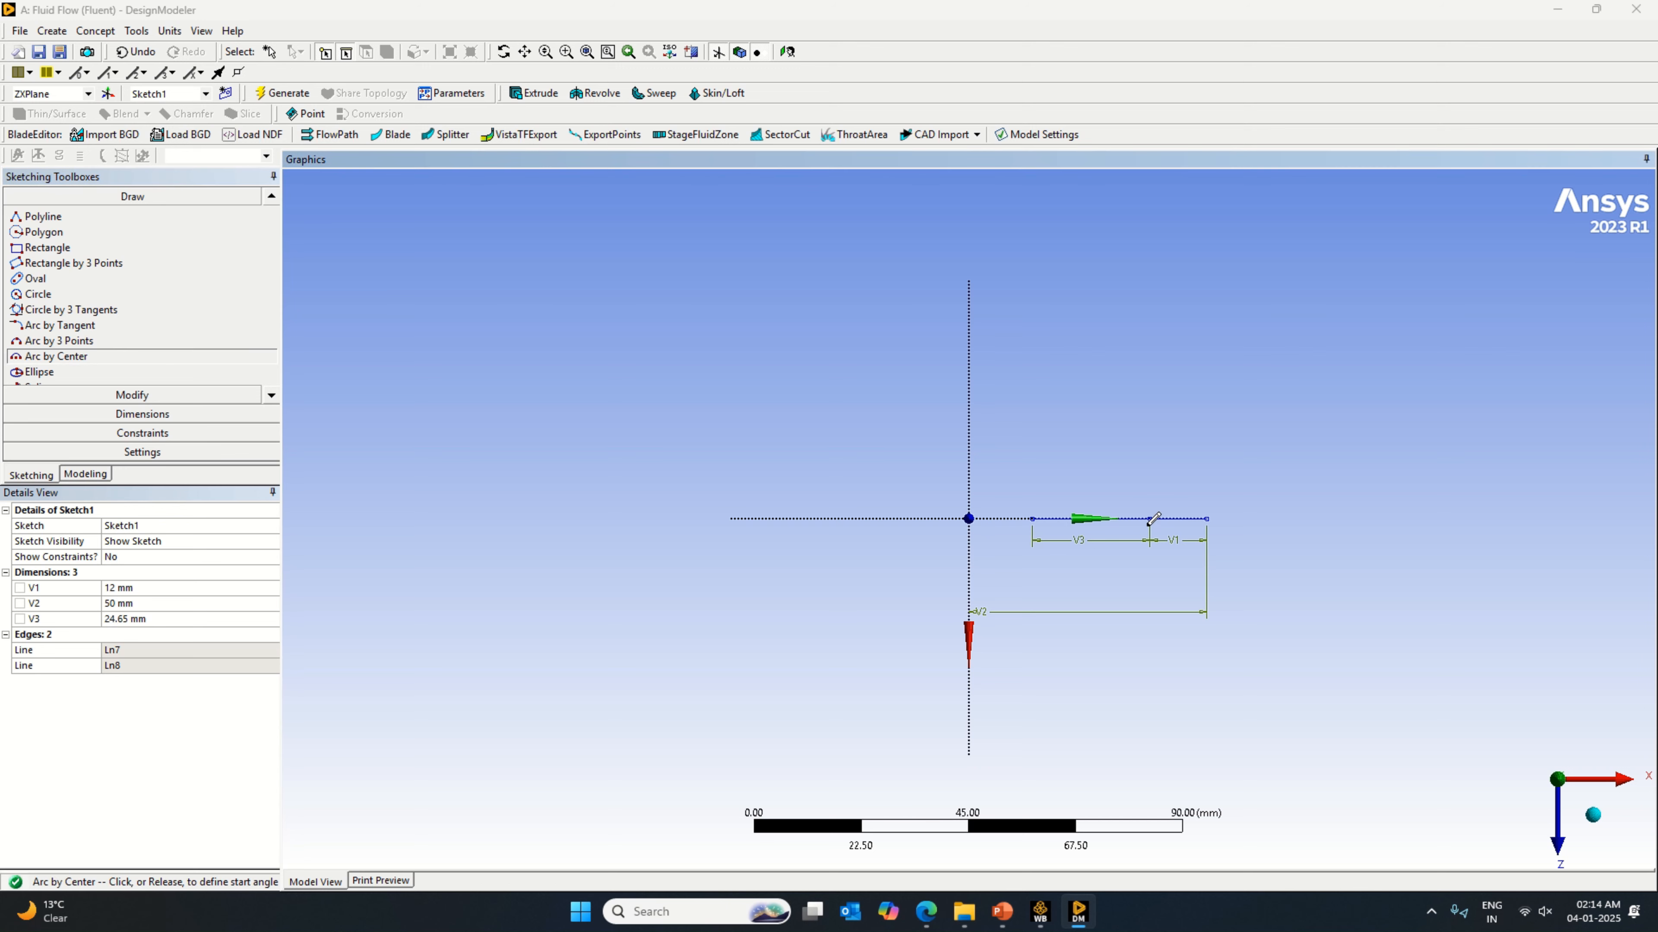
{"action": "left_click", "coordinate": [1033, 518]}
{"action": "right_click", "coordinate": [1160, 376]}
{"action": "left_click", "coordinate": [1193, 385]}
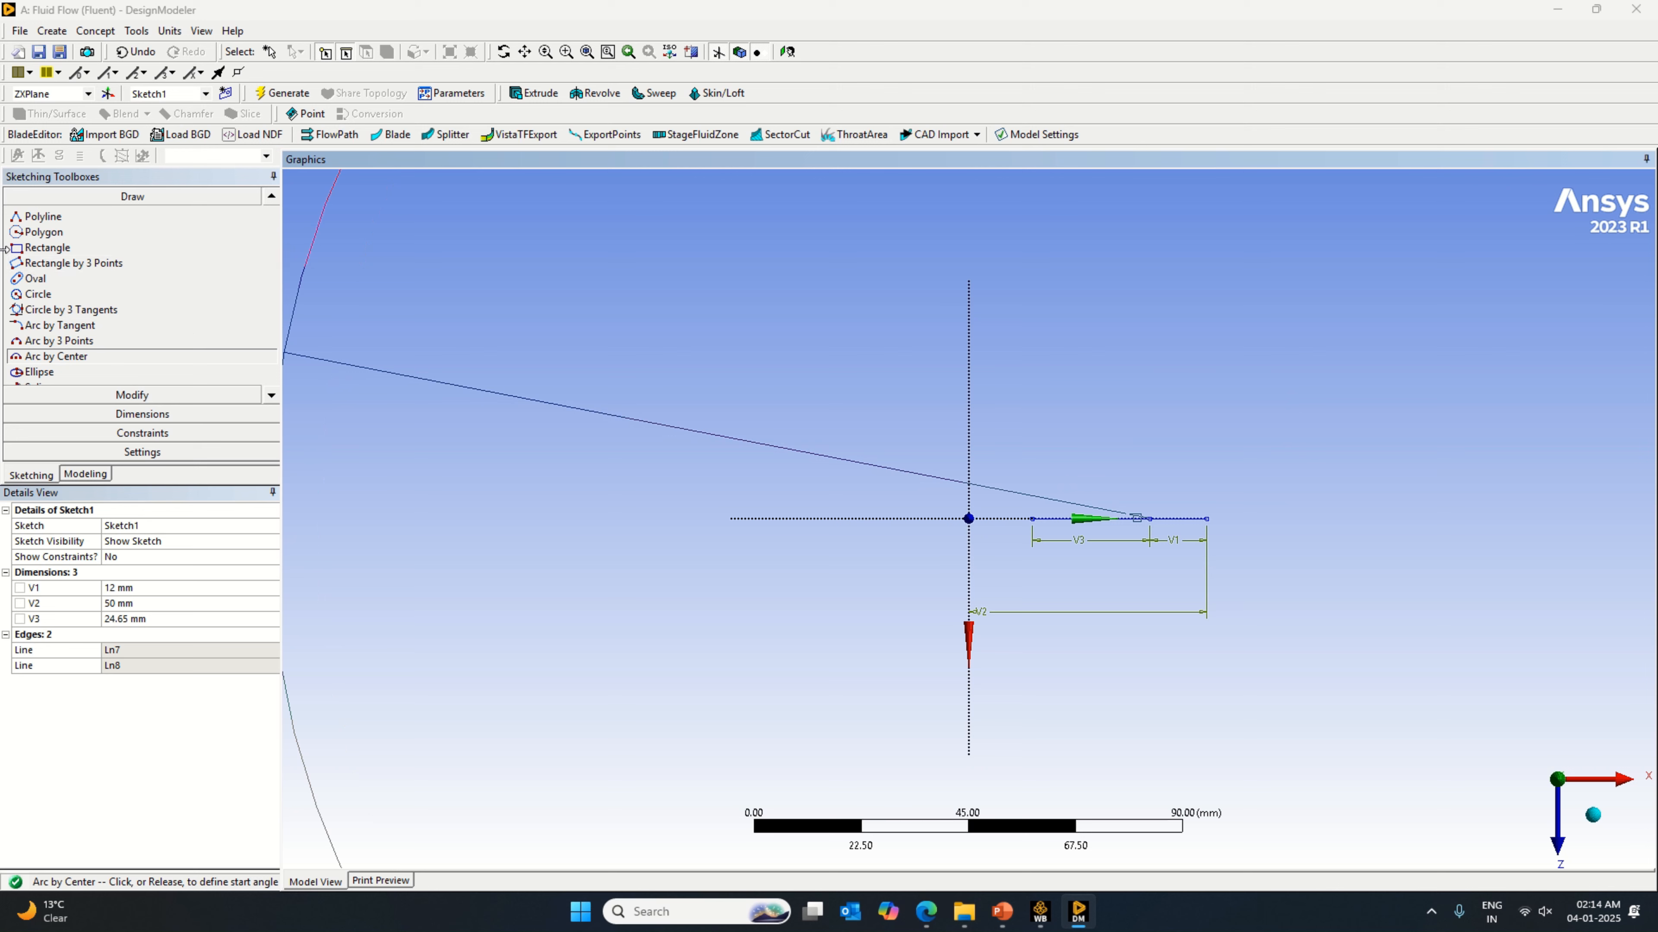
{"action": "right_click", "coordinate": [646, 334]}
{"action": "left_click", "coordinate": [700, 335]}
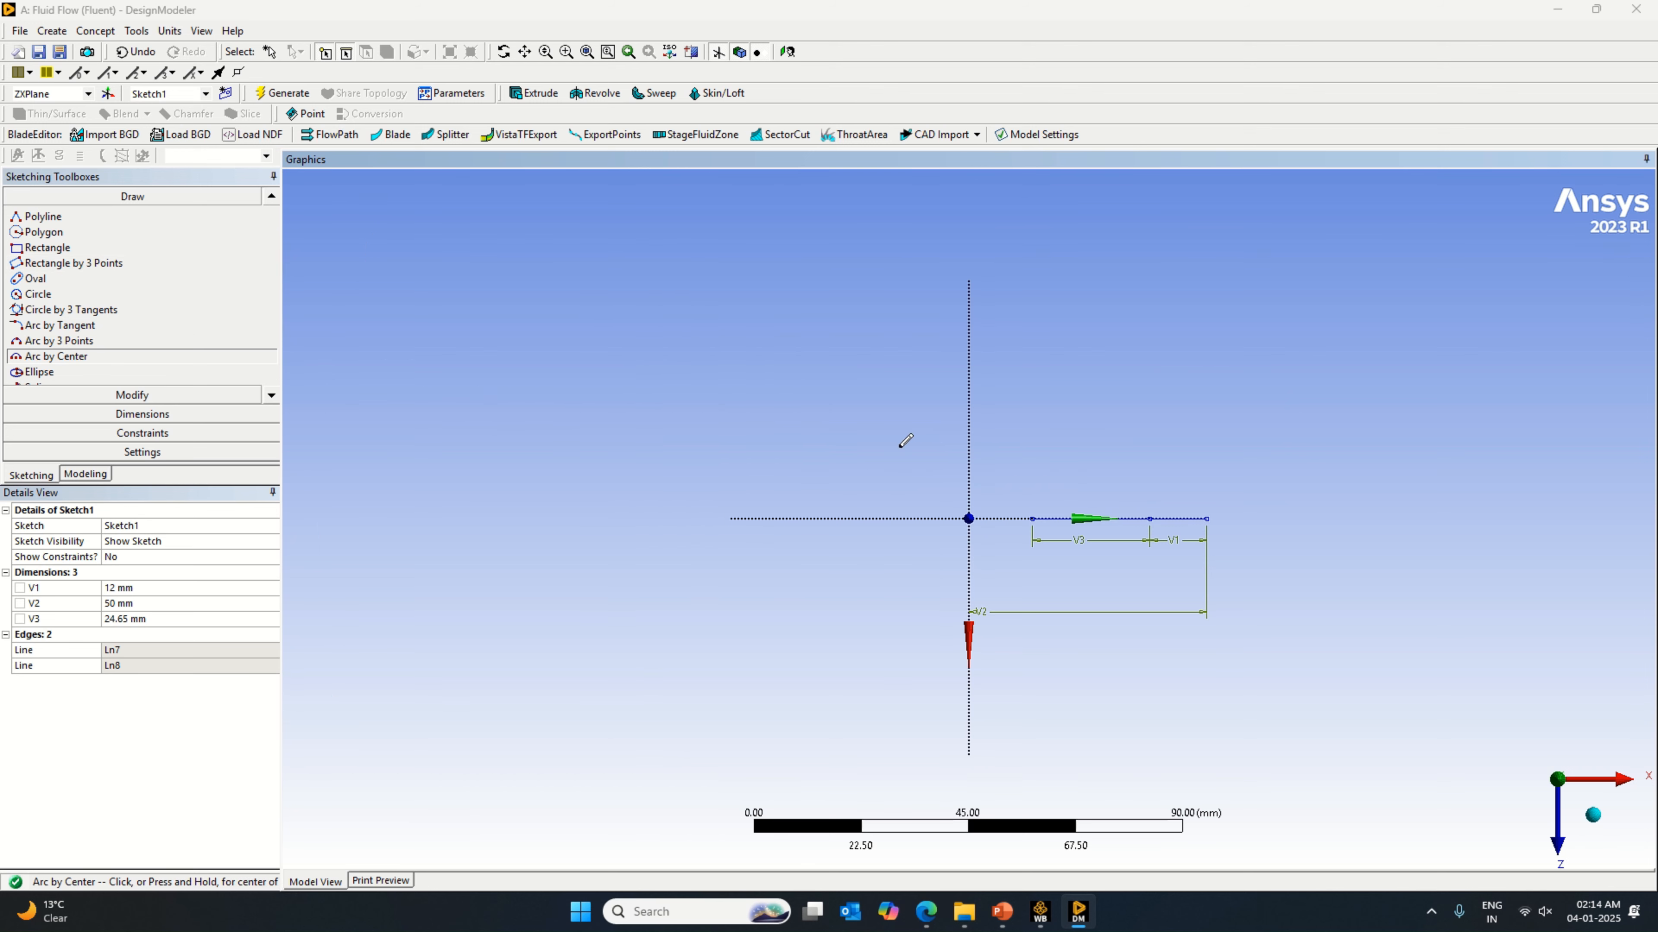
Step: Sketch a three-point arc with a radius of about 23 mm between the 24.65 mm line's endpoints, bulging toward +Z
{"action": "left_click", "coordinate": [88, 341]}
{"action": "left_click", "coordinate": [1150, 518]}
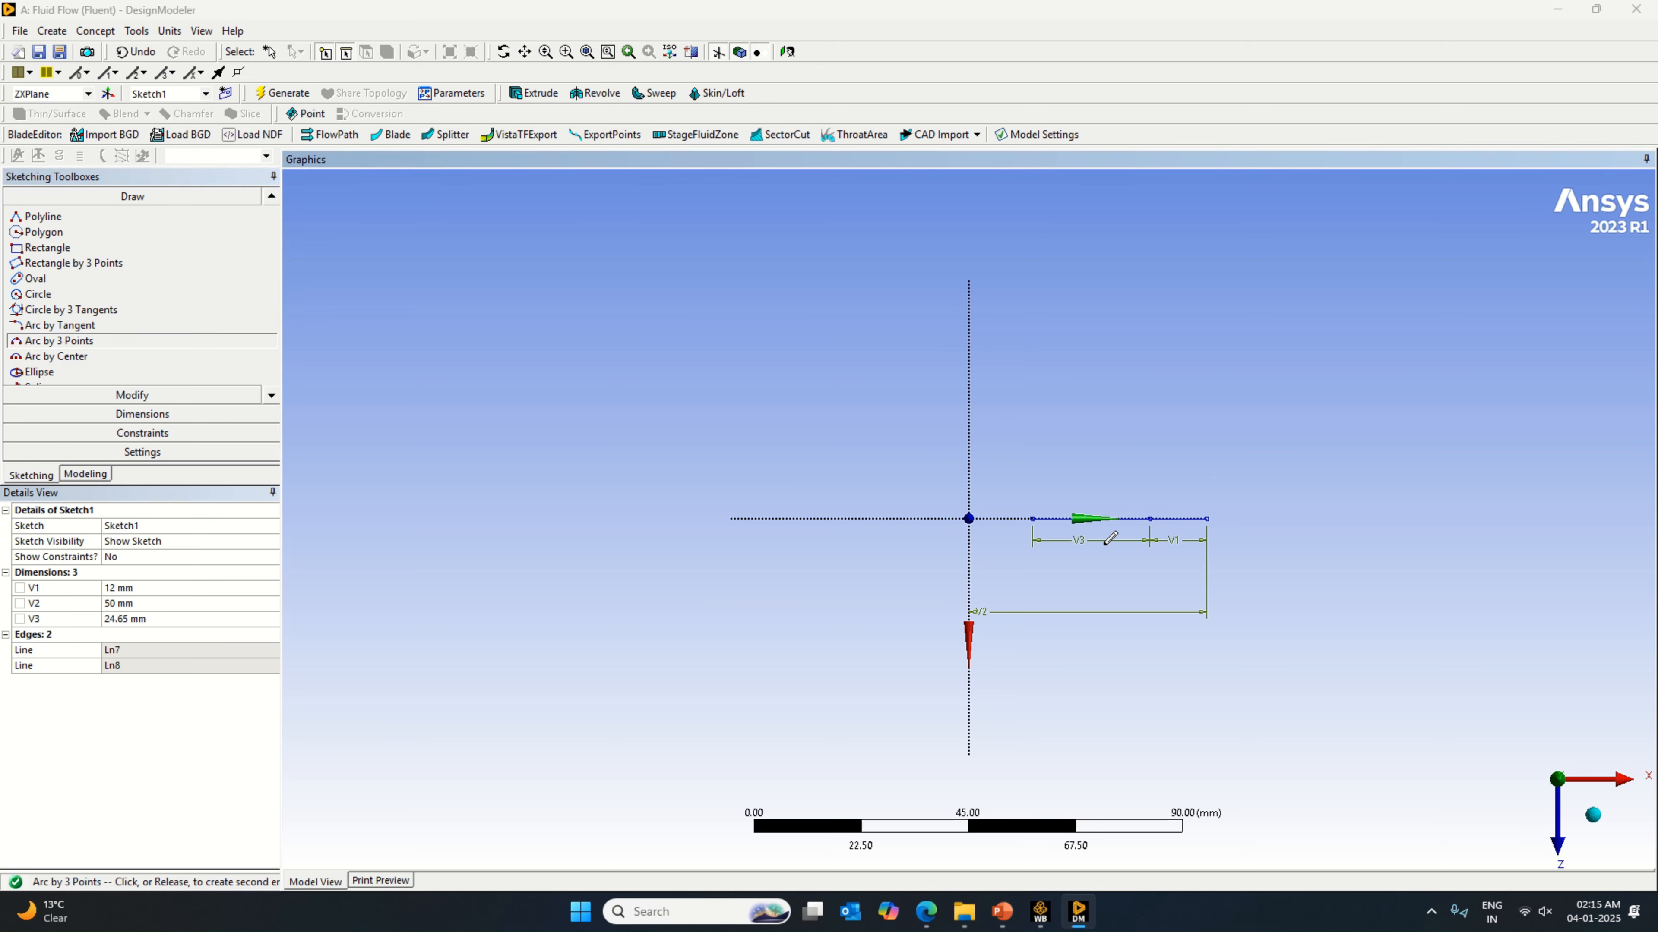
{"action": "left_click", "coordinate": [1032, 518]}
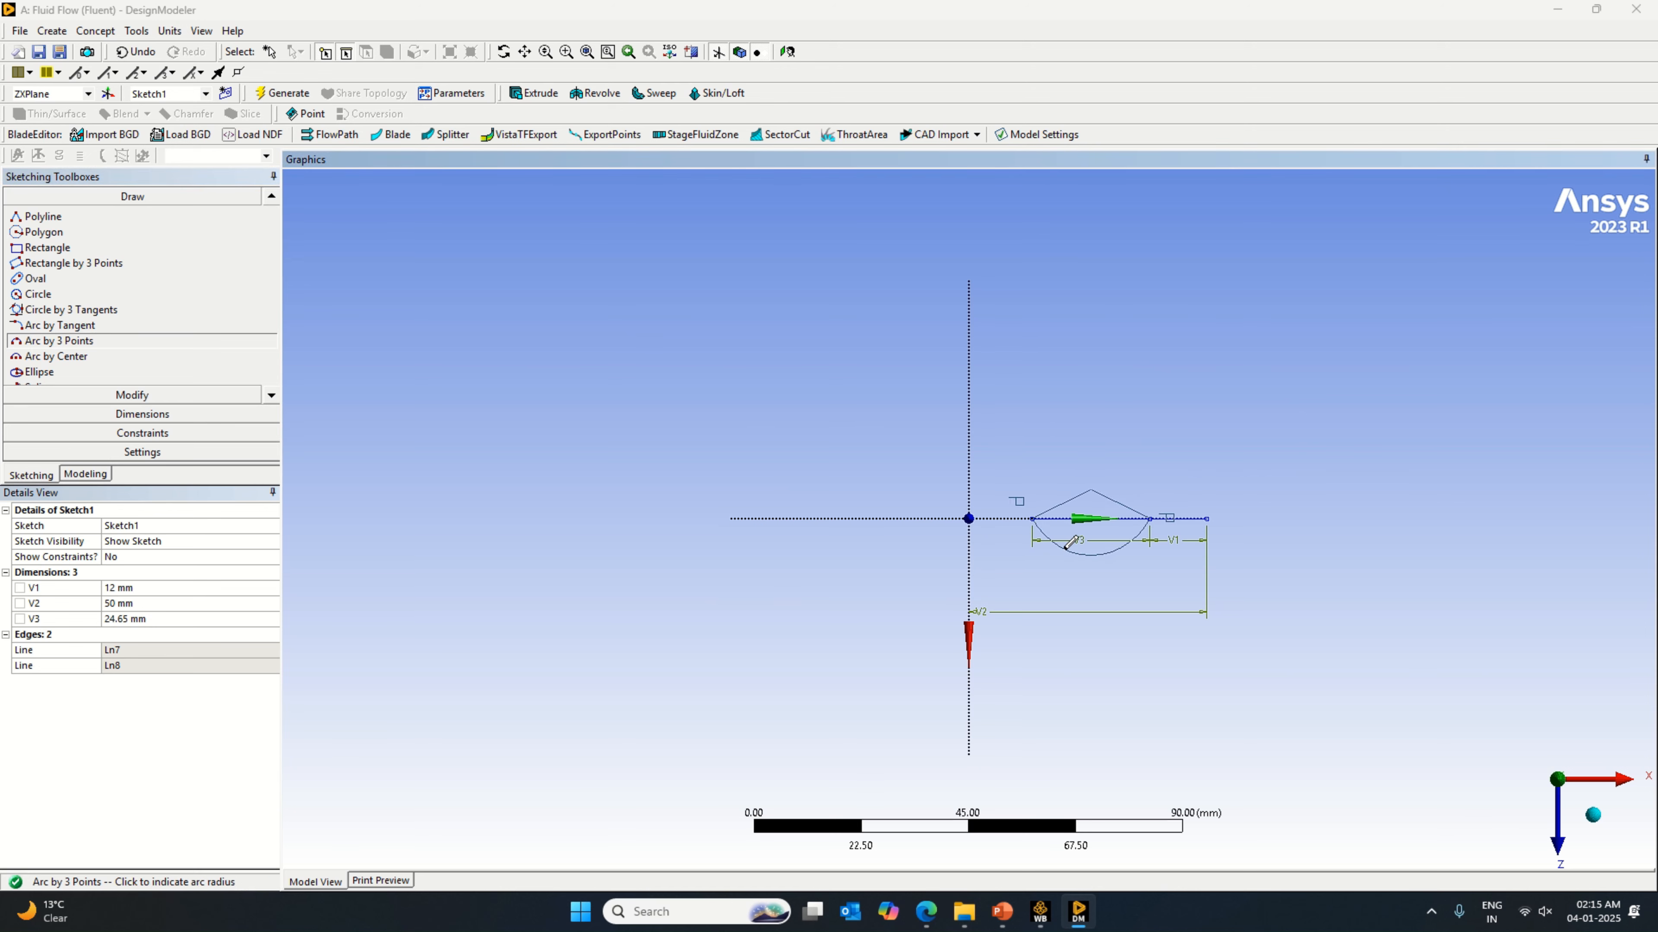
{"action": "left_click", "coordinate": [1076, 526]}
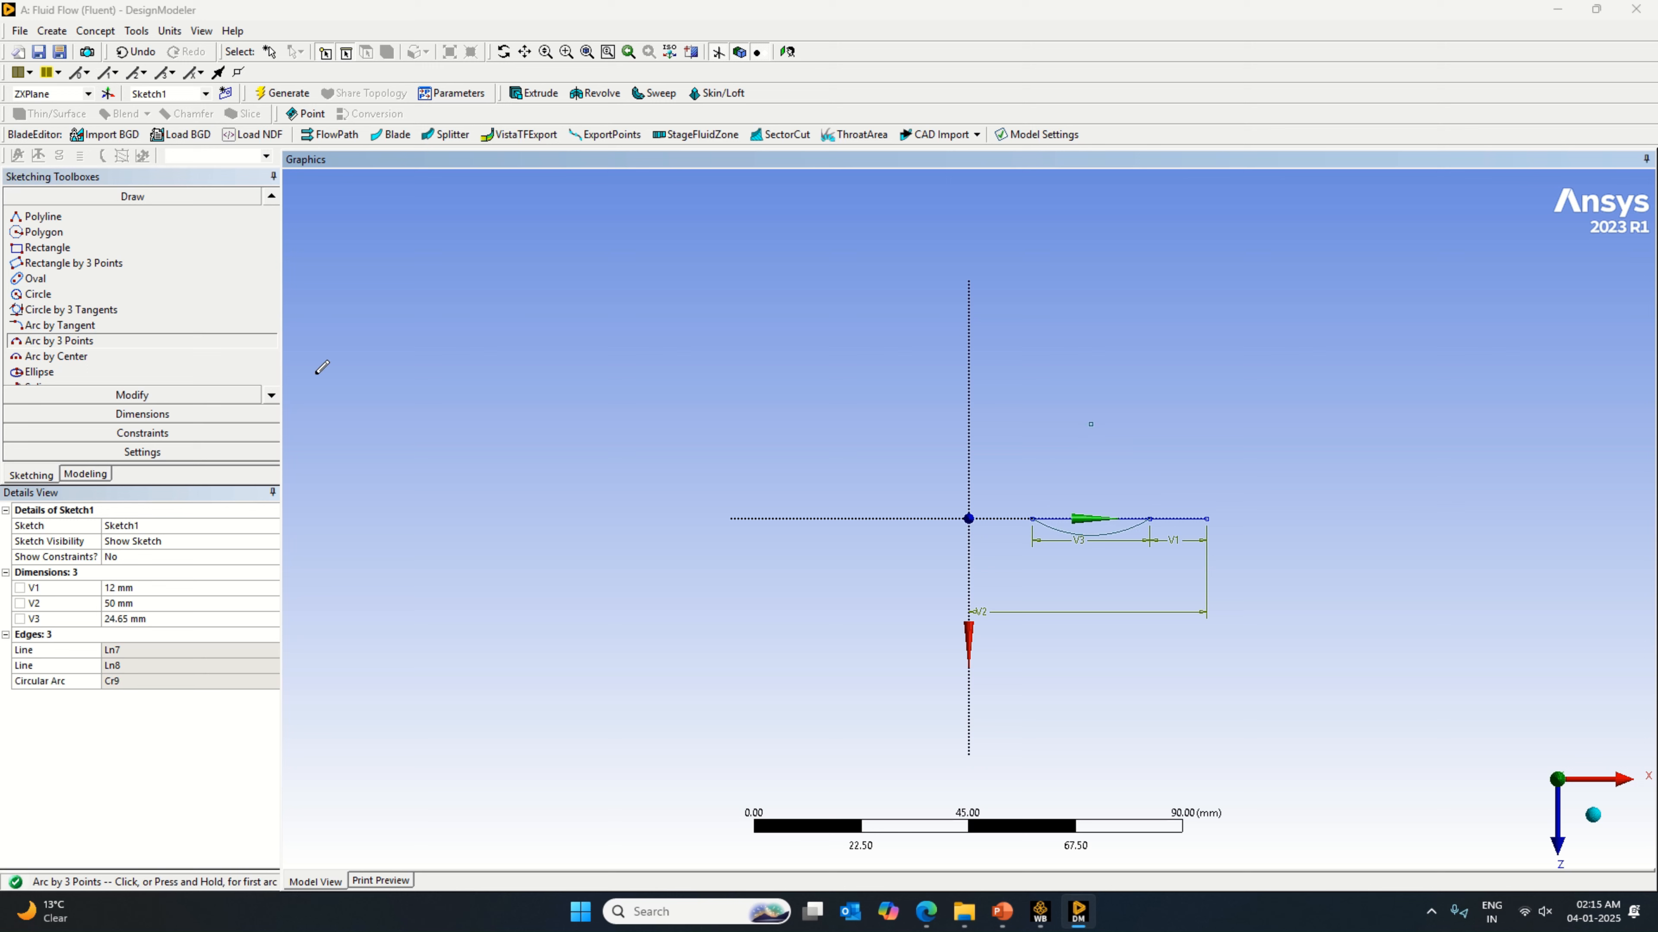
Step: Dimension the three-point arc's radius and set it to 22 mm
{"action": "left_click", "coordinate": [199, 415]}
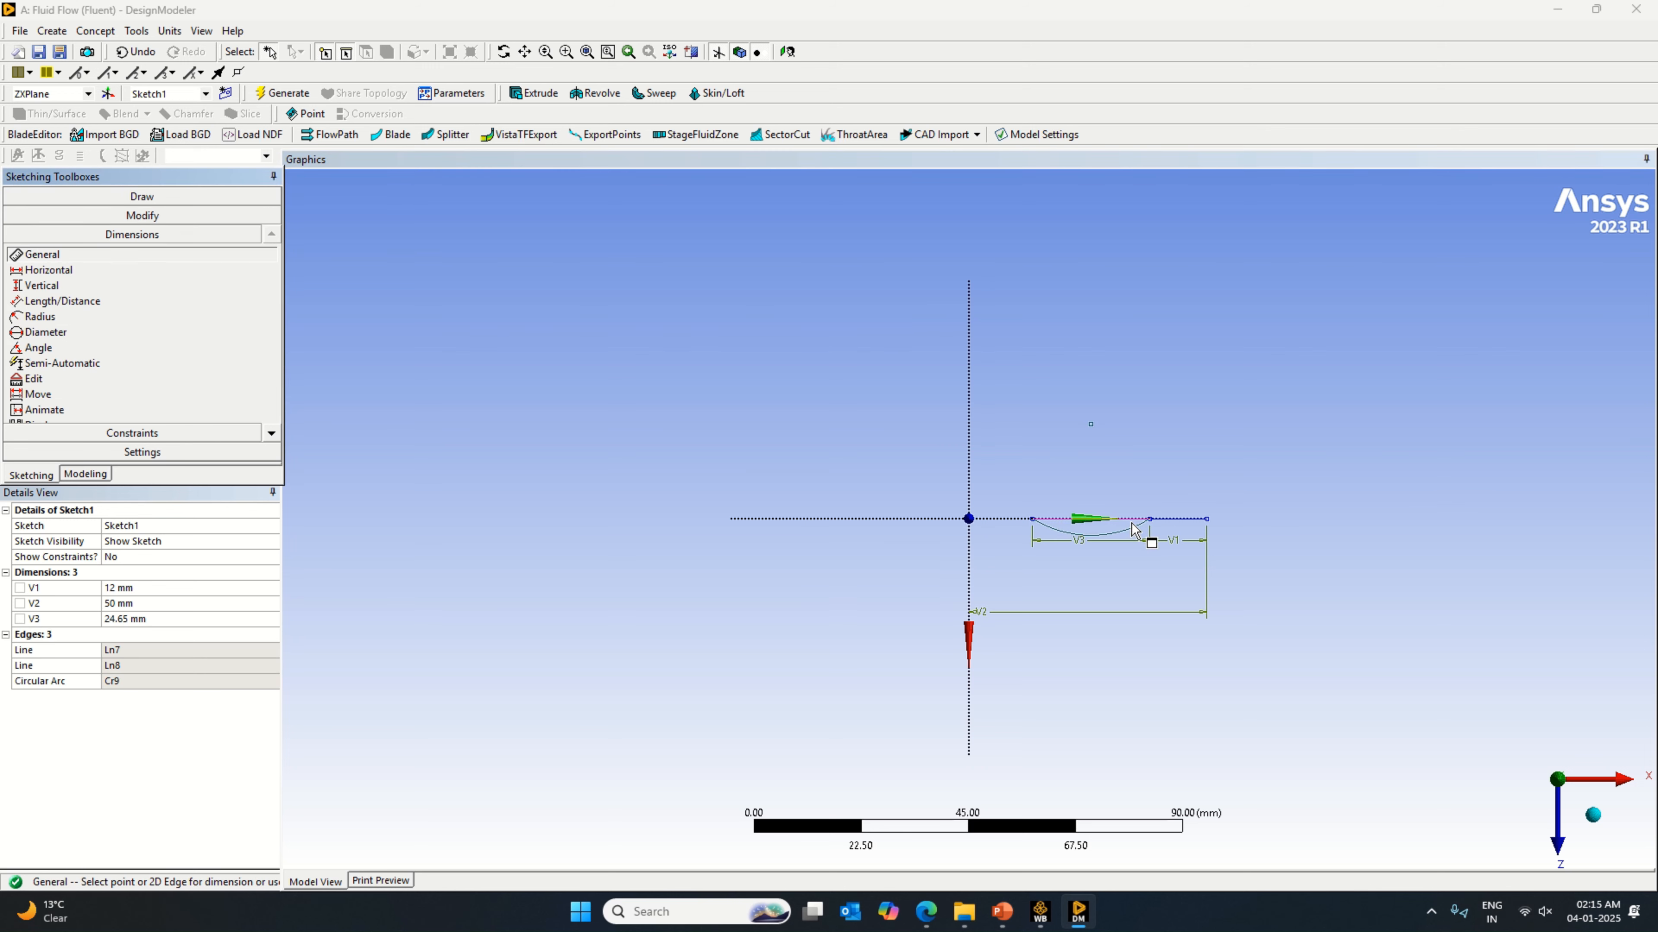
{"action": "left_click", "coordinate": [1141, 530]}
{"action": "left_click", "coordinate": [1138, 569]}
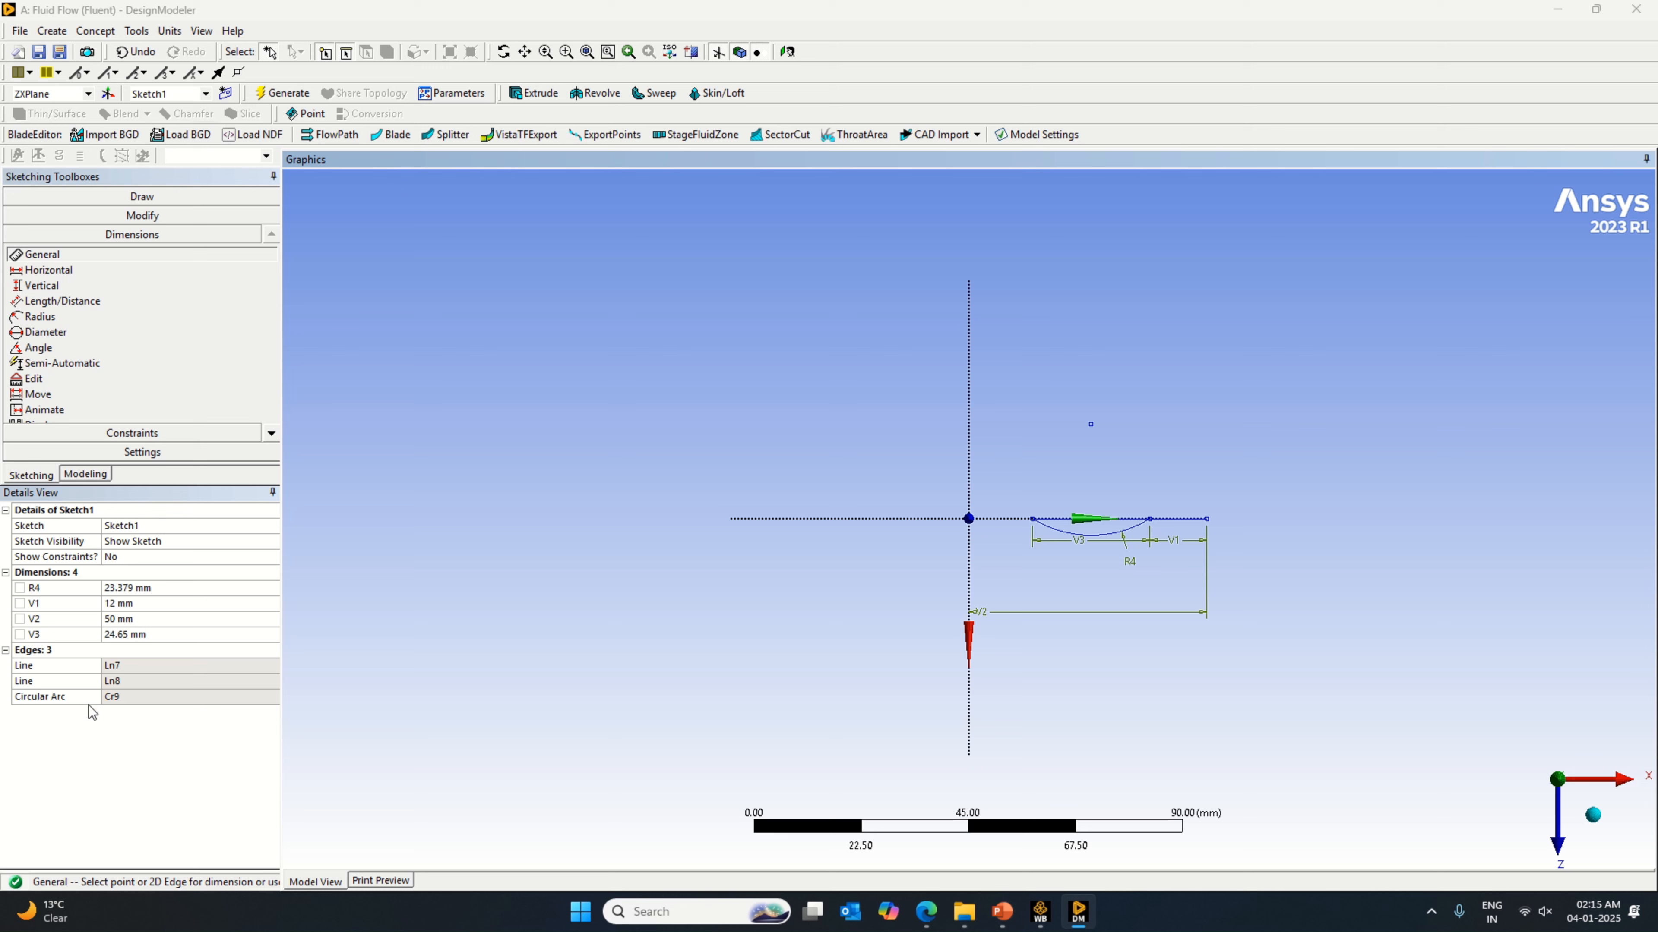
{"action": "left_click", "coordinate": [122, 634]}
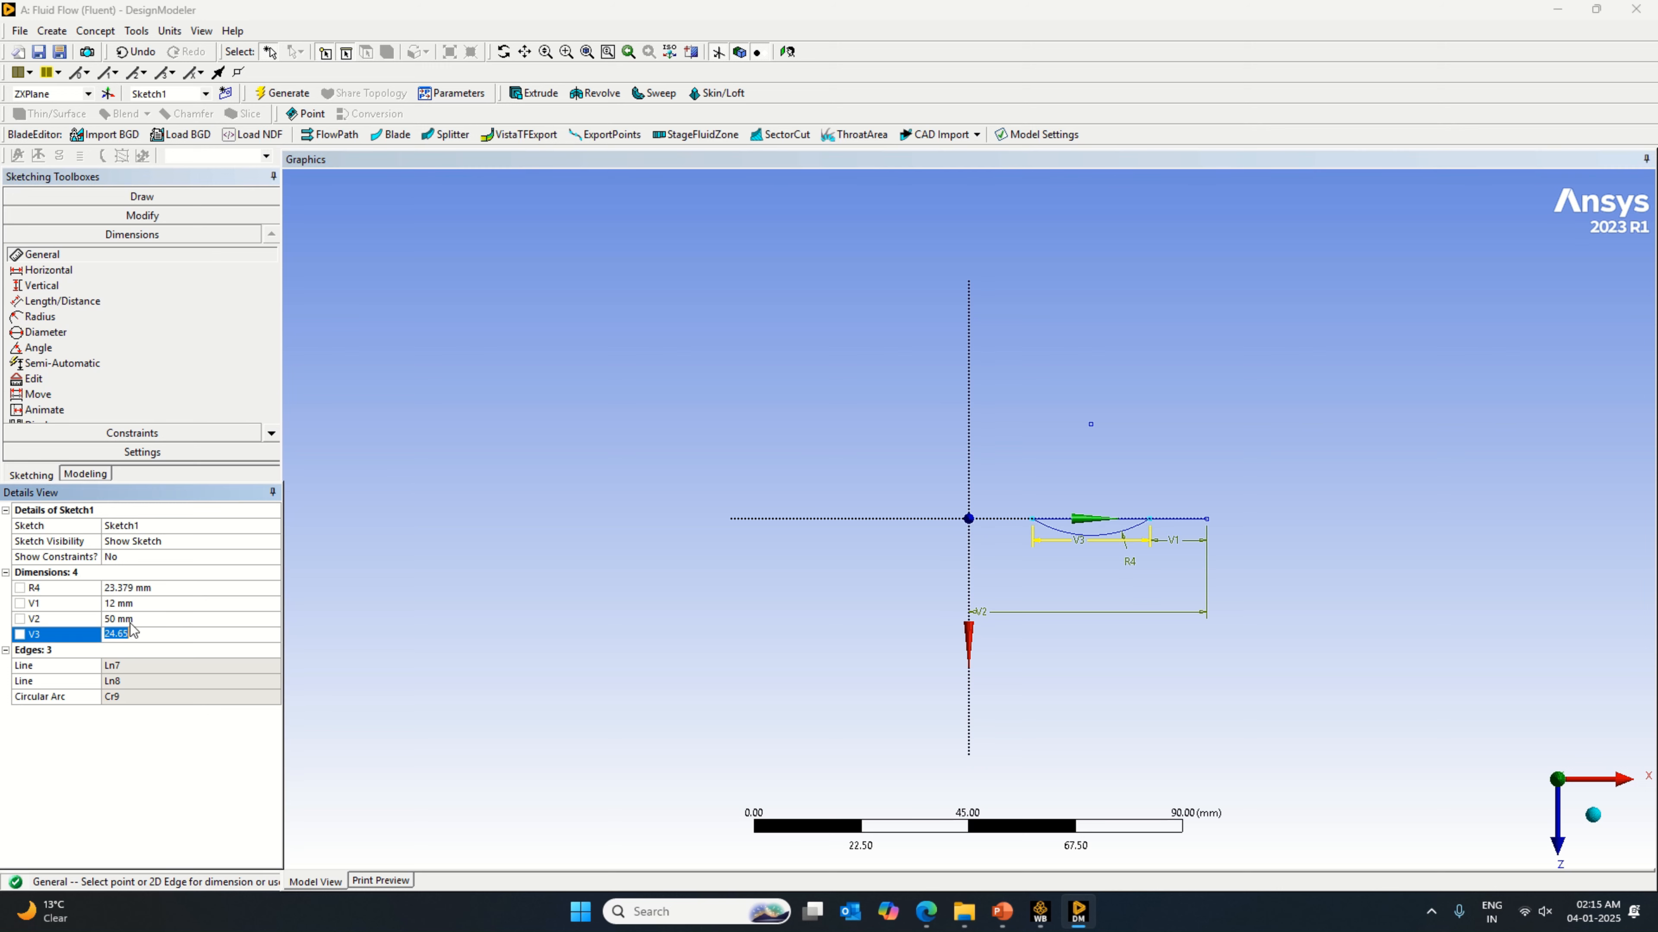
{"action": "left_click", "coordinate": [140, 590]}
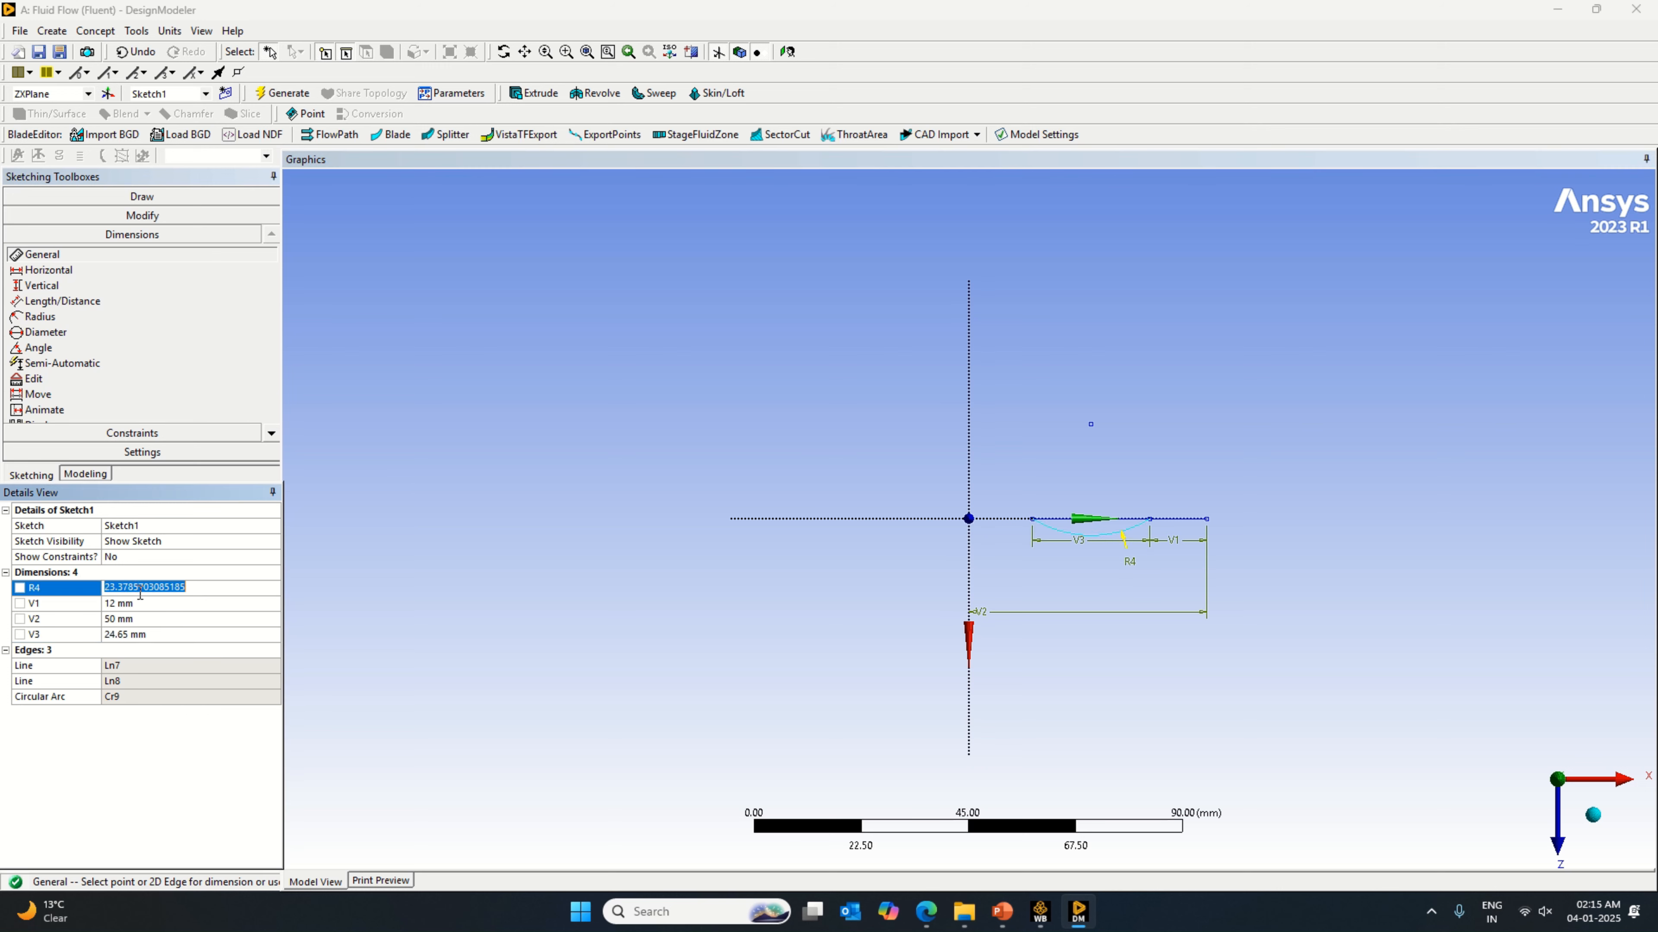
{"action": "type", "text": "22"}
{"action": "key", "text": "Return"}
Step: Sketch a line from the 22 mm arc's inner endpoint to the origin
{"action": "scroll", "coordinate": [1208, 470], "scroll_direction": "up", "scroll_amount": 2}
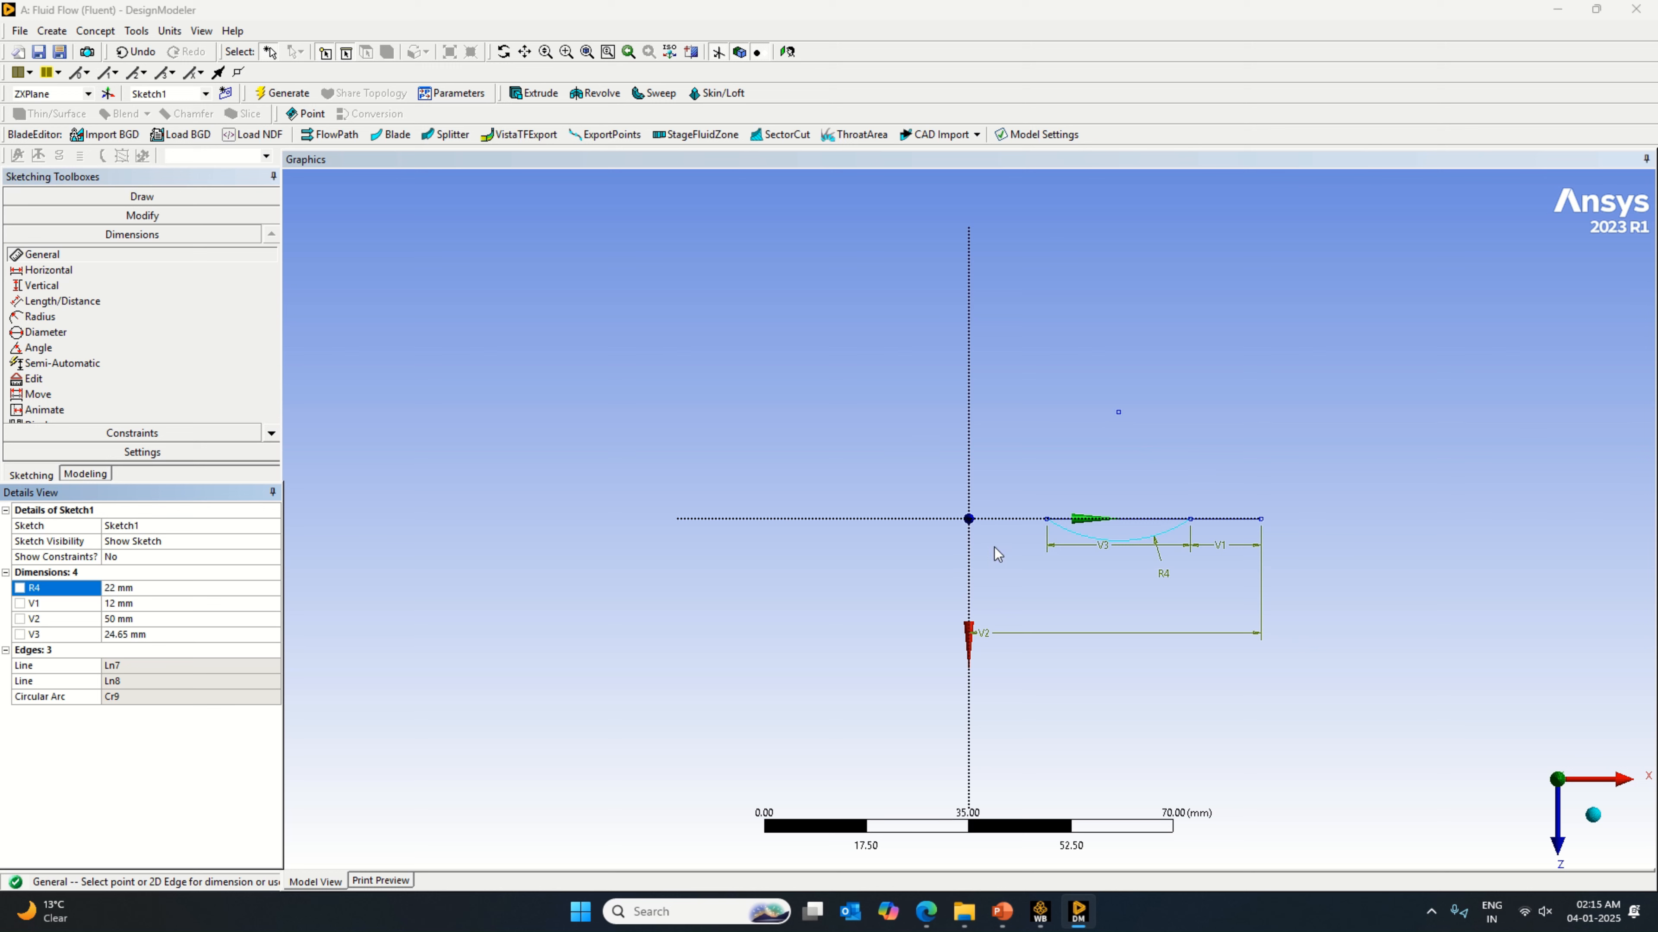
{"action": "left_click", "coordinate": [91, 196]}
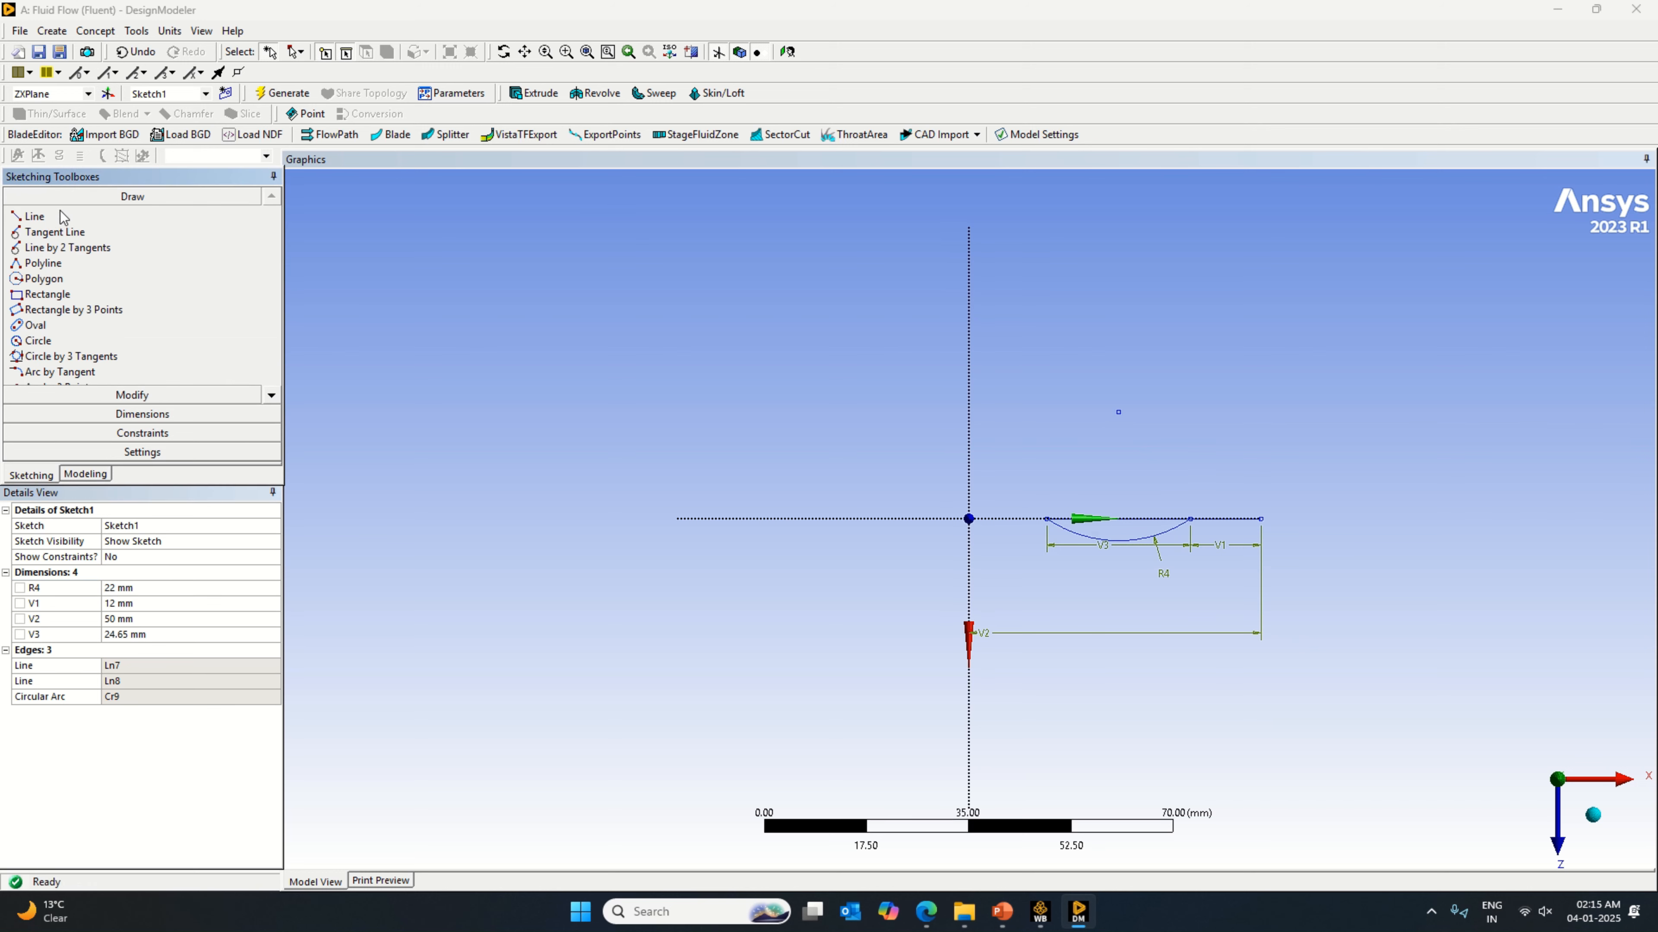
{"action": "left_click", "coordinate": [34, 216]}
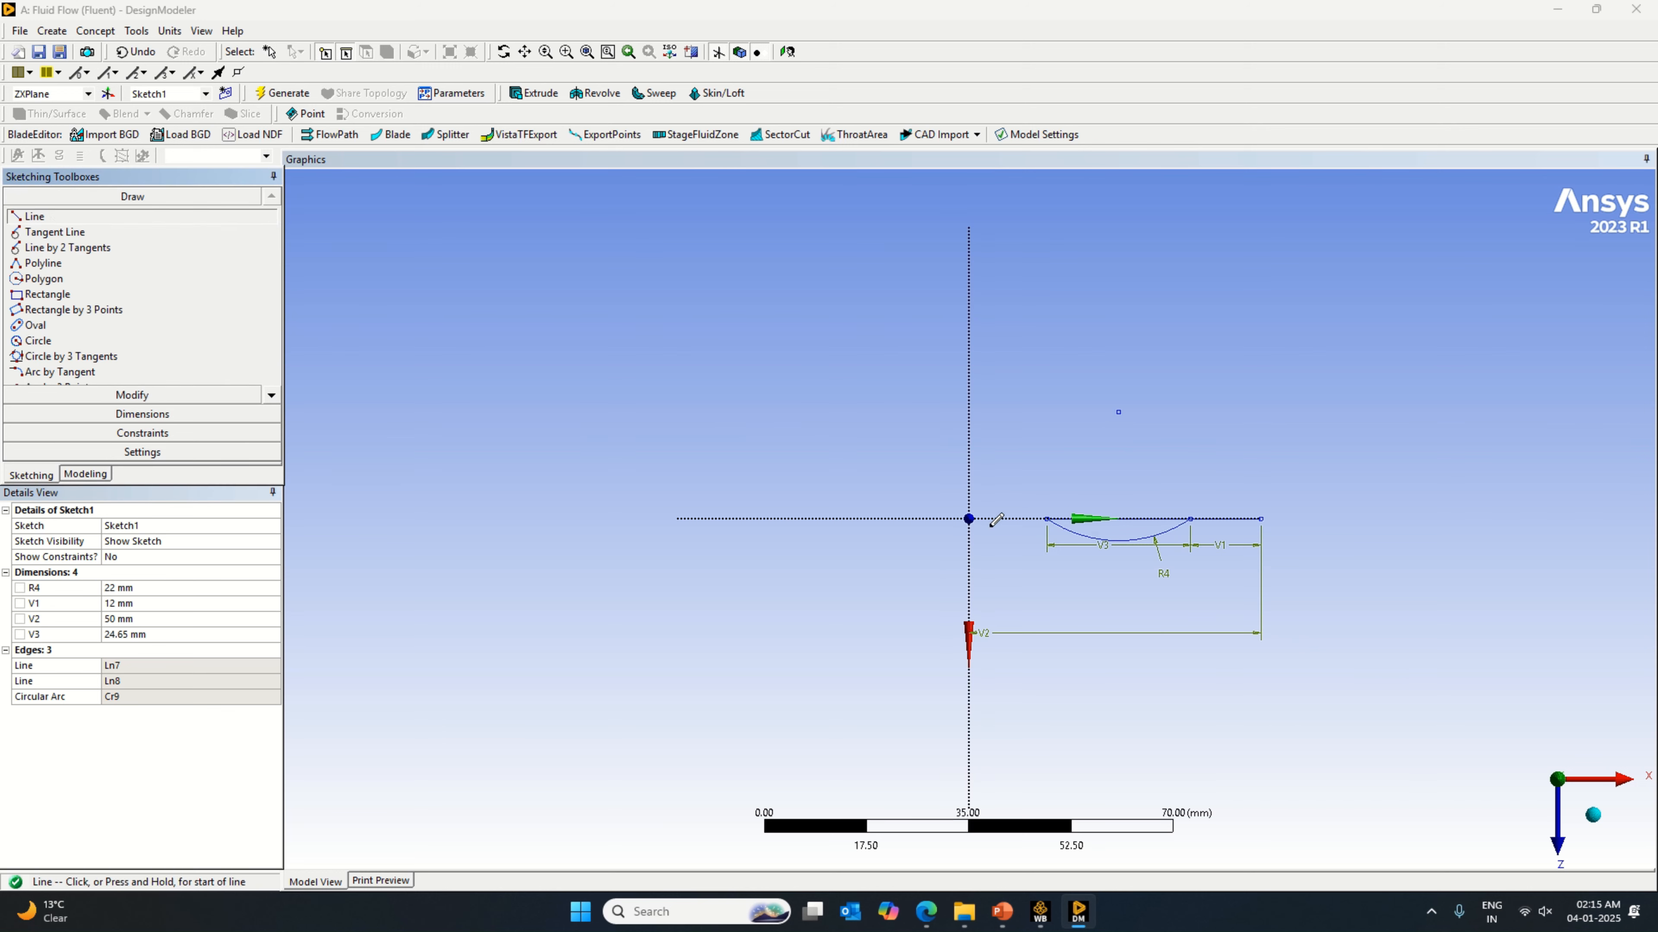
{"action": "left_click", "coordinate": [1047, 518]}
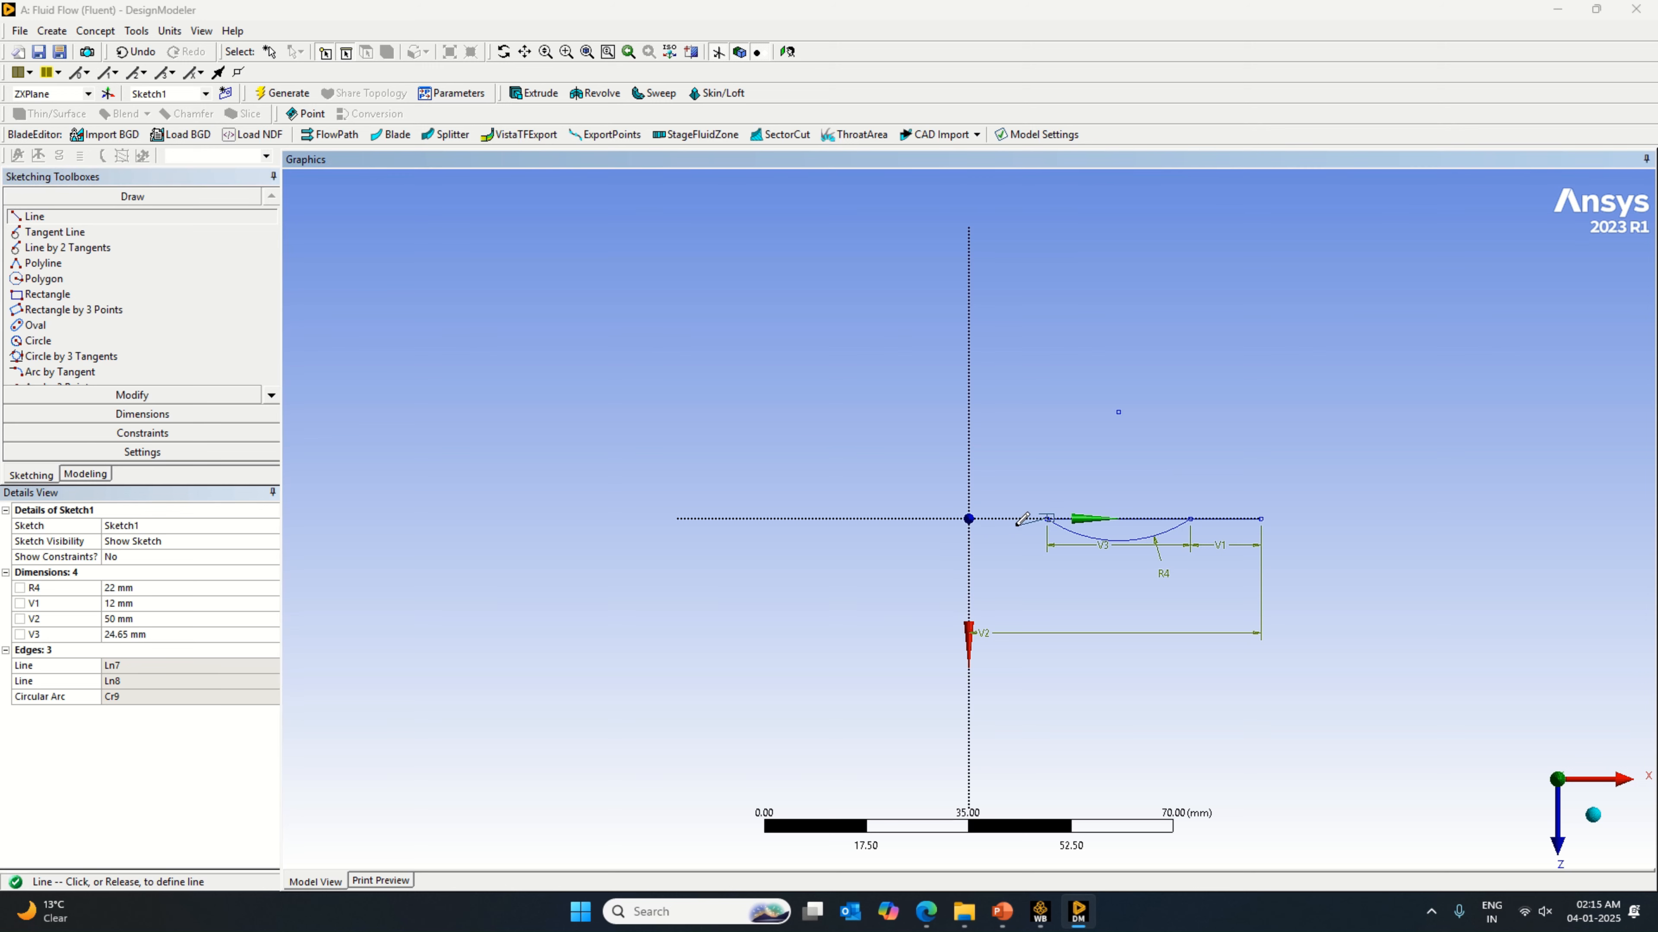
{"action": "left_click", "coordinate": [969, 518]}
Step: Check corner a in the valve PDF and sketch a tangent arc from the line near the origin to the 22 mm arc
{"action": "scroll", "coordinate": [1031, 546], "scroll_direction": "up", "scroll_amount": 5}
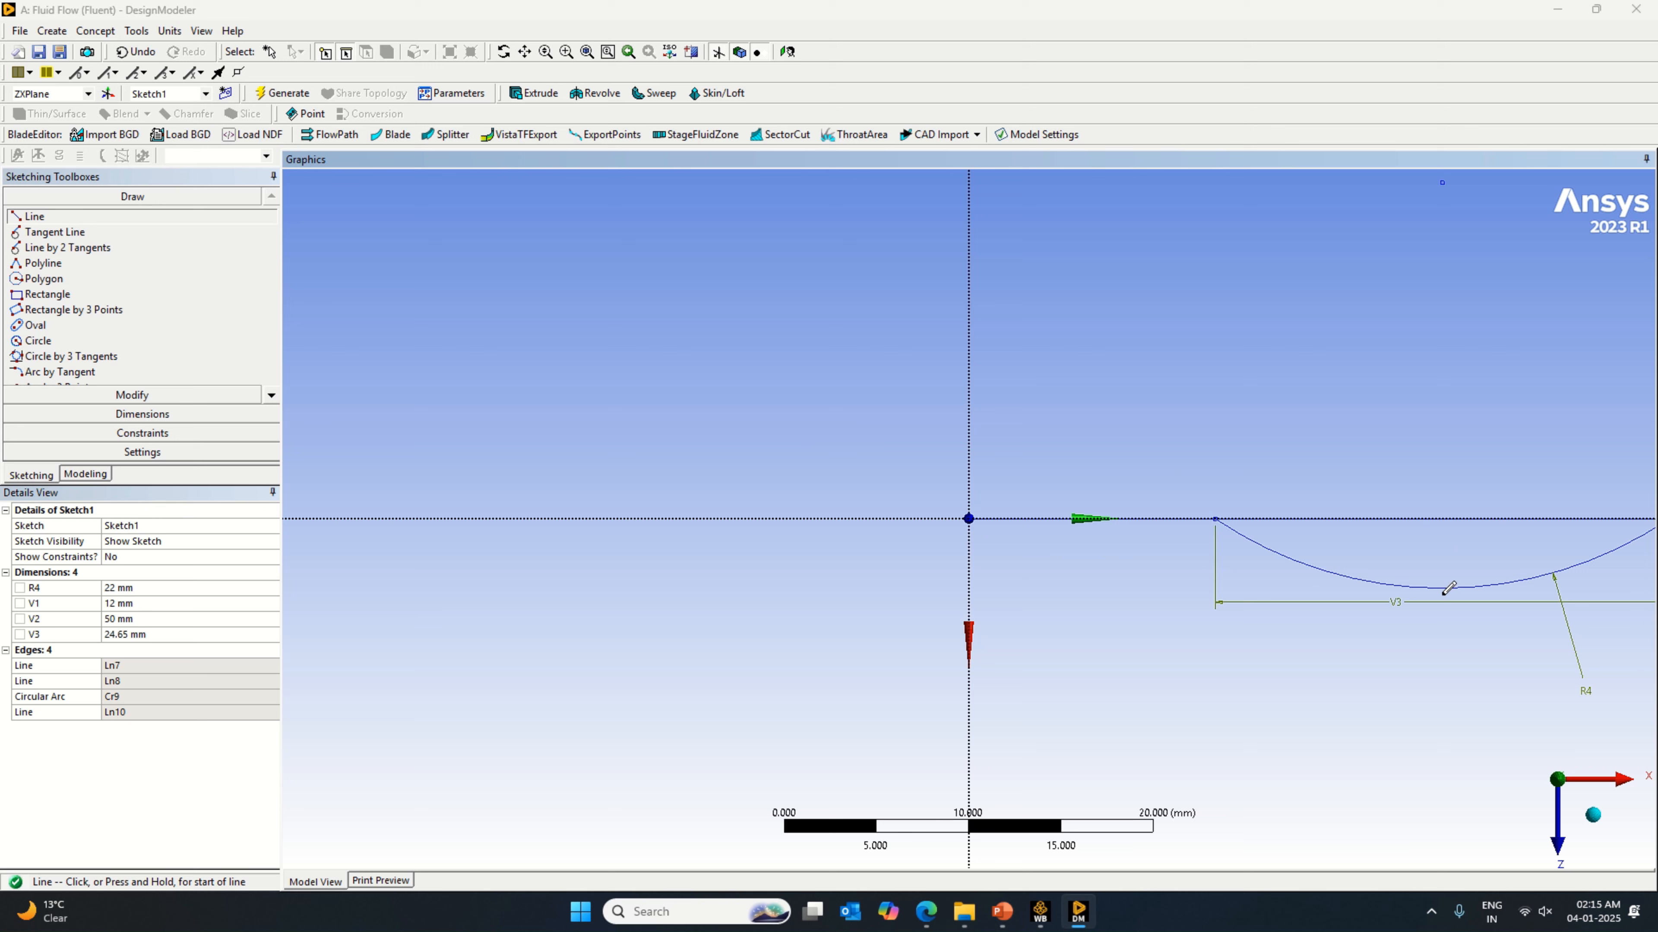
{"action": "scroll", "coordinate": [1448, 590], "scroll_direction": "down", "scroll_amount": 1}
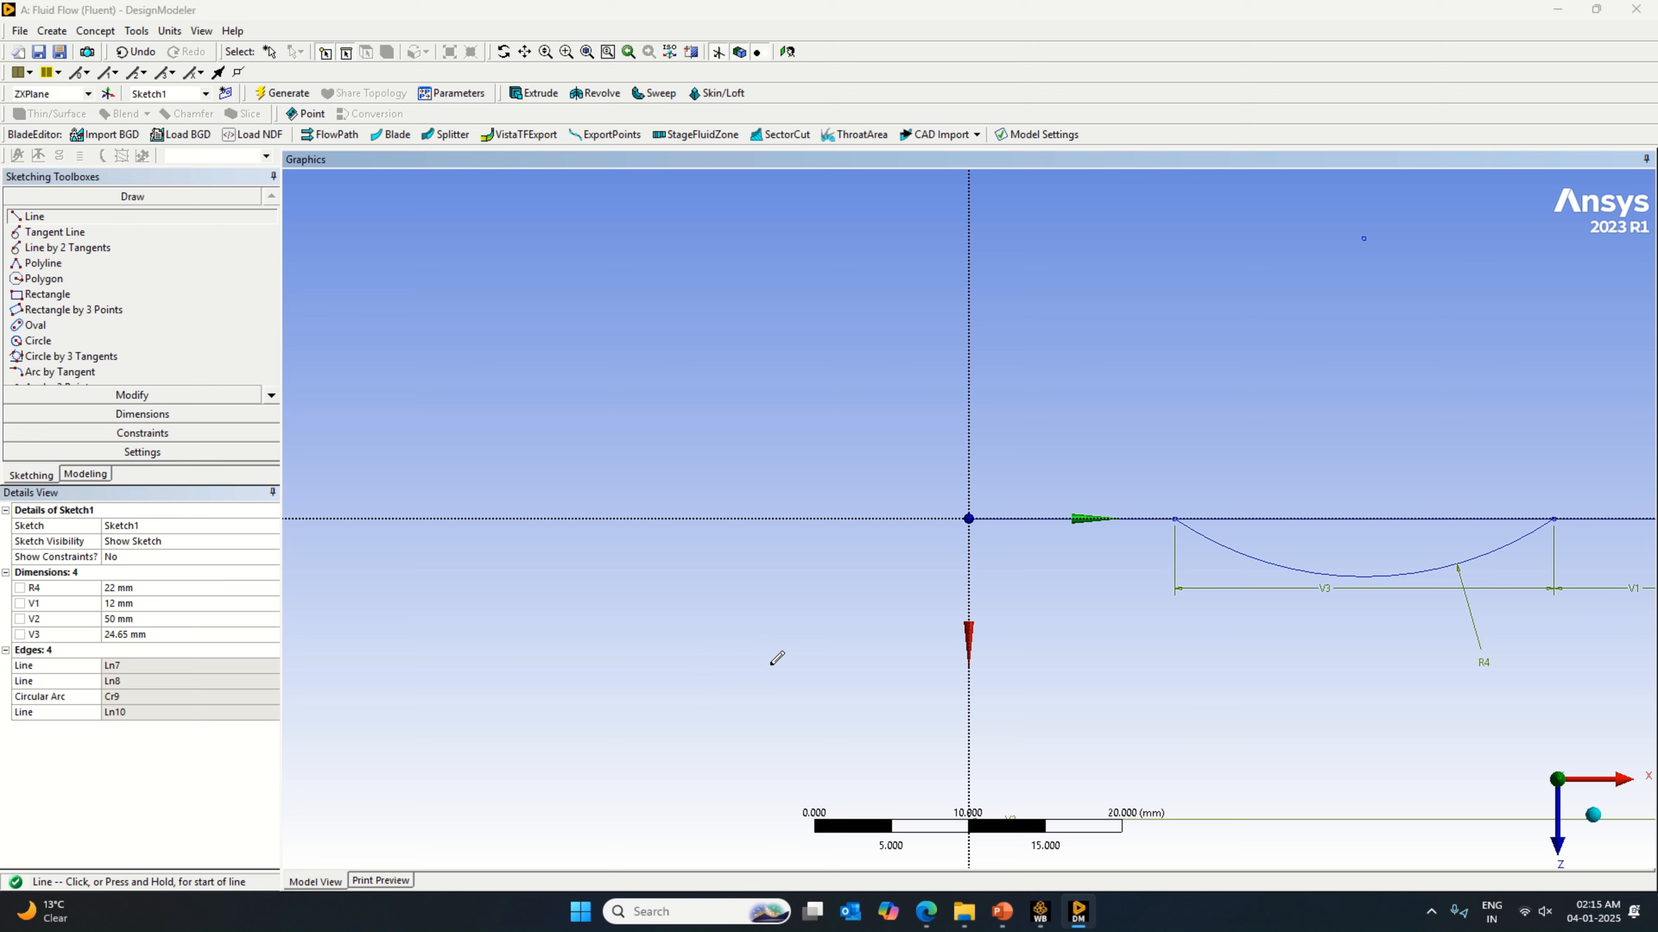
{"action": "left_click", "coordinate": [939, 922]}
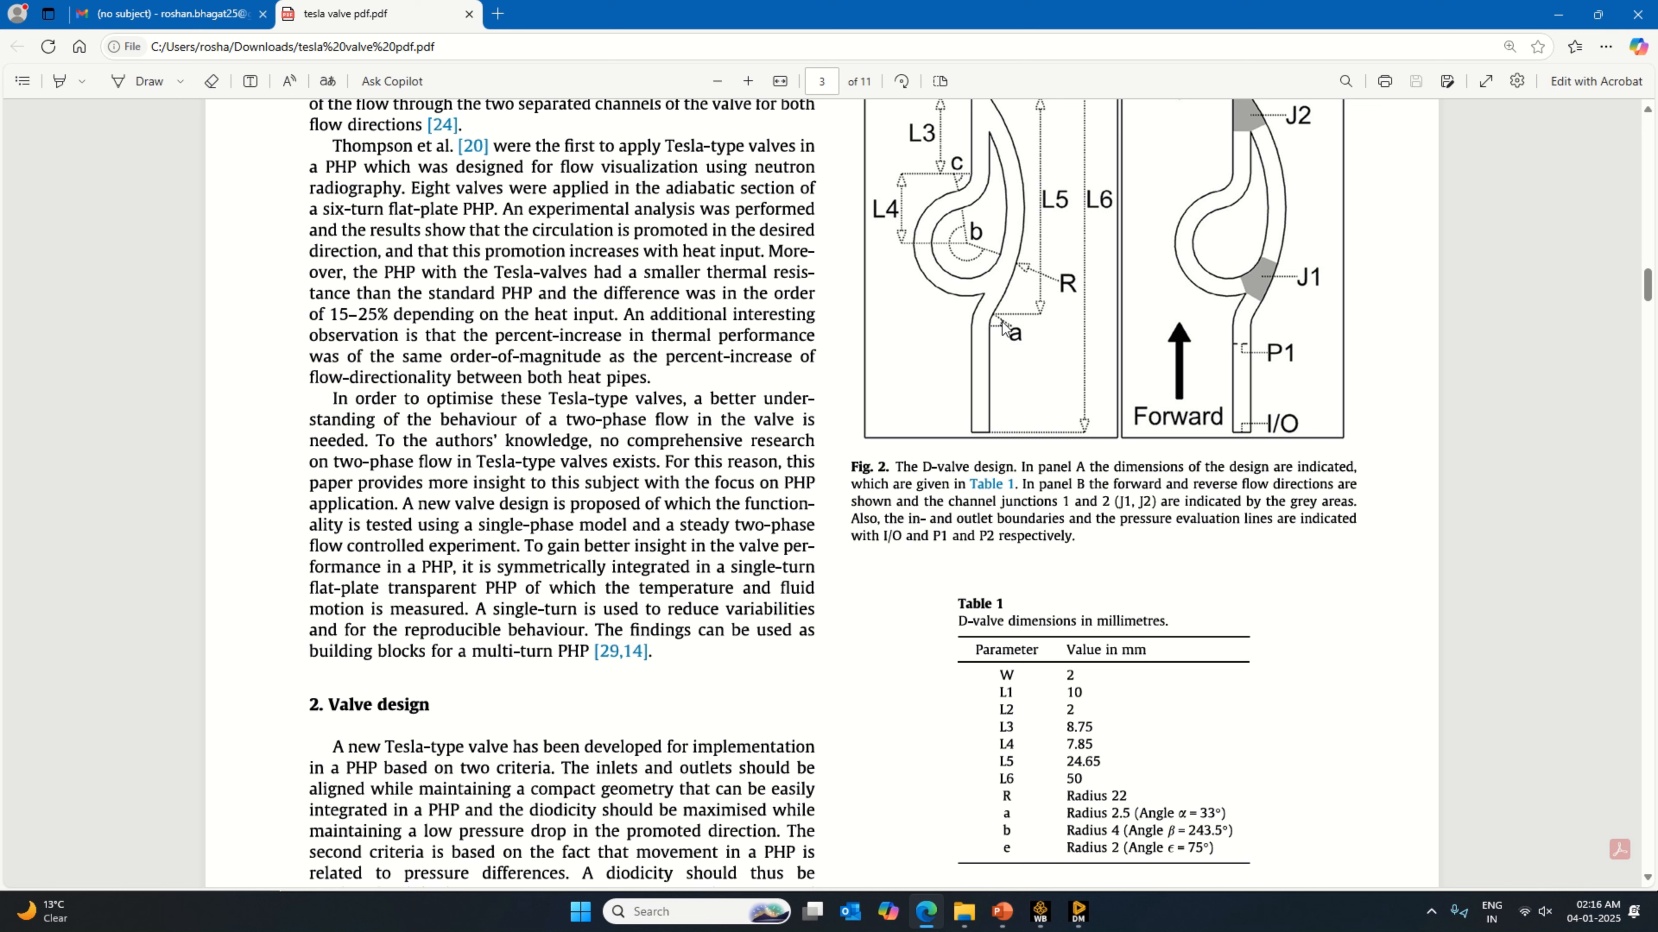
{"action": "left_click", "coordinate": [1078, 912]}
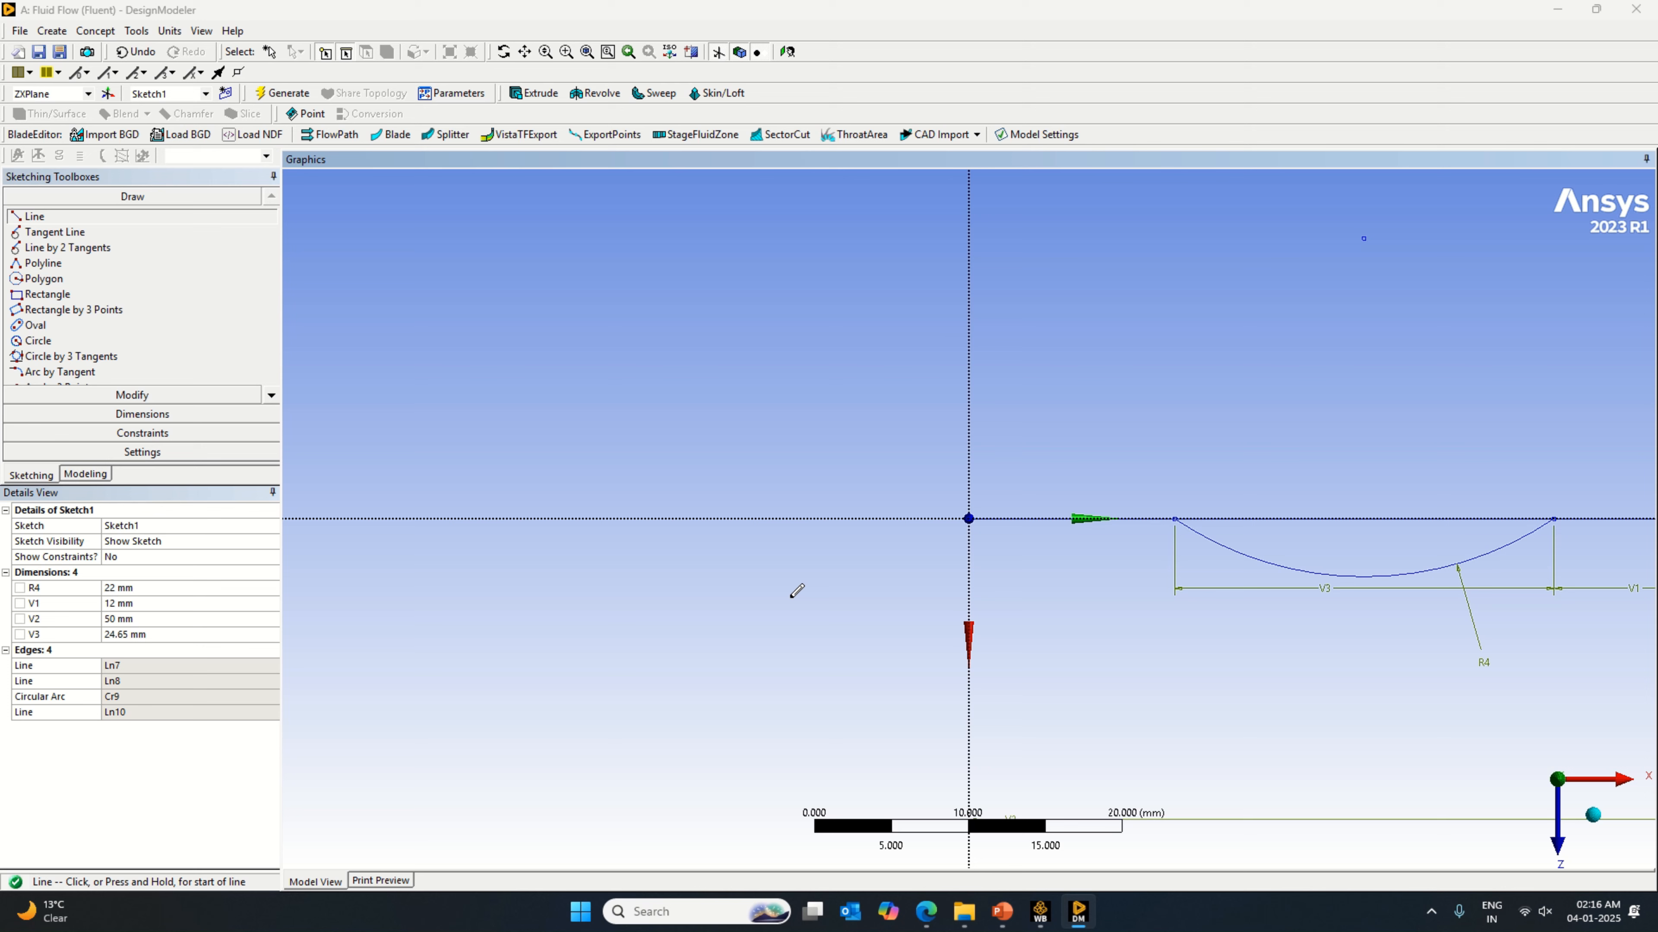
{"action": "left_click", "coordinate": [929, 917]}
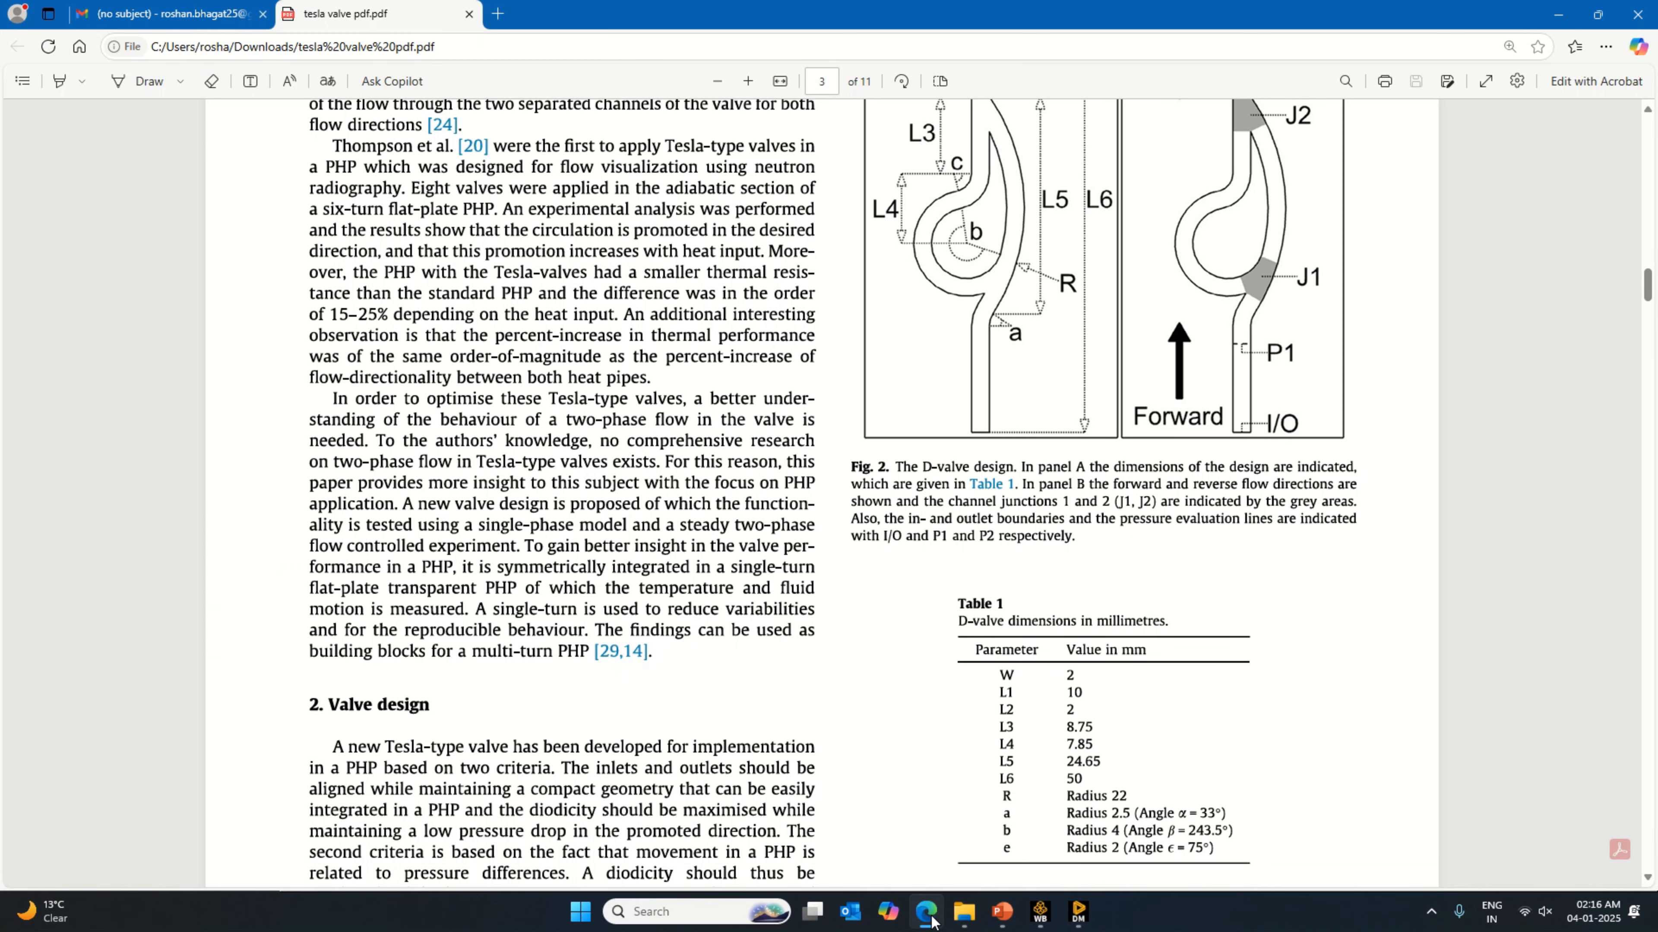
{"action": "left_click", "coordinate": [929, 916]}
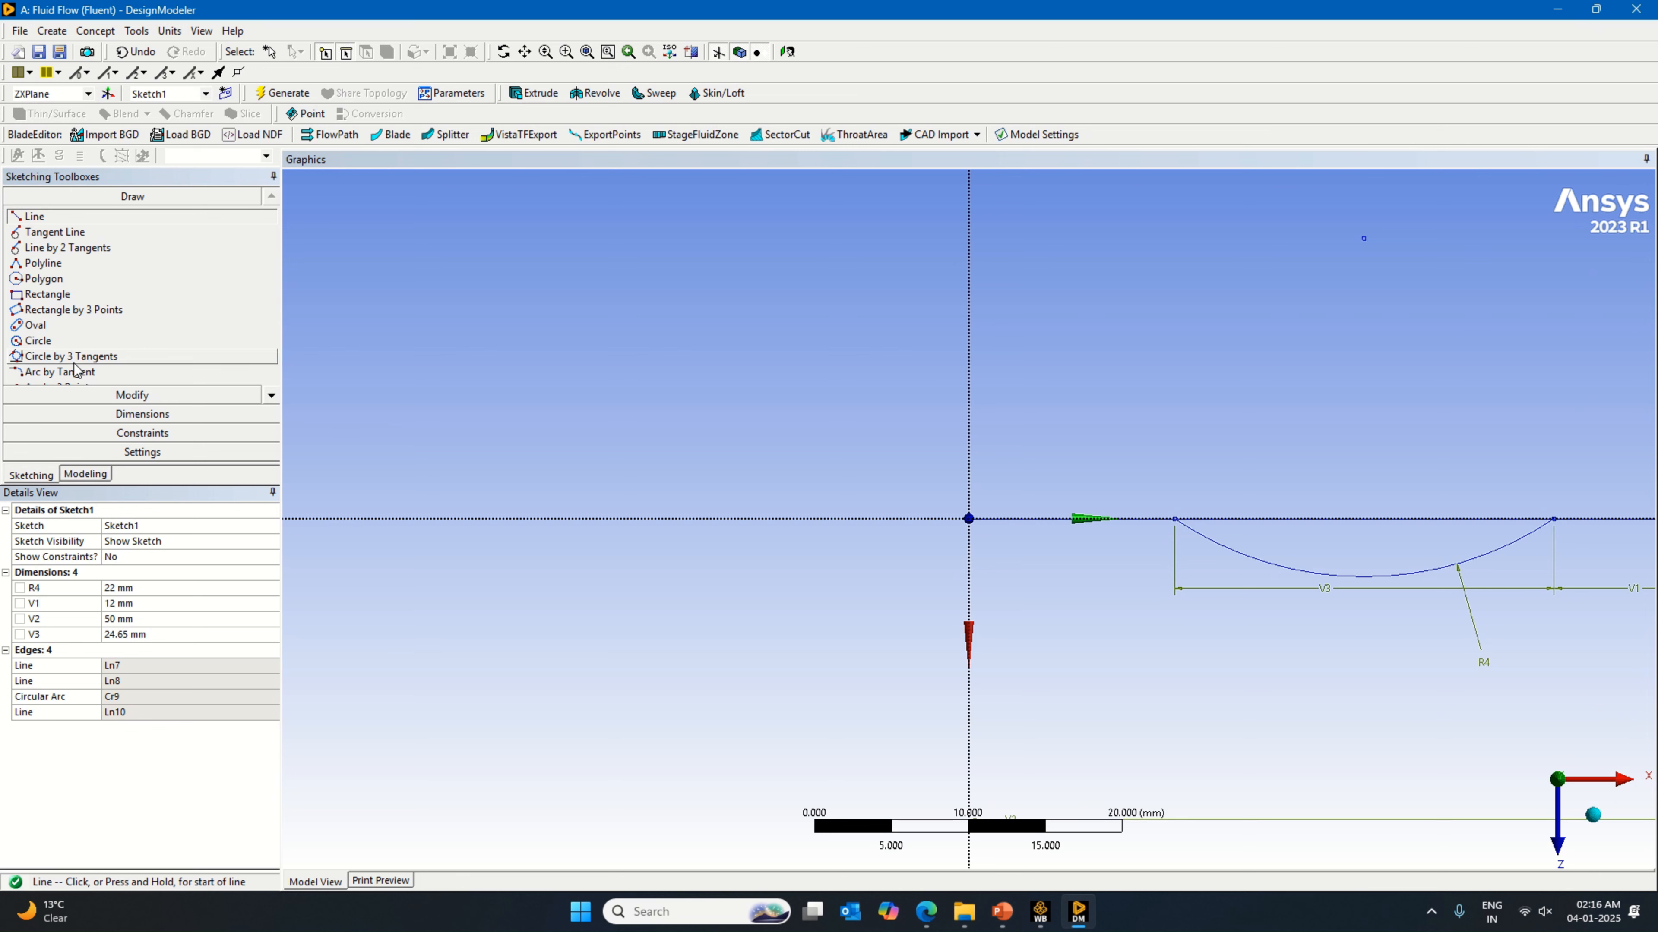
{"action": "scroll", "coordinate": [98, 381], "scroll_direction": "down", "scroll_amount": 2}
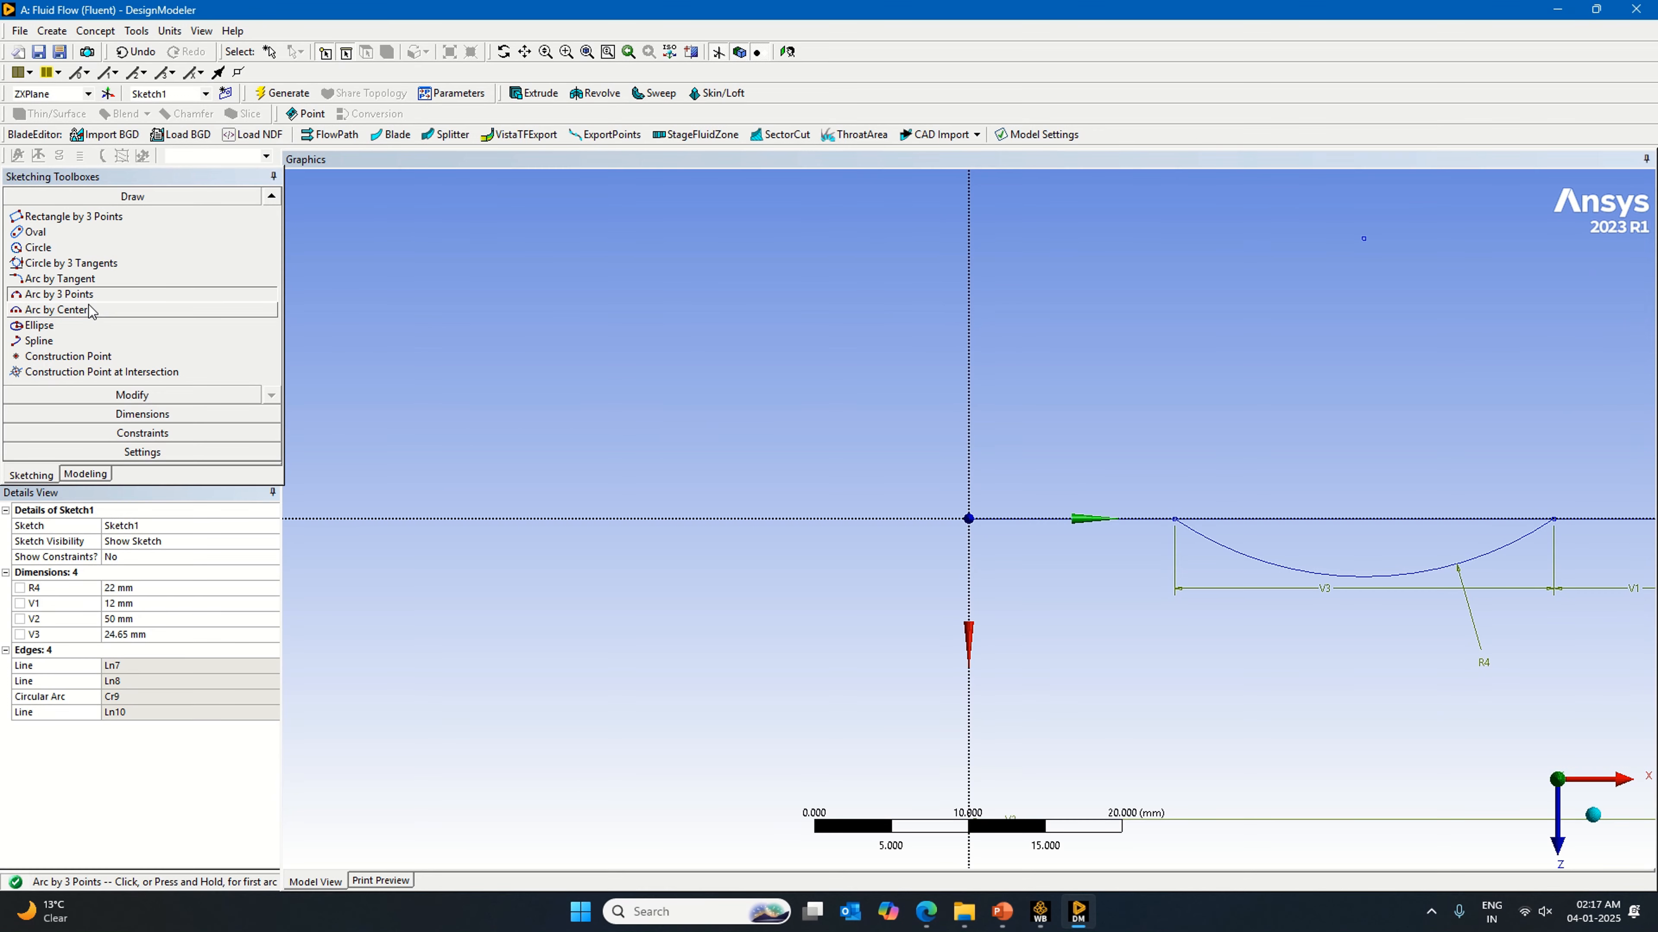
{"action": "left_click", "coordinate": [65, 278]}
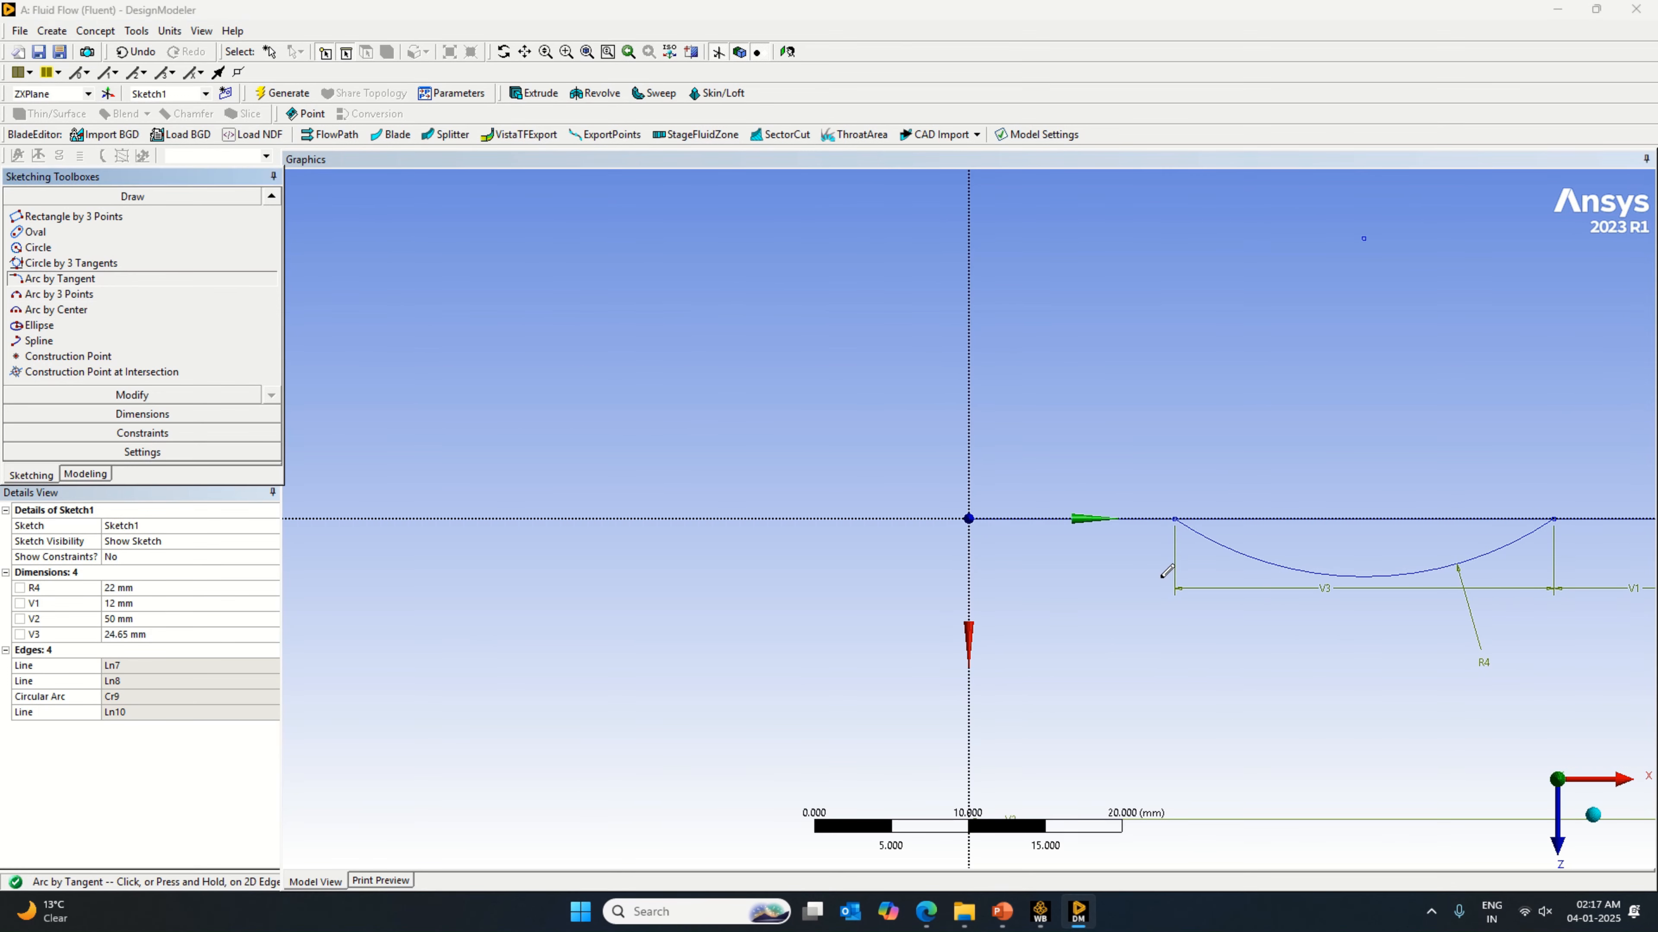
{"action": "left_click", "coordinate": [1143, 519]}
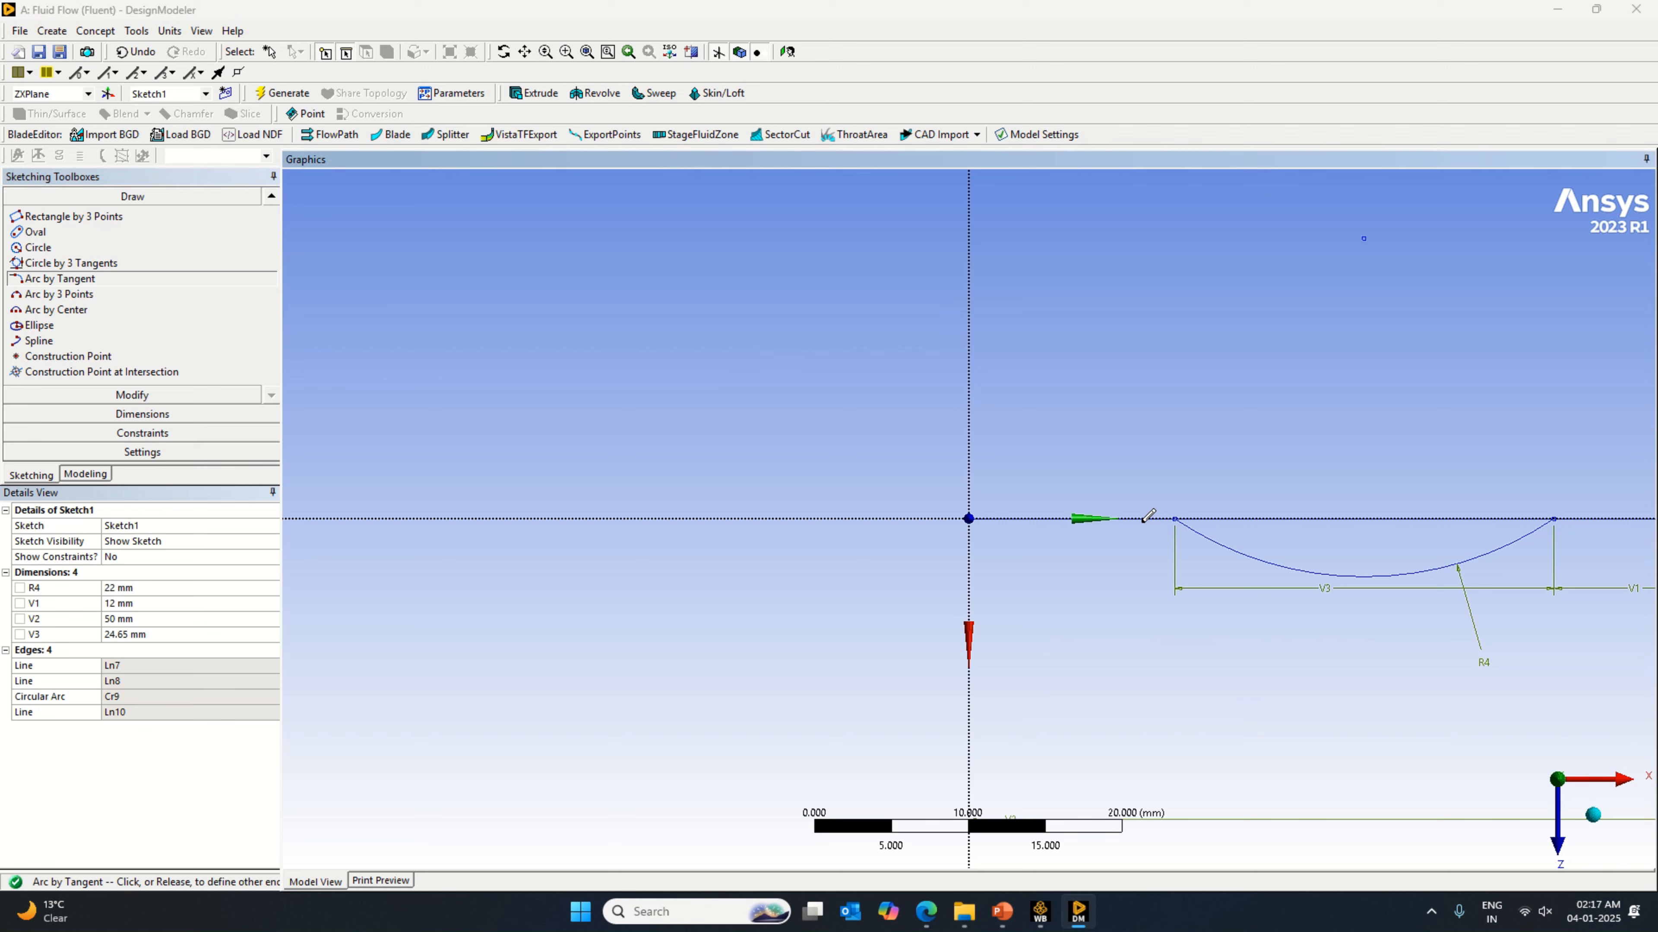
{"action": "left_click", "coordinate": [1198, 530]}
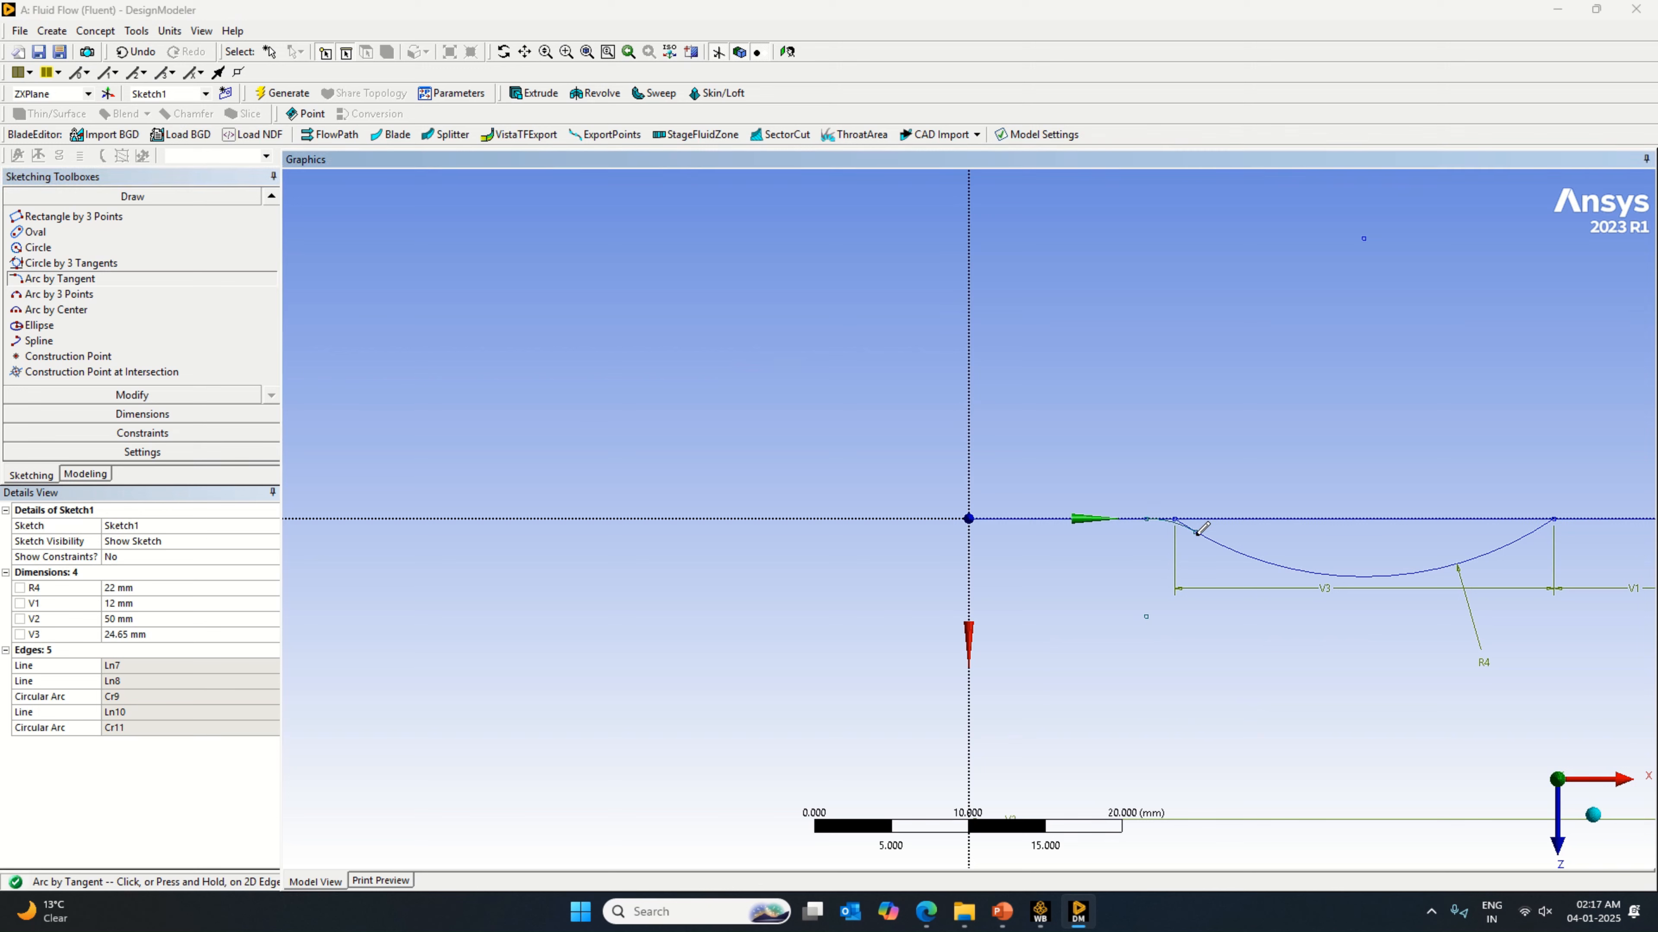
Step: Dimension the radius of the small tangent arc at the 22 mm arc's inner end and set it to 2.5 mm
{"action": "left_click", "coordinate": [147, 415]}
{"action": "left_click", "coordinate": [1175, 533]}
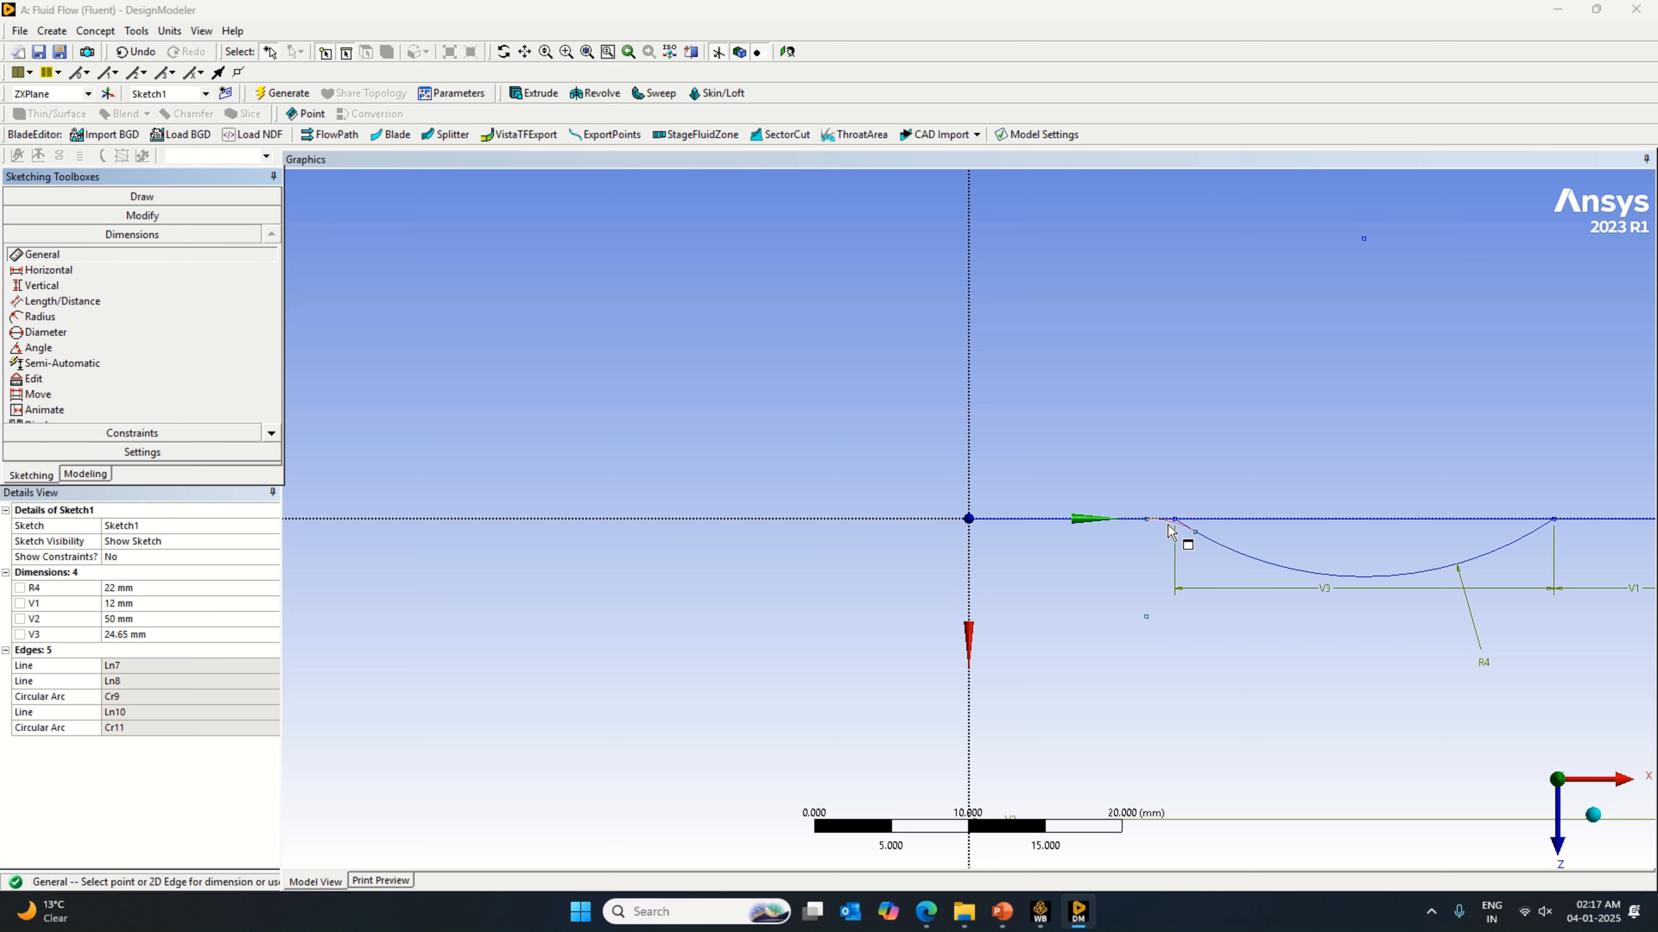
{"action": "left_click", "coordinate": [1168, 552]}
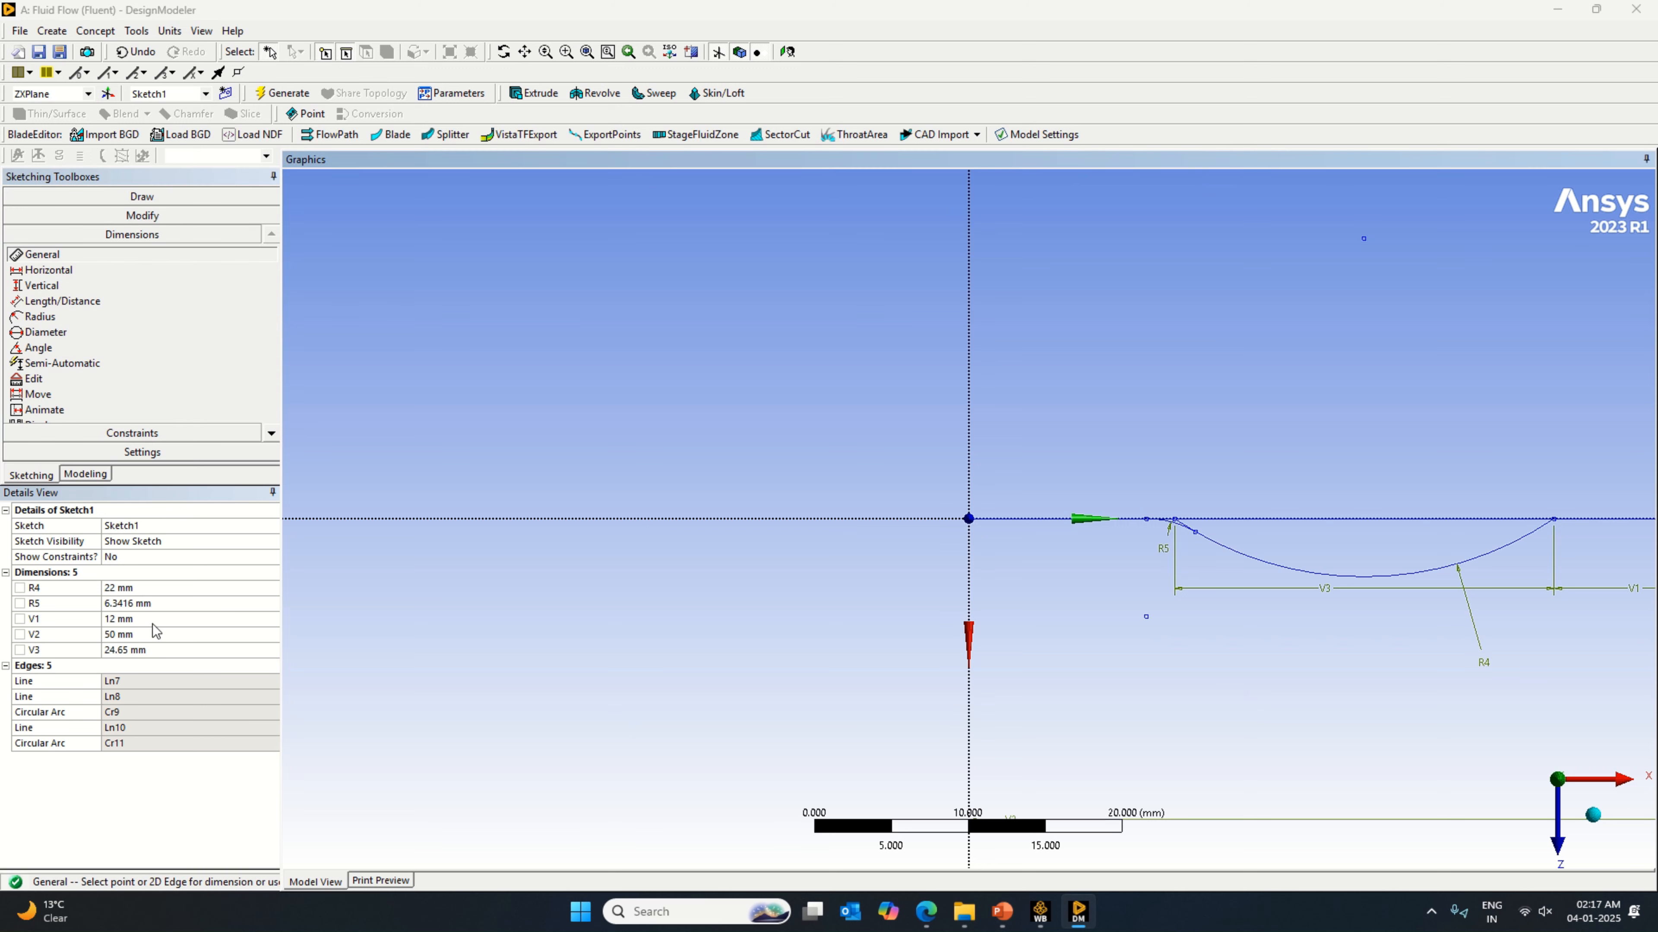
{"action": "left_click", "coordinate": [147, 603]}
{"action": "type", "text": "2"}
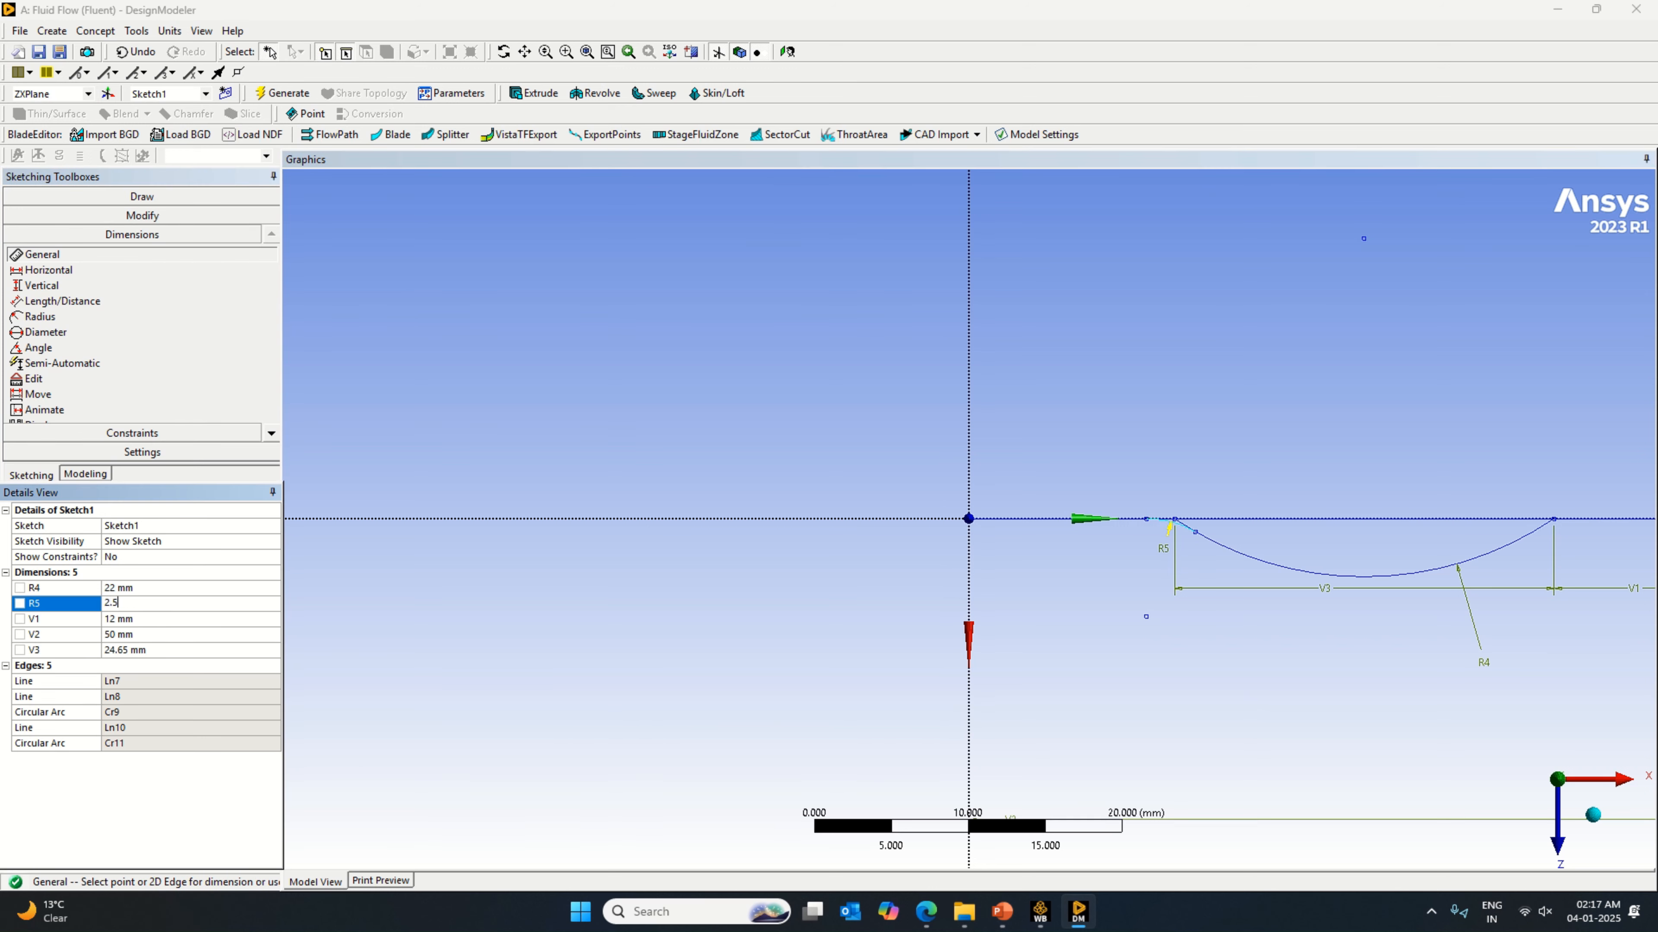
{"action": "type", "text": ".5"}
{"action": "key", "text": "Return"}
{"action": "scroll", "coordinate": [1225, 385], "scroll_direction": "up", "scroll_amount": 1}
{"action": "scroll", "coordinate": [1337, 494], "scroll_direction": "up", "scroll_amount": 3}
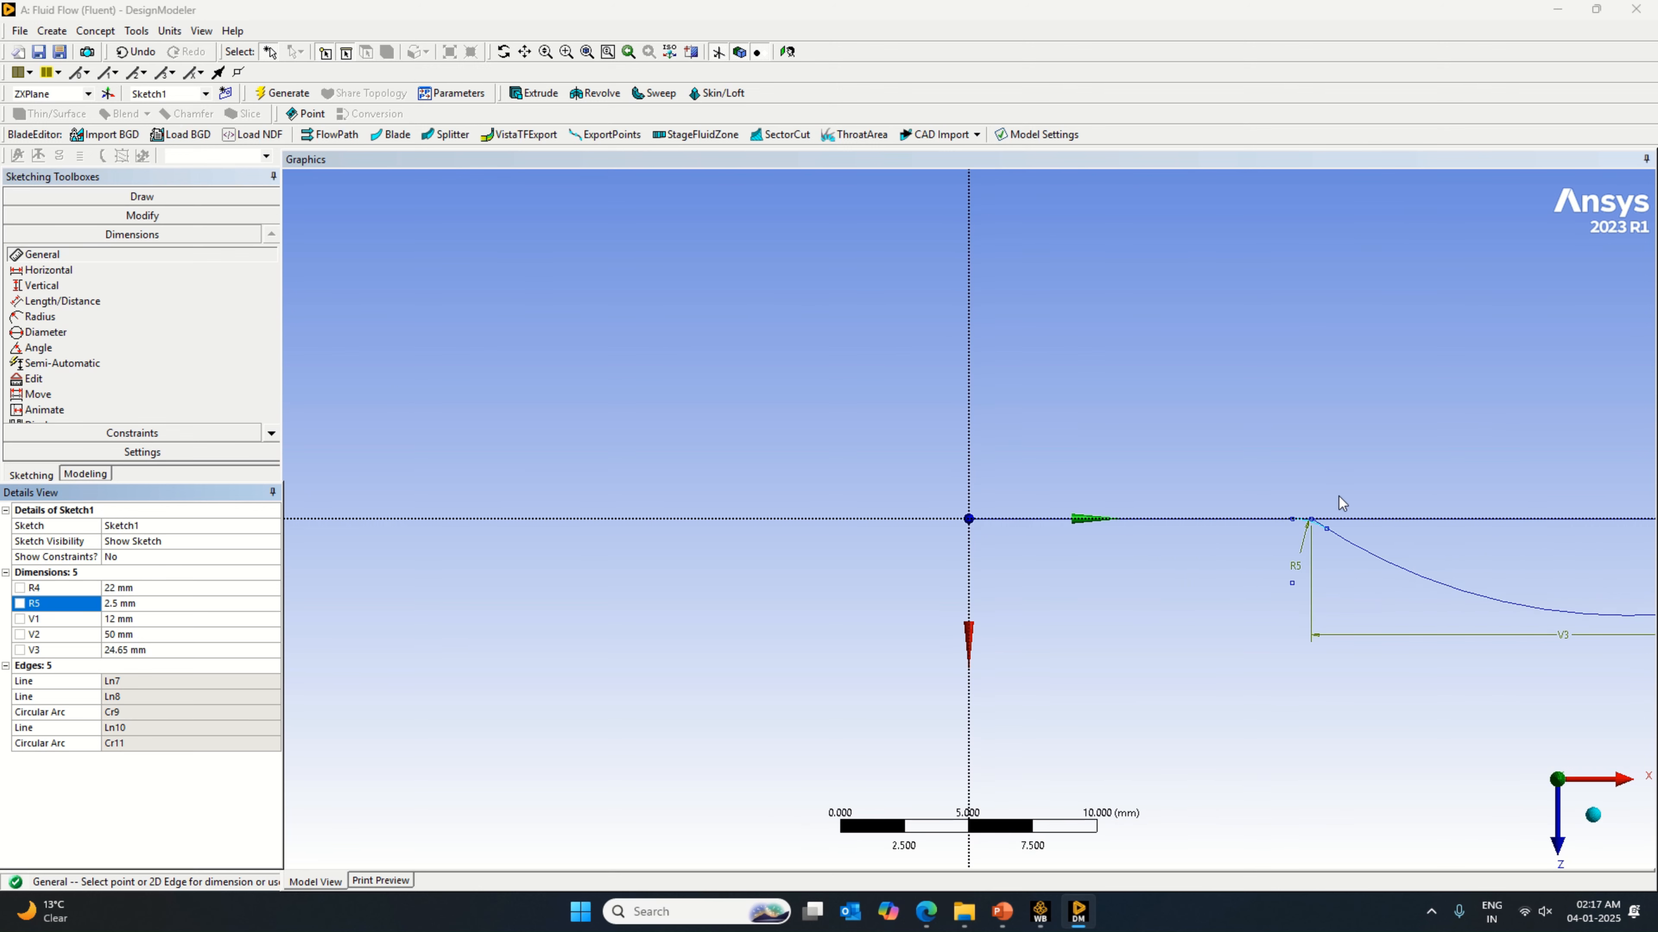
{"action": "scroll", "coordinate": [1350, 495], "scroll_direction": "up", "scroll_amount": 3}
{"action": "scroll", "coordinate": [1514, 515], "scroll_direction": "down", "scroll_amount": 4}
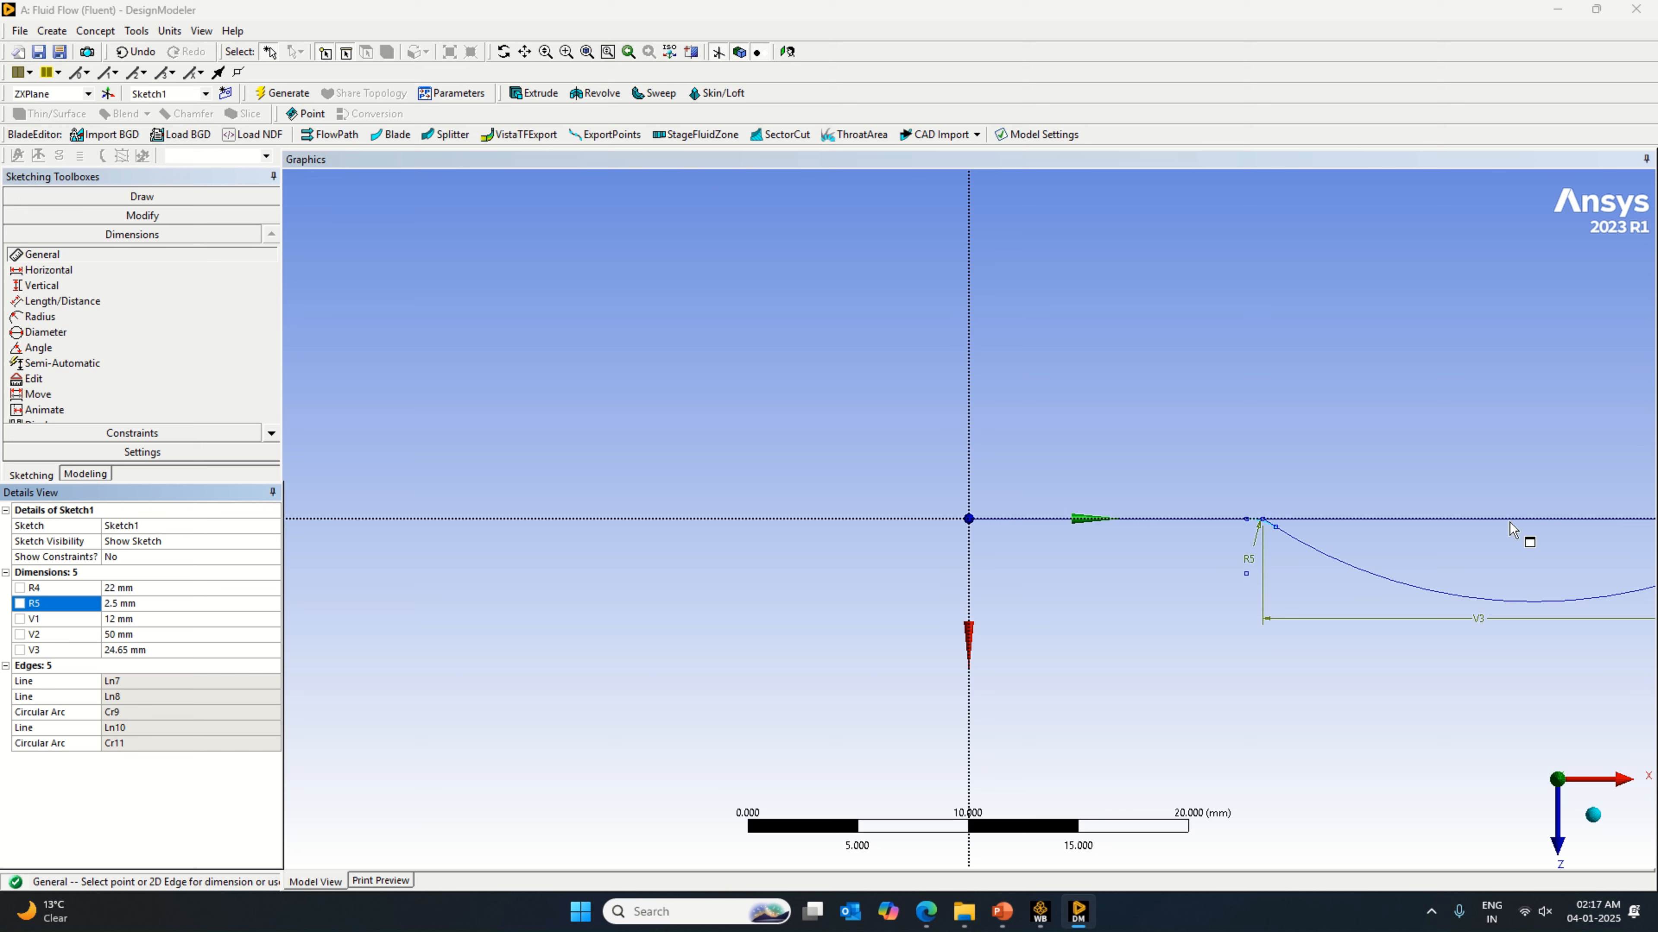
{"action": "scroll", "coordinate": [1481, 591], "scroll_direction": "down", "scroll_amount": 4}
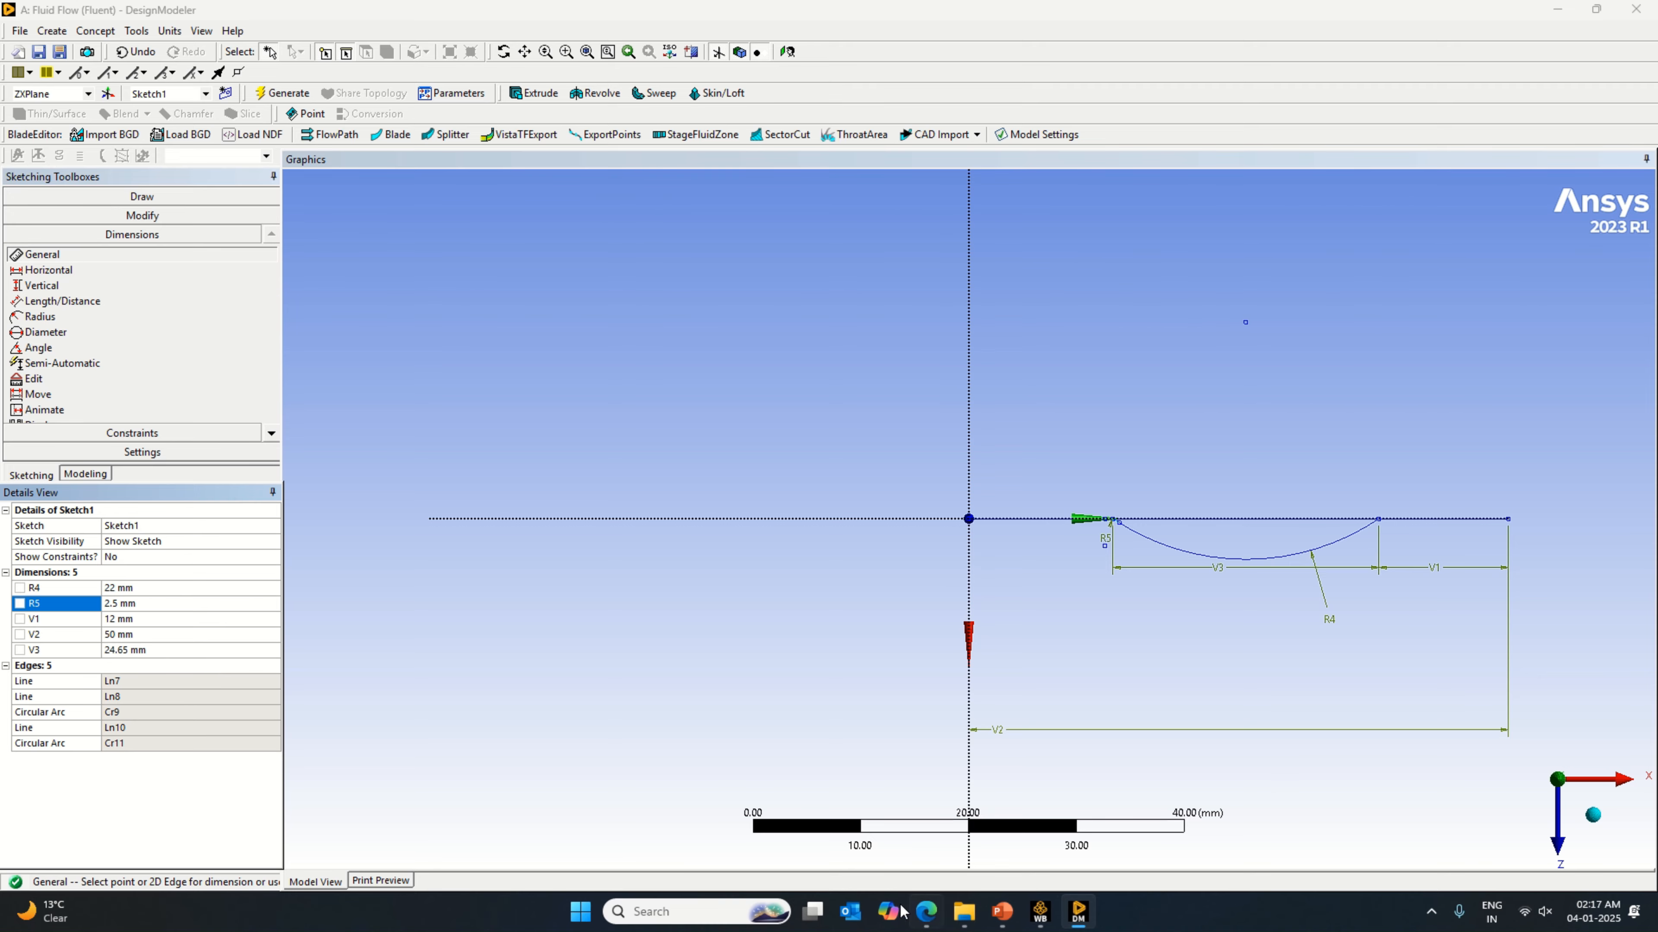
Step: Check the channel width W in the valve PDF and sketch a line about 4.7 mm long toward -Z from the 12 mm line's outer endpoint
{"action": "left_click", "coordinate": [926, 912]}
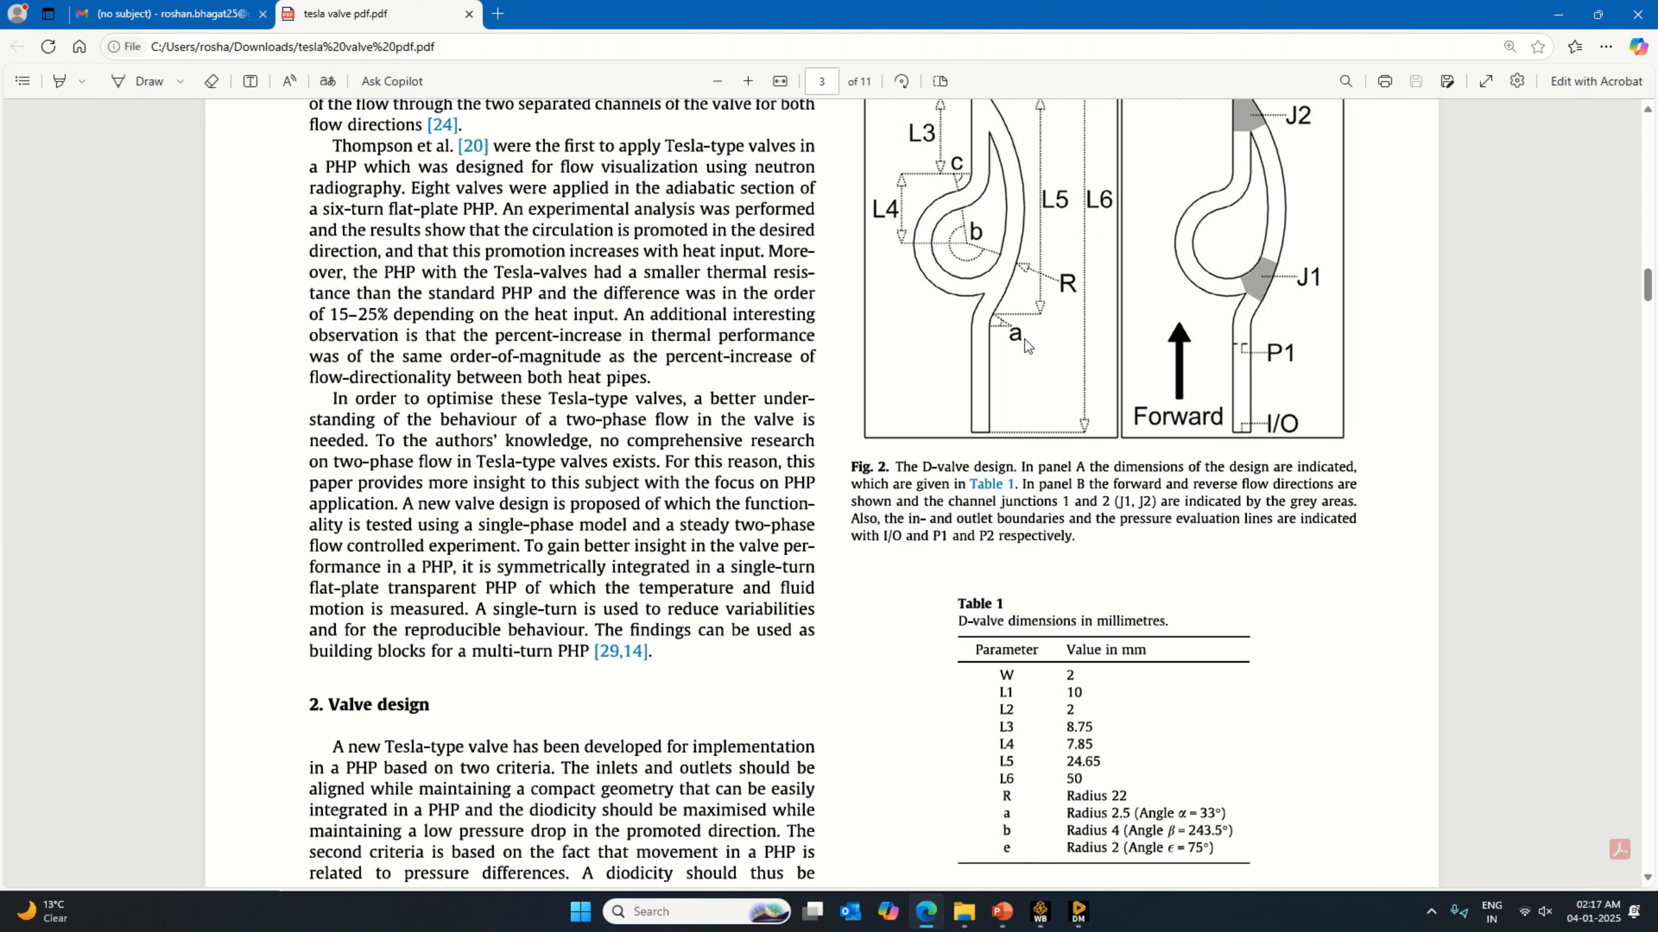
{"action": "scroll", "coordinate": [996, 516], "scroll_direction": "up", "scroll_amount": 3}
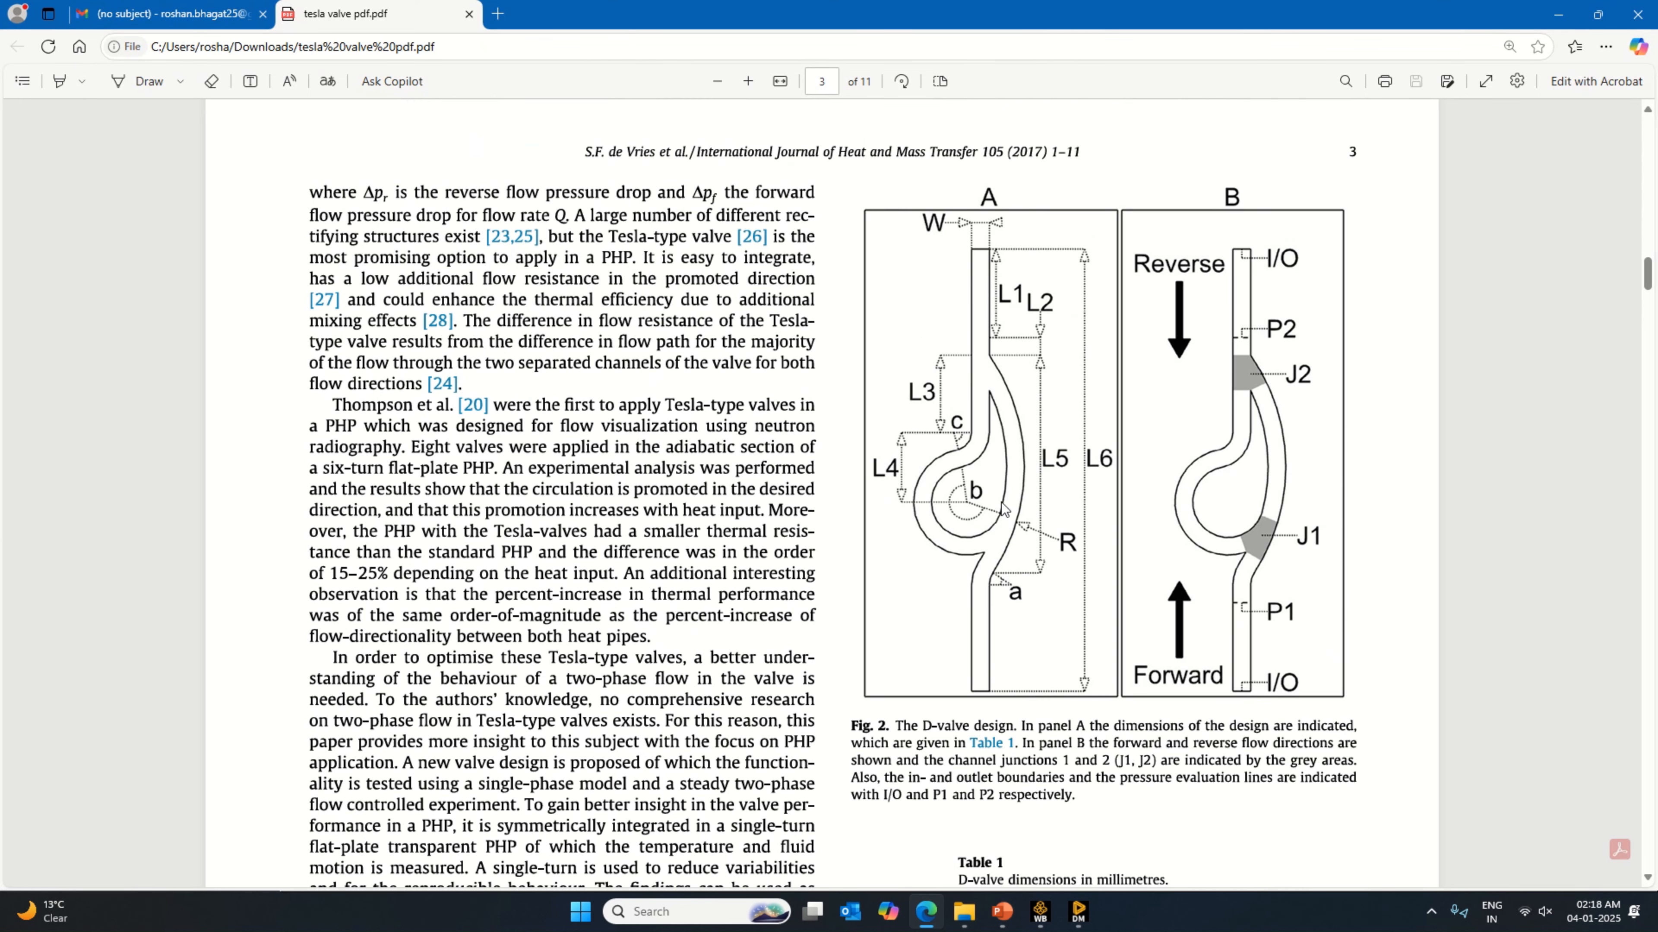
{"action": "scroll", "coordinate": [1023, 658], "scroll_direction": "down", "scroll_amount": 3}
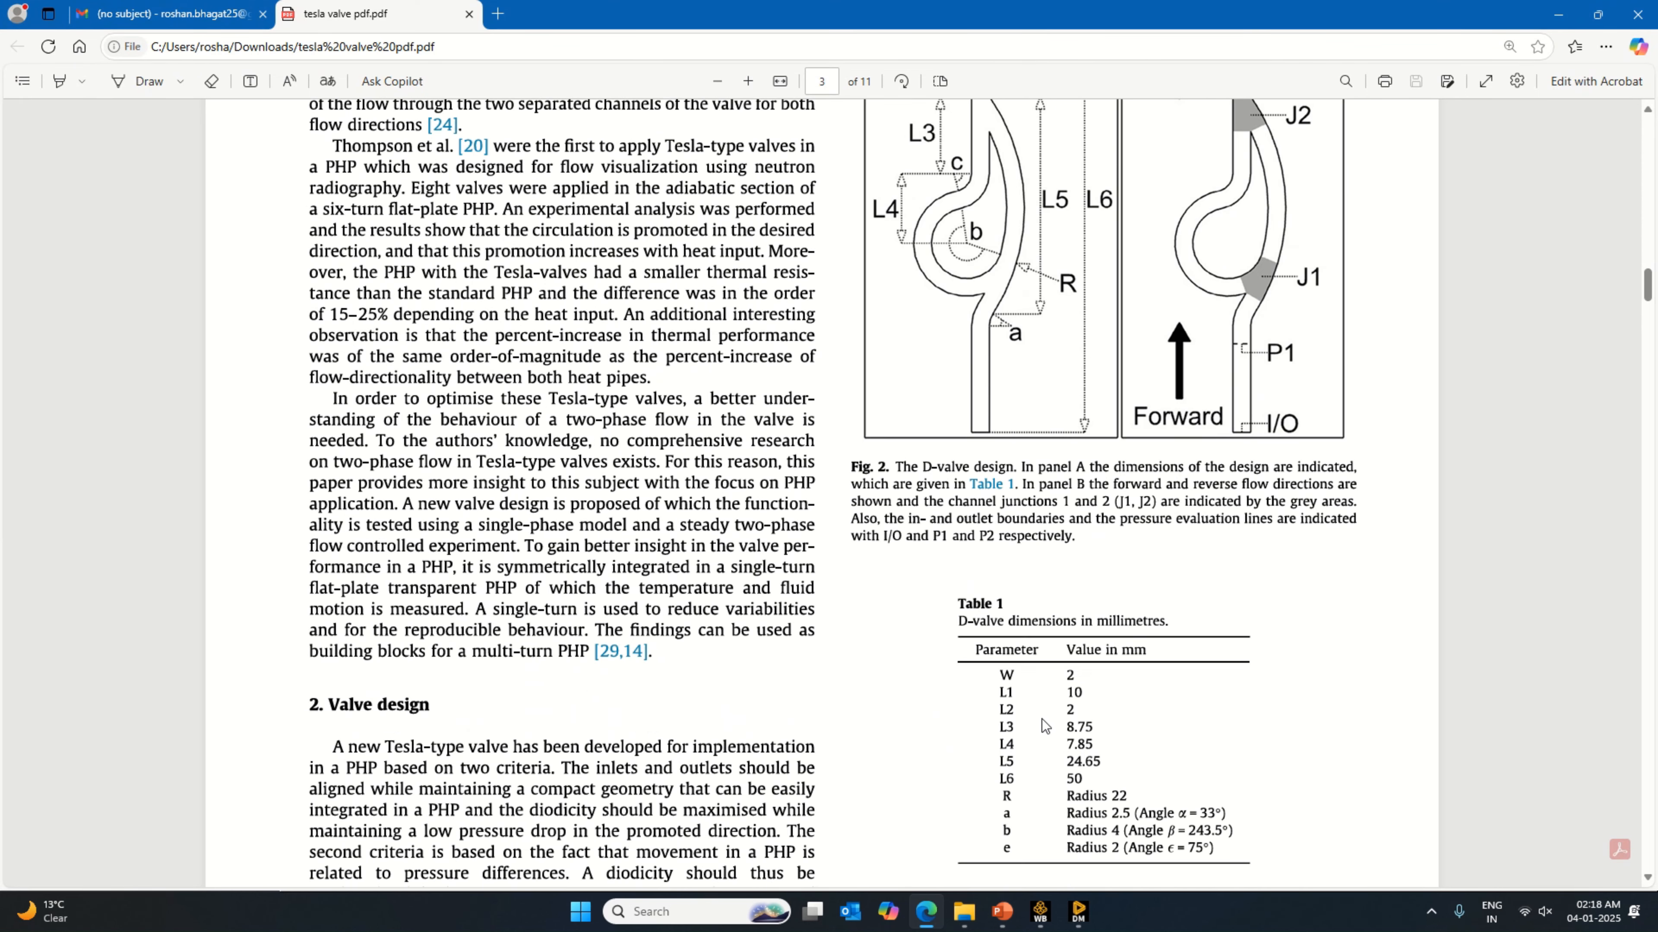
{"action": "left_click", "coordinate": [1078, 912]}
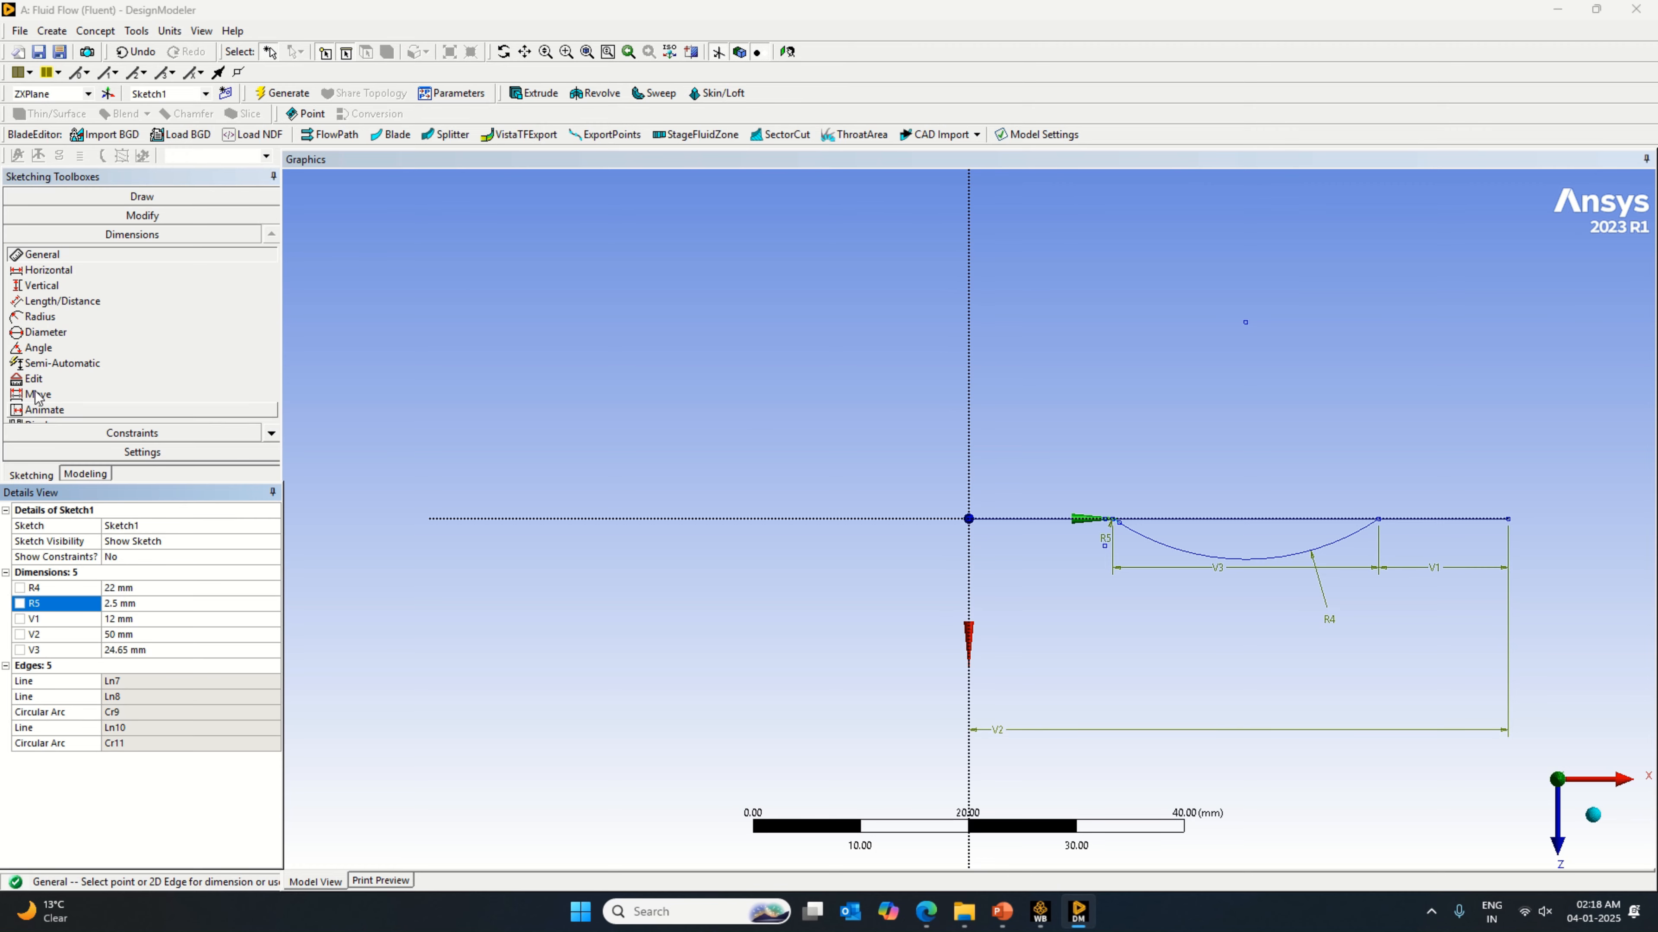
{"action": "left_click", "coordinate": [91, 197]}
{"action": "left_click", "coordinate": [59, 217]}
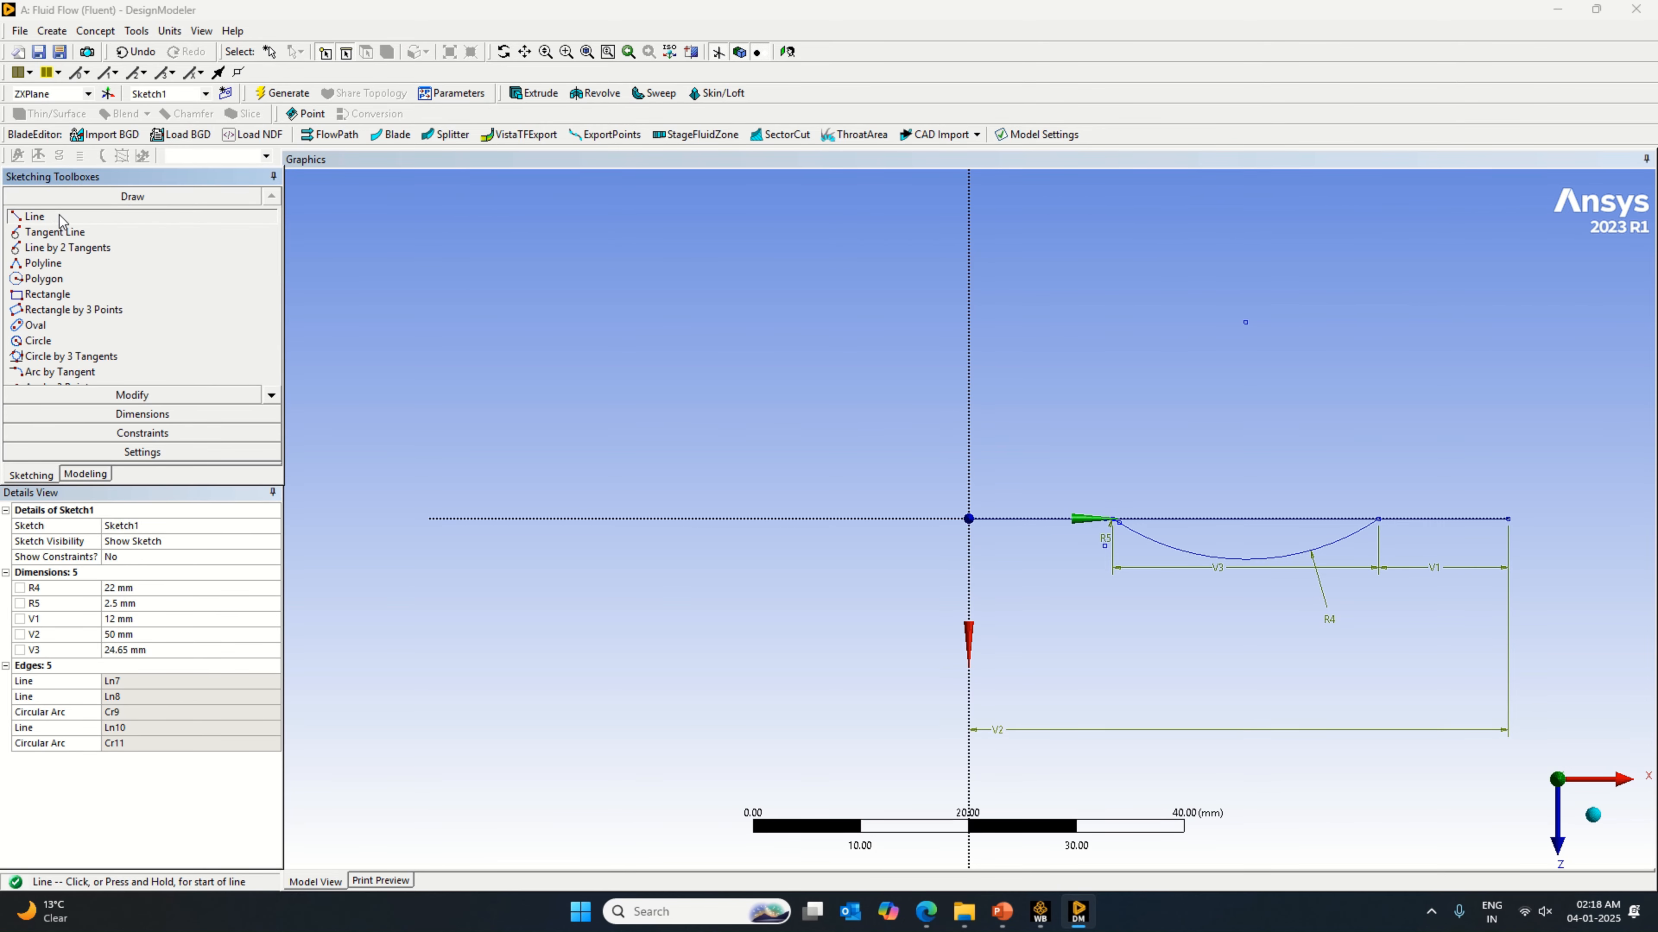
{"action": "left_click", "coordinate": [1508, 519]}
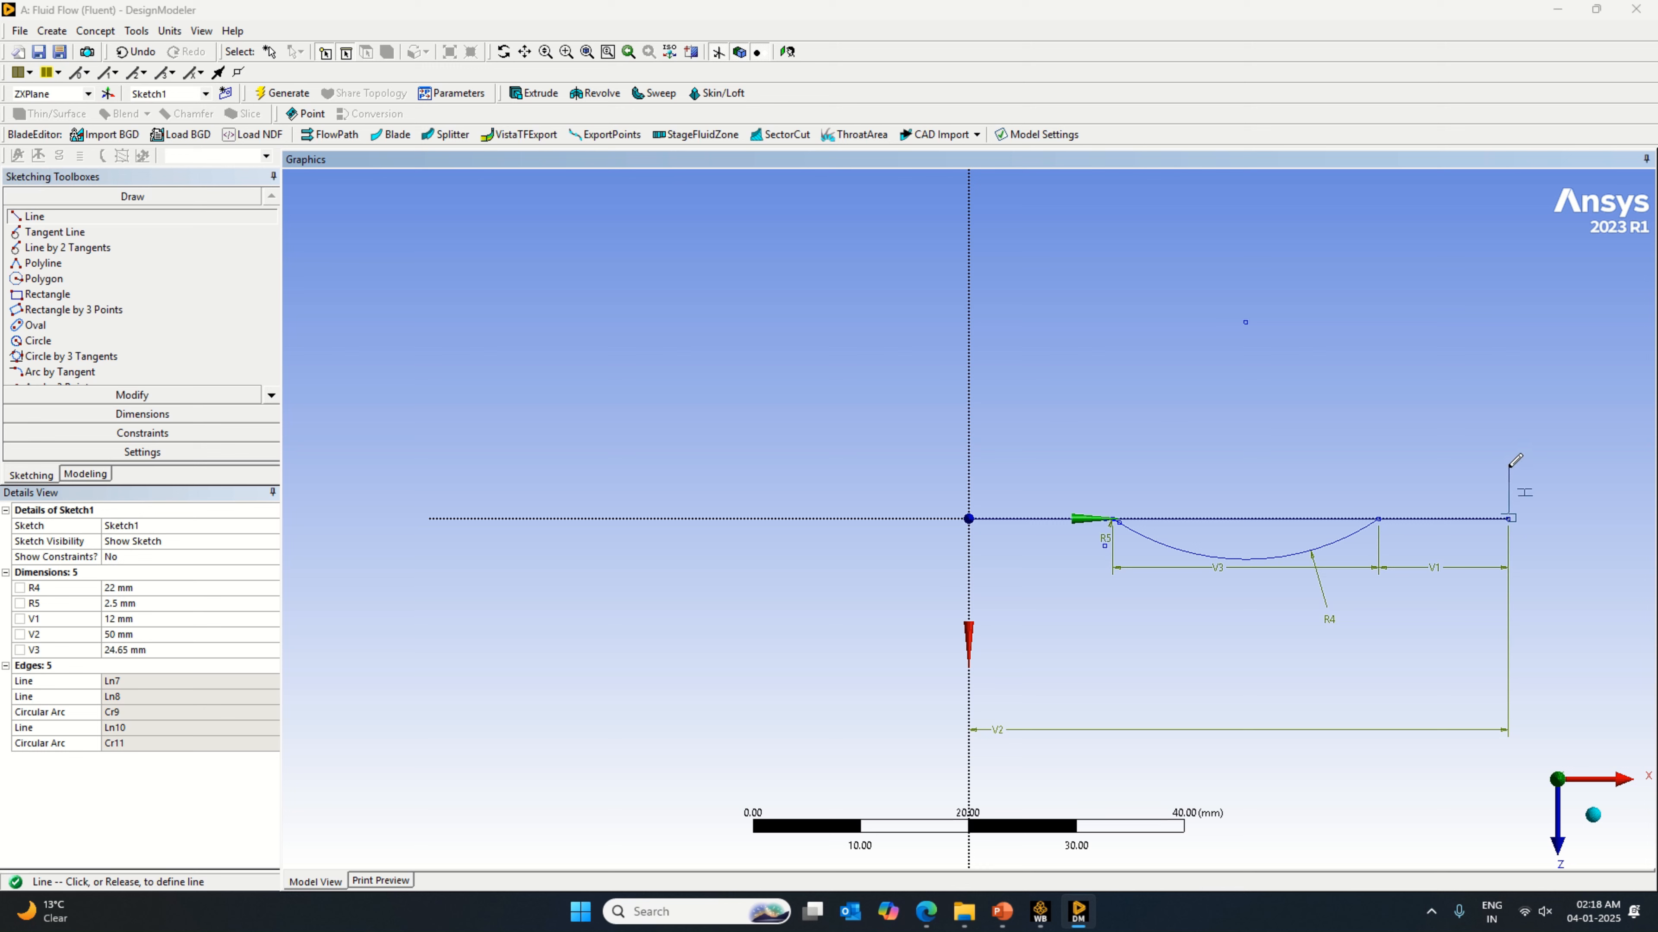
{"action": "left_click", "coordinate": [1508, 467]}
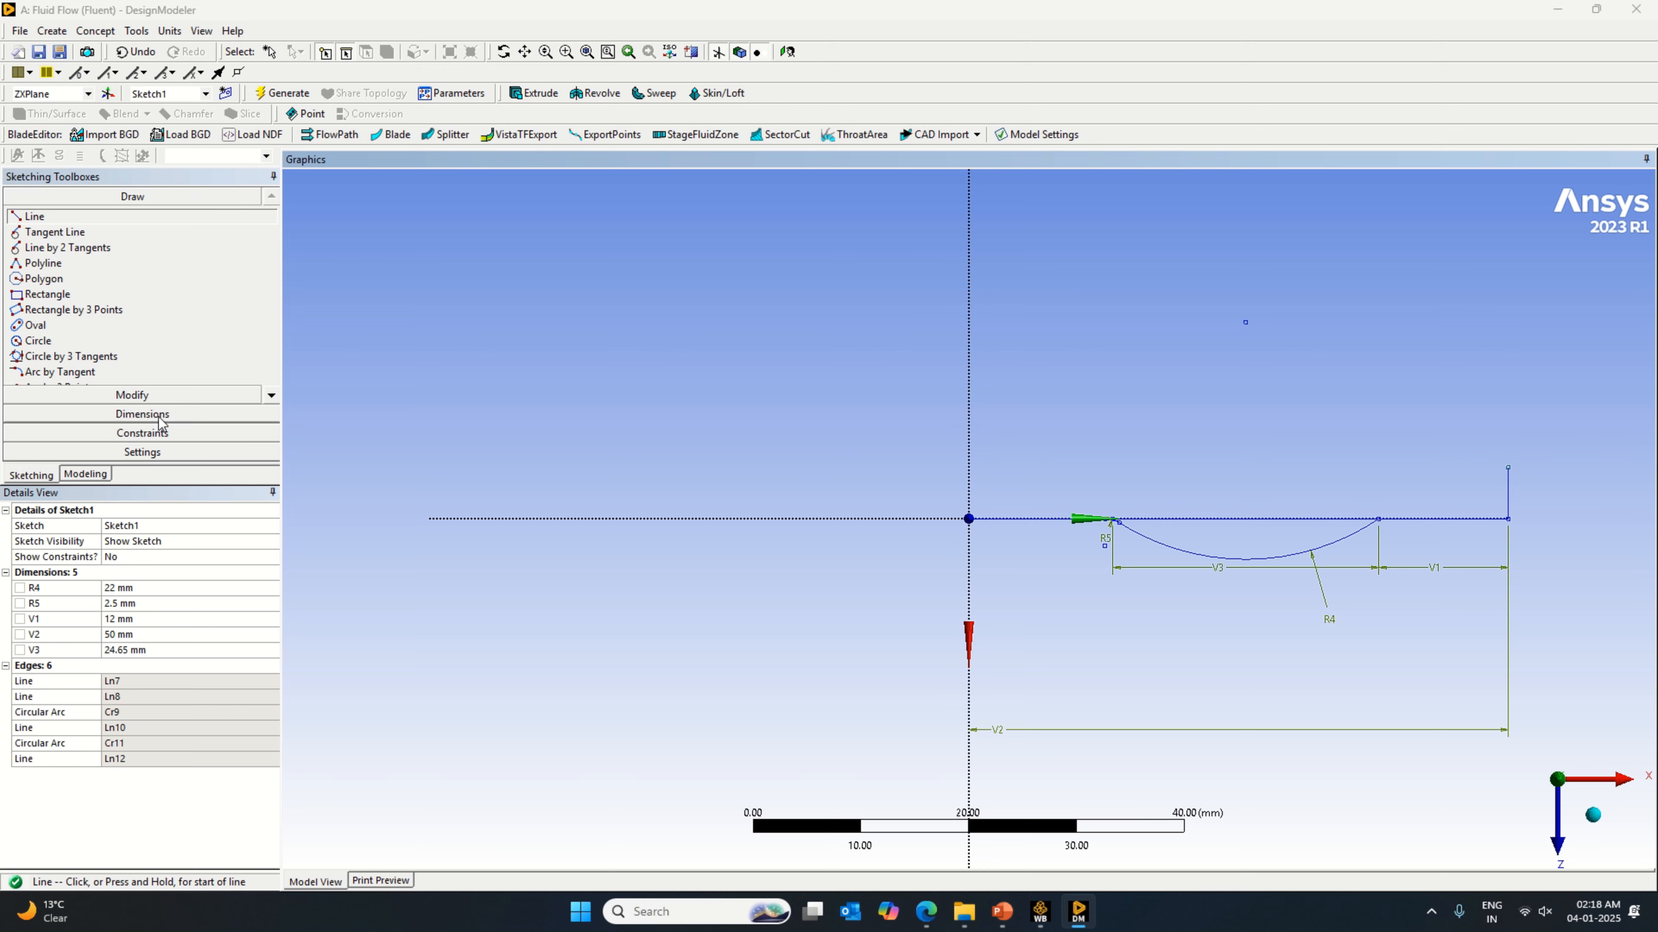
Step: Dimension the length of the short end line at the valve's outer end and set it to 2 mm
{"action": "left_click", "coordinate": [142, 414]}
{"action": "left_click", "coordinate": [1508, 490]}
{"action": "left_click", "coordinate": [1527, 496]}
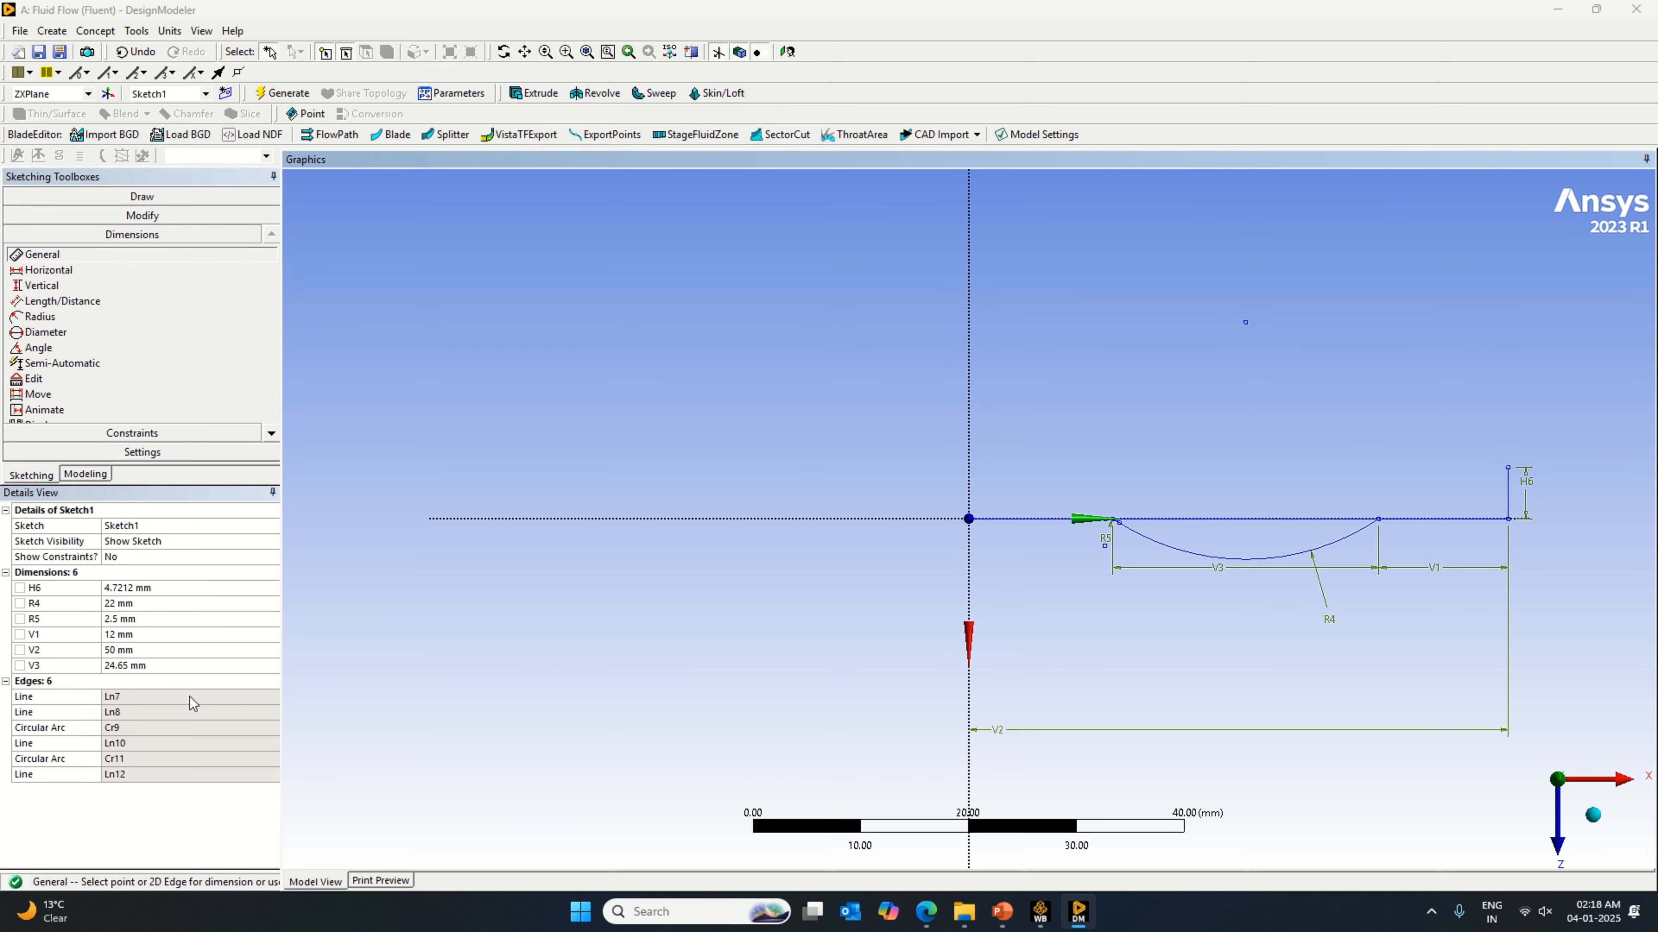
{"action": "left_click", "coordinate": [146, 587]}
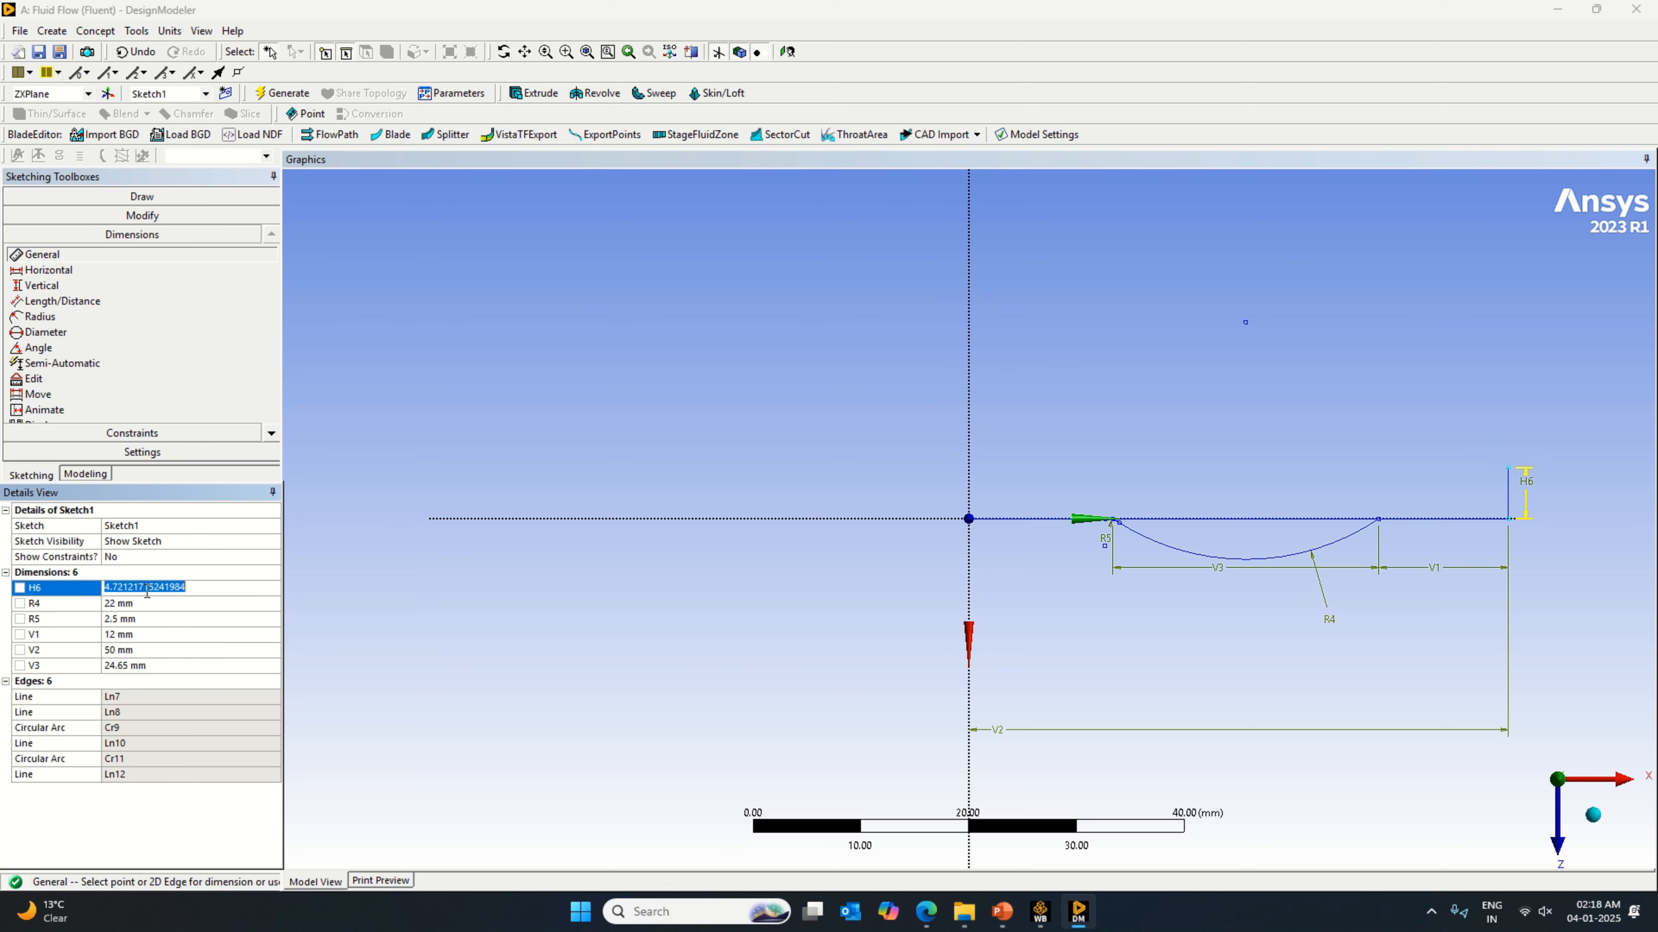
{"action": "type", "text": "2"}
{"action": "key", "text": "Return"}
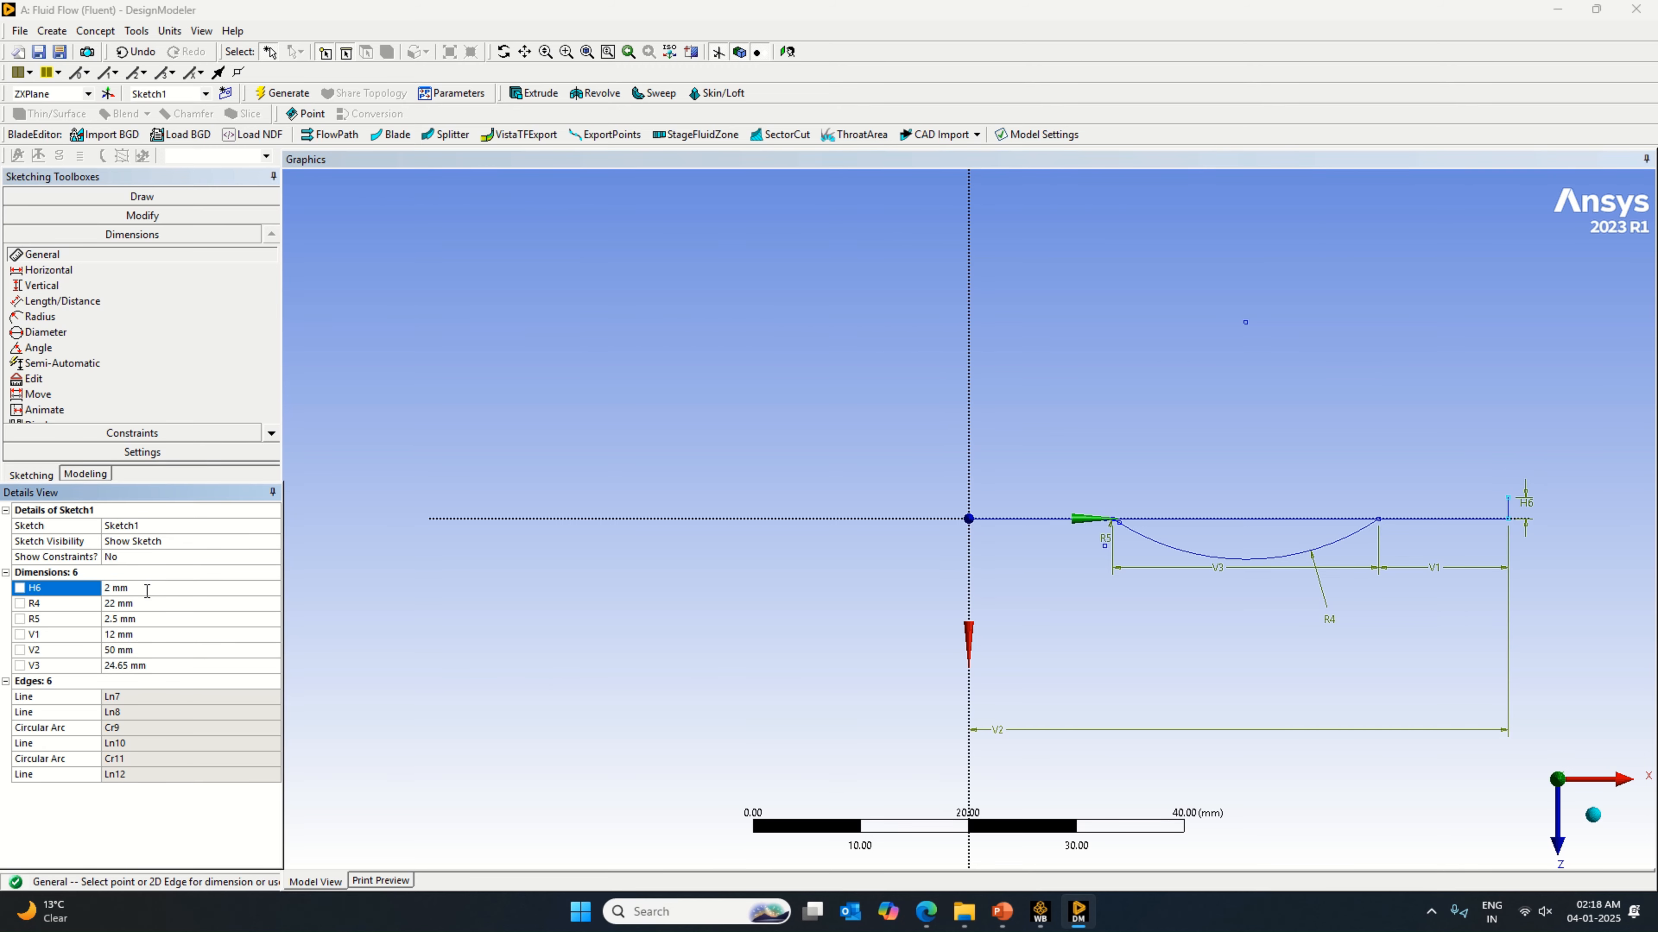
Step: Examine the D-valve figure and Table 1 in the valve PDF for the loop geometry around b and c
{"action": "left_click", "coordinate": [926, 912]}
{"action": "scroll", "coordinate": [1083, 264], "scroll_direction": "up", "scroll_amount": 3}
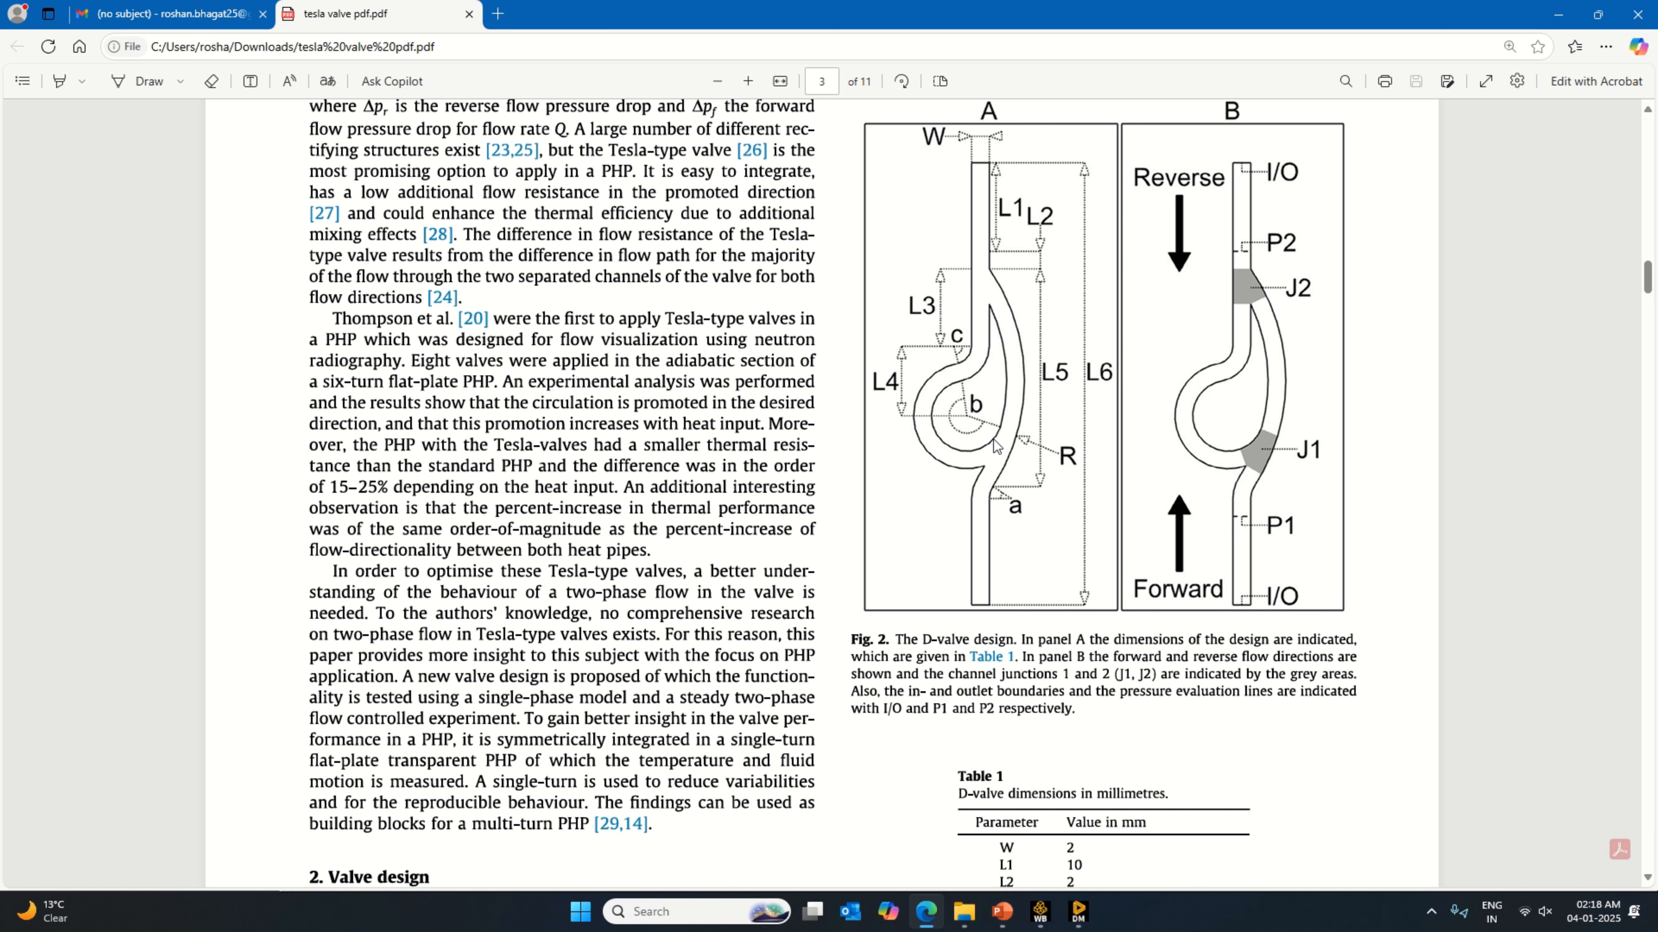
{"action": "scroll", "coordinate": [999, 448], "scroll_direction": "down", "scroll_amount": 1}
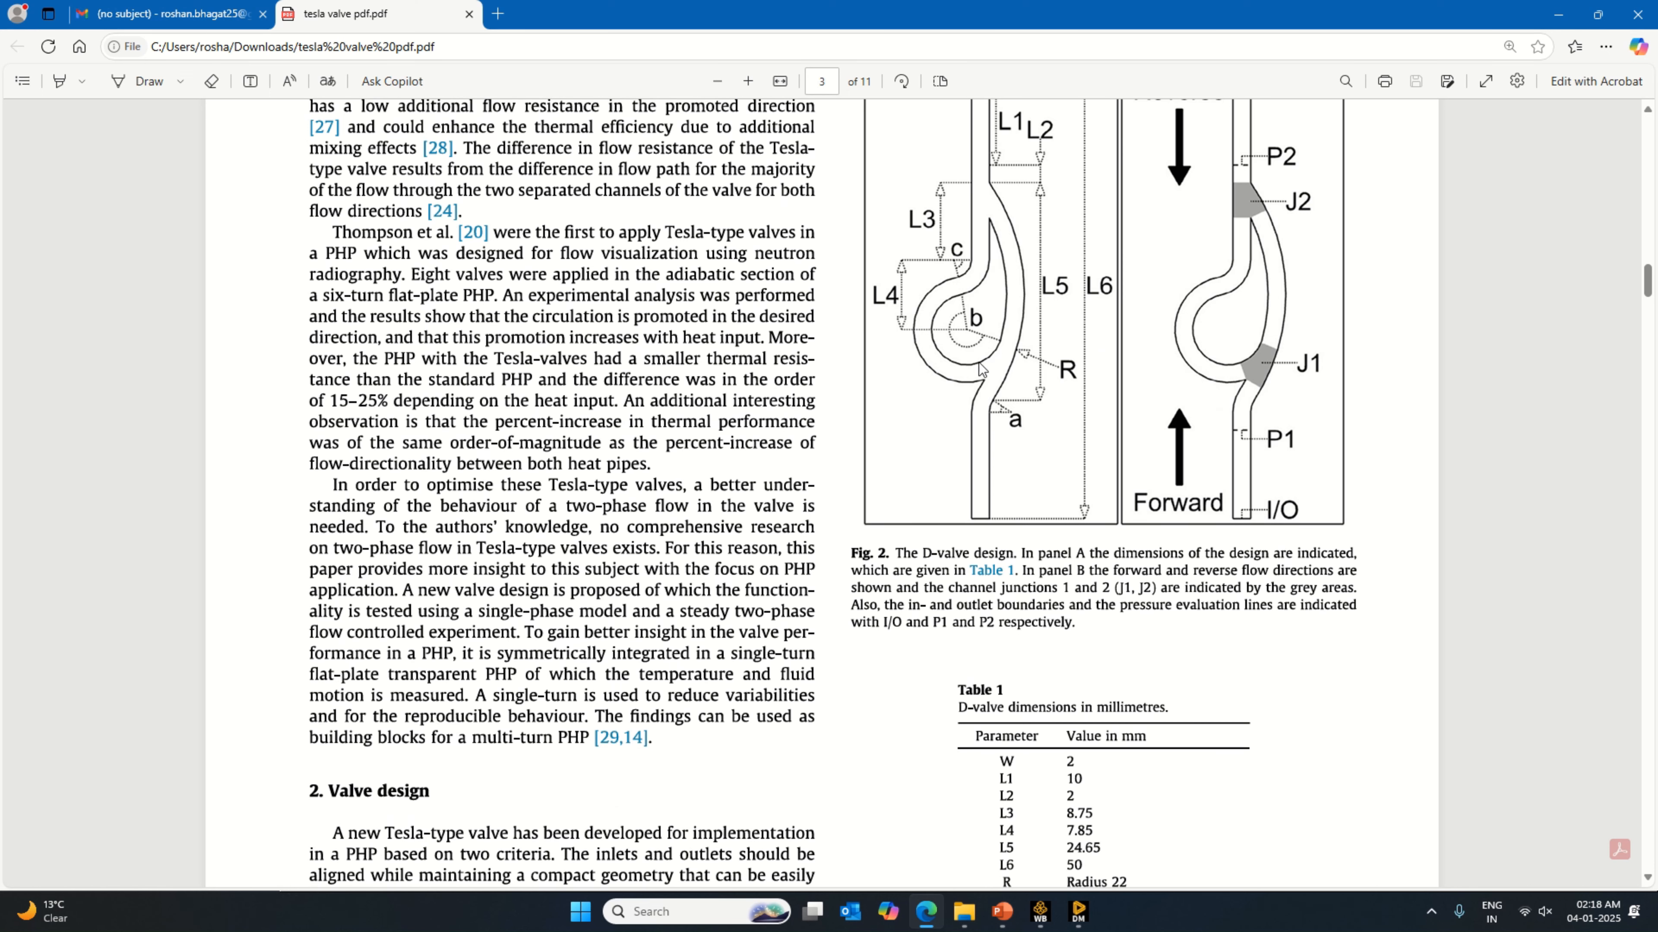
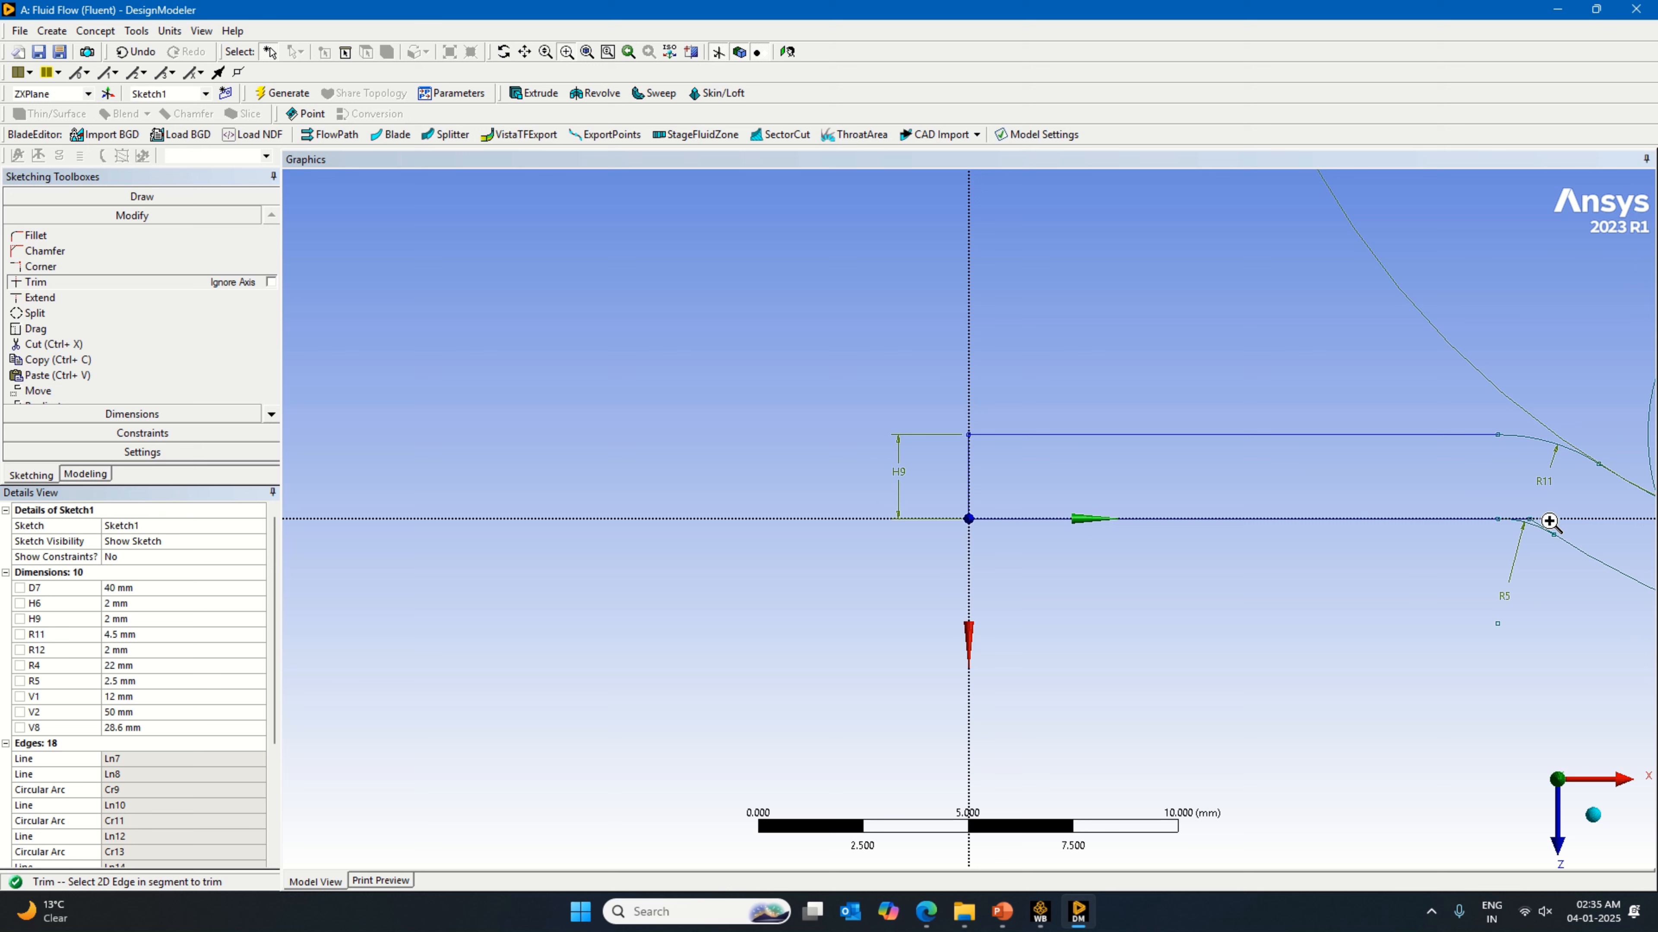
Step: Remove the existing 2.5 mm tangent arc at the 22 mm arc's inner end with Trim
{"action": "left_click_drag", "start_coordinate": [1474, 493], "coordinate": [1602, 581]}
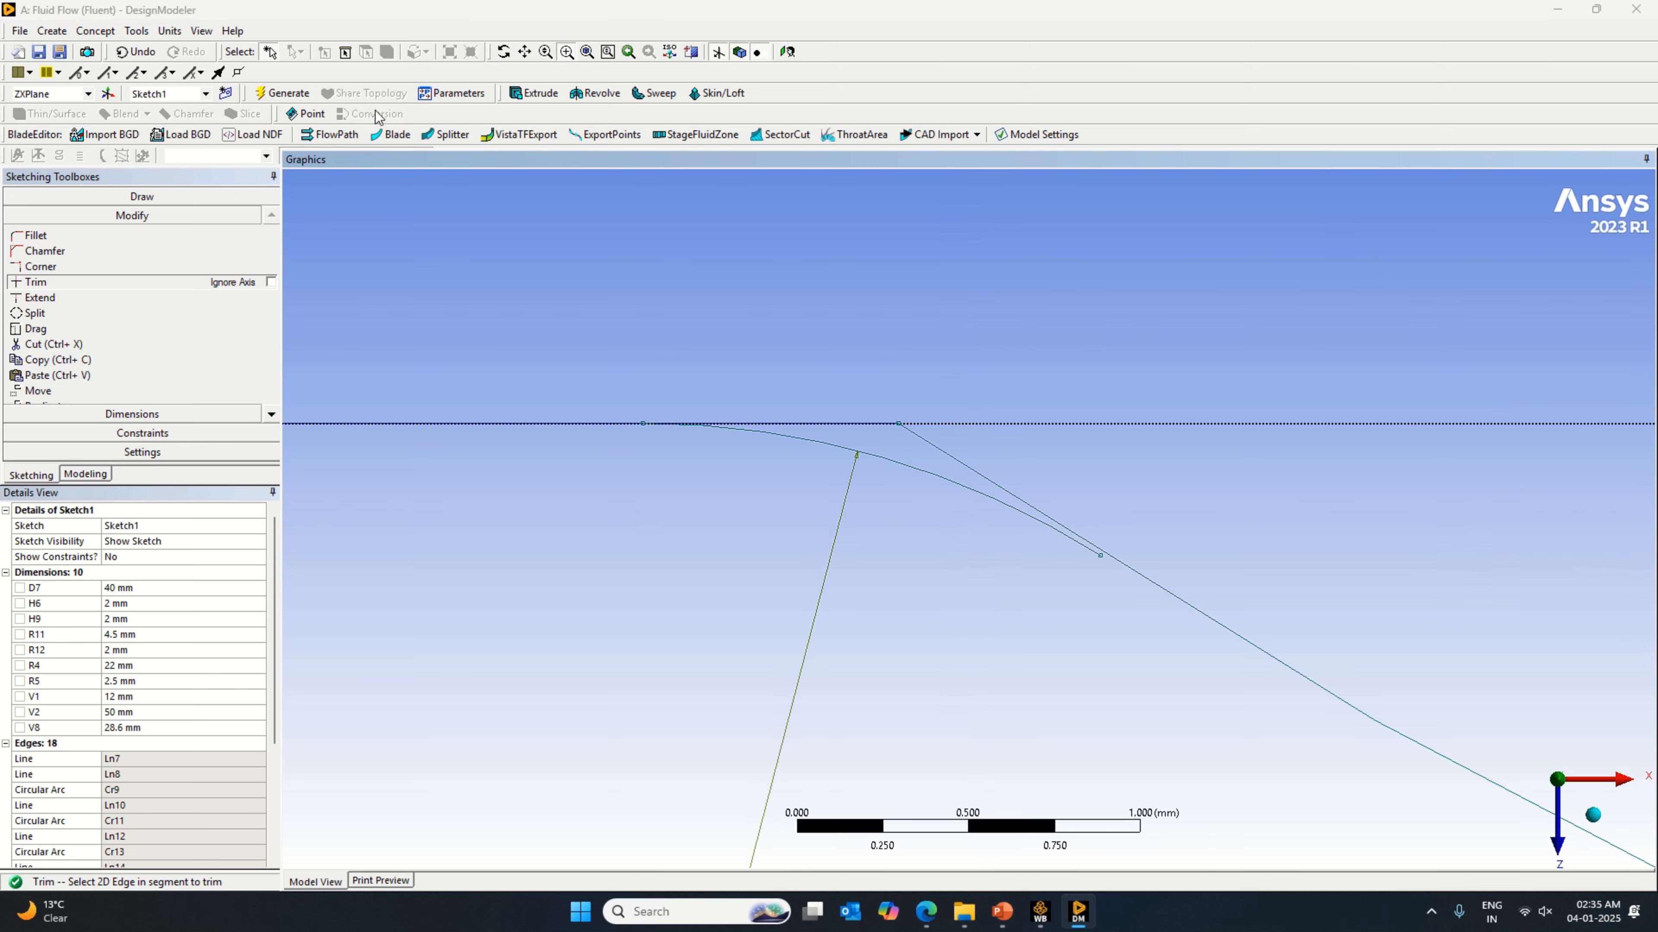
{"action": "left_click", "coordinate": [565, 55]}
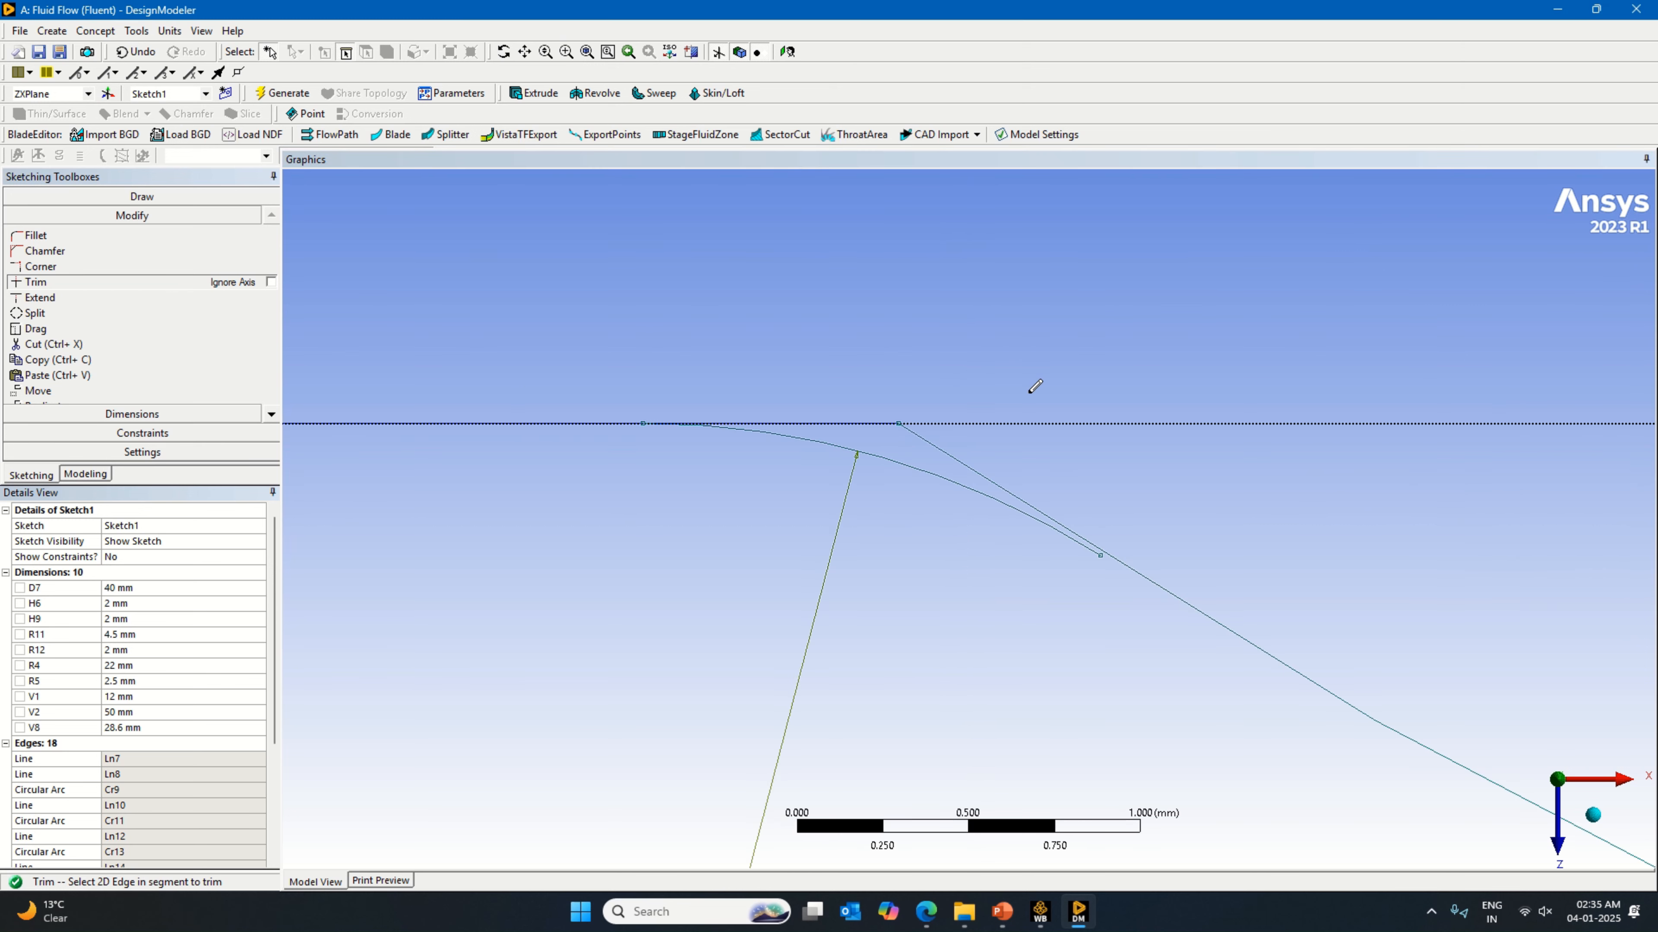
{"action": "scroll", "coordinate": [983, 464], "scroll_direction": "down", "scroll_amount": 8}
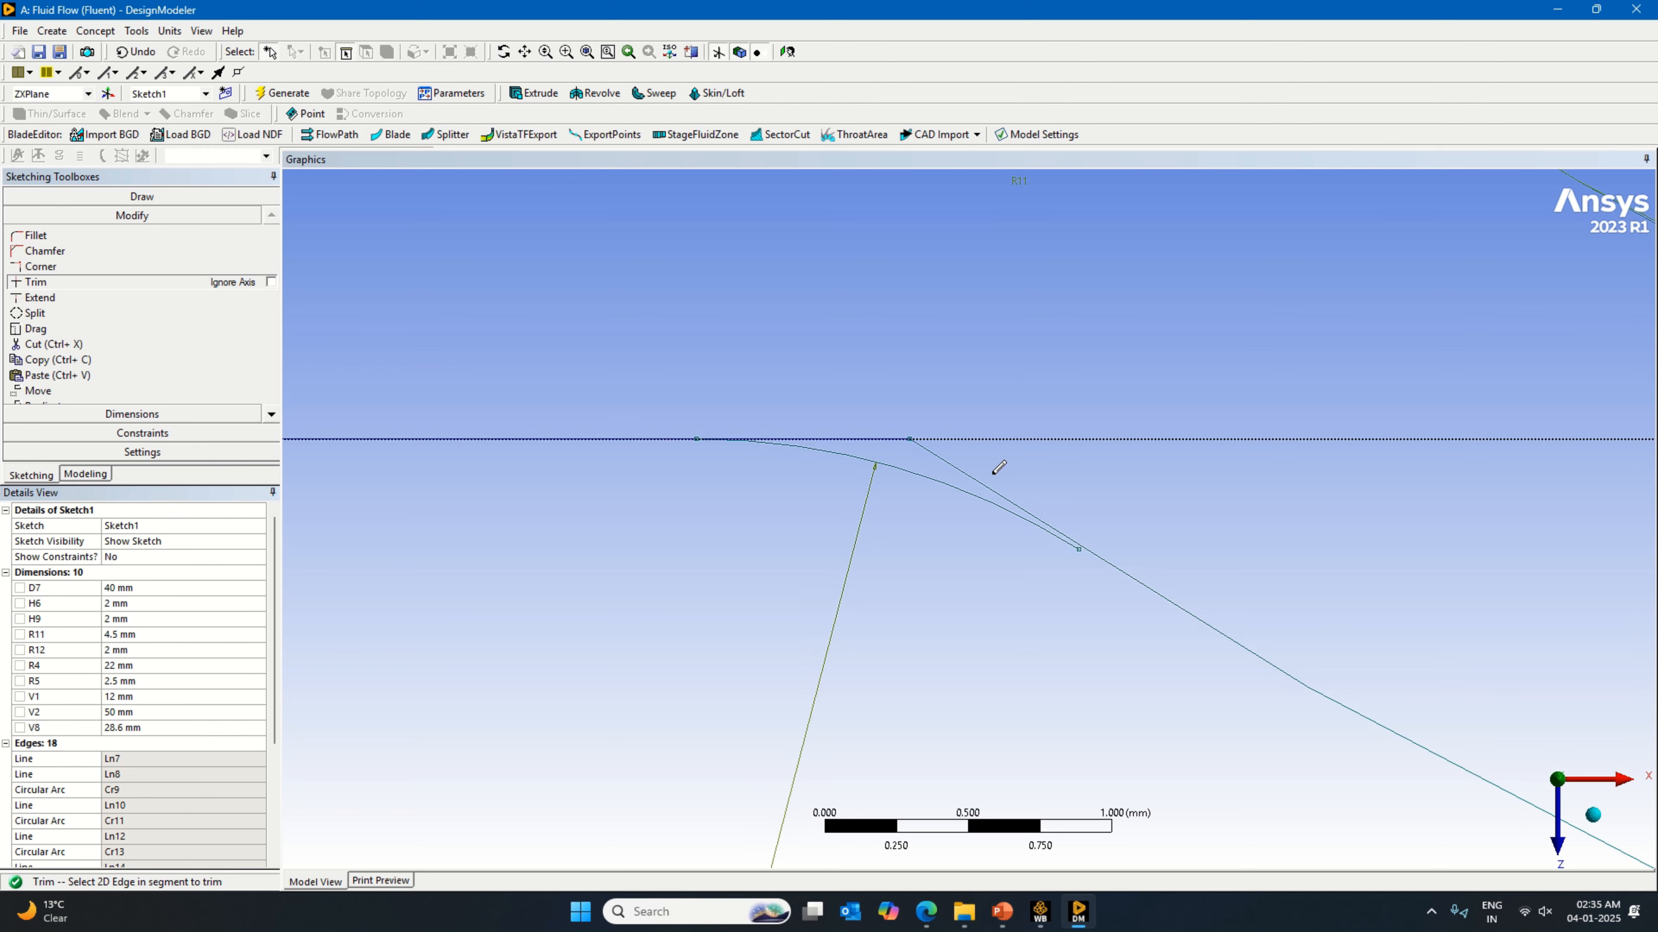
{"action": "scroll", "coordinate": [995, 503], "scroll_direction": "down", "scroll_amount": 3}
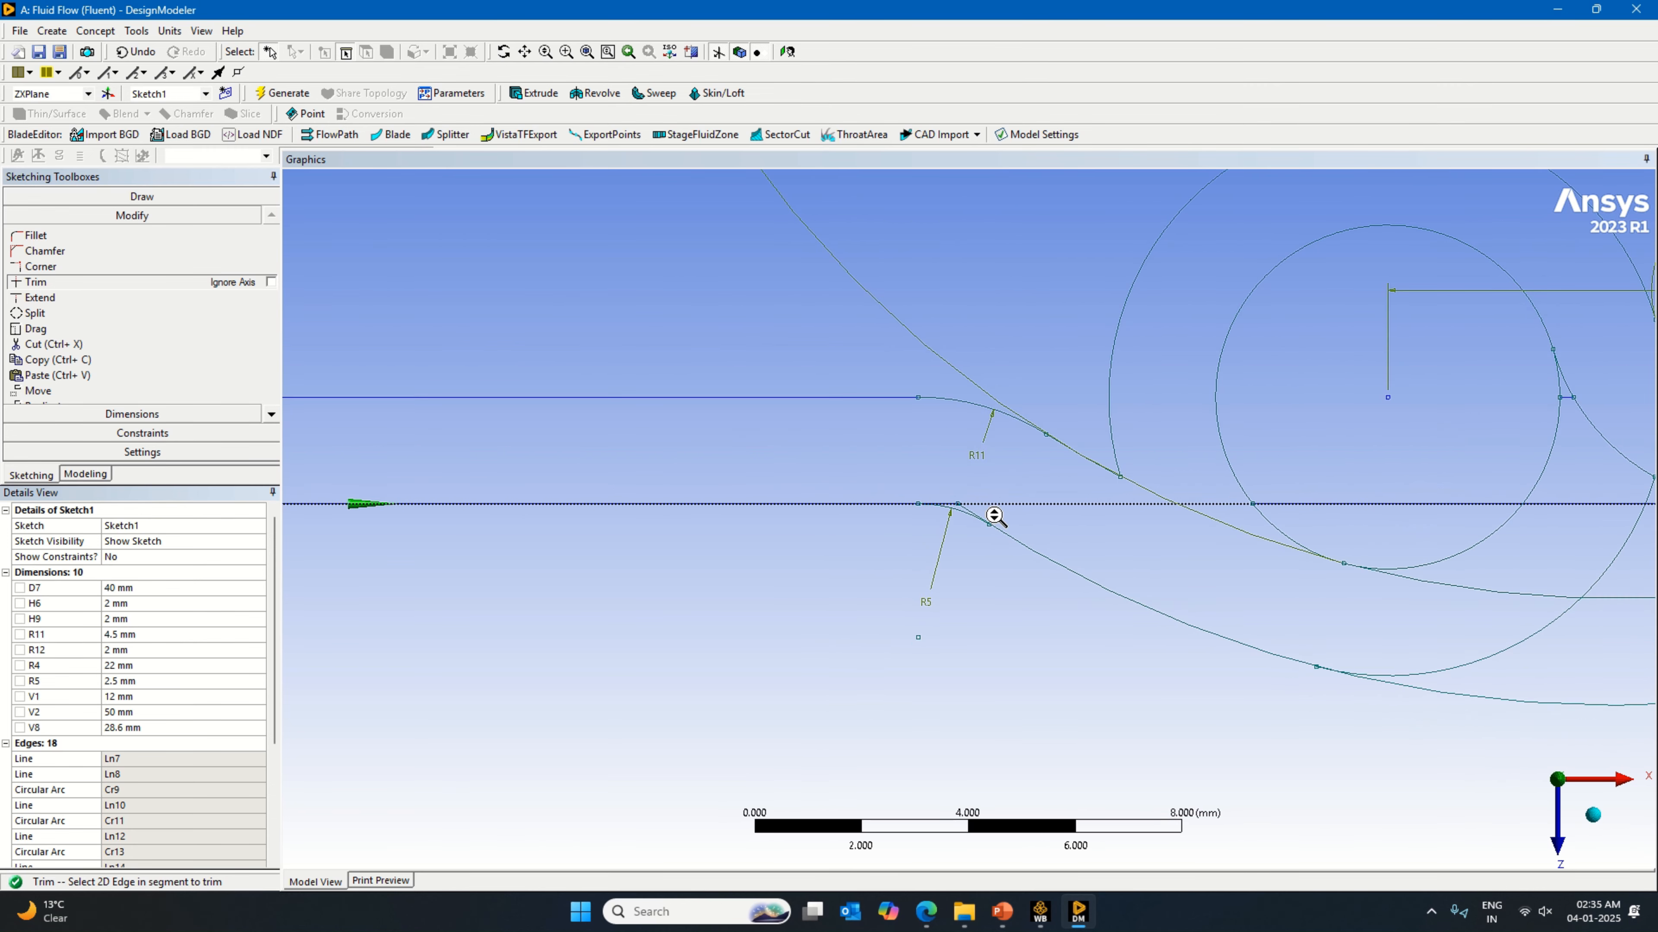
{"action": "scroll", "coordinate": [988, 564], "scroll_direction": "up", "scroll_amount": 5}
{"action": "scroll", "coordinate": [989, 565], "scroll_direction": "up", "scroll_amount": 4}
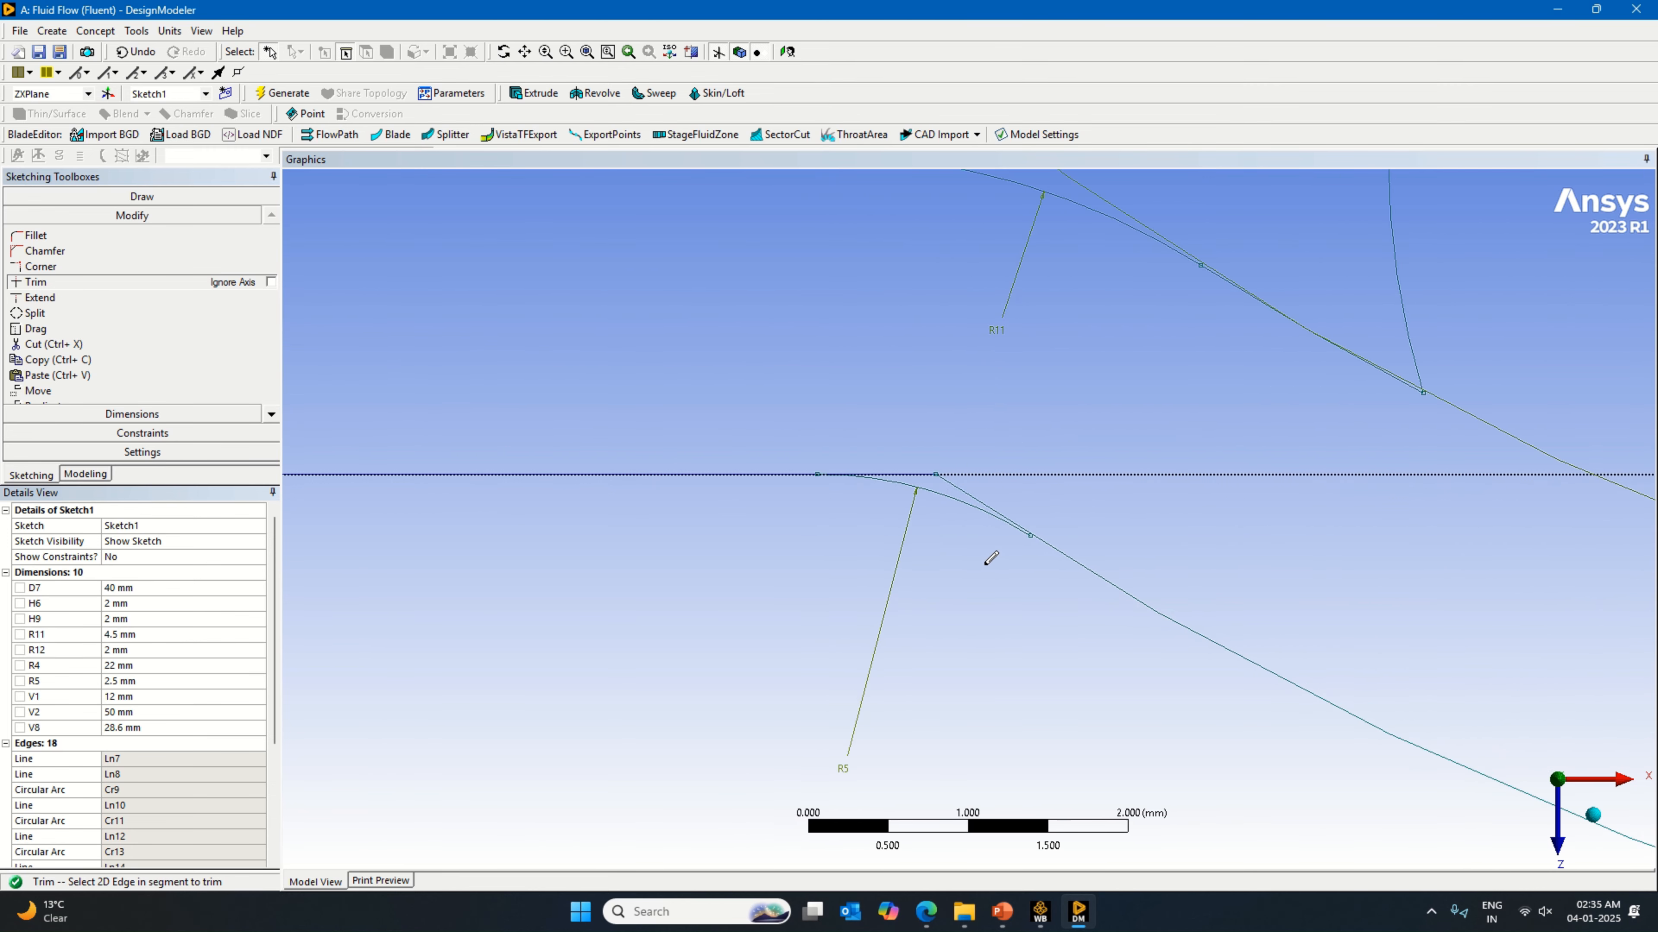
{"action": "scroll", "coordinate": [988, 563], "scroll_direction": "down", "scroll_amount": 4}
{"action": "scroll", "coordinate": [897, 532], "scroll_direction": "up", "scroll_amount": 3}
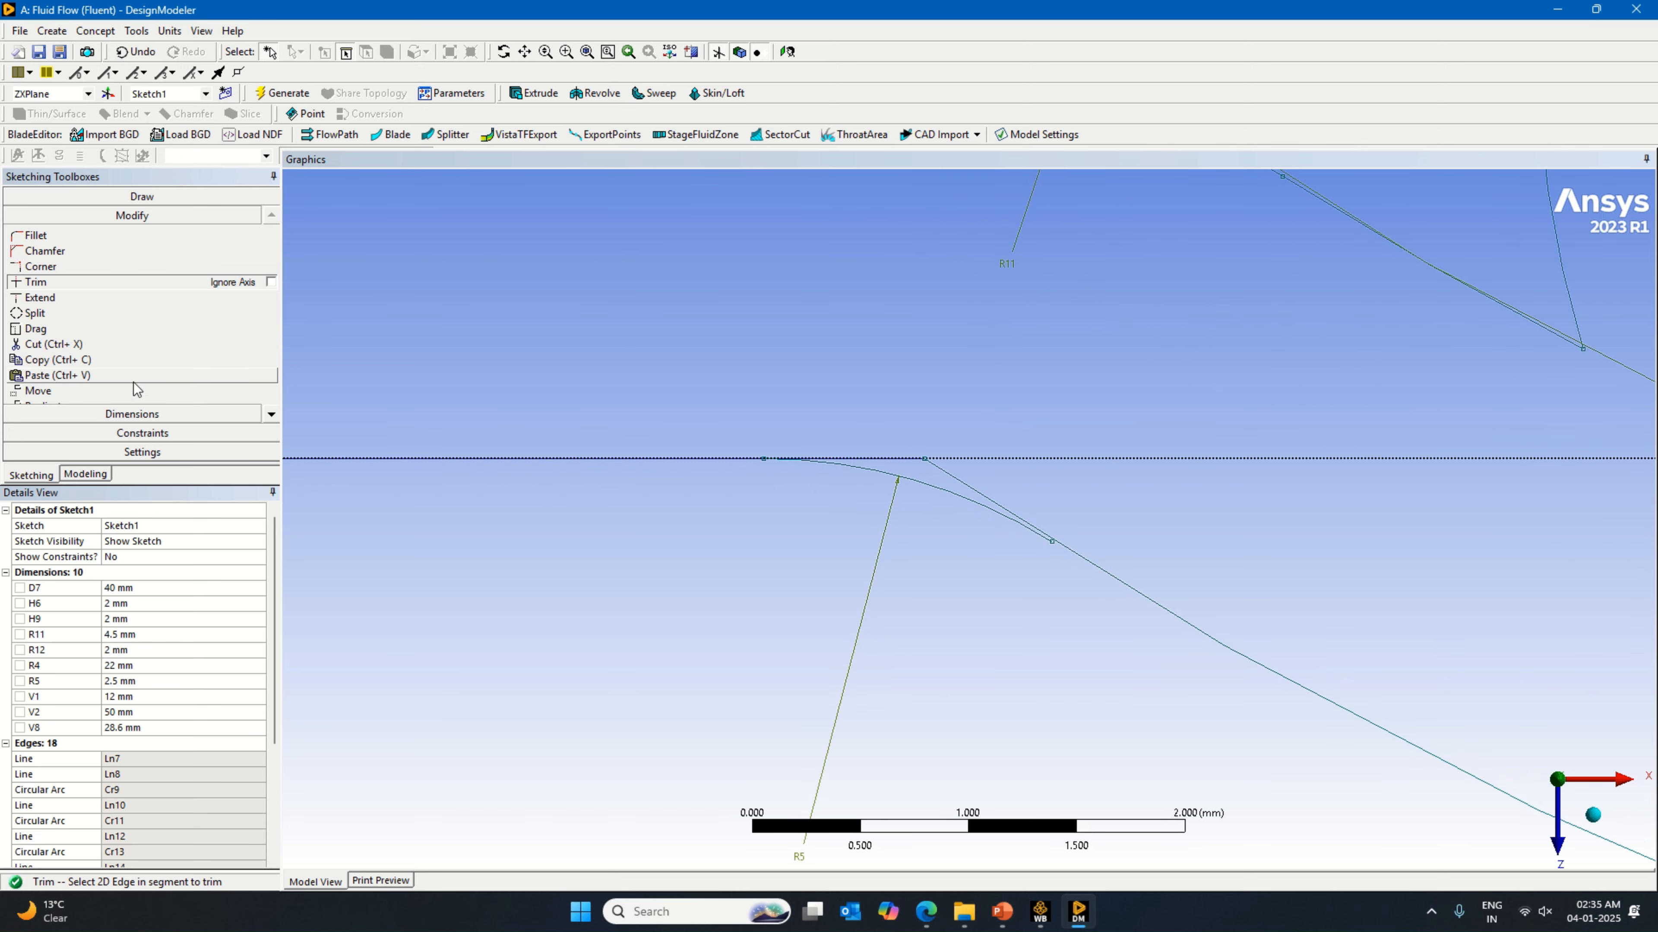
{"action": "left_click", "coordinate": [915, 490]}
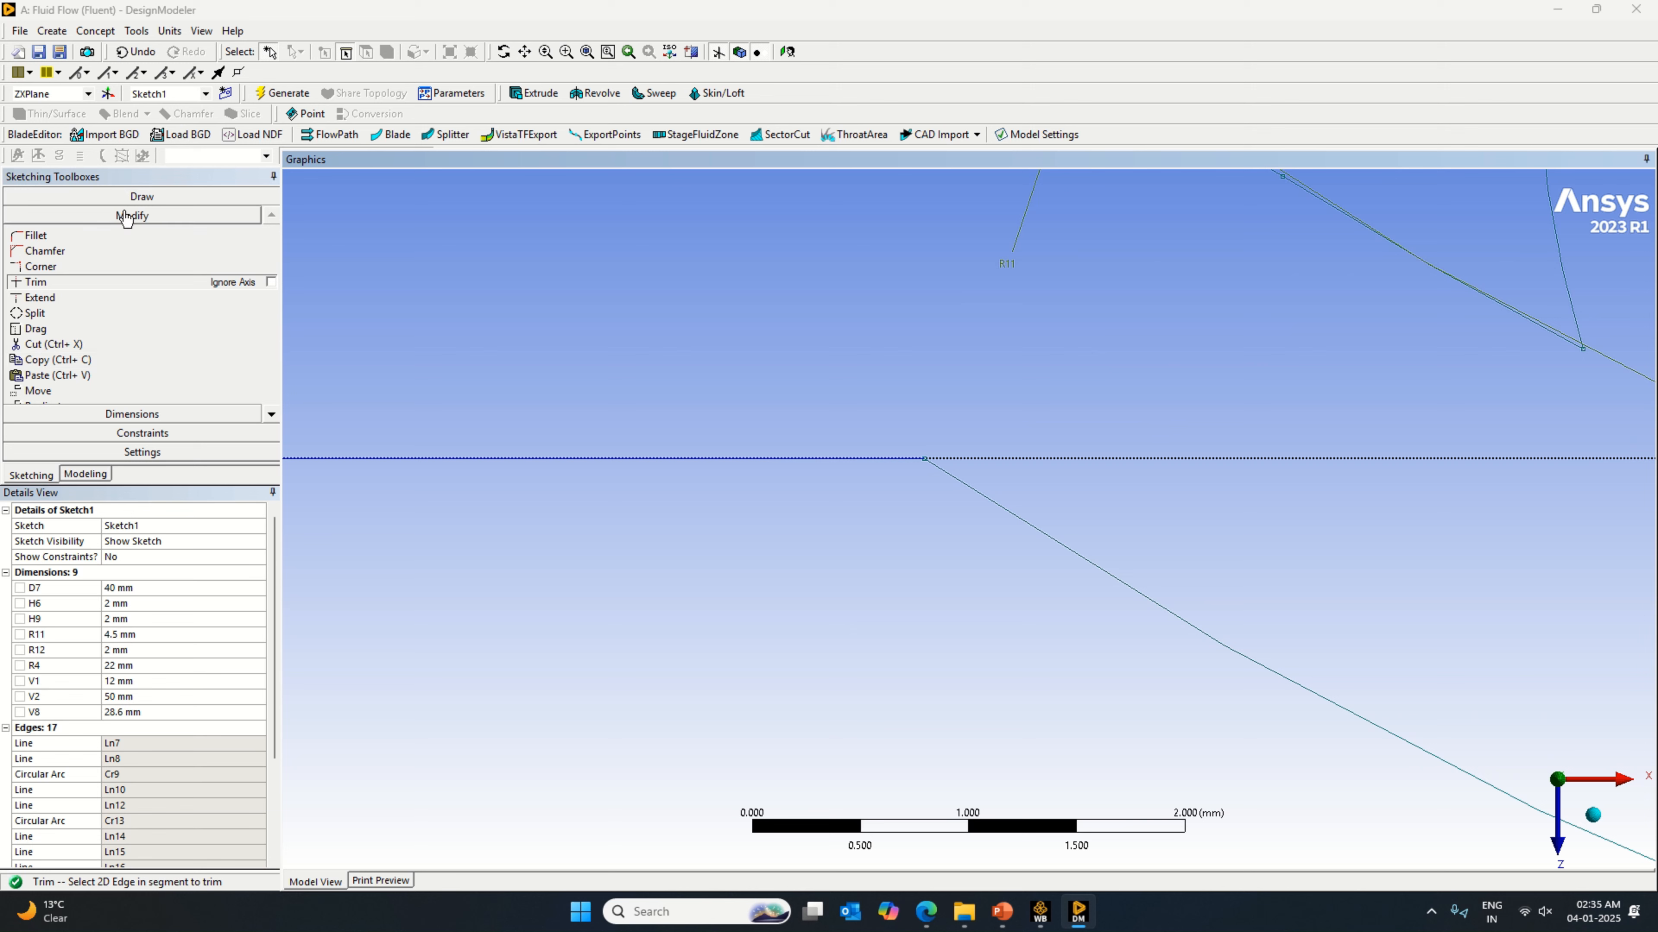
Step: Try to draw an arc by tangent from the horizontal line to the 22 mm arc's inner end, and undo it
{"action": "left_click", "coordinate": [134, 196]}
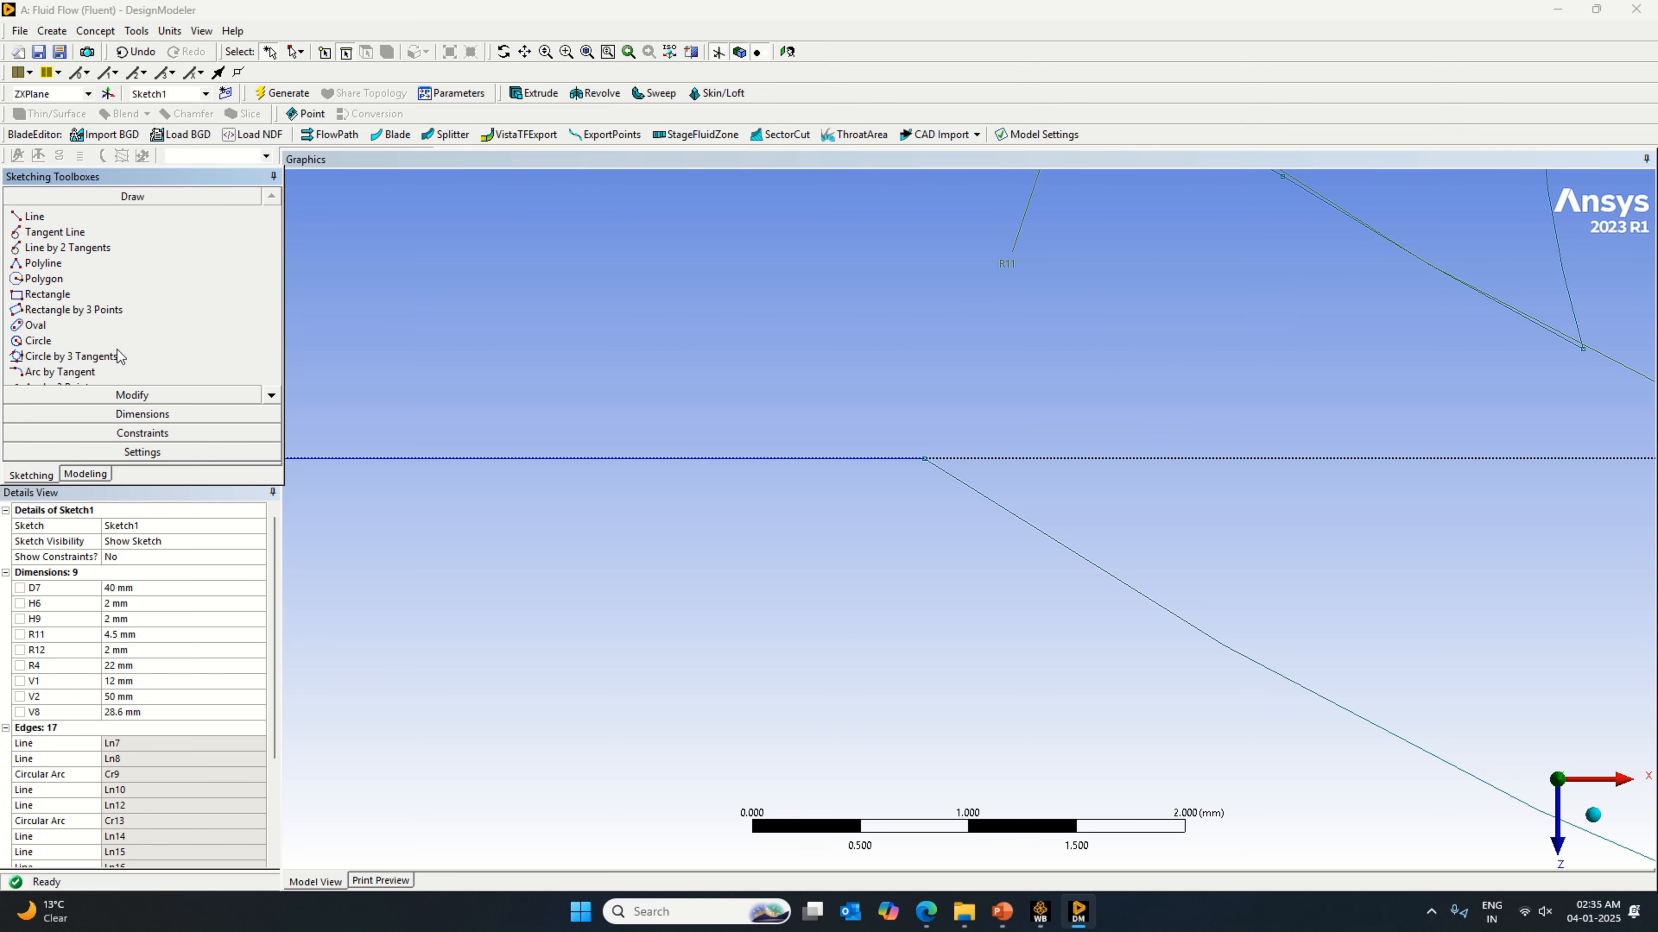
{"action": "left_click", "coordinate": [95, 371]}
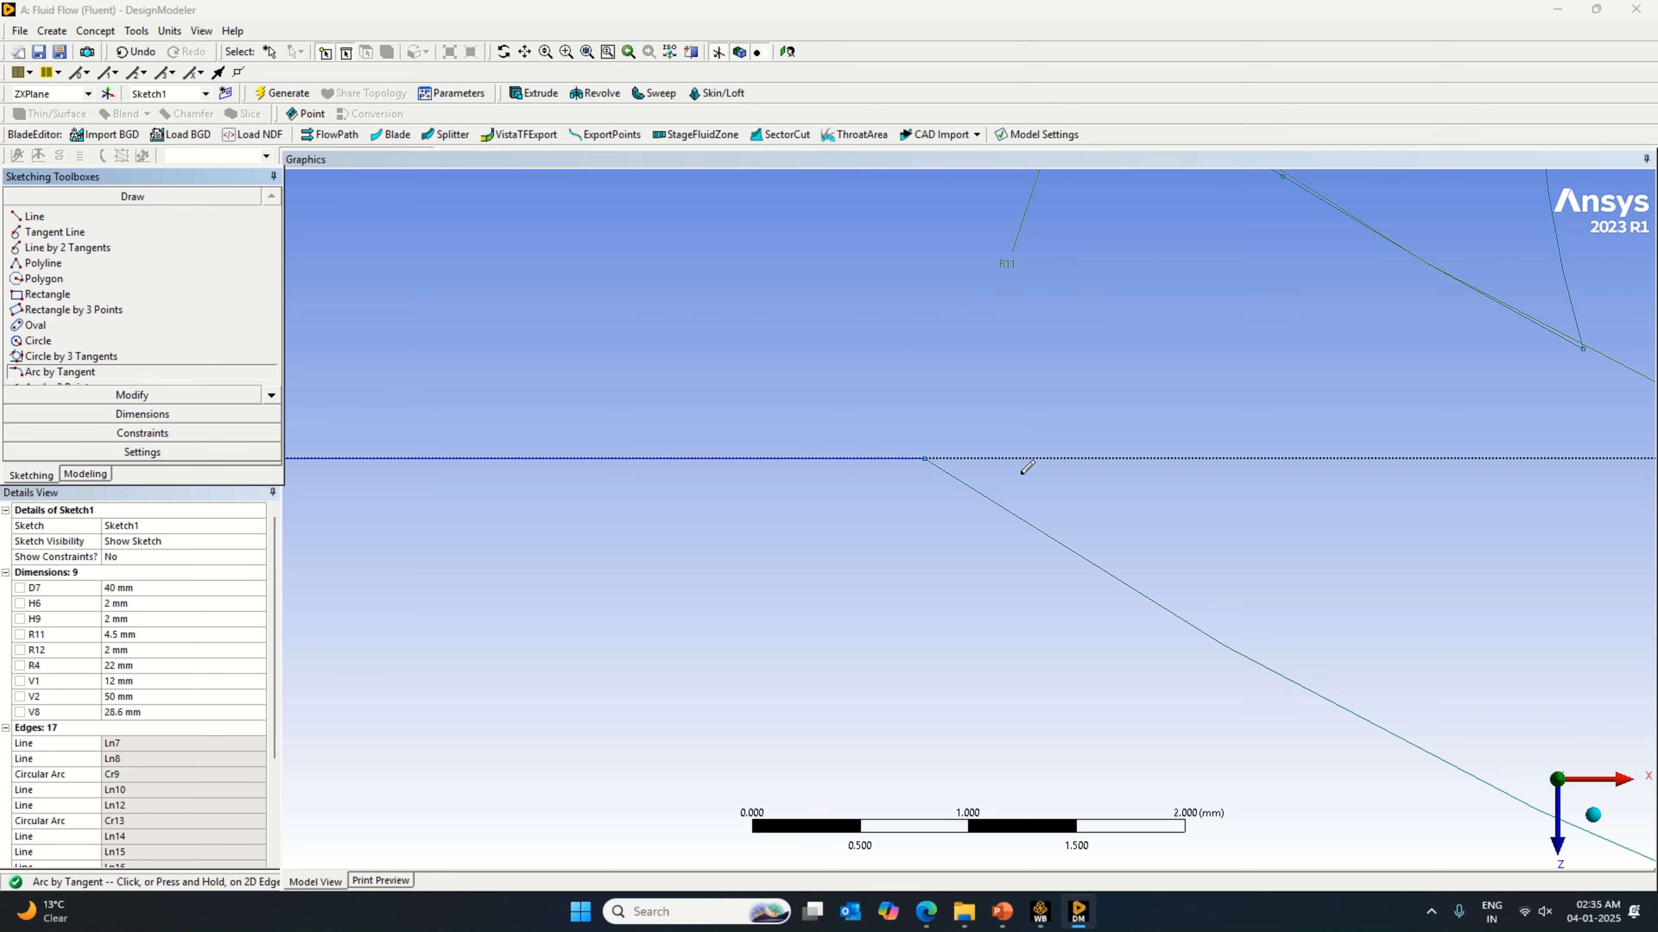
{"action": "left_click", "coordinate": [858, 458]}
{"action": "left_click", "coordinate": [980, 492]}
{"action": "scroll", "coordinate": [991, 519], "scroll_direction": "up", "scroll_amount": 2}
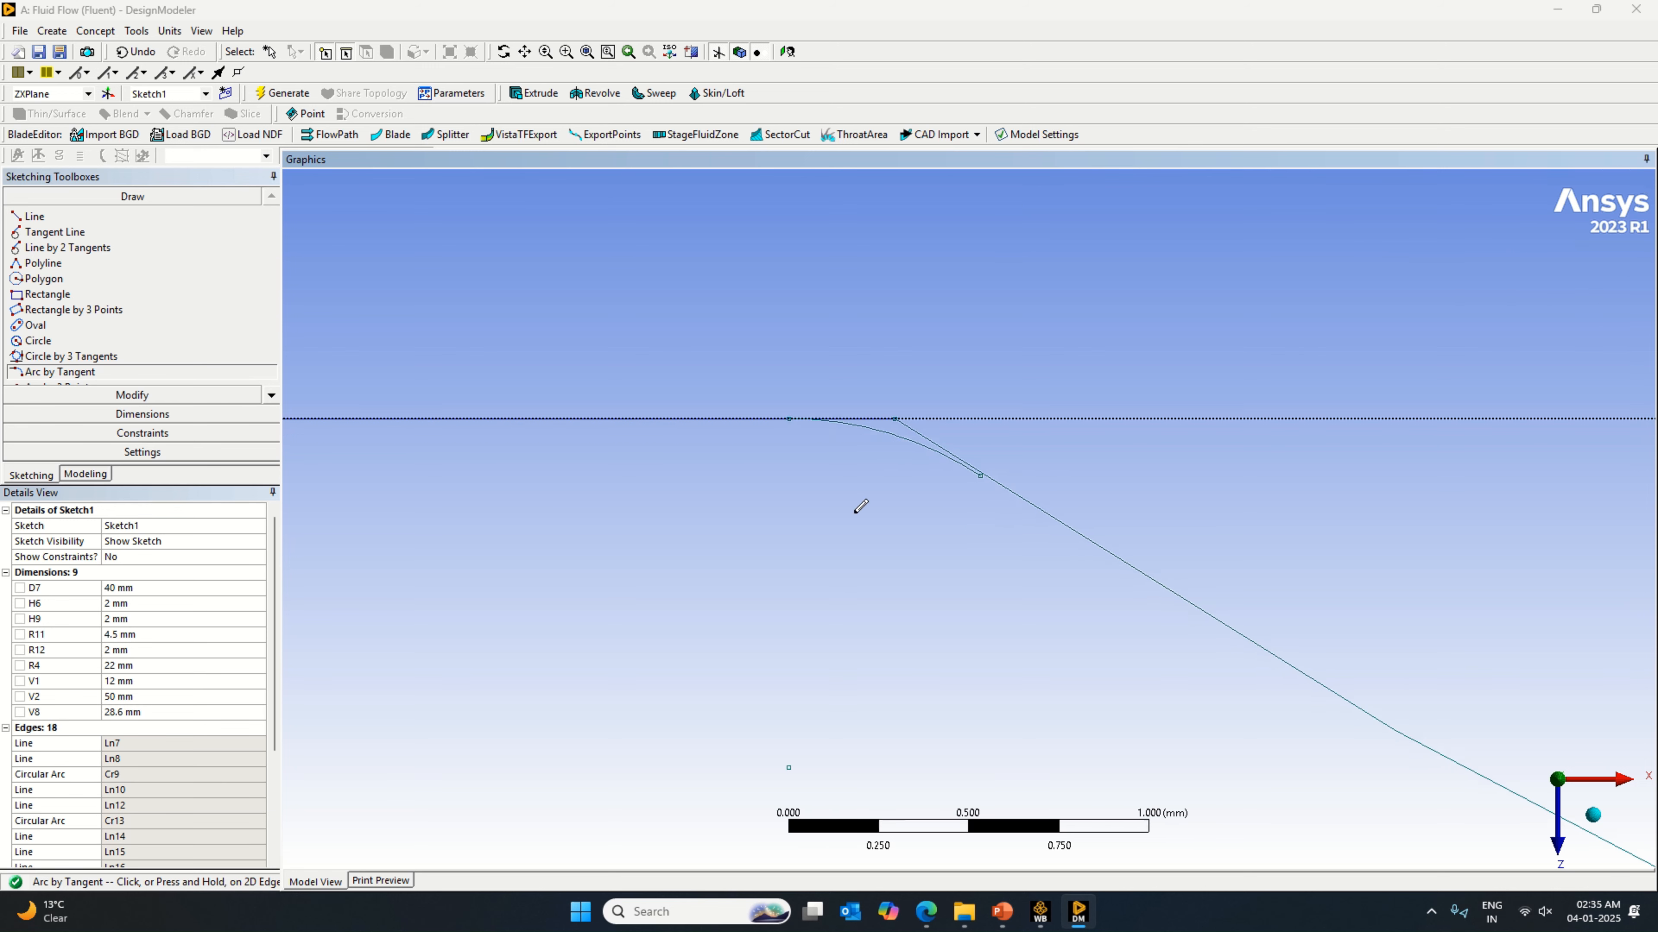
{"action": "left_click", "coordinate": [136, 51]}
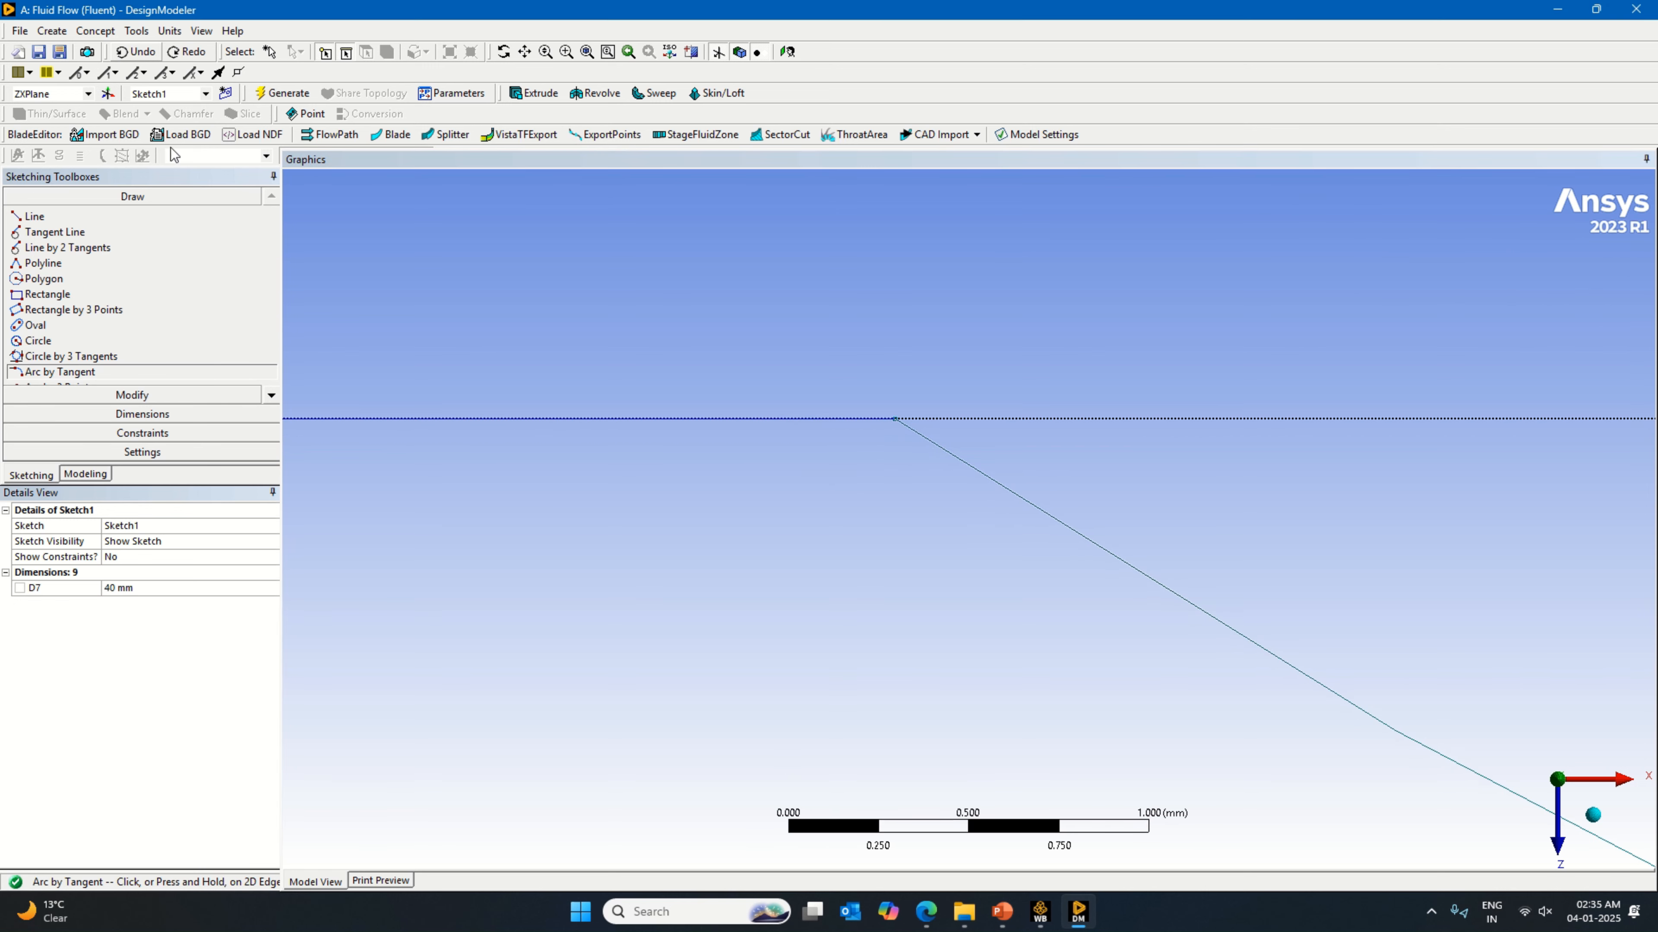
Step: Draw an arc by tangent of about 0.93 mm radius from the 22 mm arc's inner end back to the horizontal line
{"action": "left_click", "coordinate": [981, 473]}
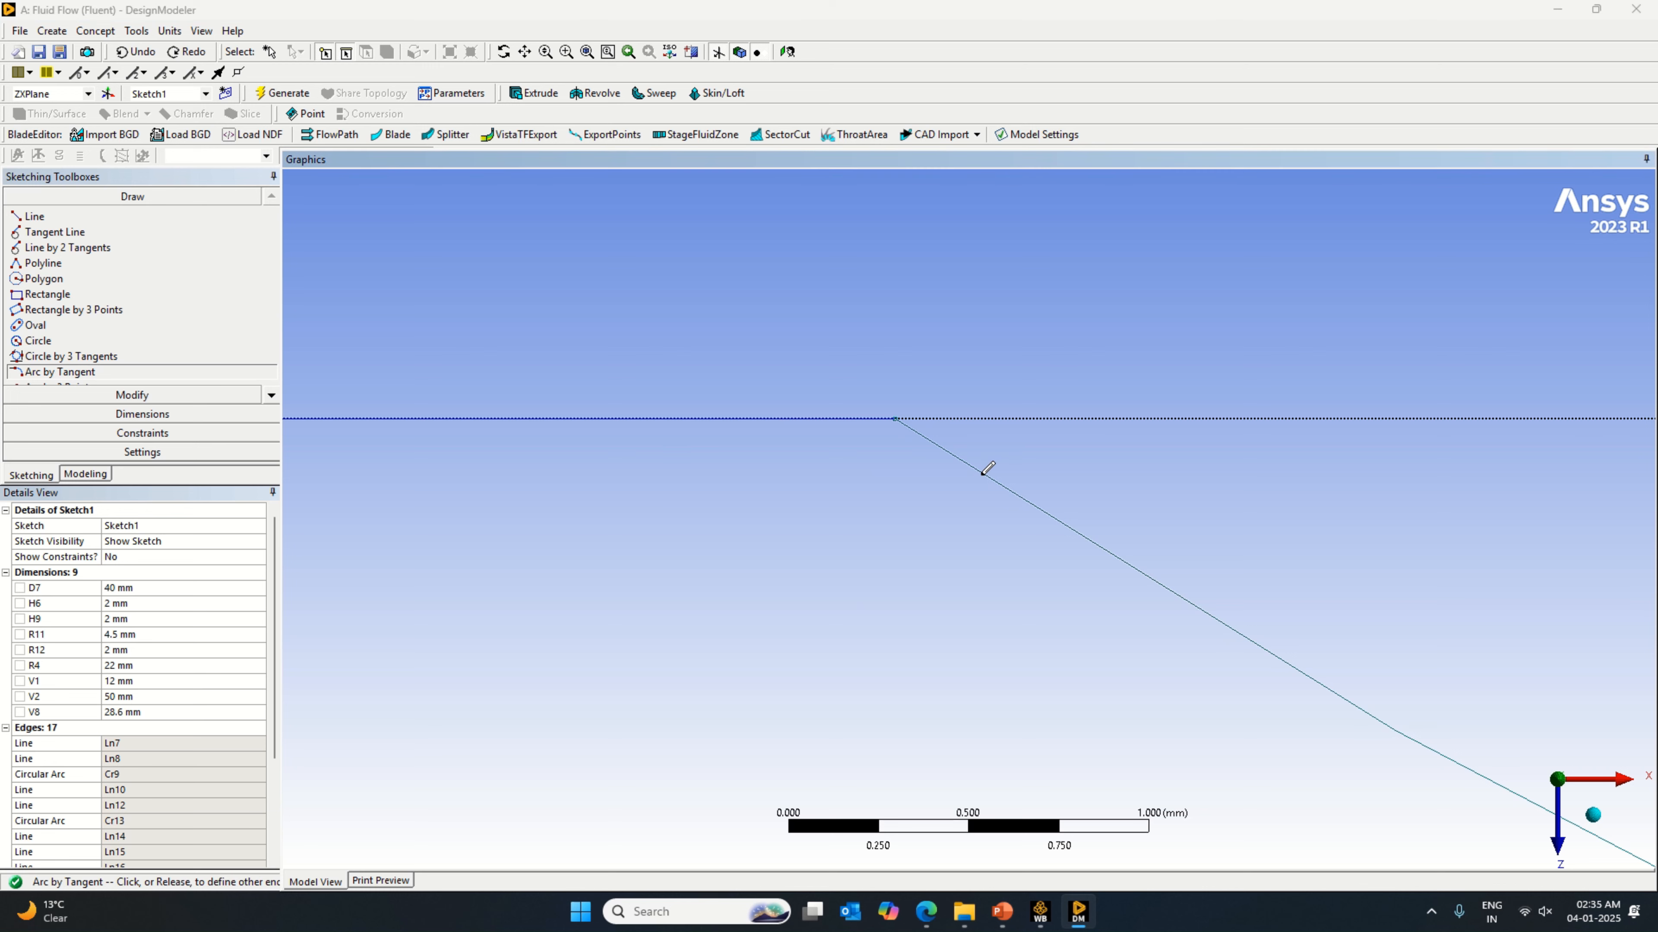
{"action": "left_click", "coordinate": [843, 418]}
{"action": "scroll", "coordinate": [993, 529], "scroll_direction": "up", "scroll_amount": 3}
{"action": "scroll", "coordinate": [994, 529], "scroll_direction": "down", "scroll_amount": 5}
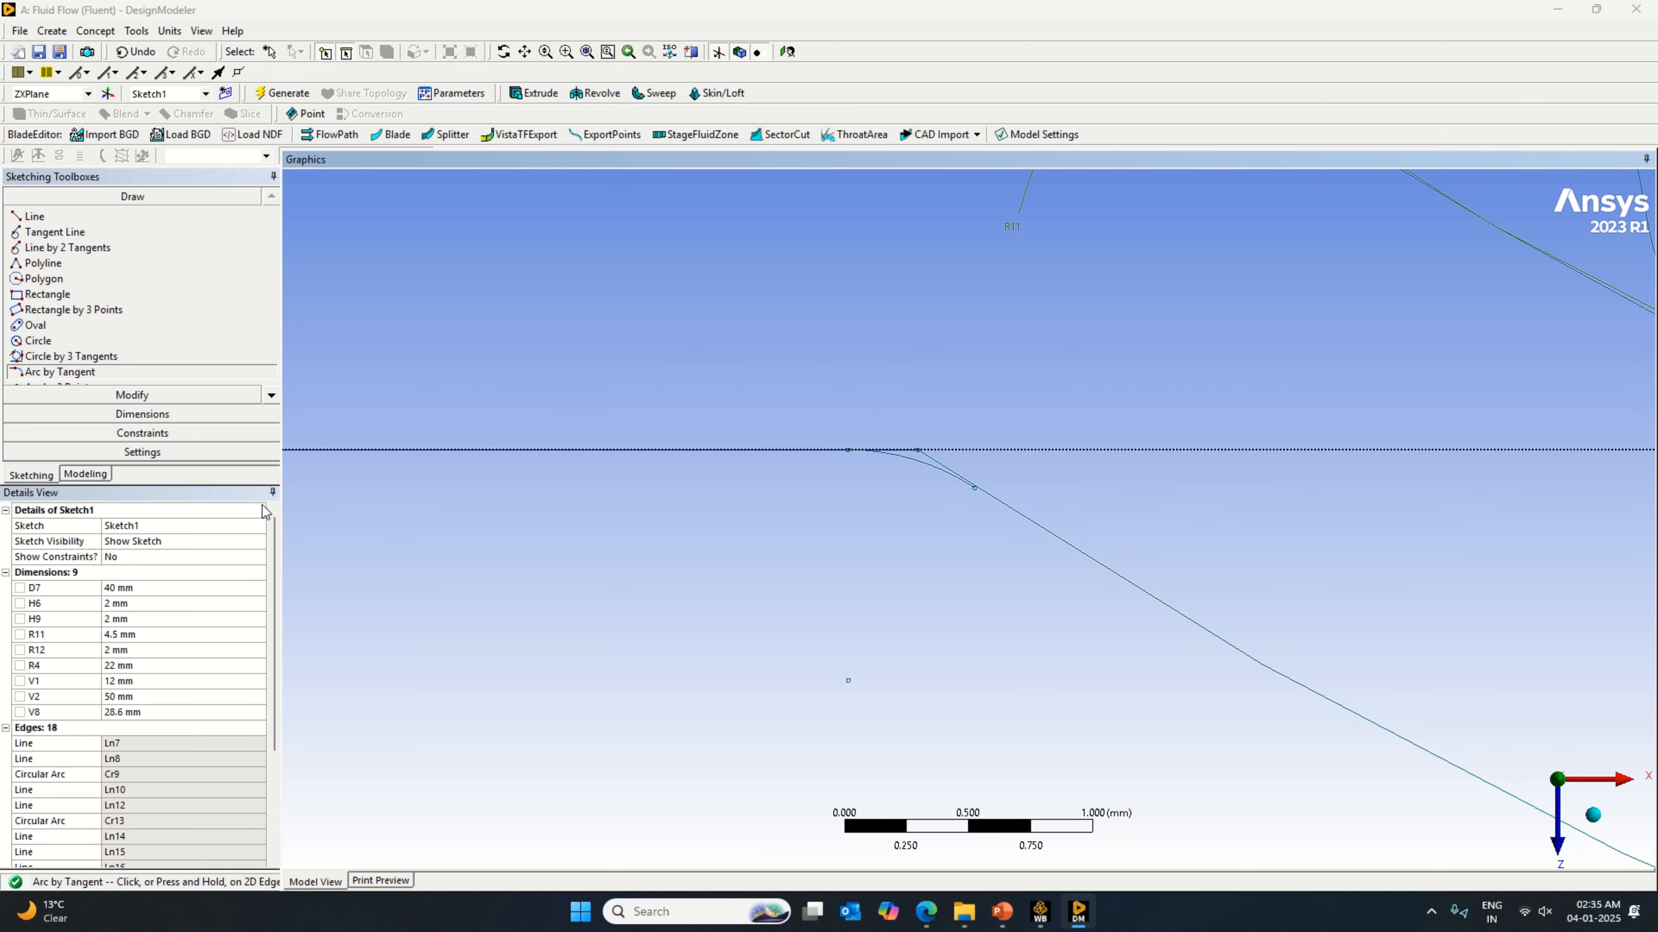
Step: Dimension the new tangent arc's radius, check value a in the valve PDF's Table 1, and set the radius to 2.5 mm
{"action": "left_click", "coordinate": [189, 417]}
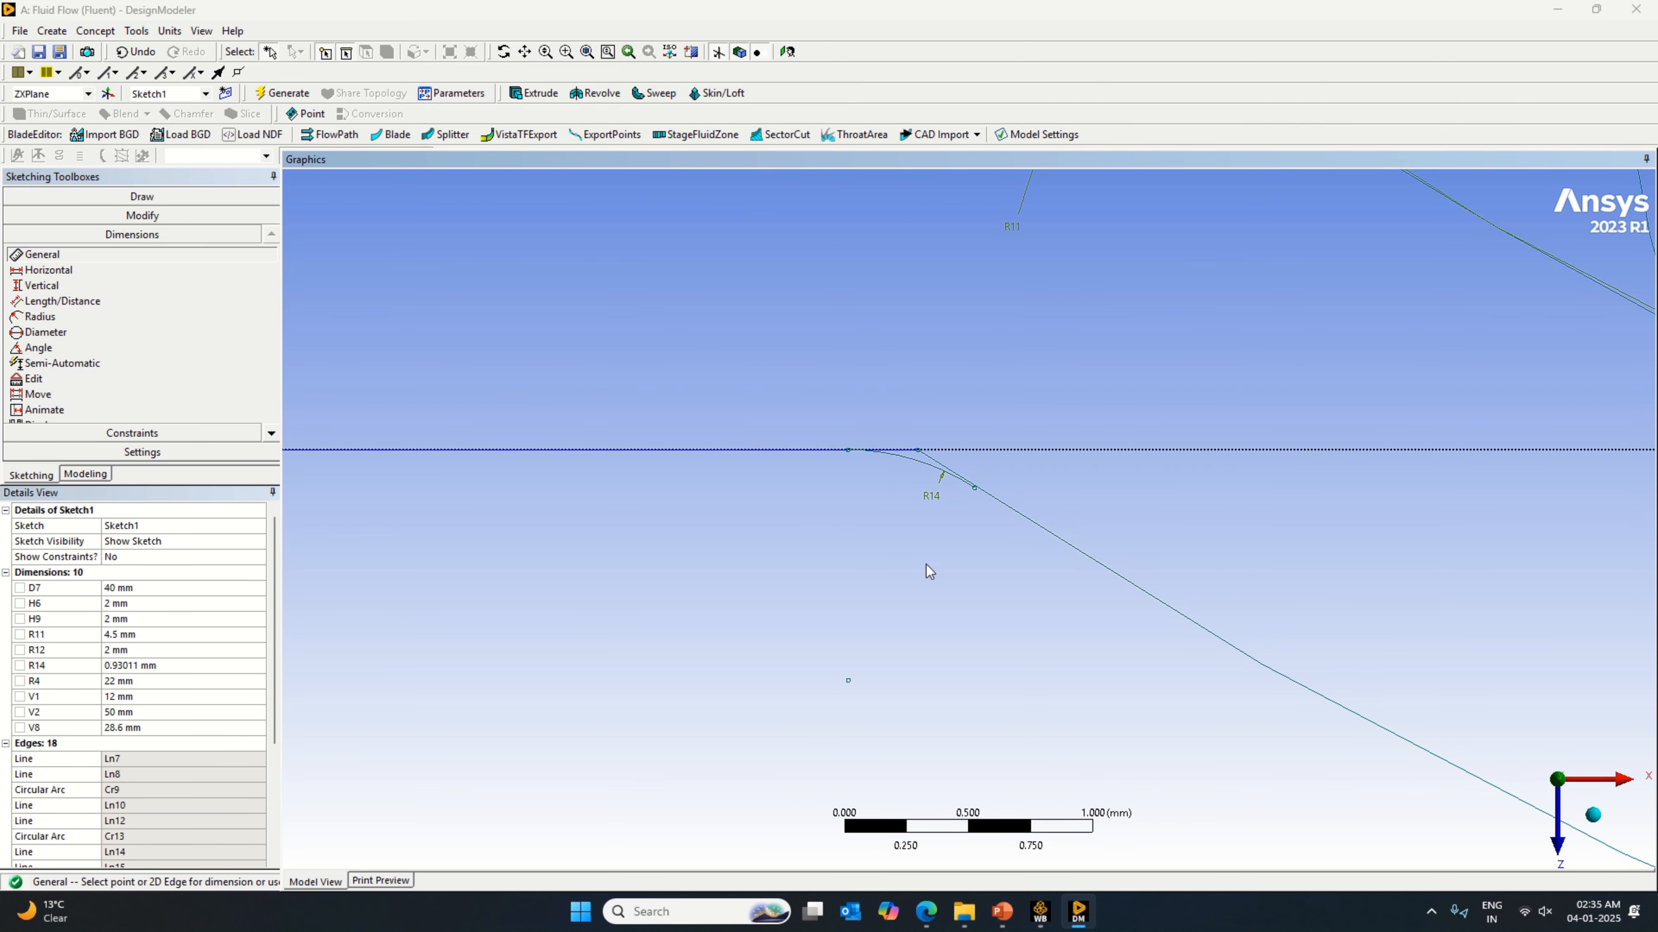
{"action": "left_click", "coordinate": [1073, 917]}
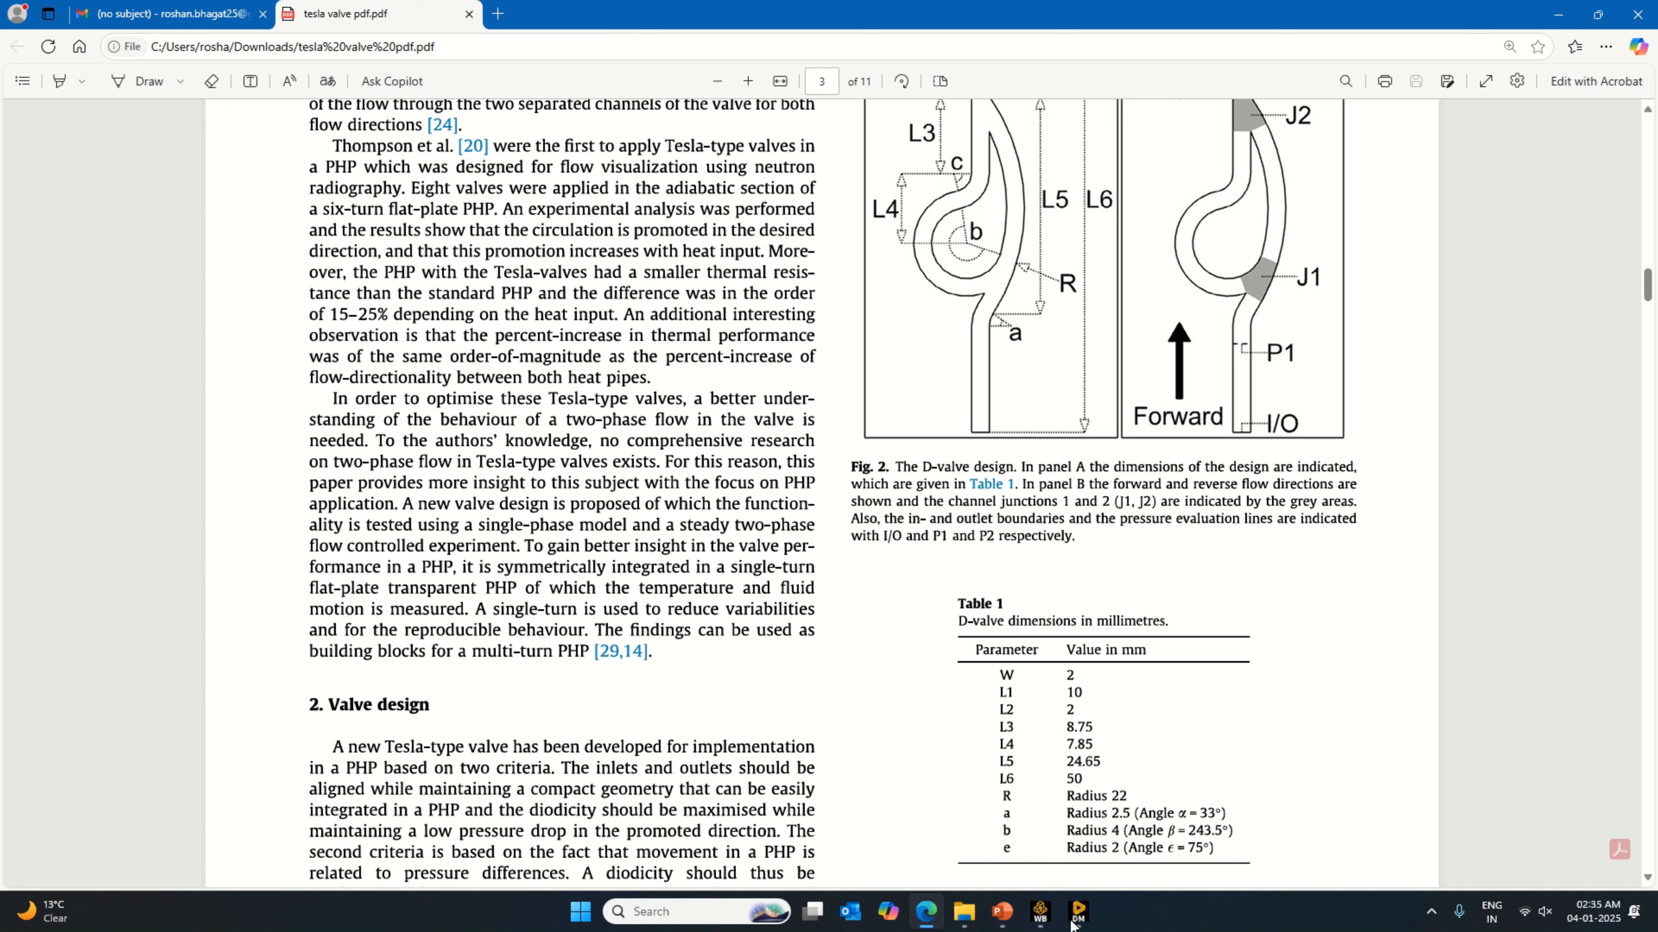
{"action": "left_click", "coordinate": [1071, 922]}
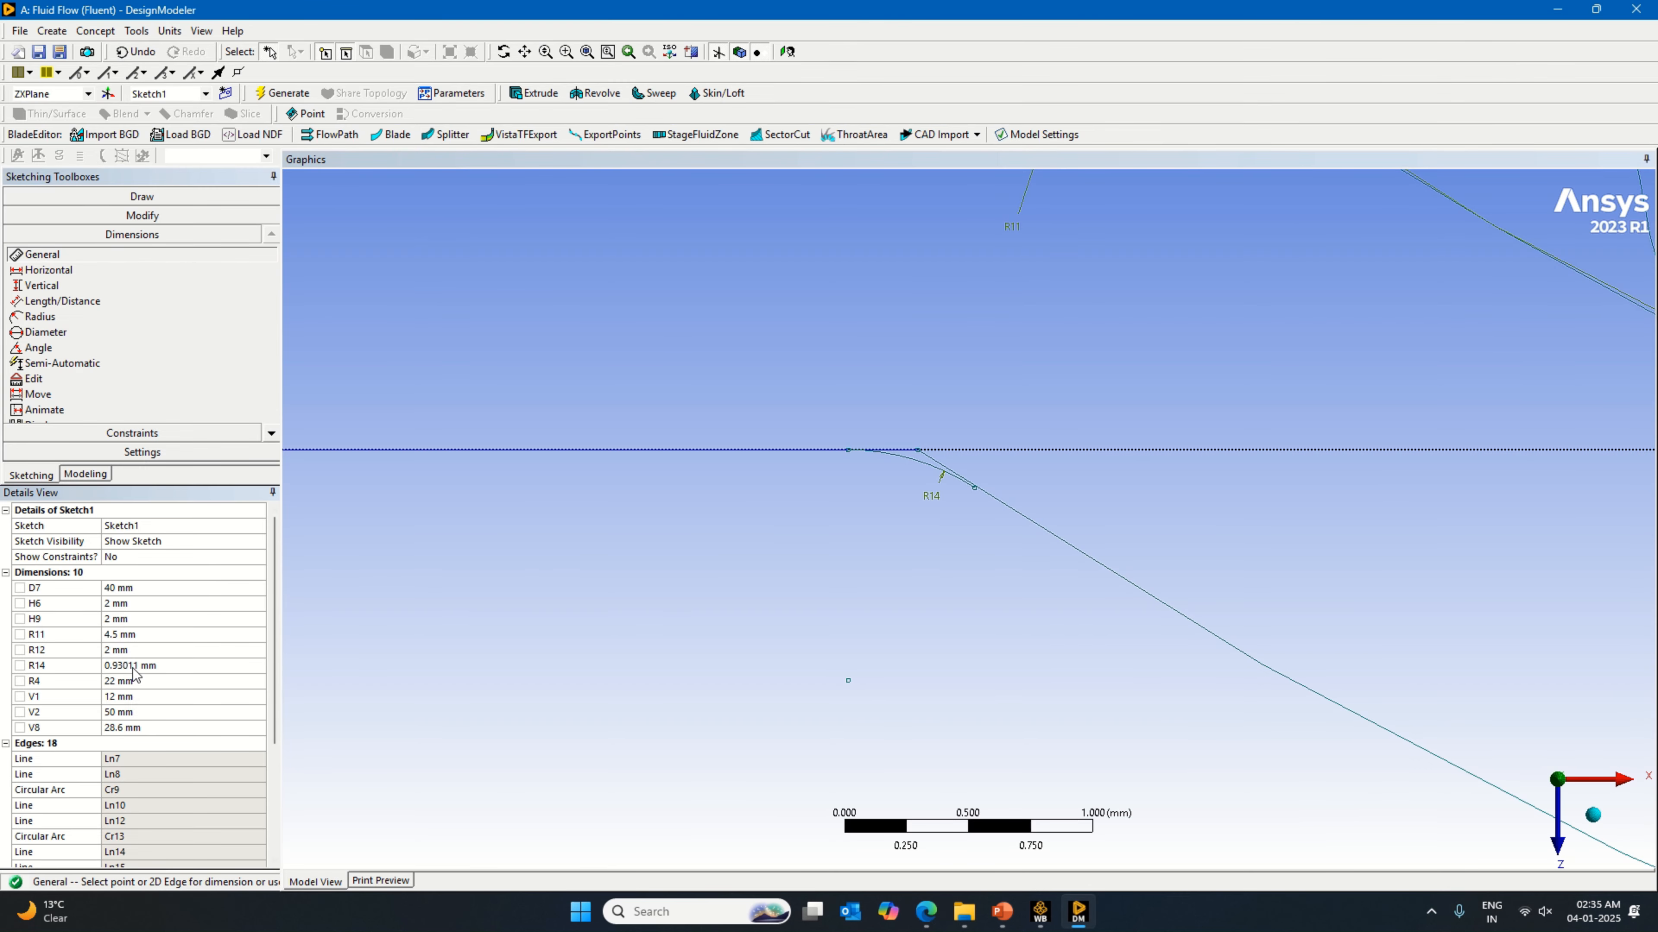
{"action": "left_click", "coordinate": [134, 665]}
{"action": "type", "text": "2.5"}
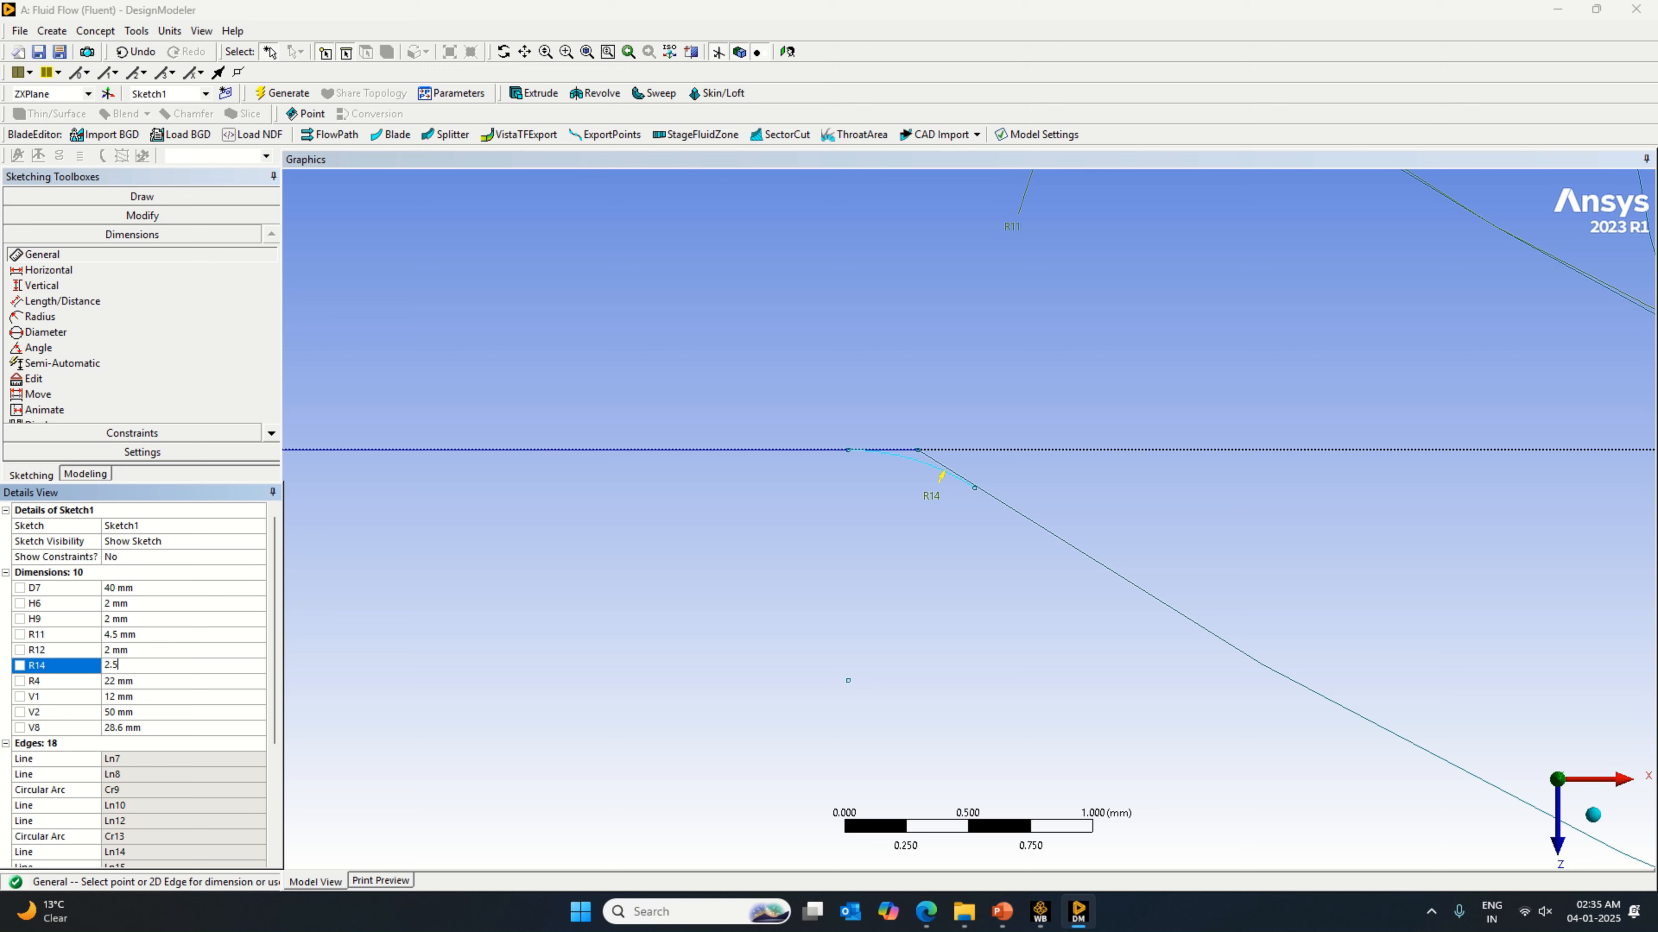
{"action": "key", "text": "Return"}
Step: Trim the overhanging ends of the 22 mm arc and the horizontal line that extend beyond the 2.5 mm tangent arc
{"action": "left_click", "coordinate": [152, 216]}
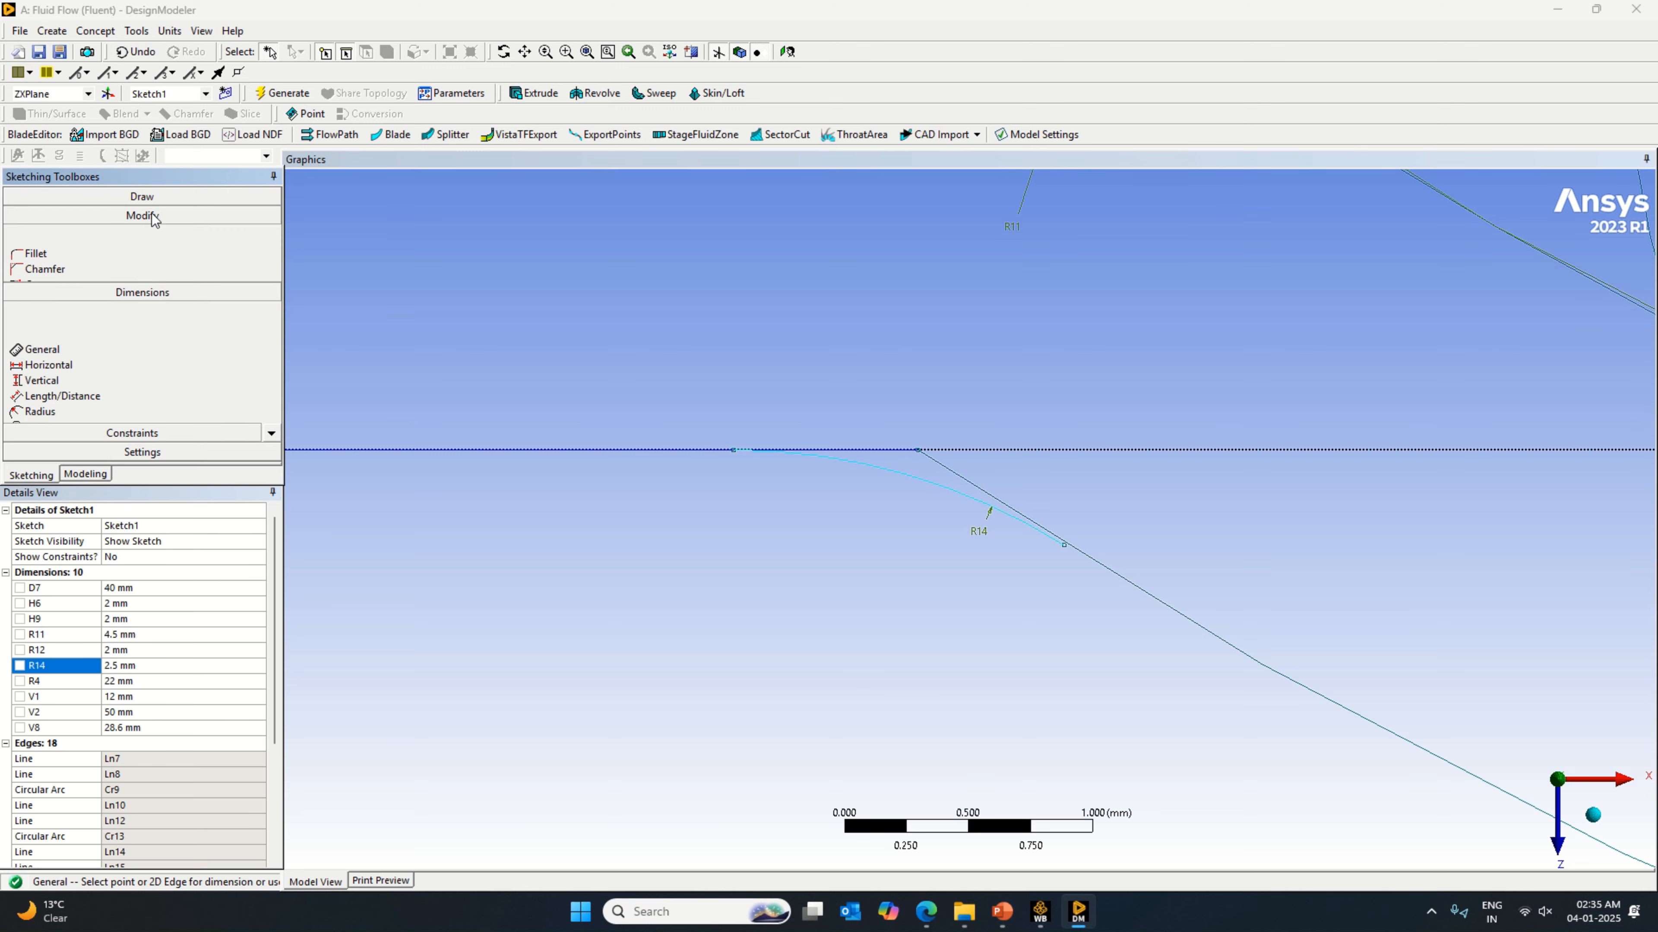
{"action": "left_click", "coordinate": [35, 282]}
{"action": "left_click", "coordinate": [1011, 497]}
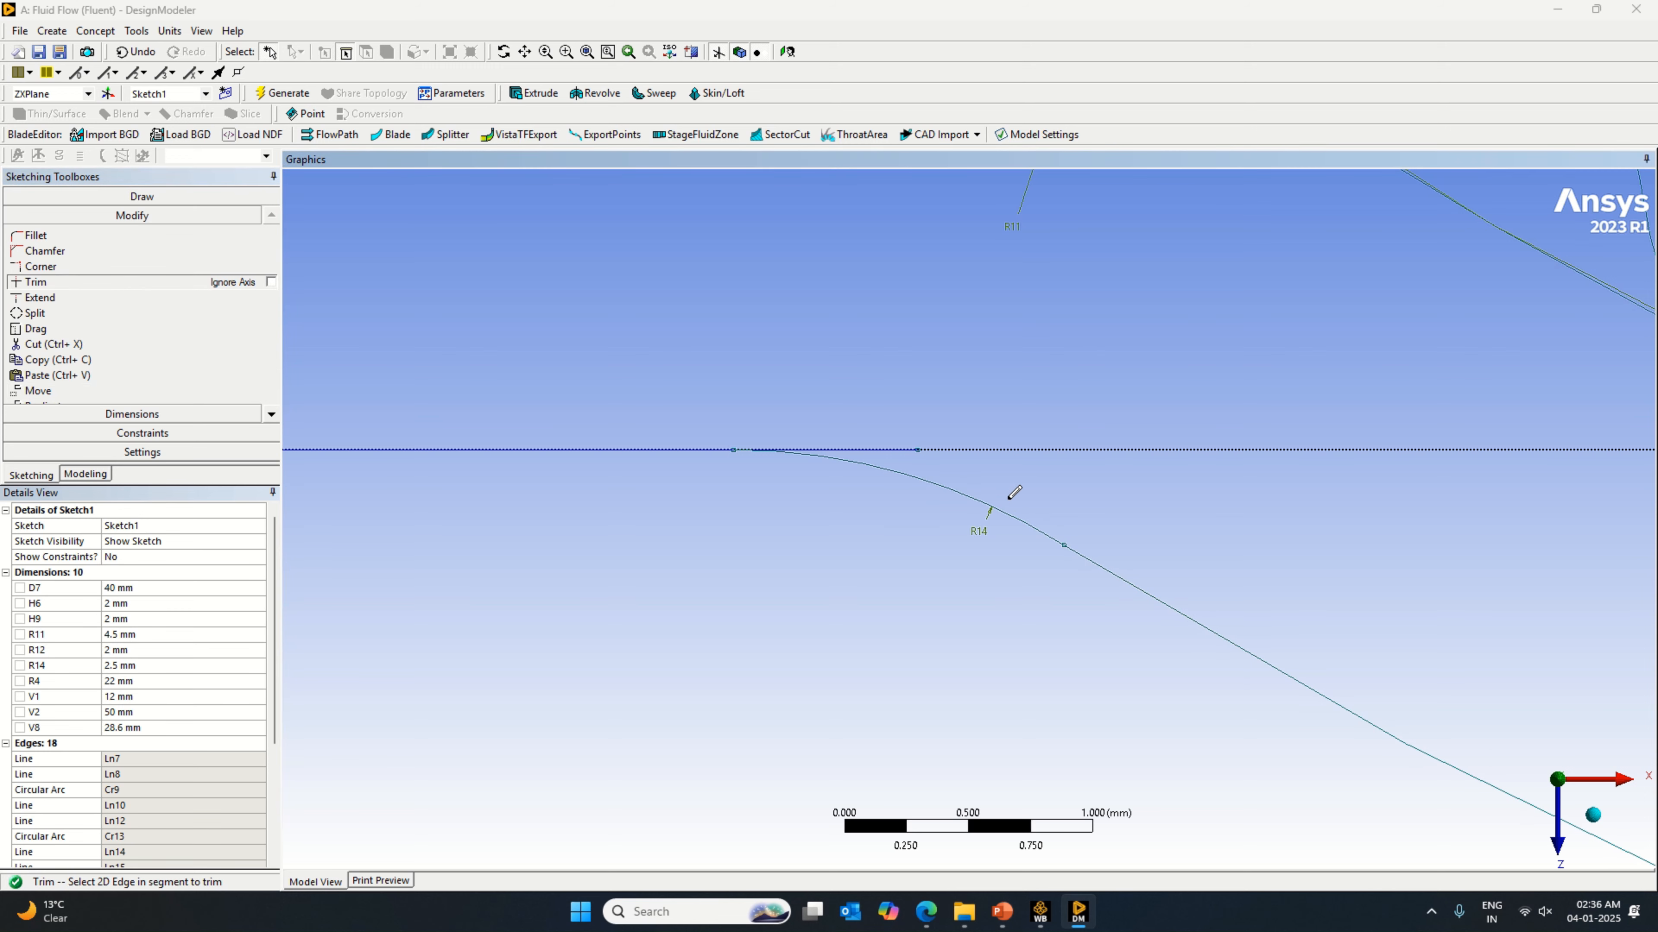
{"action": "scroll", "coordinate": [962, 621], "scroll_direction": "down", "scroll_amount": 4}
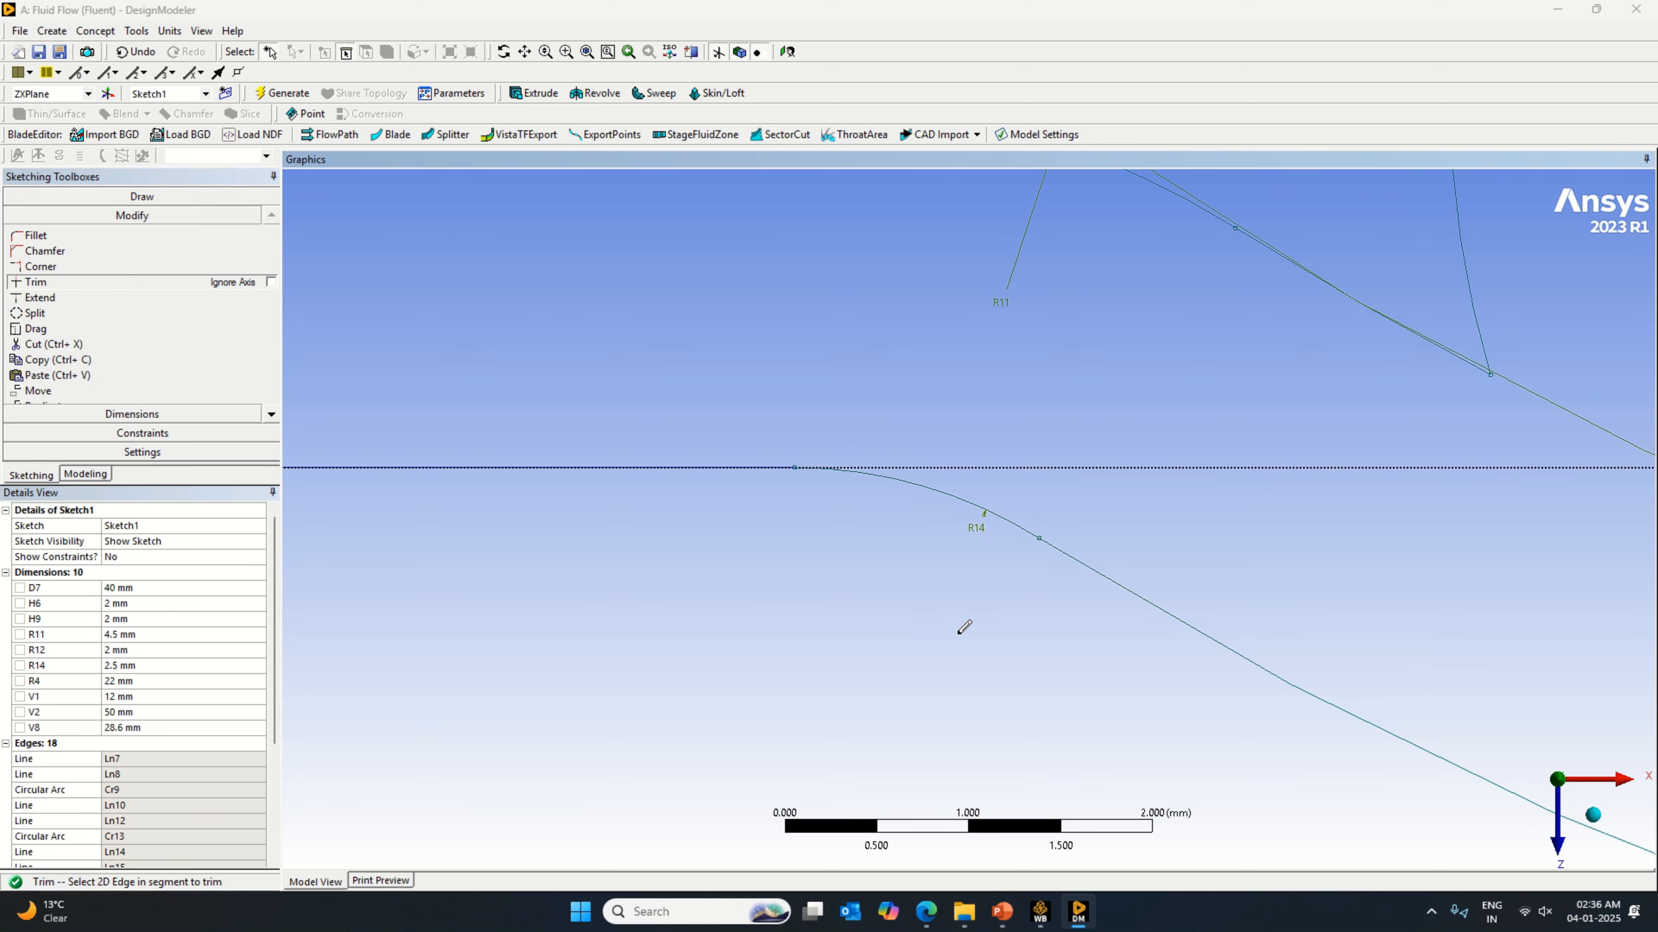
Step: Examine the arc junctions at the valve's inner end and around the loop for segments that still need trimming
{"action": "scroll", "coordinate": [1018, 622], "scroll_direction": "down", "scroll_amount": 5}
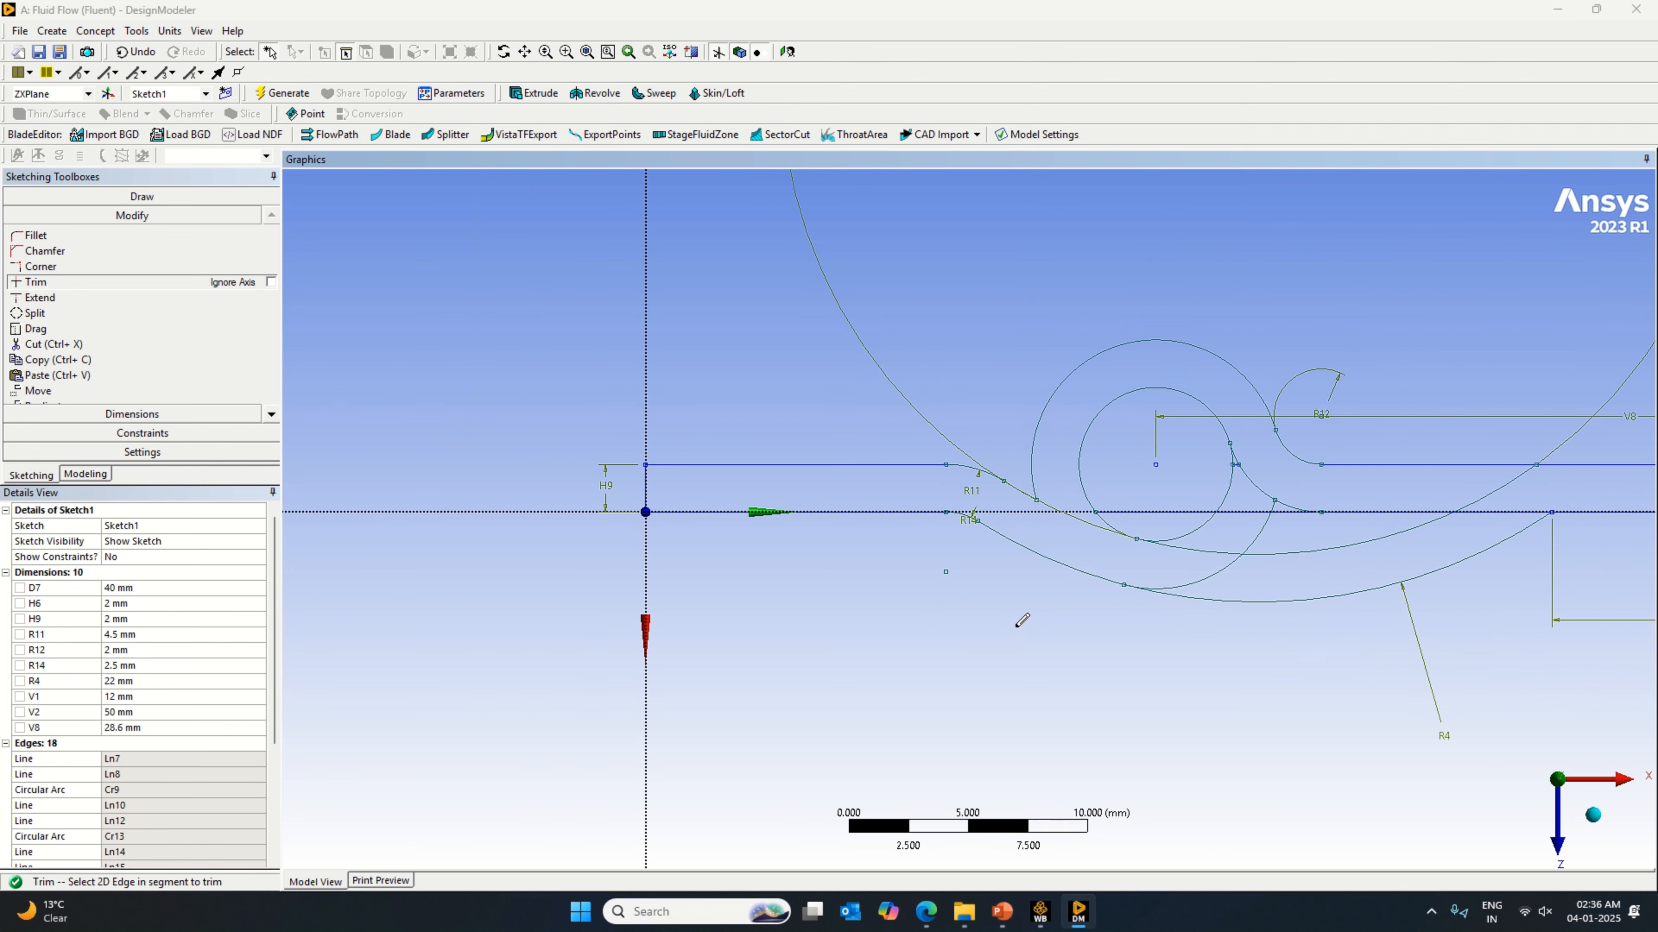
{"action": "scroll", "coordinate": [1036, 615], "scroll_direction": "up", "scroll_amount": 1}
{"action": "scroll", "coordinate": [1070, 604], "scroll_direction": "up", "scroll_amount": 2}
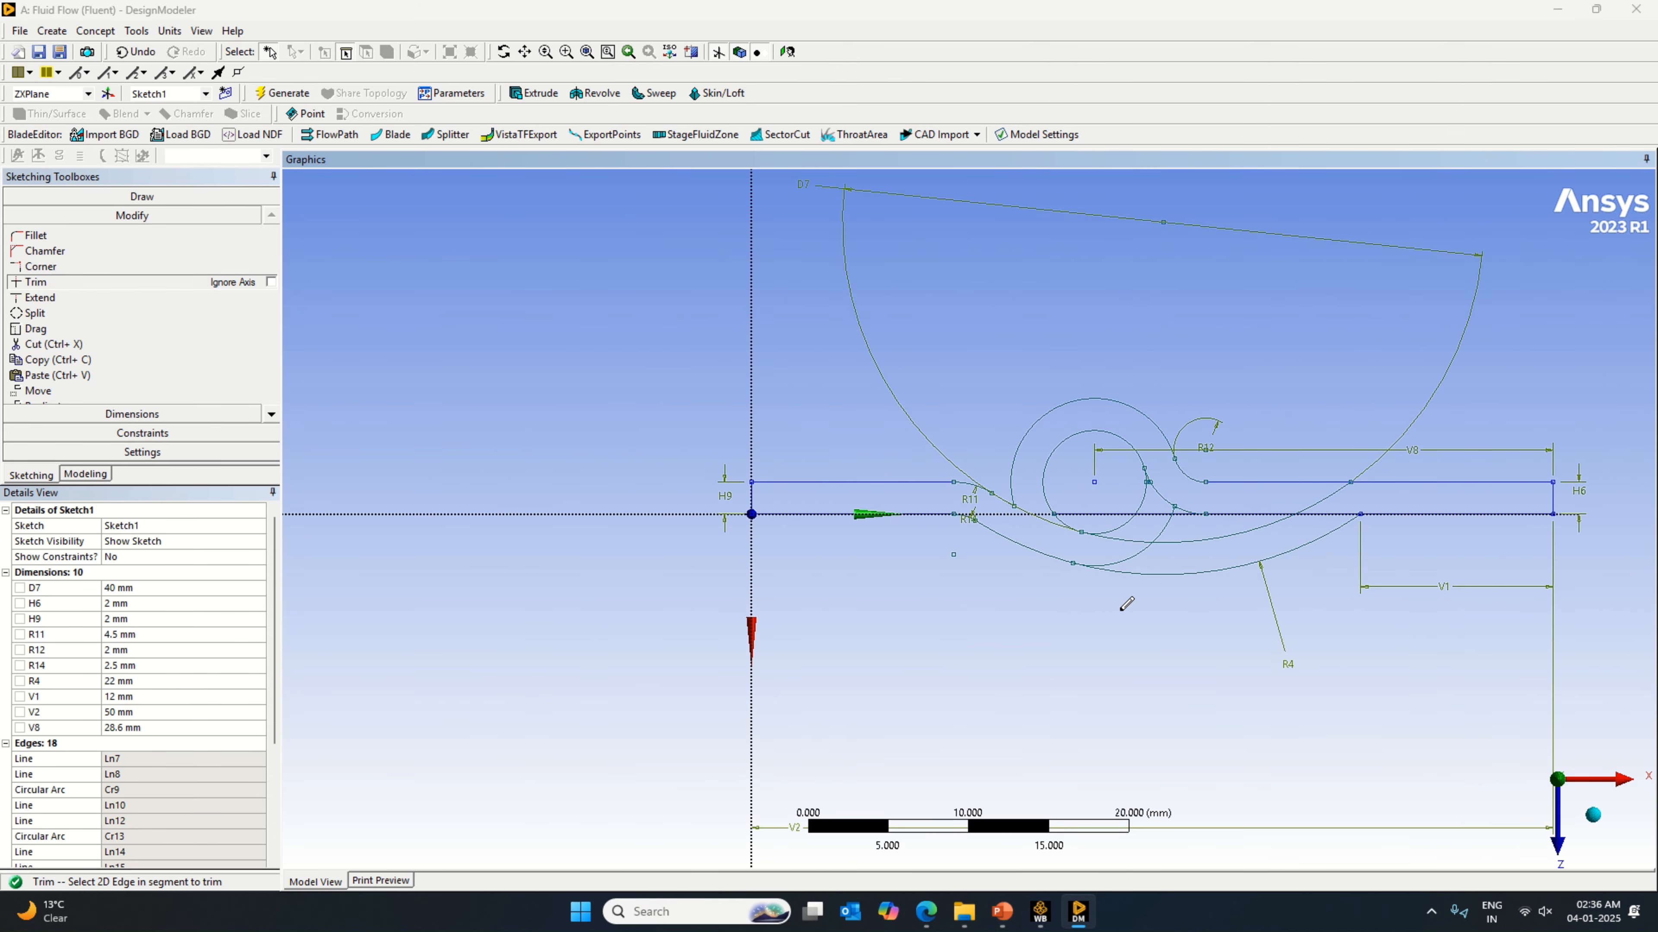
{"action": "scroll", "coordinate": [1125, 603], "scroll_direction": "up", "scroll_amount": 5}
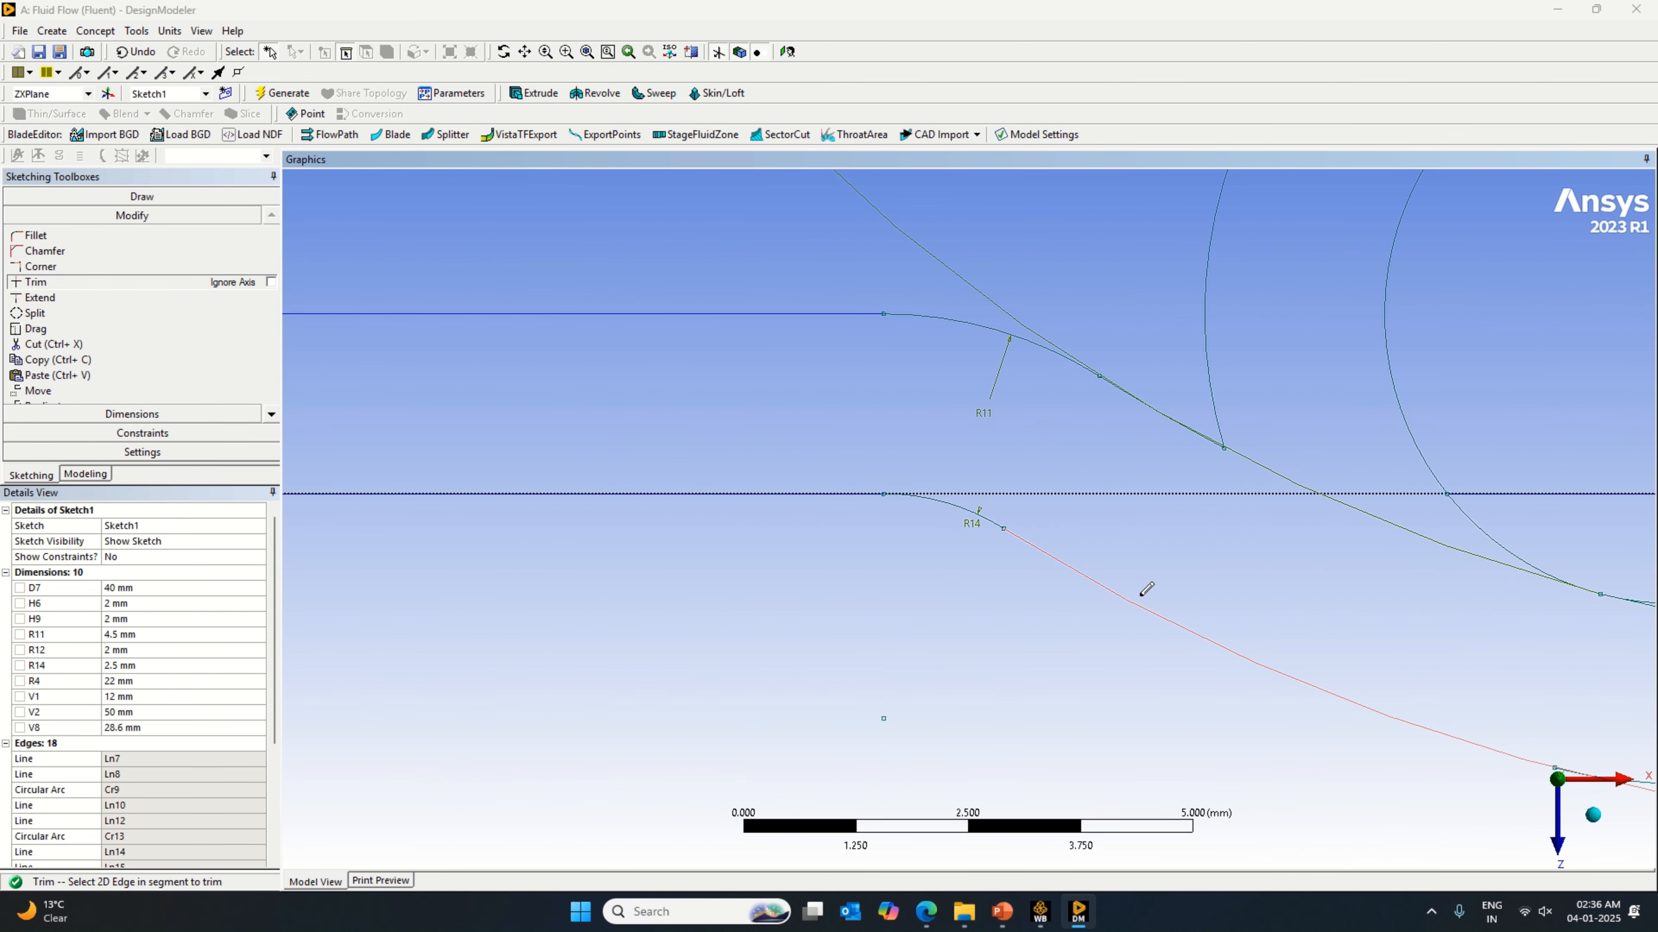
{"action": "scroll", "coordinate": [1227, 510], "scroll_direction": "down", "scroll_amount": 2}
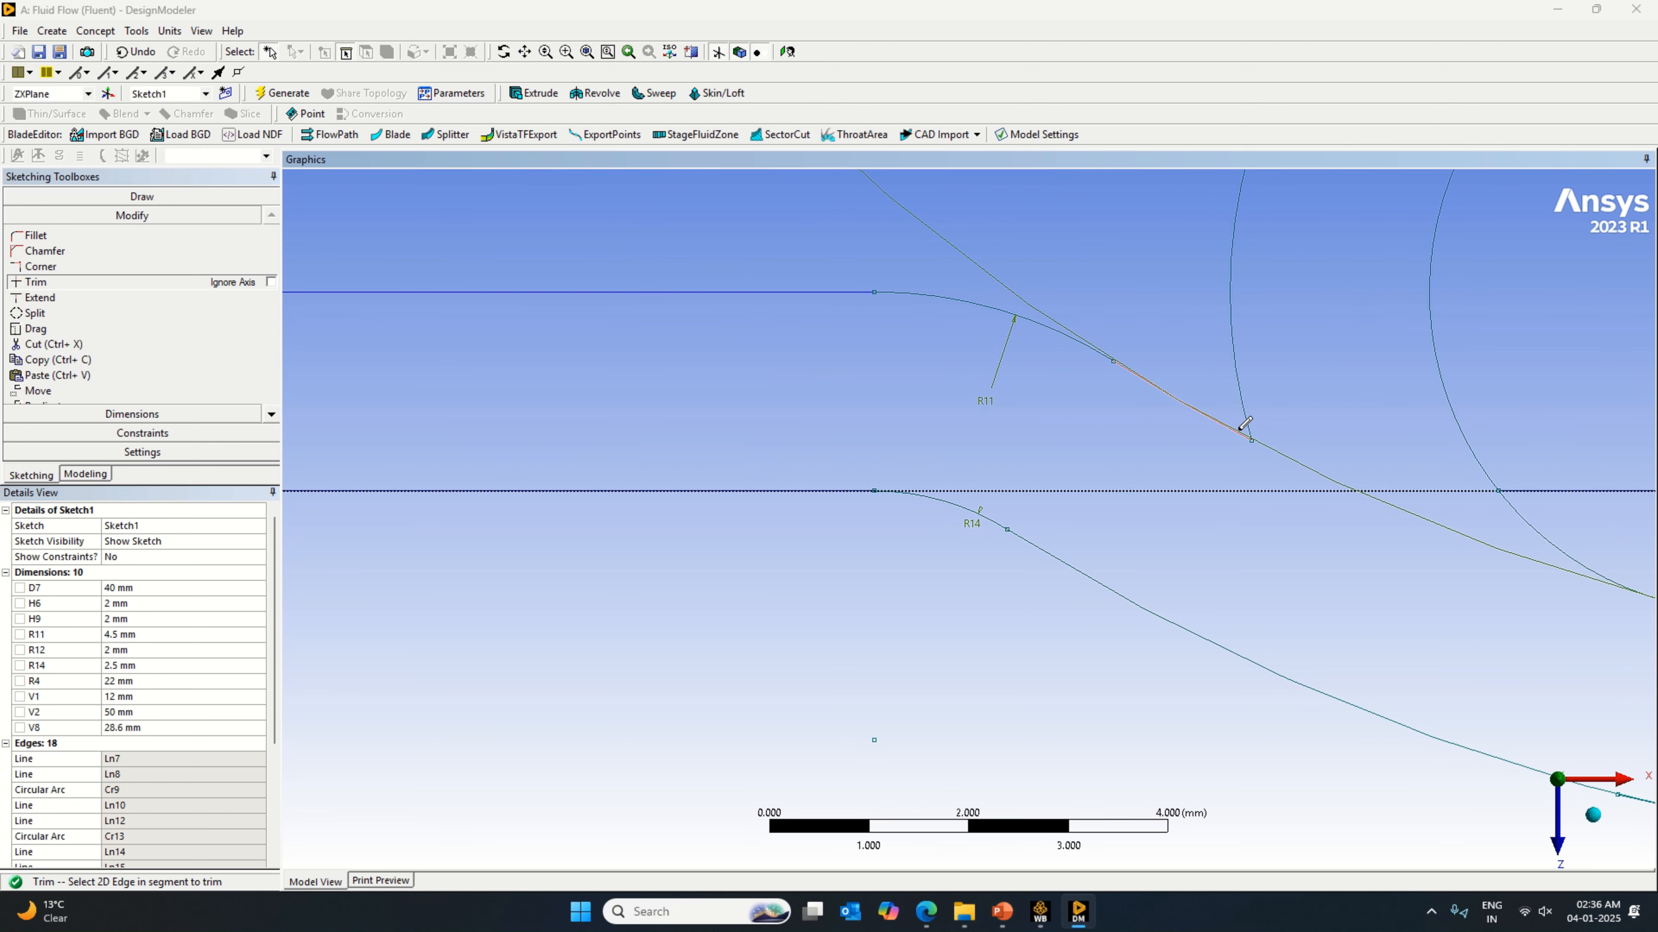
{"action": "scroll", "coordinate": [1213, 405], "scroll_direction": "up", "scroll_amount": 3}
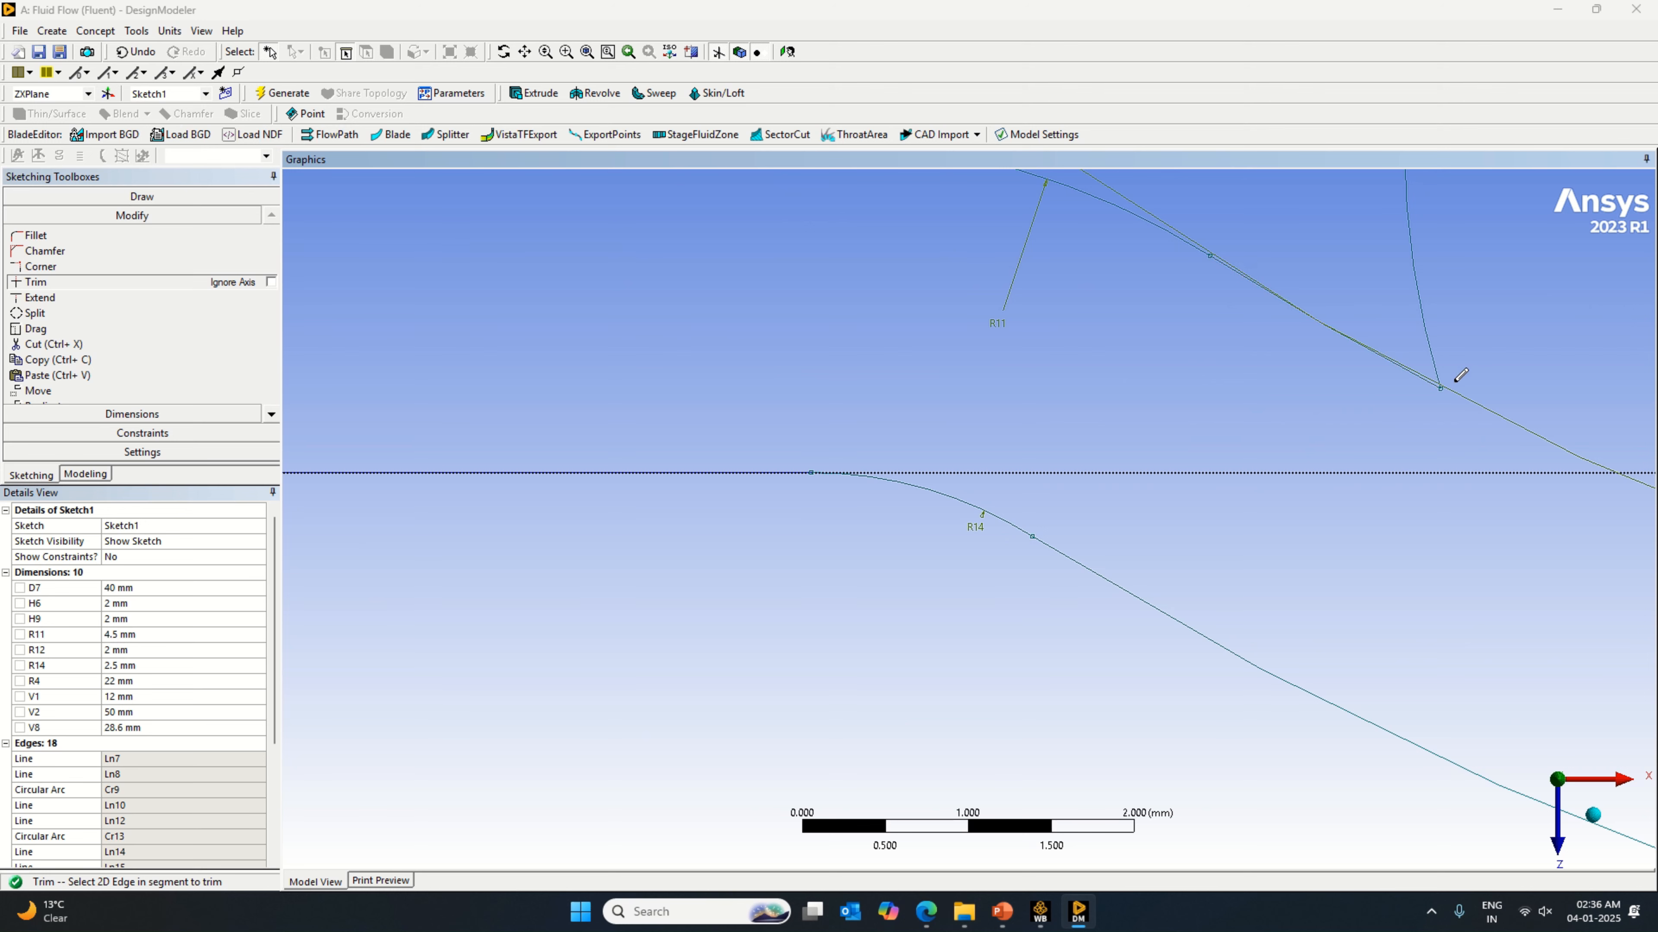
{"action": "scroll", "coordinate": [1459, 374], "scroll_direction": "up", "scroll_amount": 1}
{"action": "scroll", "coordinate": [1481, 516], "scroll_direction": "down", "scroll_amount": 3}
{"action": "scroll", "coordinate": [1472, 552], "scroll_direction": "down", "scroll_amount": 5}
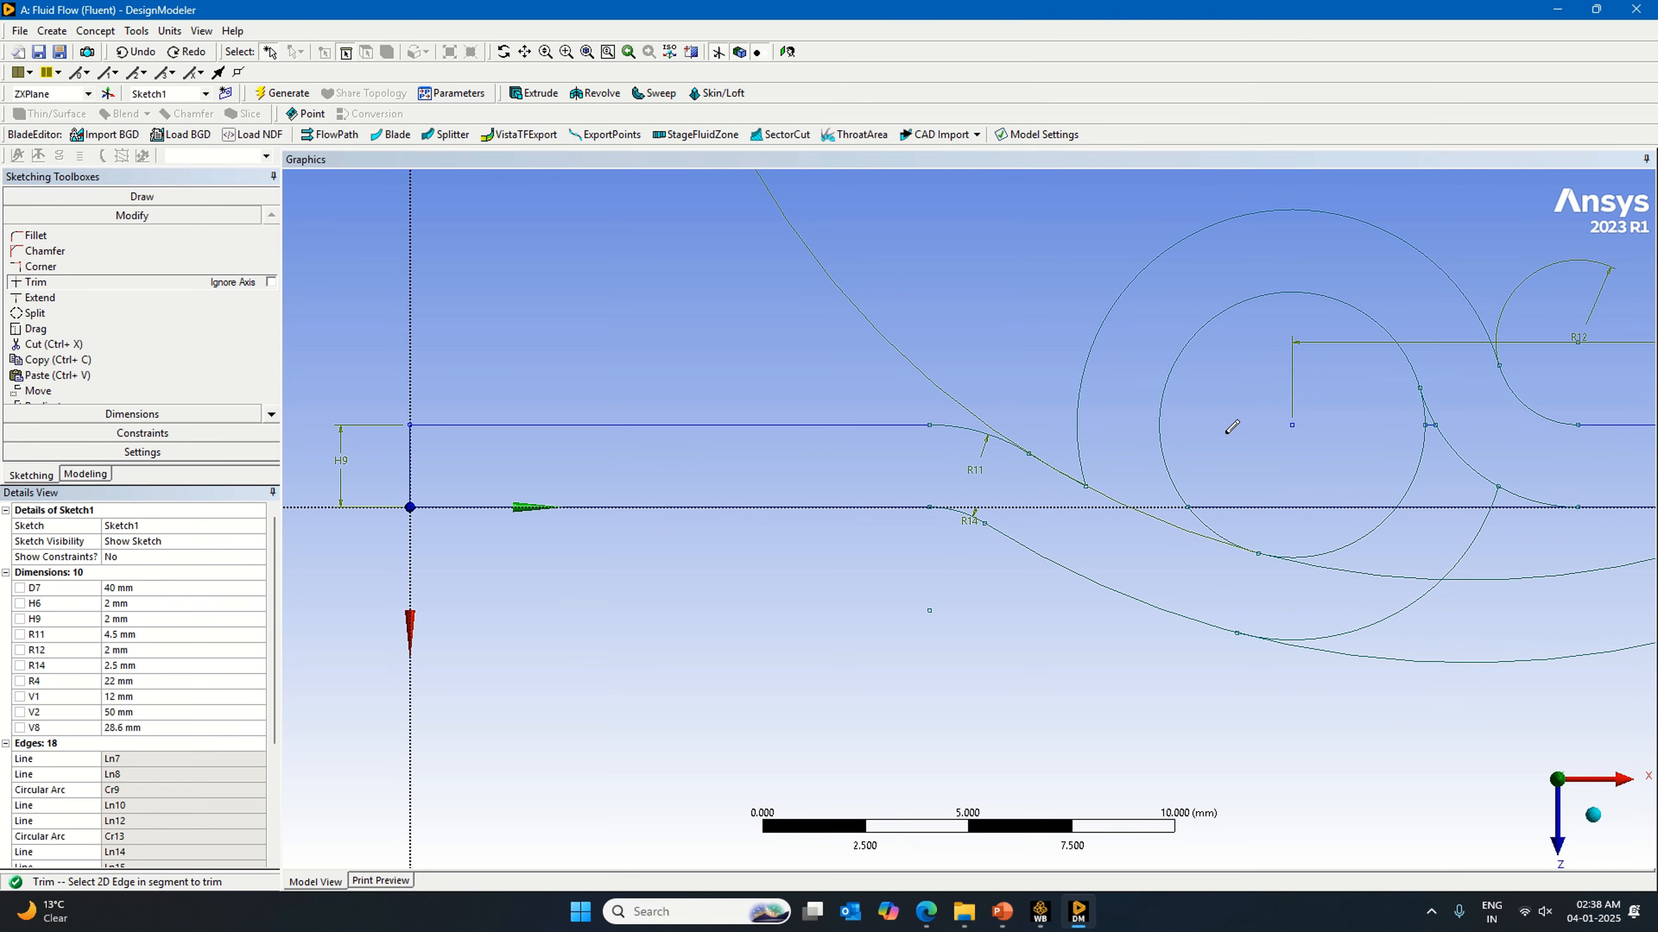
{"action": "scroll", "coordinate": [1436, 441], "scroll_direction": "down", "scroll_amount": 2}
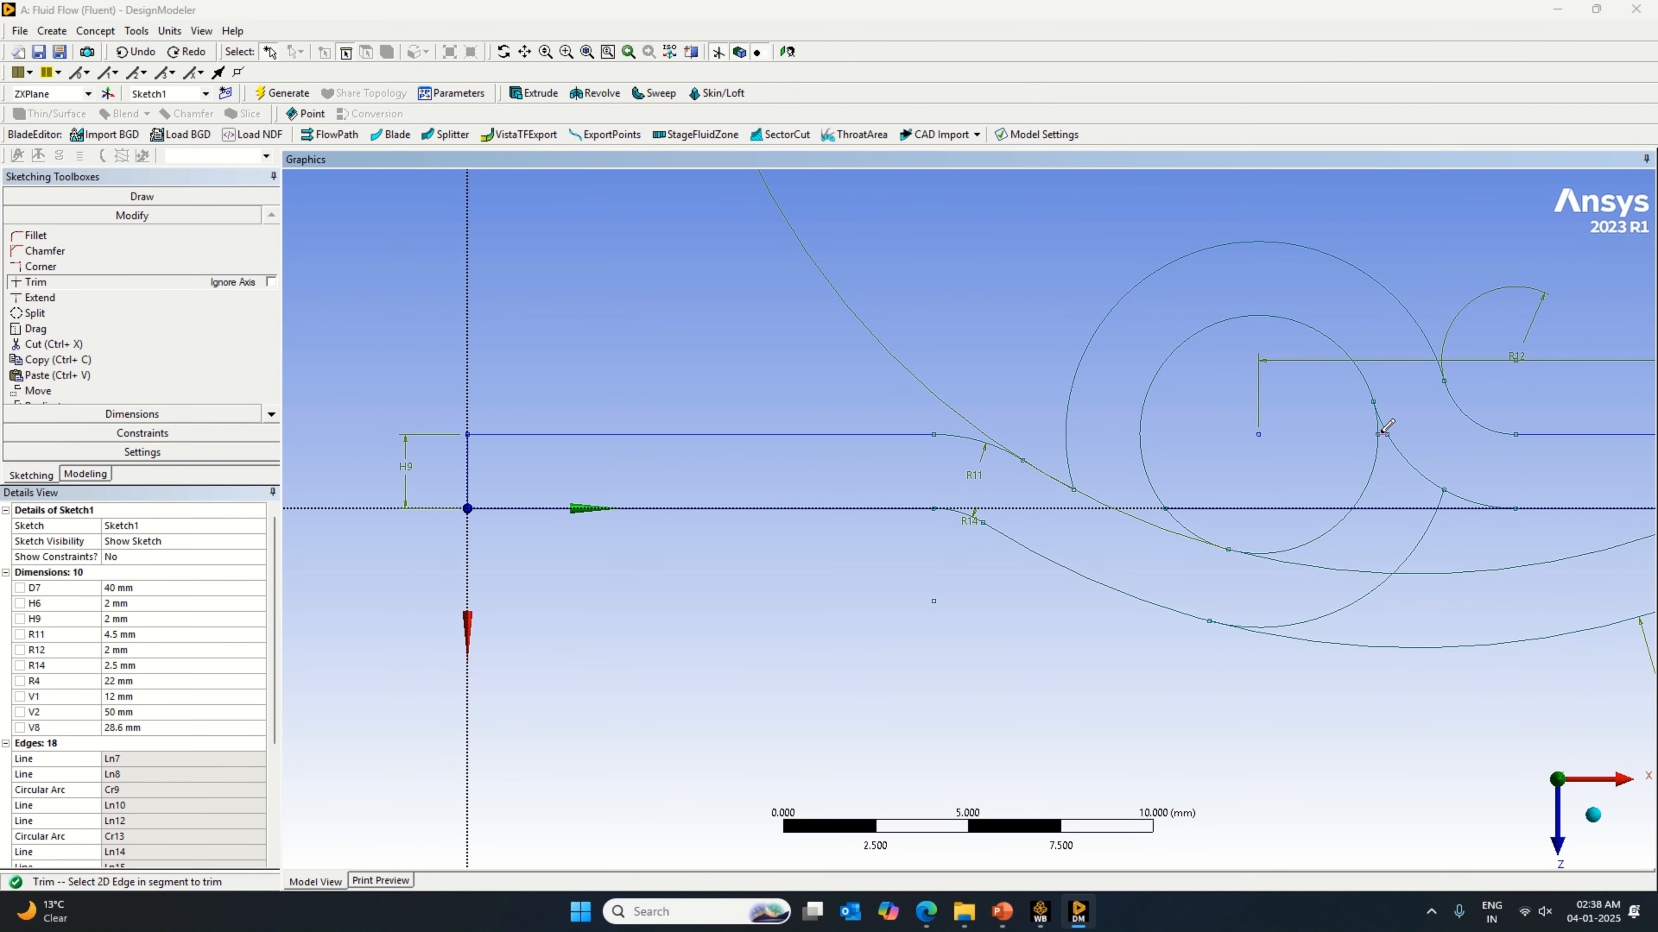
Step: Trim the short line beside the inner loop circle and the unneeded circle segments on the loop's open side
{"action": "left_click", "coordinate": [1383, 432]}
{"action": "scroll", "coordinate": [1405, 504], "scroll_direction": "down", "scroll_amount": 1}
{"action": "left_click", "coordinate": [1397, 526]}
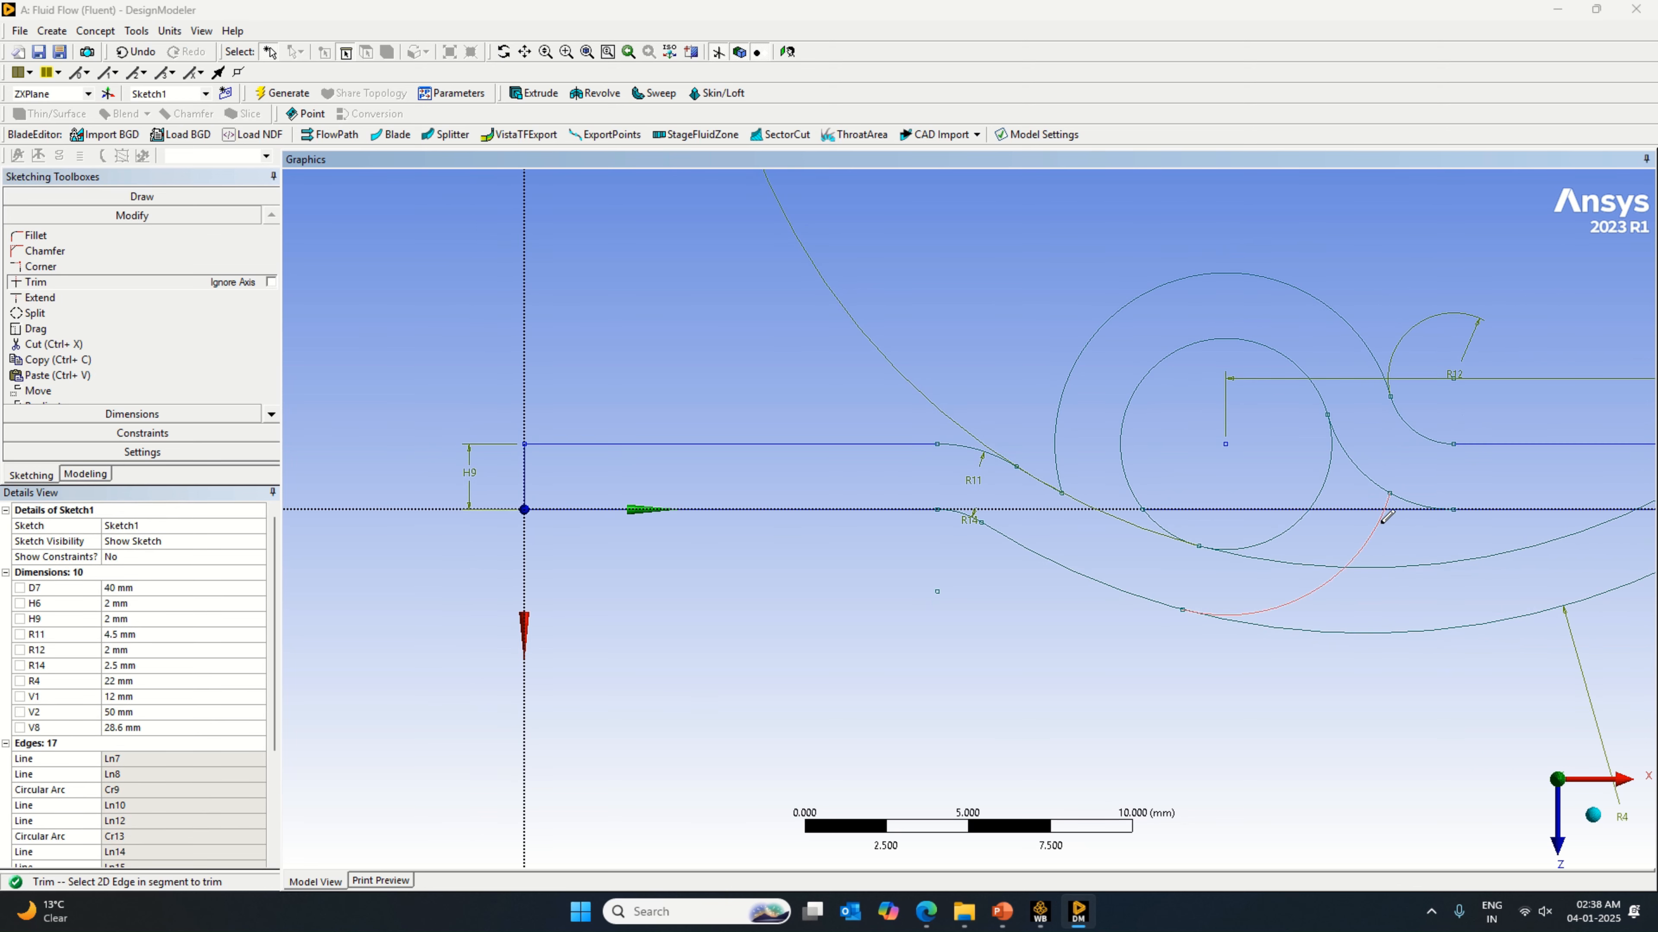
{"action": "left_click", "coordinate": [1313, 507]}
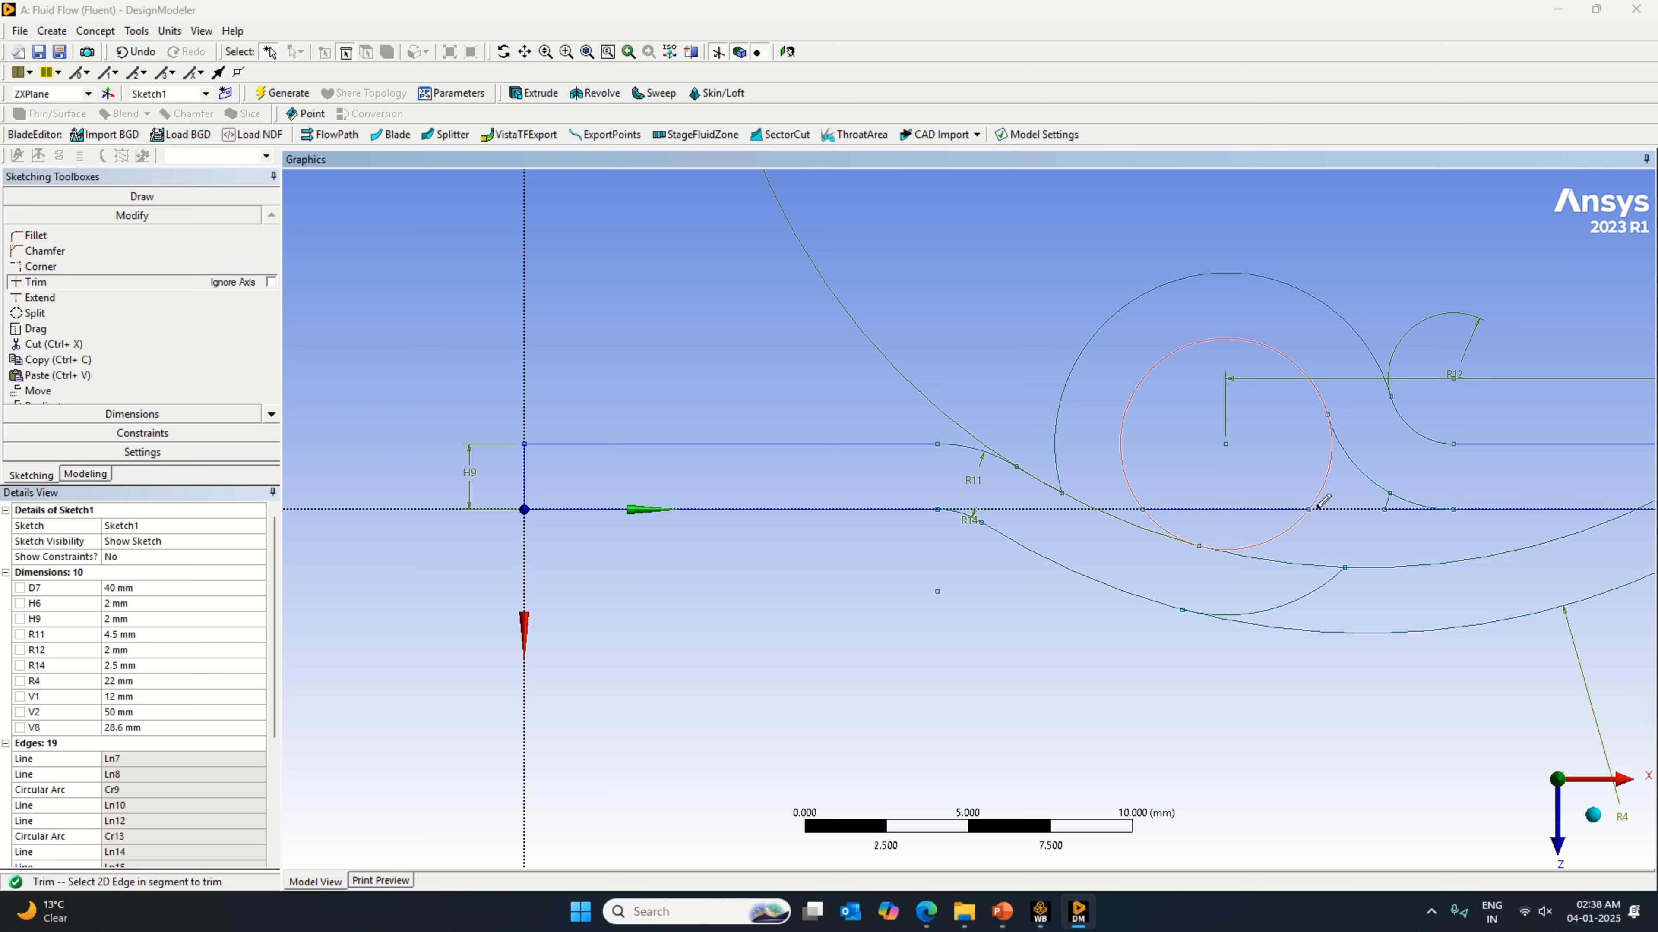
{"action": "left_click", "coordinate": [1299, 518]}
{"action": "scroll", "coordinate": [1325, 497], "scroll_direction": "down", "scroll_amount": 2}
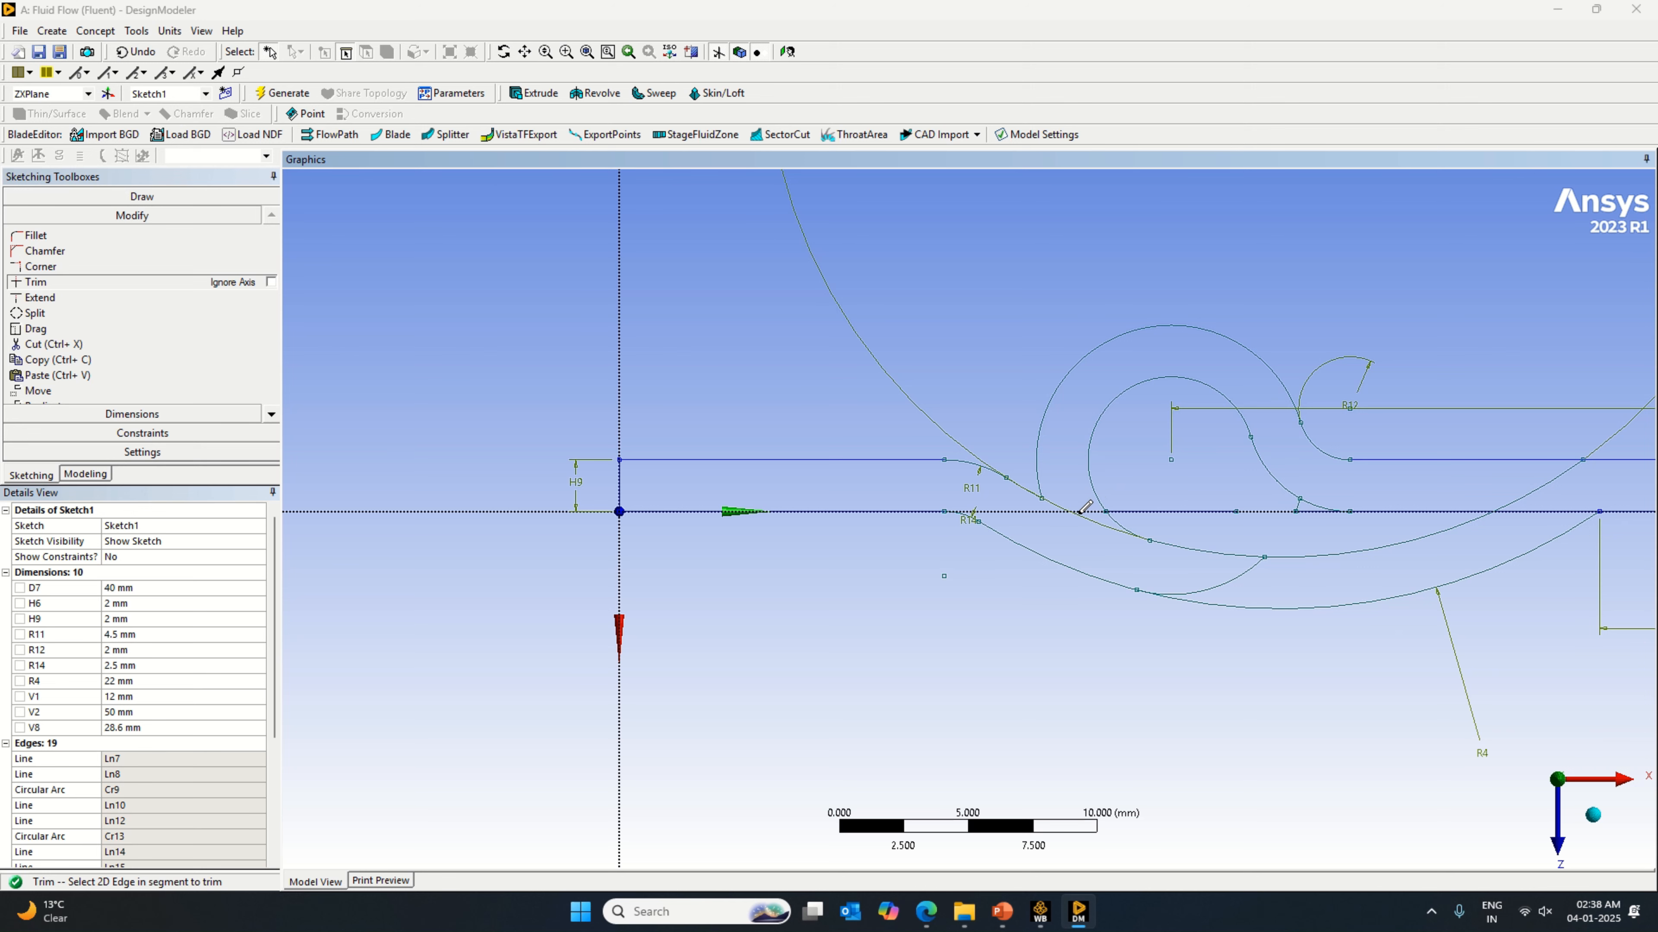
Step: Trim the outer circle segment between the 40 mm and 22 mm arcs and the small leftovers beside the loop's lower tangent arc
{"action": "left_click", "coordinate": [1257, 562]}
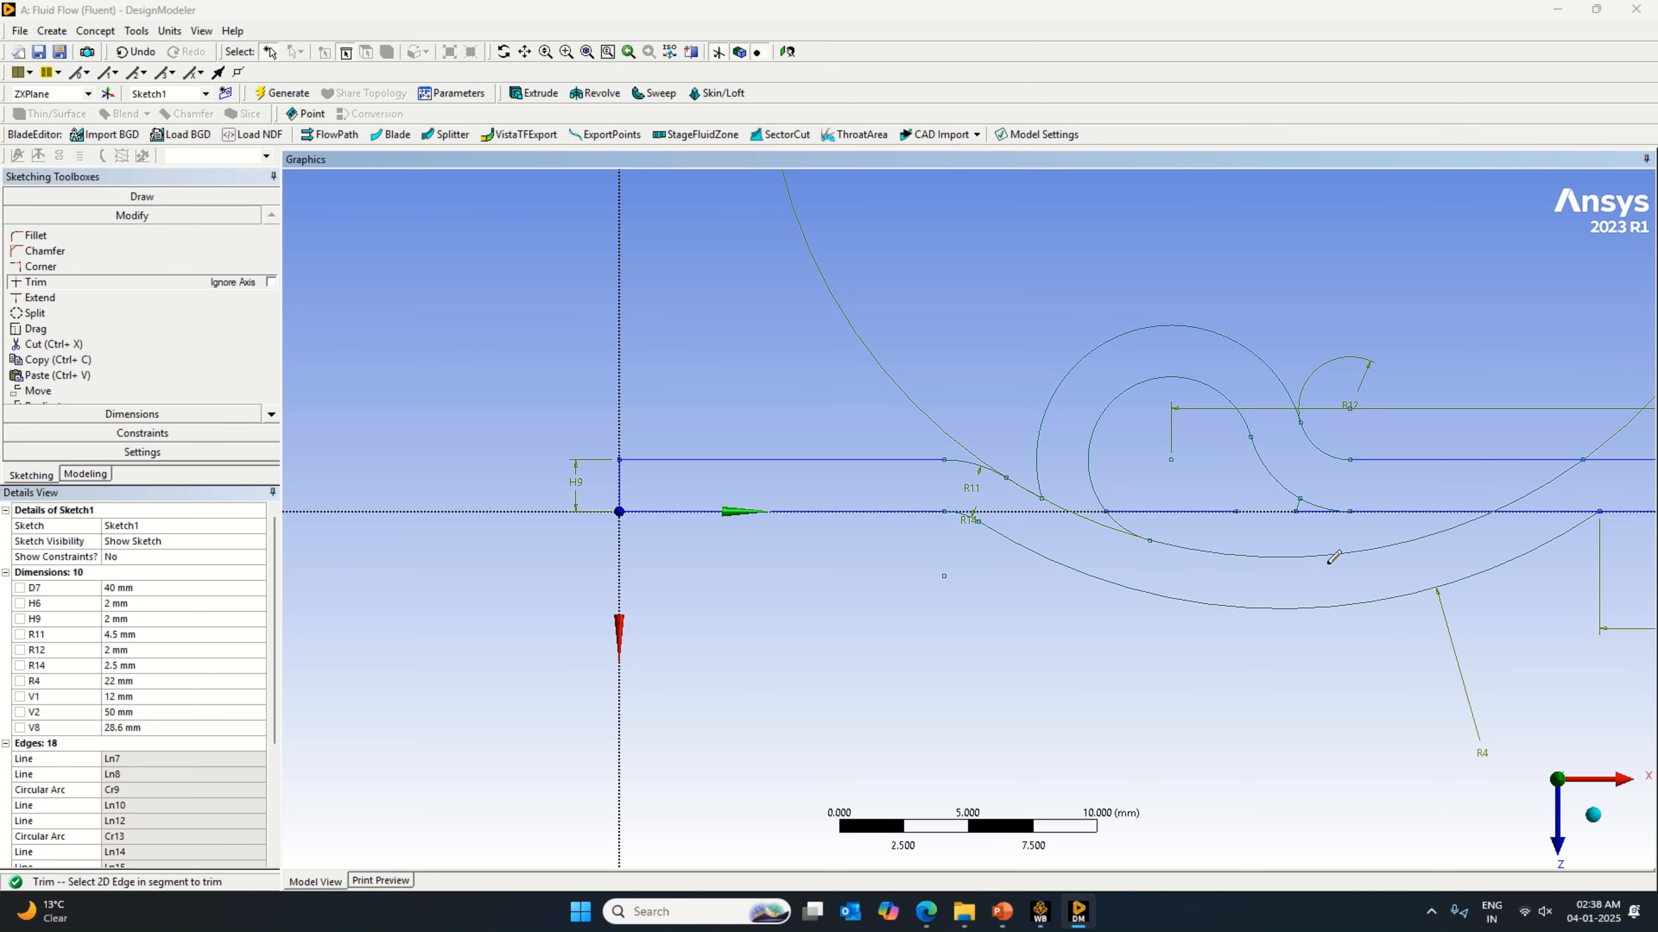
{"action": "scroll", "coordinate": [1258, 561], "scroll_direction": "down", "scroll_amount": 1}
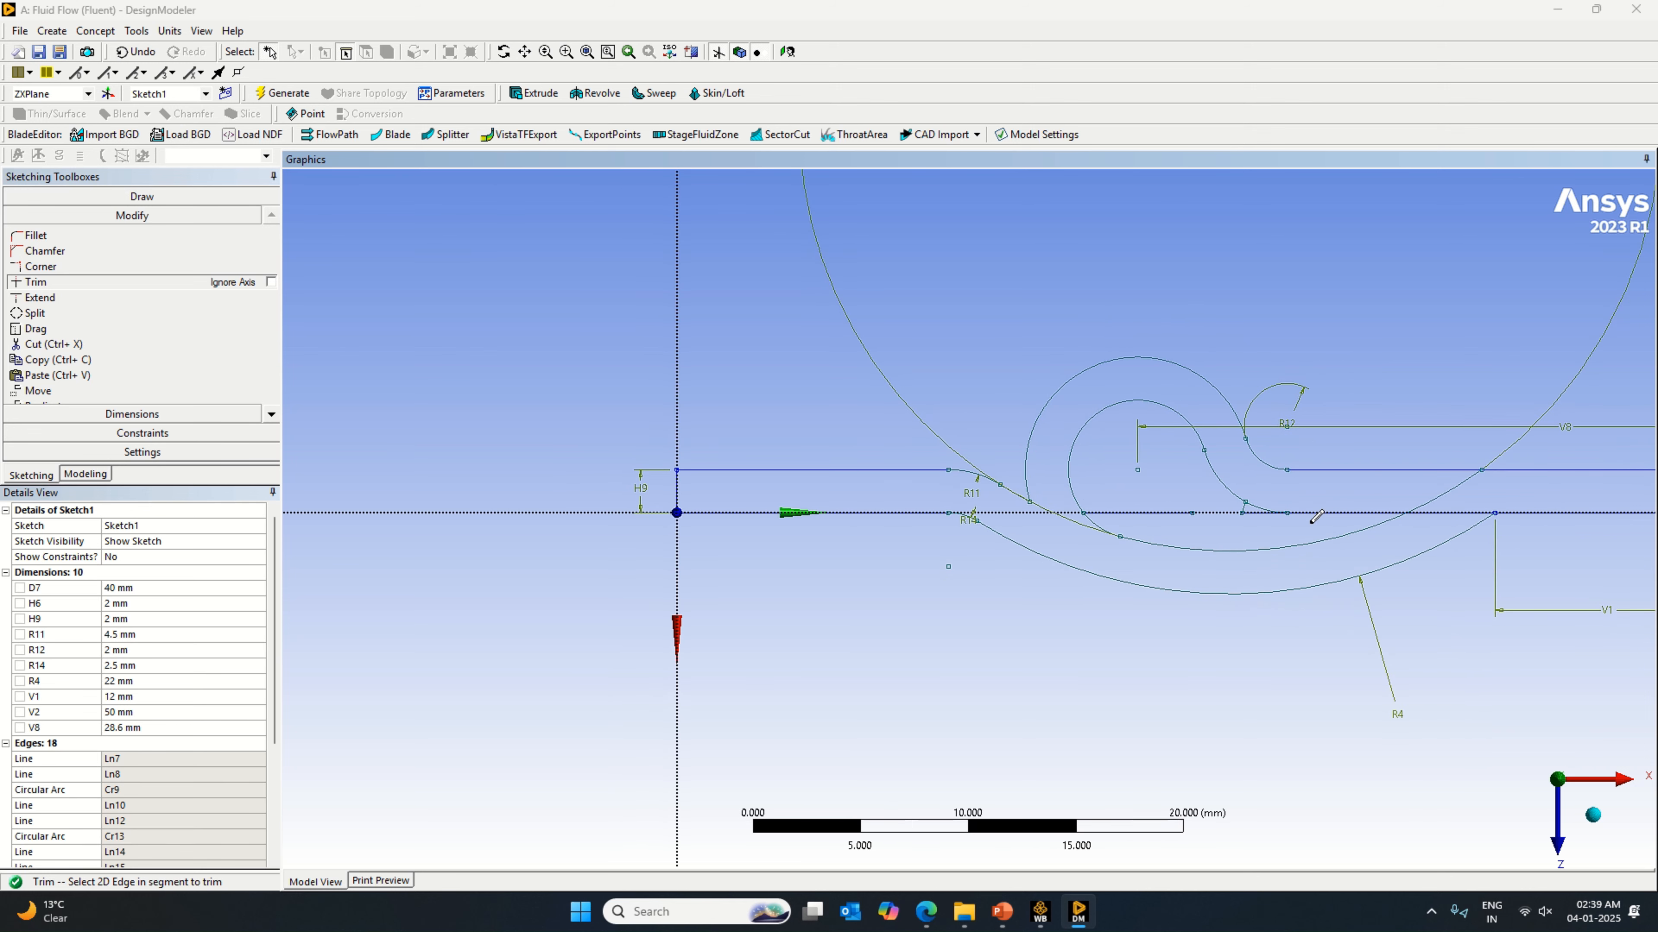
{"action": "left_click", "coordinate": [1247, 504]}
{"action": "left_click", "coordinate": [1262, 507]}
{"action": "scroll", "coordinate": [1265, 528], "scroll_direction": "down", "scroll_amount": 3}
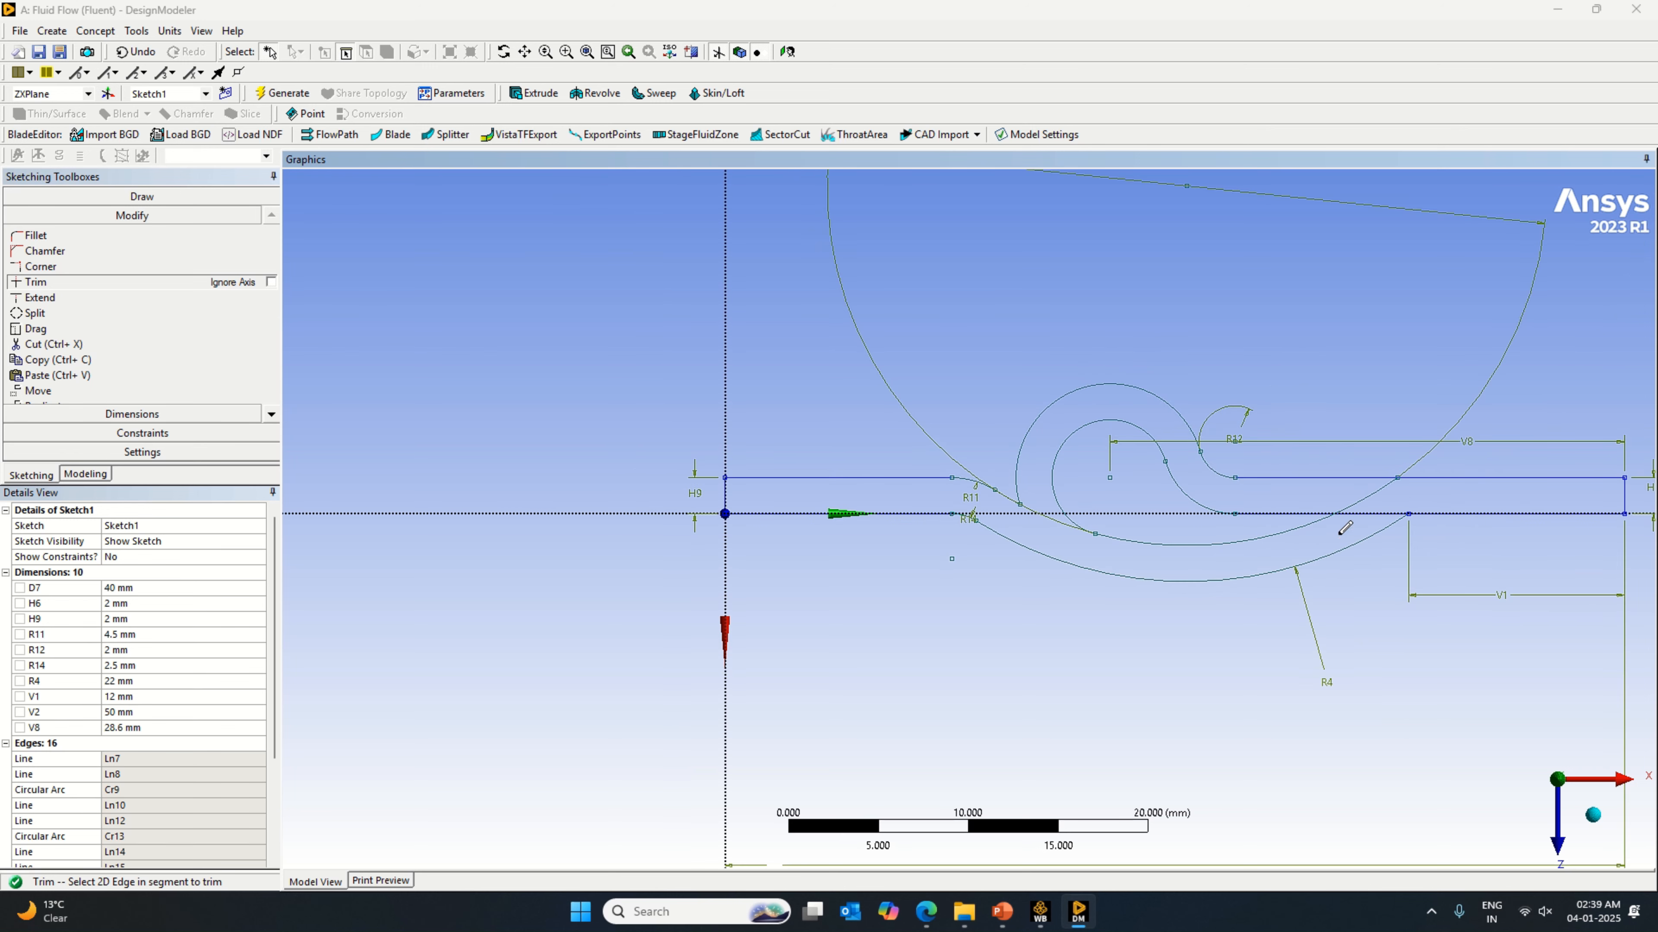
Step: Trim the 40 mm arc's end above the X-axis line and the line segment crossing the channel junction near the 12 mm line
{"action": "left_click", "coordinate": [1331, 491]}
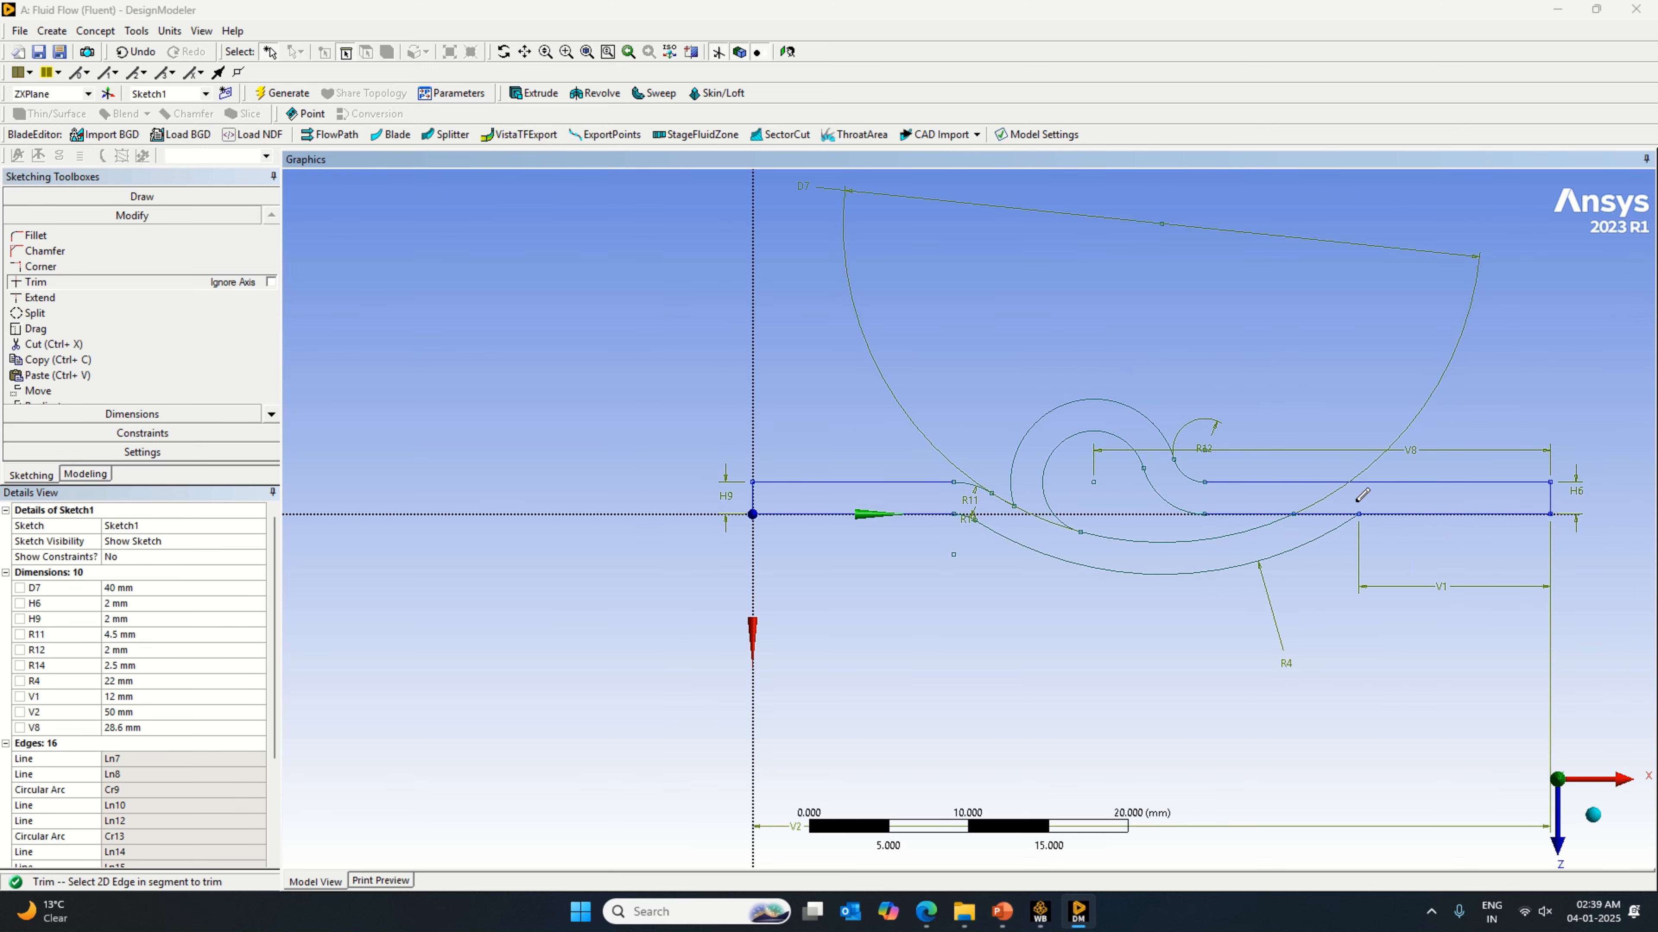
{"action": "left_click", "coordinate": [1320, 512]}
{"action": "scroll", "coordinate": [1001, 498], "scroll_direction": "up", "scroll_amount": 3}
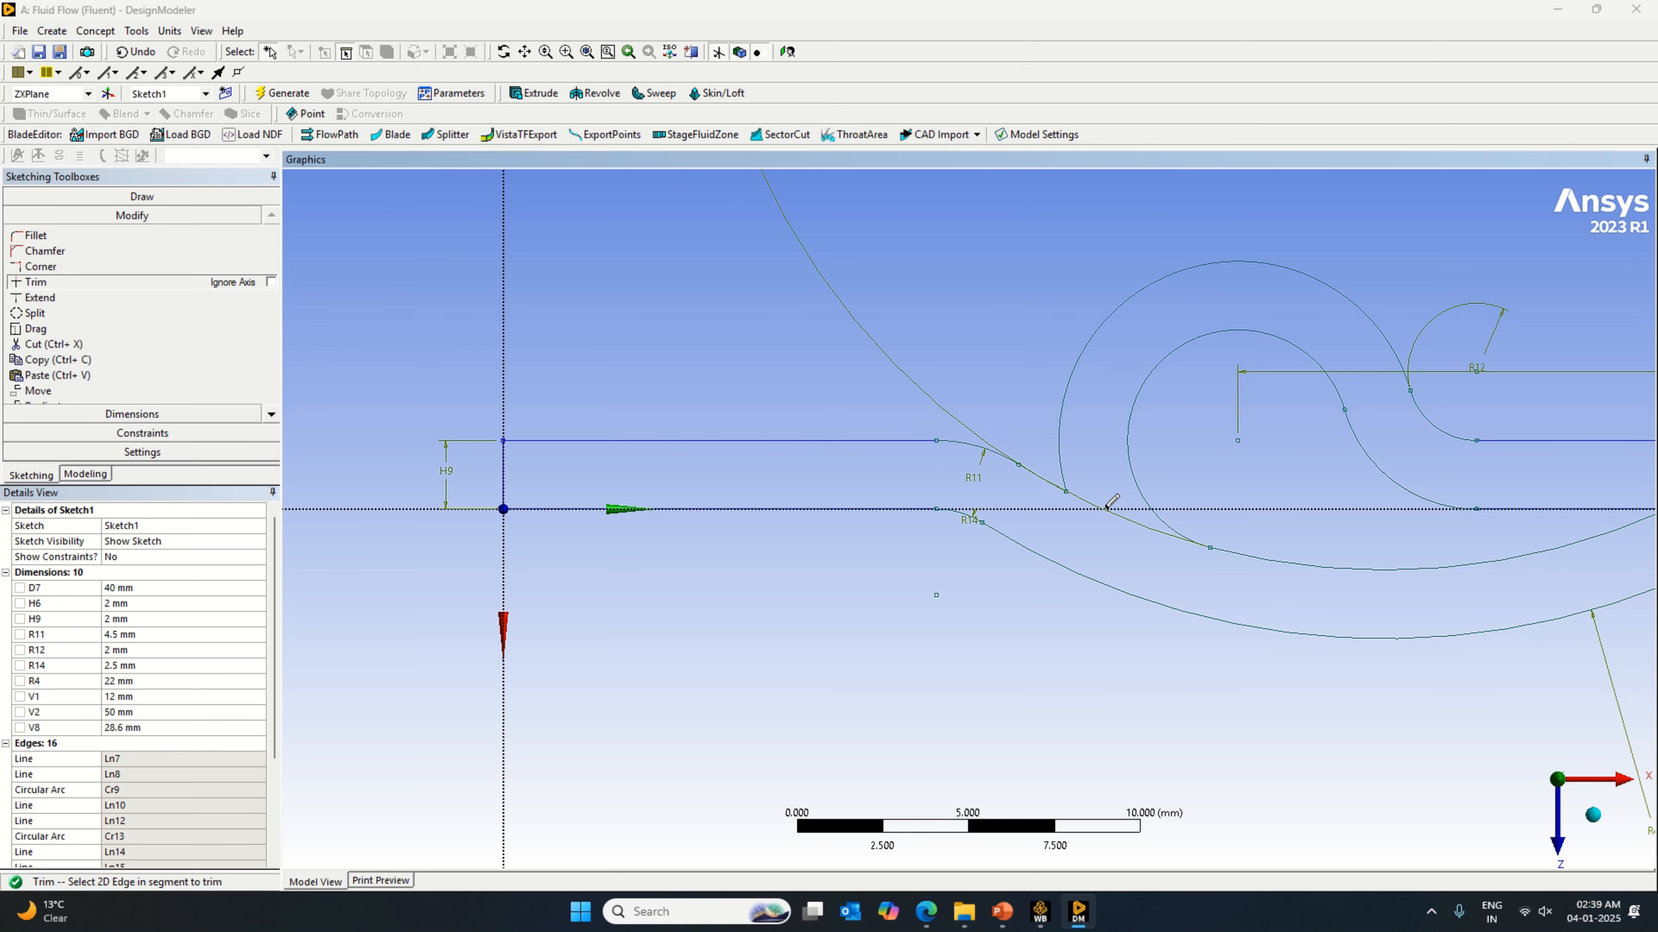
{"action": "scroll", "coordinate": [1239, 517], "scroll_direction": "down", "scroll_amount": 2}
{"action": "scroll", "coordinate": [1241, 517], "scroll_direction": "down", "scroll_amount": 1}
{"action": "scroll", "coordinate": [1384, 496], "scroll_direction": "down", "scroll_amount": 1}
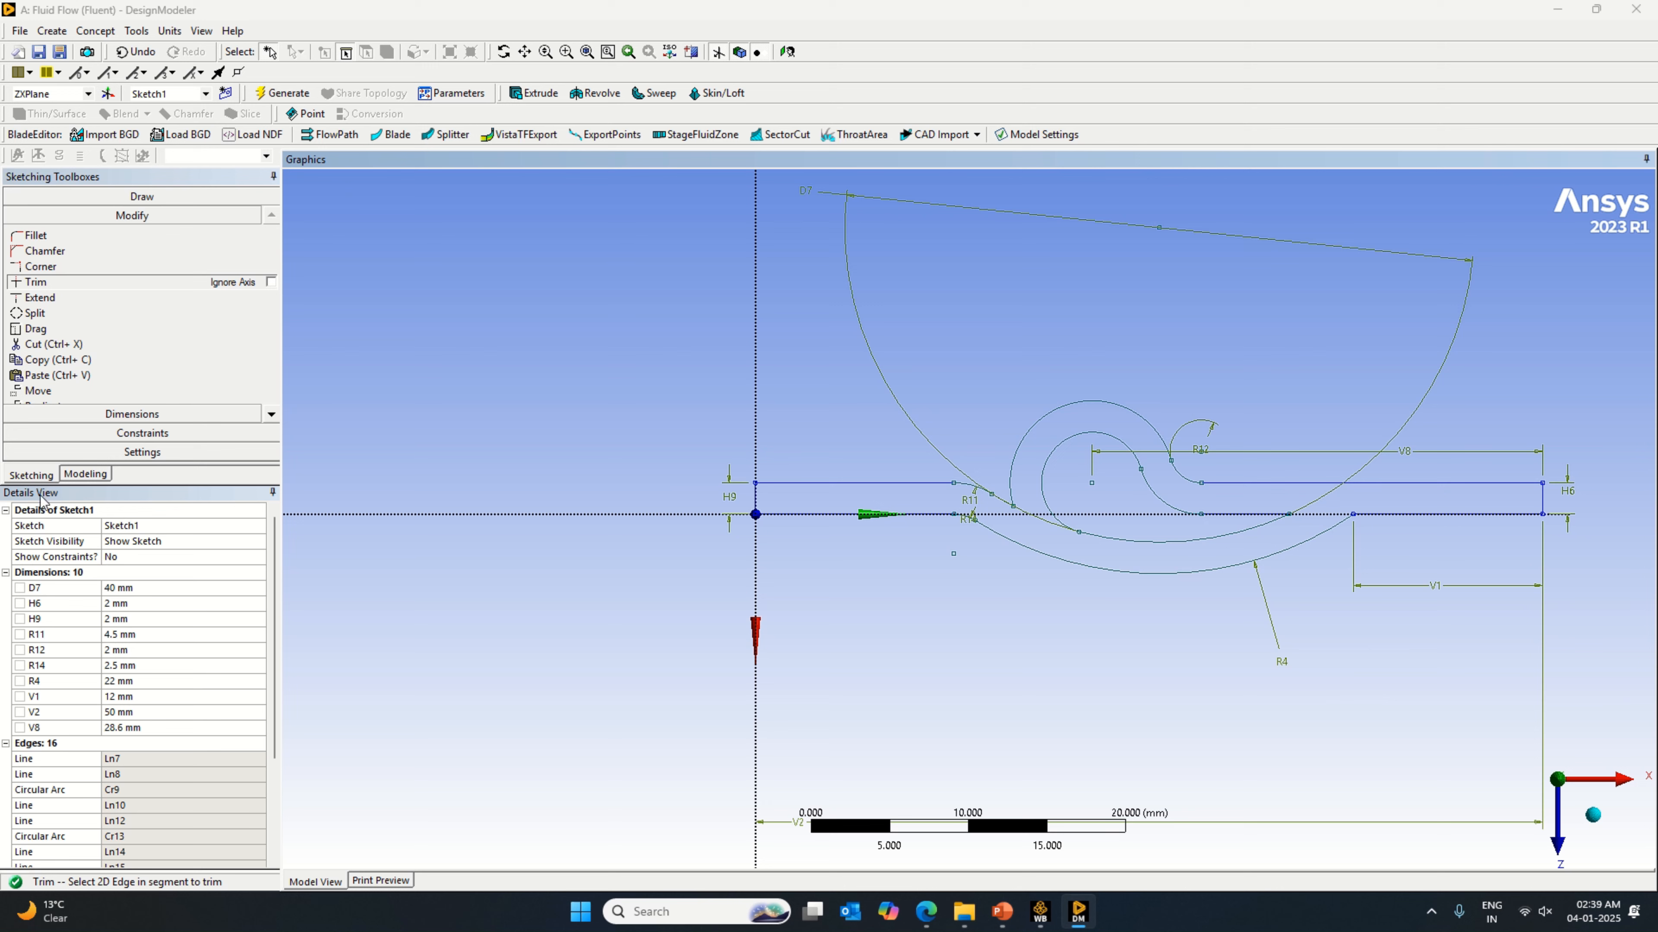
Step: Leave sketching for modeling and add a box primitive to the model
{"action": "left_click", "coordinate": [64, 479]}
{"action": "left_click", "coordinate": [124, 241]}
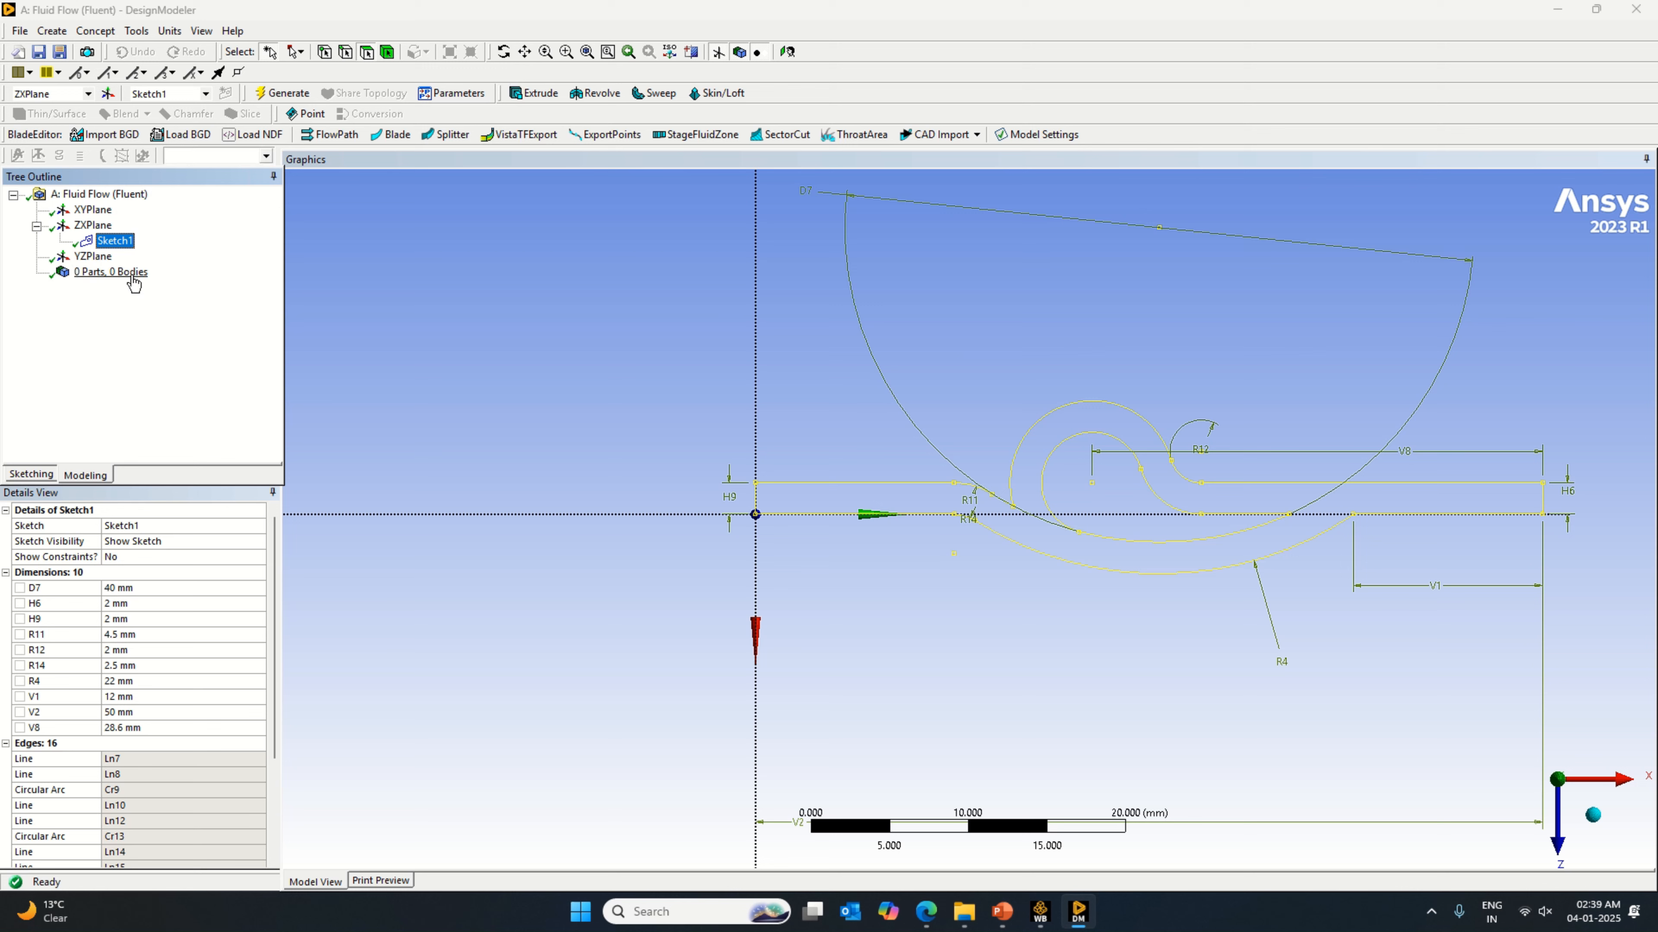
{"action": "left_click", "coordinate": [51, 30]}
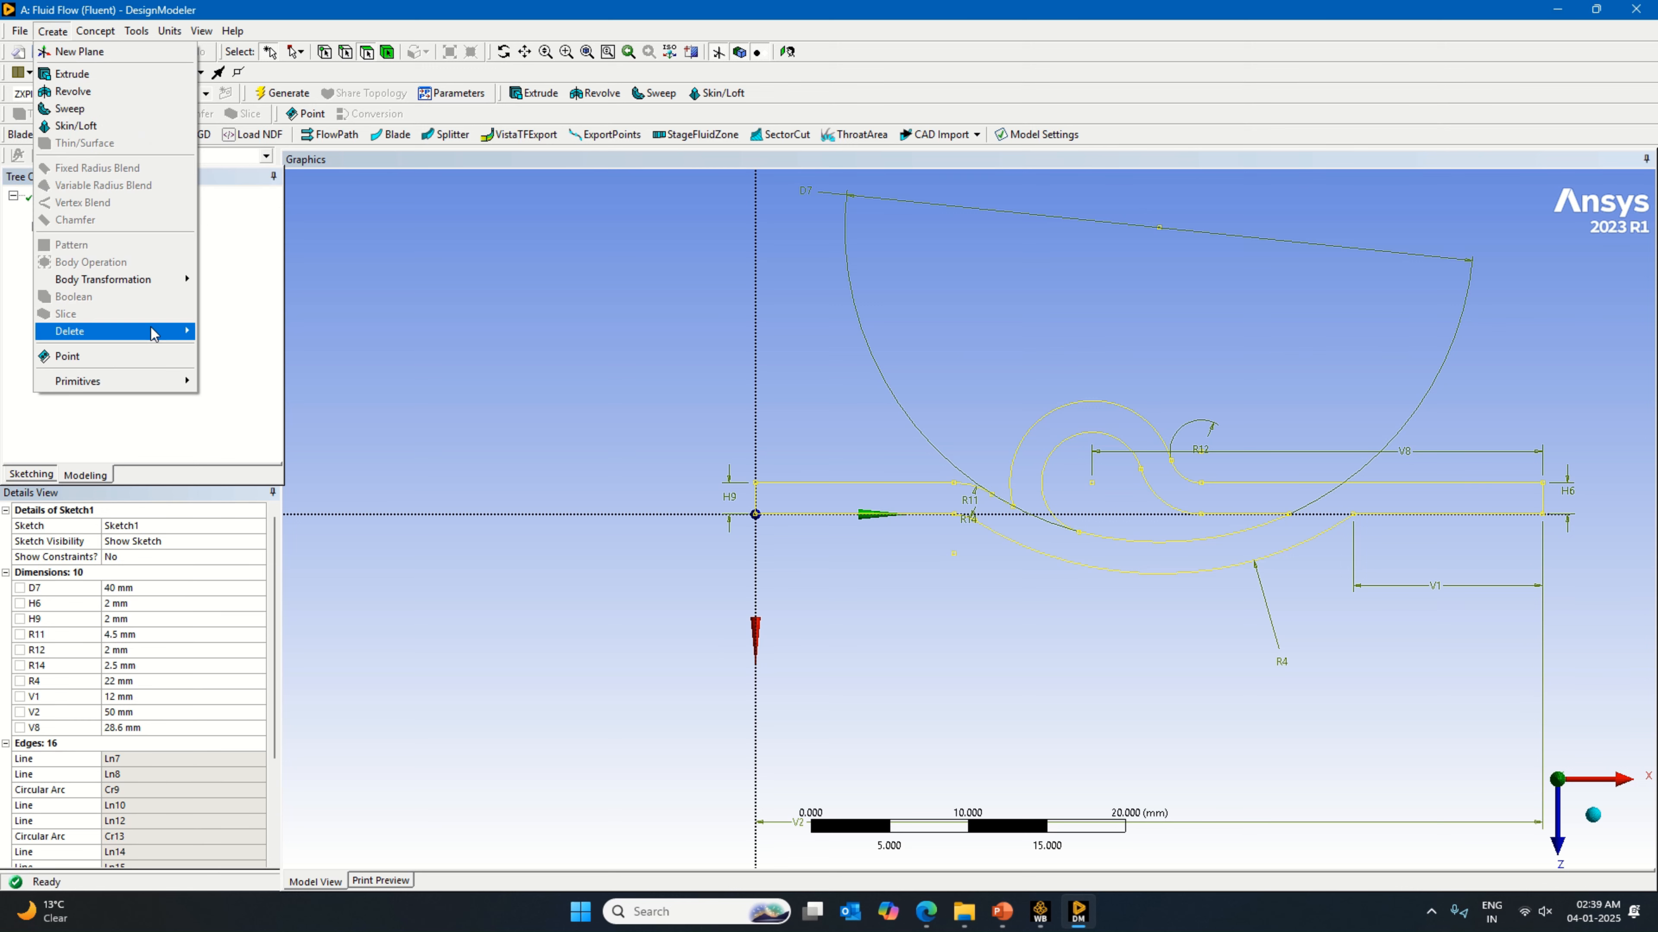
{"action": "mouse_move", "coordinate": [163, 381]}
{"action": "left_click", "coordinate": [225, 398]}
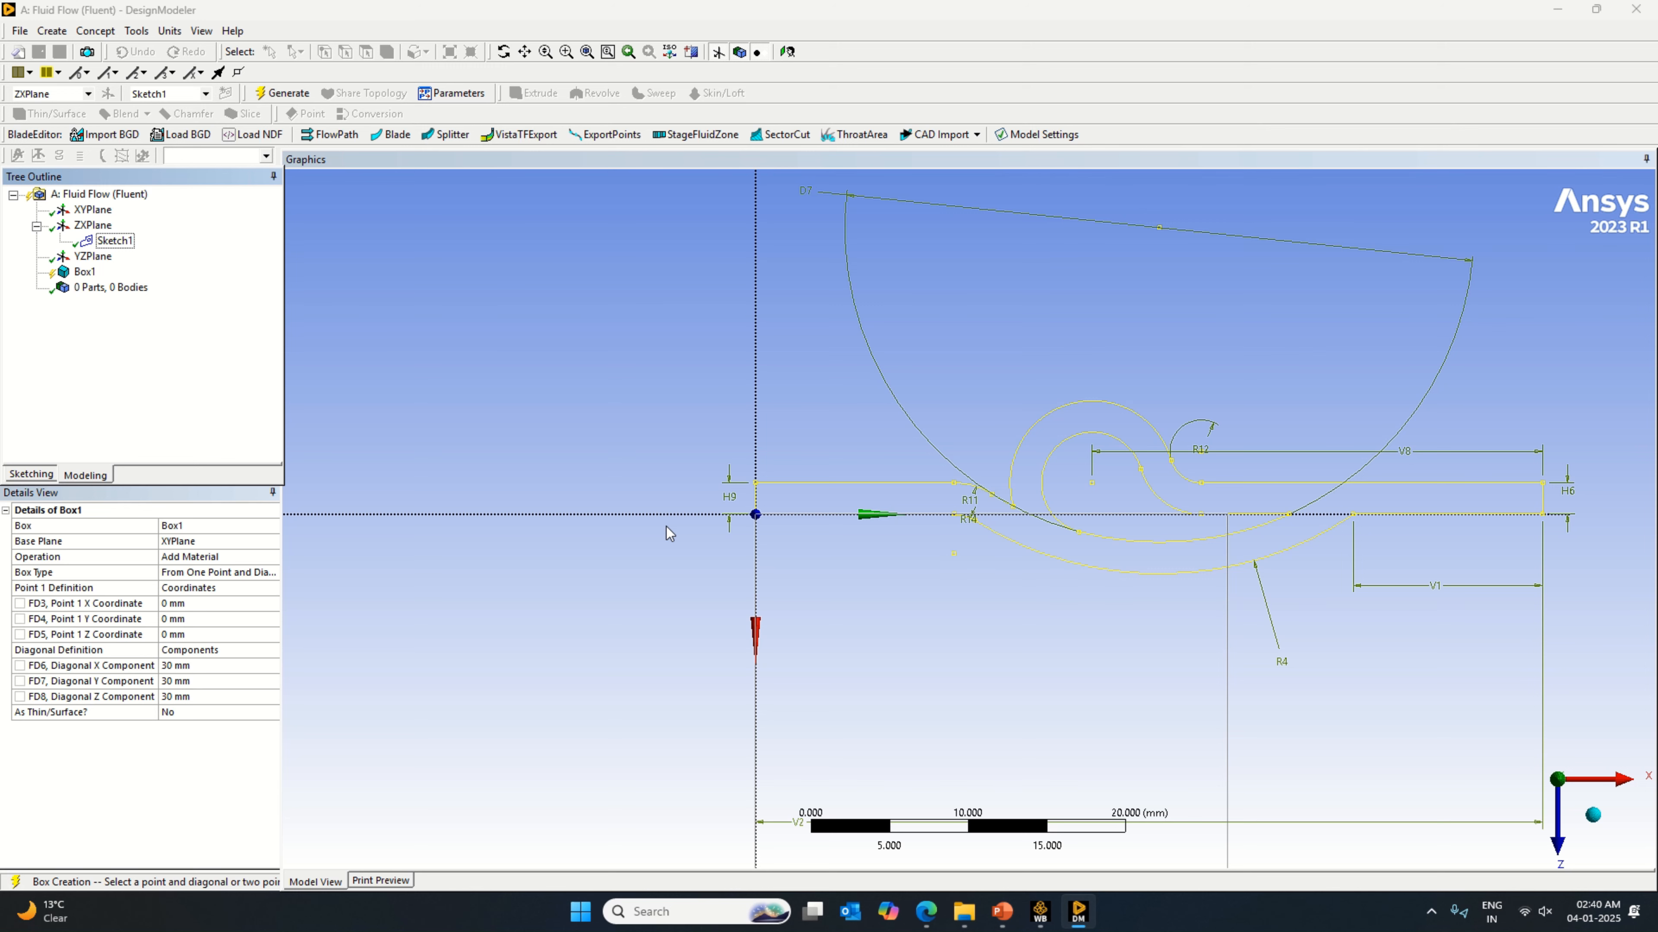
Step: Set the box's diagonal components to 50 mm in X, 3 mm in Y and 22 mm in Z
{"action": "scroll", "coordinate": [1010, 566], "scroll_direction": "down", "scroll_amount": 2}
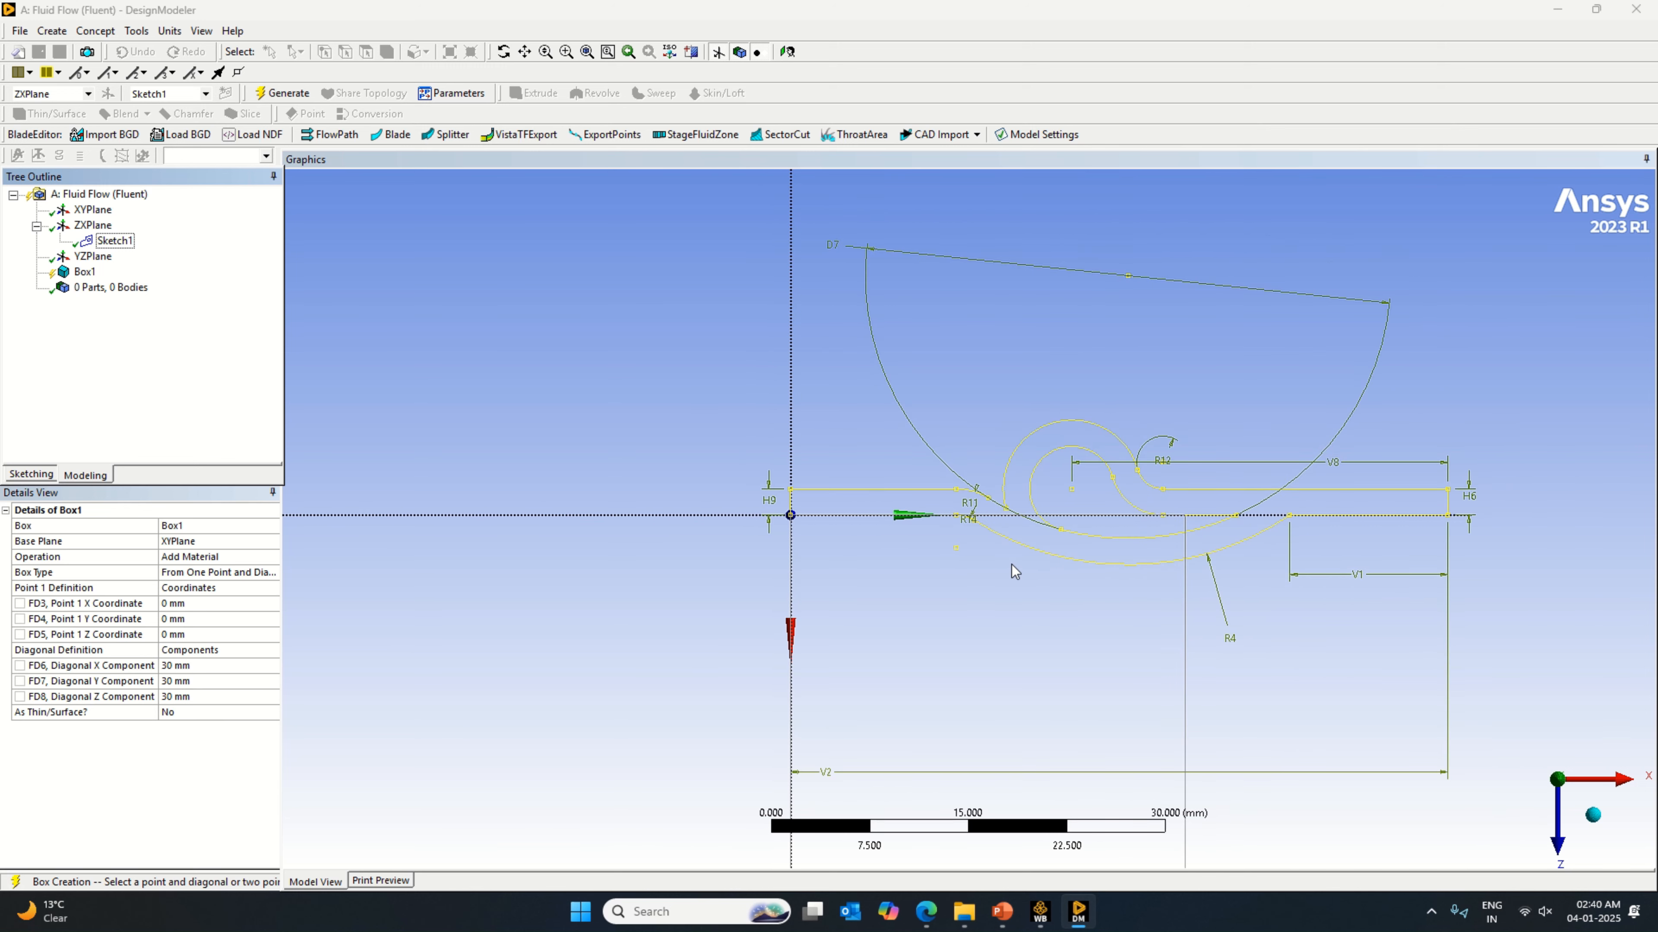
{"action": "left_click", "coordinate": [193, 662]}
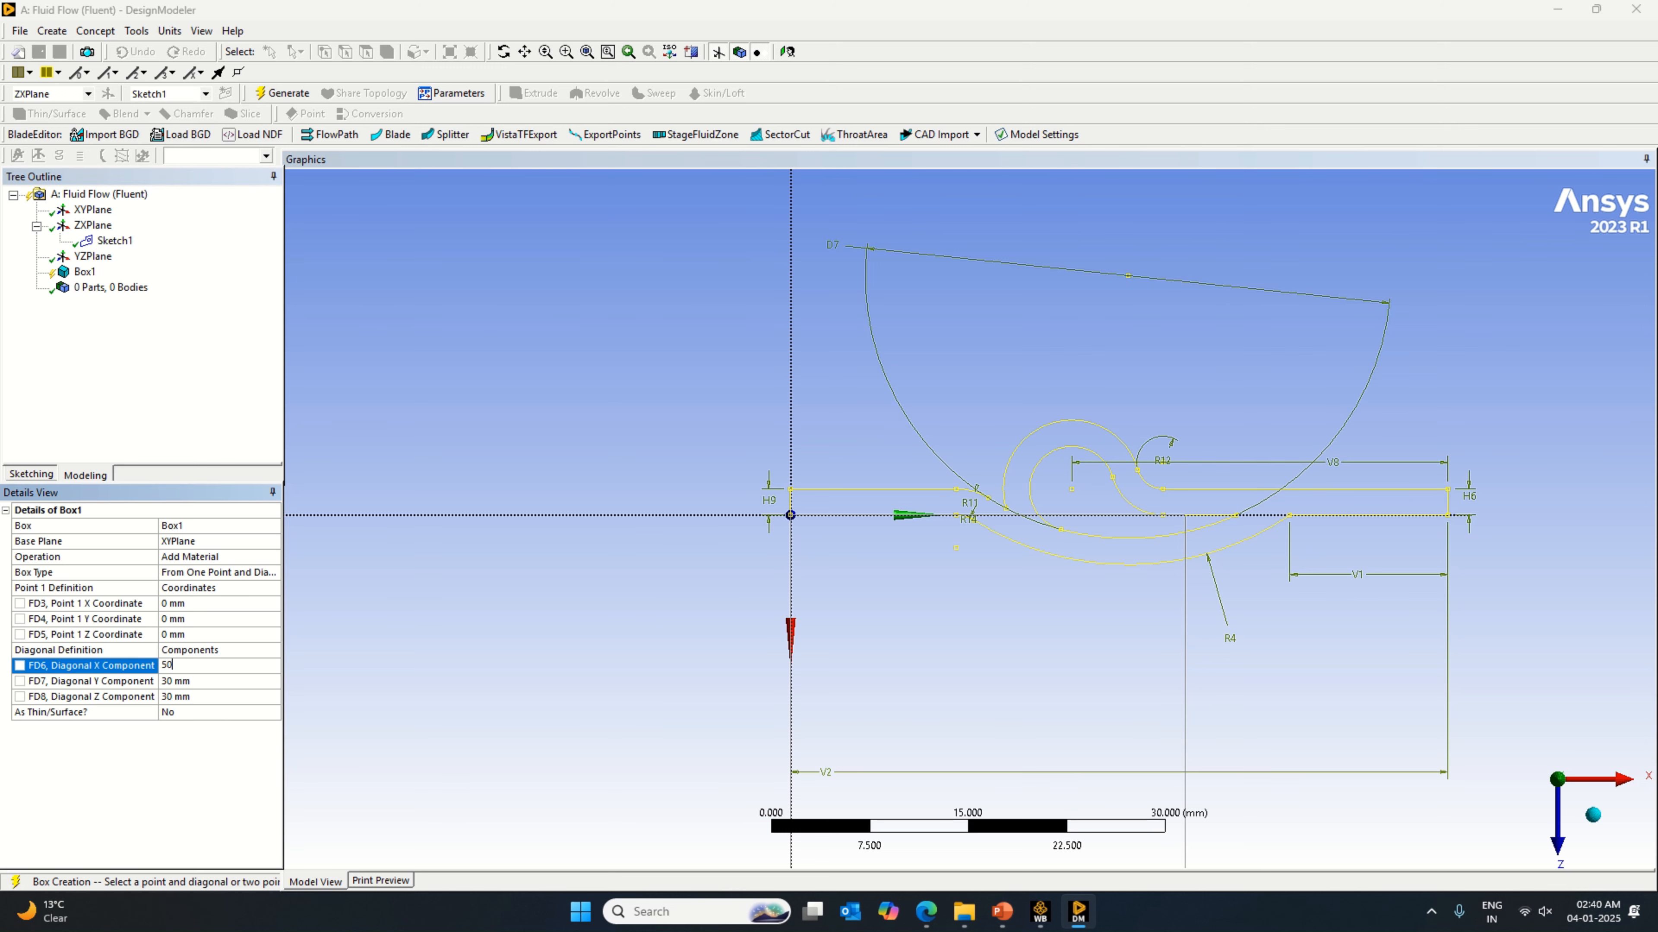
{"action": "key", "text": "Return"}
{"action": "scroll", "coordinate": [1044, 659], "scroll_direction": "down", "scroll_amount": 4}
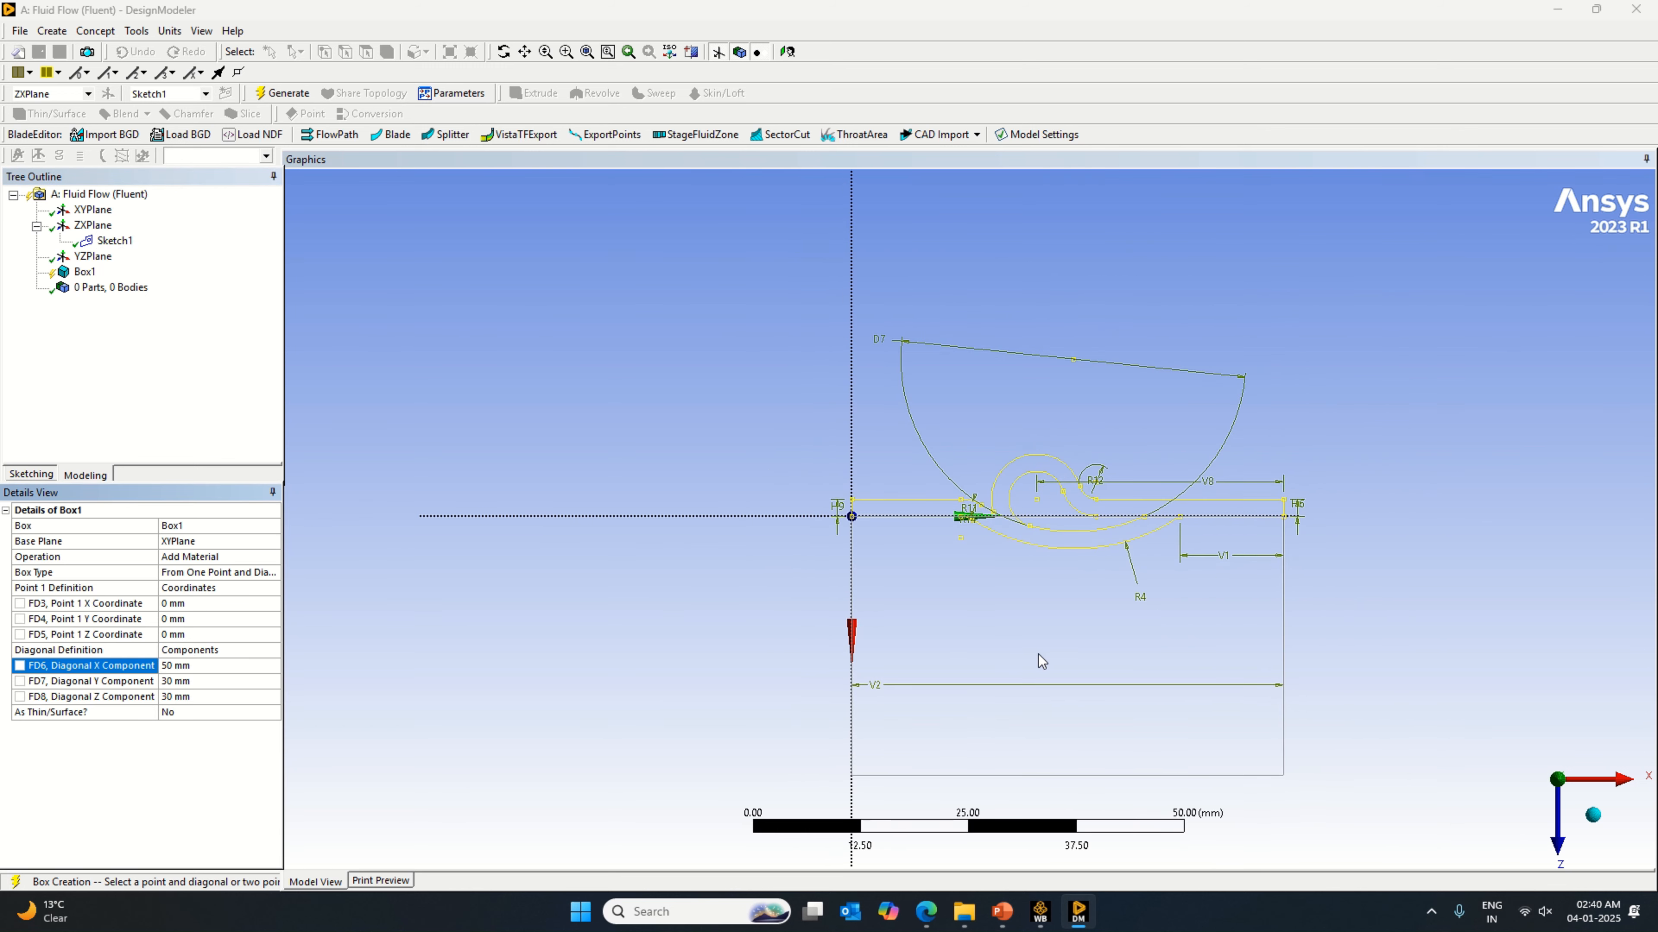
{"action": "scroll", "coordinate": [1043, 656], "scroll_direction": "up", "scroll_amount": 2}
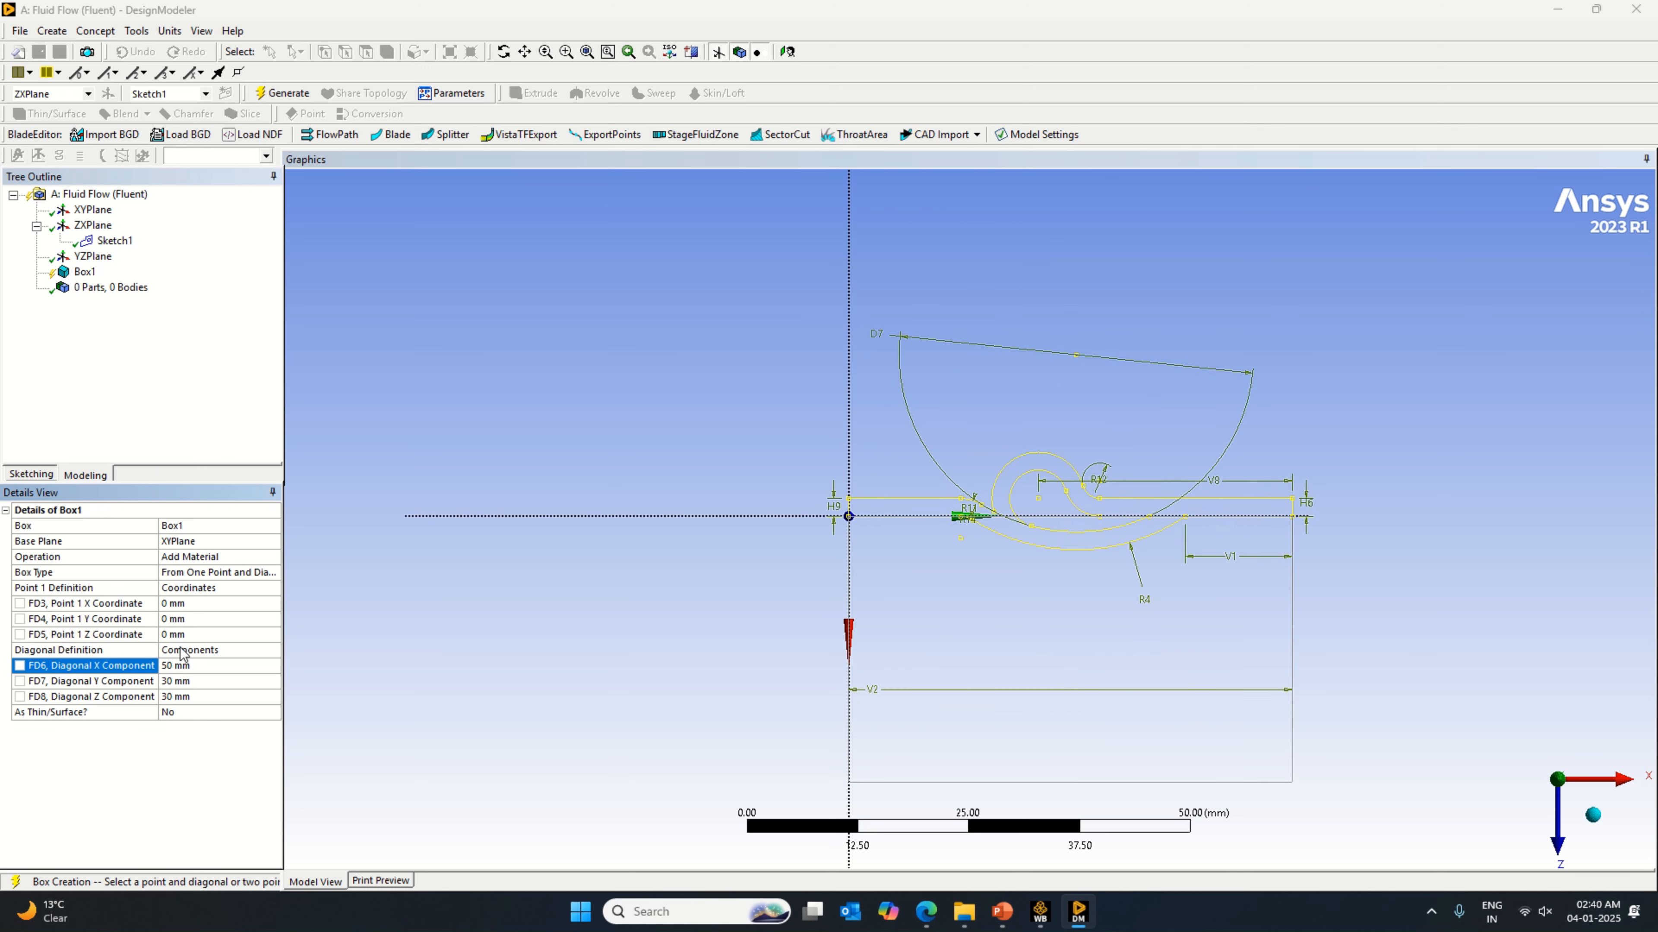
{"action": "left_click", "coordinate": [201, 680]}
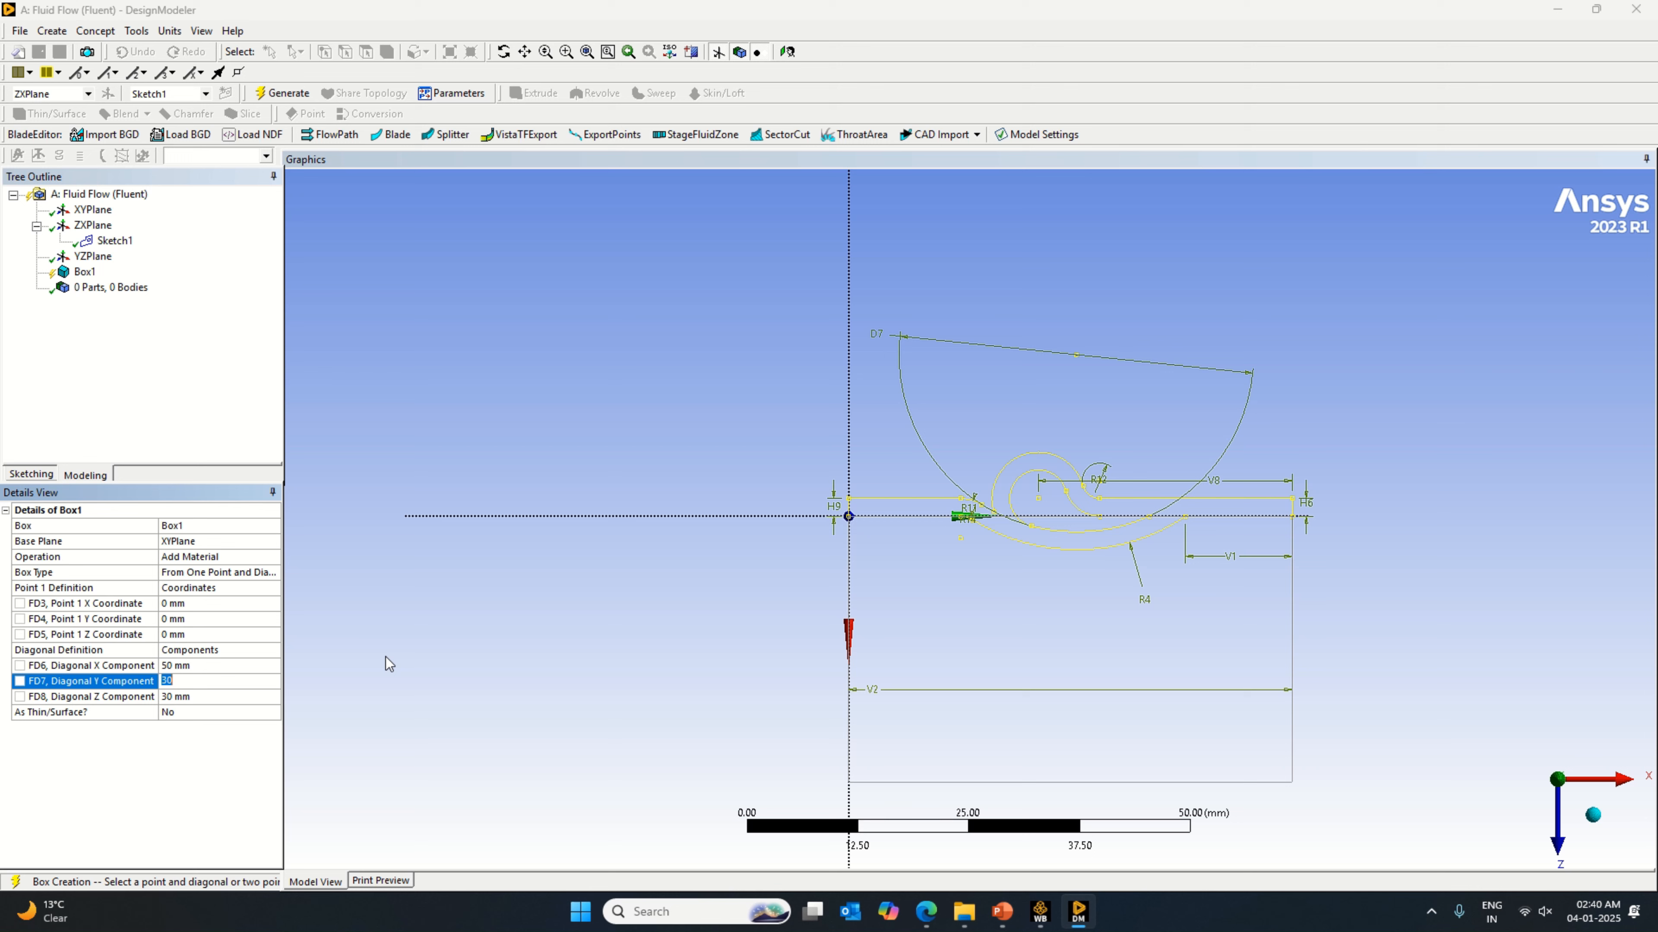
{"action": "left_click", "coordinate": [187, 696]}
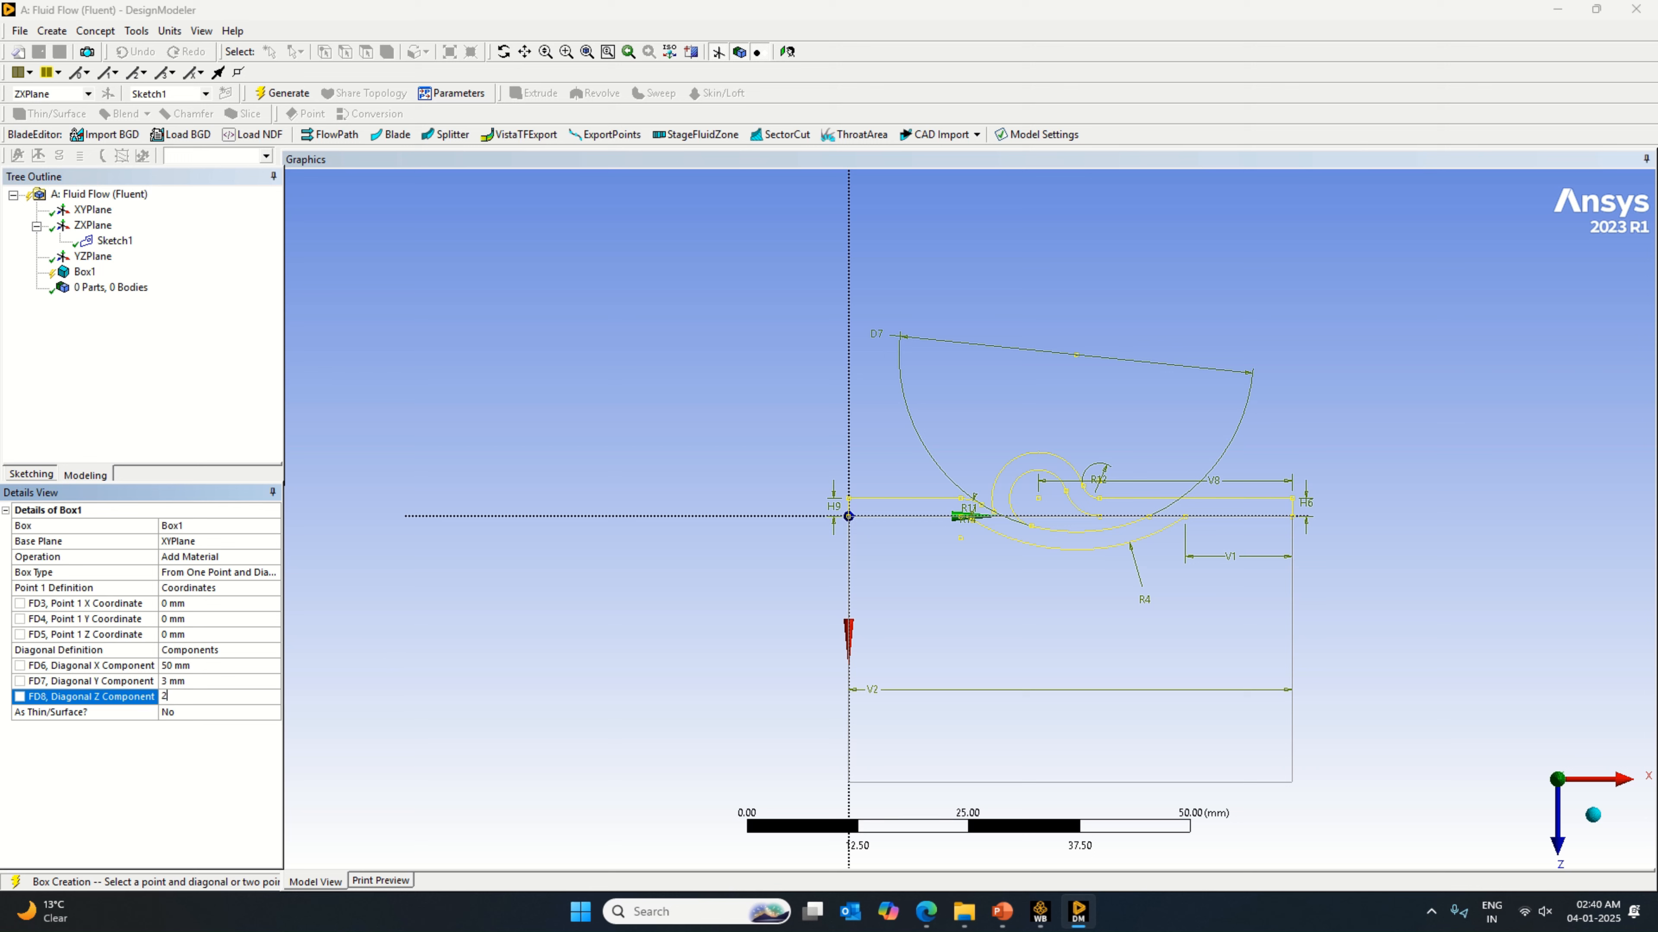
{"action": "key", "text": "Return"}
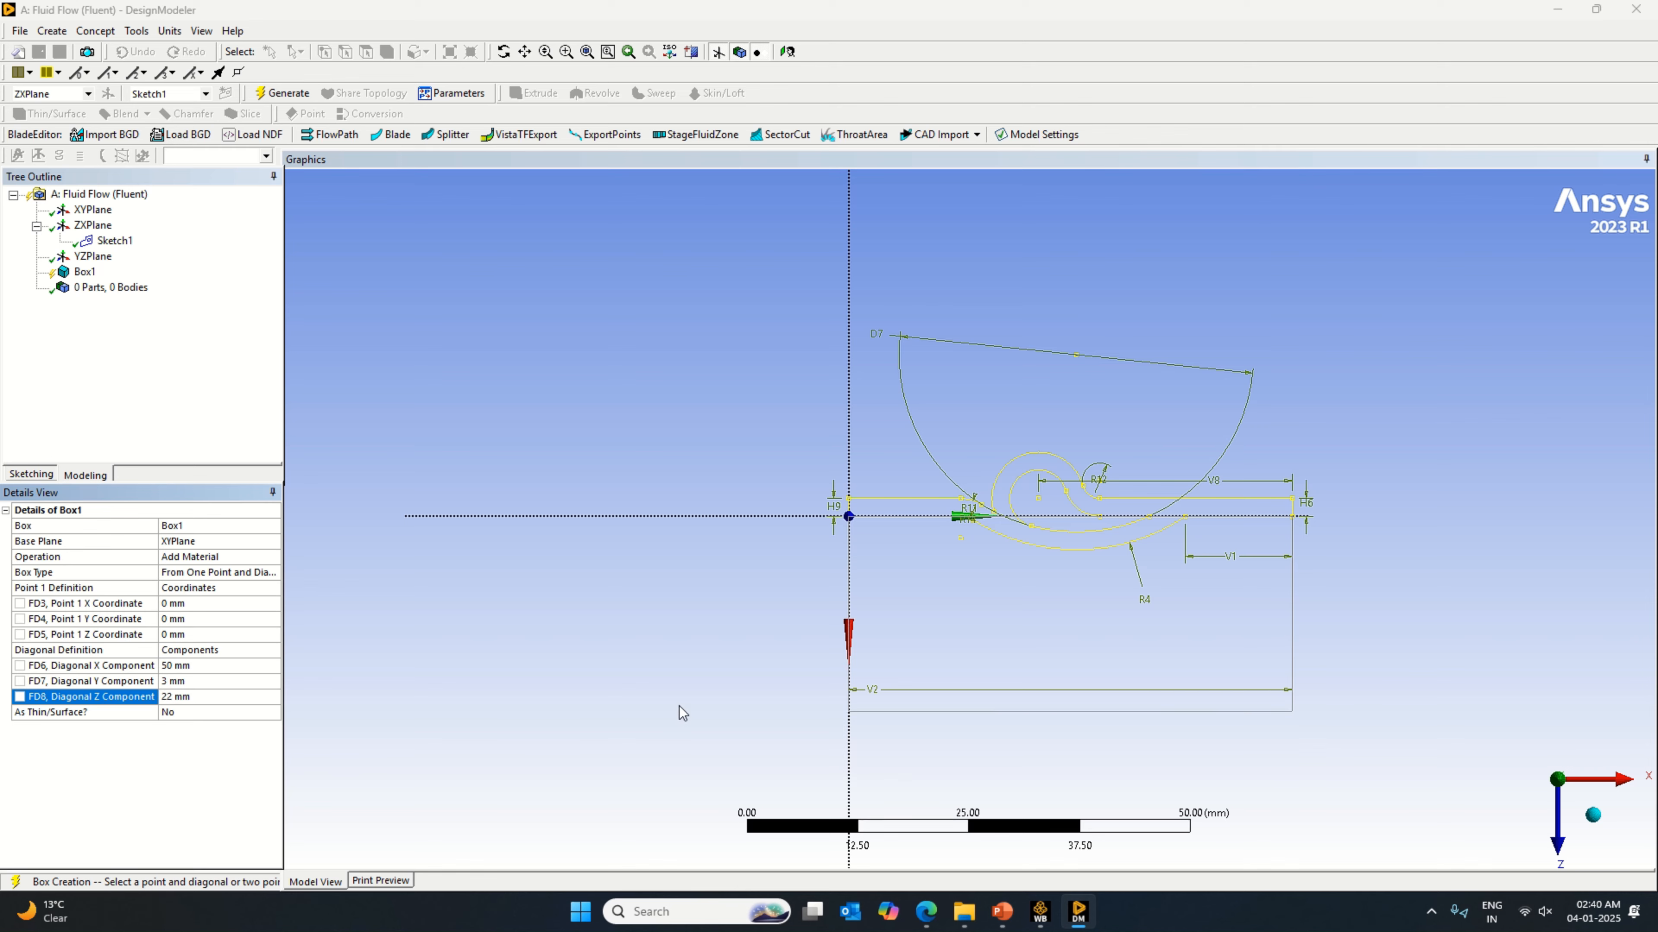
Step: Set the box's Point 1 Z coordinate to -11 mm and its diagonal Y component to -3 mm
{"action": "mouse_move", "coordinate": [962, 666]}
{"action": "middle_mouse_down"}
{"action": "mouse_move", "coordinate": [834, 635]}
{"action": "mouse_move", "coordinate": [889, 651]}
{"action": "middle_mouse_up"}
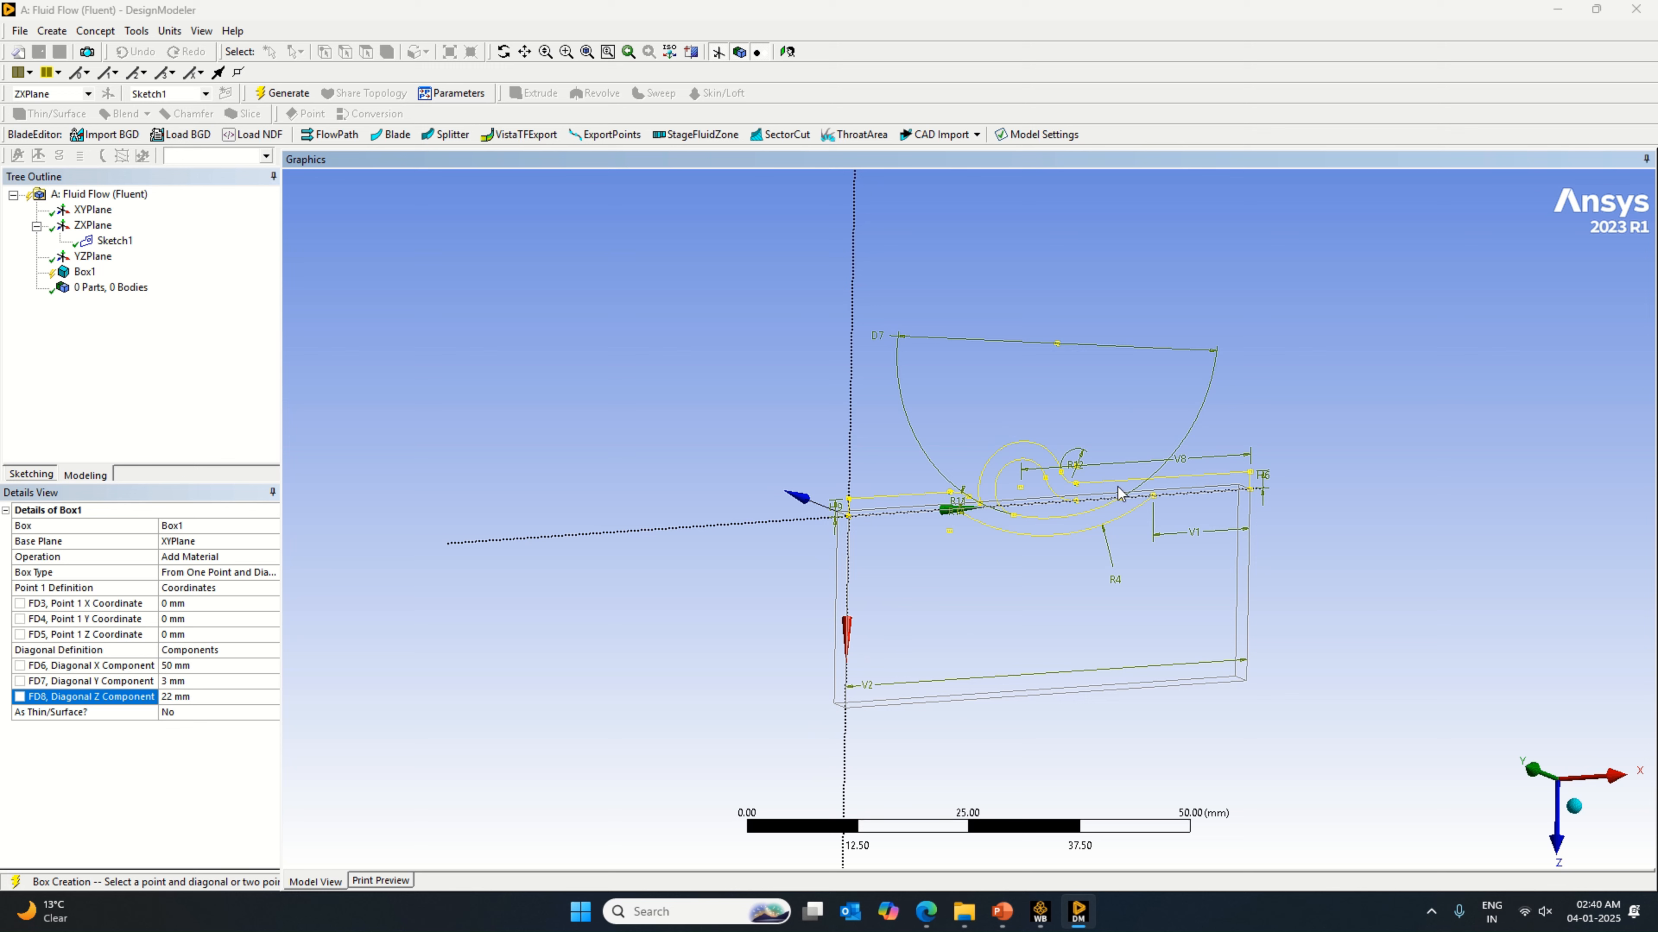
{"action": "scroll", "coordinate": [1230, 630], "scroll_direction": "up", "scroll_amount": 2}
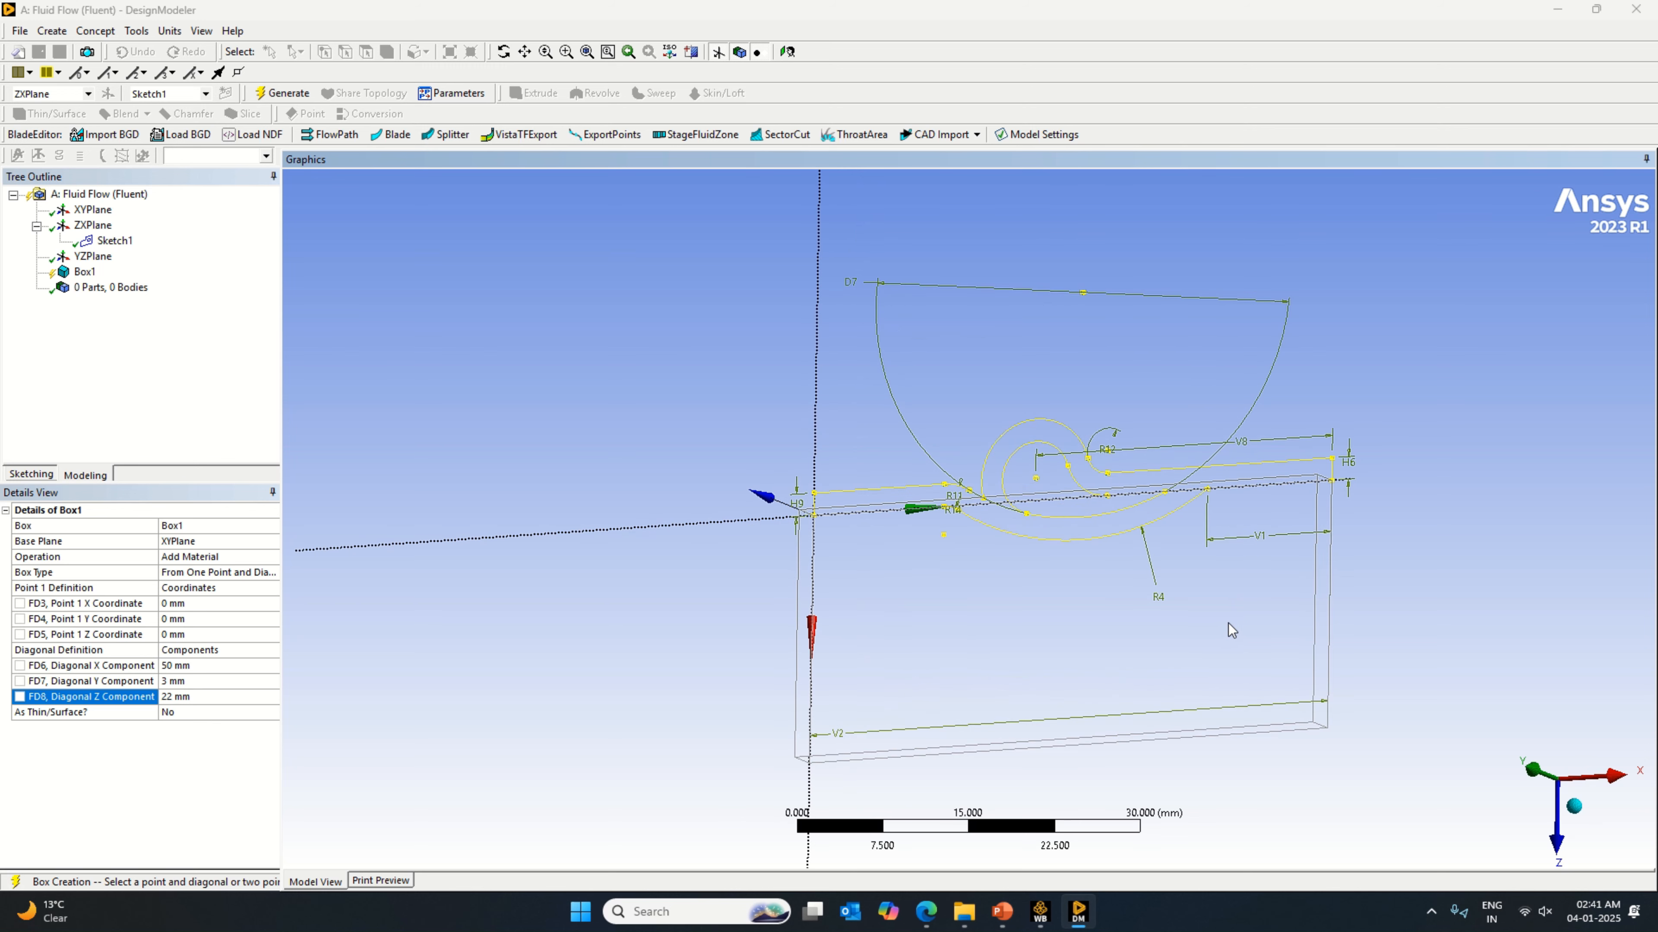
{"action": "left_click", "coordinate": [230, 618]}
{"action": "left_click", "coordinate": [216, 635]}
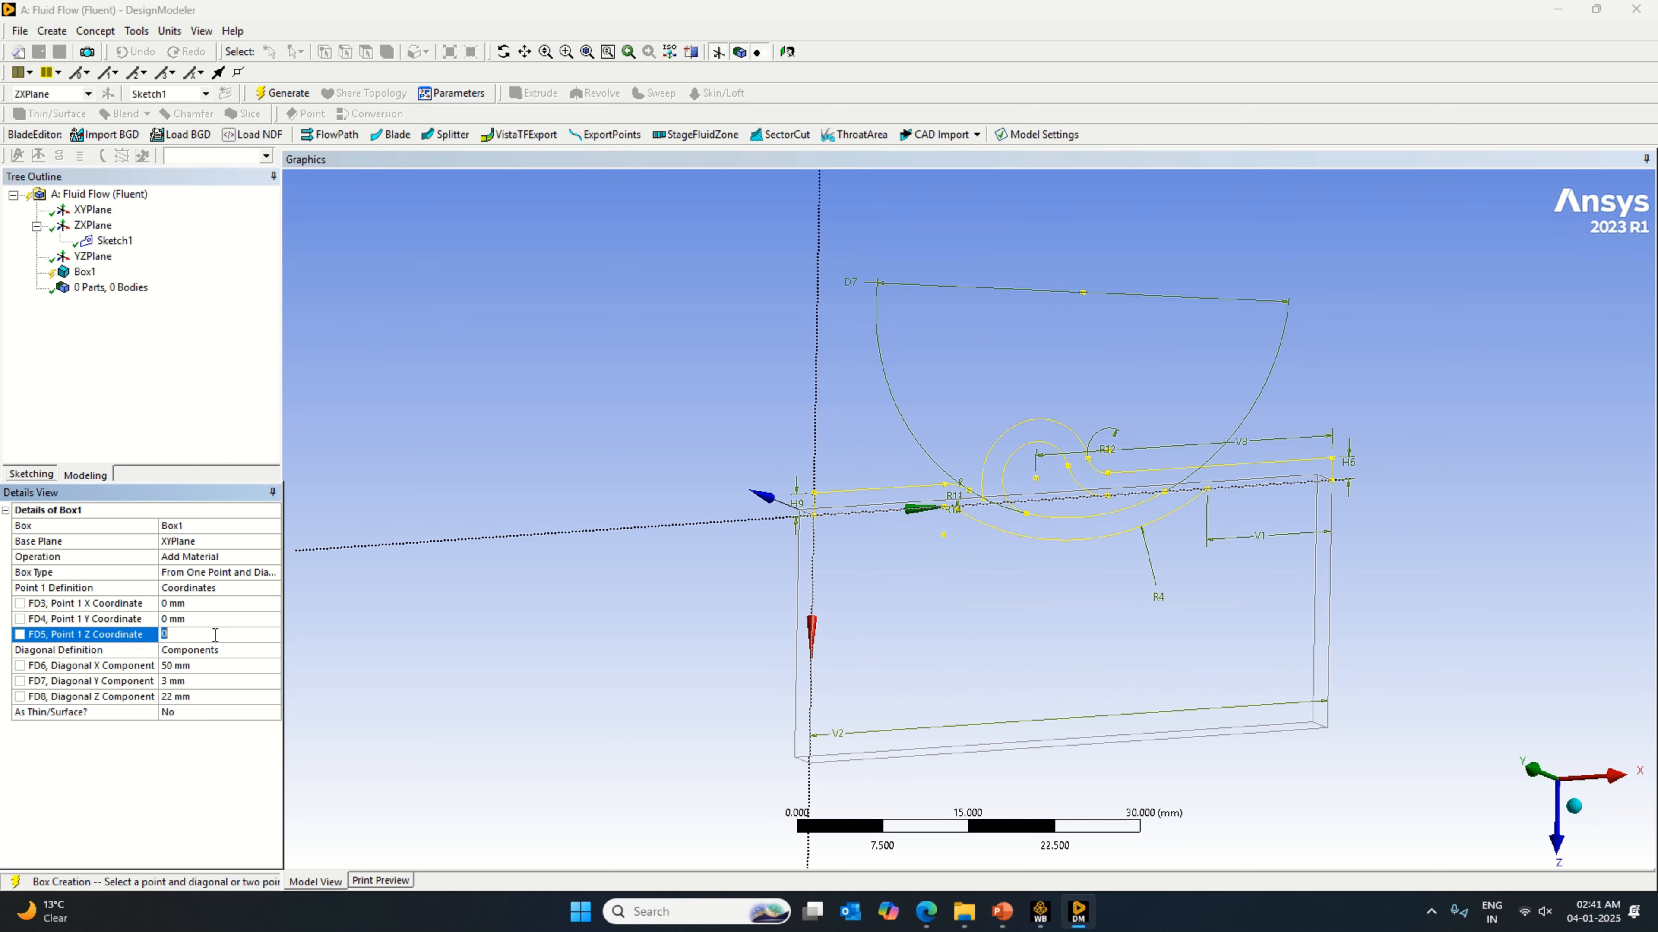
{"action": "type", "text": "-11"}
{"action": "left_click", "coordinate": [513, 661]}
{"action": "middle_click_drag", "start_coordinate": [1505, 641], "coordinate": [1278, 645]}
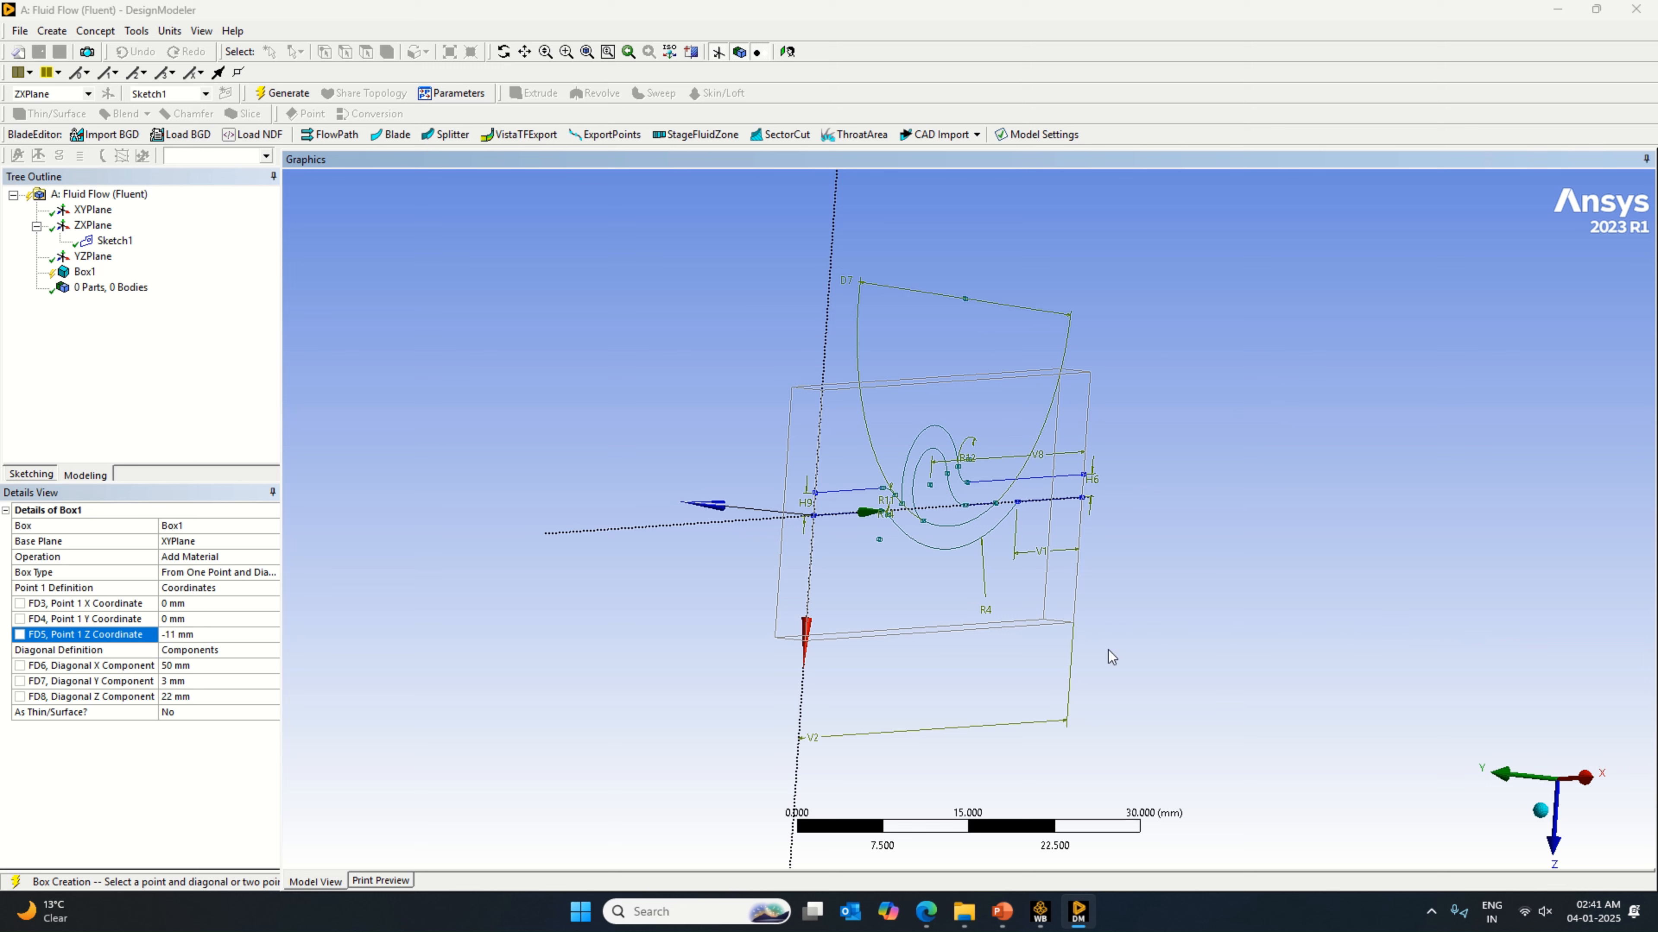
{"action": "left_click", "coordinate": [194, 682]}
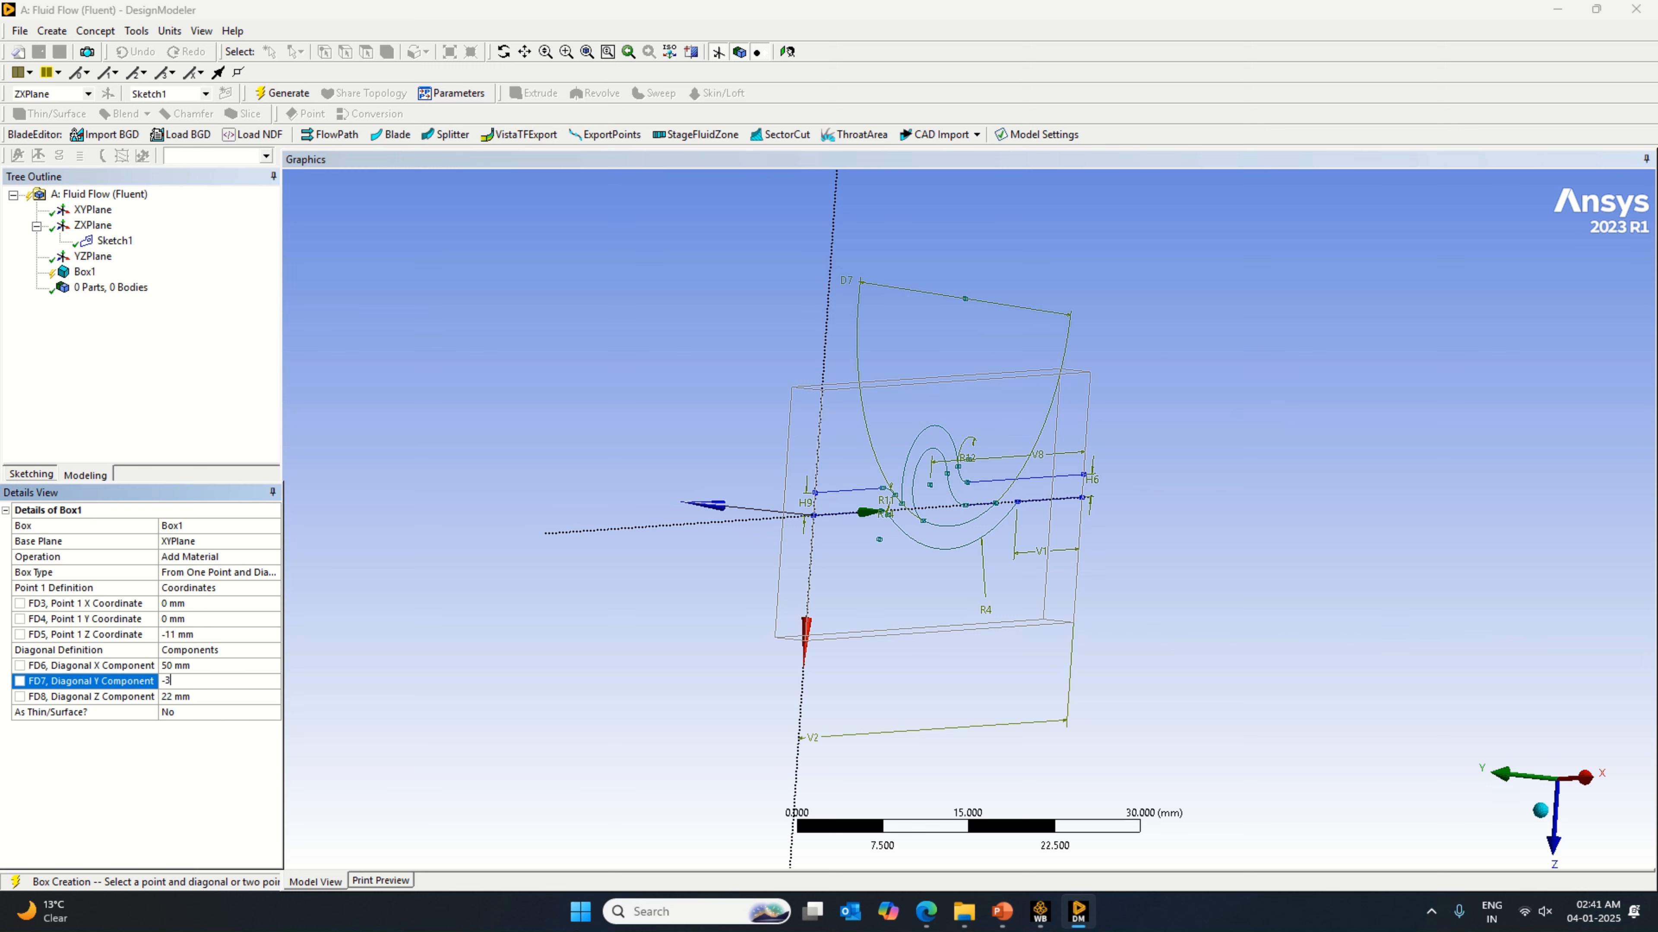
{"action": "key", "text": "Return"}
{"action": "mouse_move", "coordinate": [1298, 673]}
{"action": "middle_mouse_down"}
{"action": "mouse_move", "coordinate": [1136, 678]}
{"action": "mouse_move", "coordinate": [1506, 681]}
{"action": "middle_mouse_up"}
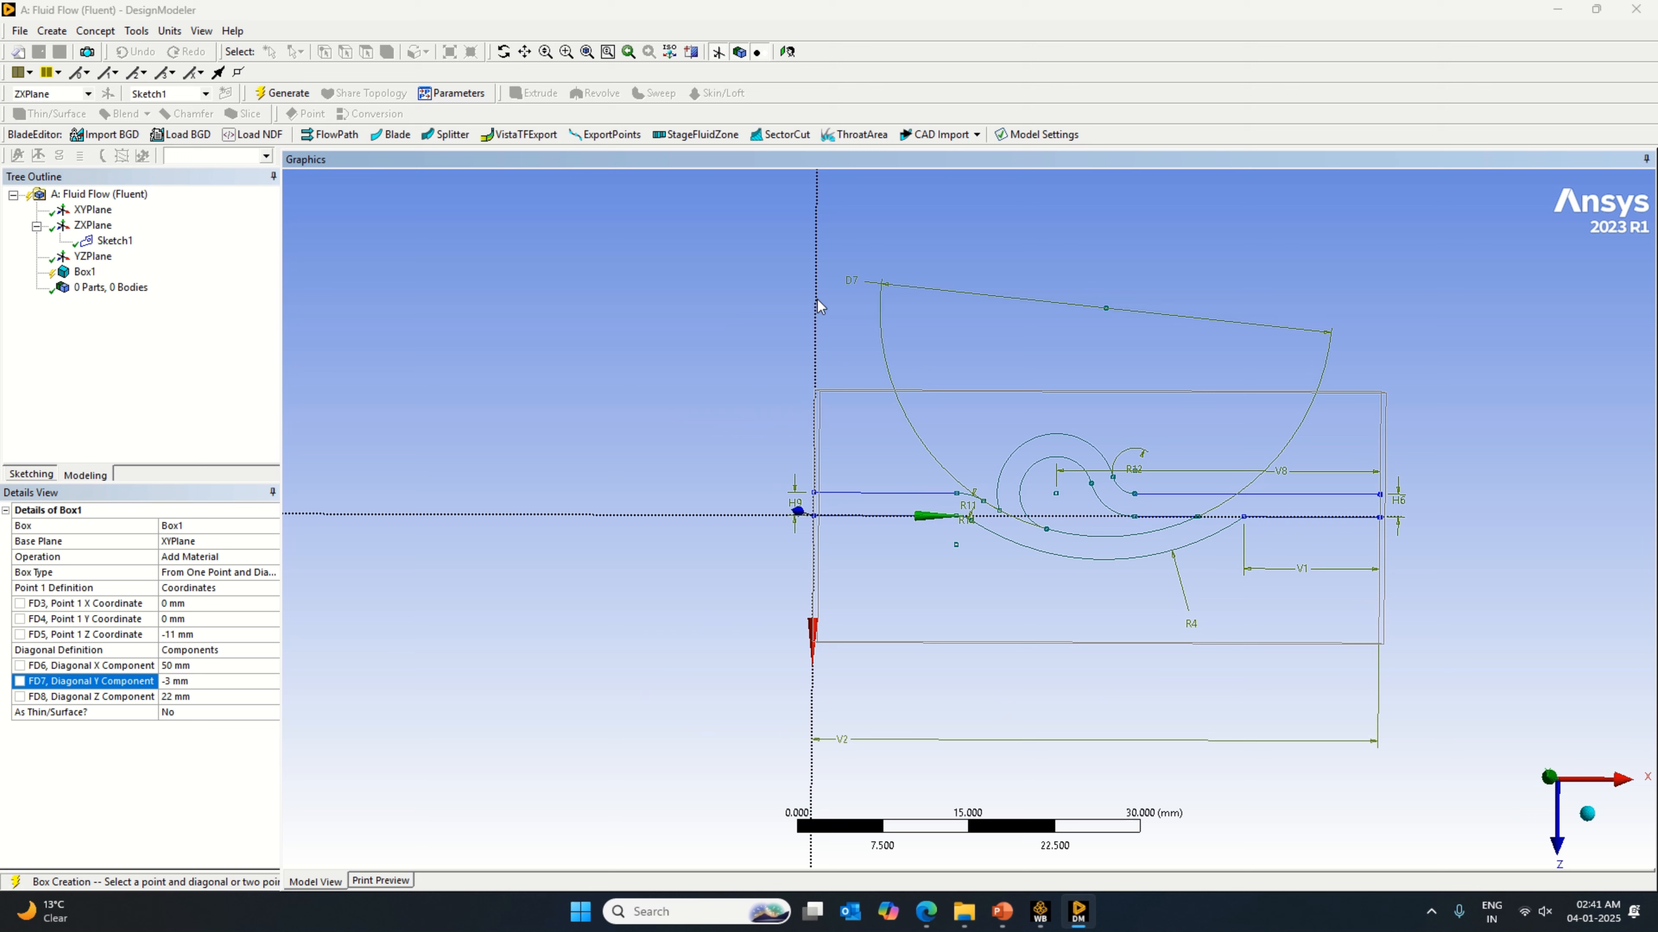
Step: Set the box's operation to Add Frozen, generate the body, and check it in isometric and plan views
{"action": "left_click", "coordinate": [278, 554]}
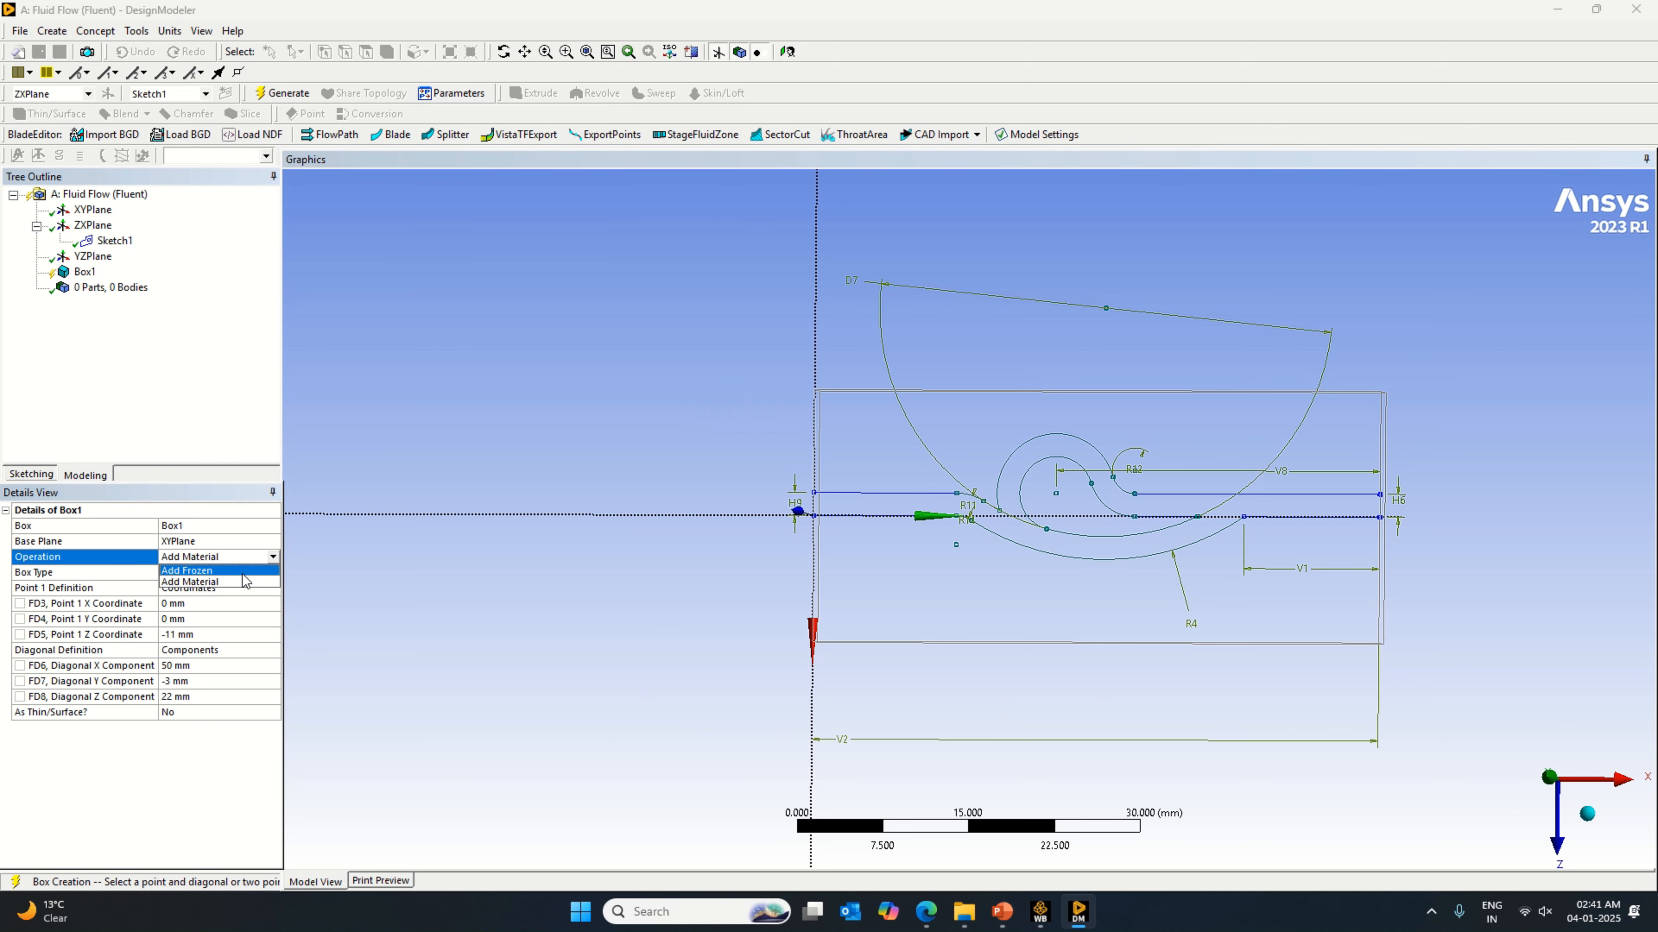
{"action": "left_click", "coordinate": [196, 581]}
{"action": "left_click", "coordinate": [282, 93]}
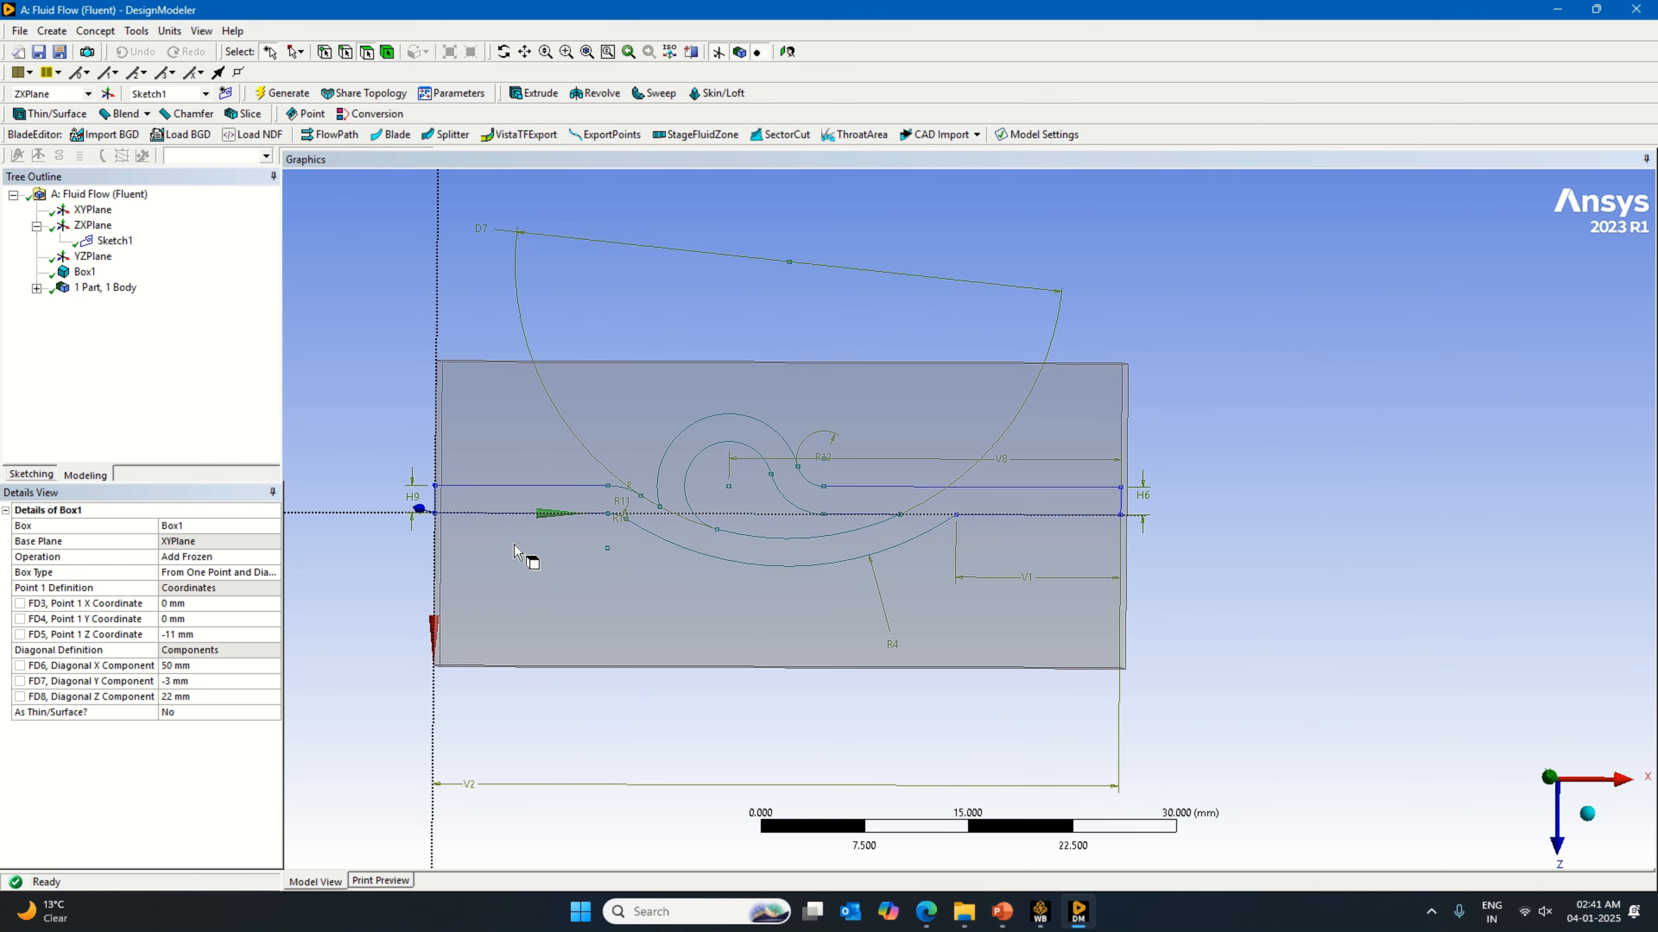
{"action": "left_click", "coordinate": [1587, 814]}
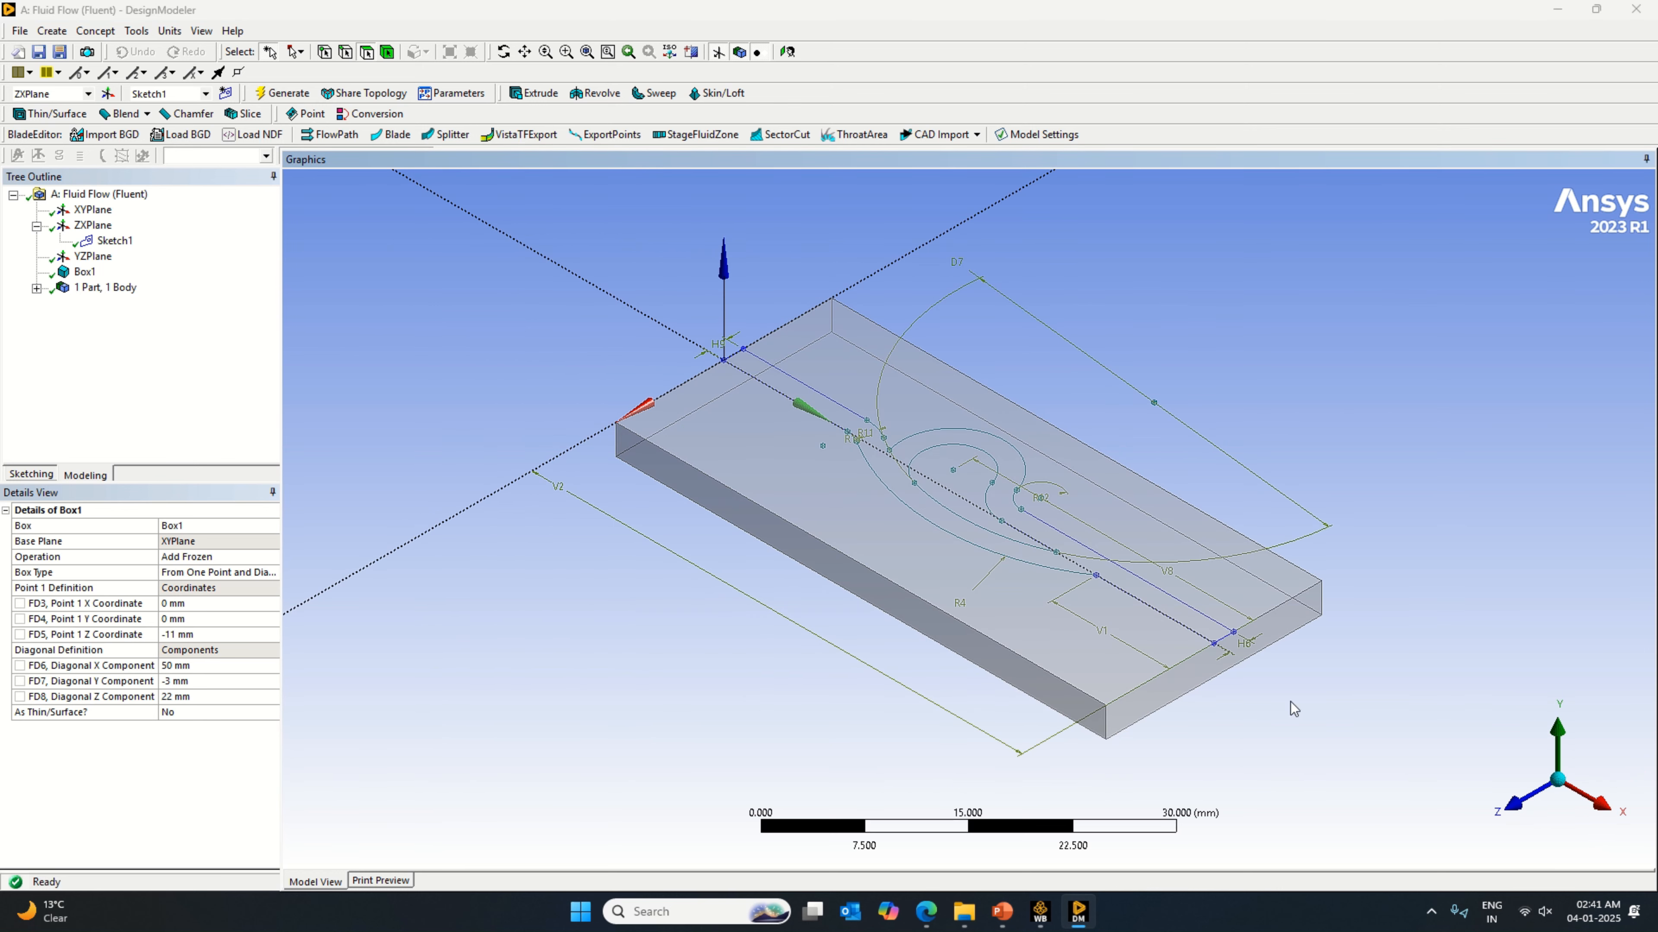
{"action": "left_click", "coordinate": [1519, 808]}
{"action": "left_click", "coordinate": [1553, 722]}
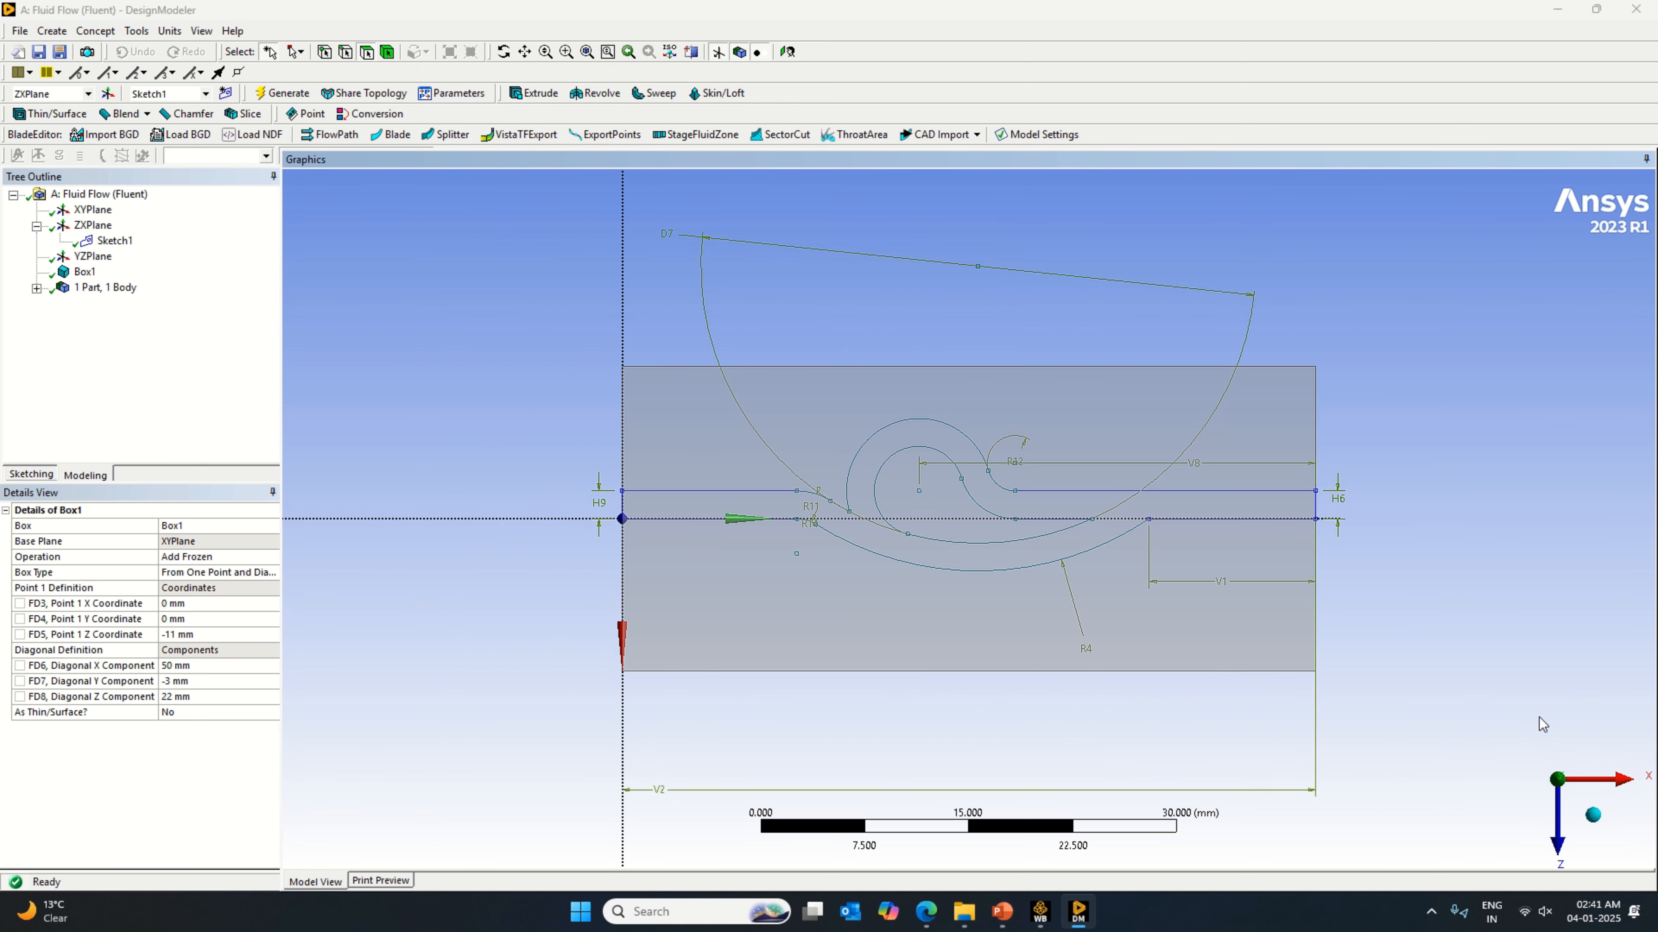
Step: Set the box's diagonal Z component to 15 mm and Point 1 Z coordinate to -7.5 mm, then regenerate it
{"action": "left_click", "coordinate": [196, 696]}
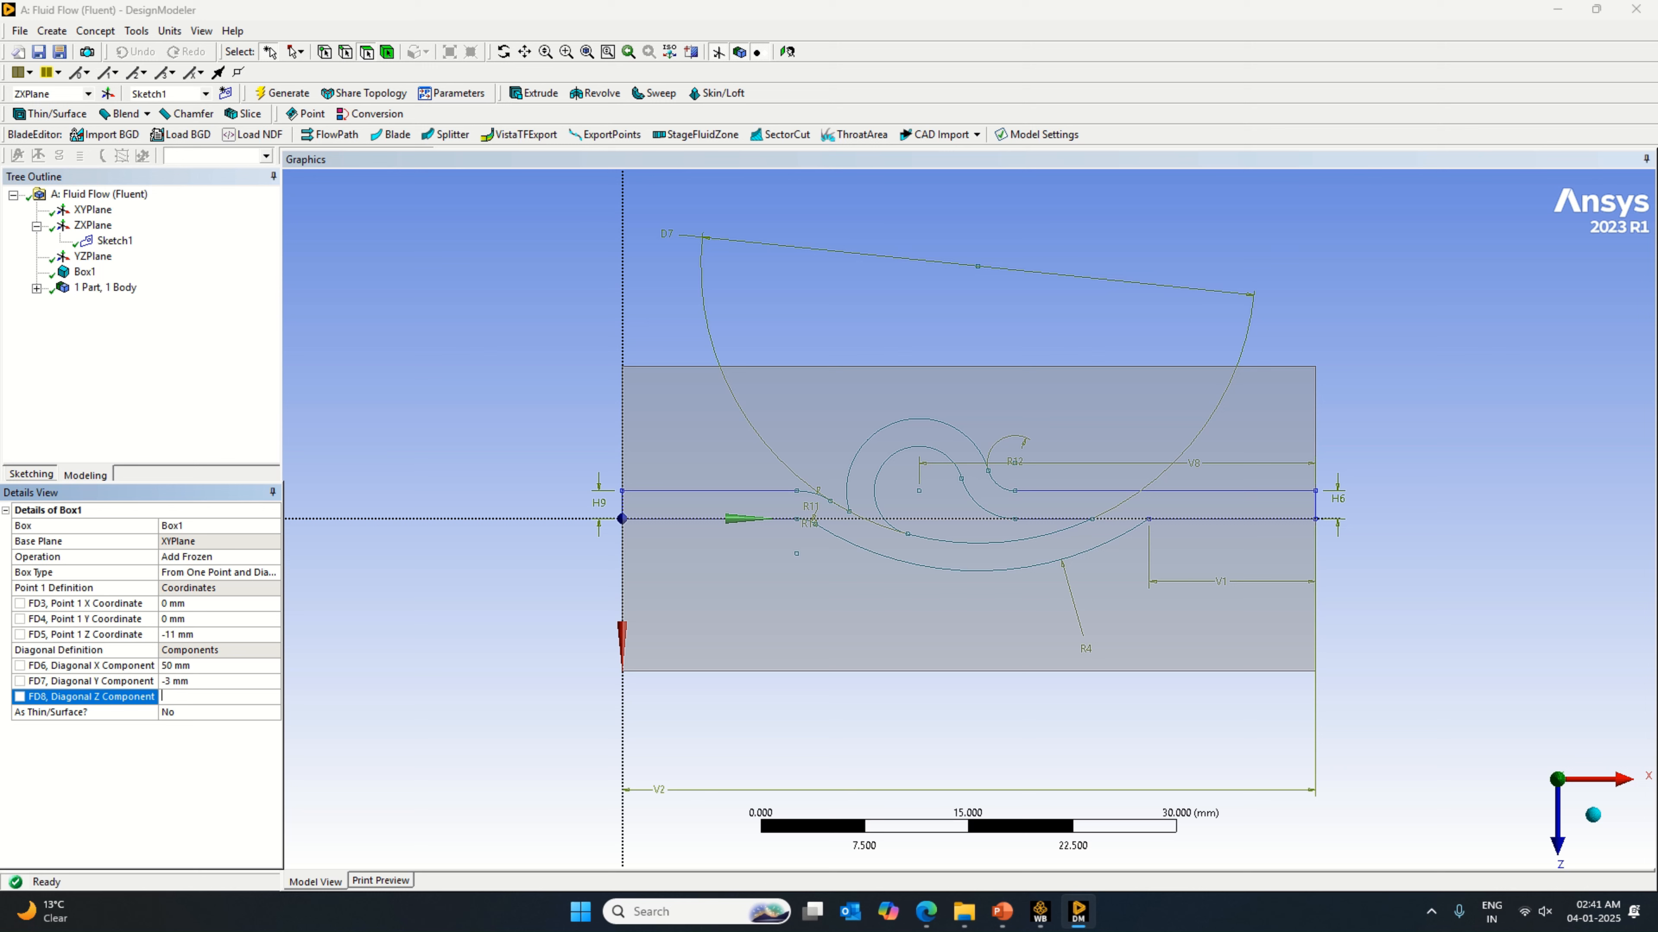
{"action": "left_click", "coordinate": [193, 634]}
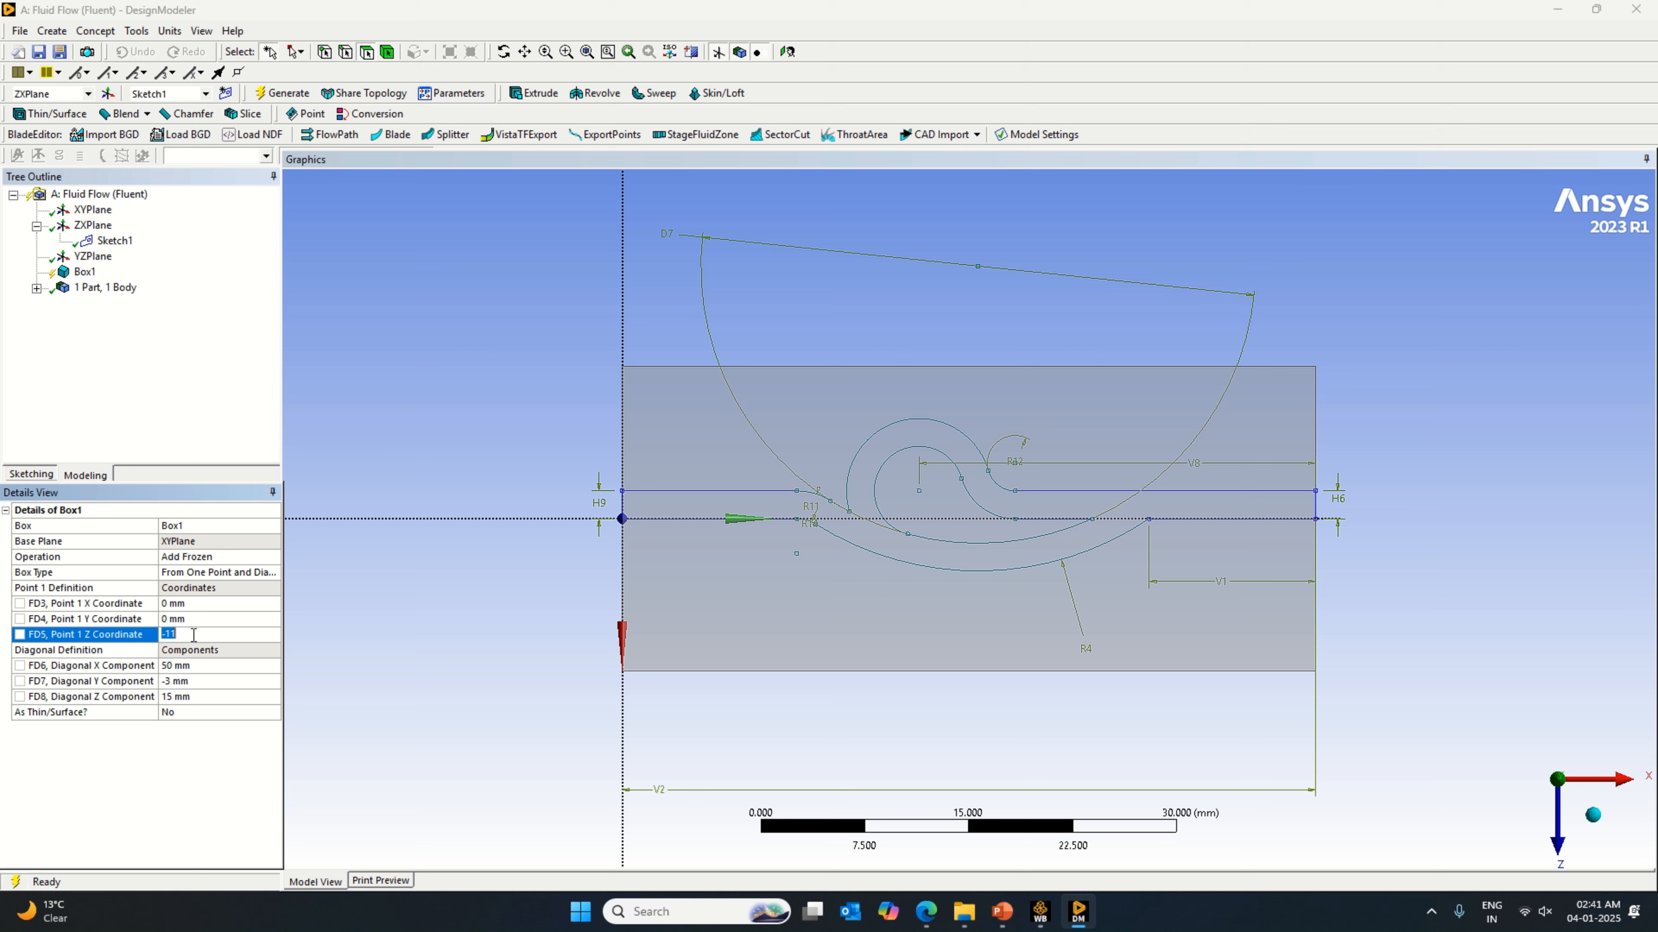
{"action": "type", "text": "-7.5"}
{"action": "left_click", "coordinate": [307, 96]}
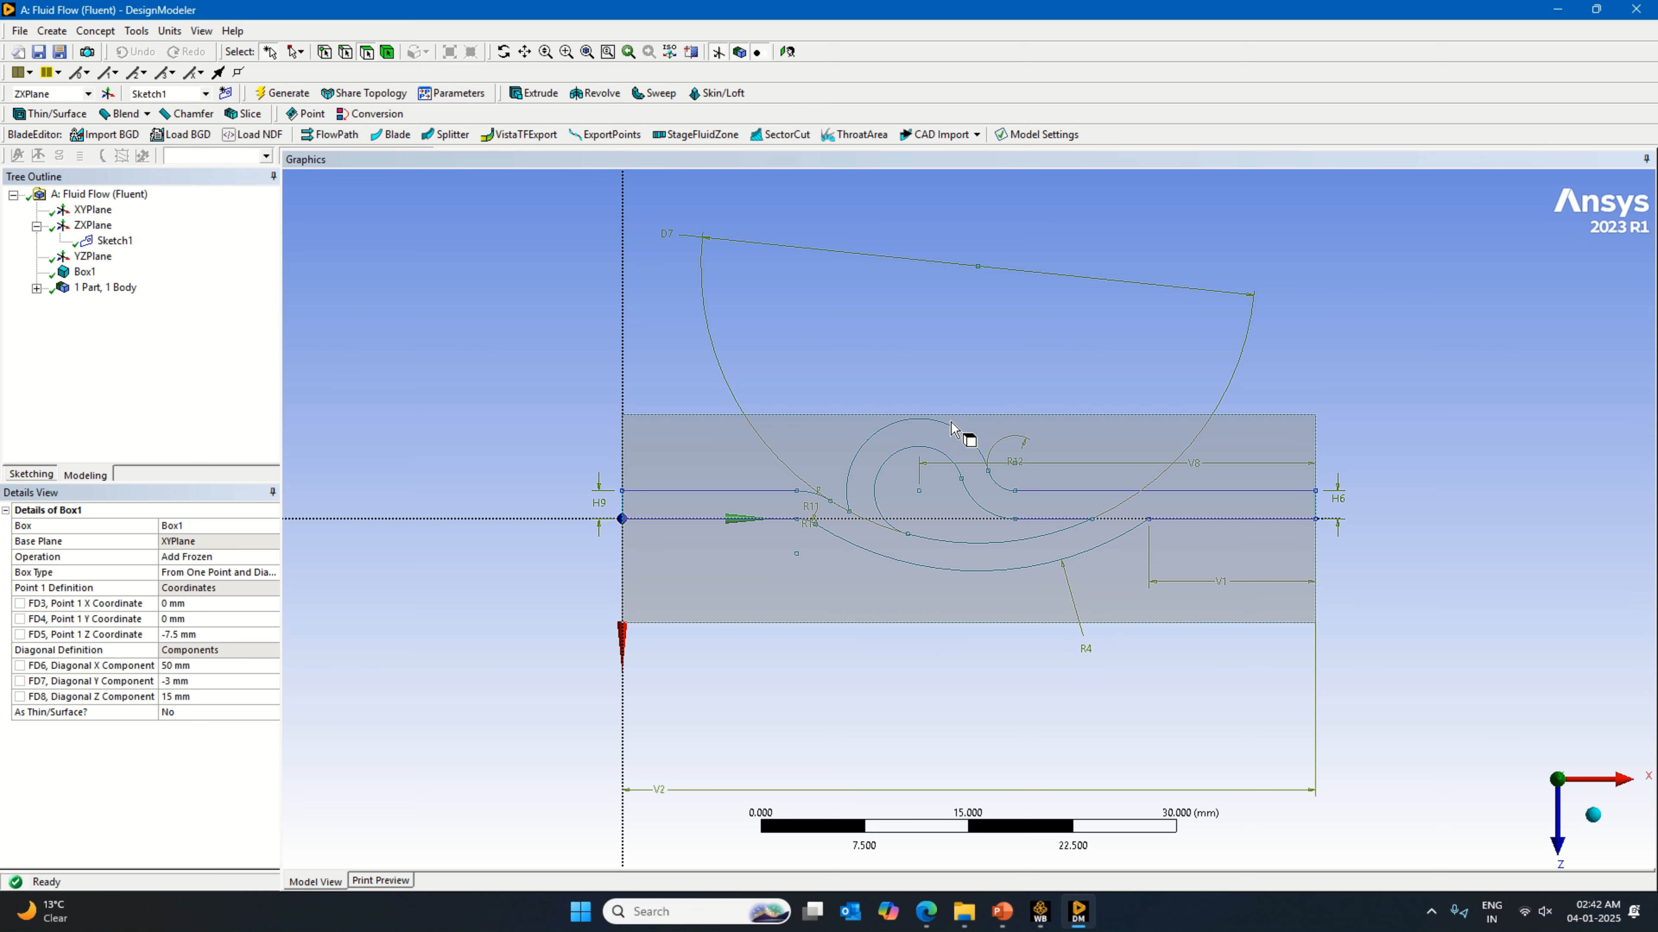
Step: Shift the box around the valve profile by setting its Point 1 Z coordinate to -9 mm and regenerate it
{"action": "left_click", "coordinate": [187, 634]}
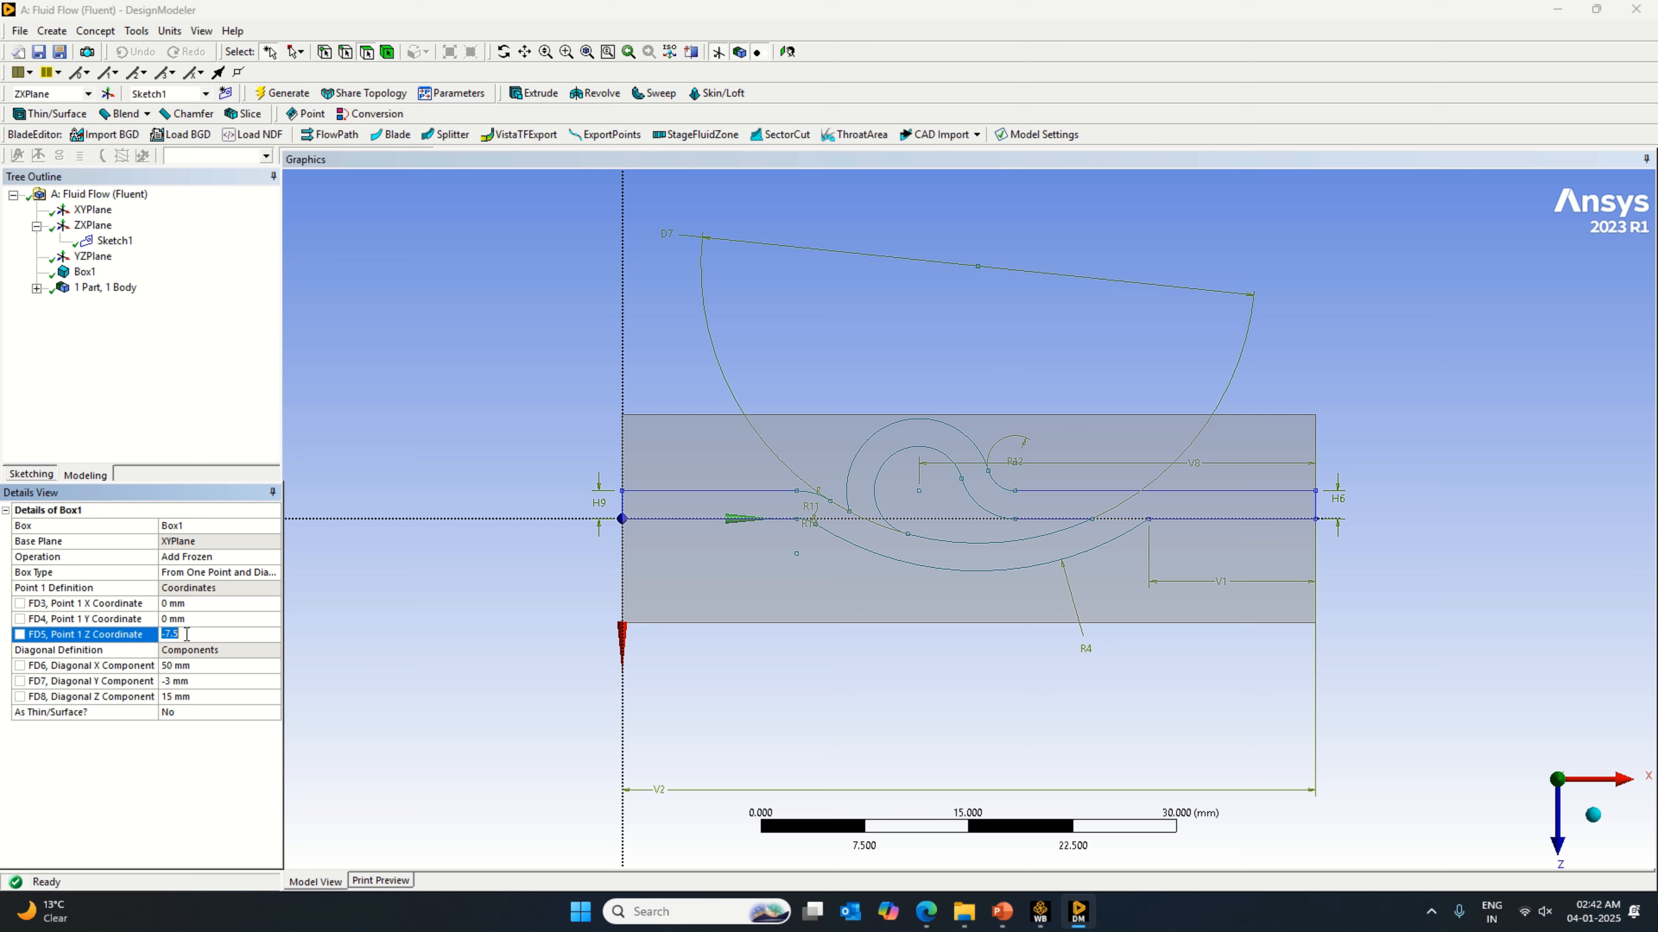
{"action": "type", "text": "-"}
{"action": "key", "text": "Return"}
{"action": "left_click", "coordinate": [284, 94]}
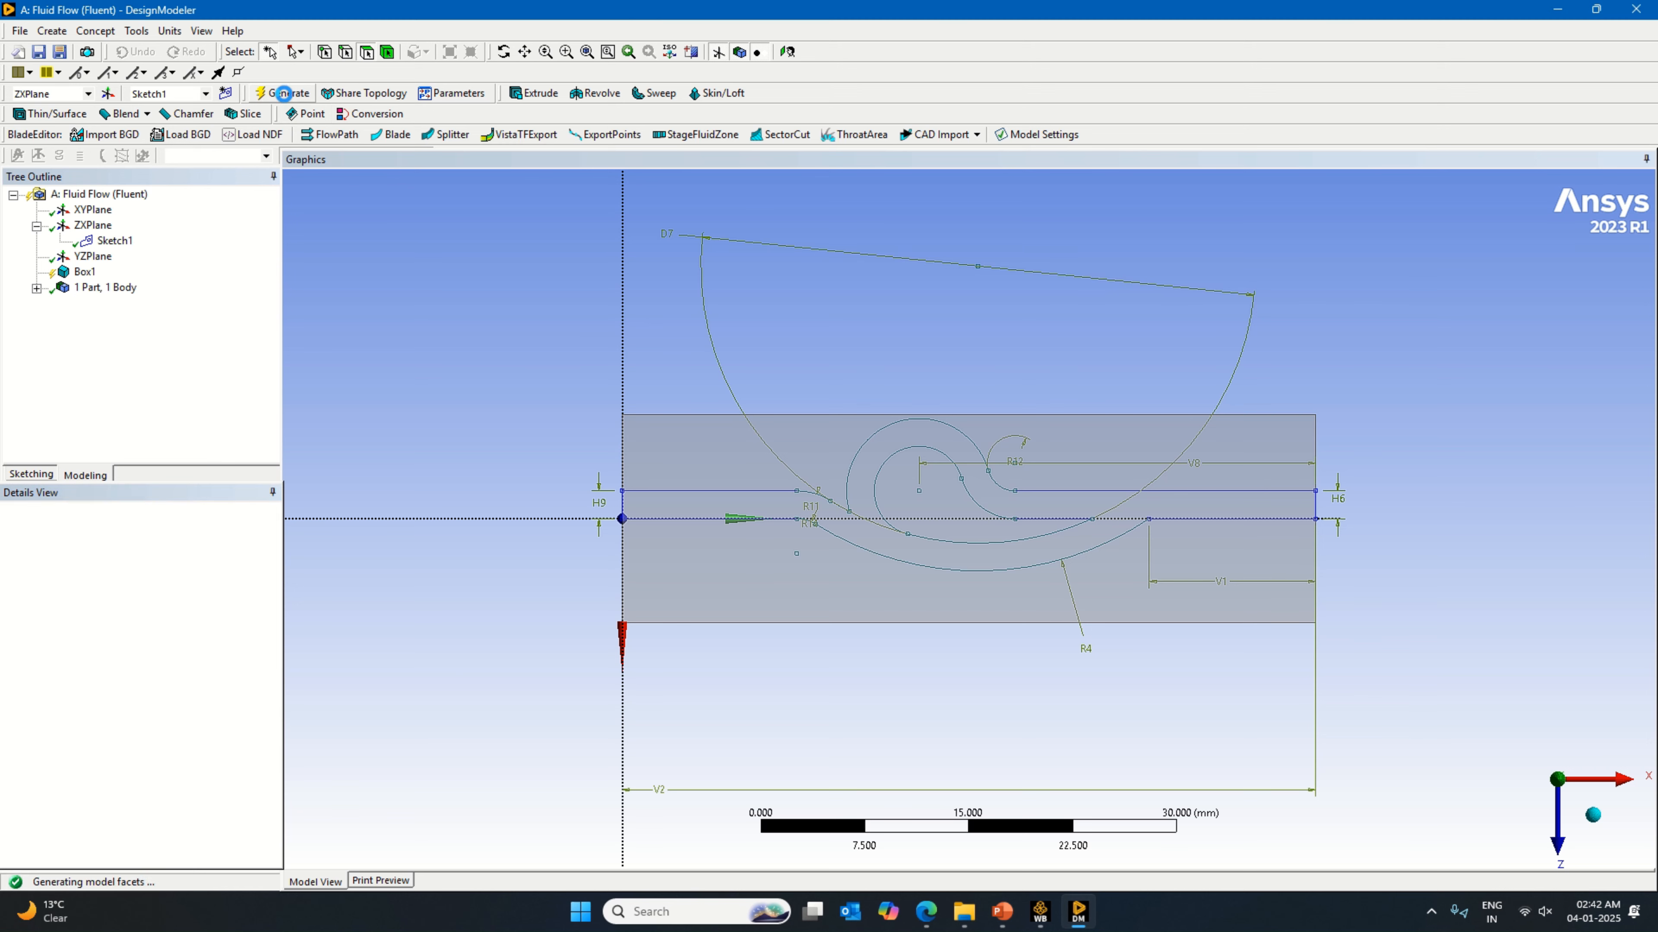
{"action": "left_click", "coordinate": [192, 637]}
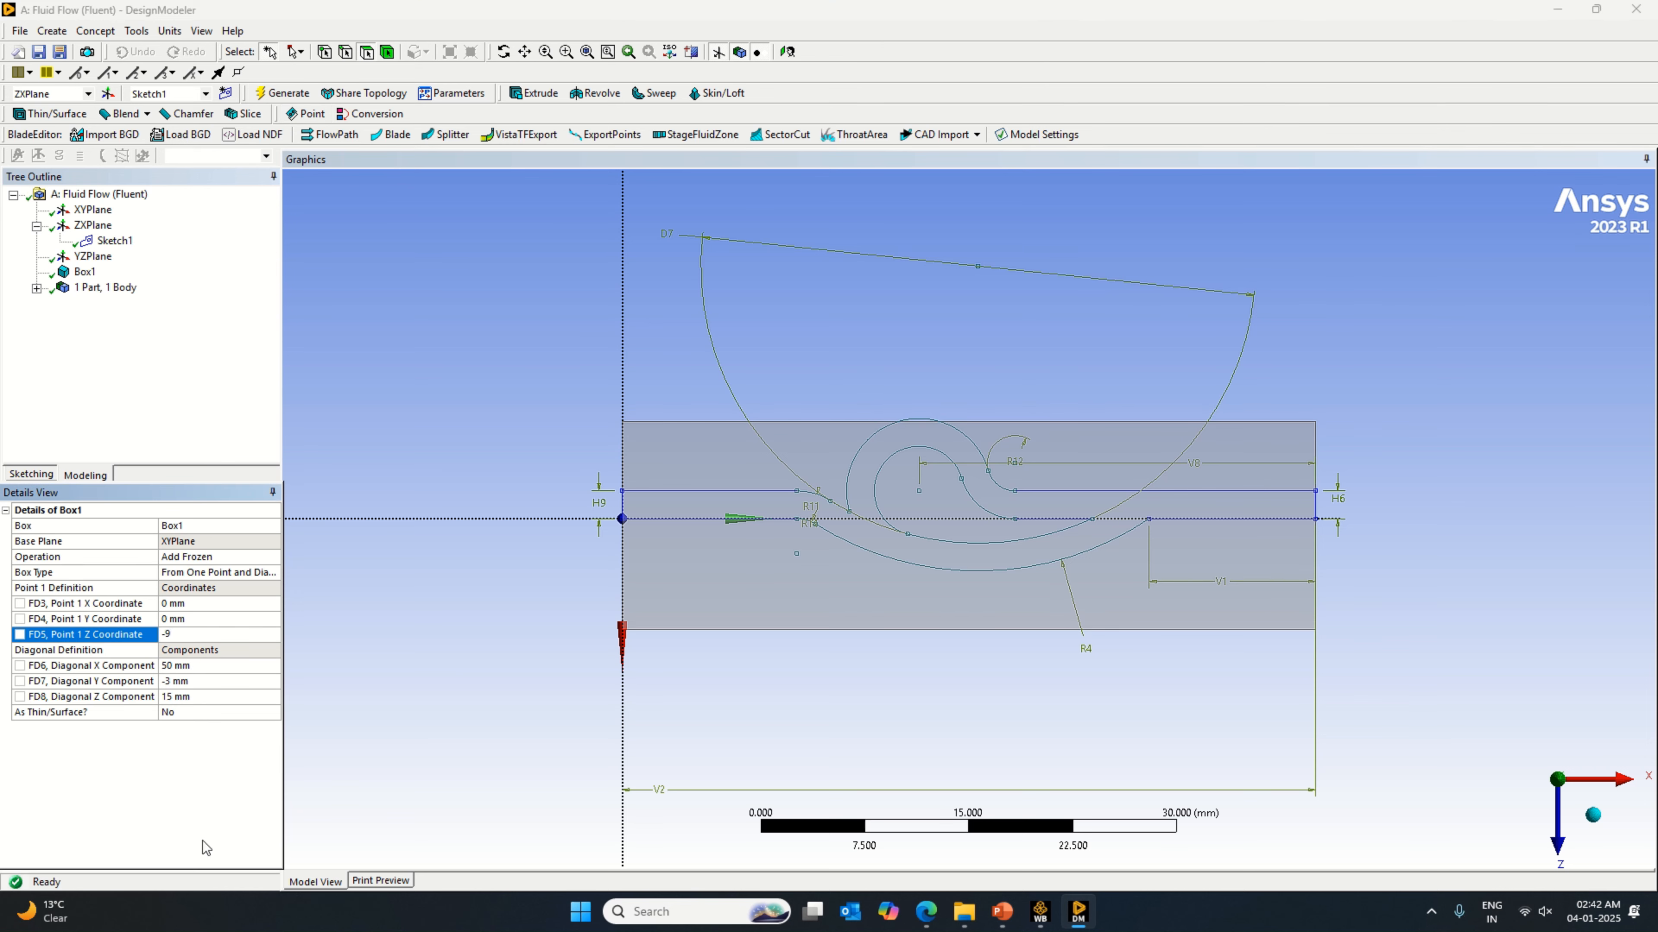
{"action": "key", "text": "Return"}
{"action": "left_click", "coordinate": [287, 93]}
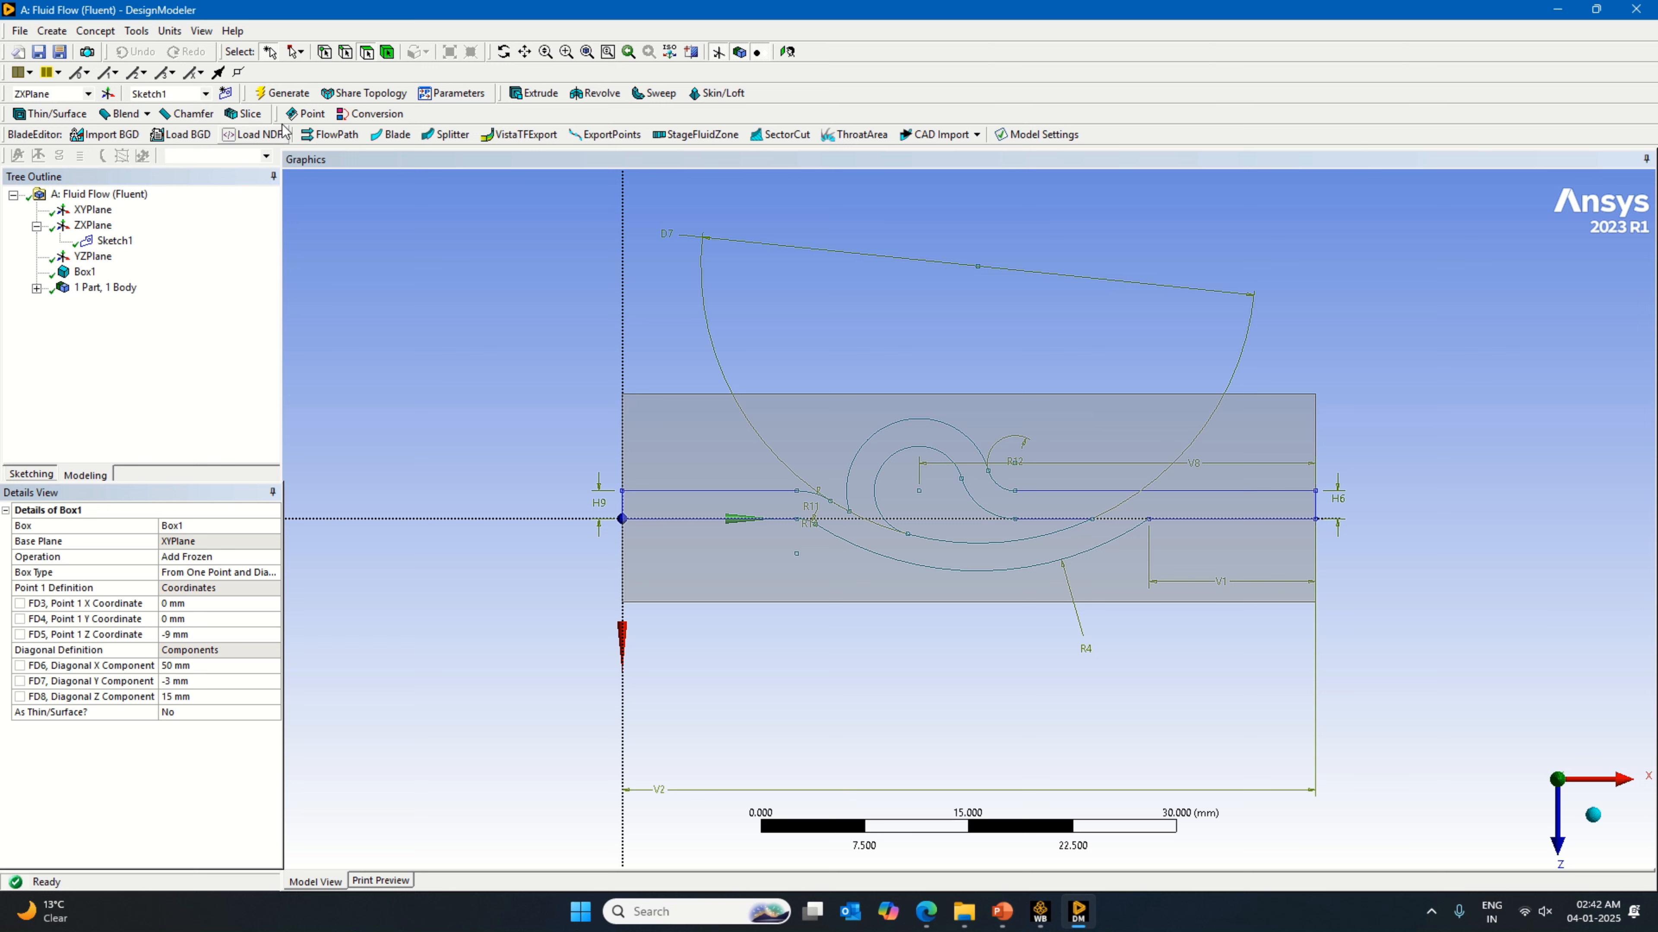
Step: Start an extrusion of Sketch1 and set its operation to Slice Material
{"action": "left_click", "coordinate": [533, 92]}
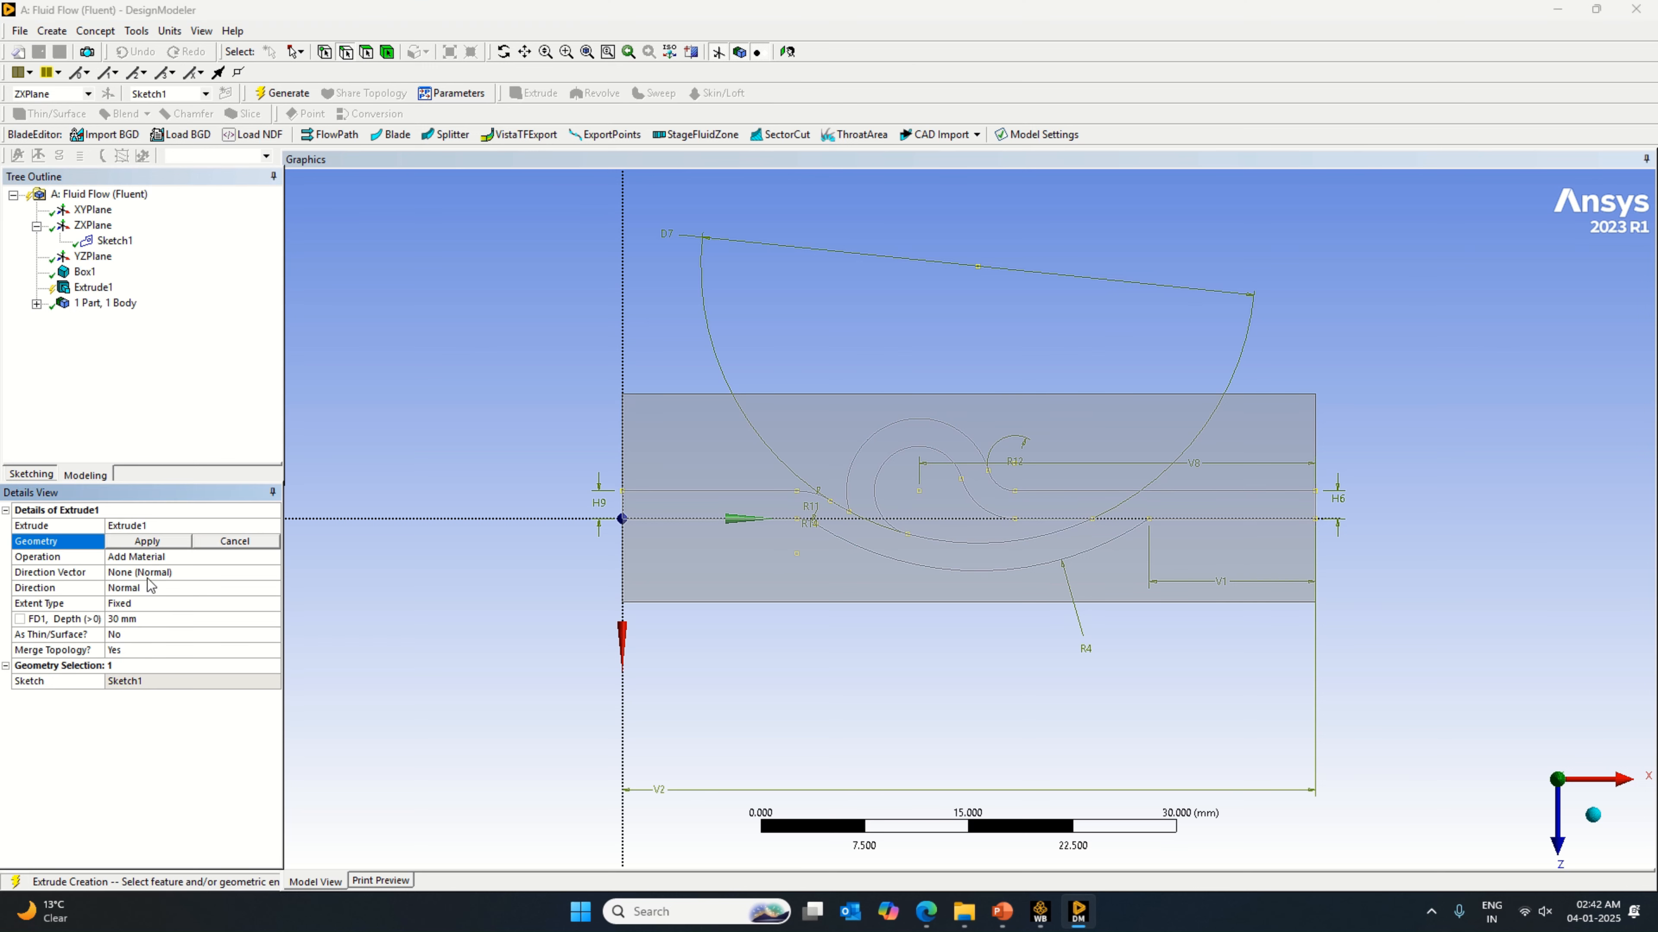
{"action": "left_click", "coordinate": [149, 542]}
{"action": "left_click", "coordinate": [269, 556]}
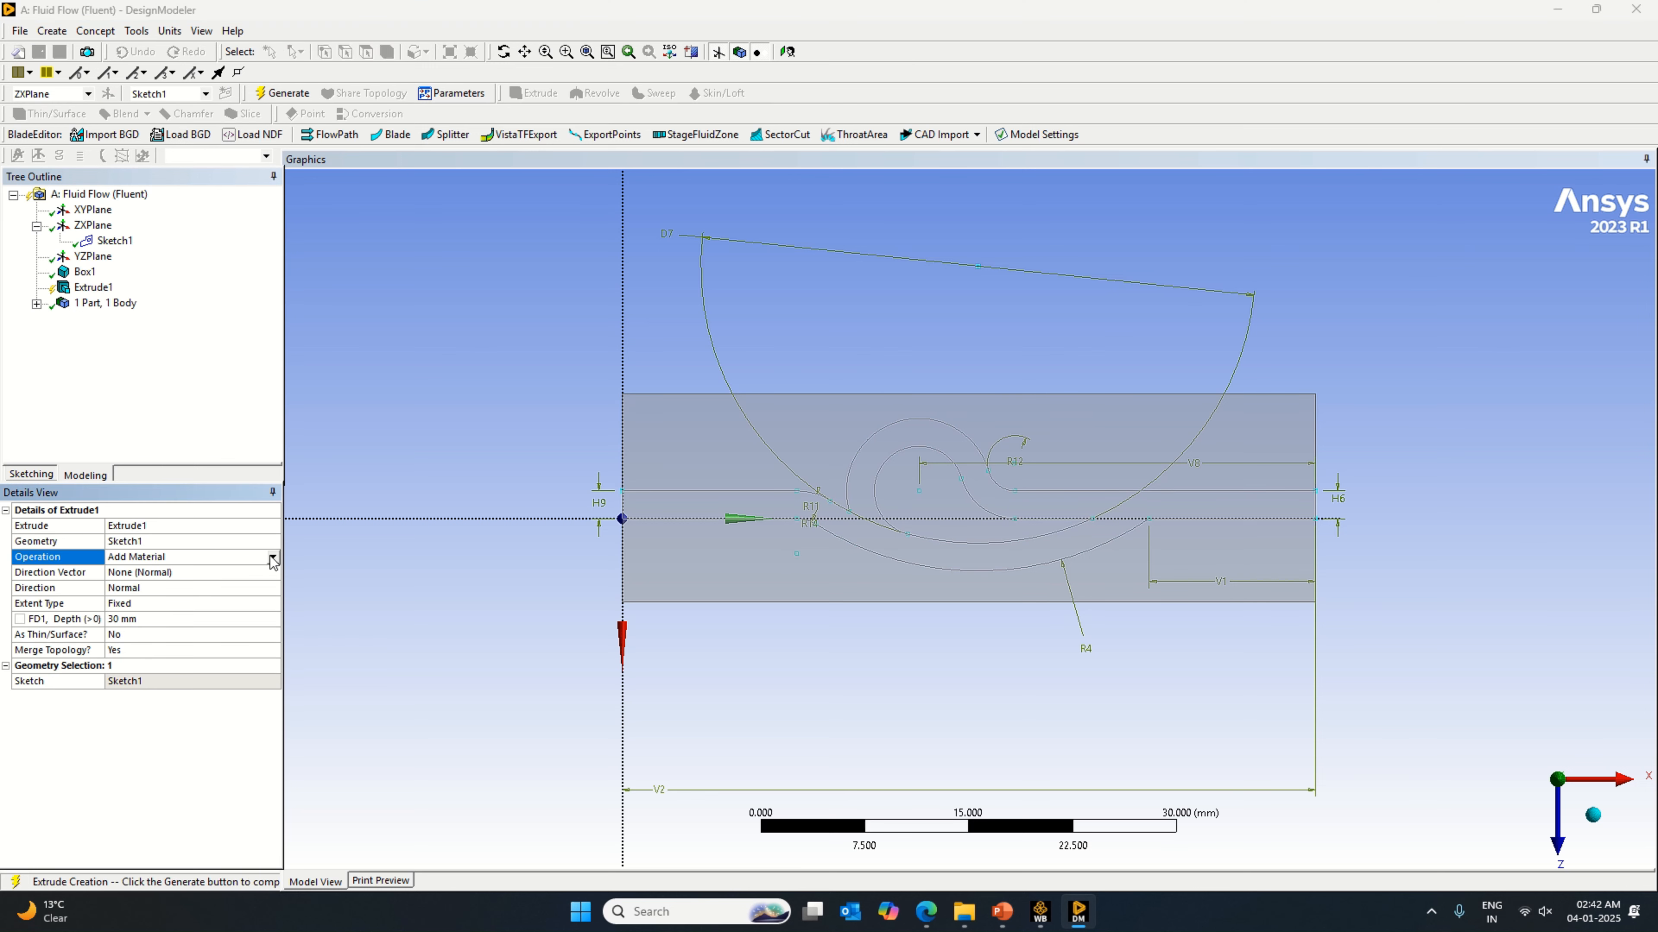
{"action": "left_click", "coordinate": [270, 556]}
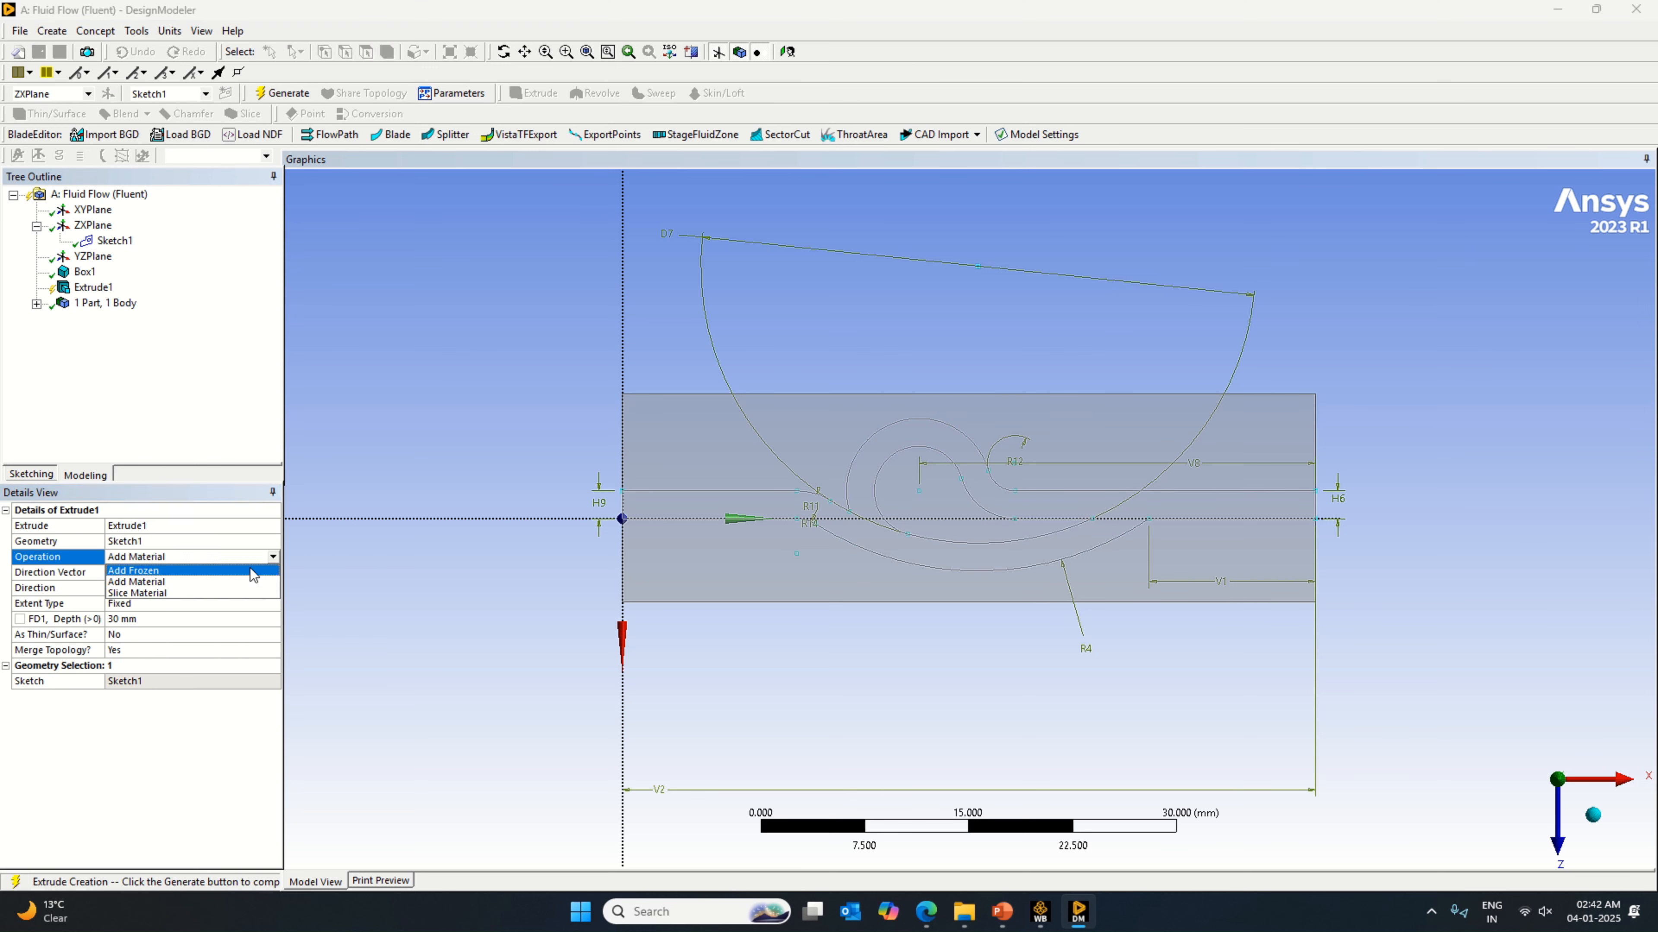
{"action": "left_click", "coordinate": [191, 592]}
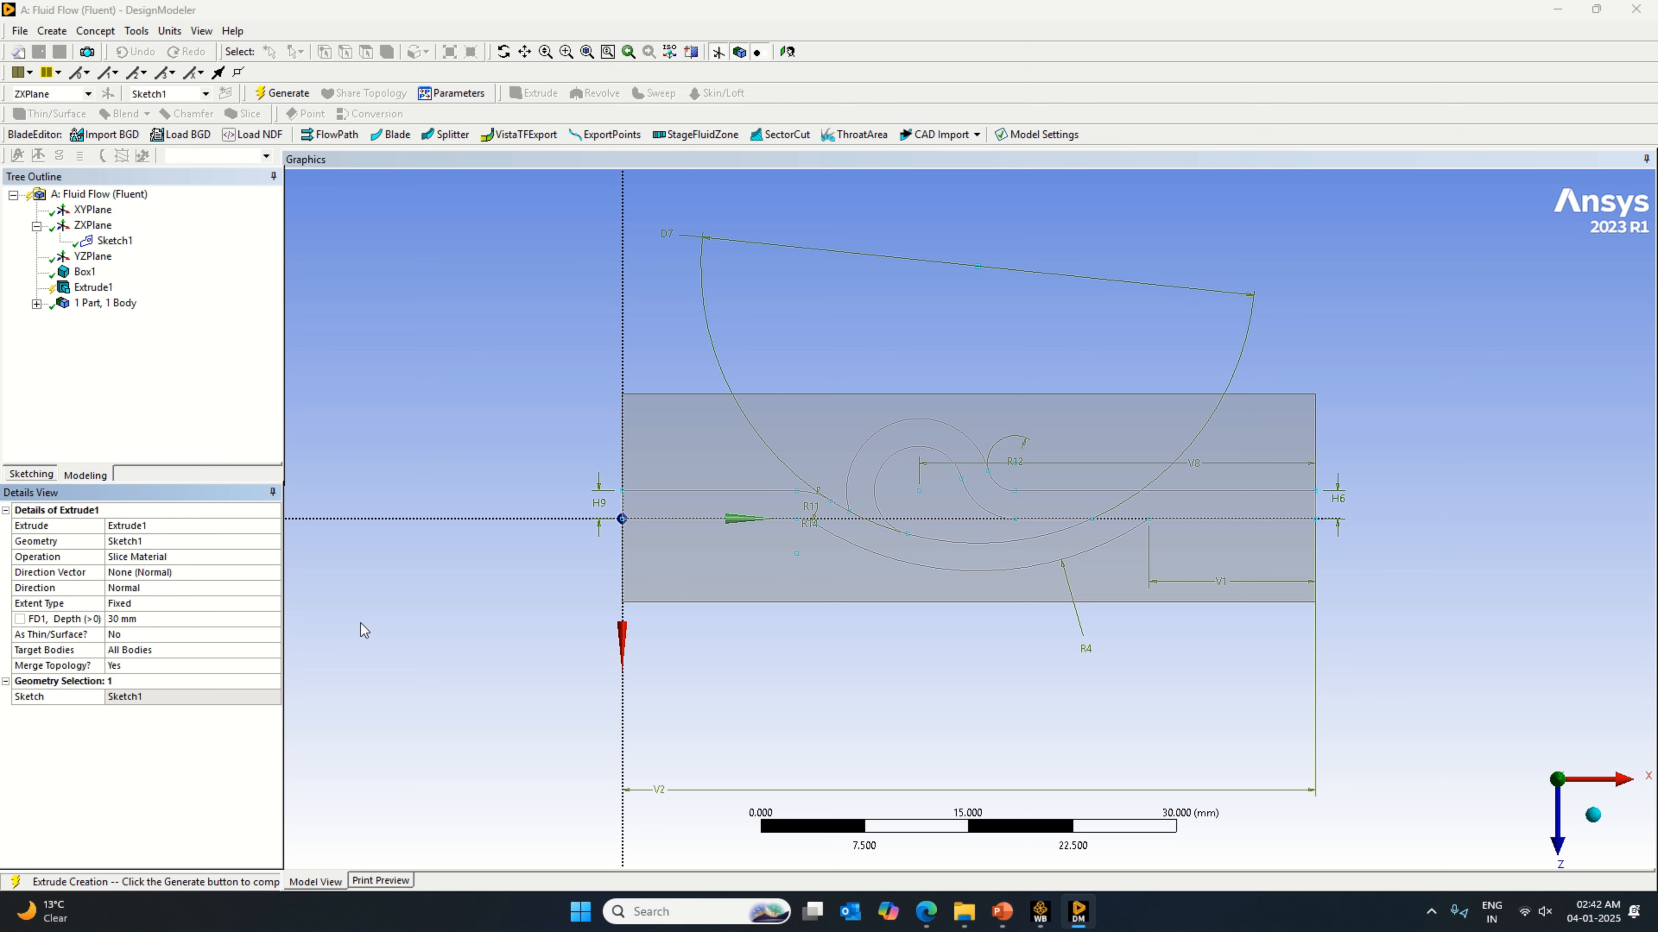
Step: Try to set the slice extrusion's direction vector to the reversed ZXPlane normal
{"action": "left_click", "coordinate": [145, 573]}
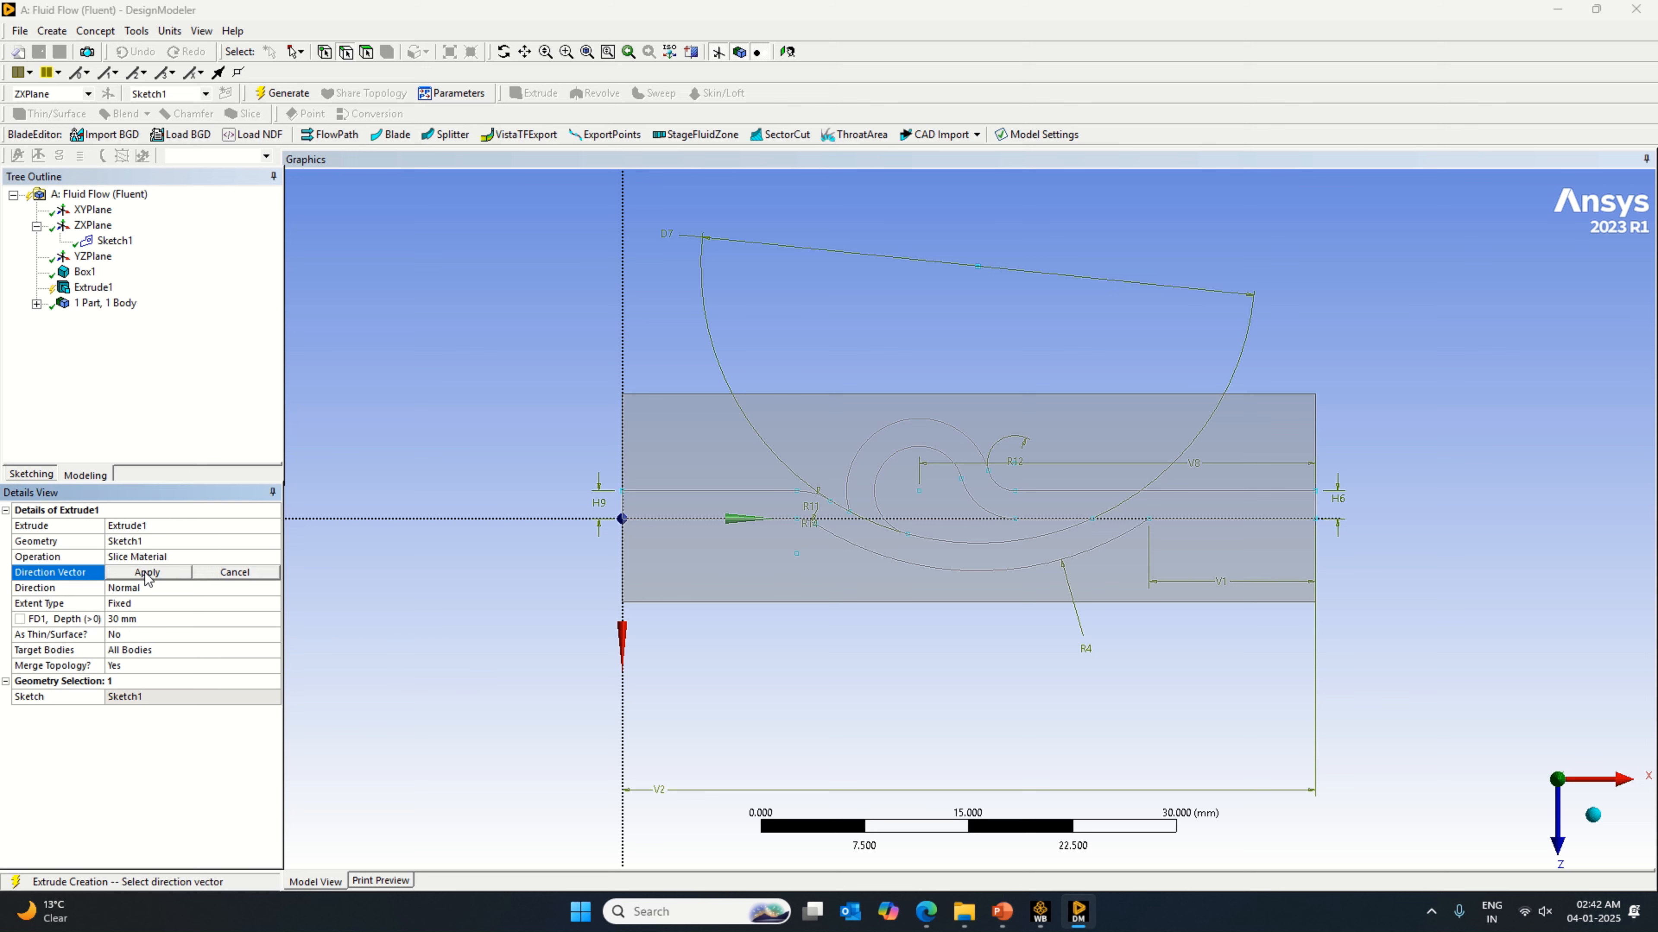
{"action": "middle_click_drag", "start_coordinate": [458, 637], "coordinate": [290, 658]}
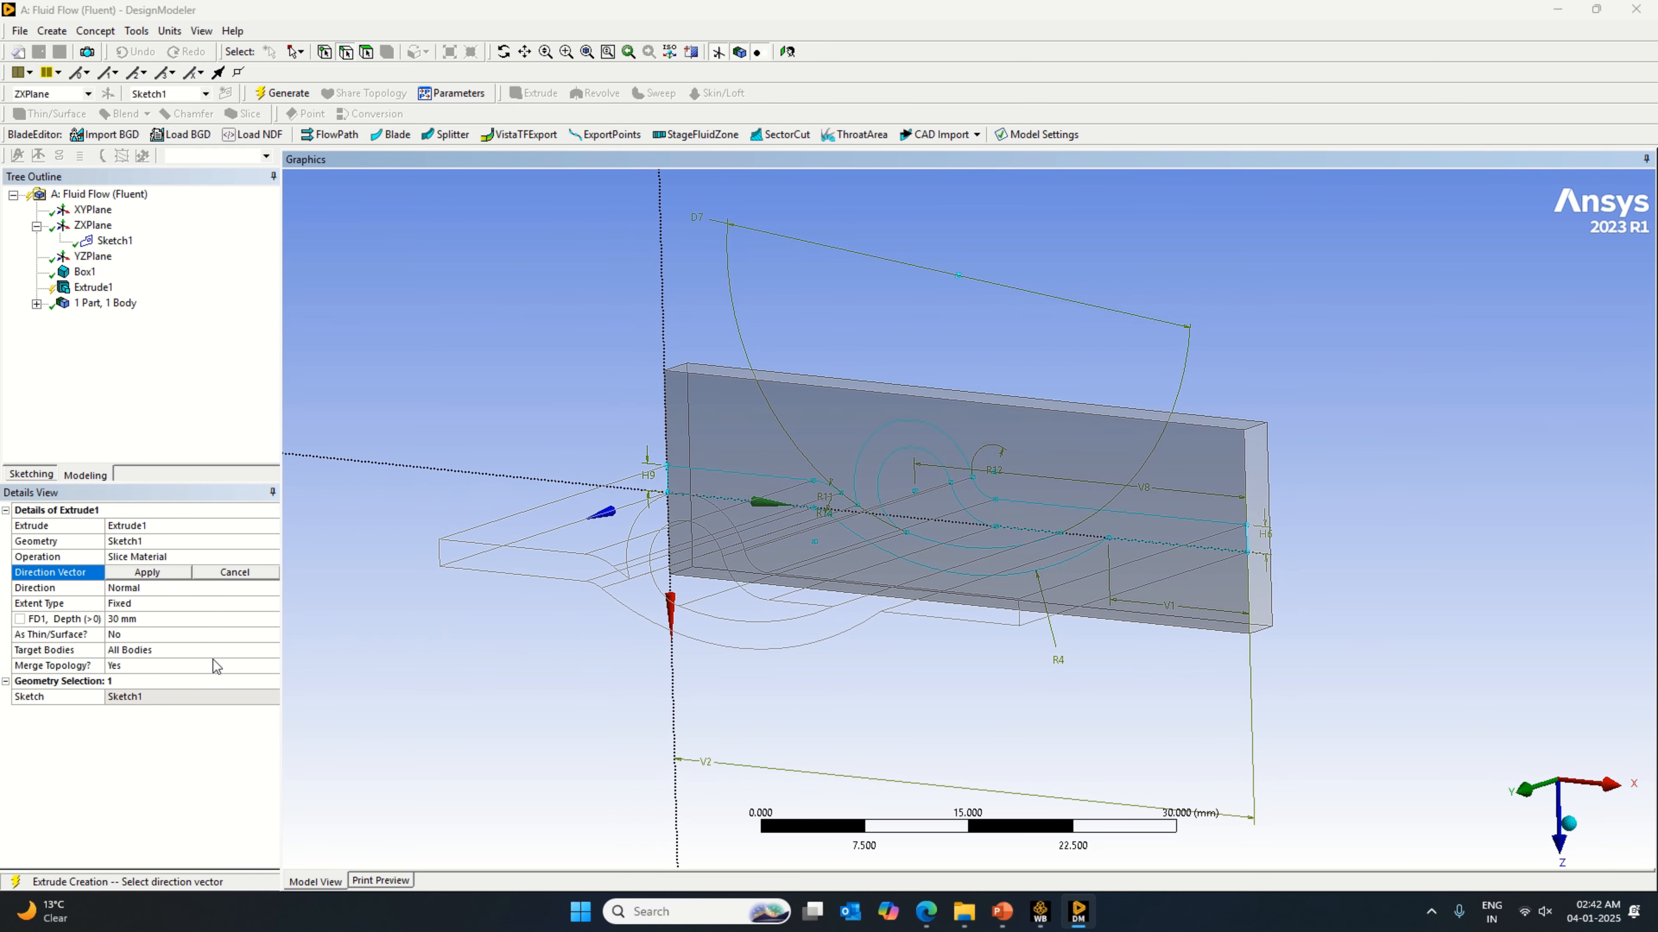
{"action": "left_click", "coordinate": [135, 619]}
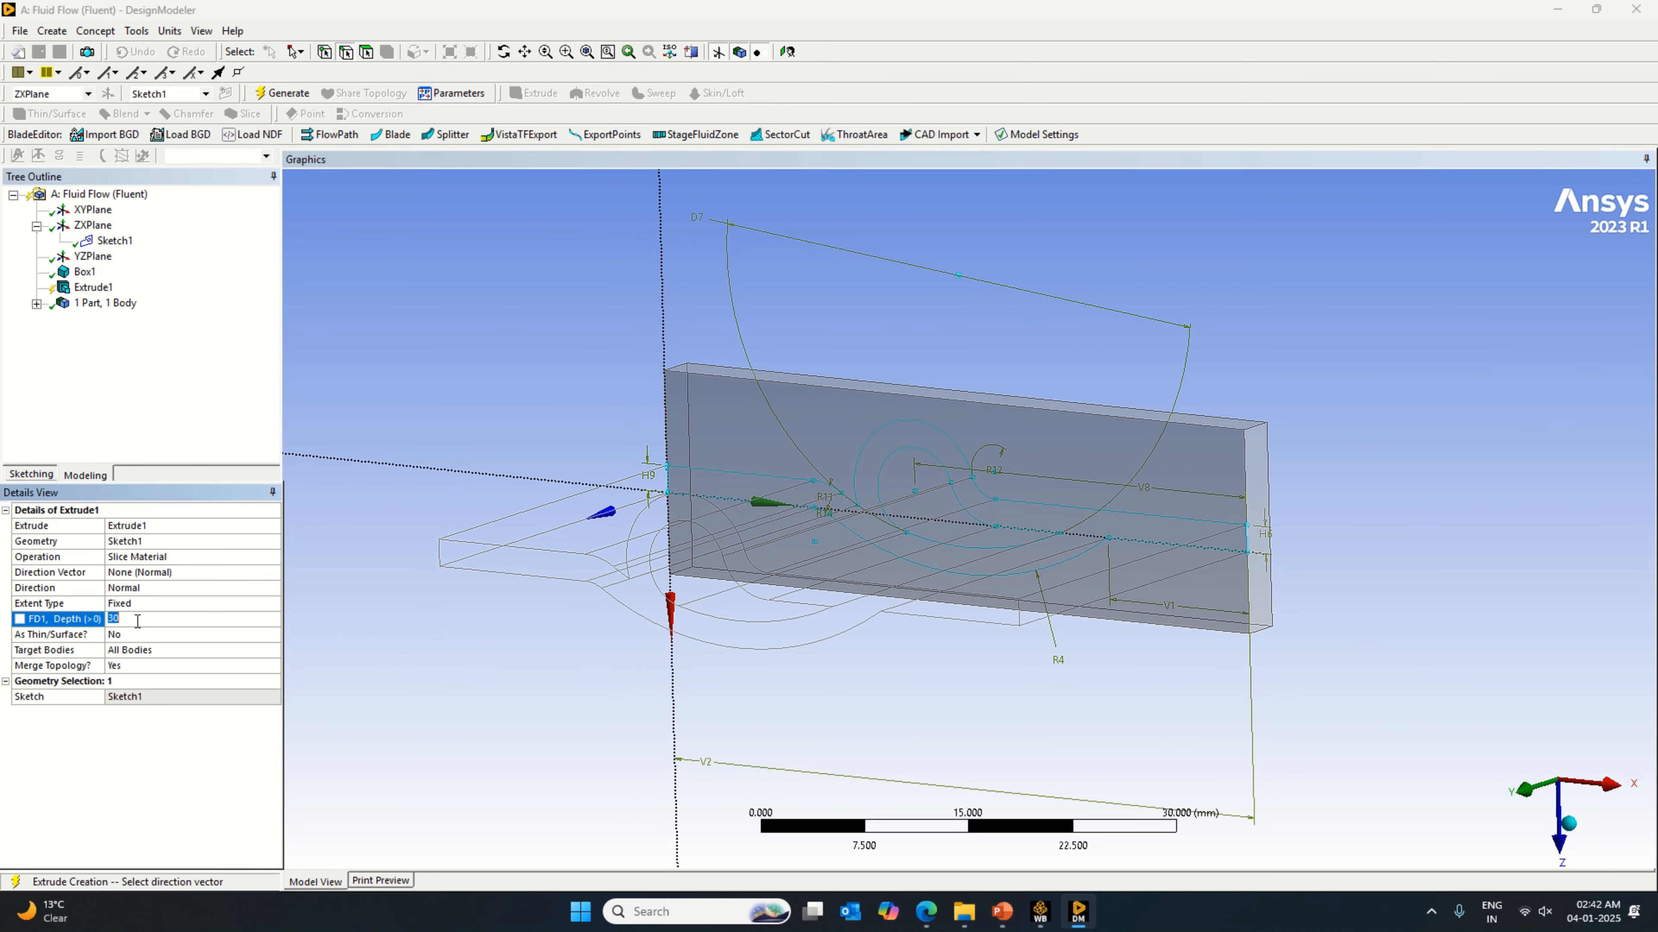
{"action": "left_click", "coordinate": [138, 572]}
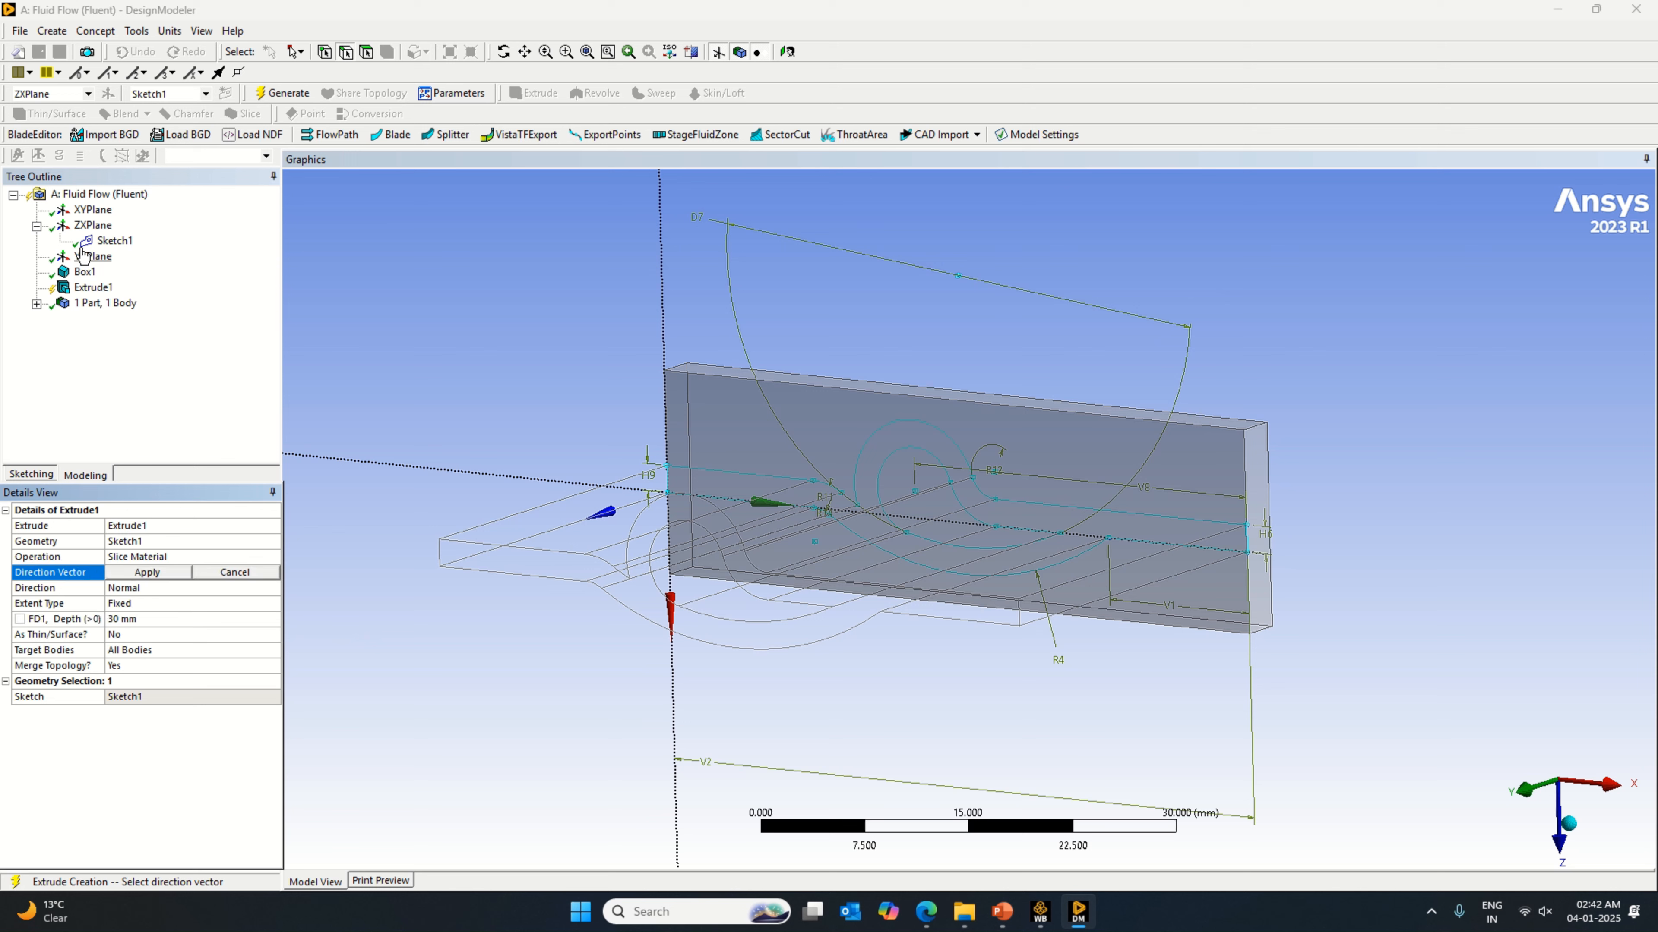
{"action": "left_click", "coordinate": [92, 225]}
{"action": "mouse_move", "coordinate": [692, 646]}
{"action": "middle_mouse_down"}
{"action": "mouse_move", "coordinate": [716, 661]}
{"action": "mouse_move", "coordinate": [698, 654]}
{"action": "middle_mouse_up"}
{"action": "left_click", "coordinate": [324, 759]}
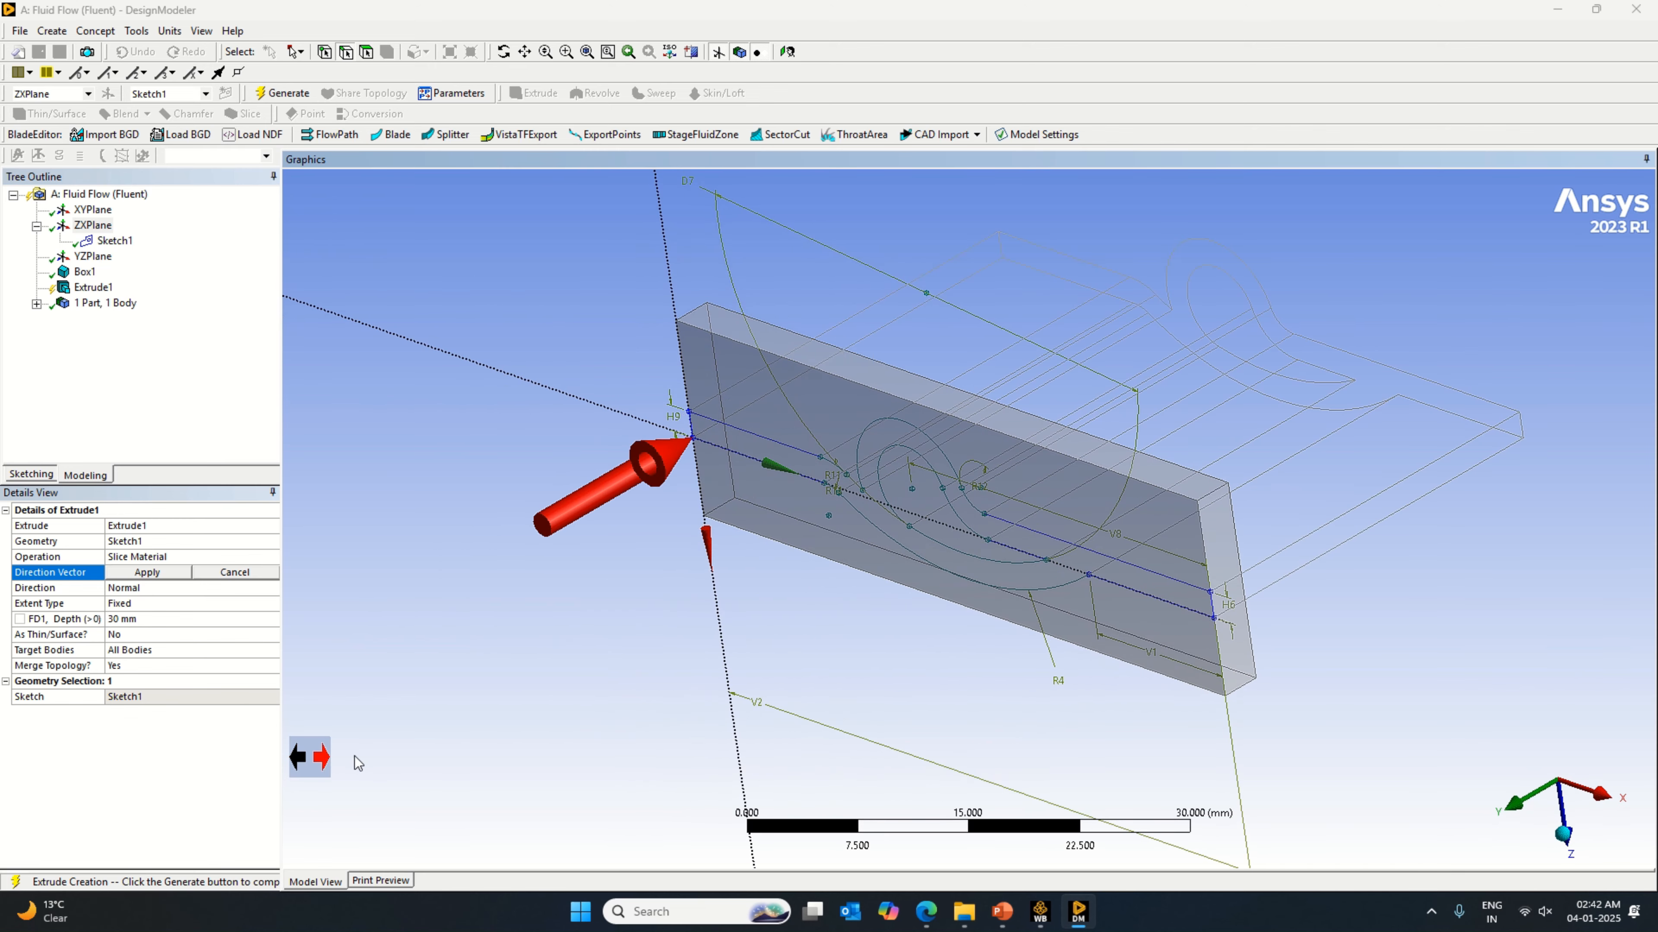
{"action": "middle_click_drag", "start_coordinate": [556, 713], "coordinate": [524, 700]}
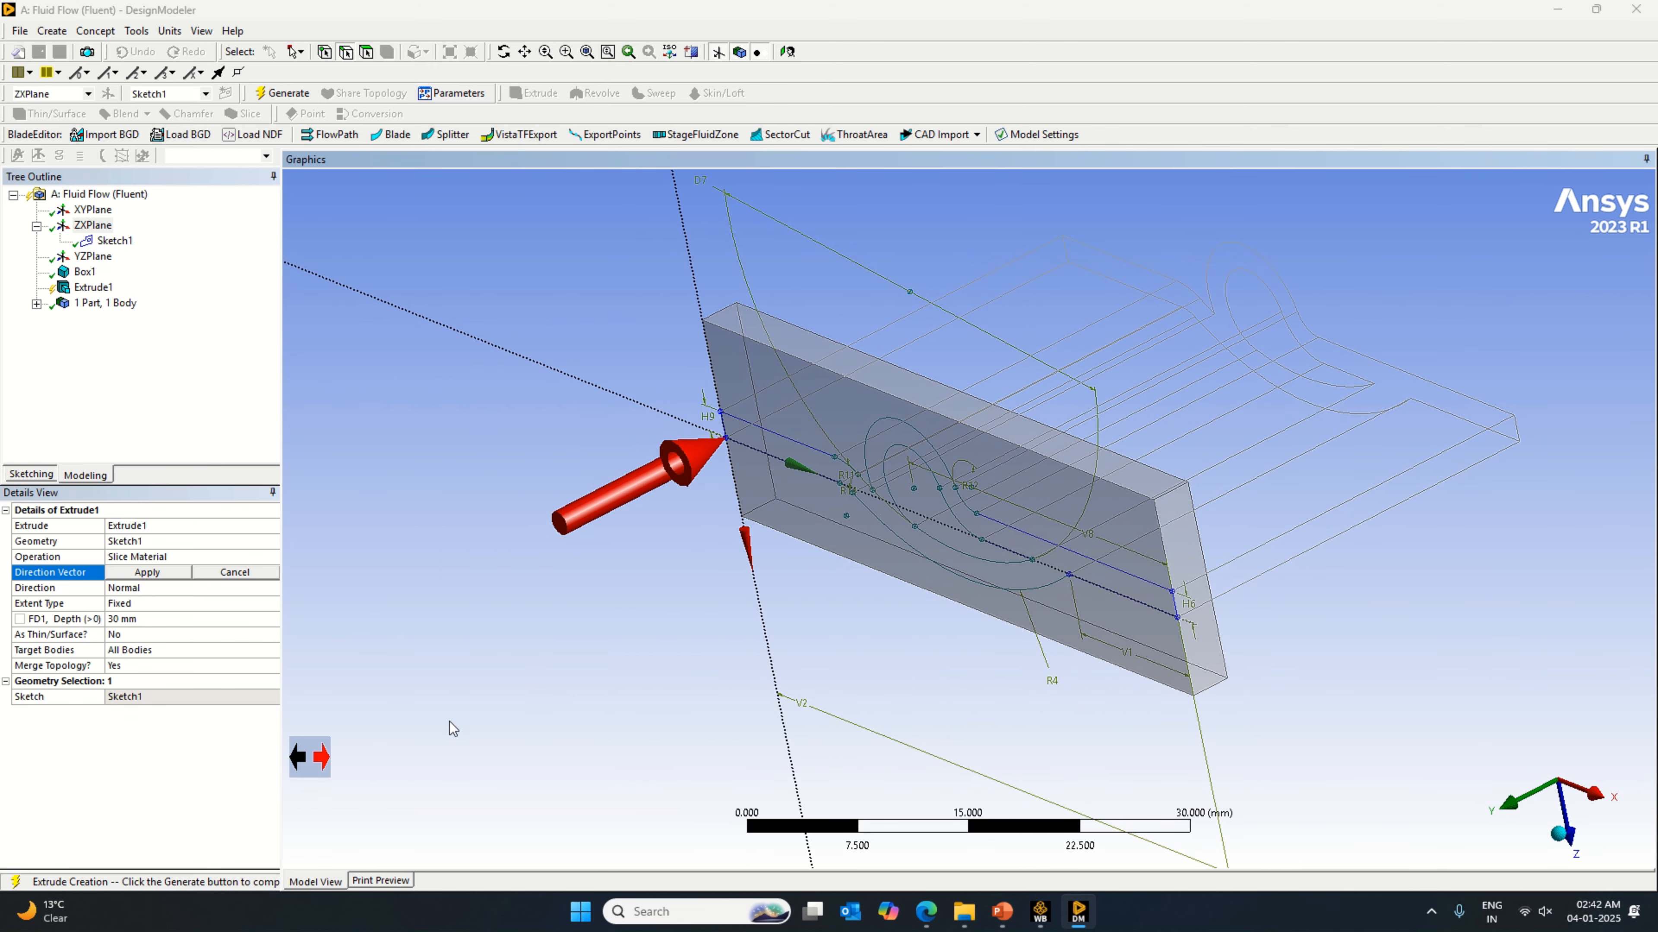
Step: Set the slice extrusion's depth to 2 mm and its direction vector to the reversed ZXPlane normal, then generate it
{"action": "left_click", "coordinate": [148, 620]}
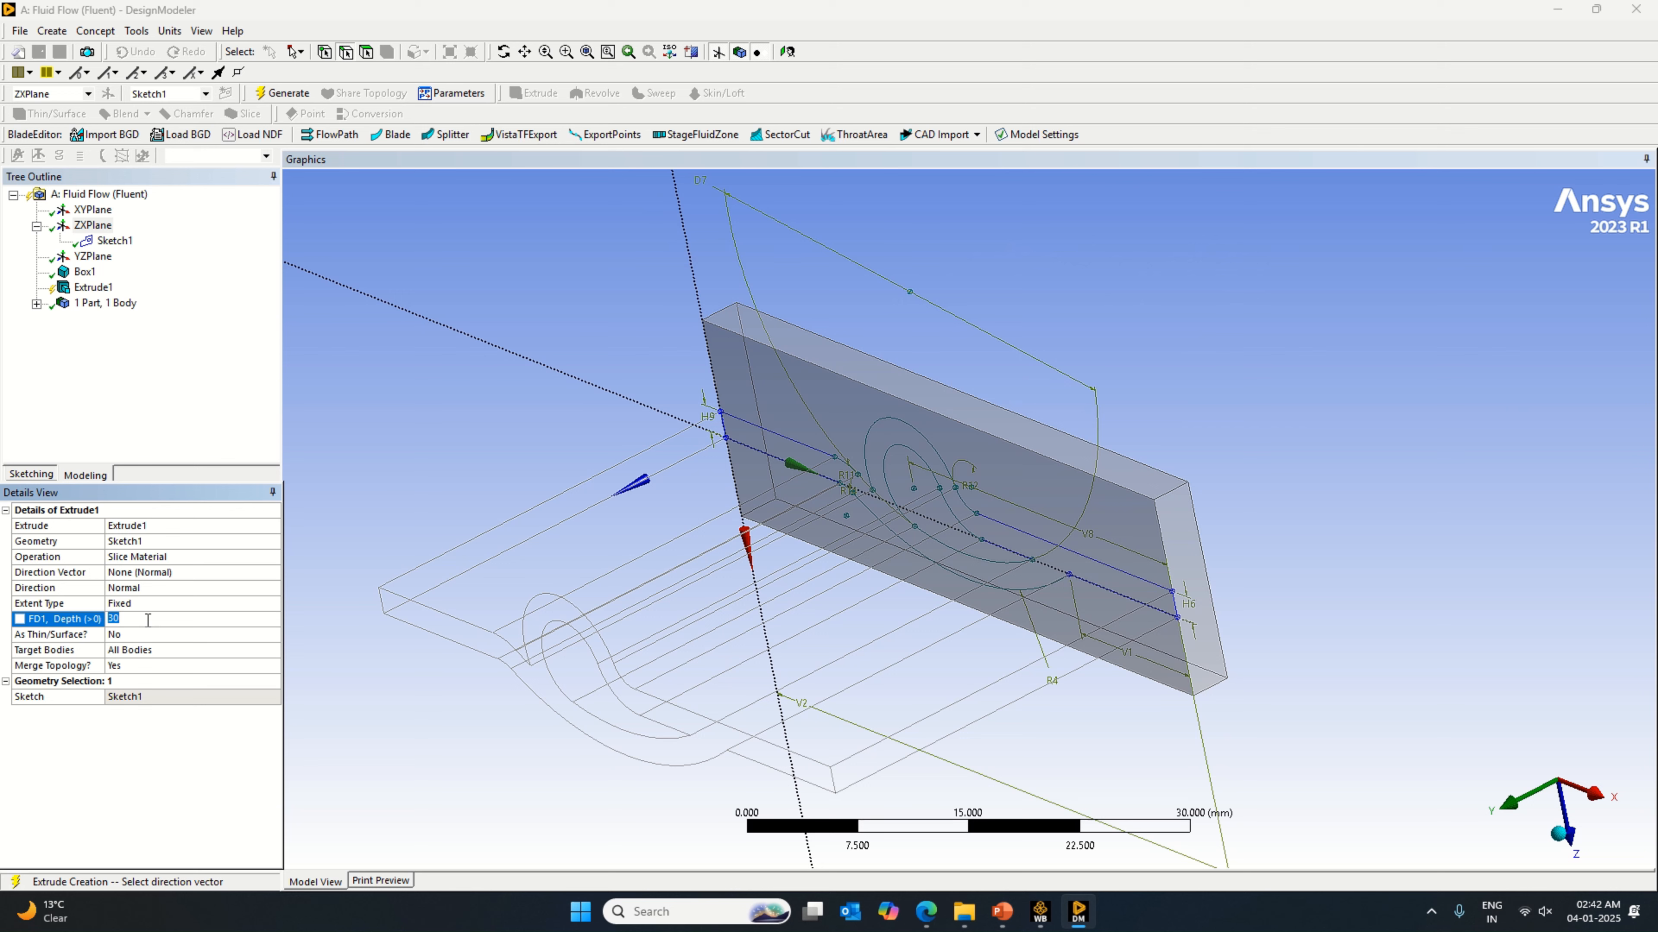
{"action": "key", "text": "Return"}
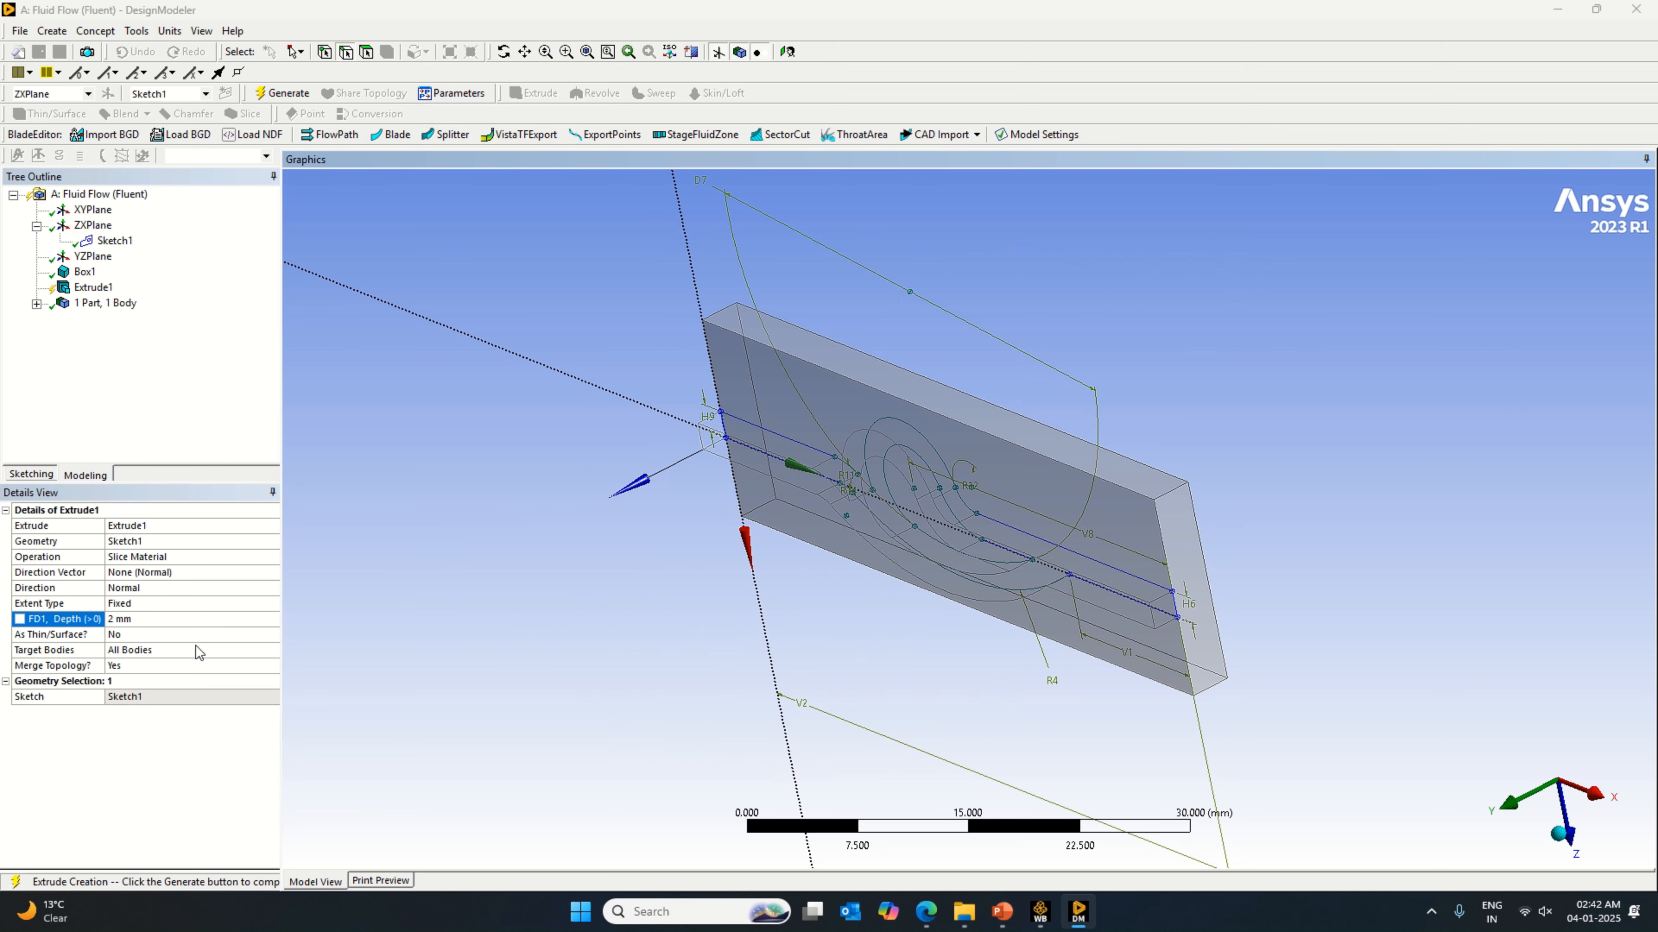
{"action": "left_click", "coordinate": [121, 593]}
{"action": "left_click", "coordinate": [144, 573]}
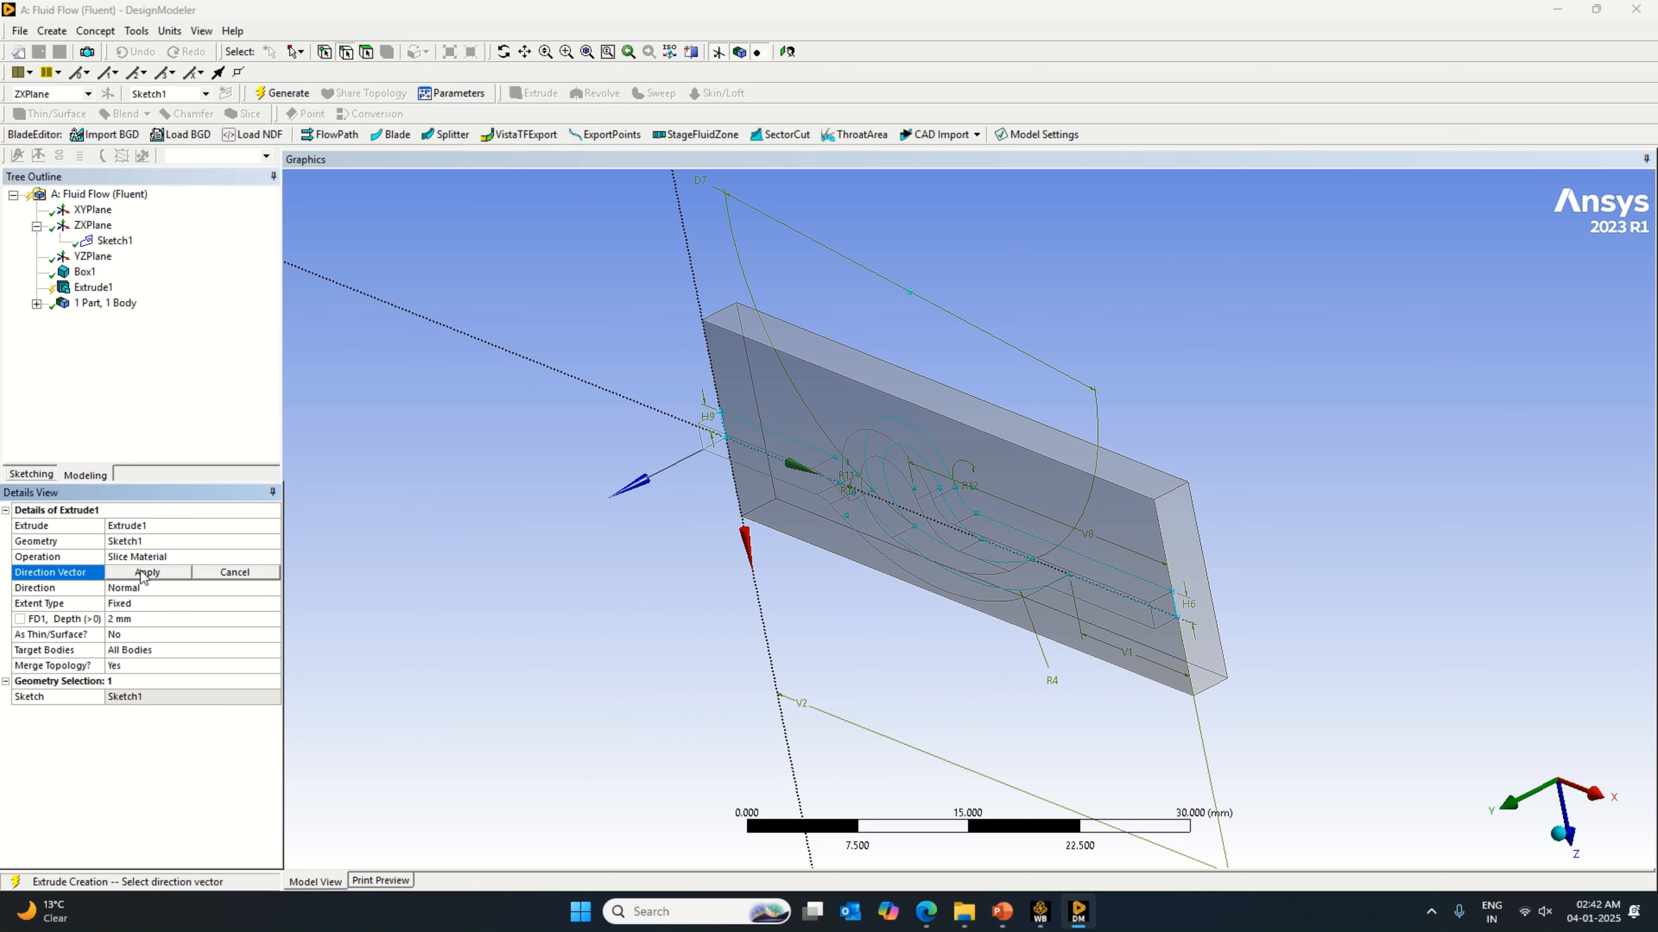
{"action": "mouse_move", "coordinate": [541, 547]}
{"action": "middle_mouse_down"}
{"action": "mouse_move", "coordinate": [648, 544]}
{"action": "mouse_move", "coordinate": [436, 518]}
{"action": "middle_mouse_up"}
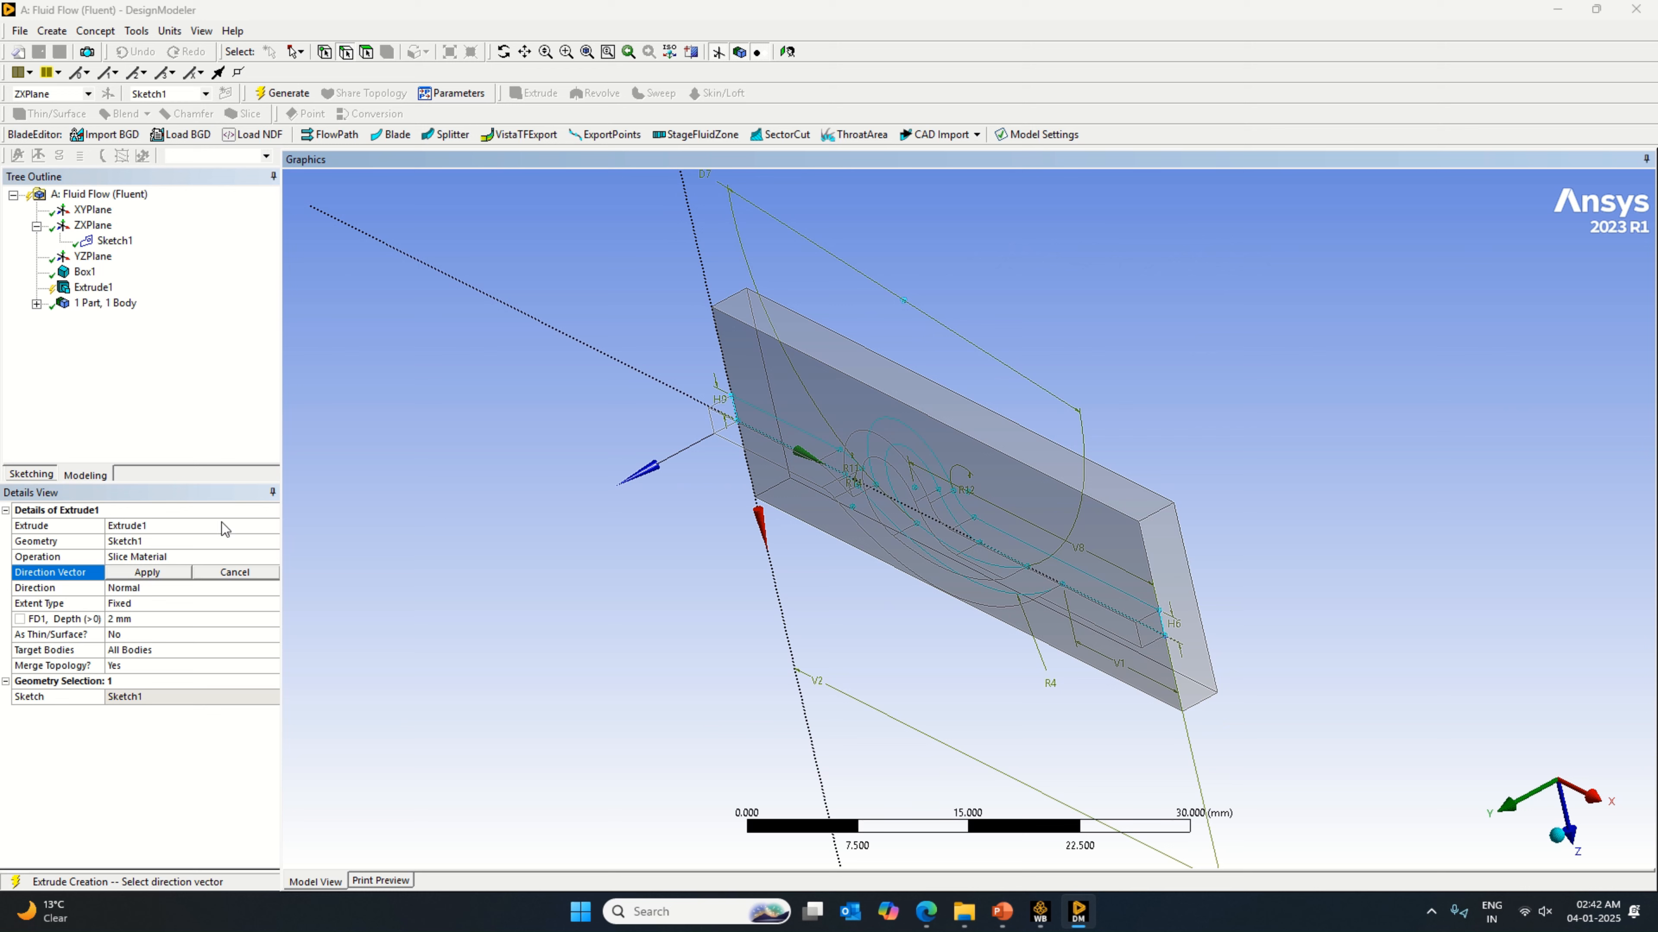
{"action": "left_click", "coordinate": [94, 226]}
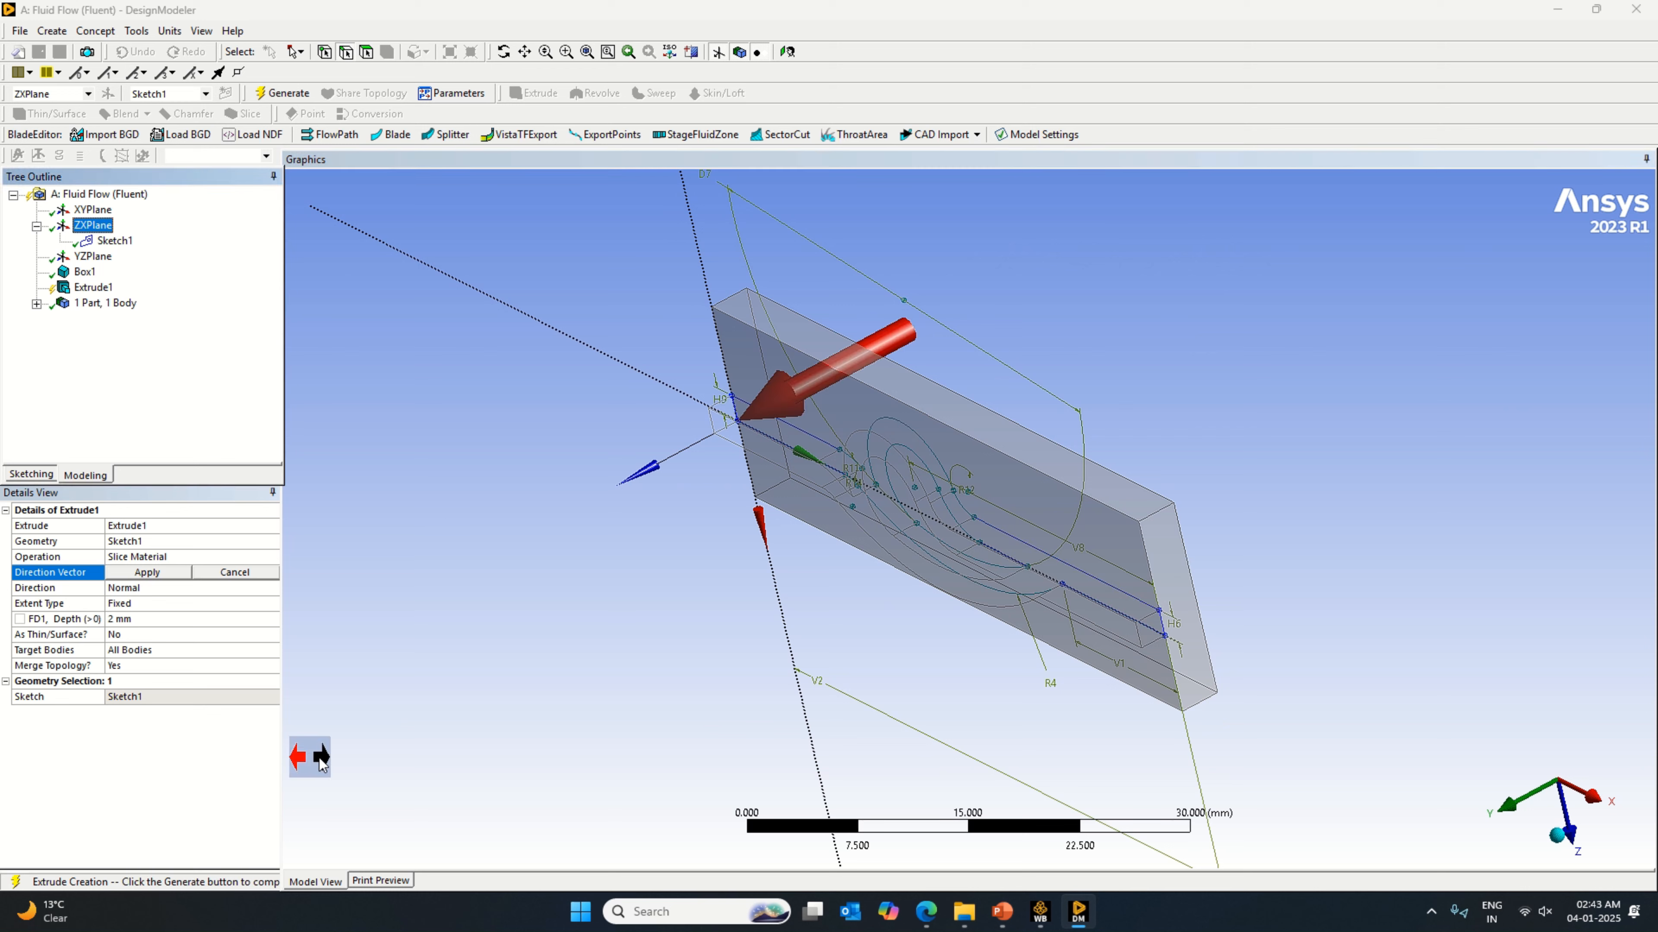
{"action": "left_click", "coordinate": [321, 759]}
{"action": "left_click", "coordinate": [163, 574]}
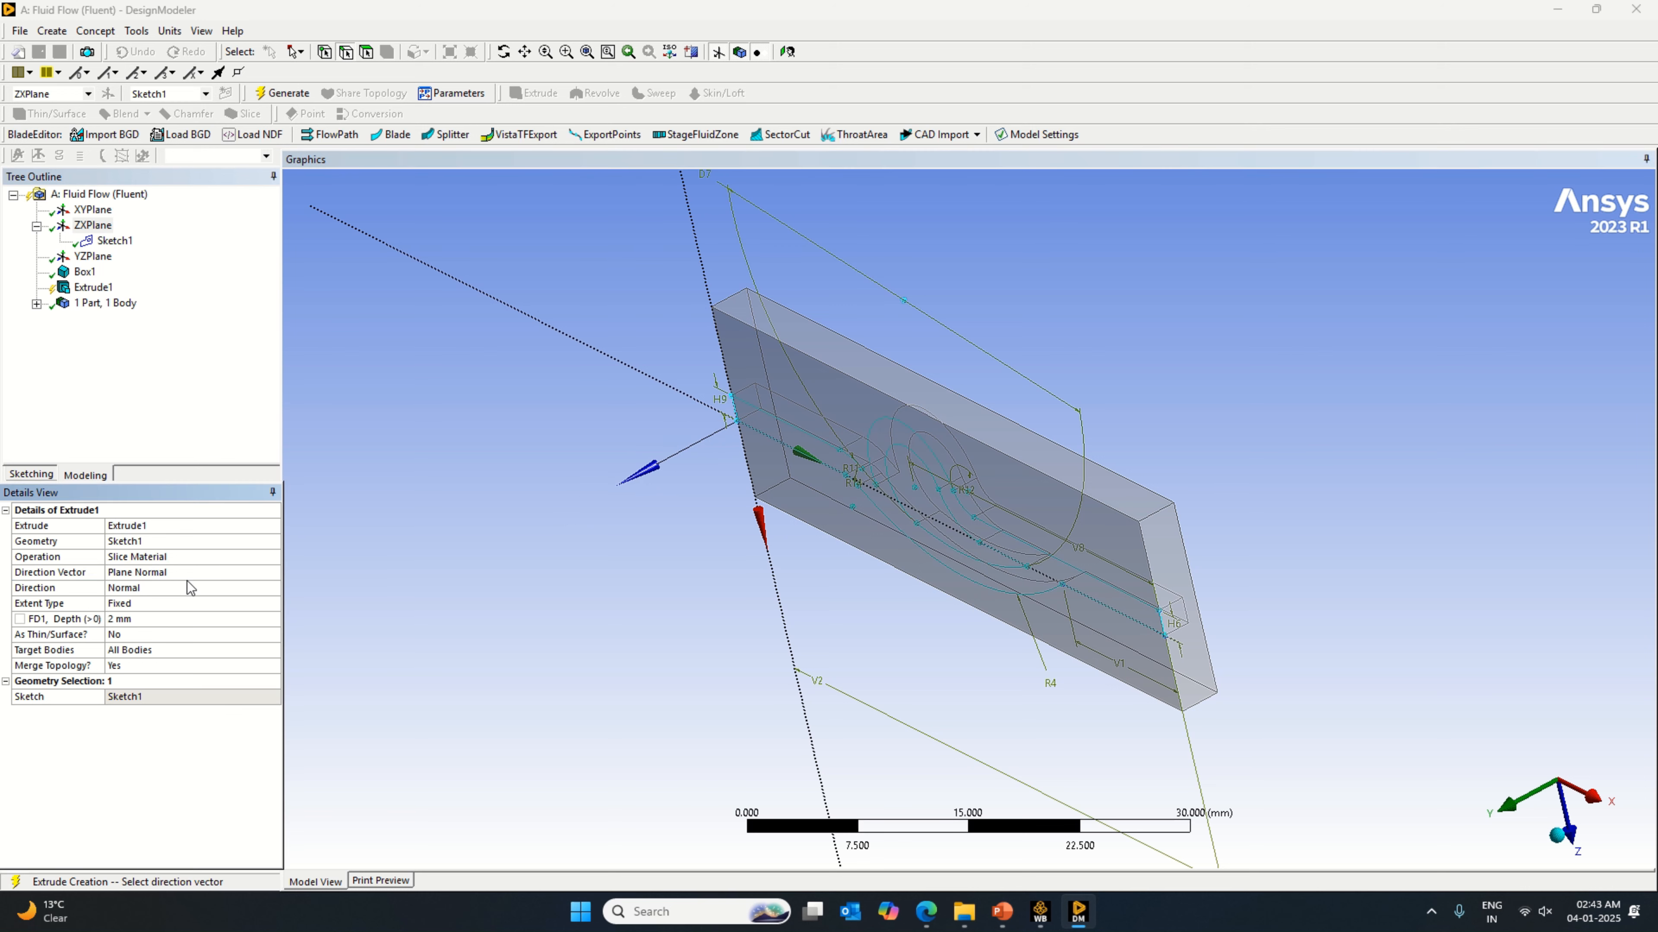
{"action": "left_click", "coordinate": [281, 94]}
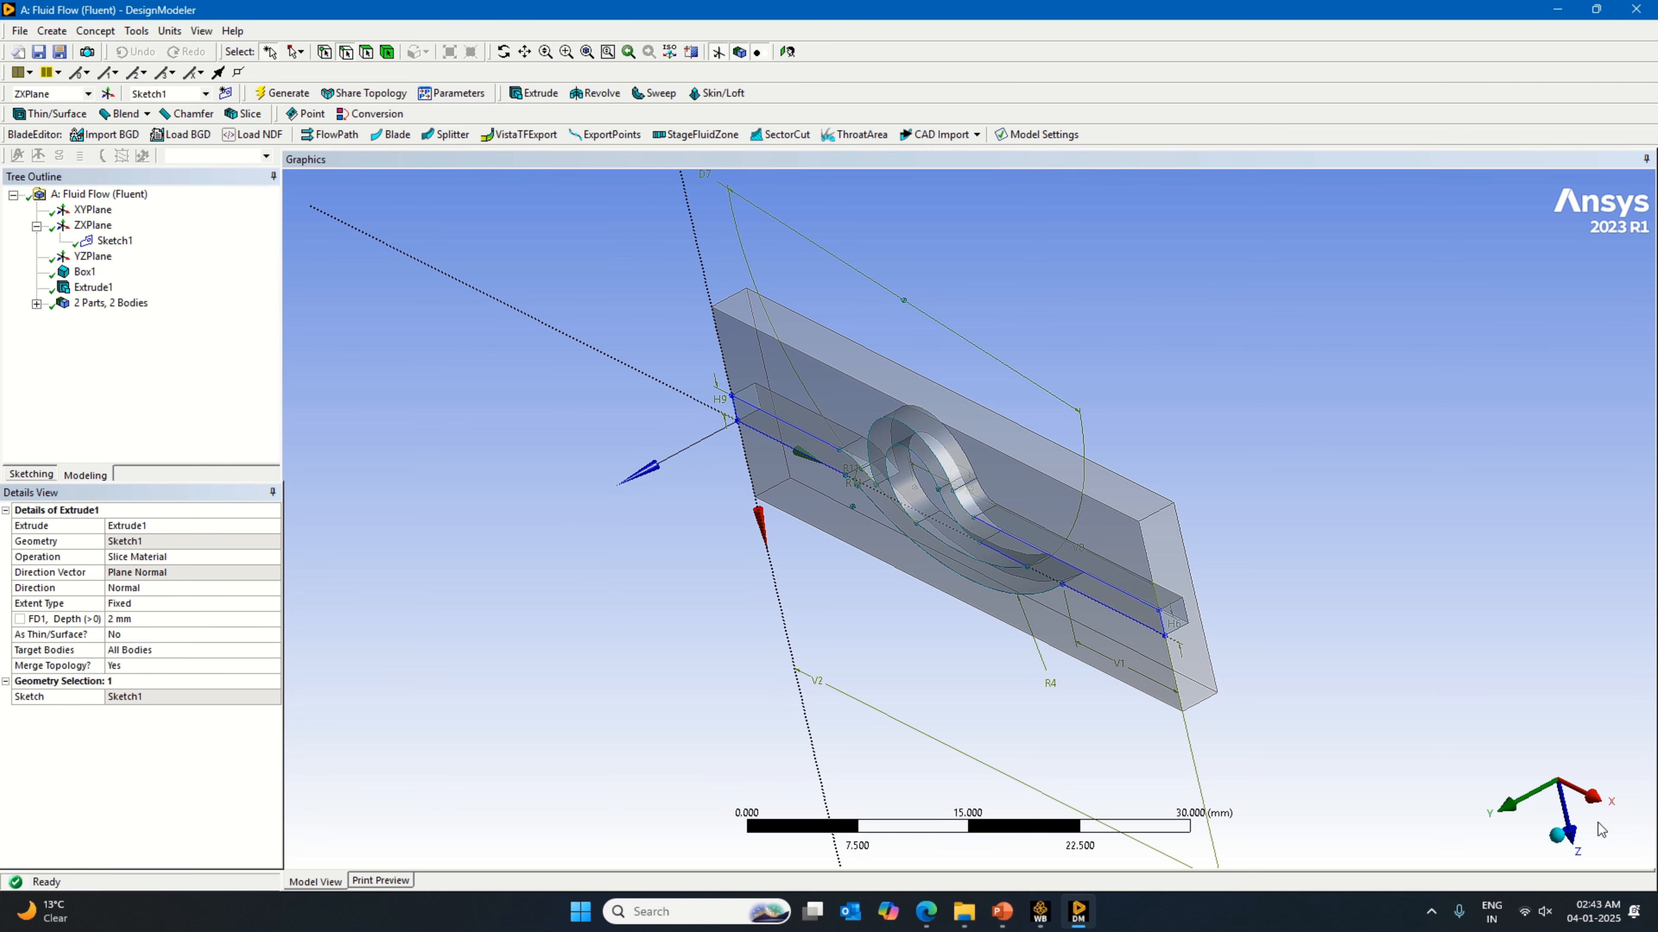
Step: Inspect the channel and surrounding block bodies in plan view and compare them with the D-valve figure in the PDF paper in Edge
{"action": "left_click", "coordinate": [1519, 824]}
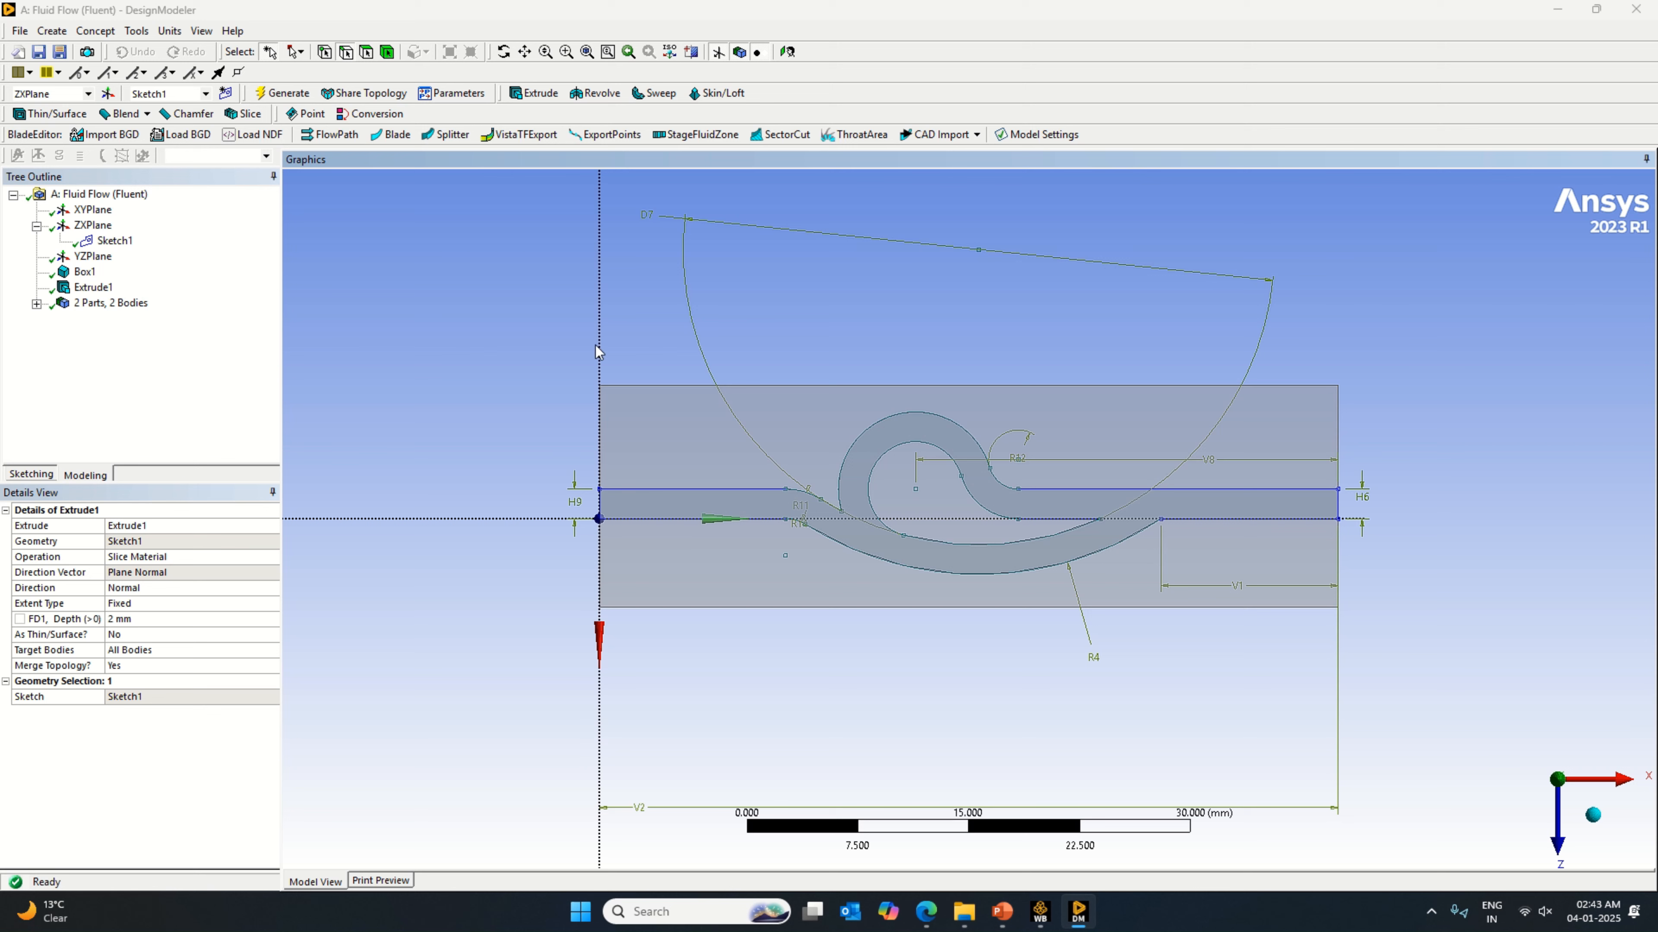
{"action": "left_click", "coordinate": [972, 496]}
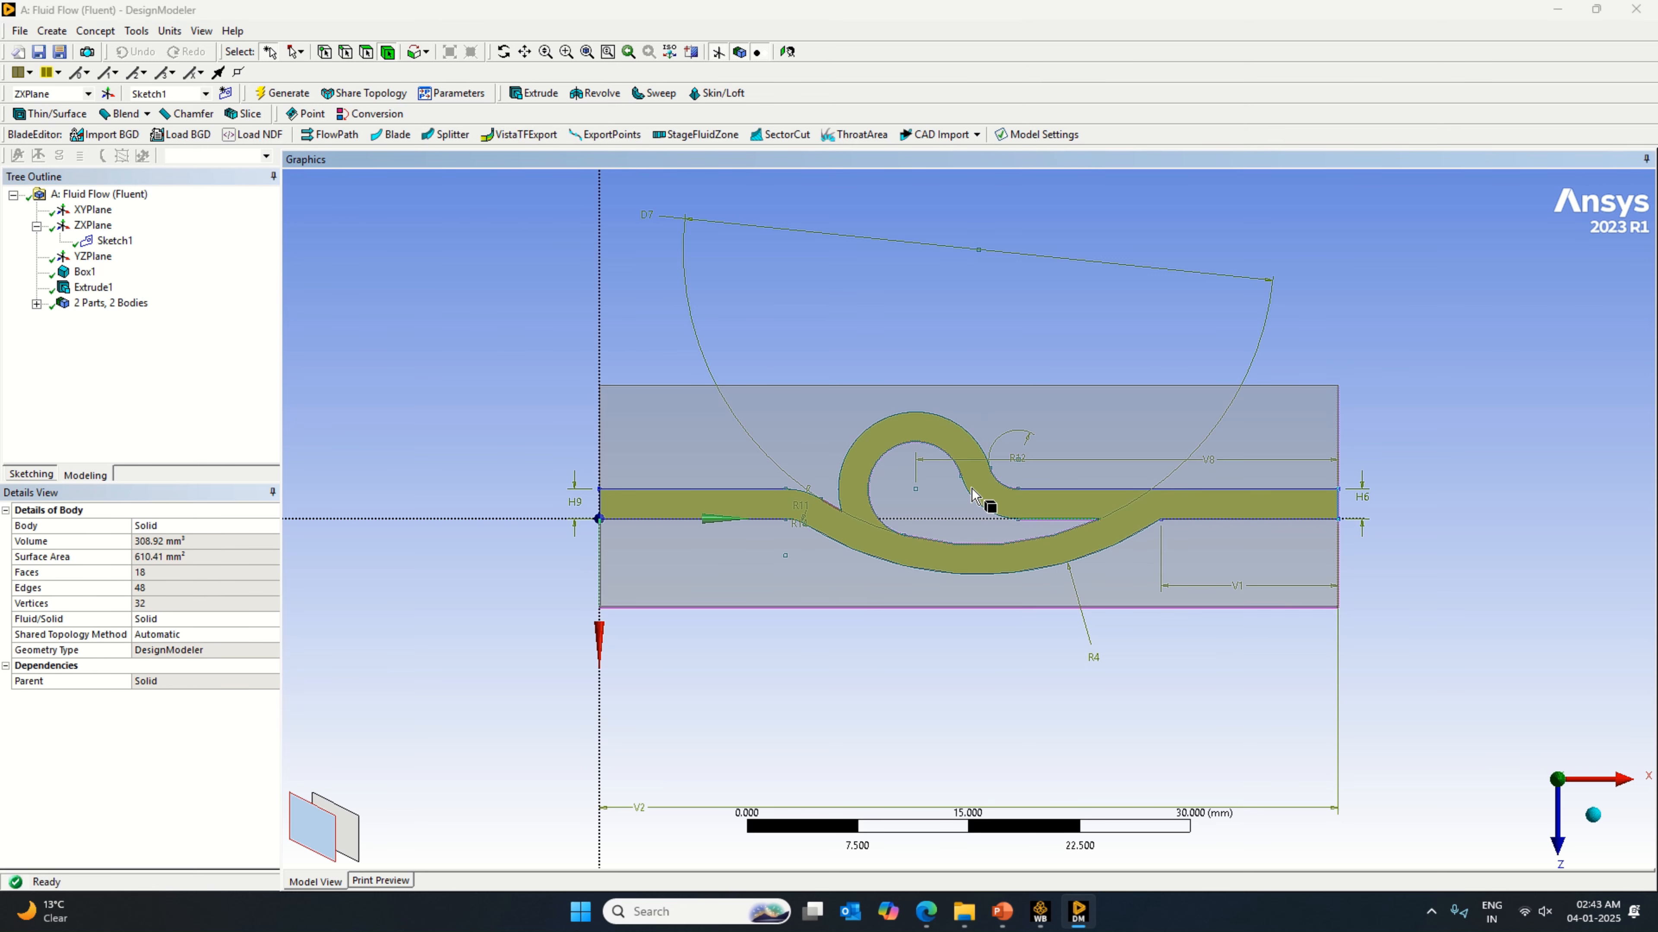
{"action": "left_click", "coordinate": [1208, 573]}
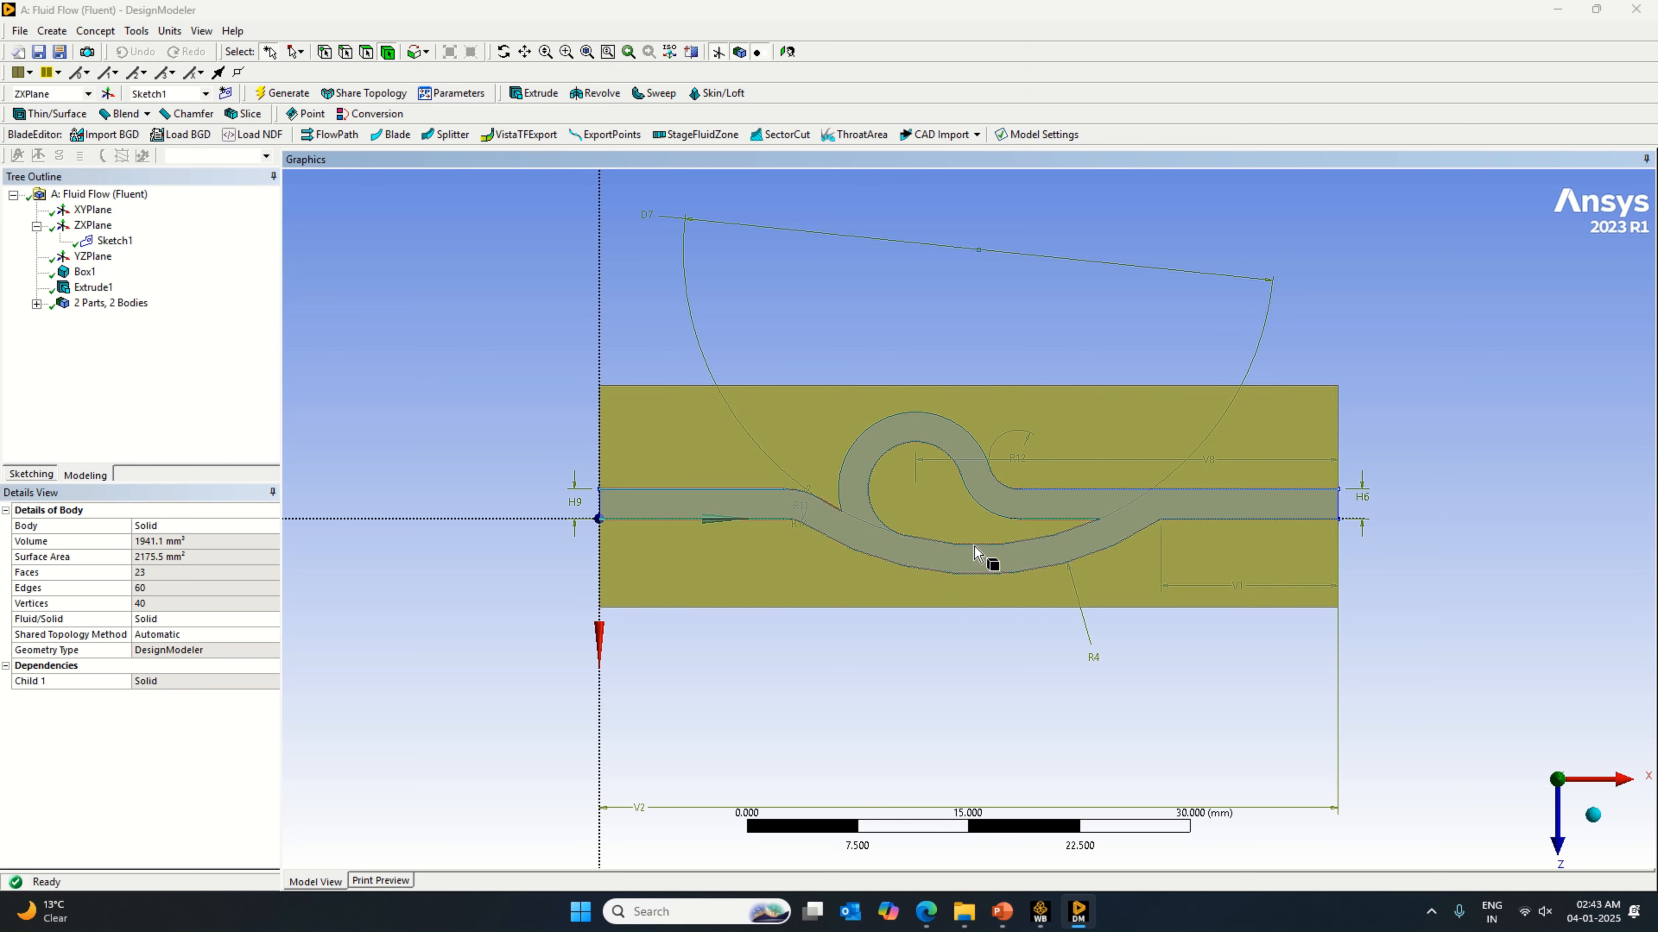
{"action": "left_click", "coordinate": [1399, 571]}
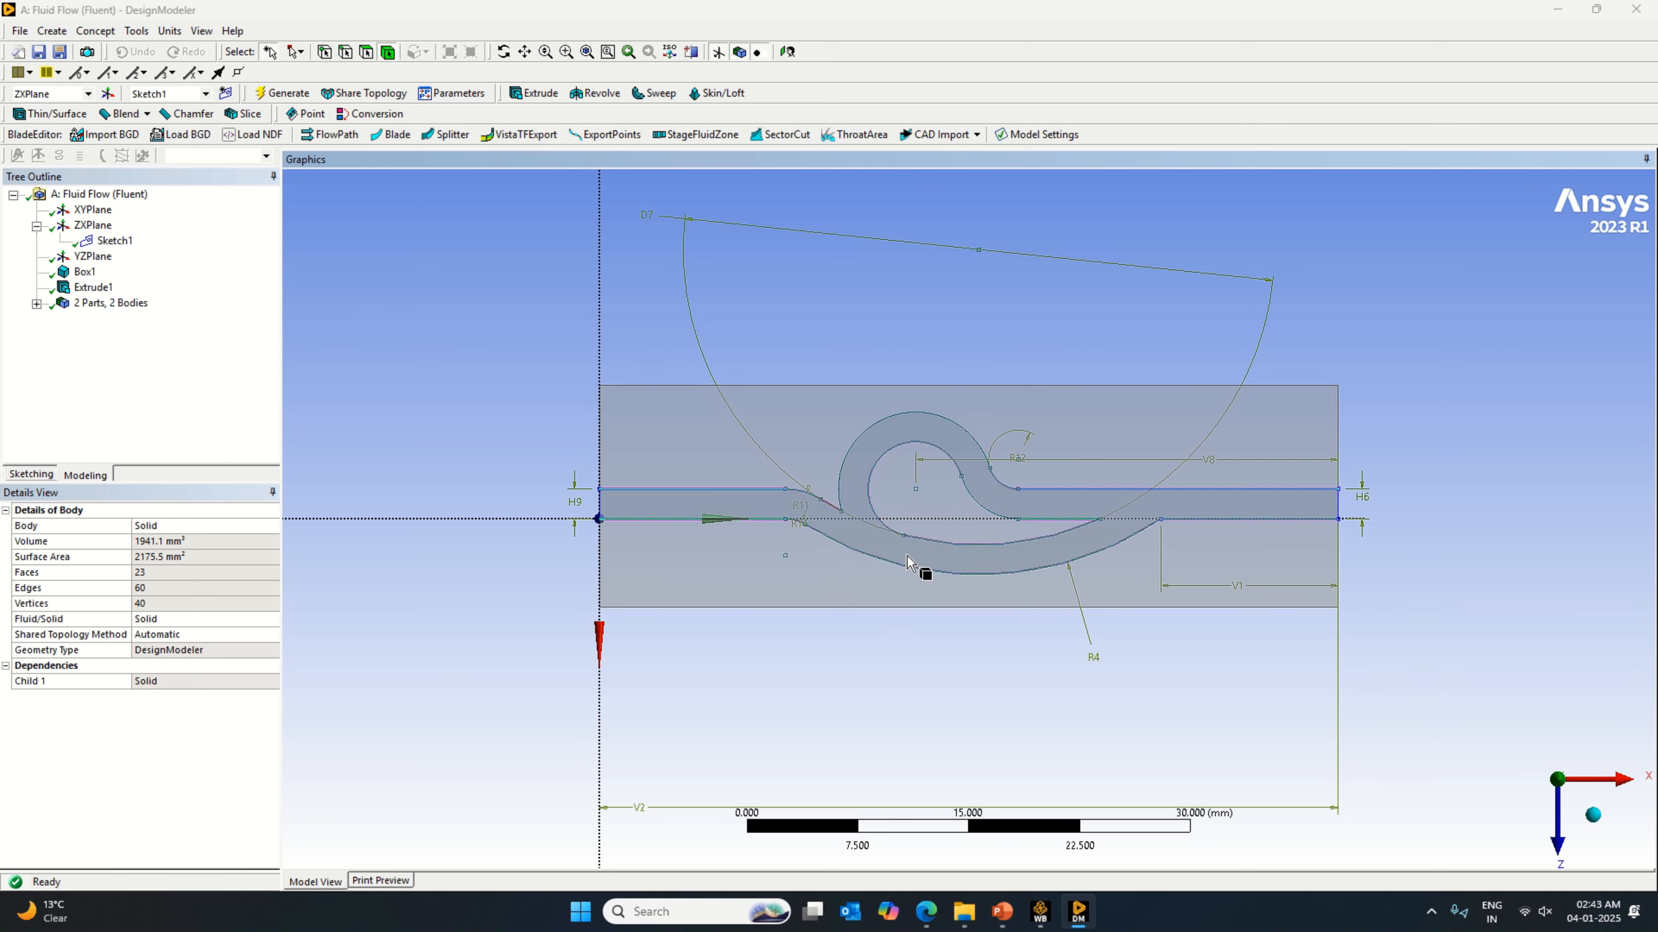
{"action": "left_click", "coordinate": [926, 912]}
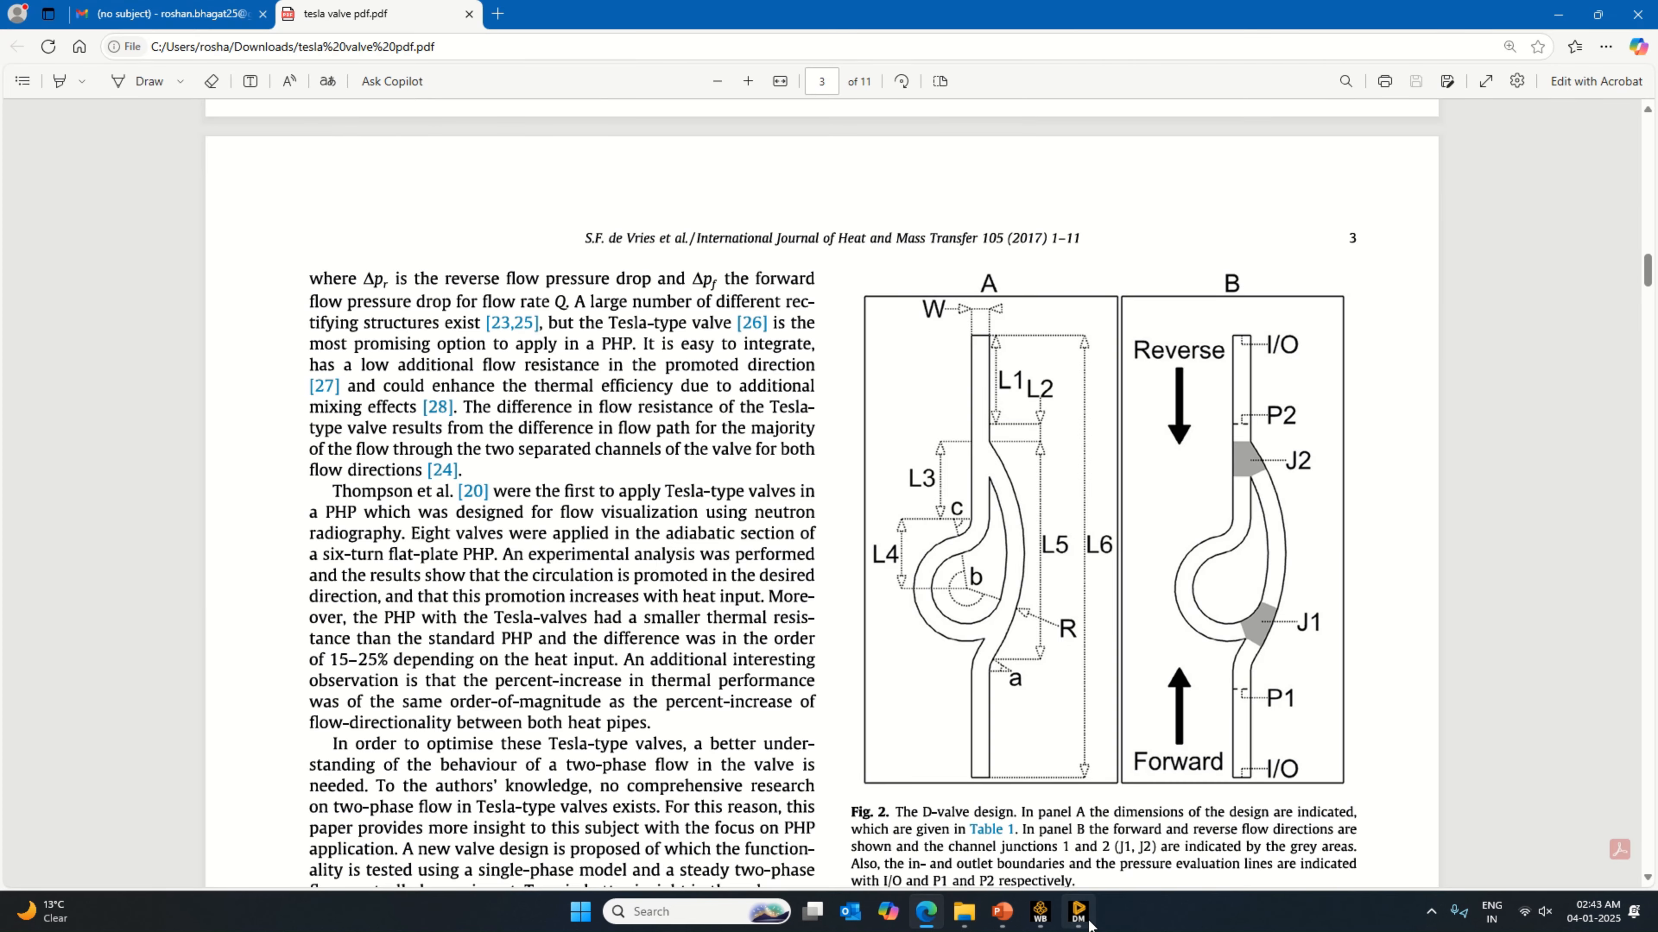
{"action": "left_click", "coordinate": [1078, 912]}
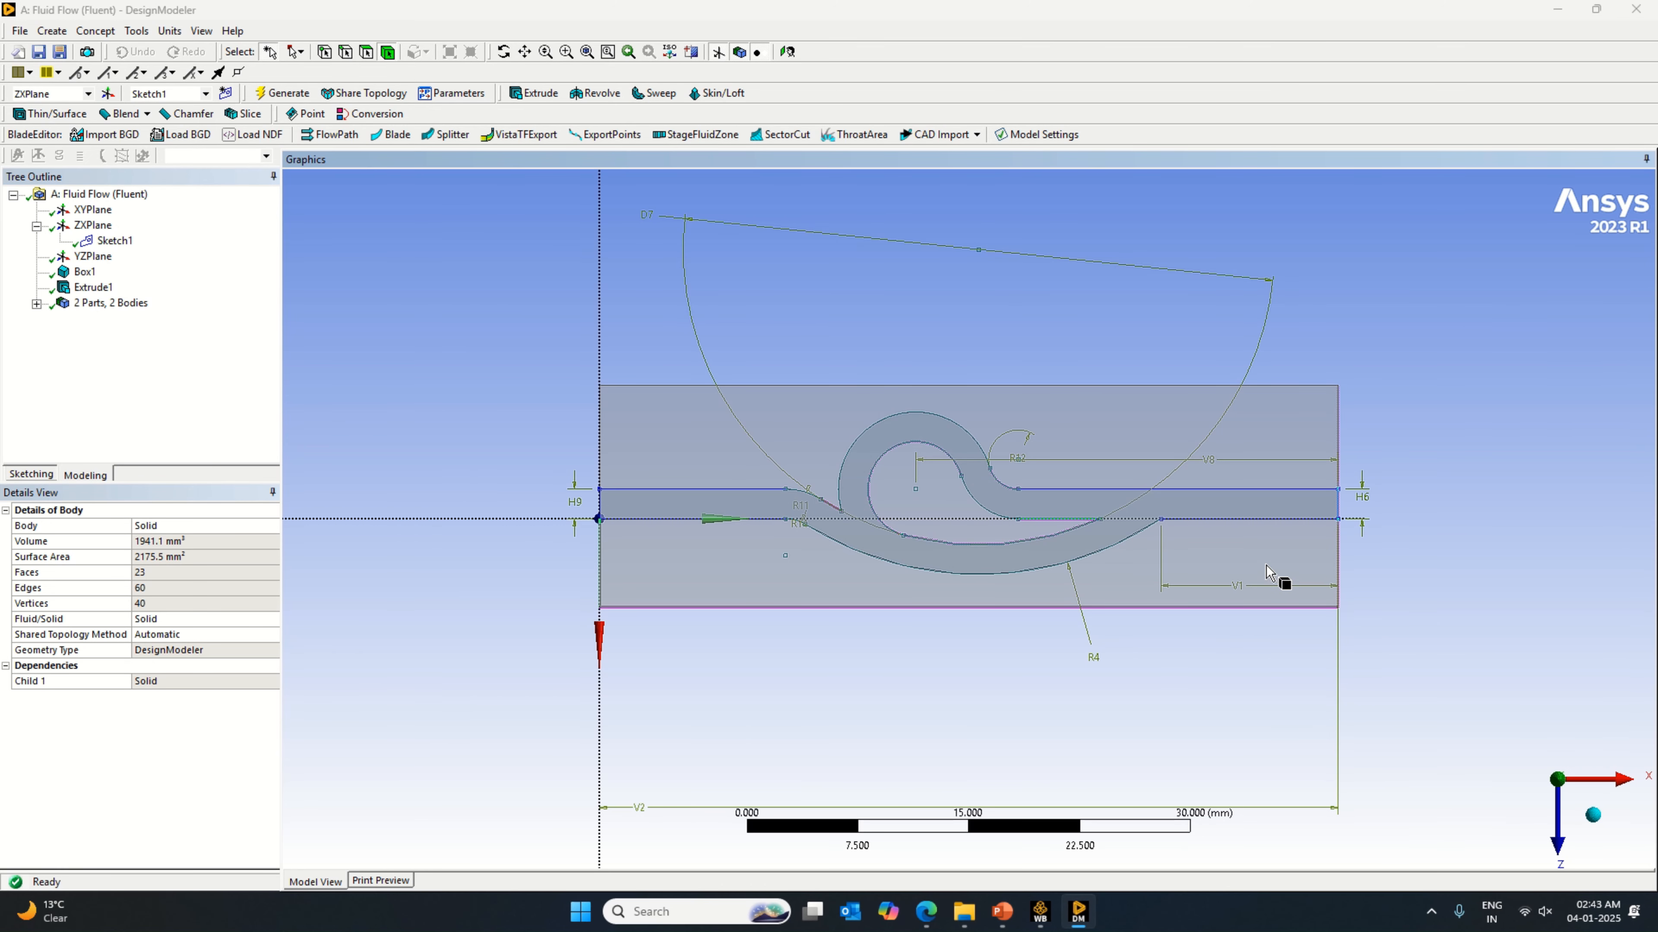
Step: Rename the channel-shaped body as Fluid and highlight the block and channel bodies in turn to check them
{"action": "left_click", "coordinate": [36, 303]}
{"action": "left_click", "coordinate": [109, 318]}
{"action": "left_click", "coordinate": [108, 334]}
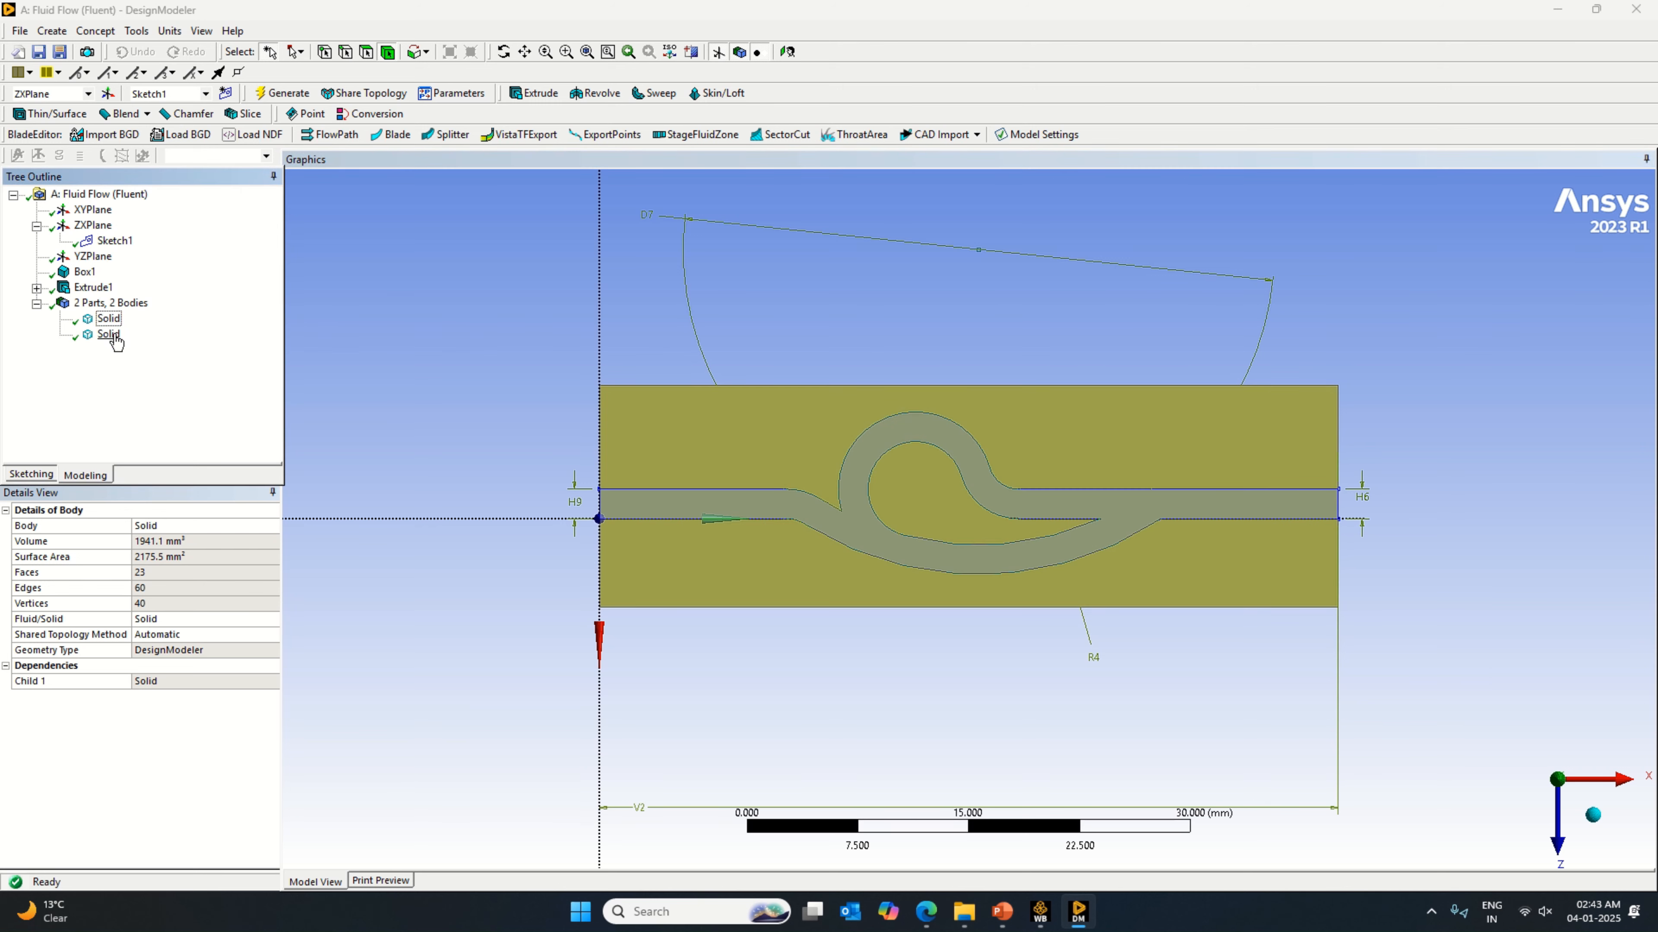
{"action": "right_click", "coordinate": [115, 341]}
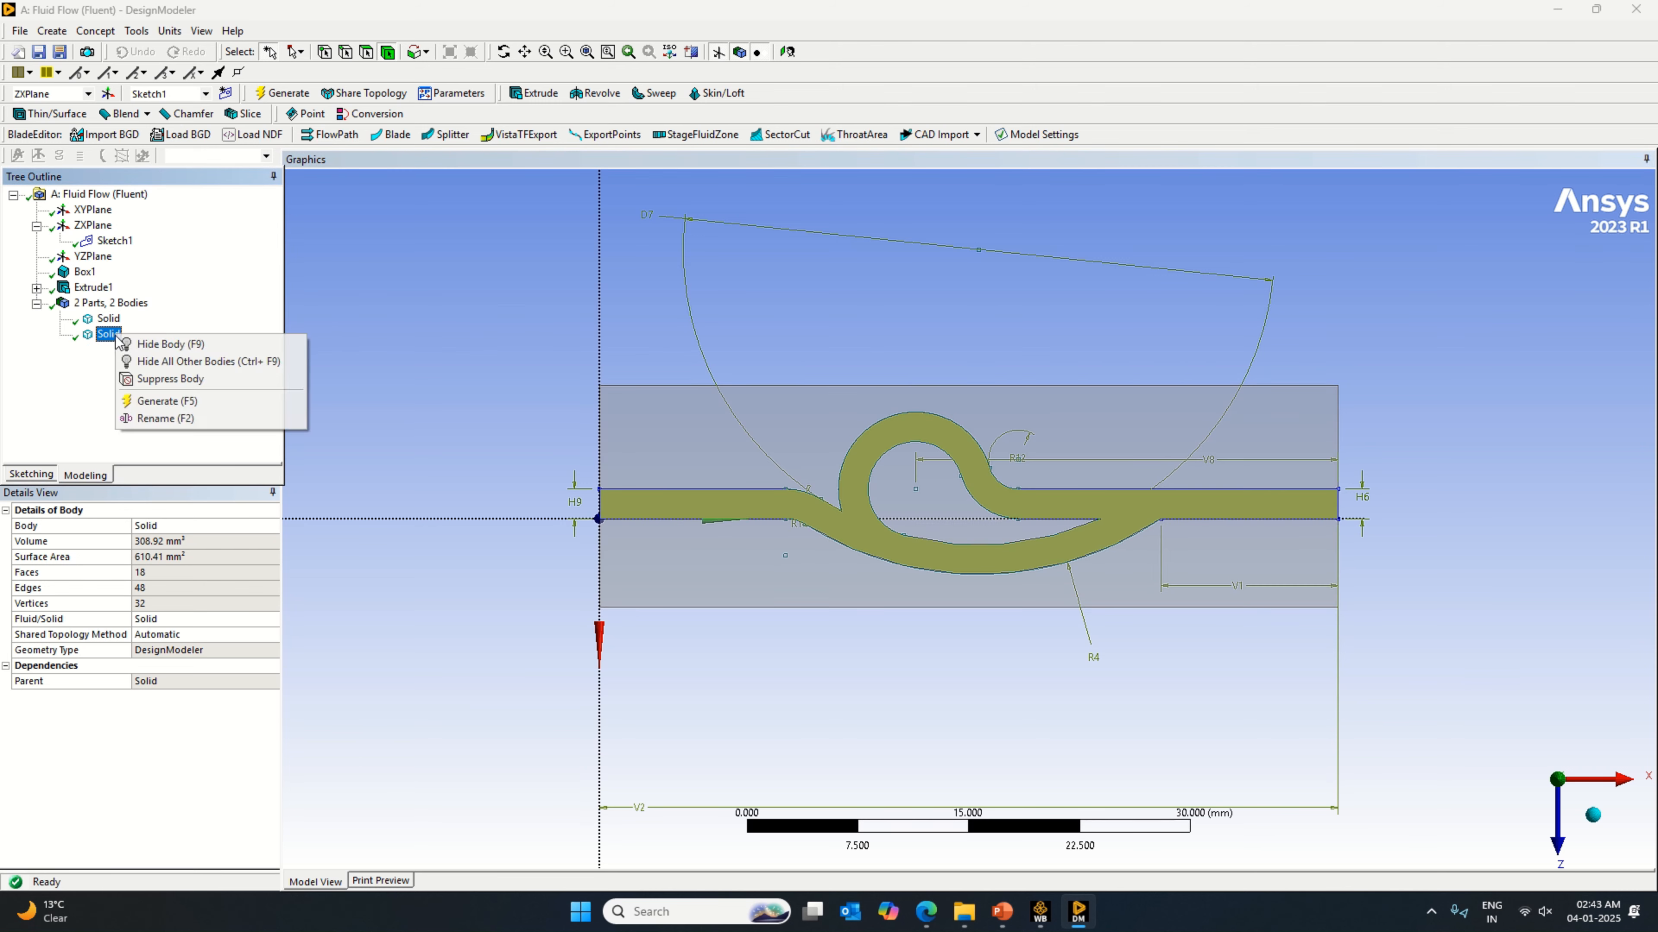
{"action": "left_click", "coordinate": [176, 422]}
{"action": "key", "text": "Caps_Lock"}
{"action": "type", "text": "Fluid"}
{"action": "key", "text": "Return"}
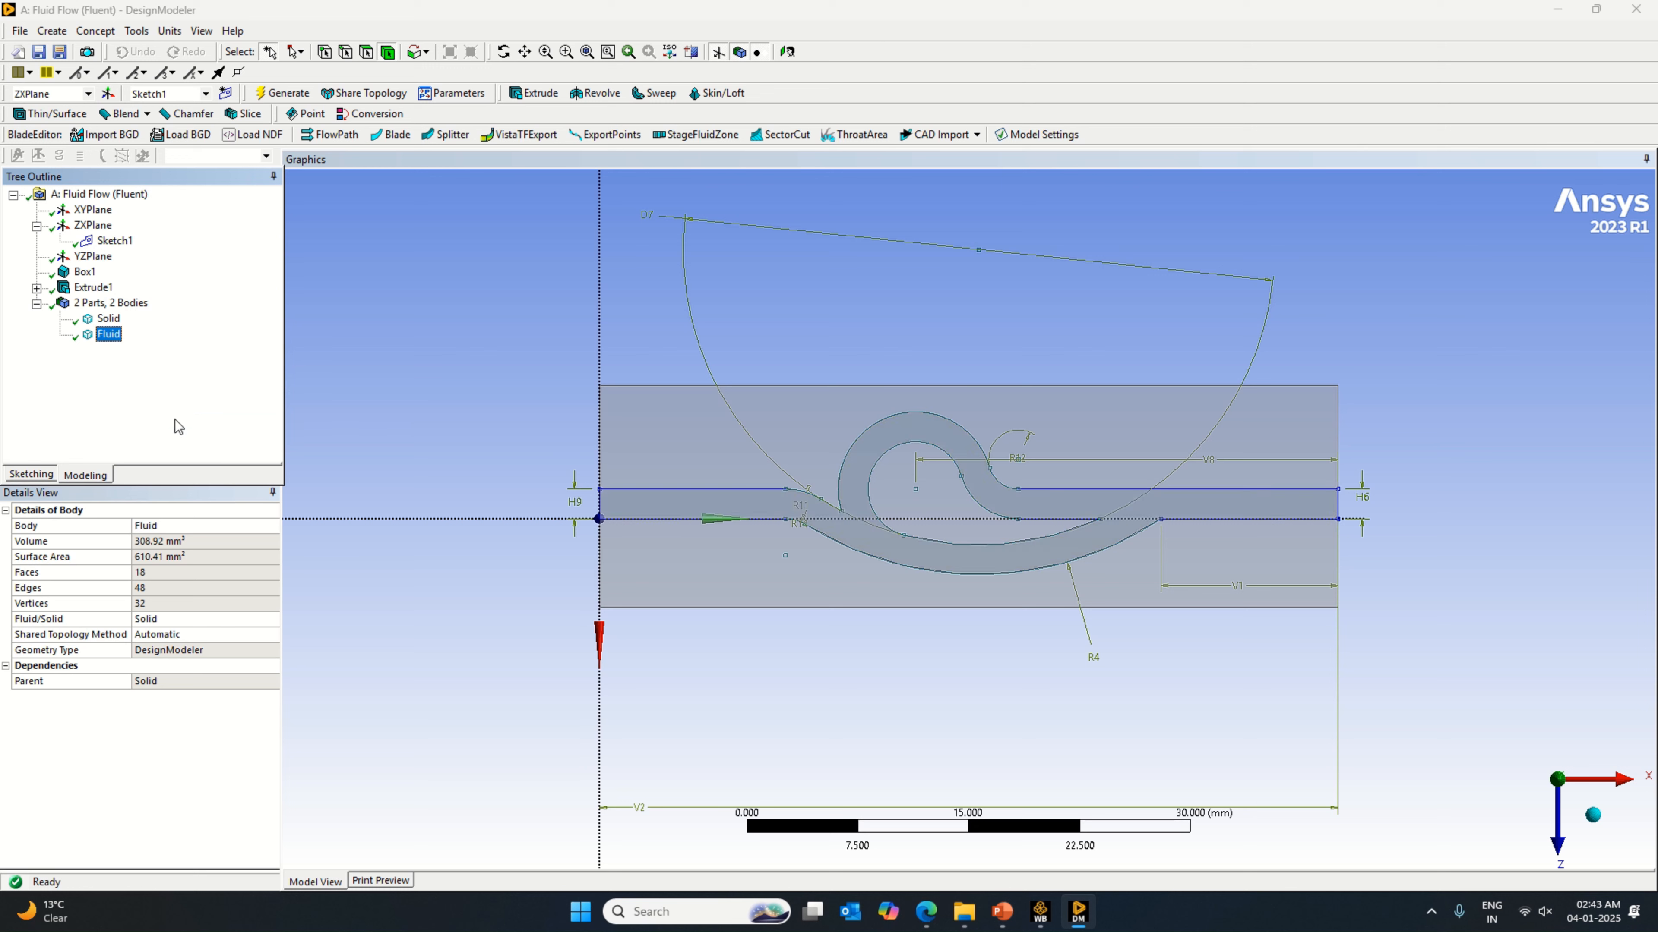
{"action": "left_click", "coordinate": [108, 318]}
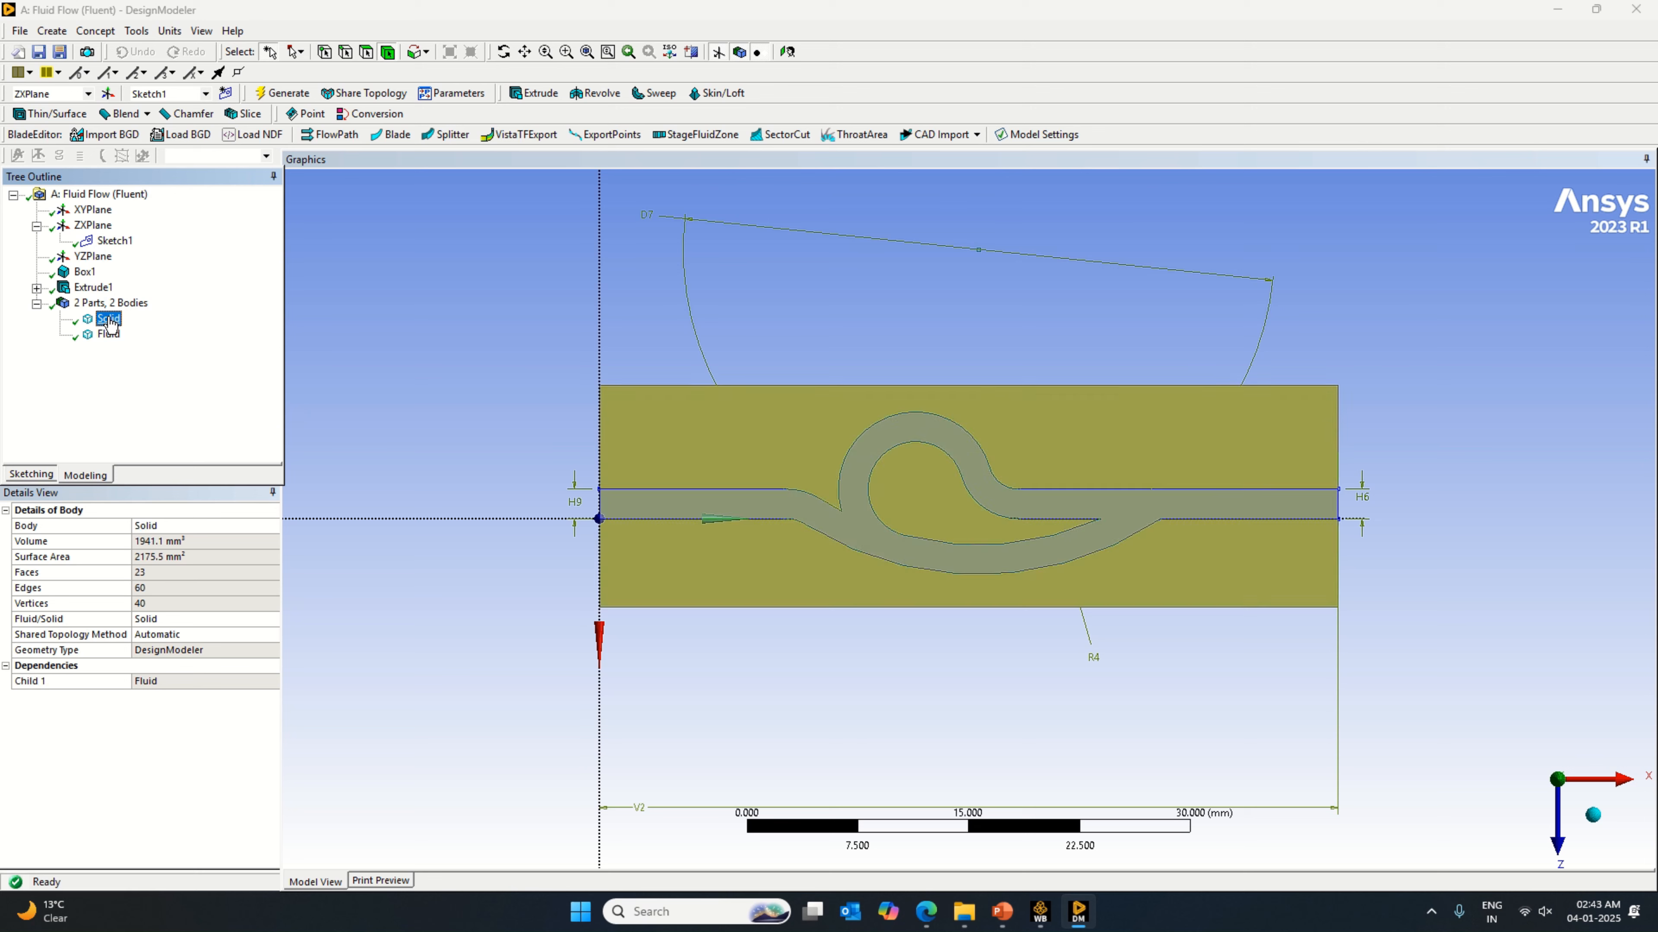
{"action": "left_click", "coordinate": [109, 334]}
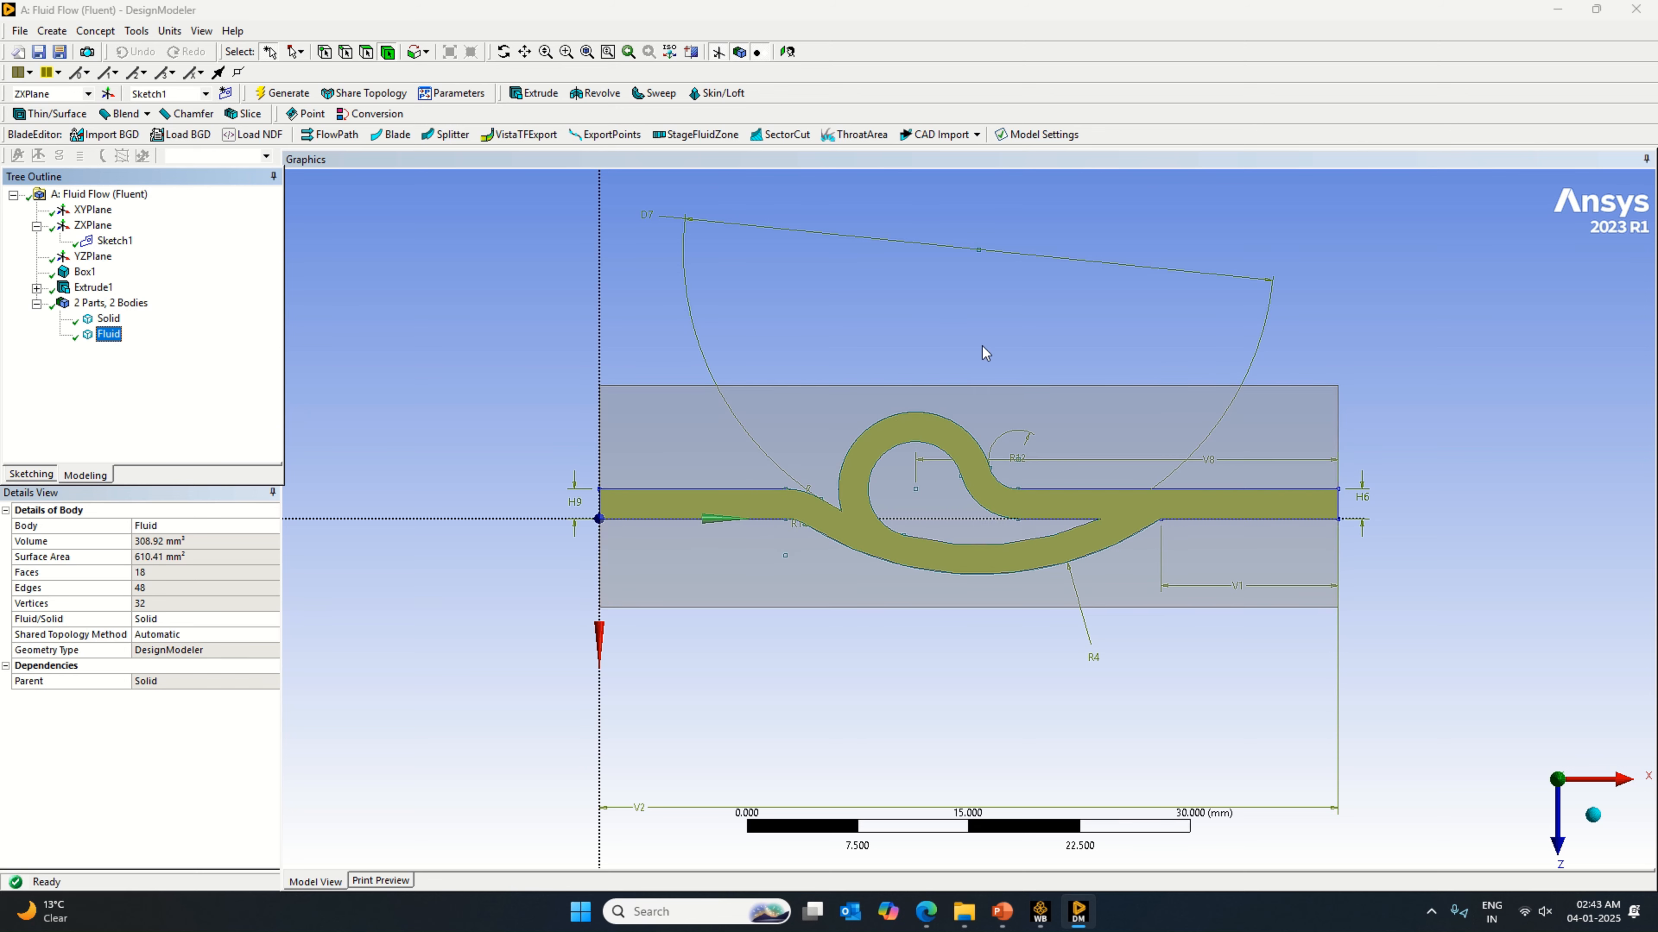
{"action": "scroll", "coordinate": [1044, 457], "scroll_direction": "down", "scroll_amount": 1}
Step: Switch to the Tesla valve paper in Edge, look through its figures and opening pages, and return to DesignModeler
{"action": "left_click", "coordinate": [925, 911]}
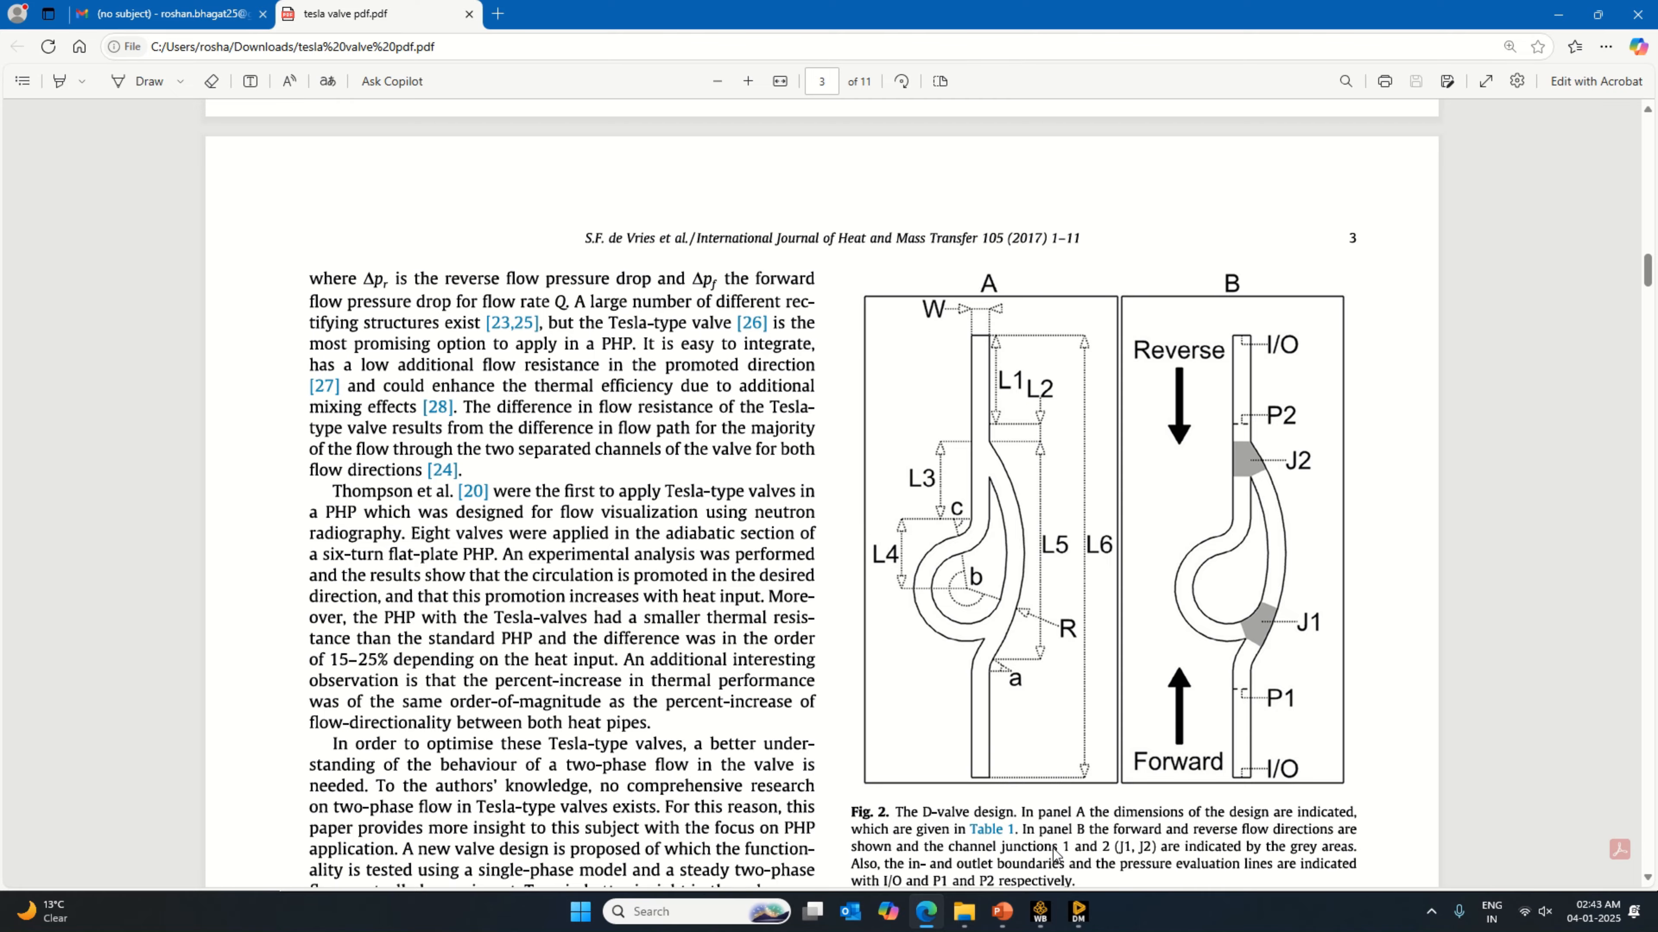
{"action": "left_click_drag", "start_coordinate": [1647, 274], "coordinate": [1653, 613]}
{"action": "left_click_drag", "start_coordinate": [1654, 681], "coordinate": [1654, 134]}
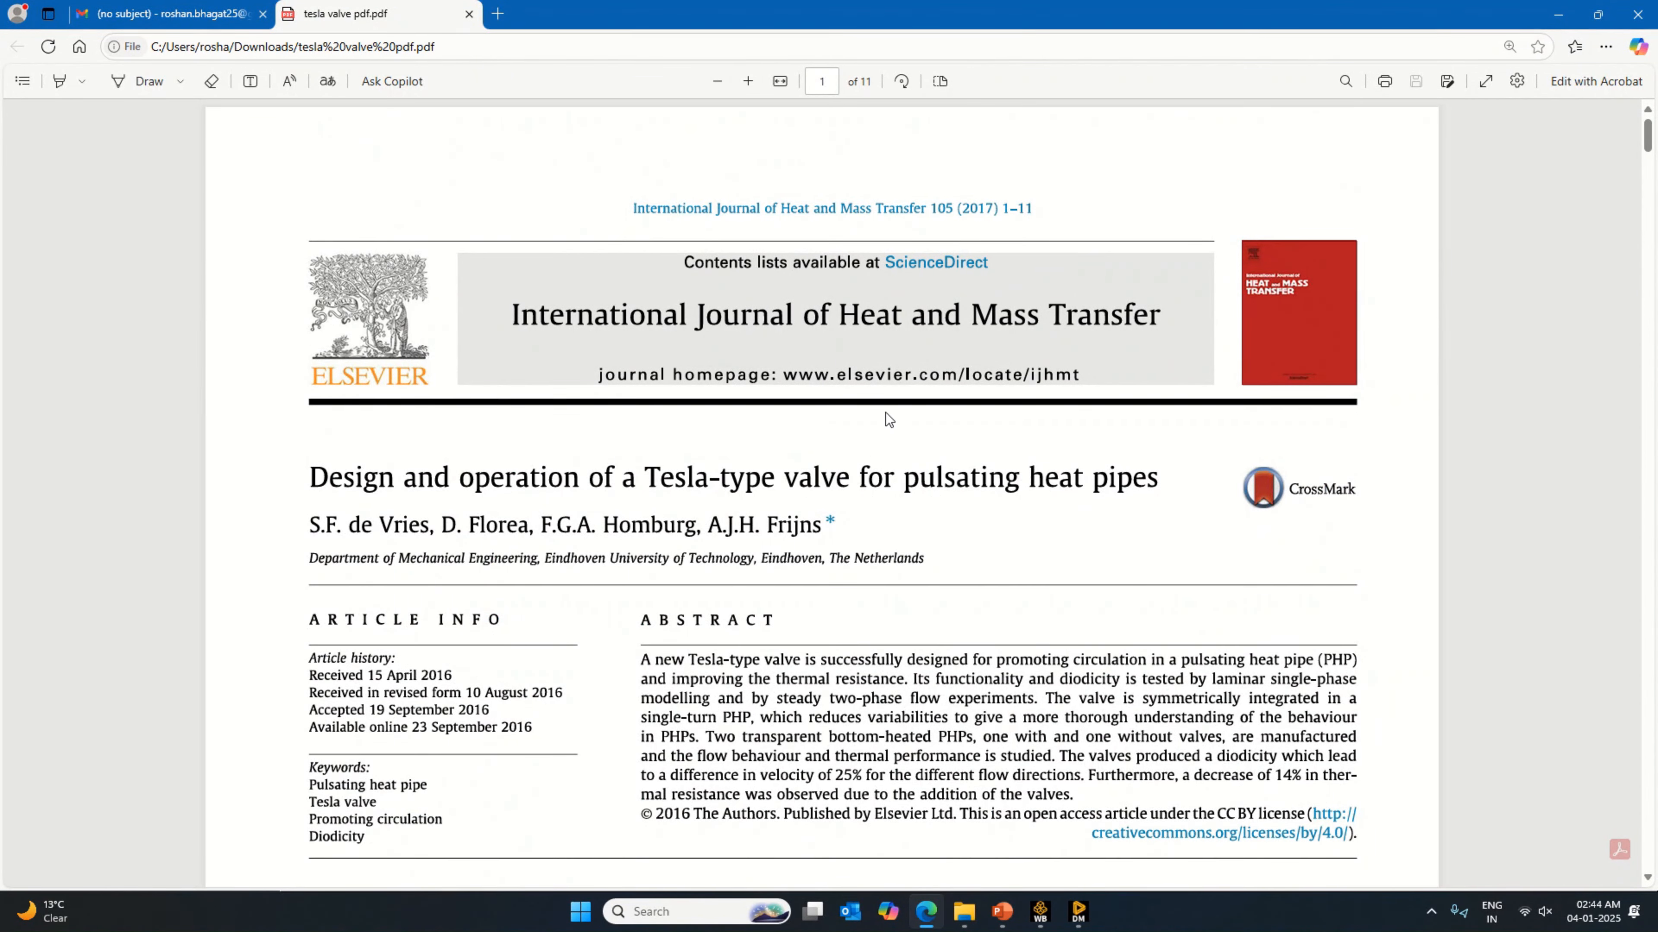
{"action": "scroll", "coordinate": [1044, 706], "scroll_direction": "down", "scroll_amount": 10}
{"action": "scroll", "coordinate": [1056, 695], "scroll_direction": "down", "scroll_amount": 5}
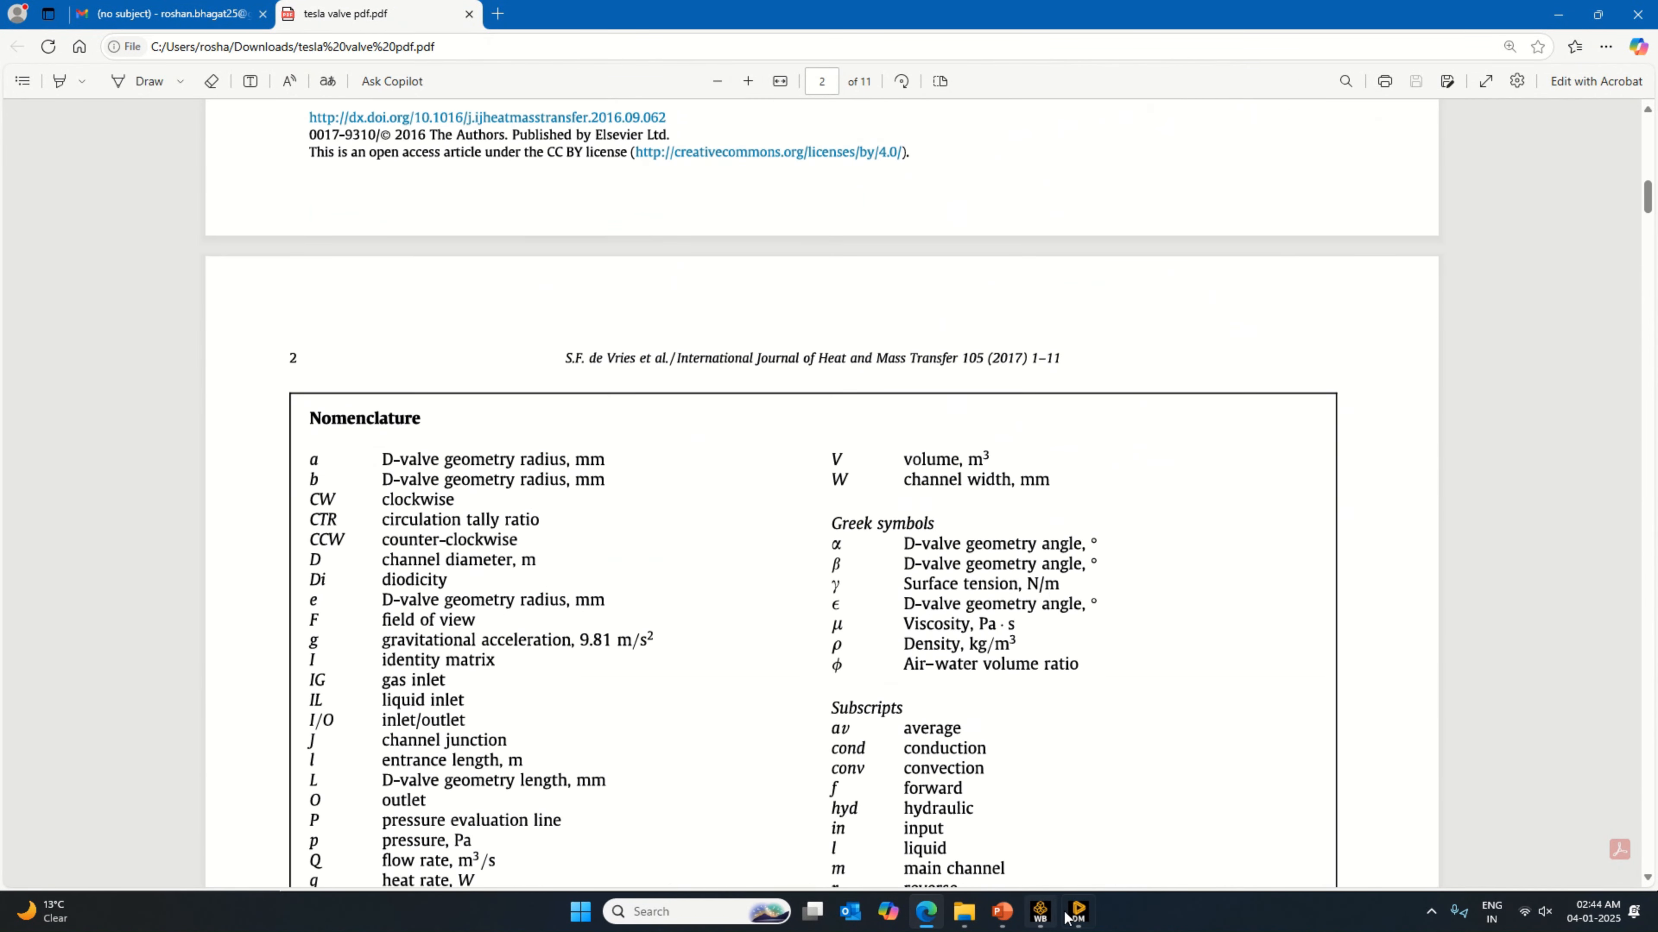
{"action": "key", "text": "alt+Tab"}
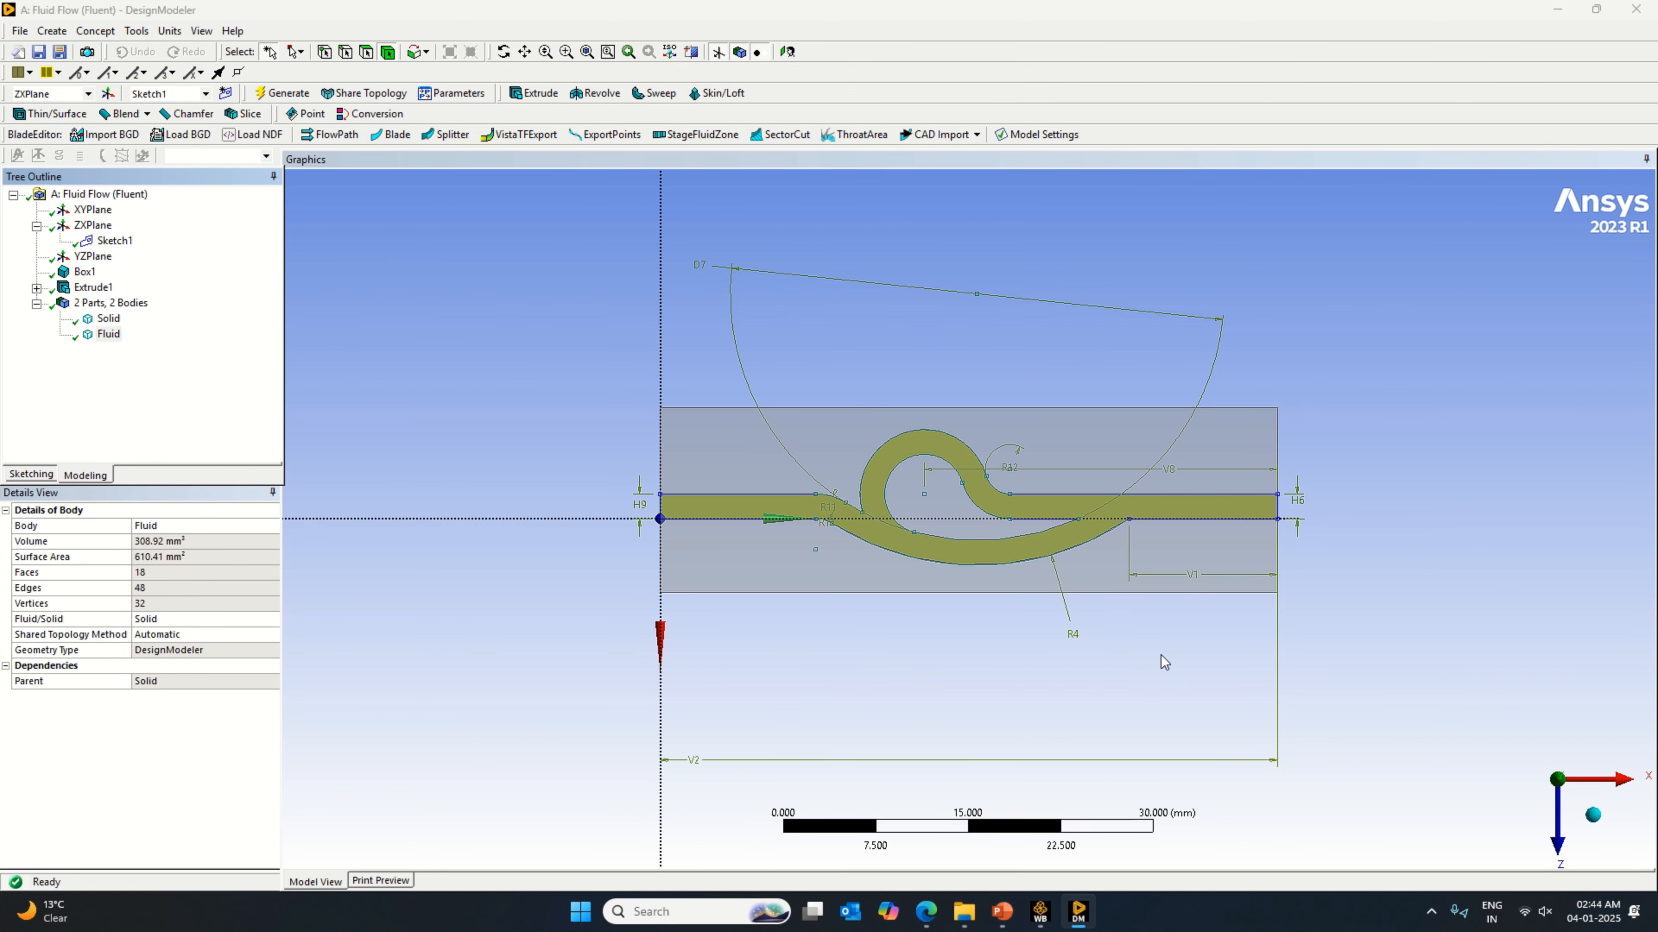
Step: Start a linear Pattern feature and set both the Solid and Fluid bodies as its geometry
{"action": "scroll", "coordinate": [1164, 662], "scroll_direction": "down", "scroll_amount": 2}
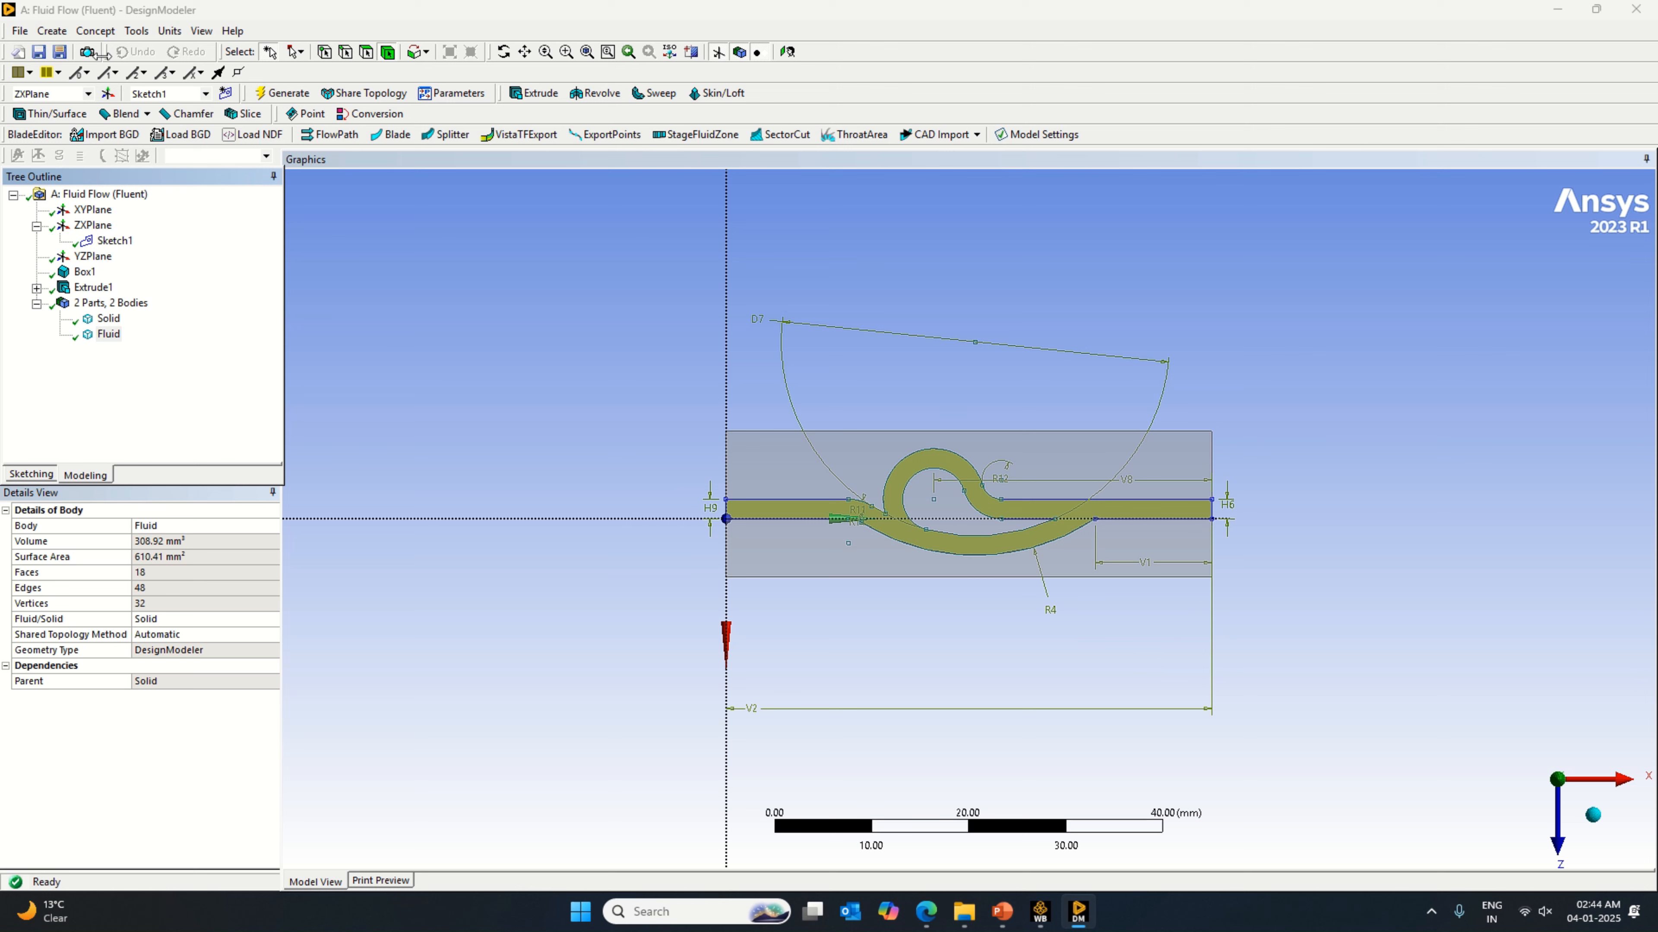
{"action": "left_click", "coordinate": [51, 30]}
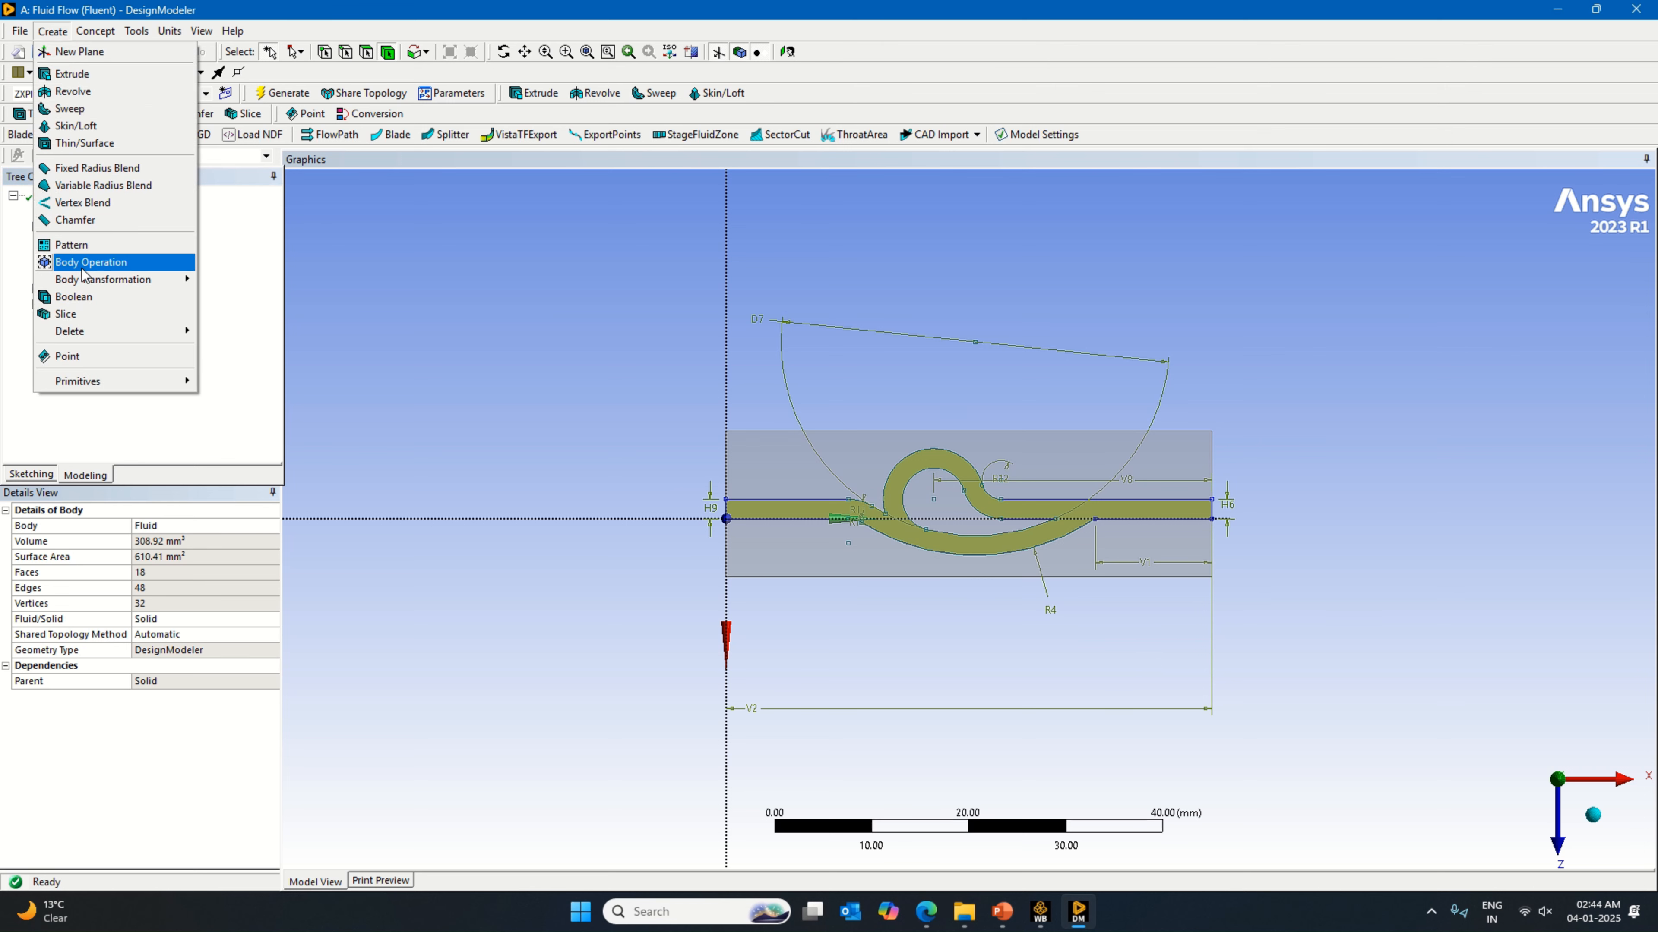
{"action": "left_click", "coordinate": [98, 244]}
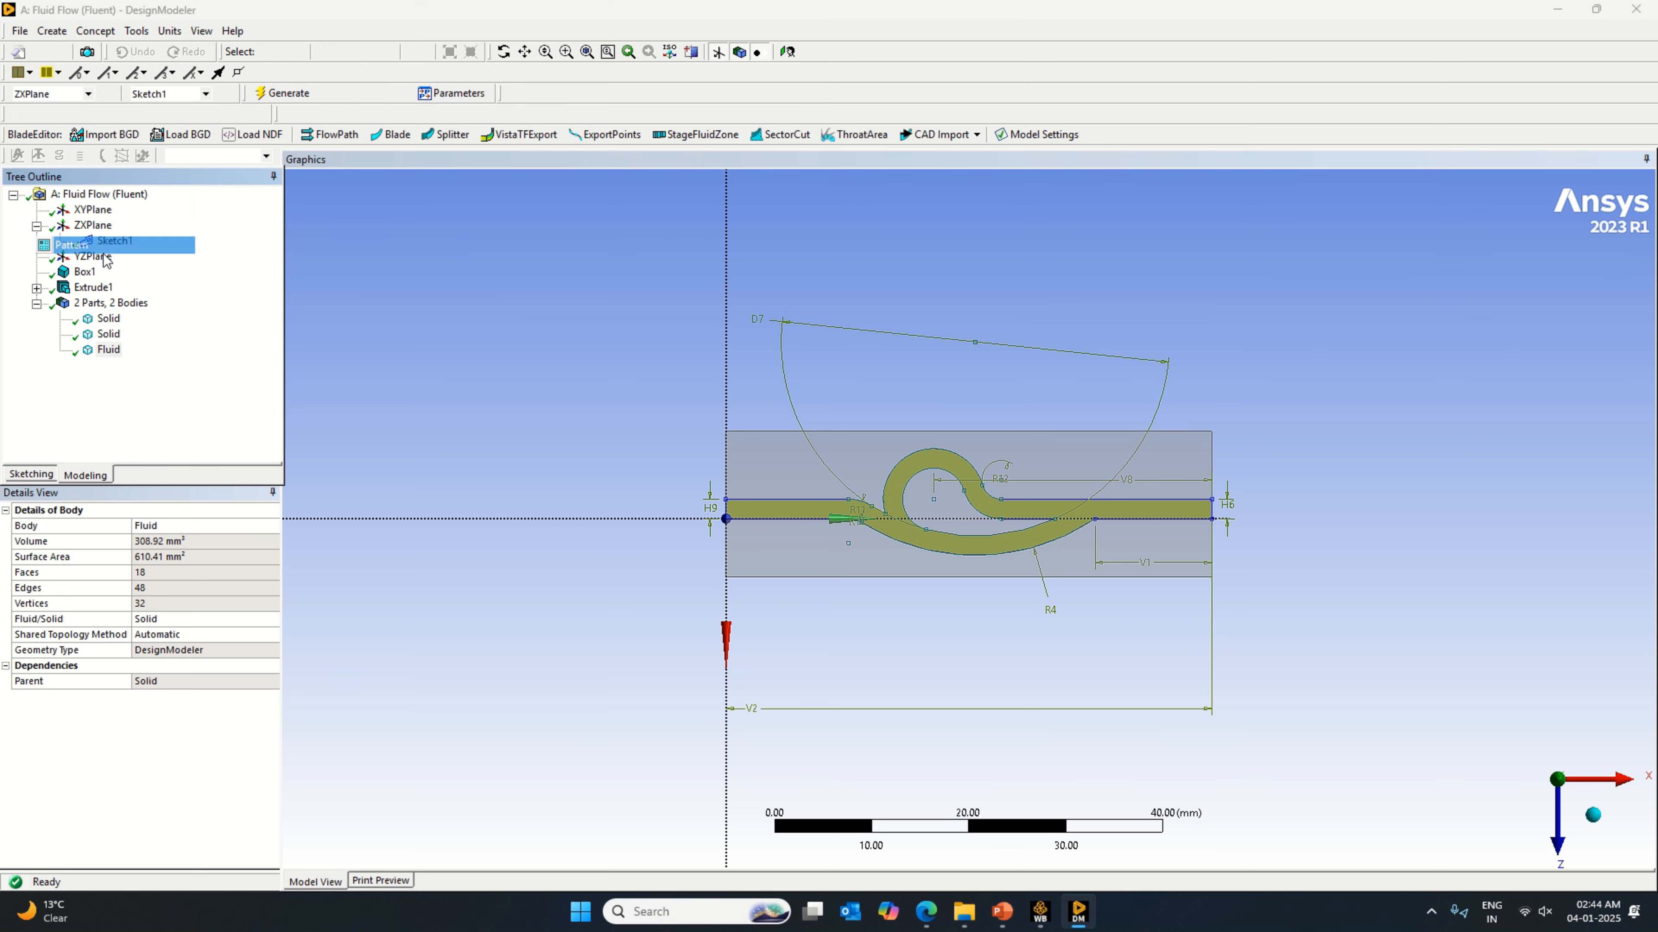
{"action": "right_click", "coordinate": [509, 390]}
{"action": "left_click", "coordinate": [580, 576]}
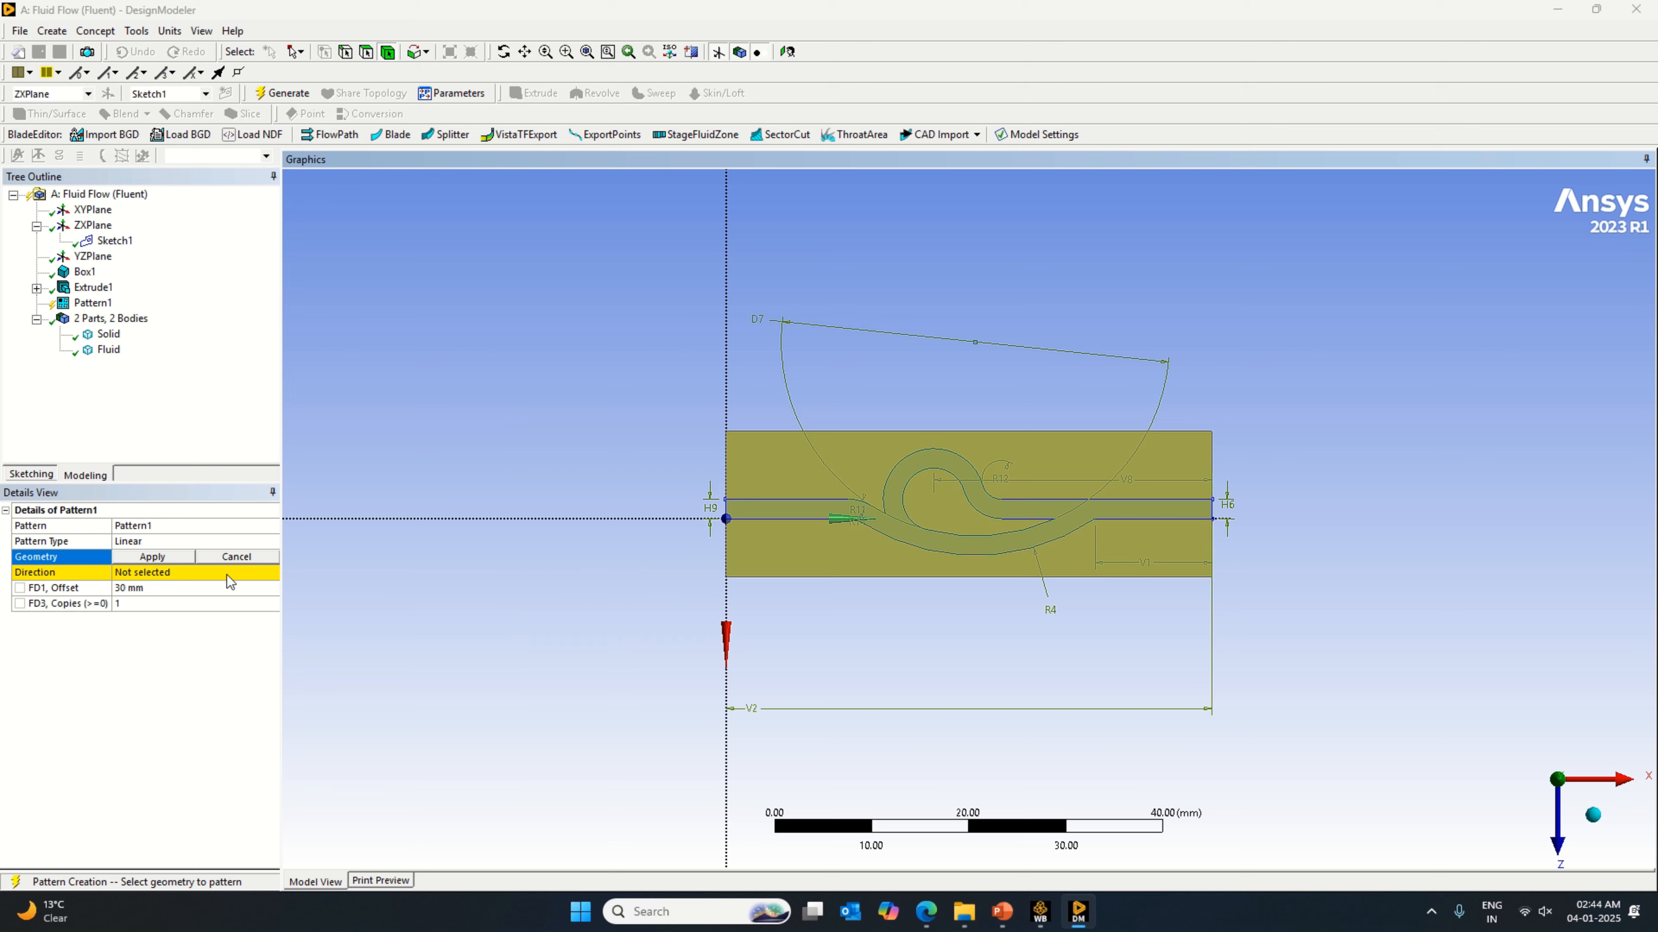
{"action": "left_click", "coordinate": [177, 558]}
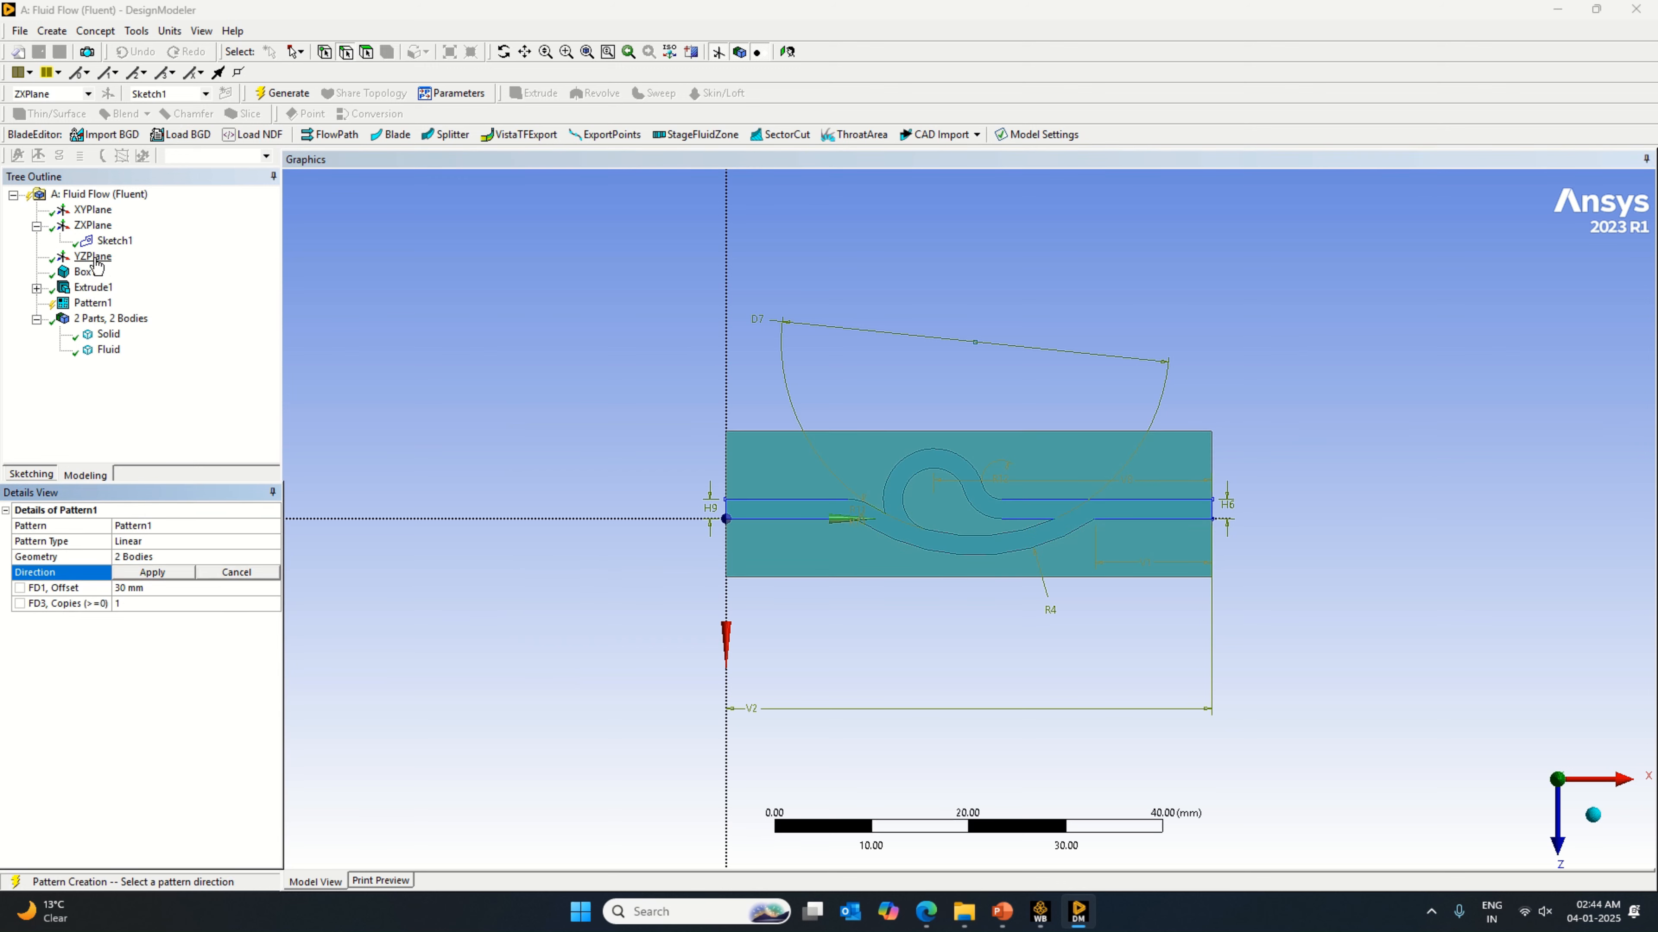
Step: Set the pattern direction to the YZPlane normal and the offset to 50 mm, and generate it
{"action": "left_click", "coordinate": [85, 210]}
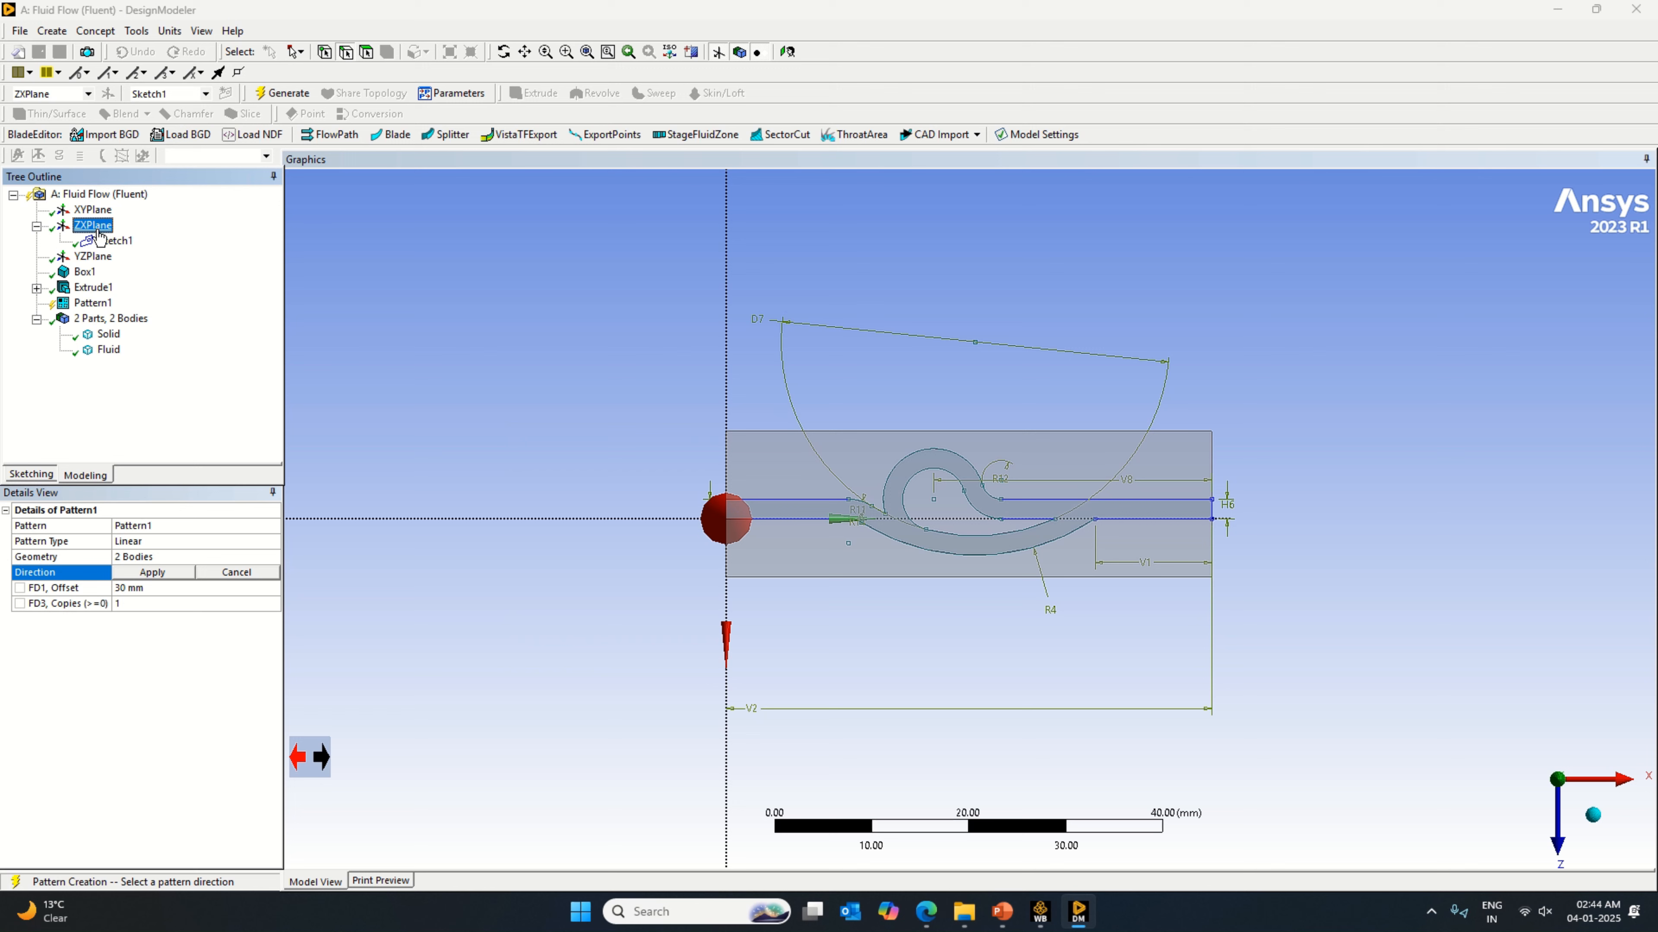
{"action": "left_click", "coordinate": [92, 256]}
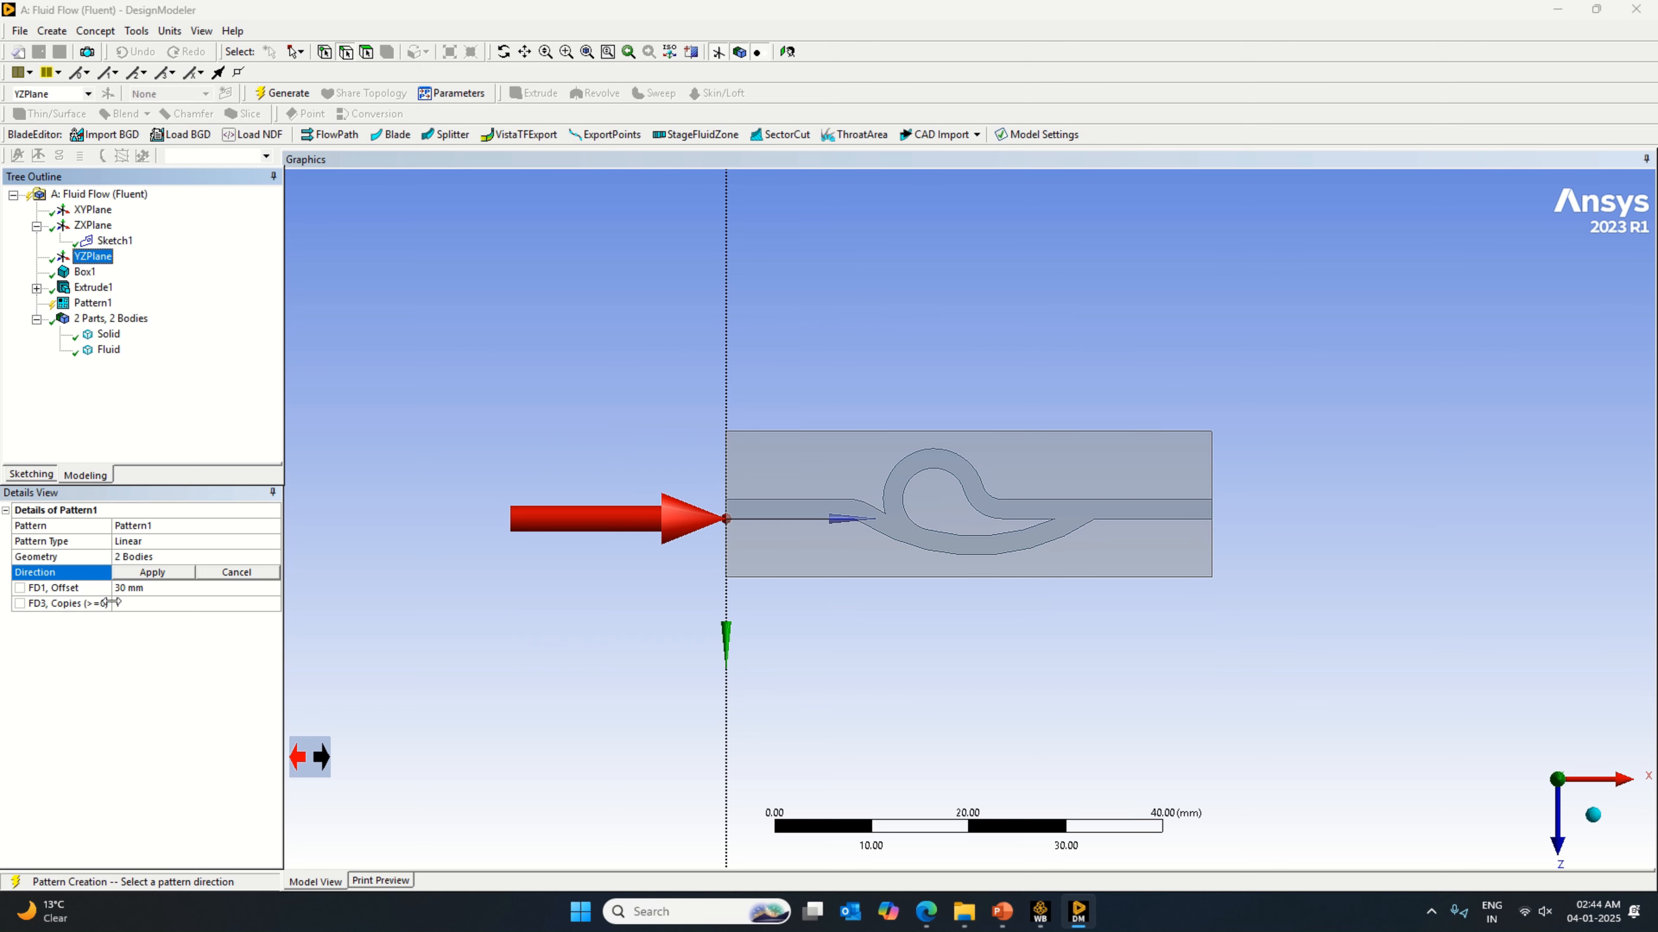
{"action": "left_click", "coordinate": [138, 575]}
{"action": "left_click", "coordinate": [165, 588]}
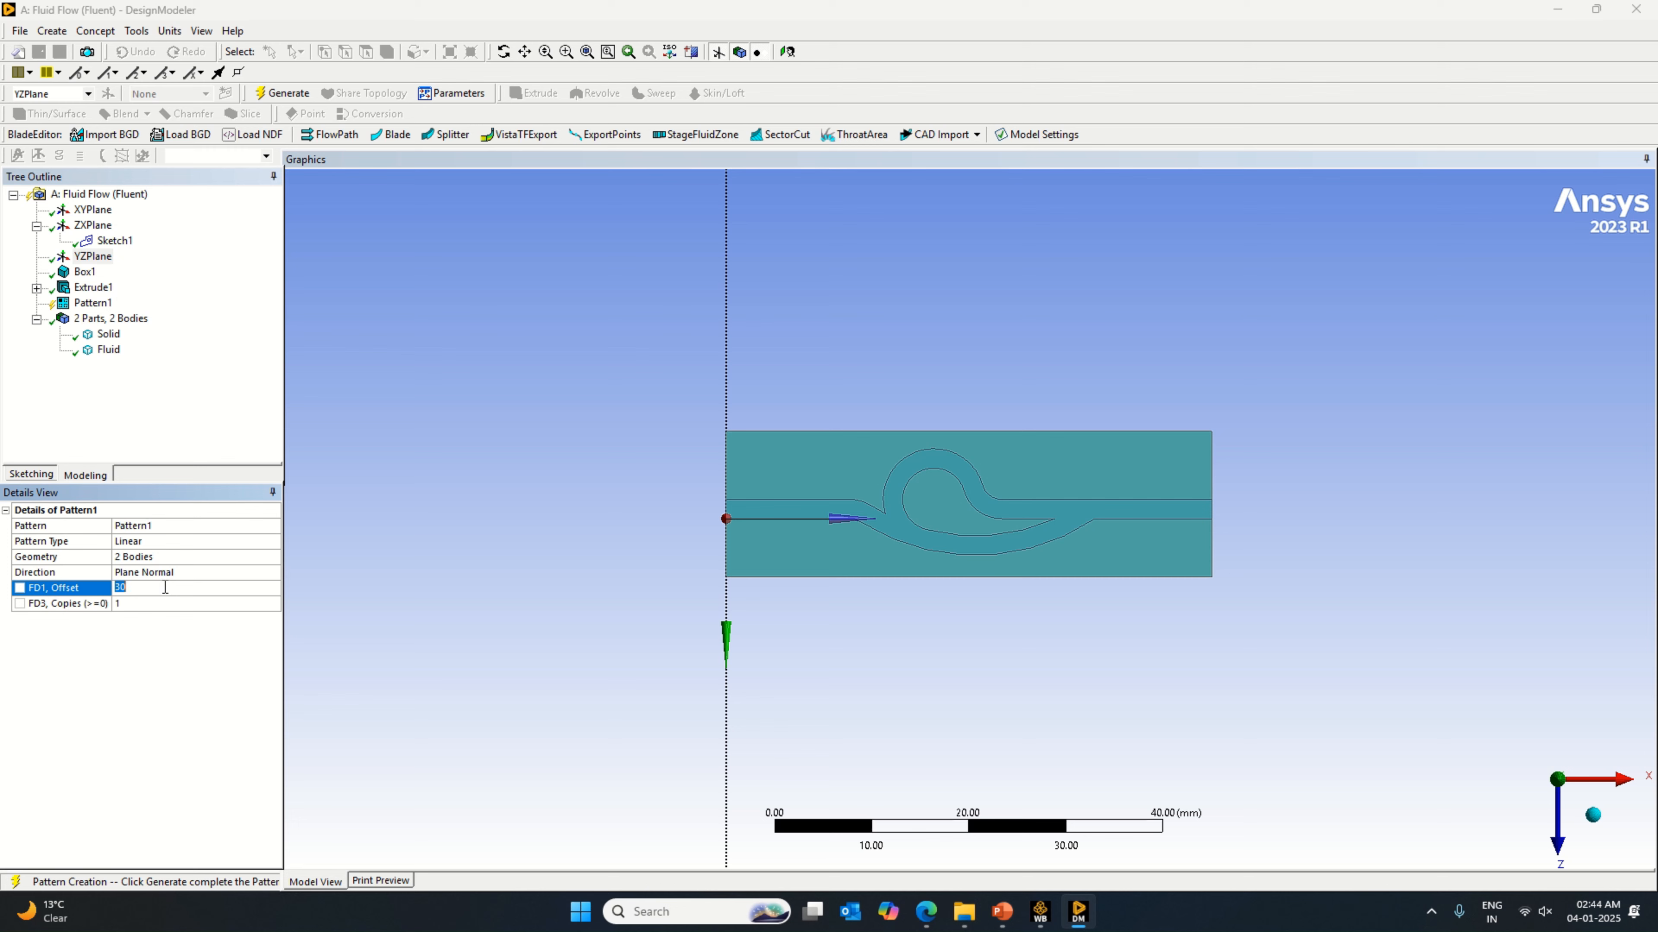
{"action": "type", "text": "50"}
{"action": "key", "text": "Return"}
{"action": "left_click", "coordinate": [284, 96]}
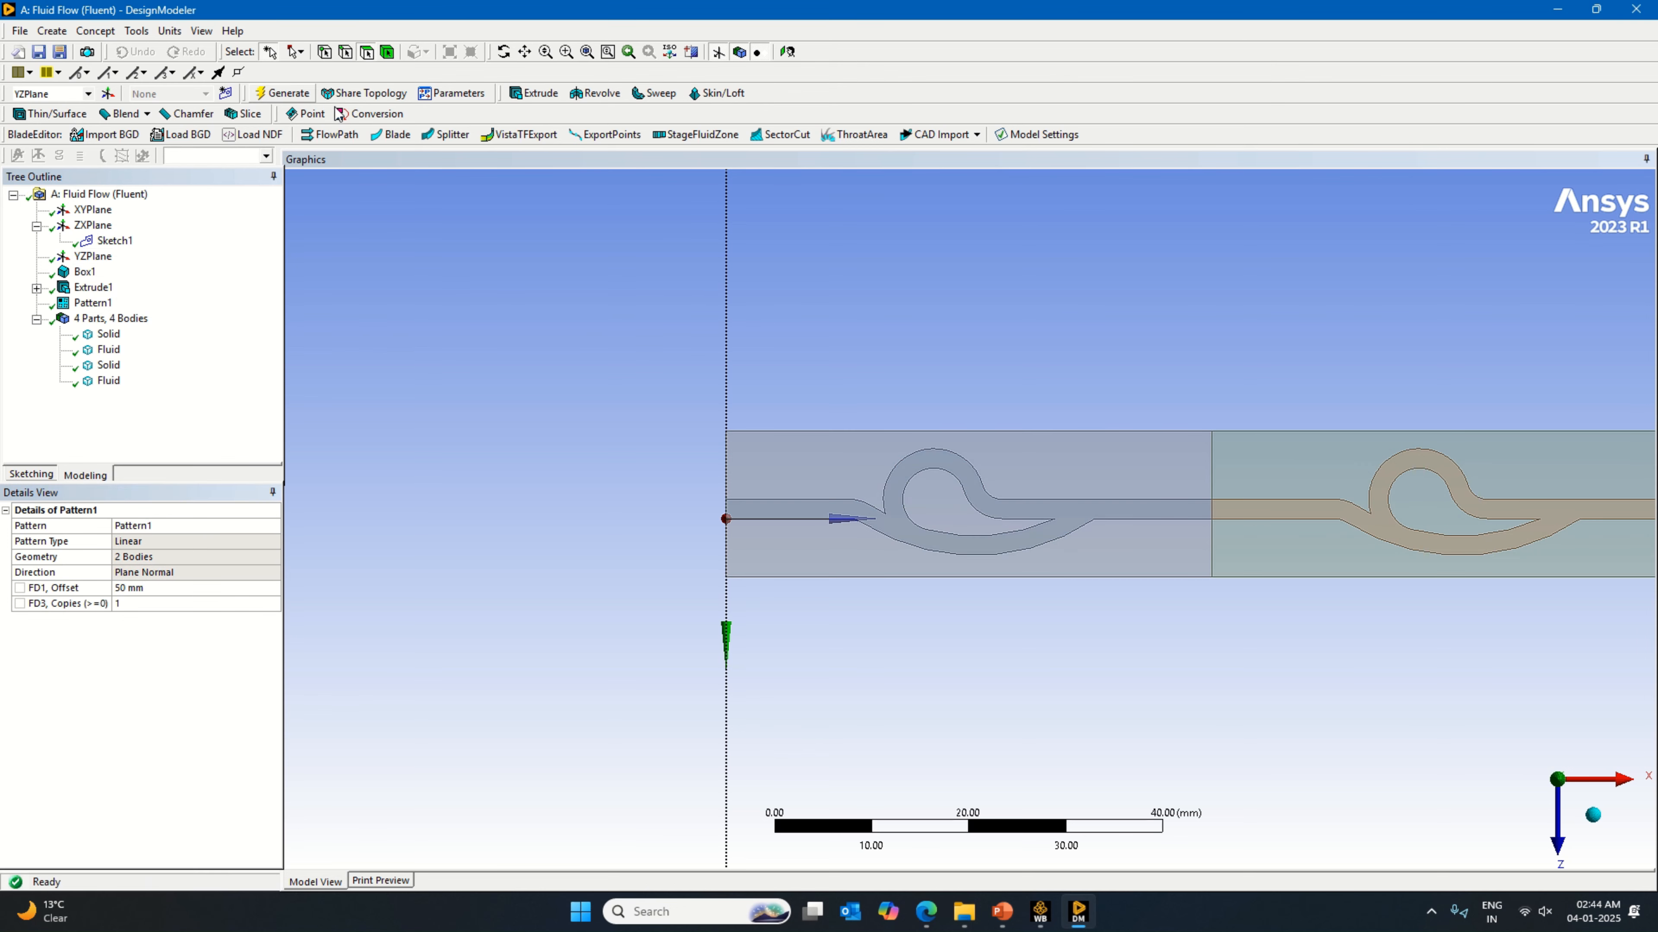
{"action": "scroll", "coordinate": [1452, 573], "scroll_direction": "down", "scroll_amount": 4}
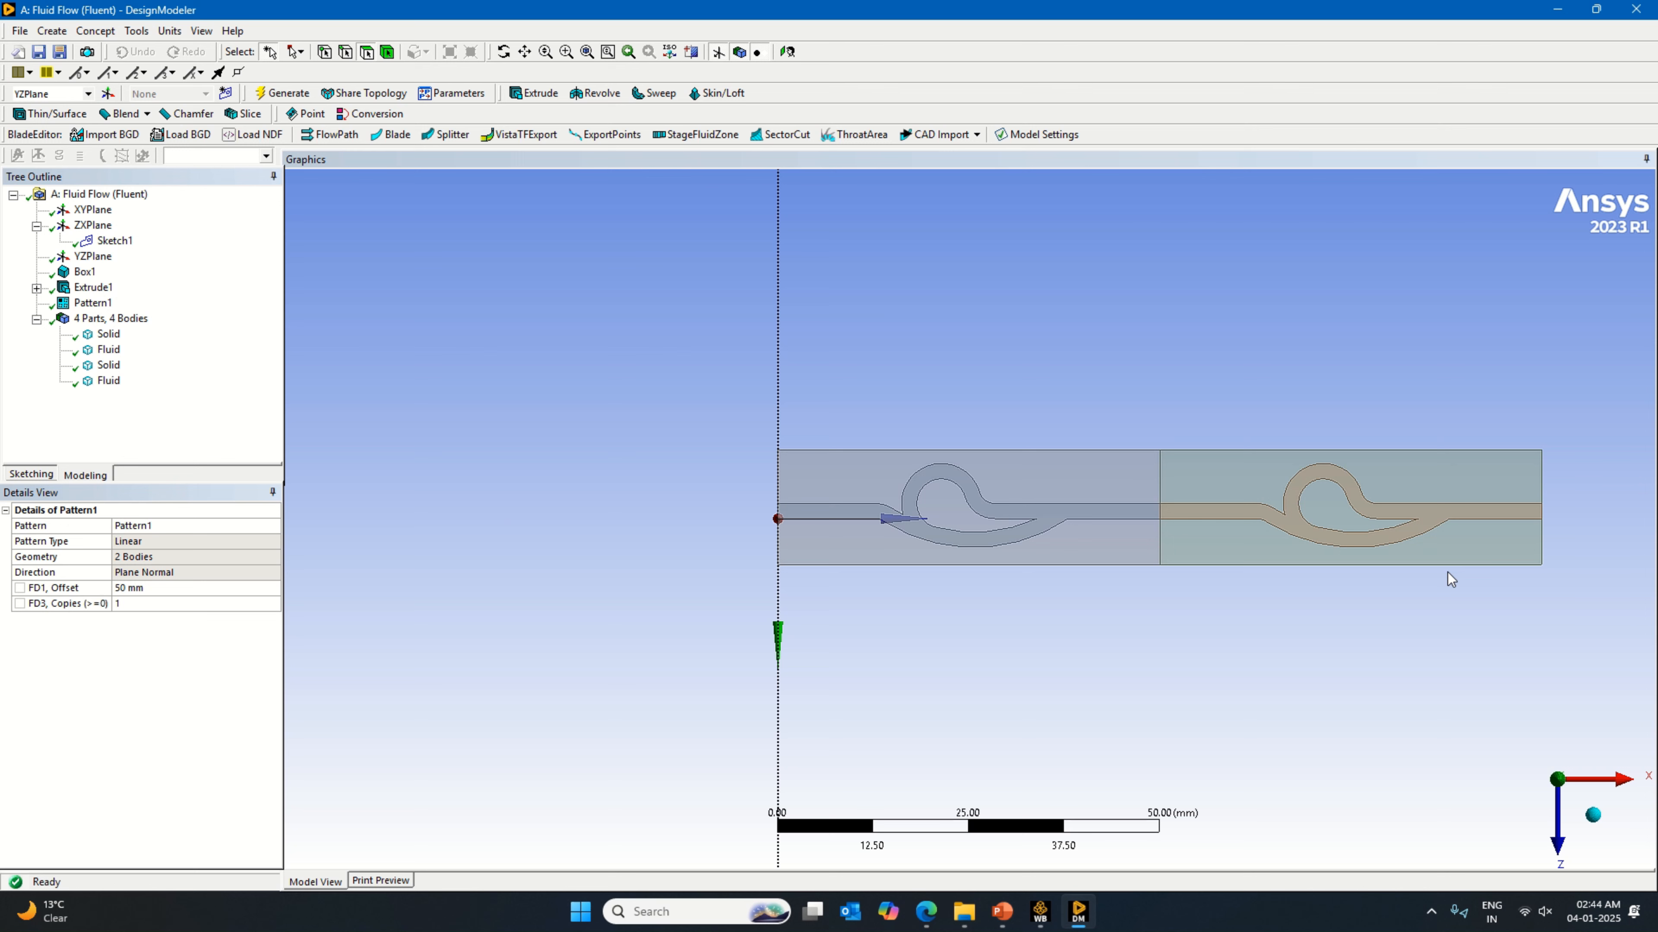
{"action": "scroll", "coordinate": [1389, 568], "scroll_direction": "up", "scroll_amount": 1}
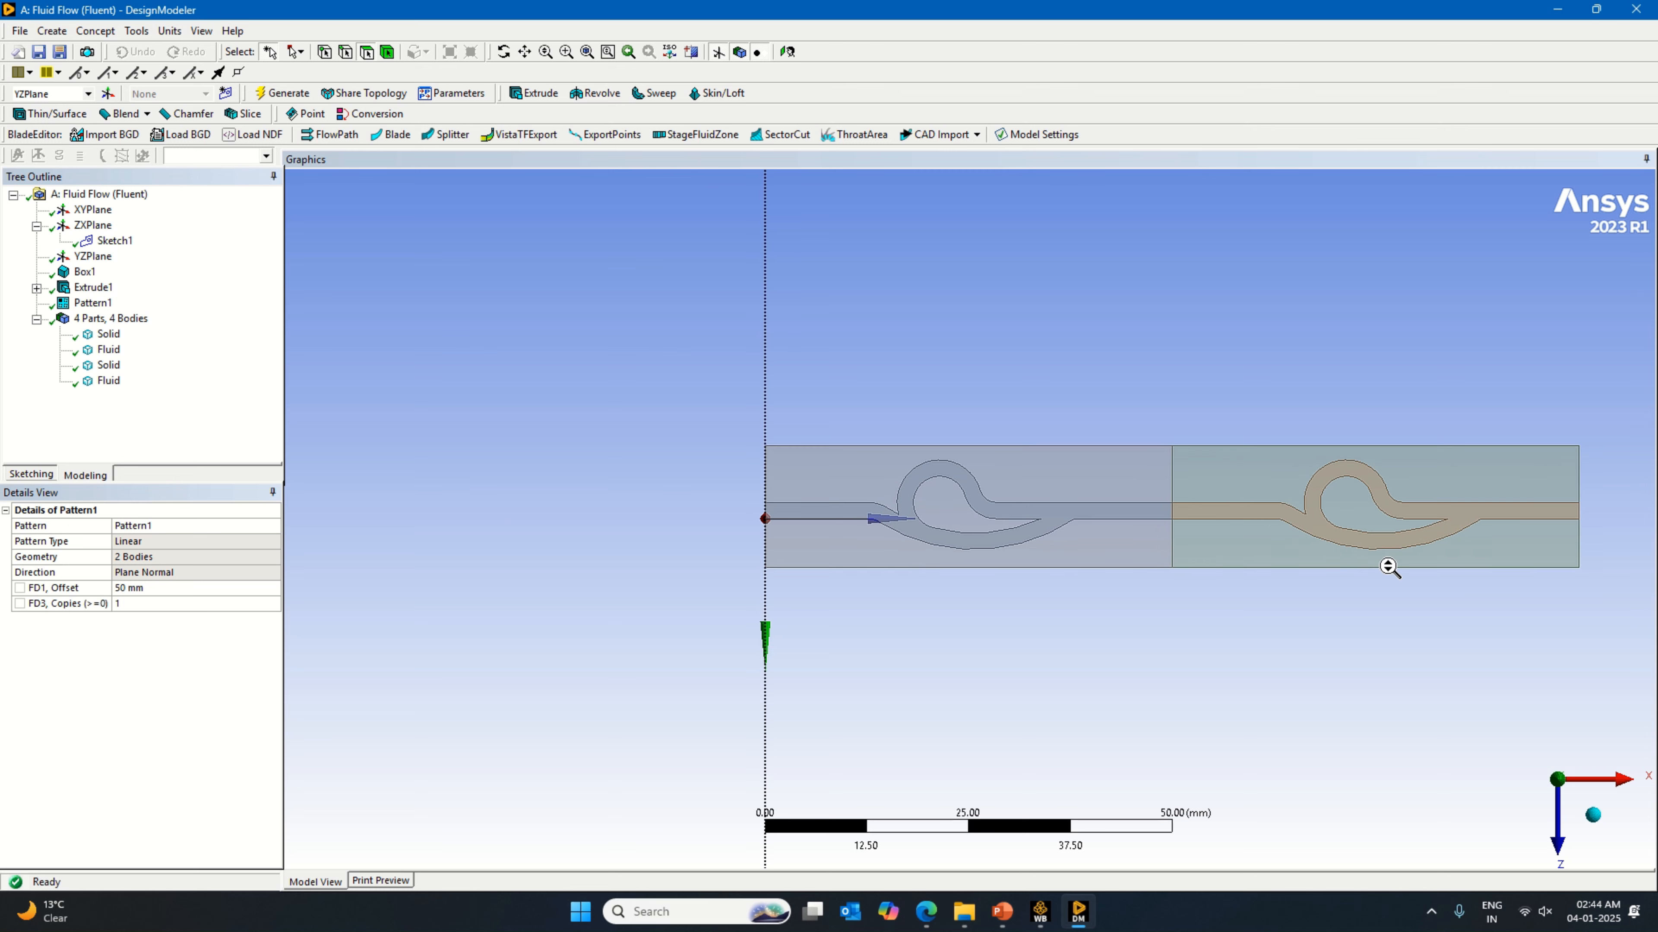
{"action": "scroll", "coordinate": [1388, 568], "scroll_direction": "up", "scroll_amount": 1}
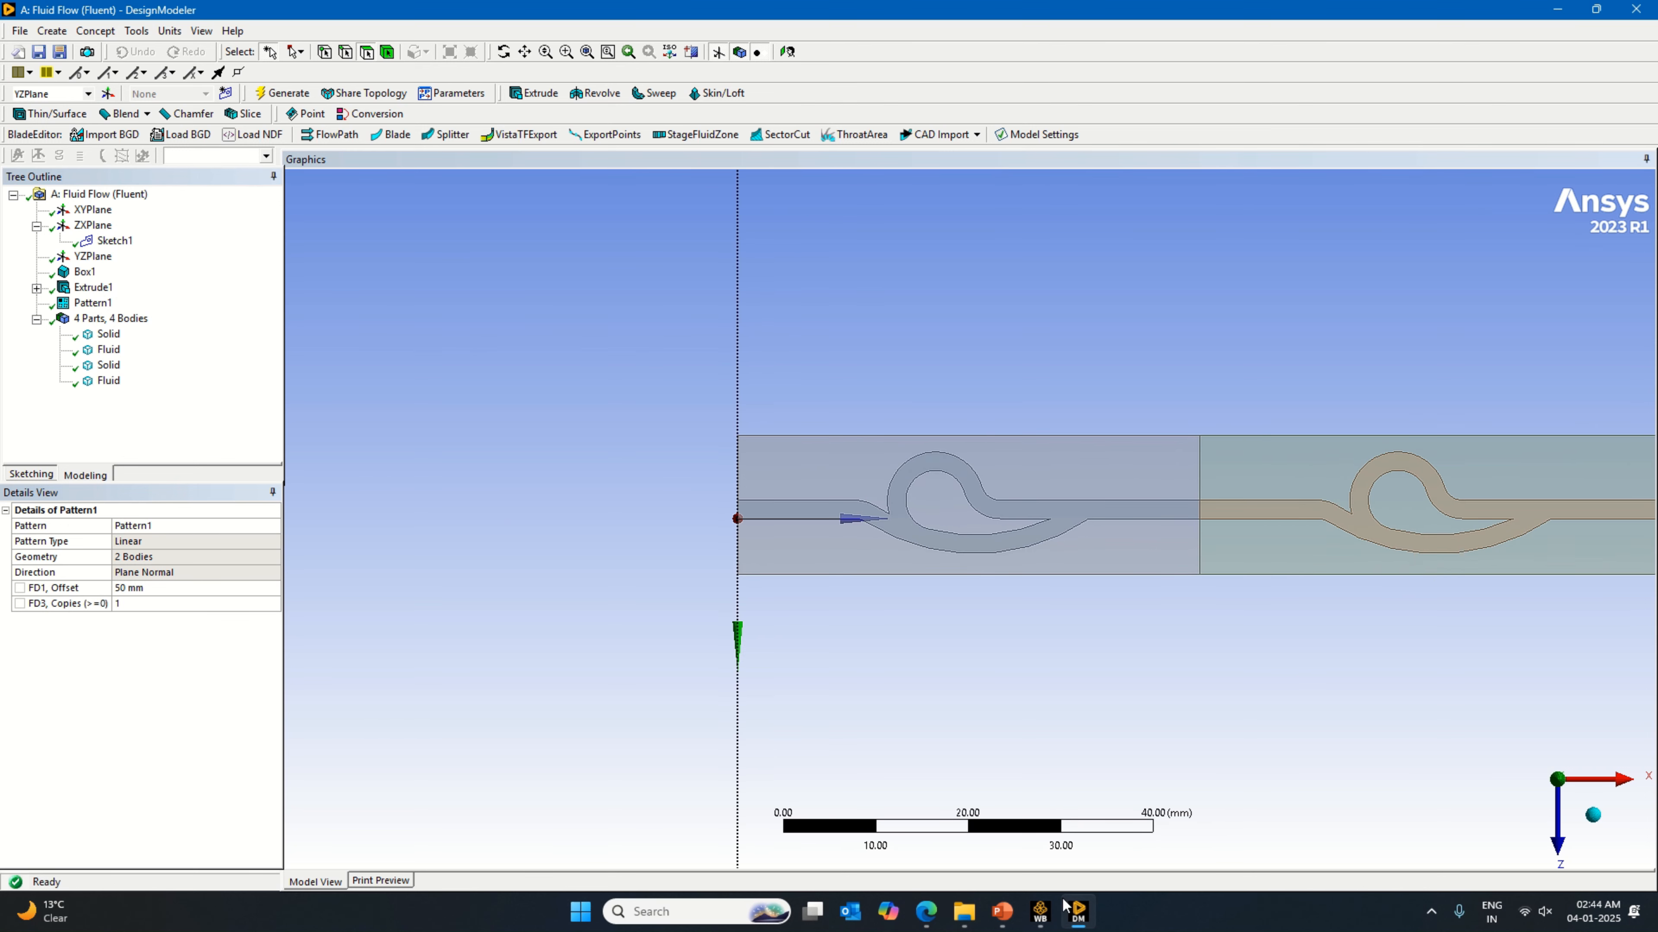
Step: Switch to Edge and search Google for "tesla valve for cooling" in a new tab
{"action": "left_click", "coordinate": [934, 920]}
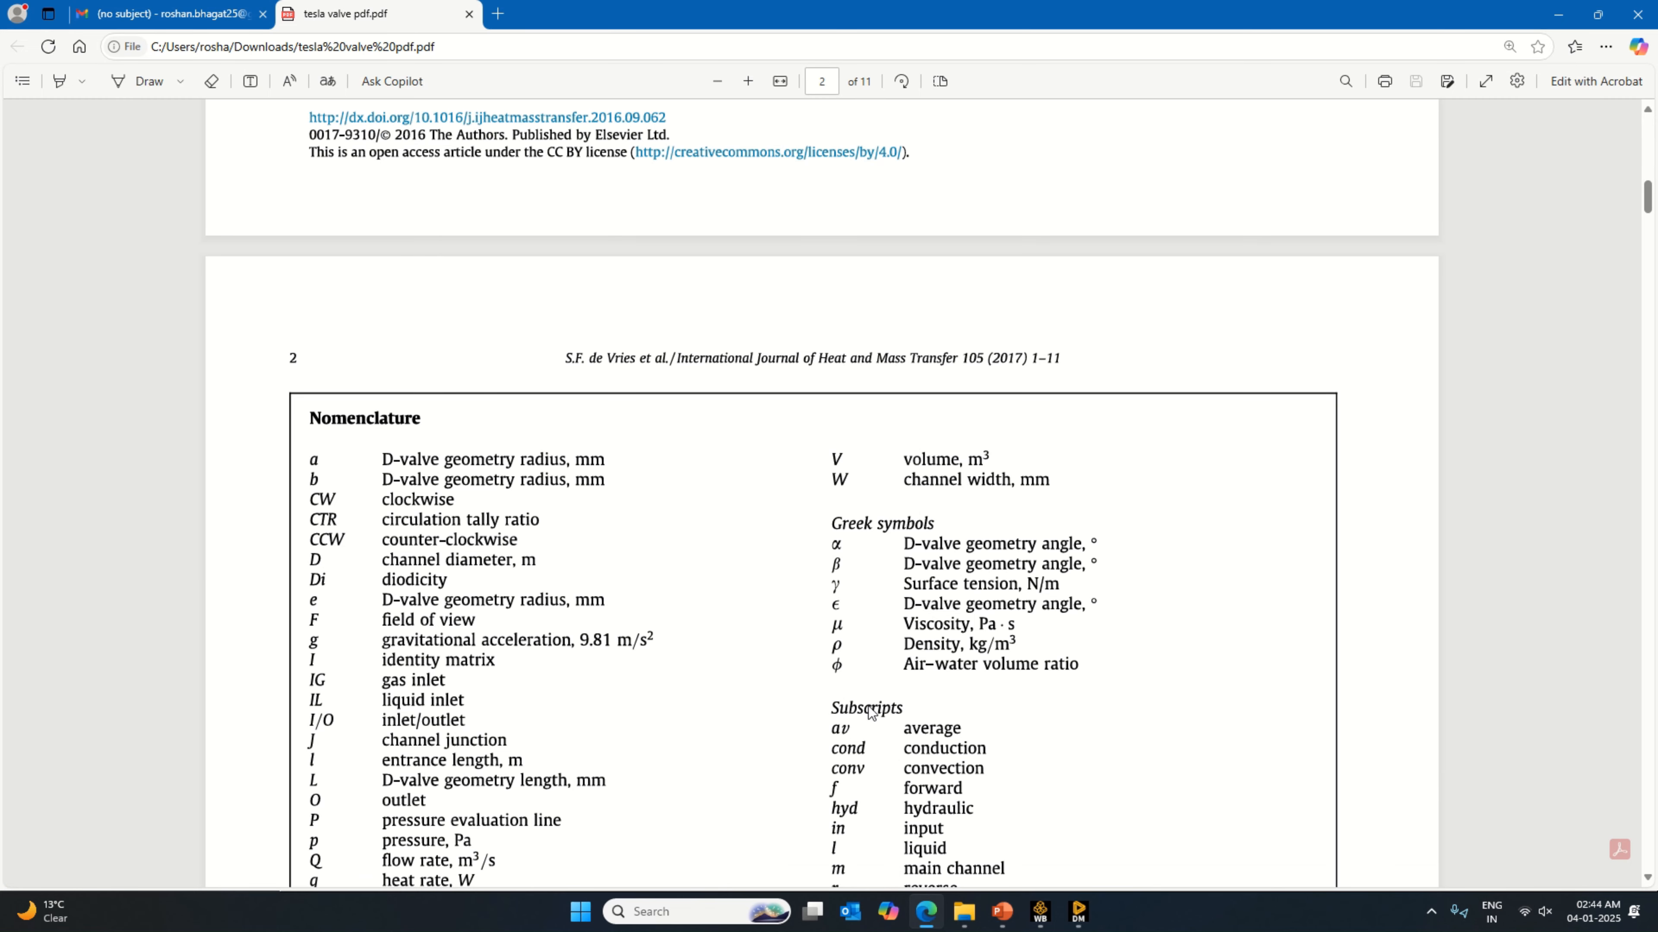
{"action": "left_click", "coordinate": [496, 12]}
{"action": "left_click", "coordinate": [672, 171]}
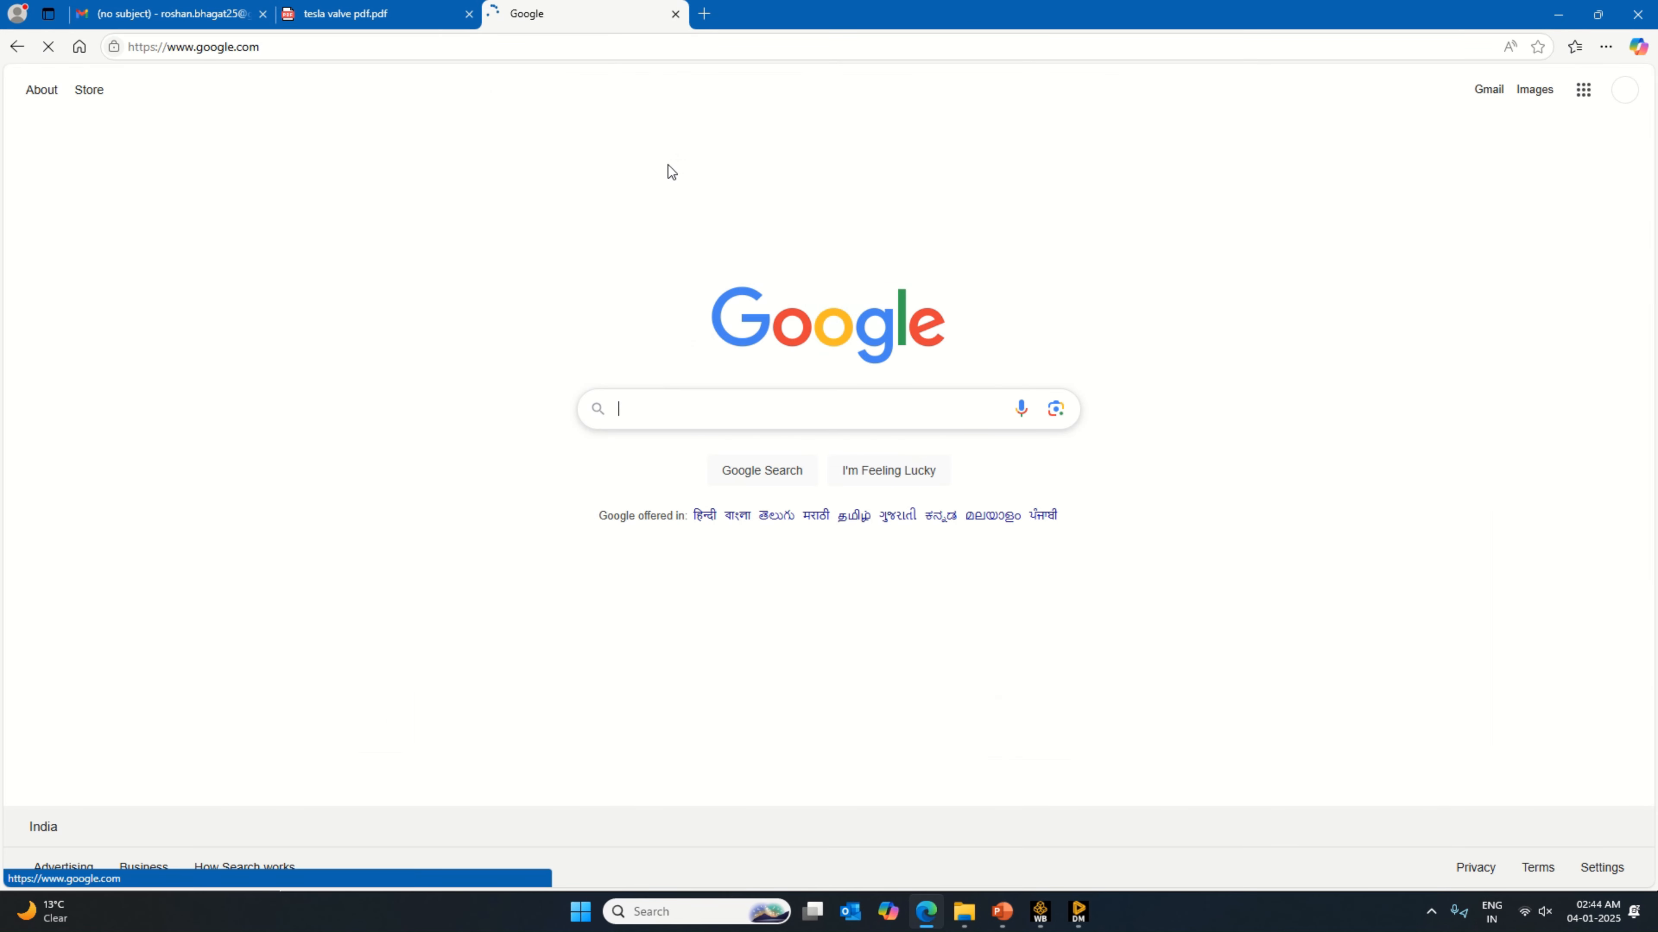
{"action": "type", "text": "tes"}
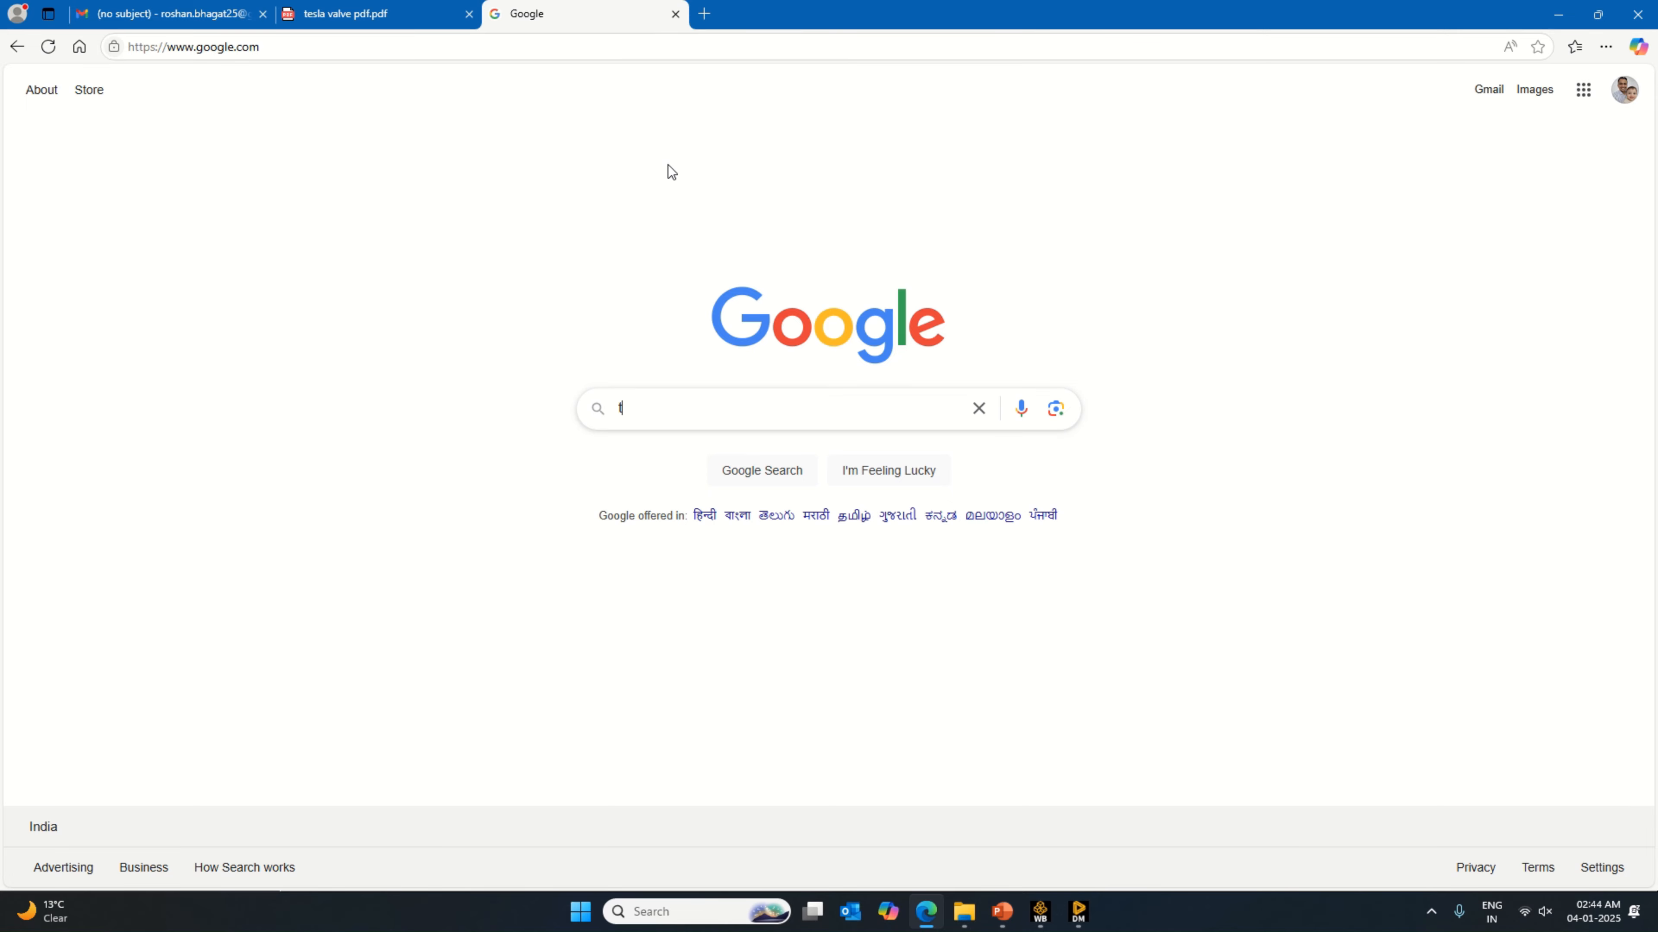
{"action": "key", "text": "Down"}
{"action": "key", "text": "Down"}
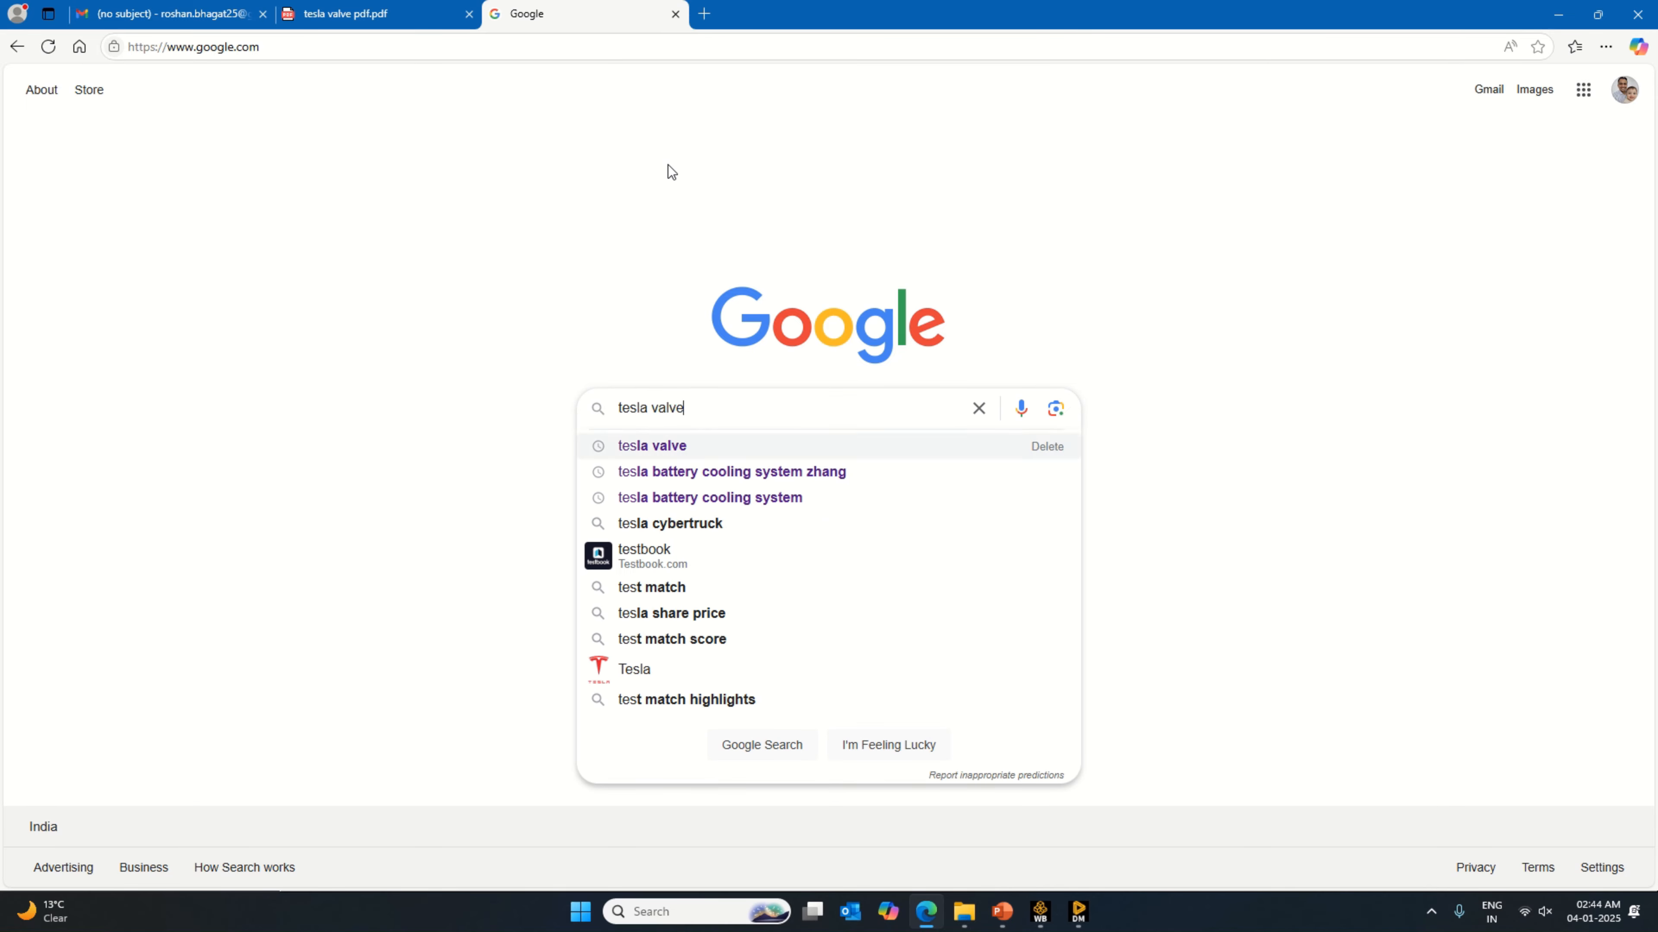
{"action": "key", "text": "Up"}
{"action": "type", "text": "for cooling"}
{"action": "key", "text": "Return"}
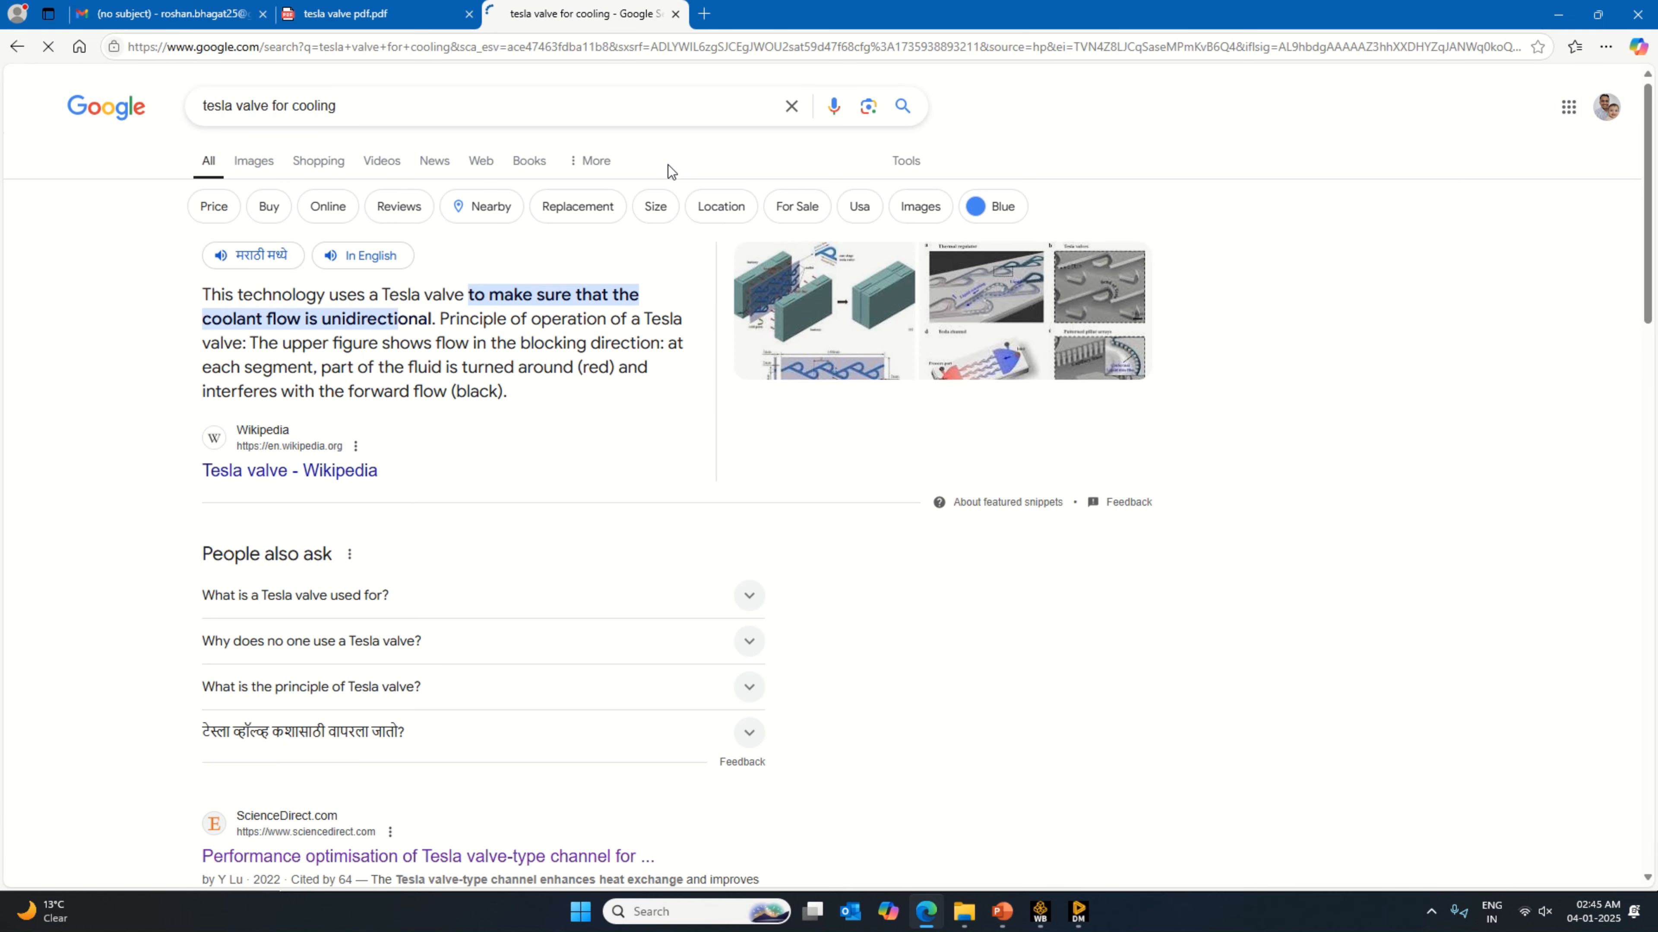
Step: Open the image results, view the MDPI picture of the multi-stage Tesla valve cooling plate, and return to DesignModeler
{"action": "left_click", "coordinate": [256, 163]}
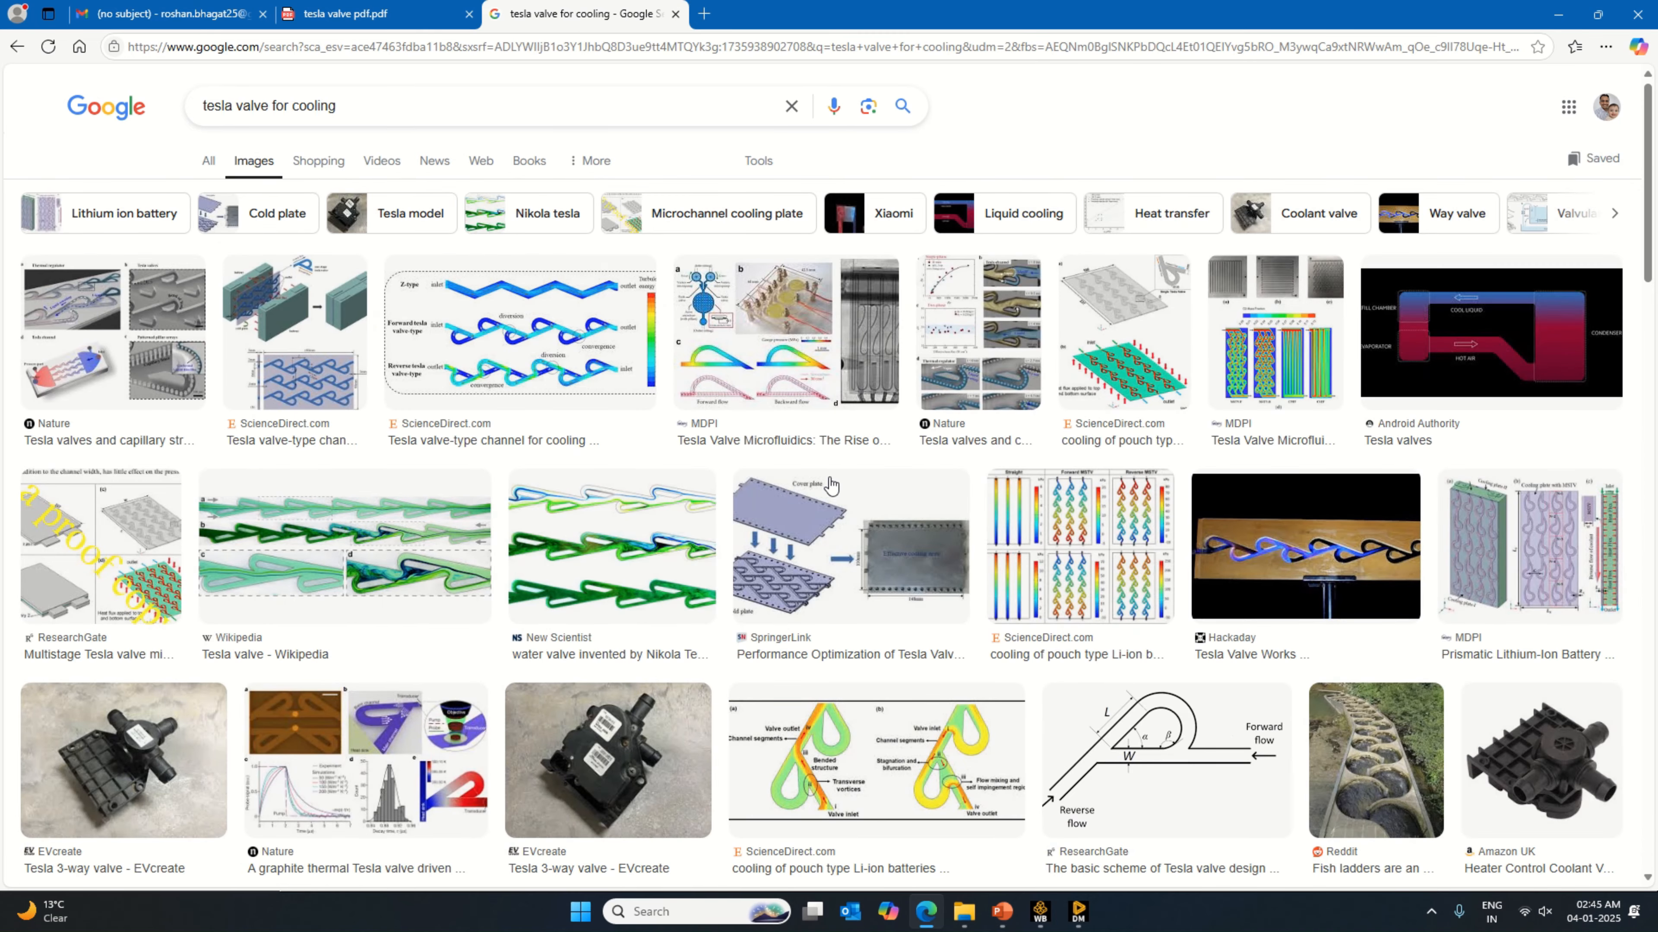
{"action": "left_click", "coordinate": [1510, 569]}
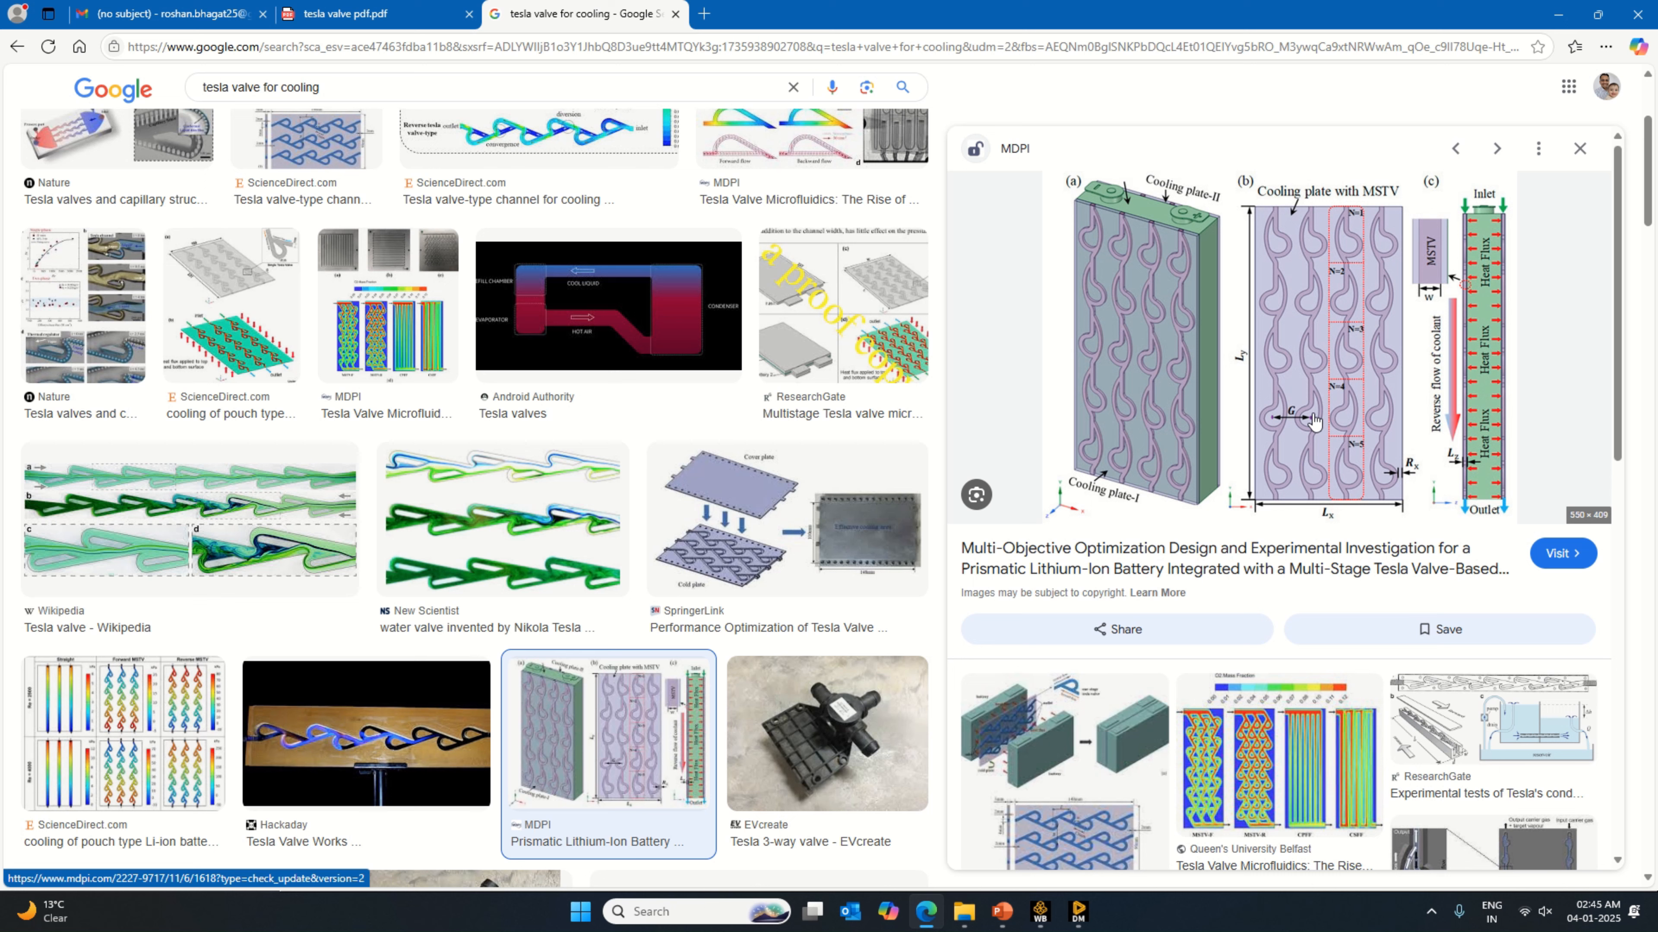
{"action": "left_click", "coordinate": [1089, 912]}
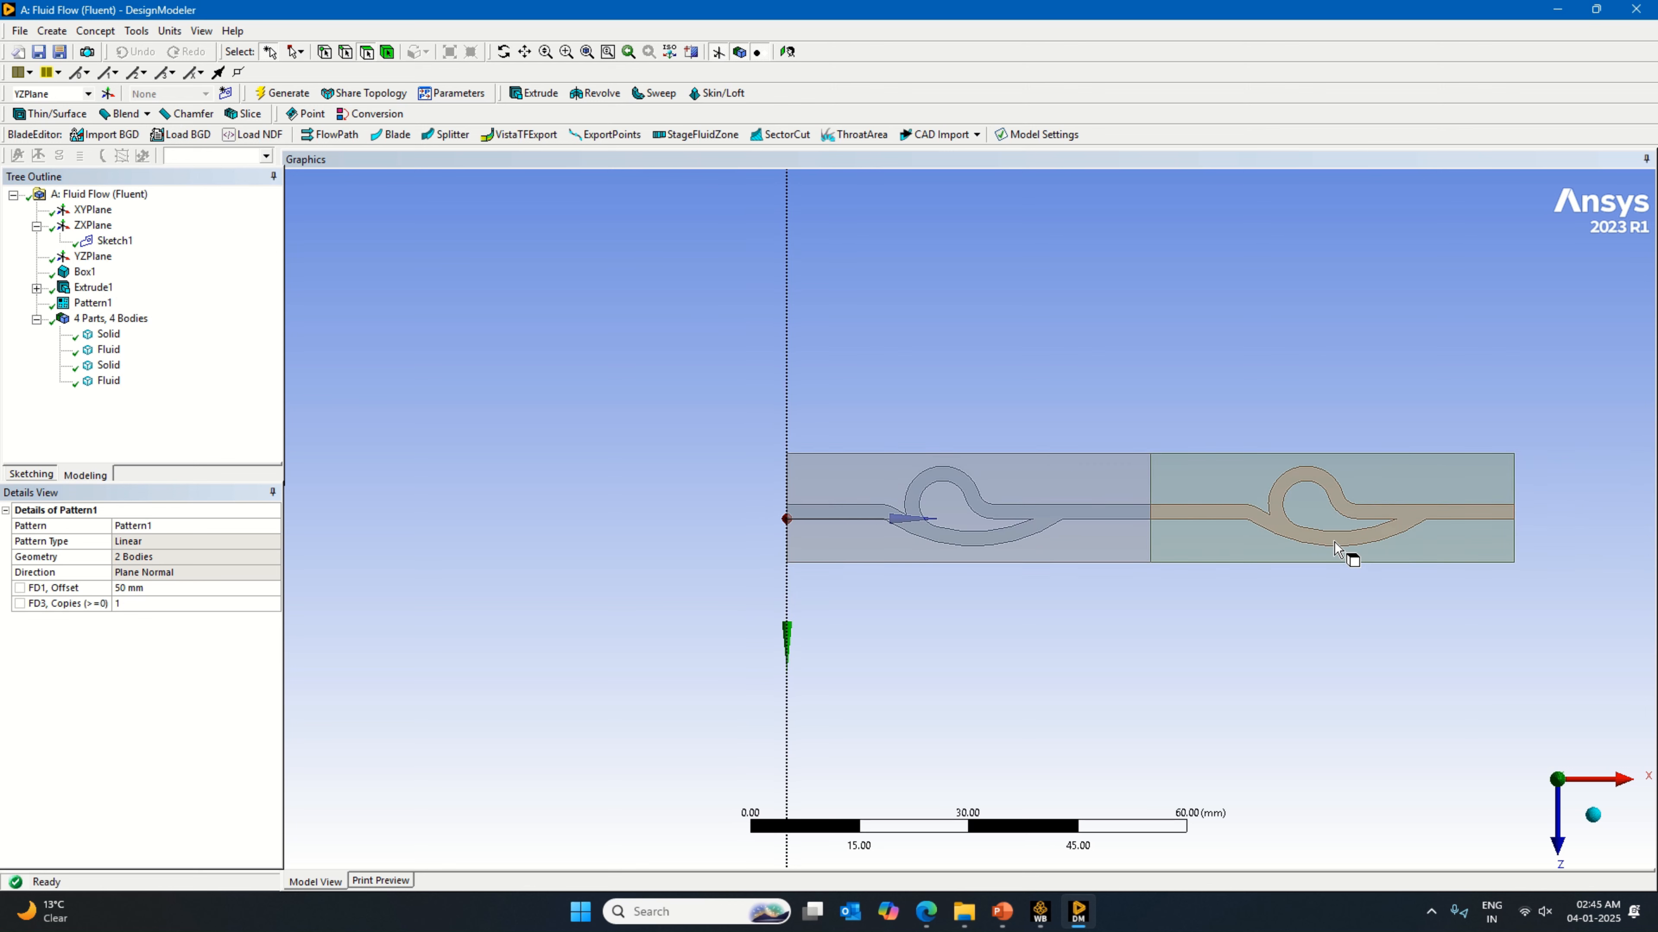
{"action": "scroll", "coordinate": [1334, 541], "scroll_direction": "down", "scroll_amount": 1}
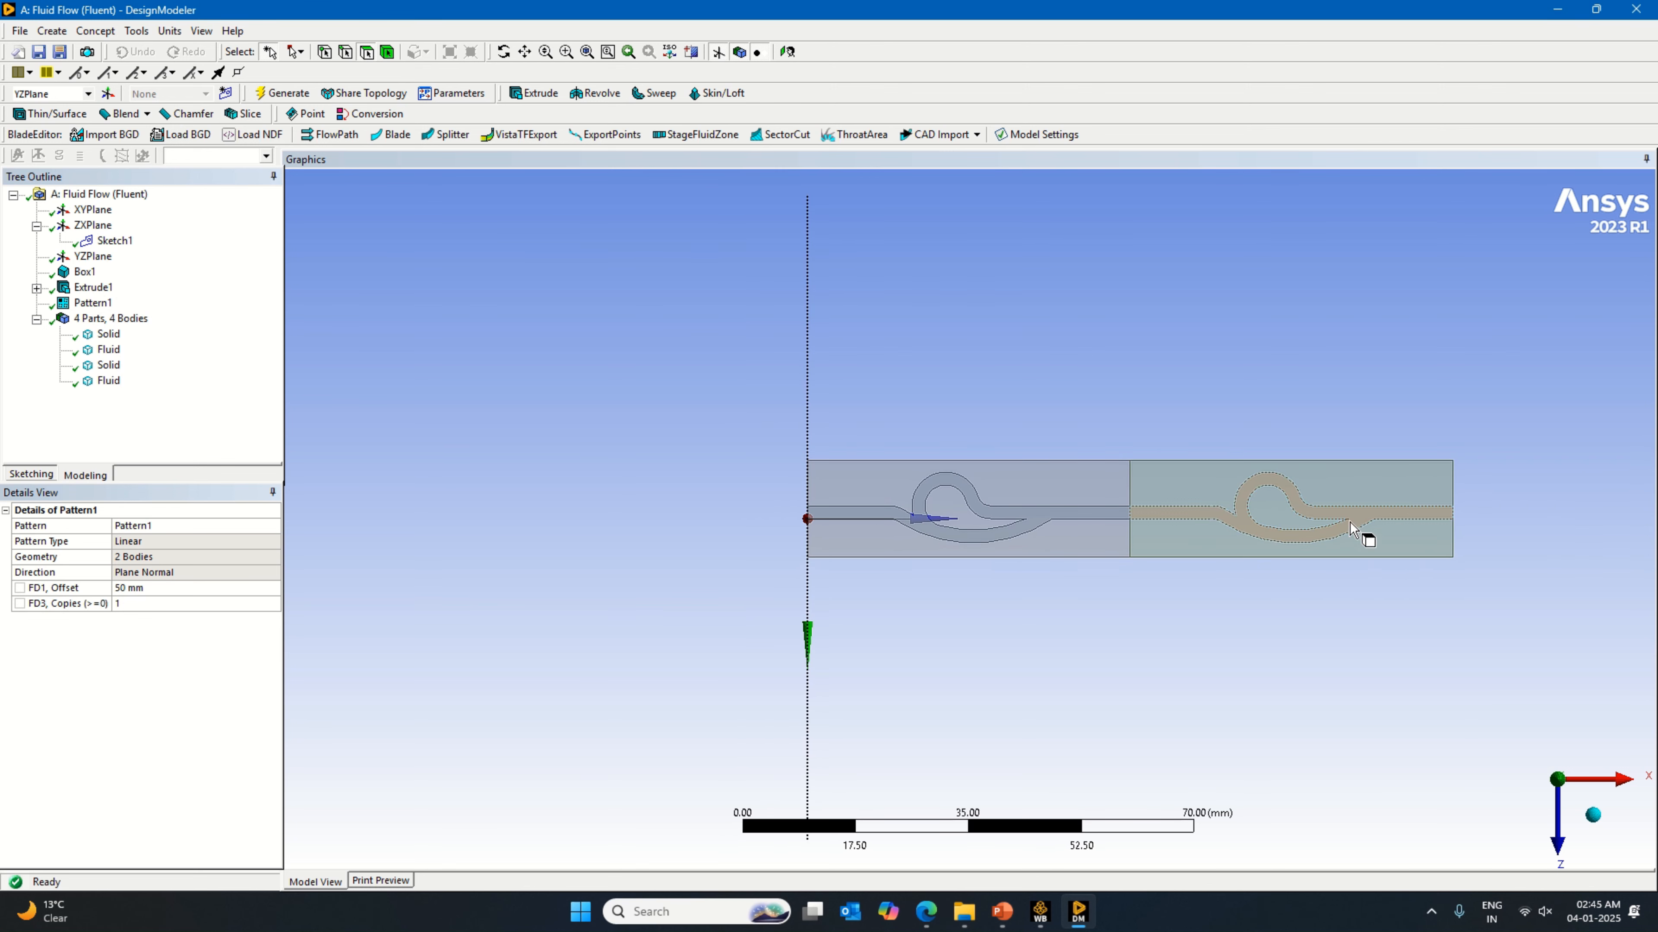
{"action": "scroll", "coordinate": [1403, 529], "scroll_direction": "up", "scroll_amount": 1}
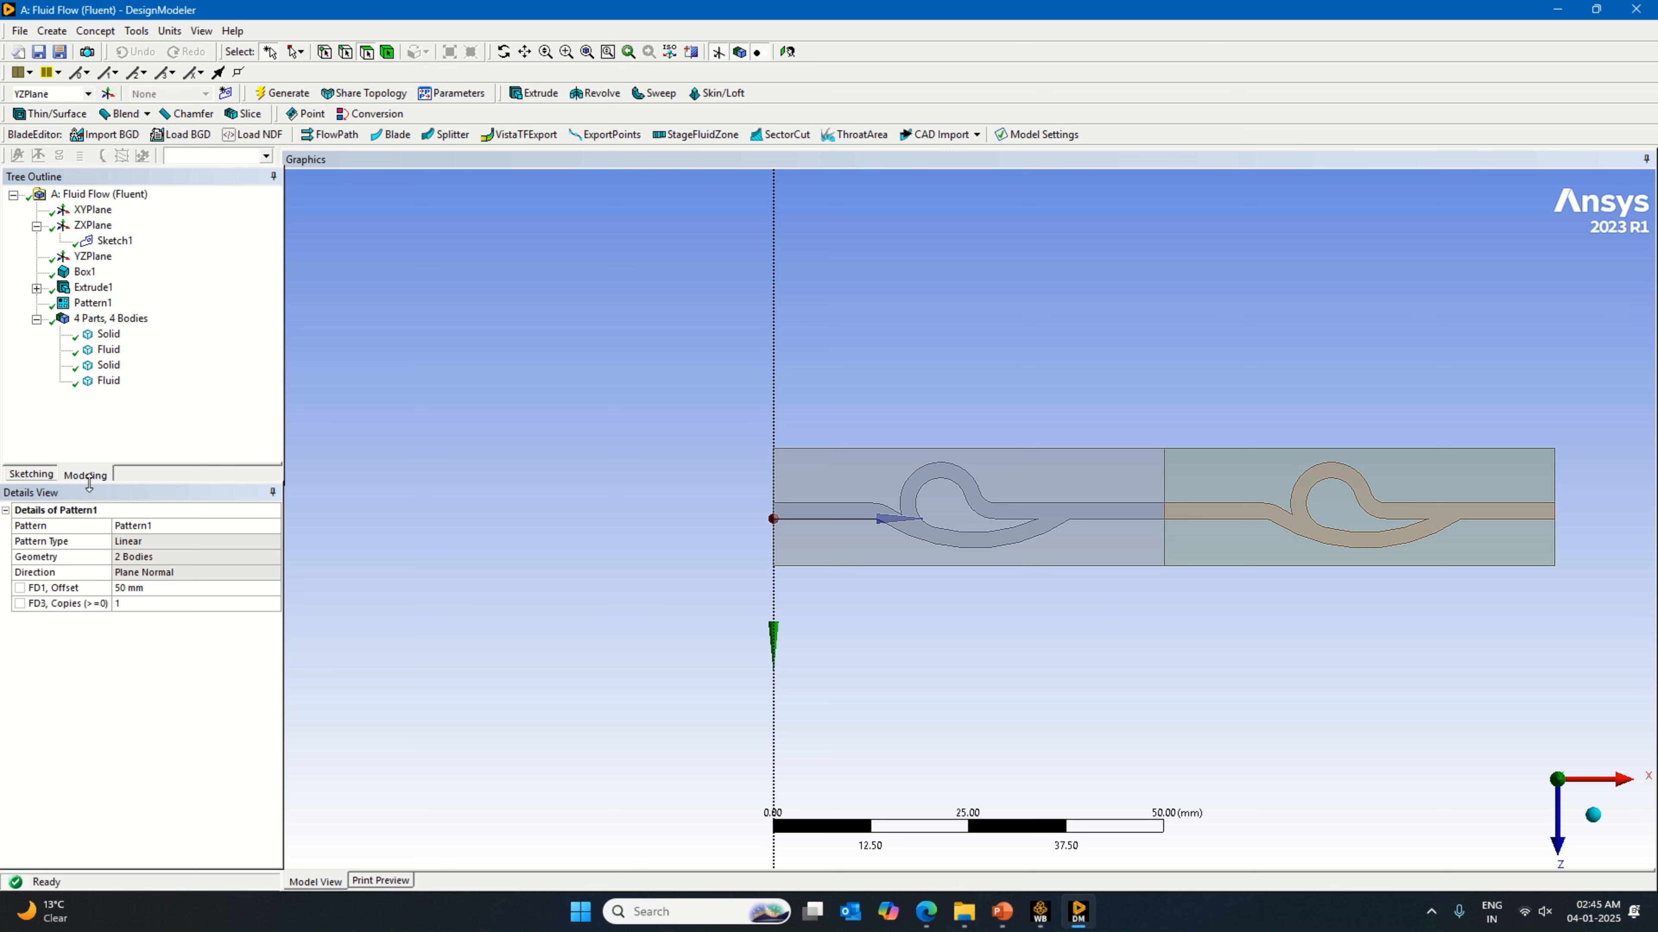
Step: Start a Rotate body transformation and set the two patterned copies, block and channel, as its bodies
{"action": "left_click", "coordinate": [92, 302]}
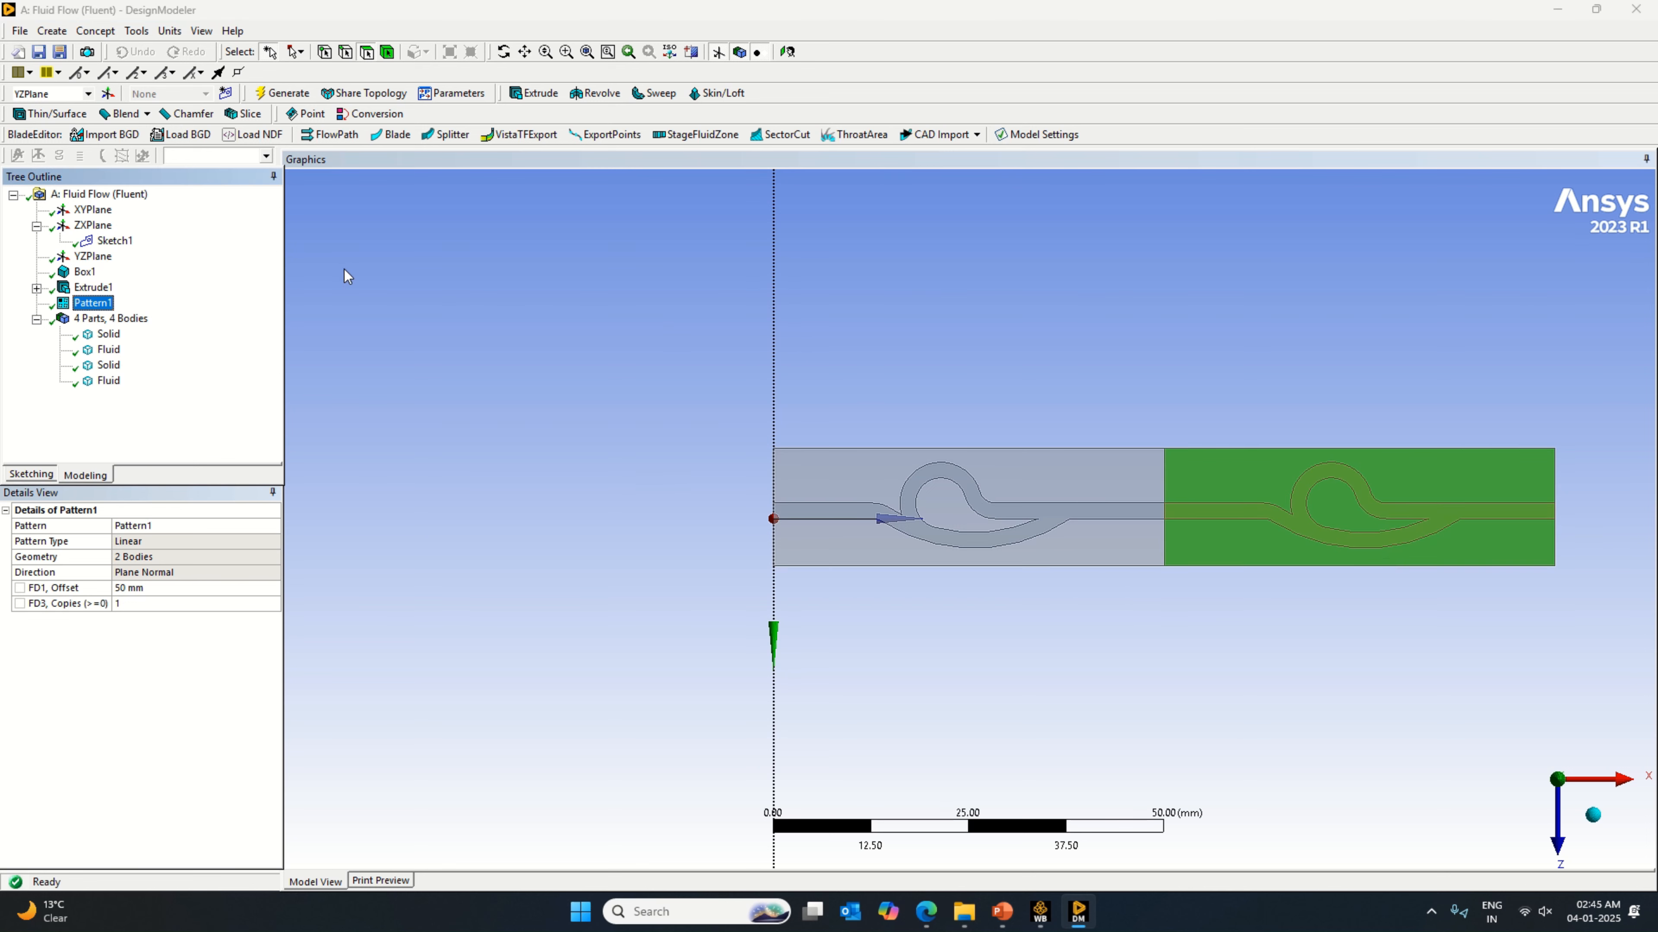
{"action": "left_click", "coordinate": [52, 31]}
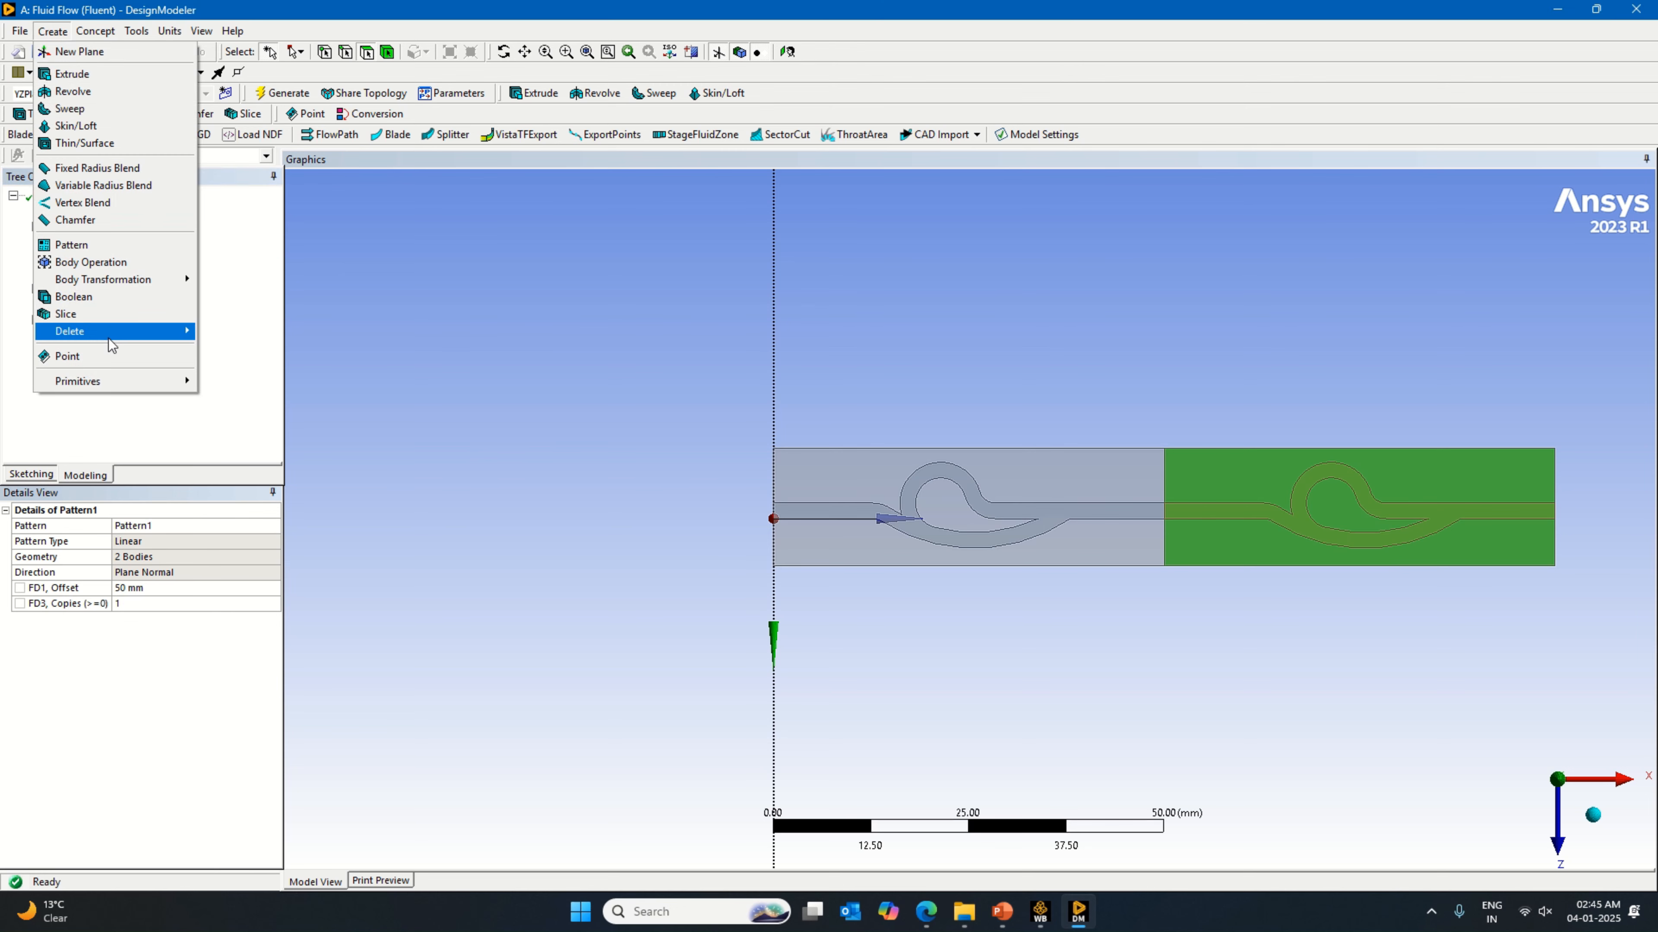
{"action": "mouse_move", "coordinate": [163, 279]}
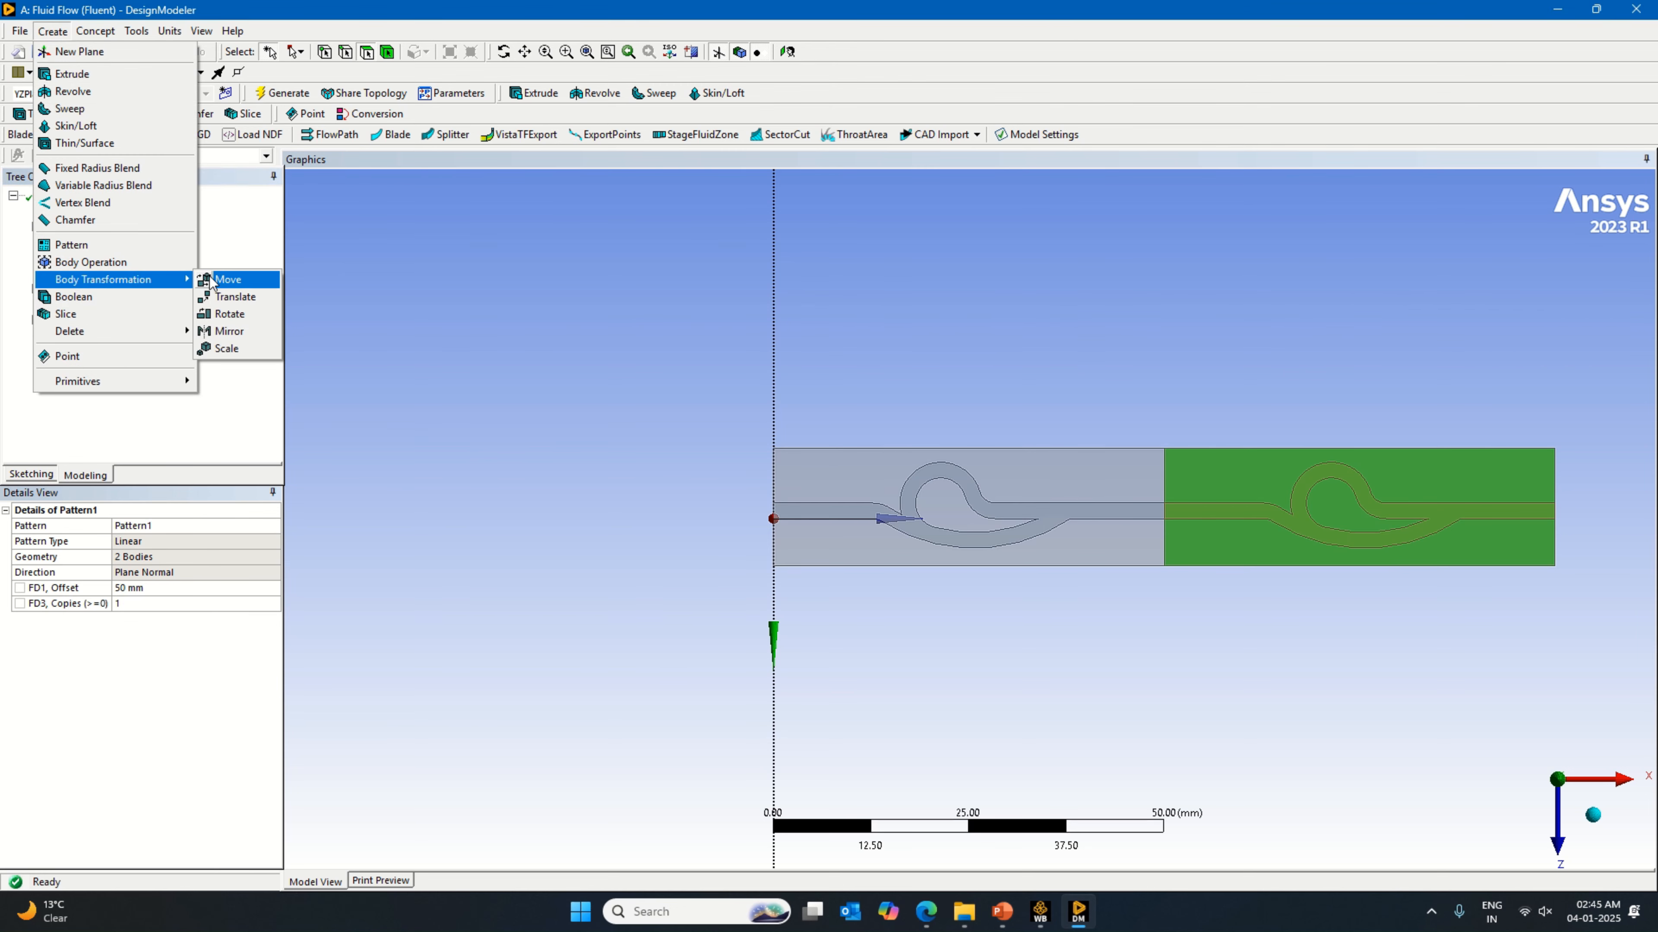
{"action": "left_click", "coordinate": [245, 316]}
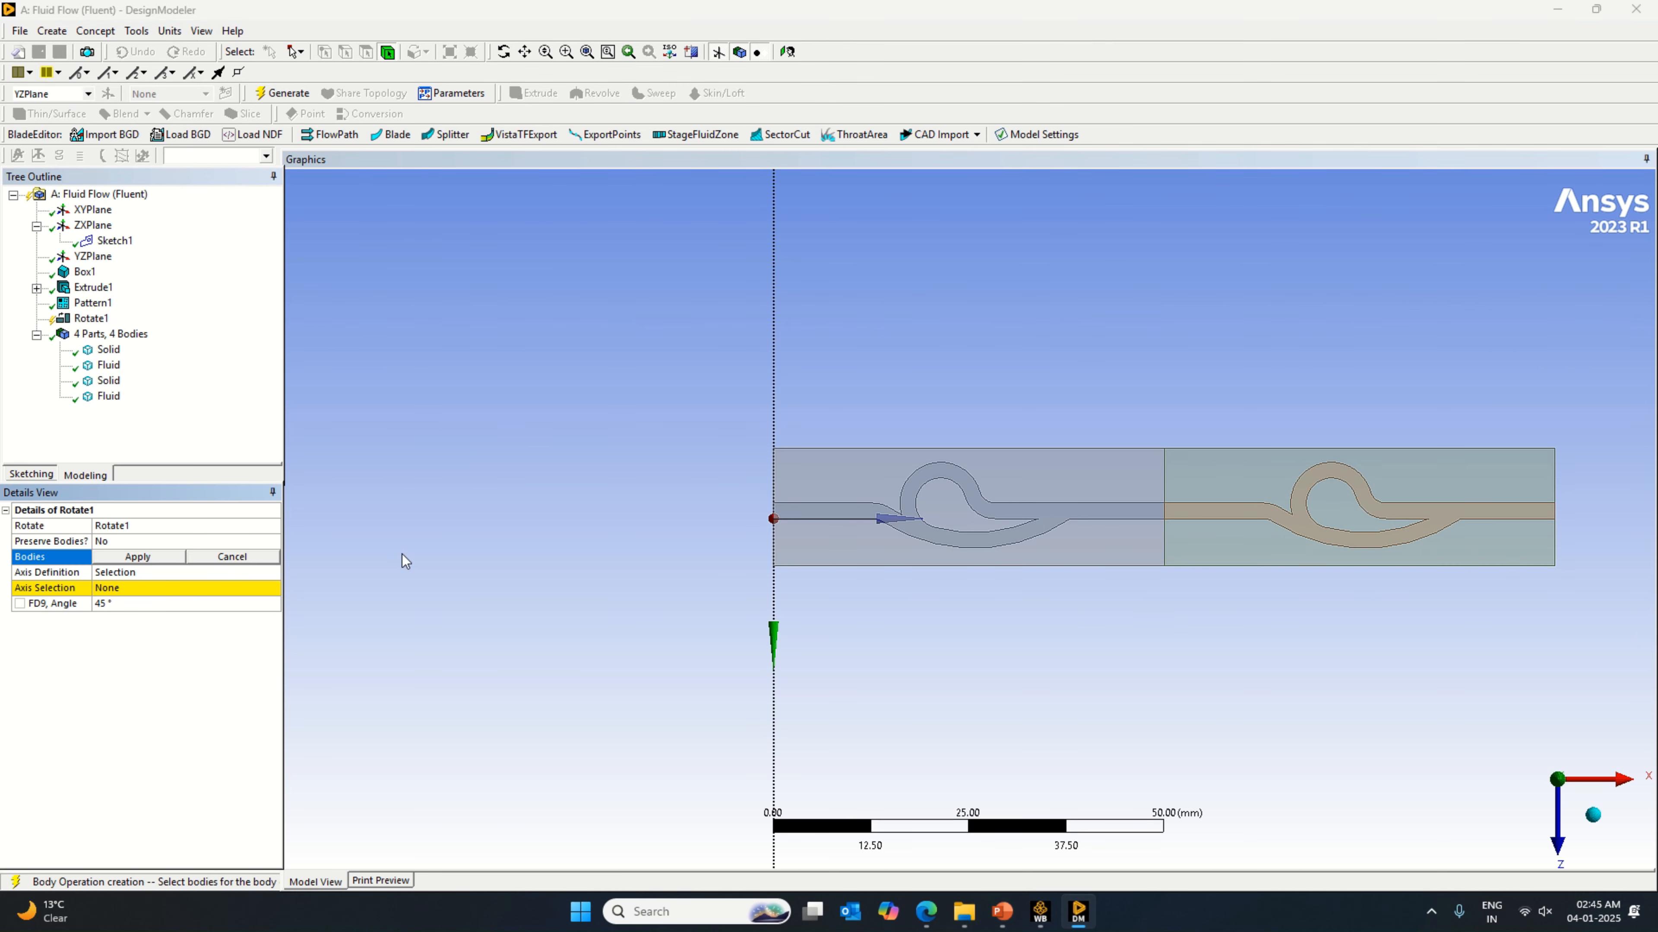
{"action": "left_click", "coordinate": [1258, 545]}
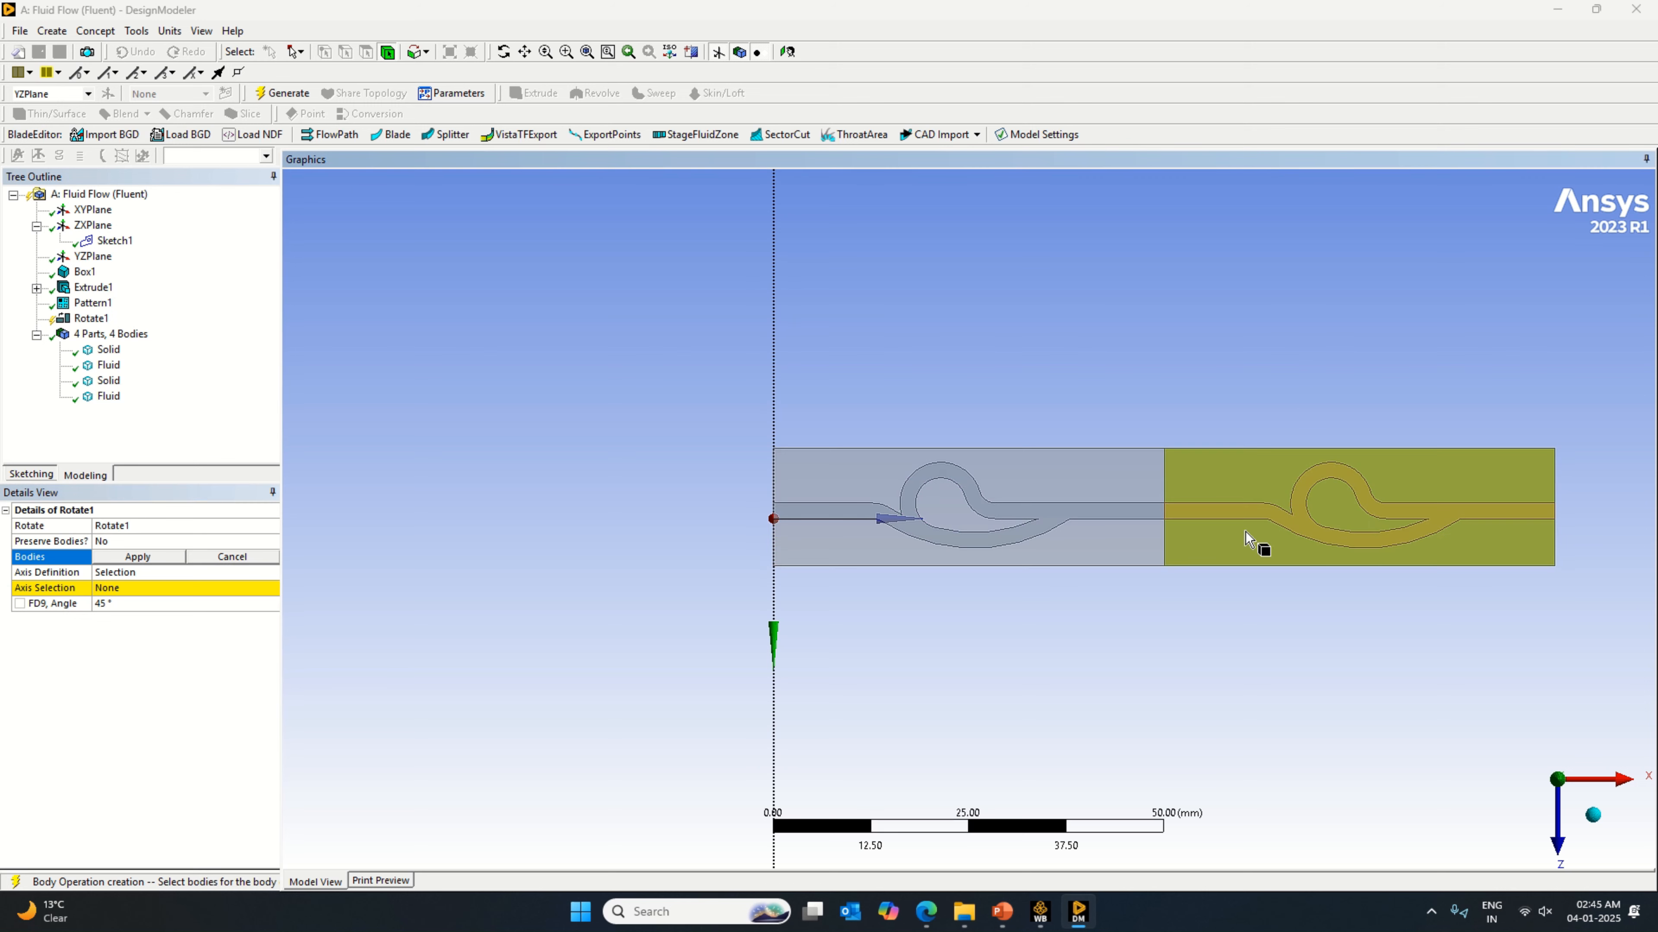
{"action": "left_click", "coordinate": [138, 557]}
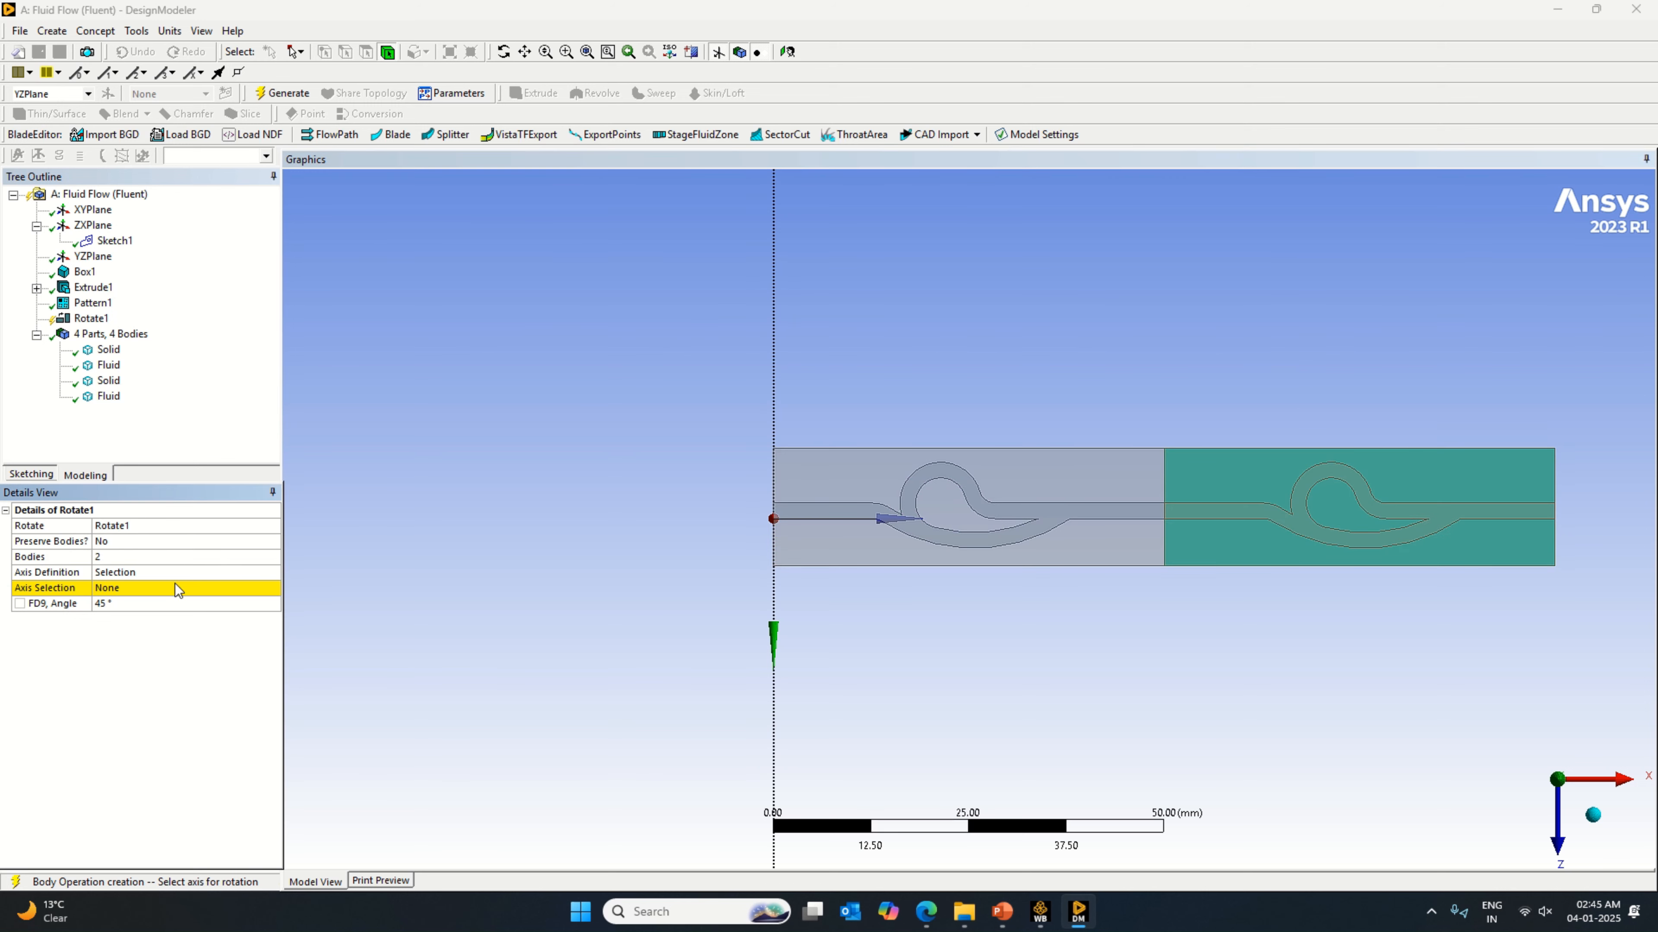
Step: Set the rotation axis to the YZPlane's X-axis line through the origin and the rotation angle to 90°
{"action": "left_click", "coordinate": [173, 584]}
{"action": "middle_click_drag", "start_coordinate": [1072, 574], "coordinate": [1000, 617]}
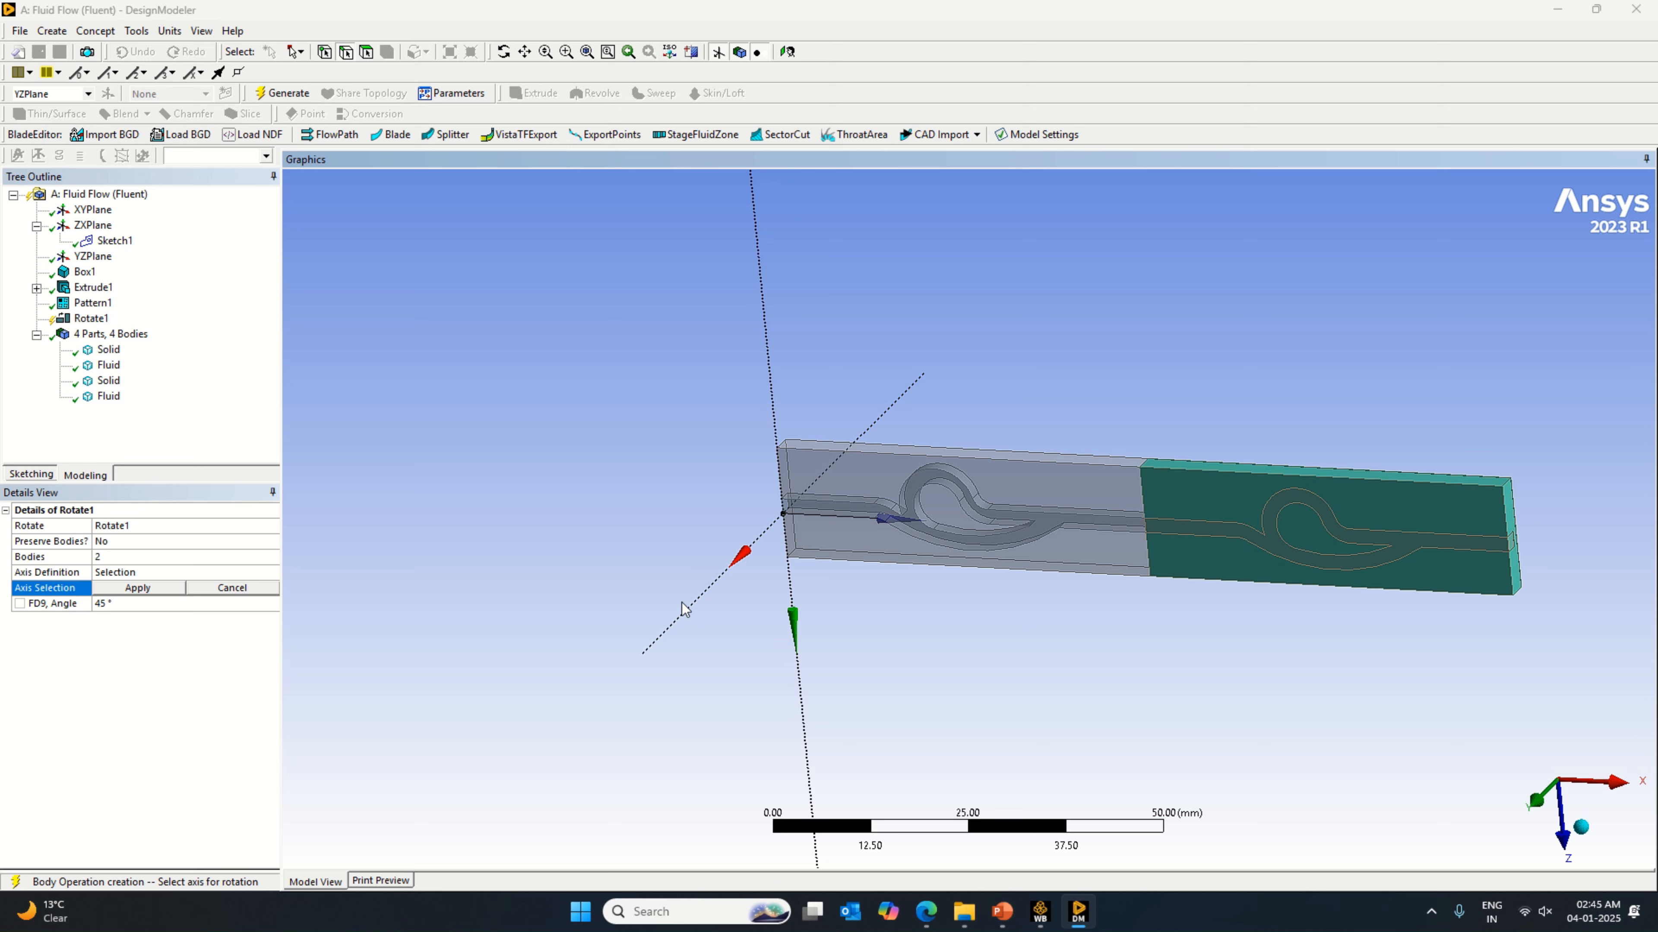
{"action": "left_click", "coordinate": [690, 612]}
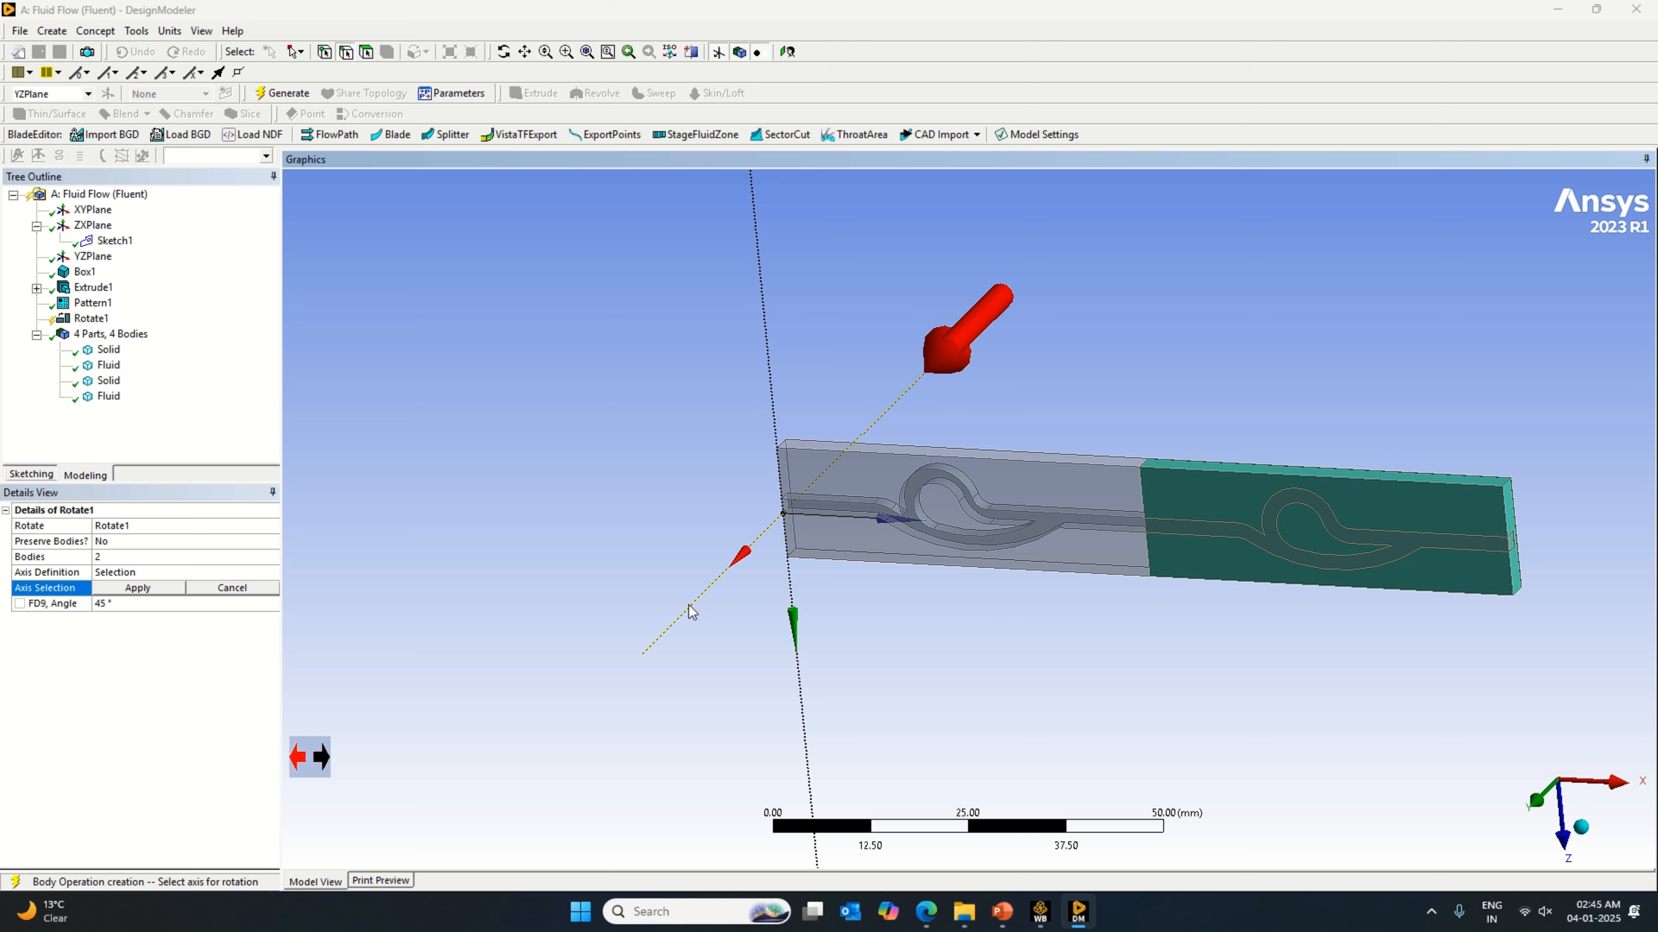
{"action": "left_click", "coordinate": [157, 591]}
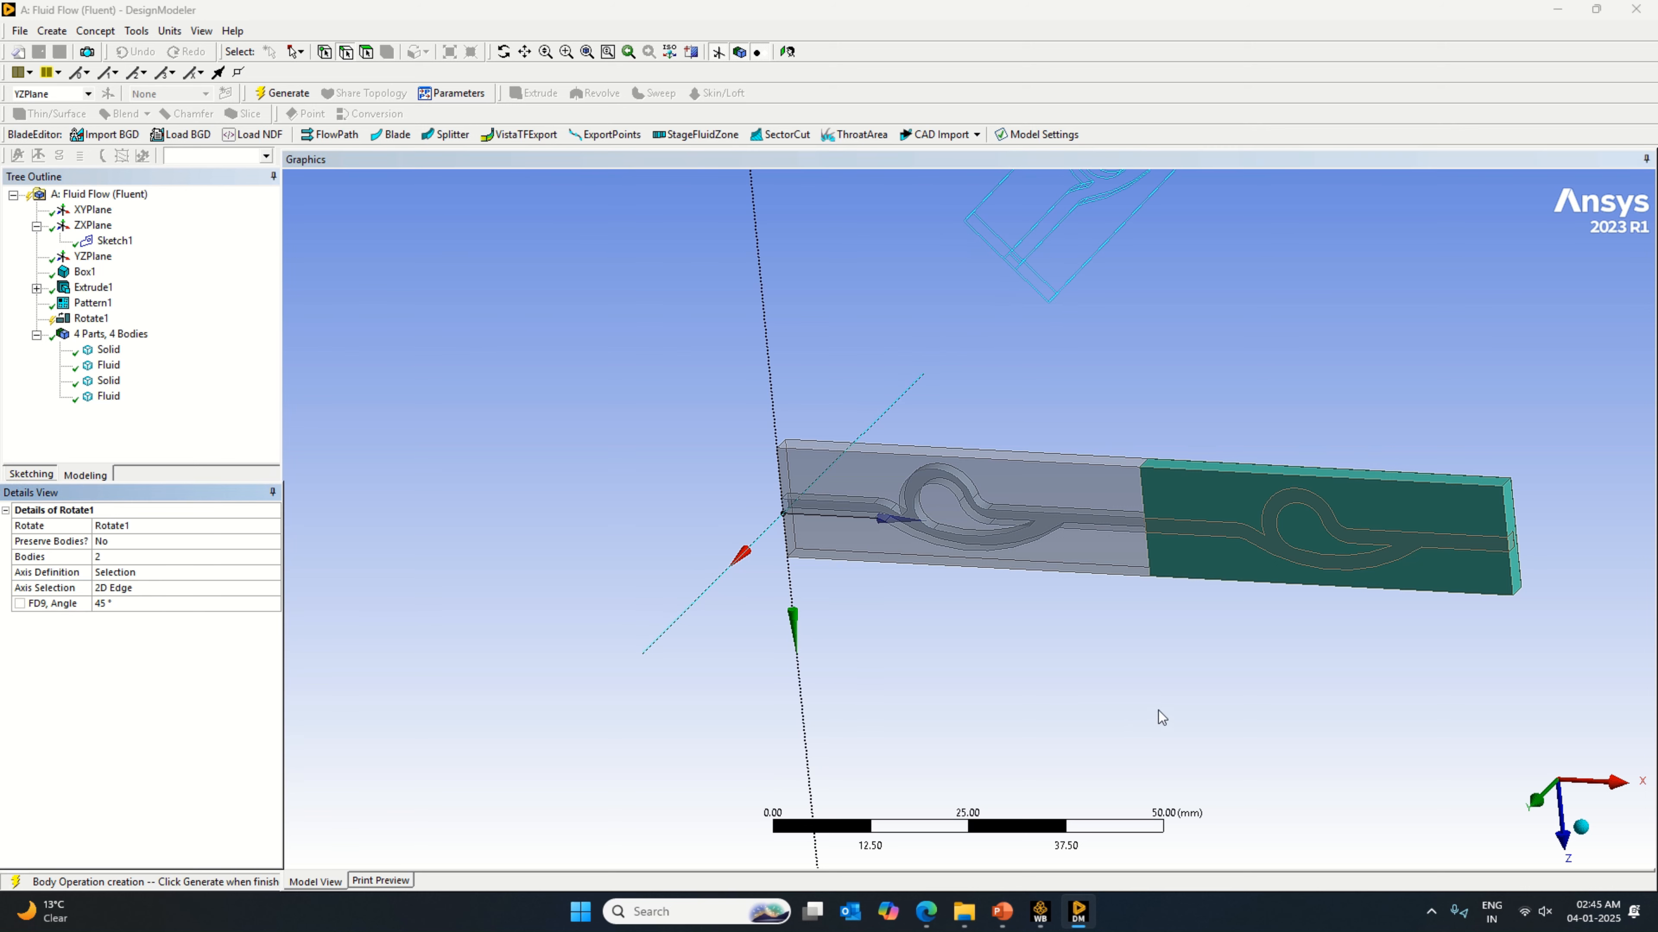
{"action": "scroll", "coordinate": [1161, 712], "scroll_direction": "down", "scroll_amount": 2}
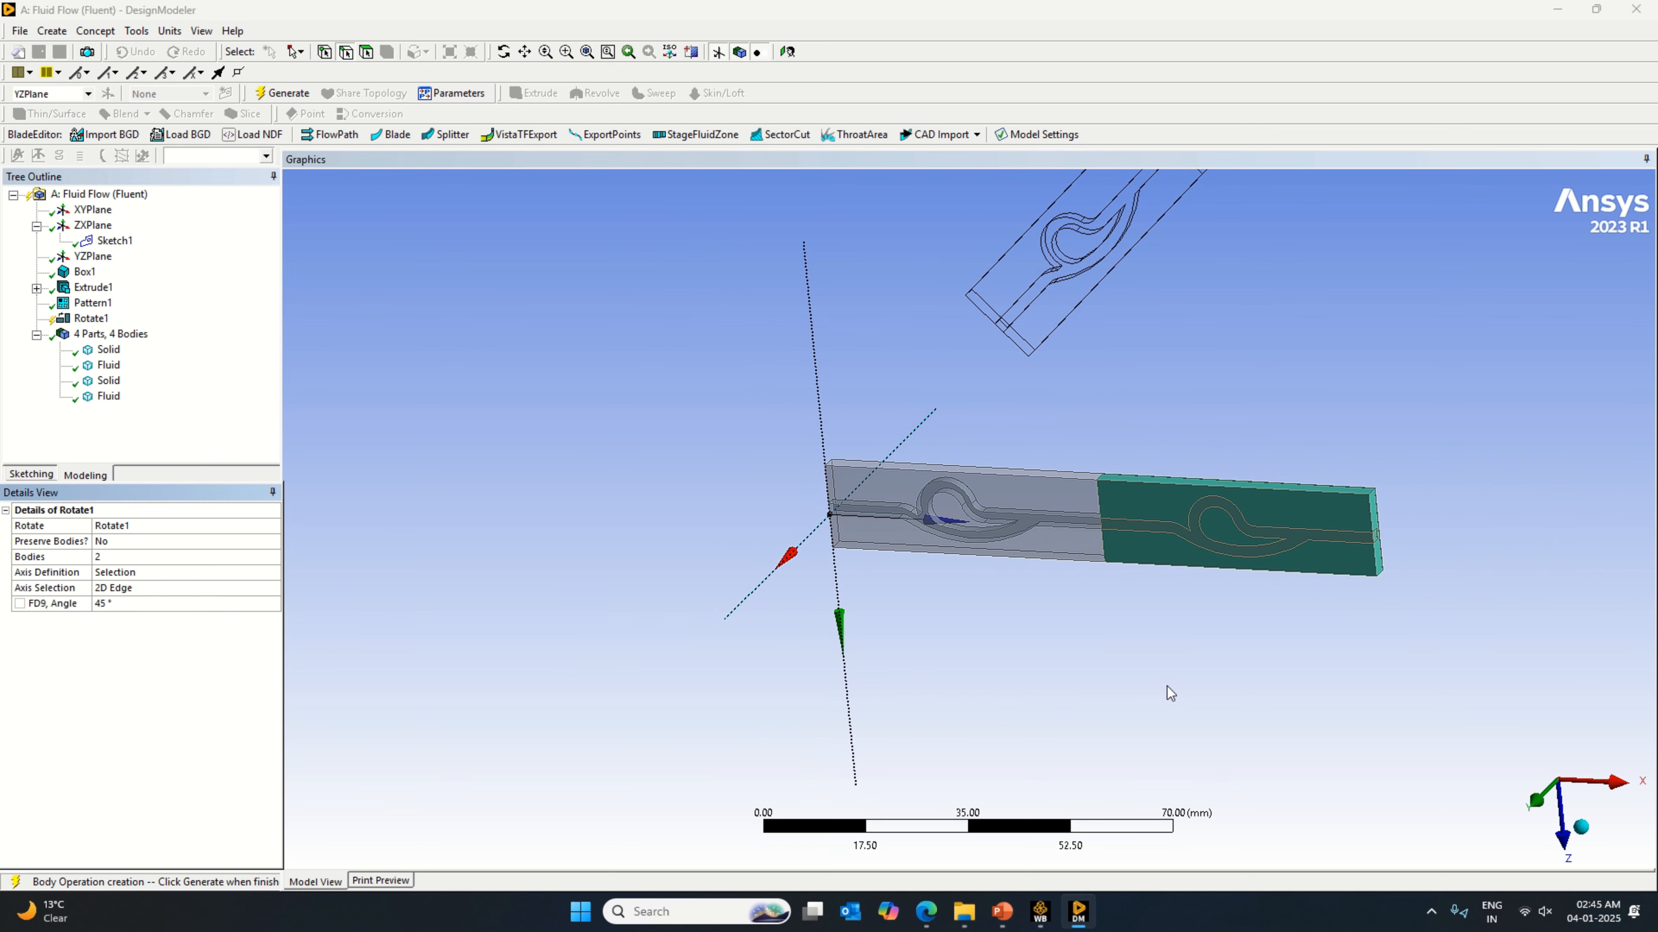
{"action": "left_click", "coordinate": [152, 589]}
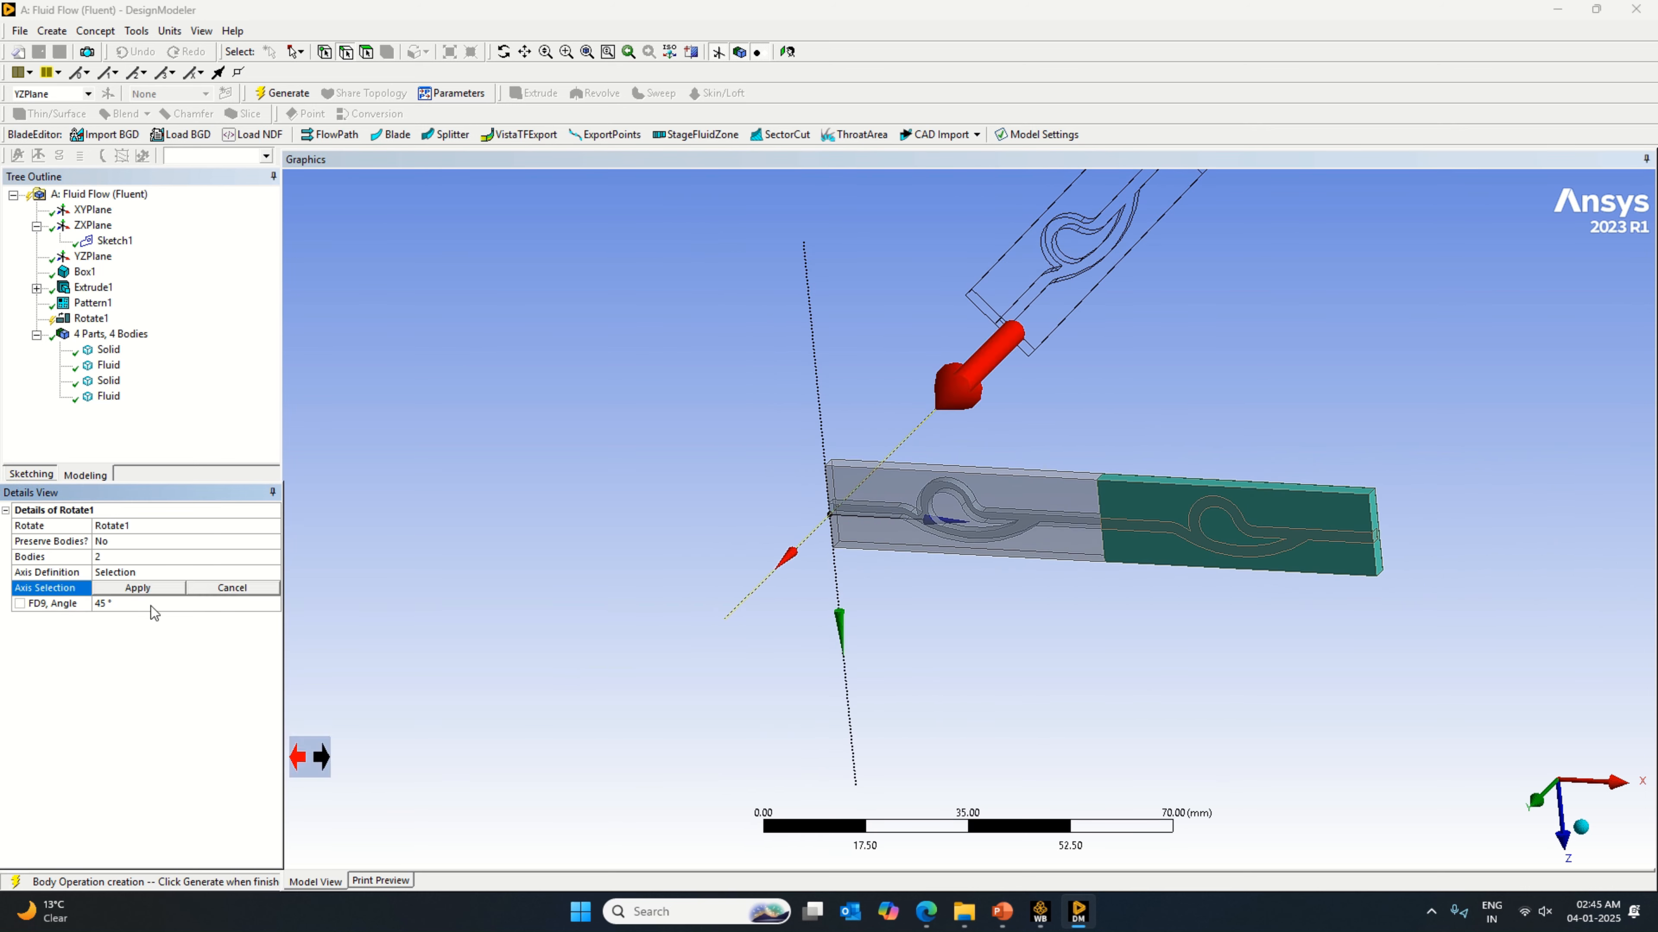
{"action": "left_click", "coordinate": [151, 591]}
{"action": "left_click", "coordinate": [147, 604]}
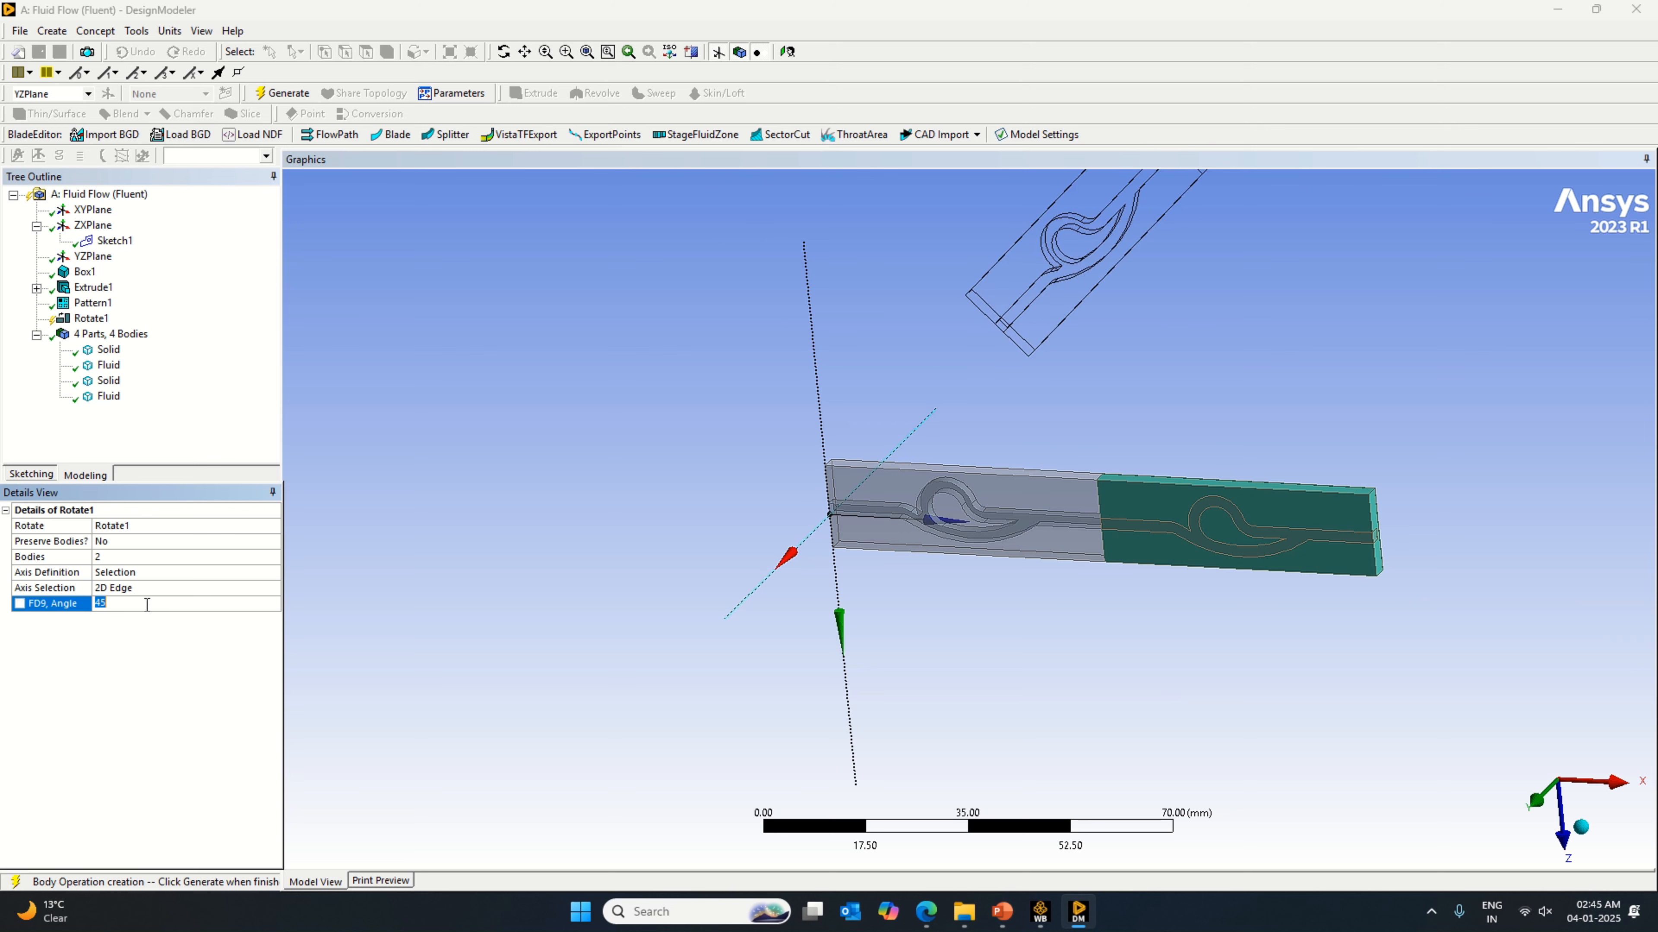
{"action": "key", "text": "Return"}
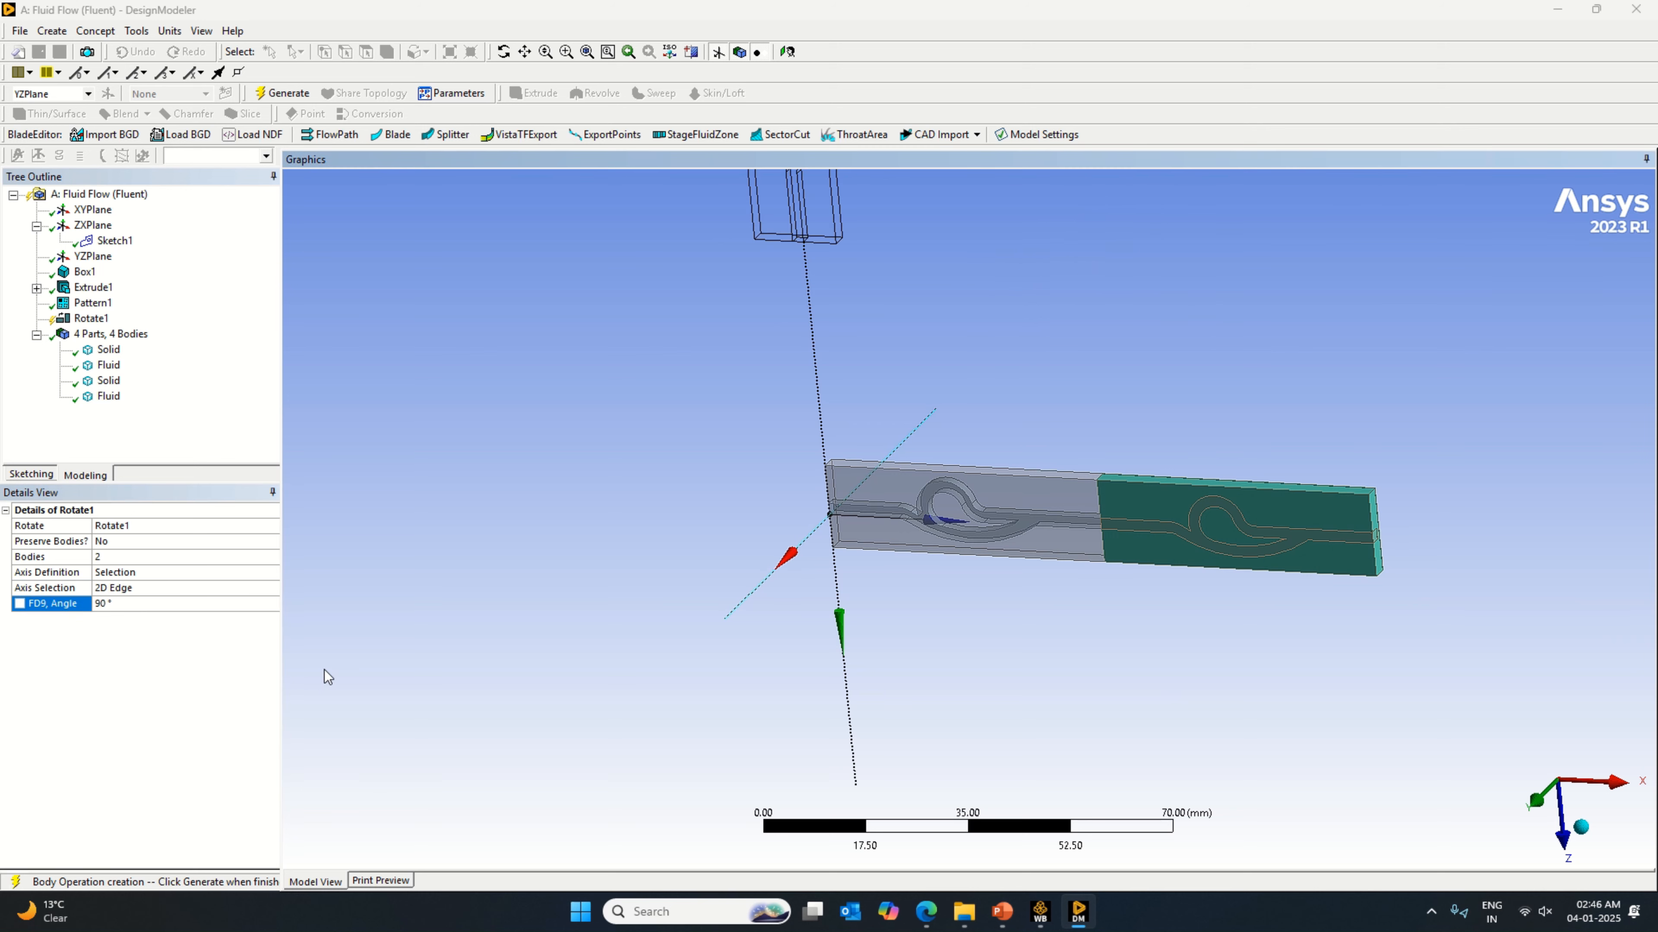
Step: Set the Rotate transformation's angle to 180° and generate the rotated block and channel copies
{"action": "scroll", "coordinate": [633, 309], "scroll_direction": "down", "scroll_amount": 3}
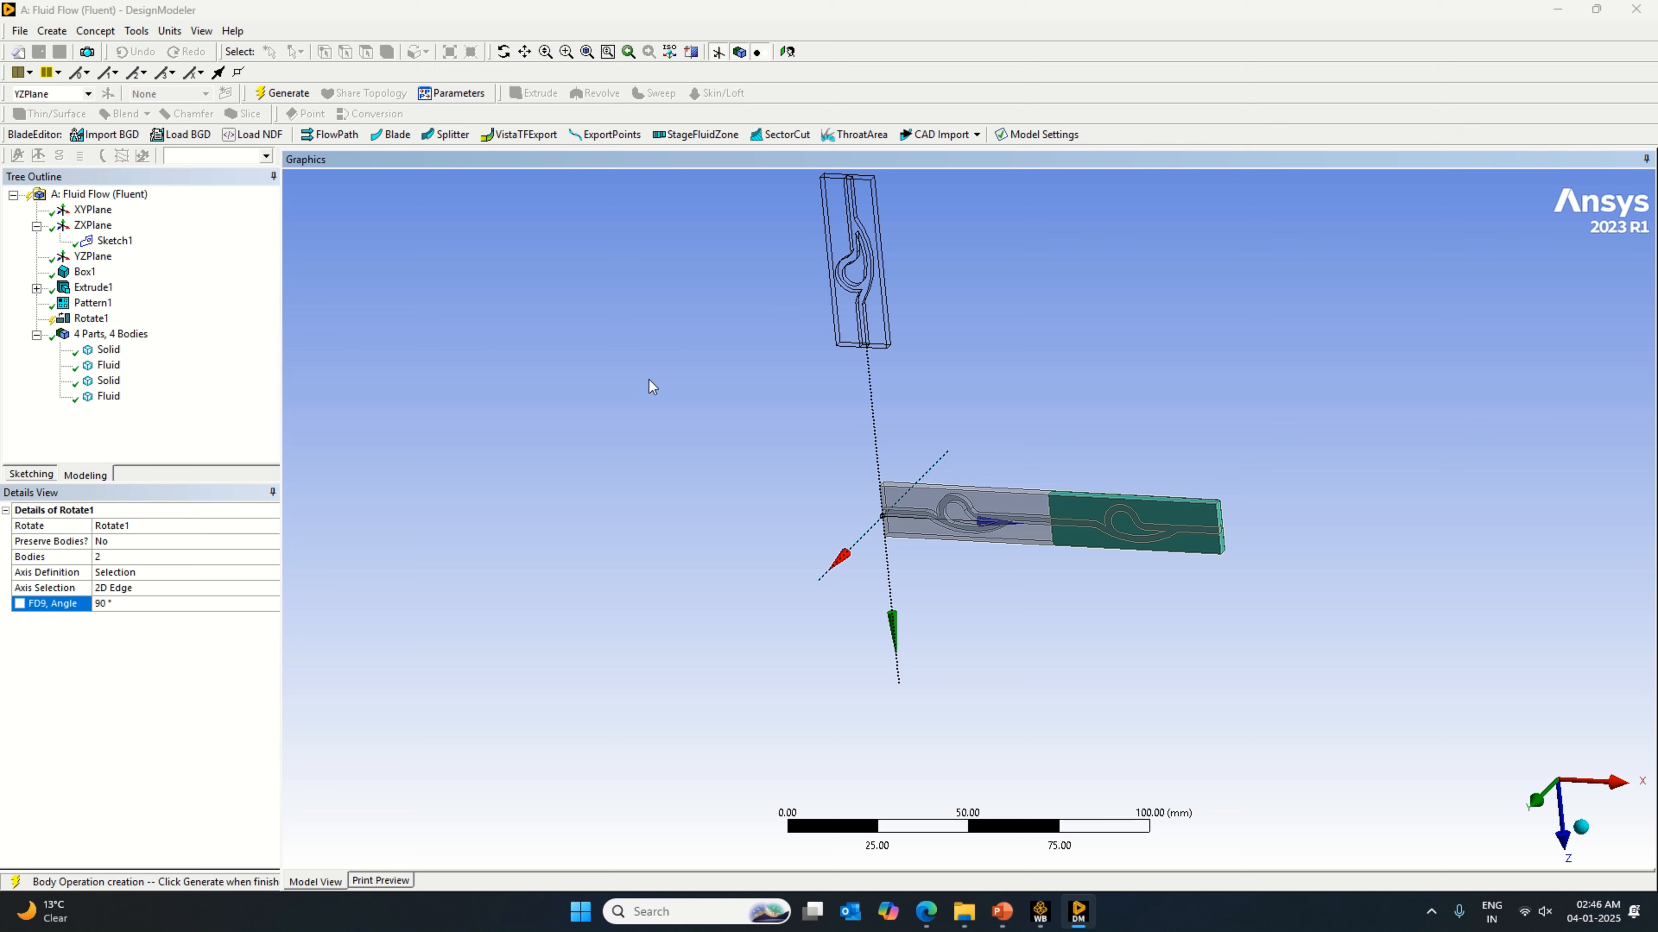
{"action": "left_click", "coordinate": [116, 602]}
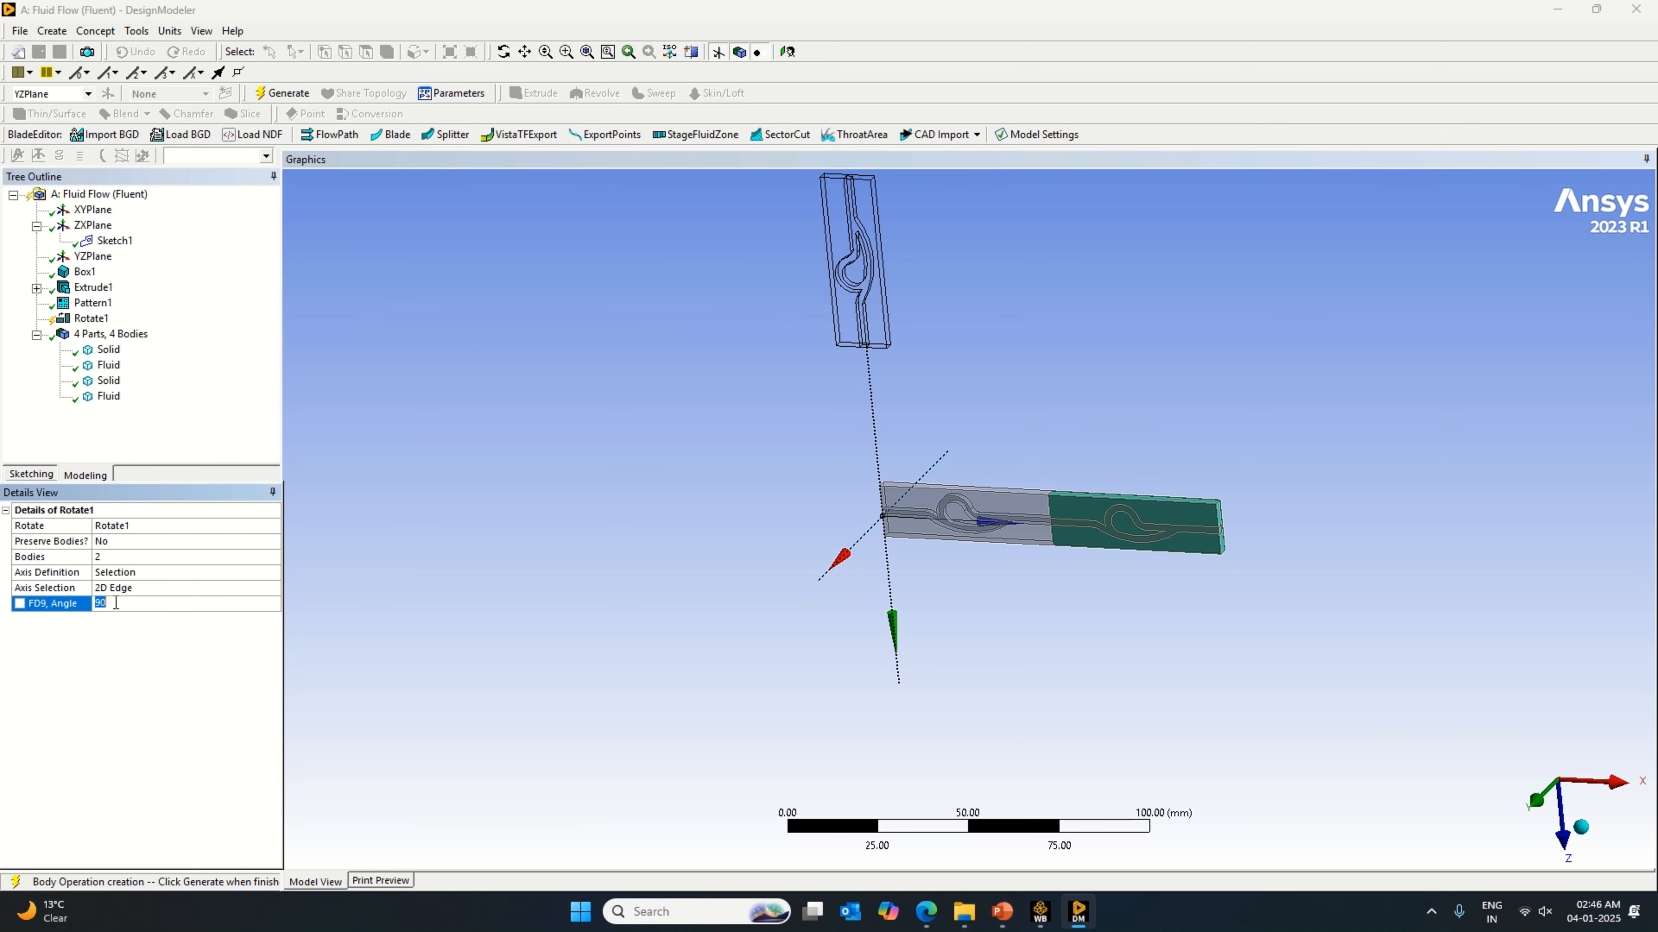
{"action": "key", "text": "Return"}
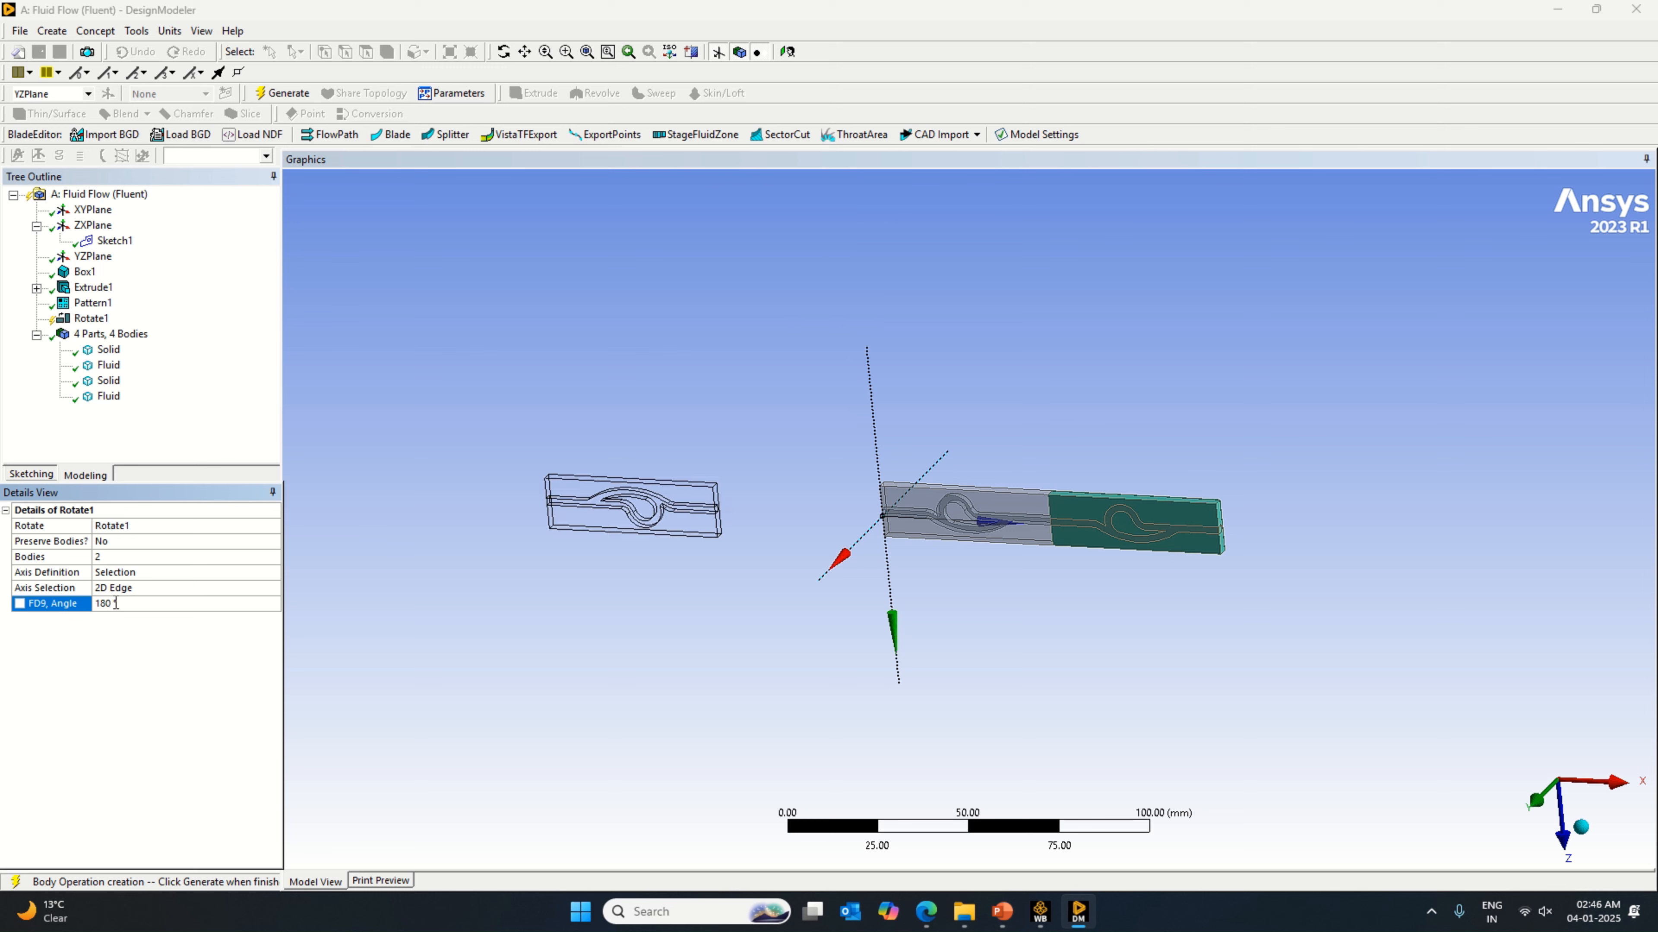
{"action": "scroll", "coordinate": [777, 526], "scroll_direction": "up", "scroll_amount": 3}
{"action": "scroll", "coordinate": [664, 574], "scroll_direction": "up", "scroll_amount": 2}
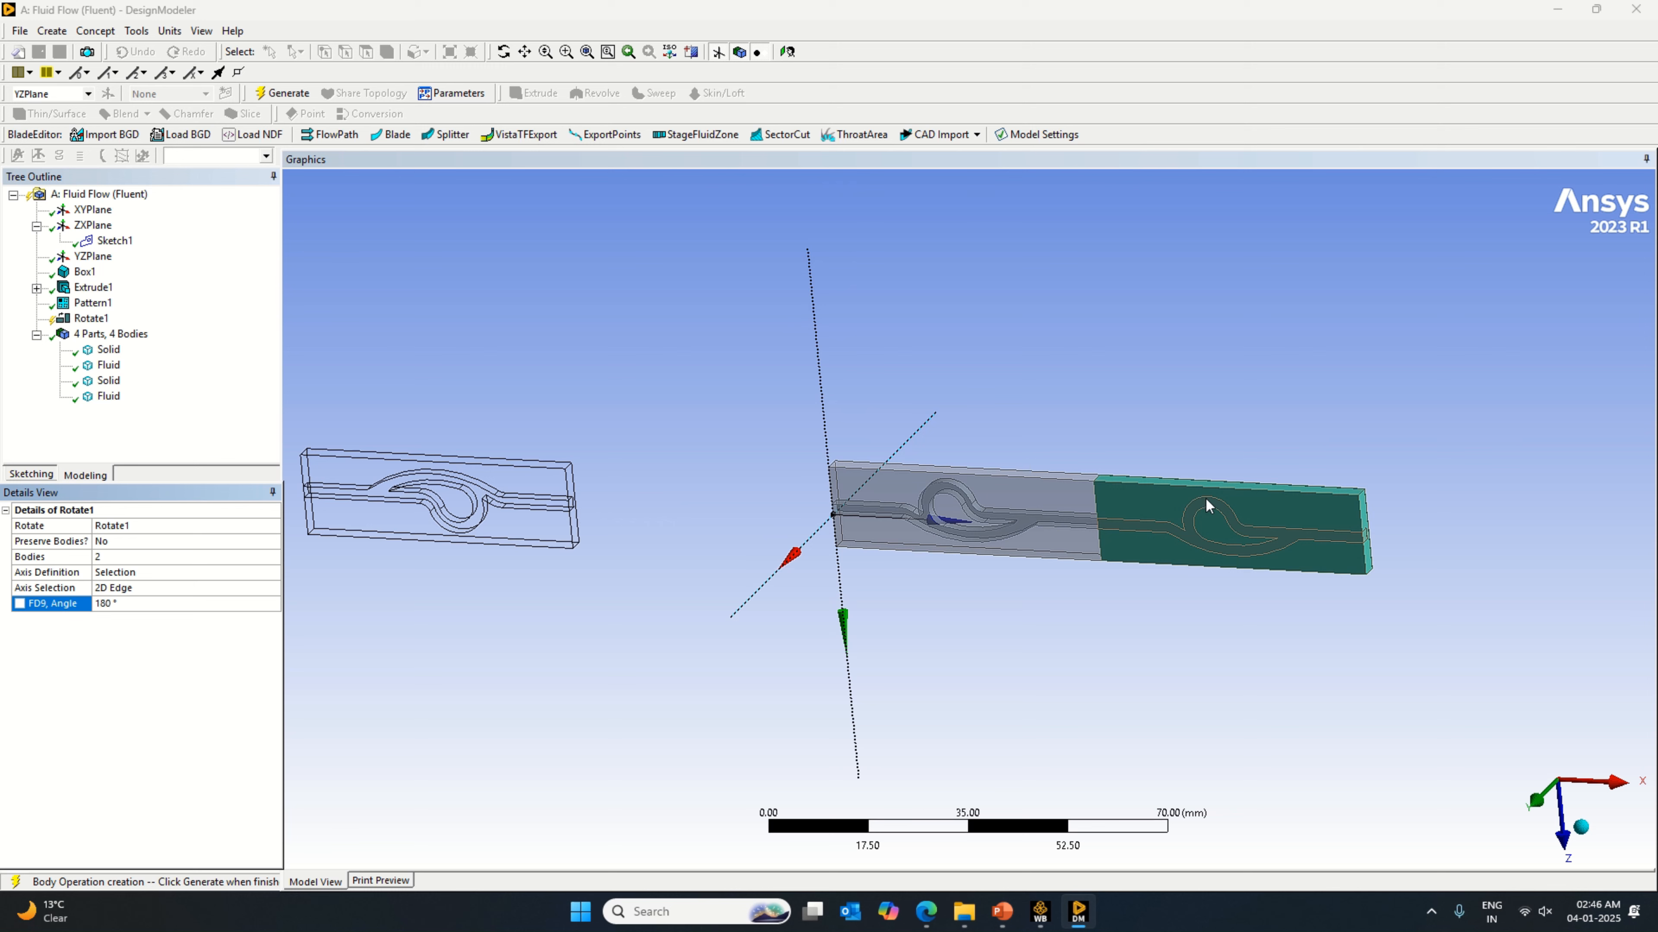
{"action": "scroll", "coordinate": [1273, 550], "scroll_direction": "down", "scroll_amount": 2}
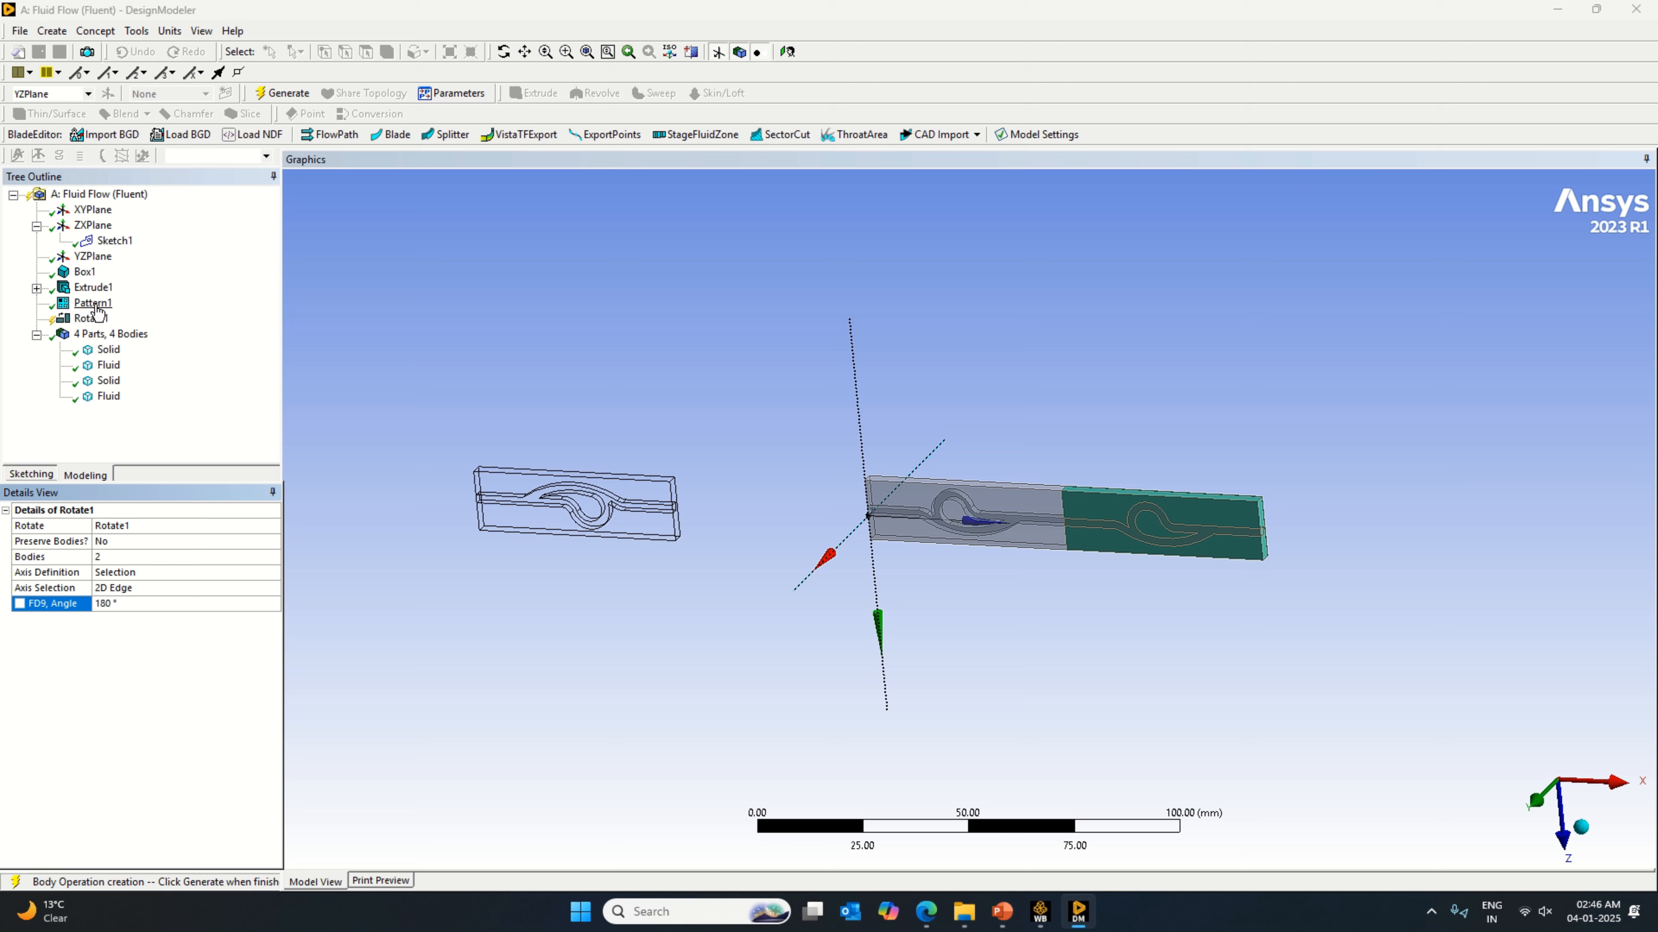
{"action": "left_click", "coordinate": [274, 98]}
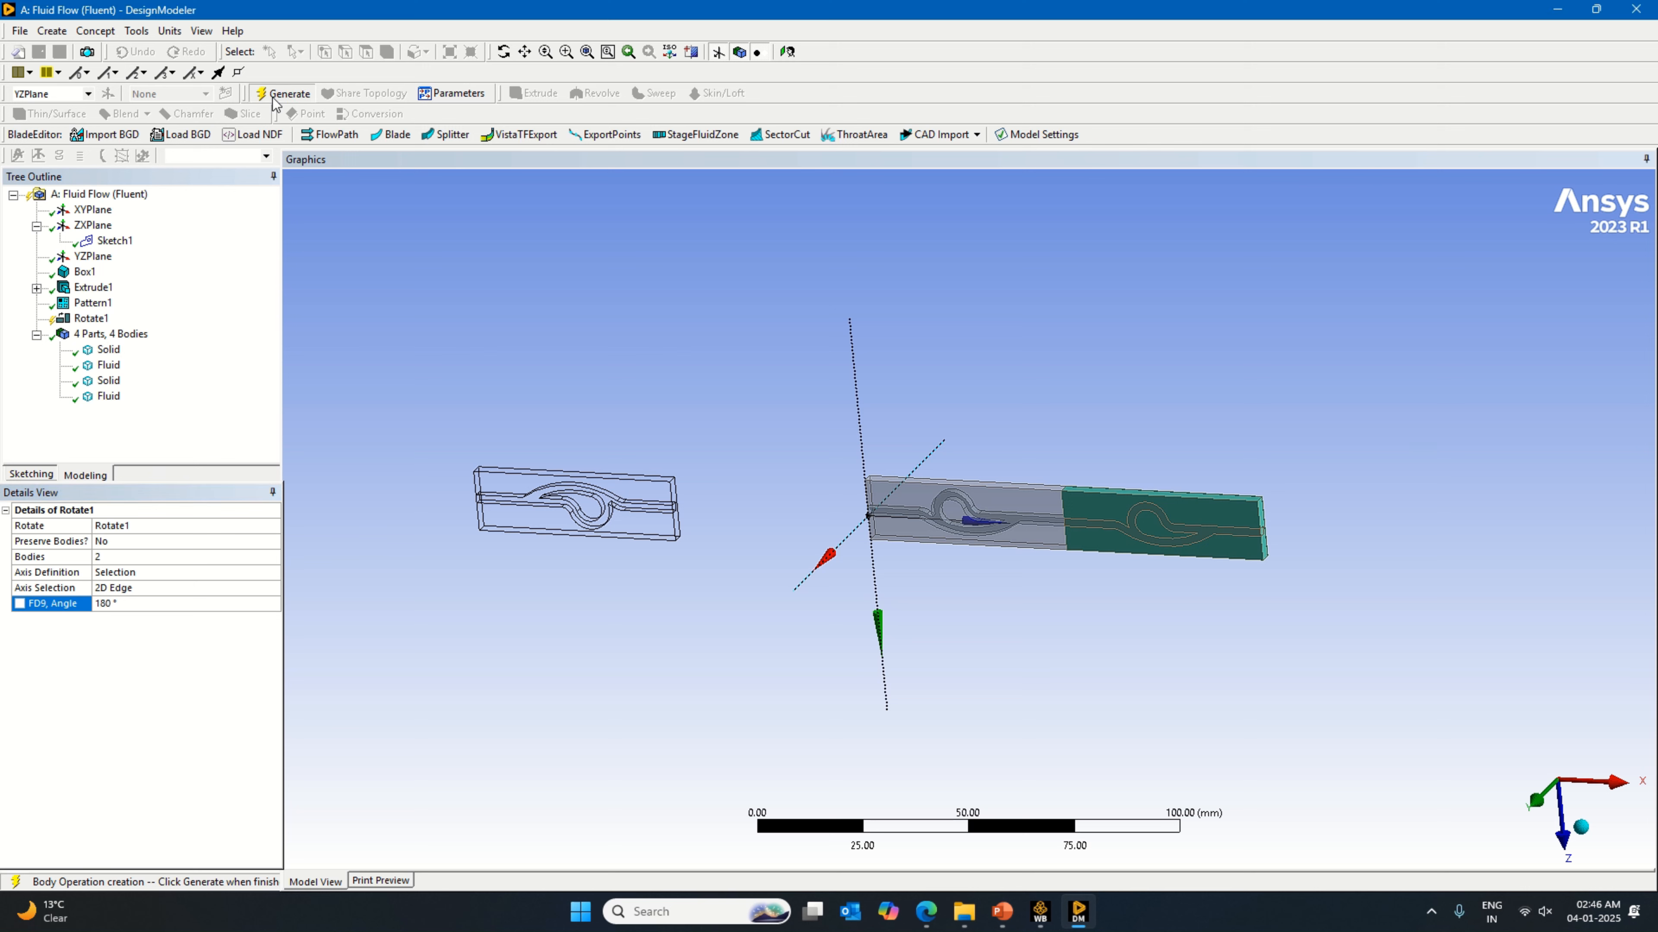
Step: Orient the view along the Y axis to inspect the original and rotated valve stages from above
{"action": "scroll", "coordinate": [755, 599], "scroll_direction": "up", "scroll_amount": 2}
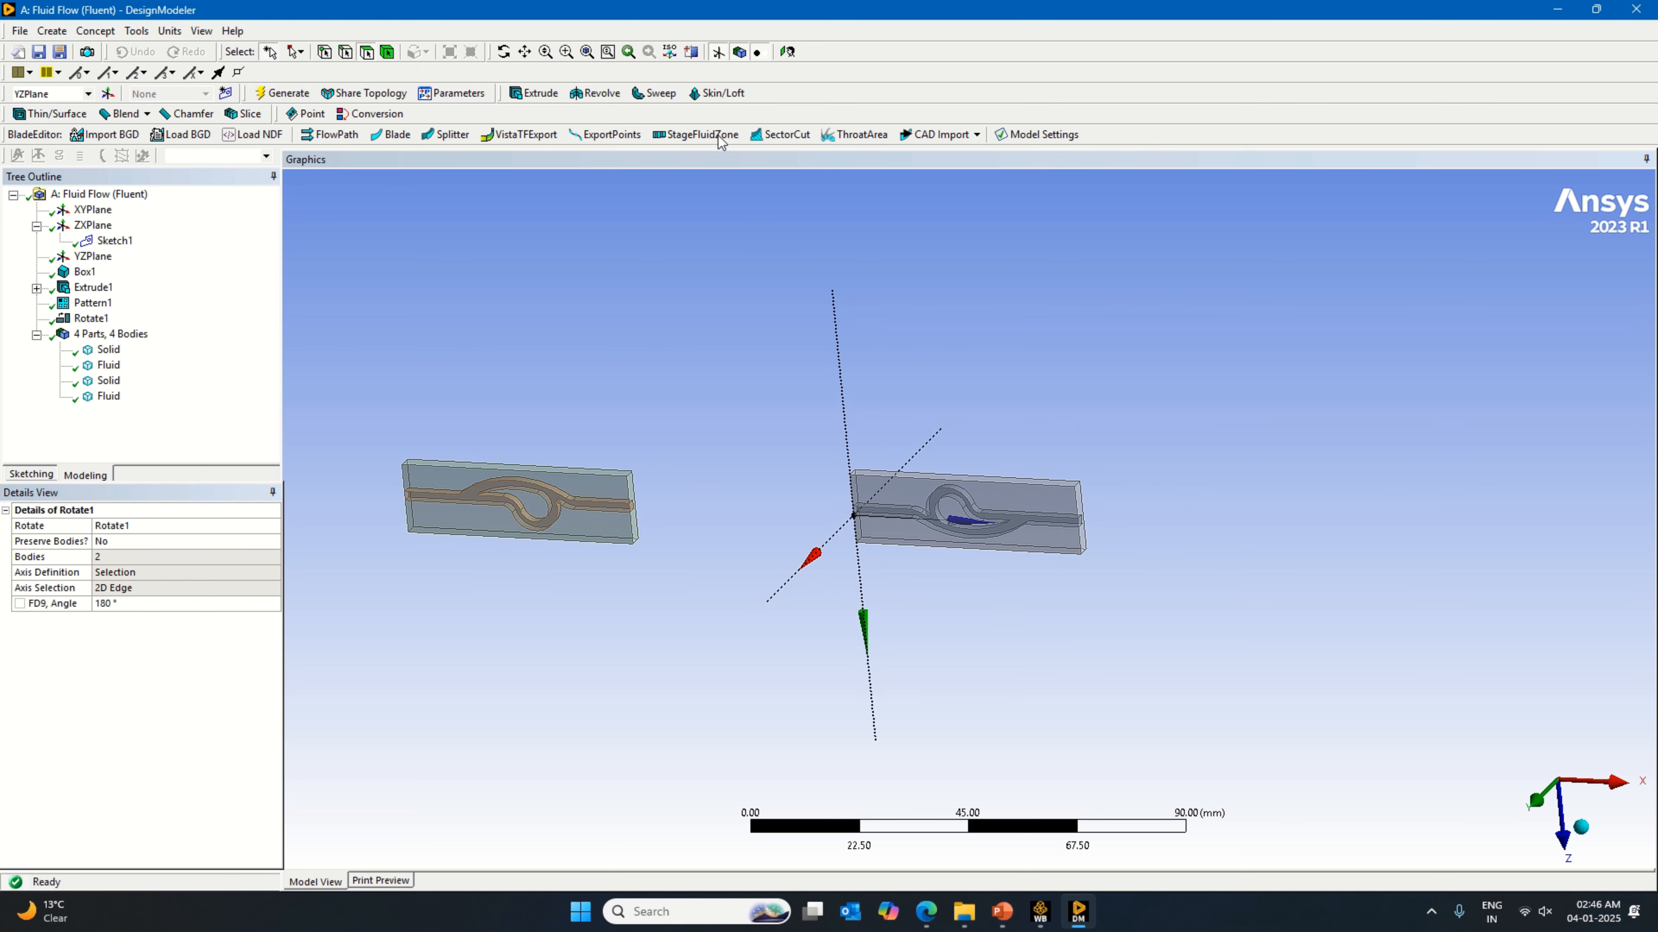
{"action": "left_click", "coordinate": [526, 53]}
{"action": "left_click", "coordinate": [1580, 828]}
{"action": "left_click", "coordinate": [1512, 807]}
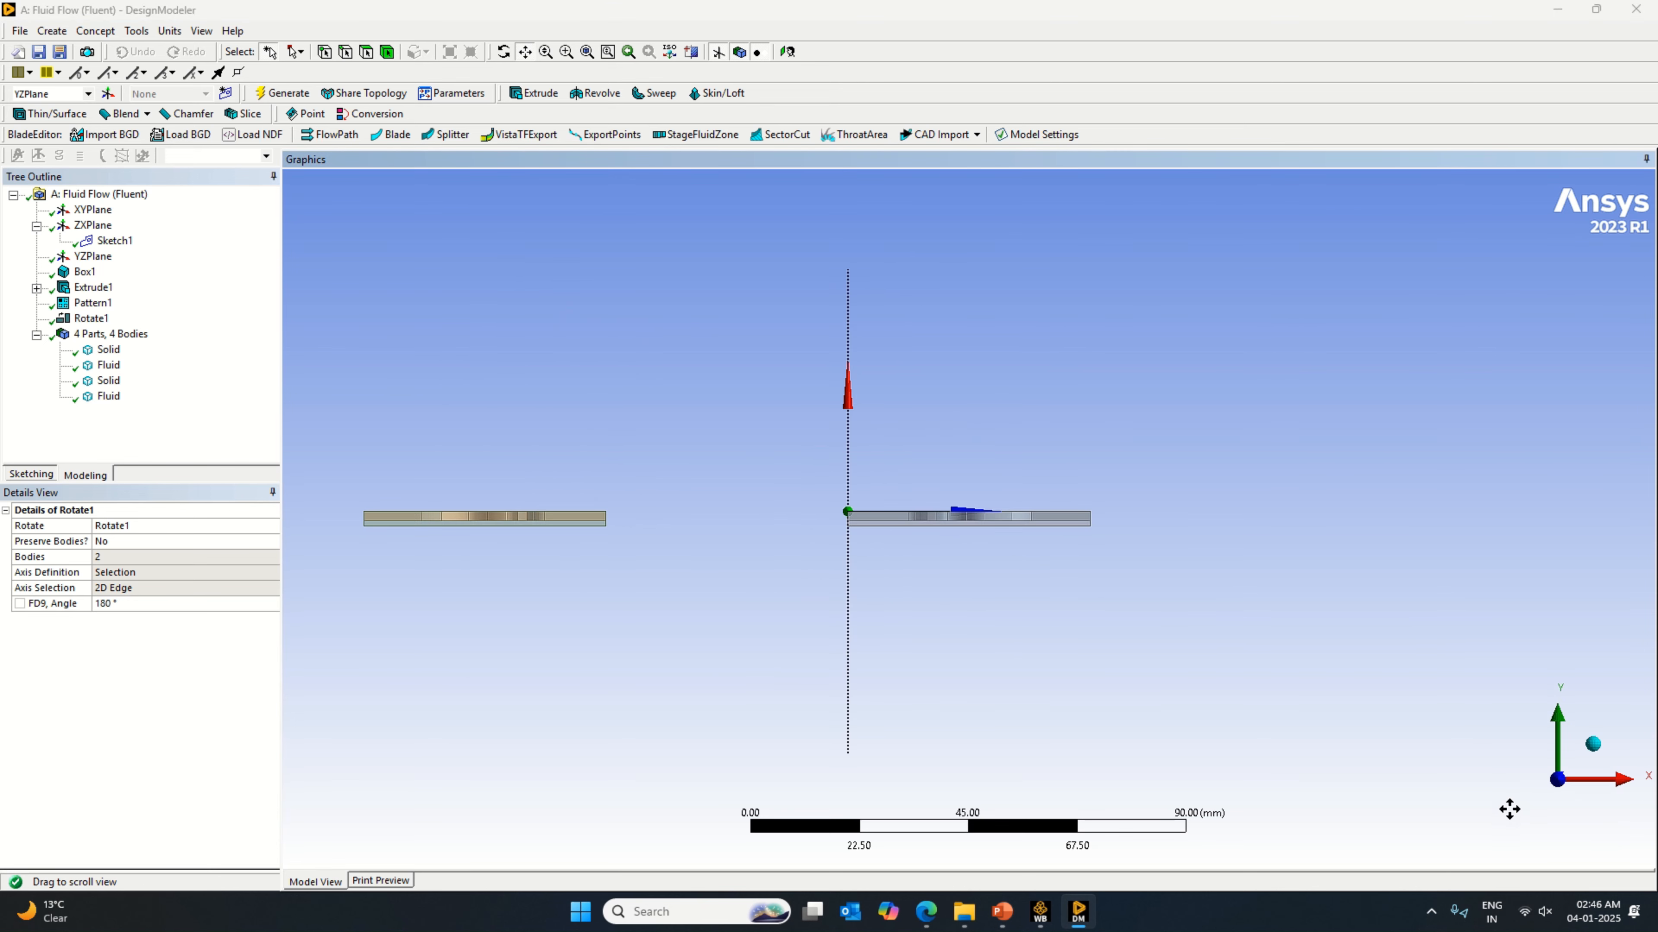
{"action": "left_click", "coordinate": [1595, 743]}
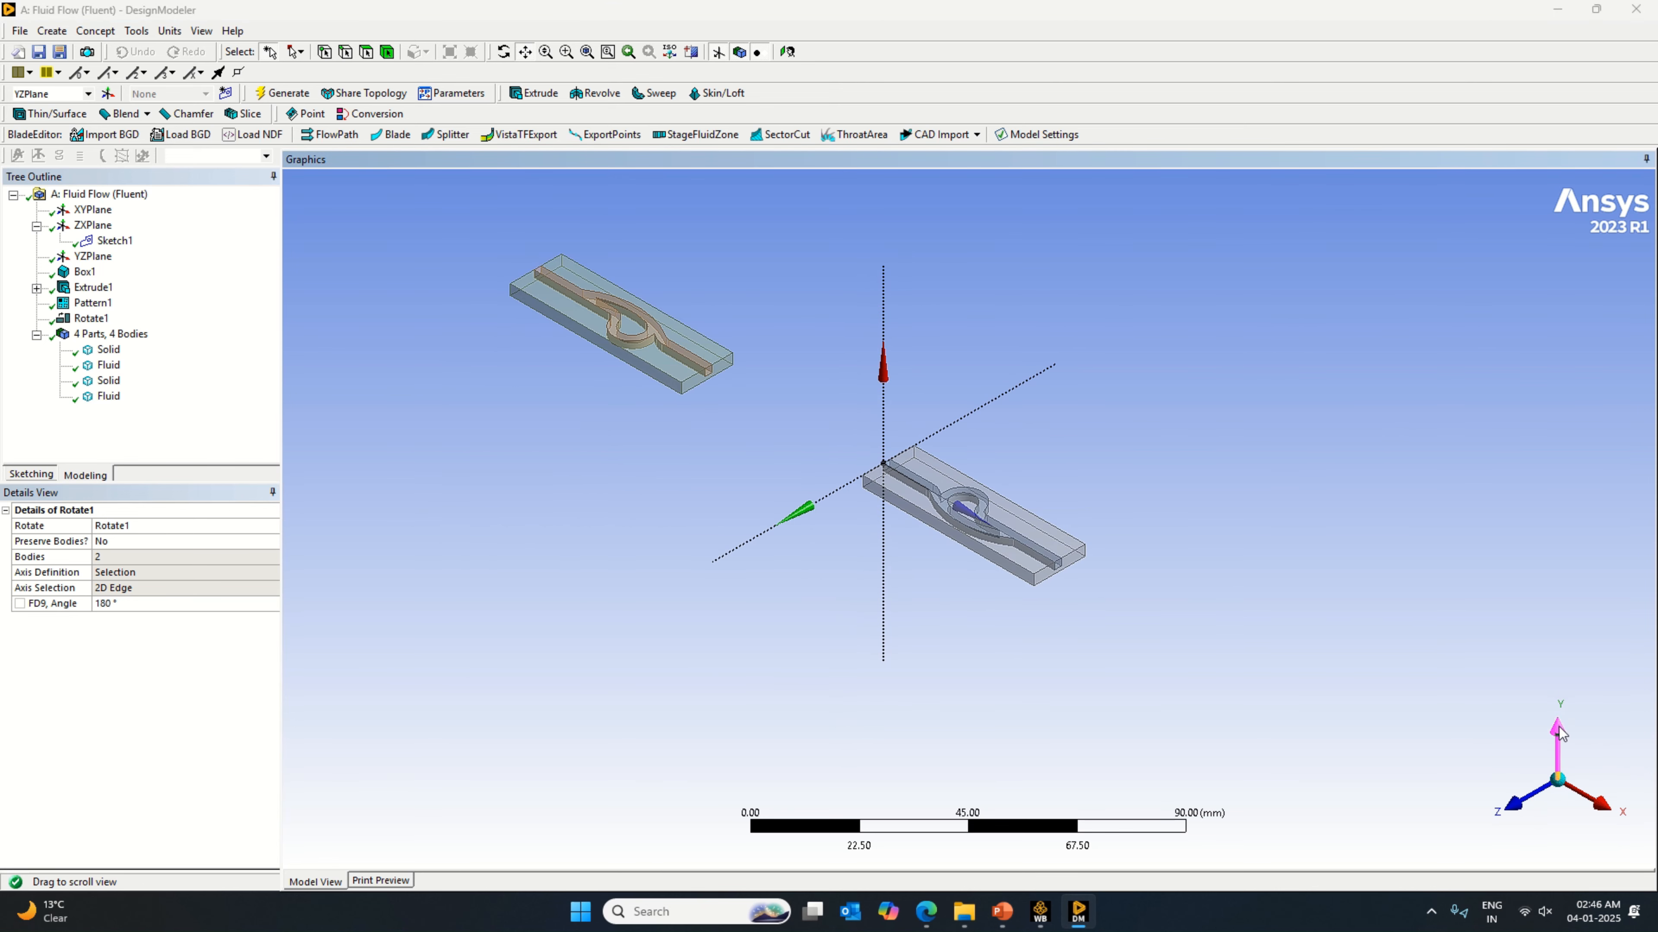
{"action": "left_click", "coordinate": [1515, 813]}
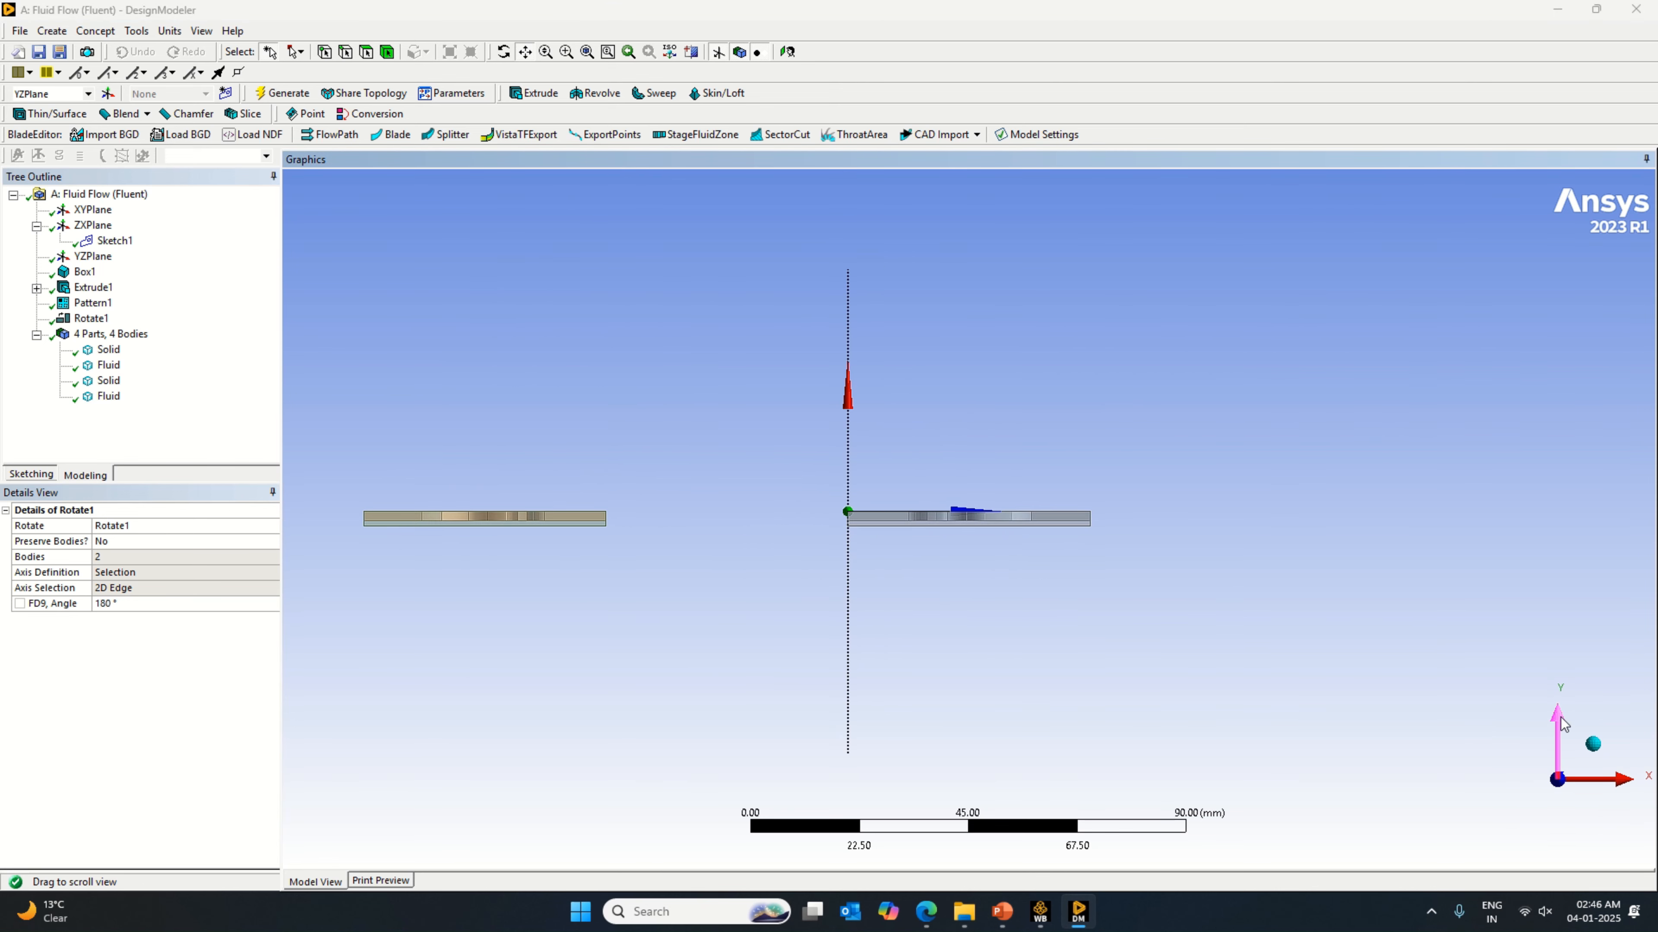
{"action": "left_click", "coordinate": [1561, 717]}
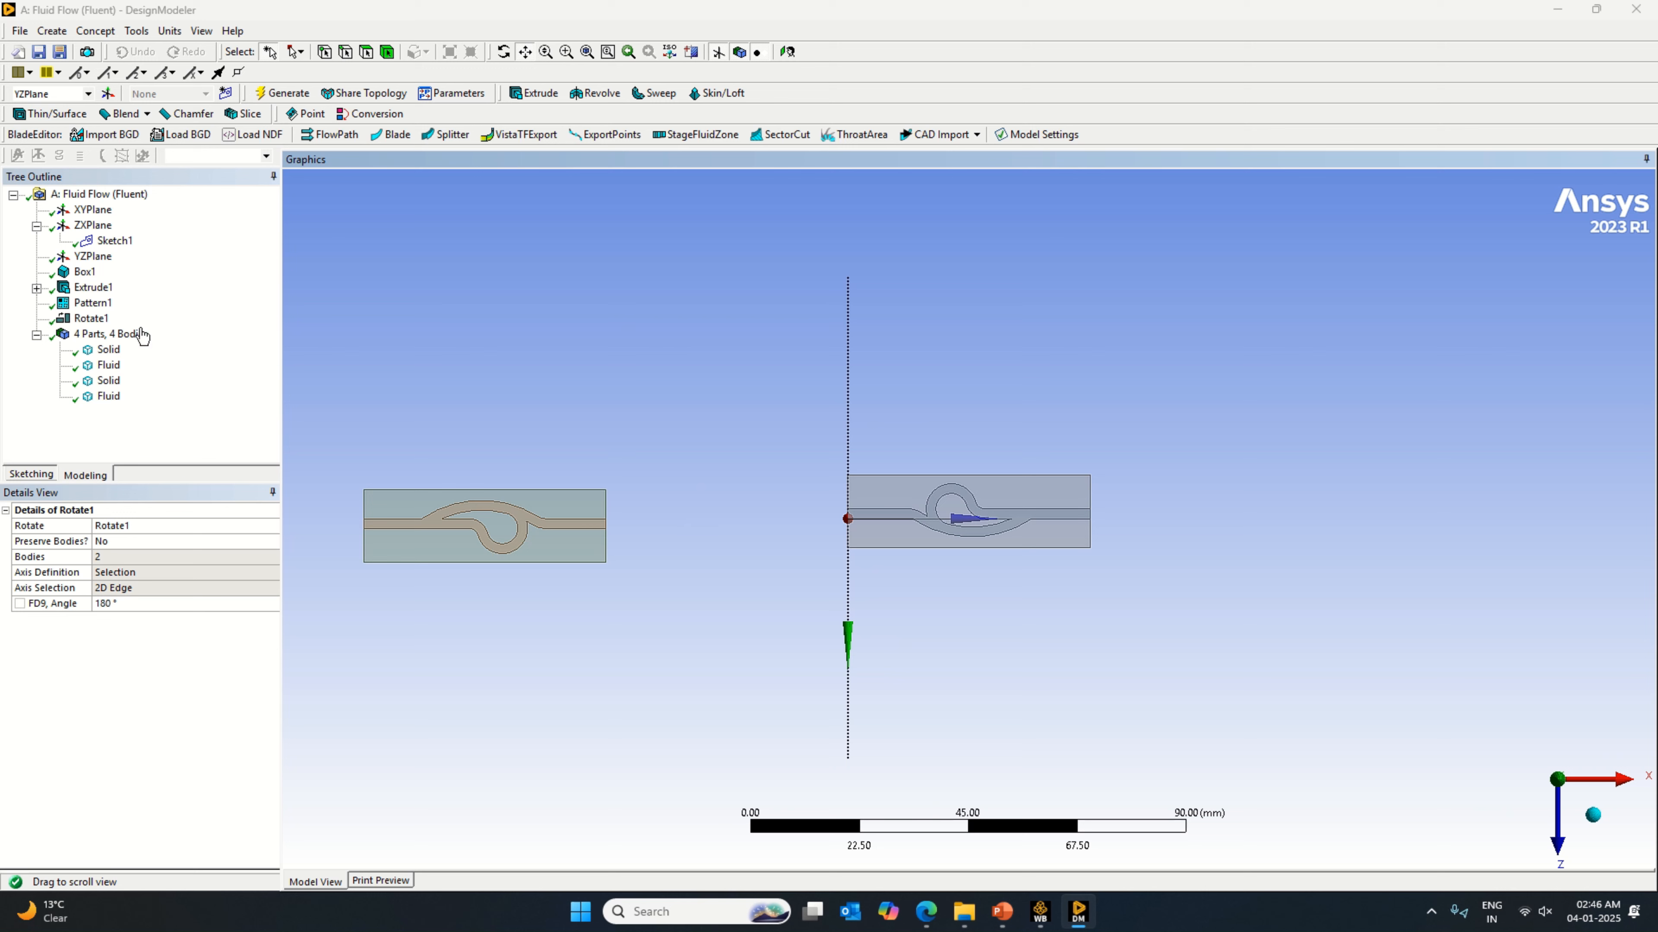
Step: Try linear pattern offsets of 10 mm and 5 mm in Pattern1, regenerating the model after each
{"action": "left_click", "coordinate": [99, 304]}
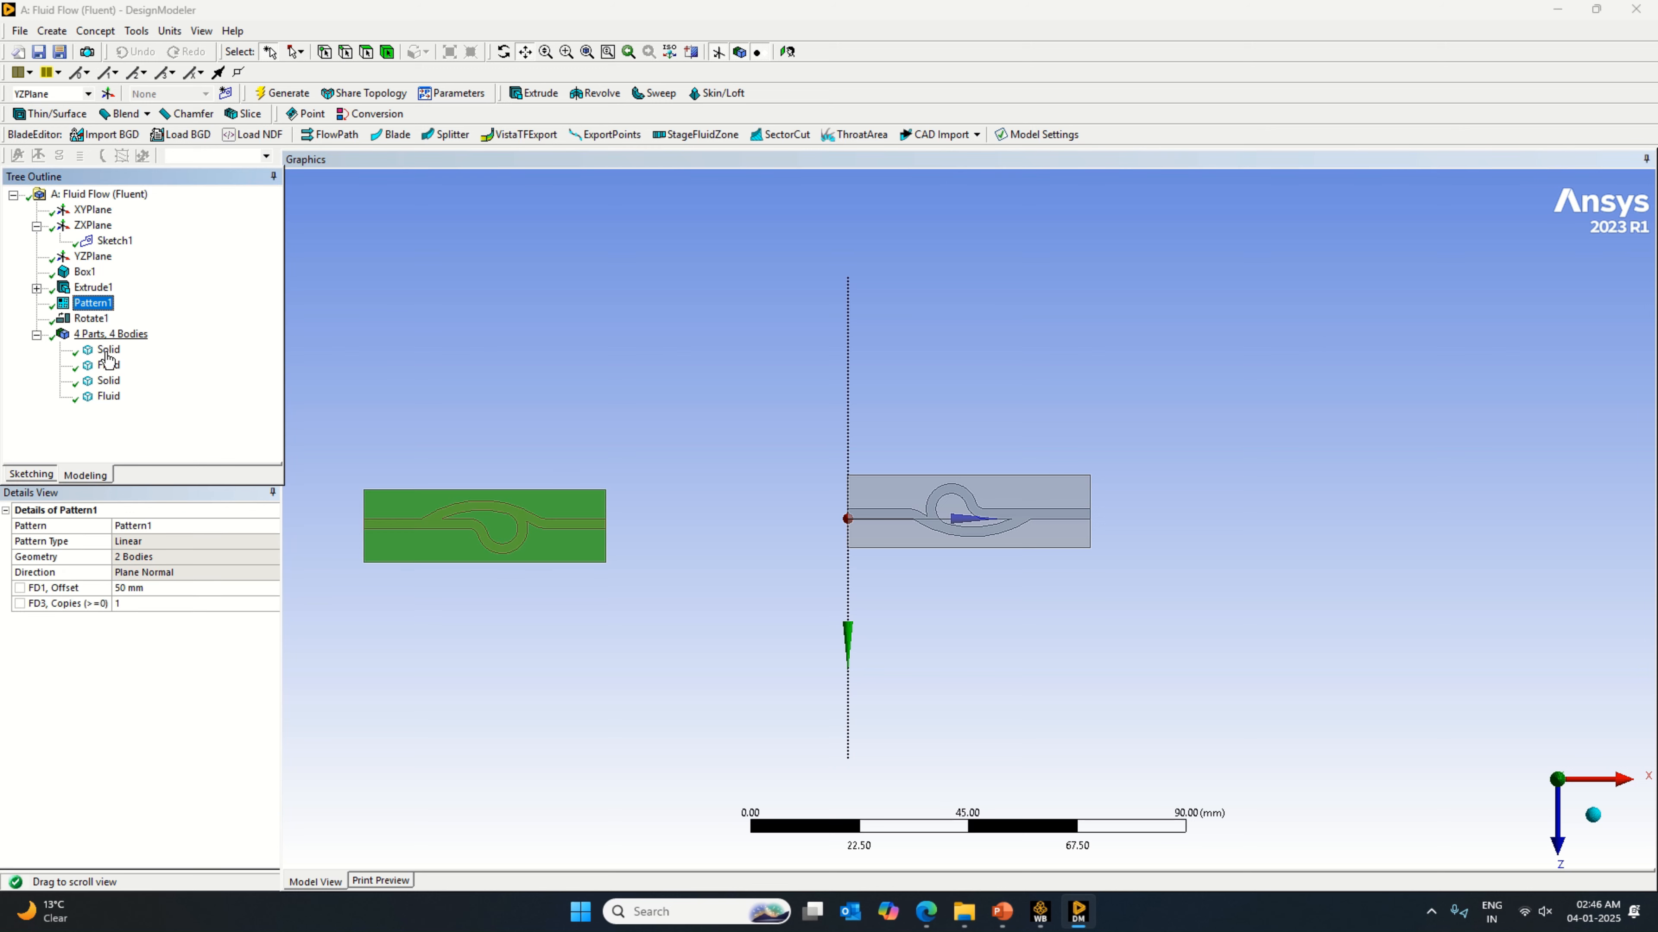
{"action": "left_click", "coordinate": [153, 588]}
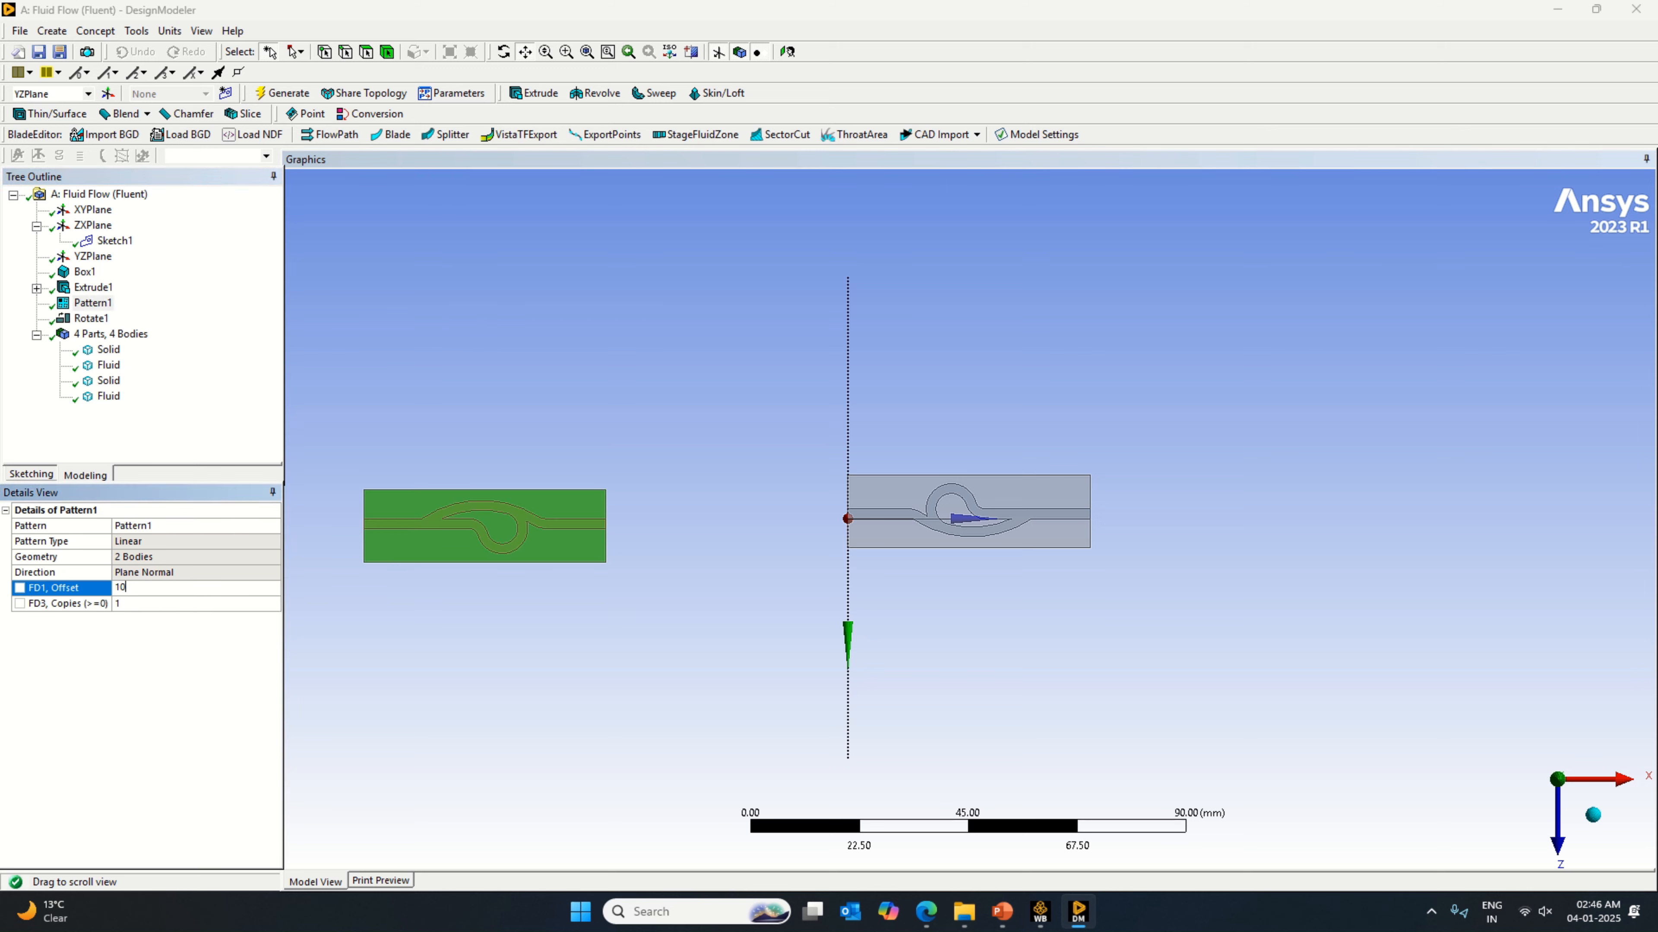
{"action": "type", "text": "10"}
{"action": "key", "text": "Return"}
{"action": "left_click", "coordinate": [282, 93]}
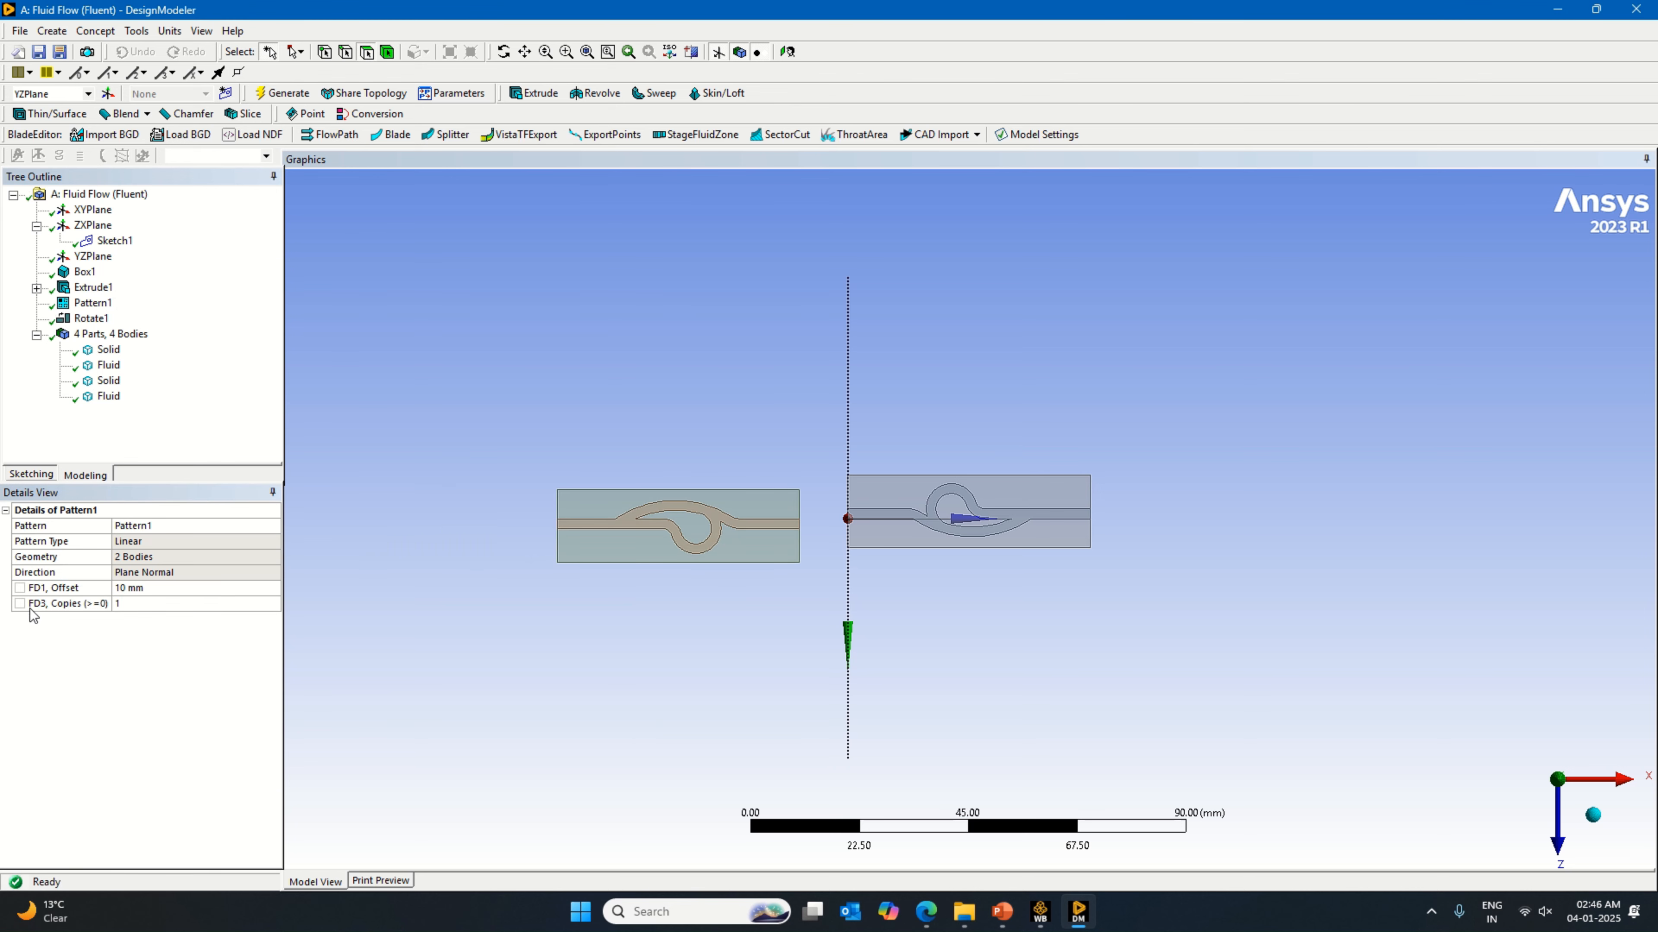
{"action": "left_click", "coordinate": [142, 589]}
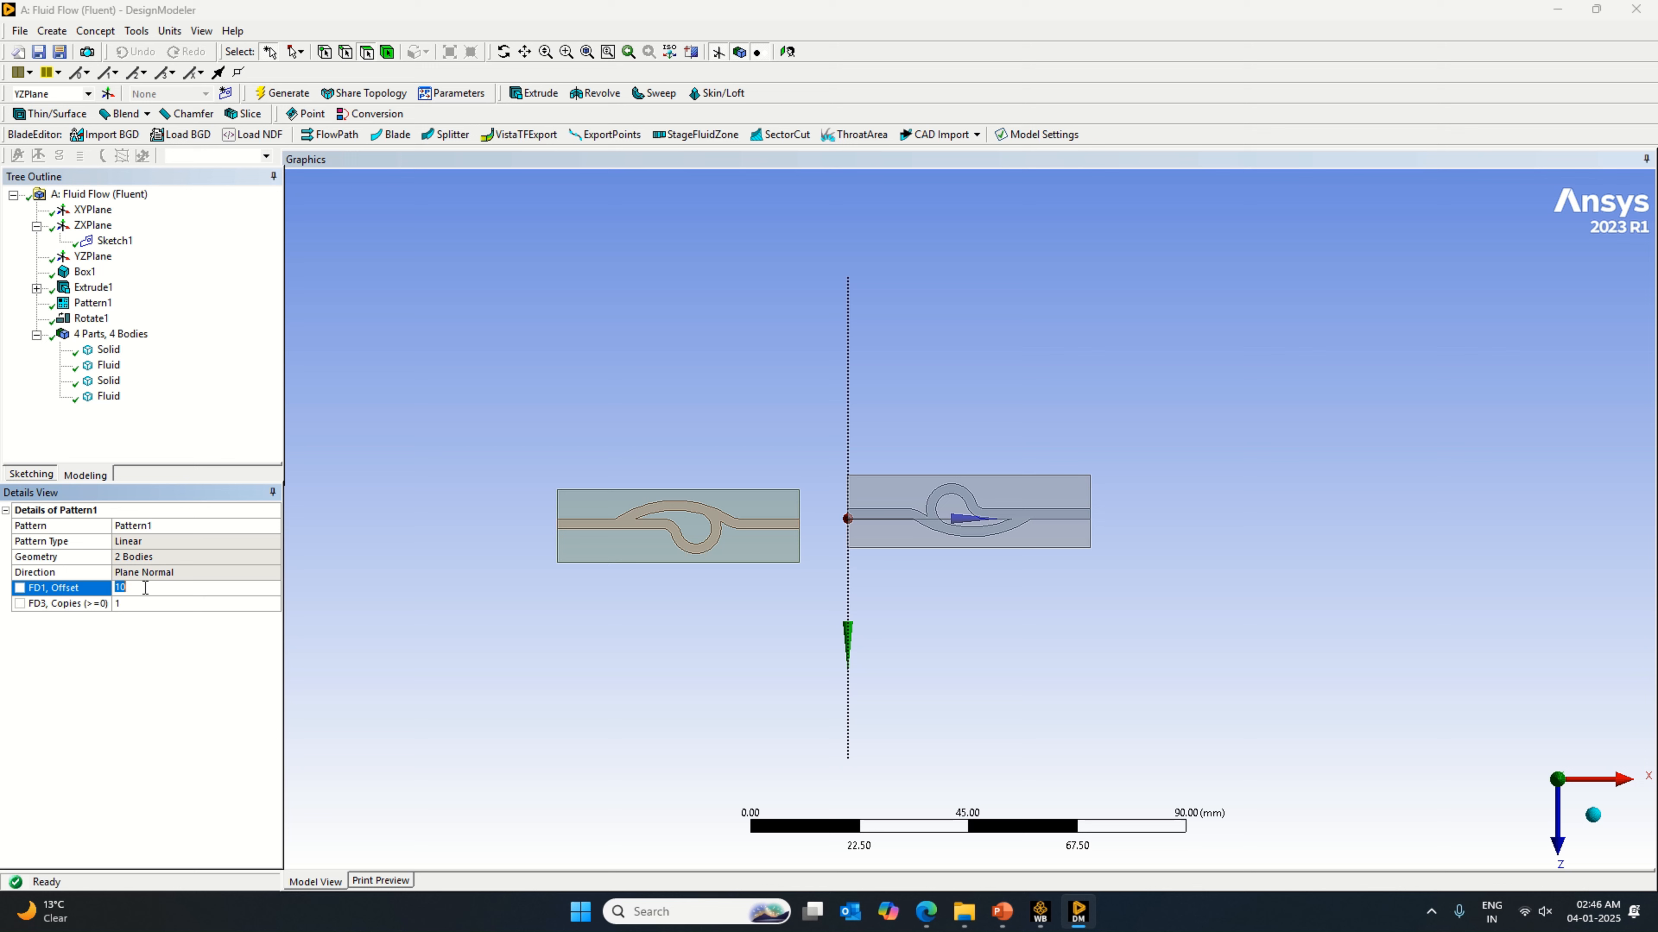
{"action": "key", "text": "Return"}
{"action": "left_click", "coordinate": [281, 92]}
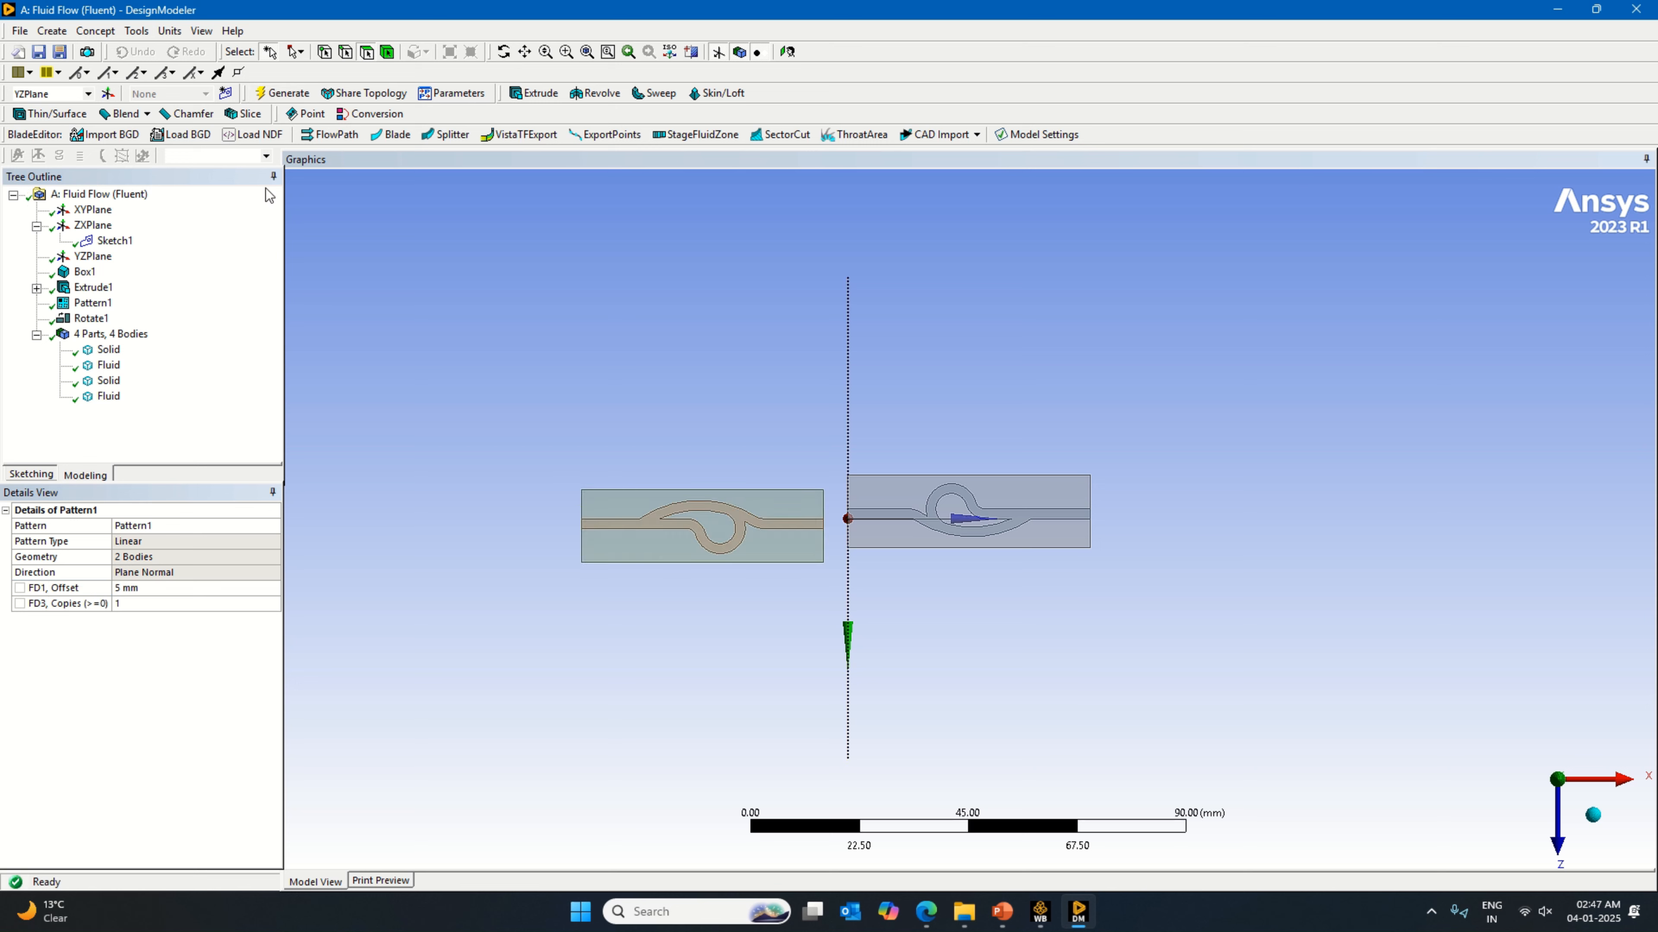
Step: Try Pattern1 offsets of 3 mm and -50 mm, regenerating the model after each
{"action": "left_click", "coordinate": [144, 589]}
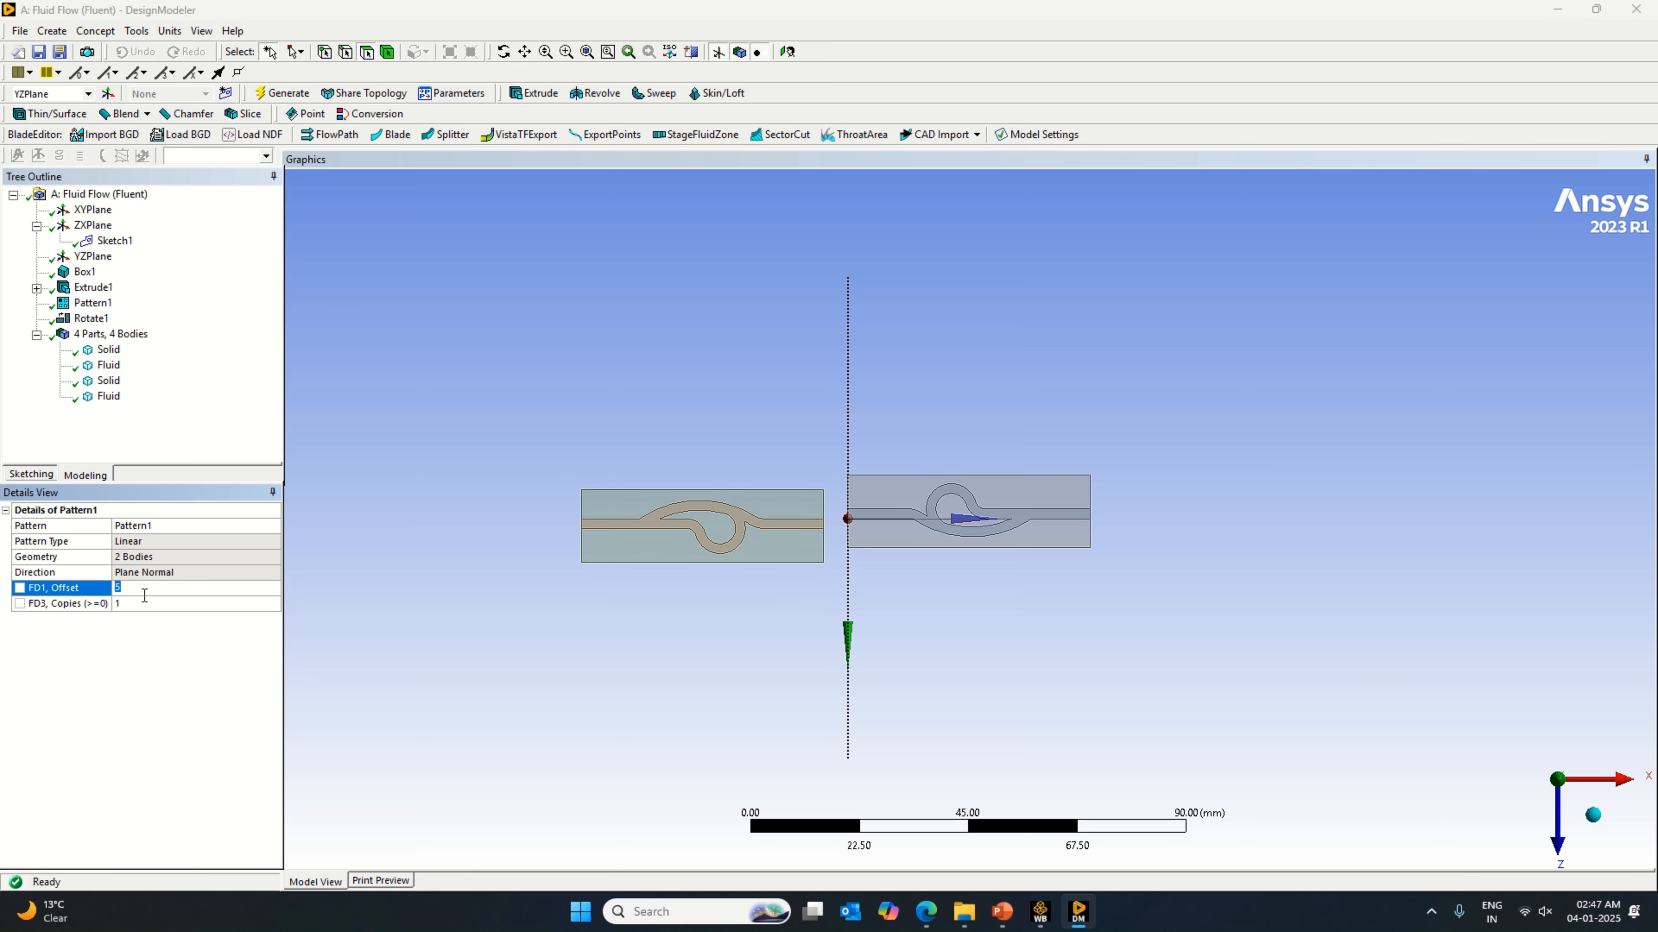
{"action": "type", "text": "3"}
{"action": "key", "text": "Return"}
{"action": "left_click", "coordinate": [290, 91]}
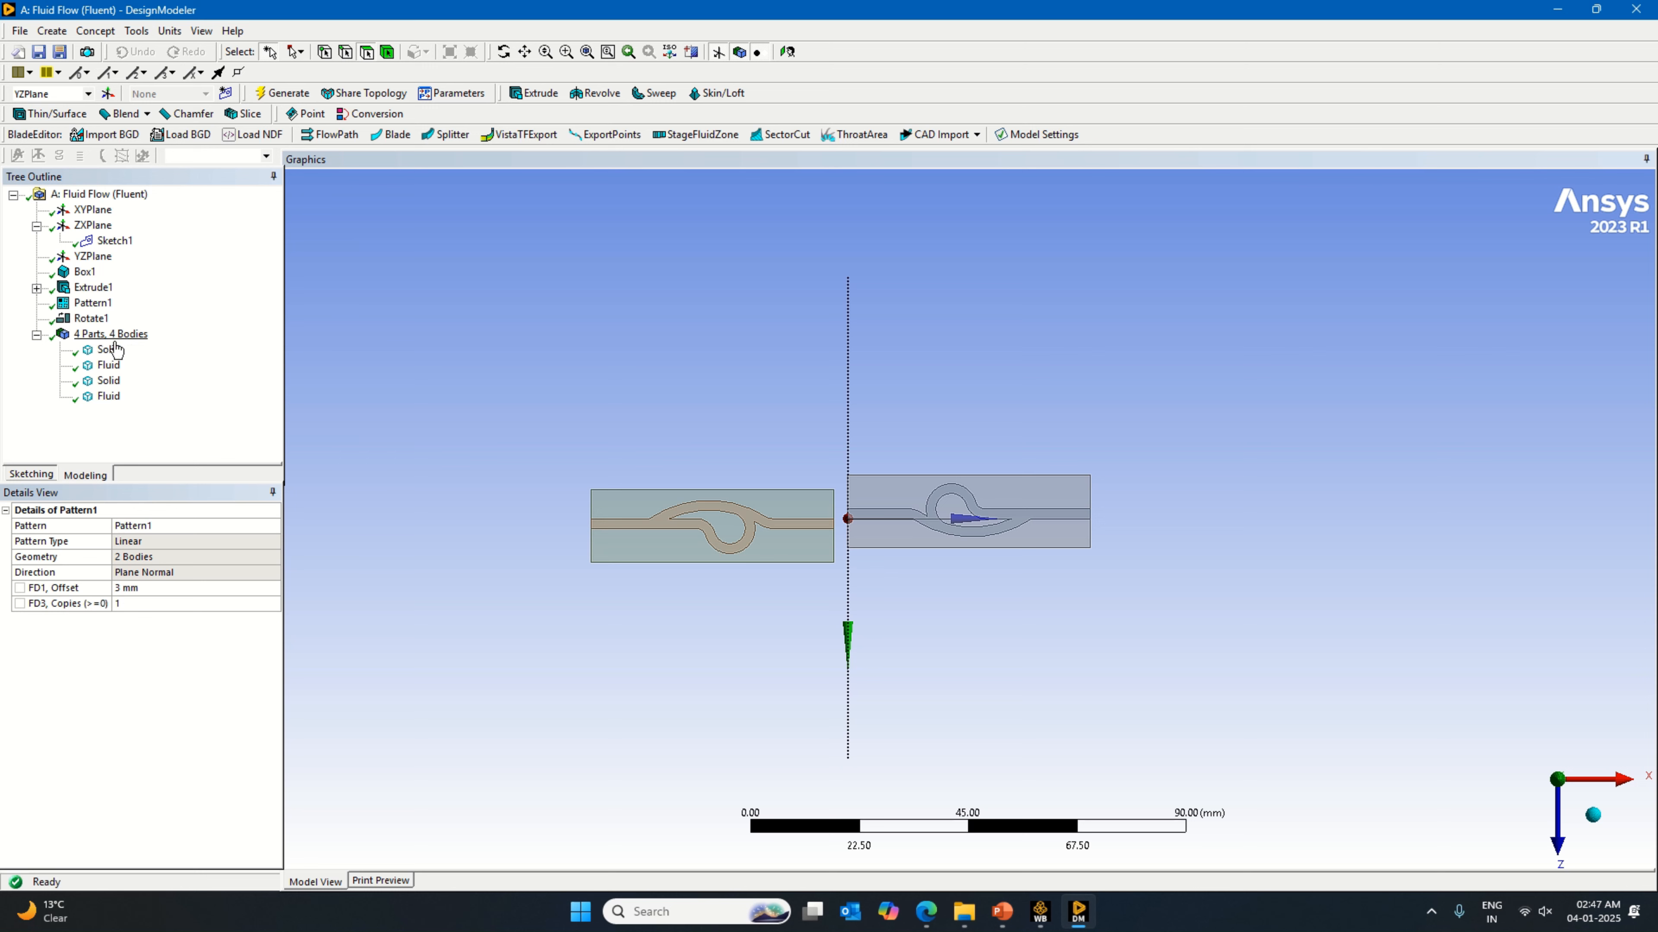
{"action": "left_click", "coordinate": [134, 589]}
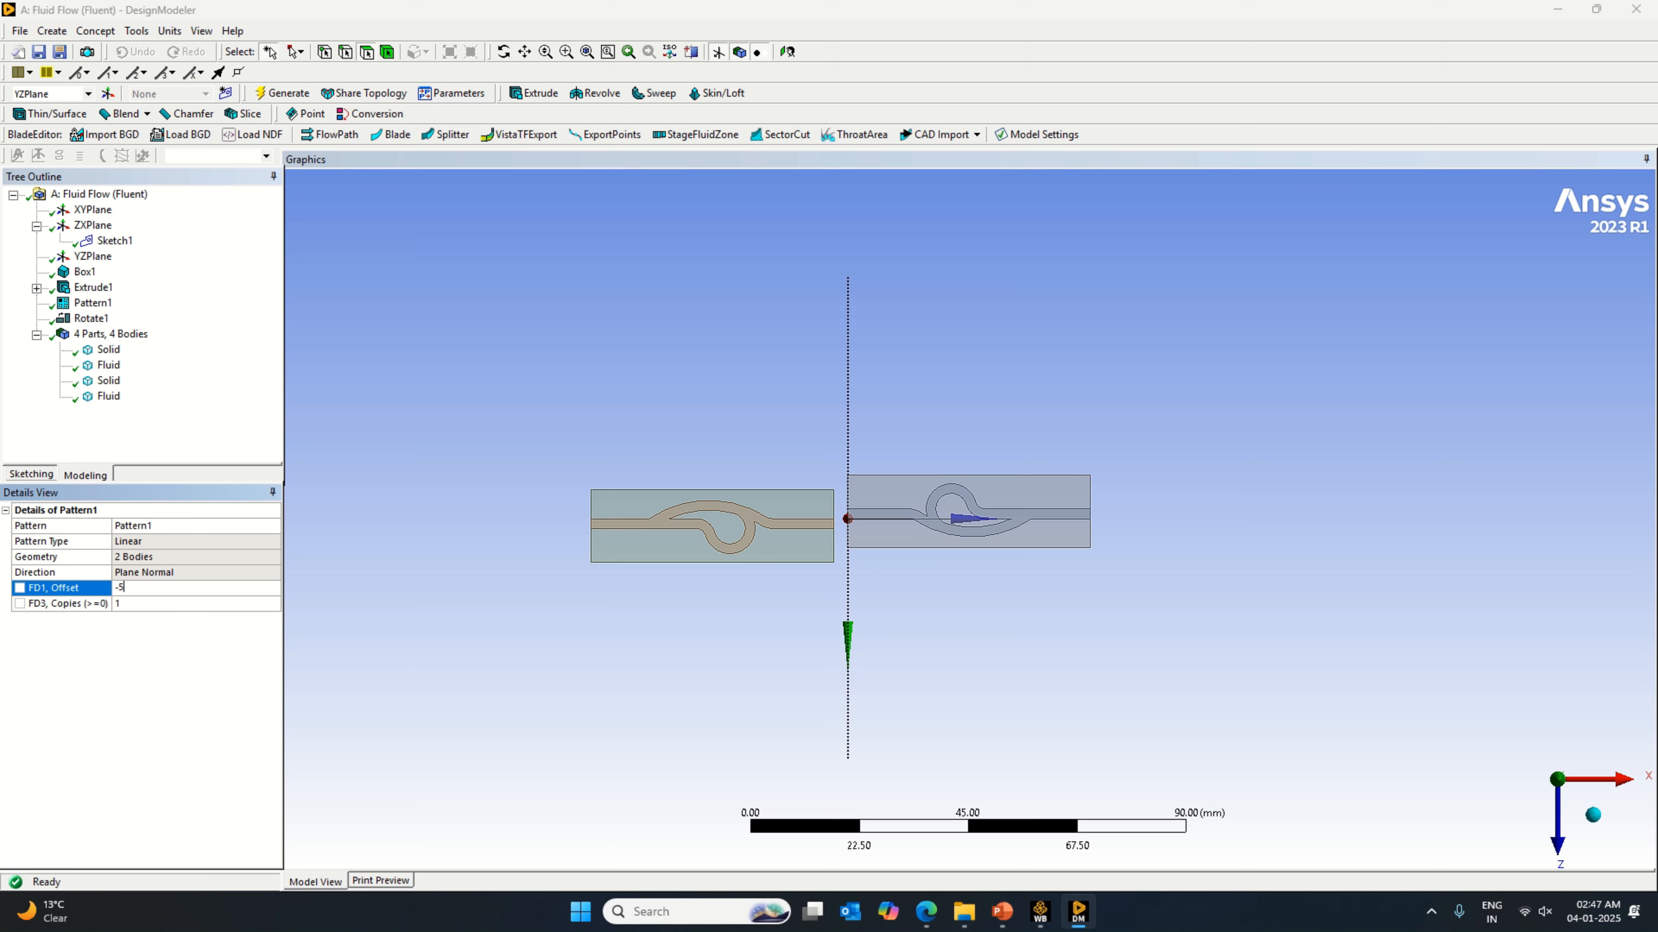
{"action": "key", "text": "Return"}
{"action": "left_click", "coordinate": [280, 93]}
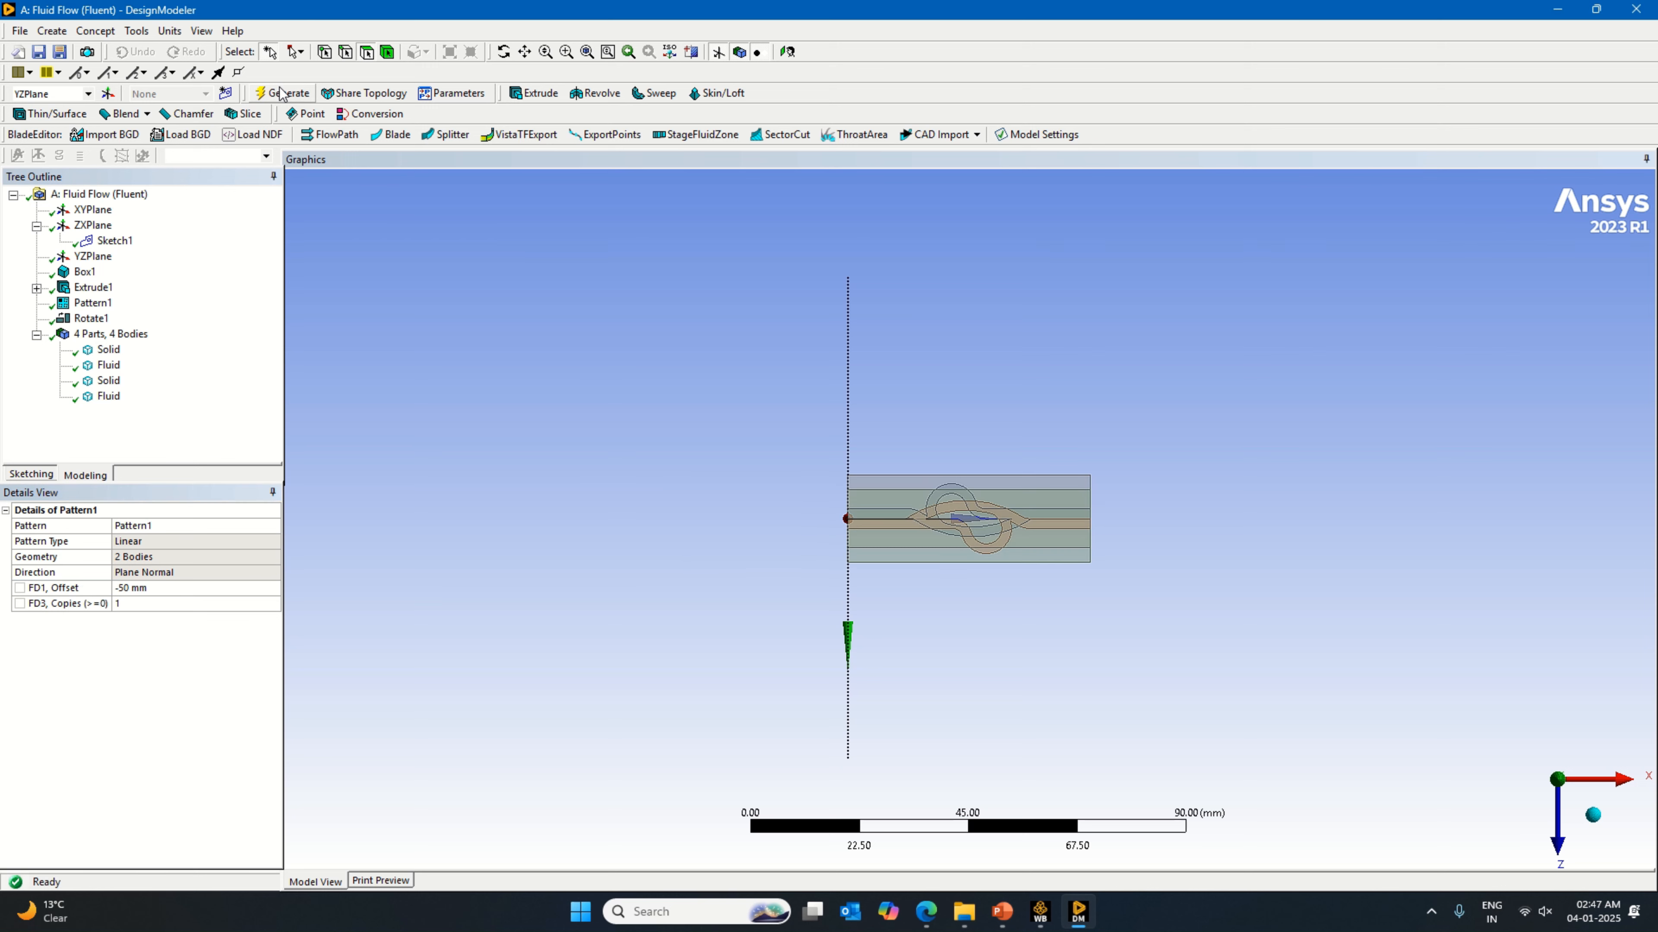
Step: Set Pattern1's offset to -100 mm and regenerate the model
{"action": "left_click", "coordinate": [148, 589]}
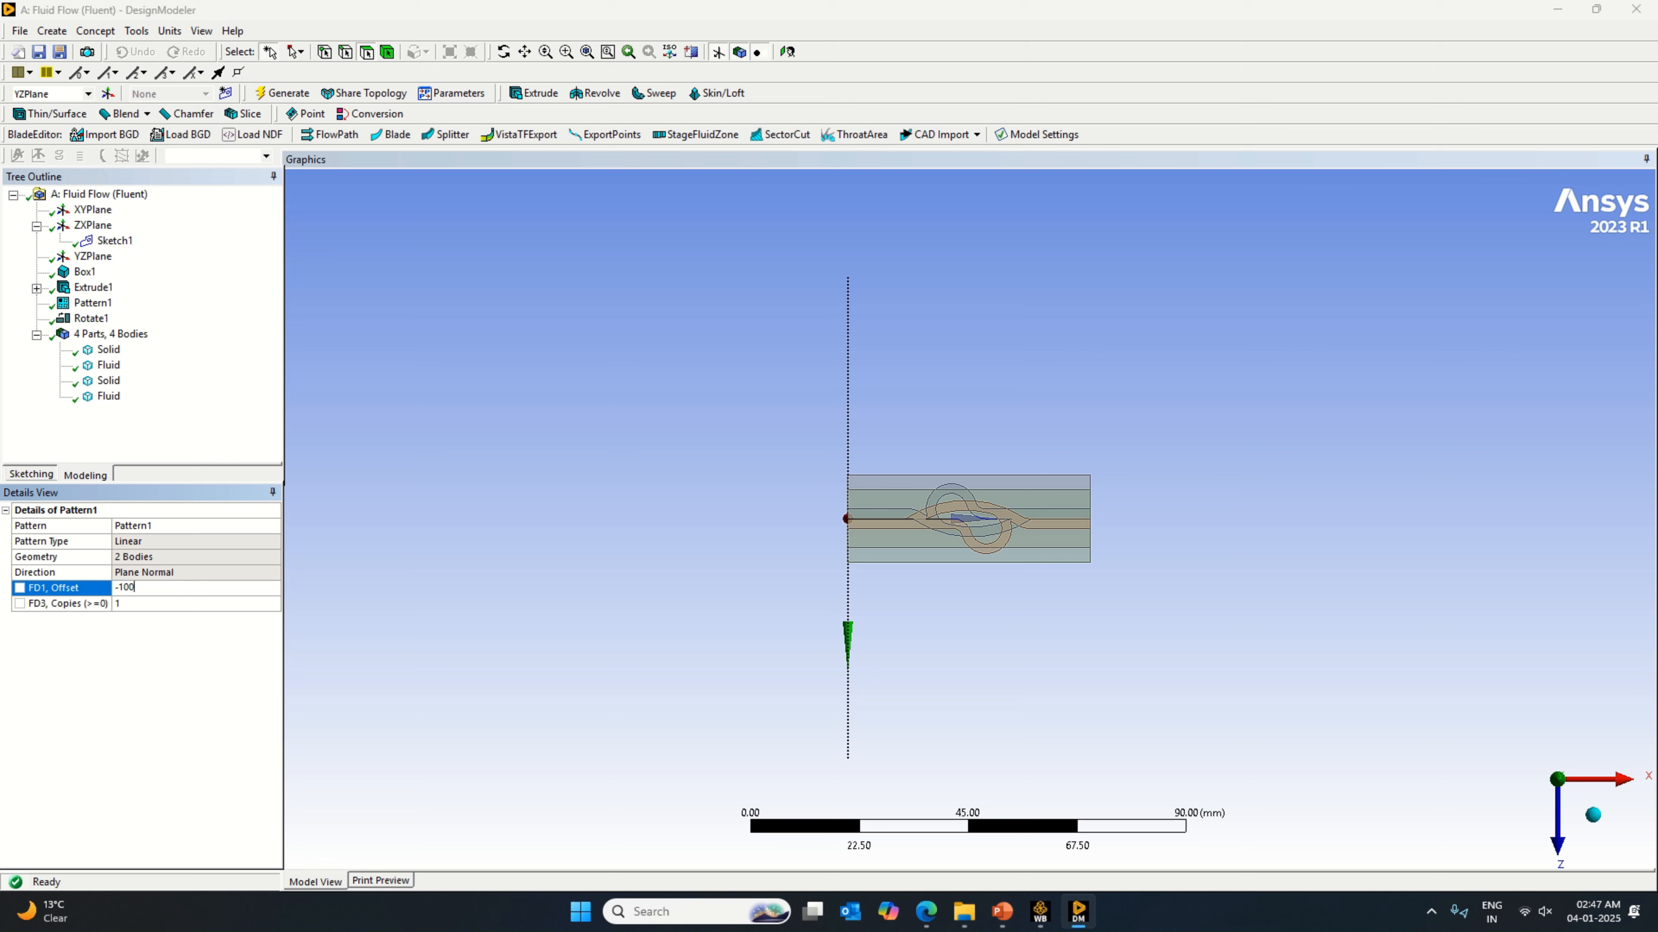
{"action": "key", "text": "Return"}
{"action": "left_click", "coordinate": [281, 92]}
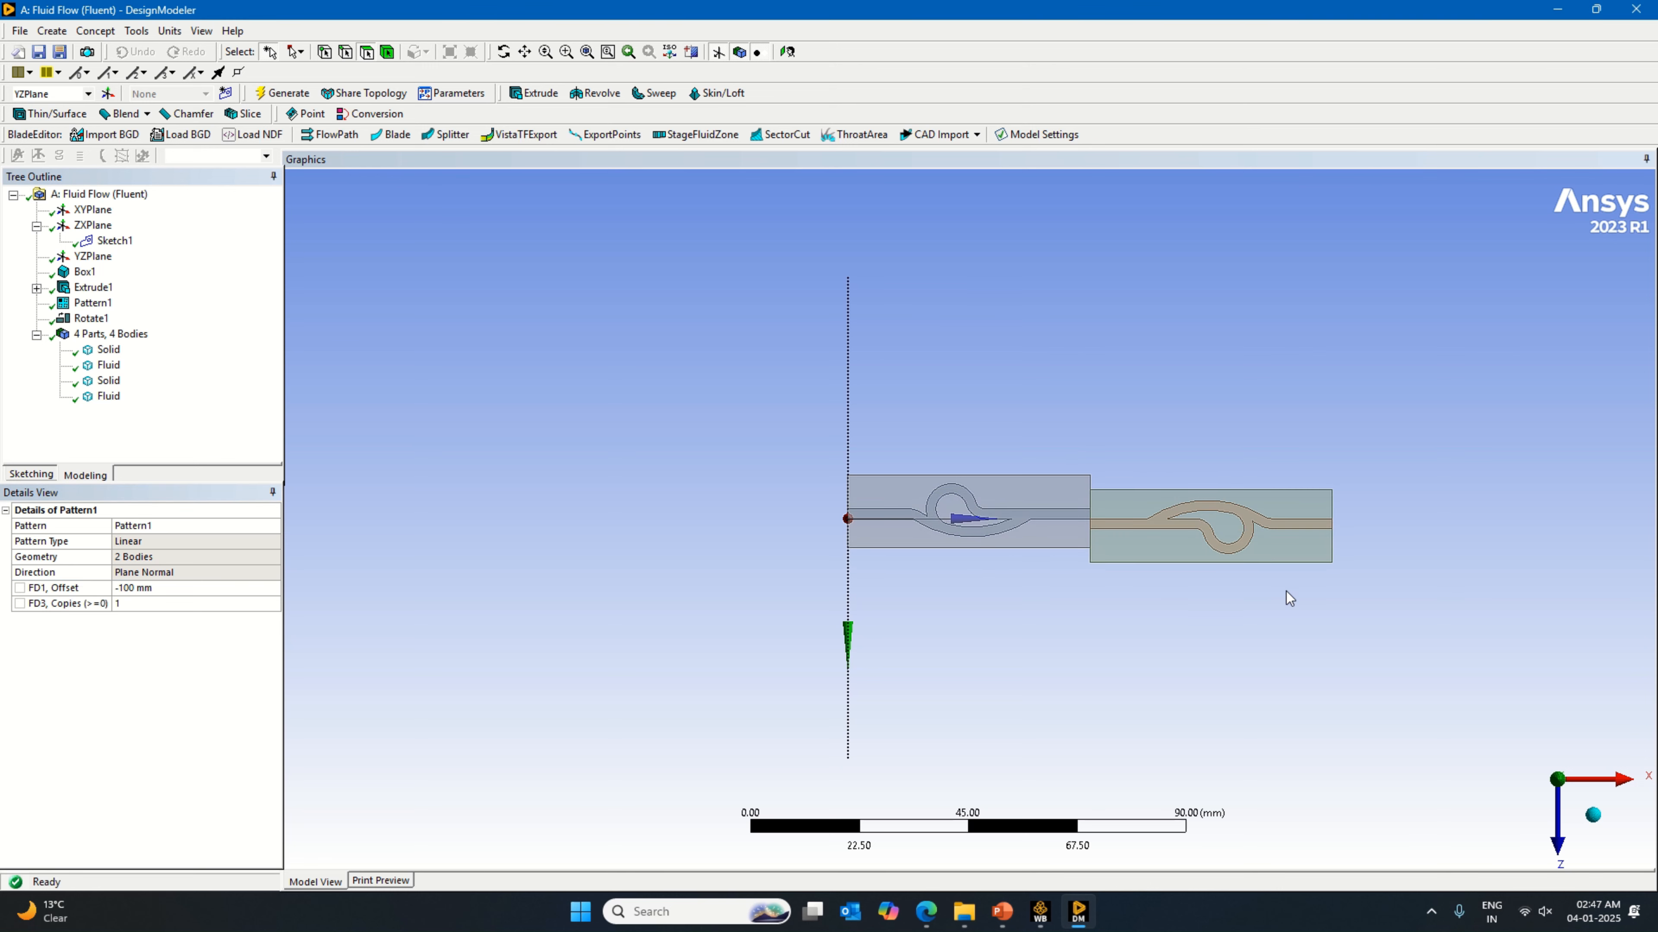
Step: Start a Translate body transformation and set the rotated block and its channel as the bodies to move
{"action": "scroll", "coordinate": [1295, 594], "scroll_direction": "up", "scroll_amount": 2}
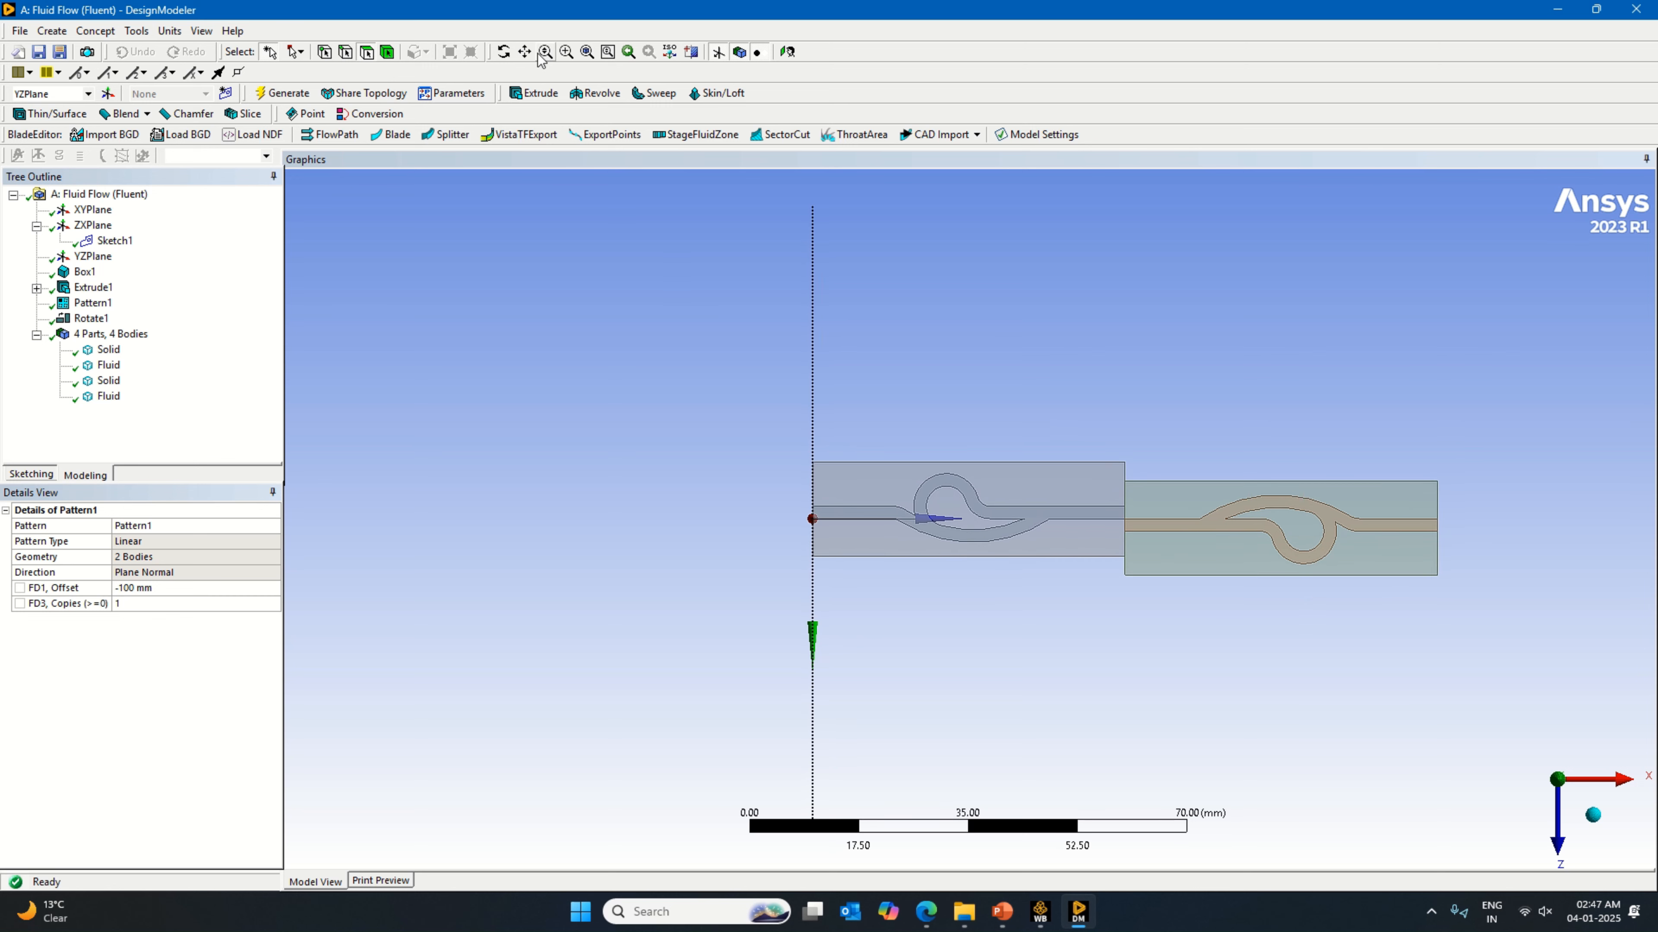
{"action": "left_click", "coordinate": [524, 51]}
{"action": "left_click_drag", "start_coordinate": [1184, 519], "coordinate": [936, 516]}
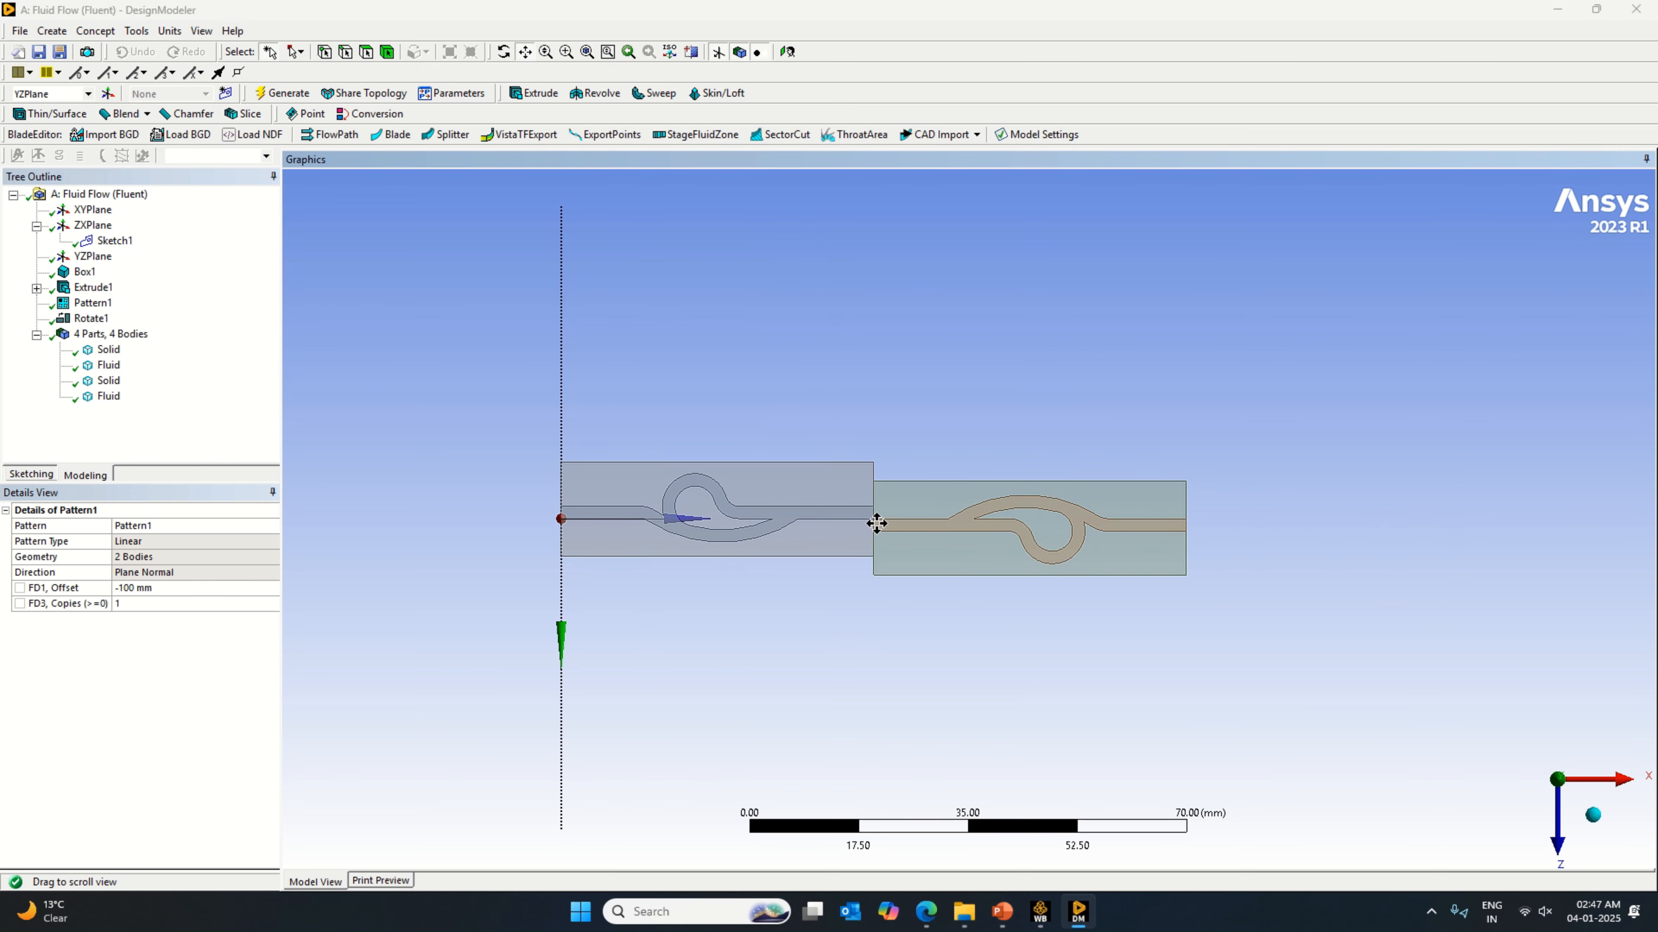
{"action": "left_click", "coordinate": [51, 30]}
{"action": "mouse_move", "coordinate": [184, 291]}
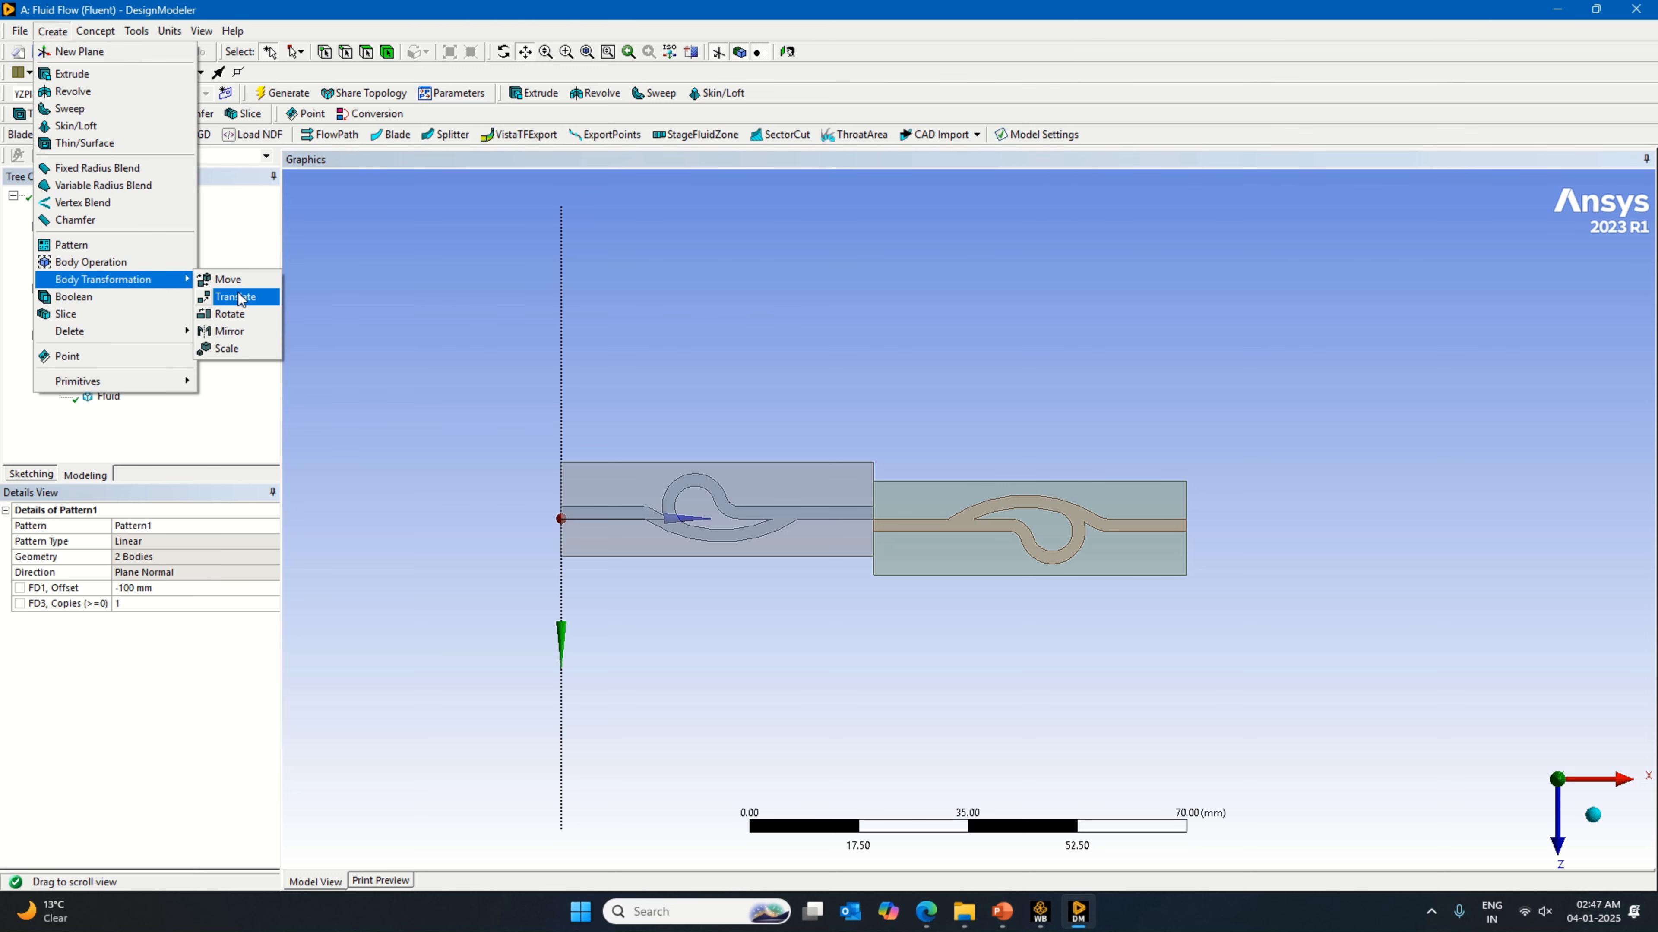
{"action": "left_click", "coordinate": [257, 307]}
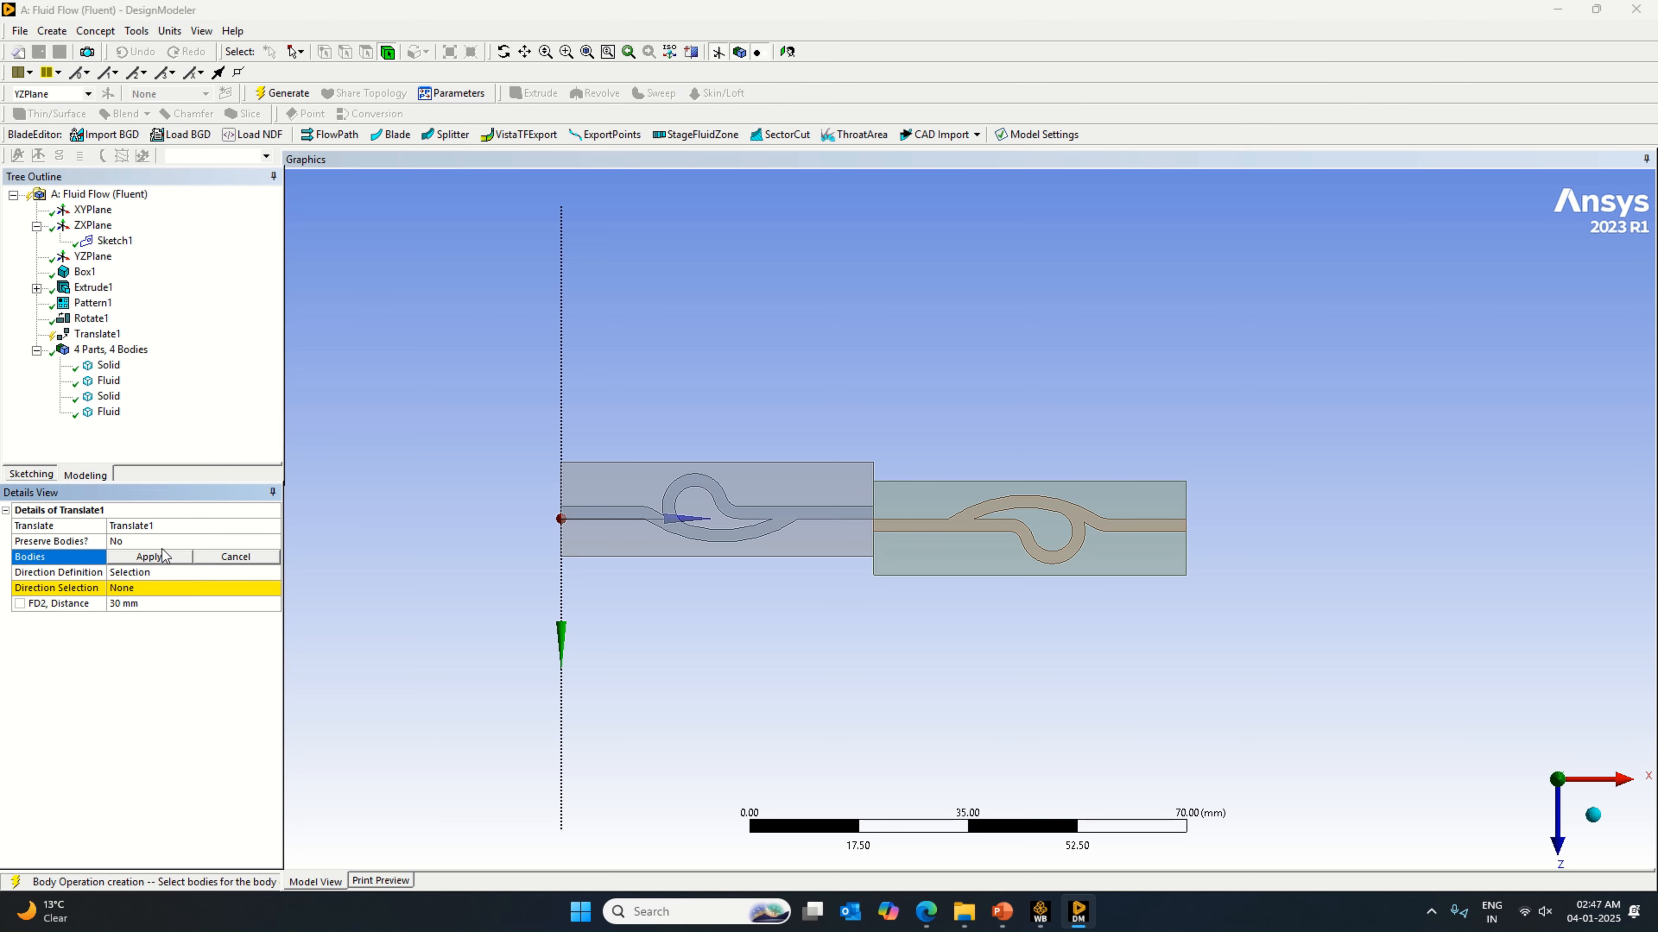
{"action": "left_click", "coordinate": [954, 555]}
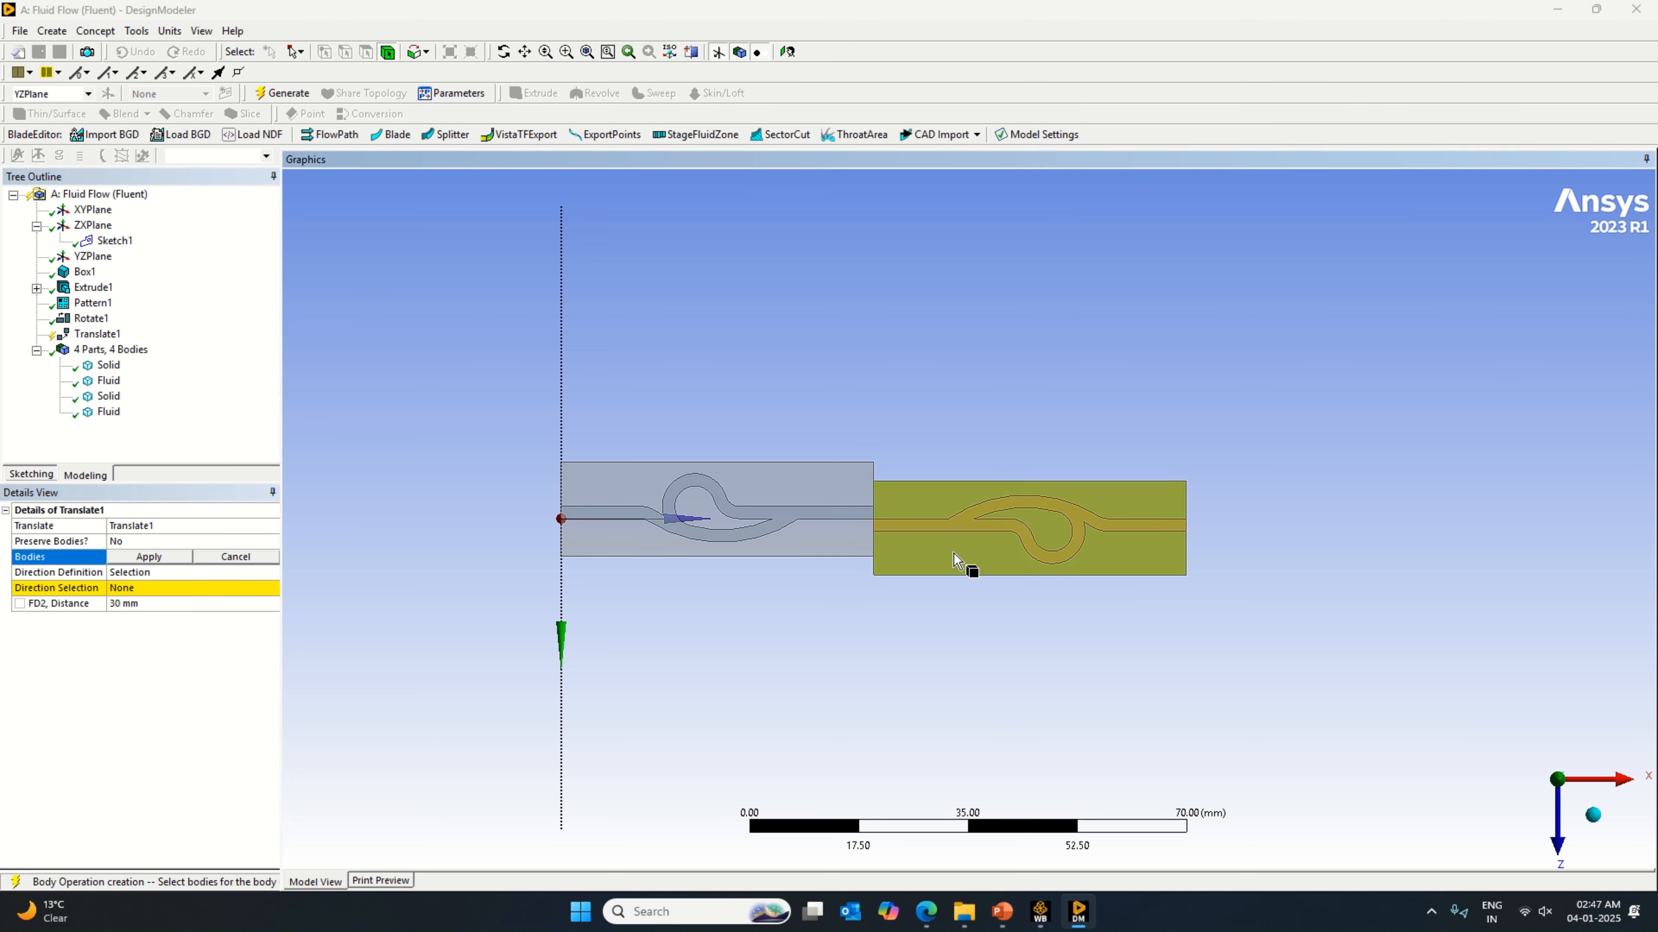
{"action": "left_click", "coordinate": [159, 557]}
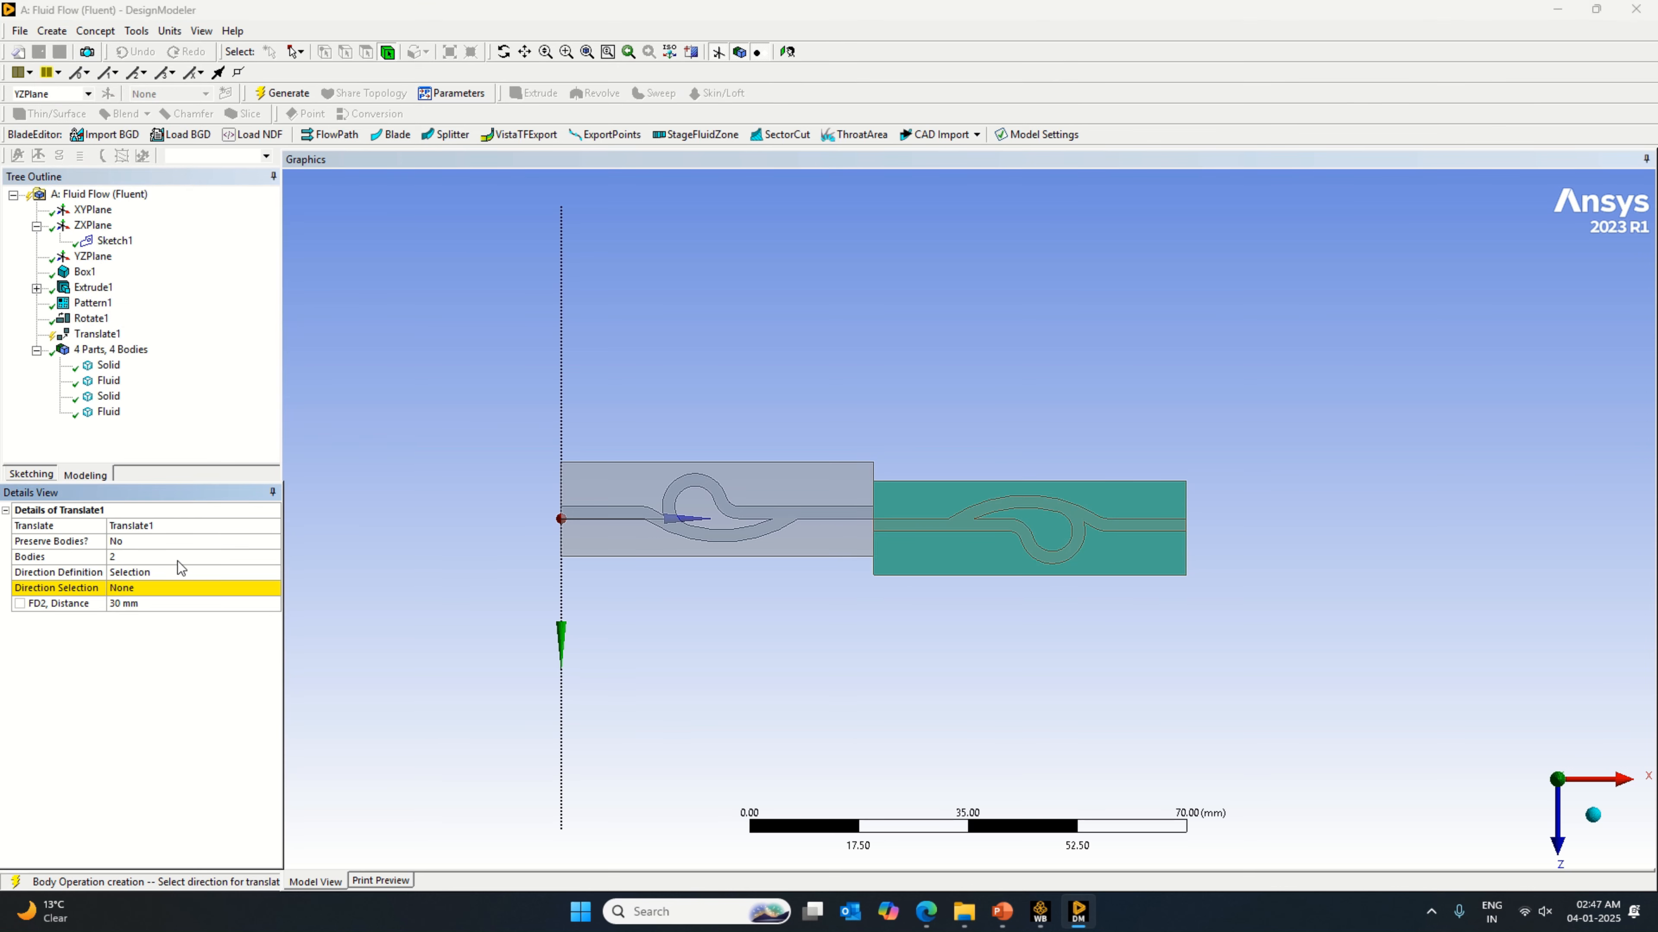
Step: Set the translation direction to the XYPlane's normal and the distance to 2 mm, and generate the translation
{"action": "left_click", "coordinate": [153, 573]}
{"action": "left_click", "coordinate": [155, 587]}
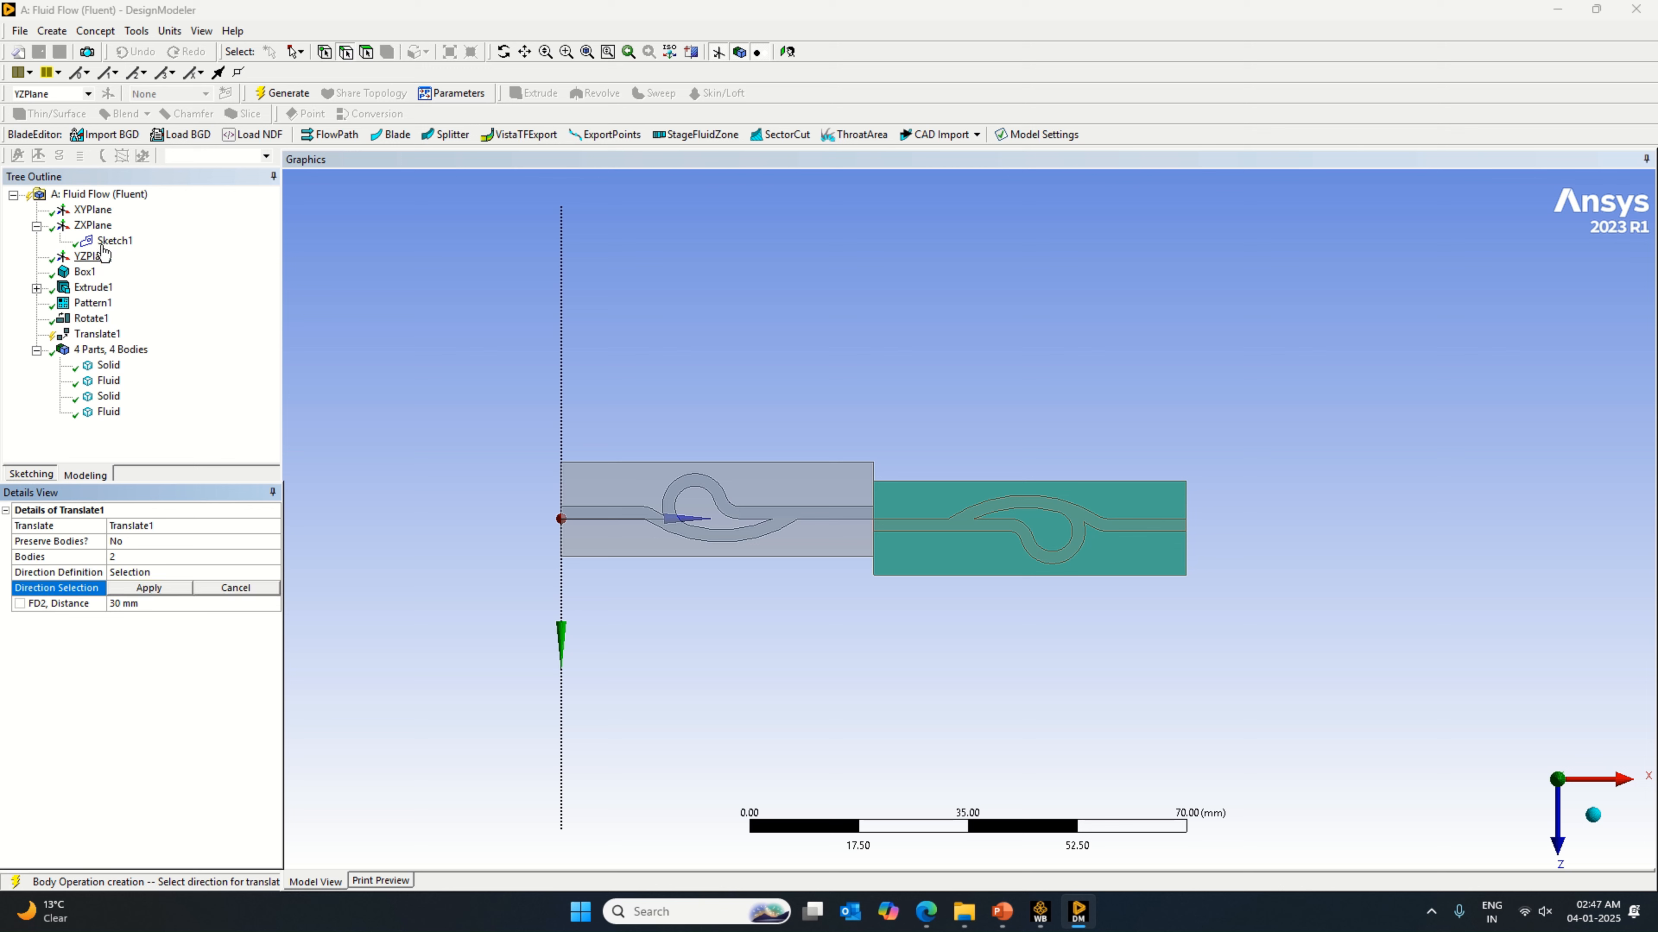
{"action": "left_click", "coordinate": [94, 226]}
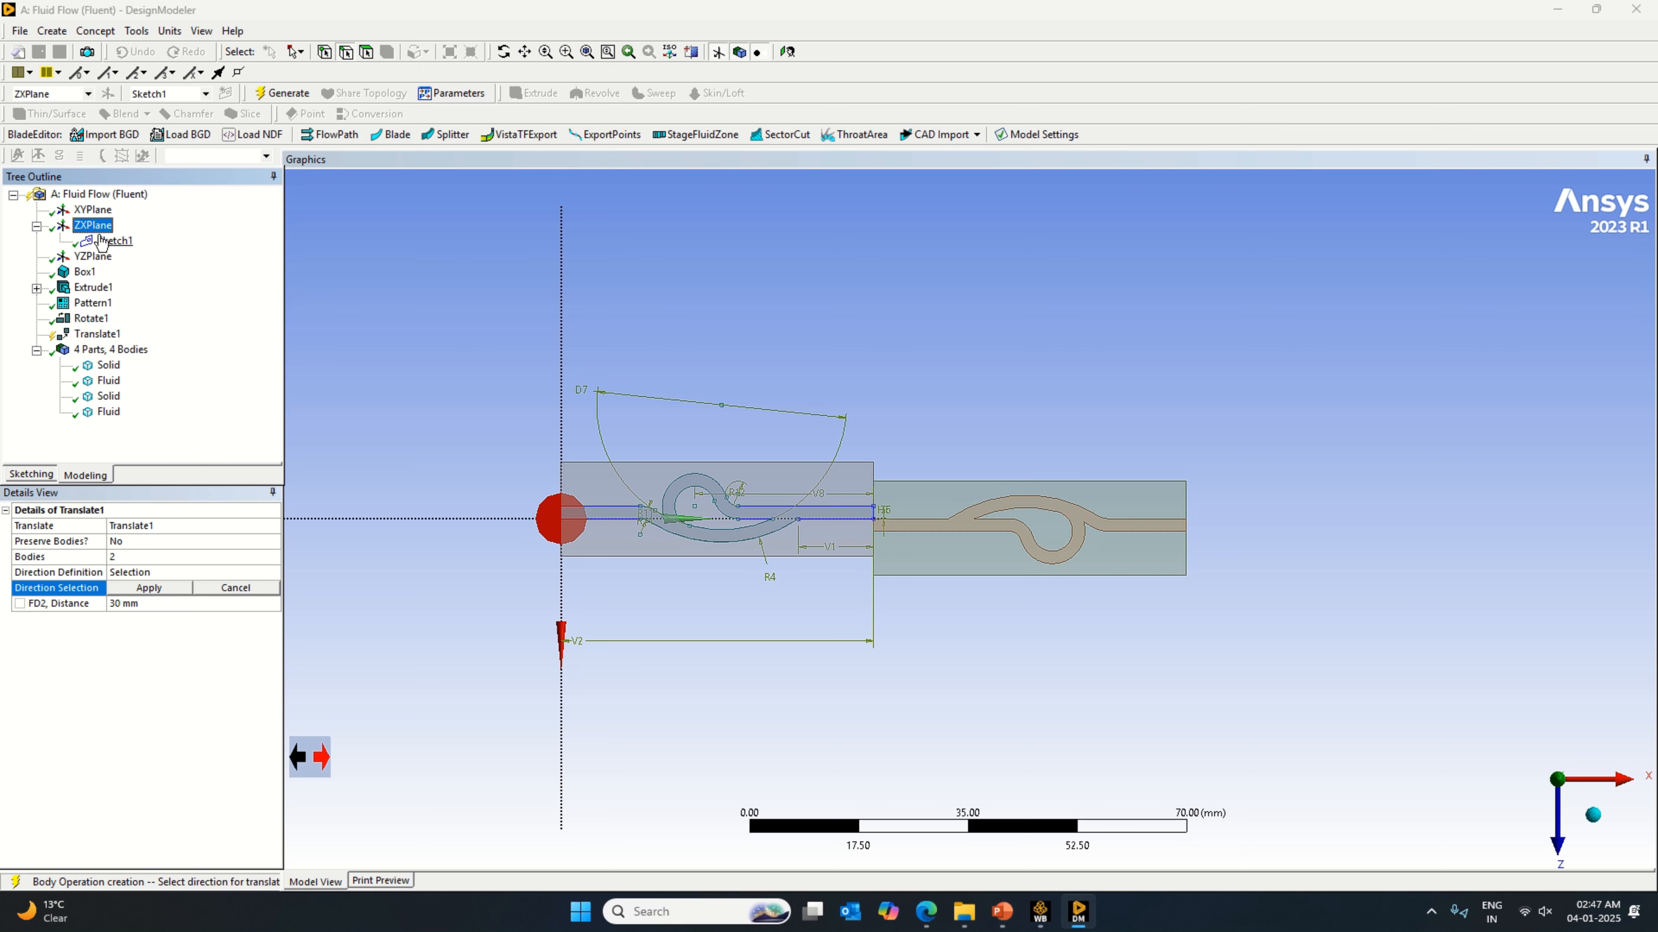
{"action": "left_click", "coordinate": [94, 209]}
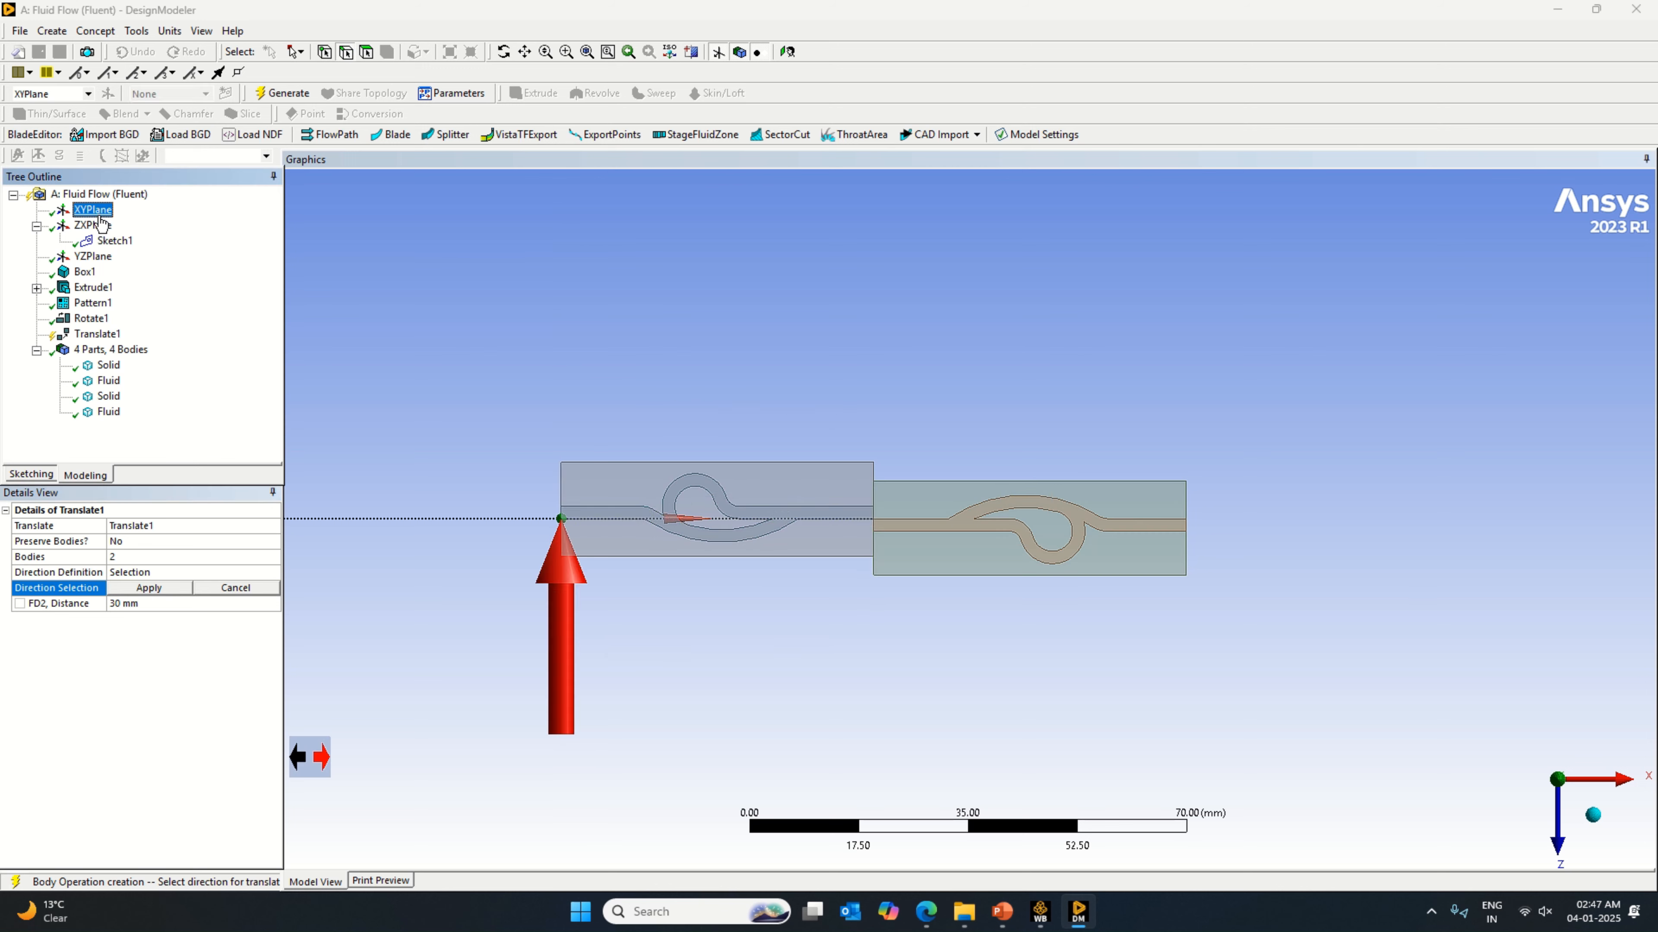
{"action": "left_click", "coordinate": [129, 589]}
{"action": "left_click", "coordinate": [134, 605]}
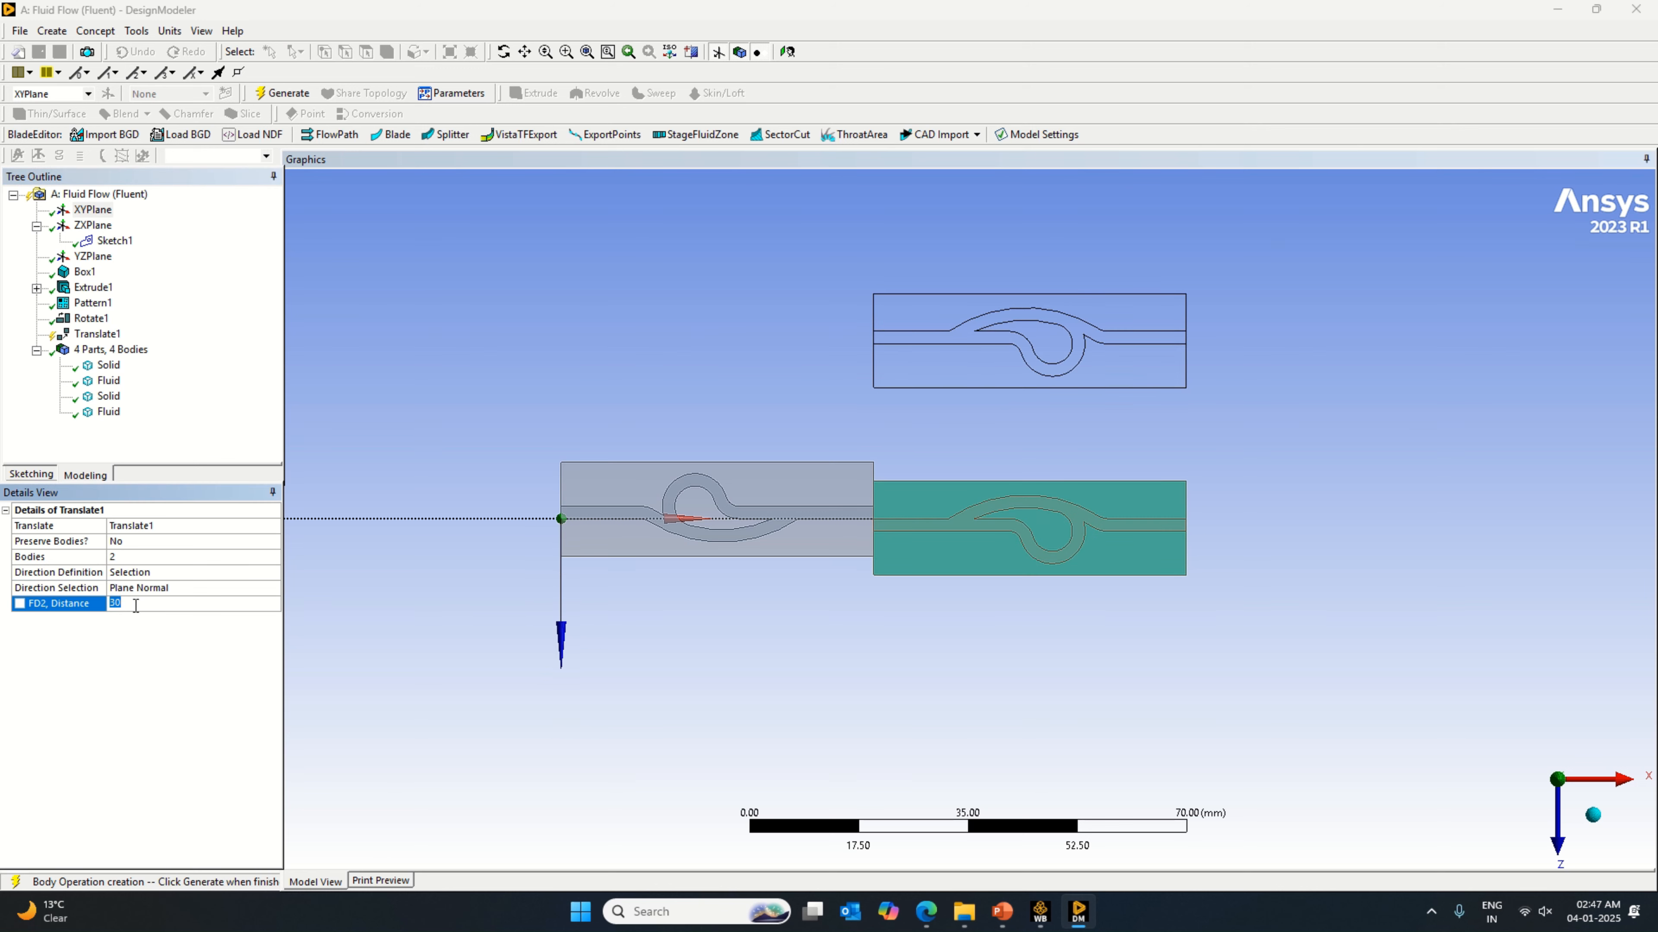
{"action": "type", "text": "2"}
{"action": "key", "text": "Return"}
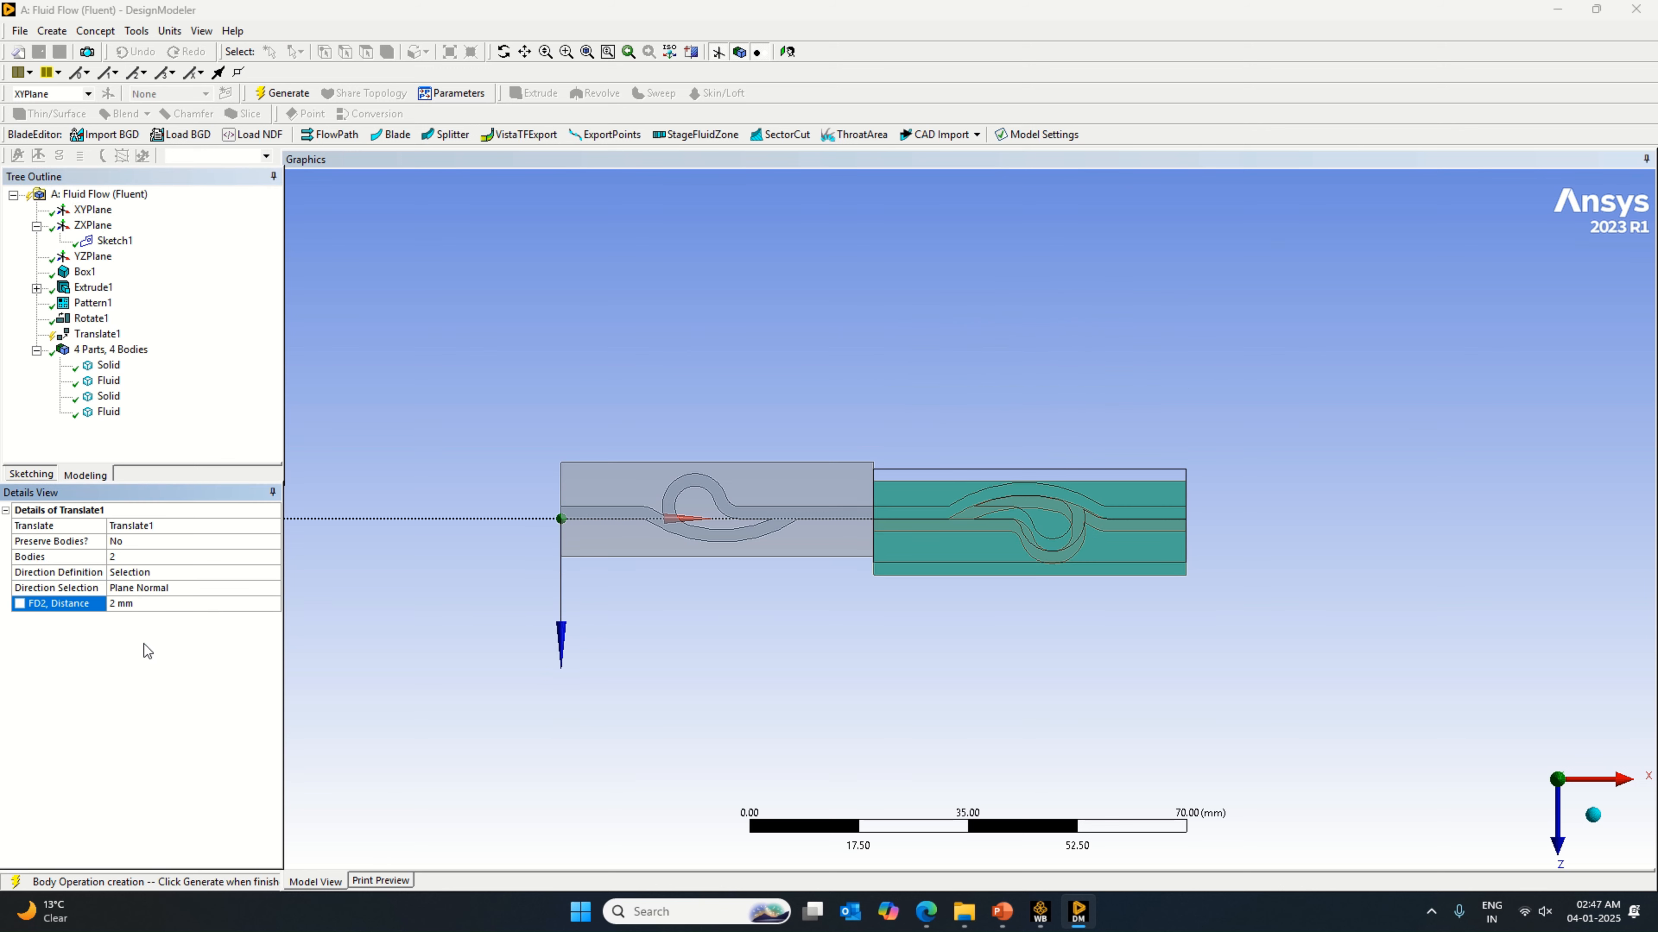
{"action": "left_click", "coordinate": [282, 93]}
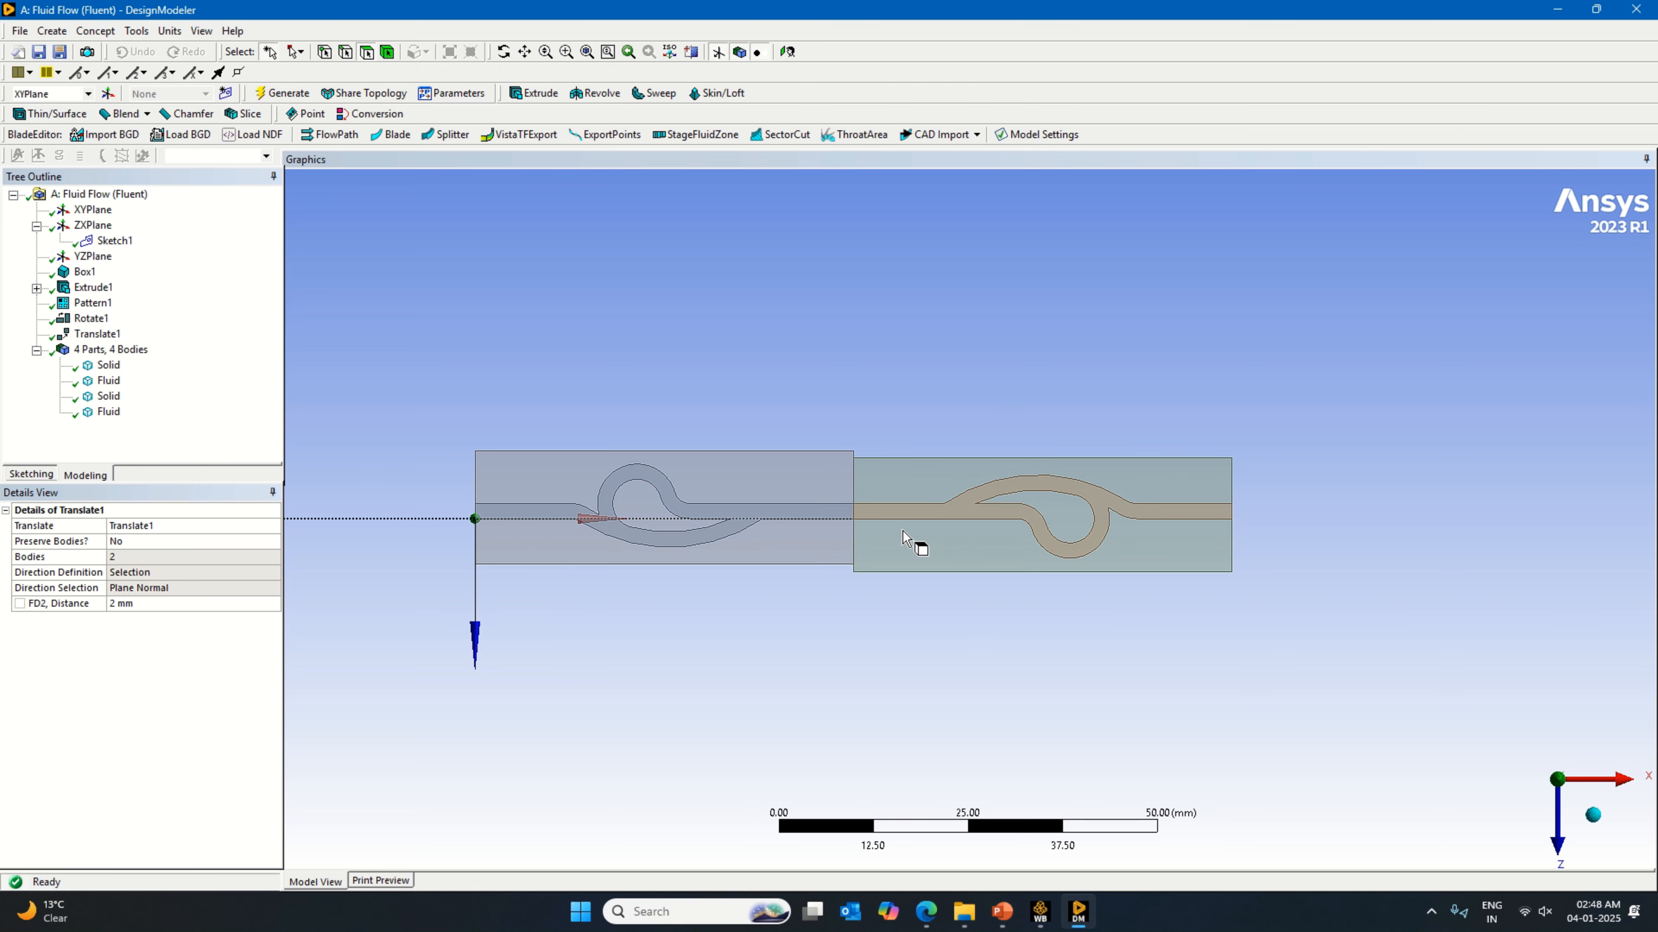
{"action": "scroll", "coordinate": [906, 538], "scroll_direction": "up", "scroll_amount": 2}
{"action": "left_click_drag", "start_coordinate": [888, 446], "coordinate": [840, 474]}
{"action": "left_click", "coordinate": [885, 413]}
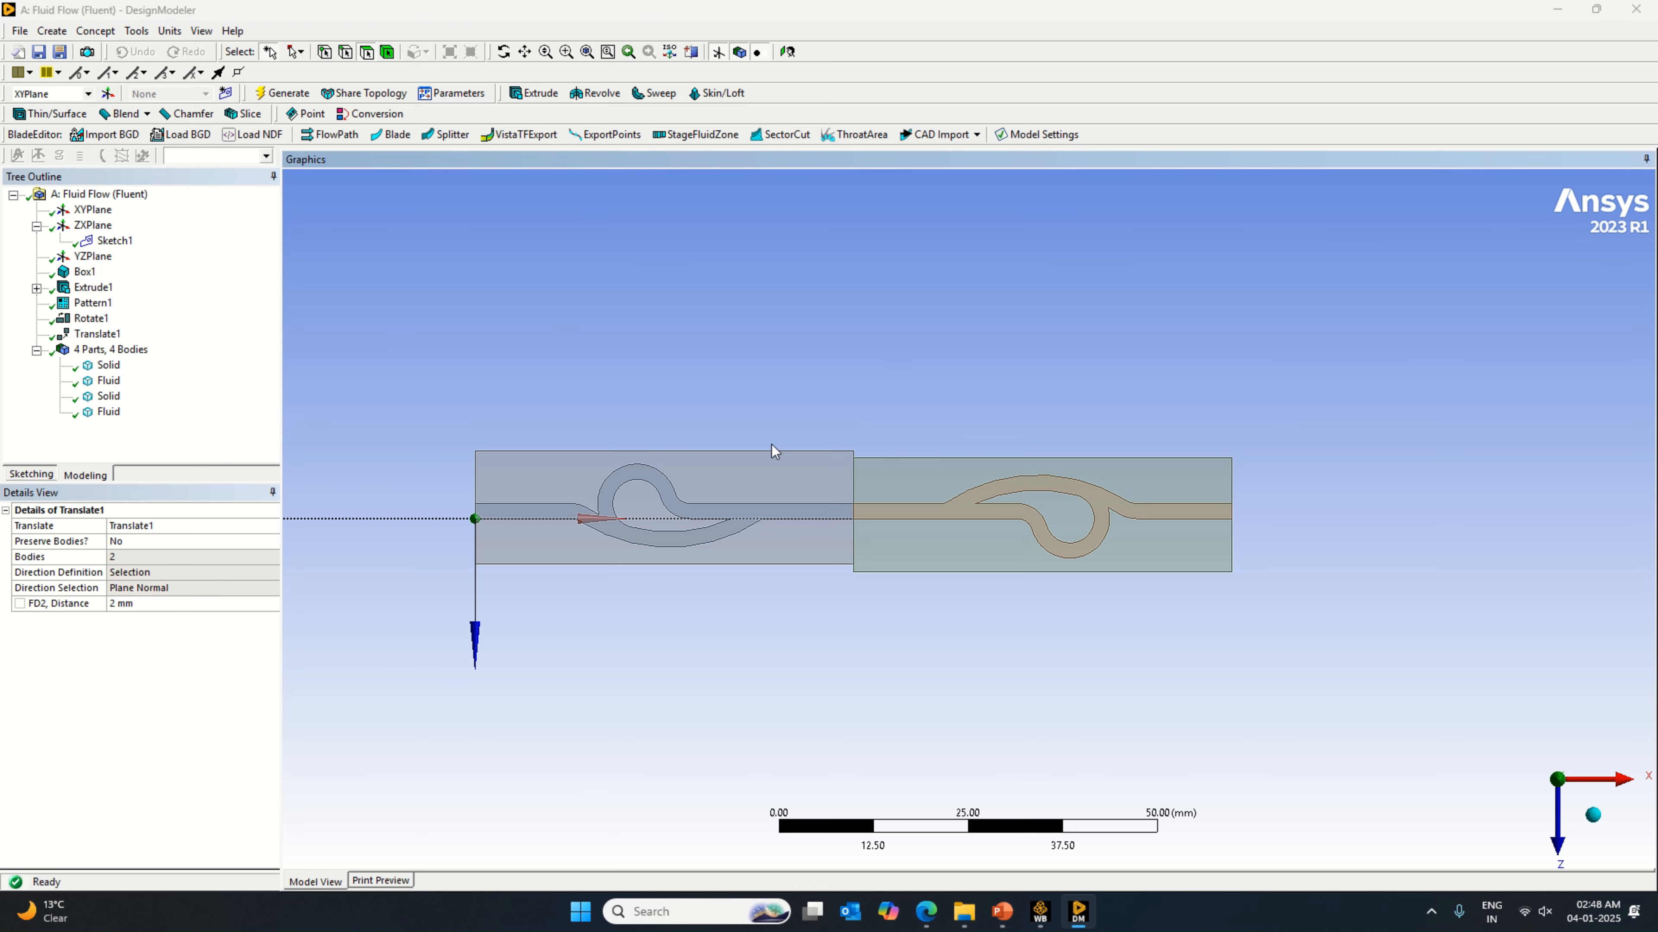
Step: Start a new plane based on the XYPlane and give it an Offset Z transform
{"action": "left_click", "coordinate": [107, 93]}
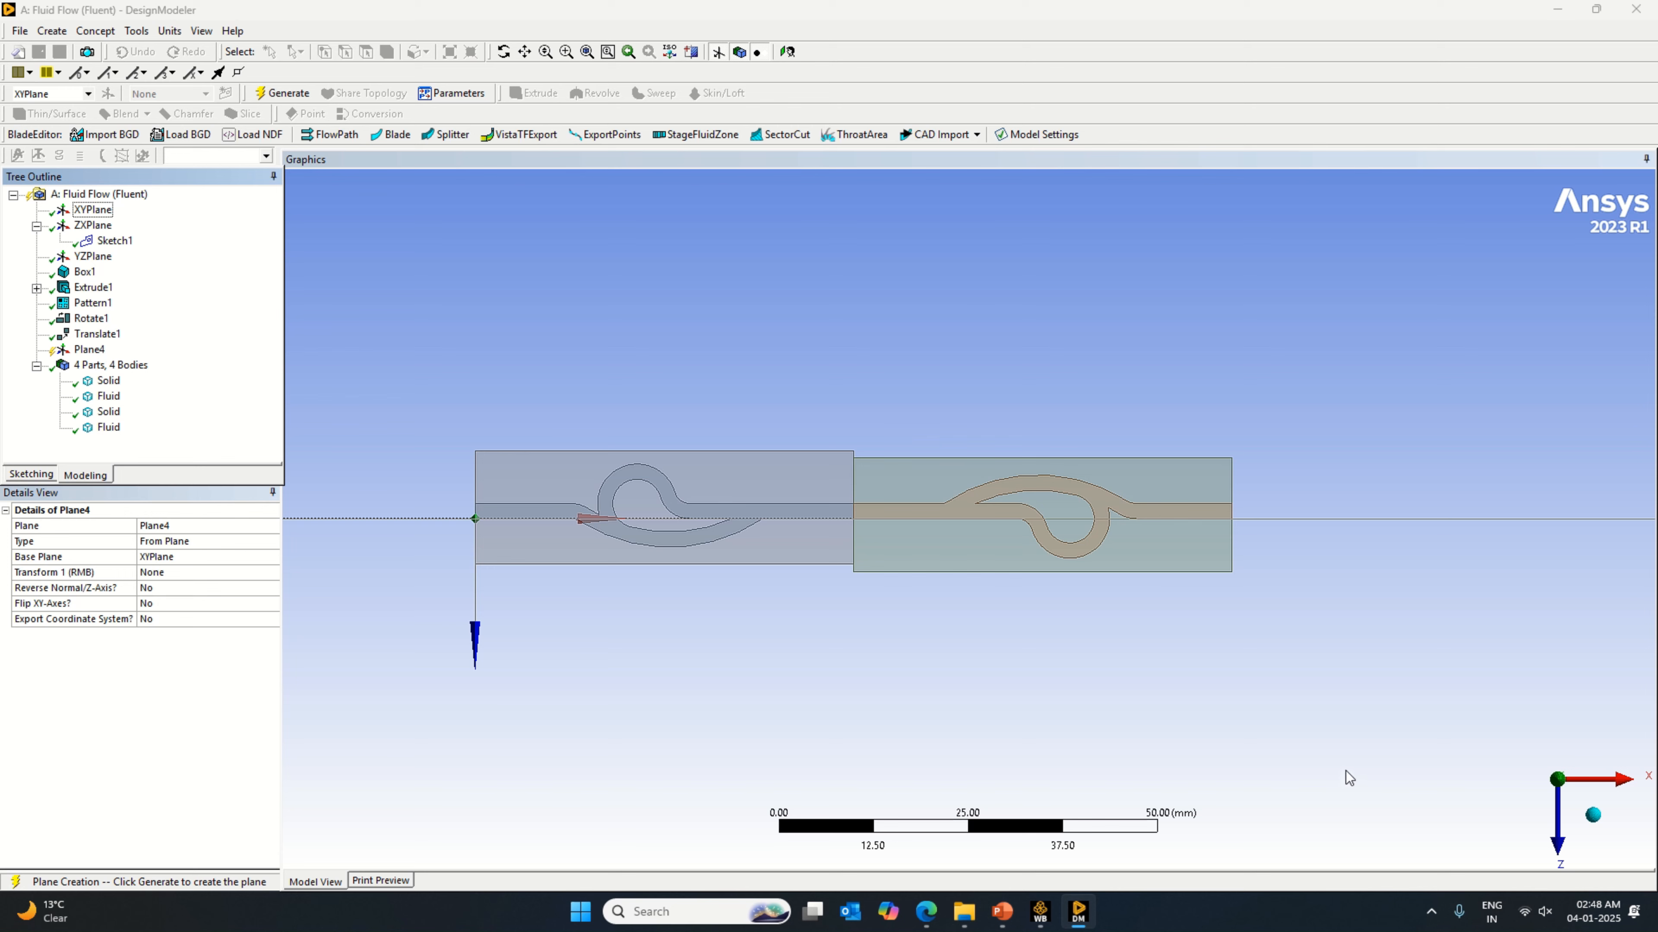
{"action": "middle_click_drag", "start_coordinate": [1349, 758], "coordinate": [1311, 771]}
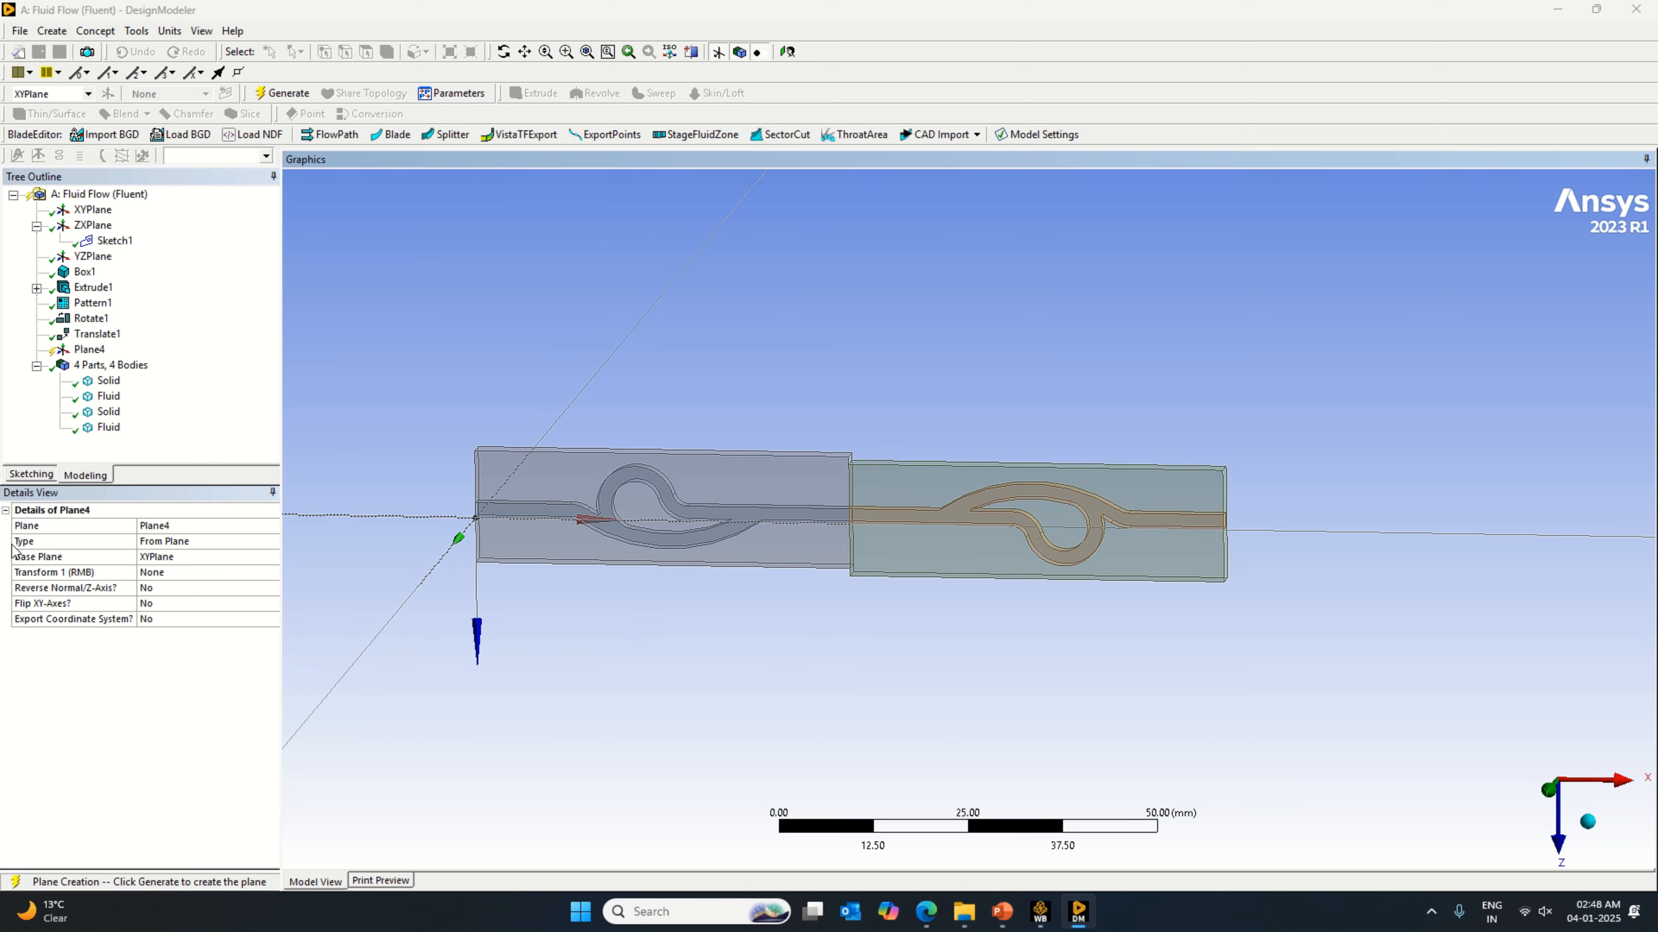
{"action": "left_click", "coordinate": [275, 572]}
{"action": "left_click", "coordinate": [275, 571]}
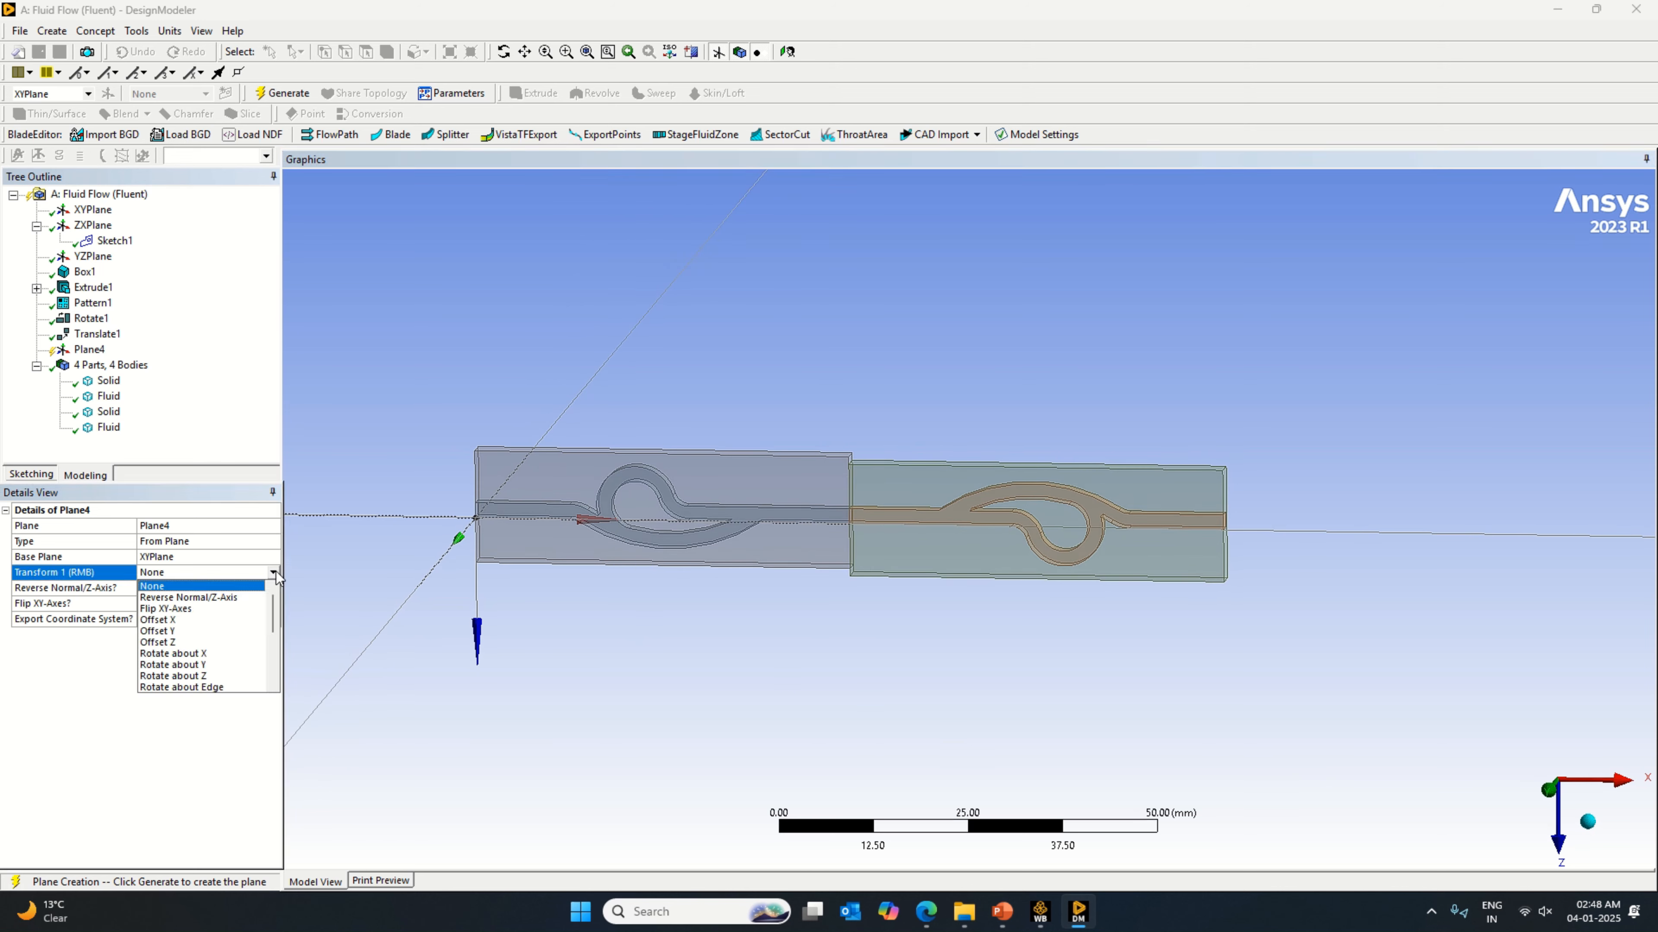
{"action": "left_click", "coordinate": [194, 642]}
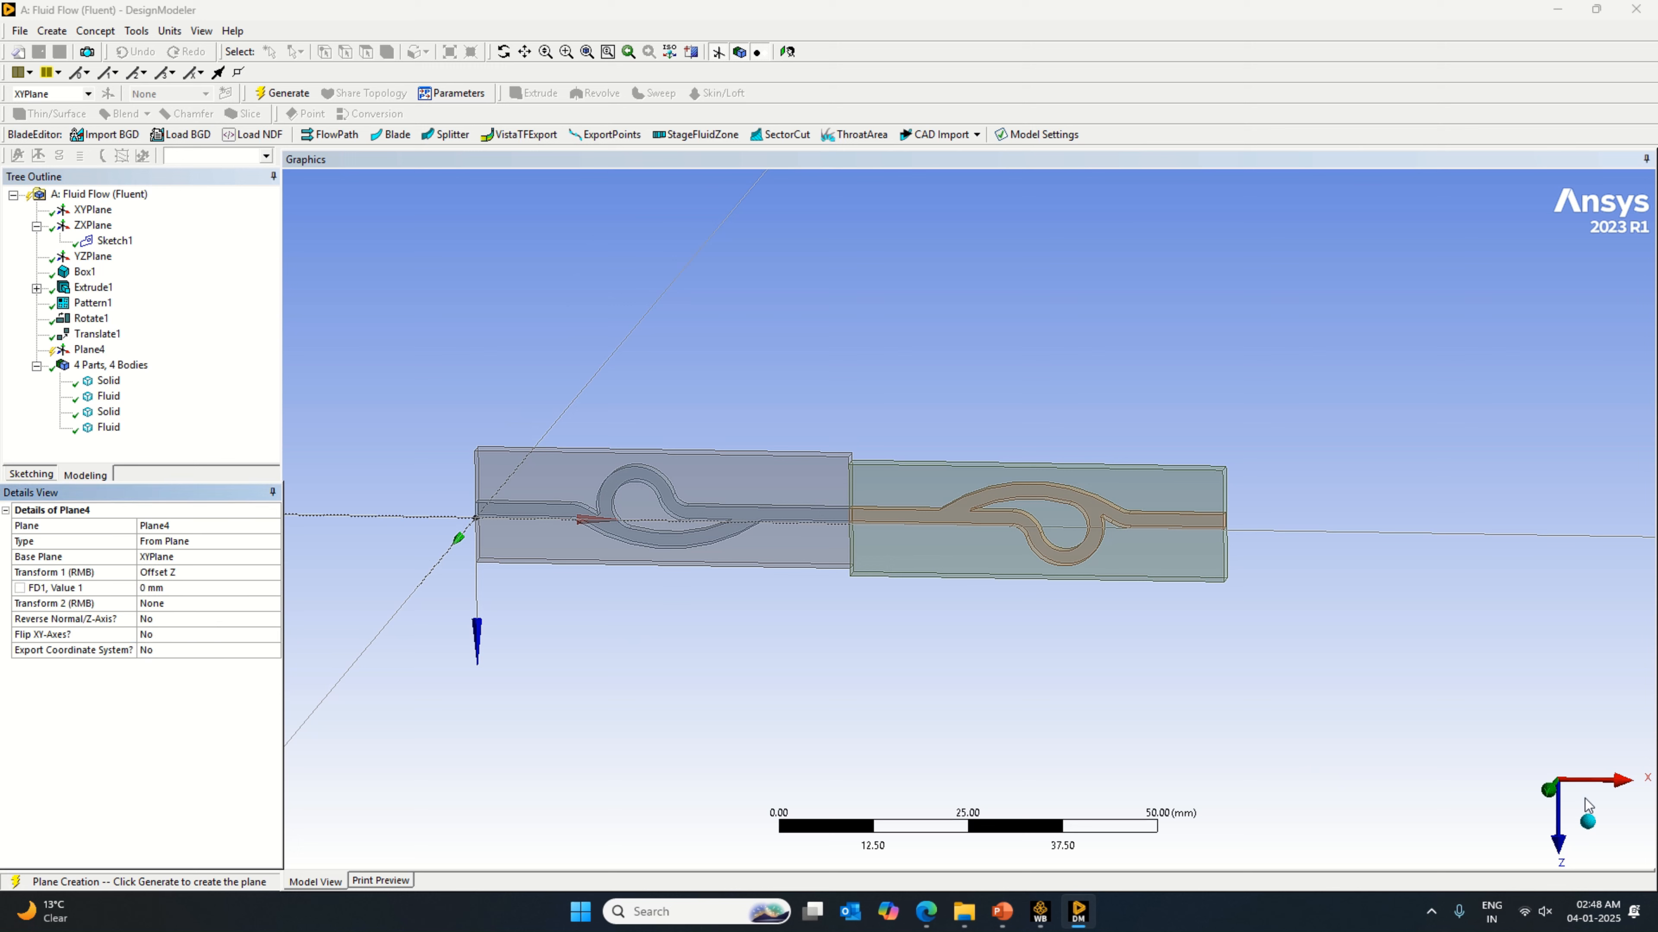
Step: Try a 5 mm Z offset for the new plane, set it to 6 mm instead, and generate the plane
{"action": "left_click", "coordinate": [1597, 825]}
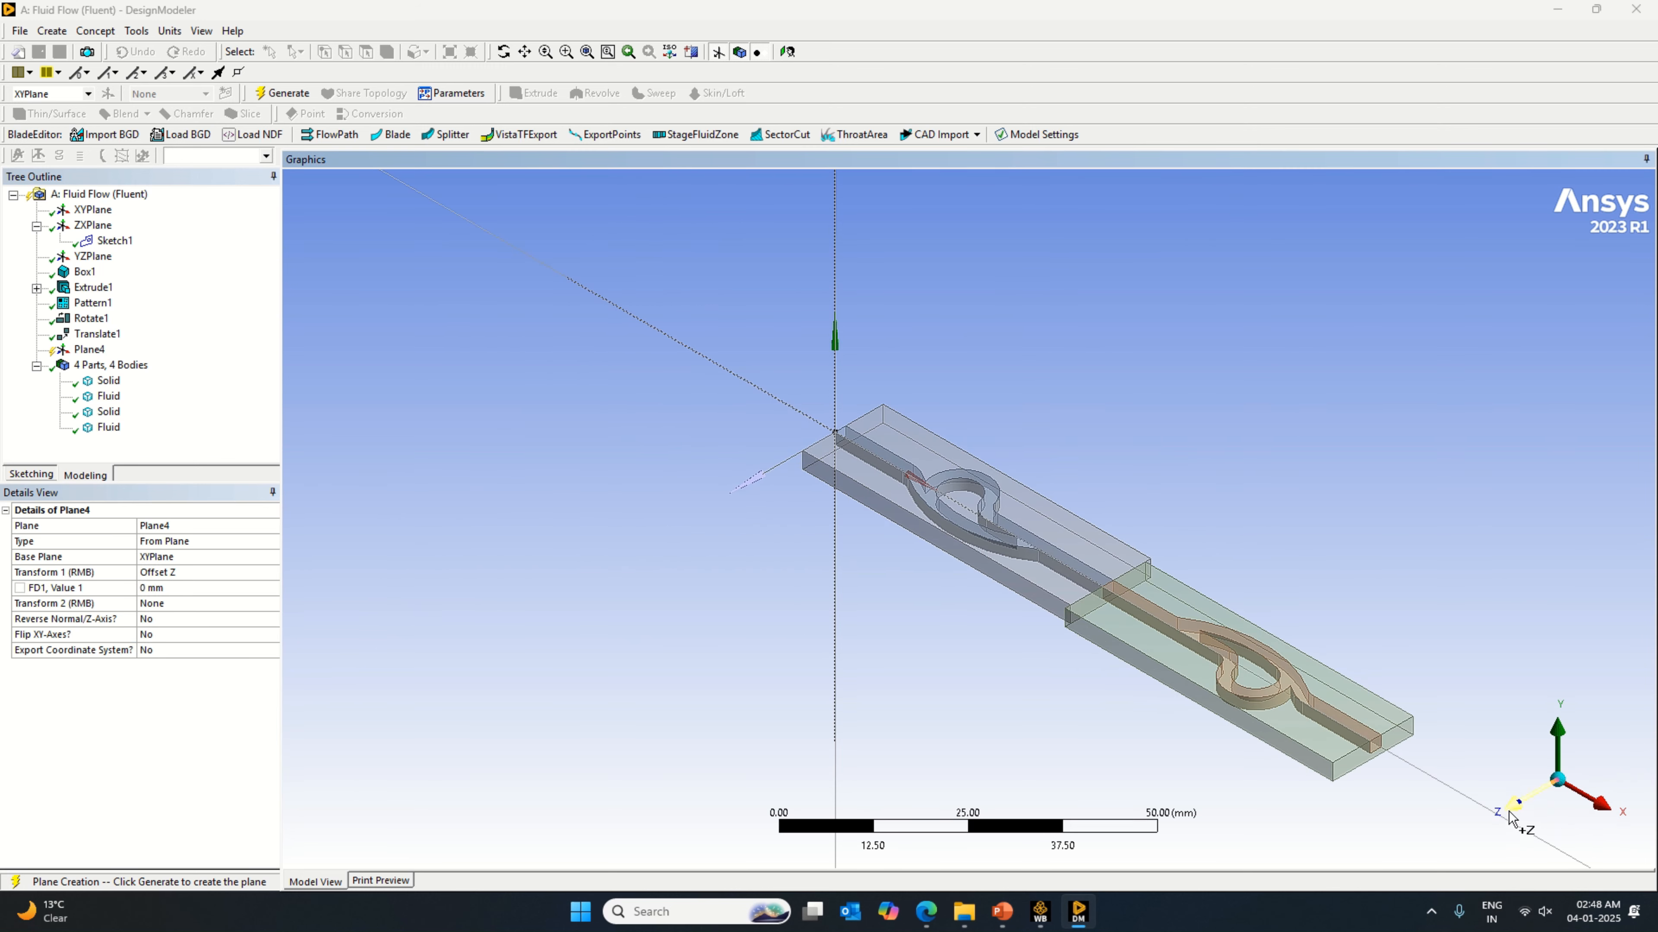
{"action": "left_click", "coordinate": [1533, 780]}
{"action": "left_click", "coordinate": [1558, 715]}
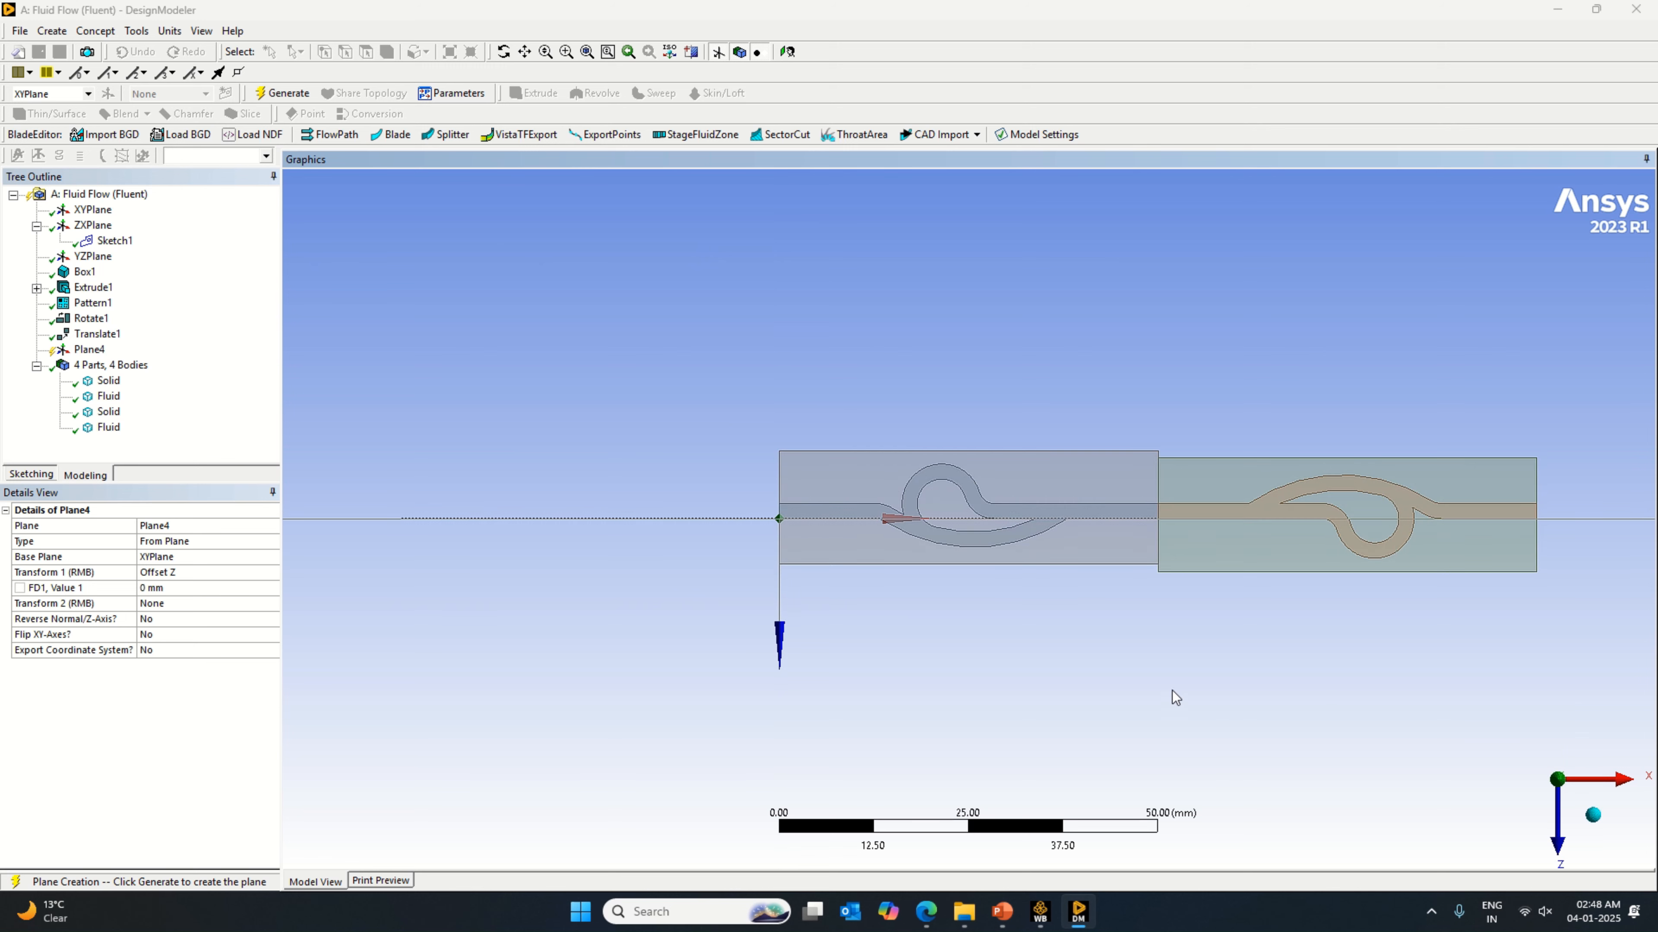
{"action": "left_click", "coordinate": [183, 589]}
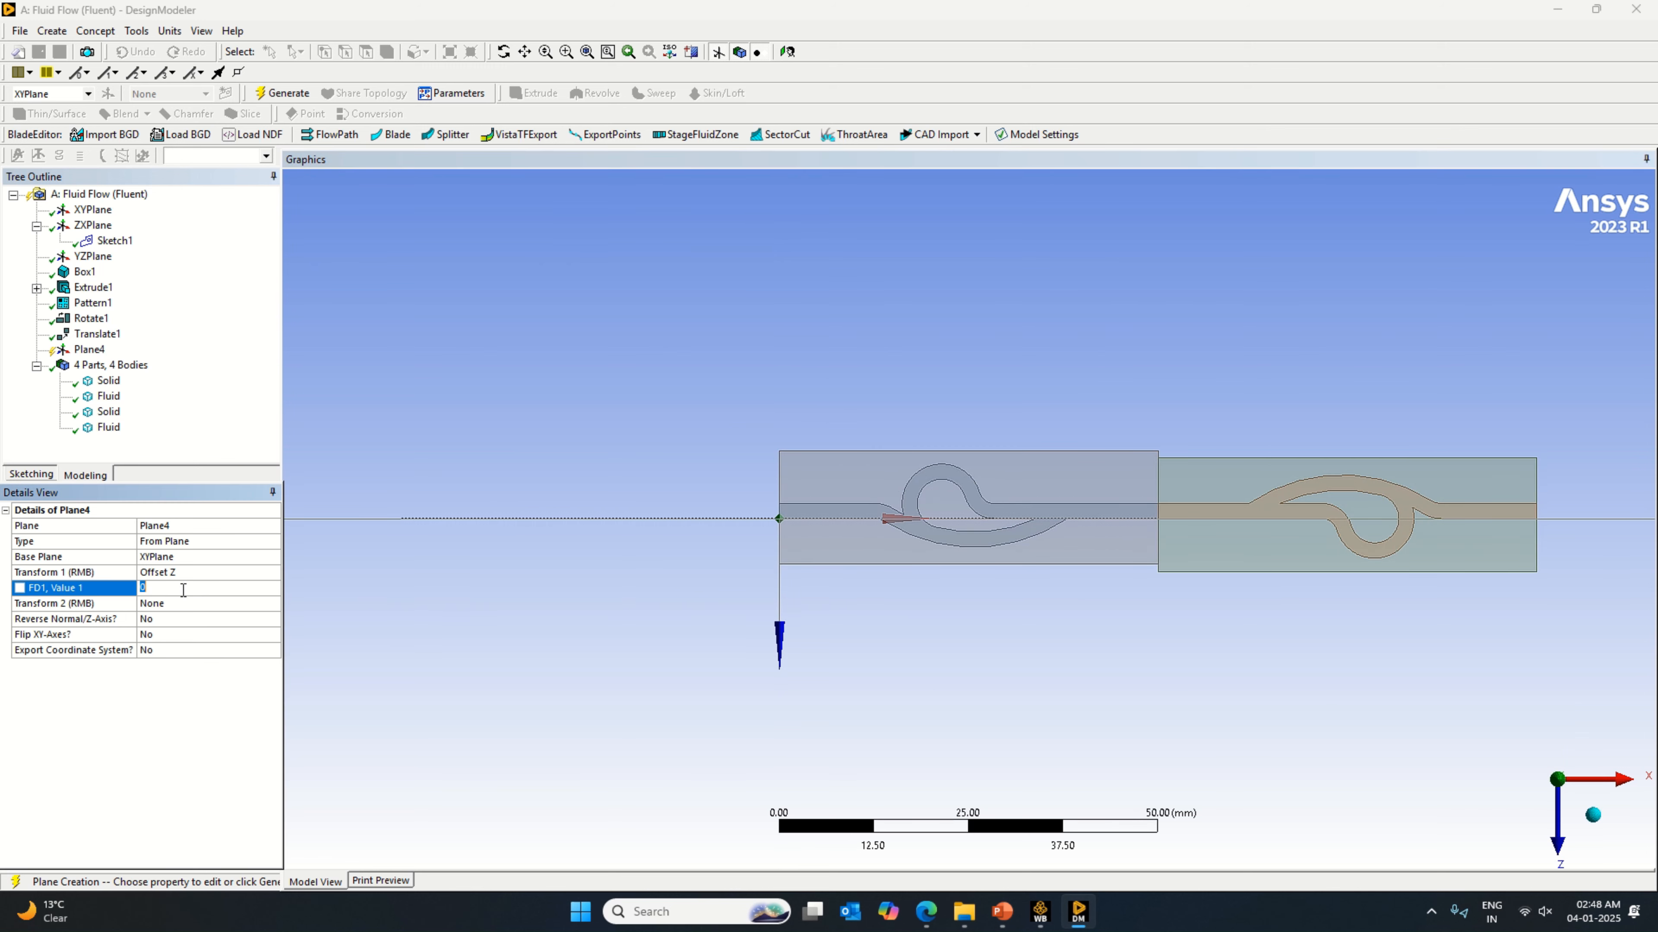
{"action": "key", "text": "Return"}
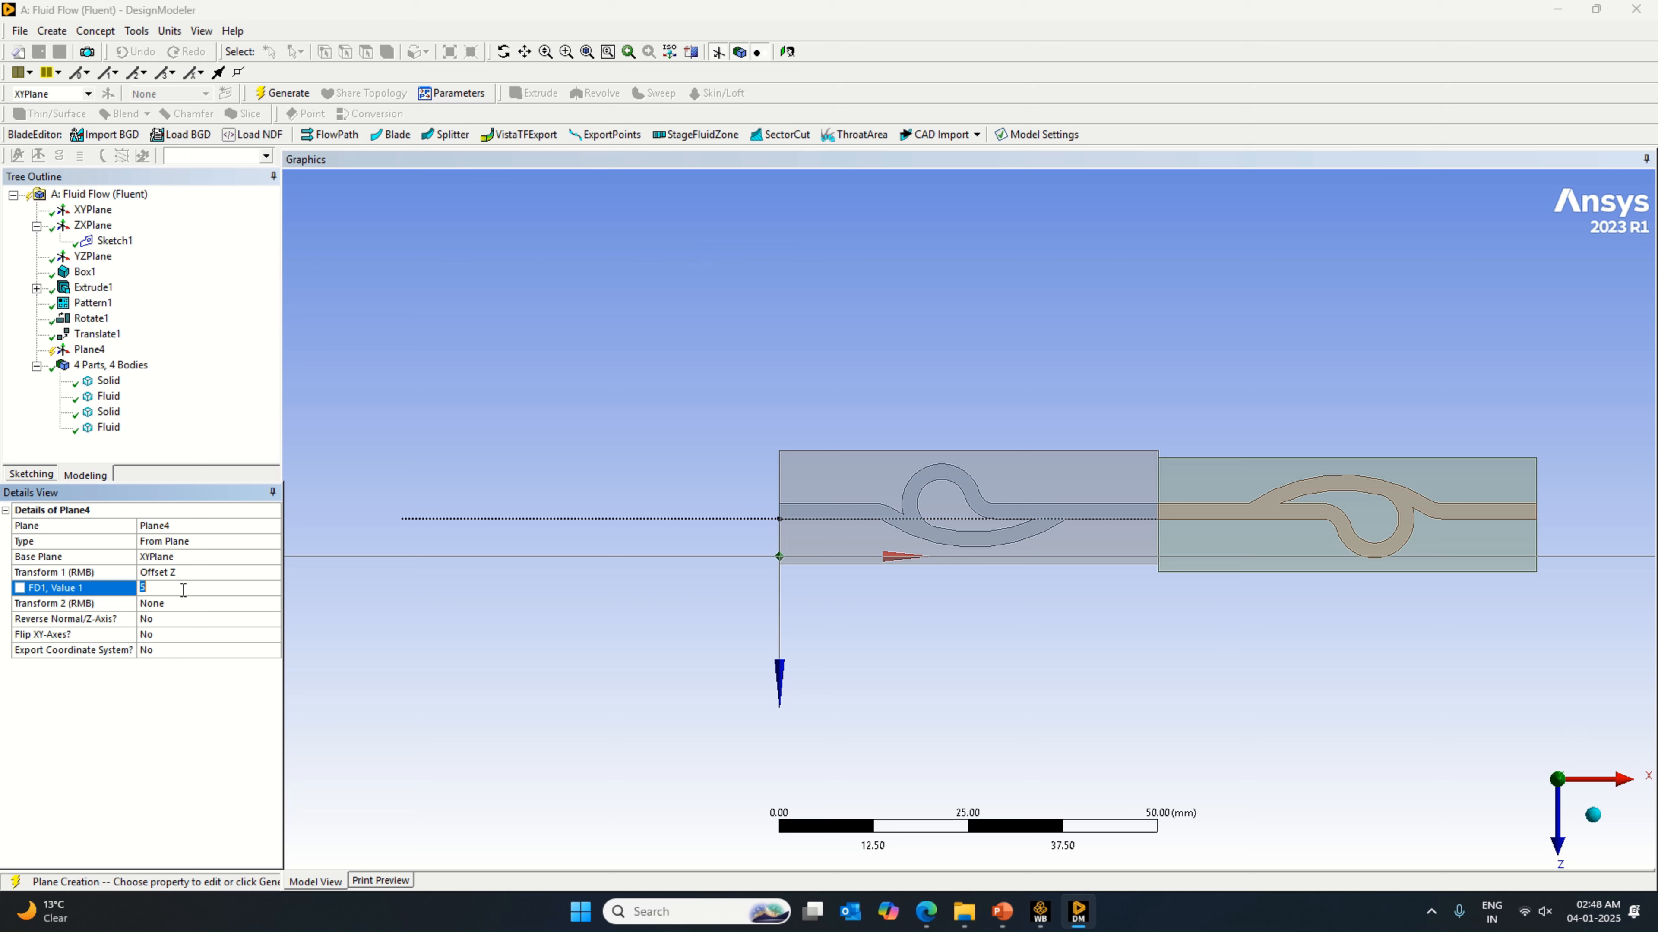
{"action": "key", "text": "Return"}
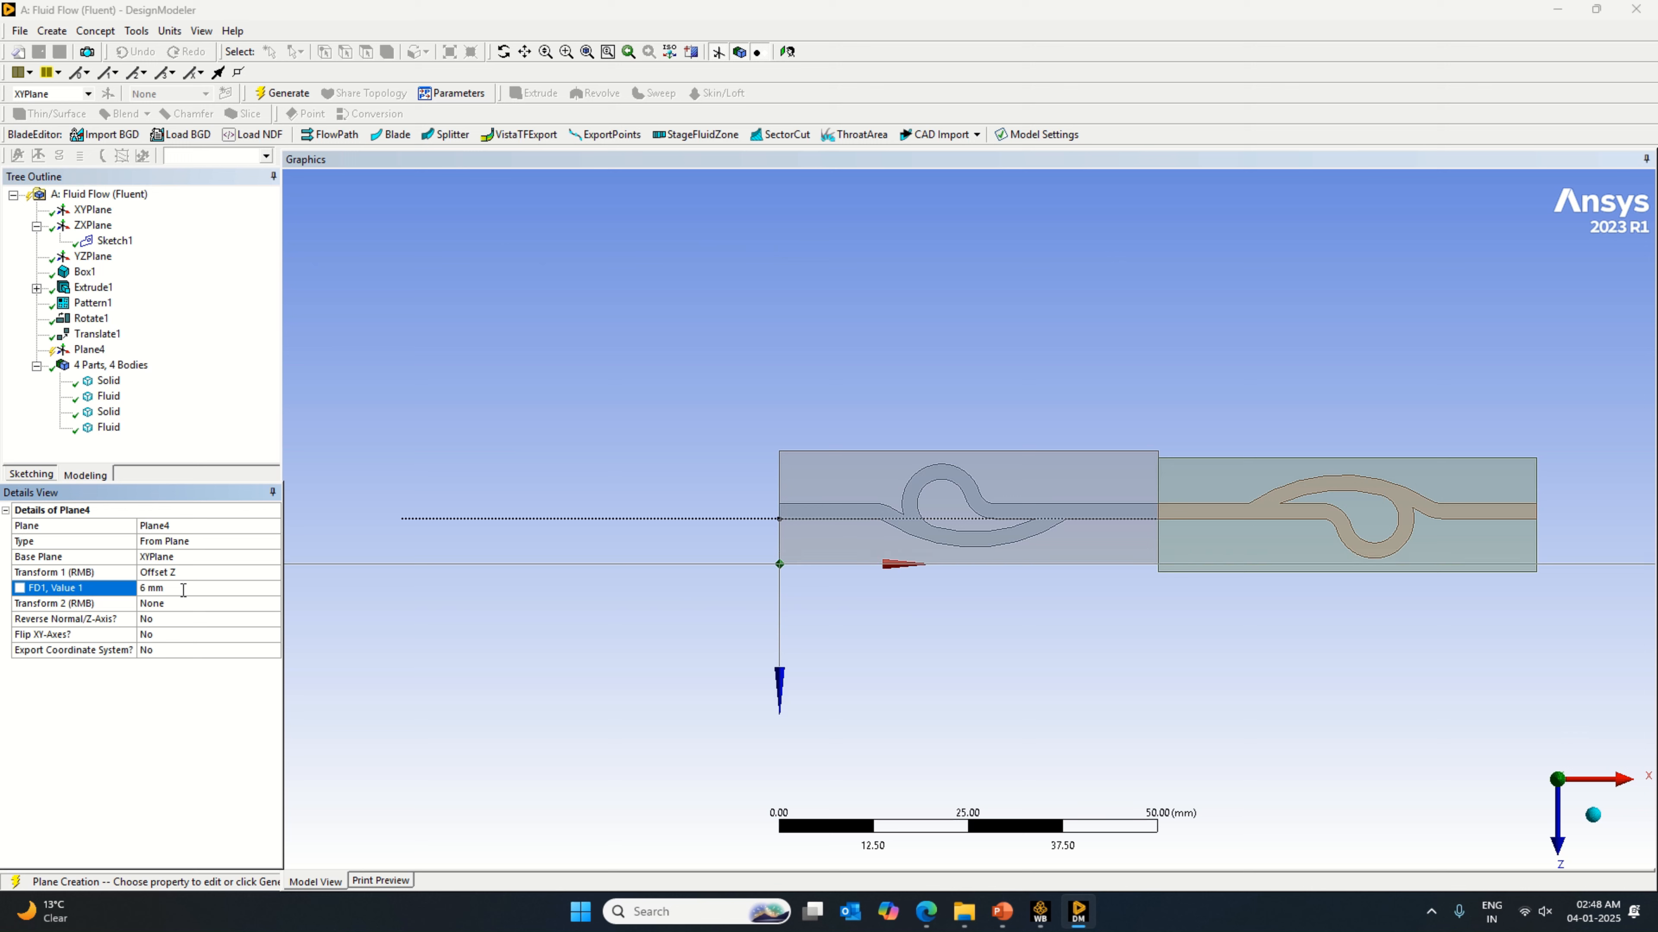
{"action": "left_click", "coordinate": [286, 94]}
Step: Slice all bodies using the 6 mm offset plane as the base plane, and generate the slice
{"action": "left_click", "coordinate": [243, 113]}
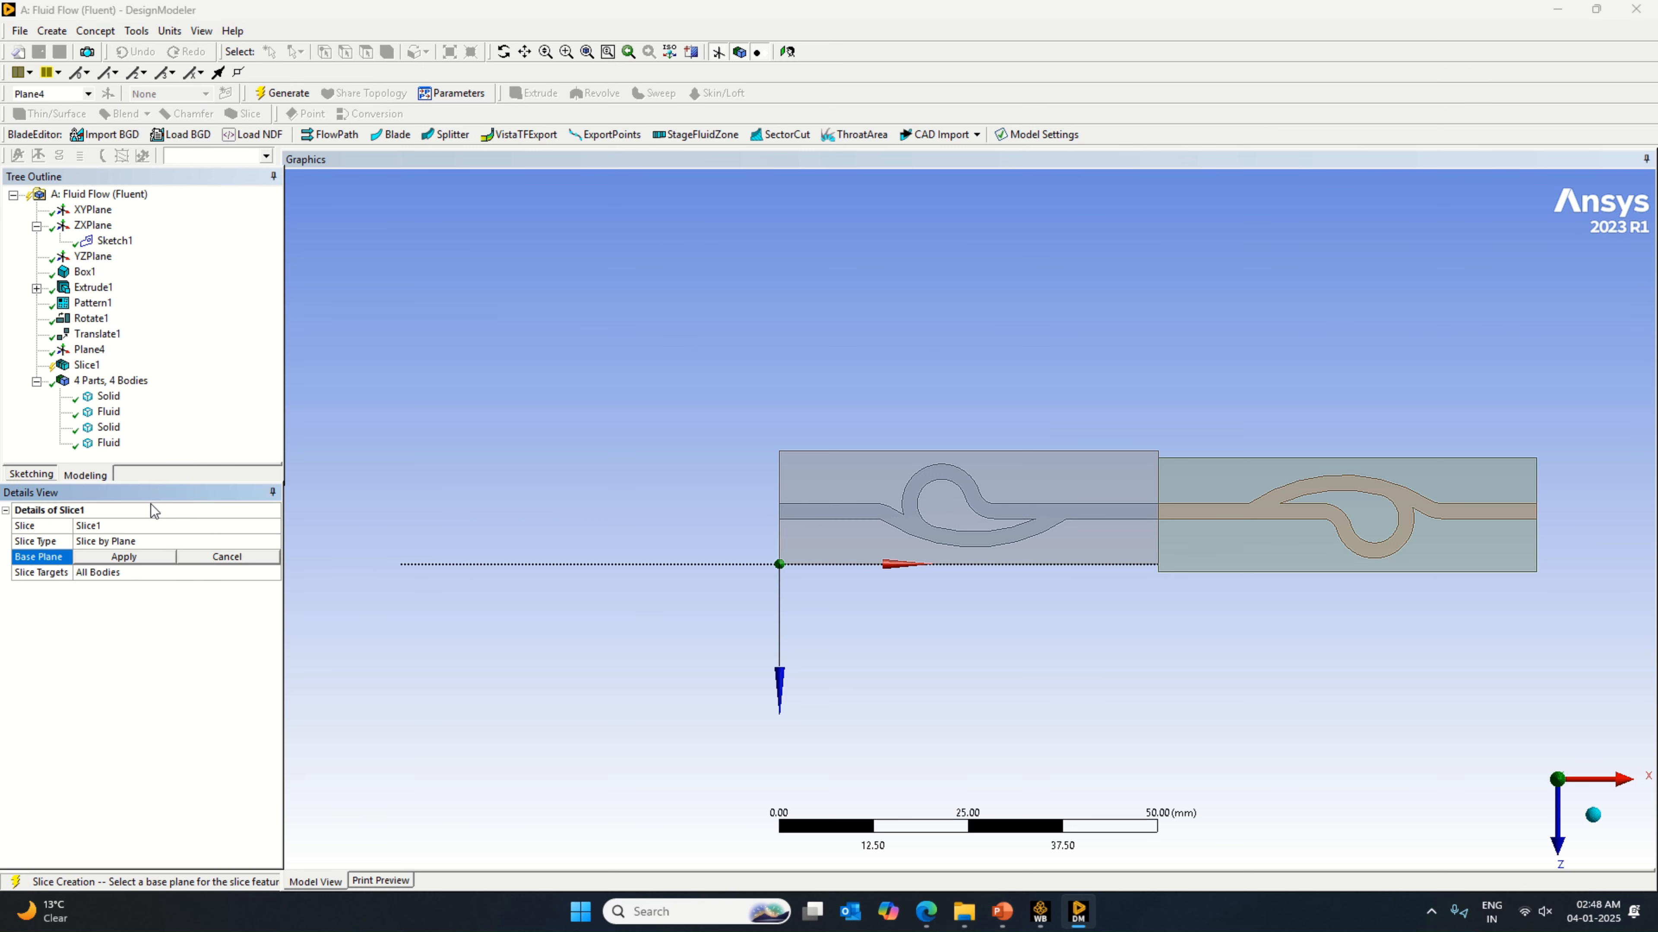
{"action": "left_click", "coordinate": [150, 559]}
{"action": "key", "text": "F5"}
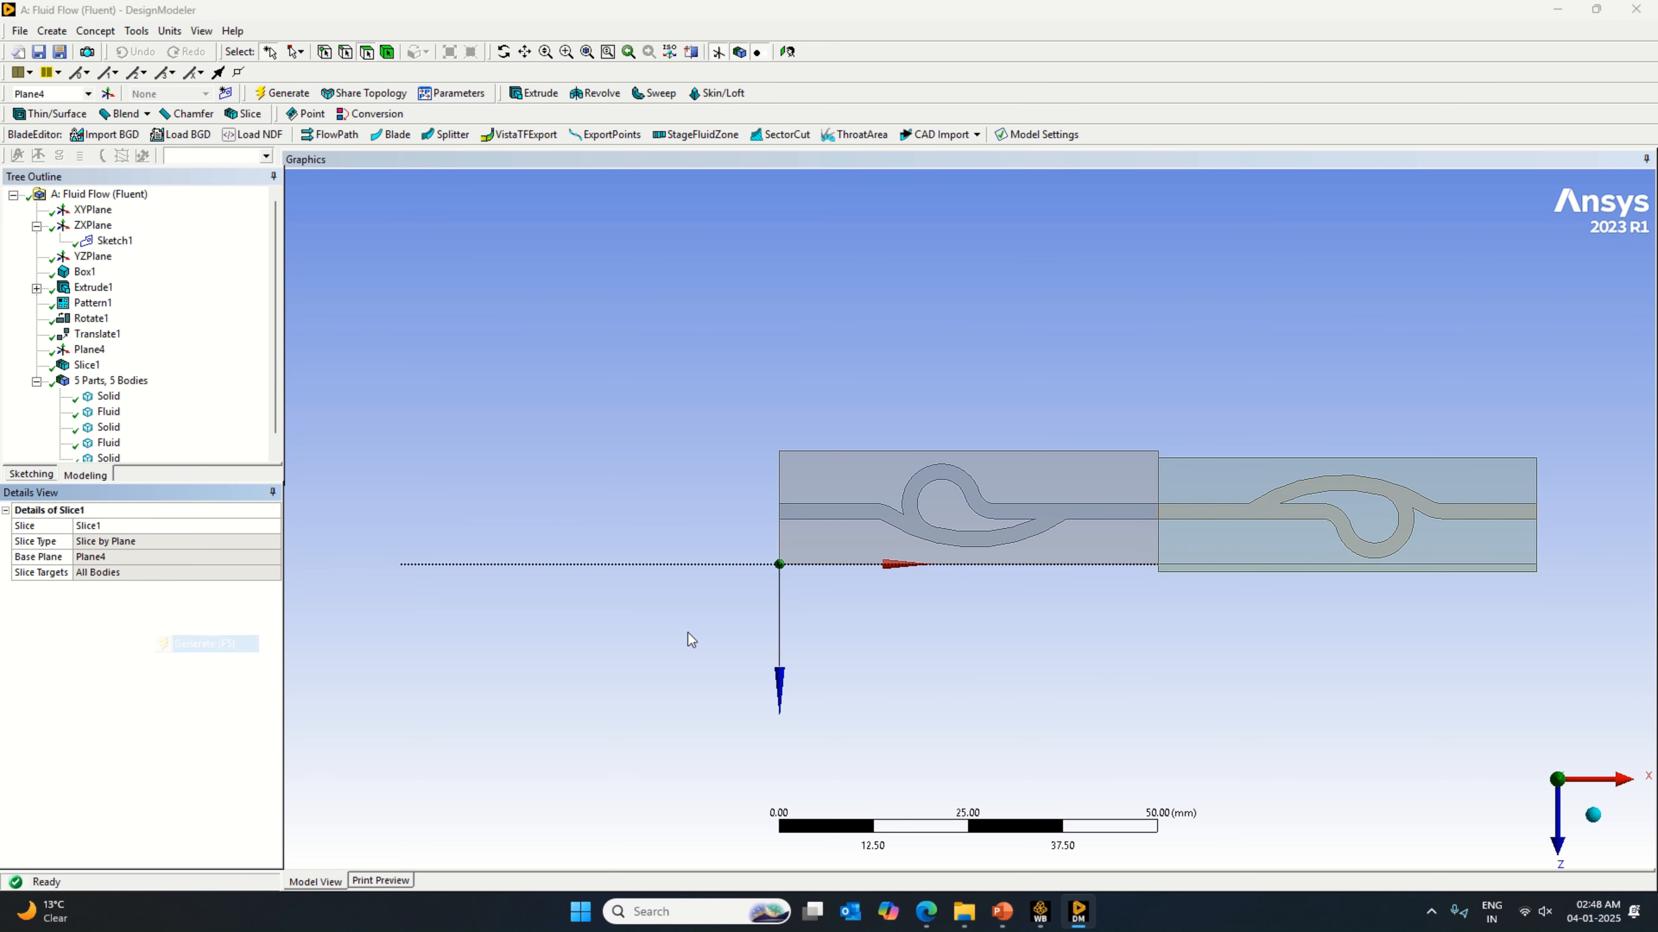
{"action": "left_click", "coordinate": [1220, 573]}
{"action": "left_click", "coordinate": [1199, 607]}
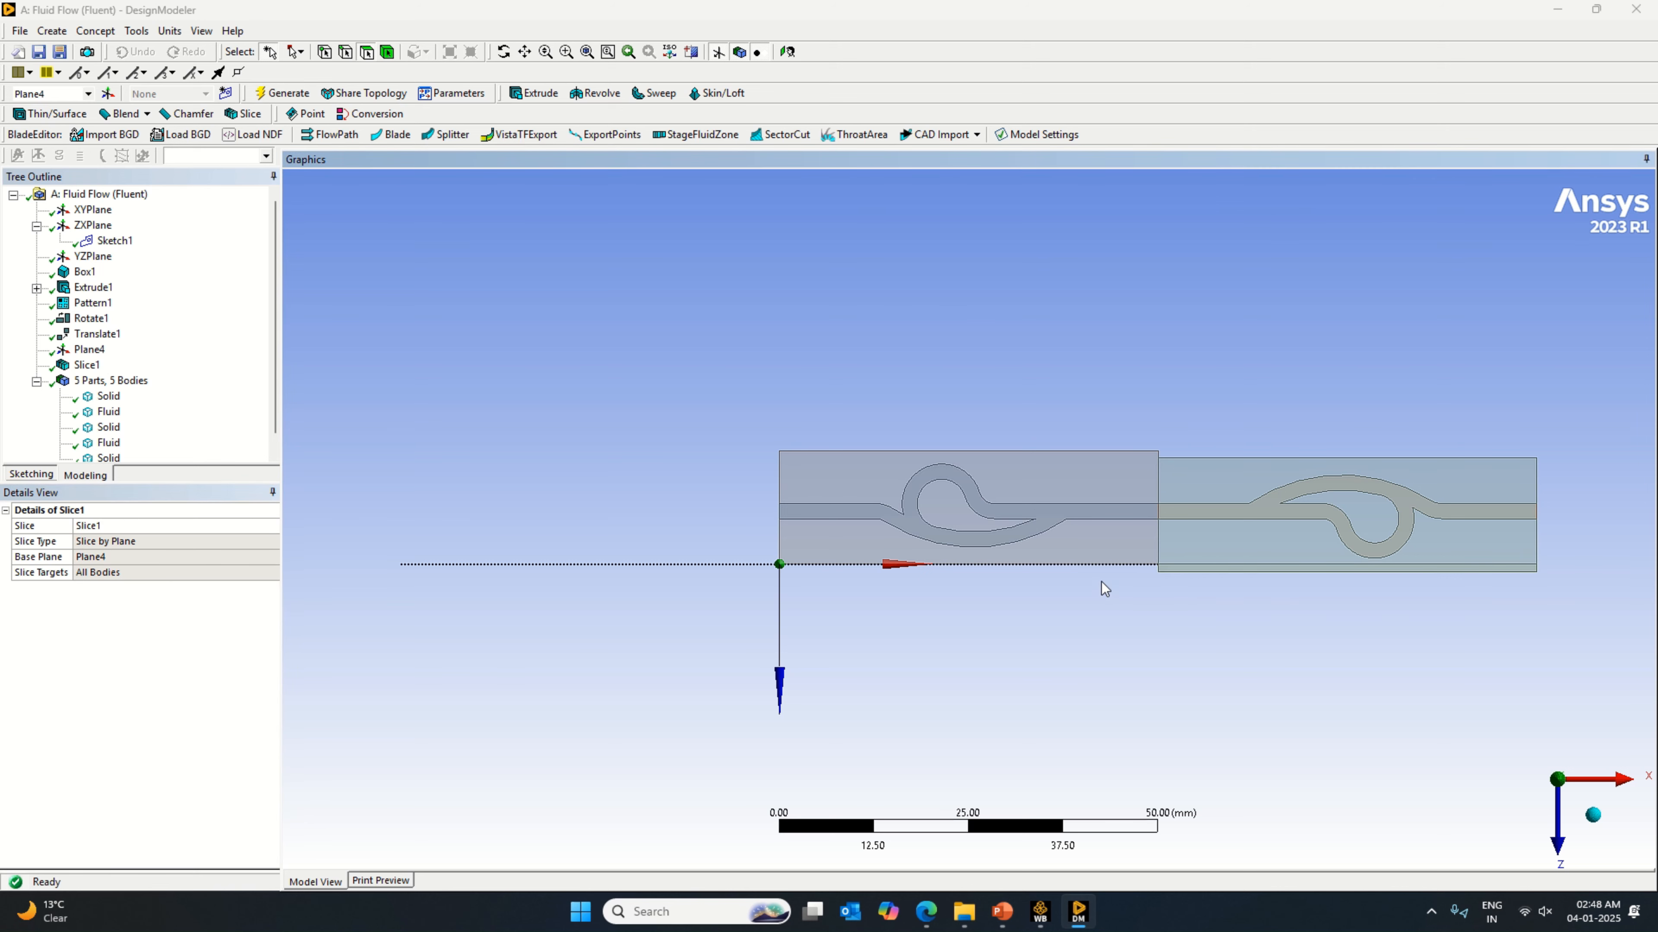
Step: Start another new plane based on Plane4 with an Offset Z transform
{"action": "left_click", "coordinate": [107, 95]}
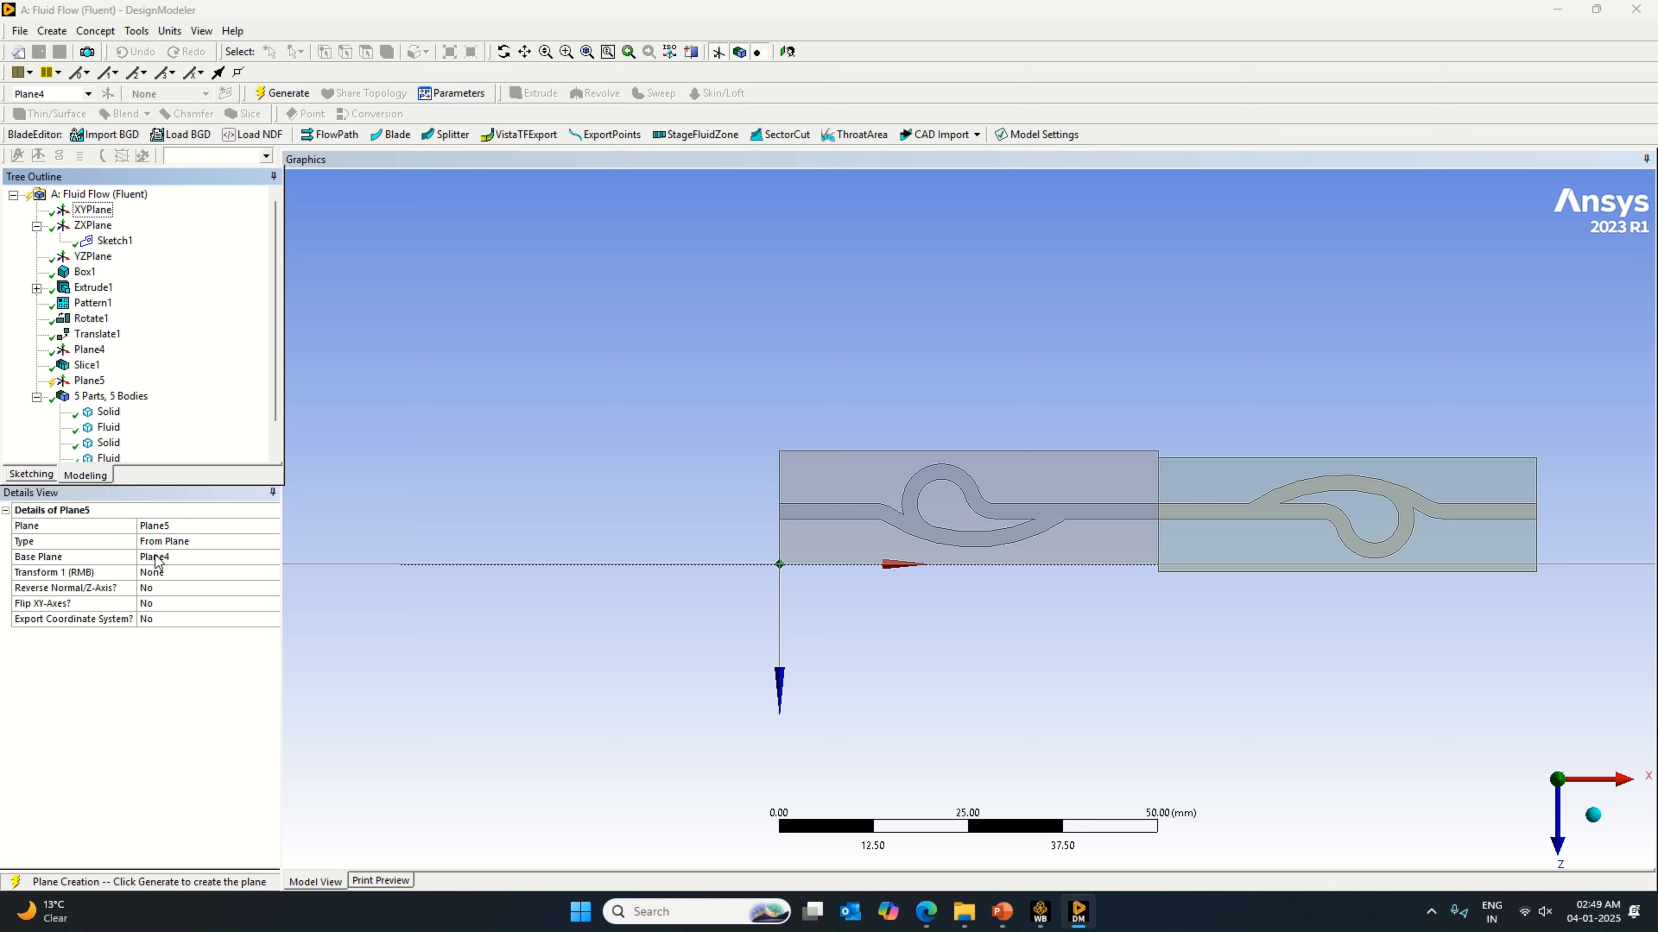
{"action": "left_click", "coordinate": [257, 573]}
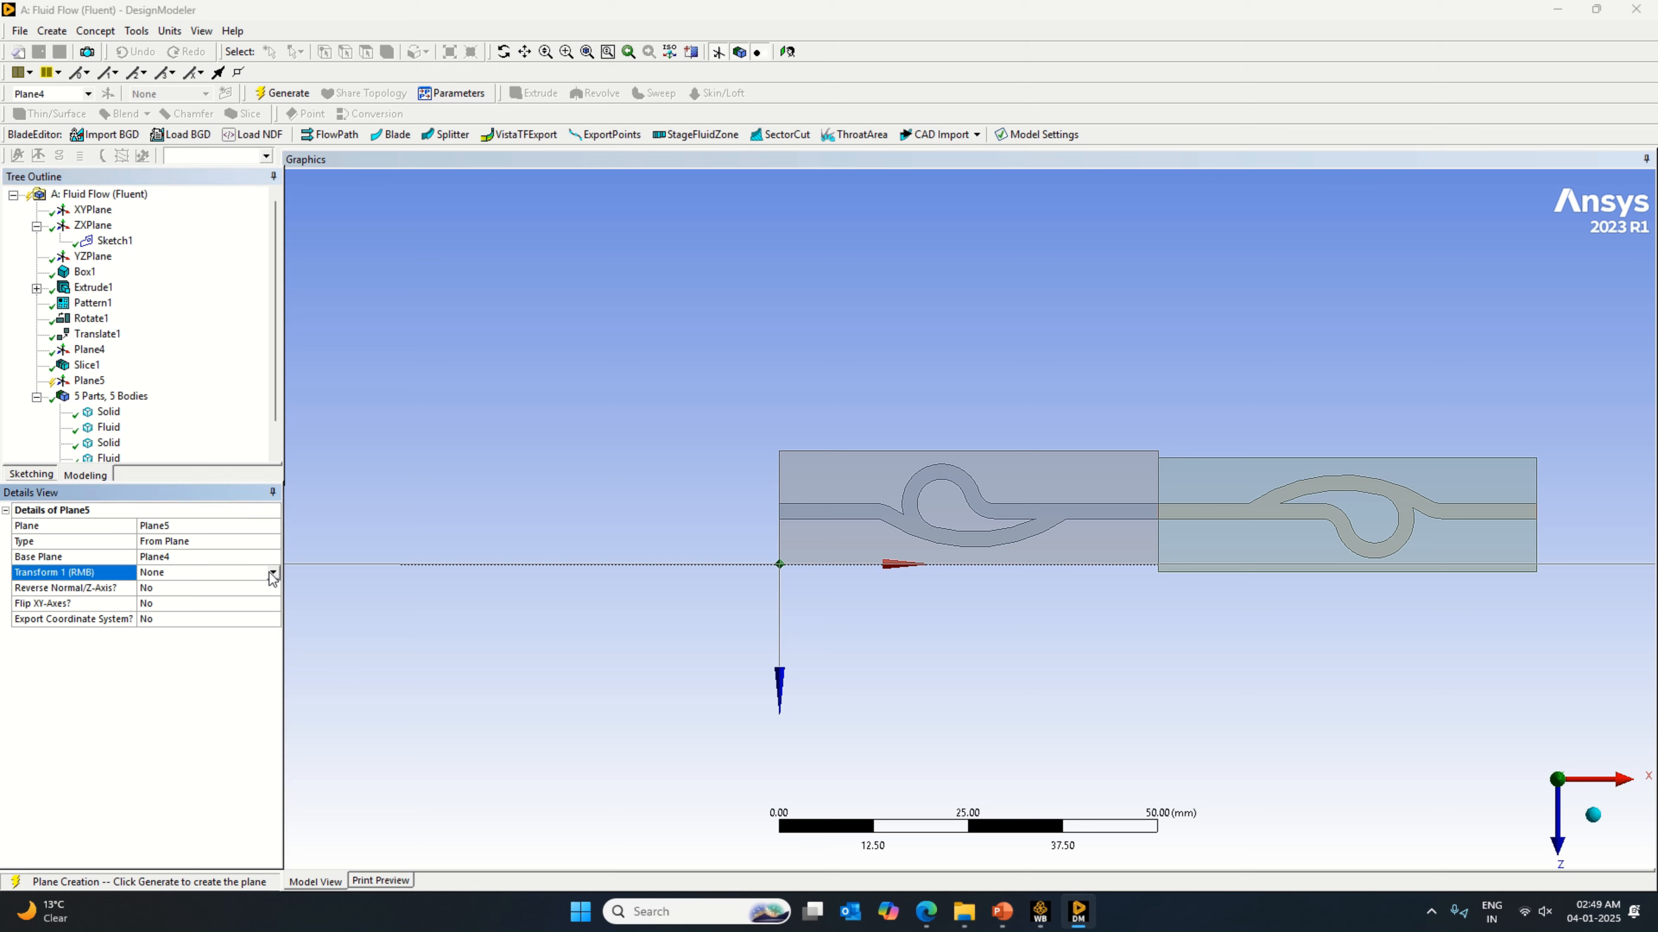
{"action": "left_click", "coordinate": [272, 572]}
{"action": "left_click", "coordinate": [195, 643]}
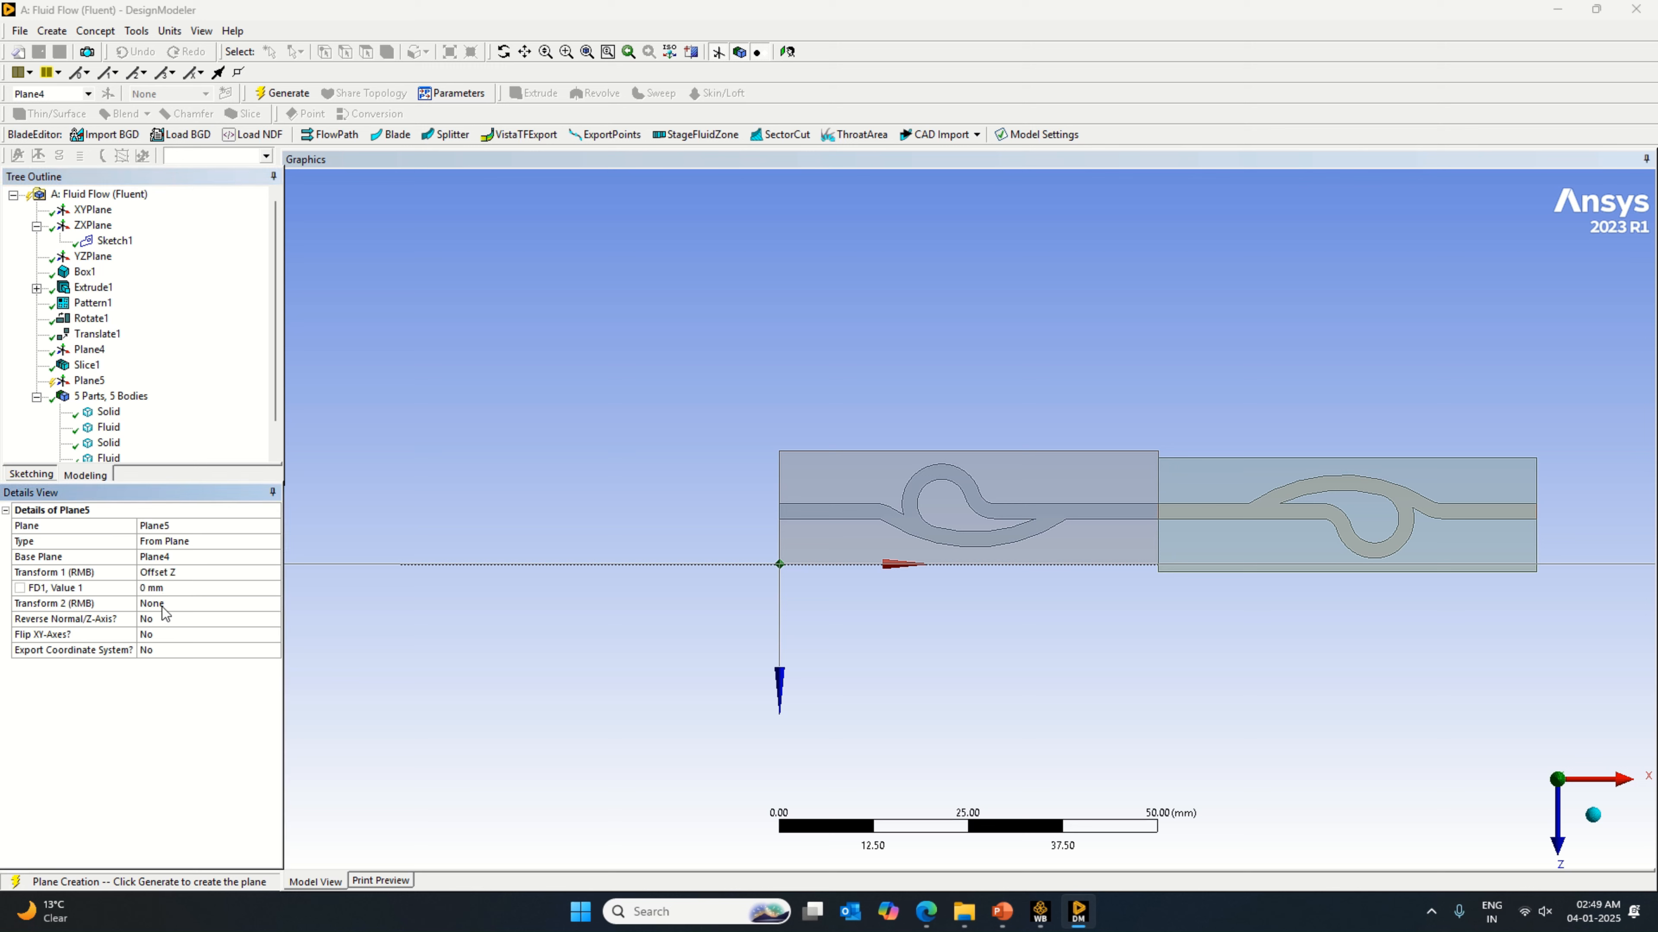
Step: Try Z offsets of -6, -12, -15 and -13 mm for the new plane
{"action": "left_click", "coordinate": [171, 590]}
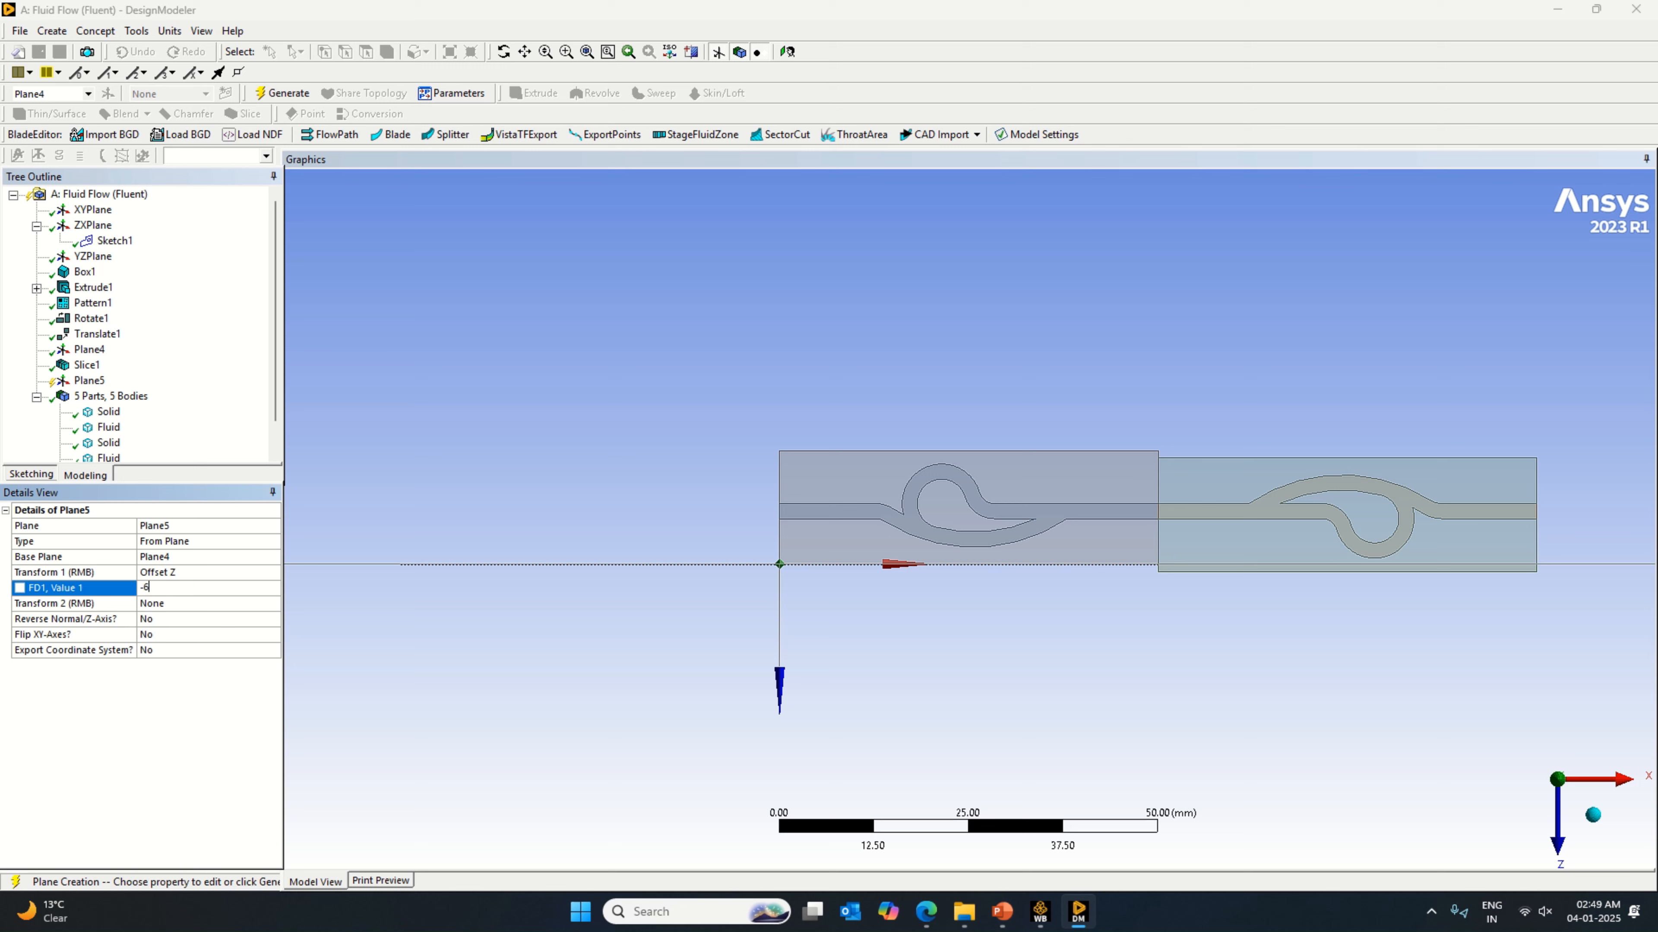
{"action": "key", "text": "Return"}
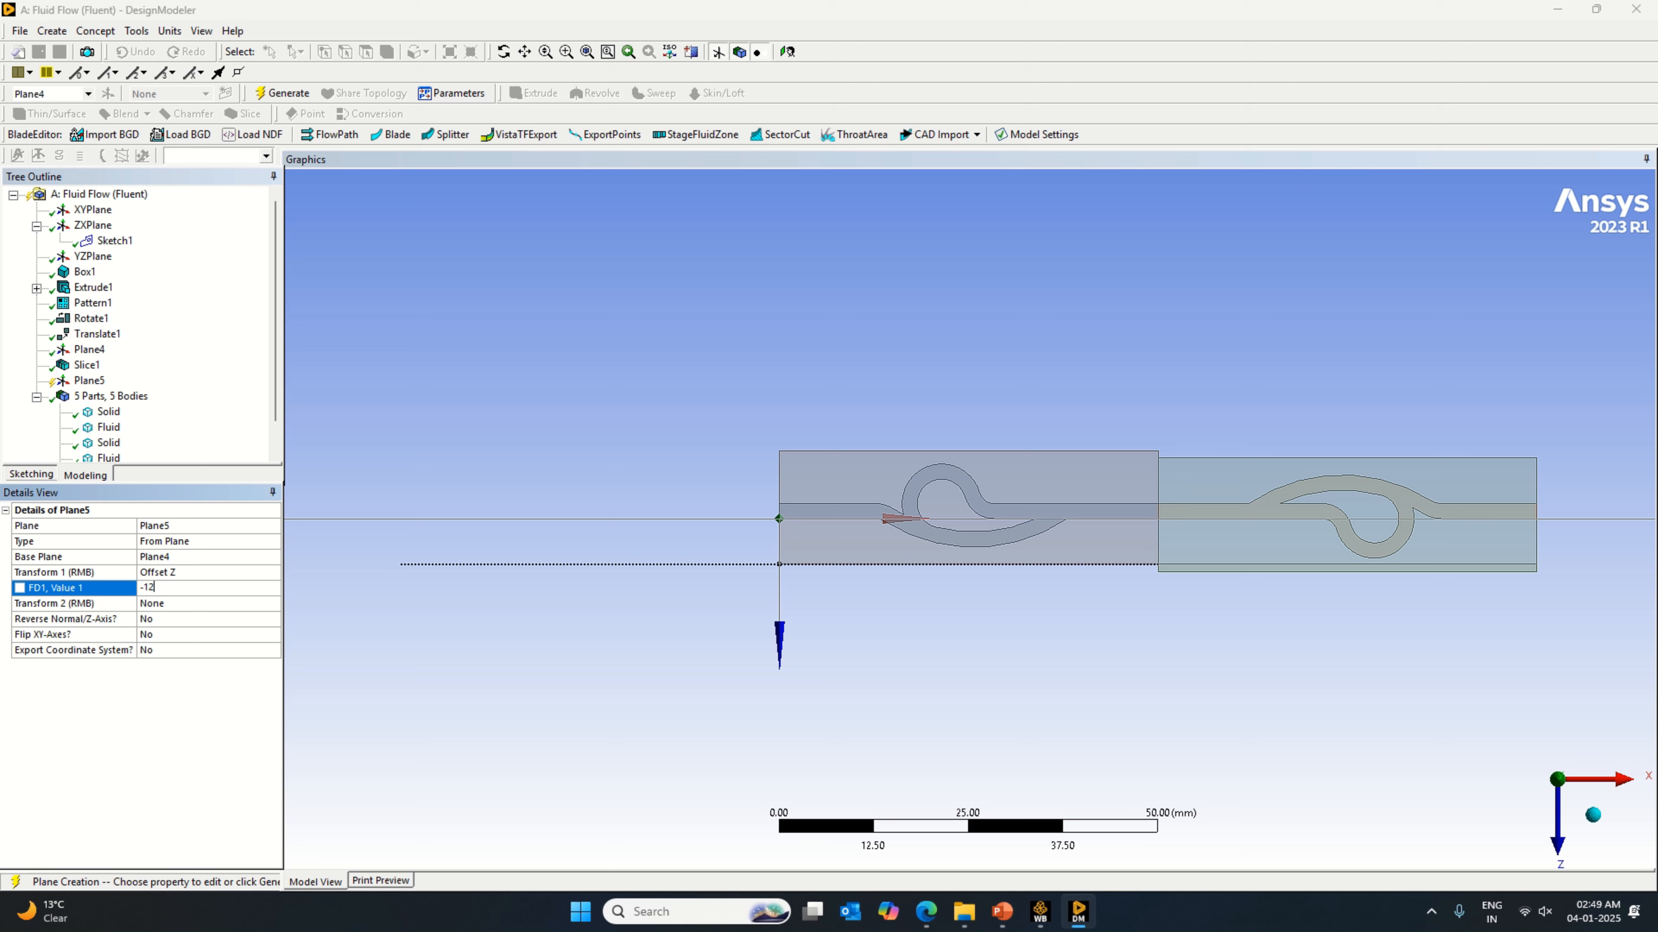
{"action": "key", "text": "Return"}
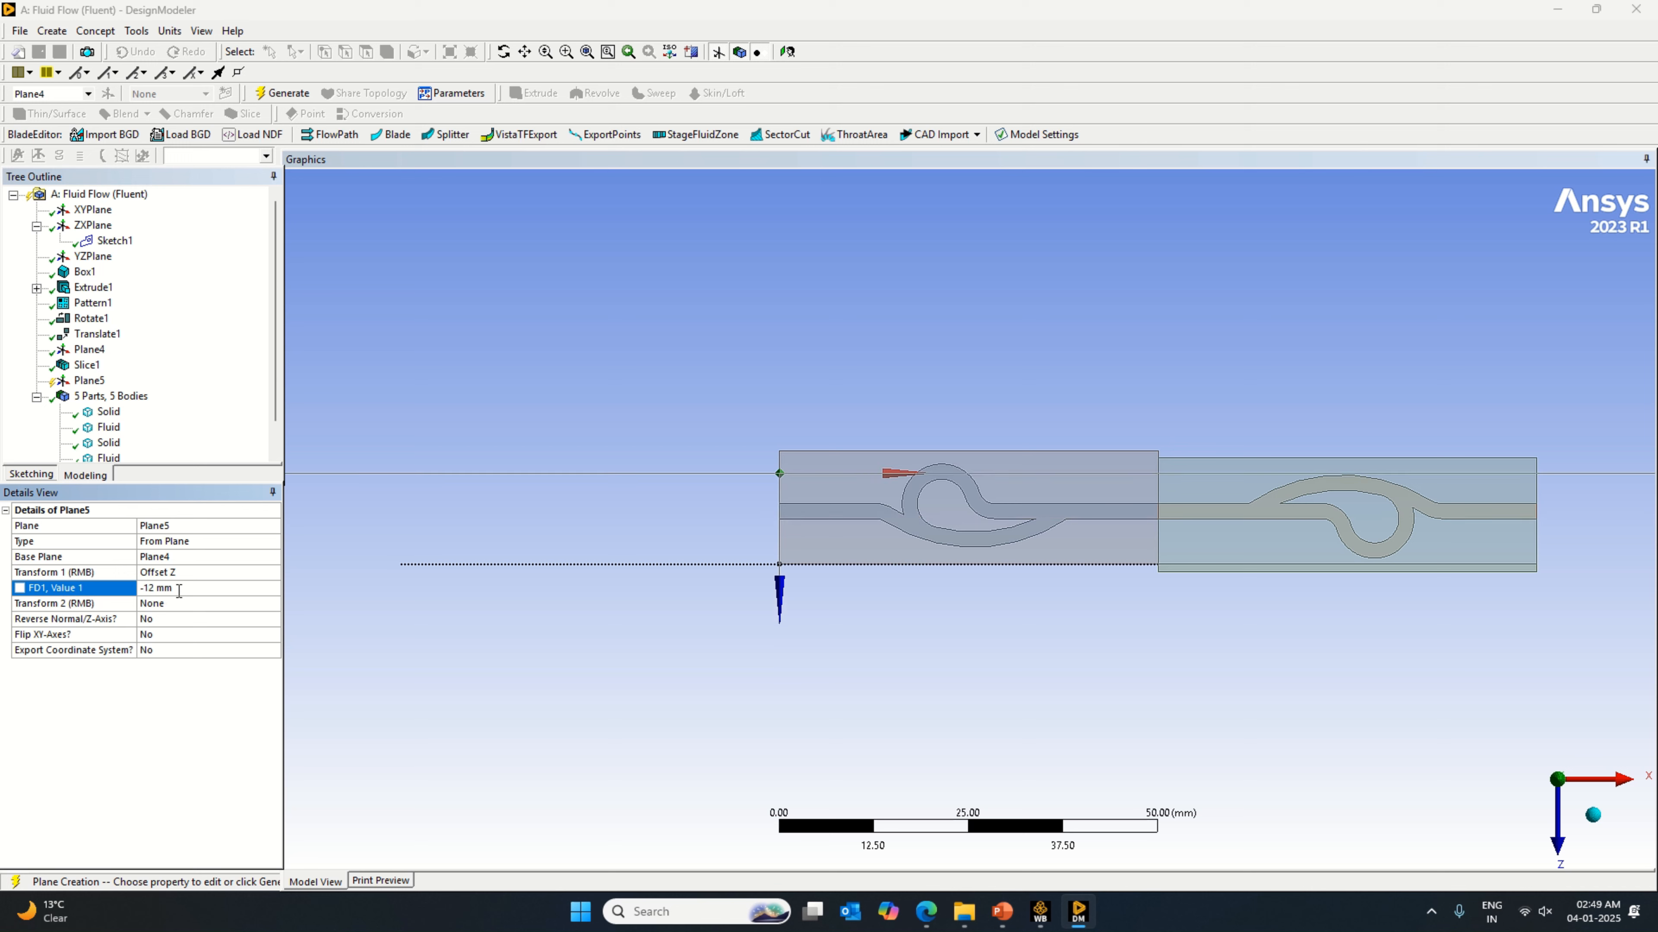
{"action": "left_click", "coordinate": [179, 591]}
{"action": "type", "text": "-15"}
{"action": "key", "text": "Return"}
{"action": "left_click", "coordinate": [179, 591]}
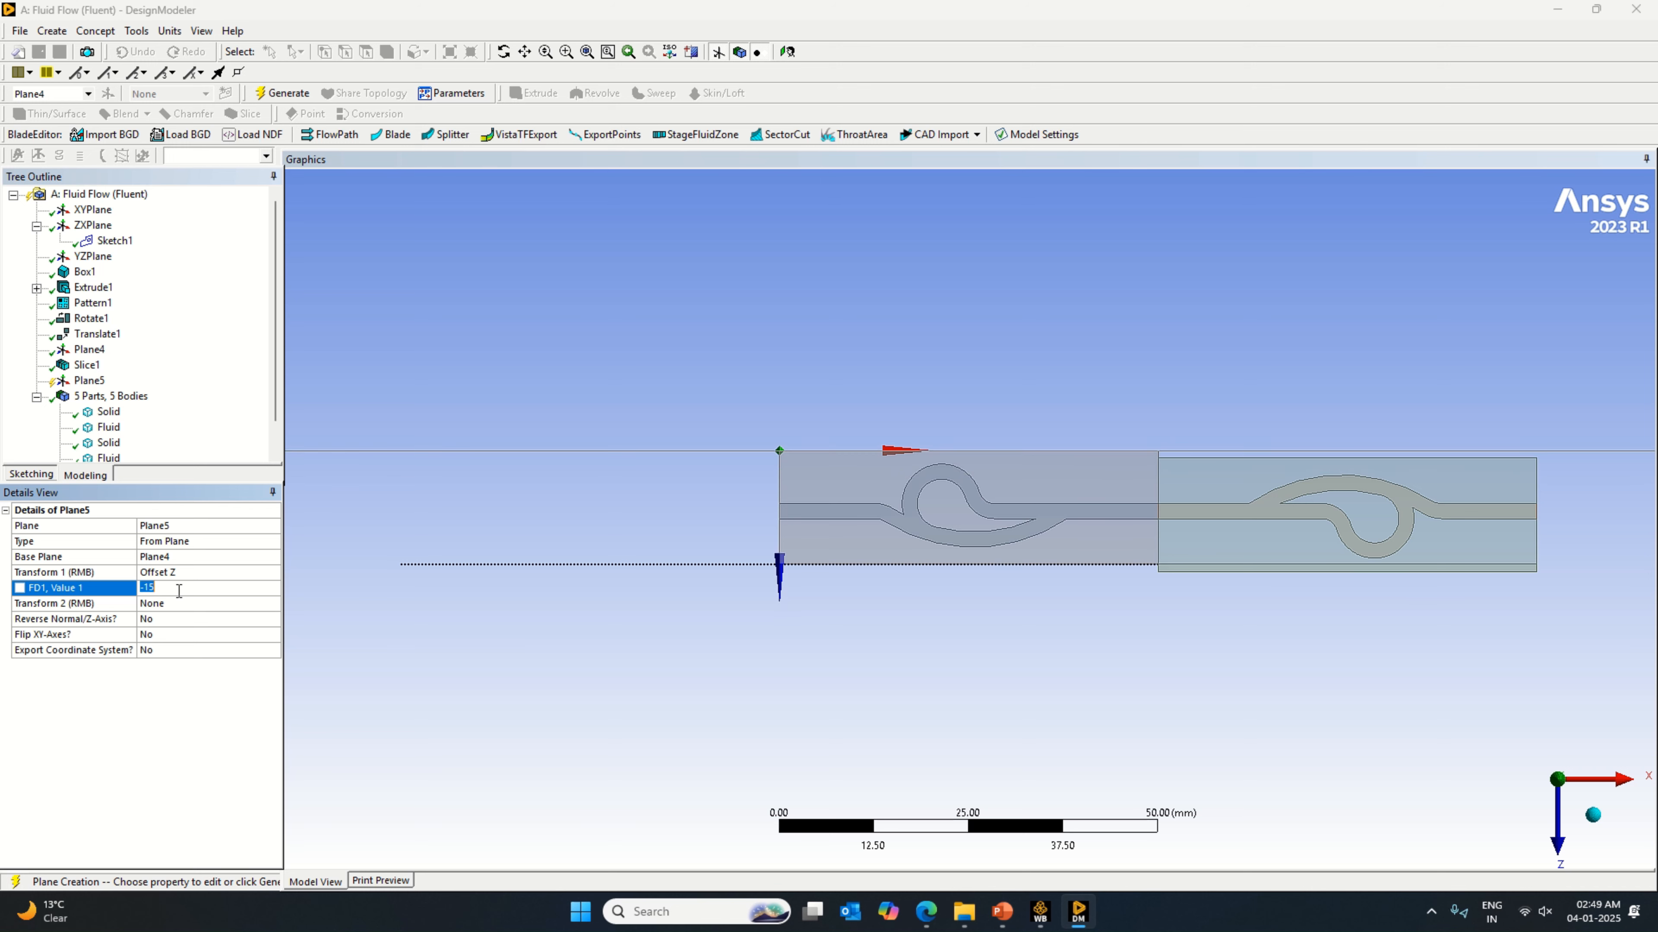
{"action": "type", "text": "-13"}
{"action": "key", "text": "Return"}
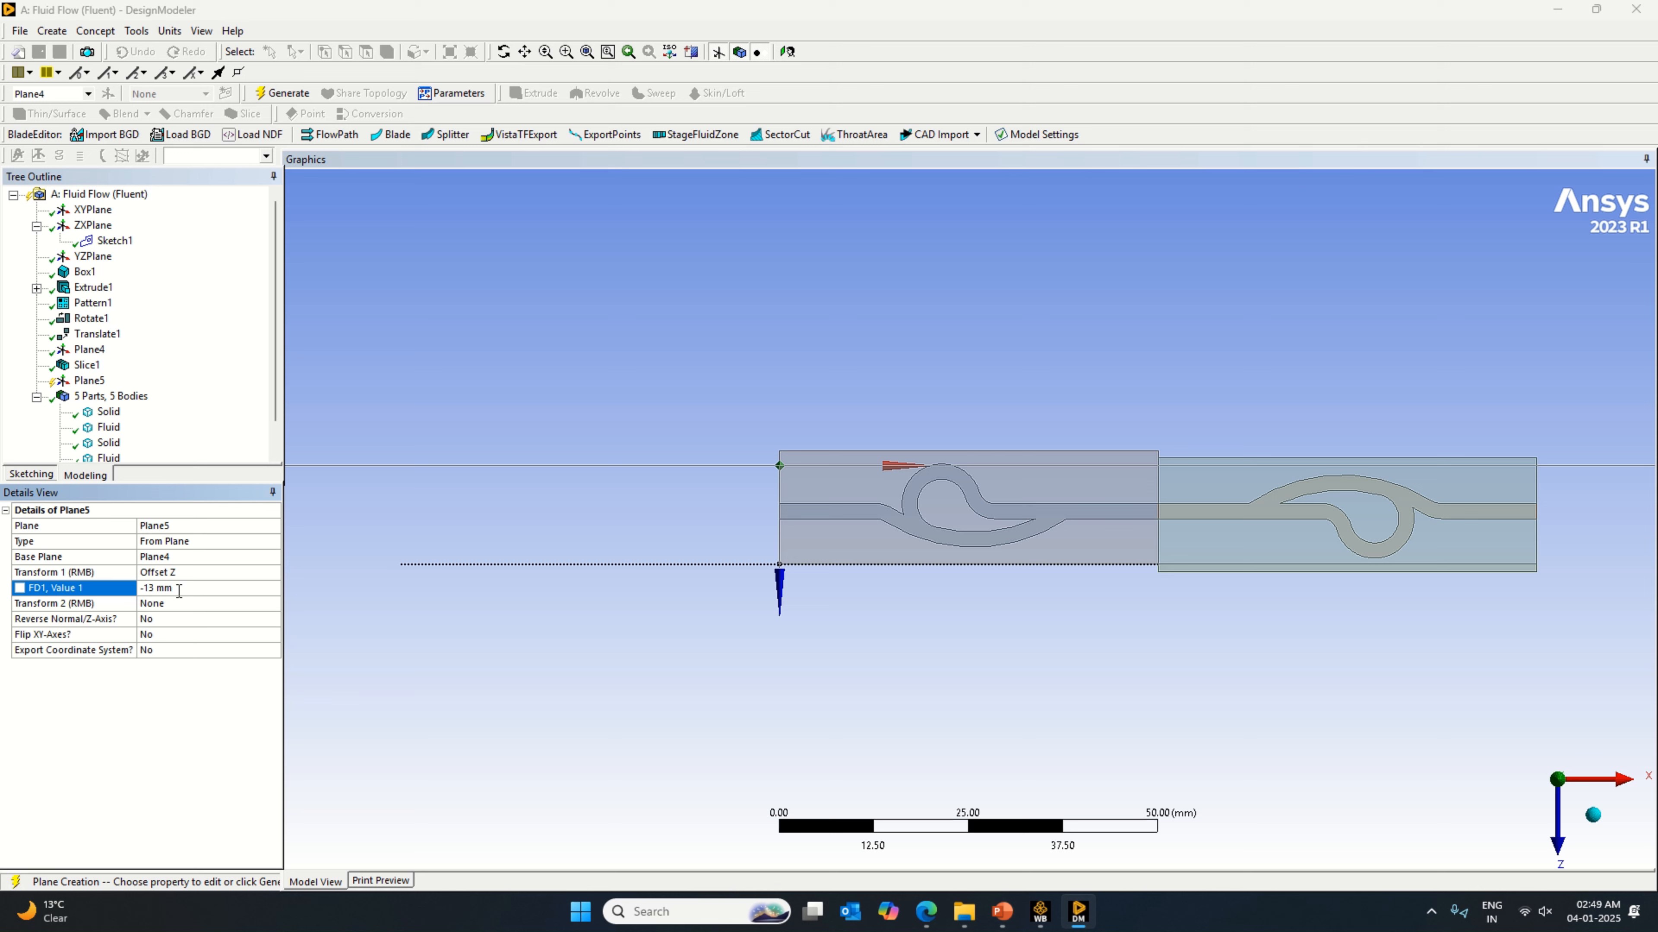
Step: Set the new plane's Z offset to -14 mm, generate it, and slice all bodies with it
{"action": "left_click", "coordinate": [179, 591]}
{"action": "type", "text": "-14"}
{"action": "key", "text": "Return"}
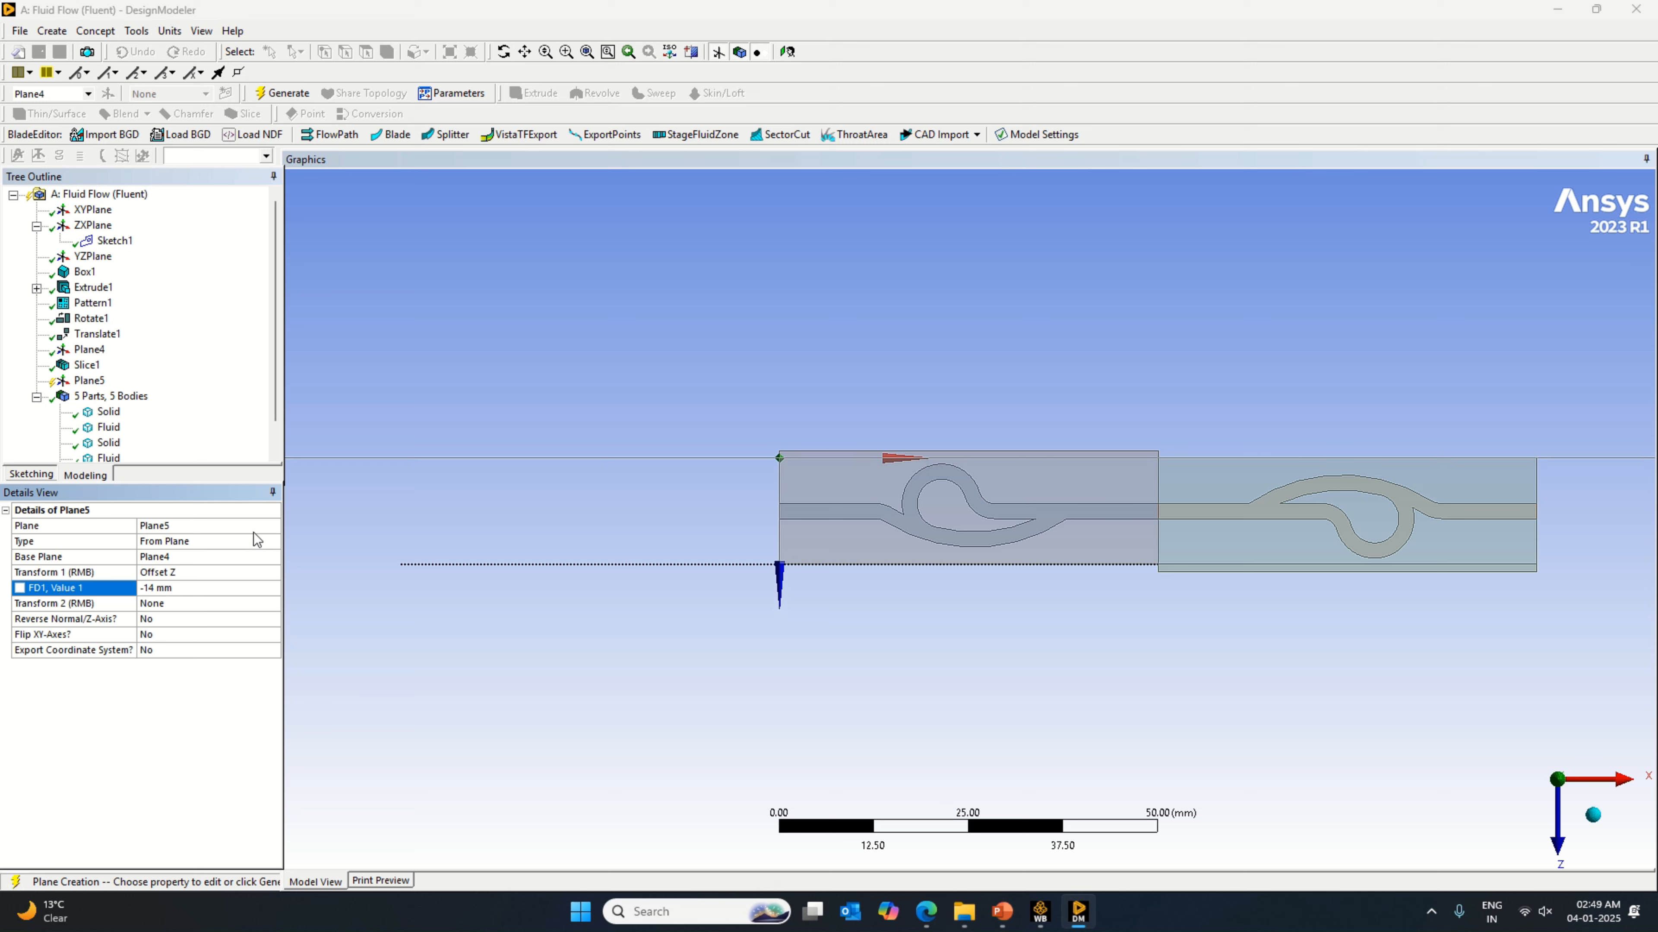
{"action": "left_click", "coordinate": [267, 93]}
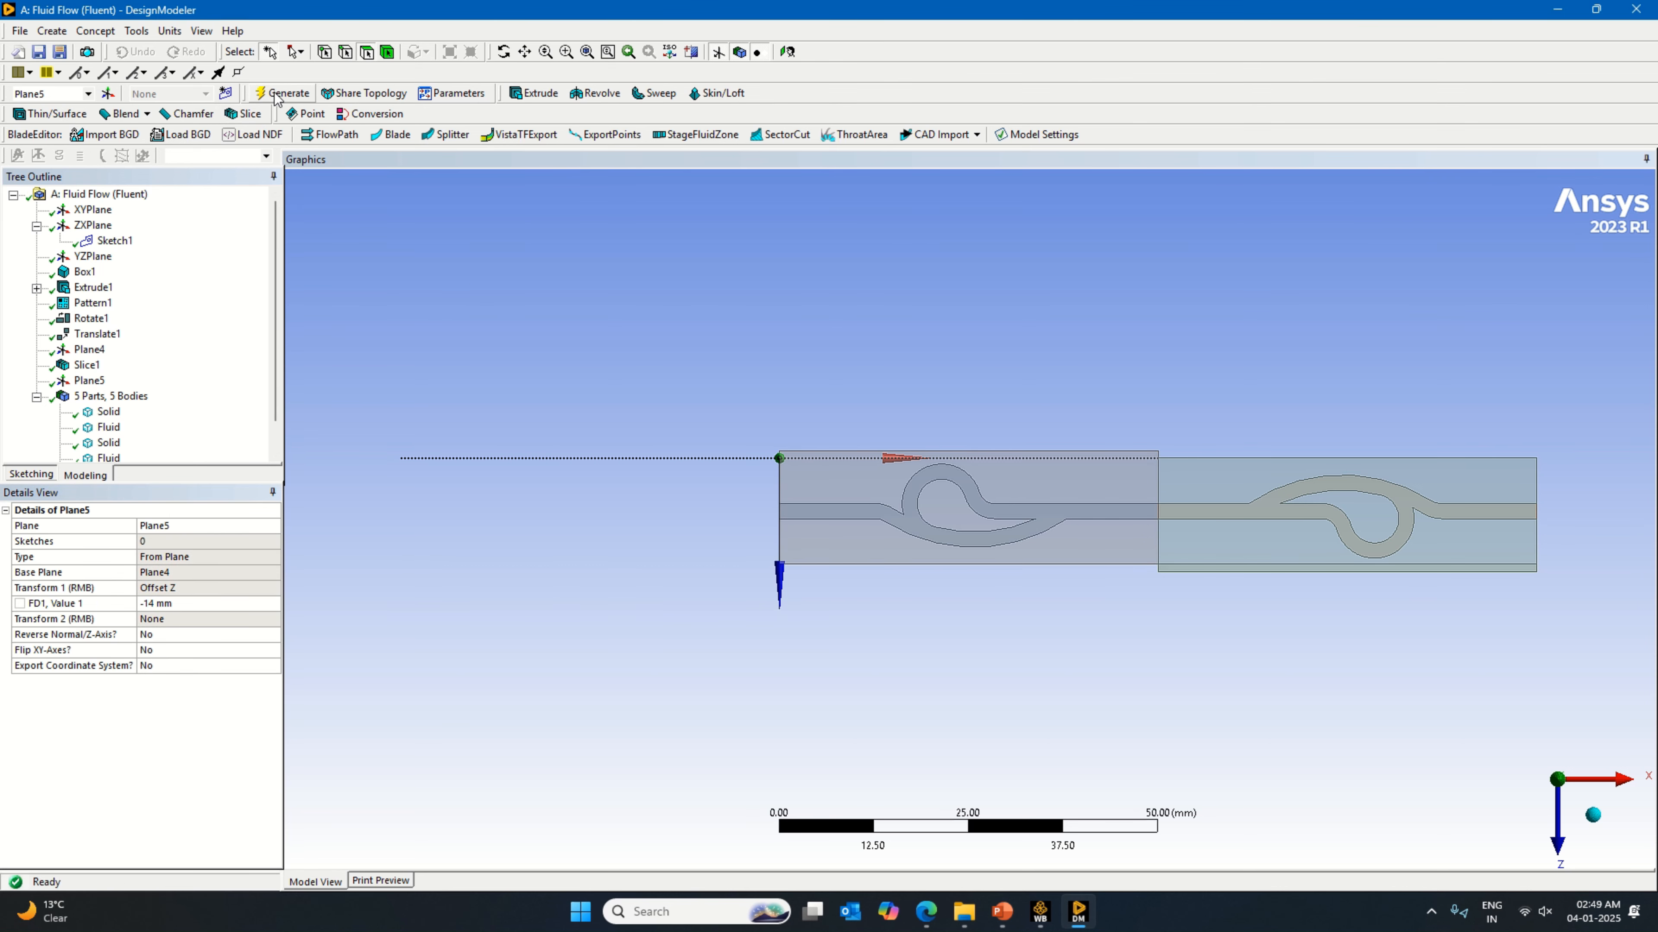
{"action": "left_click", "coordinate": [243, 113]}
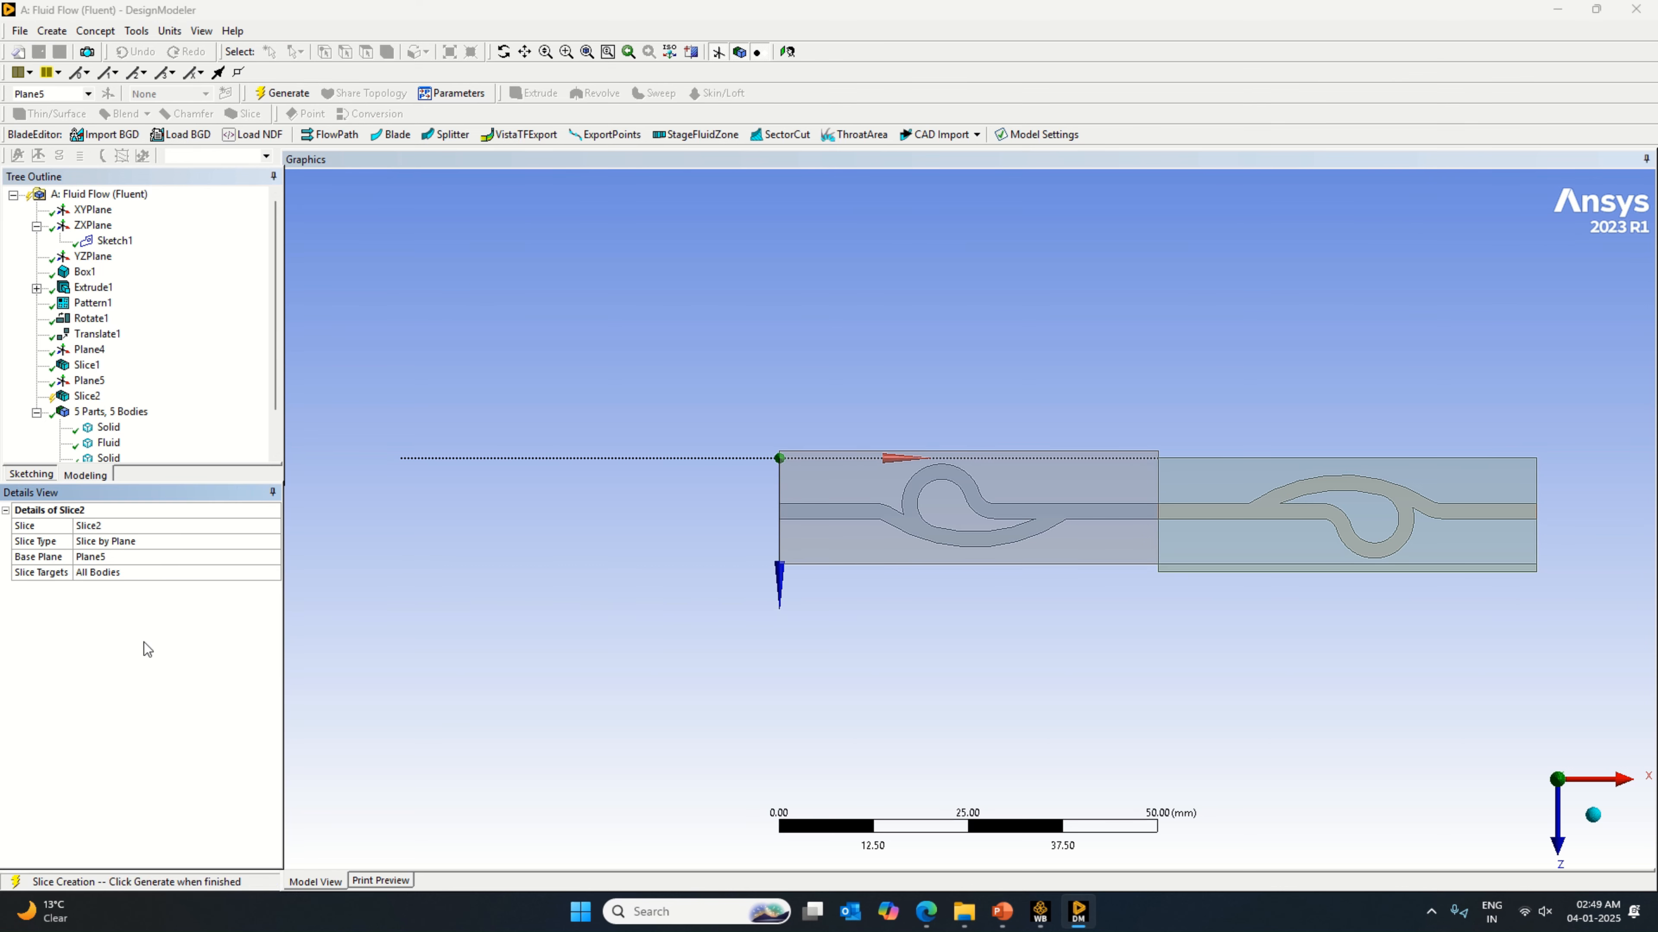
{"action": "key", "text": "F5"}
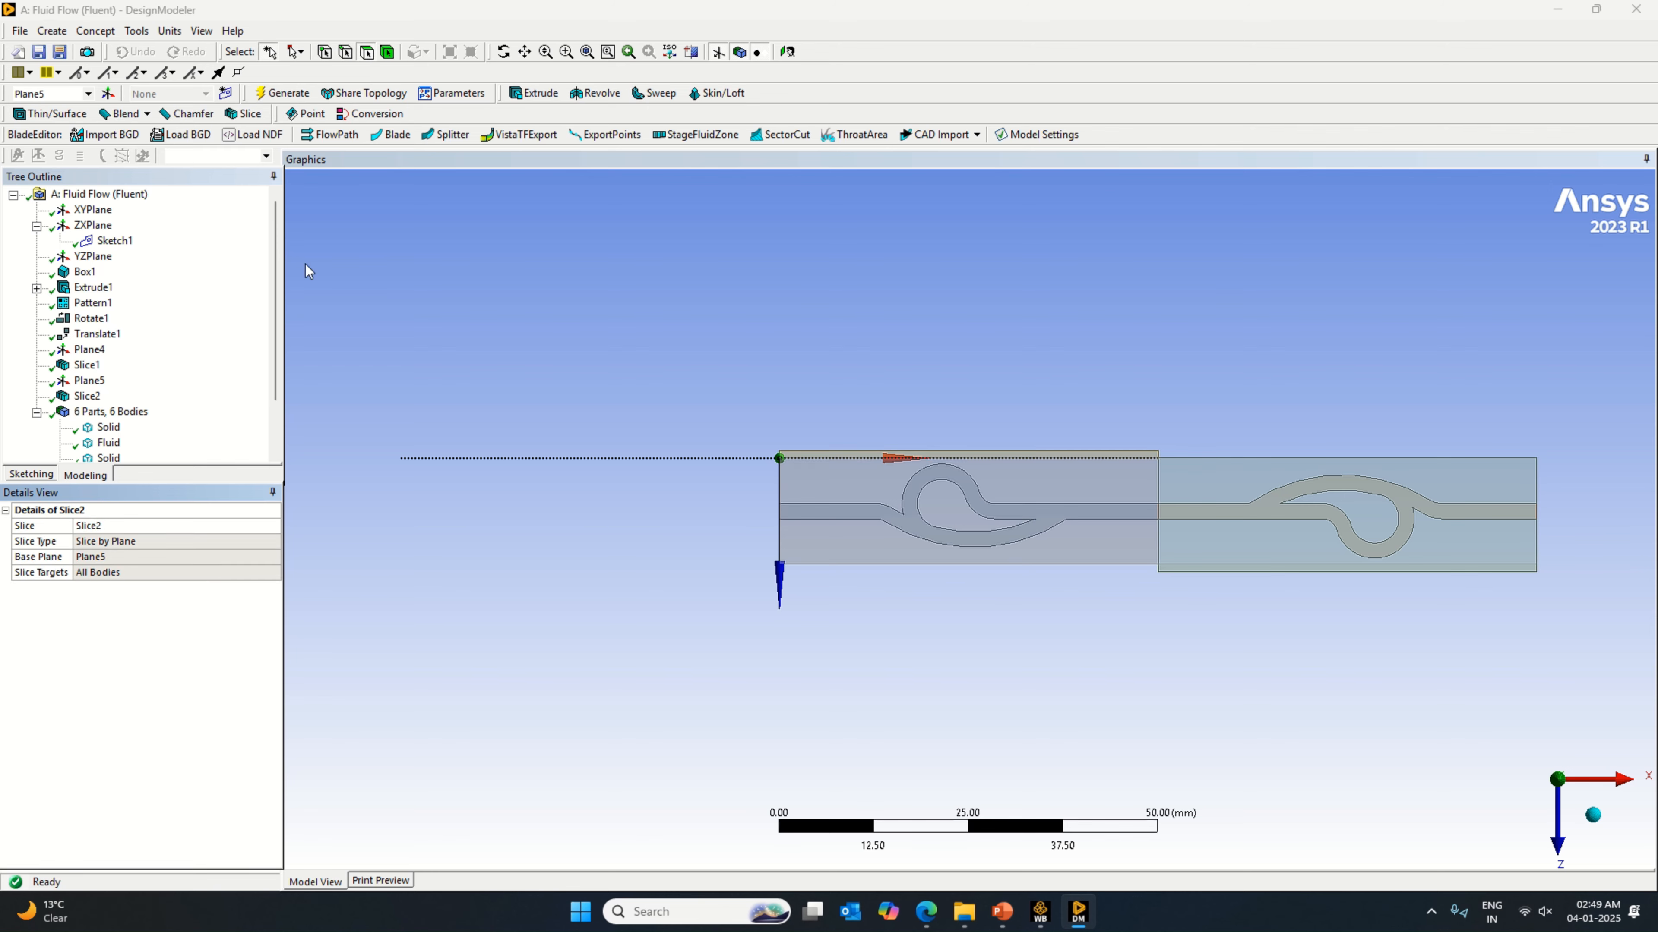
Step: Delete the two thin strip bodies cut off along the outer long edges of the two blocks, and generate the deletion
{"action": "left_click", "coordinate": [52, 31]}
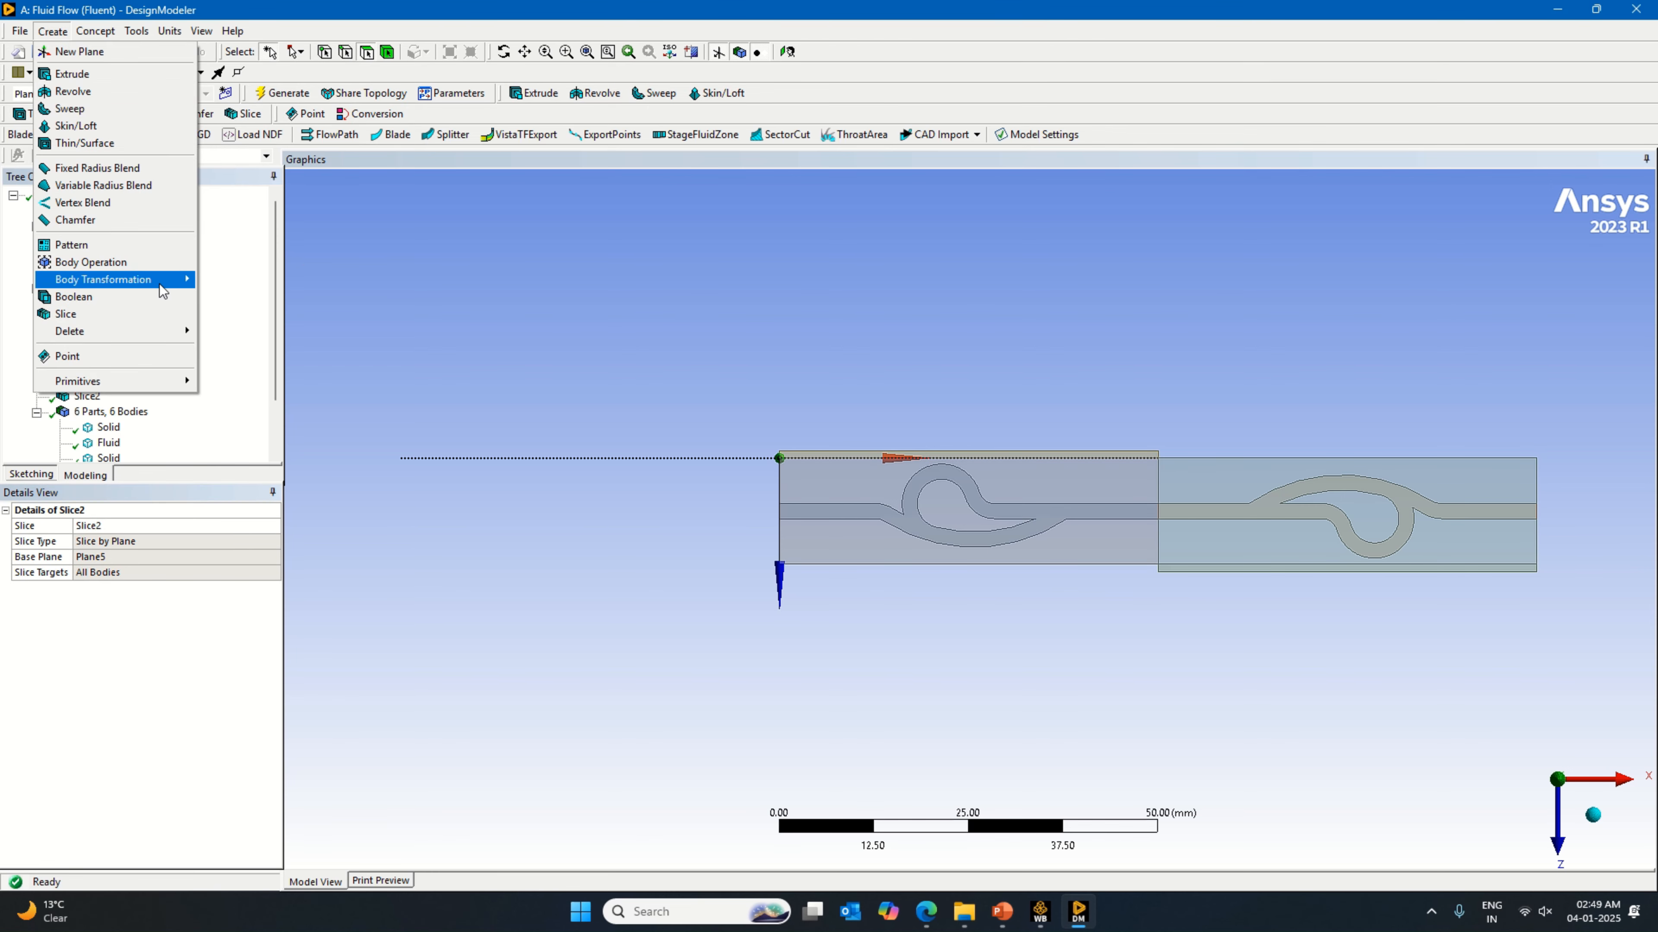
{"action": "mouse_move", "coordinate": [165, 282]}
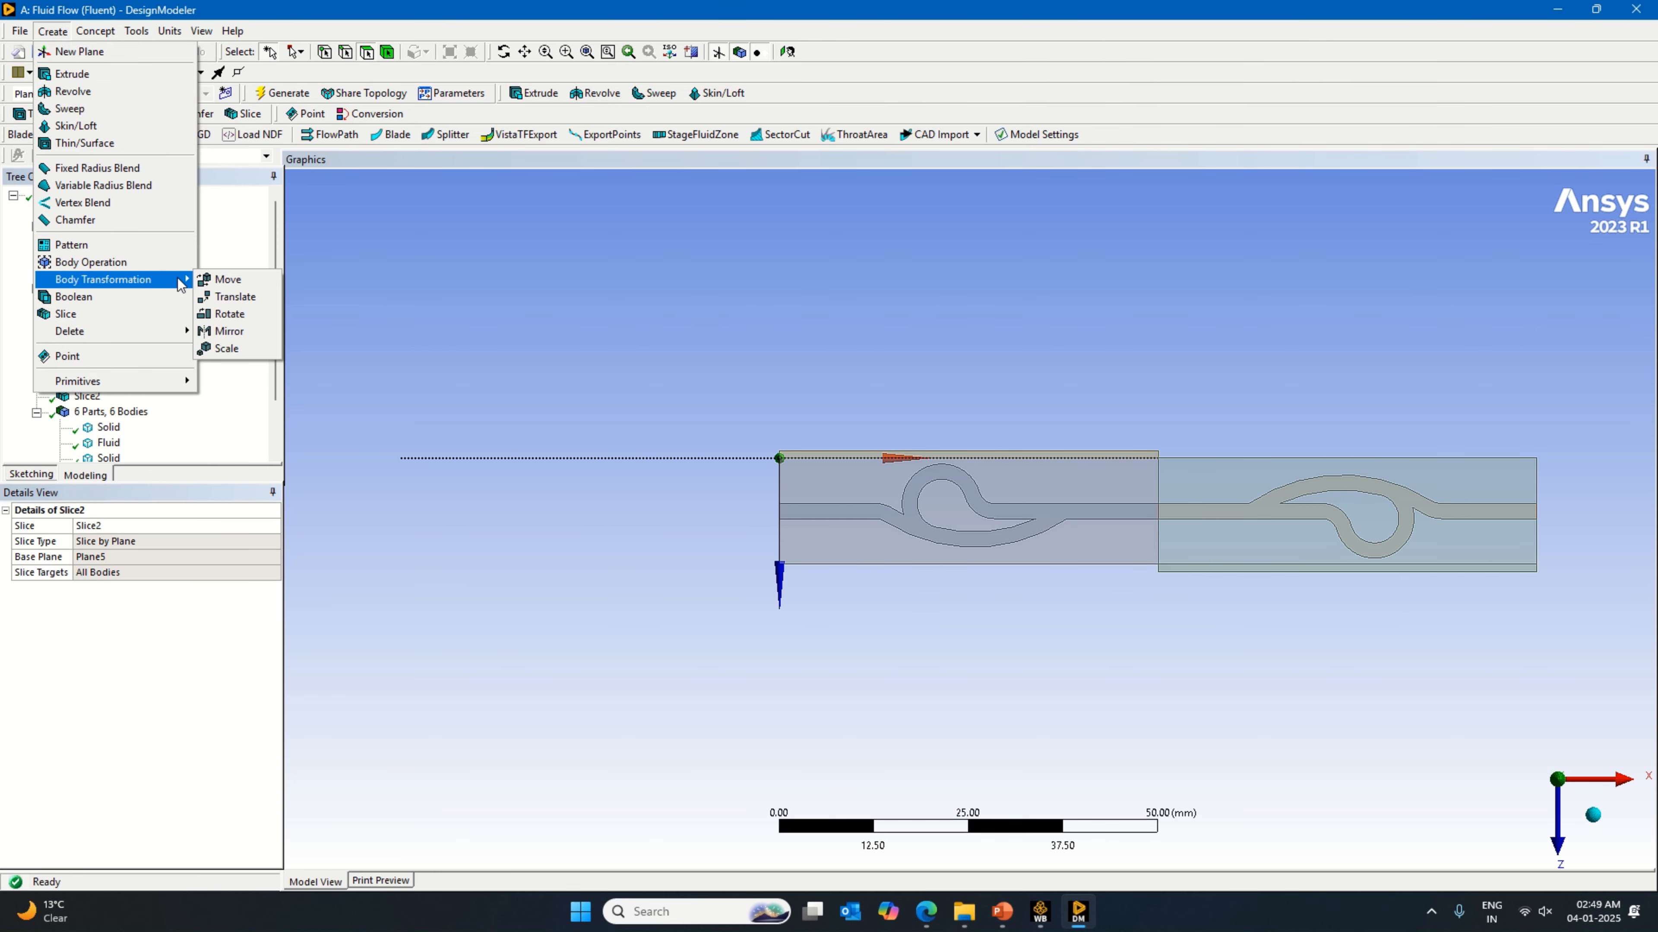
{"action": "mouse_move", "coordinate": [170, 331]}
{"action": "left_click", "coordinate": [242, 331]}
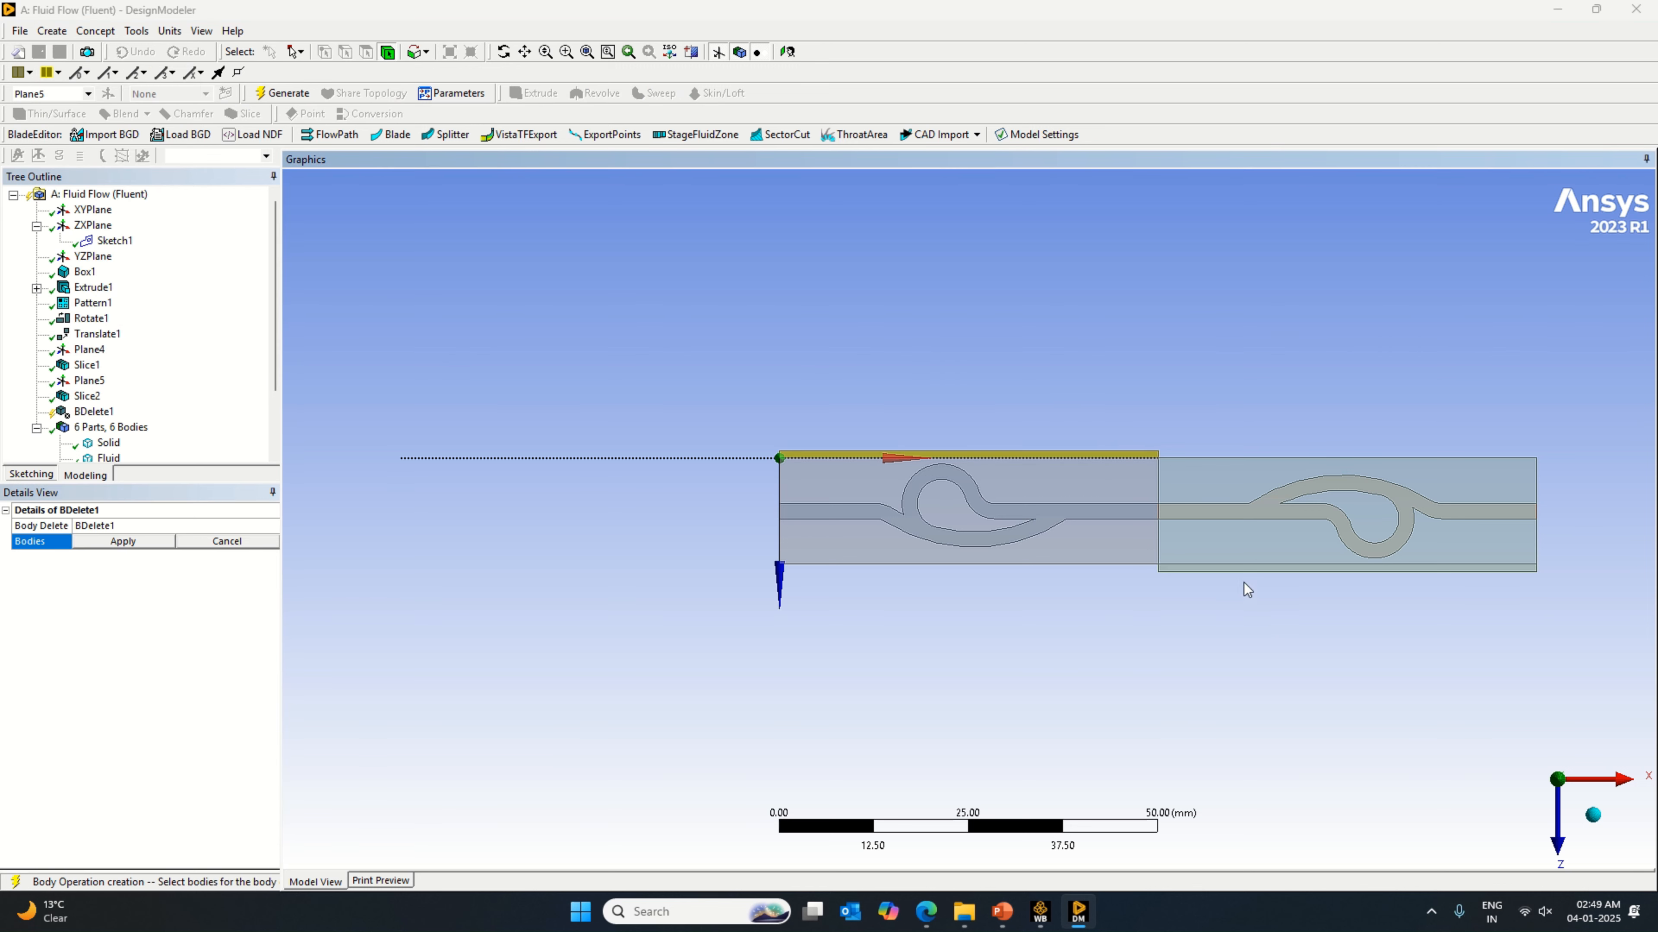
{"action": "left_click", "coordinate": [1240, 569]}
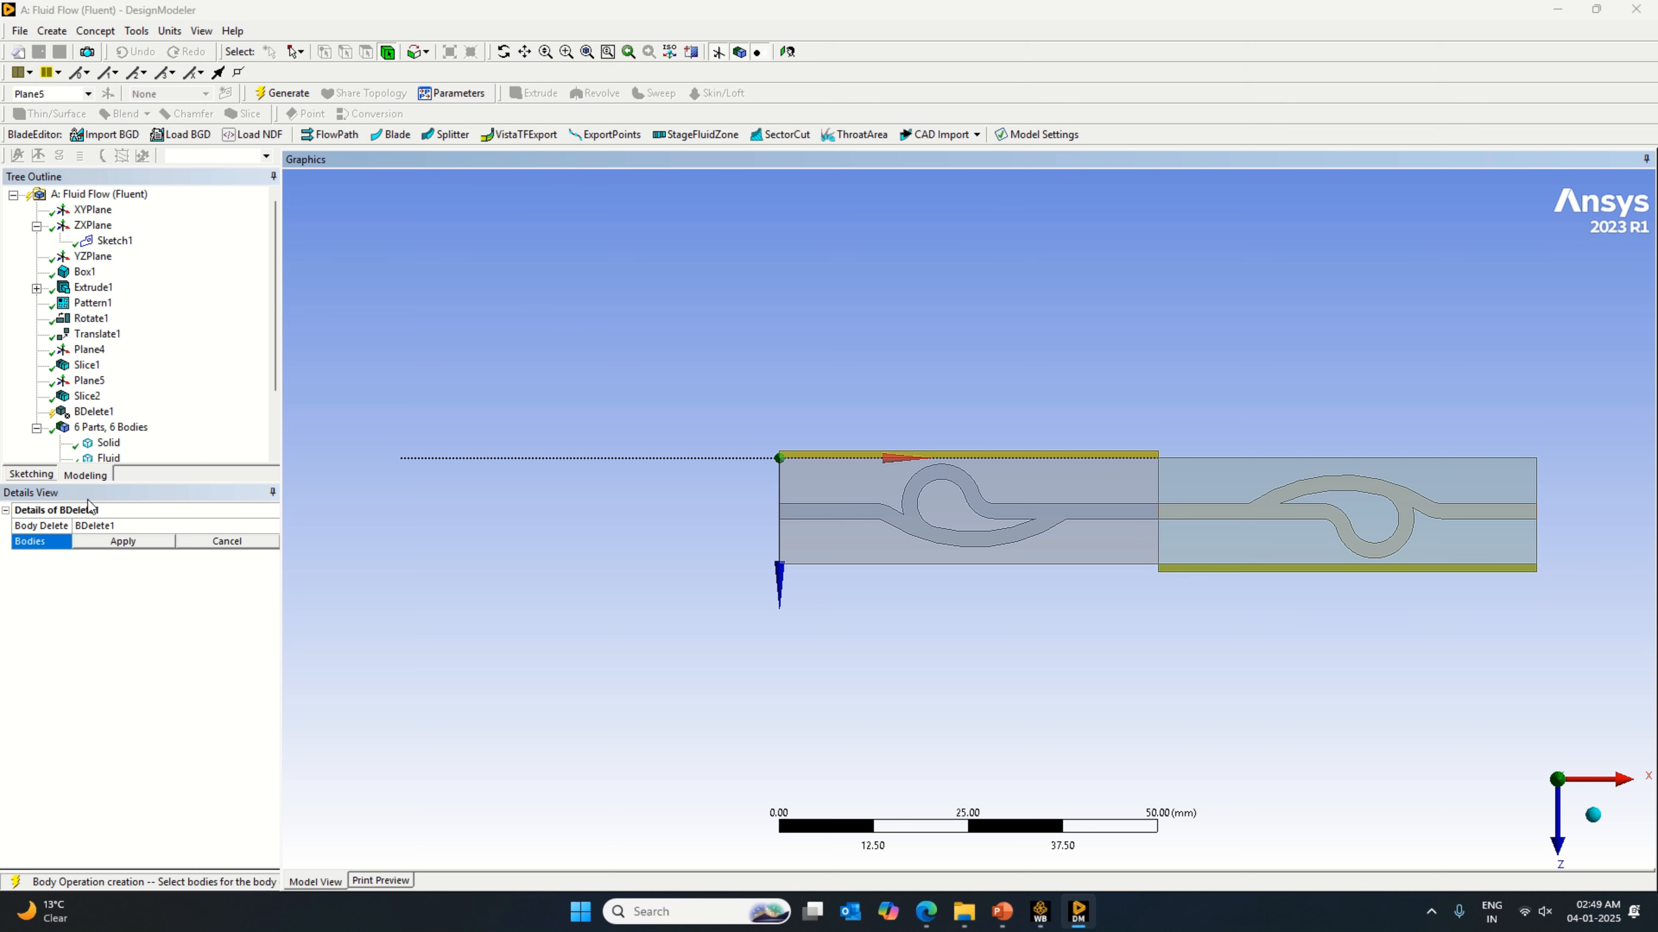
{"action": "left_click", "coordinate": [122, 541]}
{"action": "right_click", "coordinate": [132, 632]}
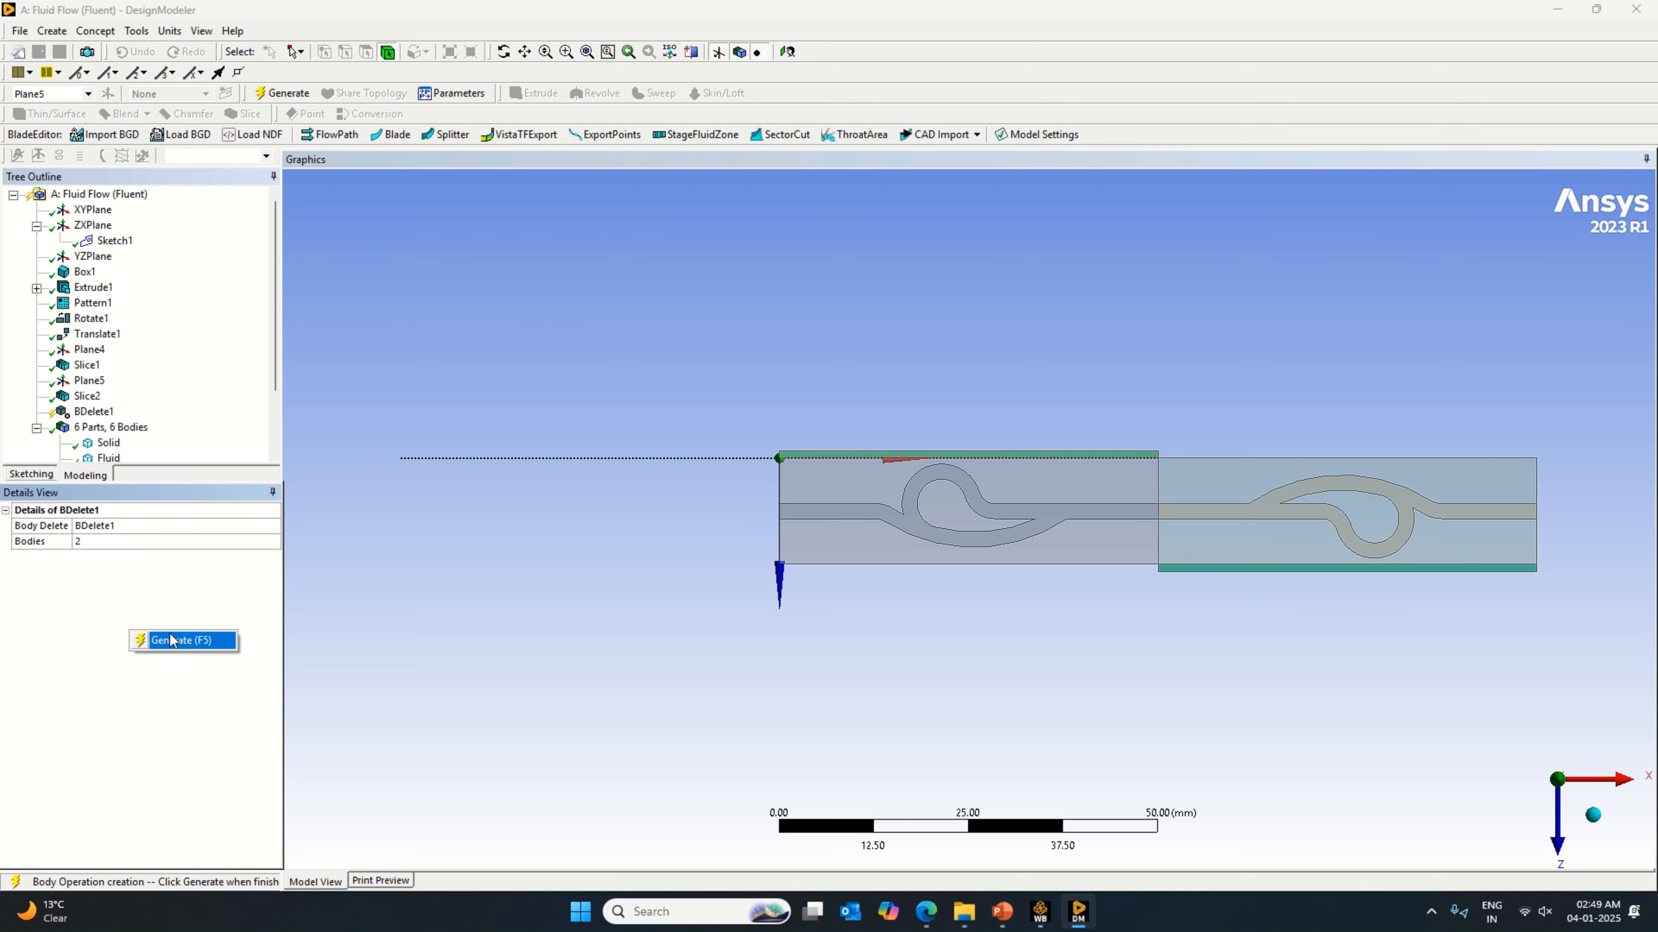
{"action": "left_click", "coordinate": [178, 641]}
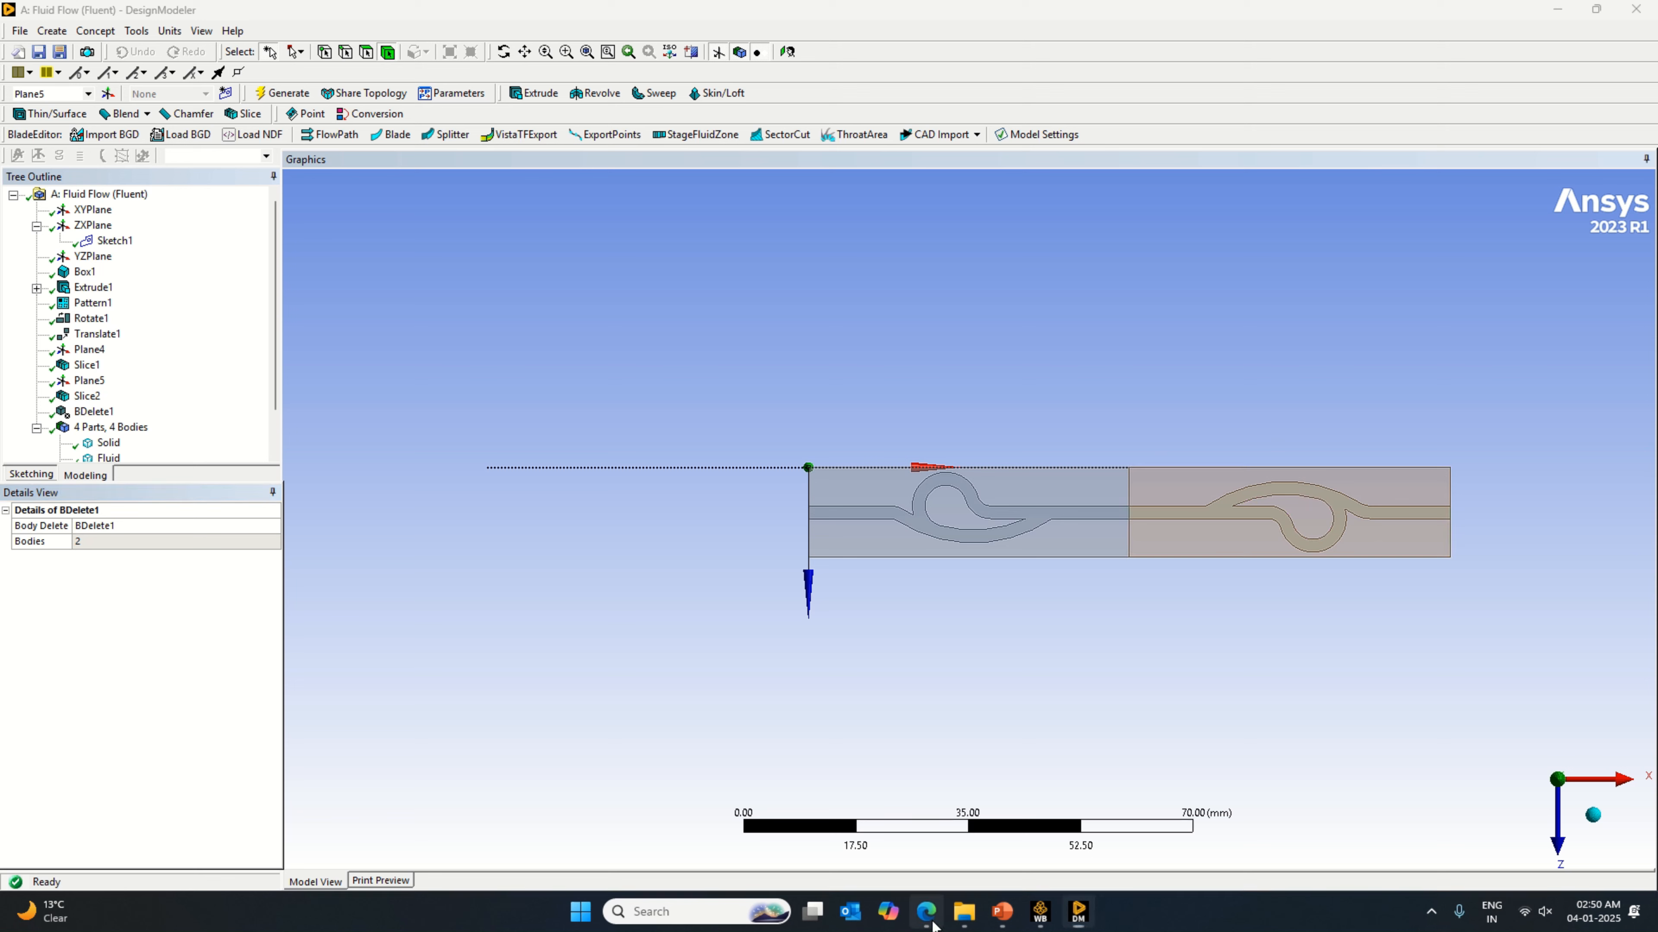
Step: Review the multi-stage Tesla valve cooling plate image in the Edge browser, and return to DesignModeler
{"action": "left_click", "coordinate": [926, 911]}
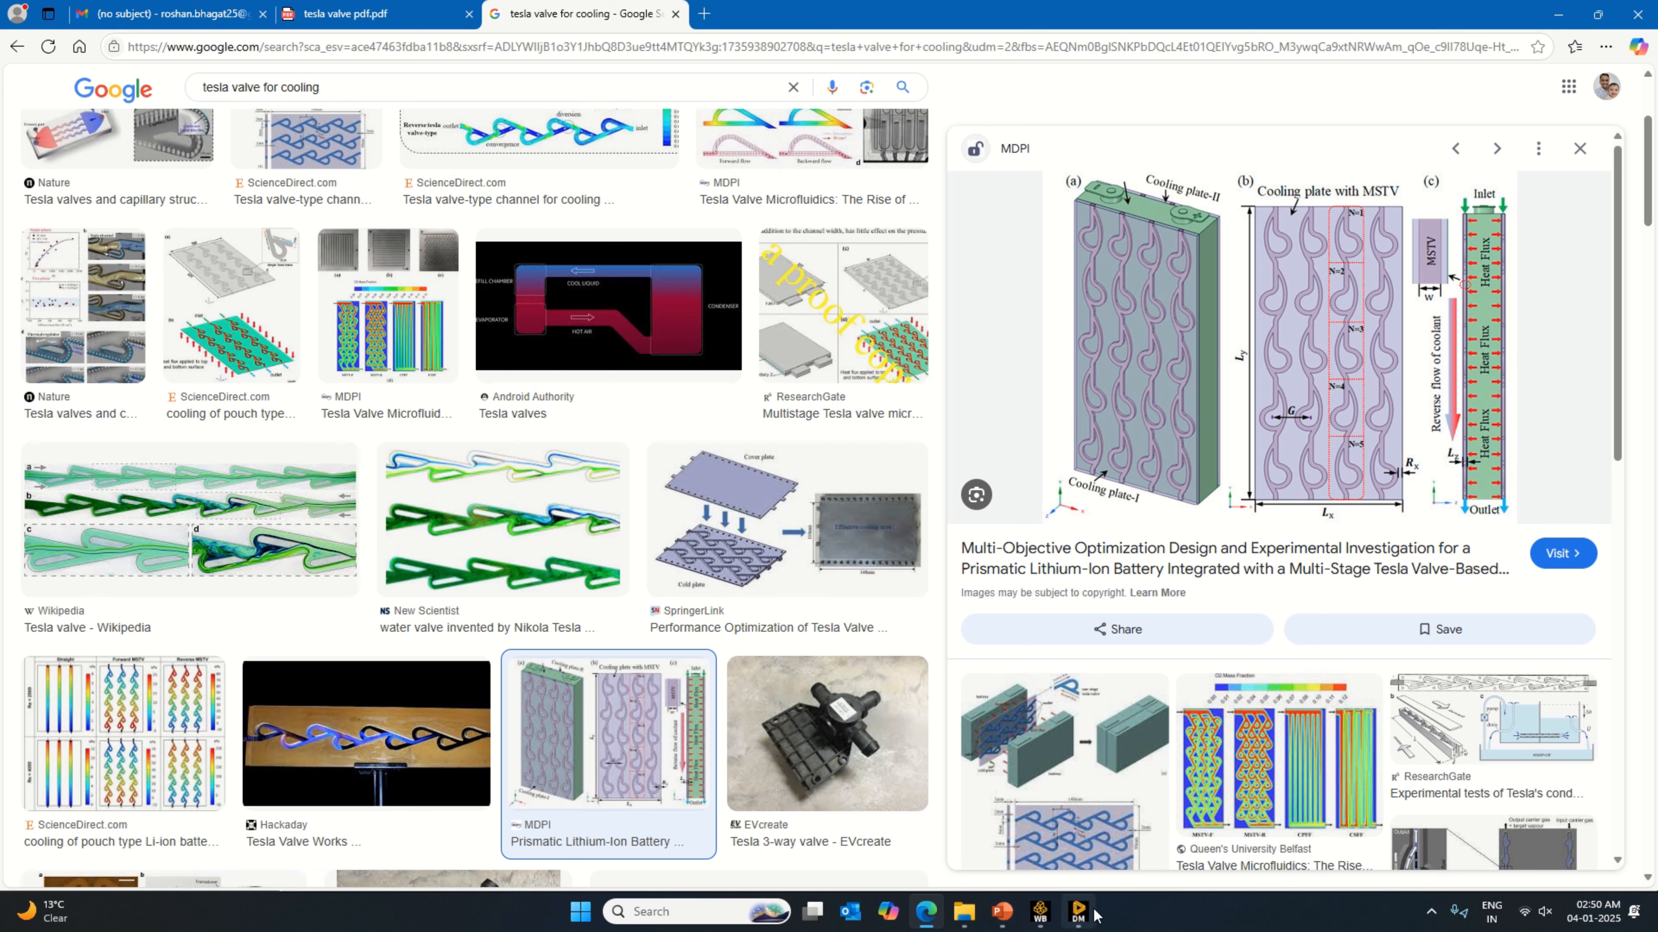
{"action": "left_click", "coordinate": [1078, 911]}
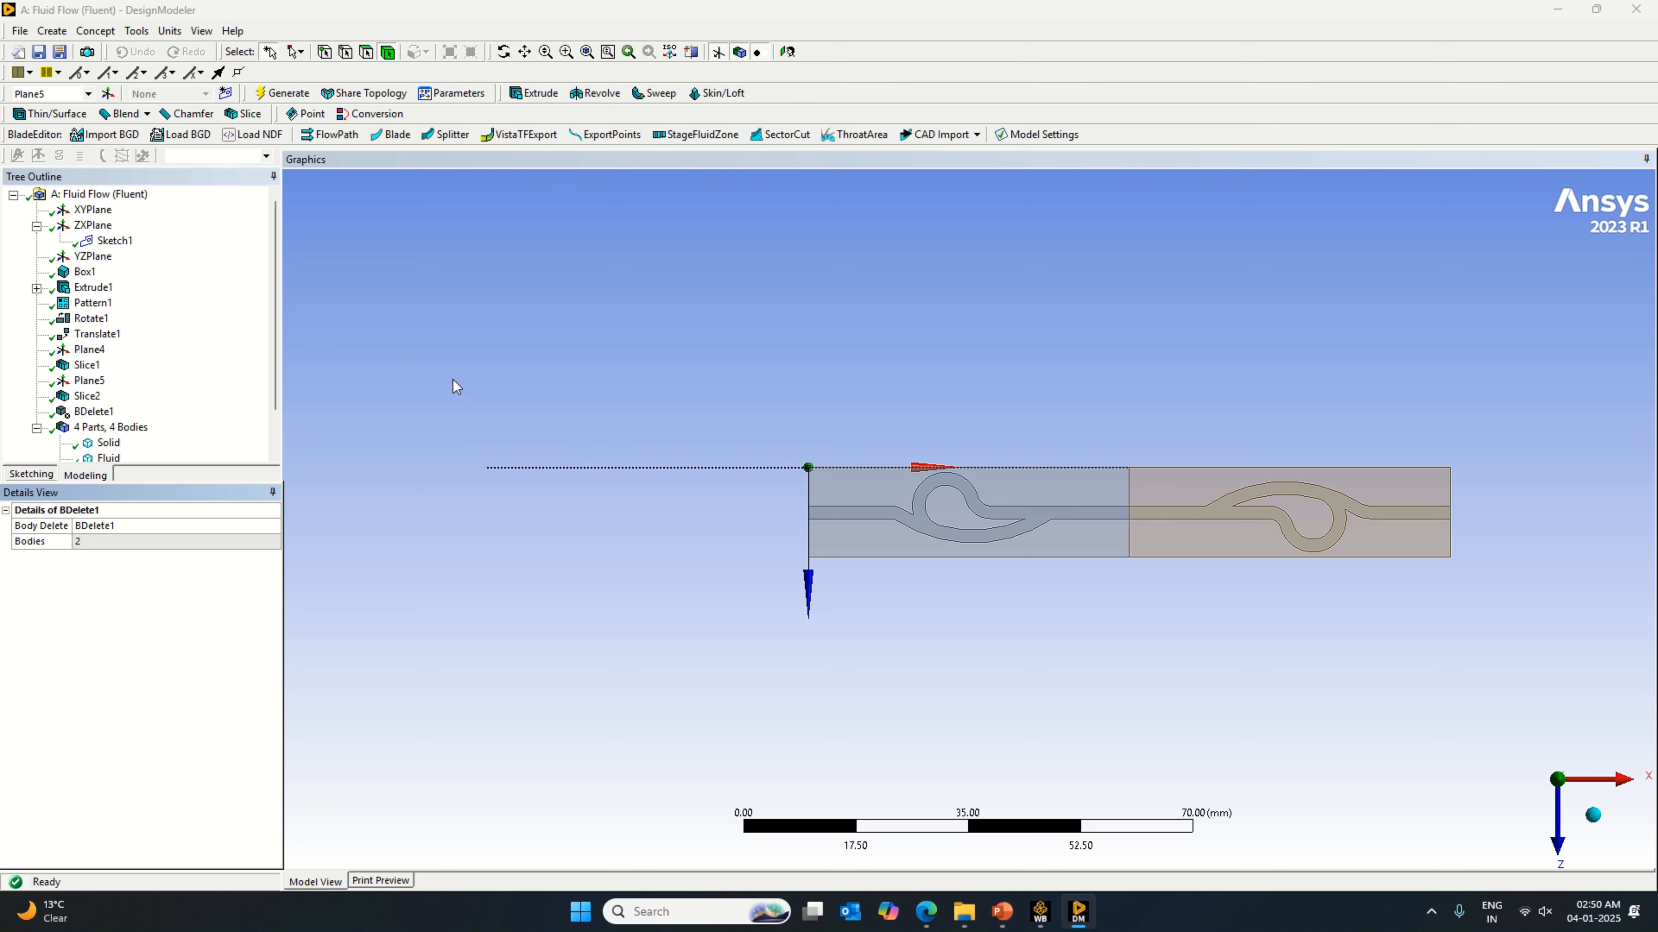
{"action": "left_click", "coordinate": [1197, 485]}
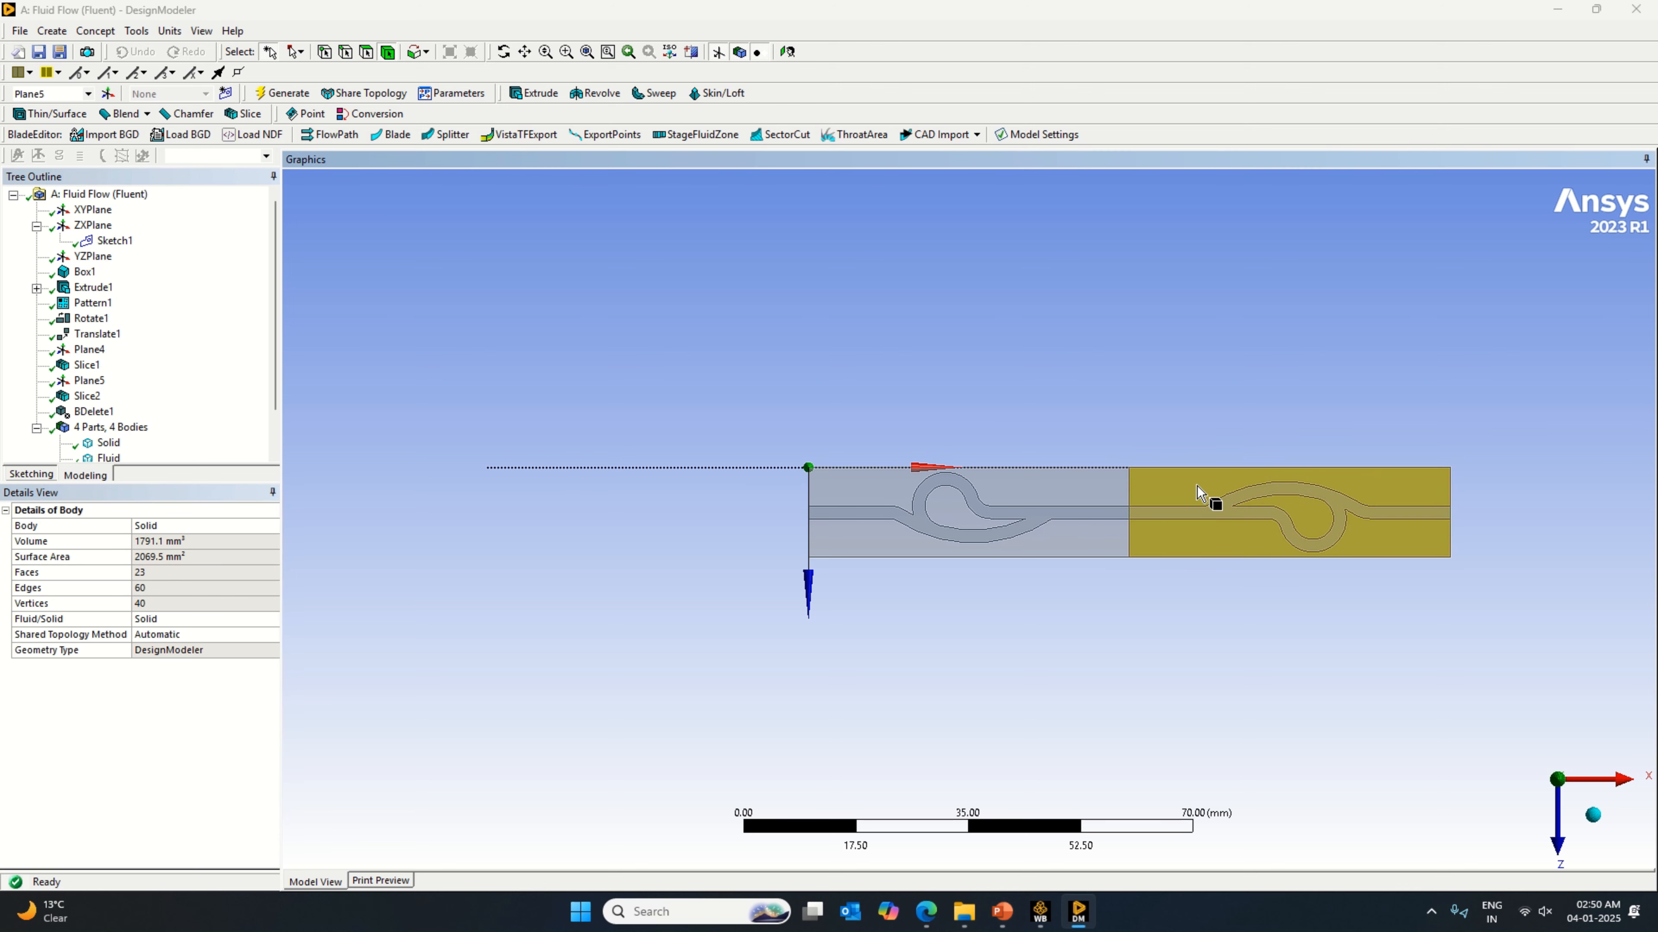
{"action": "left_click", "coordinate": [1195, 517], "text": "ctrl"}
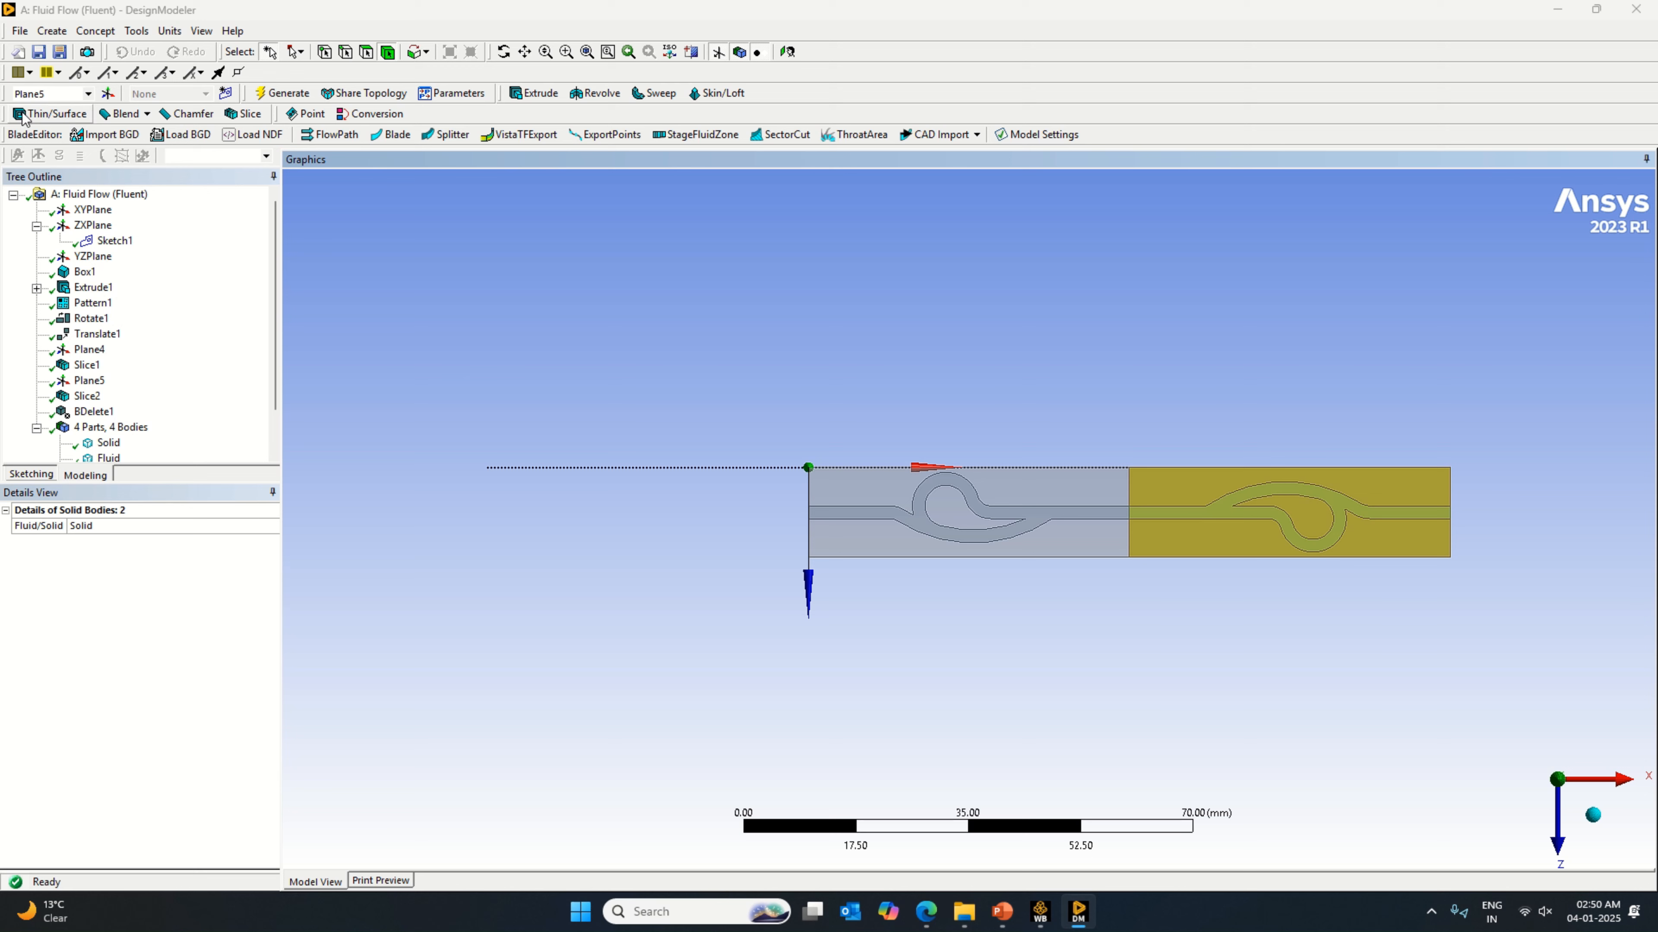
{"action": "left_click", "coordinate": [51, 30]}
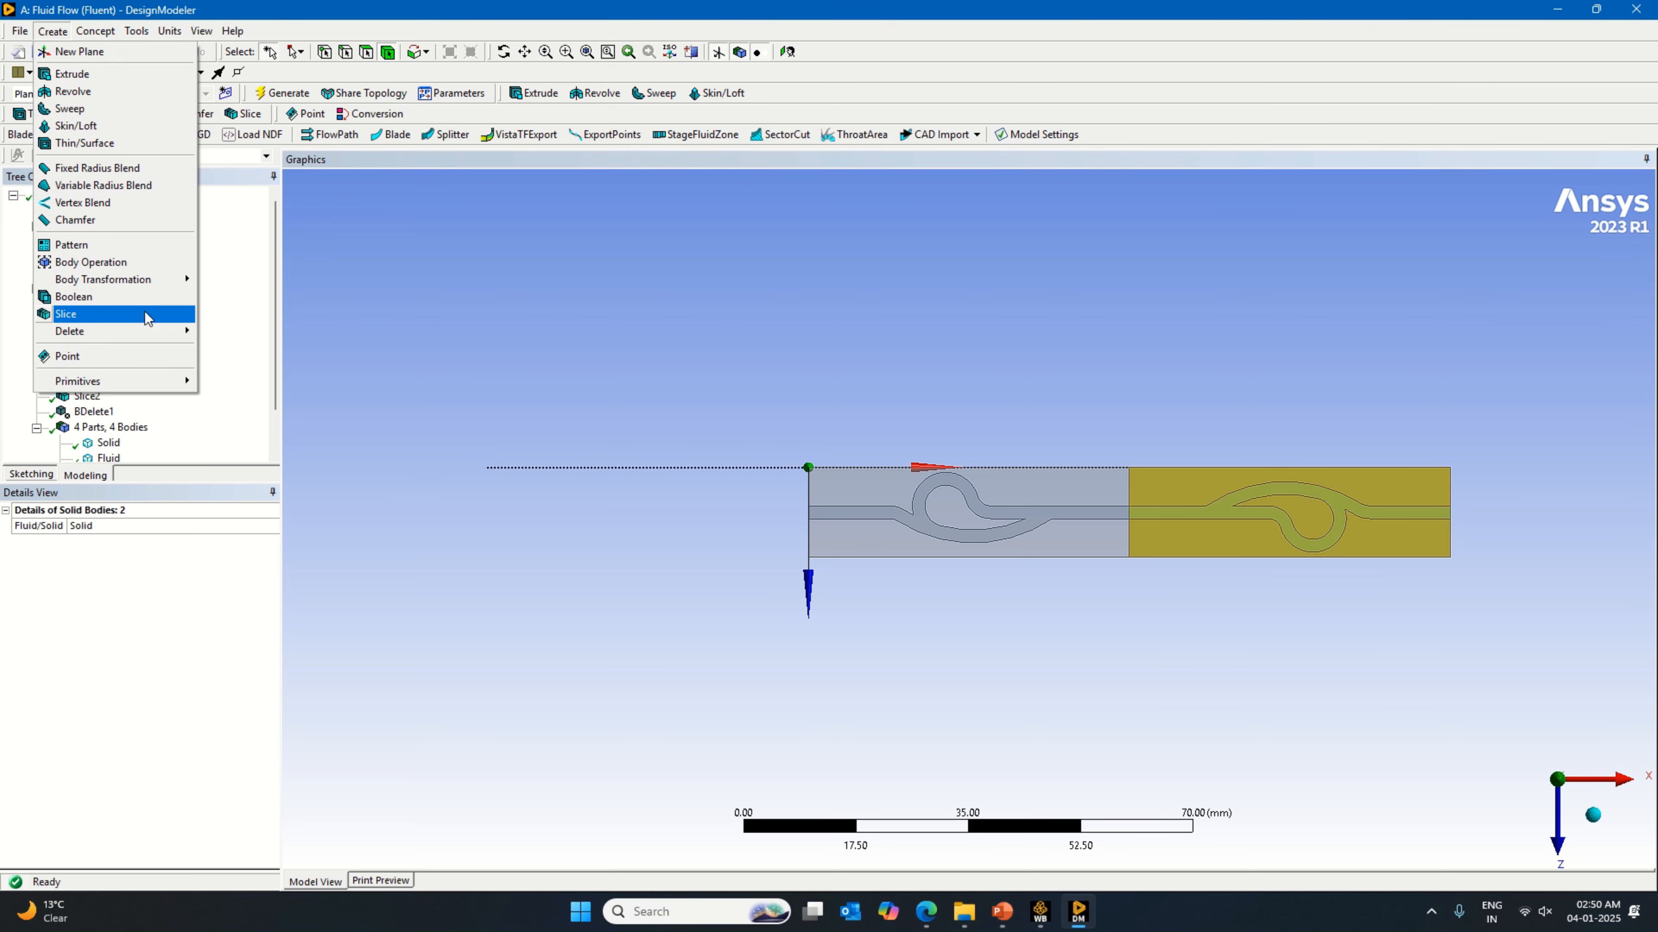
{"action": "mouse_move", "coordinate": [163, 285]}
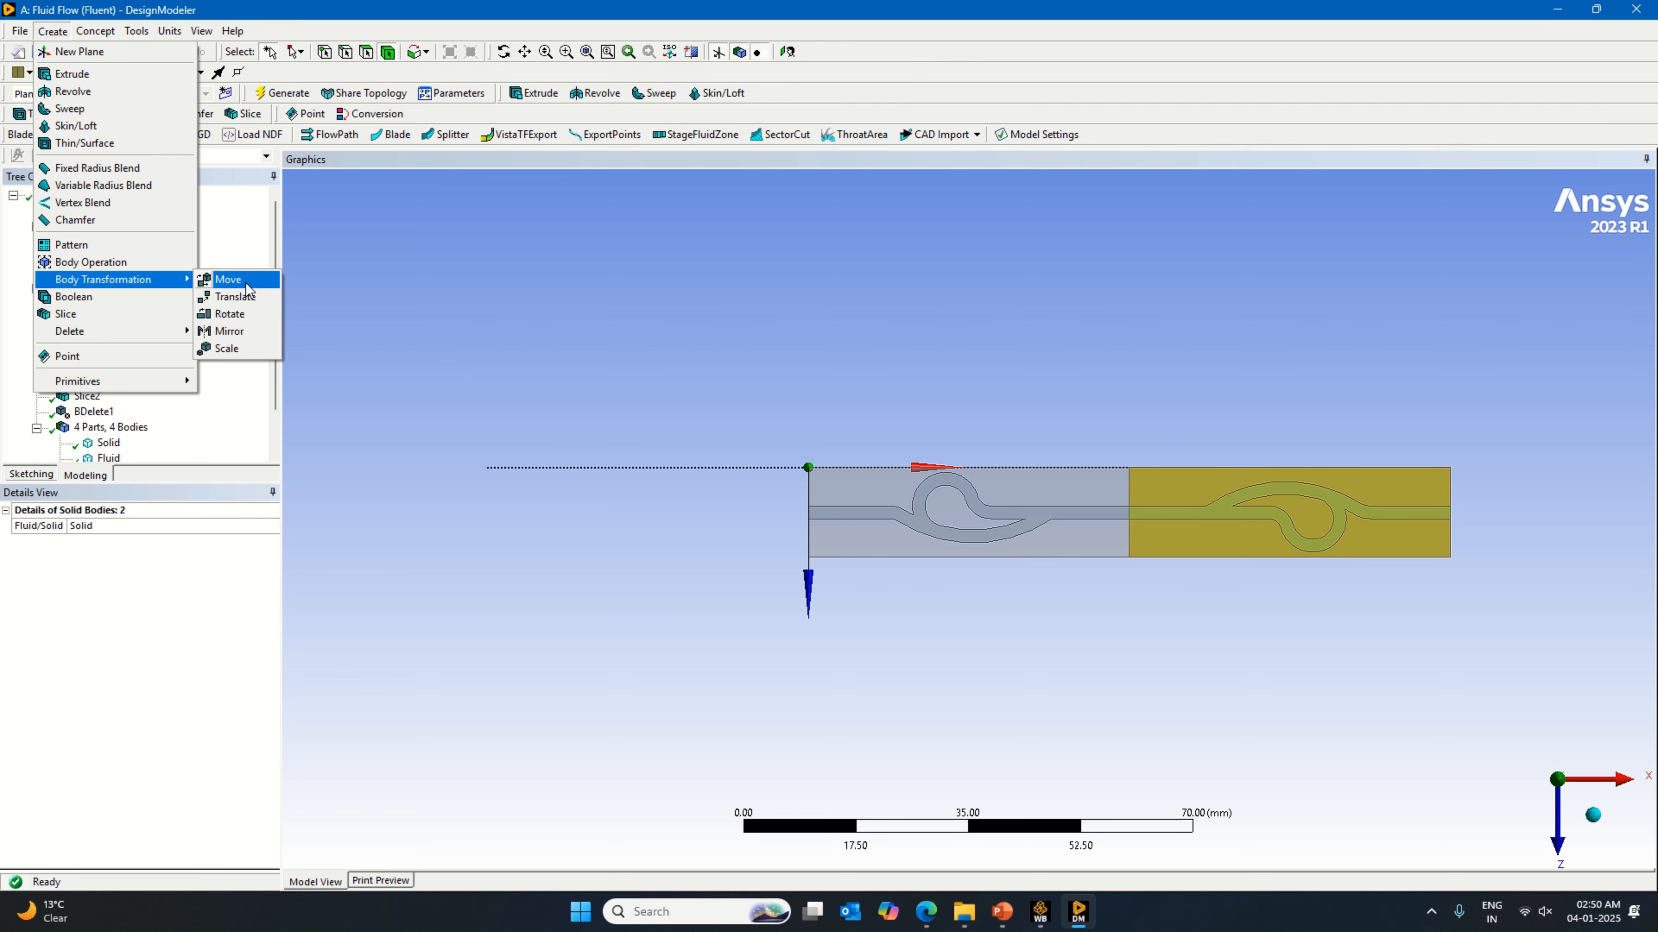
{"action": "left_click", "coordinate": [238, 281]}
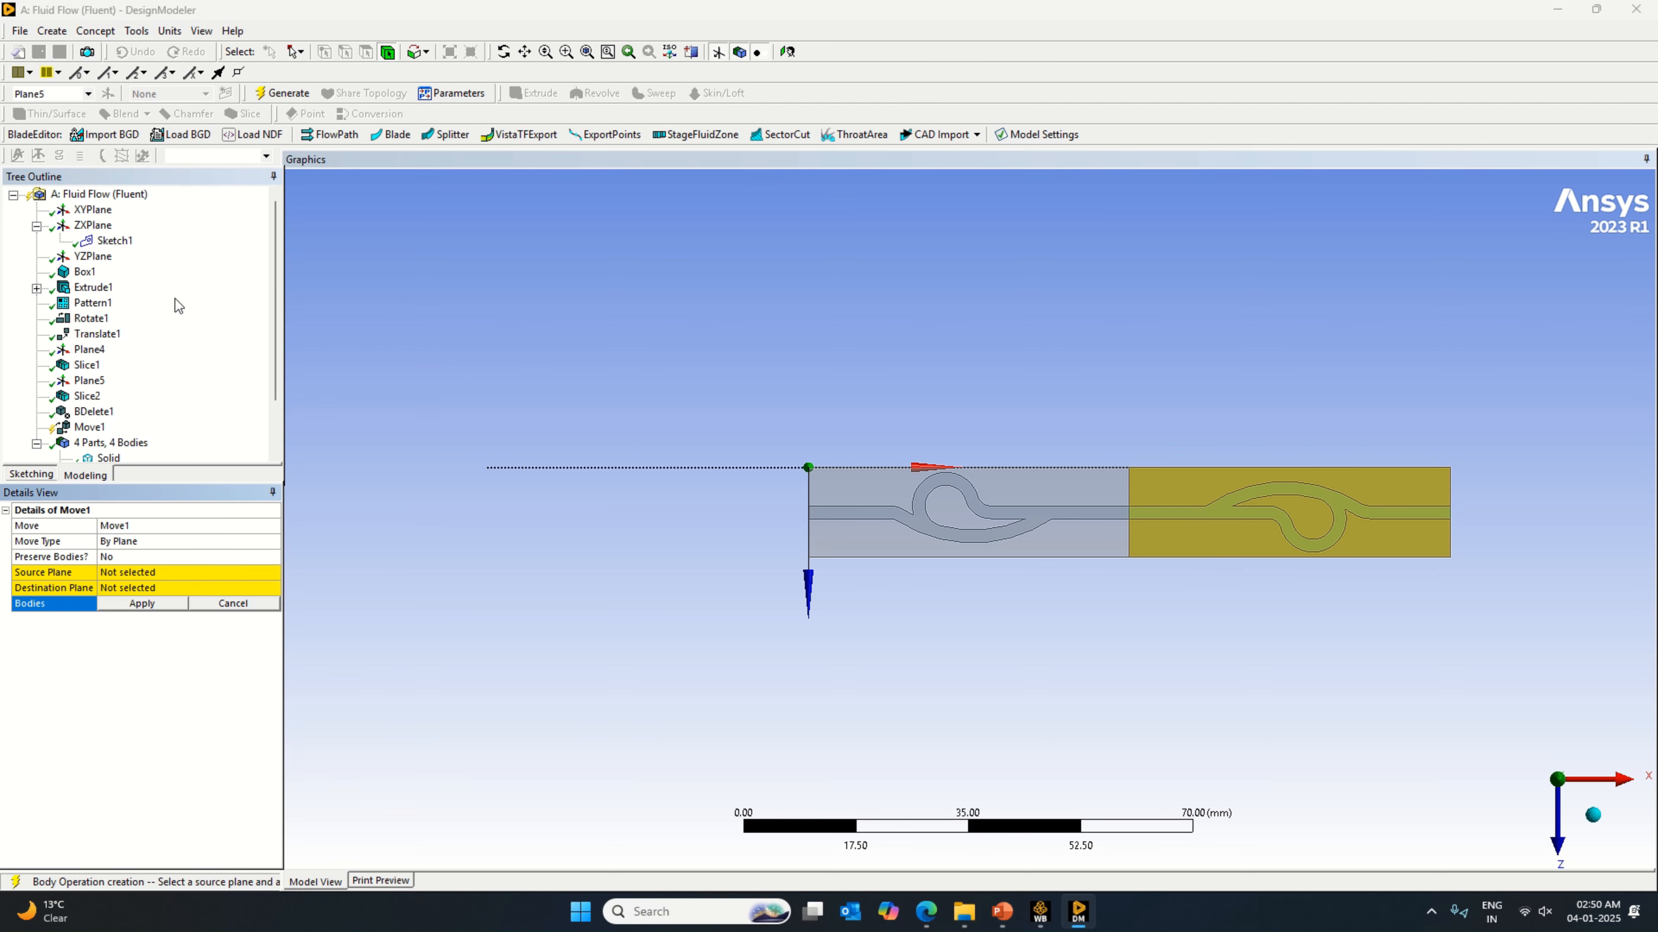
{"action": "left_click", "coordinate": [89, 427]}
{"action": "right_click", "coordinate": [90, 427]}
{"action": "left_click", "coordinate": [108, 431]}
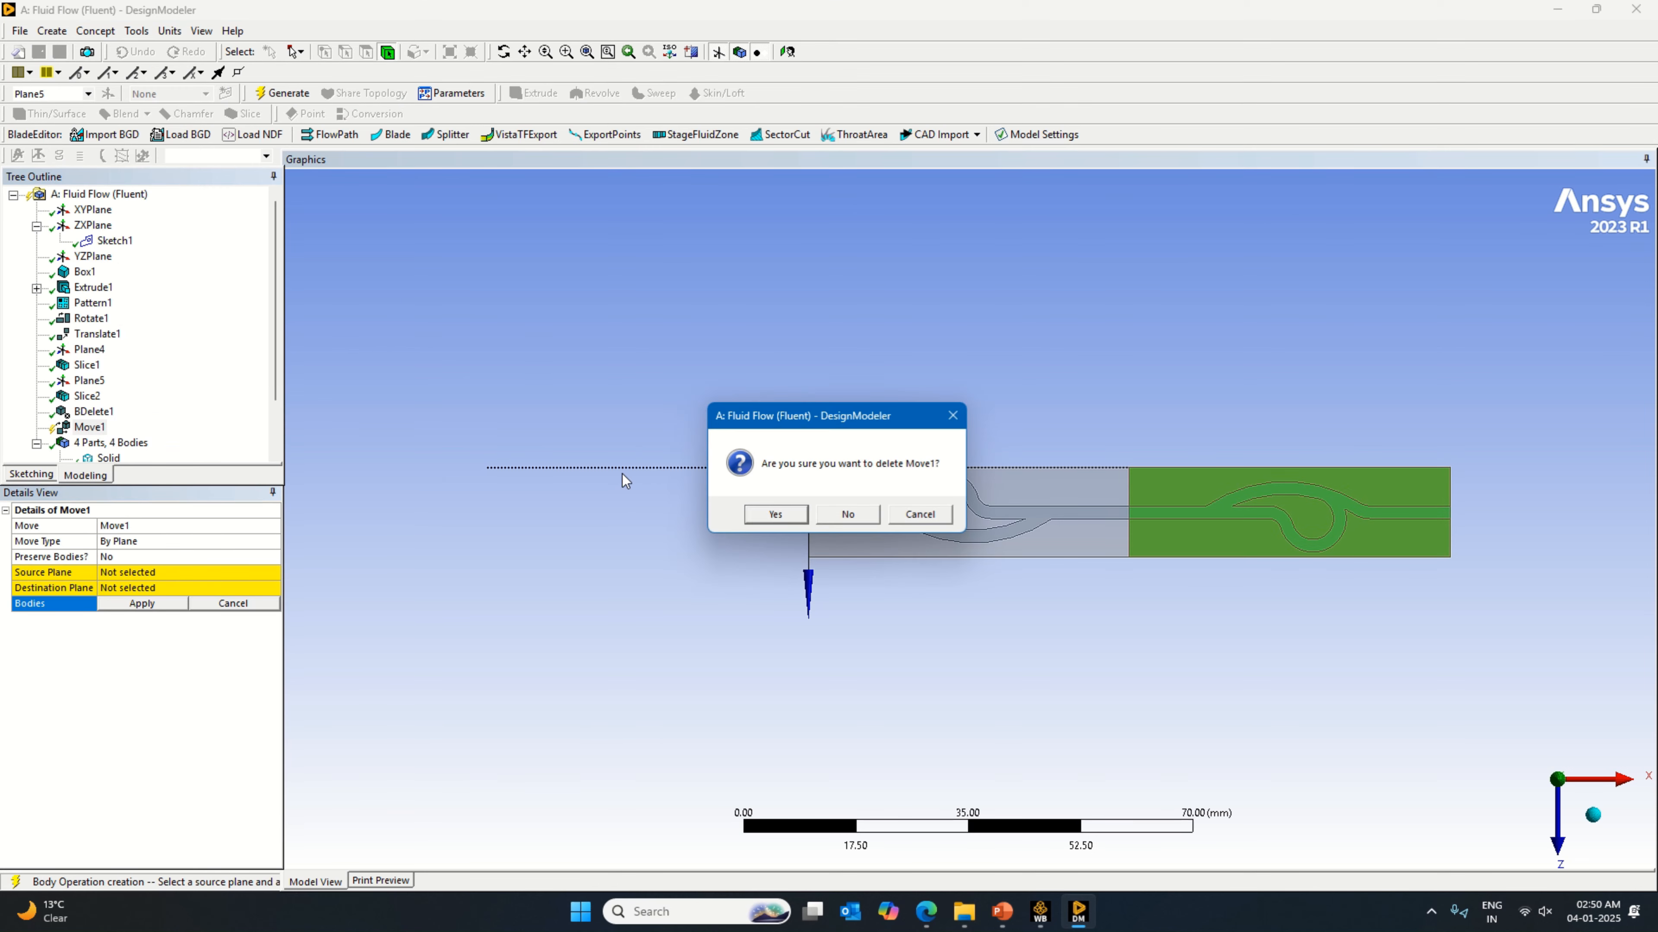
{"action": "left_click", "coordinate": [761, 514]}
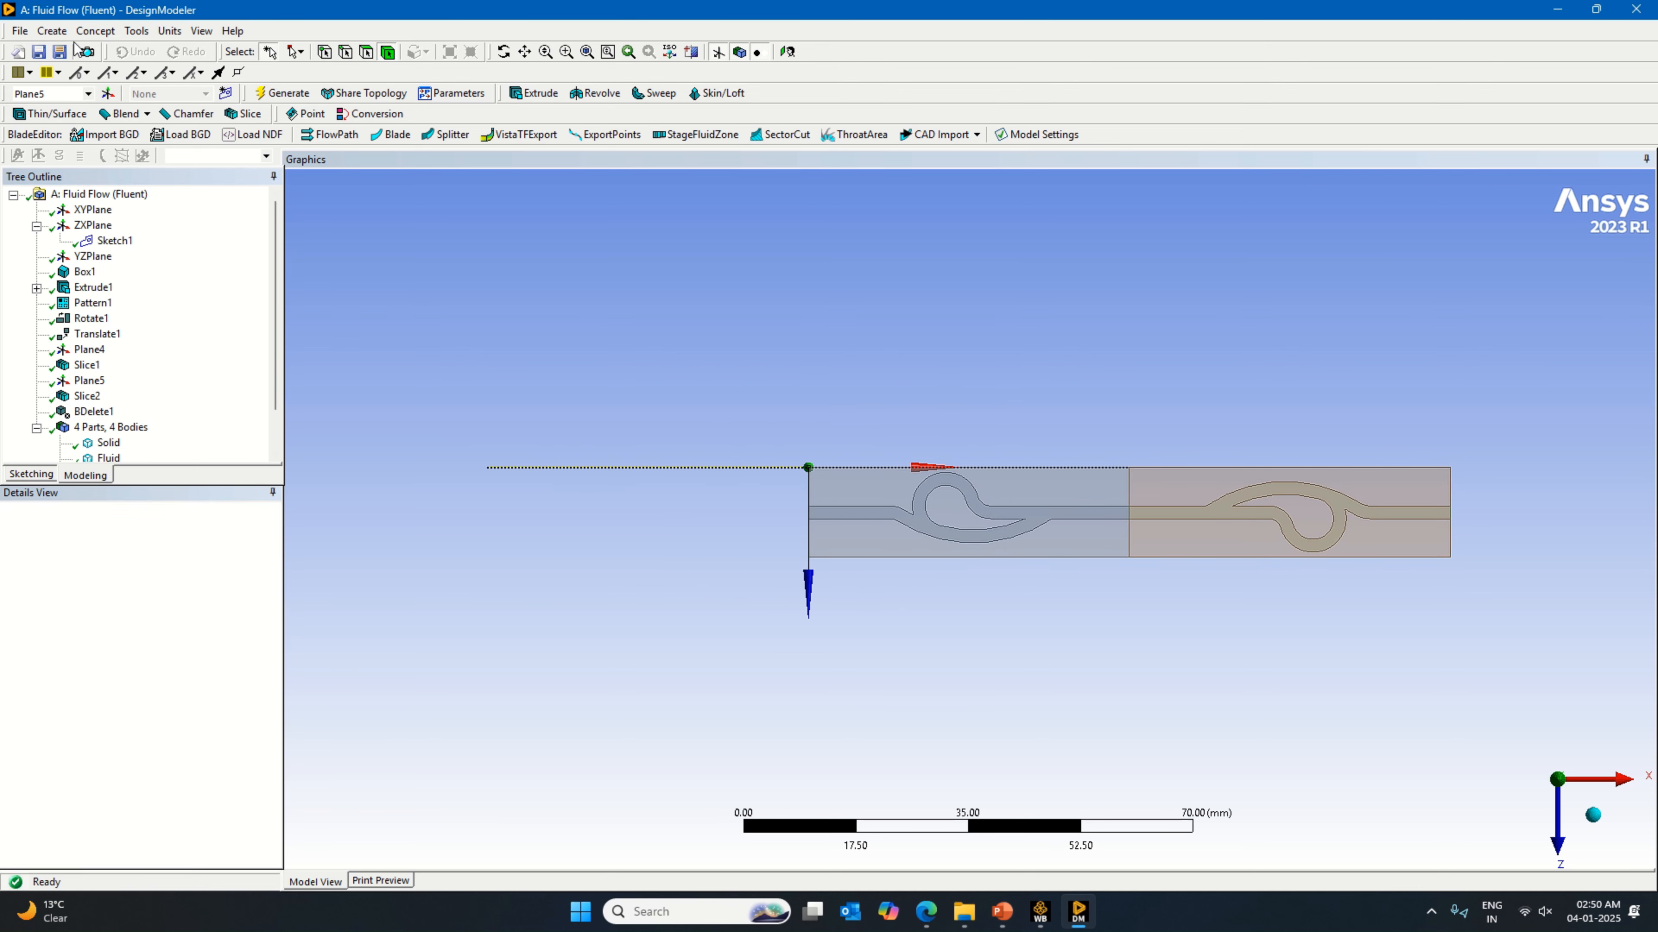
Step: Create a Translate body transformation with the second block's solid and fluid bodies as the bodies to shift
{"action": "left_click", "coordinate": [53, 31]}
{"action": "mouse_move", "coordinate": [185, 268]}
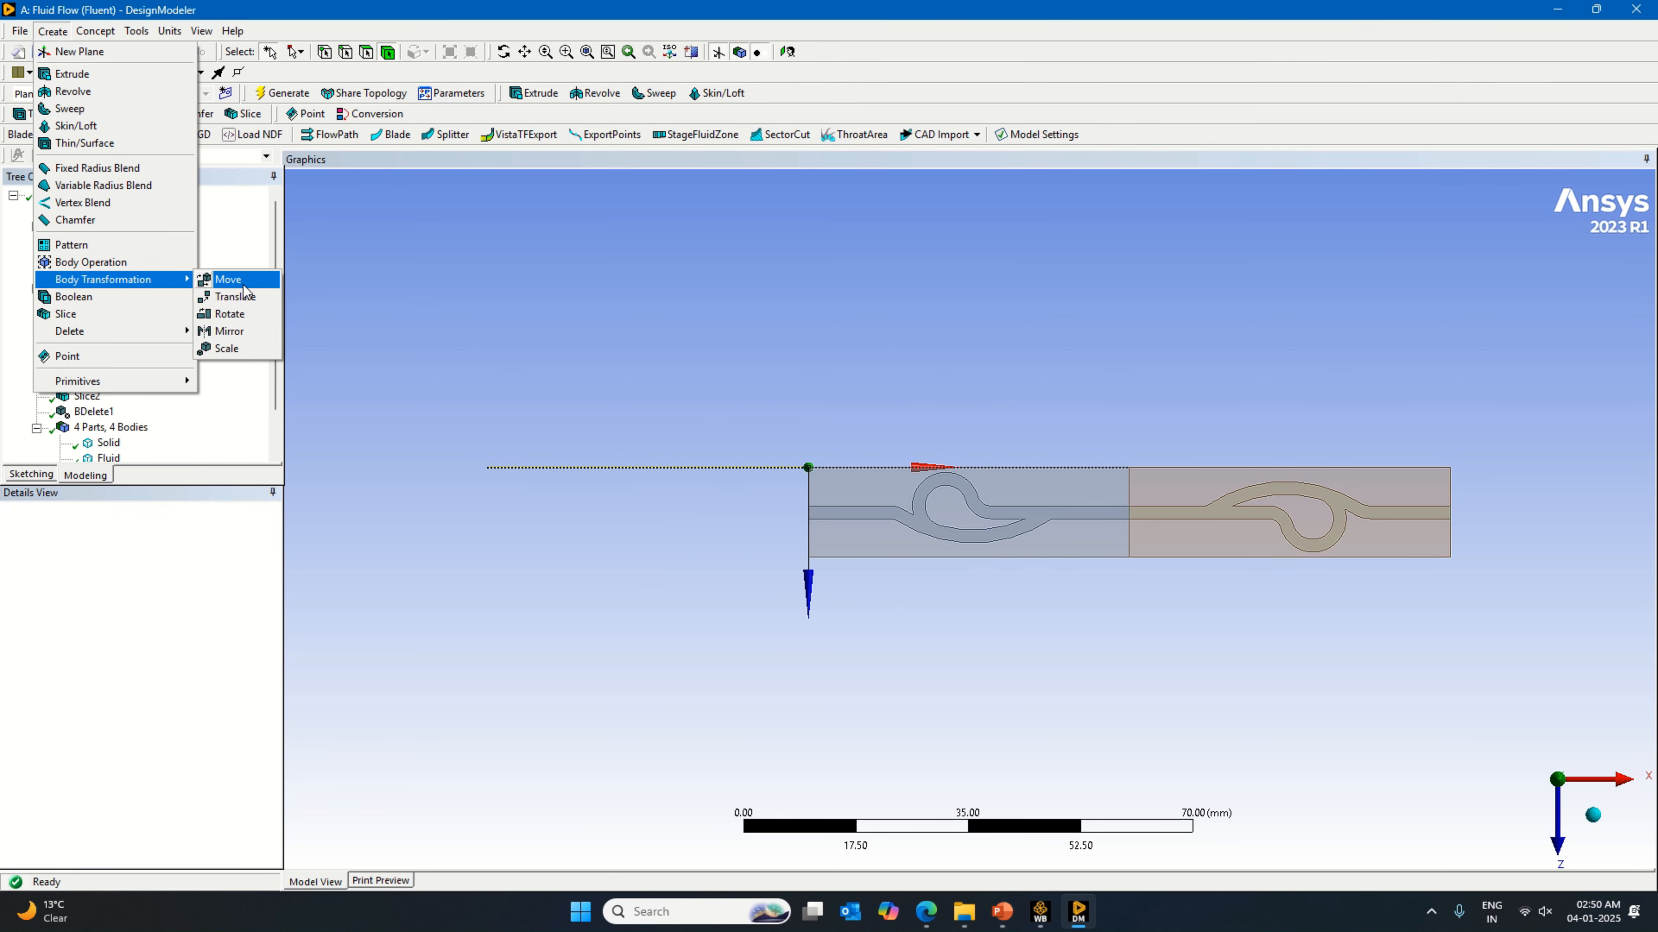
{"action": "left_click", "coordinate": [235, 297]}
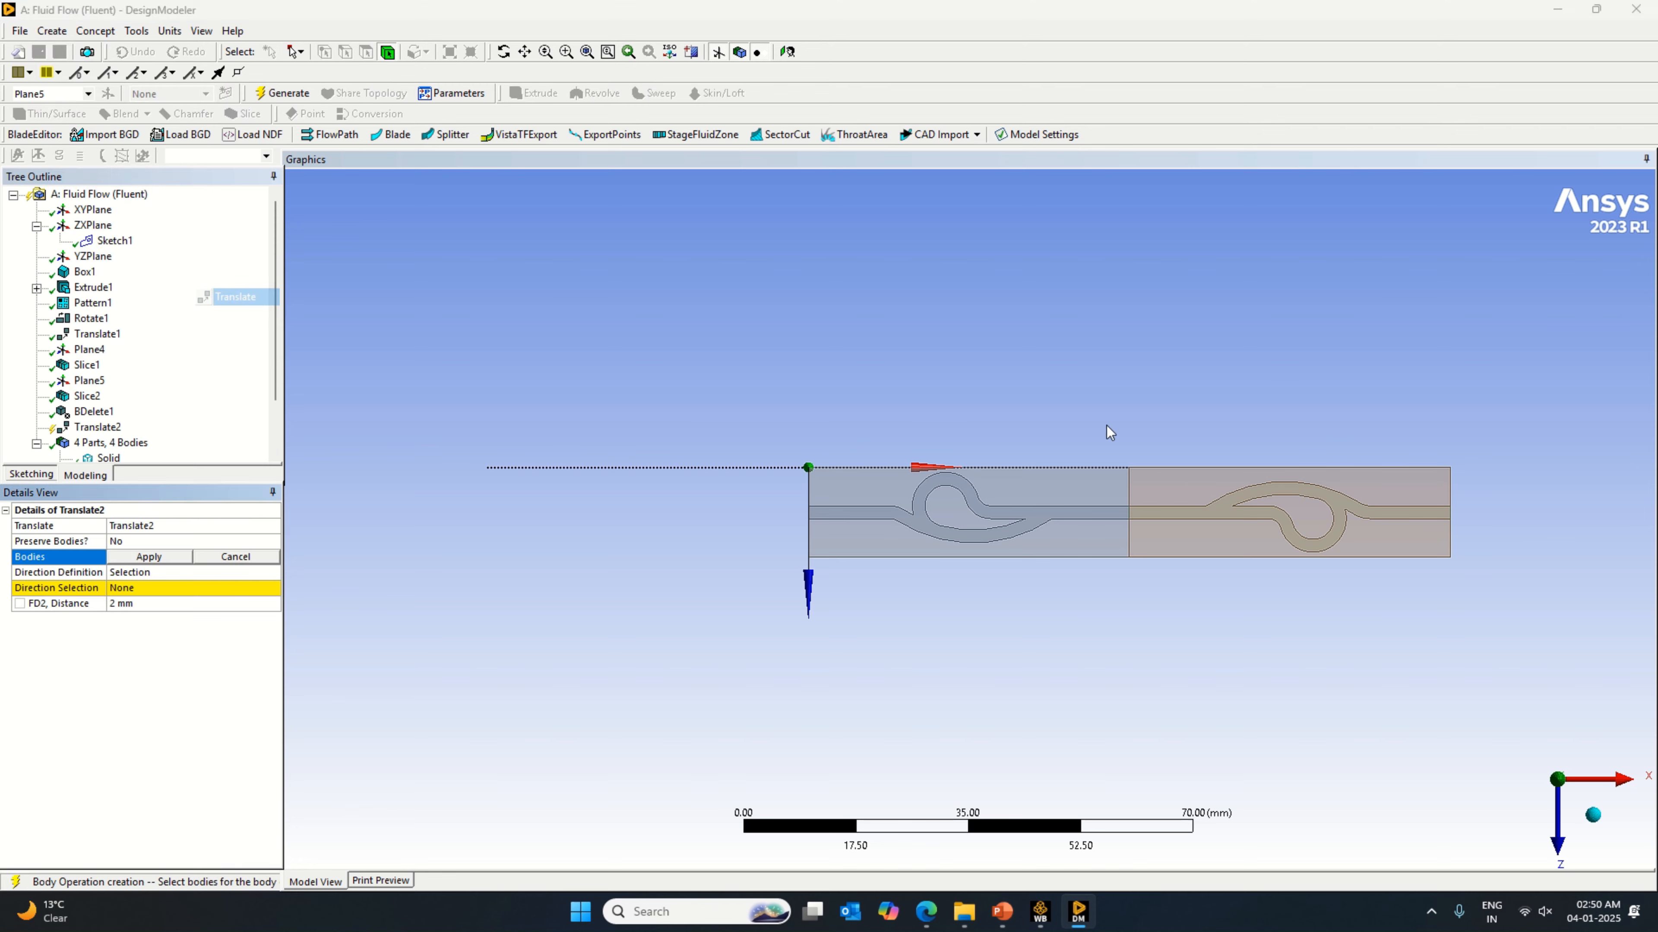
{"action": "left_click", "coordinate": [1195, 551]}
{"action": "left_click", "coordinate": [149, 556]}
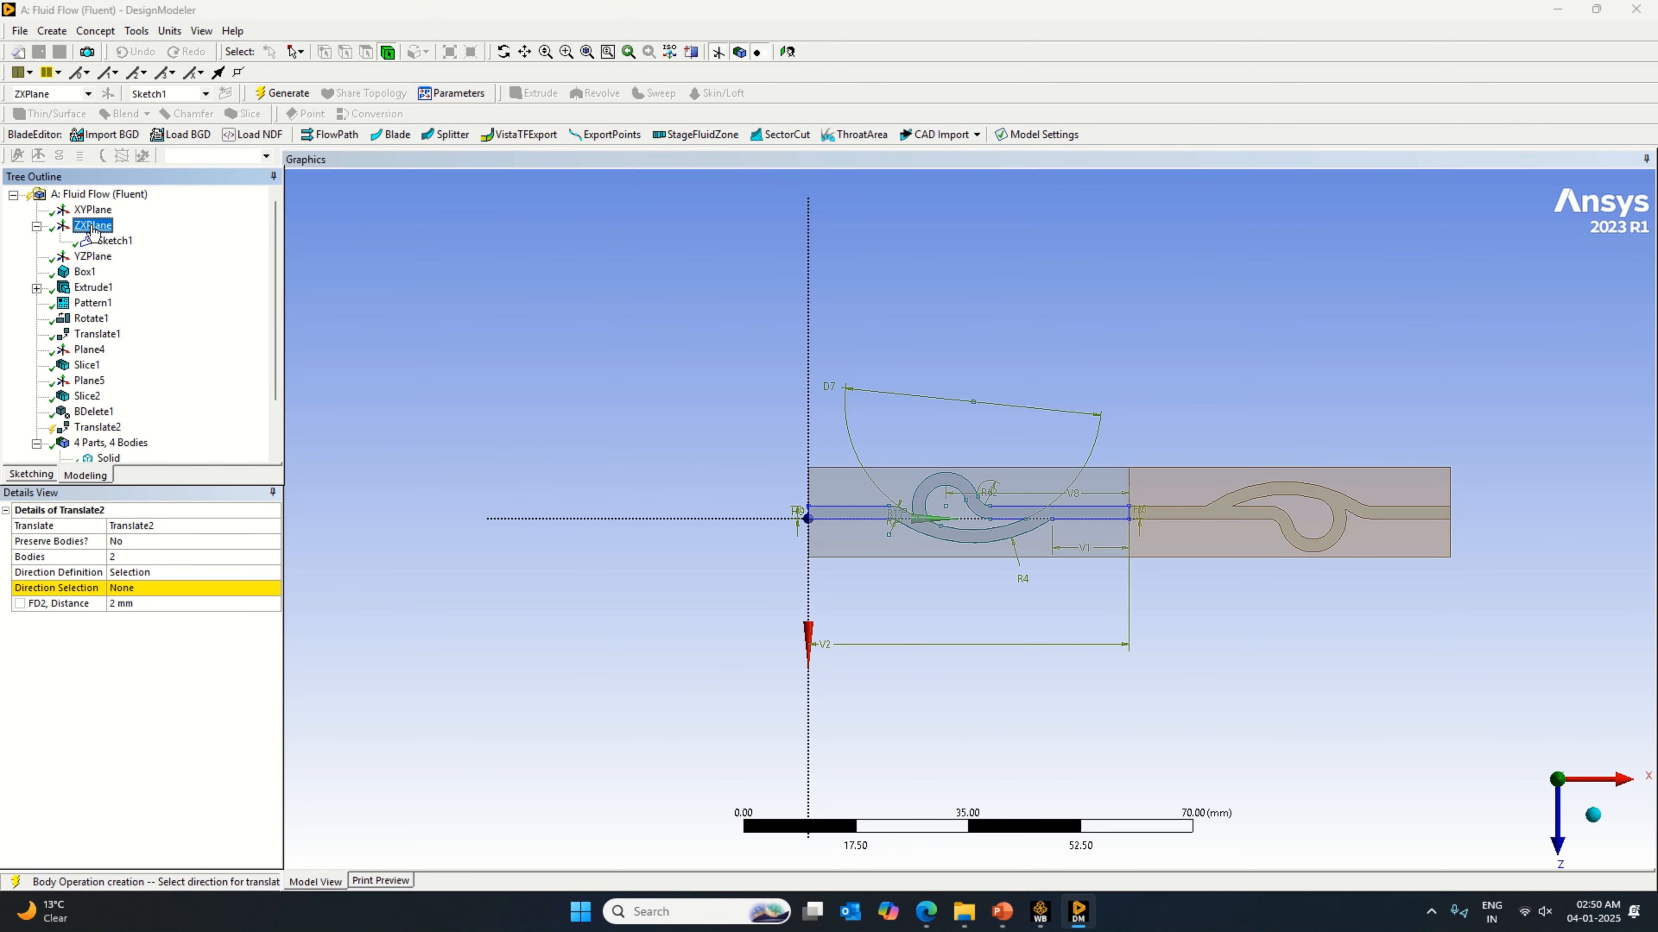
Step: Set the translation direction to the normal of the YZPlane
{"action": "left_click", "coordinate": [93, 211]}
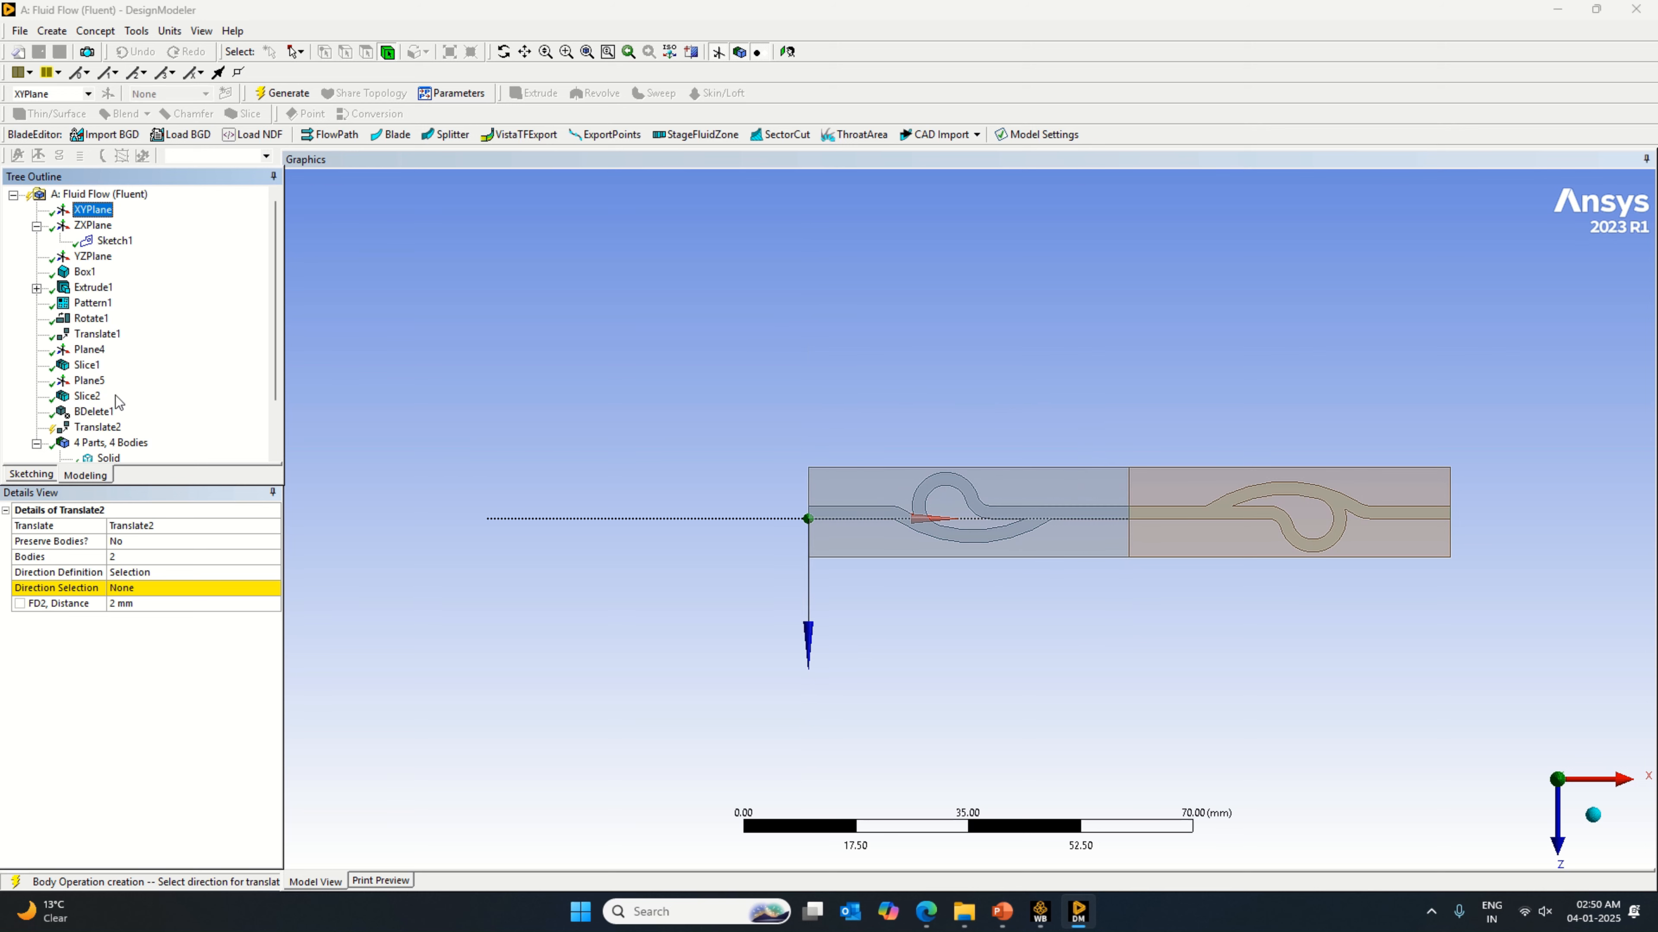
{"action": "left_click", "coordinate": [149, 574]}
{"action": "left_click", "coordinate": [149, 587]}
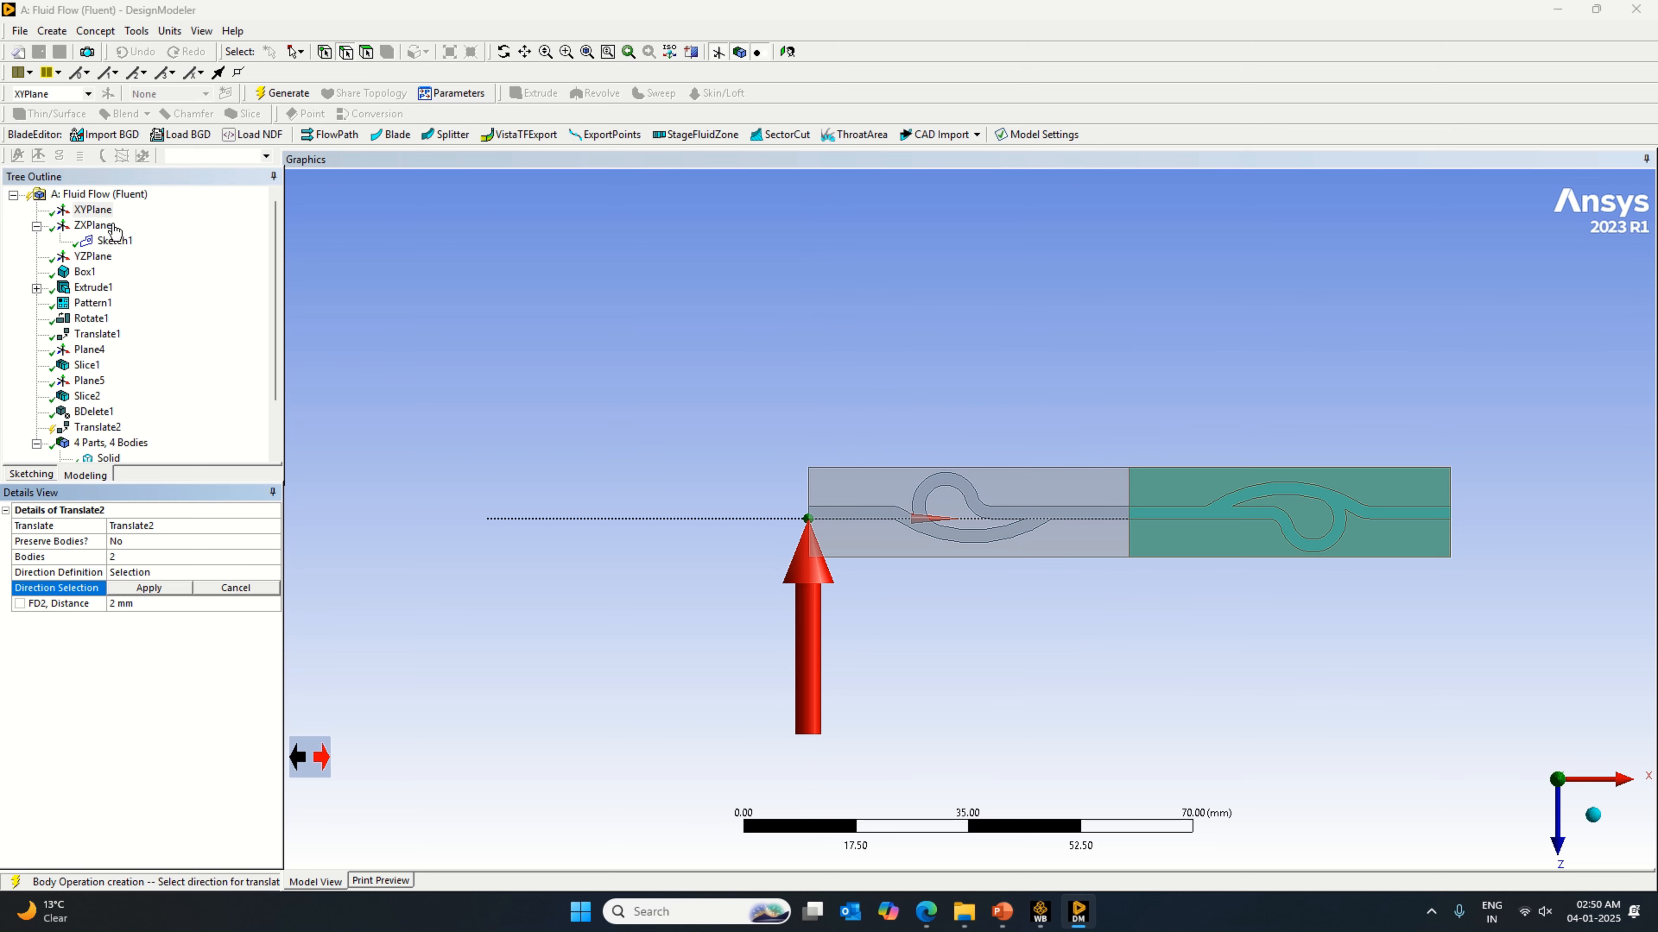
{"action": "left_click", "coordinate": [105, 211]}
{"action": "left_click", "coordinate": [95, 226]}
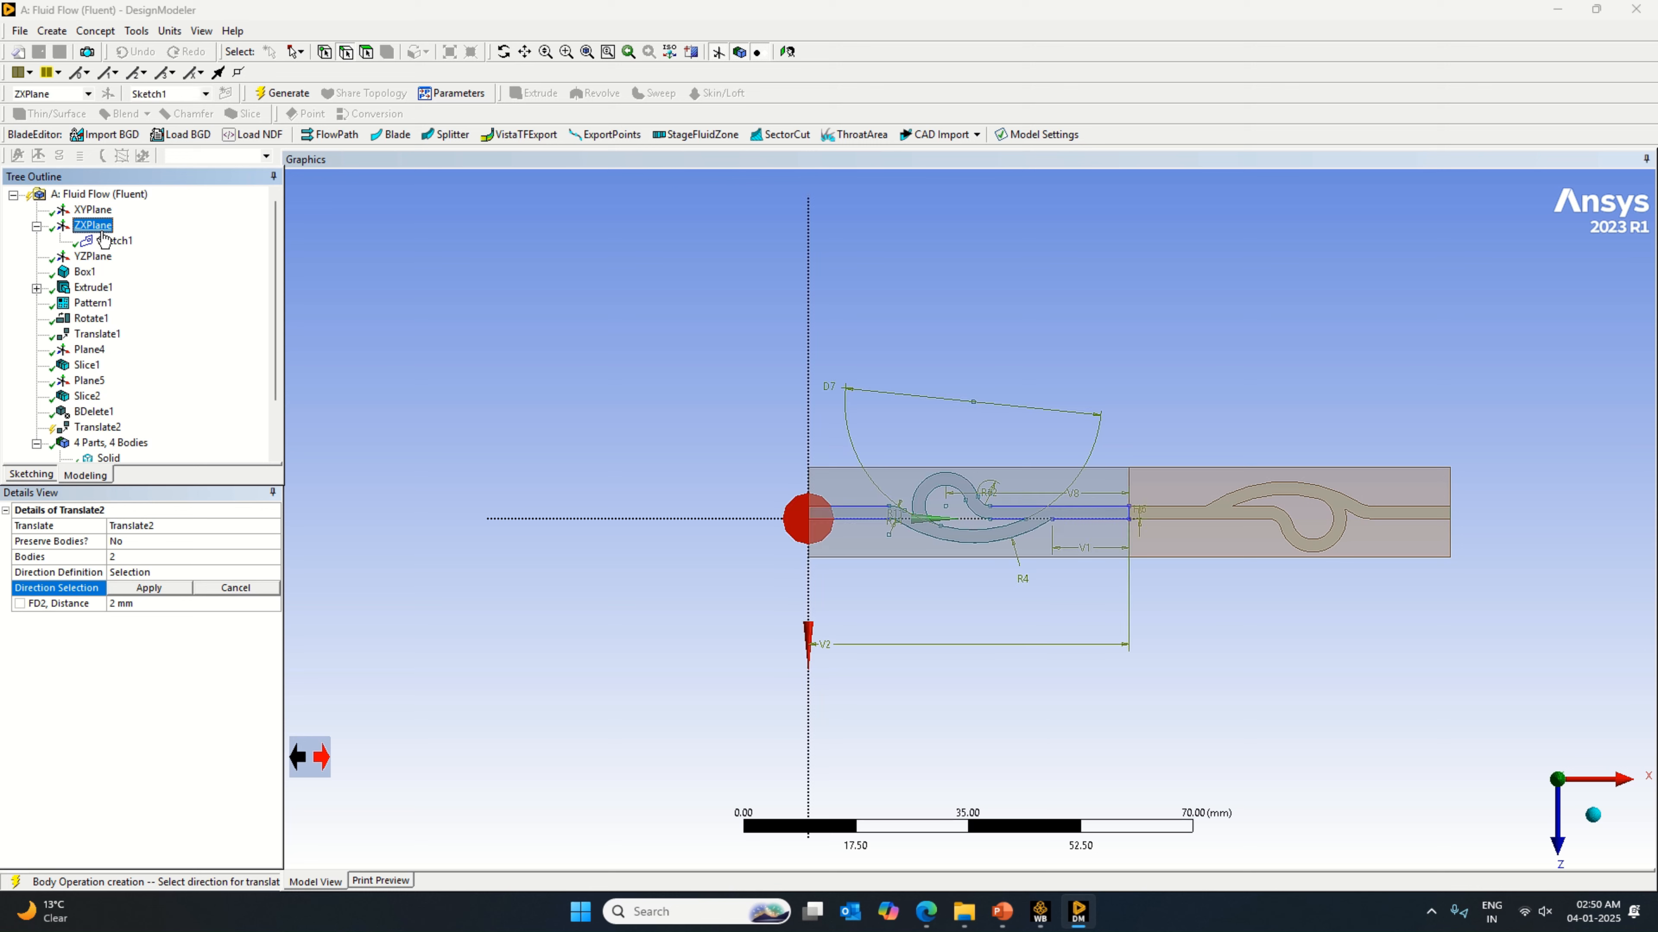
{"action": "left_click", "coordinate": [103, 257]}
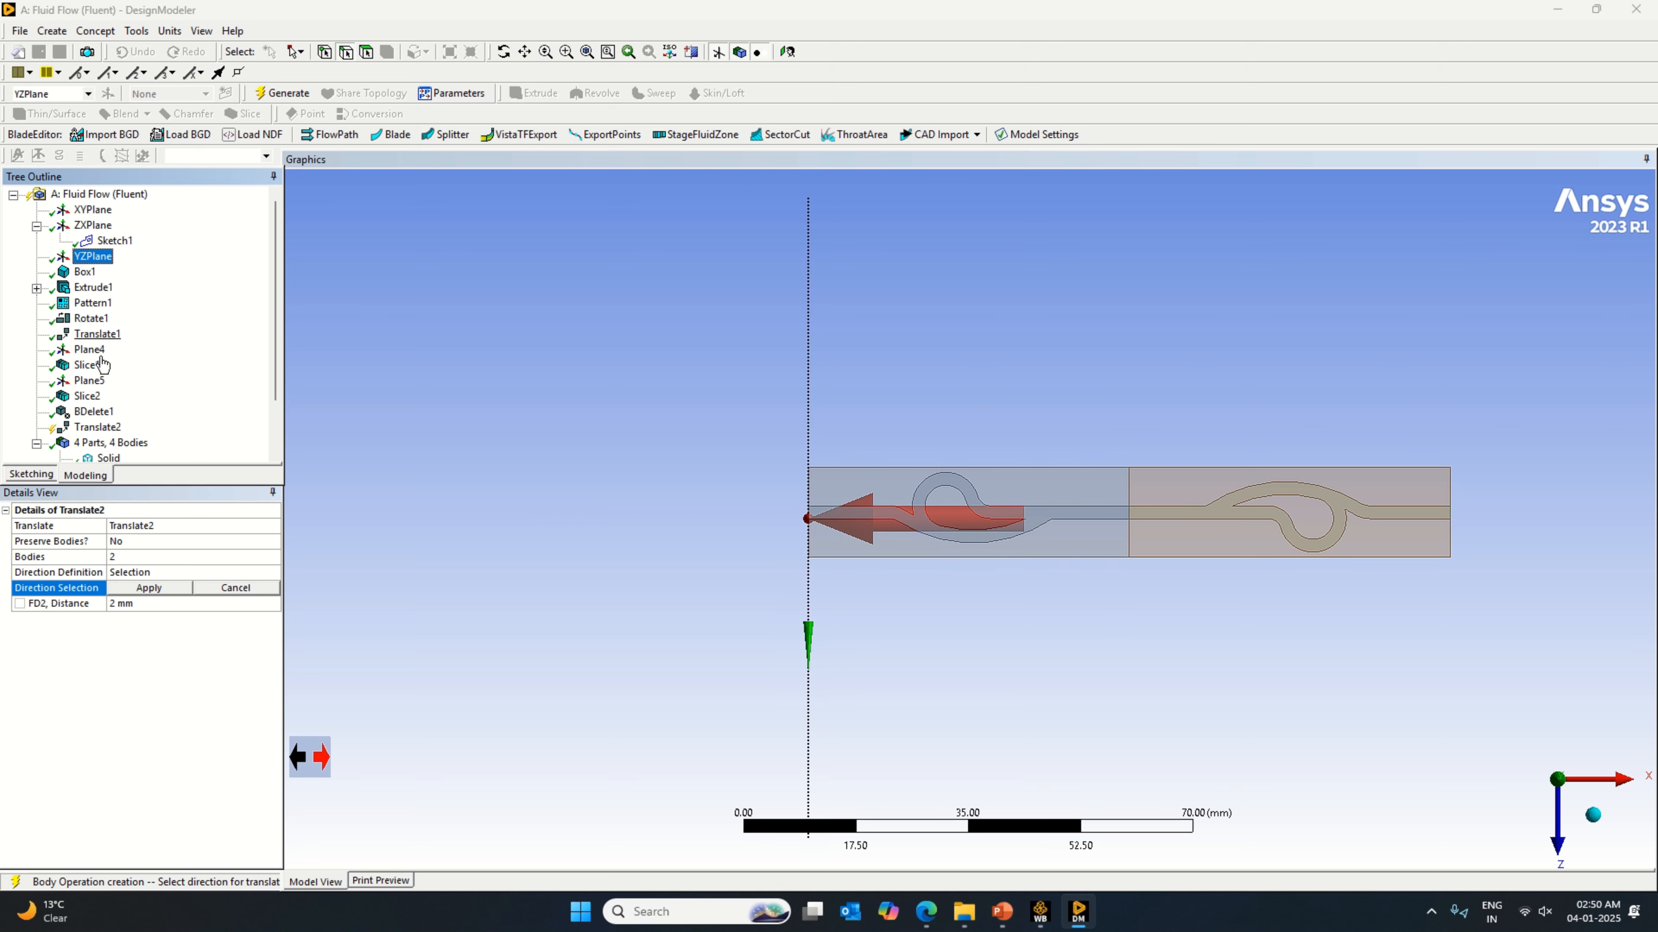
{"action": "left_click", "coordinate": [125, 589]}
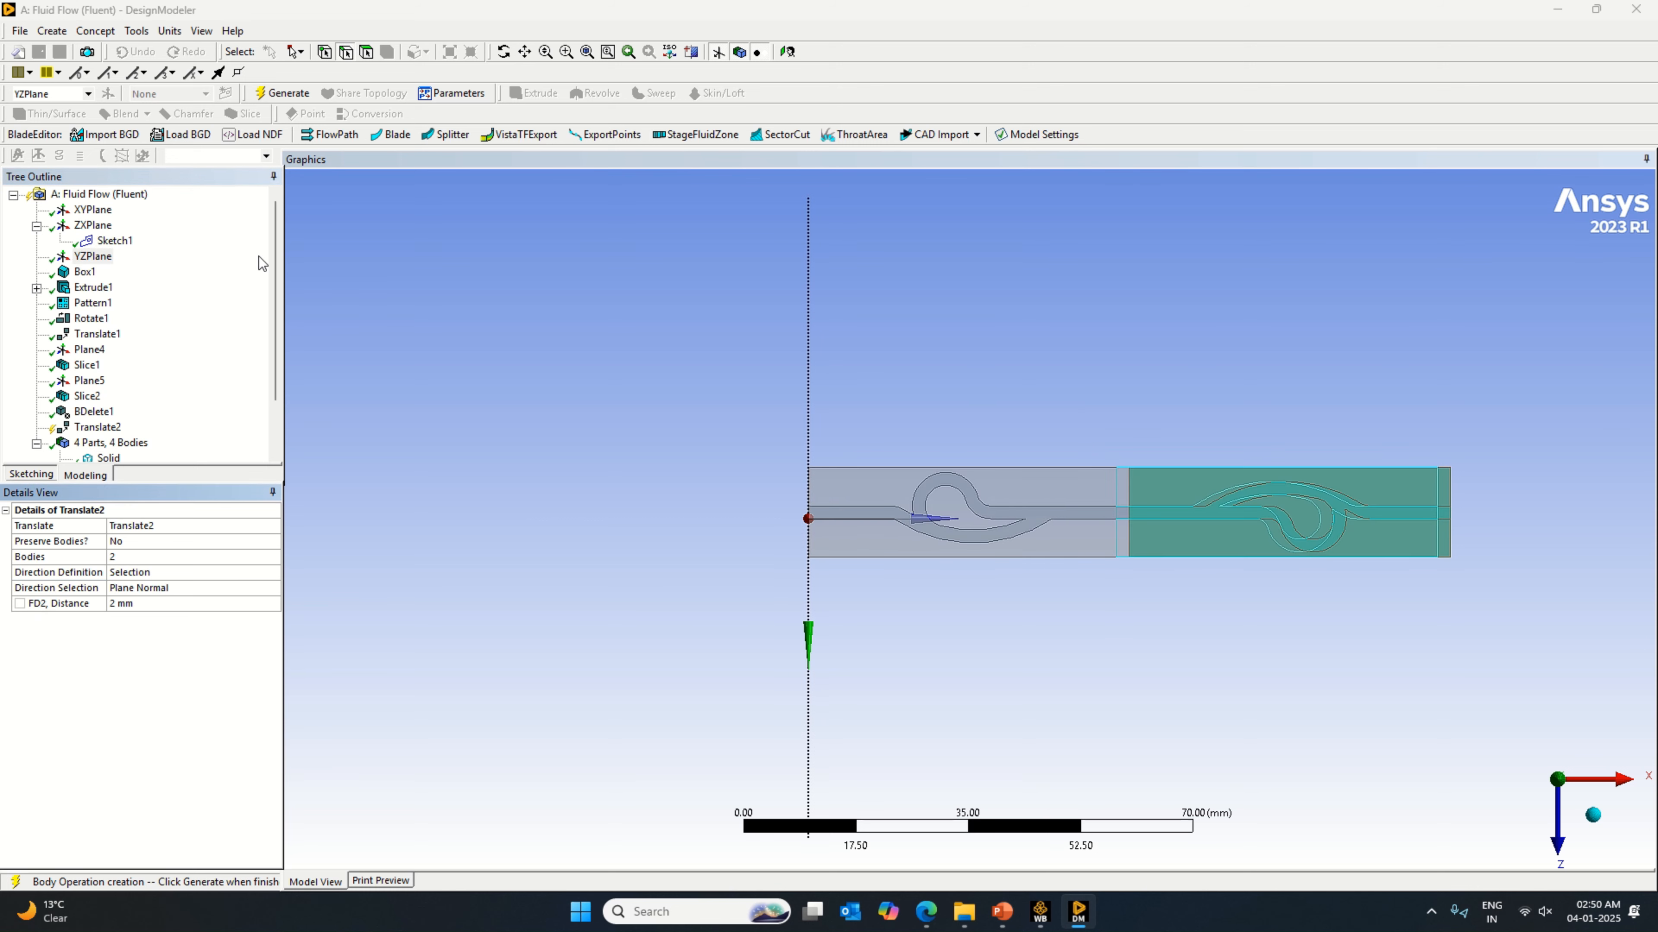
Step: Try translation distances of 4 mm and 8 mm for the second block, generating each
{"action": "left_click", "coordinate": [139, 604]}
{"action": "type", "text": "4"}
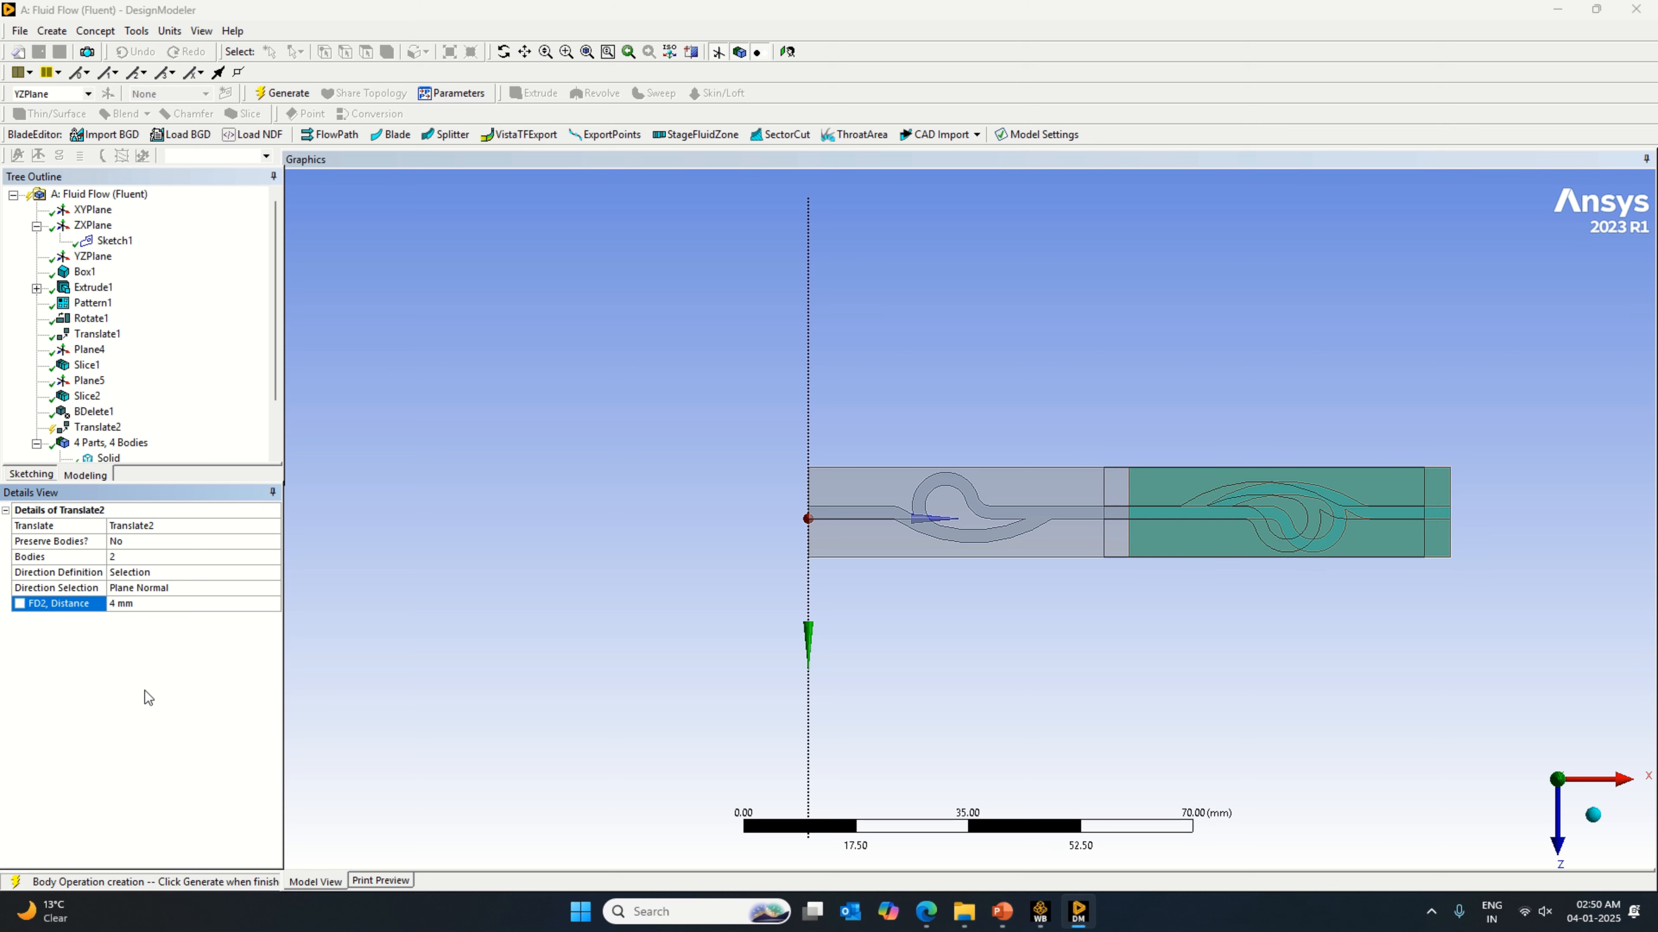
{"action": "left_click", "coordinate": [280, 94]}
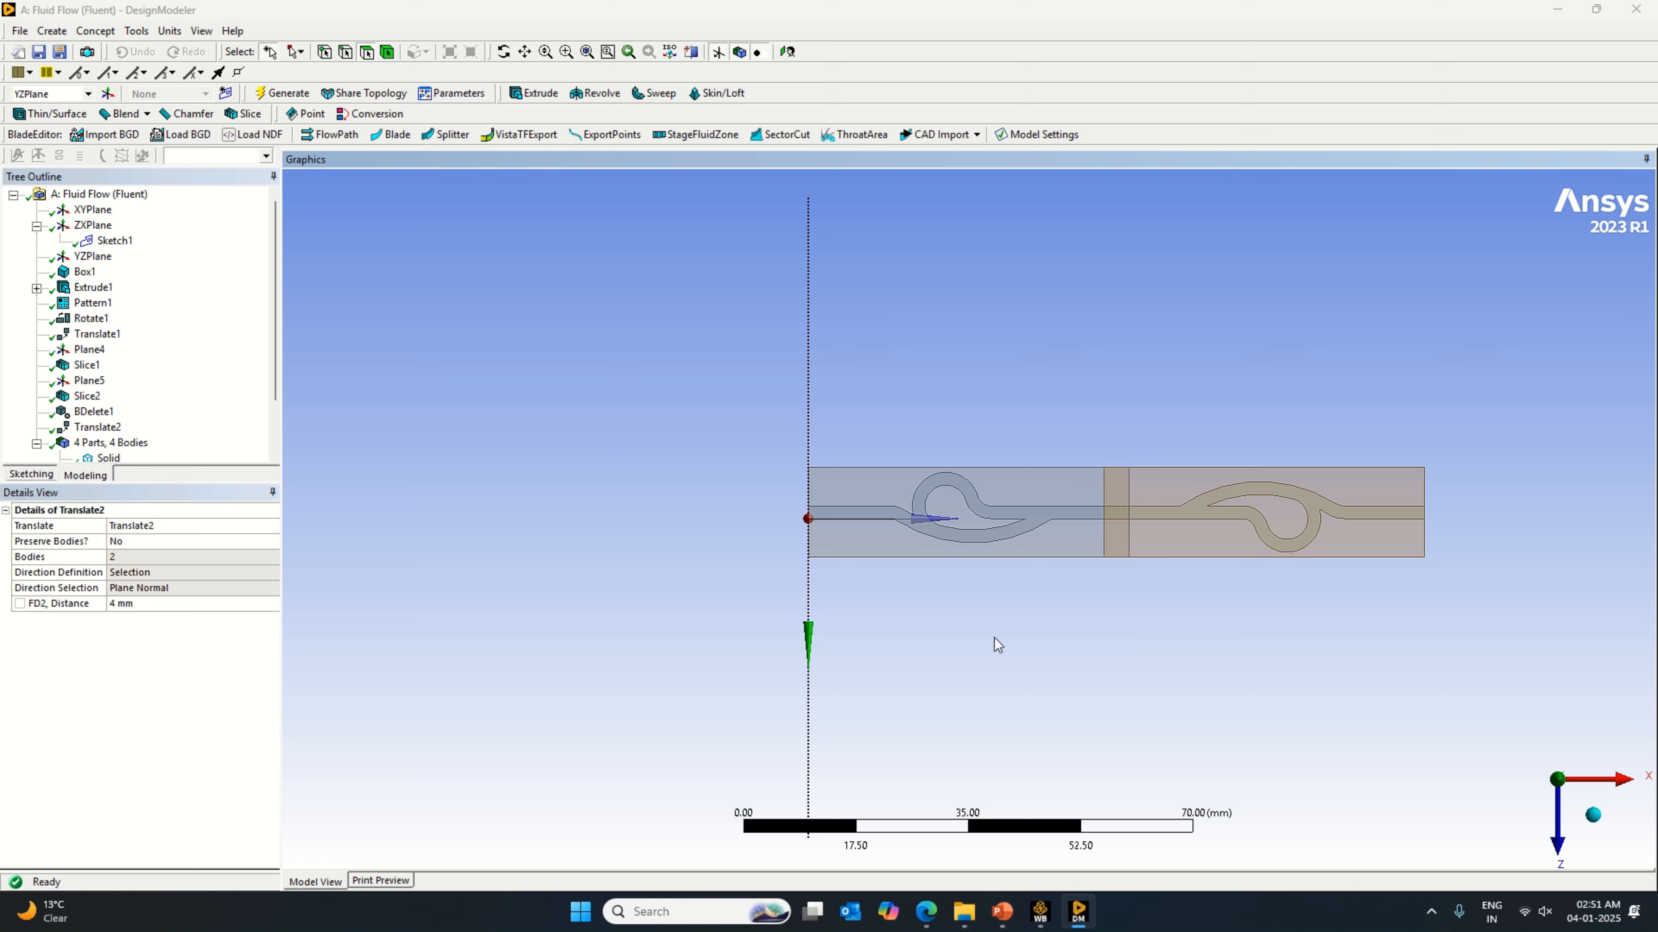
{"action": "left_click", "coordinate": [151, 604]}
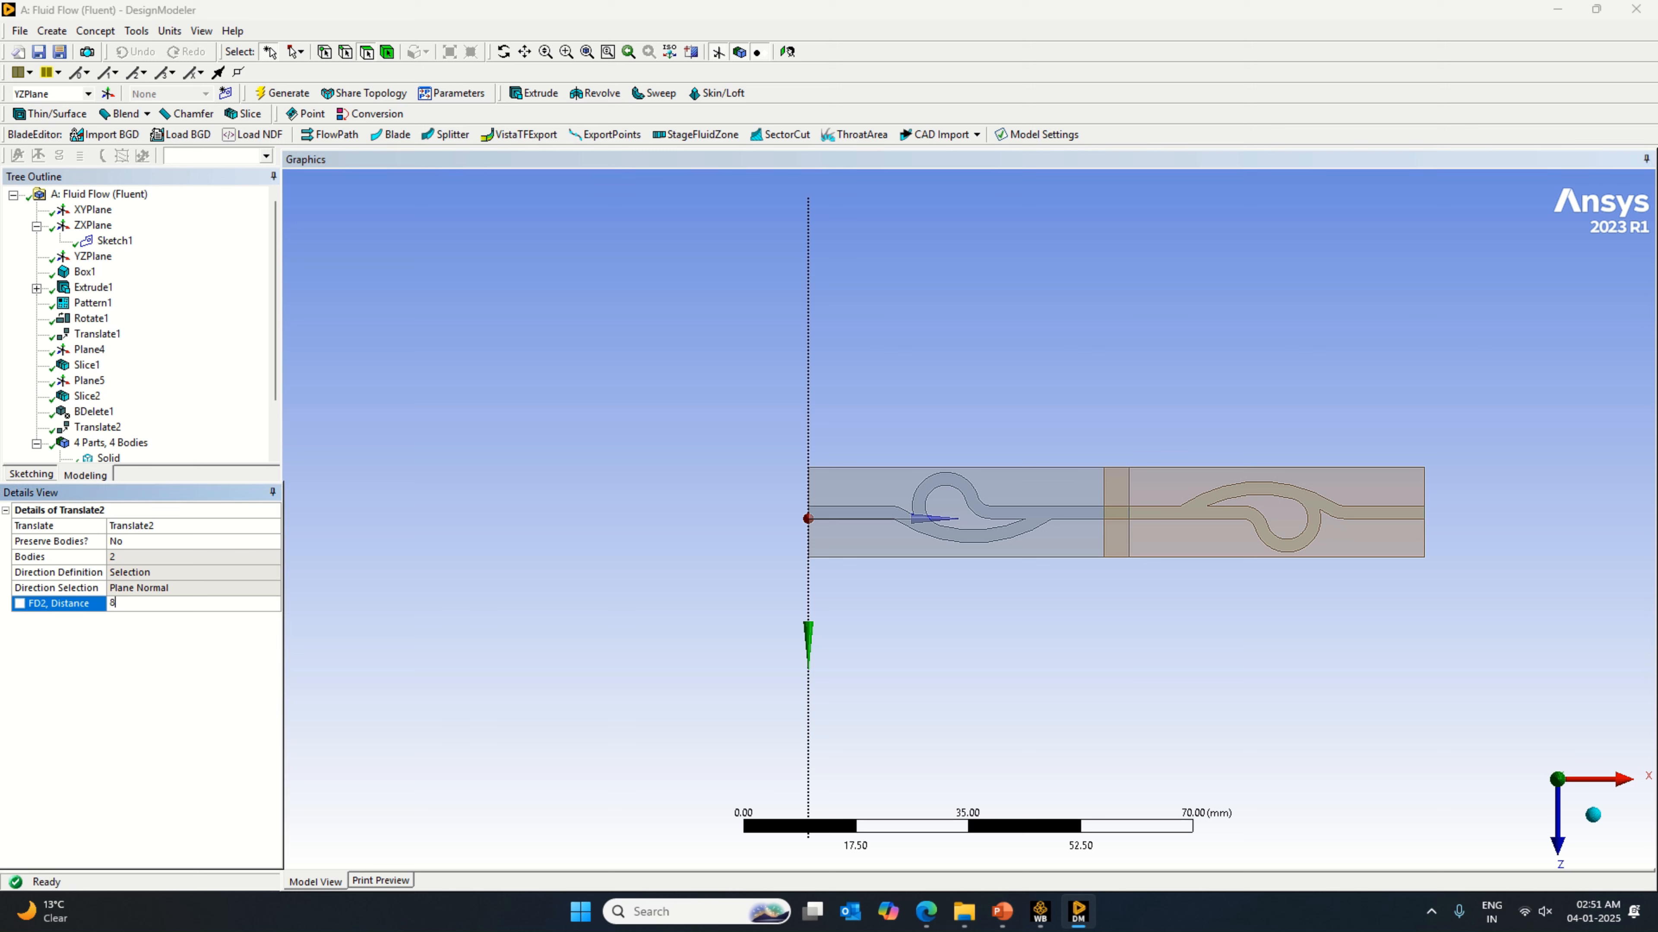
{"action": "key", "text": "Return"}
{"action": "left_click", "coordinate": [282, 93]}
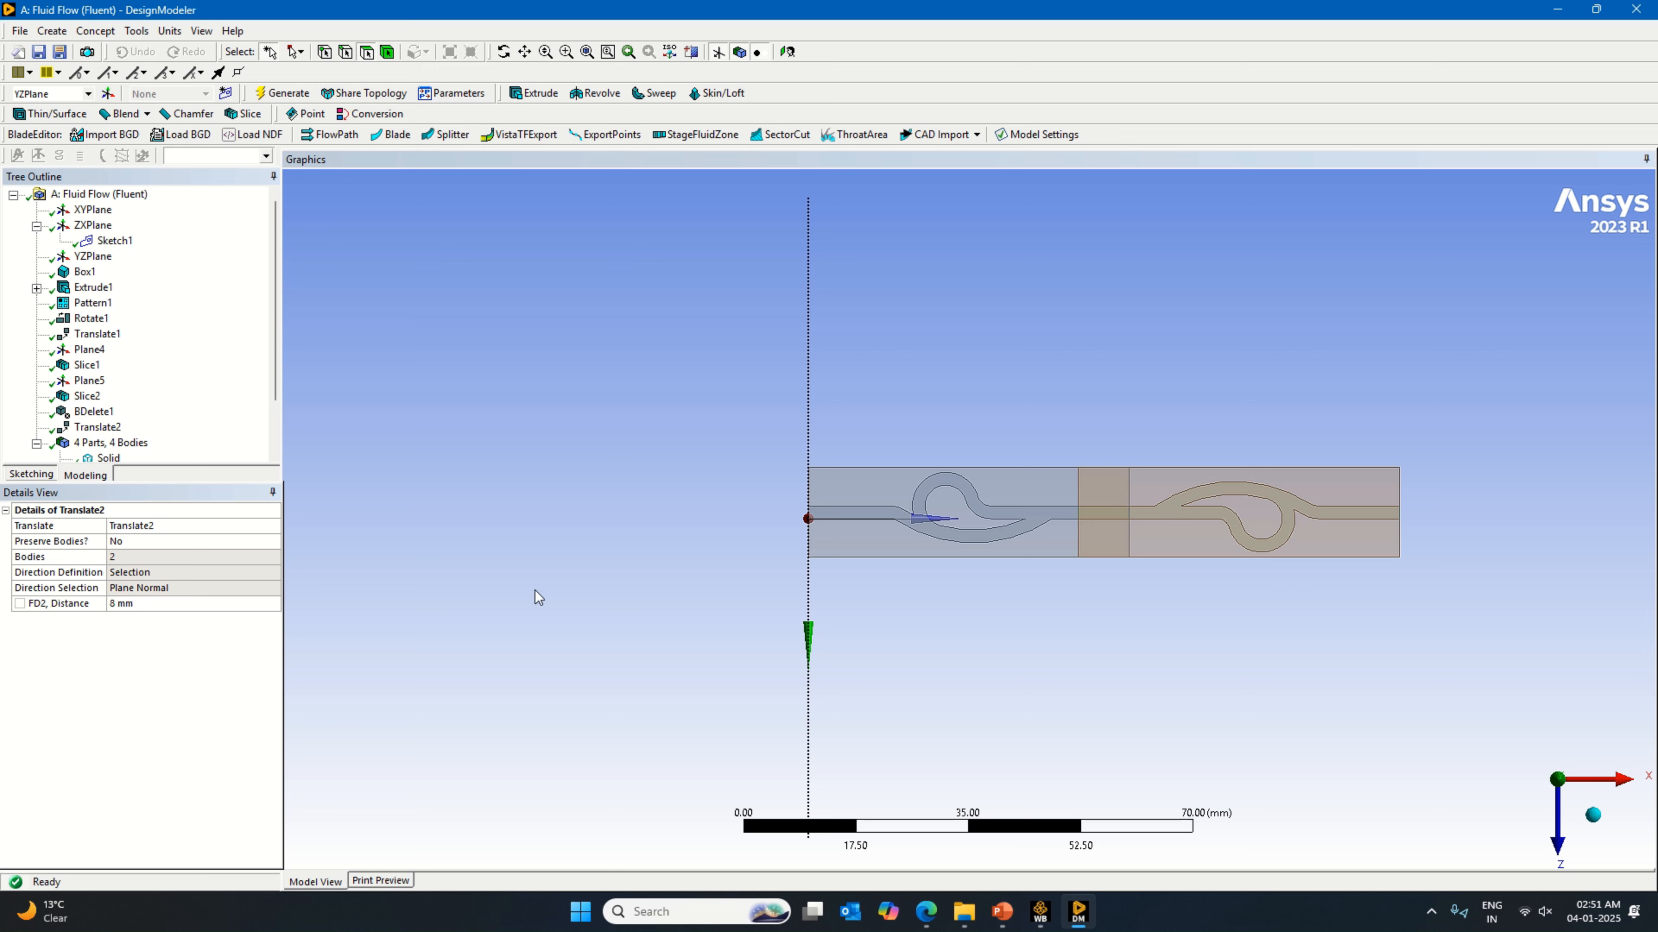
Step: Set the second block's translation distance to 10 mm and generate it
{"action": "left_click", "coordinate": [112, 604]}
{"action": "type", "text": "10"}
{"action": "key", "text": "Return"}
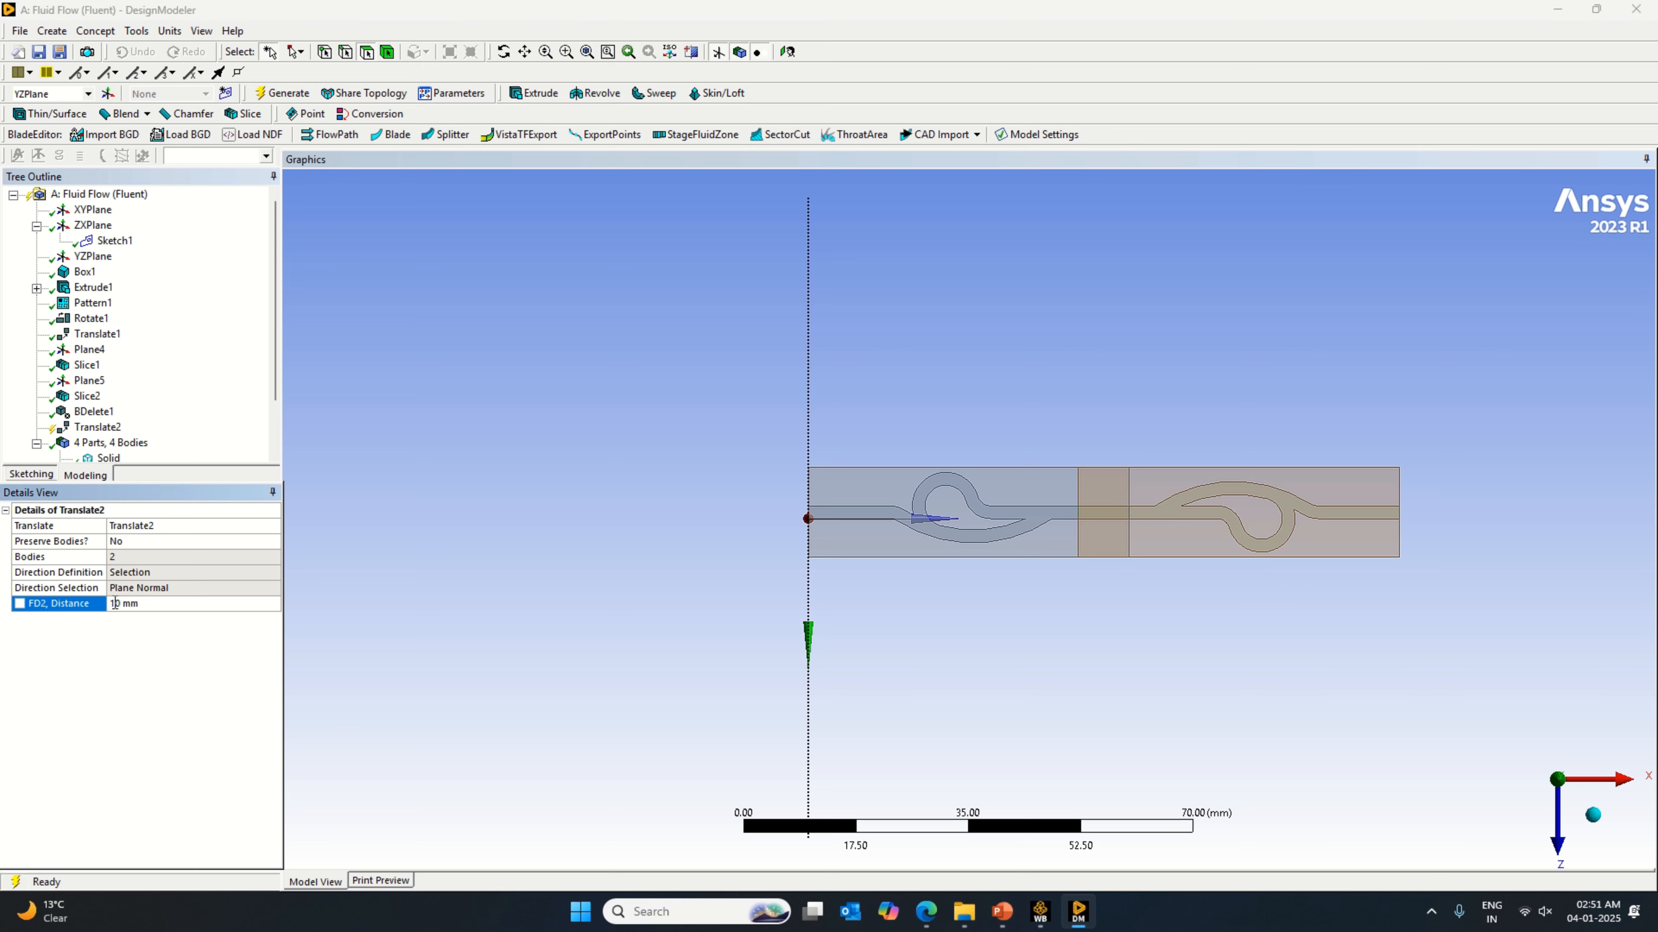
{"action": "left_click", "coordinate": [285, 98]}
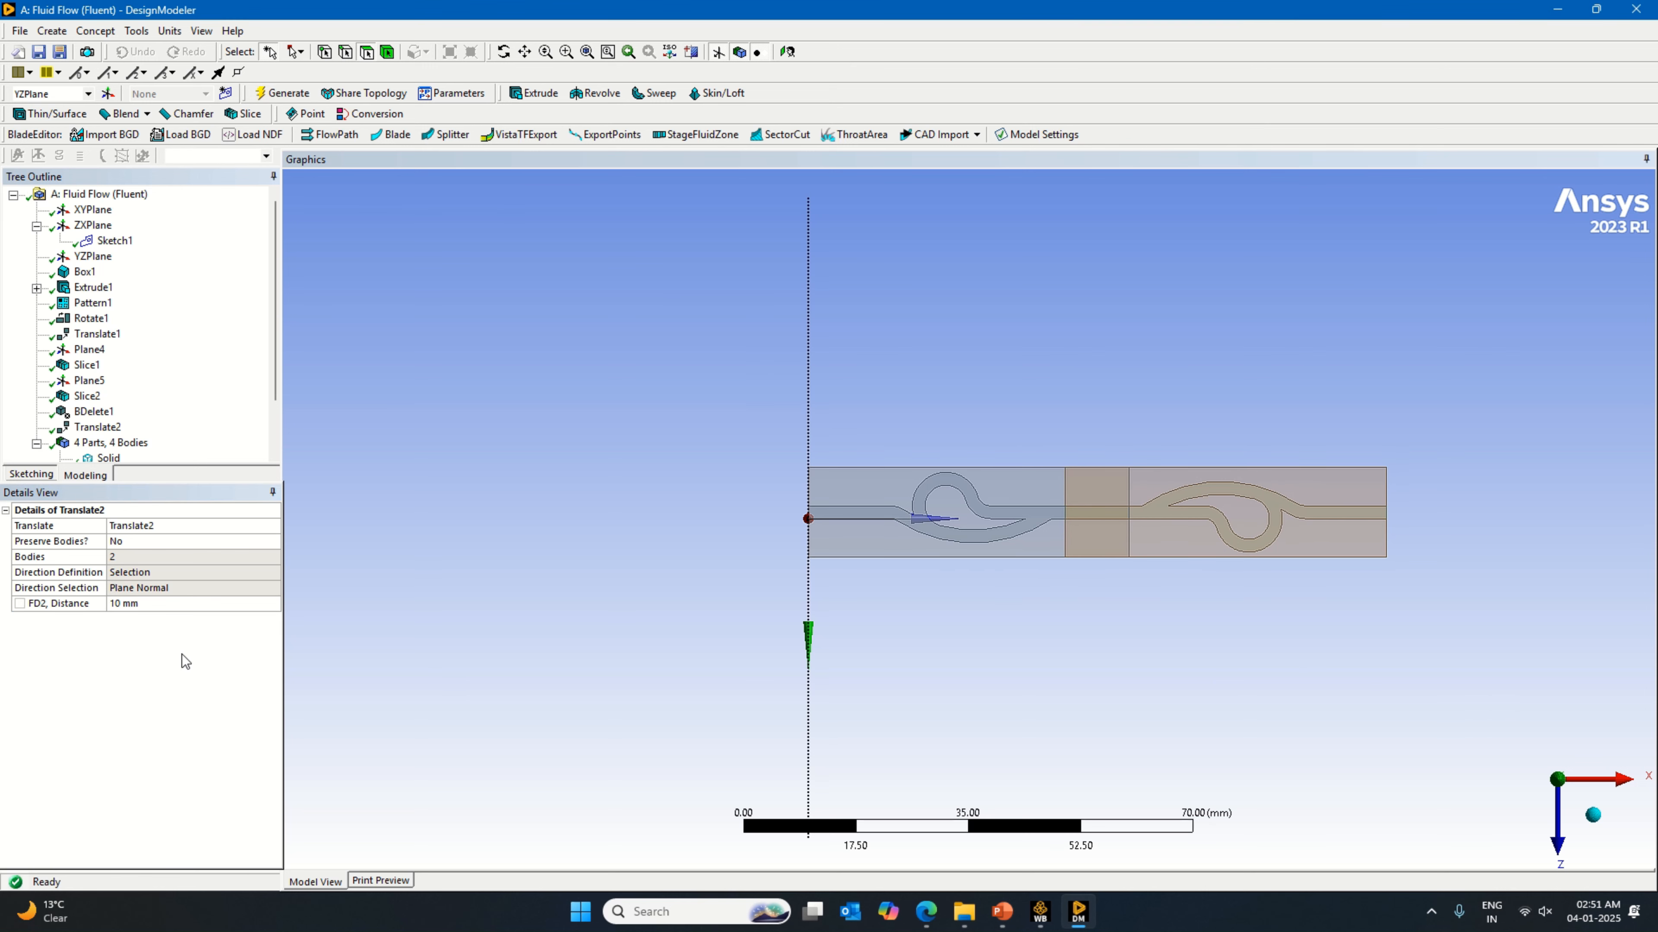
Step: Unite the two overlapping solid block bodies with a Boolean, generate it, and check the merged body
{"action": "left_click", "coordinate": [57, 34]}
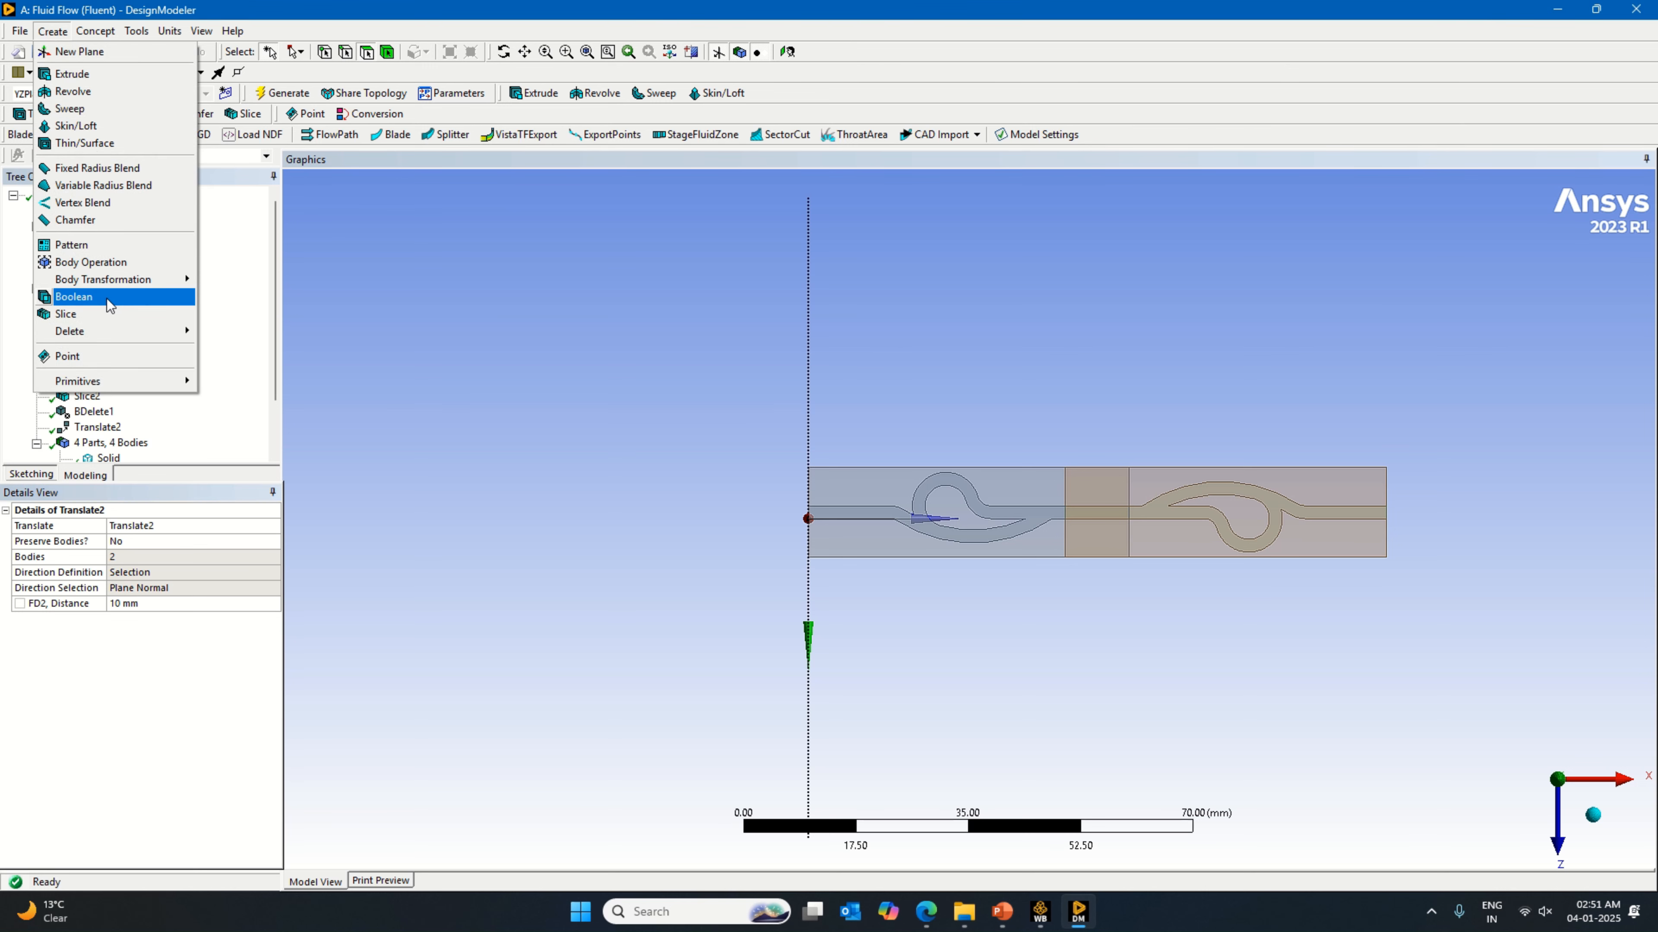
{"action": "left_click", "coordinate": [108, 299]}
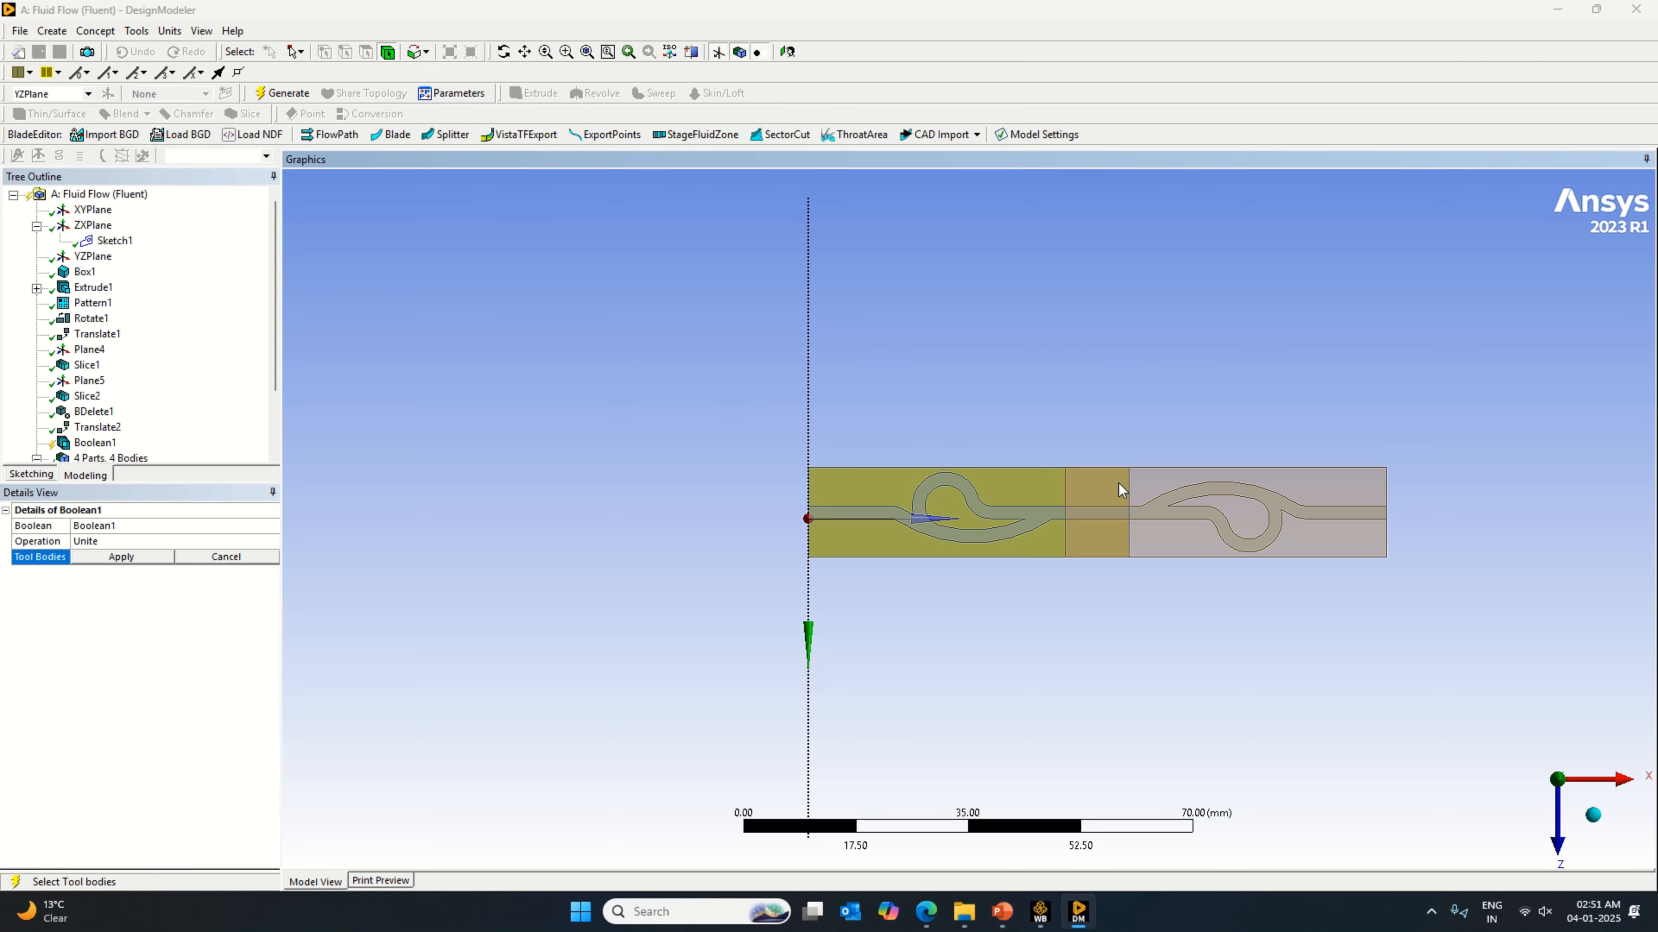
{"action": "left_click", "coordinate": [1134, 477], "text": "ctrl"}
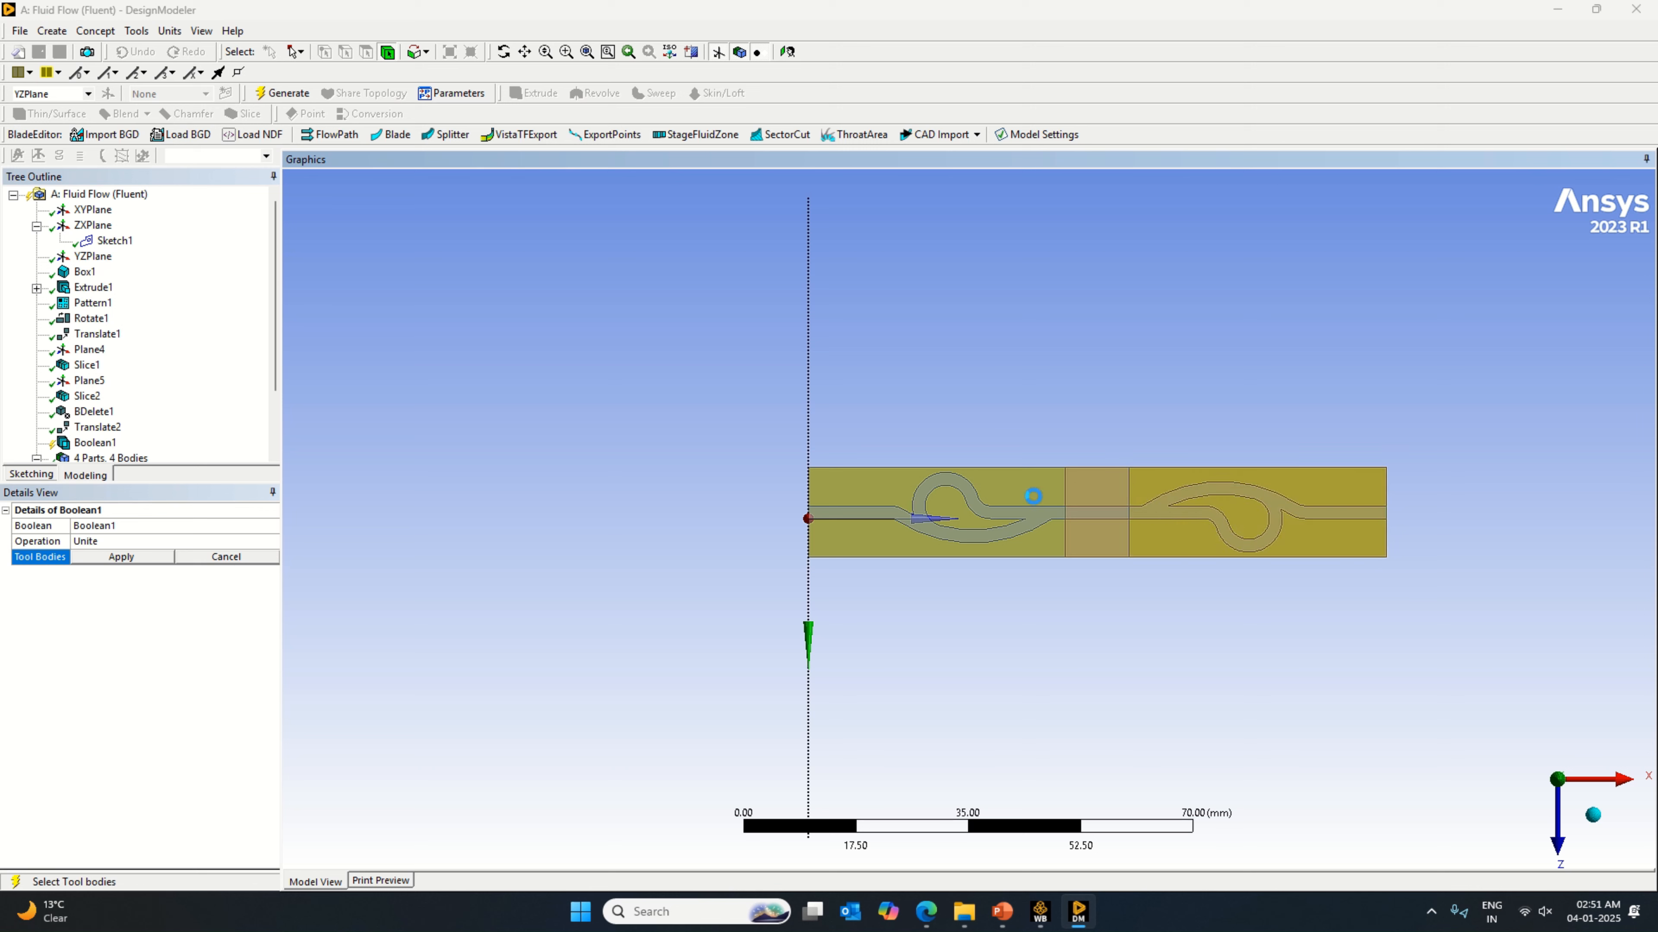
{"action": "left_click", "coordinate": [1177, 596]}
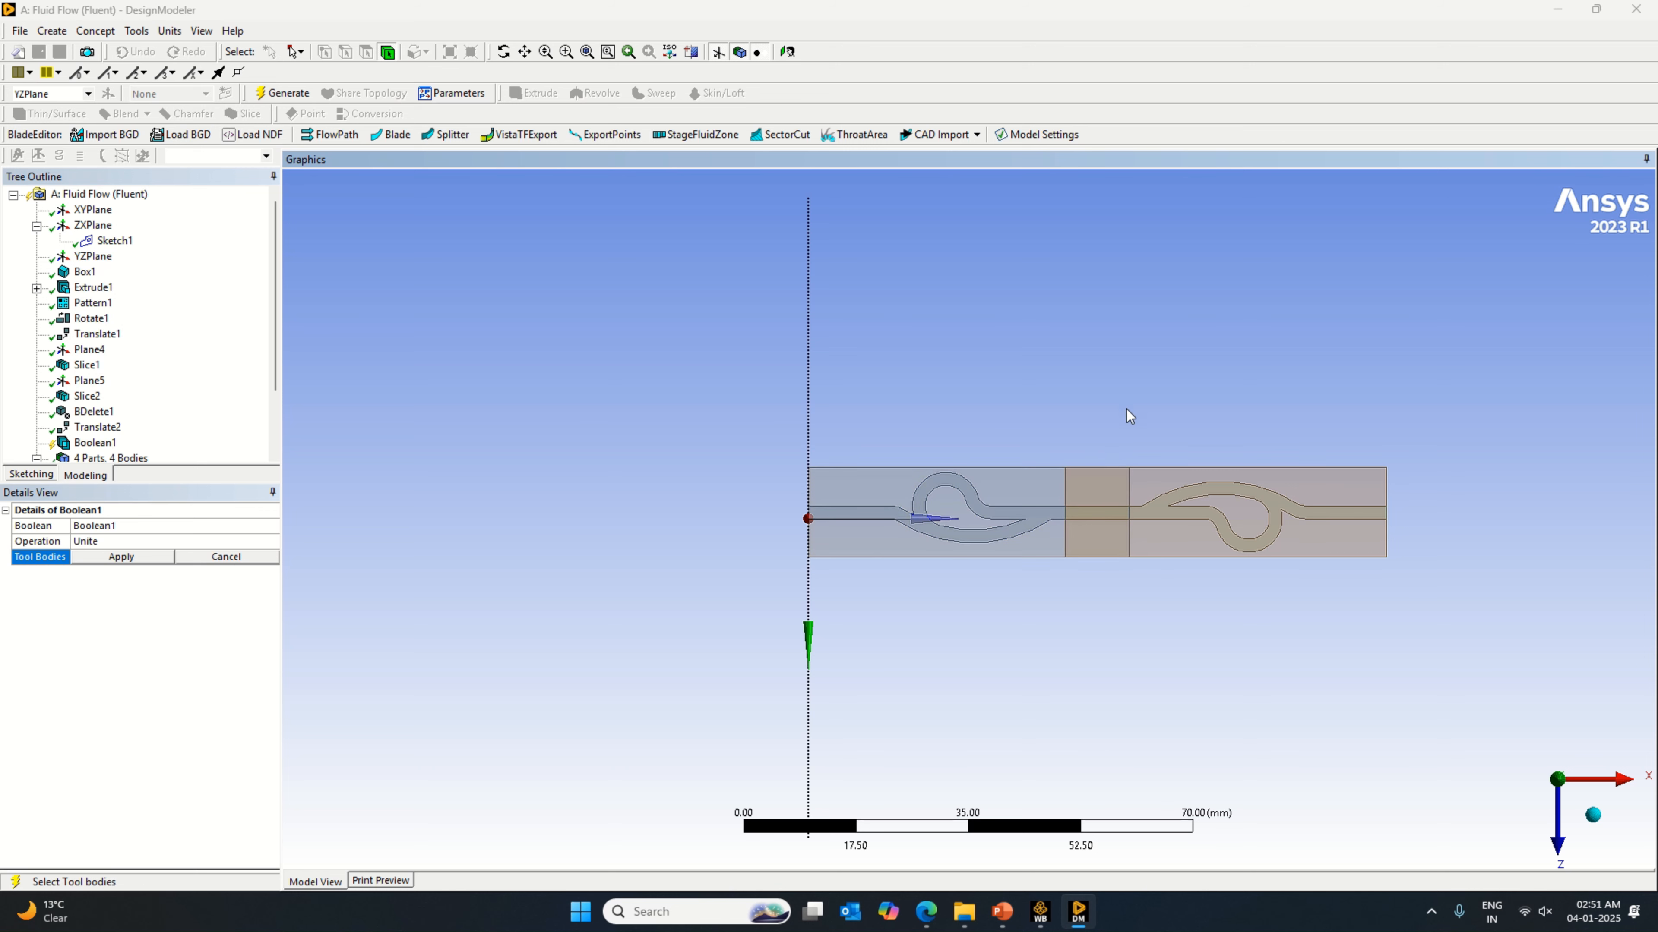
{"action": "left_click_drag", "start_coordinate": [1145, 469], "coordinate": [1084, 485]}
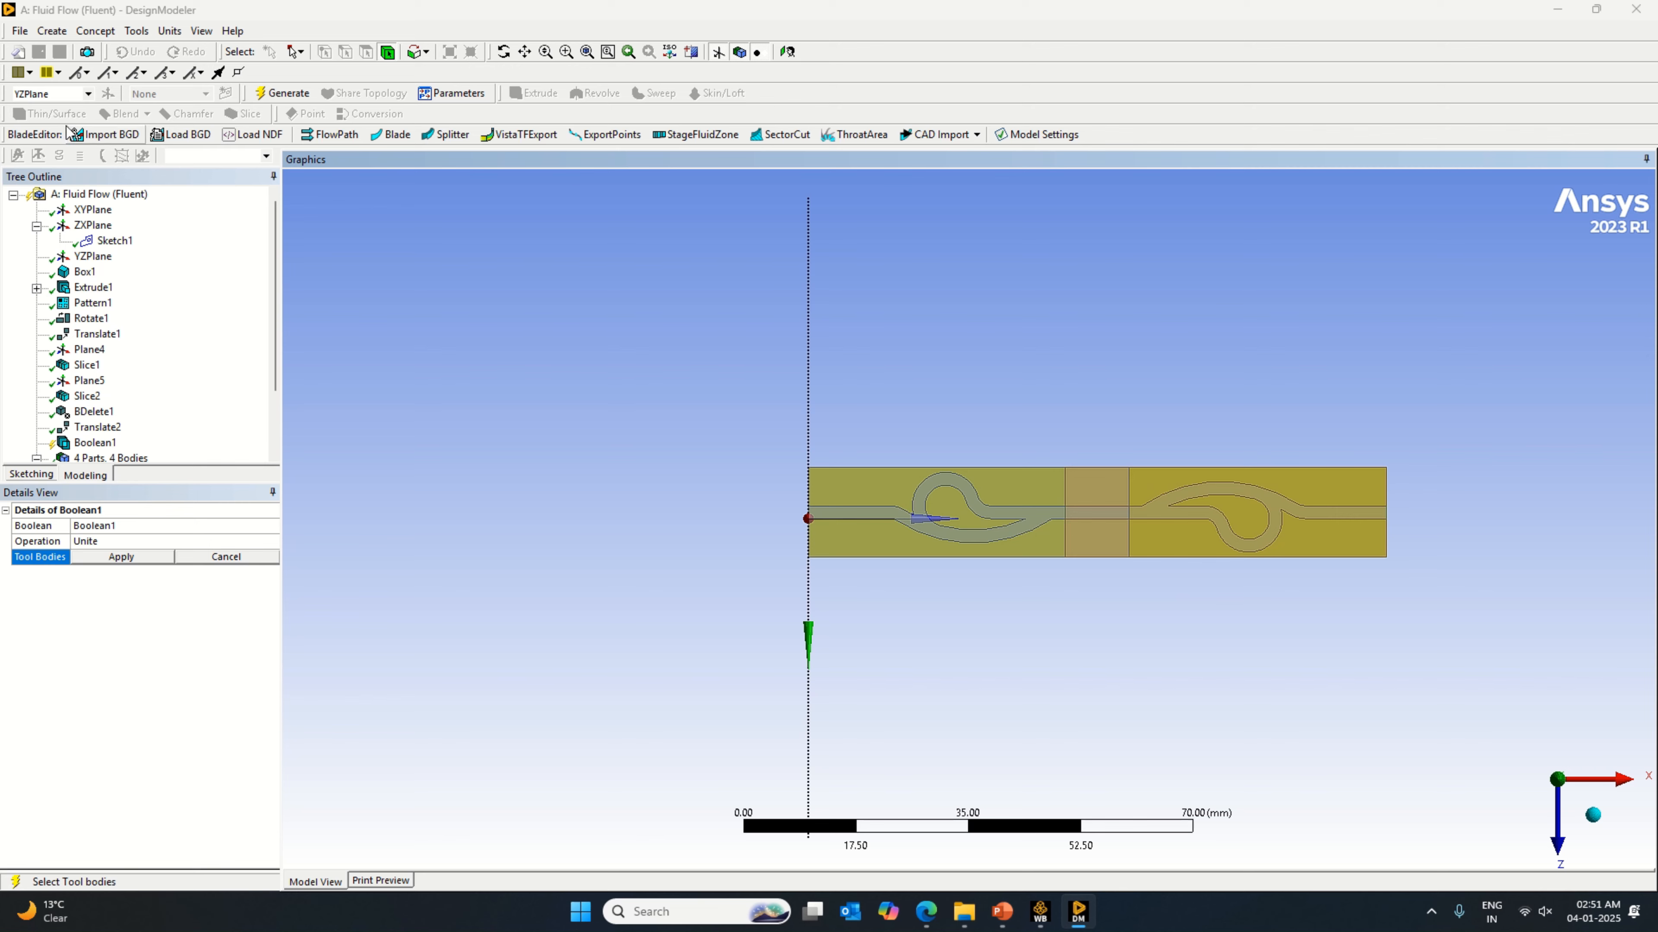
{"action": "left_click", "coordinate": [52, 31]}
{"action": "left_click", "coordinate": [108, 559]}
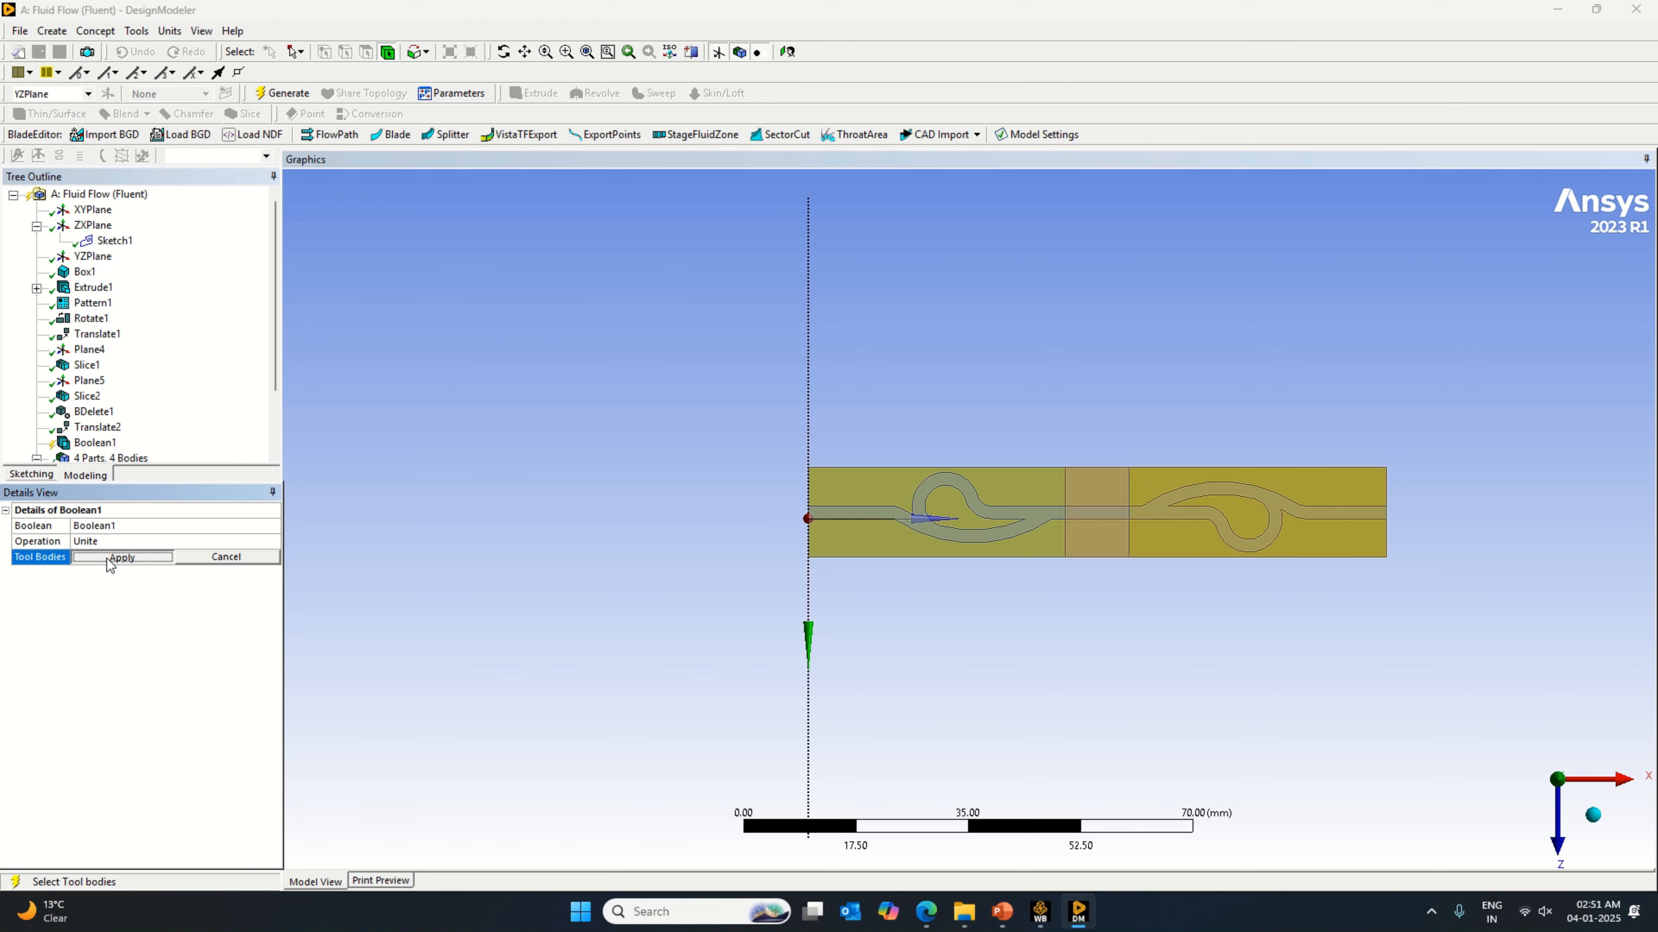
{"action": "right_click", "coordinate": [122, 616]}
{"action": "left_click", "coordinate": [170, 624]}
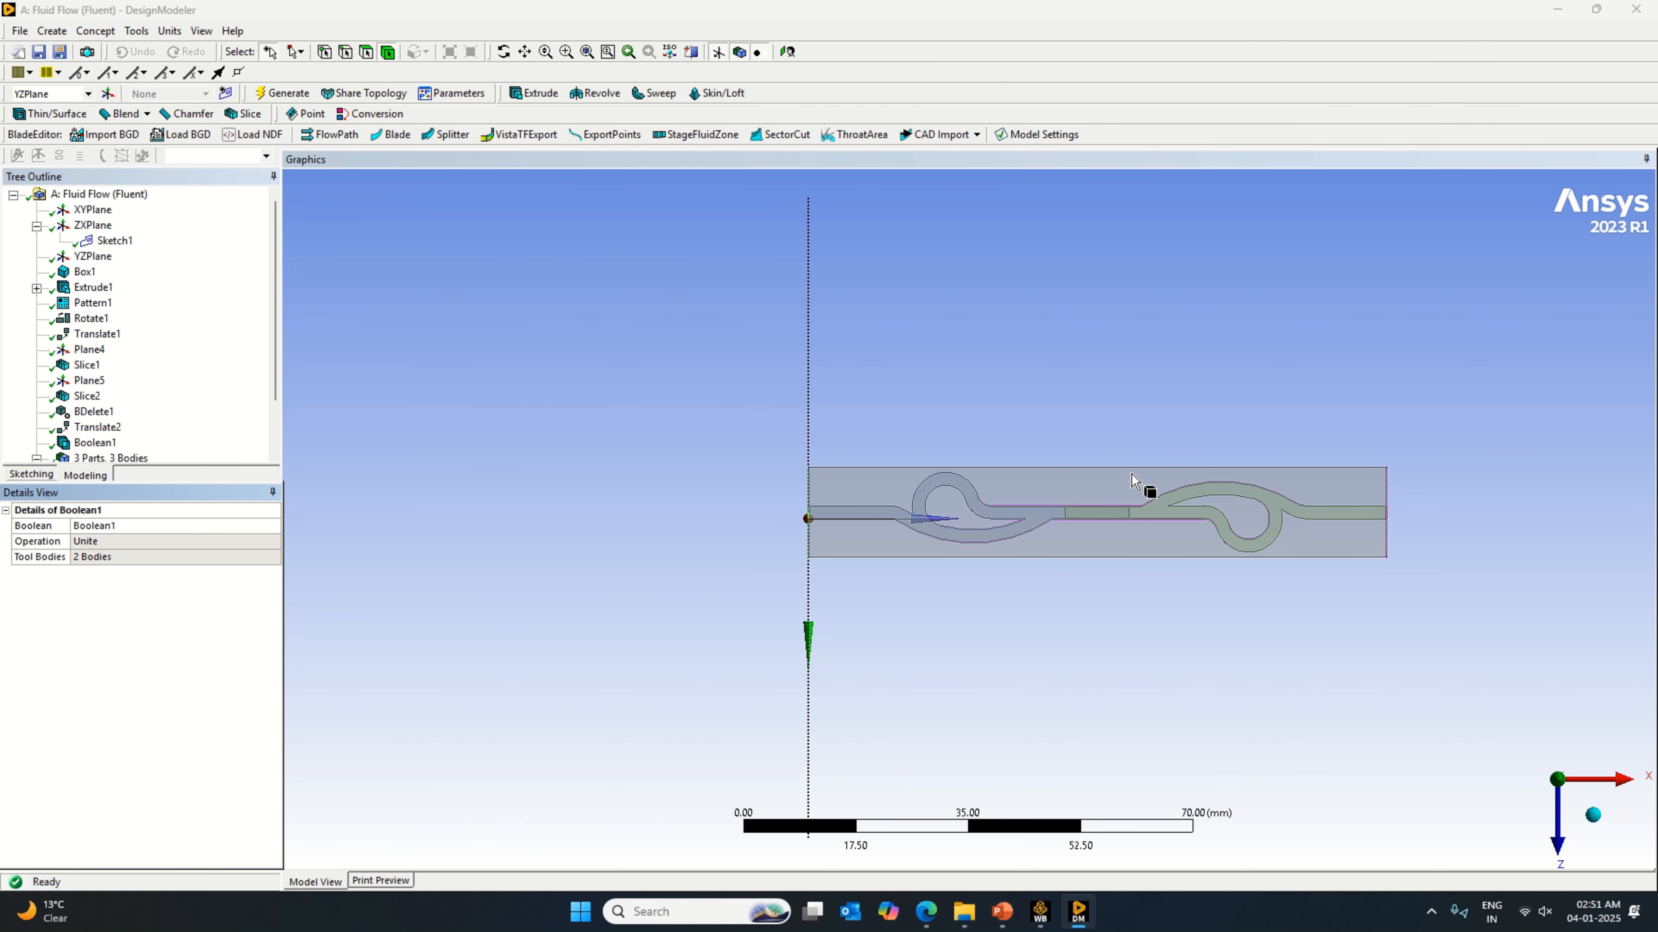
{"action": "left_click", "coordinate": [1103, 483]}
{"action": "left_click", "coordinate": [998, 572]}
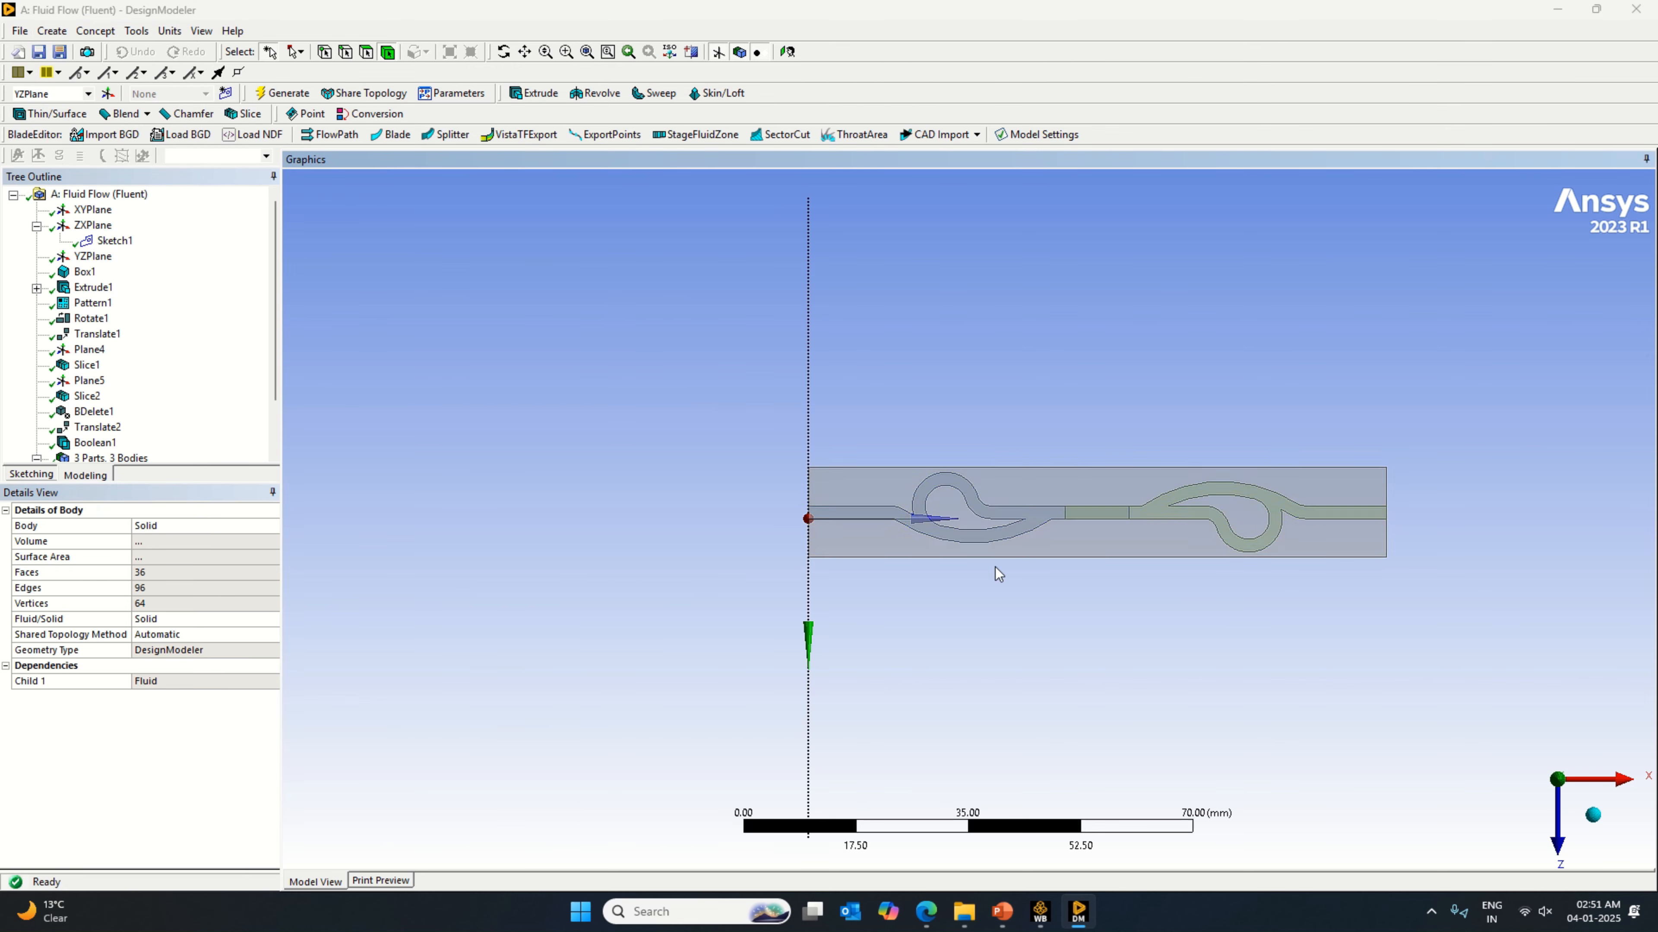
Step: Unite the two fluid channel bodies with a second Boolean, generate it, and check the merged fluid body
{"action": "left_click", "coordinate": [913, 524]}
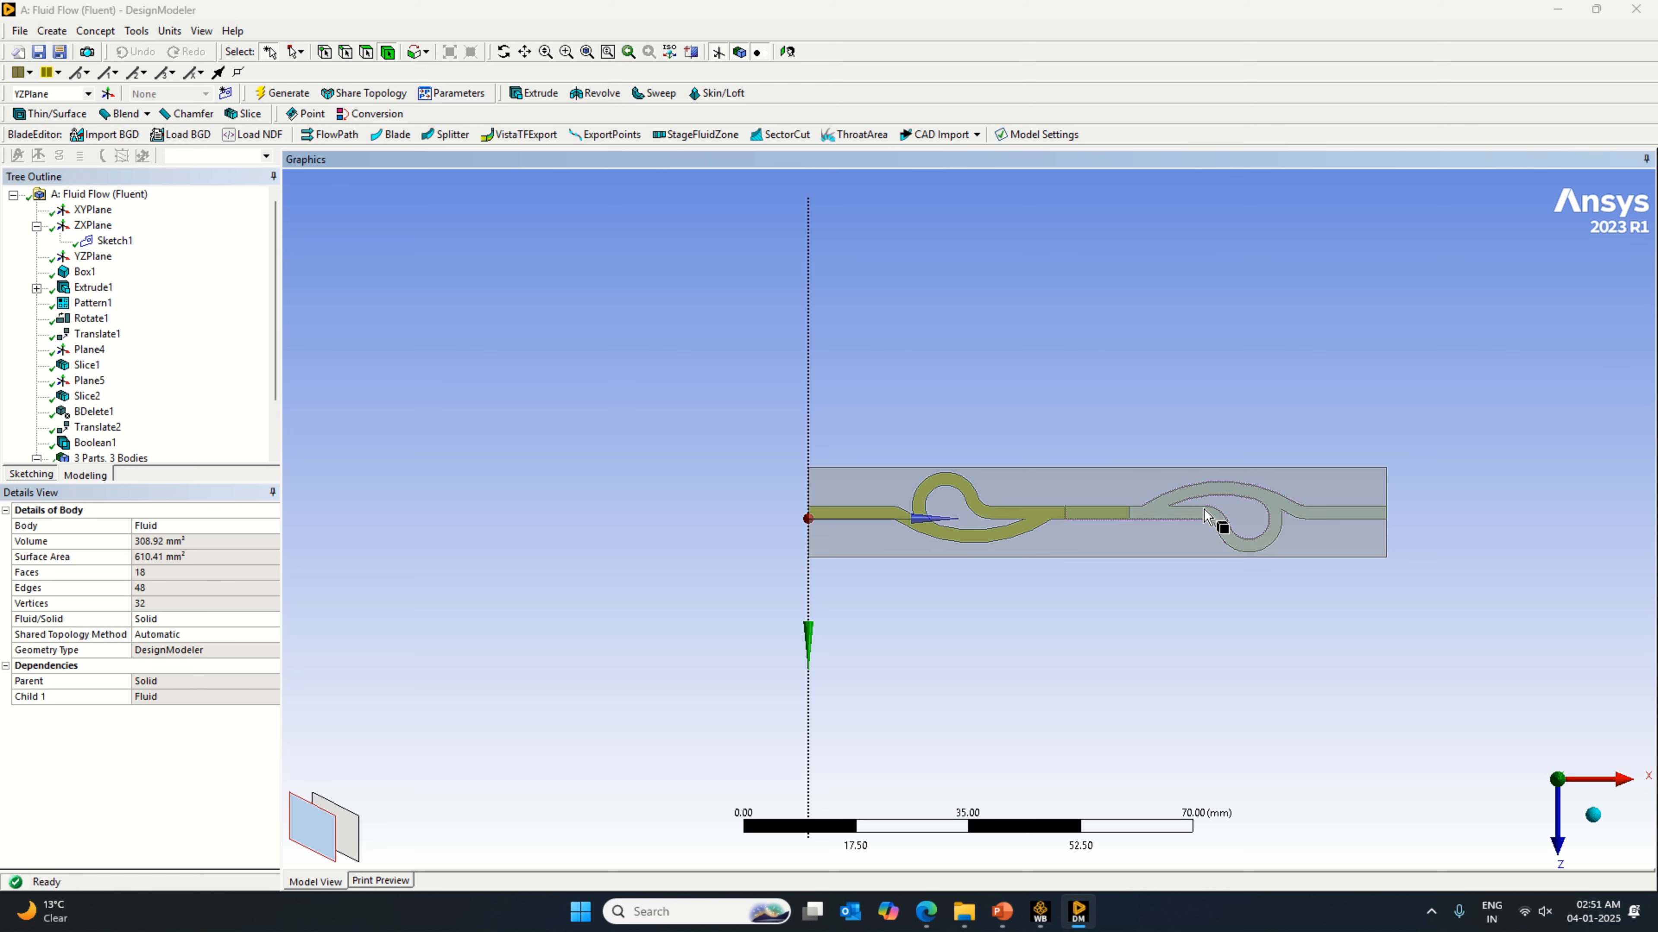
{"action": "left_click", "coordinate": [1155, 516], "text": "ctrl"}
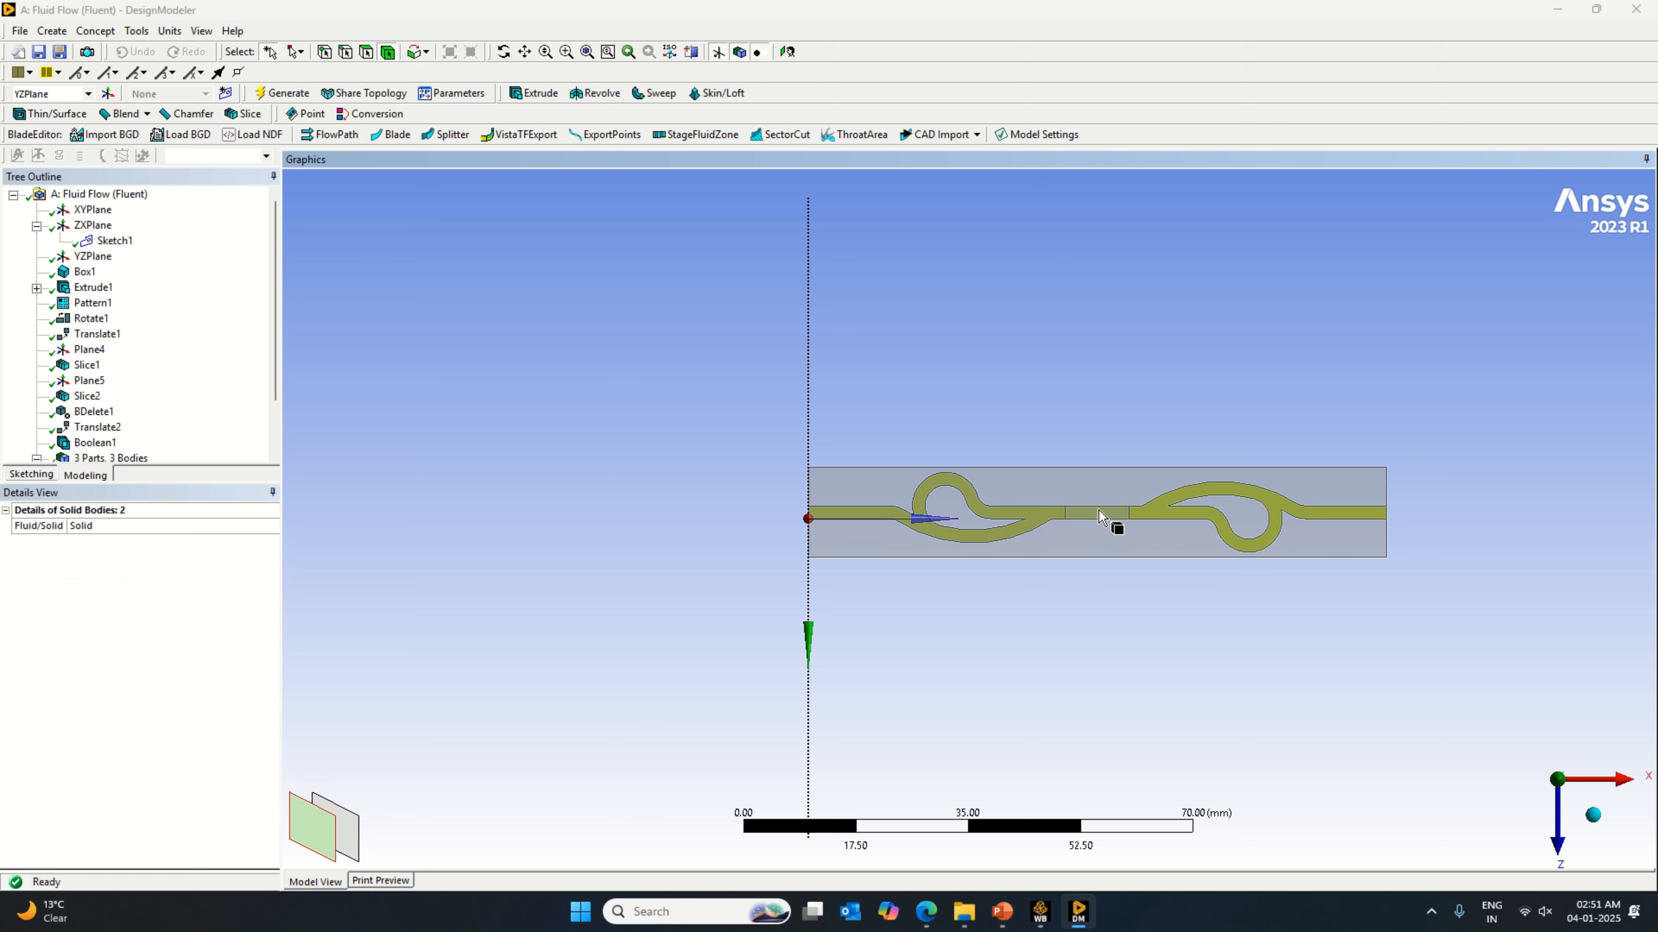
{"action": "scroll", "coordinate": [134, 336], "scroll_direction": "down", "scroll_amount": 2}
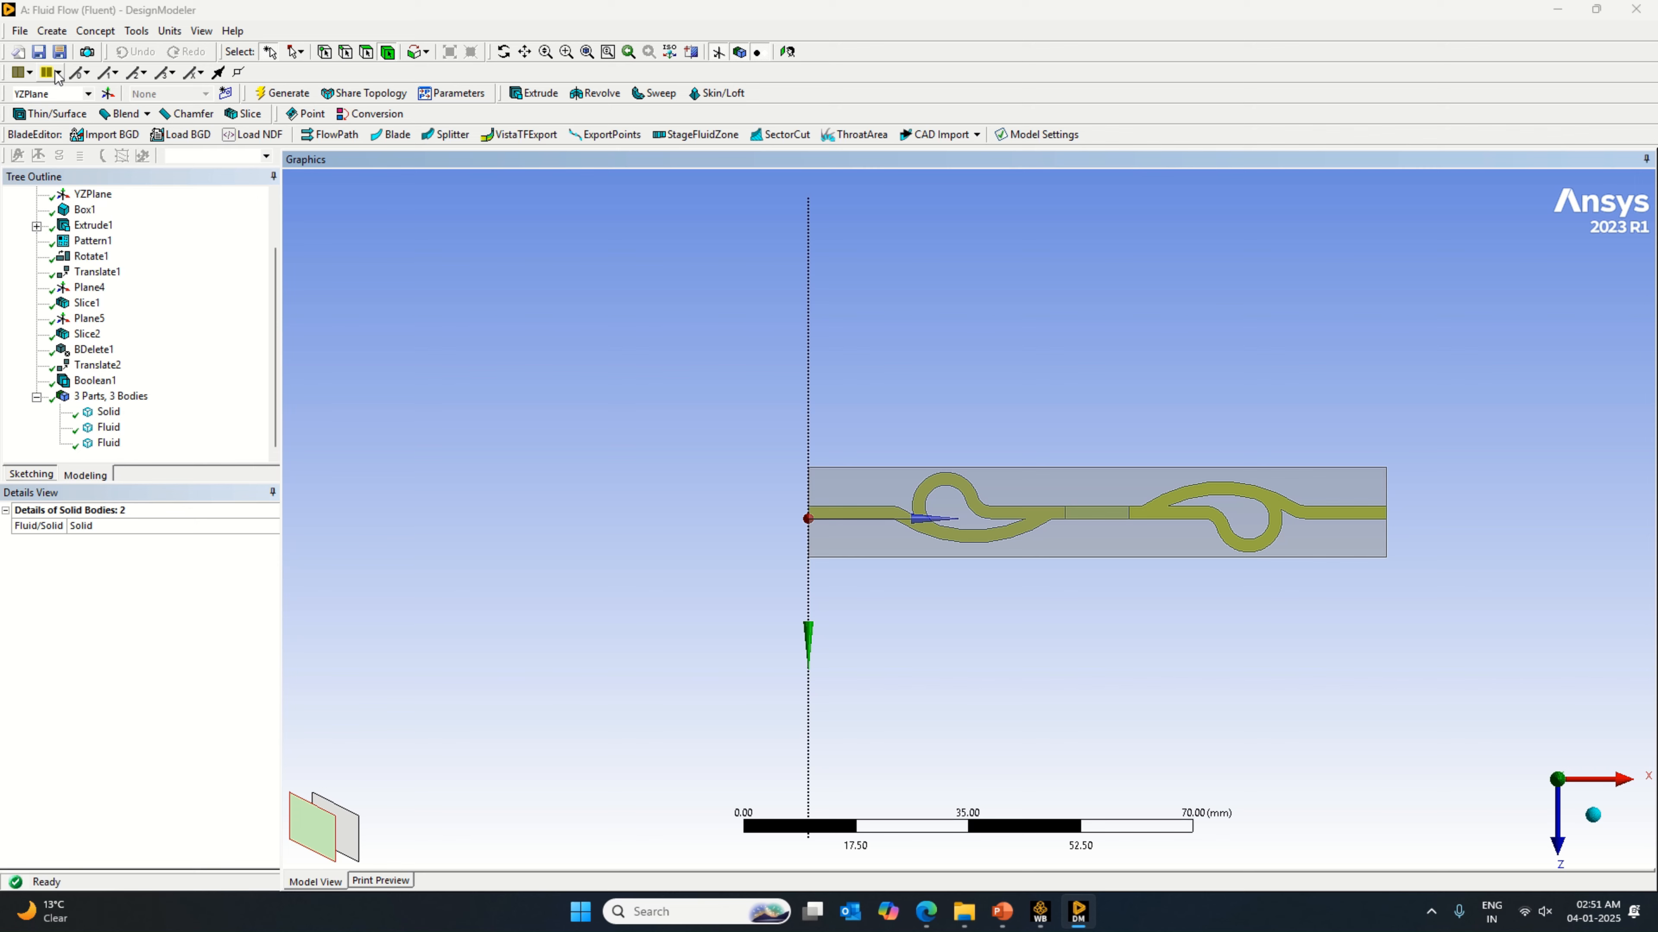
{"action": "left_click", "coordinate": [51, 31]}
{"action": "left_click", "coordinate": [110, 298]}
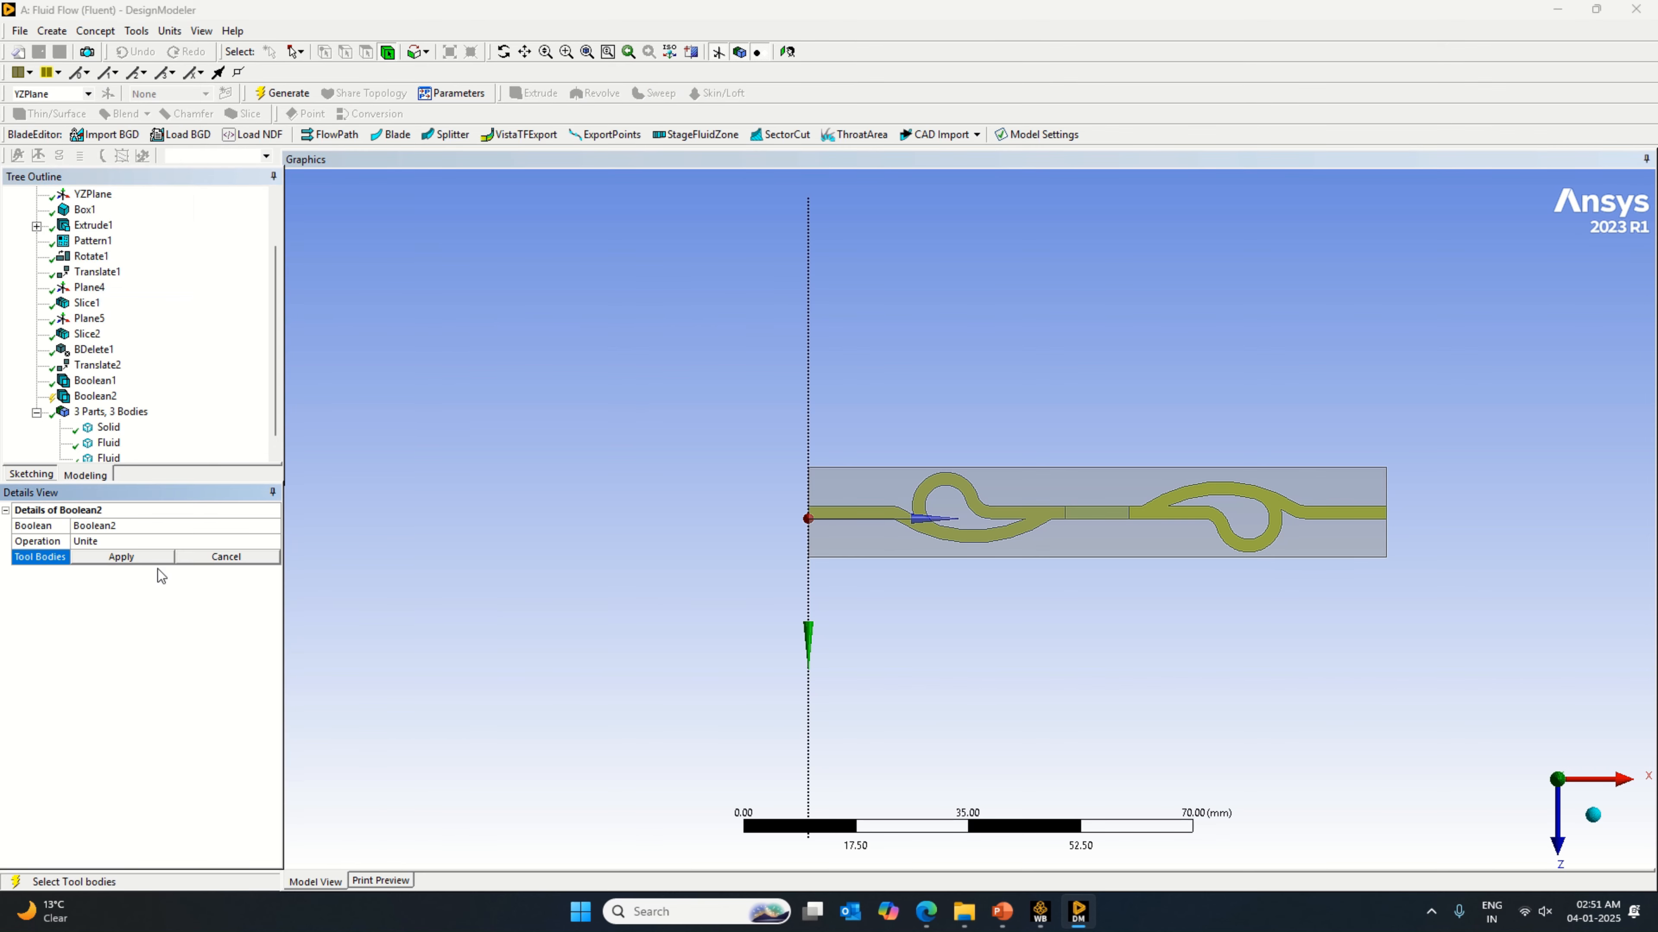
{"action": "left_click", "coordinate": [140, 556]}
{"action": "right_click", "coordinate": [156, 598]}
{"action": "left_click", "coordinate": [186, 614]}
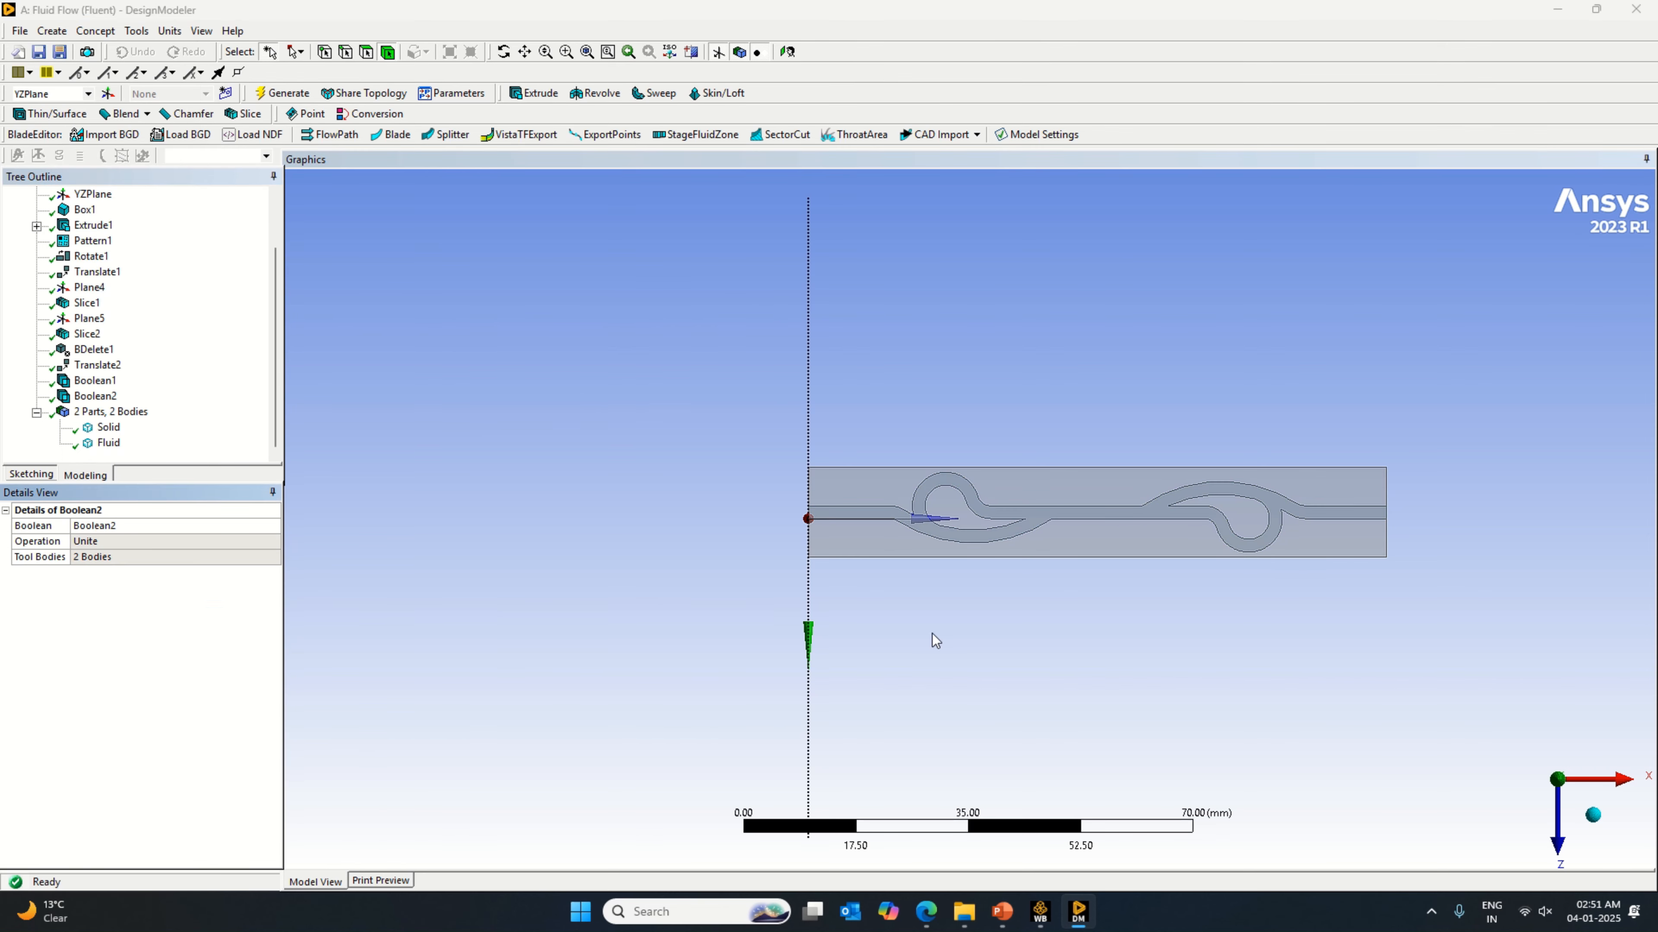
{"action": "left_click", "coordinate": [863, 504]}
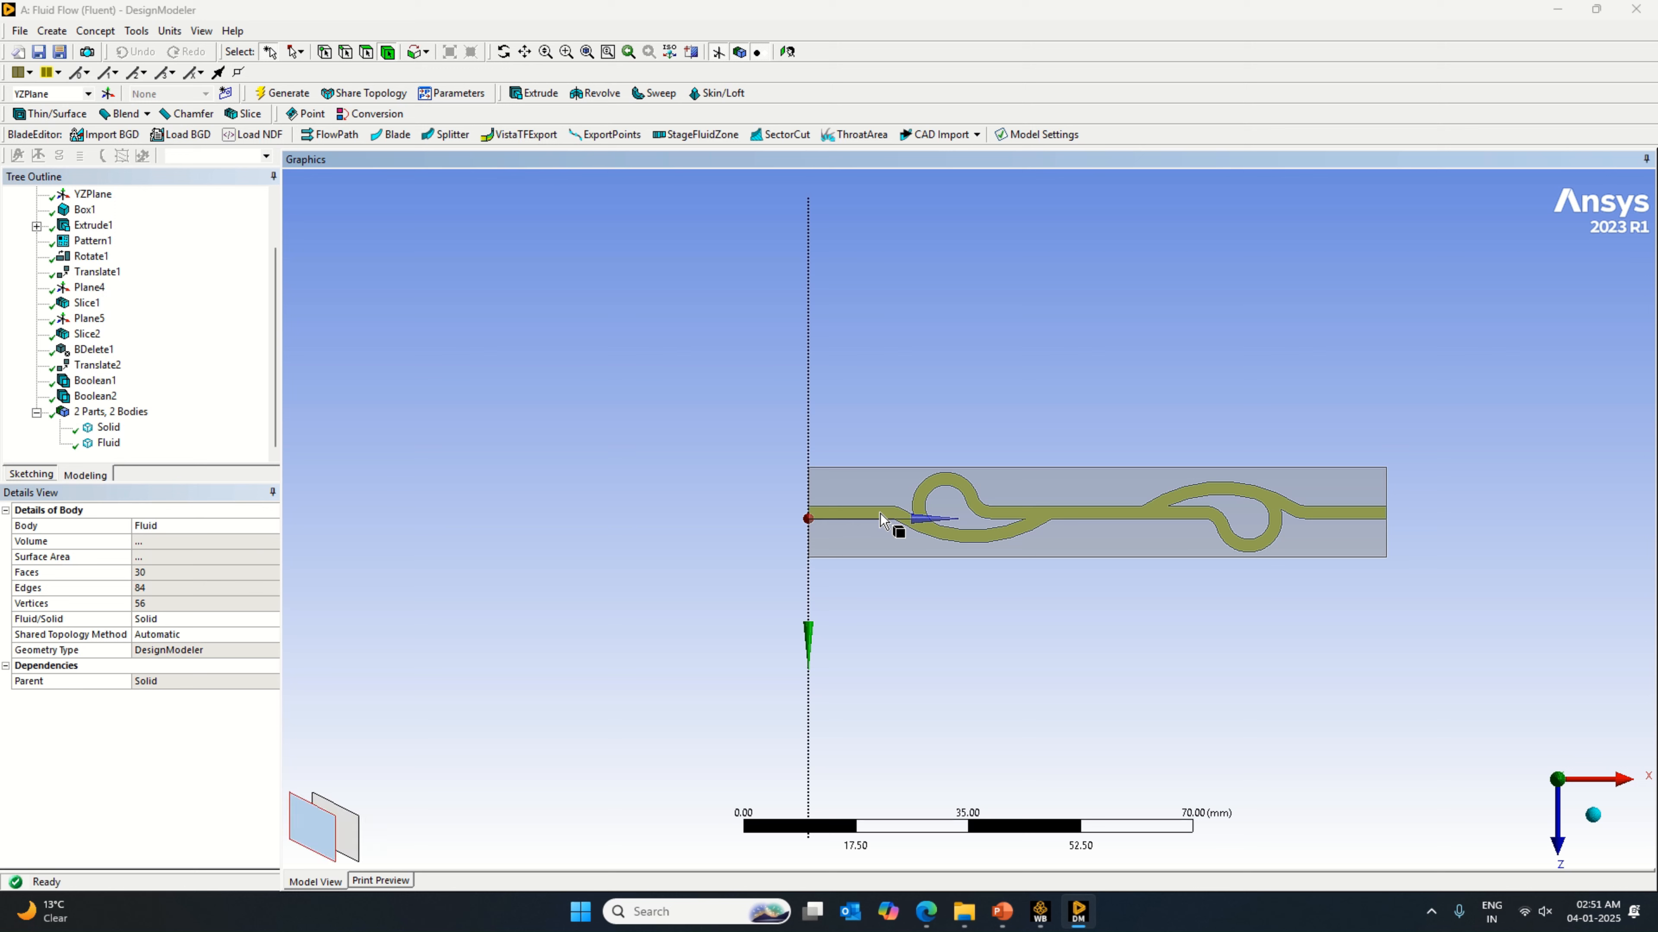
Step: Examine the merged two-stage valve's solid body from isometric and flat plan views, checking the channel outline along the block
{"action": "left_click", "coordinate": [859, 494]}
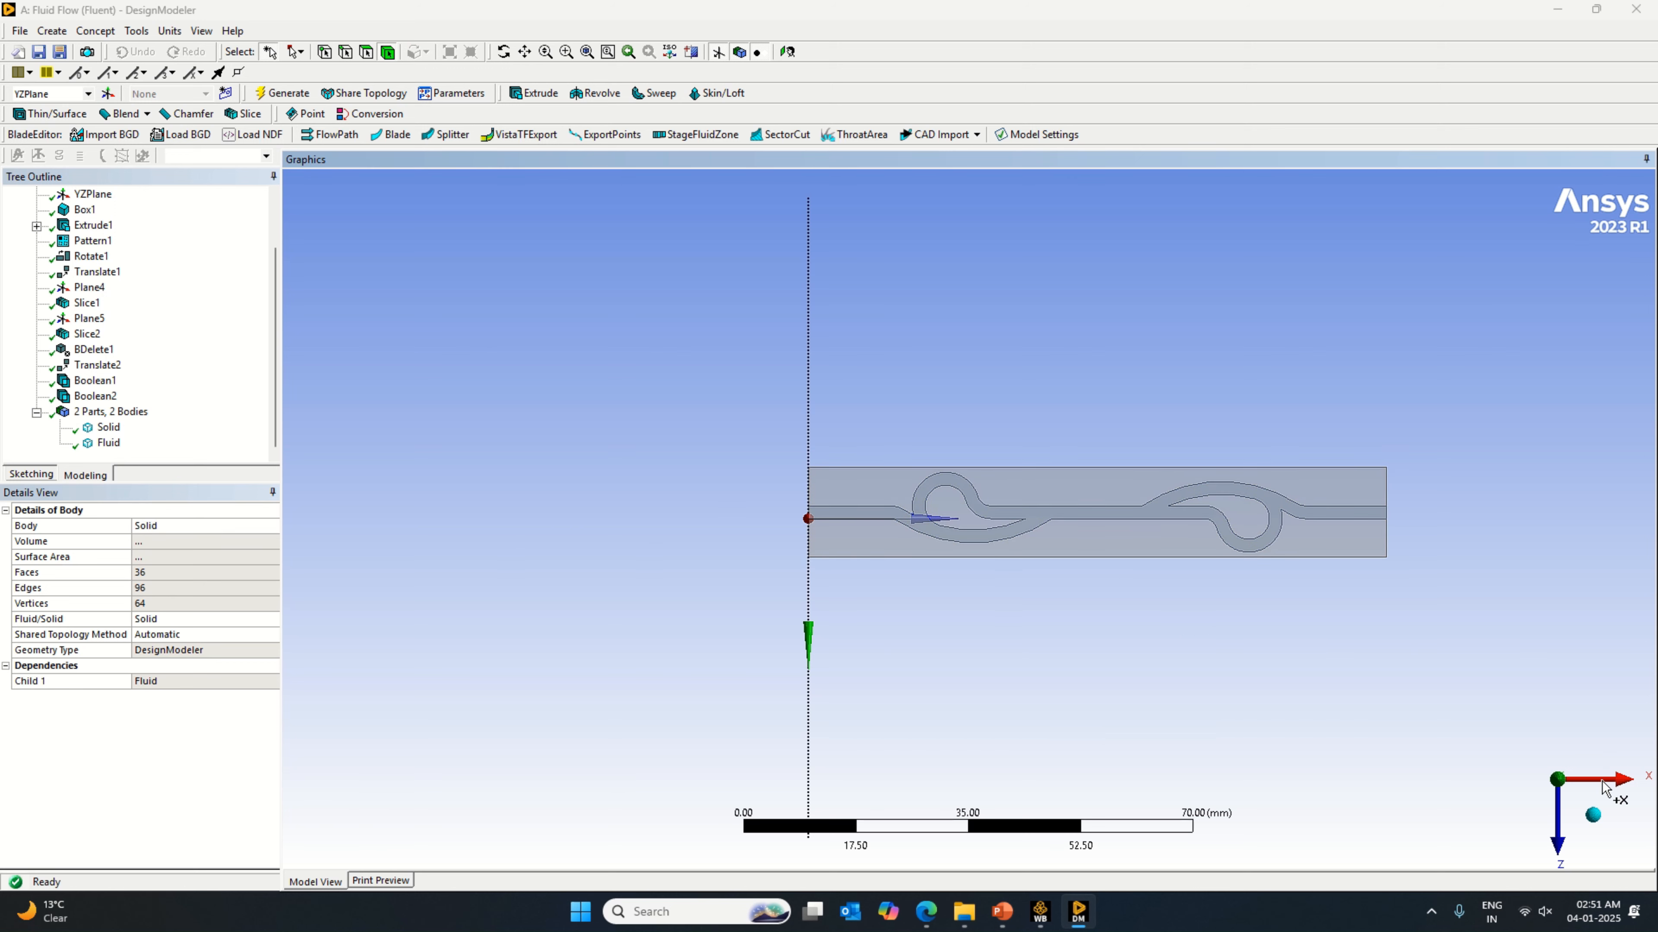
{"action": "left_click", "coordinate": [1593, 815]}
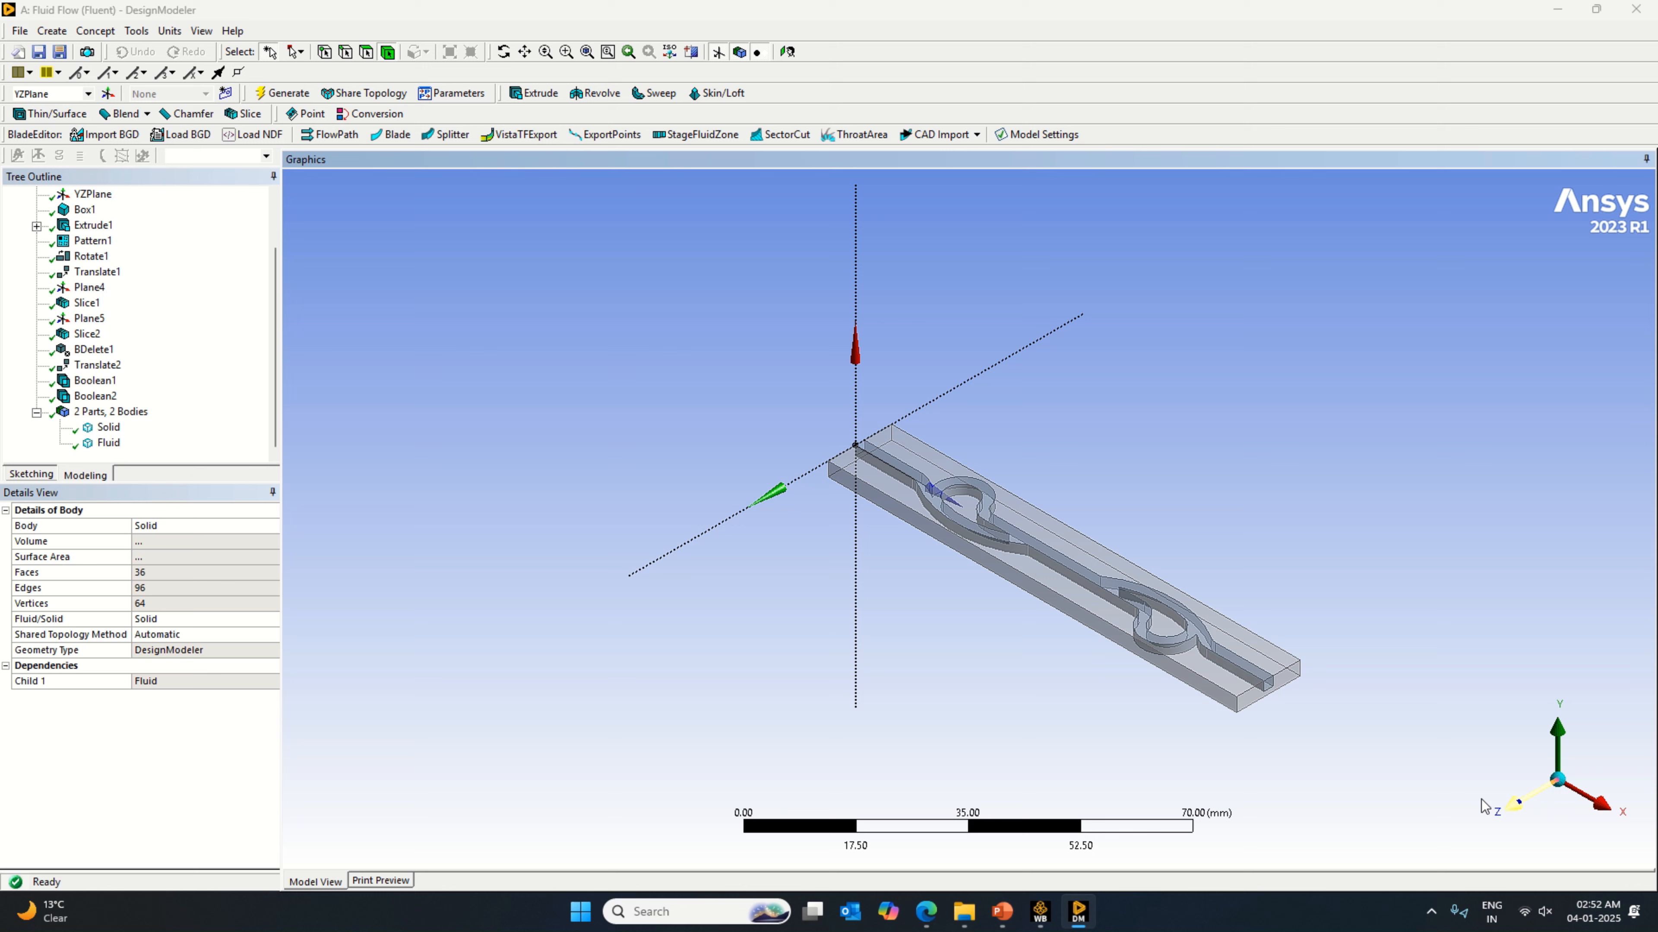
{"action": "left_click", "coordinate": [1286, 688]}
{"action": "left_click", "coordinate": [1512, 809]}
{"action": "left_click", "coordinate": [1564, 709]}
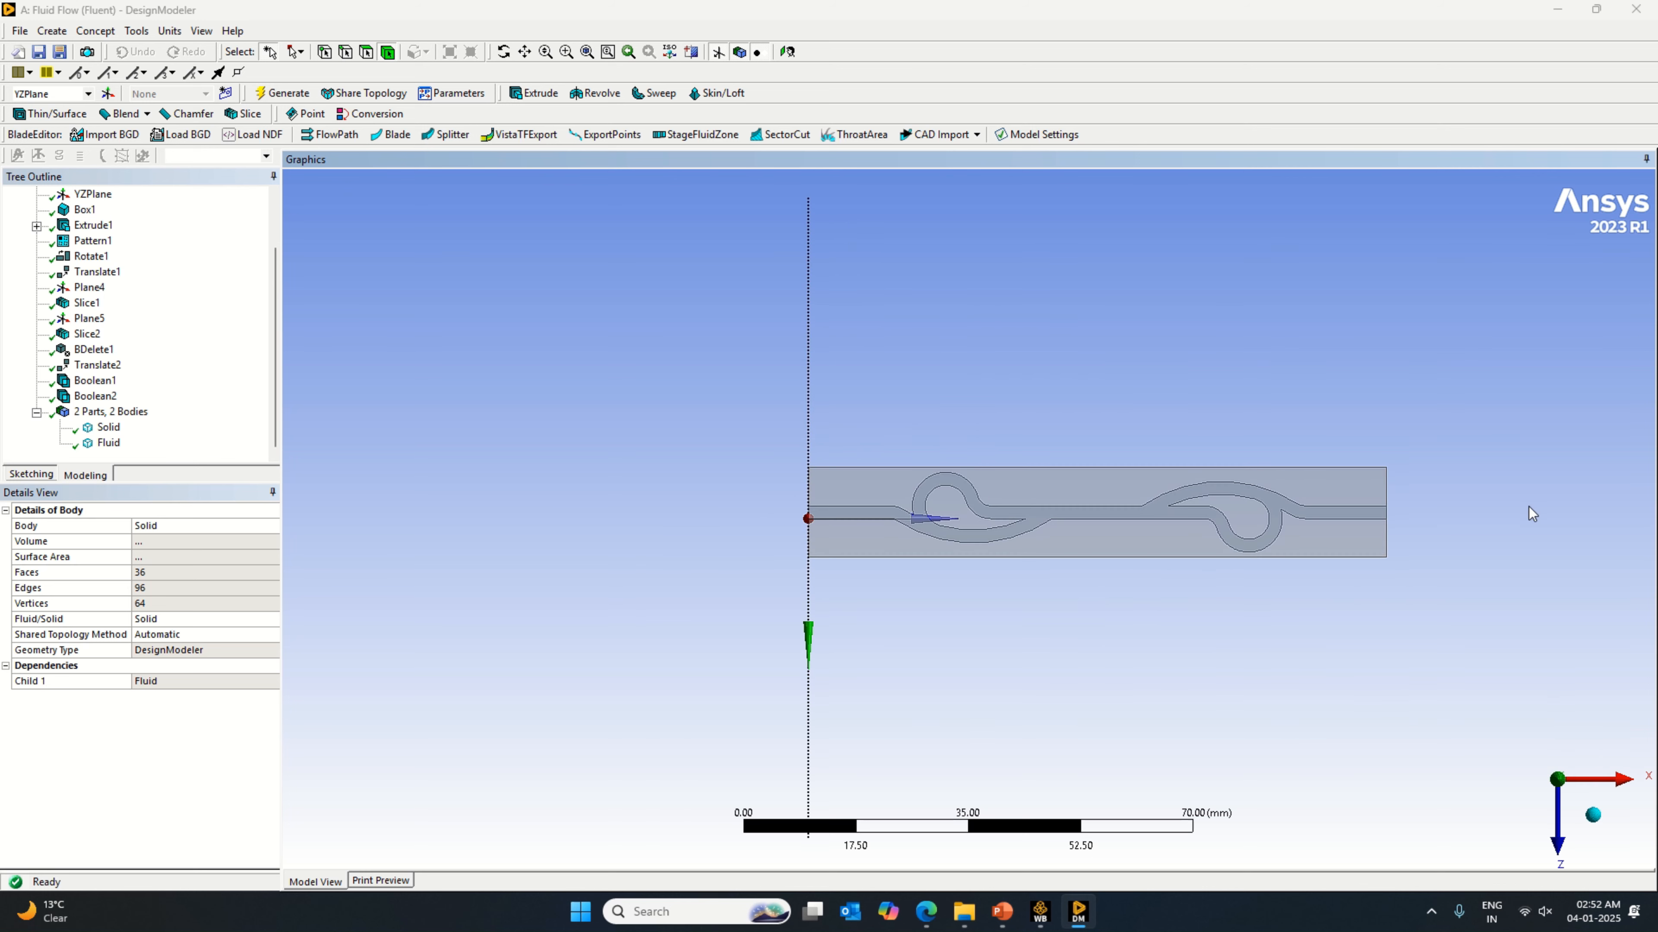
{"action": "scroll", "coordinate": [1225, 506], "scroll_direction": "up", "scroll_amount": 2}
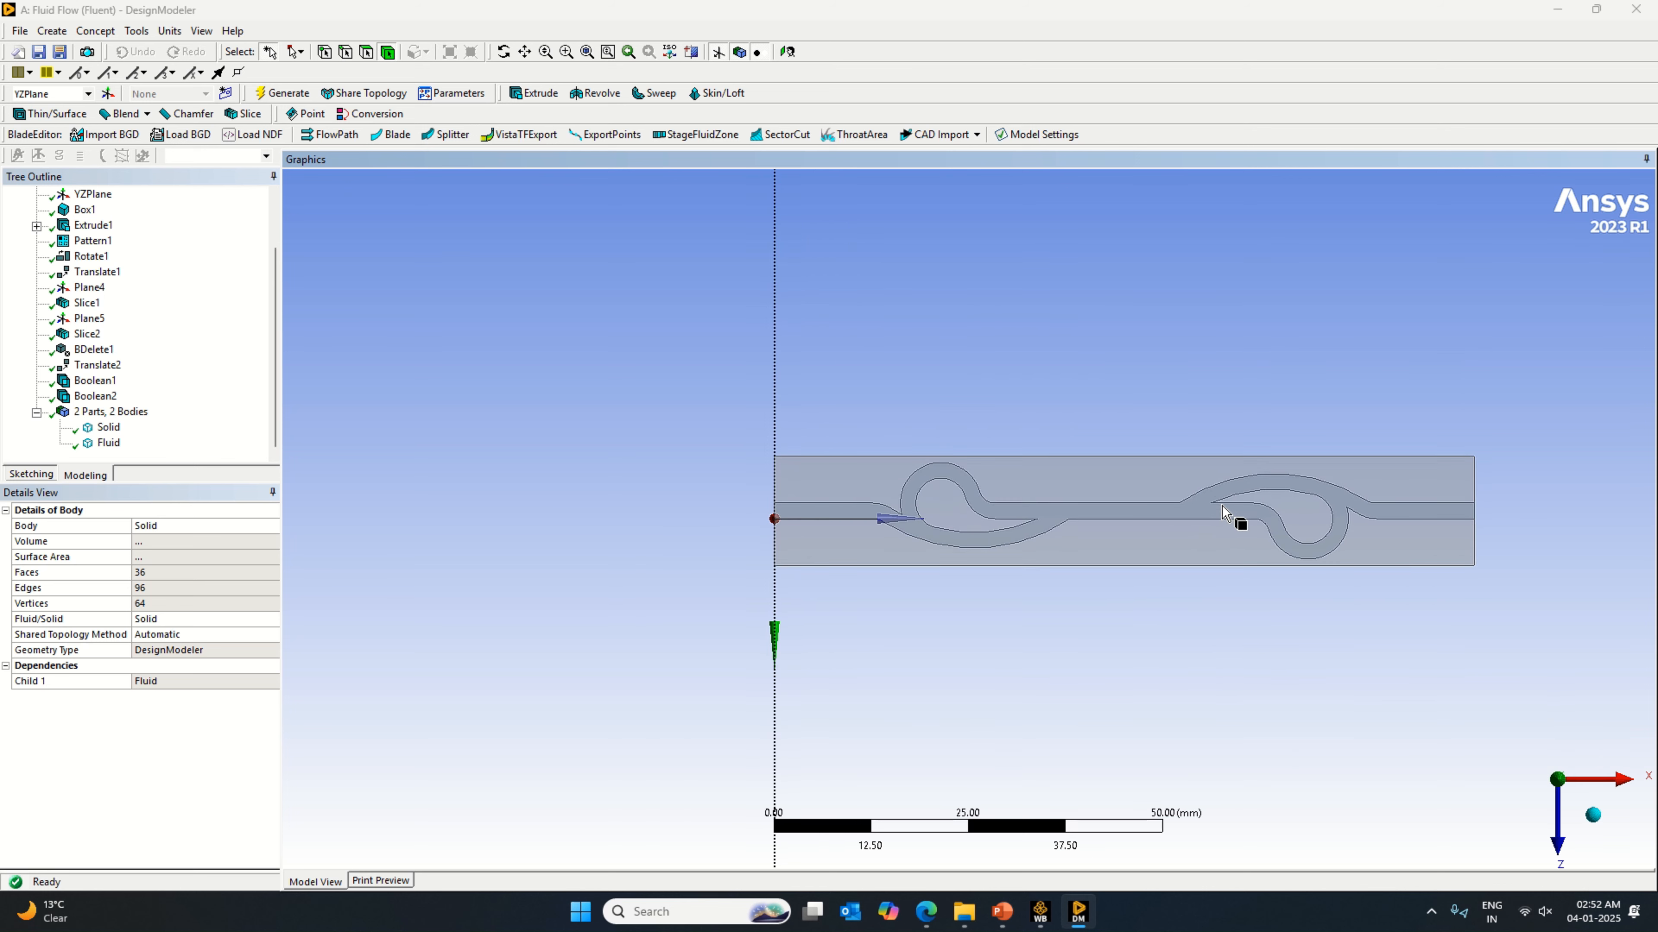
{"action": "scroll", "coordinate": [1271, 504], "scroll_direction": "down", "scroll_amount": 2}
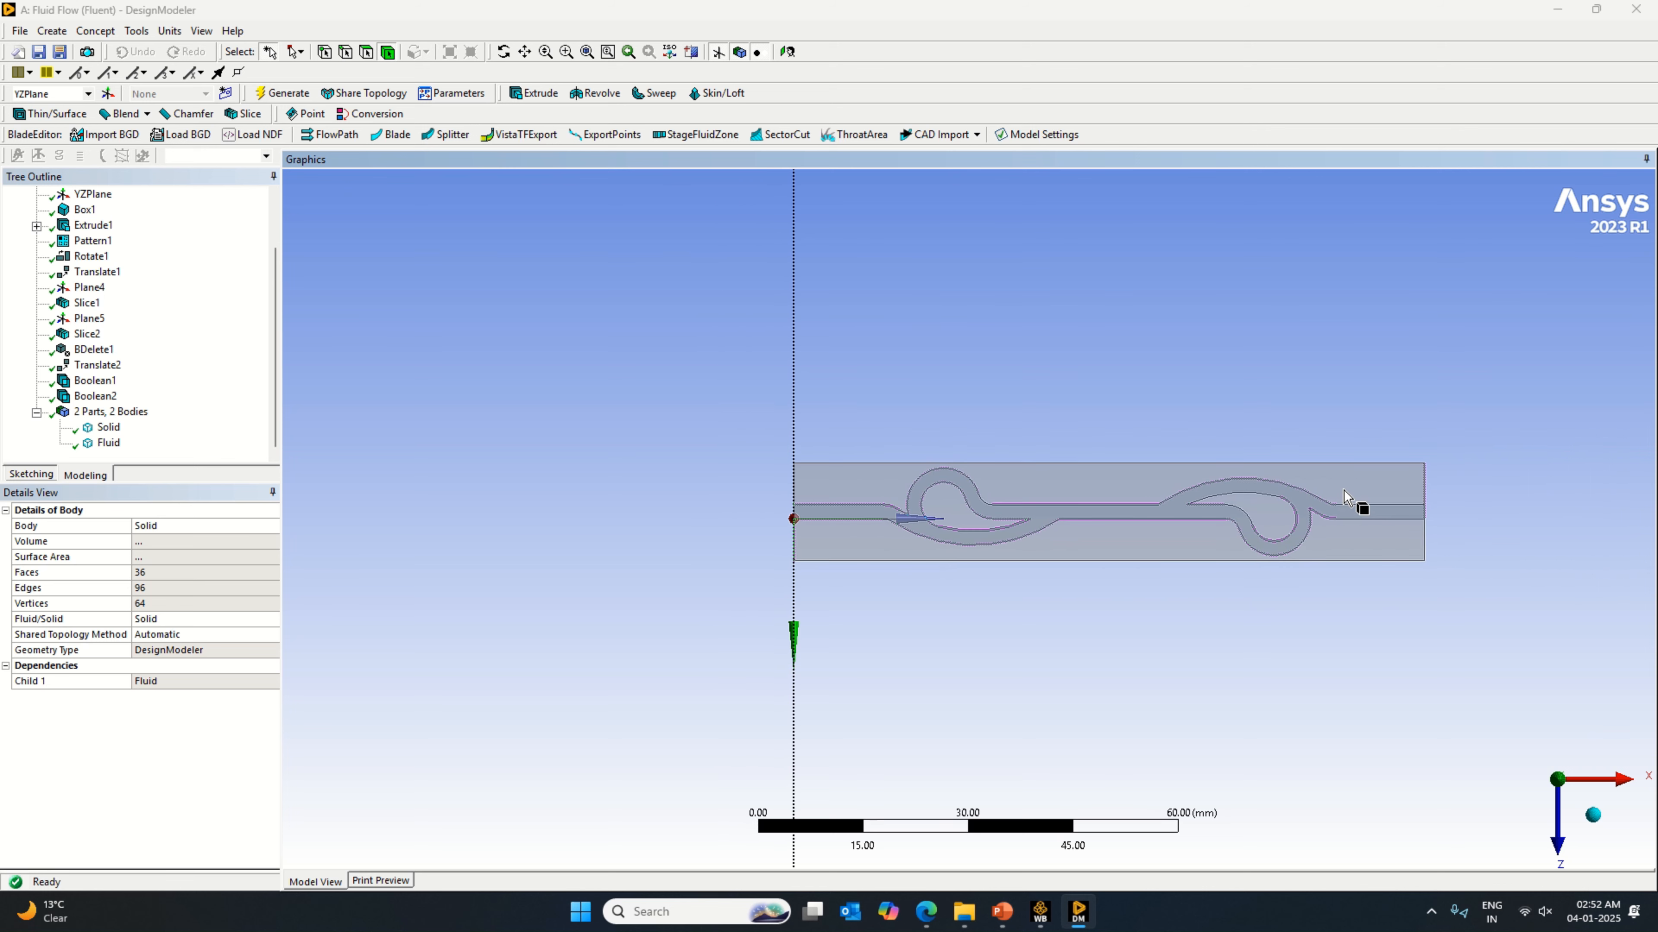
{"action": "left_click", "coordinate": [1348, 490]}
{"action": "left_click", "coordinate": [1220, 573]}
Step: Suppress the Solid body so that only the Fluid body stays active, and inspect the remaining channel
{"action": "left_click", "coordinate": [107, 427]}
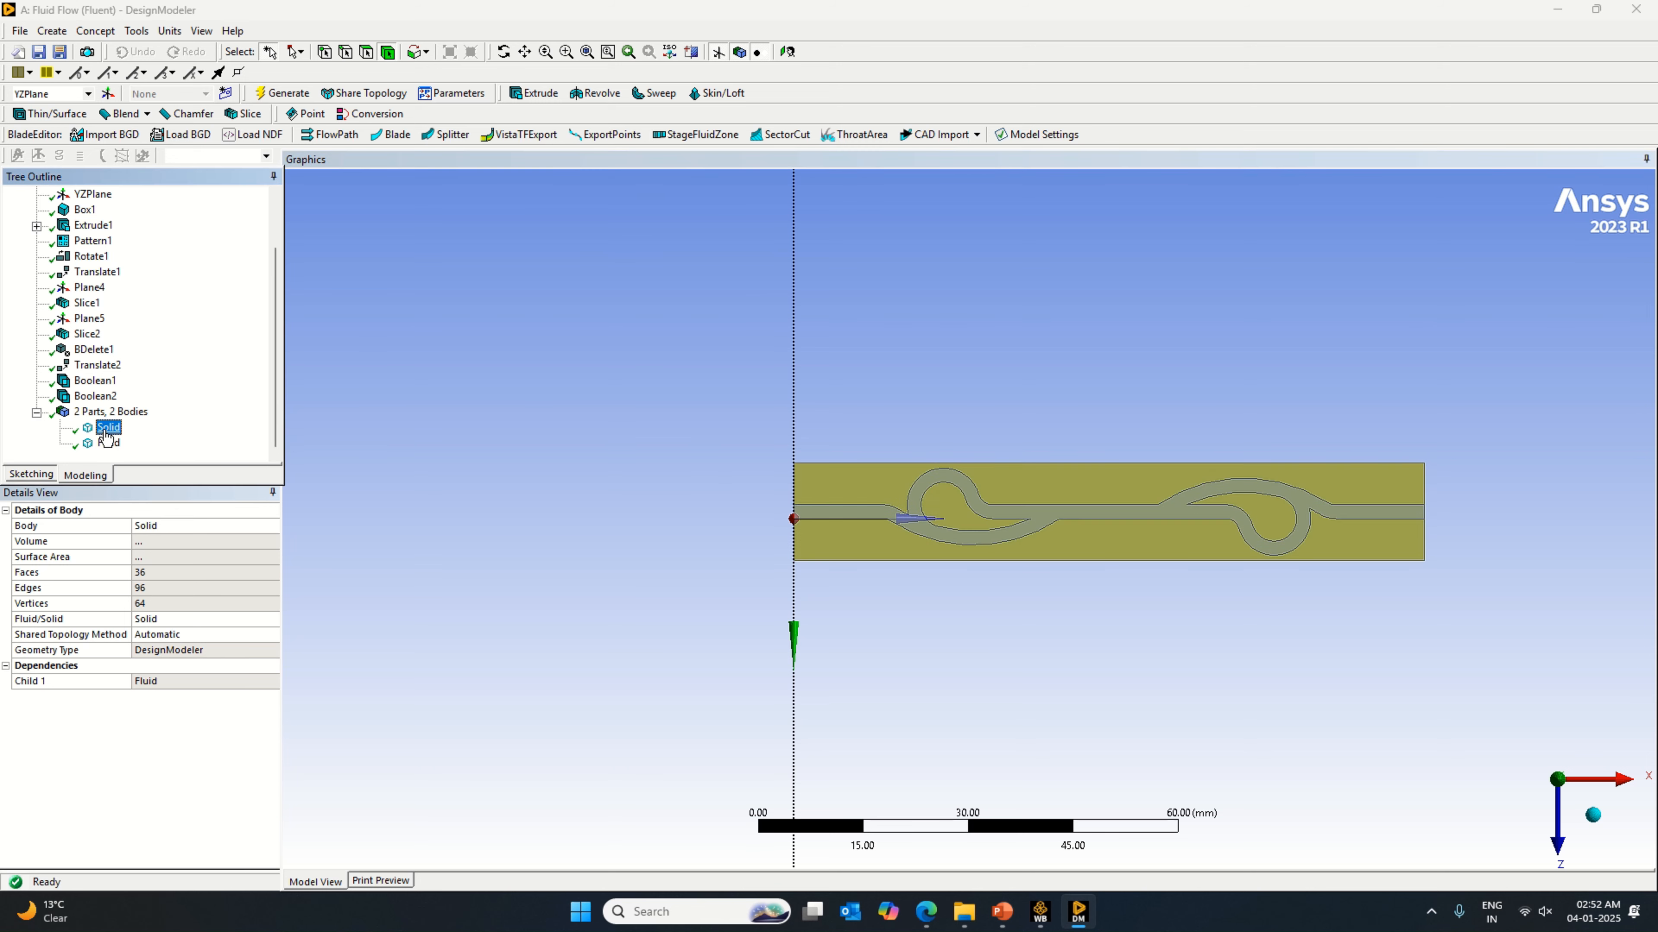
{"action": "left_click", "coordinate": [107, 444]}
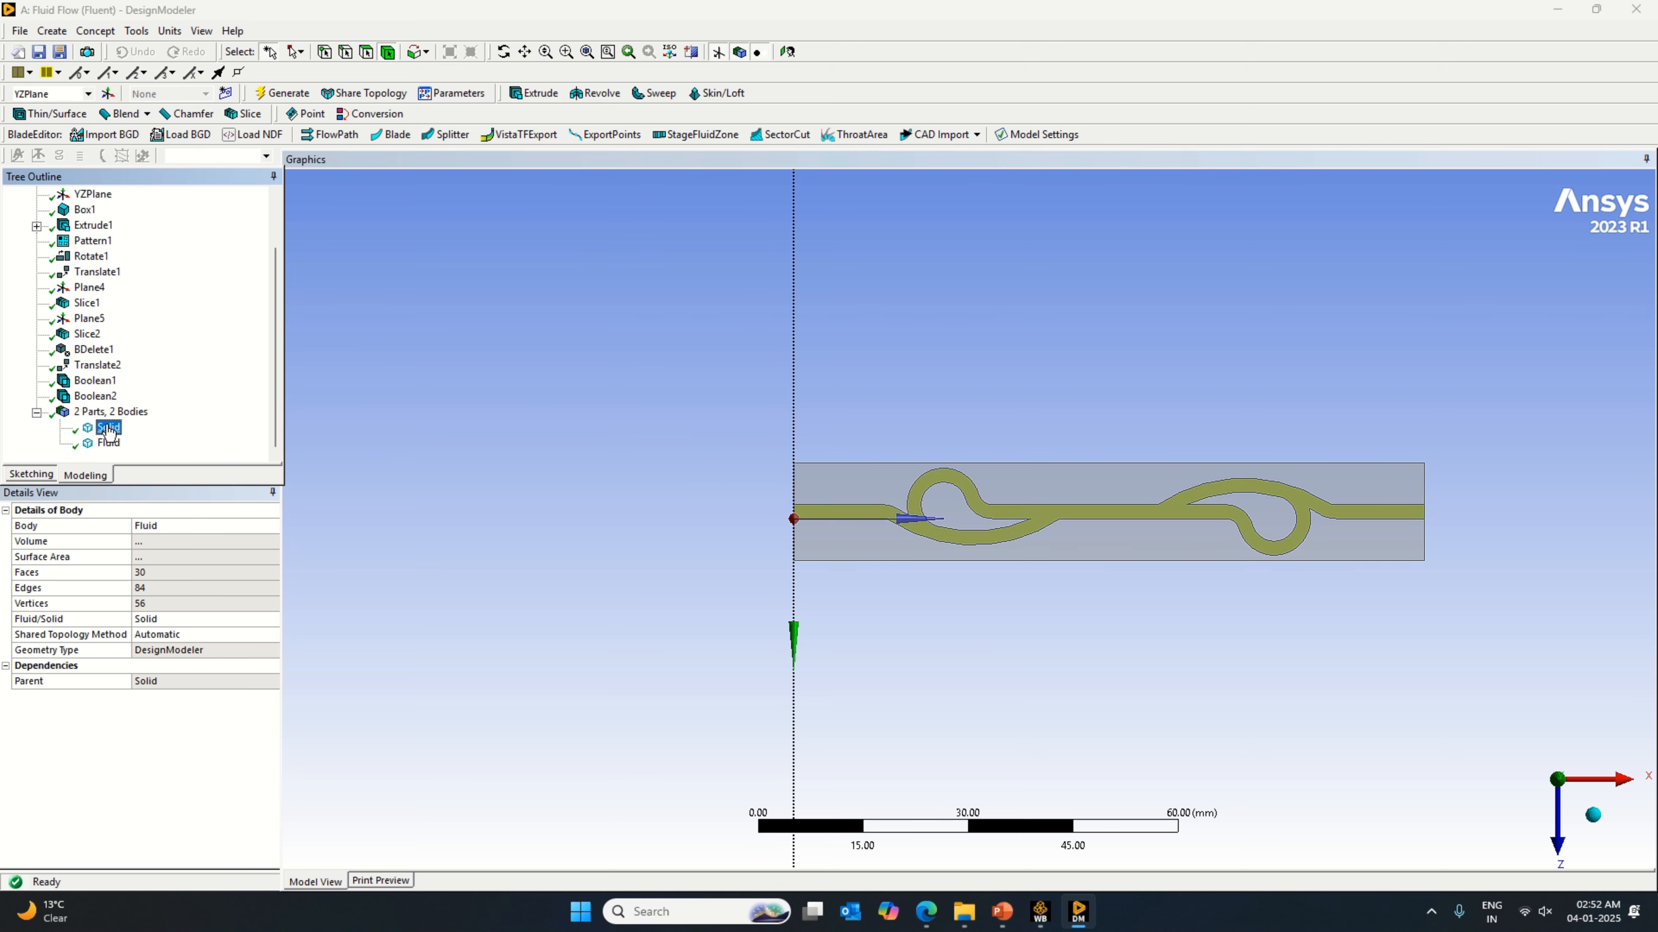
{"action": "right_click", "coordinate": [107, 427]}
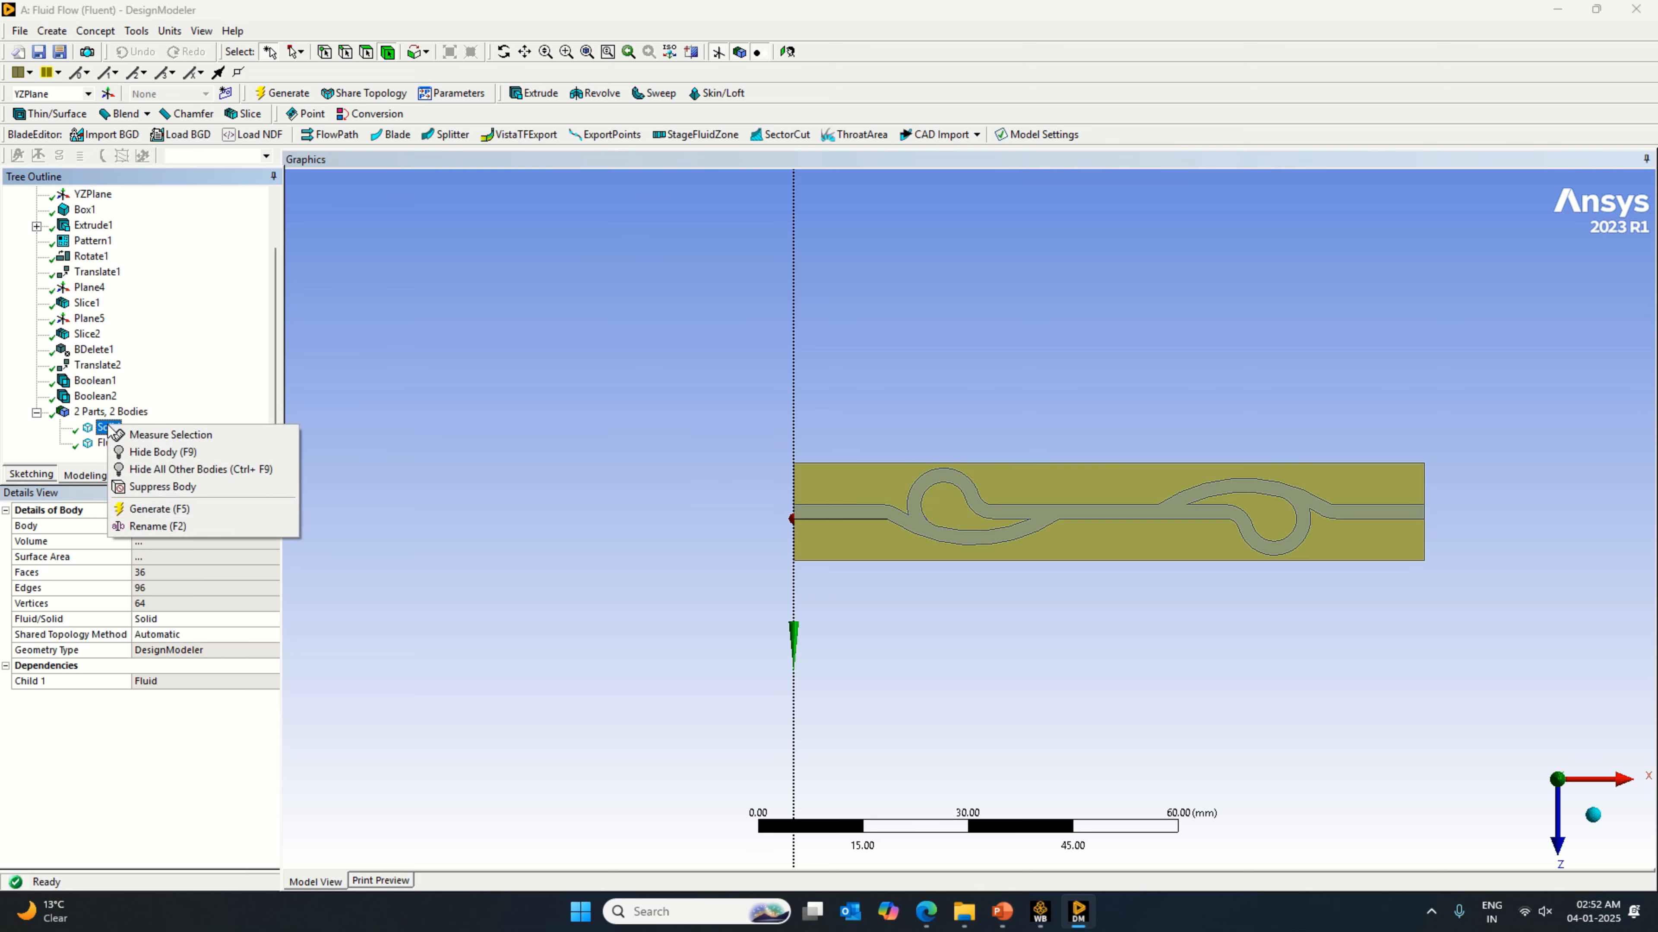
{"action": "left_click", "coordinate": [186, 490]}
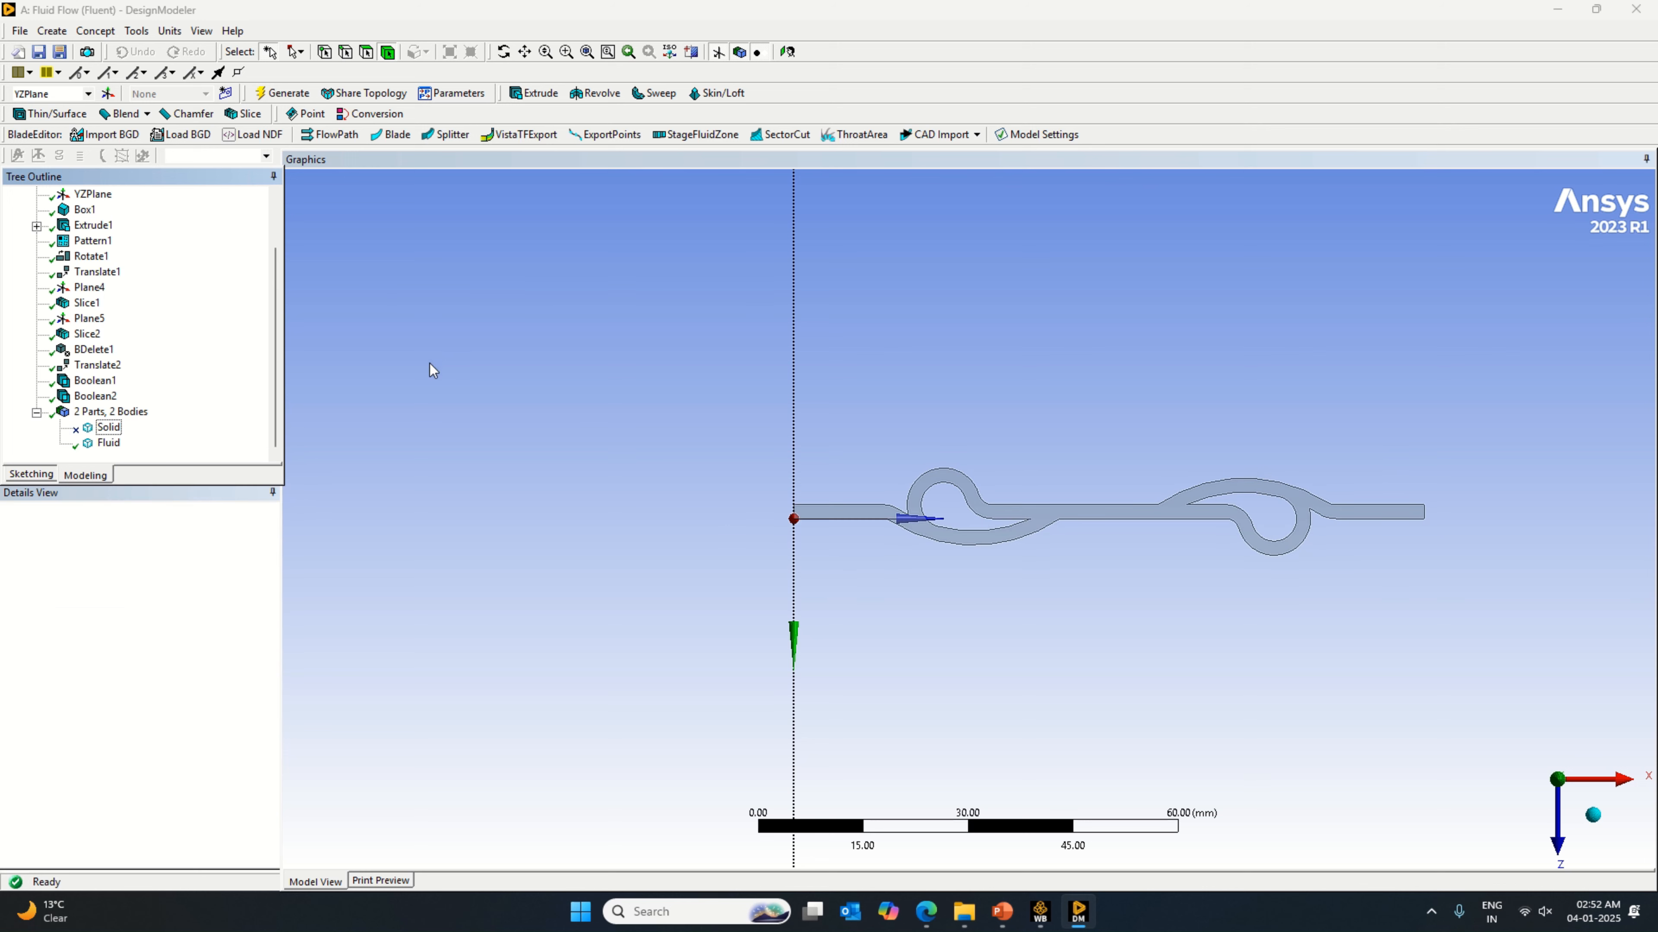
{"action": "middle_click_drag", "start_coordinate": [839, 570], "coordinate": [1068, 587]}
{"action": "left_click", "coordinate": [108, 443]}
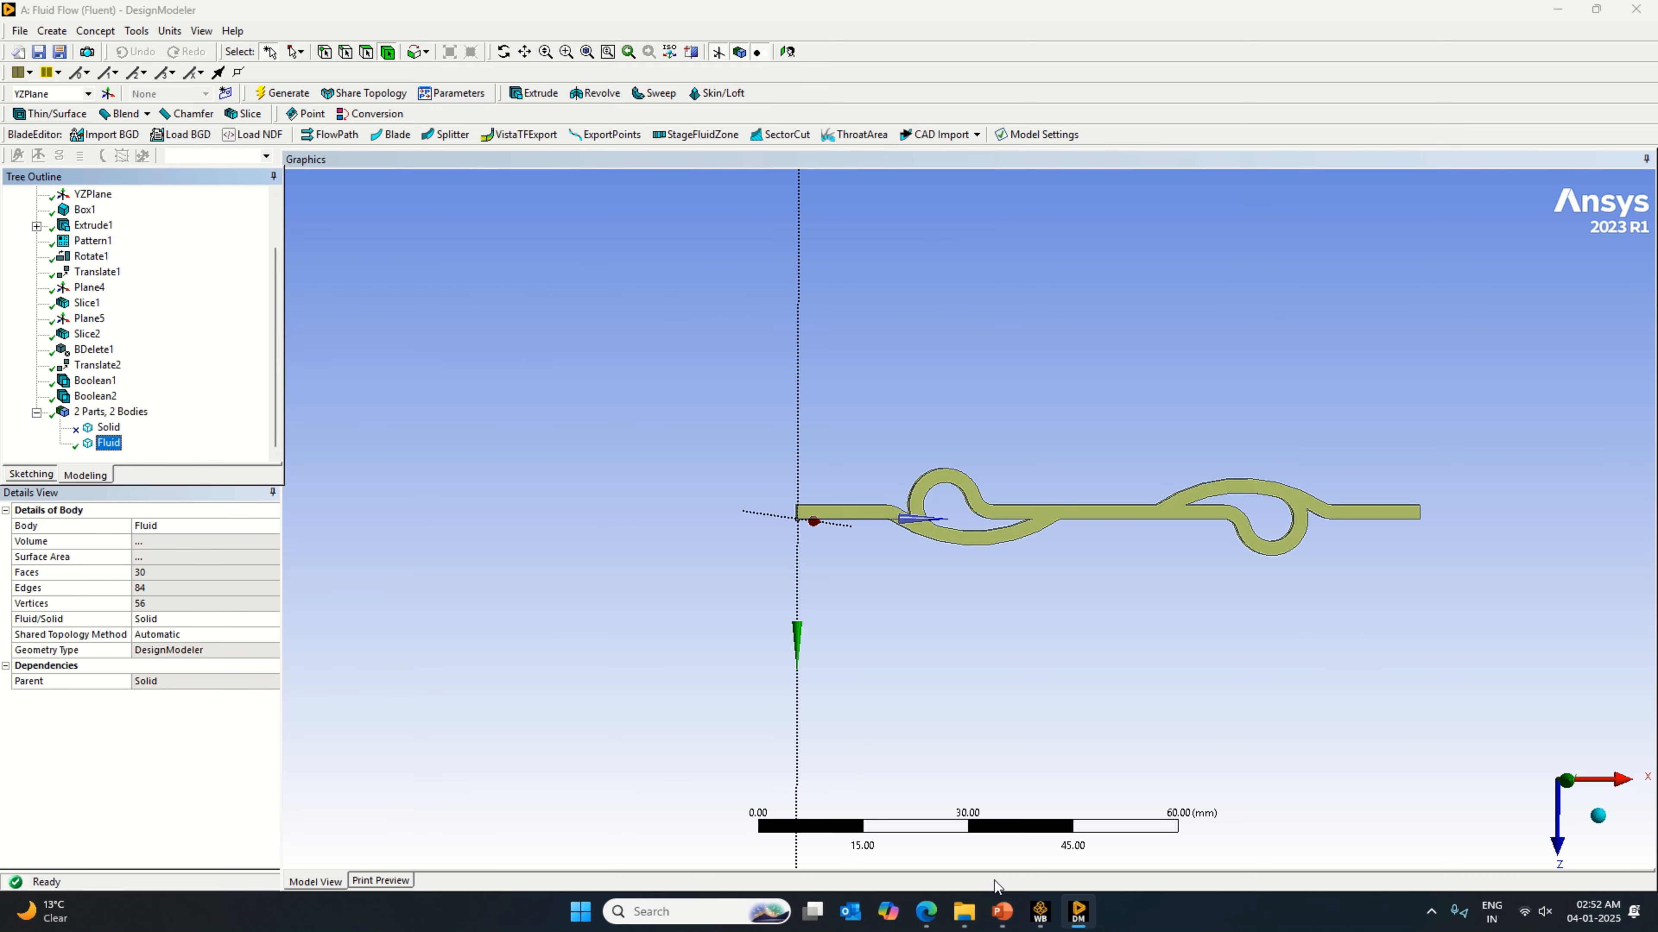
Step: Switch to Workbench, start saving the project, and browse to the Ansys Work folder on the D: drive
{"action": "left_click", "coordinate": [1039, 914]}
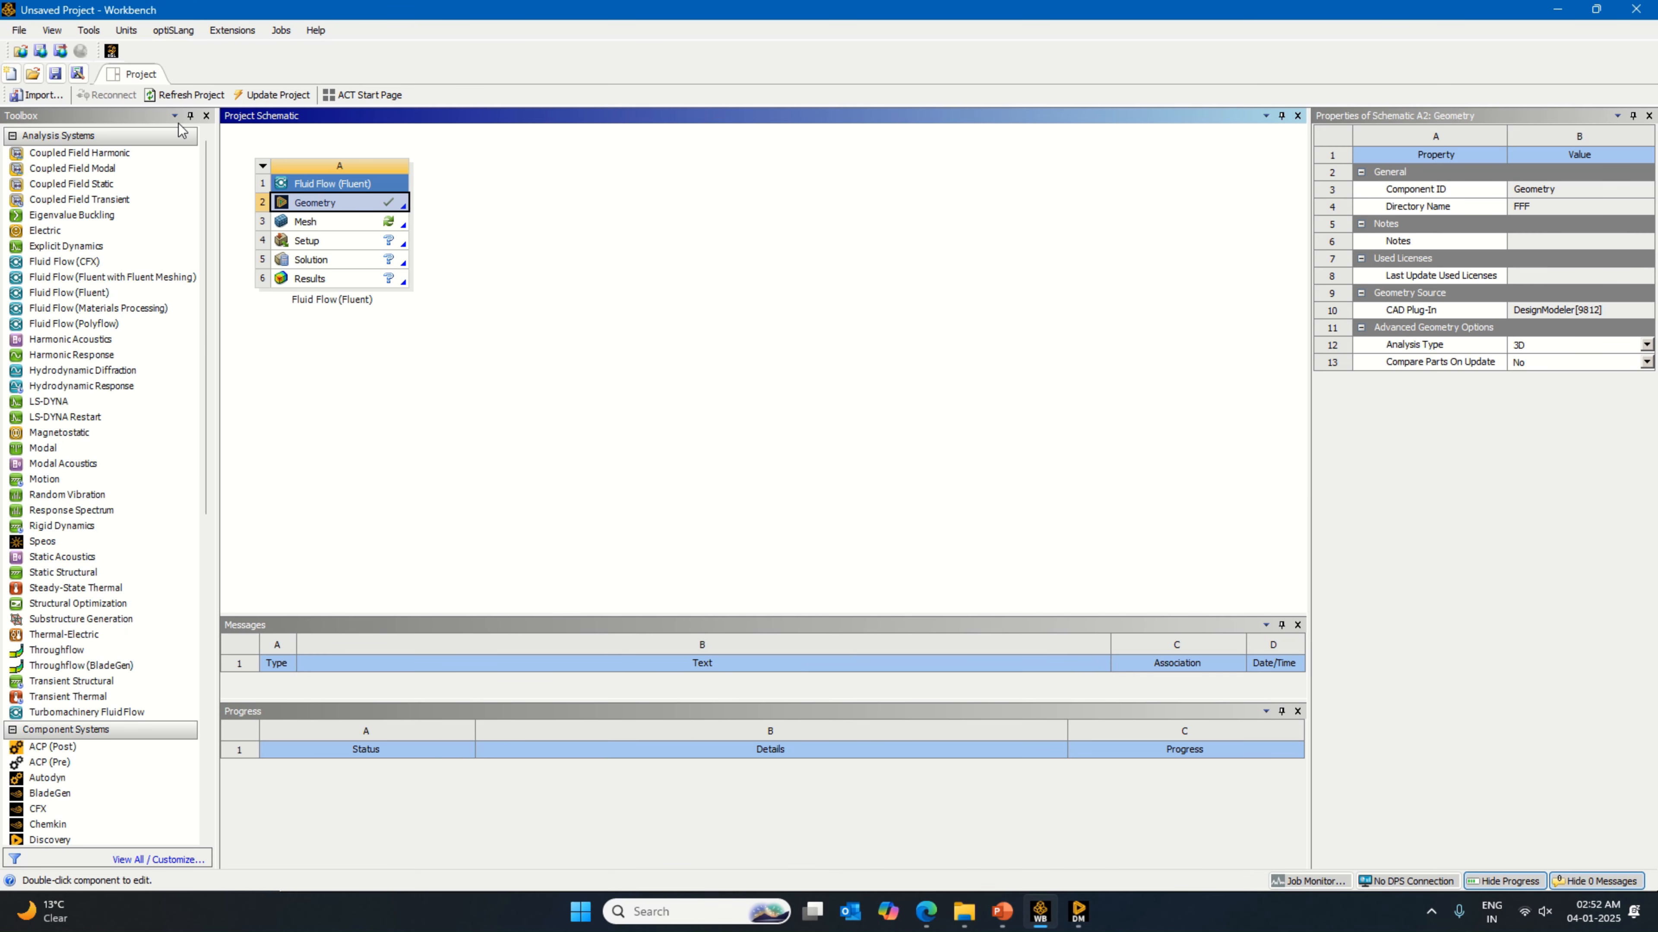
{"action": "left_click", "coordinate": [55, 73]}
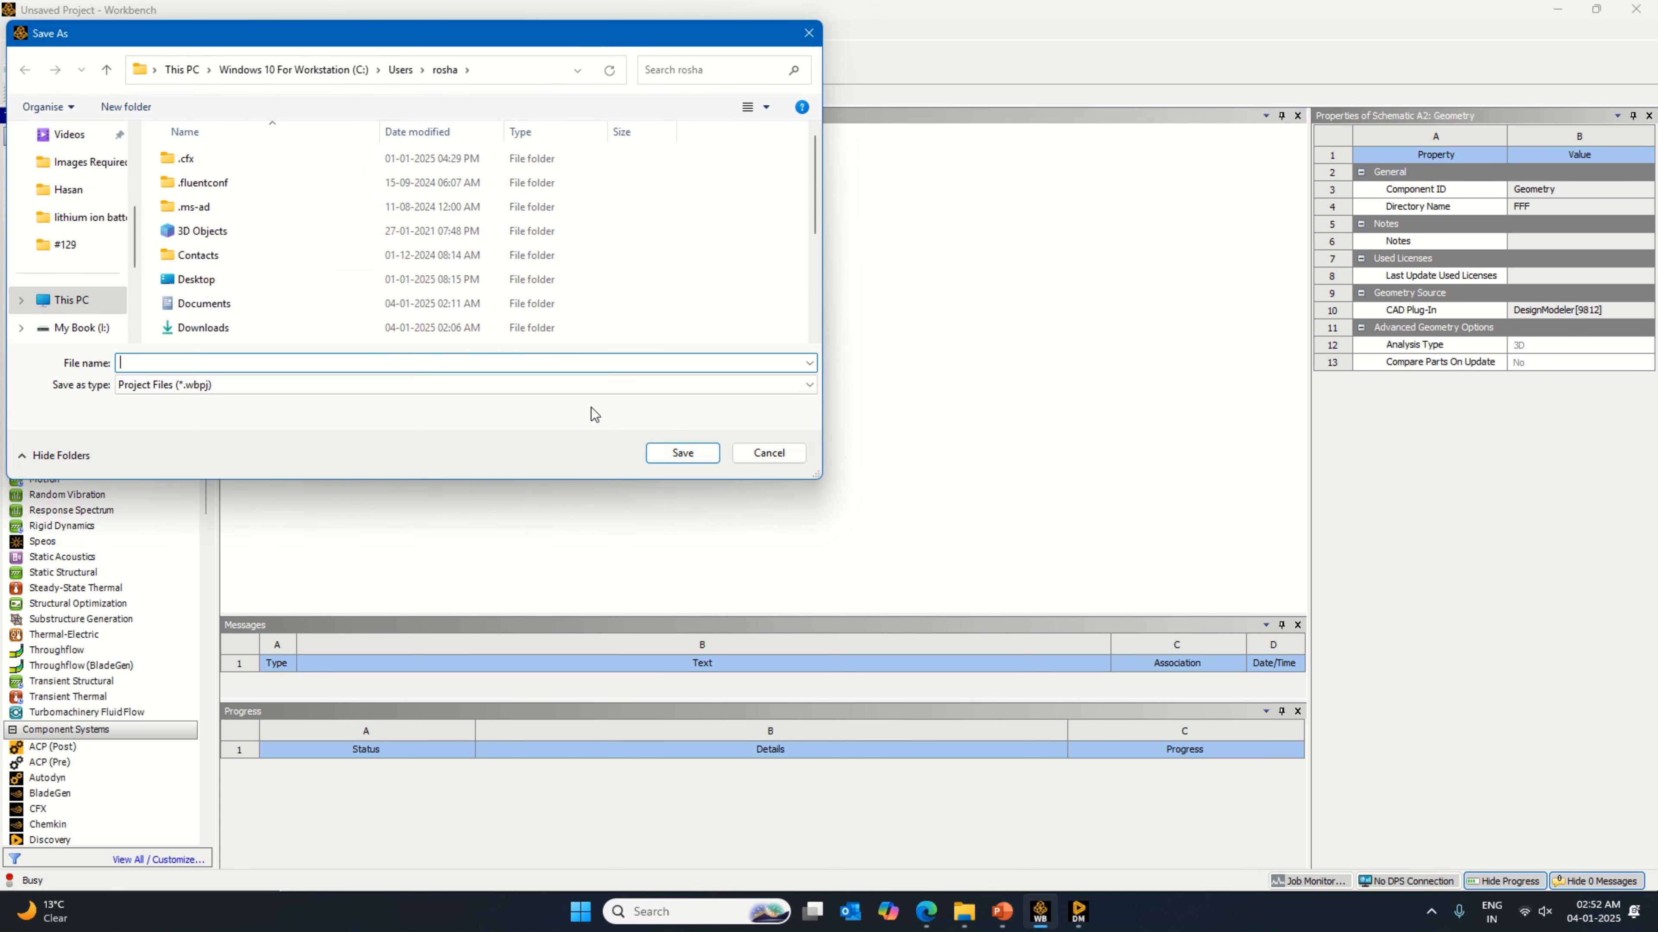
{"action": "left_click", "coordinate": [71, 299]}
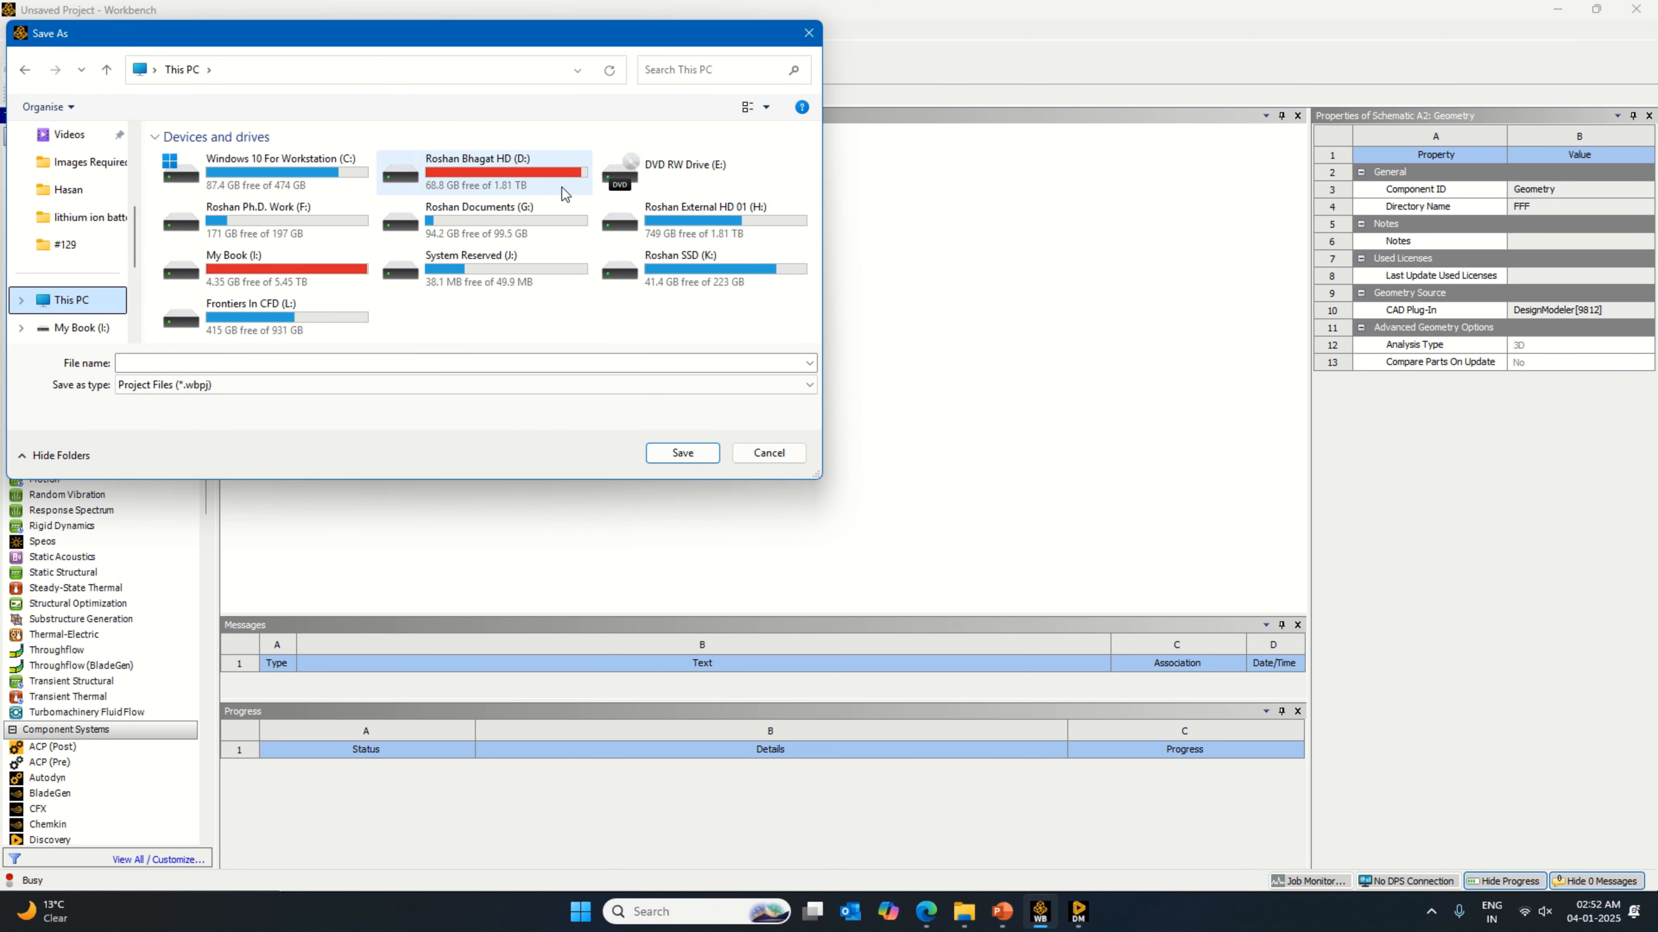
{"action": "double_click", "coordinate": [522, 171]}
{"action": "double_click", "coordinate": [211, 195]}
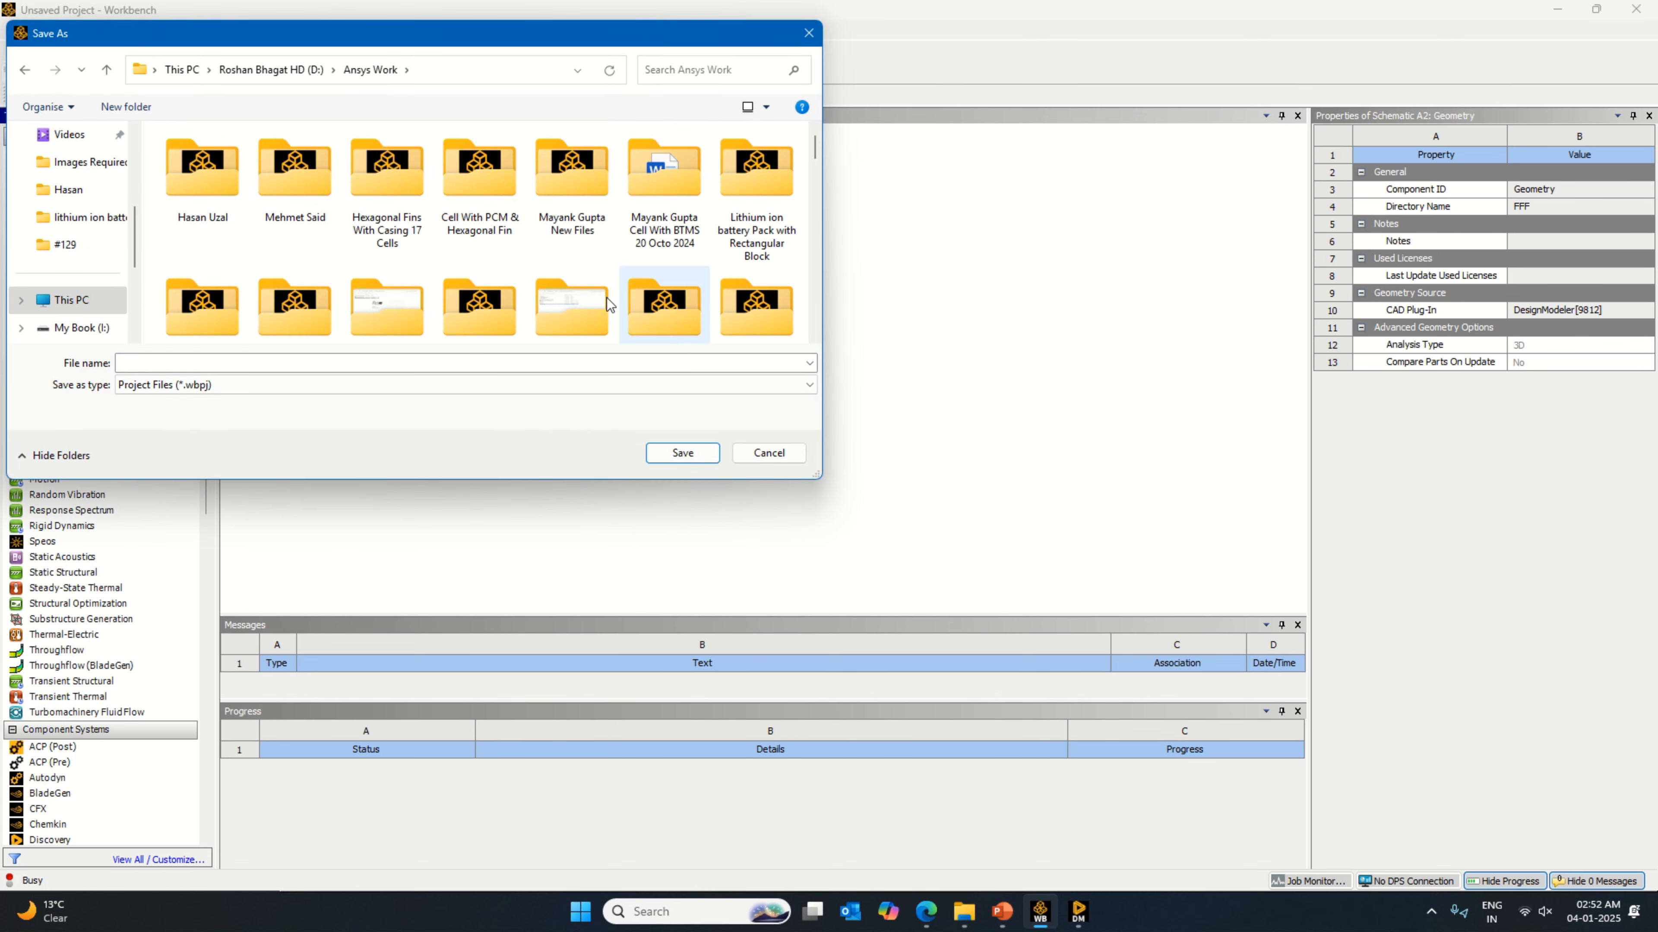
Step: Create a folder named "Tesla Valve Simulations" inside Ansys Work and open it
{"action": "right_click", "coordinate": [514, 258]}
{"action": "mouse_move", "coordinate": [632, 428]}
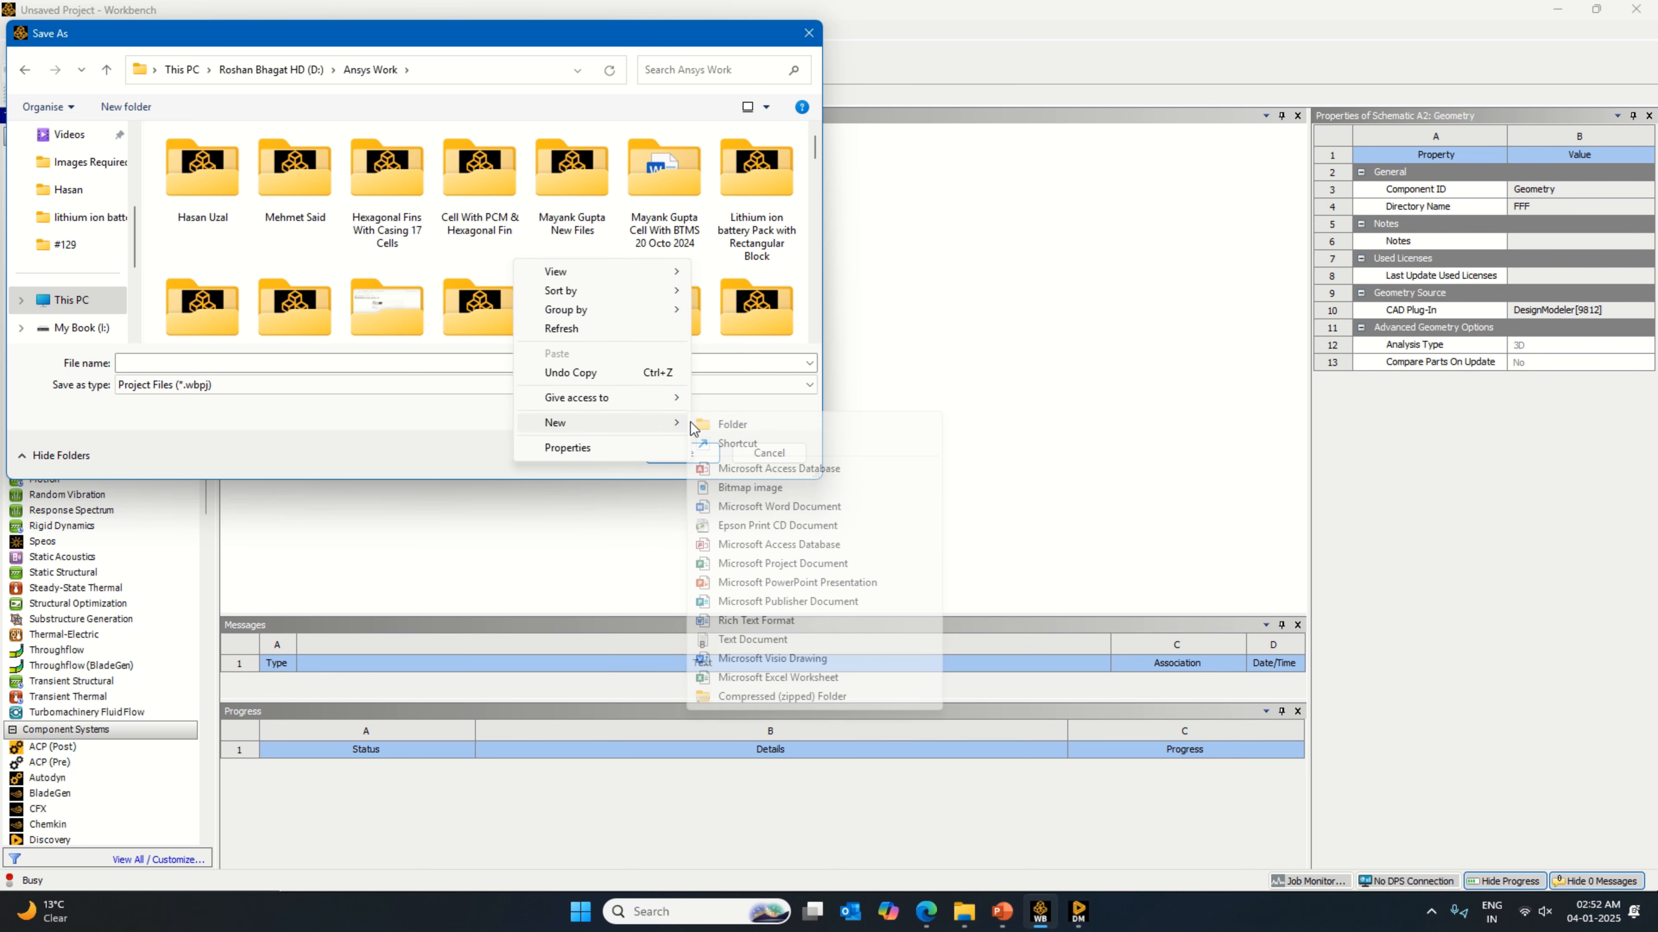
{"action": "left_click", "coordinate": [720, 425]}
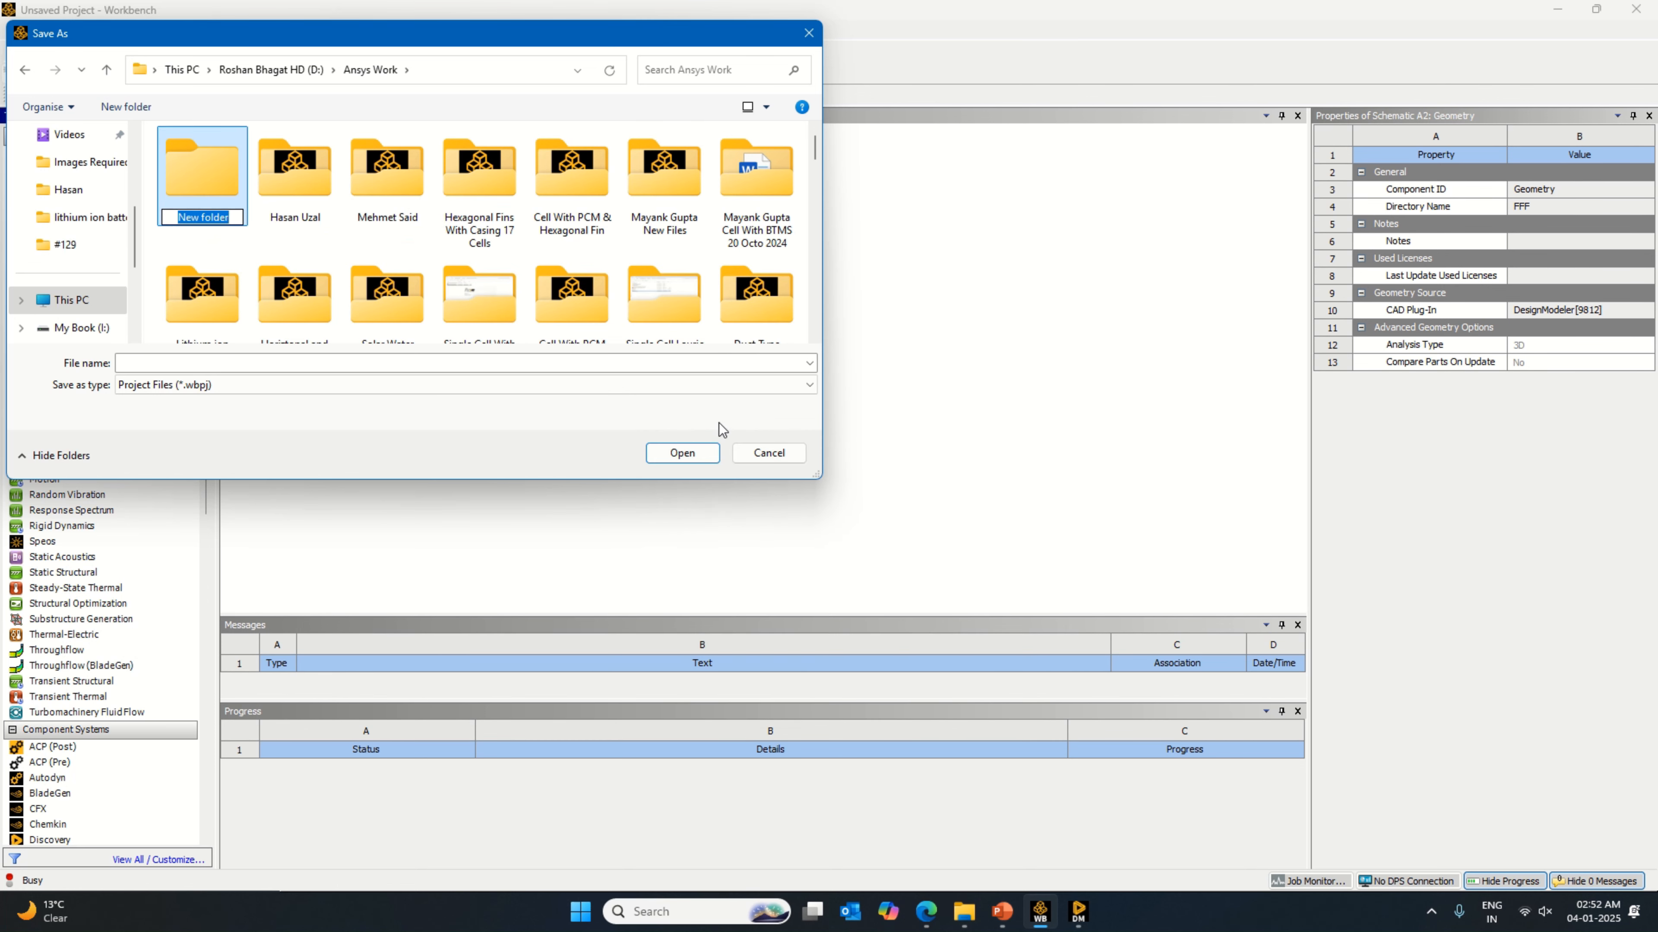
{"action": "key", "text": "Caps_Lock"}
{"action": "type", "text": "Tesla val"}
{"action": "key", "text": "BackSpace"}
{"action": "key", "text": "BackSpace"}
{"action": "key", "text": "BackSpace"}
{"action": "key", "text": "BackSpace"}
{"action": "key", "text": "Caps_Lock"}
{"action": "type", "text": "V"}
{"action": "key", "text": "Caps_Lock"}
{"action": "type", "text": "alve"}
{"action": "key", "text": "Caps_Lock"}
{"action": "type", "text": "Sl"}
{"action": "key", "text": "Caps_Lock"}
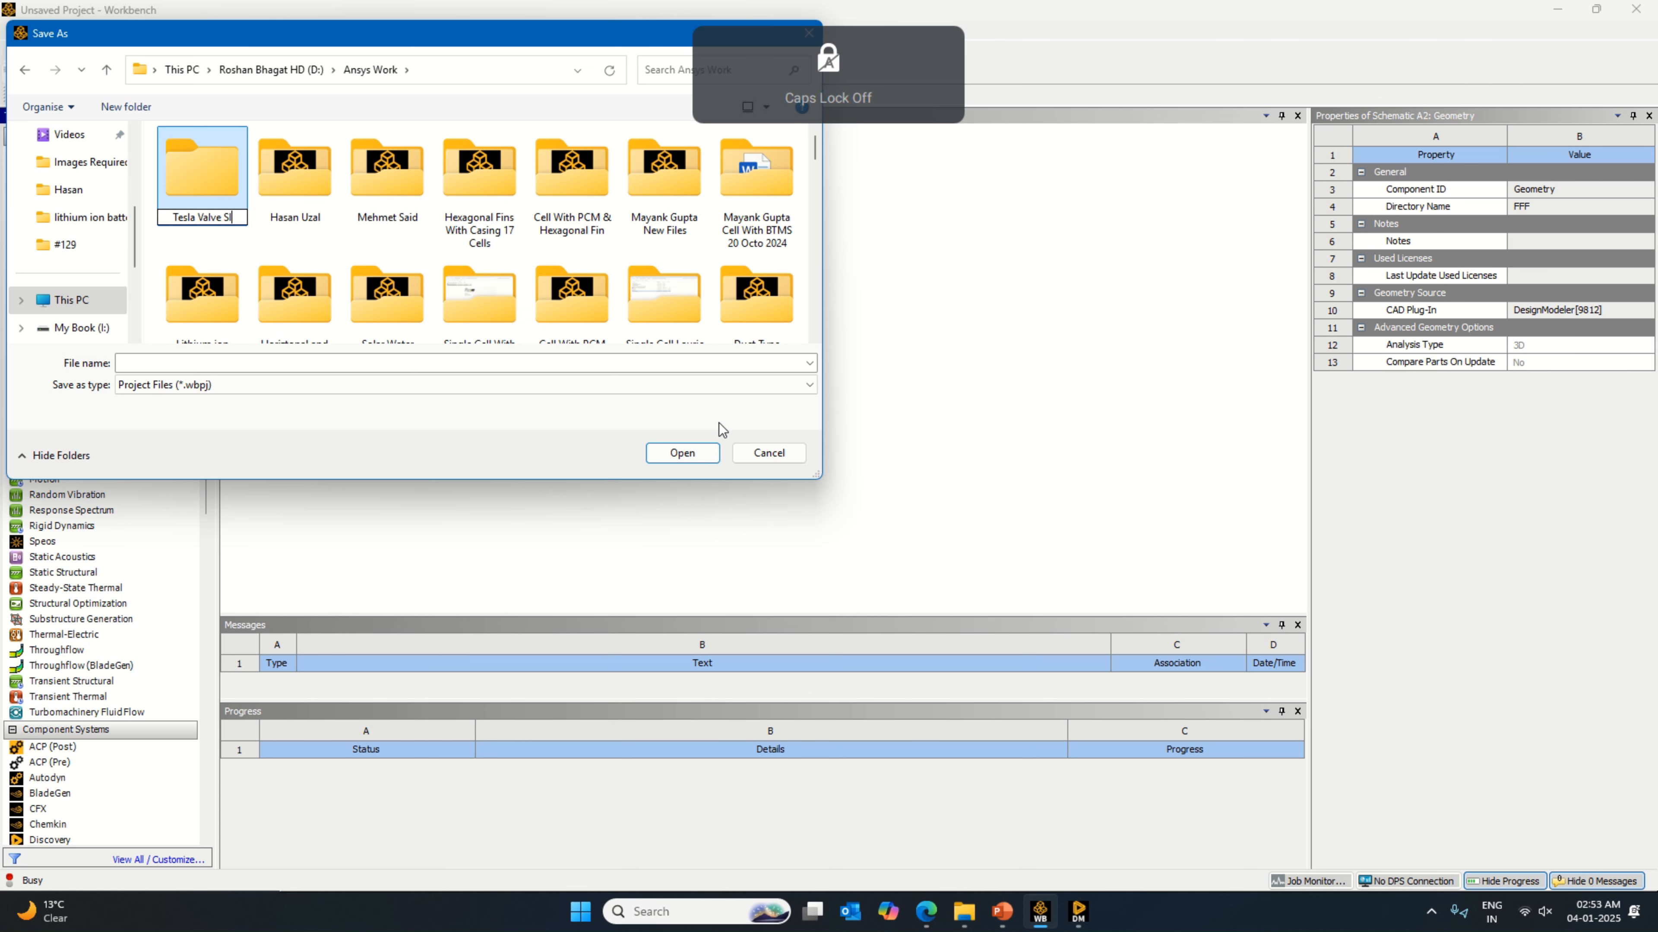
{"action": "type", "text": "imula"}
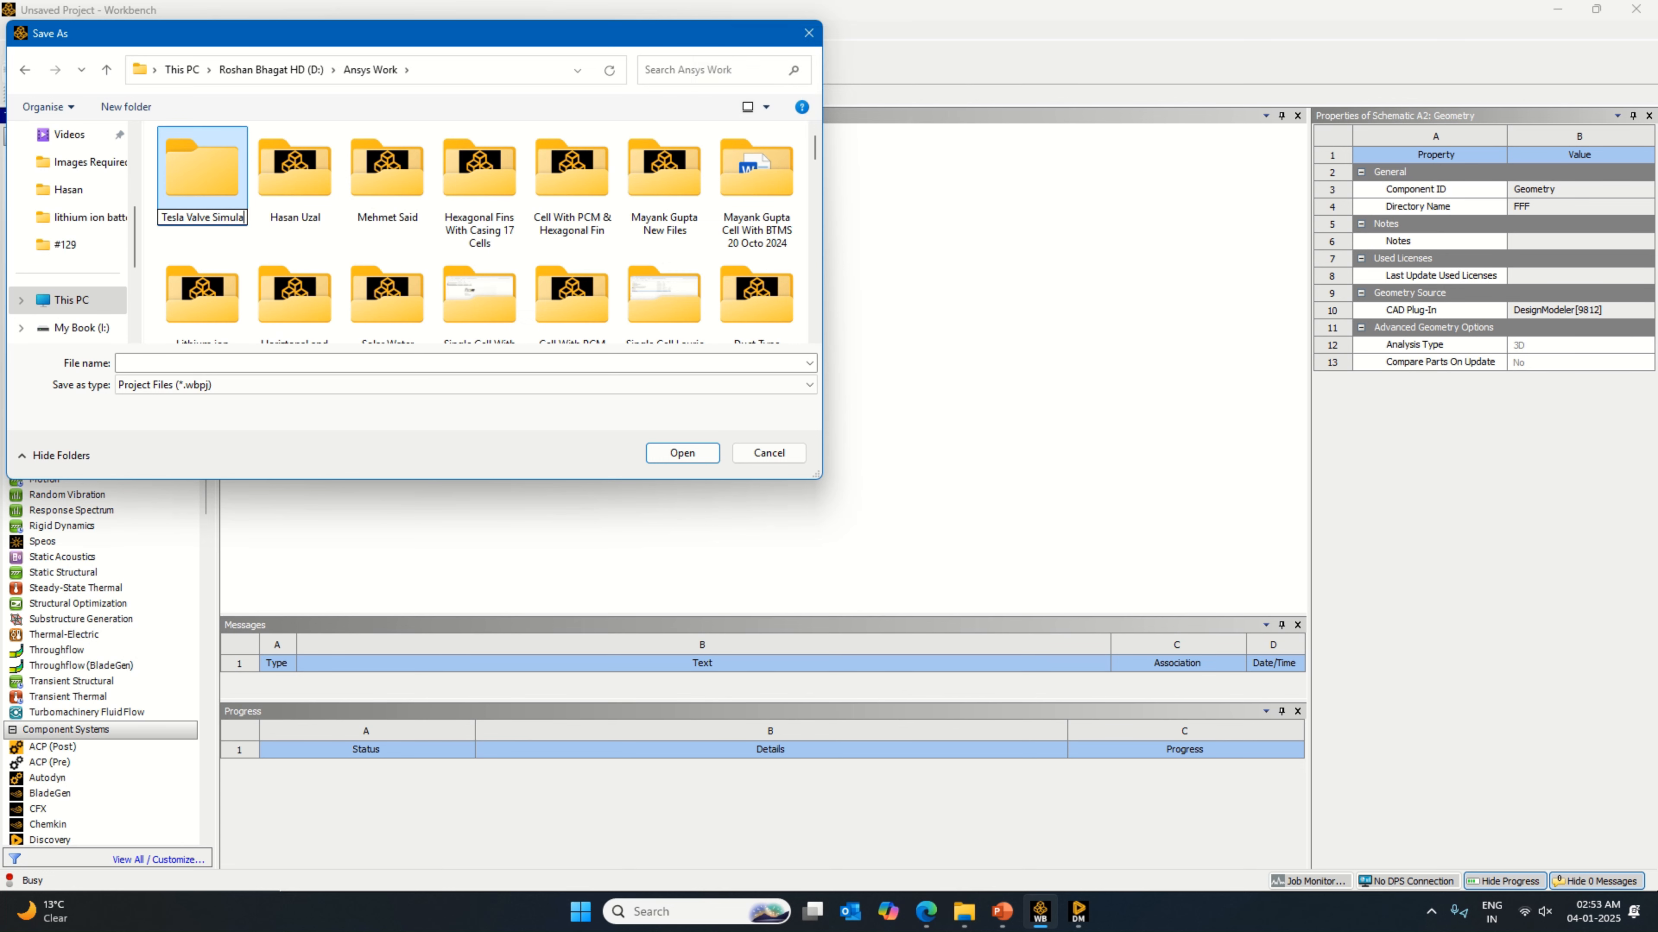
{"action": "type", "text": "tions"}
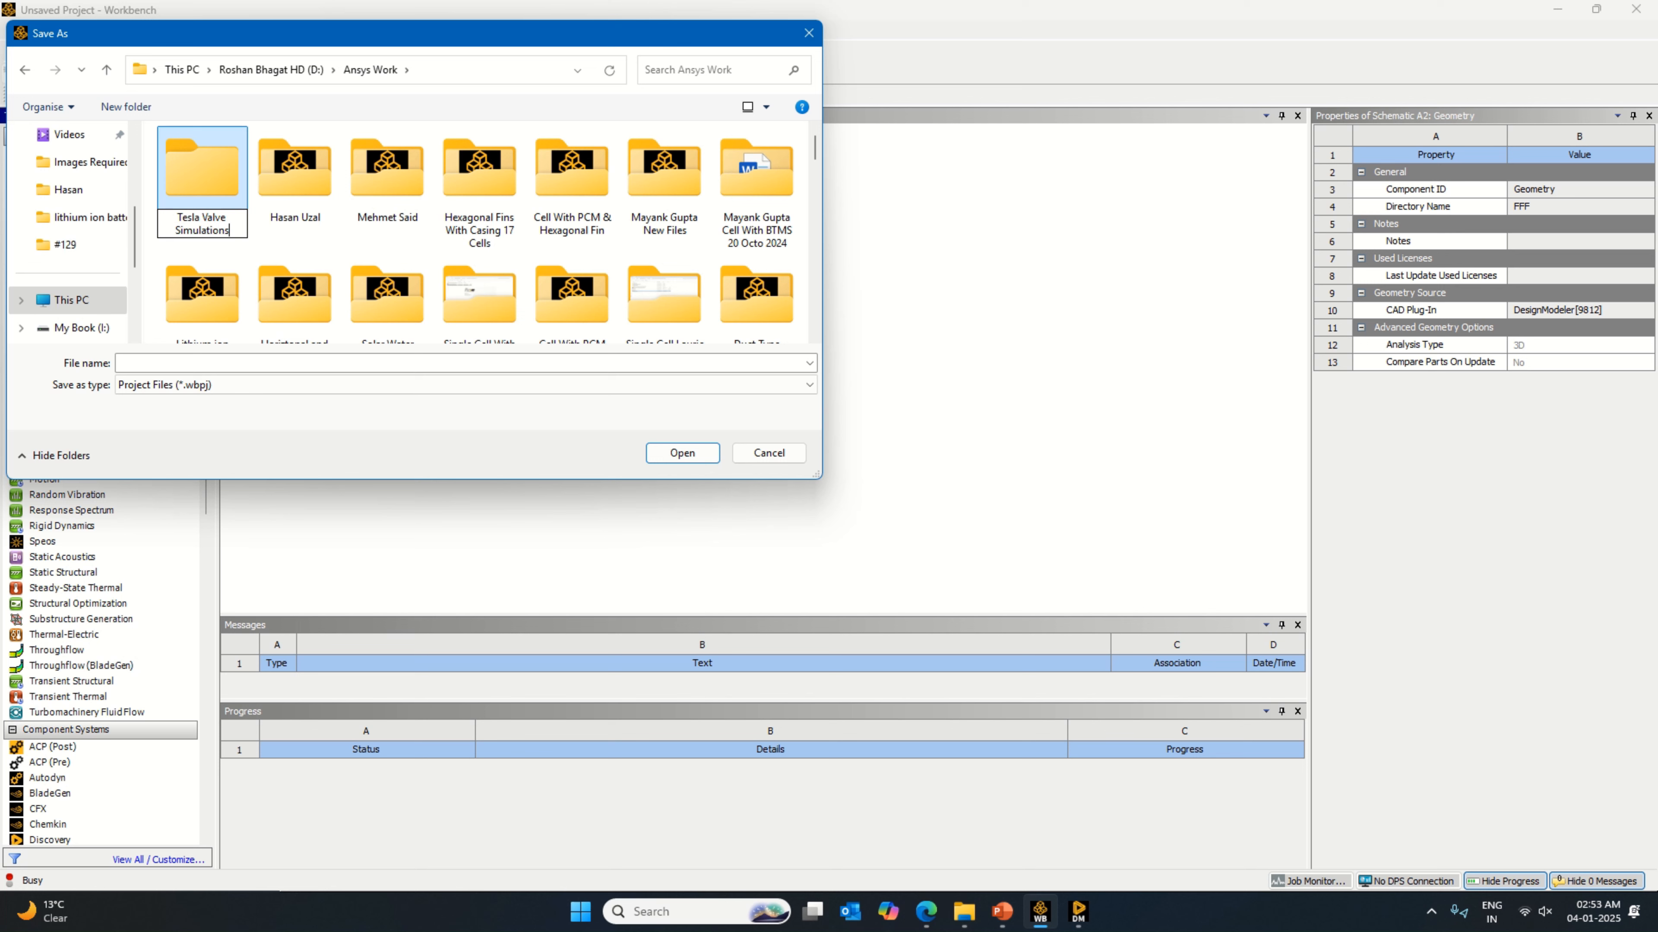
{"action": "key", "text": "Return"}
{"action": "key", "text": "Return"}
Step: Create a subfolder named "Tesla Valve Fluid Simulation Only Fluid Zone Direction 1" and open it
{"action": "right_click", "coordinate": [371, 233]}
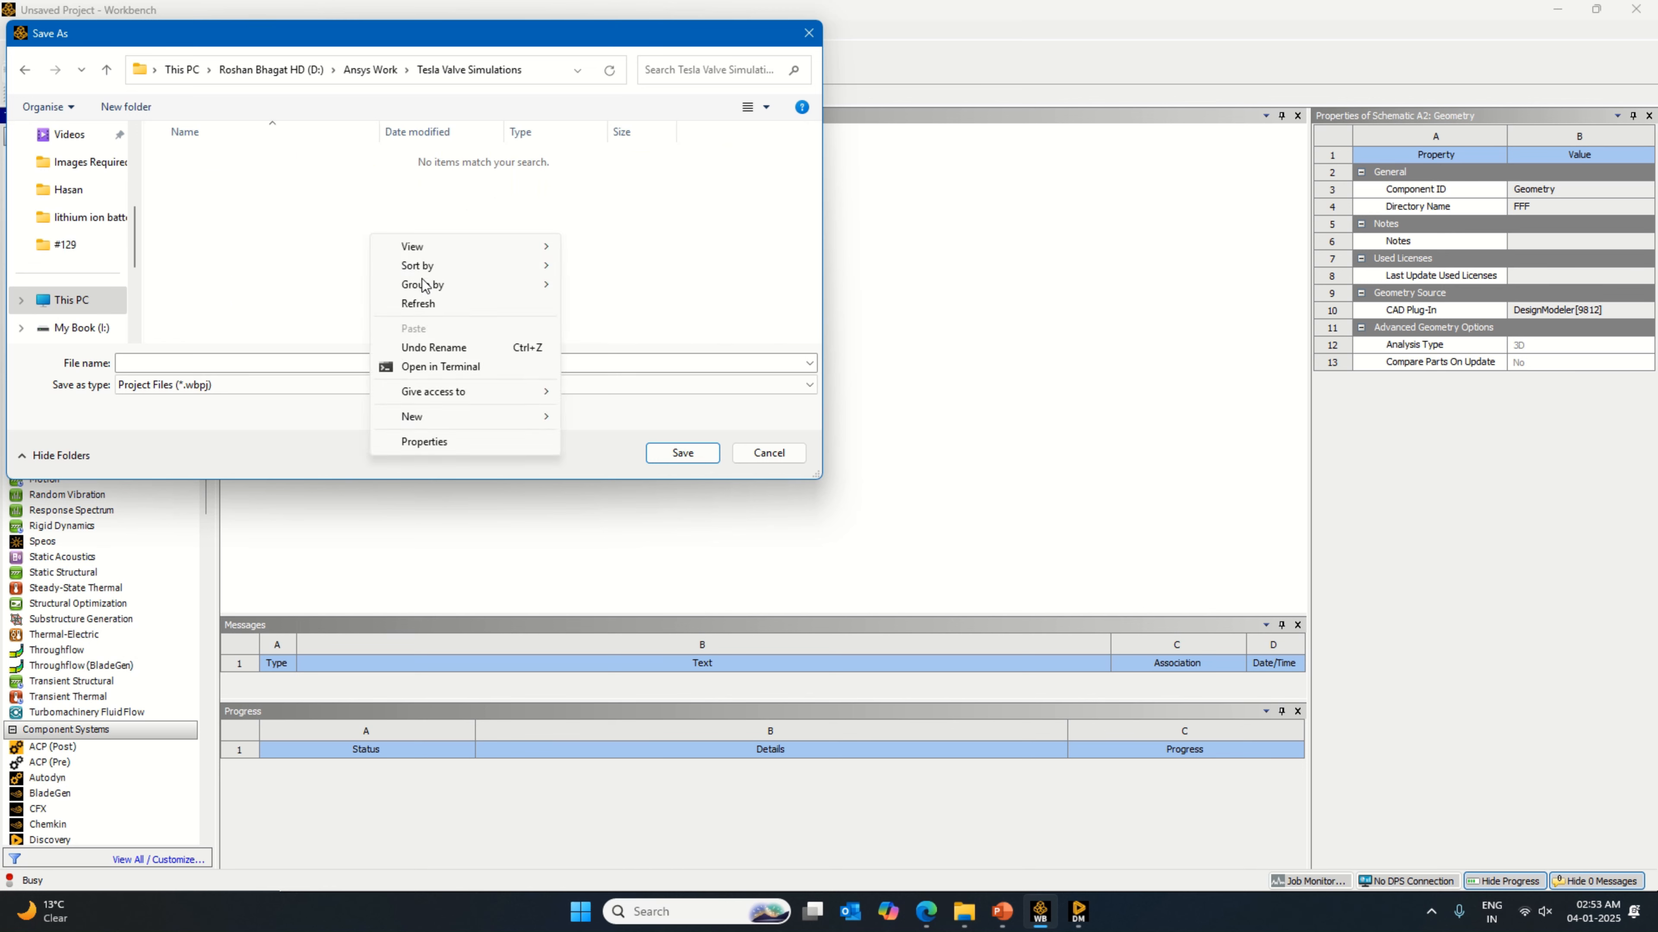
{"action": "left_click", "coordinate": [583, 418]}
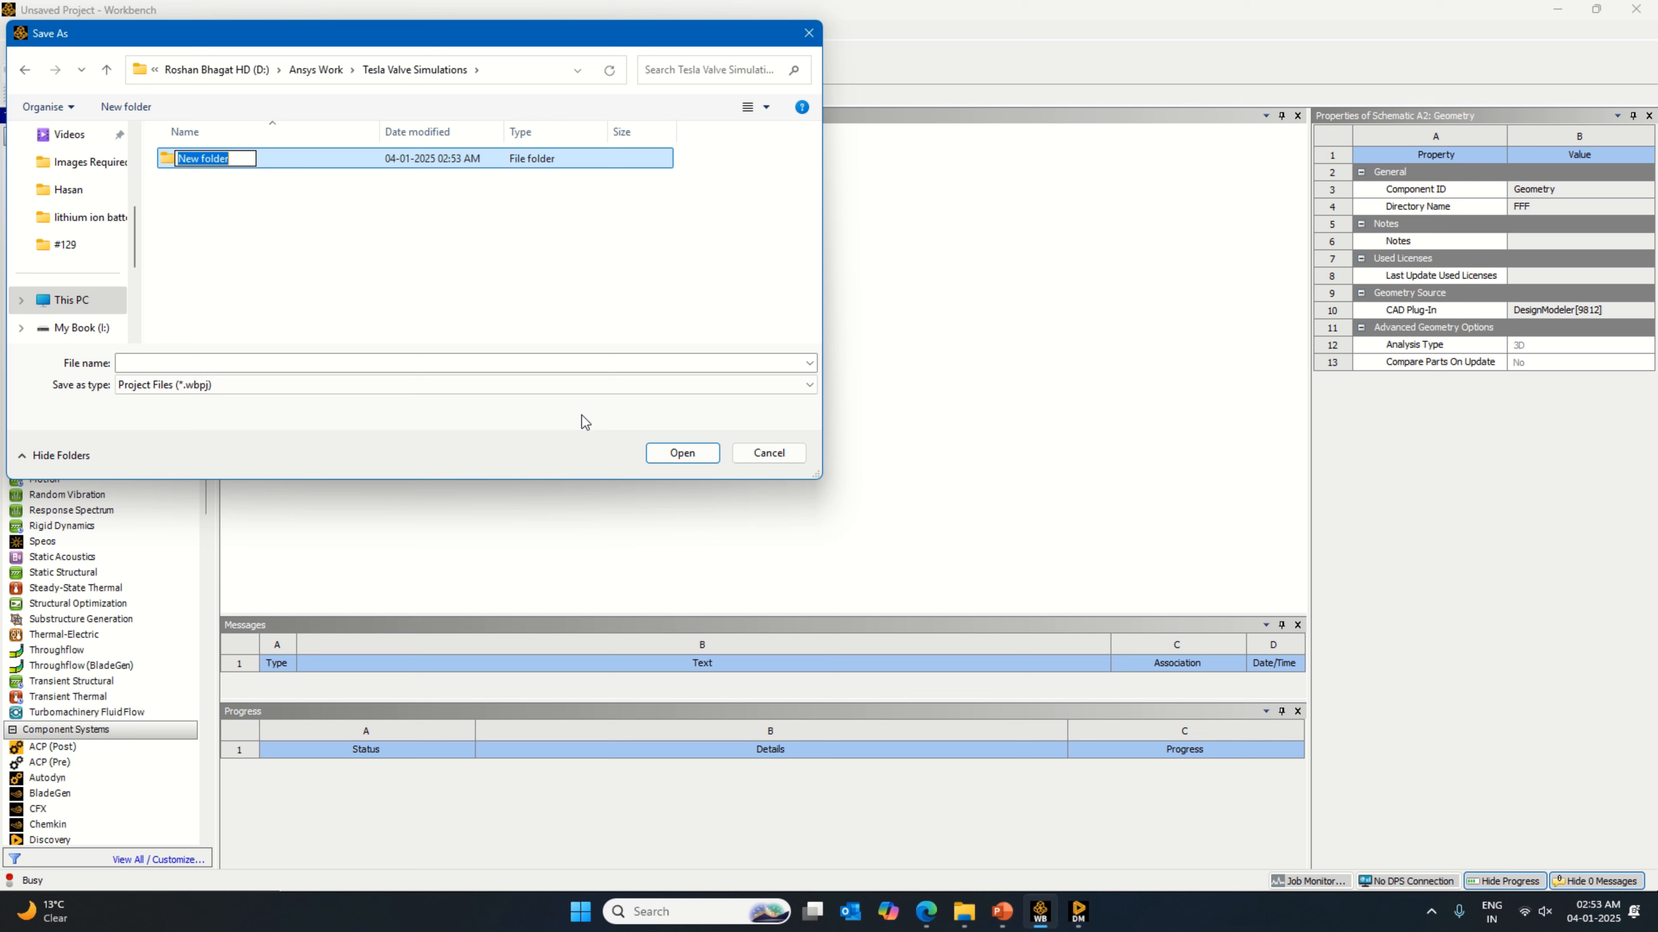
{"action": "key", "text": "Caps_Lock"}
{"action": "type", "text": "T"}
{"action": "key", "text": "Caps_Lock"}
{"action": "type", "text": "esla"}
{"action": "key", "text": "Caps_Lock"}
{"action": "type", "text": "Valve"}
{"action": "key", "text": "Caps_Lock"}
{"action": "type", "text": "F"}
{"action": "key", "text": "Caps_Lock"}
{"action": "type", "text": "luid"}
{"action": "key", "text": "Caps_Lock"}
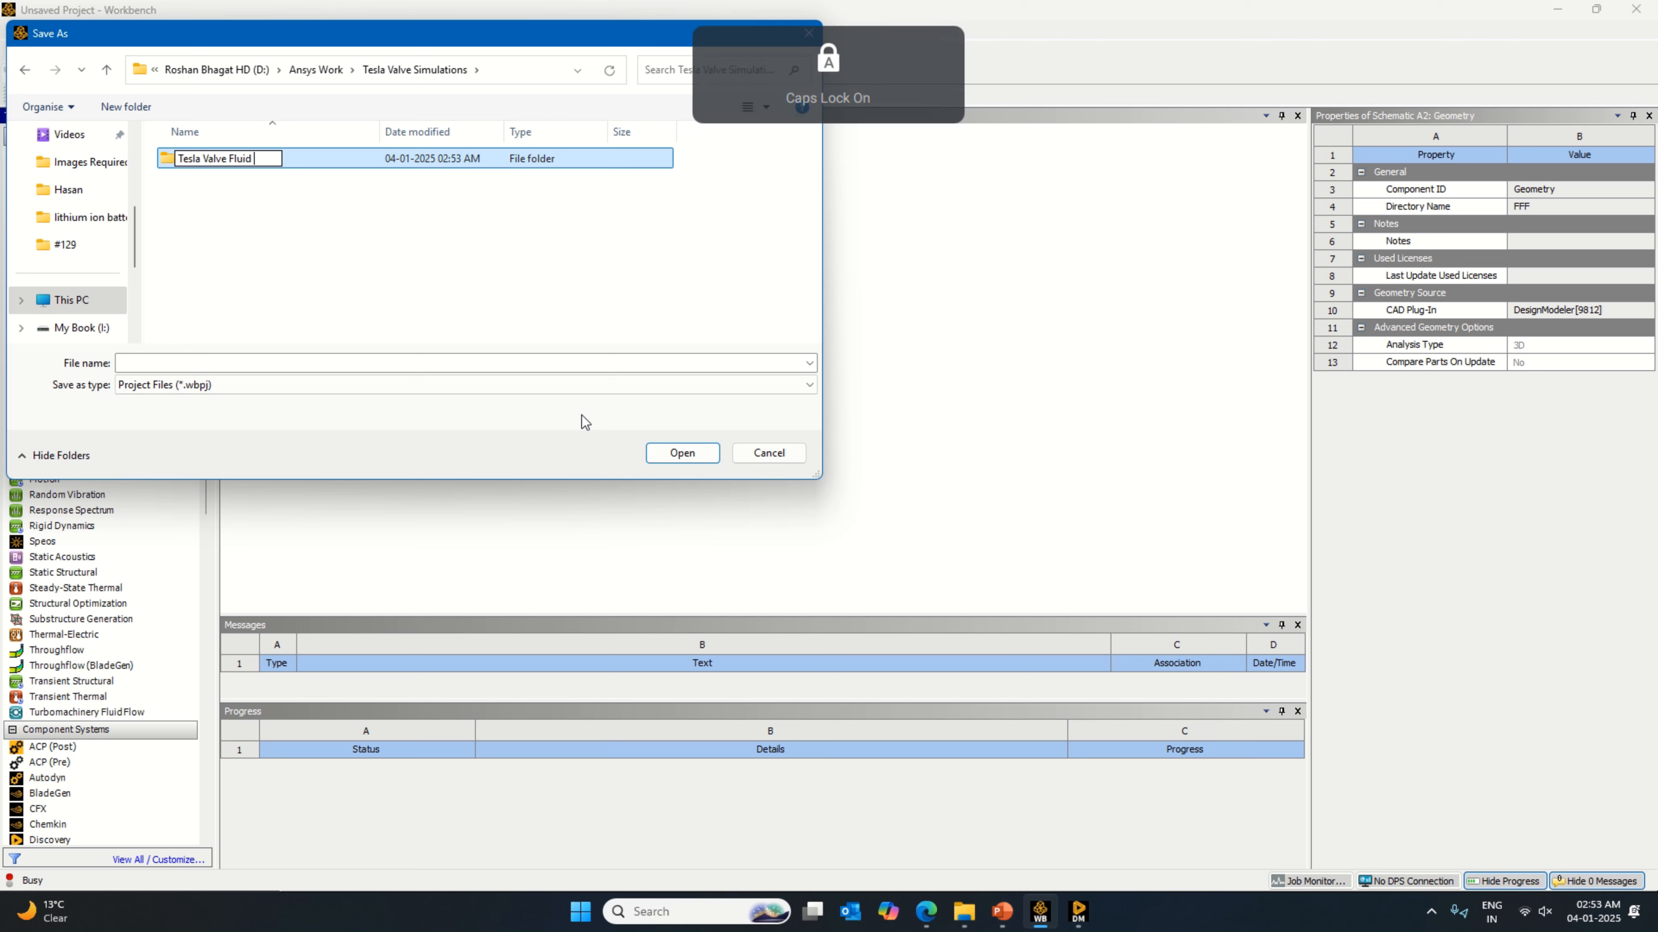
{"action": "type", "text": "S"}
{"action": "key", "text": "Caps_Lock"}
{"action": "type", "text": "imulation"}
{"action": "key", "text": "Caps_Lock"}
{"action": "type", "text": "O"}
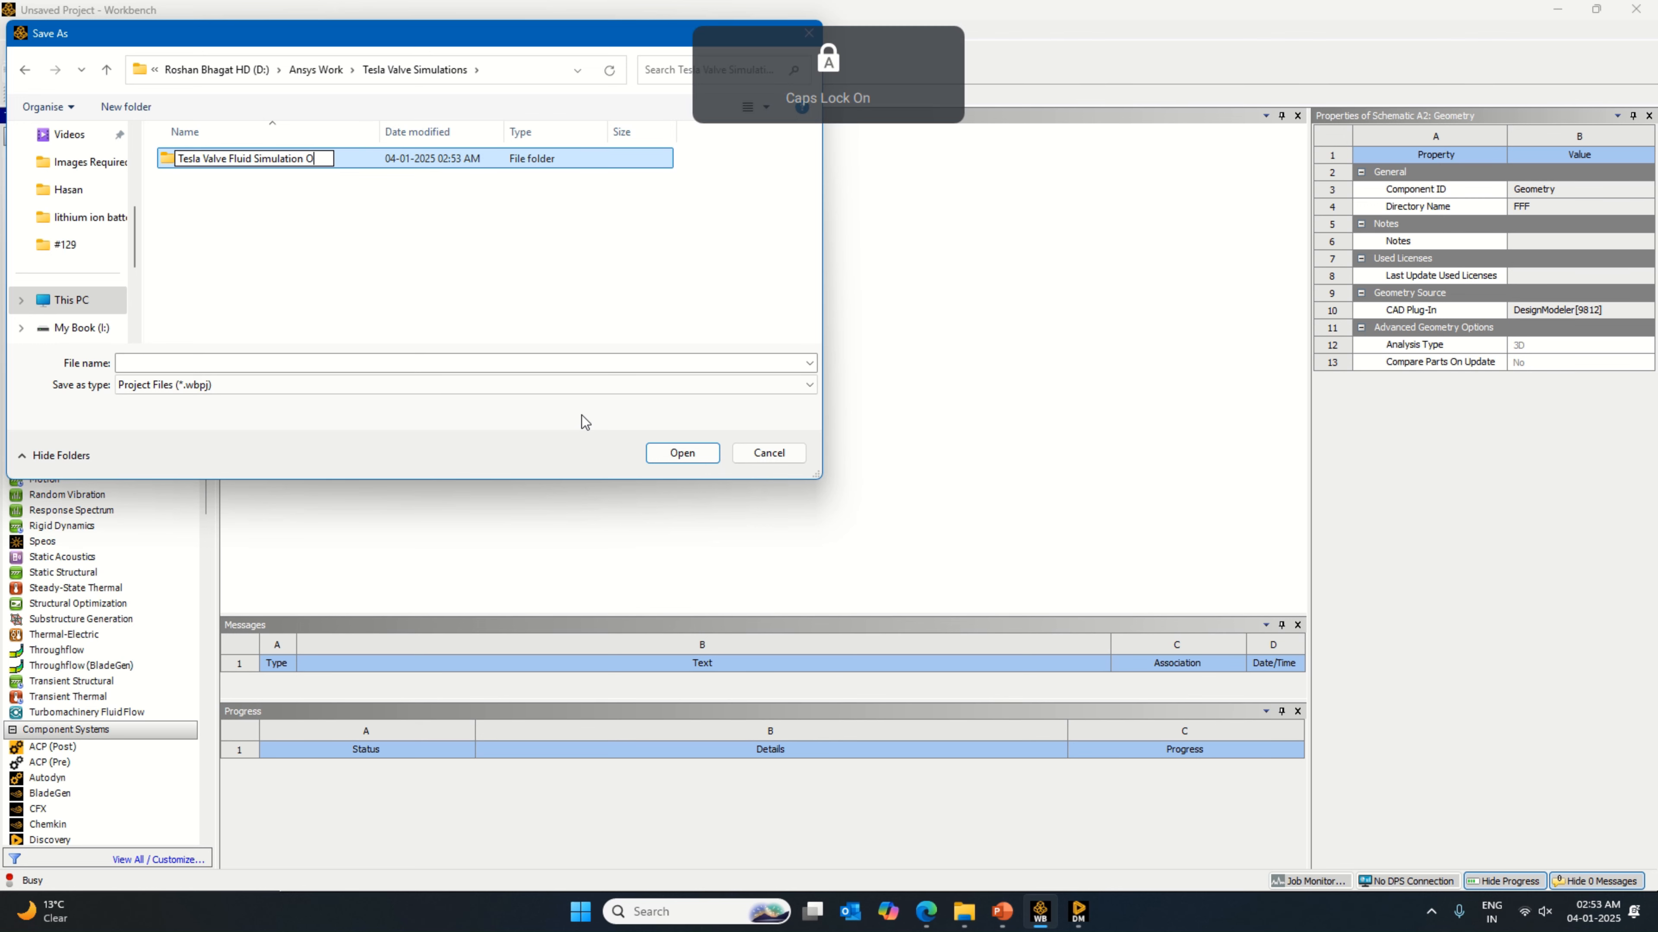
{"action": "key", "text": "Caps_Lock"}
{"action": "type", "text": "nly"}
{"action": "key", "text": "Caps_Lock"}
{"action": "type", "text": "F"}
{"action": "key", "text": "Caps_Lock"}
{"action": "type", "text": "luid"}
{"action": "key", "text": "Caps_Lock"}
{"action": "type", "text": "Z"}
{"action": "key", "text": "Caps_Lock"}
{"action": "type", "text": "one"}
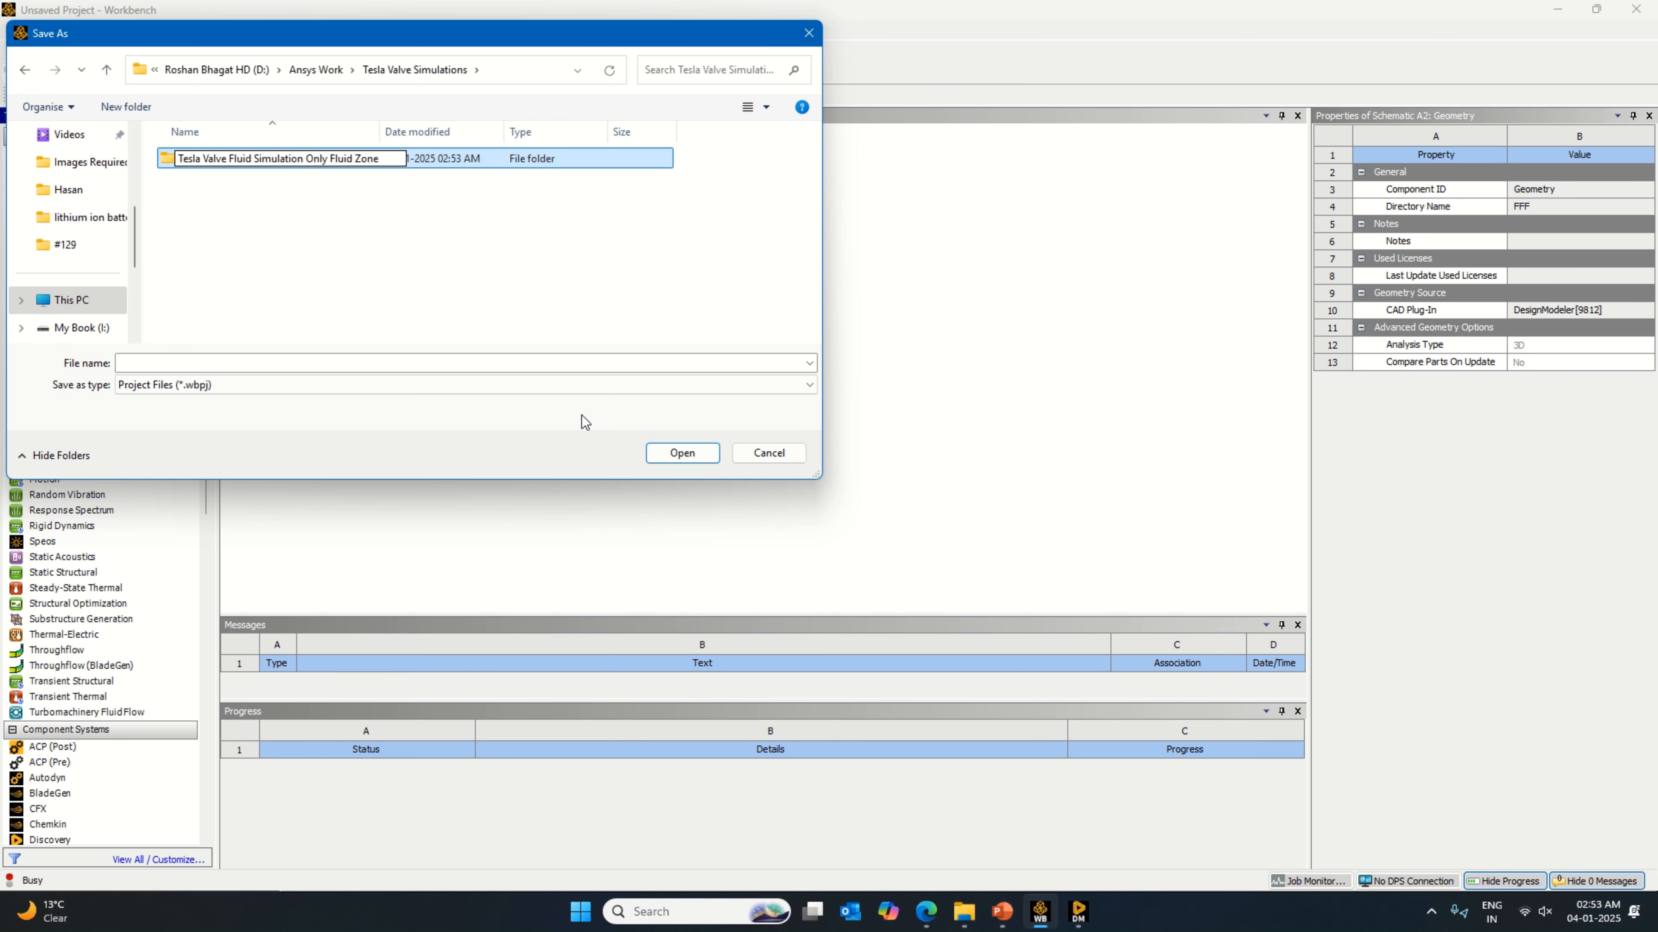
{"action": "key", "text": "Caps_Lock"}
{"action": "key", "text": "Caps_Lock"}
{"action": "type", "text": "dIR"}
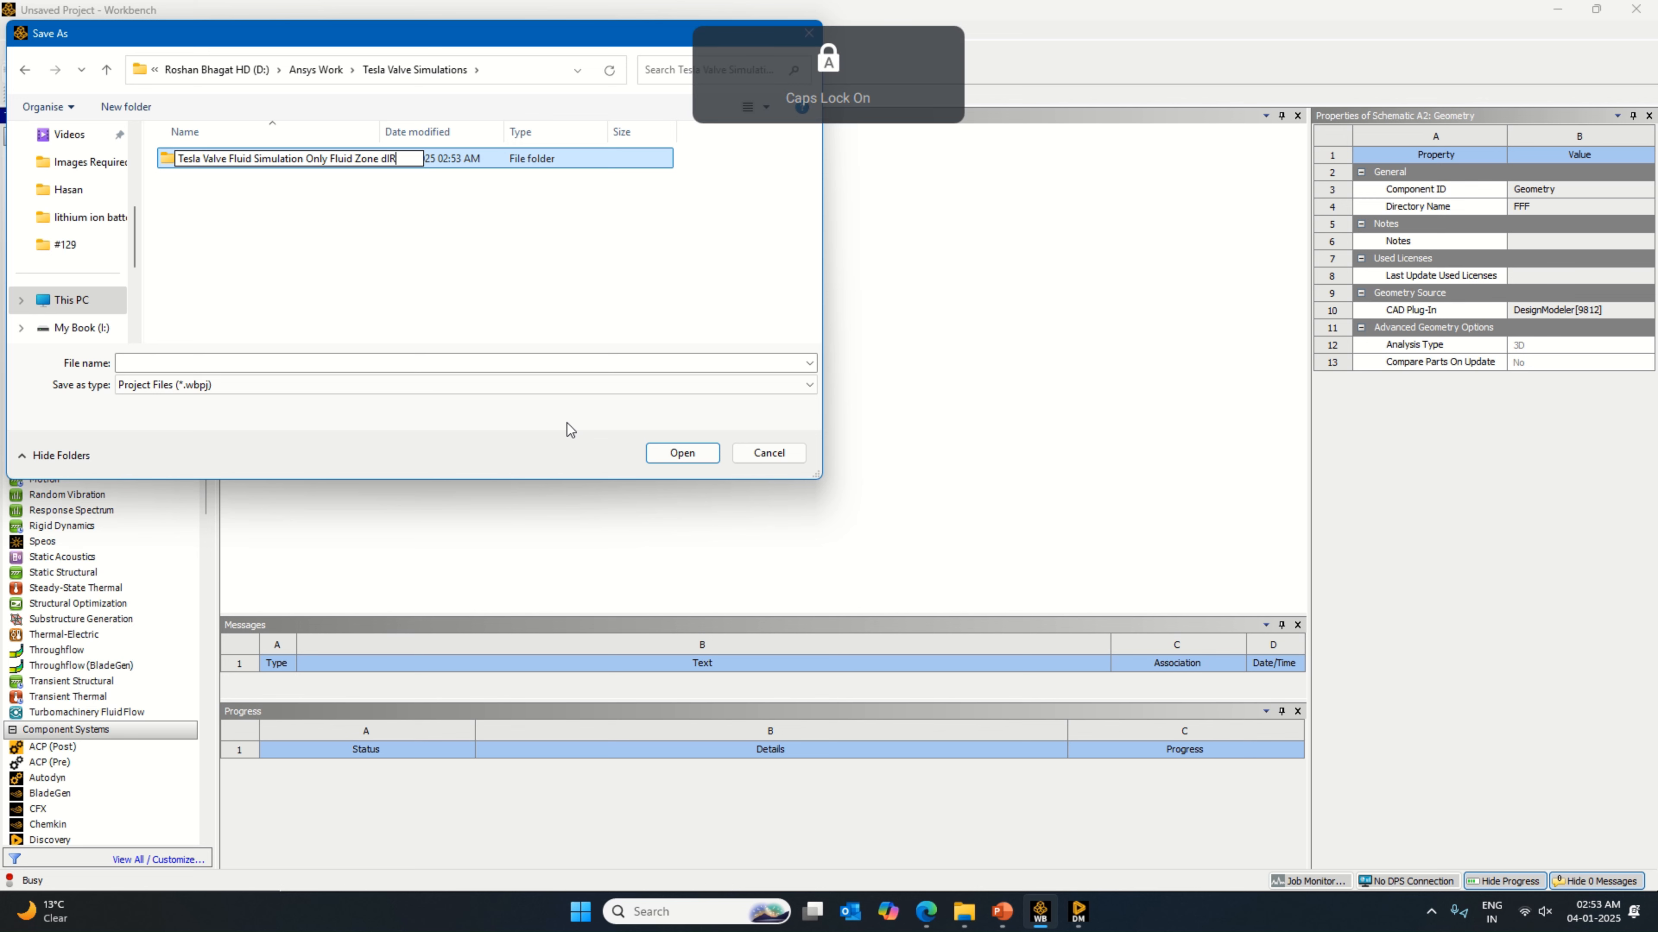
{"action": "key", "text": "BackSpace"}
{"action": "key", "text": "BackSpace"}
{"action": "key", "text": "BackSpace"}
{"action": "key", "text": "Caps_Lock"}
{"action": "type", "text": "Direct"}
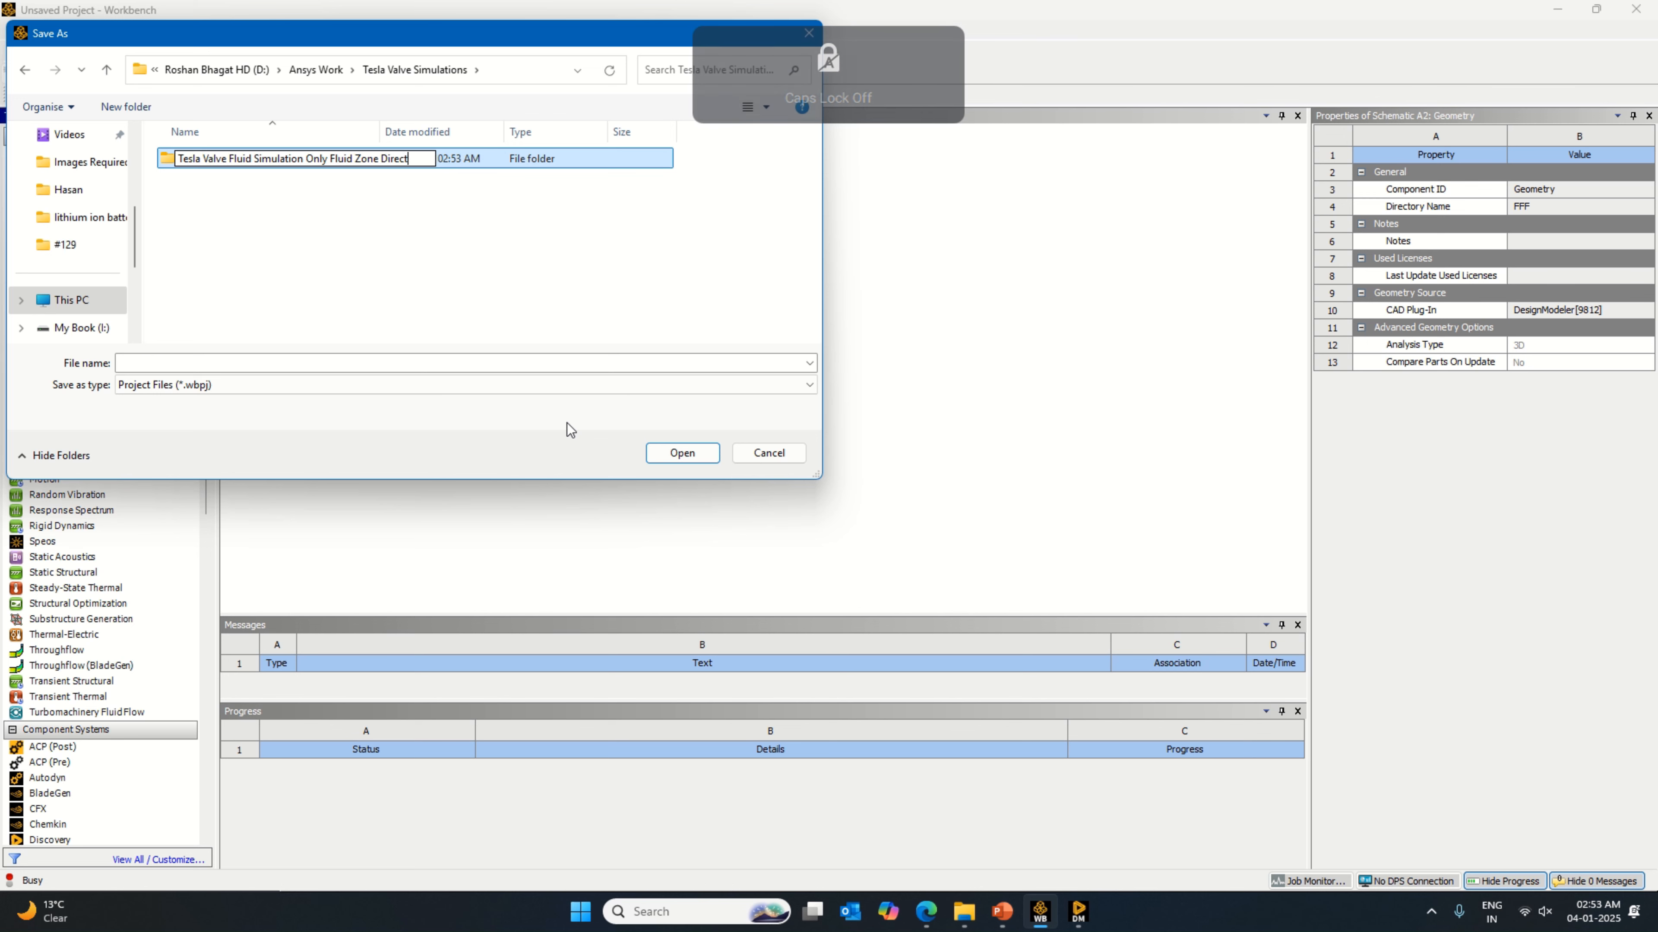
{"action": "type", "text": "ion 1"}
{"action": "key", "text": "Return"}
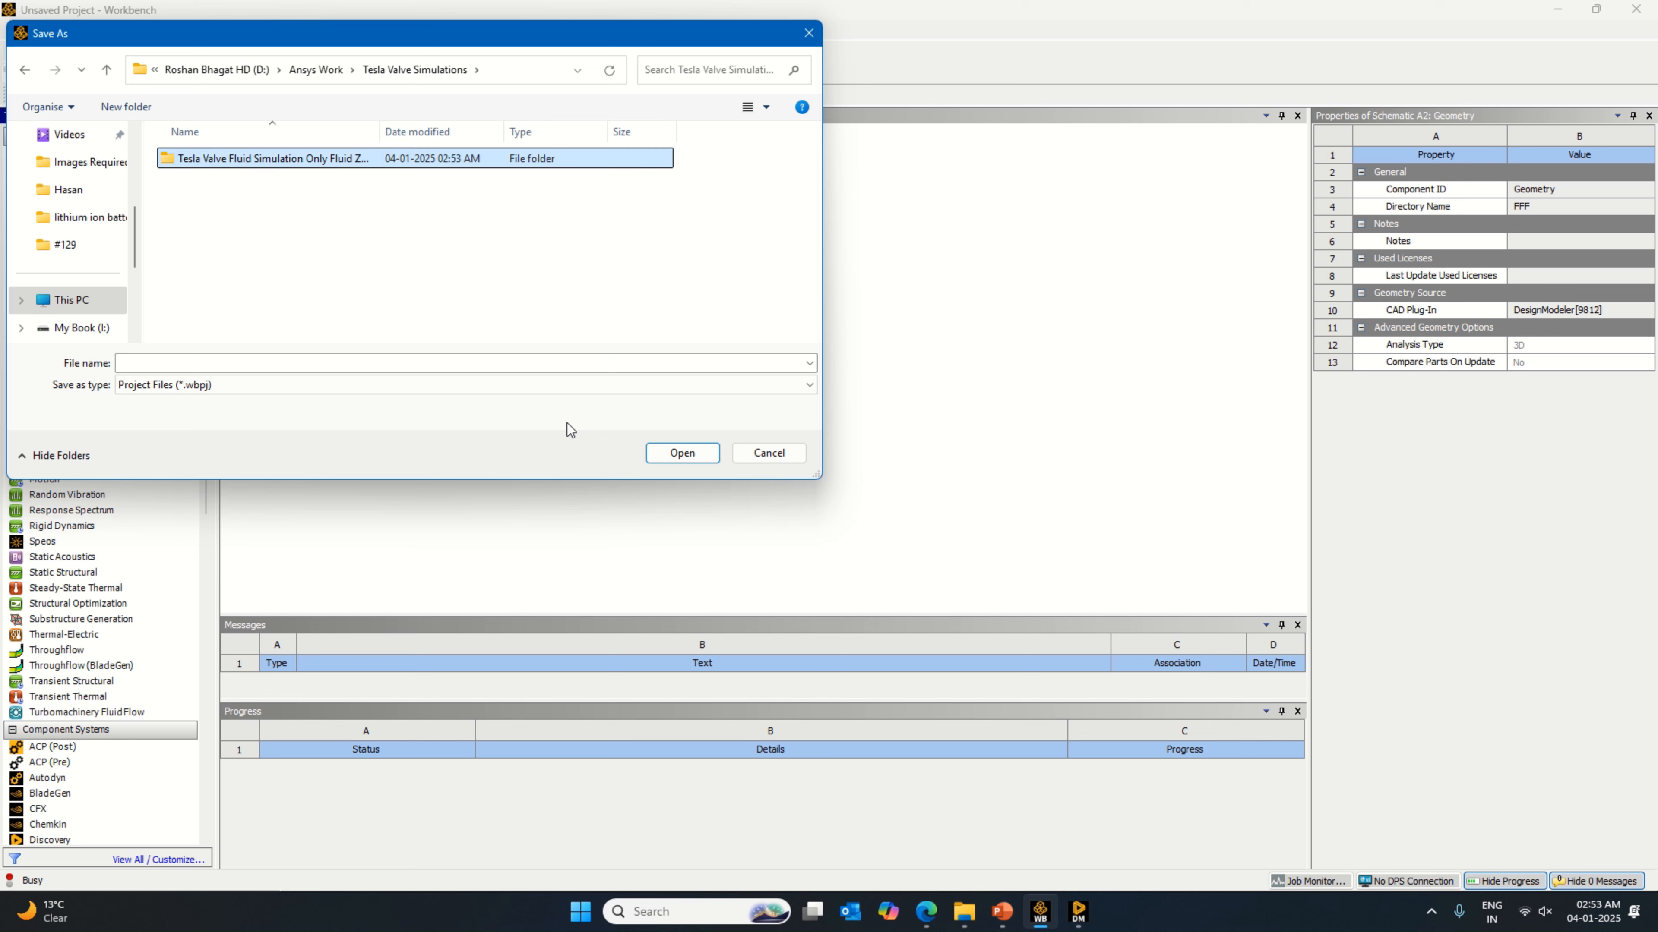
{"action": "left_click", "coordinate": [682, 452]}
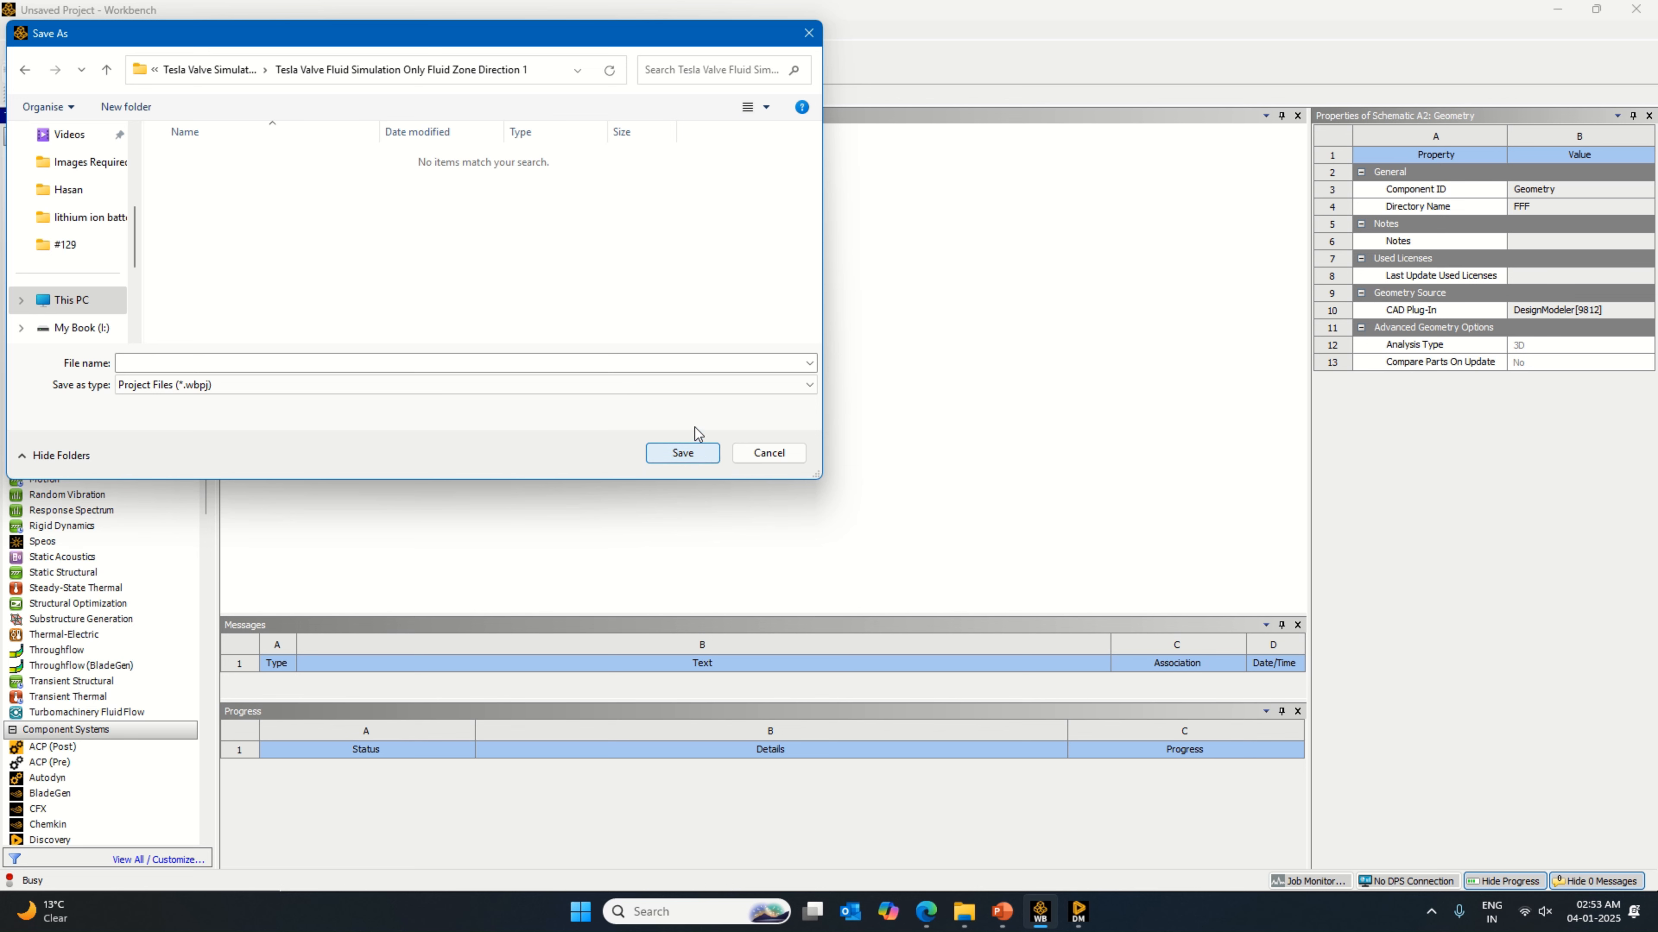
Step: Save the project in this folder as "Tesla Valve Fluid Simulation Only Fluid Zone Direction 1", reusing the folder's name from its copied path
{"action": "right_click", "coordinate": [494, 74]}
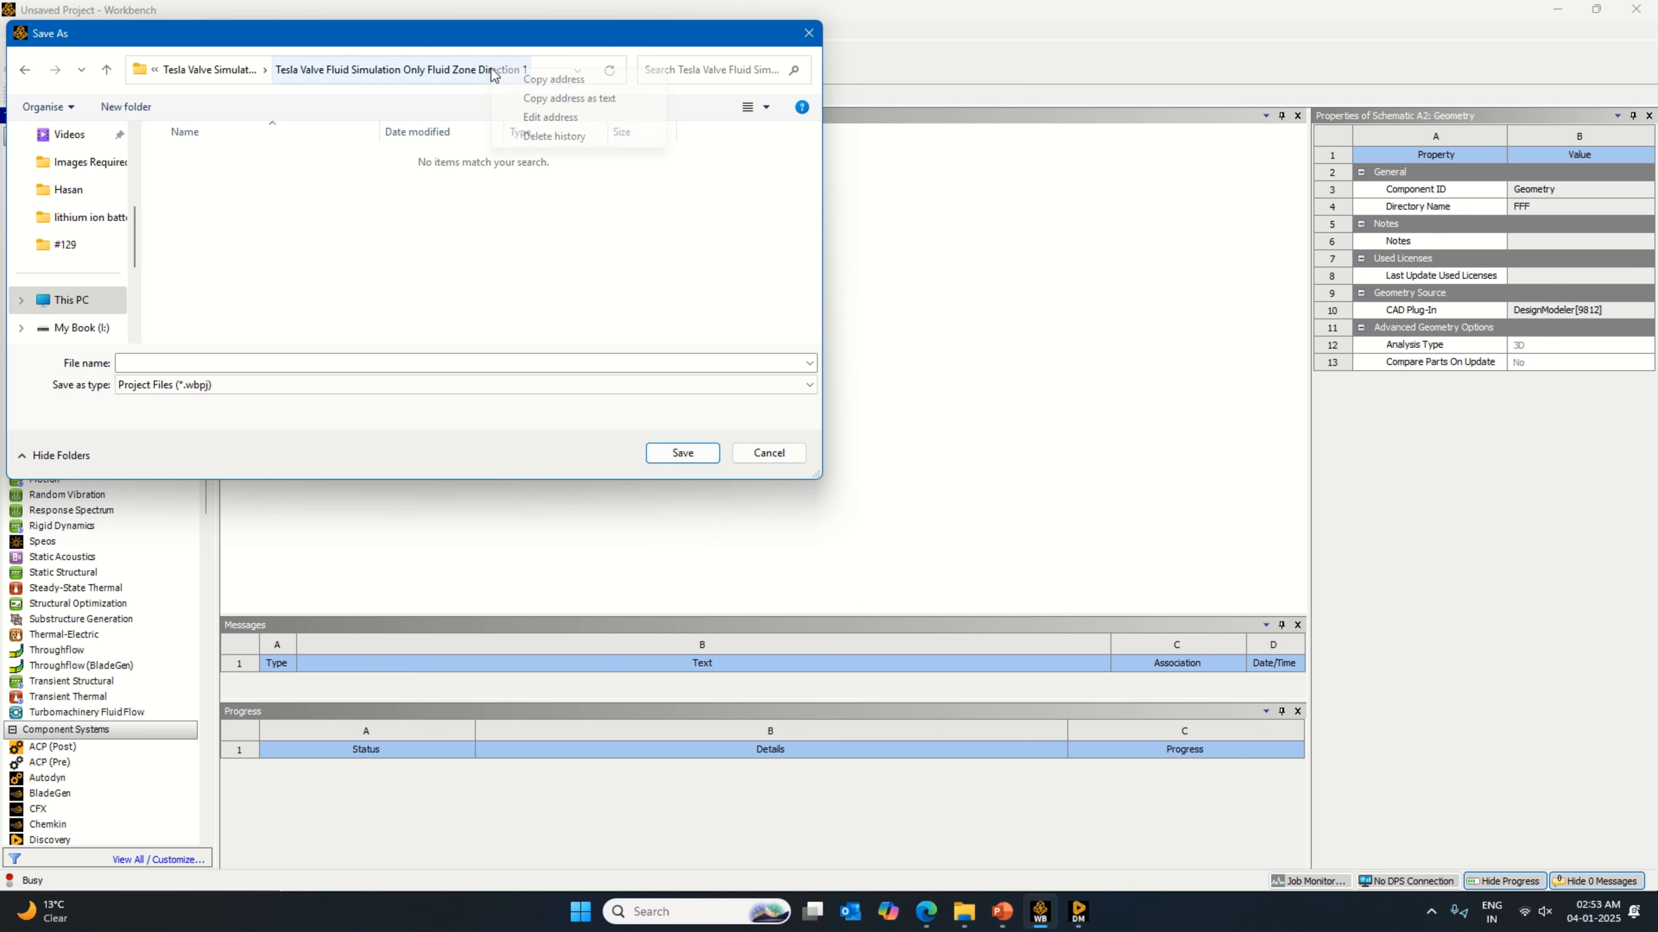
{"action": "left_click", "coordinate": [555, 98]}
{"action": "left_click", "coordinate": [356, 362]}
{"action": "key", "text": "ctrl+v"}
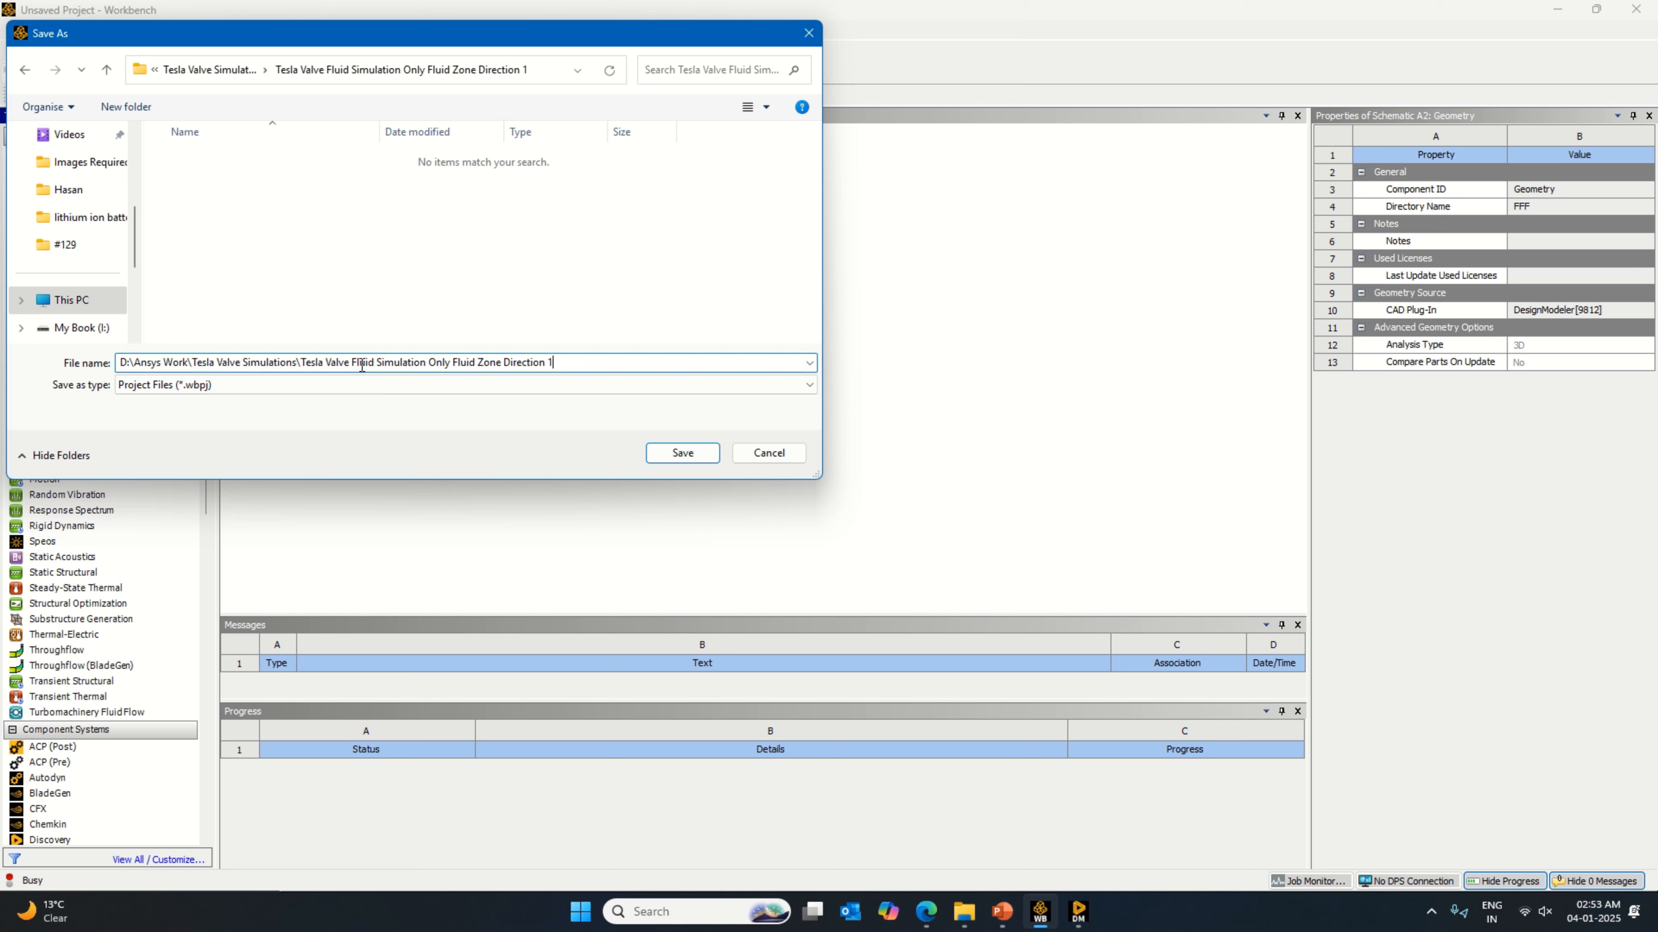
{"action": "left_click_drag", "start_coordinate": [302, 361], "coordinate": [80, 347]}
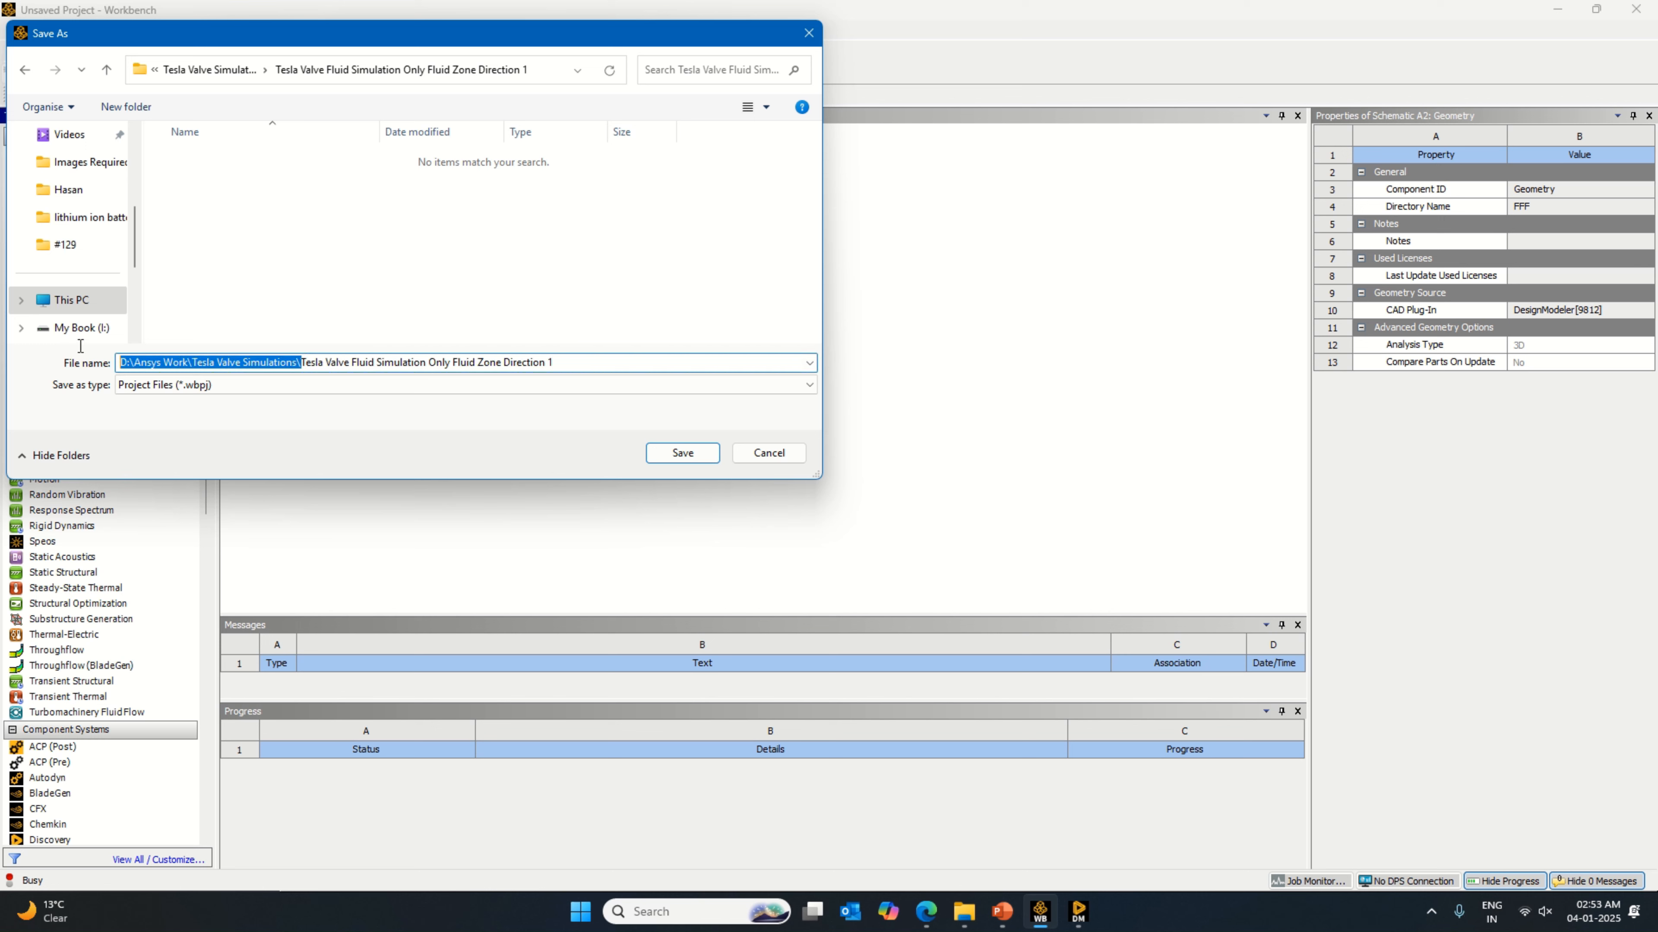
{"action": "key", "text": "BackSpace"}
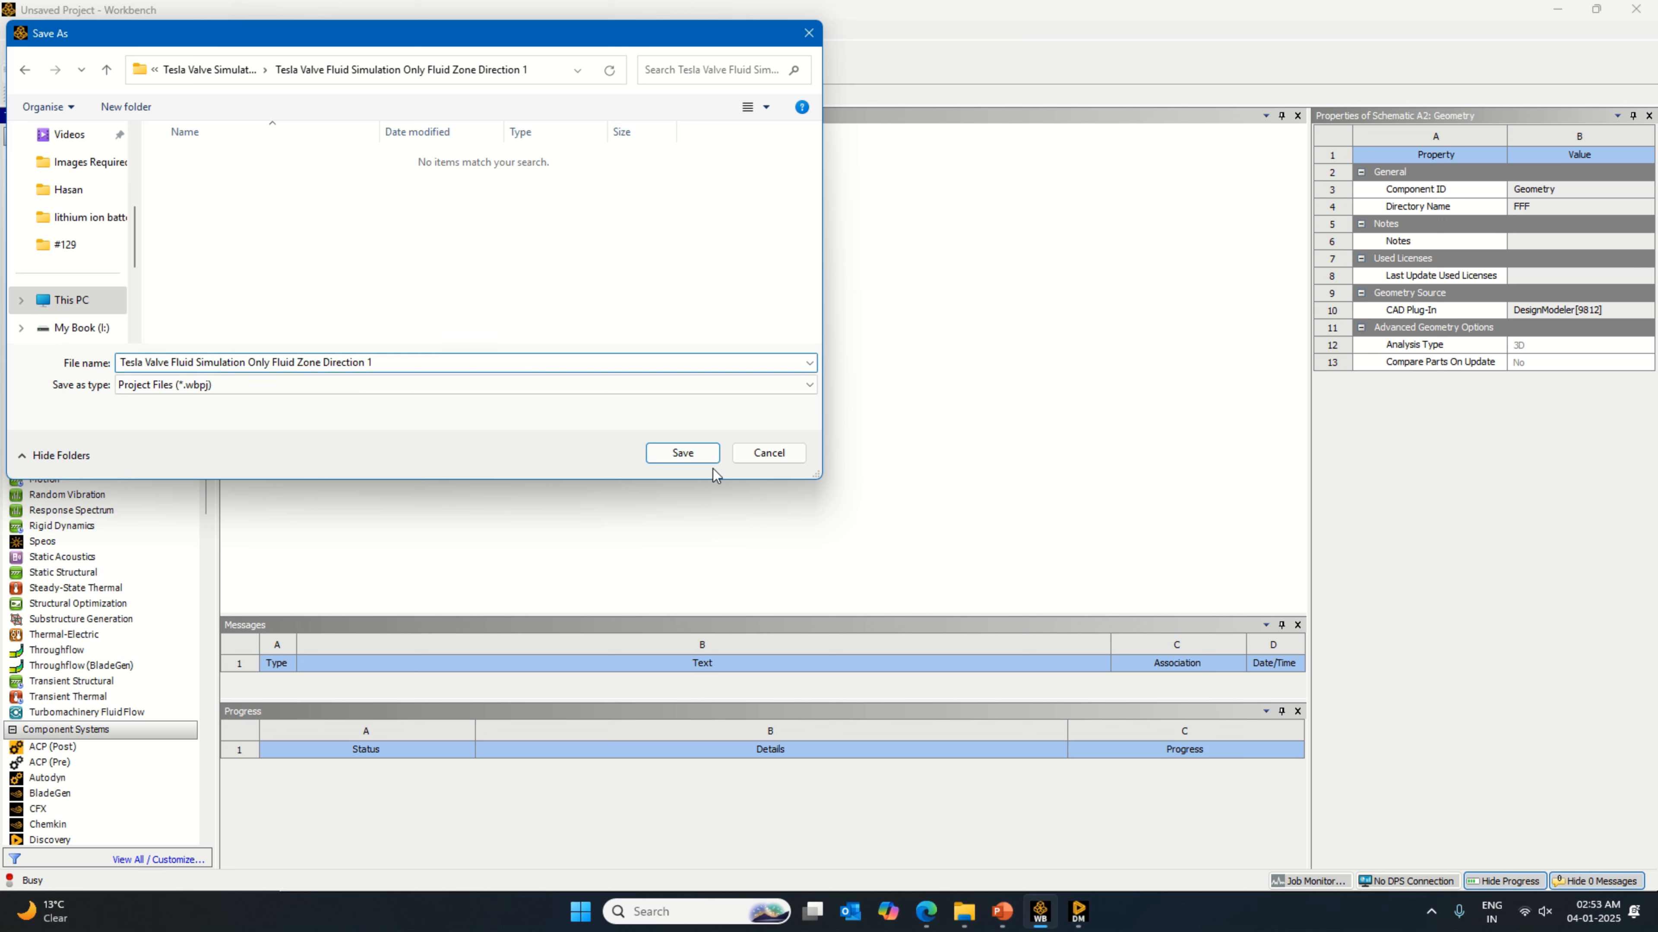
{"action": "left_click", "coordinate": [682, 453]}
Step: Check the forward and reverse flow directions in Fig. 2 of the Tesla valve PDF in the browser, and return to DesignModeler
{"action": "left_click", "coordinate": [926, 911]}
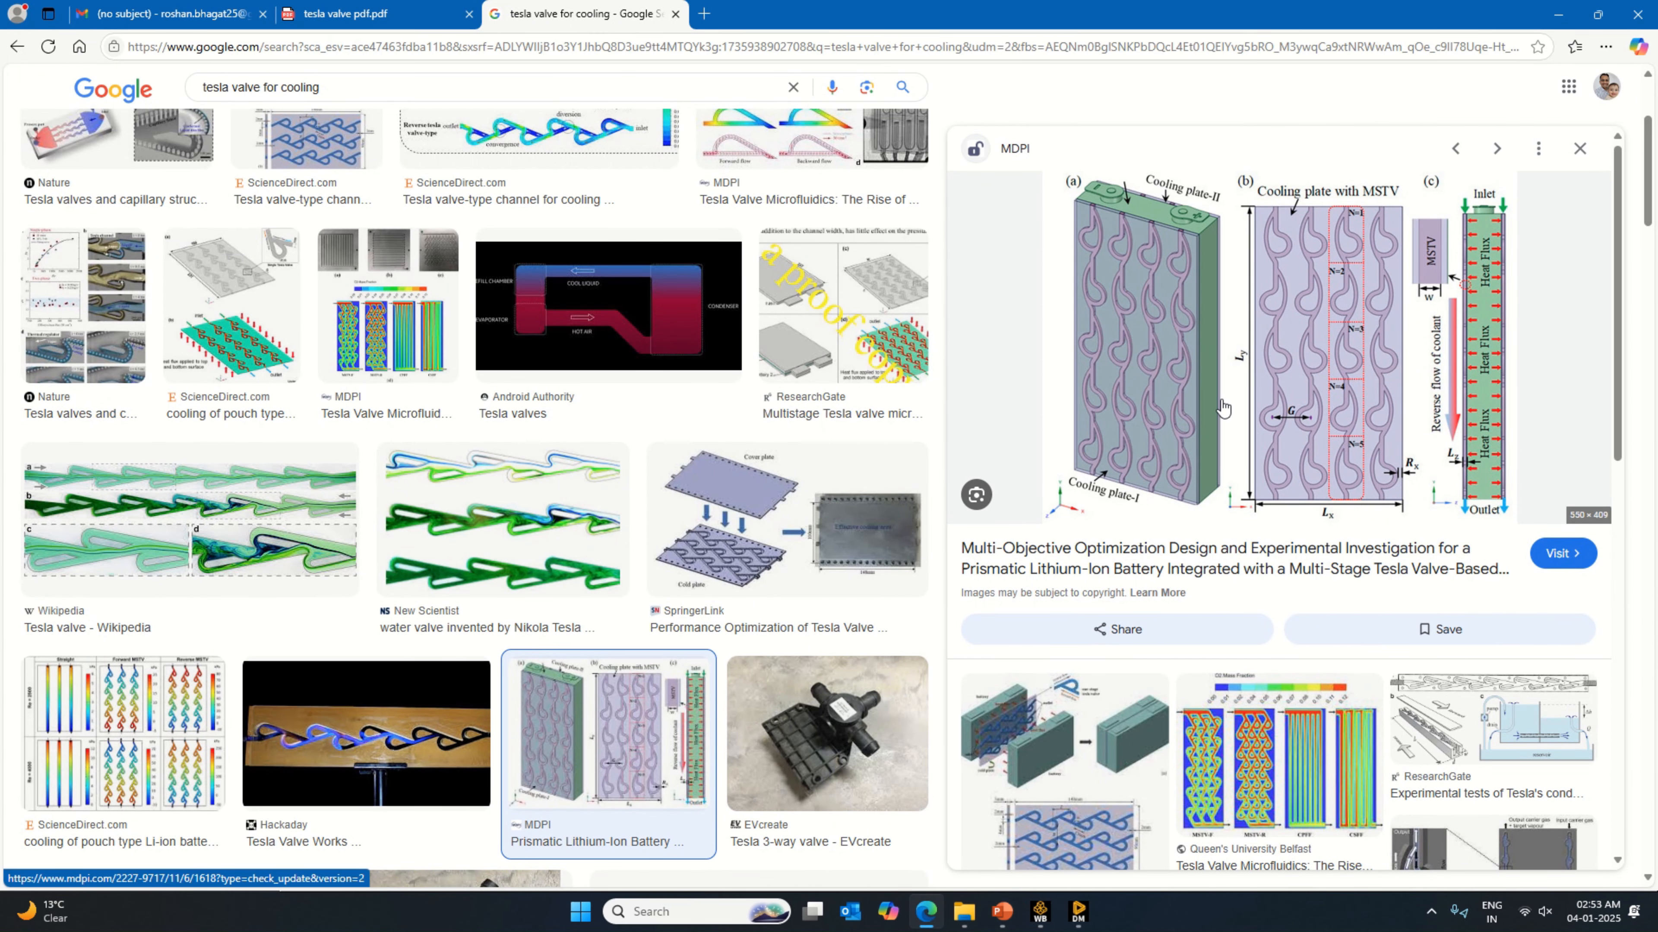
{"action": "left_click", "coordinate": [346, 14]}
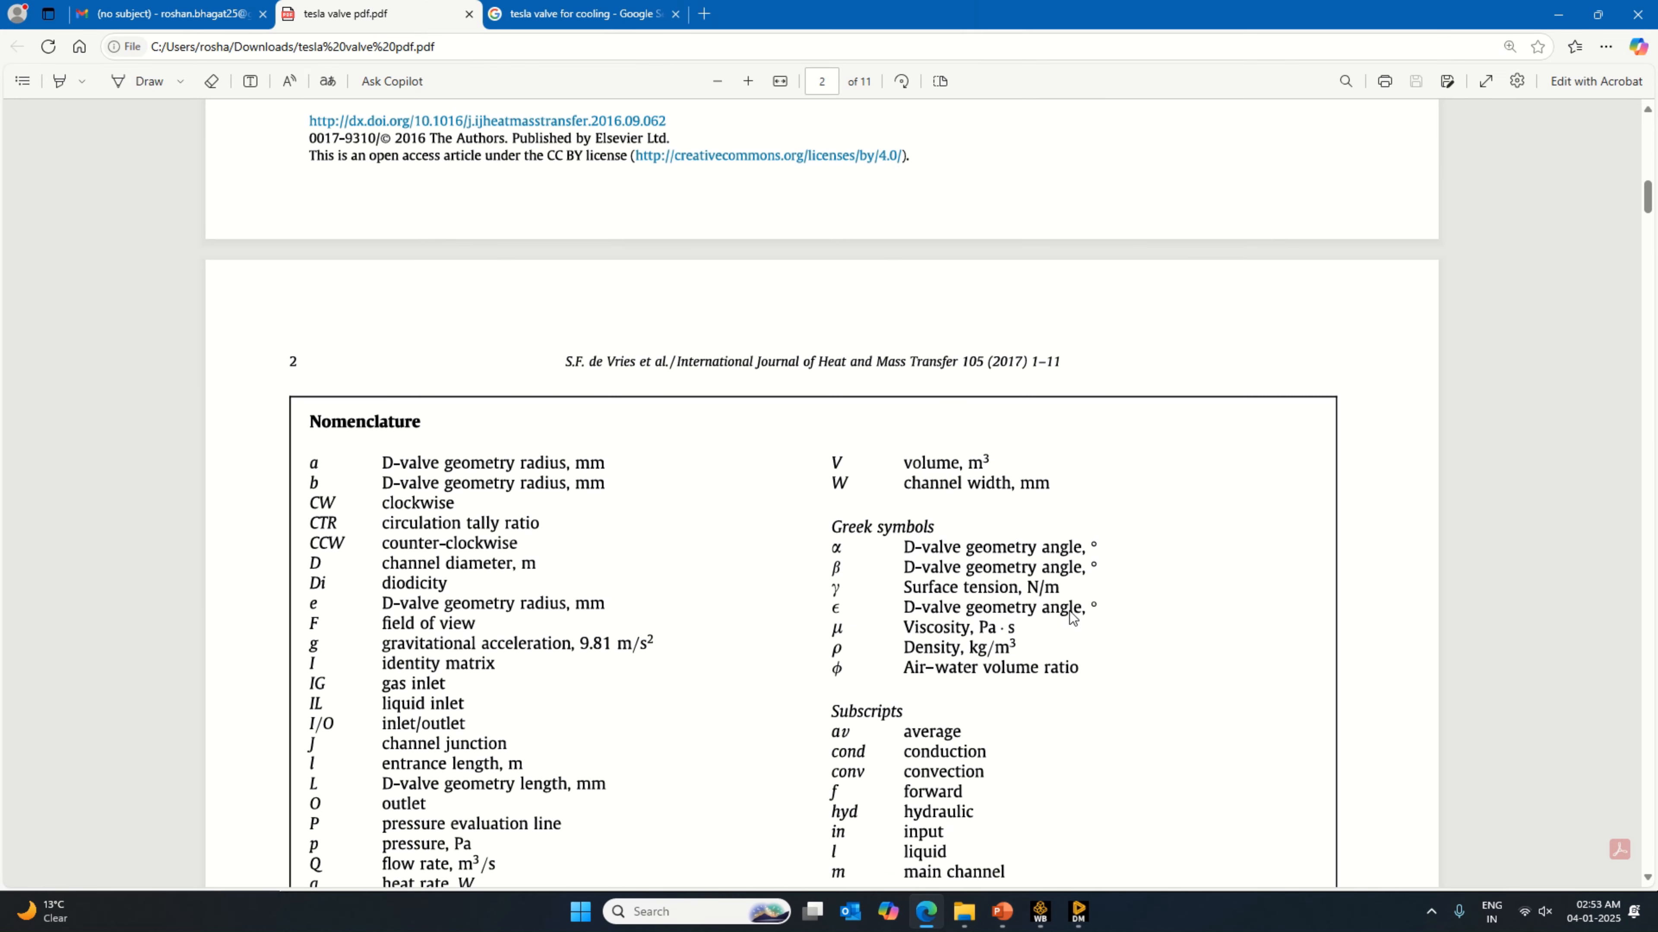
{"action": "scroll", "coordinate": [1069, 611], "scroll_direction": "down", "scroll_amount": 20}
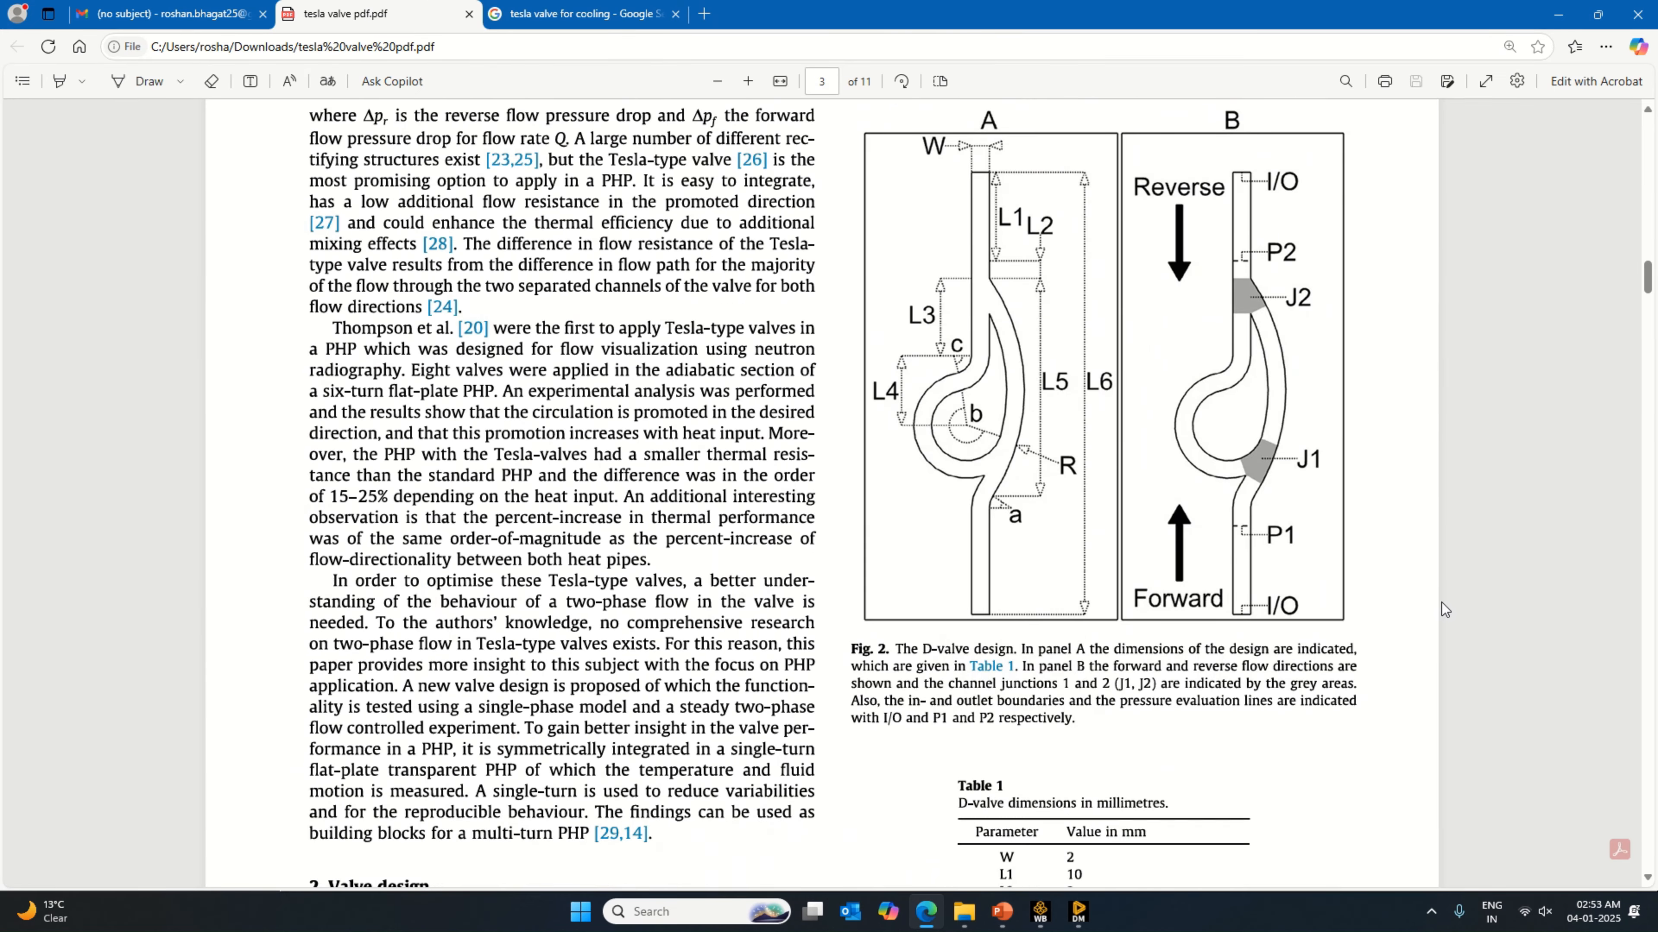
{"action": "scroll", "coordinate": [1384, 590], "scroll_direction": "up", "scroll_amount": 3}
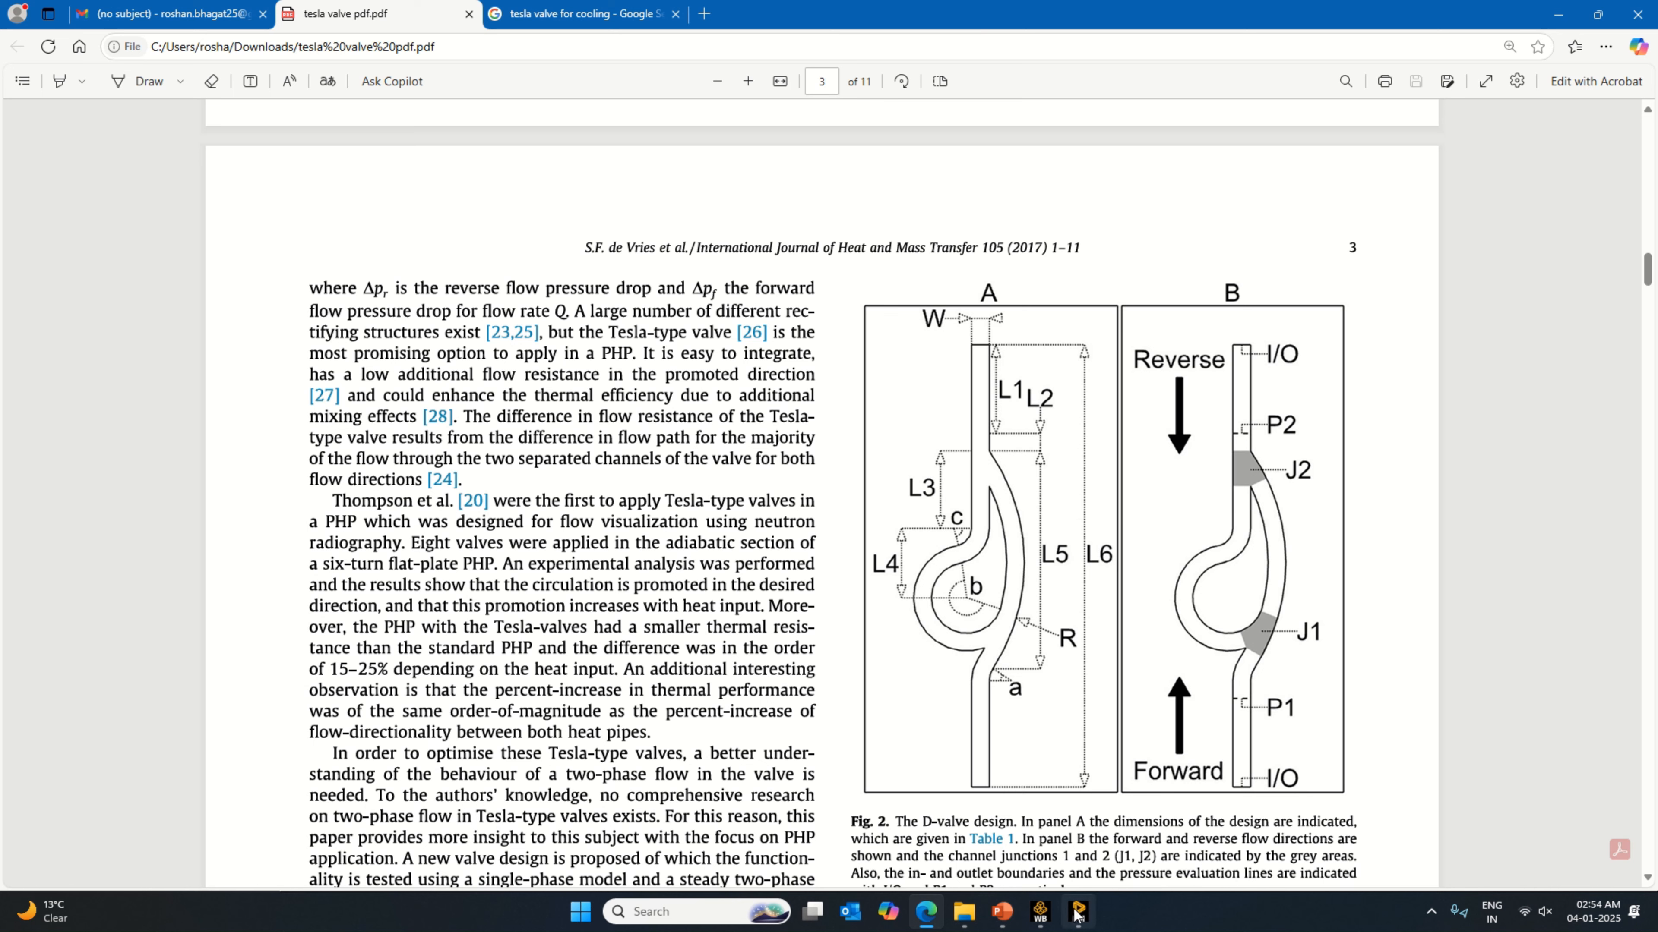
{"action": "mouse_move", "coordinate": [1077, 914]}
{"action": "left_click", "coordinate": [1089, 847]}
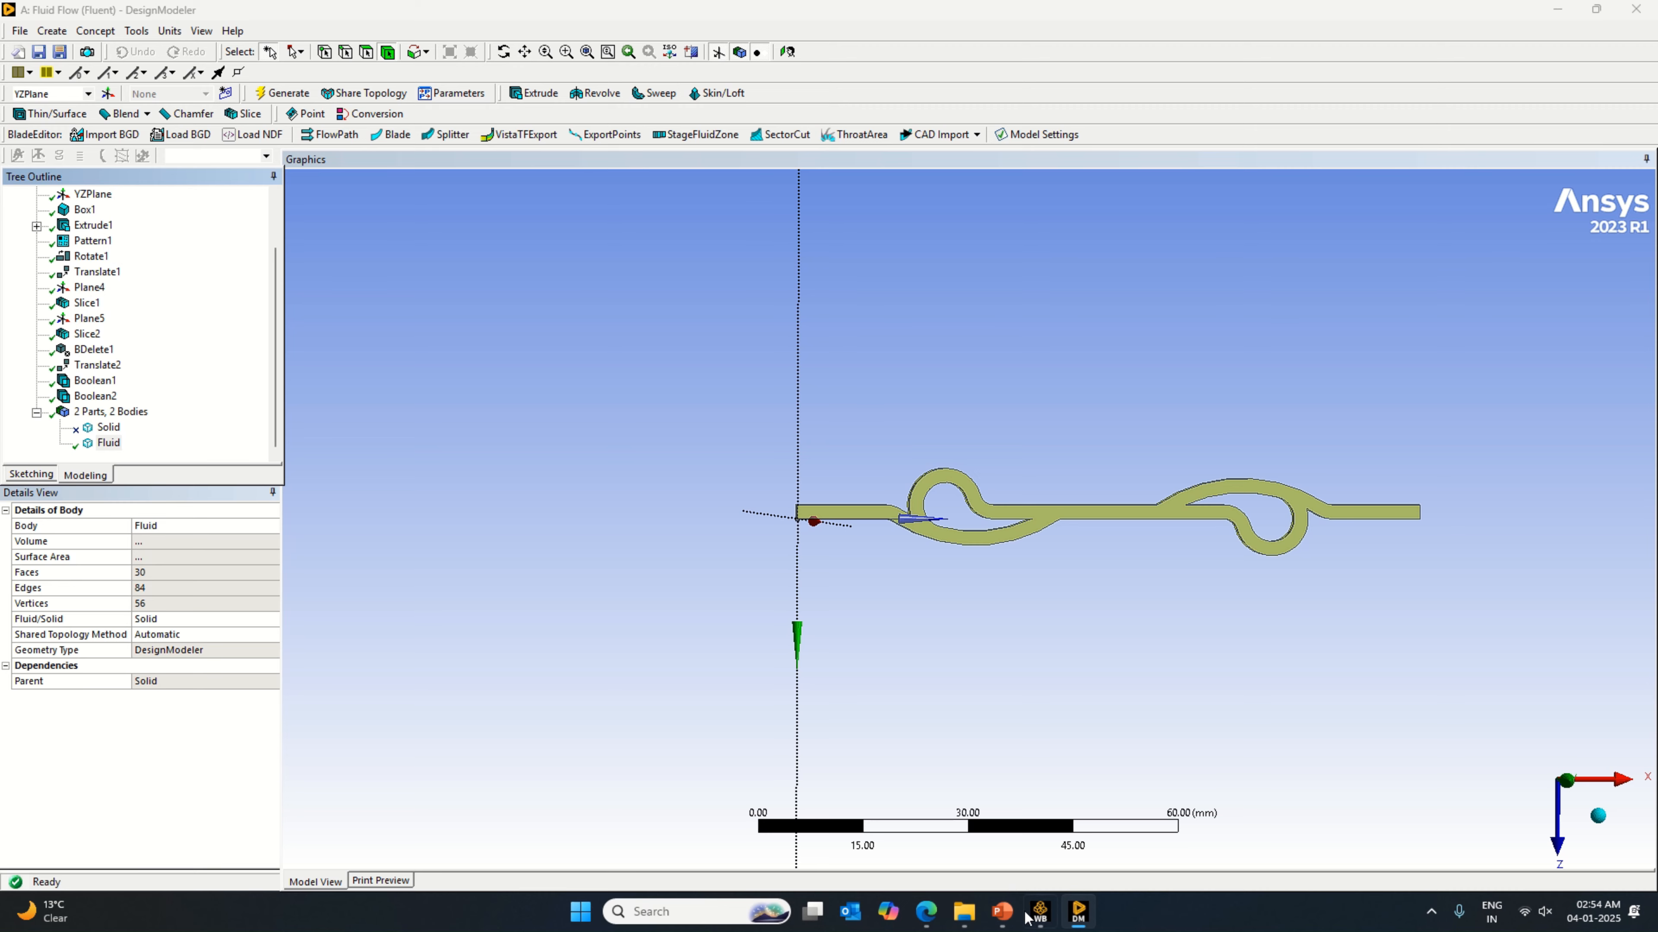
Step: Switch to Workbench and open the Mesh cell of the Fluid Flow (Fluent) system
{"action": "left_click", "coordinate": [1039, 911]}
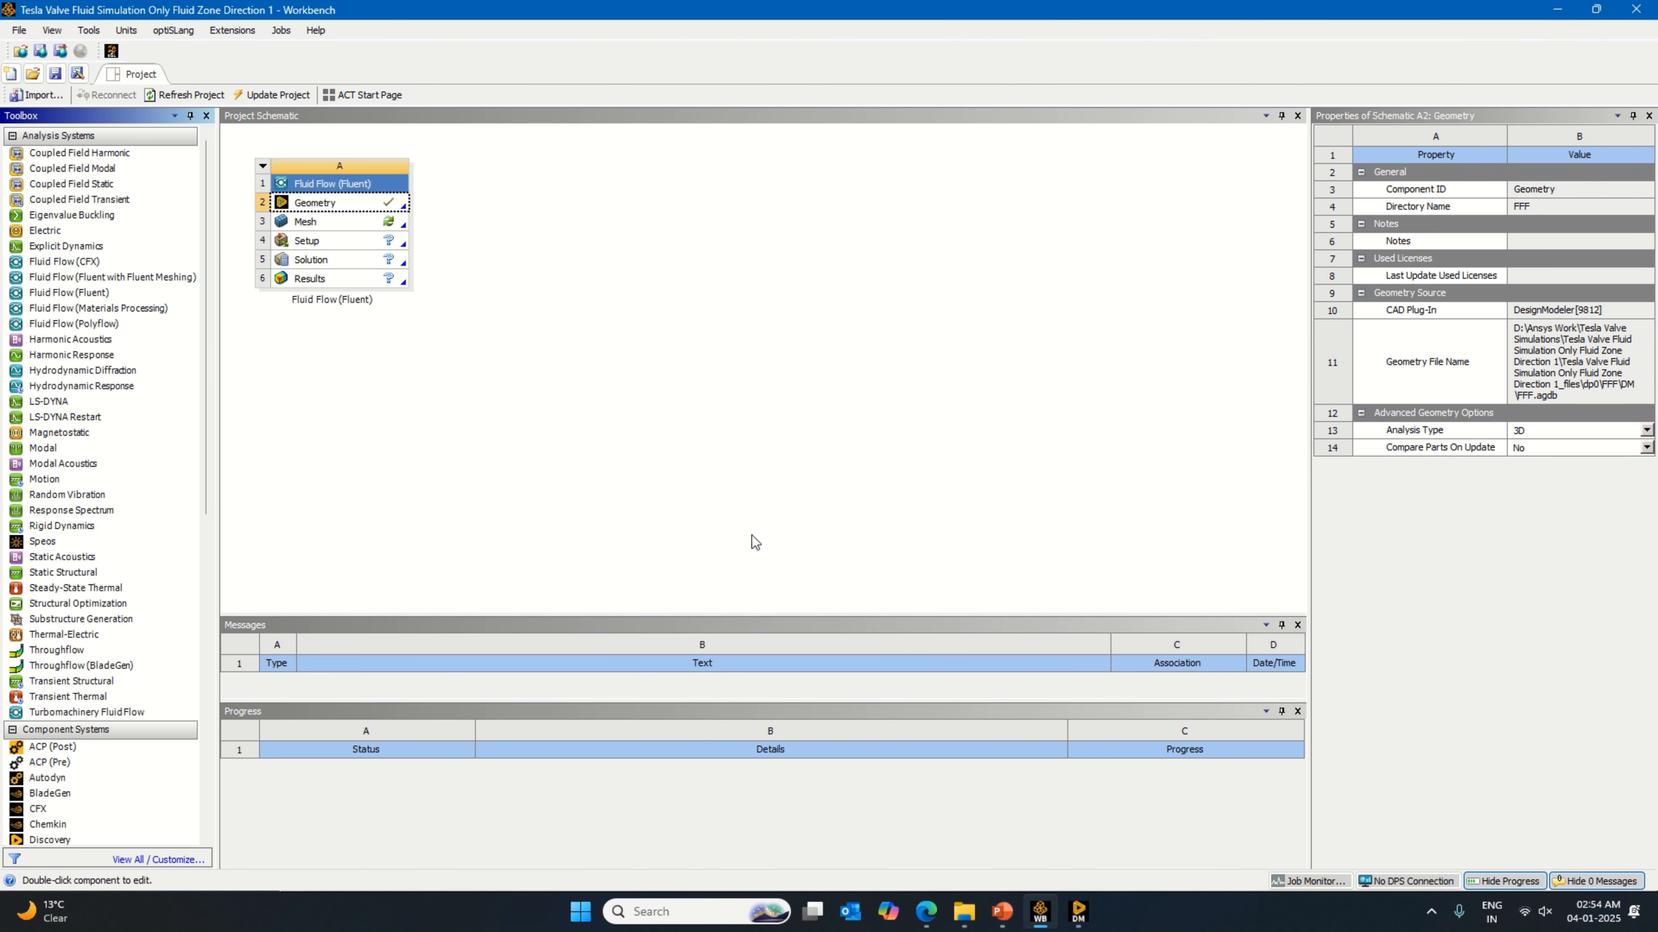
{"action": "left_click", "coordinate": [389, 225]}
{"action": "left_click", "coordinate": [429, 236]}
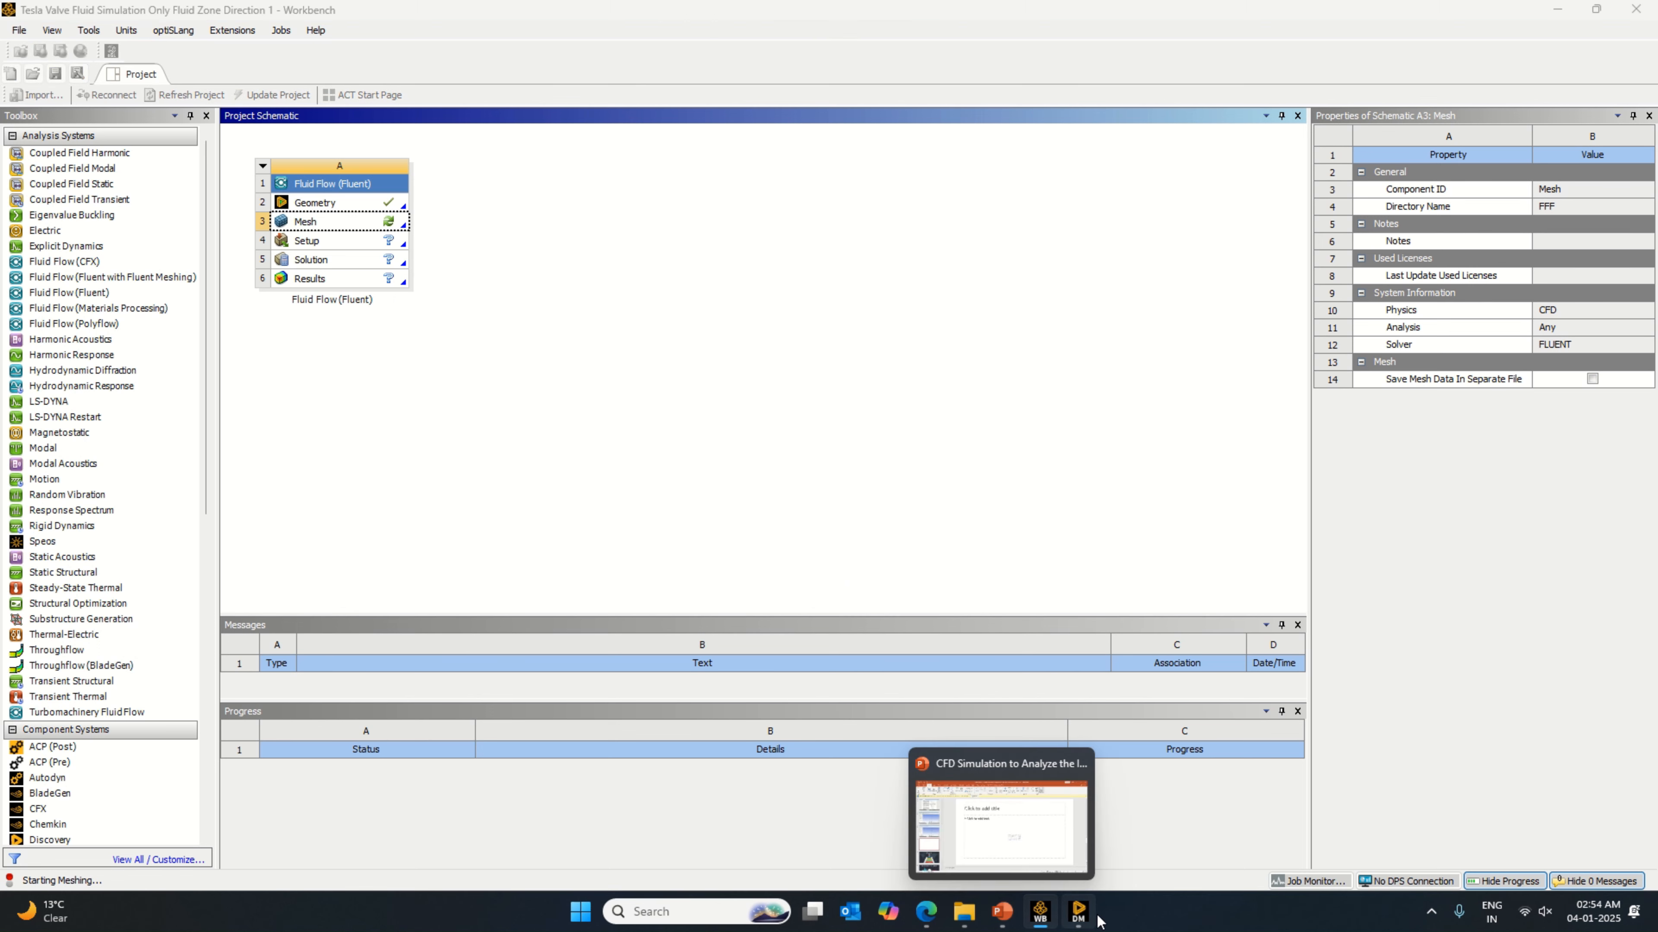
{"action": "mouse_move", "coordinate": [1093, 921]}
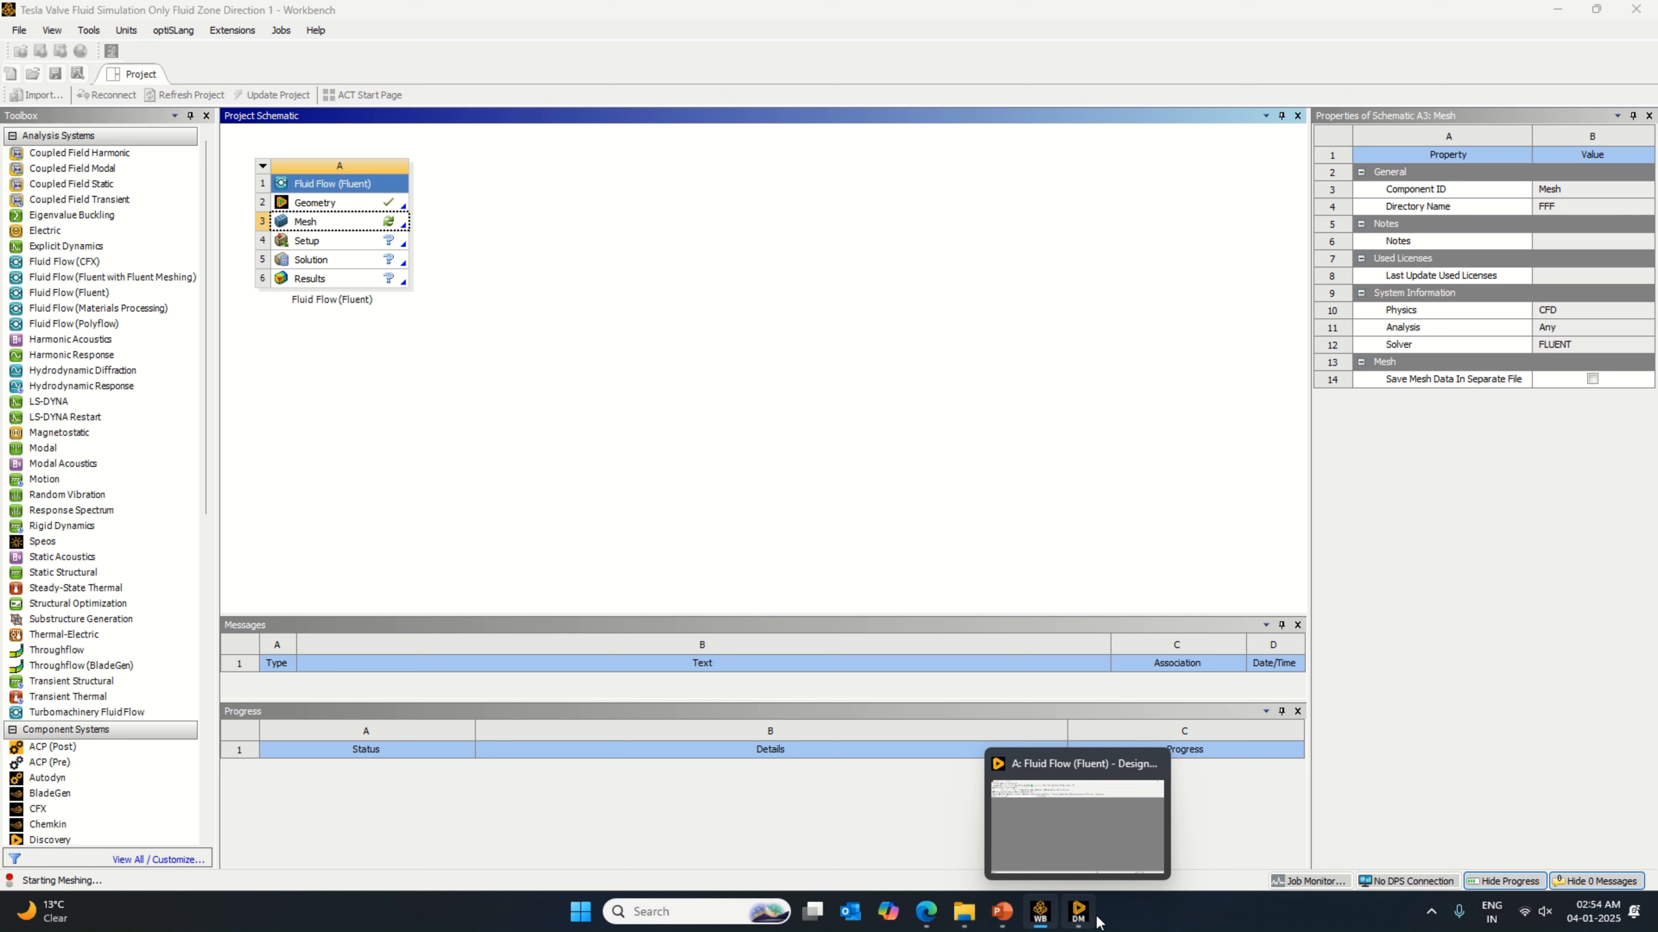
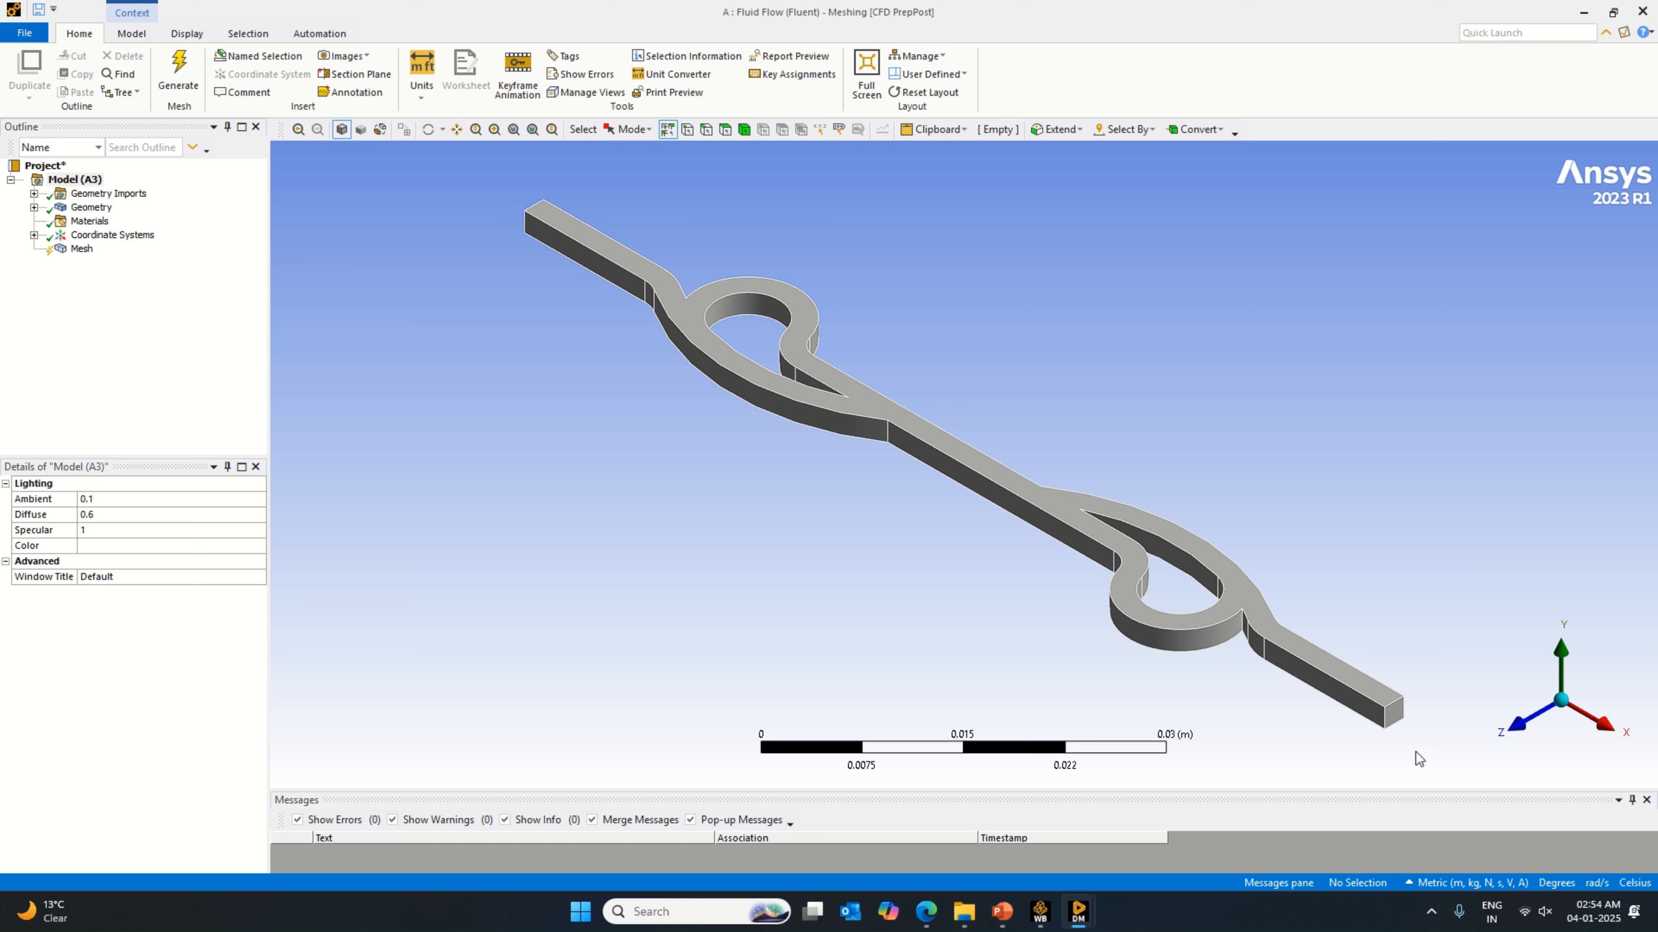
Step: Generate the mesh with the default element size and expand the mesh statistics
{"action": "left_click", "coordinate": [85, 251]}
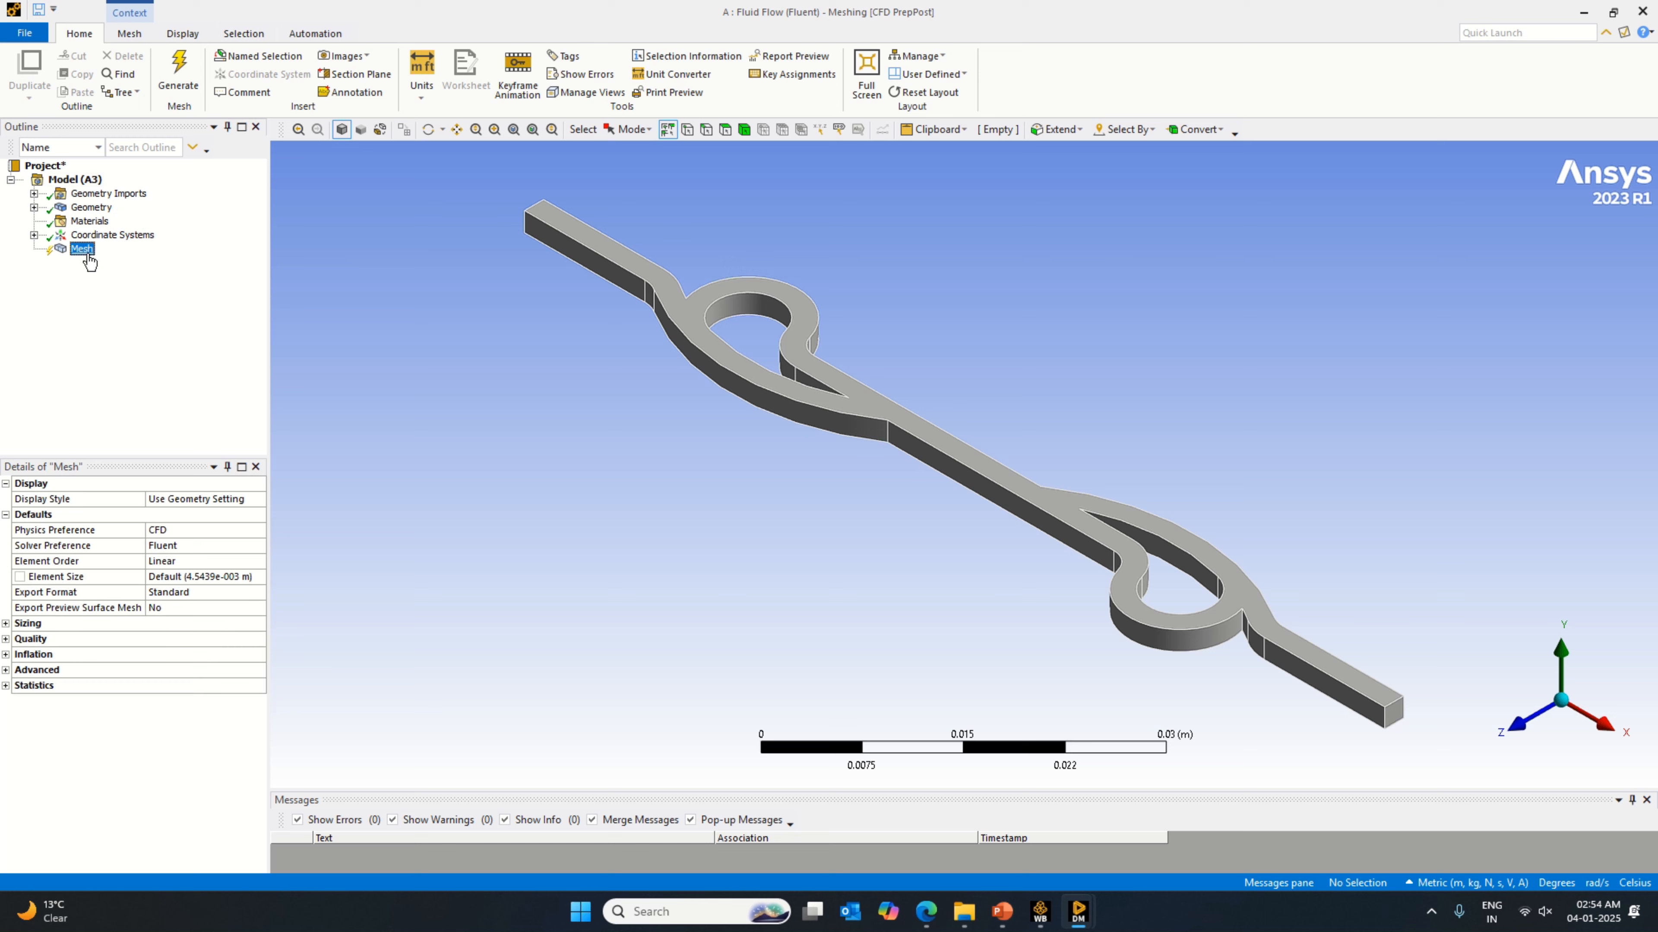
{"action": "right_click", "coordinate": [88, 258]}
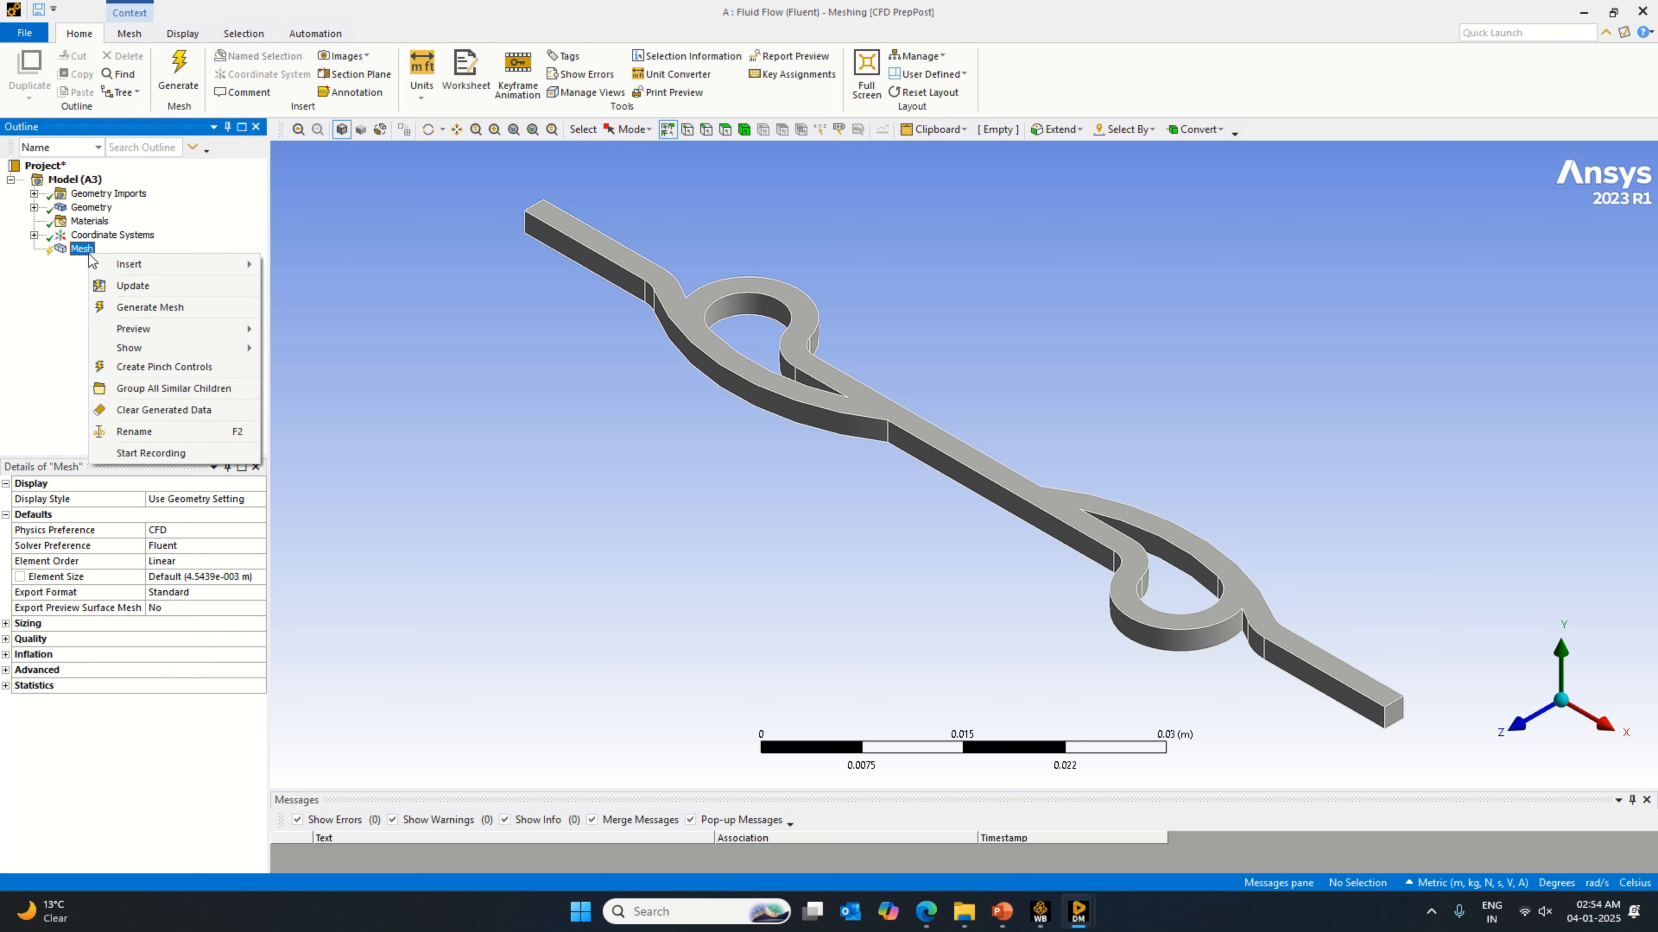
{"action": "left_click", "coordinate": [158, 317]}
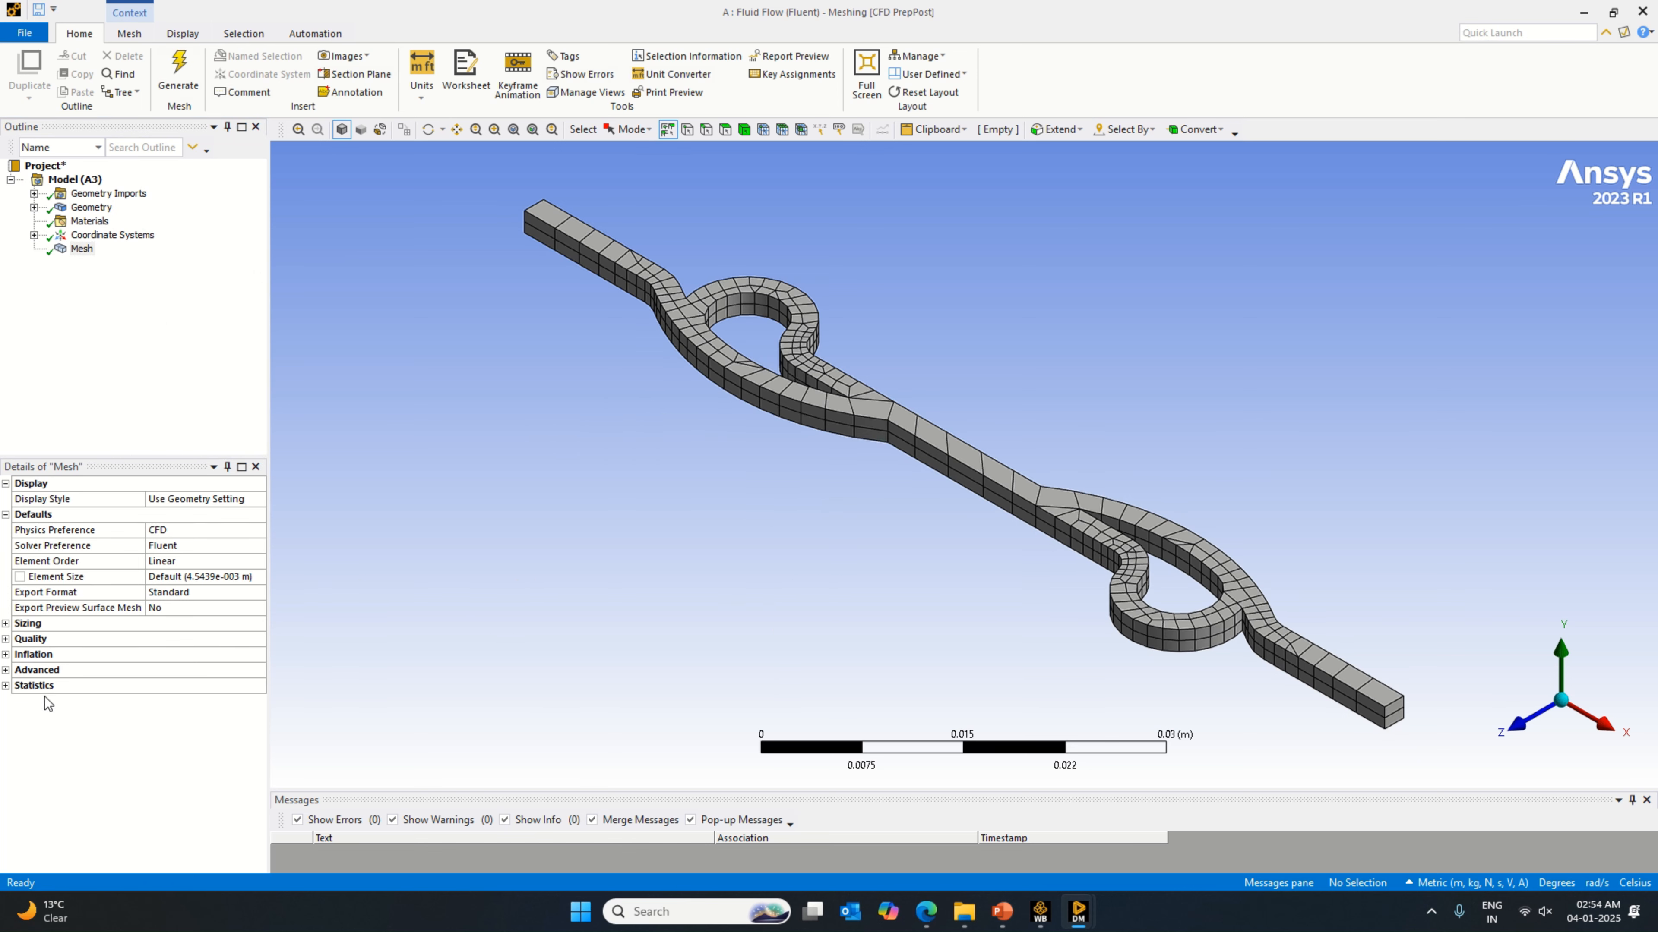
{"action": "left_click", "coordinate": [5, 685]}
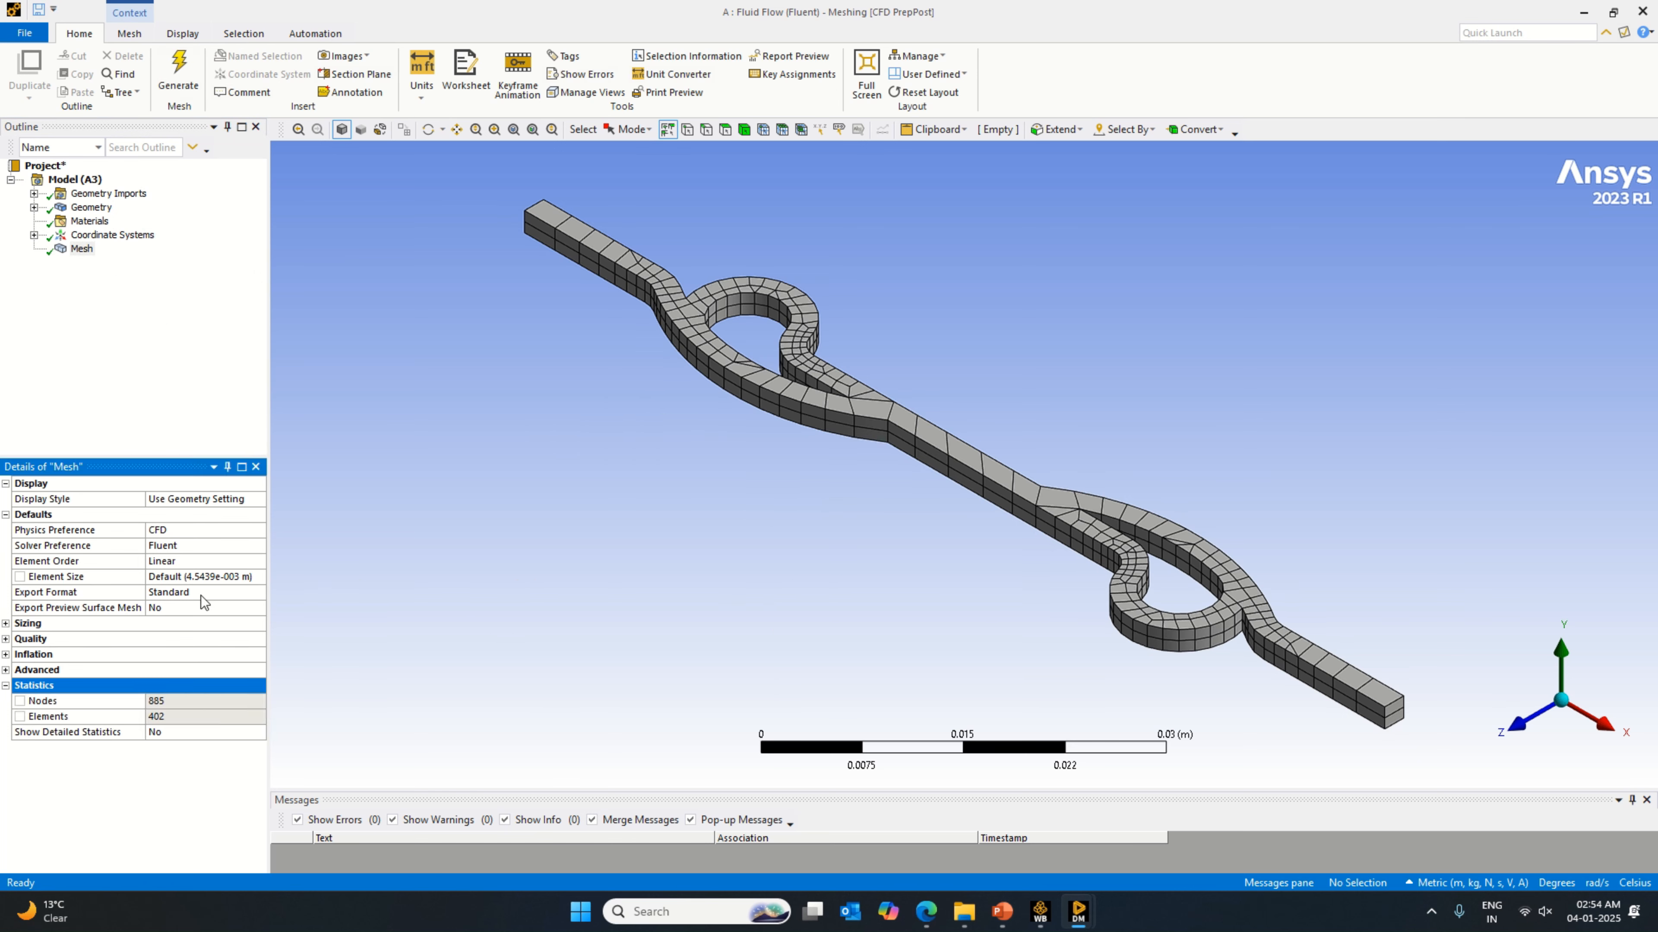
Step: Set the mesh element size to 0.005 m, dismiss the script error and regenerate the mesh
{"action": "left_click", "coordinate": [202, 576]}
{"action": "type", "text": "0.005"}
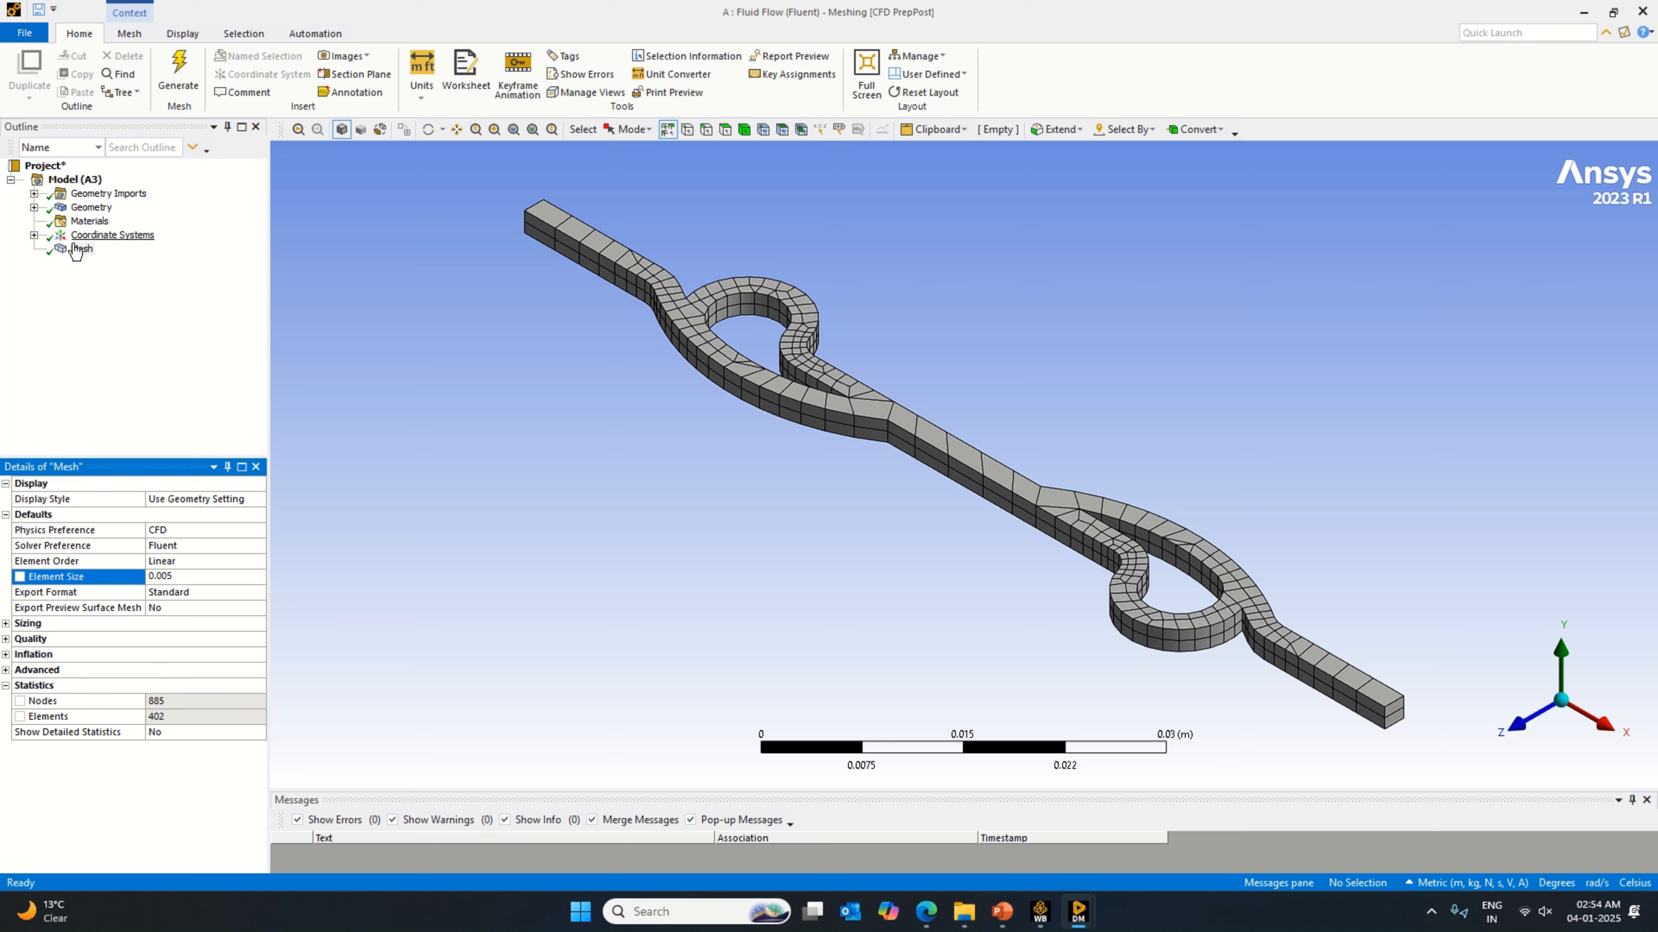
{"action": "left_click", "coordinate": [85, 261]}
{"action": "left_click", "coordinate": [978, 545]}
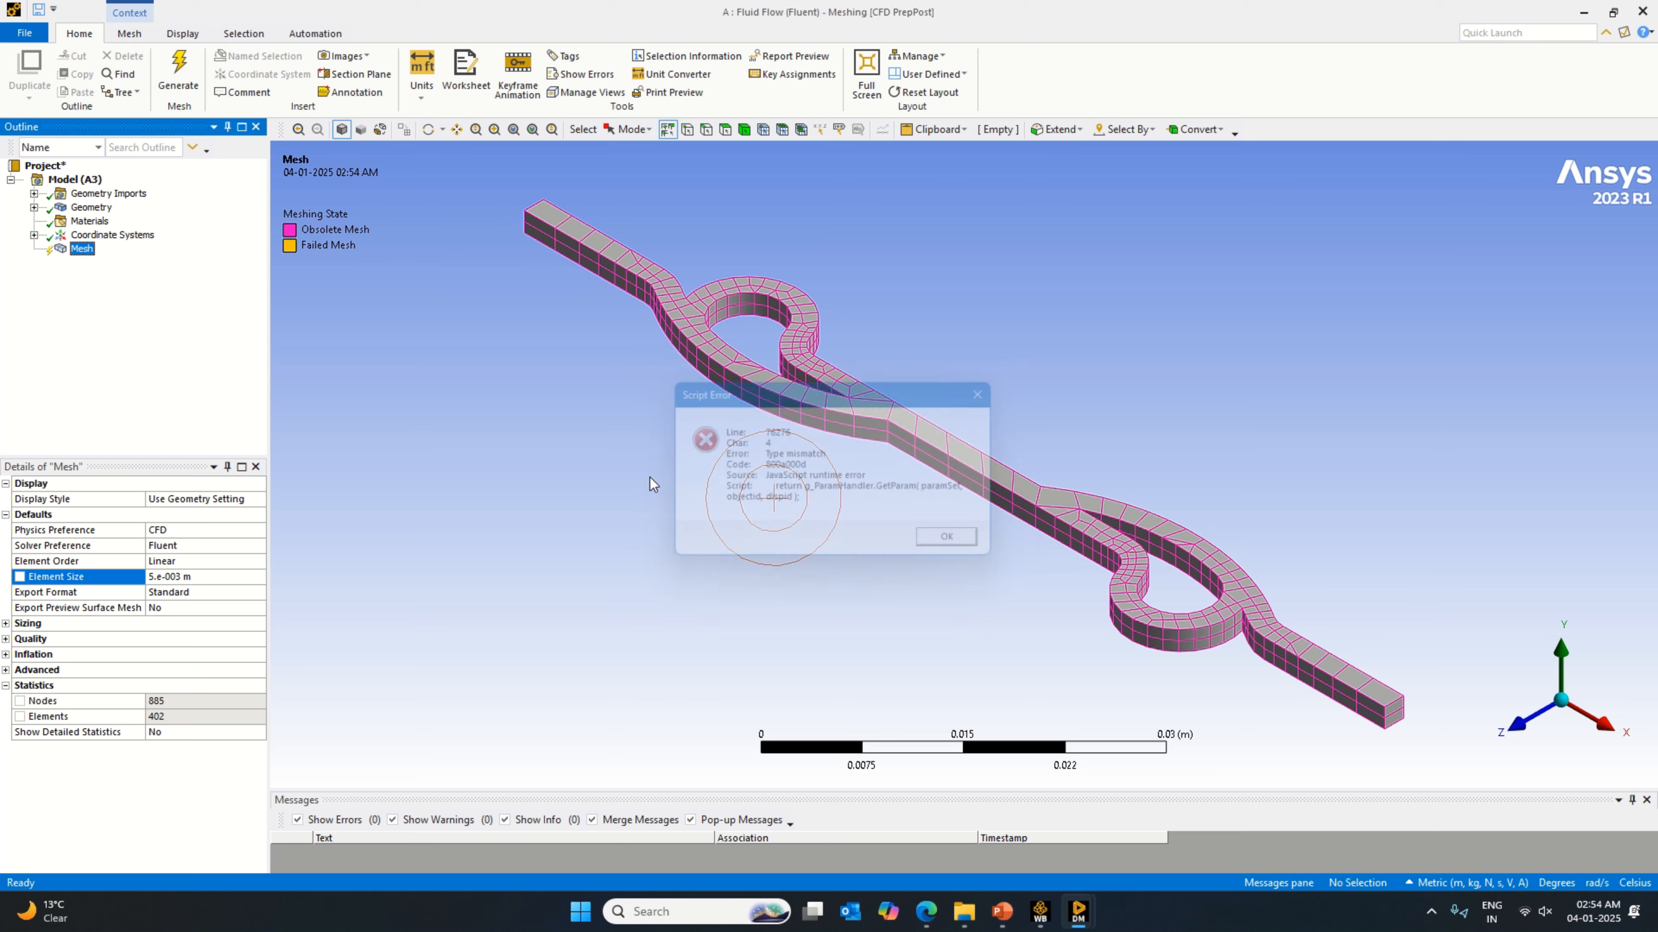
{"action": "right_click", "coordinate": [73, 253]}
{"action": "left_click", "coordinate": [145, 299]}
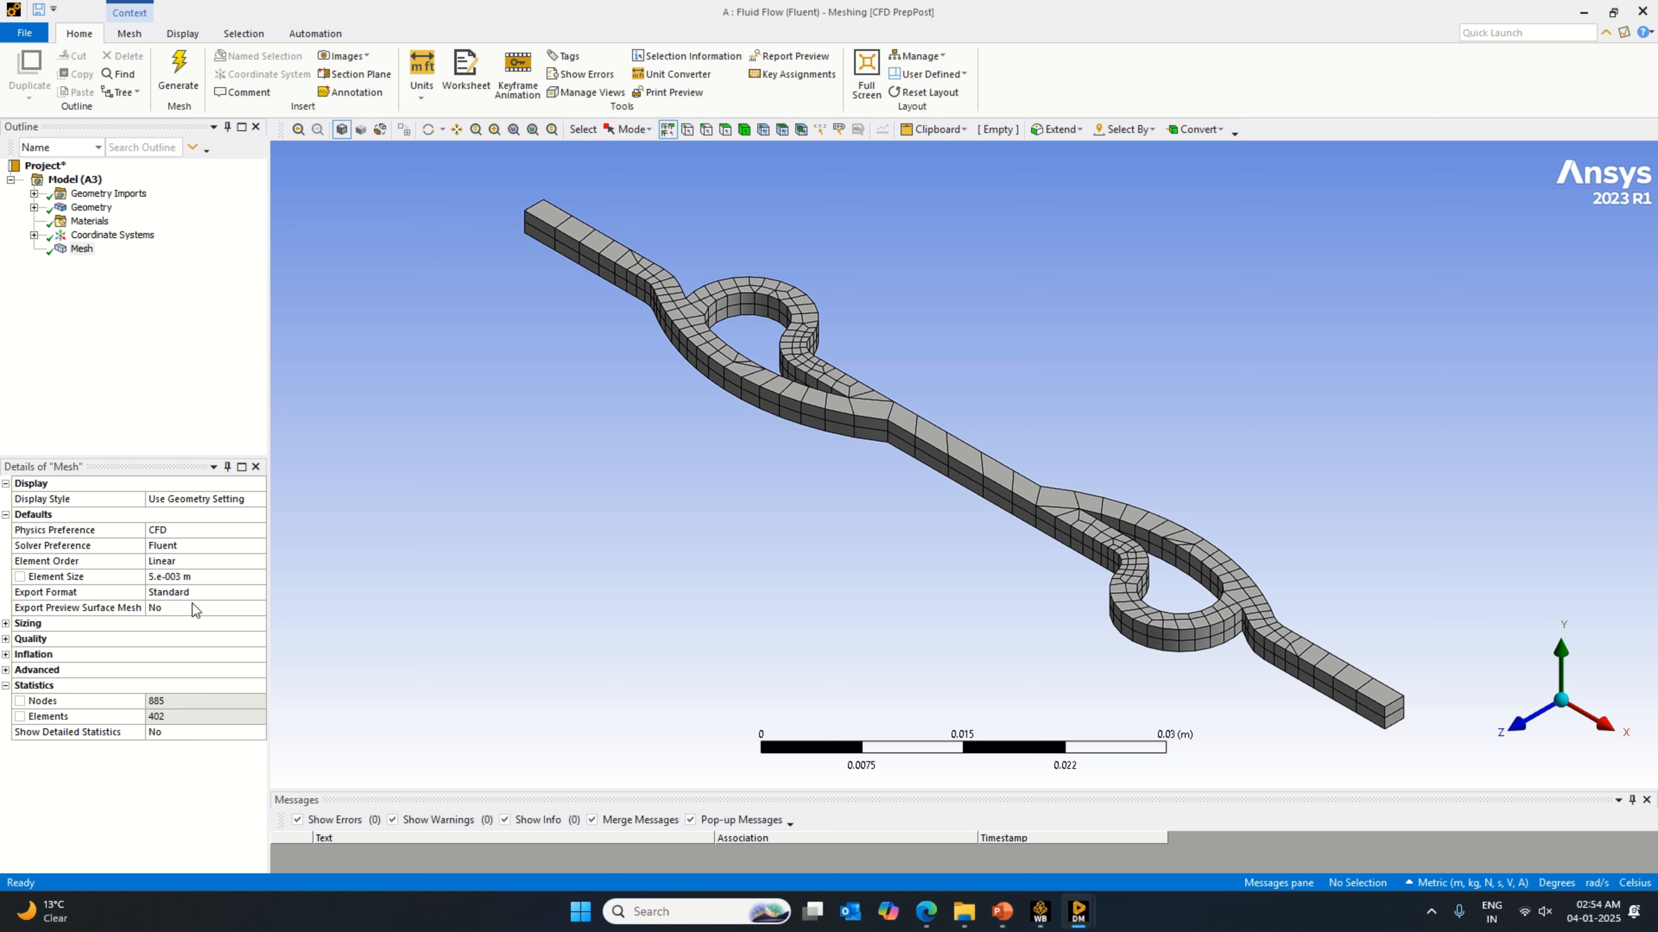
Step: Refine the mesh by setting the element size to 0.0005 m and regenerate it
{"action": "left_click", "coordinate": [192, 577]}
{"action": "type", "text": "0.005"}
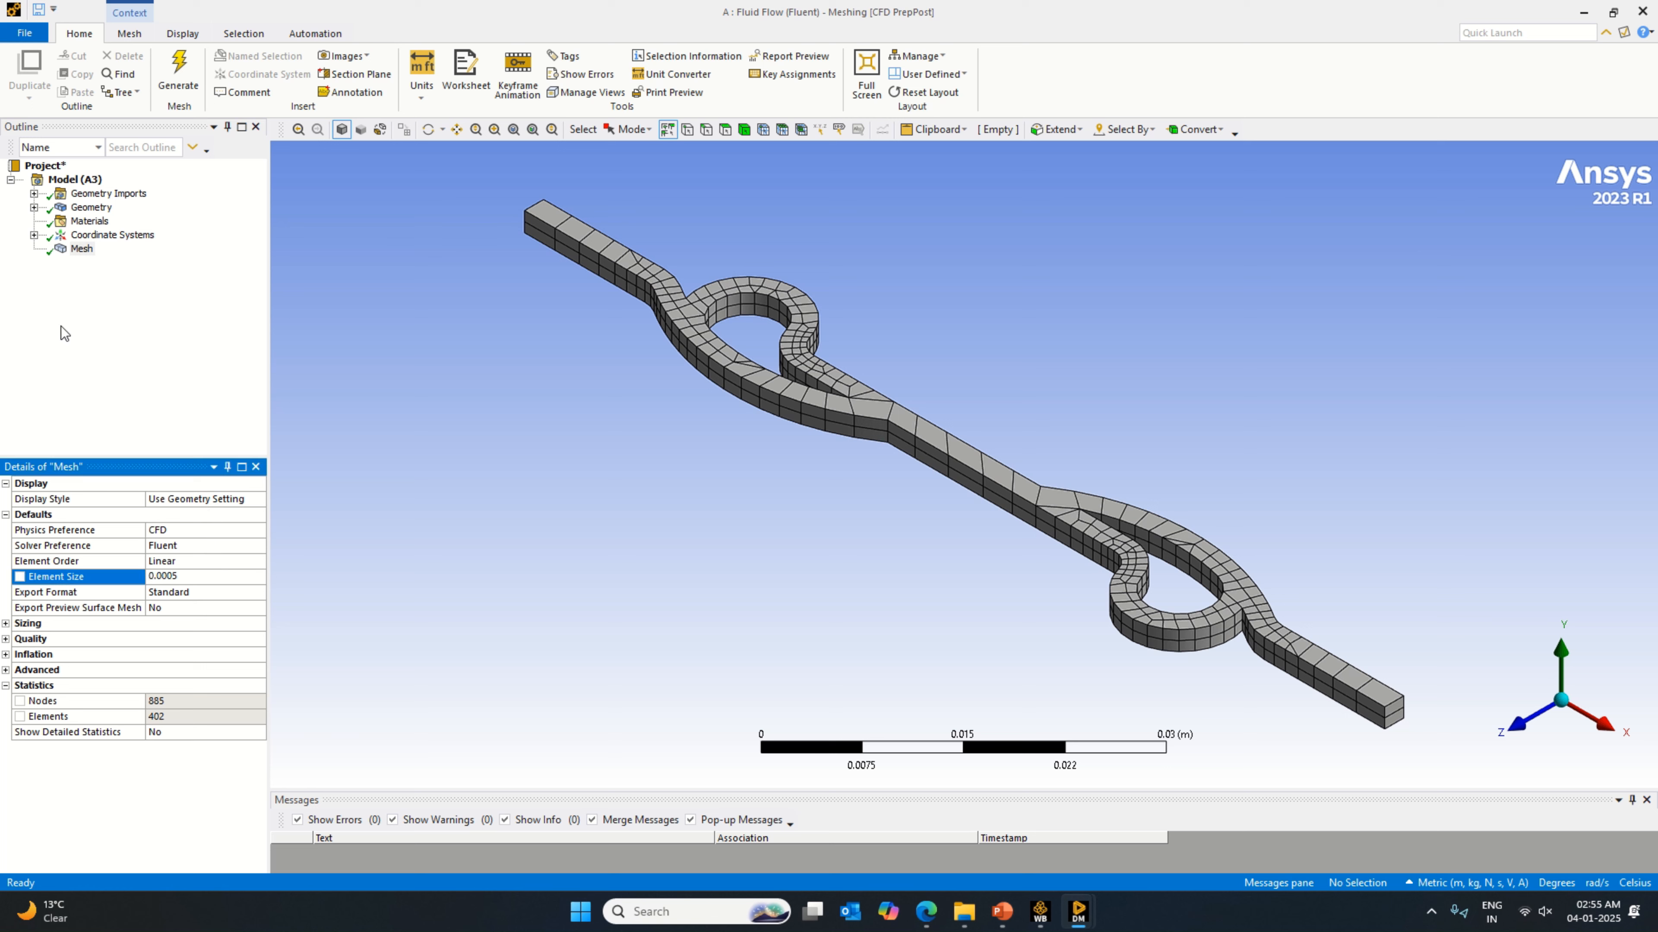
{"action": "right_click", "coordinate": [79, 249]}
{"action": "left_click", "coordinate": [152, 303]}
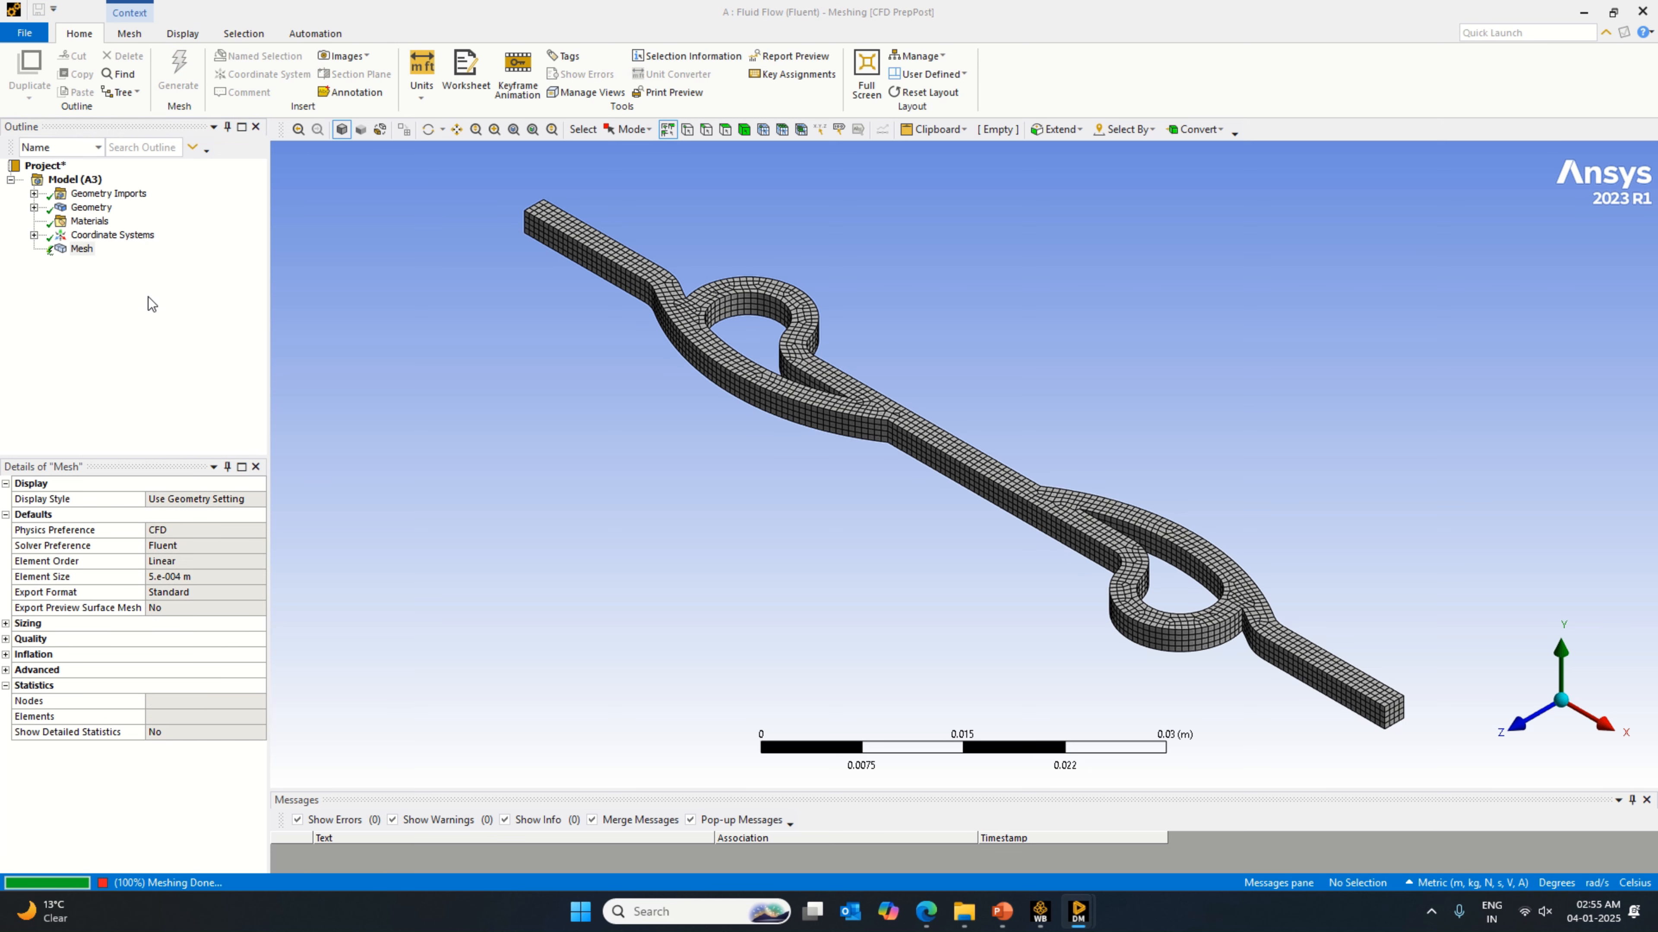
Step: Set the mesh element size to 0.00025 m and regenerate the mesh
{"action": "left_click", "coordinate": [199, 576]}
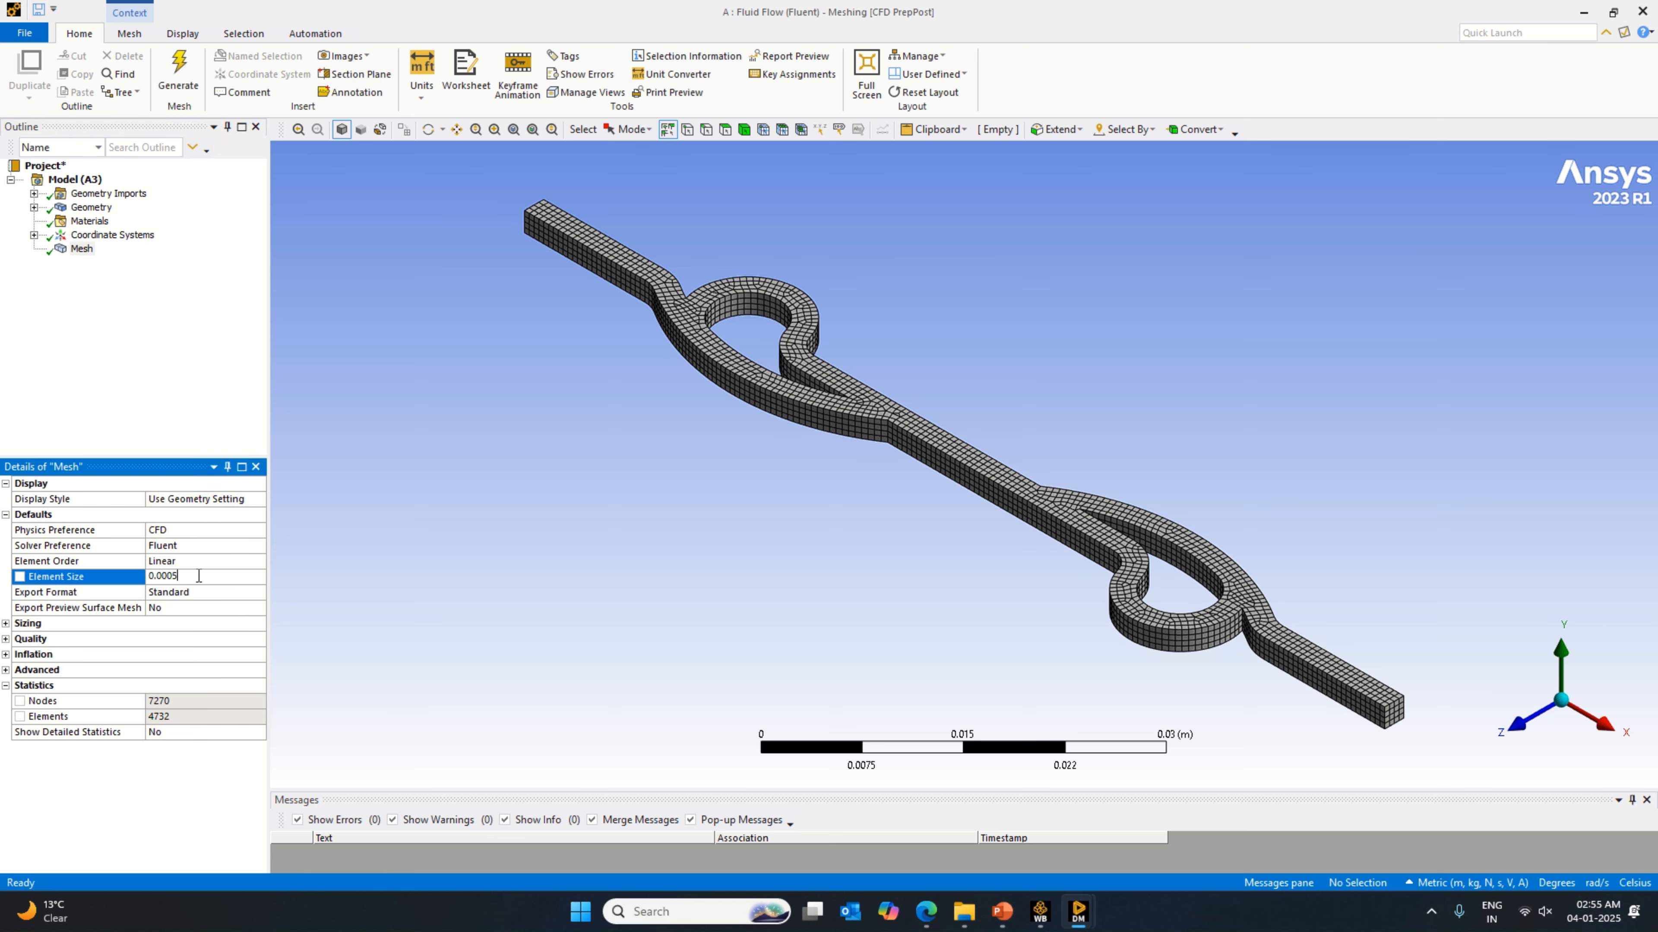
{"action": "type", "text": "25"}
{"action": "right_click", "coordinate": [85, 249]}
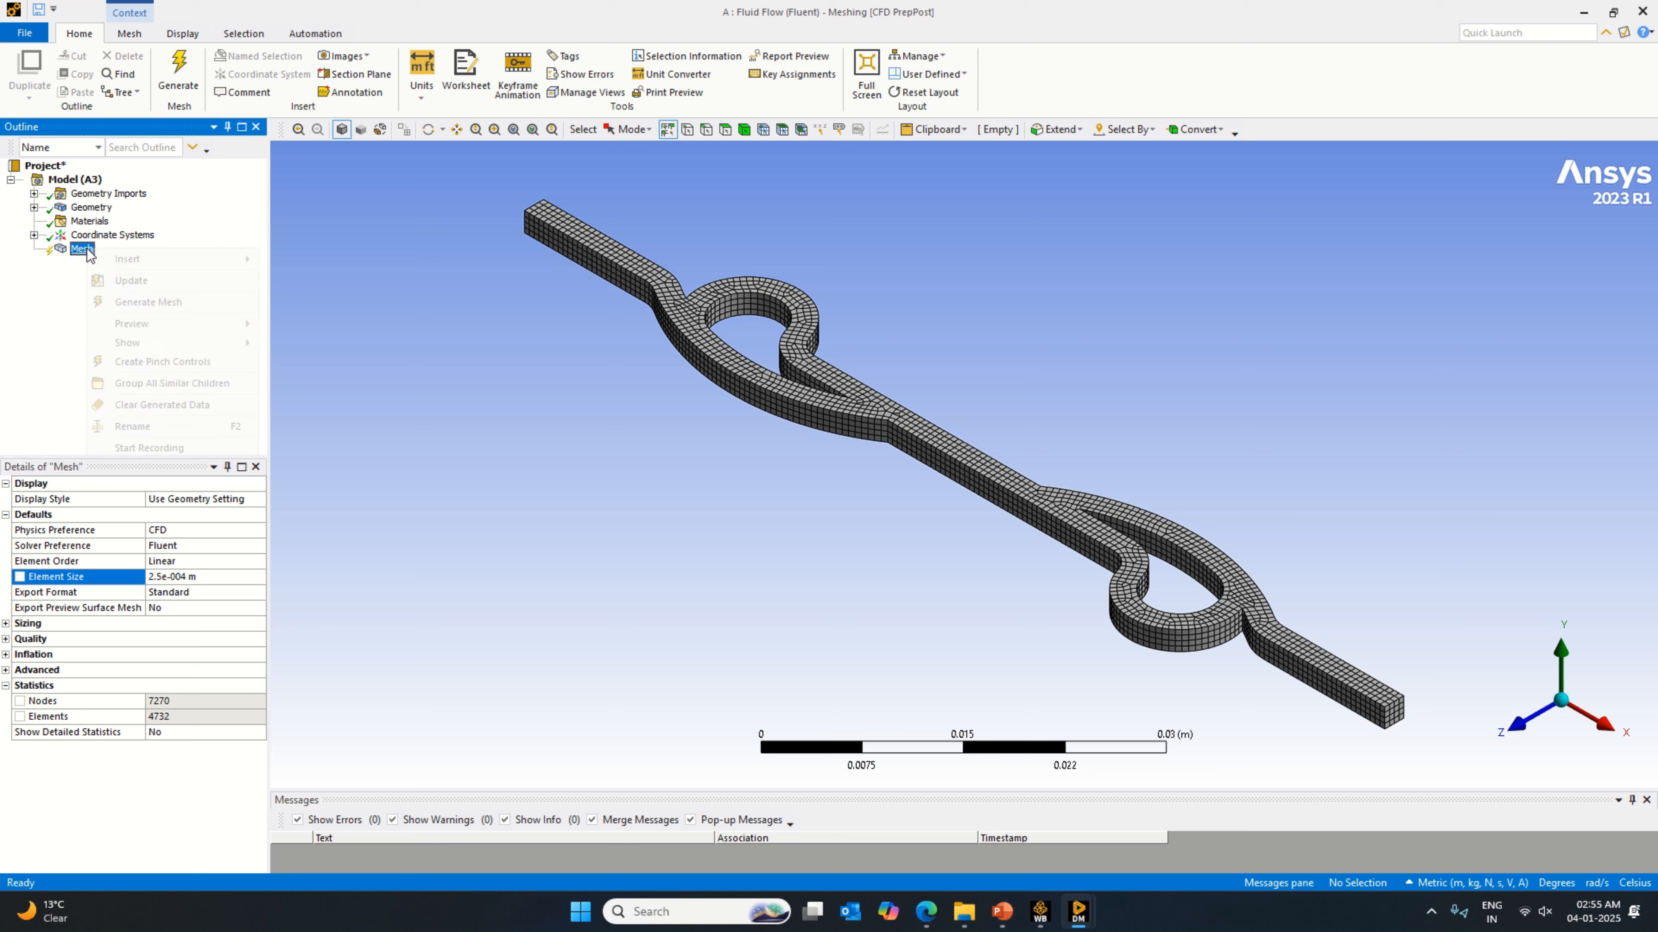
{"action": "left_click", "coordinate": [149, 310]}
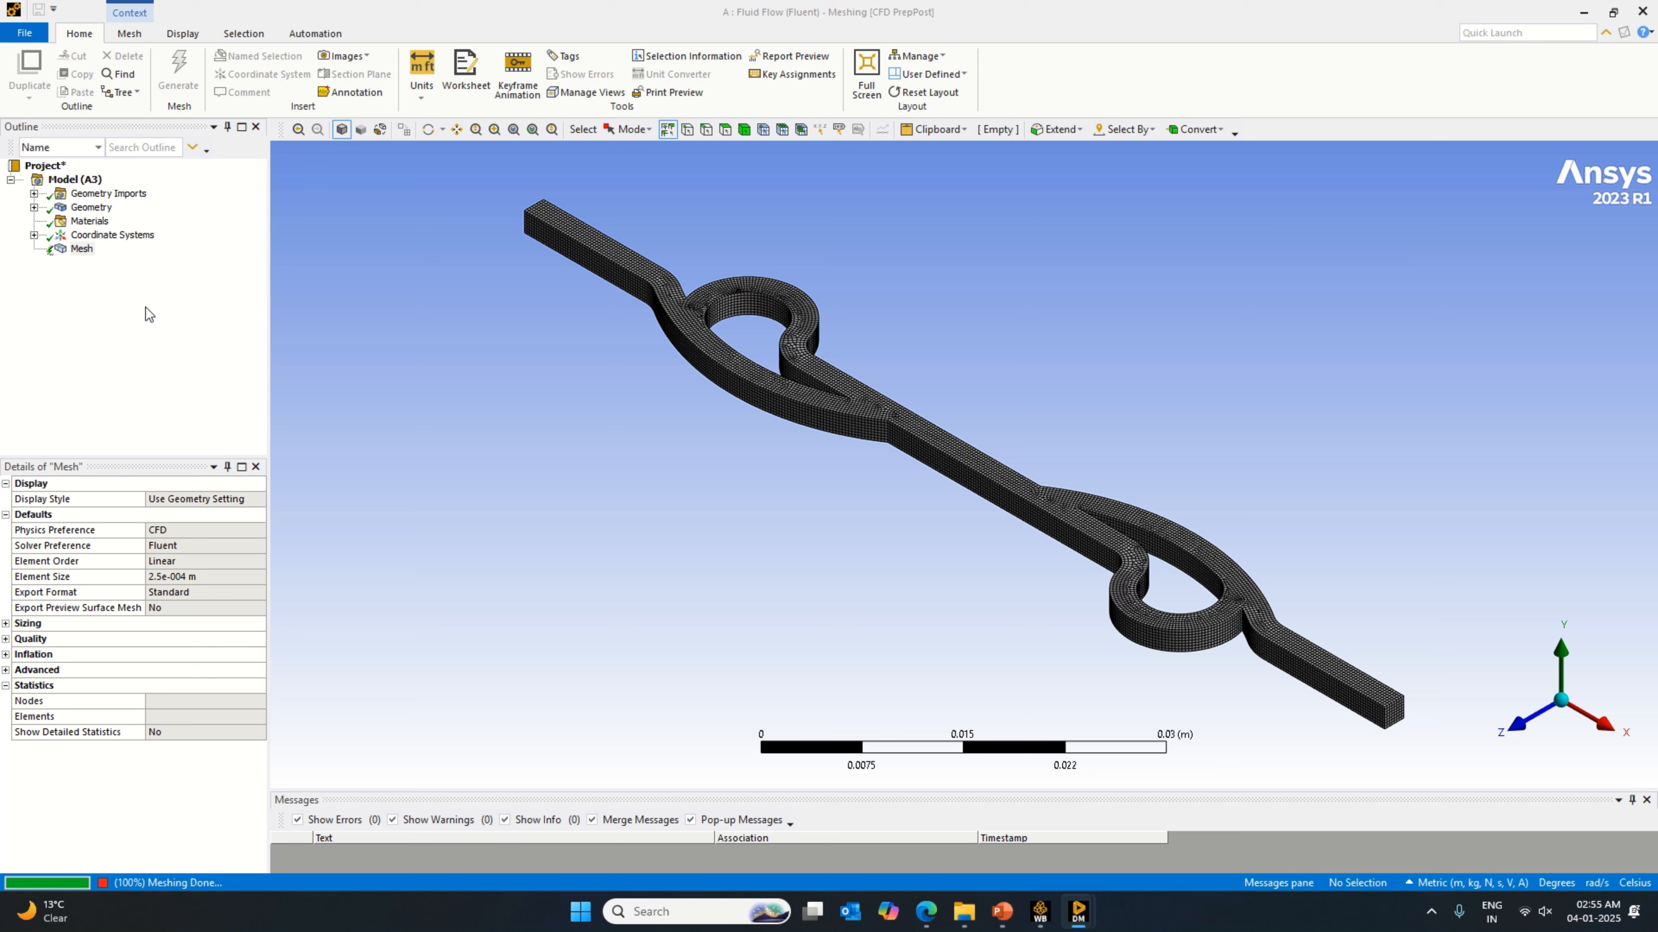
Step: Set the mesh element size to 0.0001 m, regenerate the mesh and inspect it along the middle of the channel
{"action": "left_click", "coordinate": [195, 577]}
{"action": "left_click", "coordinate": [195, 577]}
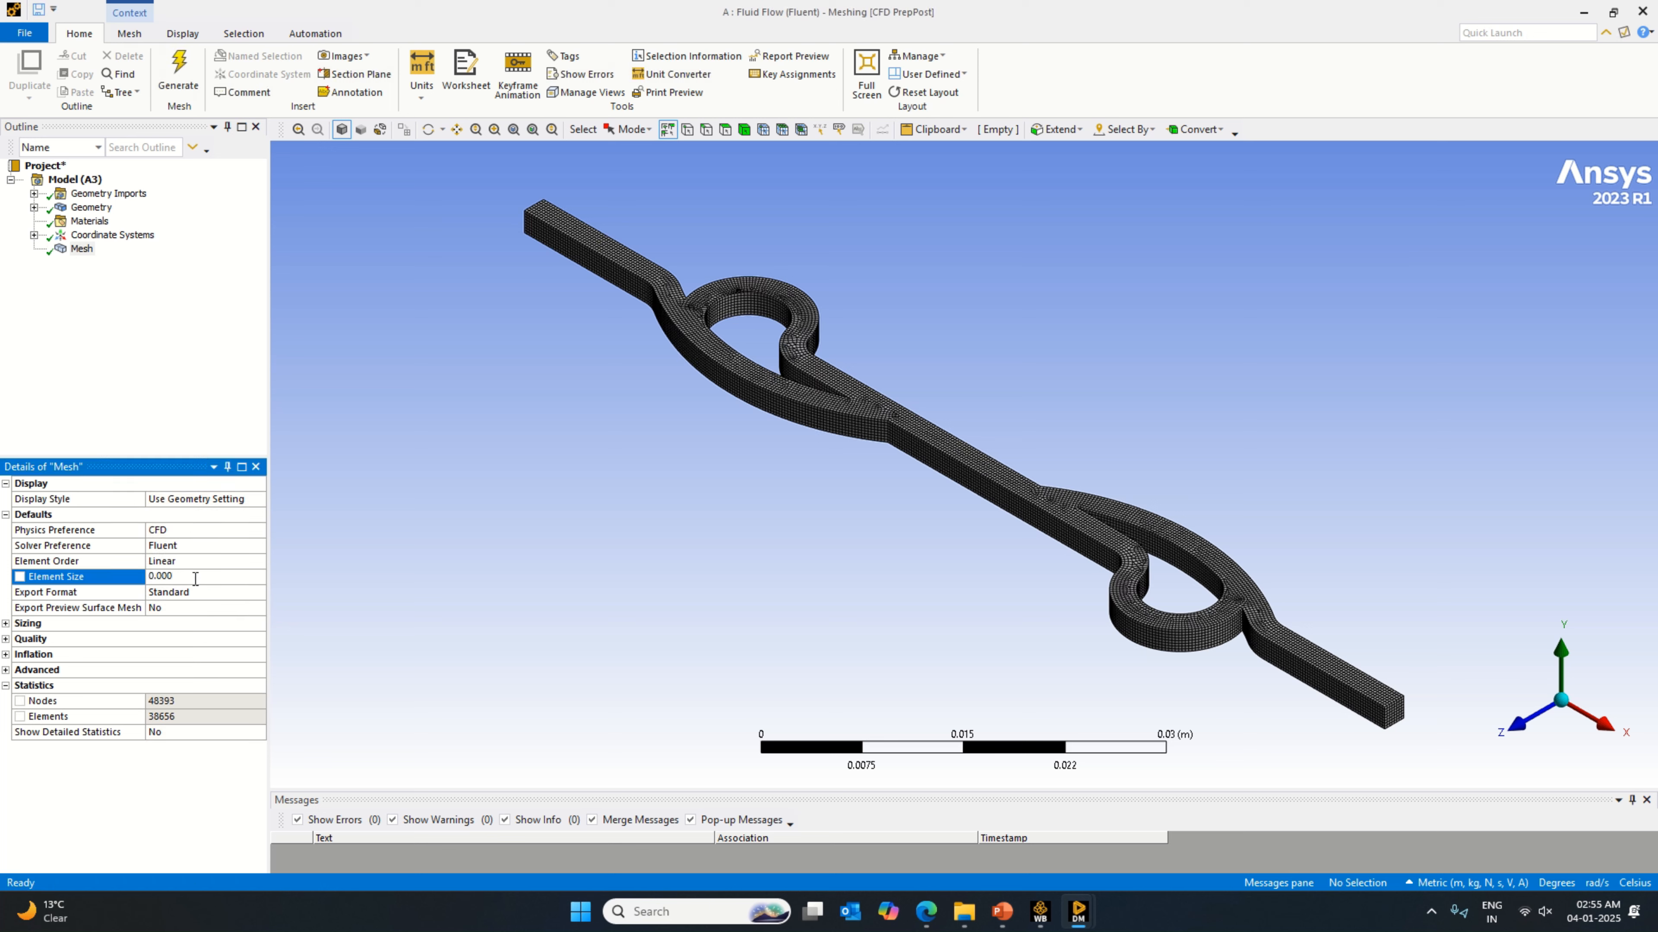
{"action": "right_click", "coordinate": [85, 251]}
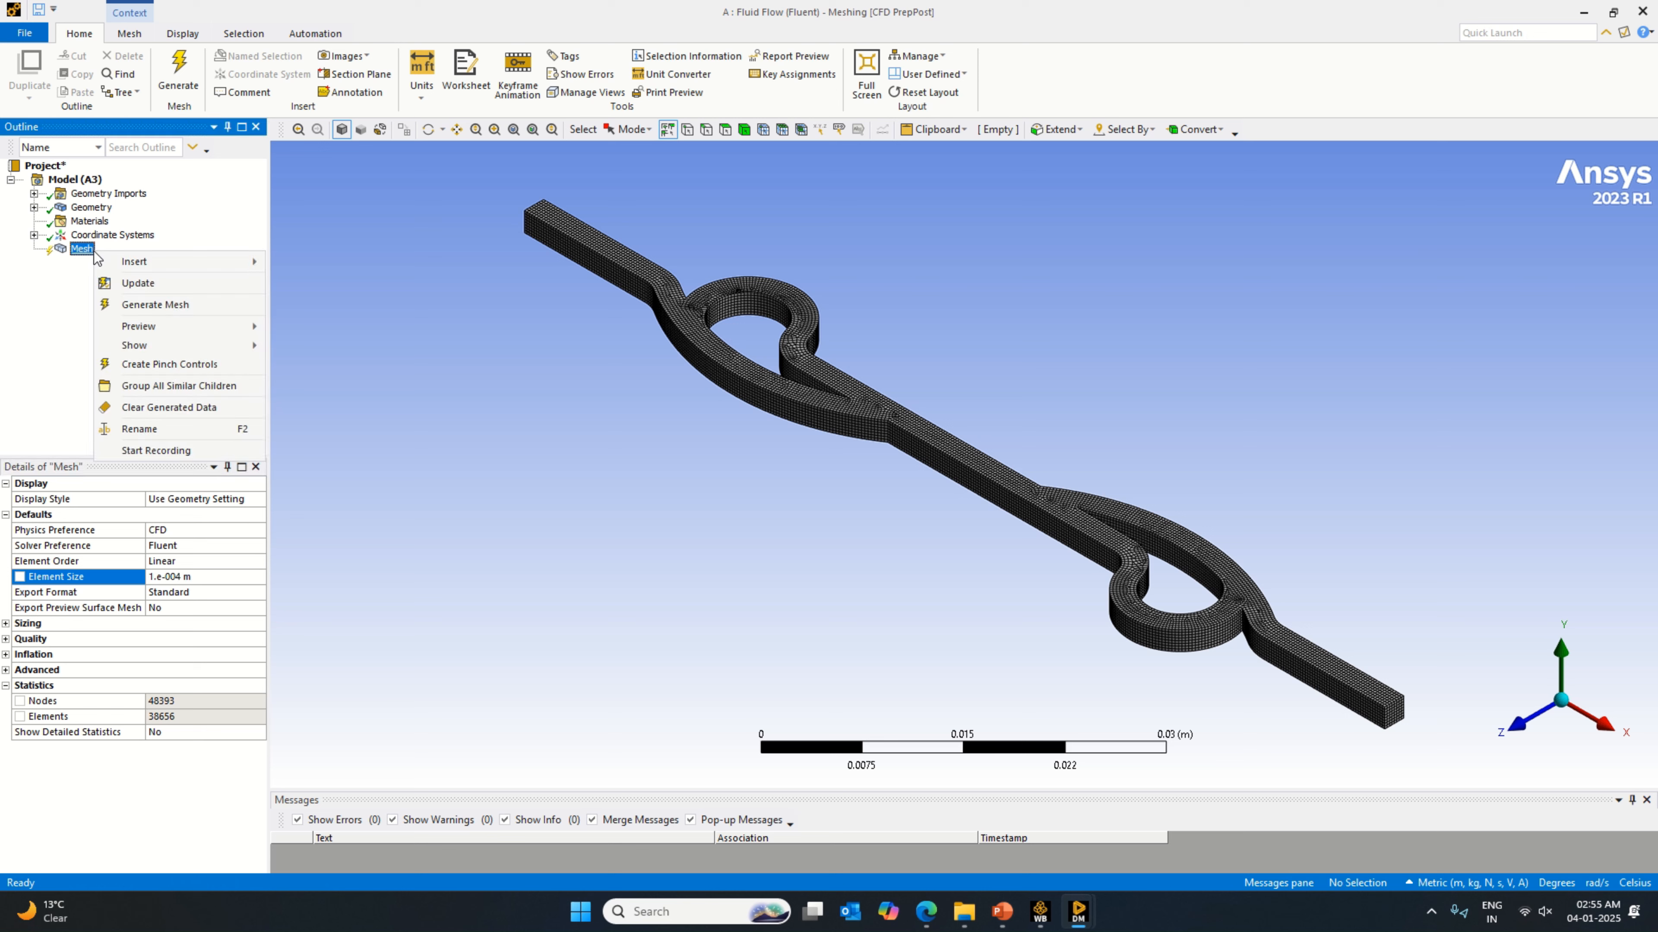
{"action": "left_click", "coordinate": [158, 312]}
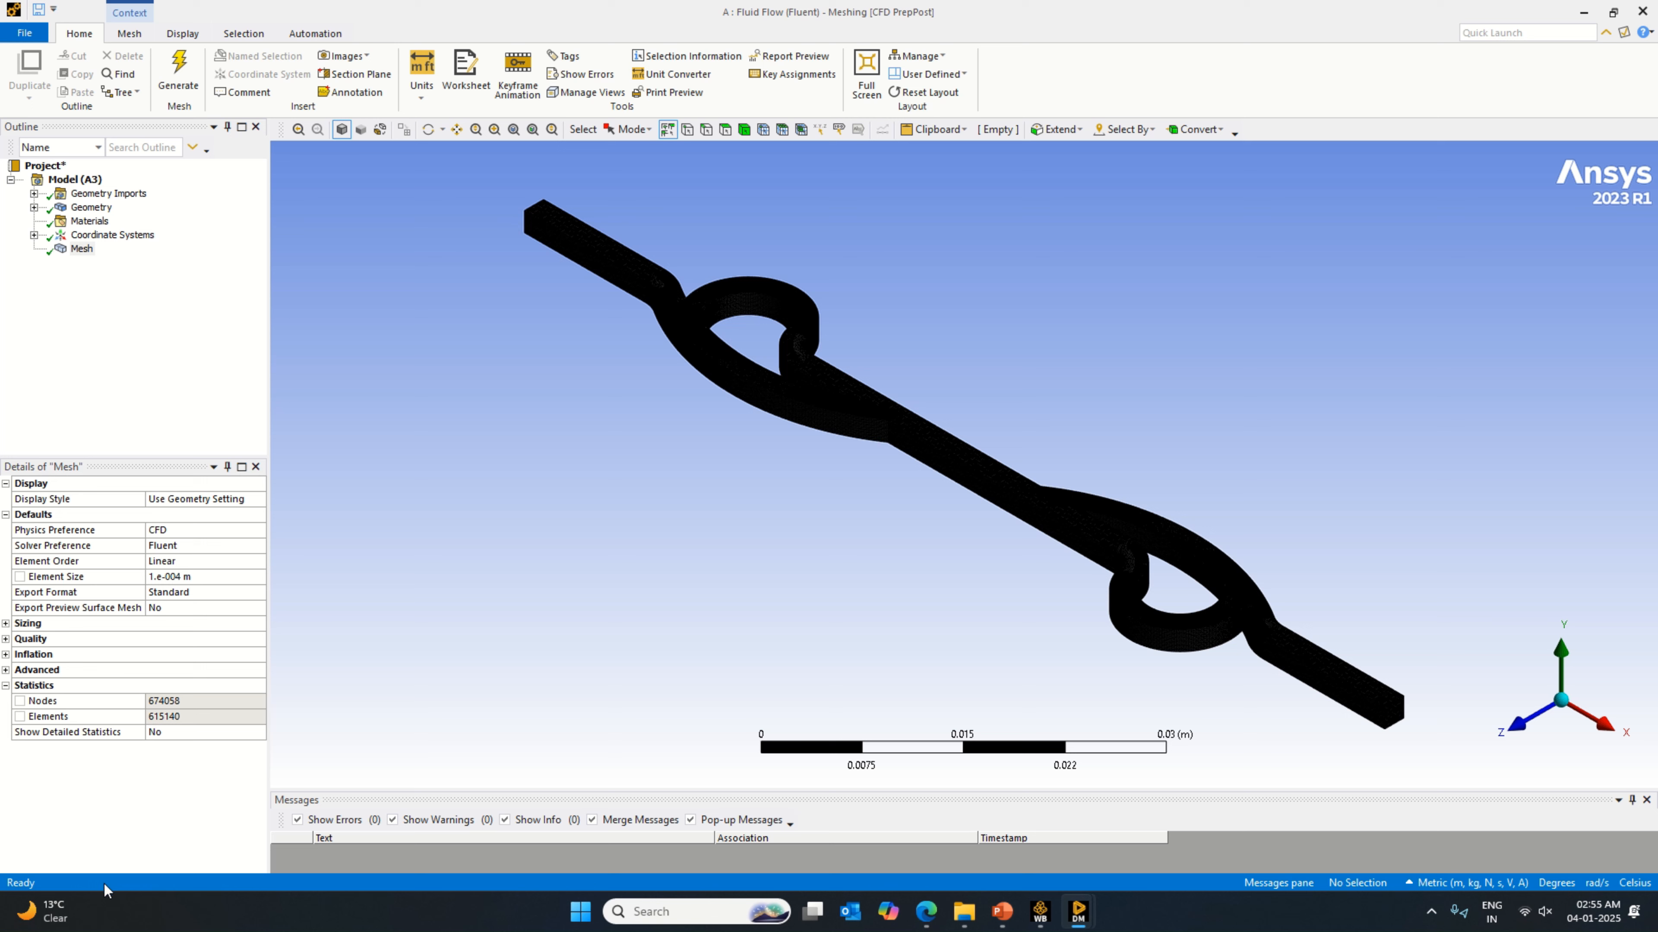
{"action": "left_click", "coordinate": [197, 577]}
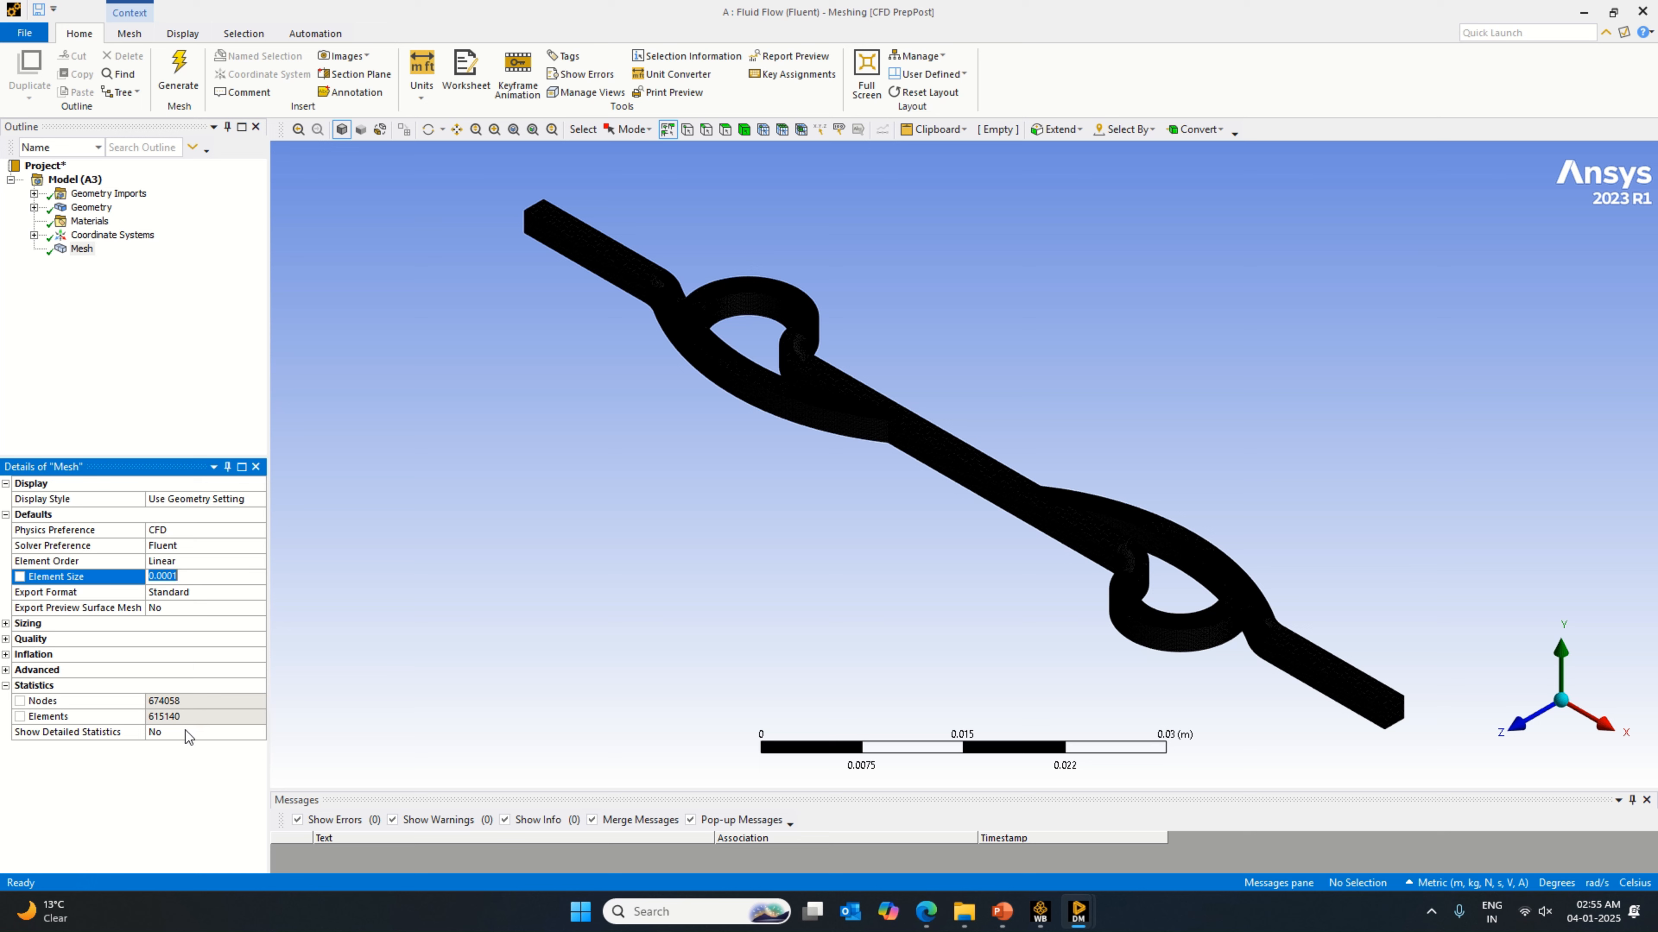
{"action": "scroll", "coordinate": [1062, 583], "scroll_direction": "up", "scroll_amount": 5}
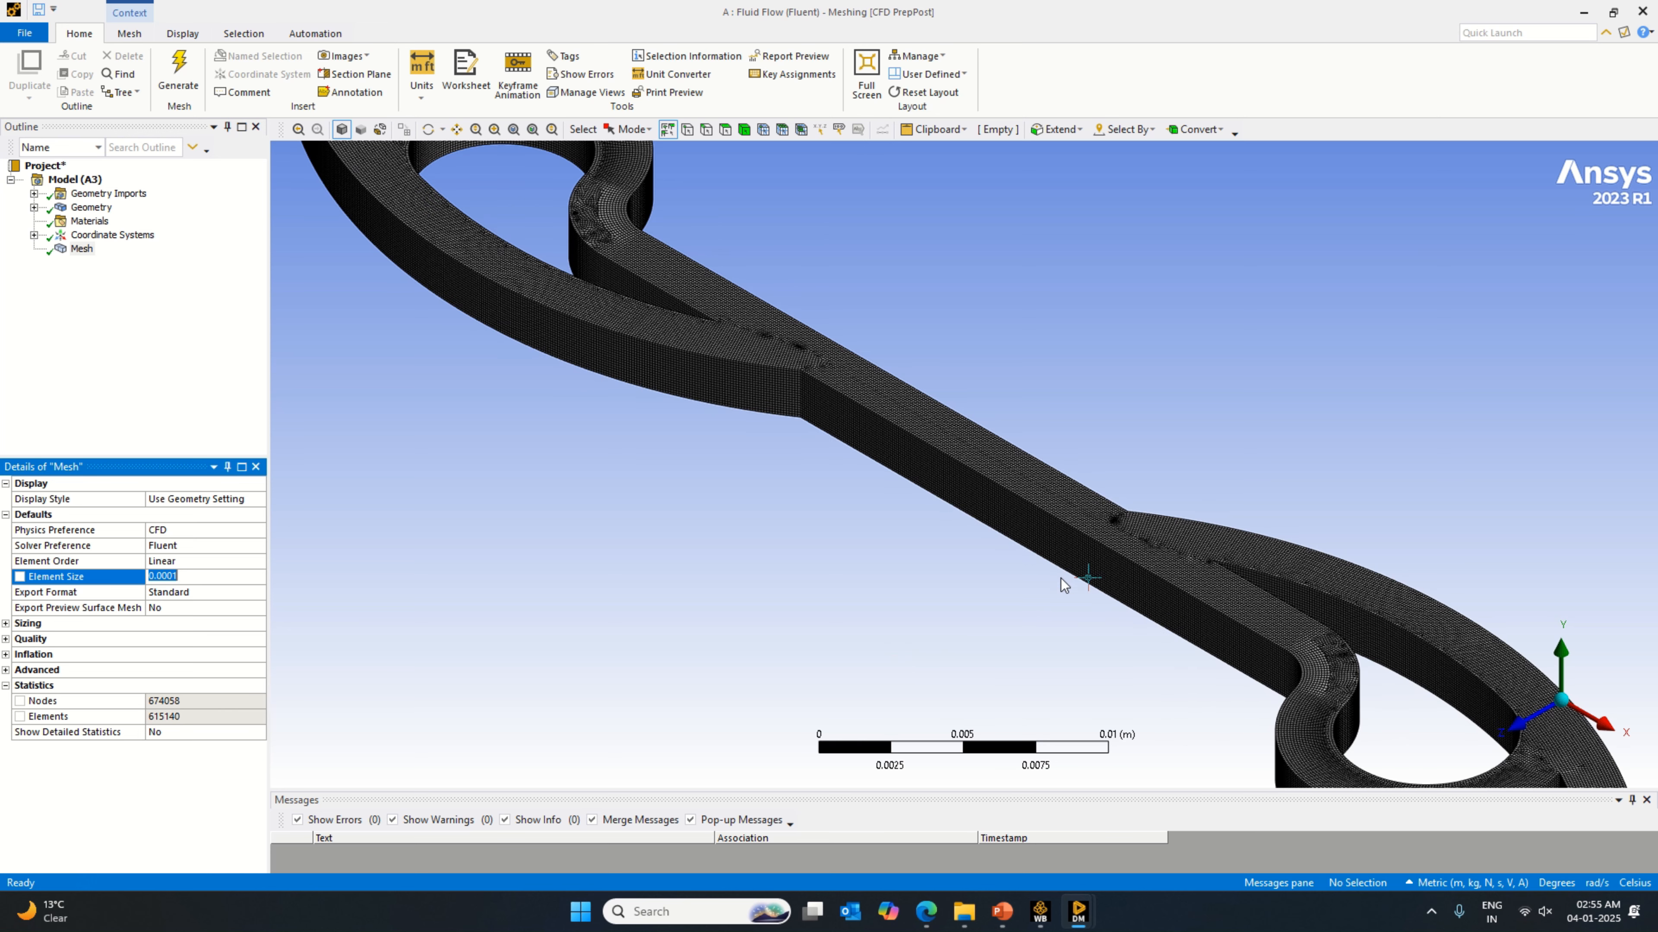
{"action": "scroll", "coordinate": [1062, 584], "scroll_direction": "down", "scroll_amount": 5}
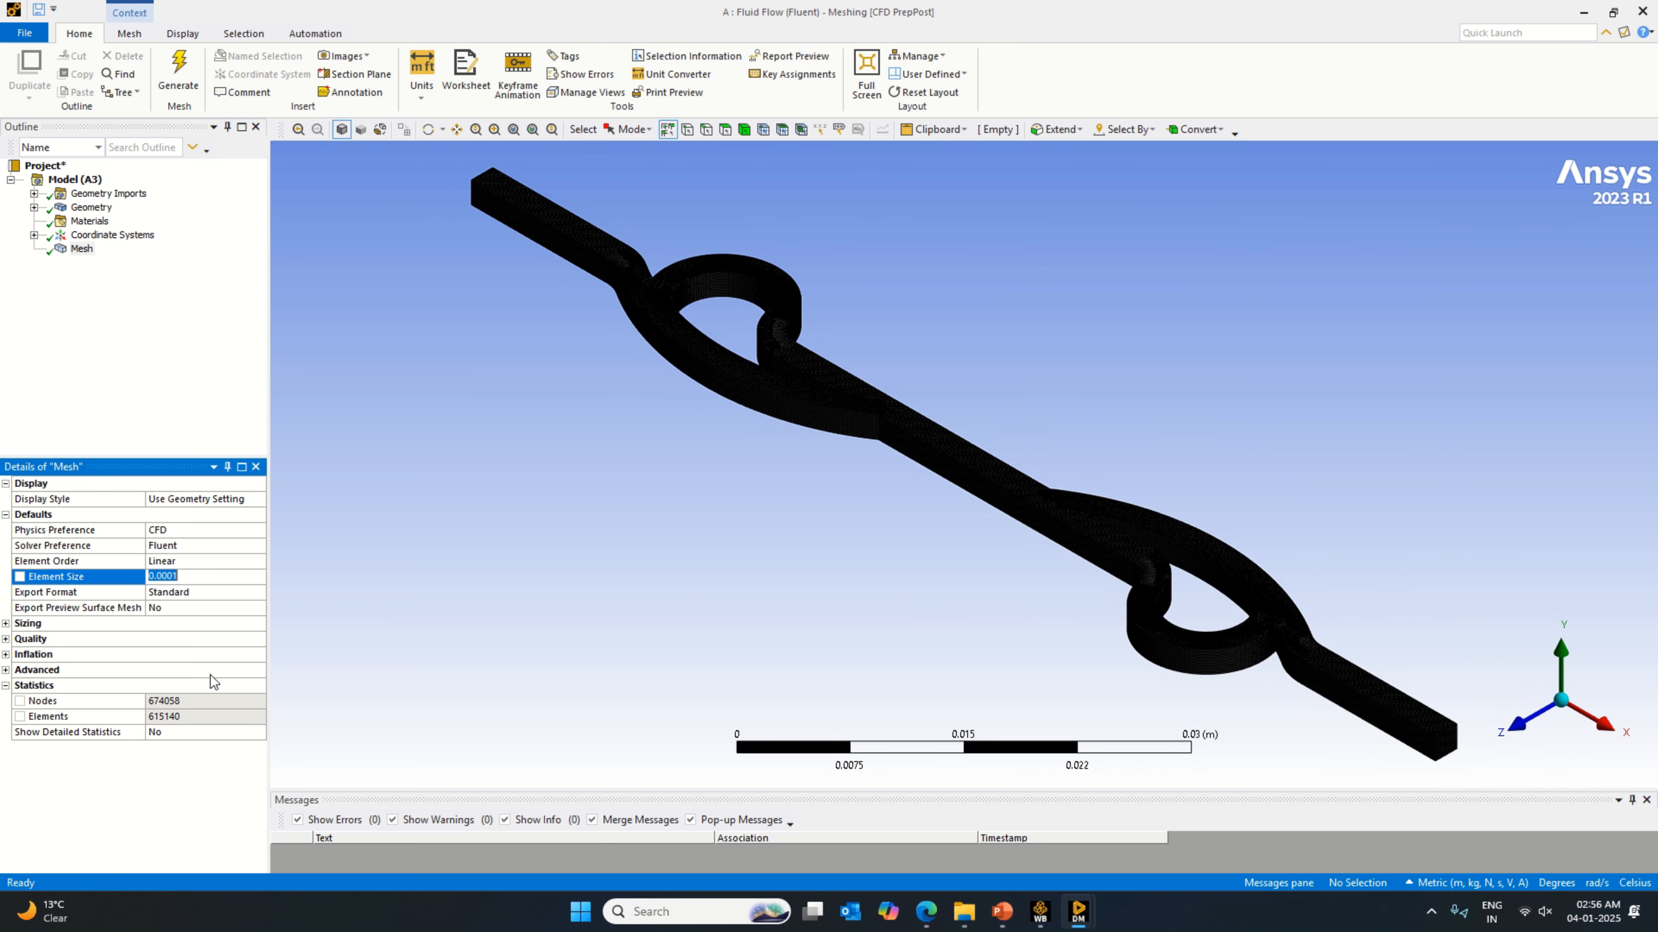
Step: Create a named selection for the inlet on the square end face of the valve channel
{"action": "middle_click_drag", "start_coordinate": [665, 549], "coordinate": [791, 570]}
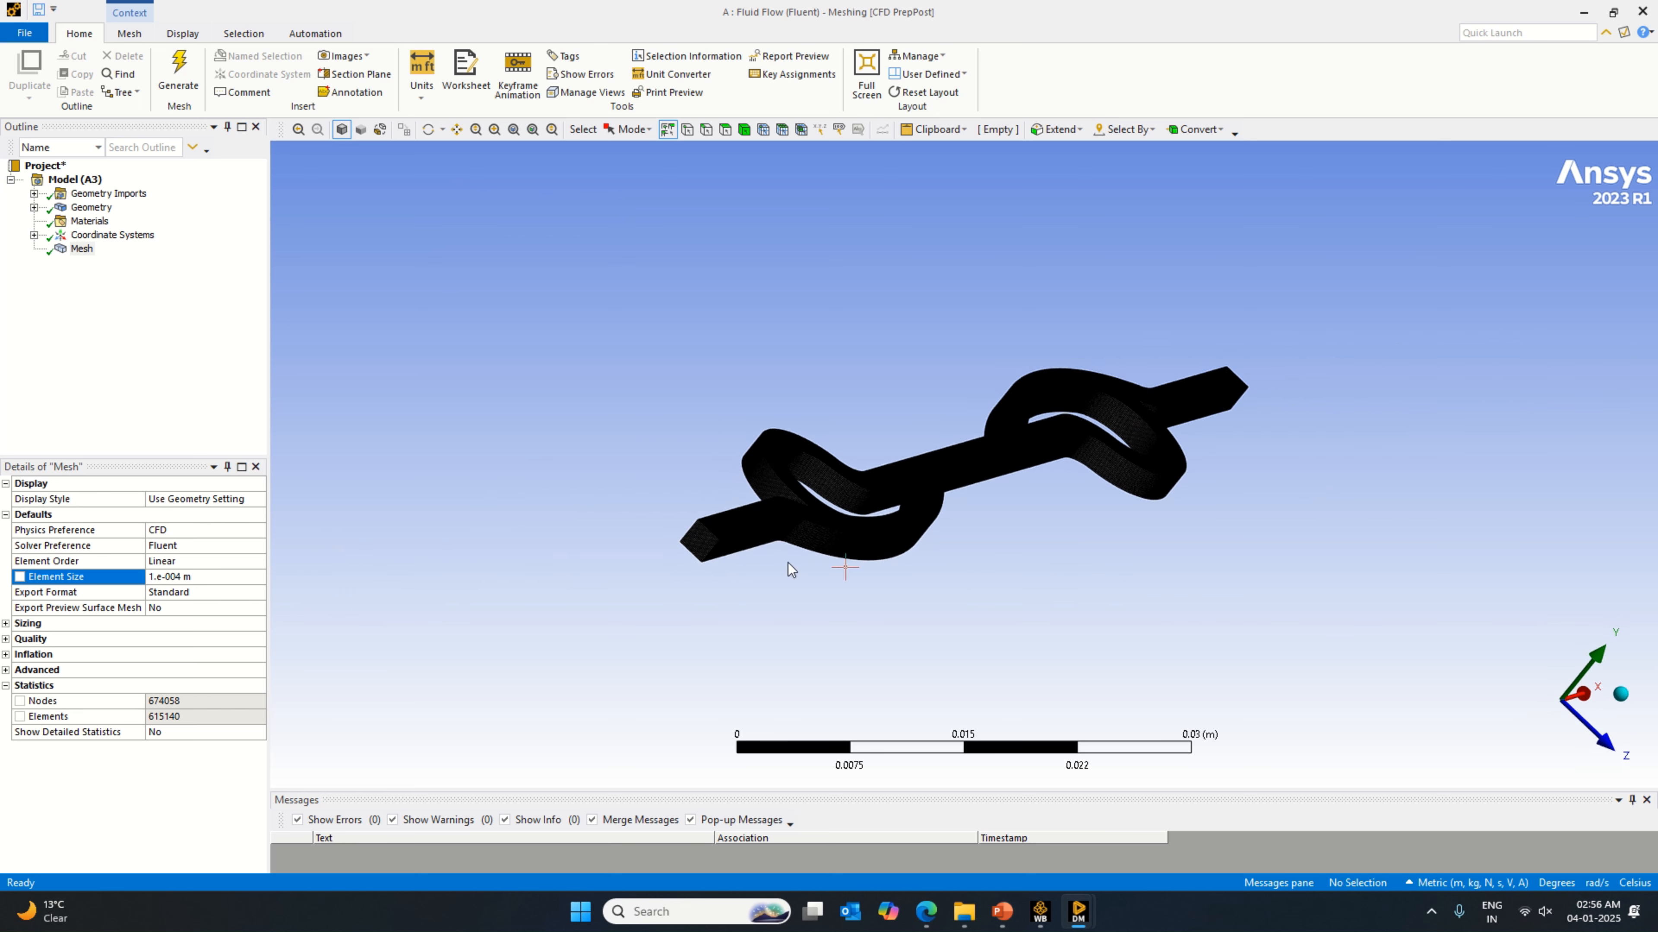
{"action": "left_click", "coordinate": [724, 129]}
{"action": "left_click", "coordinate": [705, 535]}
{"action": "right_click", "coordinate": [706, 536]}
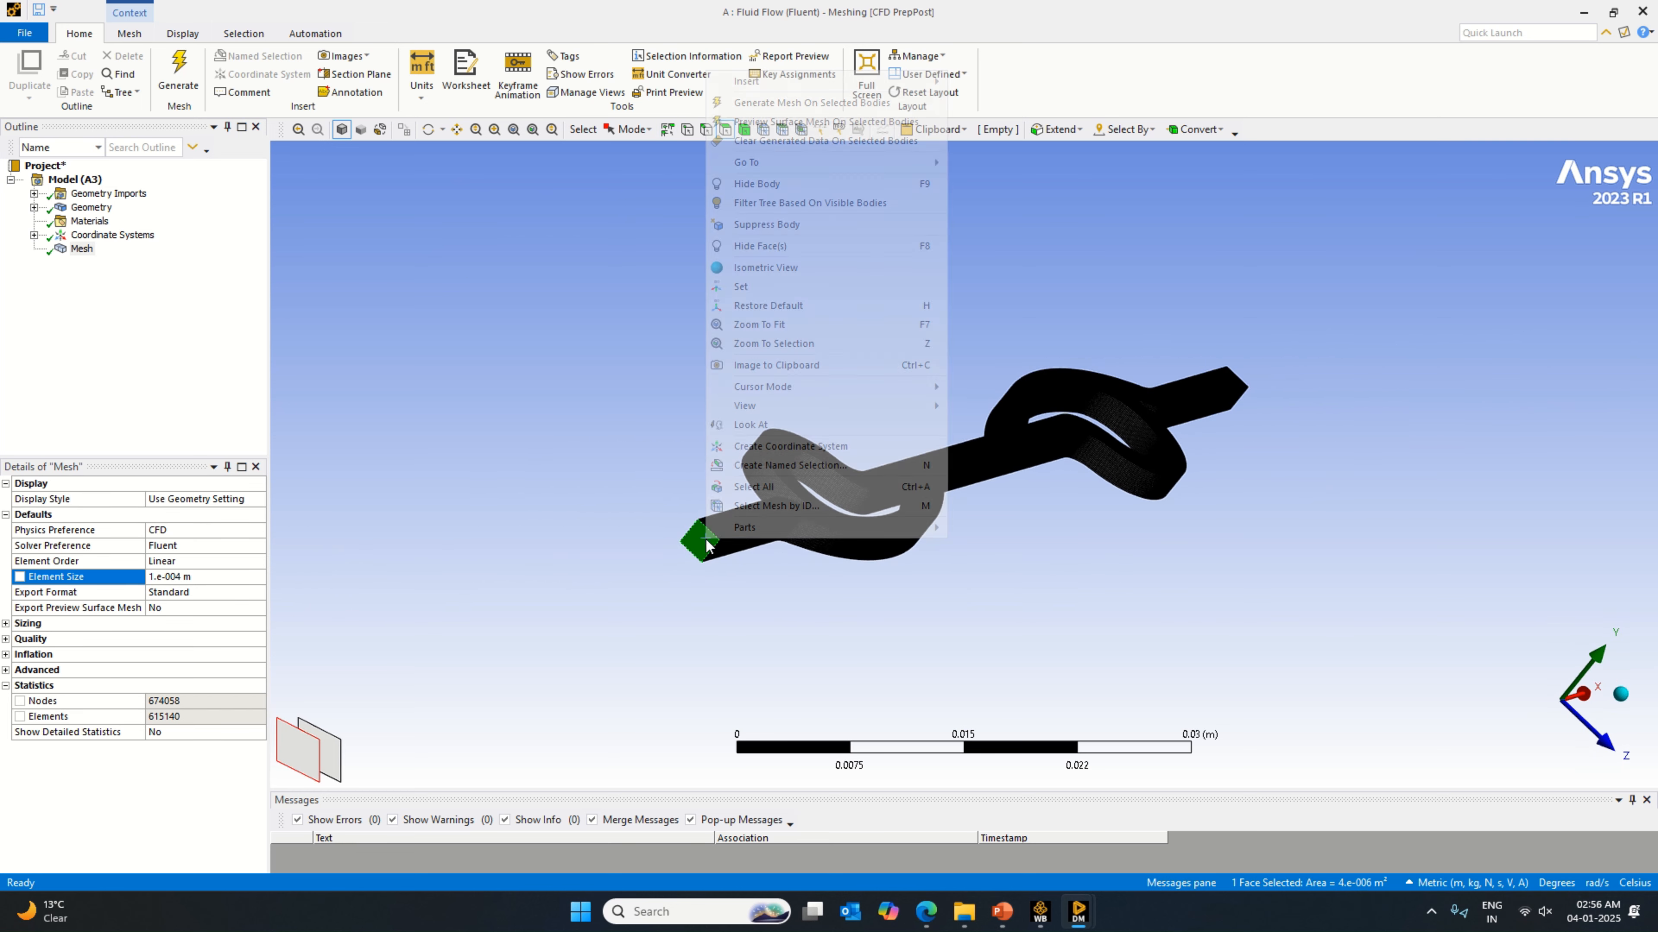
{"action": "left_click", "coordinate": [783, 464]}
{"action": "key", "text": "Caps_Lock"}
{"action": "type", "text": "In"}
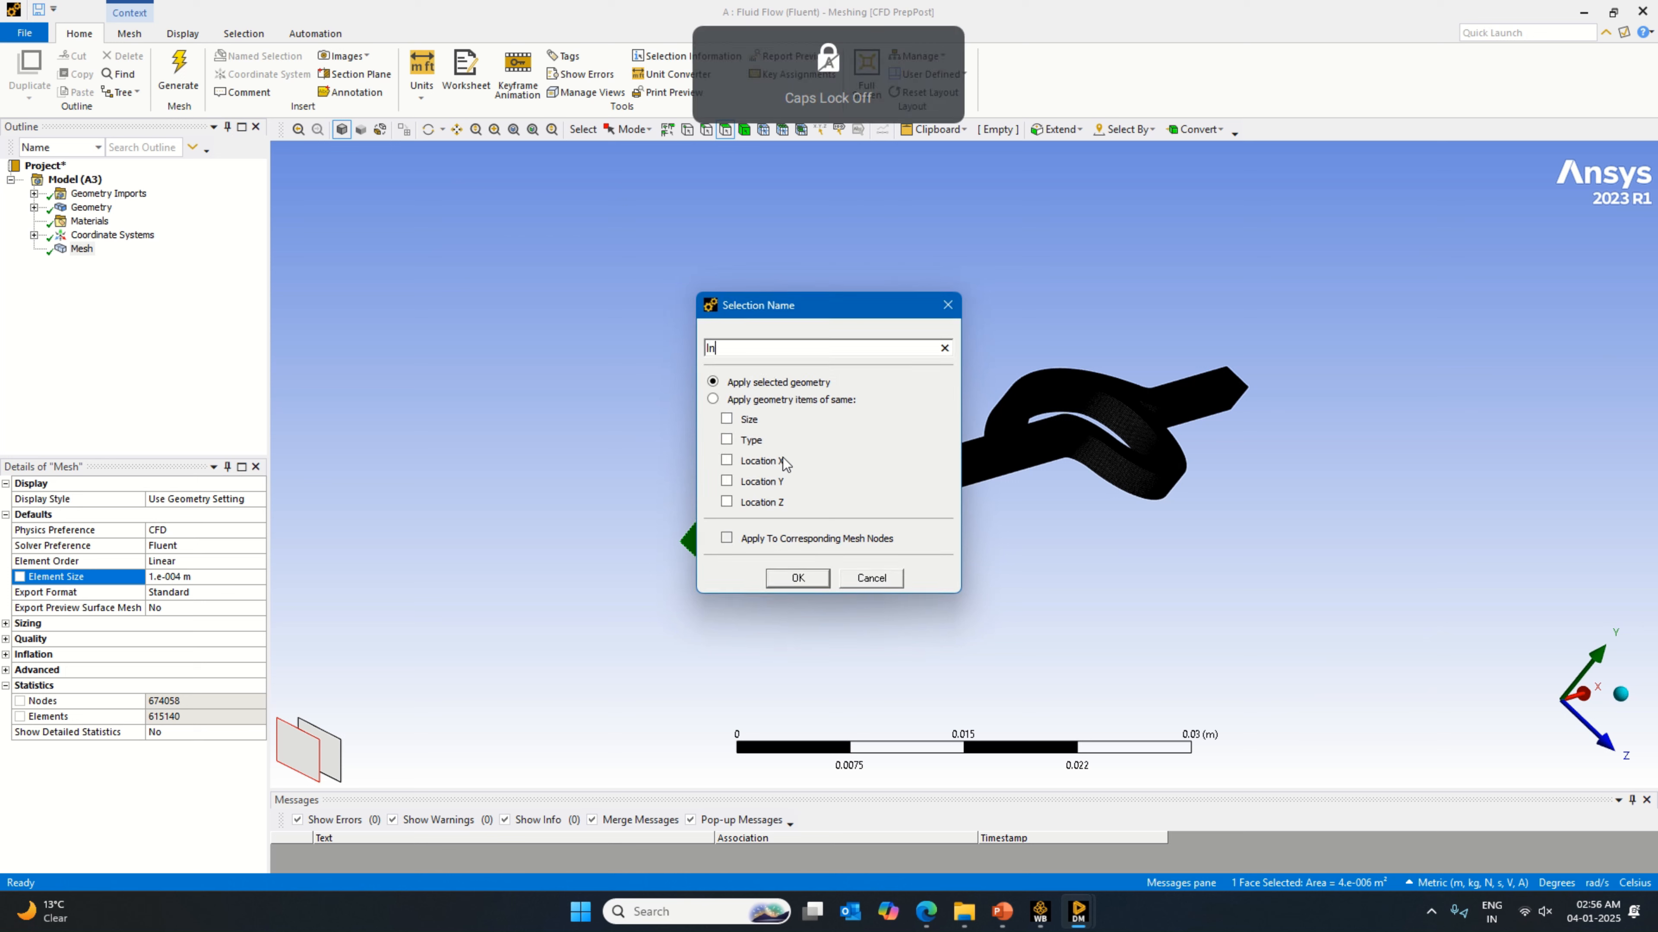
{"action": "key", "text": "Return"}
Step: Create a named selection "Outlet" on the square face at the opposite end of the valve channel
{"action": "middle_click_drag", "start_coordinate": [1199, 520], "coordinate": [887, 555]}
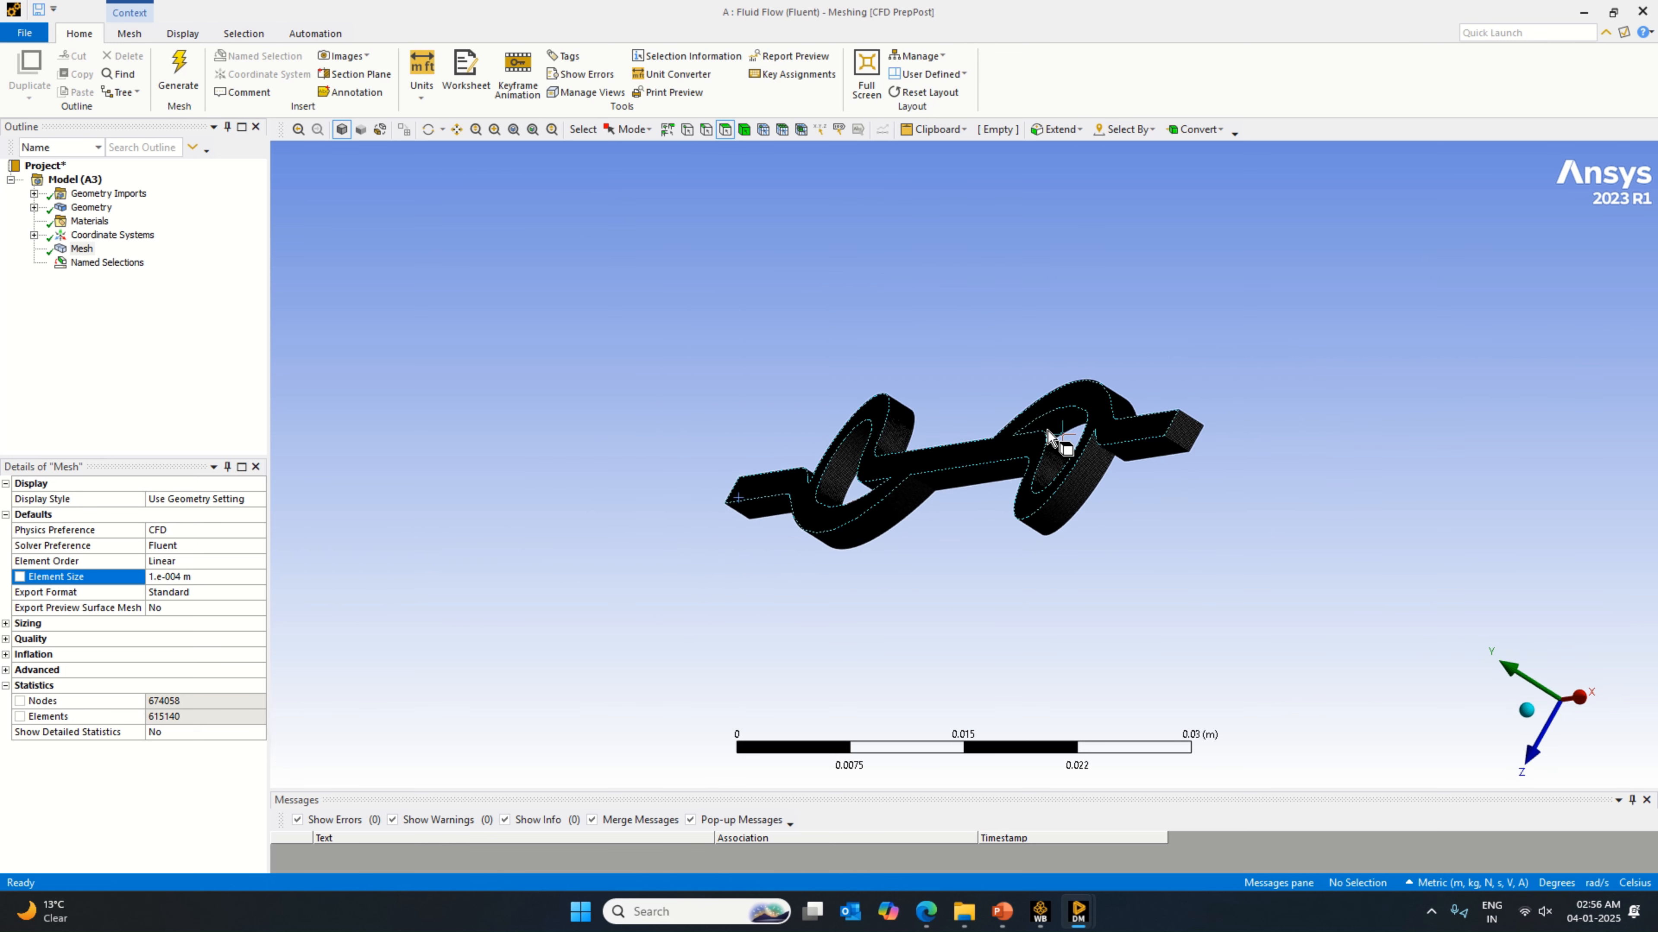
{"action": "left_click", "coordinate": [1186, 429]}
{"action": "right_click", "coordinate": [1185, 429]}
{"action": "left_click", "coordinate": [1296, 818]}
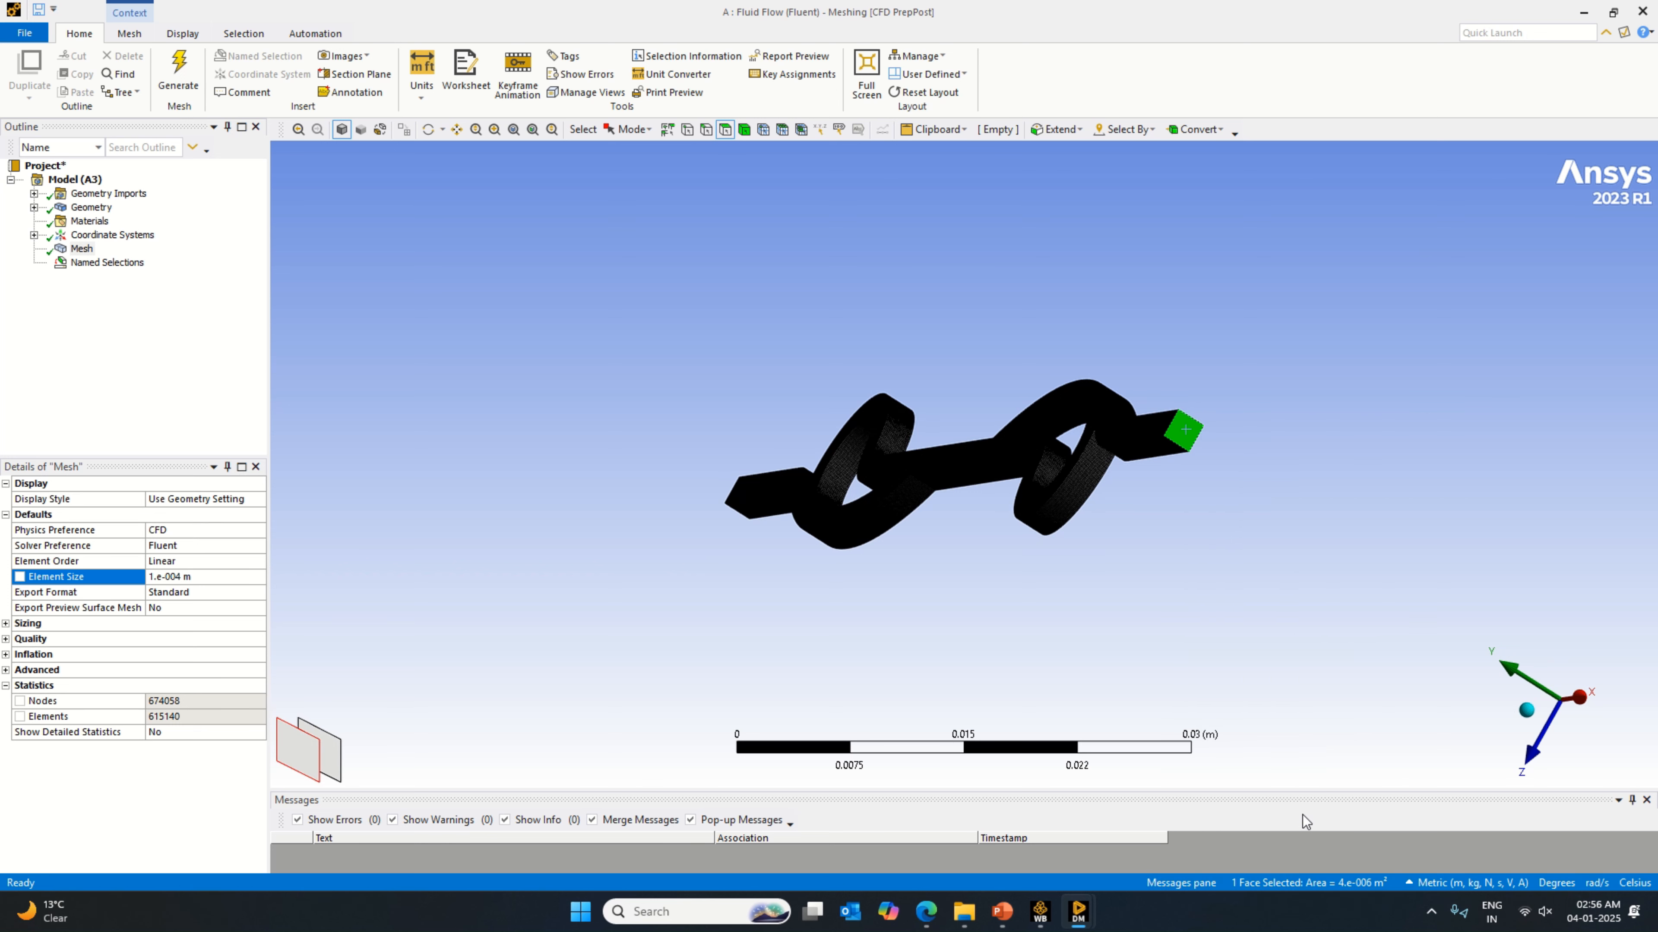
{"action": "key", "text": "Caps_Lock"}
{"action": "type", "text": "O"}
{"action": "key", "text": "Caps_Lock"}
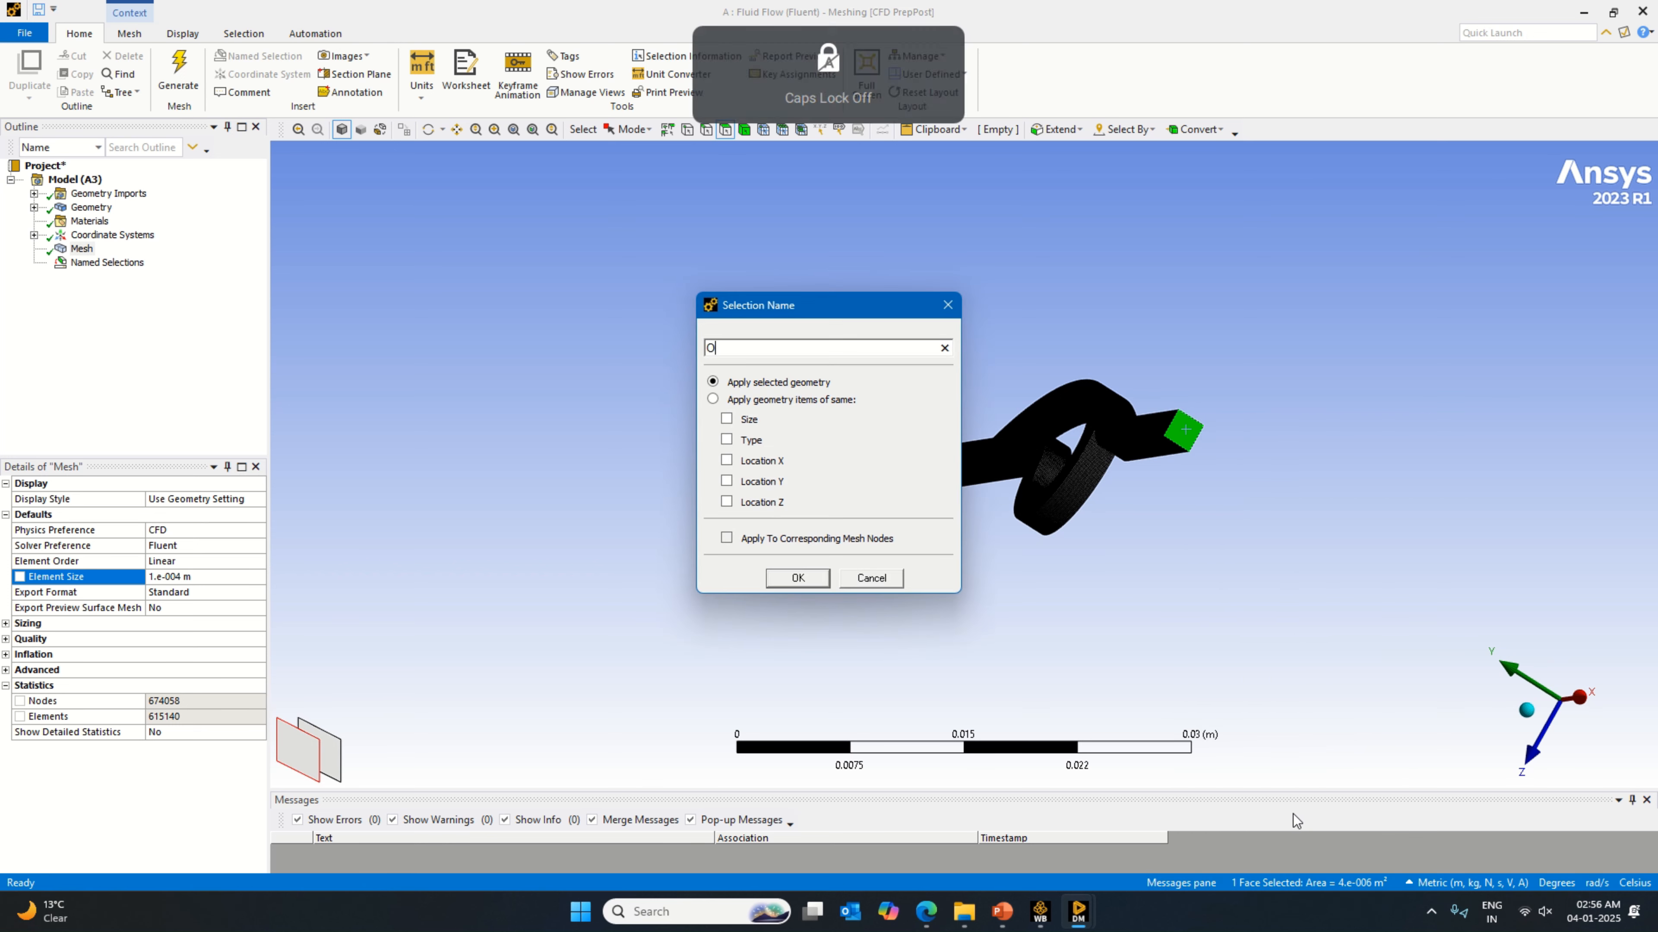
{"action": "type", "text": "utlet"}
{"action": "key", "text": "Return"}
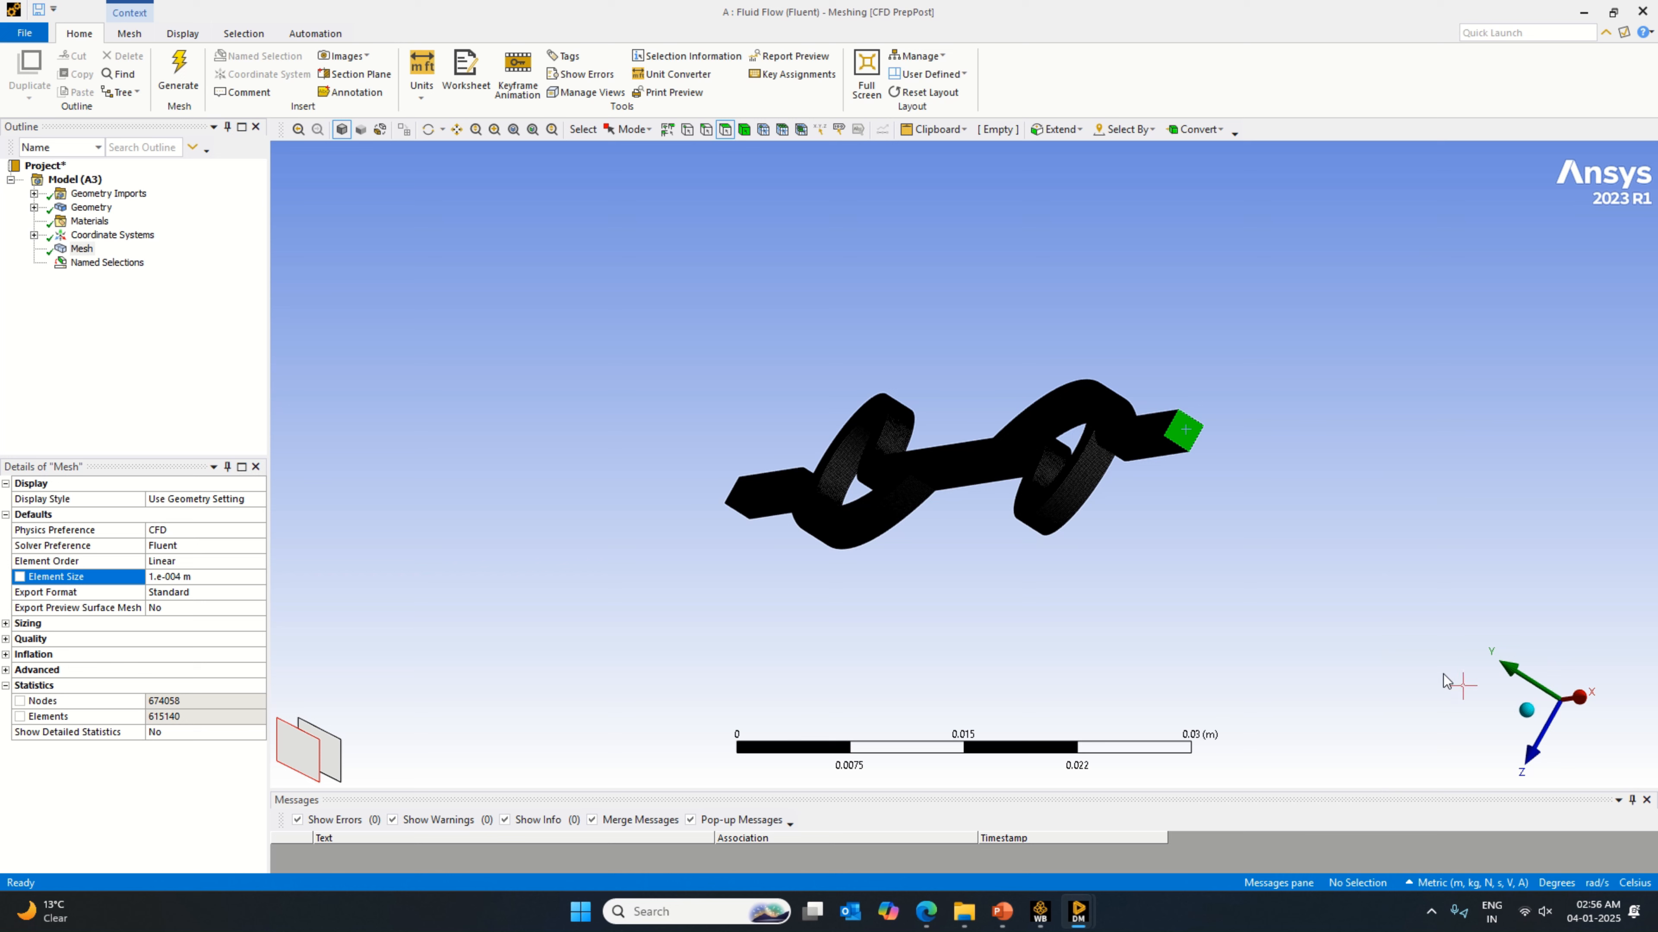
Step: Update the mesh for transfer to Fluent and close the Meshing application
{"action": "right_click", "coordinate": [81, 248]}
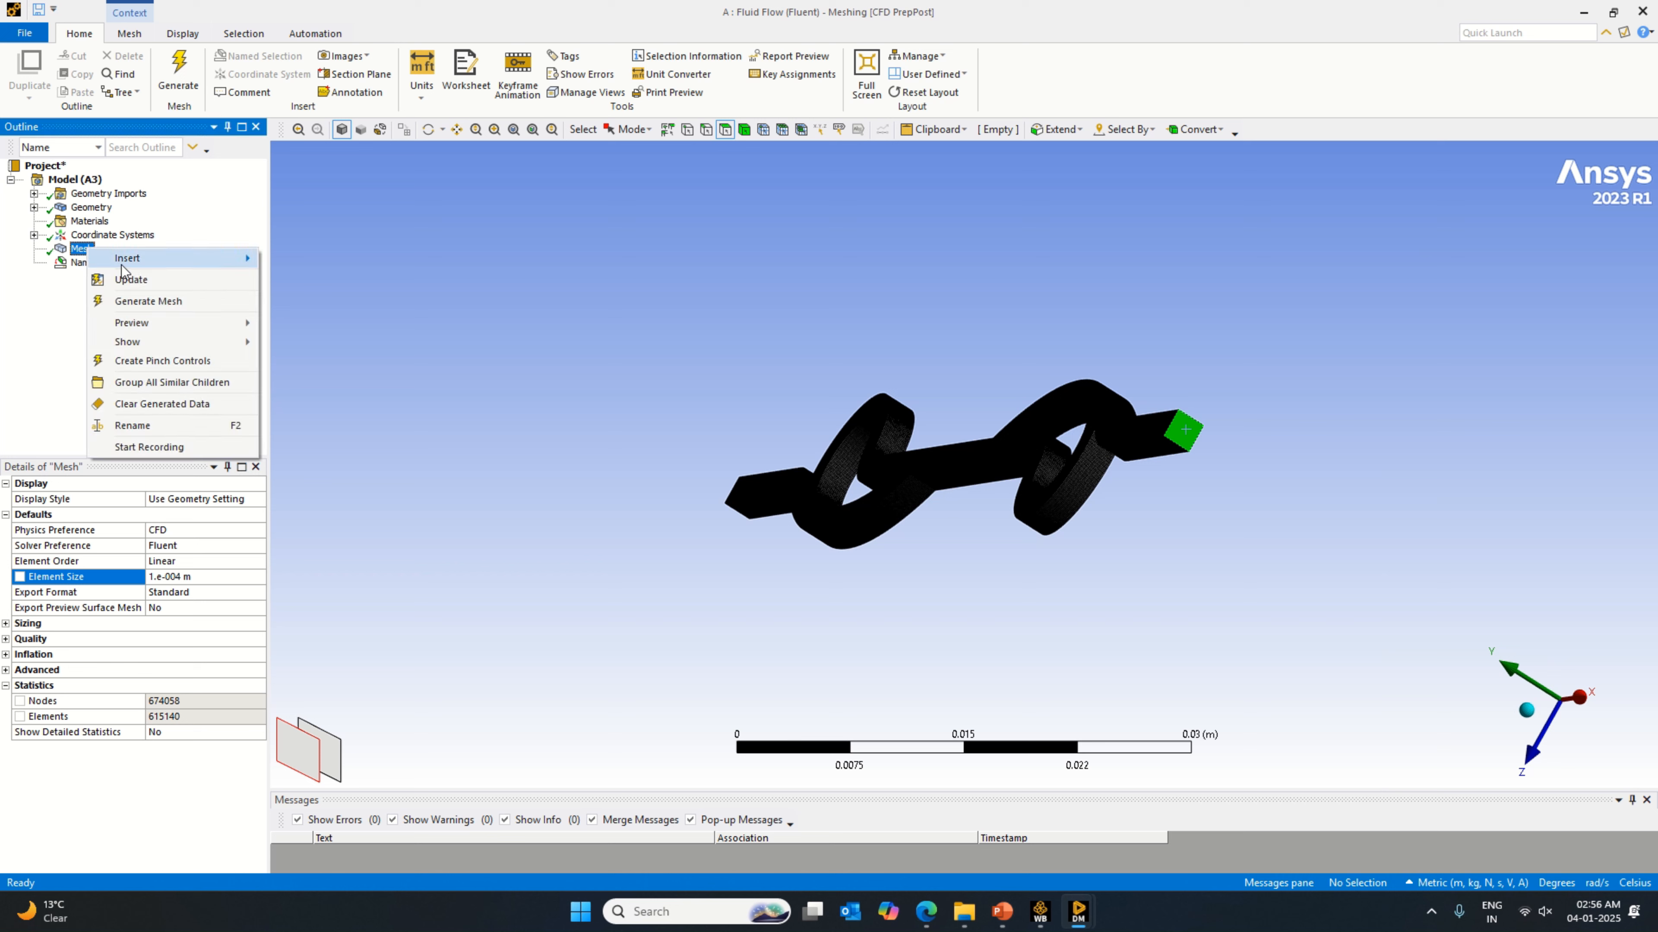
{"action": "left_click", "coordinate": [134, 284]}
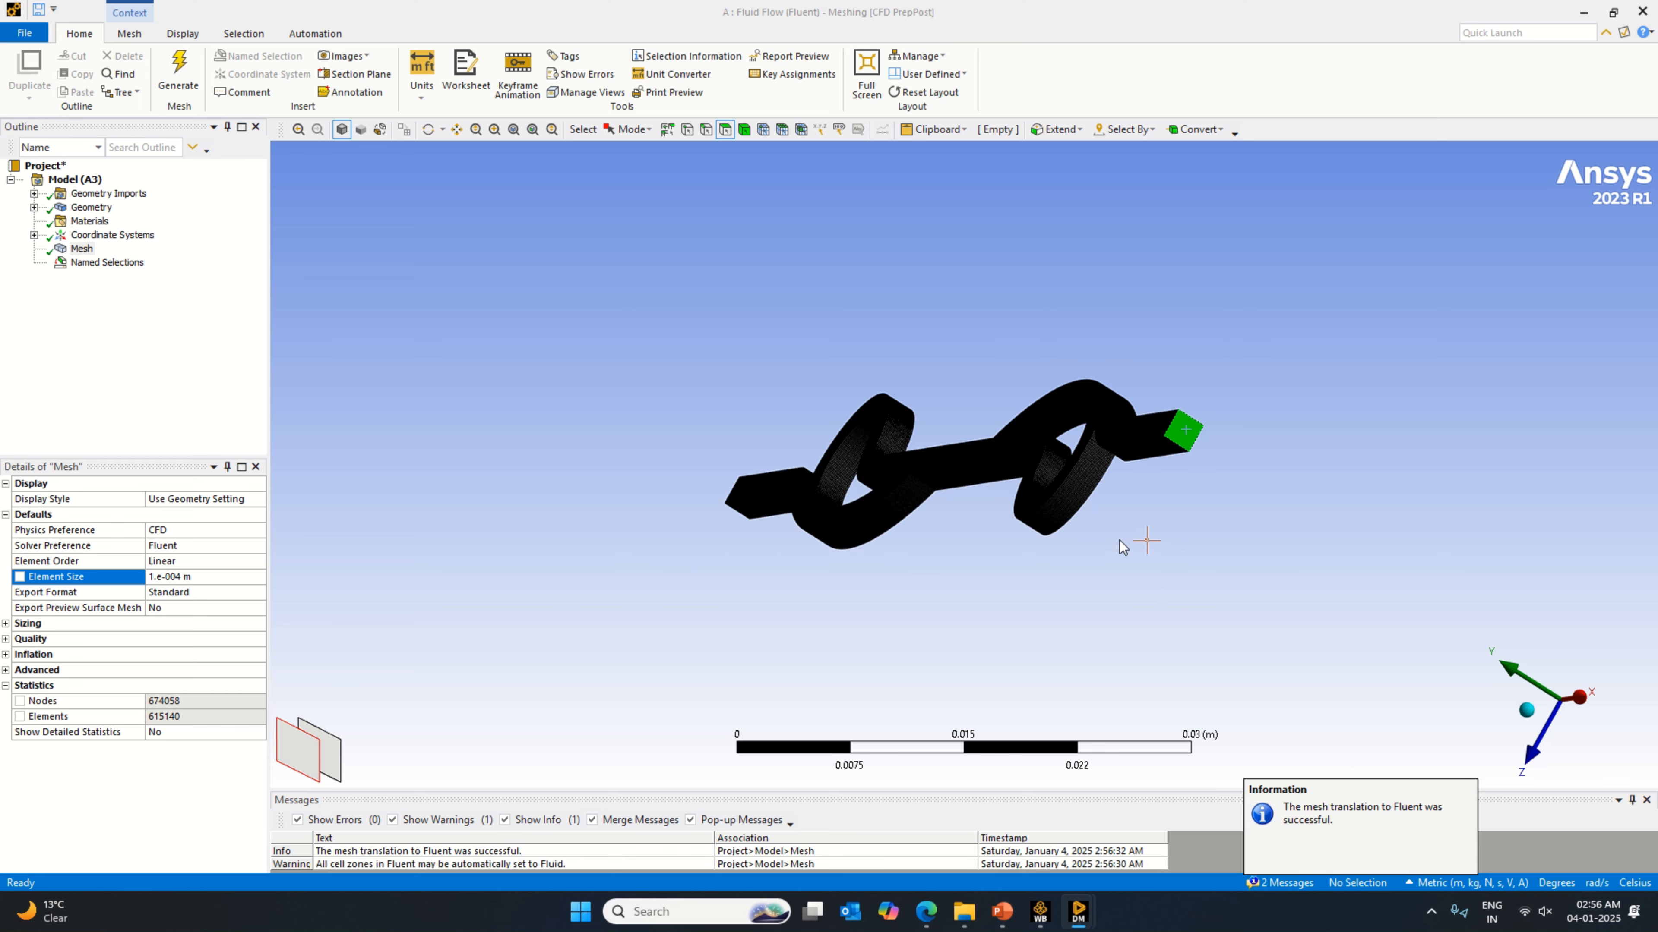
{"action": "left_click", "coordinate": [24, 33]}
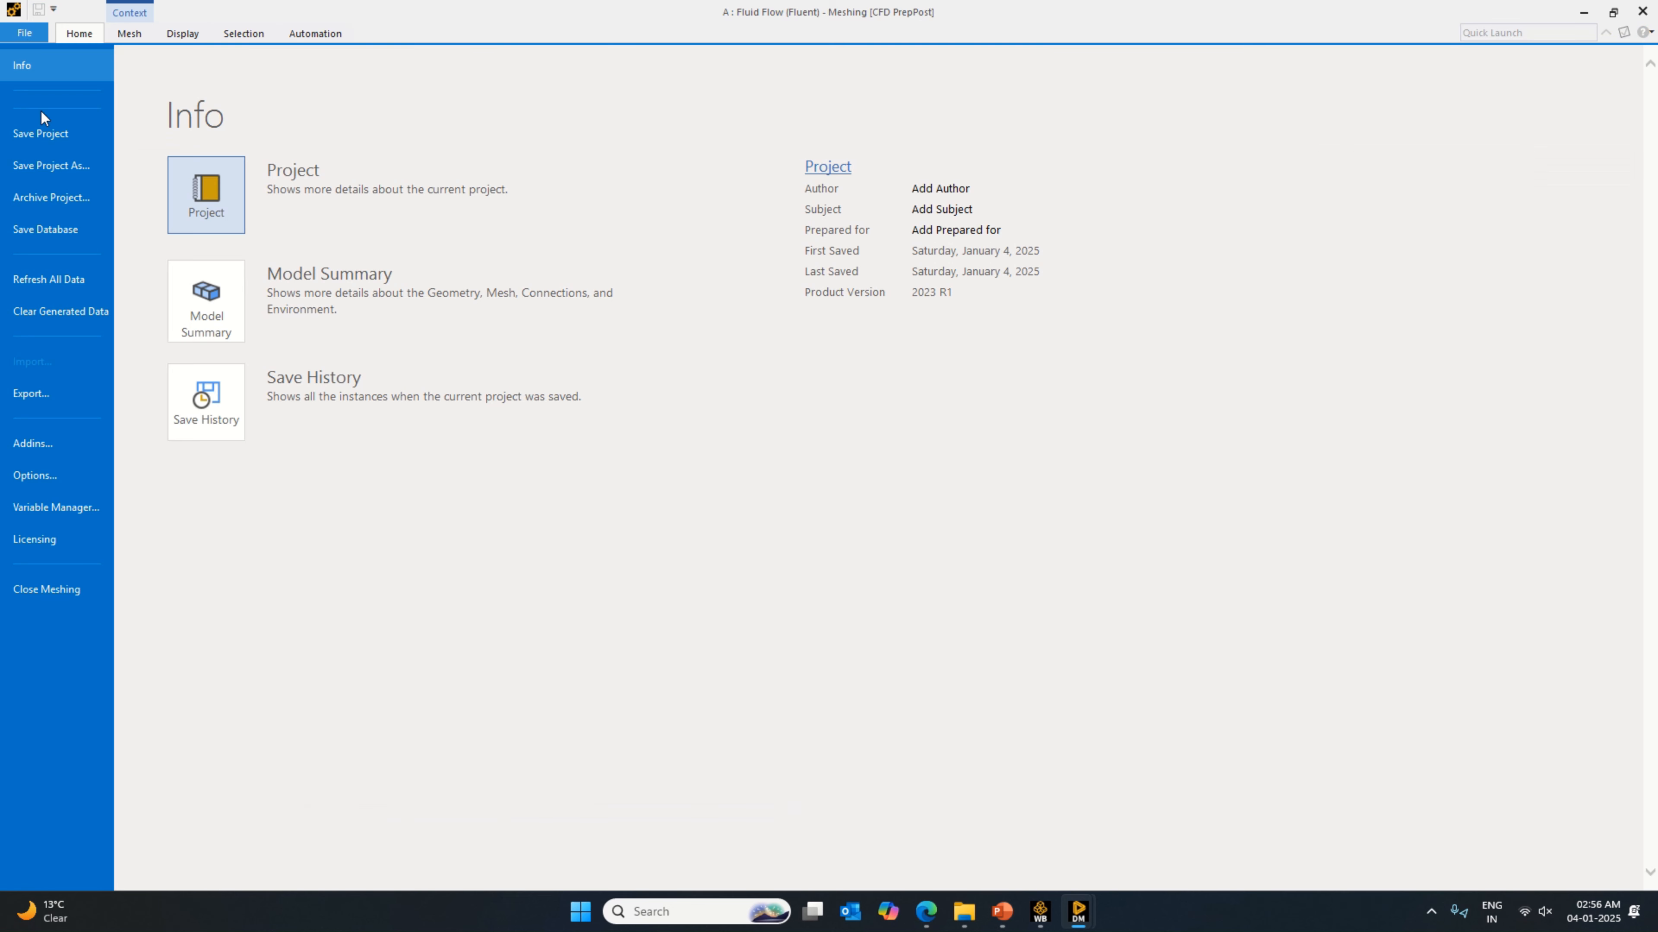
{"action": "left_click", "coordinate": [74, 586]}
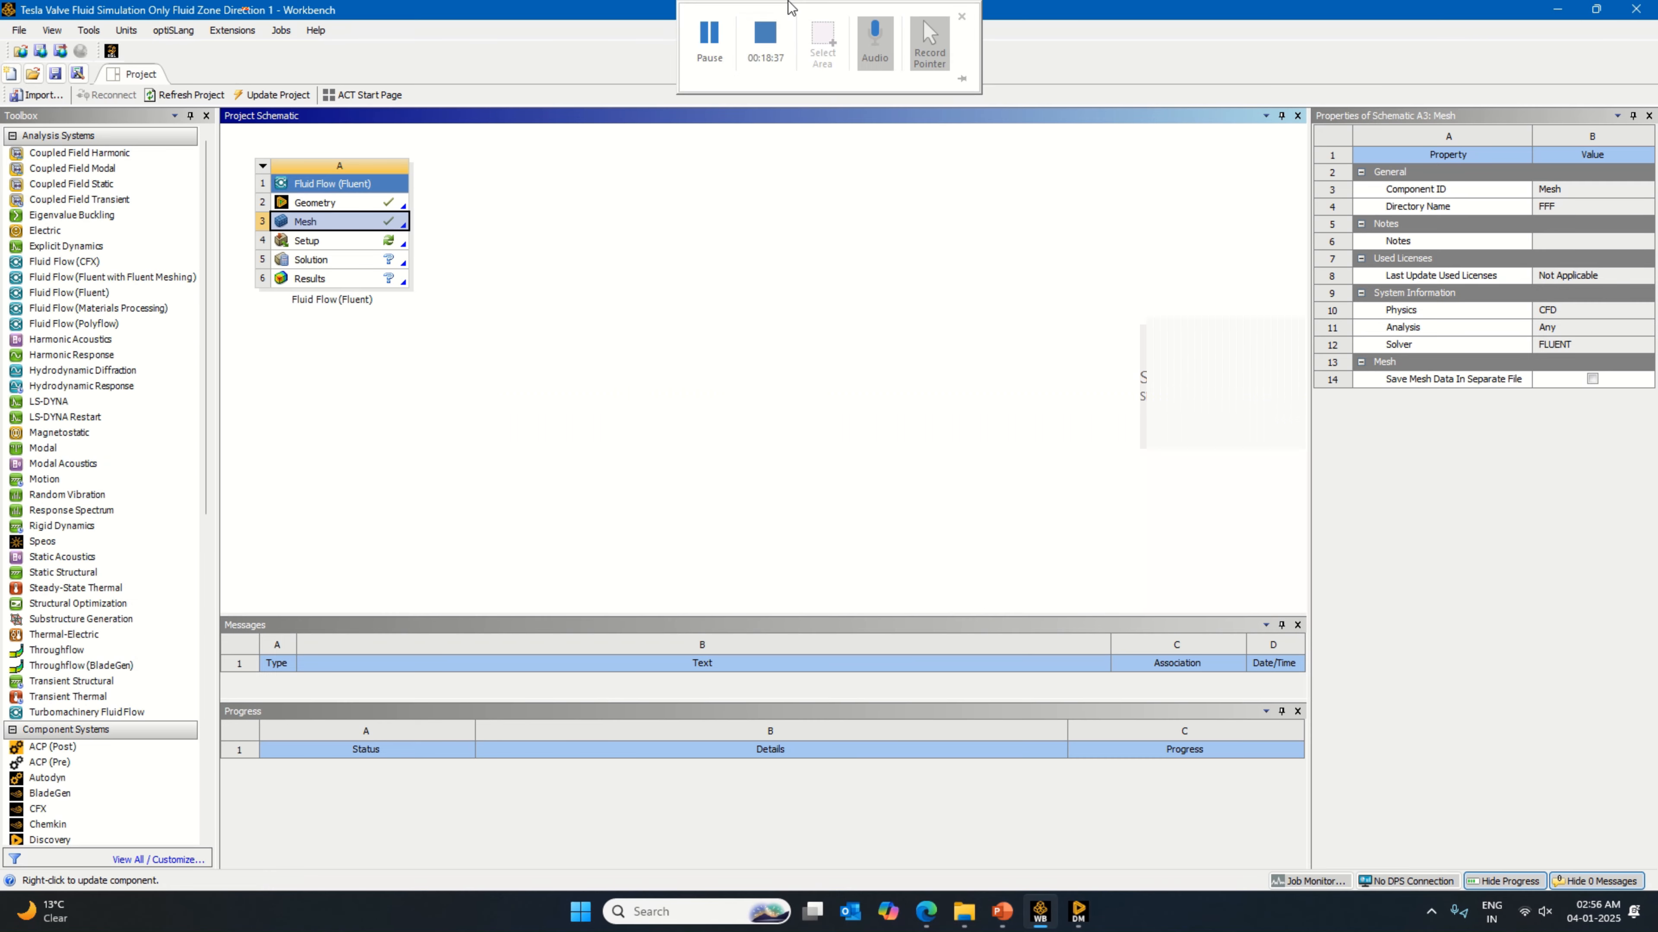
Step: Open the Setup cell and configure the Fluent Launcher with 16 solver processes and double precision
{"action": "right_click", "coordinate": [382, 242]}
{"action": "left_click", "coordinate": [415, 253]}
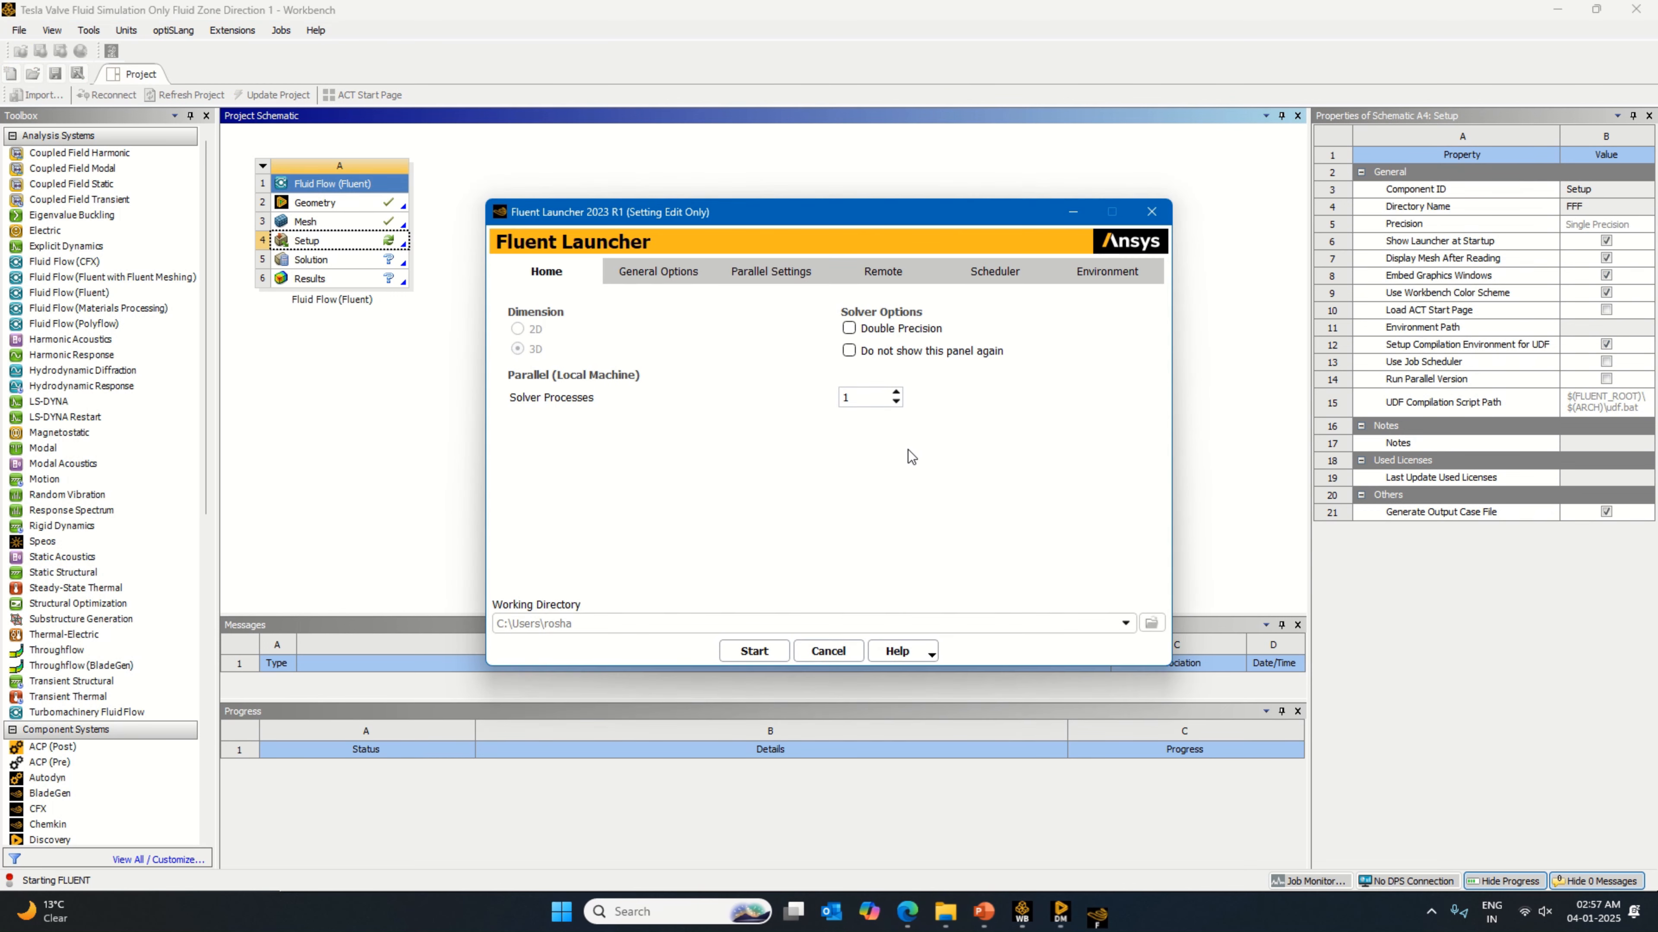
{"action": "type", "text": "6"}
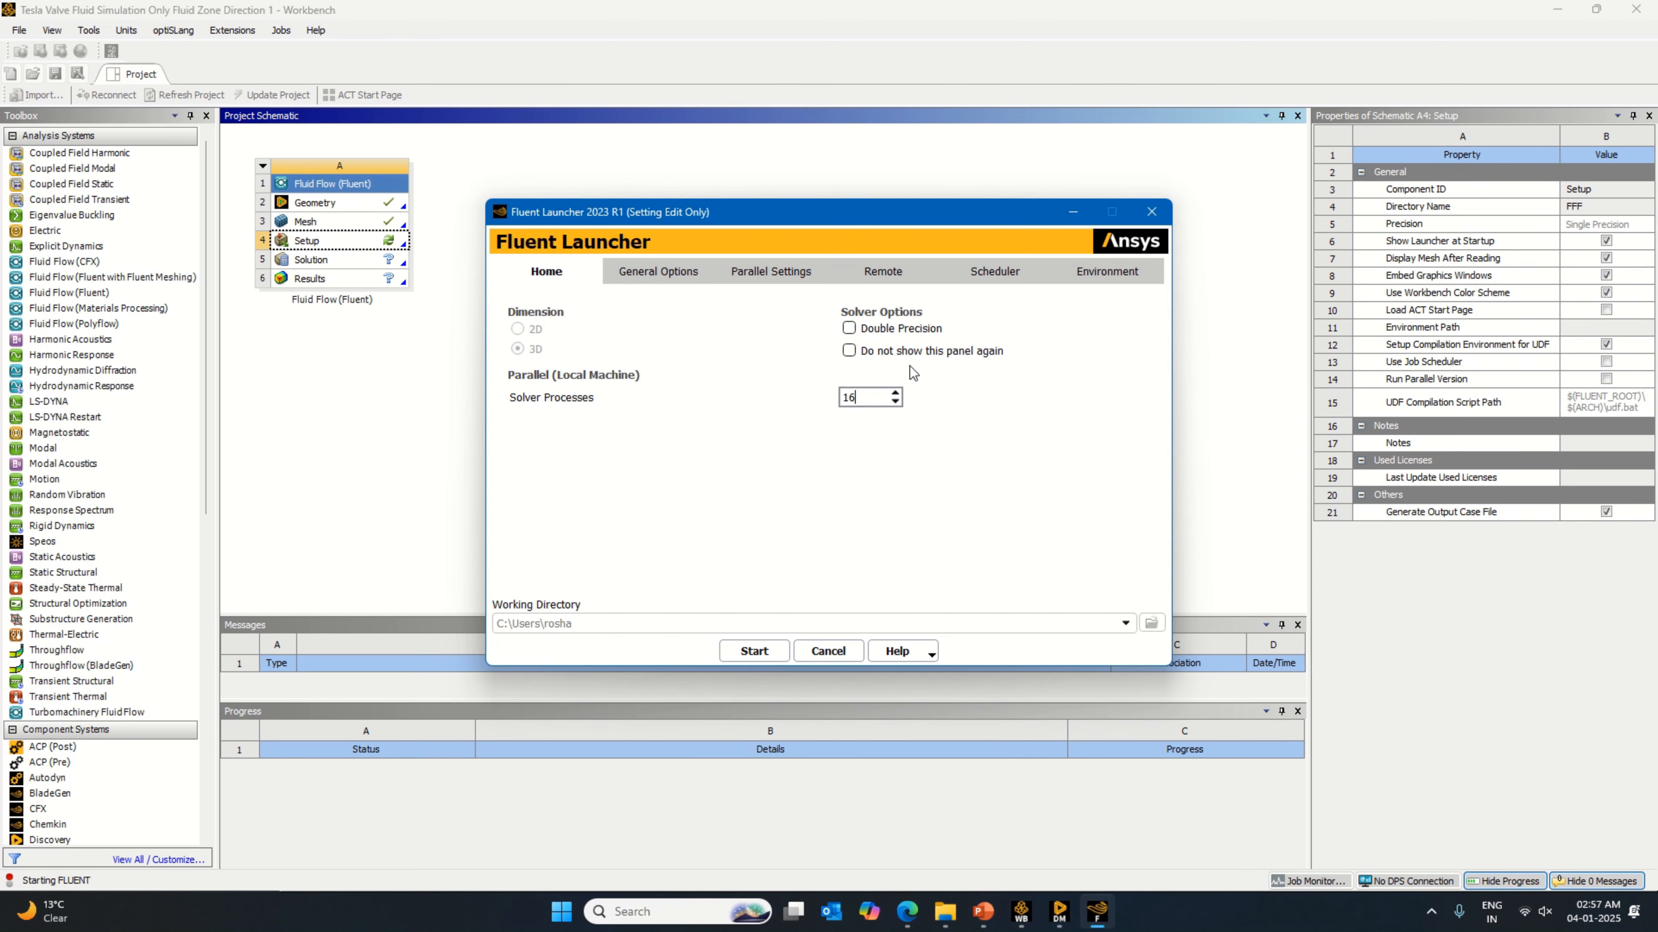
{"action": "left_click", "coordinate": [917, 326]}
Step: Switch to DesignModeler and close it
{"action": "left_click", "coordinate": [1059, 912]}
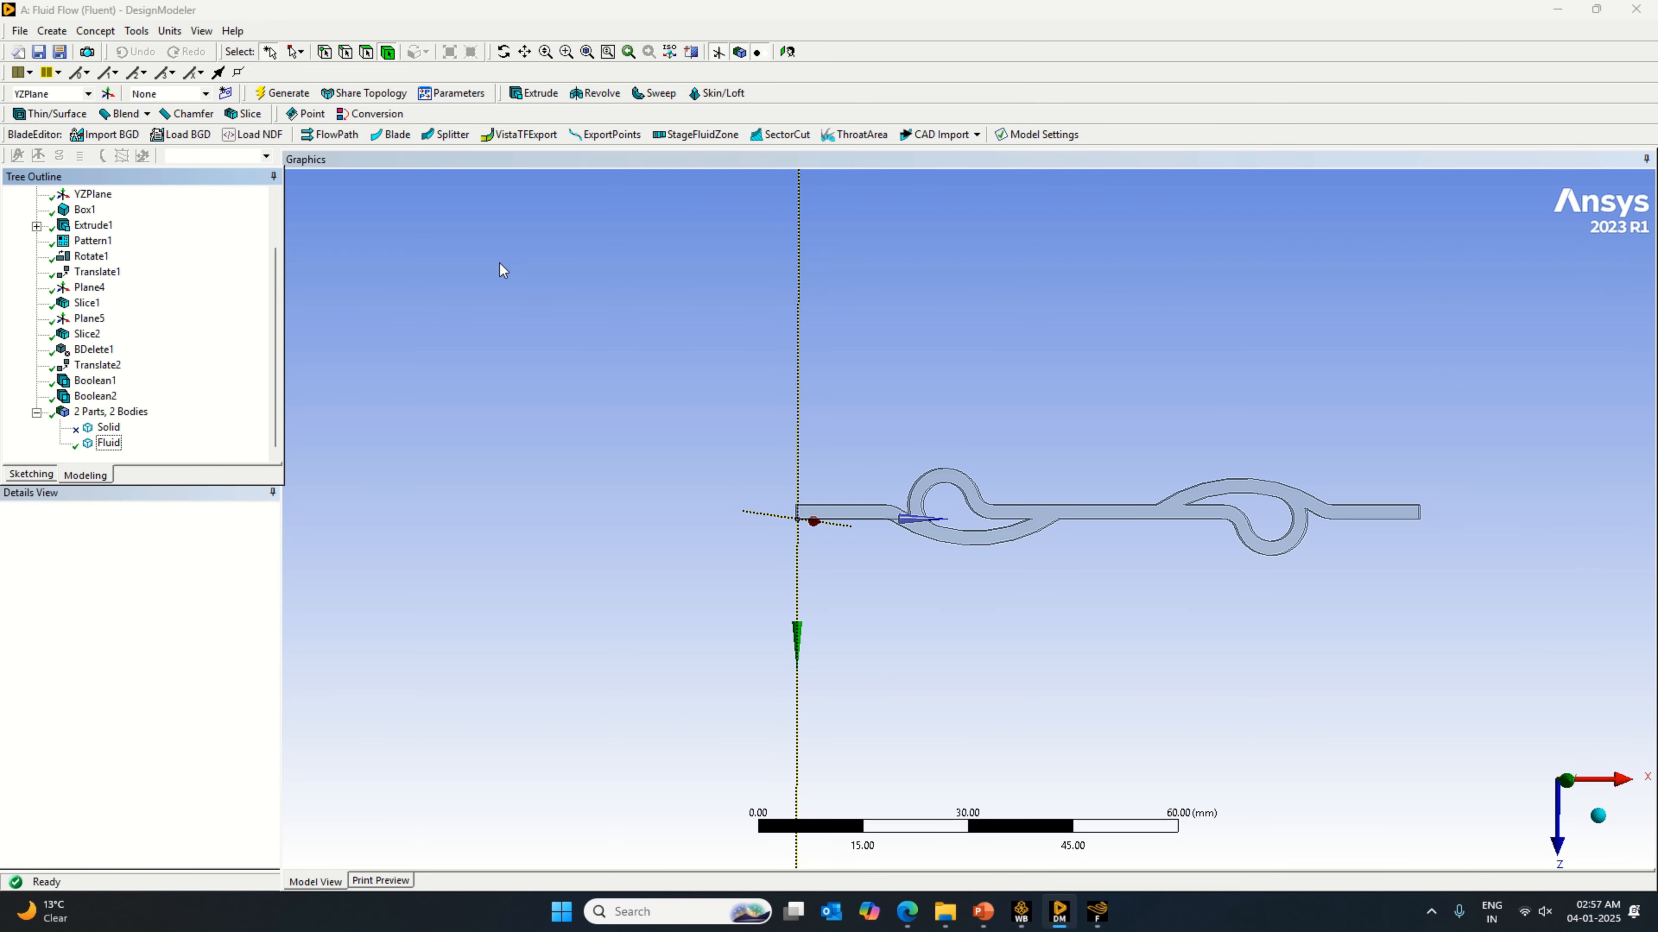
{"action": "left_click", "coordinate": [20, 31]}
{"action": "left_click", "coordinate": [78, 338]}
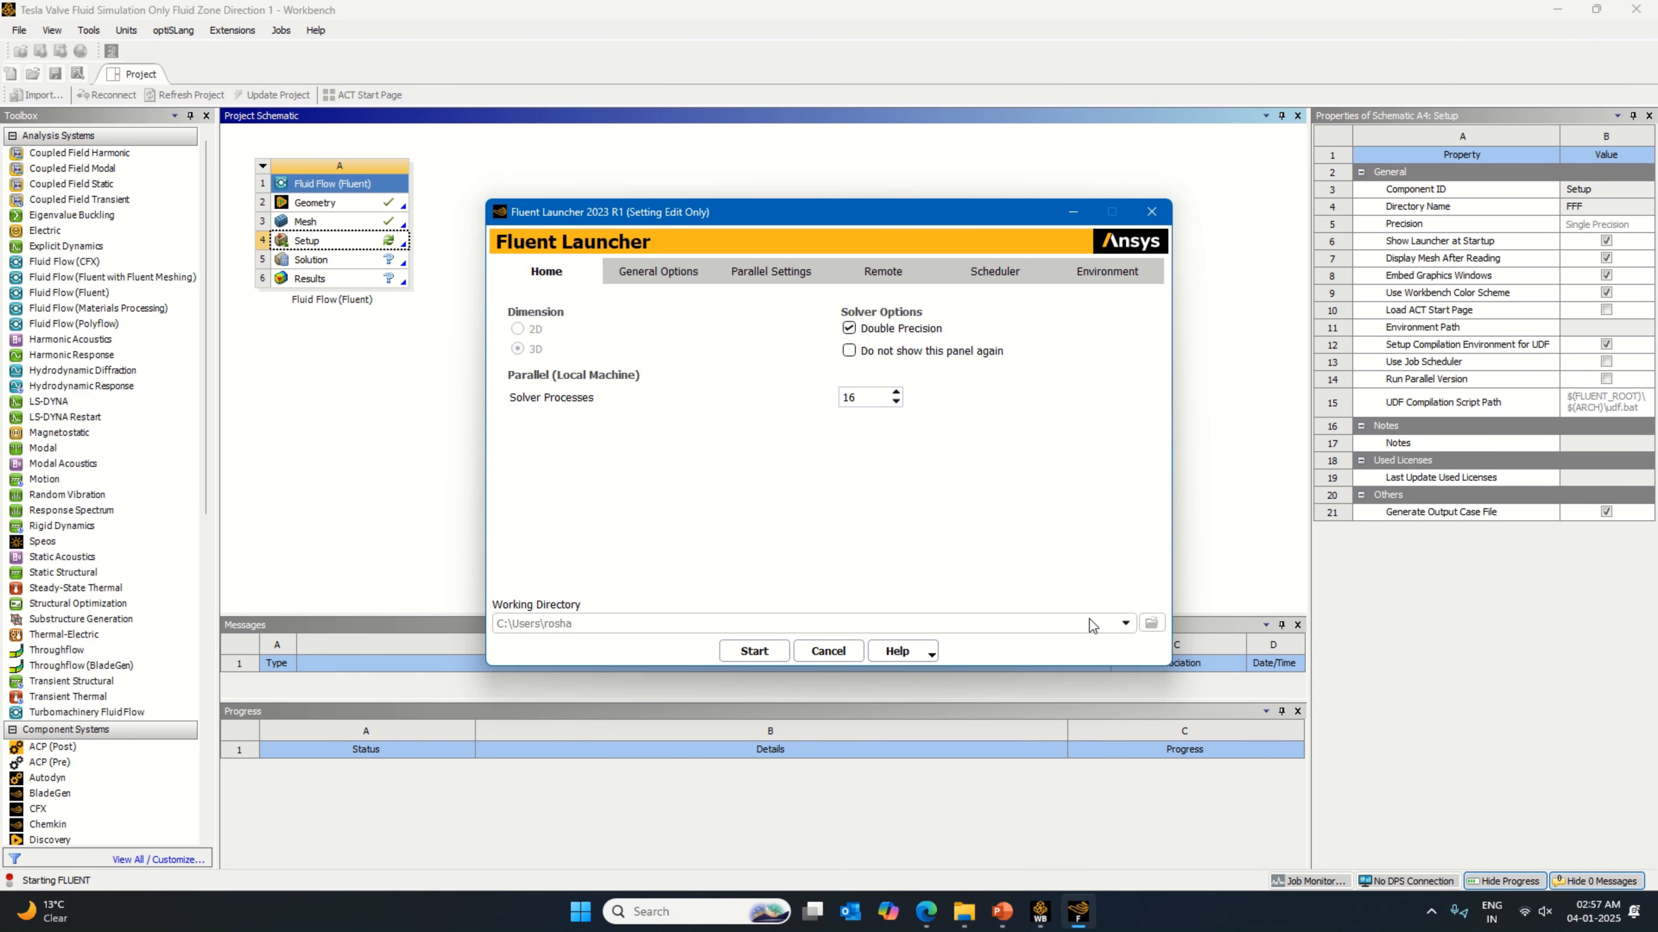
Step: Return to the Fluent Launcher and start Fluent with the chosen solver settings
{"action": "left_click", "coordinate": [1079, 913]}
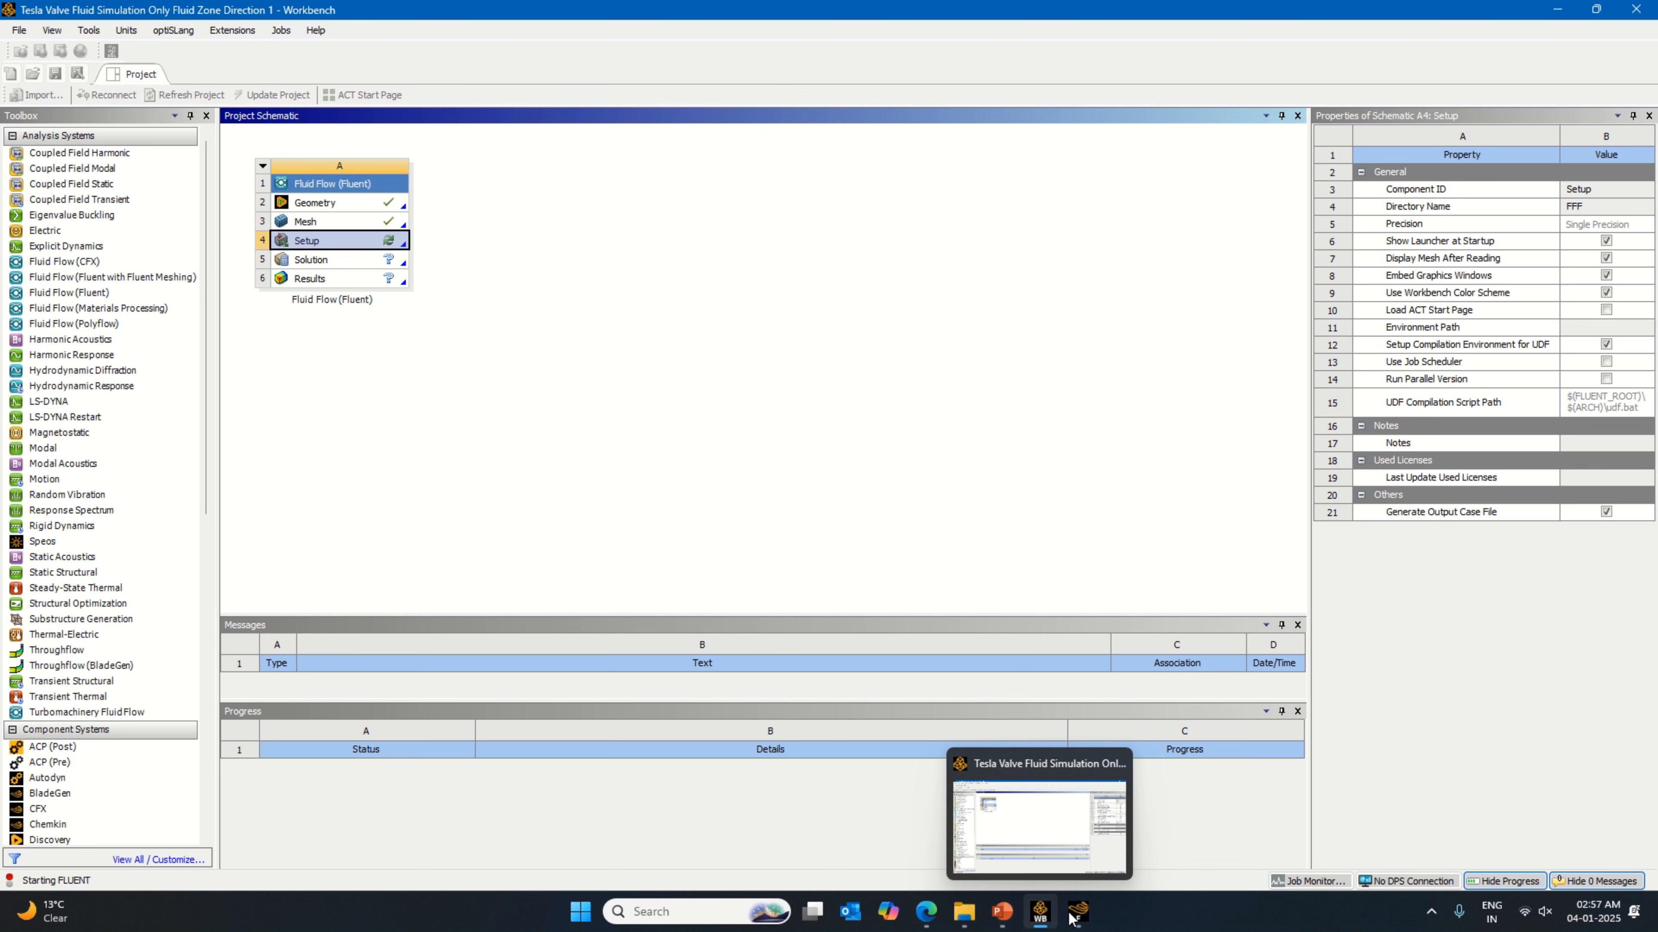
{"action": "left_click", "coordinate": [1070, 914]}
{"action": "left_click", "coordinate": [1042, 914]}
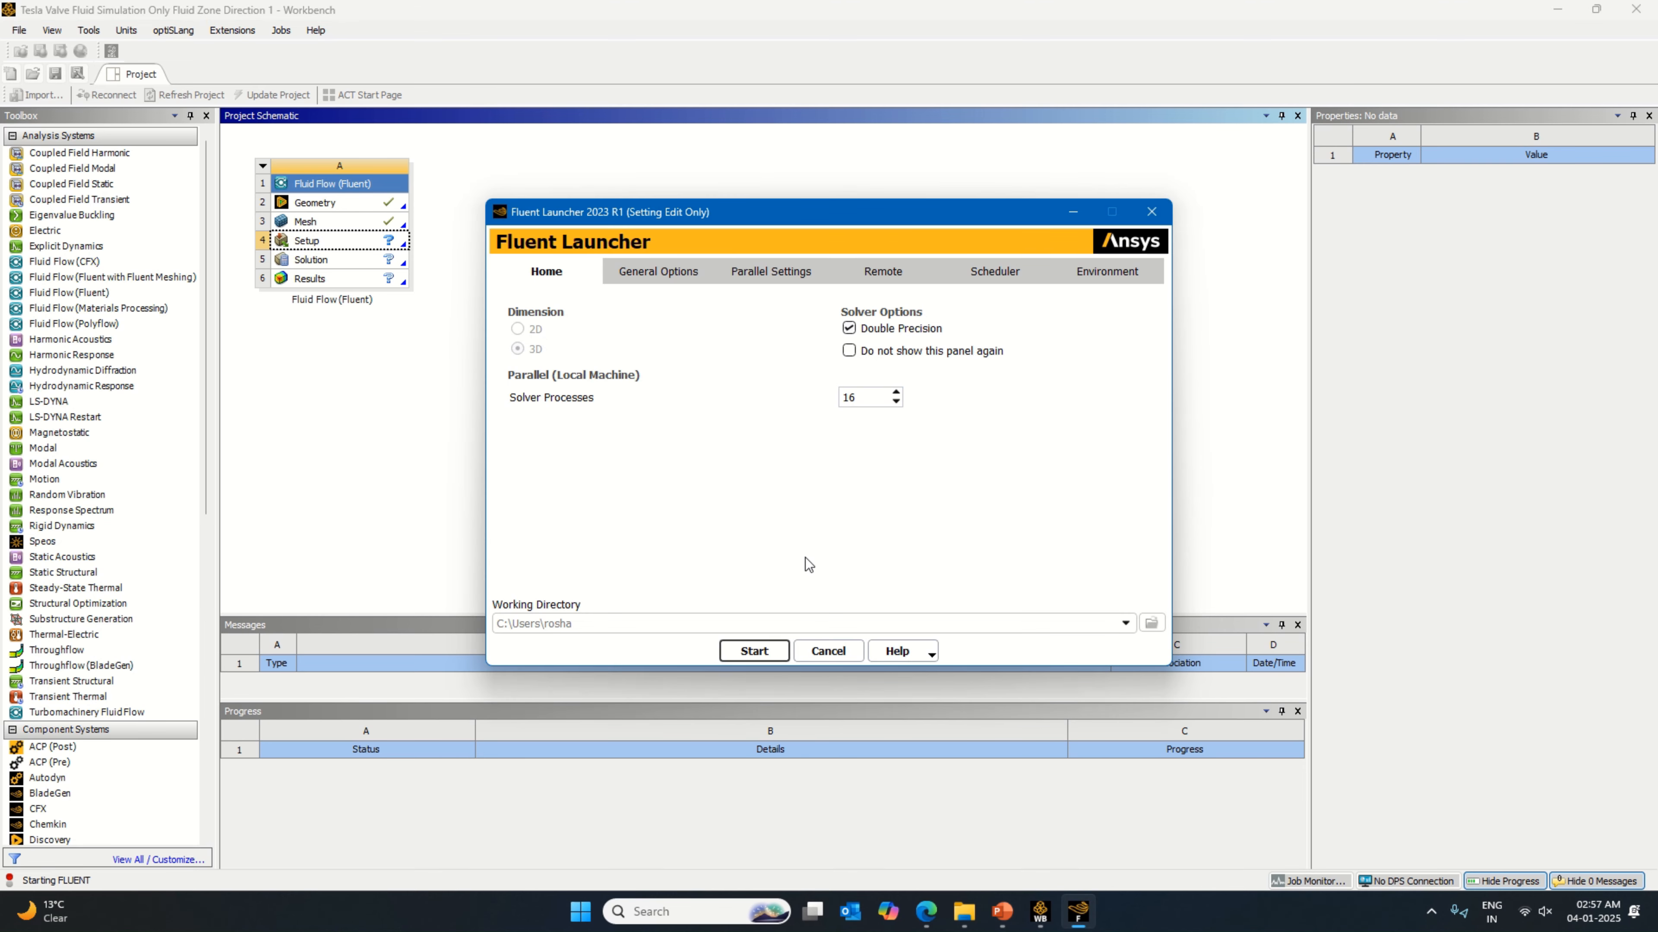
{"action": "key", "text": "Return"}
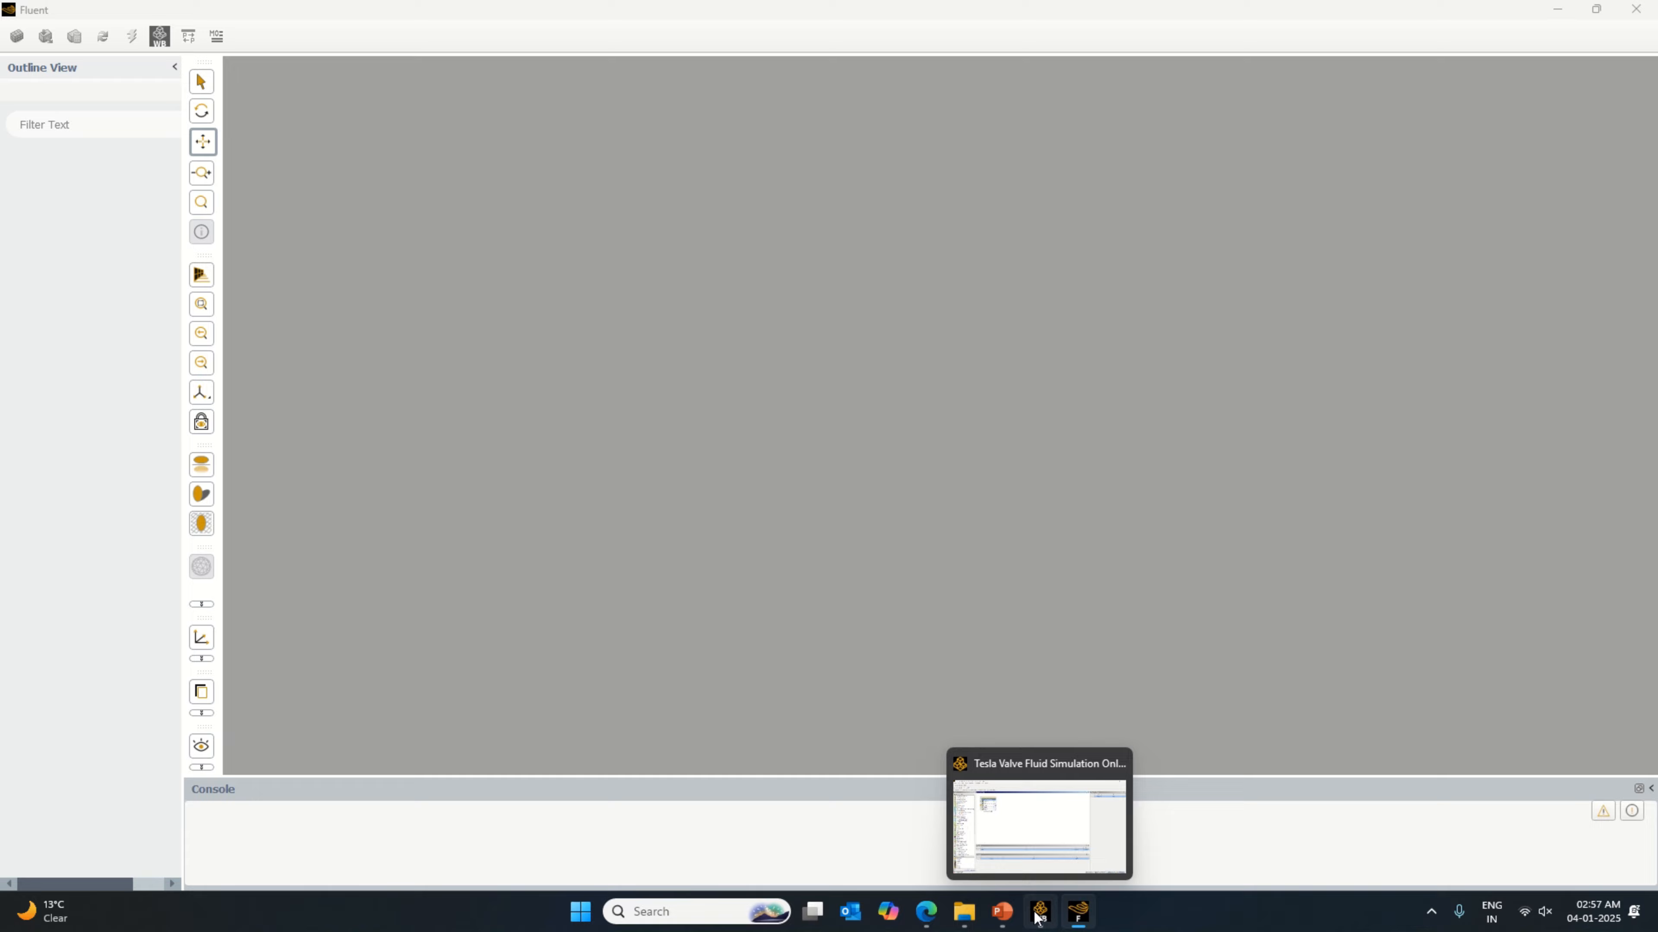
Step: Switch to Workbench and bring up the available actions for the Geometry cell
{"action": "mouse_move", "coordinate": [1063, 917]}
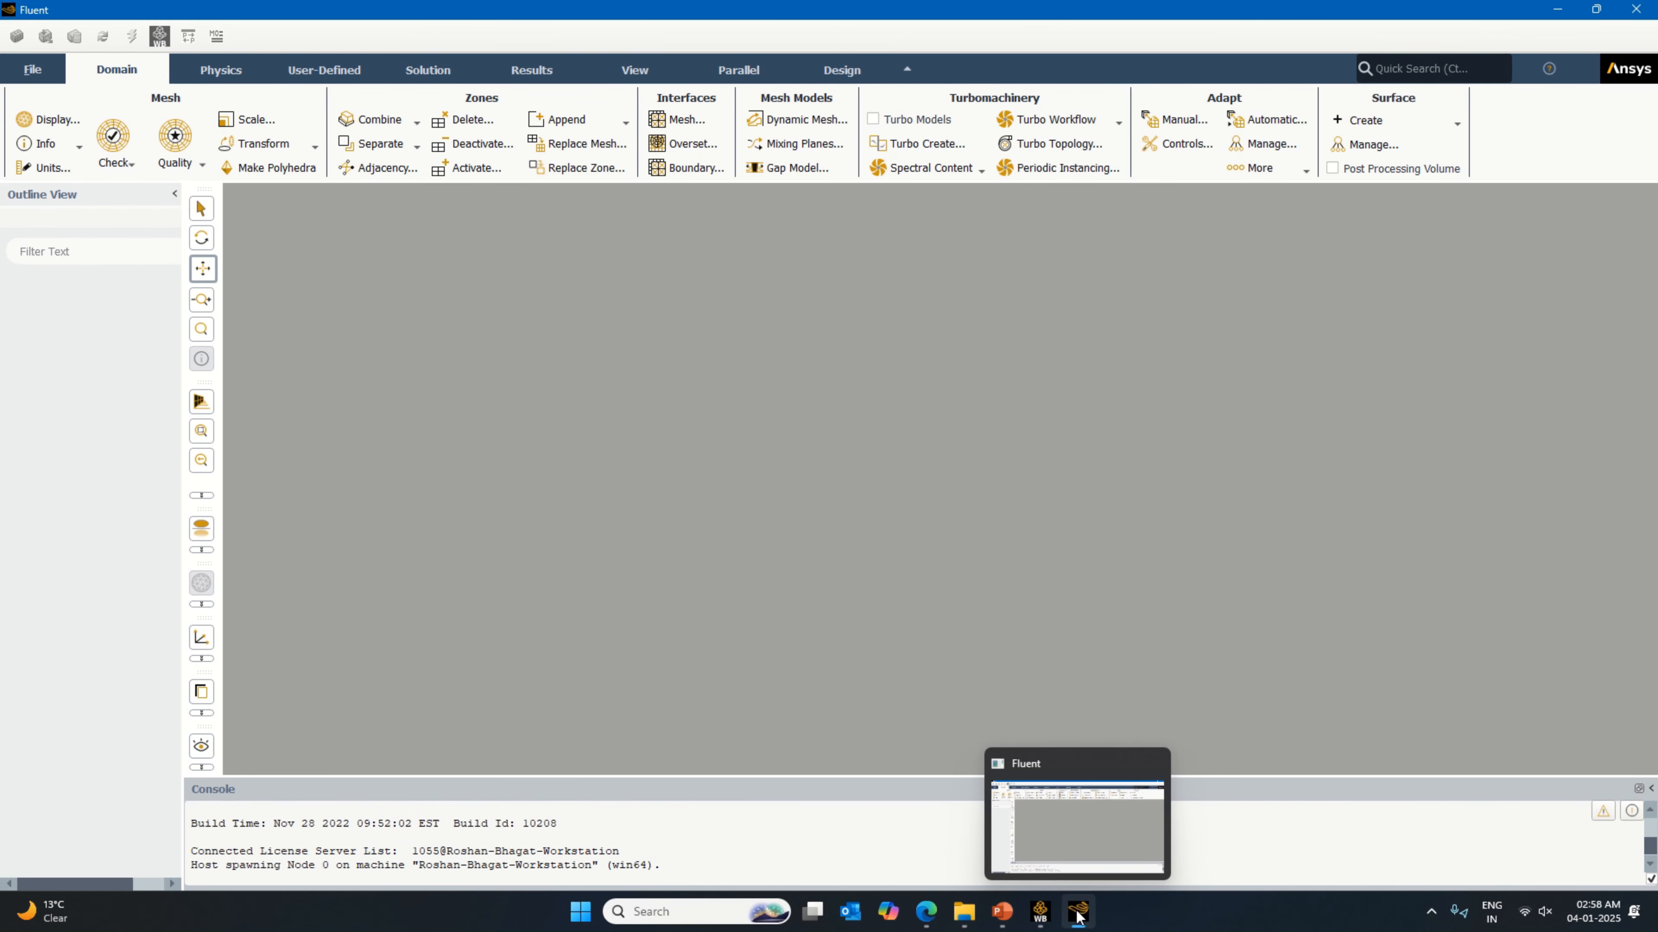
{"action": "left_click", "coordinate": [1039, 912]}
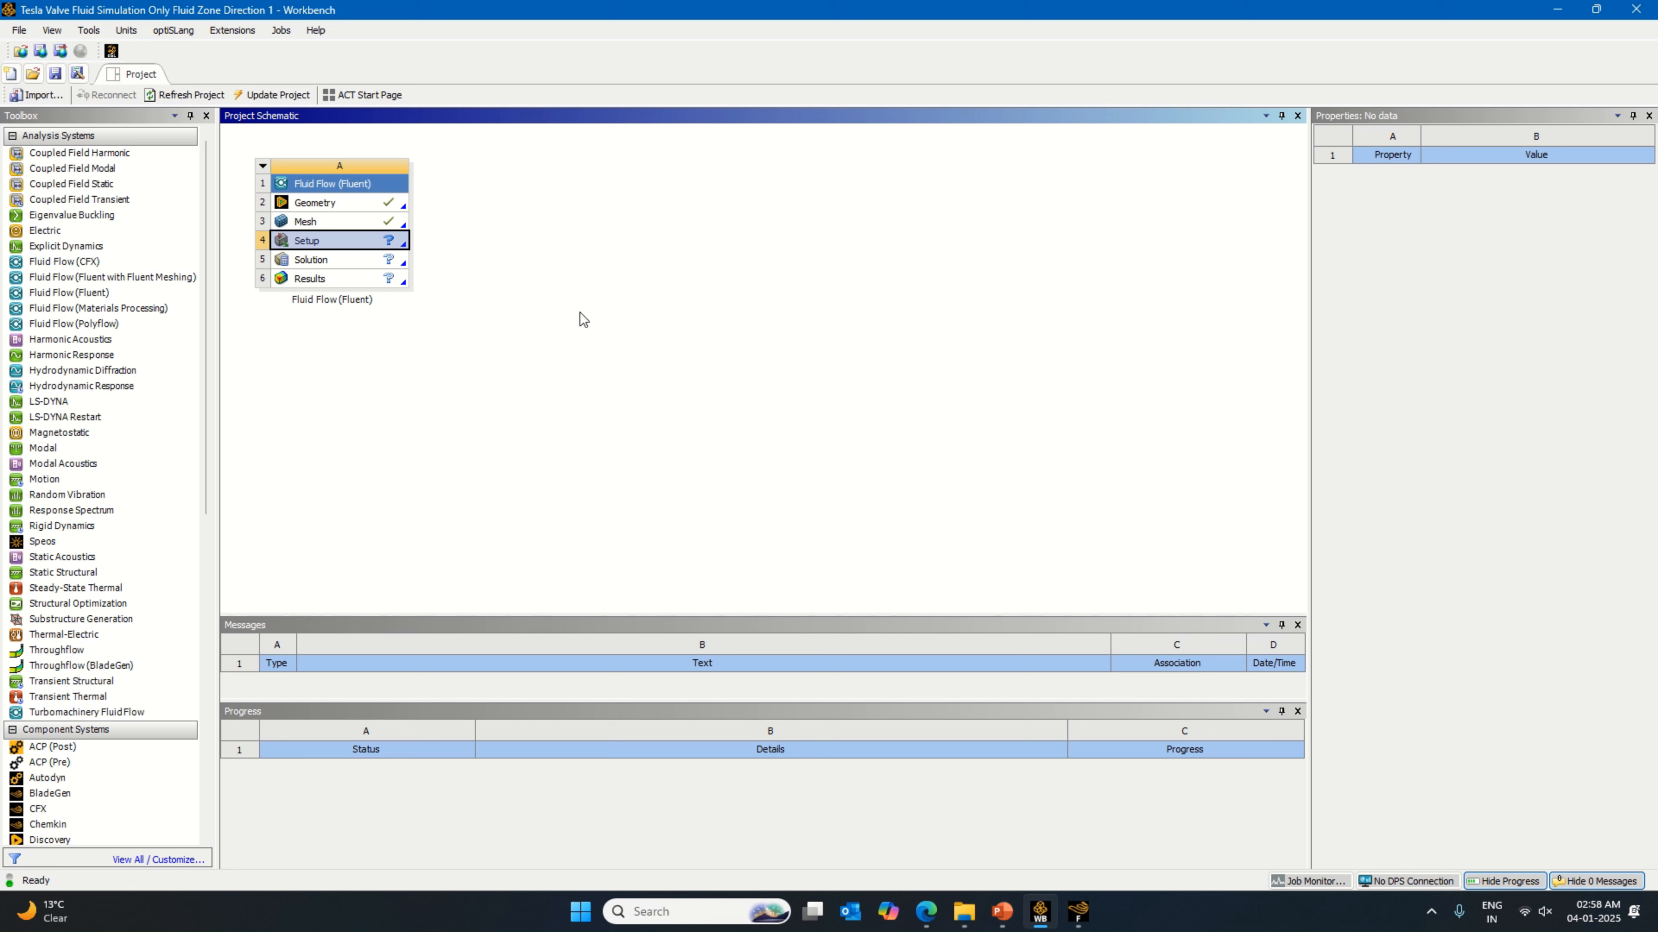
{"action": "right_click", "coordinate": [393, 205]}
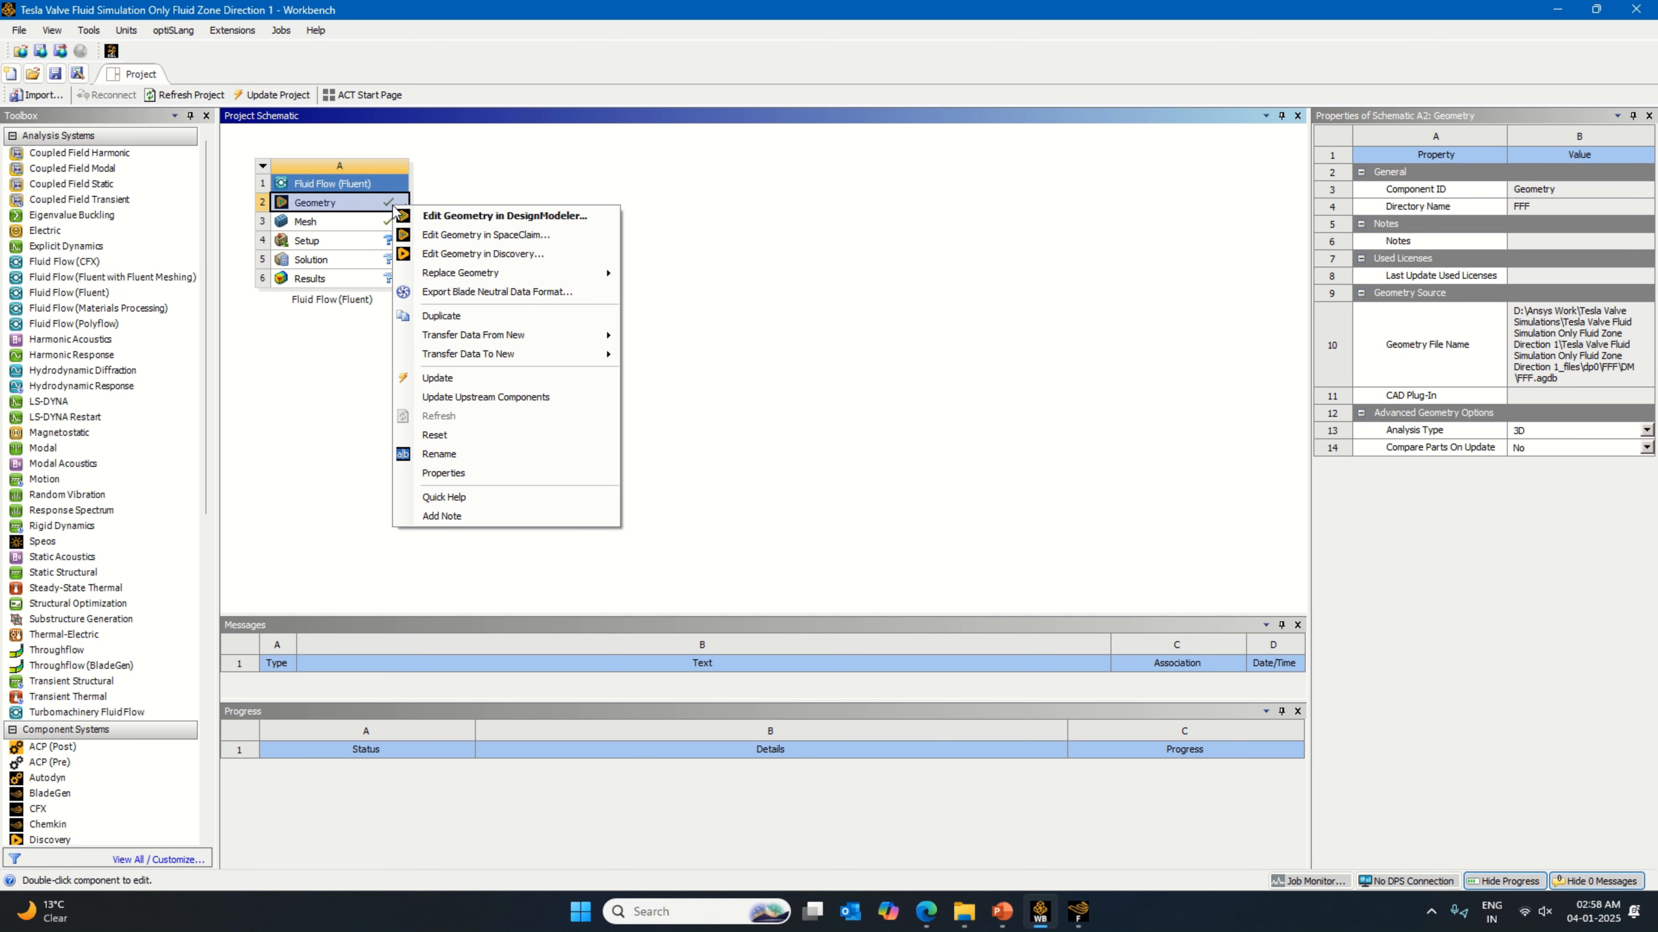
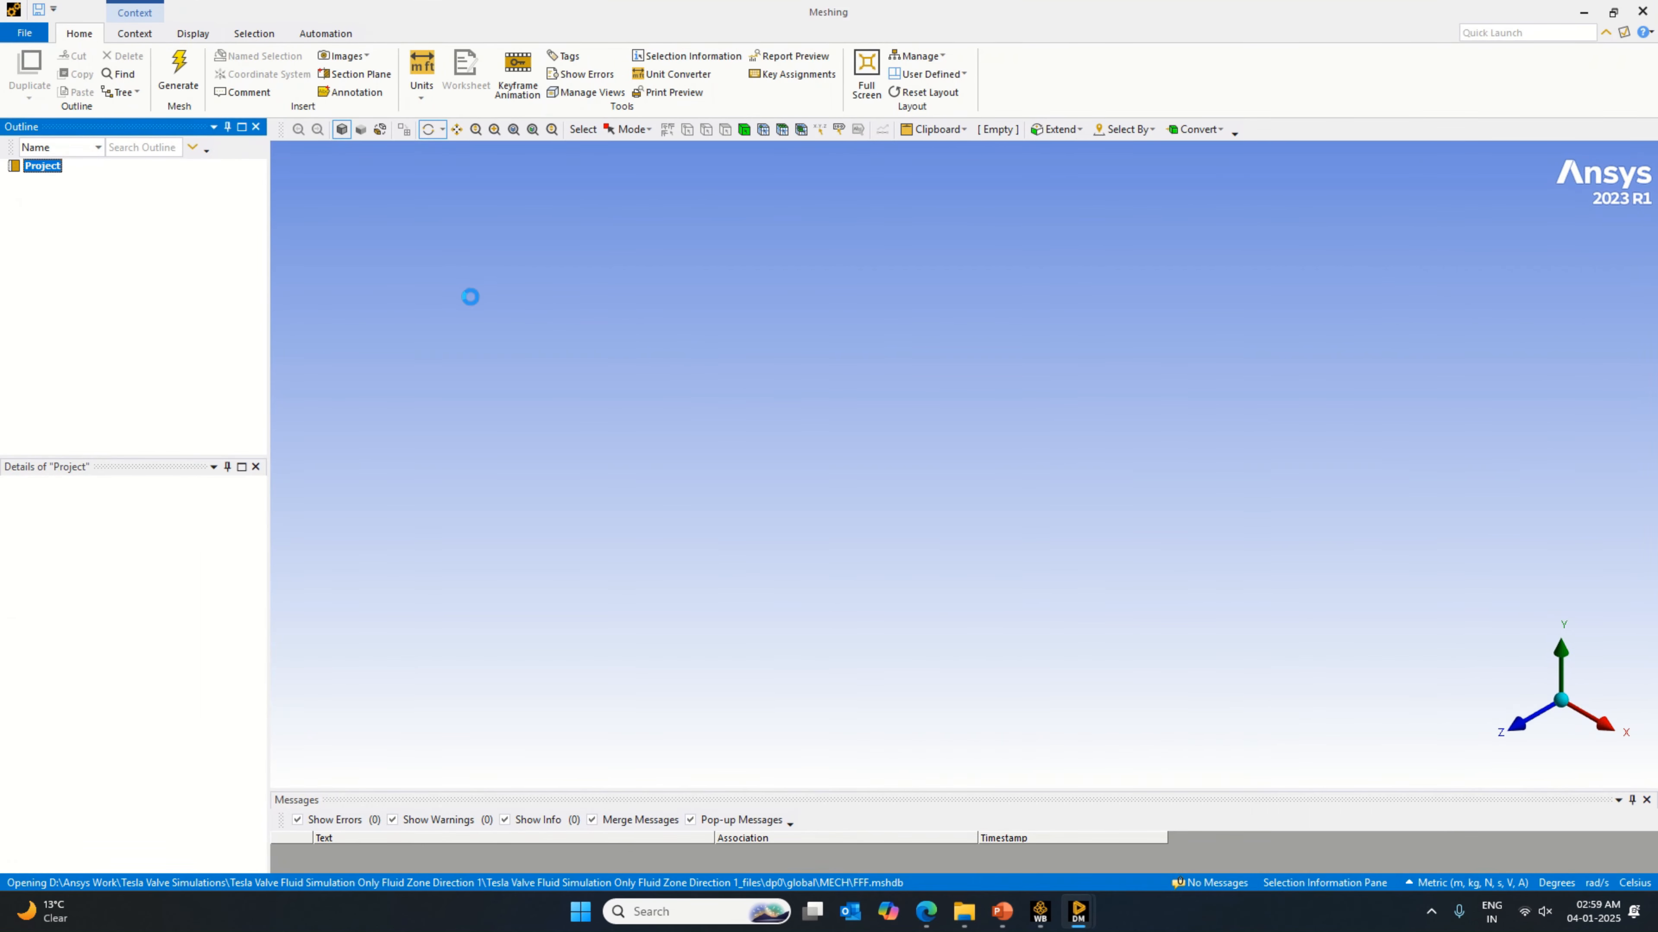
Step: Generate the mesh for the valve's fluid geometry
{"action": "left_click", "coordinate": [98, 208]}
{"action": "right_click", "coordinate": [99, 206]}
{"action": "left_click", "coordinate": [182, 278]}
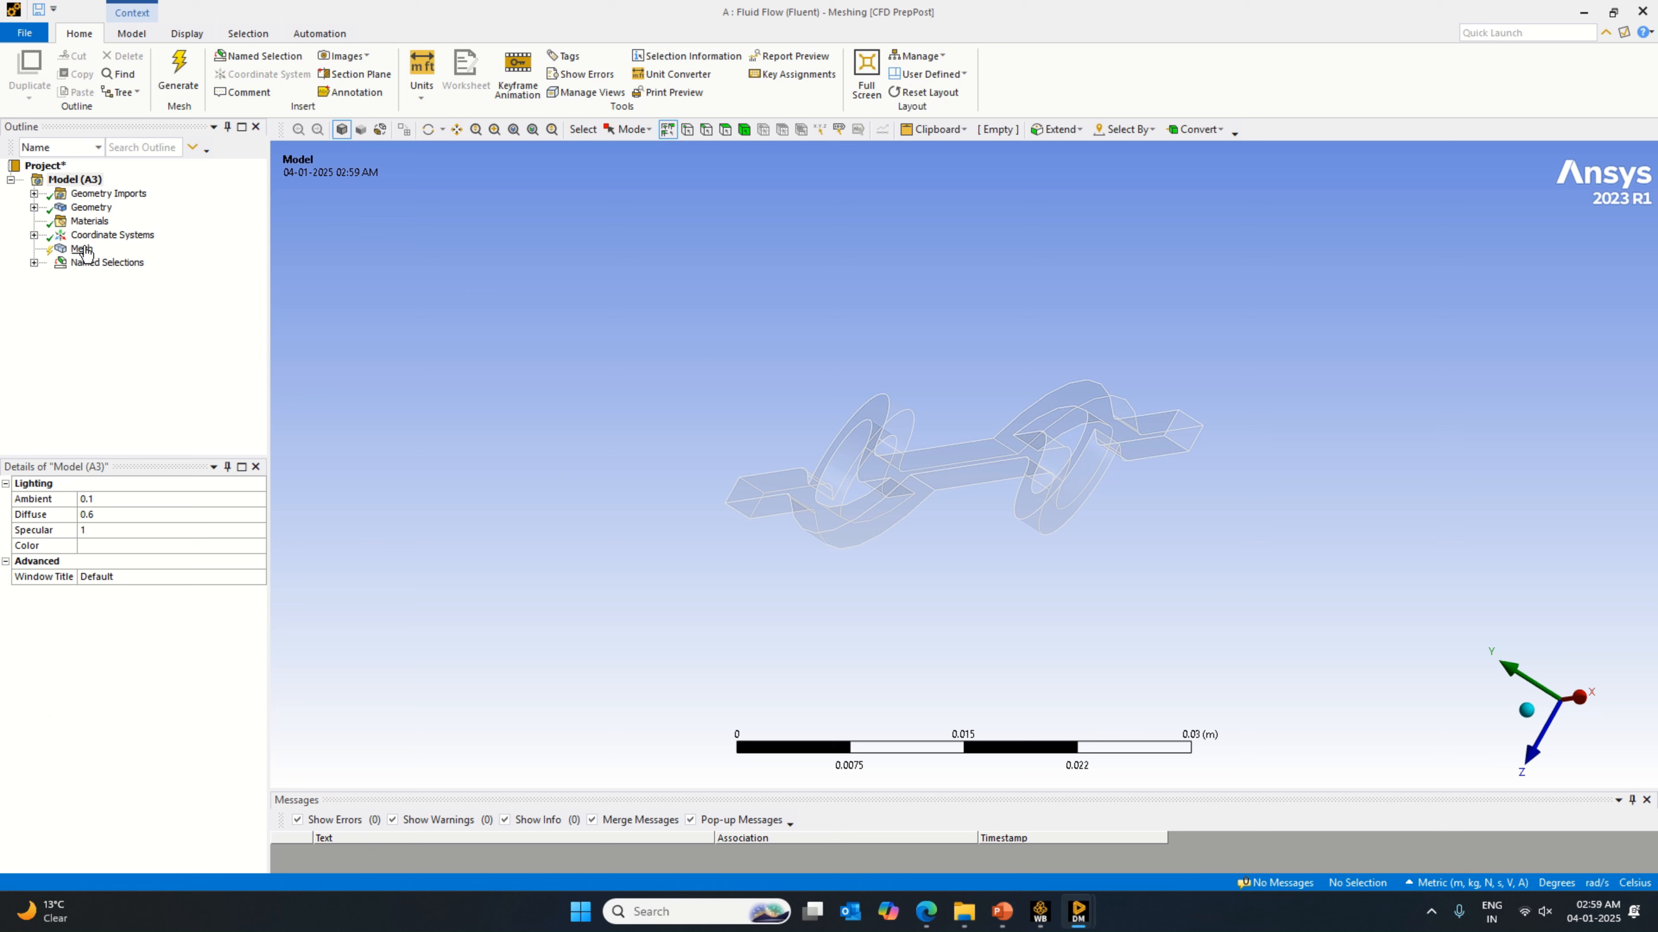
{"action": "left_click", "coordinate": [82, 250]}
{"action": "right_click", "coordinate": [82, 250]}
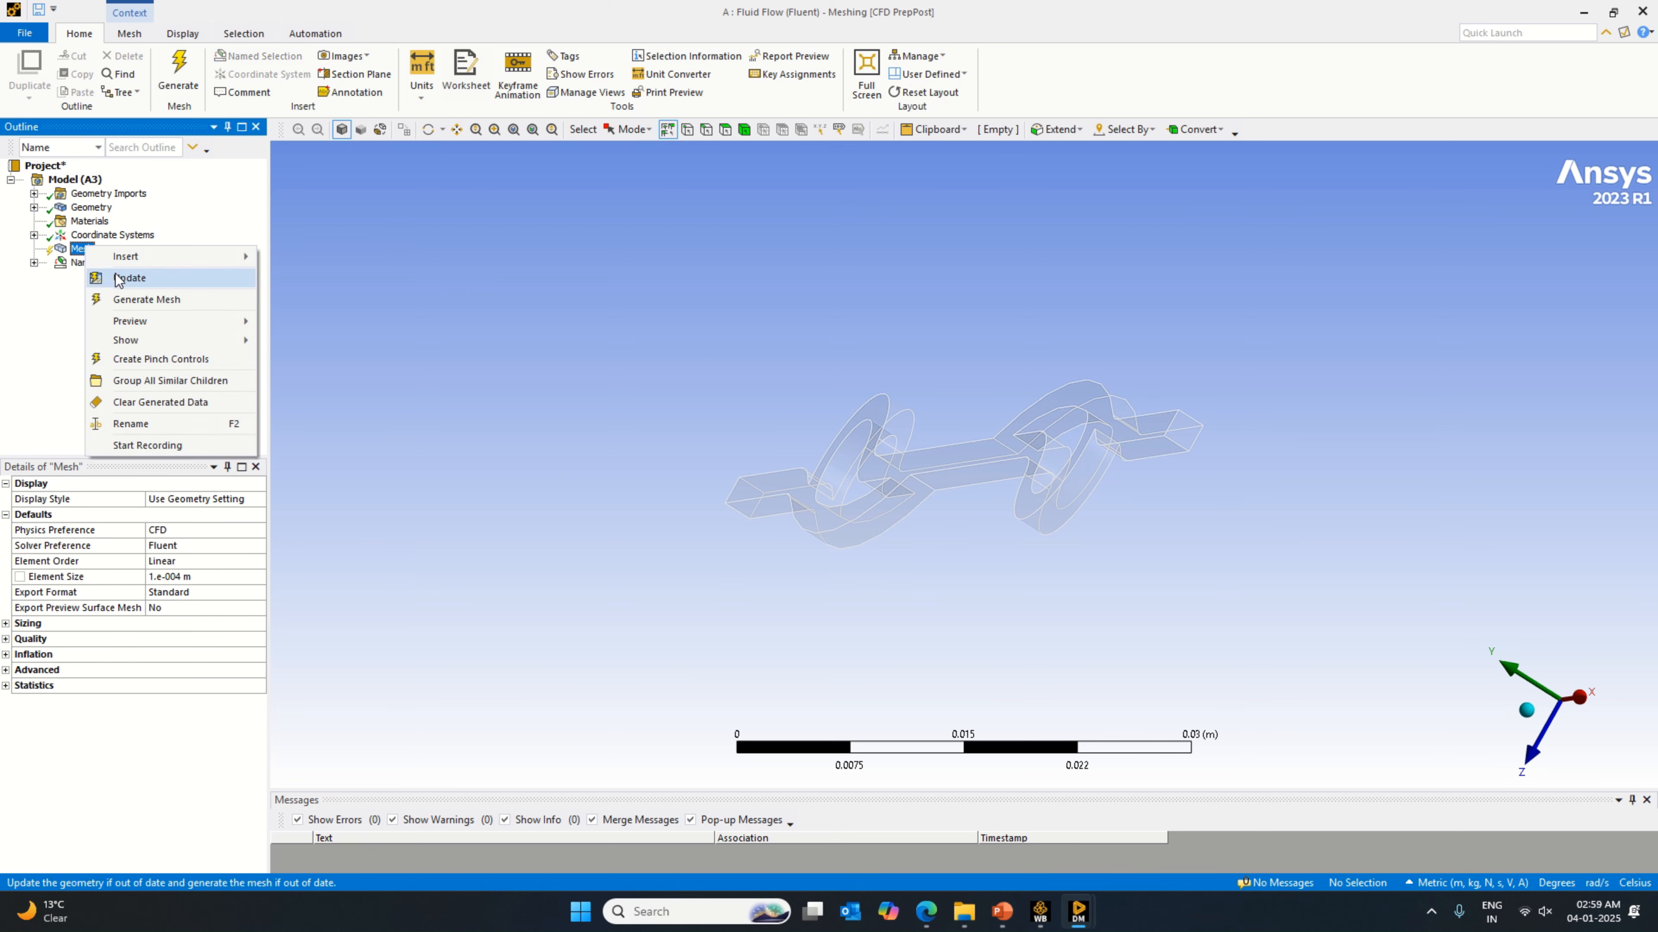
{"action": "left_click", "coordinate": [145, 298]}
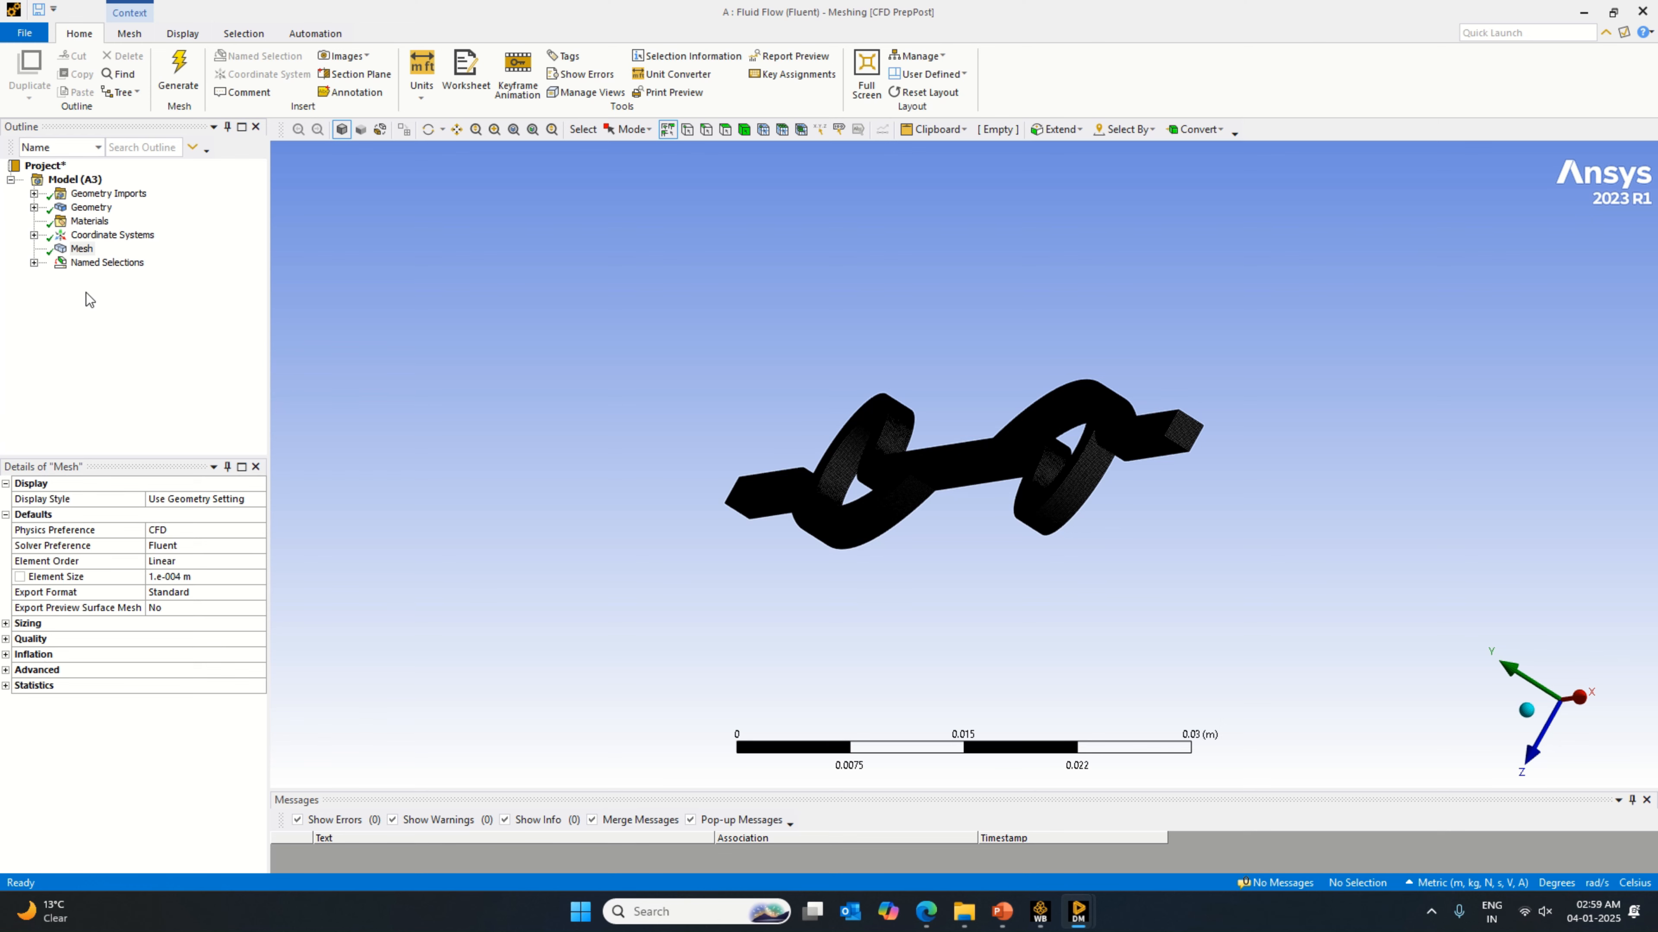
Step: Update the mesh data for Fluent, close Meshing and return to Workbench
{"action": "right_click", "coordinate": [80, 250]}
{"action": "left_click", "coordinate": [121, 284]}
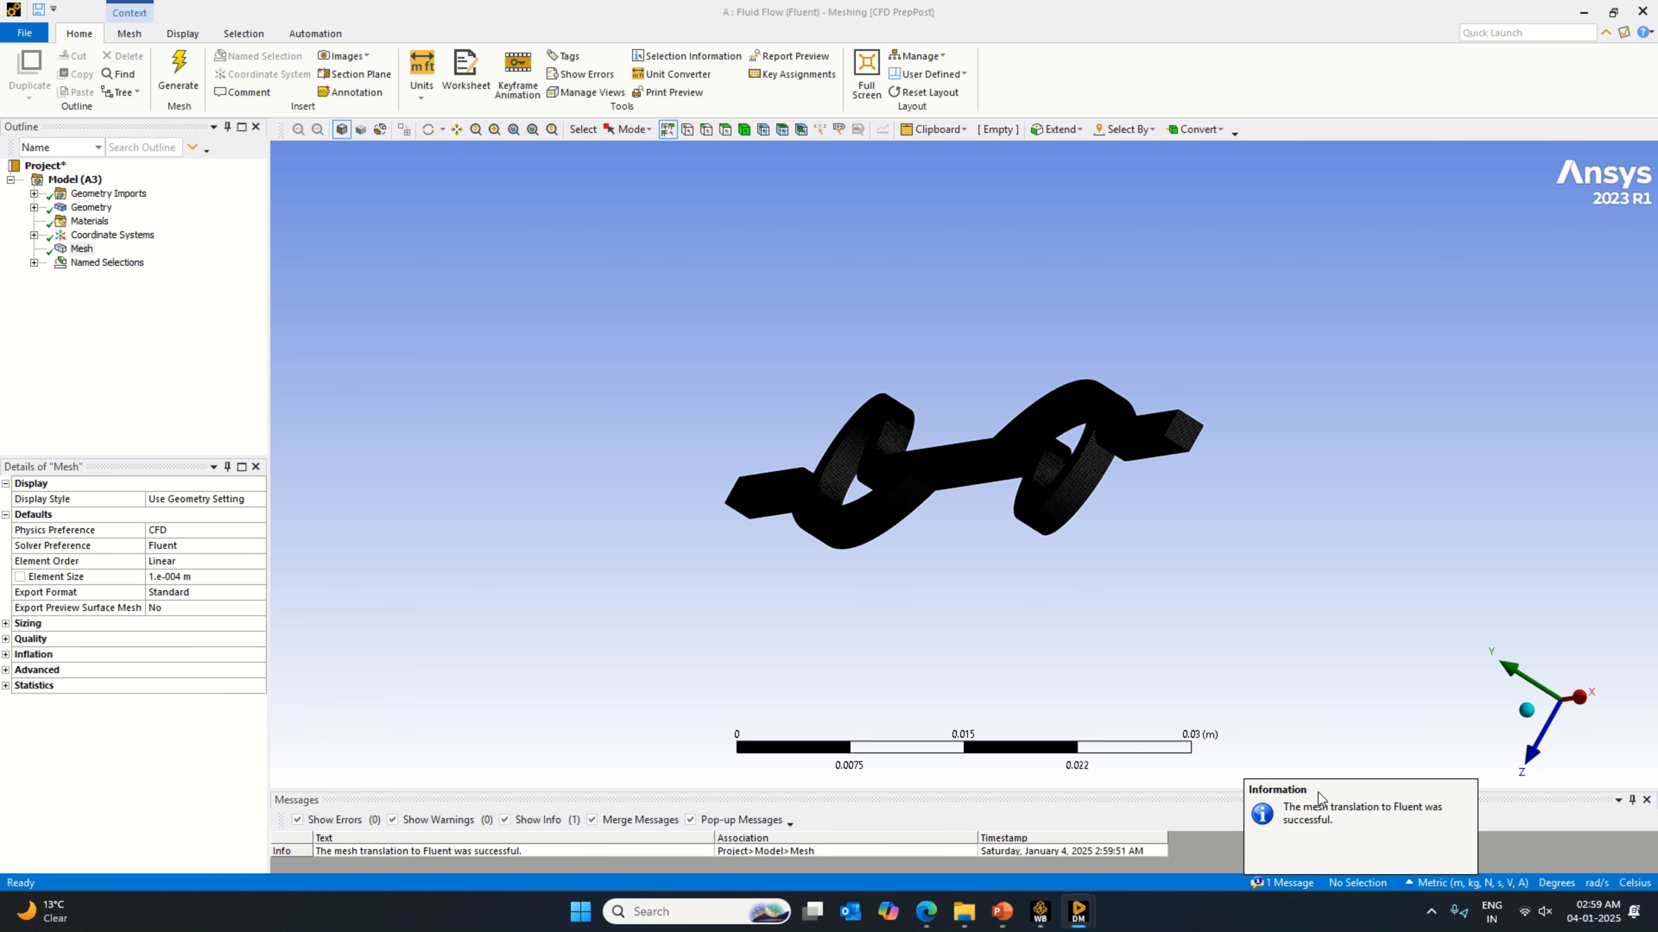
{"action": "left_click", "coordinate": [22, 34]}
{"action": "left_click", "coordinate": [47, 589]}
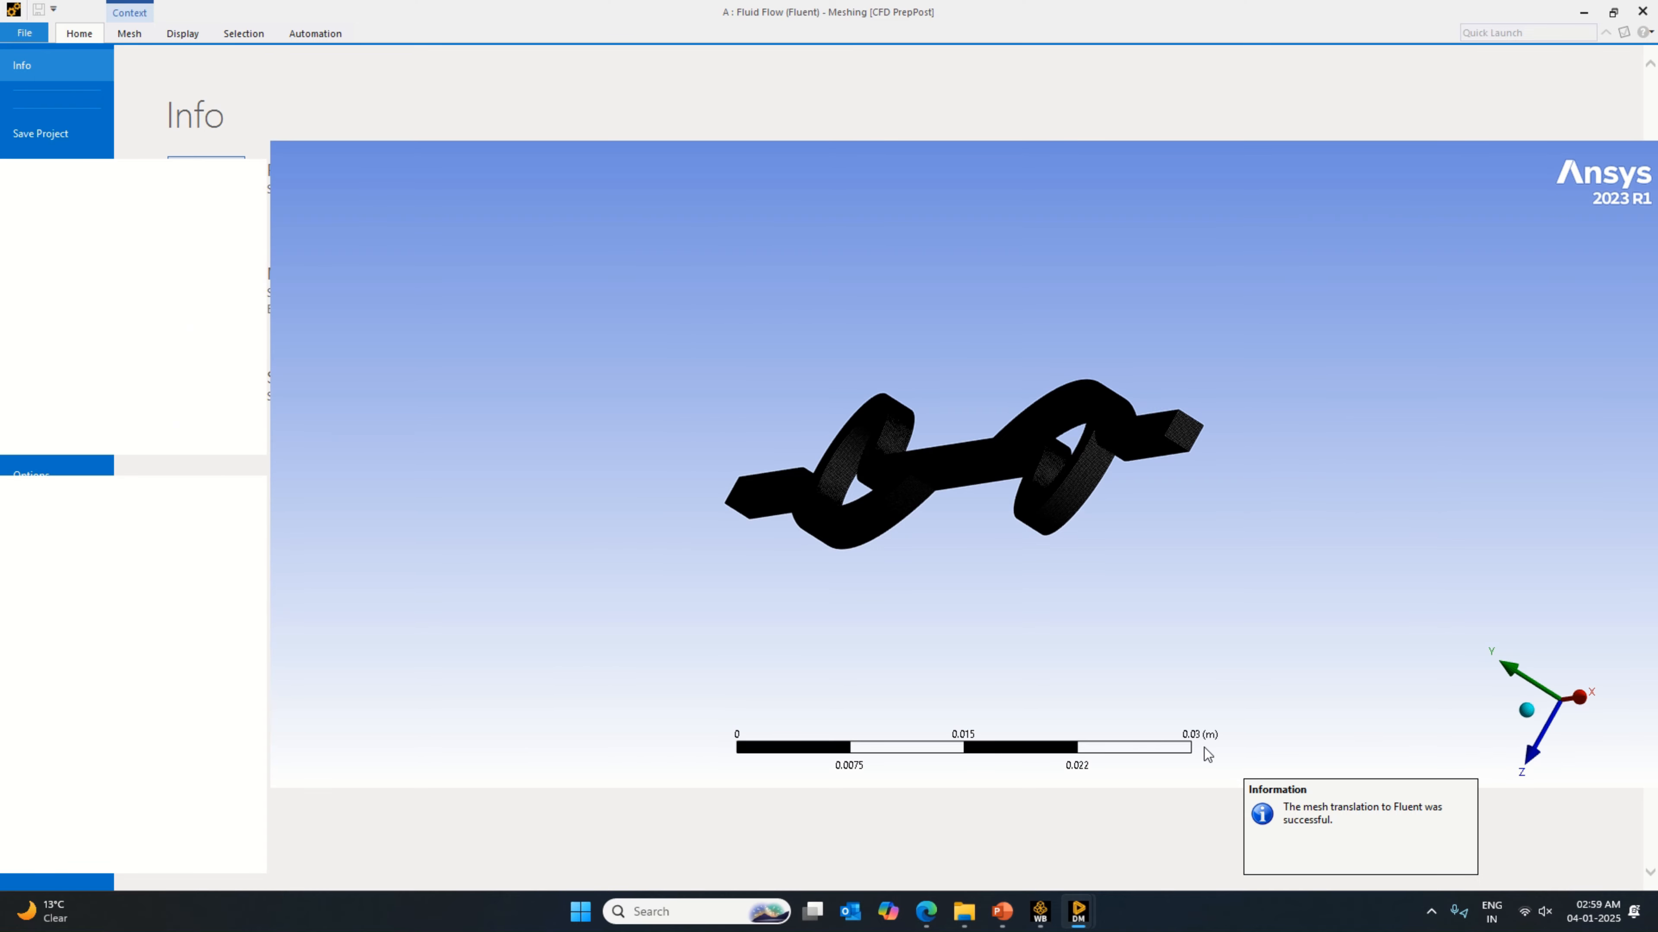
{"action": "left_click", "coordinate": [1039, 912]}
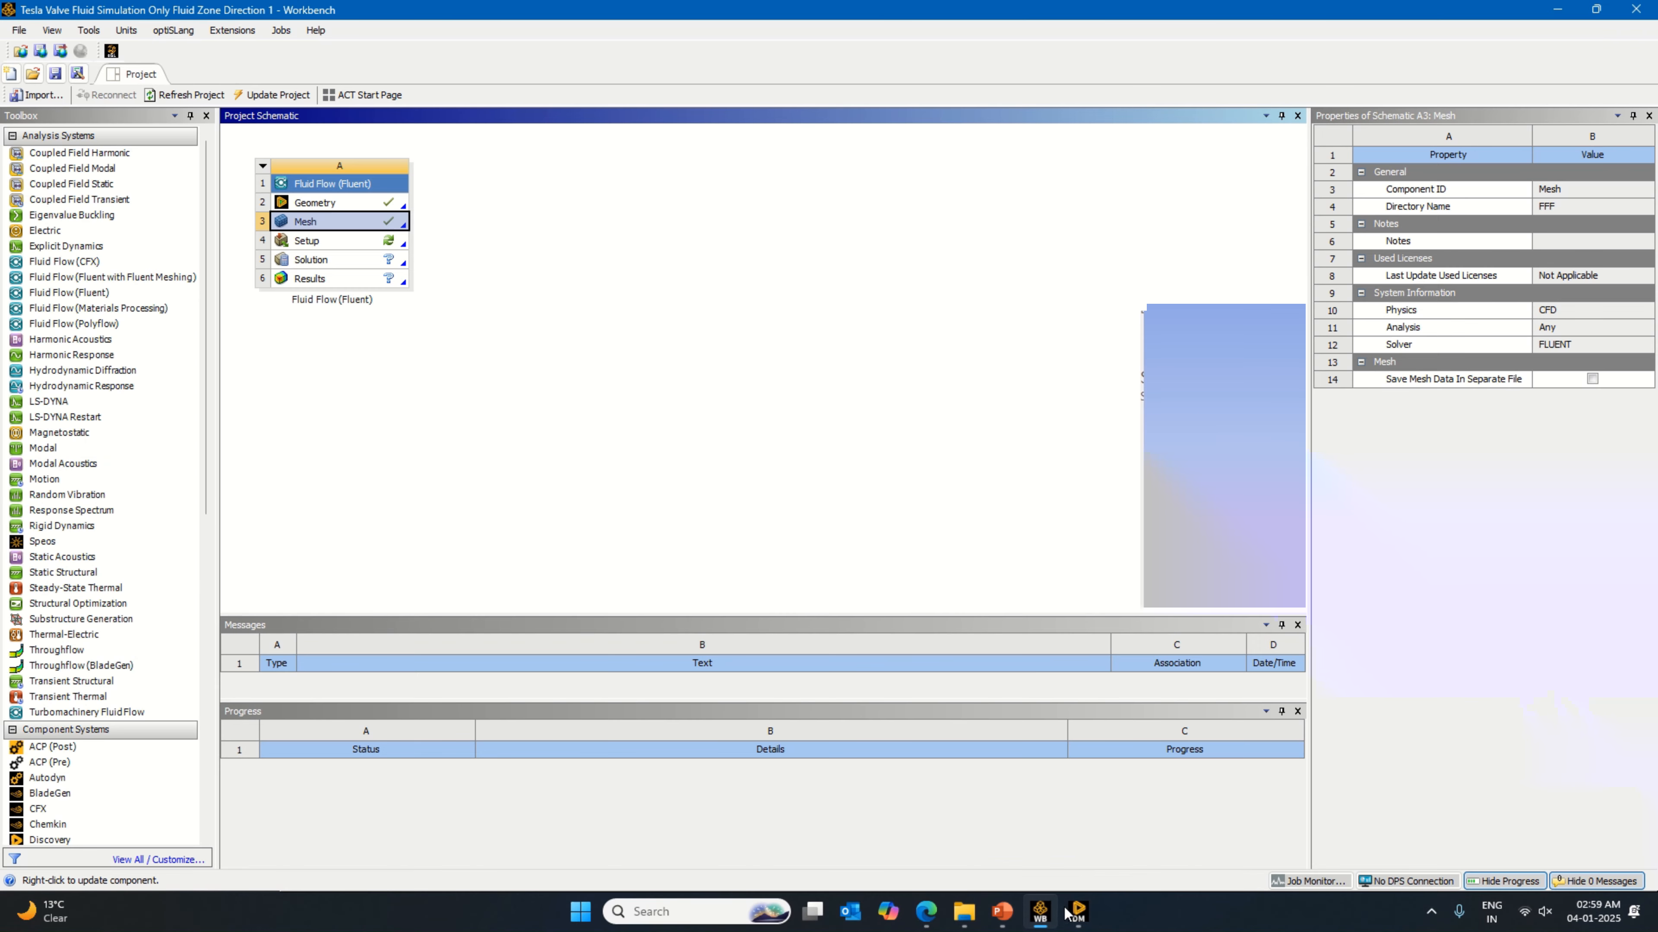
Step: Reset the Setup cell of the Fluid Flow (Fluent) system and clear its generated data
{"action": "mouse_move", "coordinate": [1078, 912]}
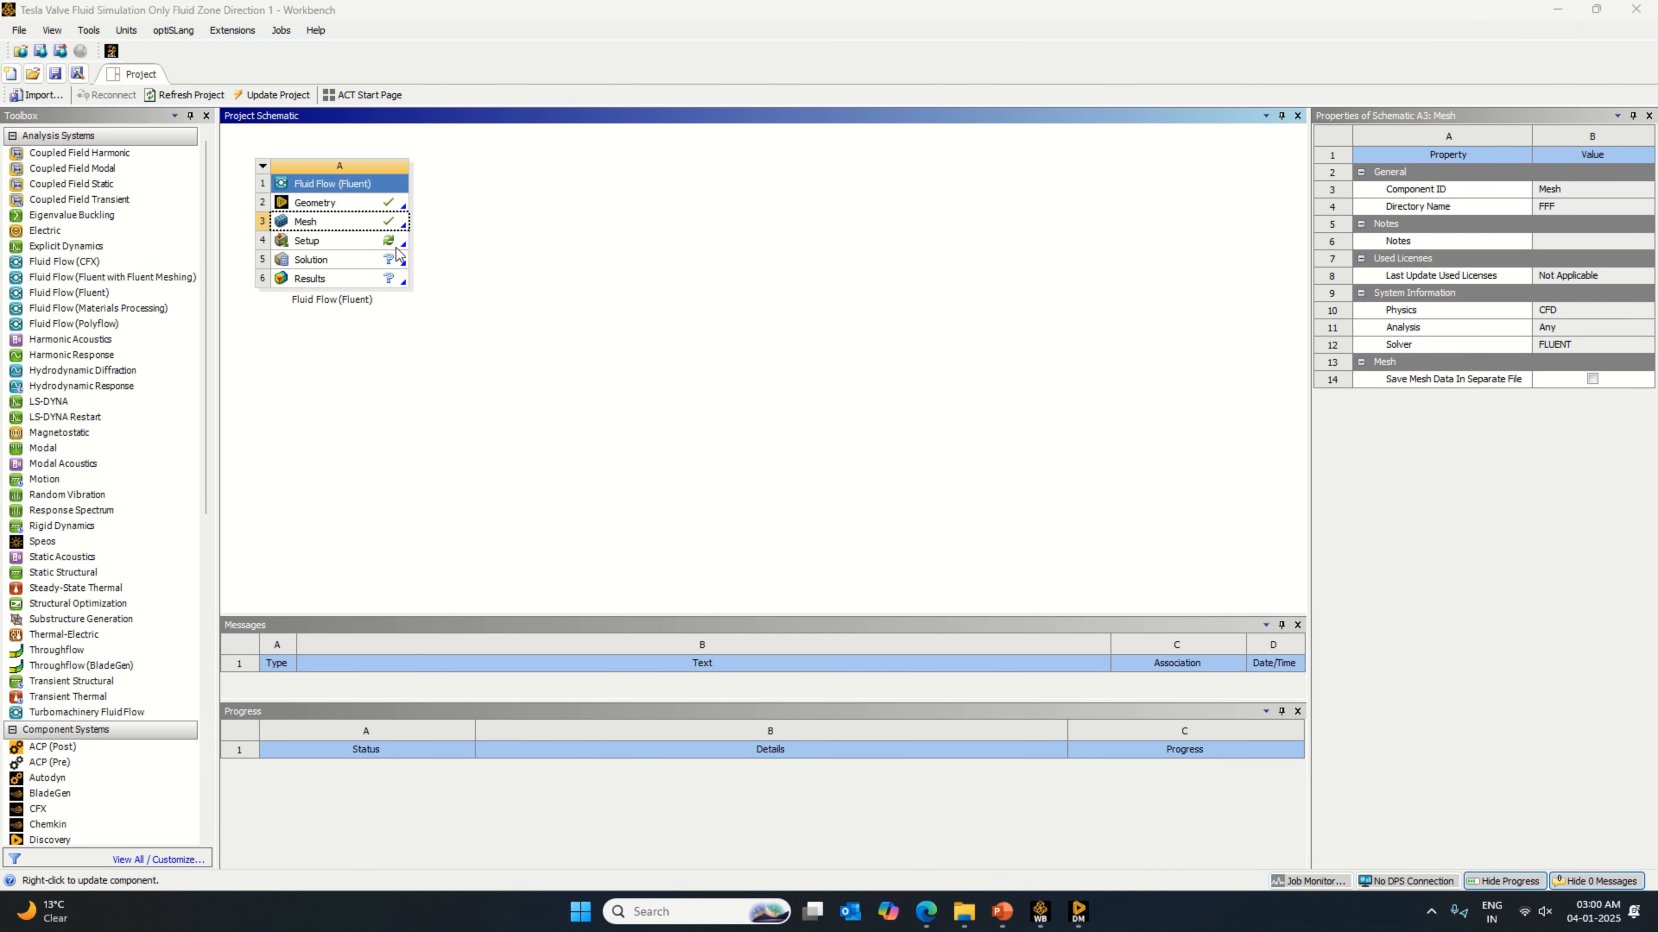
{"action": "left_click", "coordinate": [339, 241]}
{"action": "right_click", "coordinate": [396, 246]}
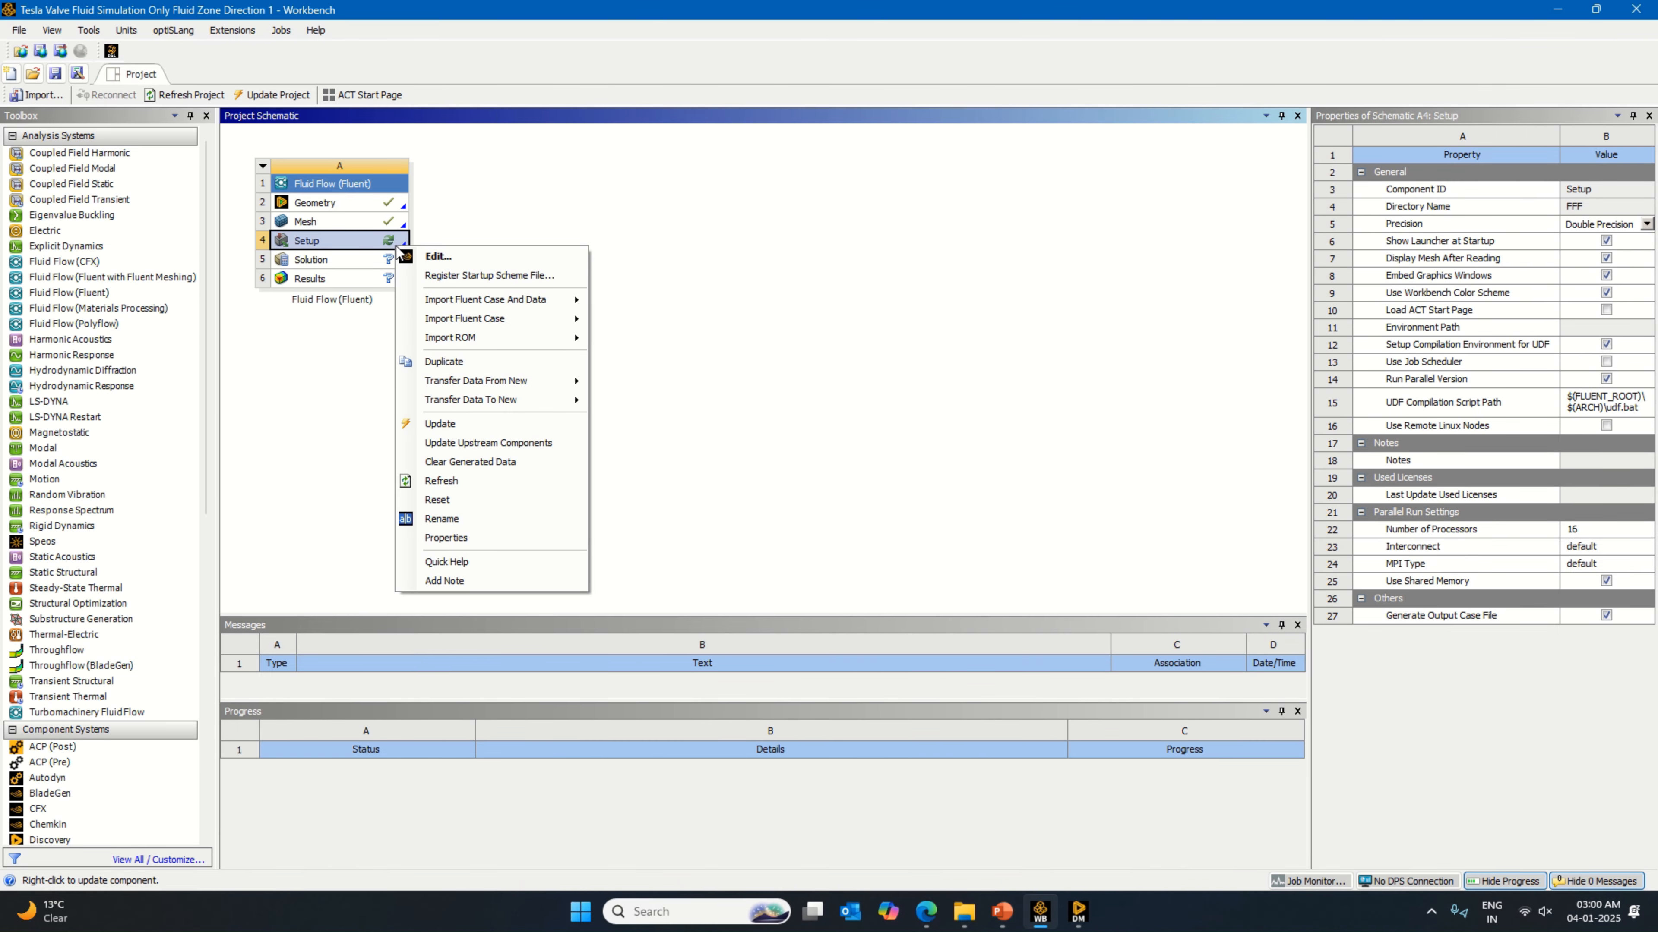
{"action": "left_click", "coordinate": [490, 500]}
{"action": "left_click", "coordinate": [858, 481]}
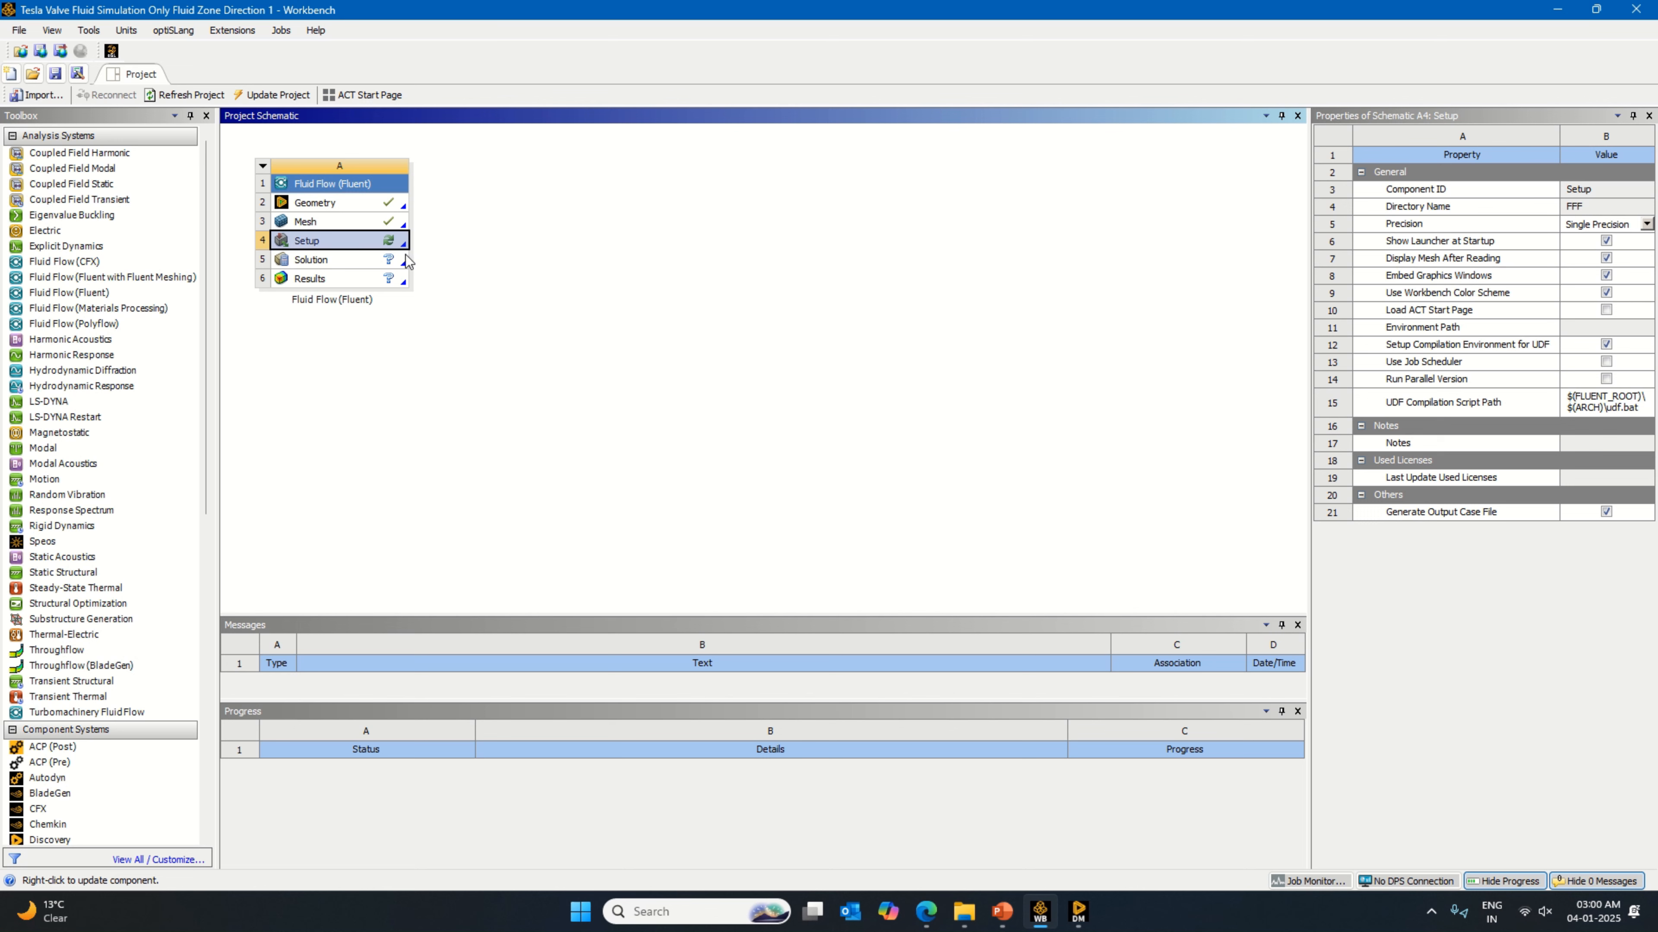
{"action": "right_click", "coordinate": [390, 247]}
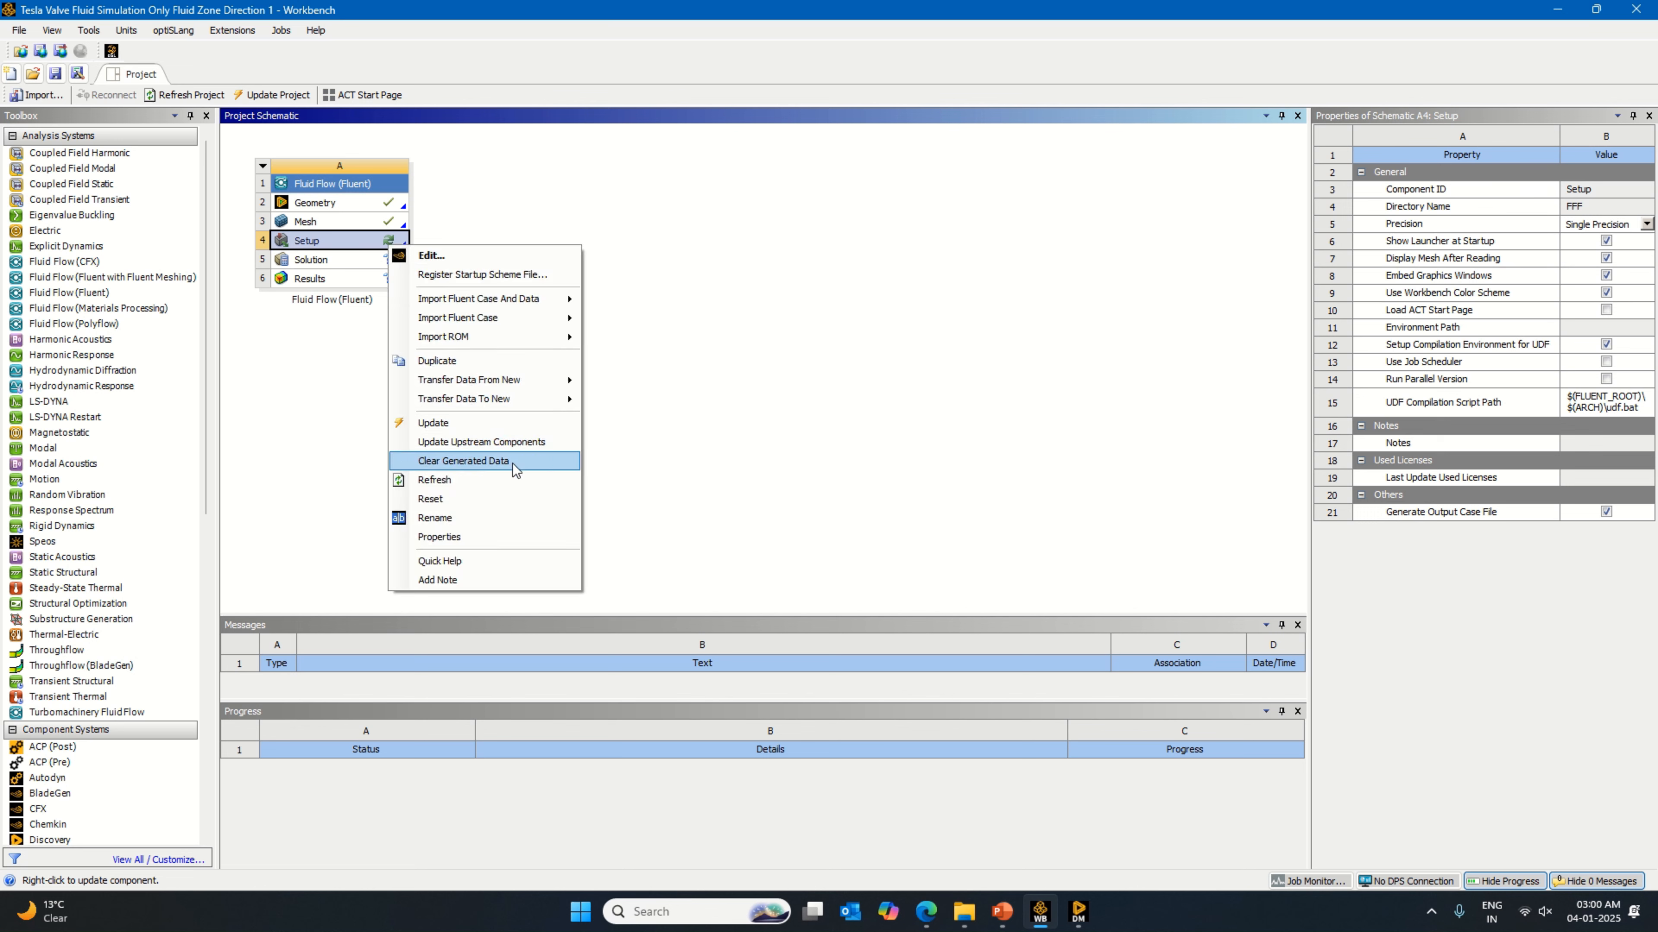
{"action": "left_click", "coordinate": [516, 461]}
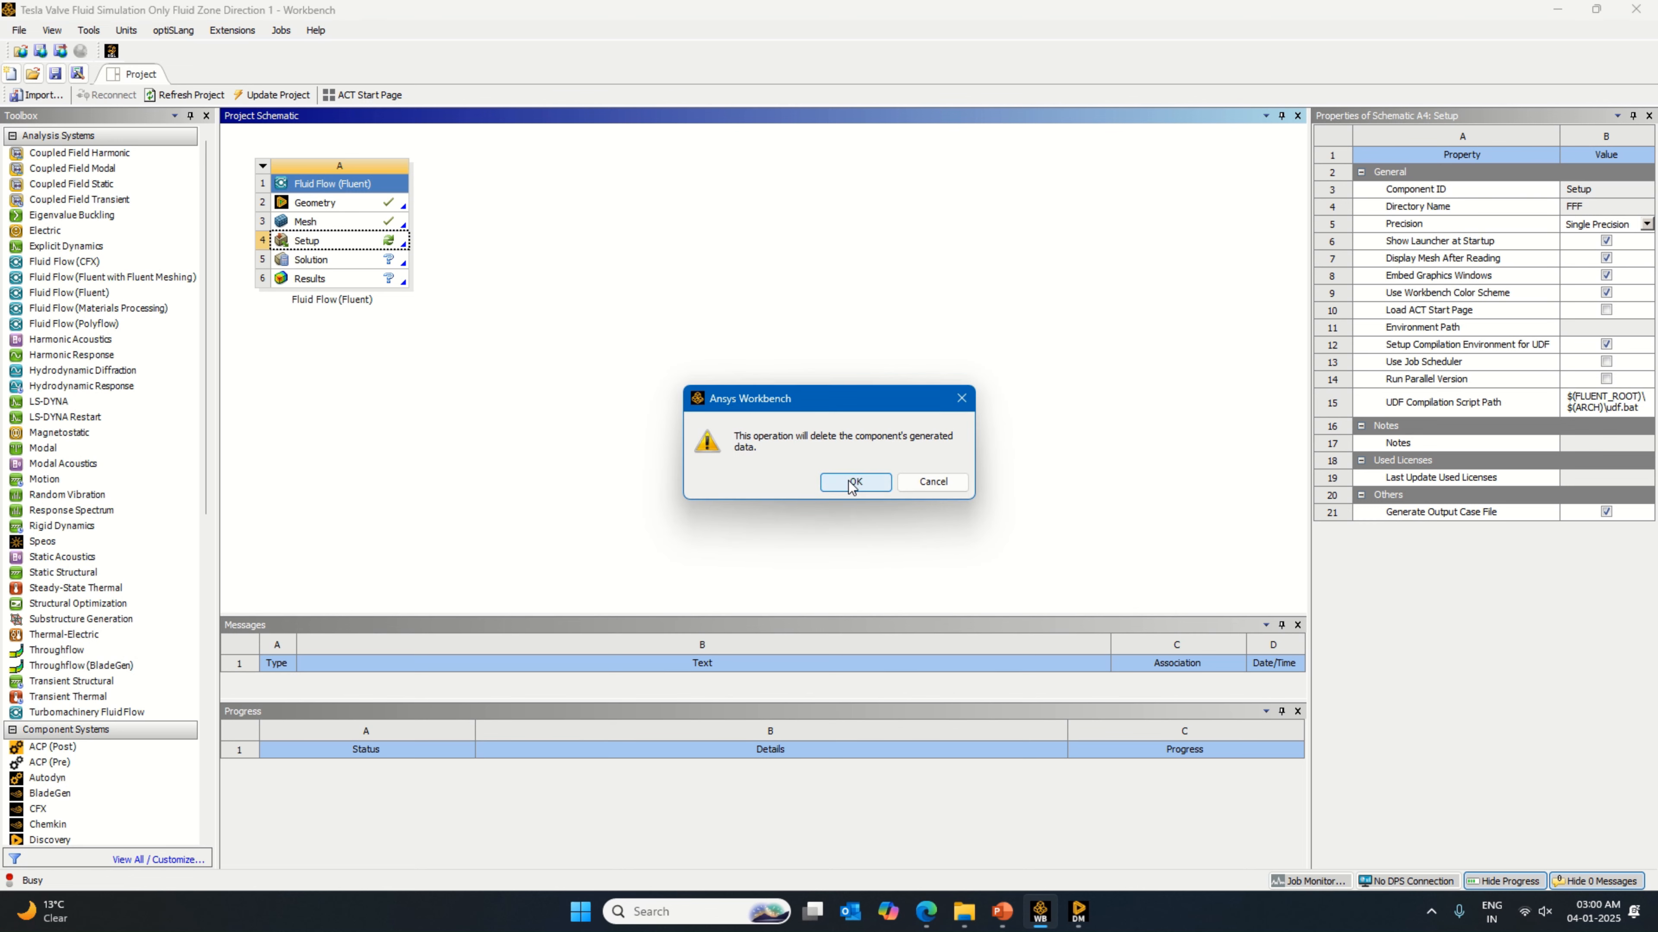
{"action": "left_click", "coordinate": [854, 484]}
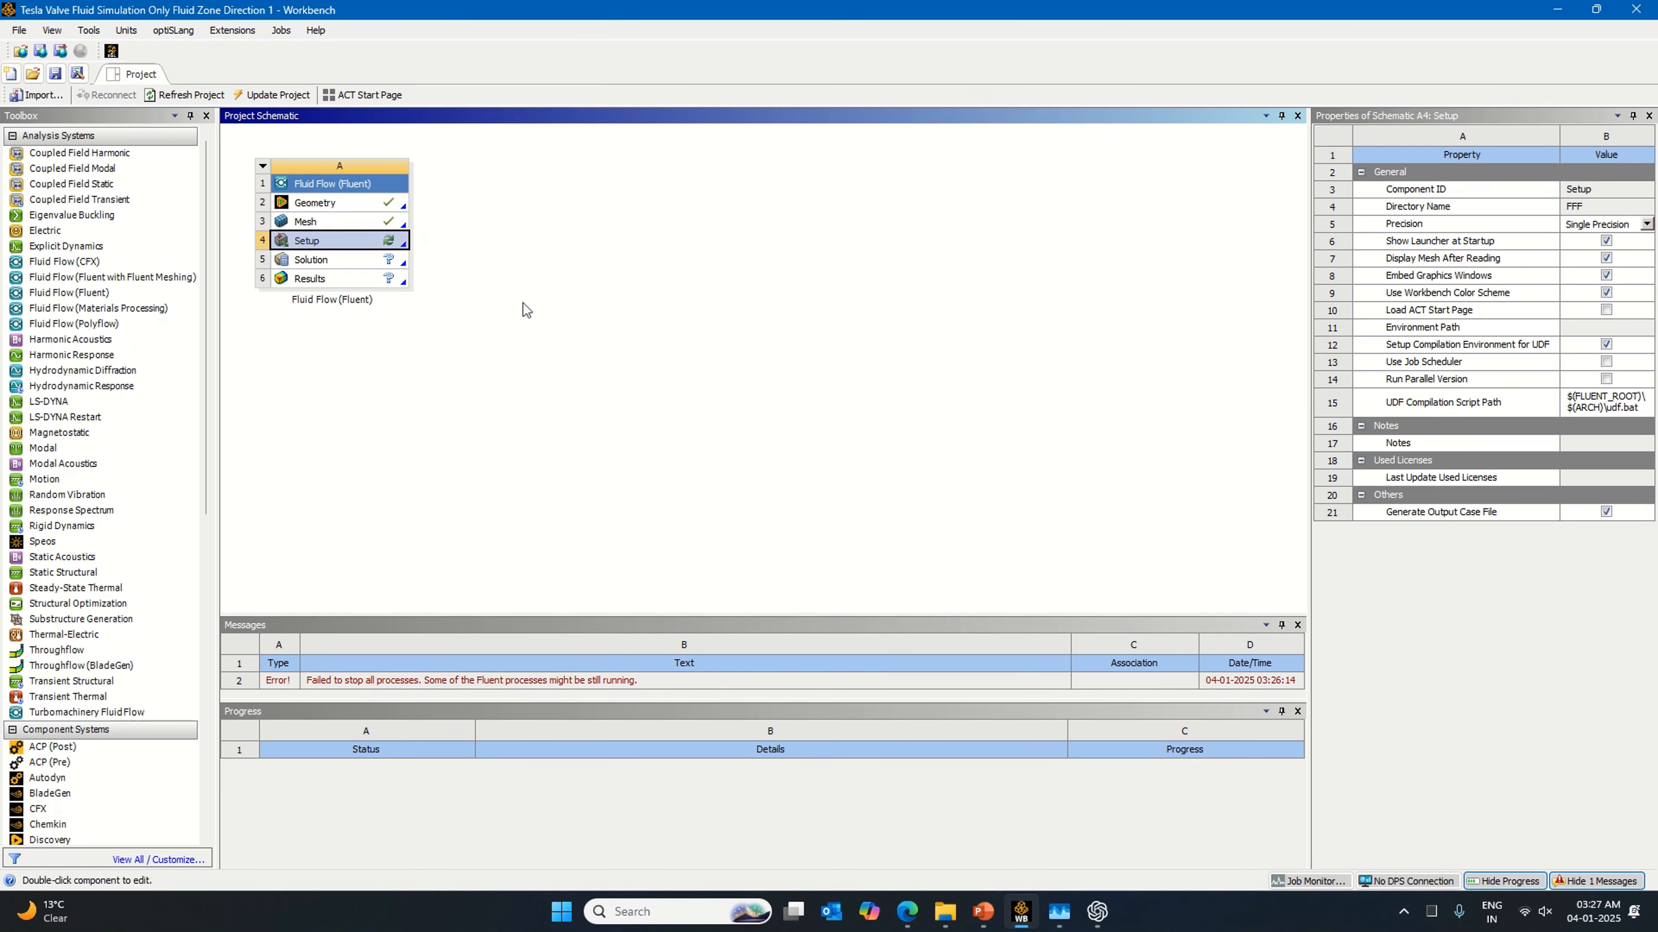
Step: Edit the Setup cell and start Fluent with double precision and 16 solver processes
{"action": "right_click", "coordinate": [395, 252]}
{"action": "left_click", "coordinate": [418, 255]}
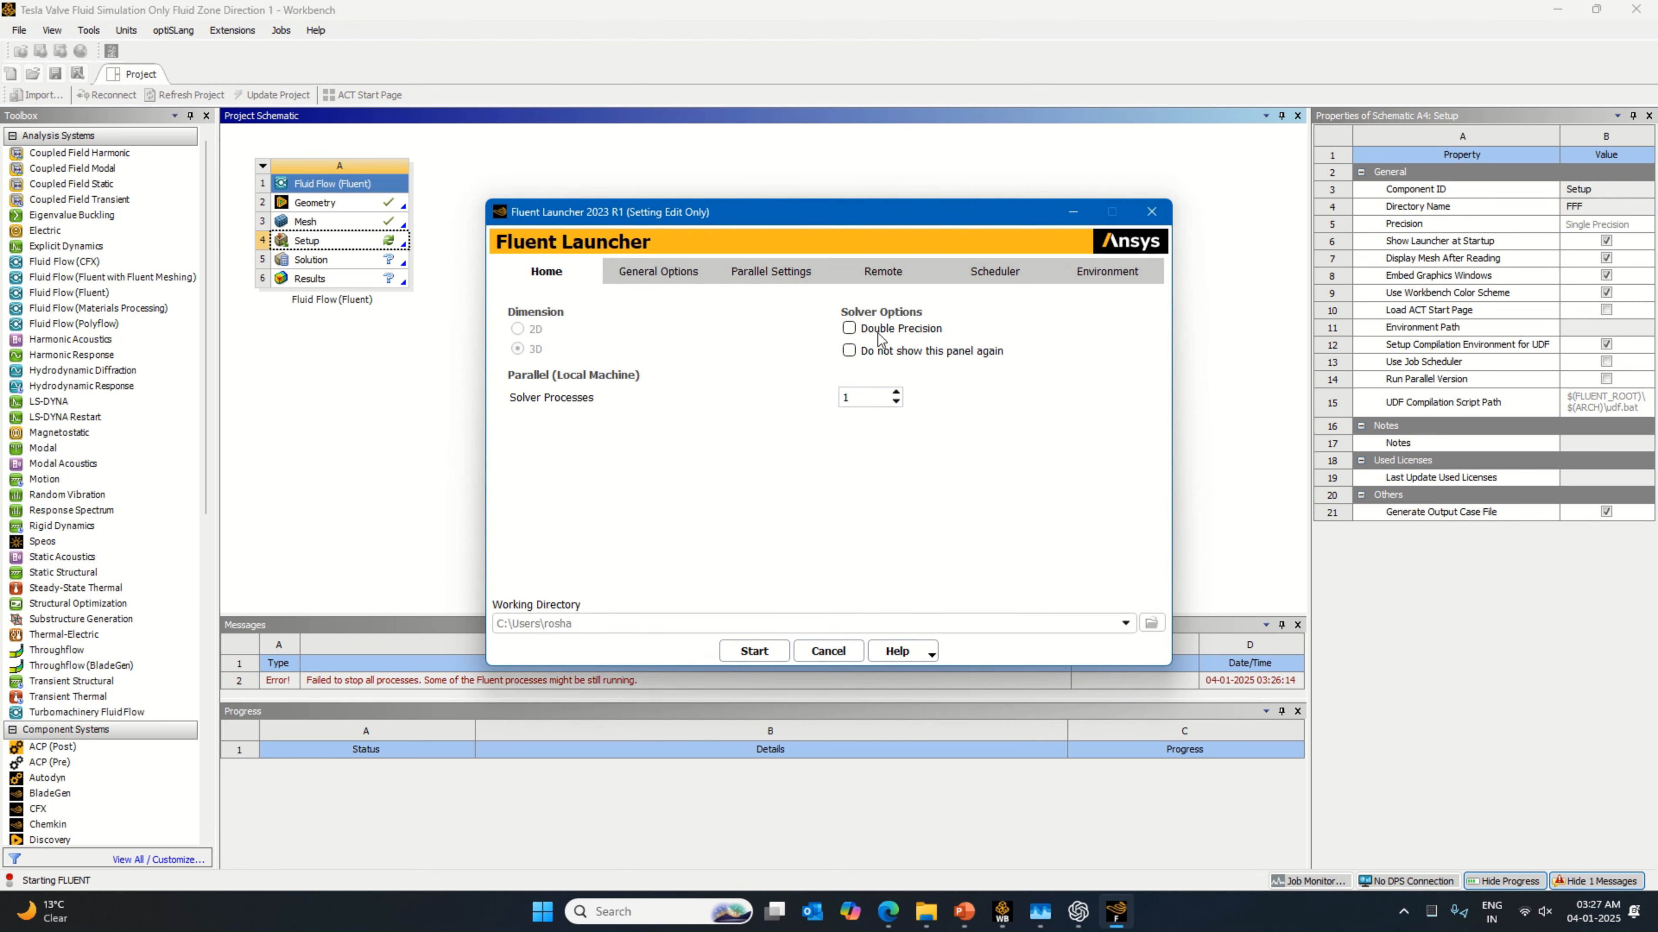
{"action": "left_click", "coordinate": [878, 329]}
{"action": "left_click", "coordinate": [758, 651]}
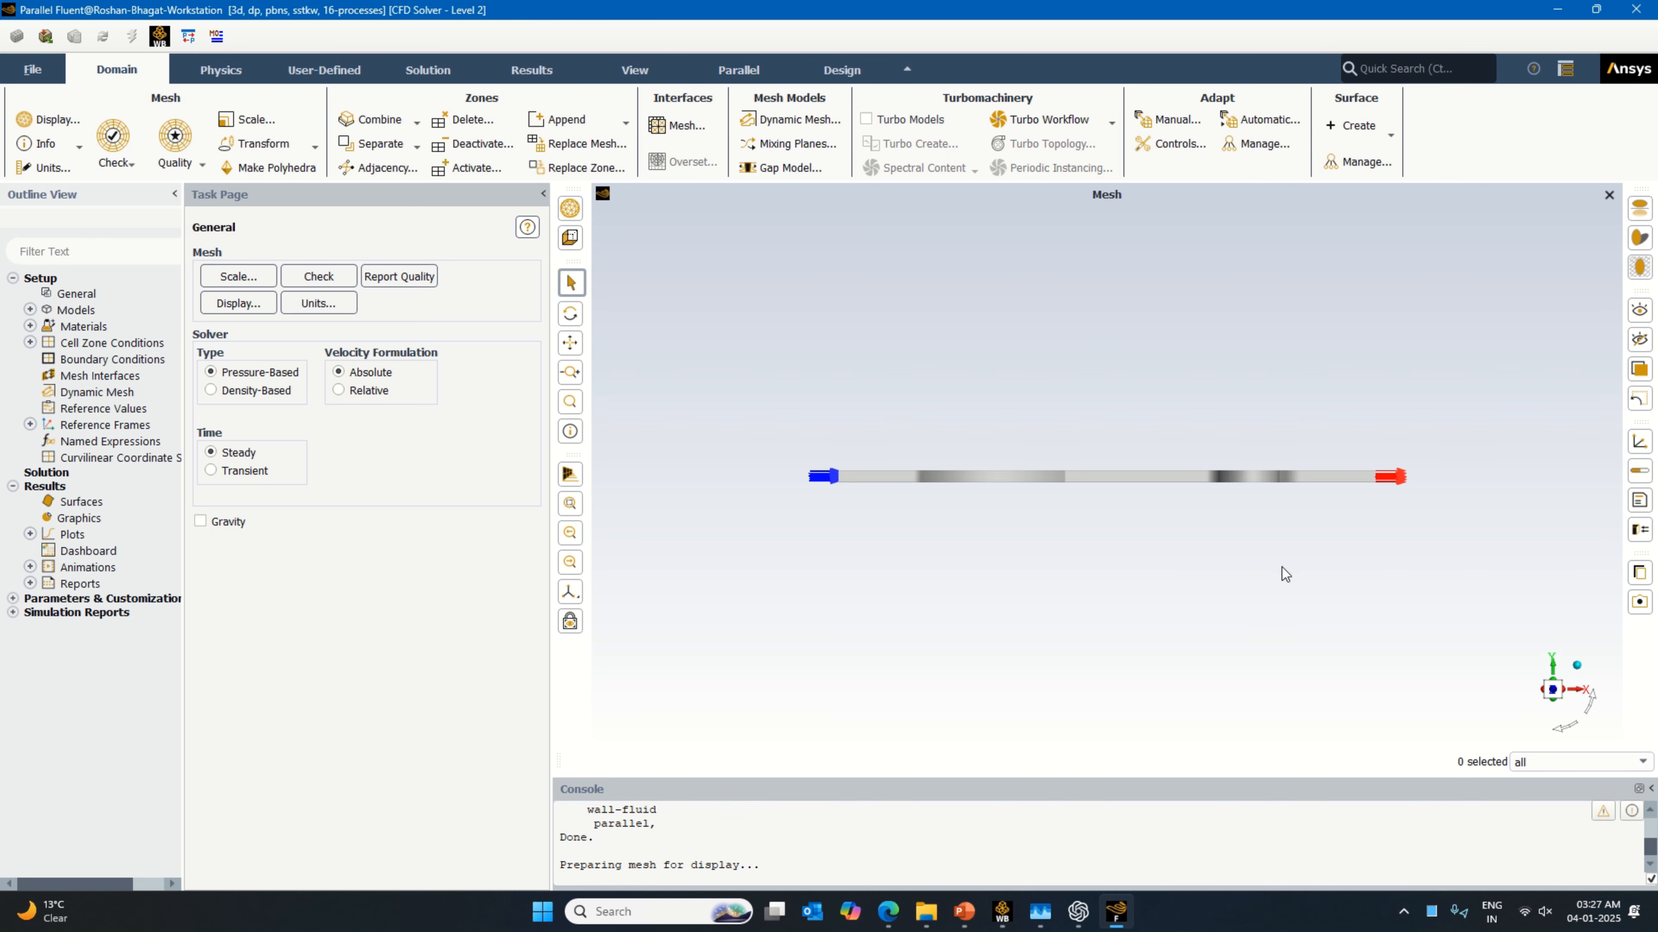
Step: Show the title box in the mesh view and enable gravity with a Y acceleration of -9.81 m/s²
{"action": "left_click", "coordinate": [1640, 504]}
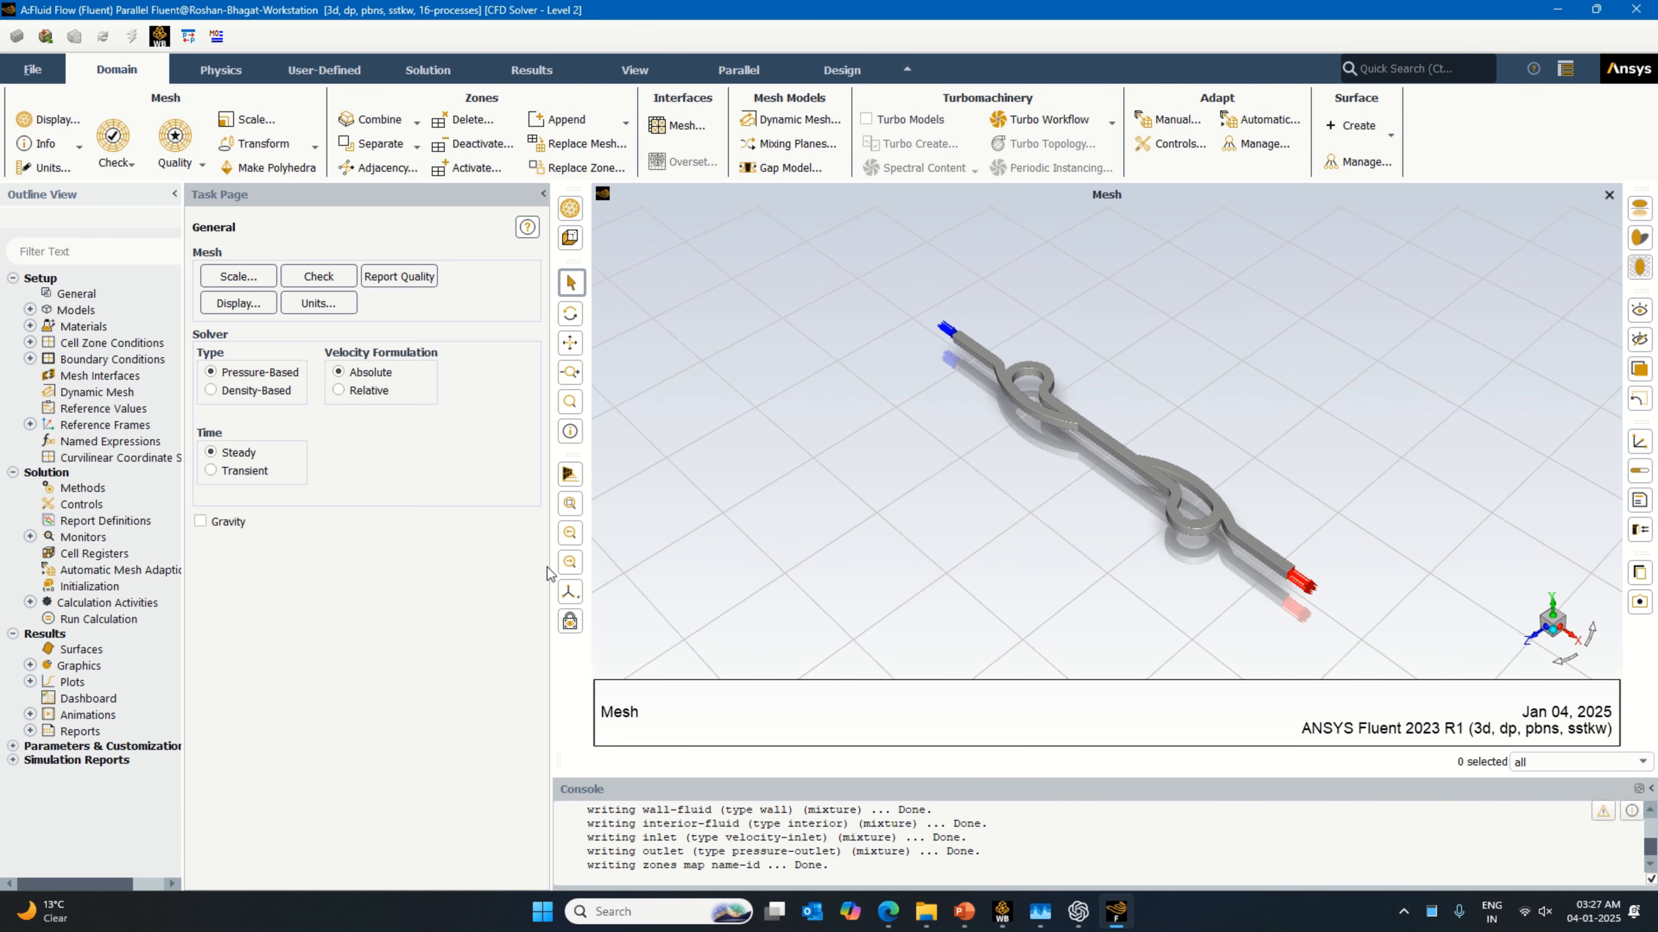
{"action": "left_click", "coordinate": [201, 521]}
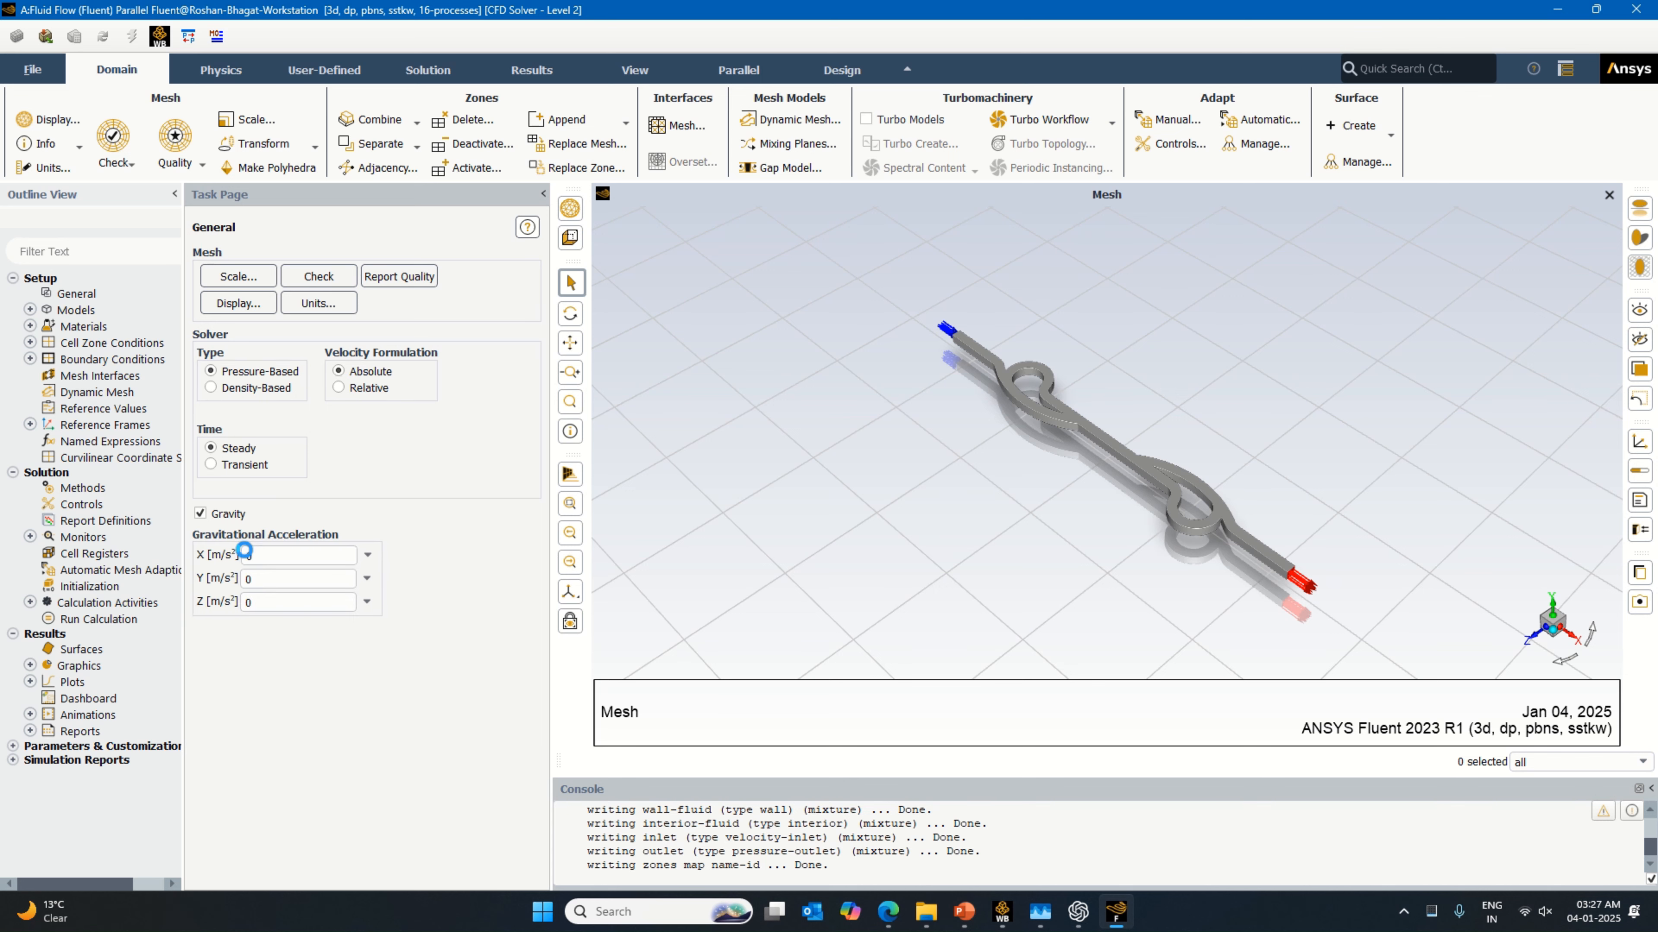
{"action": "double_click", "coordinate": [251, 587]}
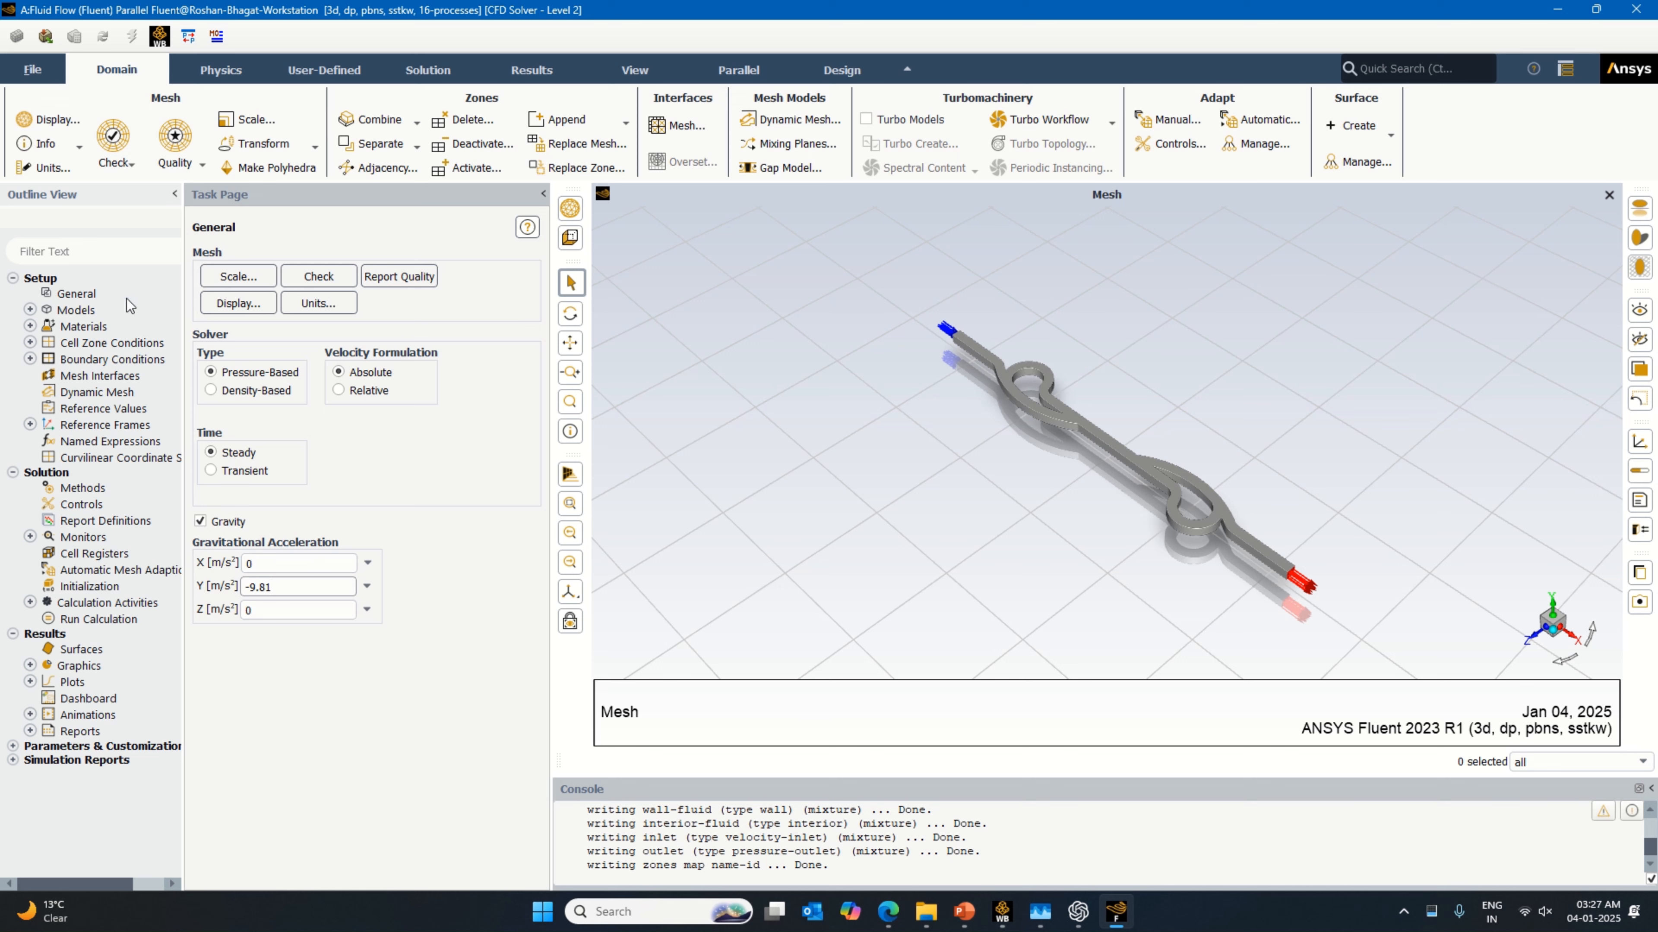
Step: Copy the water-liquid (h2o<l>) fluid material from the Fluent database into the case
{"action": "double_click", "coordinate": [106, 327]}
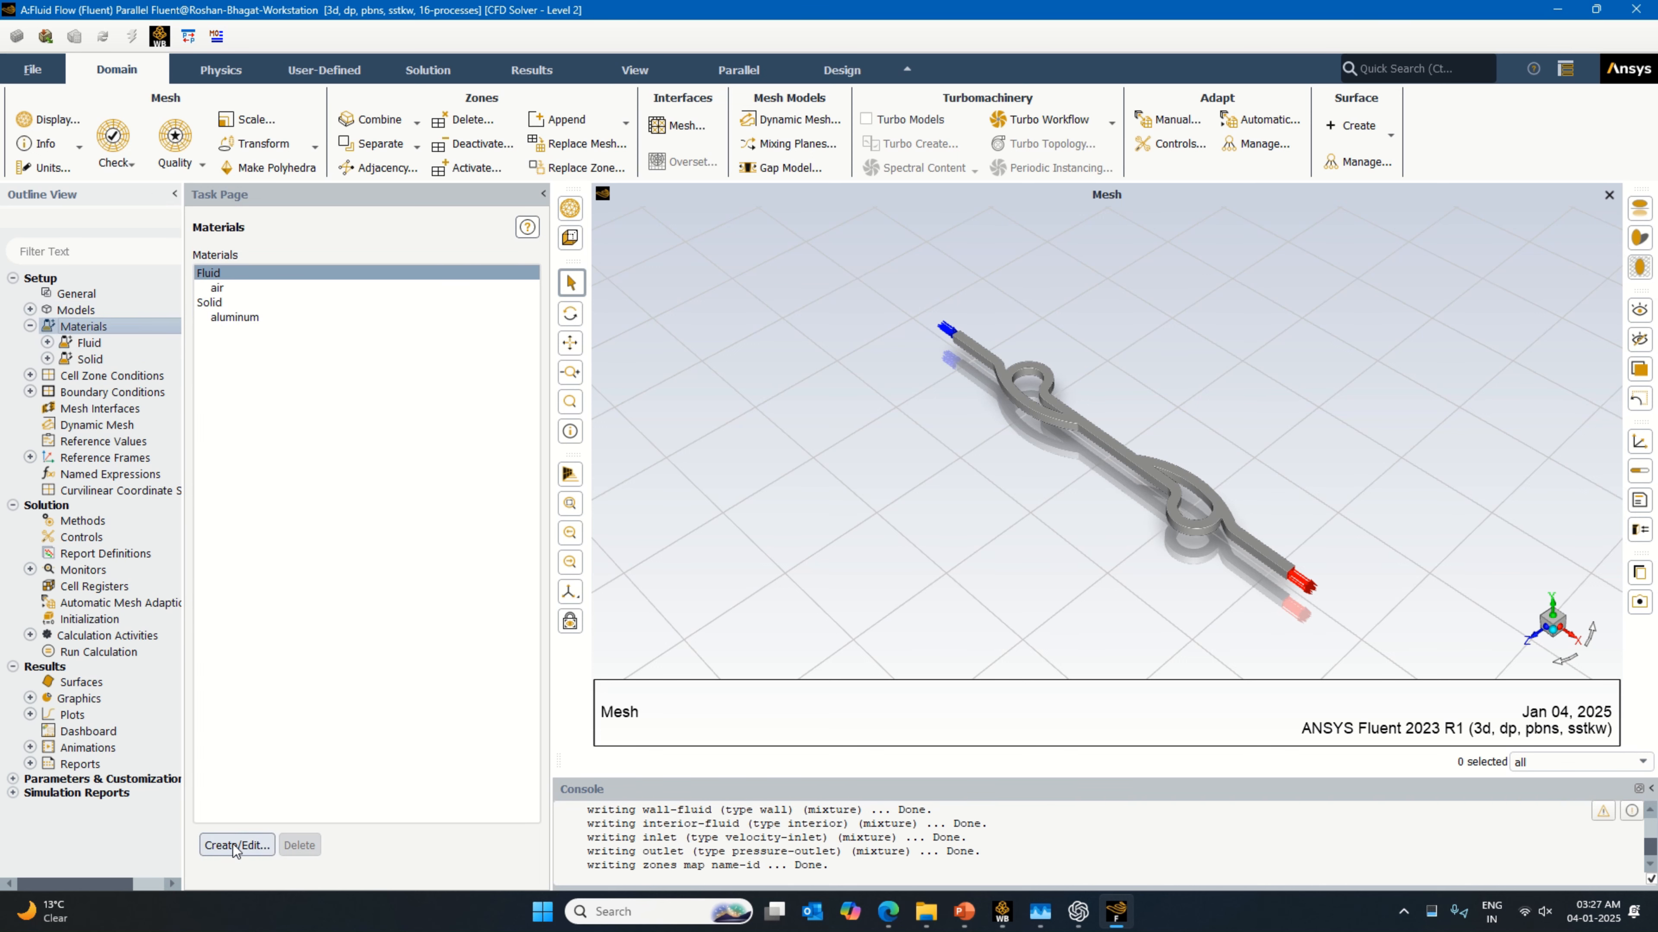
{"action": "left_click", "coordinate": [235, 845]}
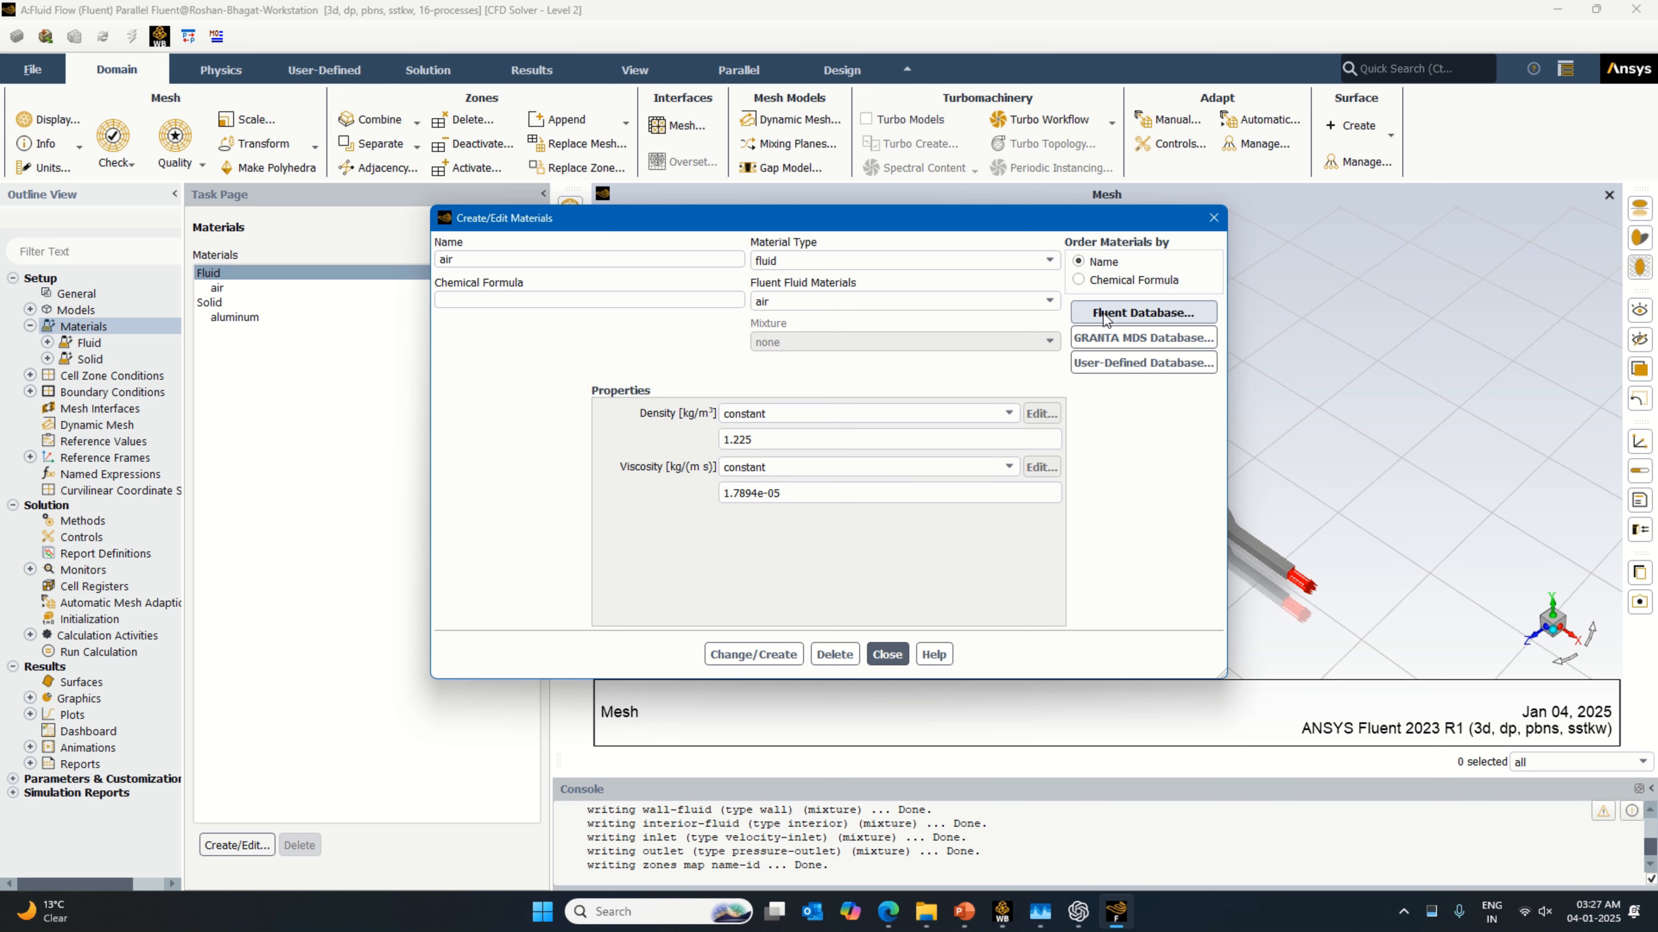
{"action": "left_click", "coordinate": [1105, 315]}
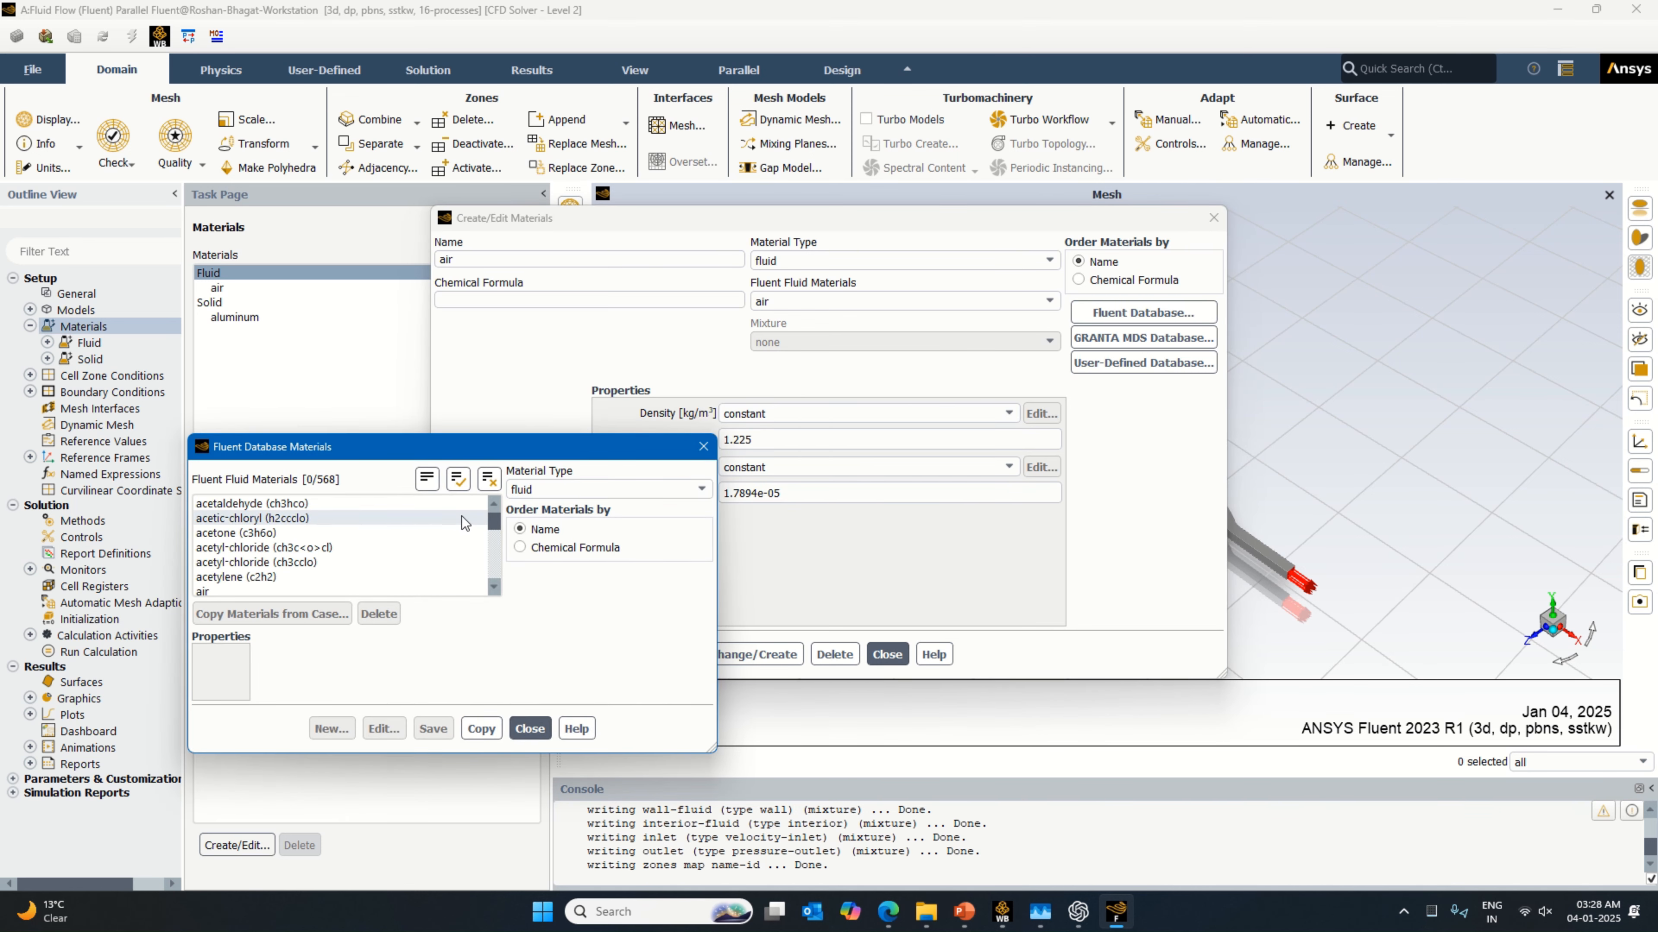
{"action": "left_click_drag", "start_coordinate": [495, 523], "coordinate": [495, 583]}
{"action": "left_click", "coordinate": [350, 552]}
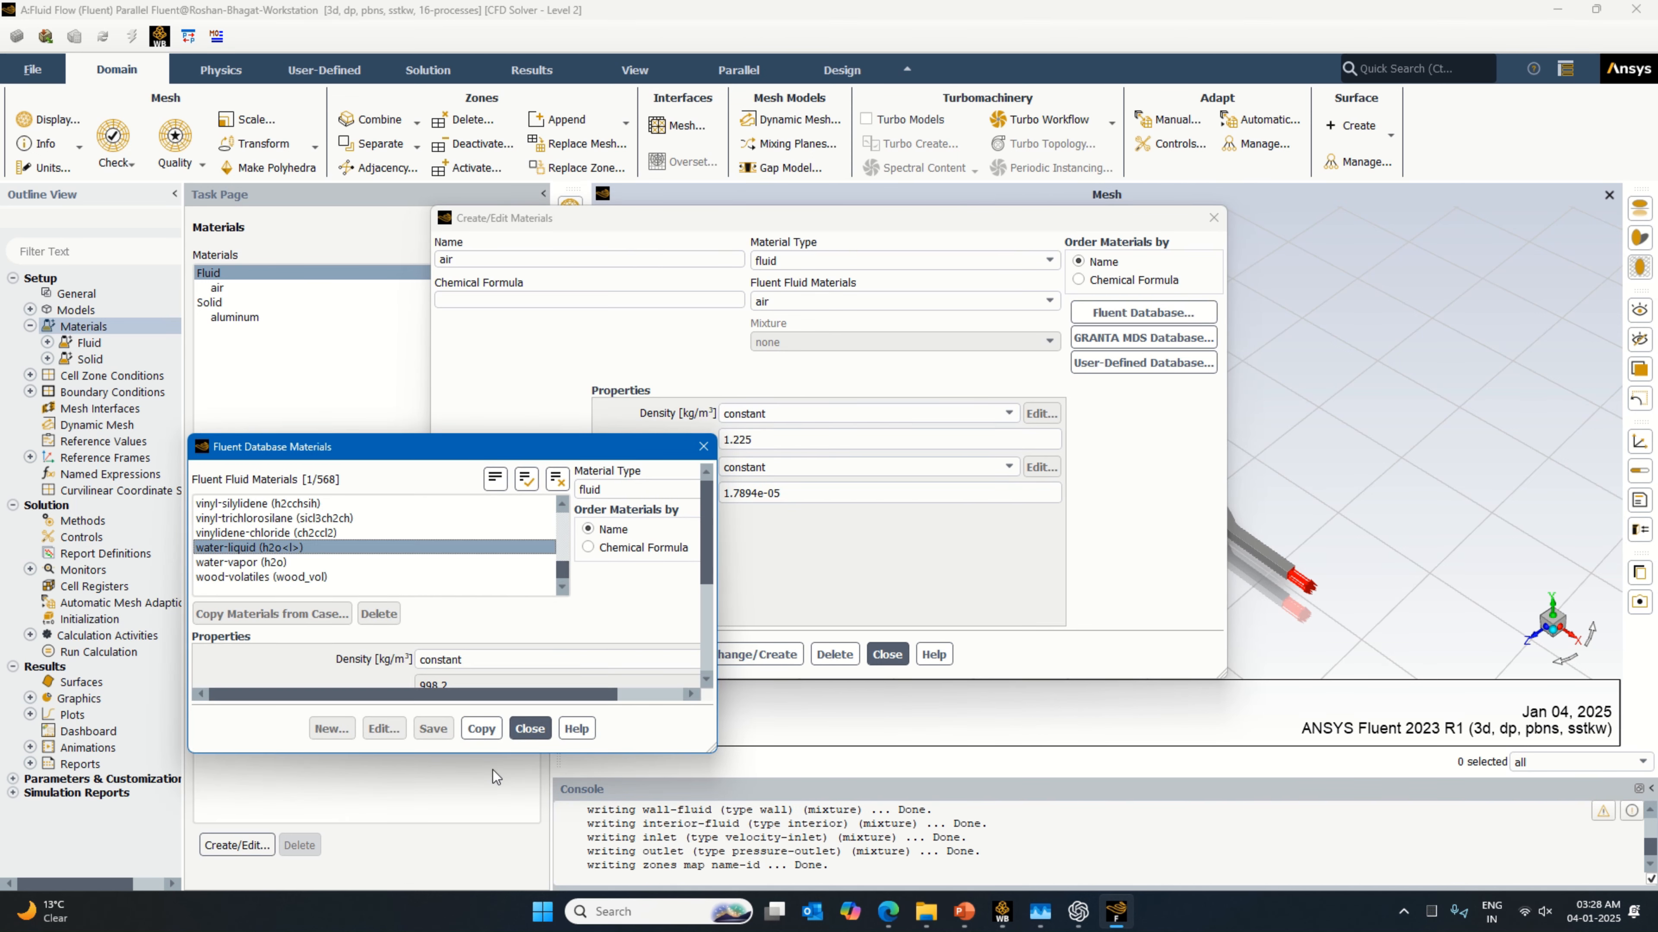
{"action": "left_click", "coordinate": [857, 663]}
{"action": "left_click", "coordinate": [898, 664]}
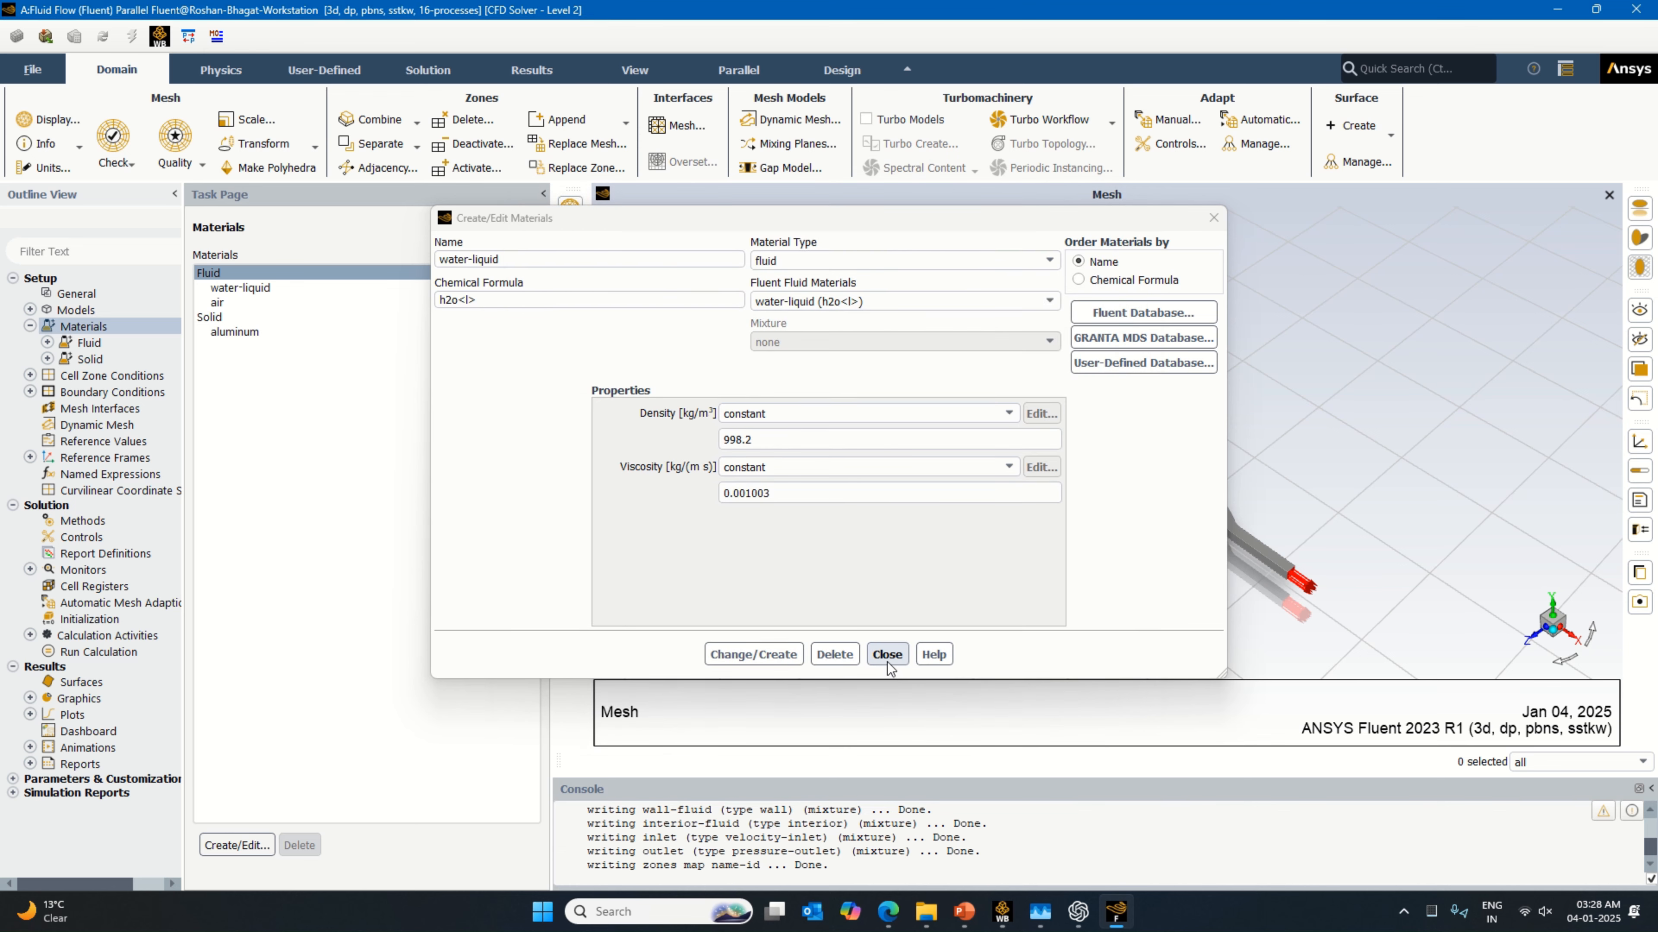
{"action": "left_click", "coordinate": [887, 654]}
Step: Assign water-liquid as the material of the fluid cell zone
{"action": "double_click", "coordinate": [111, 375]}
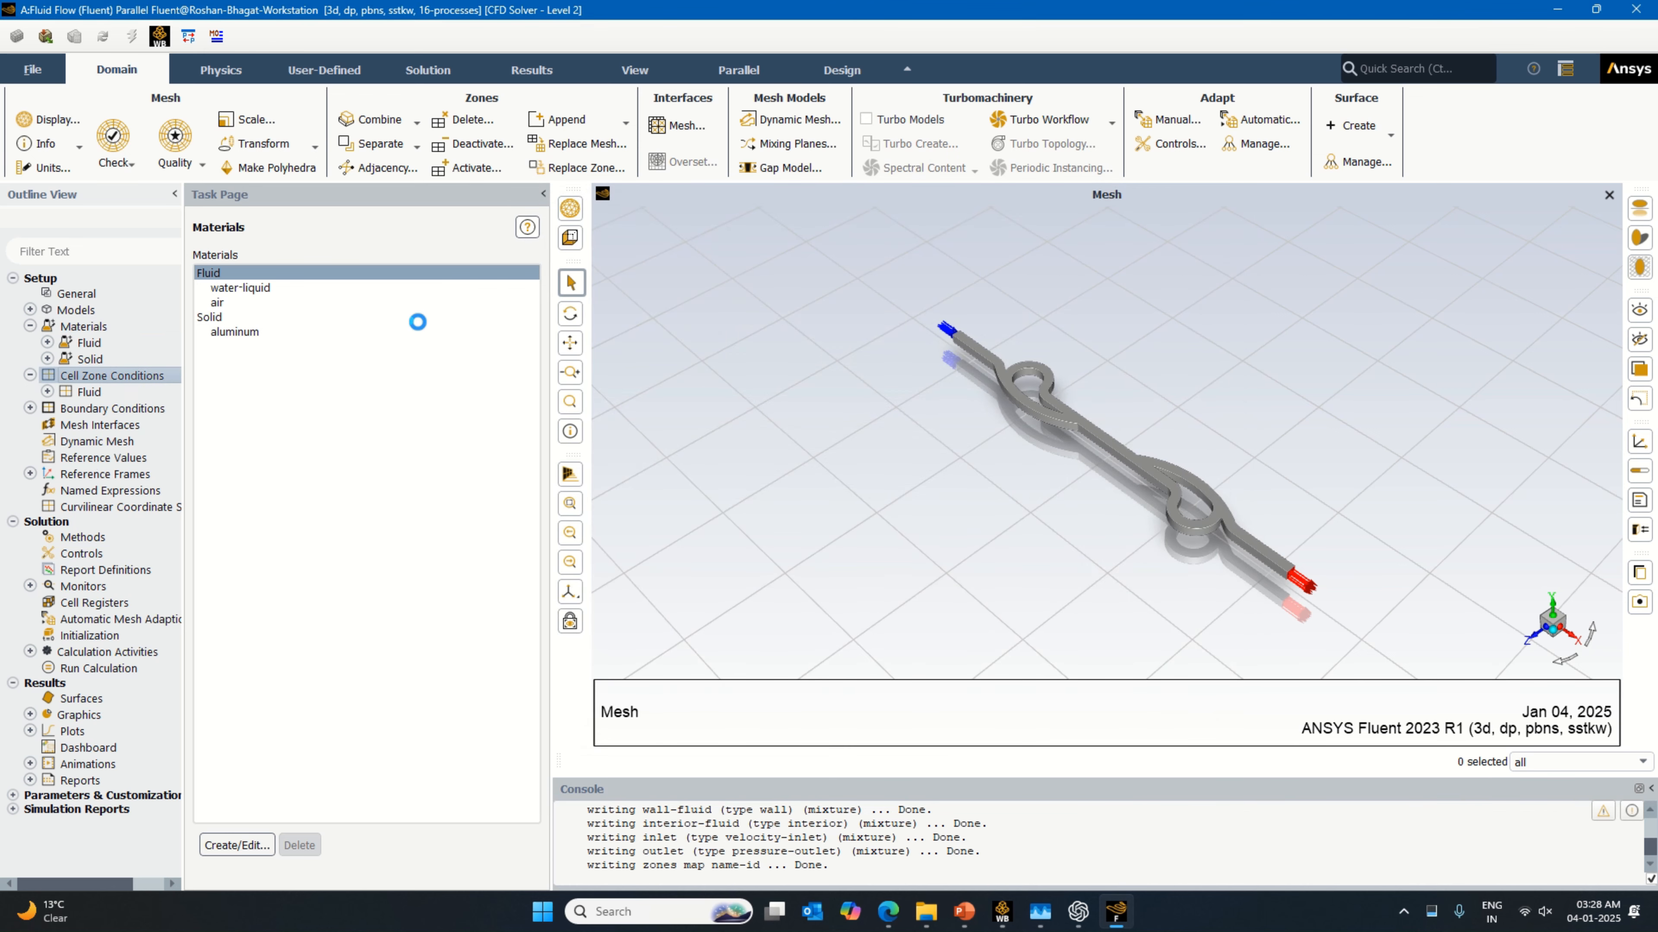
{"action": "left_click", "coordinate": [506, 287]}
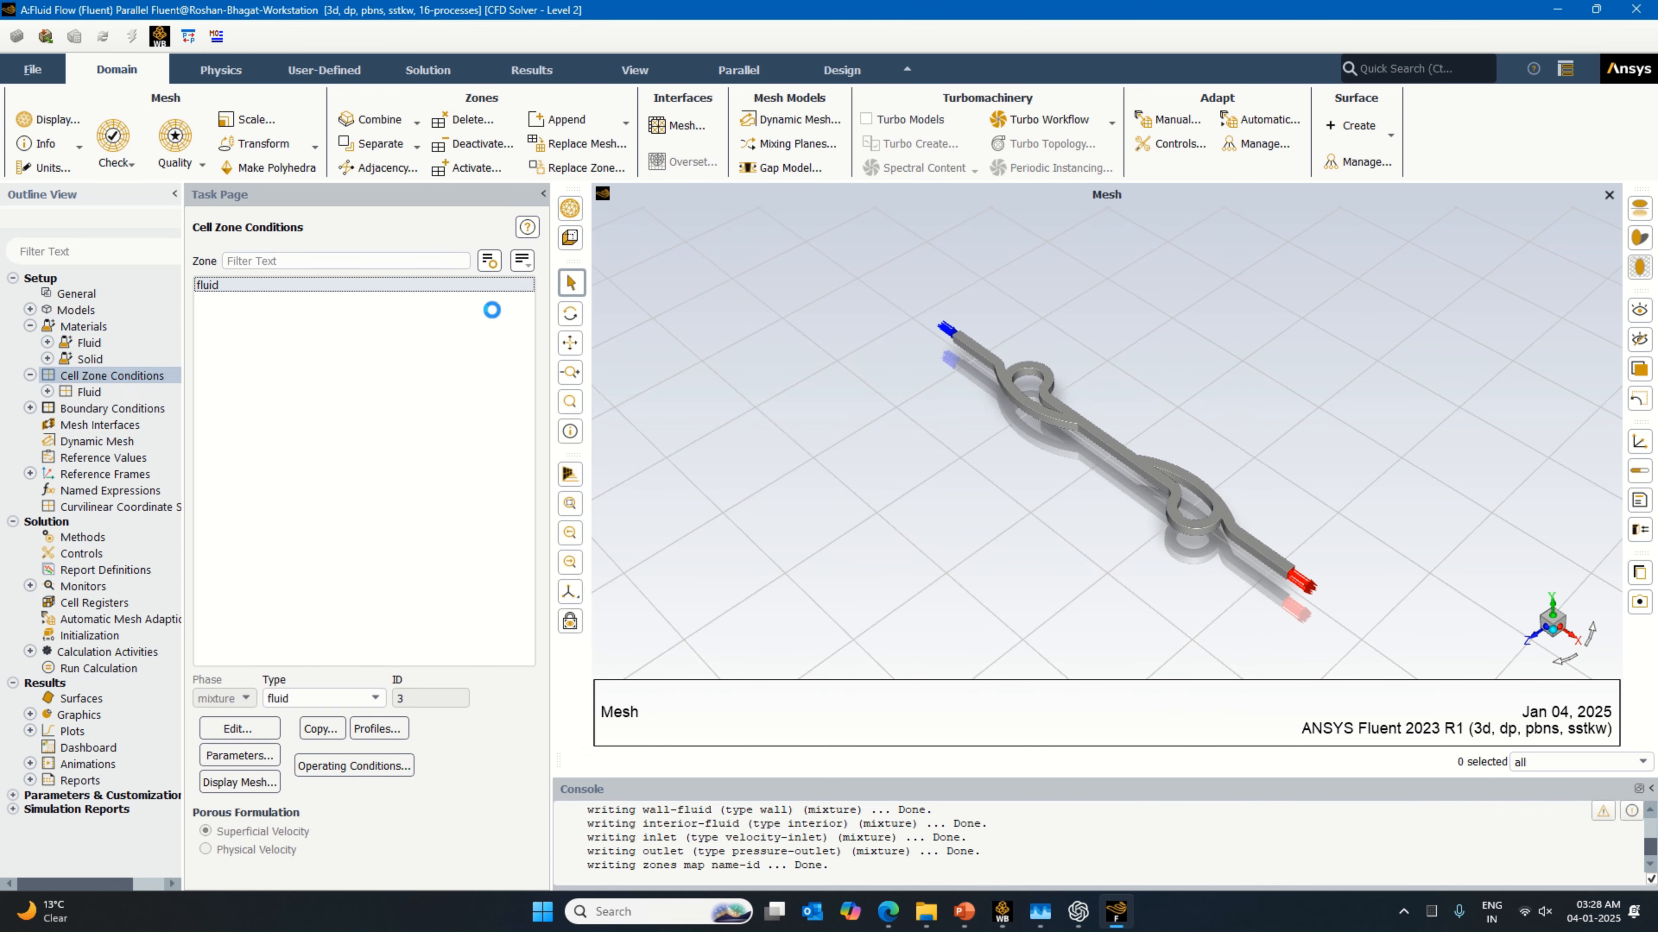
{"action": "left_click", "coordinate": [239, 729]}
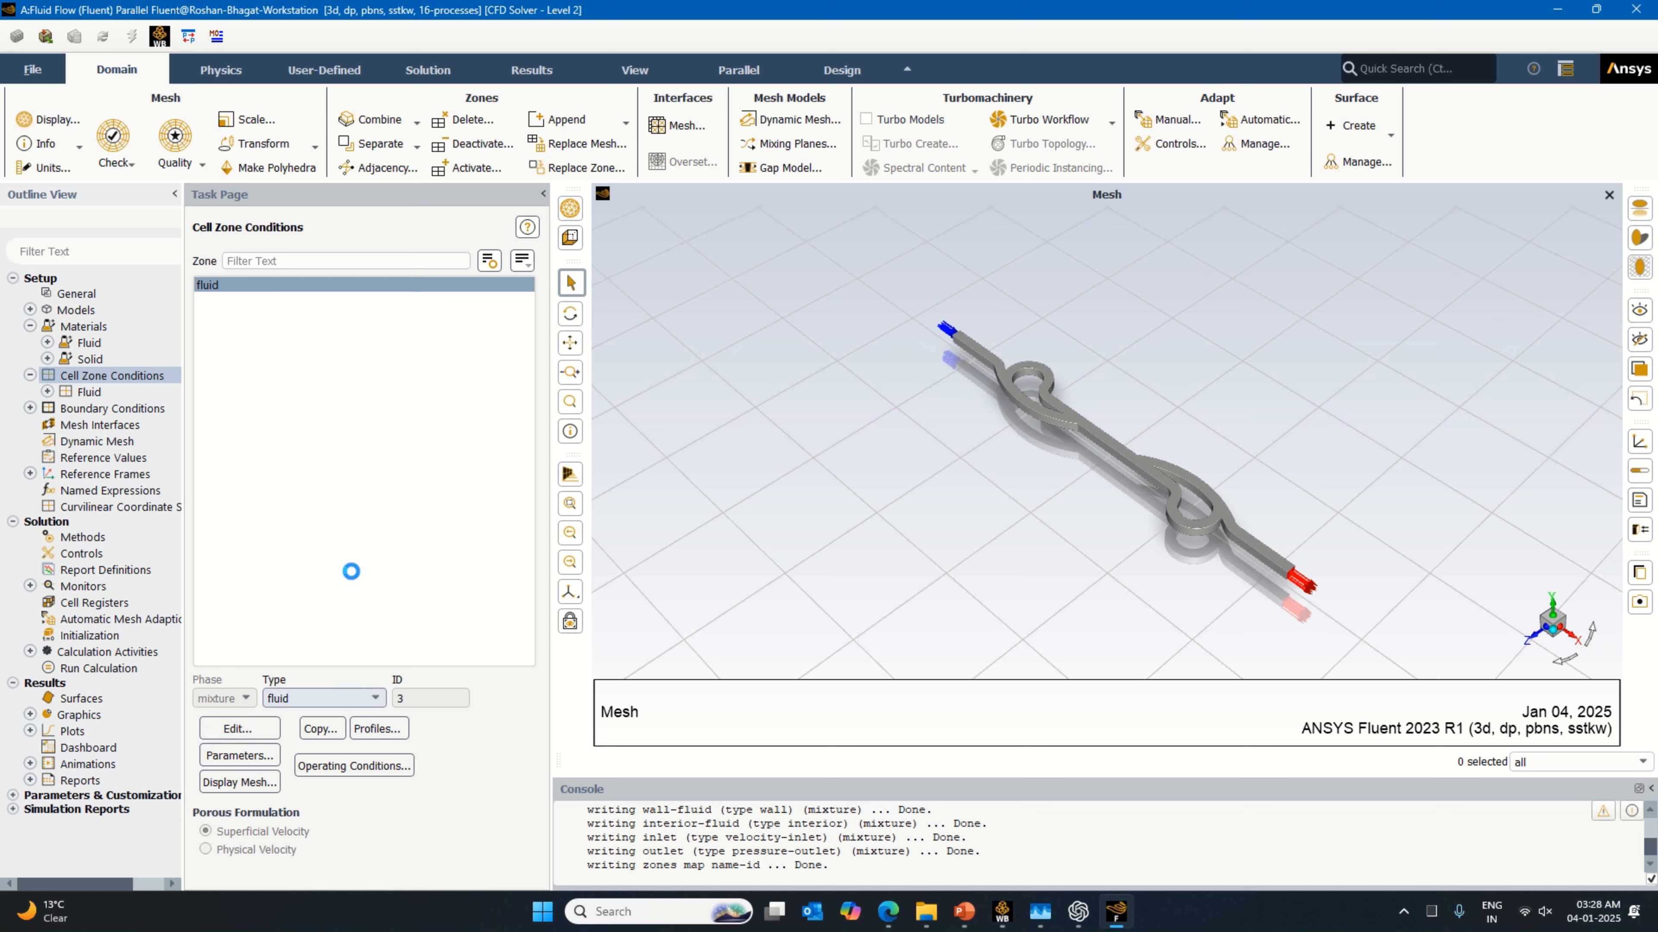
{"action": "left_click", "coordinate": [338, 514]}
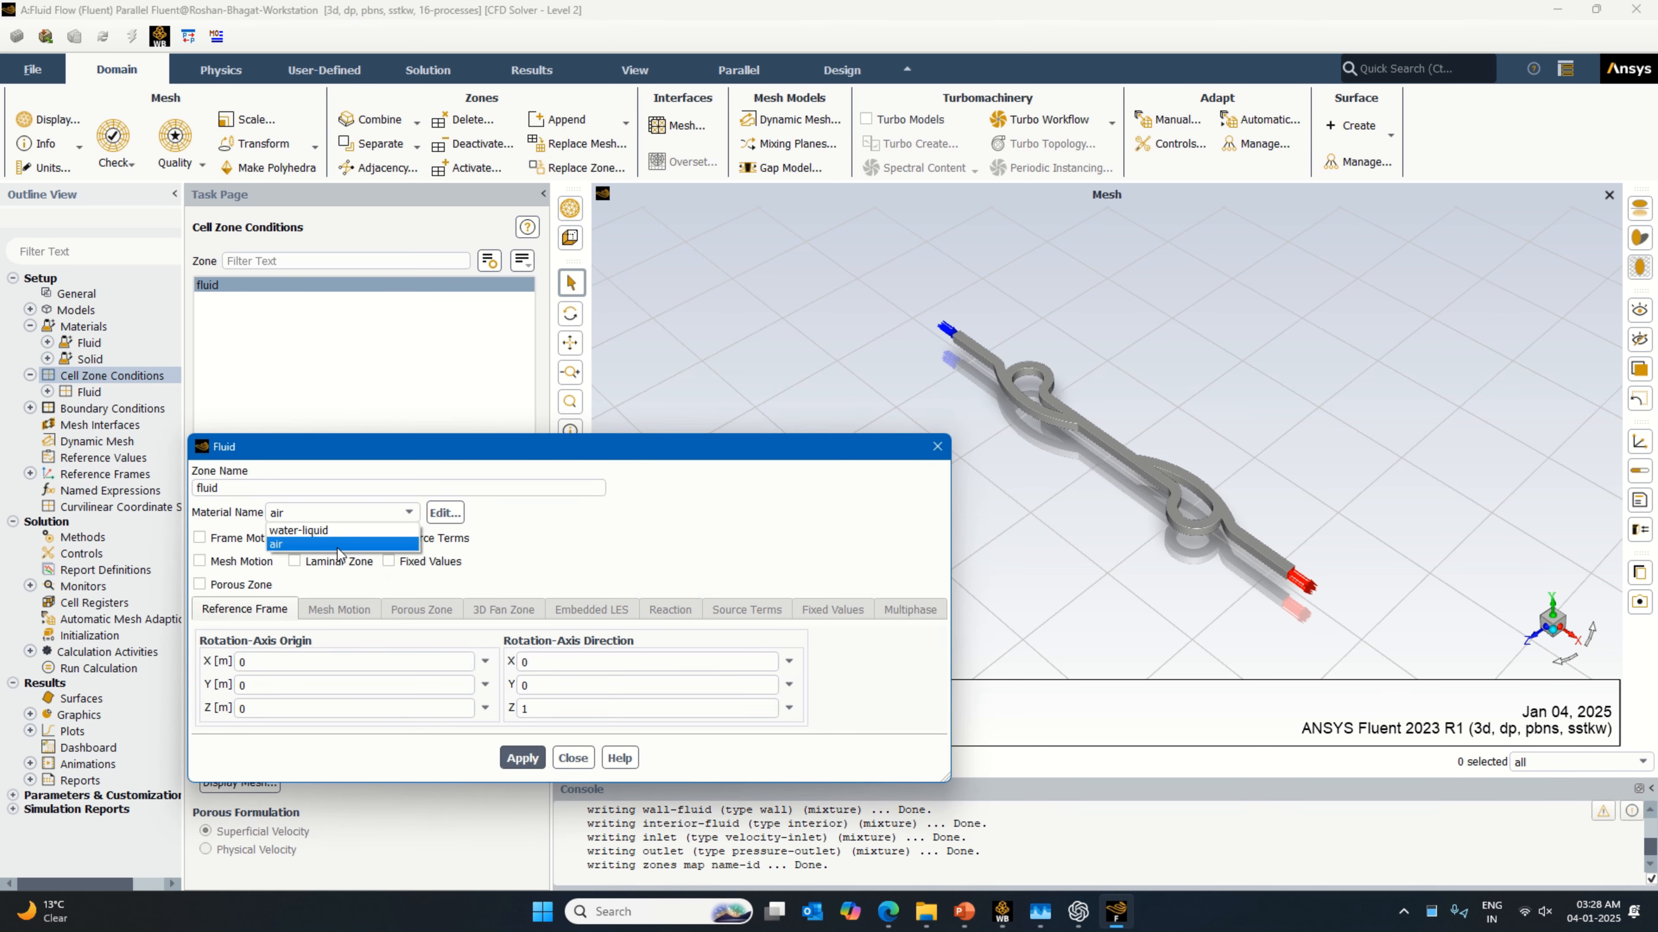
{"action": "left_click", "coordinate": [339, 530]}
{"action": "left_click", "coordinate": [522, 758]}
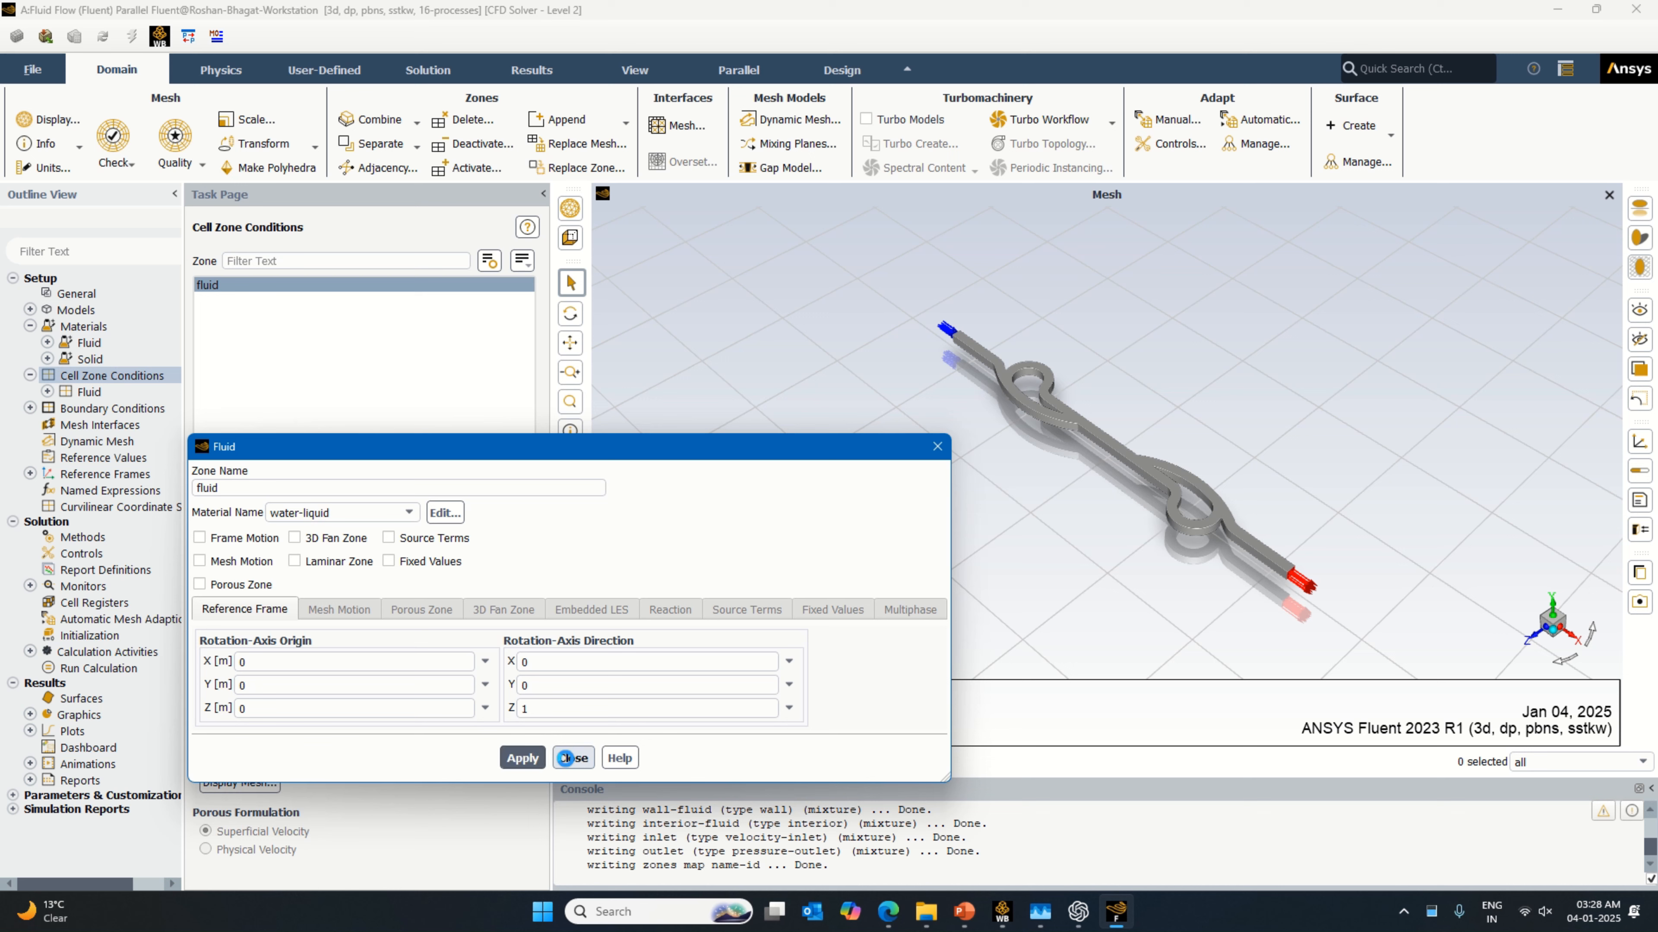
{"action": "left_click", "coordinate": [565, 758]}
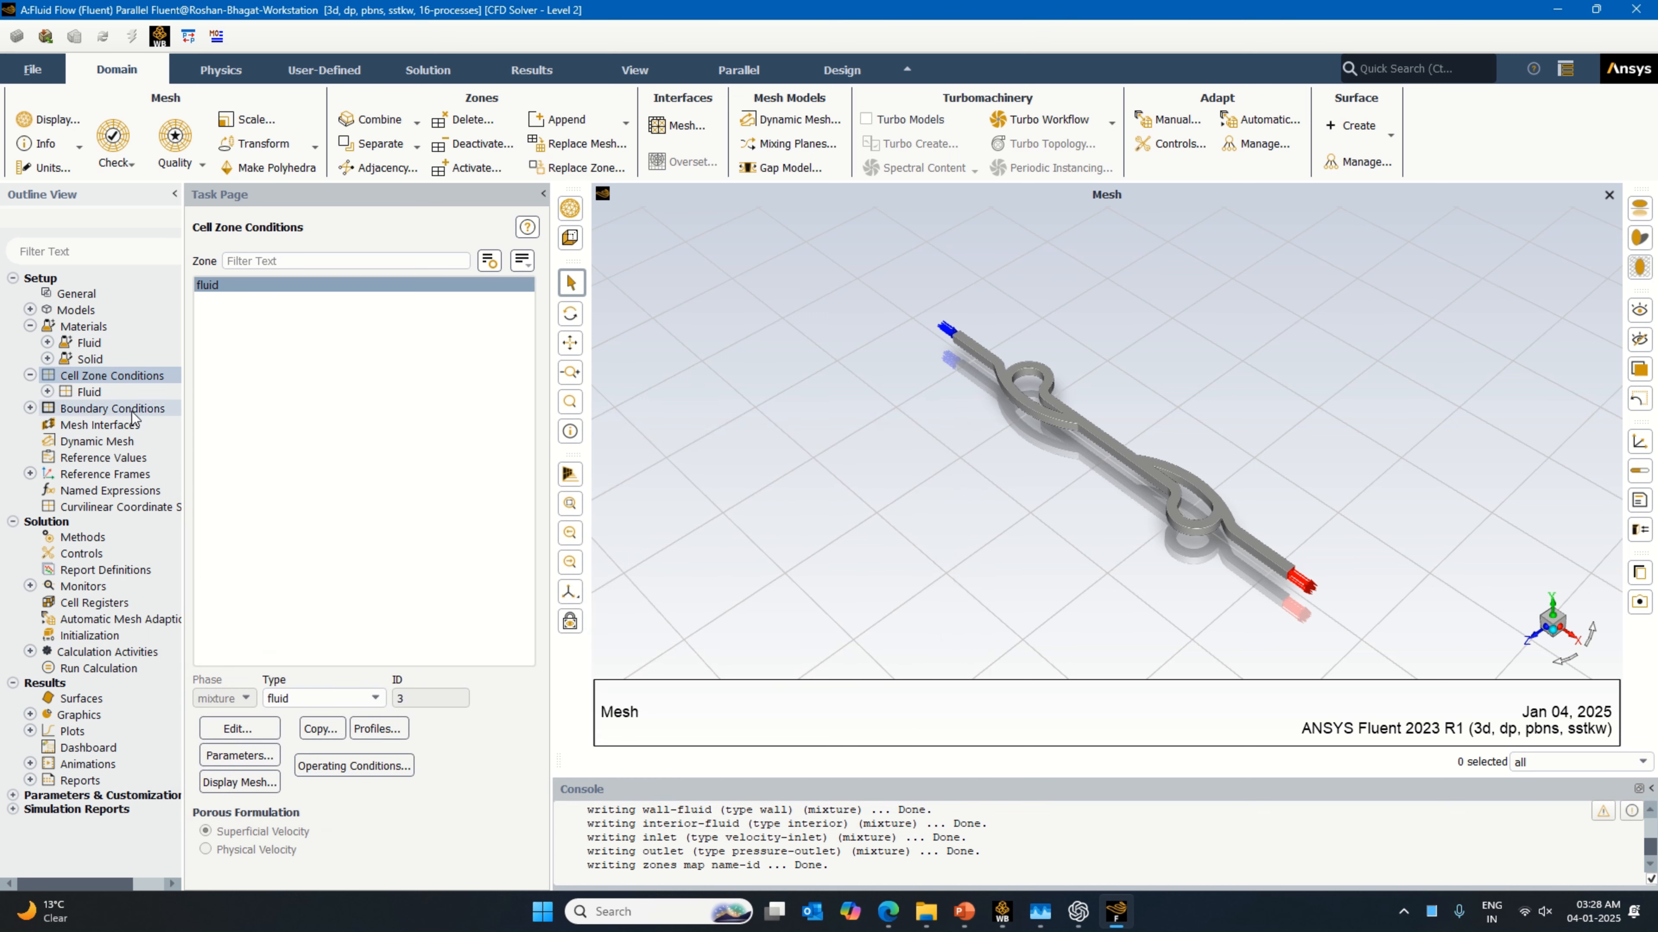
Step: Set the inlet boundary's velocity magnitude to 0.1 m/s
{"action": "left_click", "coordinate": [240, 285]}
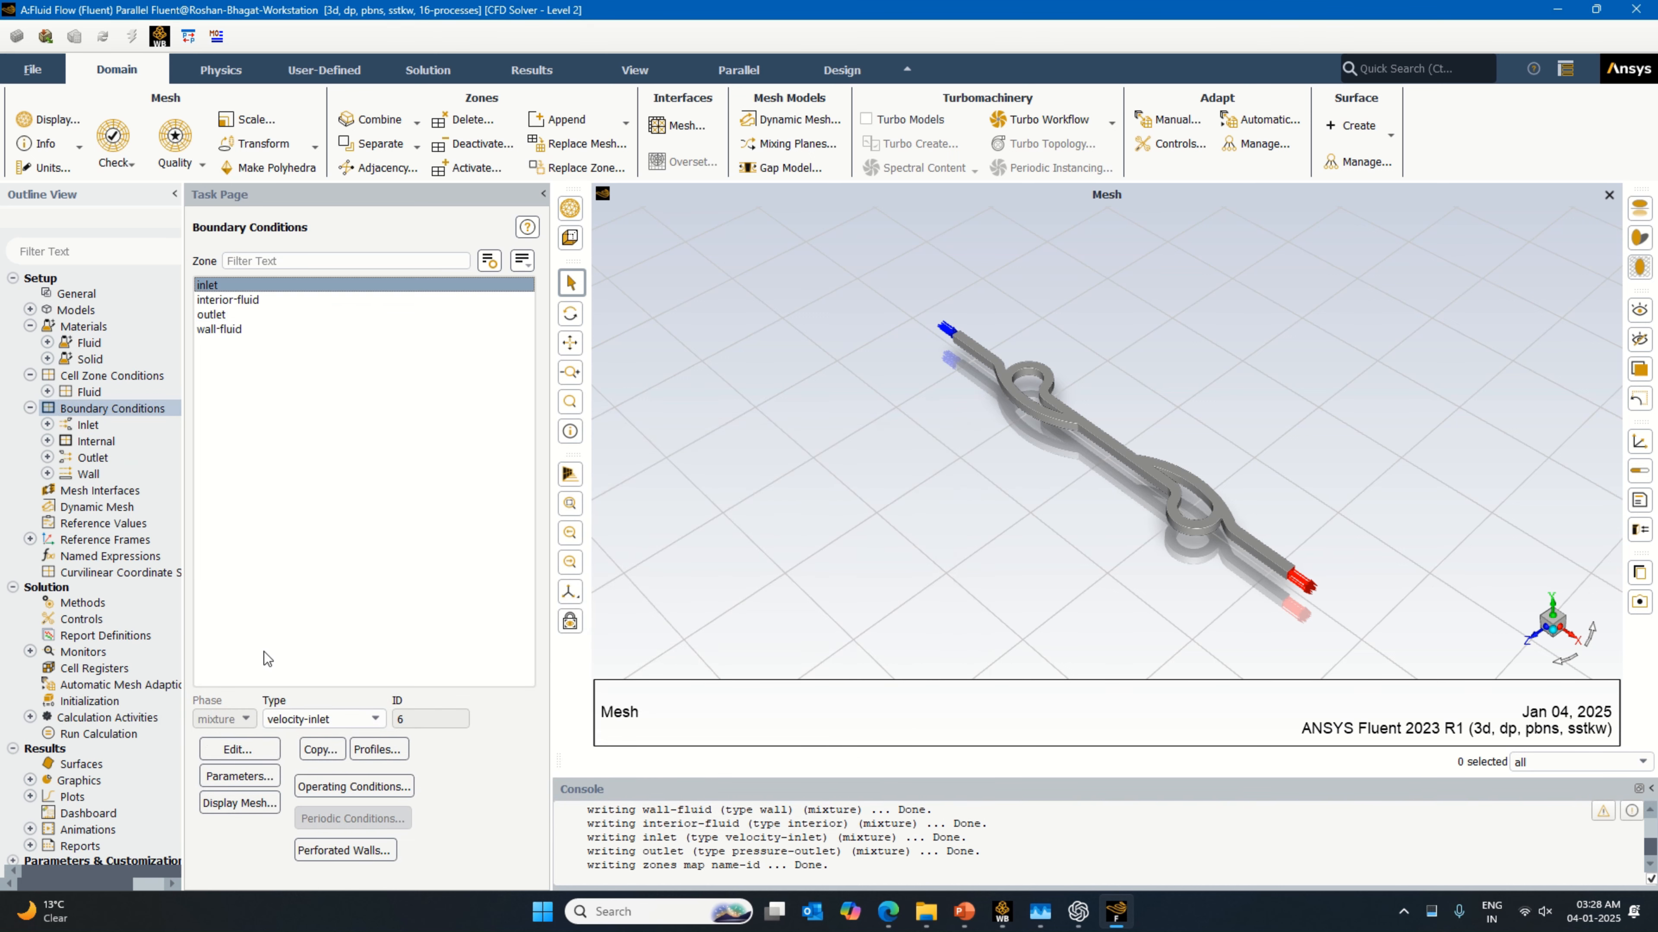
{"action": "left_click", "coordinate": [246, 749]}
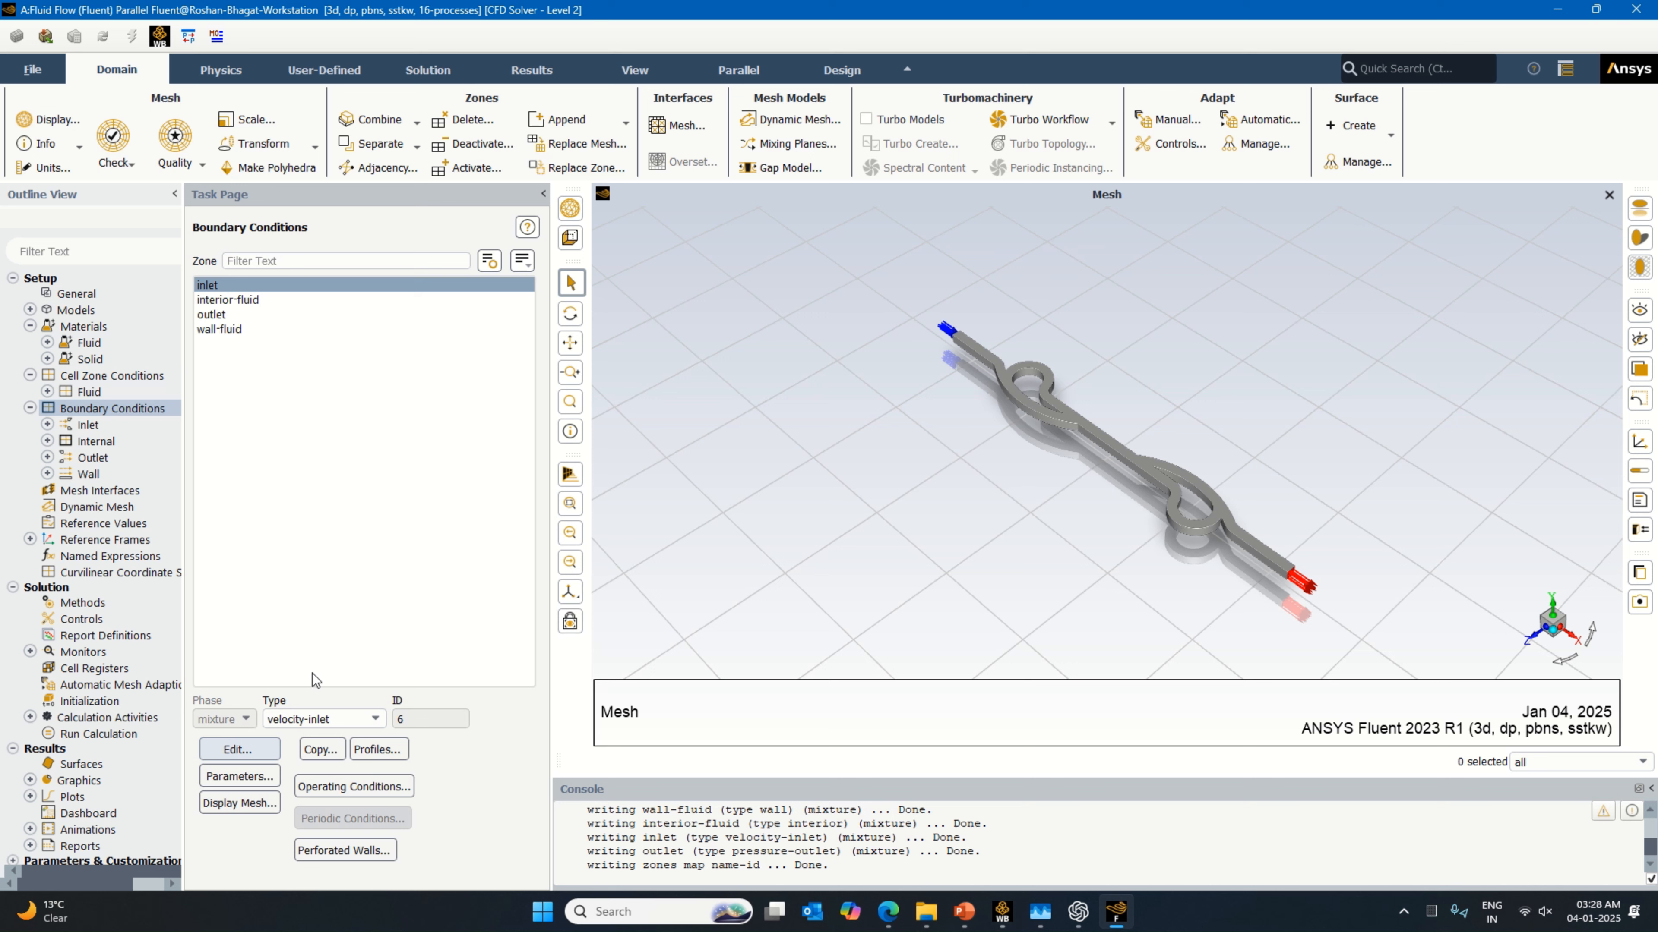
{"action": "left_click", "coordinate": [493, 595]}
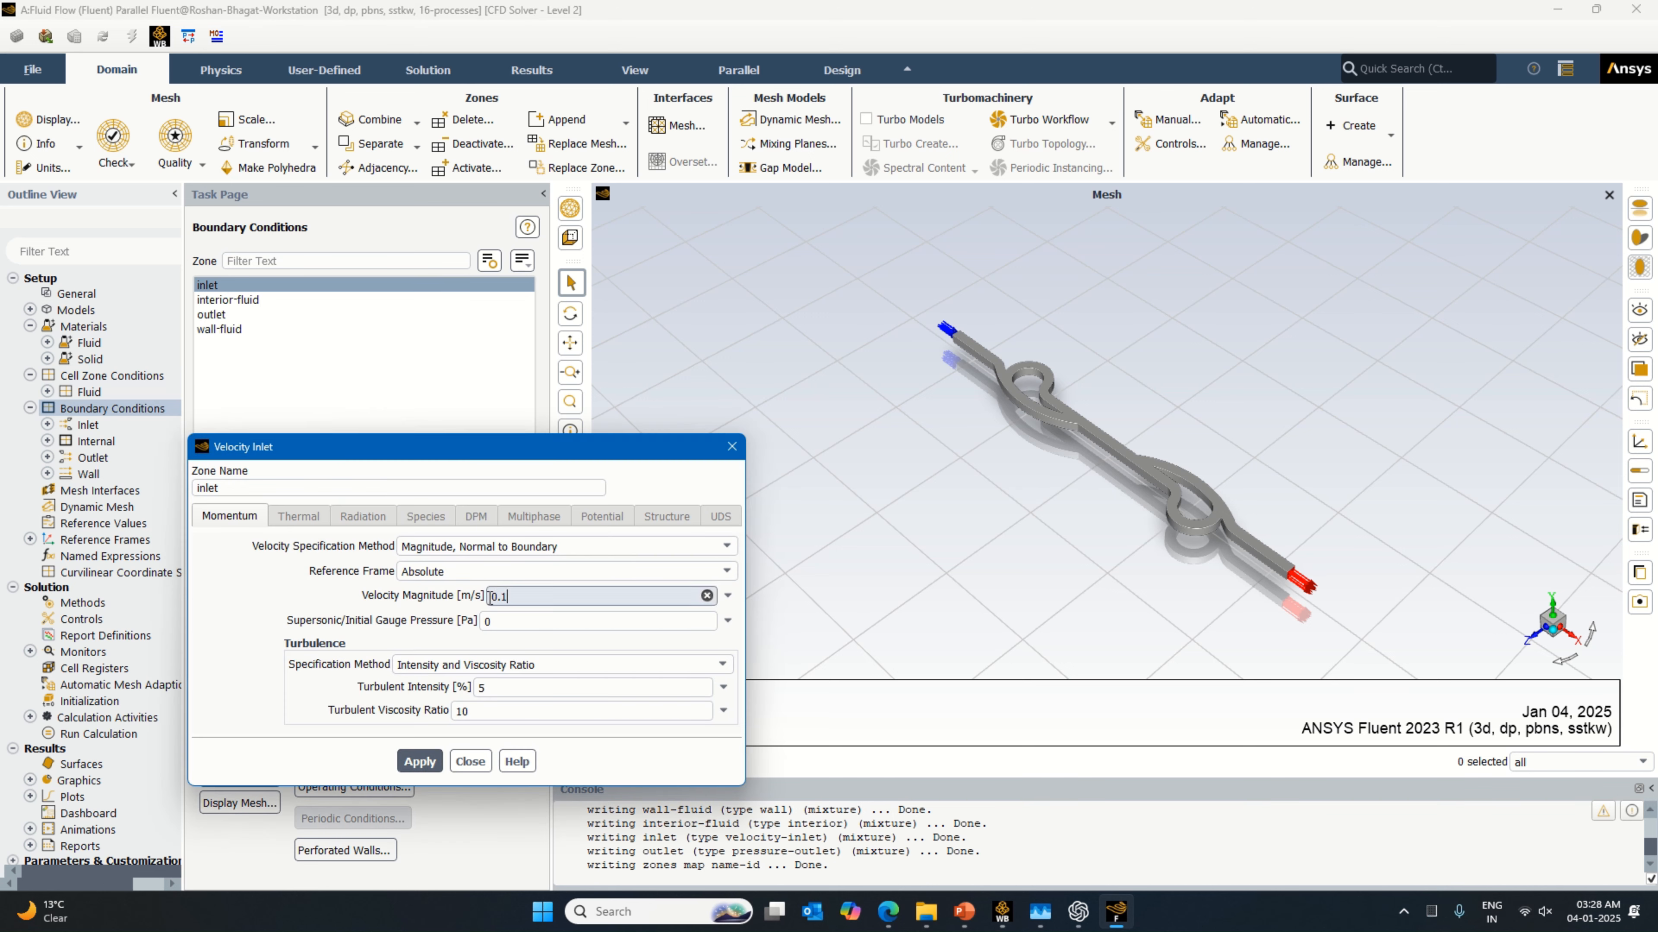
{"action": "left_click", "coordinate": [427, 763]}
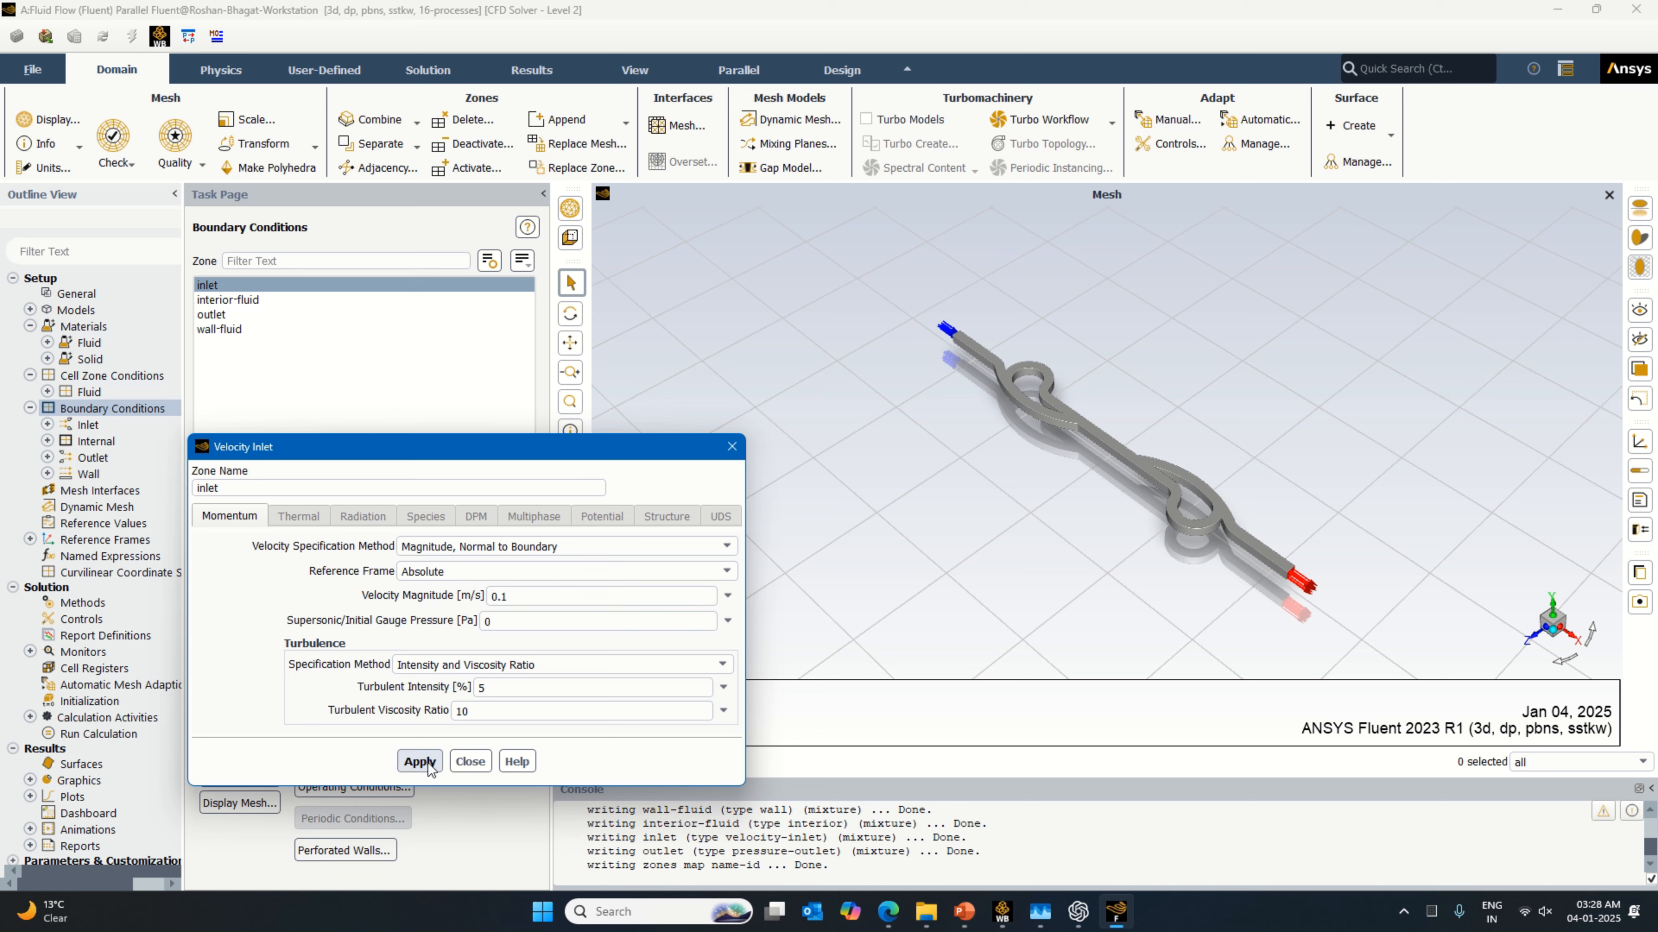
{"action": "left_click", "coordinate": [470, 762]}
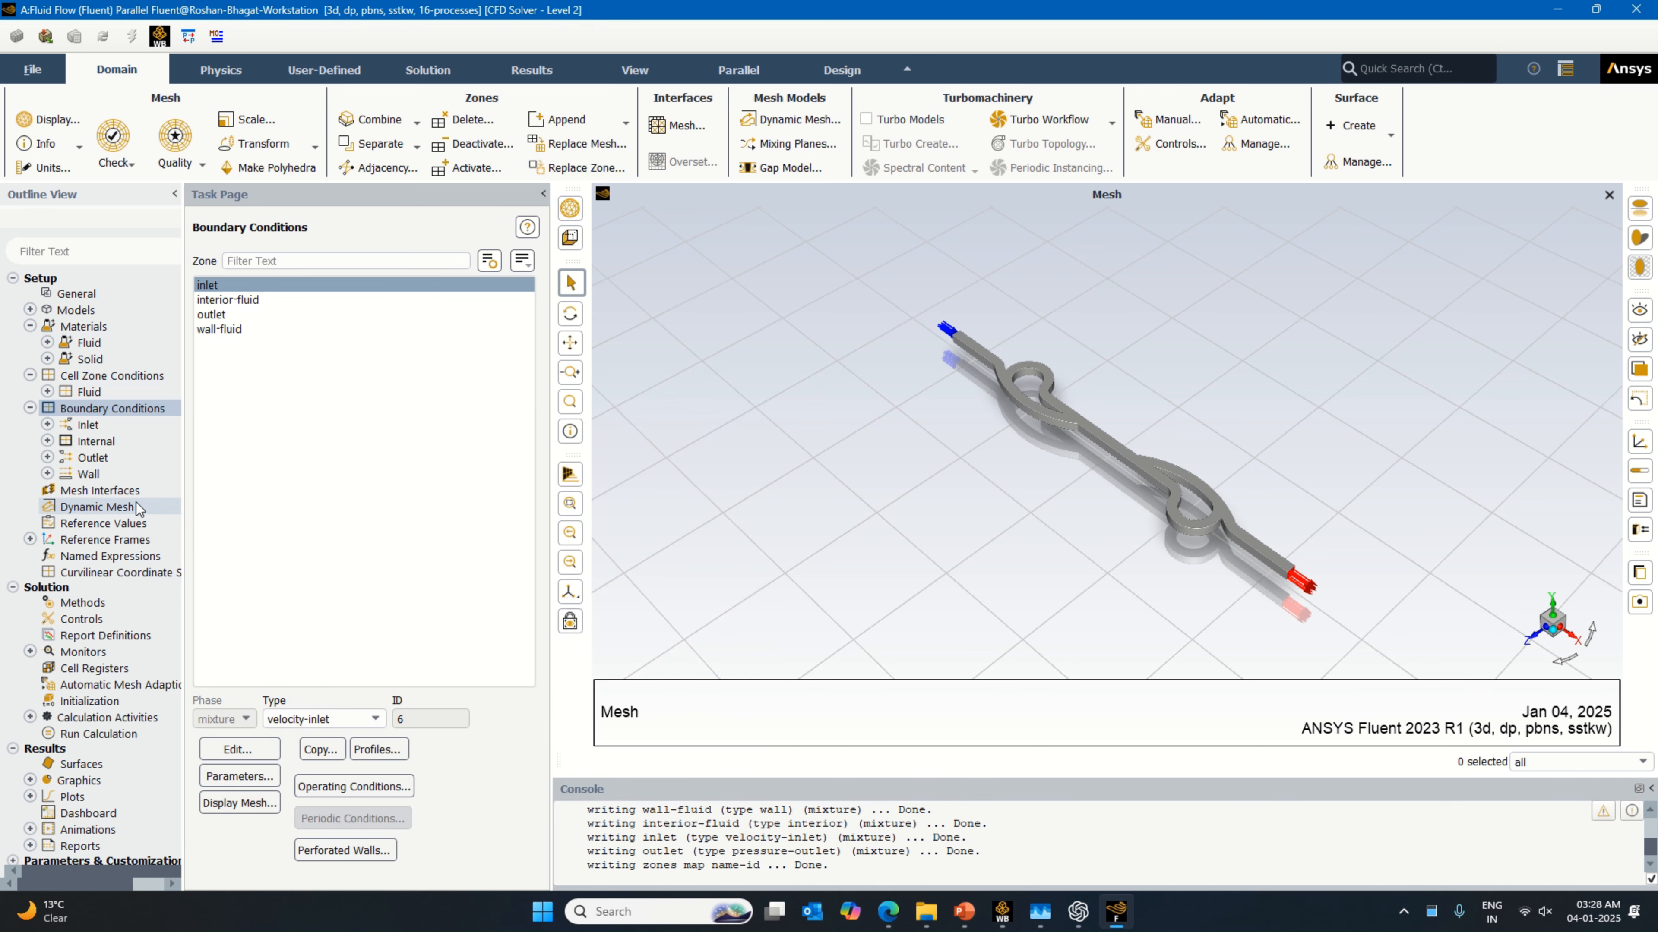
Step: Compute the reference values from the inlet and set the reference zone to fluid
{"action": "double_click", "coordinate": [139, 525]}
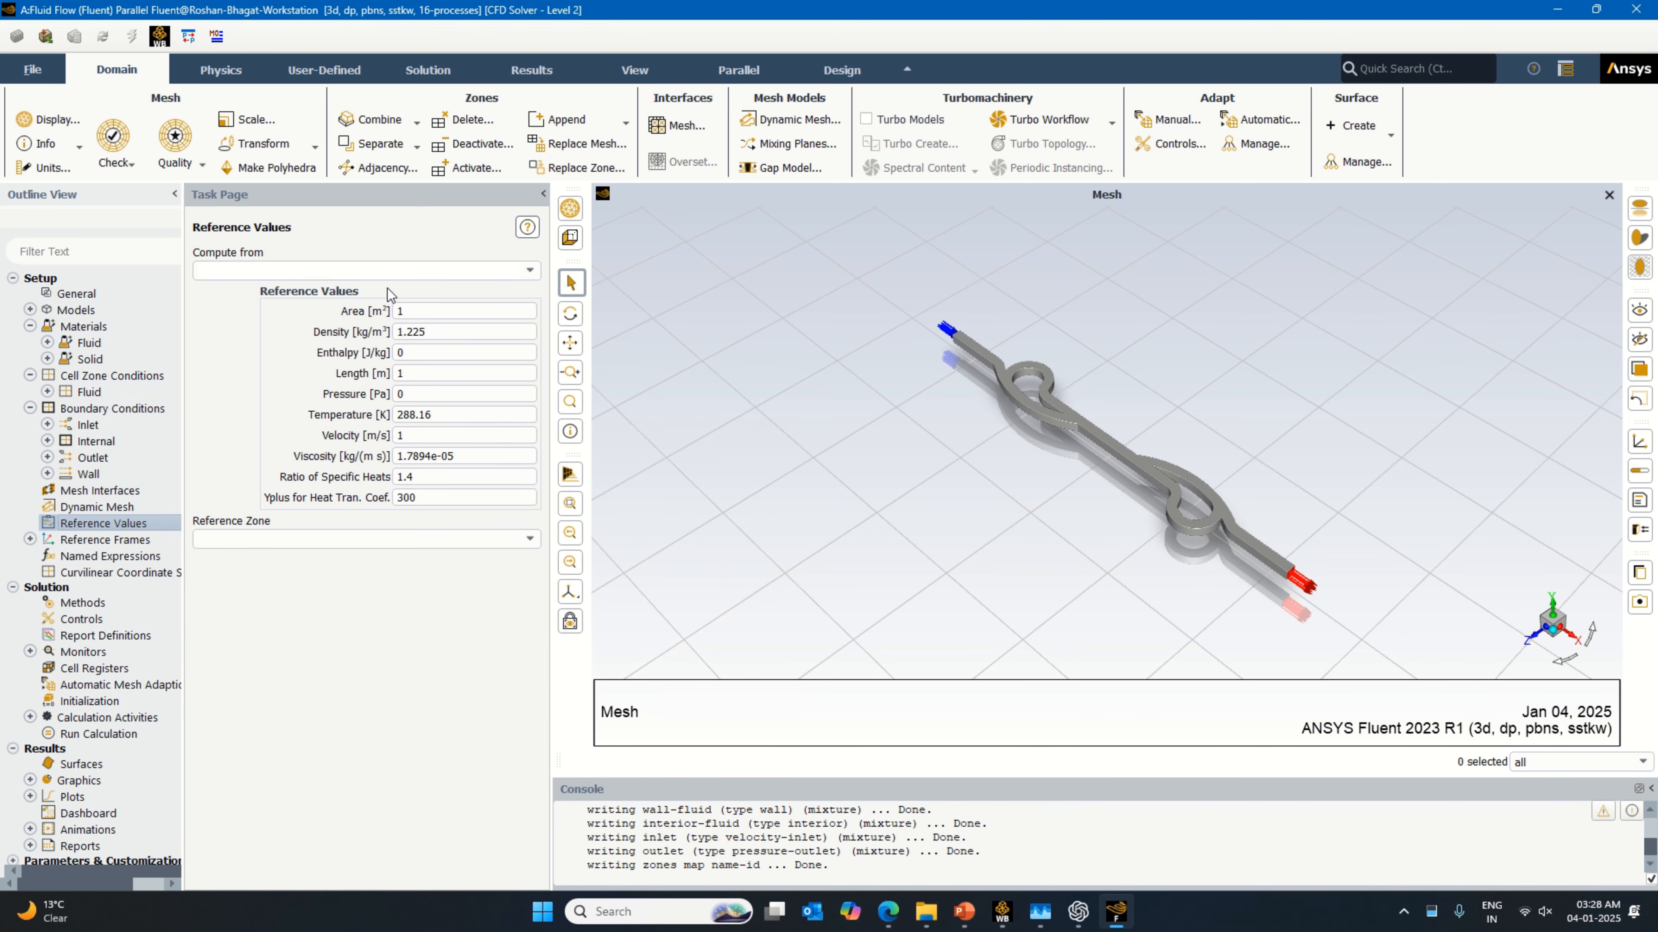
{"action": "left_click", "coordinate": [532, 272]}
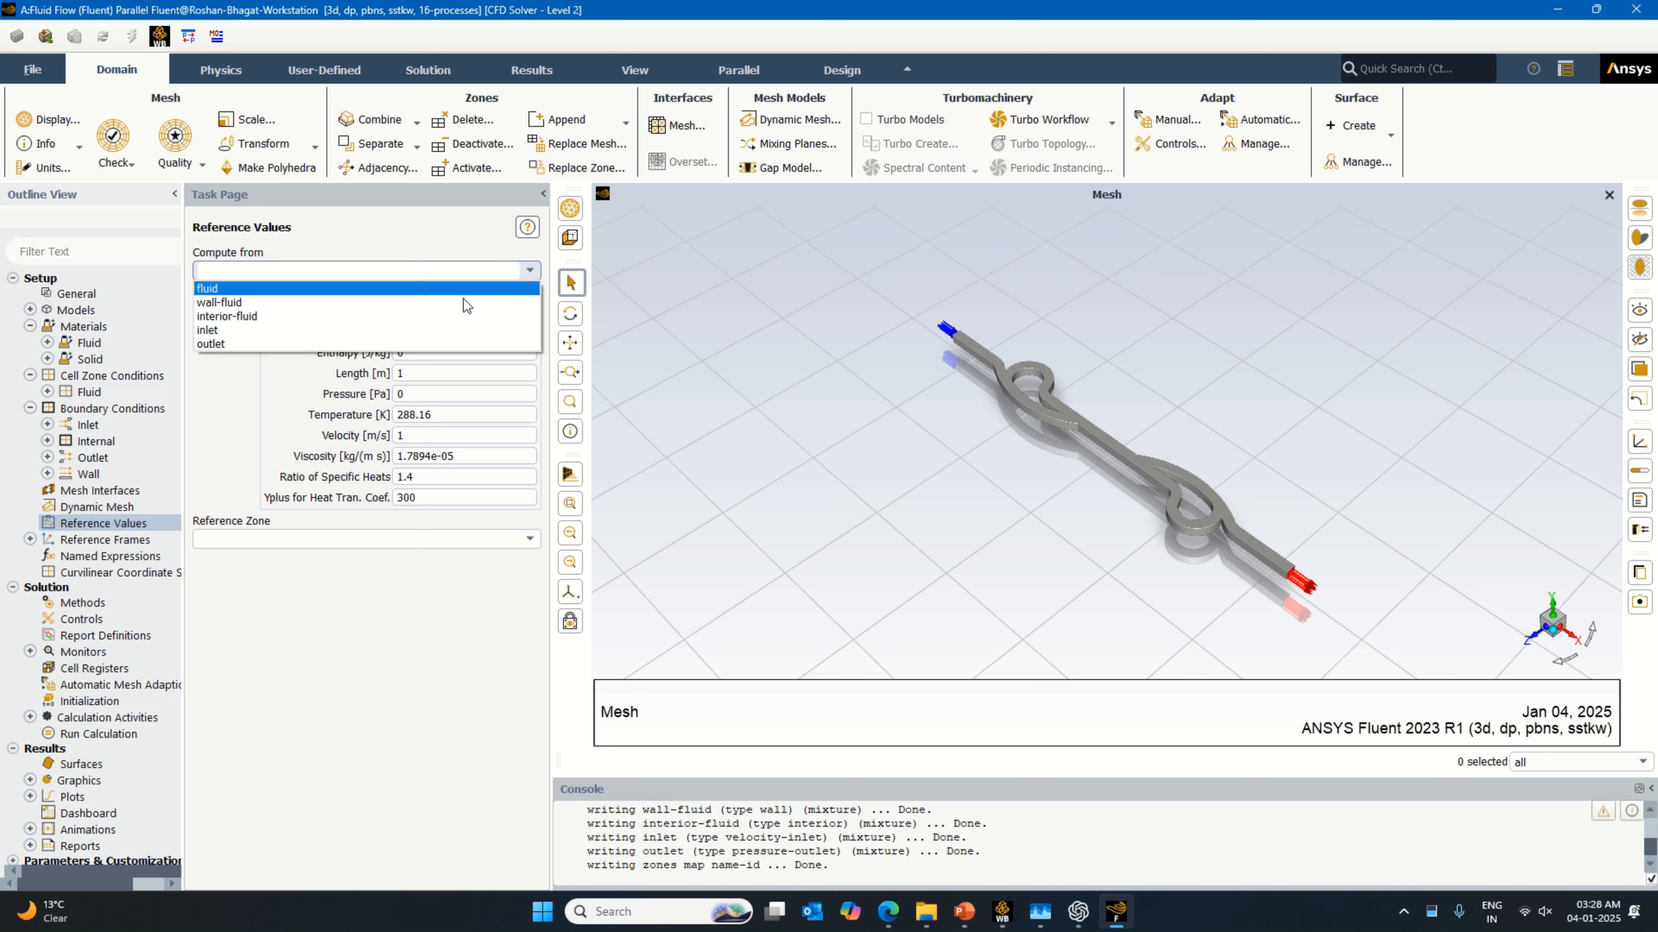
{"action": "left_click", "coordinate": [375, 330]}
{"action": "left_click", "coordinate": [411, 538]}
{"action": "left_click", "coordinate": [427, 572]}
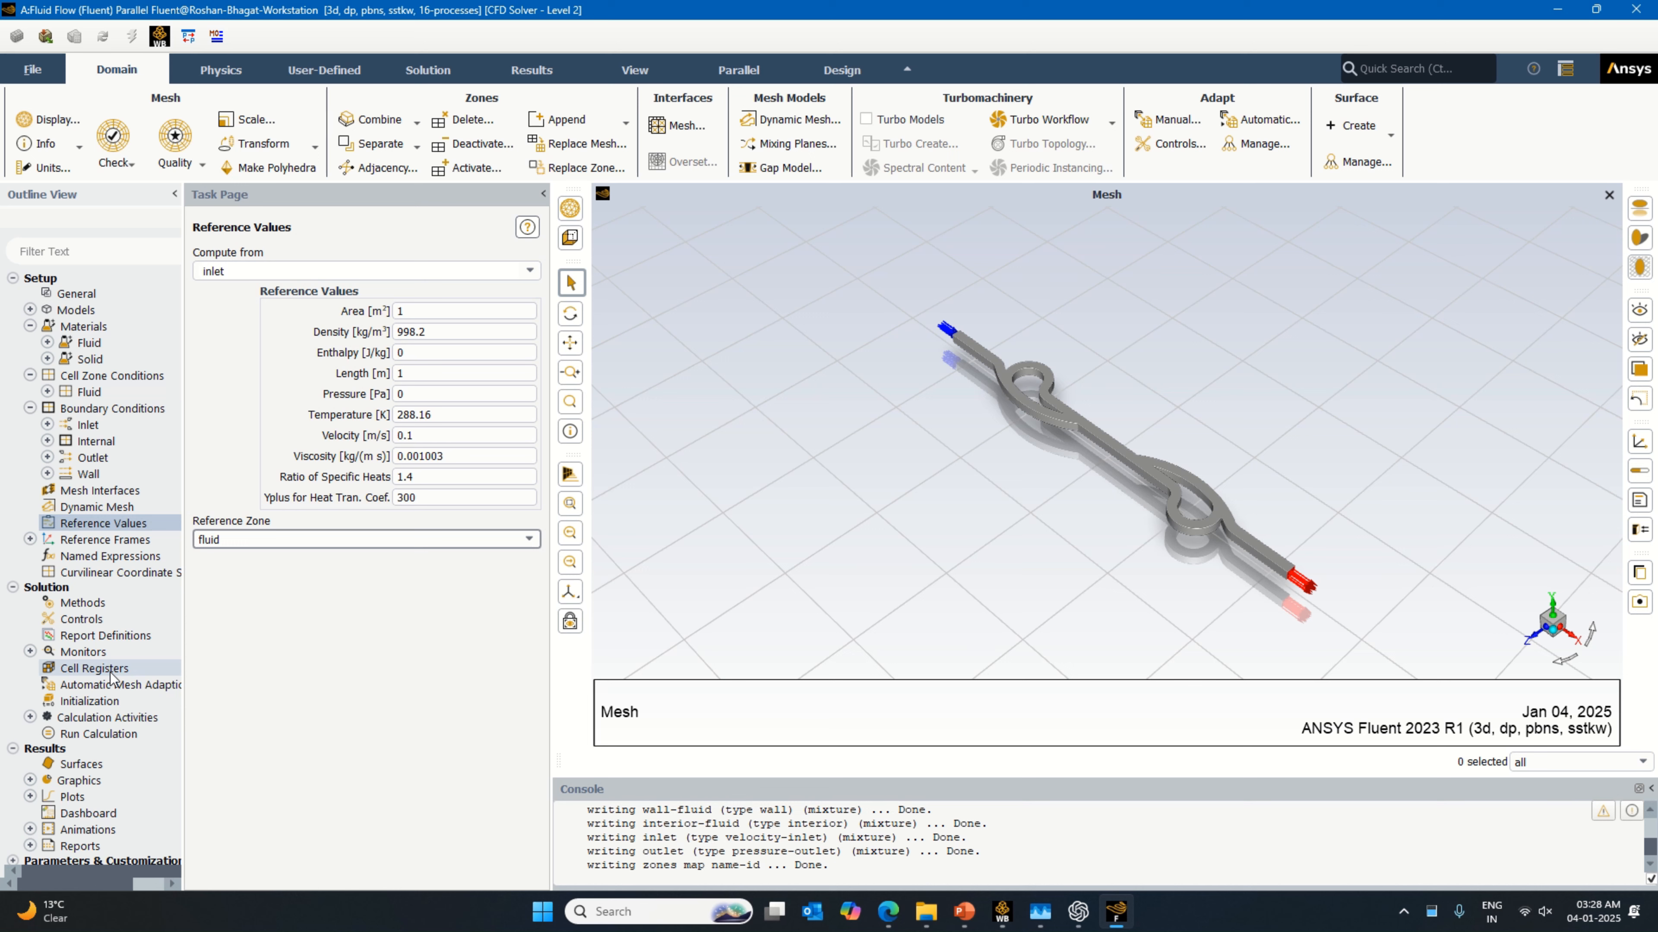
Step: Initialize the solution using Standard Initialization with initial values computed from the inlet
{"action": "left_click", "coordinate": [105, 701]}
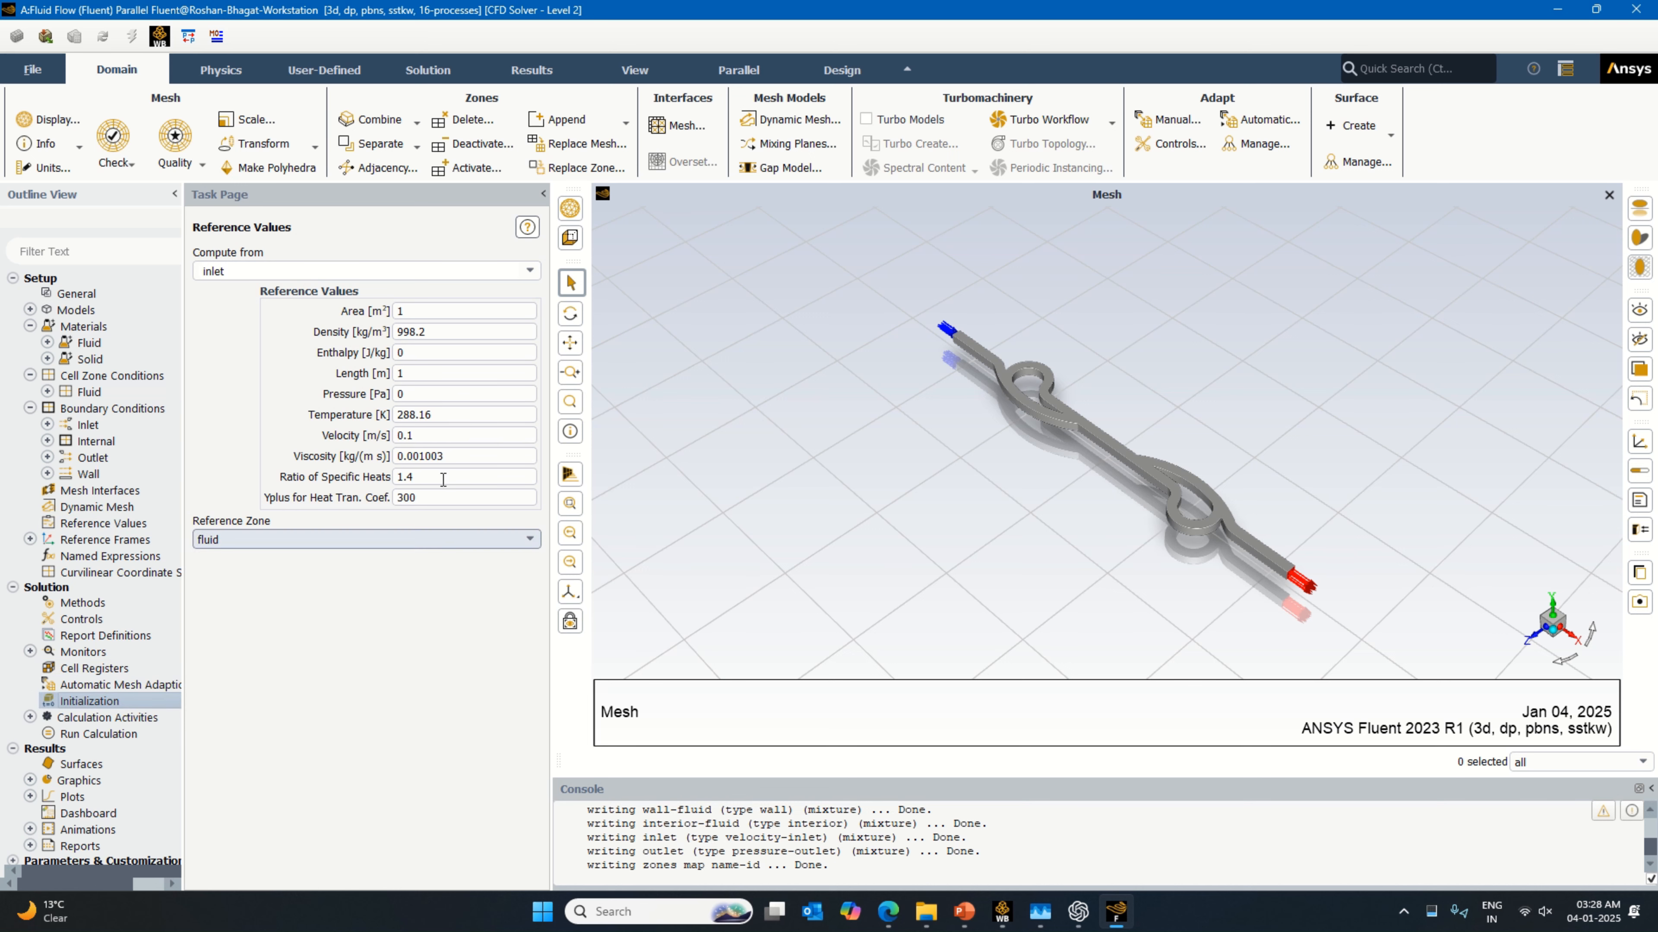
{"action": "left_click", "coordinate": [267, 294]}
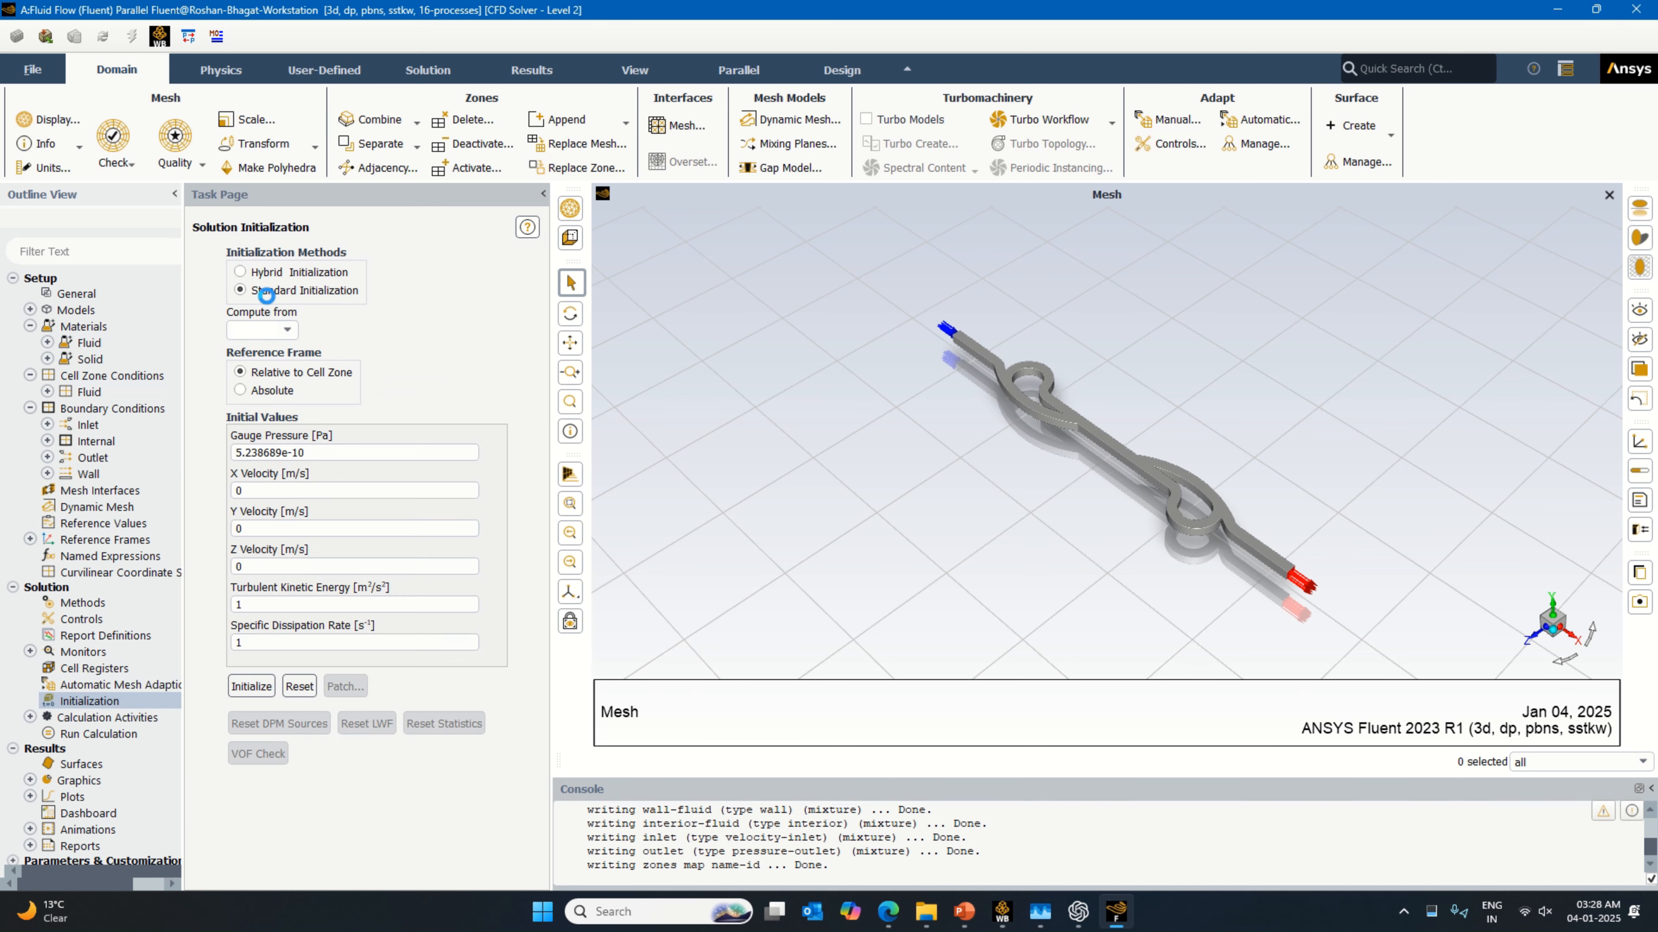
{"action": "left_click", "coordinate": [287, 329]}
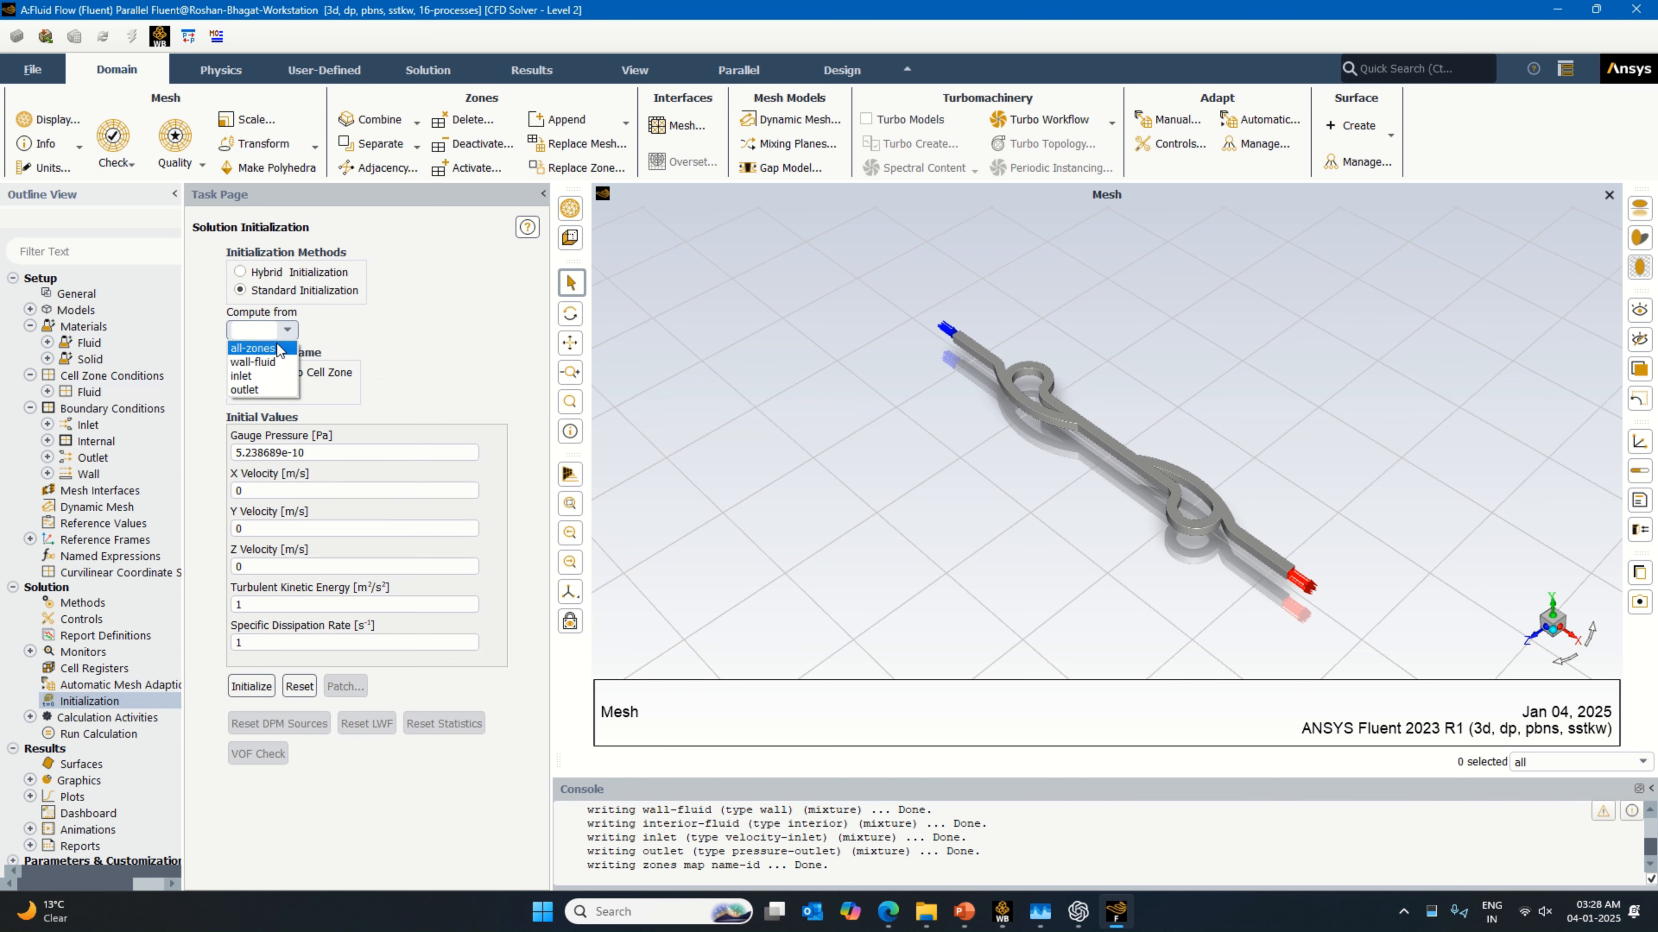
{"action": "left_click", "coordinate": [261, 377]}
{"action": "left_click", "coordinate": [252, 687]}
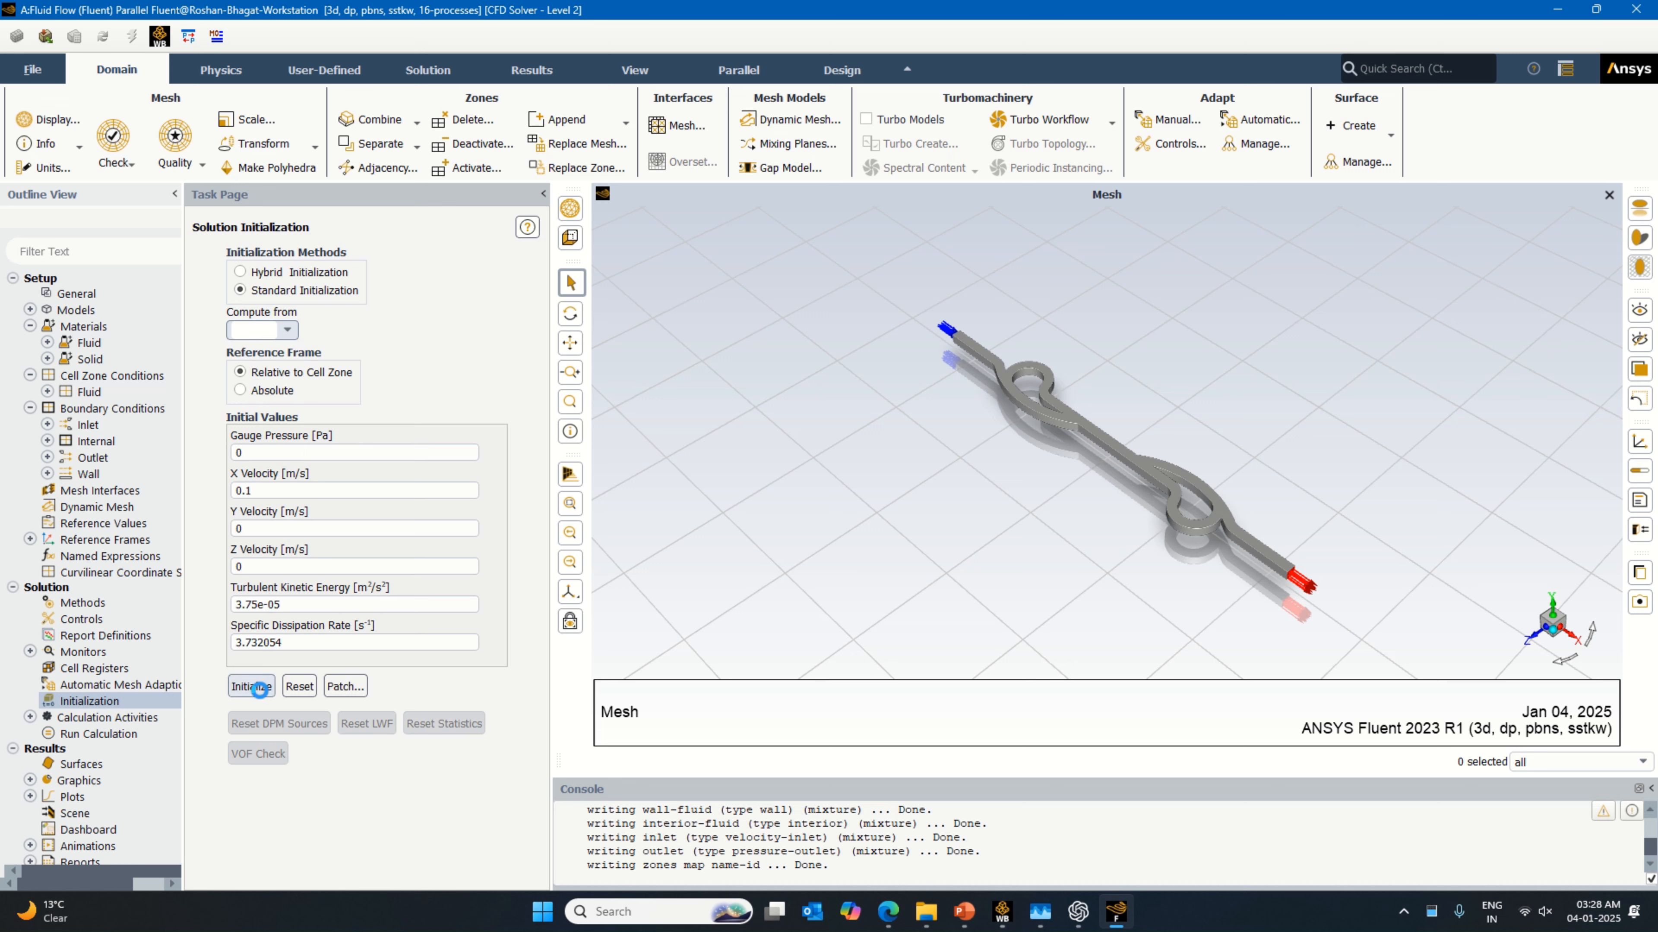
Step: Set autosave to every 20 iterations and run the calculation for 100 iterations until it completes
{"action": "double_click", "coordinate": [111, 717]}
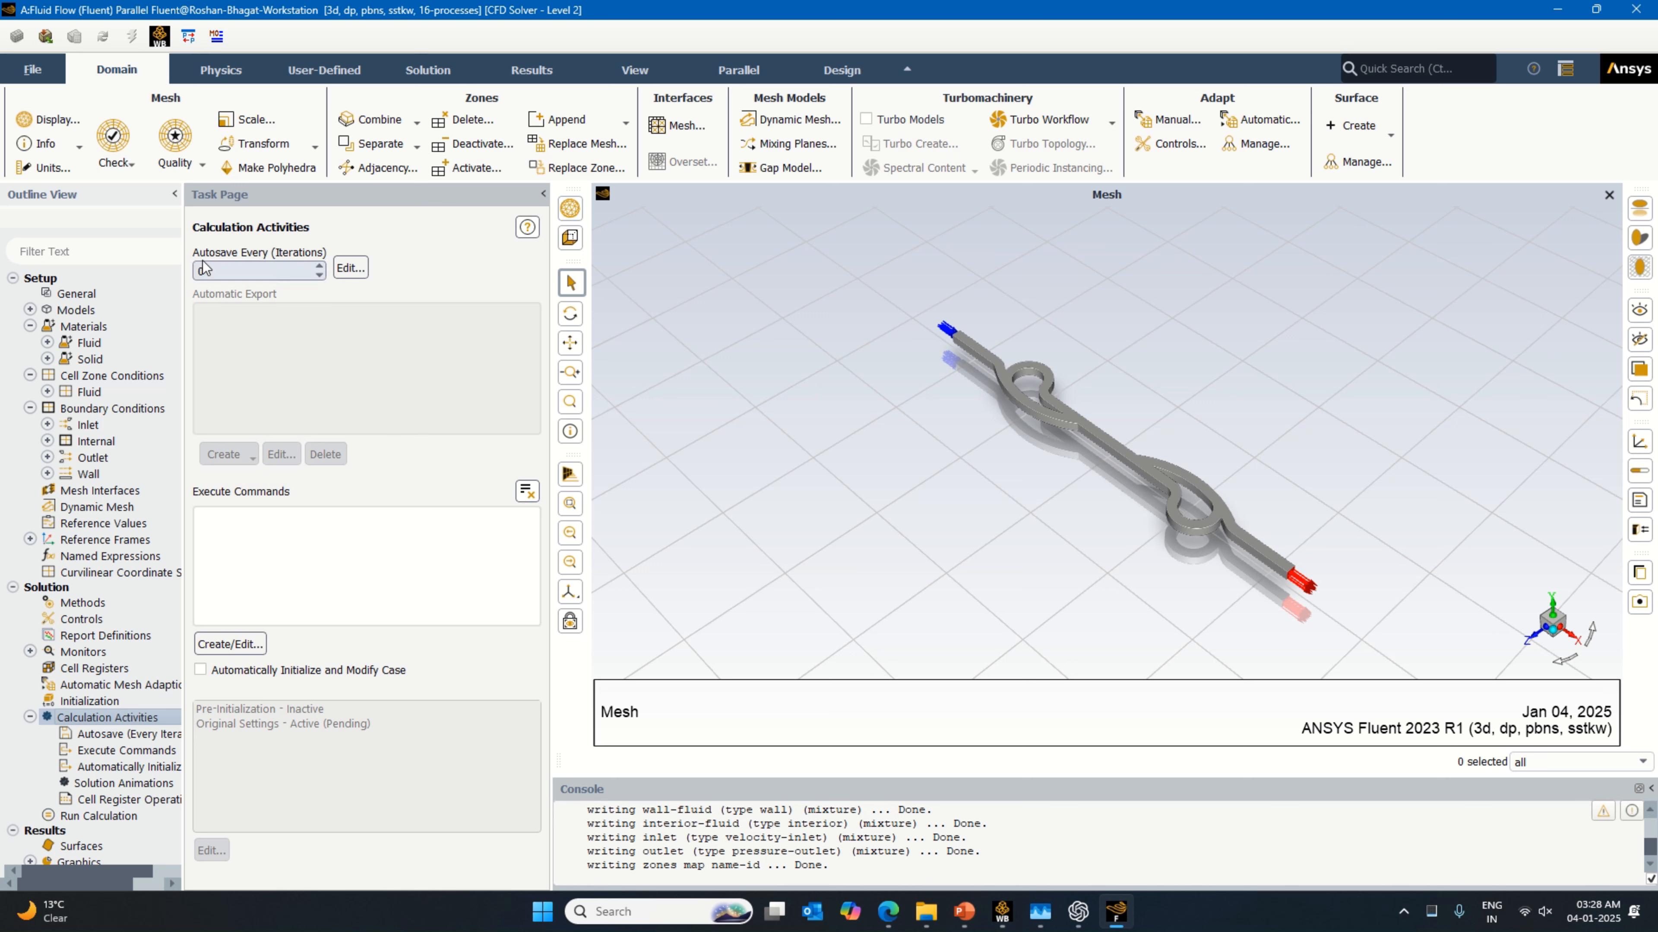
{"action": "double_click", "coordinate": [204, 268]}
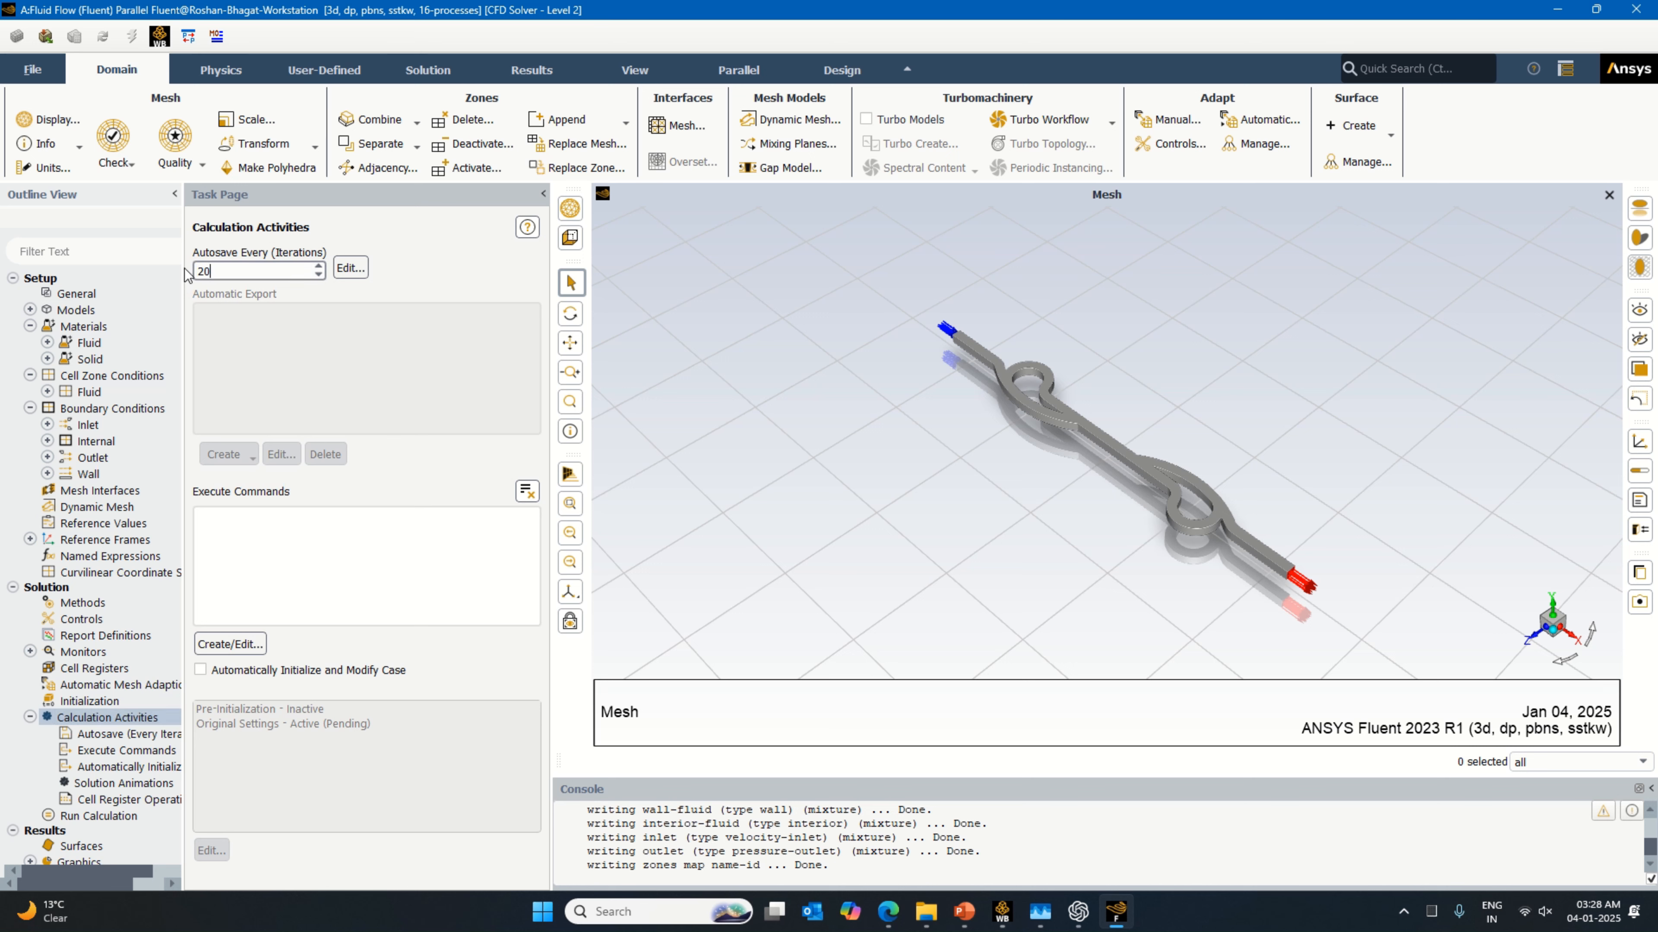
{"action": "left_click", "coordinate": [120, 815]}
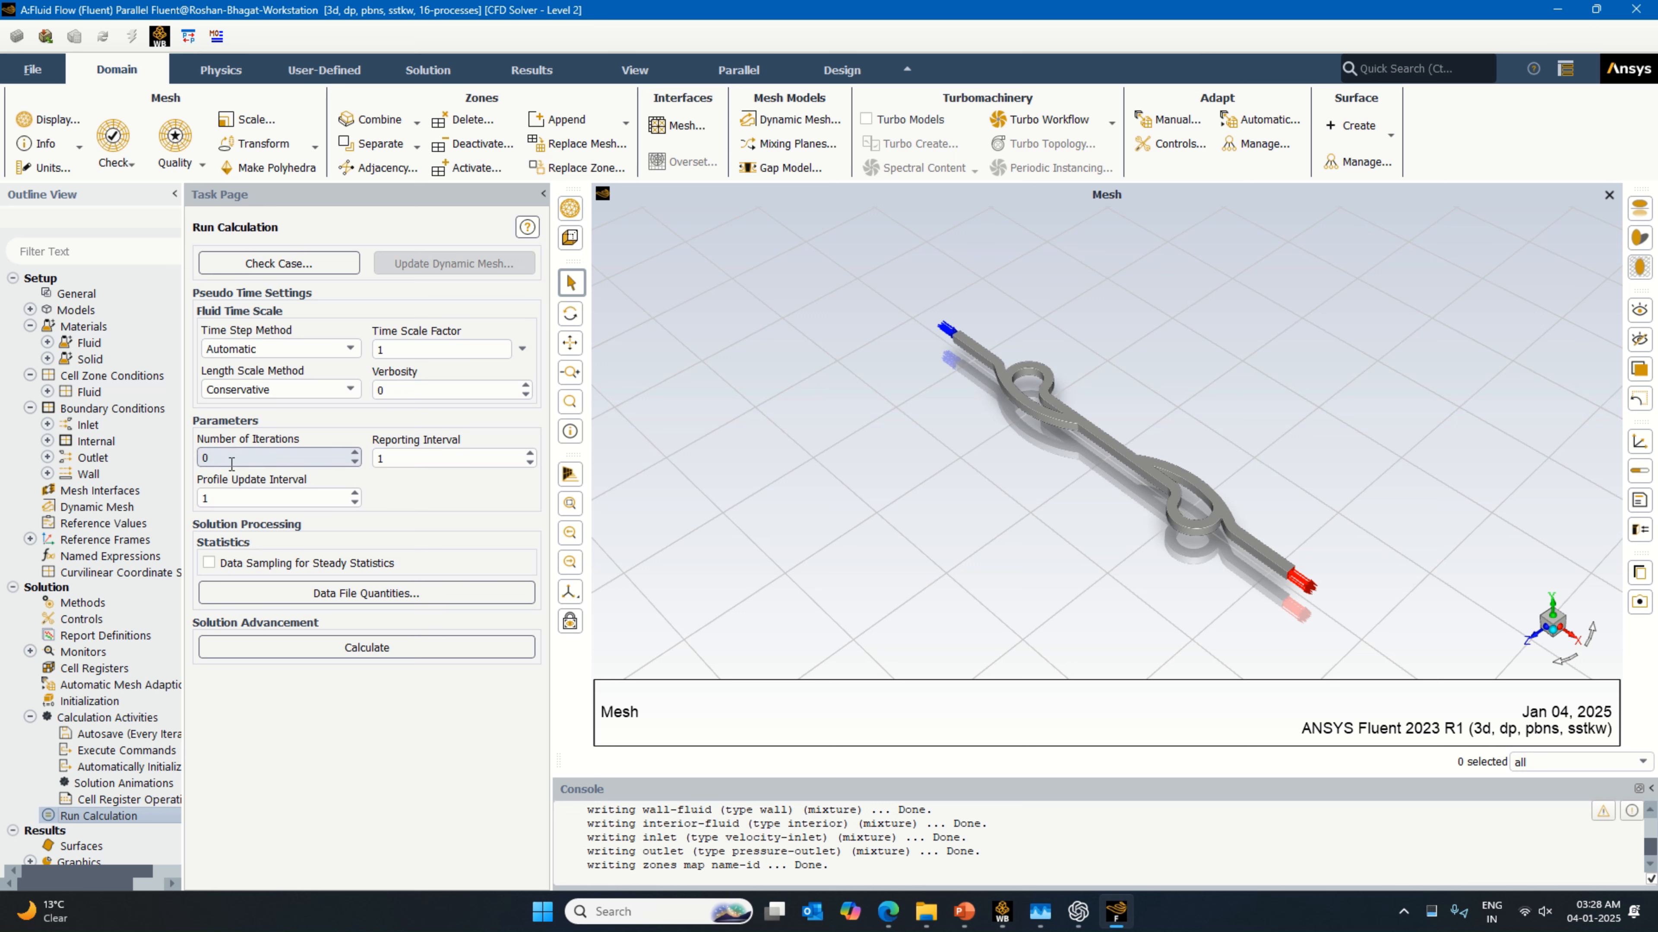
{"action": "double_click", "coordinate": [232, 459]}
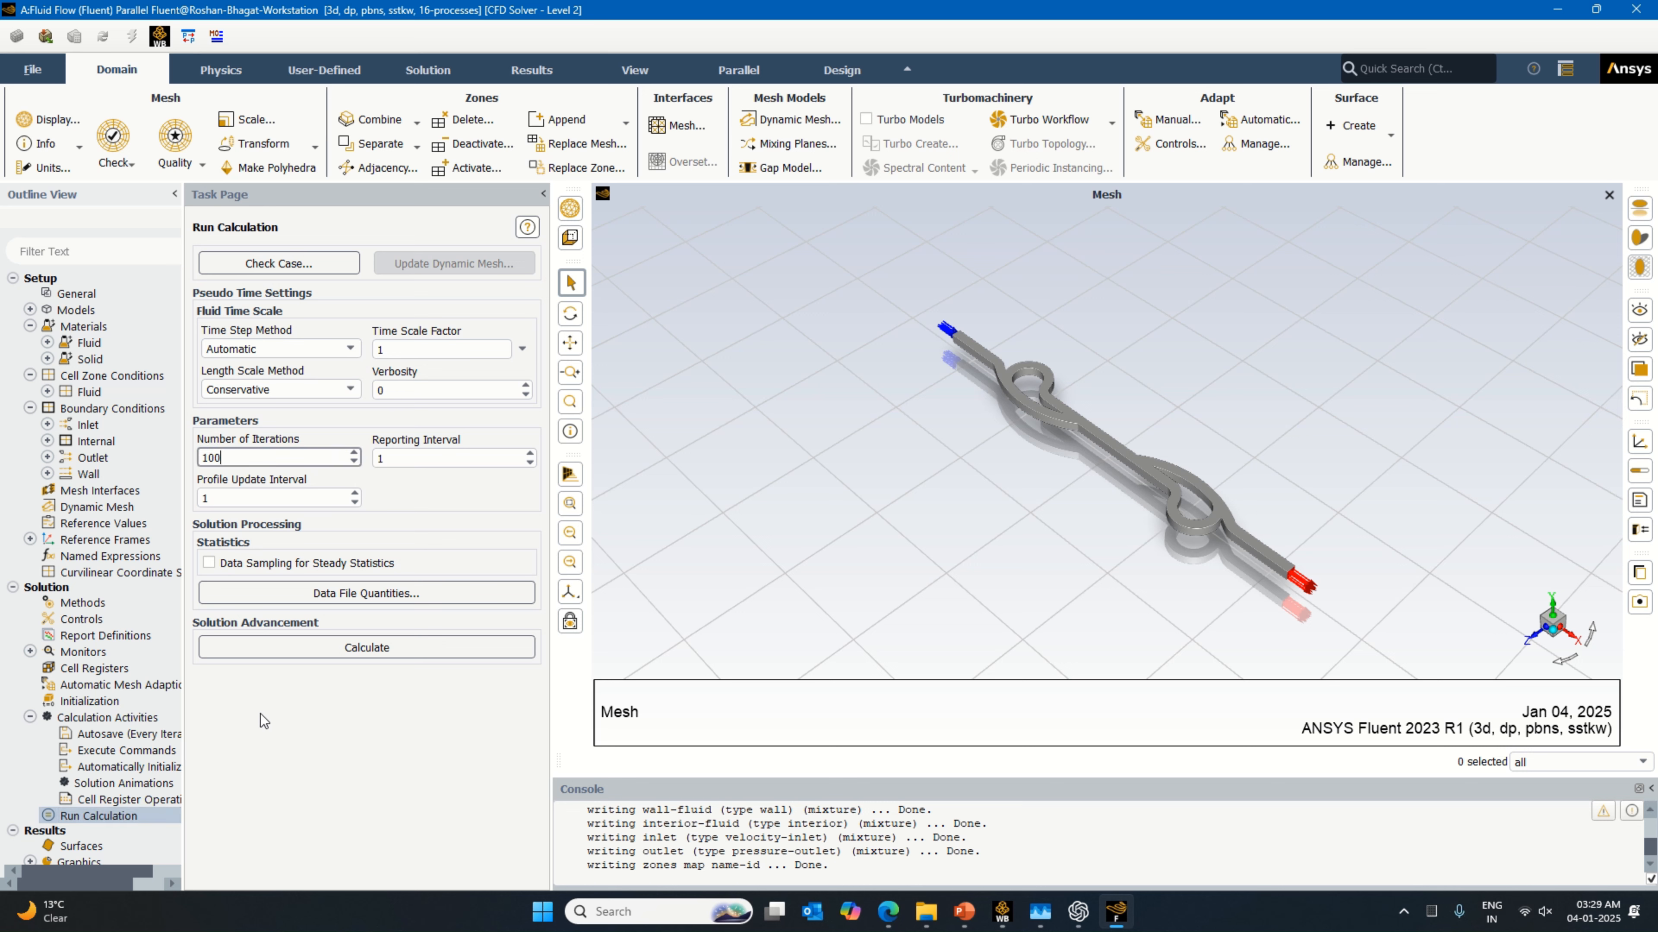
{"action": "left_click", "coordinate": [281, 648]}
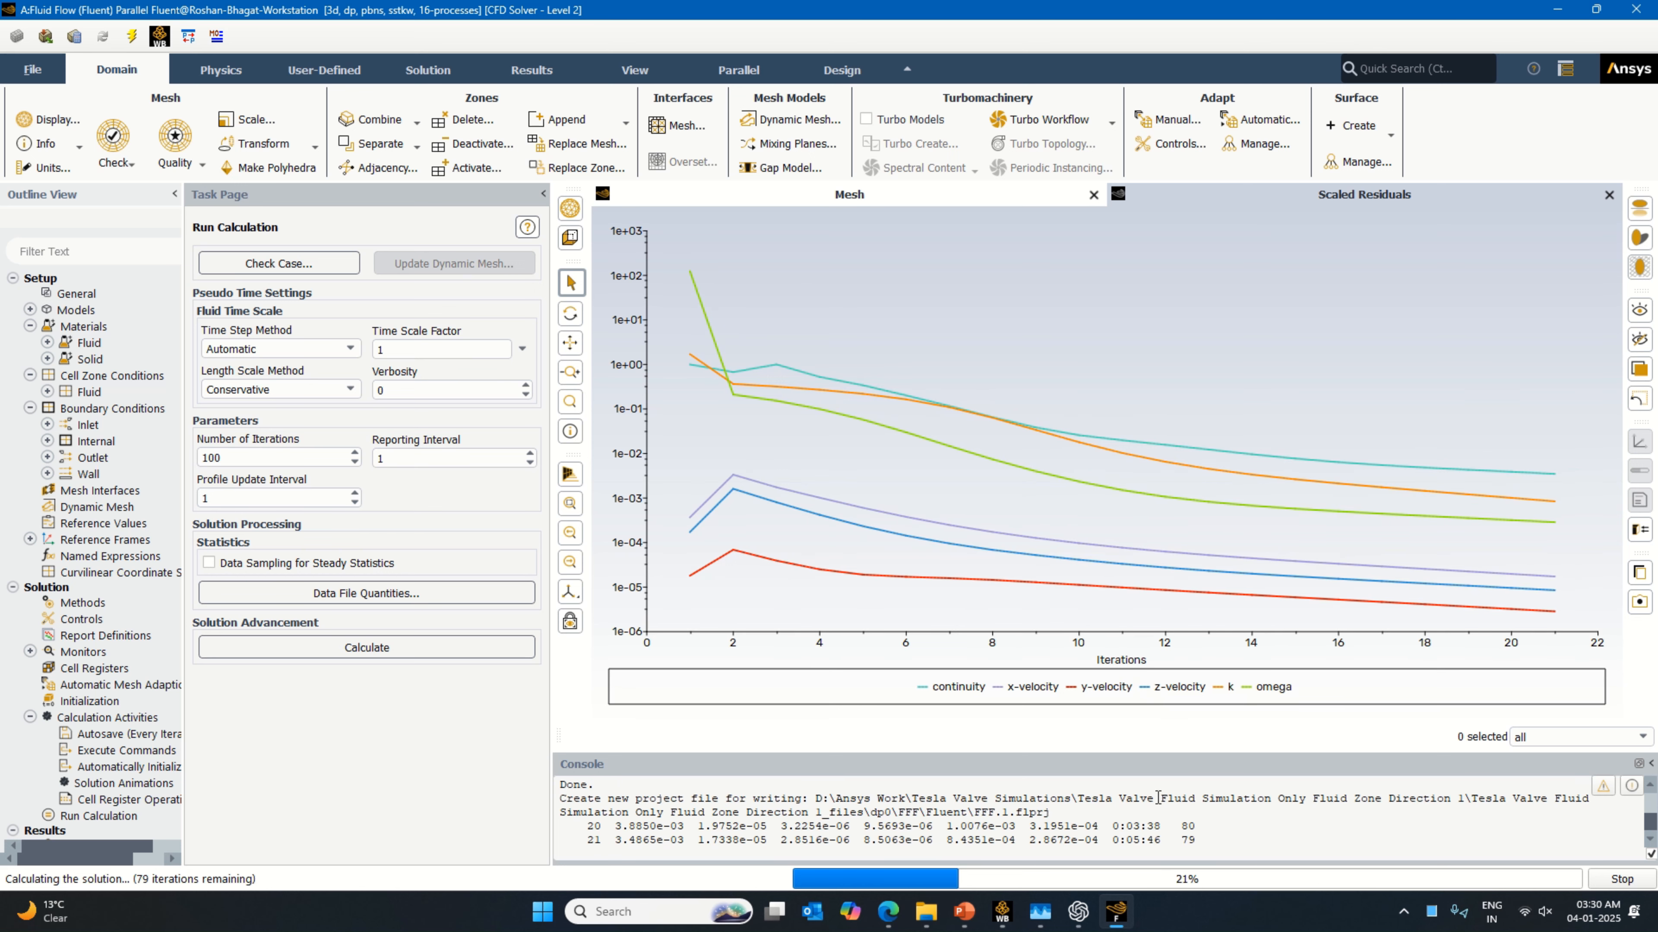
{"action": "left_click", "coordinate": [1002, 911]}
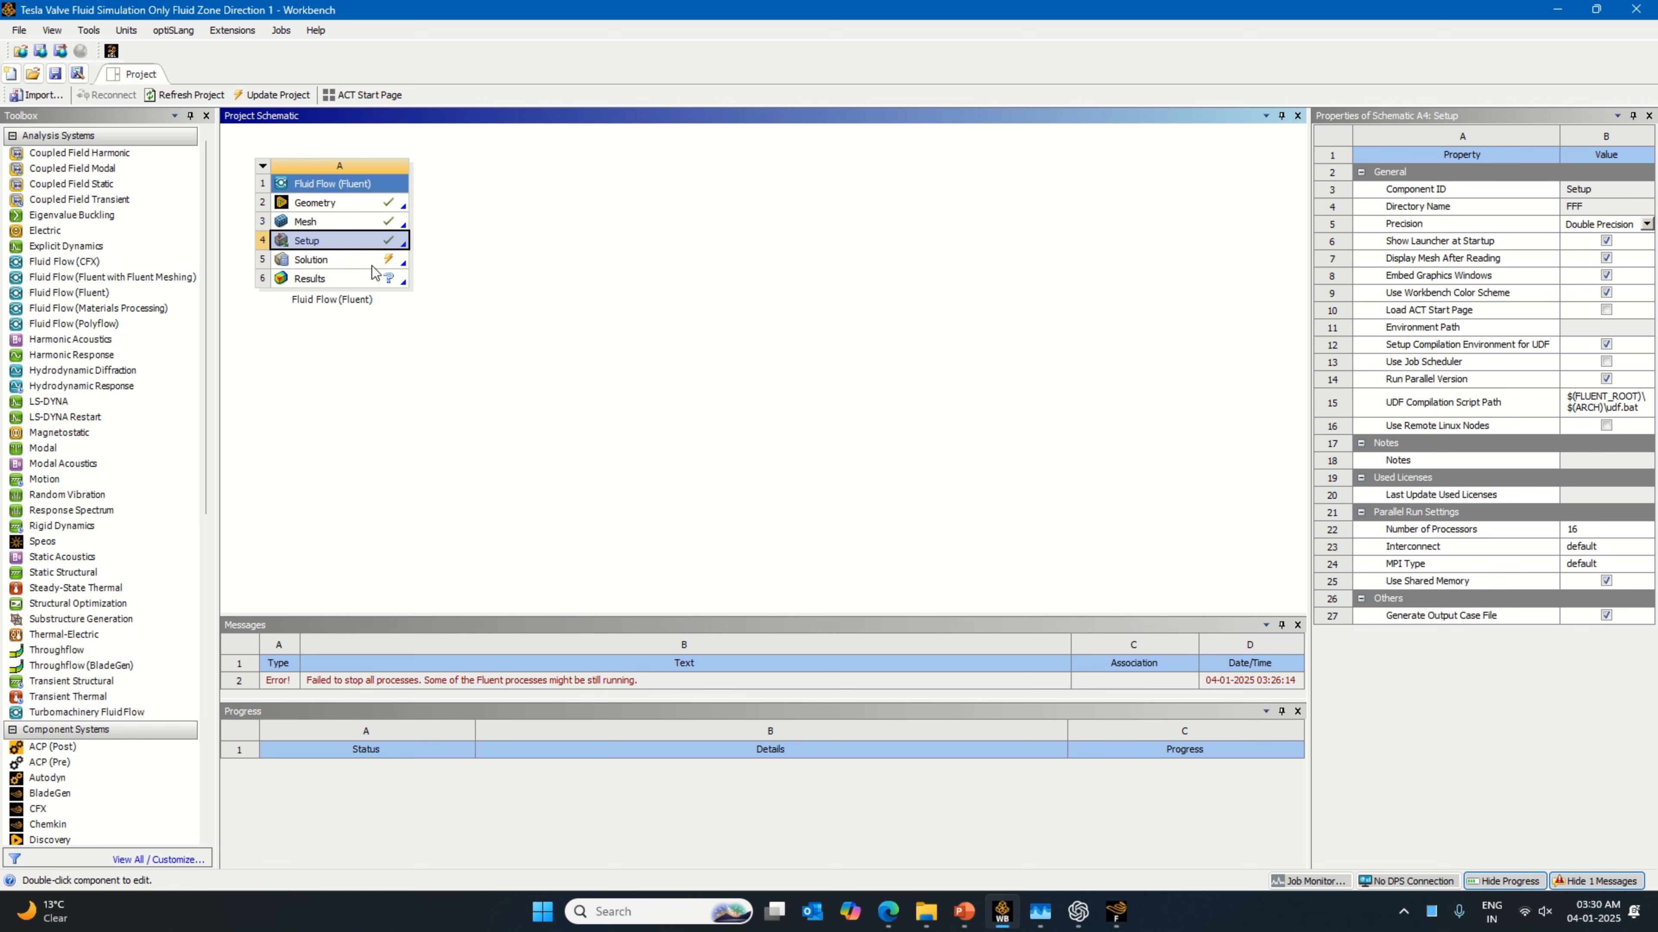
{"action": "left_click", "coordinate": [1116, 912]}
{"action": "mouse_move", "coordinate": [1192, 594]}
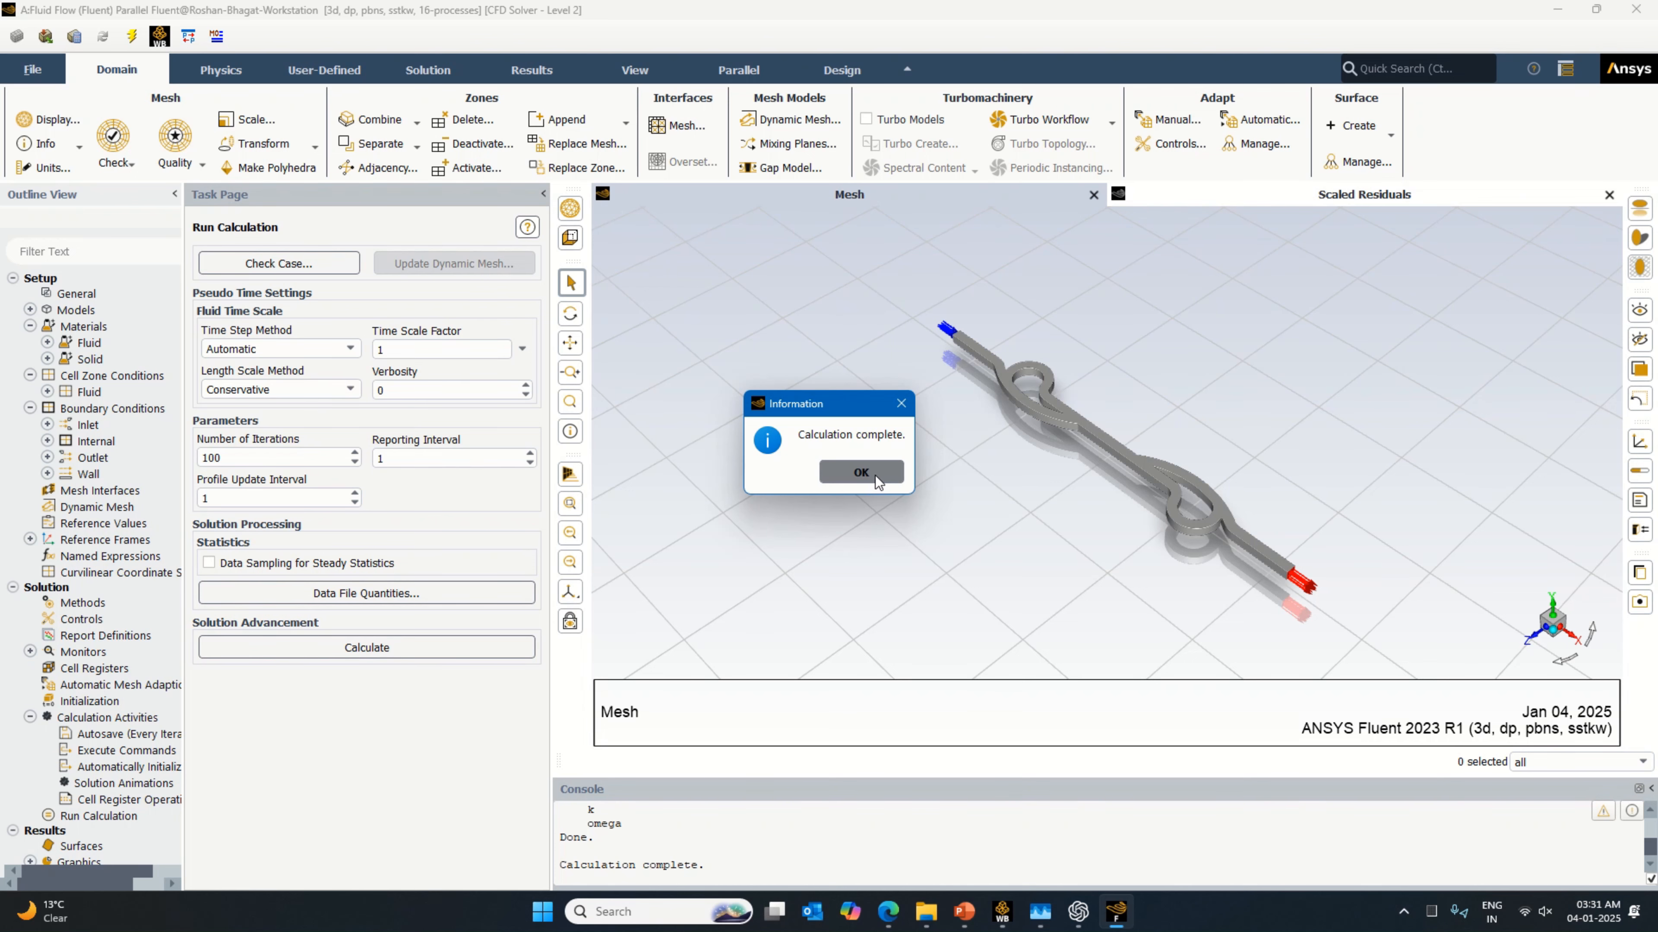
{"action": "left_click", "coordinate": [875, 476]}
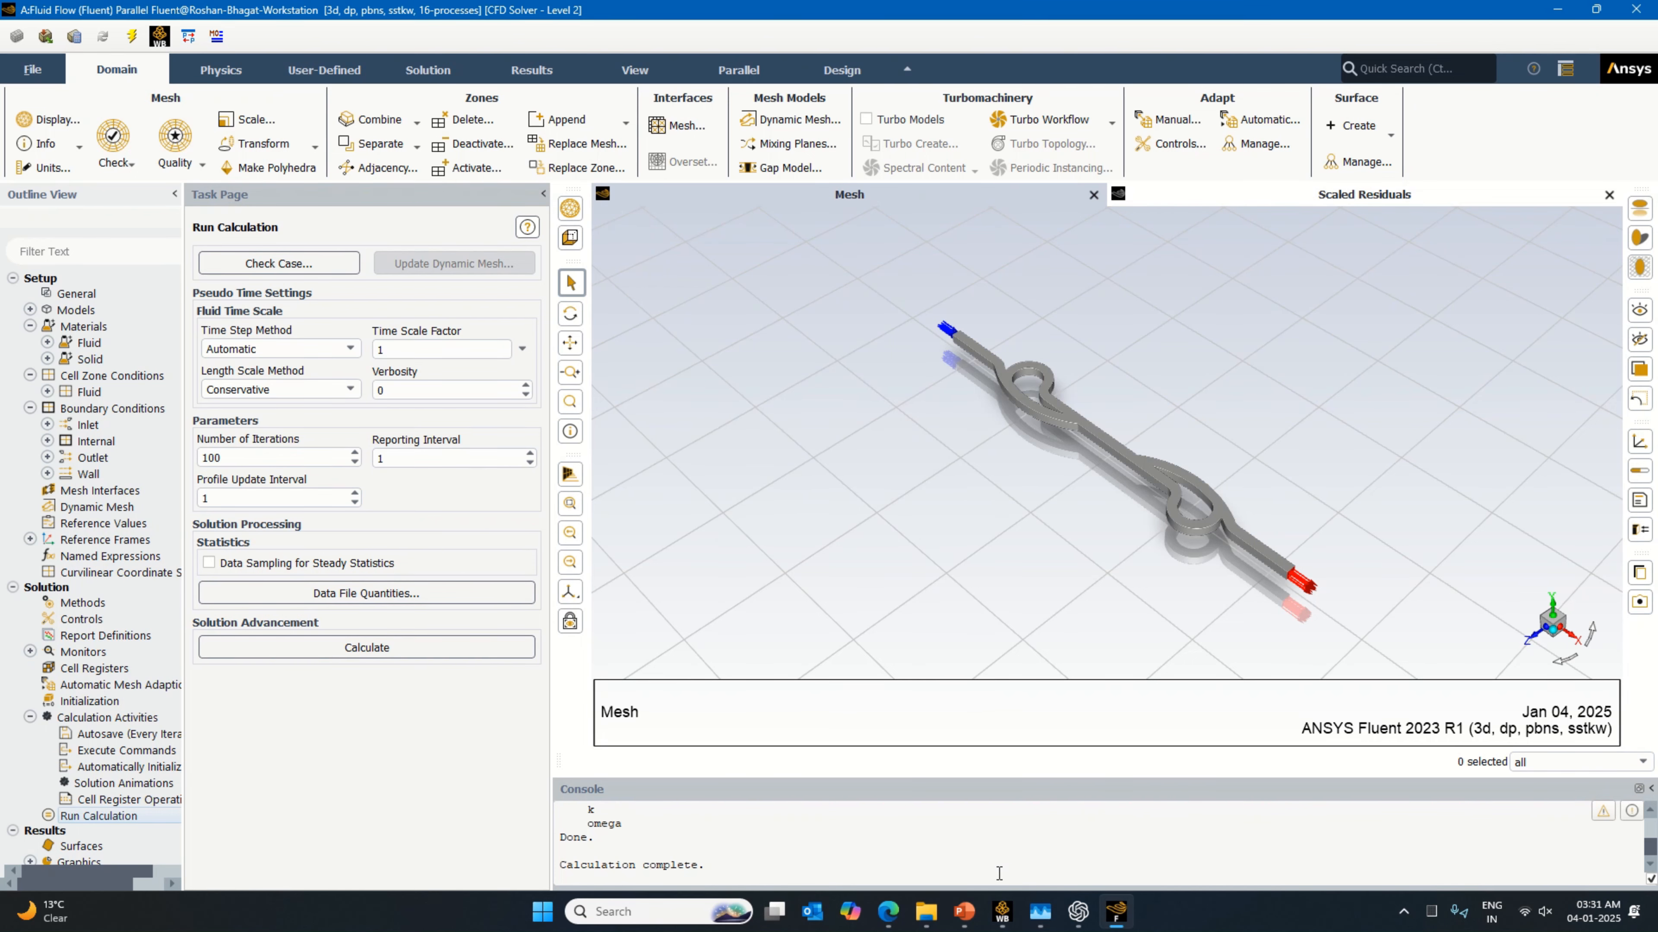
Step: Save the project in Workbench and return to Fluent once the solution data is being written
{"action": "left_click", "coordinate": [1001, 912]}
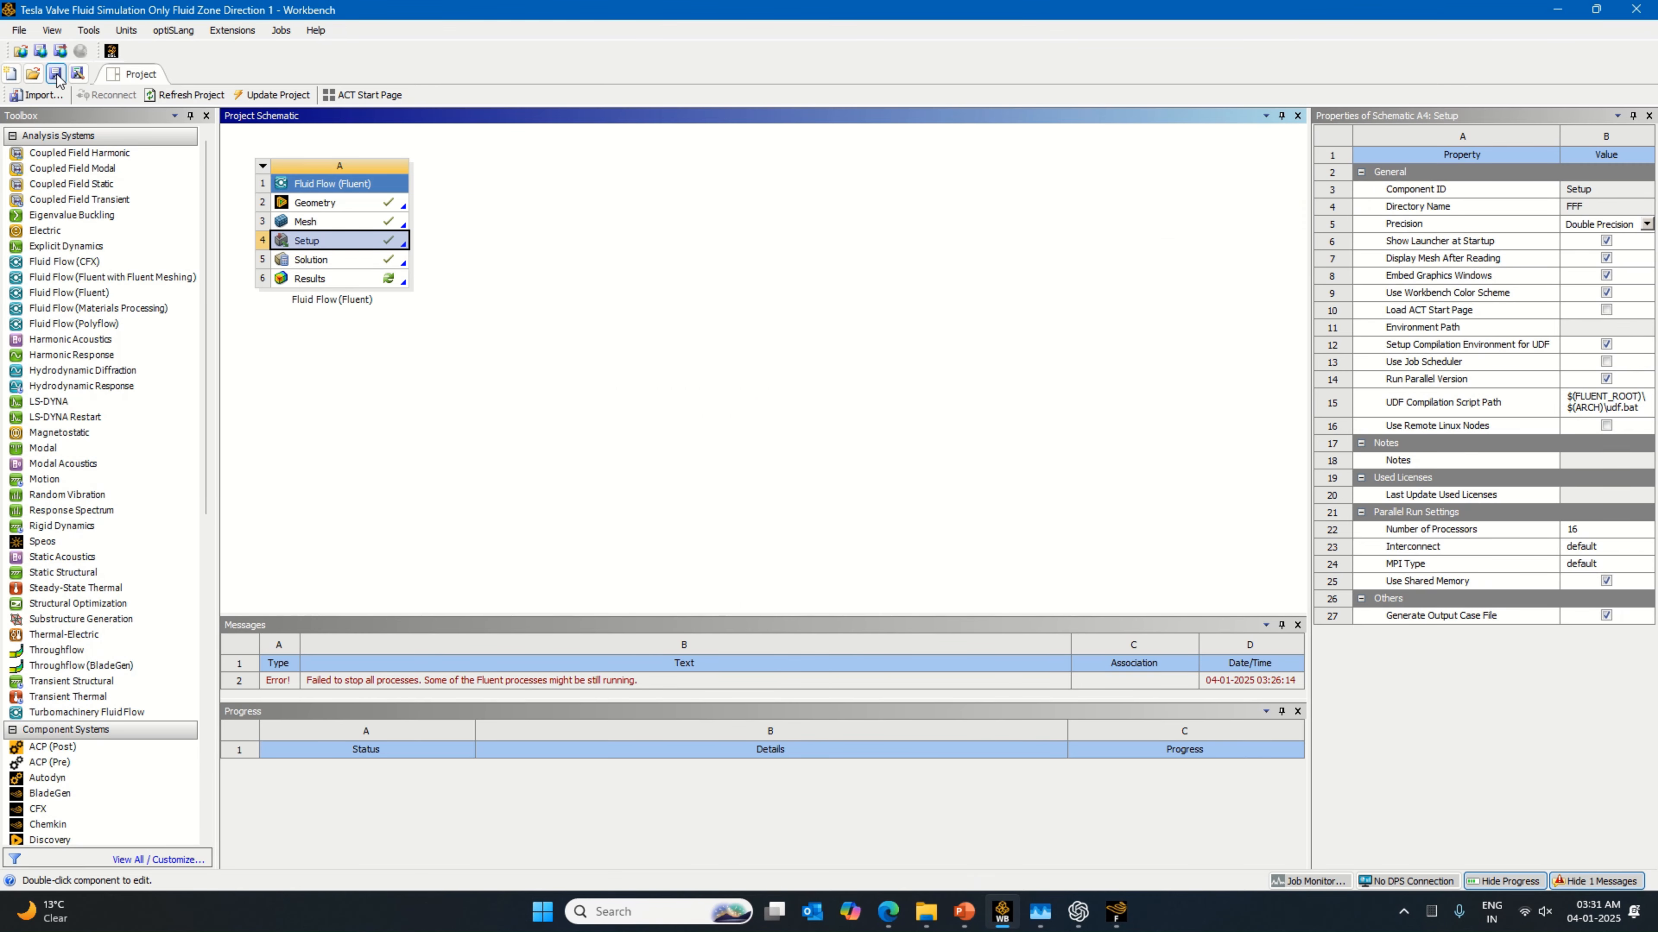
{"action": "left_click", "coordinate": [56, 74]}
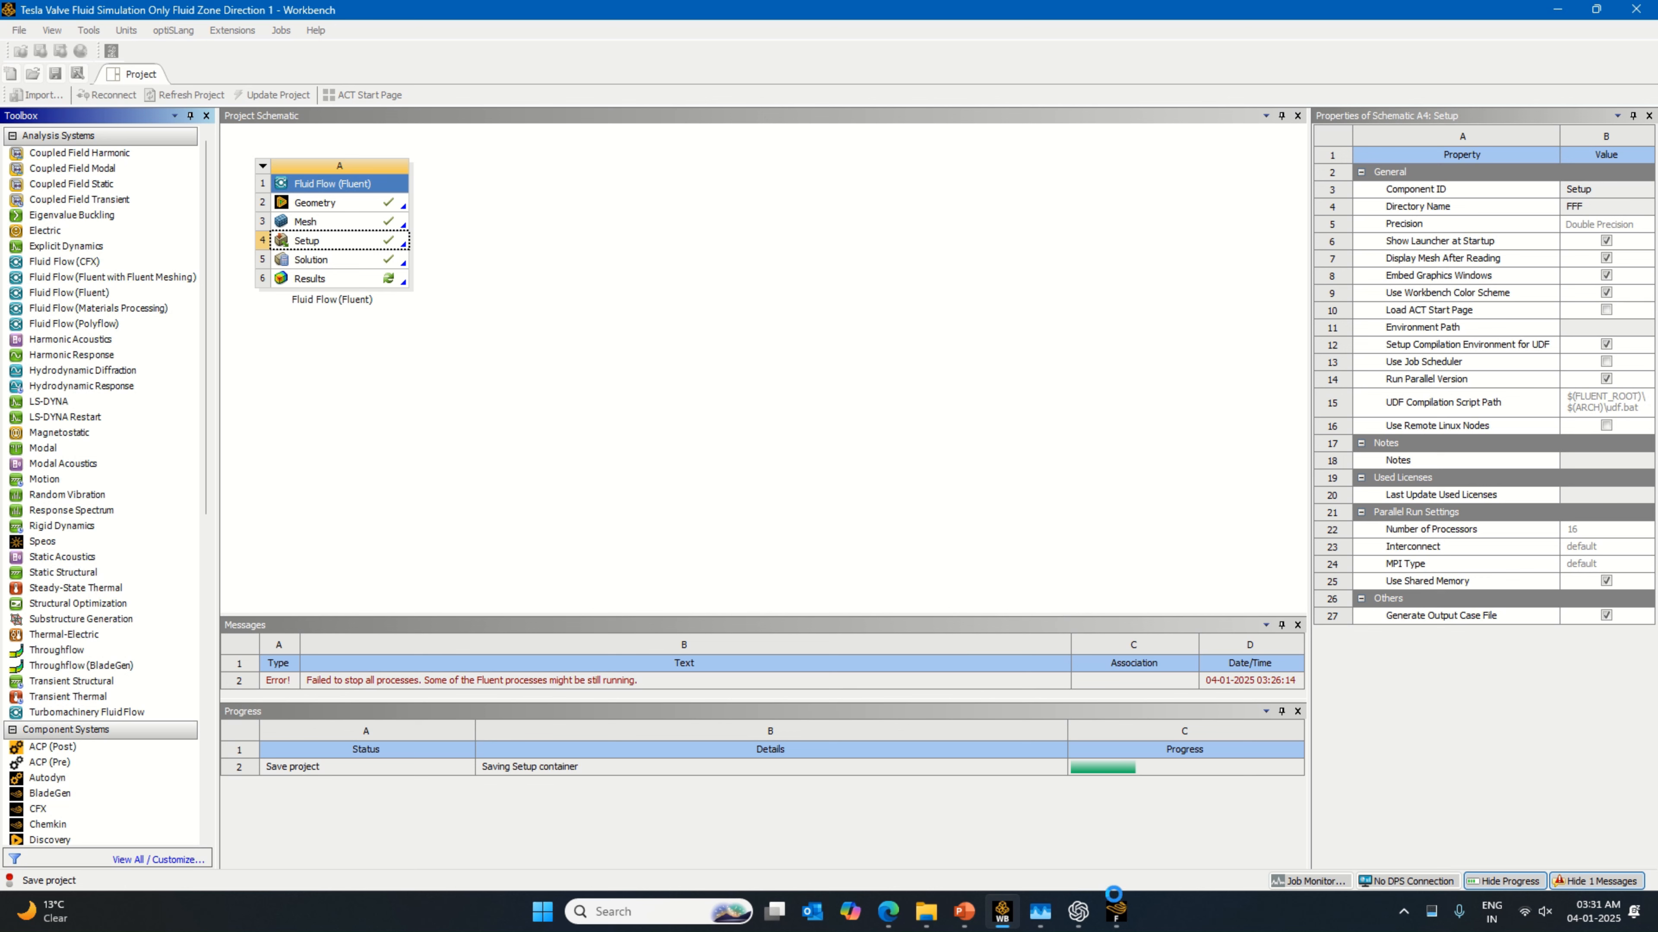
{"action": "left_click", "coordinate": [1118, 917]}
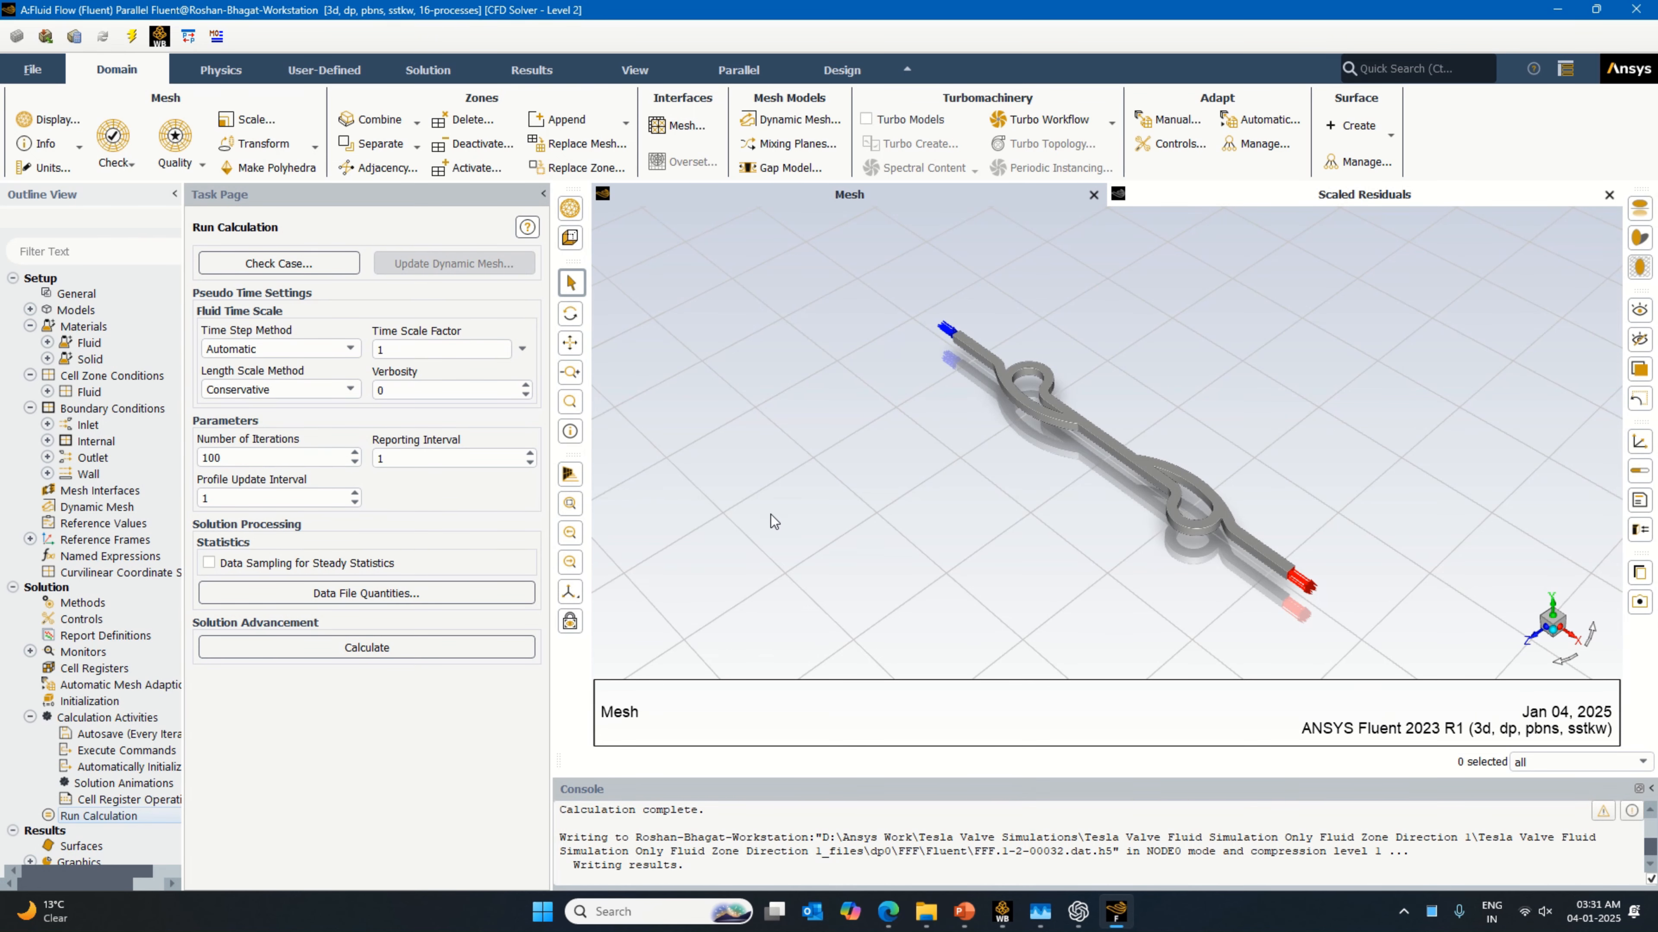
{"action": "left_click", "coordinate": [1008, 917]}
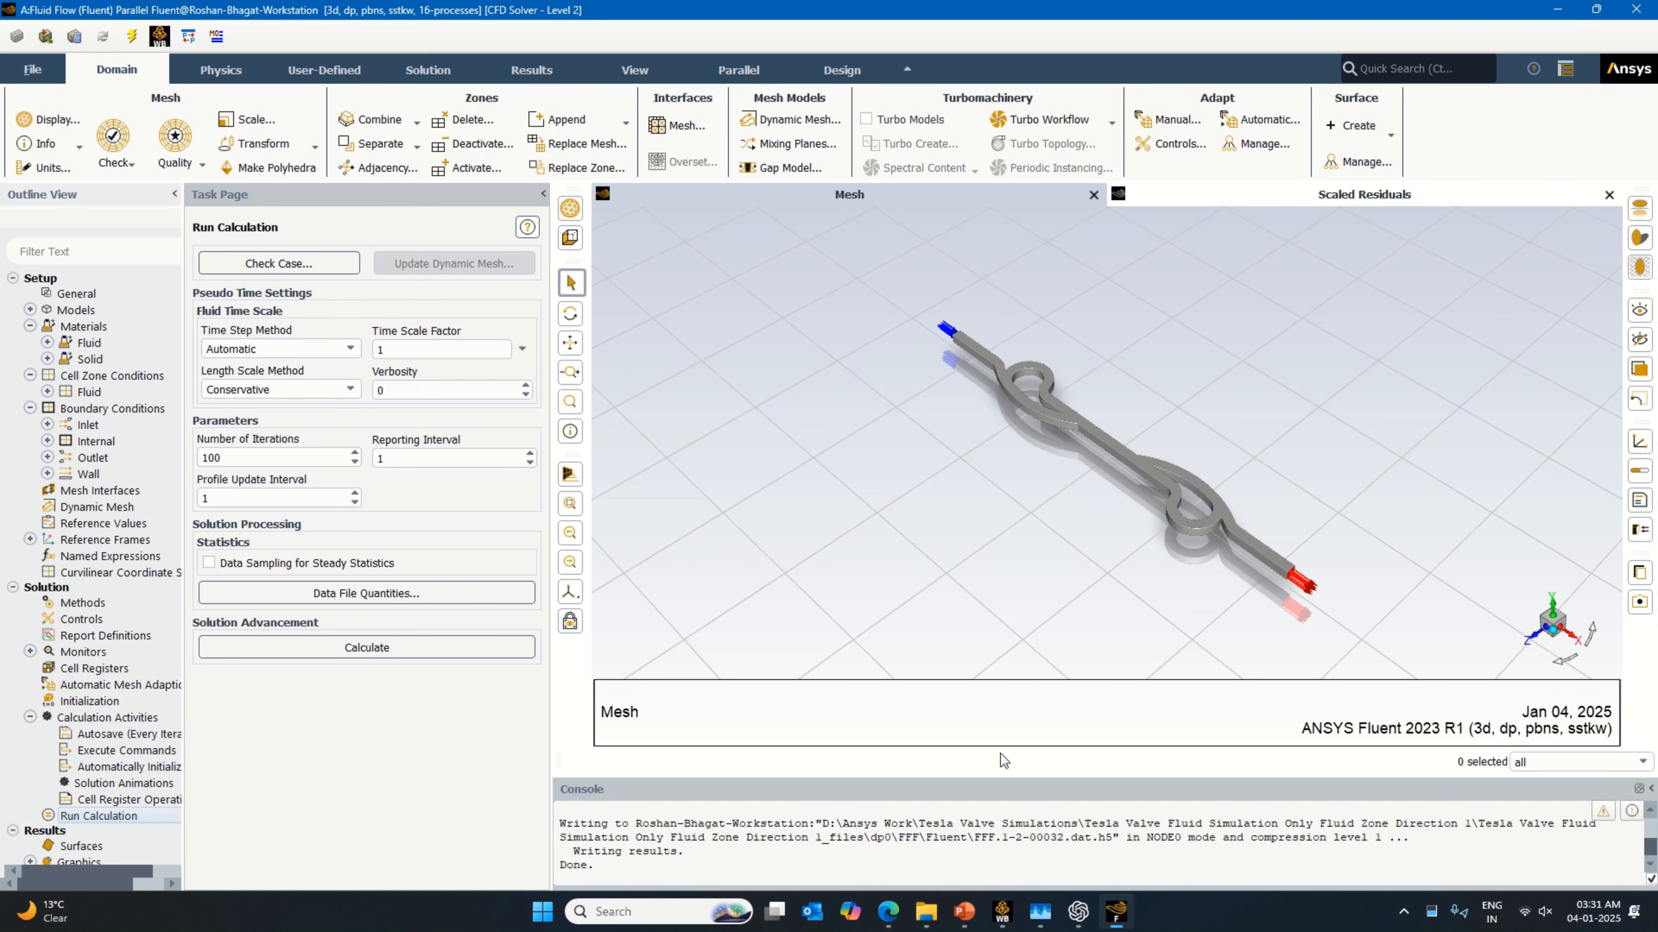
{"action": "left_click", "coordinate": [1116, 912]}
Step: Close Fluent and open the Fluid Flow system's Results in CFD-Post from Workbench
{"action": "left_click", "coordinate": [33, 70]}
{"action": "left_click", "coordinate": [80, 516]}
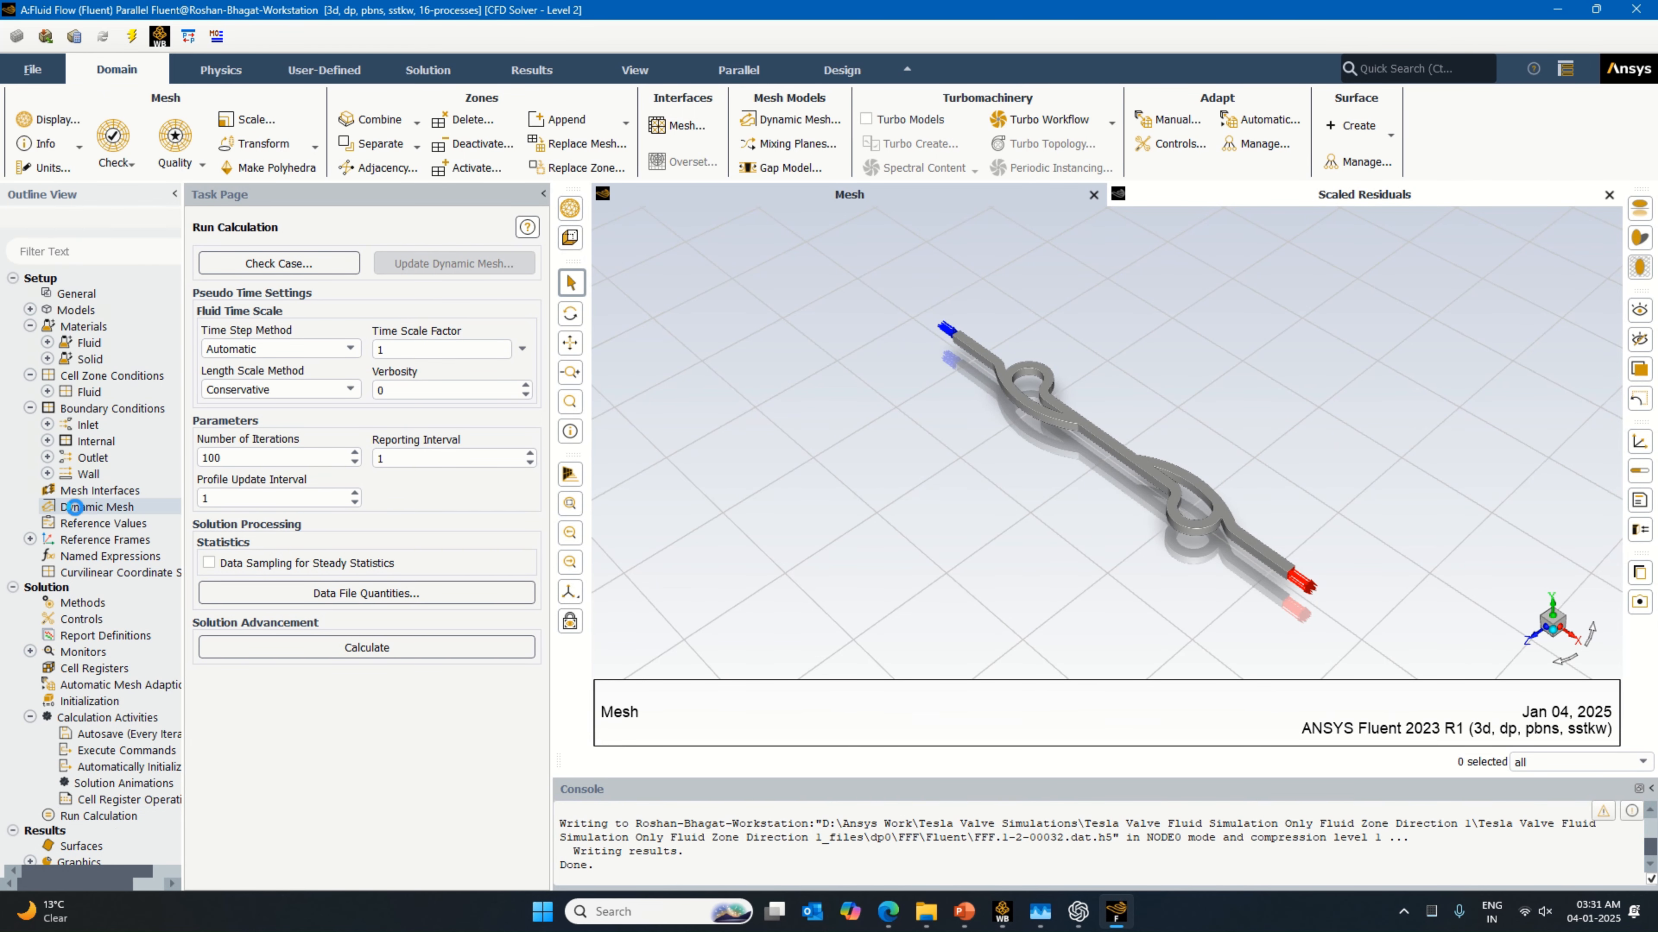
{"action": "left_click", "coordinate": [1002, 912]}
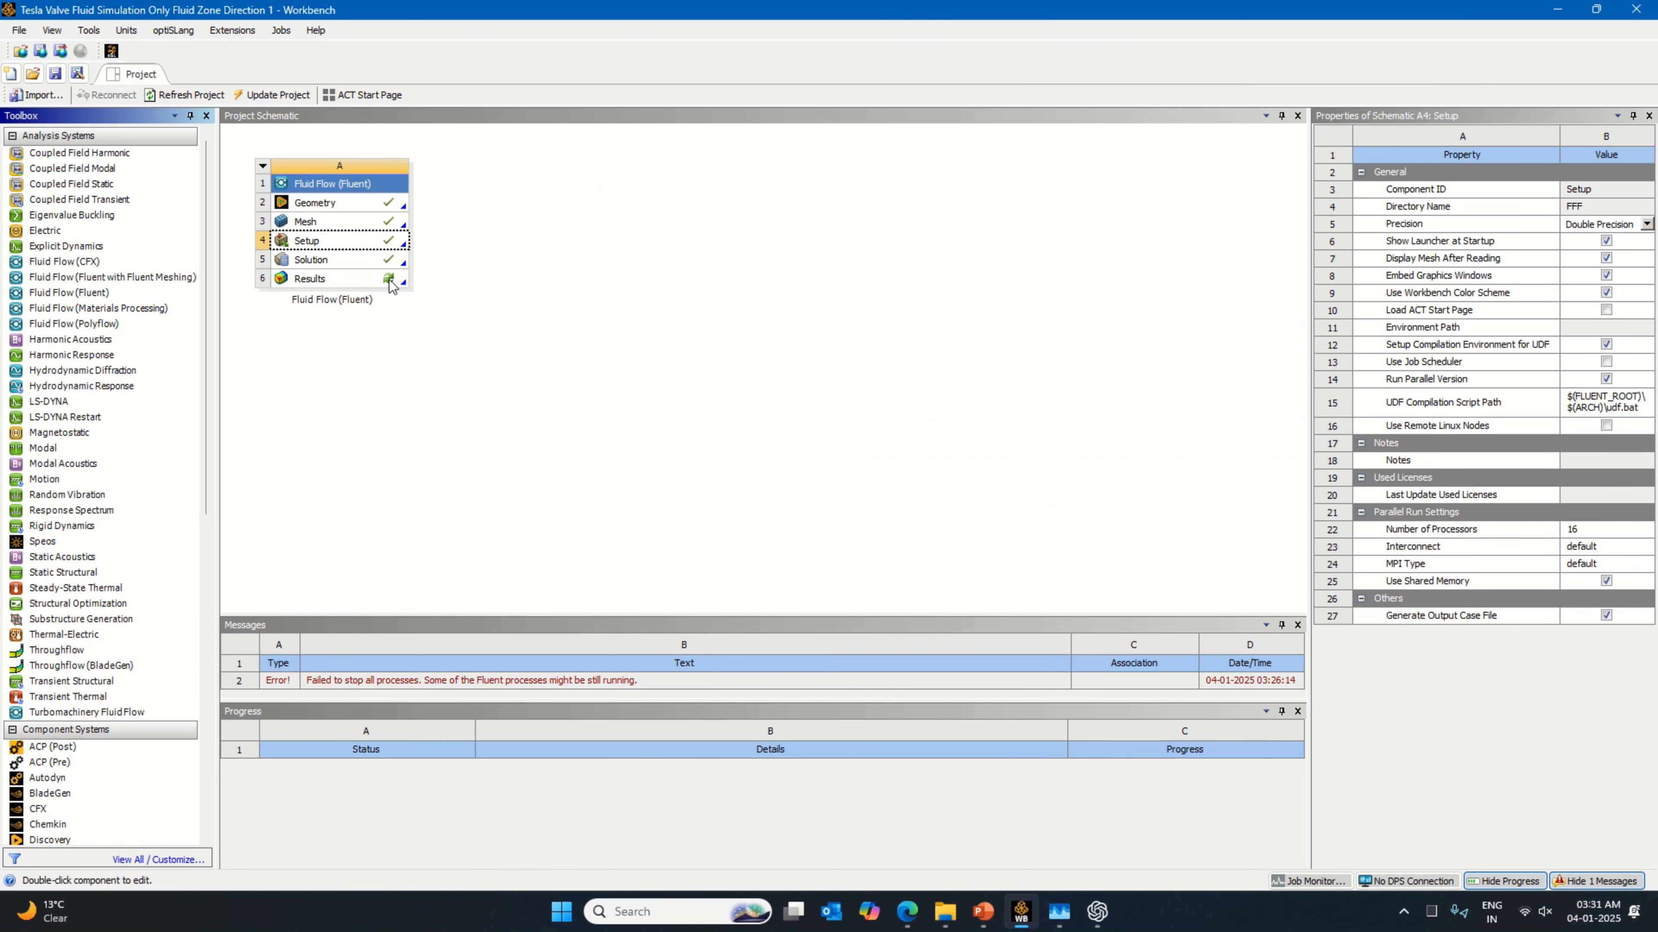
{"action": "right_click", "coordinate": [390, 281]}
{"action": "left_click", "coordinate": [455, 299]}
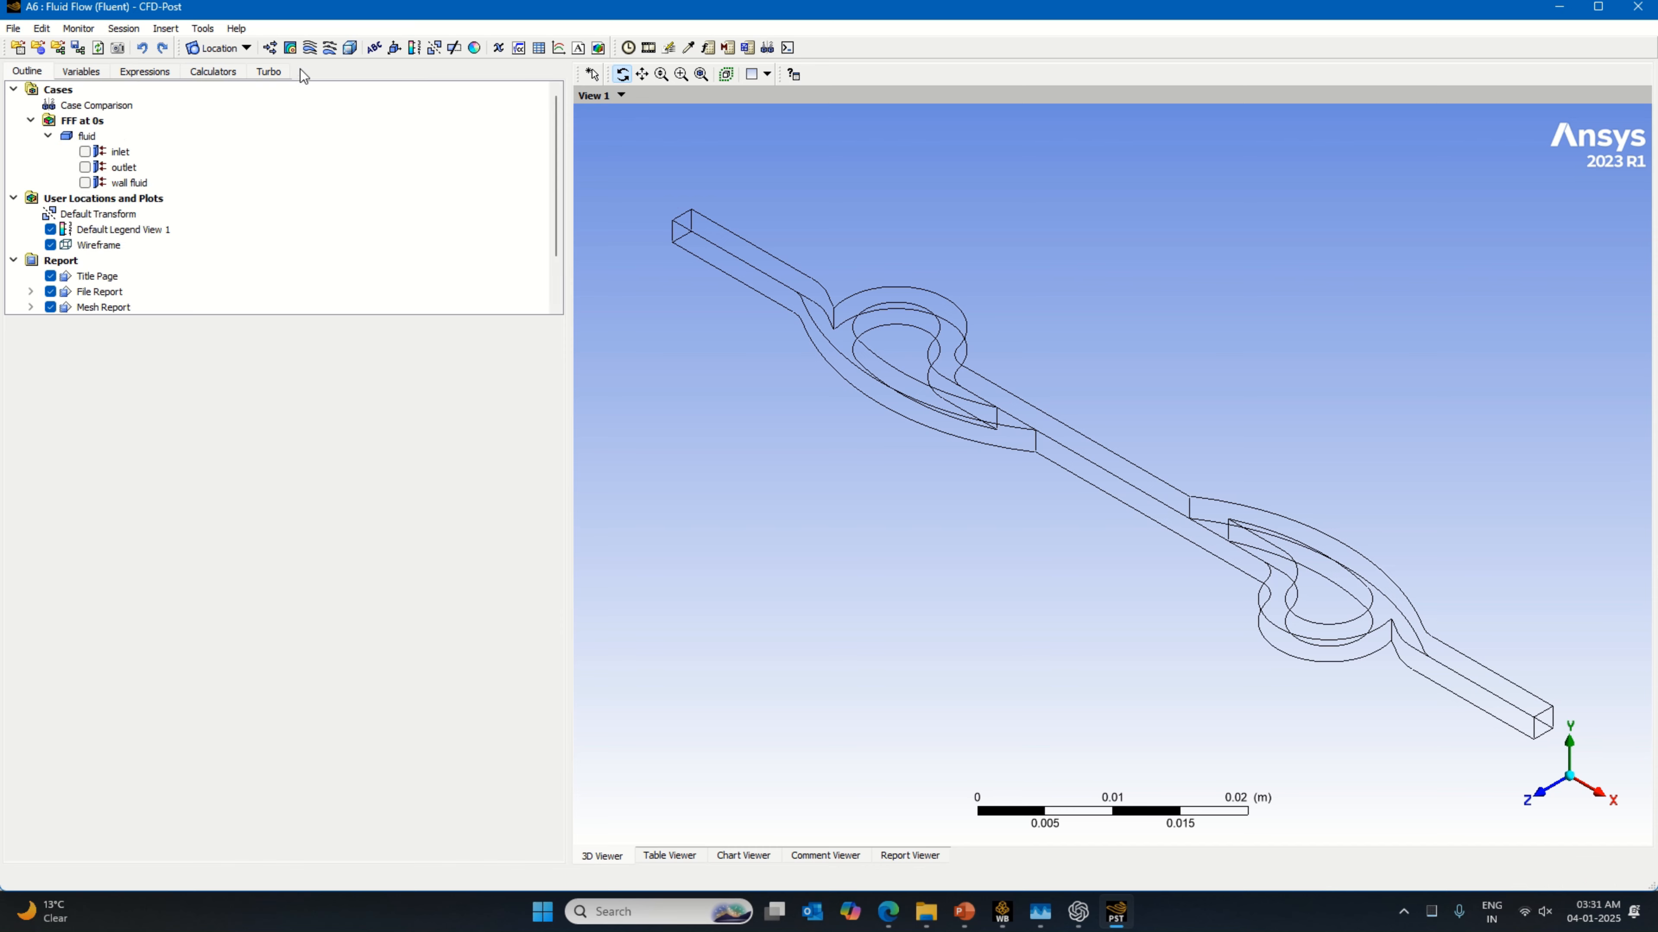
Step: Create a 3D velocity streamline over all domains, starting from the inlet with 100 equally spaced points
{"action": "left_click", "coordinate": [310, 48]}
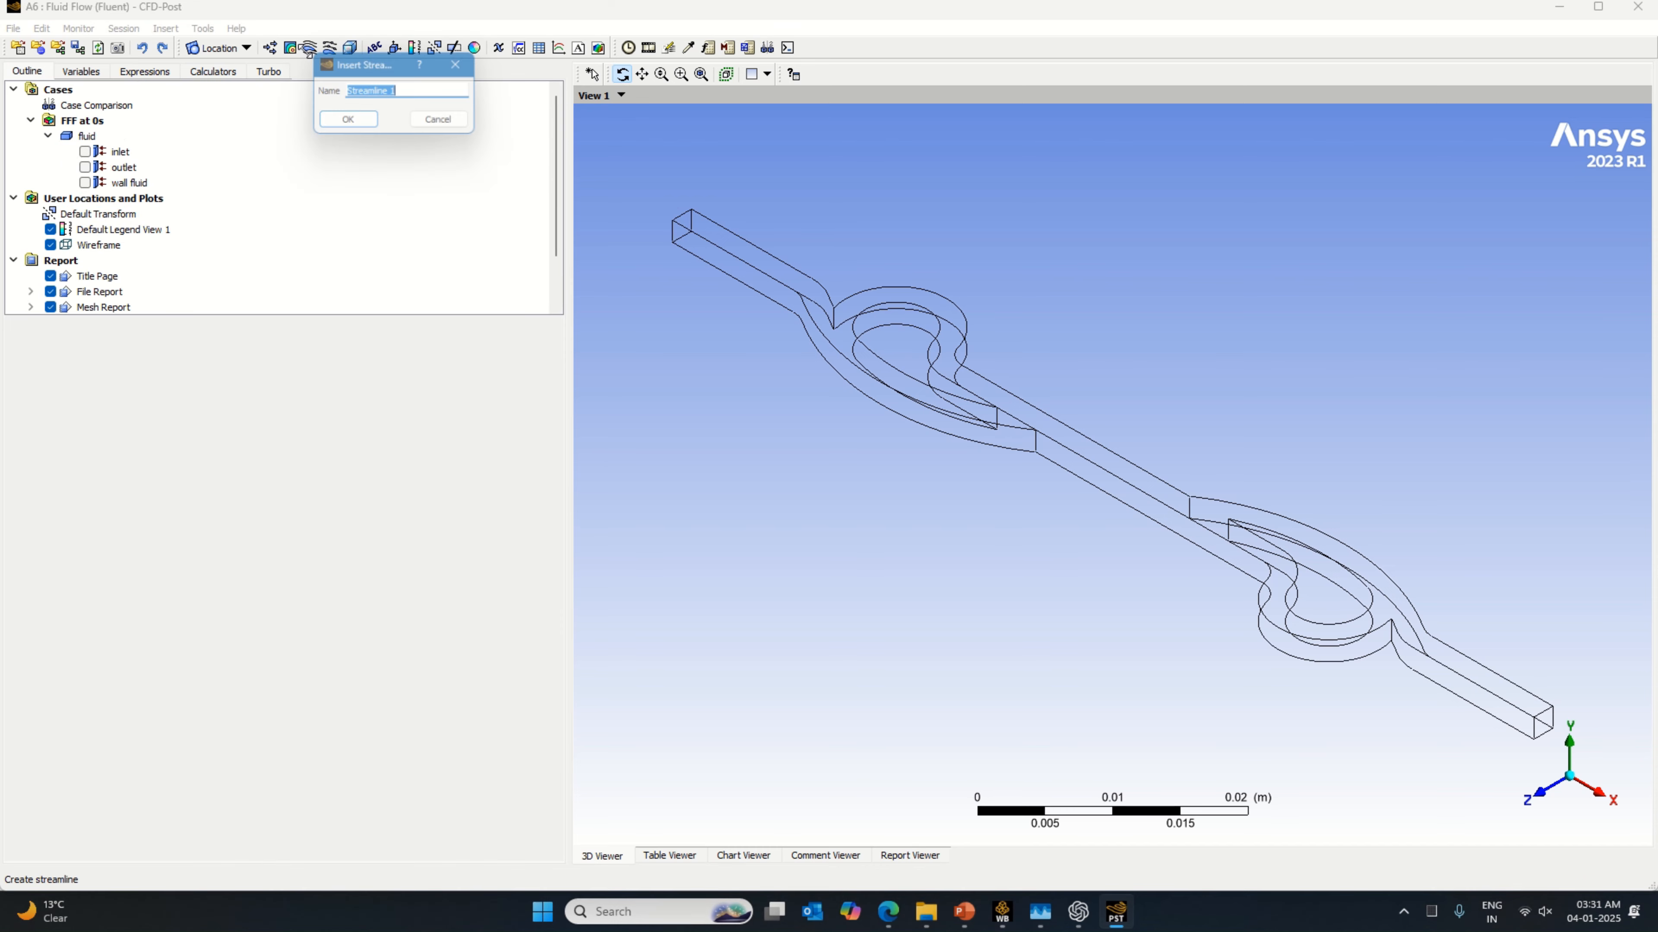
{"action": "left_click", "coordinate": [346, 123]}
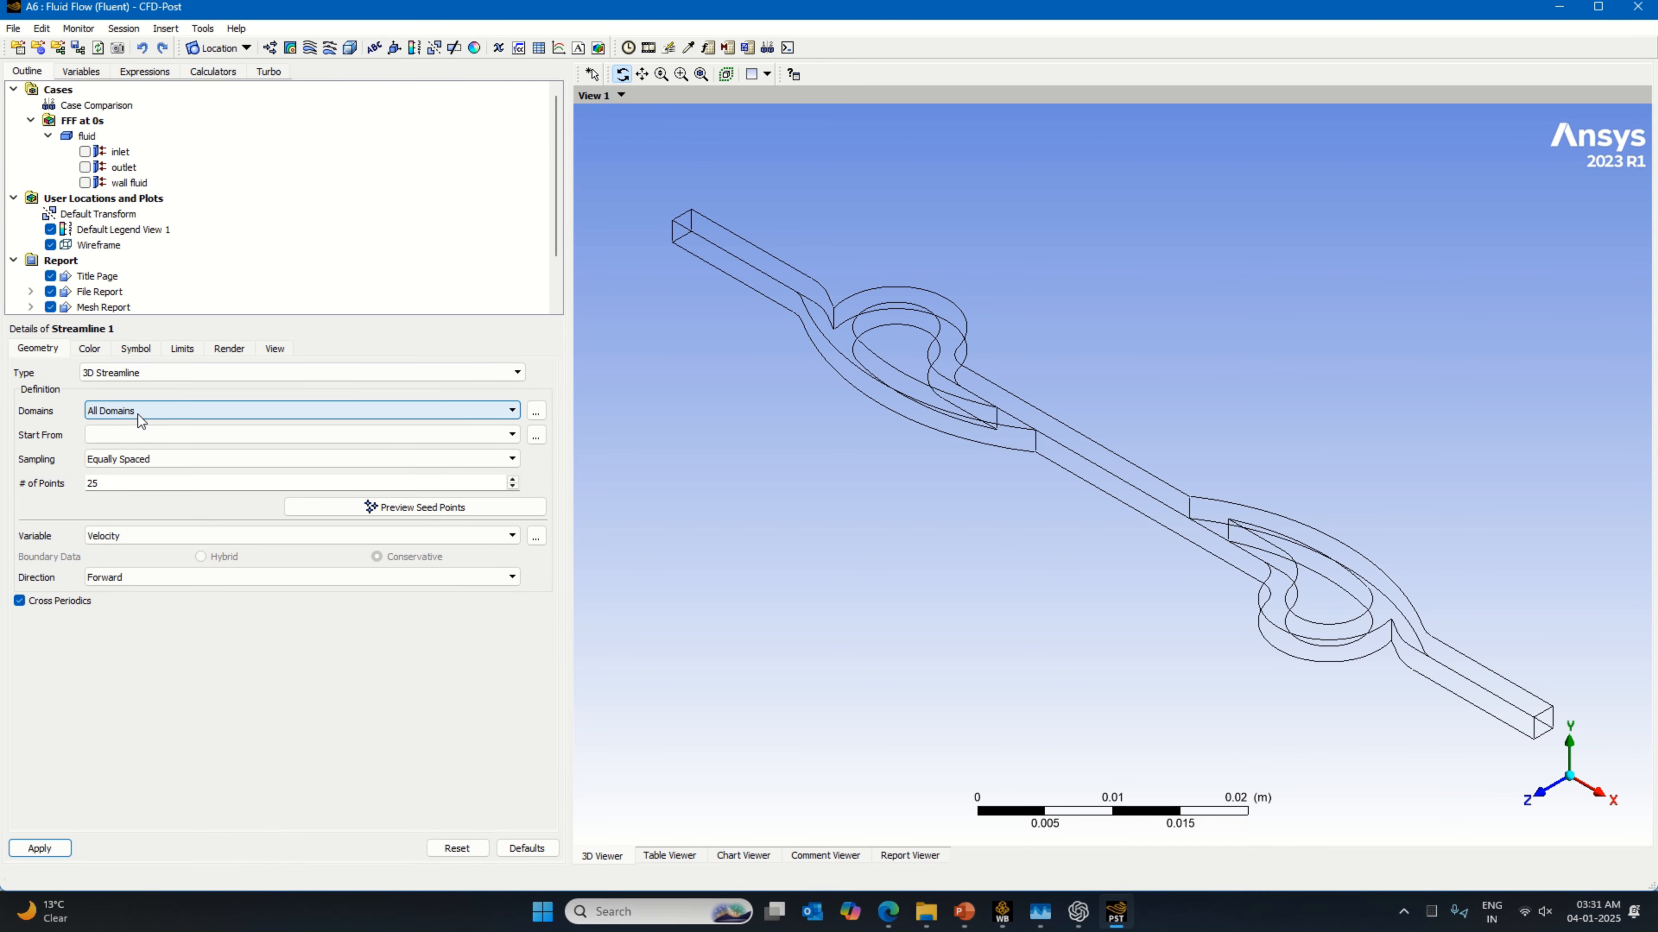
{"action": "left_click", "coordinate": [137, 434]}
{"action": "left_click", "coordinate": [136, 452]}
{"action": "double_click", "coordinate": [93, 482]}
{"action": "type", "text": "100"}
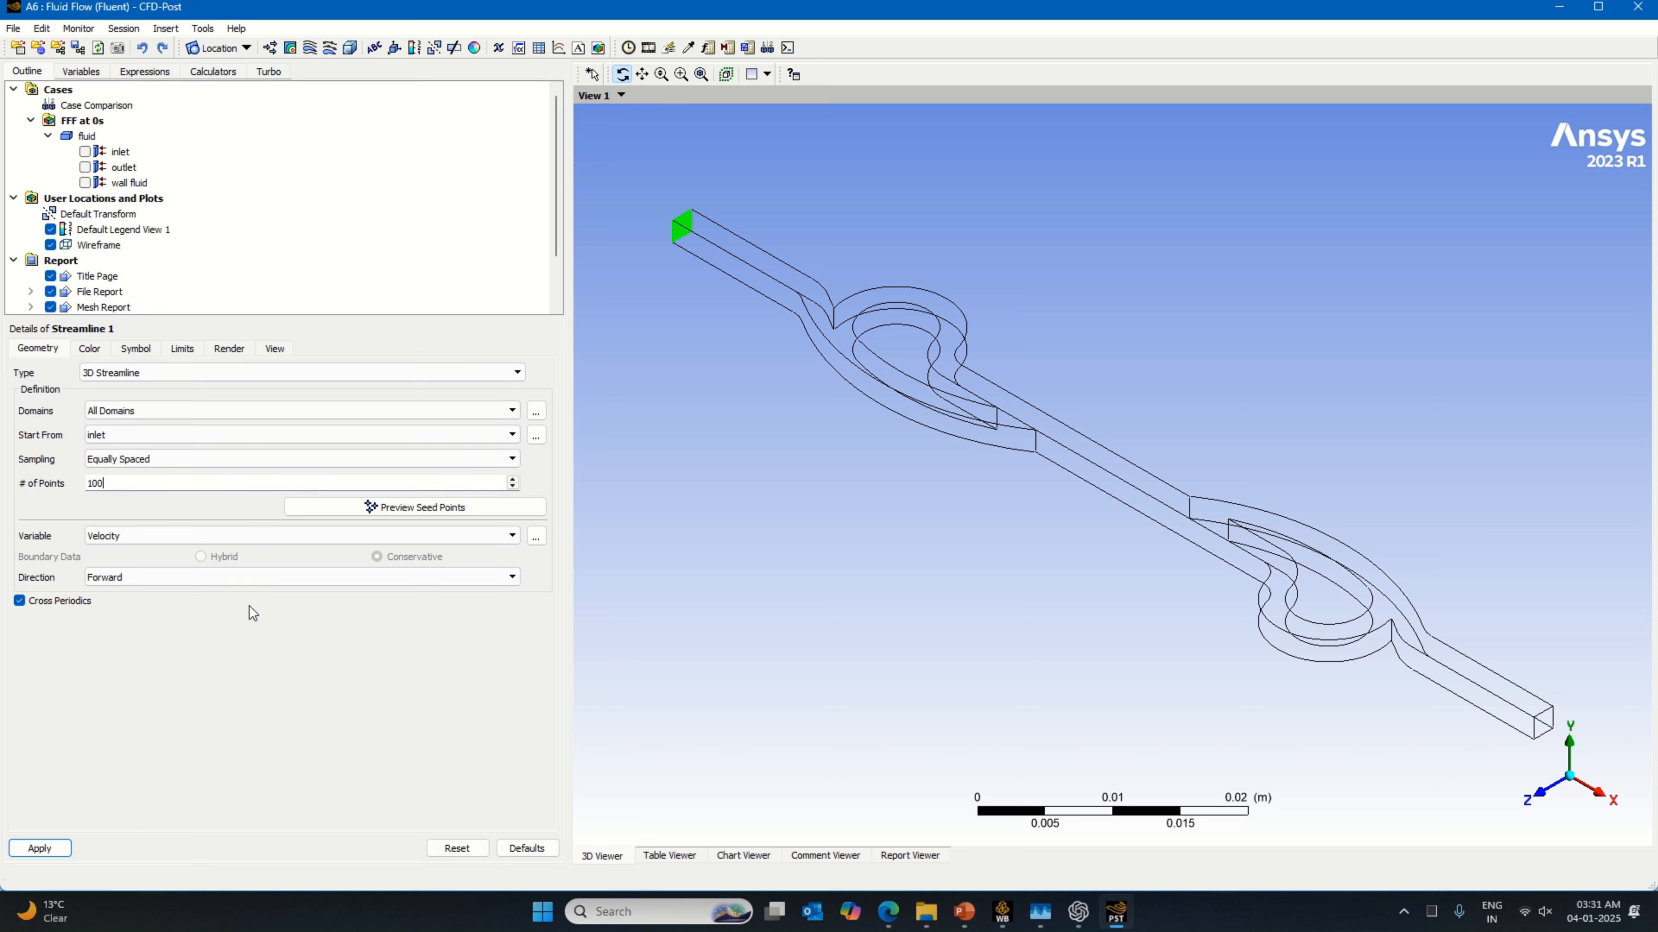
{"action": "left_click", "coordinate": [39, 848]}
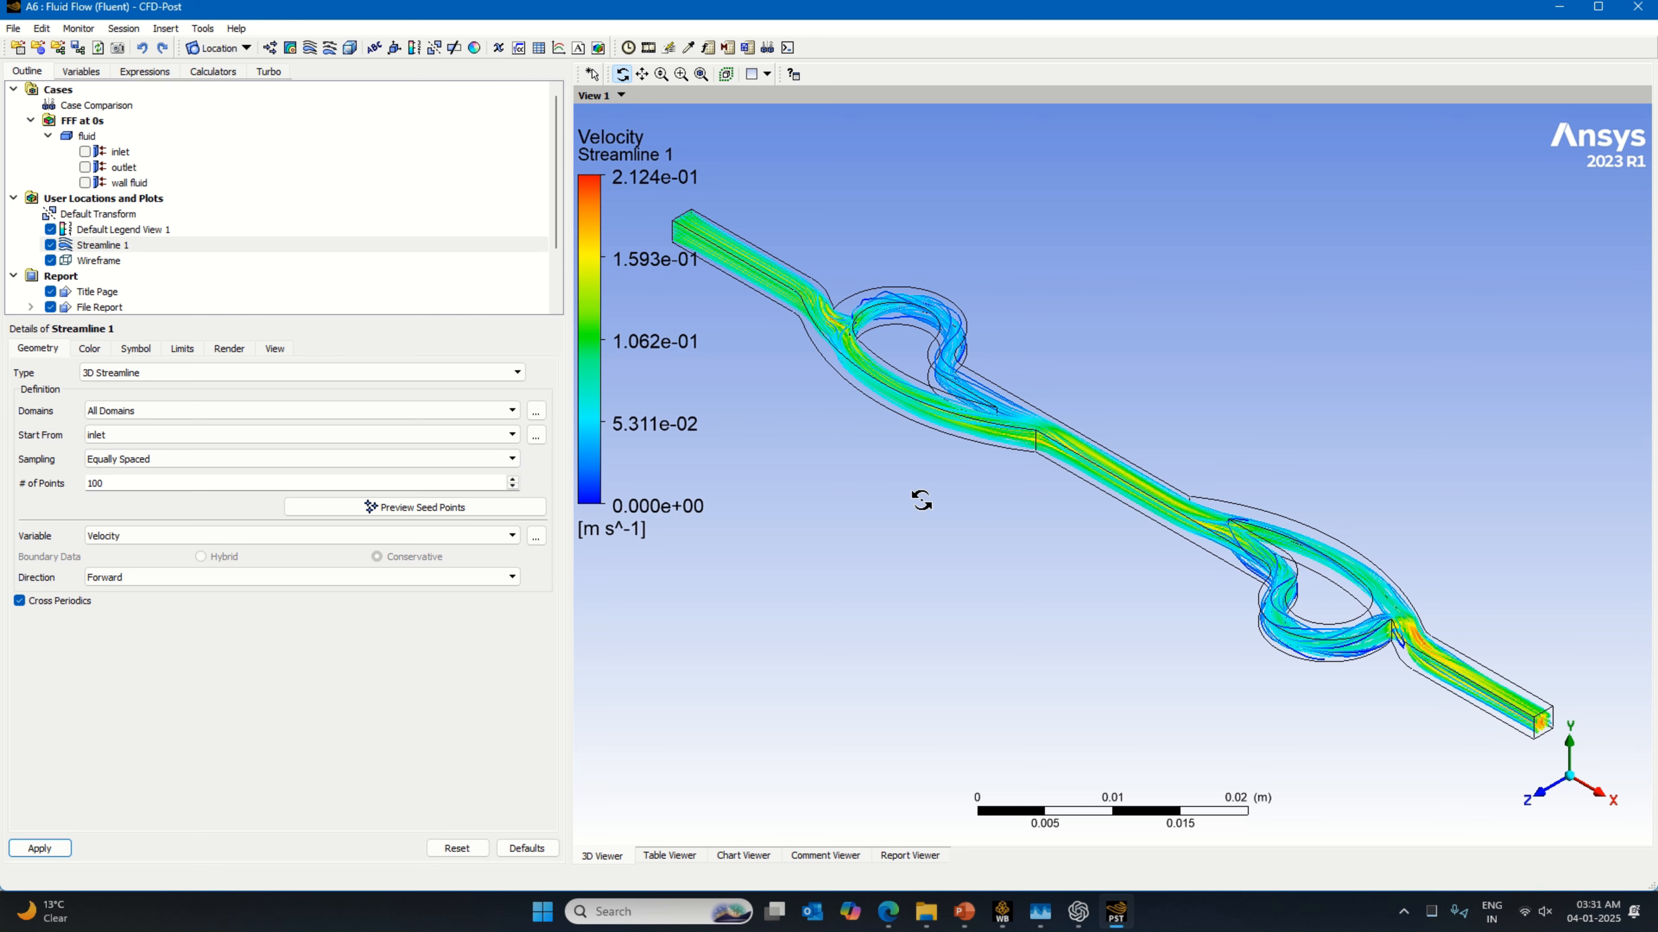
Step: Set the default legend's Y justification to Center
{"action": "left_click", "coordinate": [134, 229]}
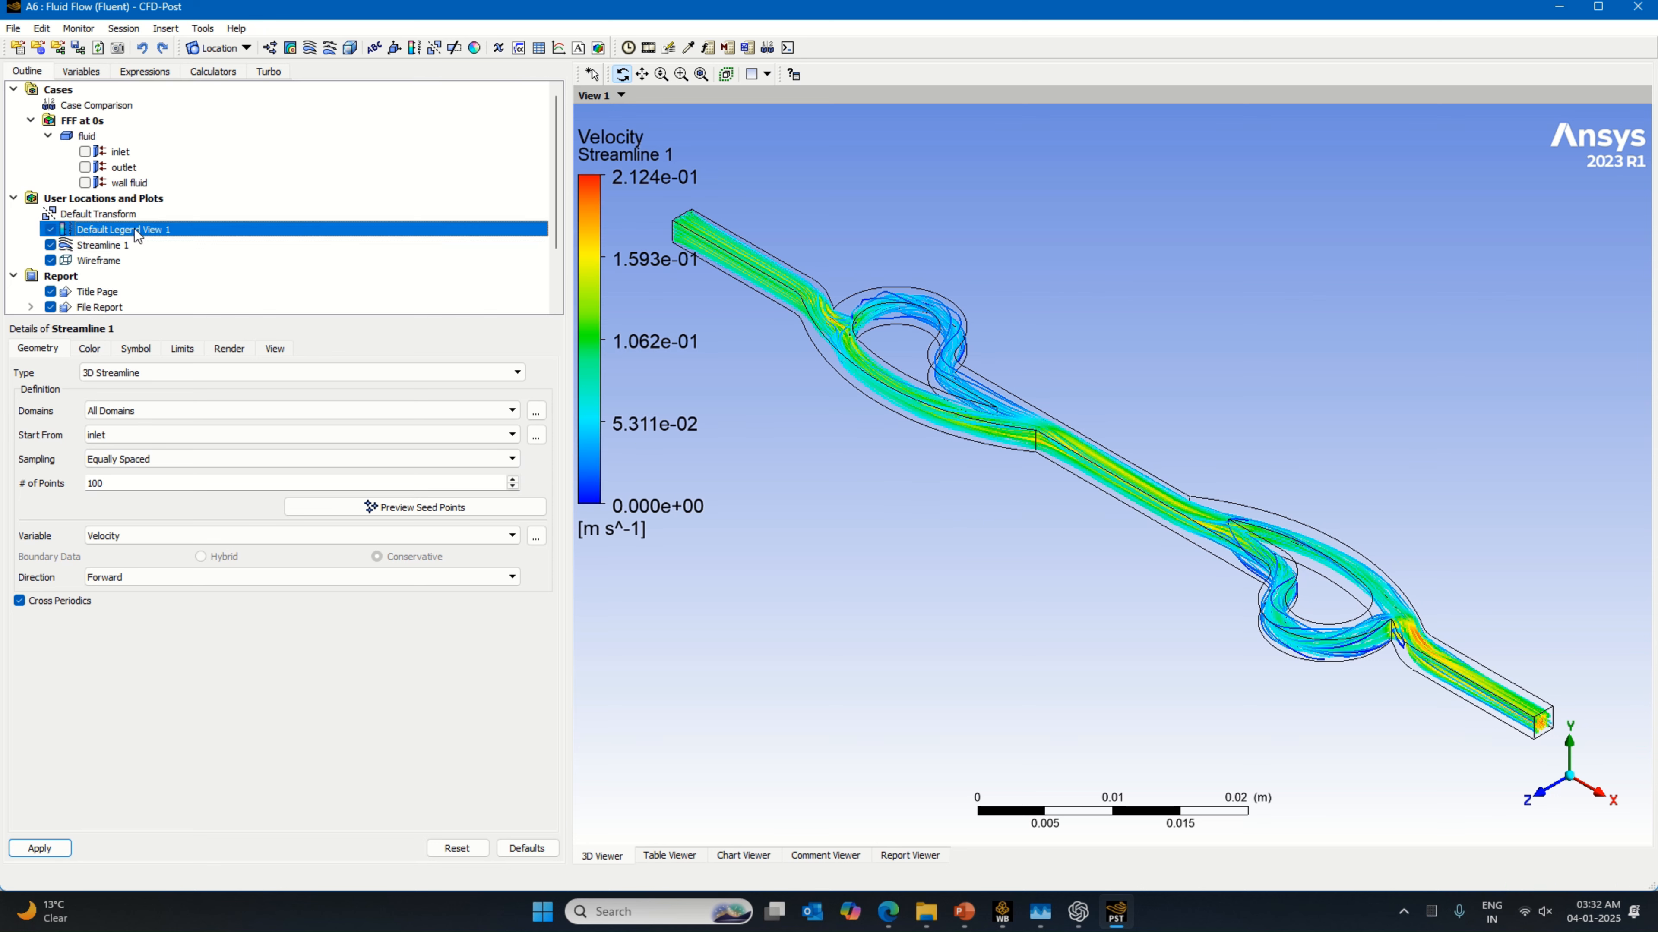
{"action": "left_click", "coordinate": [181, 483]}
{"action": "left_click", "coordinate": [167, 524]}
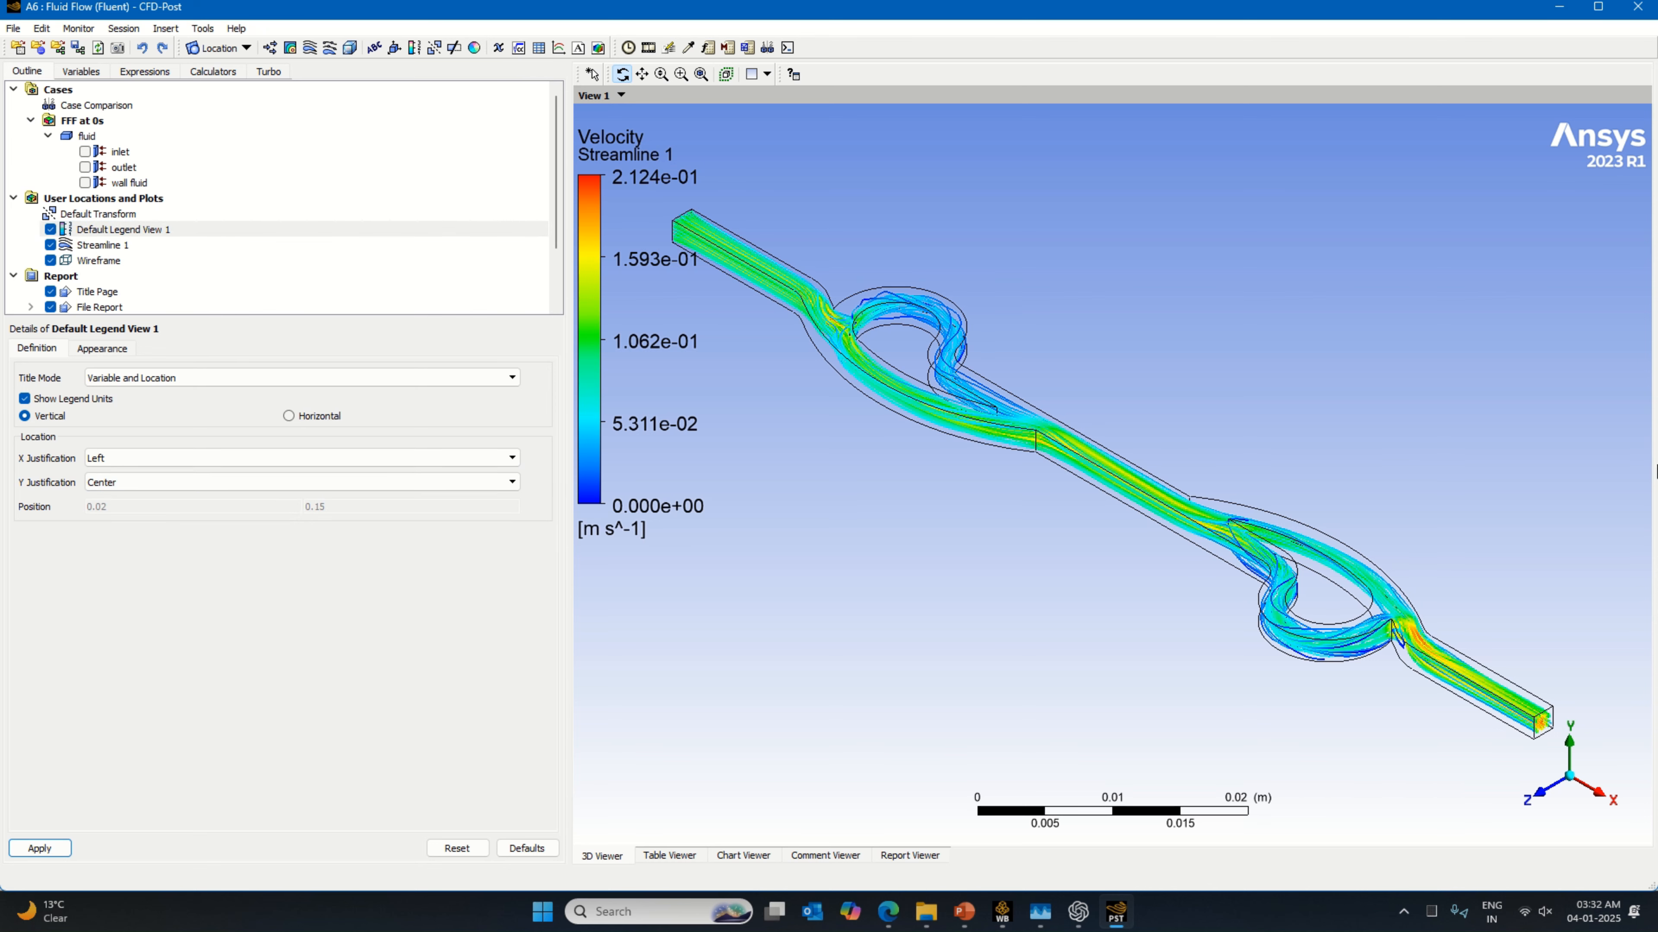
Step: Format the legend with fixed number notation, 11 value ticks, size 1 and aspect 0.0582, and apply the legend changes
{"action": "left_click", "coordinate": [102, 347]}
{"action": "left_click", "coordinate": [374, 459]}
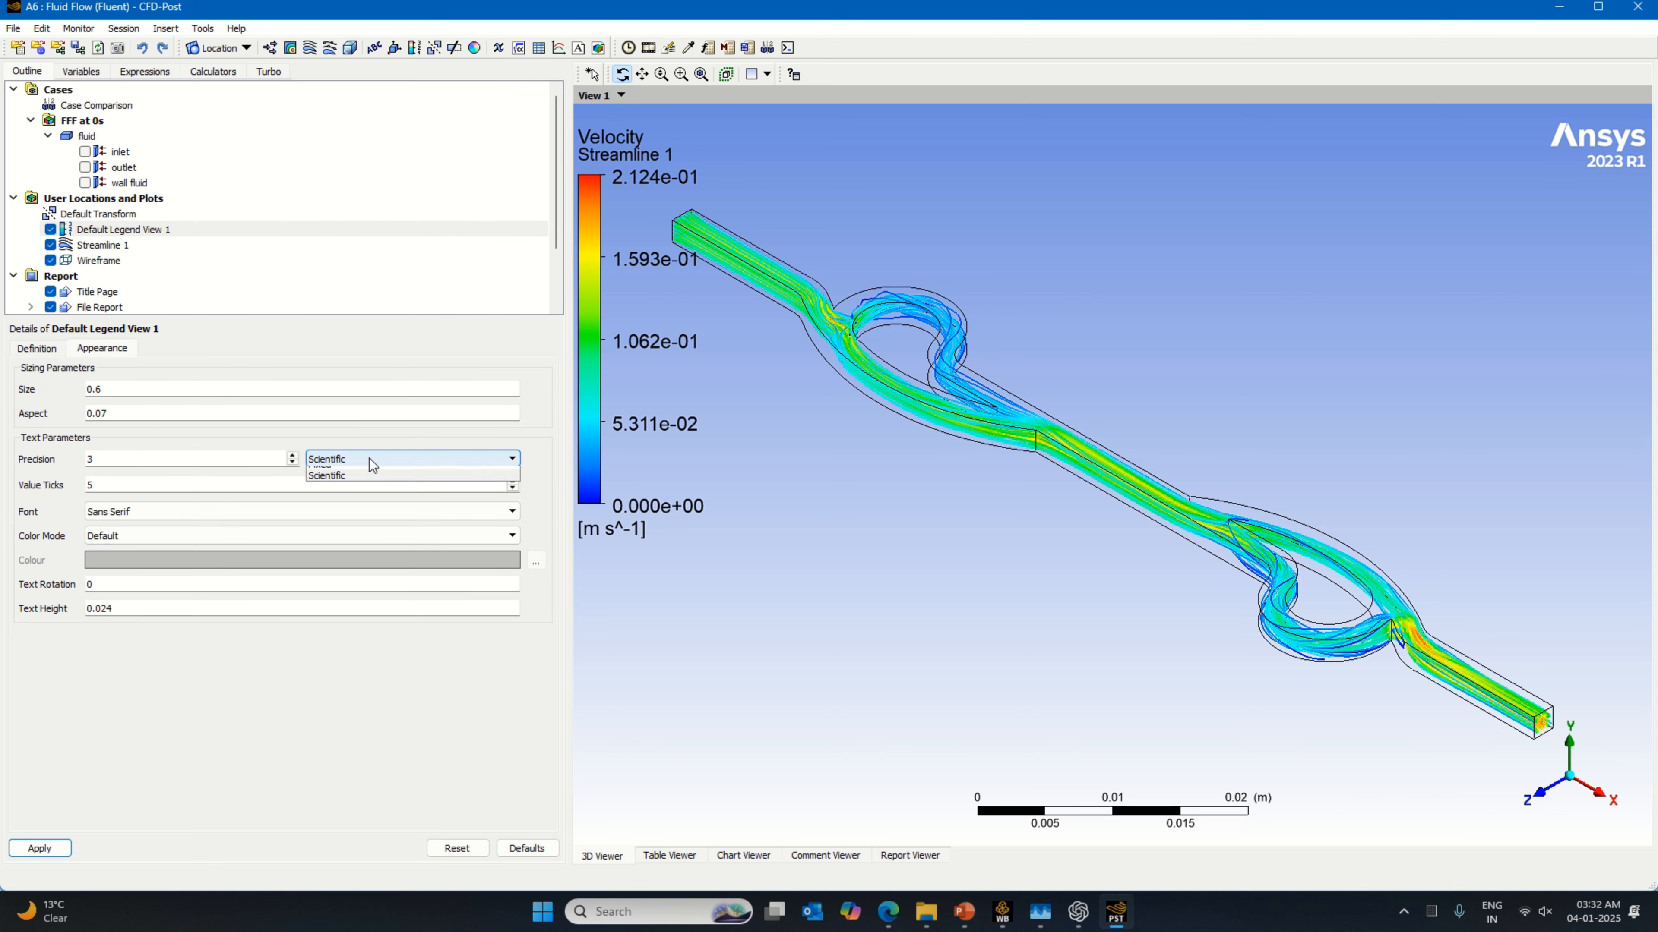
{"action": "left_click", "coordinate": [339, 474]}
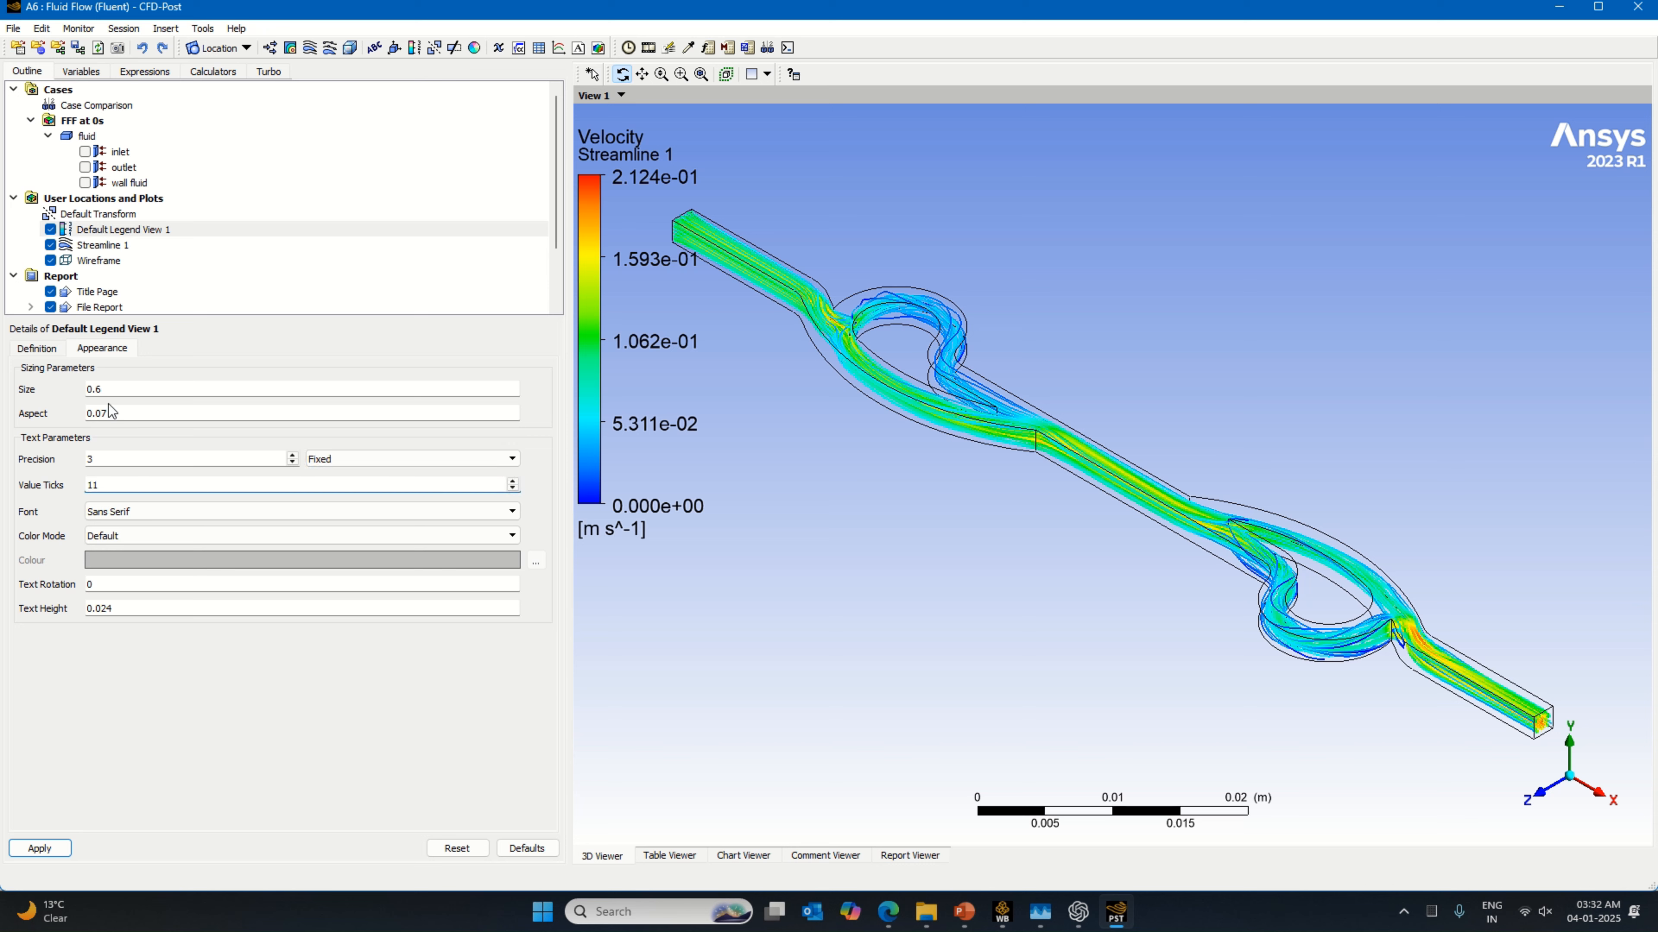
{"action": "left_click", "coordinate": [146, 390]}
{"action": "left_click_drag", "start_coordinate": [344, 398], "coordinate": [611, 400]}
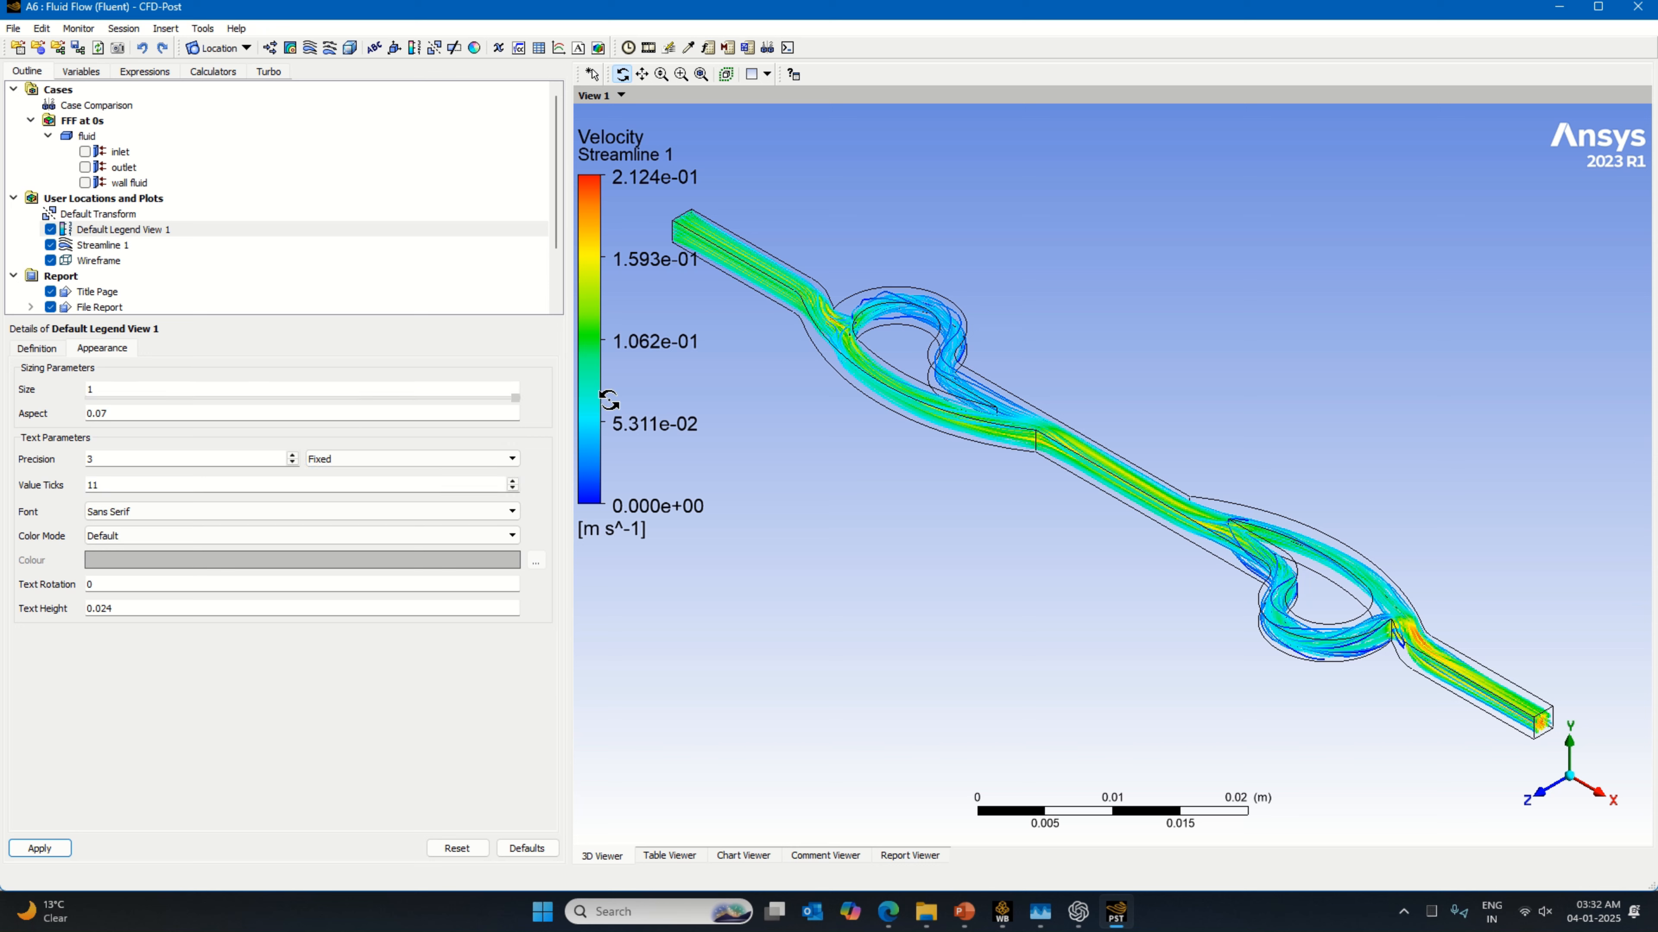
{"action": "left_click", "coordinate": [156, 420]}
{"action": "left_click_drag", "start_coordinate": [232, 420], "coordinate": [209, 425]}
{"action": "left_click", "coordinate": [31, 852]}
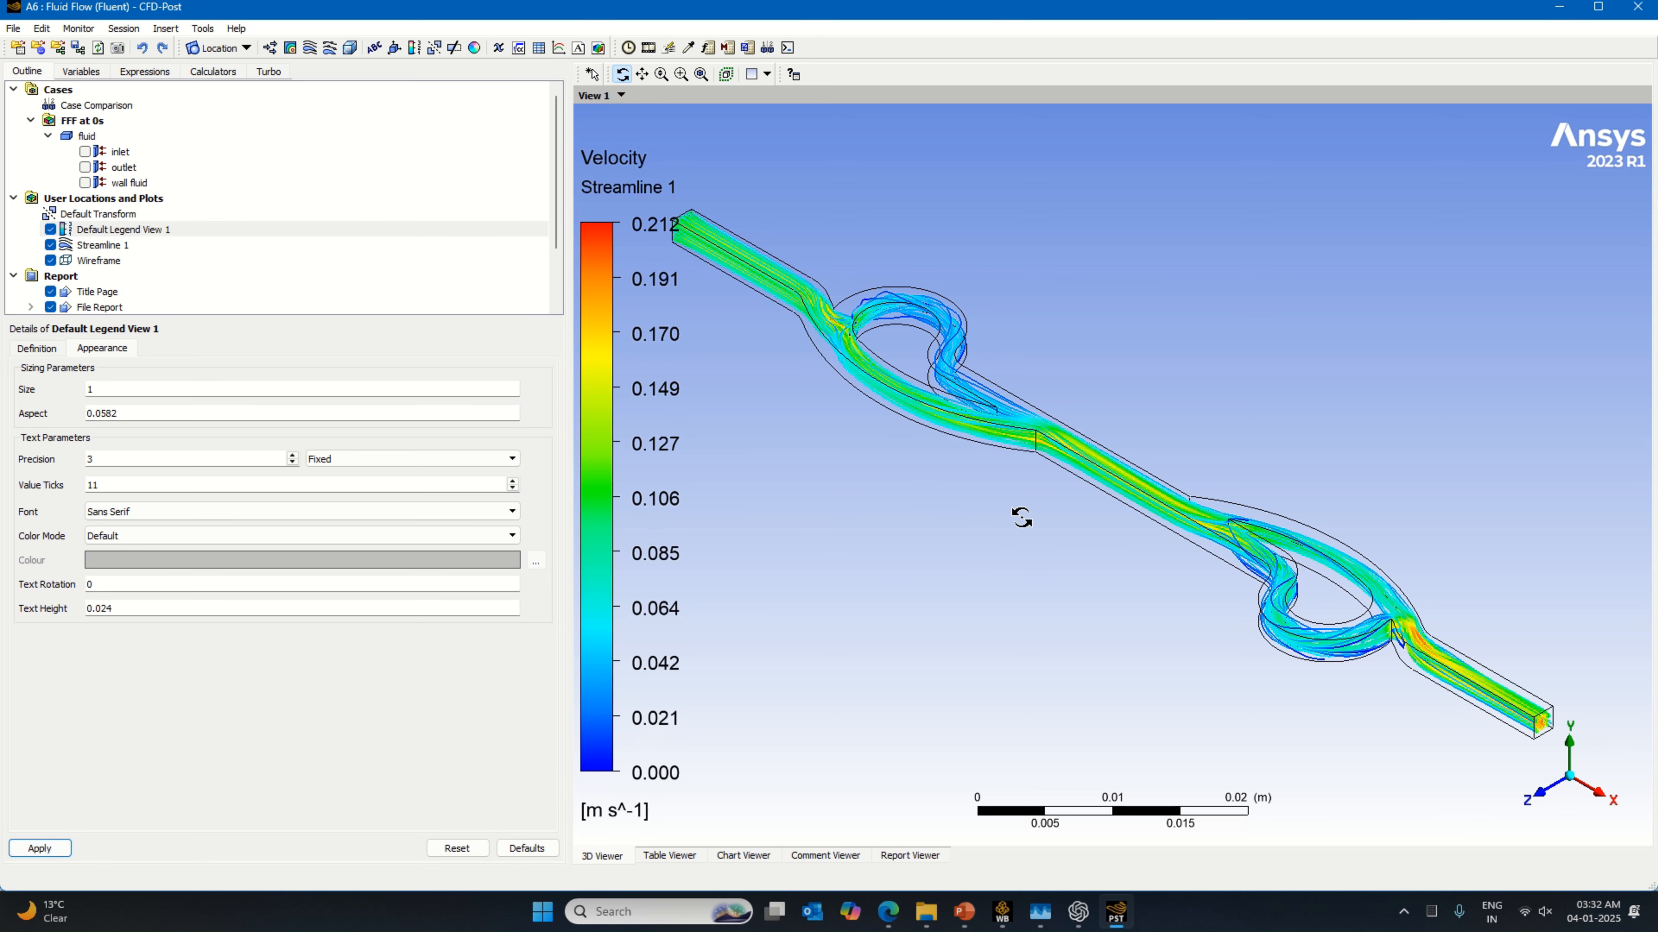
Step: Set up a Sweep Animation of Streamline 1 at the slowest speed
{"action": "scroll", "coordinate": [1021, 521], "scroll_direction": "down", "scroll_amount": 1}
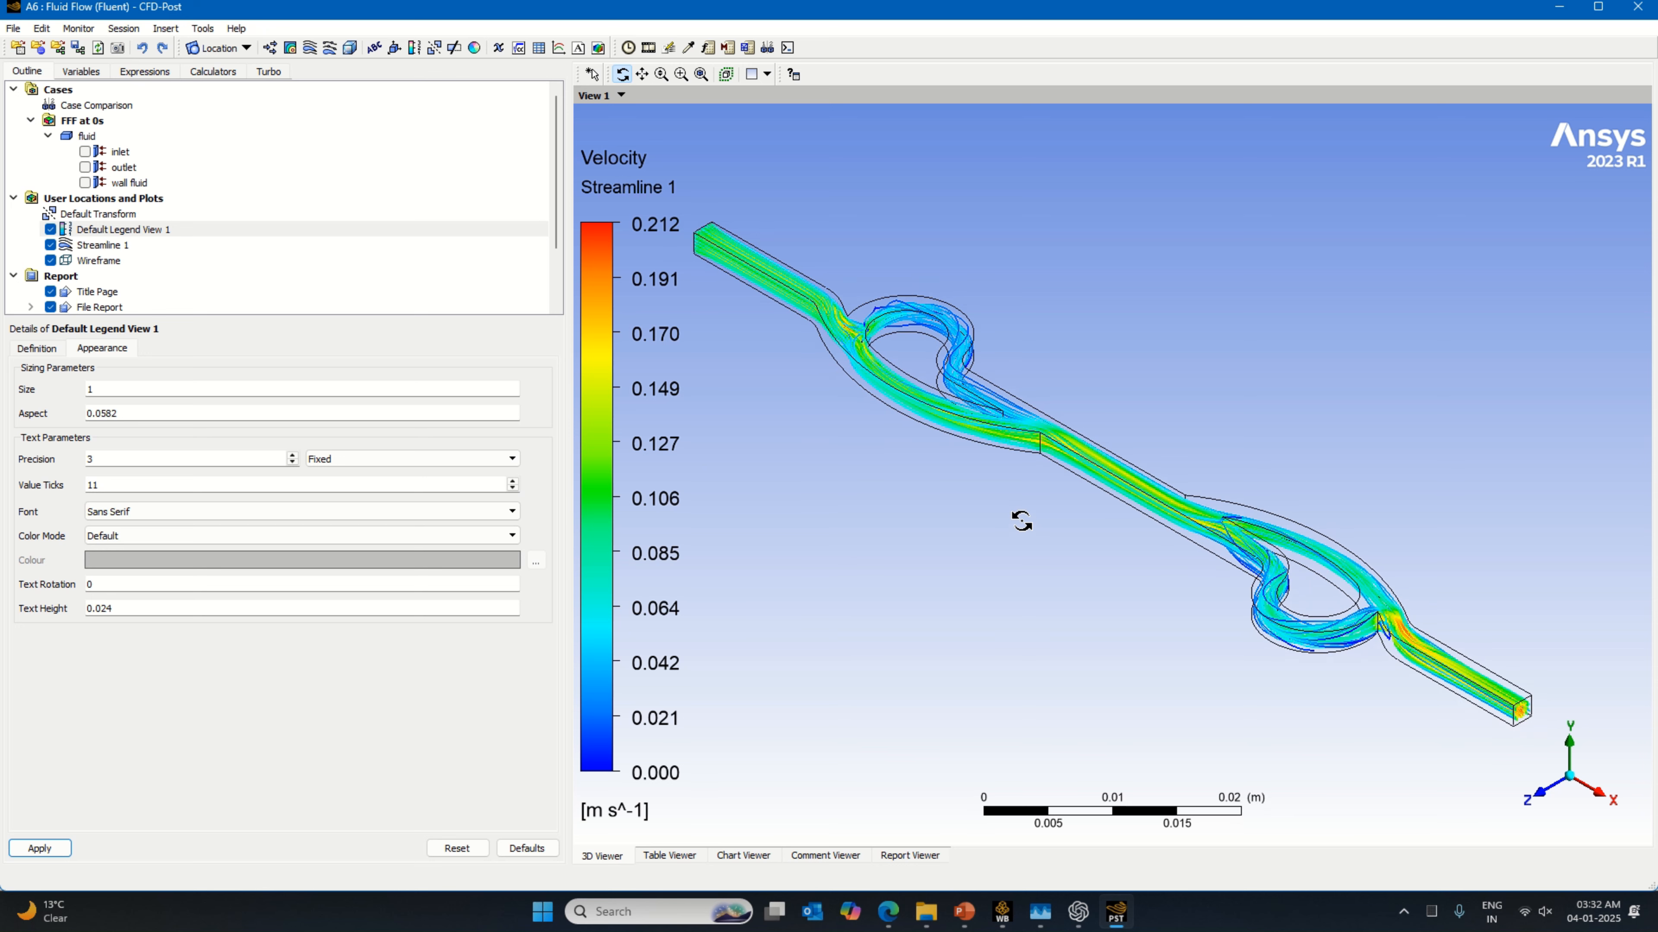
{"action": "left_click", "coordinate": [642, 75]}
{"action": "left_click_drag", "start_coordinate": [1071, 490], "coordinate": [1121, 474]}
{"action": "scroll", "coordinate": [1122, 474], "scroll_direction": "up", "scroll_amount": 3}
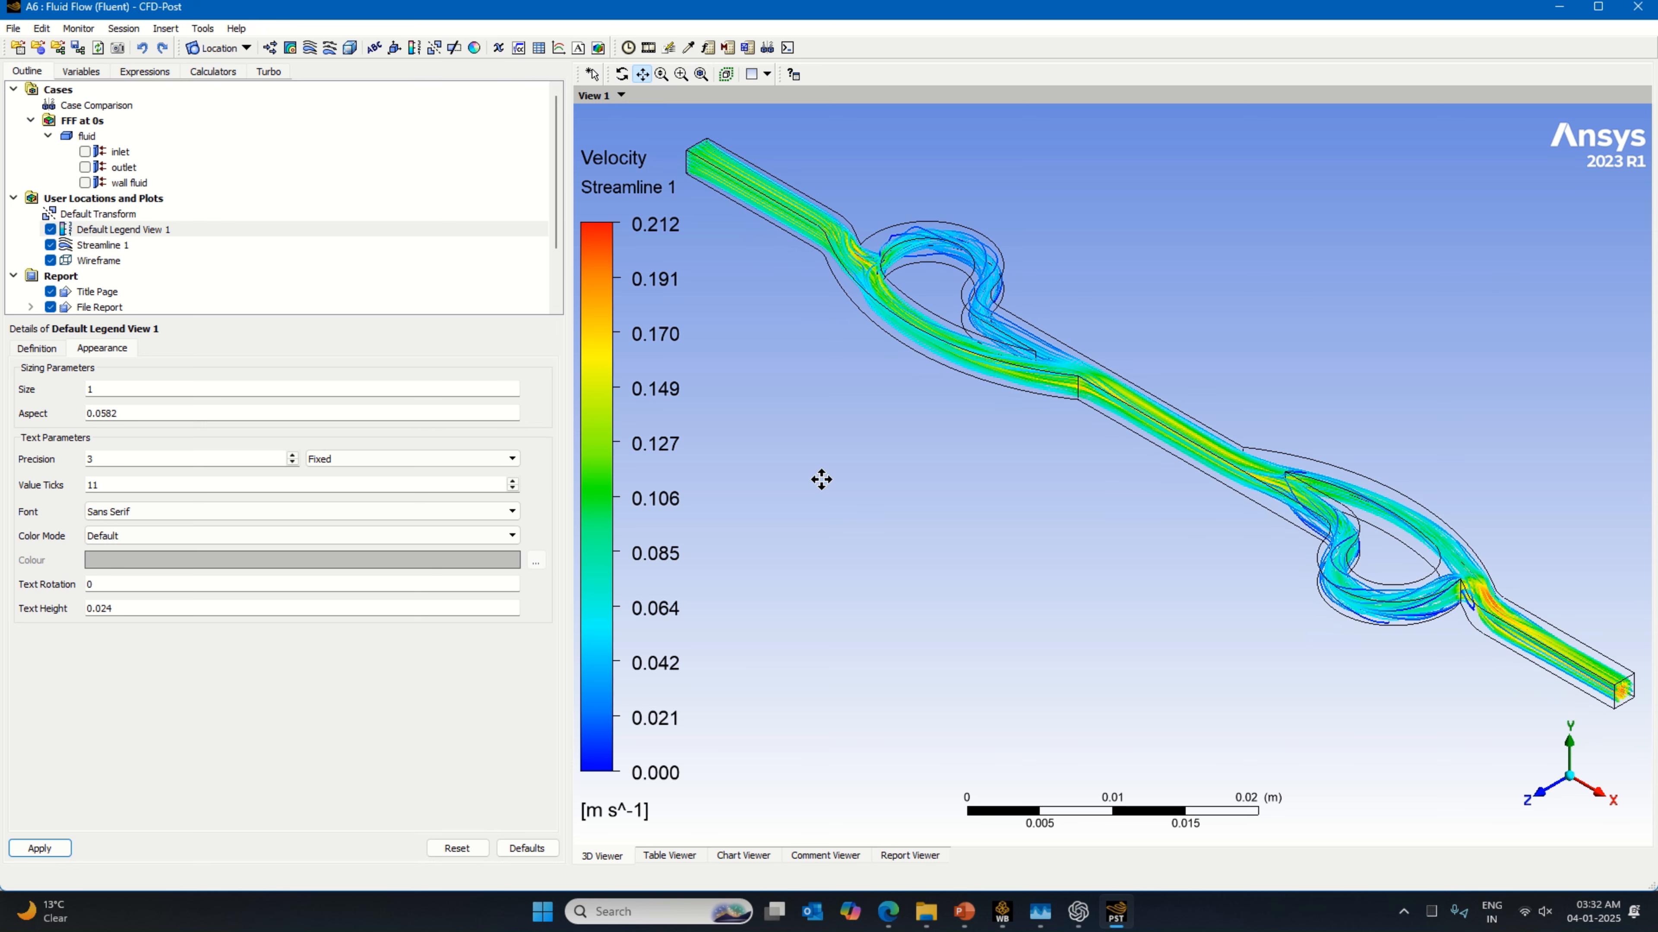
{"action": "left_click", "coordinate": [649, 46]}
{"action": "left_click", "coordinate": [124, 180]}
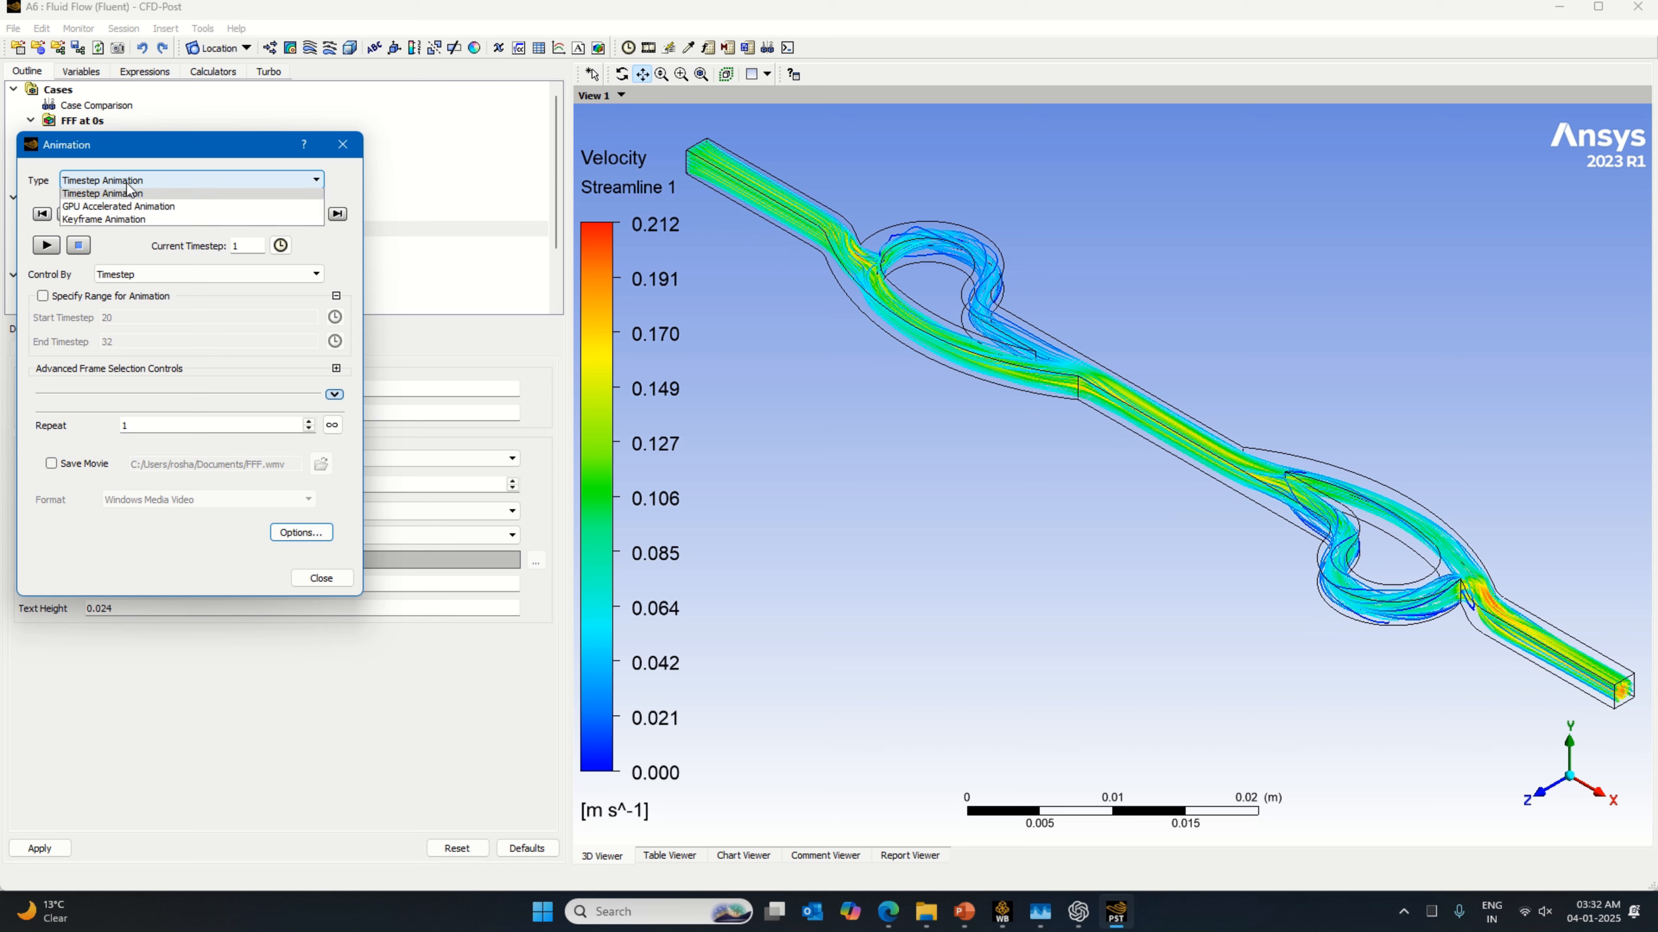
{"action": "left_click", "coordinate": [117, 232]}
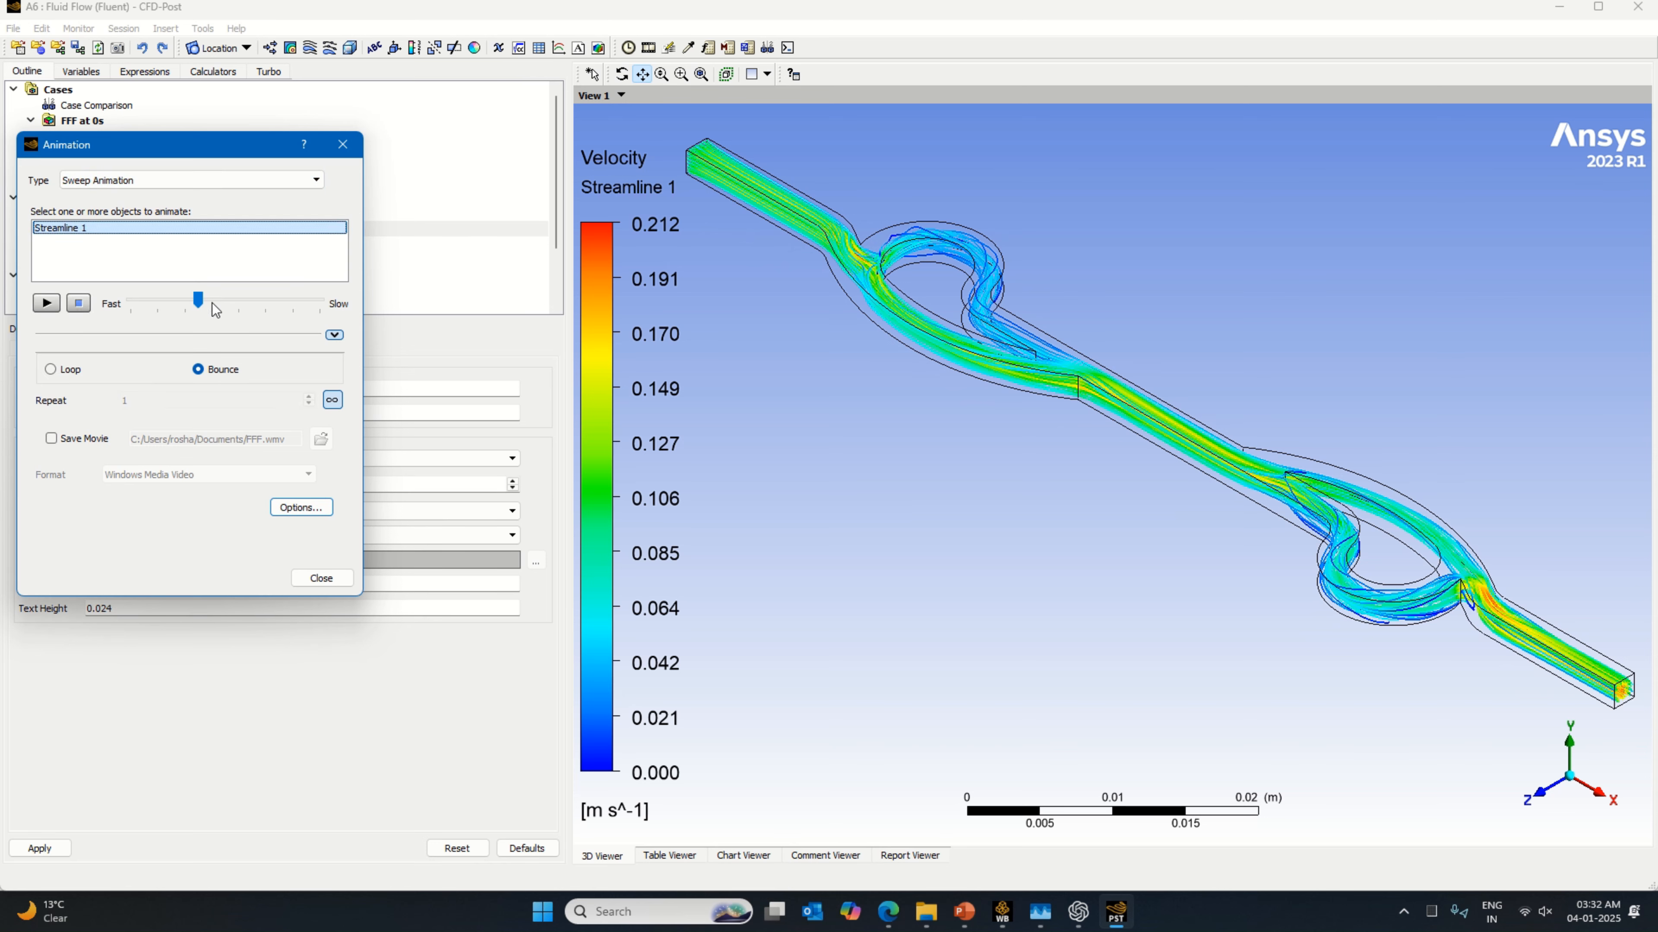
{"action": "left_click_drag", "start_coordinate": [199, 300], "coordinate": [321, 302]}
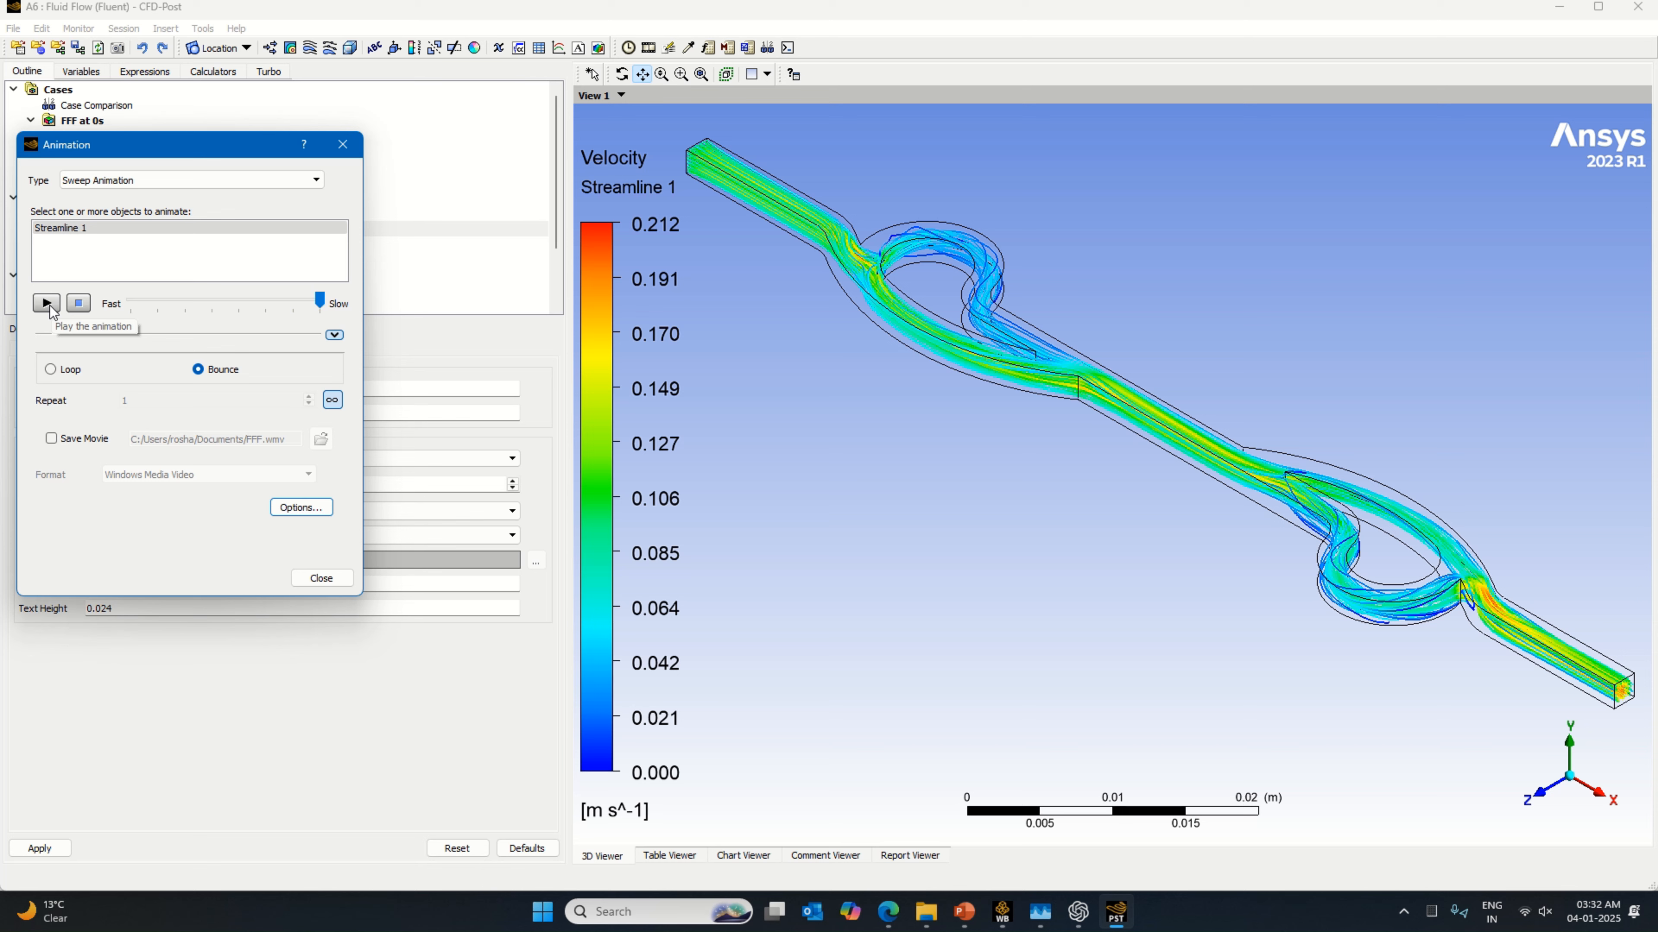
Step: Set the streamline animation's symbol size to 0.6 and preview the sweep animation
{"action": "left_click", "coordinate": [301, 508]}
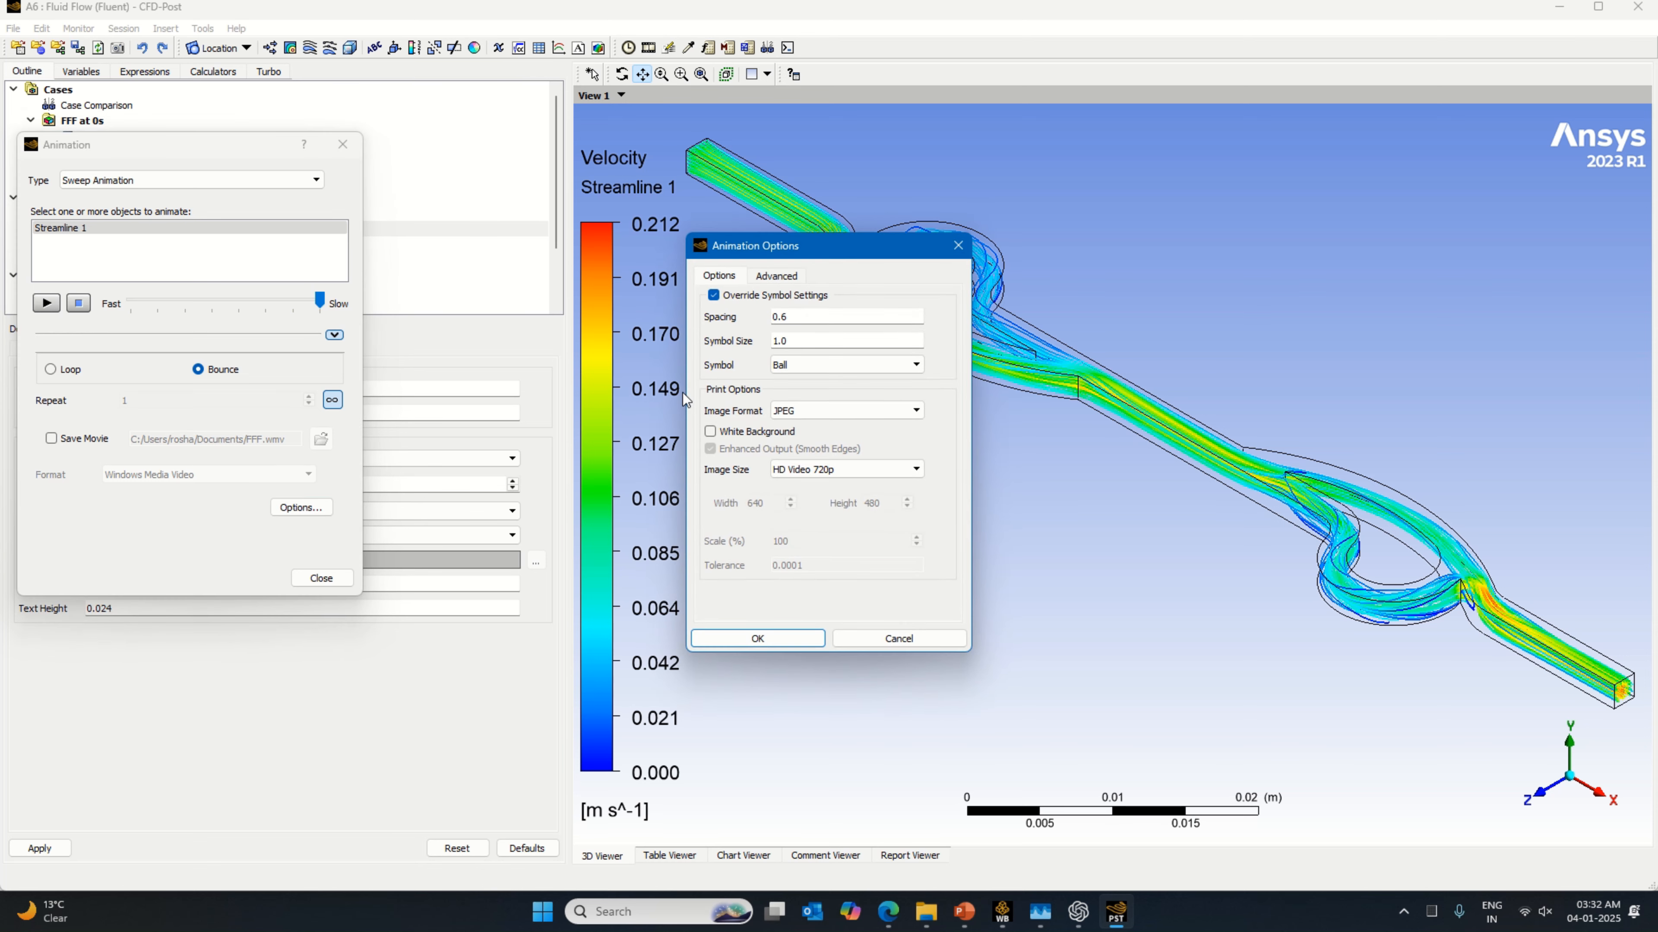
{"action": "double_click", "coordinate": [809, 346]}
{"action": "left_click_drag", "start_coordinate": [786, 353], "coordinate": [782, 356]}
{"action": "left_click", "coordinate": [770, 638]}
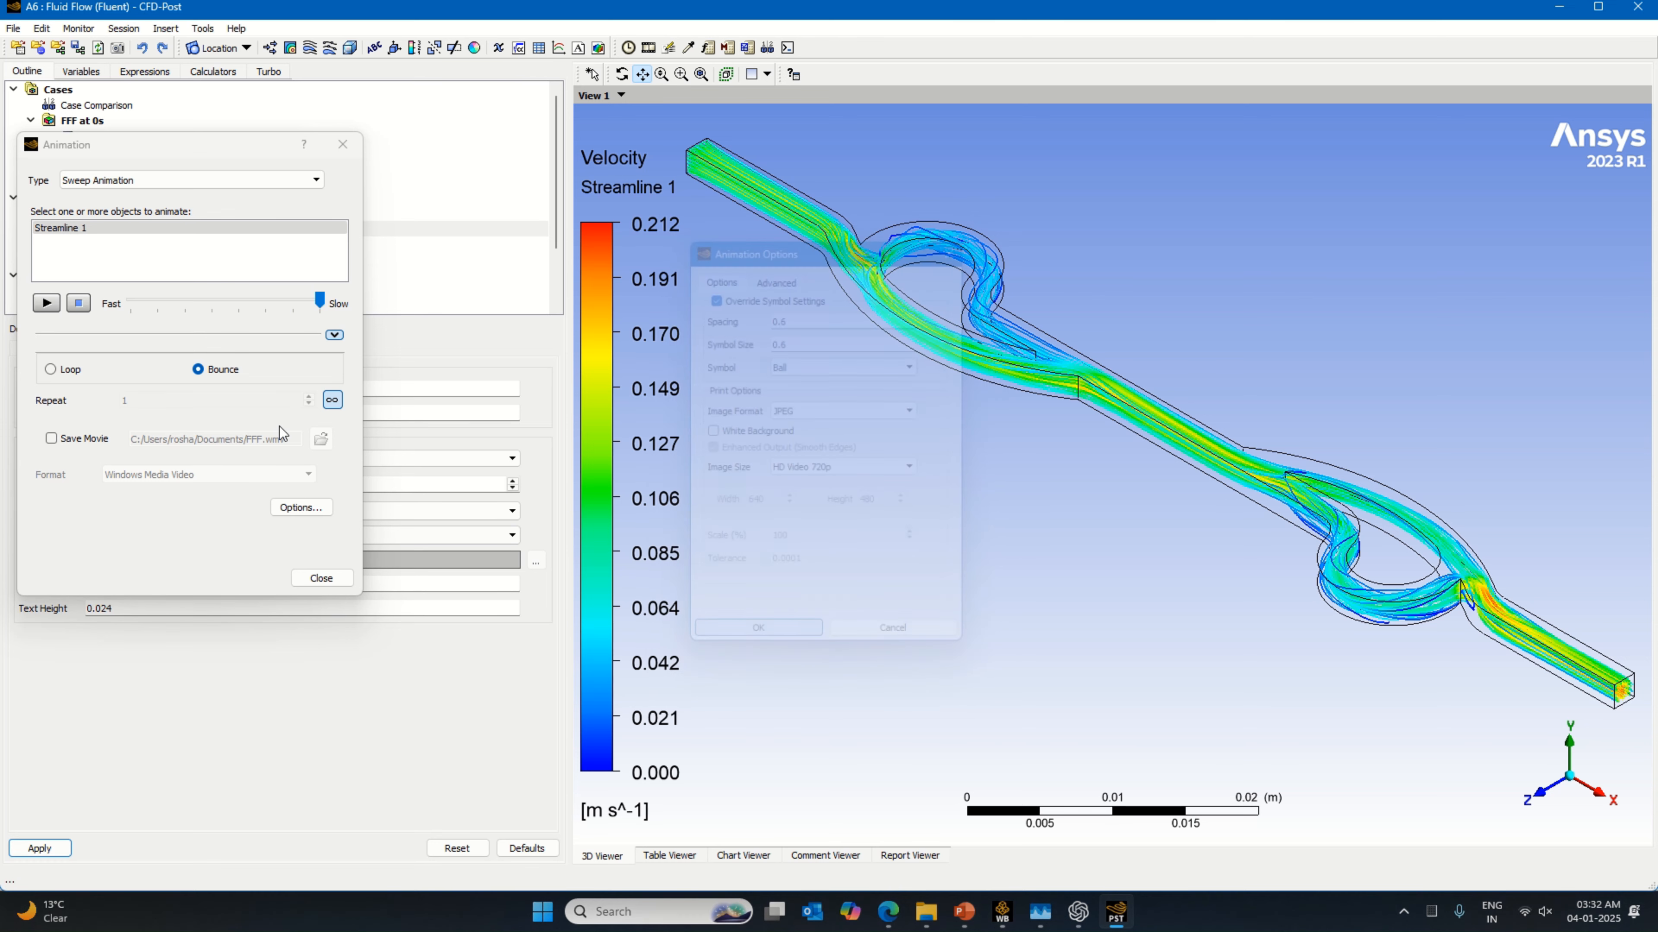
{"action": "left_click", "coordinate": [48, 307]}
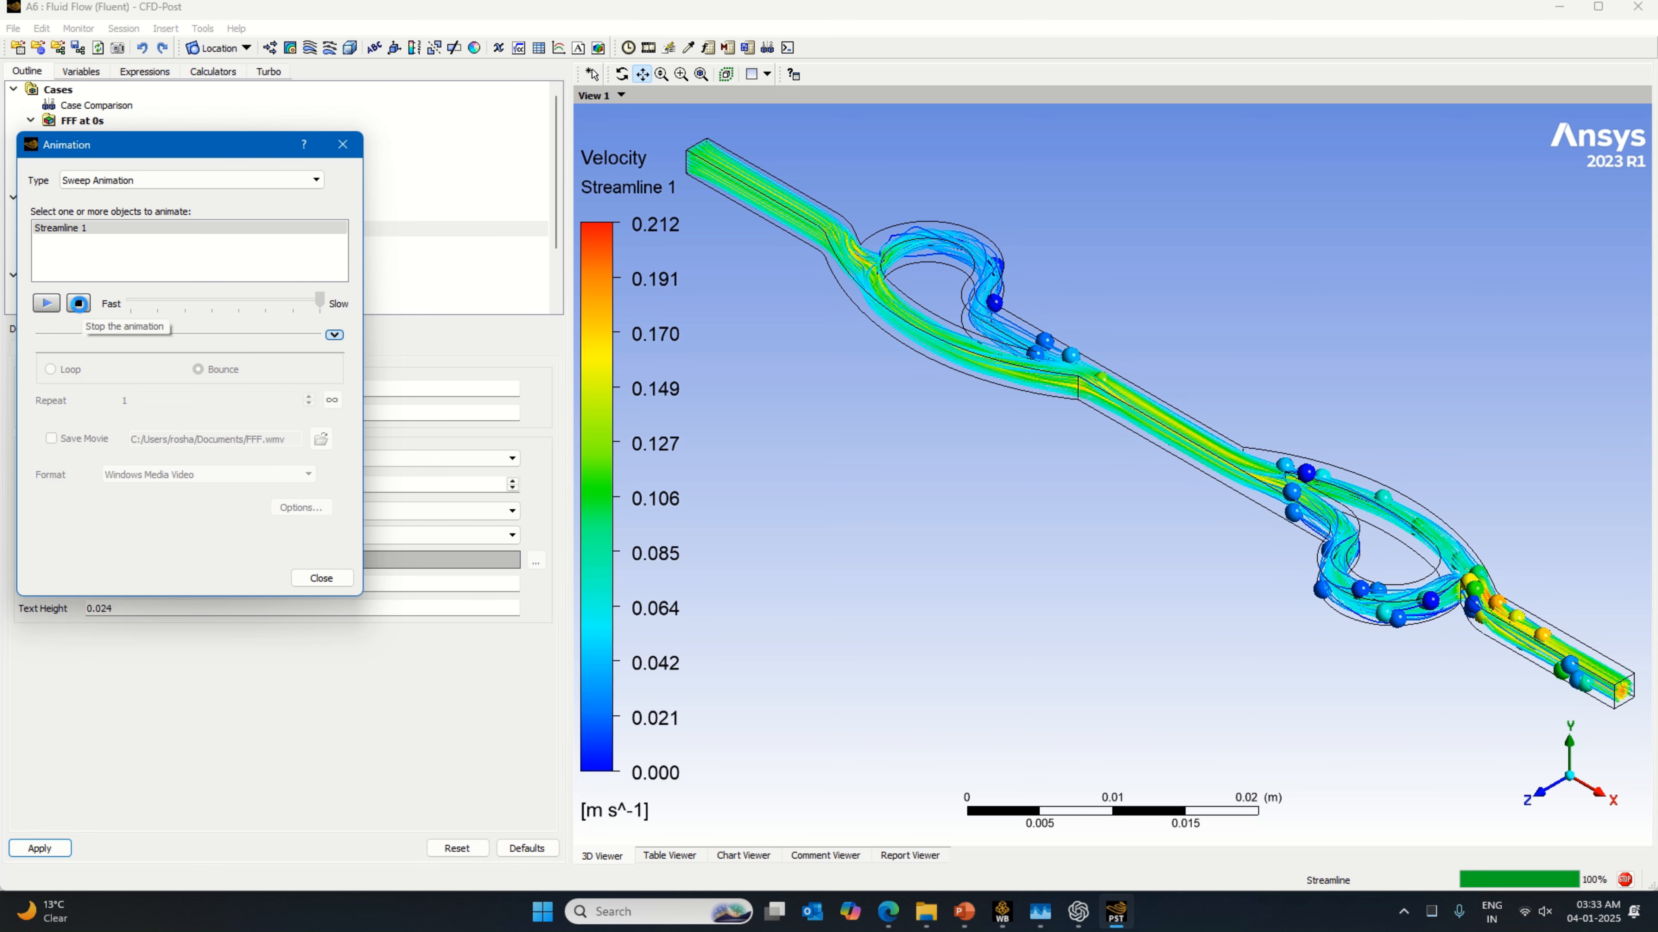
{"action": "left_click", "coordinate": [78, 303]}
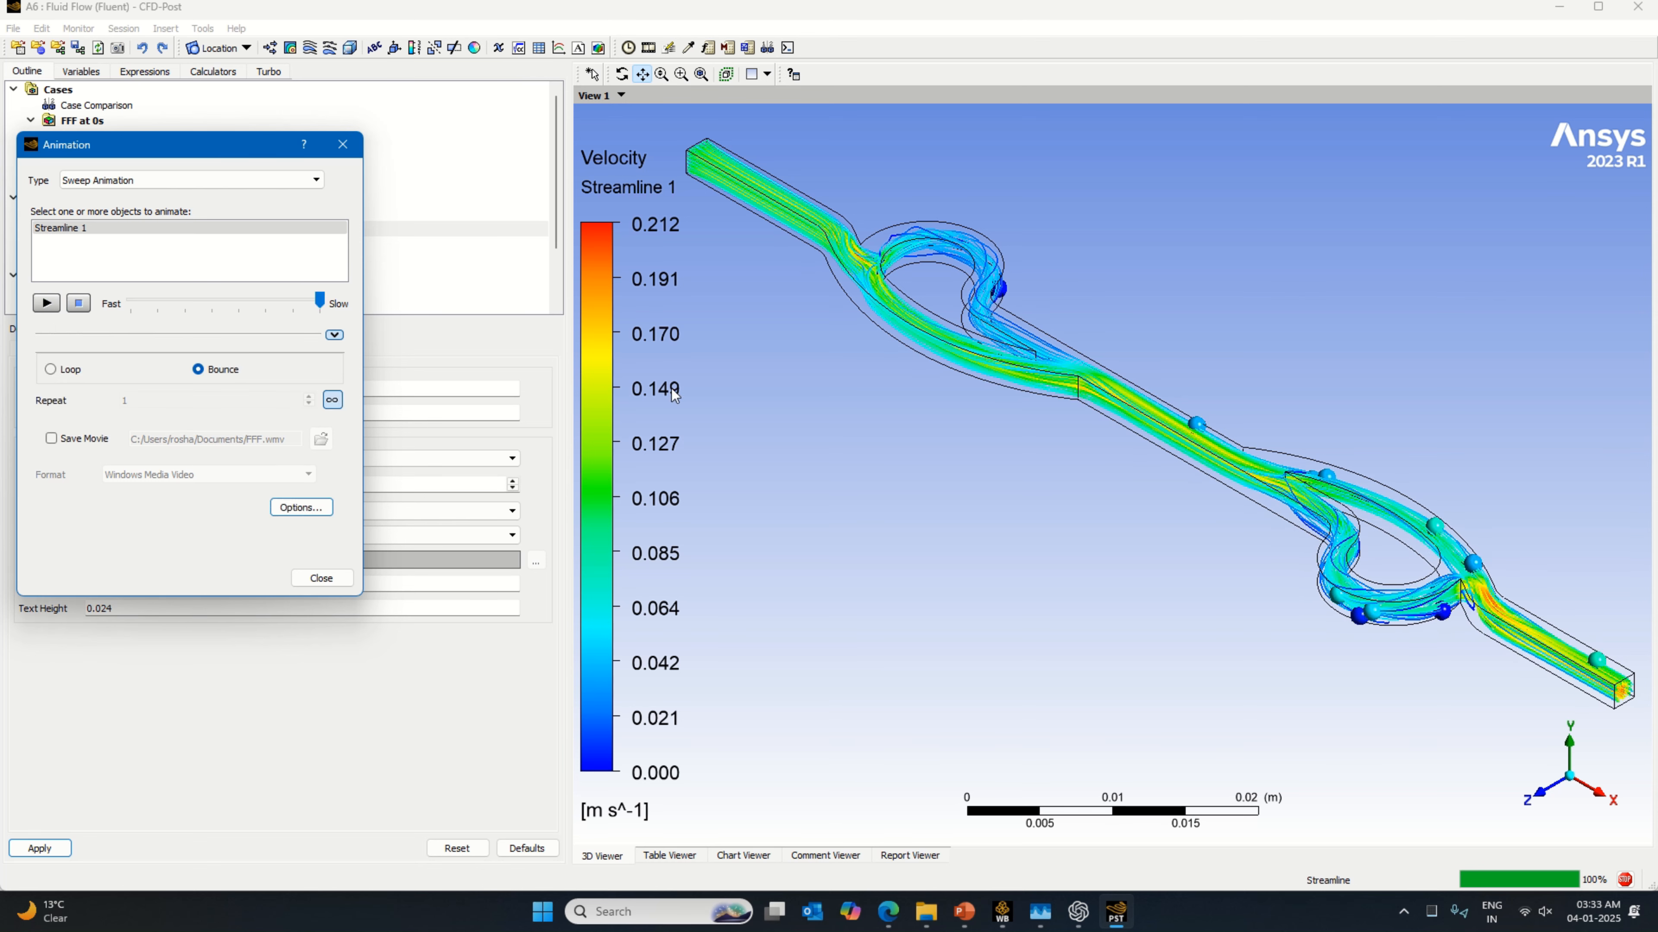
Step: Reduce the animation symbol size to 0.36, then play and stop the streamline sweep
{"action": "left_click", "coordinate": [301, 507]}
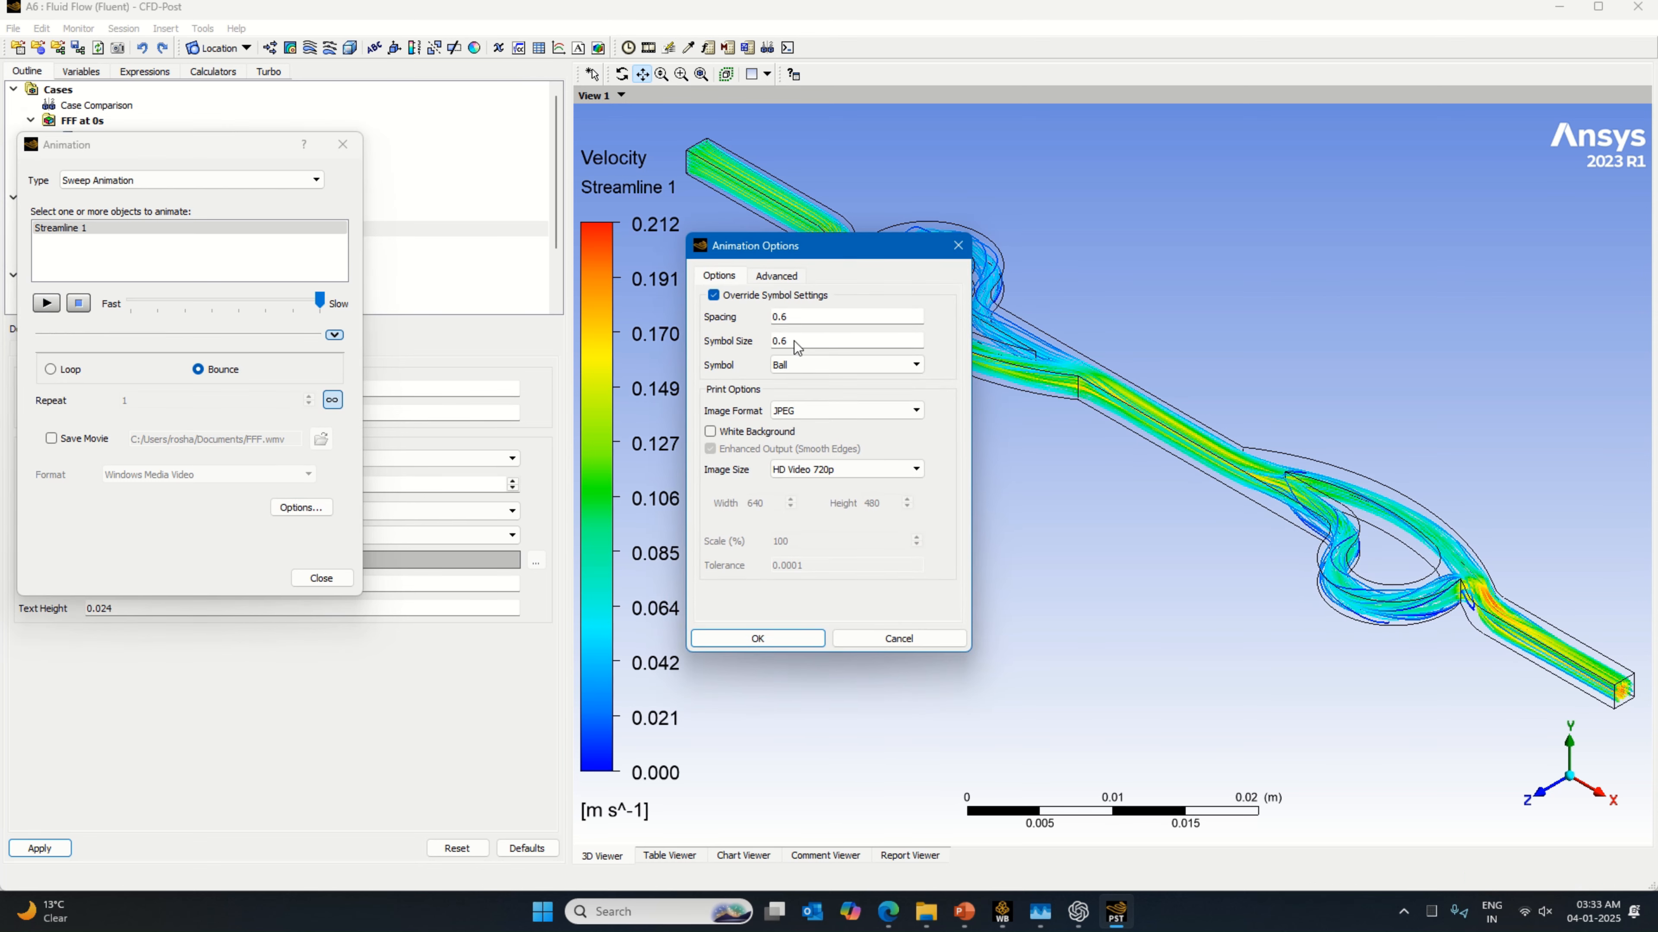
{"action": "double_click", "coordinate": [810, 353]}
{"action": "type", "text": "0.42"}
{"action": "left_click", "coordinate": [757, 638]}
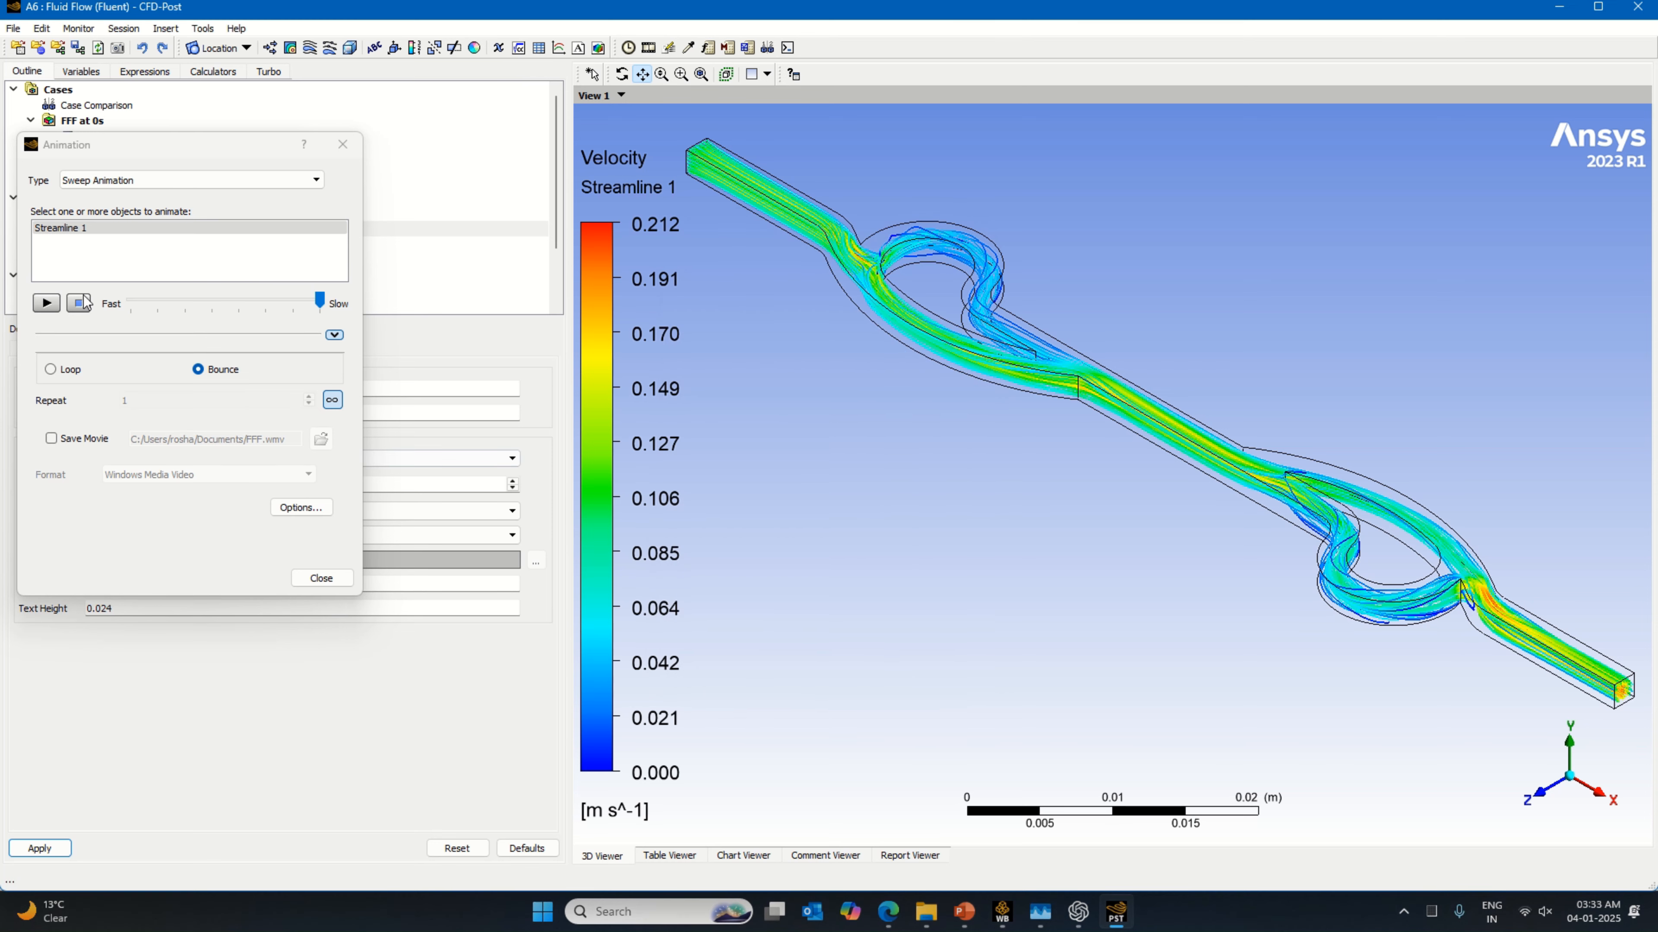
{"action": "left_click", "coordinate": [46, 303]}
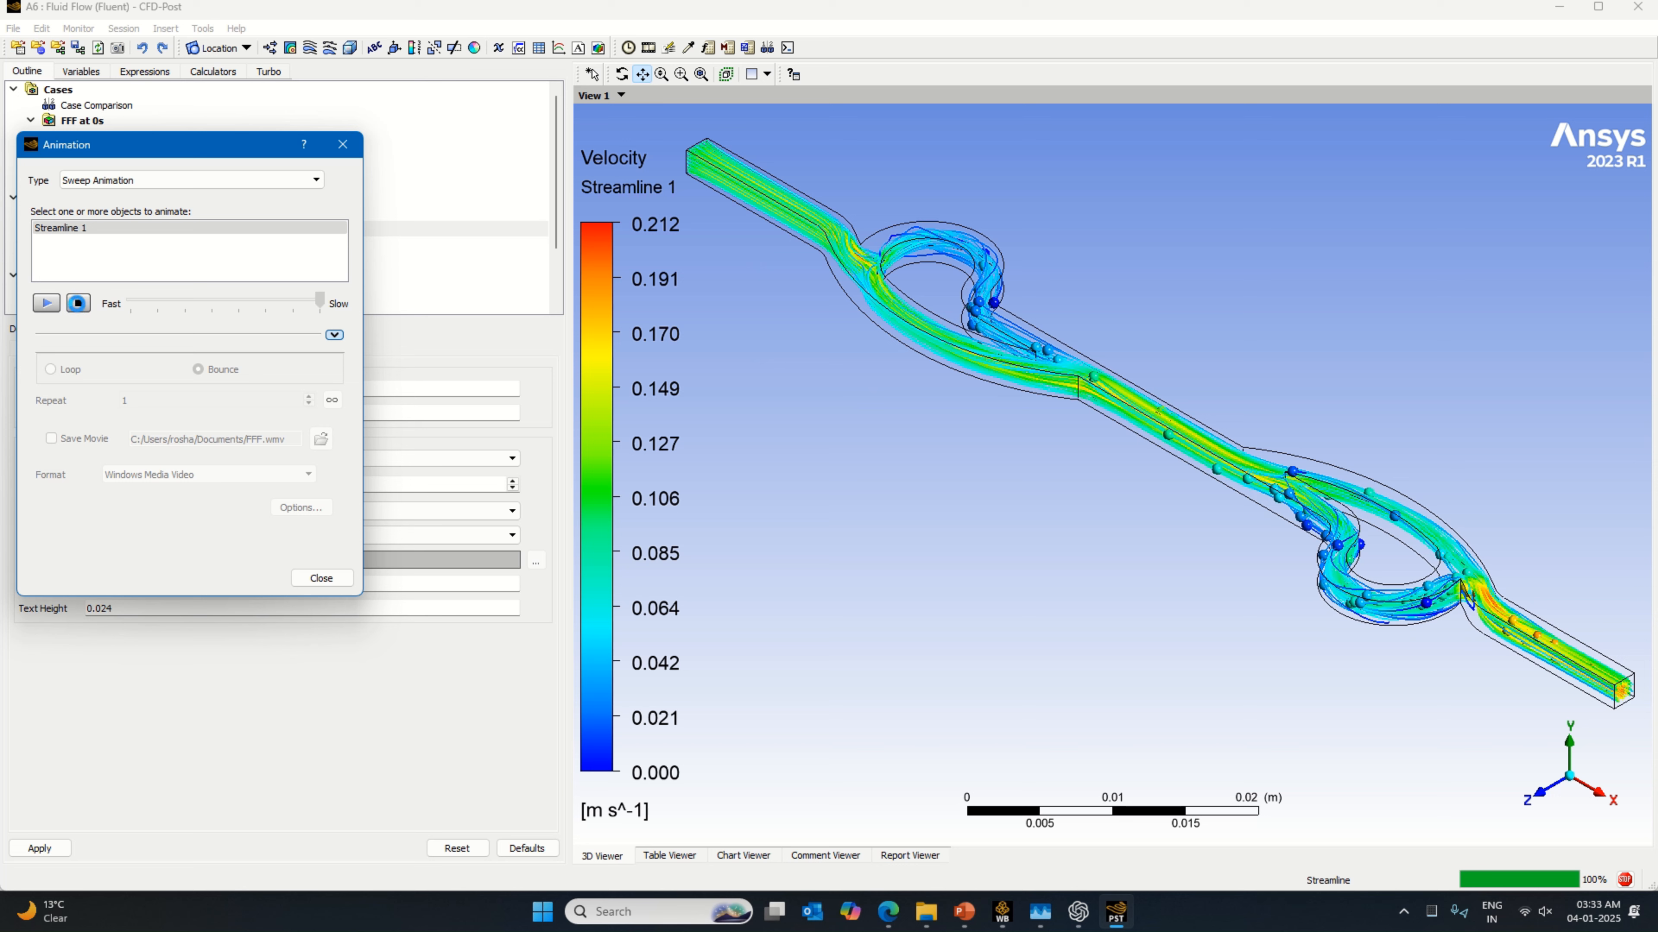
{"action": "left_click", "coordinate": [77, 305]}
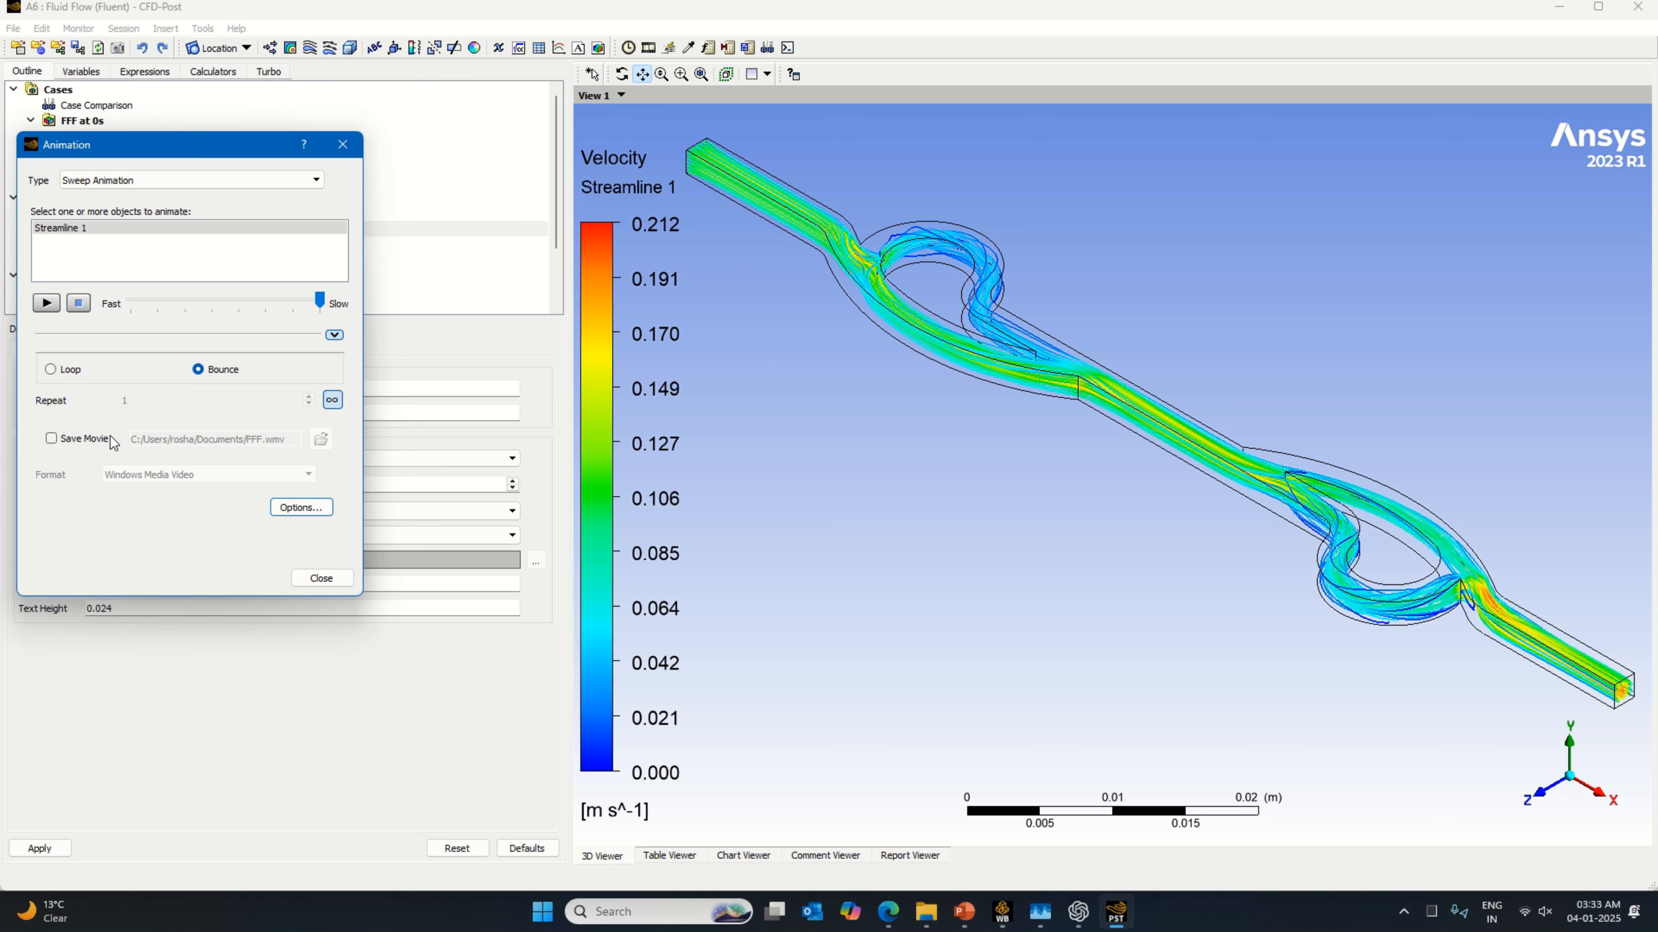
Step: Review the available image sizes in the animation options and replay the streamline sweep animation
{"action": "left_click", "coordinate": [301, 507]}
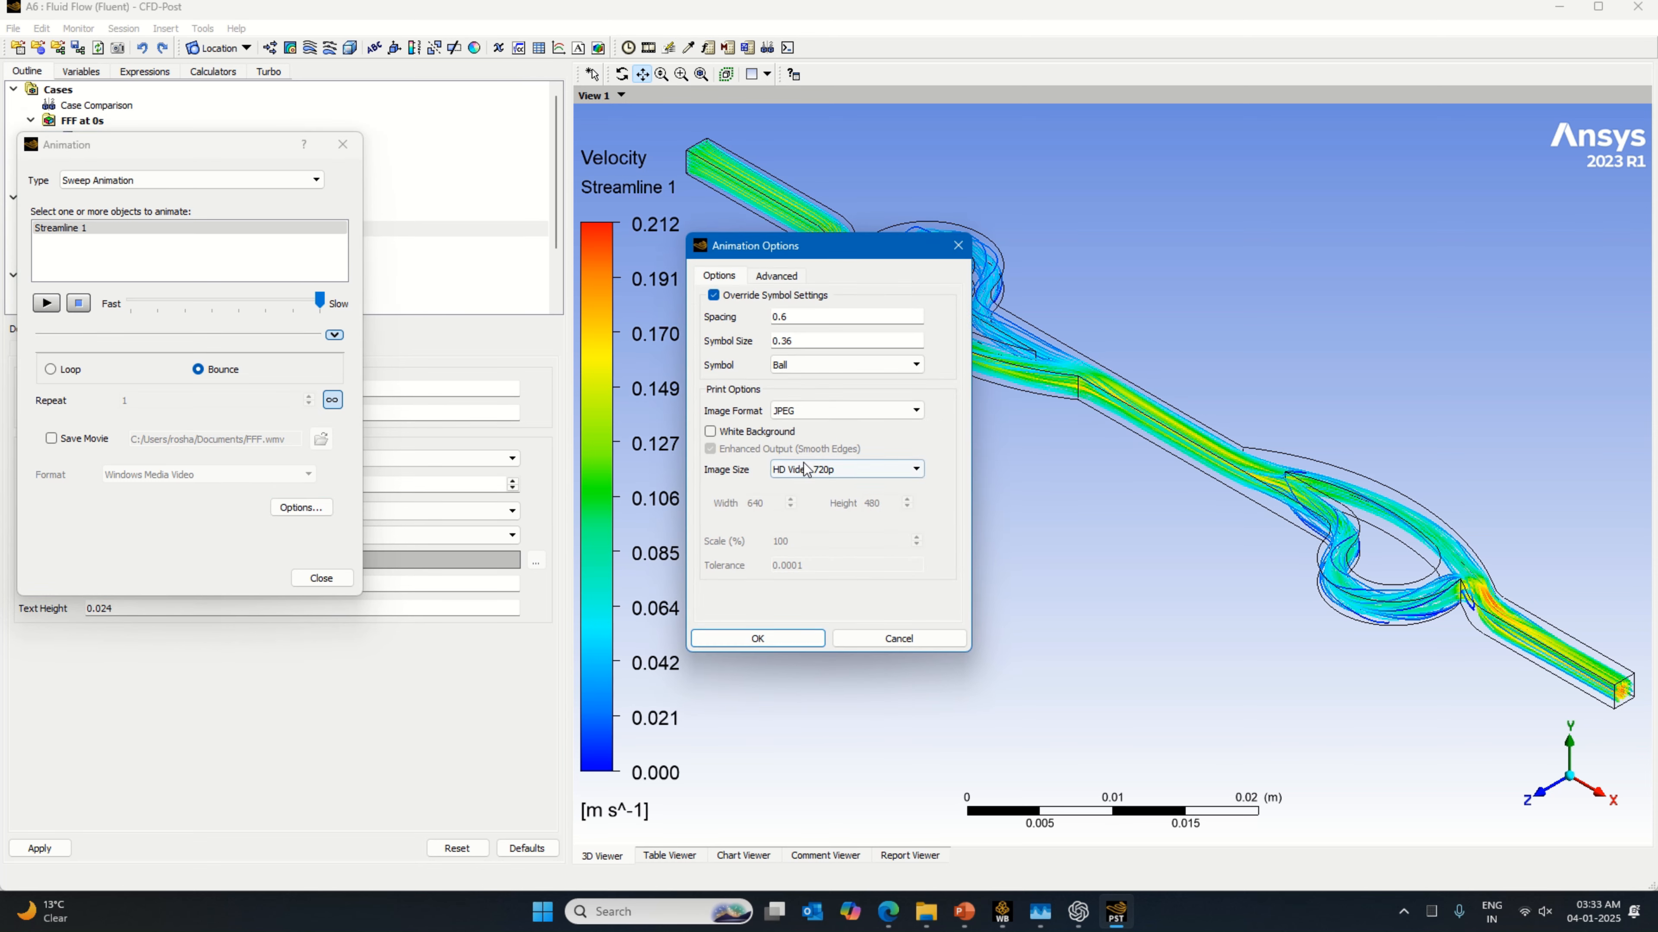
{"action": "left_click", "coordinate": [810, 470]}
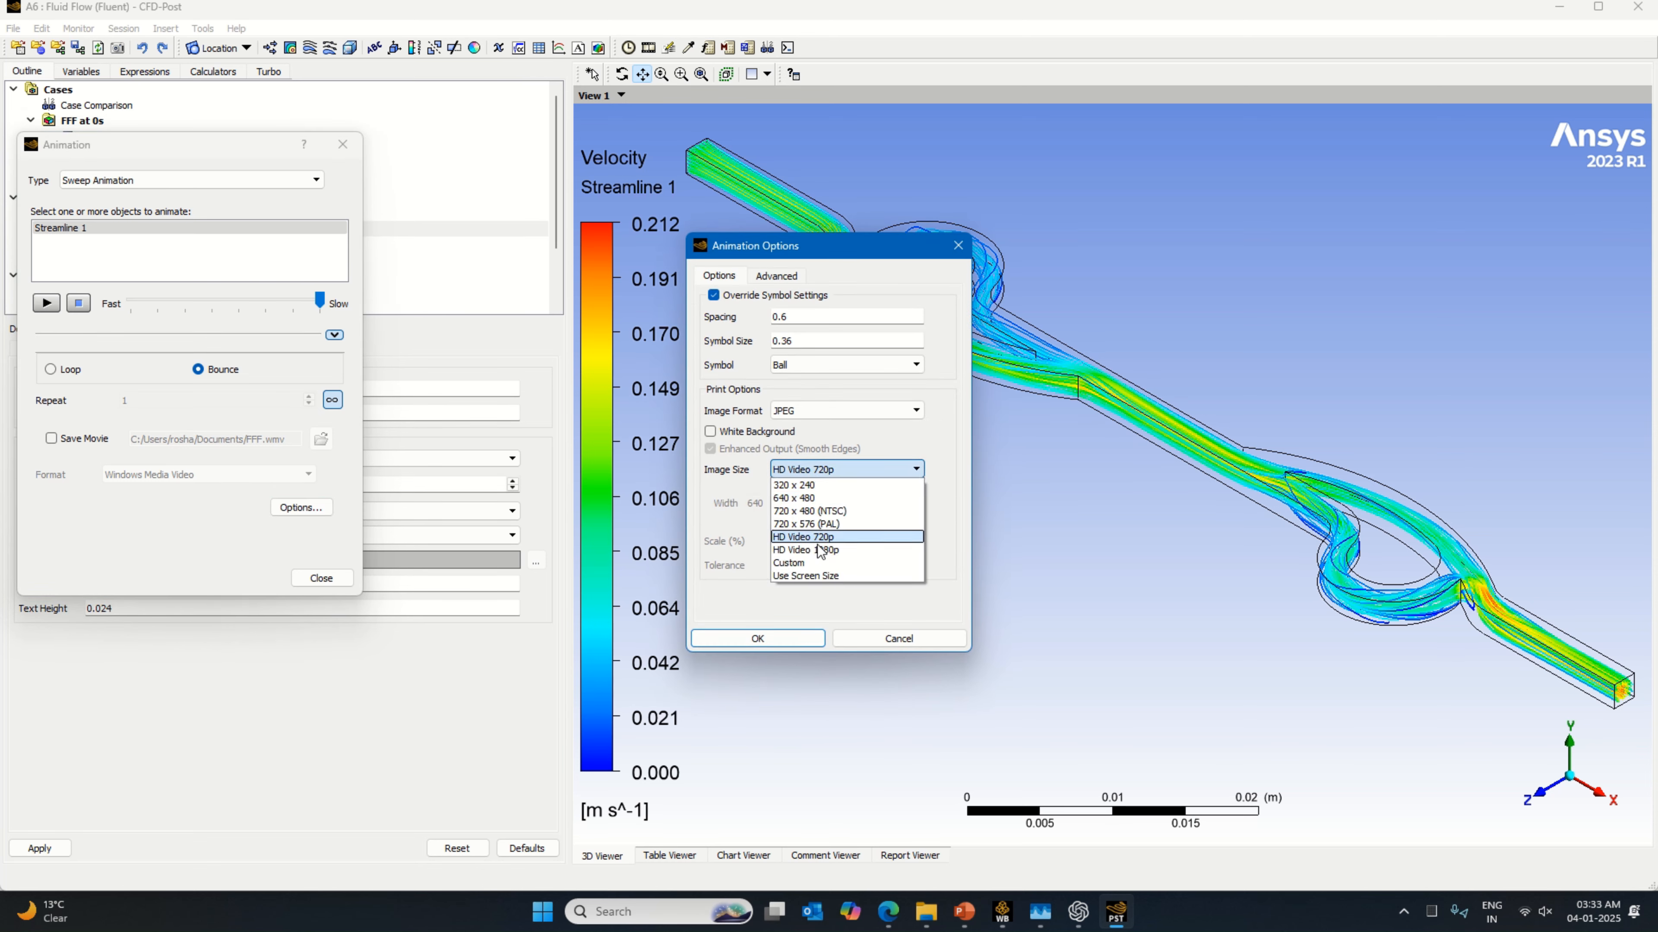
{"action": "key", "text": "Return"}
{"action": "left_click", "coordinate": [959, 247]}
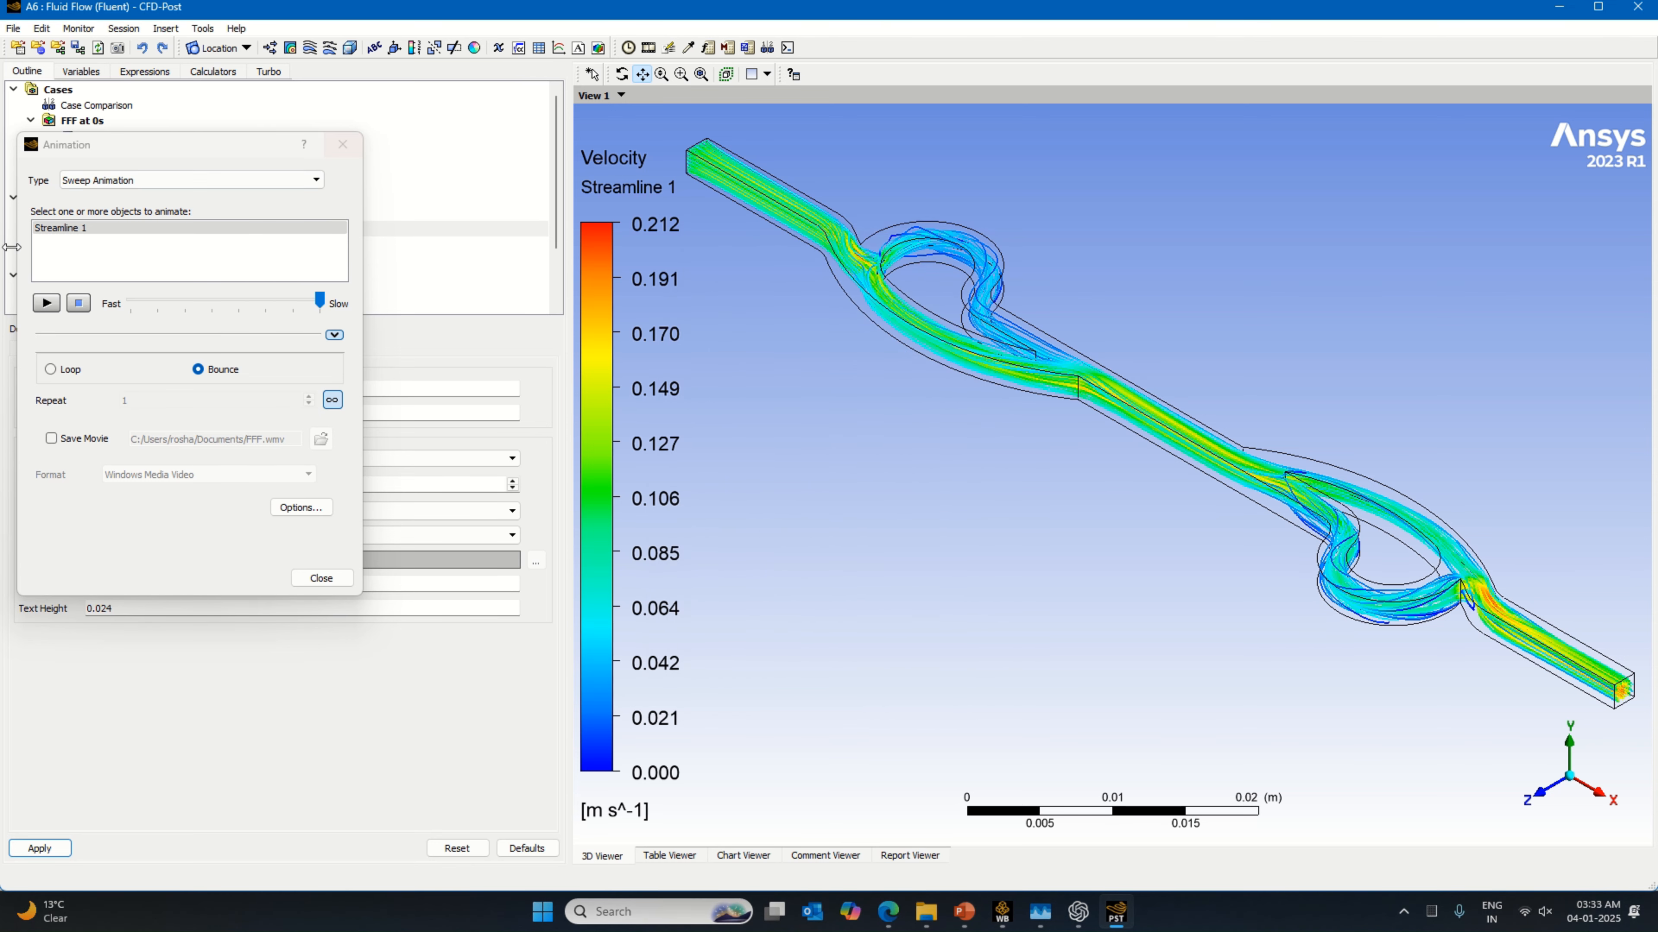
{"action": "left_click", "coordinate": [41, 308]}
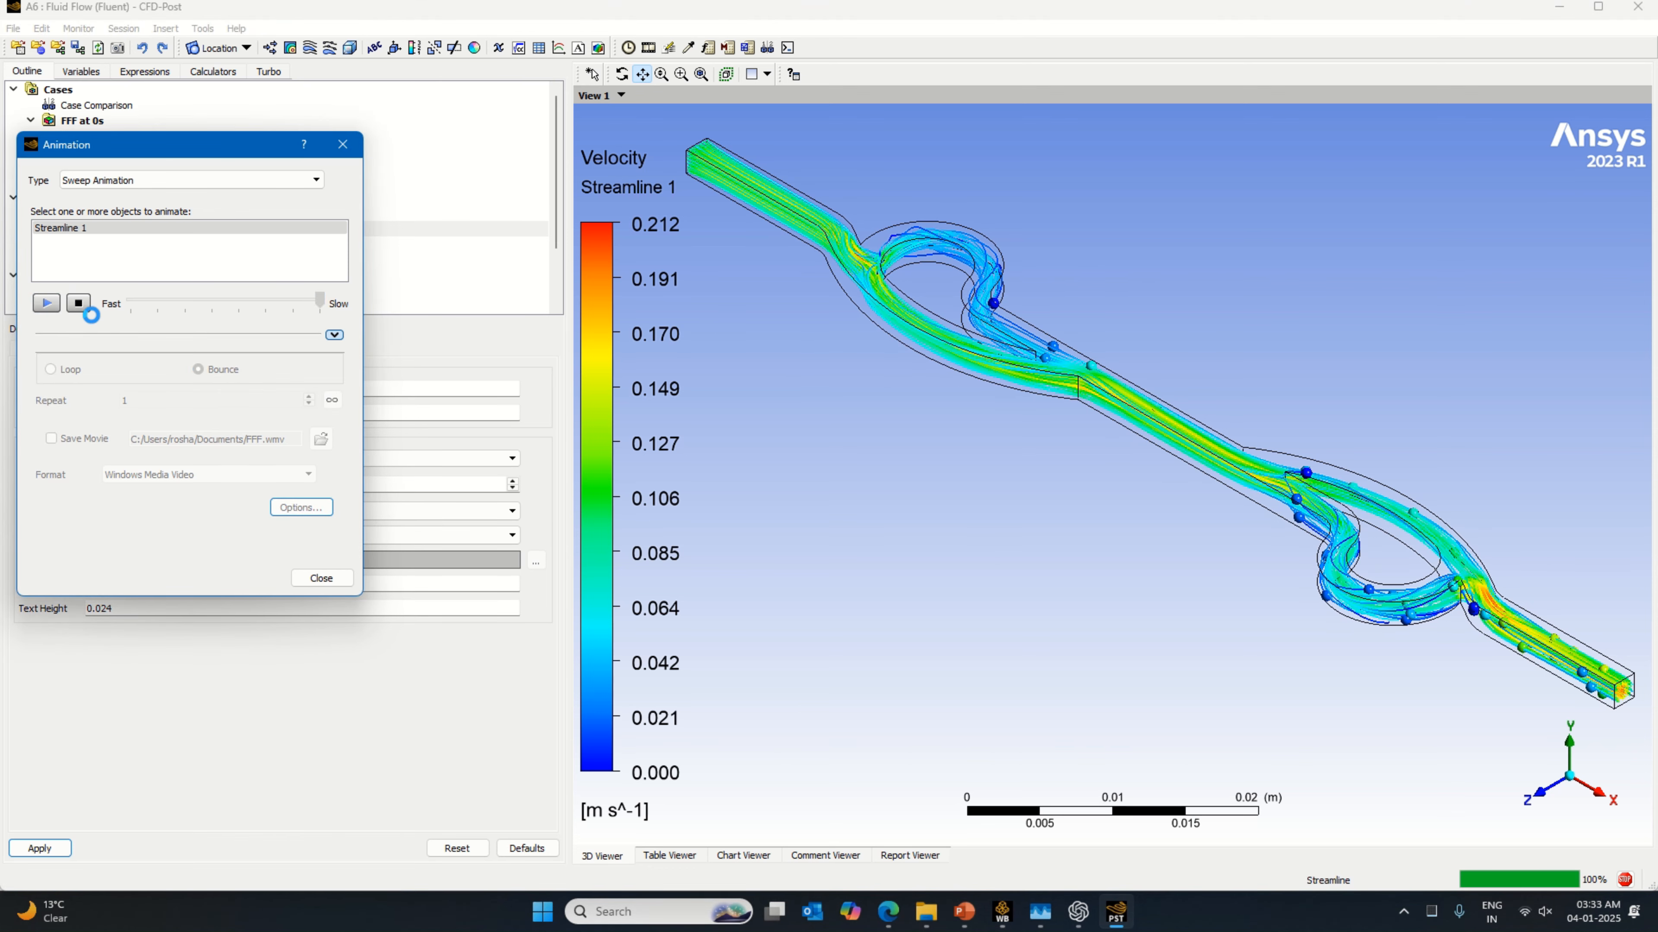
{"action": "left_click", "coordinate": [79, 302]}
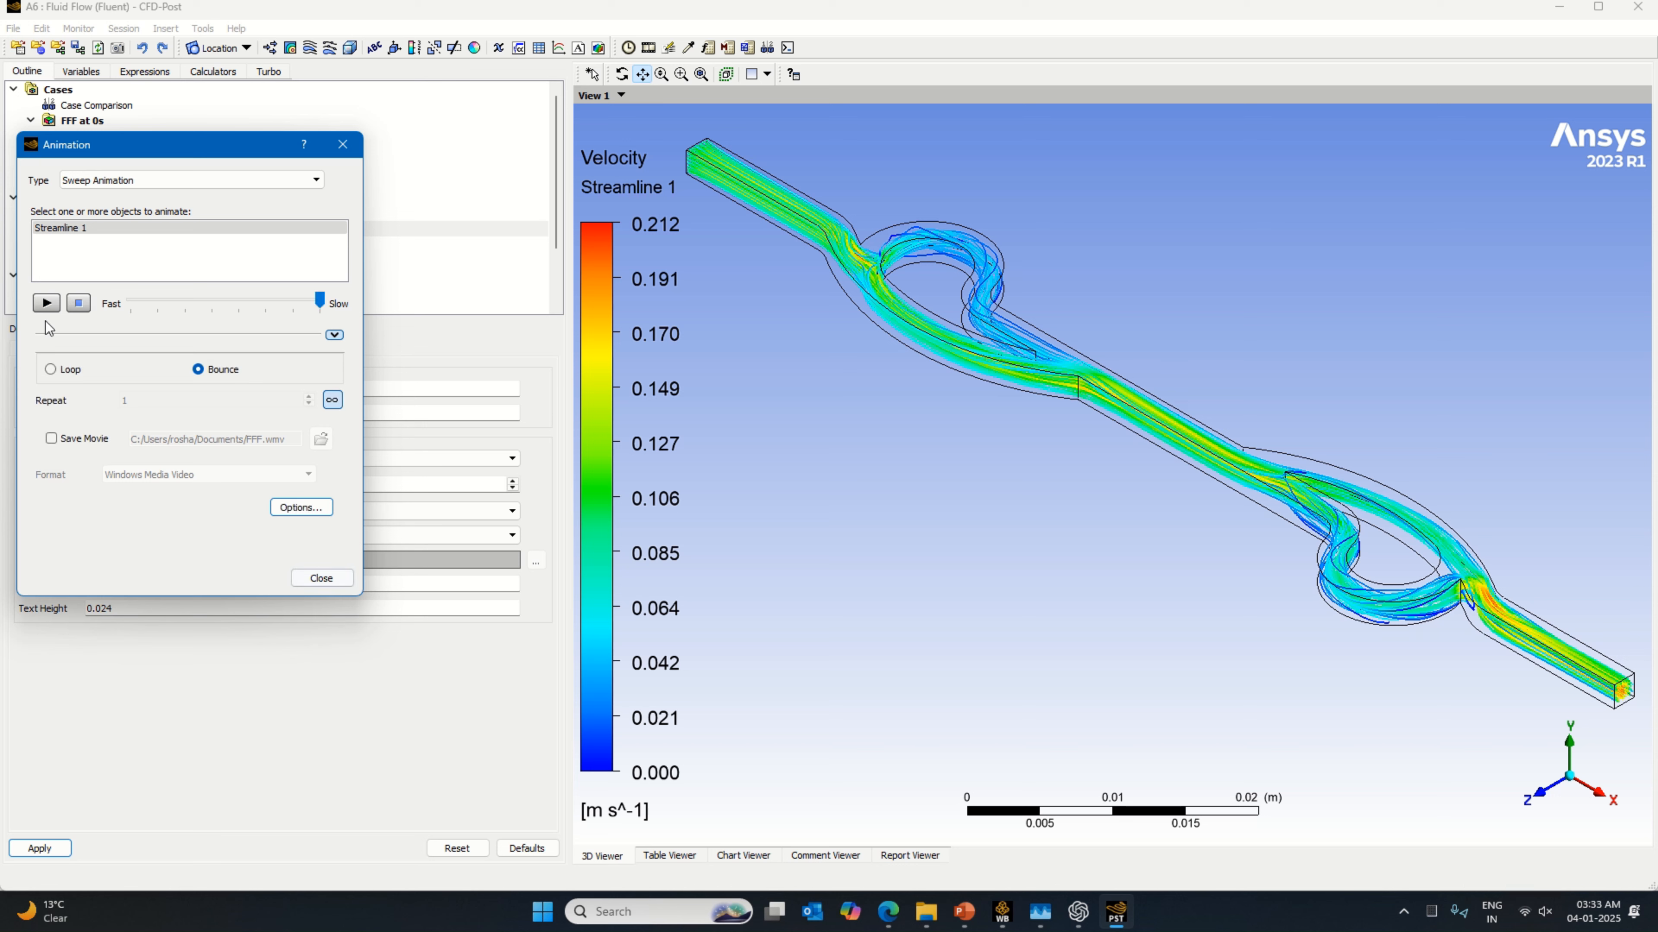
Step: Close the animation settings, save the project from CFD-Post, and save it in Workbench as well
{"action": "left_click", "coordinate": [321, 578]}
{"action": "left_click", "coordinate": [11, 28]}
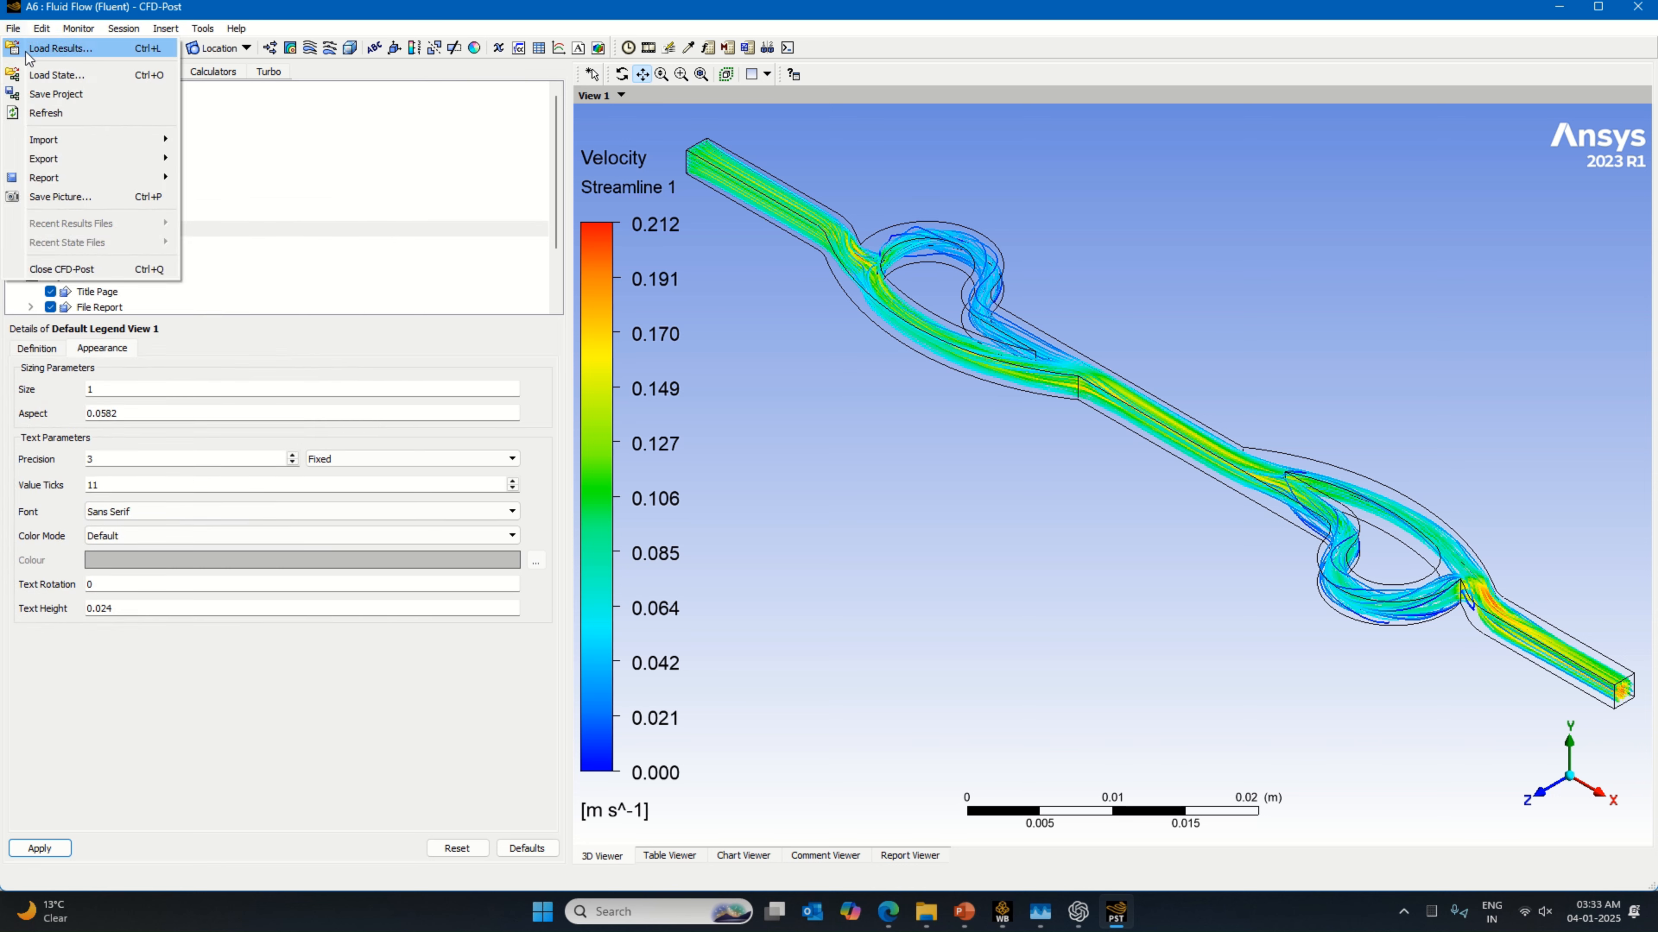
{"action": "left_click", "coordinate": [55, 93]}
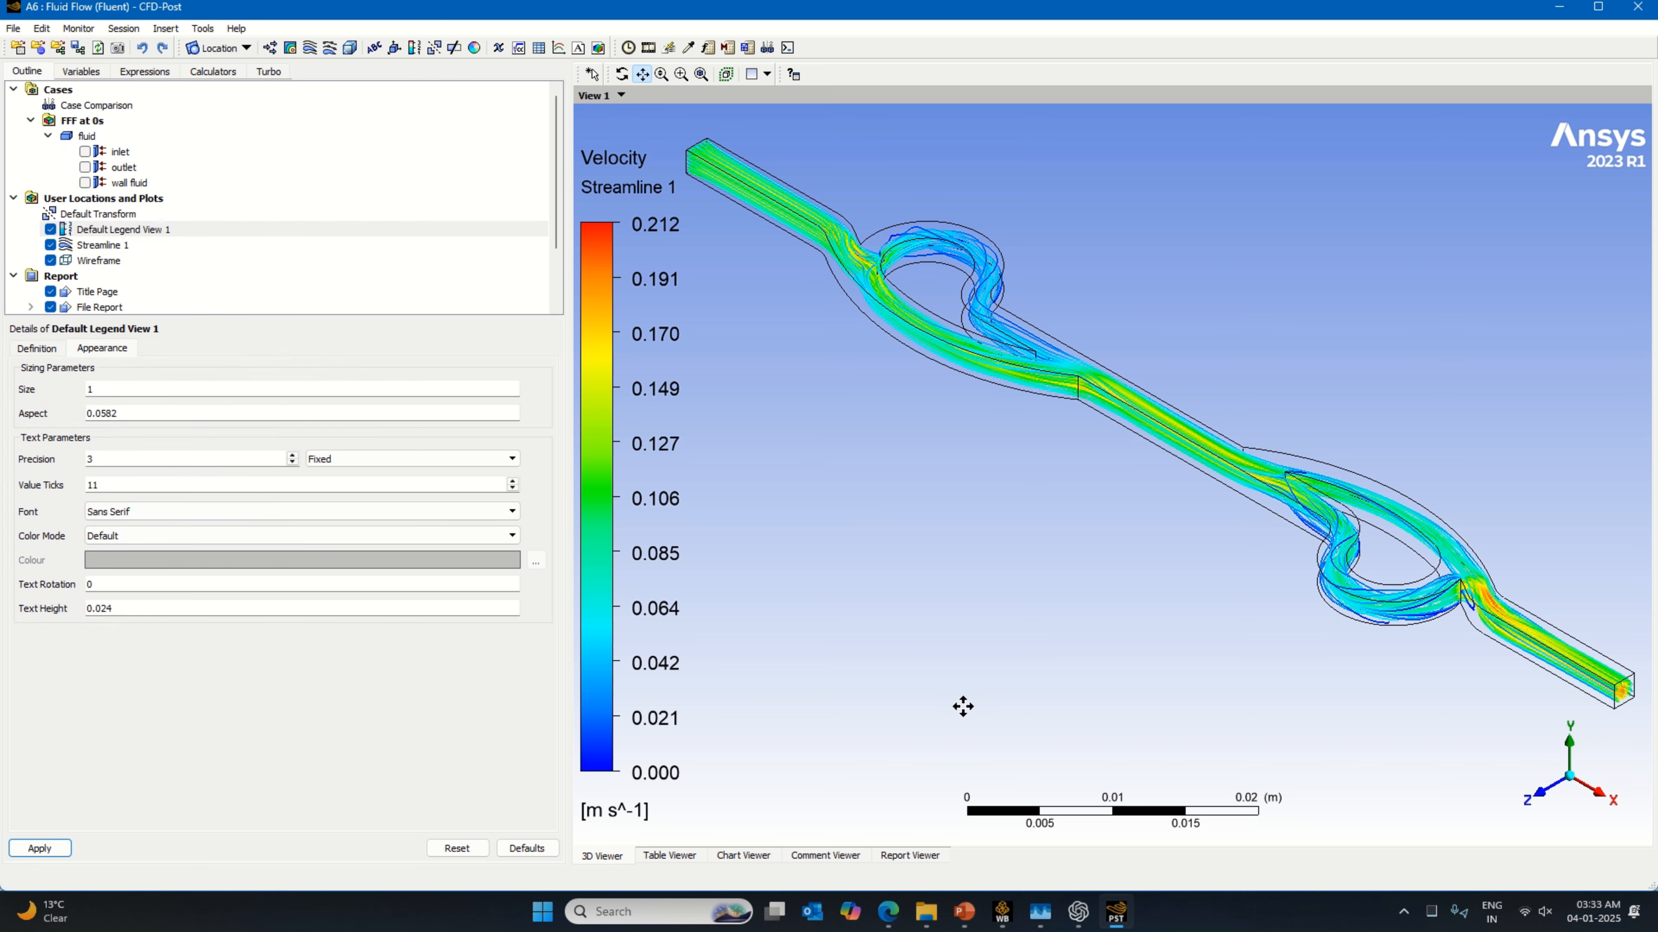
{"action": "left_click", "coordinate": [1001, 912]}
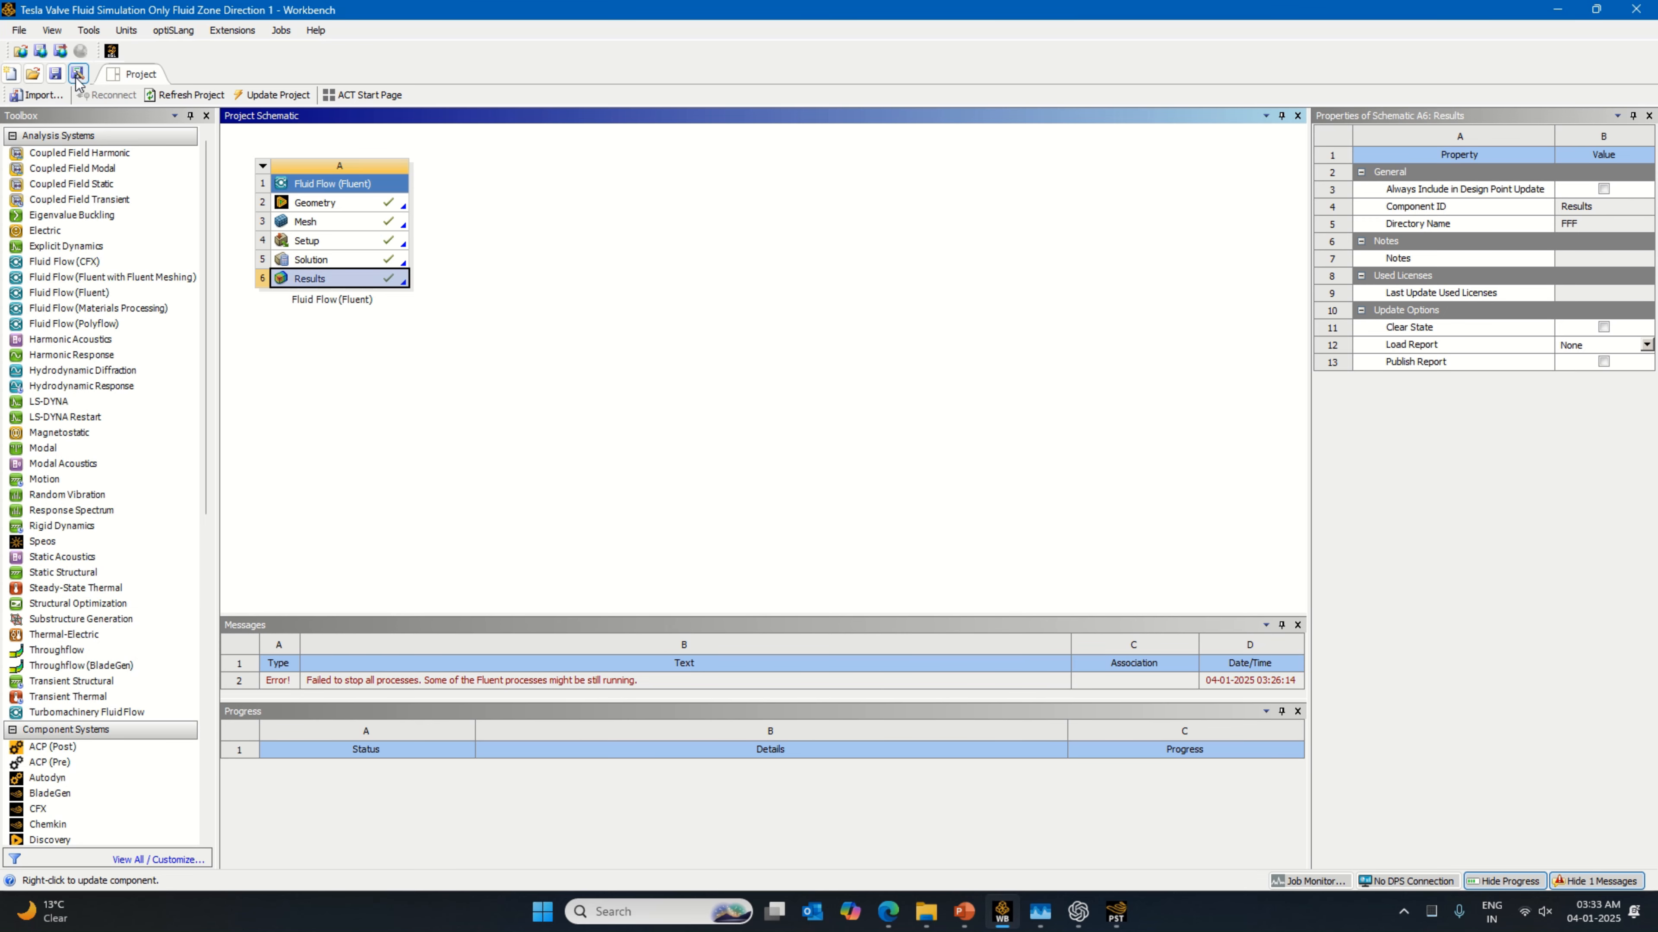
{"action": "left_click", "coordinate": [55, 73]}
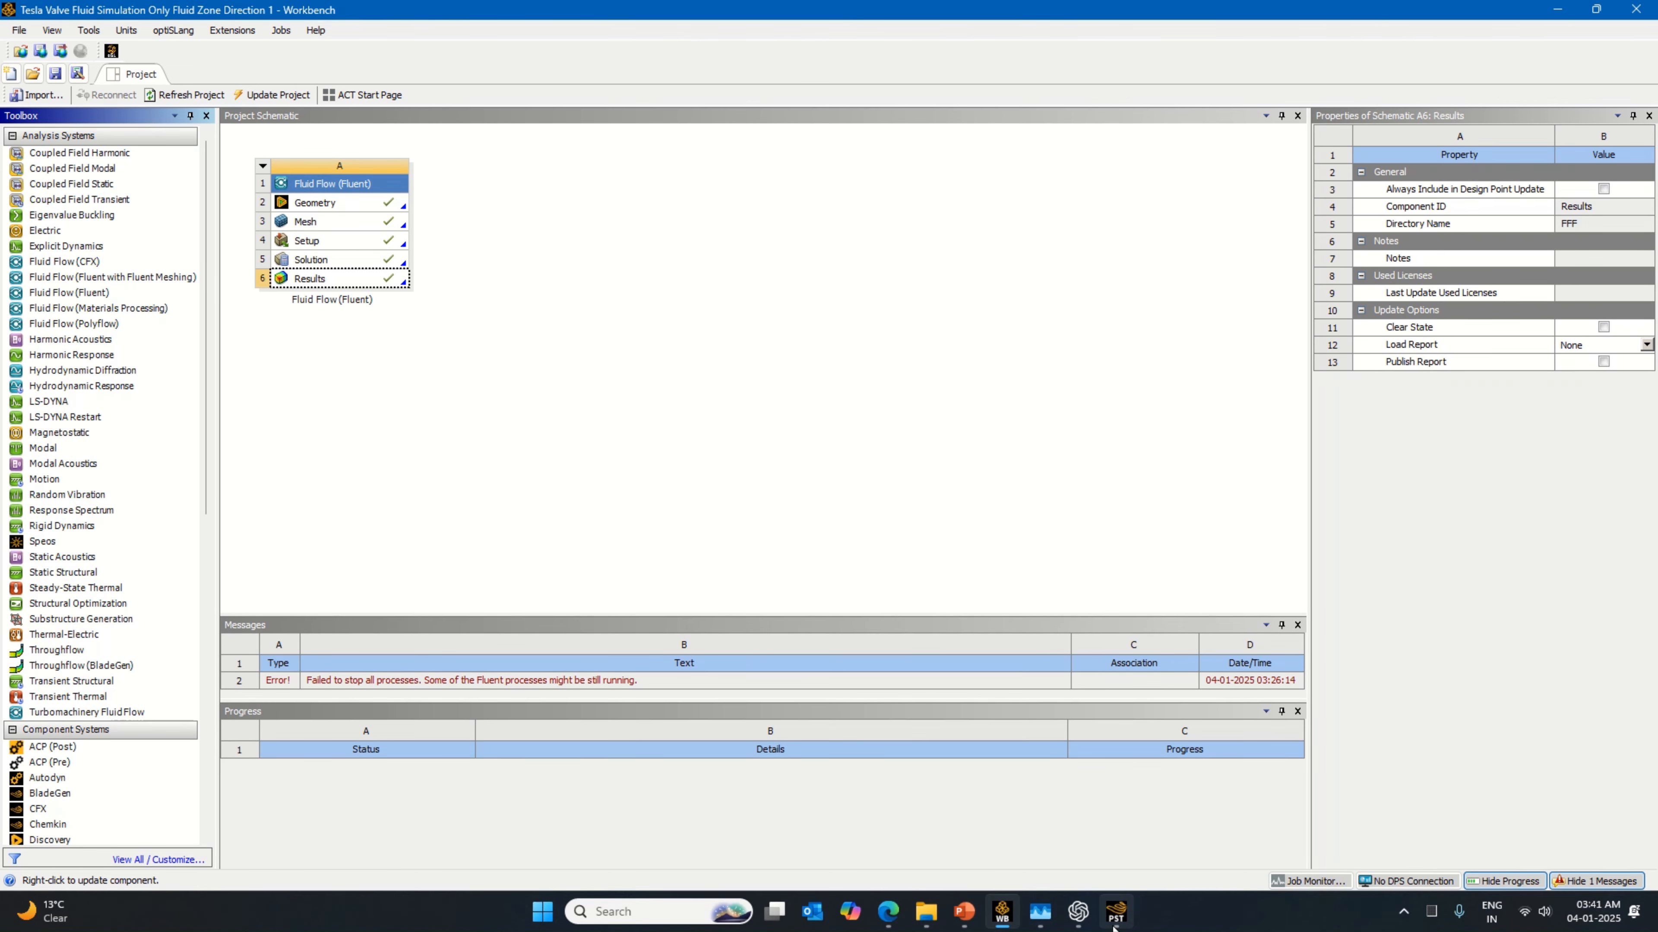
Step: Check the streamline result in CFD-Post, return to Workbench and save the project again
{"action": "left_click", "coordinate": [1114, 925]}
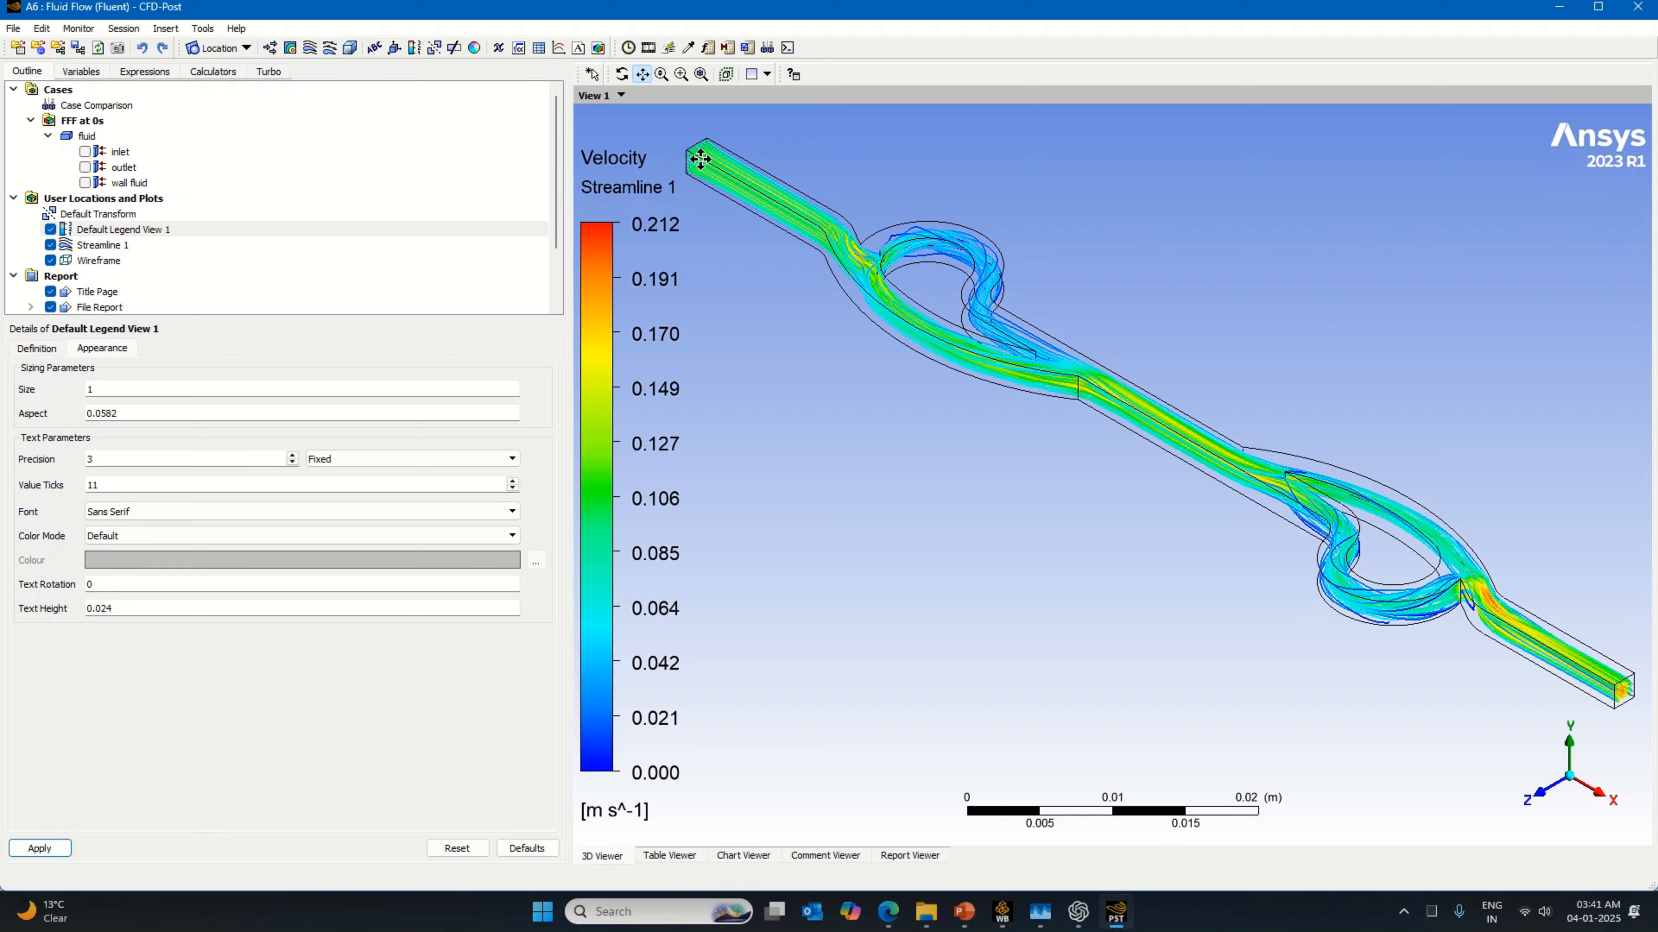
{"action": "left_click", "coordinate": [1001, 912]}
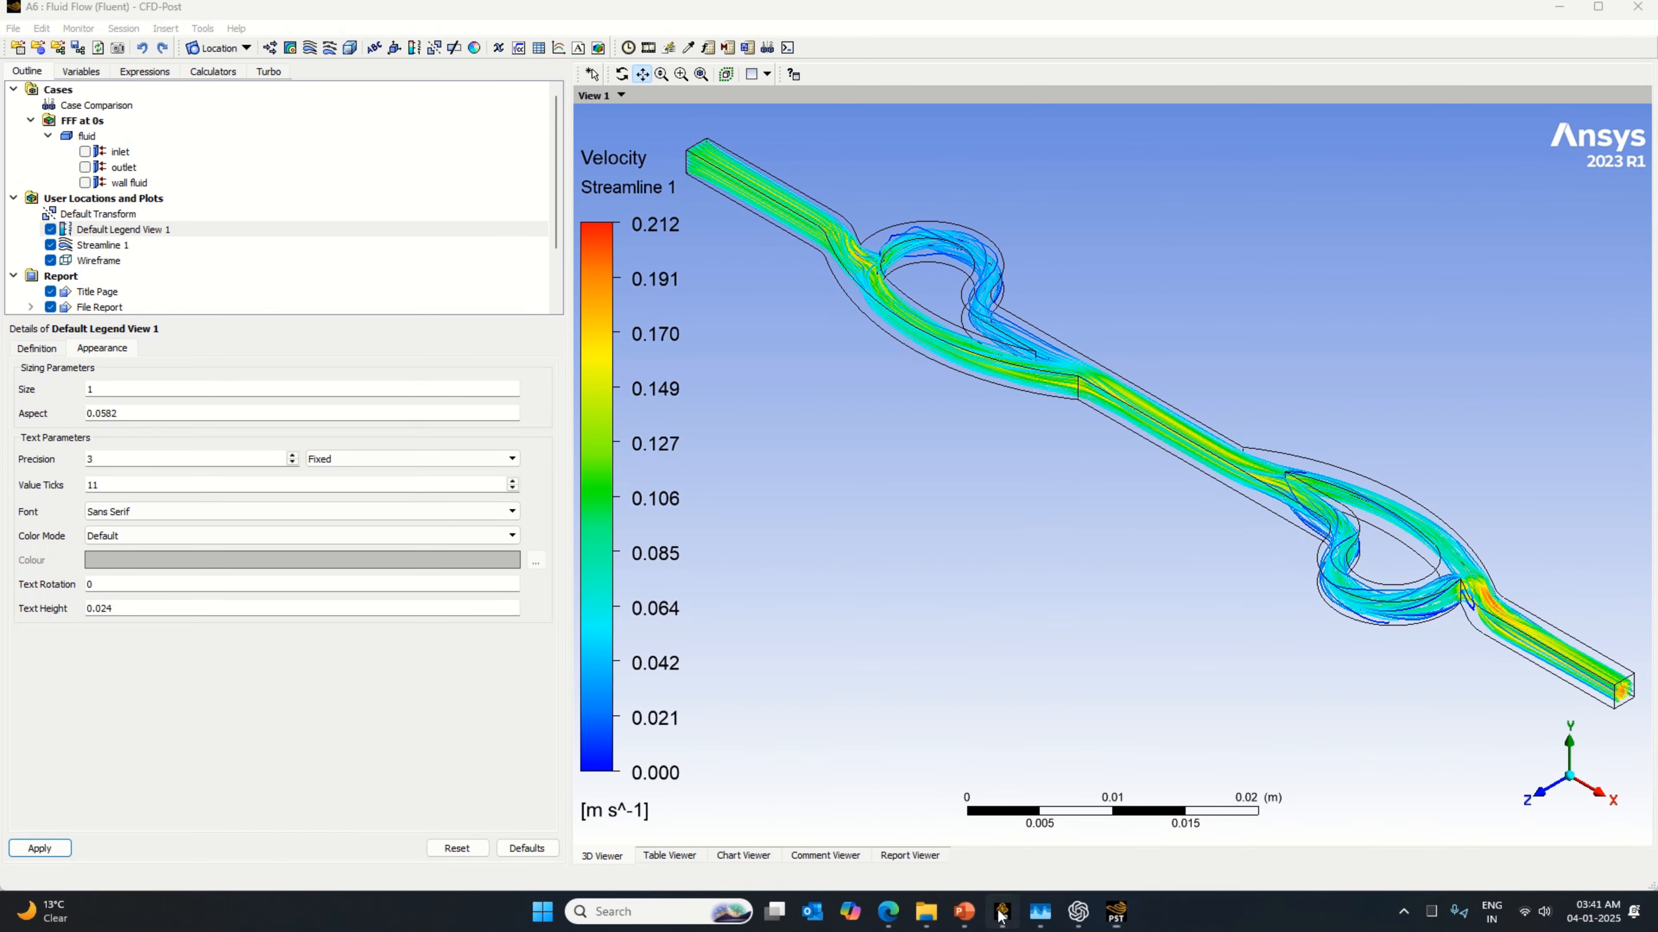
{"action": "mouse_move", "coordinate": [1120, 924]}
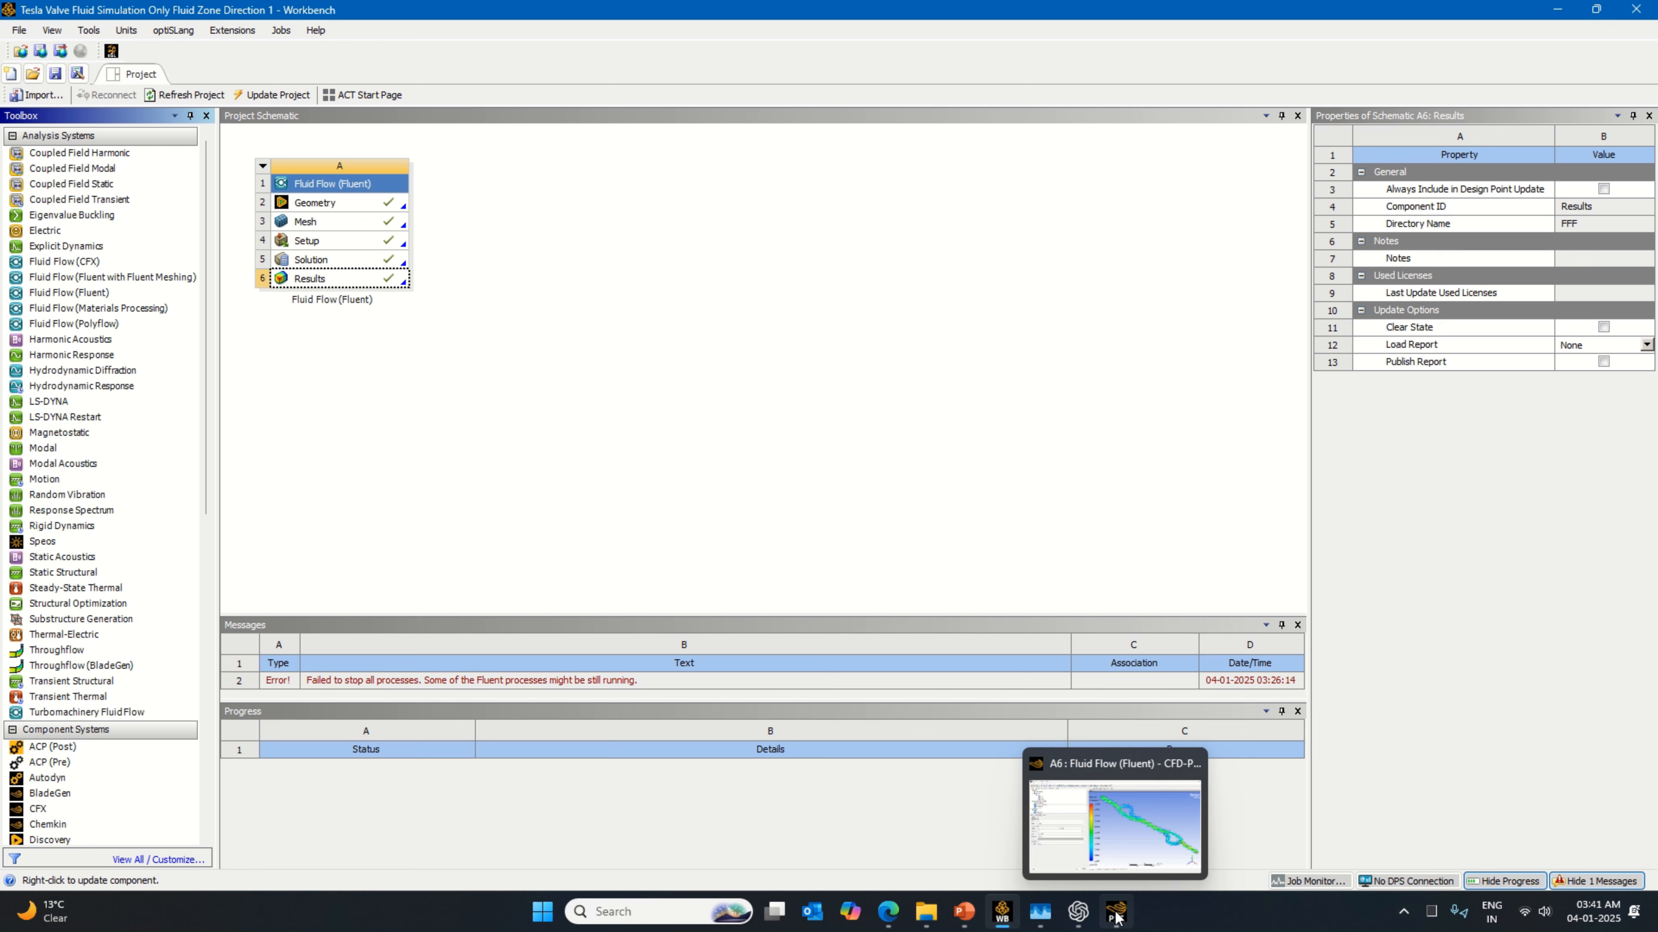
{"action": "left_click", "coordinate": [57, 76]}
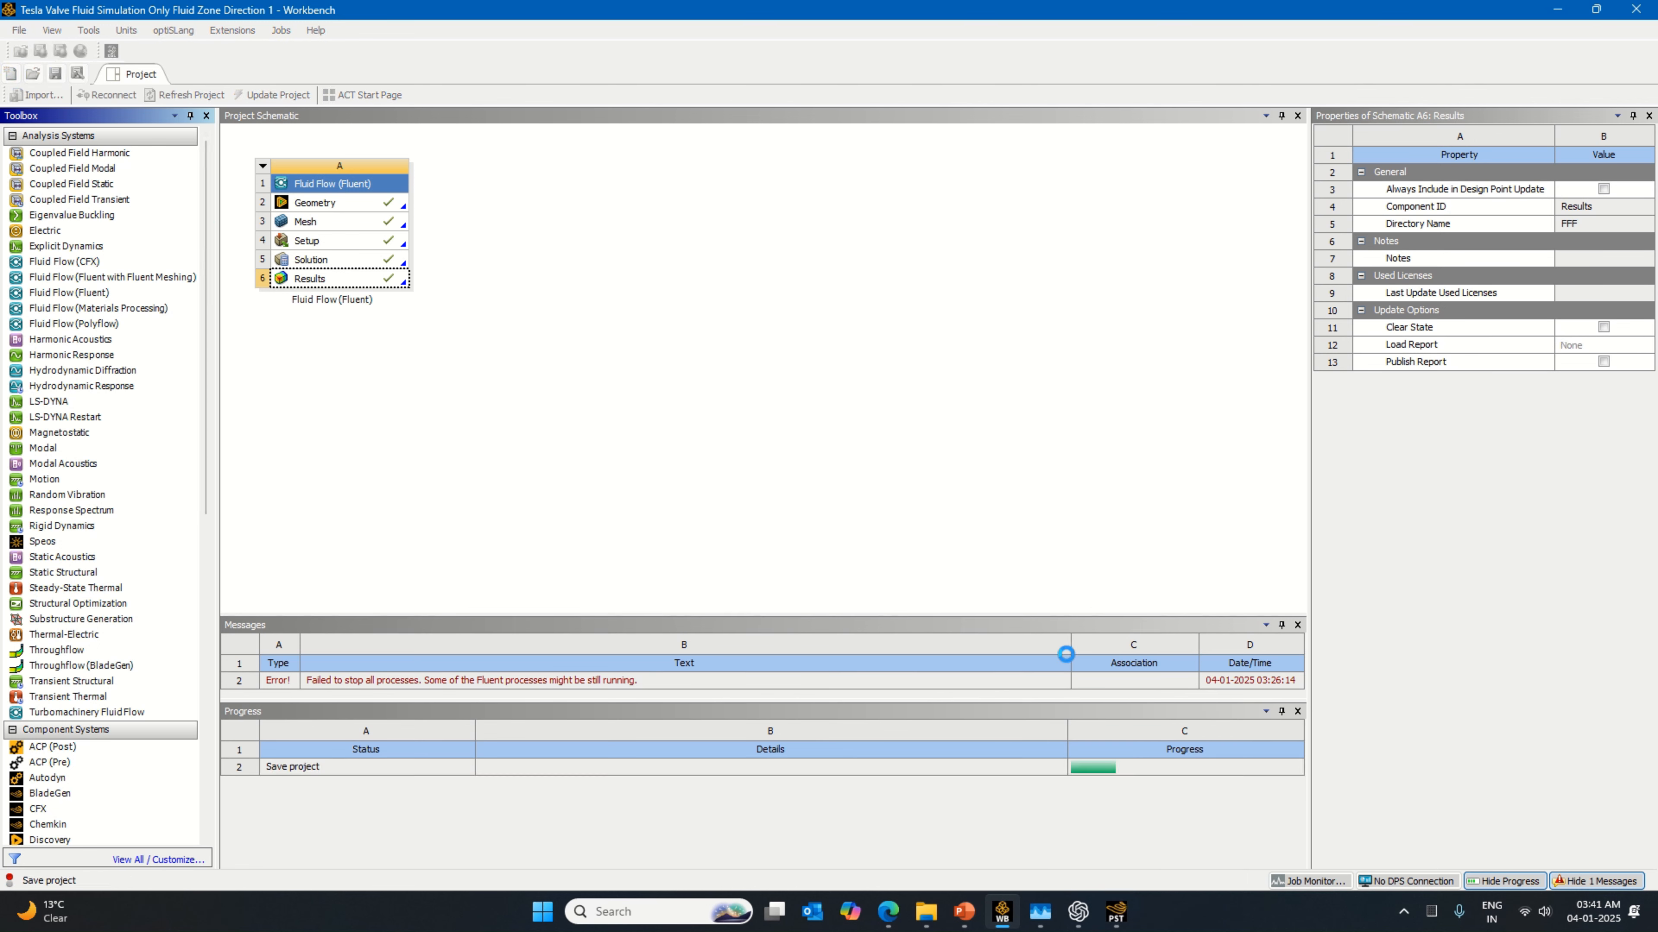
Step: Switch to CFD-Post and close it, then save the Workbench project
{"action": "mouse_move", "coordinate": [1119, 921]}
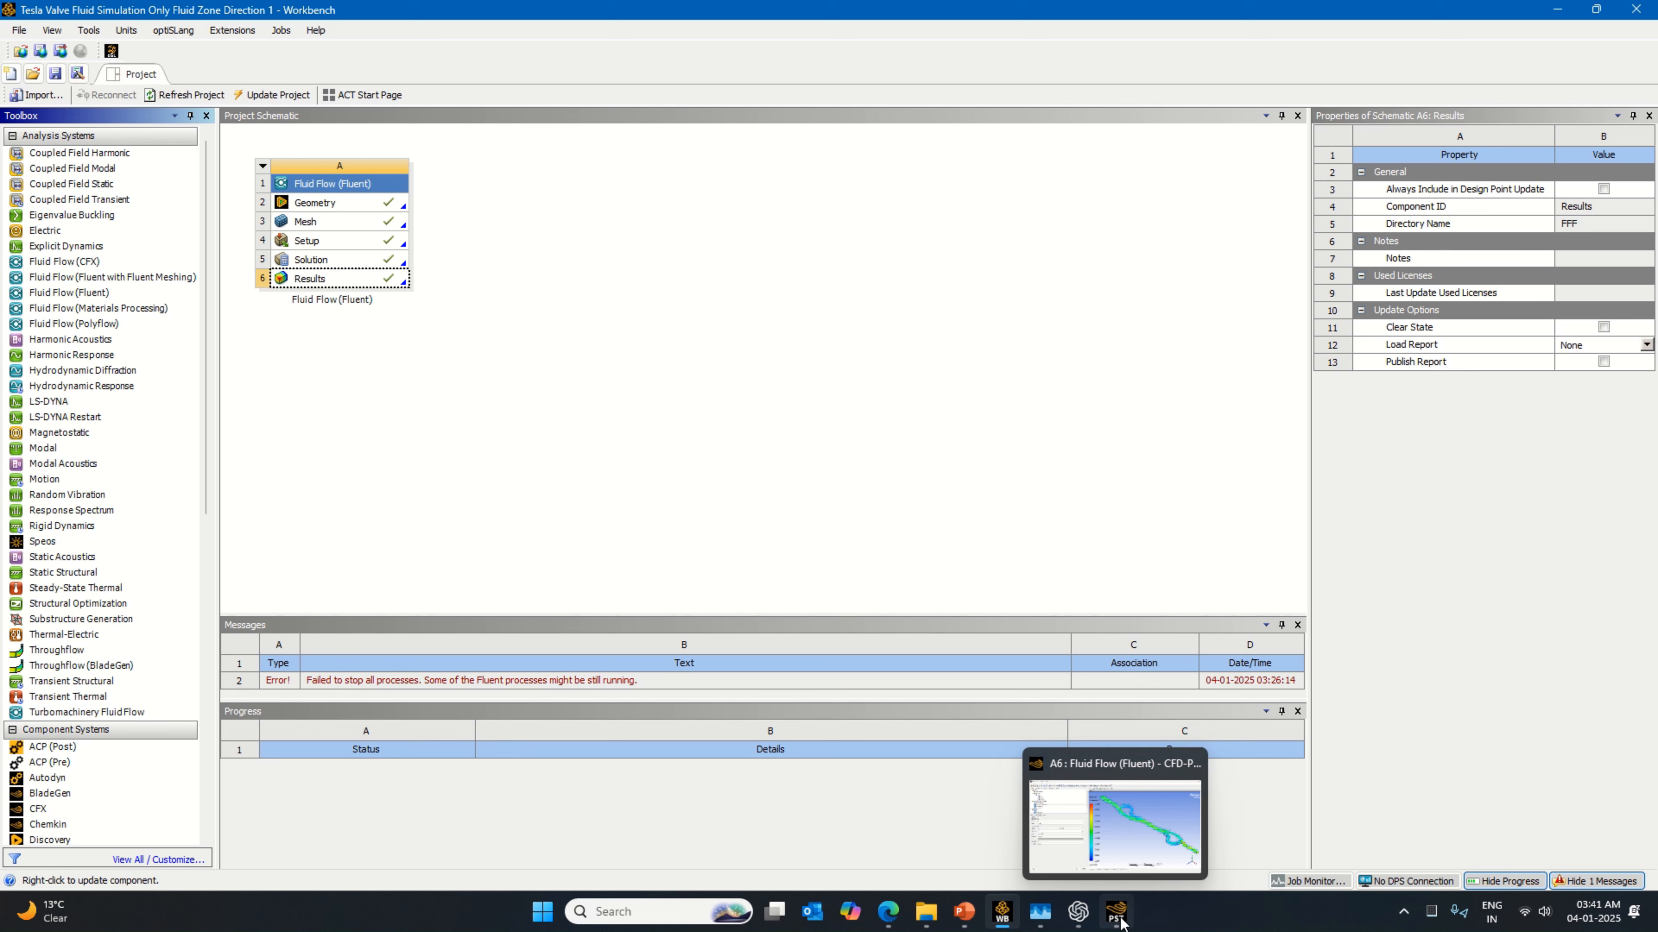
{"action": "left_click", "coordinate": [1117, 915]}
{"action": "left_click", "coordinate": [13, 28]}
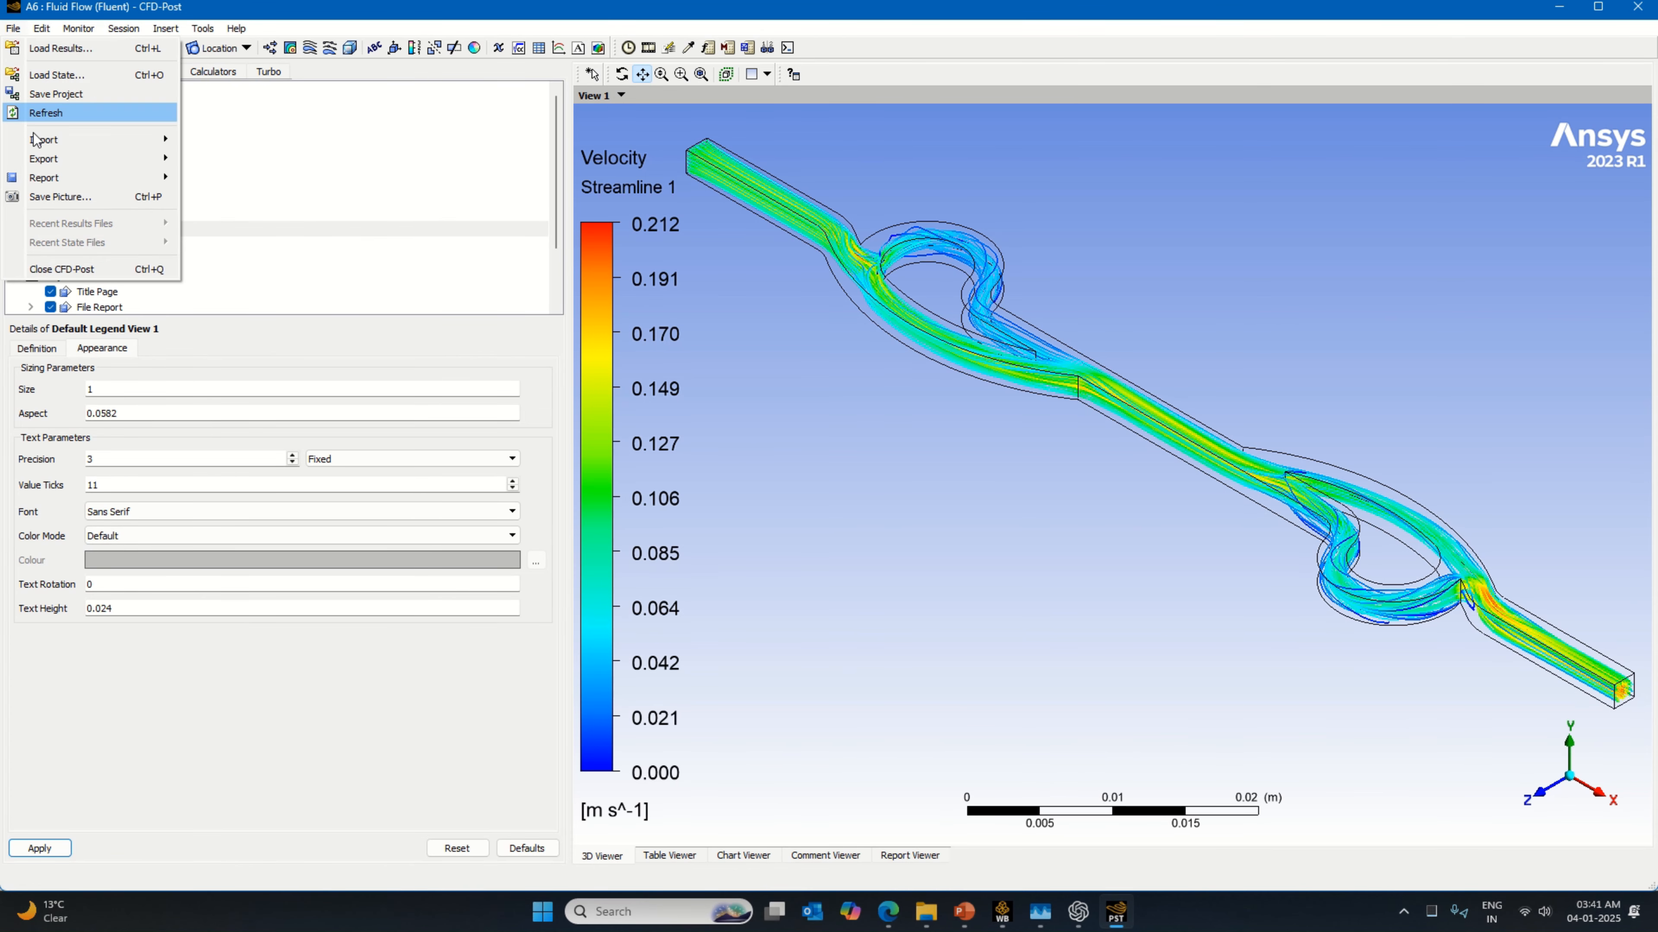
{"action": "left_click", "coordinate": [82, 269]}
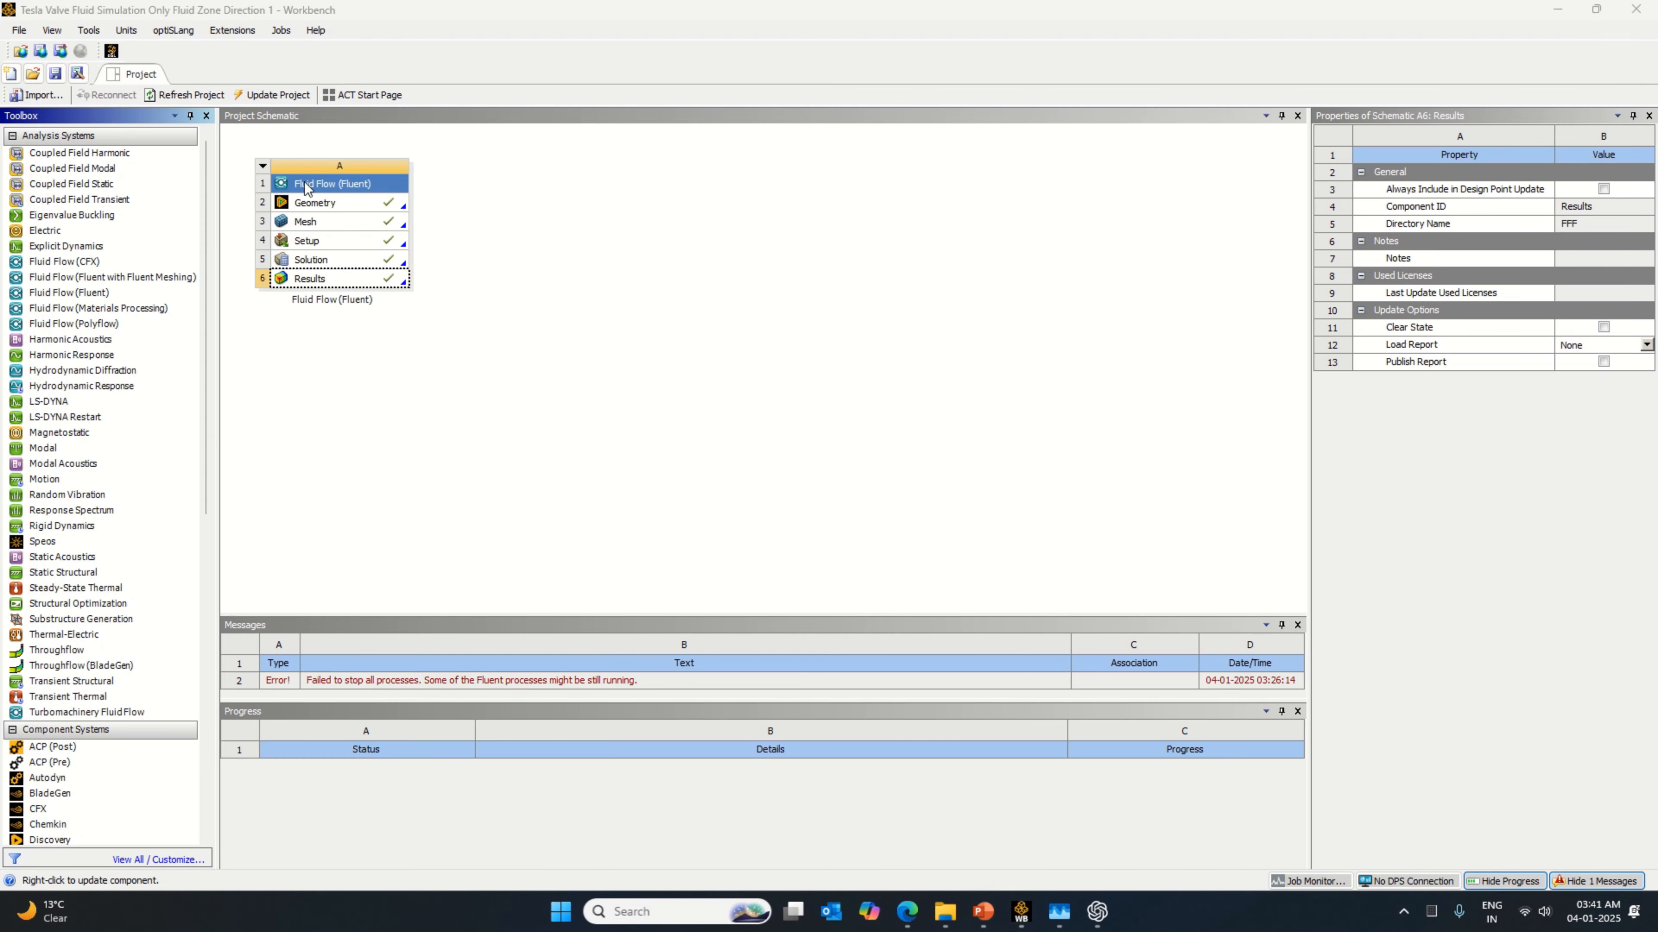
{"action": "left_click", "coordinate": [56, 74]}
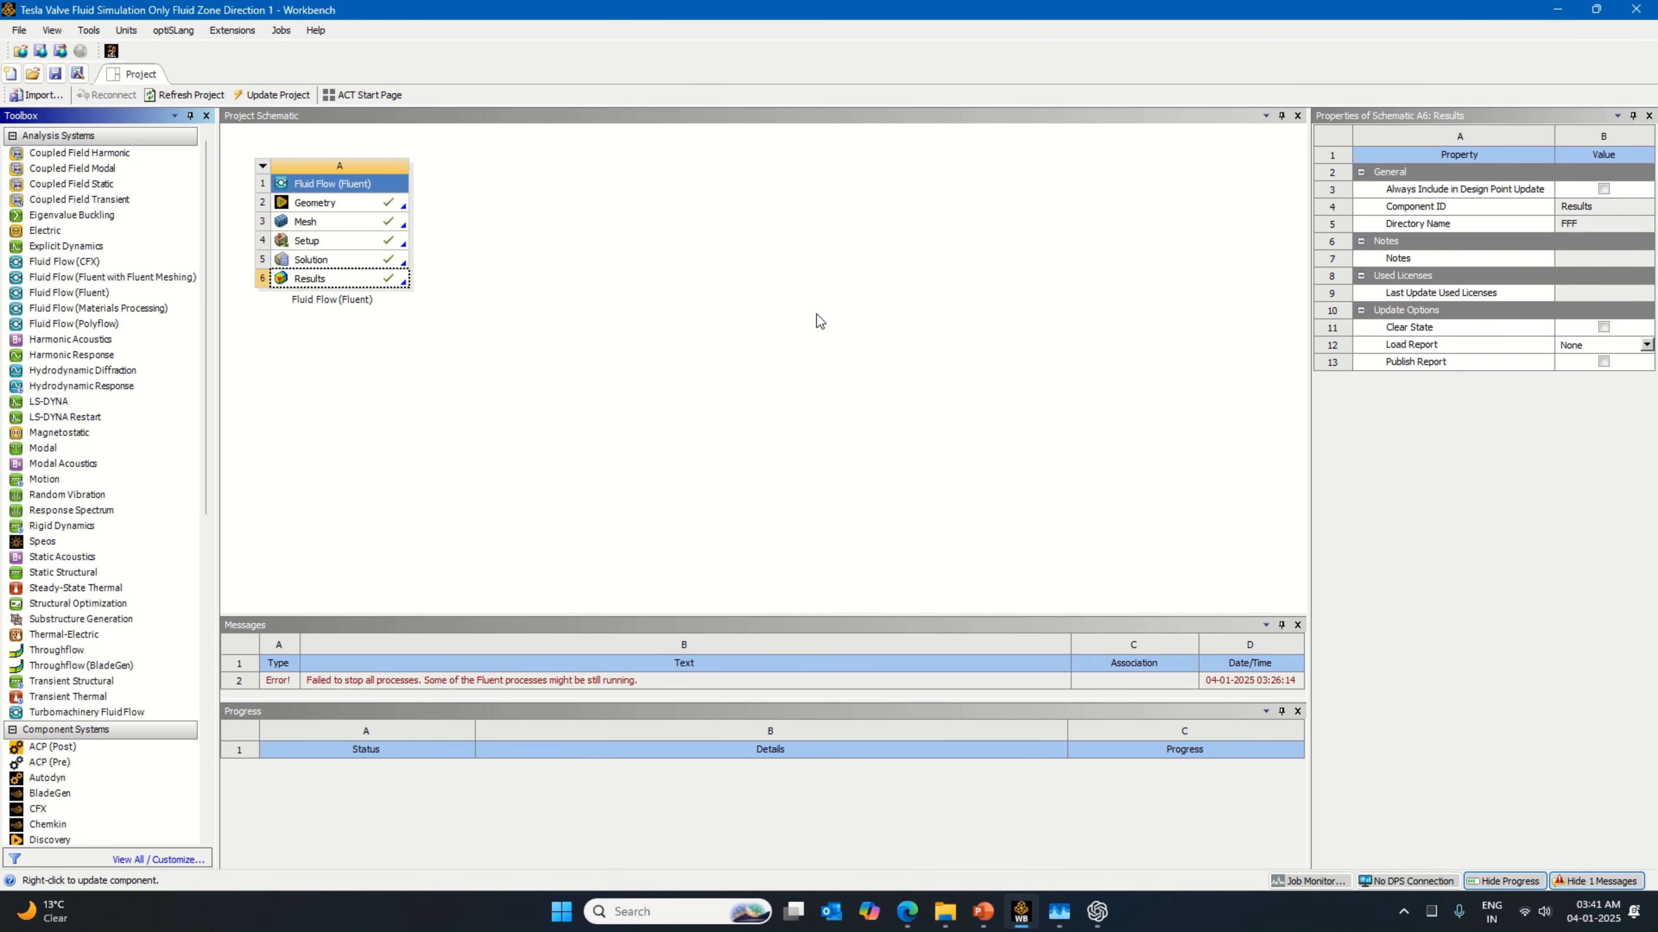
Step: In Save As, create a folder named "Tesla Valve Fluid Simulation Only Fluid Zone Direction 2" inside Tesla Valve Simulations and open it
{"action": "left_click", "coordinate": [19, 30]}
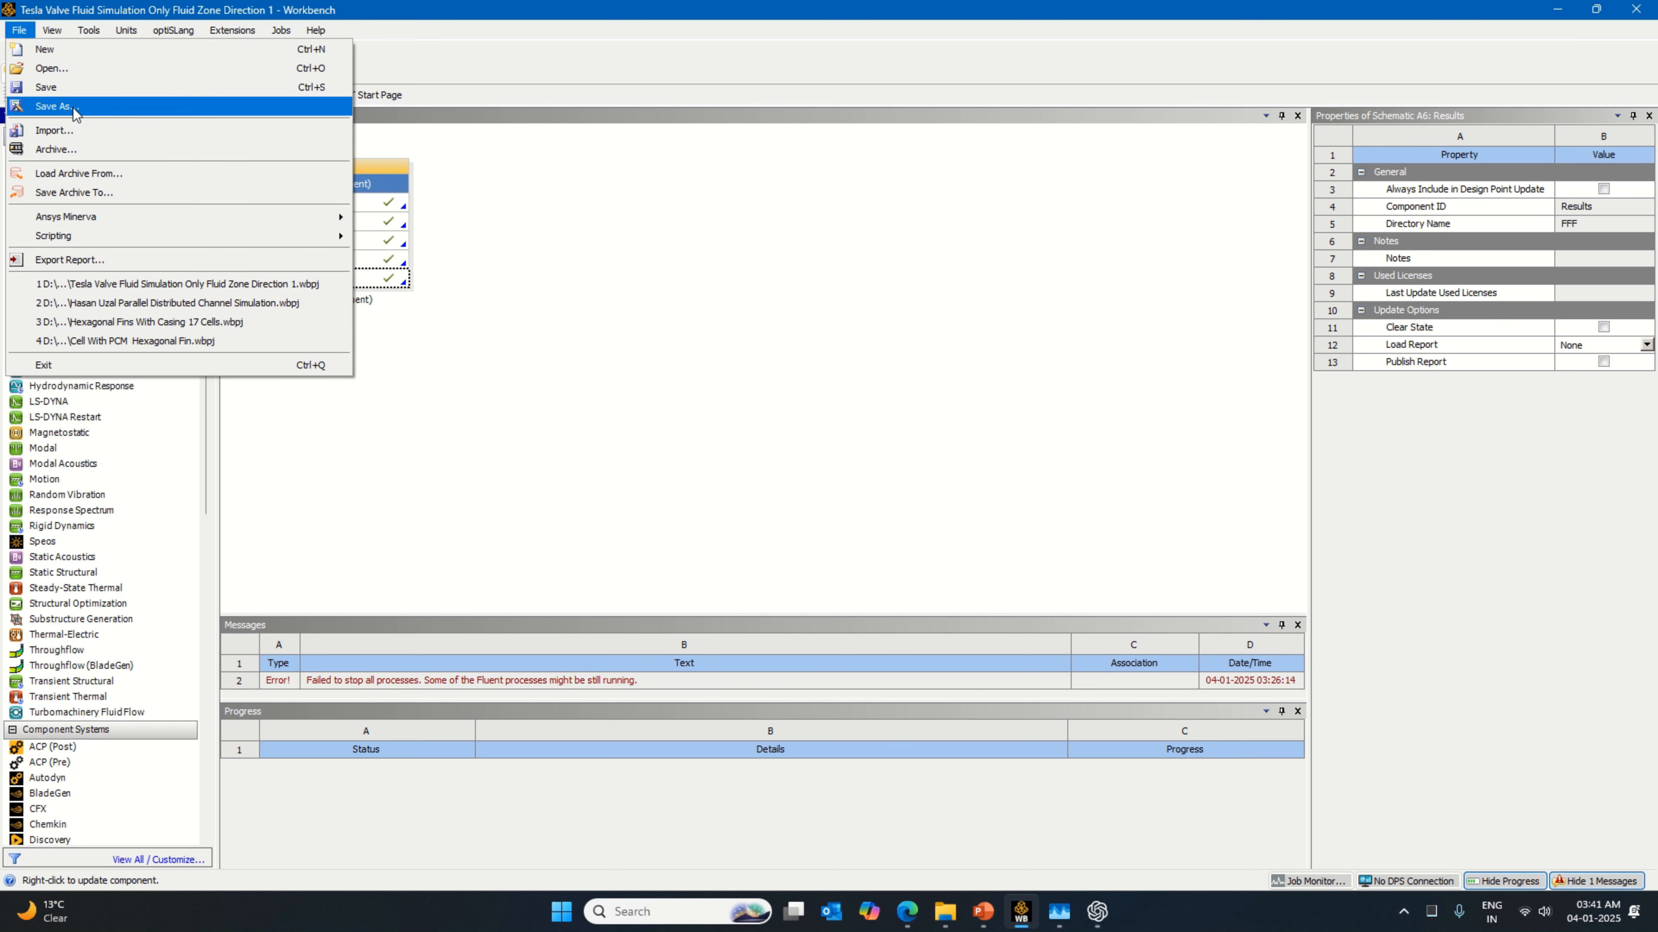
{"action": "left_click", "coordinate": [56, 106]}
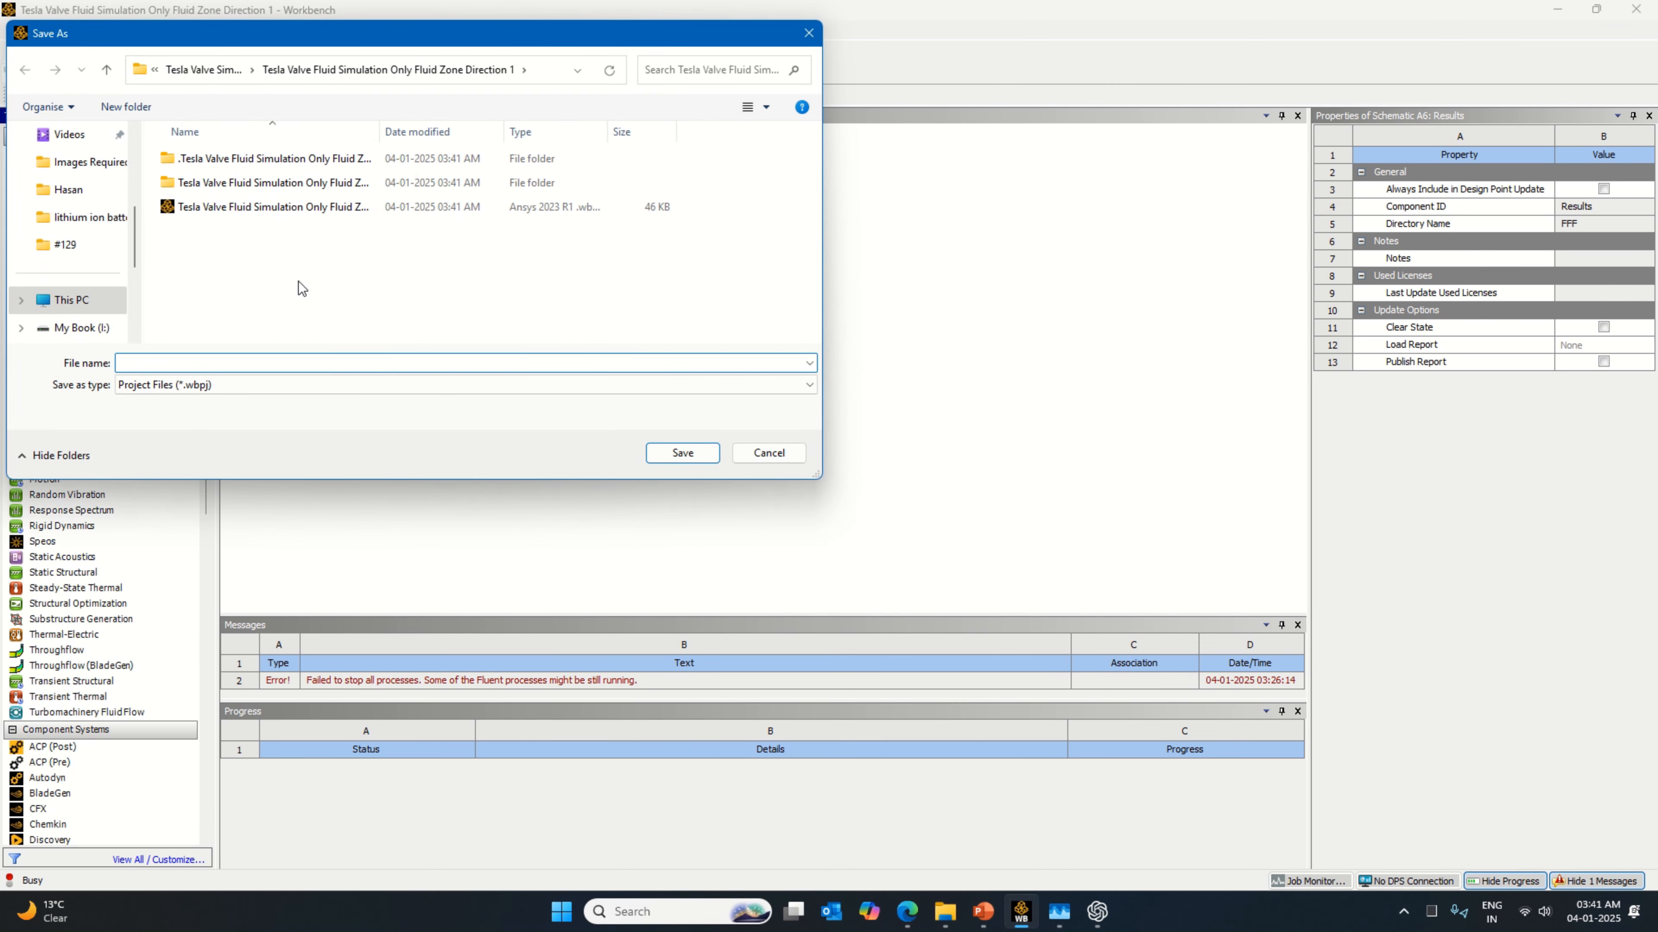
{"action": "left_click", "coordinate": [104, 70]}
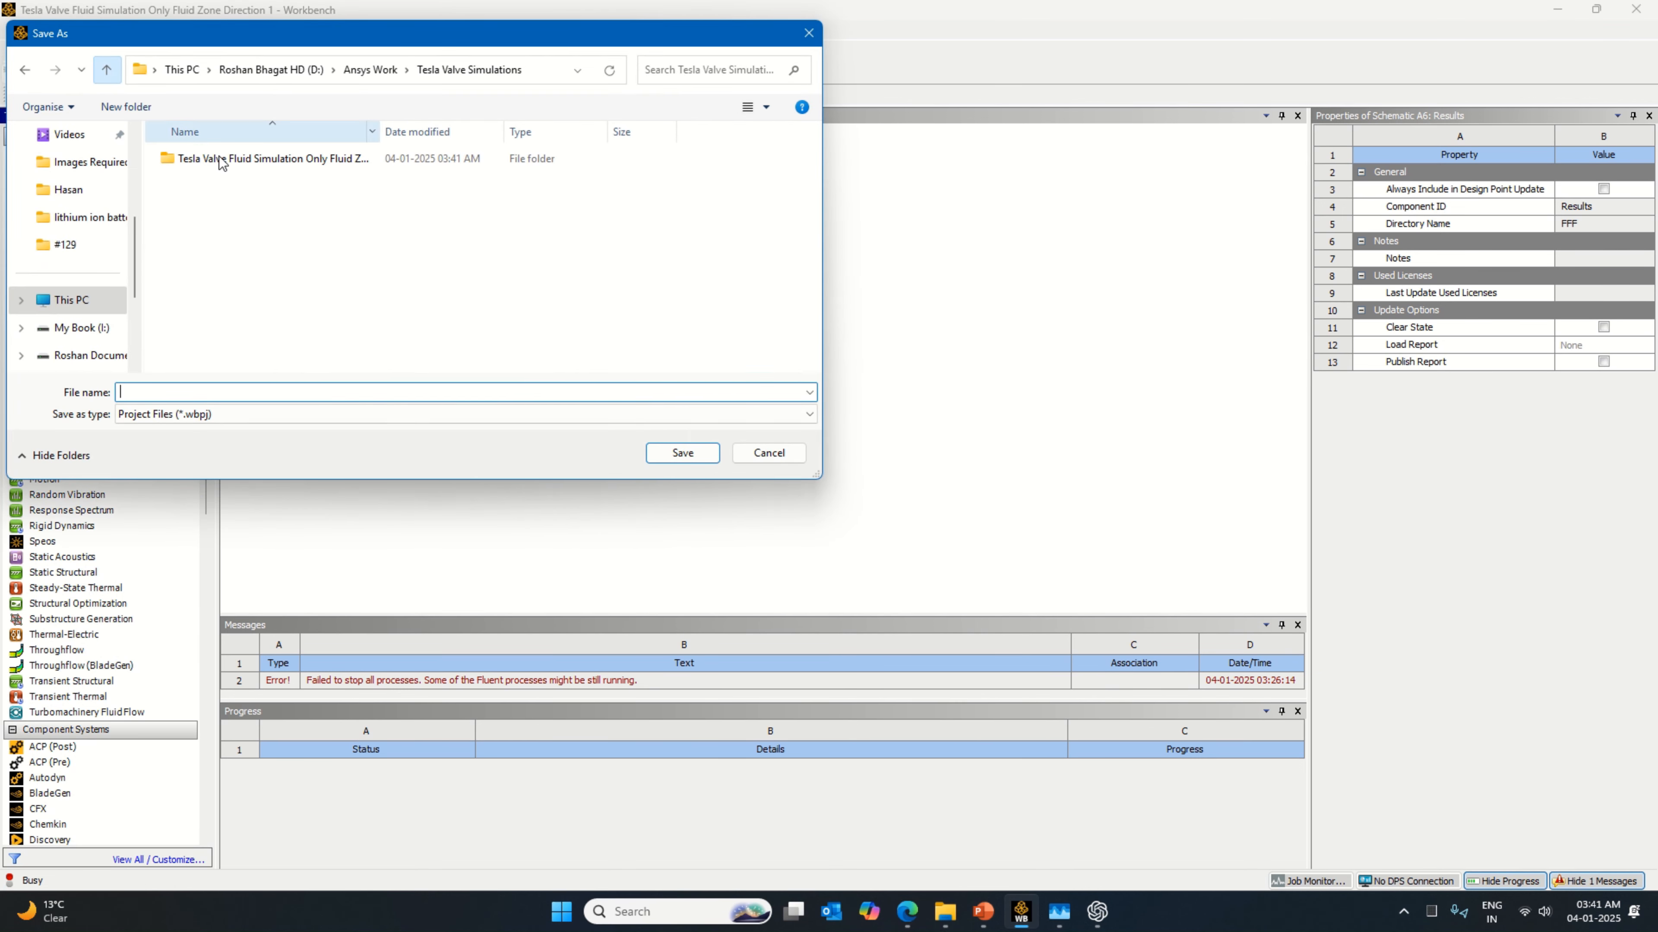
{"action": "right_click", "coordinate": [281, 225]}
{"action": "mouse_move", "coordinate": [399, 408]}
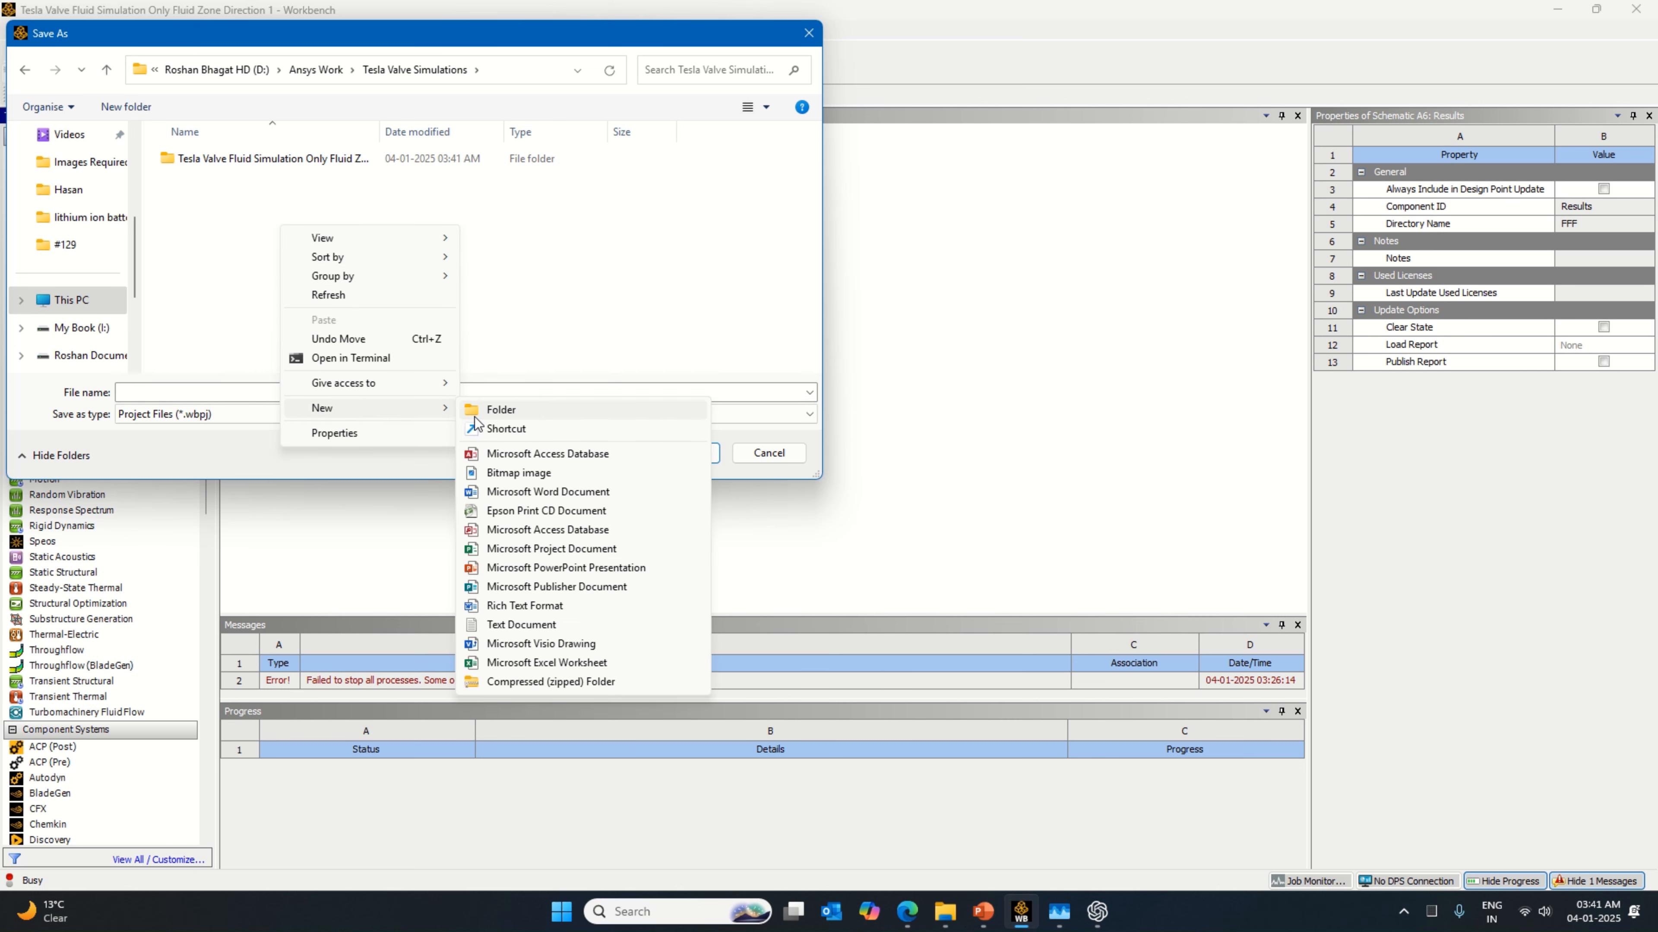
{"action": "left_click", "coordinate": [474, 411]}
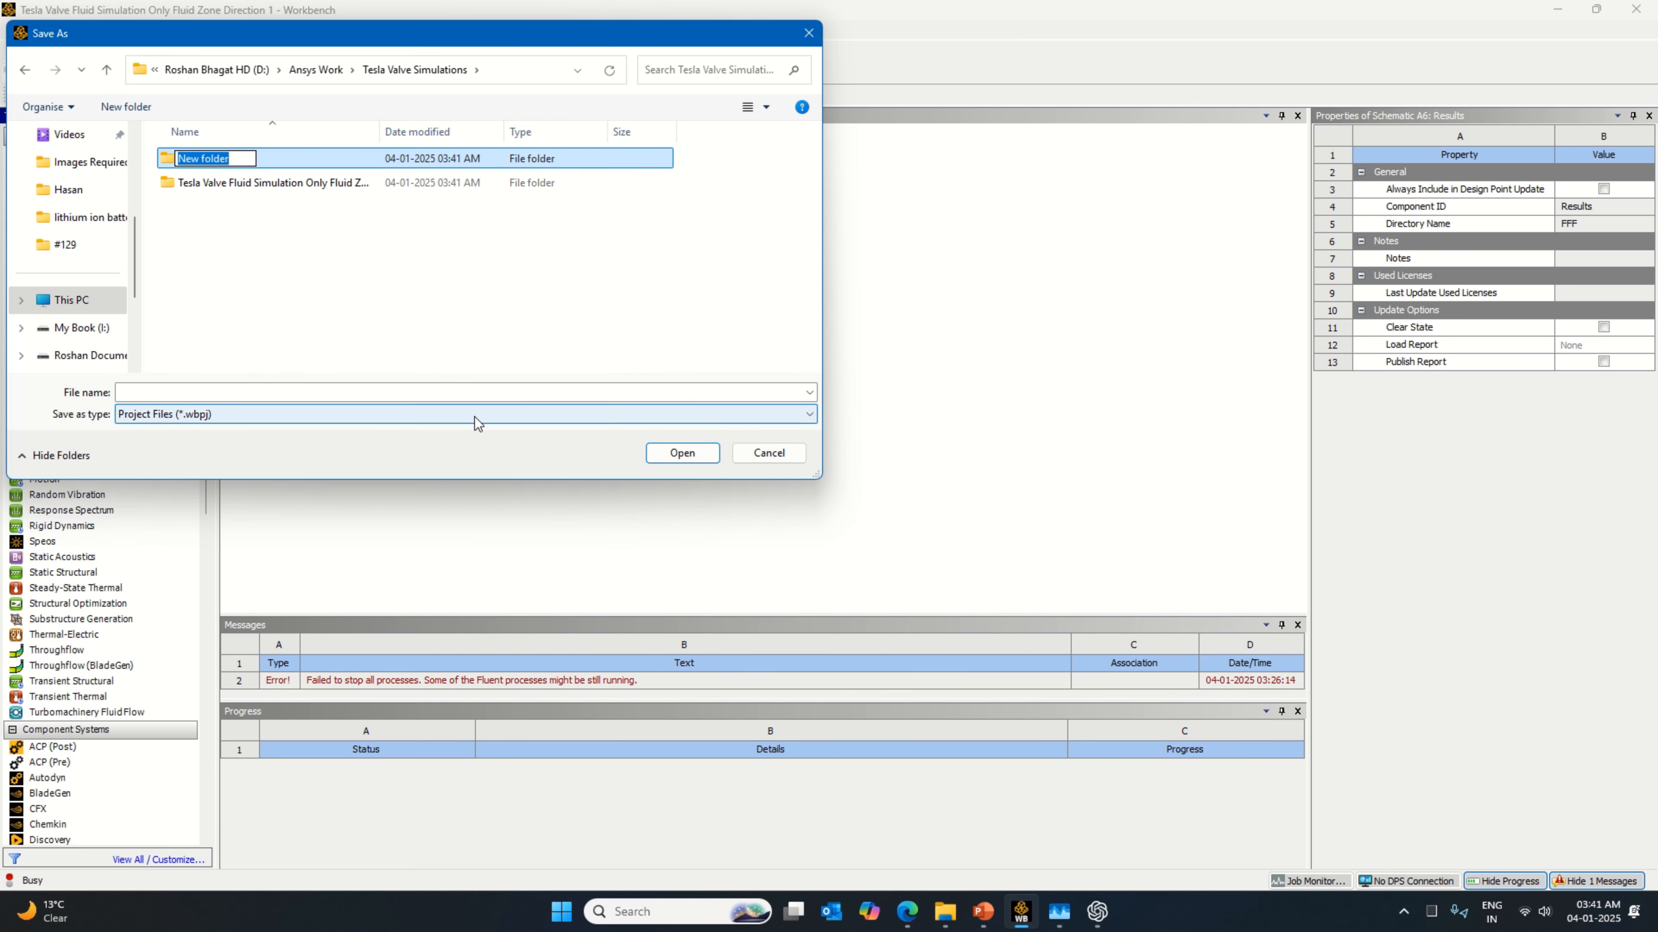
{"action": "key", "text": "Caps_Lock"}
{"action": "type", "text": "Tesla"}
{"action": "key", "text": "Caps_Lock"}
{"action": "type", "text": "Valve"}
{"action": "key", "text": "Caps_Lock"}
{"action": "type", "text": "F"}
{"action": "key", "text": "Caps_Lock"}
{"action": "type", "text": "luid"}
{"action": "key", "text": "Caps_Lock"}
{"action": "type", "text": "S"}
{"action": "key", "text": "Caps_Lock"}
{"action": "type", "text": "imulation"}
{"action": "key", "text": "Caps_Lock"}
{"action": "type", "text": "O"}
{"action": "key", "text": "Caps_Lock"}
{"action": "type", "text": "nly "}
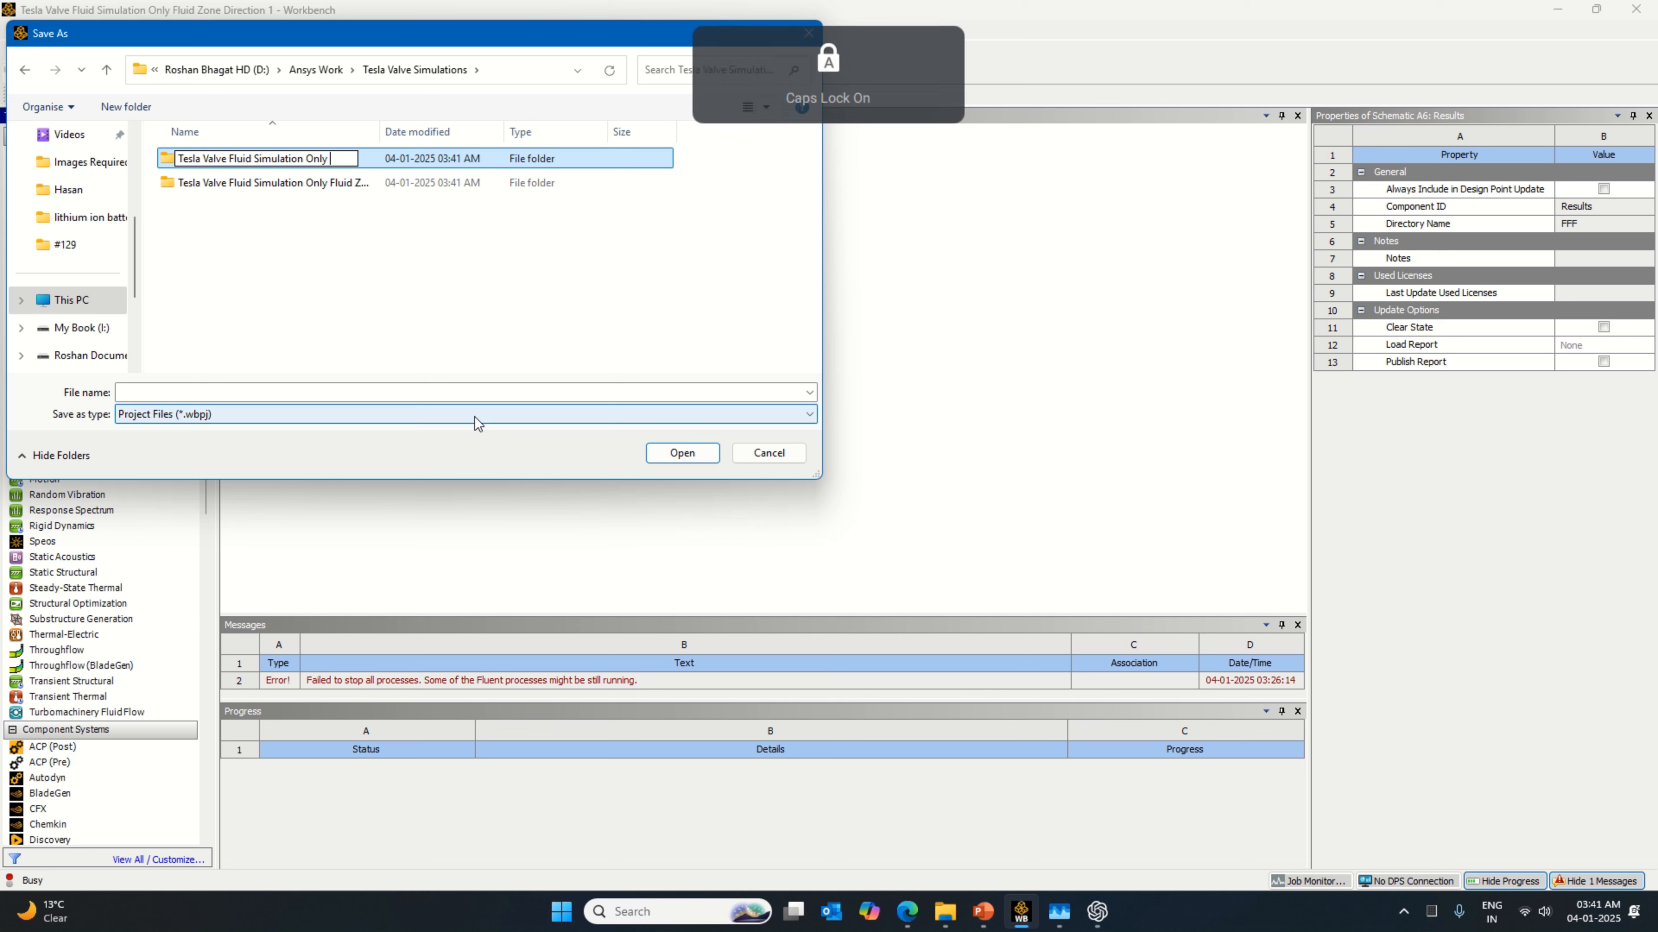
{"action": "type", "text": "Fluid"}
{"action": "key", "text": "Caps_Lock"}
{"action": "type", "text": "Z"}
{"action": "key", "text": "Caps_Lock"}
{"action": "type", "text": "one"}
{"action": "key", "text": "Caps_Lock"}
{"action": "type", "text": "D"}
{"action": "key", "text": "Caps_Lock"}
{"action": "type", "text": "irec"}
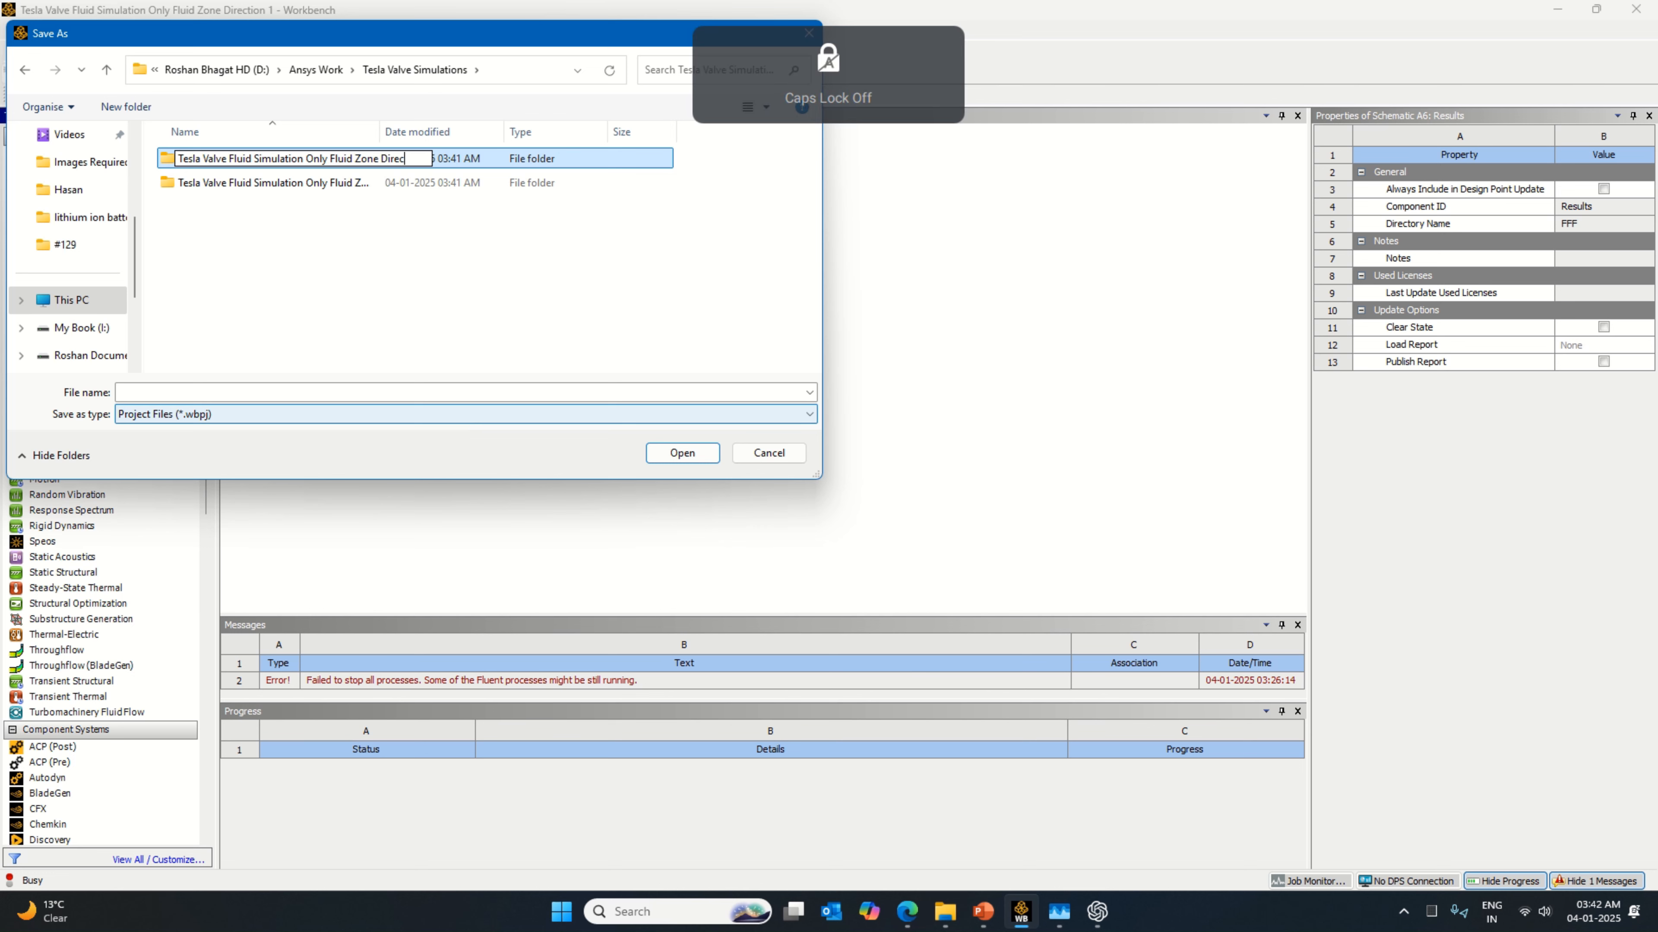
{"action": "type", "text": "tion 2"}
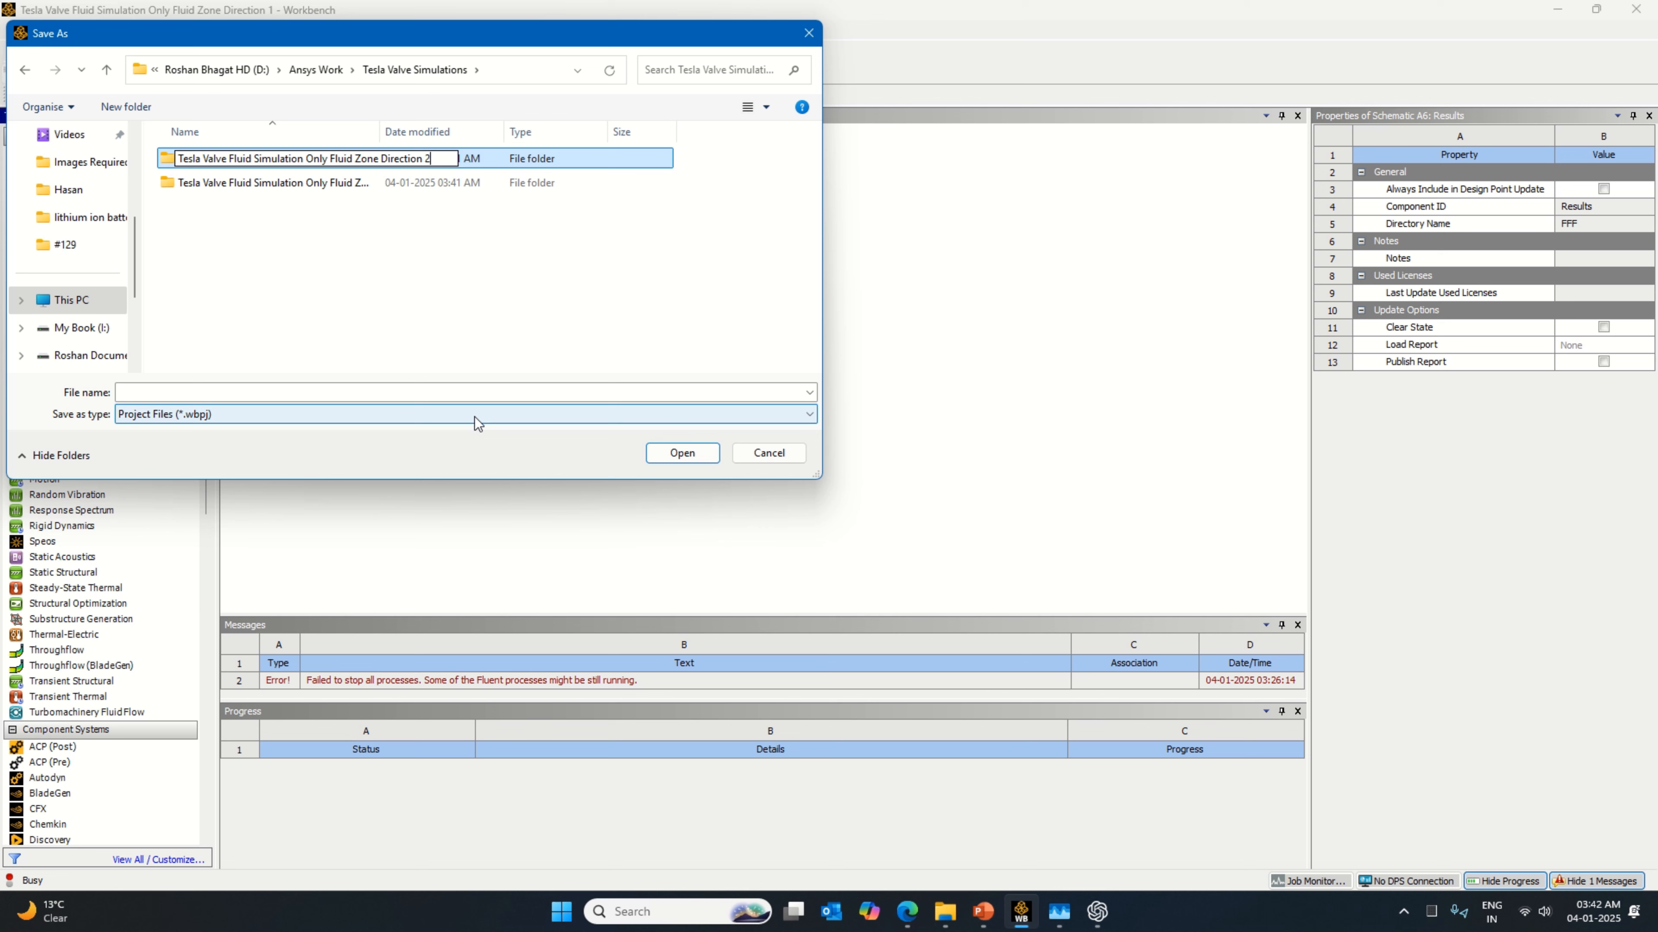
{"action": "key", "text": "Return"}
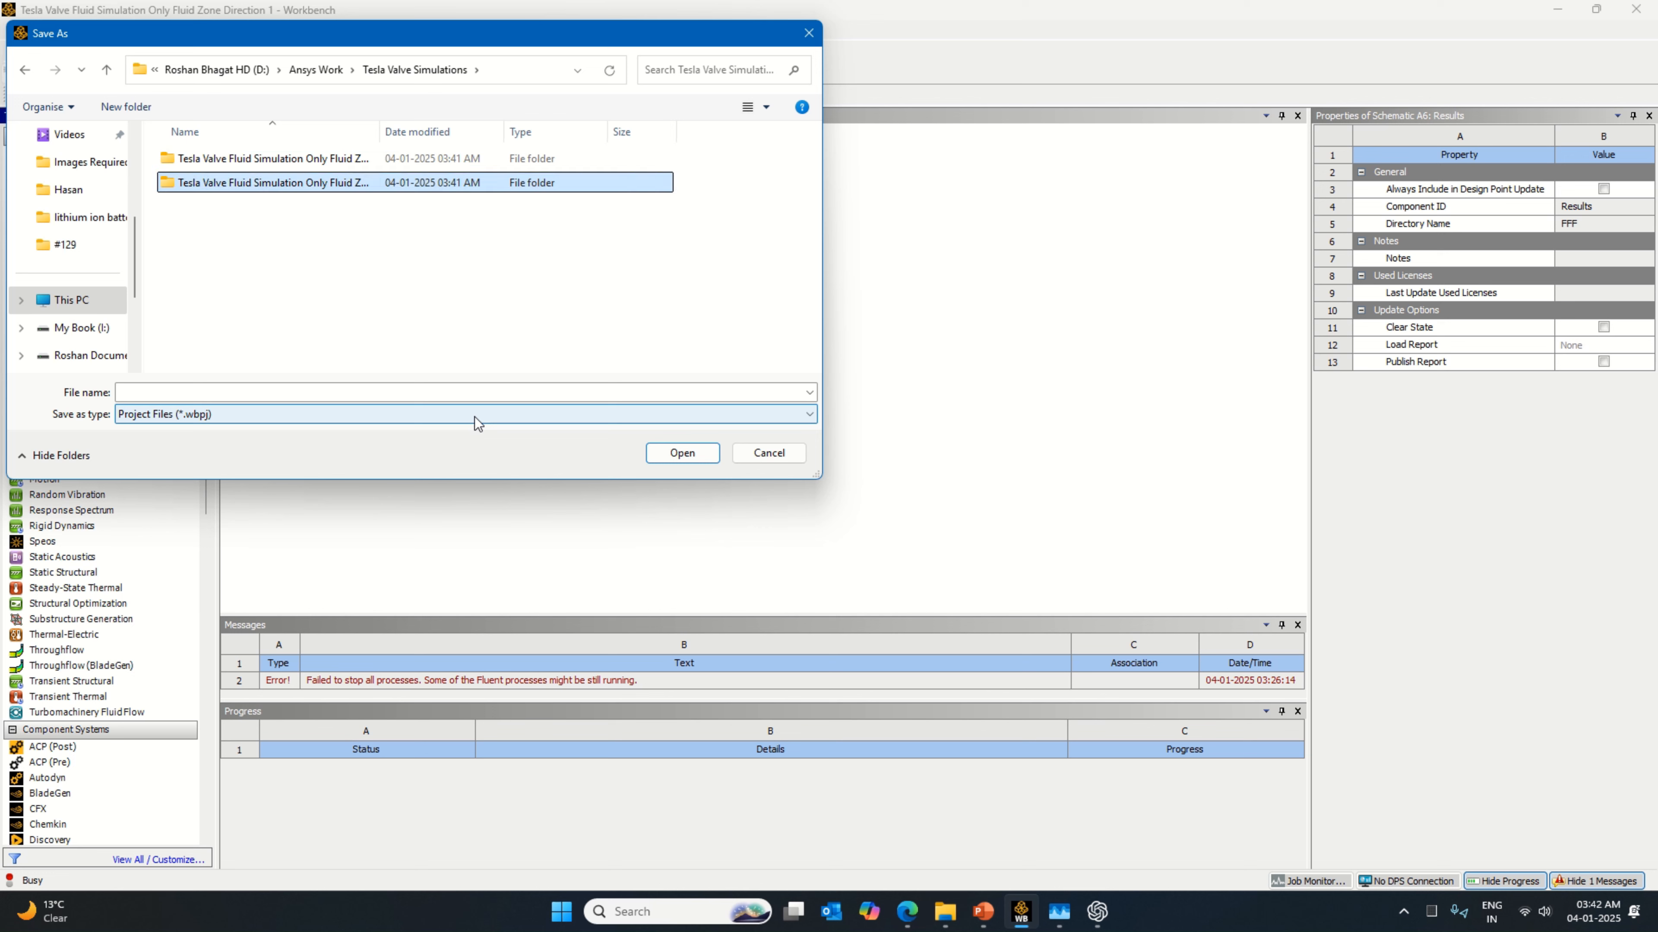
{"action": "key", "text": "Return"}
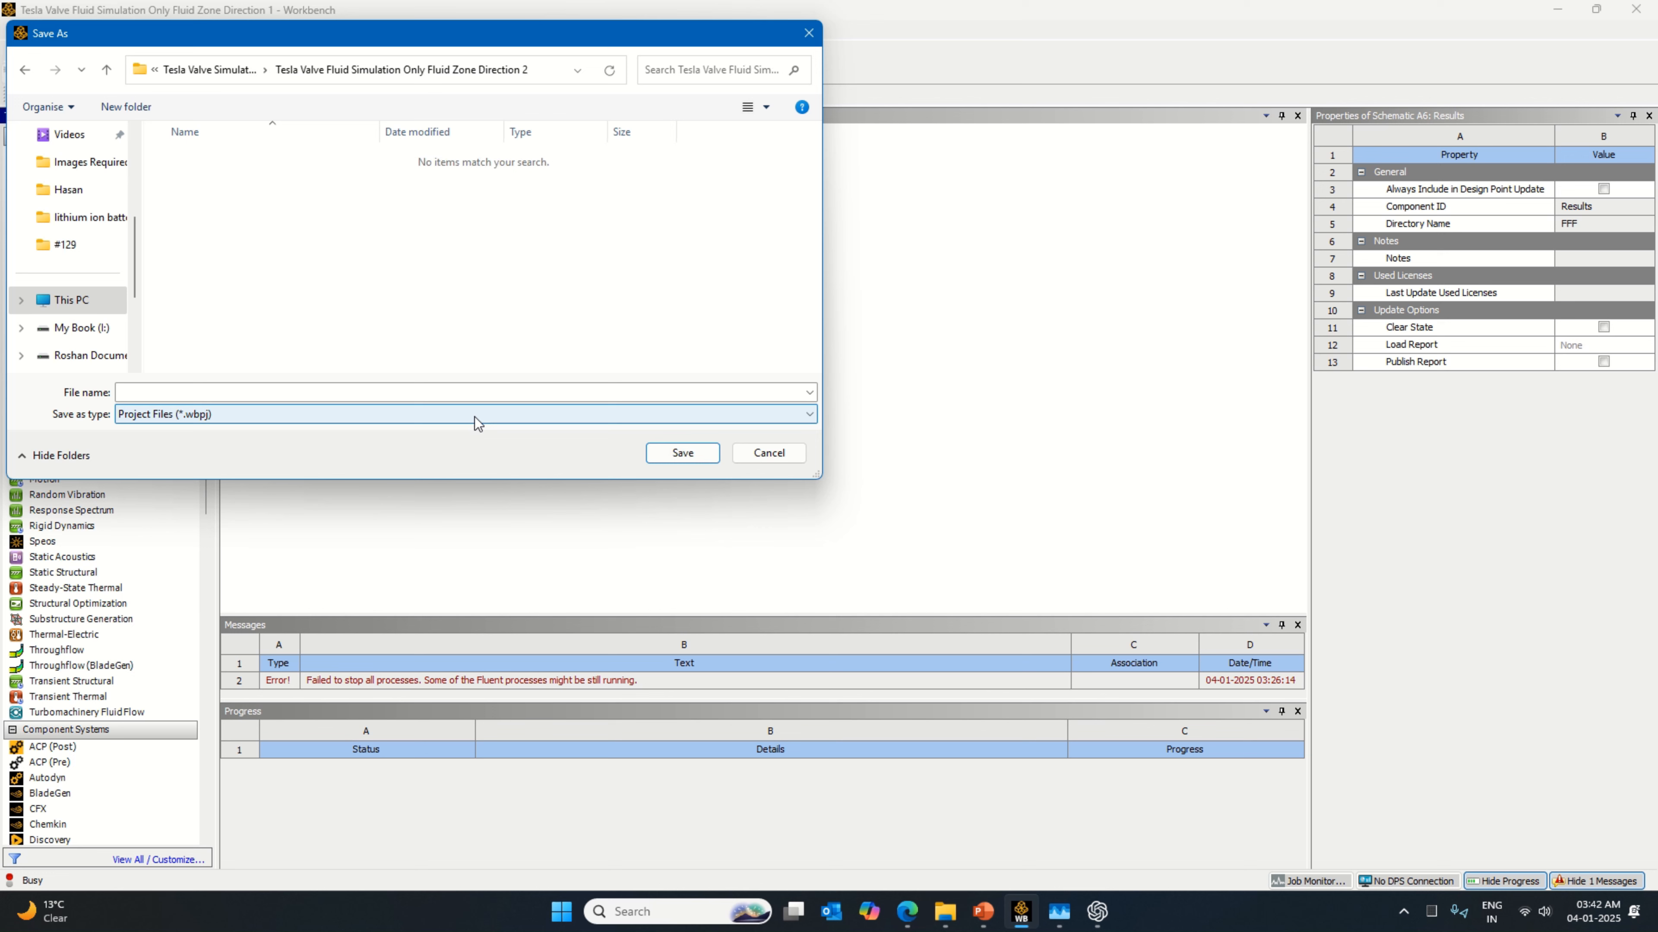
Step: Save the project copy in the new folder under the name "Tesla Valve Fluid Simulation Only Fluid Zone Direction 2"
{"action": "right_click", "coordinate": [467, 70]}
{"action": "left_click", "coordinate": [516, 103]}
{"action": "left_click", "coordinate": [359, 392]}
{"action": "key", "text": "ctrl+v"}
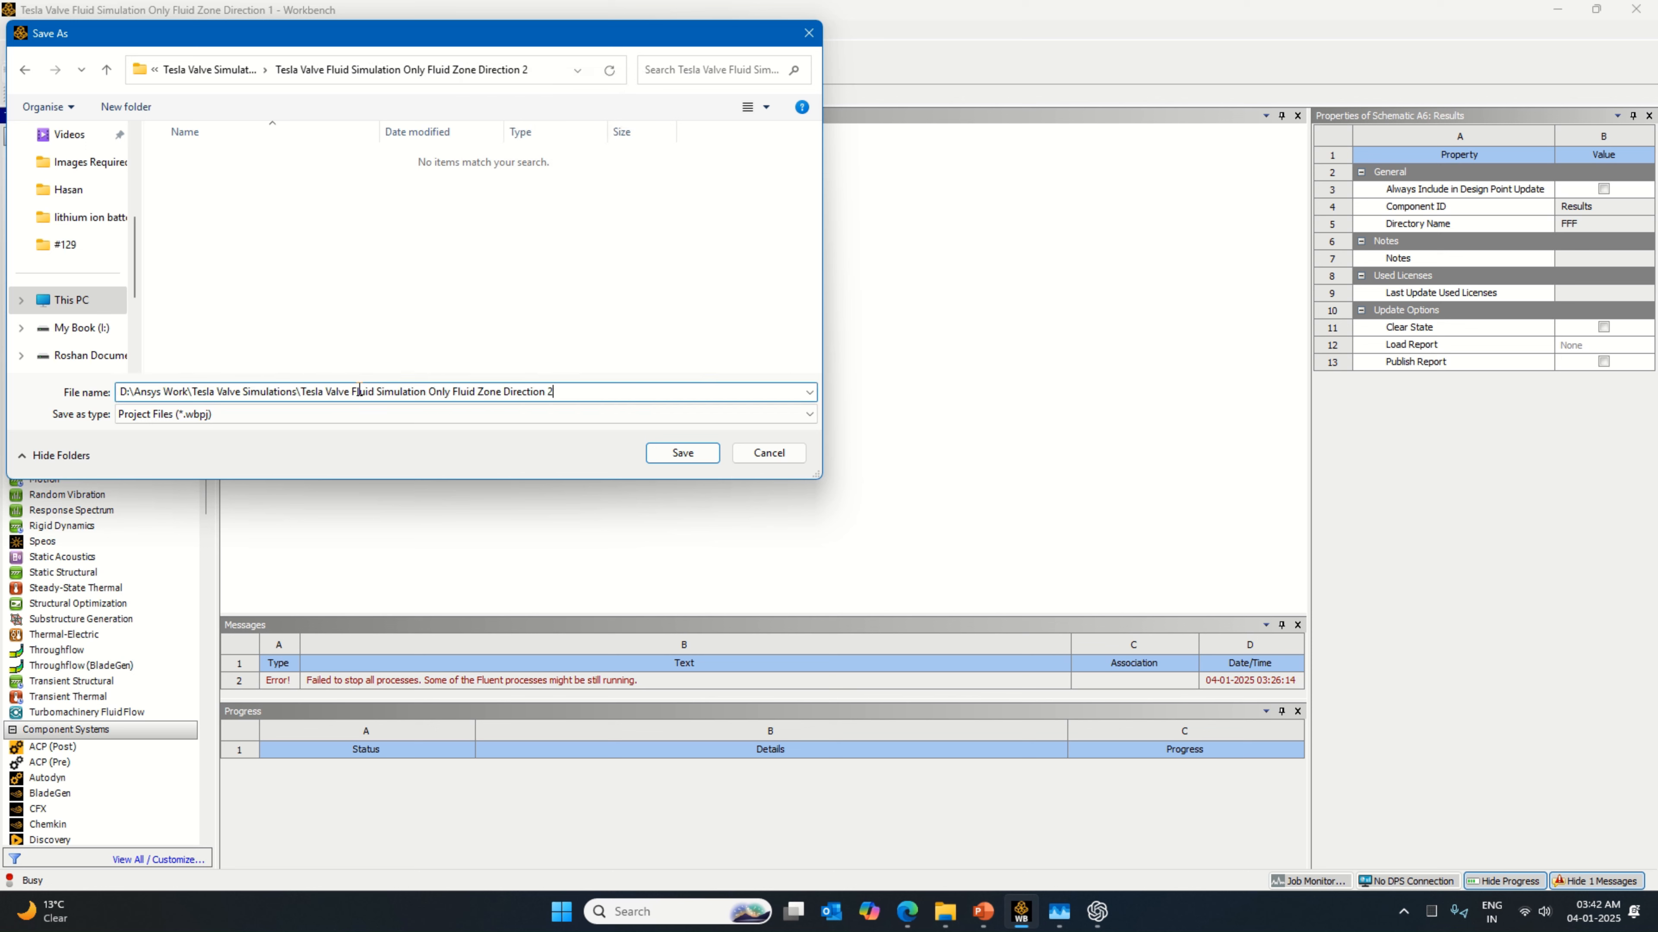
{"action": "left_click_drag", "start_coordinate": [301, 392], "coordinate": [84, 401]}
{"action": "key", "text": "BackSpace"}
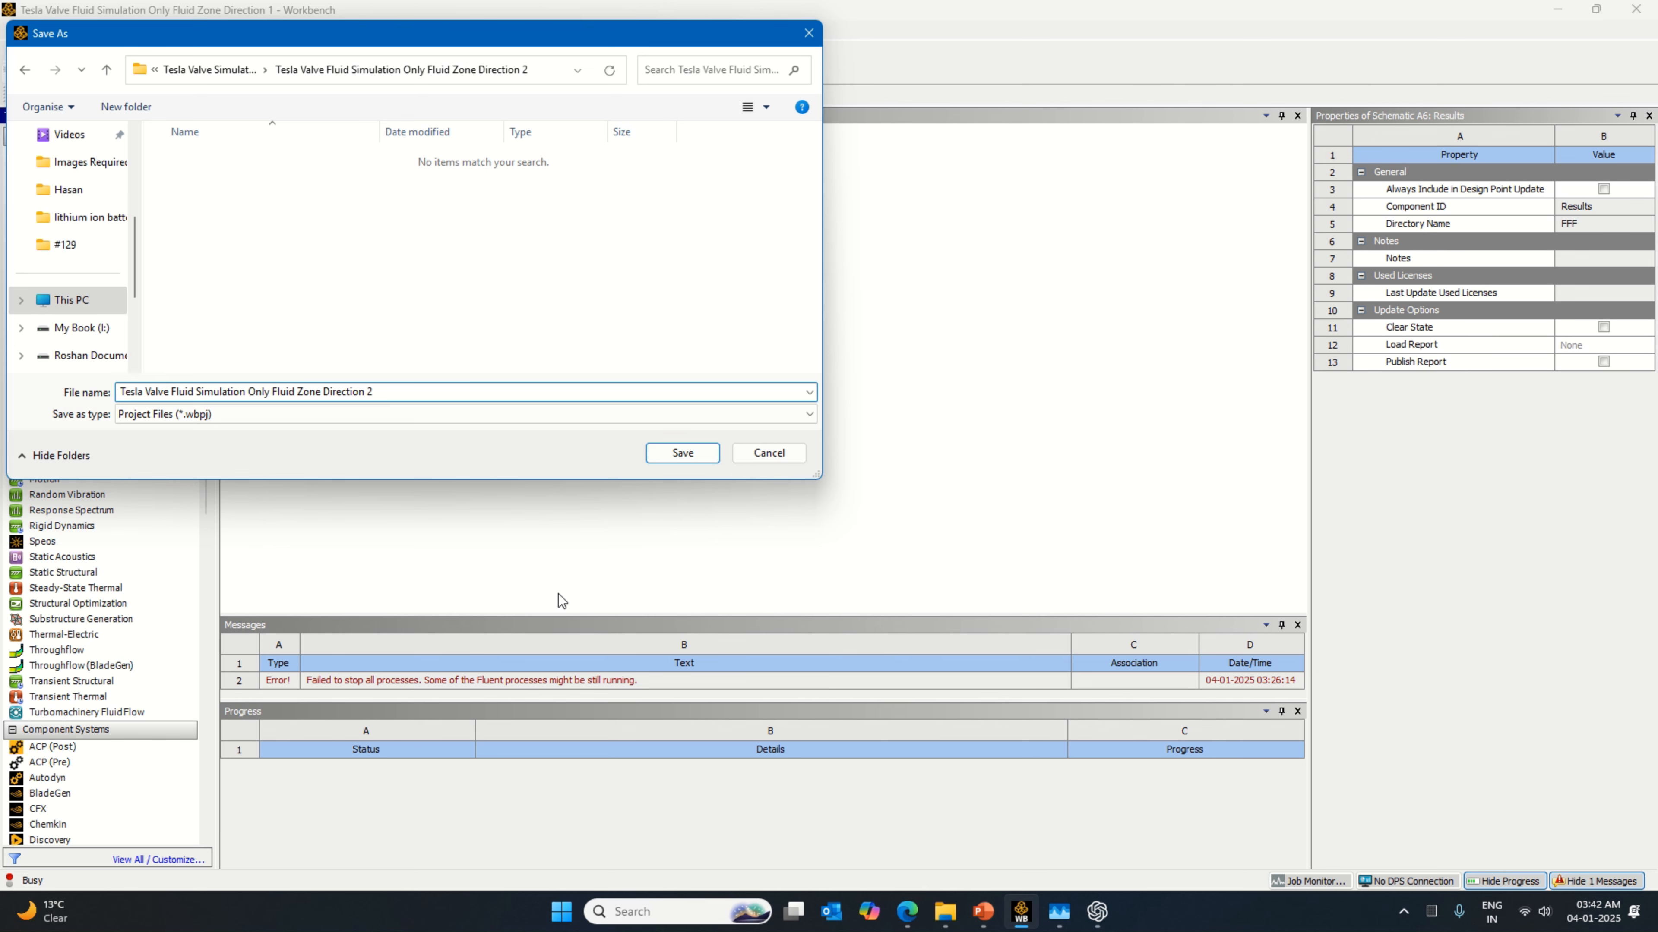
{"action": "left_click", "coordinate": [679, 453]}
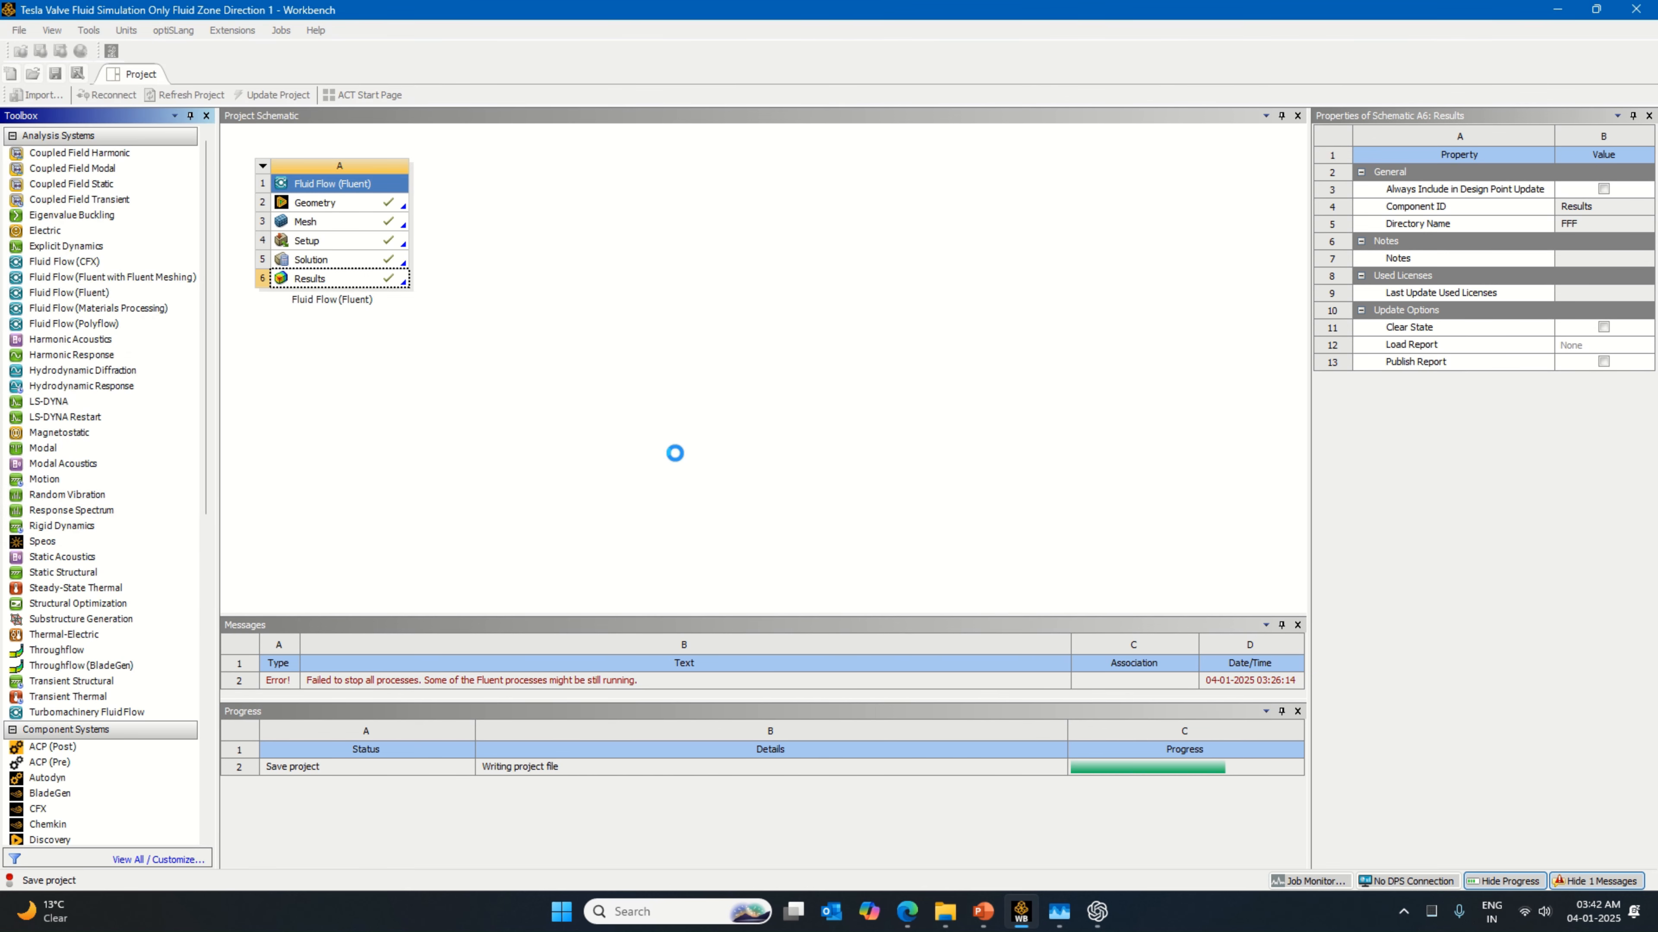
Step: Open the mesh for editing and inspect the faces assigned to the Inlet and Outlet named selections
{"action": "right_click", "coordinate": [392, 224]}
{"action": "left_click", "coordinate": [427, 232]}
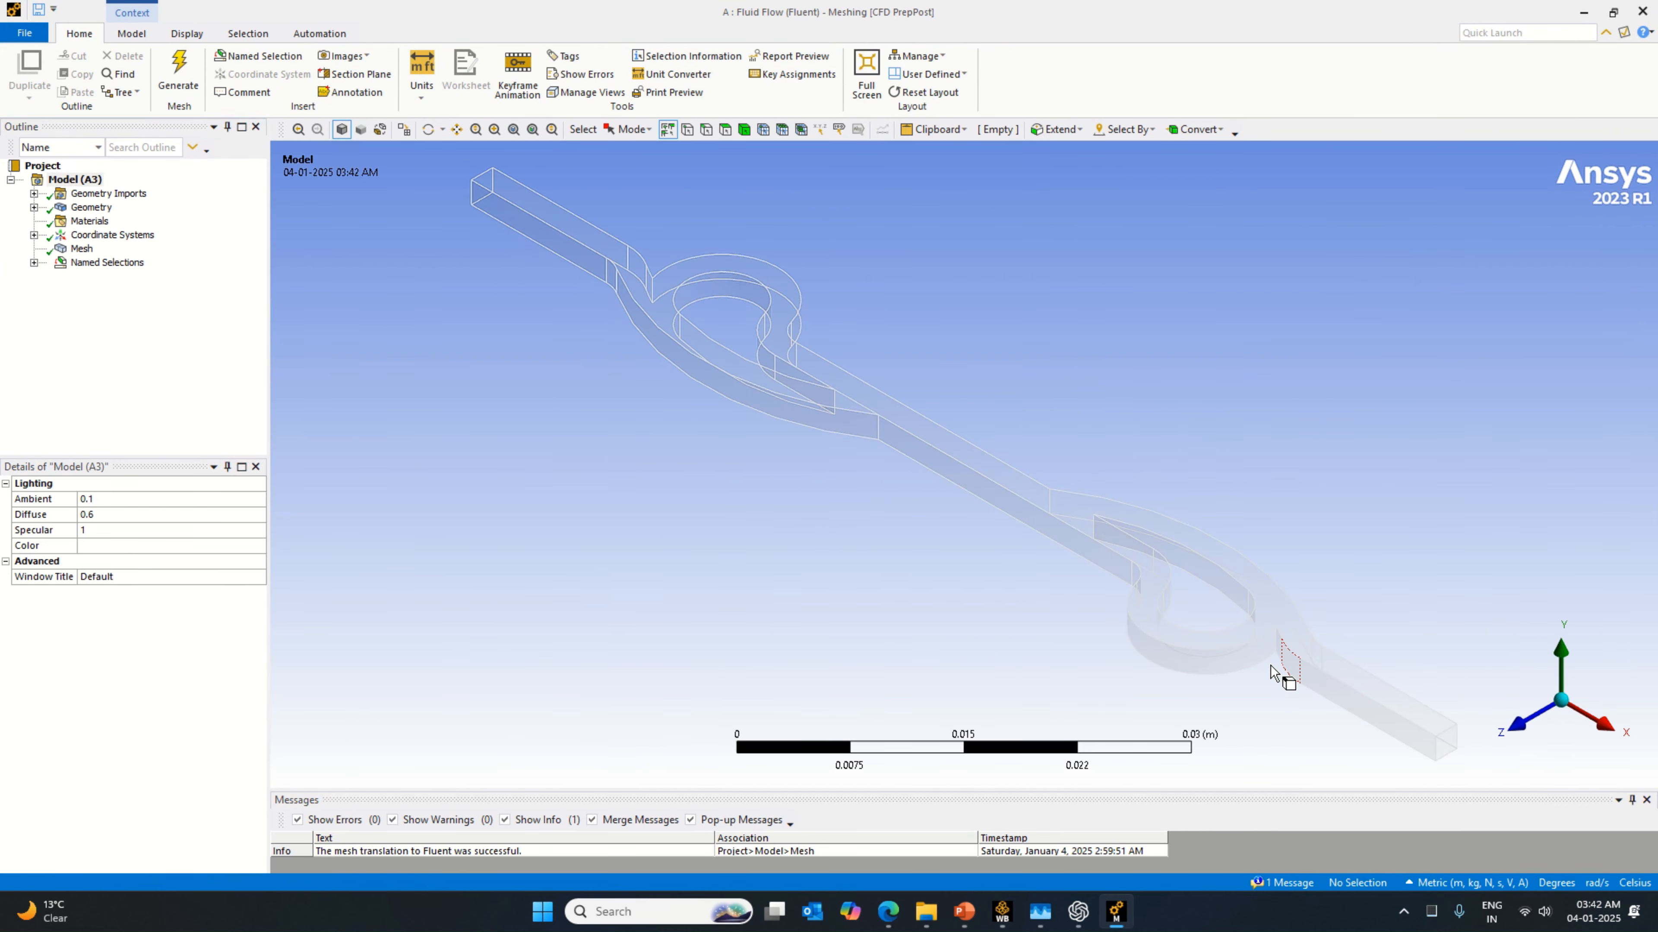
{"action": "left_click", "coordinate": [34, 262]}
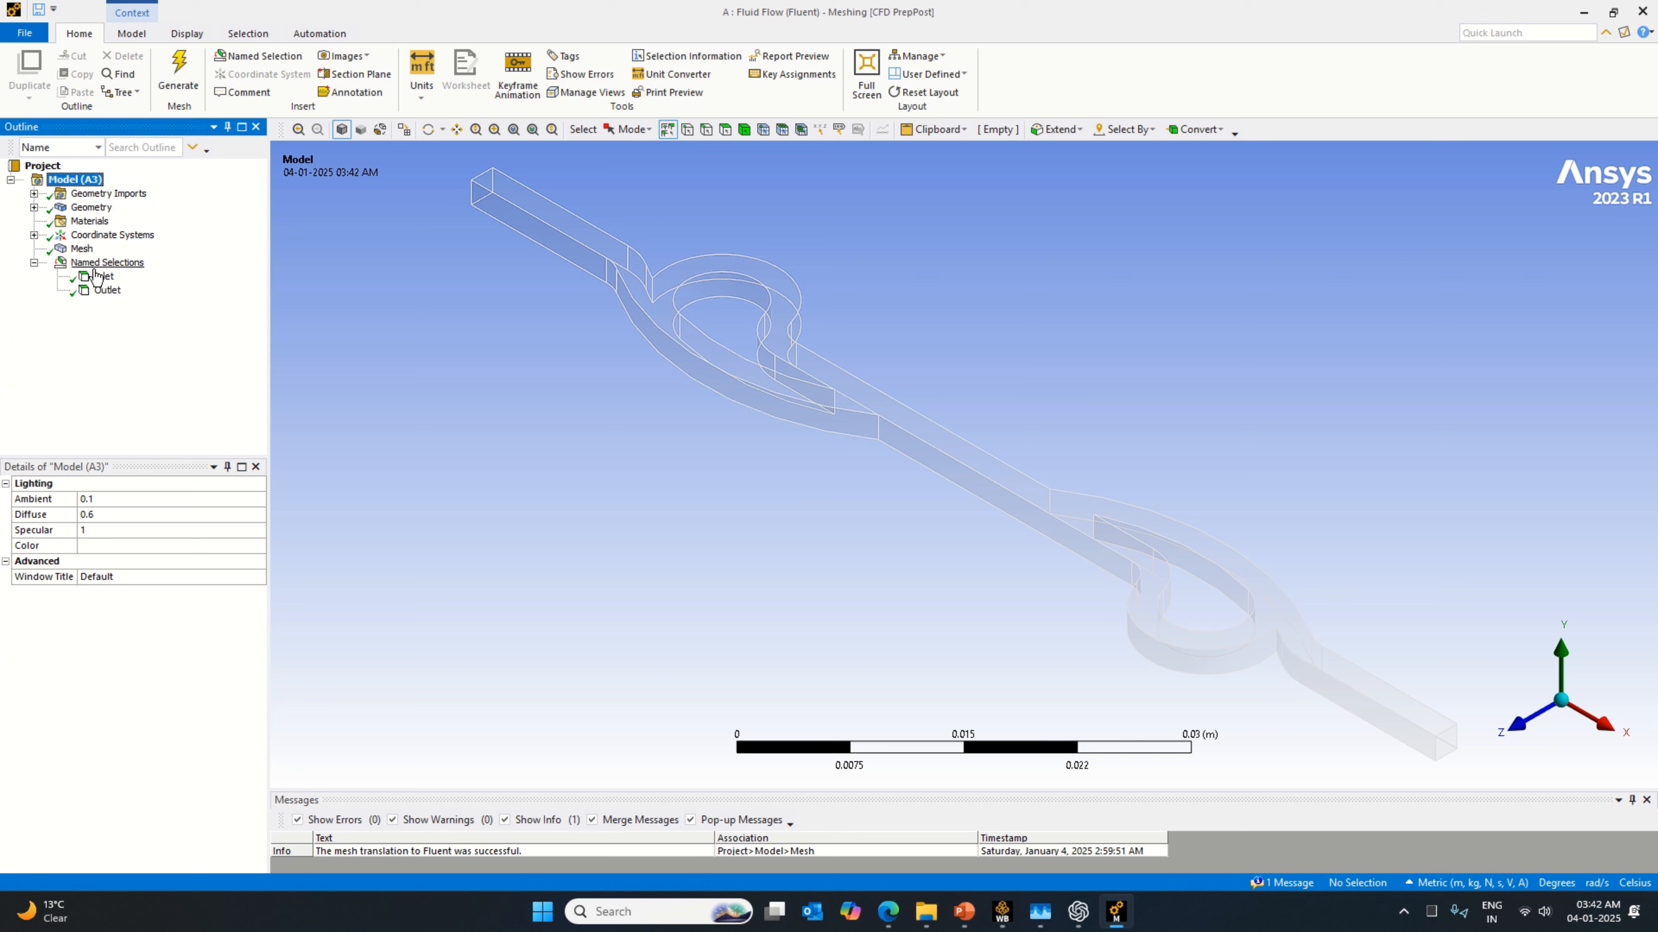
{"action": "left_click", "coordinate": [100, 277]}
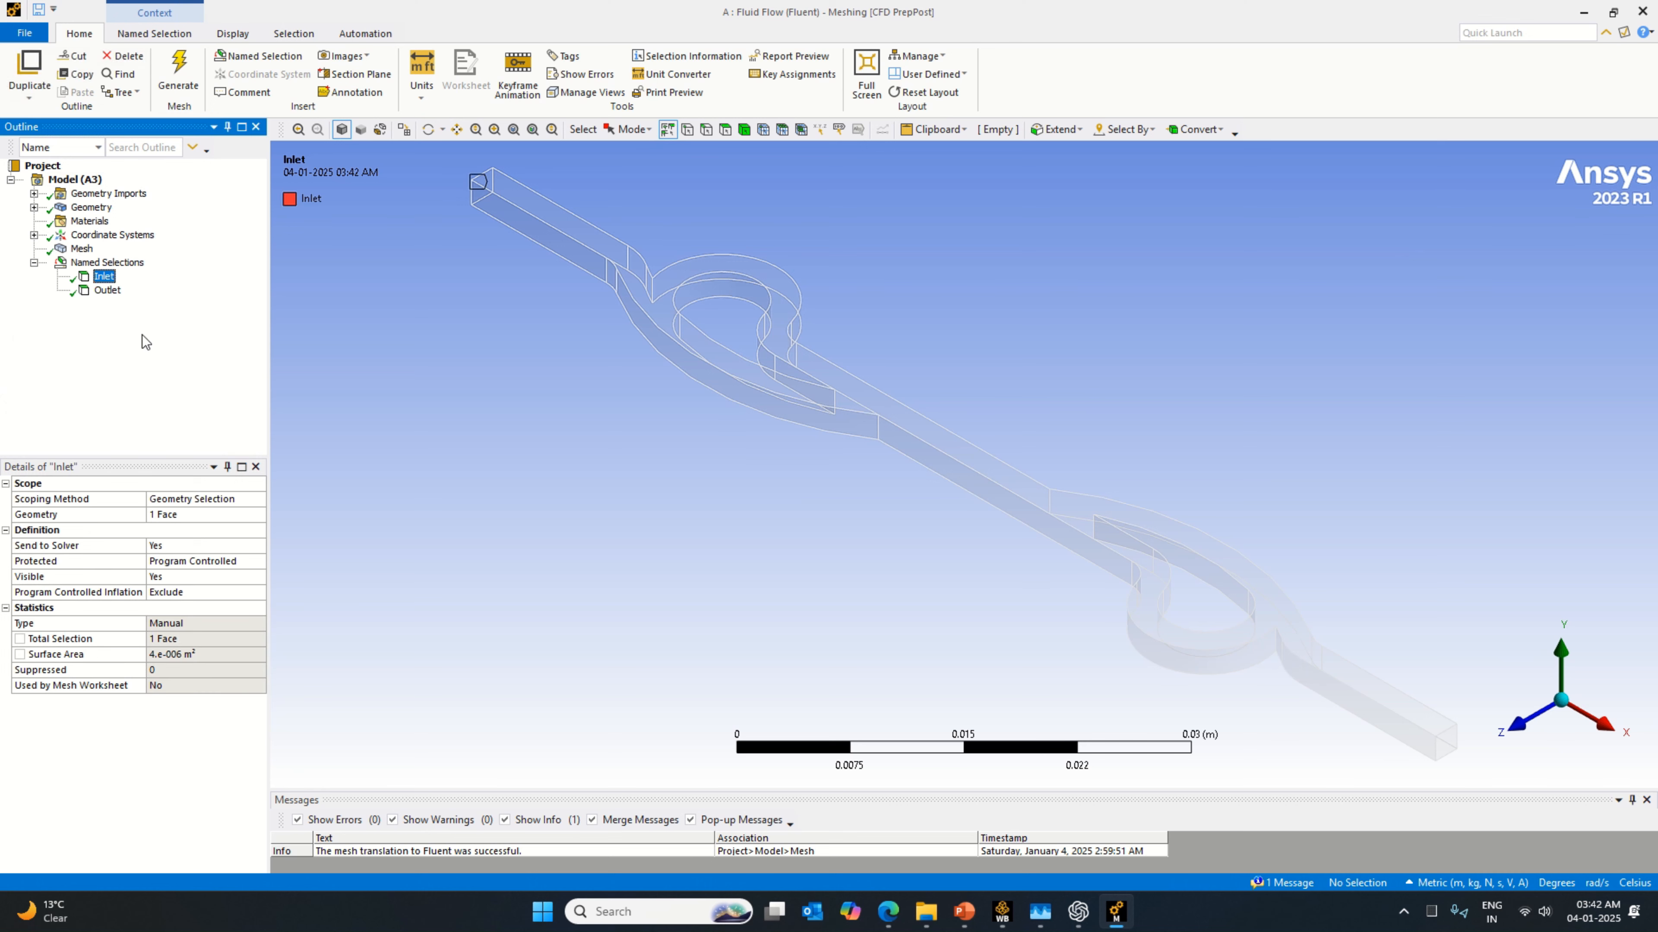
{"action": "left_click", "coordinate": [107, 291]}
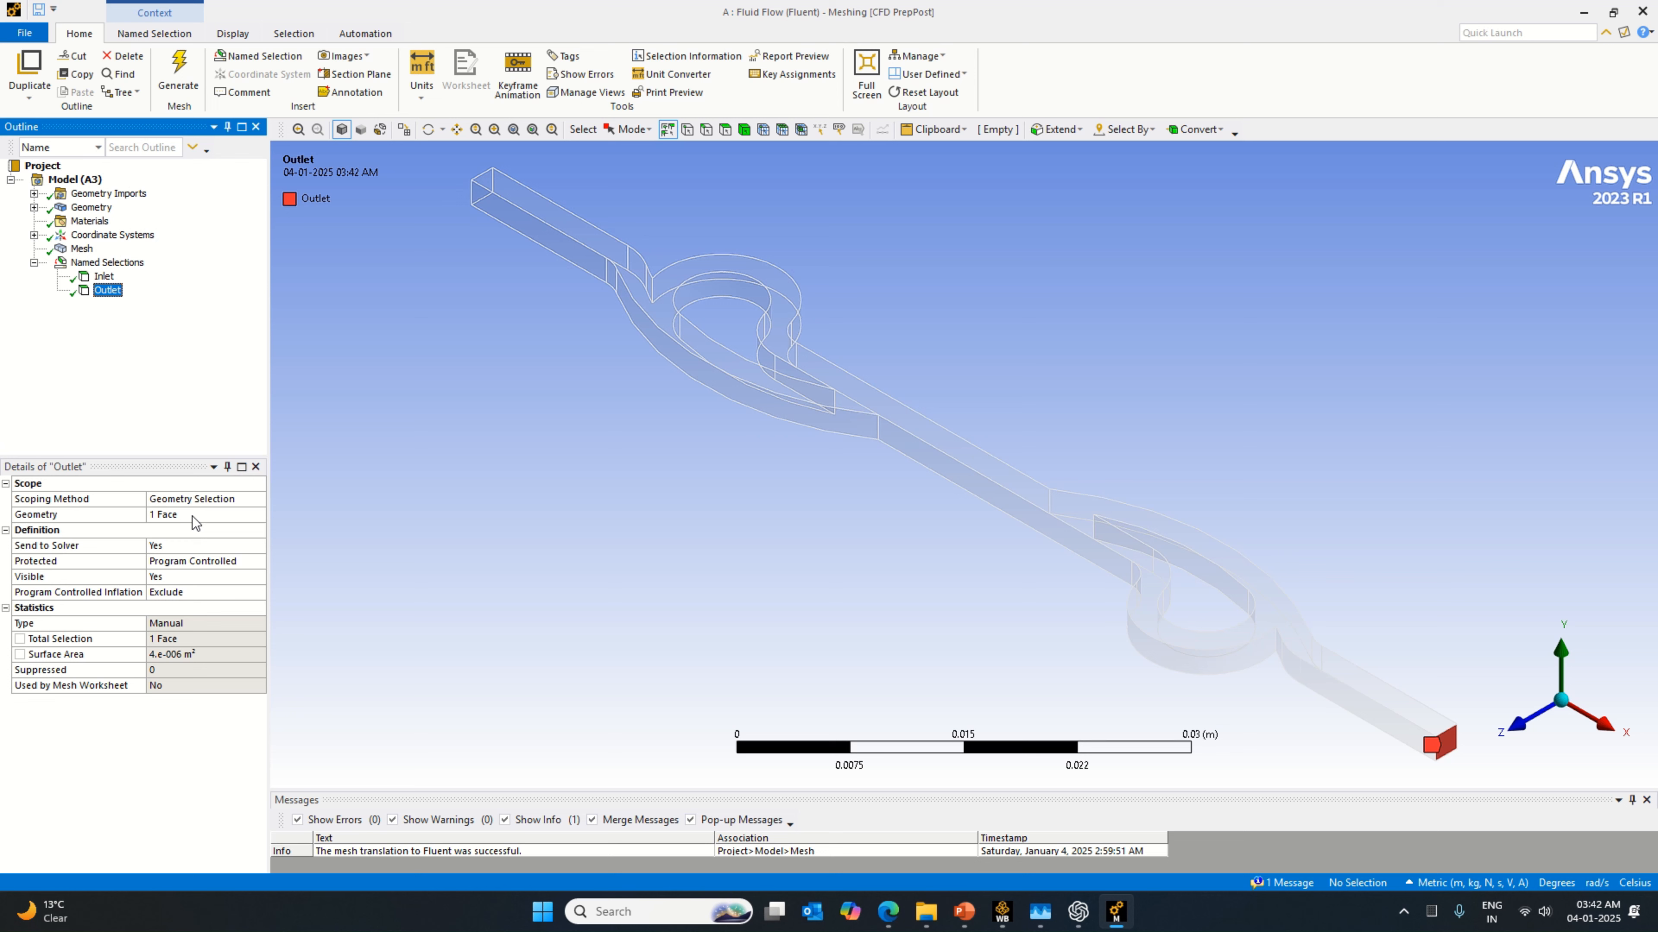
Step: Reassign the Inlet named selection to the end face of the channel currently used by Outlet
{"action": "left_click", "coordinate": [104, 276]}
{"action": "left_click", "coordinate": [173, 515]}
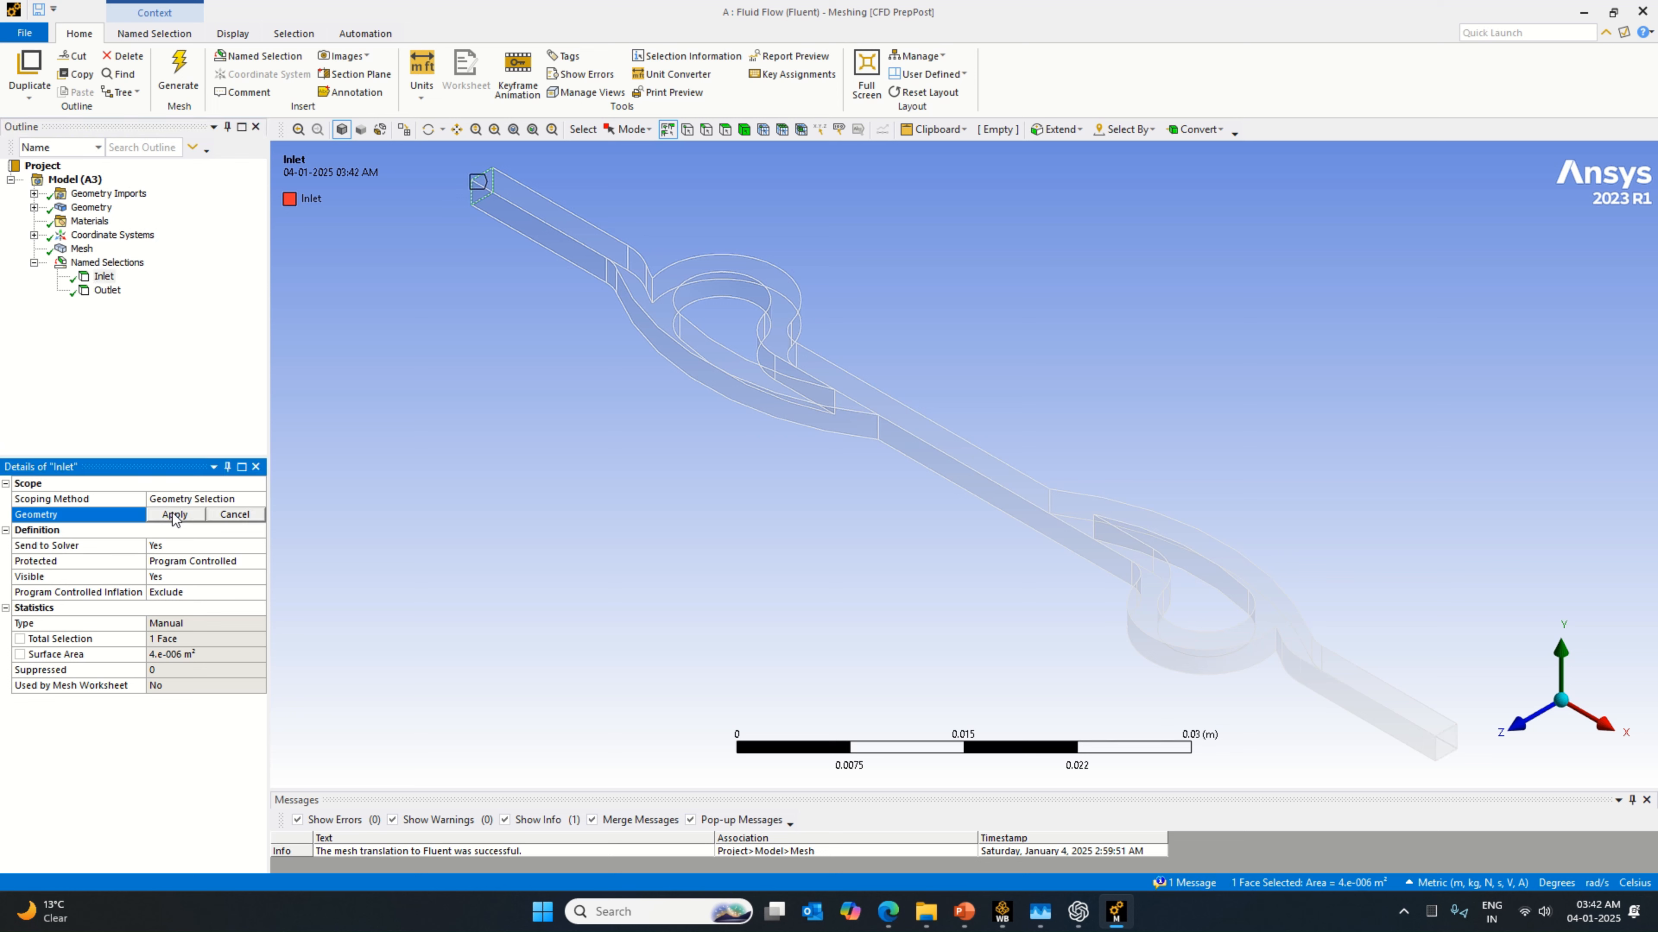
{"action": "left_click", "coordinate": [1444, 747]}
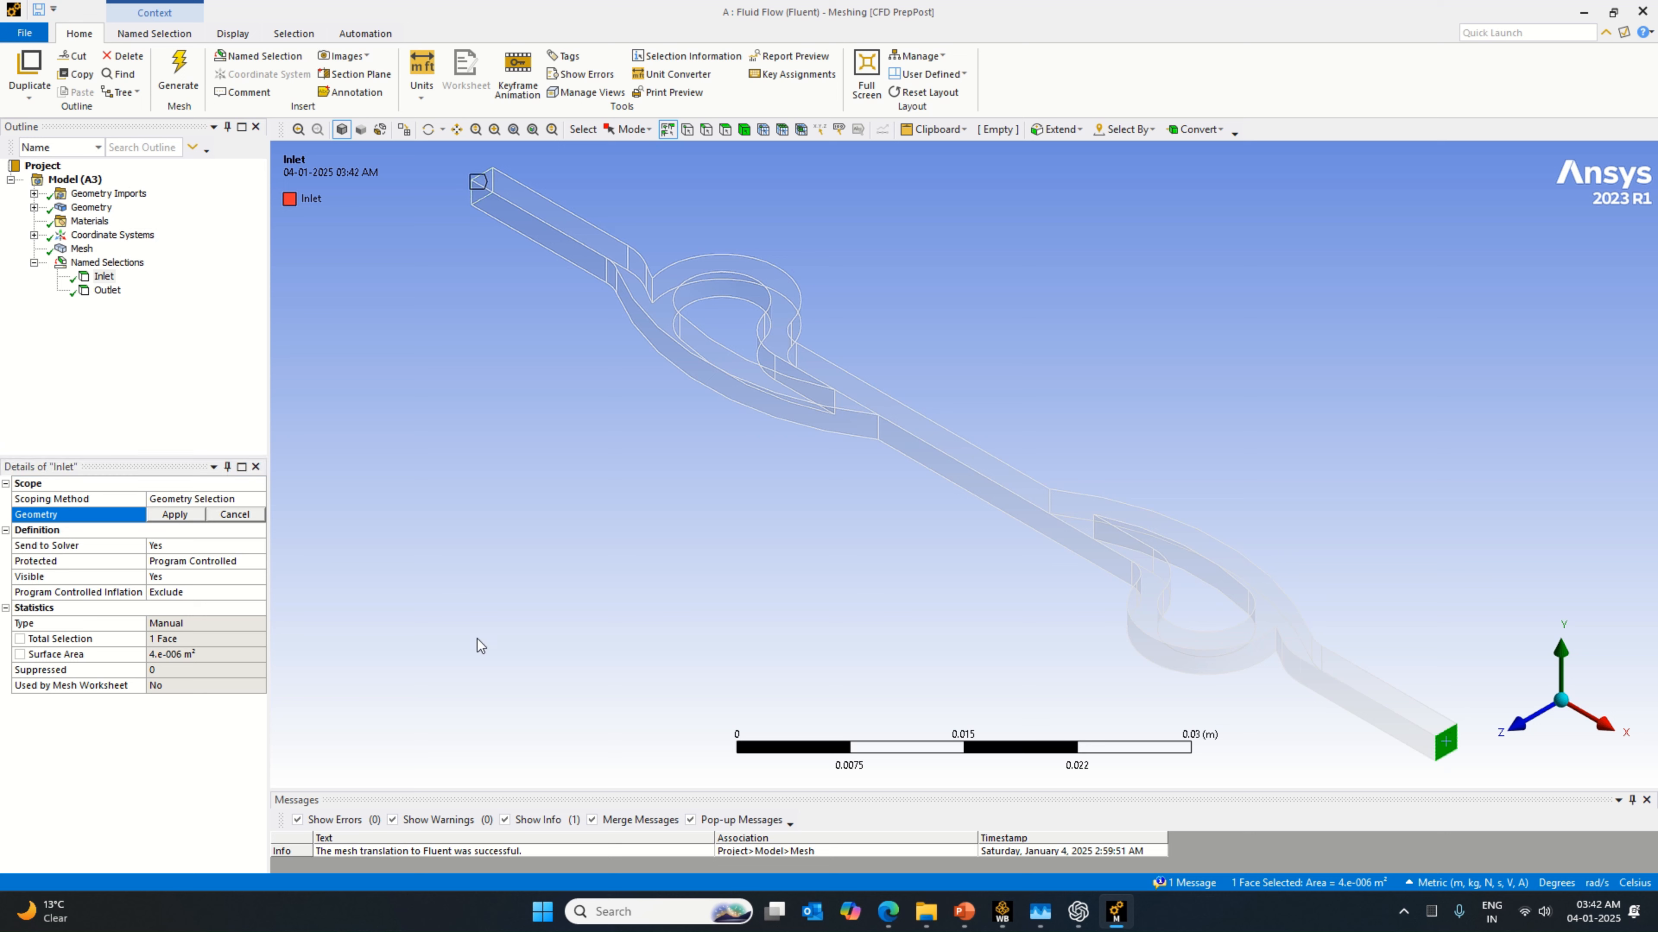
{"action": "left_click", "coordinate": [725, 128]}
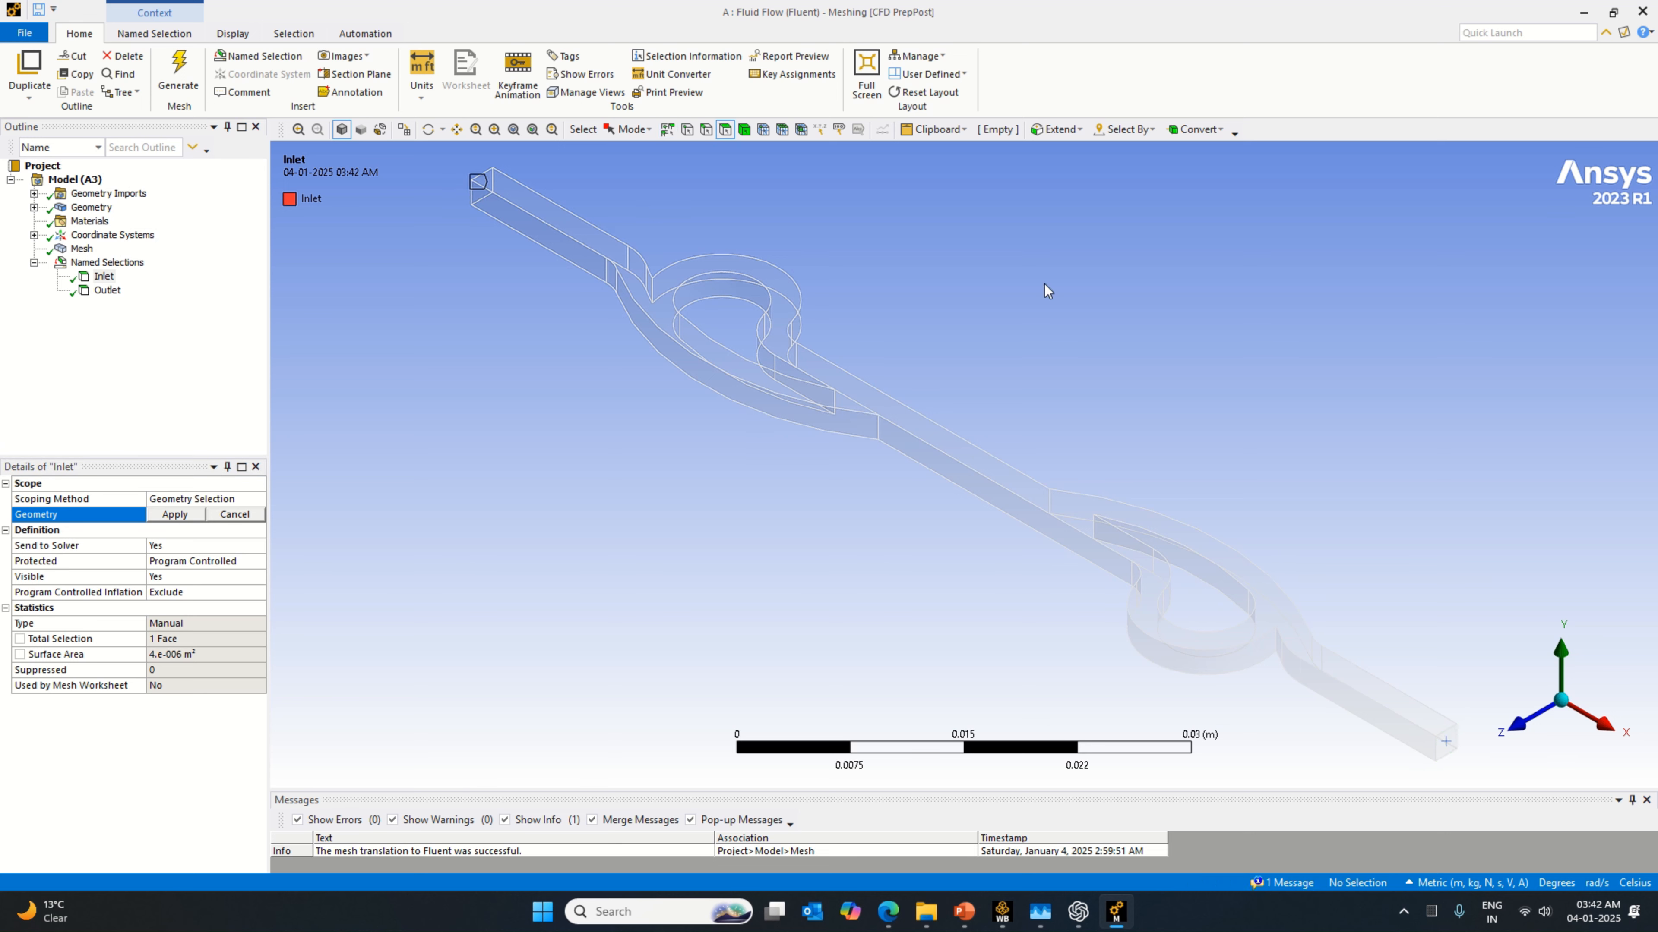
{"action": "left_click", "coordinate": [1449, 744]}
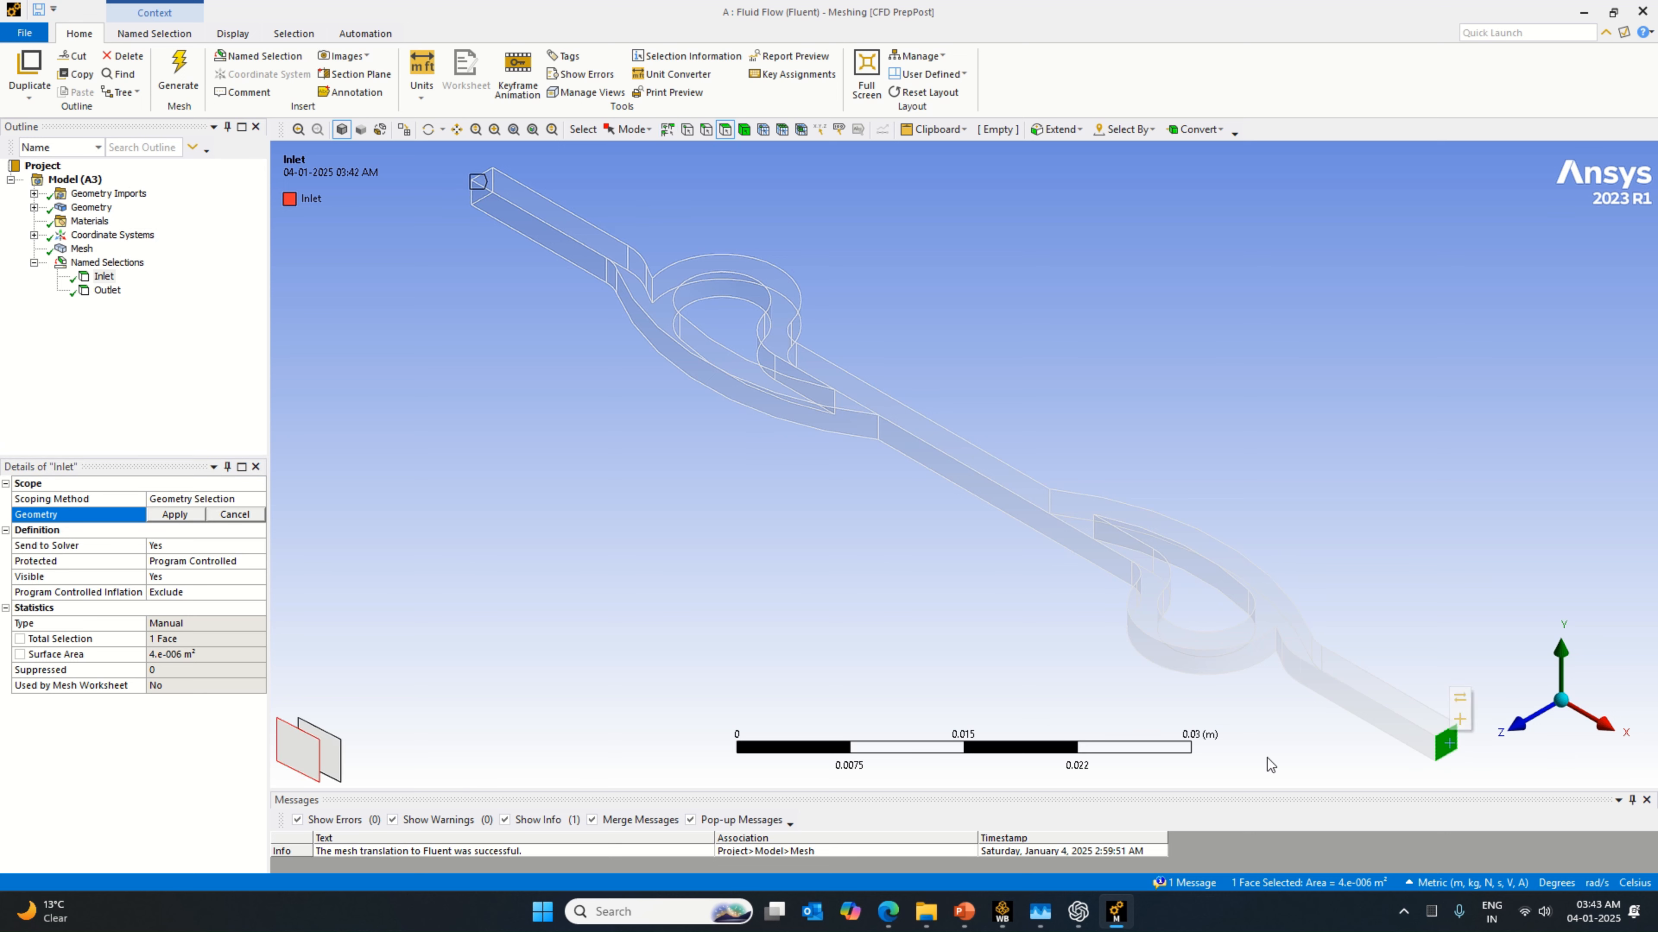
{"action": "left_click", "coordinate": [180, 516]}
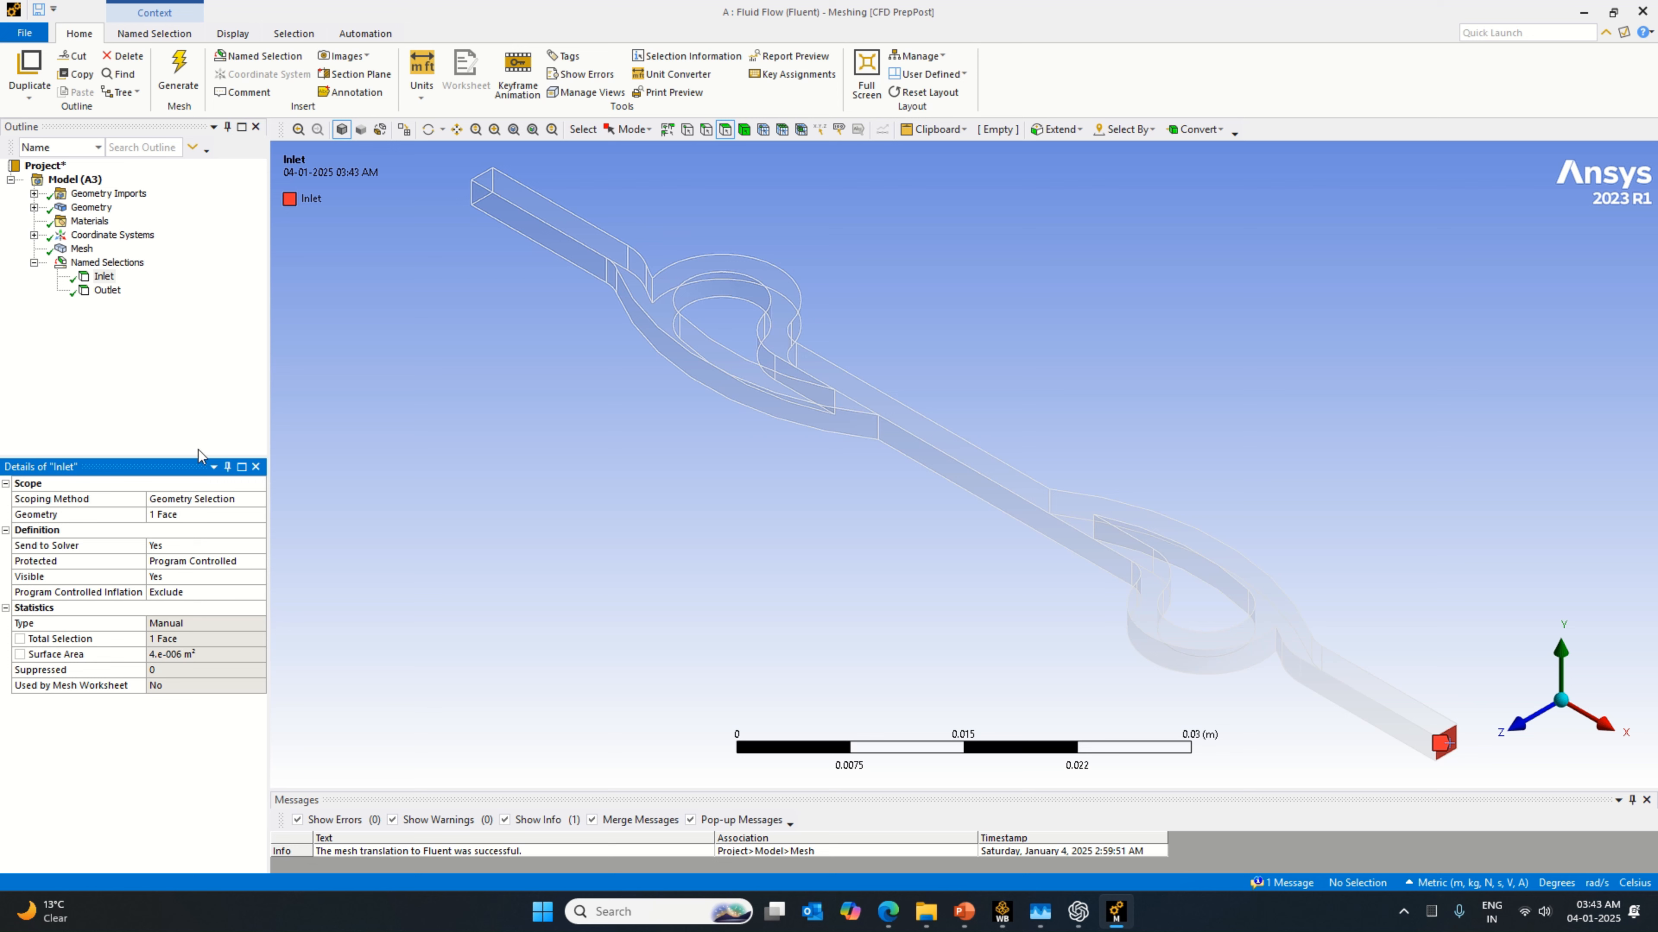
Step: Reassign the Outlet named selection to the opposite end face of the channel, formerly used as the inlet
{"action": "left_click", "coordinate": [107, 290]}
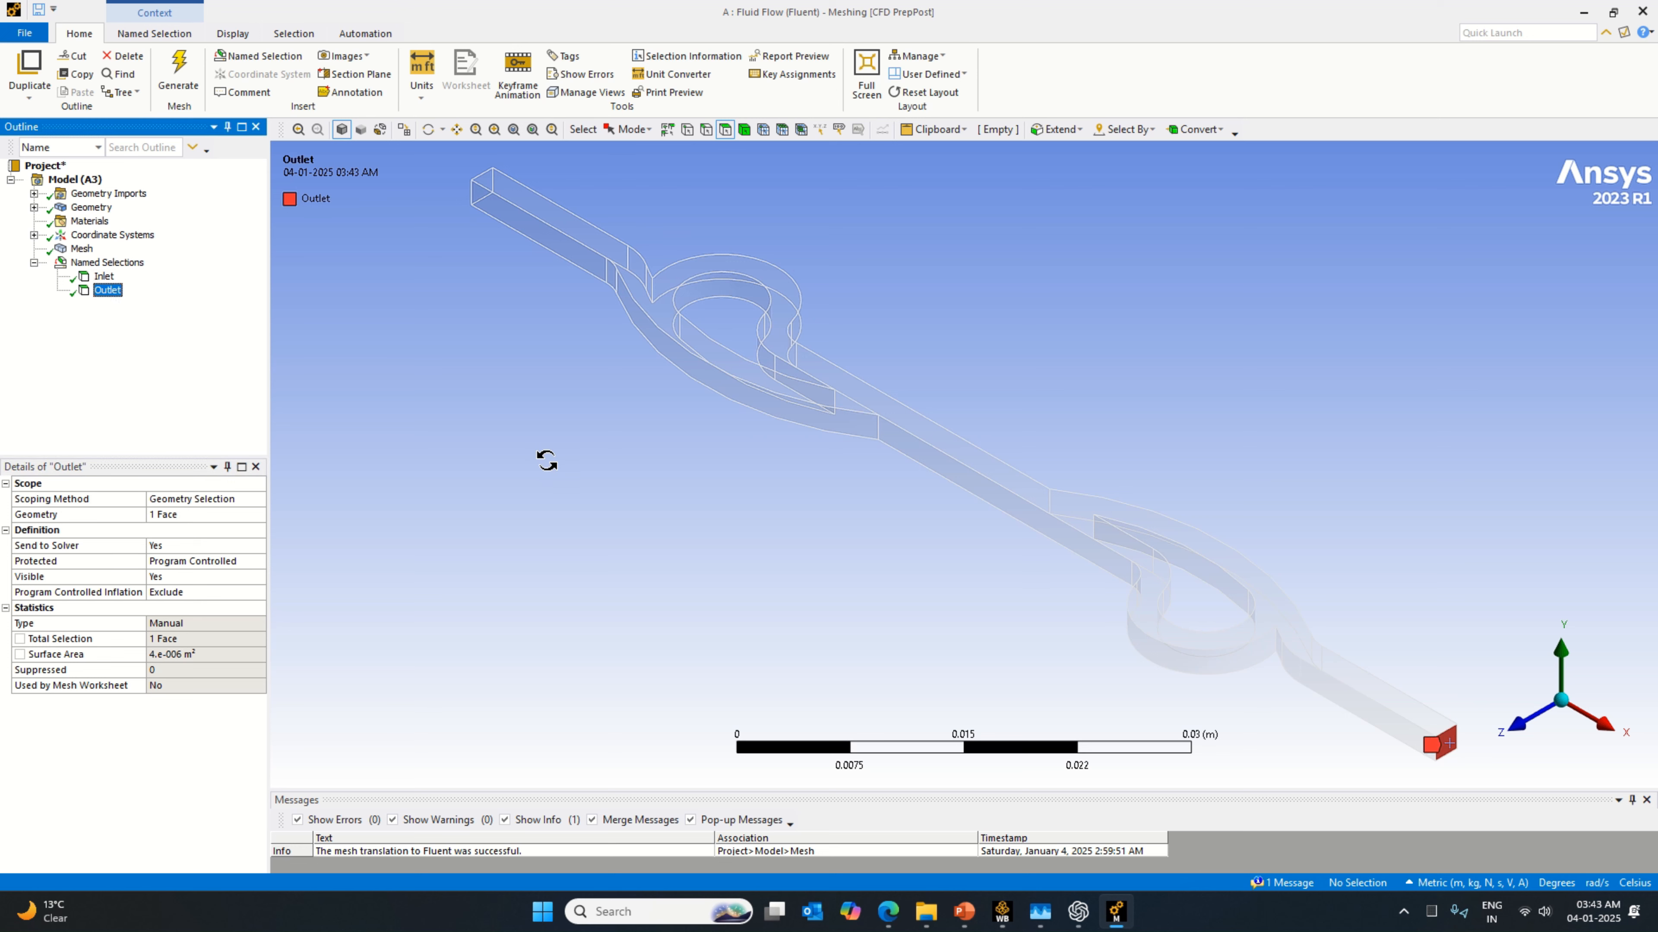
{"action": "middle_click_drag", "start_coordinate": [543, 459], "coordinate": [869, 596]}
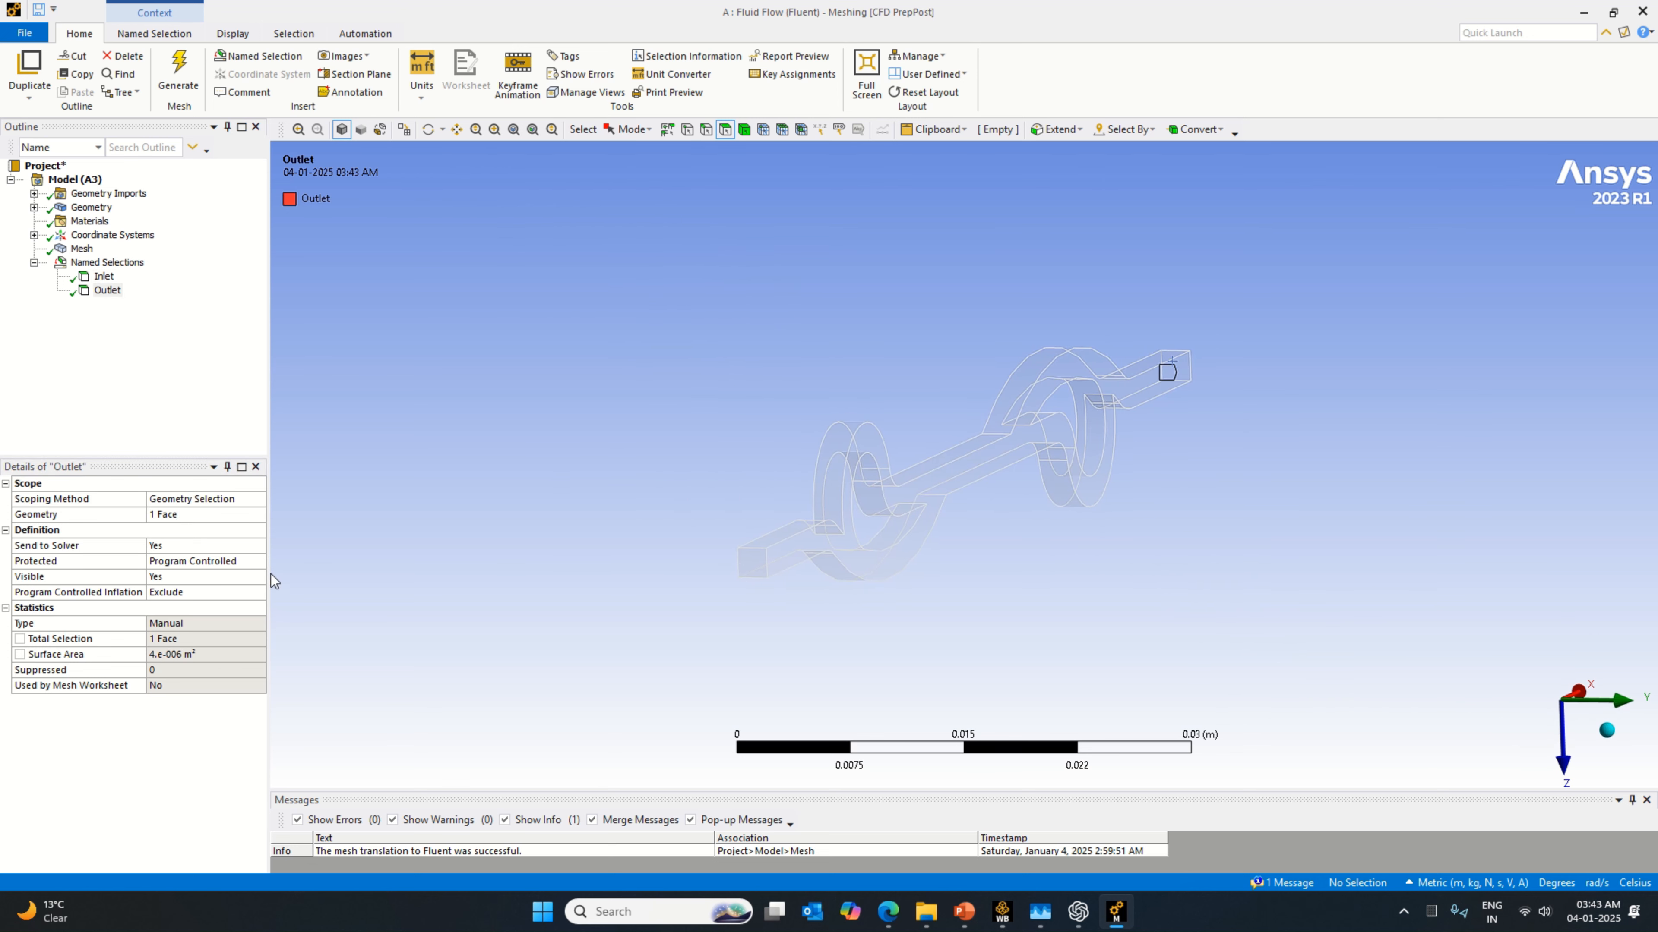
{"action": "left_click", "coordinate": [185, 516]}
{"action": "left_click", "coordinate": [752, 563]}
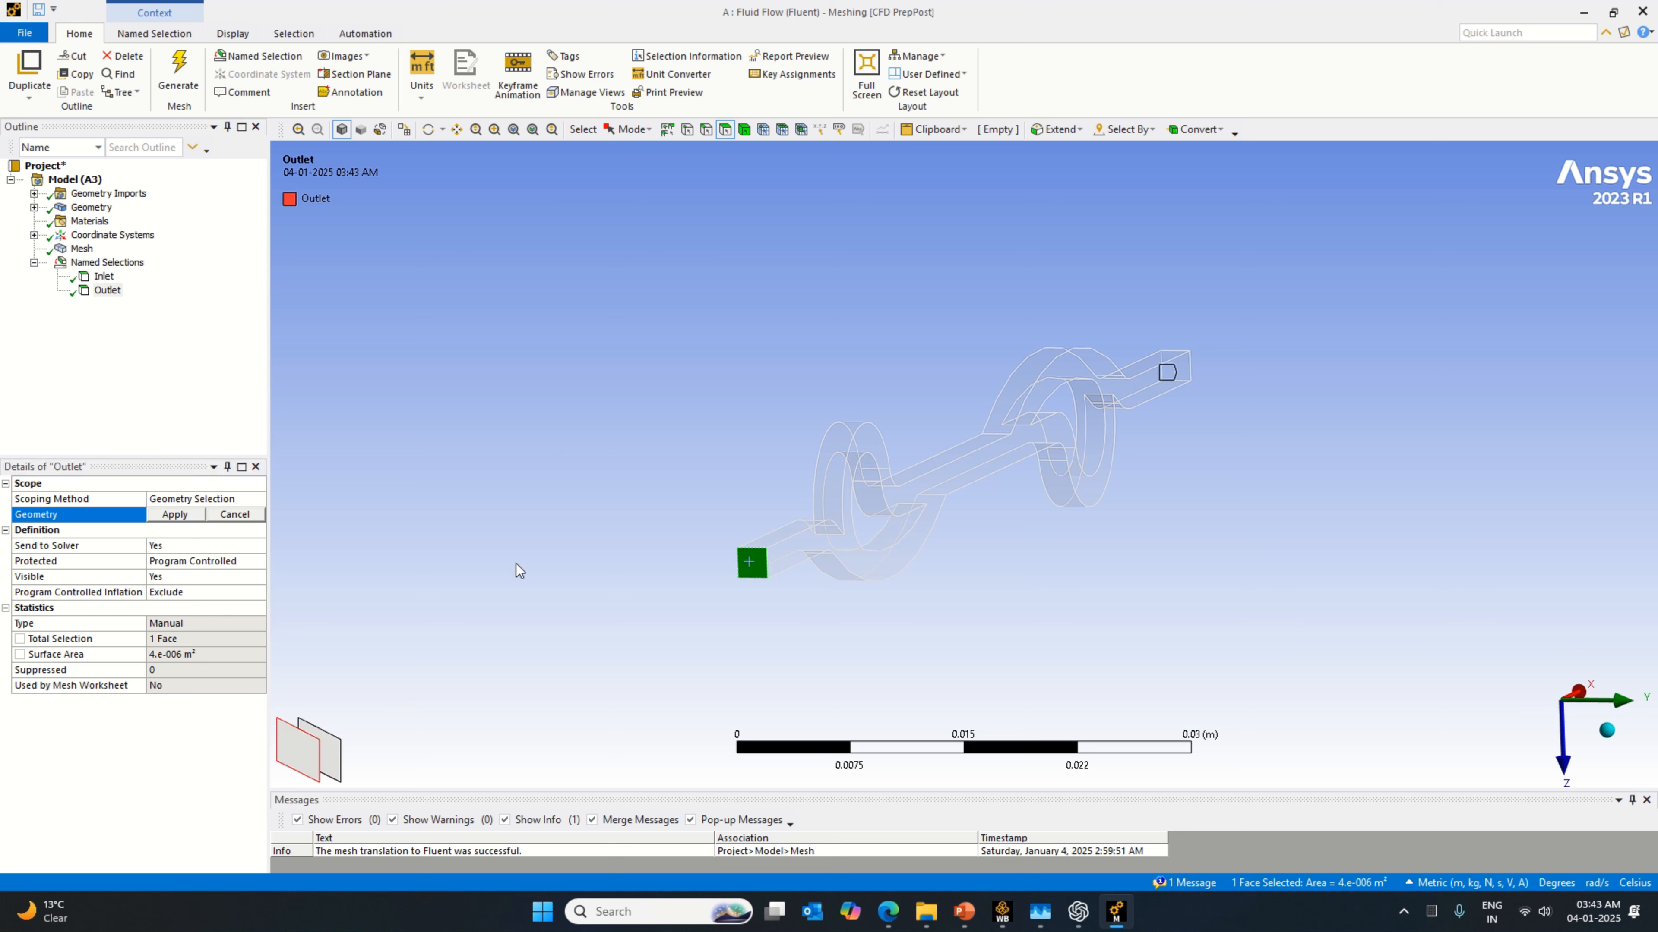
{"action": "left_click", "coordinate": [175, 515]}
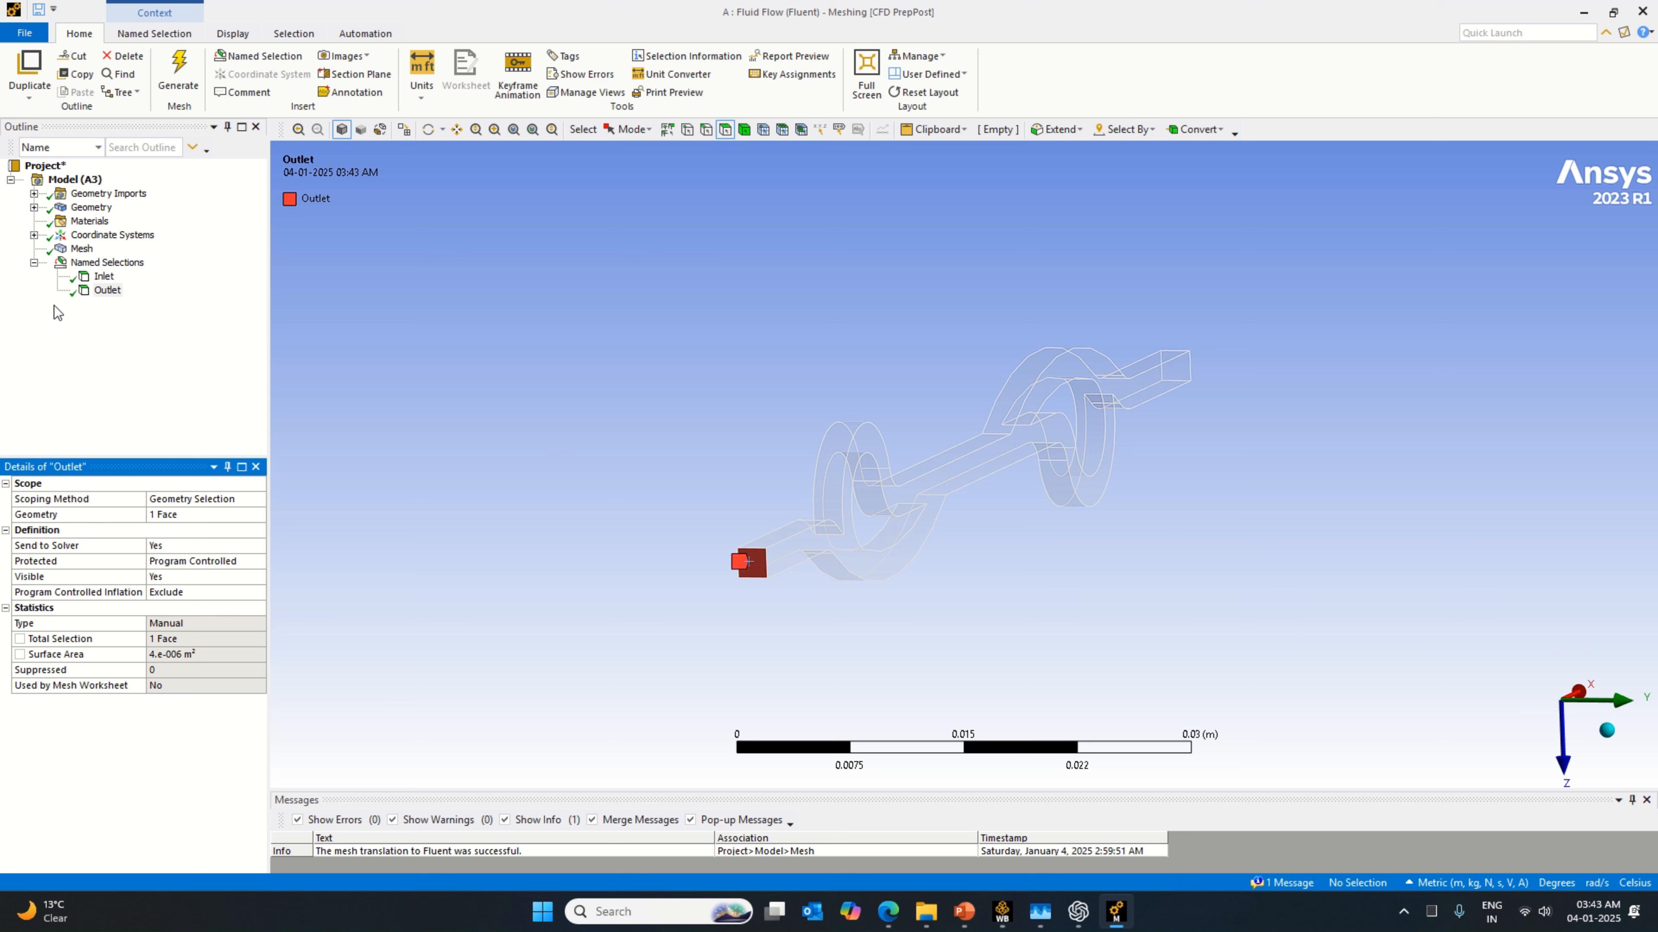
Step: Check the swapped Inlet and Outlet faces in the isometric view and update the mesh
{"action": "left_click", "coordinate": [104, 276]}
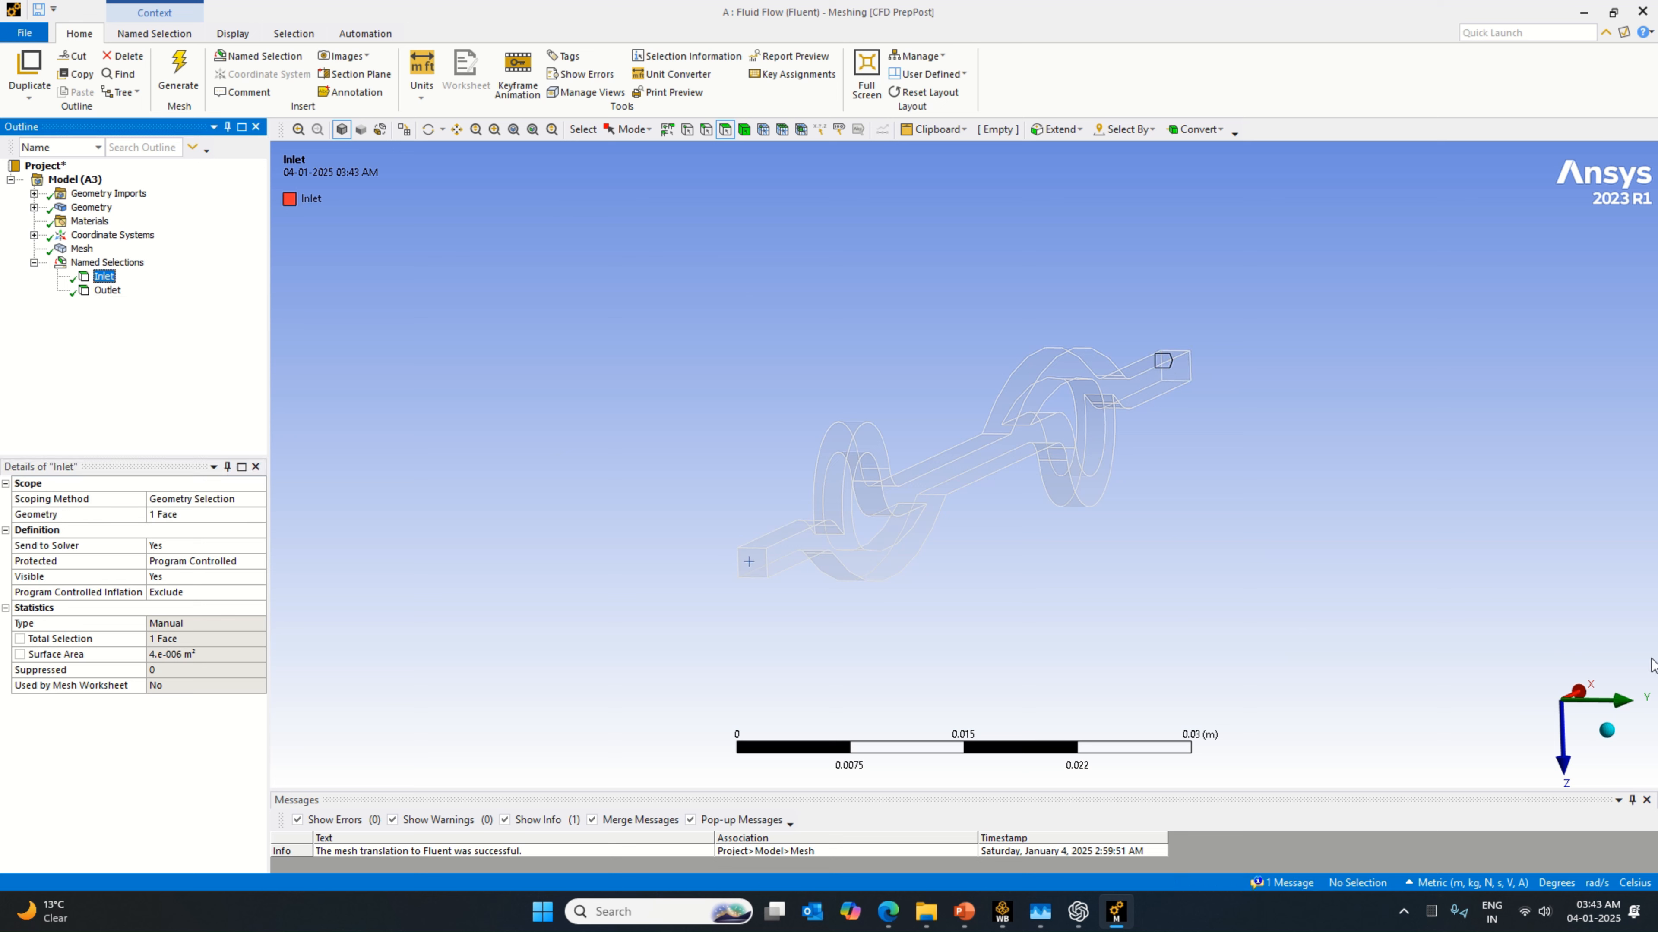
{"action": "left_click", "coordinate": [1607, 730]}
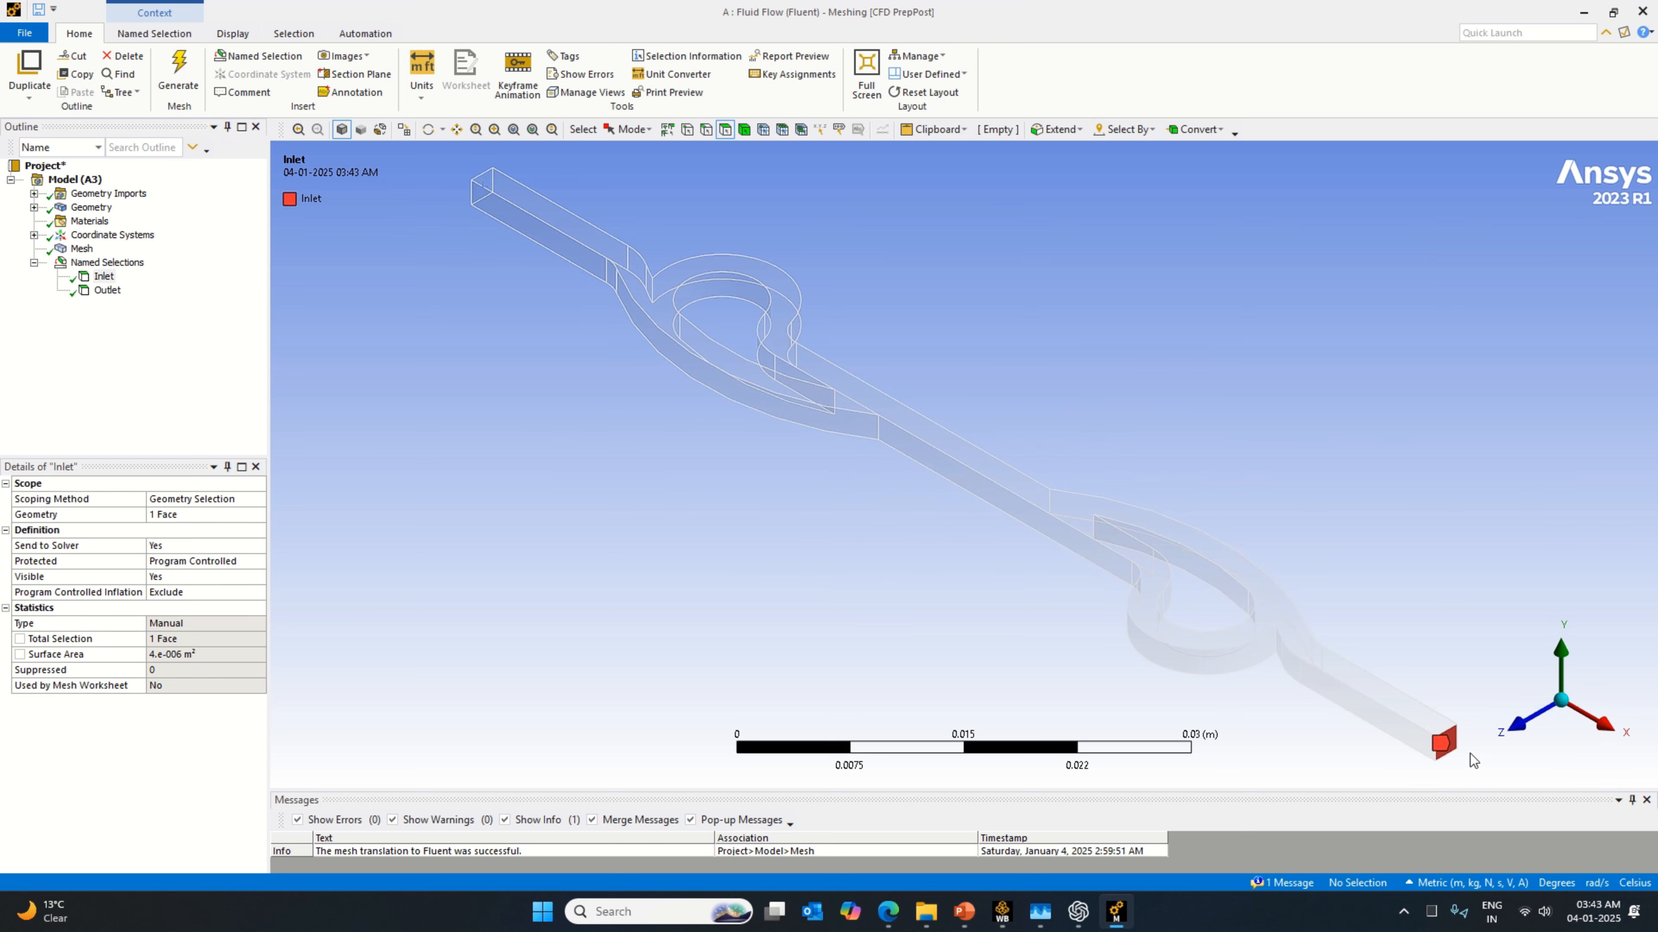
{"action": "left_click", "coordinate": [107, 290]}
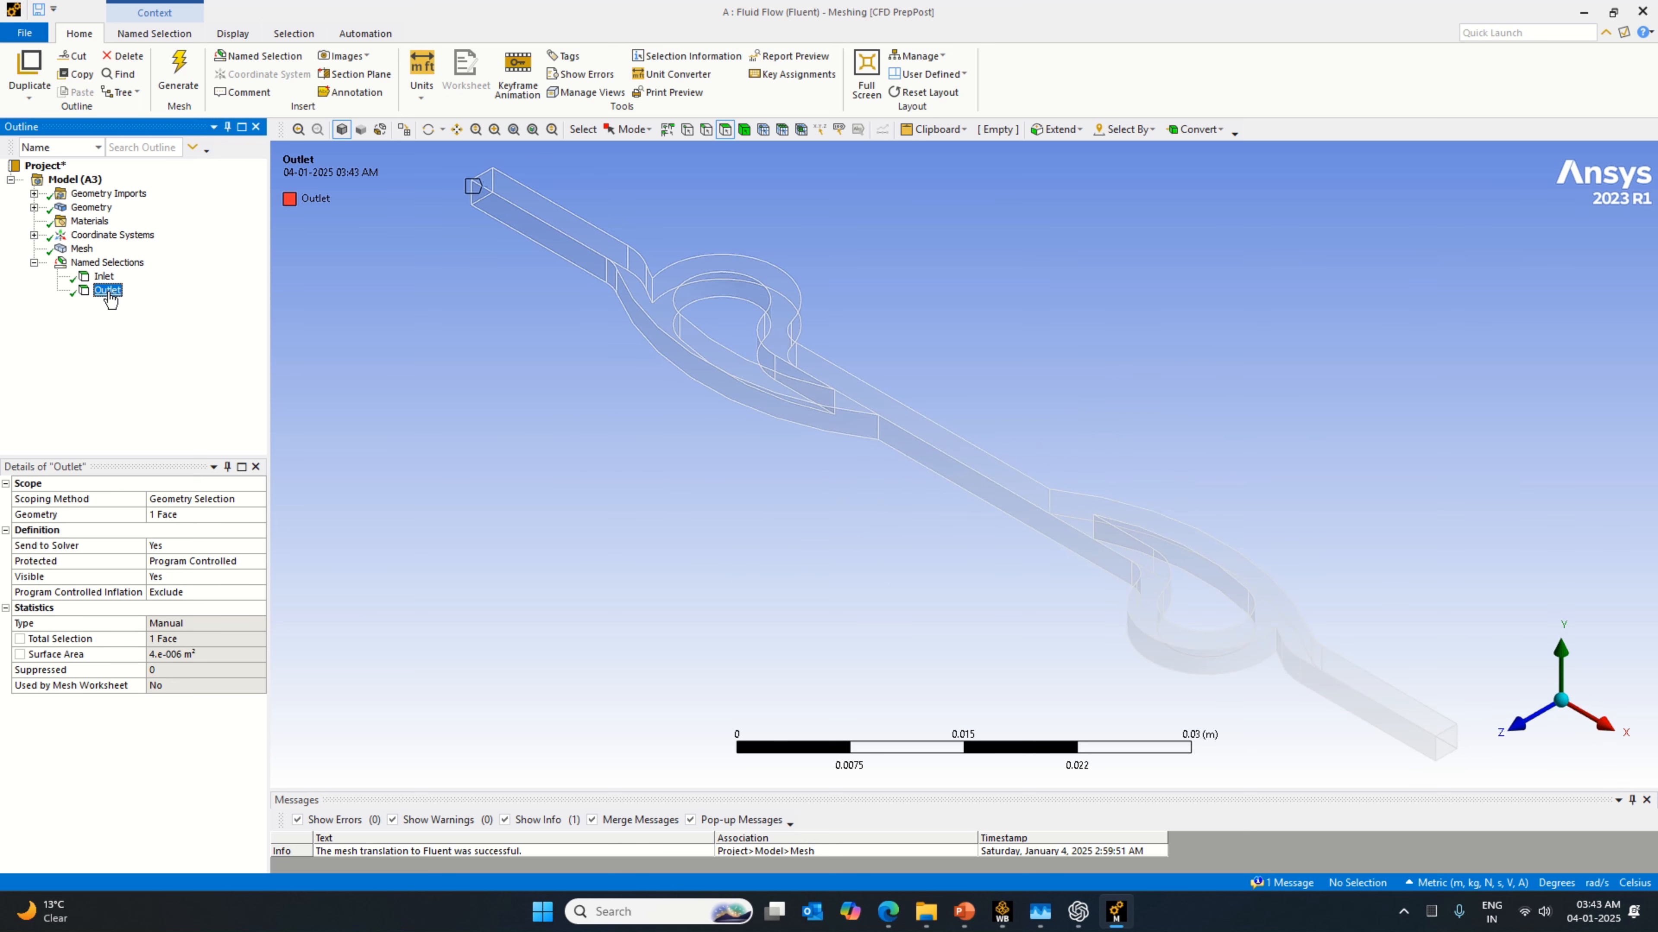
{"action": "right_click", "coordinate": [82, 249]}
{"action": "left_click", "coordinate": [170, 318]}
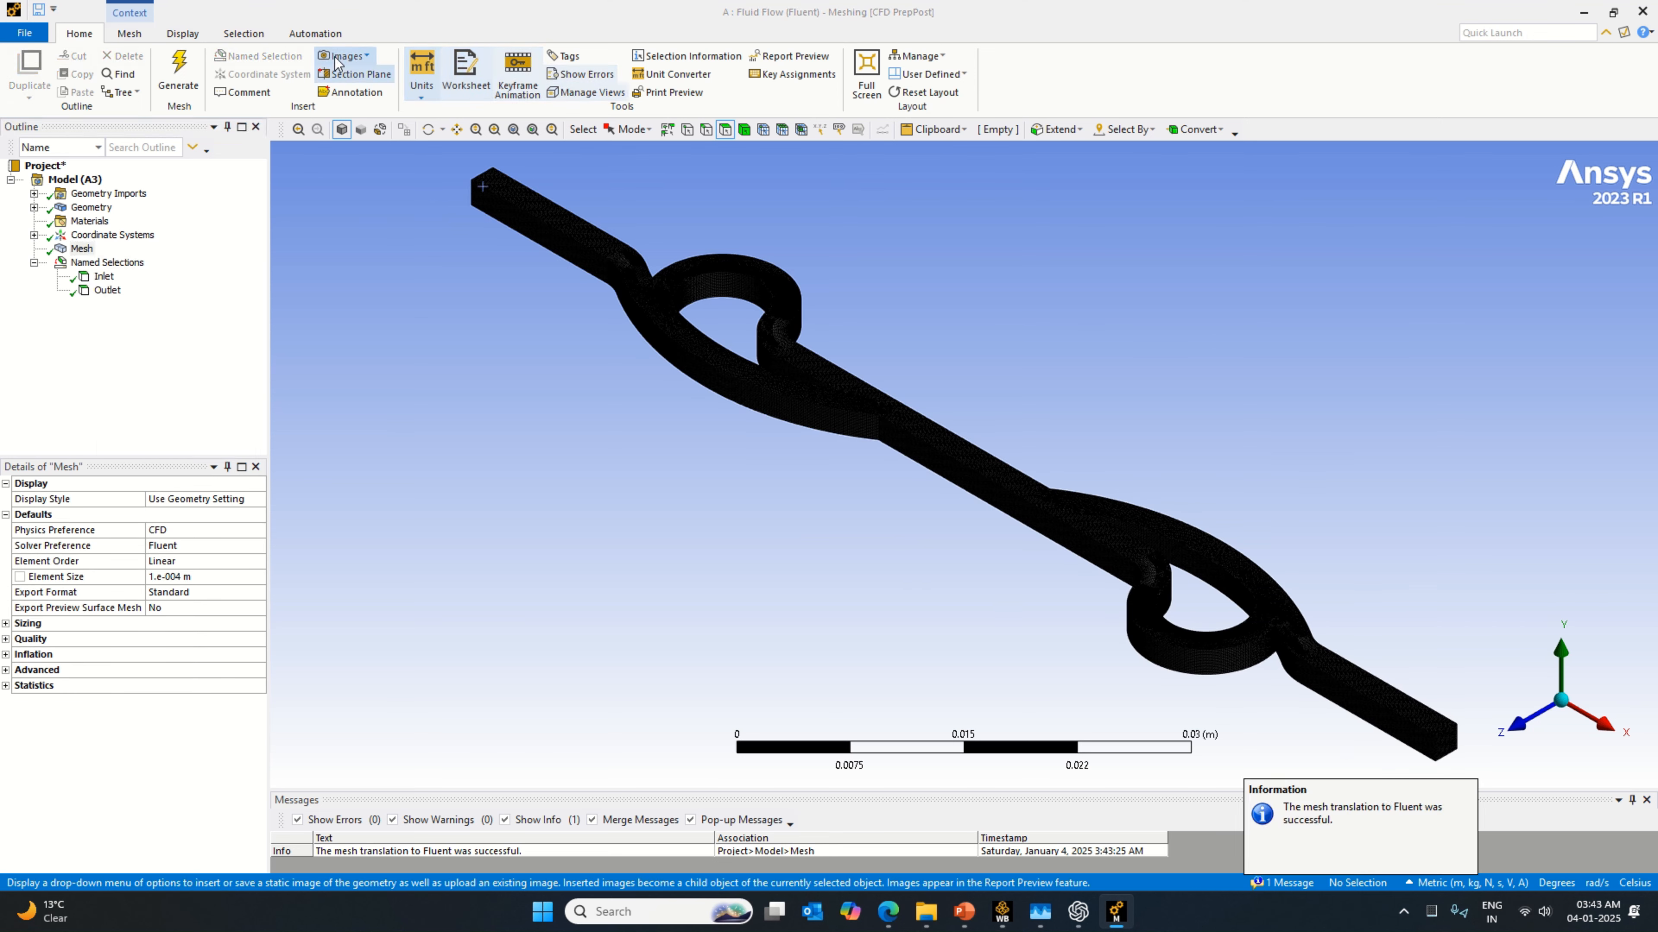
Step: Close Meshing and update the whole project in Workbench
{"action": "left_click", "coordinate": [26, 34]}
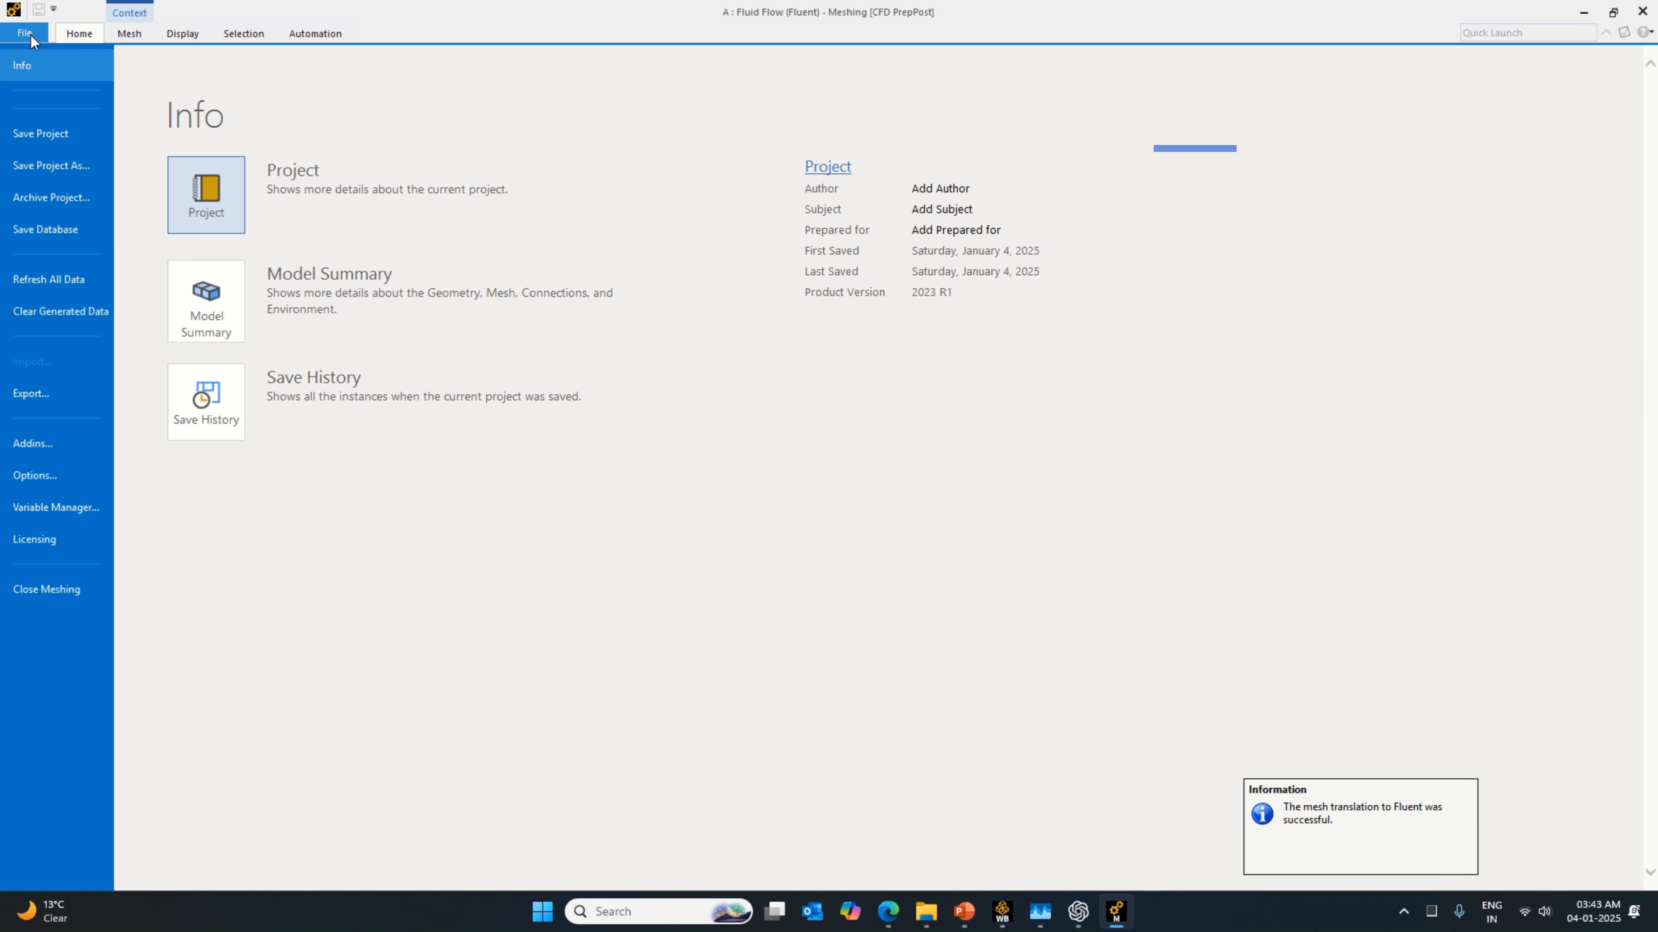
{"action": "left_click", "coordinate": [50, 591]}
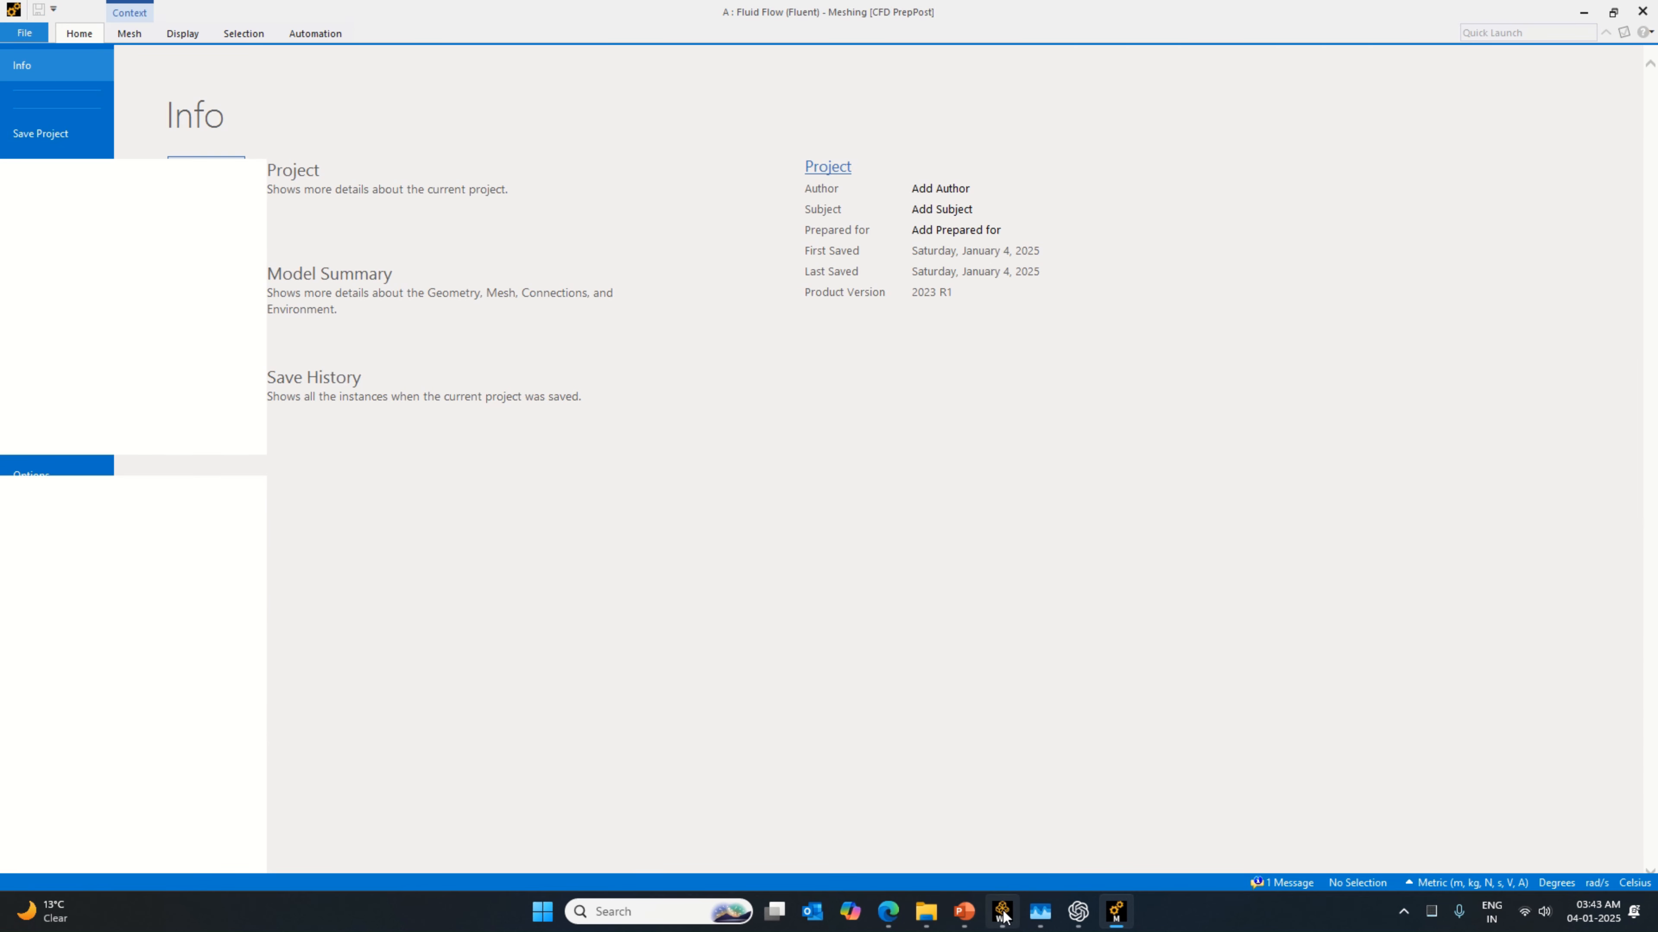
{"action": "mouse_move", "coordinate": [1005, 917]}
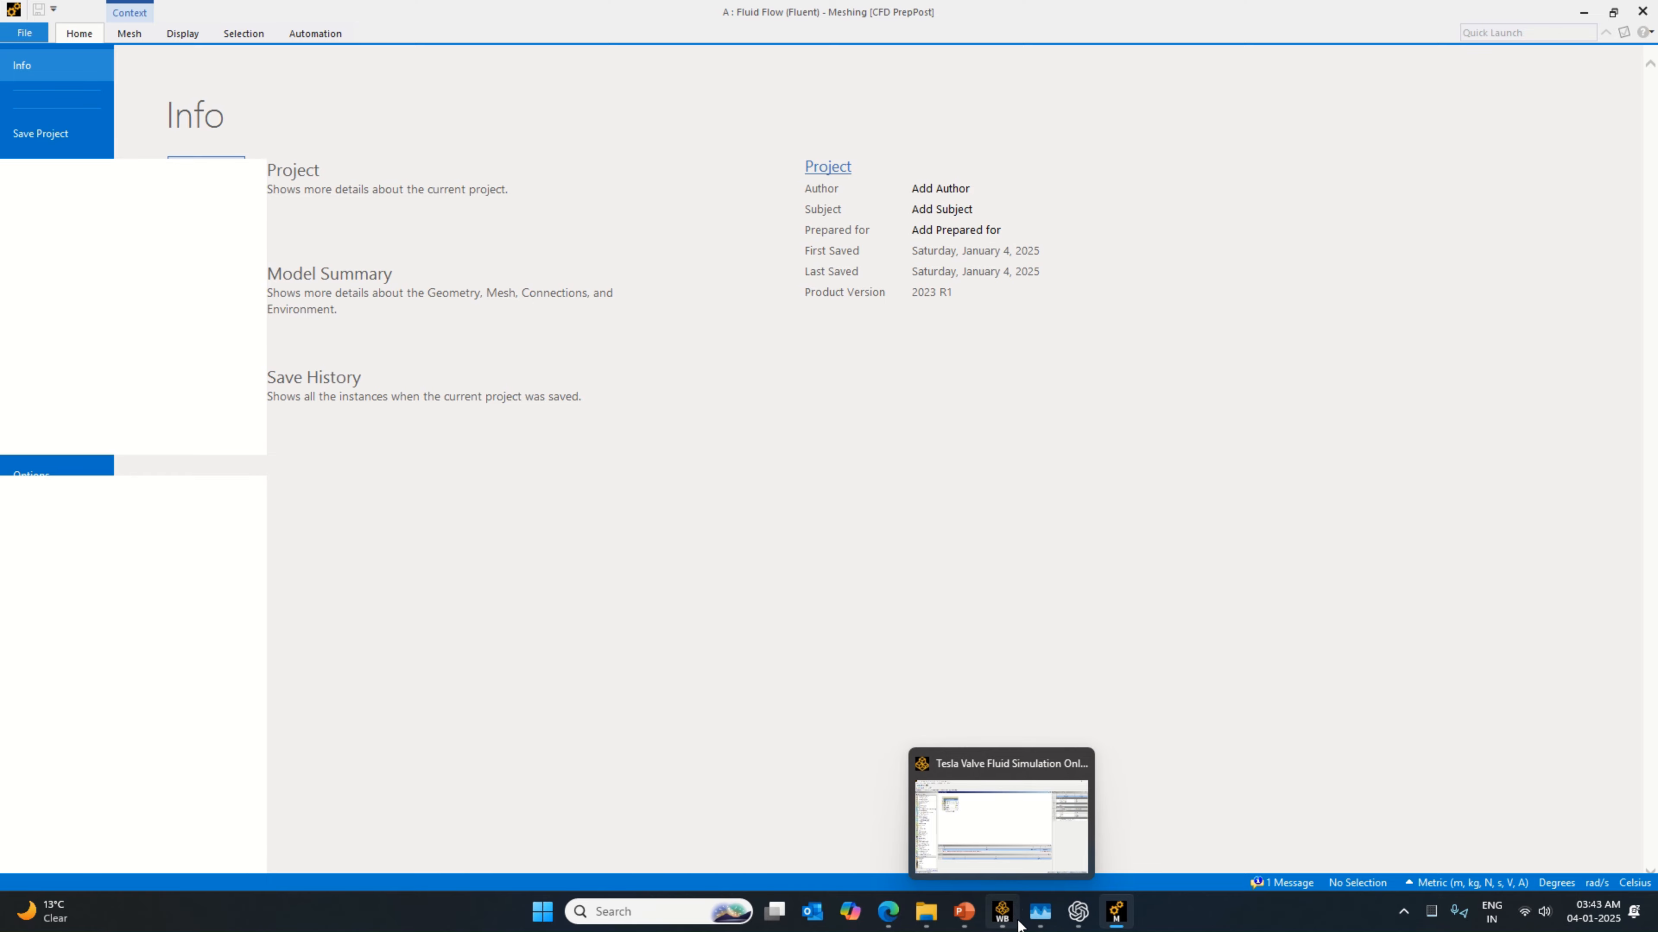
{"action": "left_click", "coordinate": [1002, 917]}
{"action": "left_click", "coordinate": [1020, 916]}
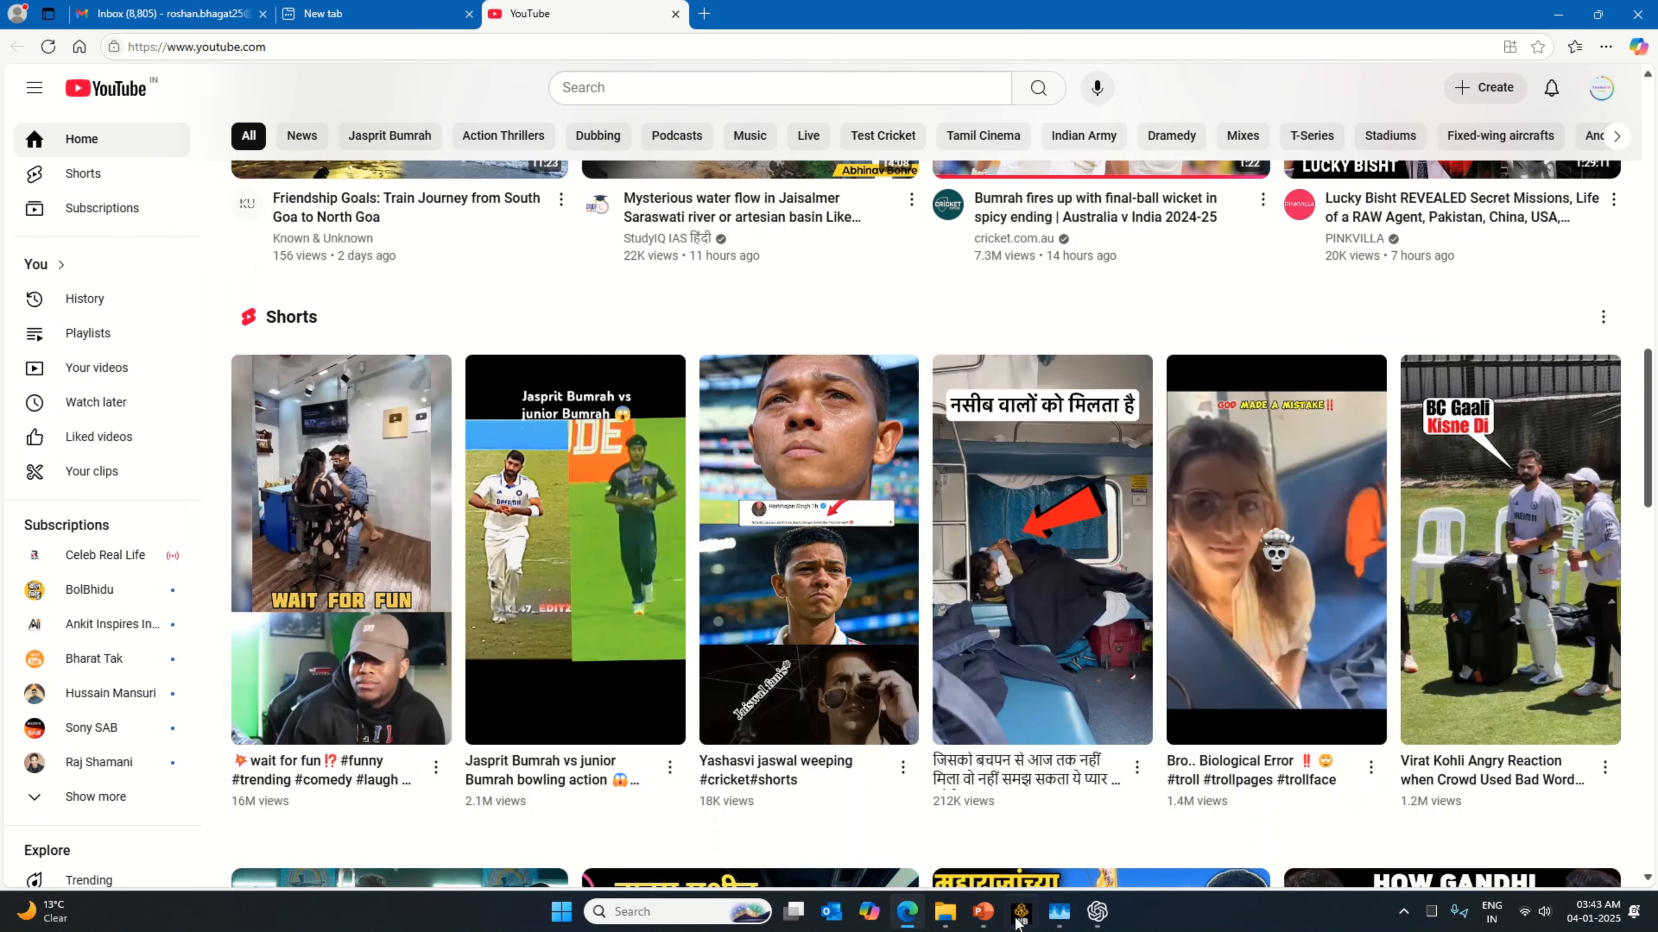
{"action": "left_click", "coordinate": [1020, 916]}
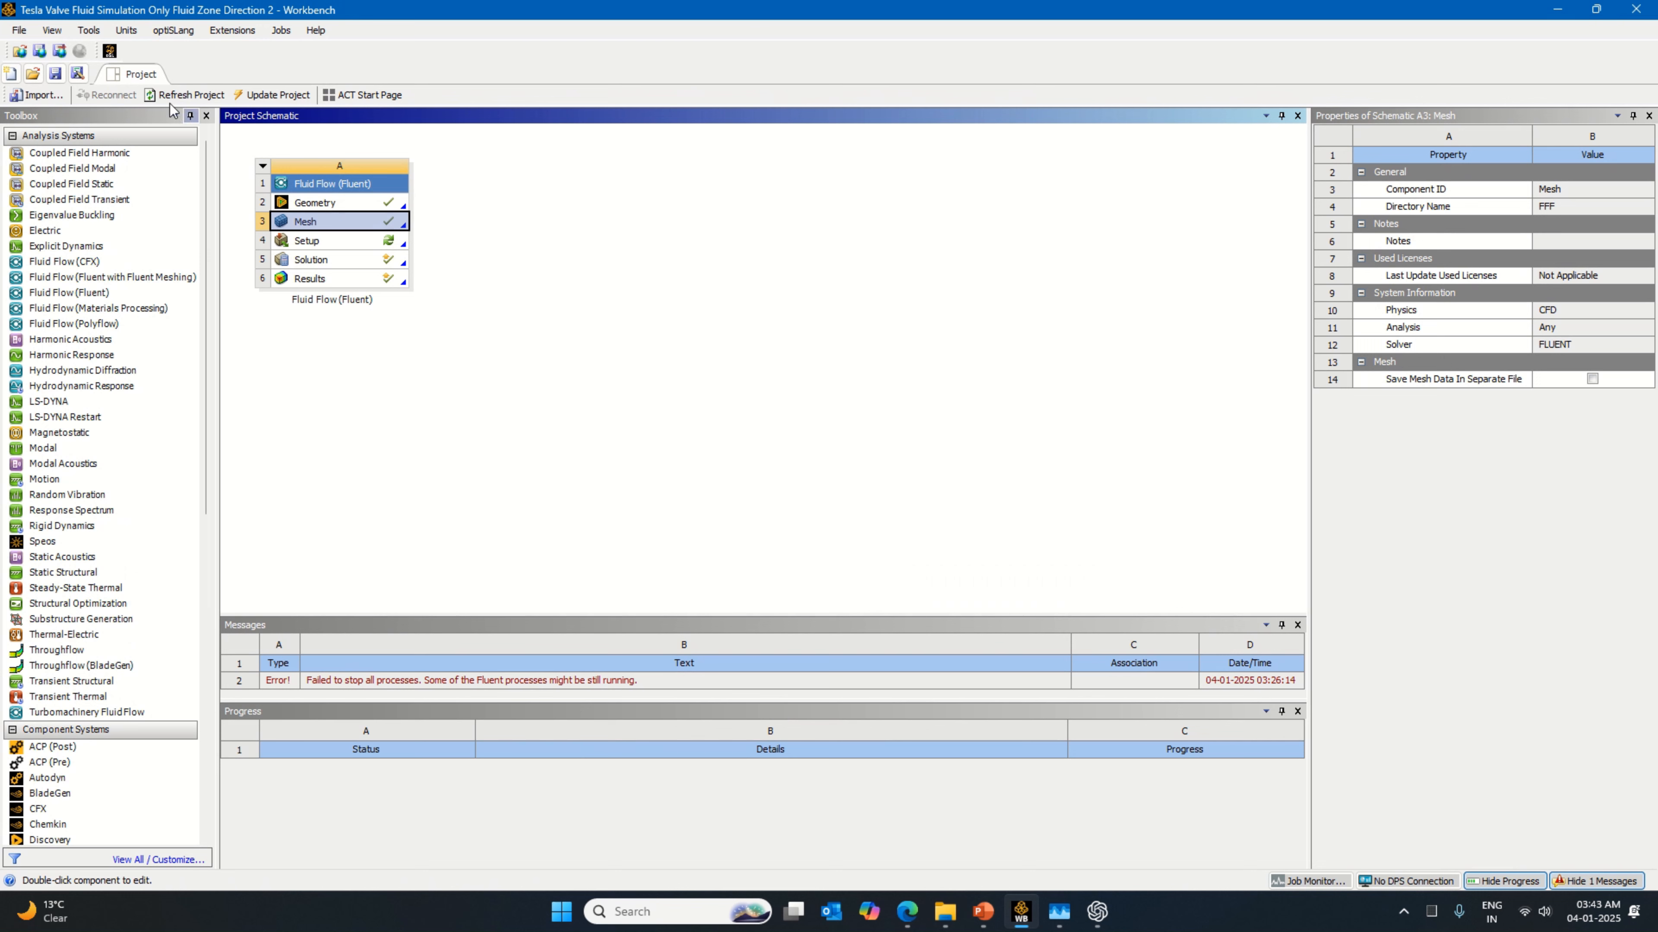
{"action": "left_click", "coordinate": [279, 95]}
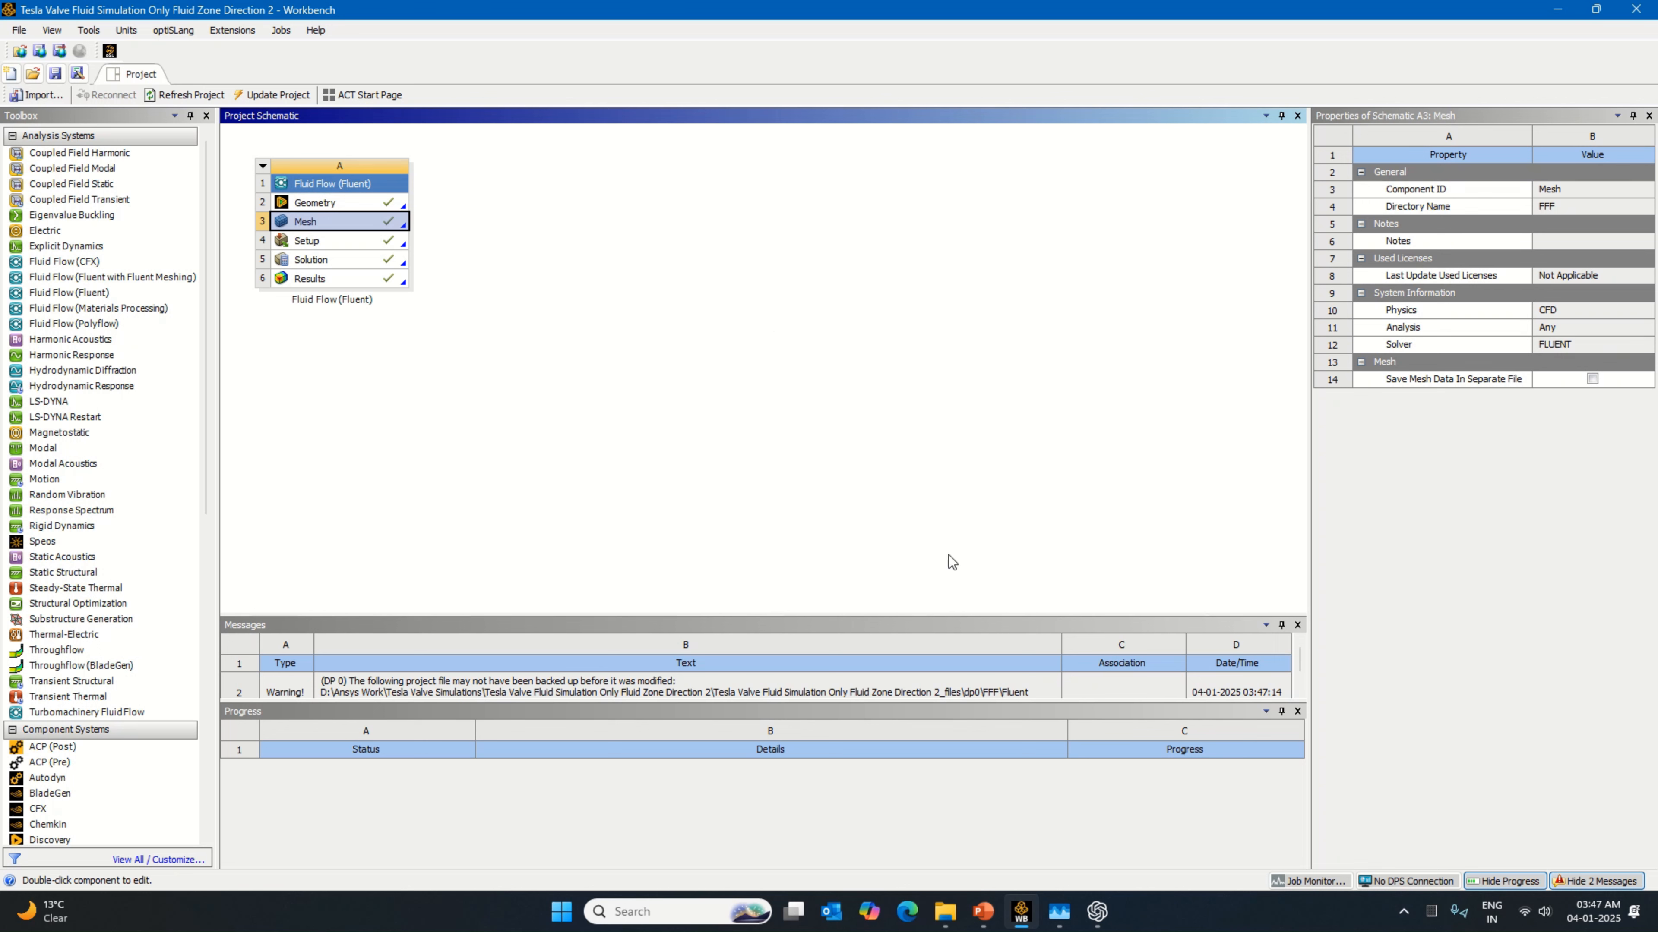
Step: Open the results in CFD-Post and run a sweep animation of Streamline 1 at the slowest speed, then stop it
{"action": "right_click", "coordinate": [395, 279]}
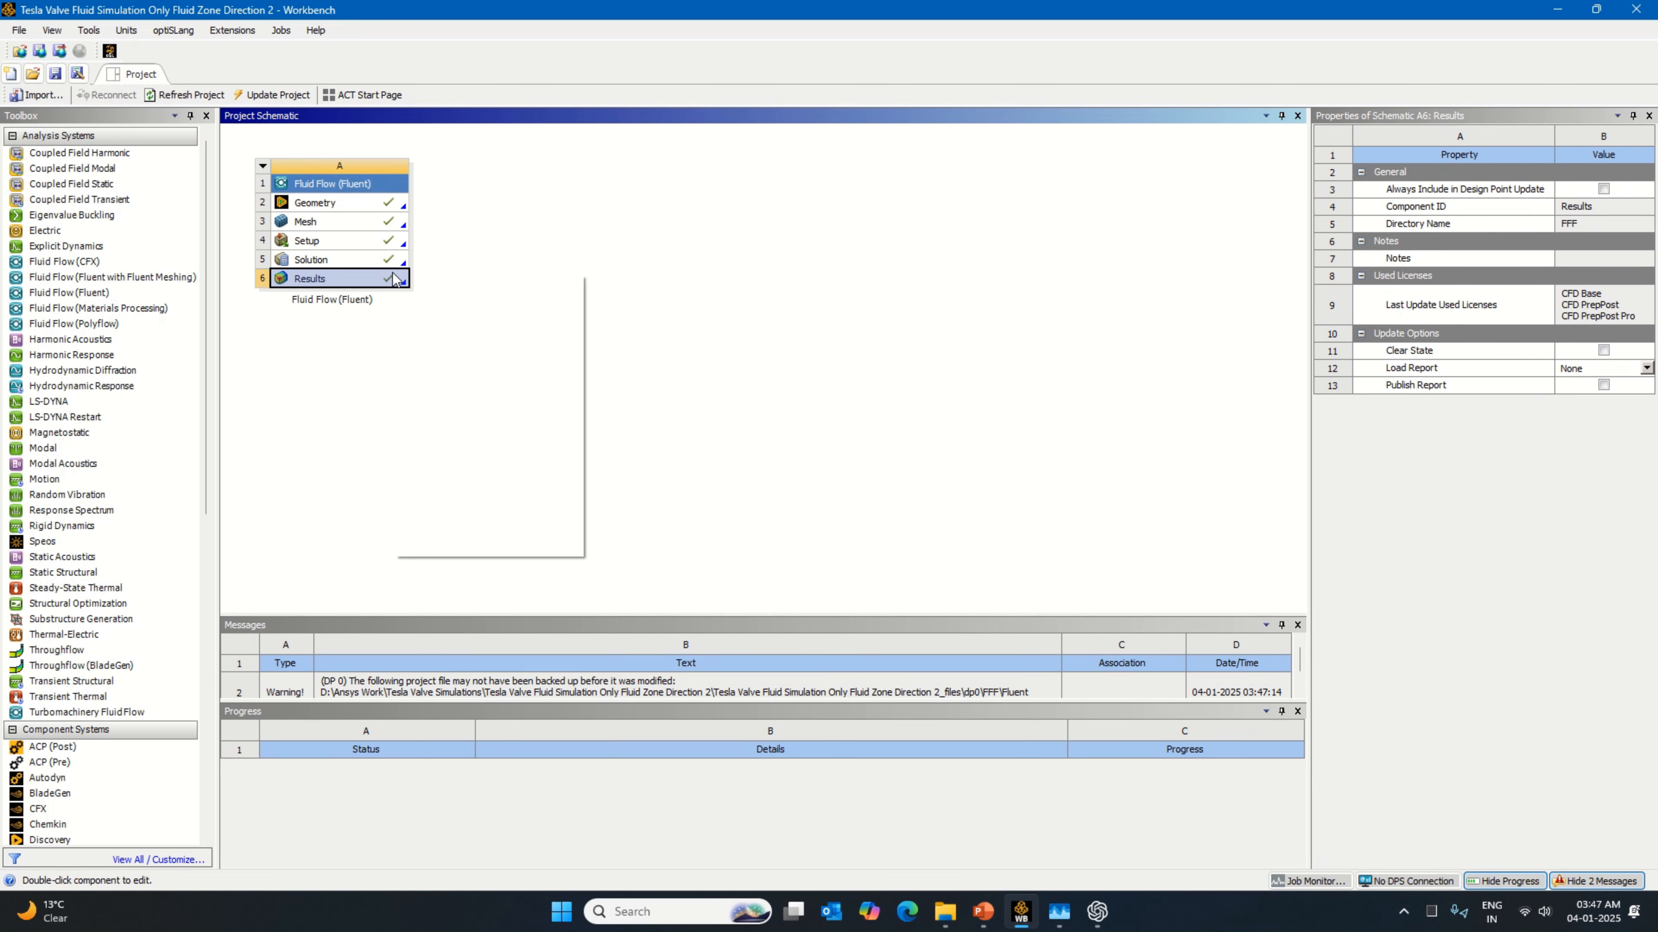
{"action": "left_click", "coordinate": [431, 287]}
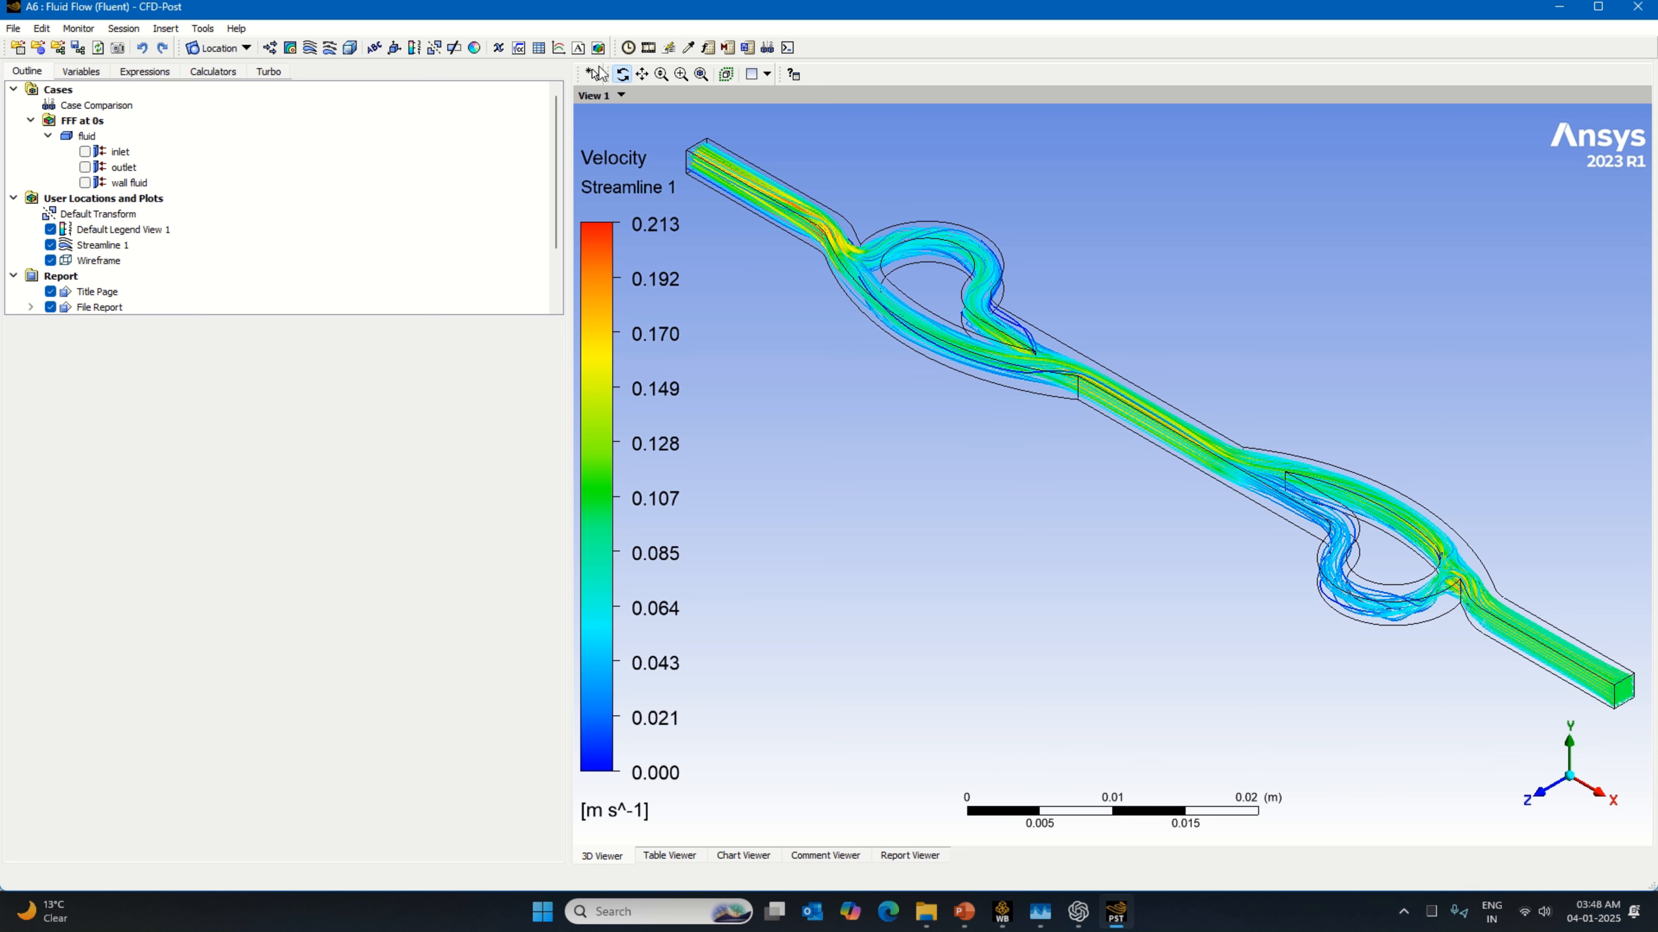
{"action": "left_click", "coordinate": [647, 47]}
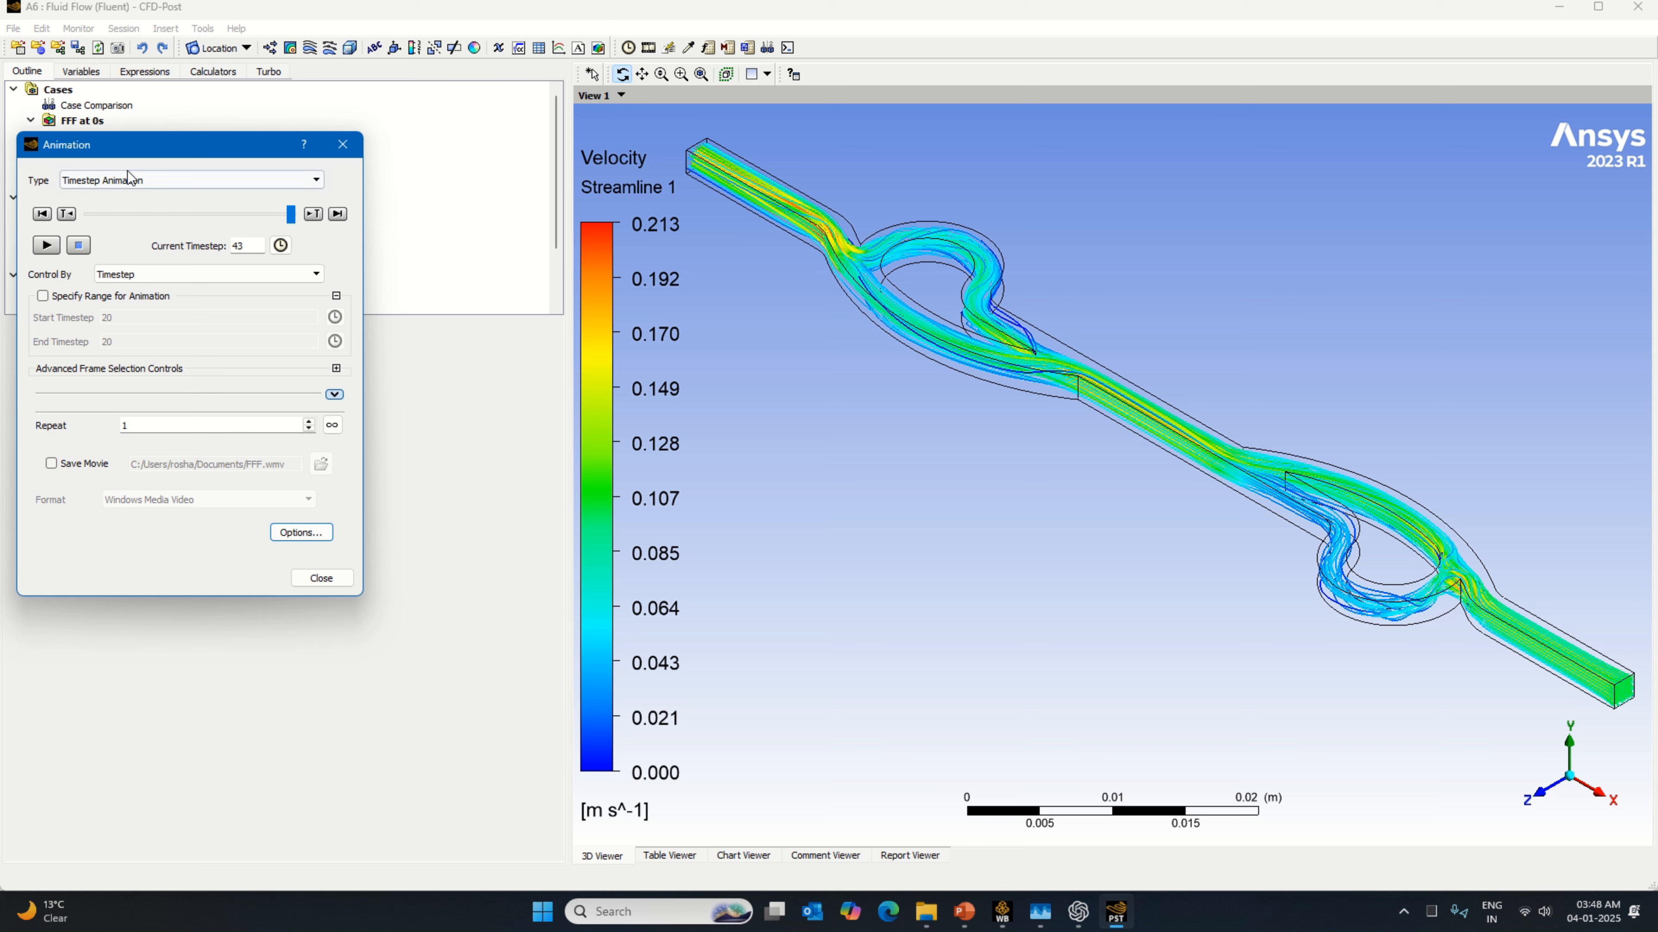
{"action": "left_click", "coordinate": [104, 181]}
{"action": "left_click", "coordinate": [105, 195]}
{"action": "left_click", "coordinate": [108, 228]}
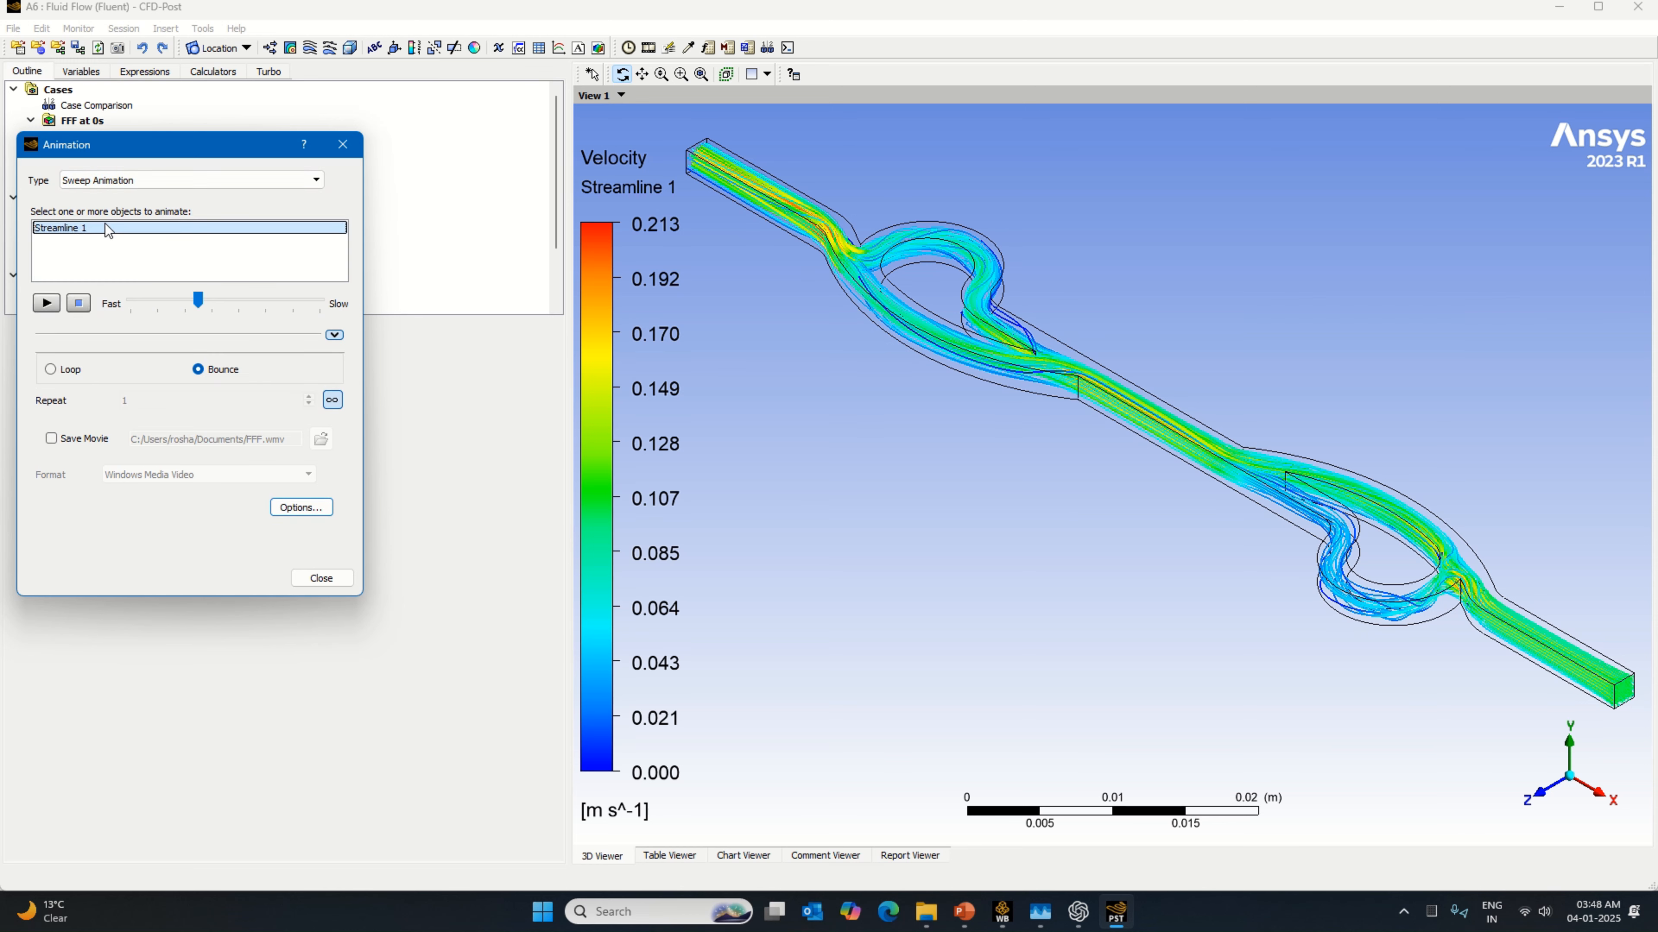
{"action": "left_click_drag", "start_coordinate": [199, 299], "coordinate": [320, 300]}
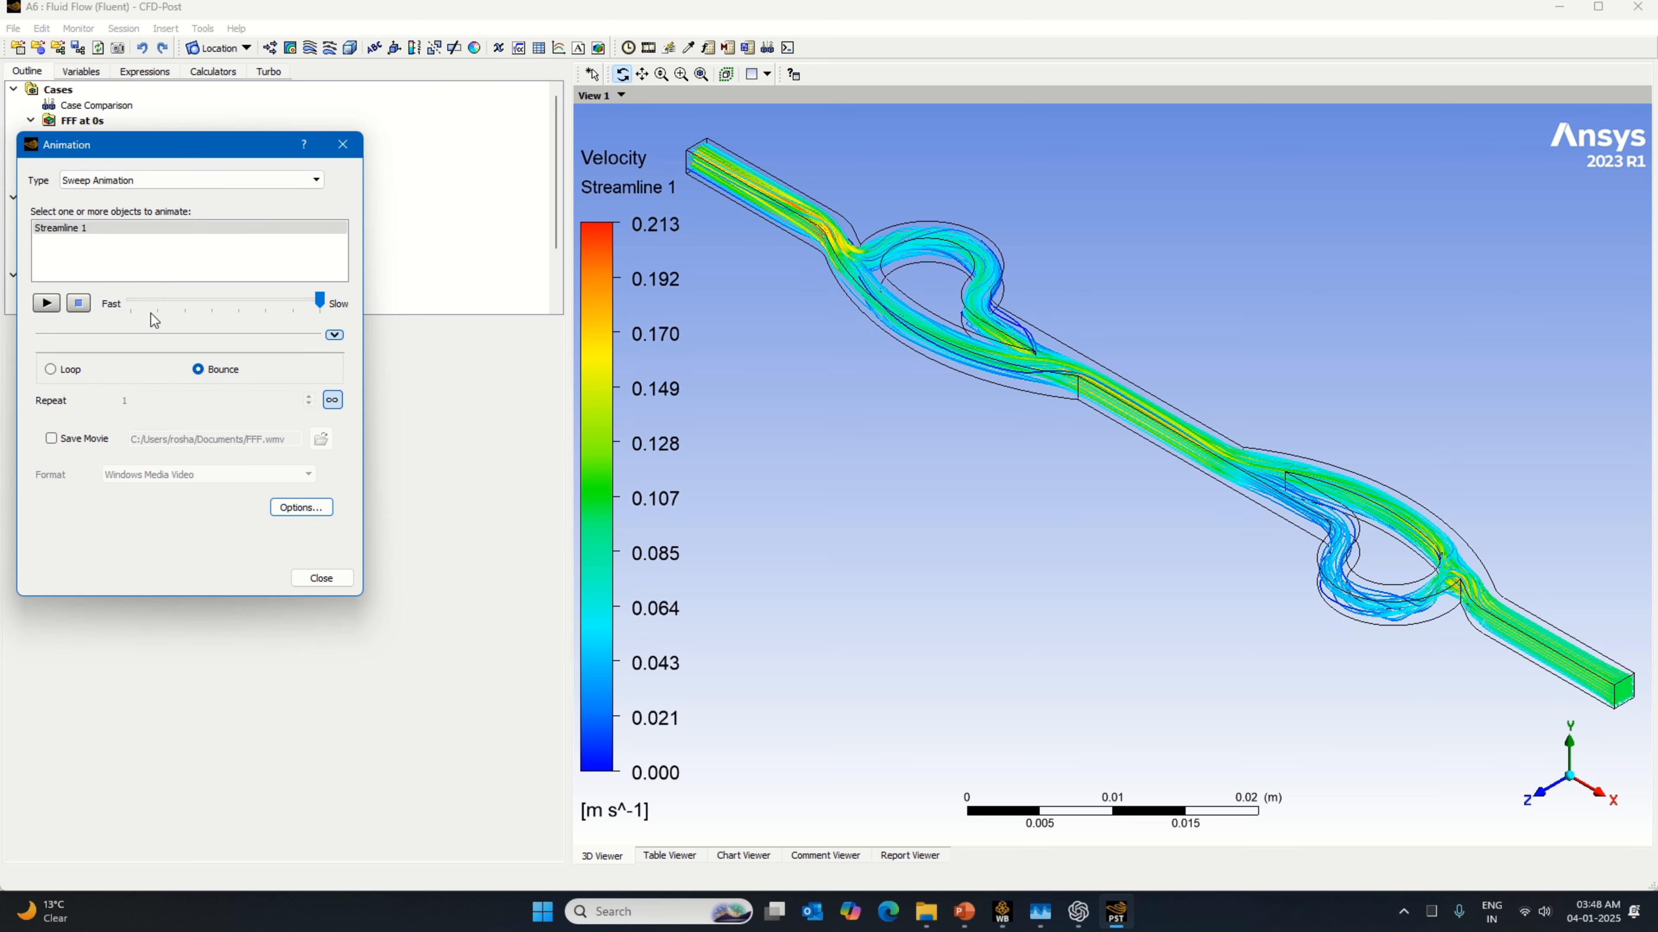
{"action": "left_click", "coordinate": [52, 305]}
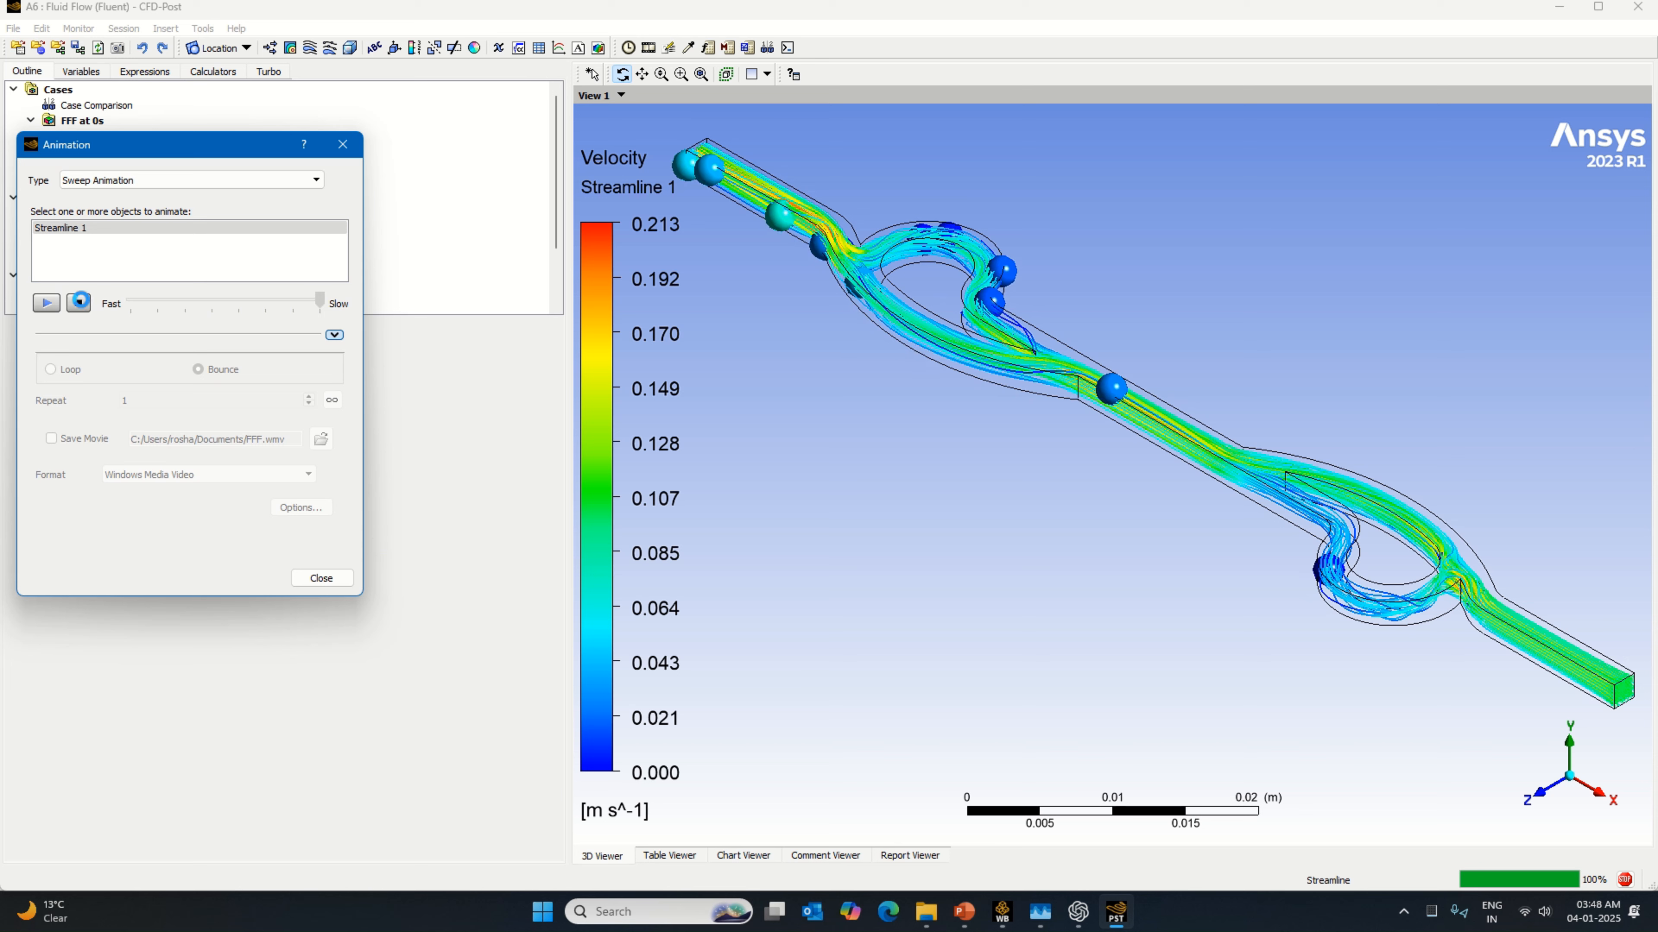
{"action": "left_click", "coordinate": [79, 303]}
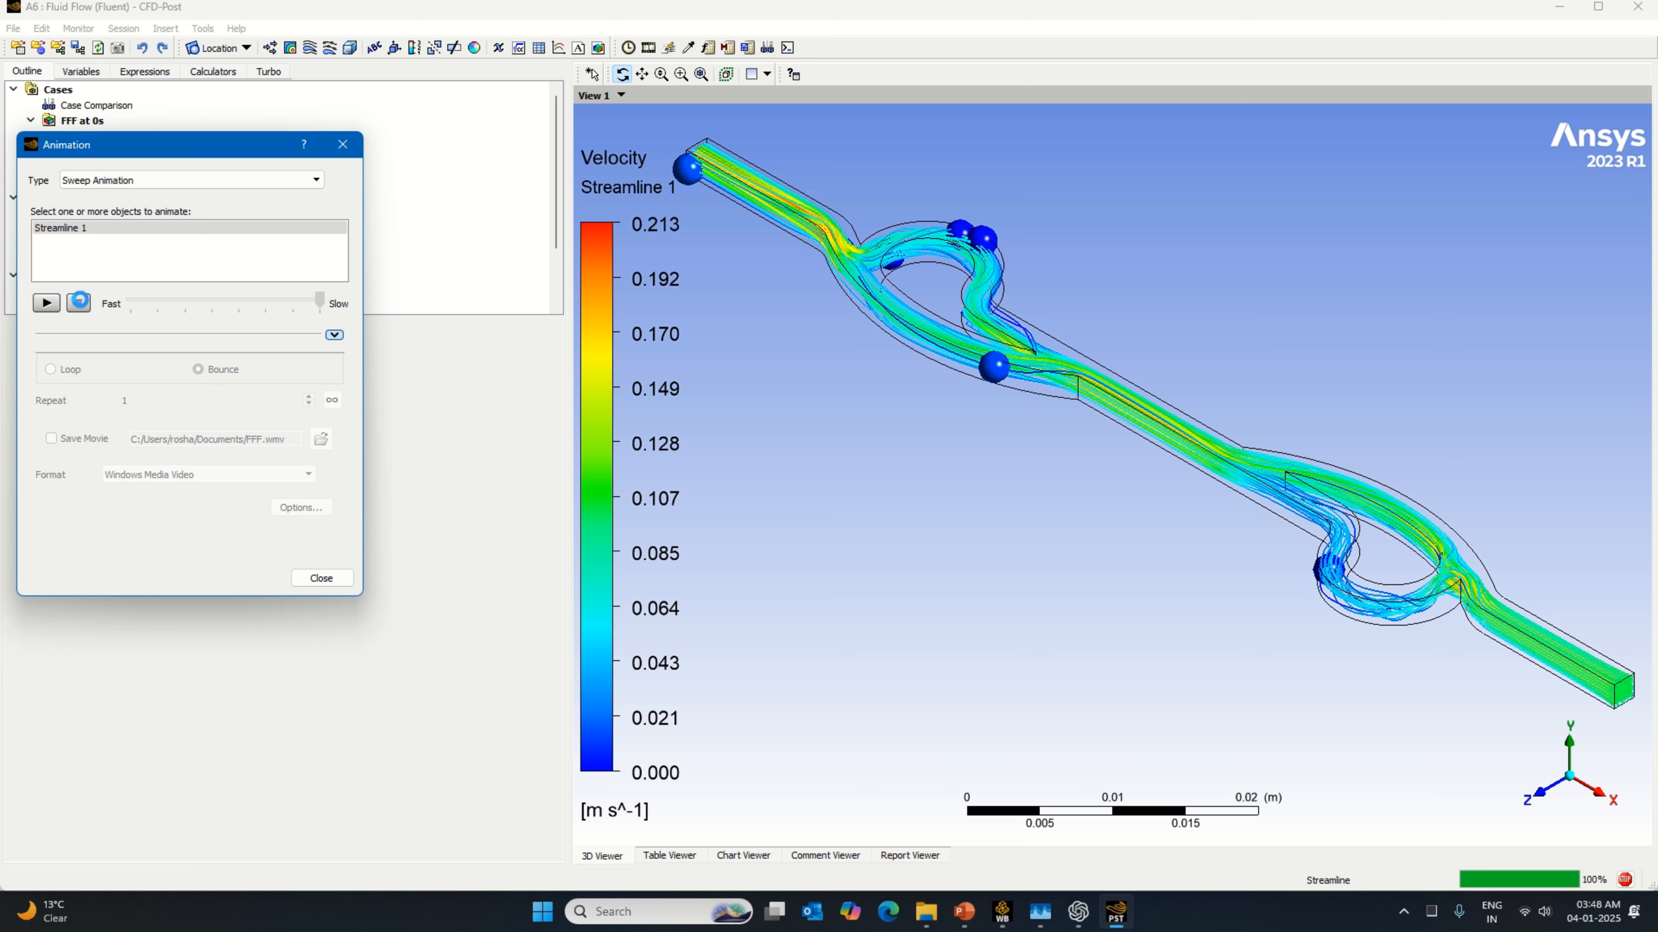
Step: Reduce the ball symbol size in the animation options and apply the change
{"action": "left_click", "coordinate": [300, 509]}
{"action": "left_click", "coordinate": [812, 343]}
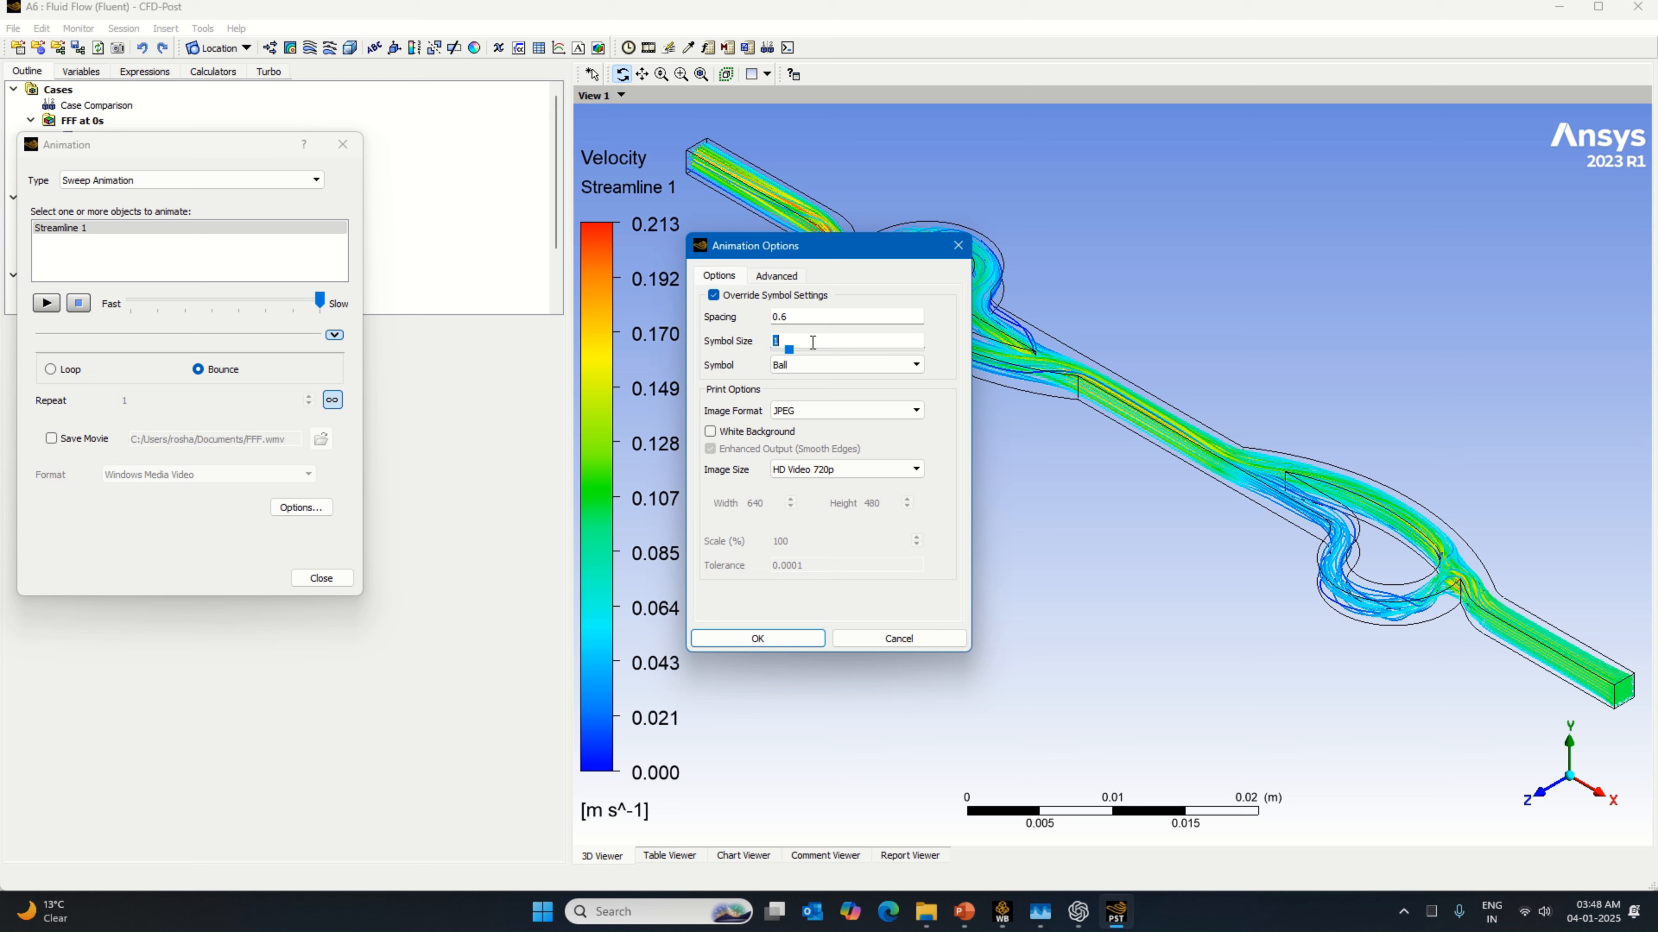
{"action": "left_click", "coordinate": [781, 350]}
{"action": "left_click_drag", "start_coordinate": [778, 350], "coordinate": [778, 351]}
{"action": "left_click", "coordinate": [758, 638]}
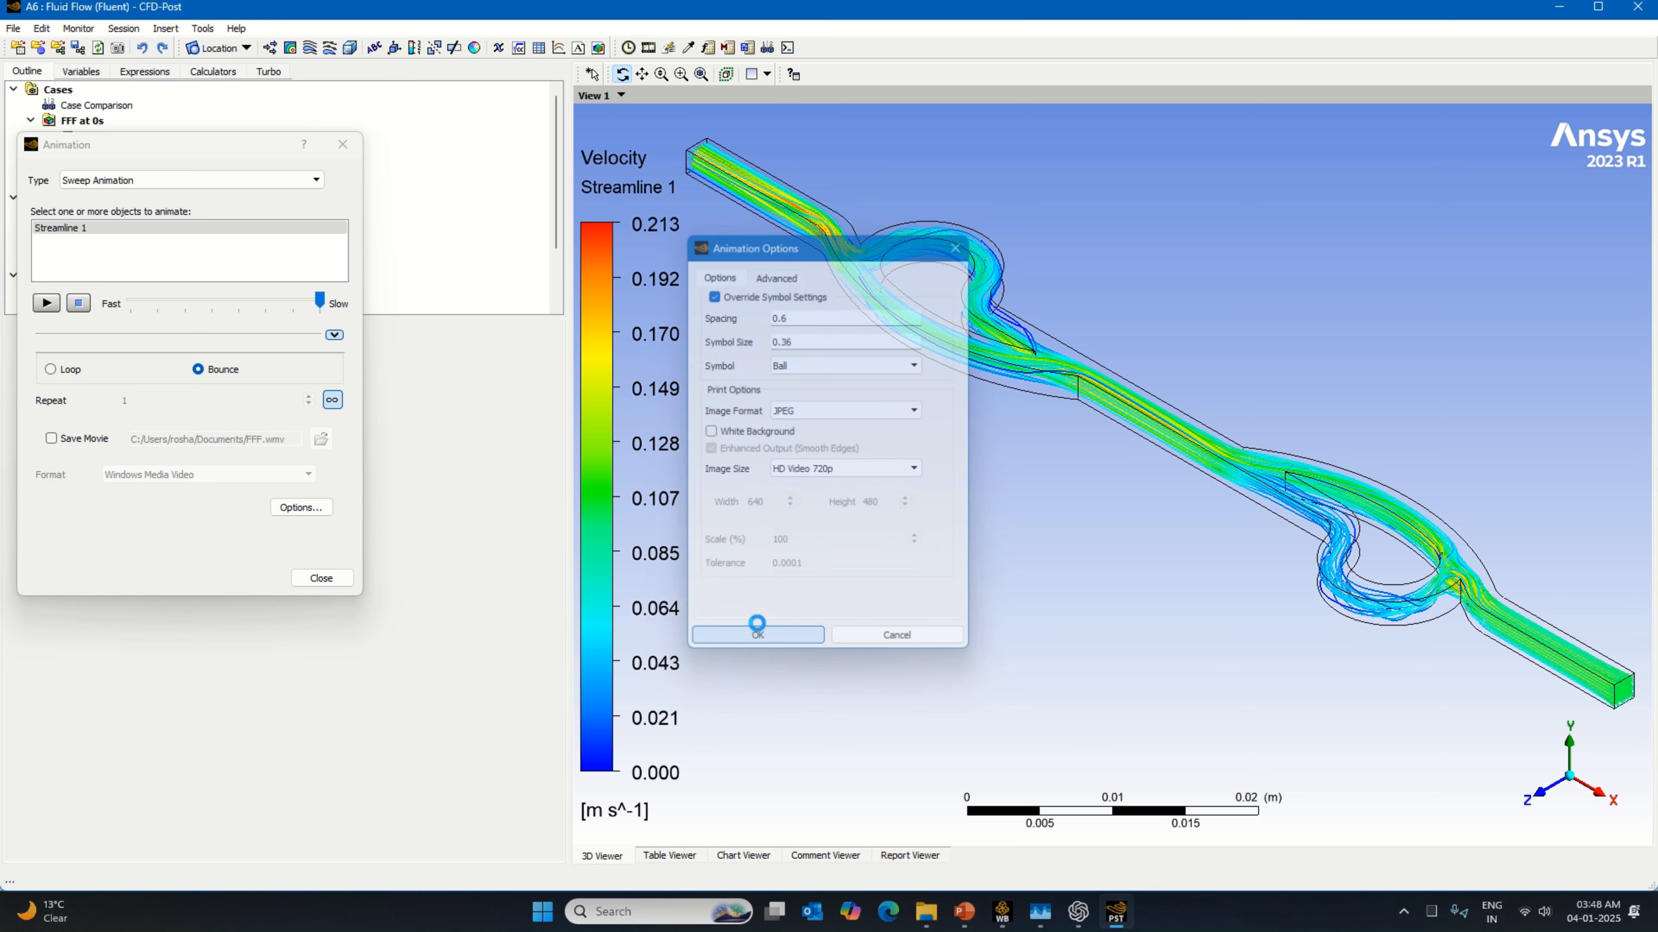
Step: Play the sweep animation of Streamline 1 with the smaller balls, then stop it
{"action": "left_click", "coordinate": [44, 303]}
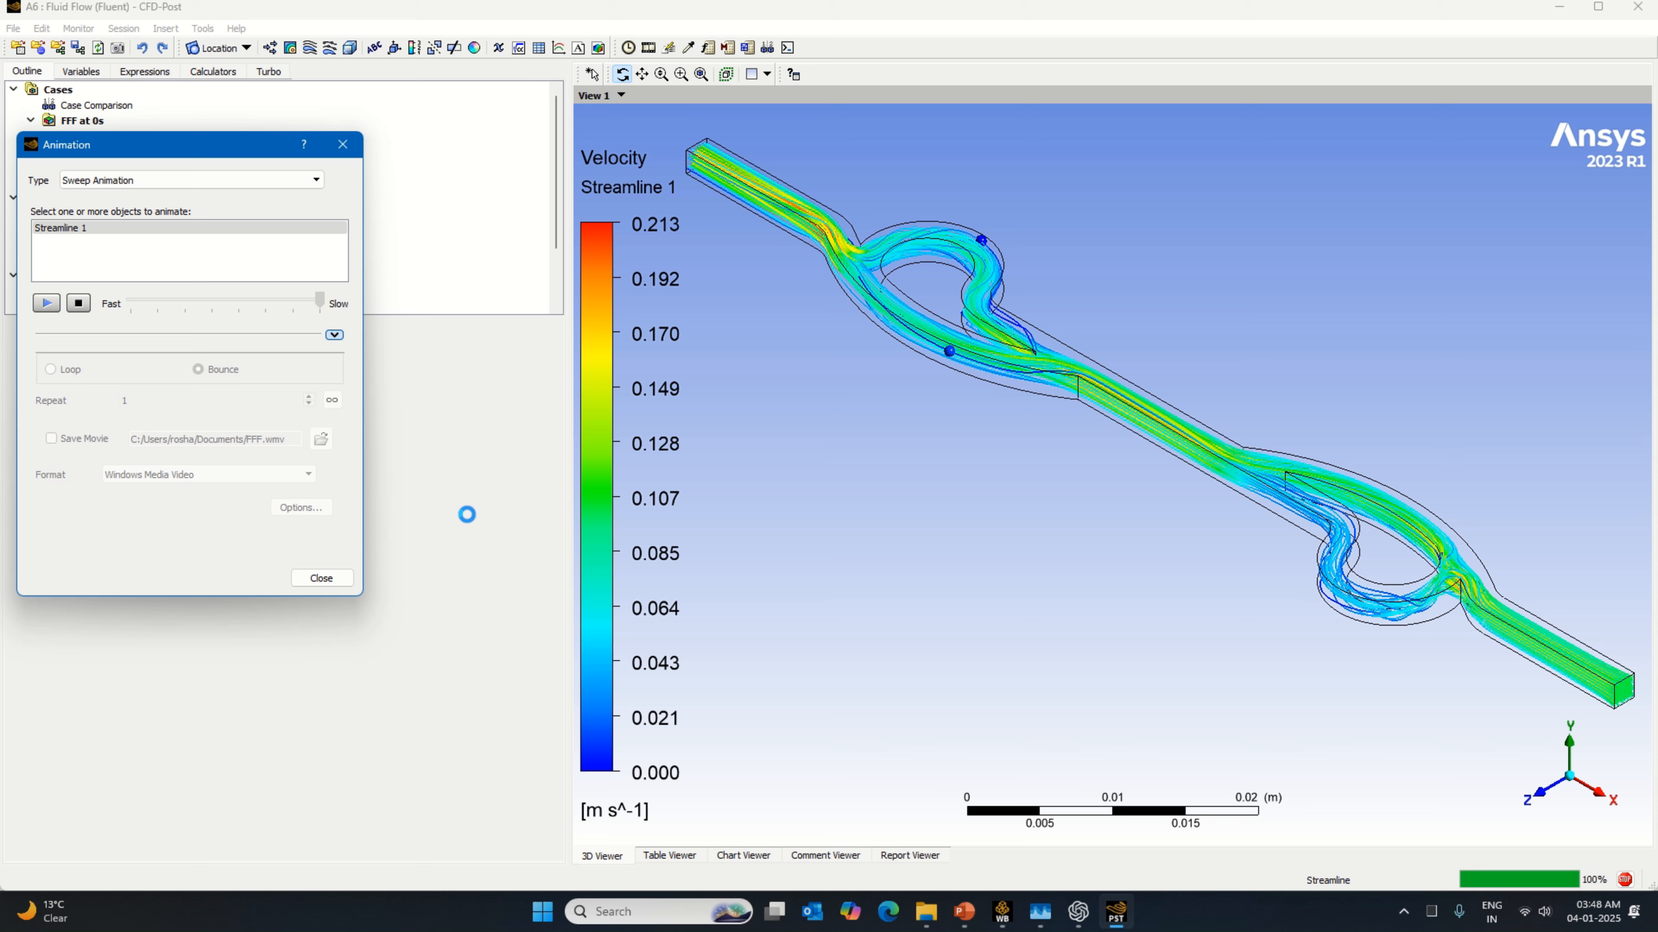
{"action": "left_click", "coordinate": [82, 304]}
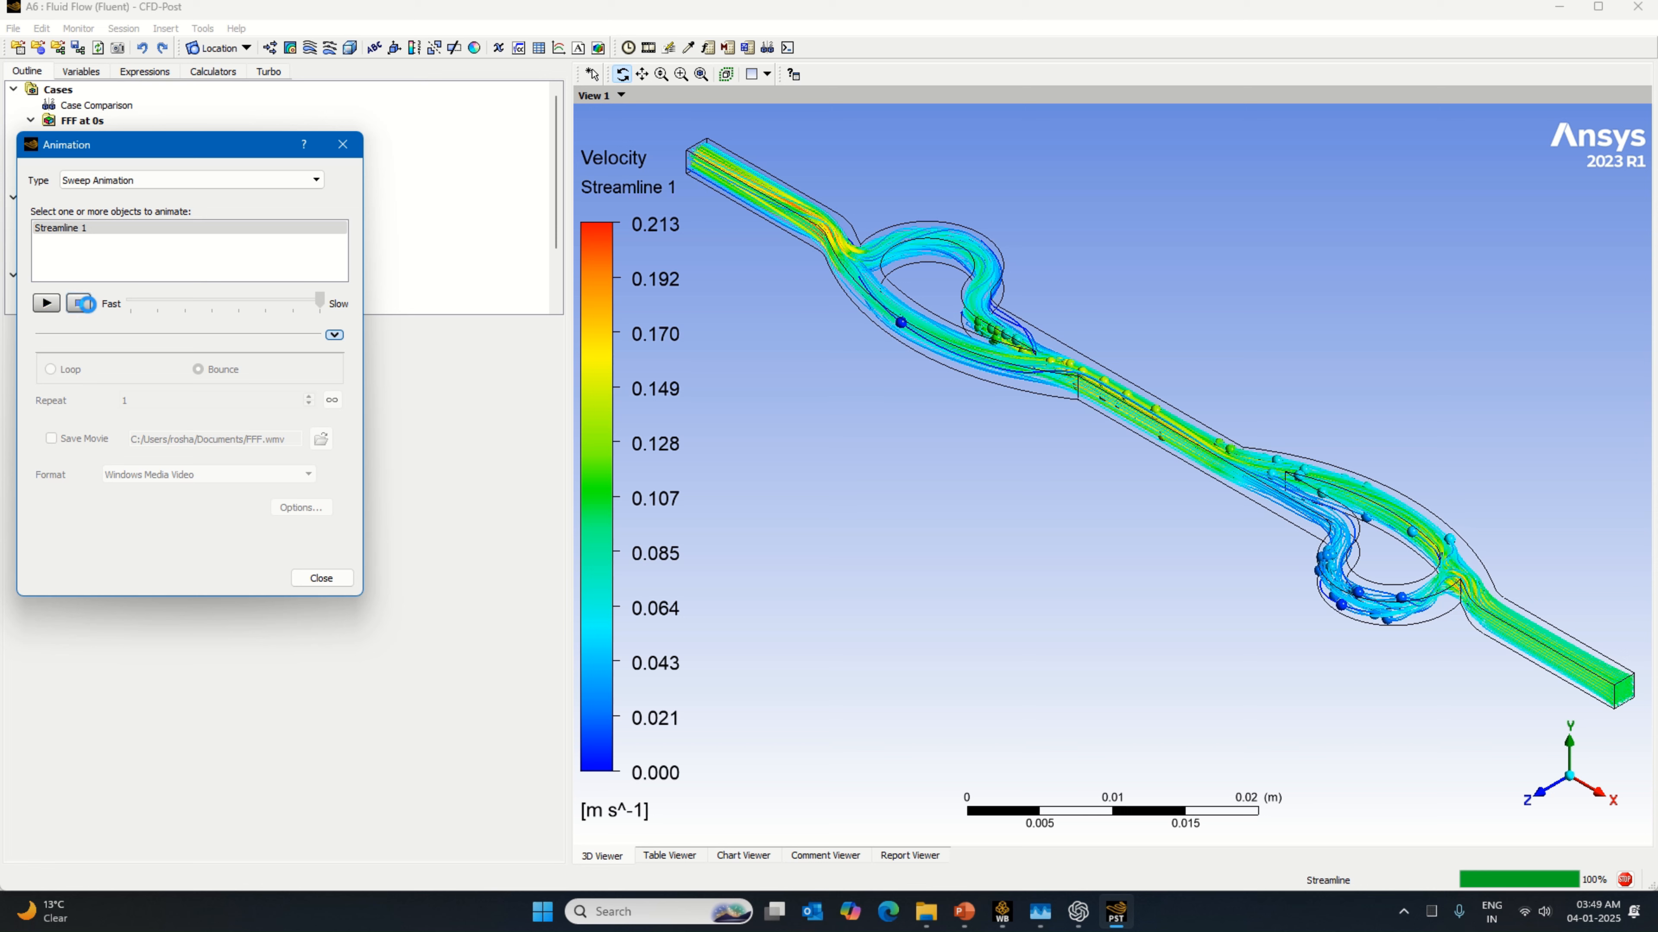
Step: Switch to Workbench and save the direction 2 project
{"action": "mouse_move", "coordinate": [1003, 917]}
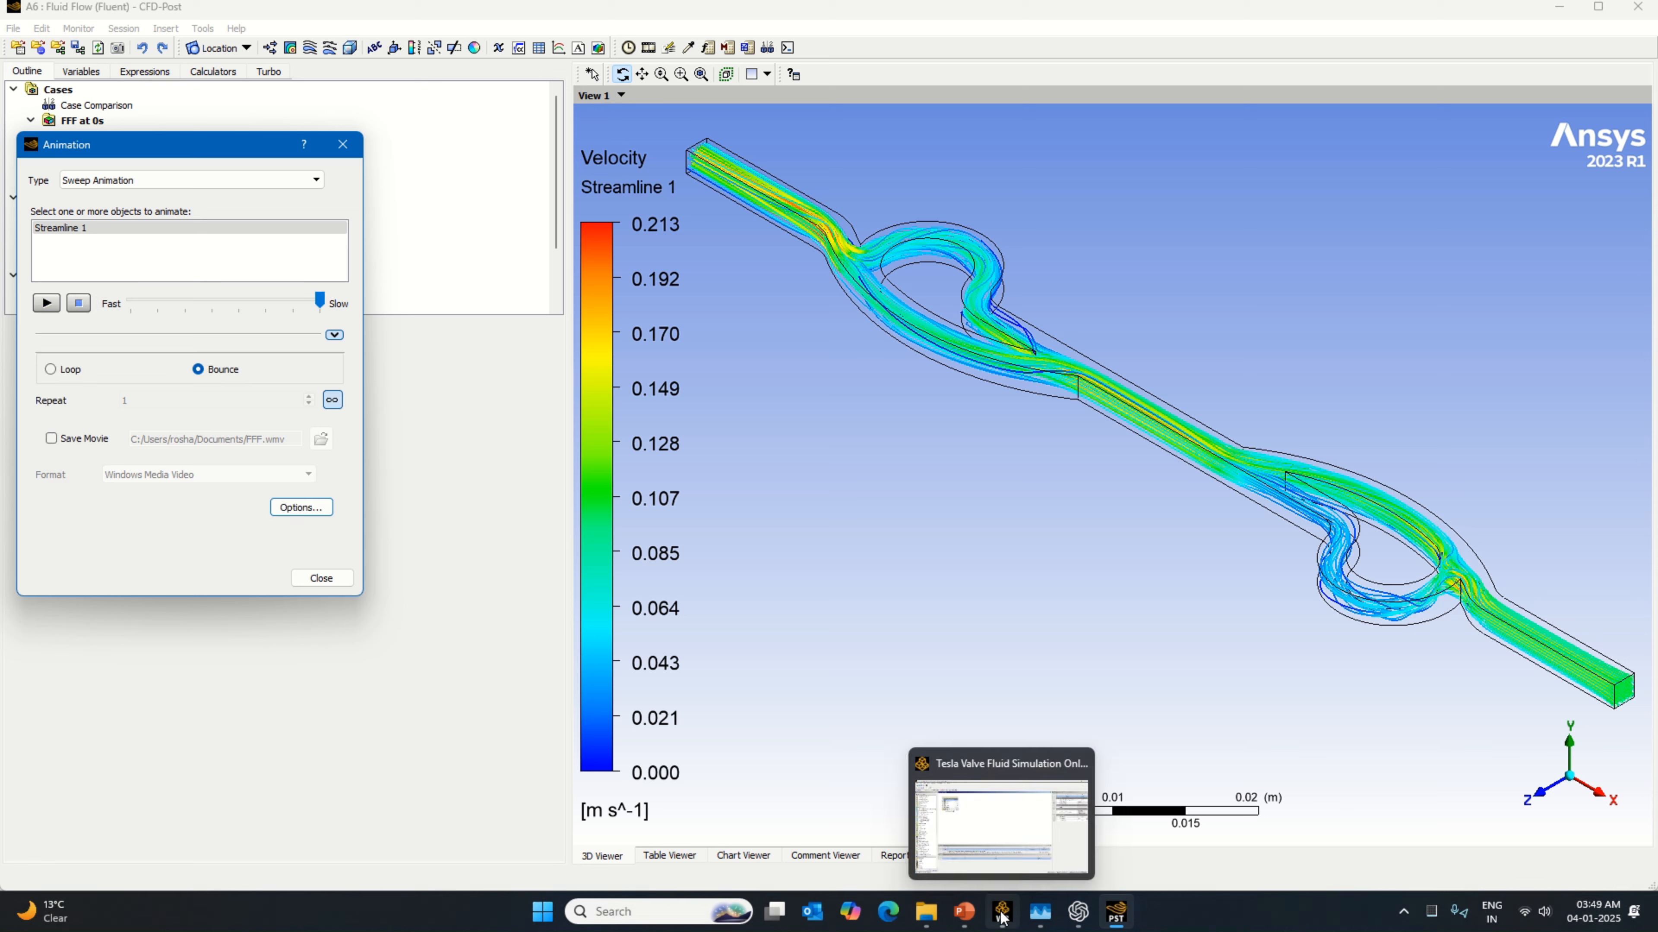
{"action": "left_click", "coordinate": [1003, 918]}
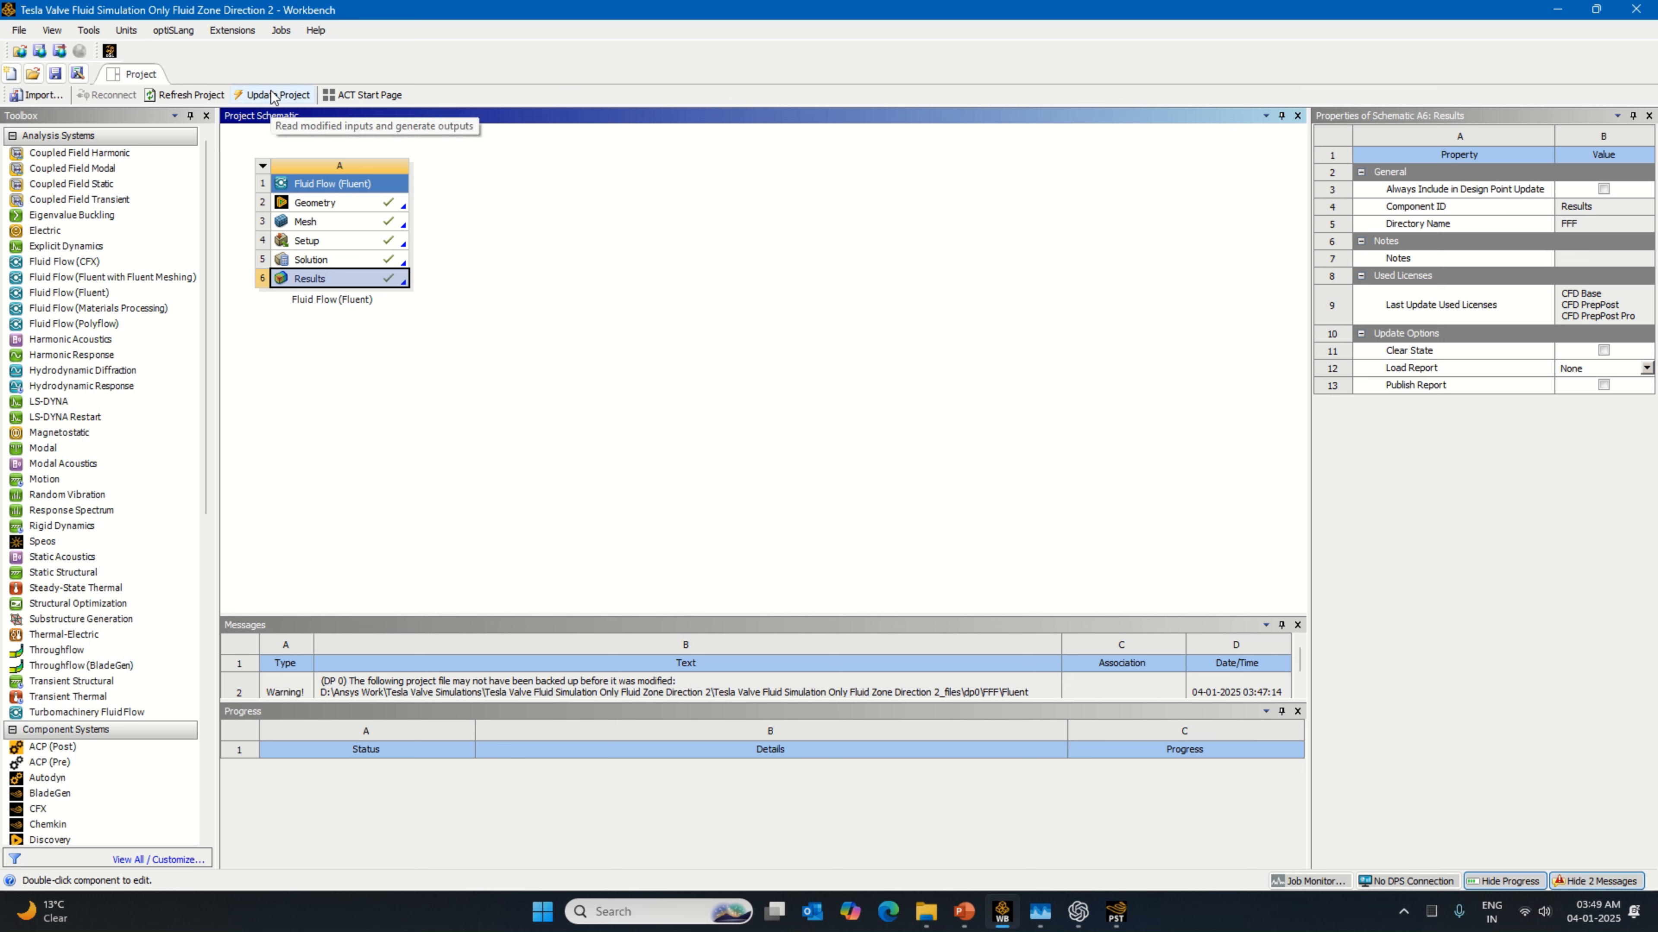
{"action": "left_click", "coordinate": [1115, 915]}
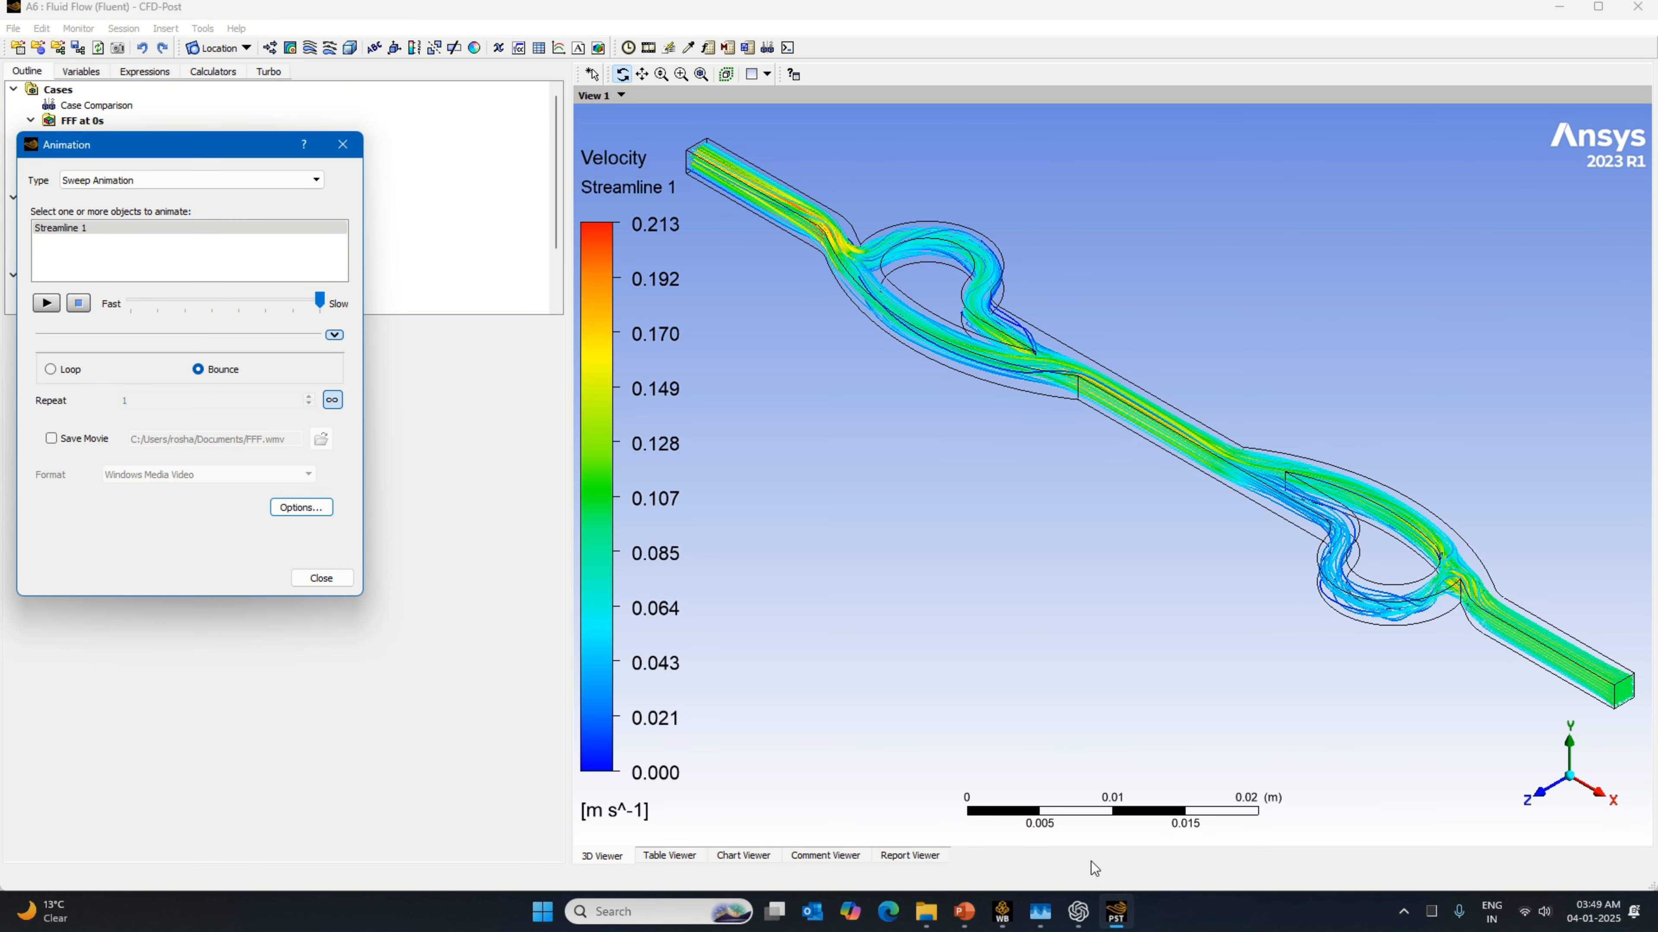
{"action": "left_click", "coordinate": [1003, 913]}
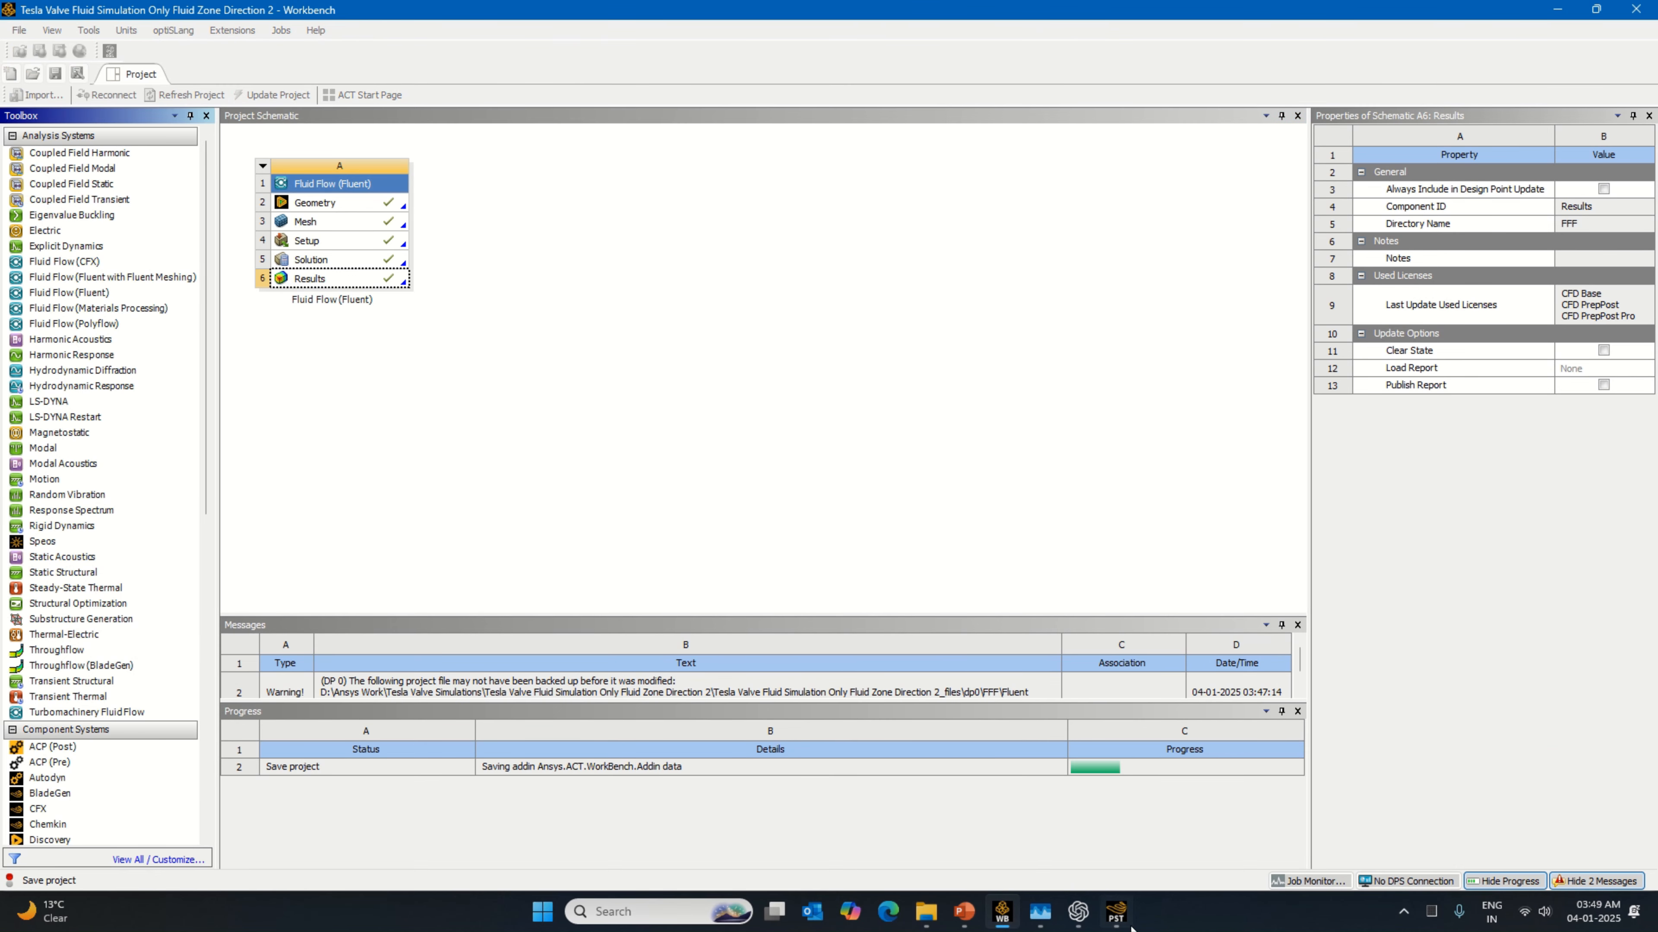
Step: Return to CFD-Post, save the project after dismissing the Animation window, and close CFD-Post
{"action": "mouse_move", "coordinate": [1116, 920]}
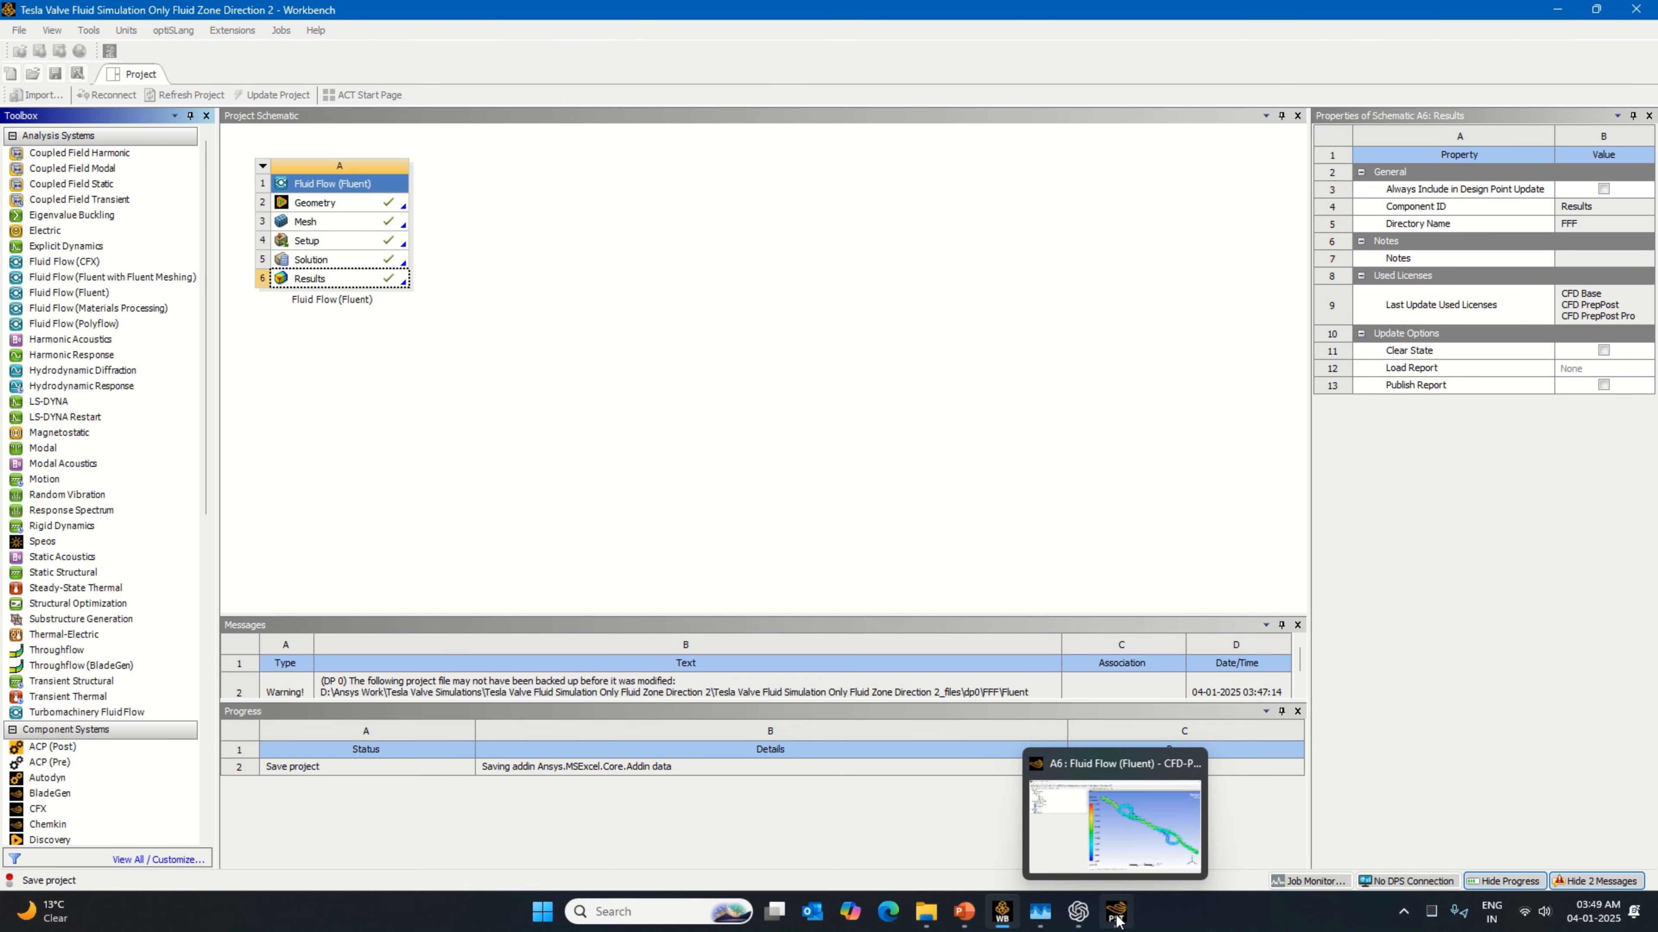
{"action": "left_click", "coordinate": [1117, 919]}
{"action": "left_click", "coordinate": [345, 145]}
{"action": "left_click", "coordinate": [13, 28]}
{"action": "left_click", "coordinate": [56, 98]}
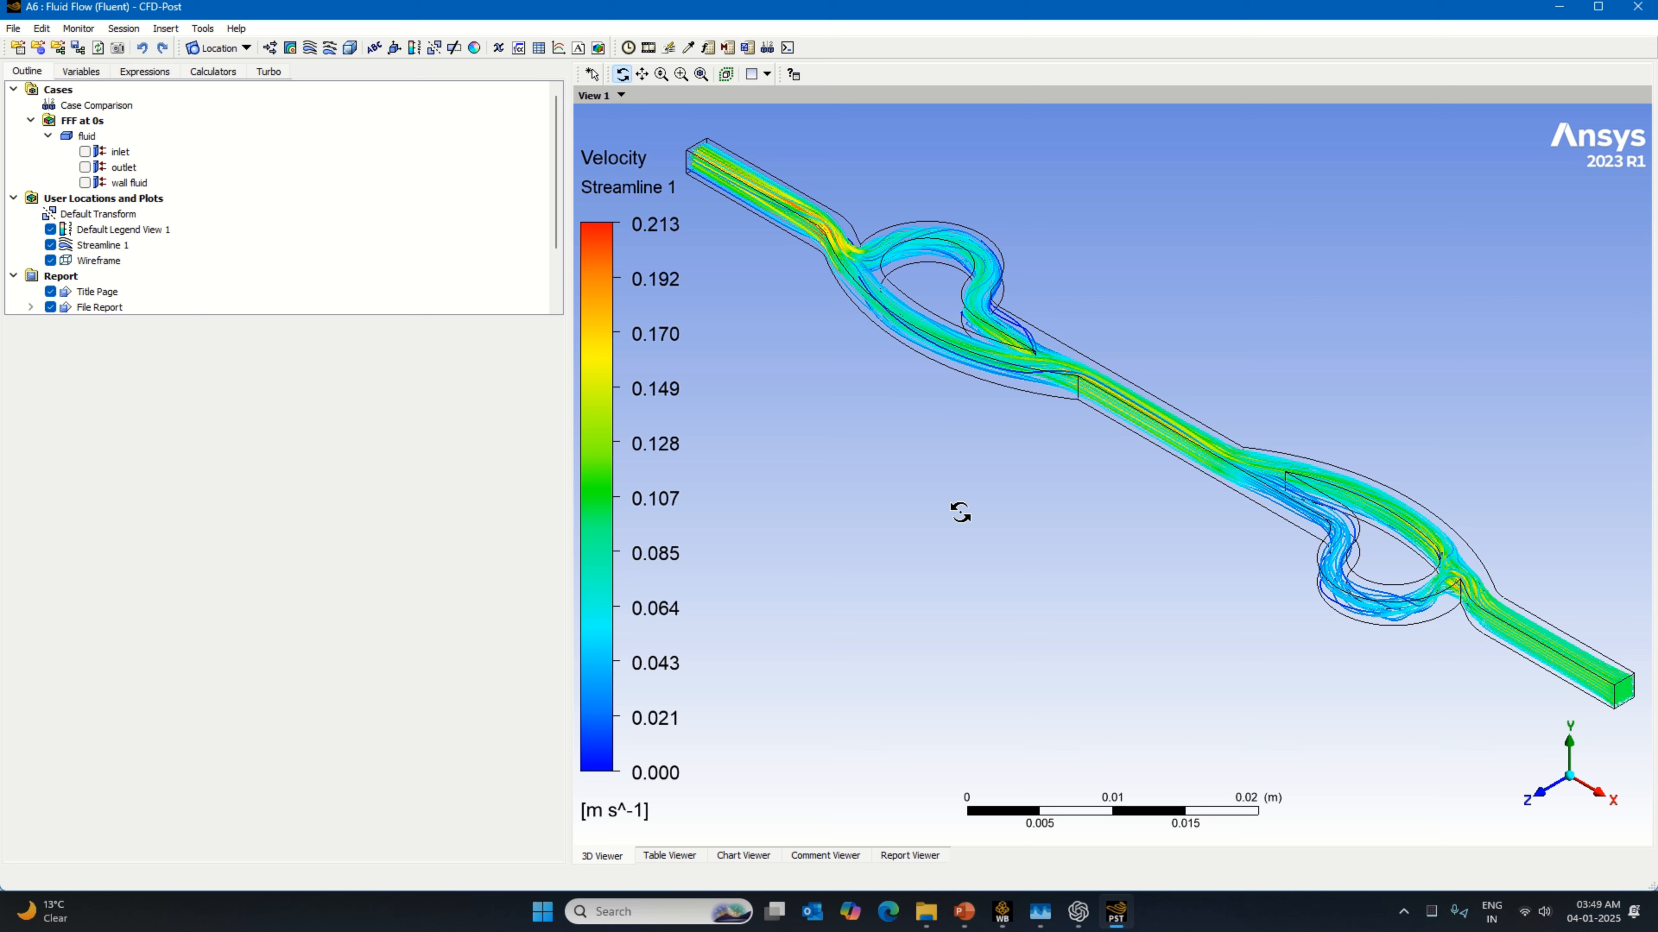
{"action": "left_click", "coordinate": [13, 28]}
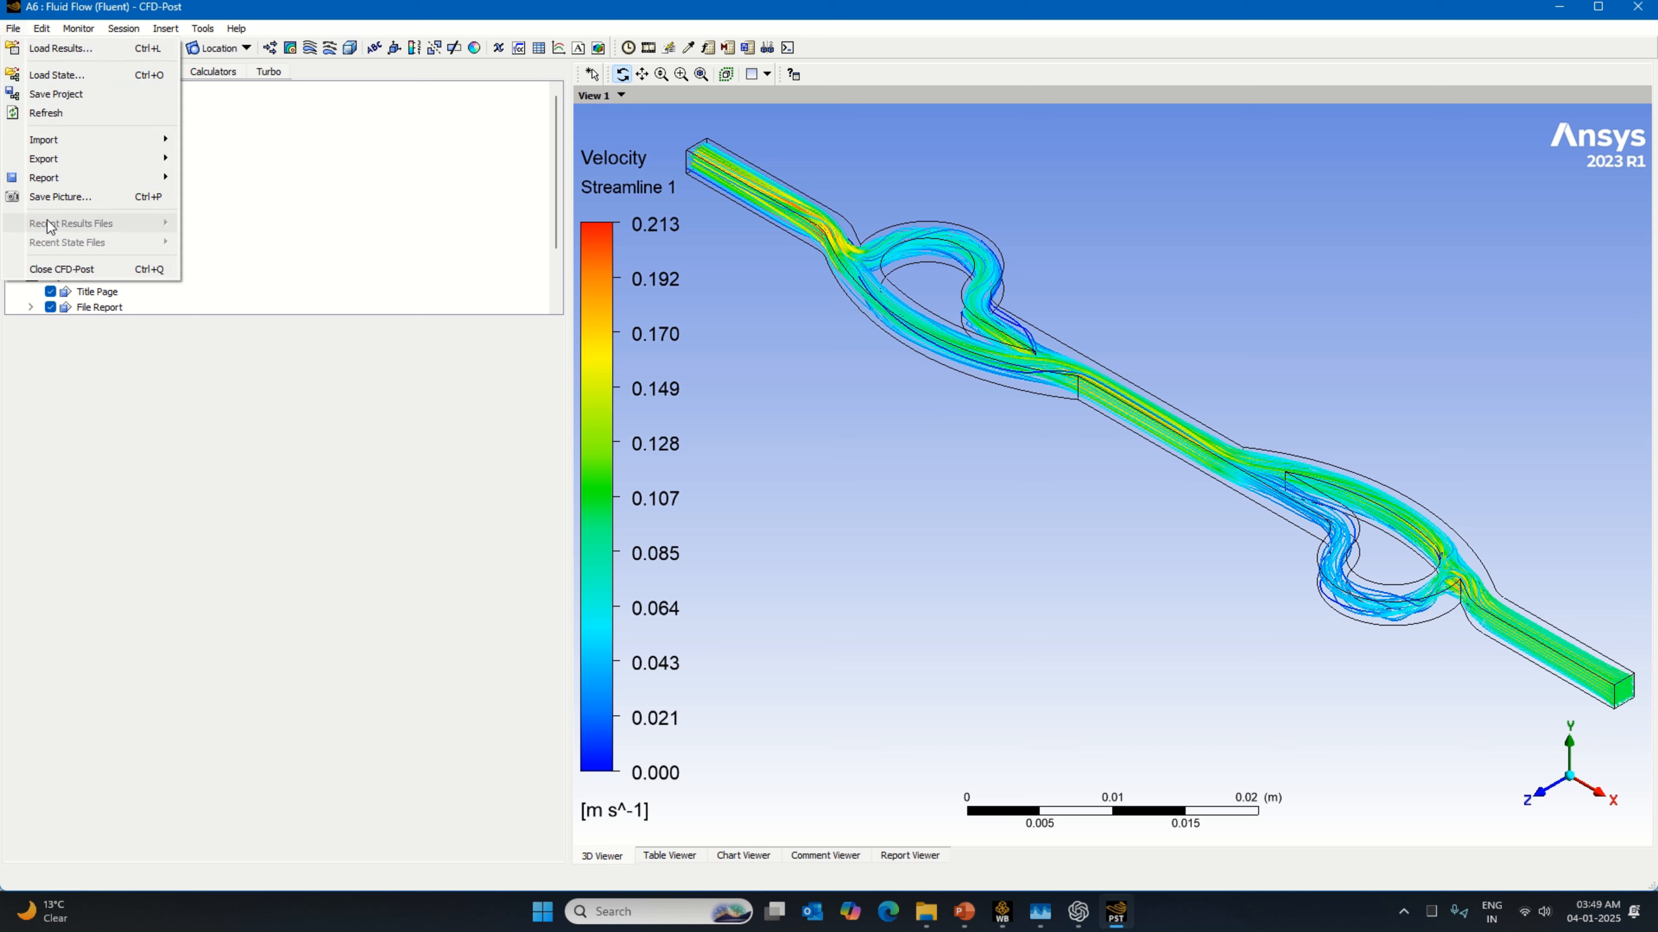
{"action": "left_click", "coordinate": [81, 273]}
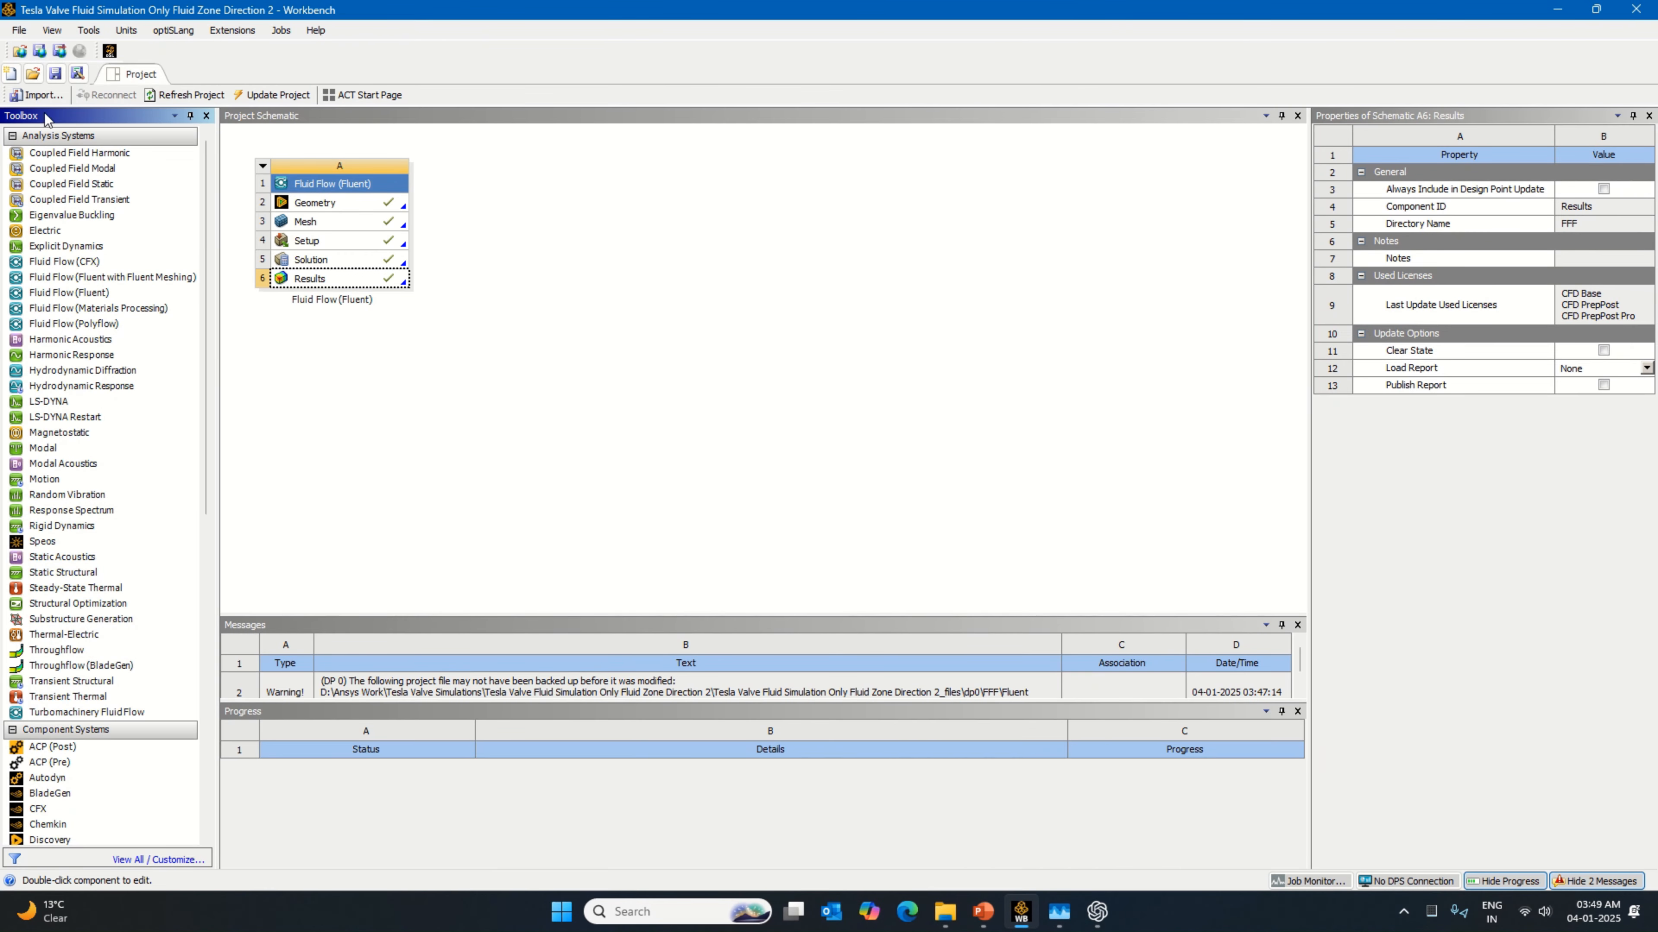
Step: Save the current project in Workbench and start saving it under a new name, browsing to the Tesla Valve Simulations folder
{"action": "left_click", "coordinate": [56, 74]}
{"action": "left_click", "coordinate": [55, 73]}
{"action": "left_click", "coordinate": [19, 30]}
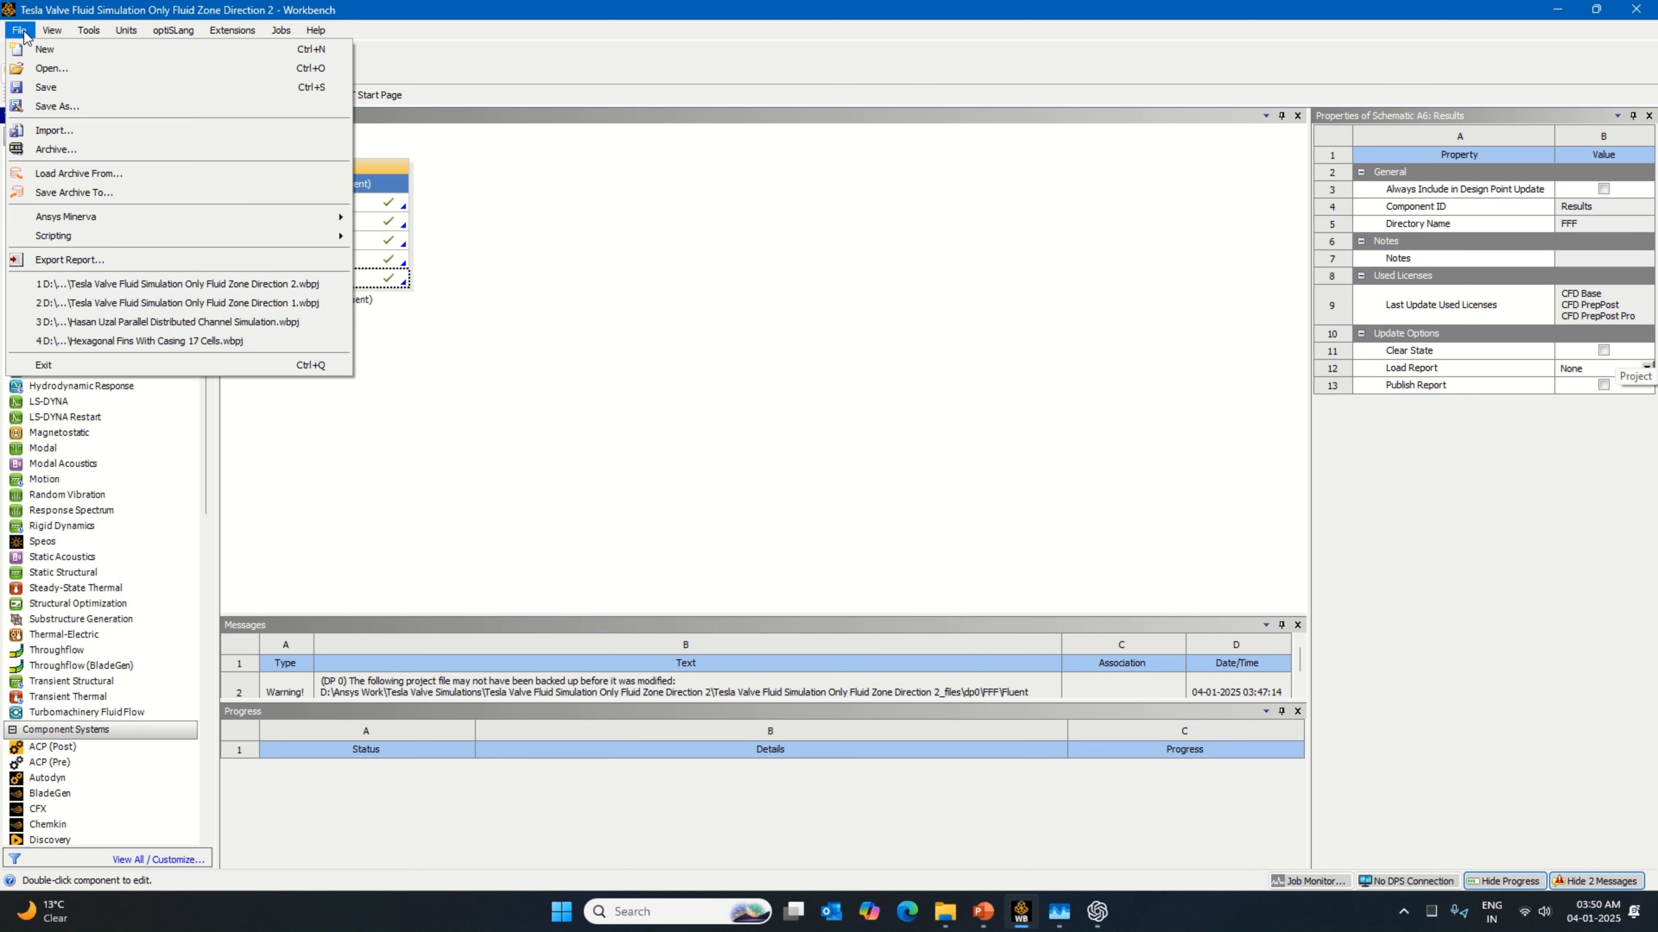
{"action": "left_click", "coordinate": [60, 106]}
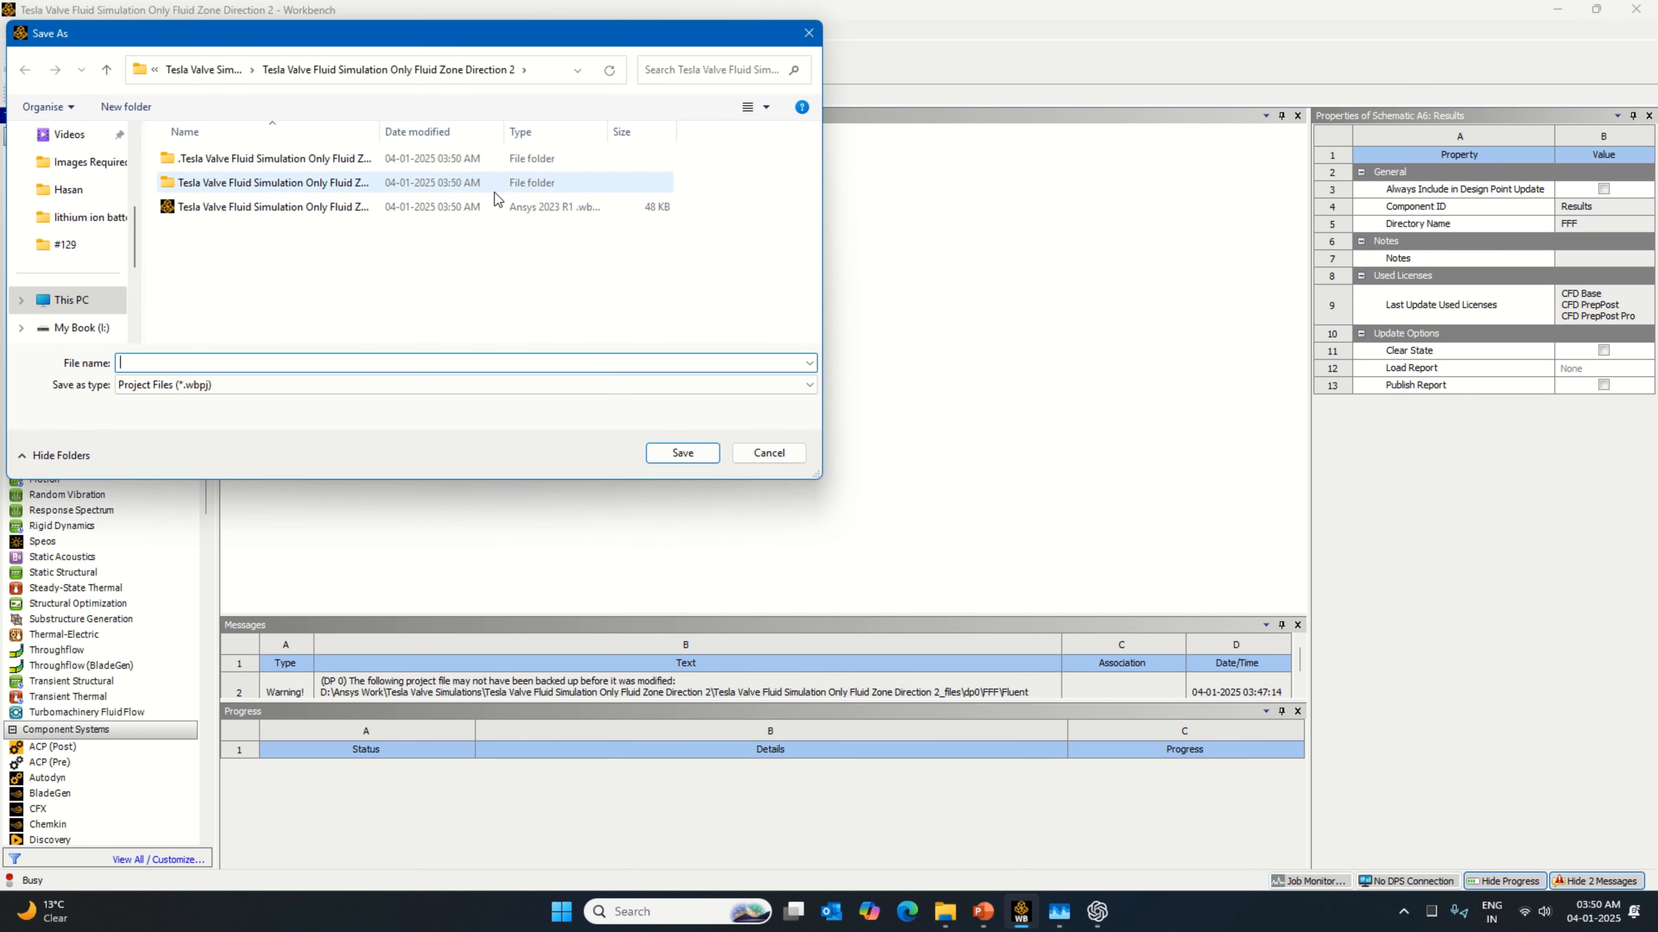
{"action": "left_click", "coordinate": [106, 71]}
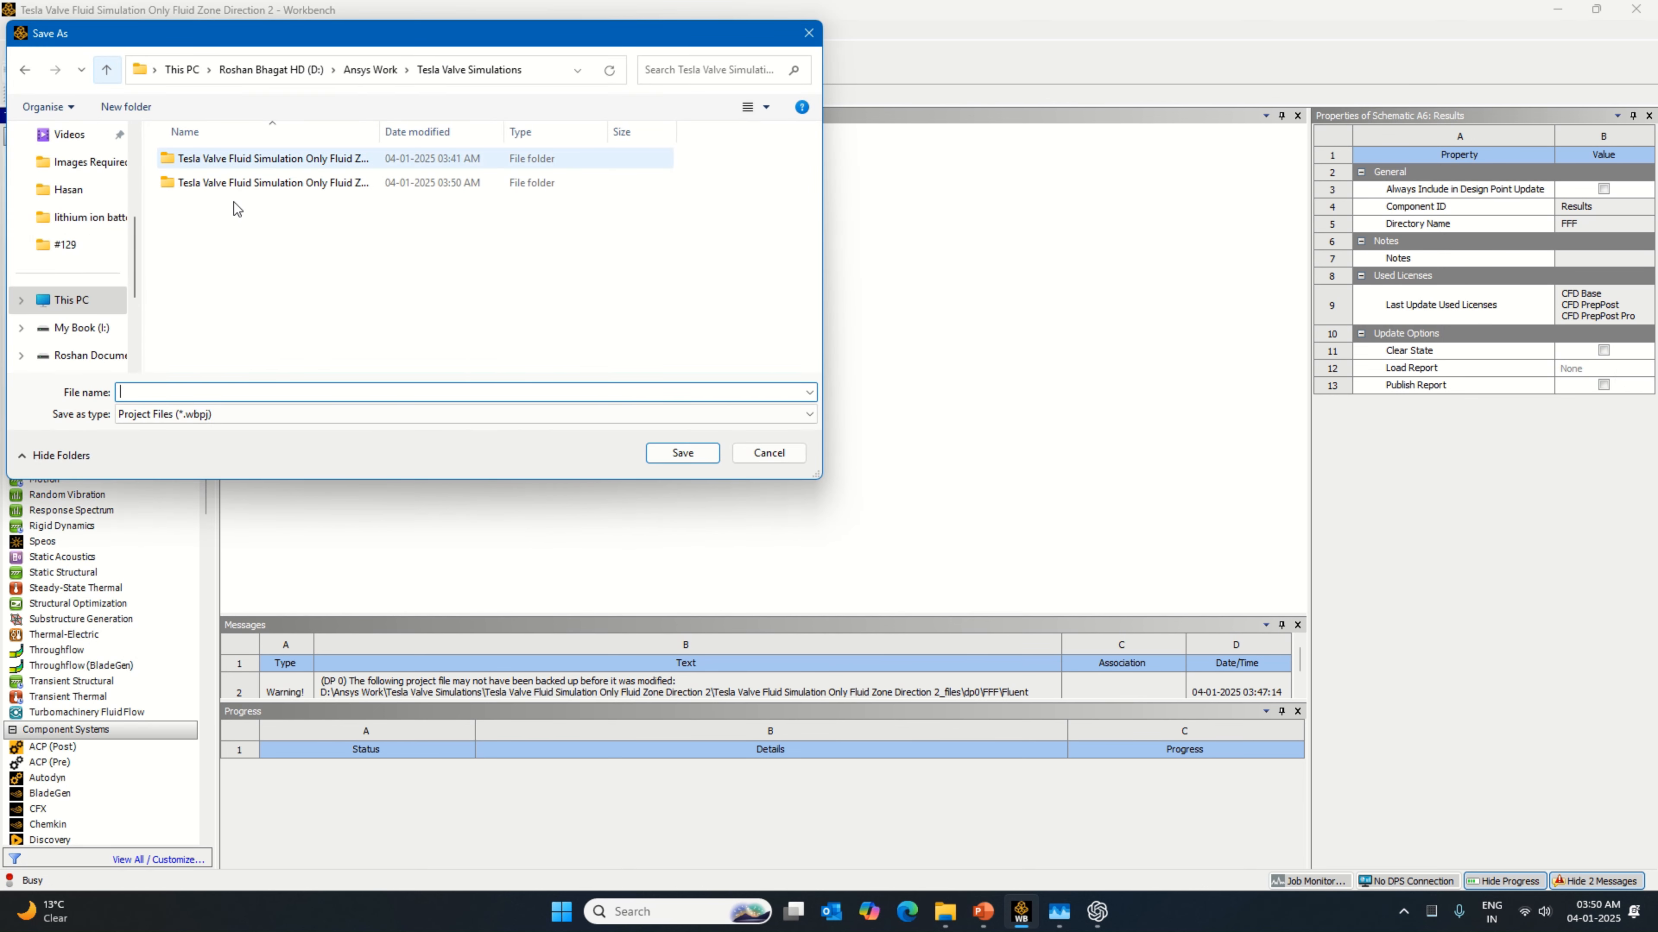
{"action": "right_click", "coordinate": [265, 264]}
{"action": "left_click", "coordinate": [679, 359]}
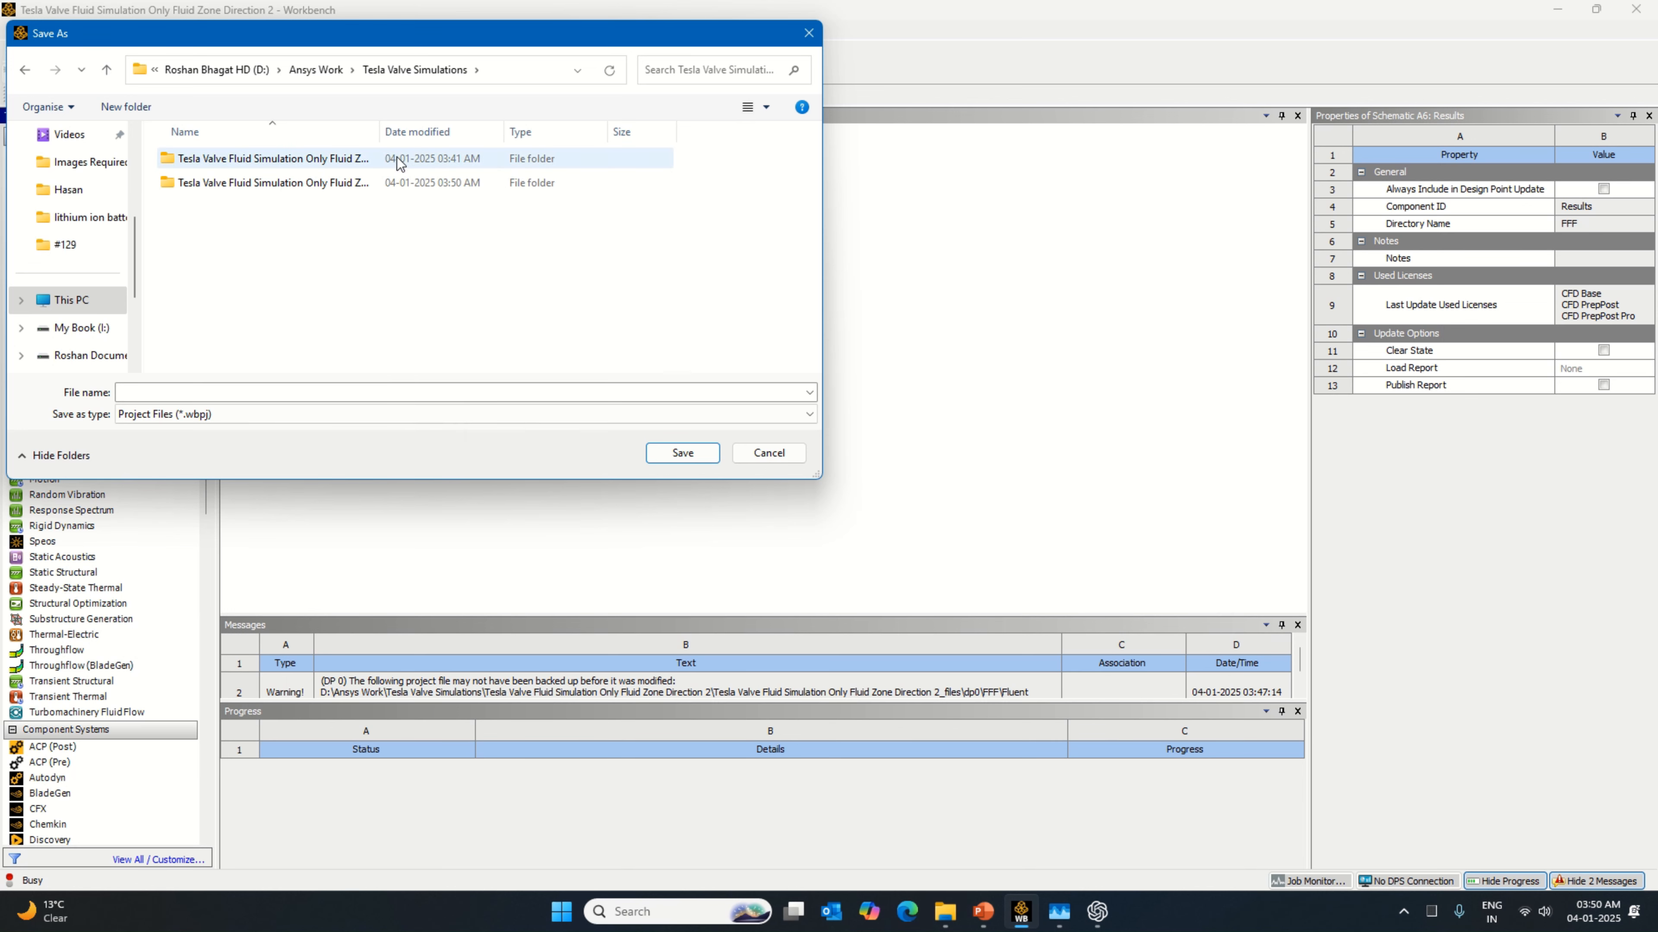
{"action": "left_click_drag", "start_coordinate": [380, 131], "coordinate": [575, 158]}
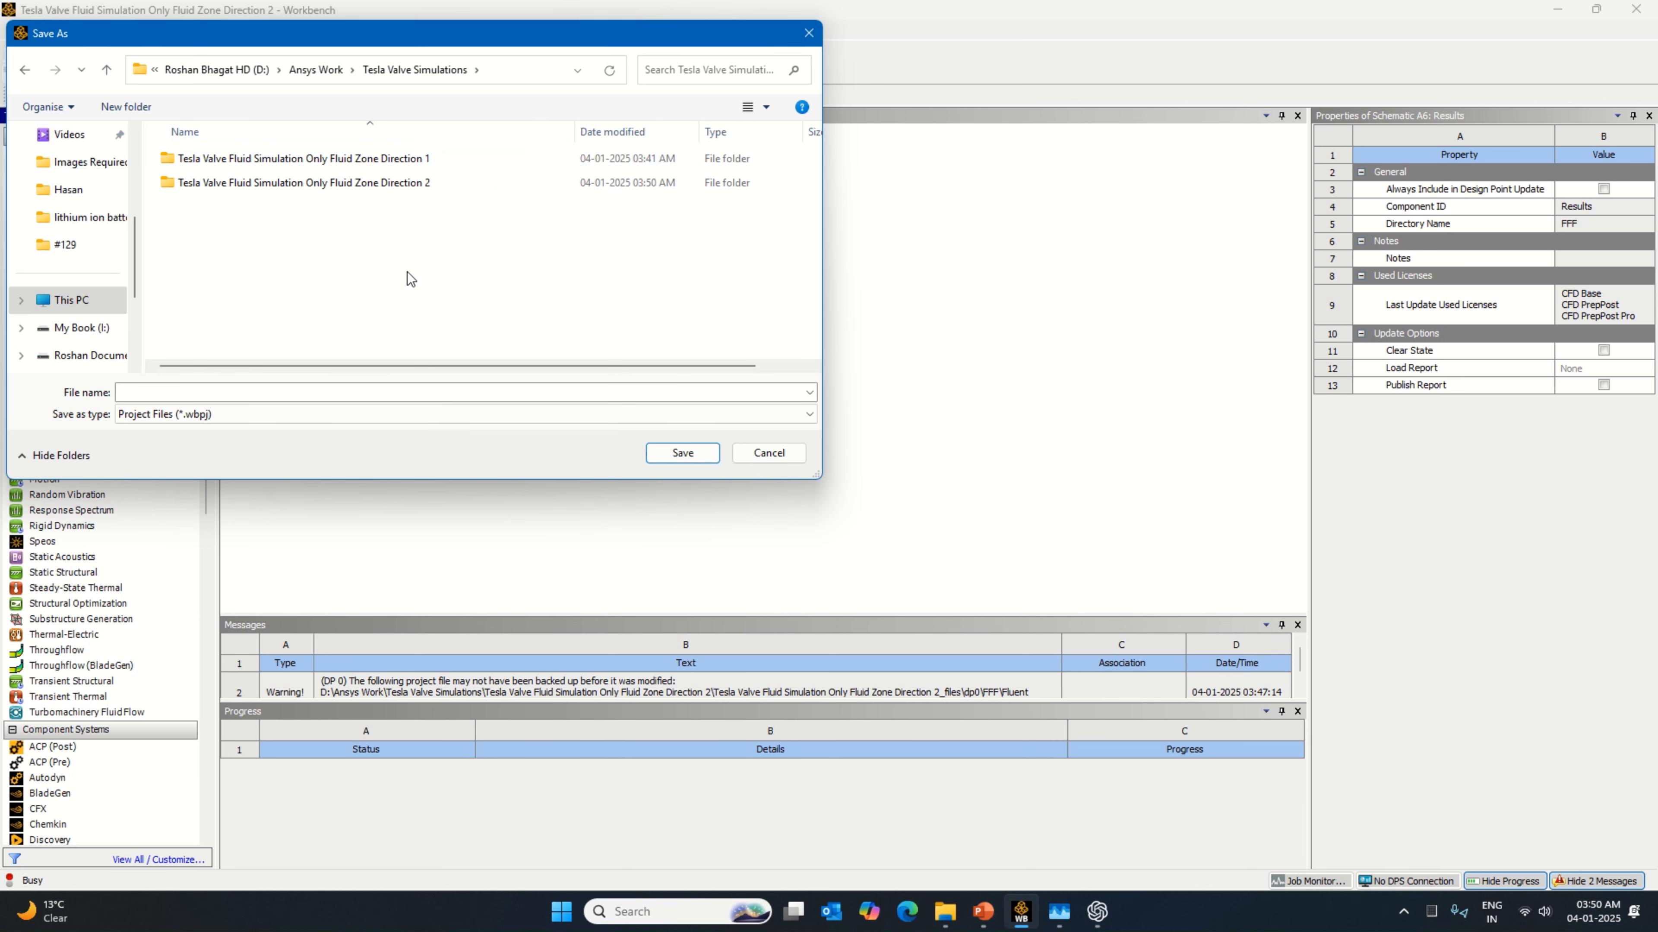
Step: Create a folder named "Tesla Valve Fluid Simulation Fluid & Solid Zone" in Tesla Valve Simulations and open it
{"action": "right_click", "coordinate": [323, 298]}
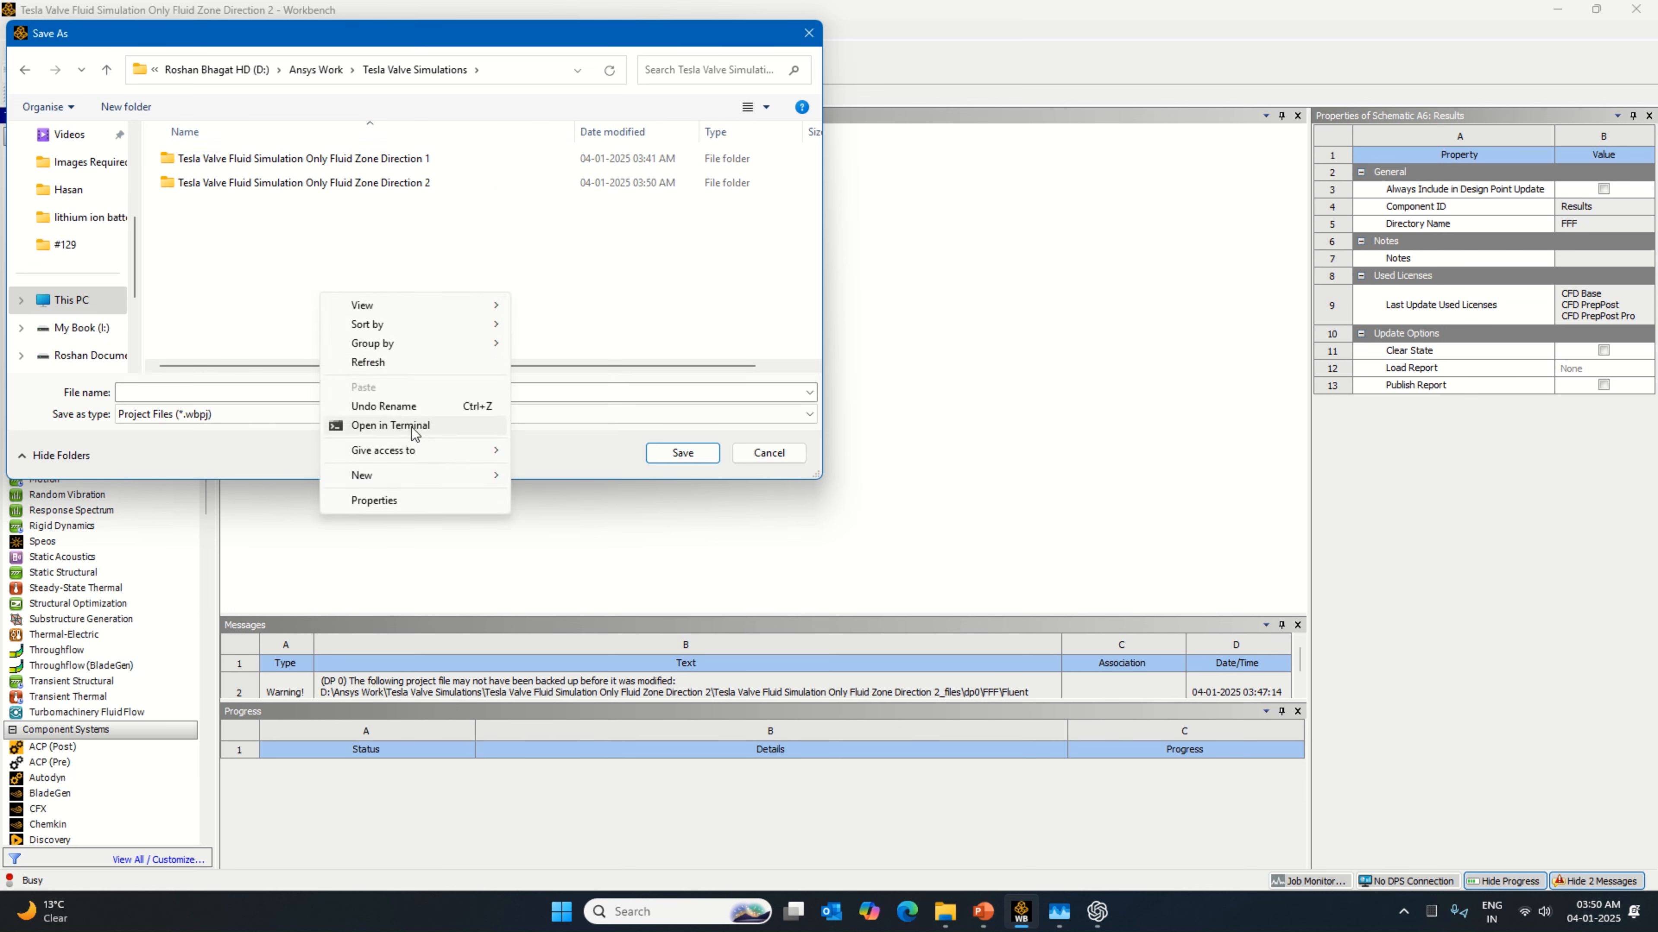
{"action": "left_click", "coordinate": [548, 476]}
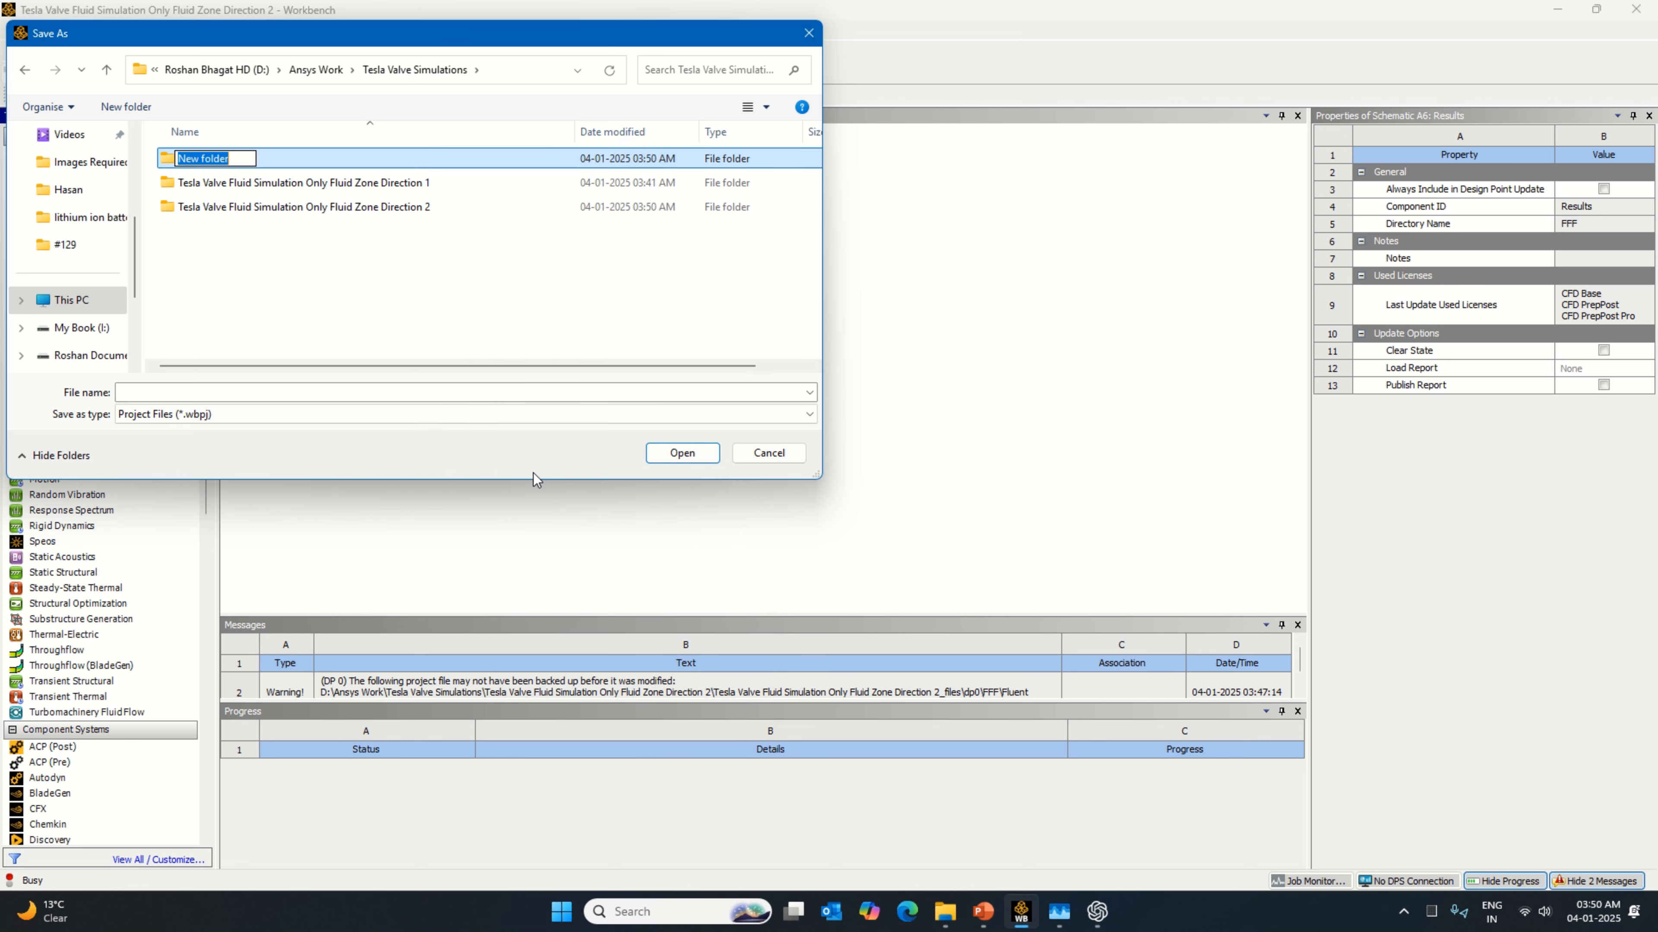
{"action": "key", "text": "Caps_Lock"}
{"action": "key", "text": "Caps_Lock"}
{"action": "type", "text": "Teslv"}
{"action": "key", "text": "Caps_Lock"}
{"action": "type", "text": "Valve Fluid "}
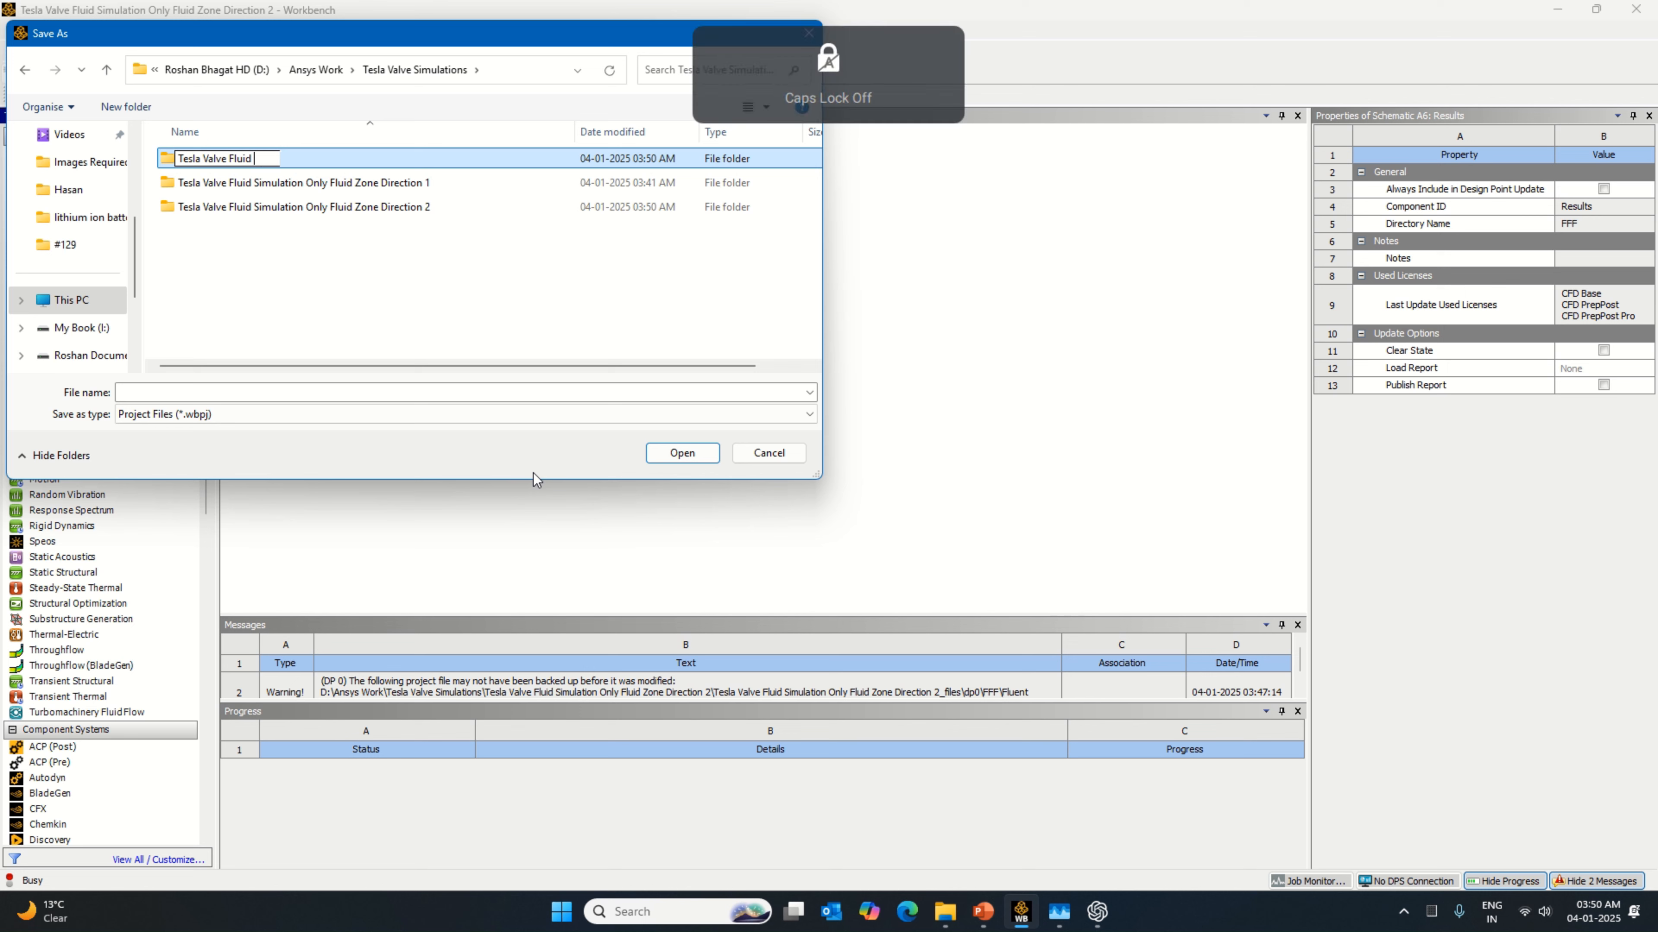
{"action": "type", "text": "S"}
{"action": "key", "text": "Caps_Lock"}
{"action": "type", "text": "imulation"}
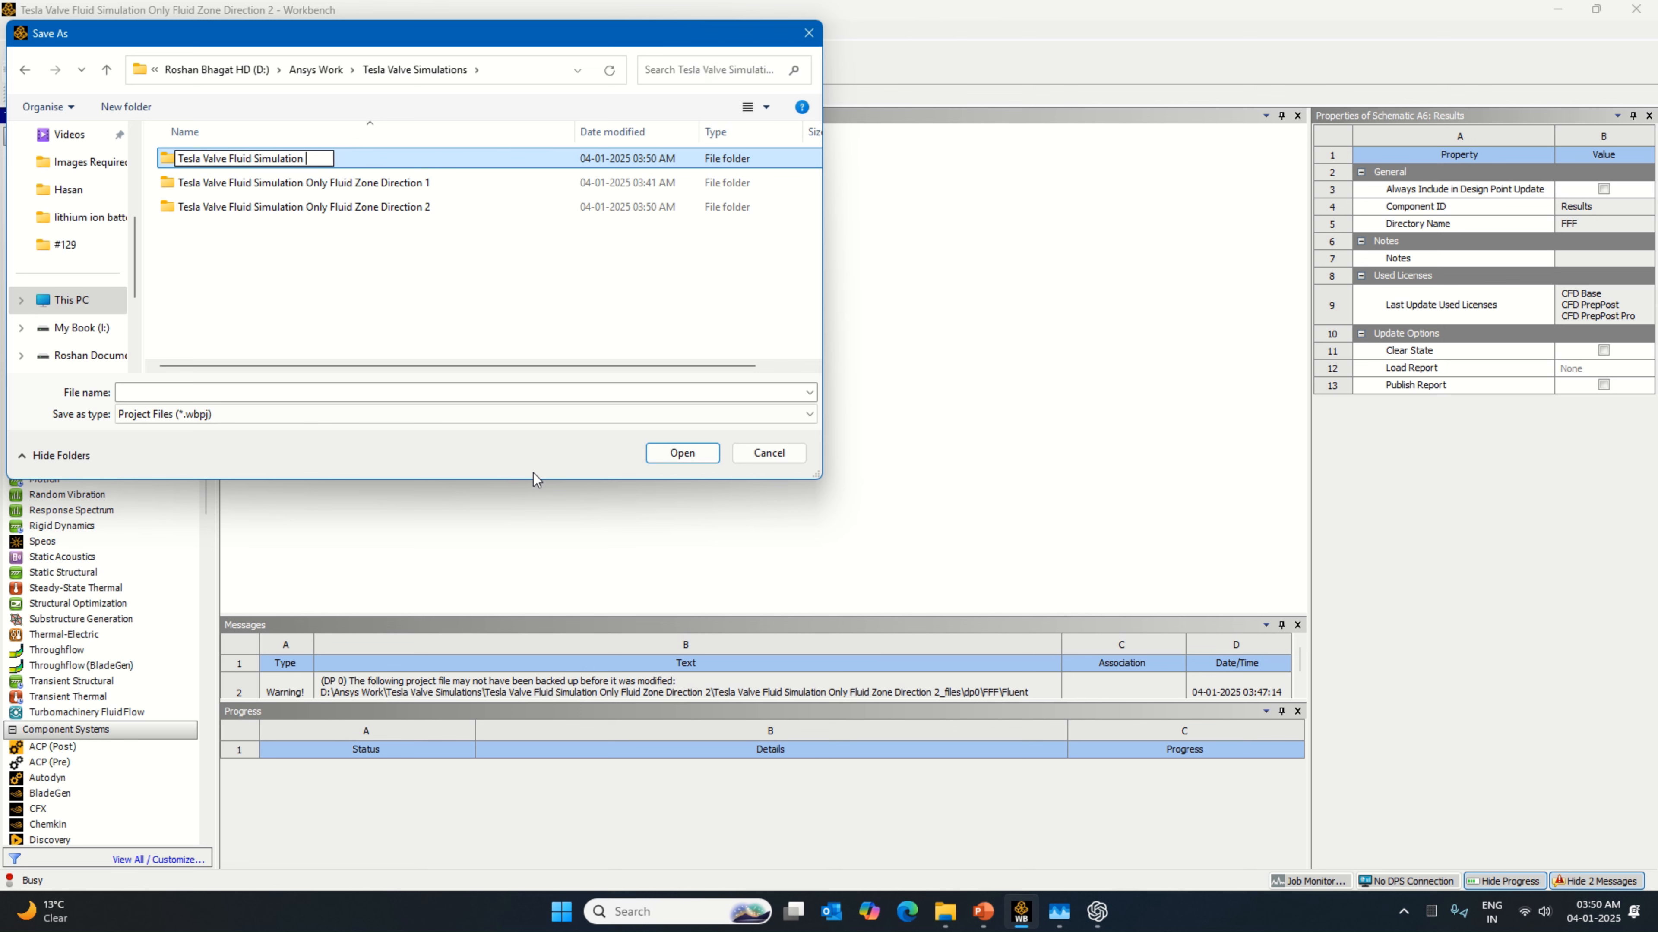
{"action": "key", "text": "Caps_Lock"}
{"action": "type", "text": "F"}
{"action": "key", "text": "Caps_Lock"}
{"action": "type", "text": "l"}
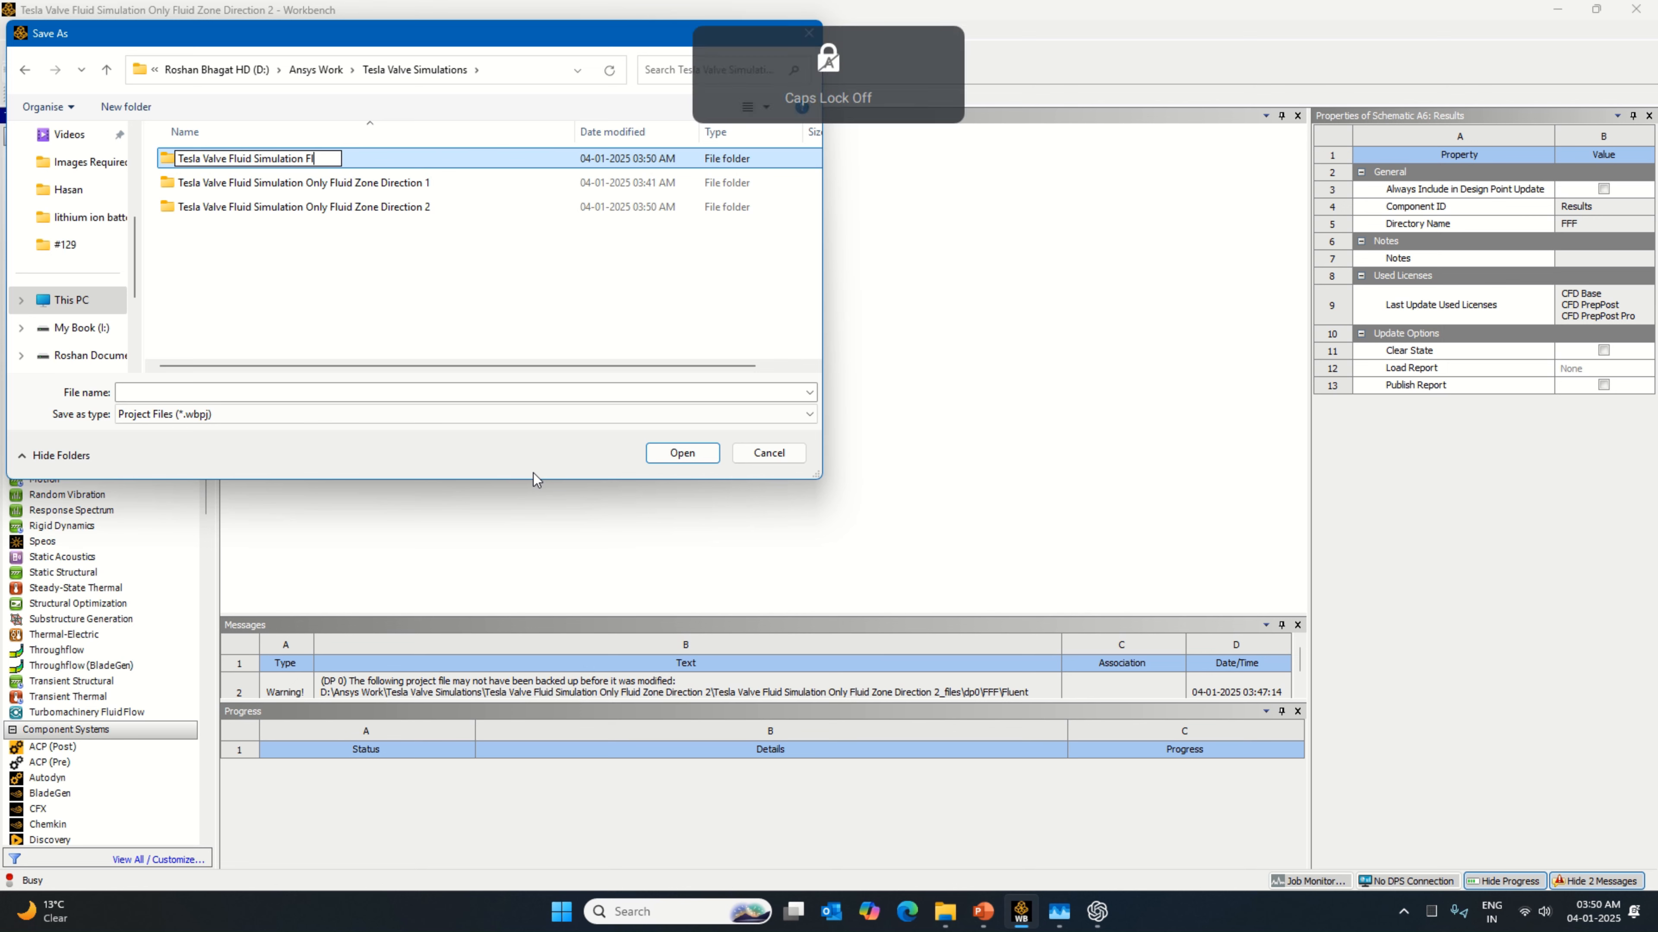
{"action": "type", "text": "uid &"}
{"action": "key", "text": "Caps_Lock"}
{"action": "type", "text": "S"}
{"action": "key", "text": "Caps_Lock"}
{"action": "type", "text": "olid"}
{"action": "key", "text": "Caps_Lock"}
{"action": "type", "text": "Zone"}
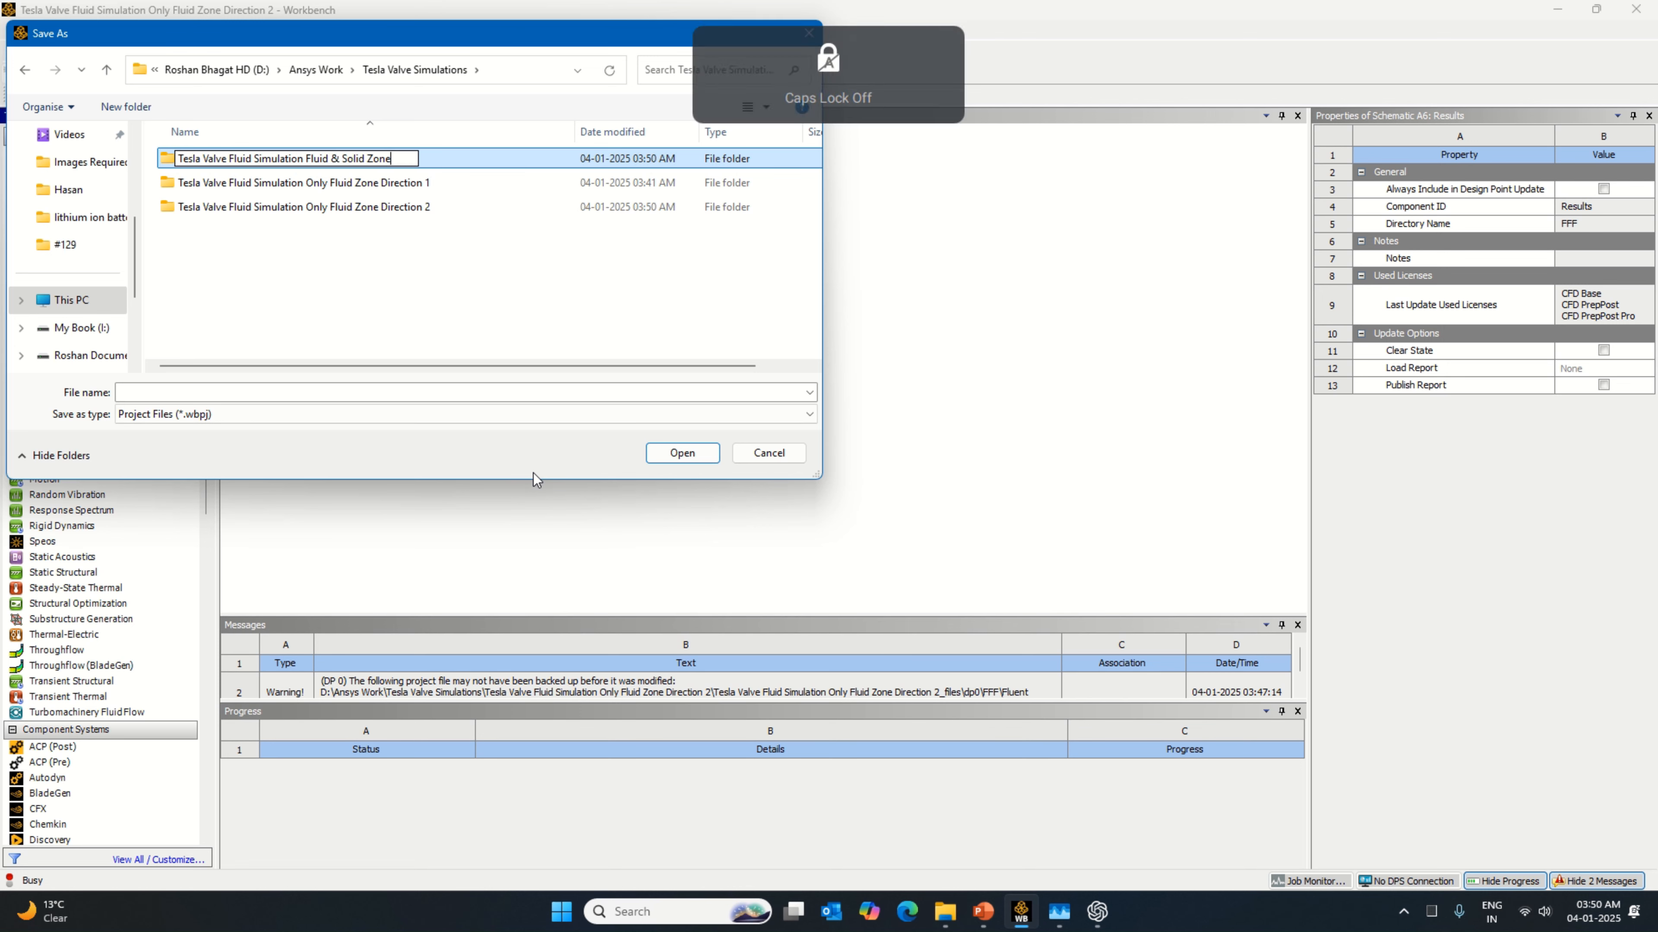
{"action": "key", "text": "Return"}
{"action": "key", "text": "Return"}
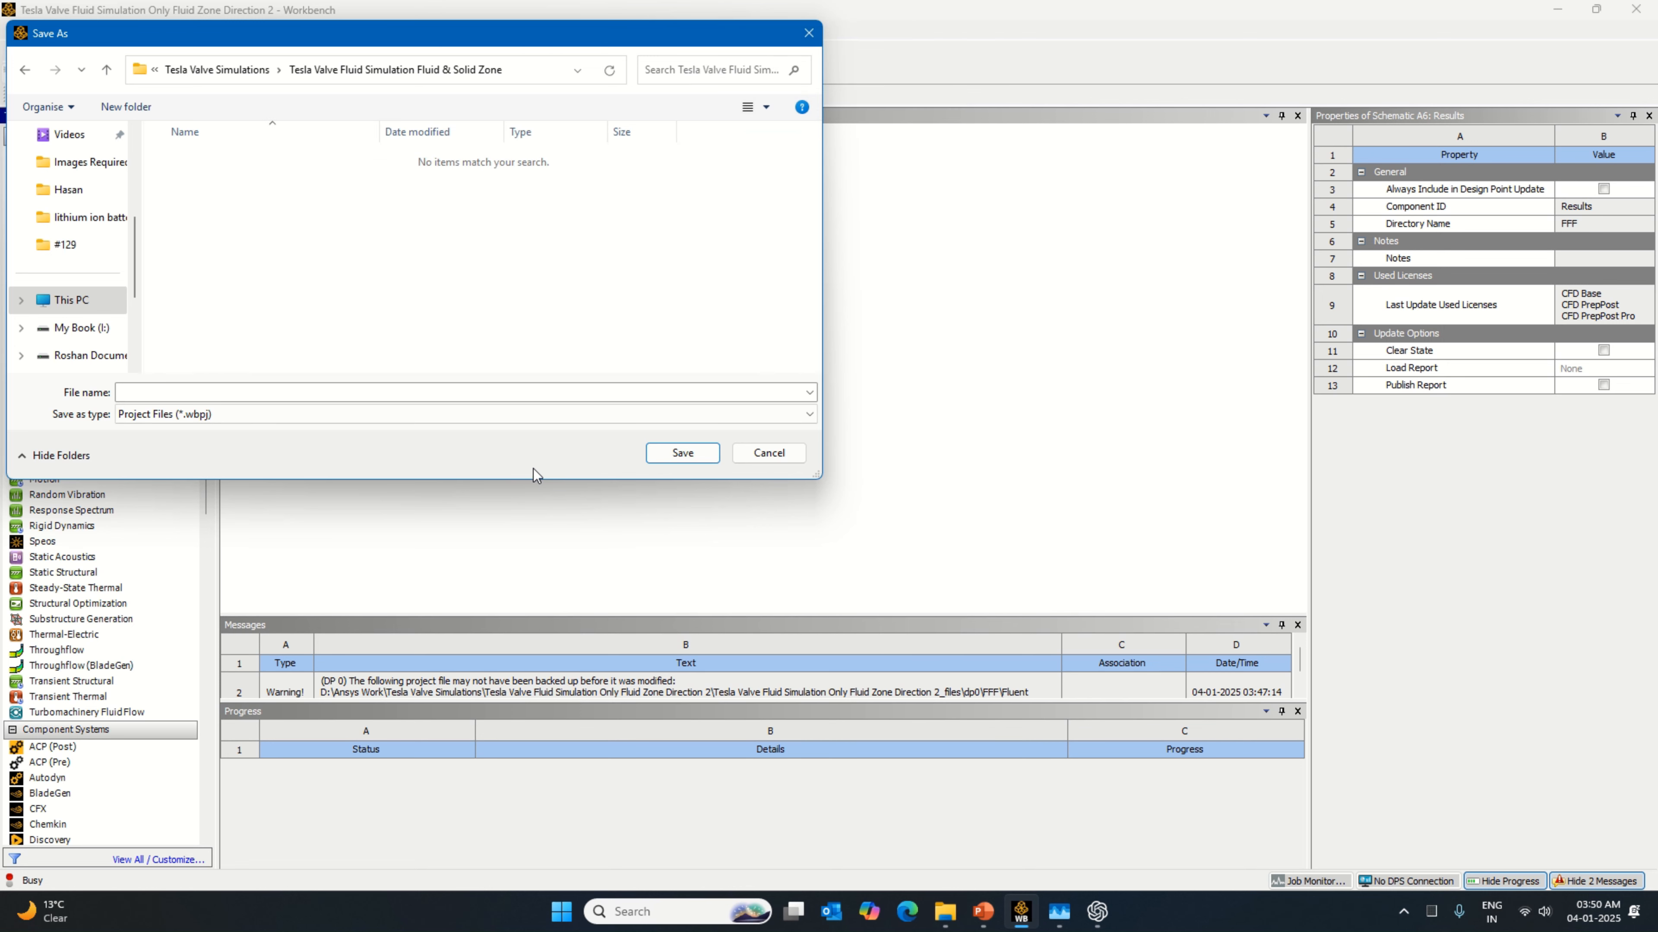
Step: Save the project copy as "Tesla Valve Fluid Simulation Fluid & Solid Zone", taking the name from the folder path
{"action": "right_click", "coordinate": [425, 72]}
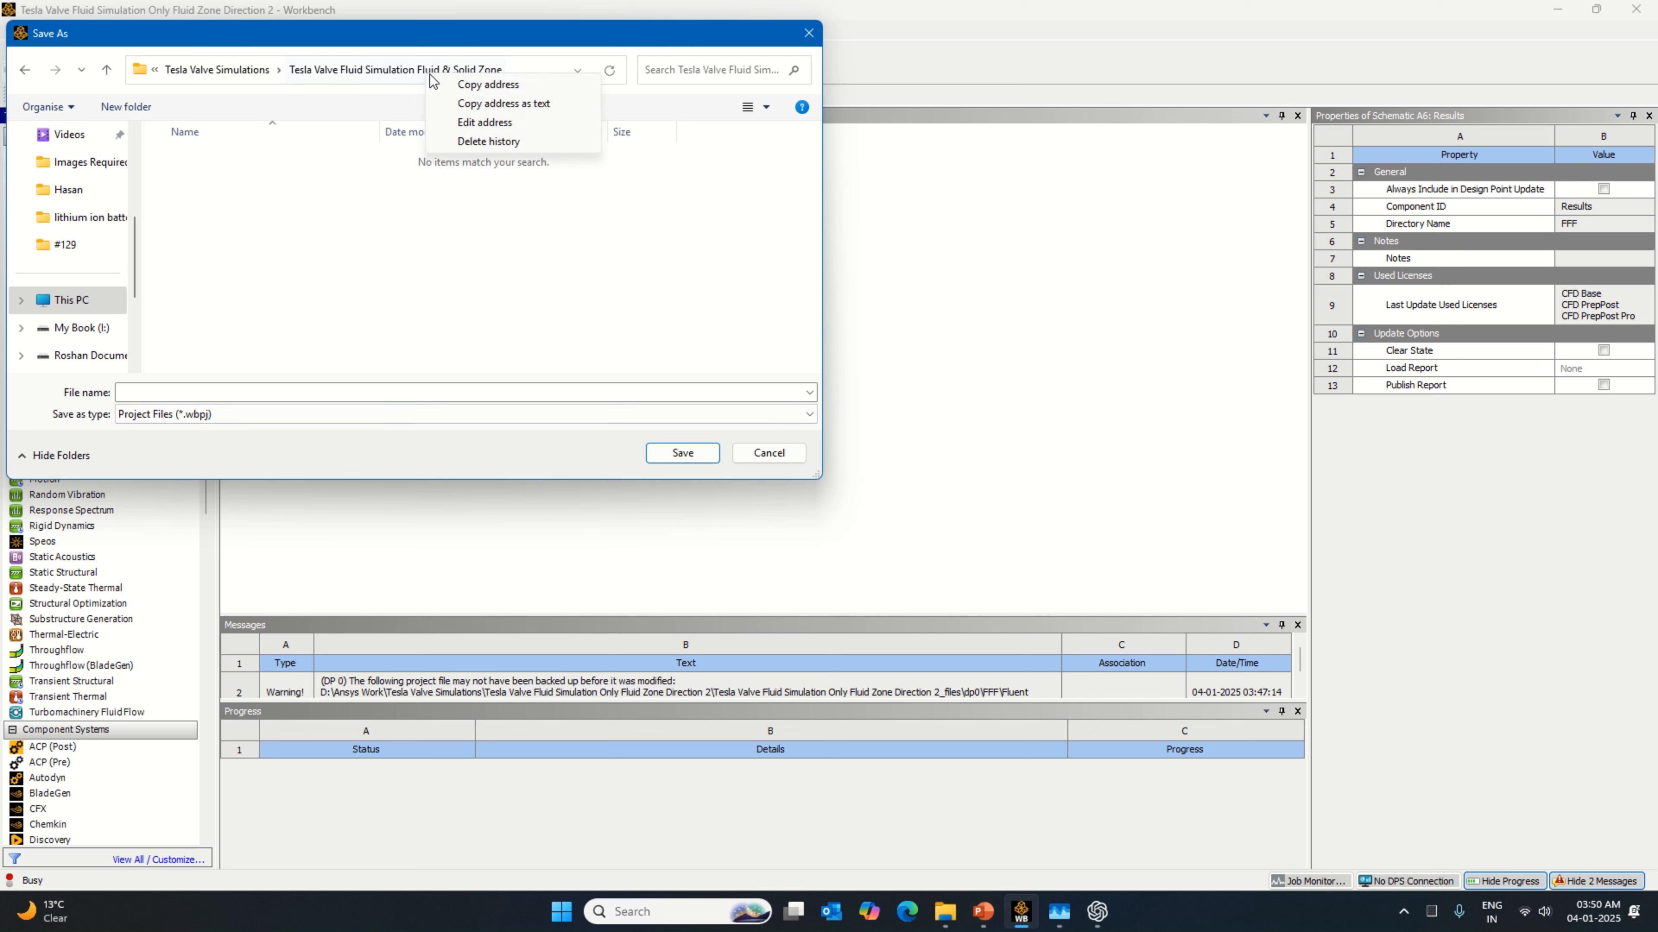
{"action": "left_click", "coordinate": [500, 103]}
{"action": "left_click", "coordinate": [396, 392]}
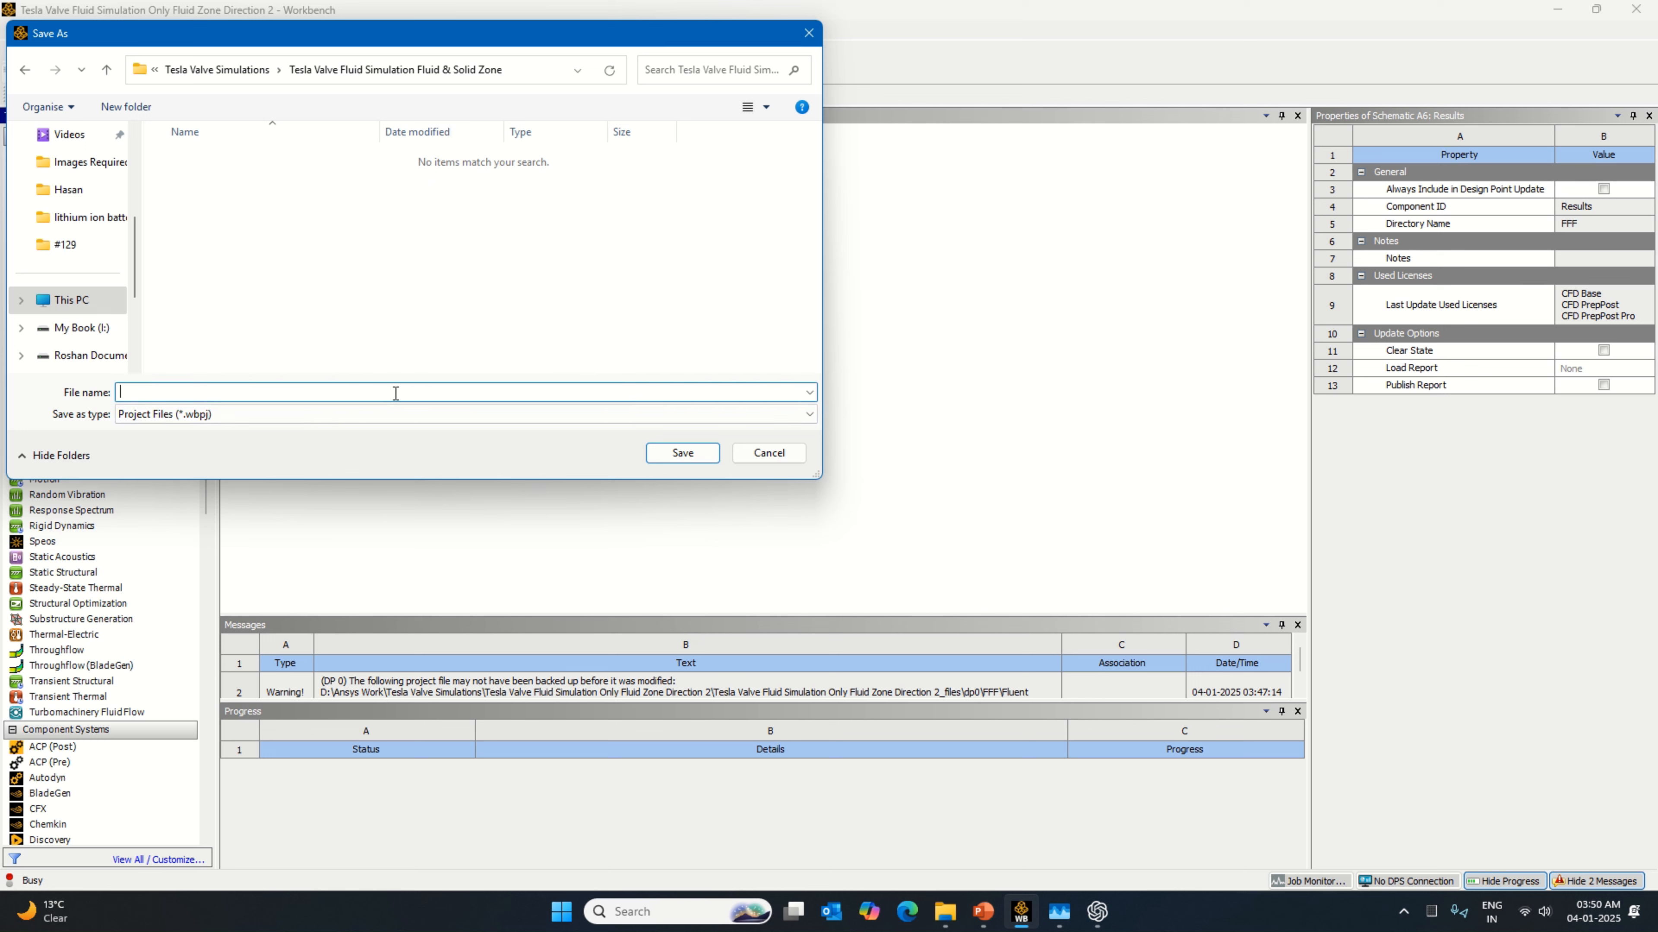
{"action": "key", "text": "ctrl+v"}
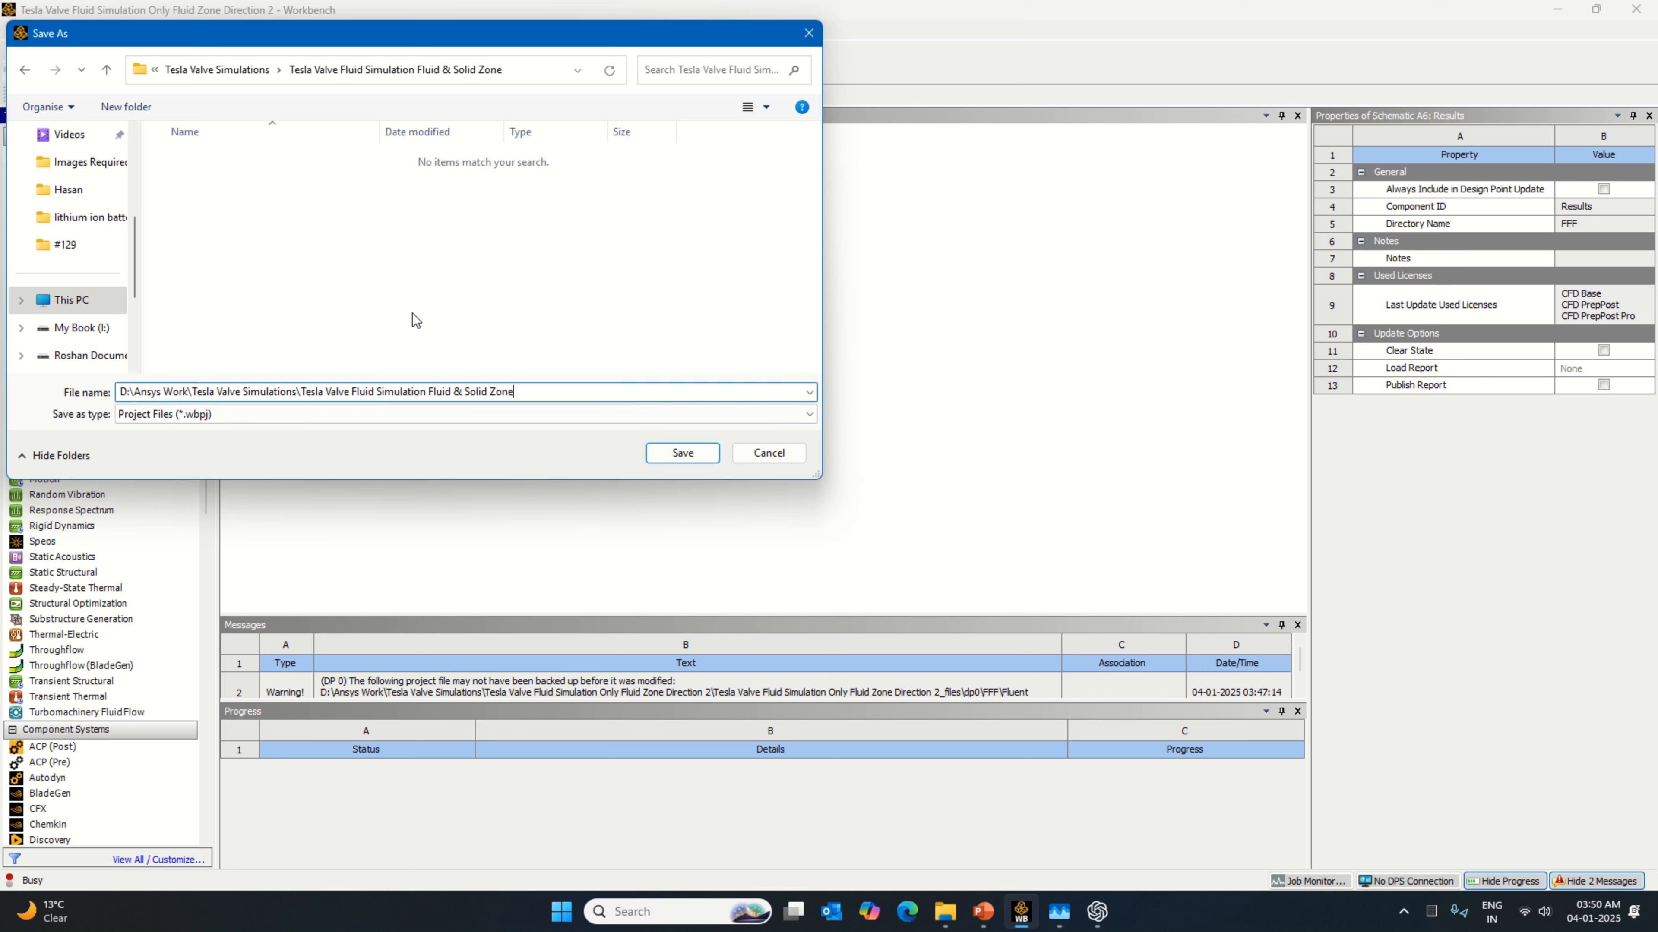
{"action": "left_click_drag", "start_coordinate": [302, 392], "coordinate": [101, 404]}
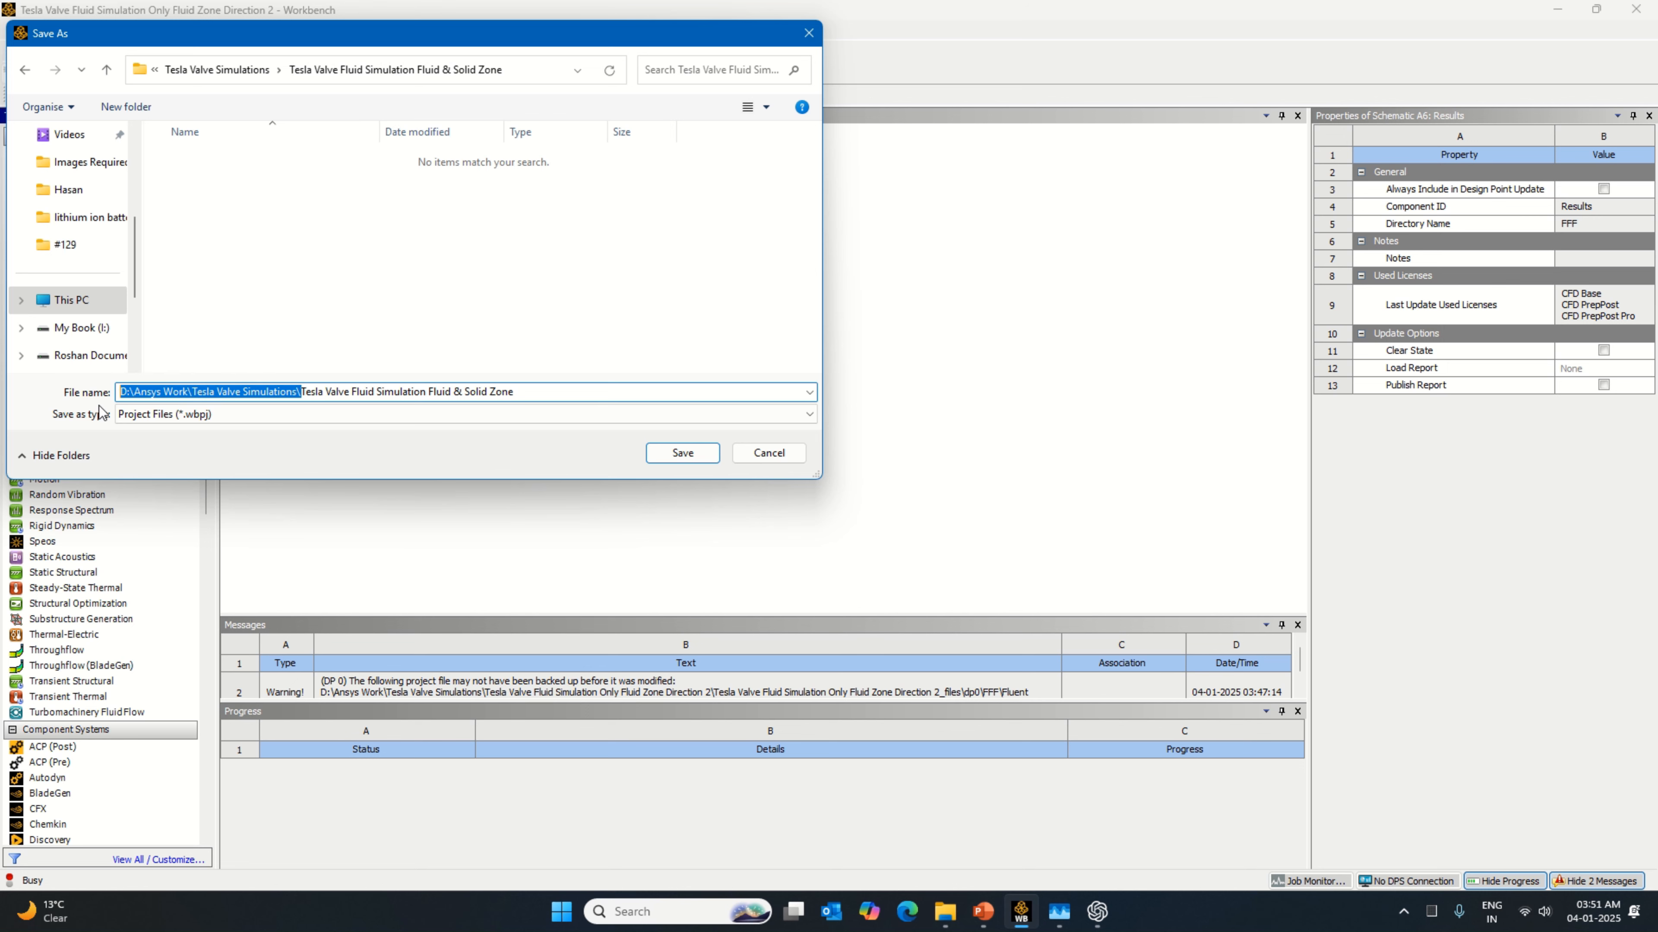
{"action": "key", "text": "BackSpace"}
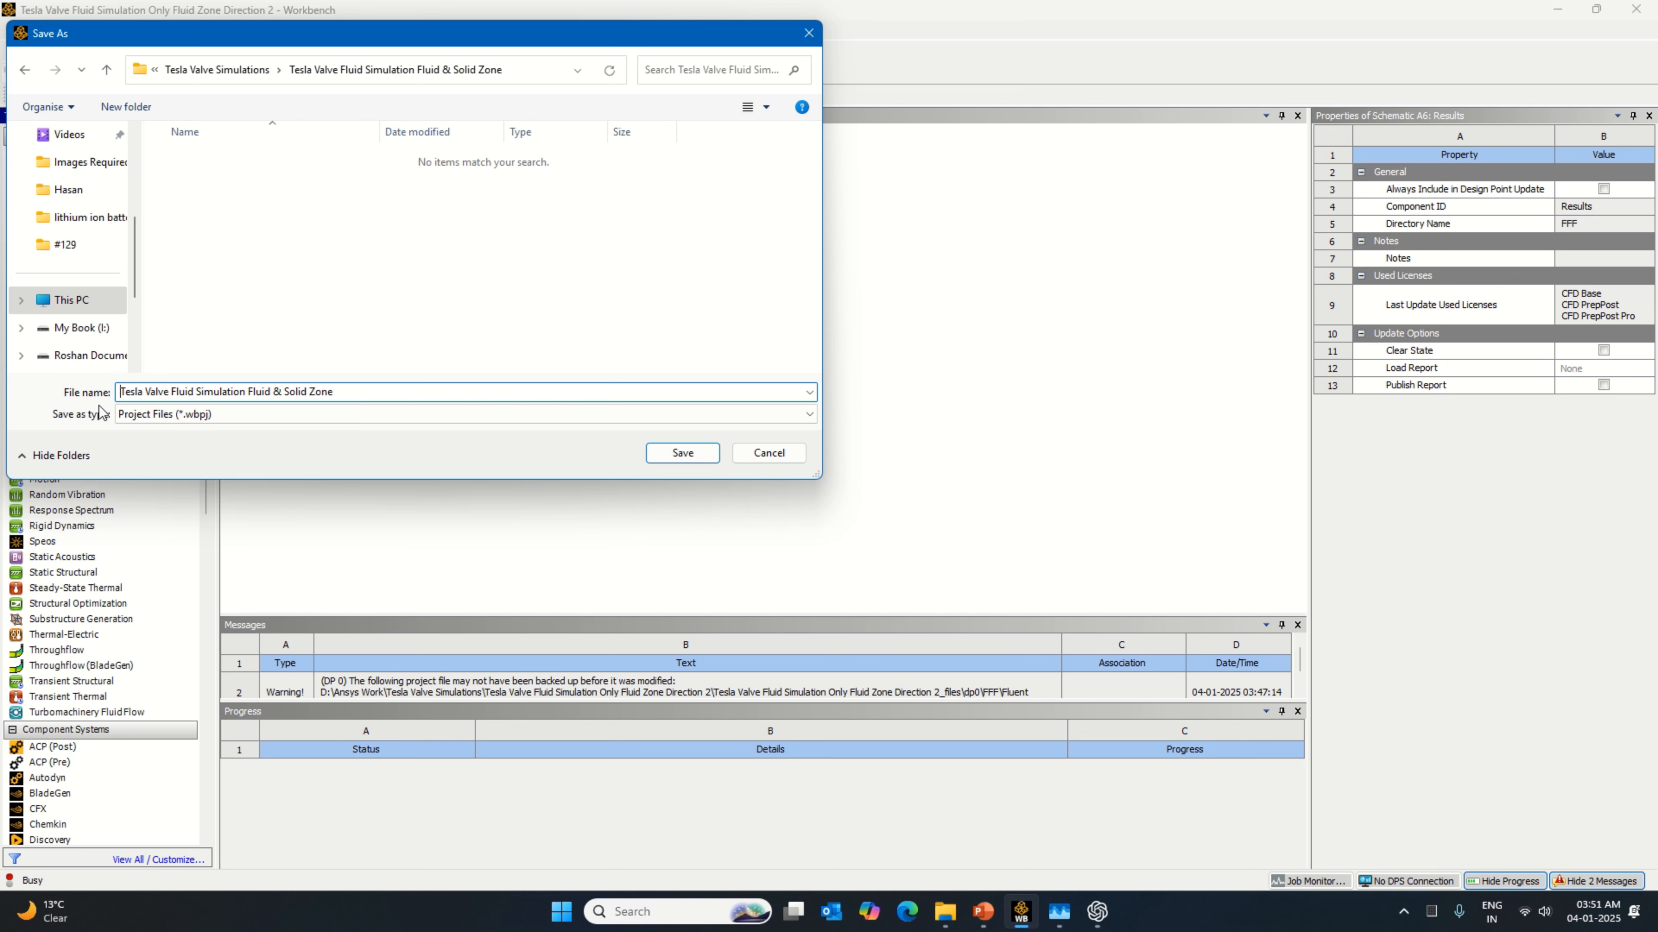
{"action": "left_click", "coordinate": [668, 455]}
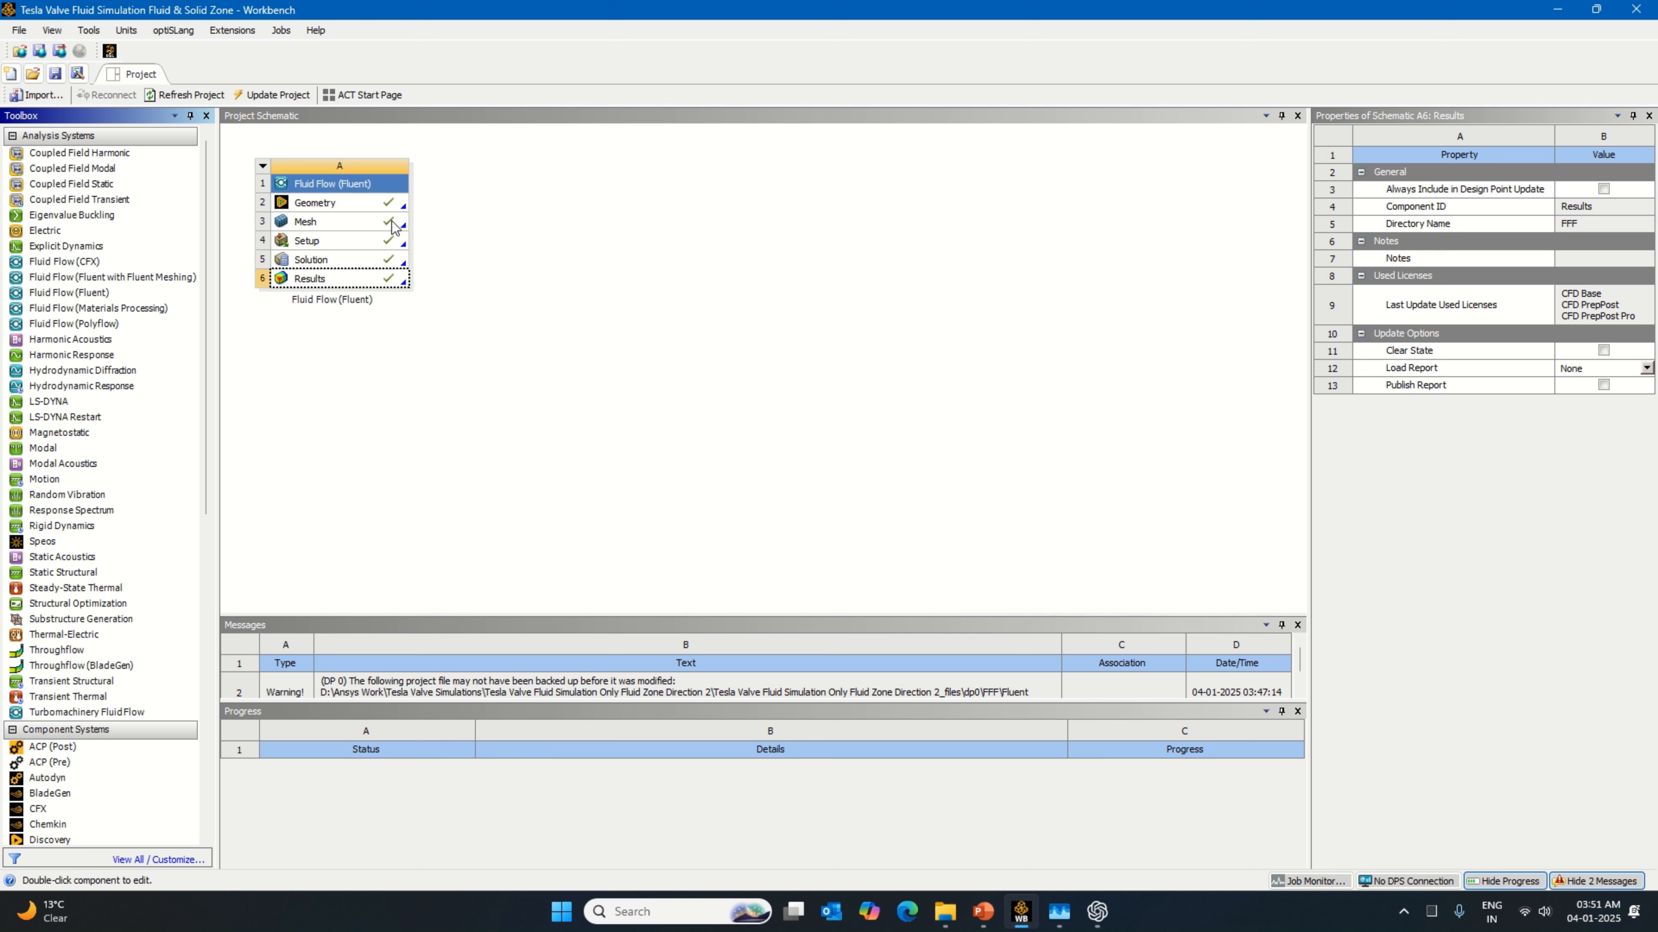
Step: Open the geometry in DesignModeler and unsuppress the Solid body
{"action": "right_click", "coordinate": [391, 205]}
{"action": "left_click", "coordinate": [567, 295]}
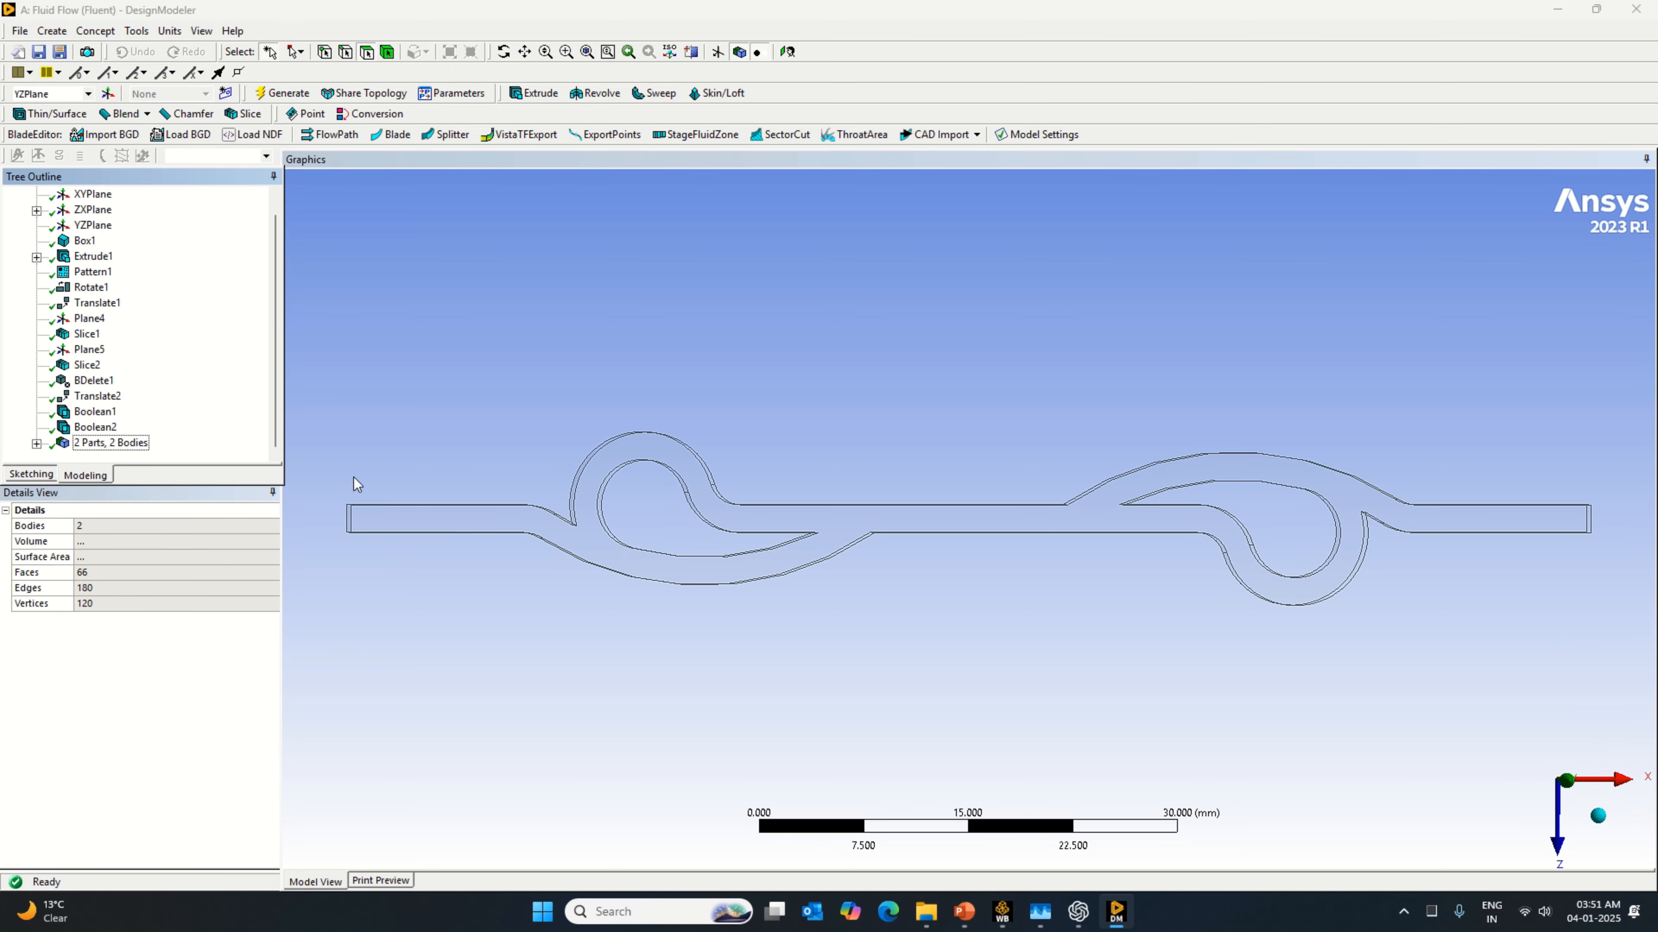
{"action": "left_click", "coordinate": [37, 443]}
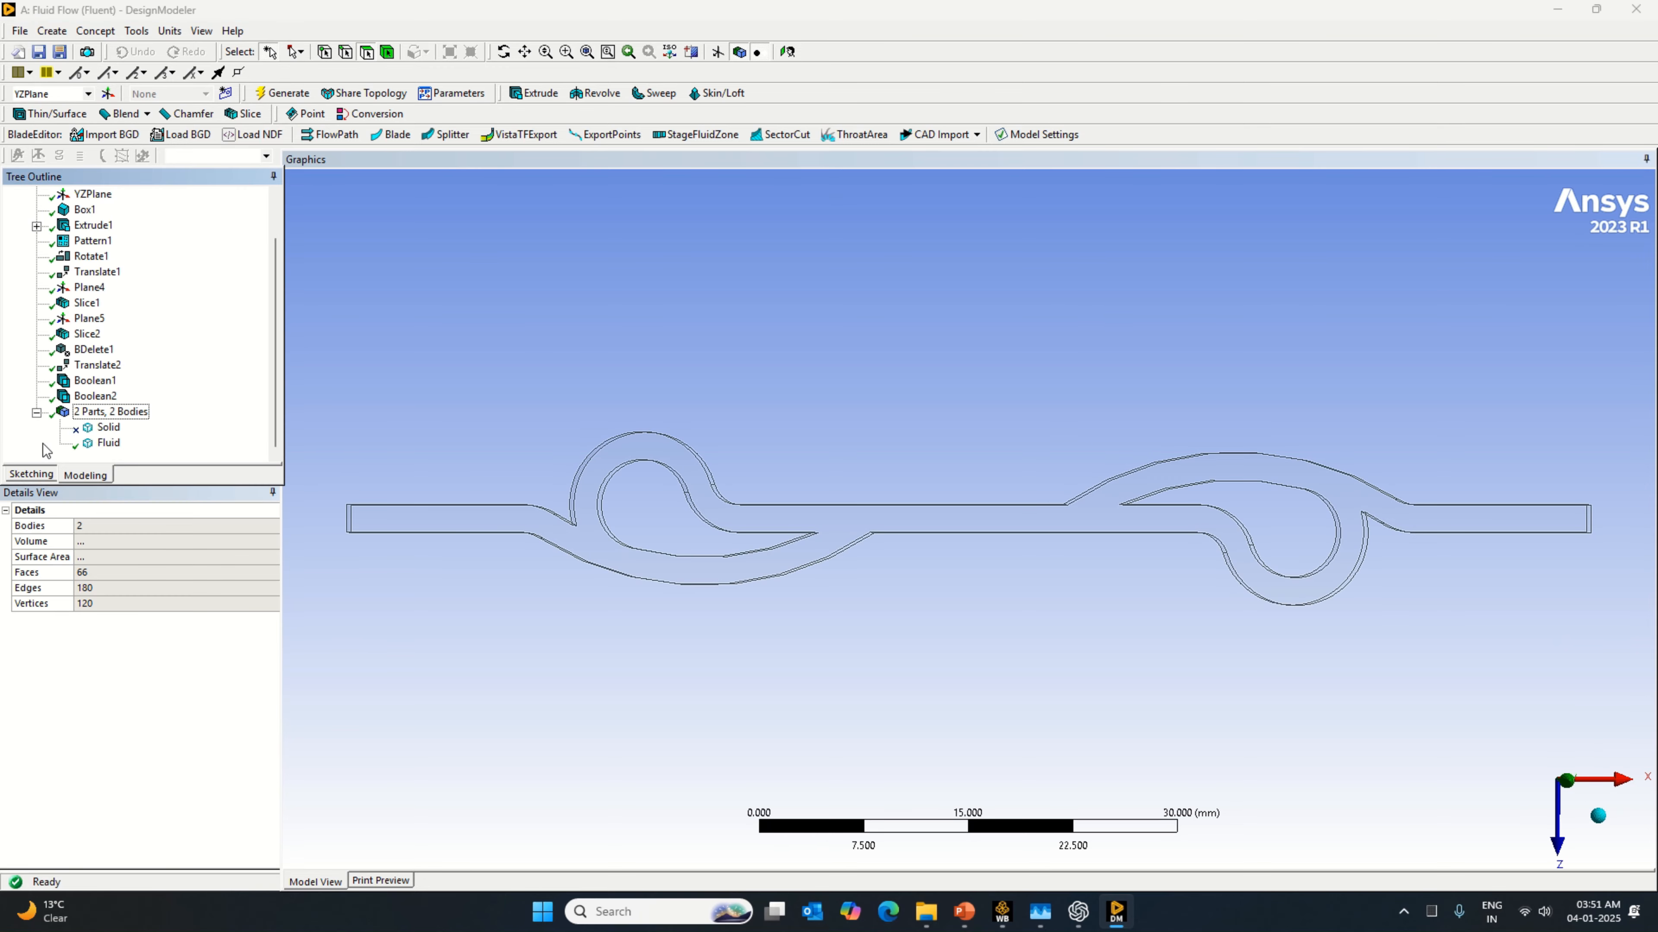
{"action": "right_click", "coordinate": [107, 428]}
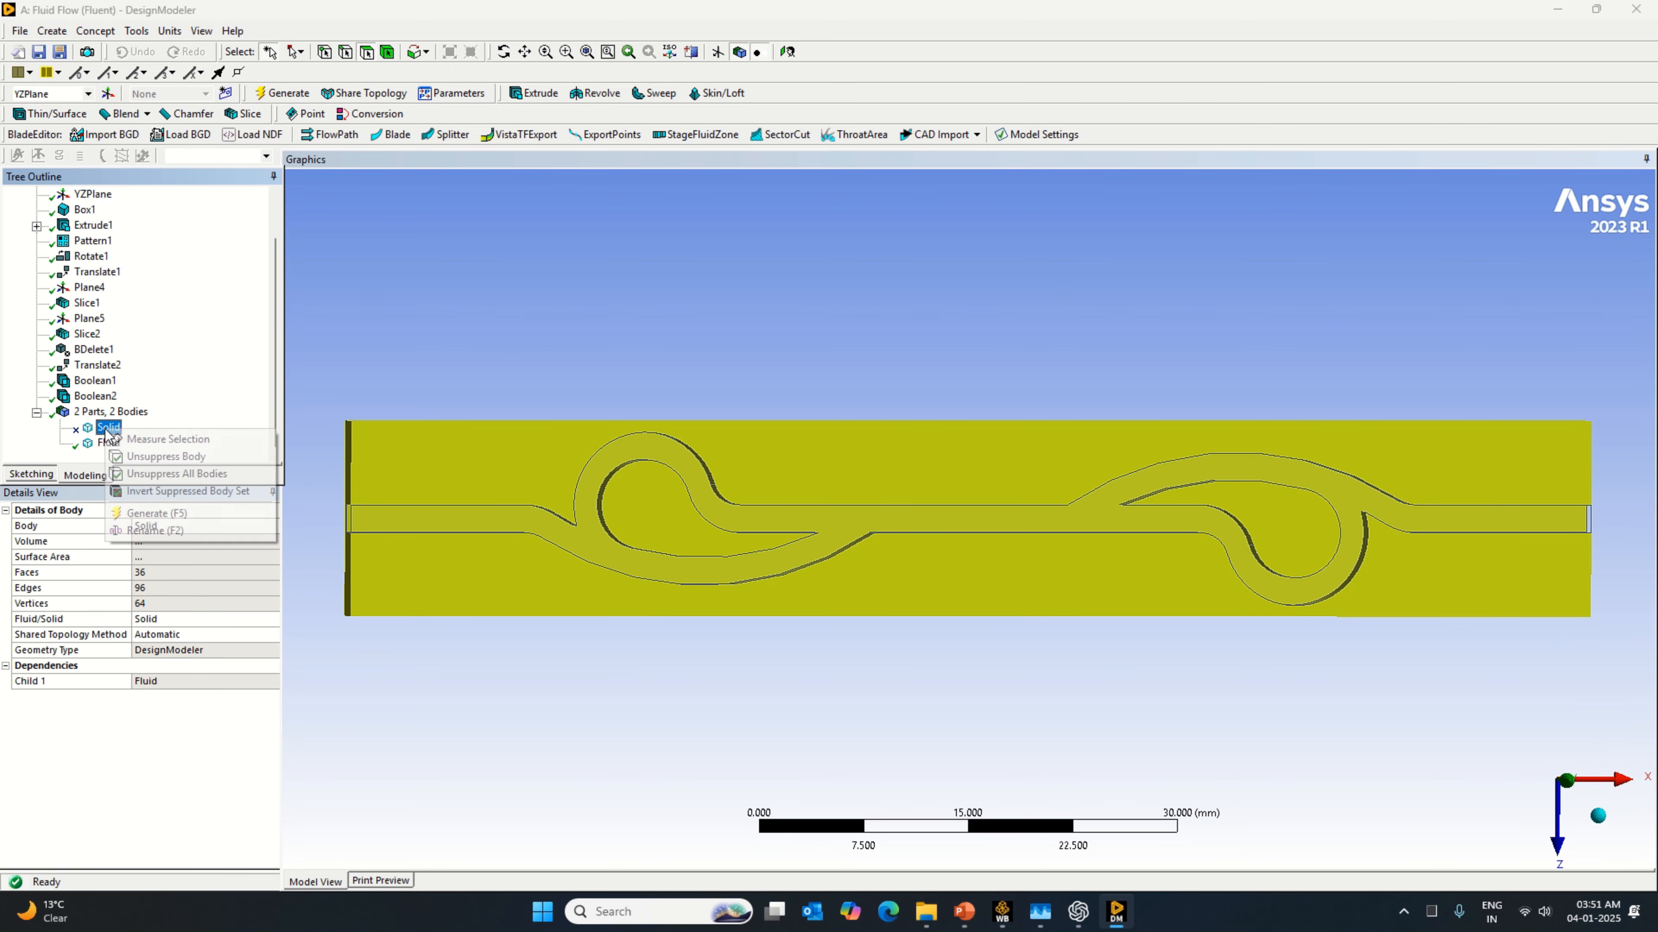
{"action": "left_click", "coordinate": [179, 462]}
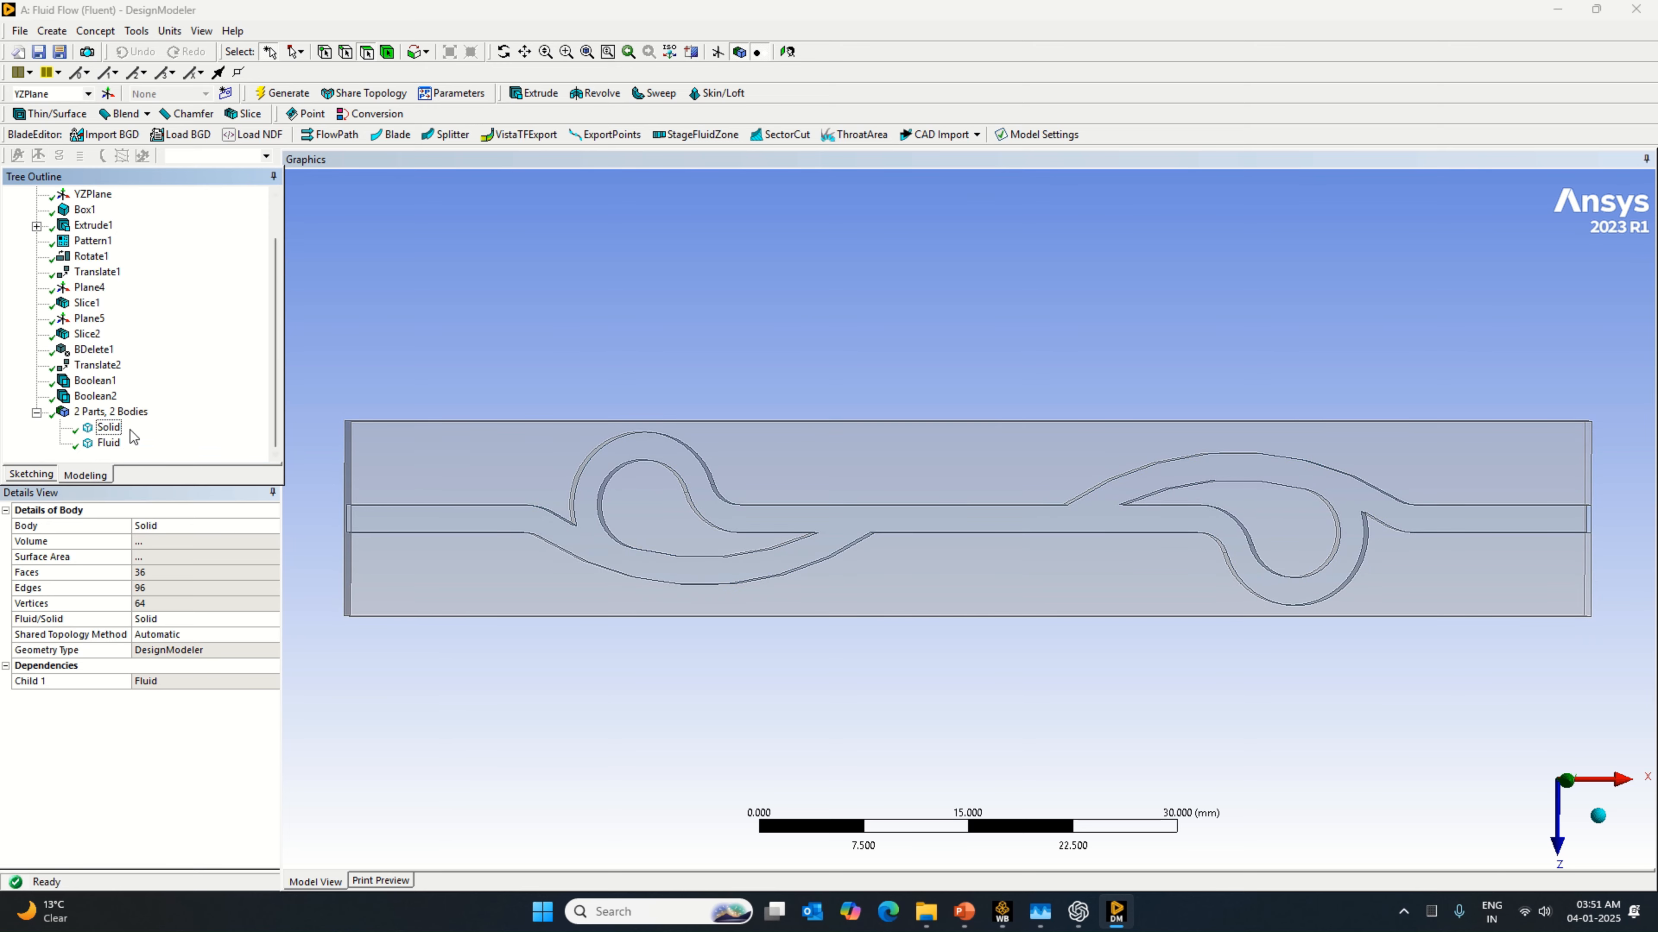
Step: Return to Workbench and open the Mesh cell for editing in Meshing
{"action": "left_click", "coordinate": [1002, 912]}
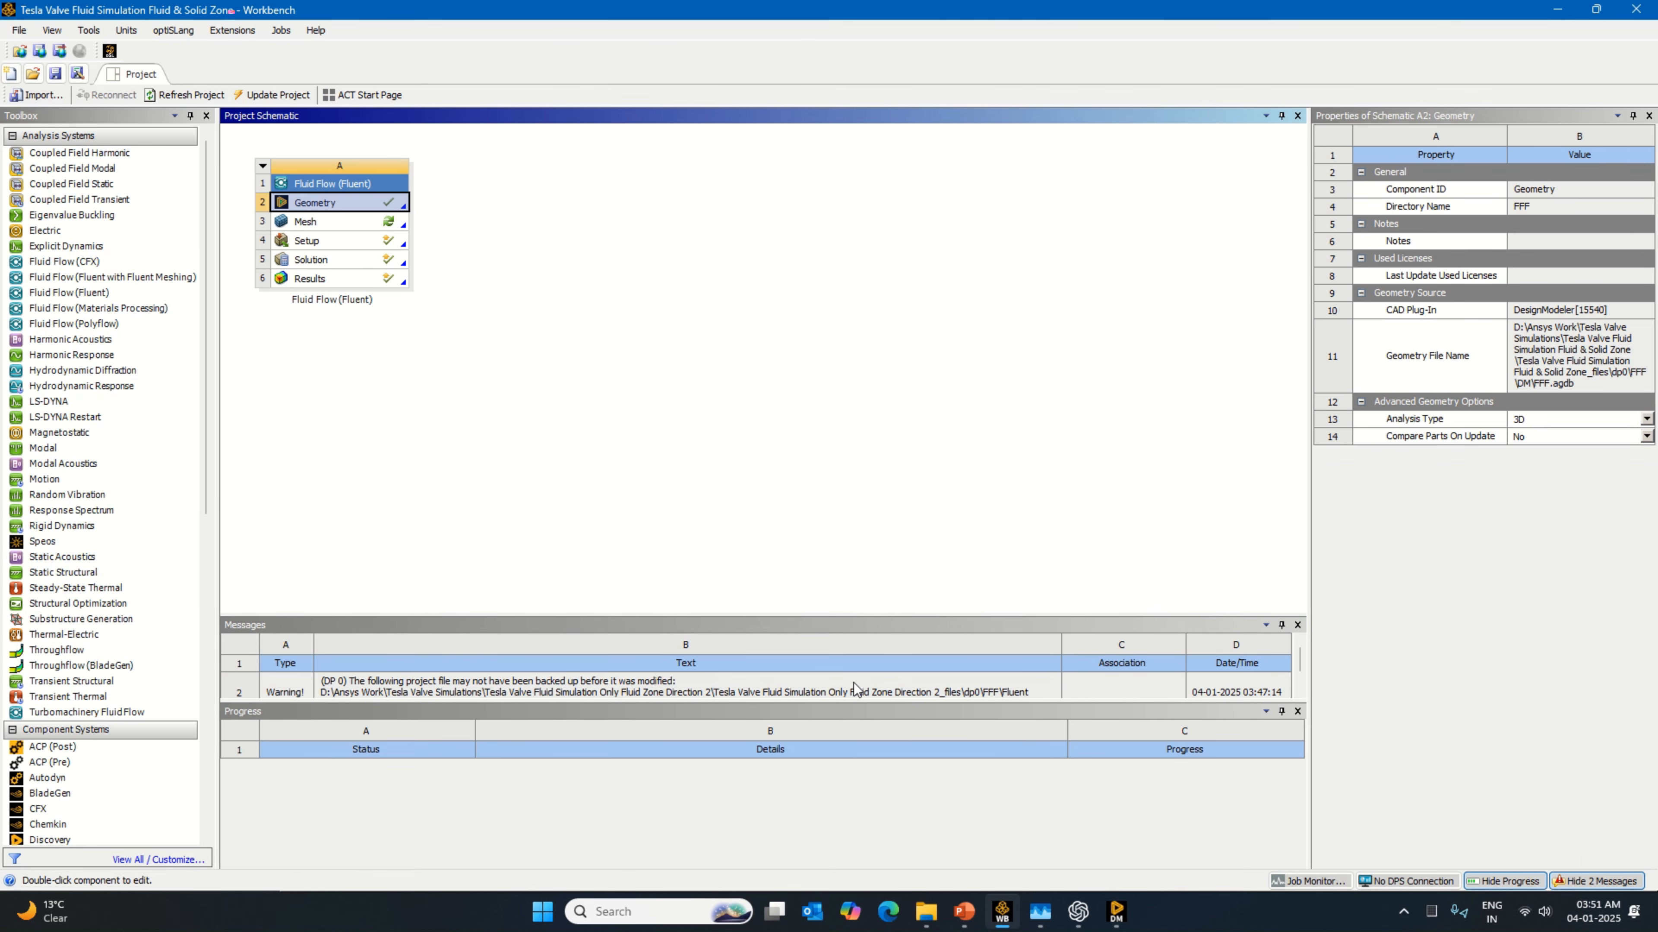
{"action": "right_click", "coordinate": [391, 222]}
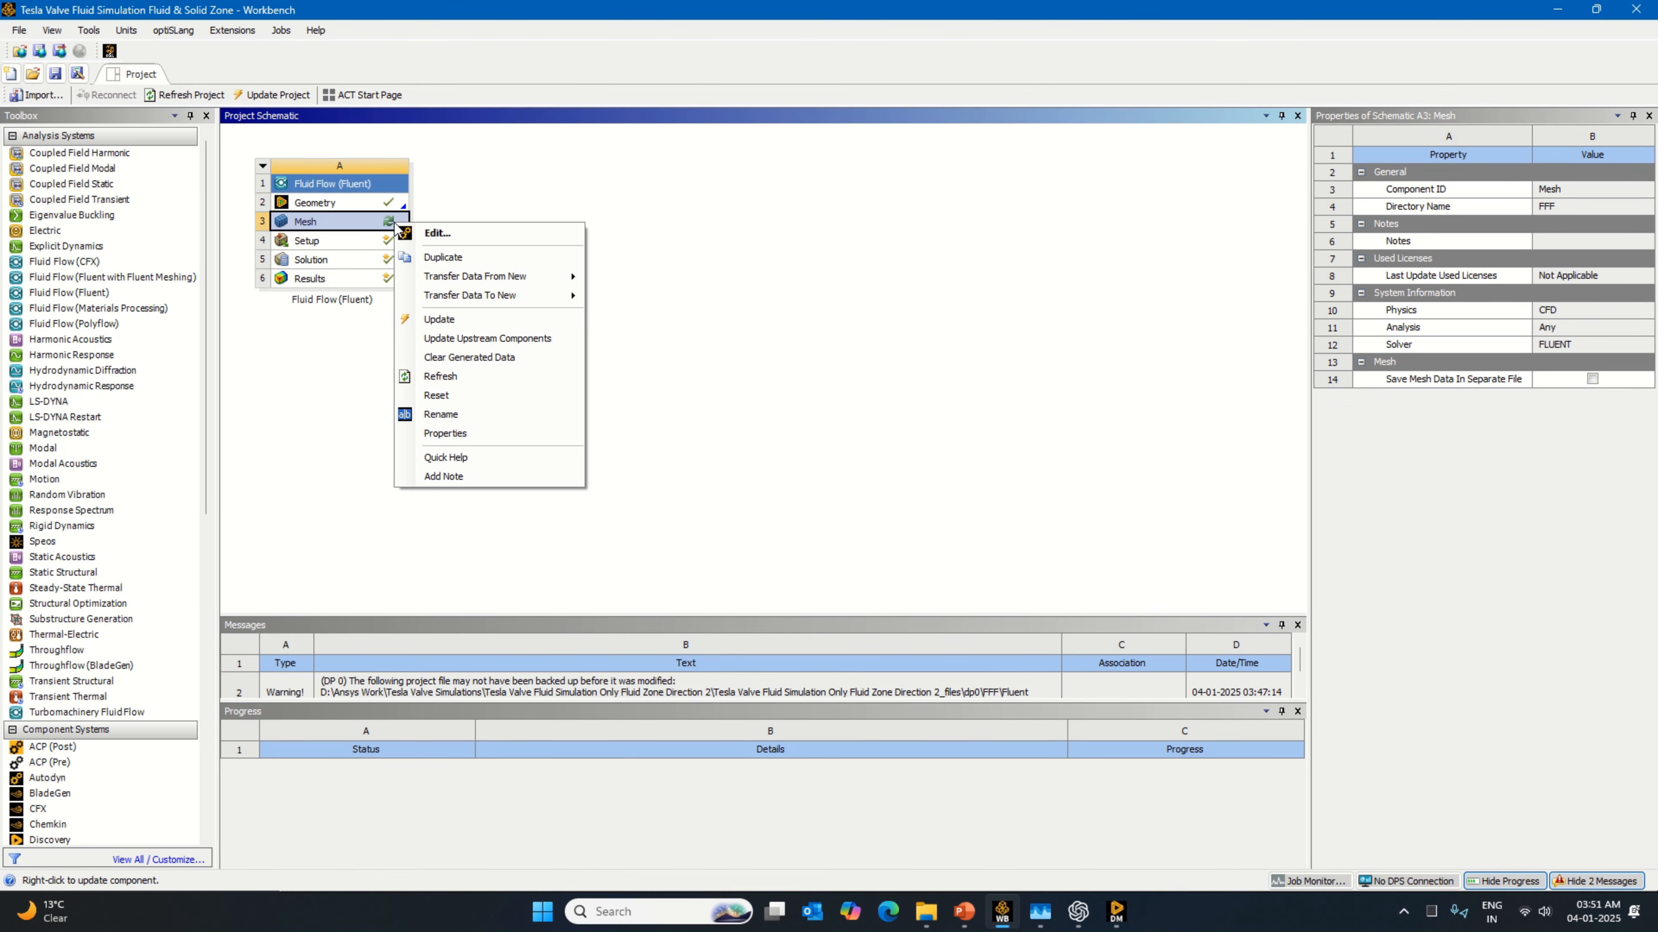
{"action": "left_click", "coordinate": [432, 230]}
{"action": "left_click", "coordinate": [957, 515]}
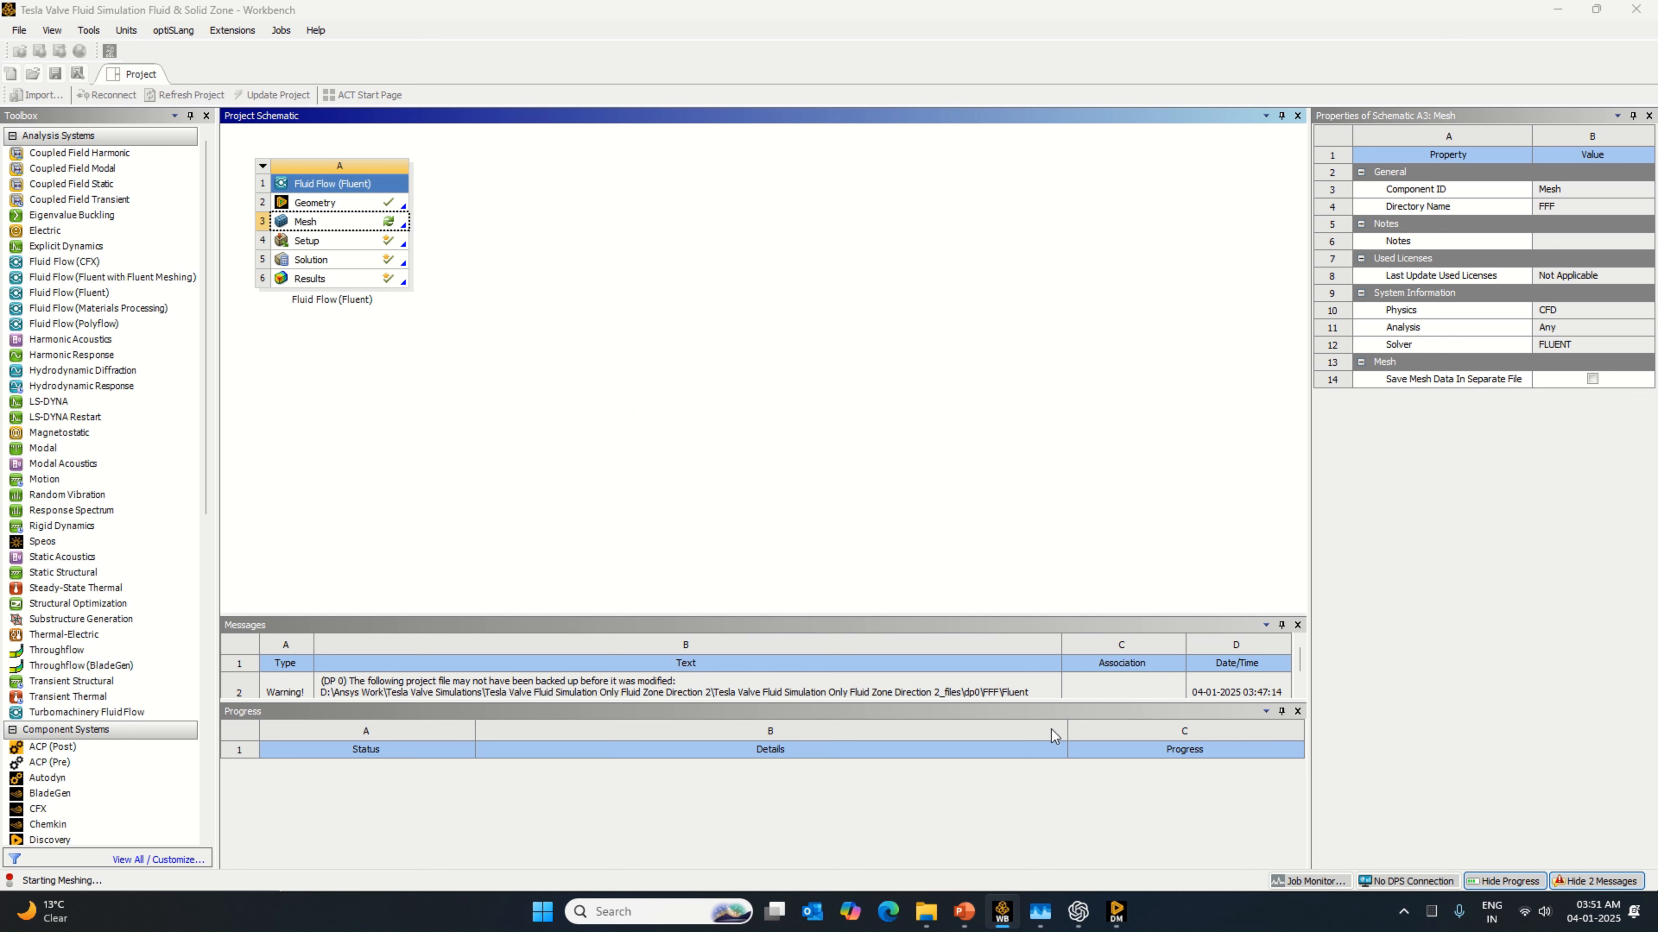
Step: Switch to the Meshing window, update the geometry from source, and dismiss the script error
{"action": "left_click", "coordinate": [1117, 912]}
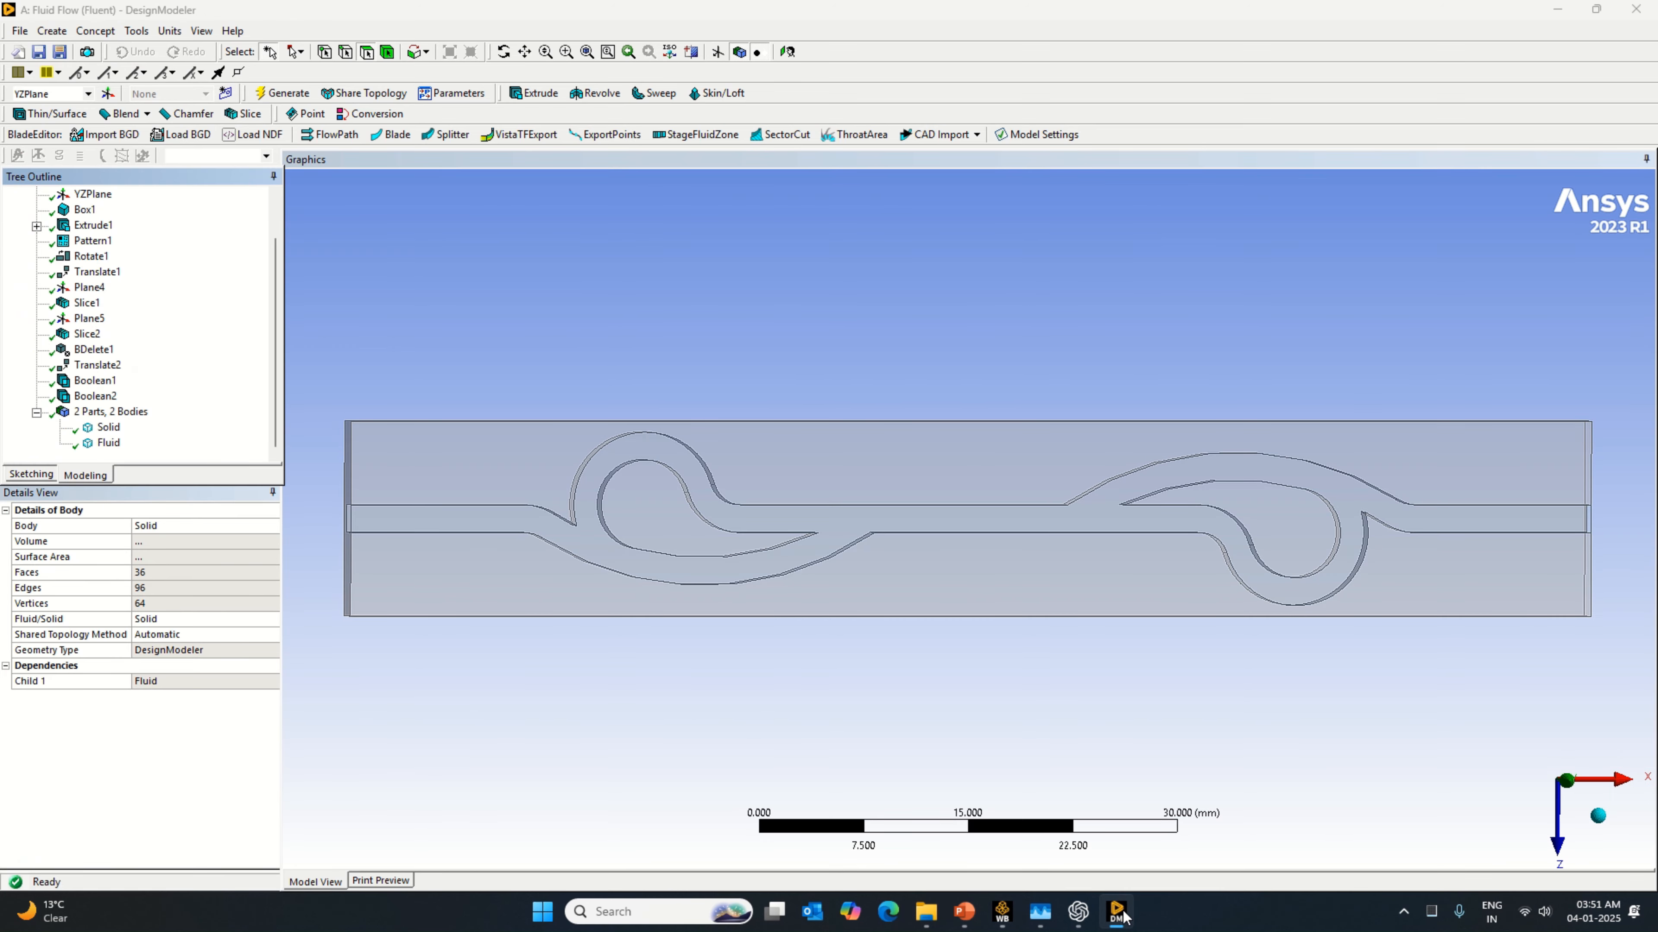
{"action": "left_click", "coordinate": [1118, 912]}
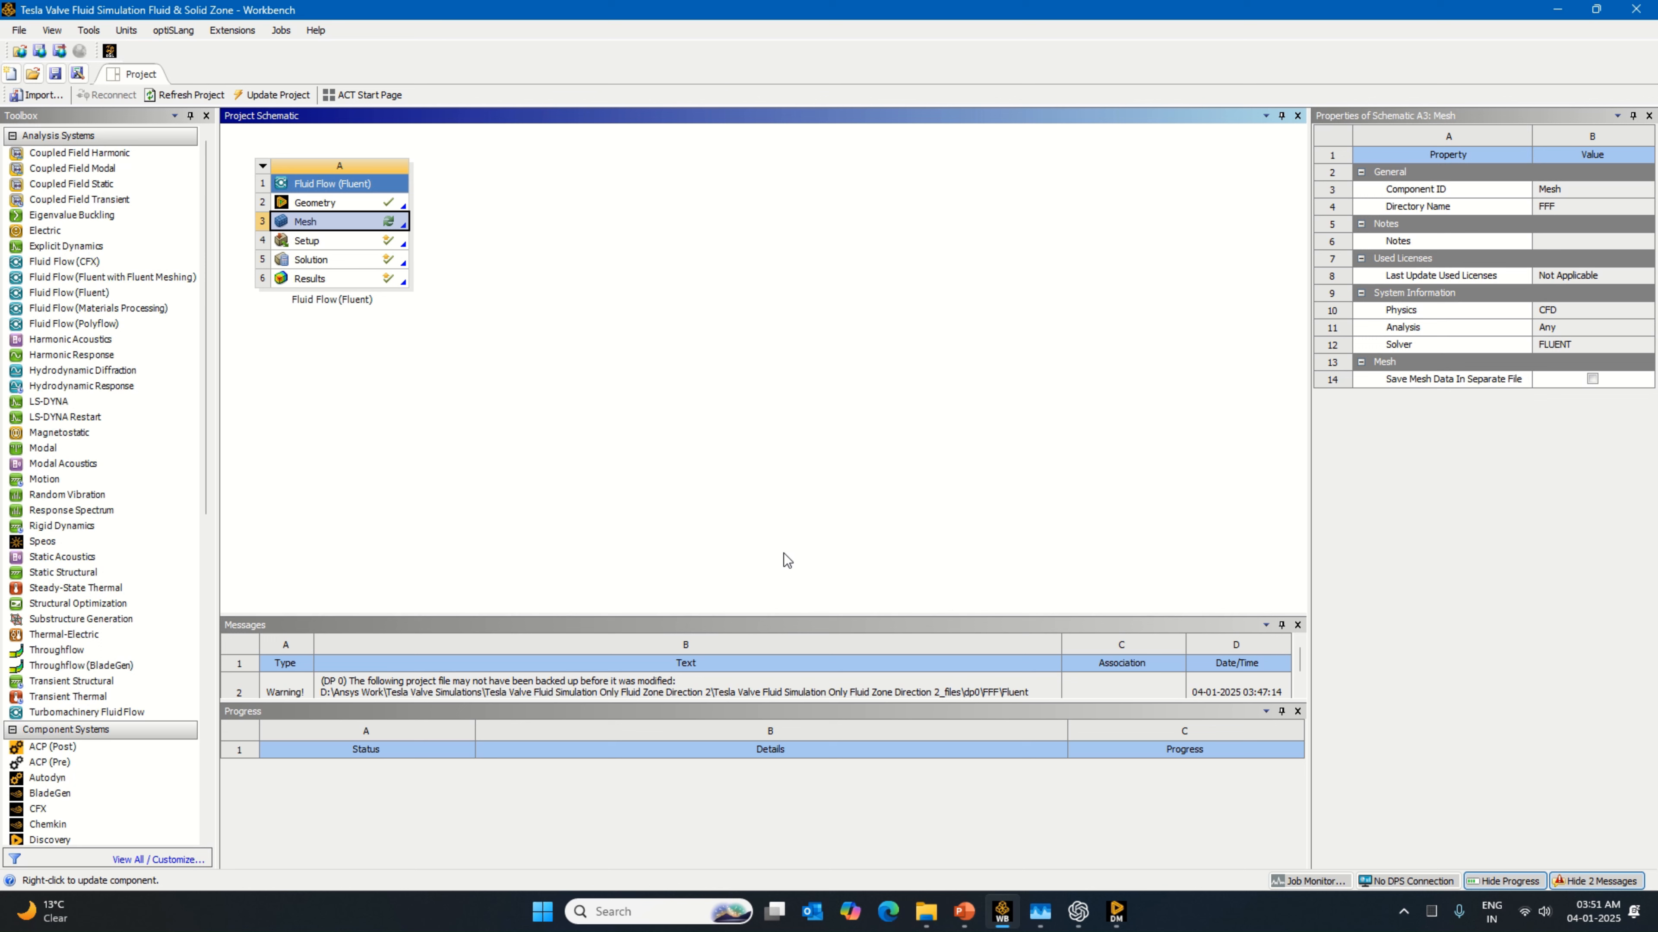
{"action": "mouse_move", "coordinate": [1117, 911]}
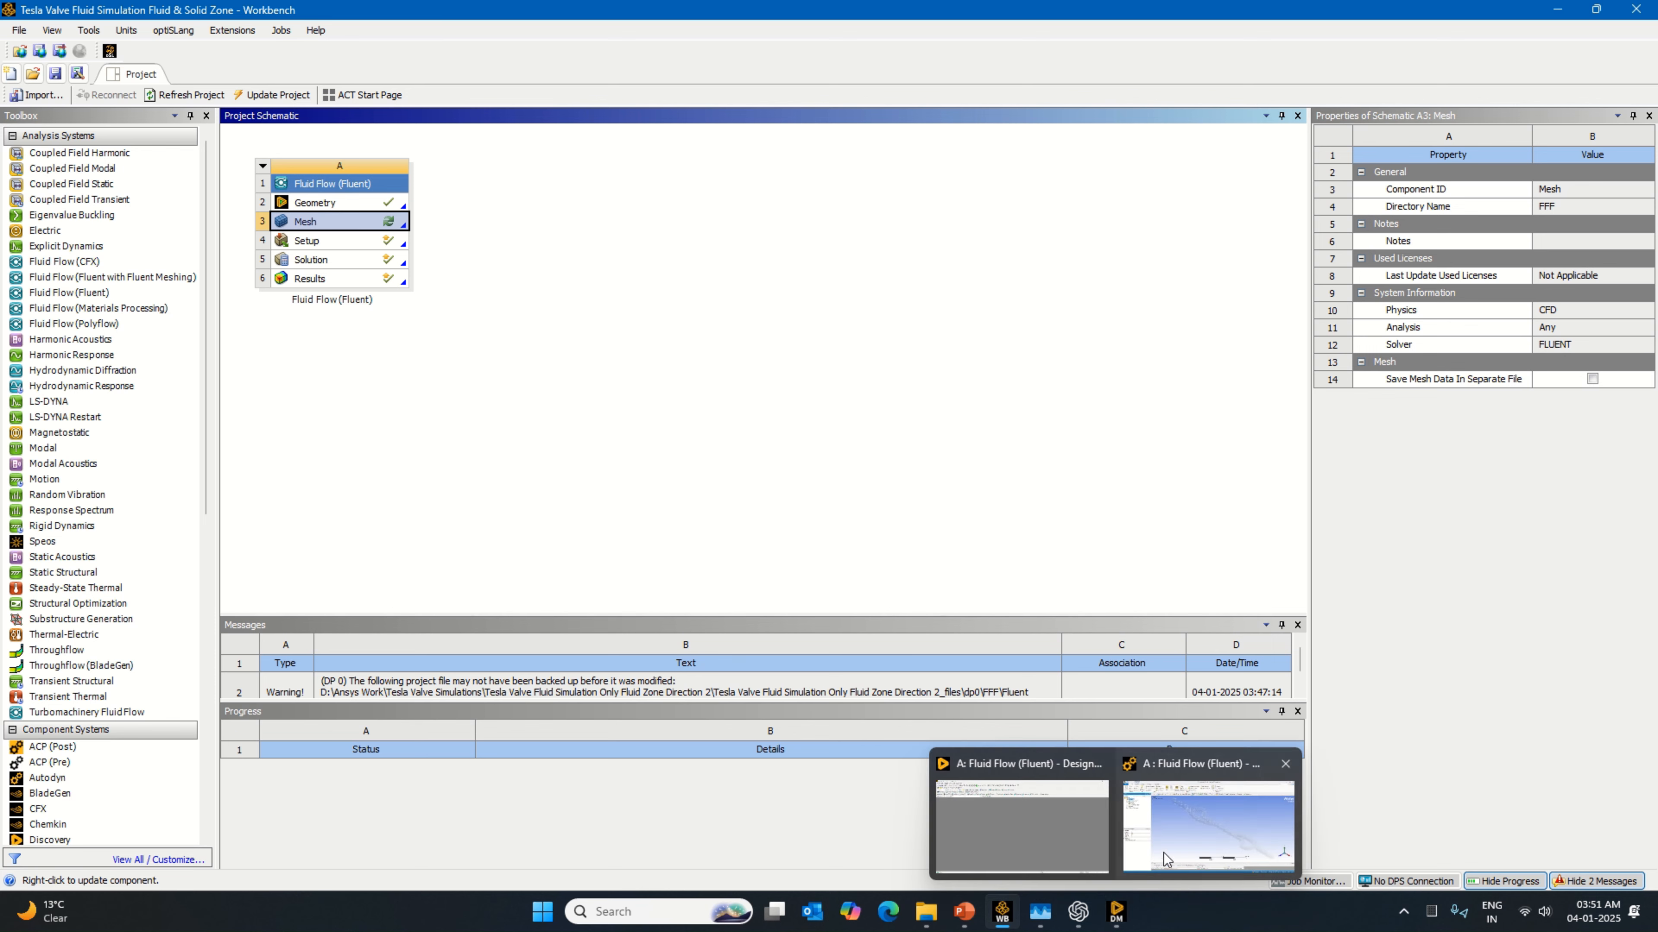
{"action": "left_click", "coordinate": [1165, 852]}
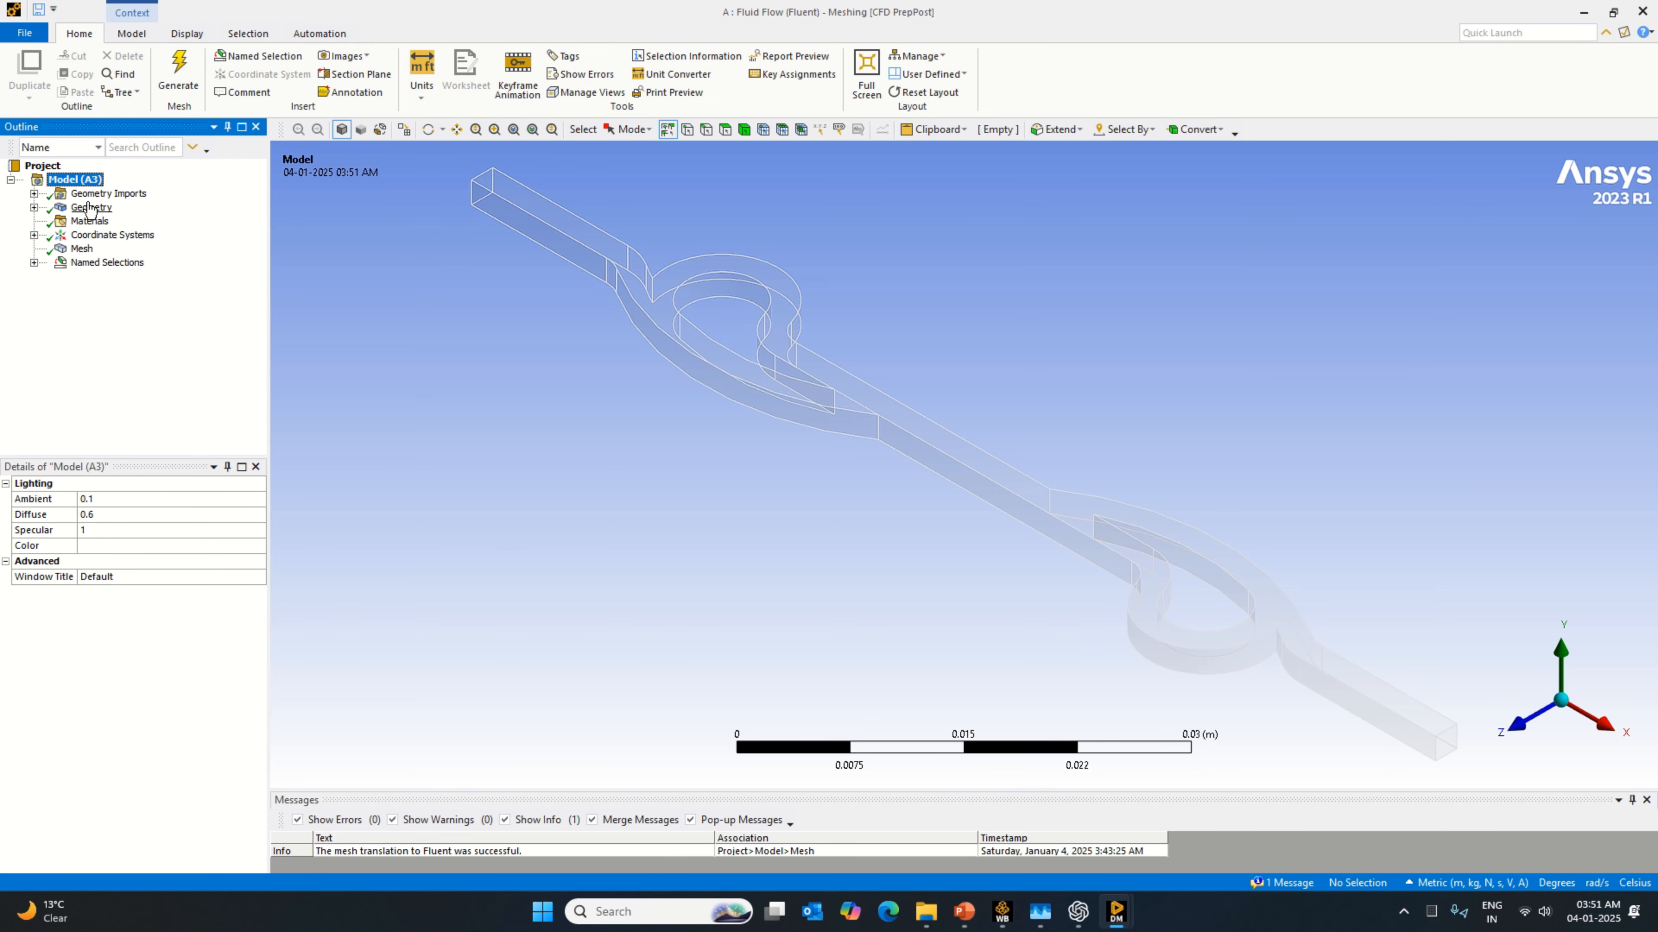
{"action": "right_click", "coordinate": [82, 207]}
{"action": "left_click", "coordinate": [189, 277]}
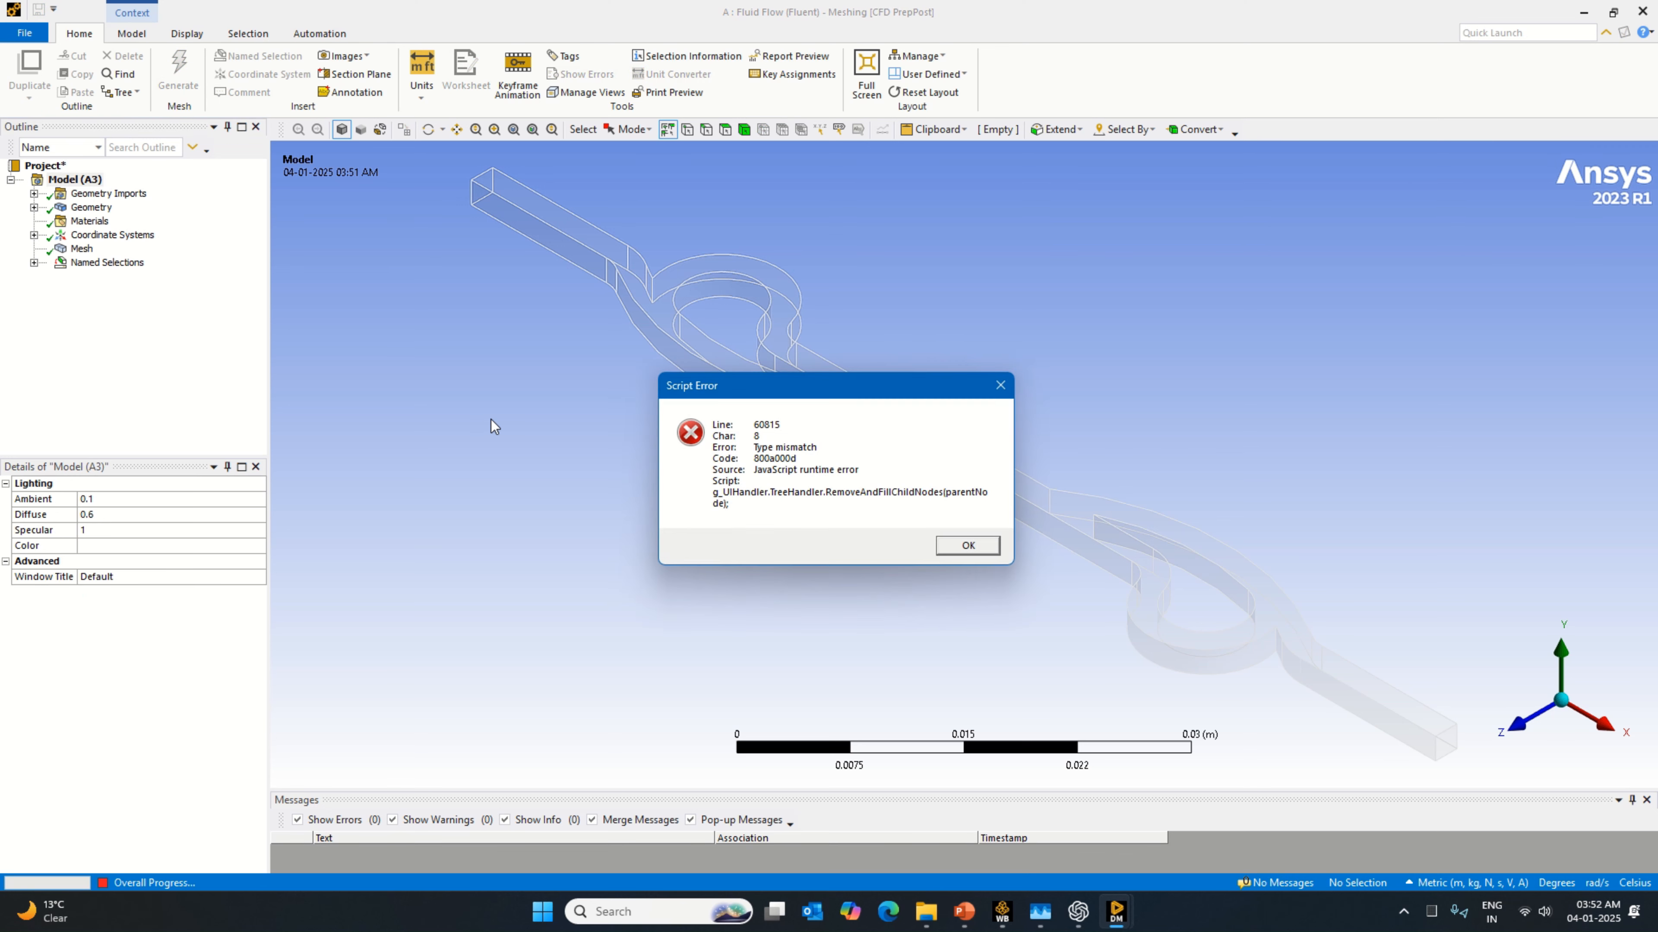
{"action": "left_click", "coordinate": [968, 545]}
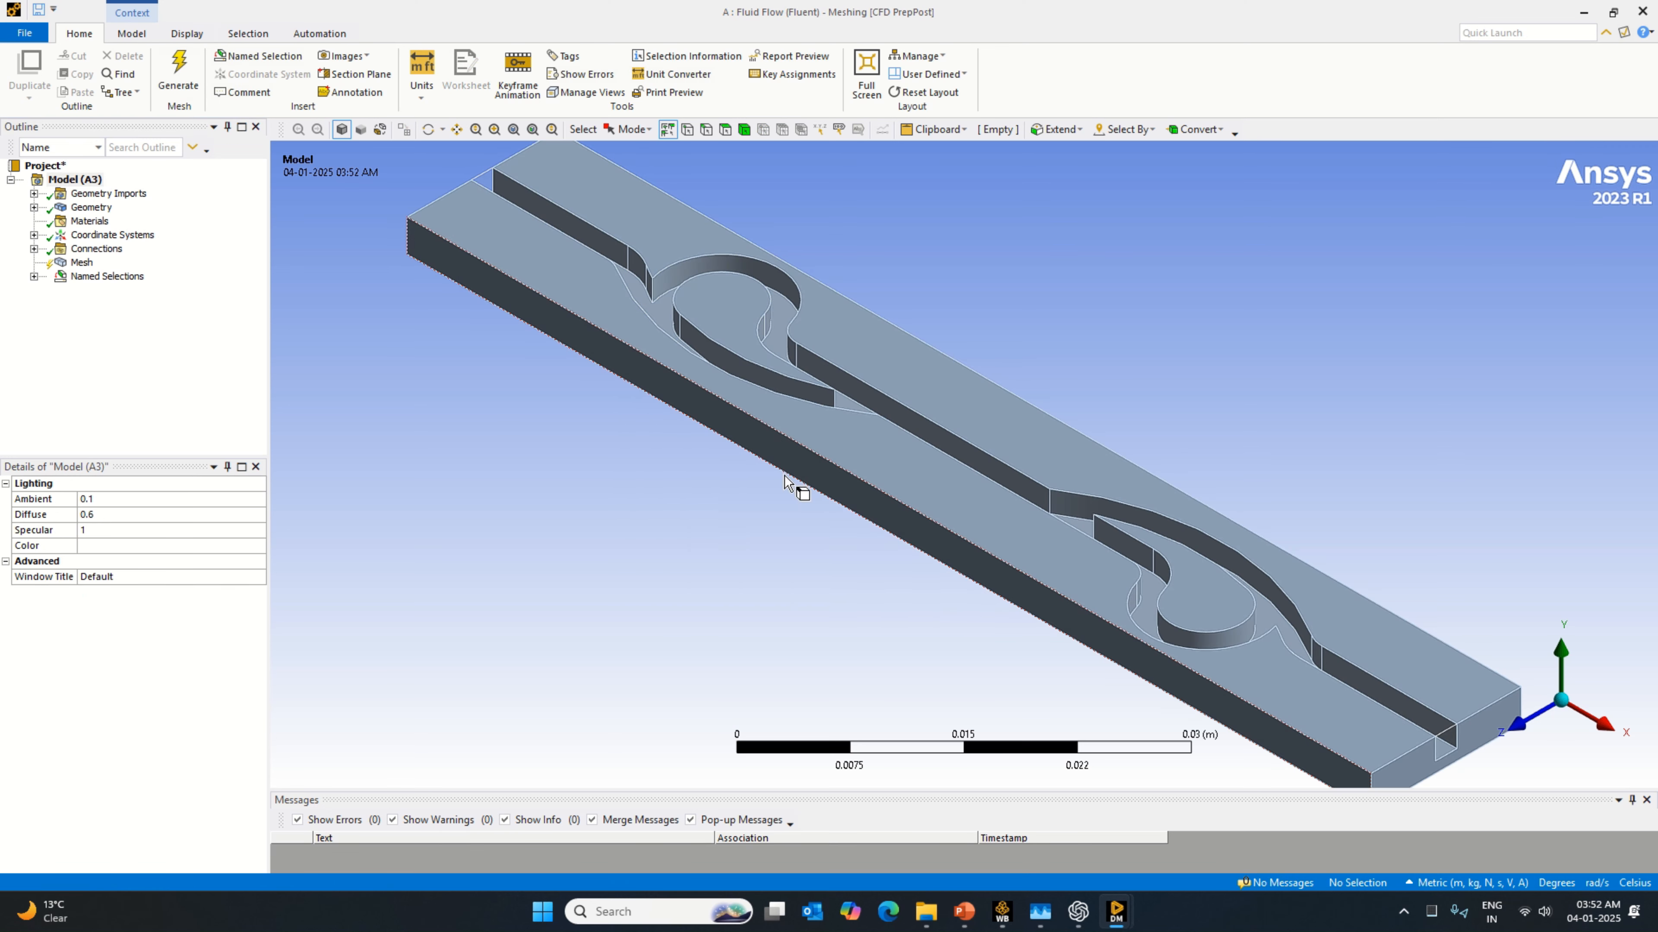
Step: Expand the named selections and update the geometry from source again
{"action": "left_click", "coordinate": [82, 262]}
{"action": "right_click", "coordinate": [81, 262]}
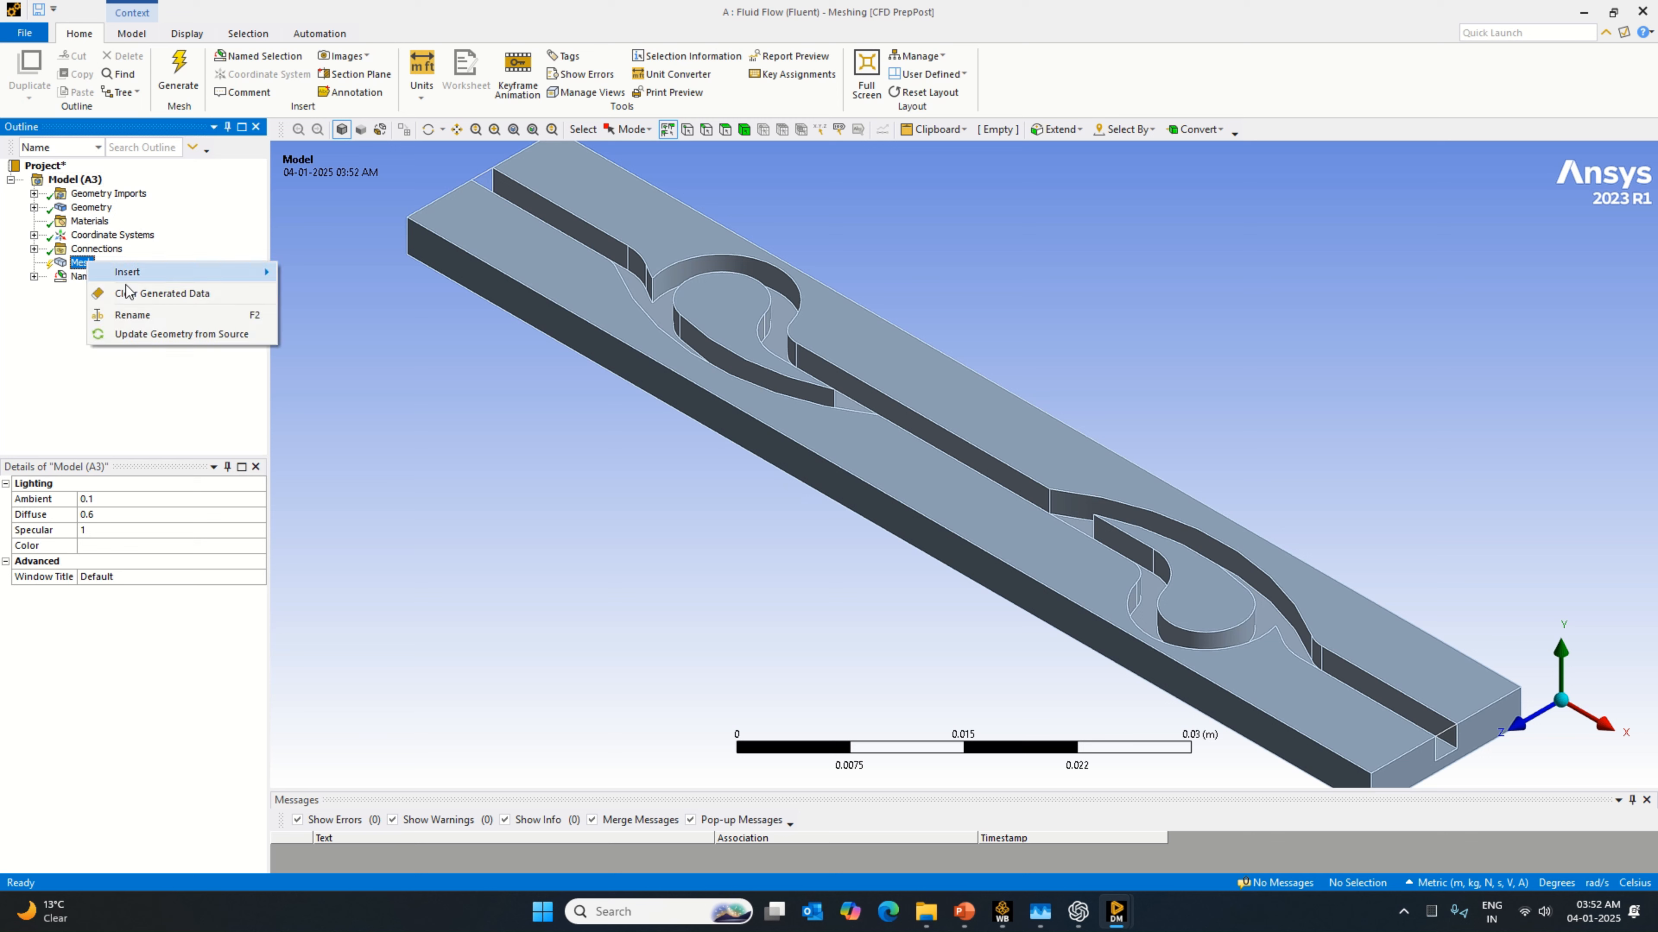
{"action": "left_click", "coordinate": [36, 343]}
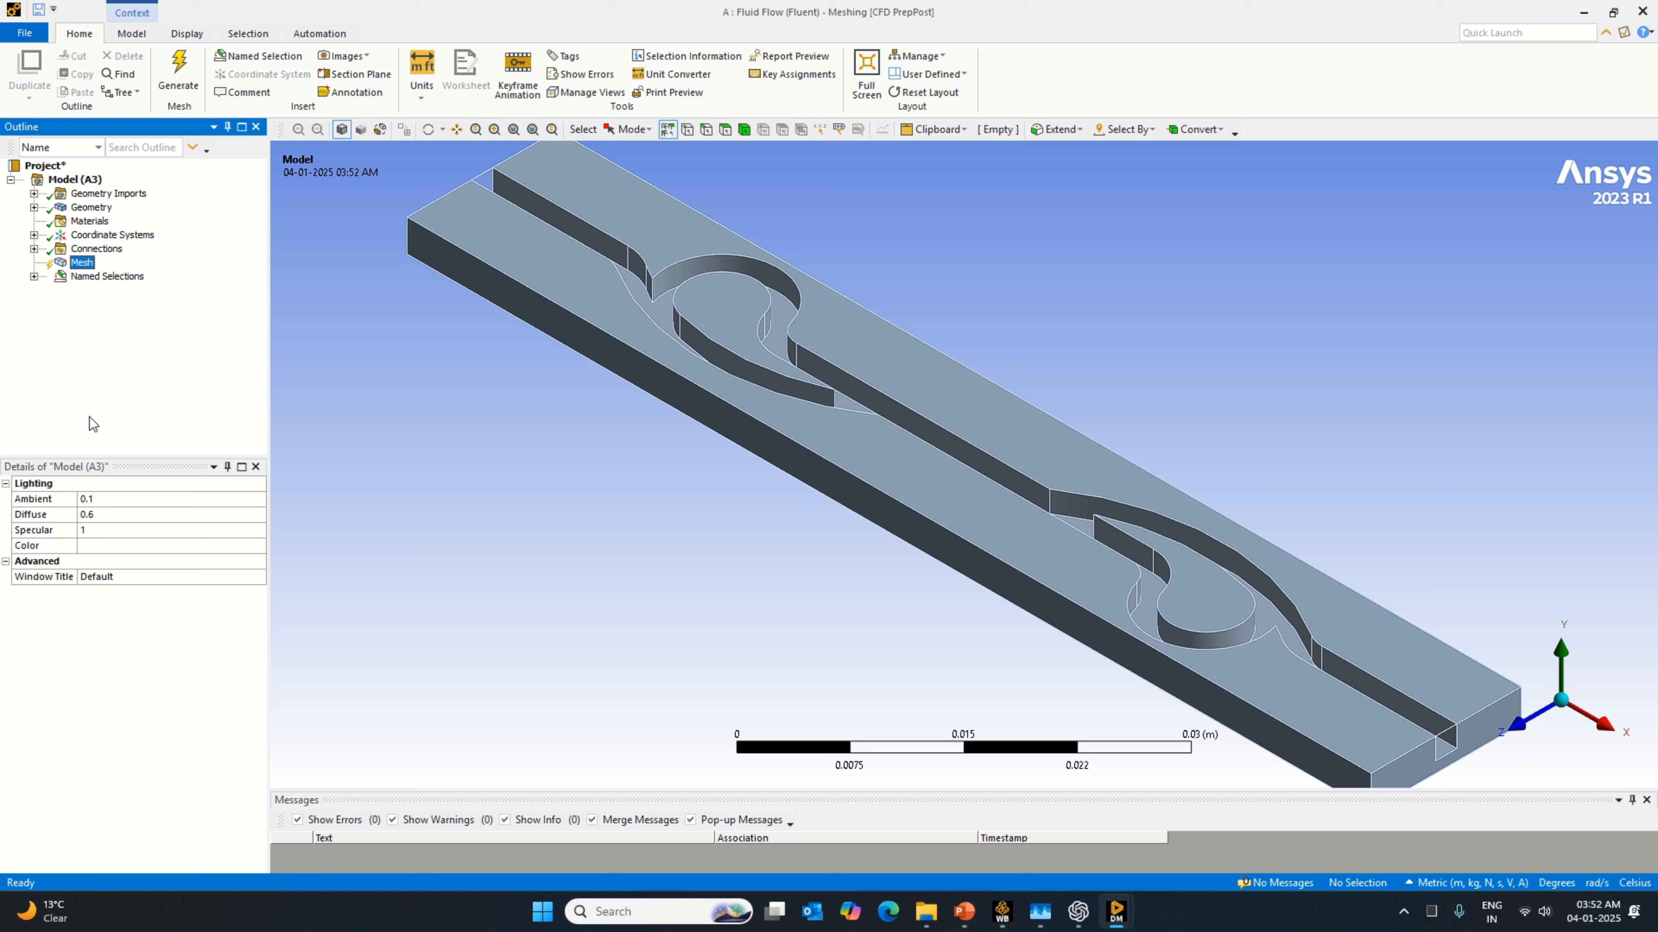
{"action": "left_click", "coordinate": [34, 277]}
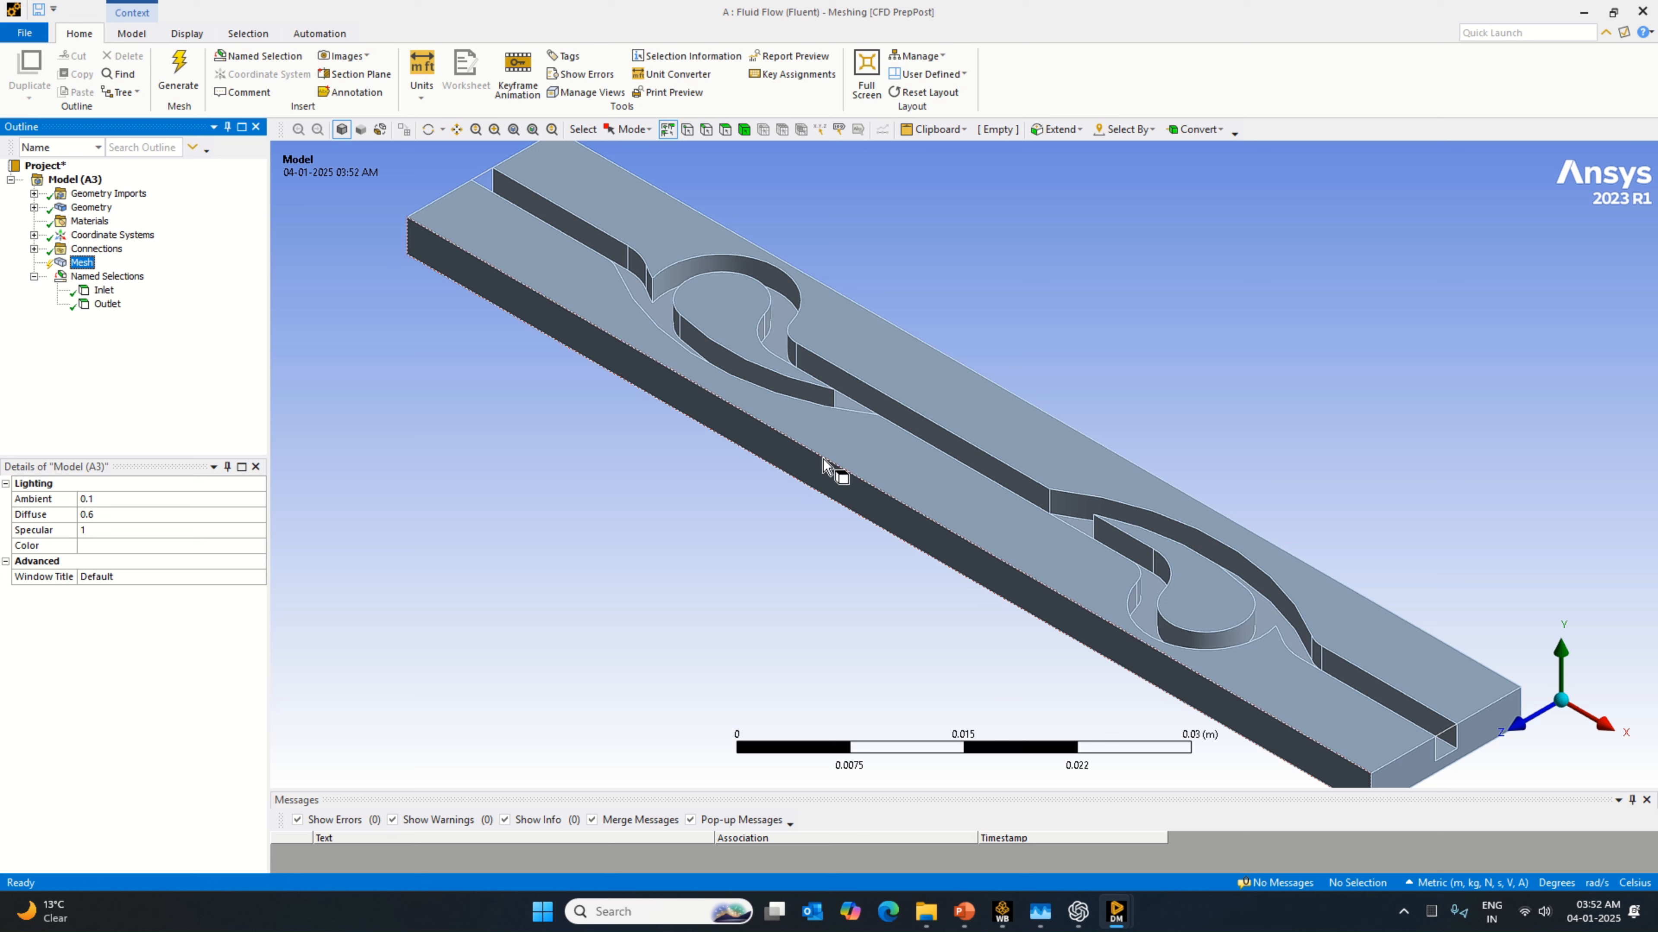
{"action": "left_click", "coordinate": [855, 425]}
{"action": "left_click", "coordinate": [600, 533]}
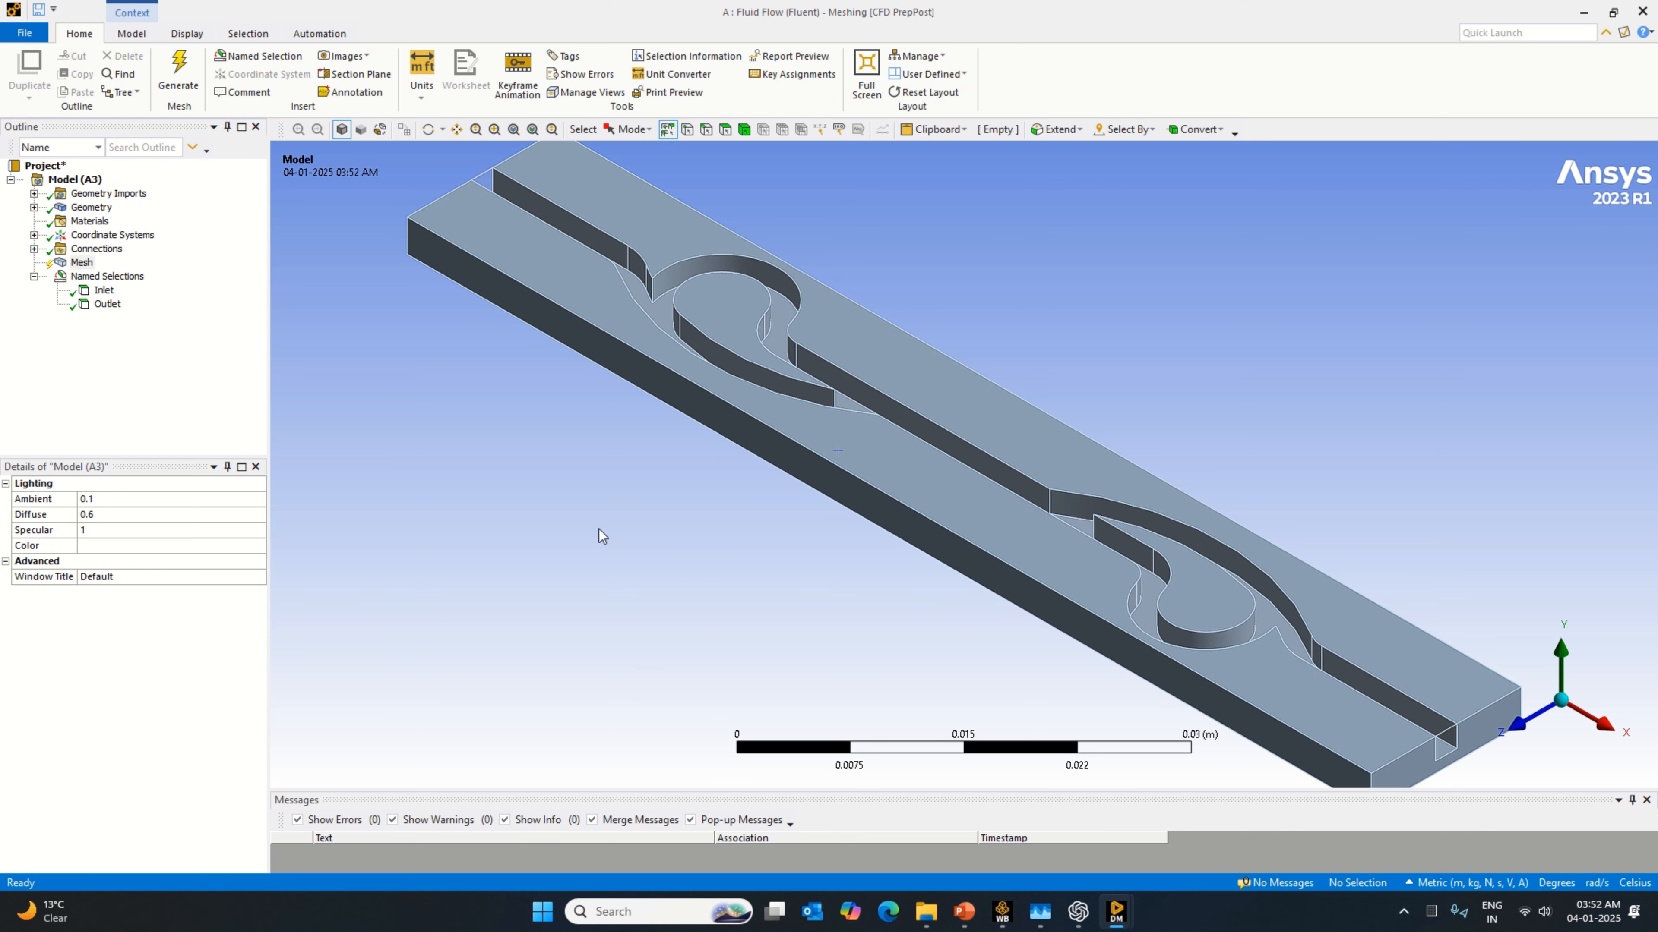
{"action": "right_click", "coordinate": [98, 209]}
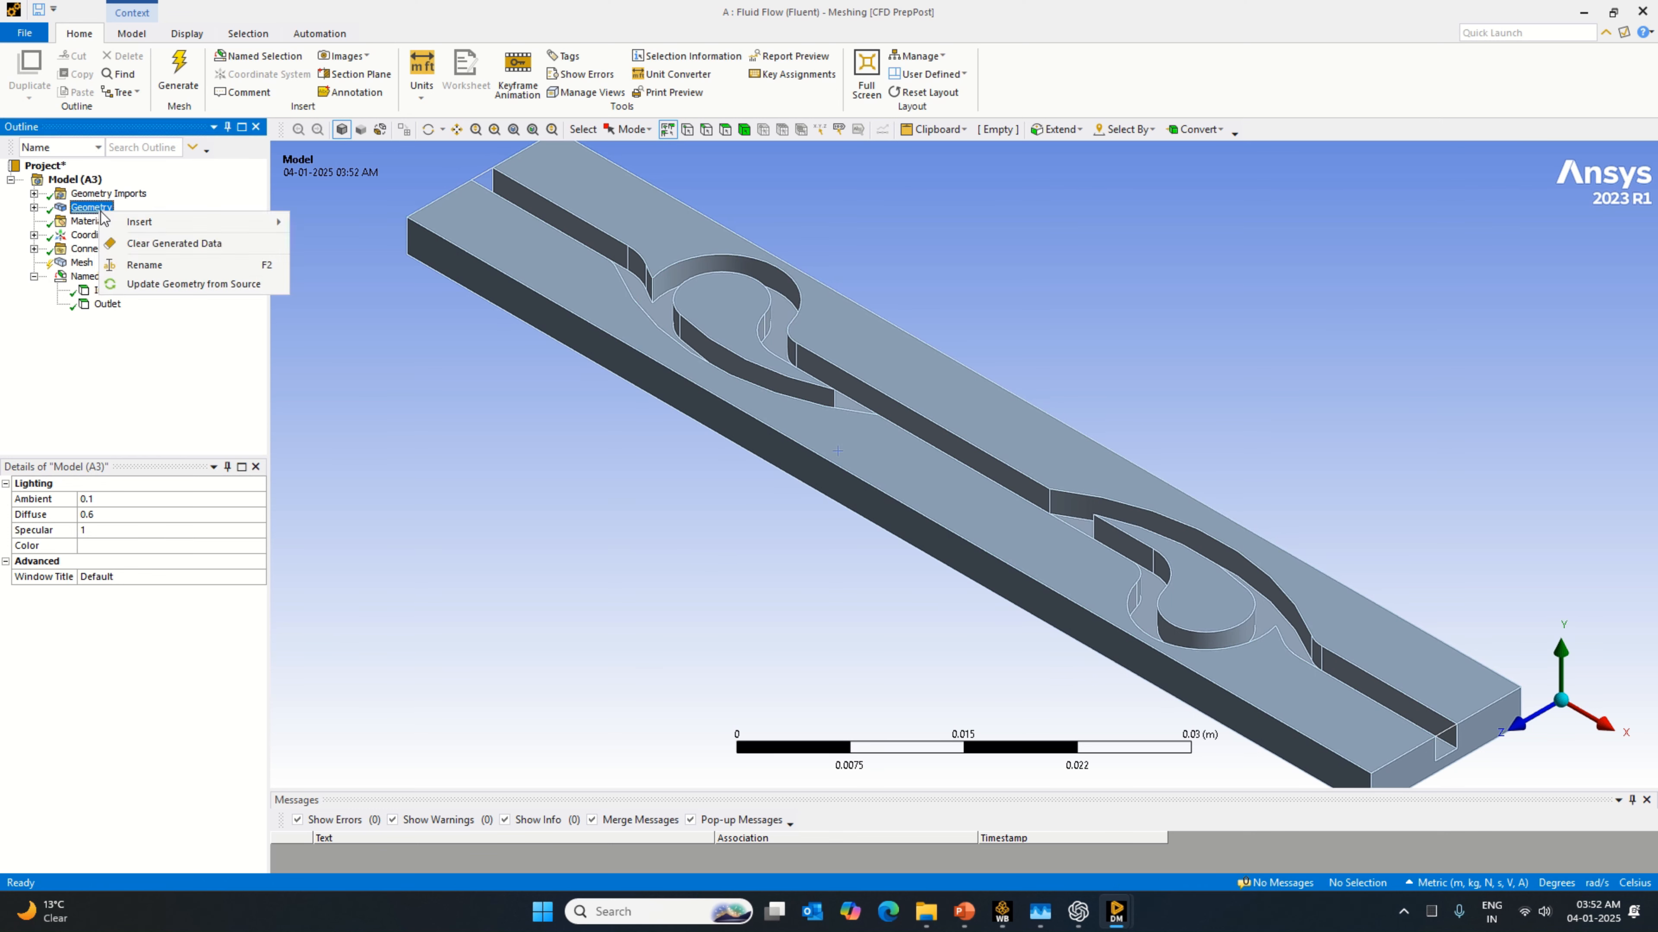
{"action": "mouse_move", "coordinate": [139, 222]}
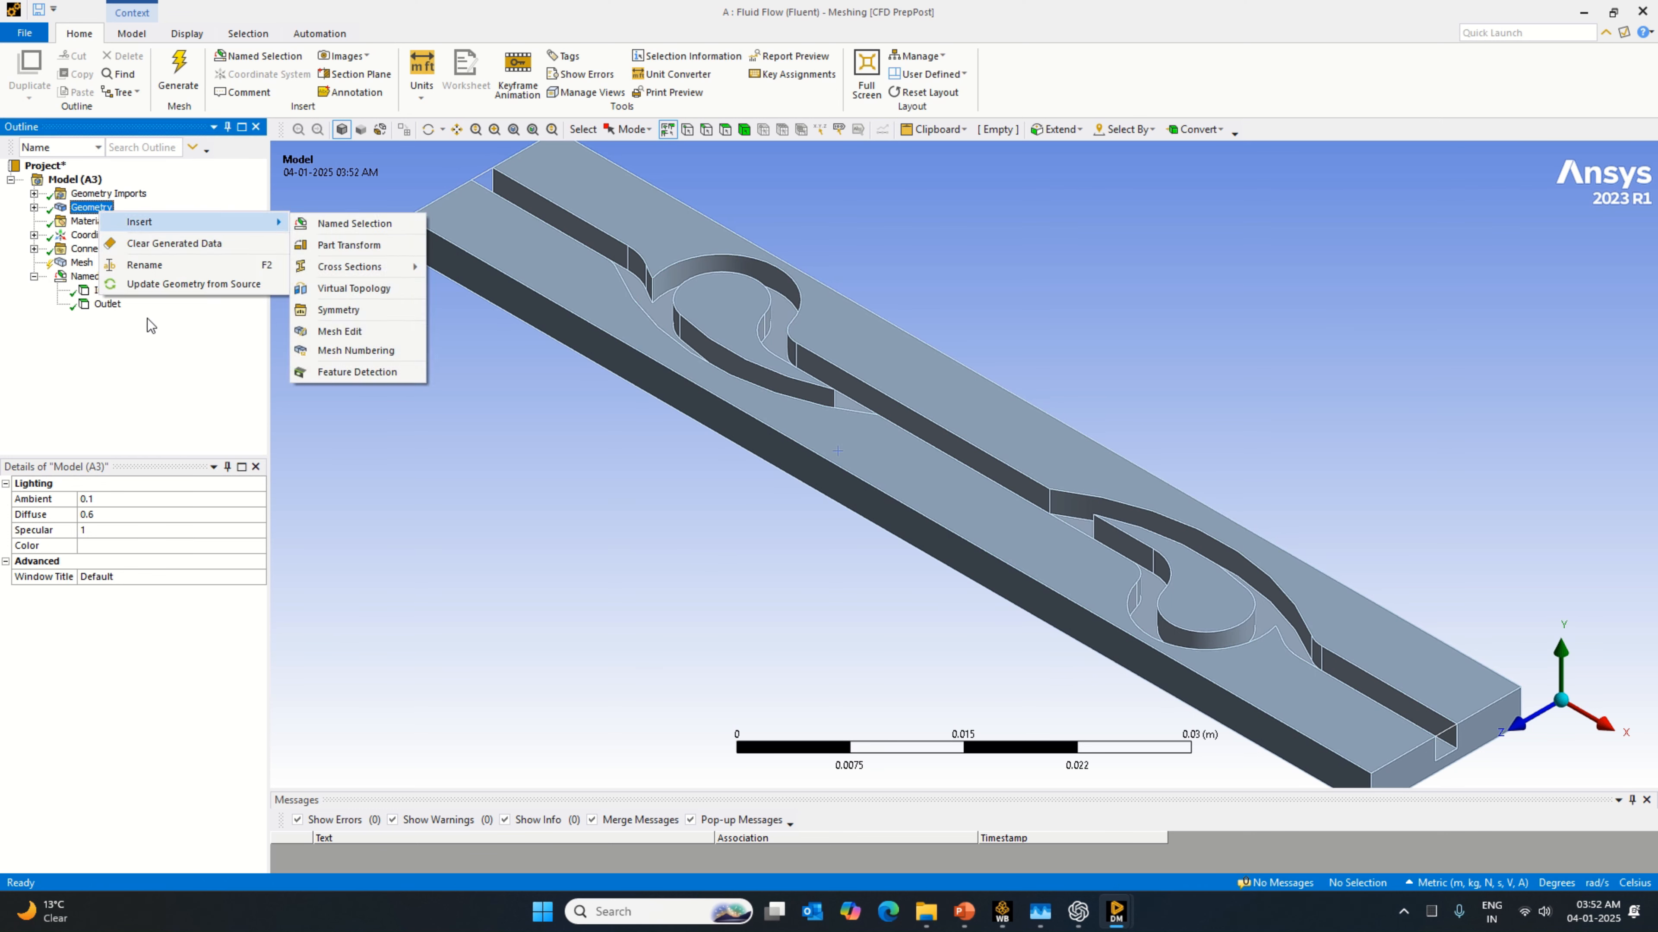
{"action": "left_click", "coordinate": [156, 284]}
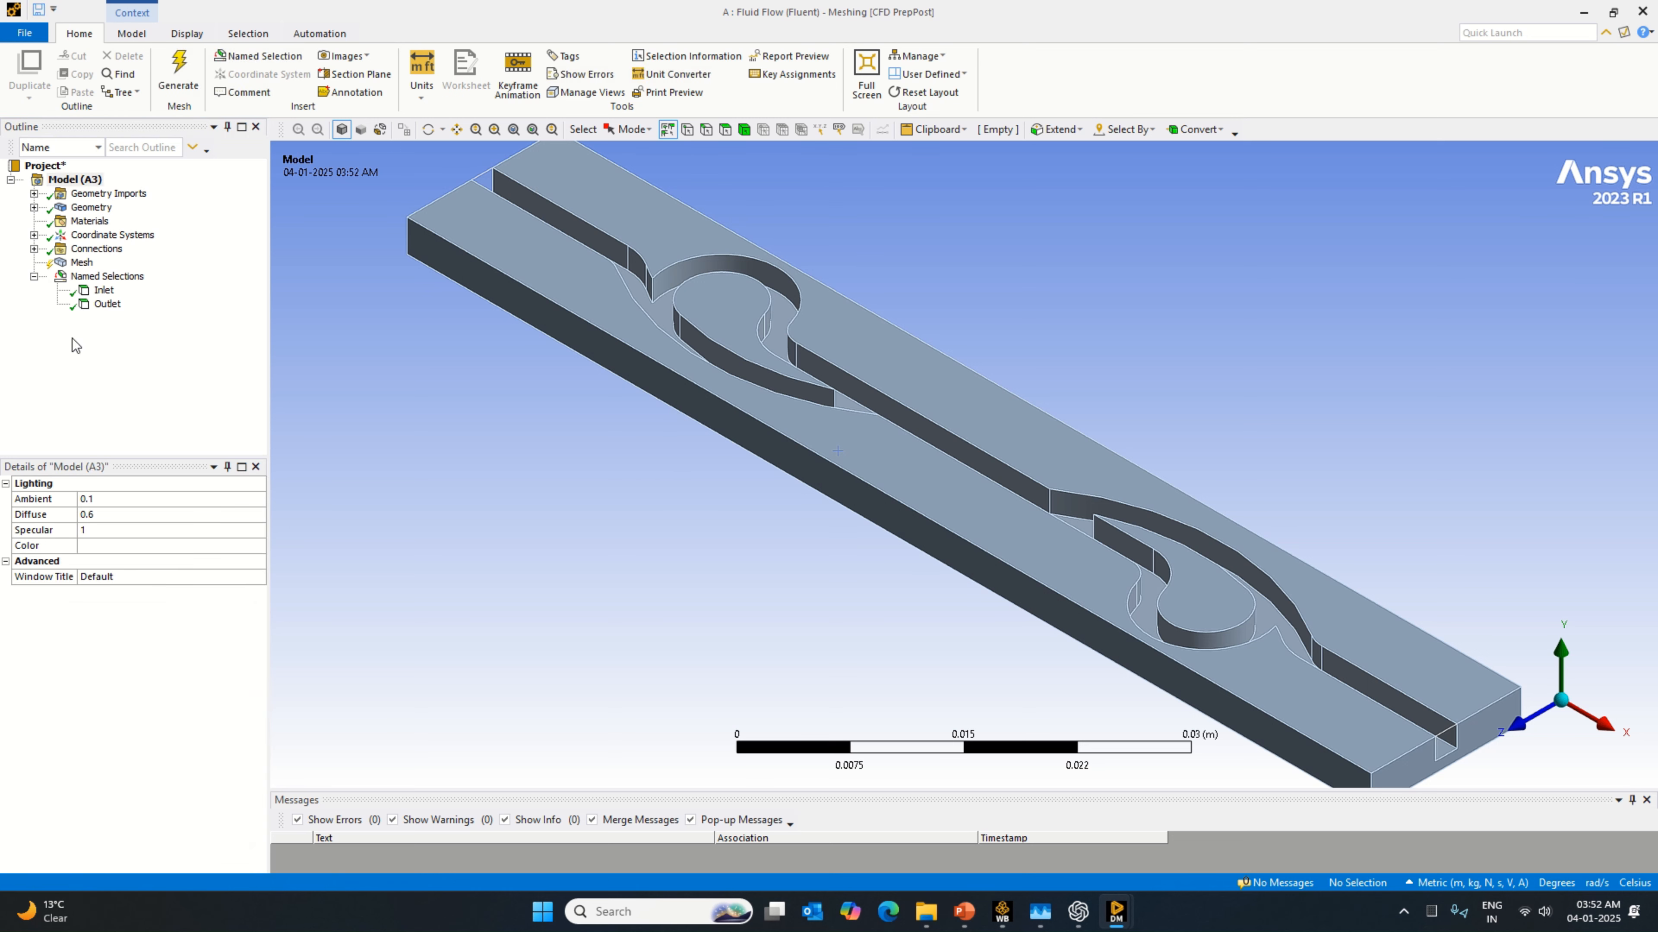
Step: Try to generate the mesh with the existing settings, widening the details area to show its full values
{"action": "left_click", "coordinate": [81, 263]}
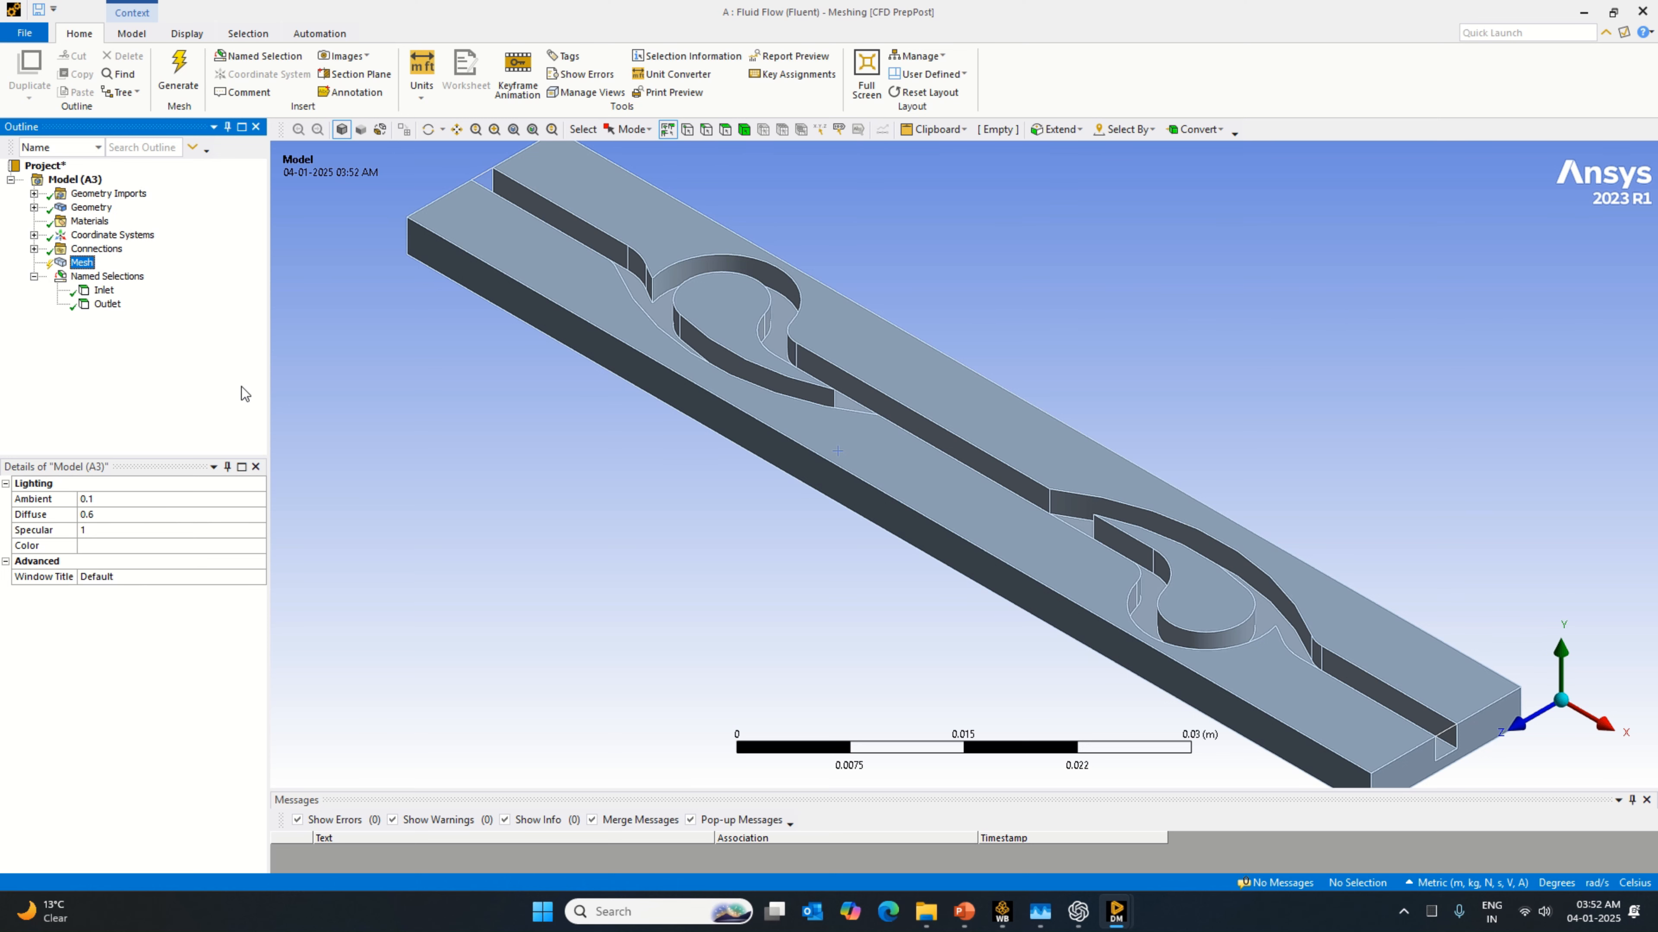
{"action": "left_click_drag", "start_coordinate": [269, 427], "coordinate": [292, 428]}
{"action": "left_click", "coordinate": [92, 208]}
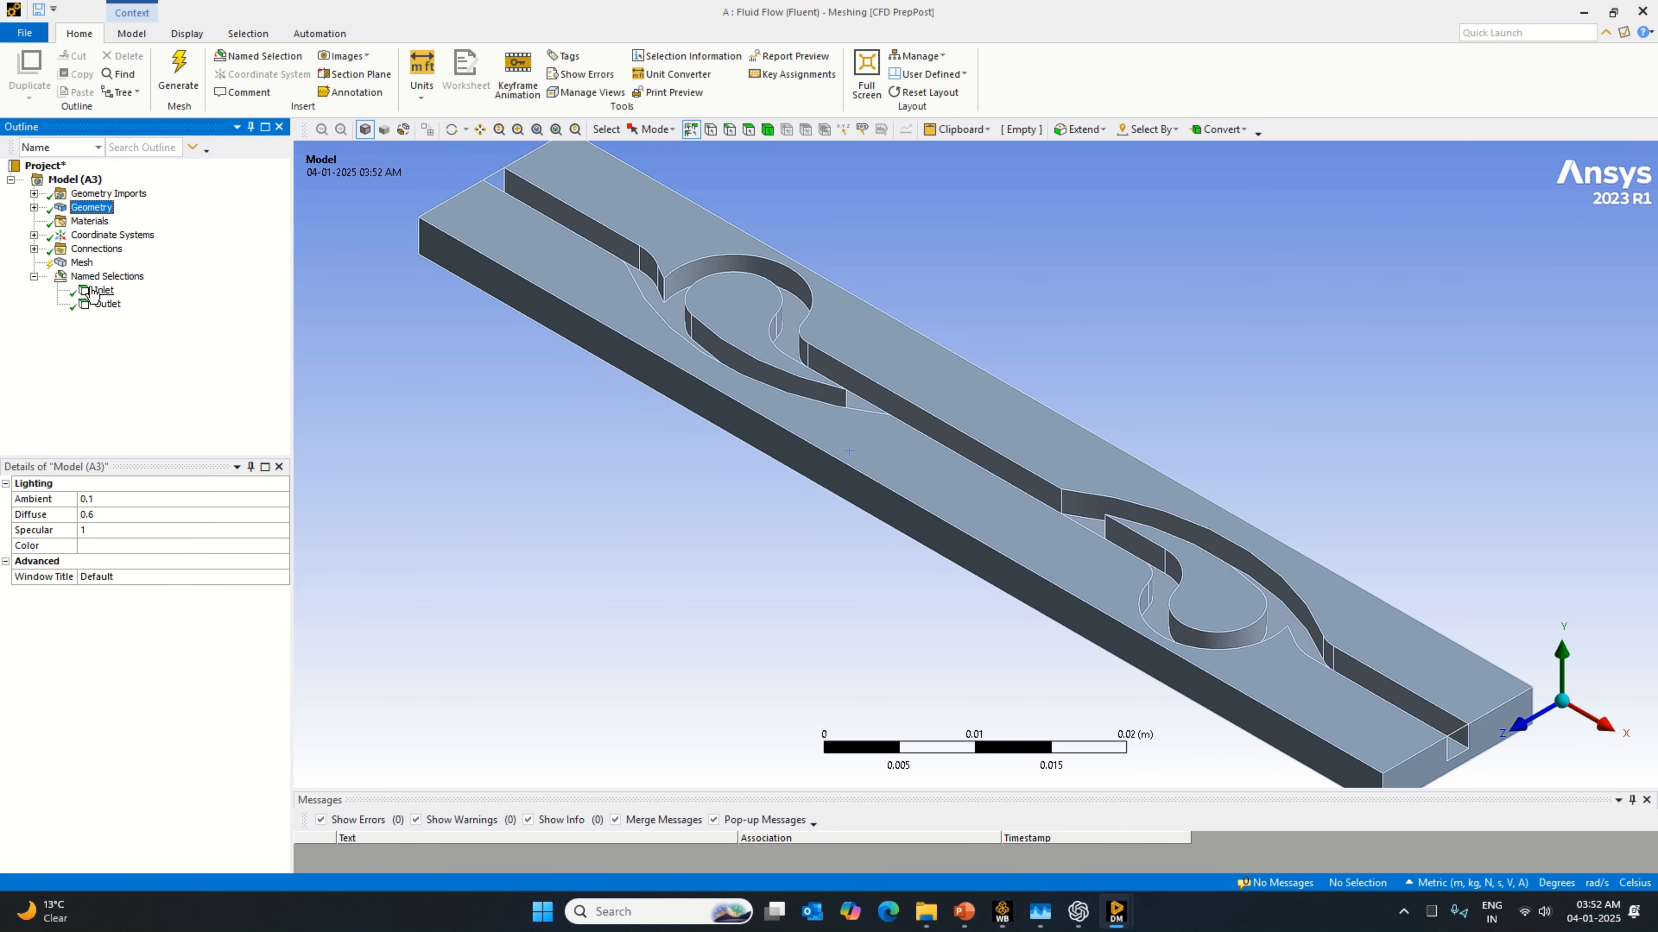
{"action": "left_click", "coordinate": [84, 263]}
{"action": "right_click", "coordinate": [87, 265]}
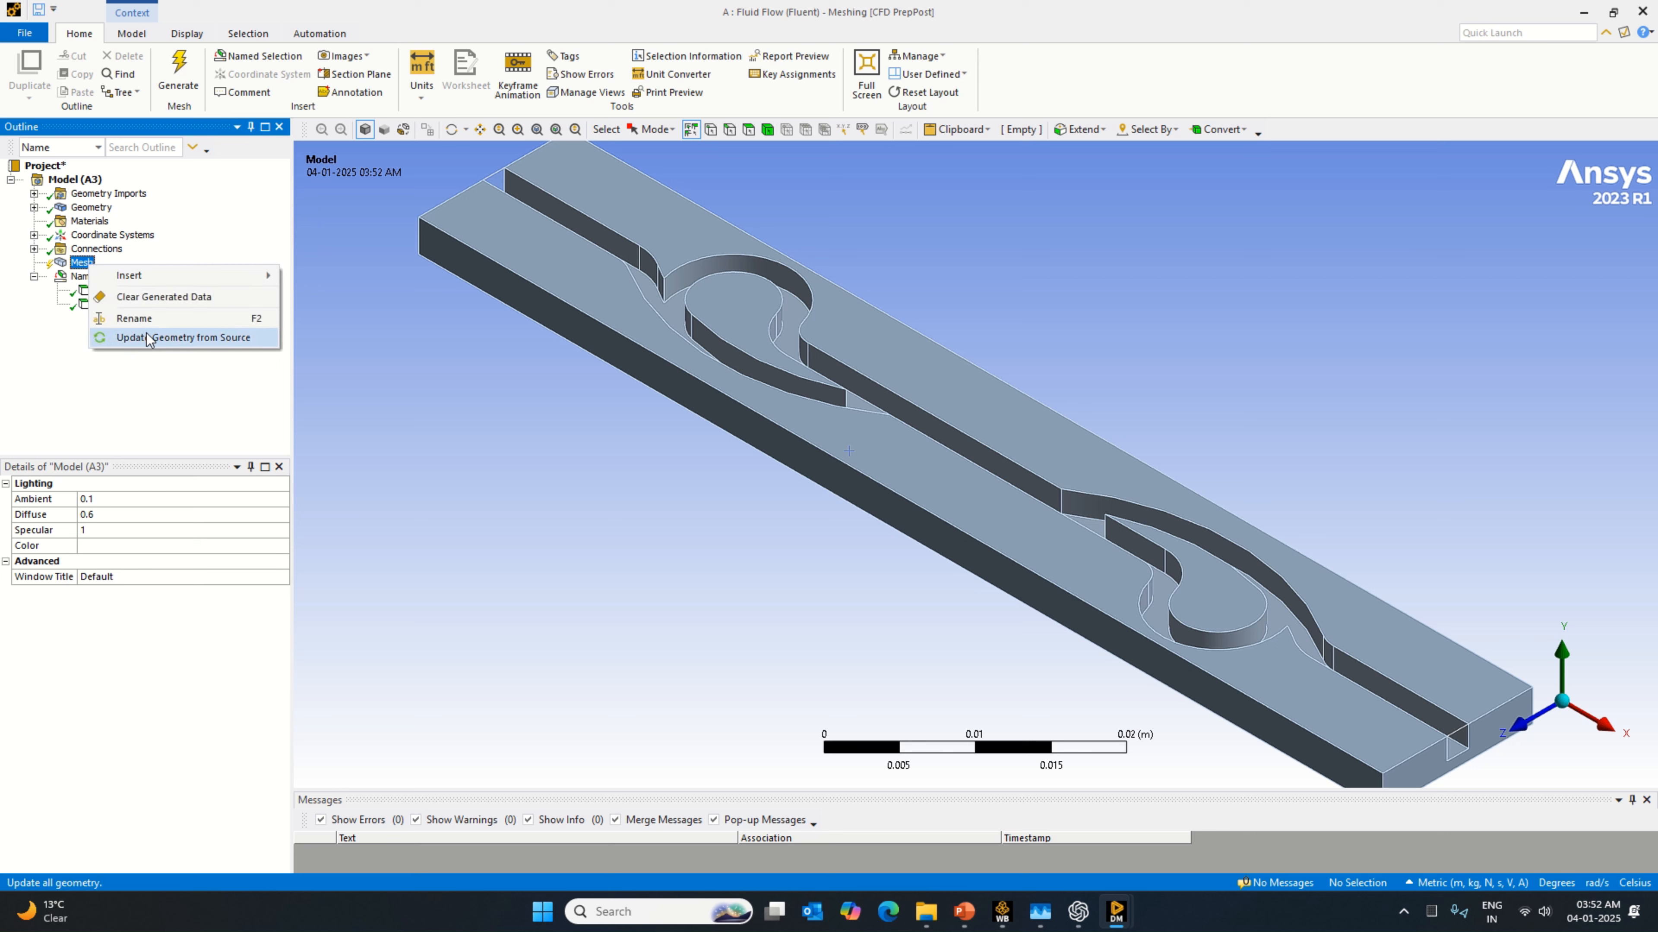
{"action": "left_click", "coordinate": [51, 375]}
{"action": "left_click", "coordinate": [178, 75]}
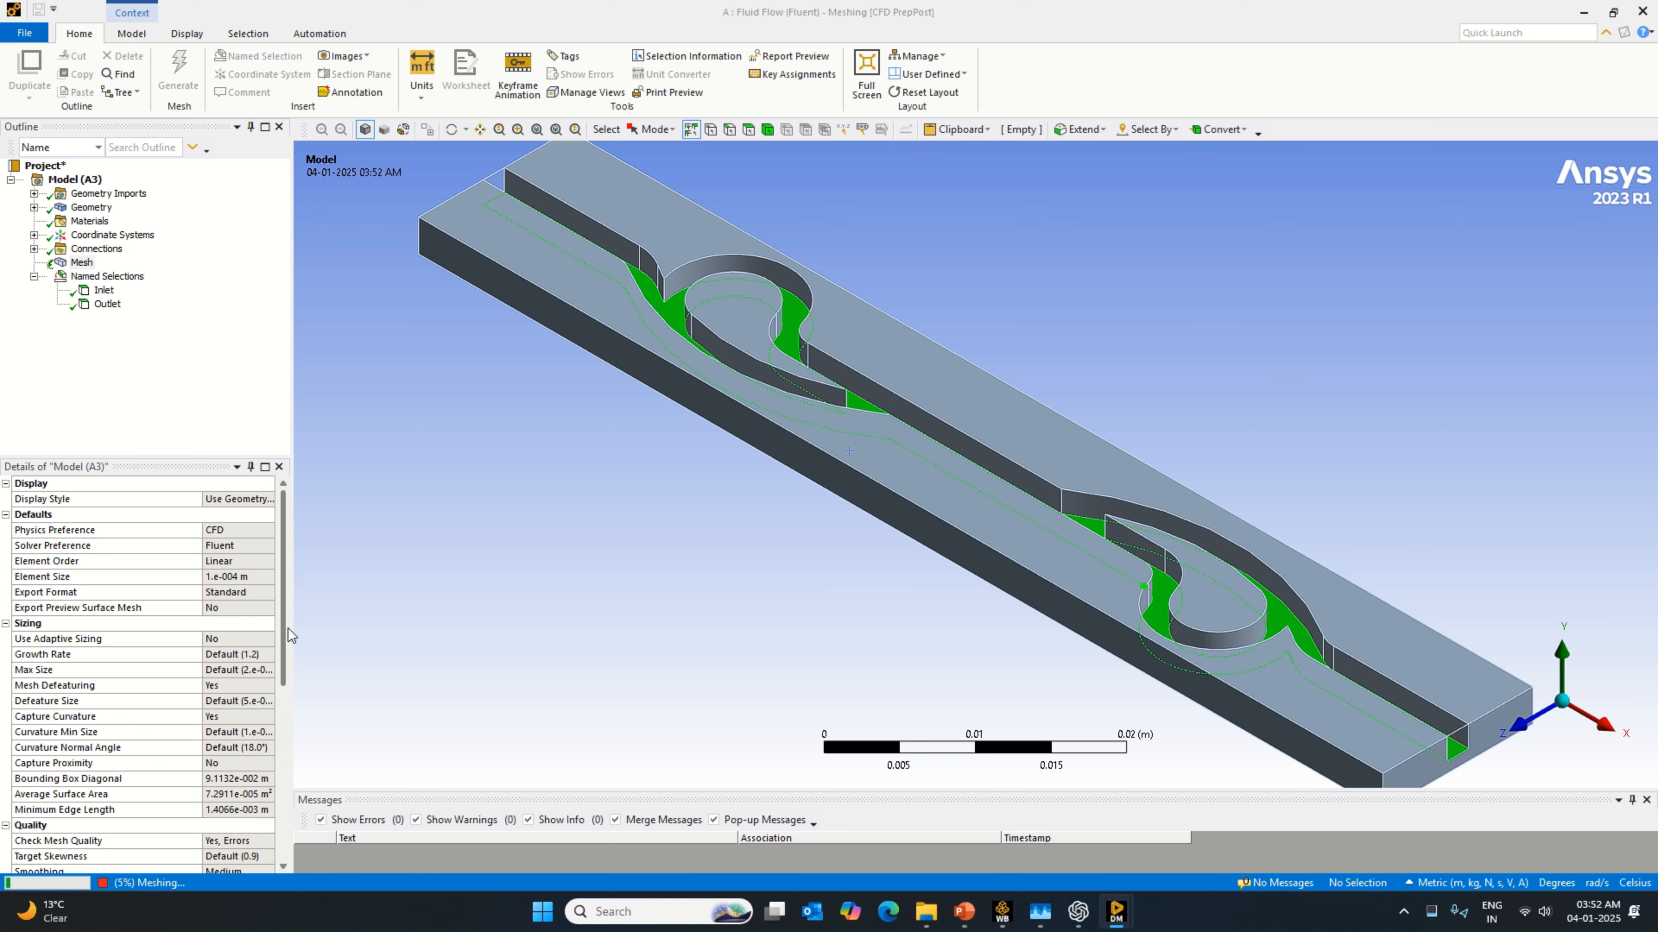
{"action": "left_click_drag", "start_coordinate": [291, 630], "coordinate": [421, 616]}
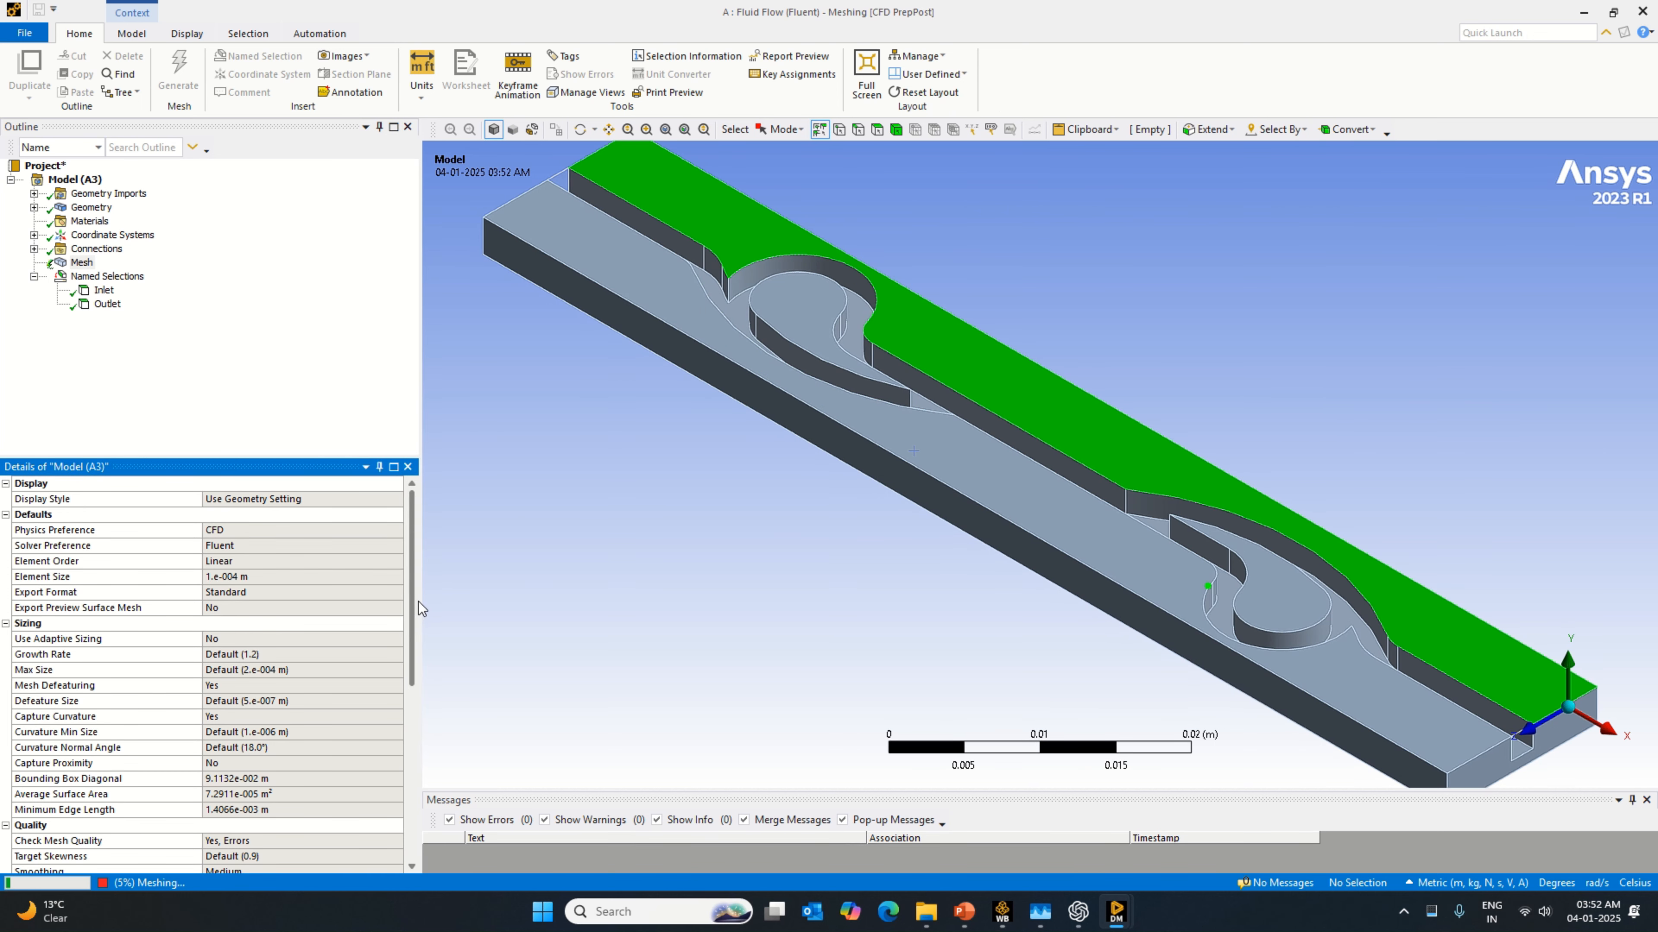
{"action": "left_click", "coordinate": [82, 263]}
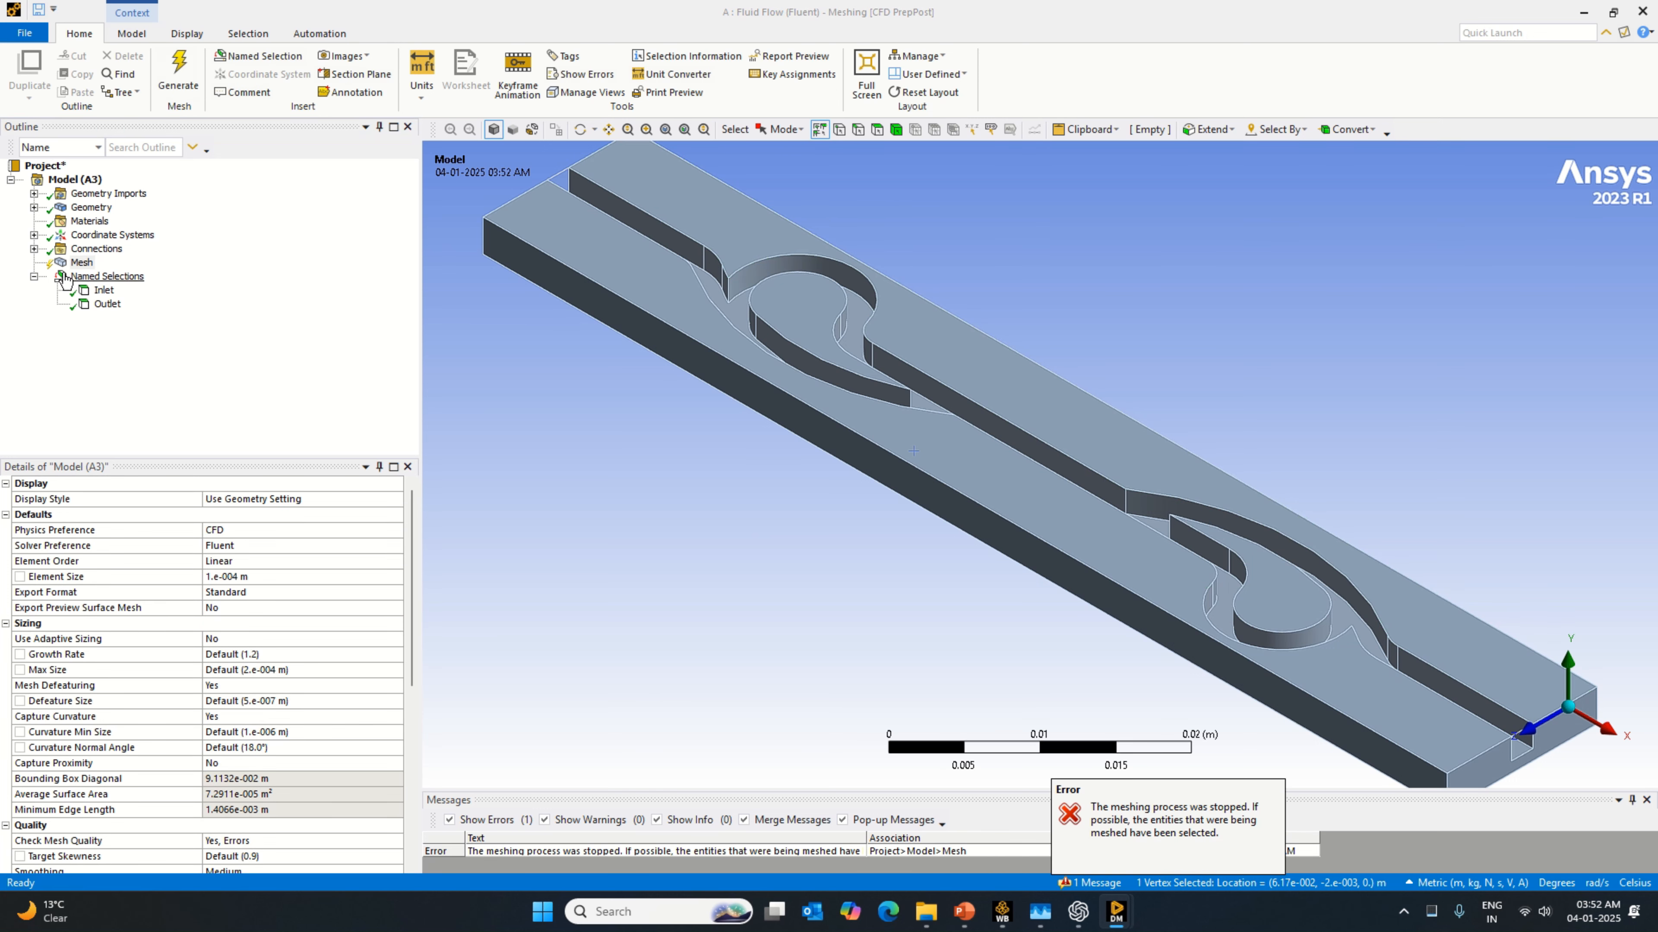
Step: Set the mesh element size to 0.0005 m and dismiss the script error
{"action": "left_click", "coordinate": [265, 578]}
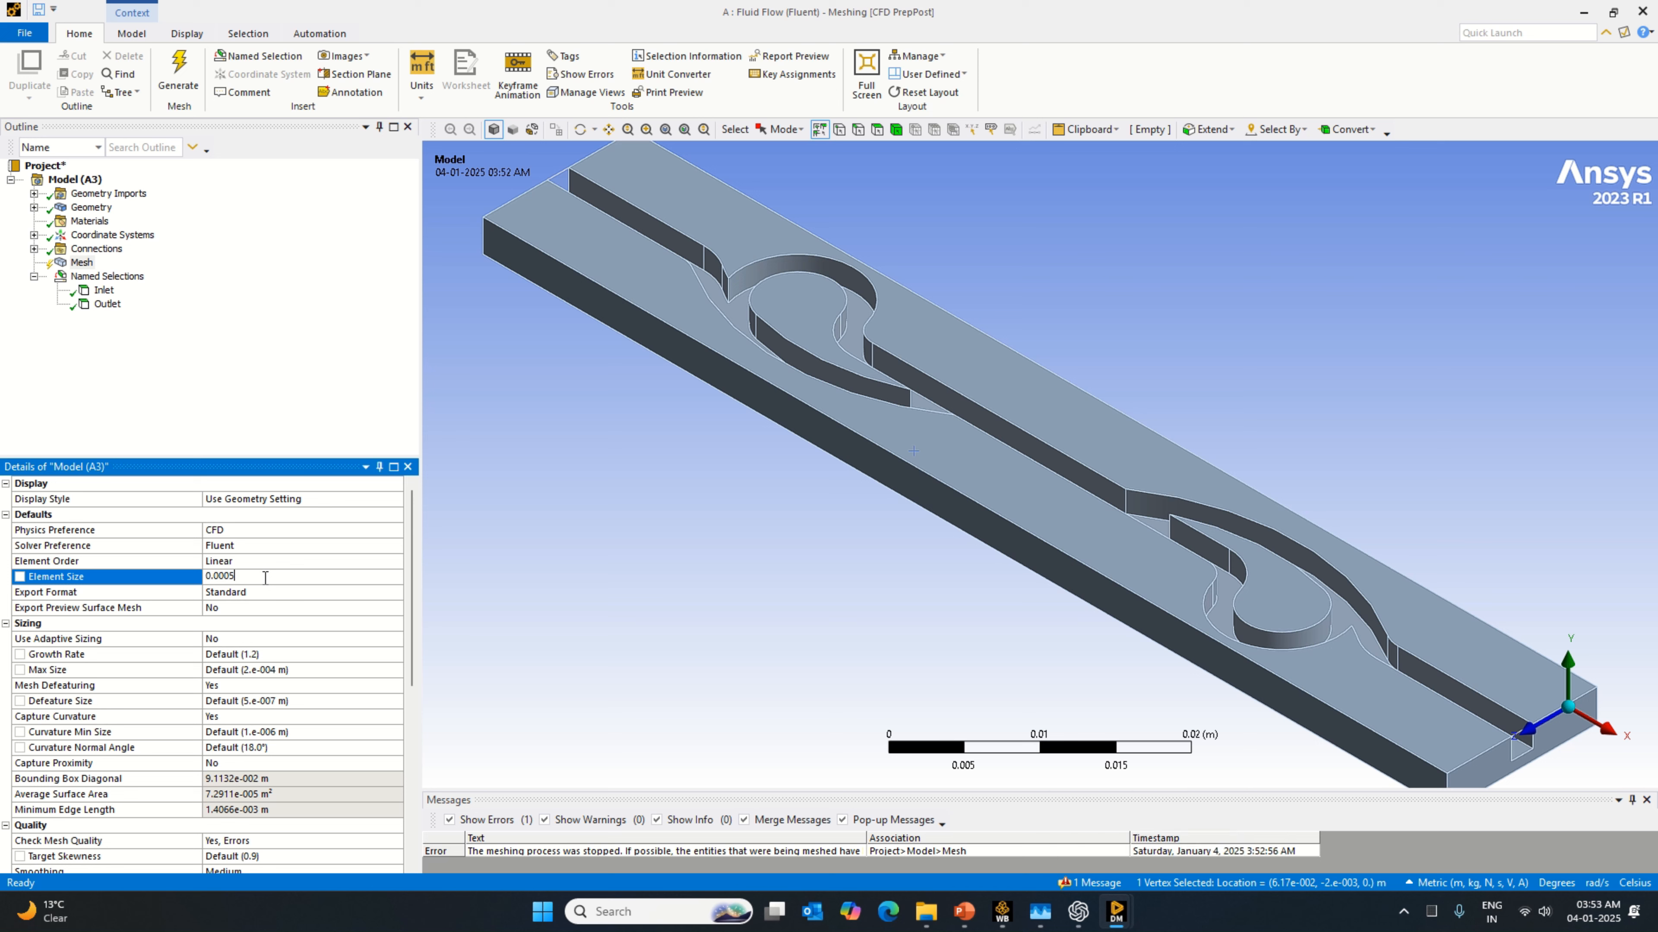
{"action": "left_click", "coordinate": [87, 263]}
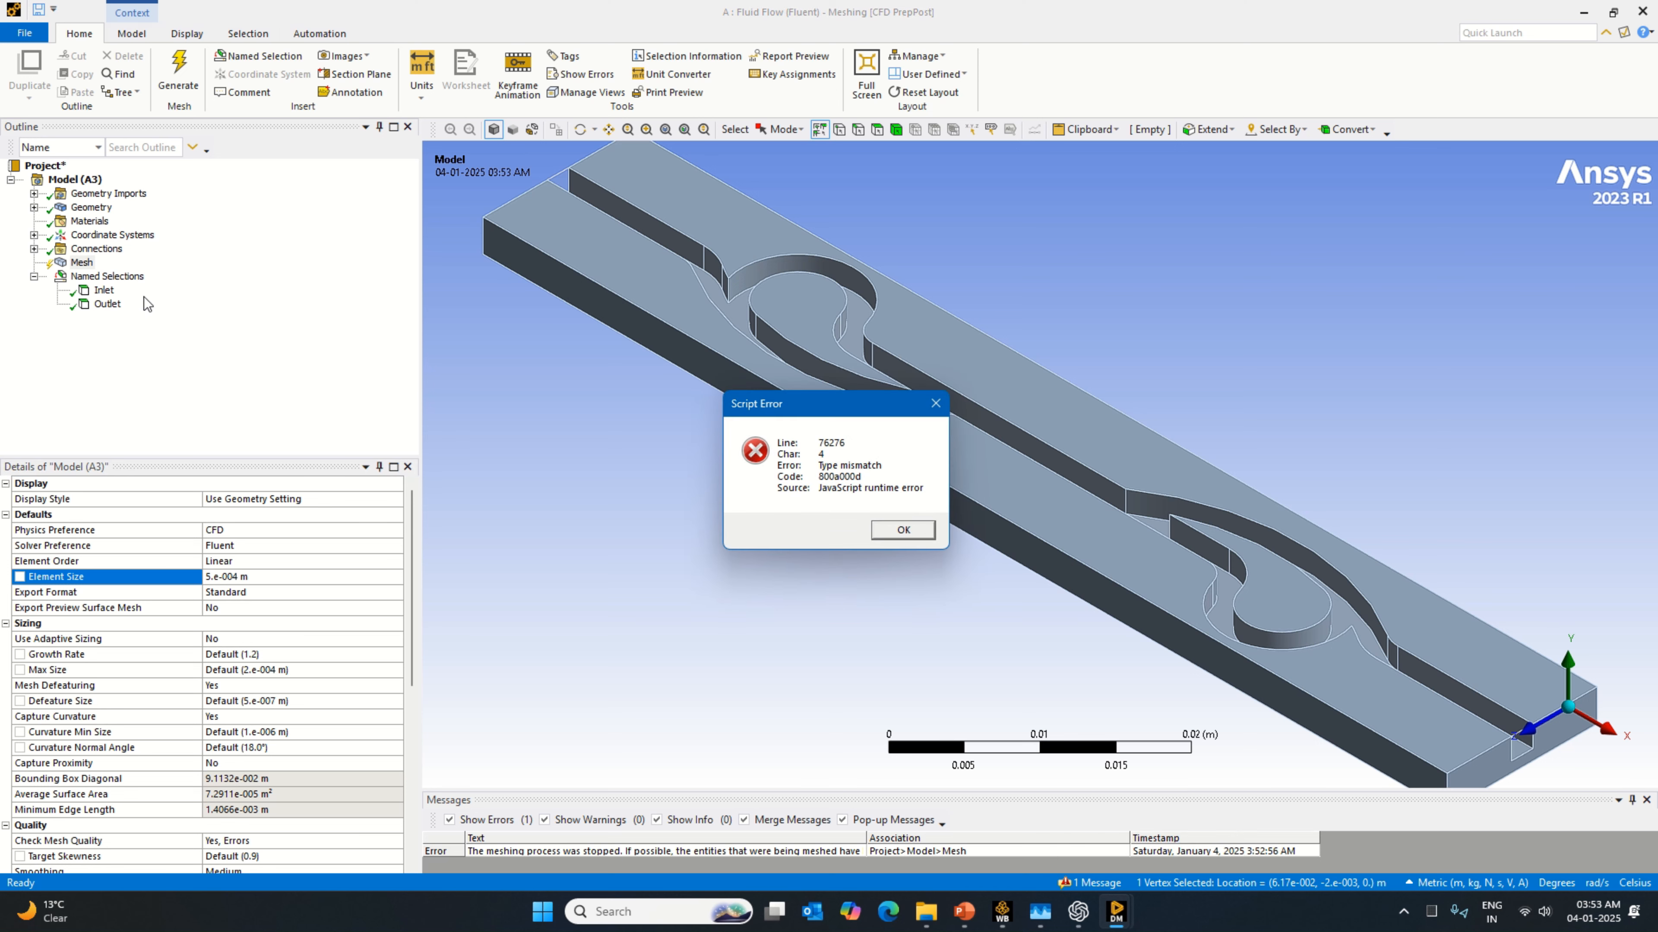
{"action": "left_click", "coordinate": [903, 530]}
Step: Clear all generated mesh data from the model and generate the mesh again
{"action": "right_click", "coordinate": [78, 262]}
{"action": "left_click", "coordinate": [120, 294]}
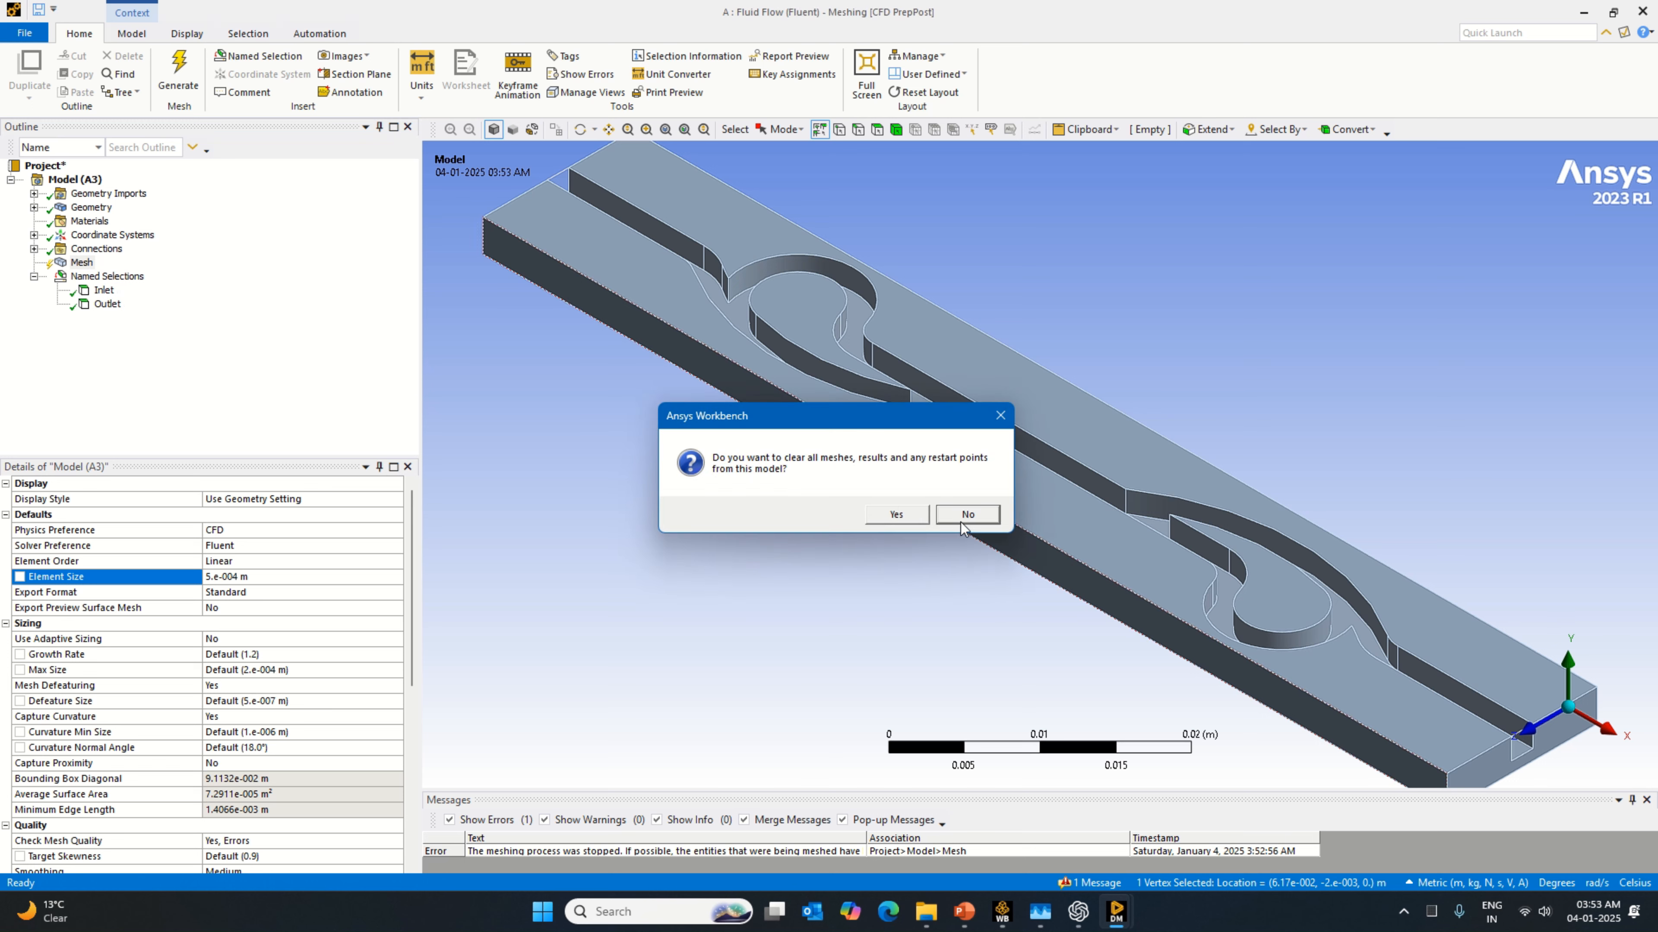
{"action": "left_click", "coordinate": [896, 514]}
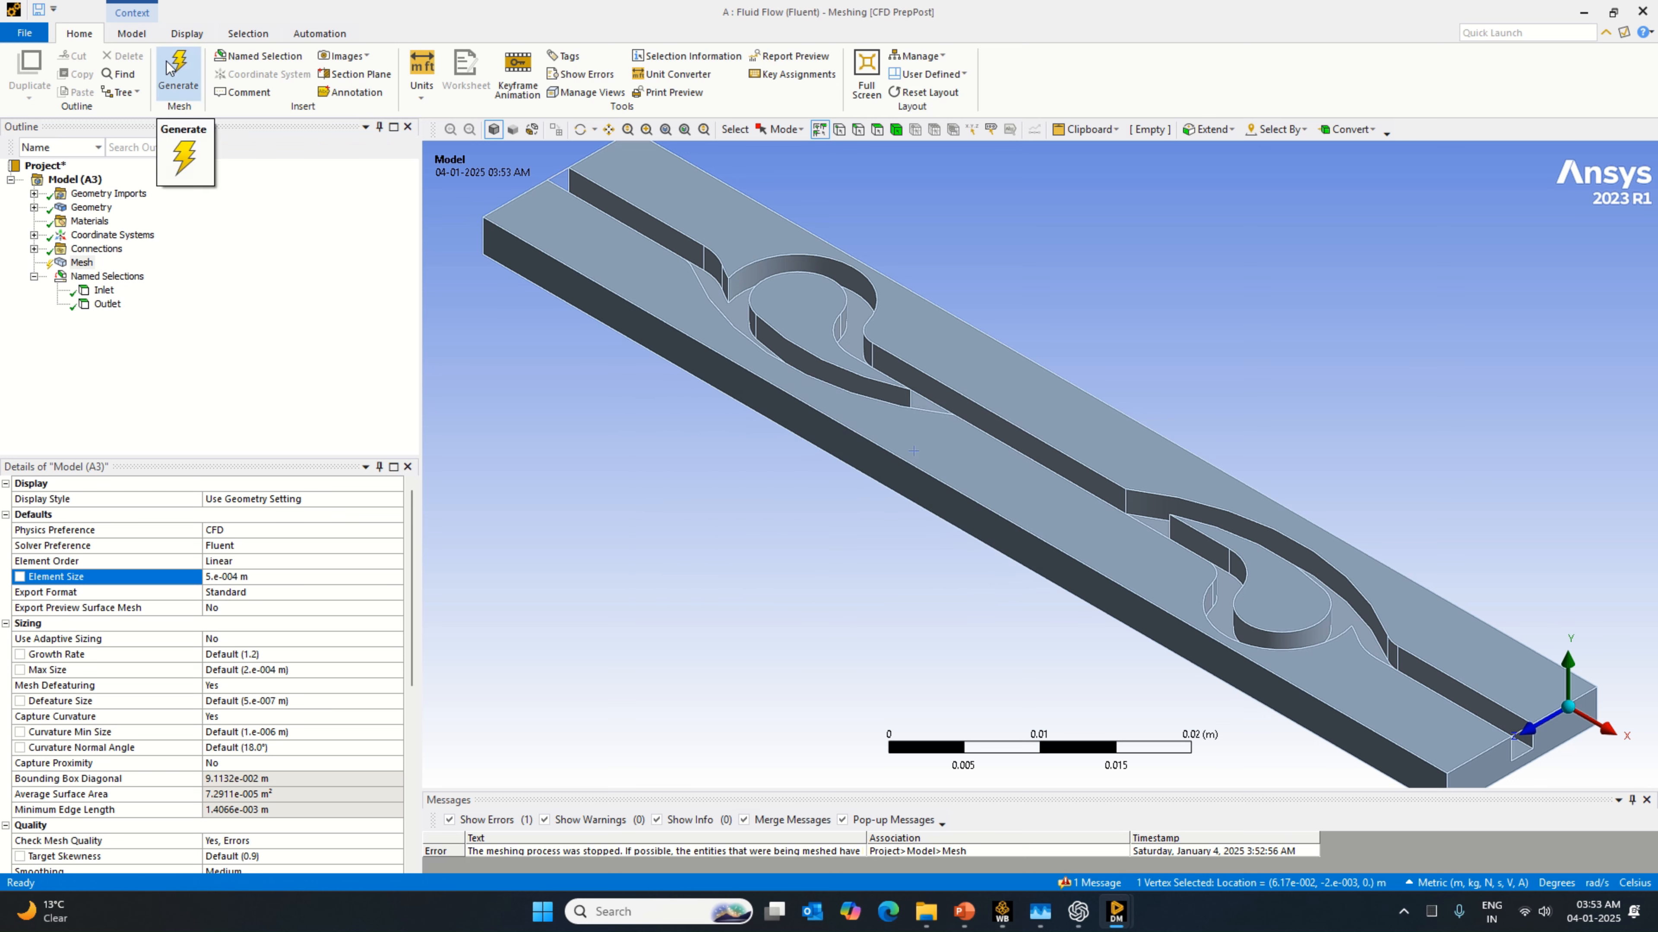
{"action": "left_click", "coordinate": [175, 70]}
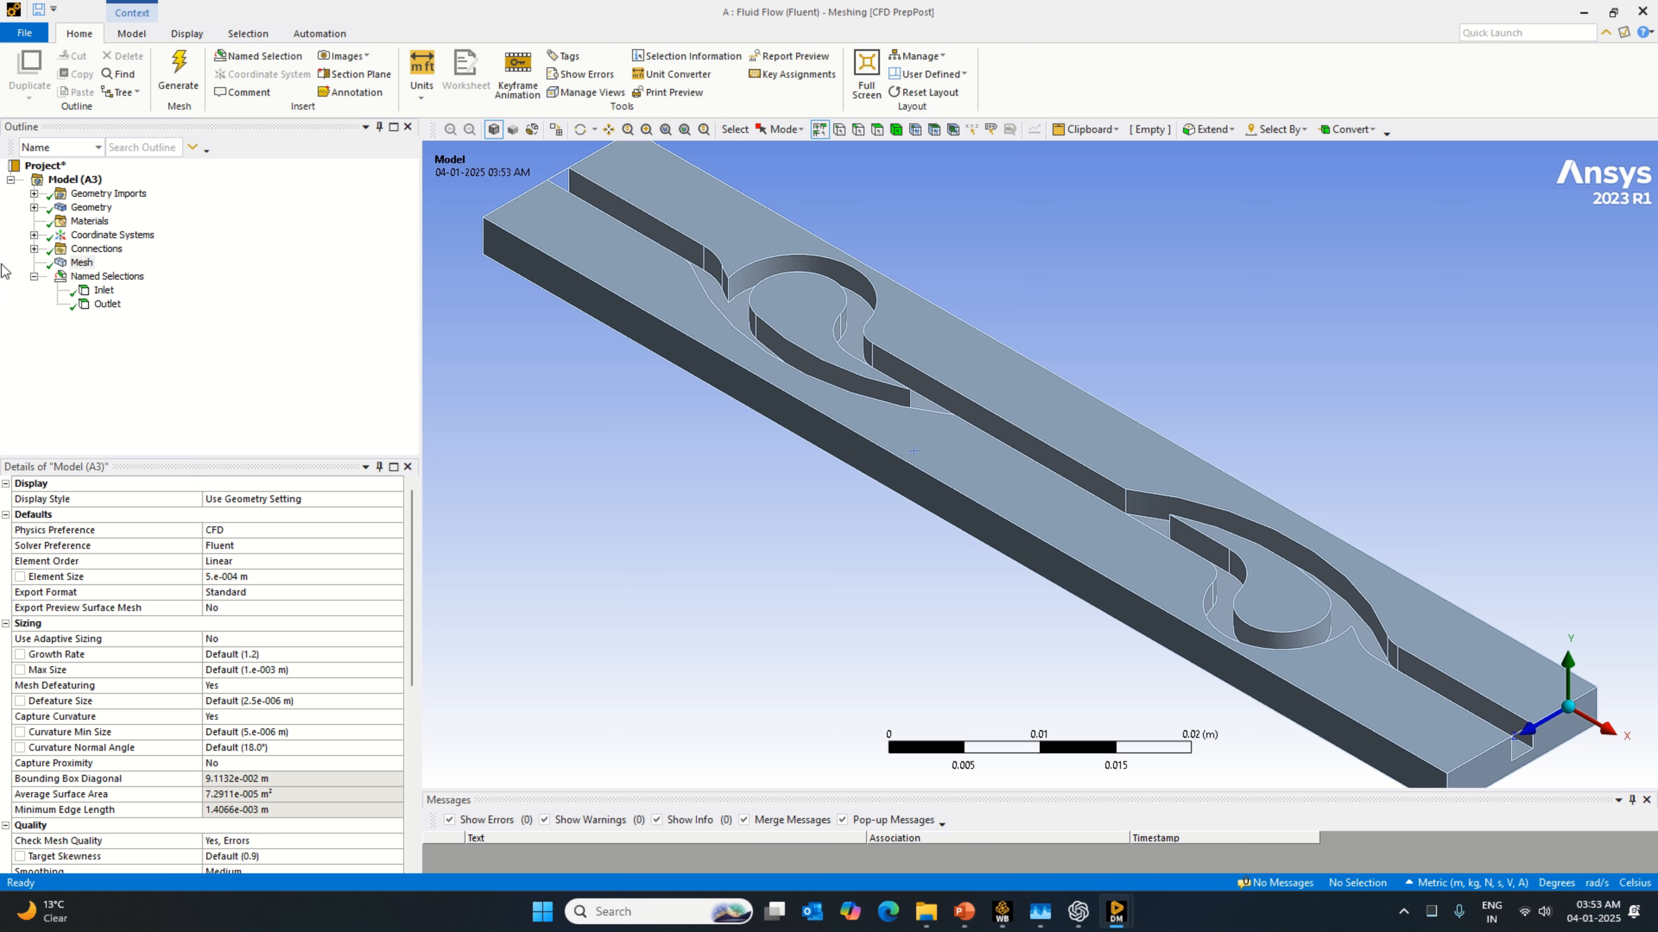
Step: Check the Mesh object and the Inlet and Outlet named selections in the model tree
{"action": "left_click", "coordinate": [83, 263]}
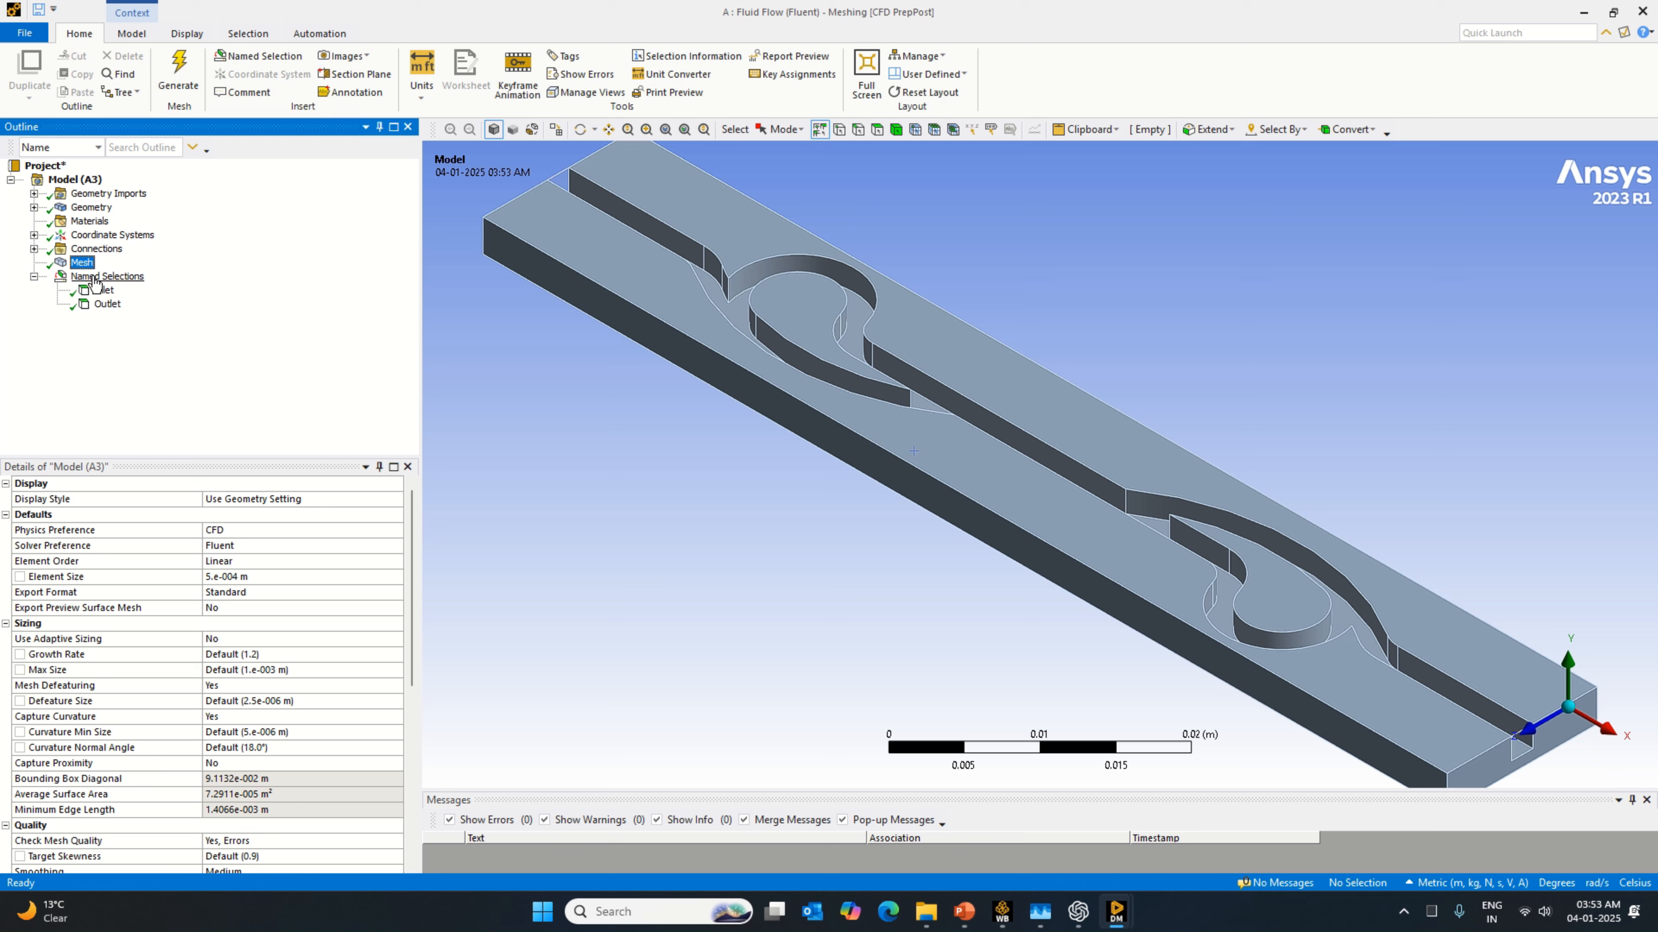
{"action": "left_click", "coordinate": [104, 290]}
{"action": "left_click", "coordinate": [87, 264]}
{"action": "left_click", "coordinate": [107, 304]}
{"action": "left_click", "coordinate": [105, 279]}
{"action": "left_click", "coordinate": [103, 292]}
{"action": "left_click", "coordinate": [82, 264]}
{"action": "left_click", "coordinate": [24, 33]}
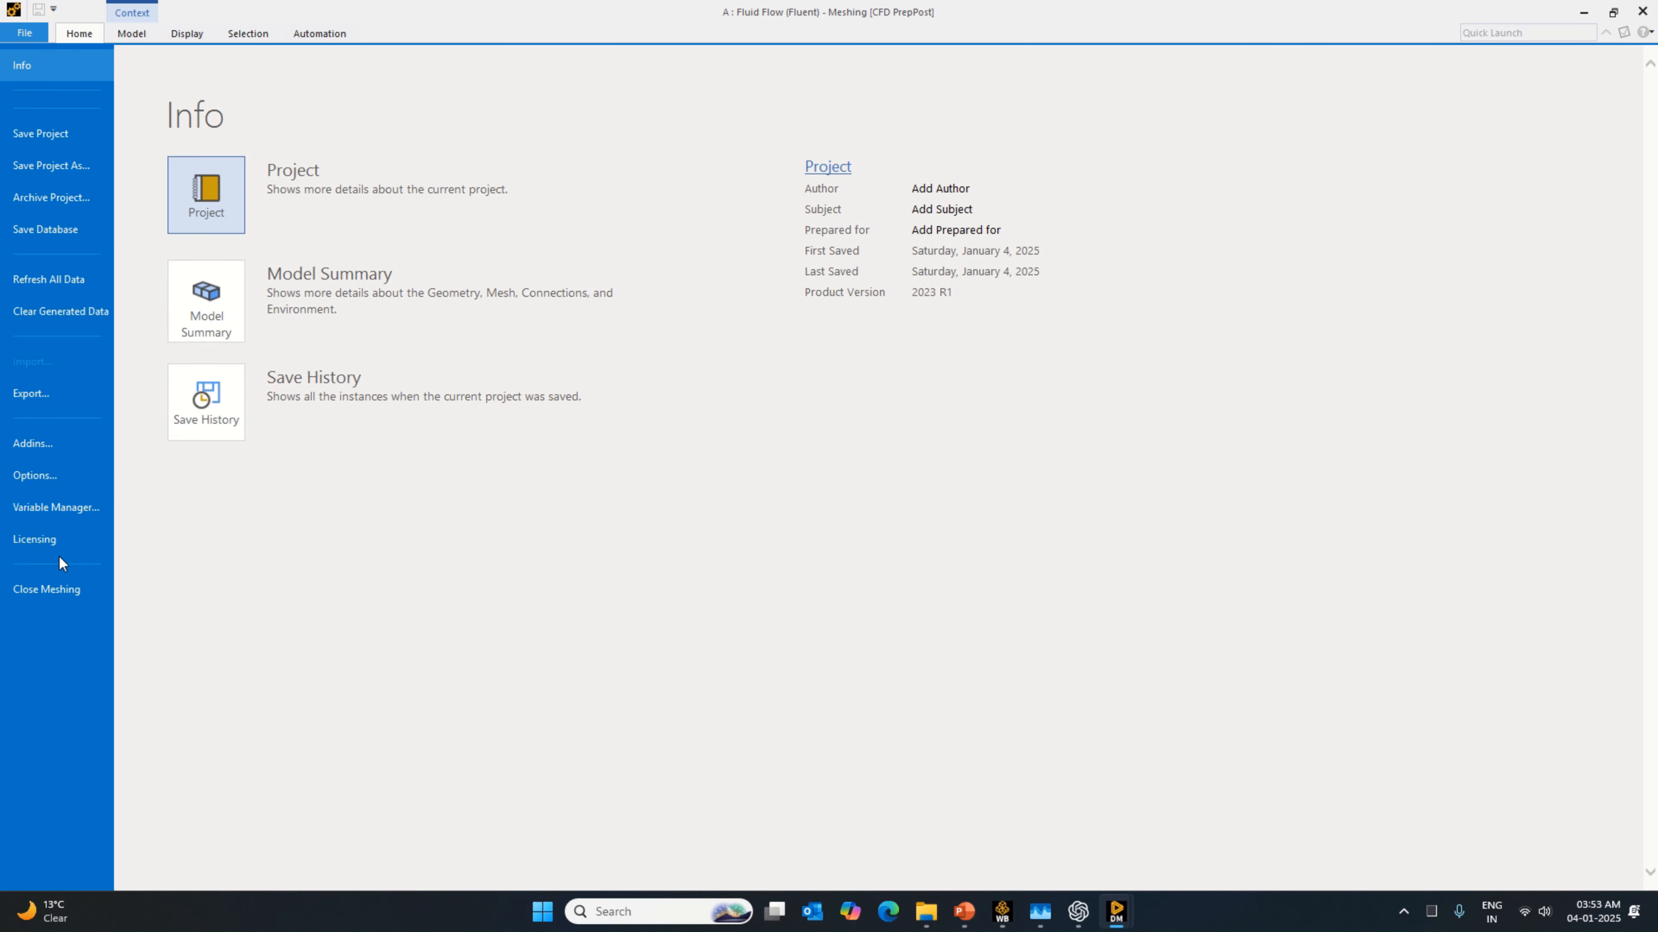
{"action": "left_click", "coordinate": [83, 36]}
Step: Clear the model's generated data, close Meshing, and switch back to Workbench
{"action": "left_click", "coordinate": [108, 193]}
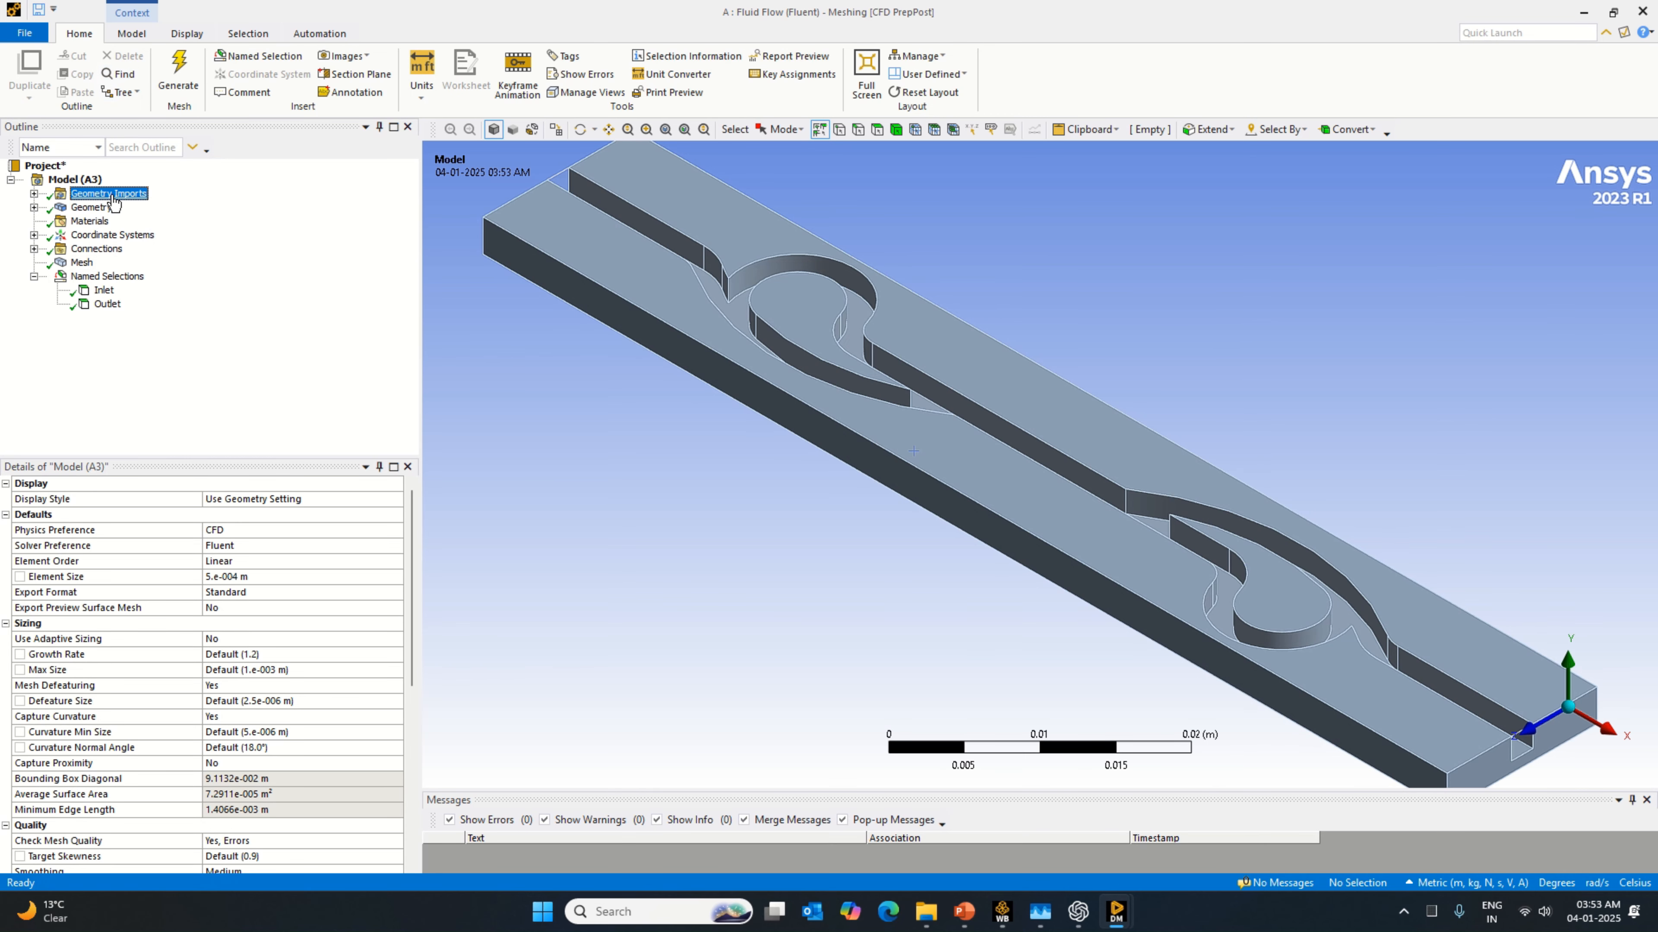
{"action": "right_click", "coordinate": [111, 193]}
{"action": "left_click", "coordinate": [168, 228]}
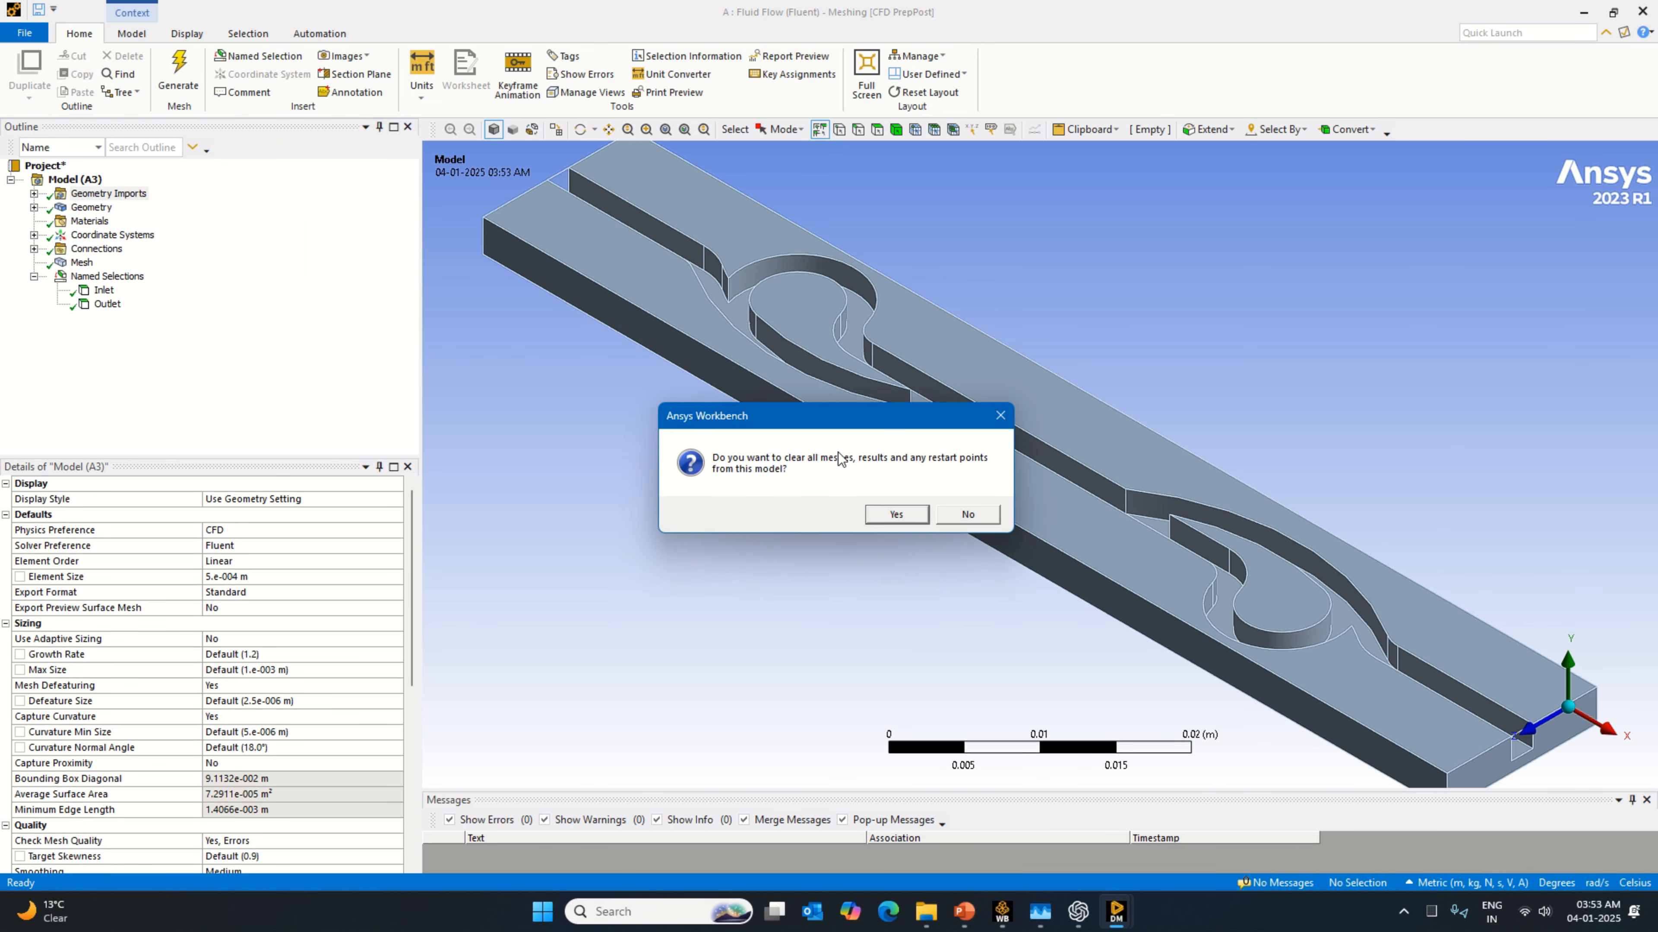
{"action": "left_click", "coordinate": [897, 515]}
{"action": "left_click", "coordinate": [24, 34]}
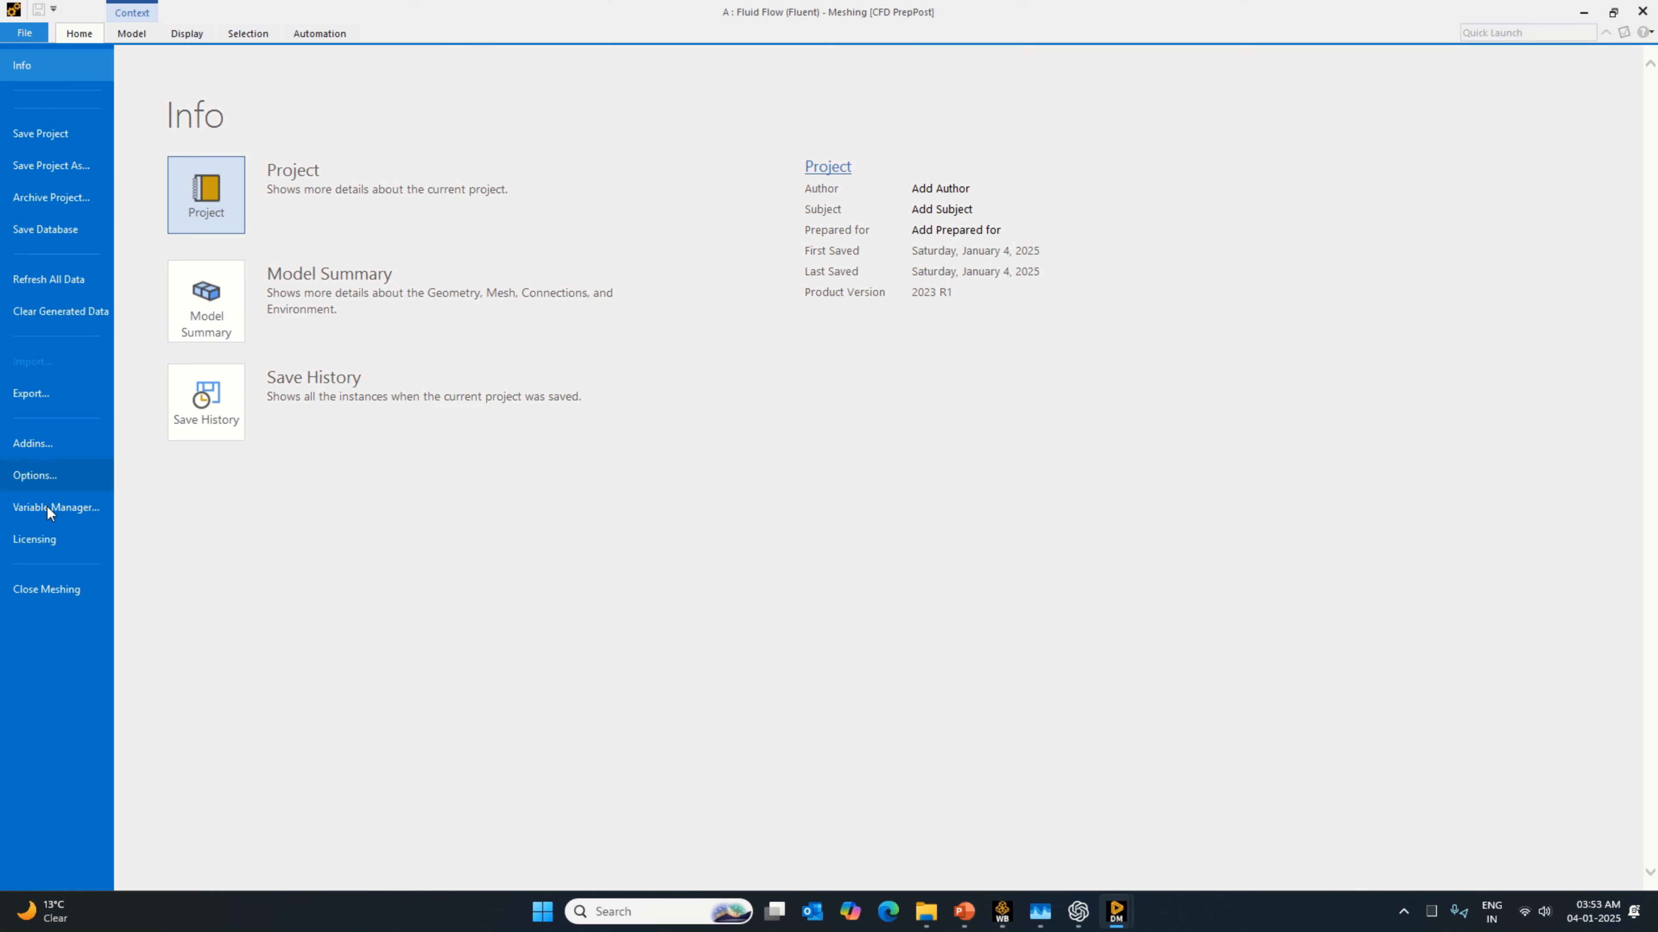
{"action": "left_click", "coordinate": [55, 590]}
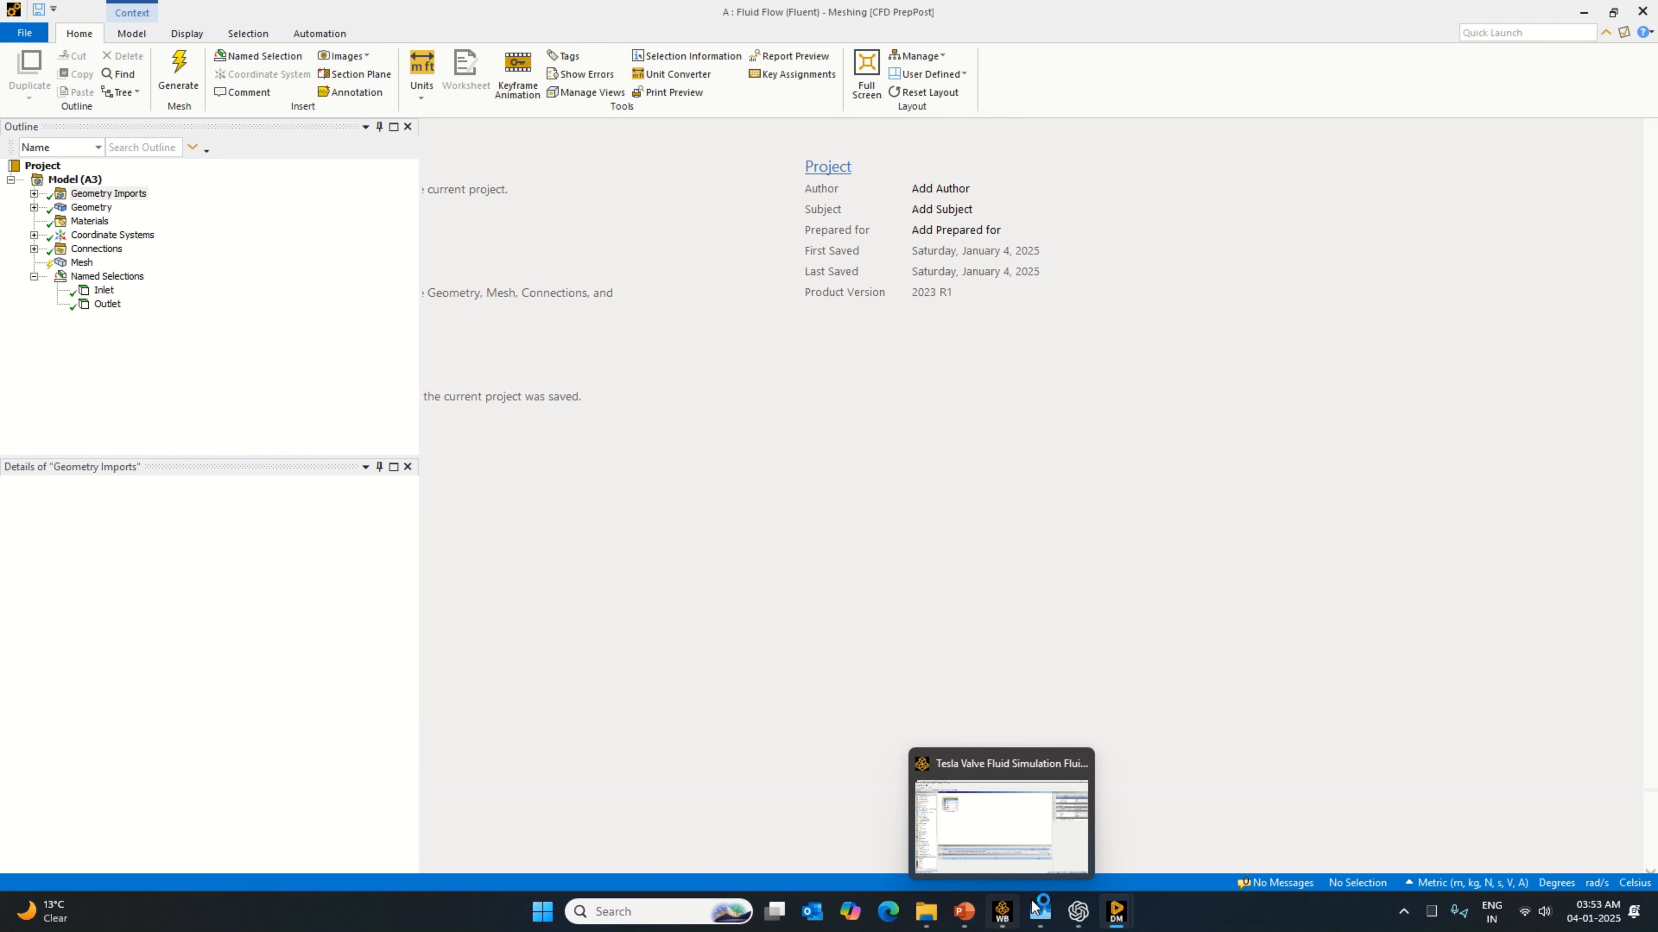
{"action": "mouse_move", "coordinate": [1109, 914]}
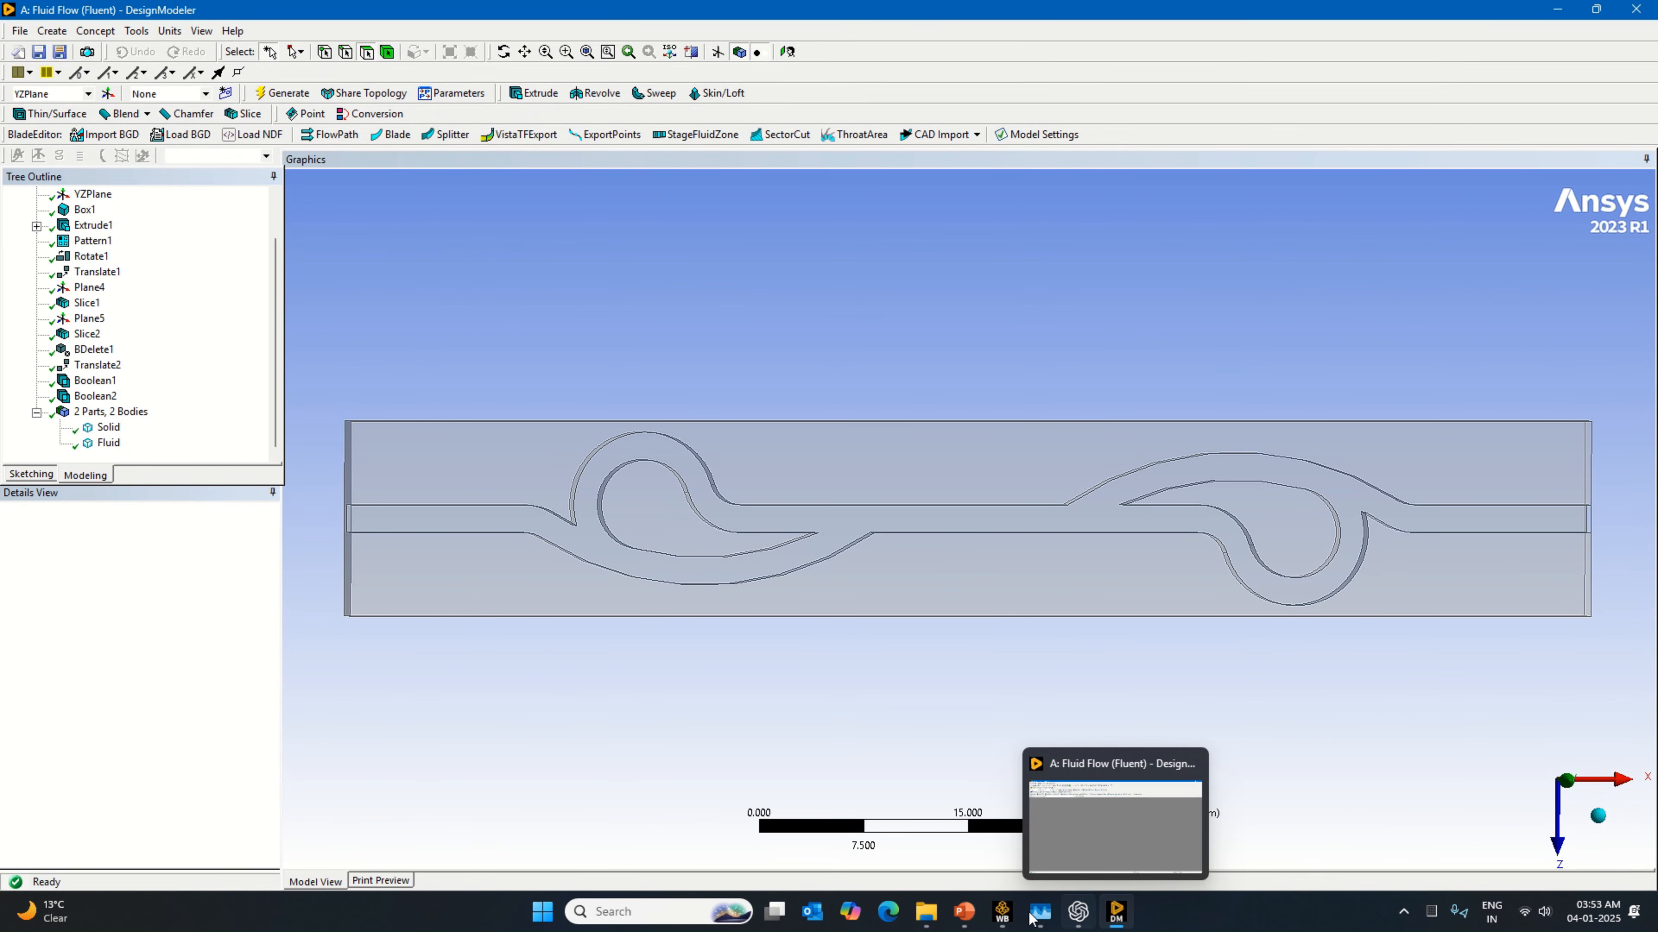
{"action": "left_click", "coordinate": [1001, 912]}
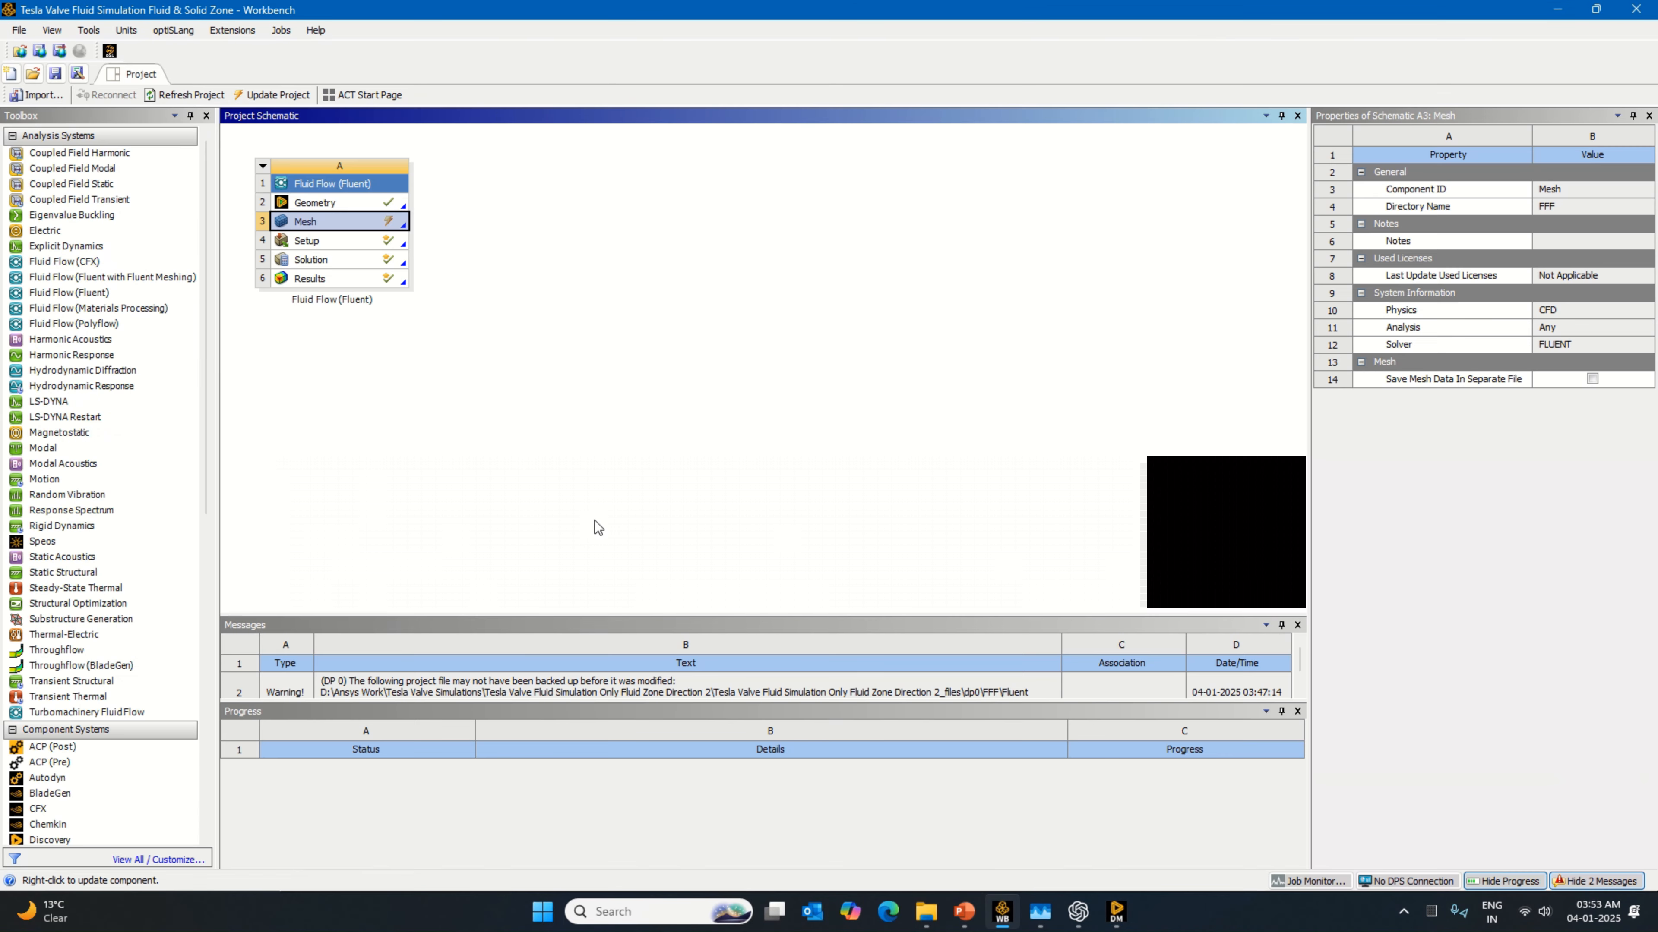
Step: Reset the Mesh cell of the Fluid Flow (Fluent) system and clear its generated data, confirming both operations
{"action": "right_click", "coordinate": [391, 227]}
{"action": "left_click", "coordinate": [473, 392]}
{"action": "left_click", "coordinate": [861, 481]}
{"action": "right_click", "coordinate": [391, 226]}
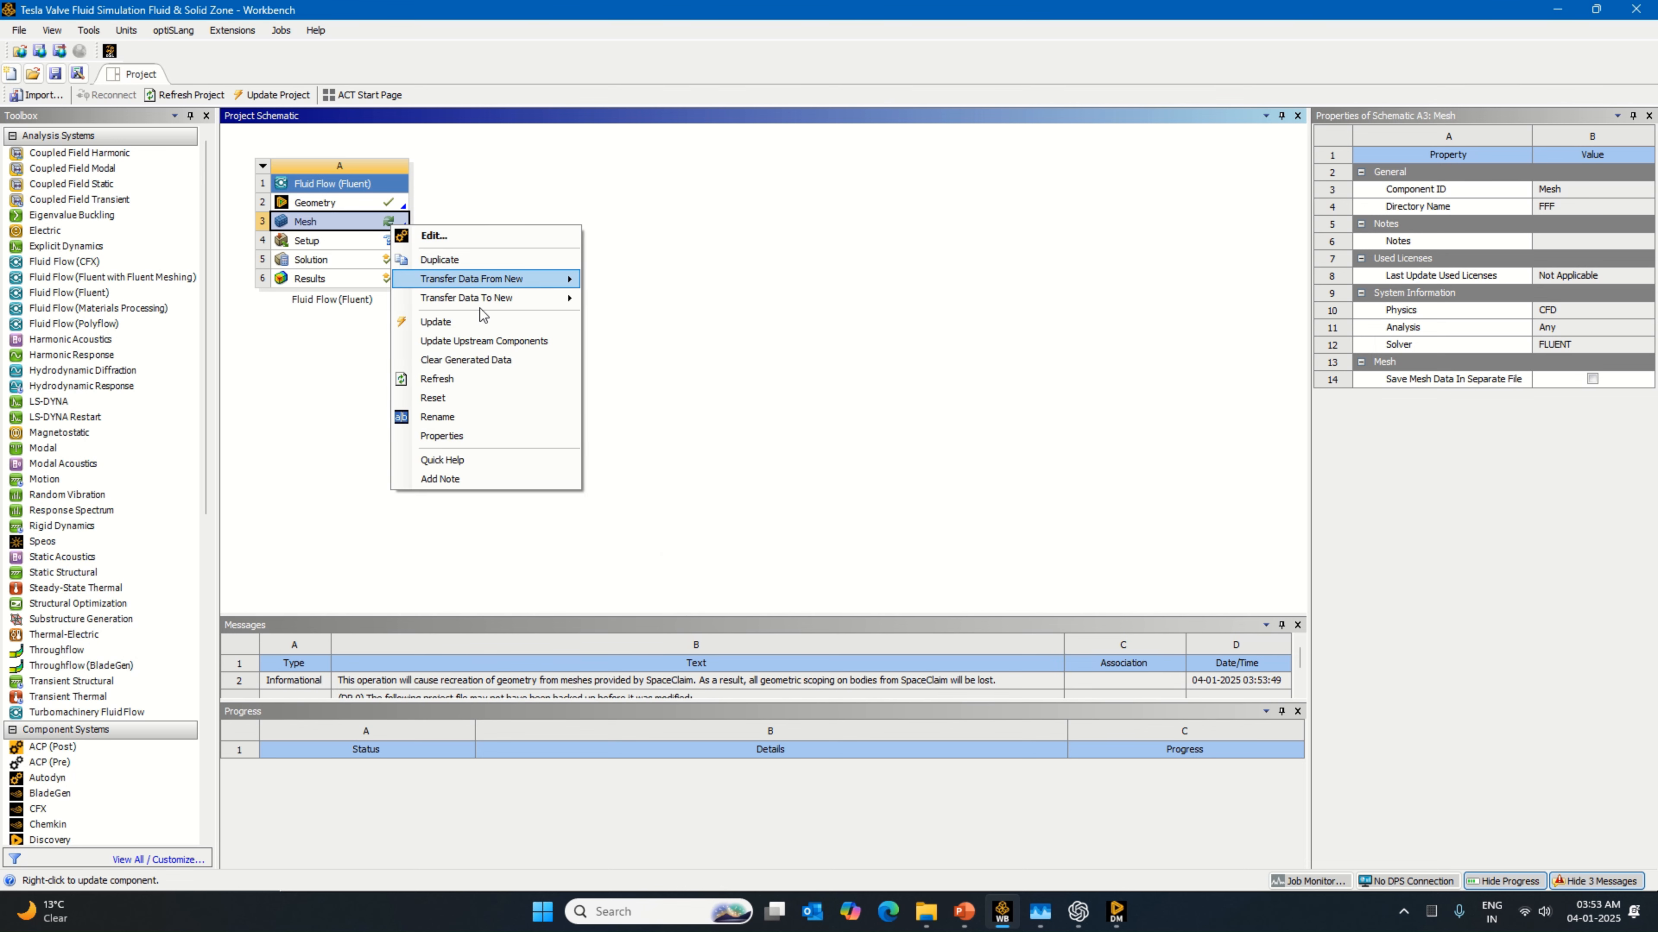
{"action": "left_click", "coordinate": [509, 359]}
{"action": "left_click", "coordinate": [859, 481]}
{"action": "right_click", "coordinate": [402, 223]}
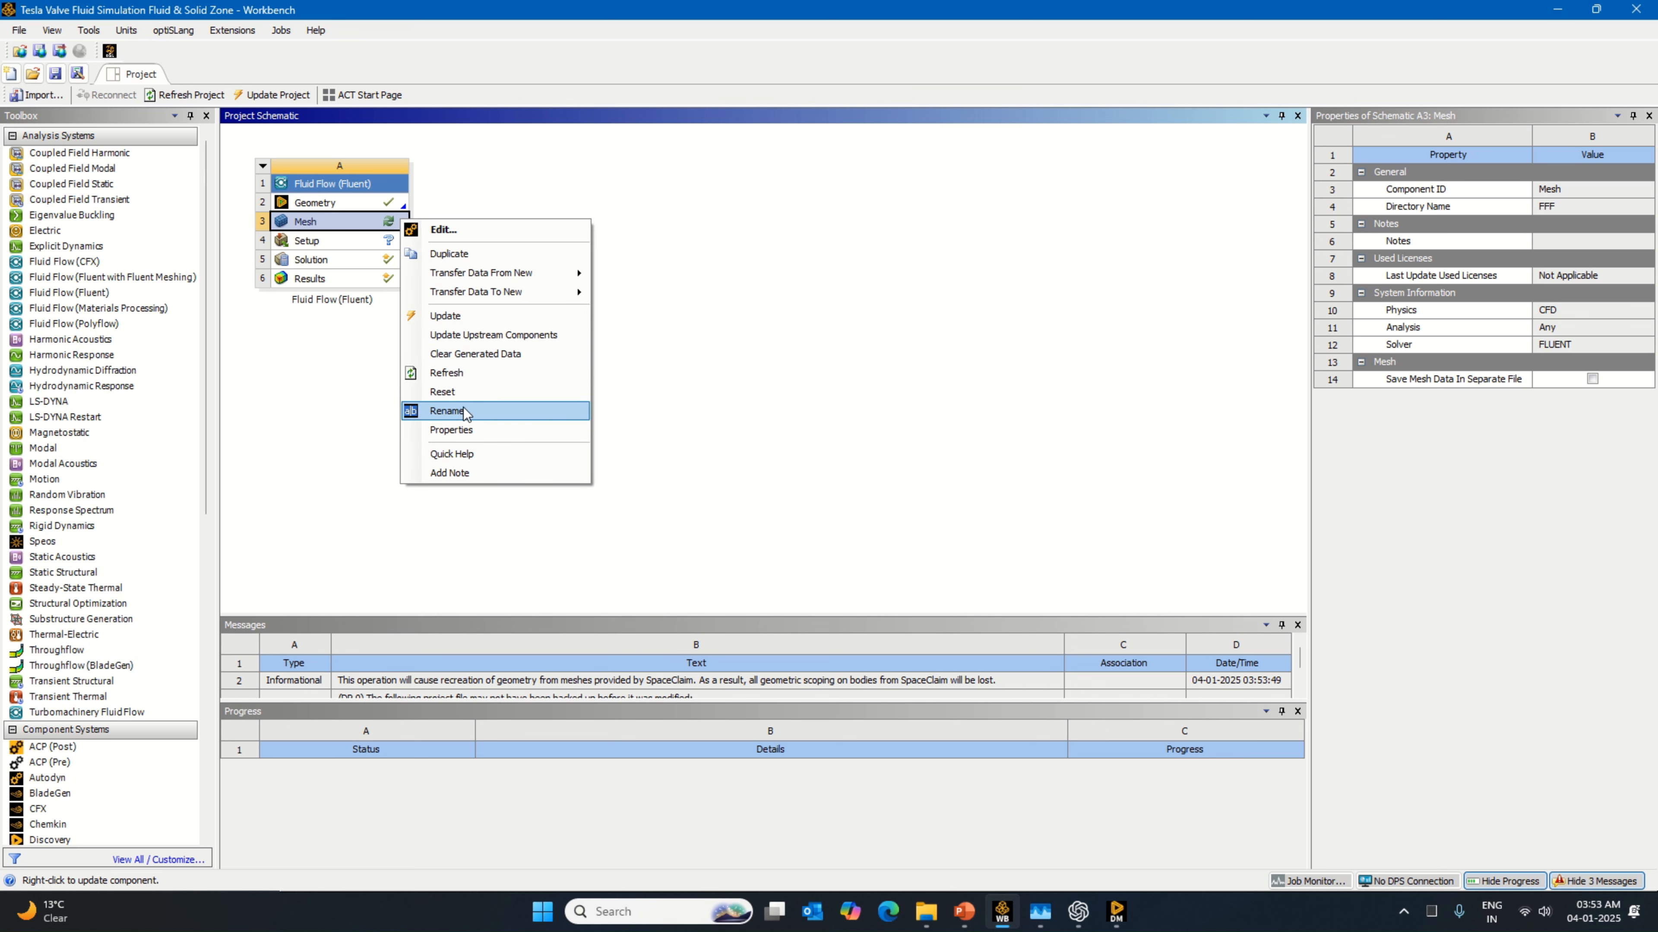
{"action": "left_click", "coordinate": [462, 394]}
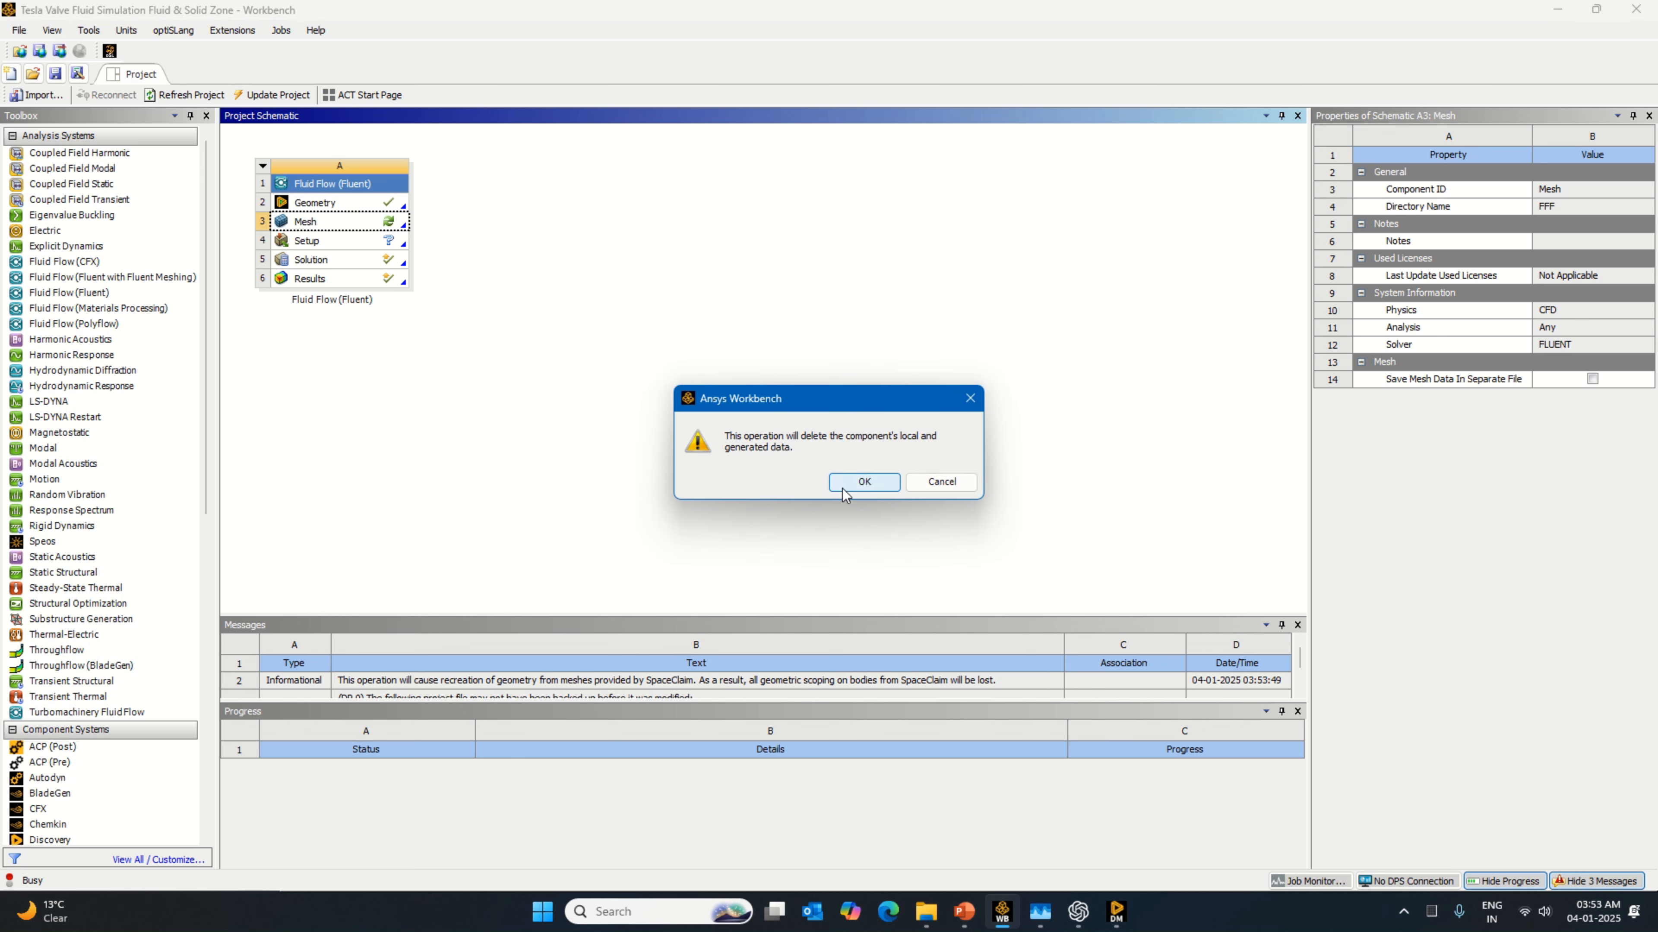
{"action": "left_click", "coordinate": [971, 403]}
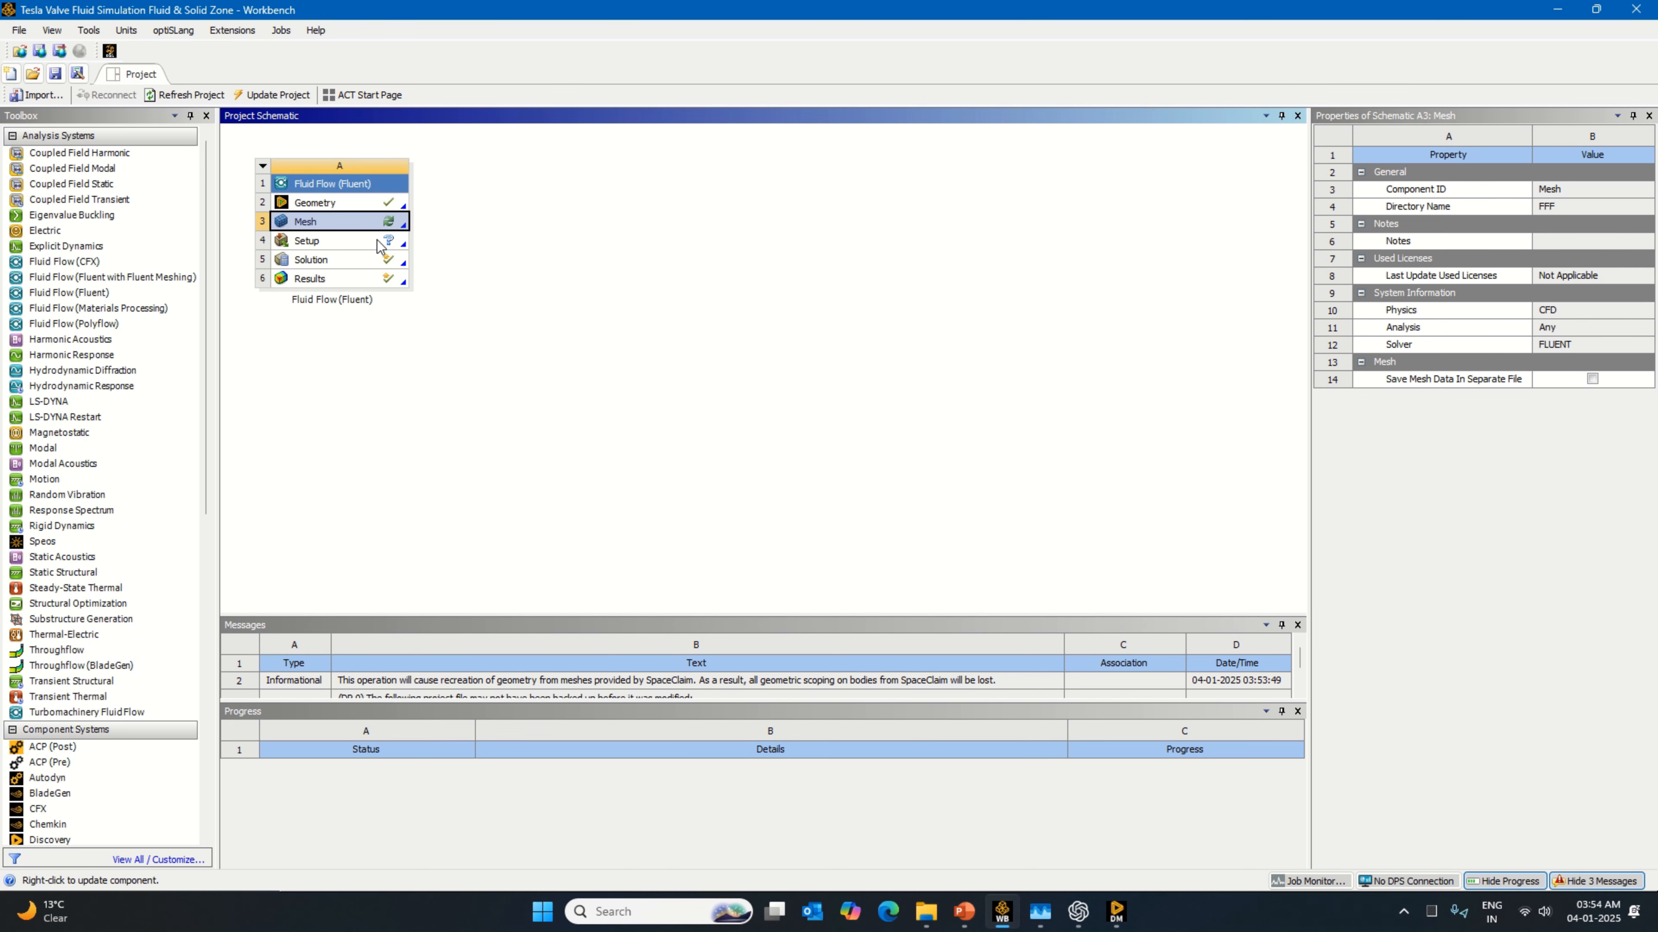
Step: Reset the Mesh cell of the Fluid Flow (Fluent) system, confirm the deletion, and open the cell for editing in Meshing
{"action": "right_click", "coordinate": [398, 228]}
{"action": "left_click", "coordinate": [480, 399]}
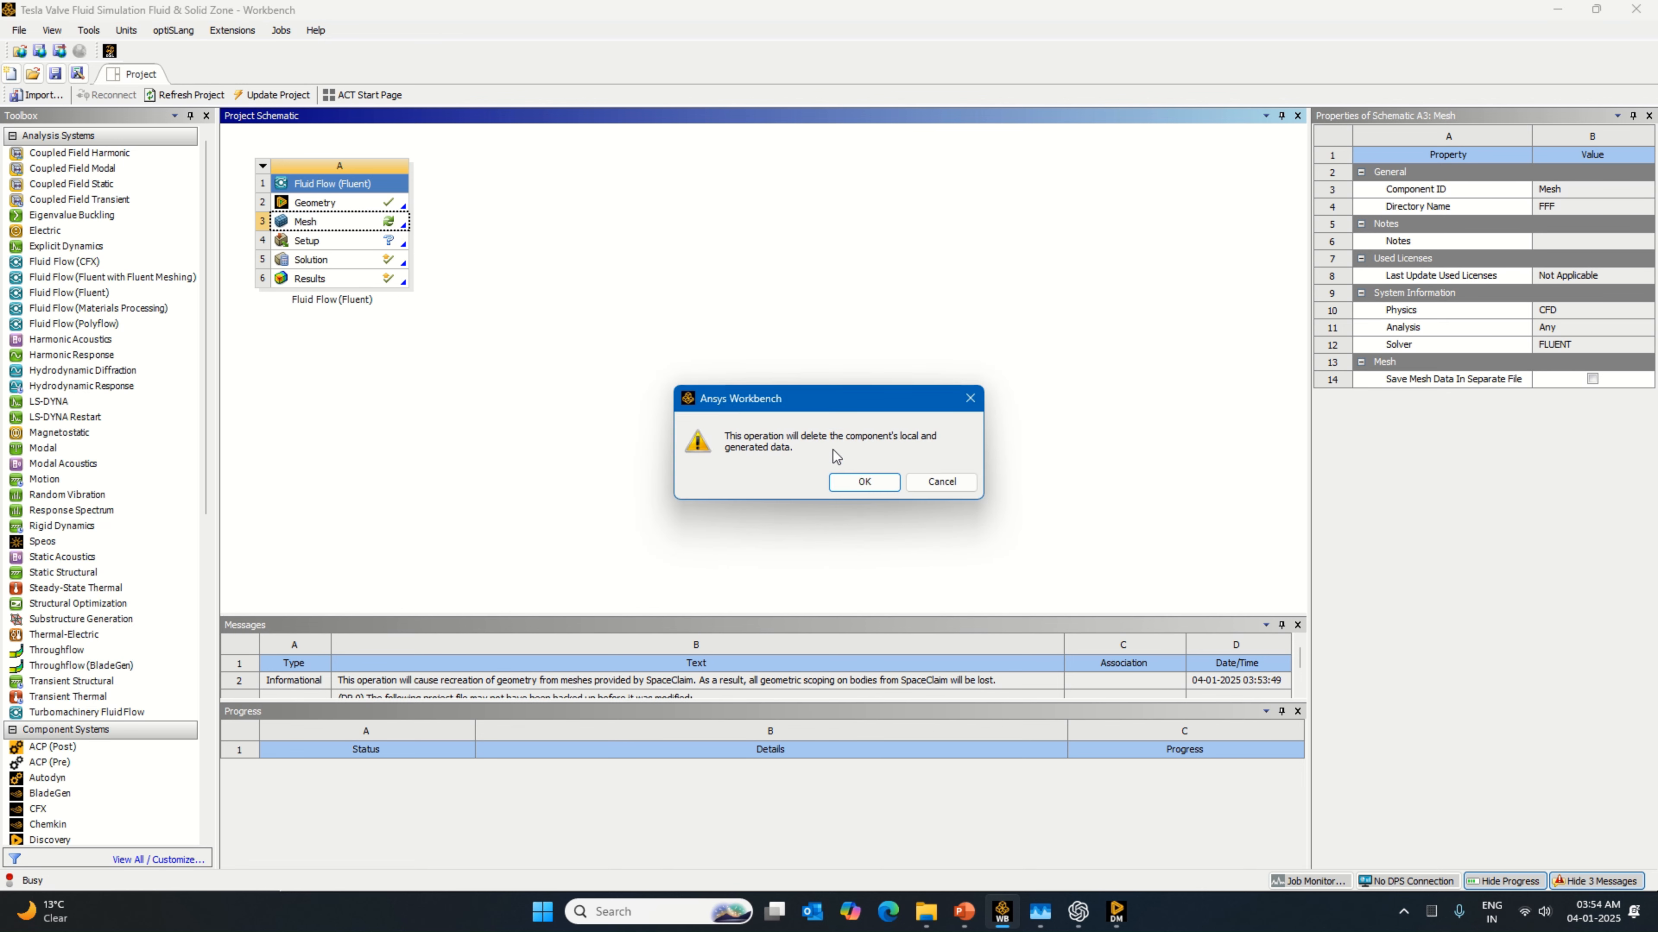
{"action": "left_click", "coordinate": [860, 481]}
{"action": "right_click", "coordinate": [400, 226]}
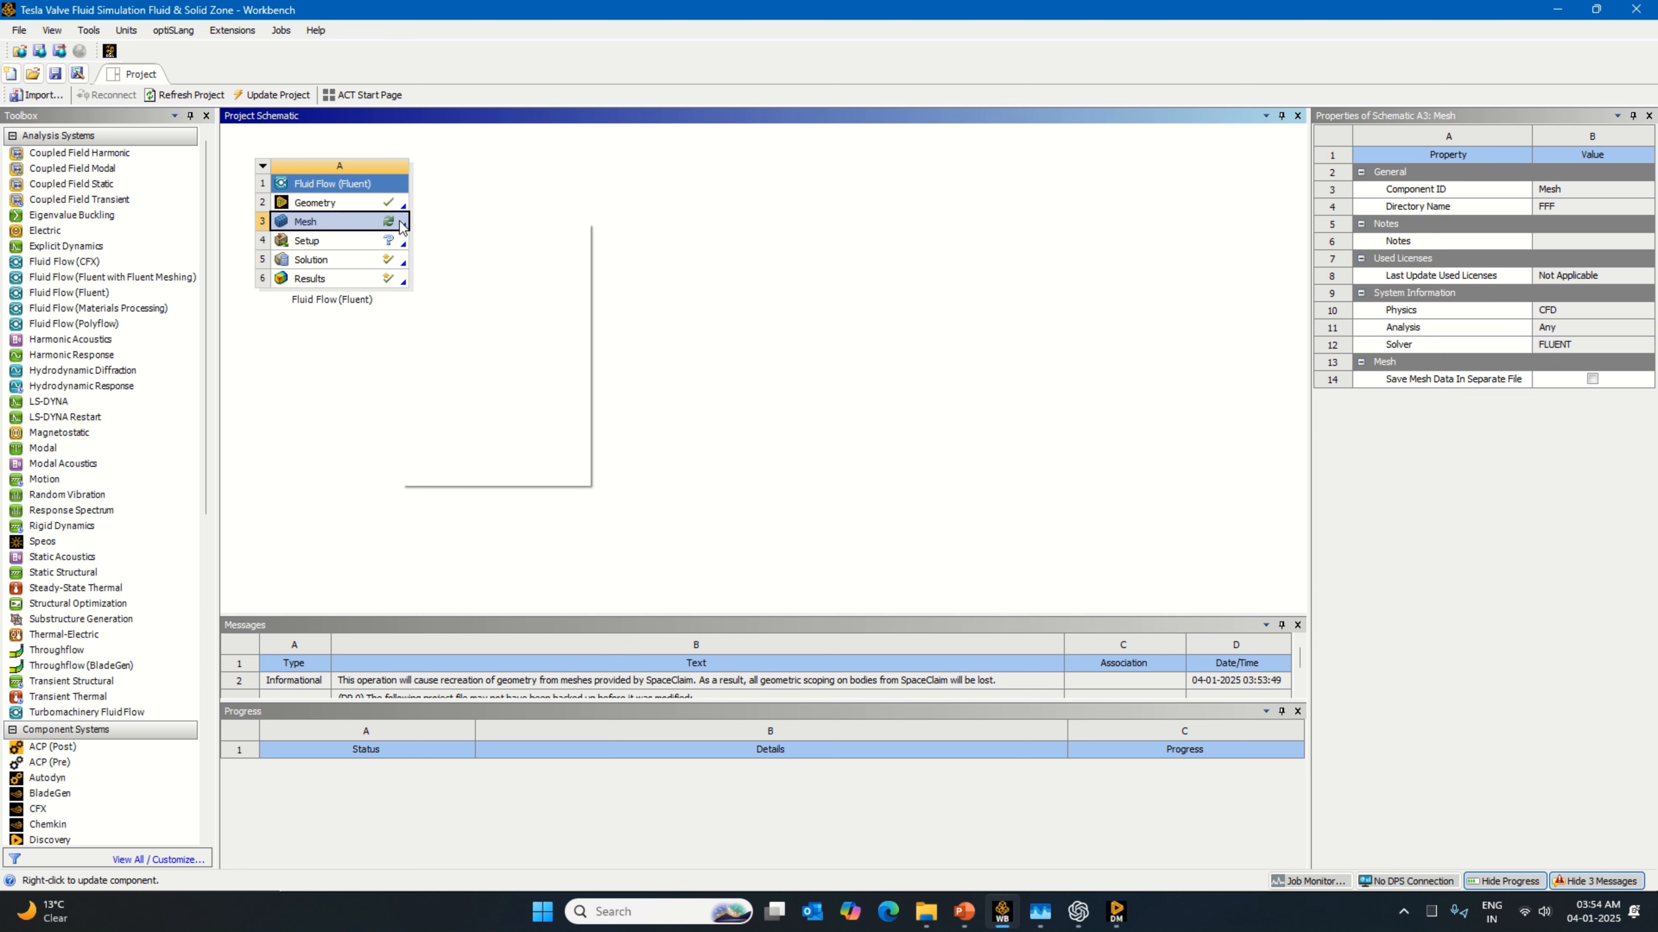
{"action": "left_click", "coordinate": [579, 317]}
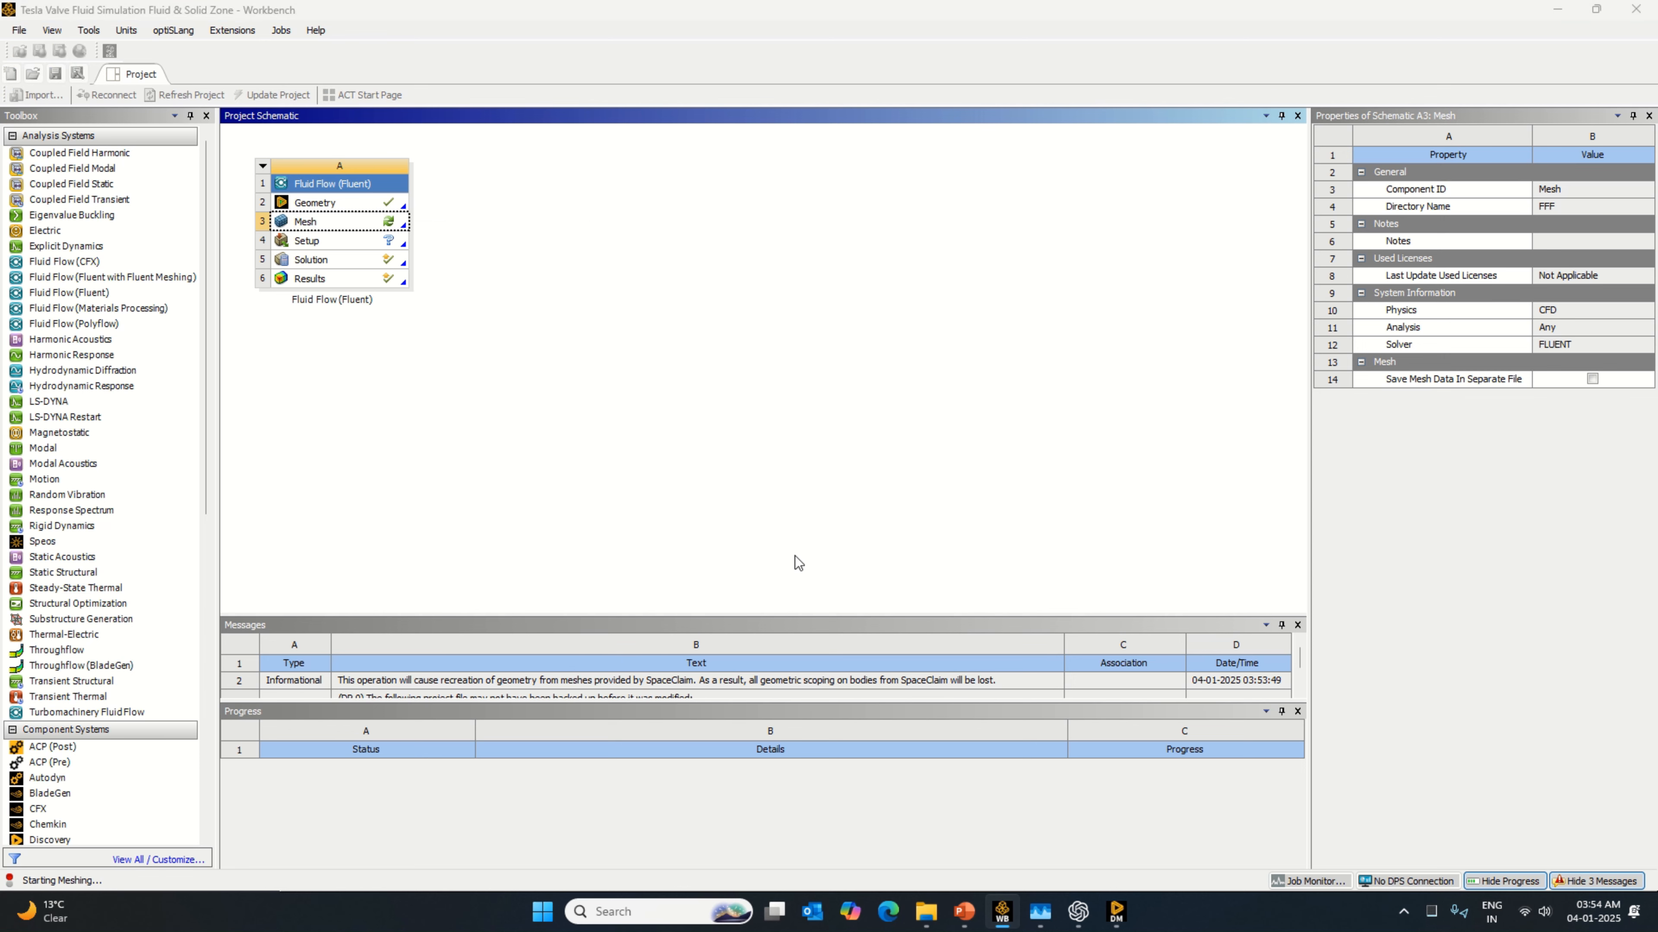
Step: Switch to DesignModeler and close it
{"action": "left_click", "coordinate": [1117, 911]}
{"action": "left_click", "coordinate": [20, 31]}
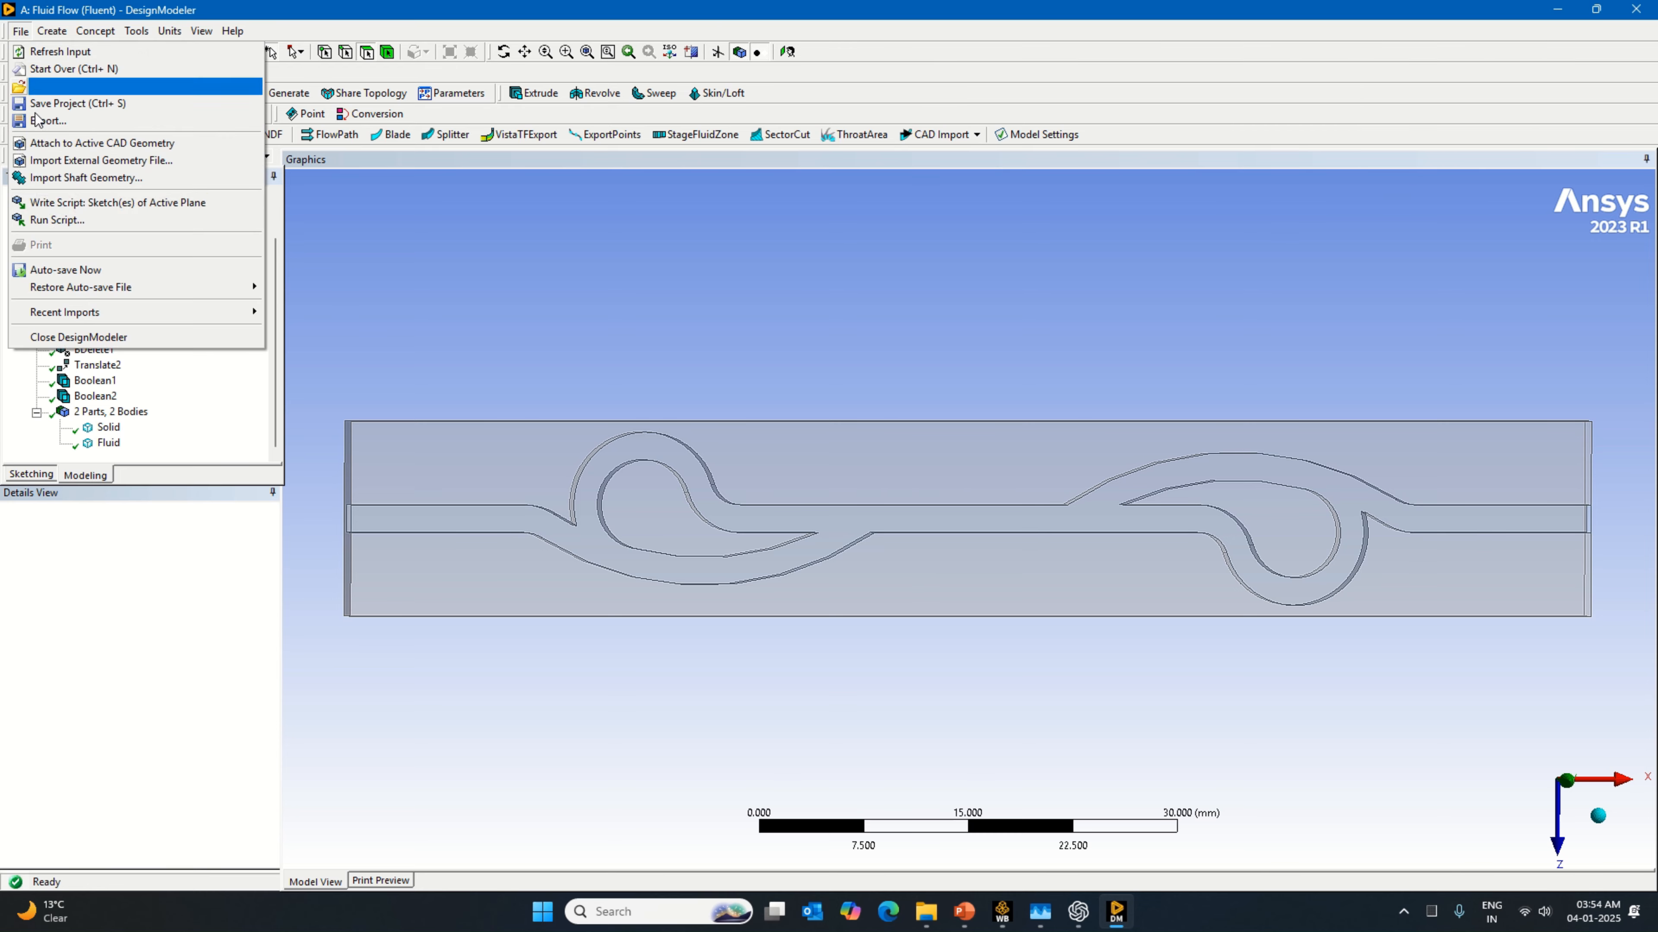
{"action": "left_click", "coordinate": [80, 337]}
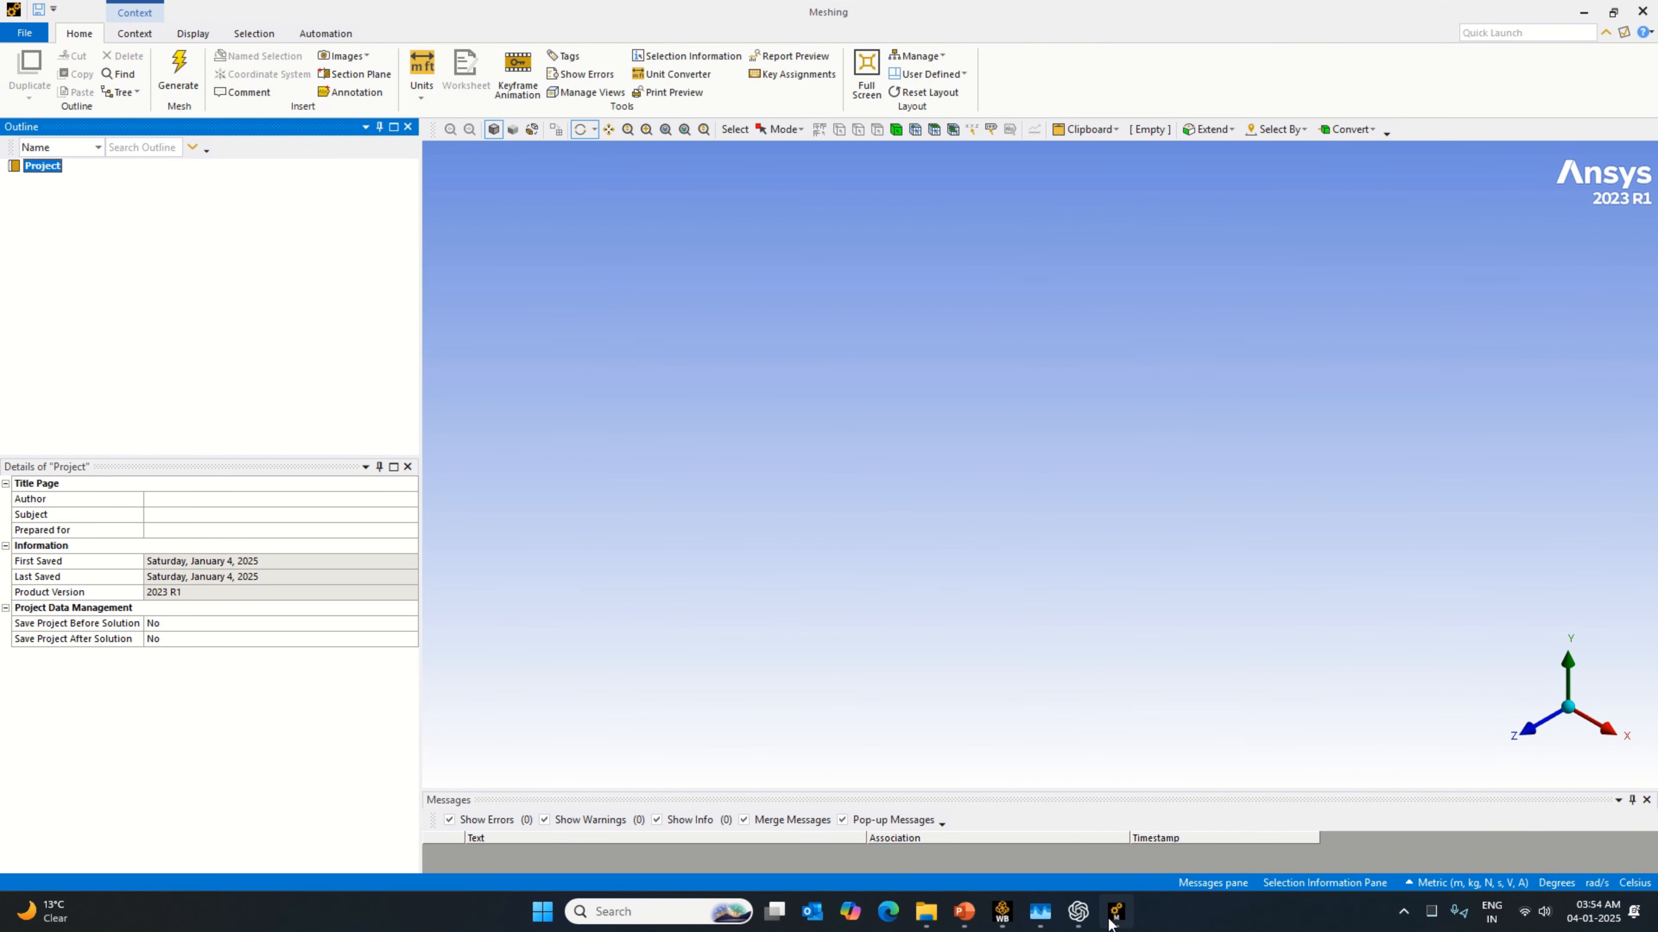
Step: Alternate between Workbench and Meshing to check the loading of the model, and dismiss the dialog that interrupts it
{"action": "left_click", "coordinate": [1004, 911]}
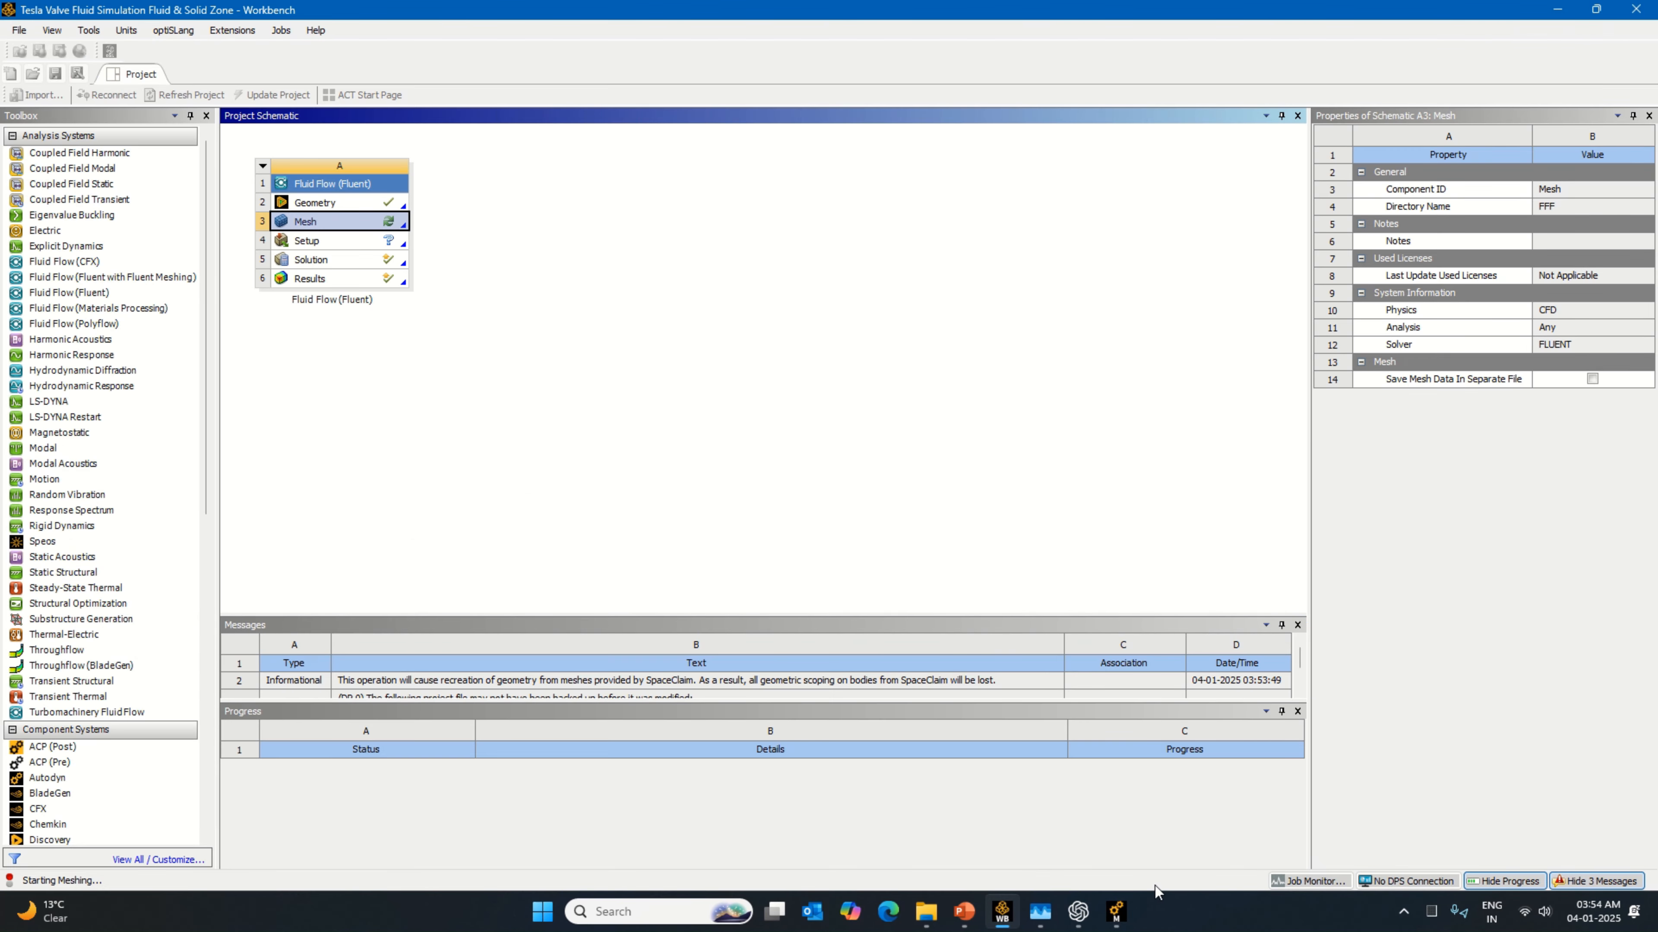
{"action": "left_click", "coordinate": [1118, 915]}
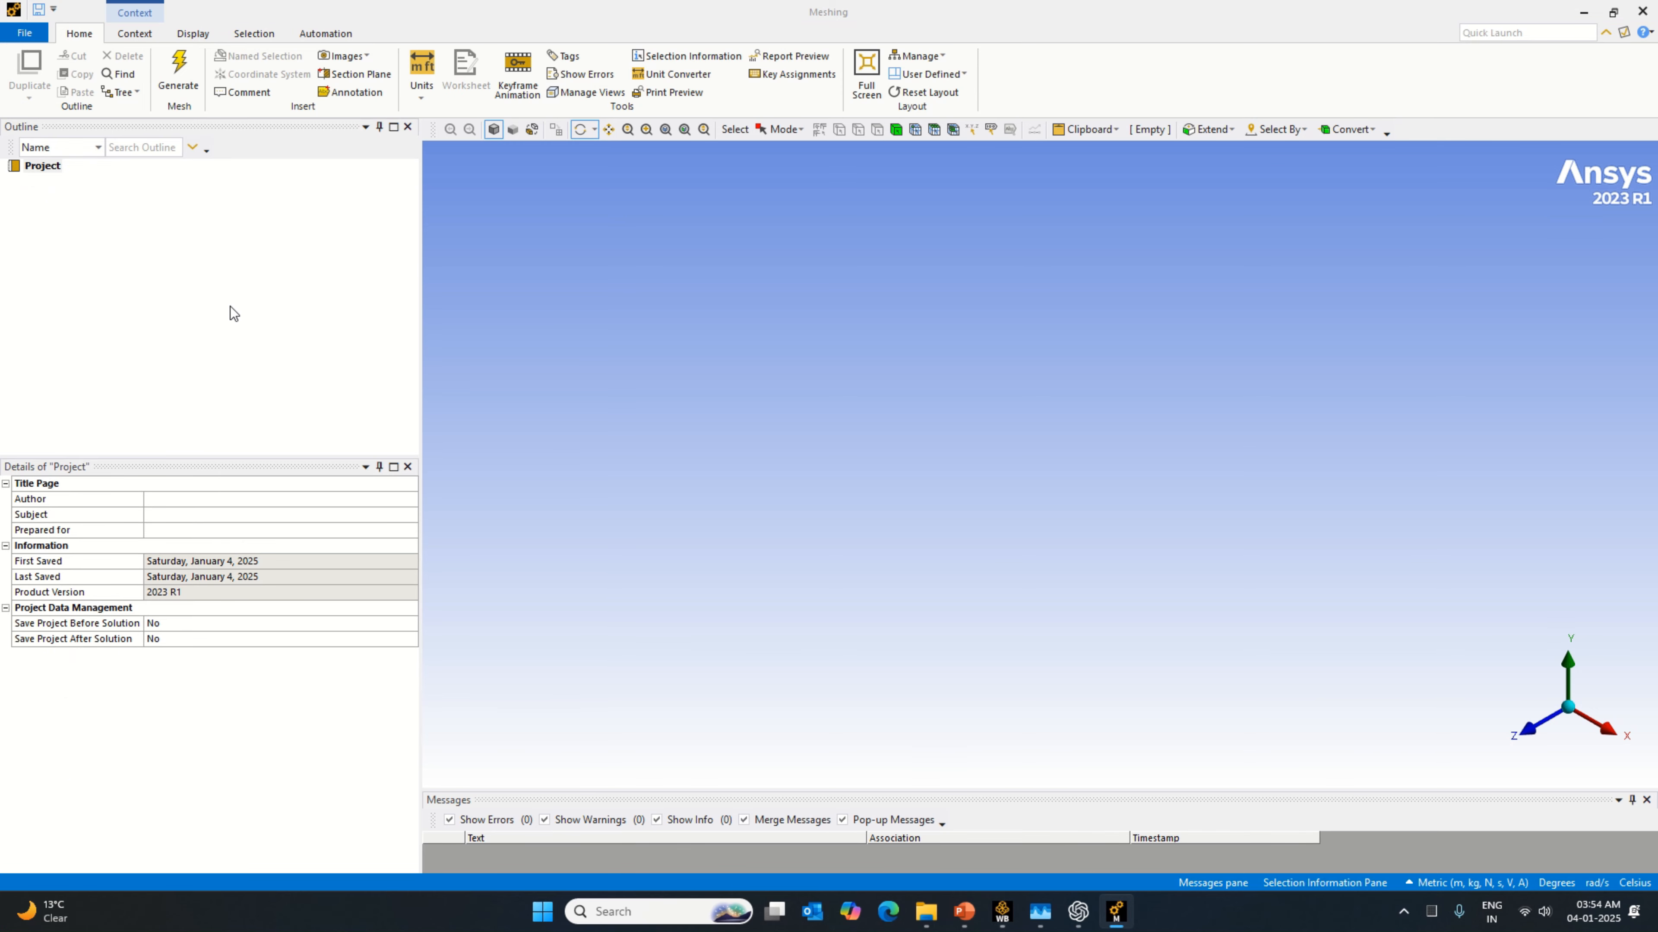
{"action": "left_click", "coordinate": [1002, 911]}
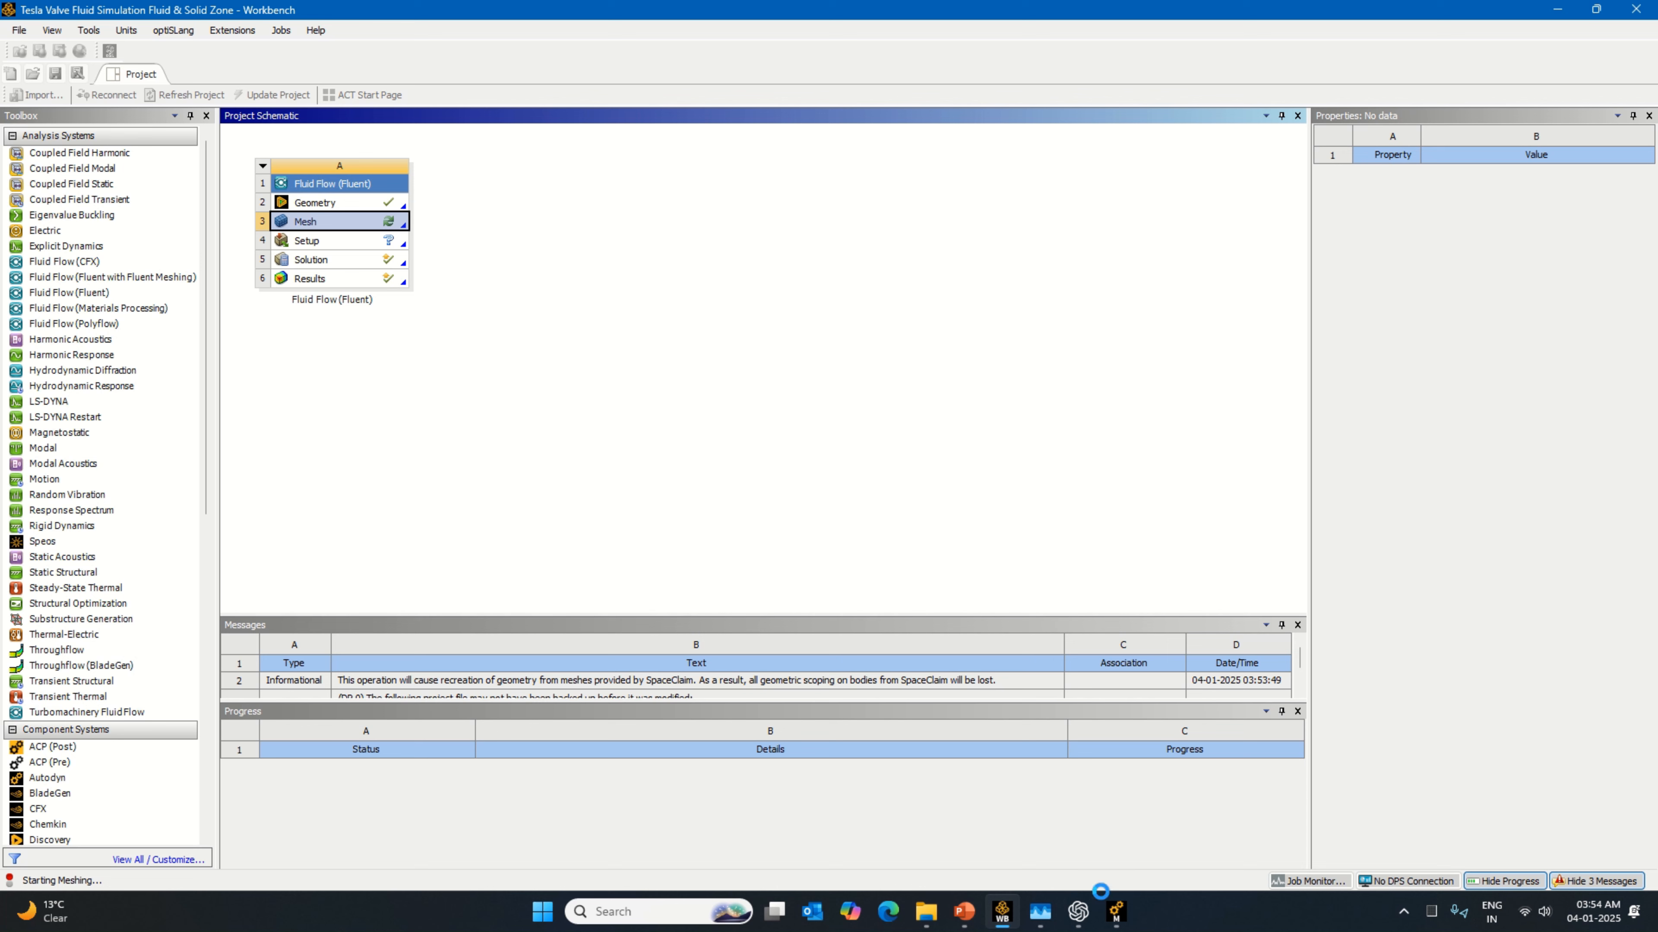
{"action": "left_click", "coordinate": [1115, 923]}
{"action": "left_click", "coordinate": [968, 550]}
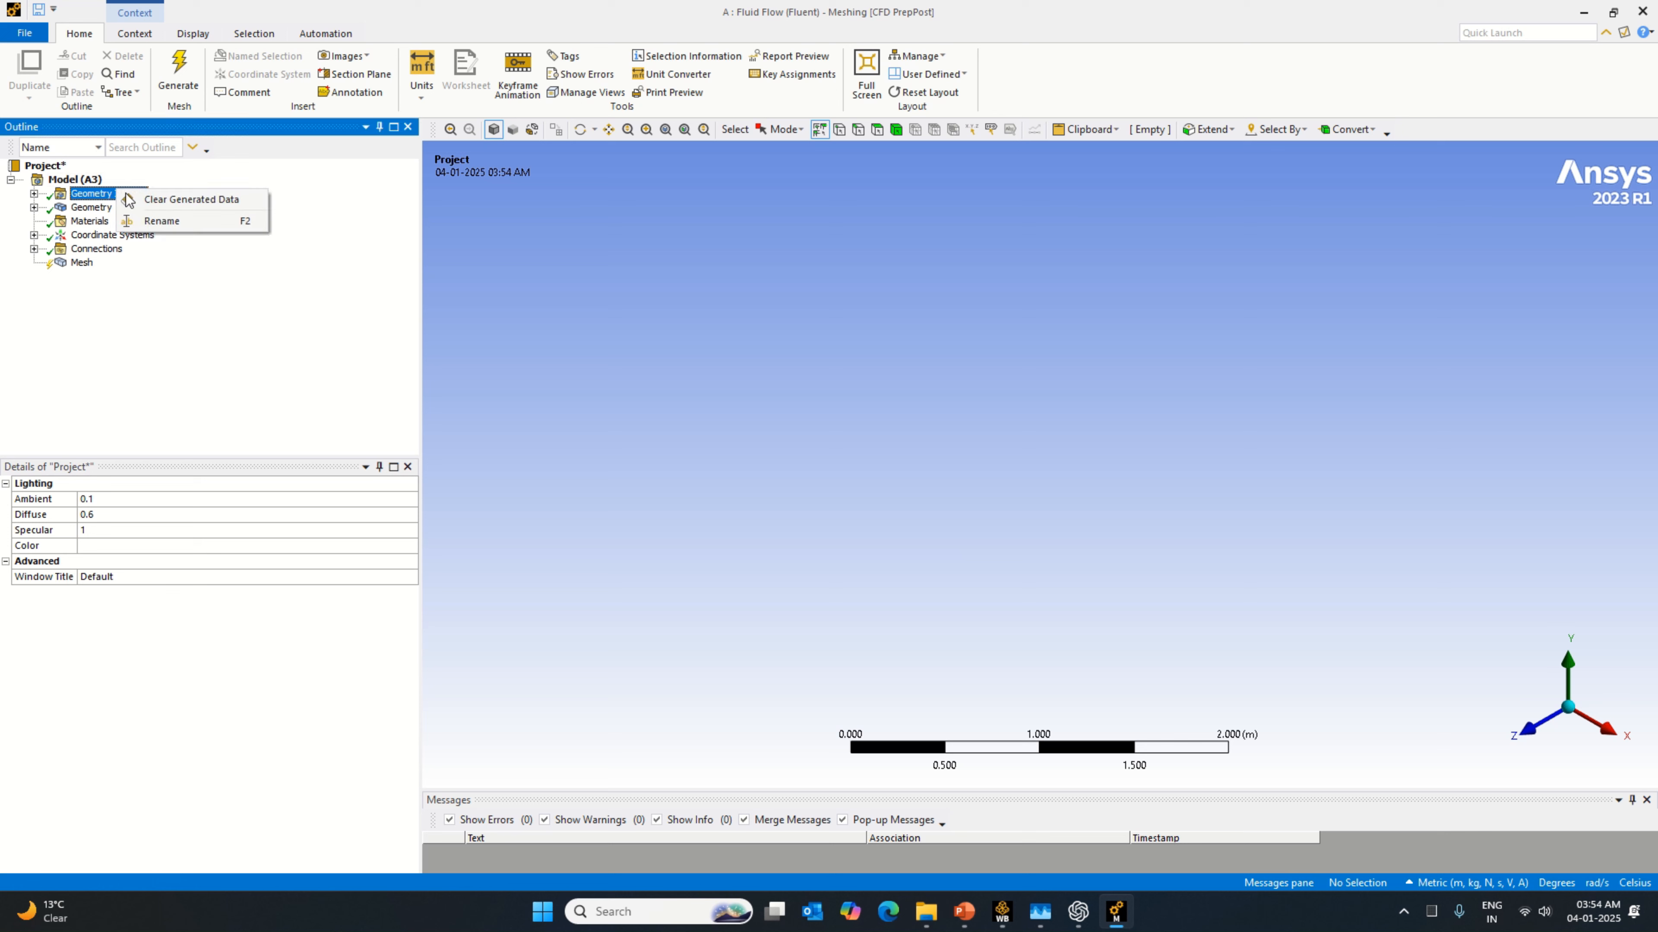
Step: Clear the generated data of Geometry Imports in the model tree, then repeat the operation, answering its dialog each time
{"action": "left_click", "coordinate": [196, 200]}
{"action": "left_click", "coordinate": [907, 516]}
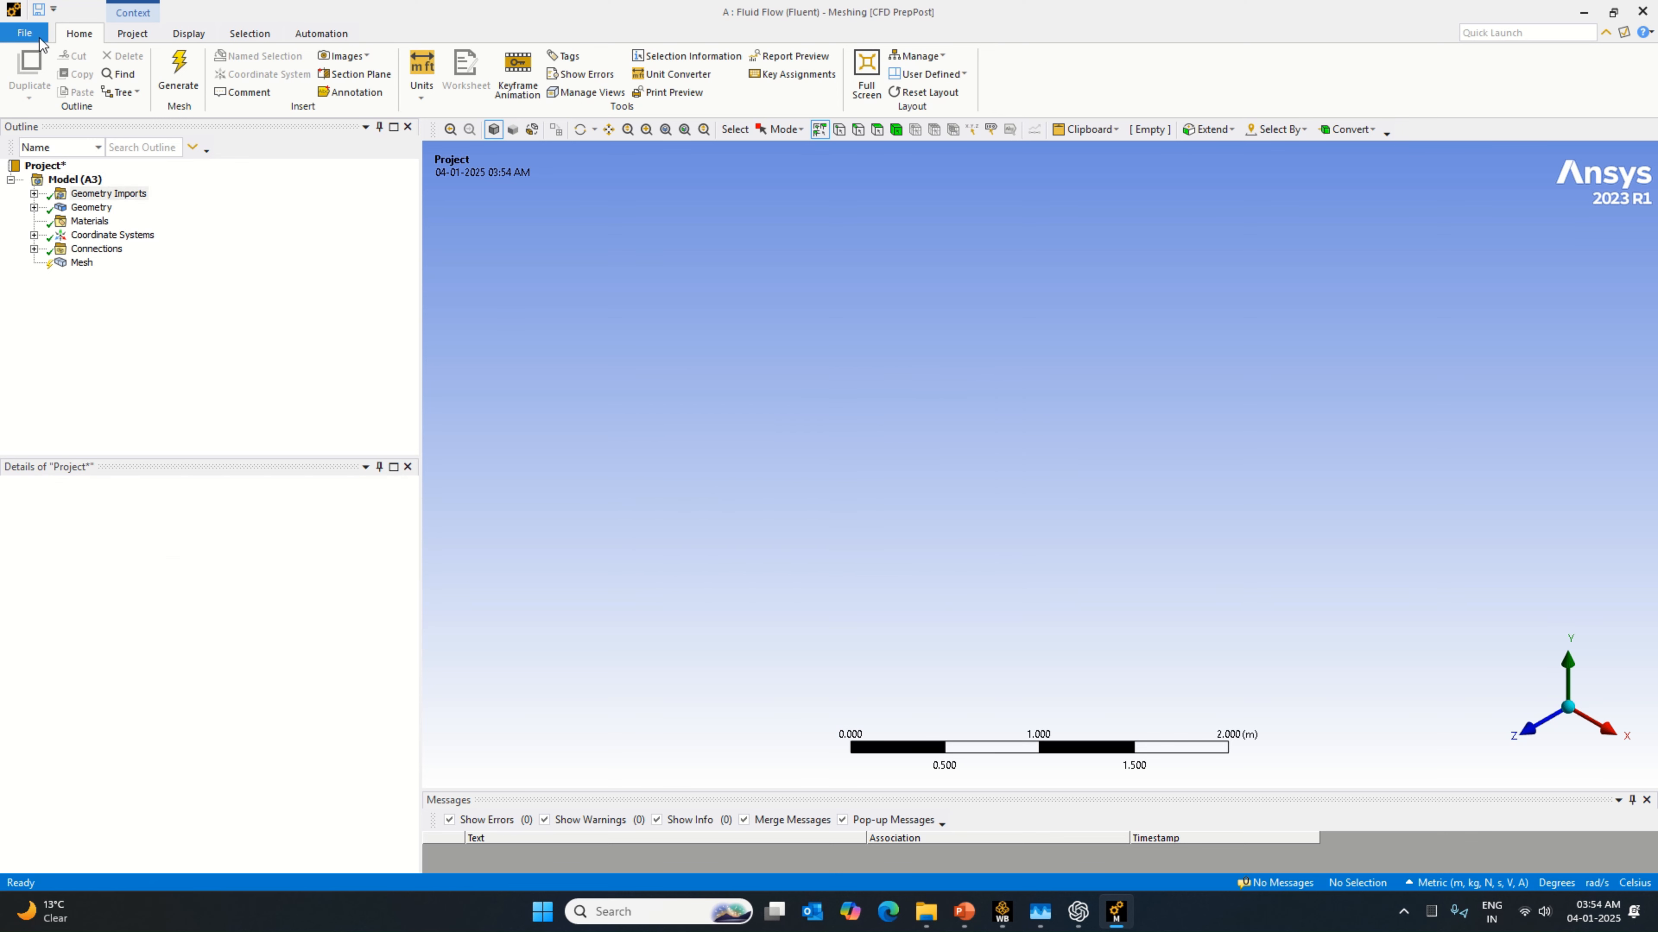
{"action": "right_click", "coordinate": [108, 194]}
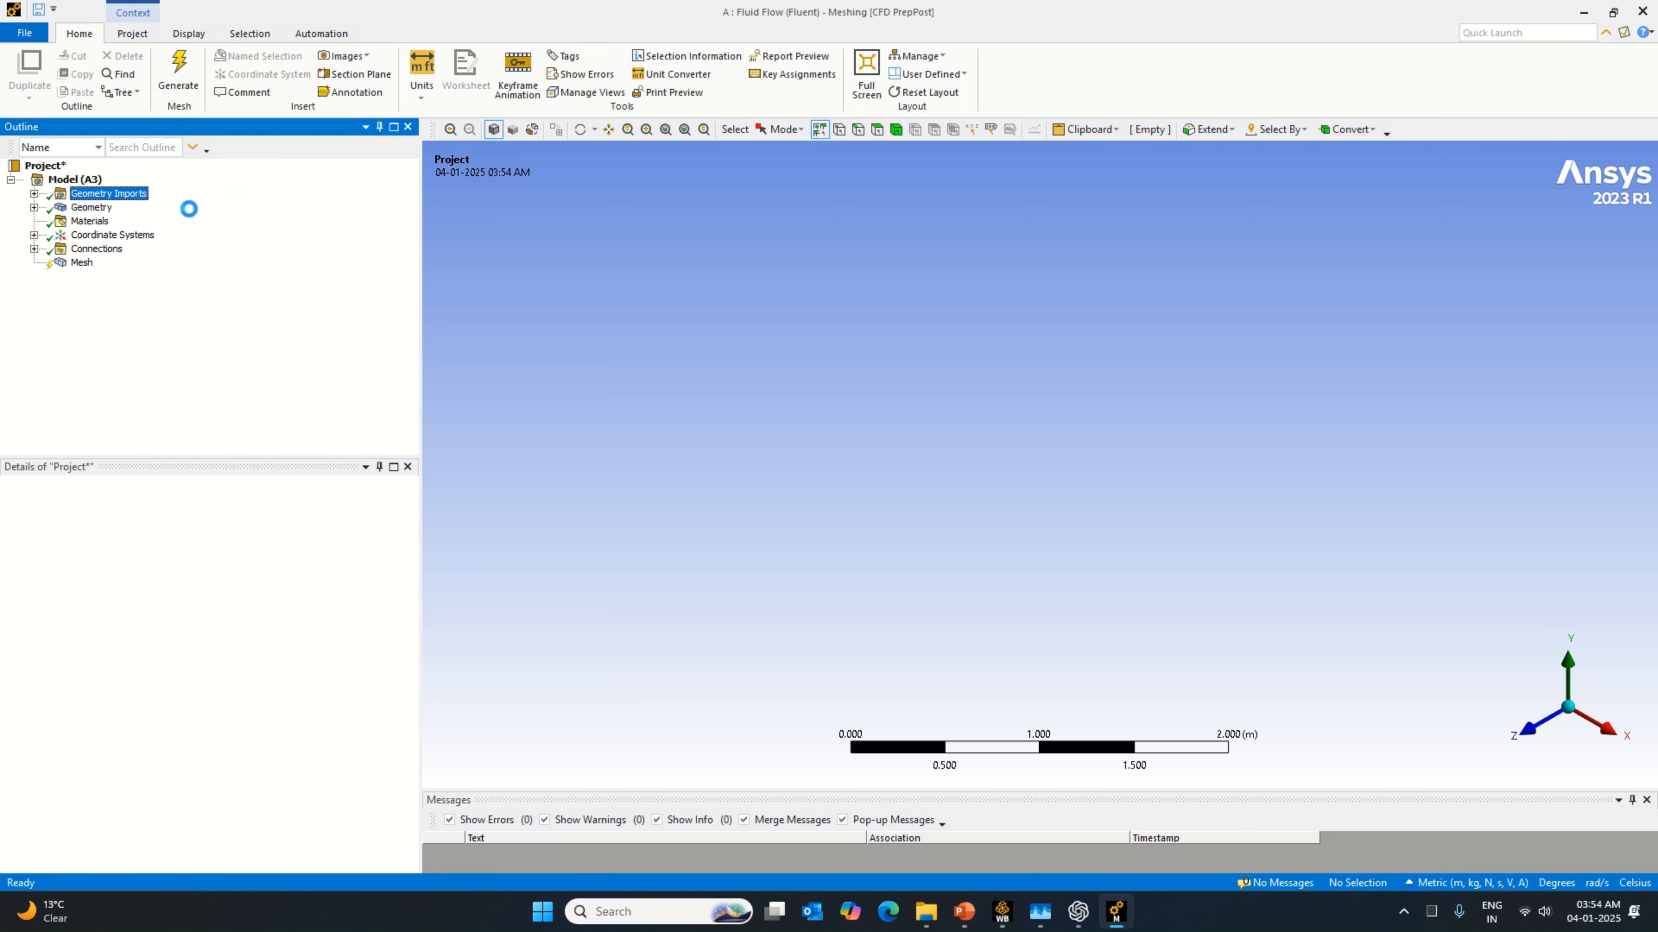
{"action": "left_click", "coordinate": [189, 207]}
{"action": "left_click", "coordinate": [910, 517]}
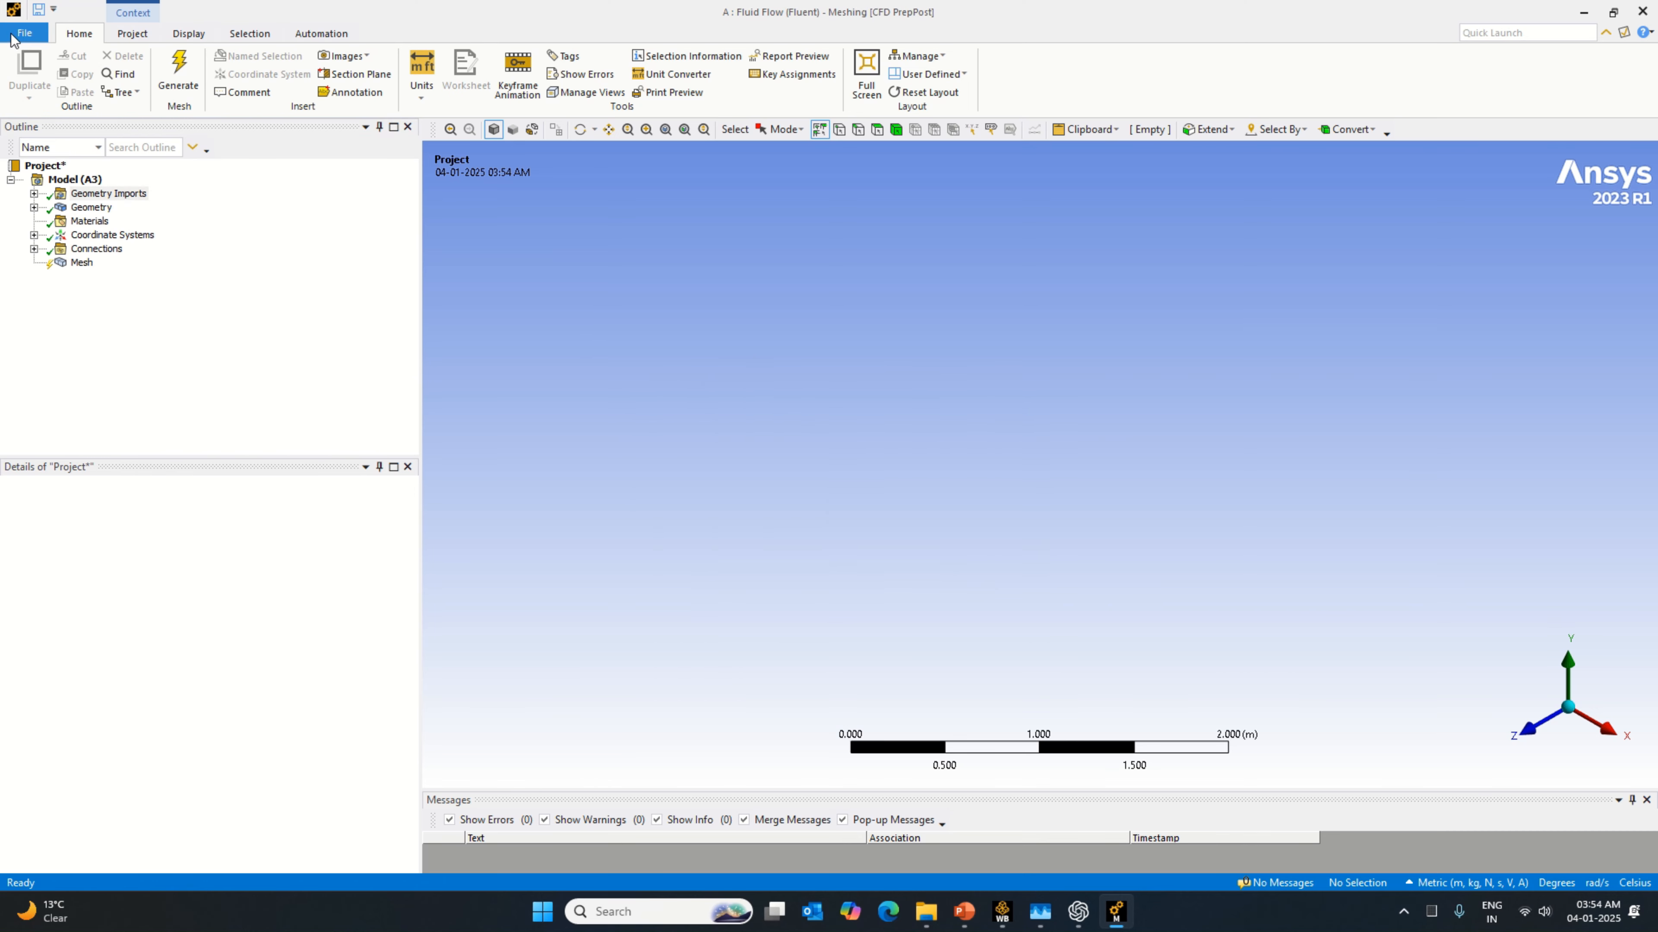
Step: Close Meshing and switch back to Workbench
{"action": "left_click", "coordinate": [24, 33]}
{"action": "left_click", "coordinate": [76, 590]}
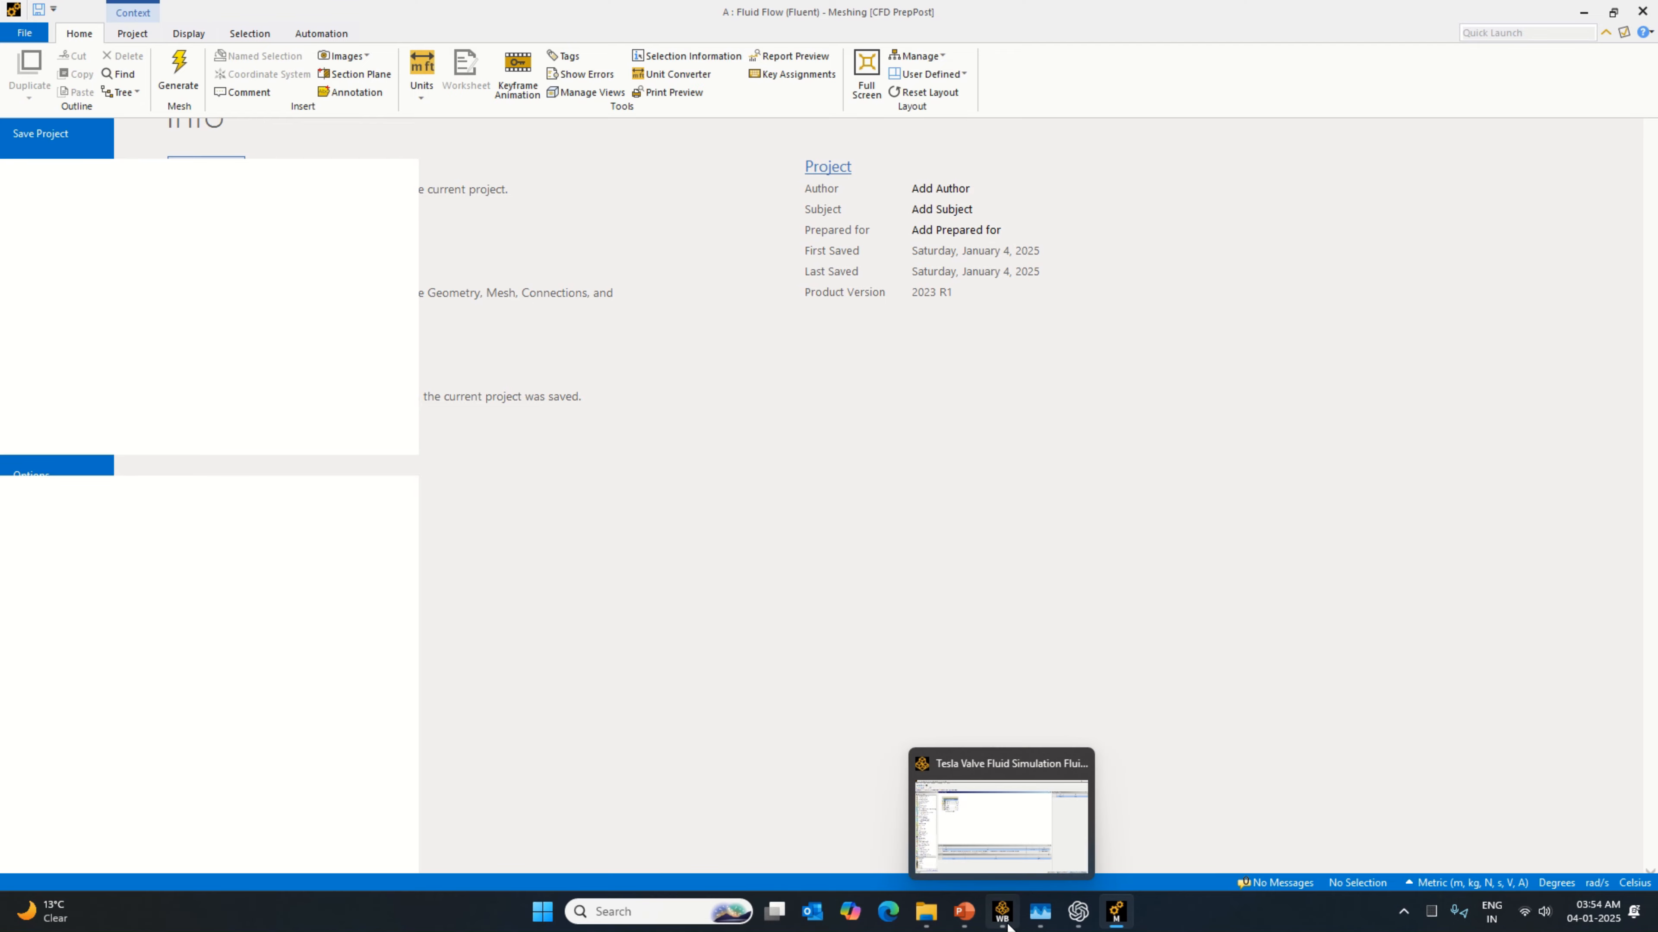
{"action": "left_click", "coordinate": [1002, 911]}
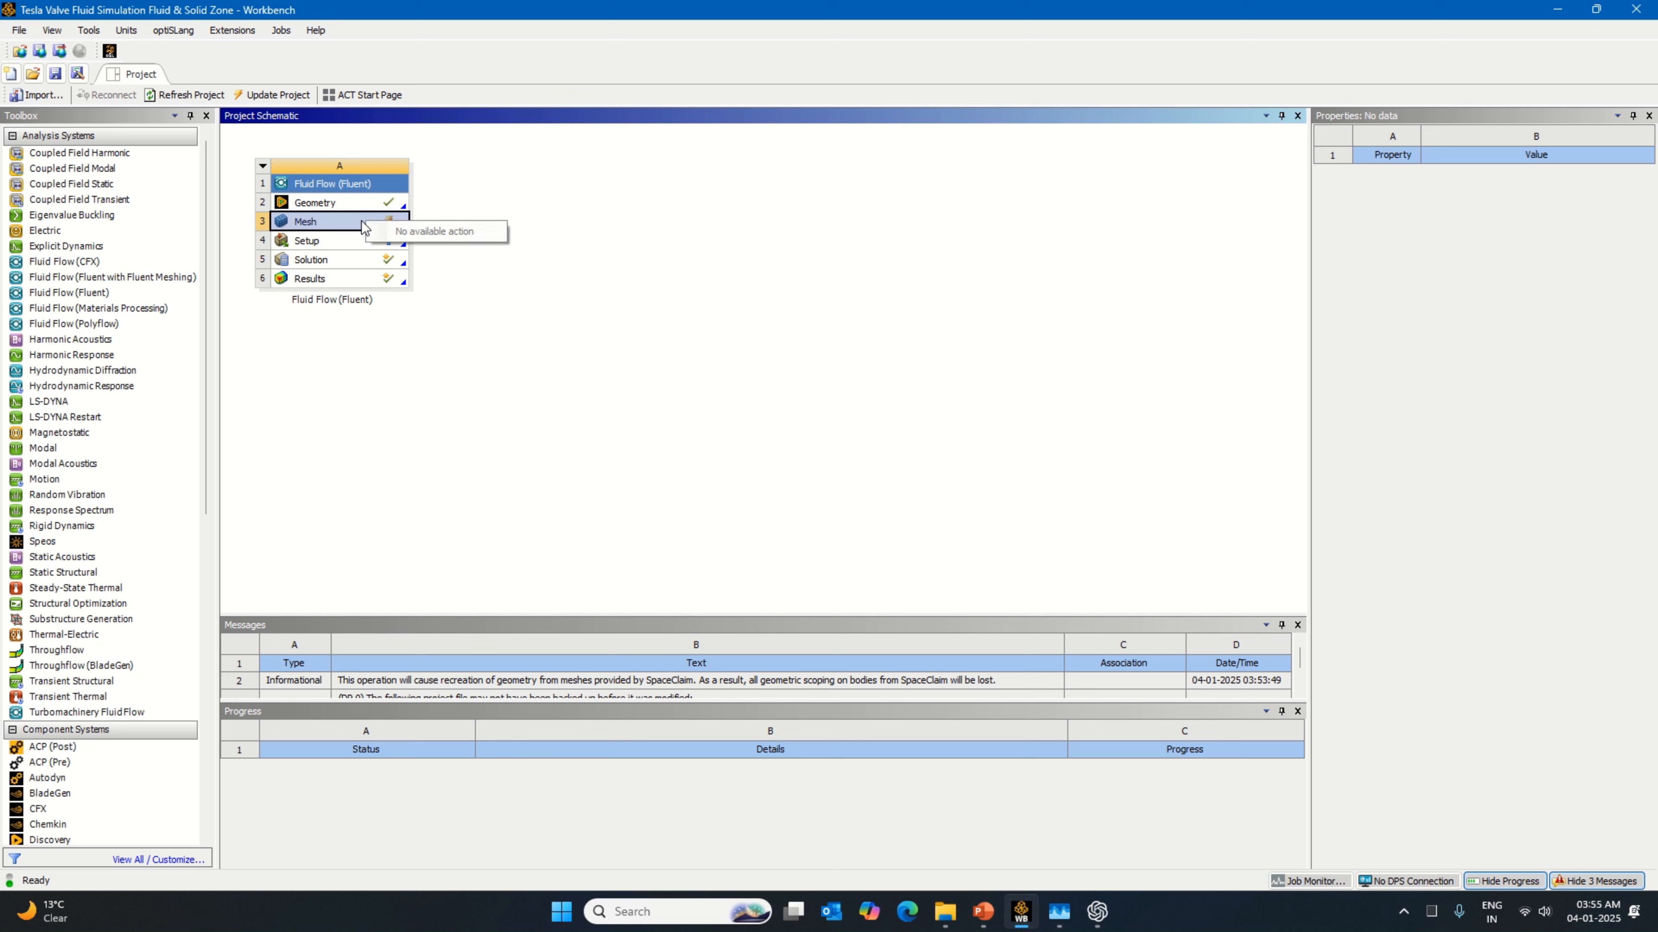
Step: Open the Geometry cell in DesignModeler, expand the parts and bodies list, and examine the Fluid body
{"action": "right_click", "coordinate": [394, 205]}
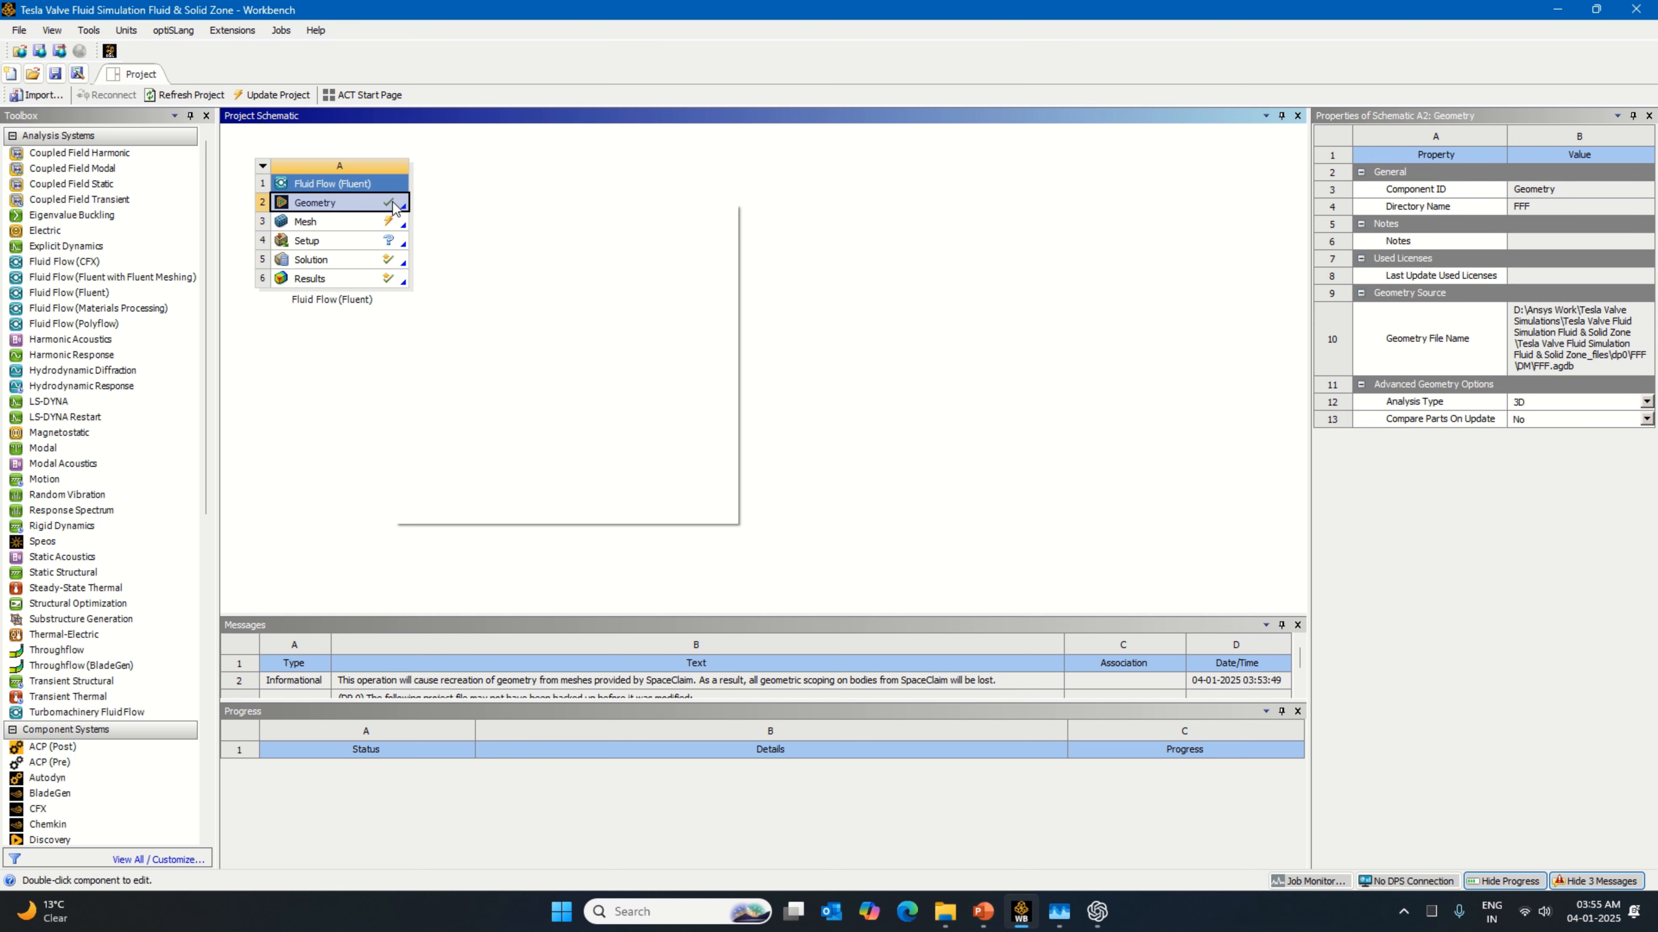
{"action": "left_click", "coordinate": [443, 213]}
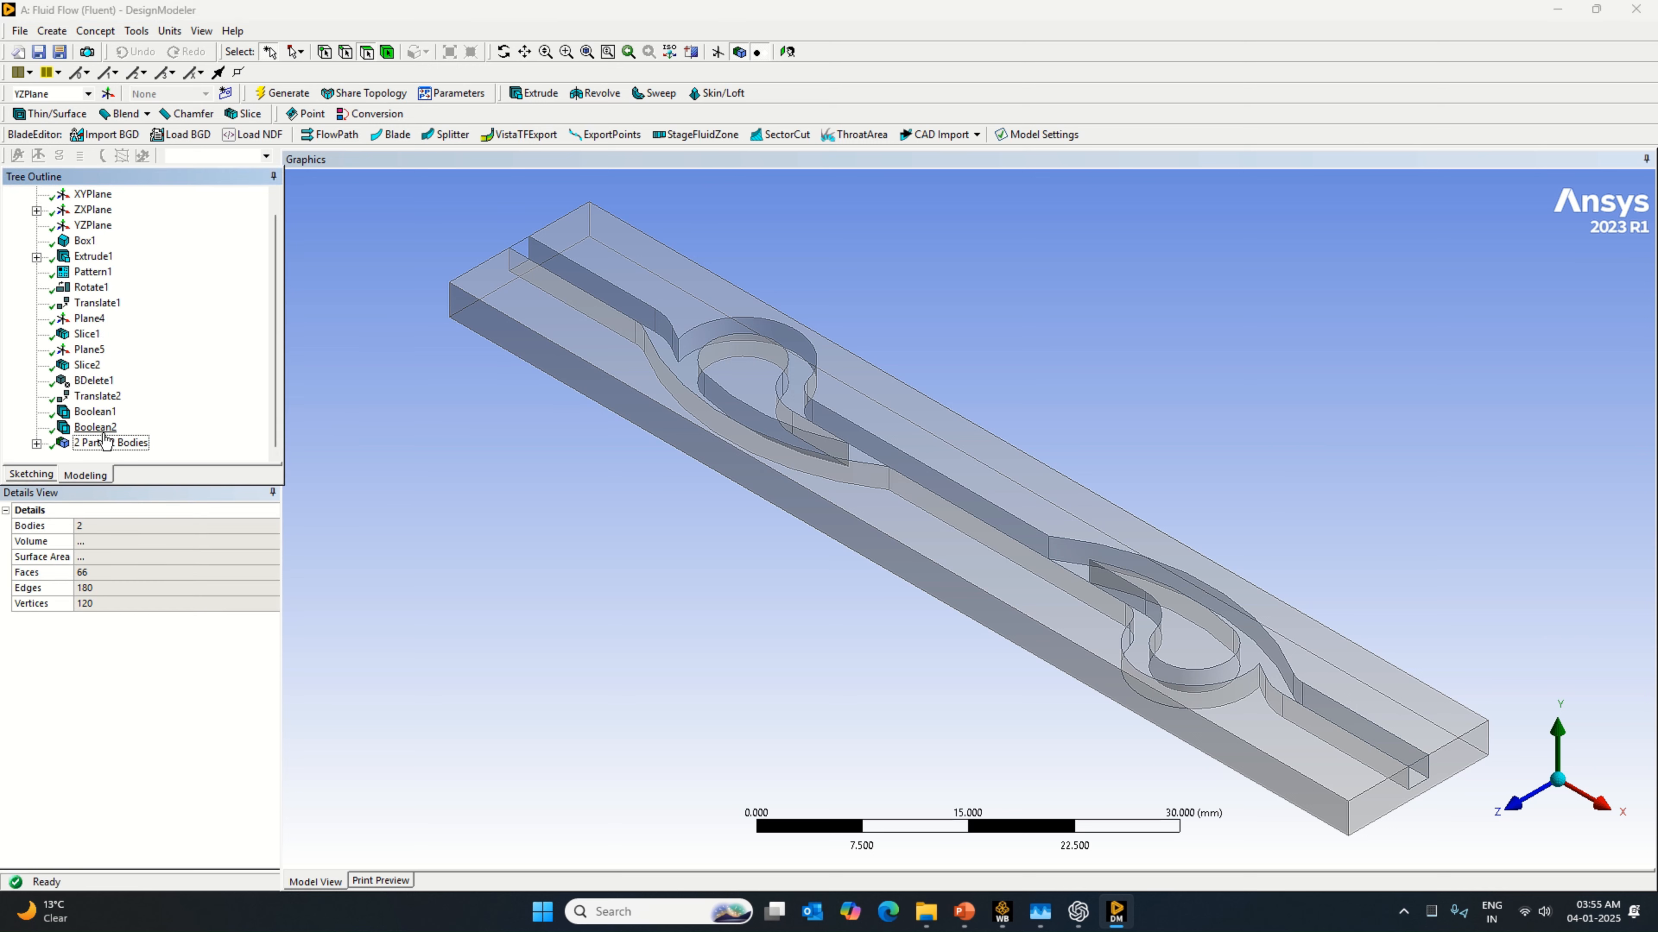
{"action": "left_click", "coordinate": [37, 444]}
{"action": "left_click", "coordinate": [106, 444]}
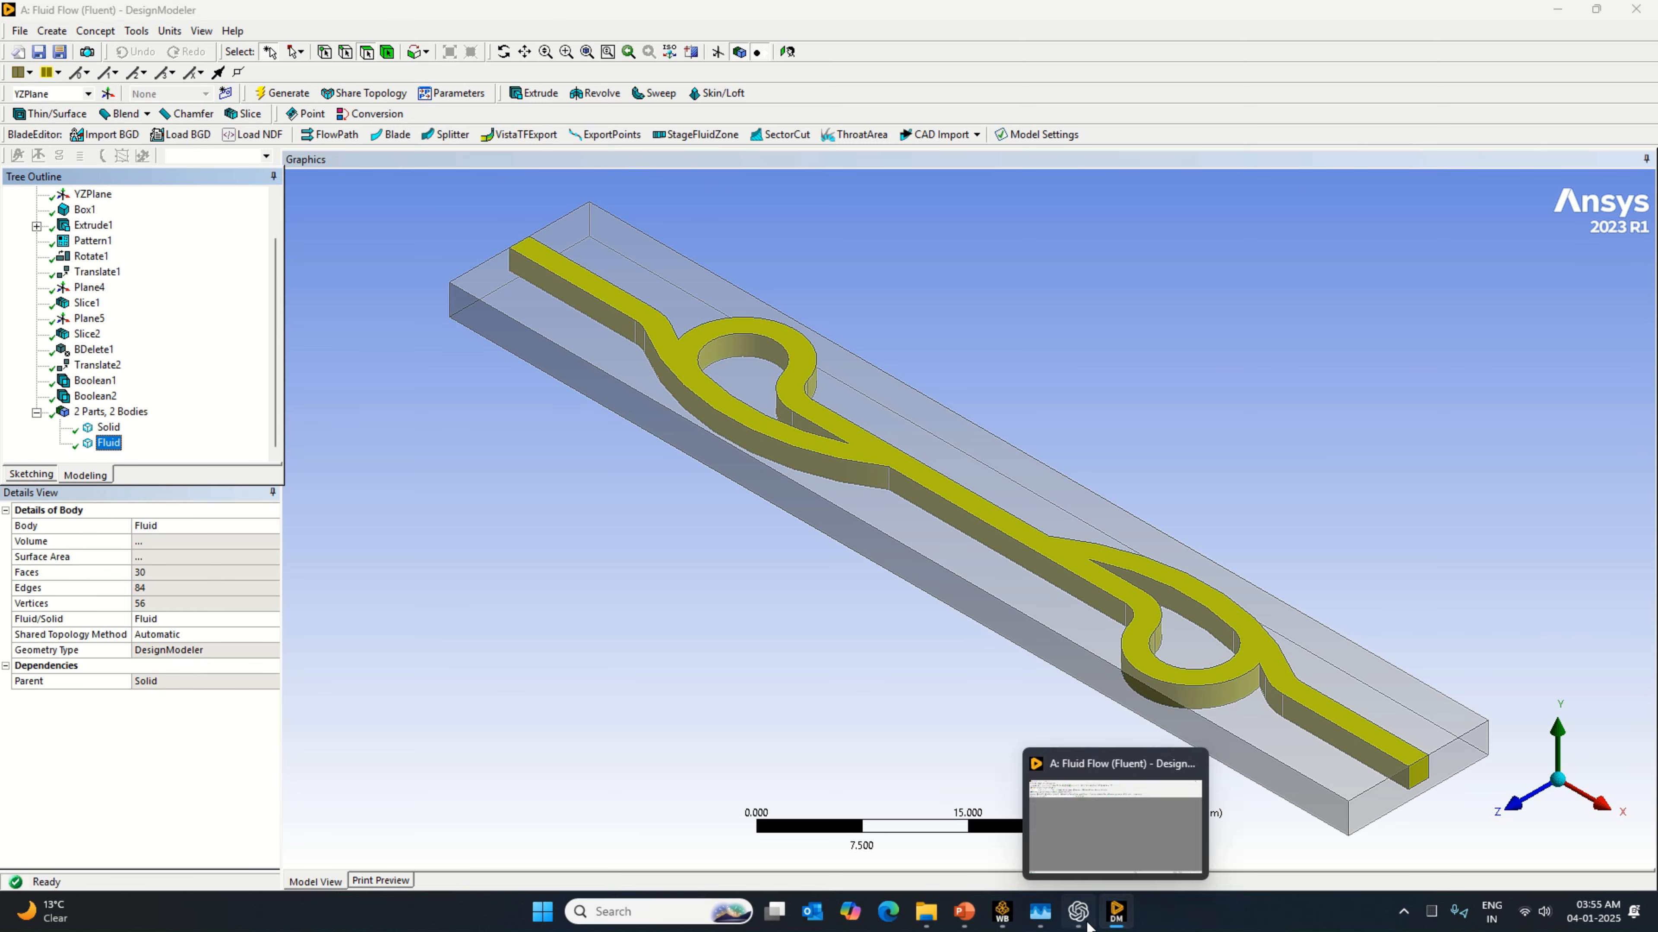
Step: Switch to Workbench, reset the Mesh cell and clear its generated data, confirming both operations
{"action": "left_click", "coordinate": [1004, 913]}
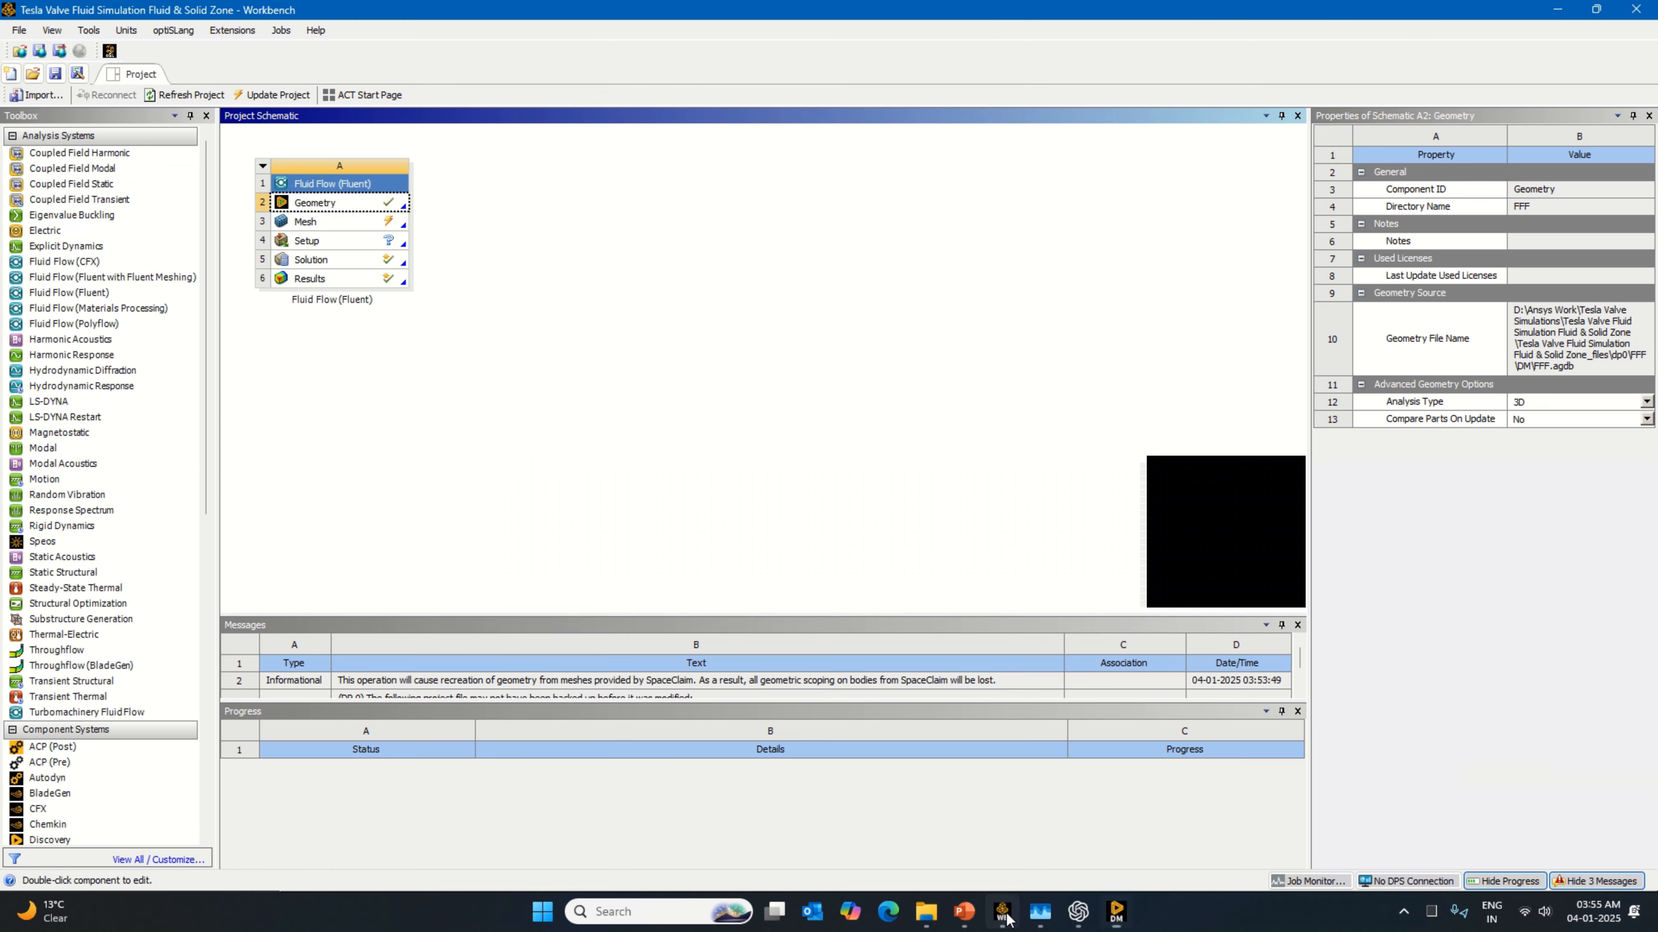
{"action": "right_click", "coordinate": [396, 222]}
{"action": "left_click", "coordinate": [483, 391]}
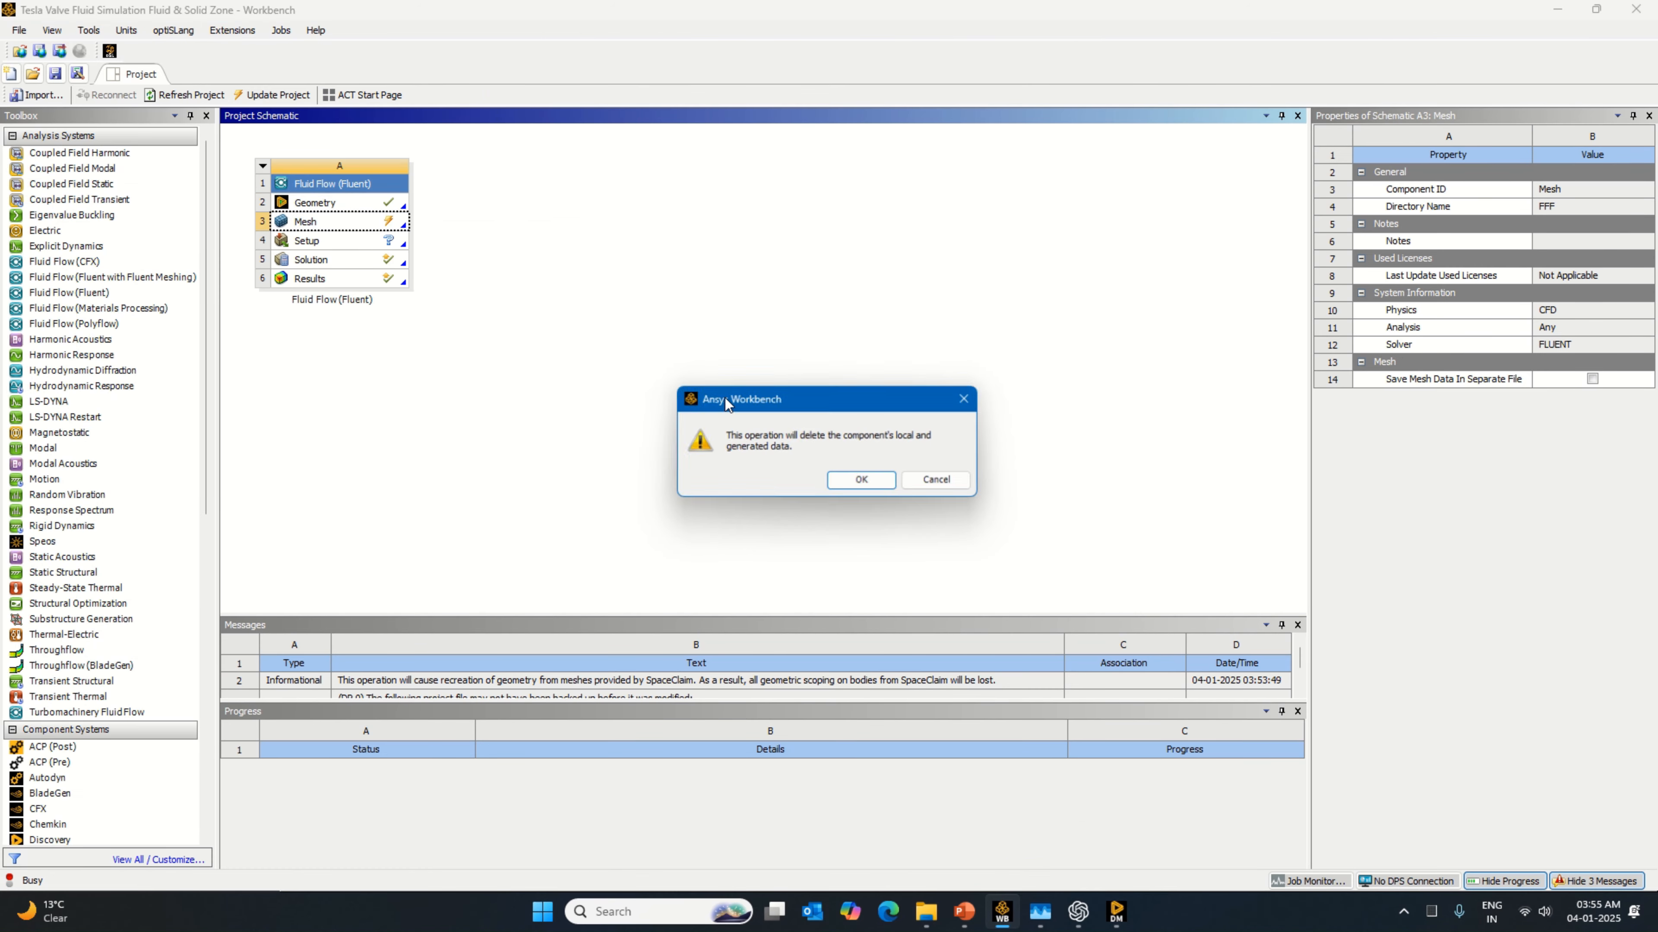
{"action": "left_click", "coordinate": [859, 478]}
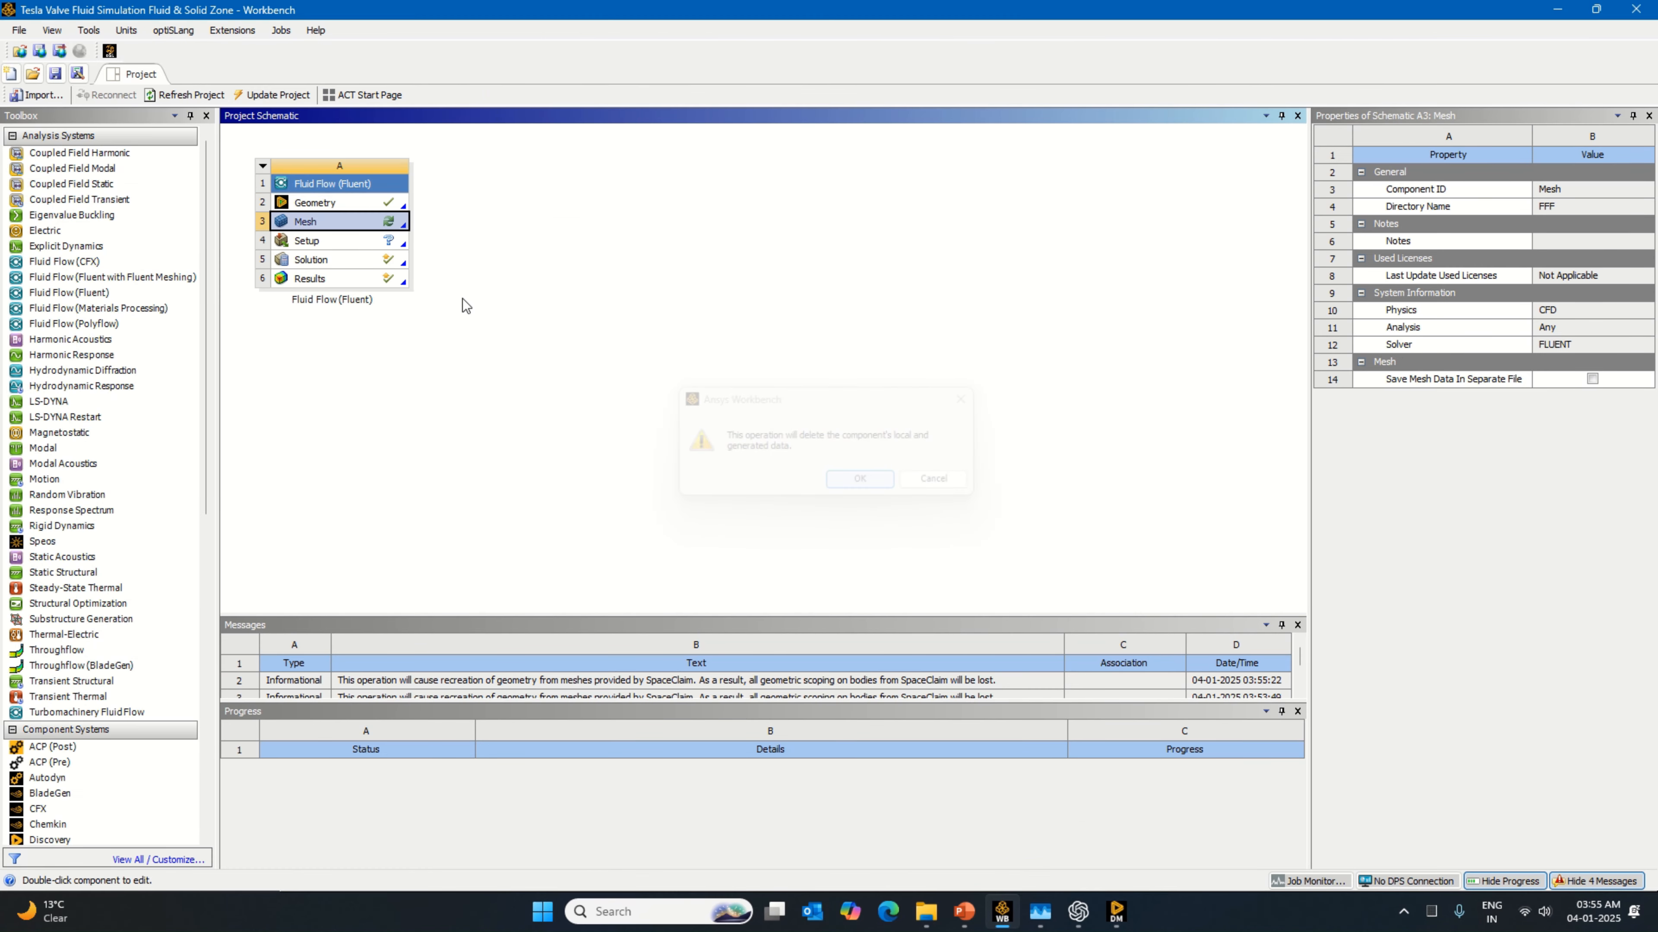
{"action": "right_click", "coordinate": [406, 226]}
{"action": "left_click", "coordinate": [518, 355]}
{"action": "left_click", "coordinate": [859, 480]}
Step: Open the Mesh cell for editing in Meshing and dismiss the script error dialog
{"action": "right_click", "coordinate": [382, 225]}
{"action": "left_click", "coordinate": [423, 240]}
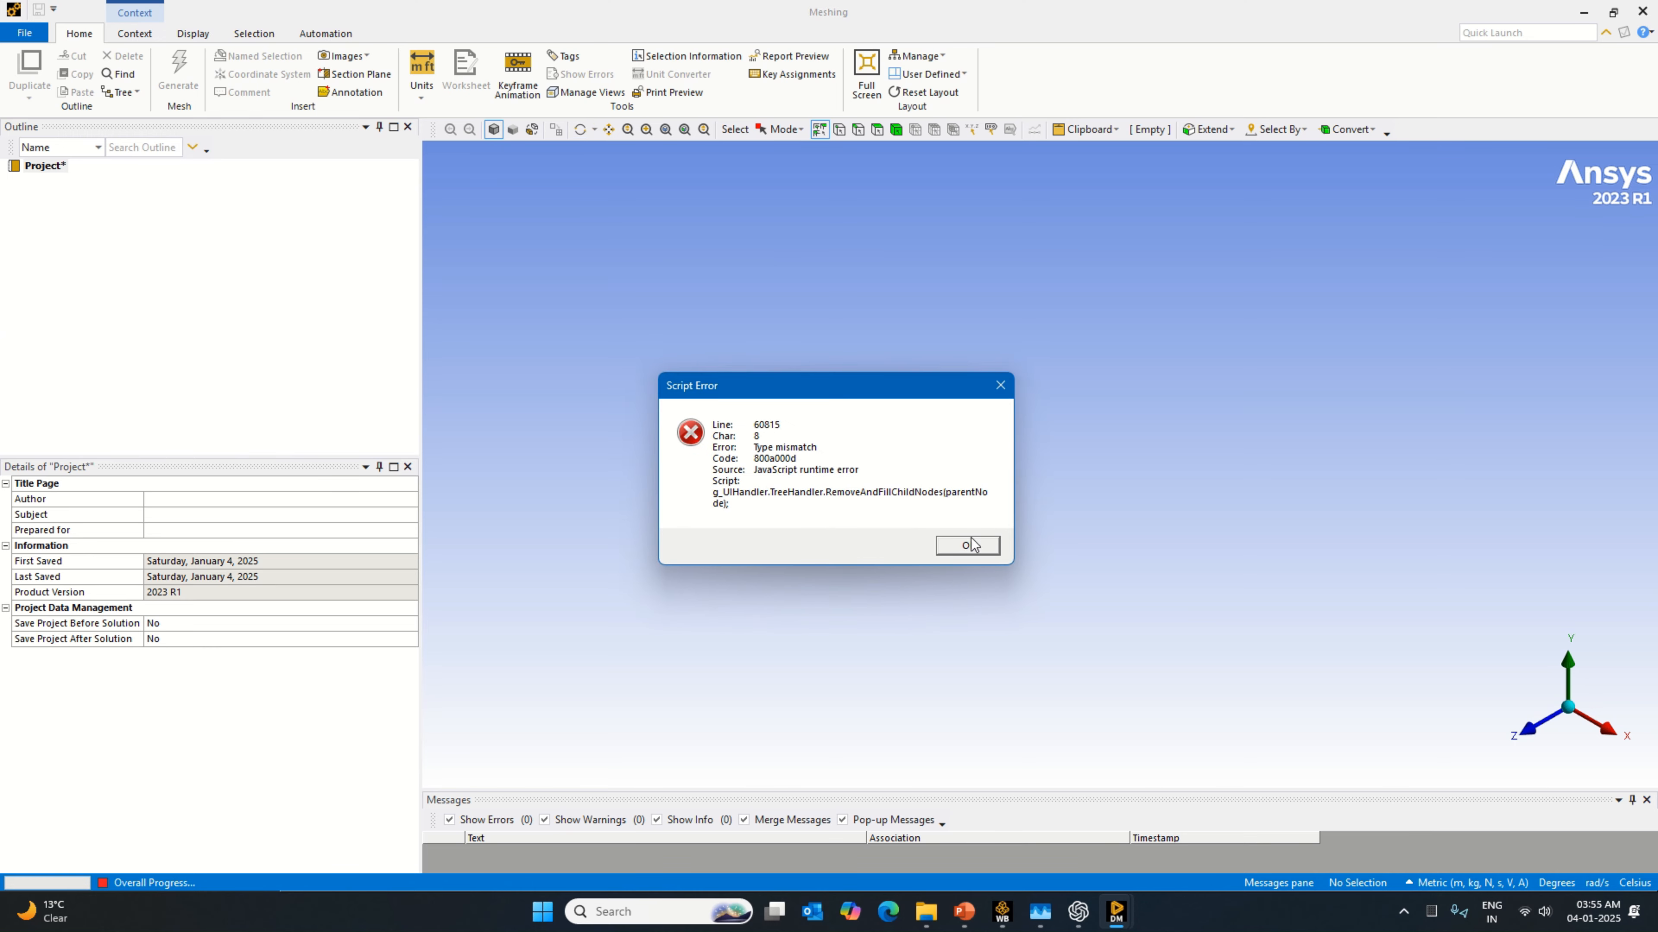
{"action": "left_click", "coordinate": [970, 546]}
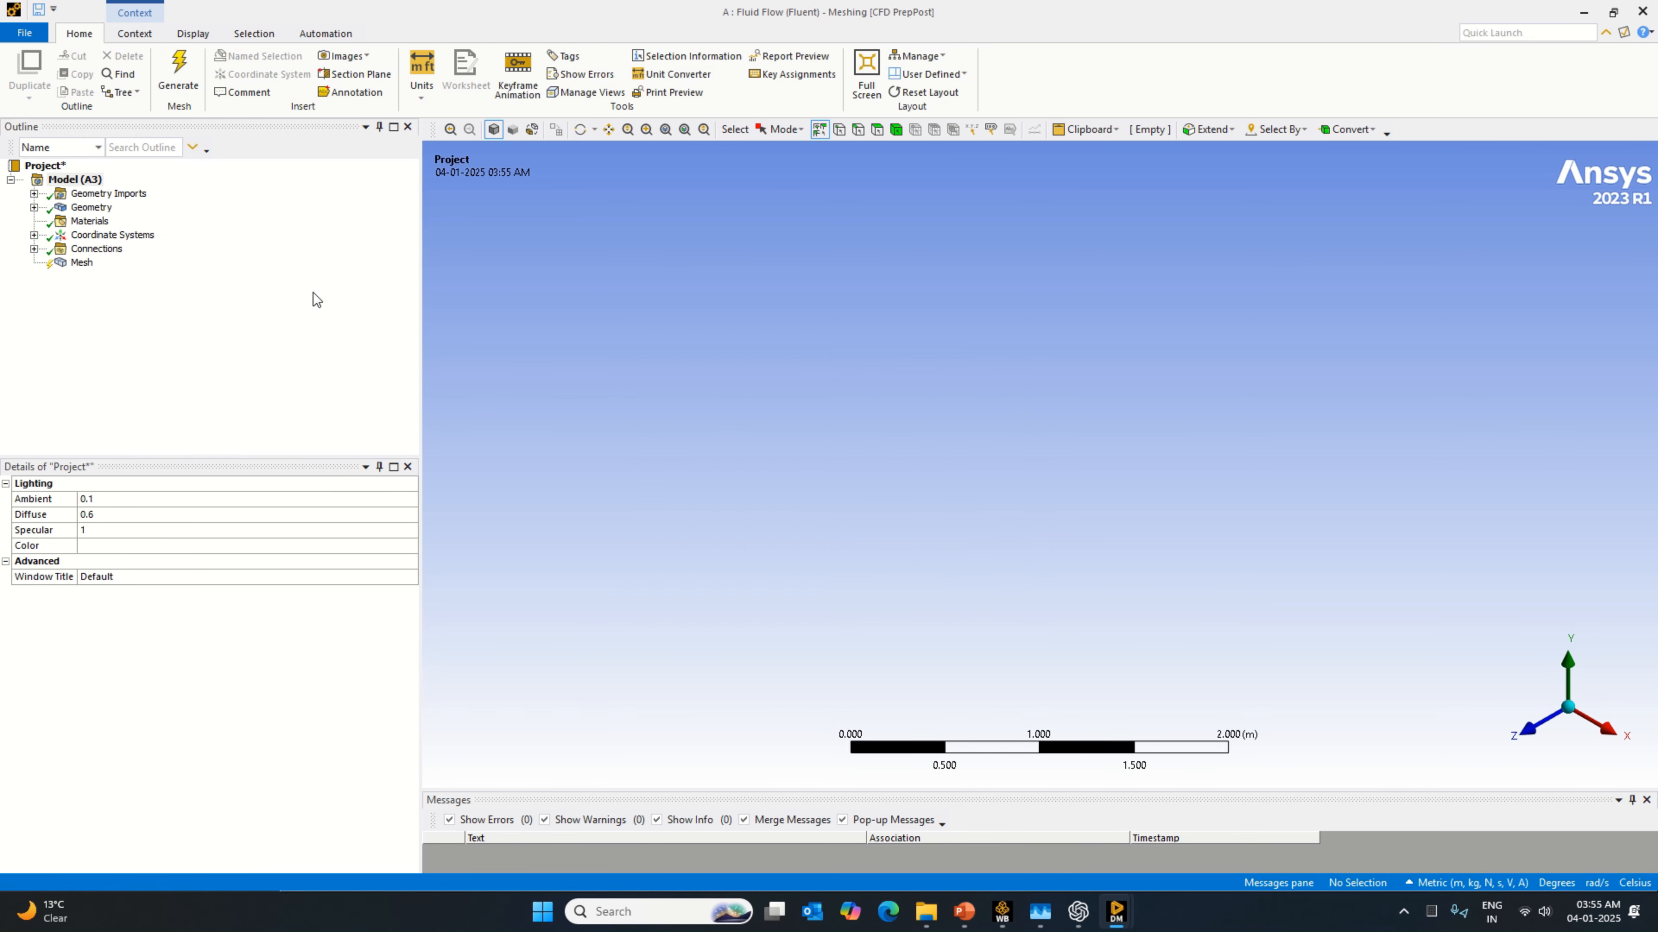
Step: Clear the generated data of Geometry Imports and close Meshing
{"action": "left_click", "coordinate": [106, 193]}
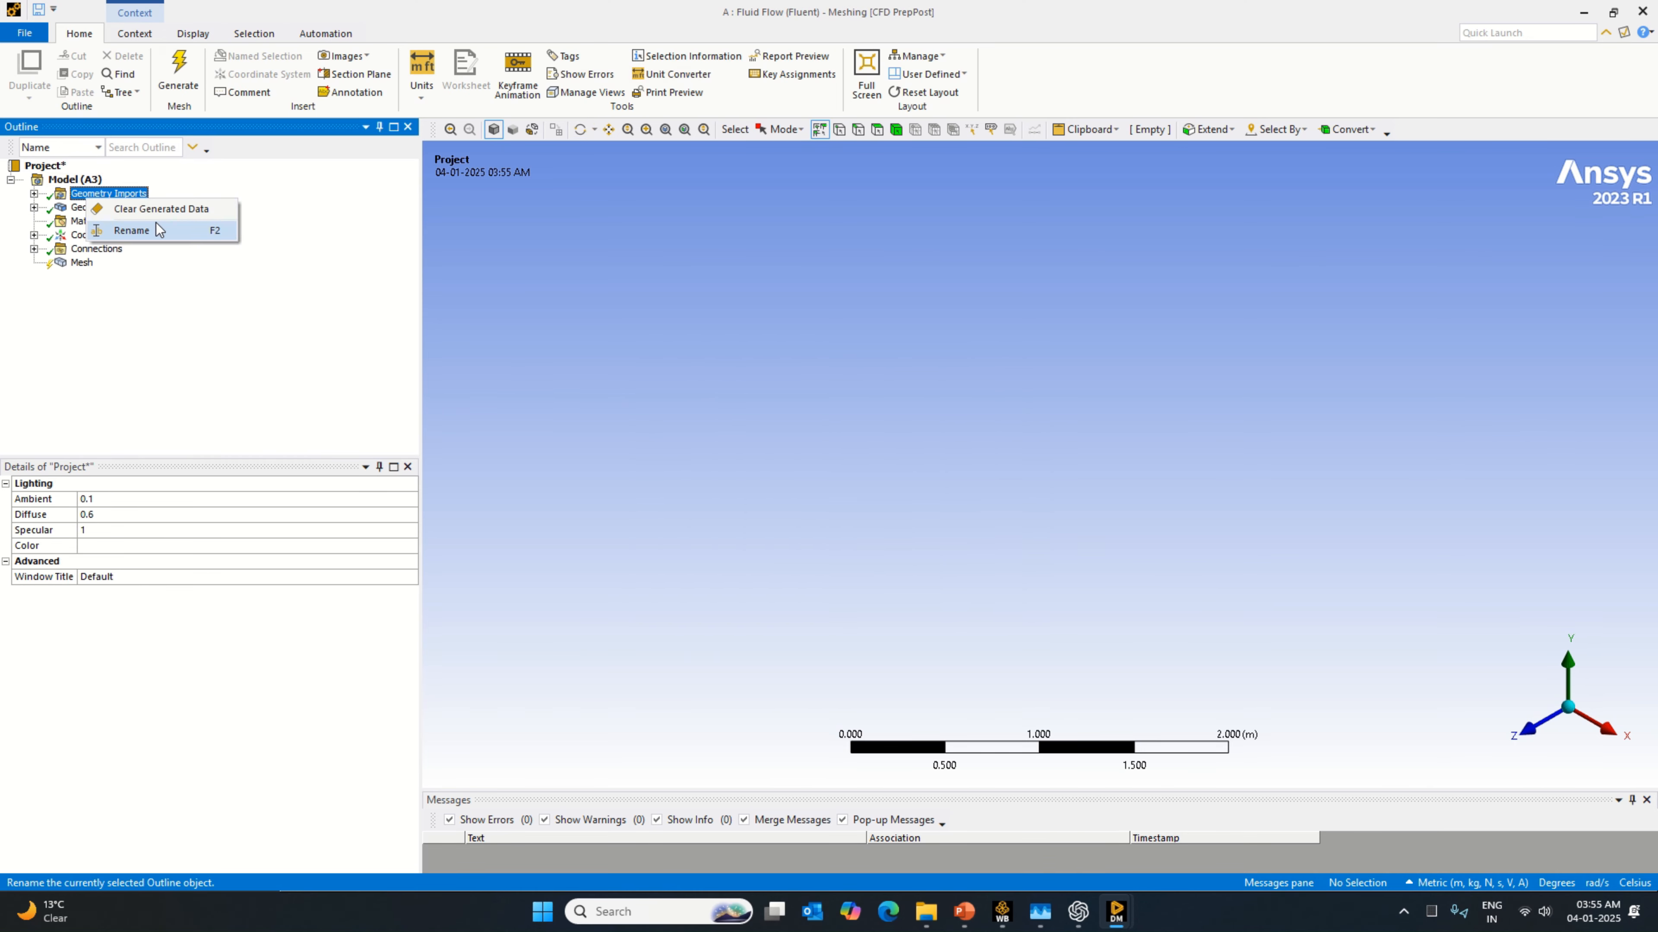
{"action": "left_click", "coordinate": [904, 513]}
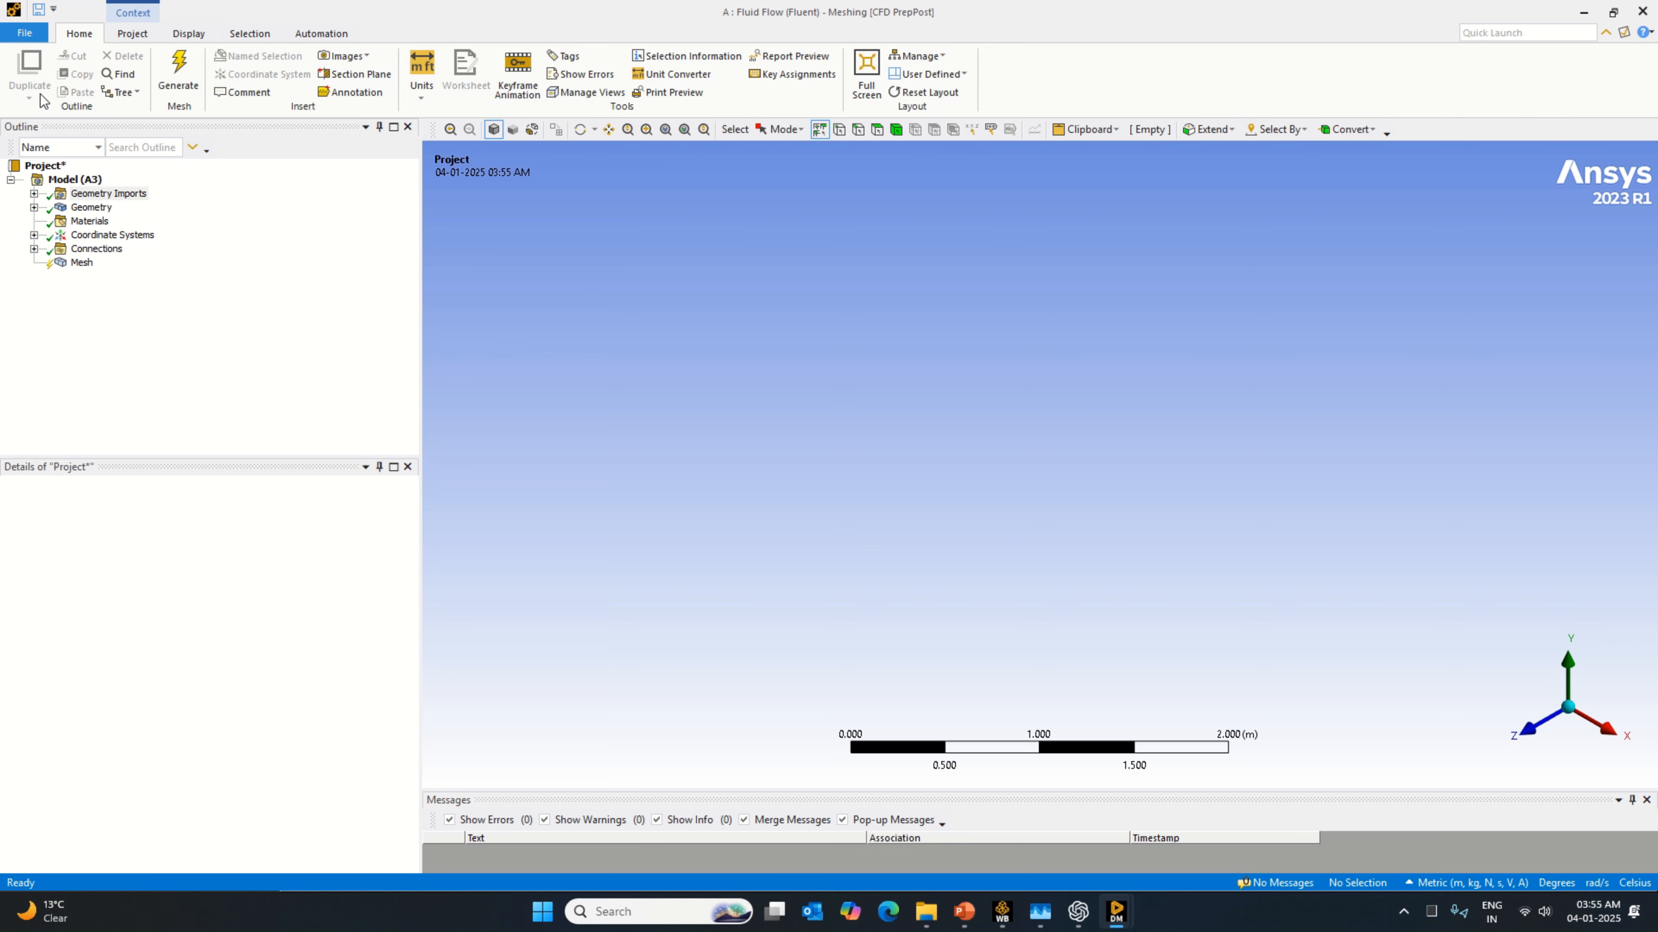
{"action": "left_click", "coordinate": [24, 33]}
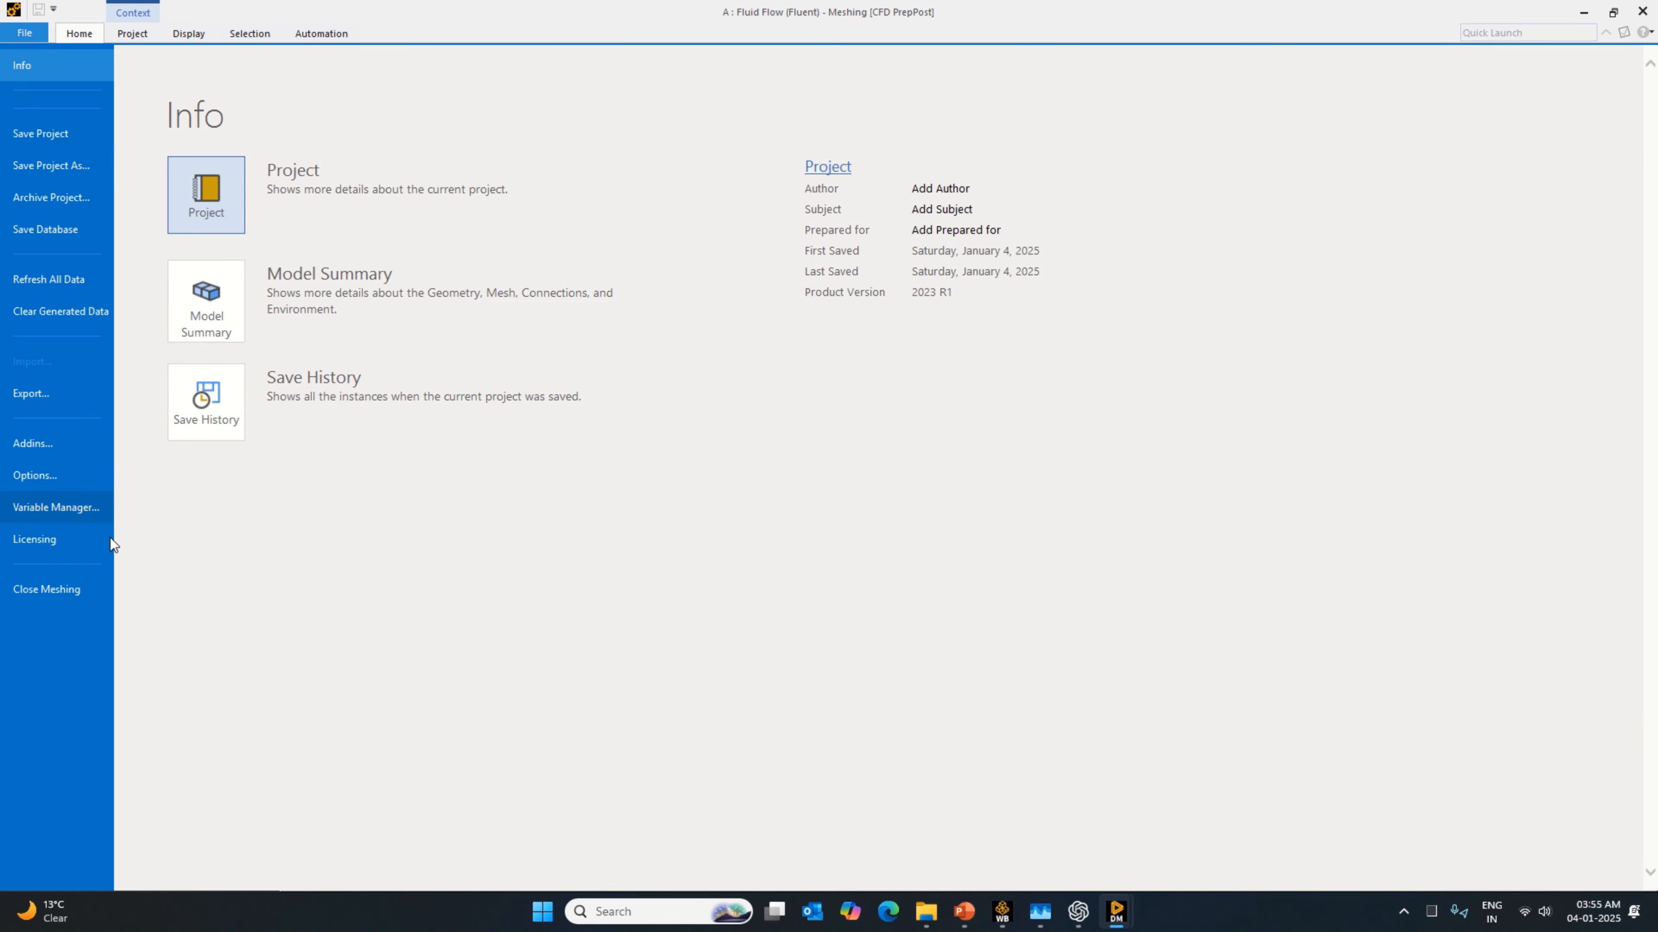
{"action": "left_click", "coordinate": [94, 592]}
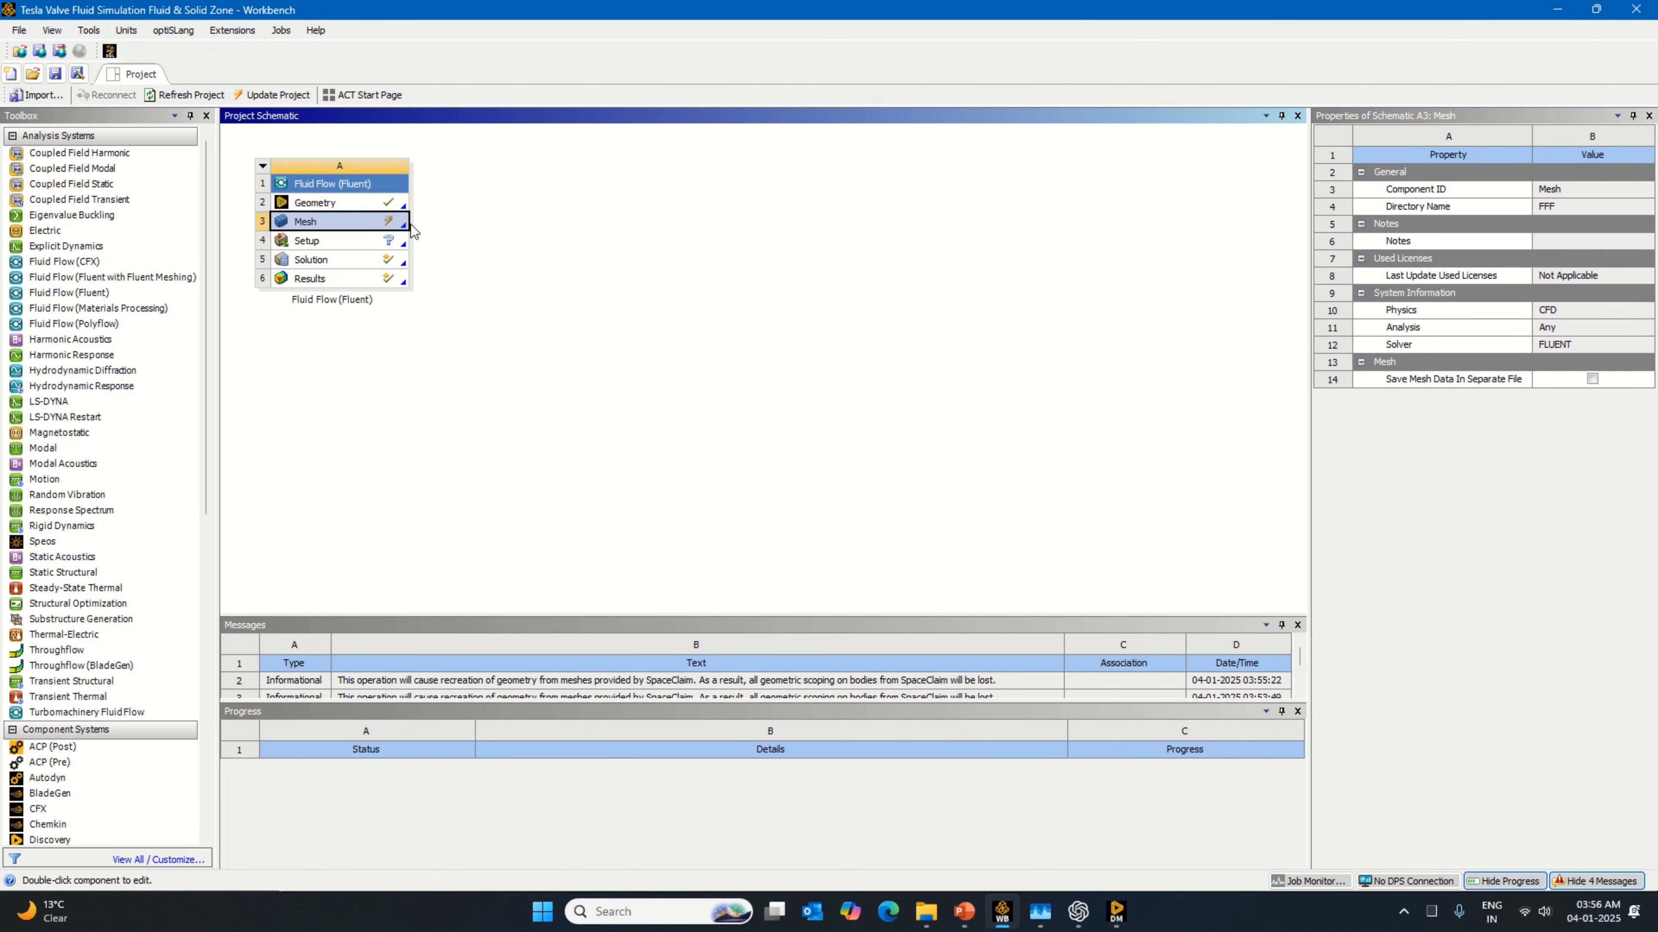
Step: Open the Mesh cell again from Workbench and fit the valve model in the graphics view
{"action": "right_click", "coordinate": [393, 222]}
{"action": "left_click", "coordinate": [441, 231]}
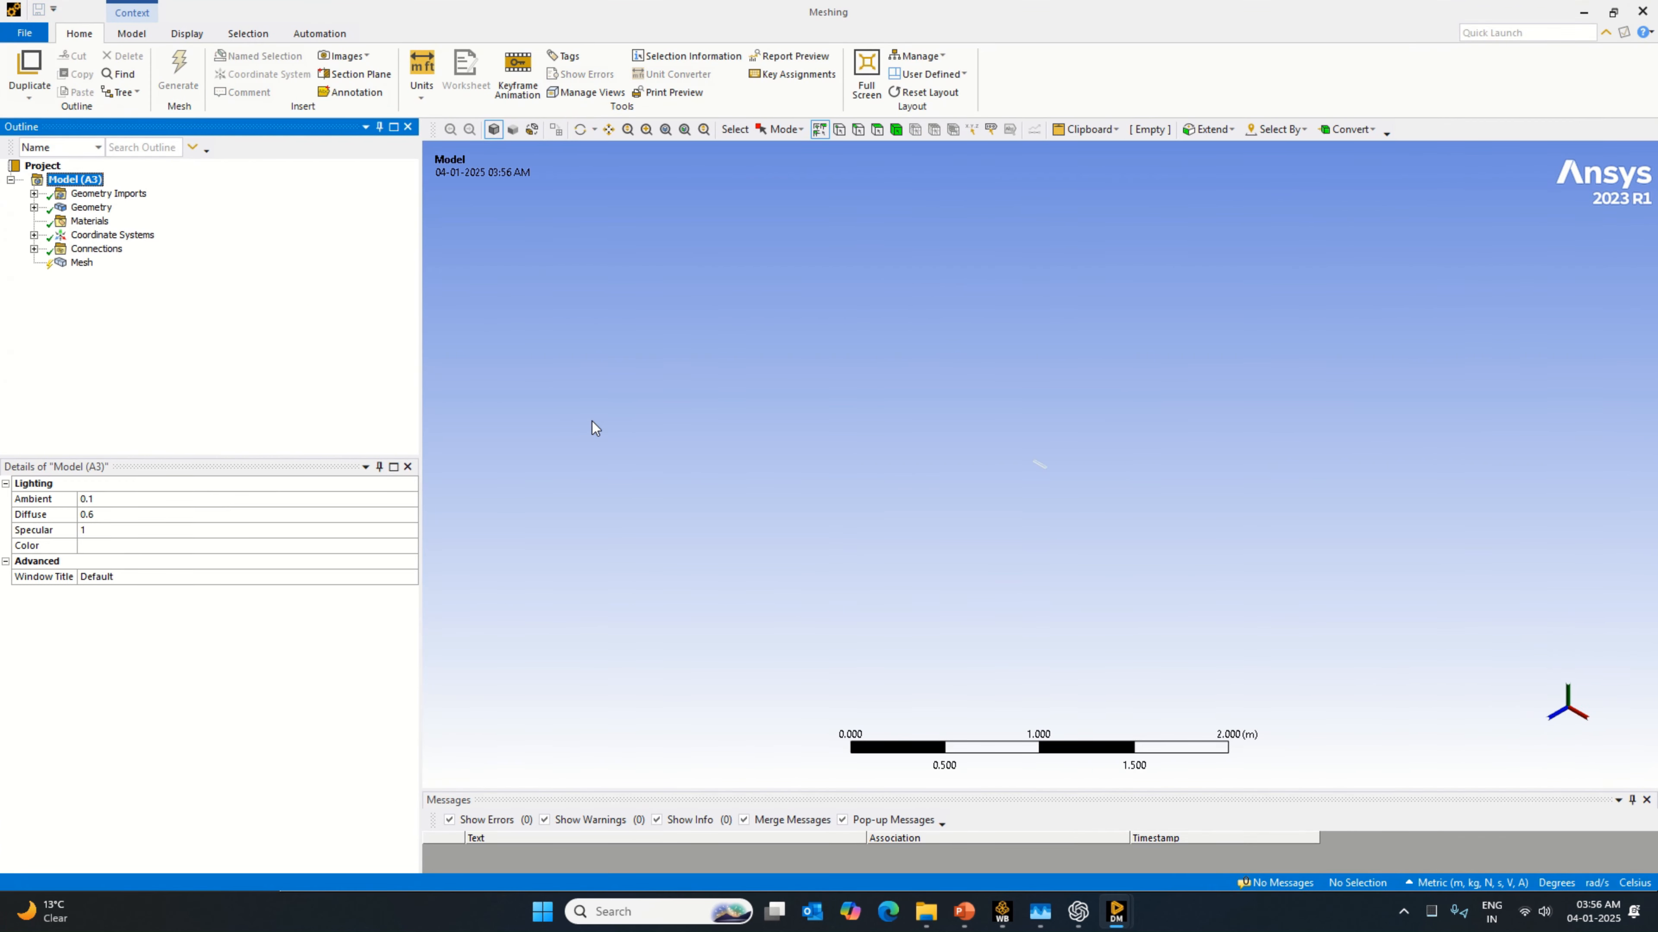
{"action": "left_click", "coordinate": [666, 129]}
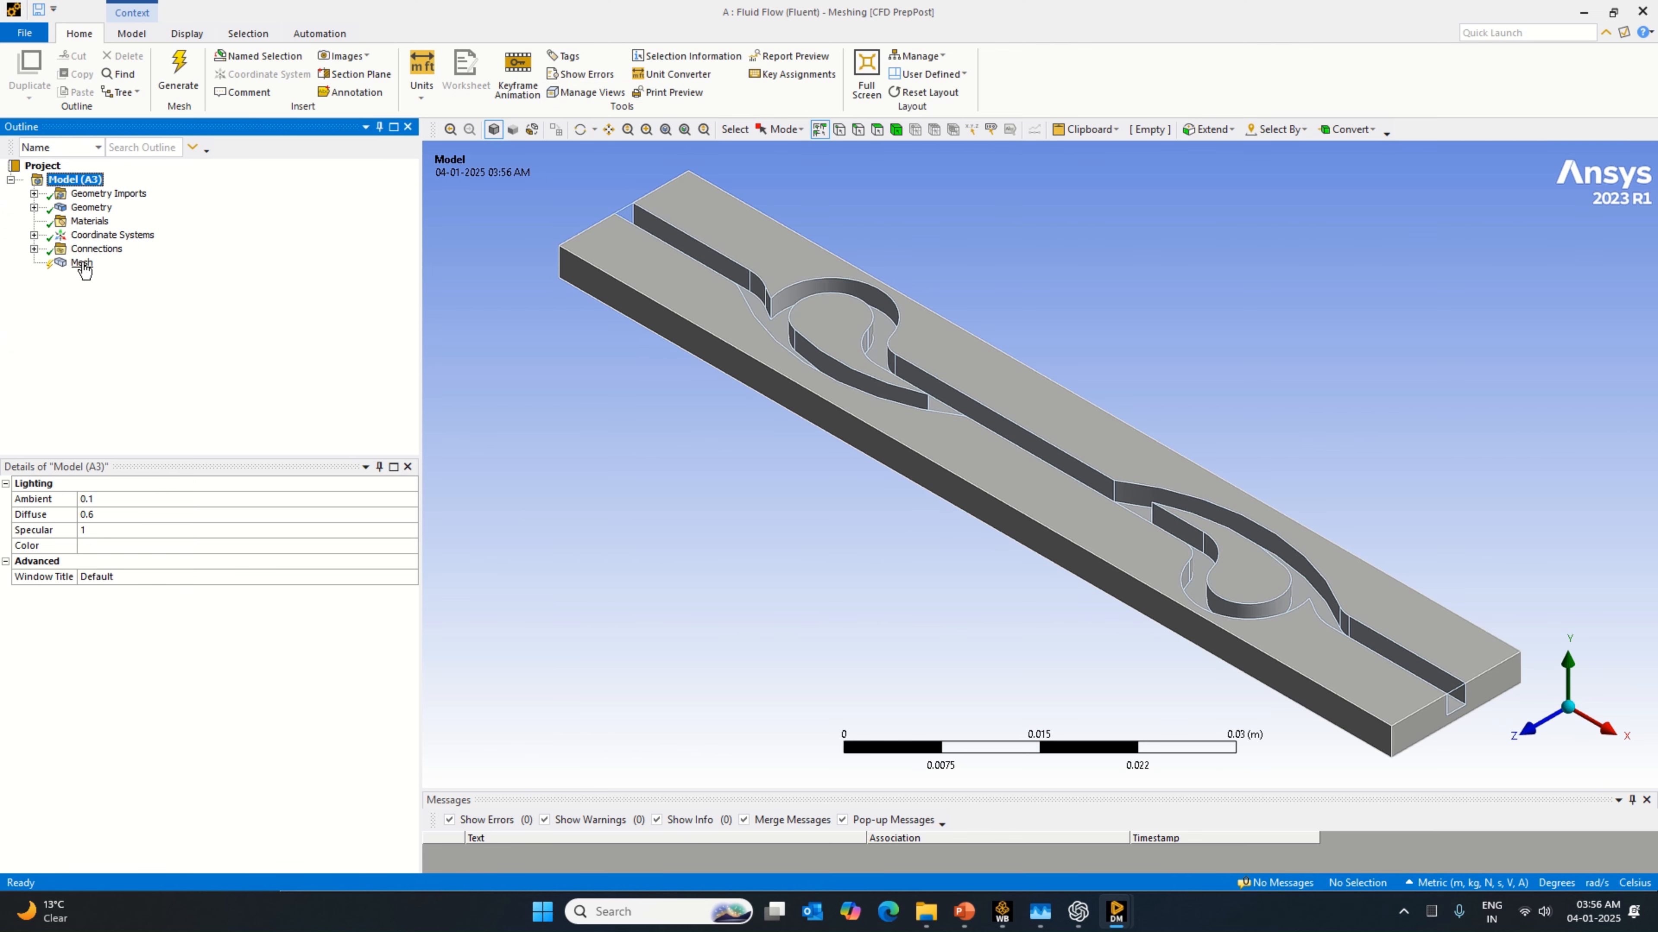
Step: Generate the mesh for the fluid and solid bodies with the default element size
{"action": "left_click", "coordinate": [82, 264]}
{"action": "left_click", "coordinate": [238, 579]}
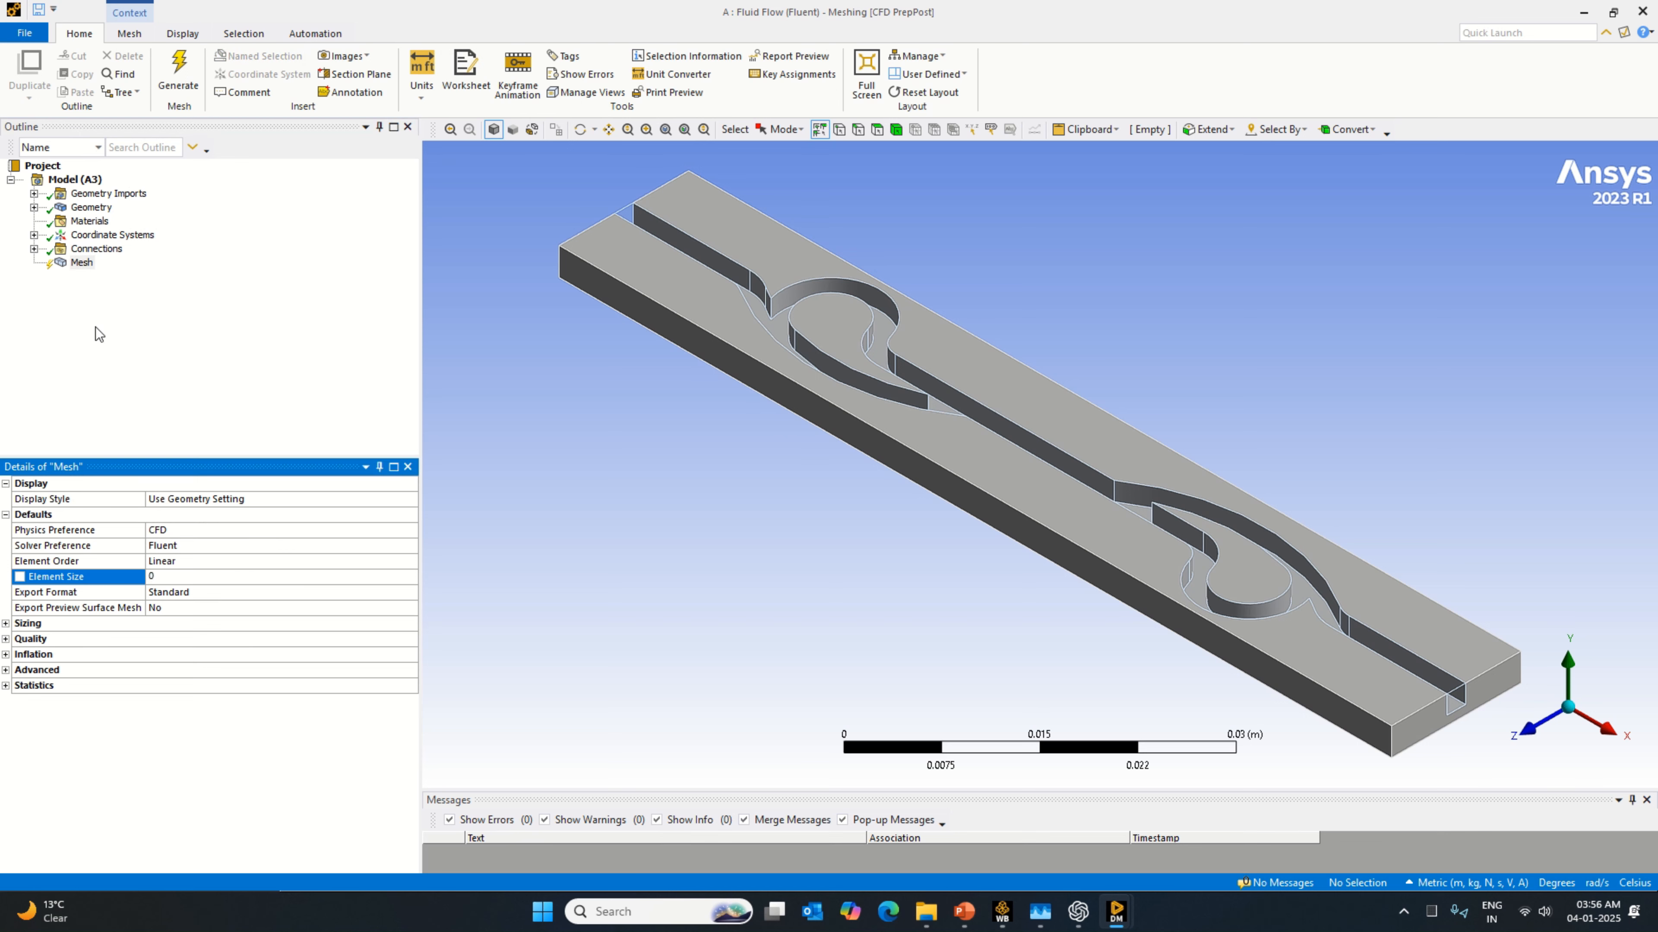
{"action": "right_click", "coordinate": [83, 264]}
{"action": "left_click", "coordinate": [154, 320]}
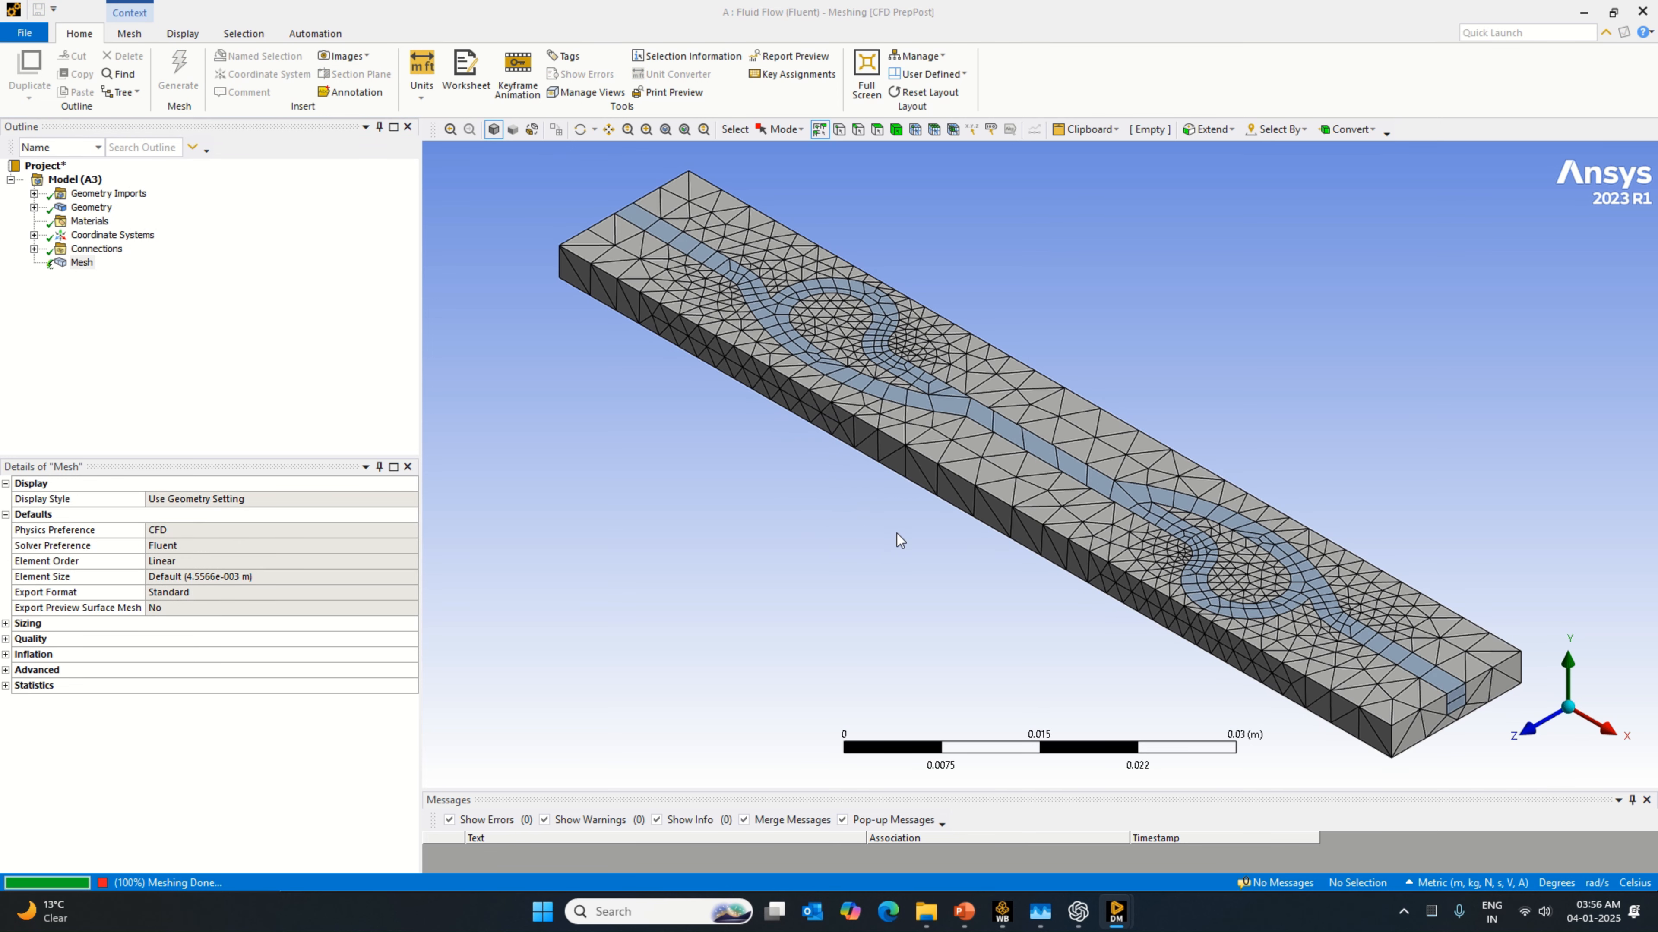
Step: Set the global mesh Element Size to 0.005 m and reselect the Mesh object
{"action": "left_click", "coordinate": [246, 576]}
{"action": "type", "text": "0"}
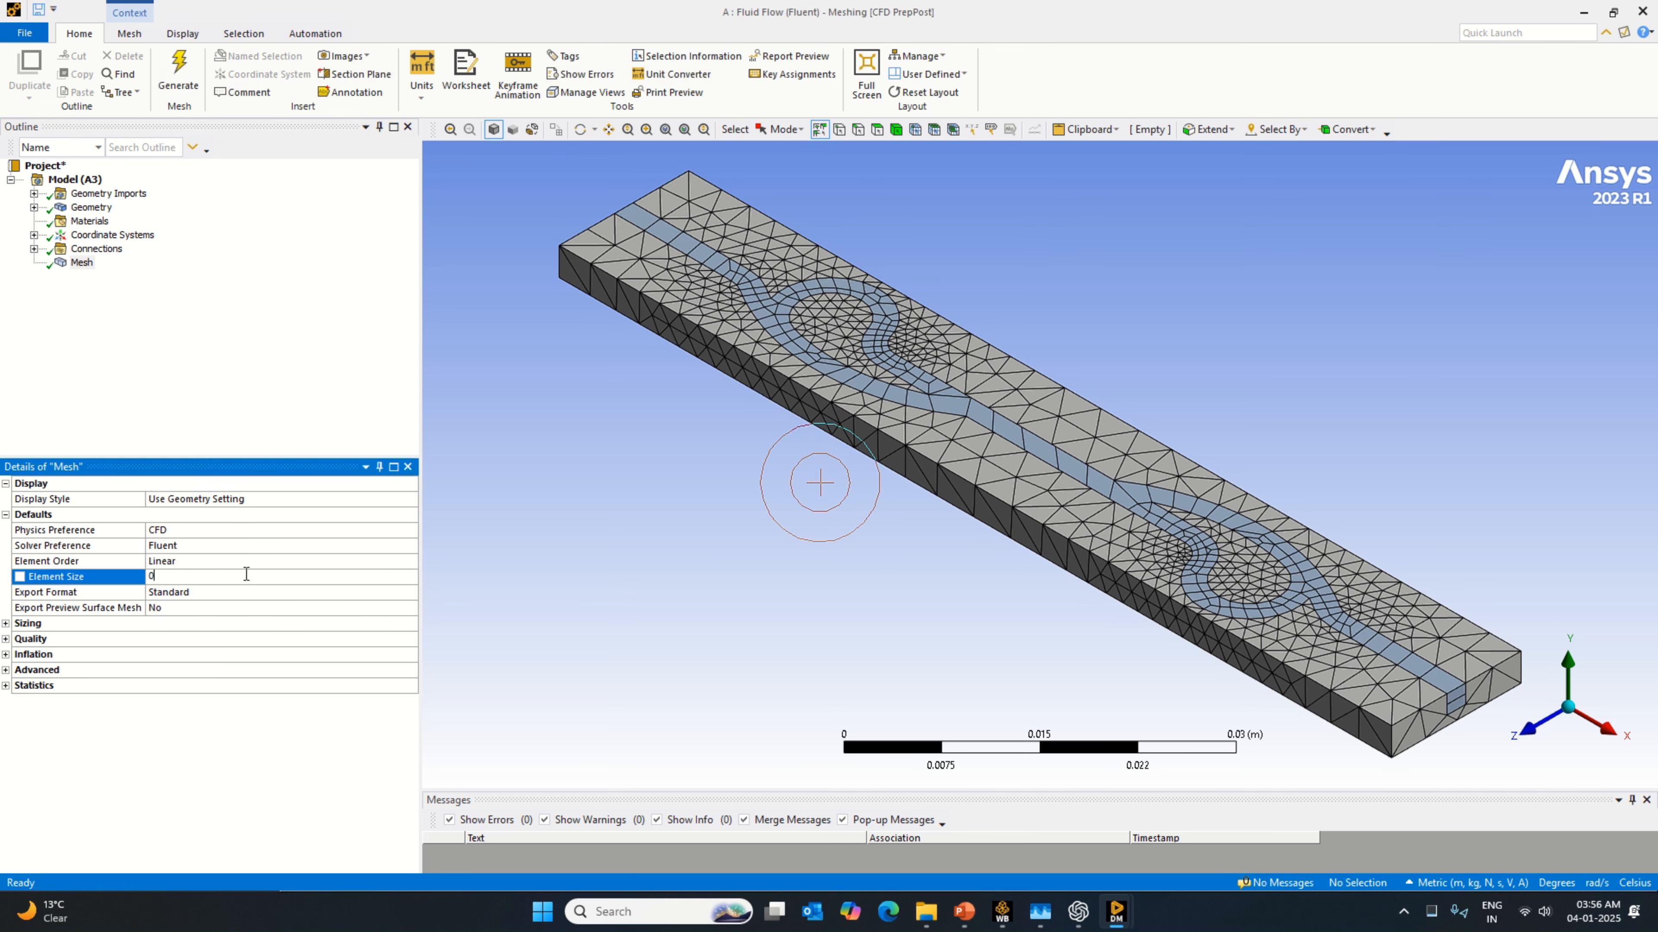
{"action": "type", "text": "0.005"}
{"action": "left_click", "coordinate": [81, 264]}
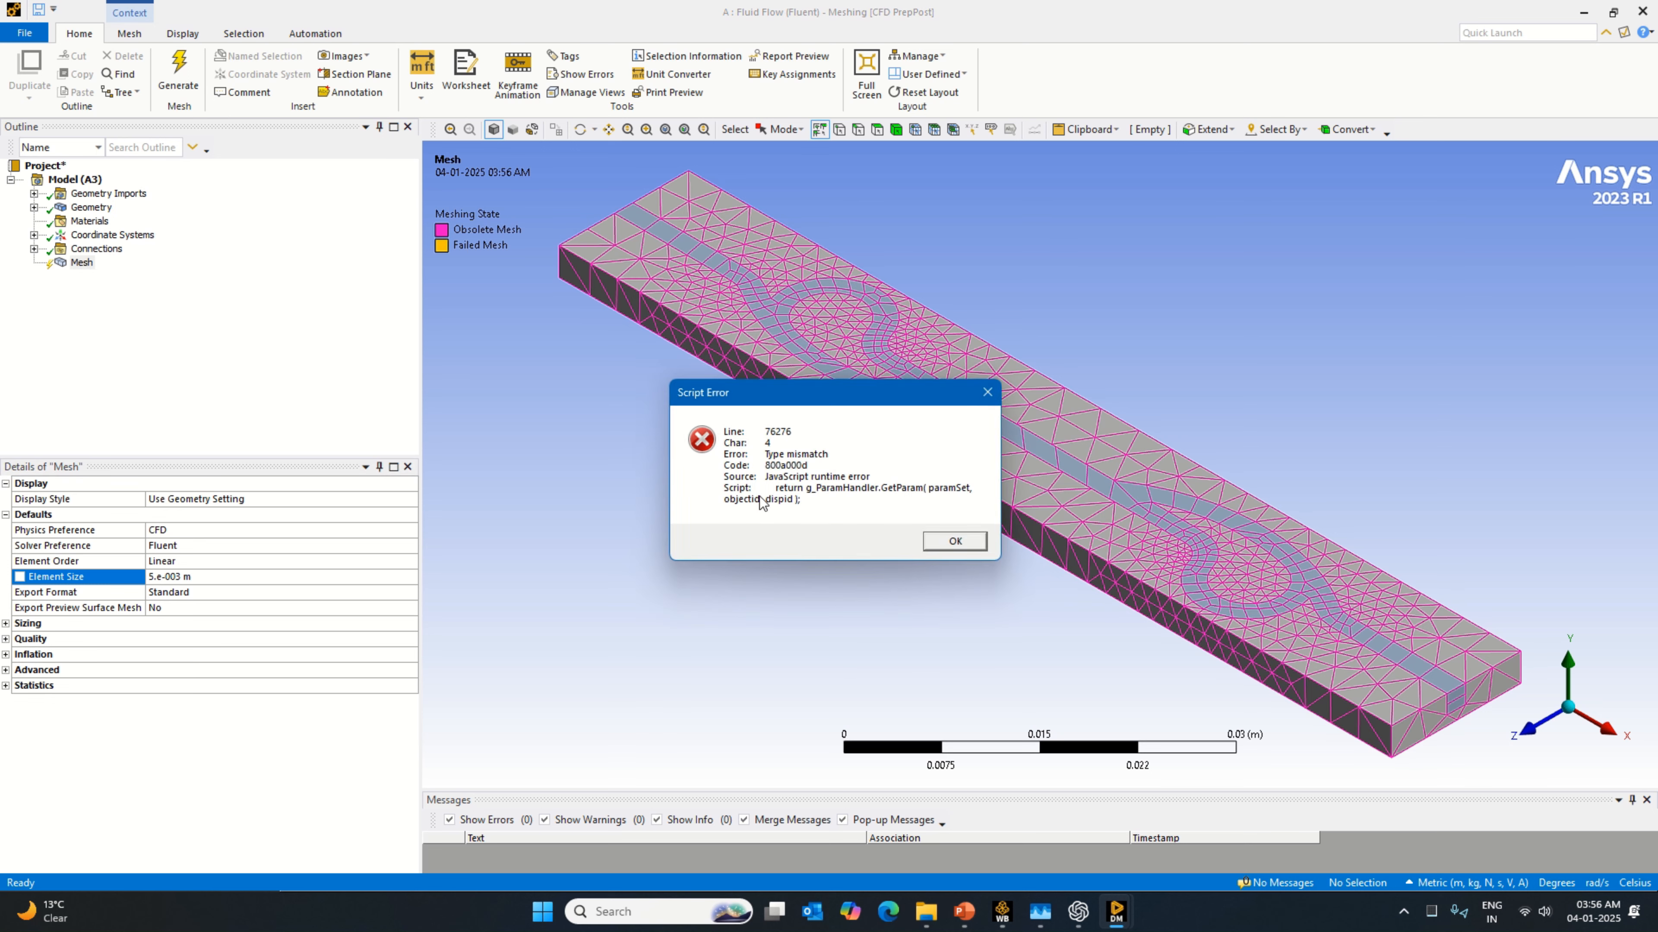
Step: Dismiss the script error and regenerate the mesh with the 0.005 m element size
{"action": "left_click", "coordinate": [960, 544]}
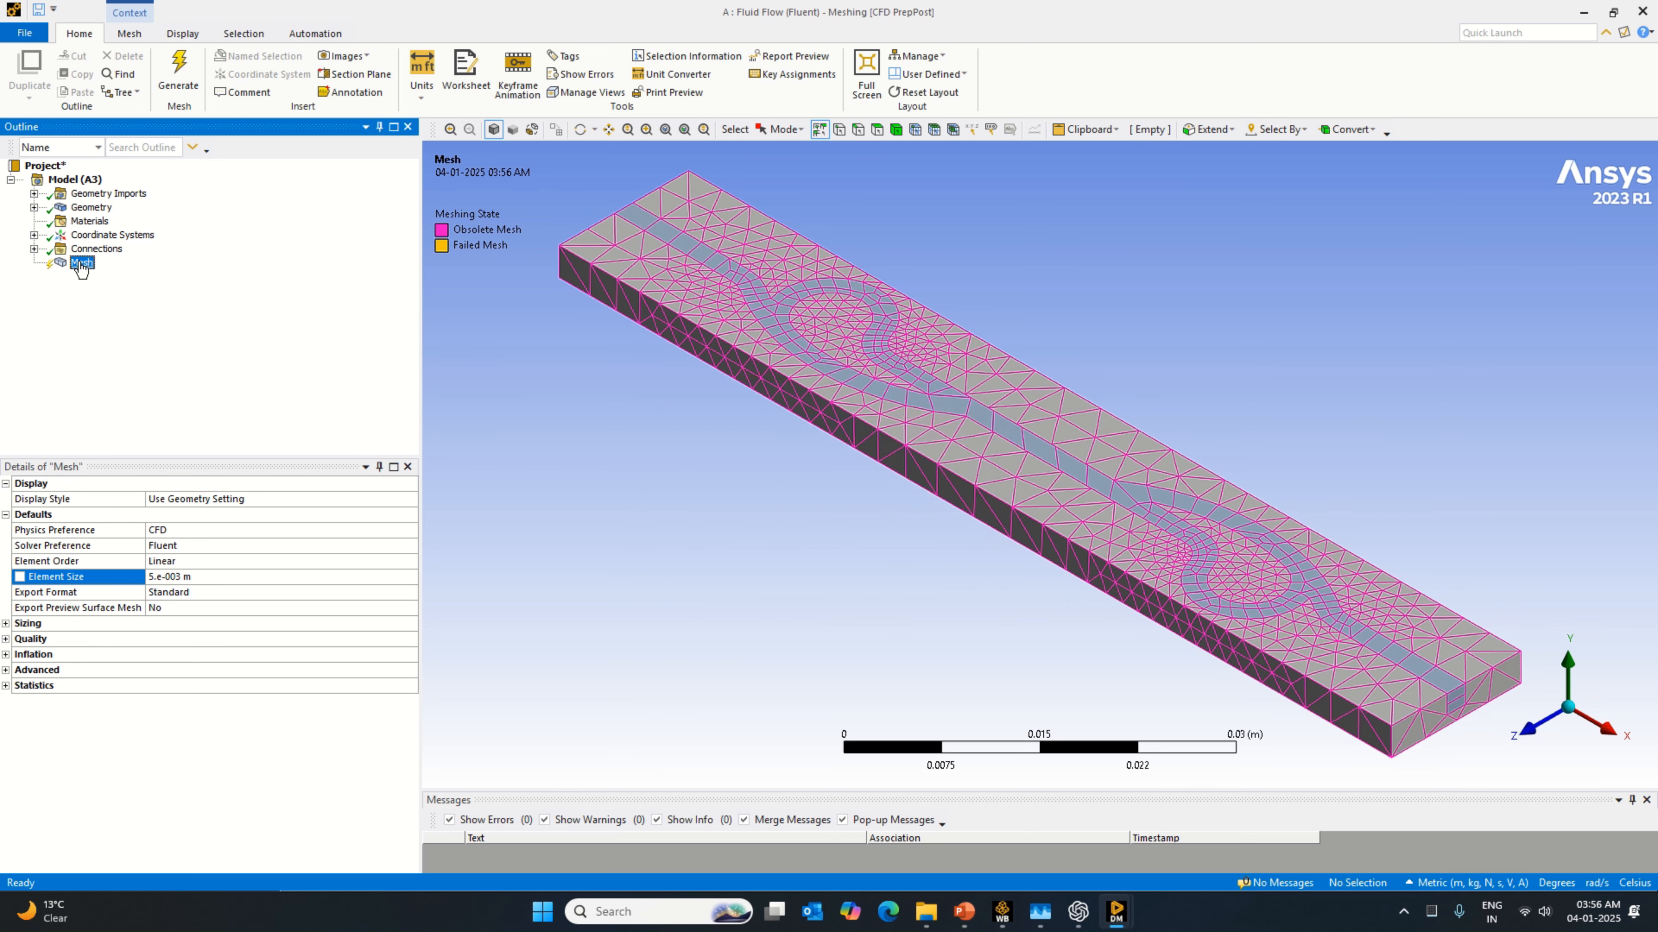
{"action": "right_click", "coordinate": [82, 268]}
{"action": "left_click", "coordinate": [130, 319]}
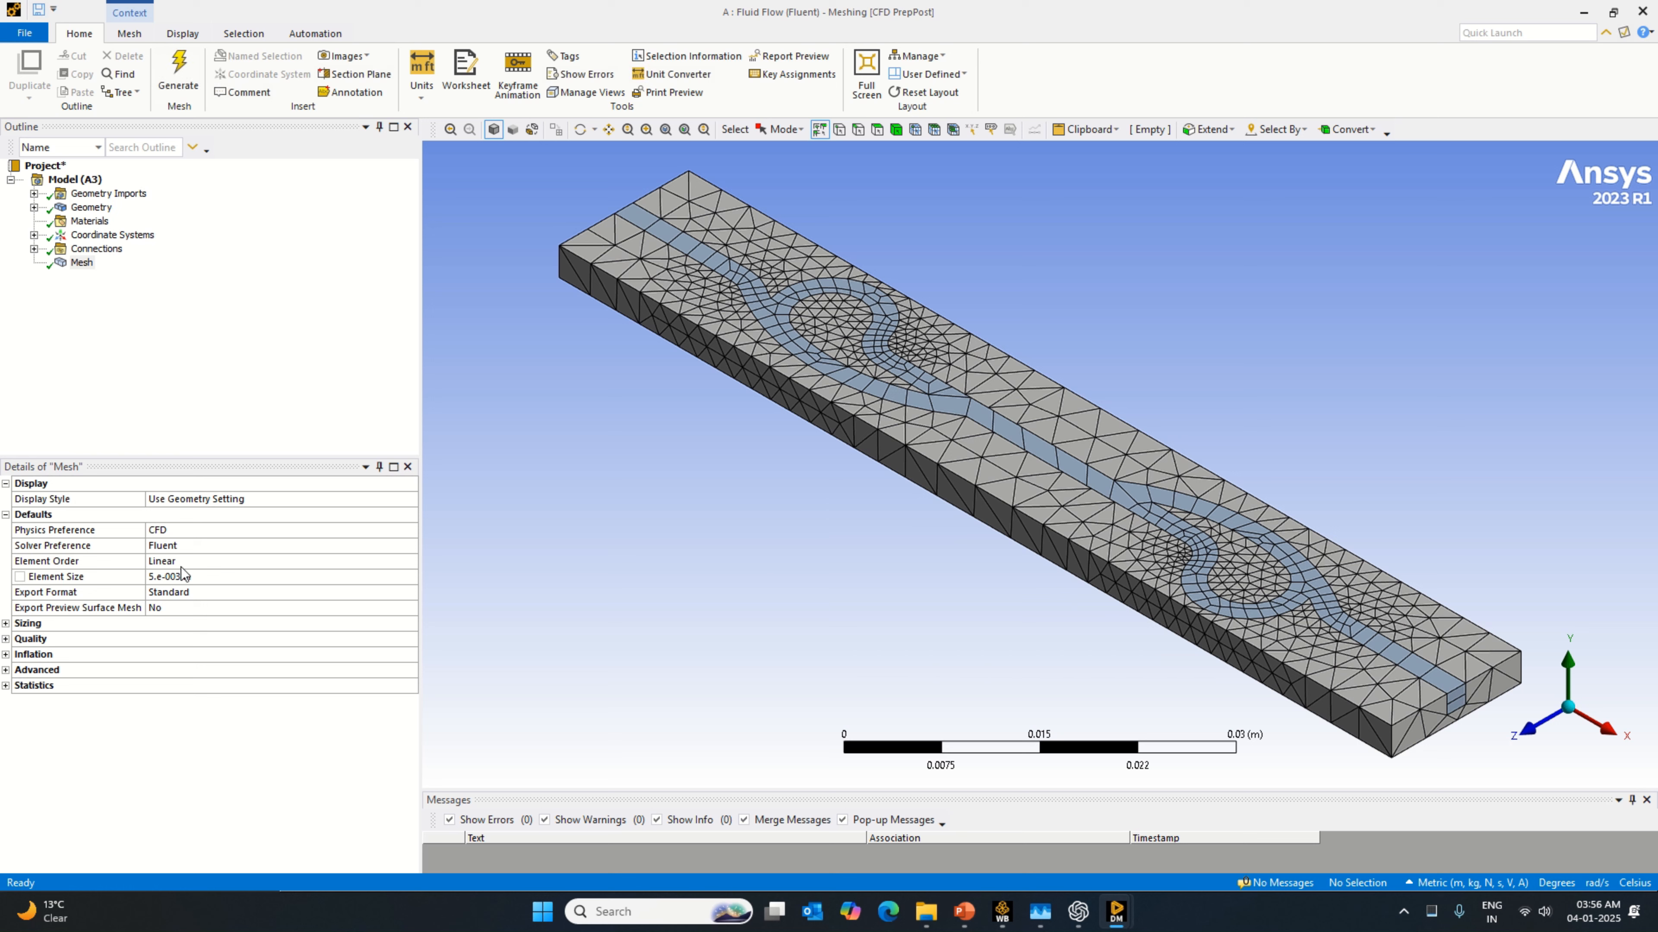
Step: Set the global Element Size to 0.001 m, regenerate the mesh and expand its Statistics
{"action": "left_click", "coordinate": [212, 578]}
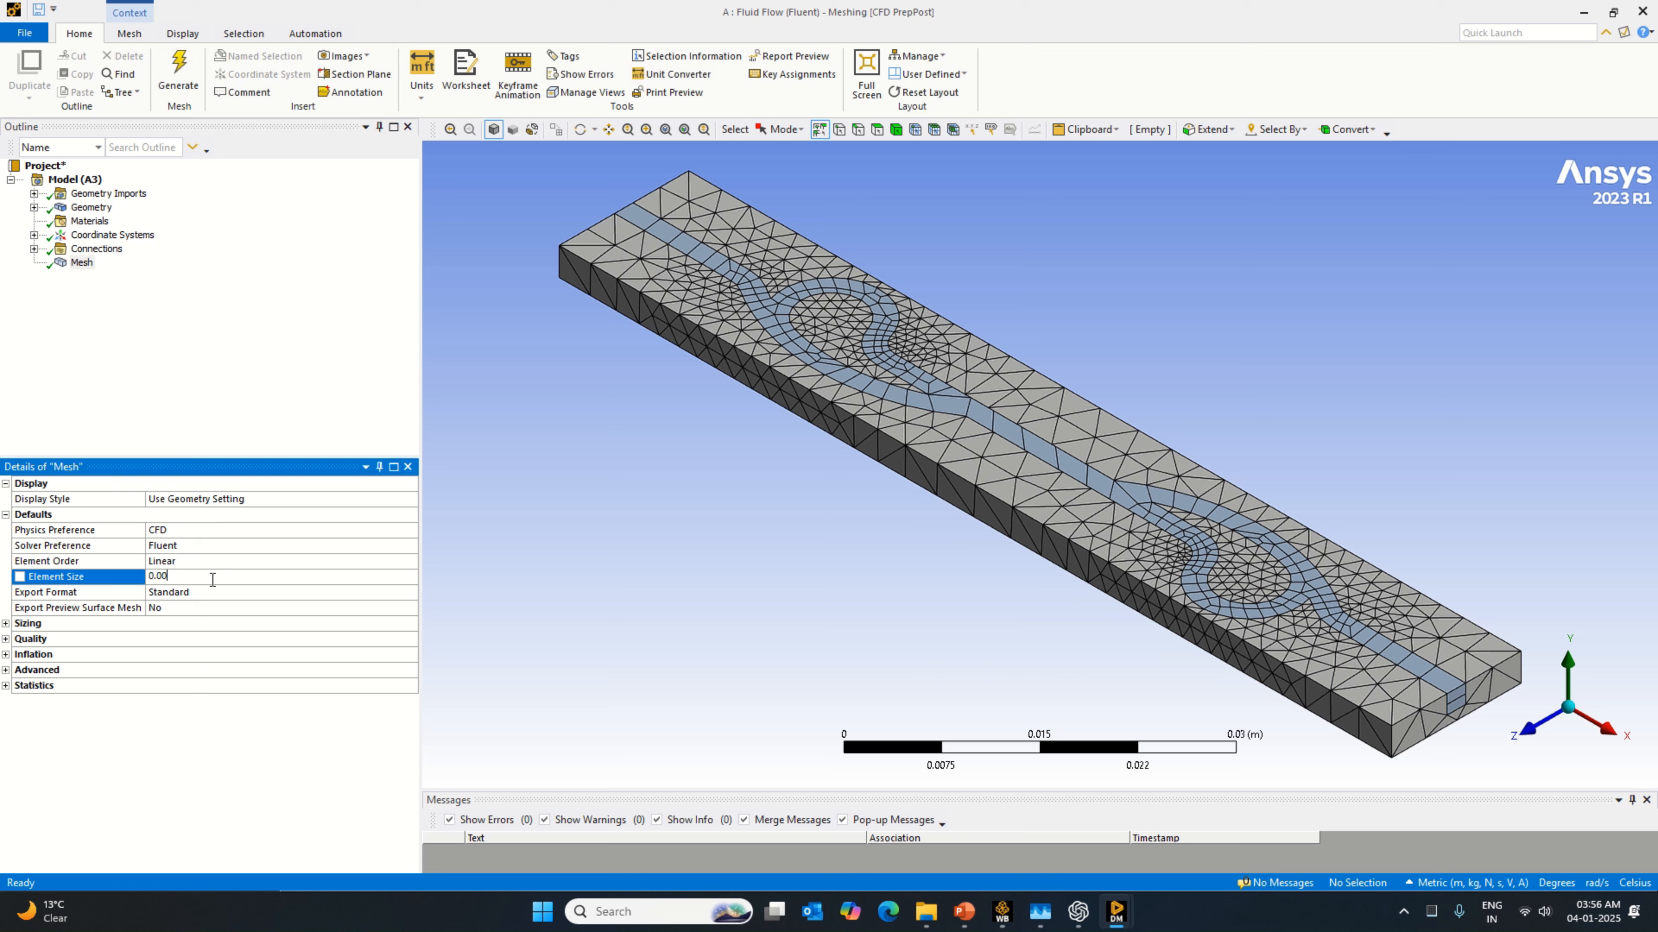
{"action": "type", "text": "1"}
{"action": "left_click", "coordinate": [82, 262]}
{"action": "right_click", "coordinate": [82, 261]}
{"action": "left_click", "coordinate": [158, 316]}
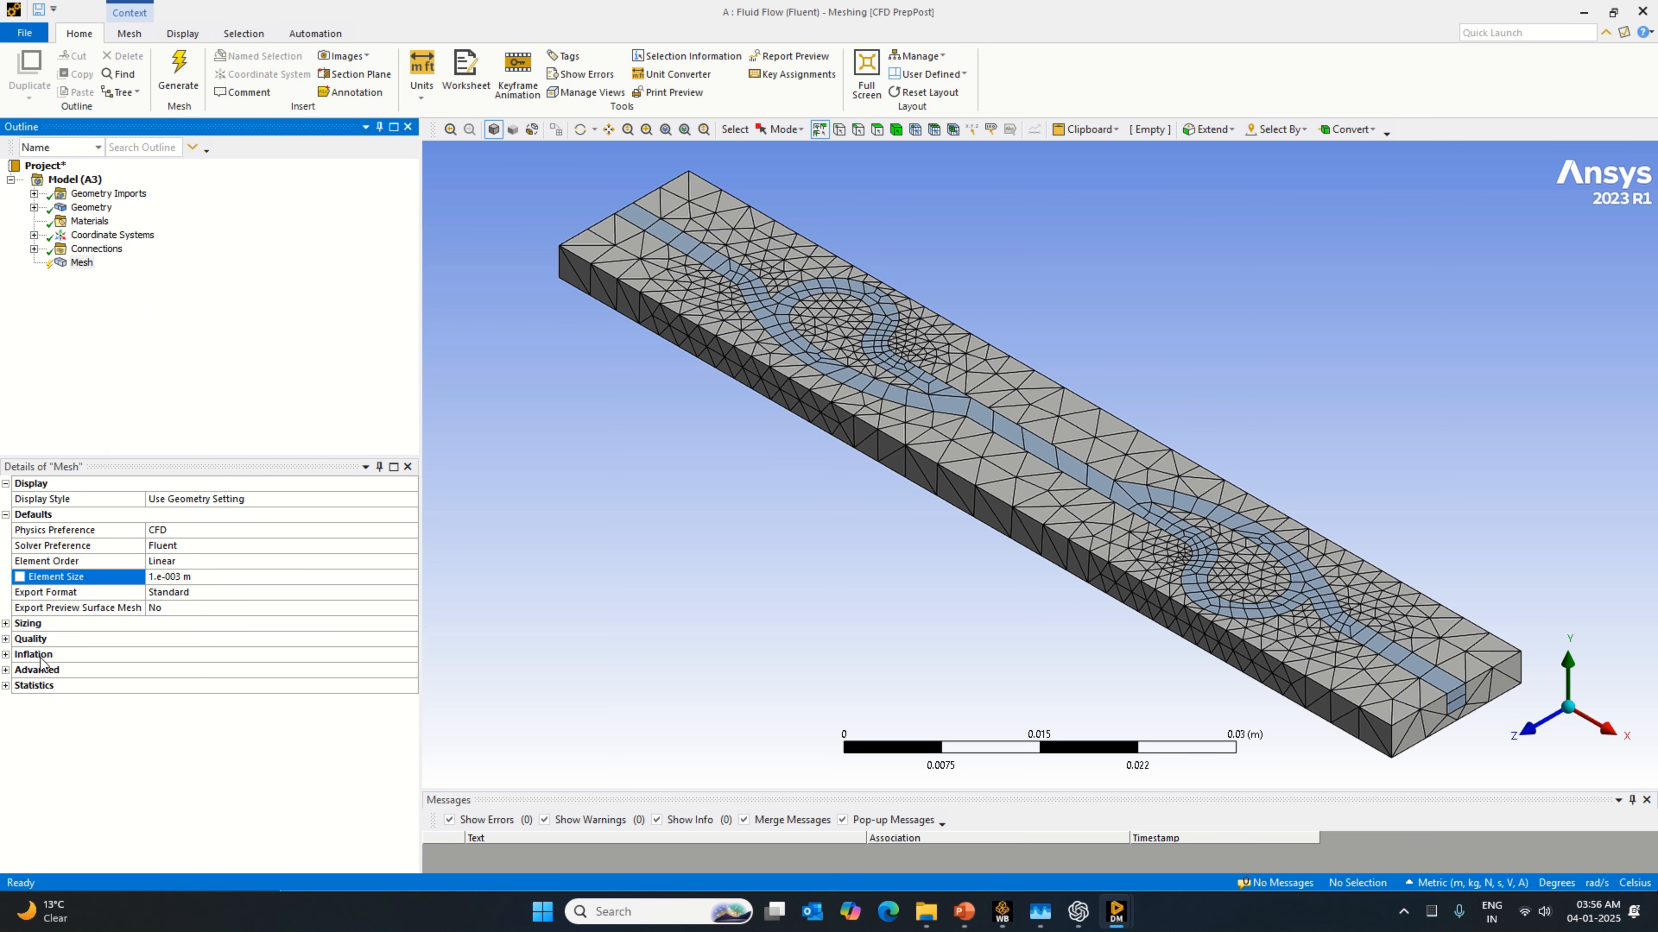
{"action": "double_click", "coordinate": [25, 687]}
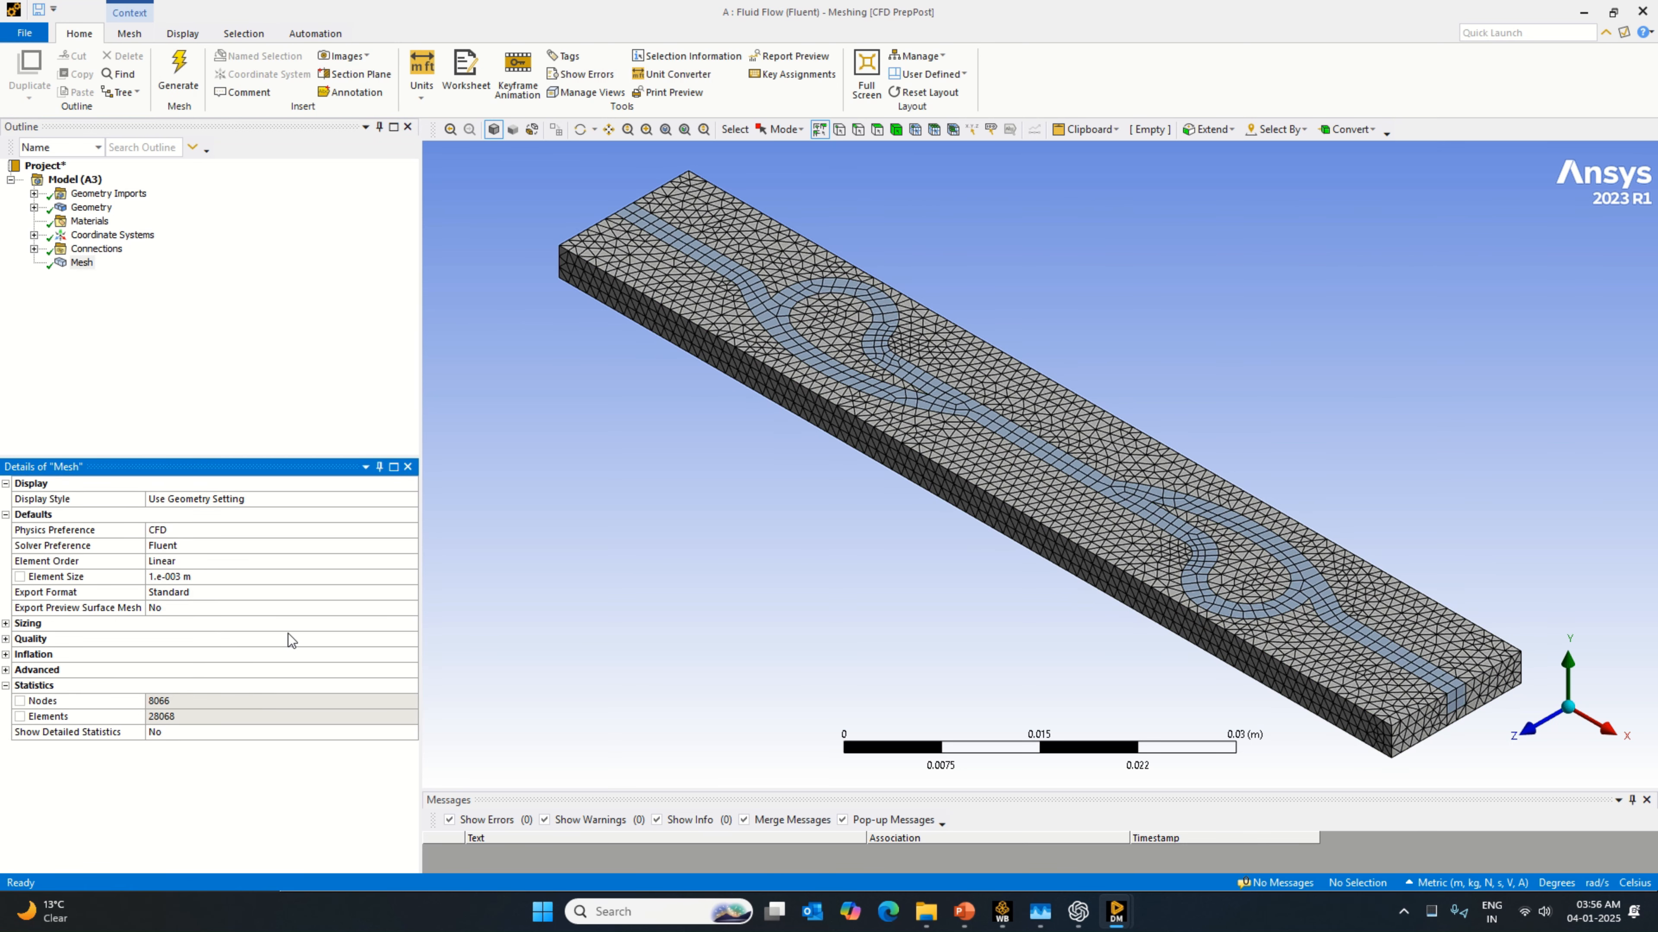
Step: Refine the global Element Size to 0.0005 m and regenerate the mesh
{"action": "left_click", "coordinate": [192, 576]}
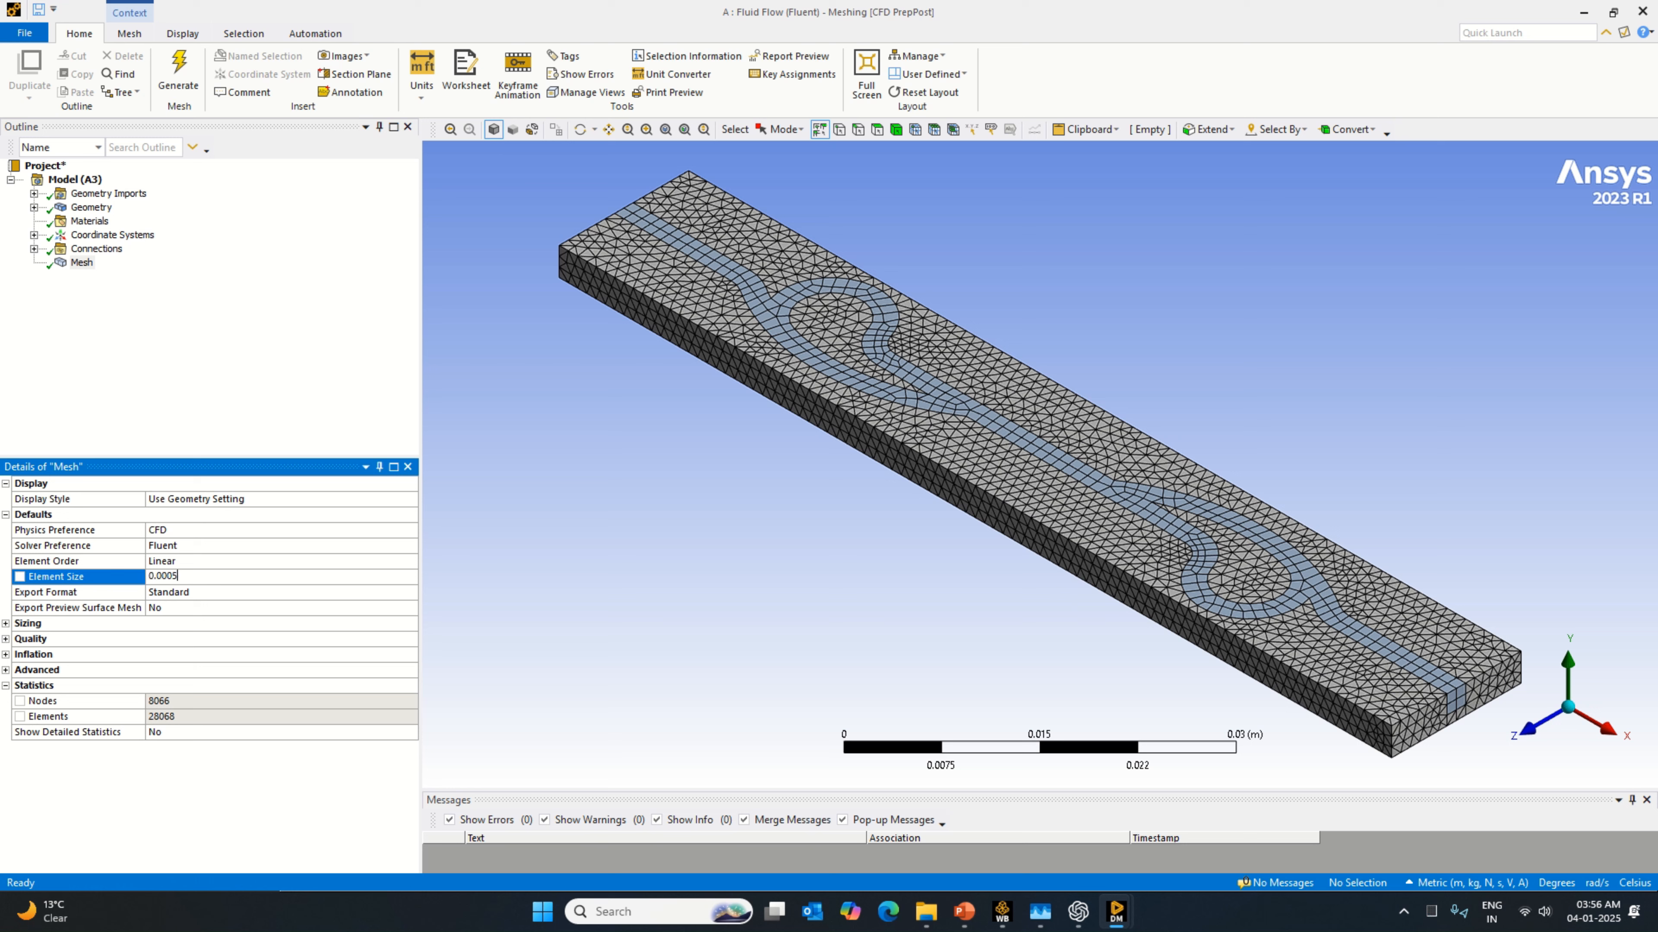
{"action": "right_click", "coordinate": [82, 263]}
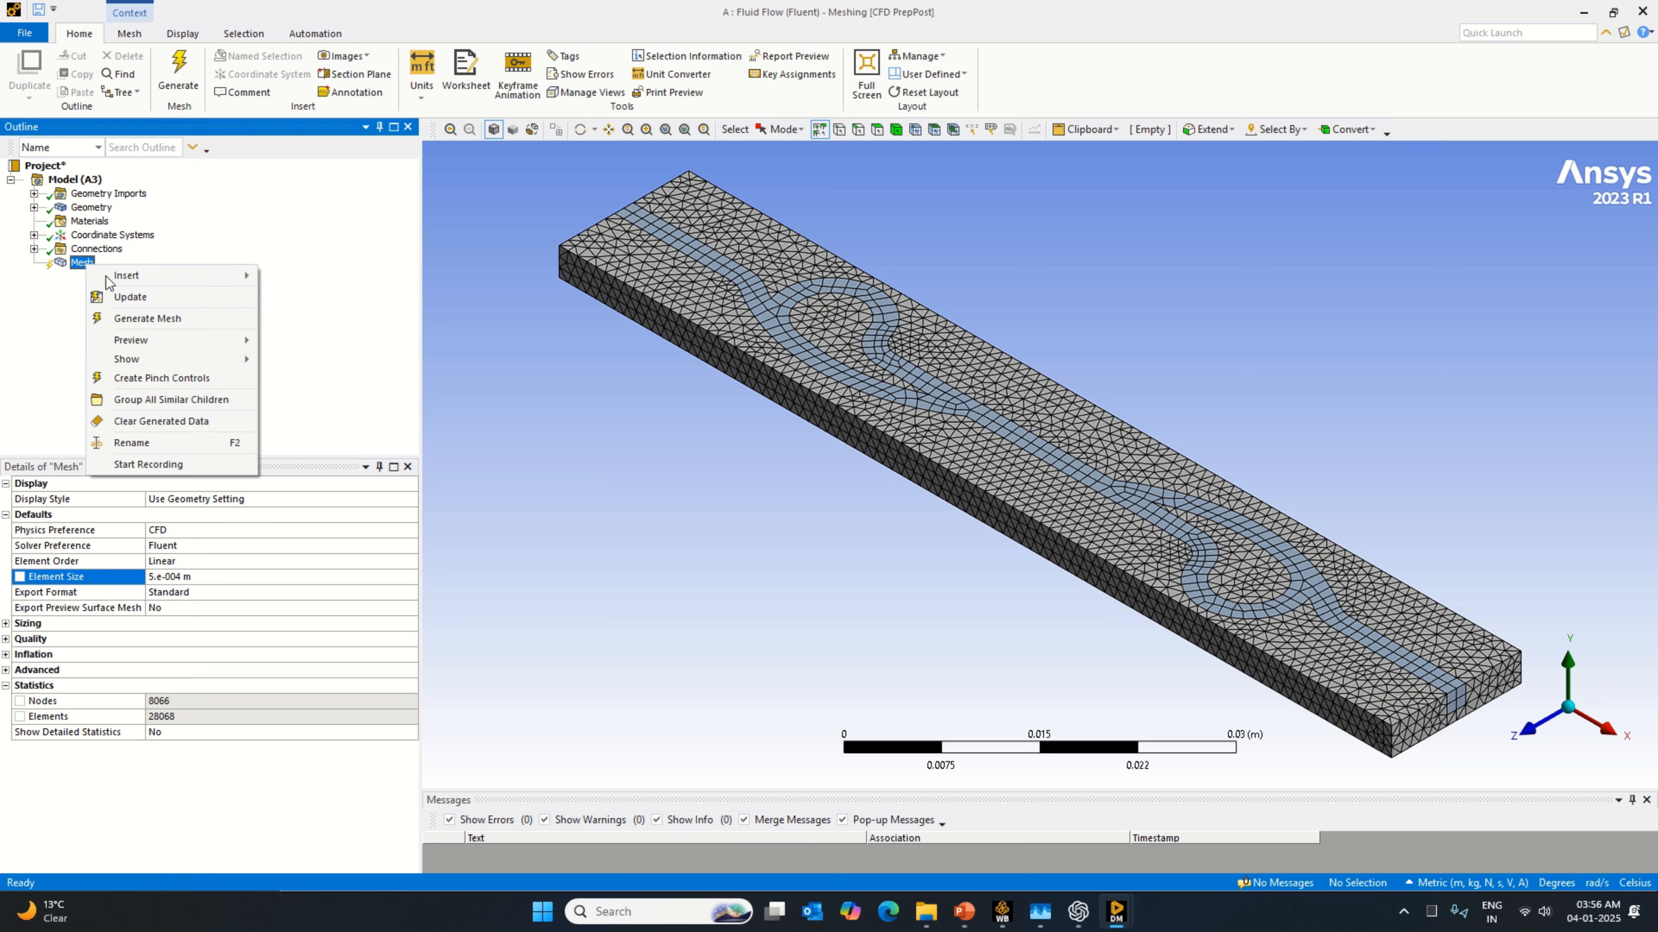
{"action": "left_click", "coordinate": [147, 318]}
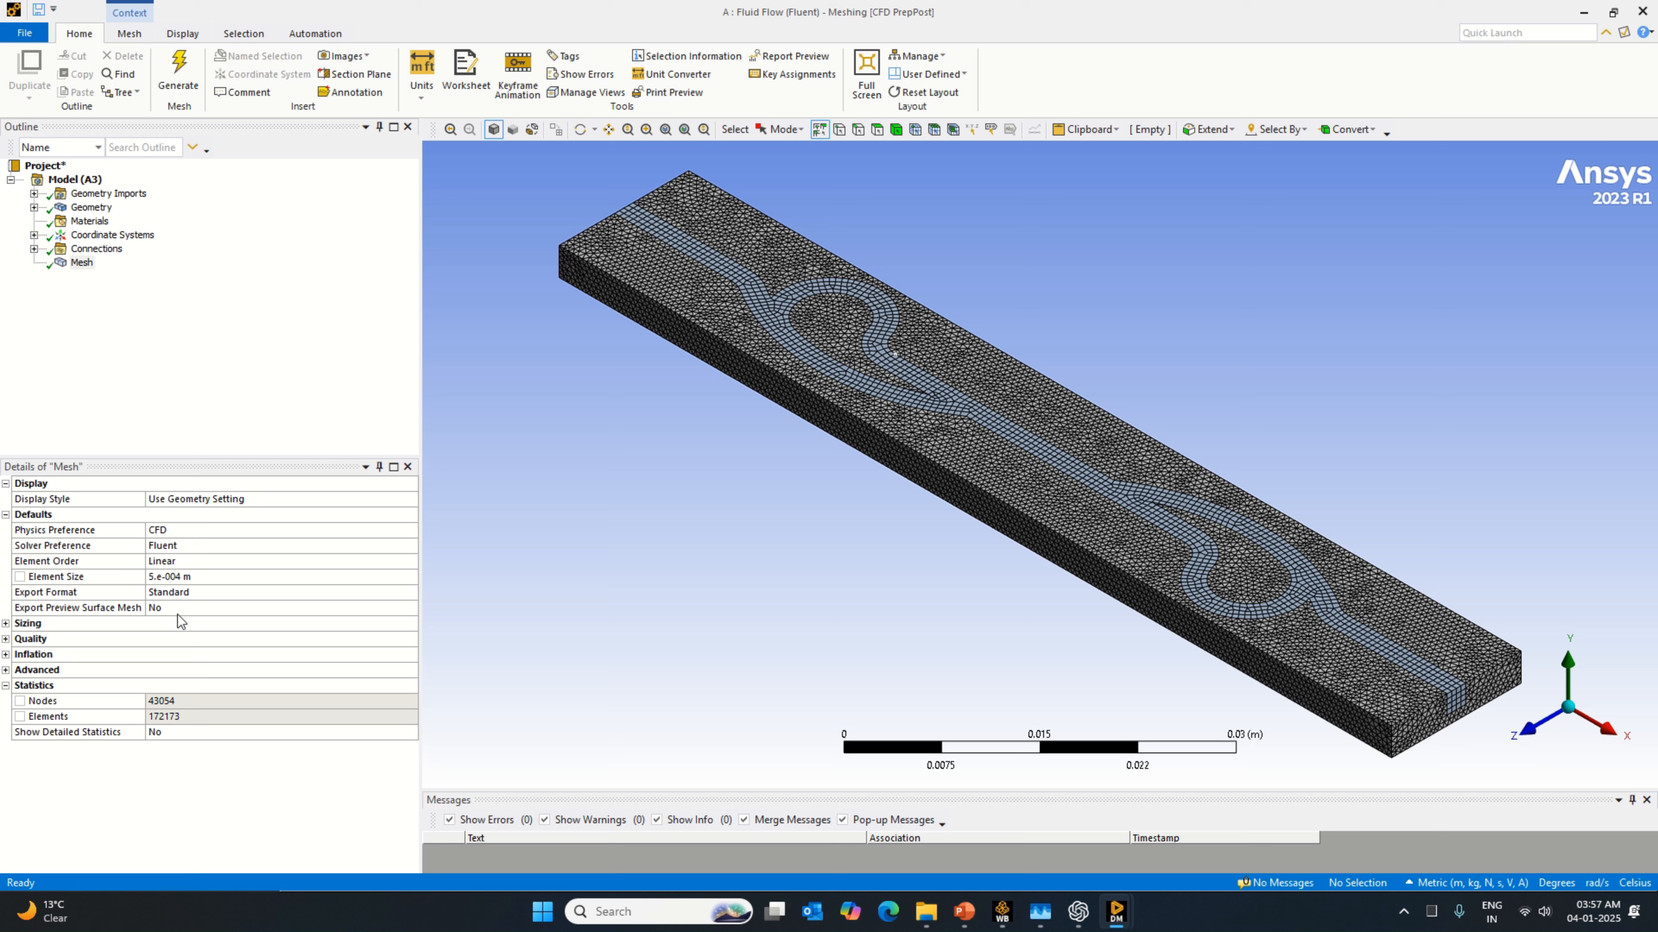
Step: Reduce the global Element Size to 0.00025 m, regenerate the mesh and inspect the valve channels up close
{"action": "left_click", "coordinate": [196, 579]}
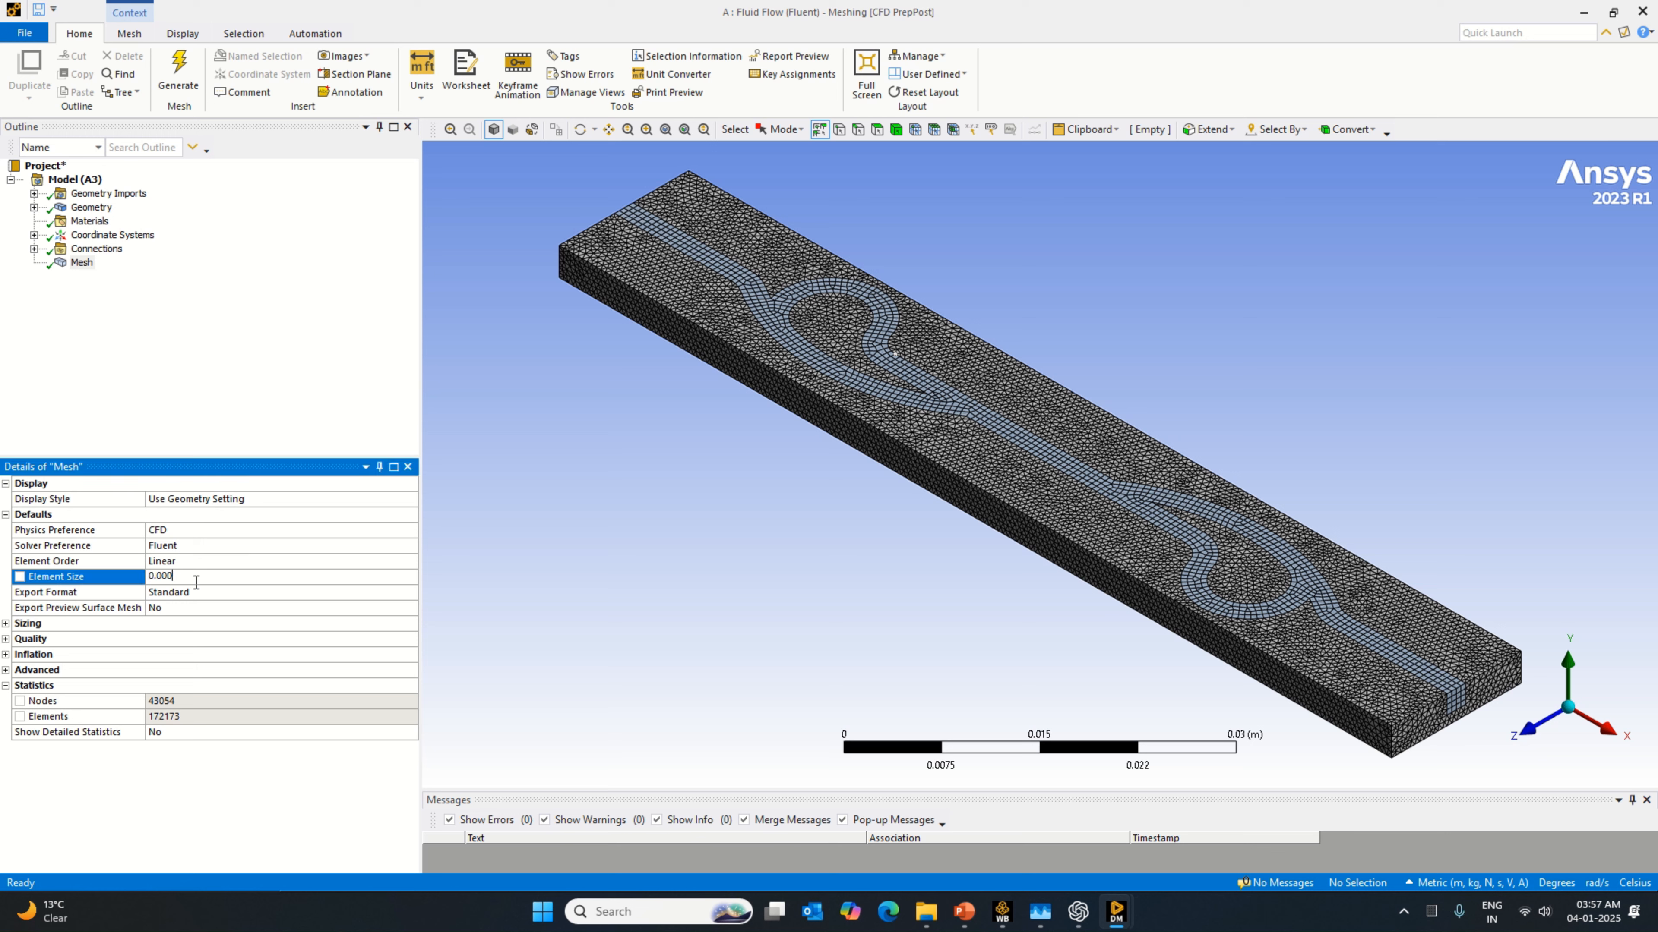
{"action": "type", "text": "25"}
{"action": "right_click", "coordinate": [82, 262]}
{"action": "left_click", "coordinate": [150, 318]}
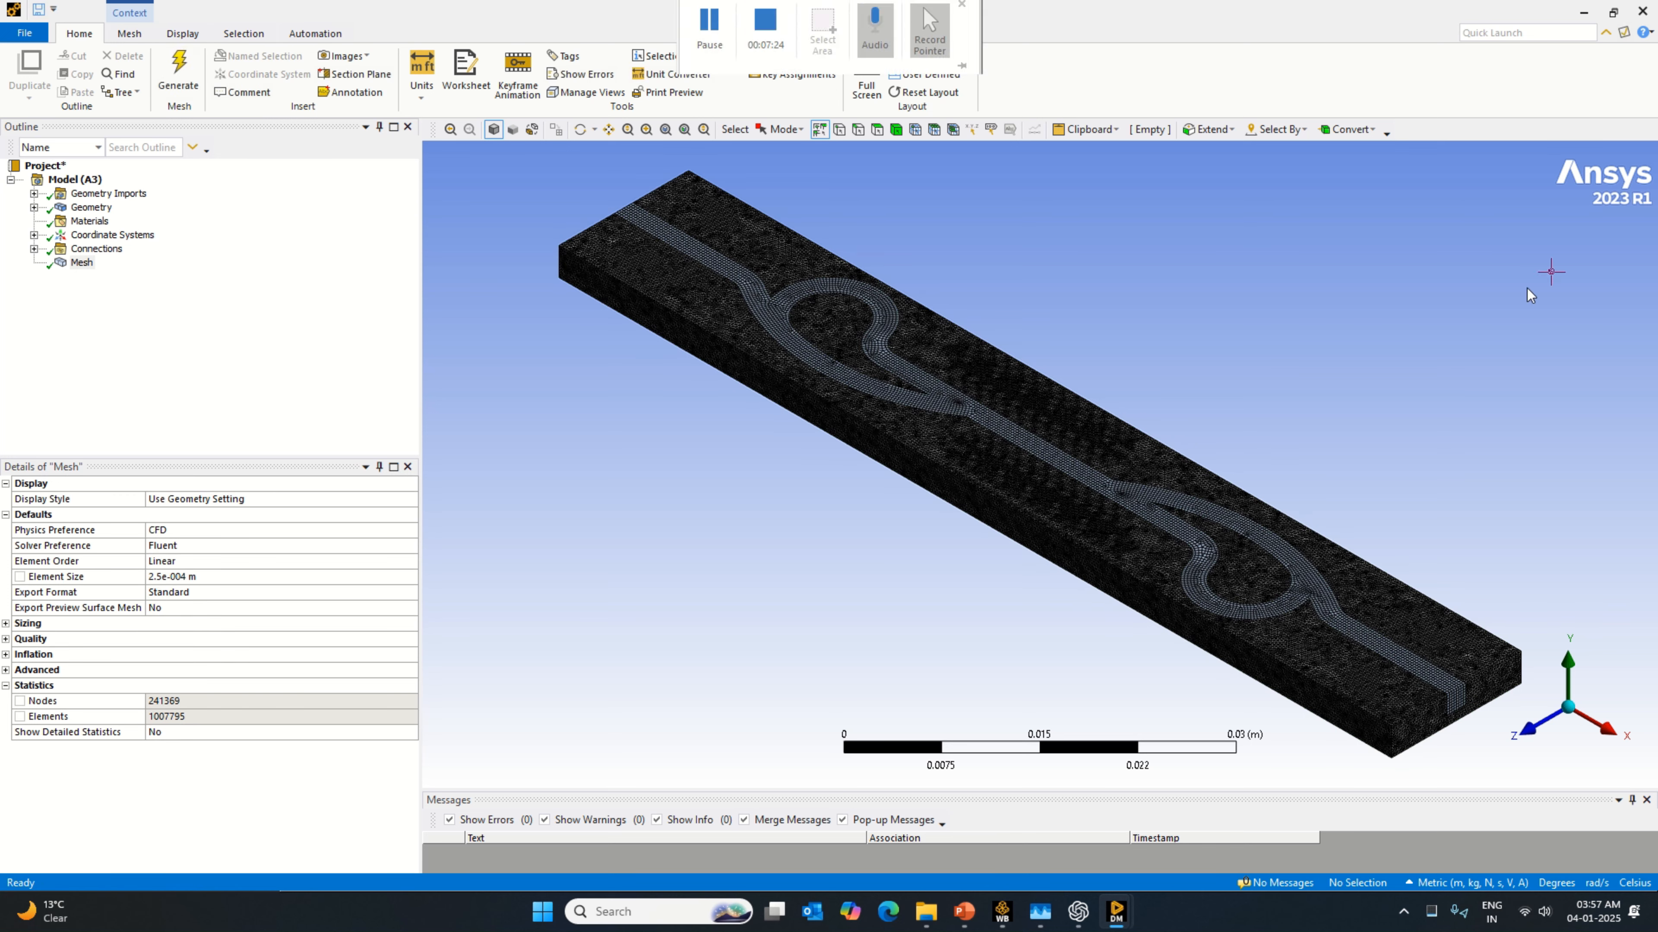
{"action": "scroll", "coordinate": [1204, 666], "scroll_direction": "up", "scroll_amount": 2}
{"action": "scroll", "coordinate": [1203, 666], "scroll_direction": "up", "scroll_amount": 1}
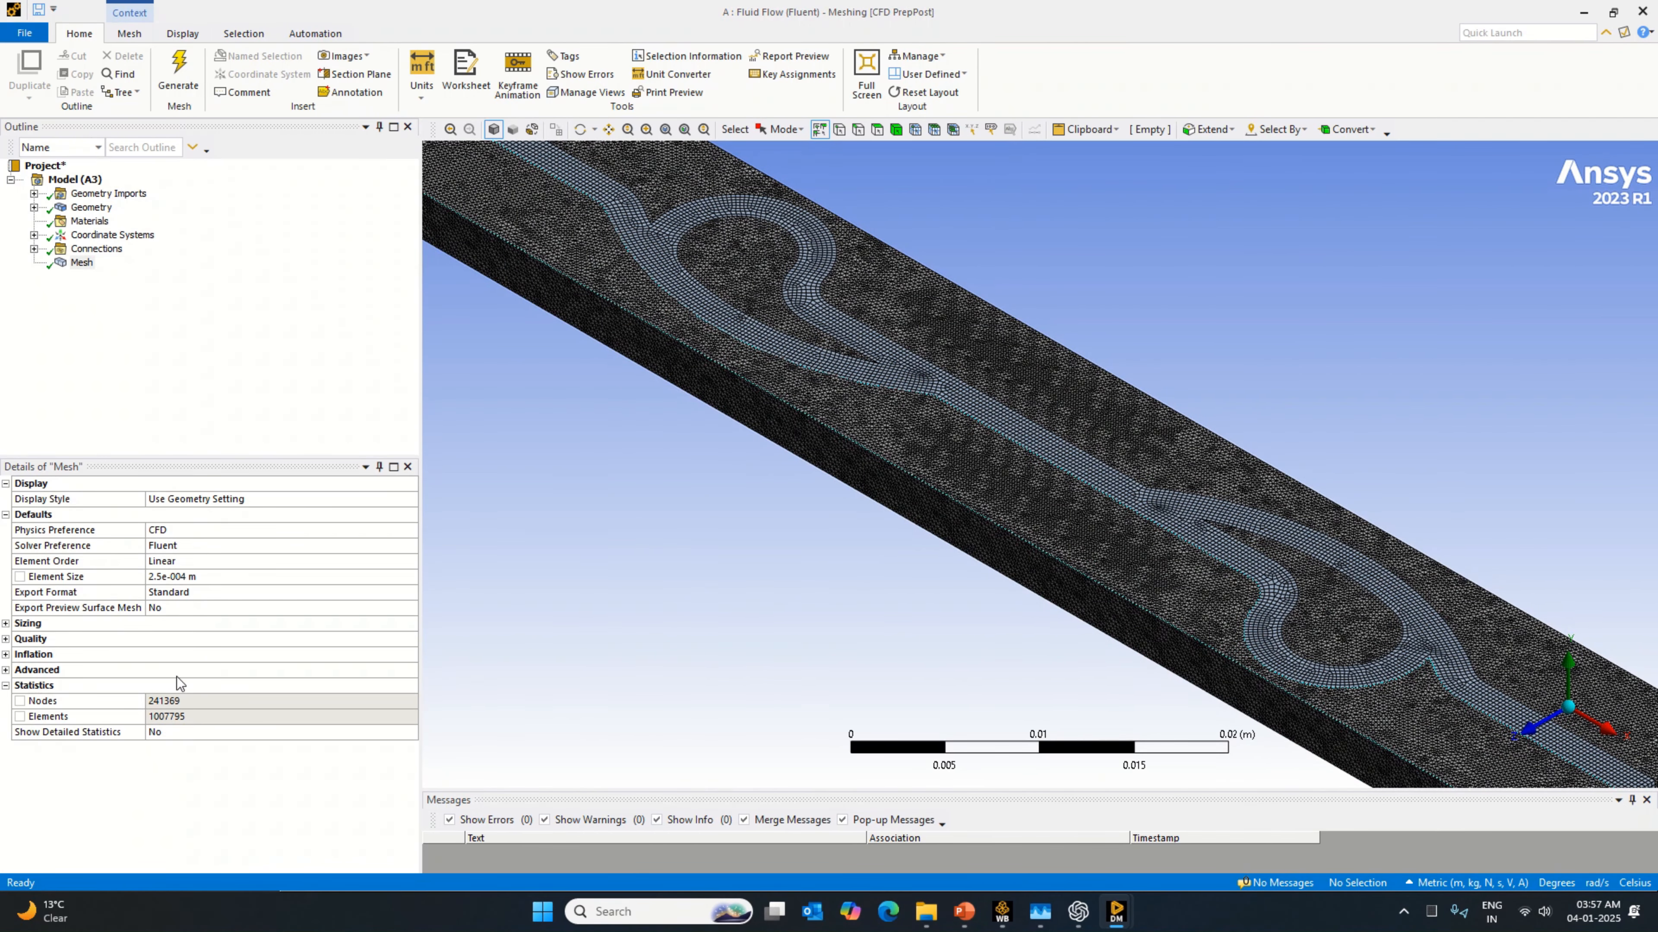
Step: Set the global Element Size to 0.0002 m and start generating the mesh again
{"action": "left_click", "coordinate": [204, 577]}
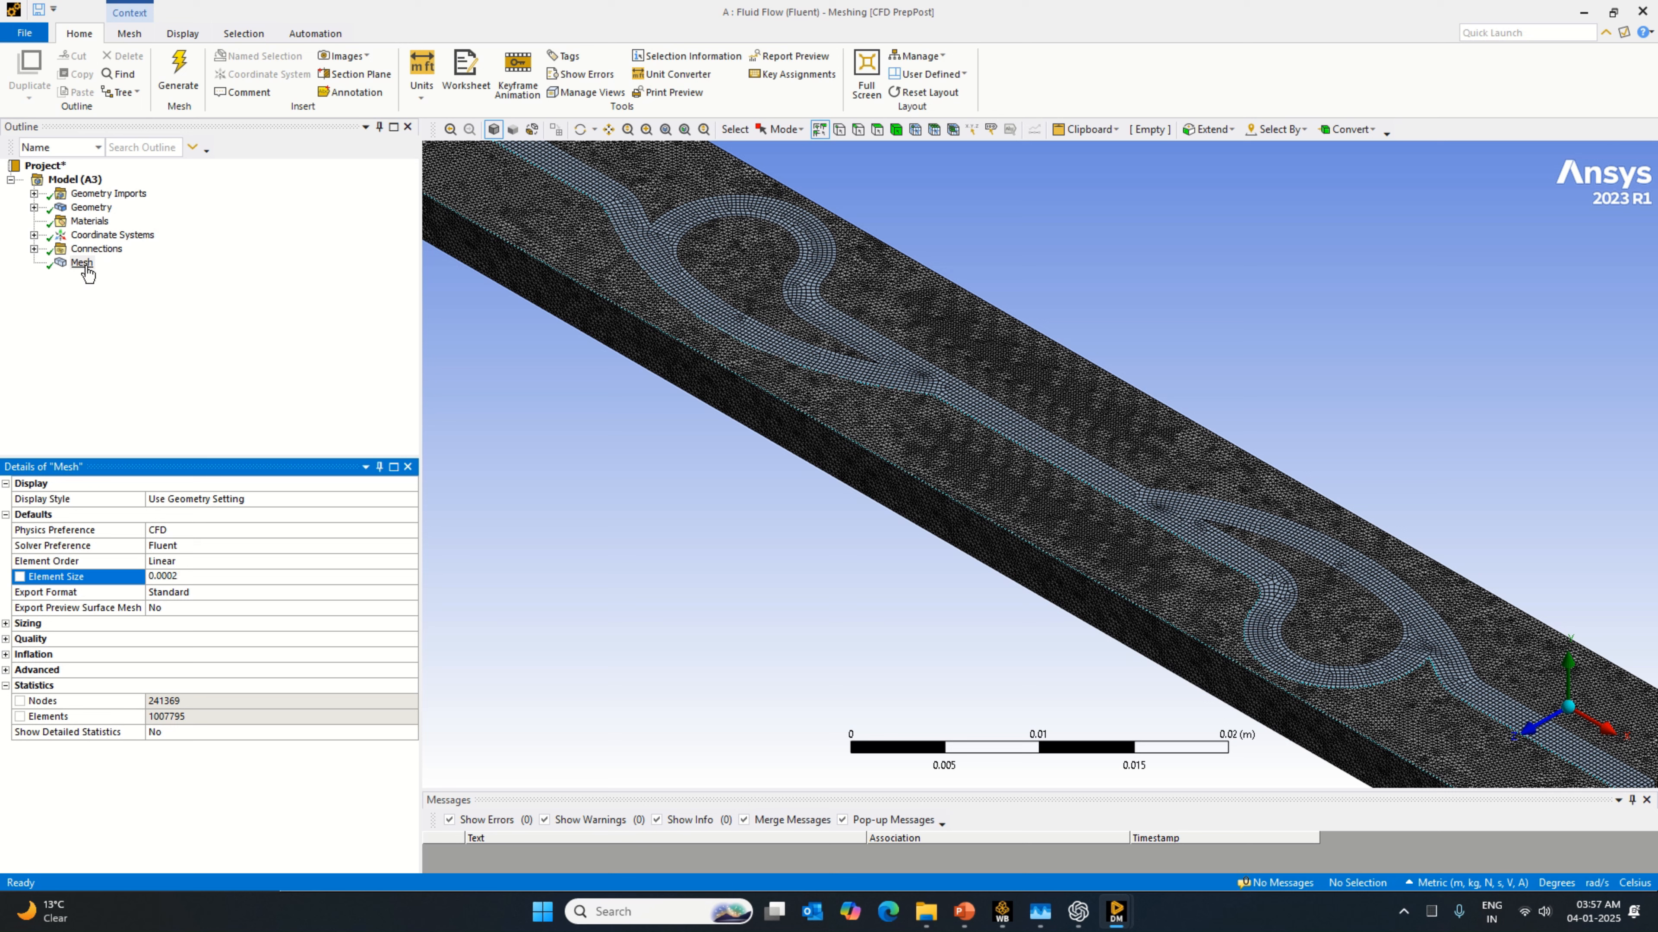
{"action": "right_click", "coordinate": [85, 264]}
{"action": "left_click", "coordinate": [169, 323]}
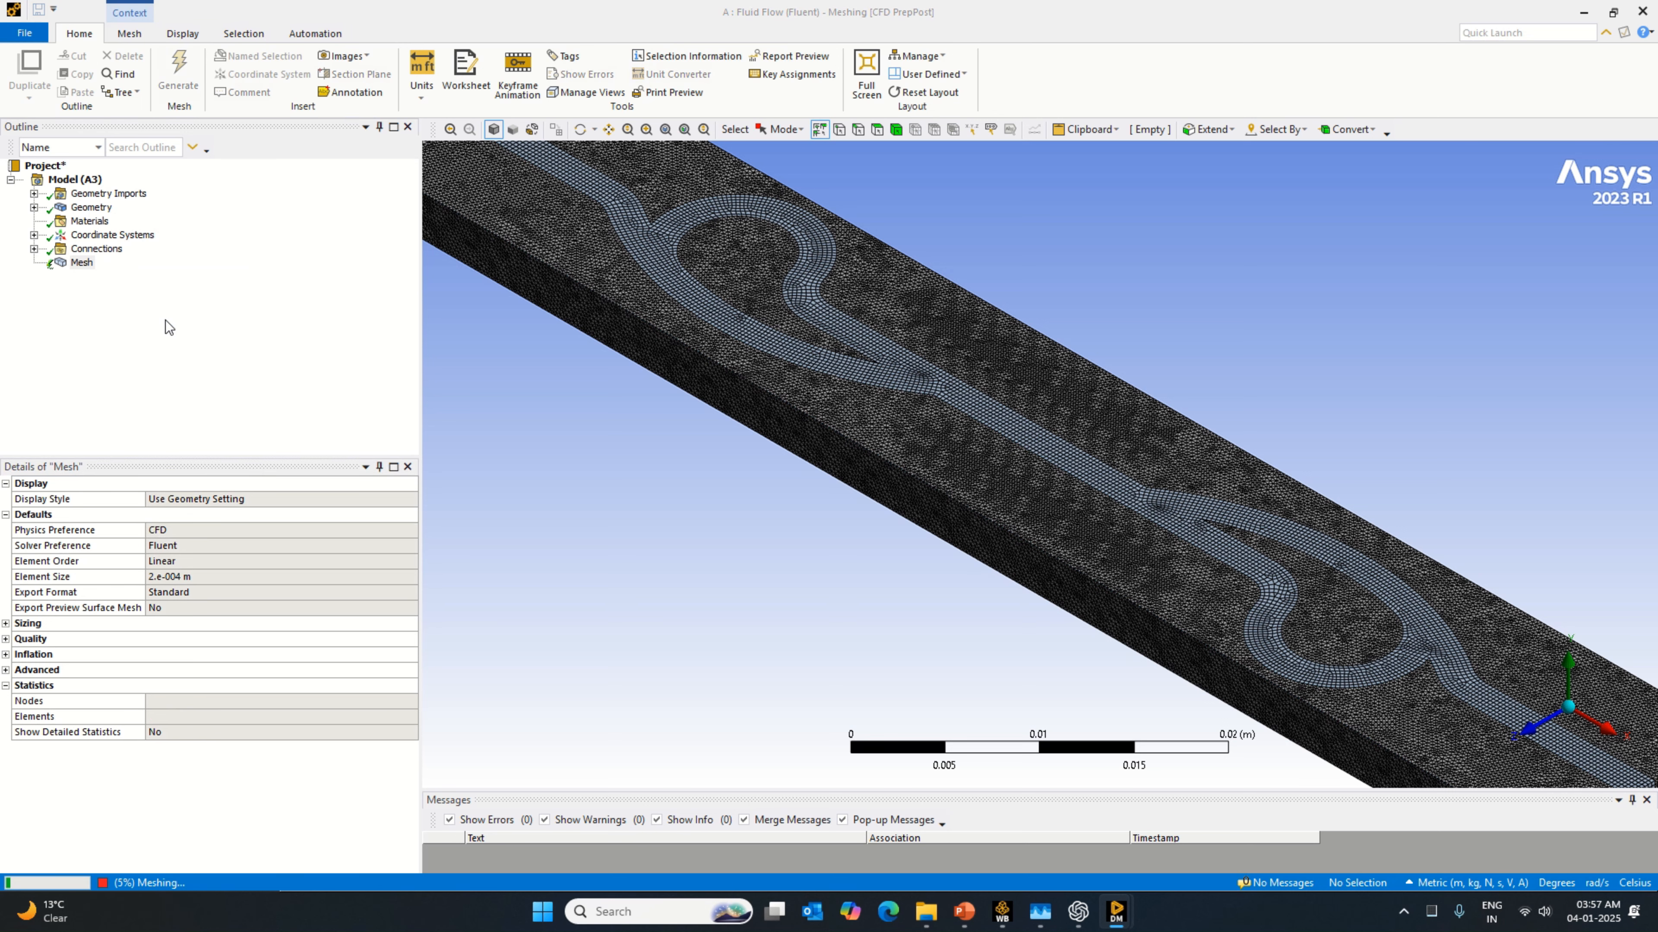
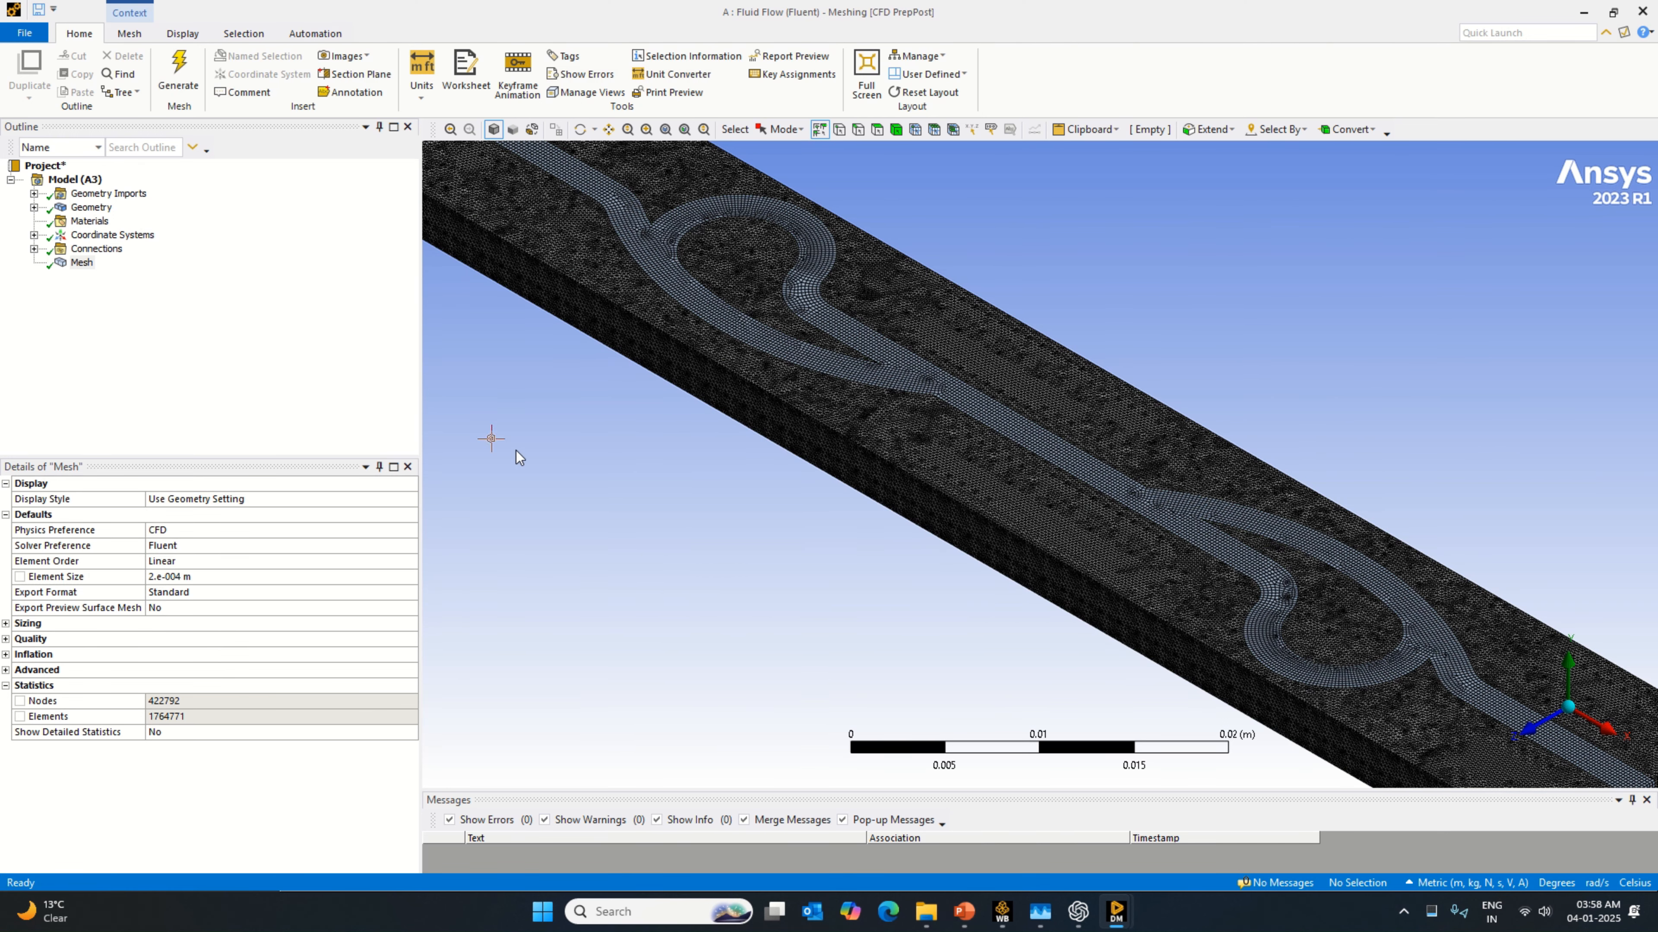
Step: Create a named selection called Inlet on the flow channel's square end face at the negative X end of the block
{"action": "key", "text": "F7"}
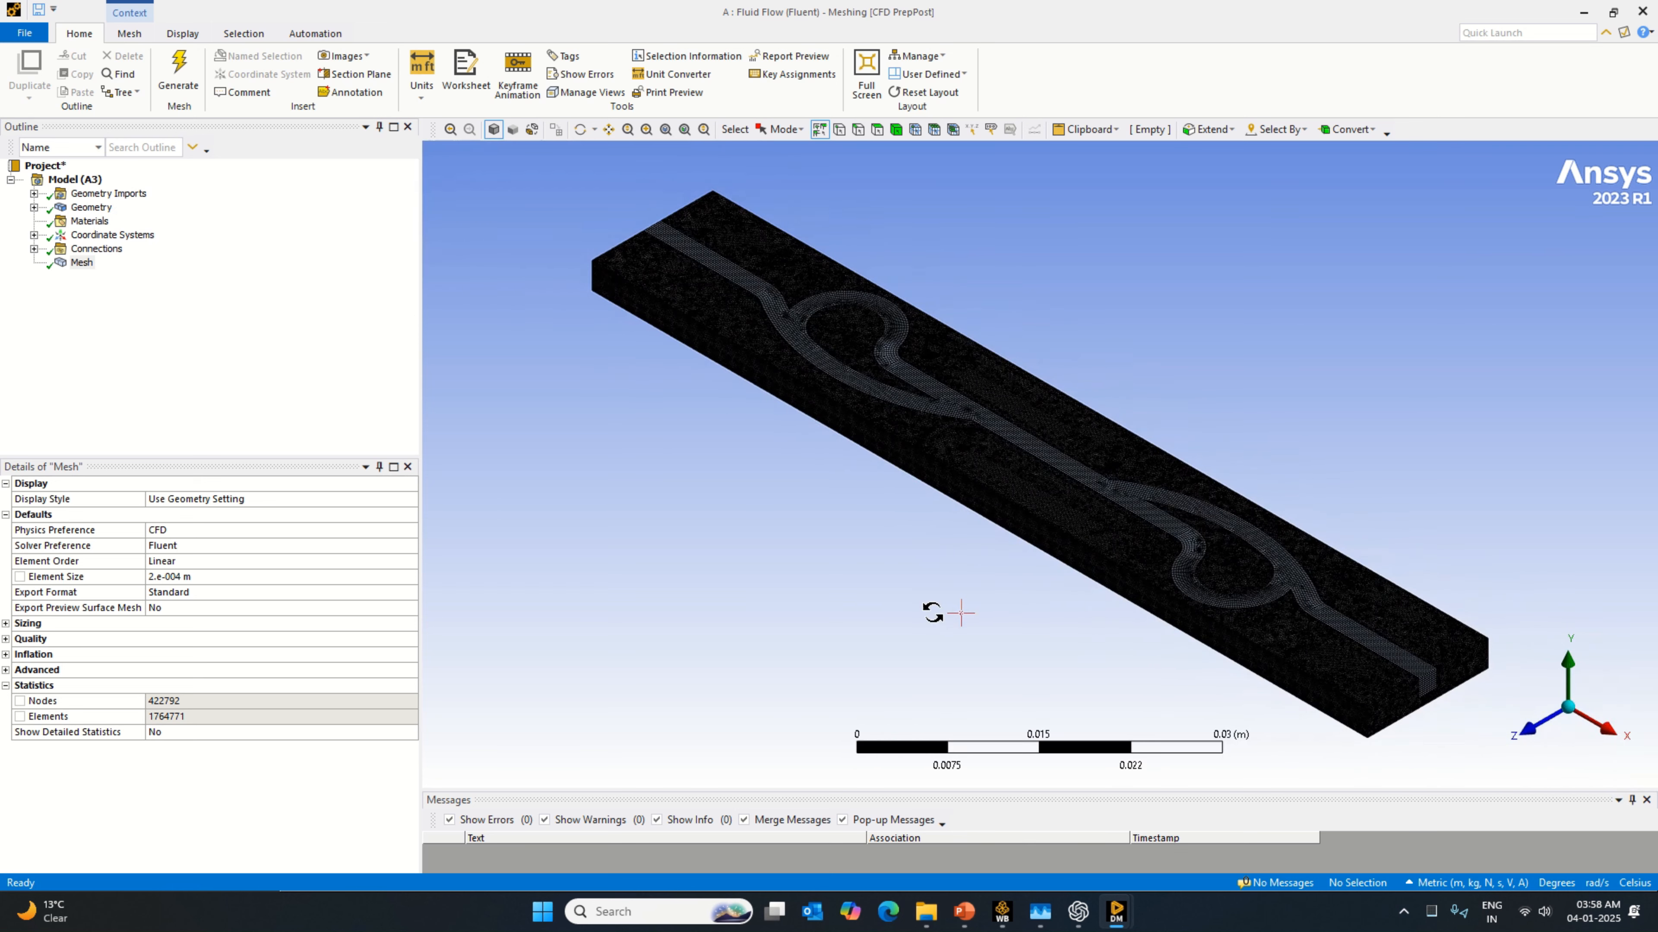
{"action": "middle_click_drag", "start_coordinate": [970, 611], "coordinate": [1265, 630]}
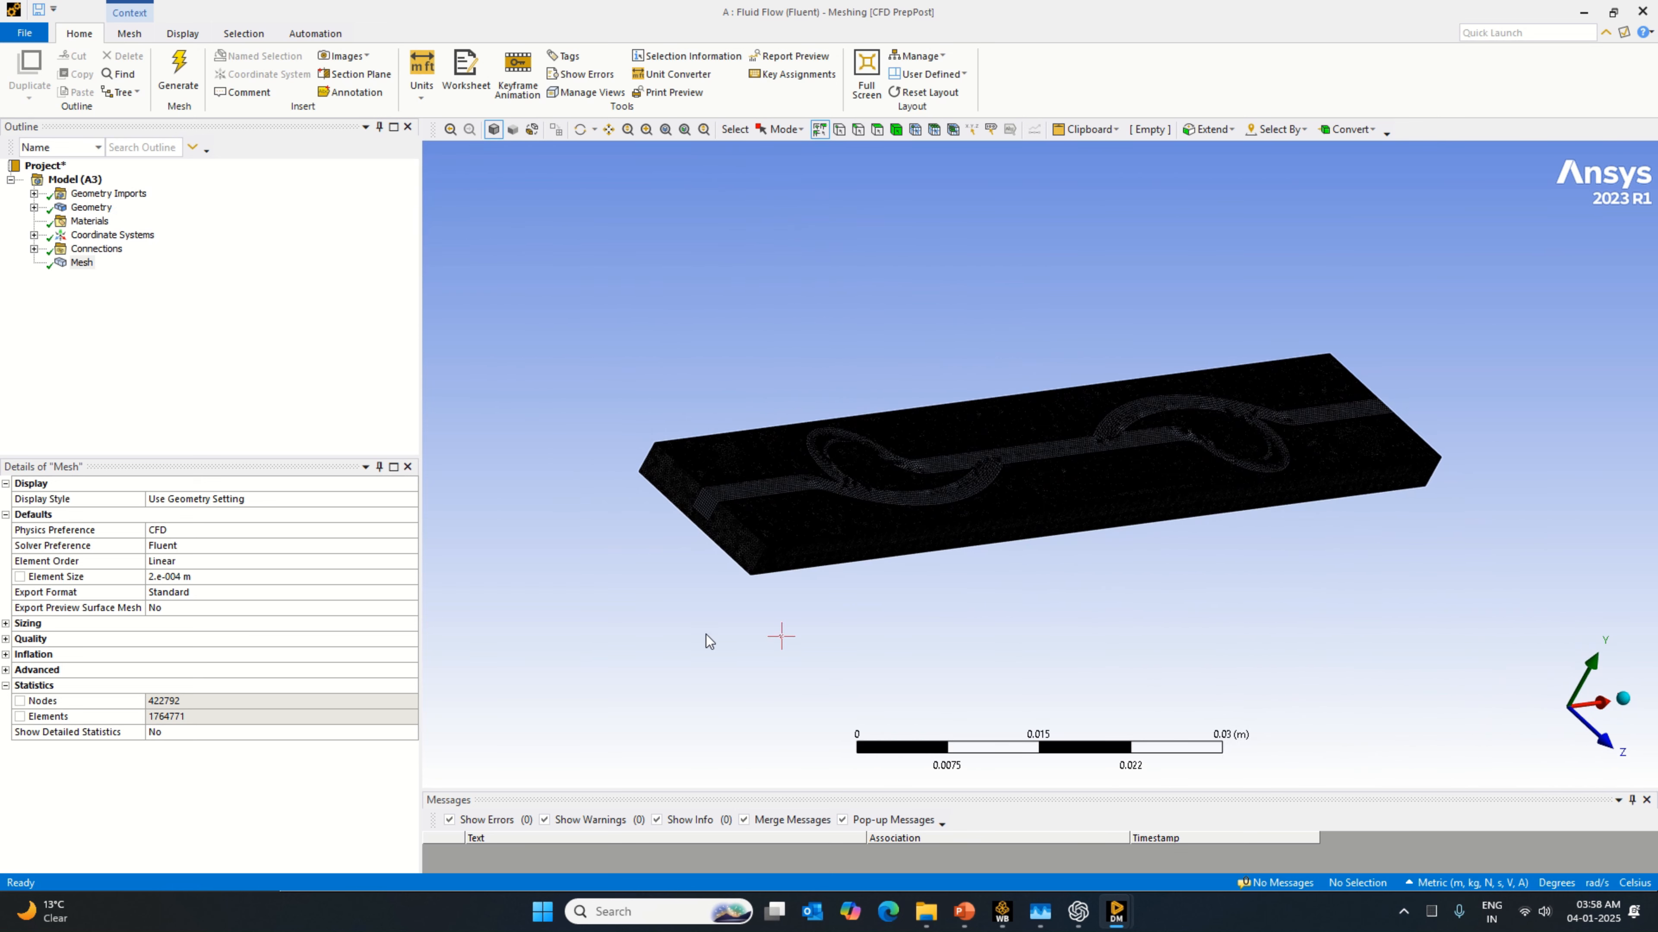
{"action": "middle_click_drag", "start_coordinate": [821, 674], "coordinate": [833, 587]}
{"action": "left_click", "coordinate": [876, 129]}
{"action": "left_click", "coordinate": [842, 522]}
{"action": "right_click", "coordinate": [844, 526]}
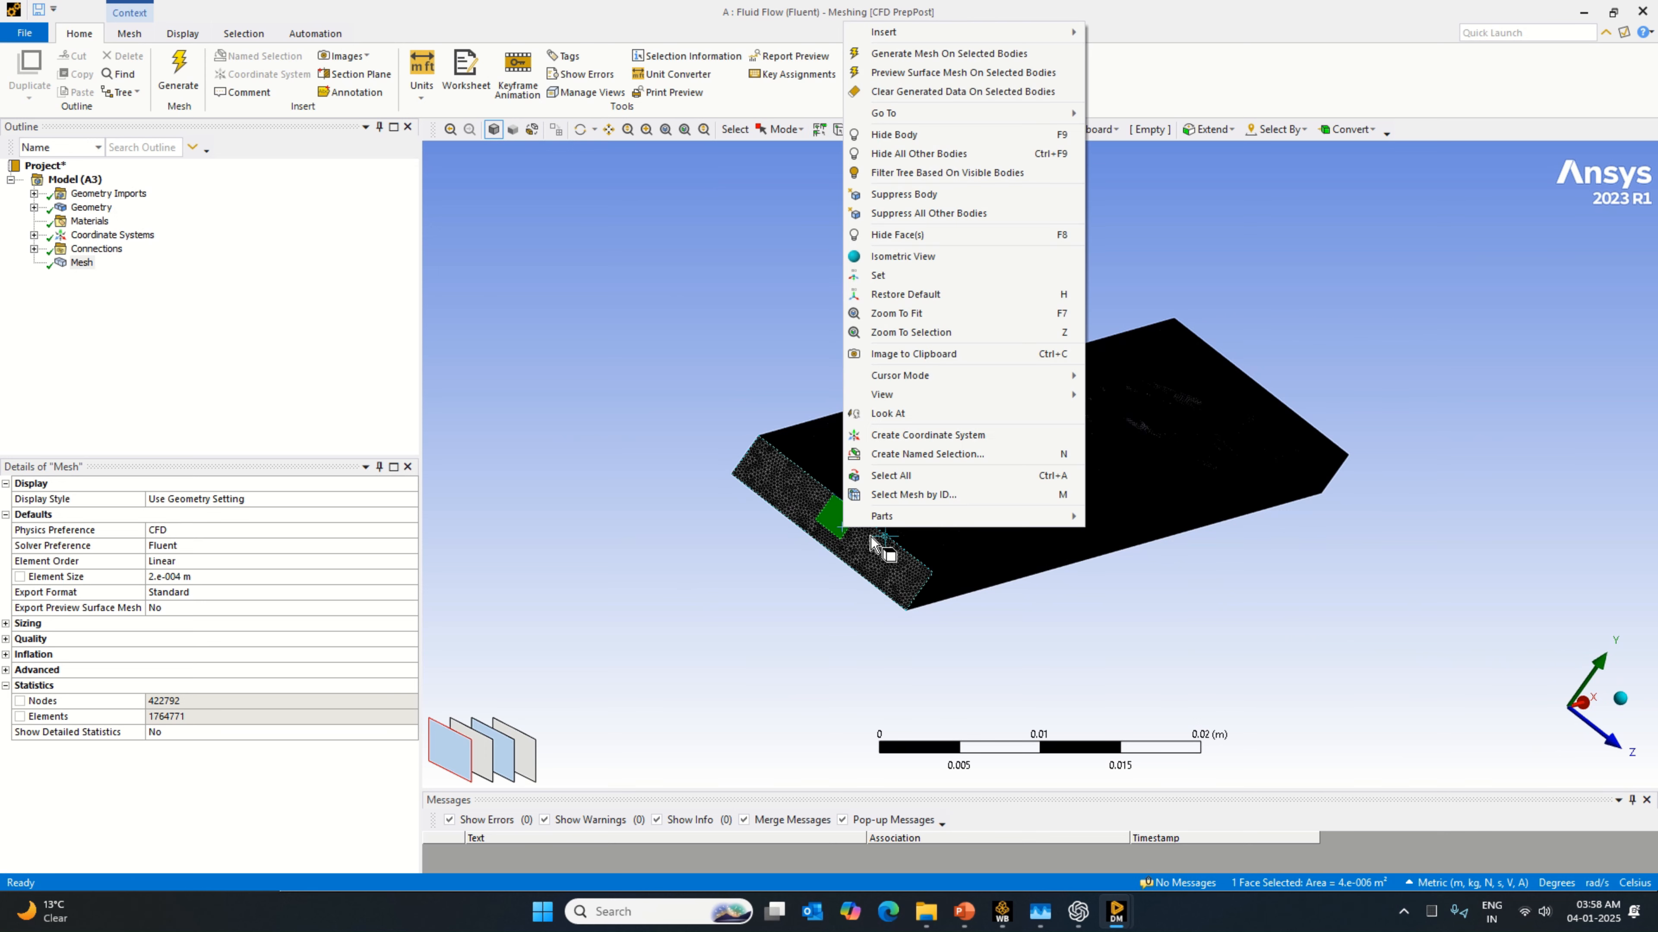
{"action": "left_click", "coordinate": [900, 454]}
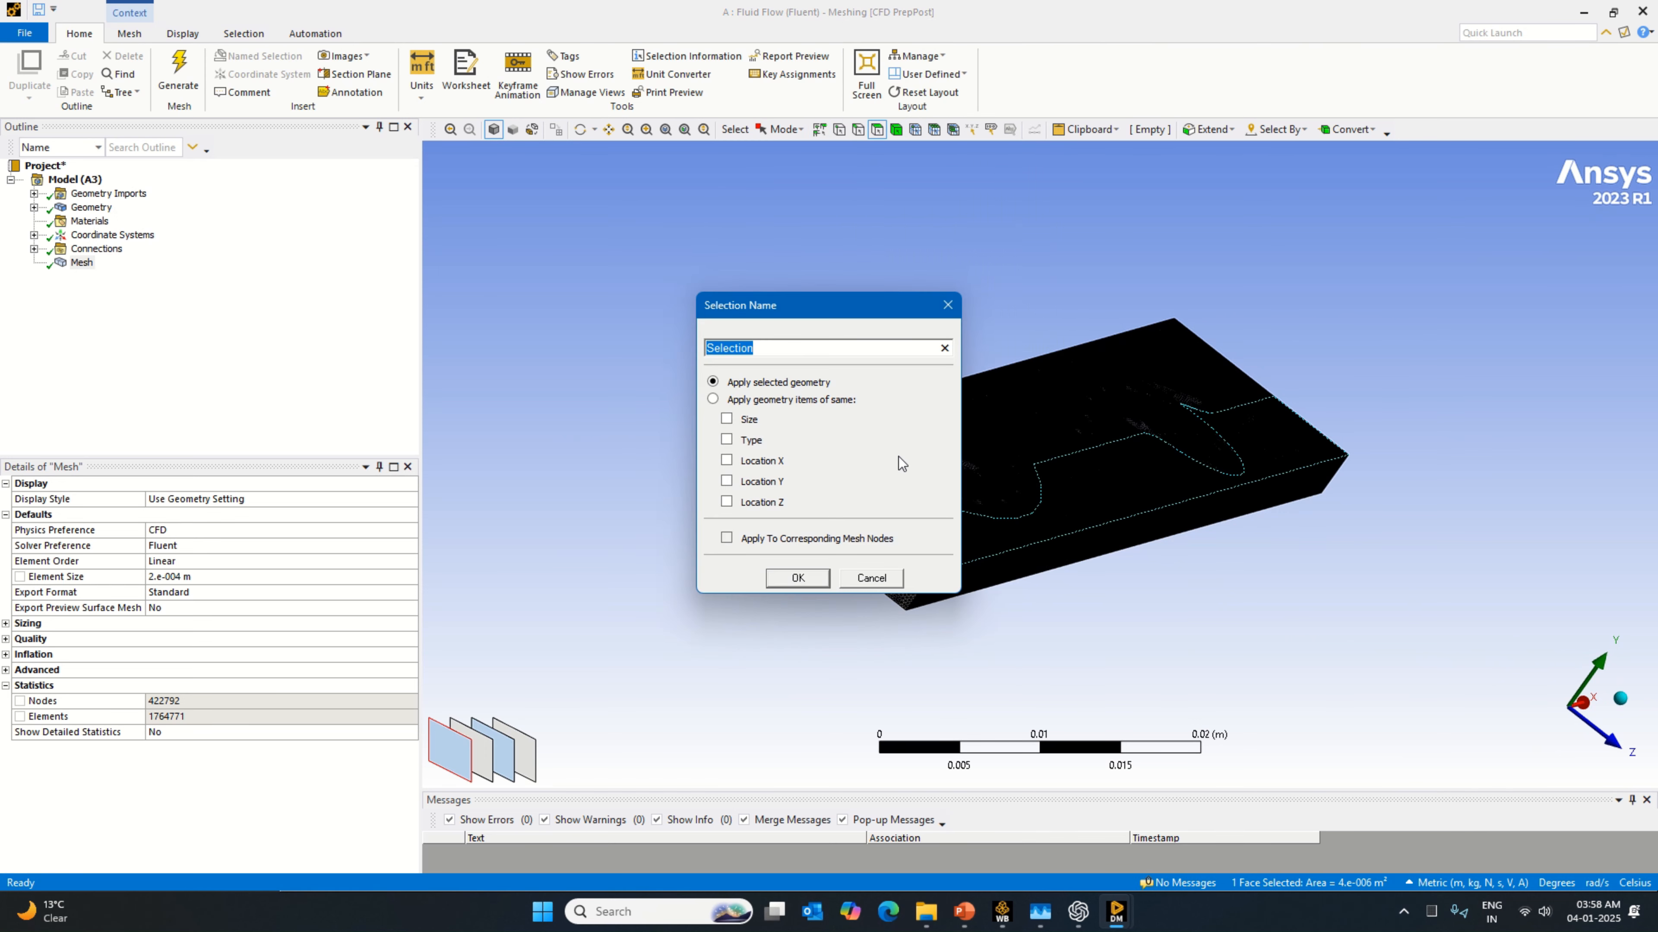
{"action": "type", "text": "inlet"}
{"action": "key", "text": "Return"}
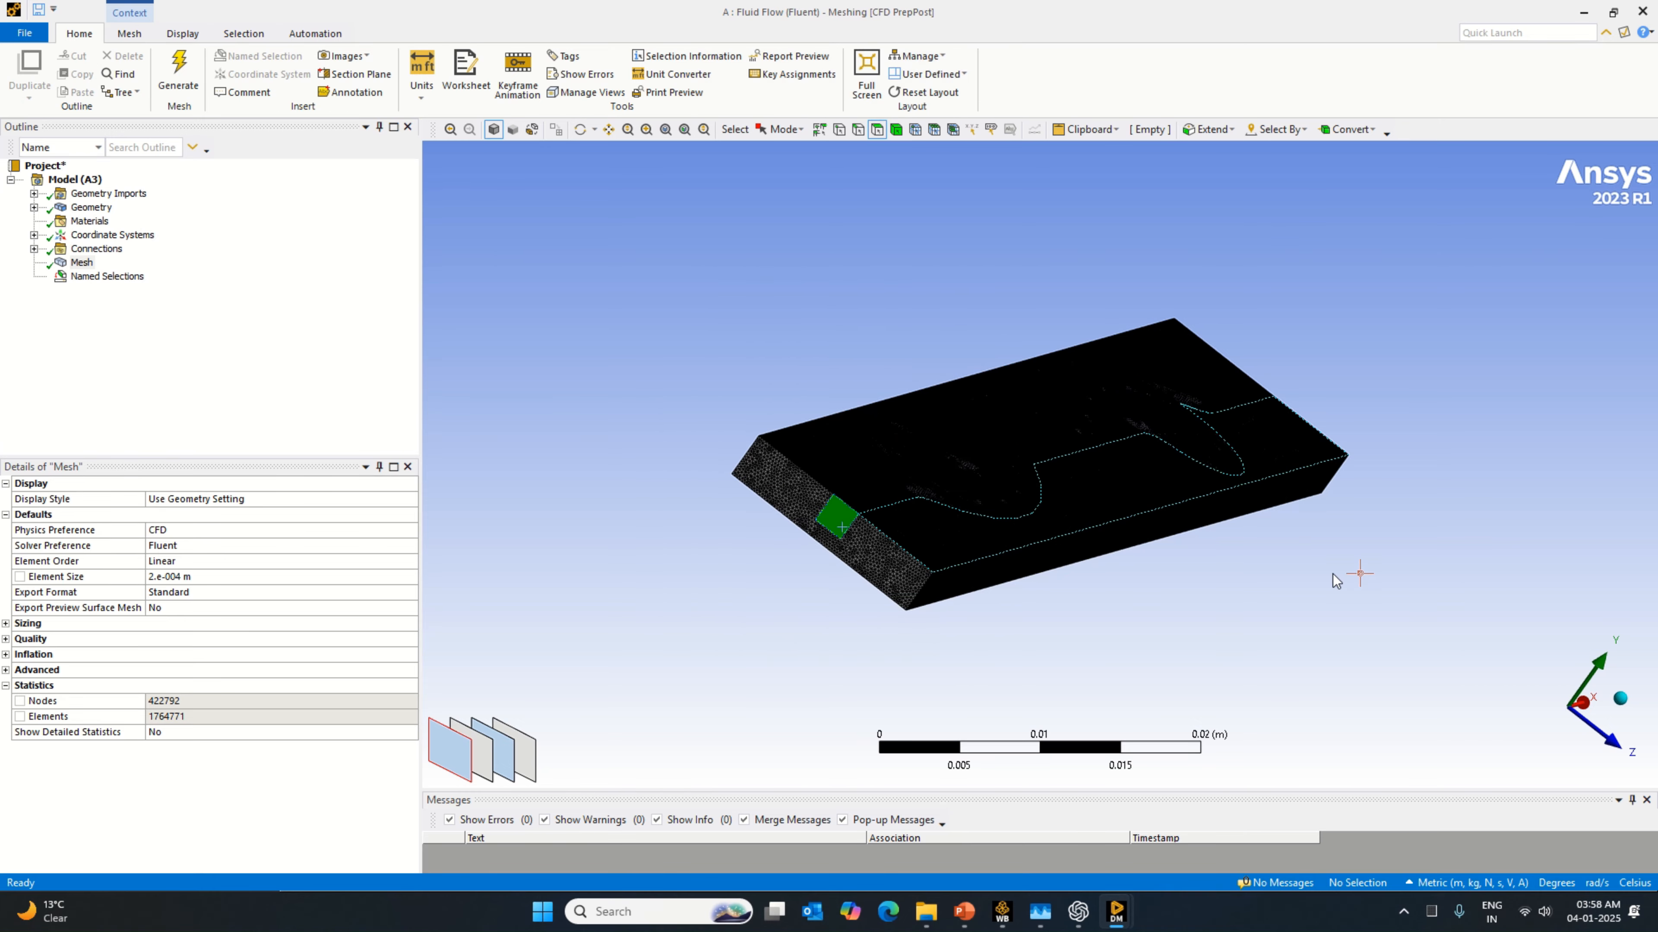
Step: Create a named selection called Outlet on the channel's end face at the positive X end, and check both named selections in the model
{"action": "middle_click_drag", "start_coordinate": [1335, 579], "coordinate": [1249, 678]}
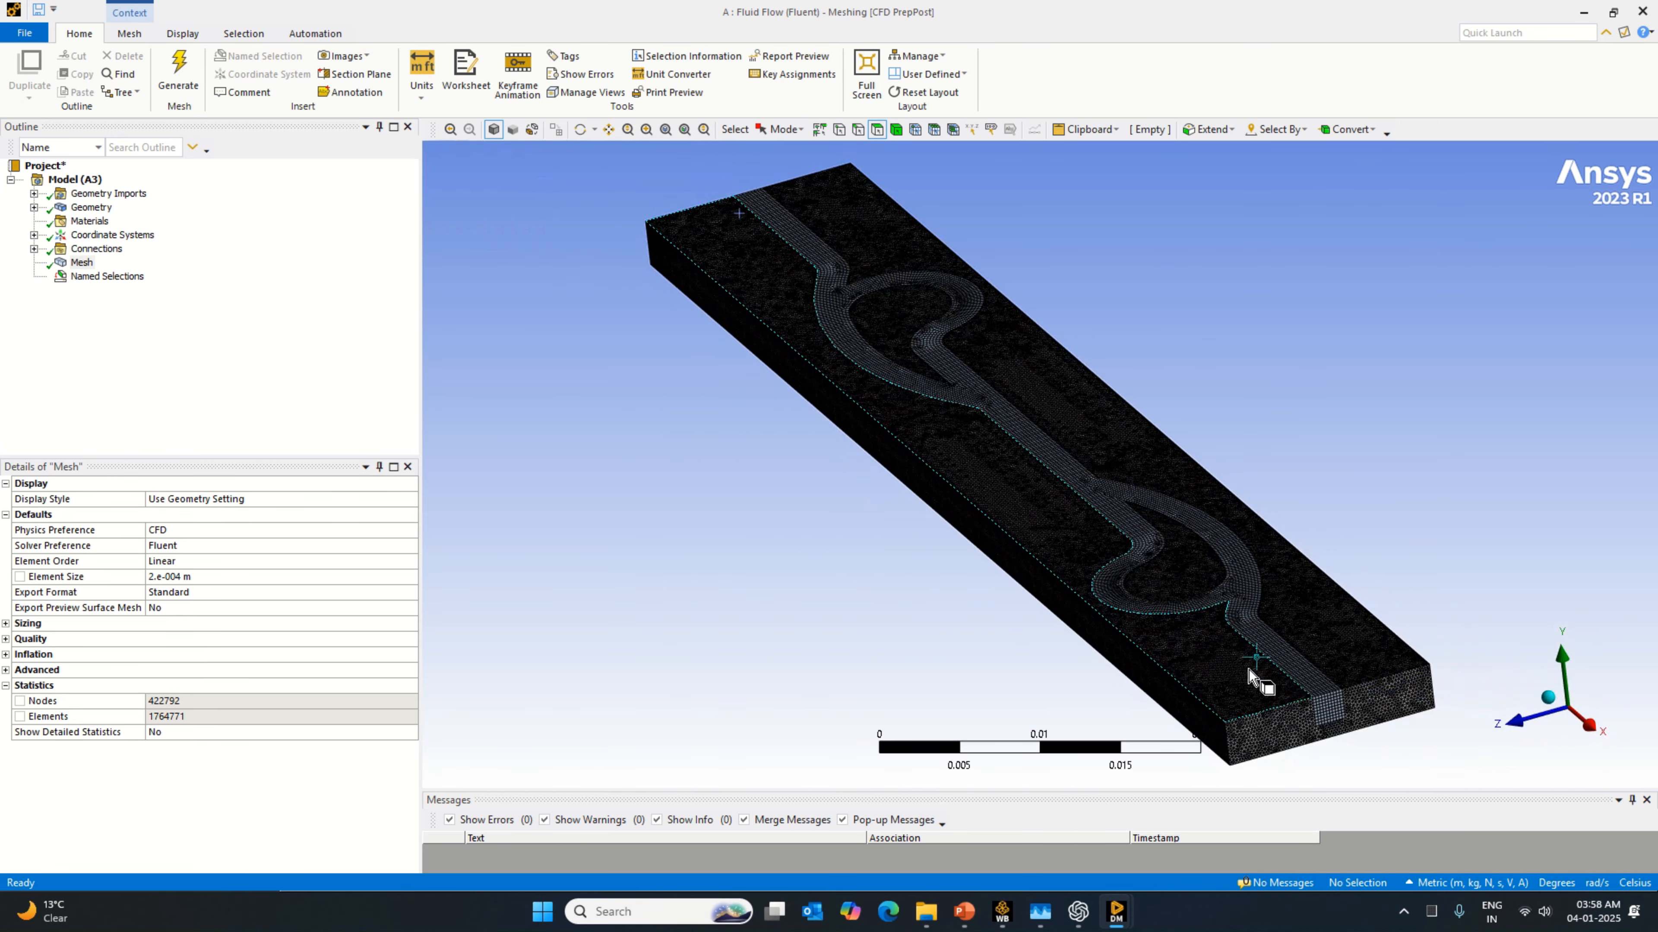
{"action": "left_click", "coordinate": [1326, 709]}
{"action": "right_click", "coordinate": [1326, 708]}
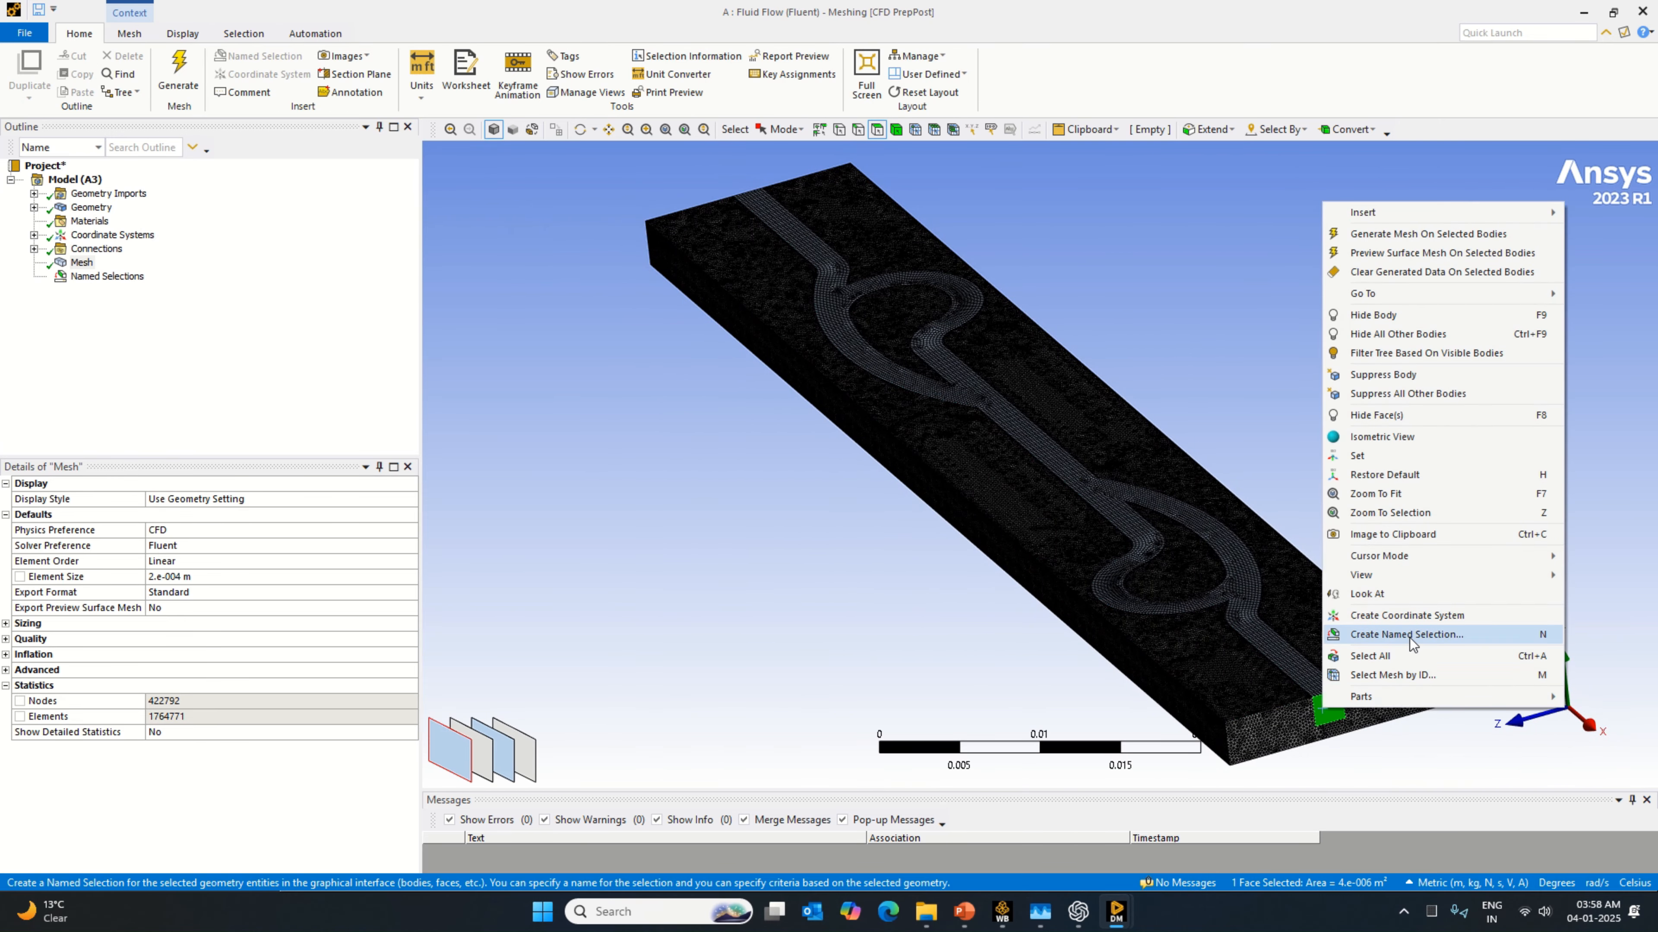
{"action": "left_click", "coordinate": [1406, 635]}
{"action": "key", "text": "Caps_Lock"}
{"action": "type", "text": "Outlet"}
{"action": "key", "text": "Return"}
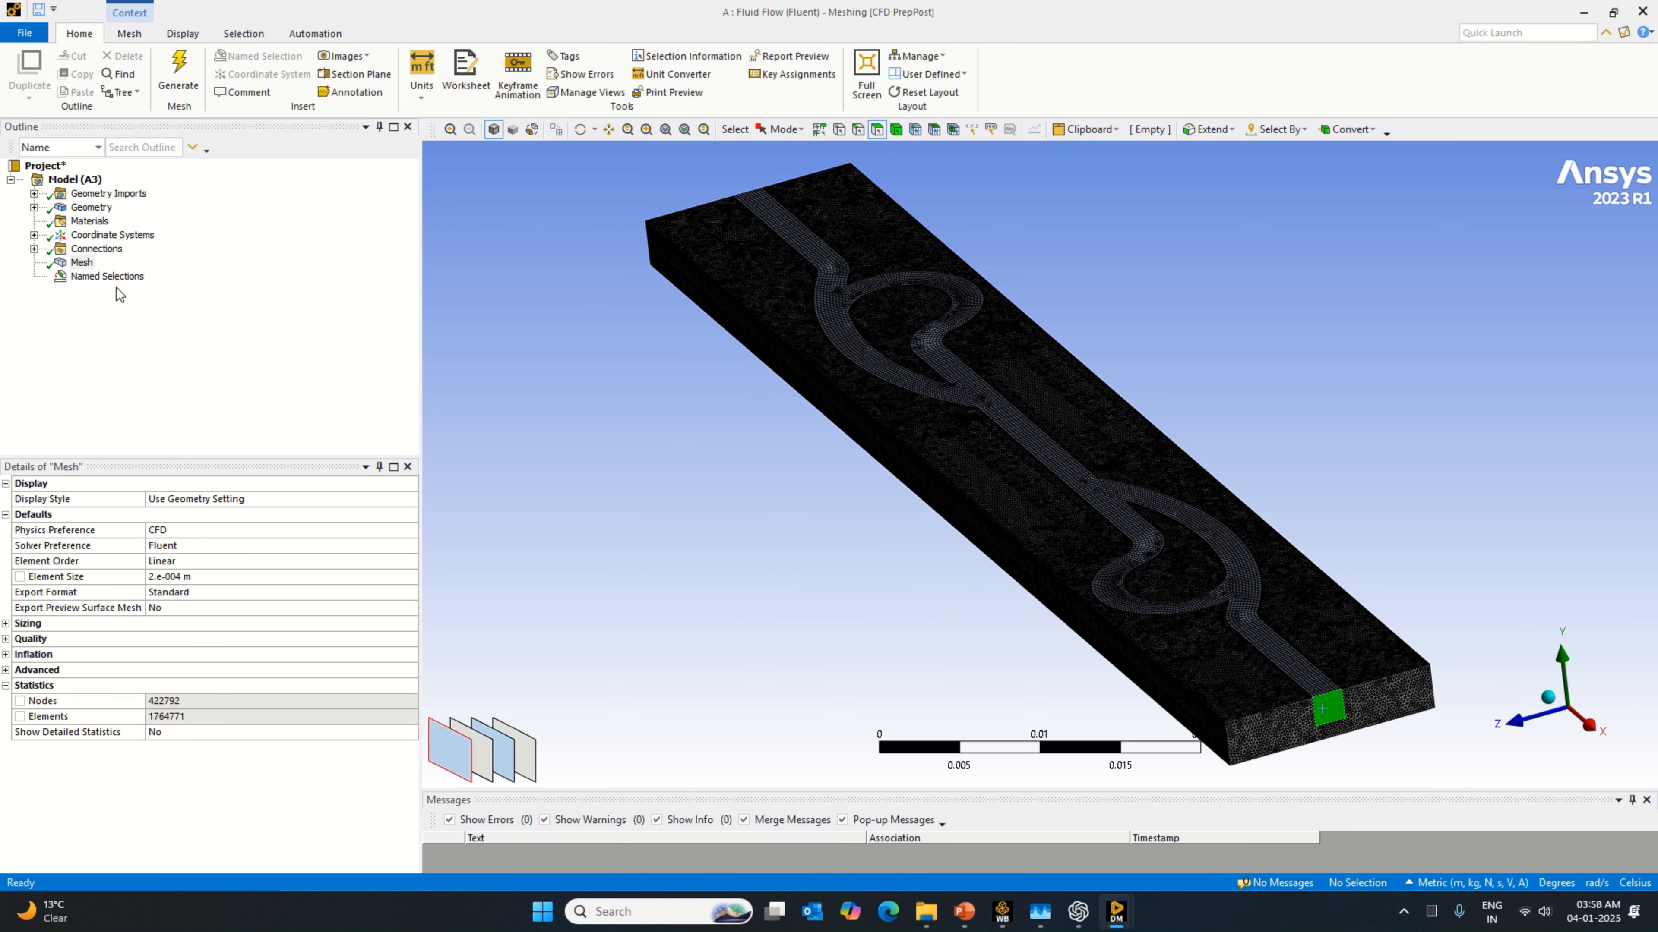
{"action": "left_click", "coordinate": [34, 276]}
{"action": "left_click", "coordinate": [106, 304]}
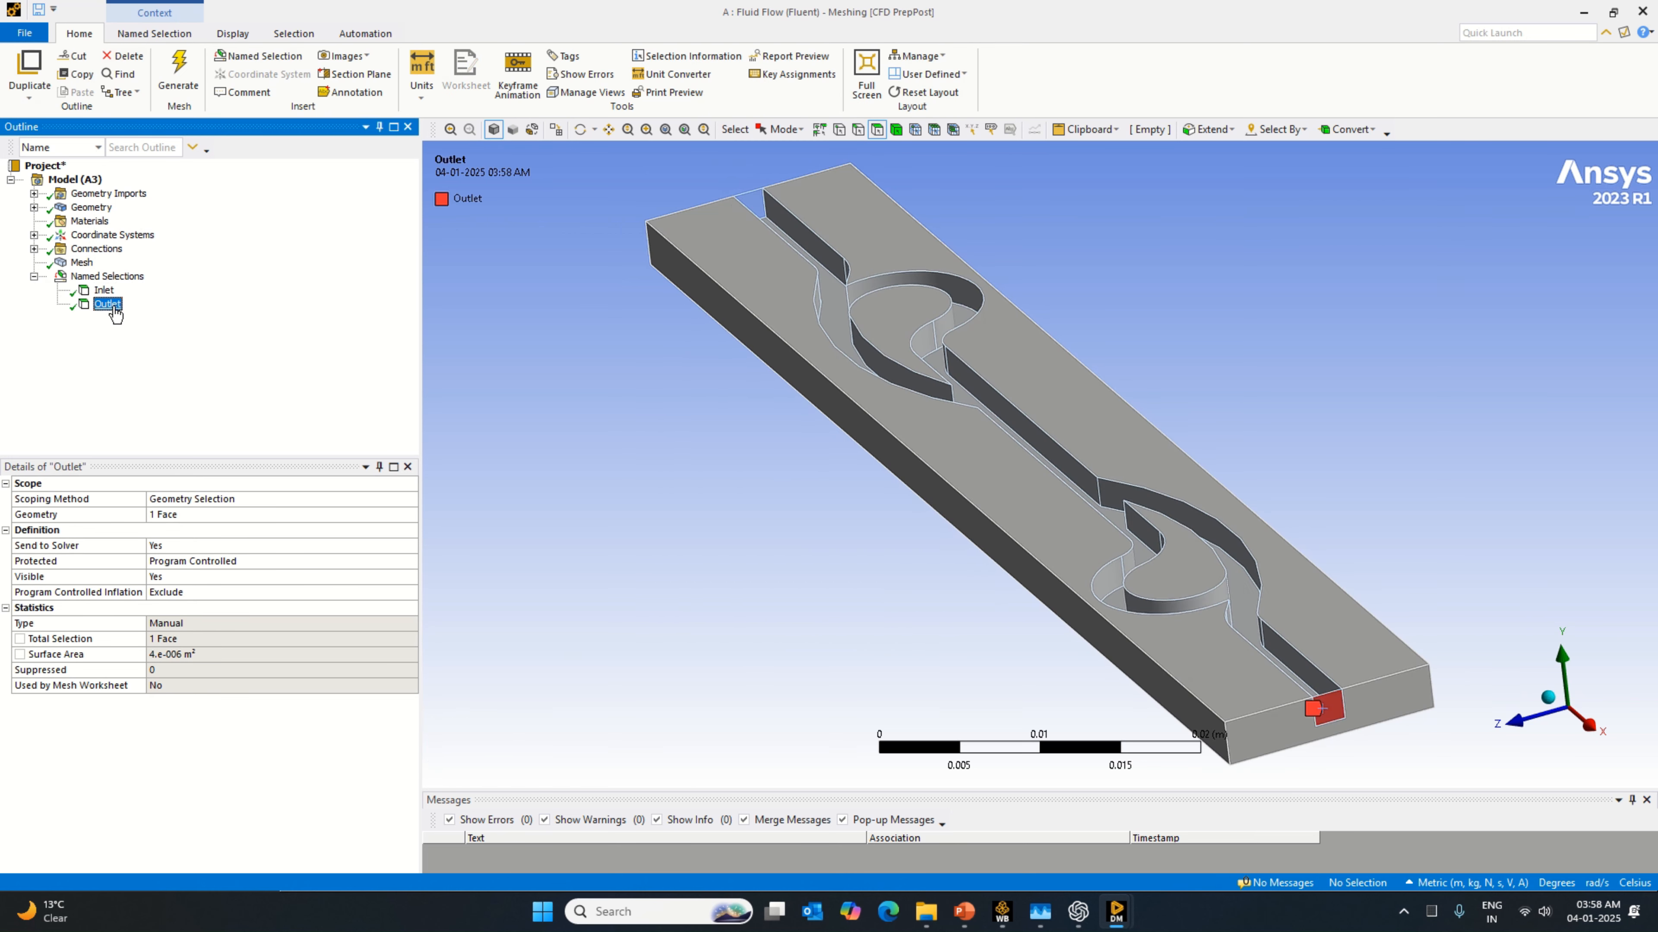
{"action": "left_click", "coordinate": [849, 236]}
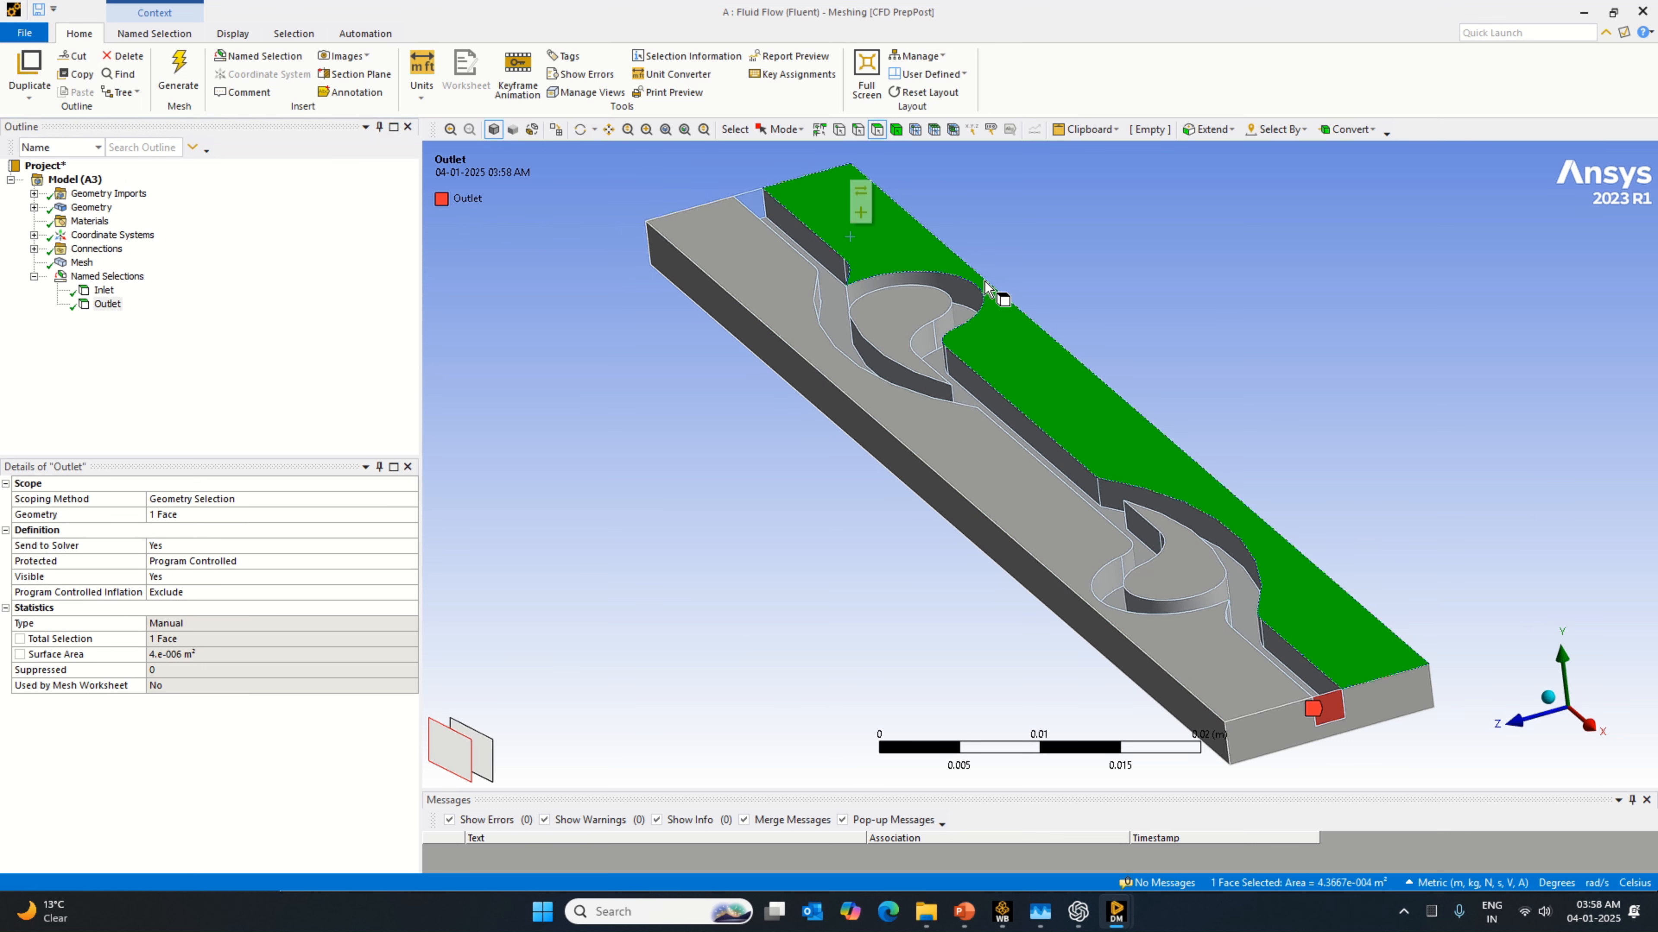
{"action": "left_click", "coordinate": [108, 303]}
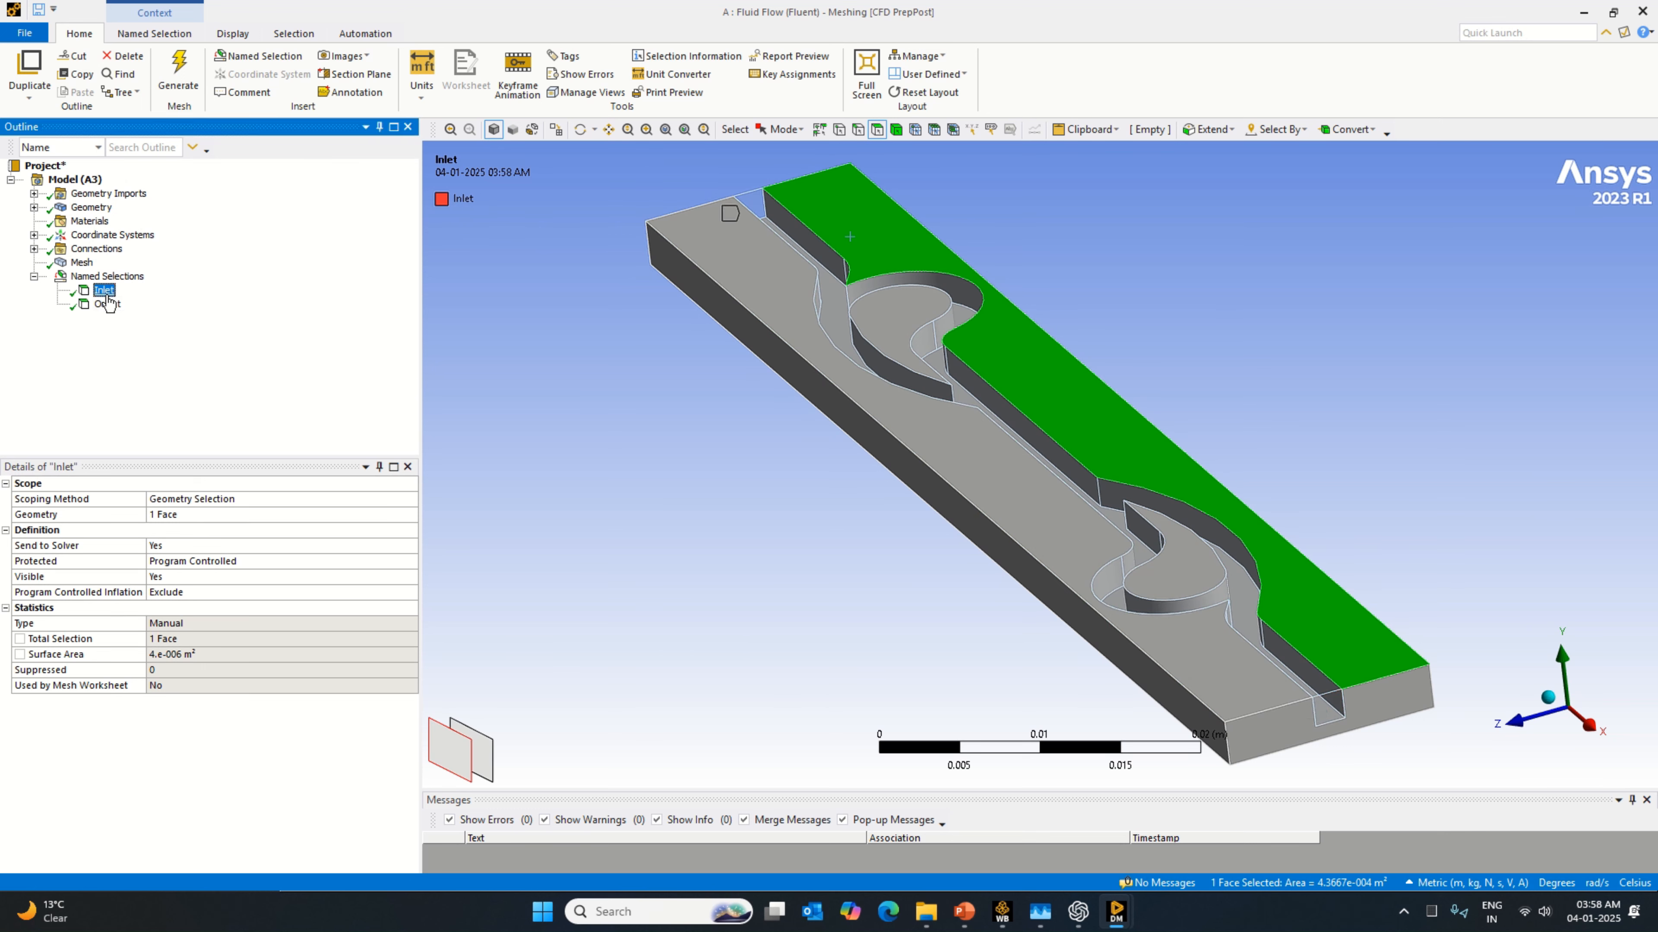
Step: Update the mesh for transfer to Fluent and close the Meshing application
{"action": "right_click", "coordinate": [81, 263]}
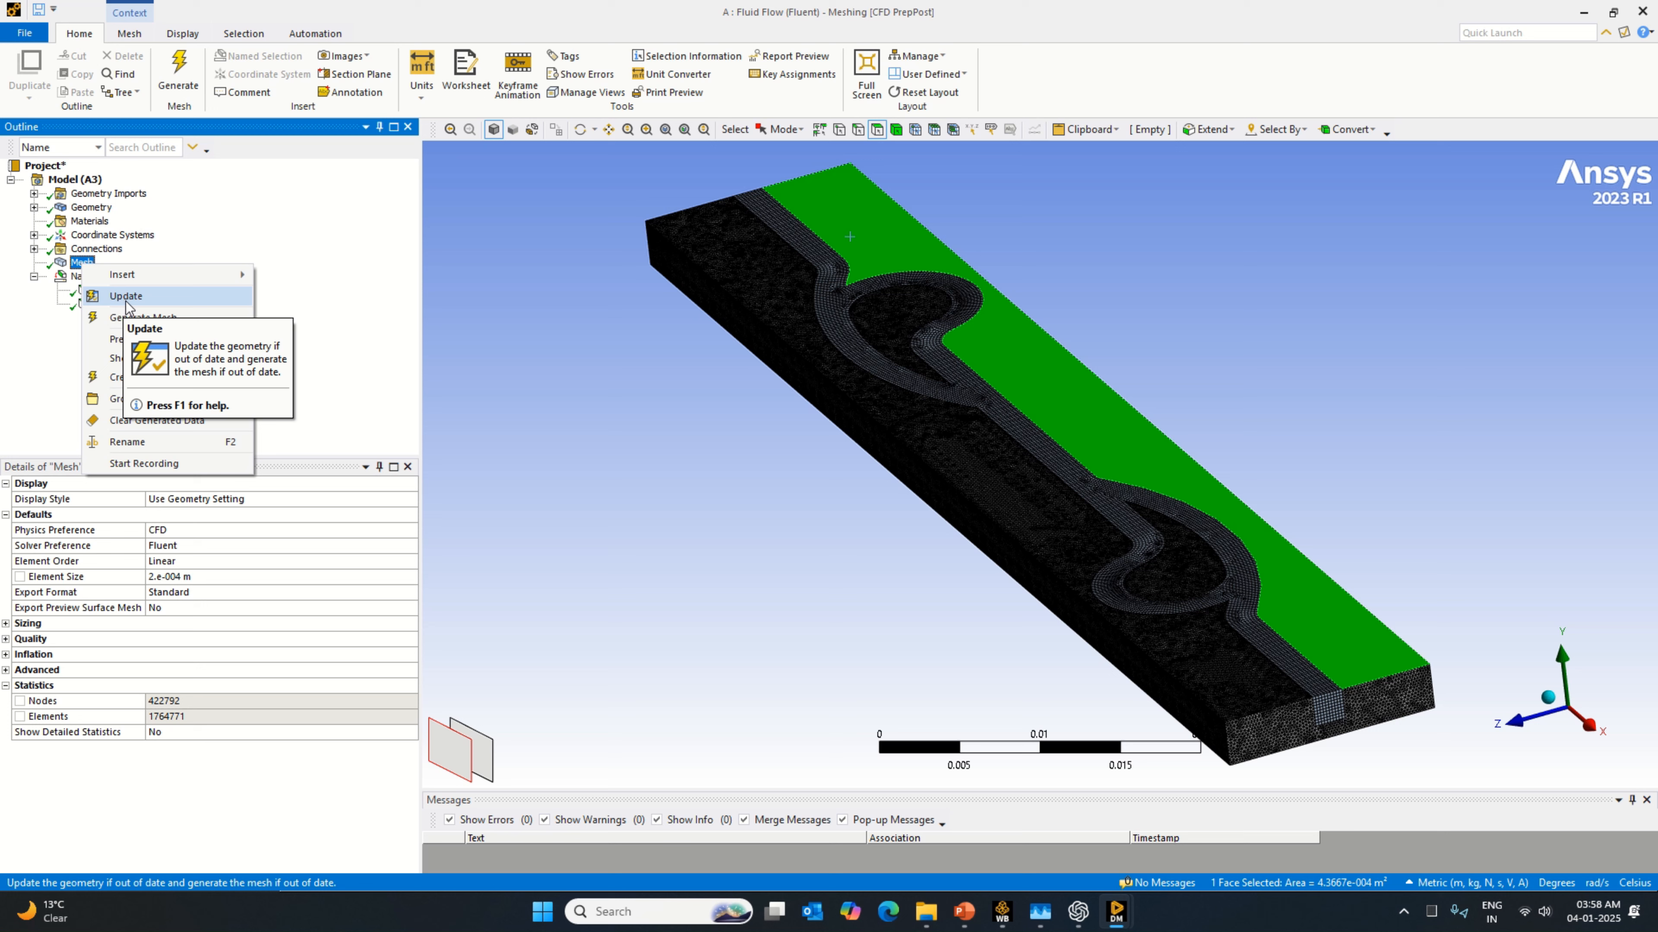
{"action": "left_click", "coordinate": [126, 302]}
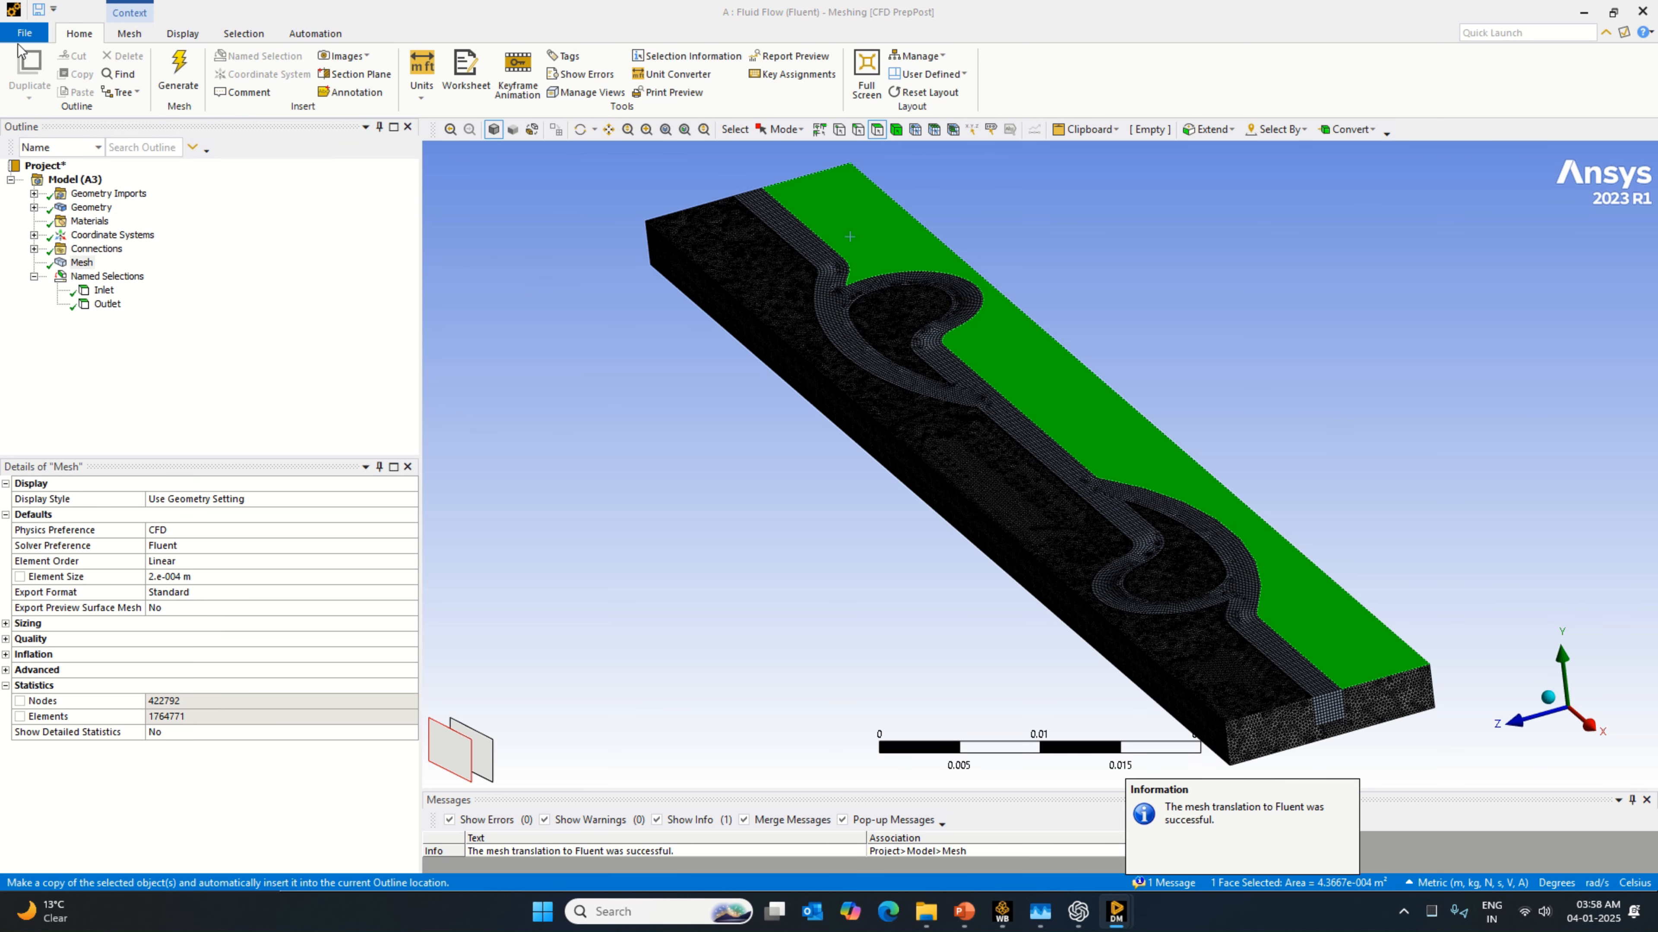
{"action": "left_click", "coordinate": [23, 34]}
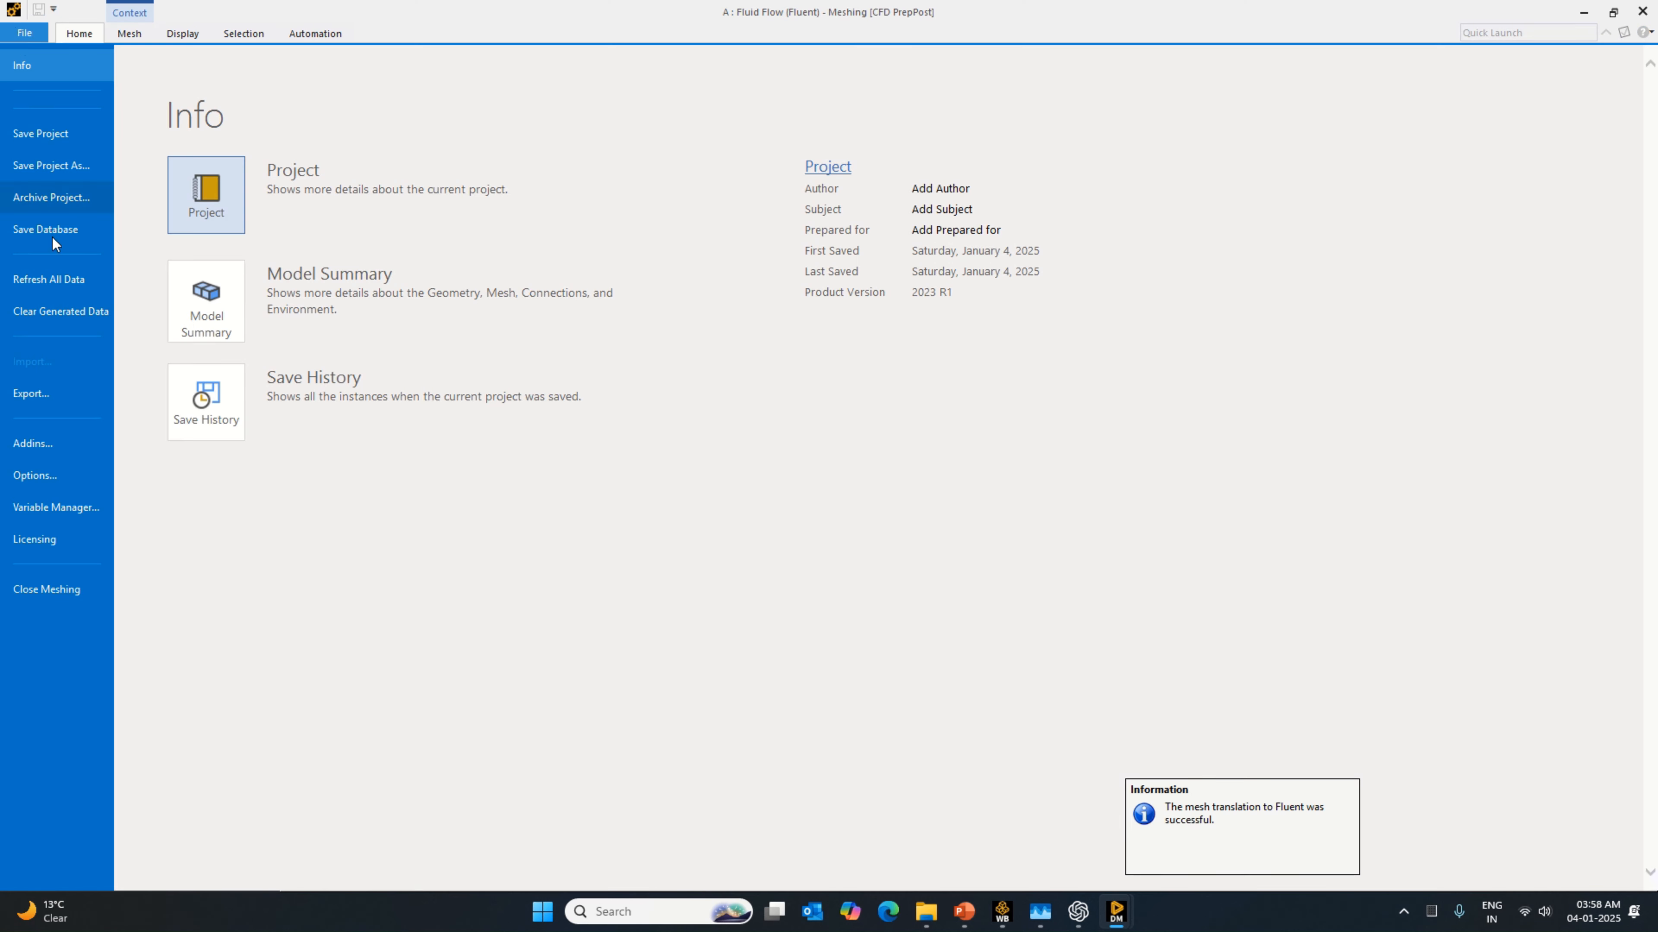
{"action": "left_click", "coordinate": [90, 596]}
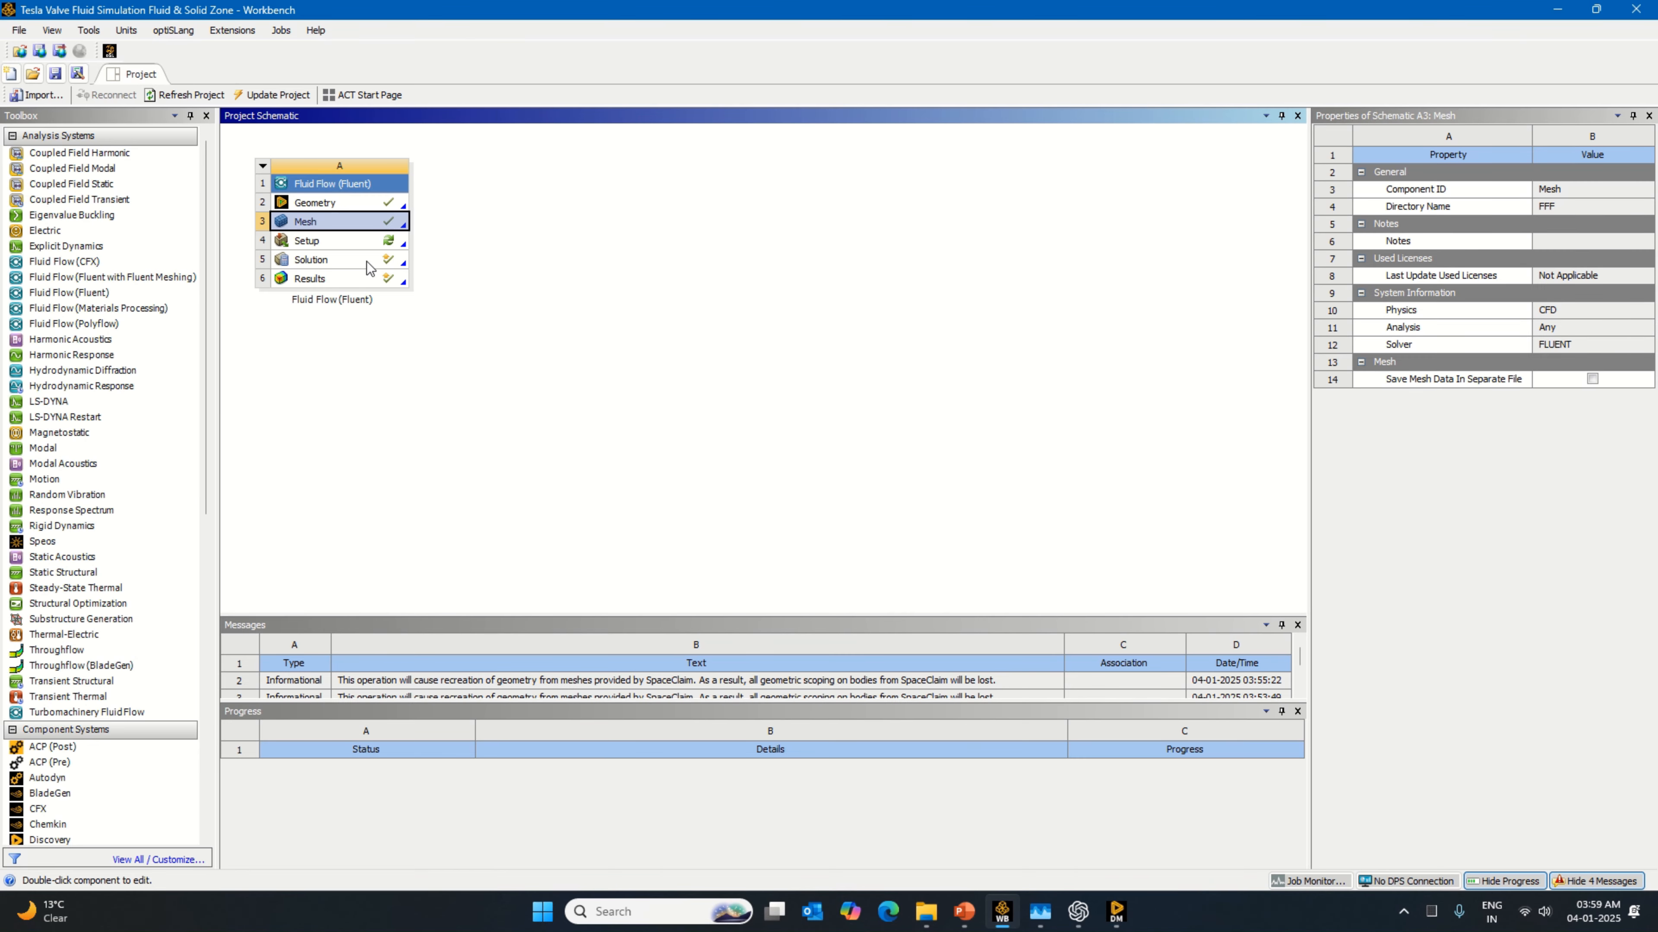
Step: Reset the Setup component of the Fluid Flow (Fluent) system and clear its generated data
{"action": "left_click", "coordinate": [389, 246]}
{"action": "right_click", "coordinate": [389, 242]}
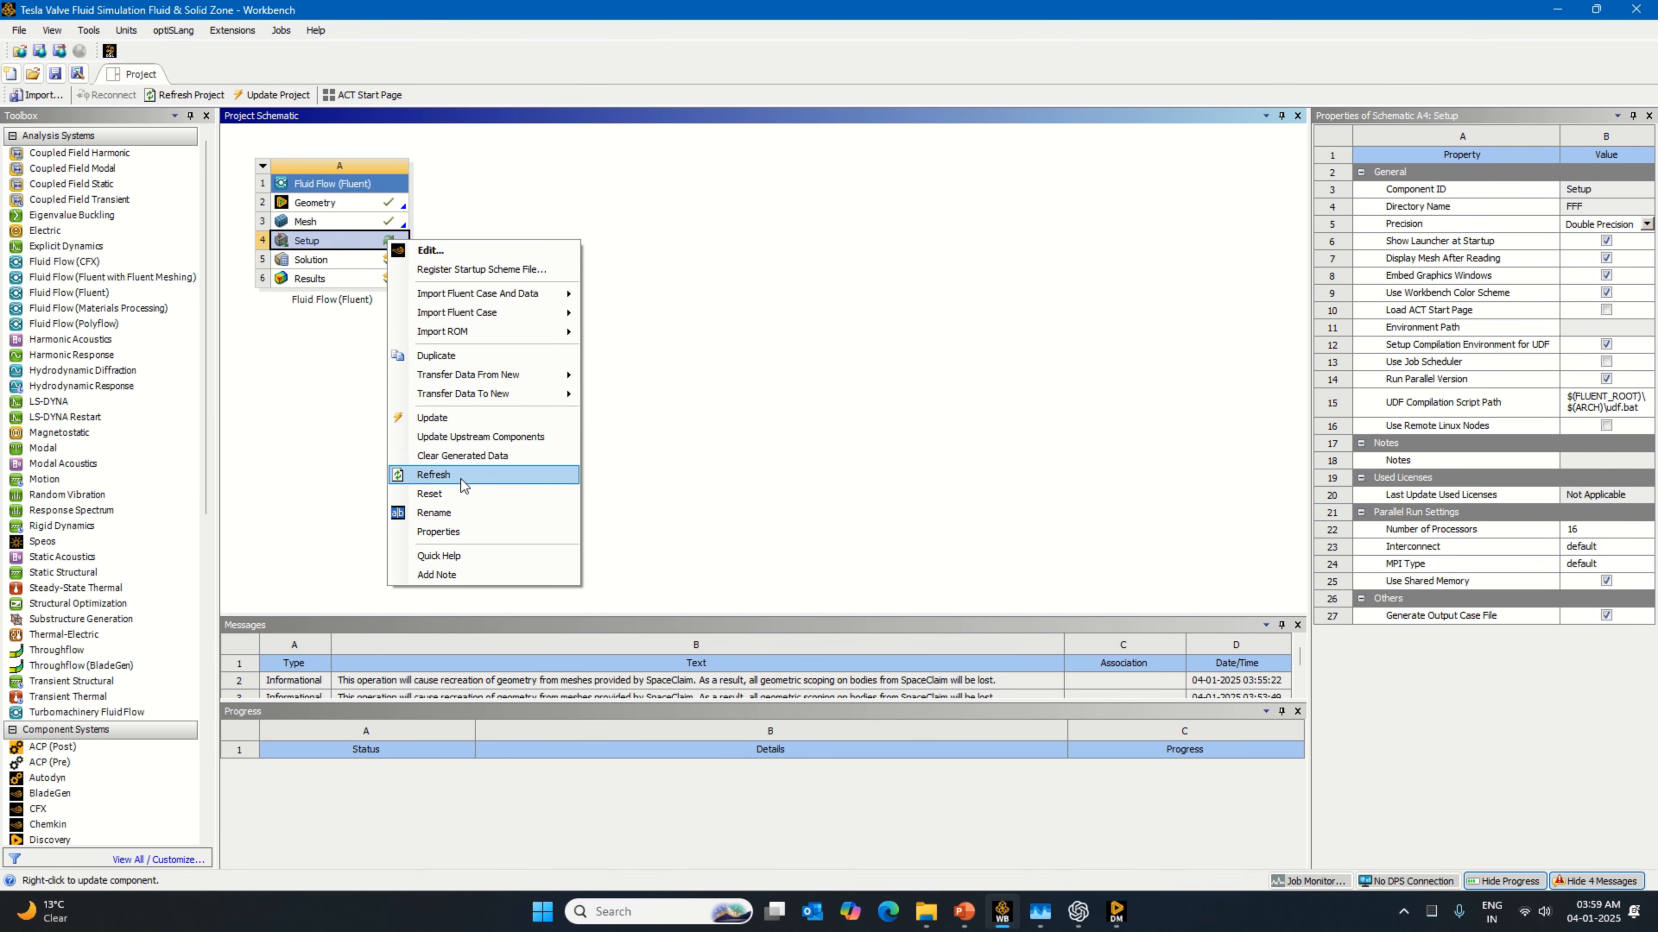
{"action": "left_click", "coordinate": [460, 493]}
{"action": "left_click", "coordinate": [842, 520]}
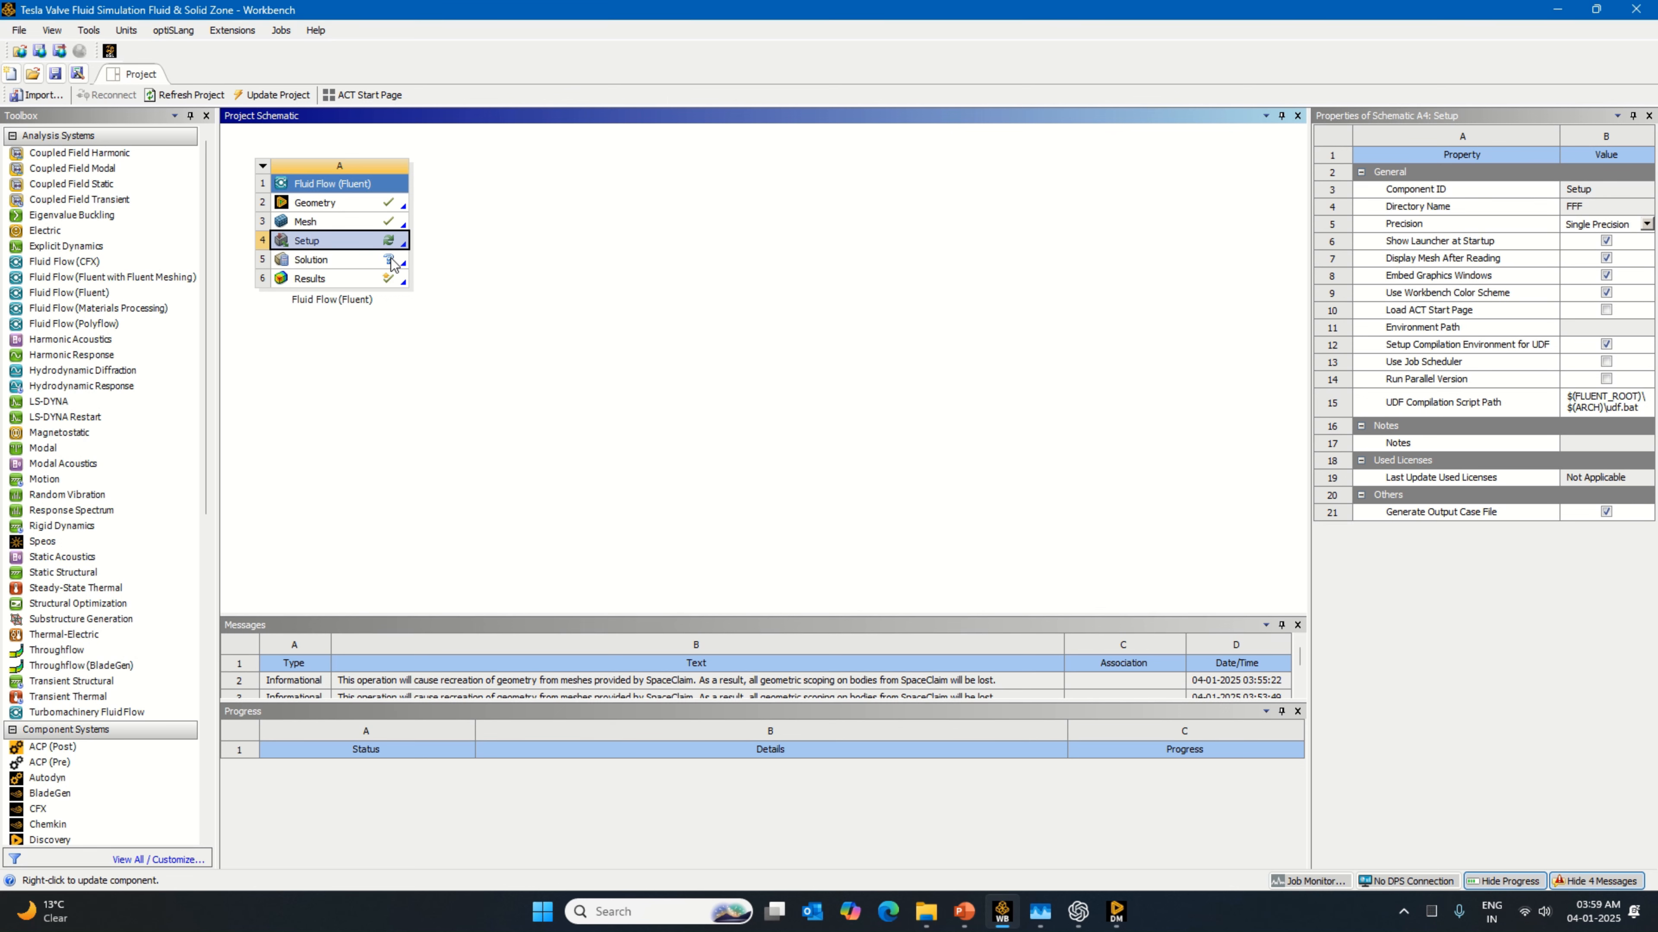
{"action": "right_click", "coordinate": [389, 249]}
{"action": "left_click", "coordinate": [513, 457]}
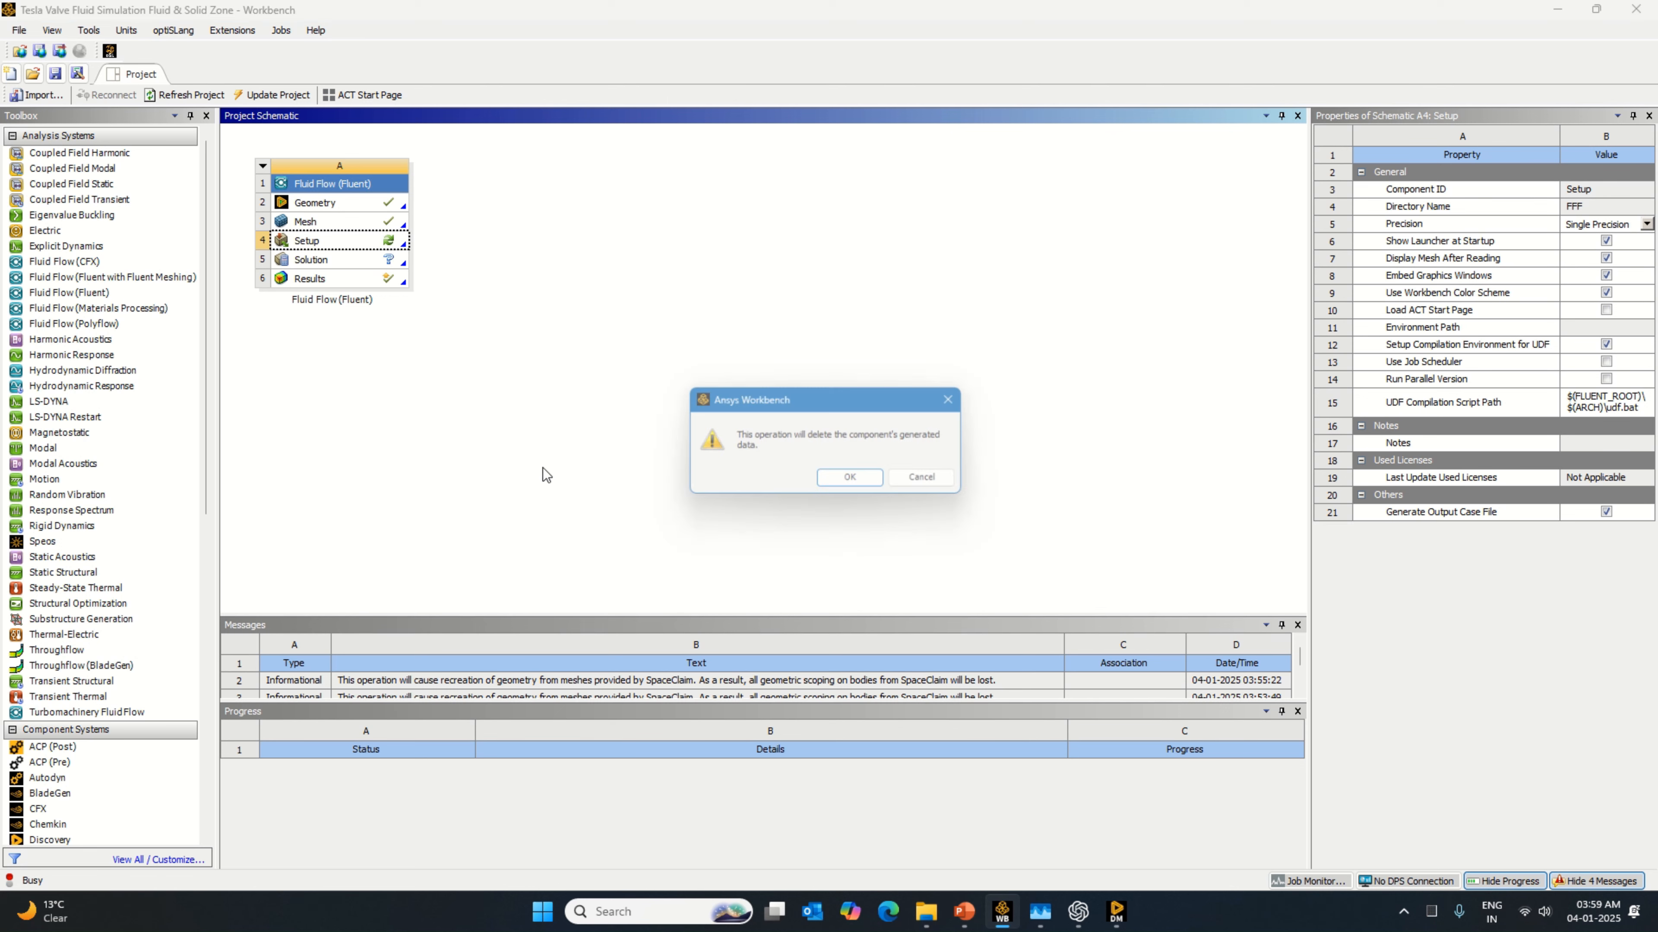
{"action": "left_click", "coordinate": [860, 483]}
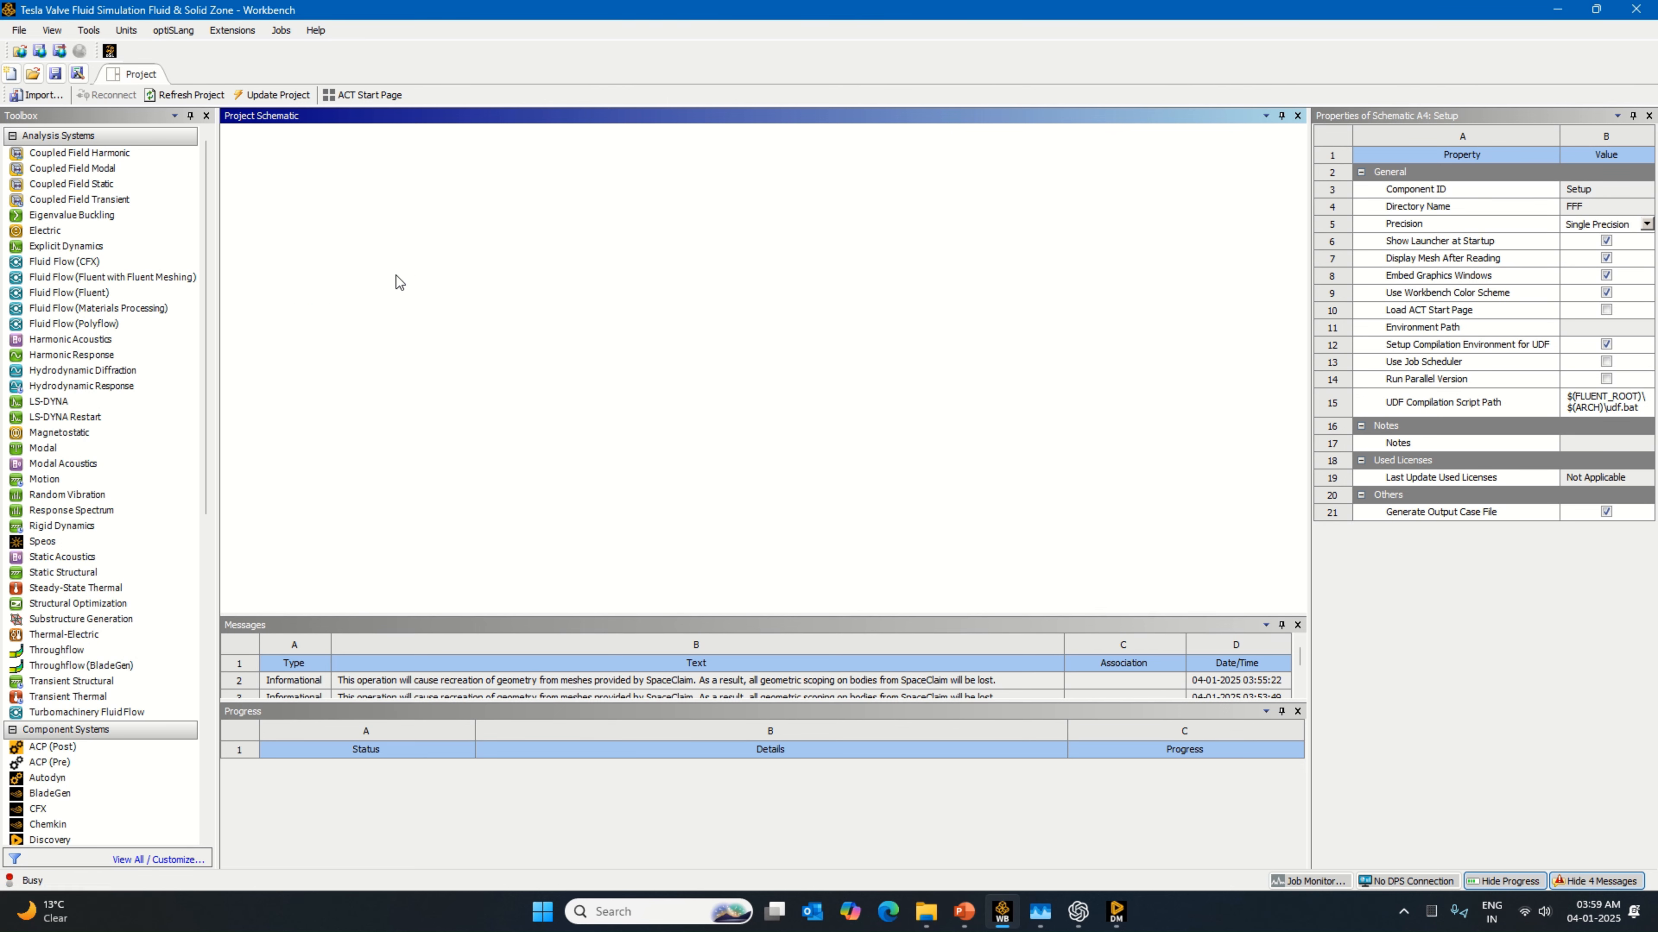
Step: Reset the Results component and clear the generated data of the Solution component
{"action": "right_click", "coordinate": [399, 282]}
{"action": "left_click", "coordinate": [540, 466]}
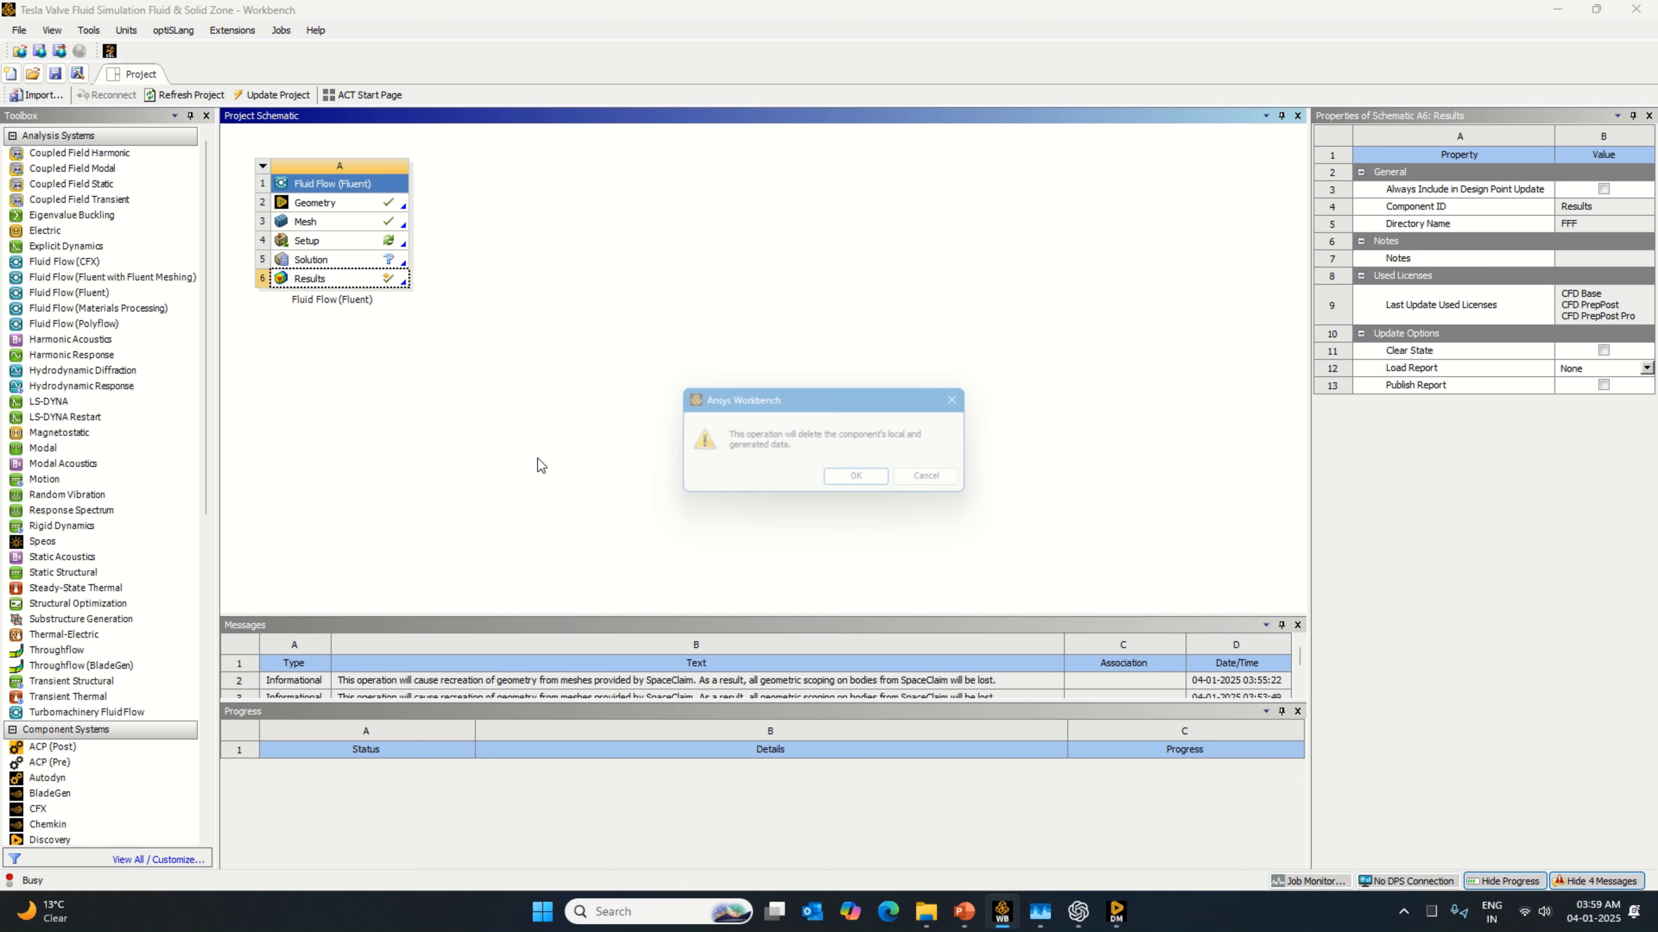
{"action": "left_click", "coordinate": [852, 477]}
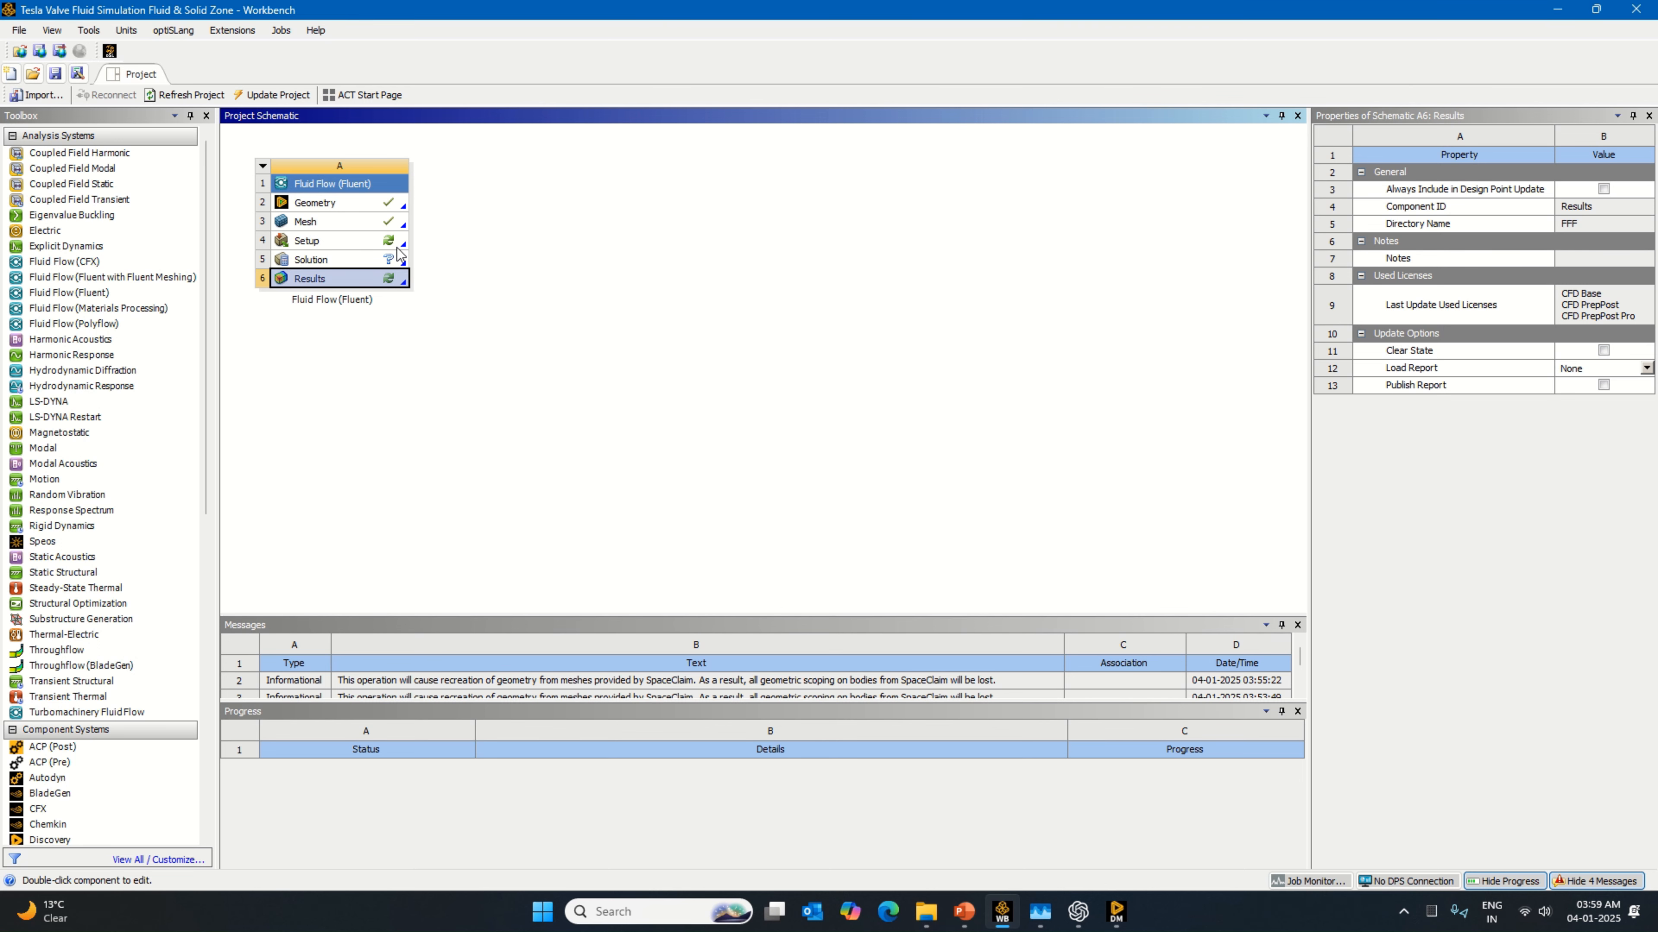
{"action": "right_click", "coordinate": [399, 258]}
{"action": "left_click", "coordinate": [450, 443]}
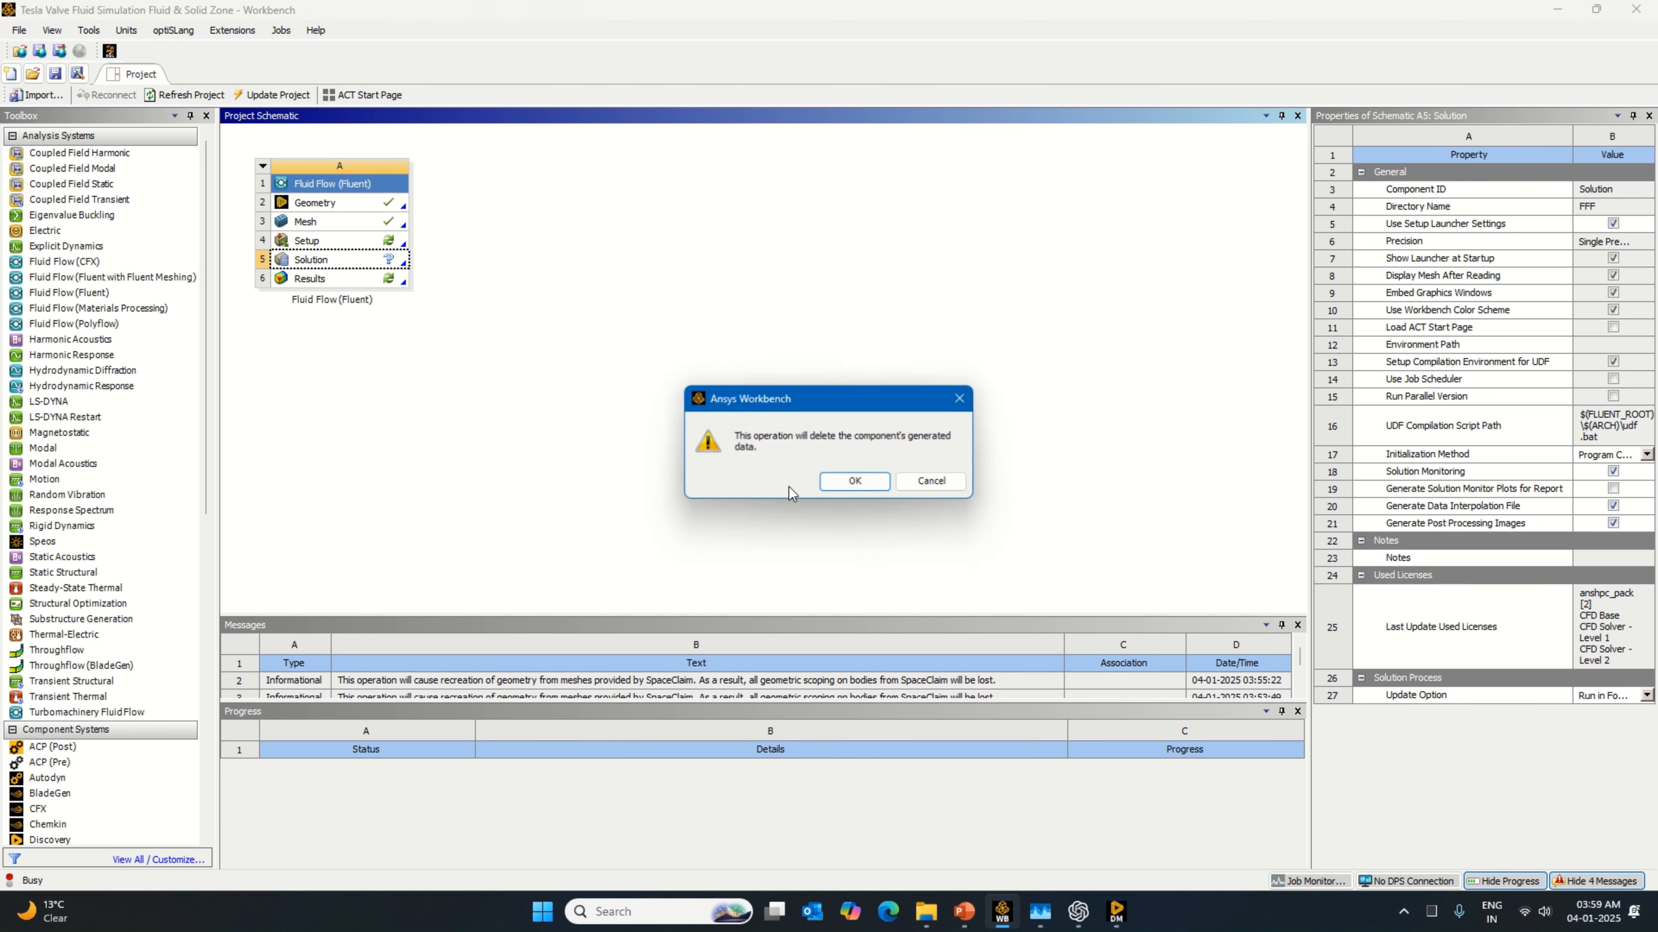
{"action": "left_click", "coordinate": [853, 480]}
Step: Open Setup for editing and start Fluent in double precision with 16 solver processes
{"action": "left_click", "coordinate": [394, 243]}
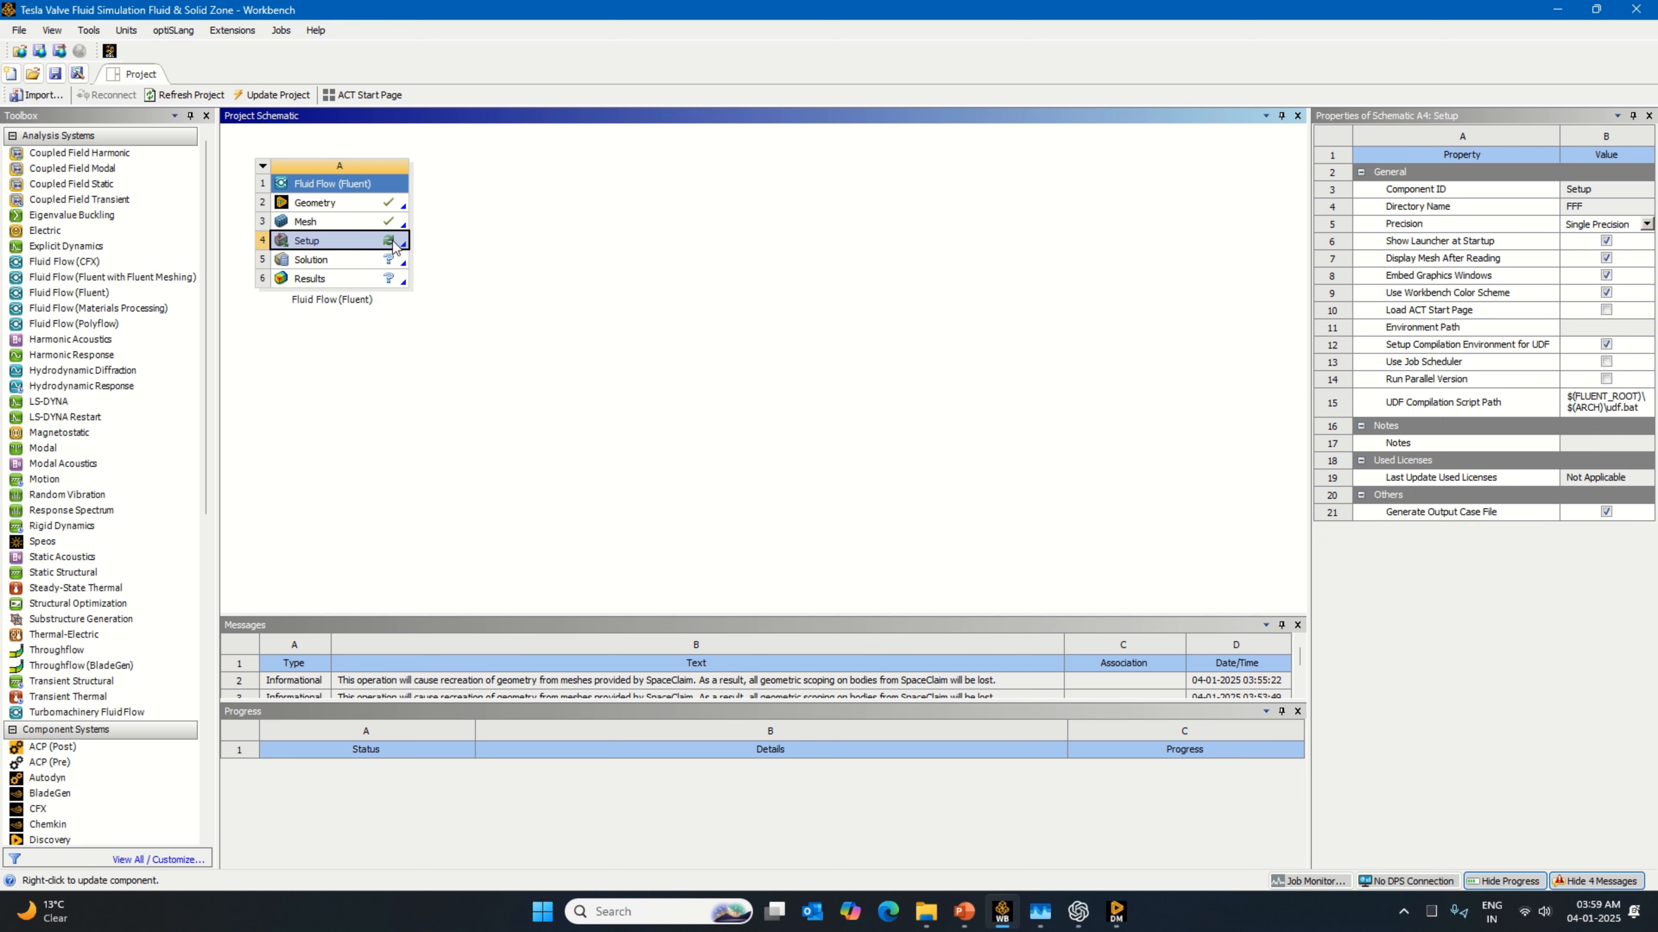
{"action": "right_click", "coordinate": [394, 245]}
{"action": "left_click", "coordinate": [425, 251]}
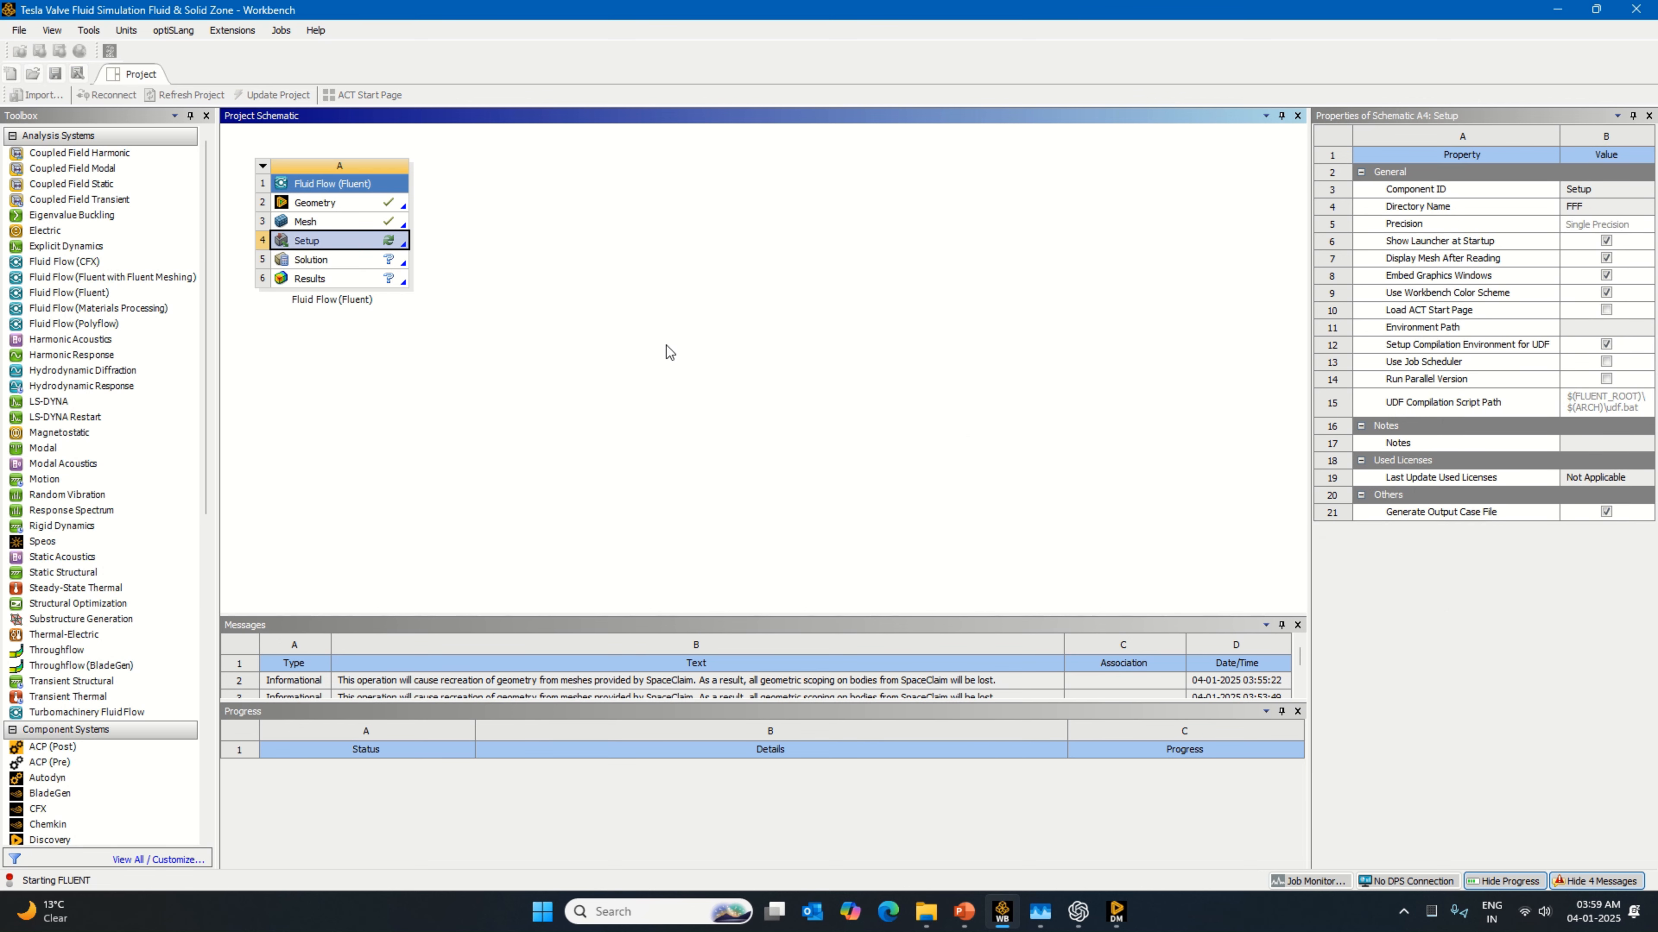
{"action": "left_click", "coordinate": [872, 398]}
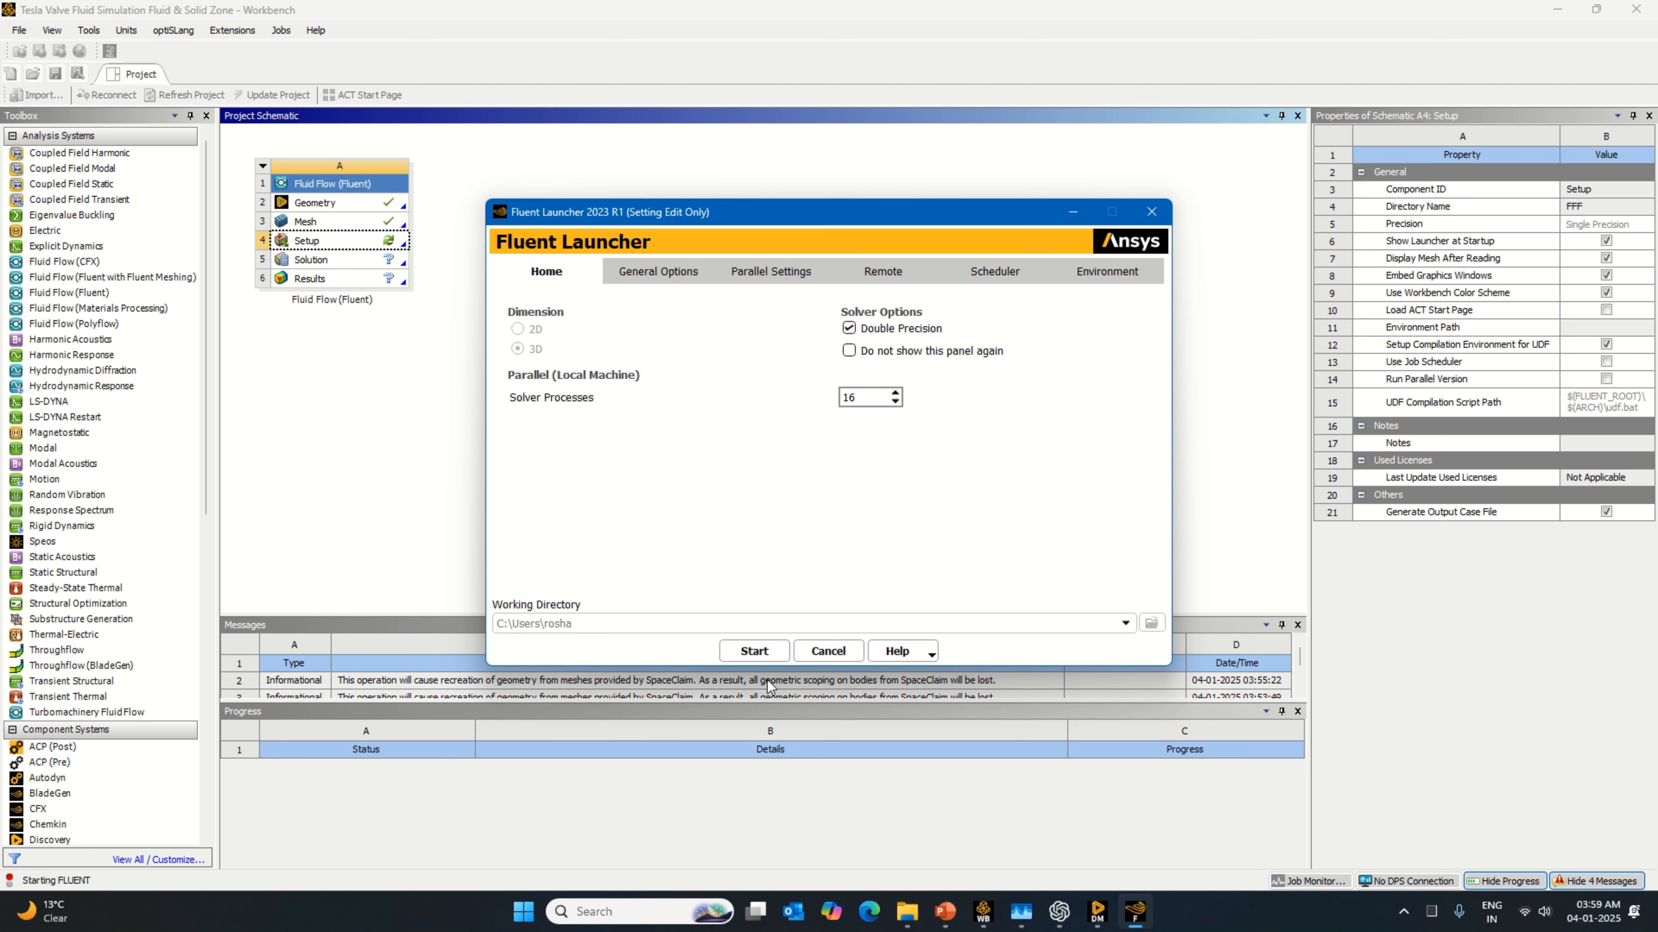
{"action": "left_click", "coordinate": [767, 653]}
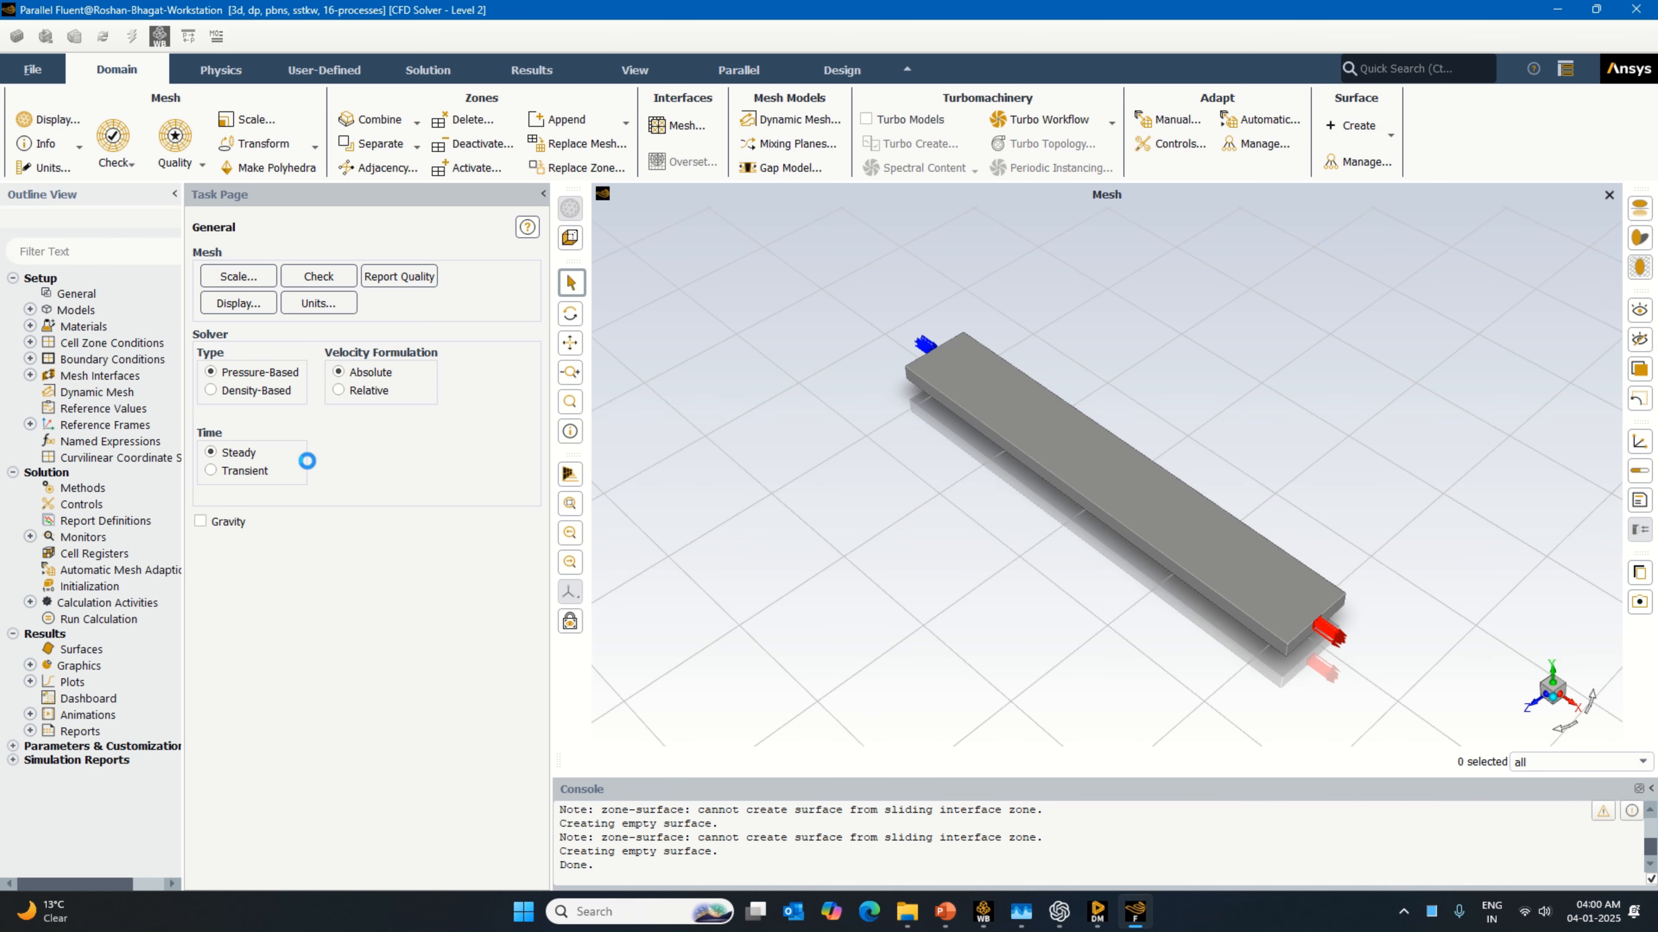
Step: Enable gravity and set the Y gravitational acceleration to -9.81 m/s²
{"action": "left_click", "coordinate": [226, 521]}
{"action": "double_click", "coordinate": [246, 586]}
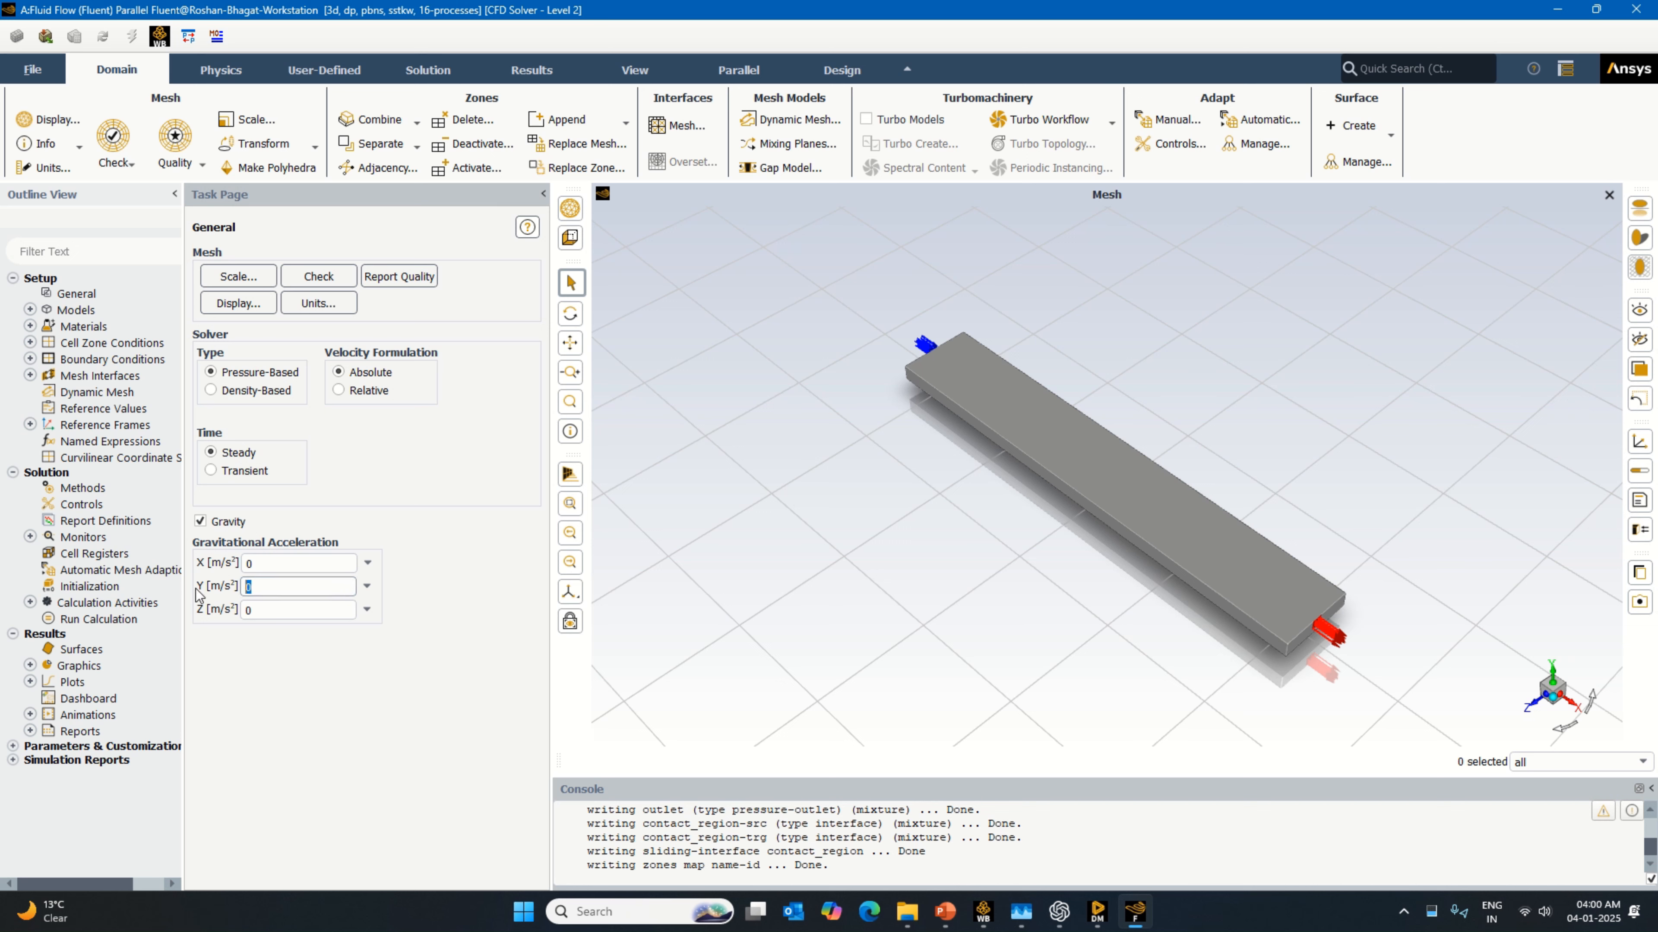
{"action": "type", "text": "-"}
{"action": "key", "text": "BackSpace"}
{"action": "type", "text": "9.81"}
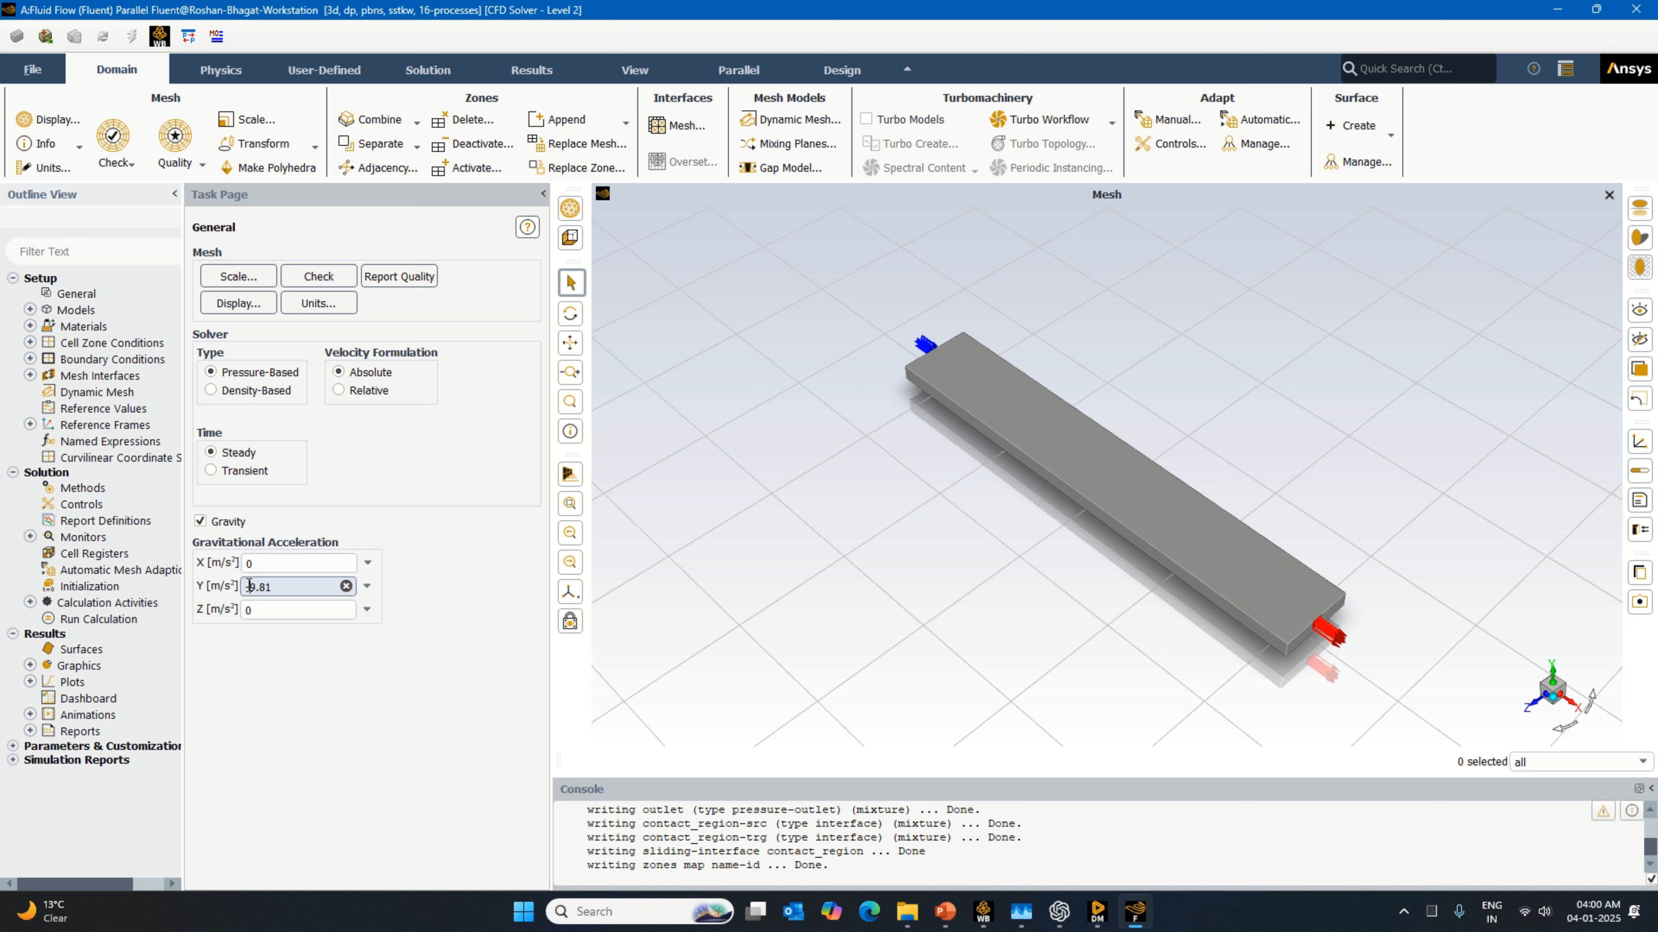
{"action": "left_click", "coordinate": [271, 719]}
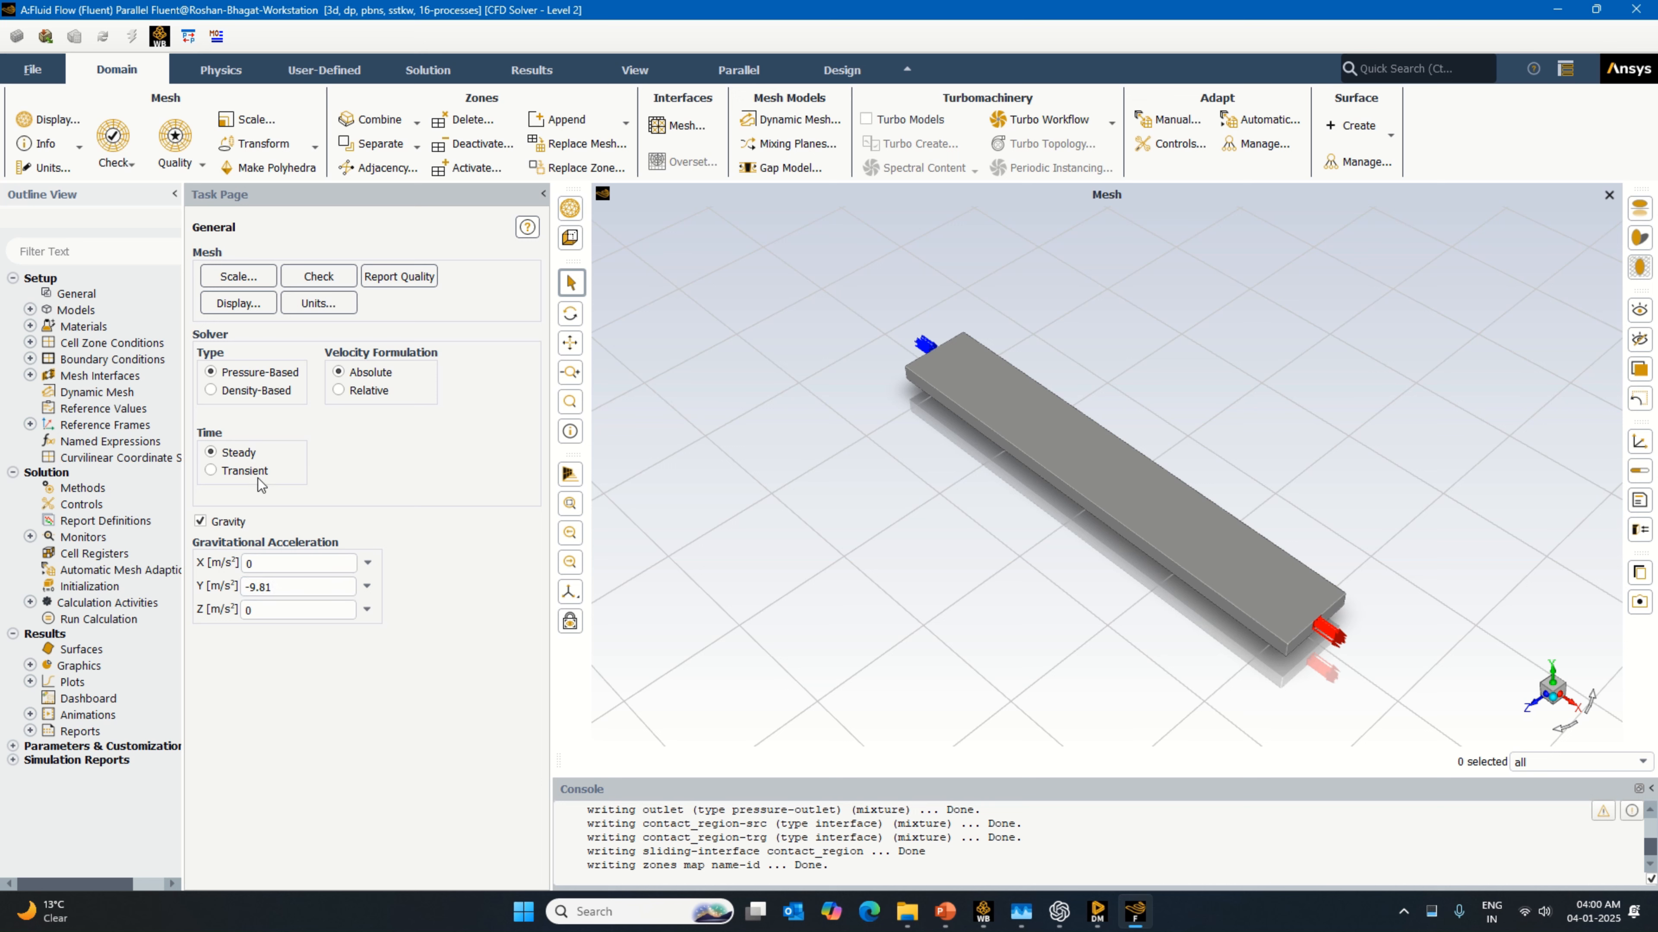
Step: Copy water-liquid (h2o<l>) from the Fluent database into the case's fluid materials
{"action": "double_click", "coordinate": [75, 309]}
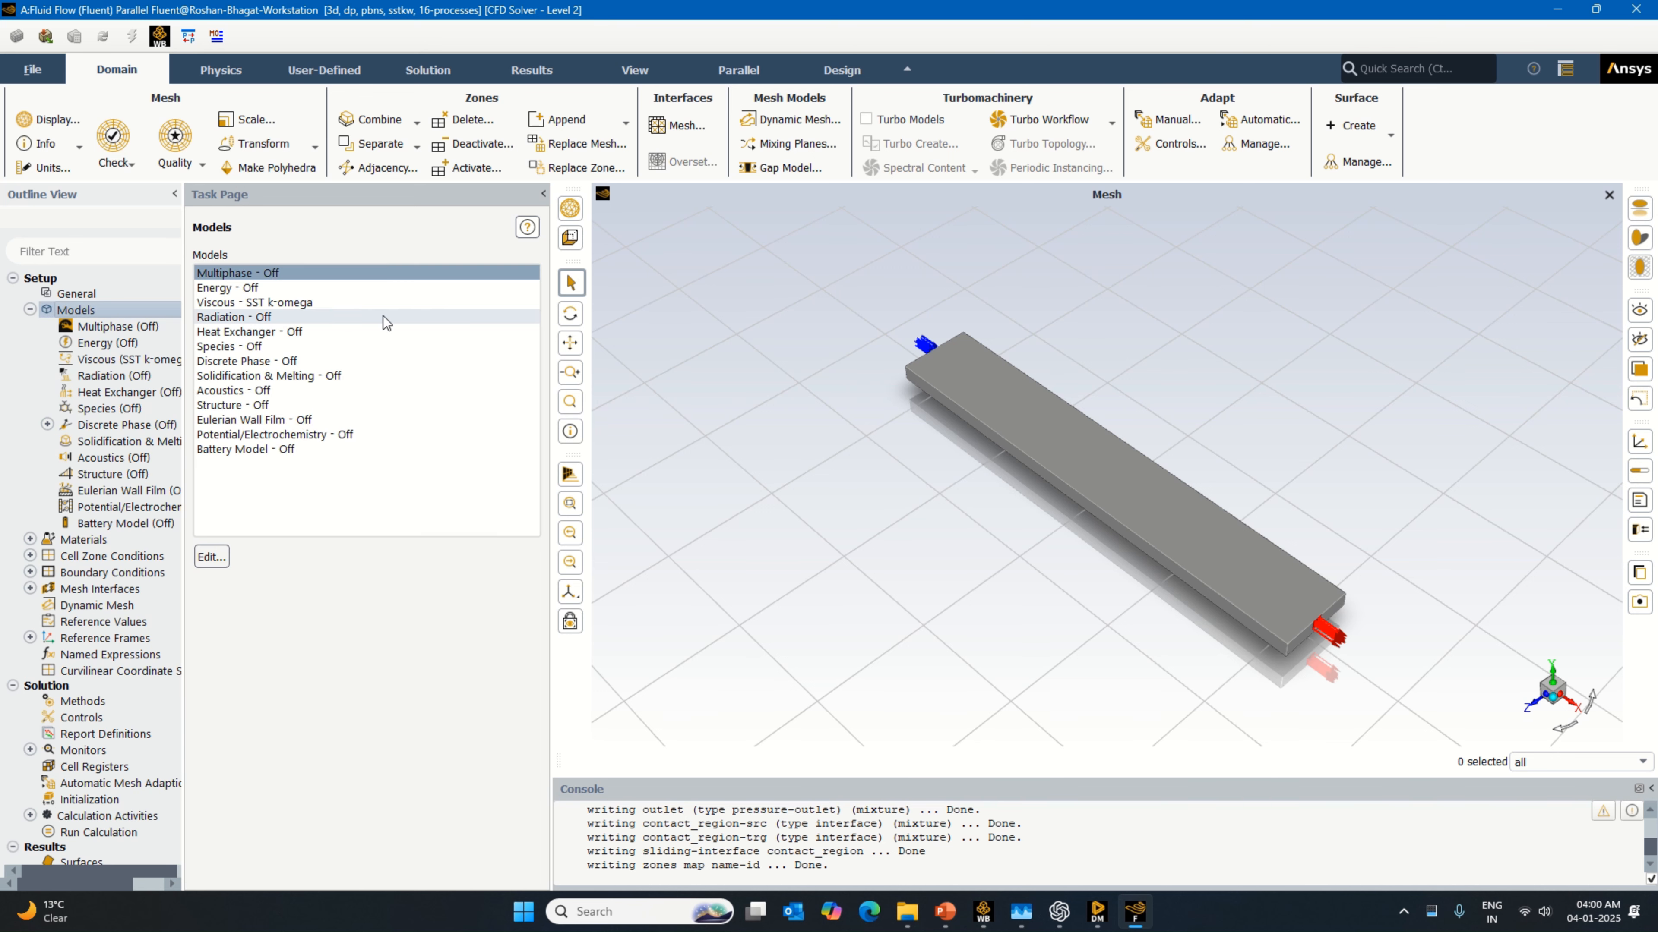
{"action": "left_click", "coordinate": [31, 310]}
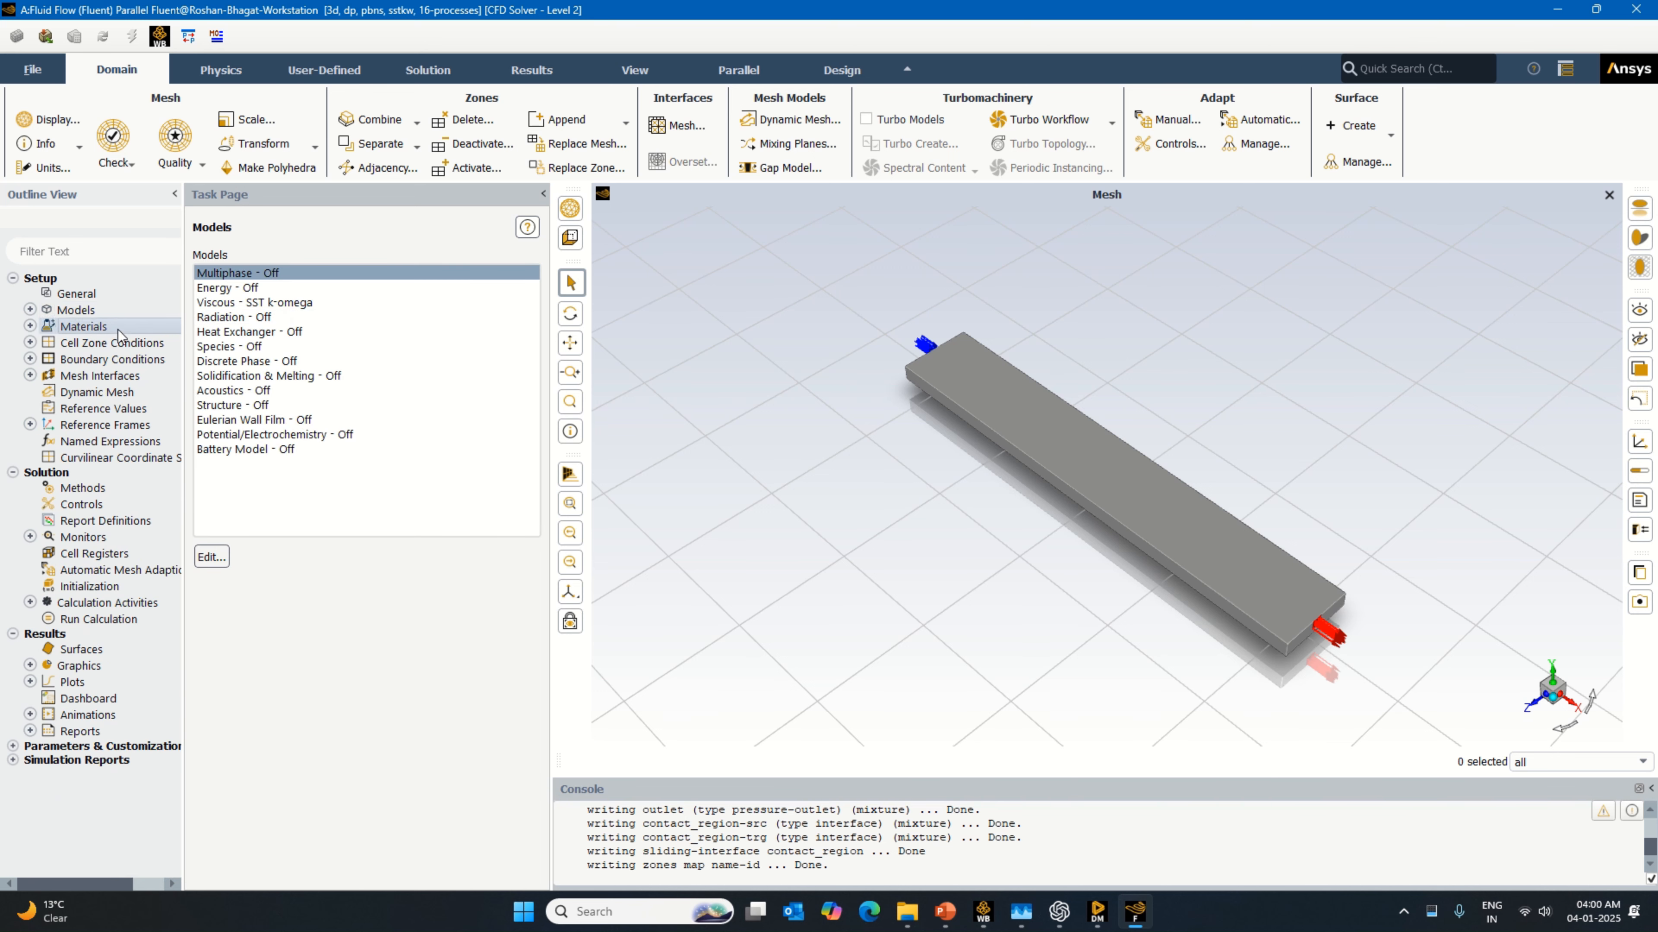
{"action": "double_click", "coordinate": [118, 330]}
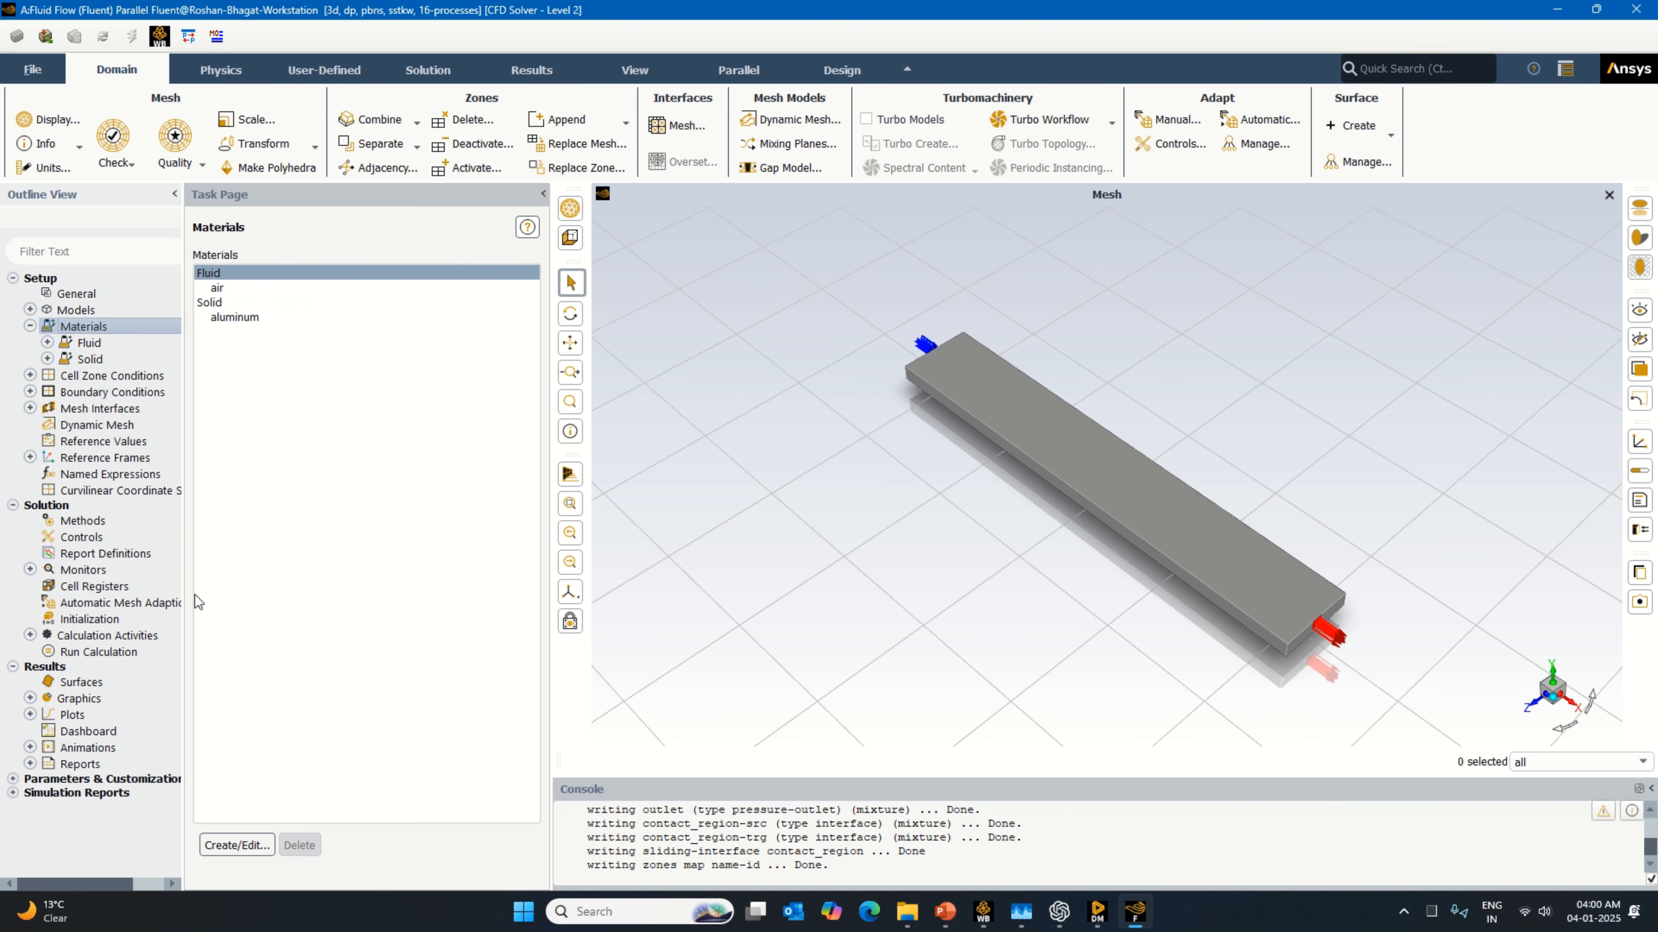
{"action": "left_click", "coordinate": [237, 845]}
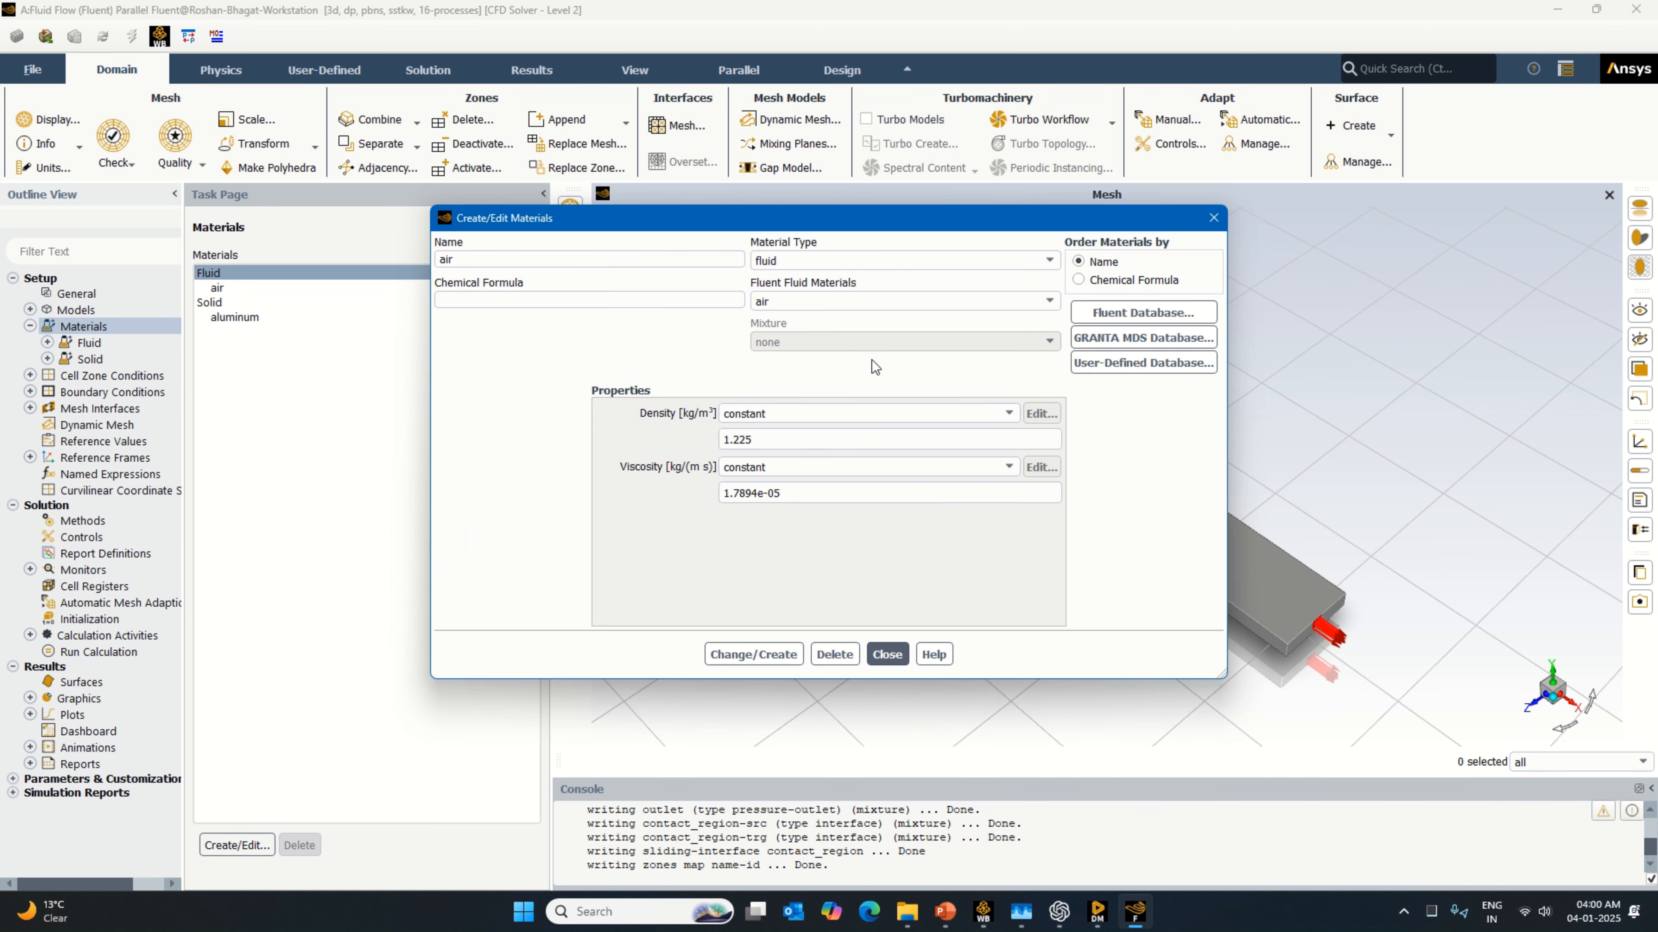
{"action": "left_click", "coordinate": [1142, 312]}
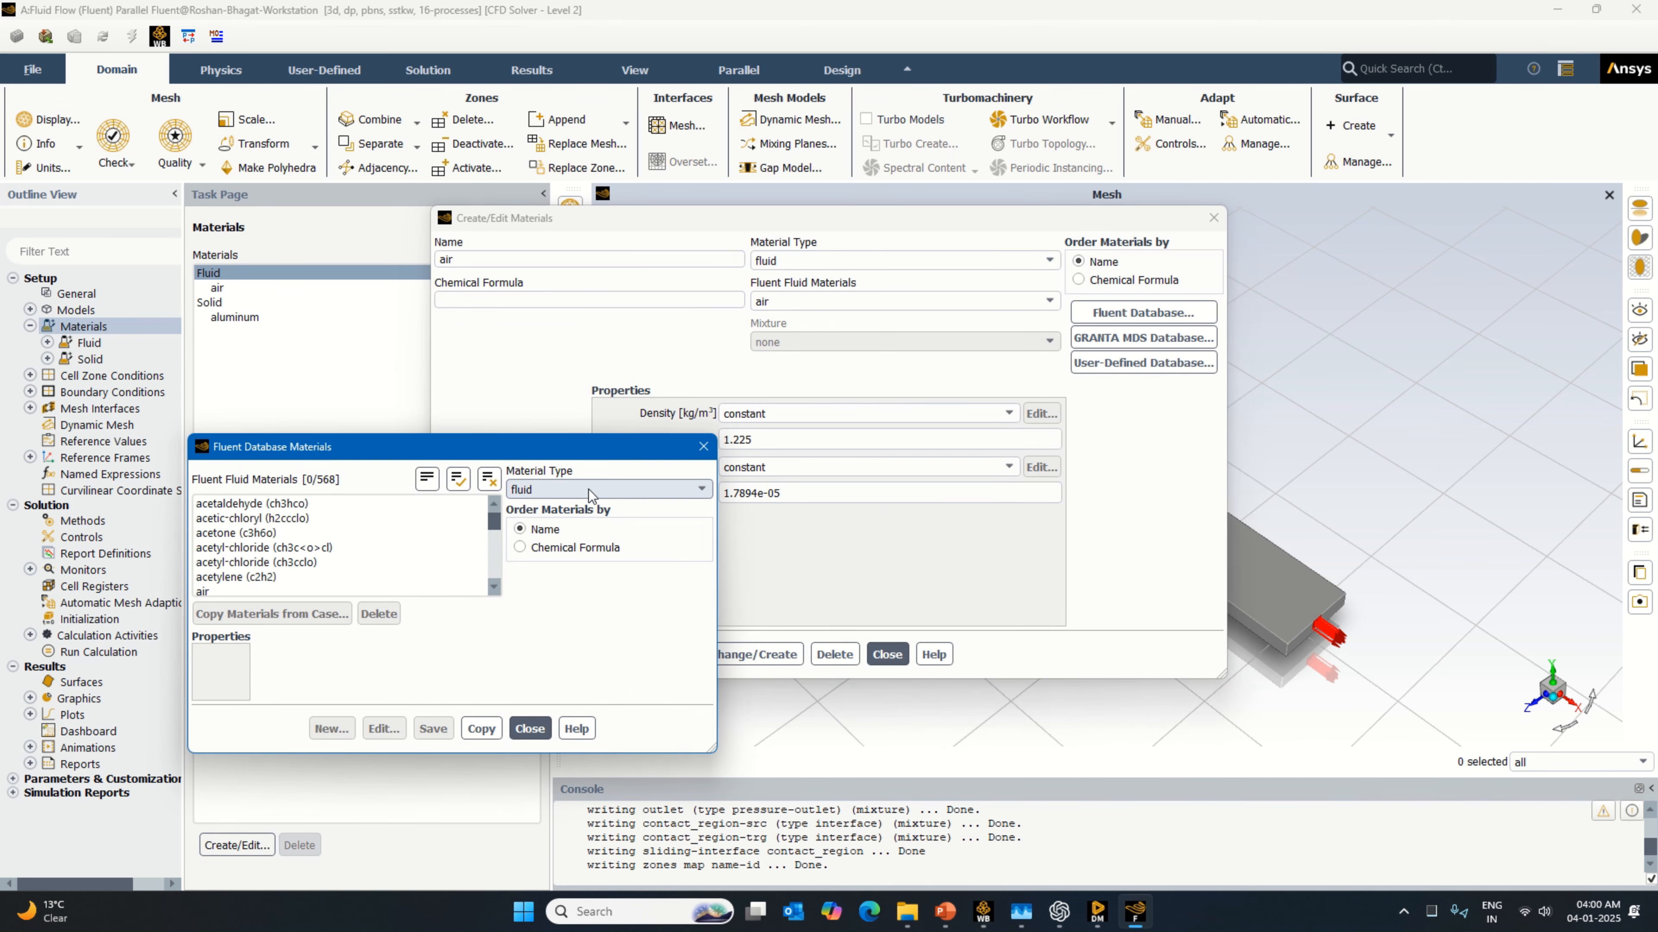
{"action": "left_click_drag", "start_coordinate": [493, 526], "coordinate": [495, 593]}
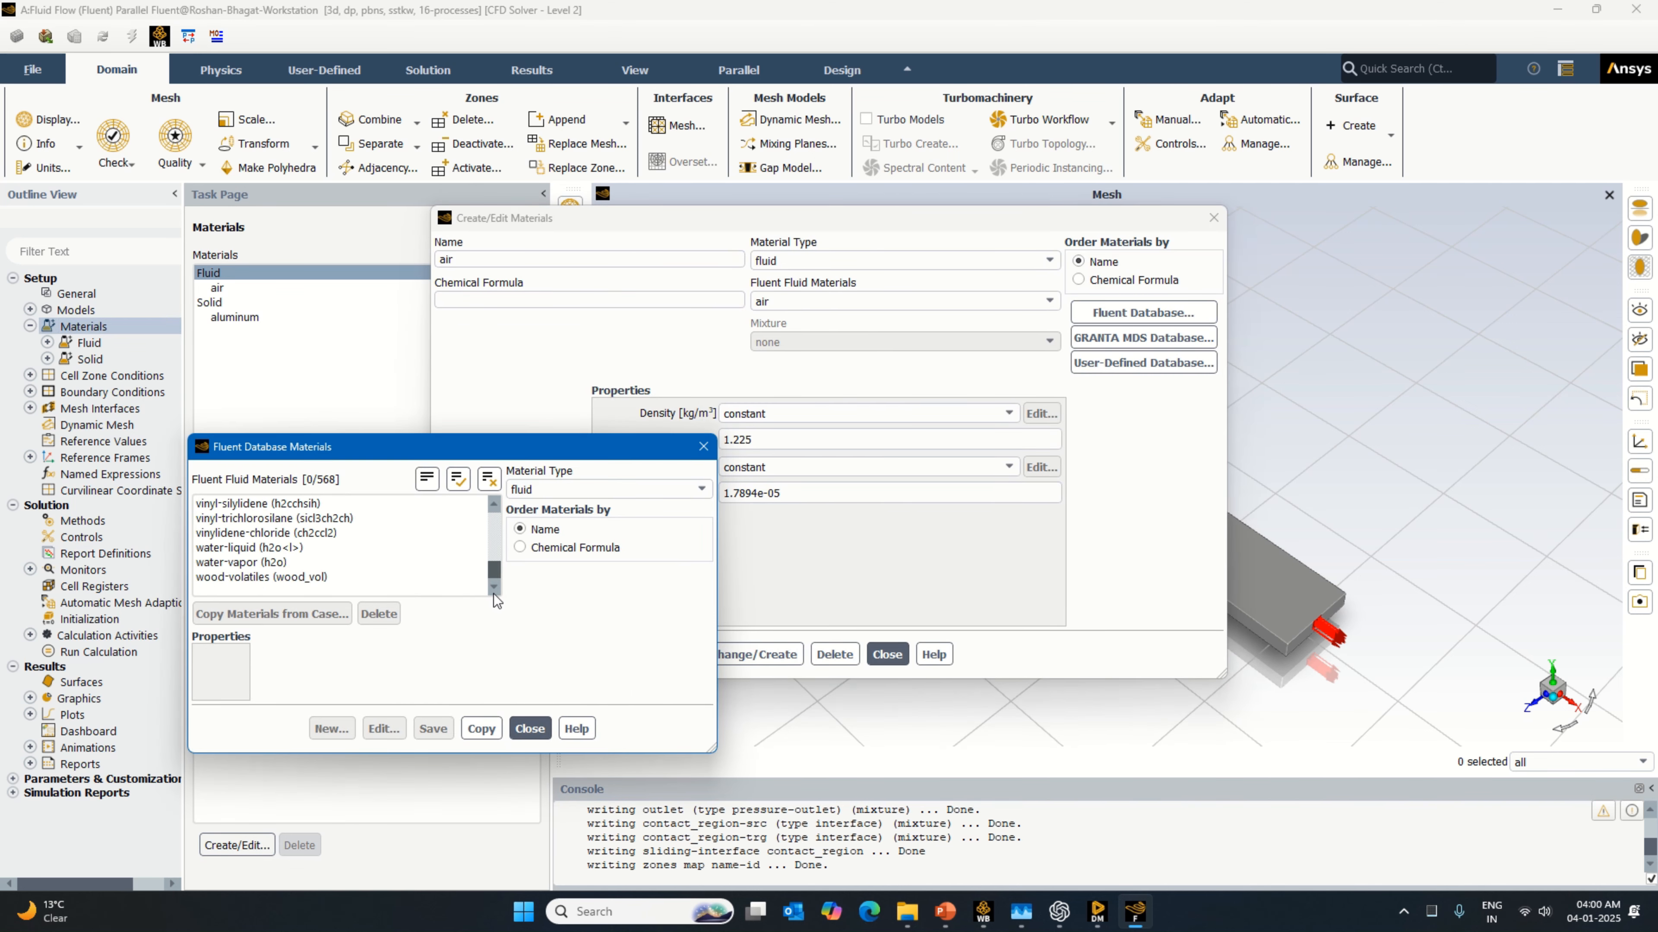
{"action": "left_click", "coordinate": [372, 549]}
{"action": "left_click", "coordinate": [857, 662]}
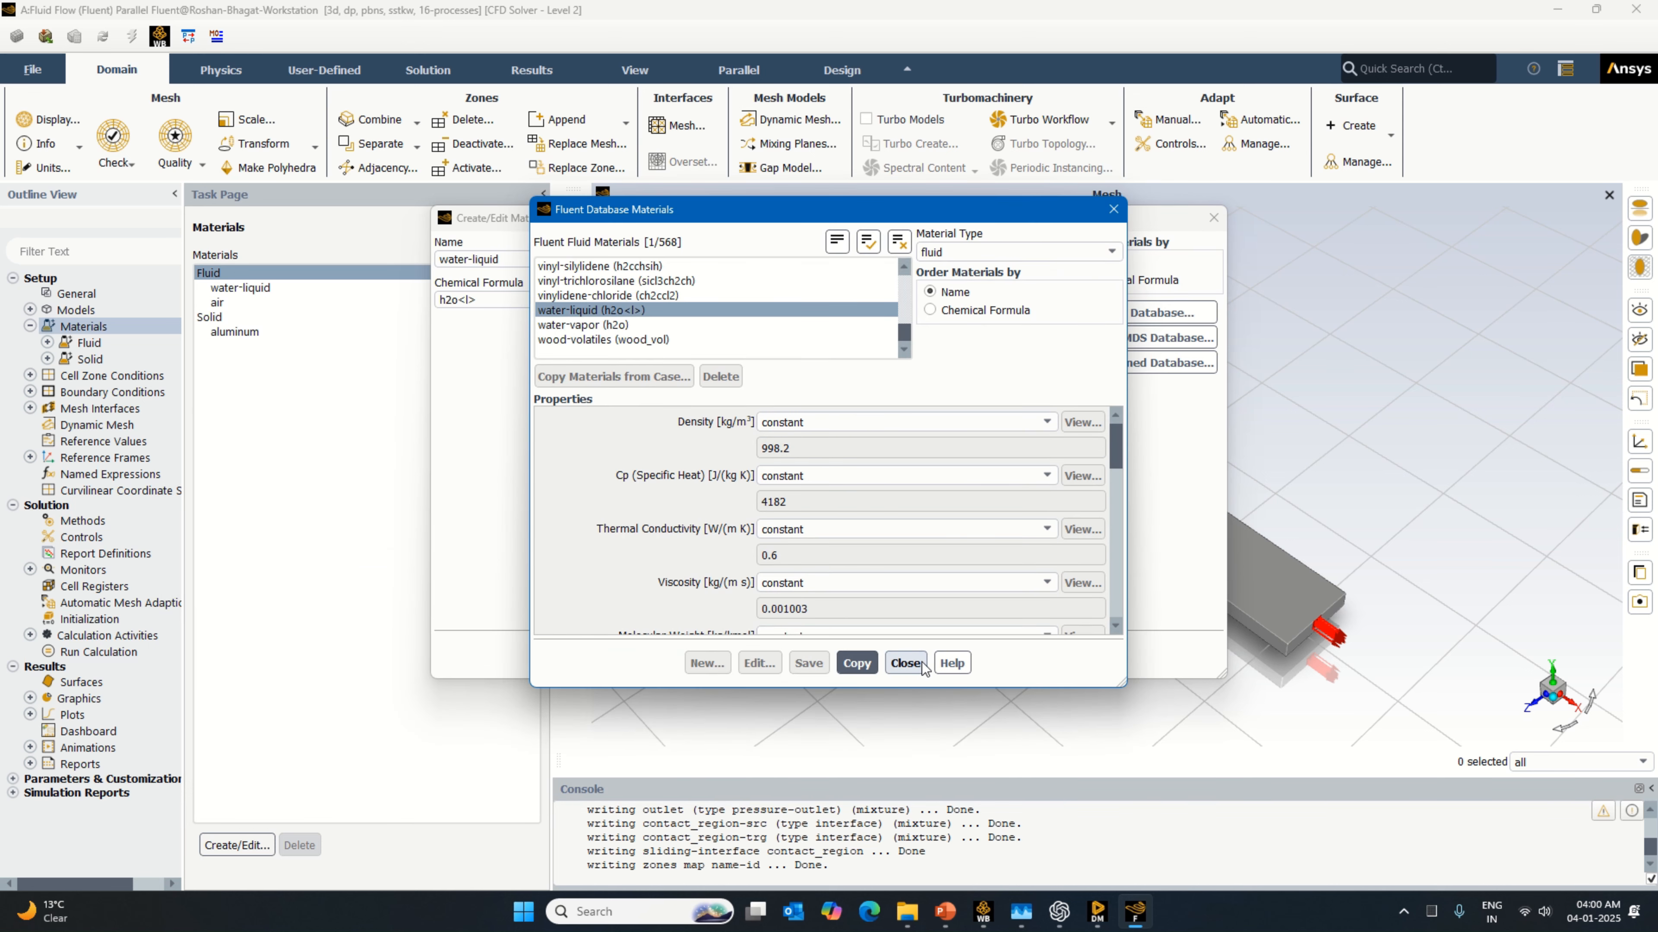
{"action": "left_click", "coordinate": [906, 663]}
{"action": "left_click", "coordinate": [888, 656]}
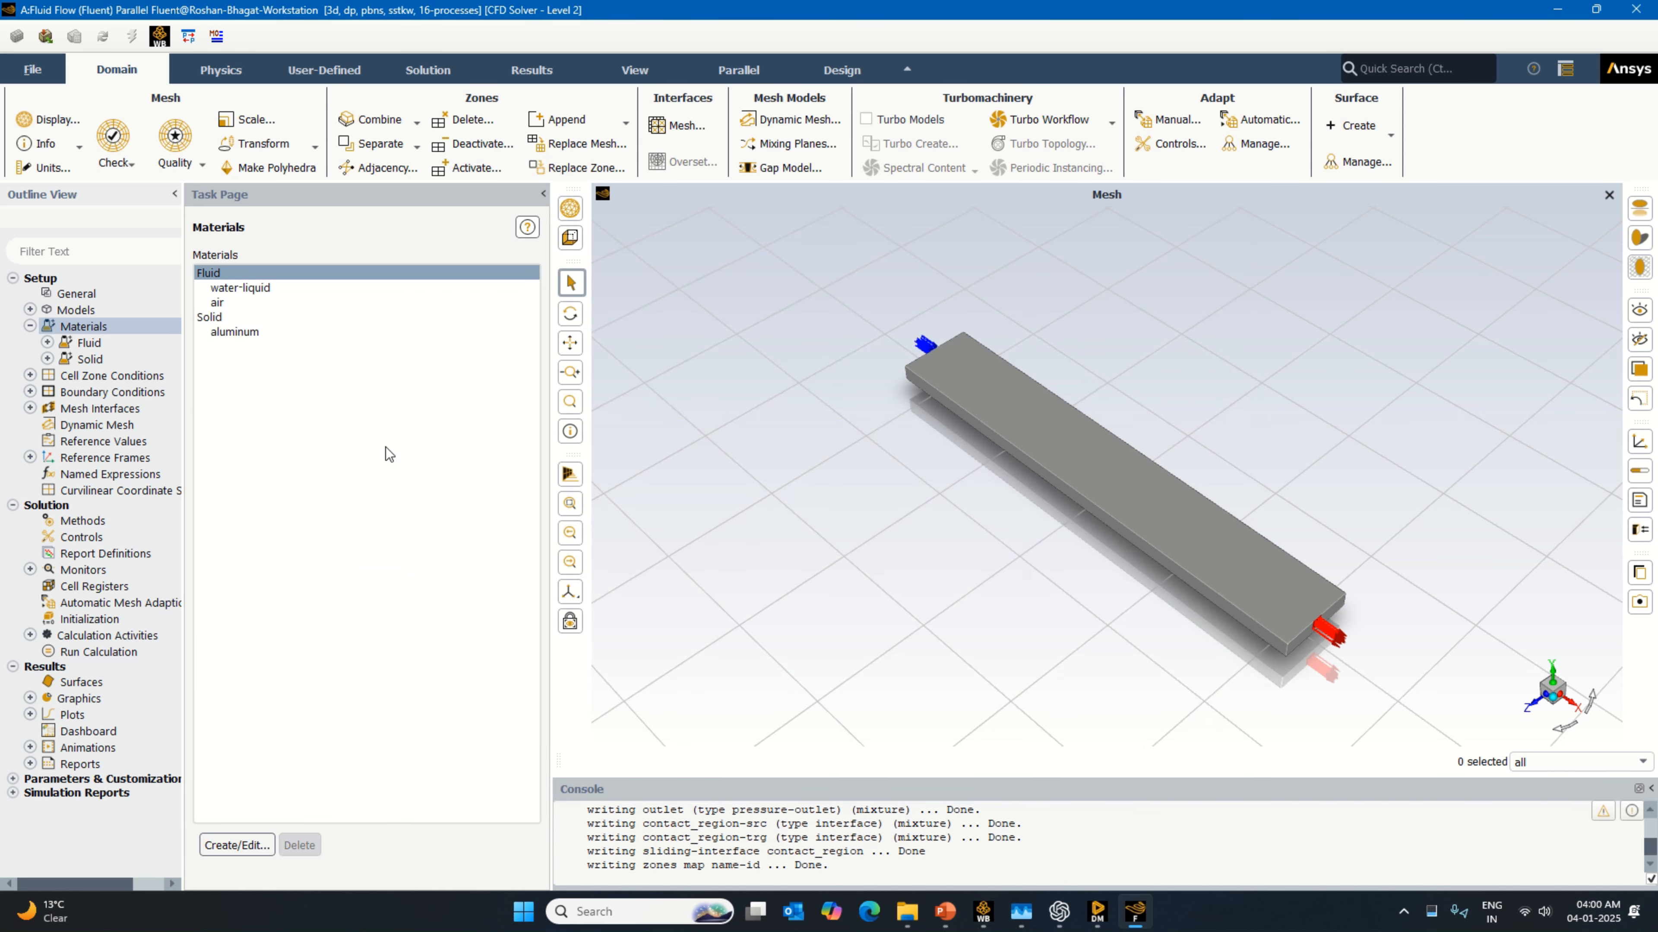
Step: Group the cell zones by type and assign water-liquid as the material of the fluid zone
{"action": "double_click", "coordinate": [112, 376]}
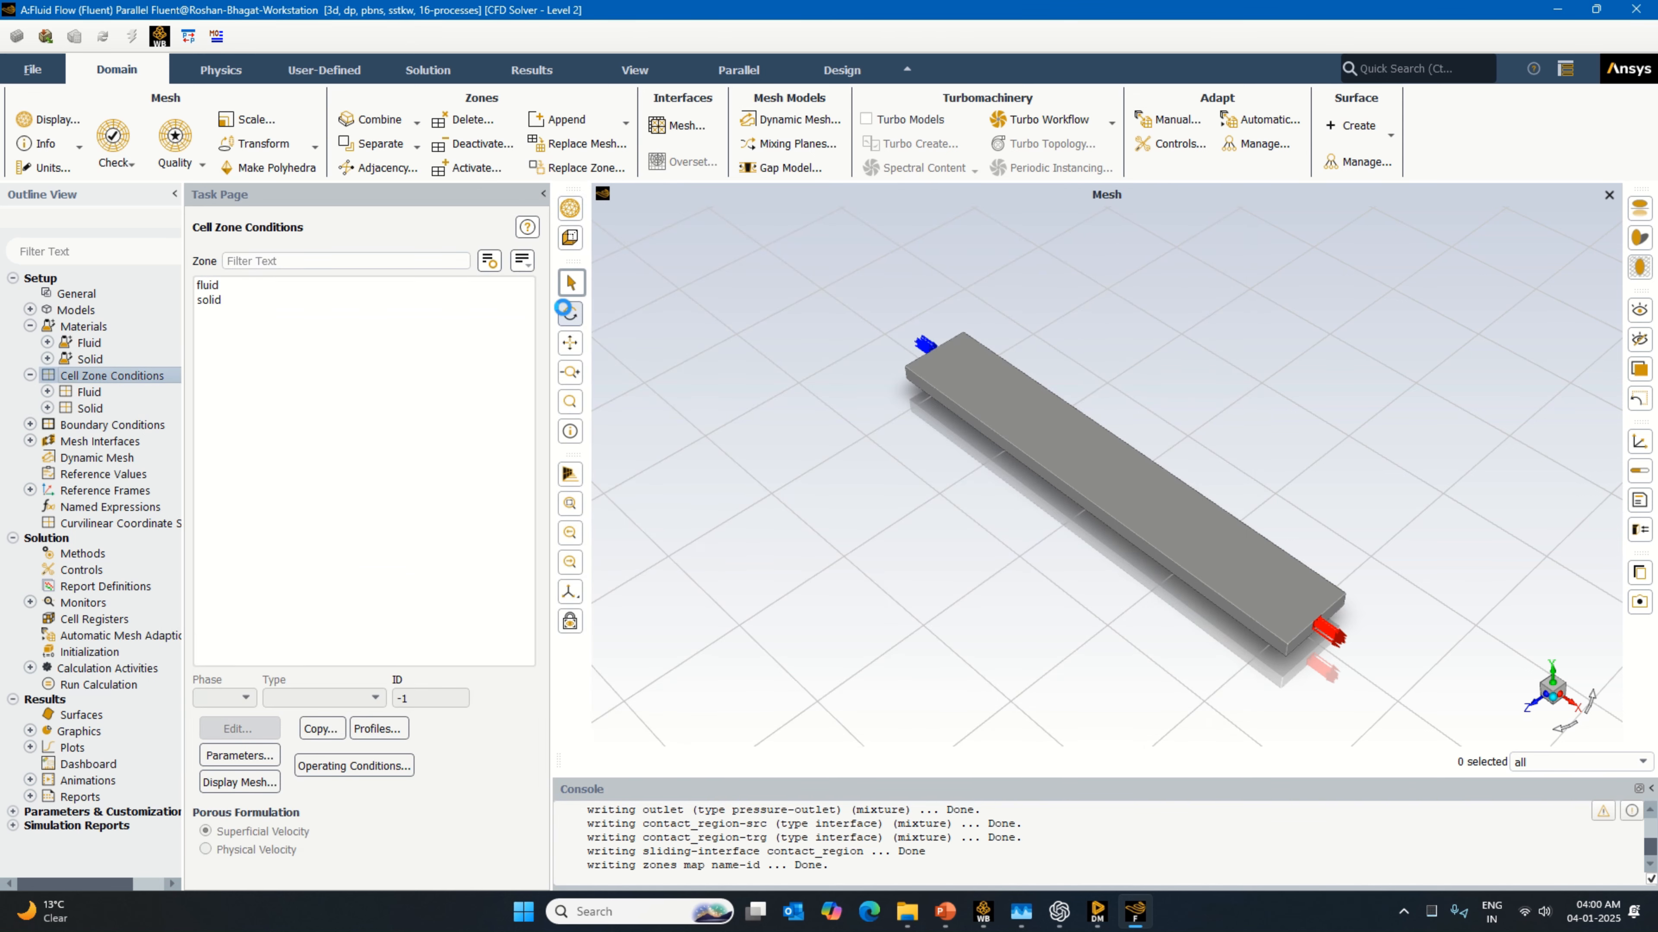
{"action": "left_click", "coordinate": [521, 260]}
{"action": "left_click", "coordinate": [554, 344]}
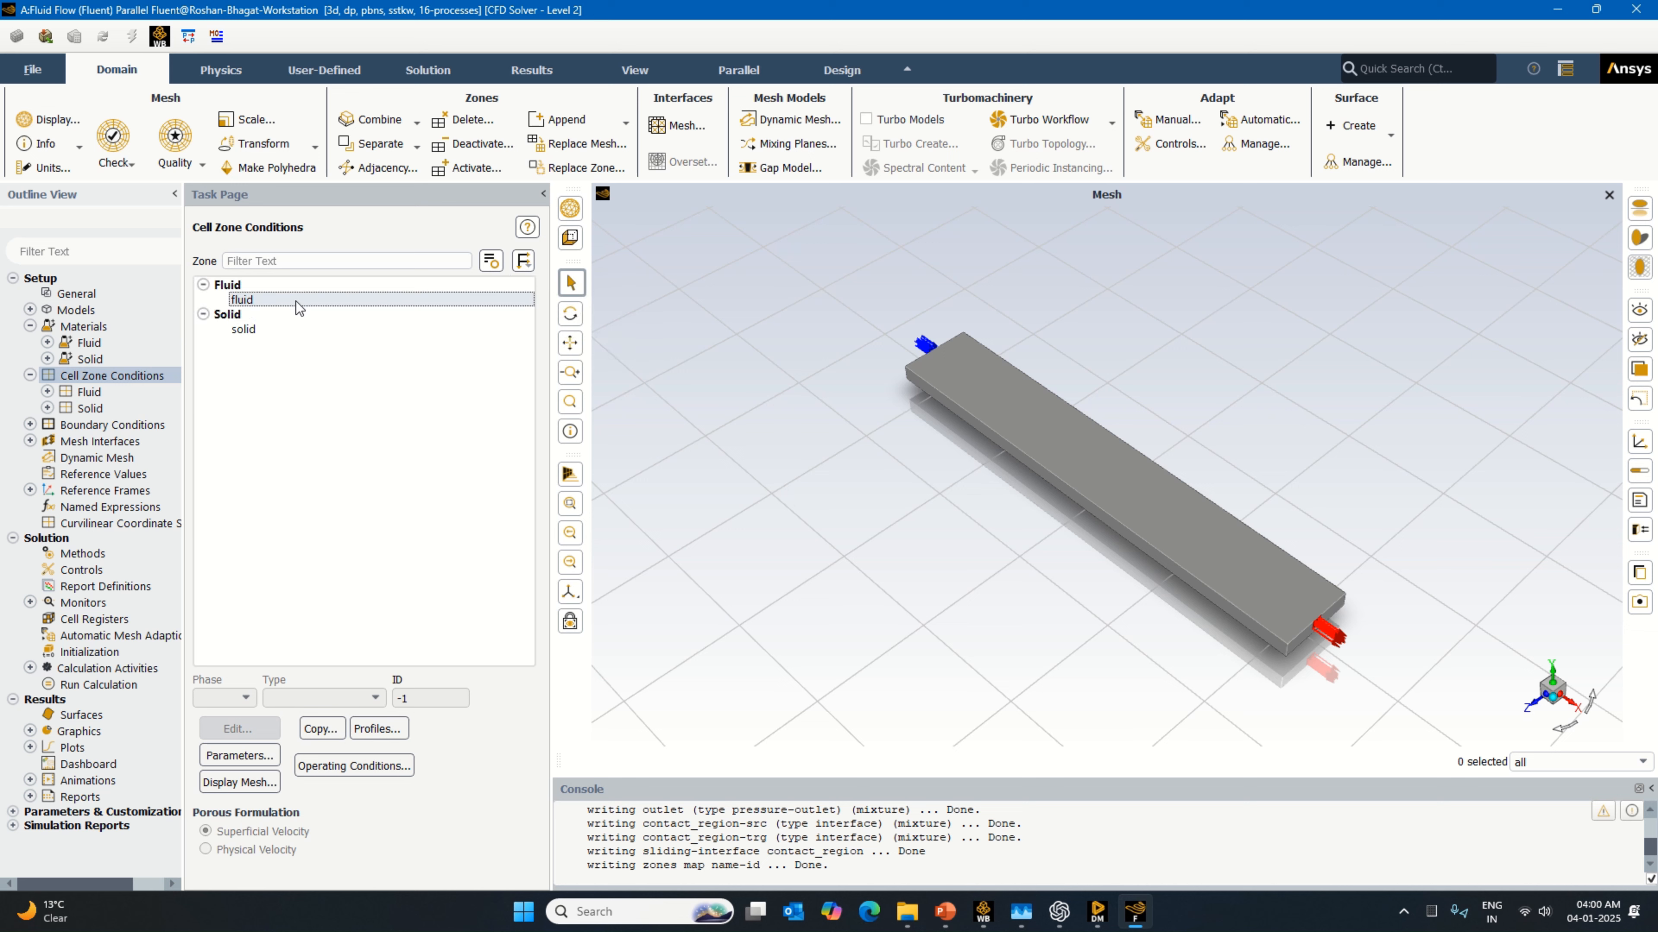
{"action": "left_click", "coordinate": [299, 307]}
{"action": "left_click", "coordinate": [239, 728]}
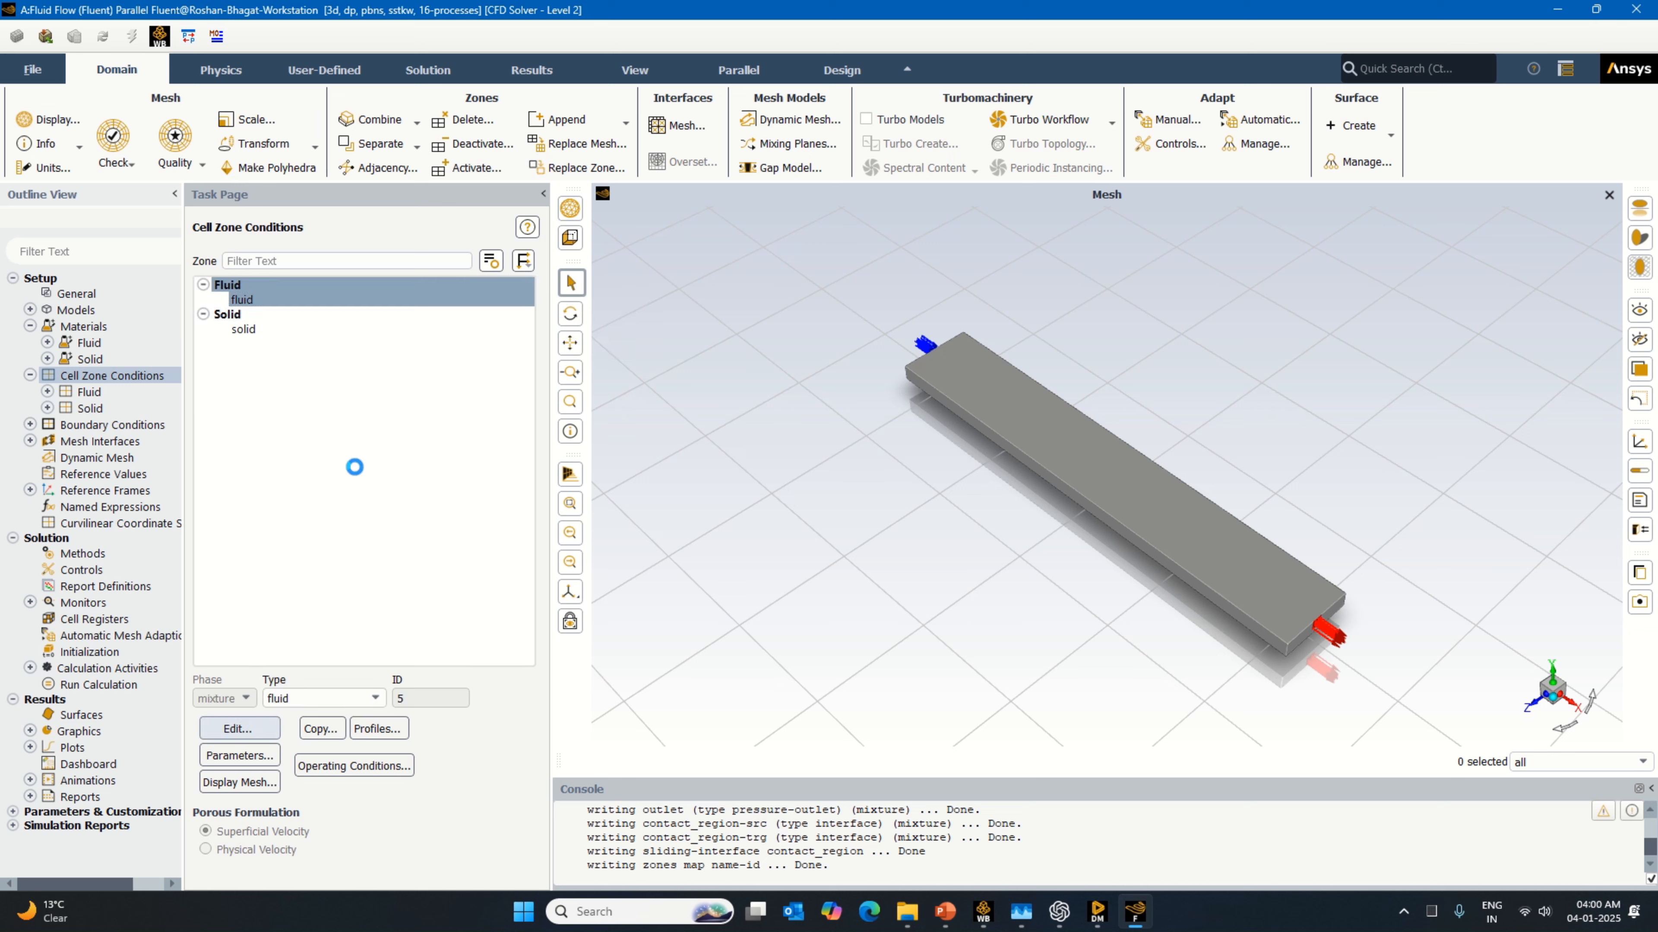
{"action": "left_click", "coordinate": [334, 513]}
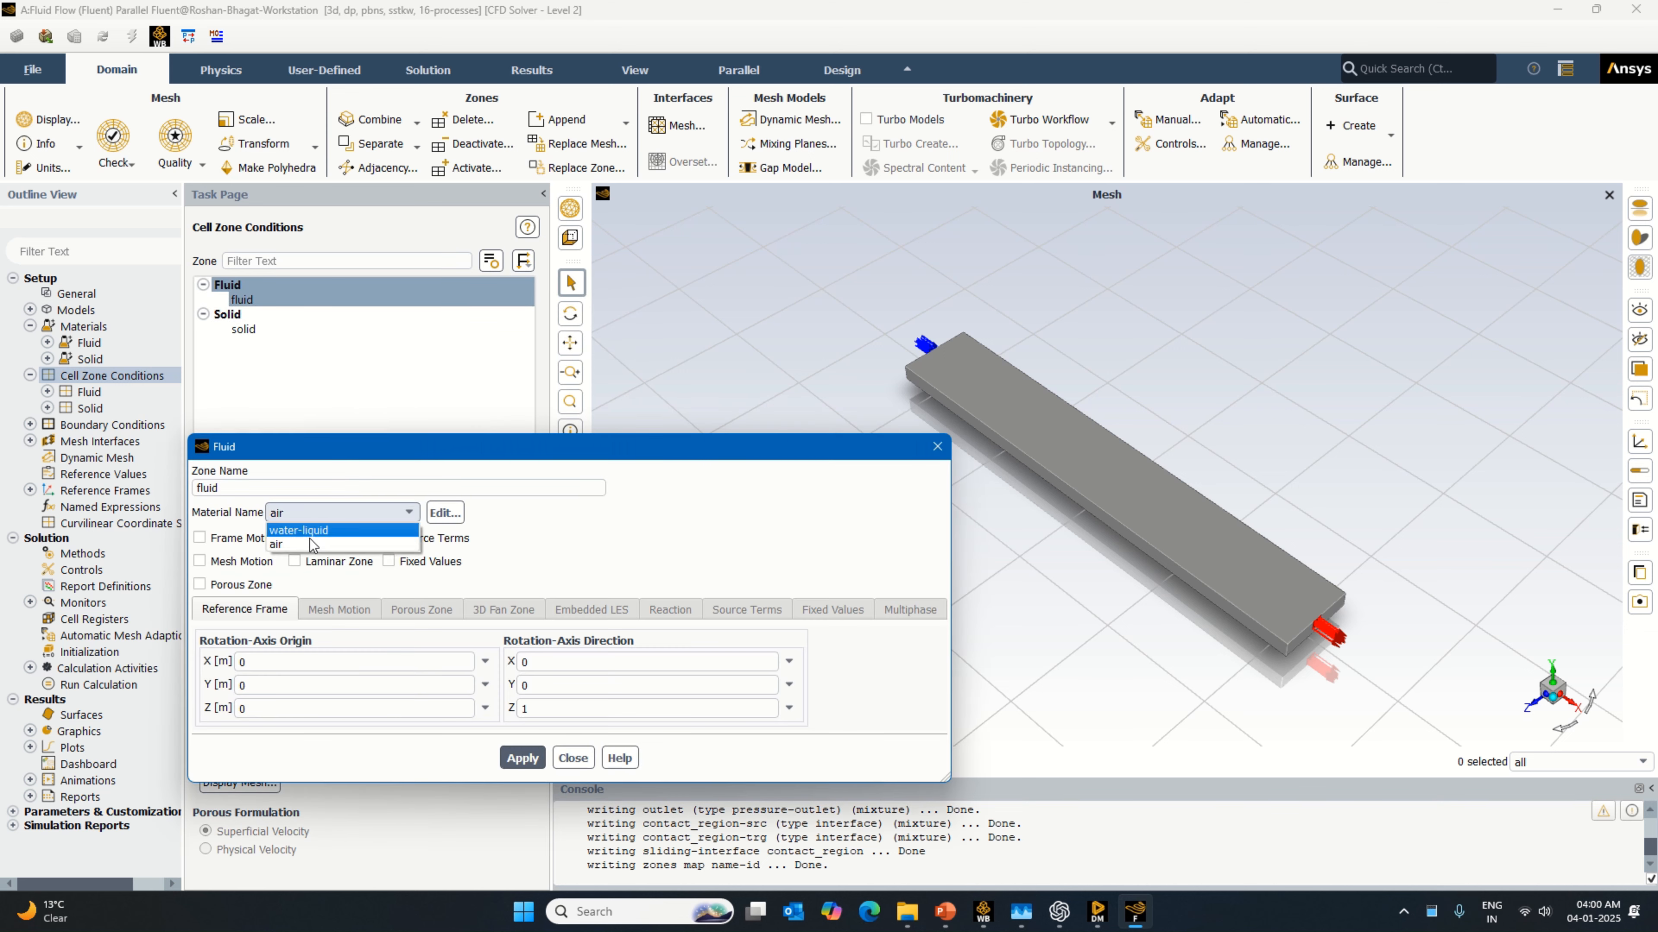
{"action": "left_click", "coordinate": [329, 525]}
{"action": "left_click", "coordinate": [534, 758]}
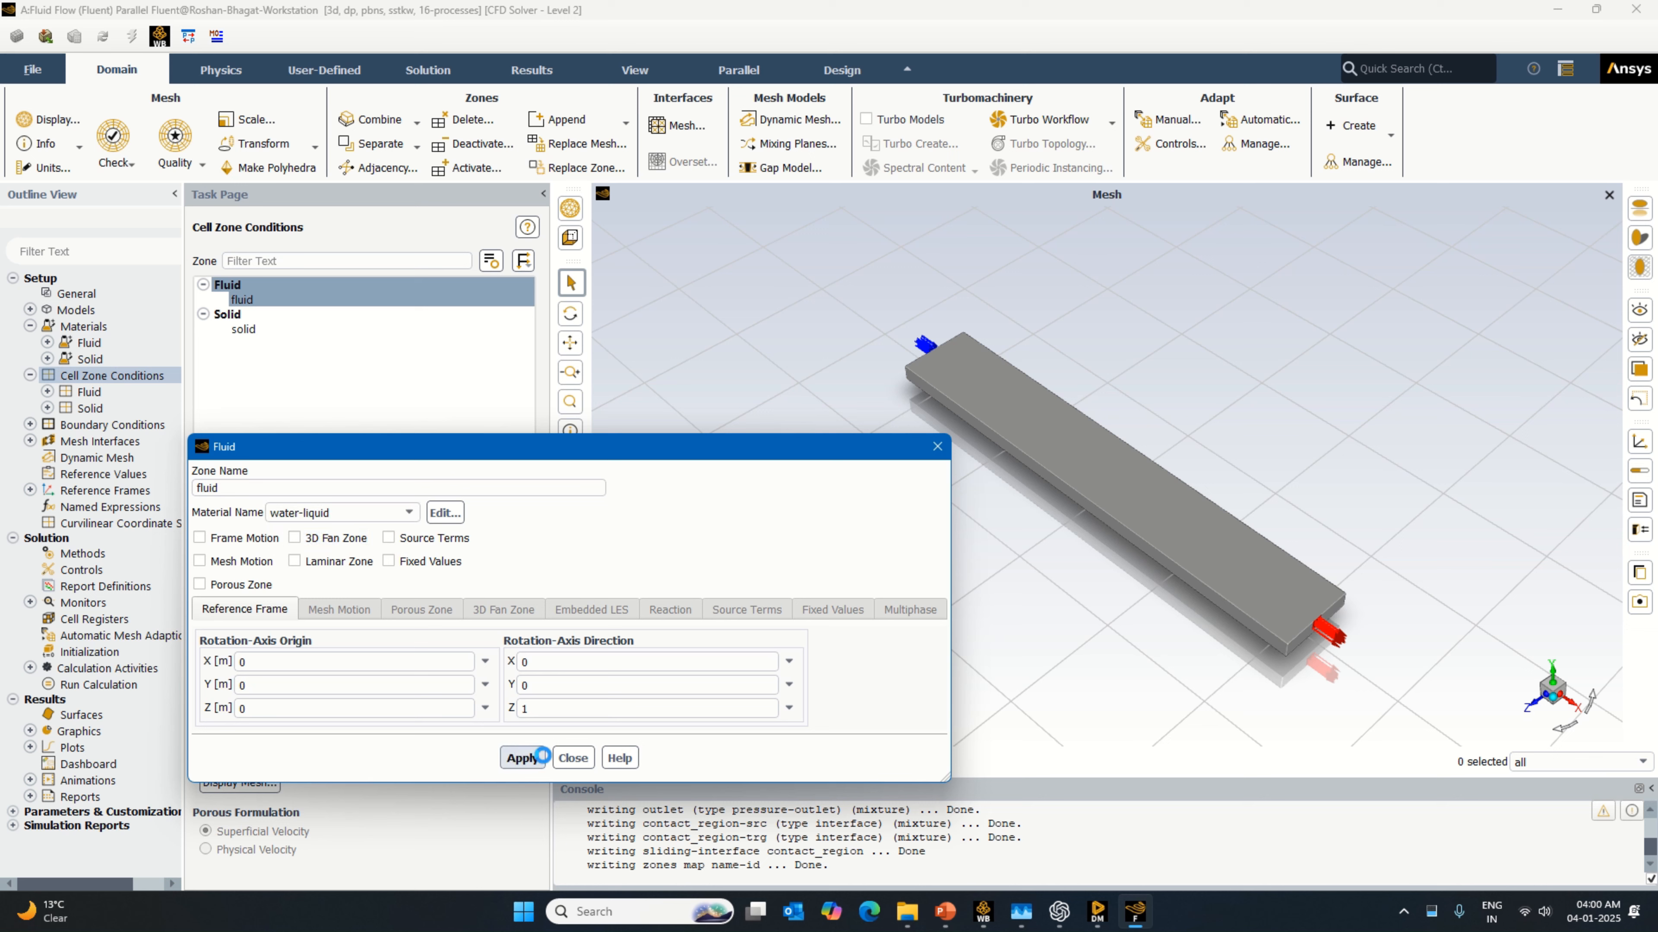
{"action": "left_click", "coordinate": [574, 758]}
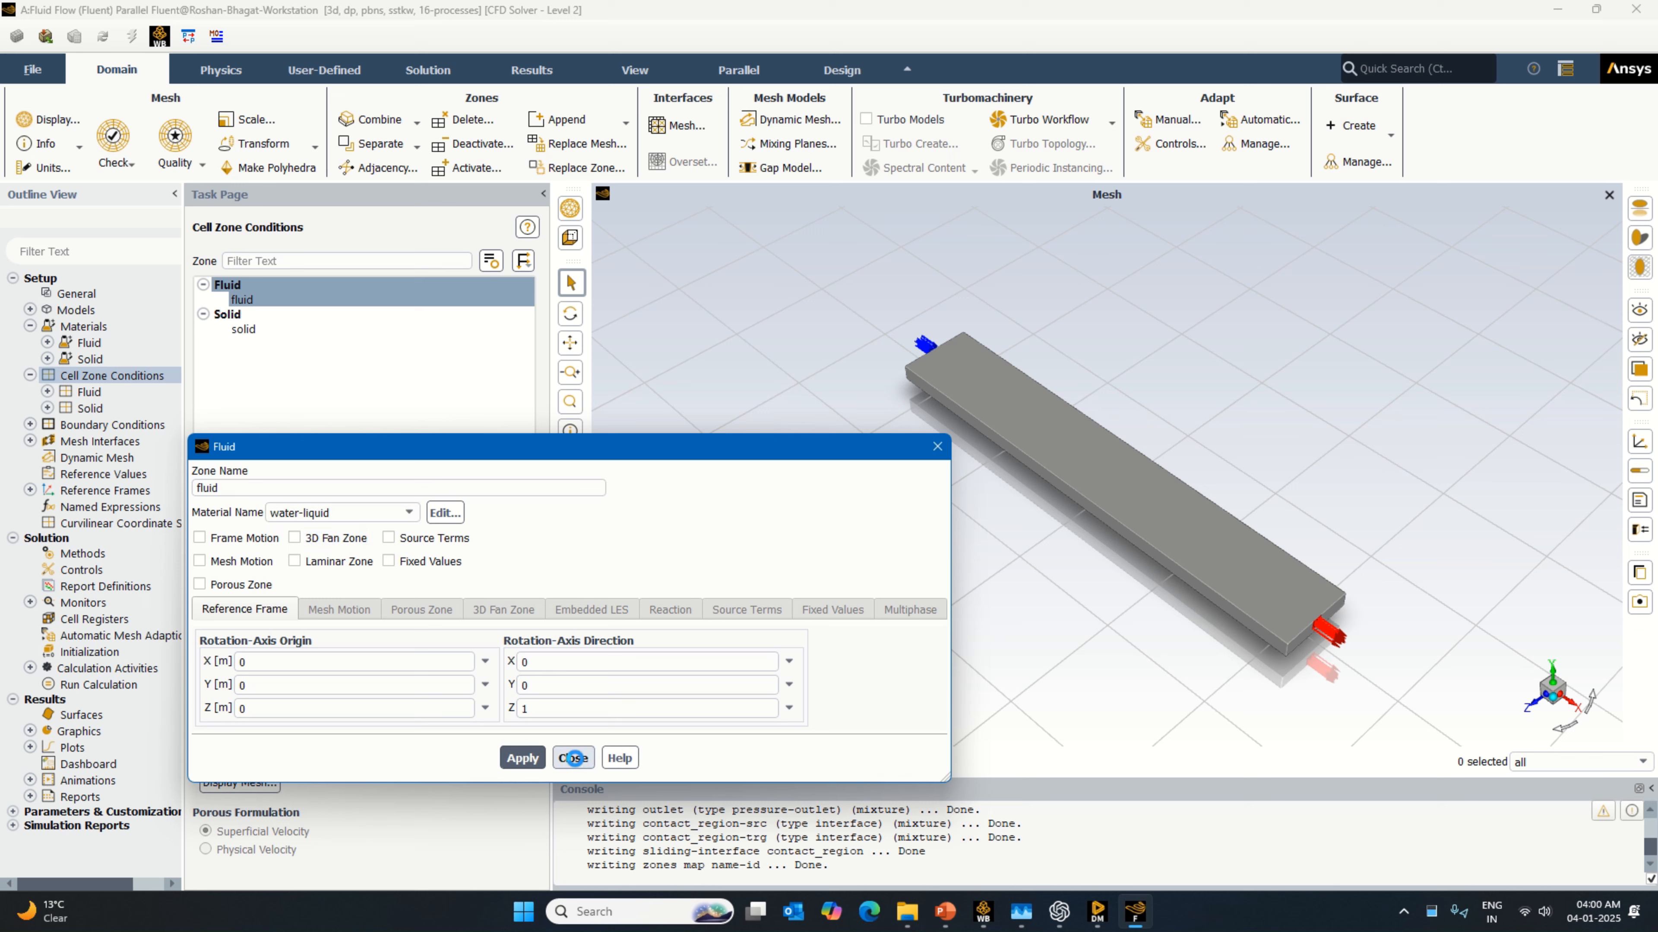
Step: Check the material assigned to the solid cell zone
{"action": "left_click", "coordinate": [274, 328]}
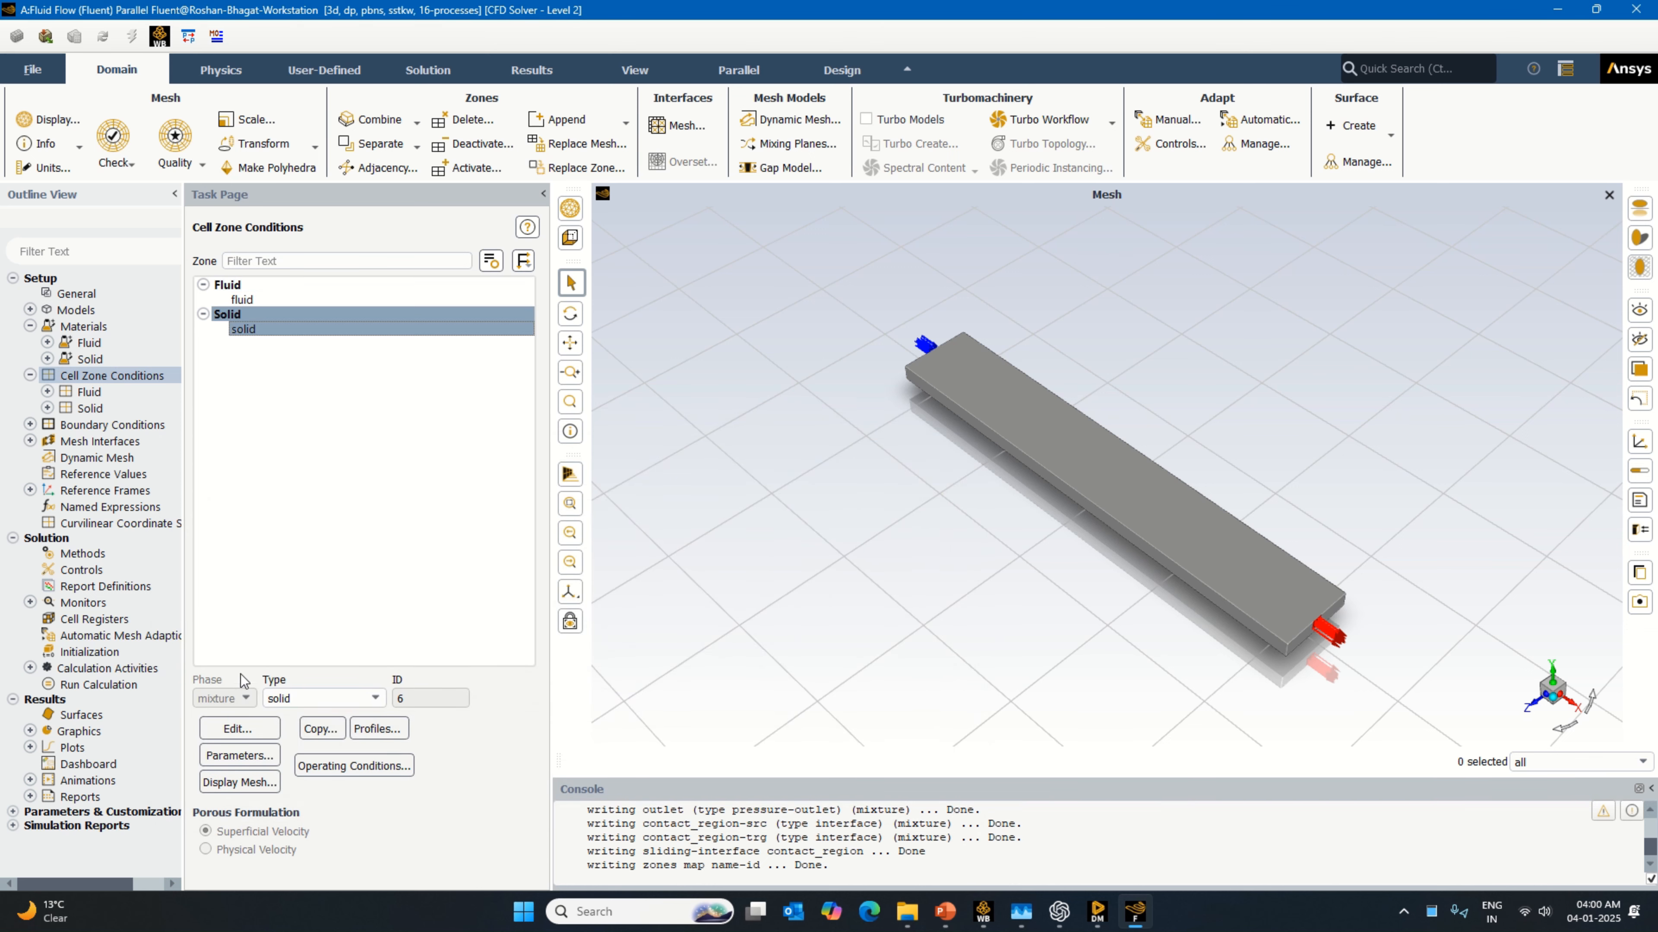
{"action": "left_click", "coordinate": [239, 736]}
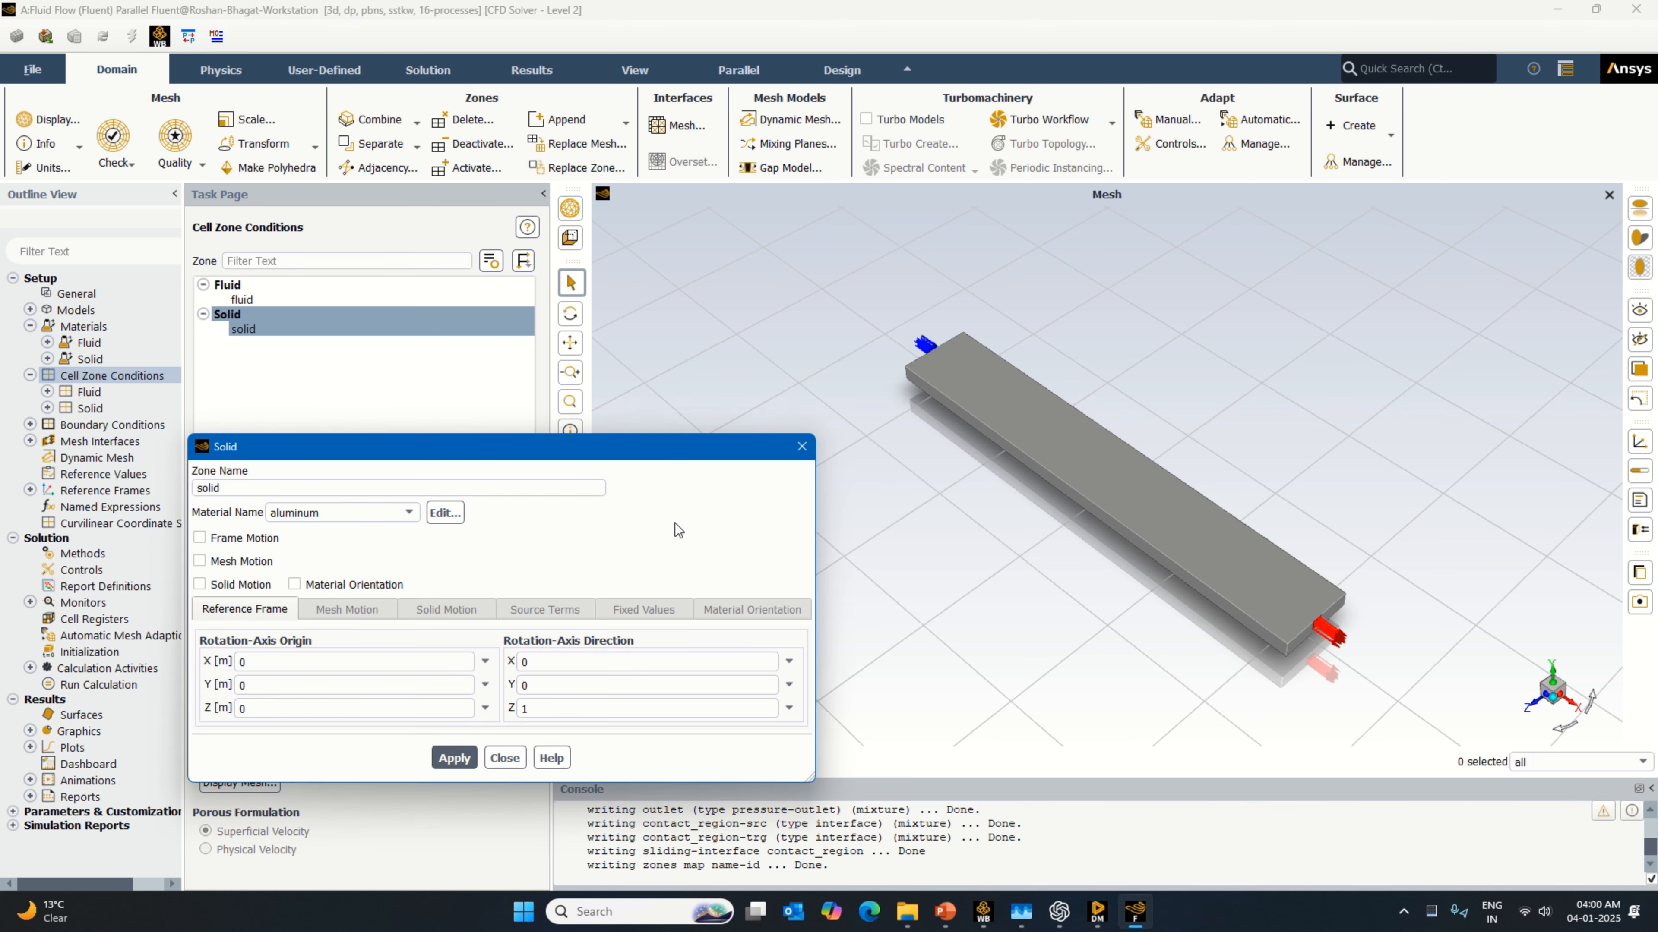
{"action": "left_click", "coordinate": [800, 449]}
Step: Set the velocity magnitude of the inlet boundary to 0.1 m/s
{"action": "double_click", "coordinate": [112, 425]}
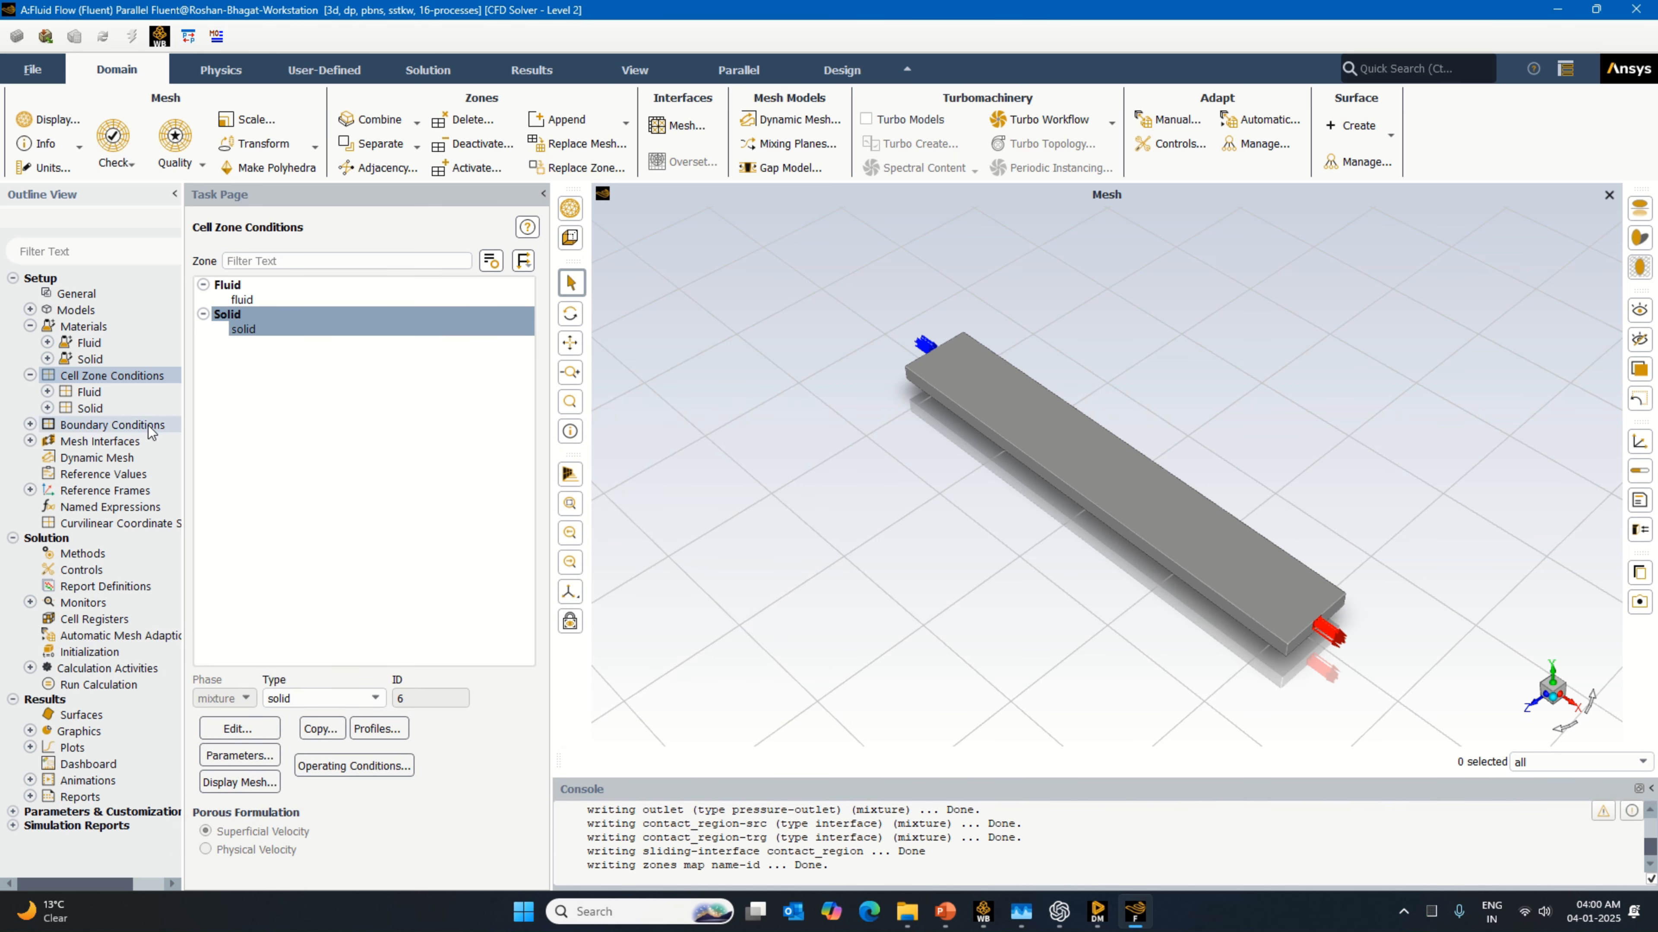
{"action": "left_click", "coordinate": [242, 300]}
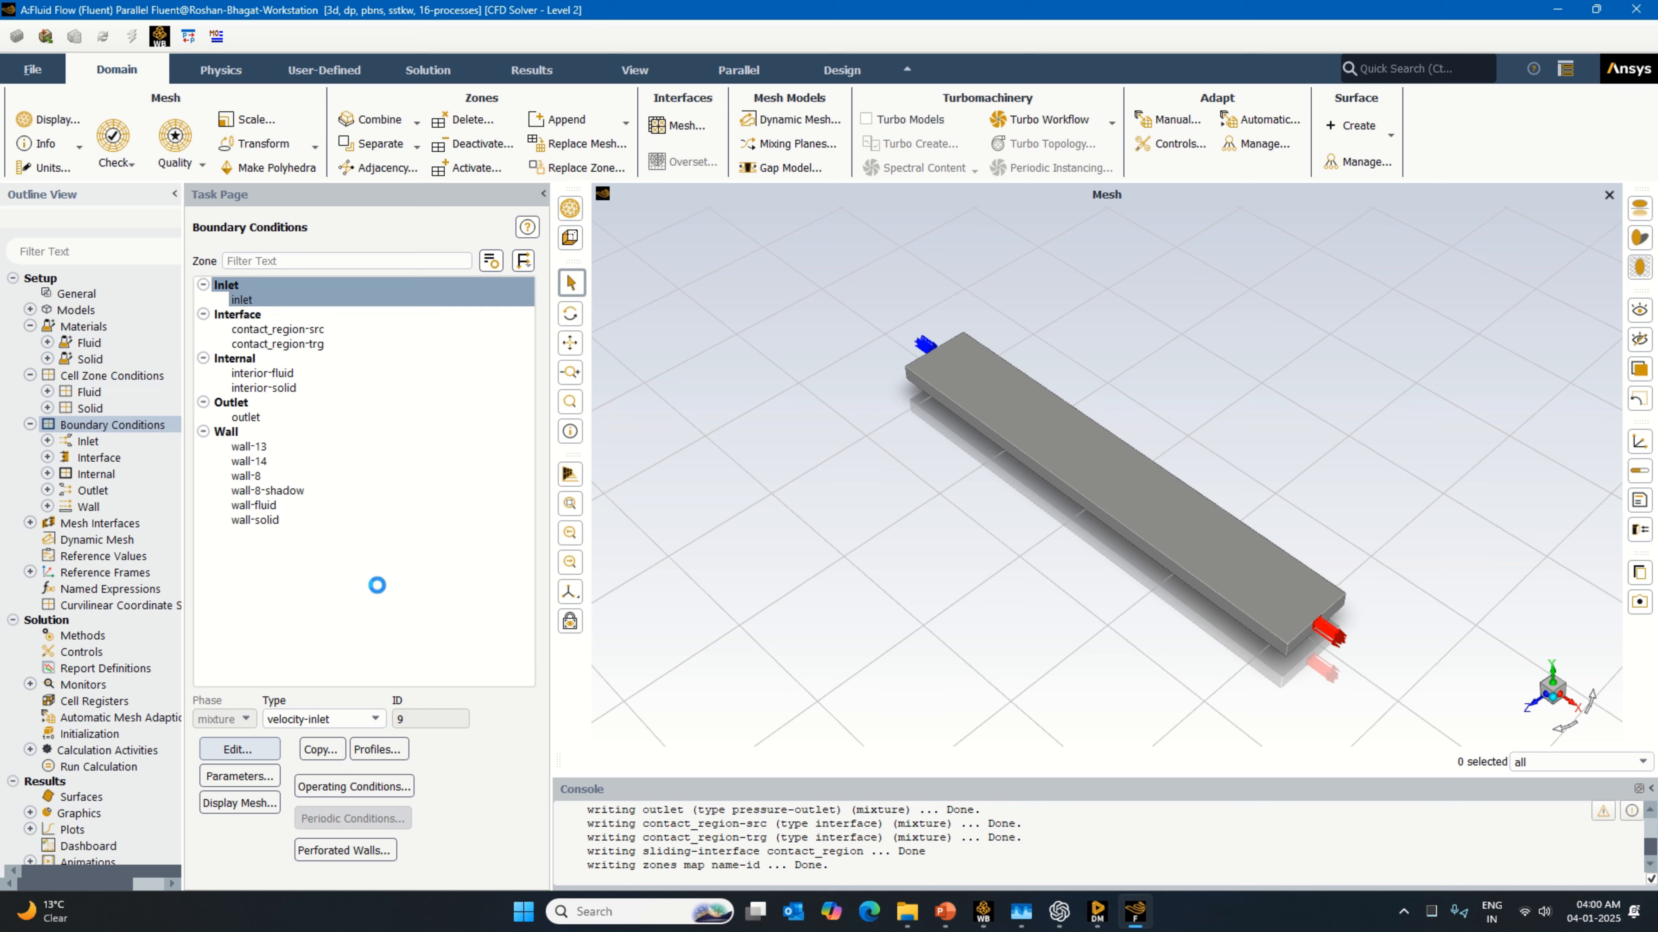
{"action": "left_click_drag", "start_coordinate": [517, 592], "coordinate": [409, 600]}
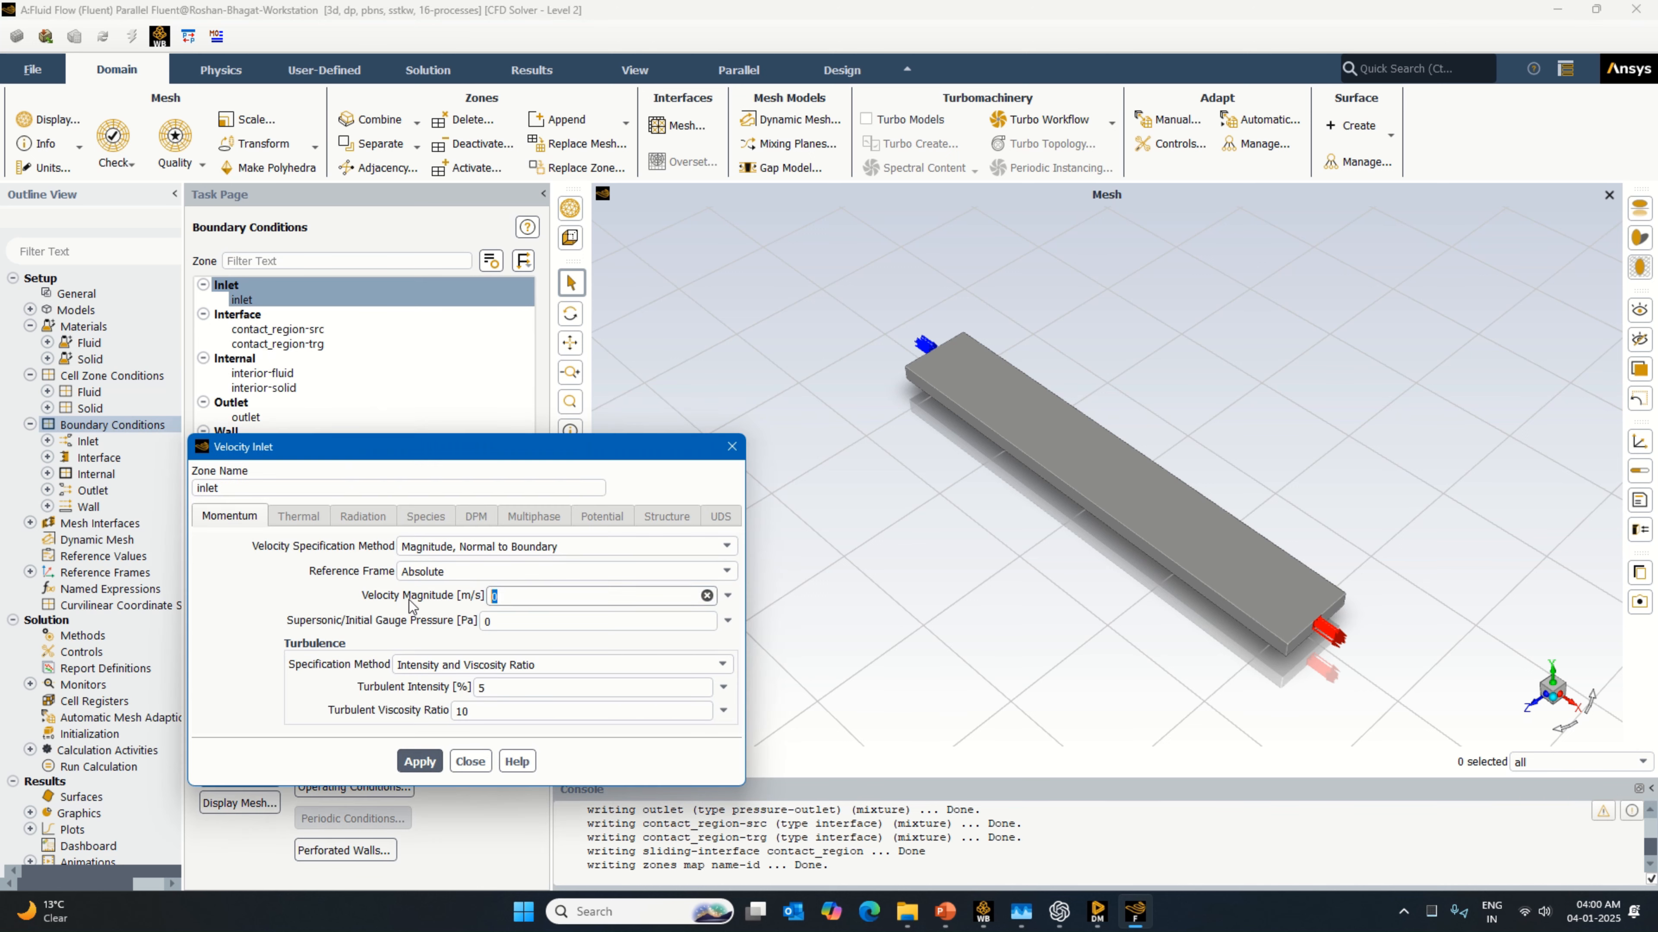
{"action": "type", "text": "0.1"}
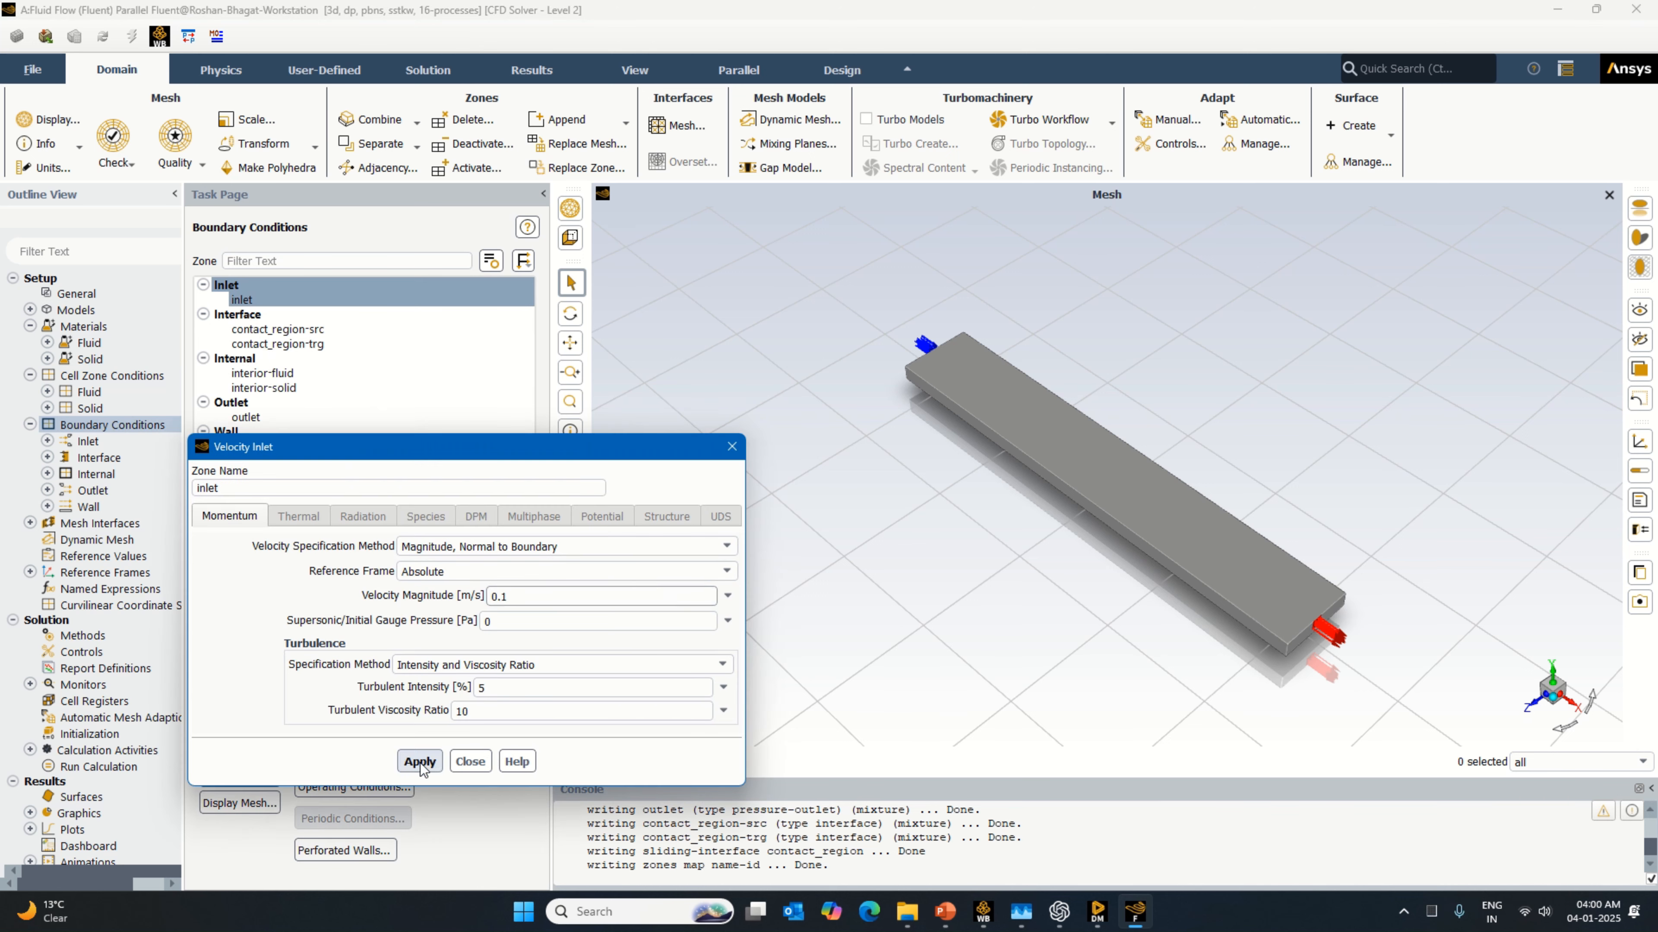
{"action": "left_click", "coordinate": [419, 762]}
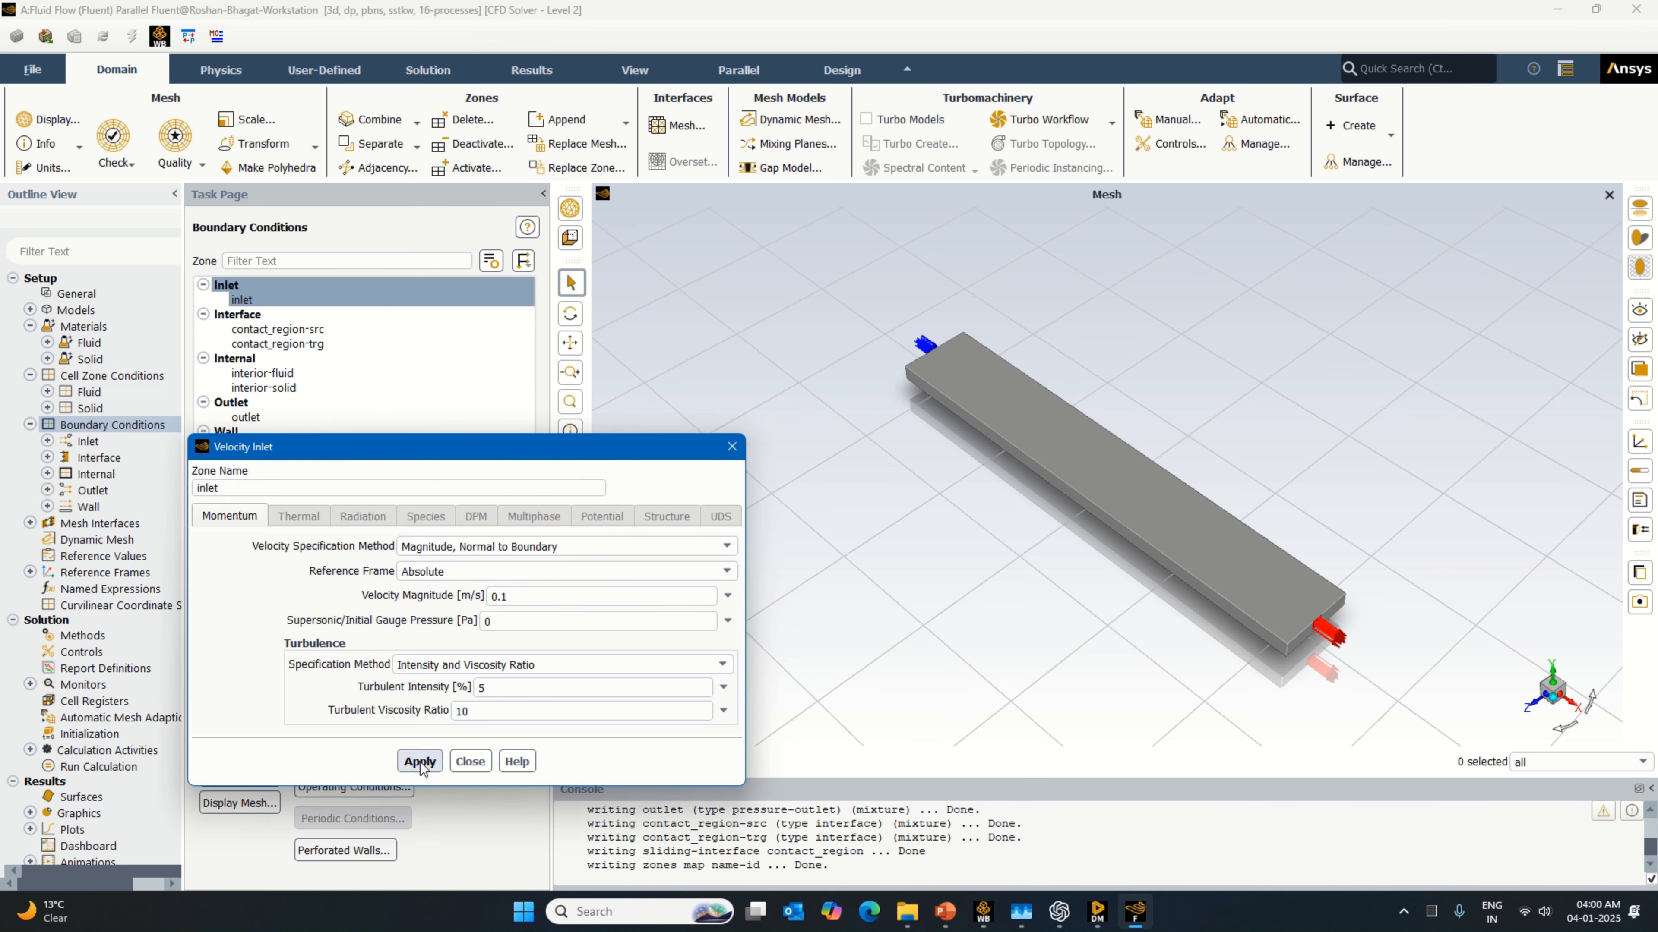
{"action": "left_click", "coordinate": [470, 761]}
Step: Compute the reference values from the inlet and choose fluid as the reference zone
{"action": "left_click", "coordinate": [121, 557]}
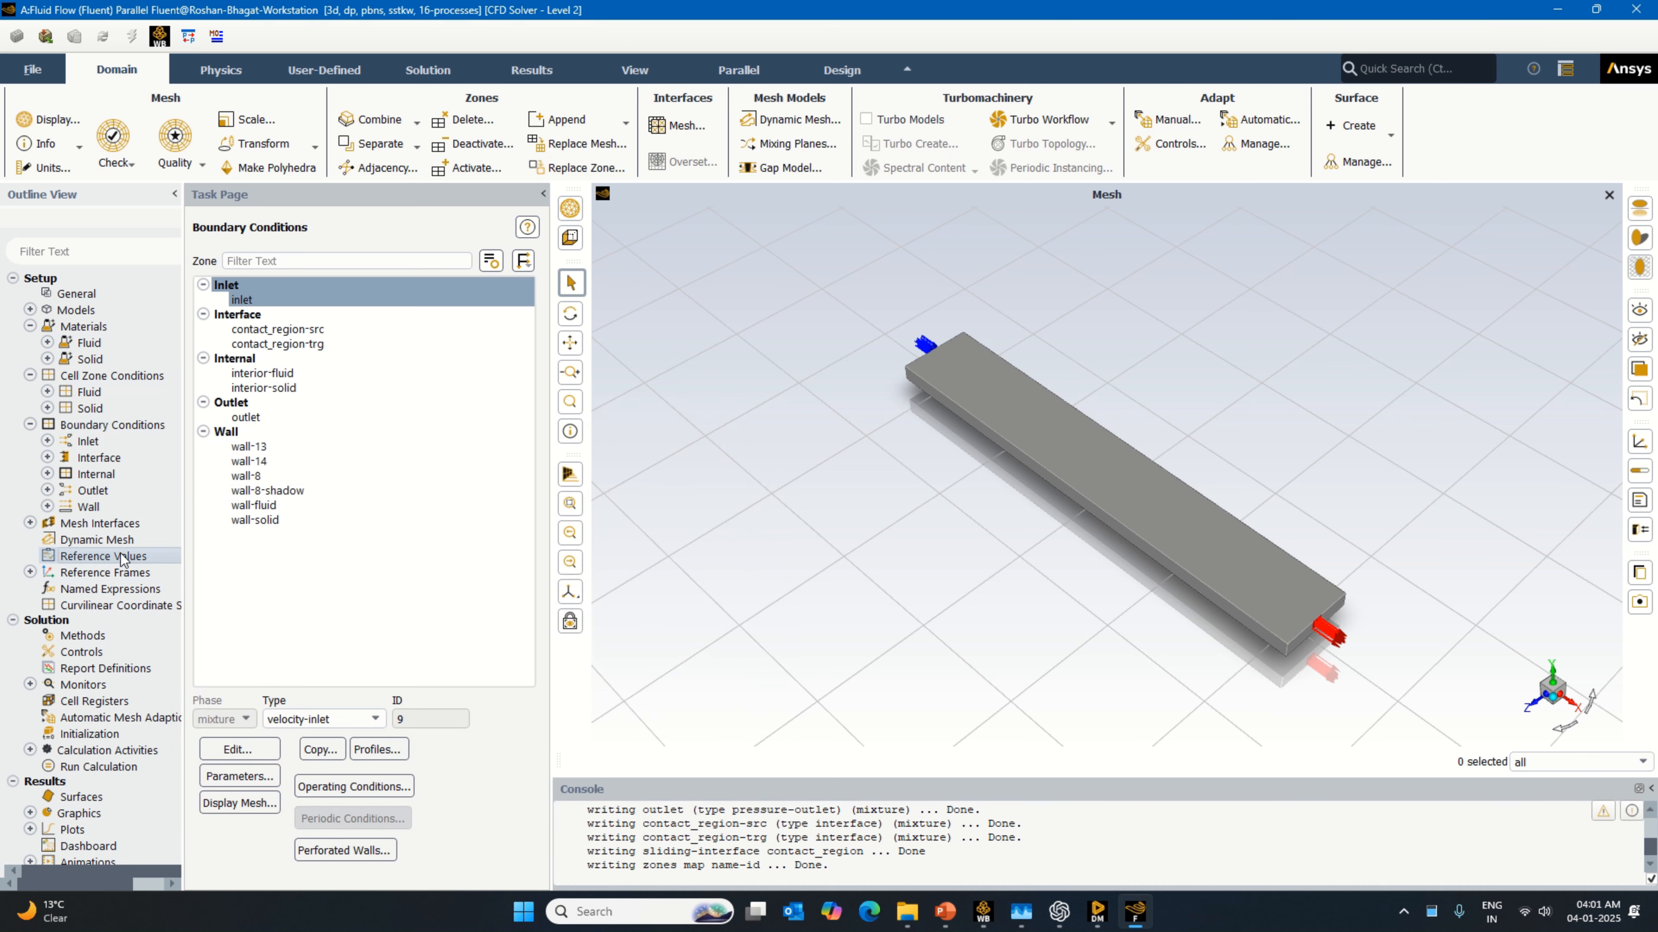
{"action": "left_click", "coordinate": [337, 276]}
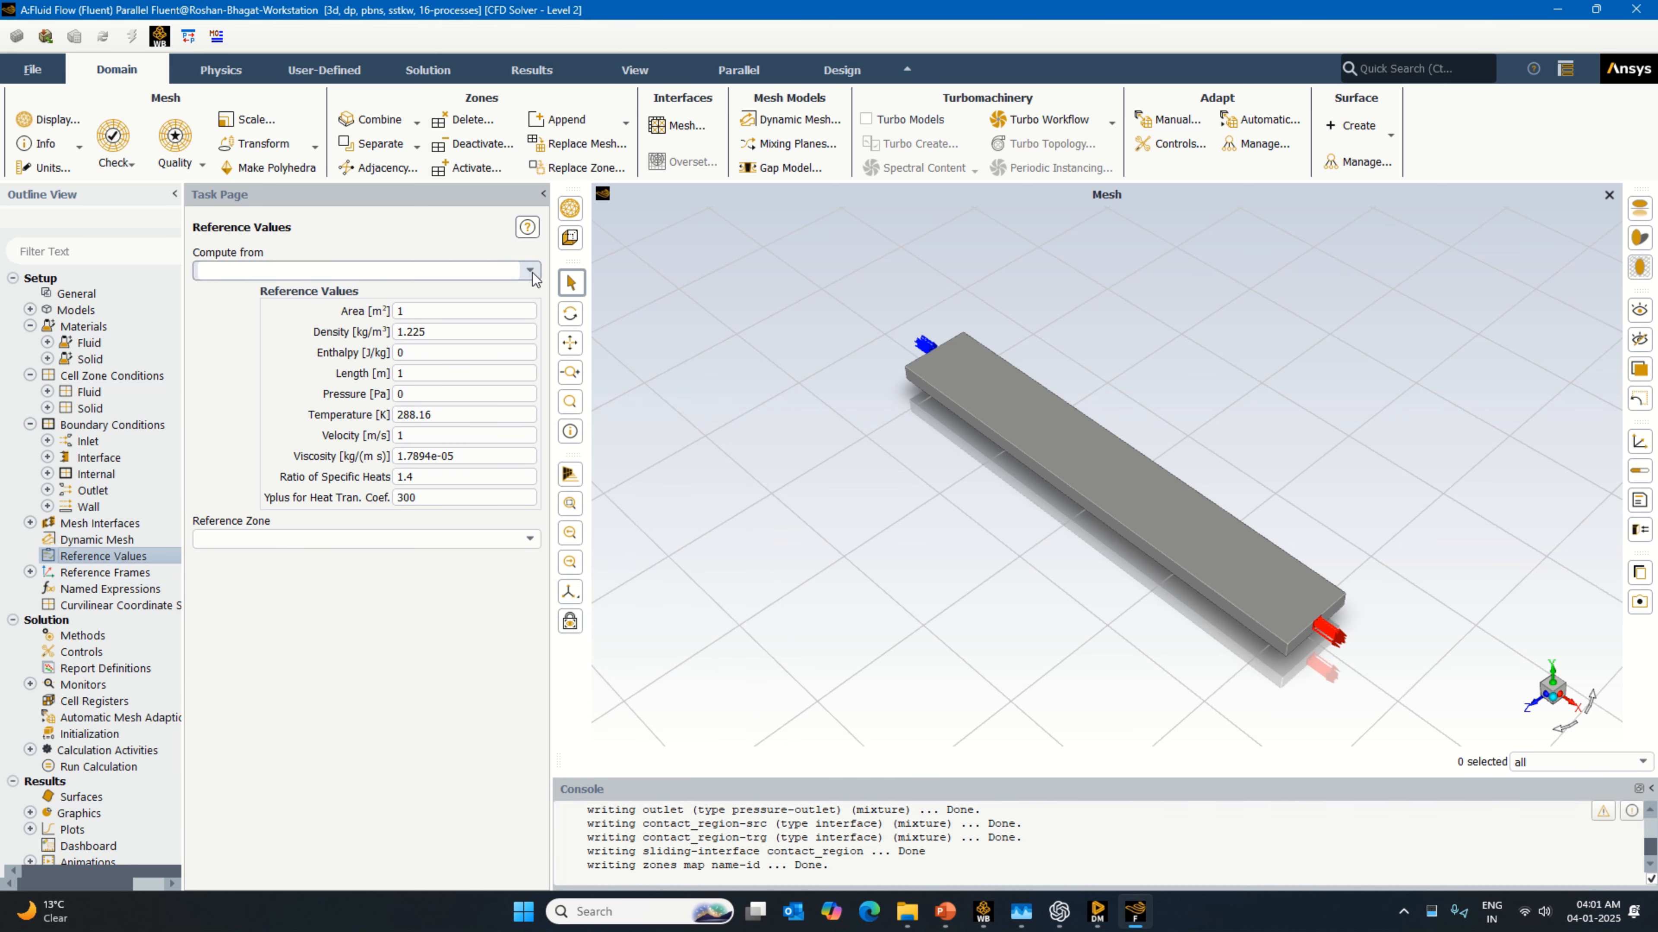
{"action": "scroll", "coordinate": [338, 376], "scroll_direction": "down", "scroll_amount": 1}
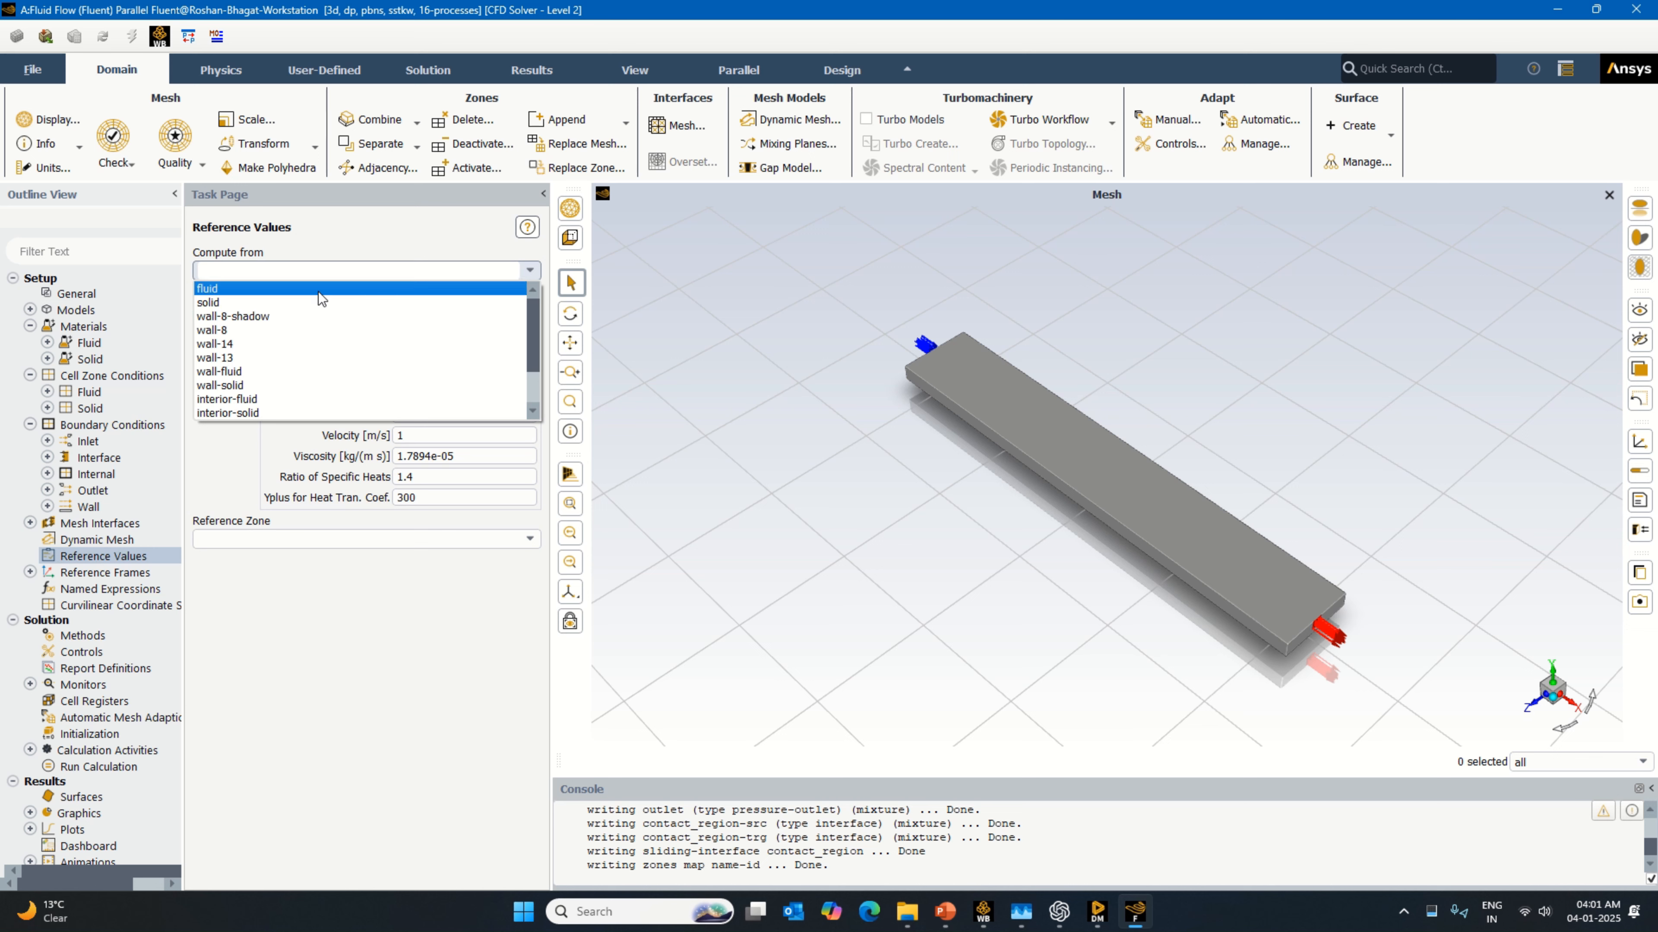
{"action": "left_click", "coordinate": [323, 414]}
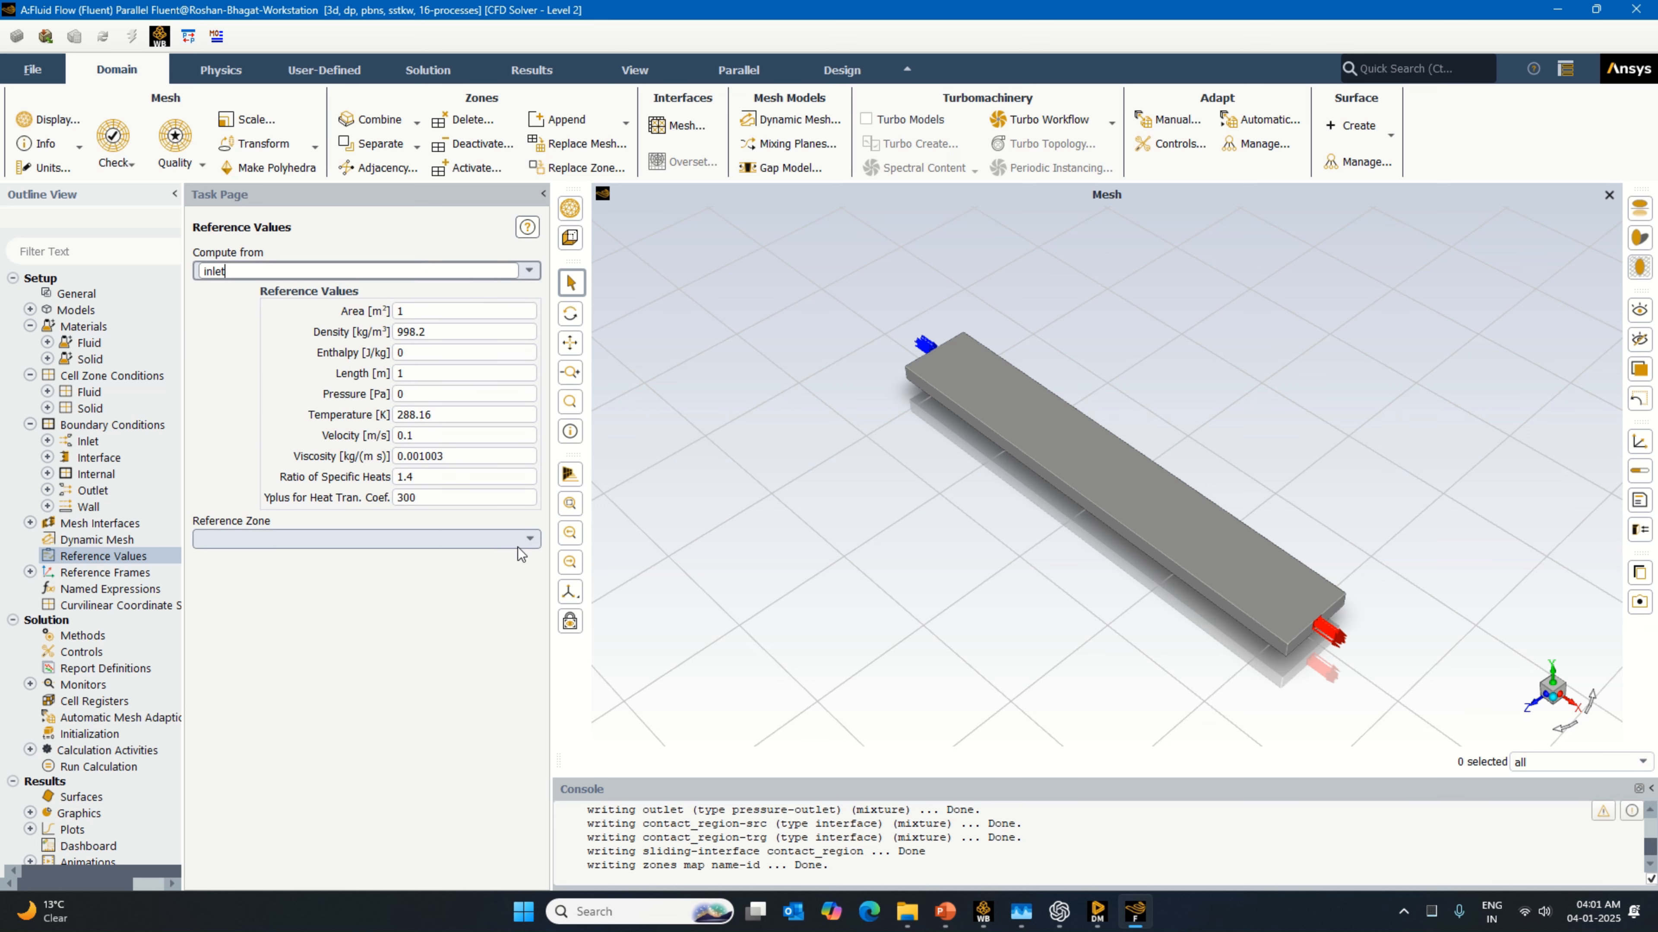
{"action": "left_click", "coordinate": [528, 540]}
{"action": "left_click", "coordinate": [233, 556]}
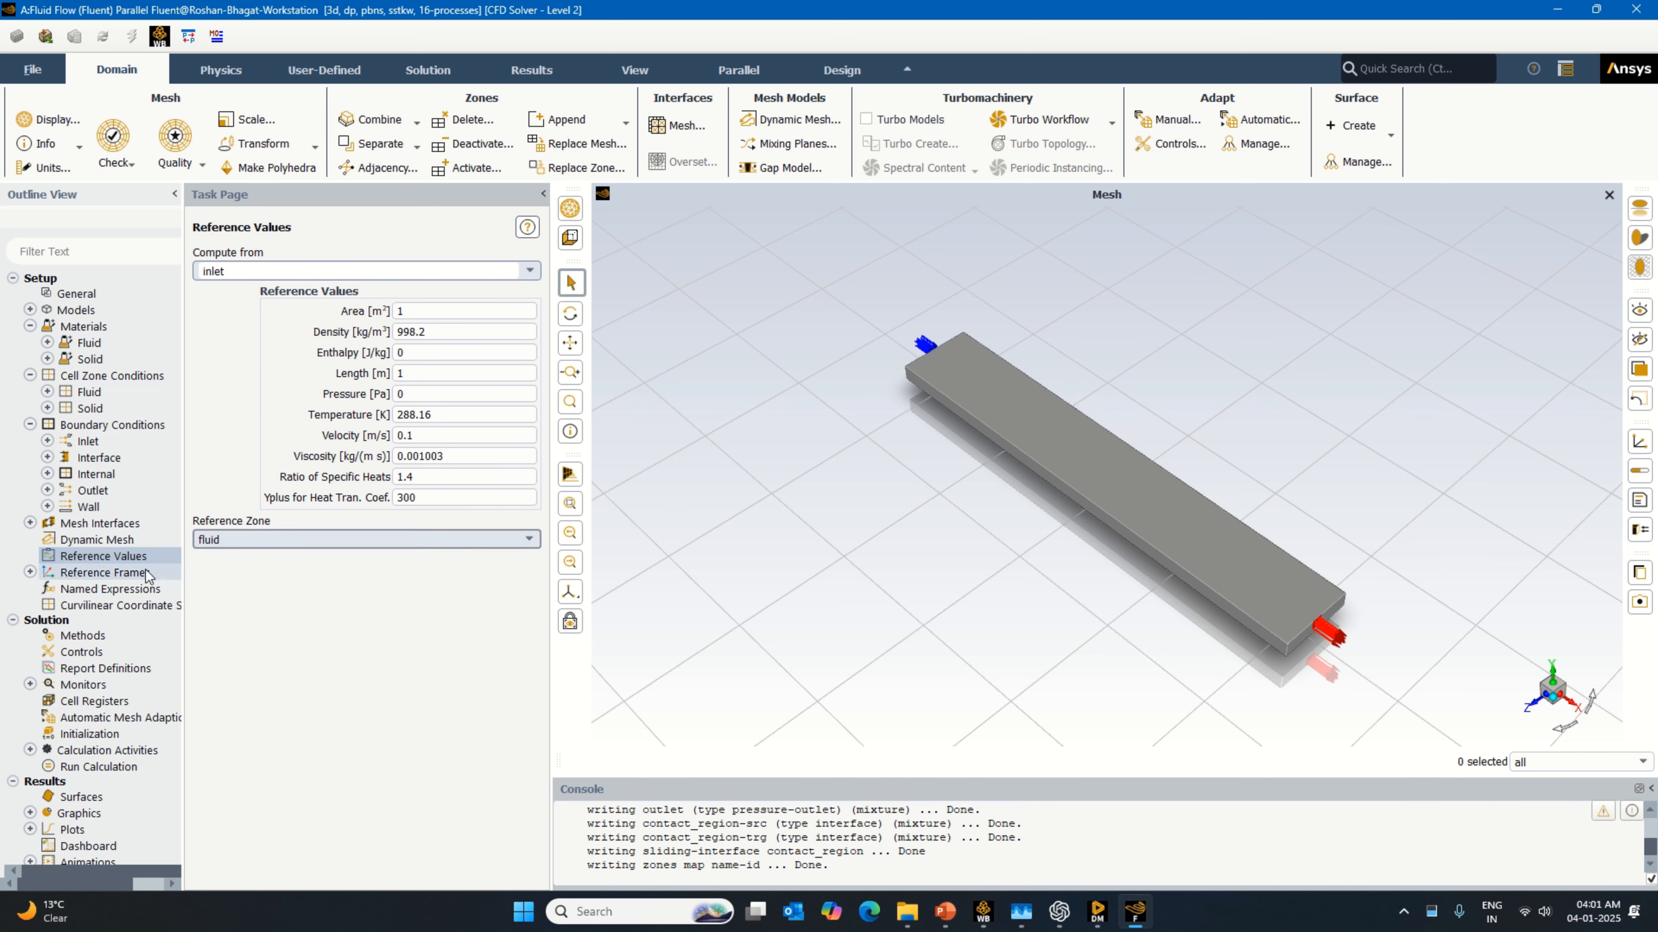
Step: Initialize the solution with Standard Initialization computed from the inlet
{"action": "scroll", "coordinate": [129, 627], "scroll_direction": "down", "scroll_amount": 1}
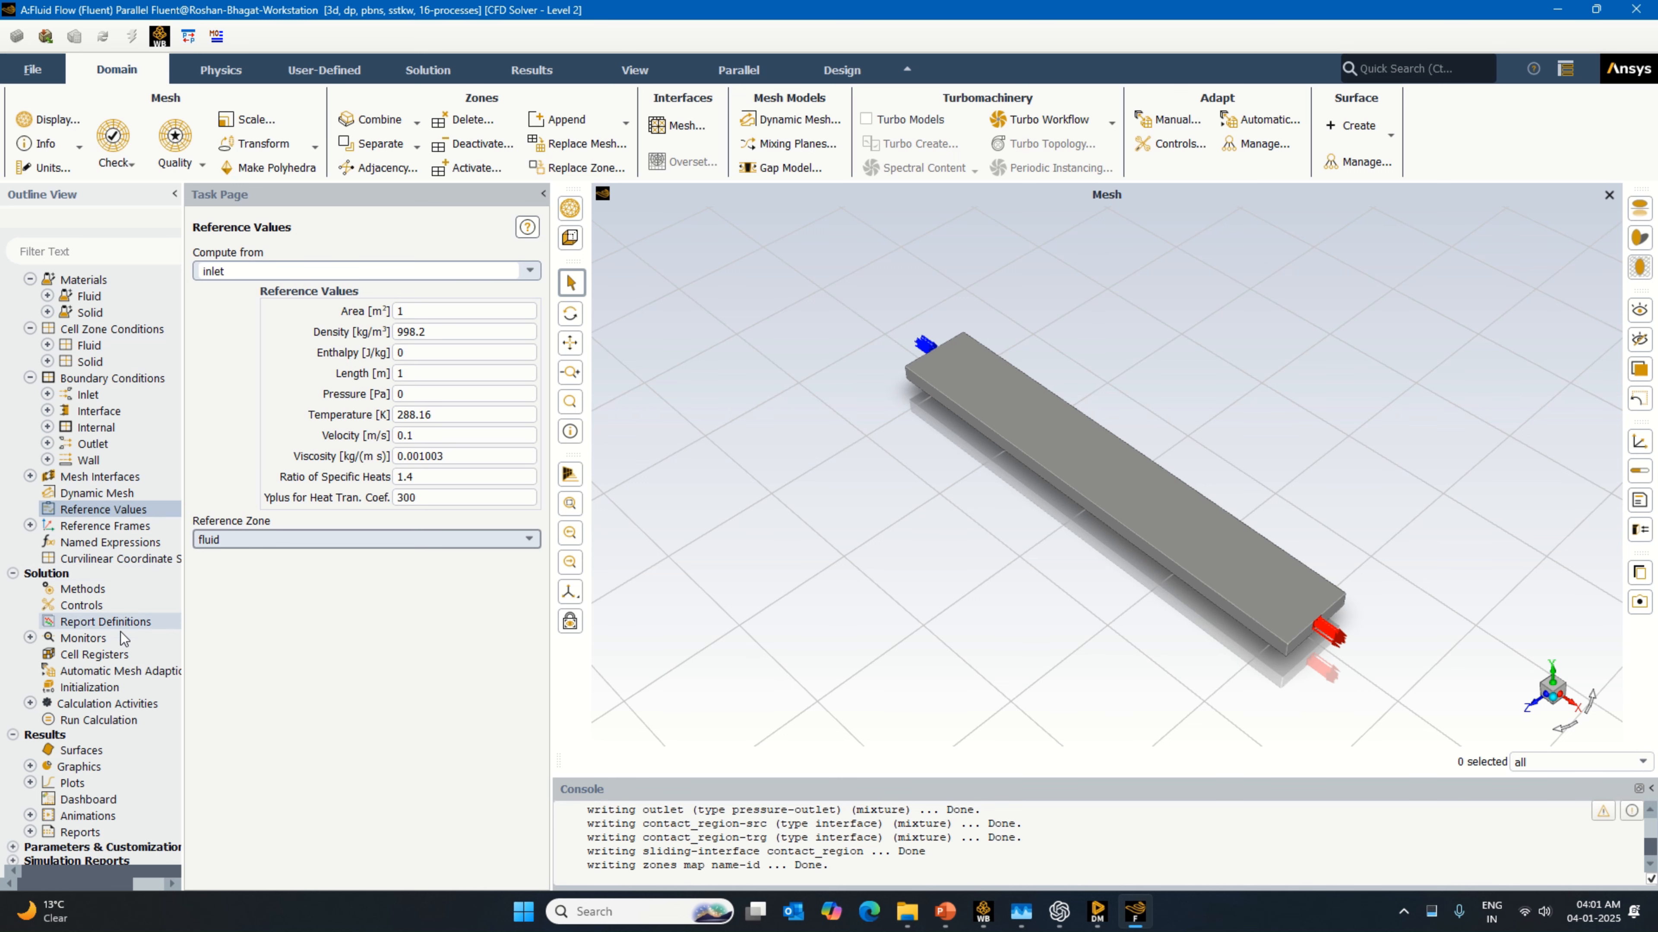
{"action": "left_click", "coordinate": [124, 686]}
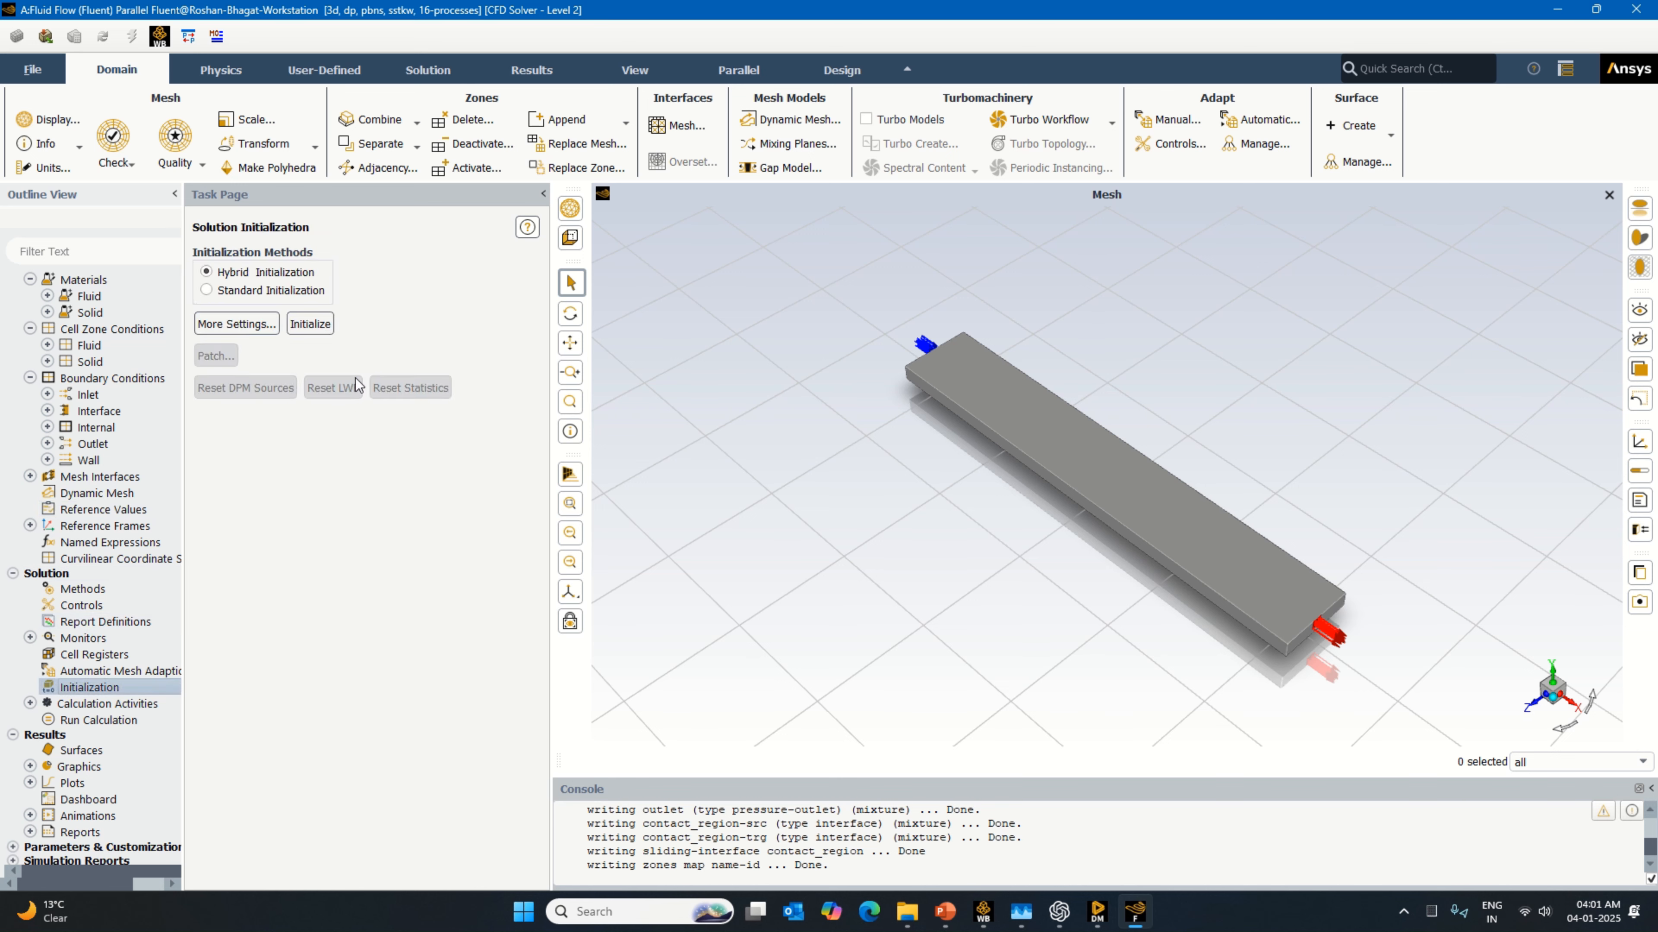
{"action": "left_click", "coordinate": [206, 290]}
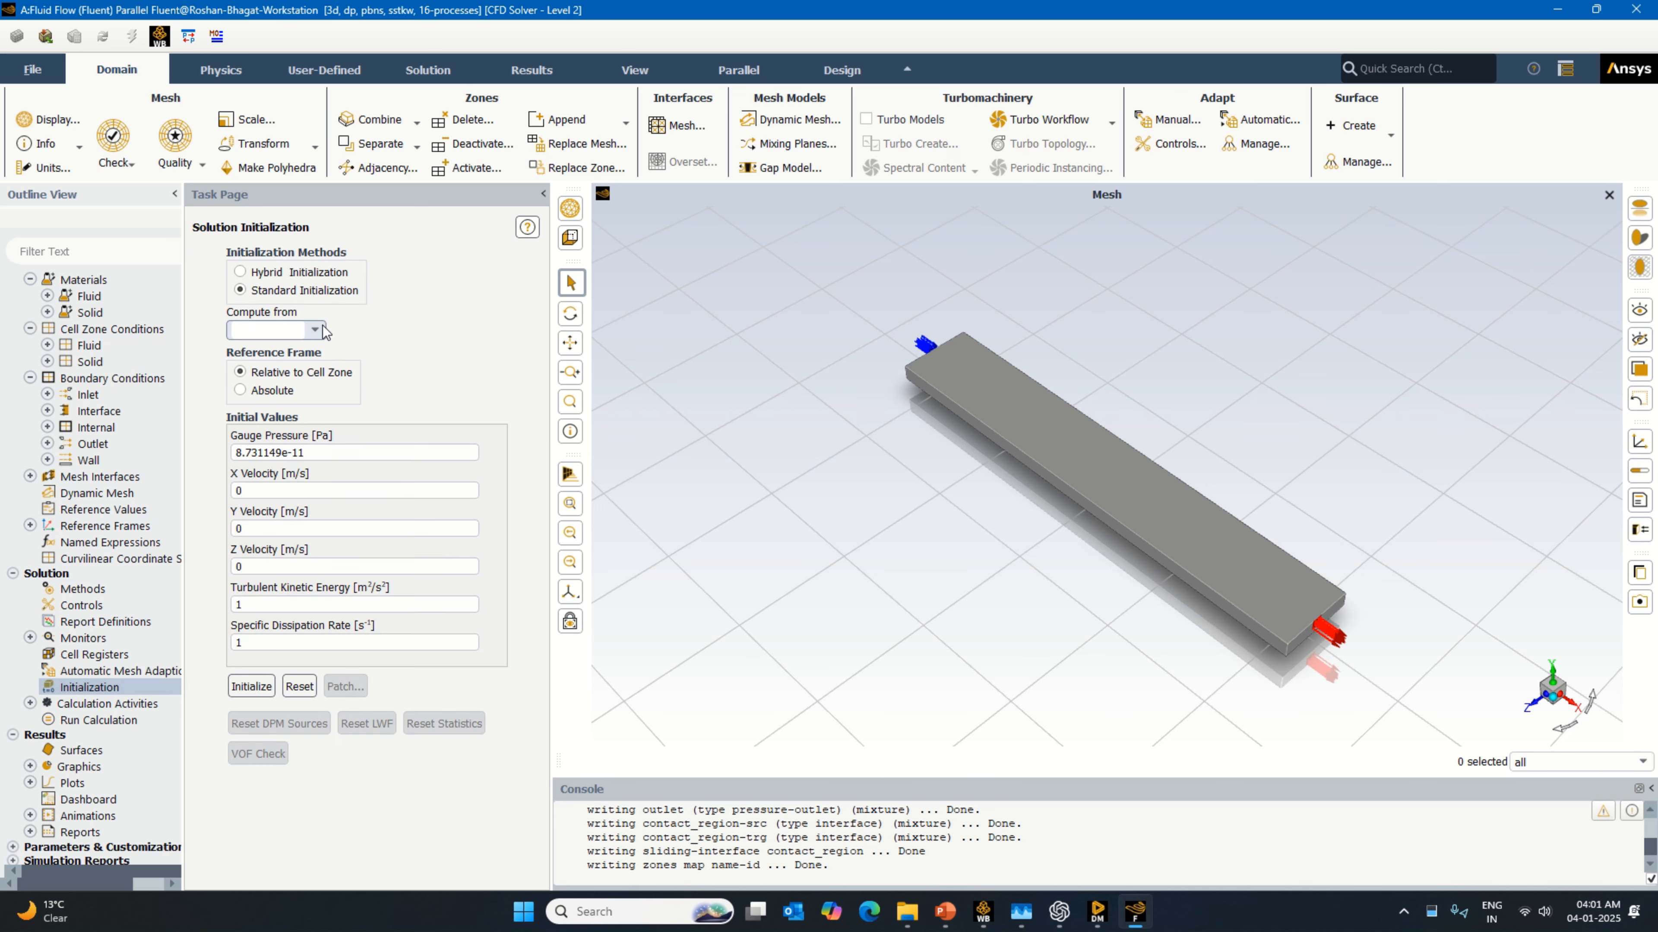
{"action": "left_click", "coordinate": [274, 330]}
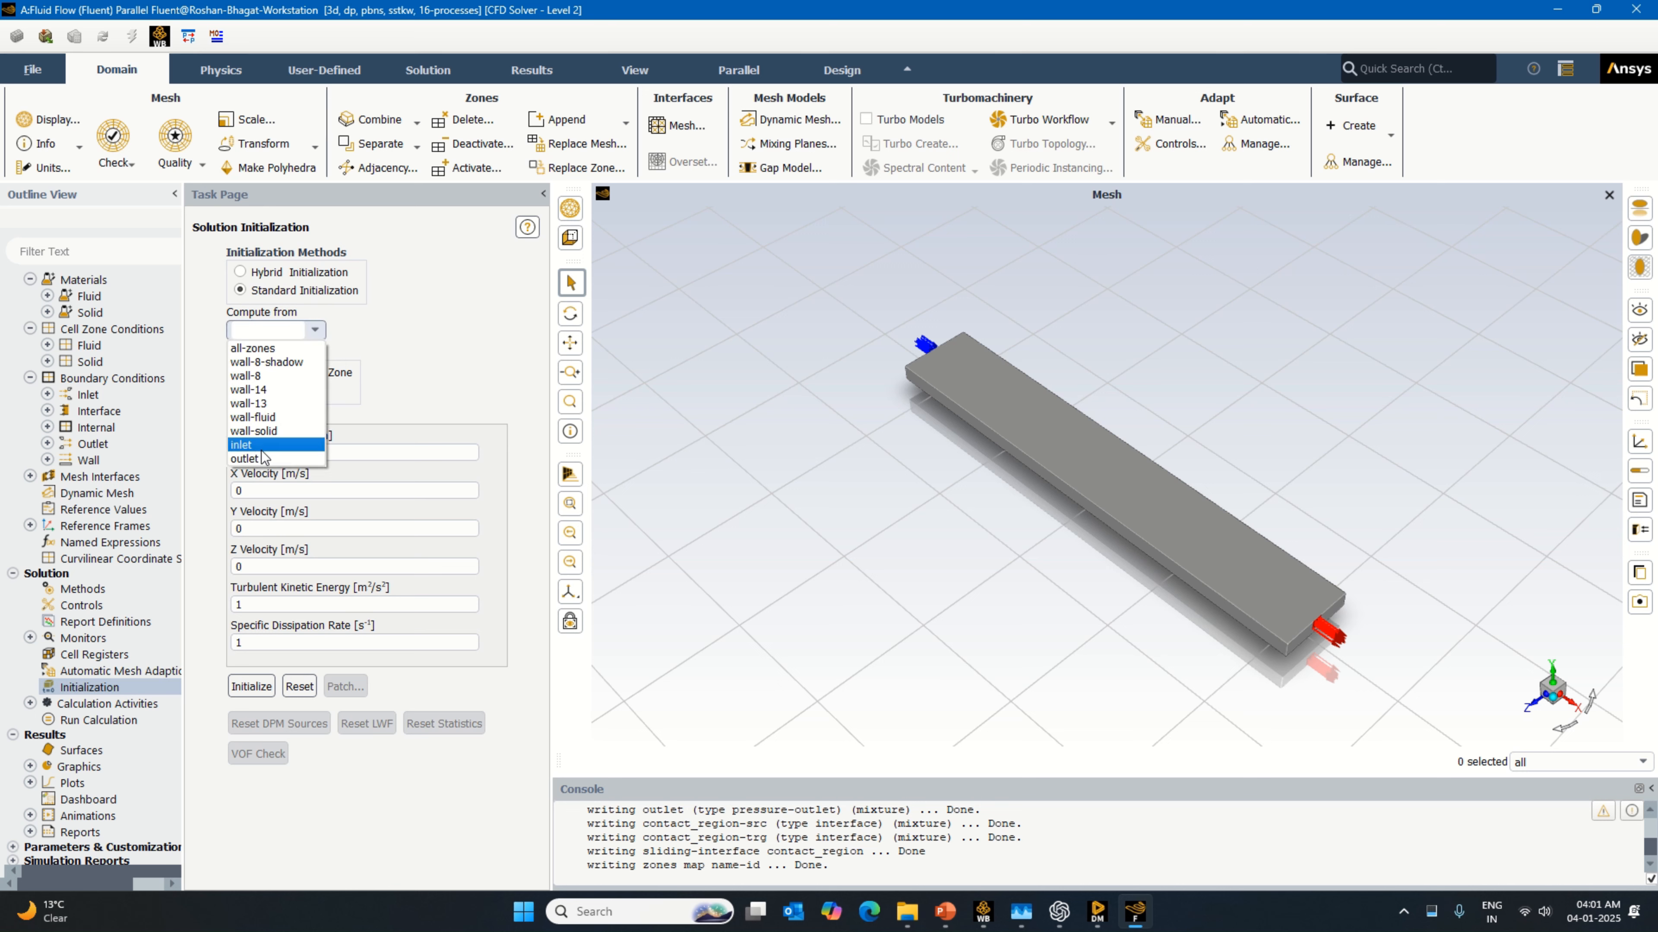
{"action": "left_click", "coordinate": [243, 445]}
{"action": "left_click", "coordinate": [251, 686]}
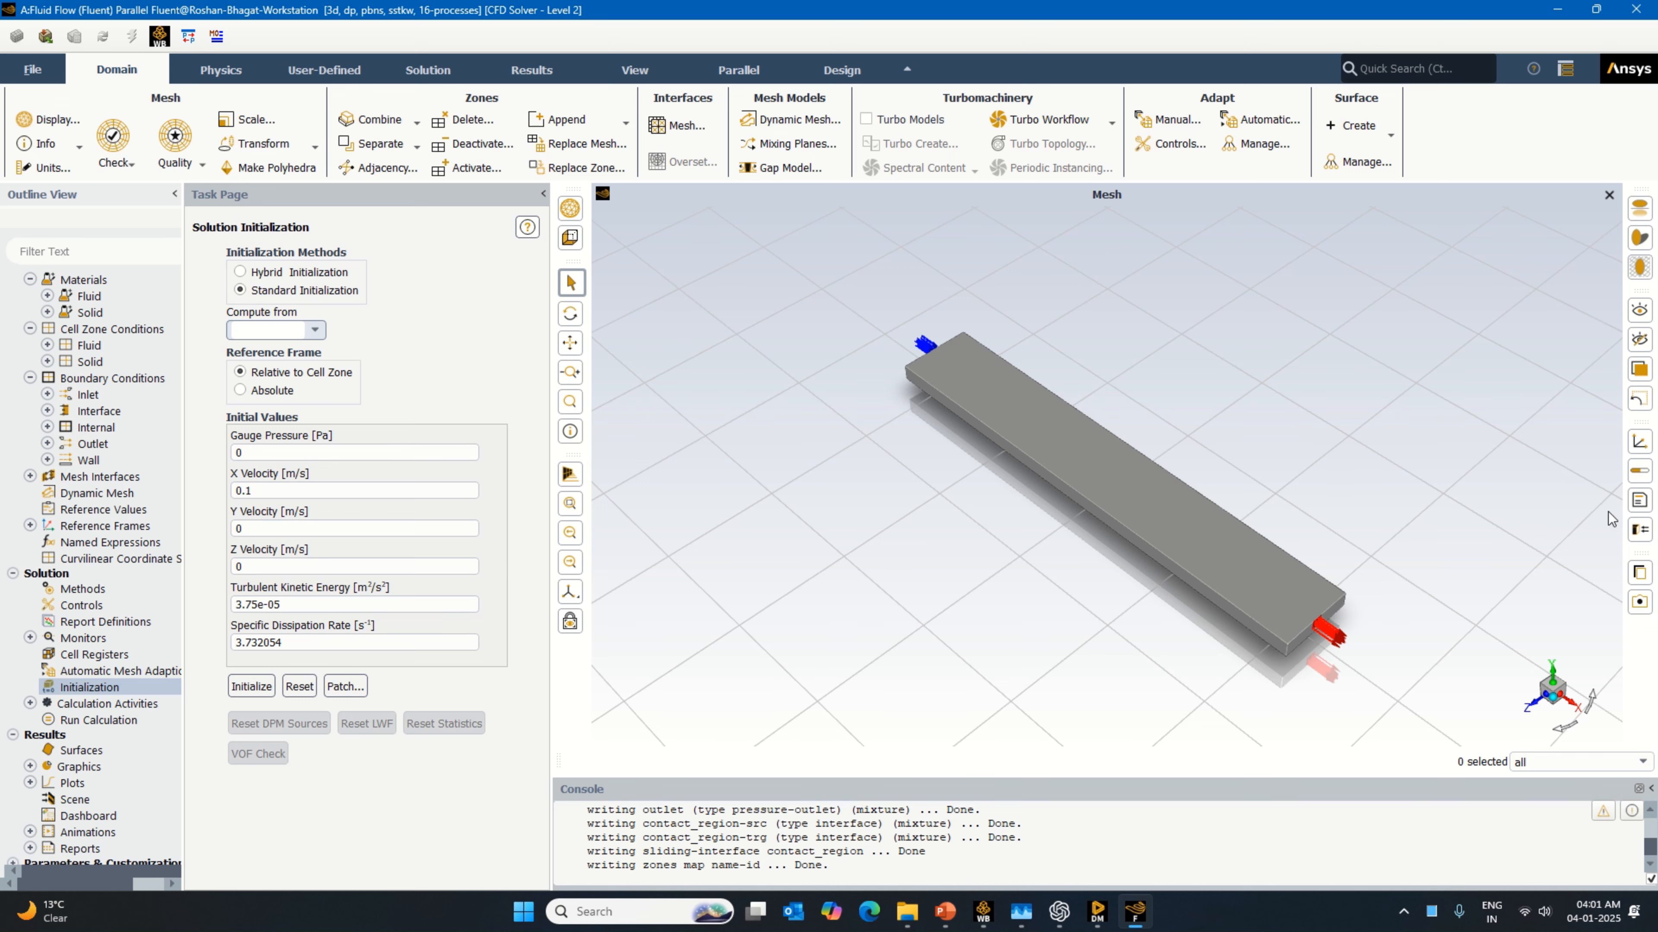
Step: Display the title block in the graphics window and set autosave to every 20 iterations
{"action": "left_click", "coordinate": [1639, 500]}
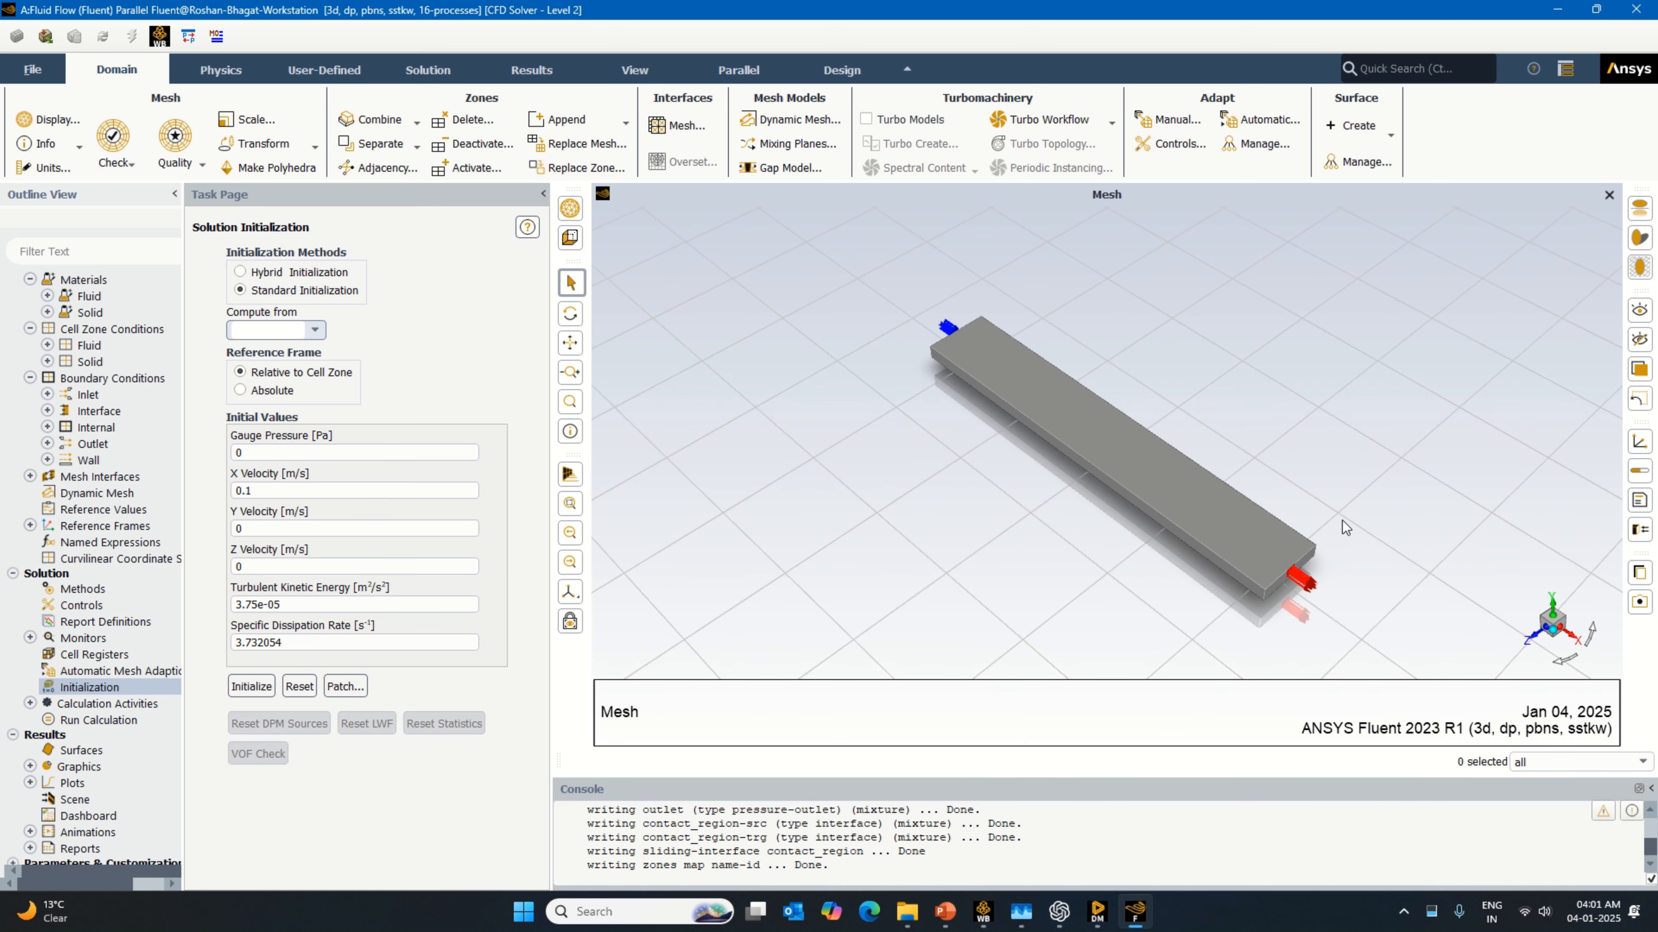
{"action": "left_click", "coordinate": [107, 704]}
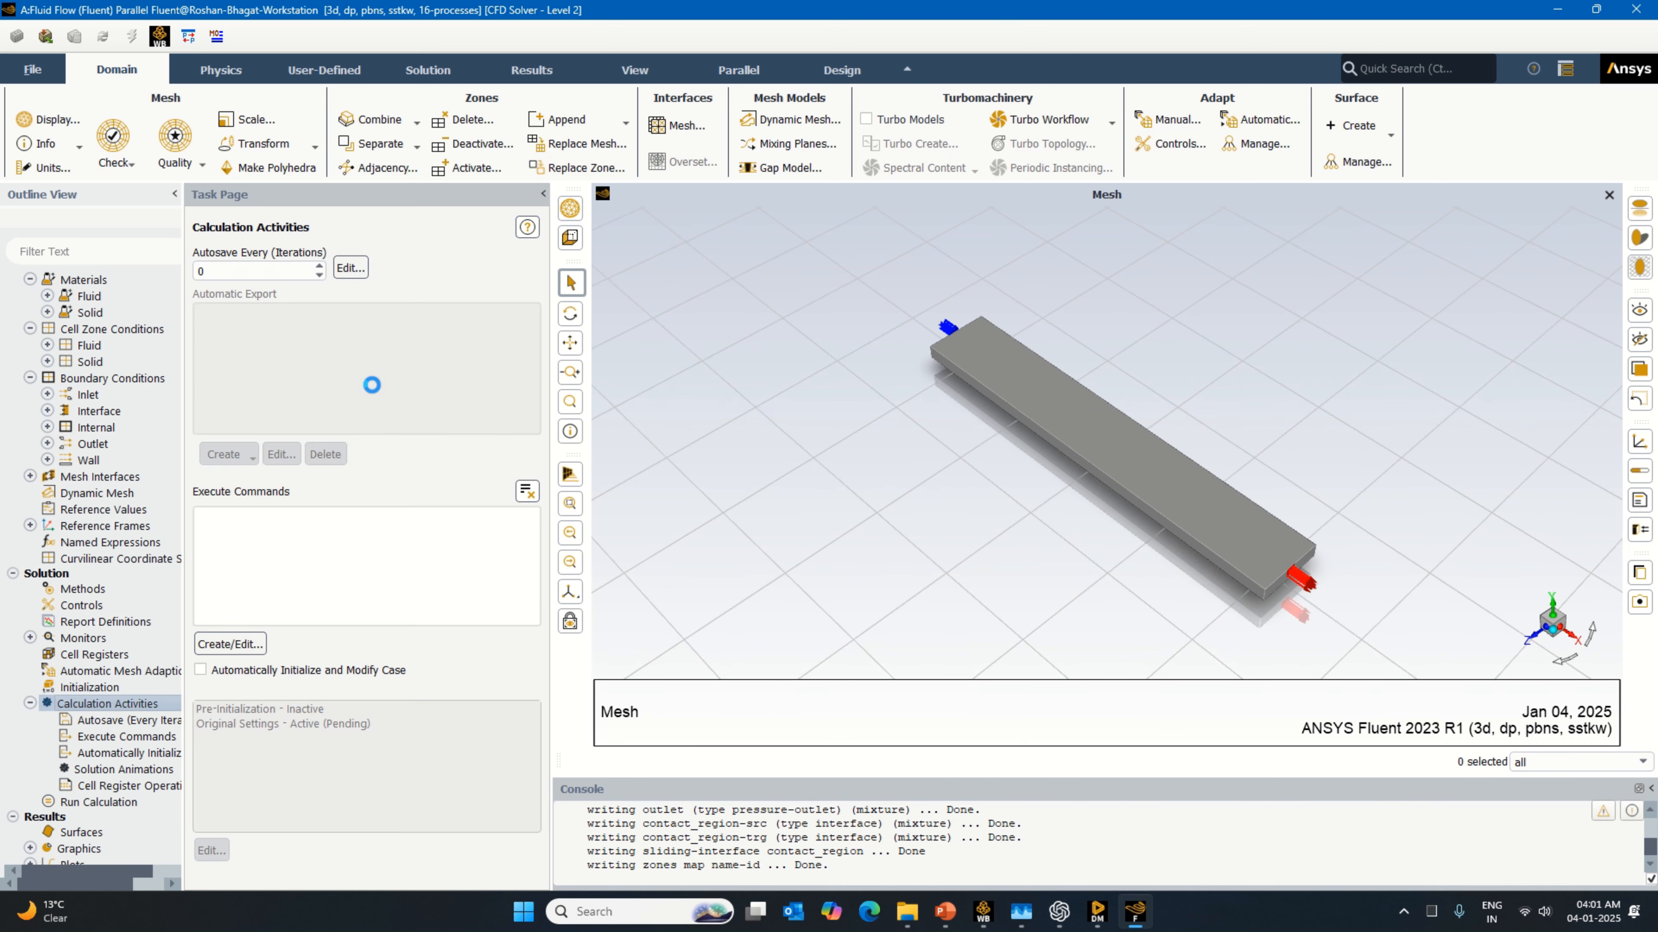
{"action": "double_click", "coordinate": [224, 271]}
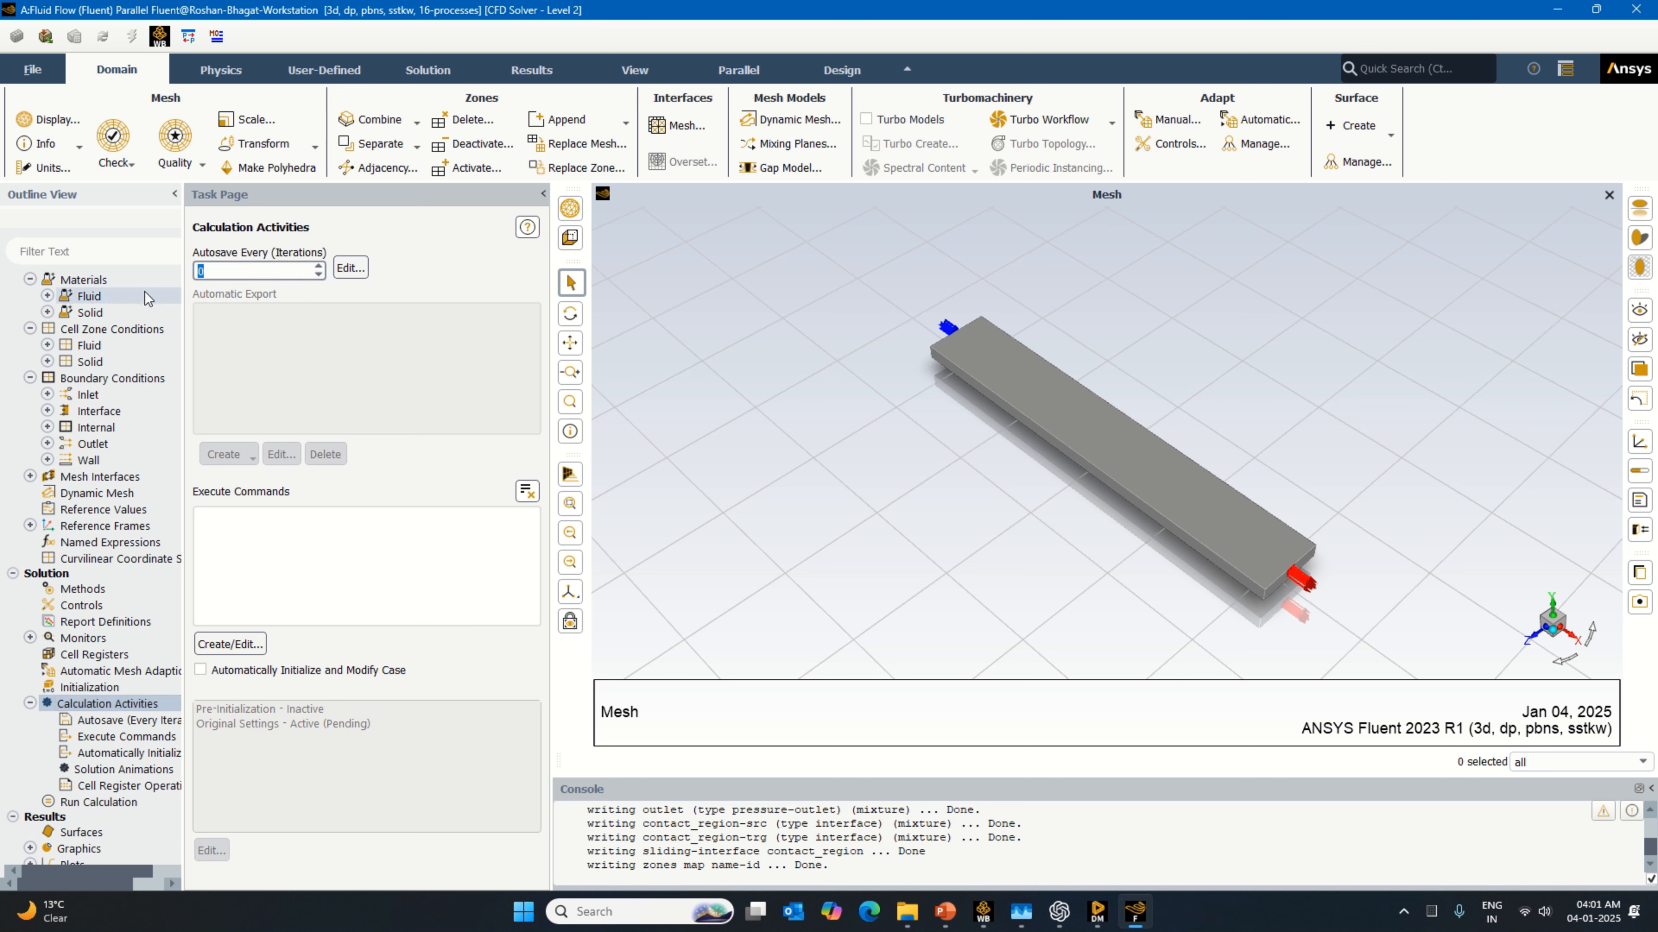
Step: Run the calculation for 100 iterations
{"action": "left_click", "coordinate": [125, 807]}
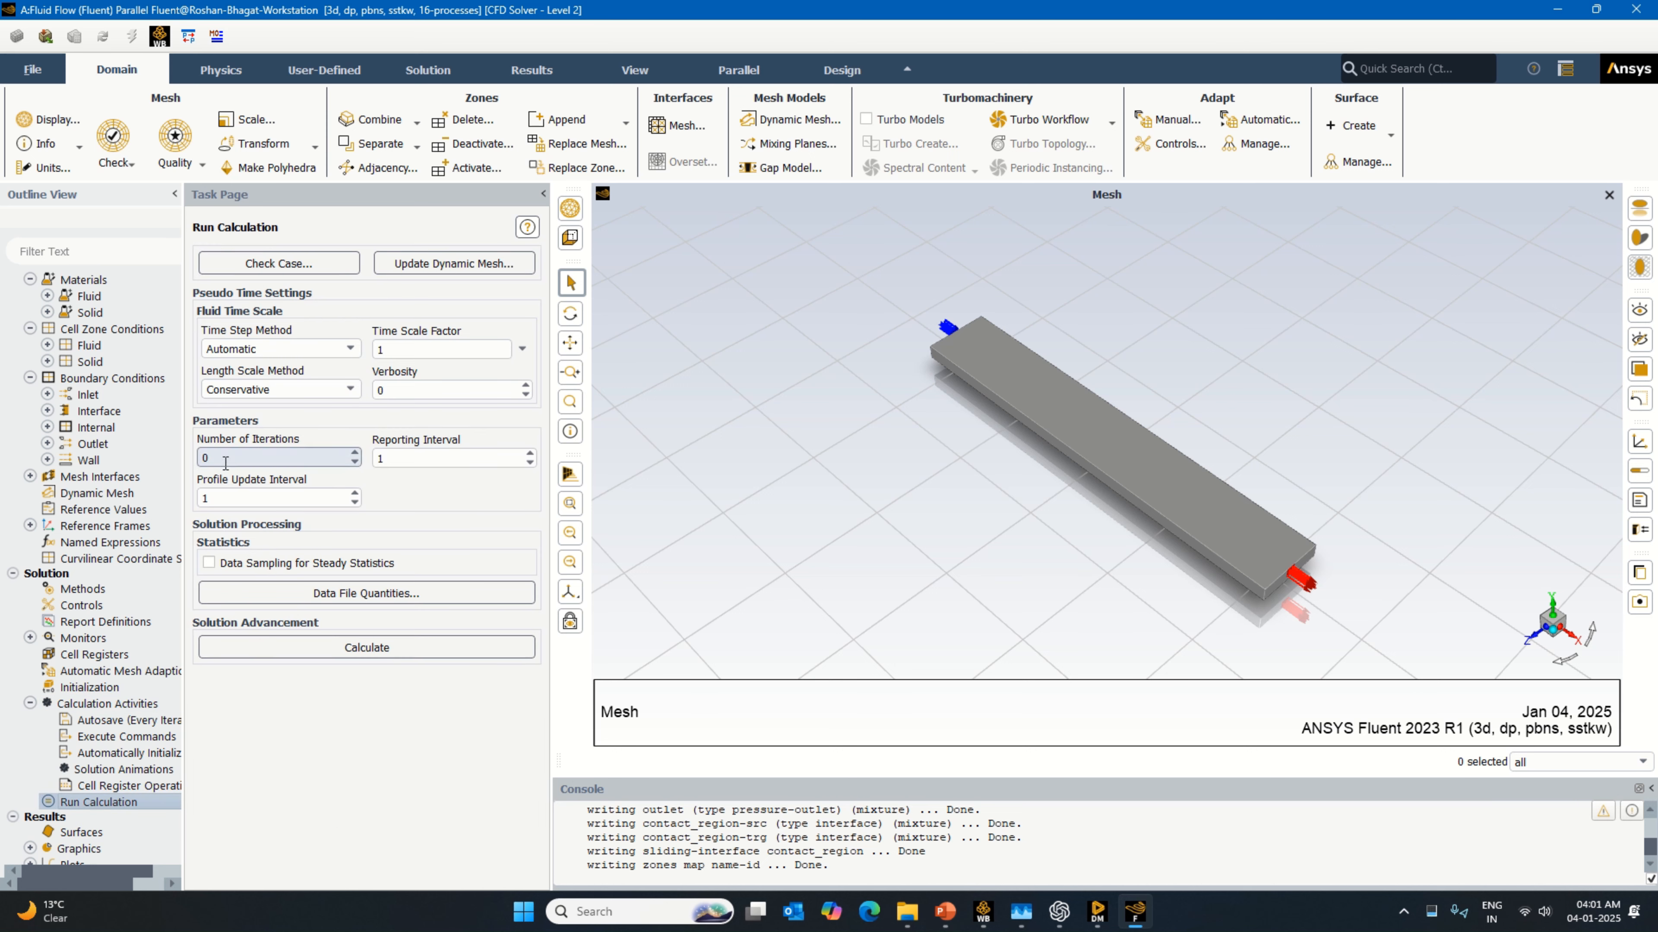
{"action": "left_click_drag", "start_coordinate": [224, 460], "coordinate": [184, 470]}
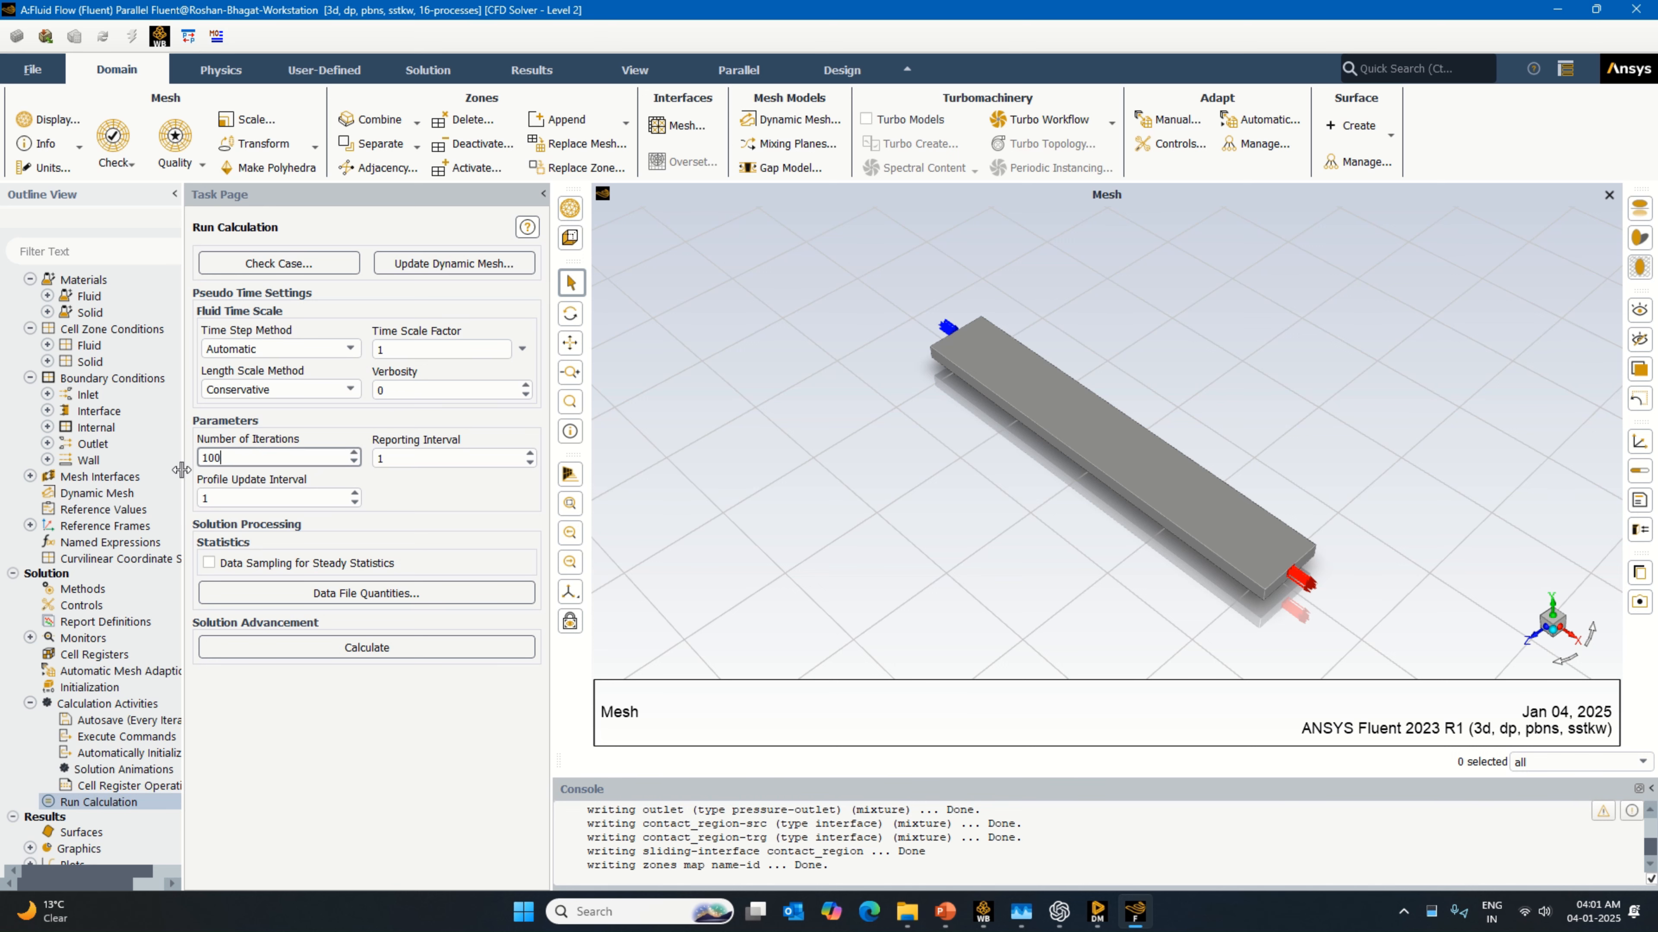
{"action": "left_click", "coordinate": [326, 649]}
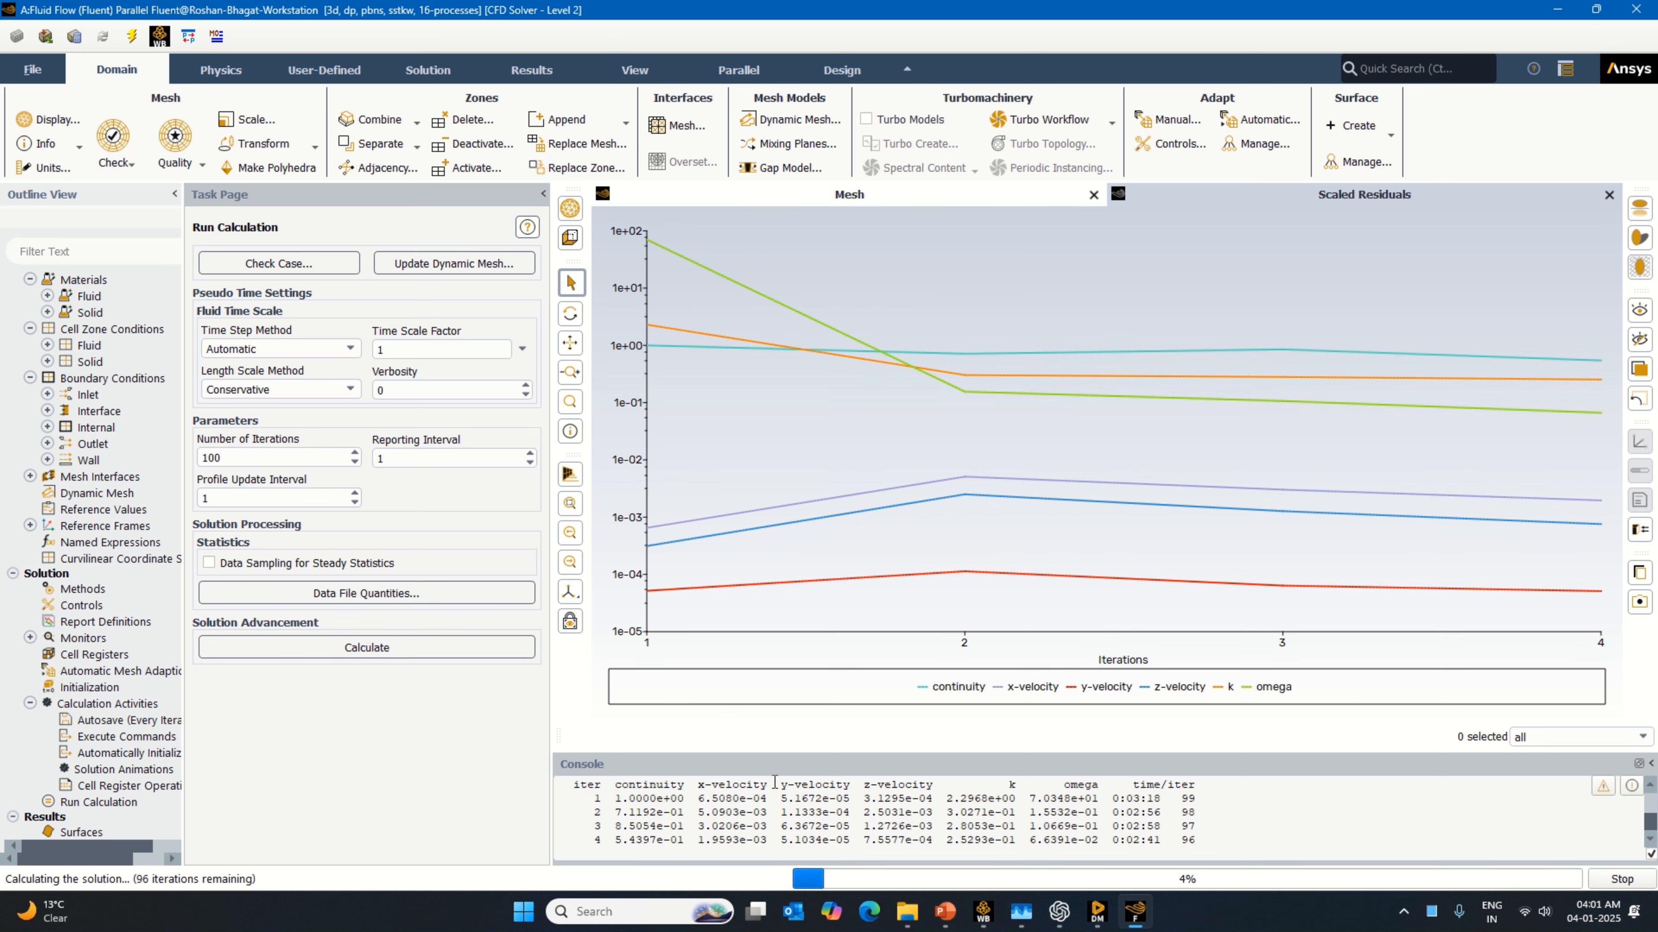
Step: Open the paper processes-11-01618-v2 from the #130 Tesla Valve folder and examine the cold plate design in Figure 1
{"action": "left_click", "coordinate": [910, 908]}
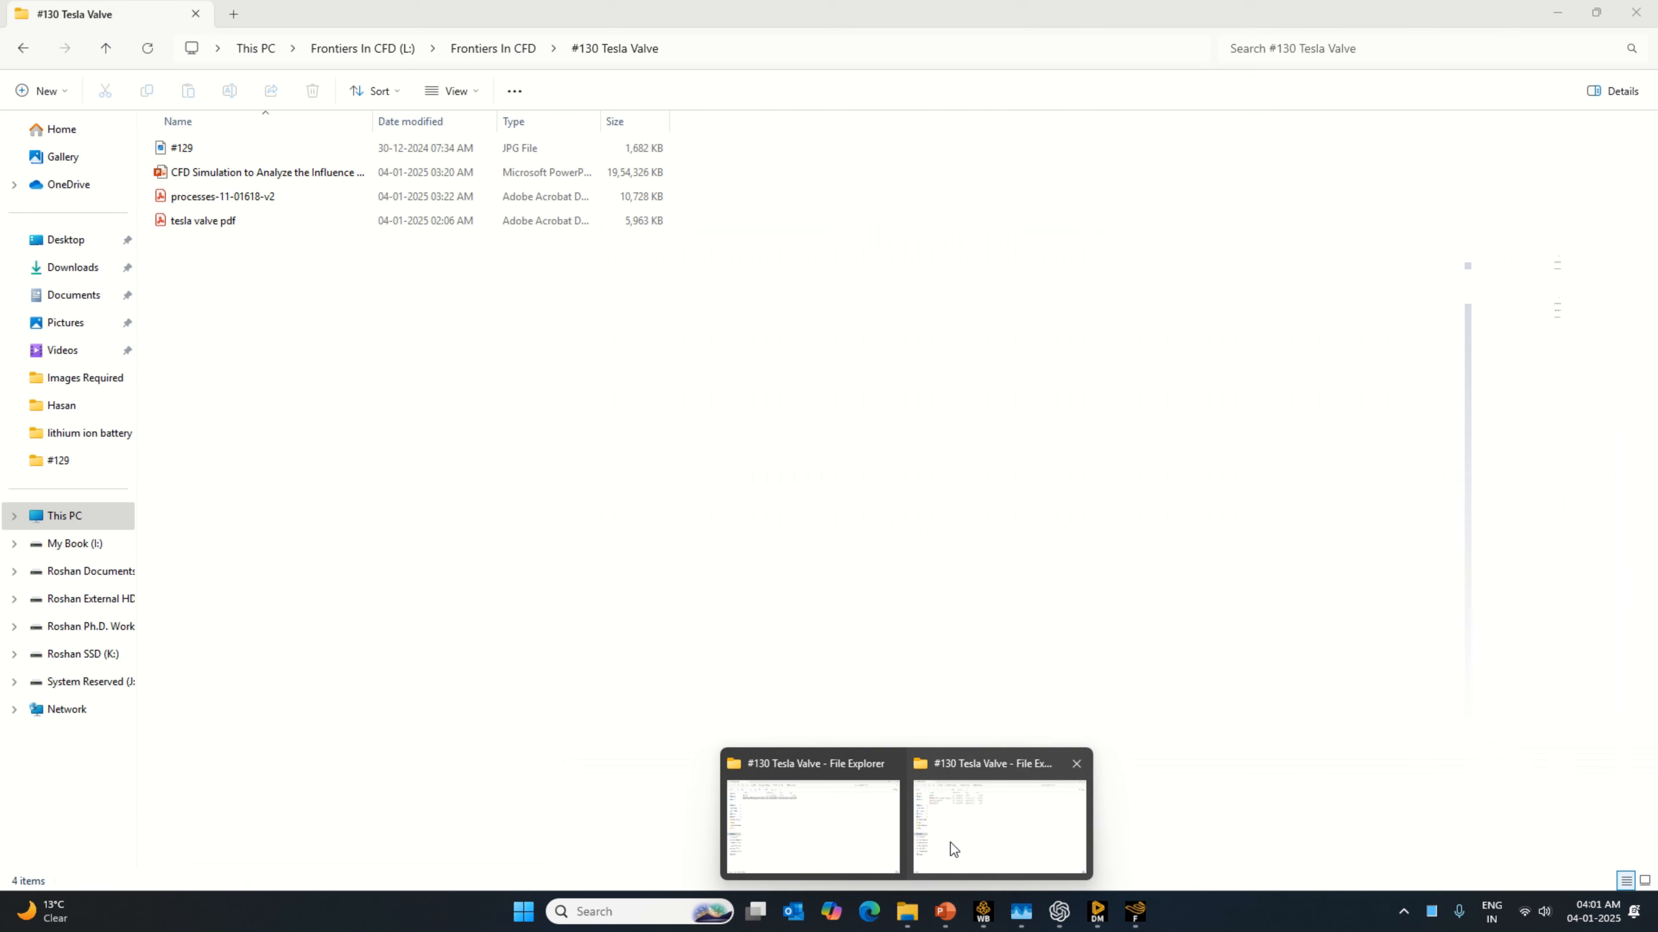
{"action": "left_click", "coordinate": [951, 842]}
{"action": "left_click", "coordinate": [248, 196]}
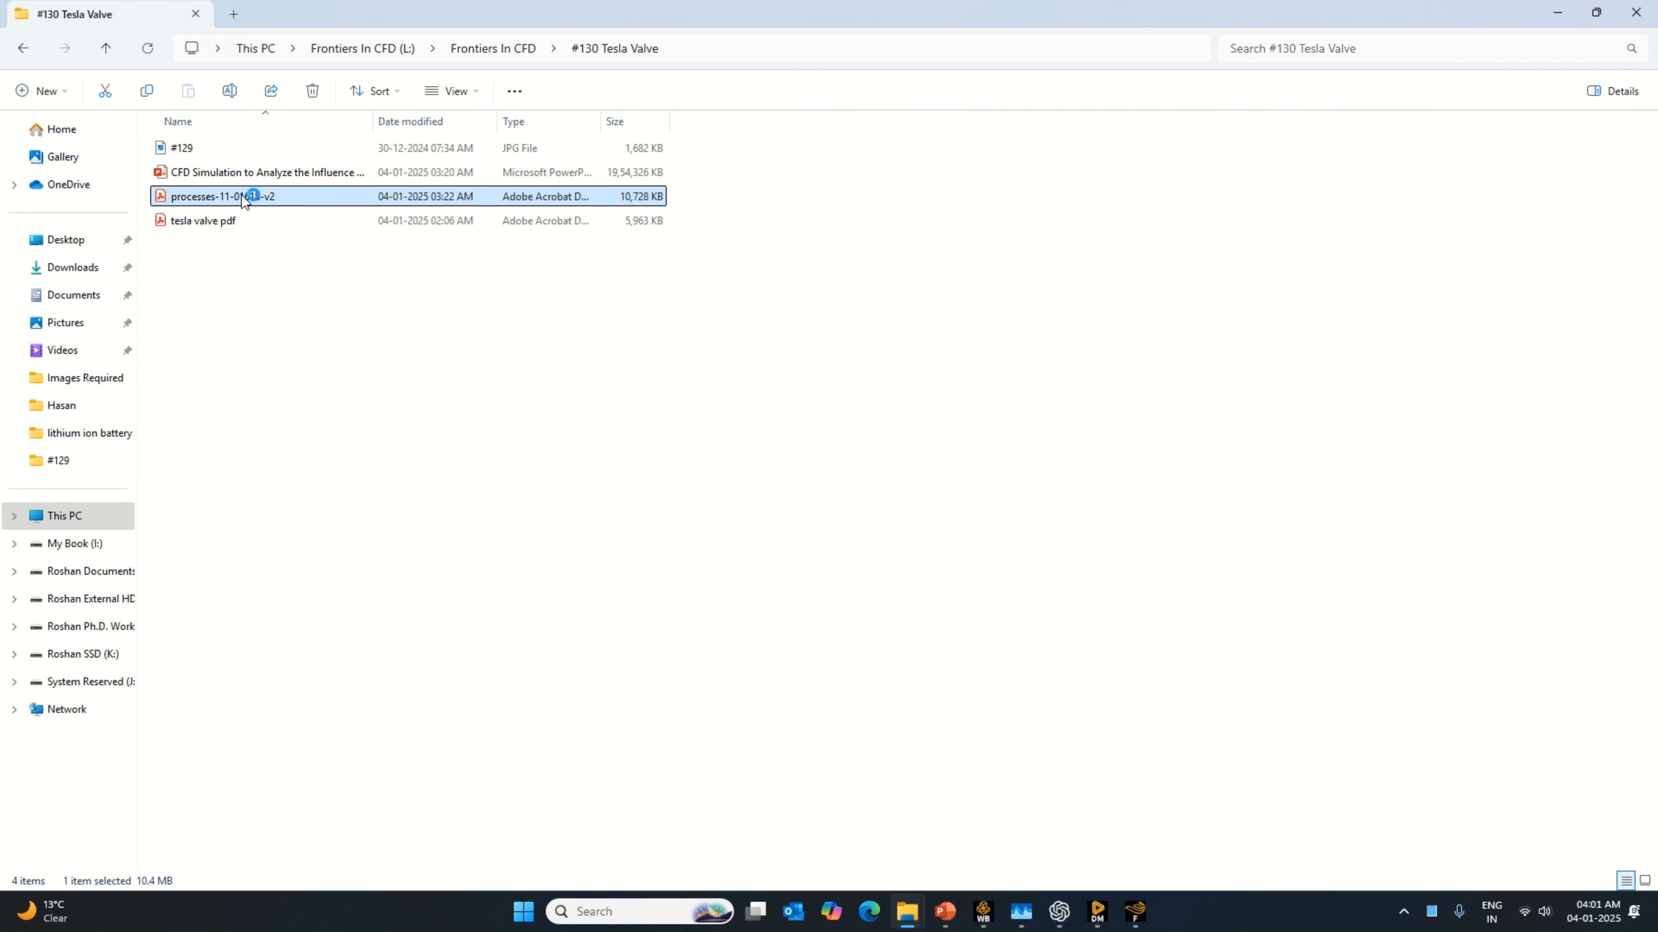
{"action": "left_click_drag", "start_coordinate": [1607, 105], "coordinate": [1608, 204]}
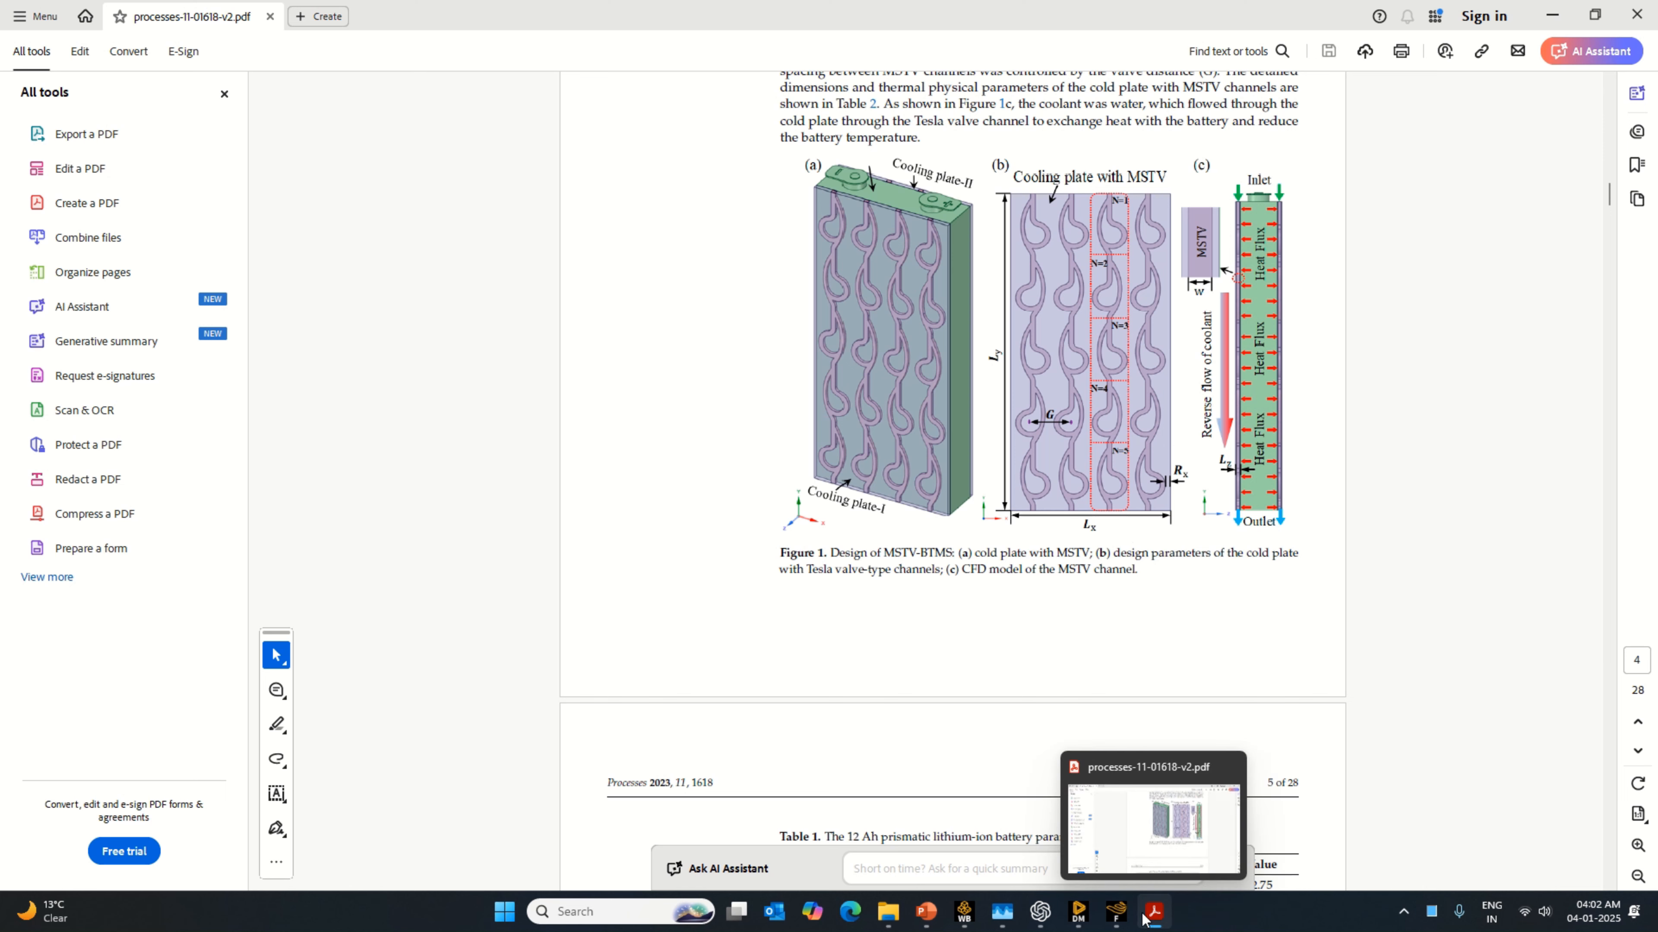
Step: Return to Fluent, dismiss the calculation notice and close Fluent
{"action": "mouse_move", "coordinate": [1123, 916]}
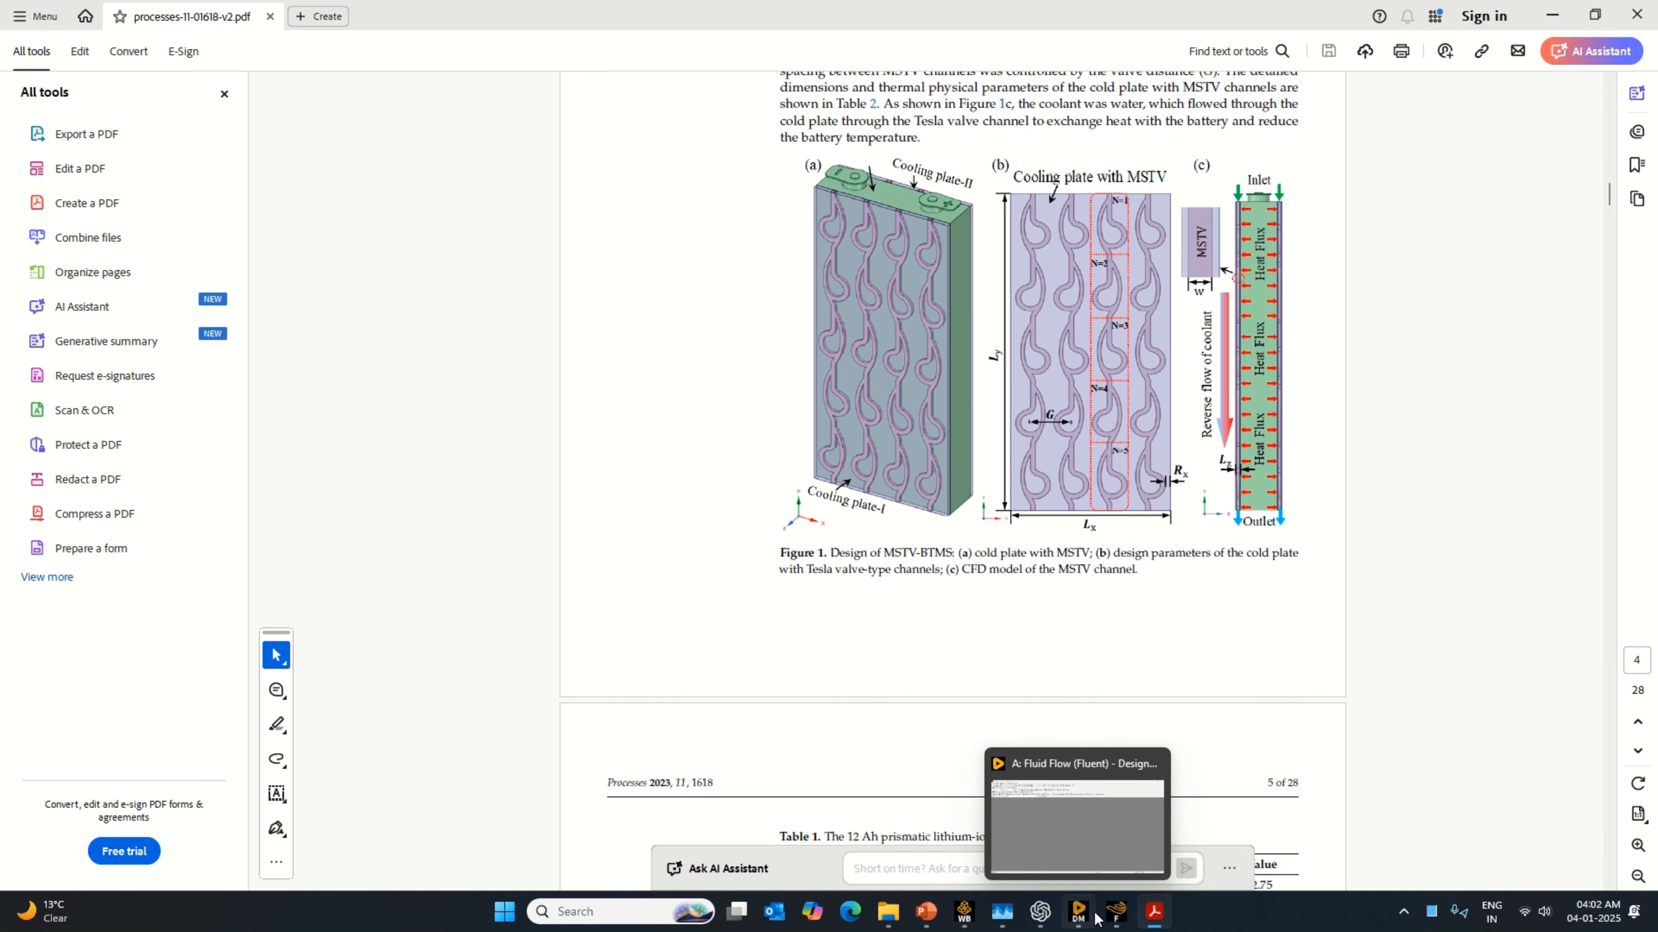
{"action": "left_click", "coordinate": [1117, 914]}
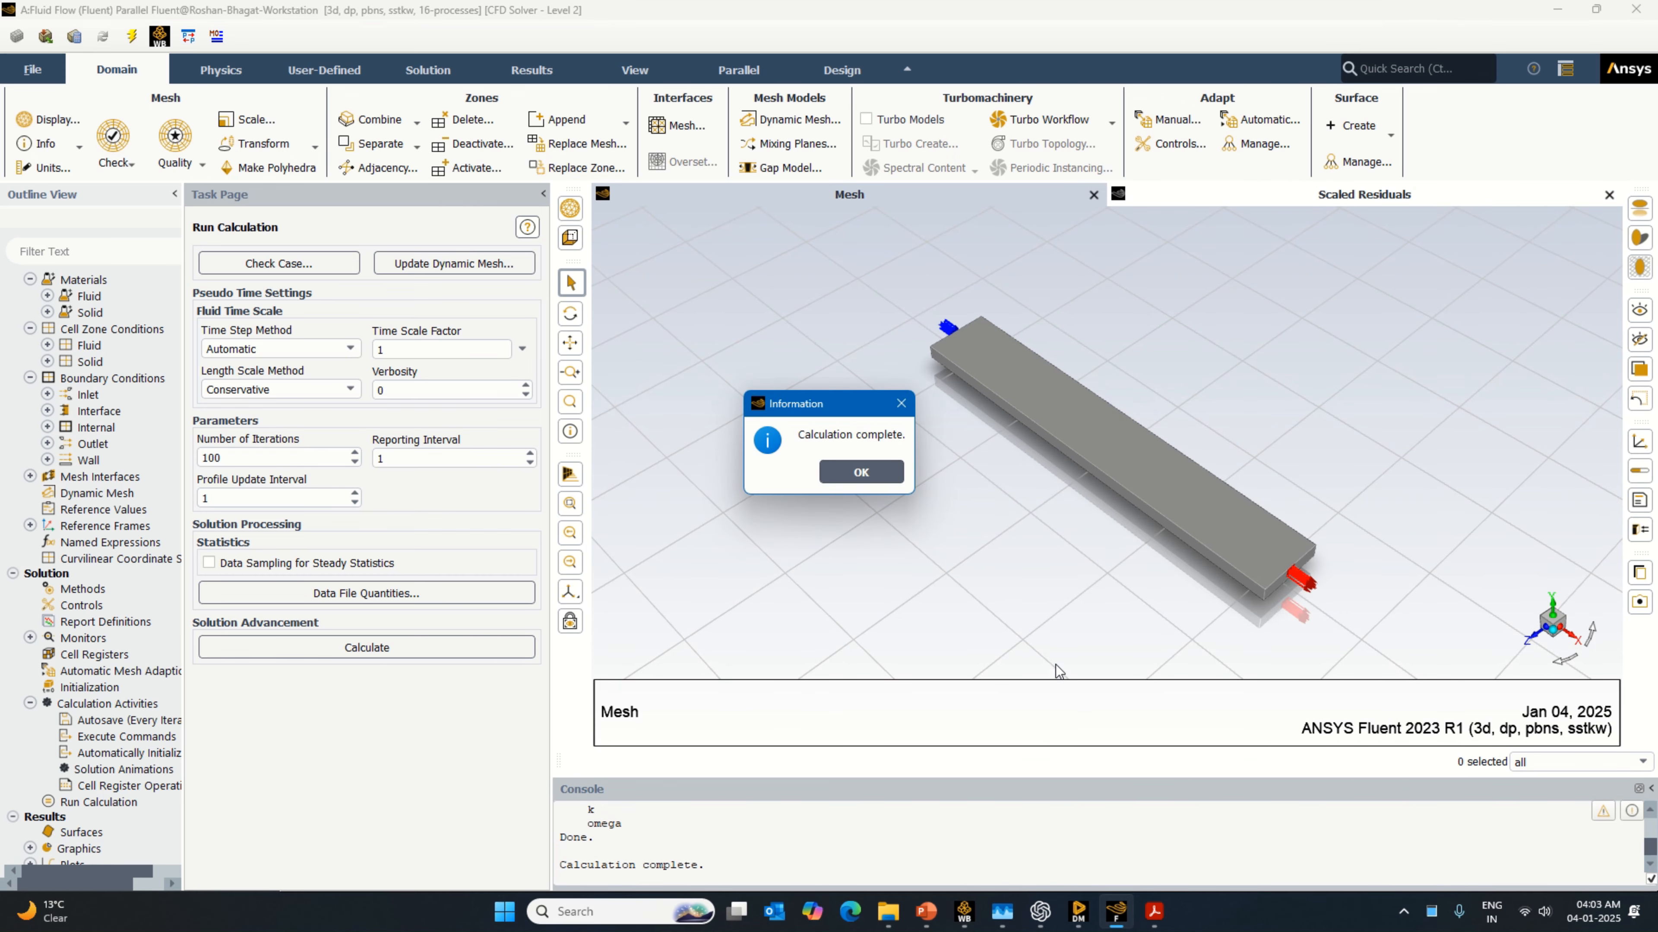
{"action": "left_click", "coordinate": [888, 474]}
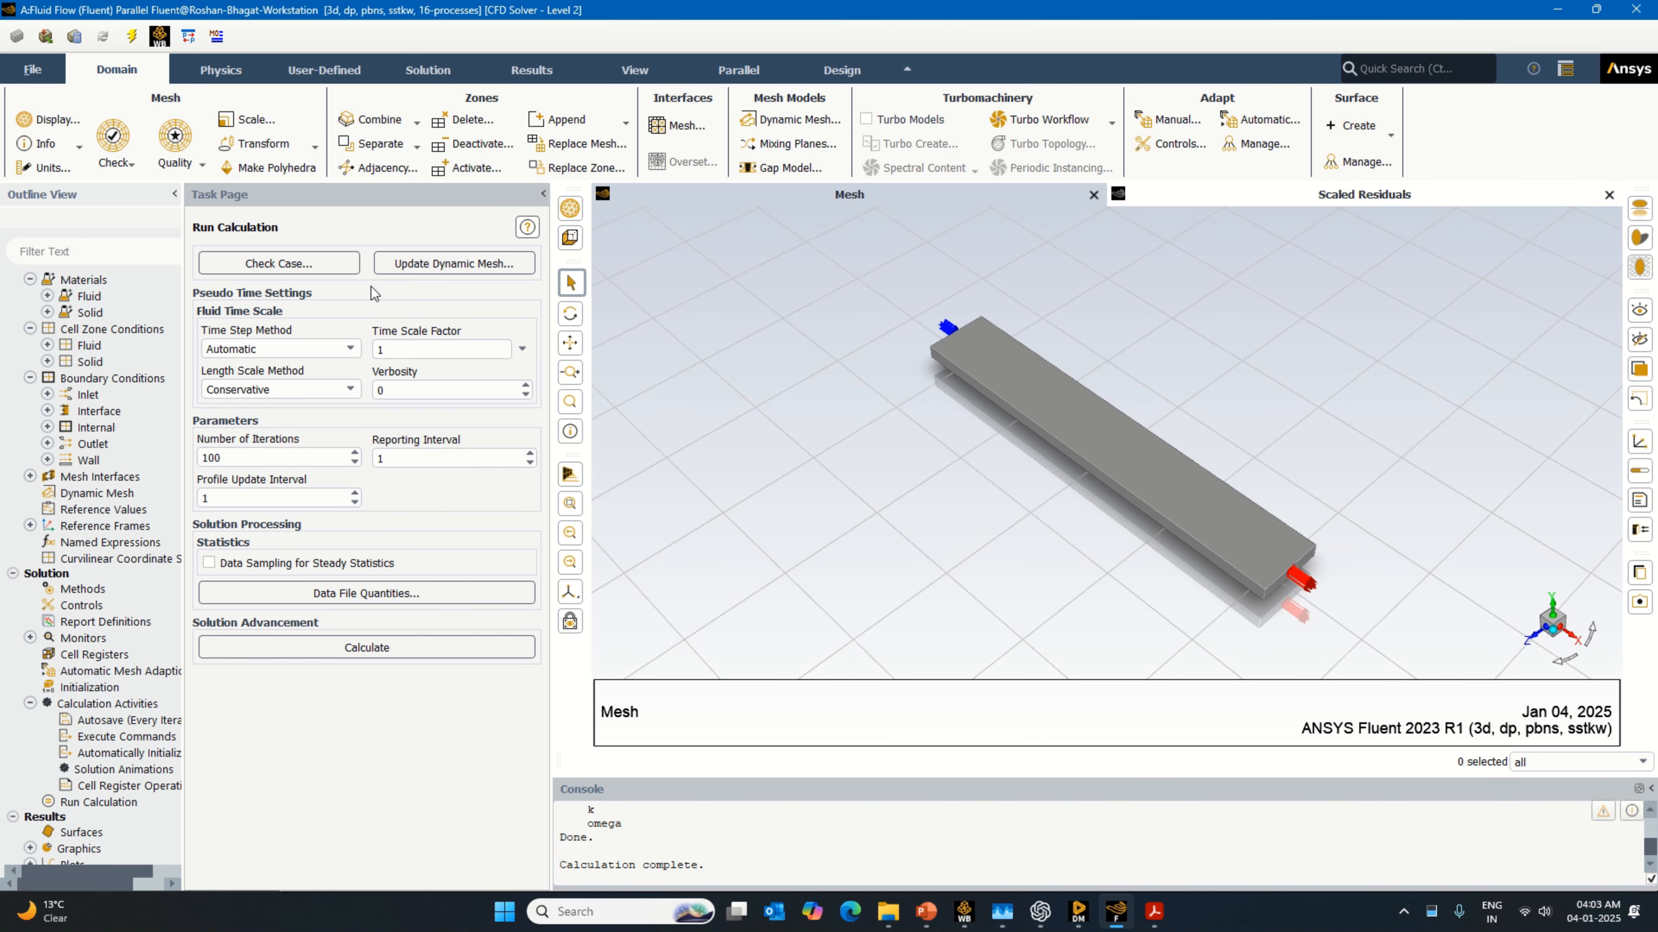
{"action": "left_click", "coordinate": [33, 69]}
{"action": "left_click", "coordinate": [75, 513]}
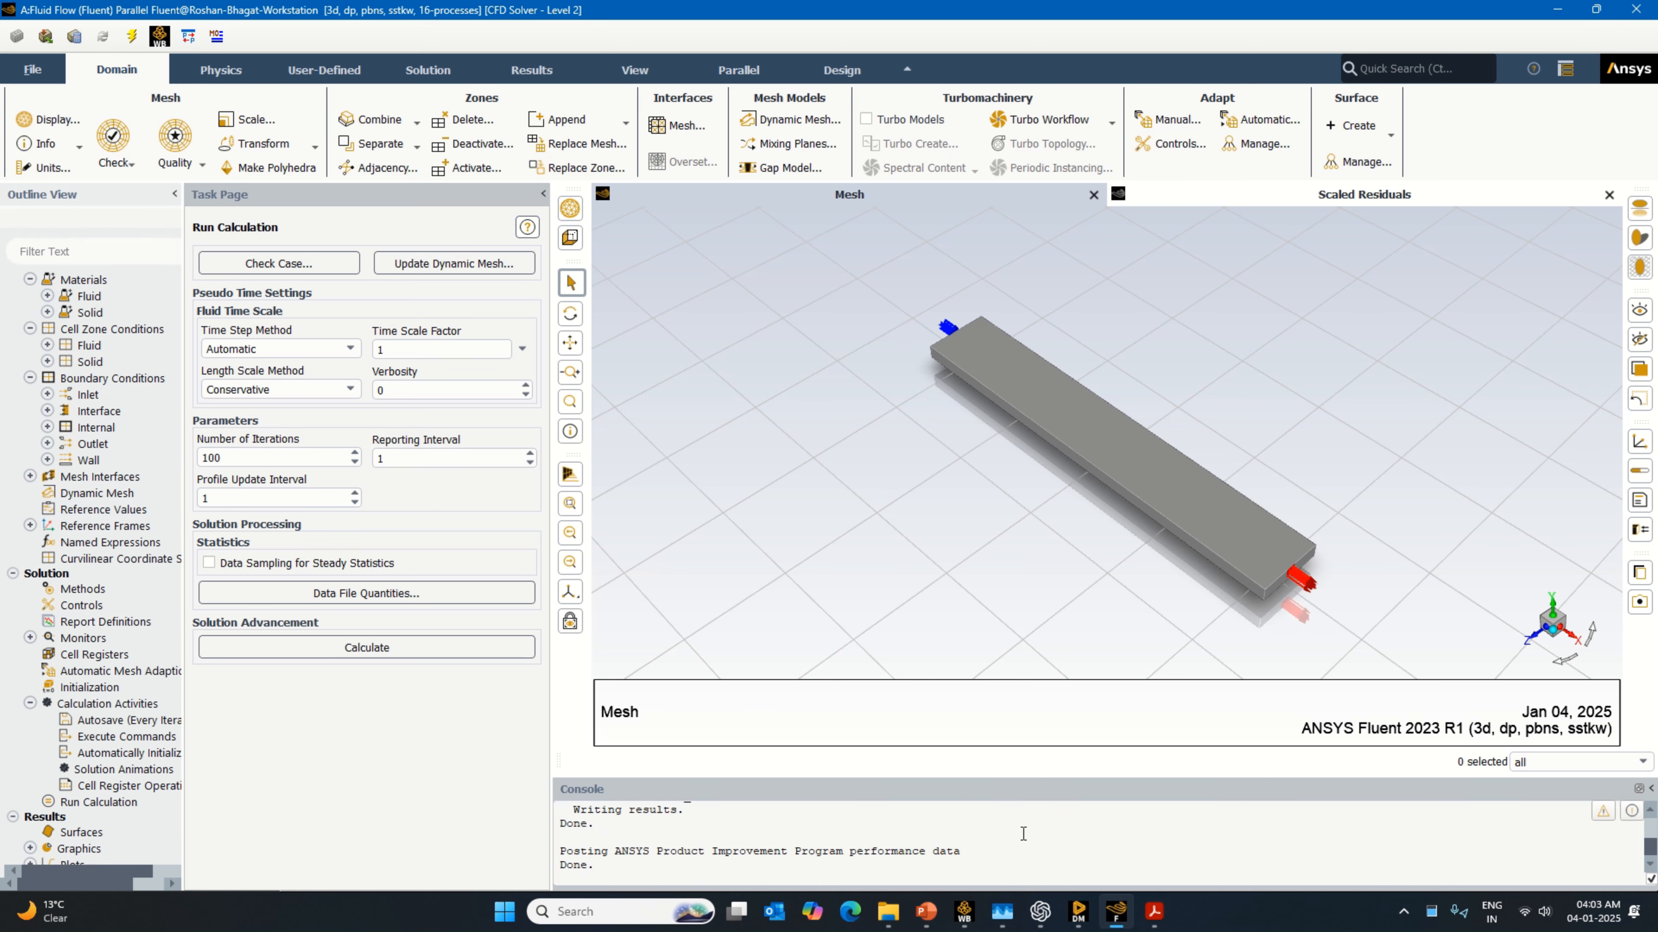
Step: Switch to Workbench and open the Results of the Fluid Flow (Fluent) system in CFD-Post
{"action": "left_click", "coordinate": [965, 912]}
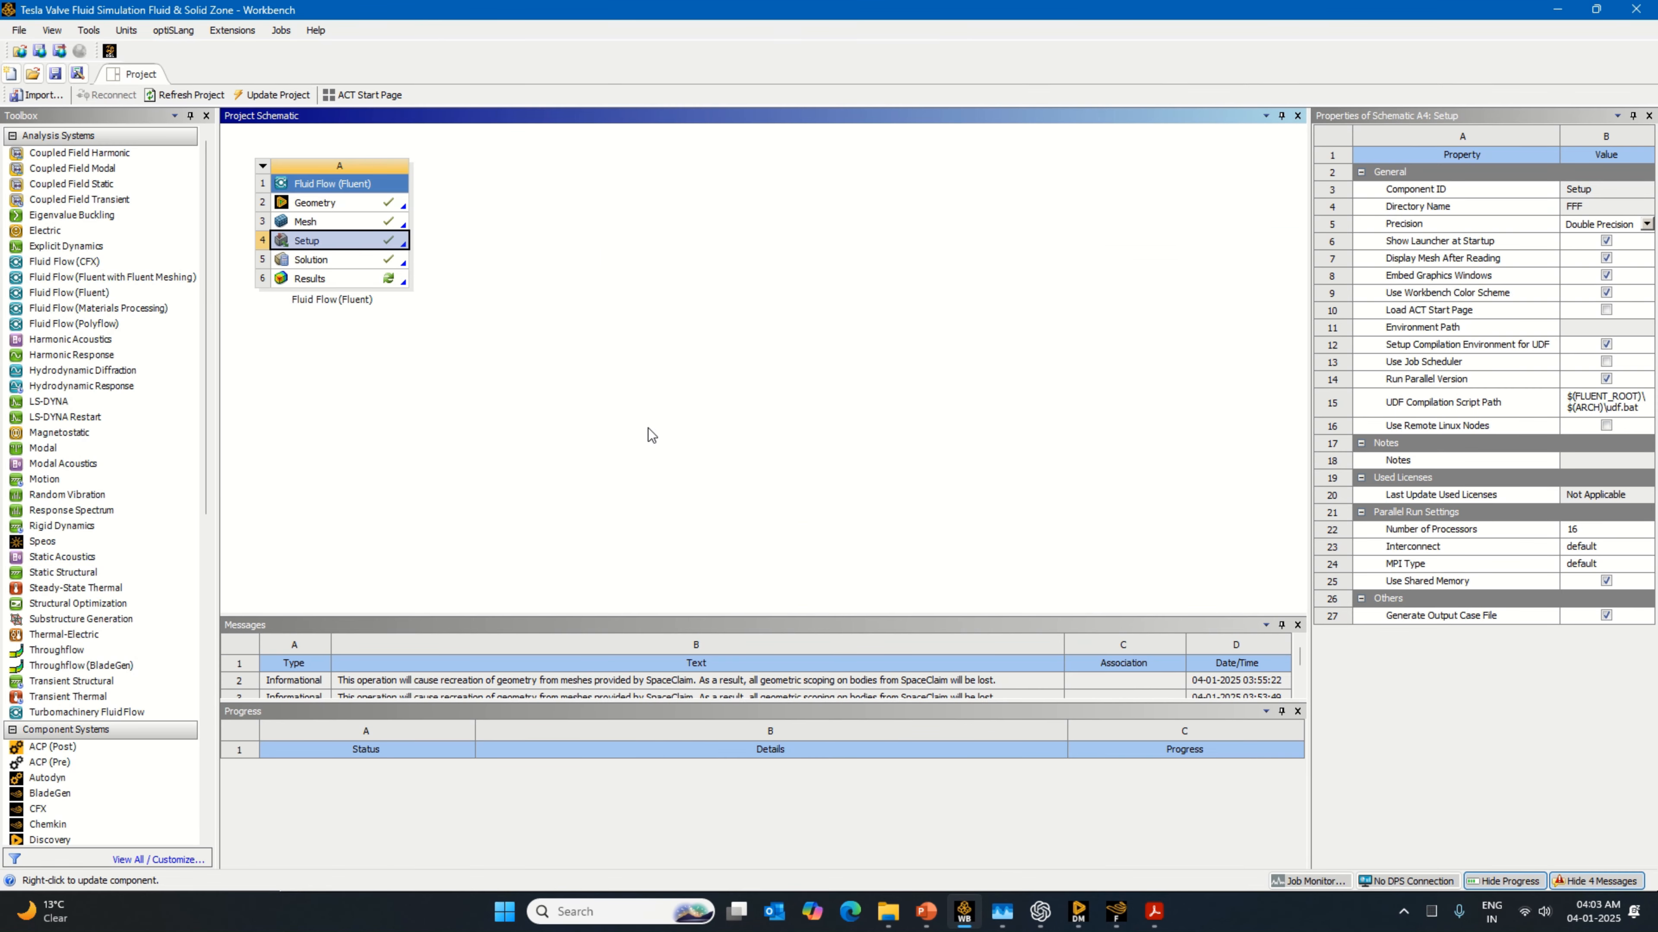
{"action": "double_click", "coordinate": [391, 278]}
{"action": "right_click", "coordinate": [391, 278]}
{"action": "left_click", "coordinate": [452, 288]}
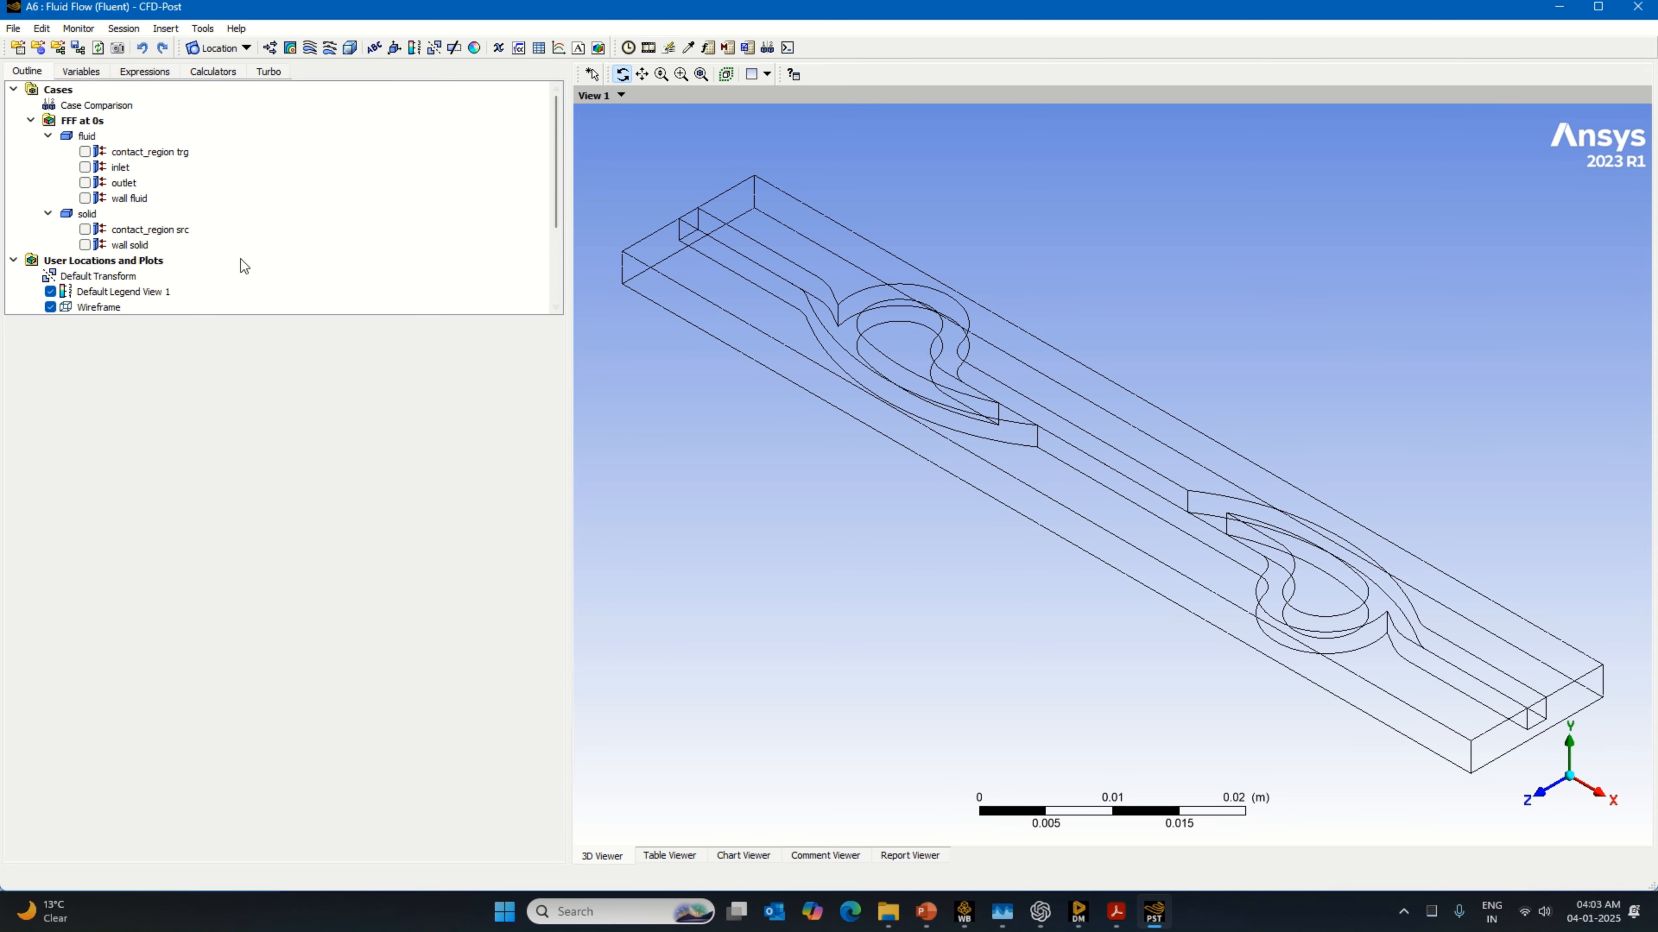
Step: Create a 3D velocity streamline through all domains starting from the inlet with 100 equally spaced points
{"action": "left_click", "coordinate": [309, 48]}
{"action": "left_click", "coordinate": [357, 121]}
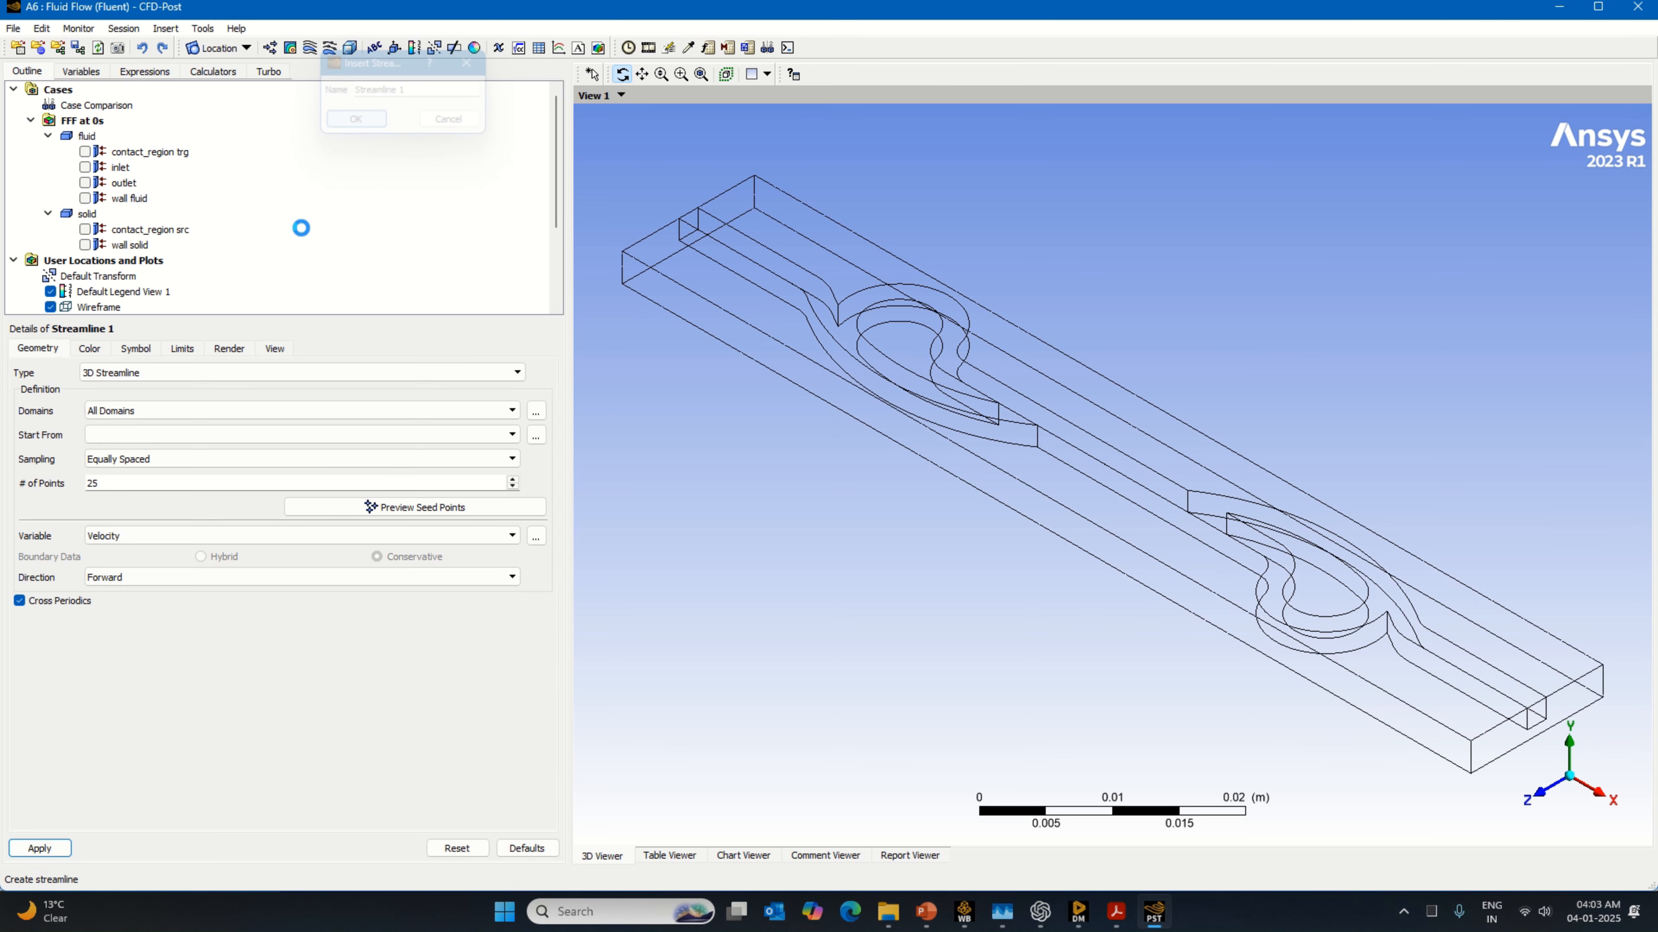
{"action": "left_click", "coordinate": [141, 435]}
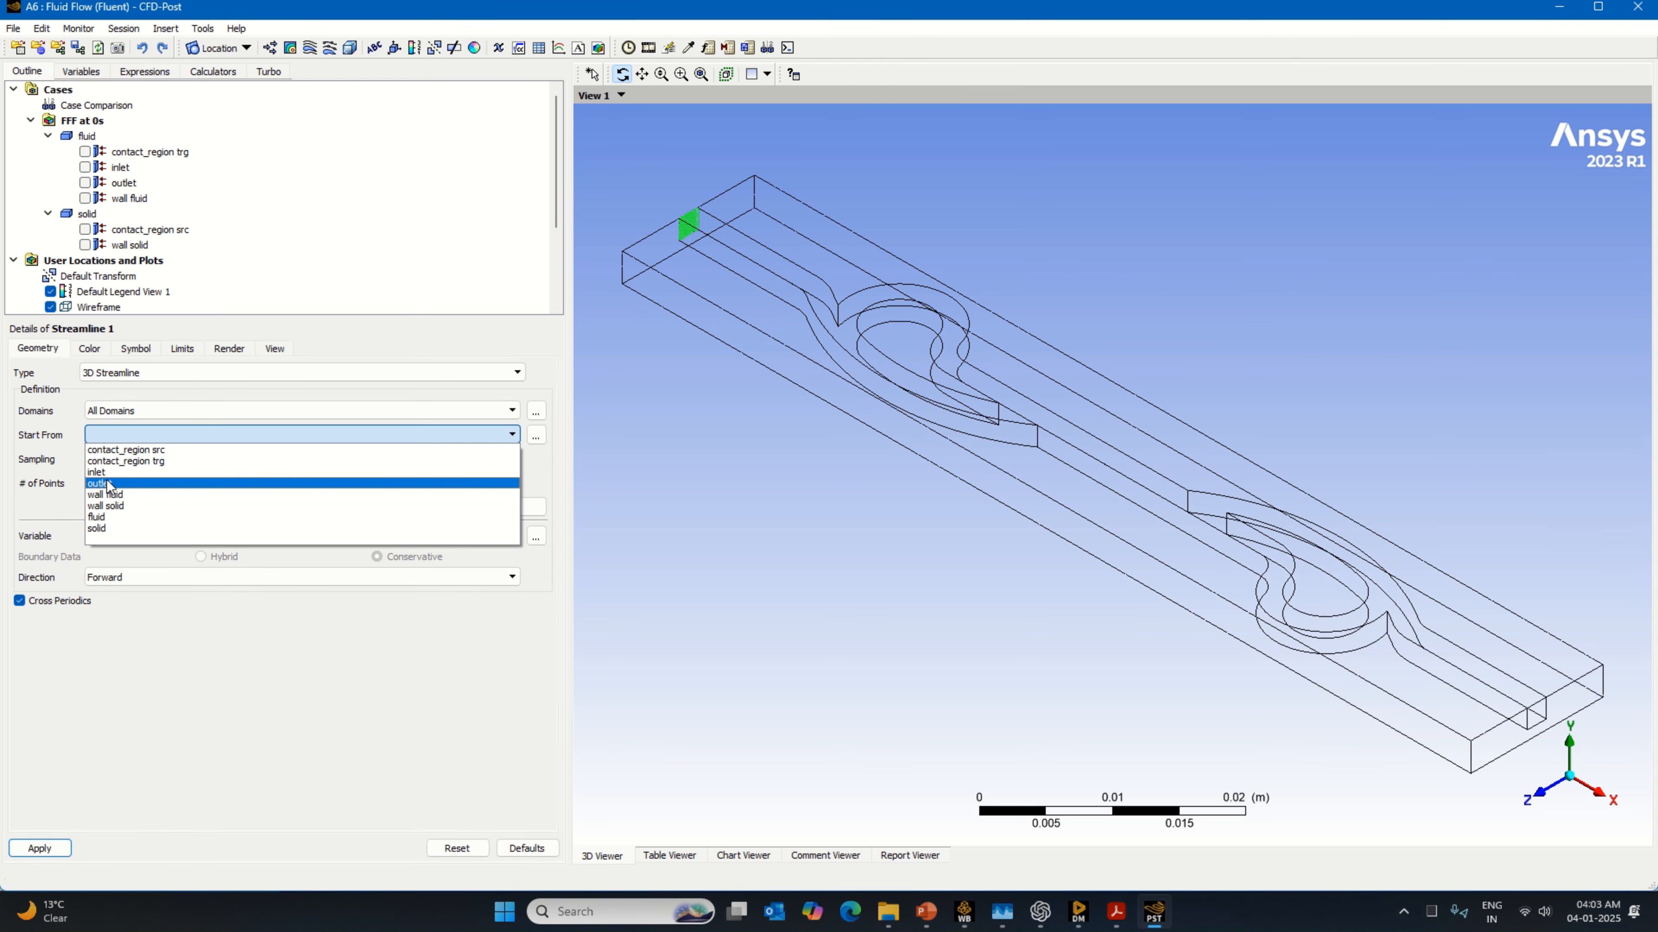
{"action": "left_click", "coordinate": [111, 474]}
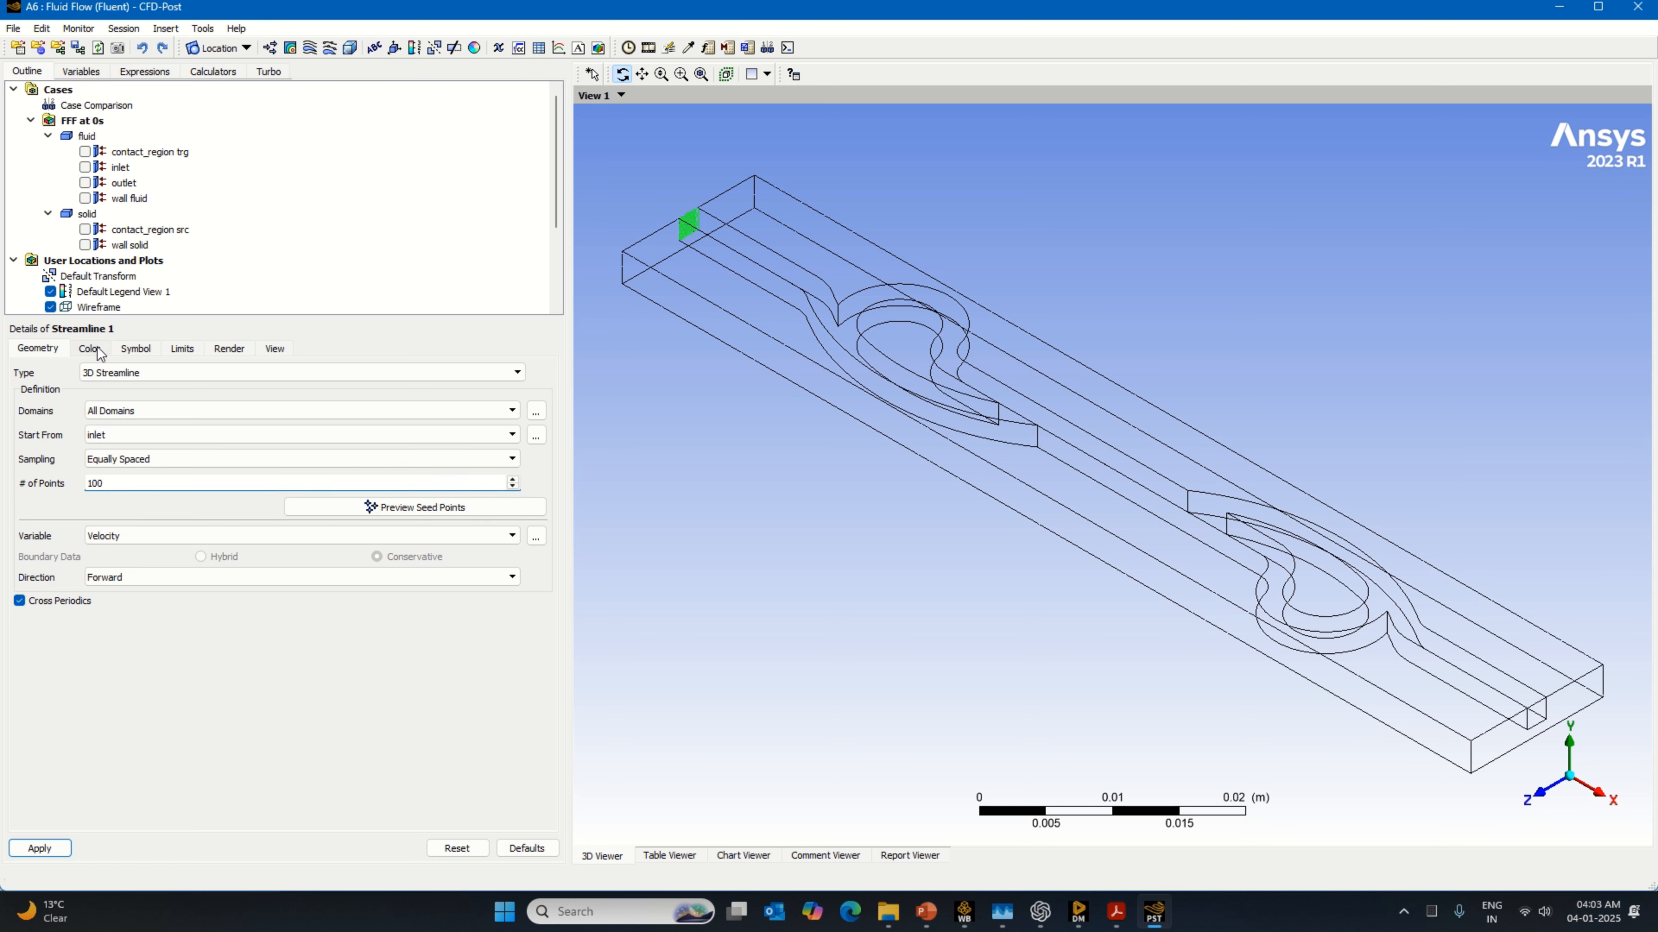
{"action": "left_click", "coordinate": [39, 848]}
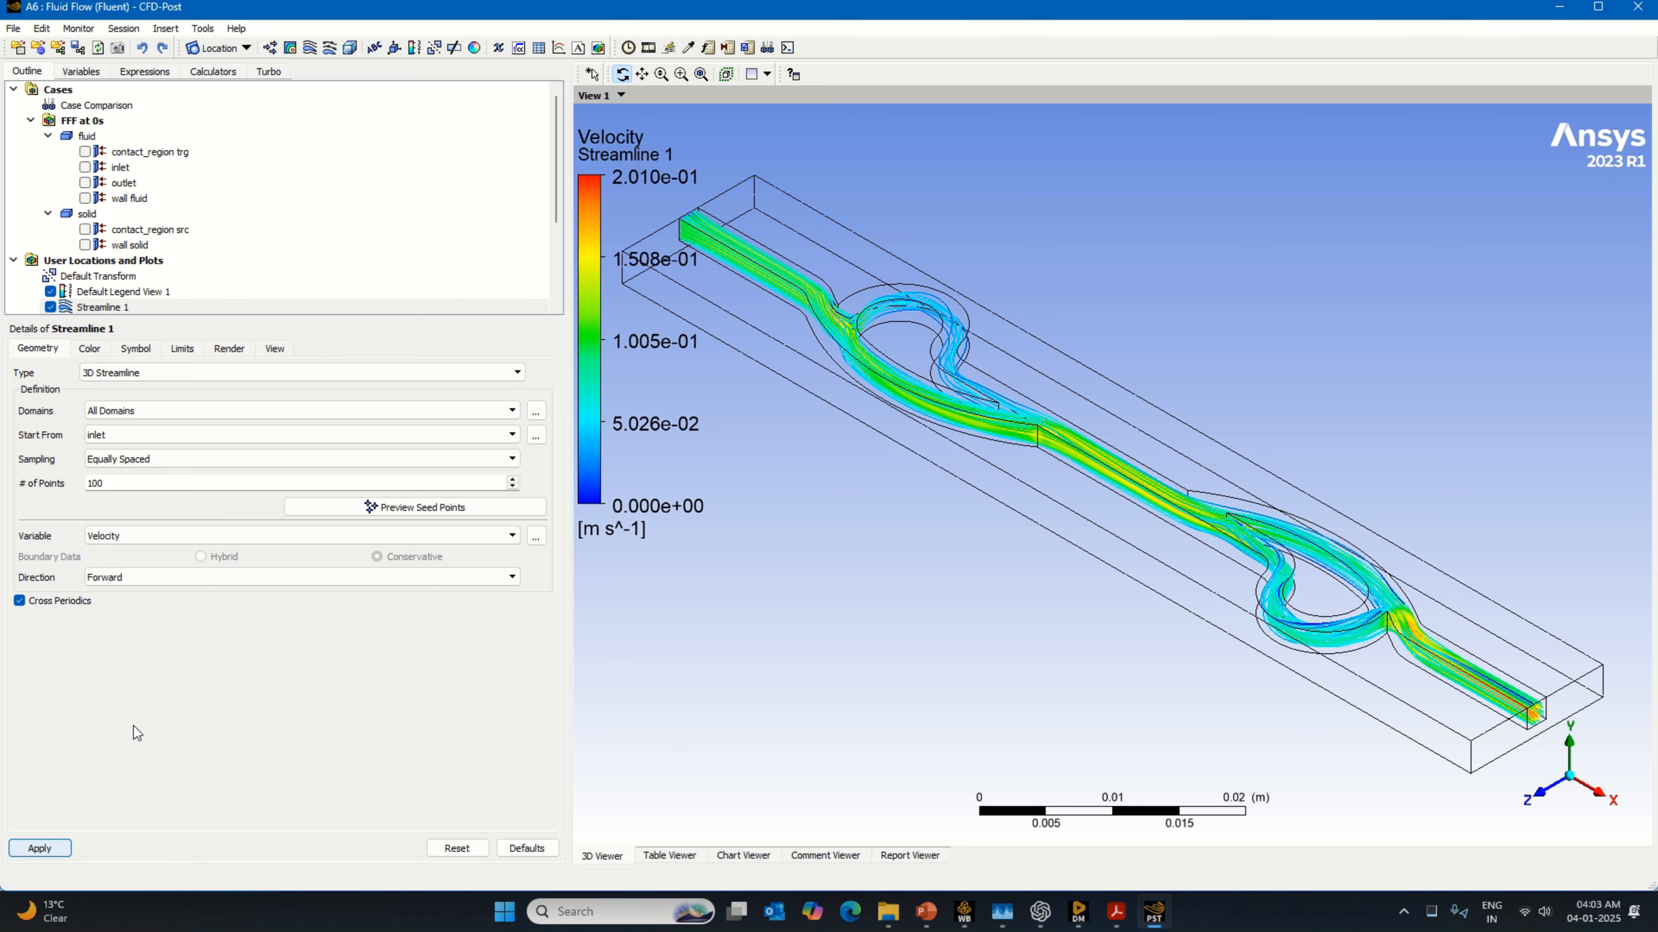
Step: Change the default legend's vertical justification and set its number format to Fixed with 11 value ticks
{"action": "scroll", "coordinate": [119, 274], "scroll_direction": "down", "scroll_amount": 2}
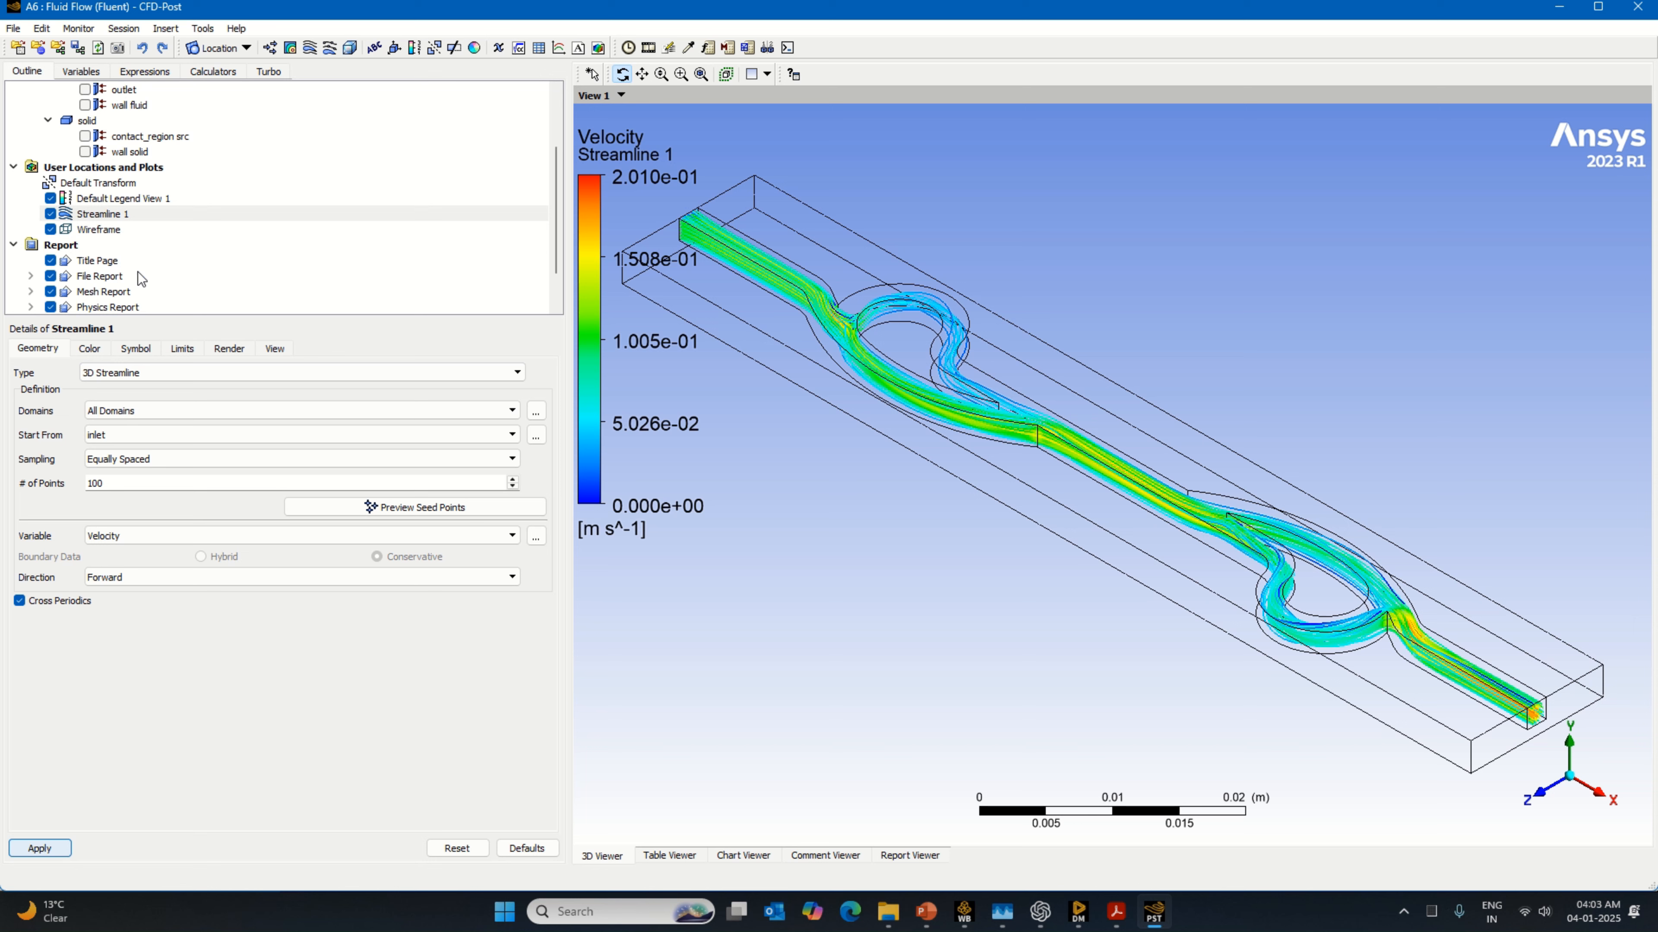
{"action": "scroll", "coordinate": [128, 293], "scroll_direction": "up", "scroll_amount": 1}
{"action": "left_click", "coordinate": [148, 246]}
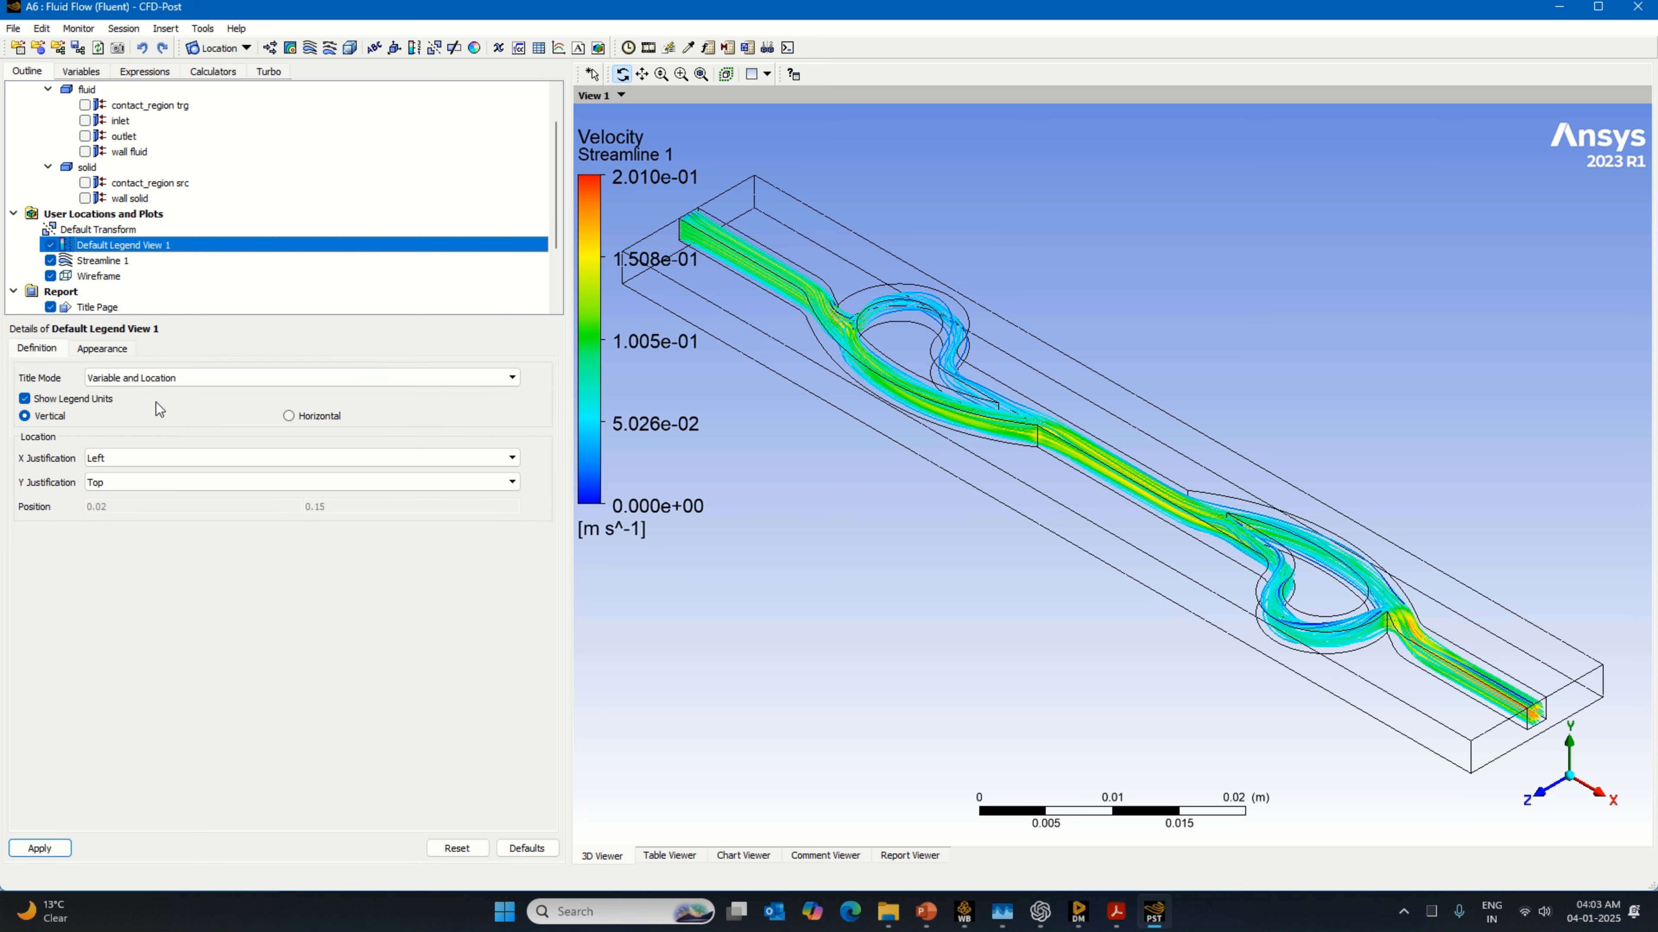
{"action": "left_click", "coordinate": [112, 483]}
{"action": "left_click", "coordinate": [100, 514]}
{"action": "left_click", "coordinate": [102, 349]}
{"action": "left_click", "coordinate": [356, 460]}
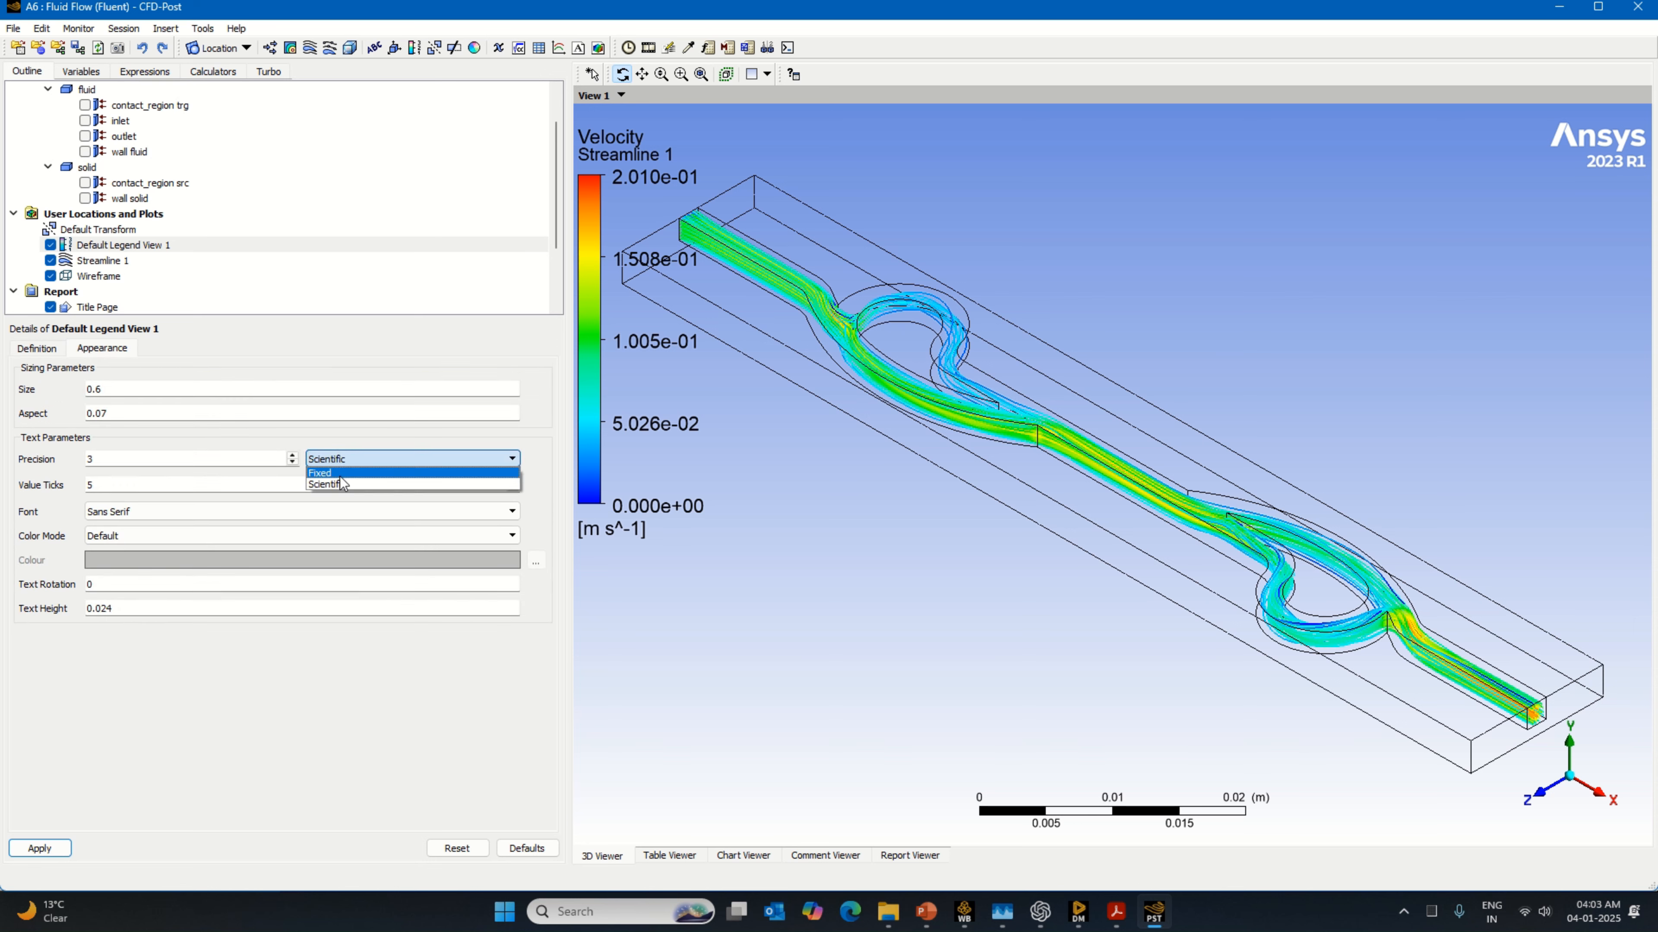
{"action": "left_click", "coordinate": [343, 484]}
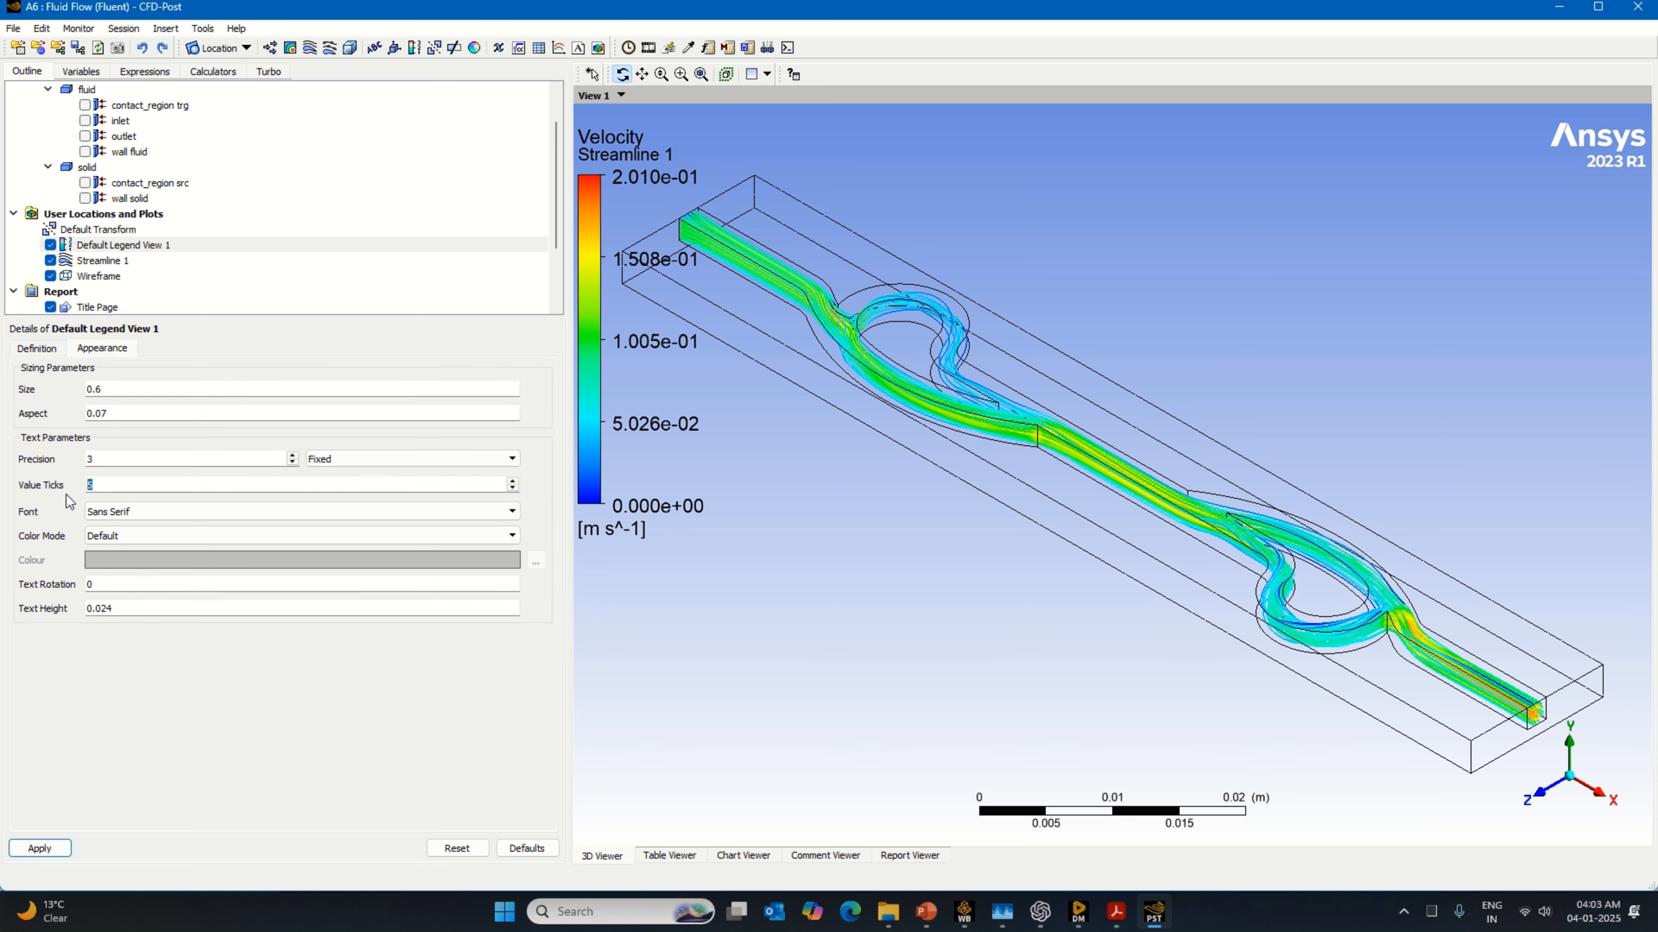
Step: Set the legend size to 1 and its aspect to about 0.055, and apply the legend settings
{"action": "left_click", "coordinate": [130, 391]}
{"action": "left_click_drag", "start_coordinate": [344, 398], "coordinate": [520, 398]}
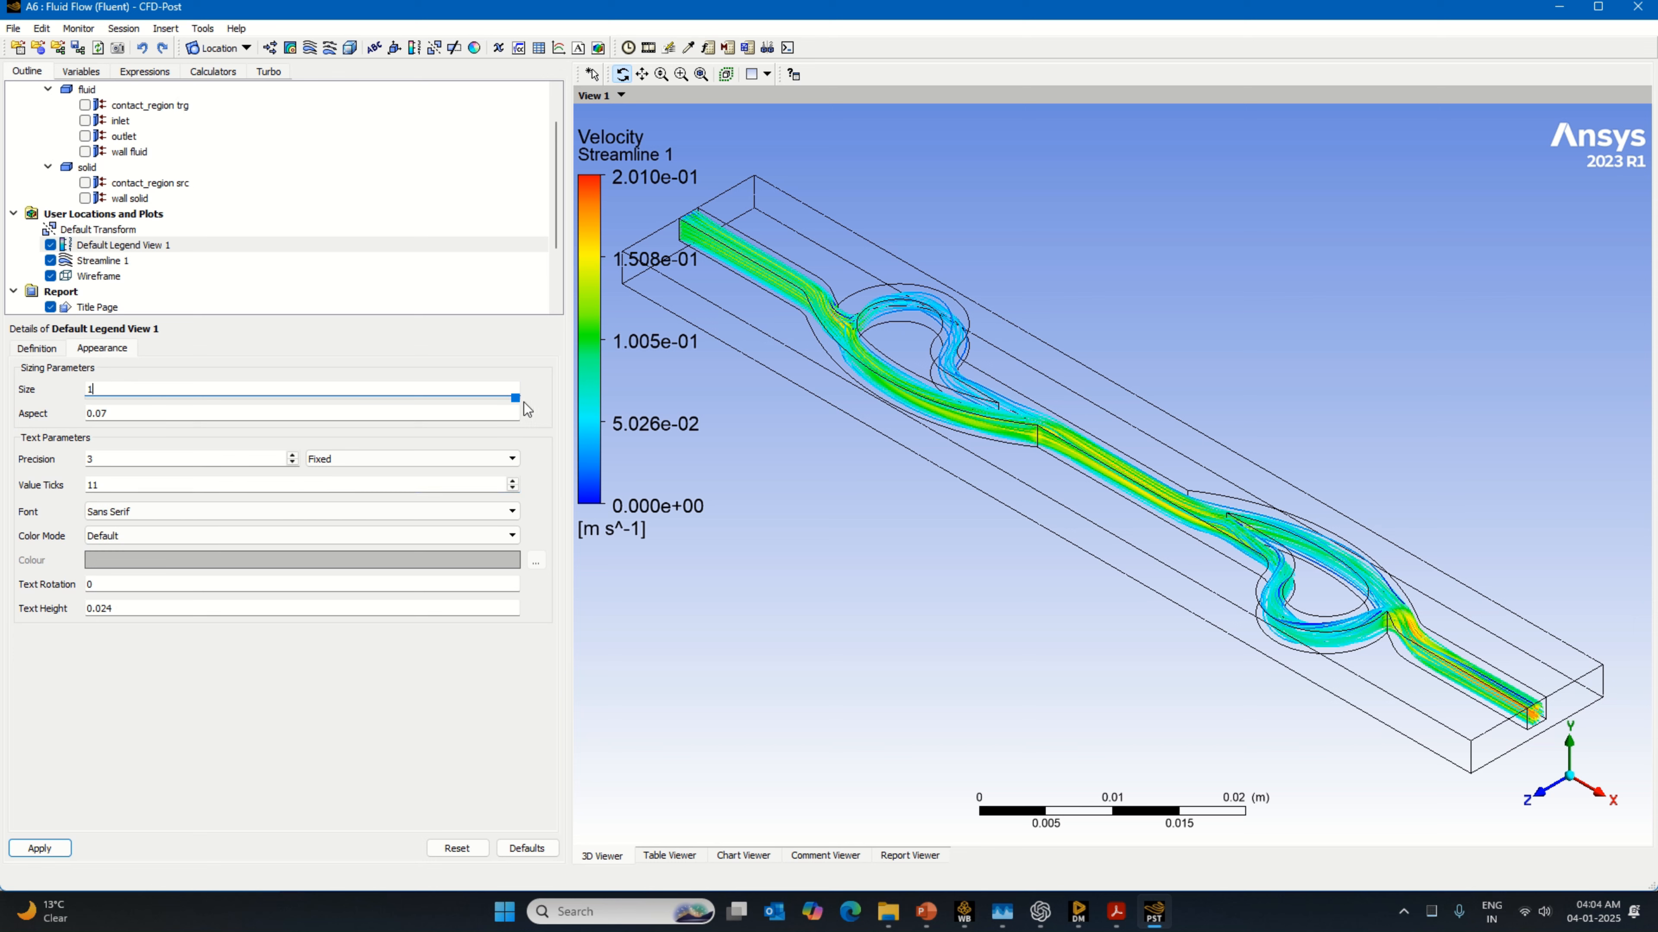
{"action": "left_click", "coordinate": [139, 414]}
{"action": "left_click_drag", "start_coordinate": [239, 424], "coordinate": [209, 423]}
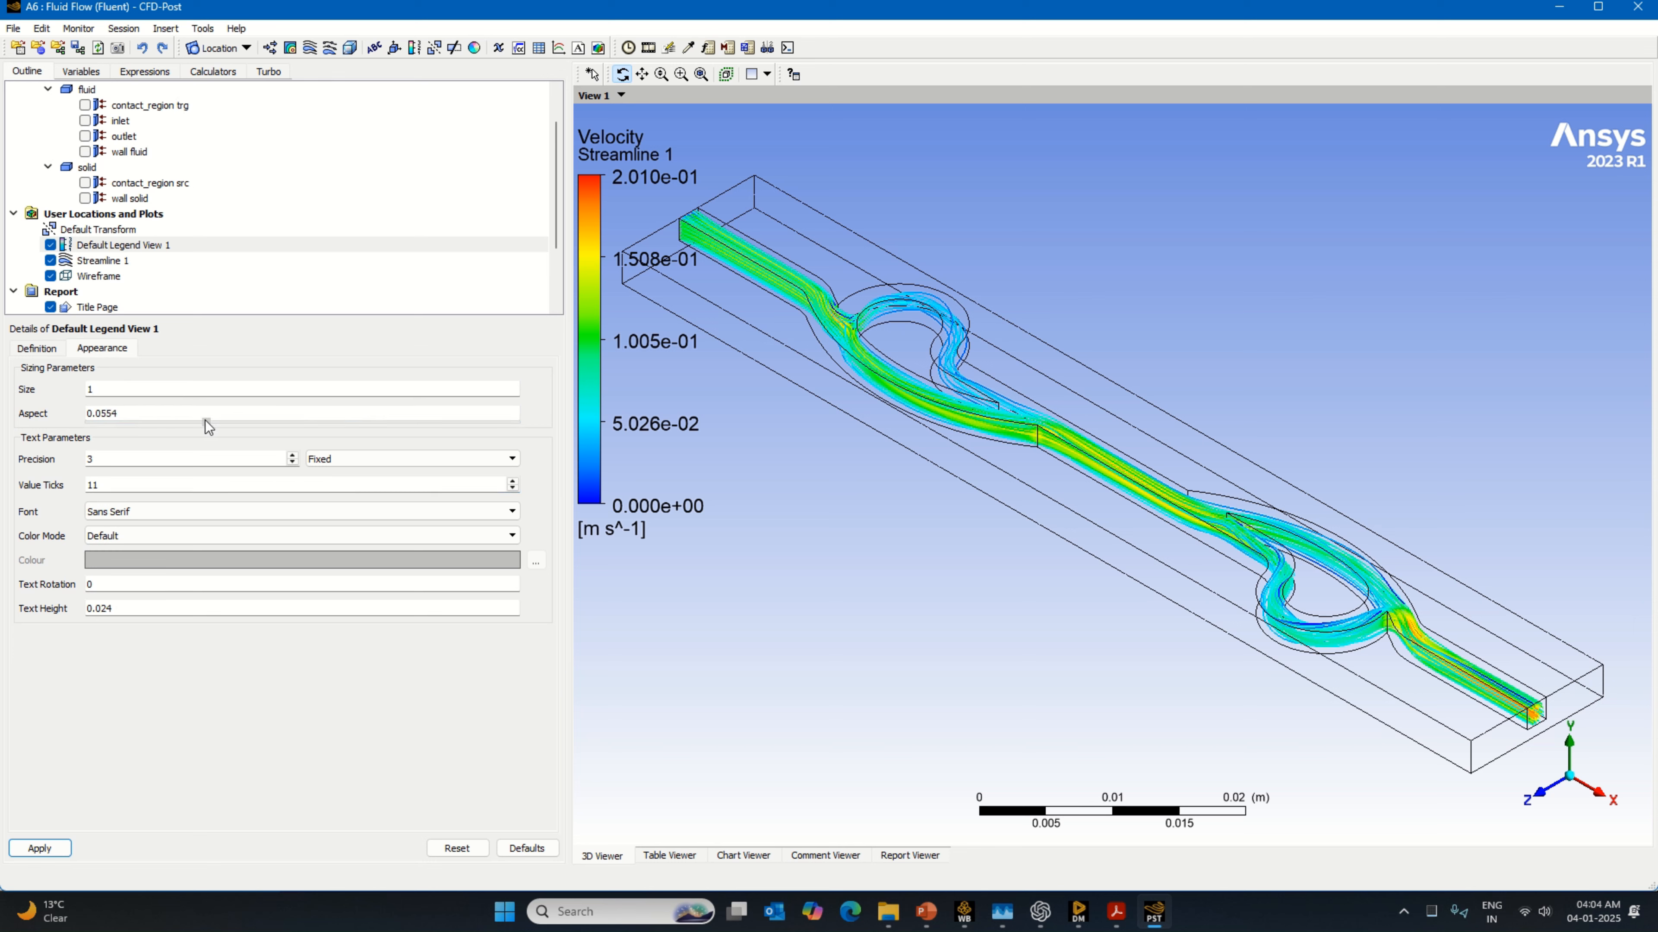
{"action": "left_click", "coordinate": [39, 848]}
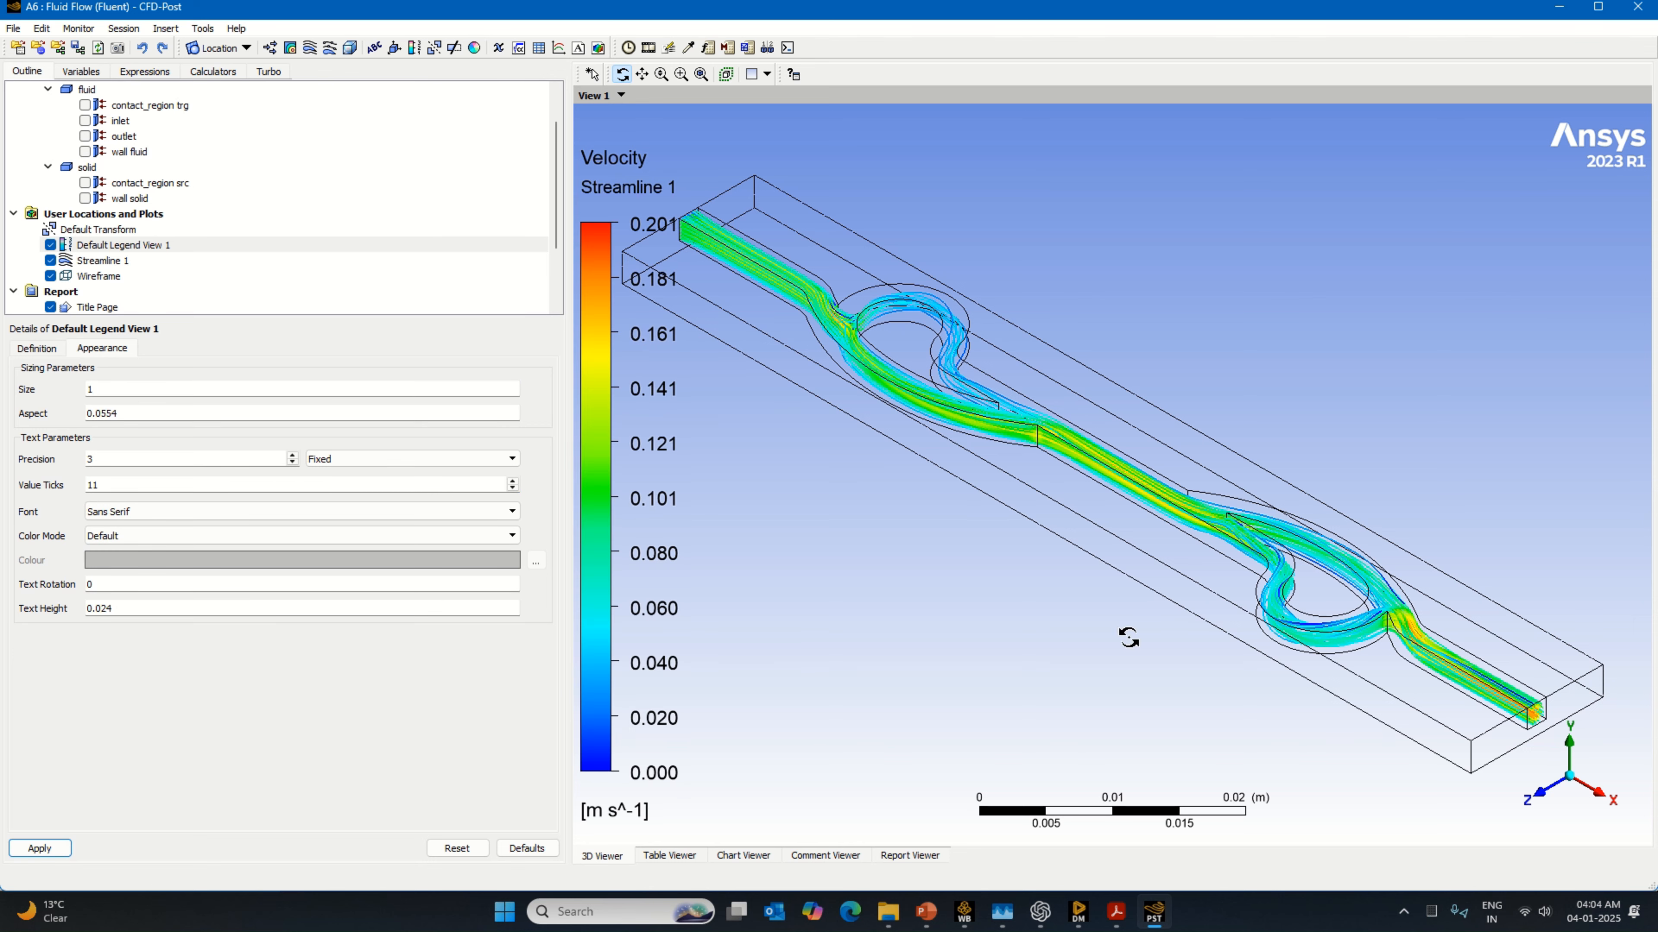
Step: Set up a sweep animation of Streamline 1 at the slowest speed
{"action": "scroll", "coordinate": [1151, 639], "scroll_direction": "down", "scroll_amount": 3}
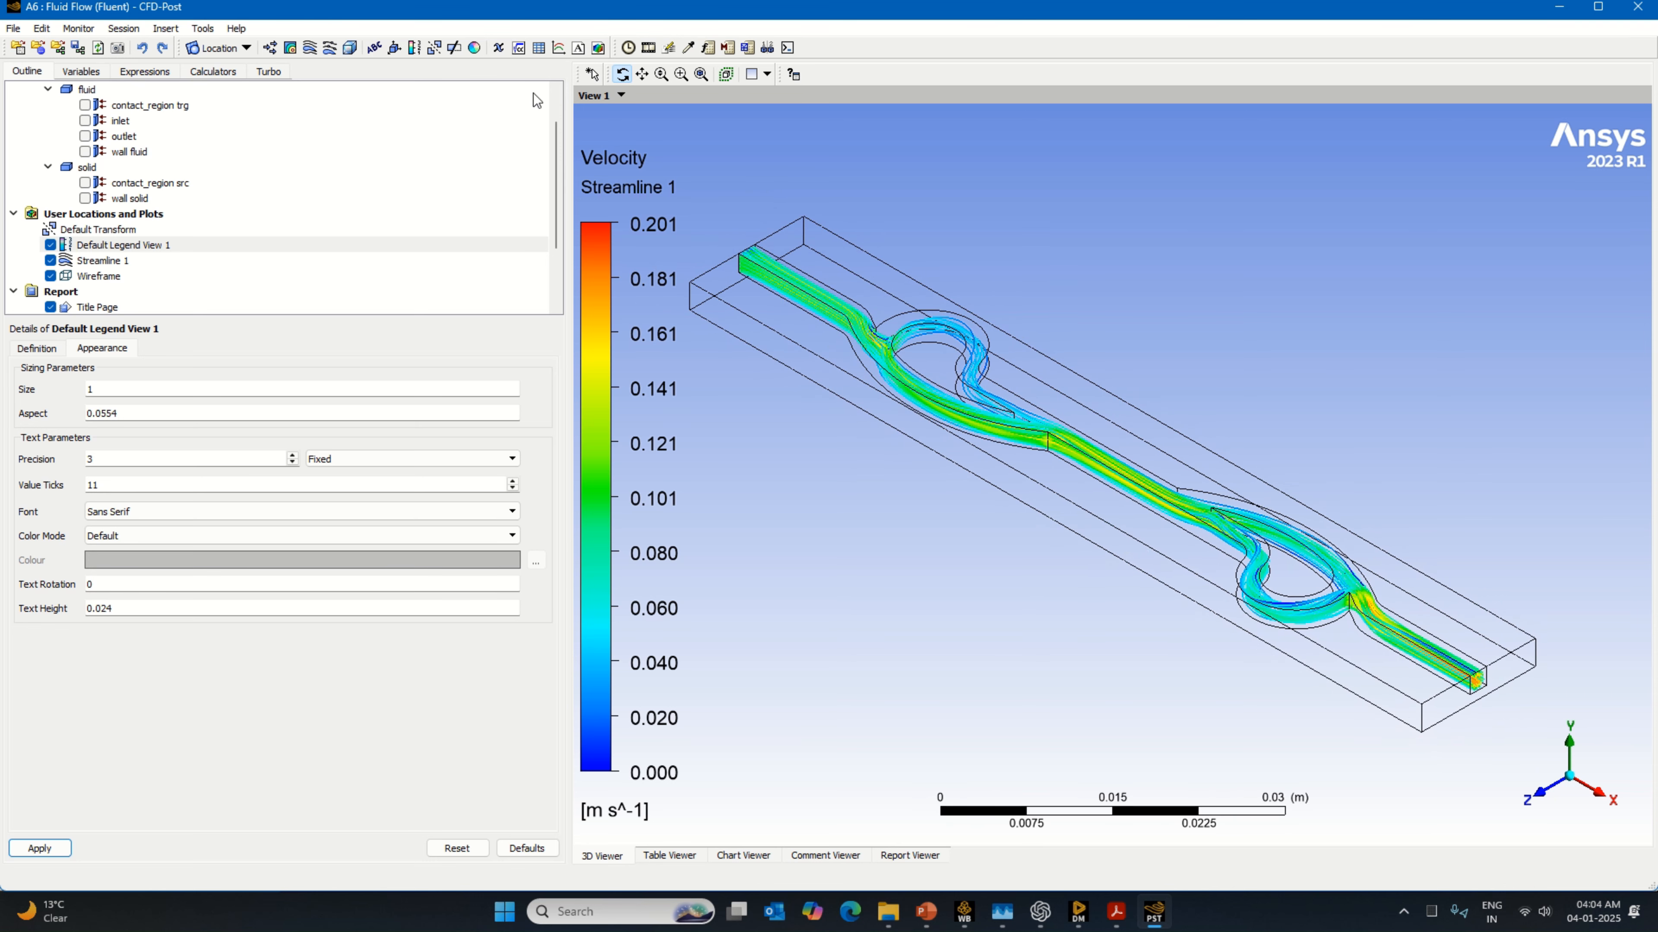
{"action": "left_click", "coordinate": [643, 74]}
{"action": "left_click_drag", "start_coordinate": [1135, 496], "coordinate": [1170, 497]}
{"action": "scroll", "coordinate": [1169, 498], "scroll_direction": "up", "scroll_amount": 2}
{"action": "scroll", "coordinate": [1166, 499], "scroll_direction": "up", "scroll_amount": 1}
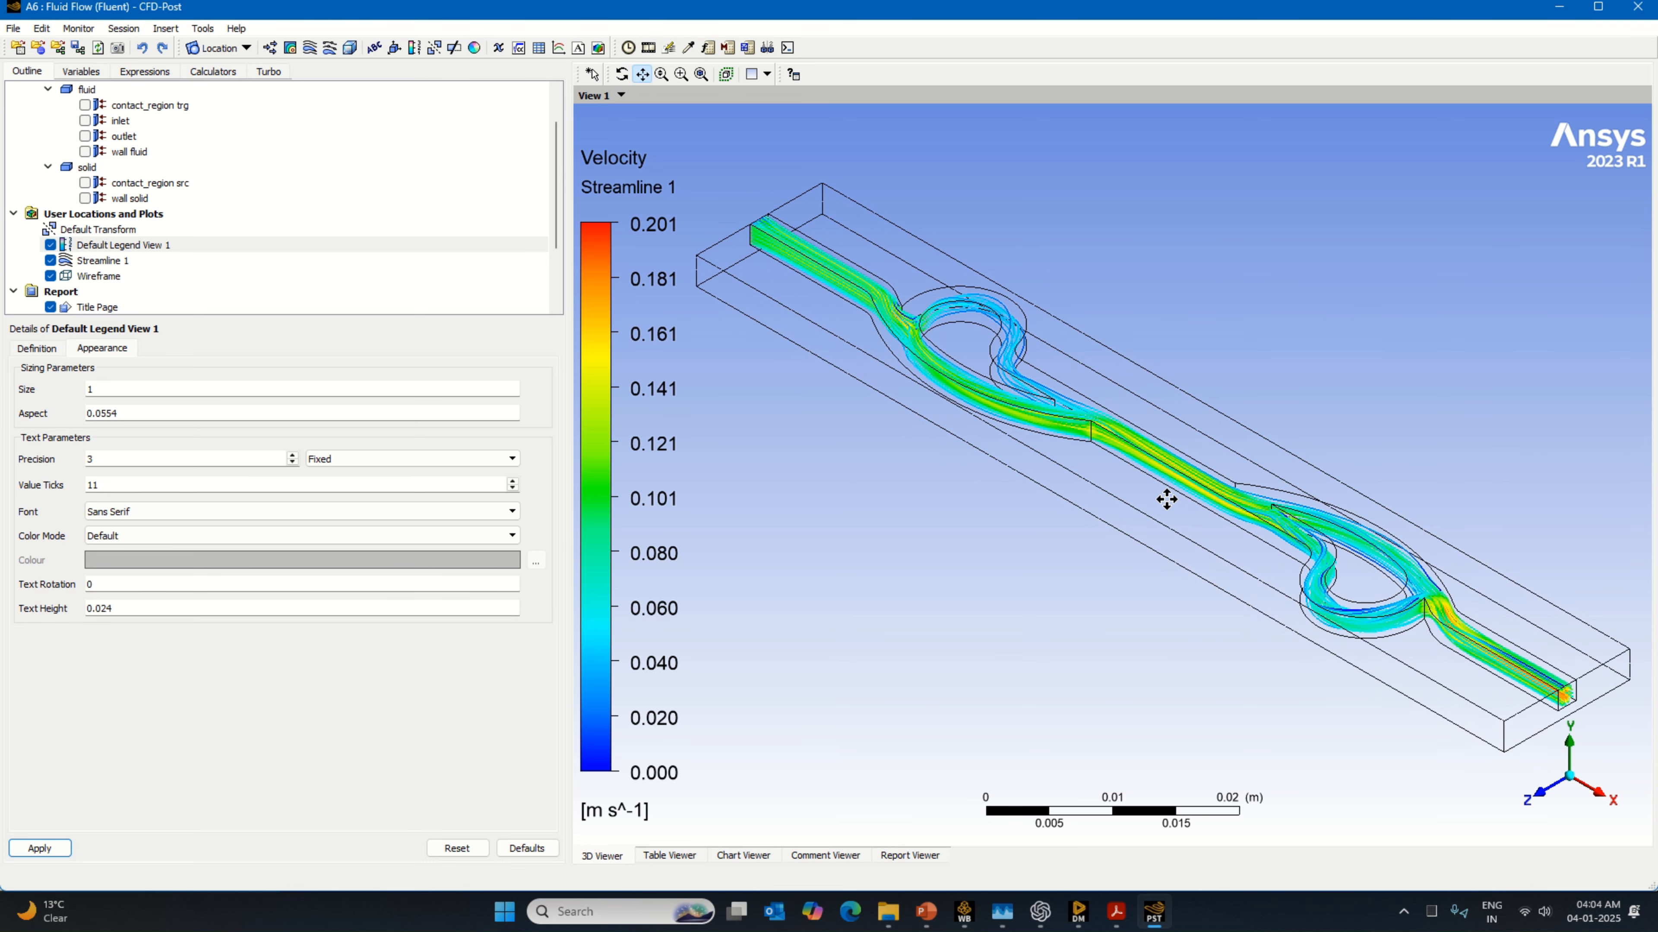
{"action": "left_click", "coordinate": [648, 48]}
{"action": "left_click", "coordinate": [111, 179]}
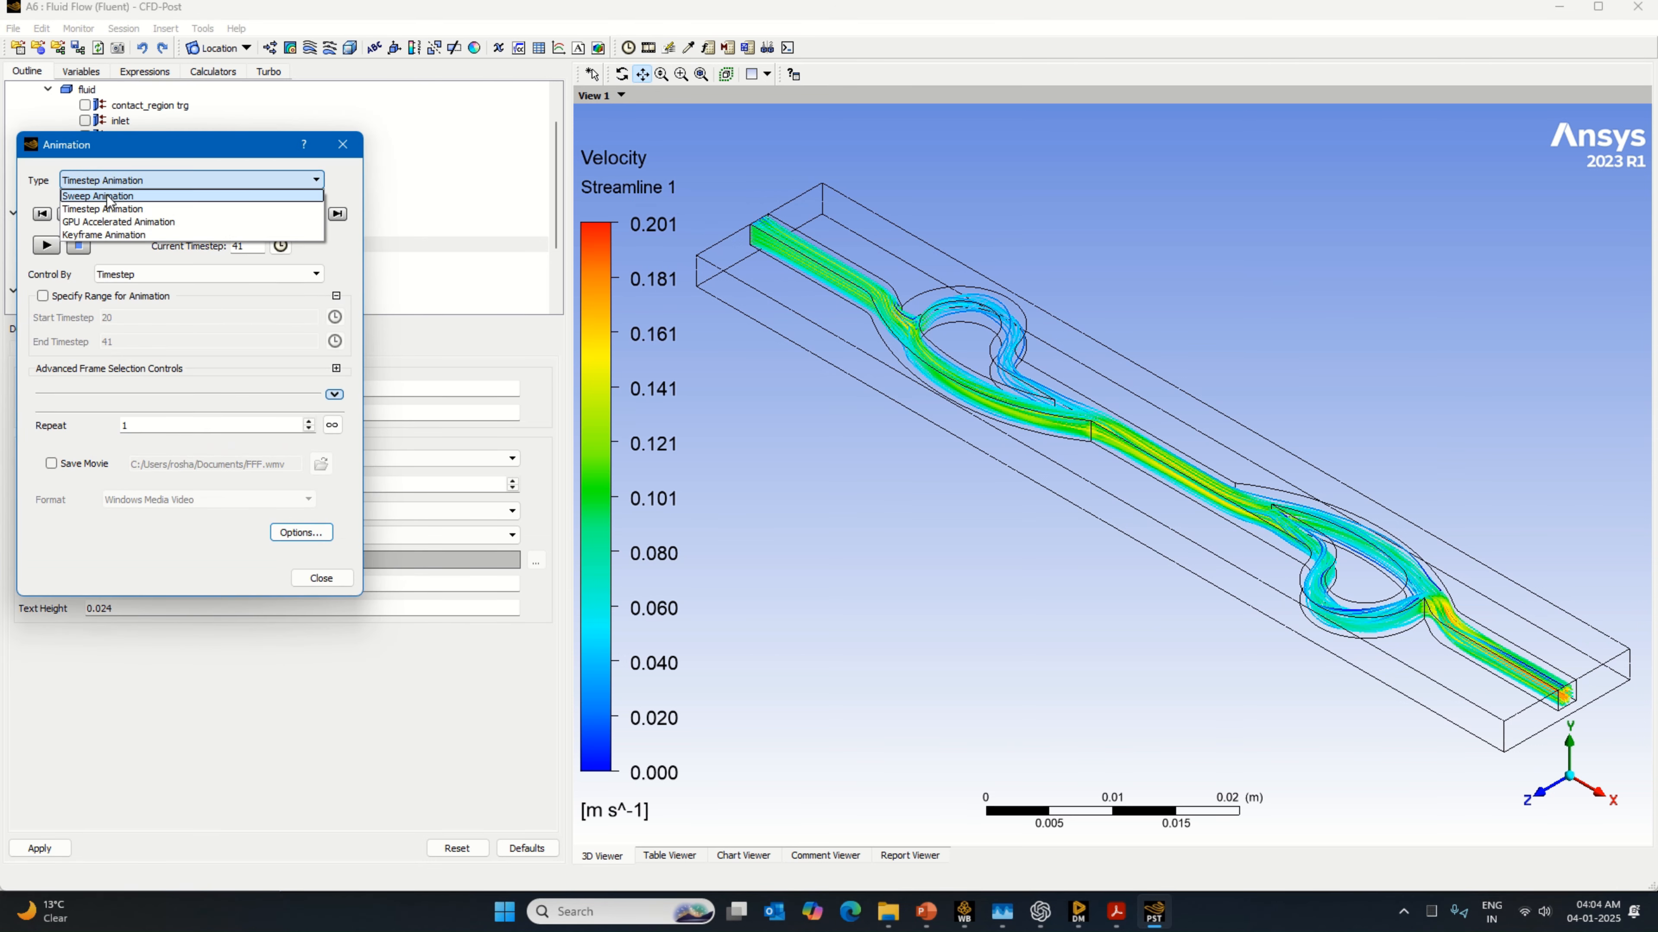
{"action": "left_click", "coordinate": [111, 193]}
{"action": "left_click", "coordinate": [123, 228]}
{"action": "left_click_drag", "start_coordinate": [198, 301], "coordinate": [319, 302]}
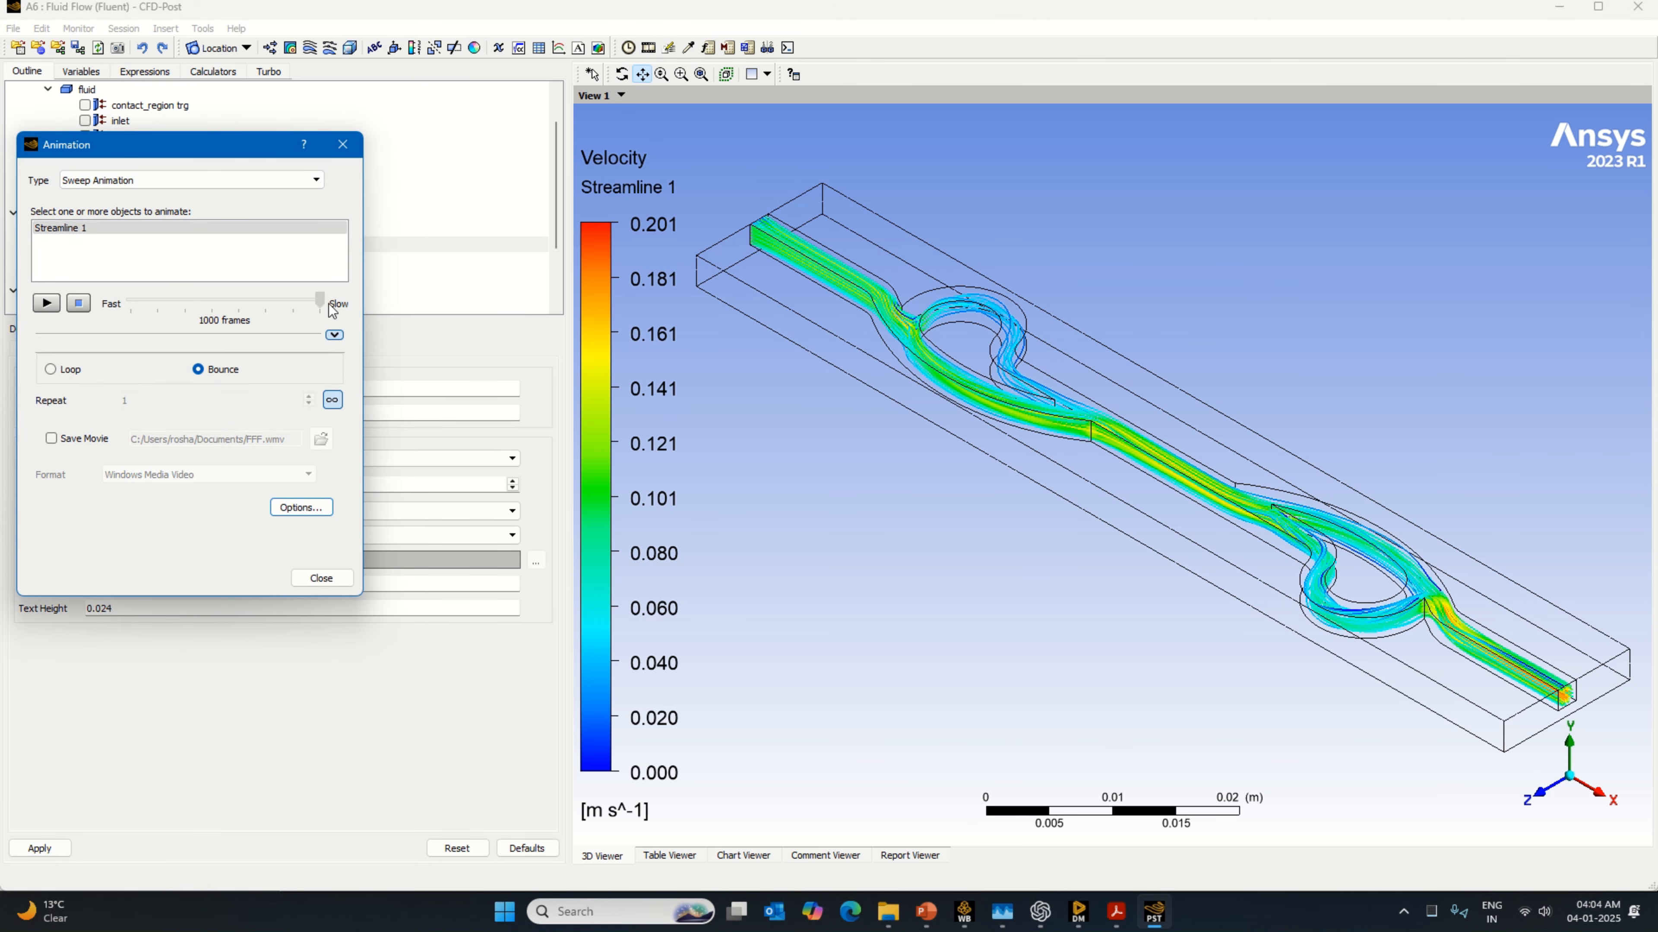
Step: Play the streamline animation, stop it and close the animation settings
{"action": "left_click", "coordinate": [46, 303]}
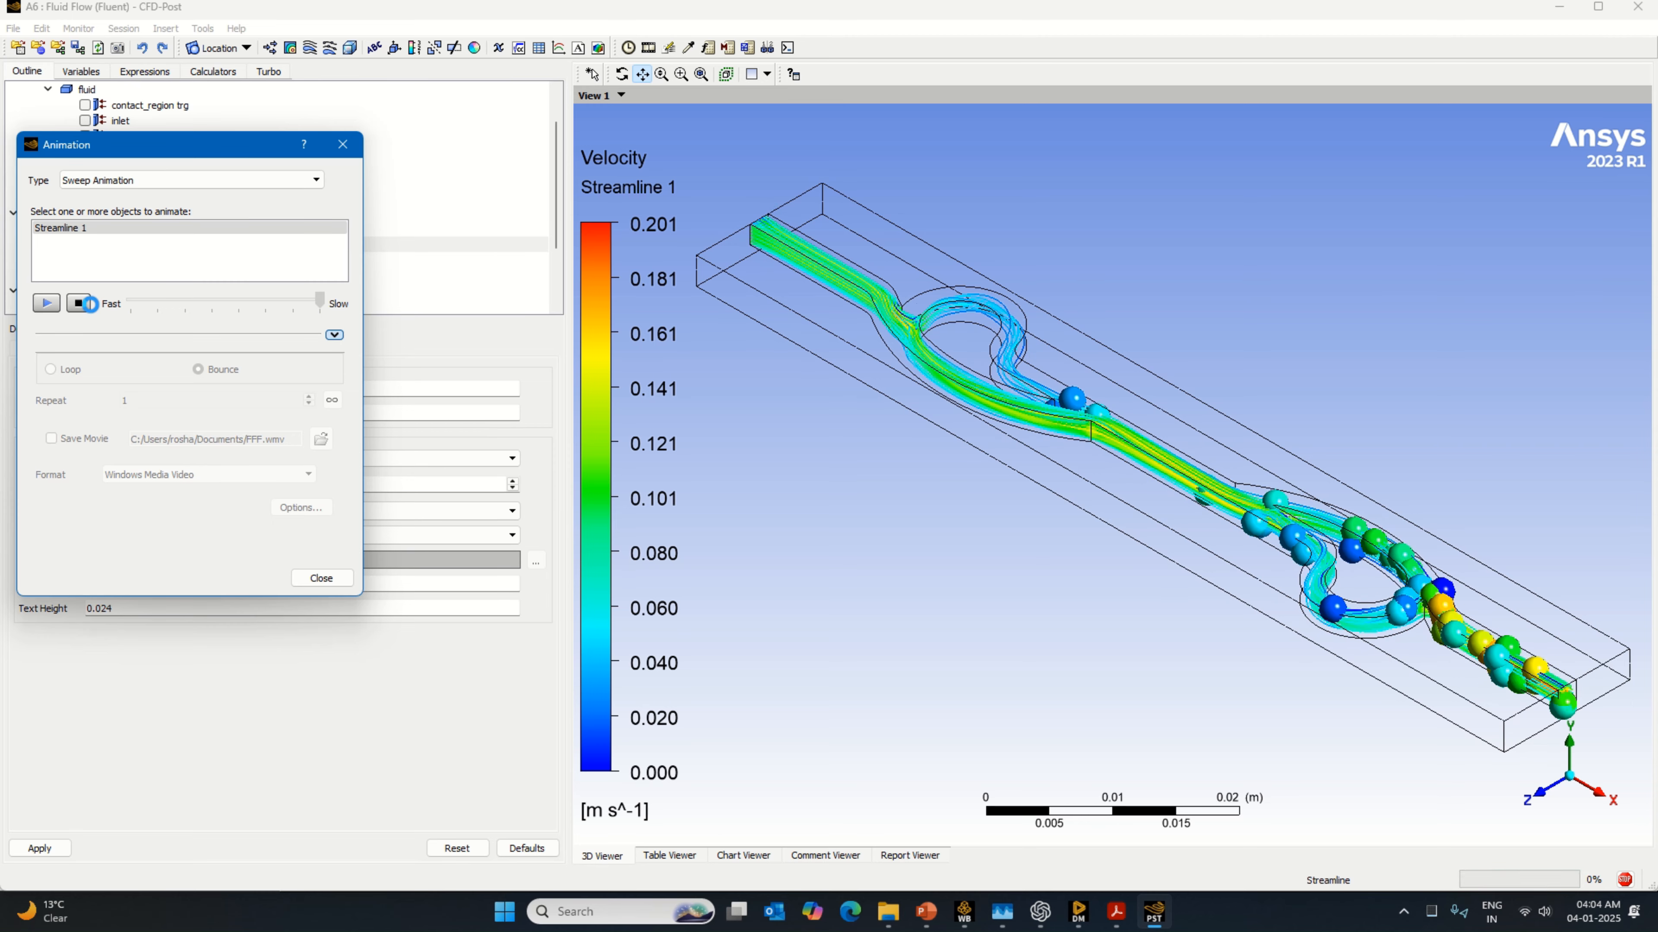
{"action": "left_click", "coordinate": [79, 303]}
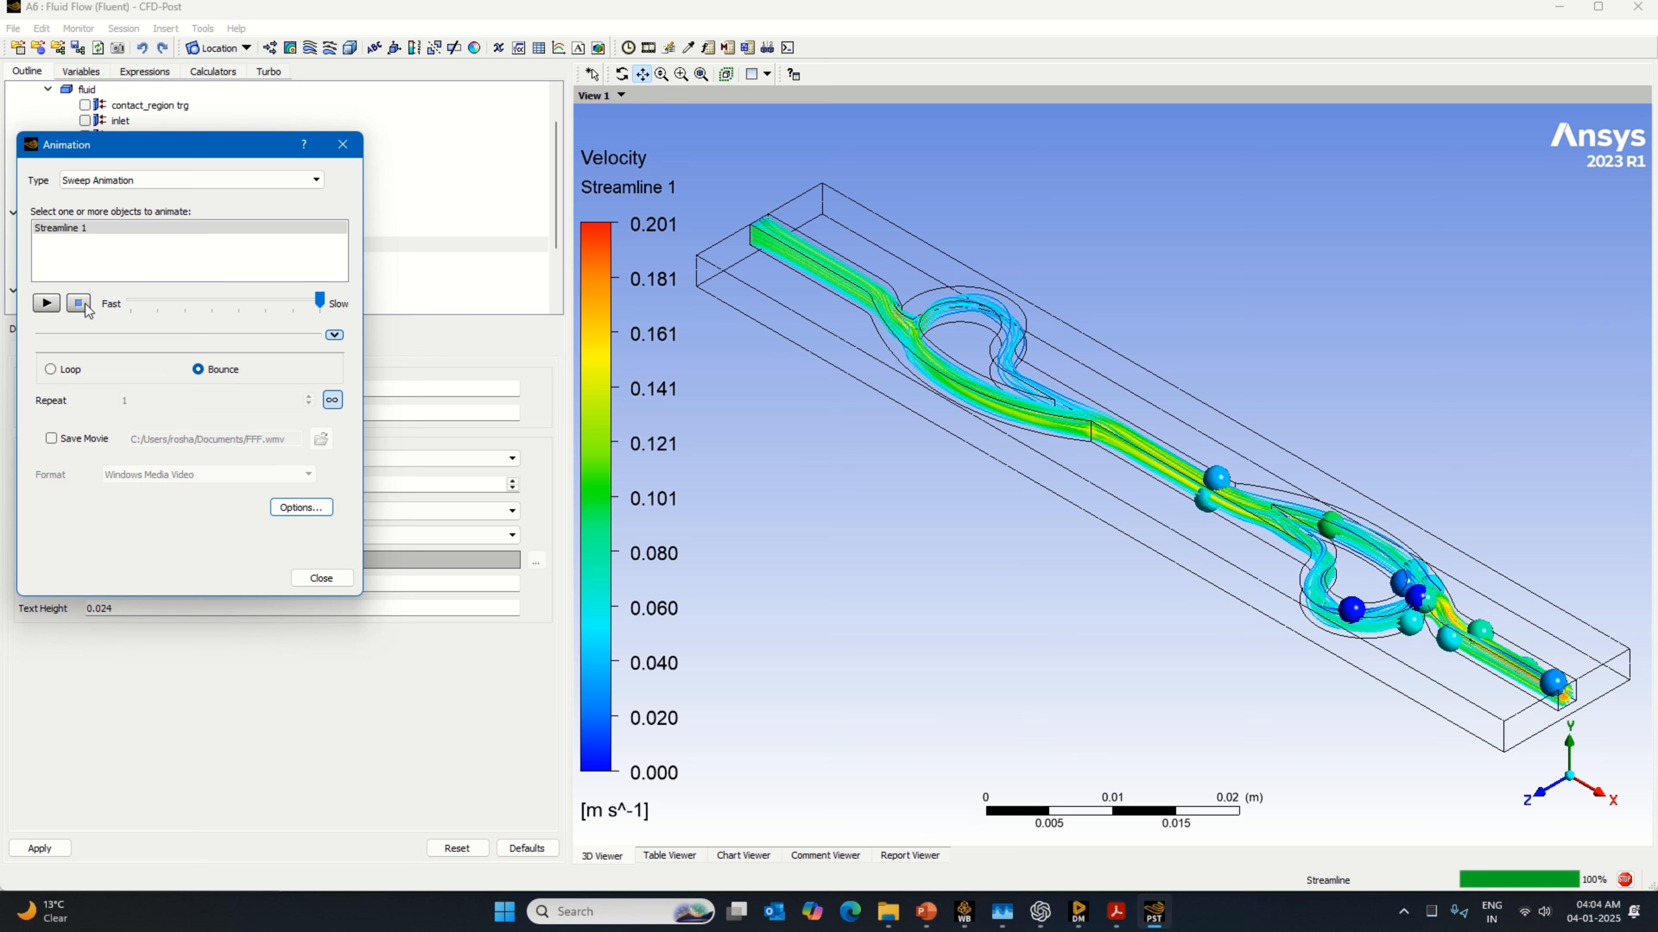
{"action": "left_click", "coordinate": [322, 578]}
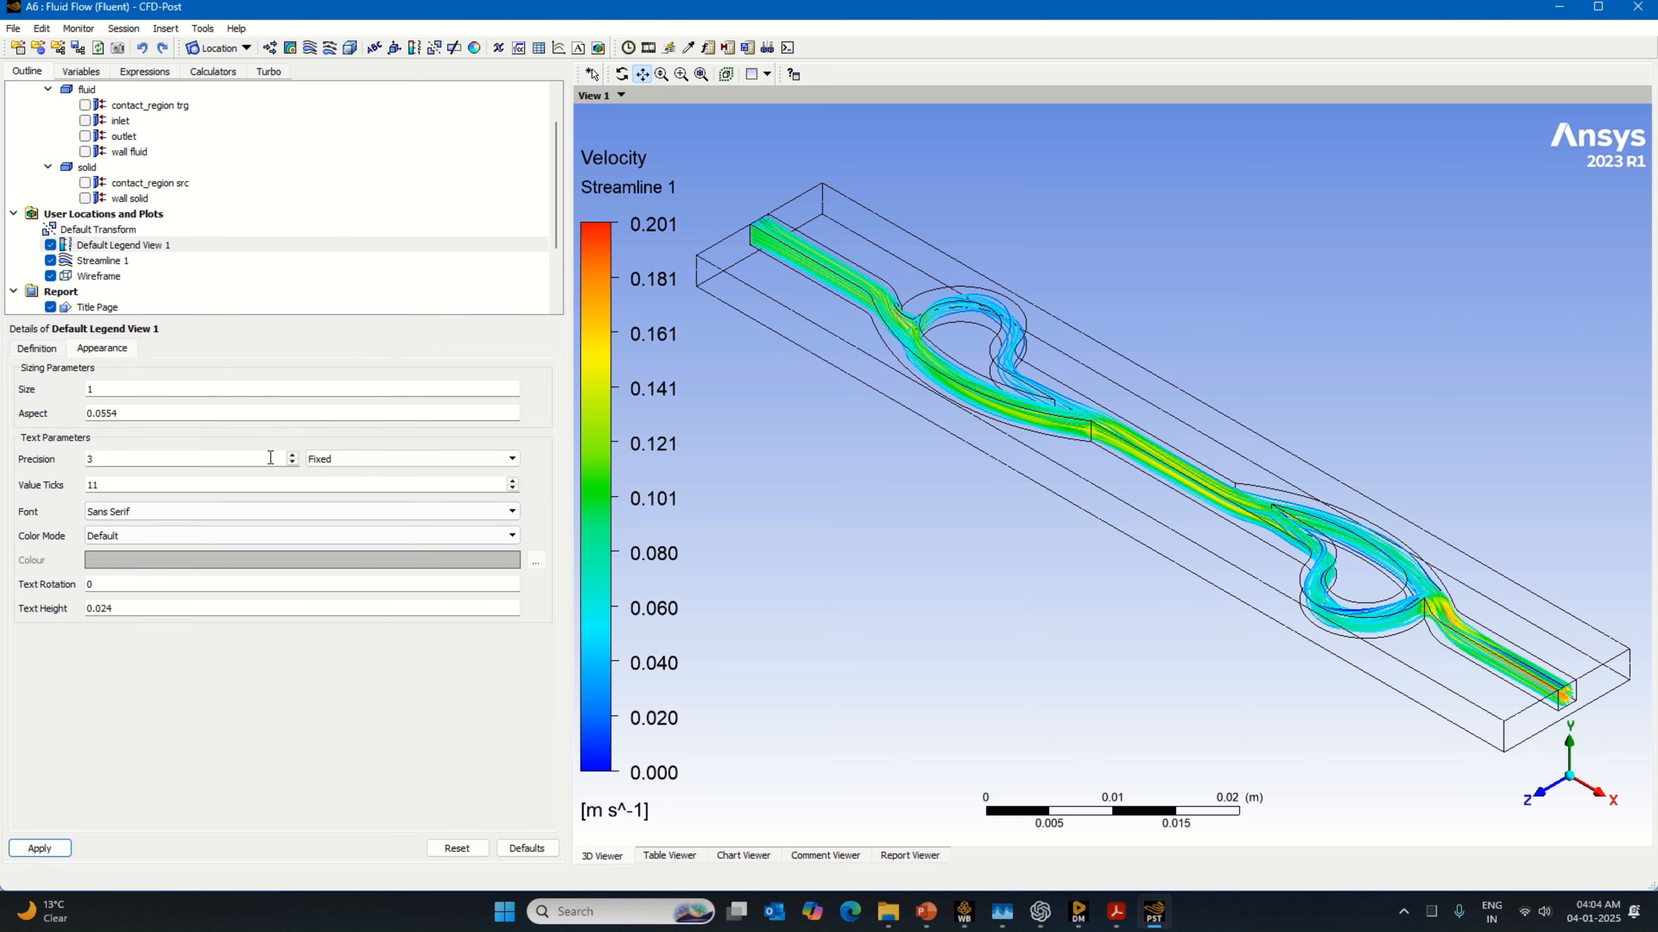
Step: Save the project from CFD-Post
{"action": "left_click", "coordinate": [13, 28]}
{"action": "left_click", "coordinate": [33, 96]}
{"action": "left_click", "coordinate": [12, 28]}
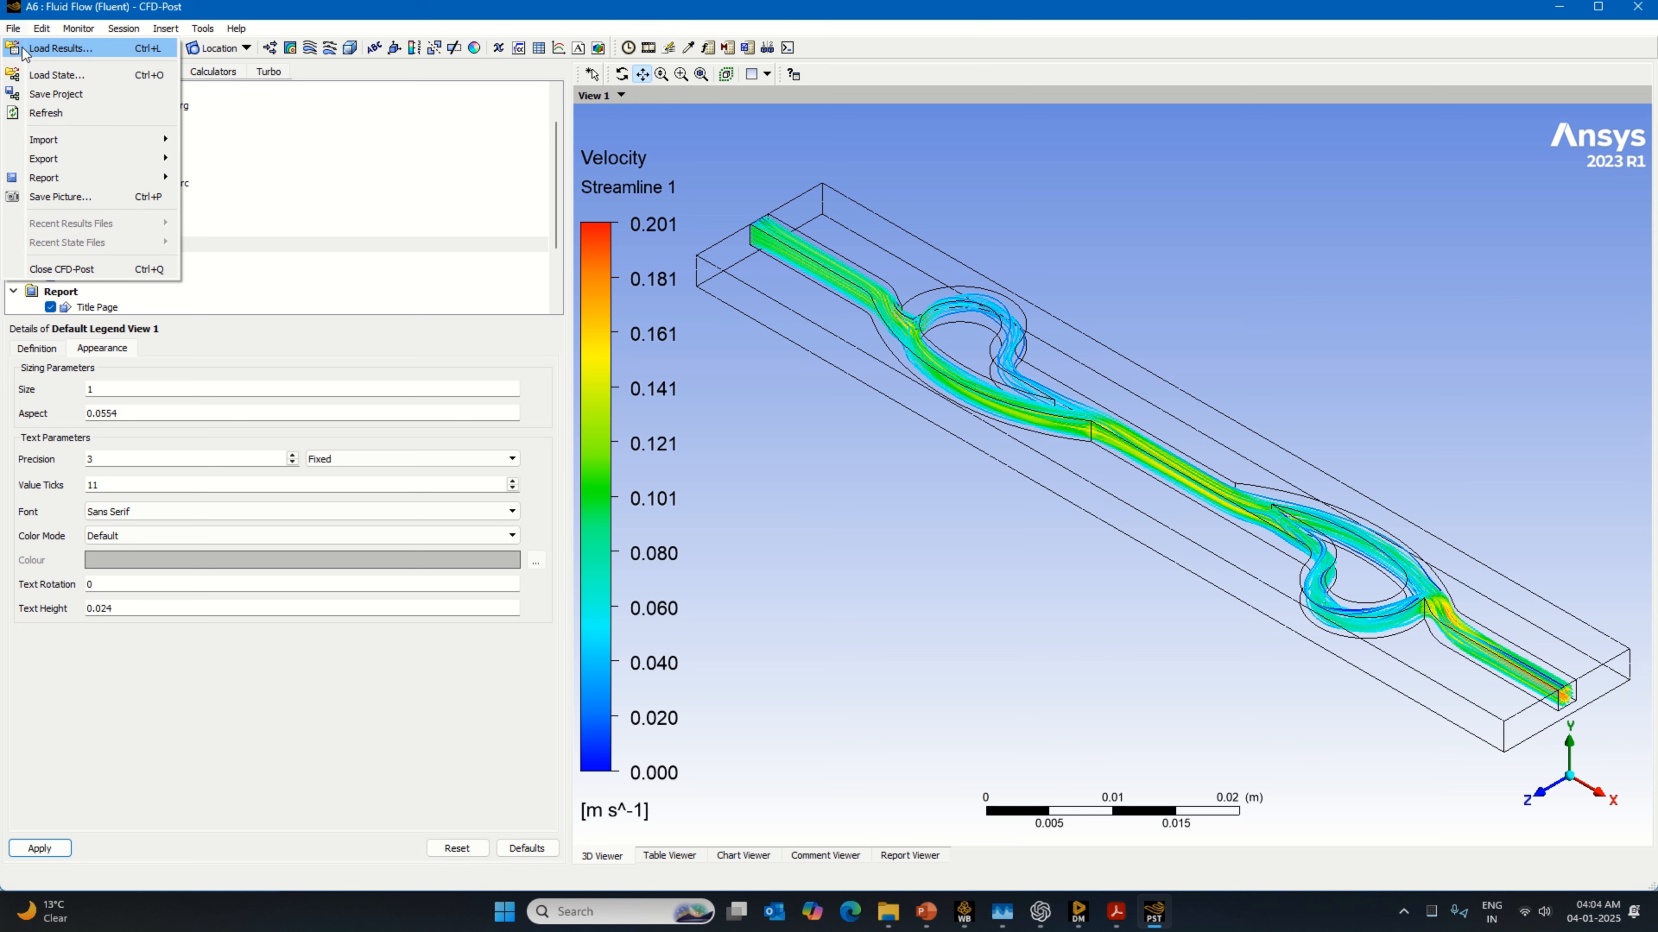
{"action": "left_click", "coordinate": [56, 94]}
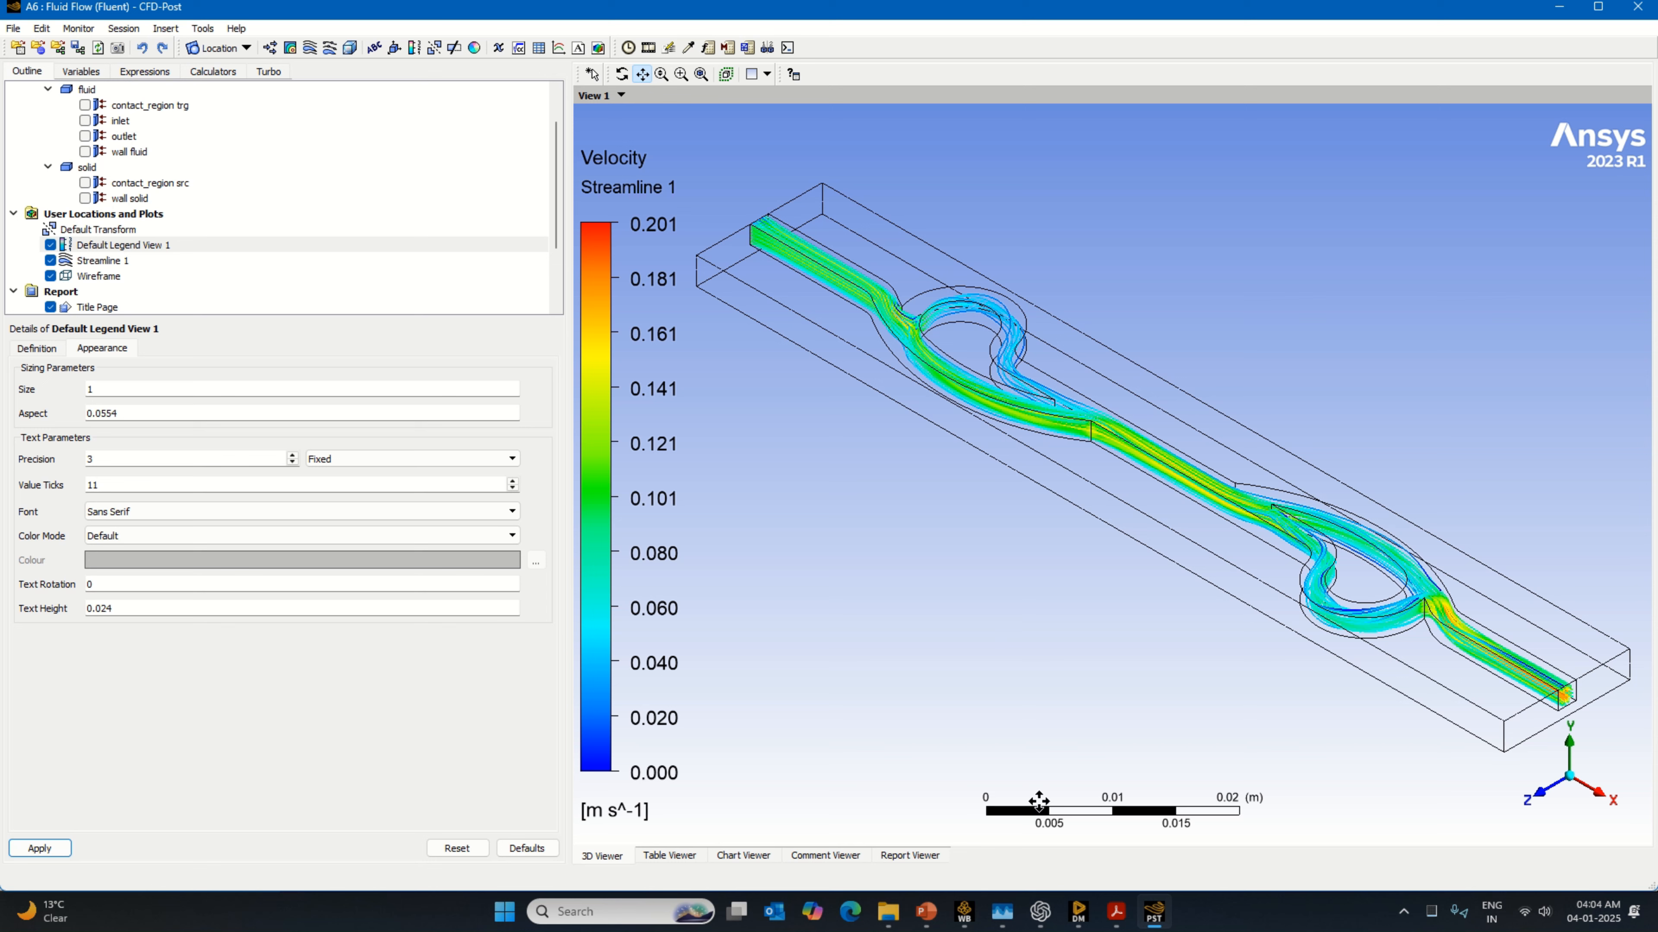
Step: Check the project's save progress in Workbench and return to CFD-Post
{"action": "left_click", "coordinate": [960, 920]}
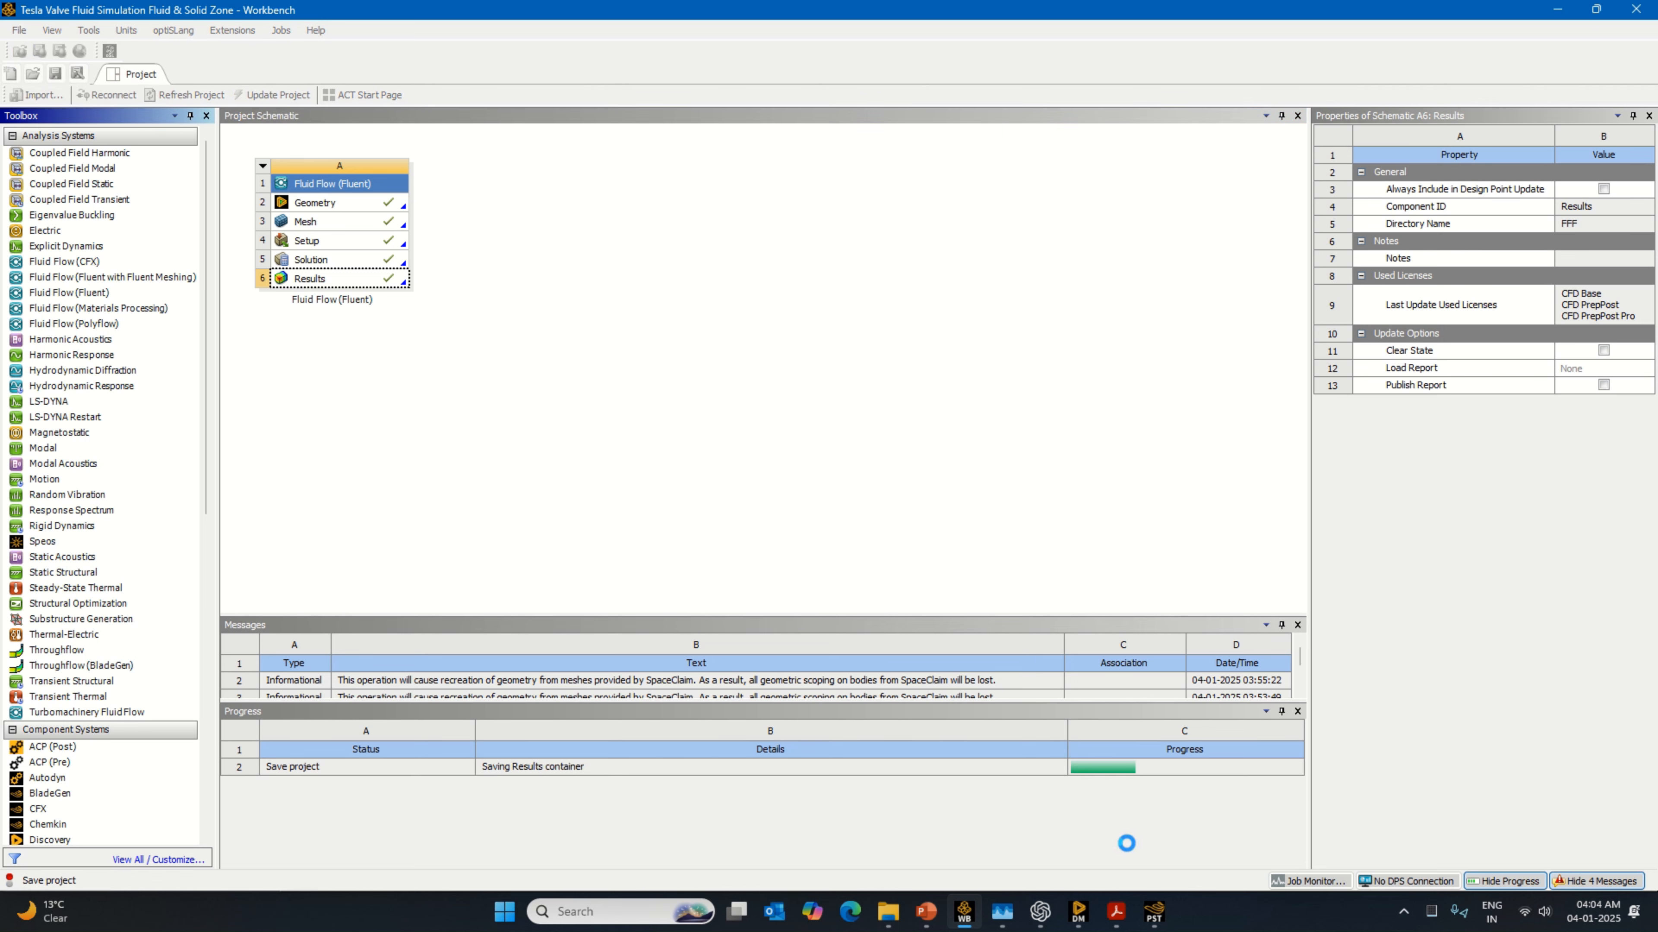
{"action": "mouse_move", "coordinate": [1156, 916]}
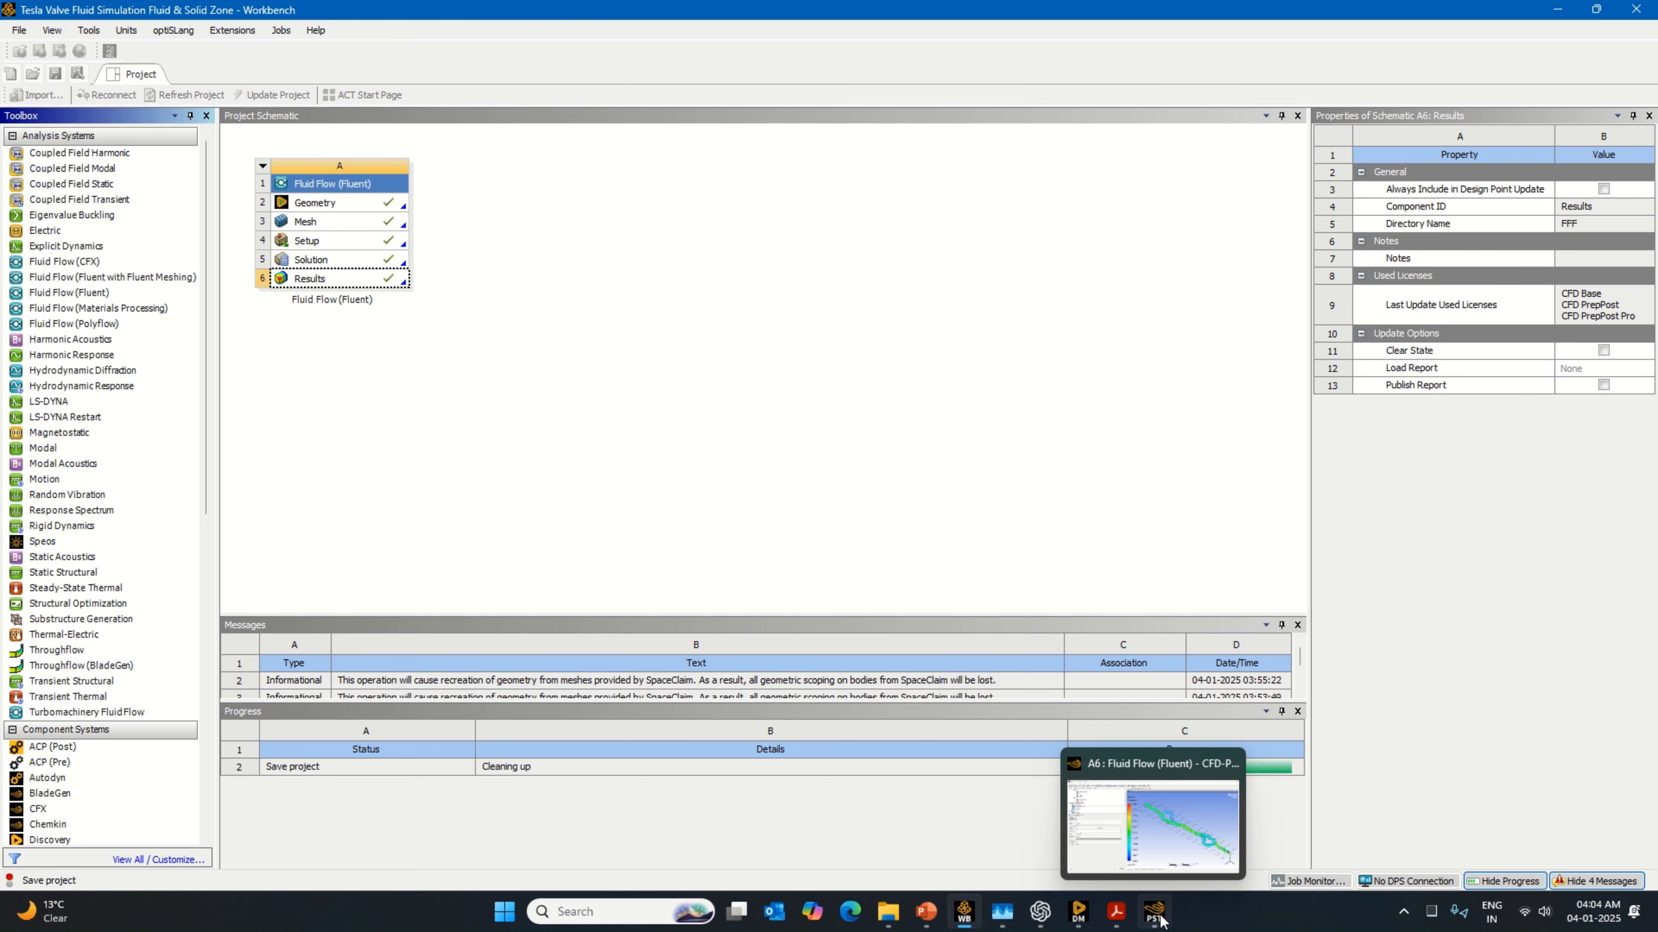
{"action": "left_click", "coordinate": [1156, 917]}
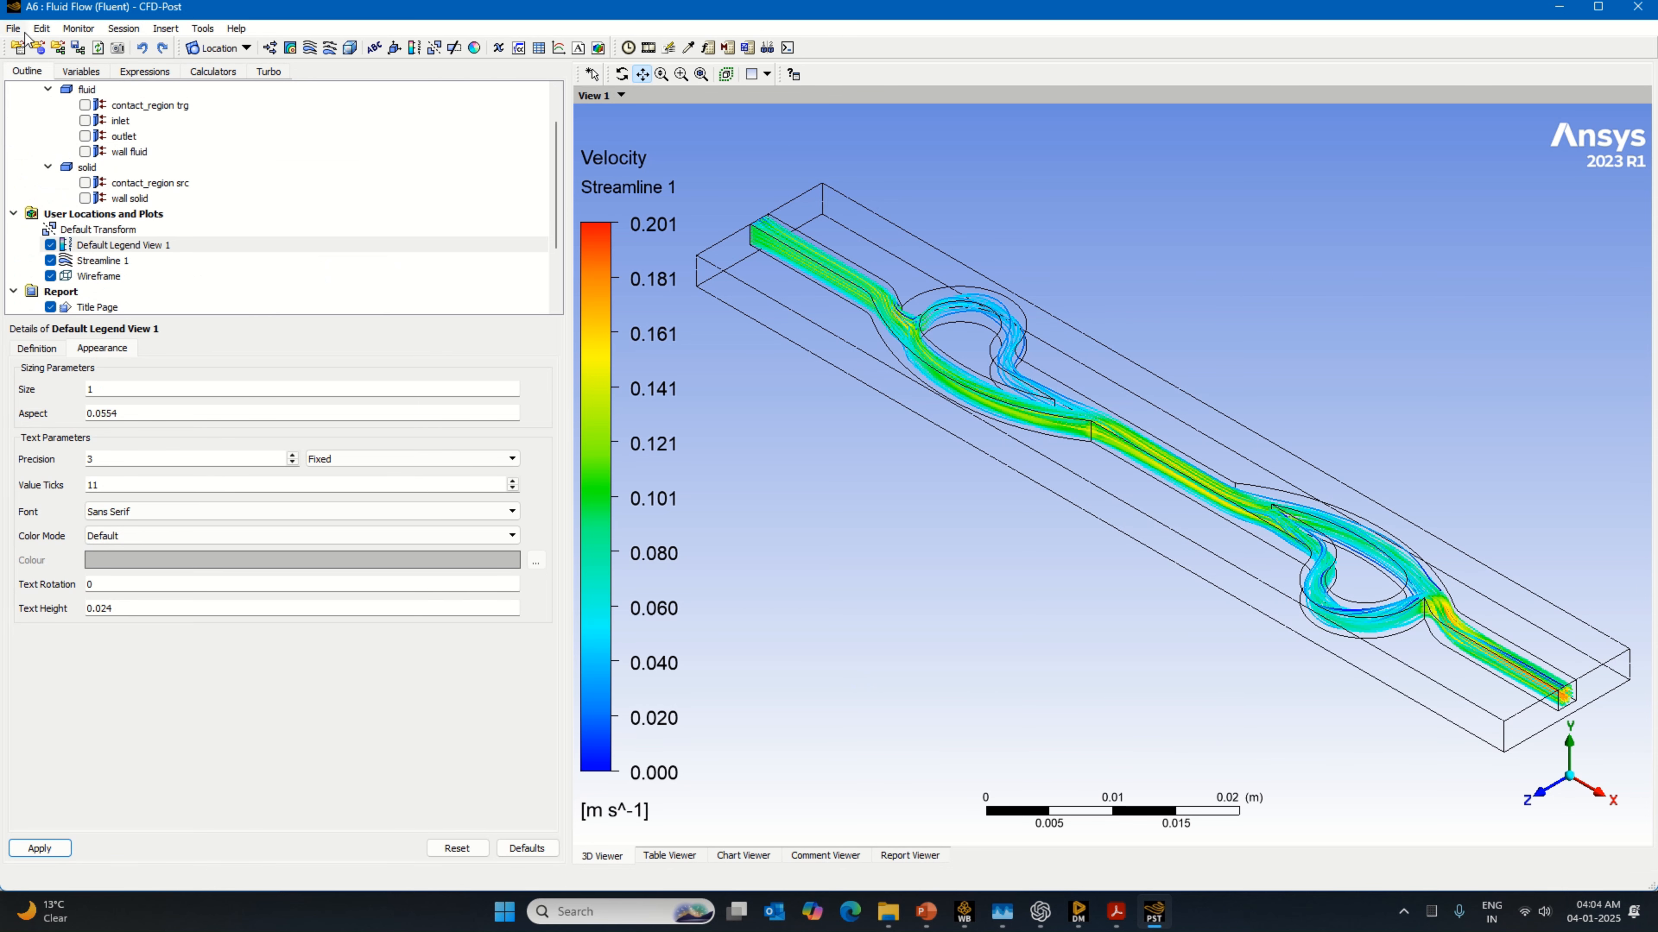
Step: Close CFD-Post and save the project in Workbench
{"action": "left_click", "coordinate": [13, 28]}
{"action": "left_click", "coordinate": [85, 269]}
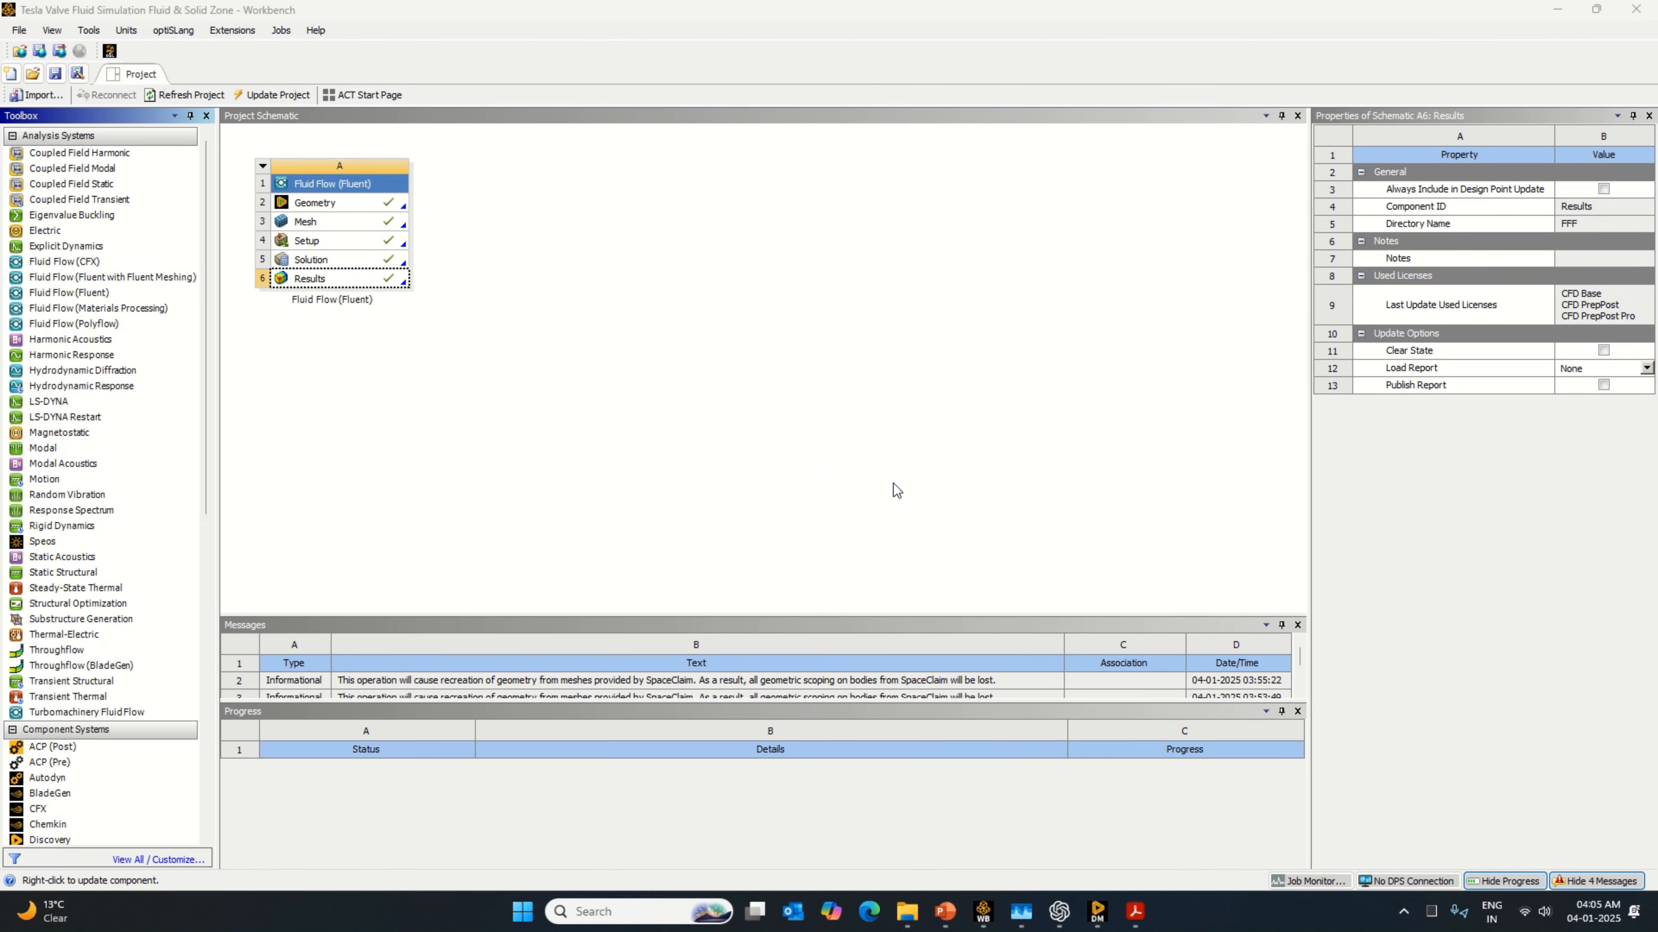
{"action": "left_click", "coordinate": [56, 74]}
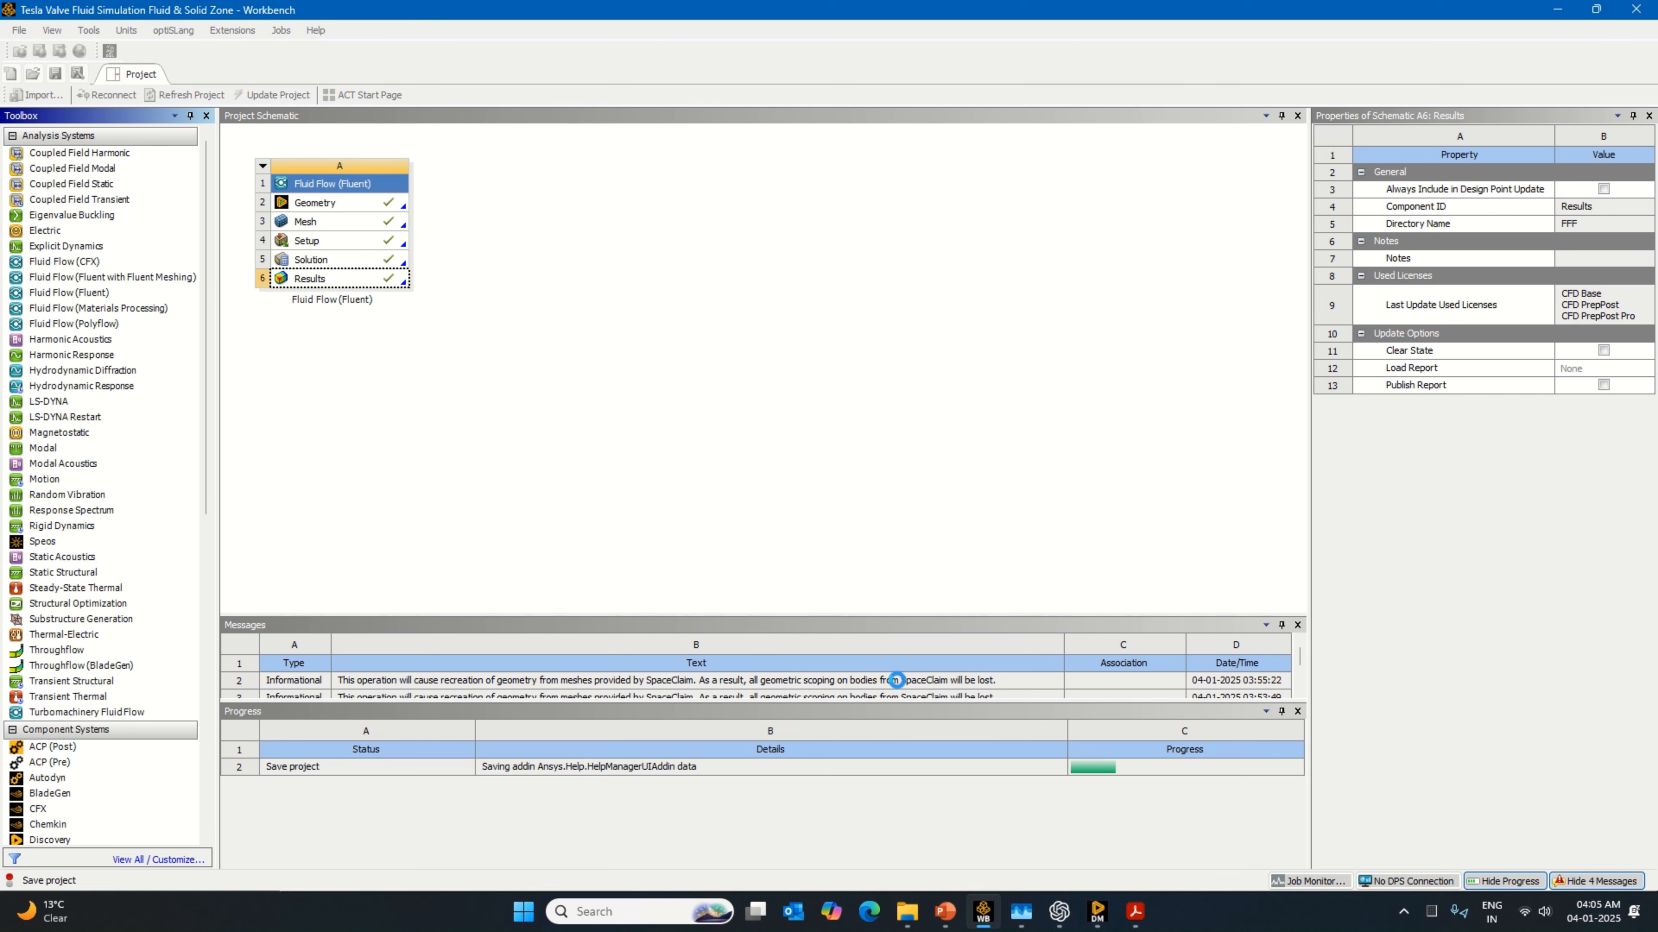
Step: Switch to the open DesignModeler window, close it and save the Workbench project again
{"action": "left_click", "coordinate": [1100, 925]}
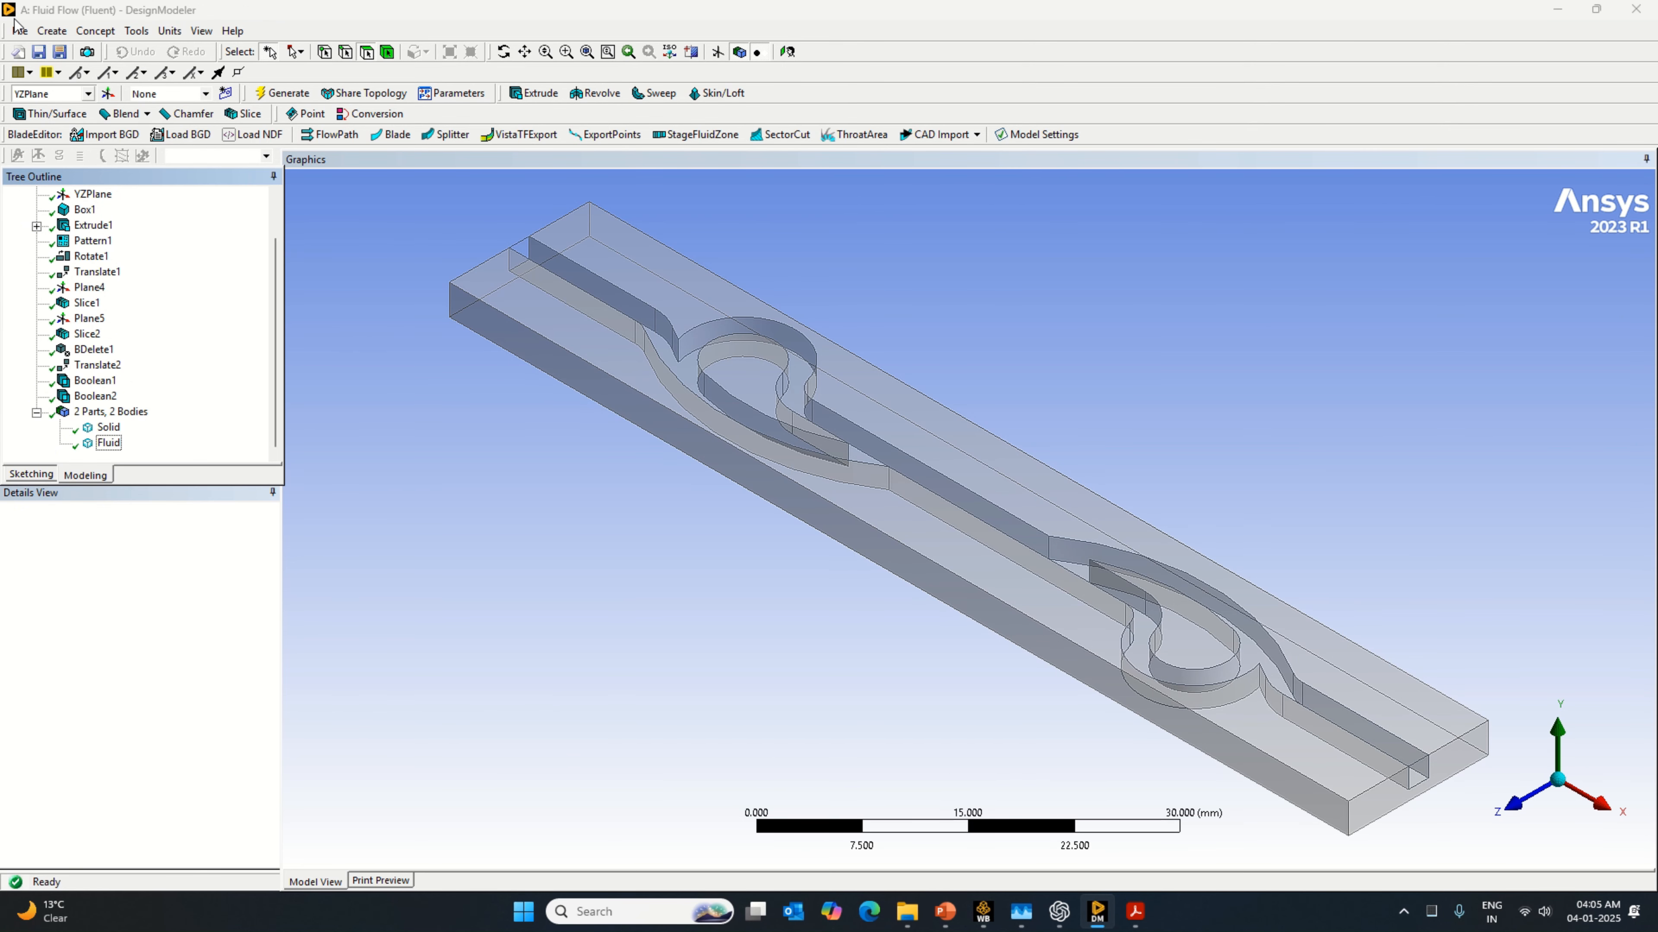
{"action": "left_click", "coordinate": [19, 31]}
{"action": "left_click", "coordinate": [85, 337]}
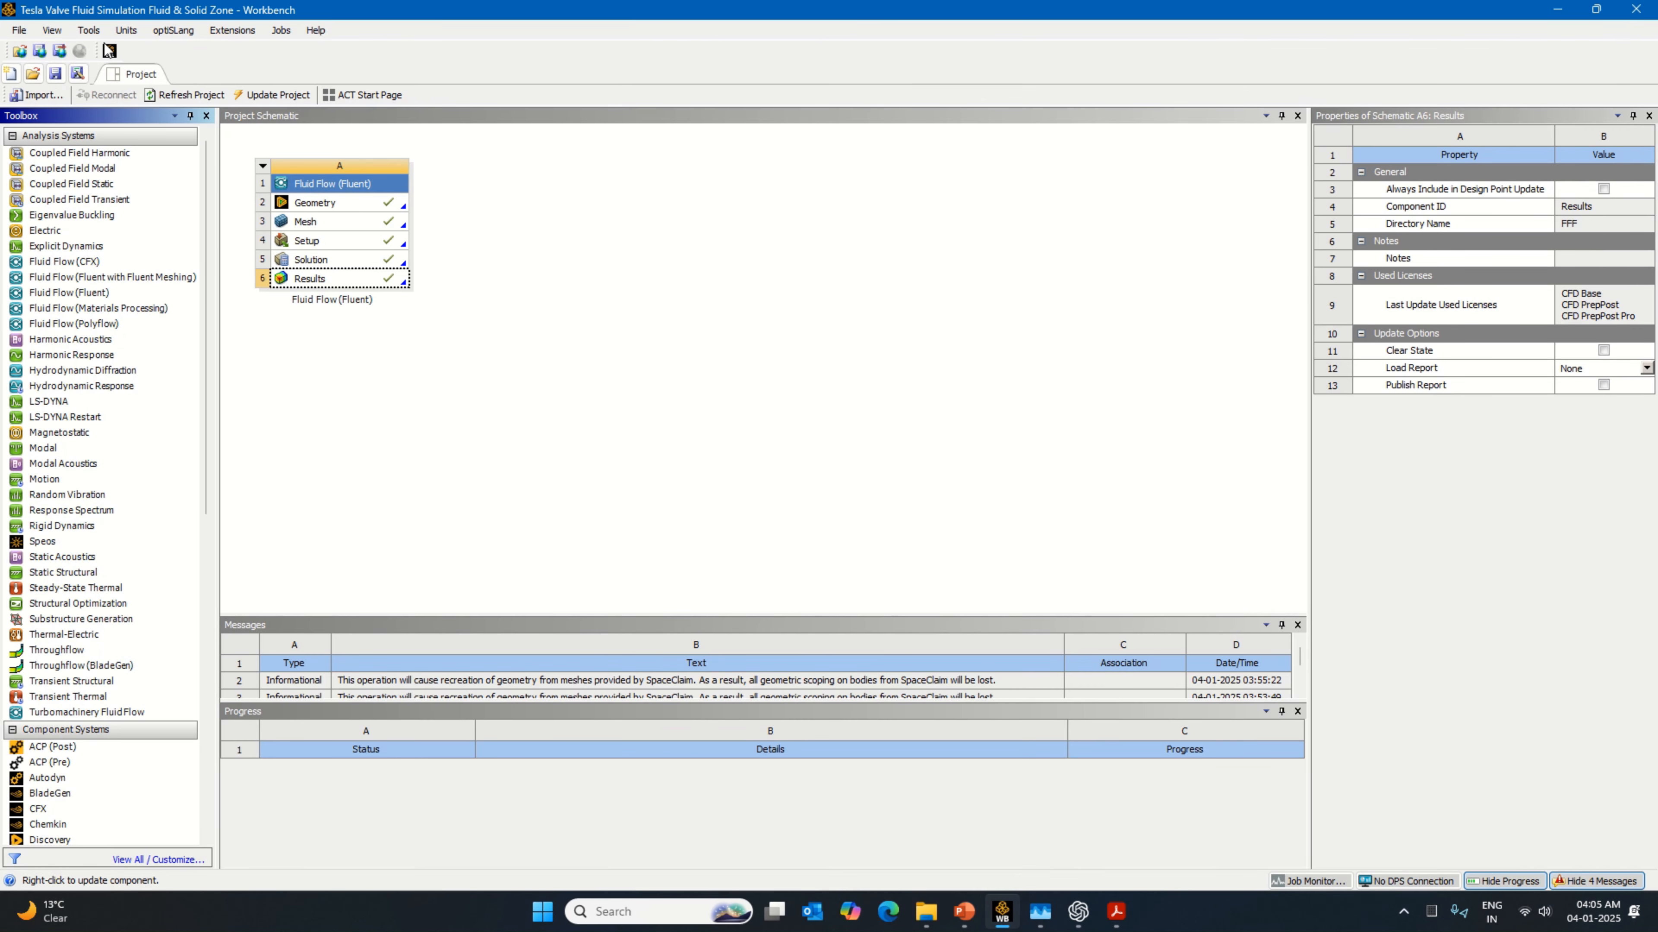
{"action": "left_click", "coordinate": [55, 73]}
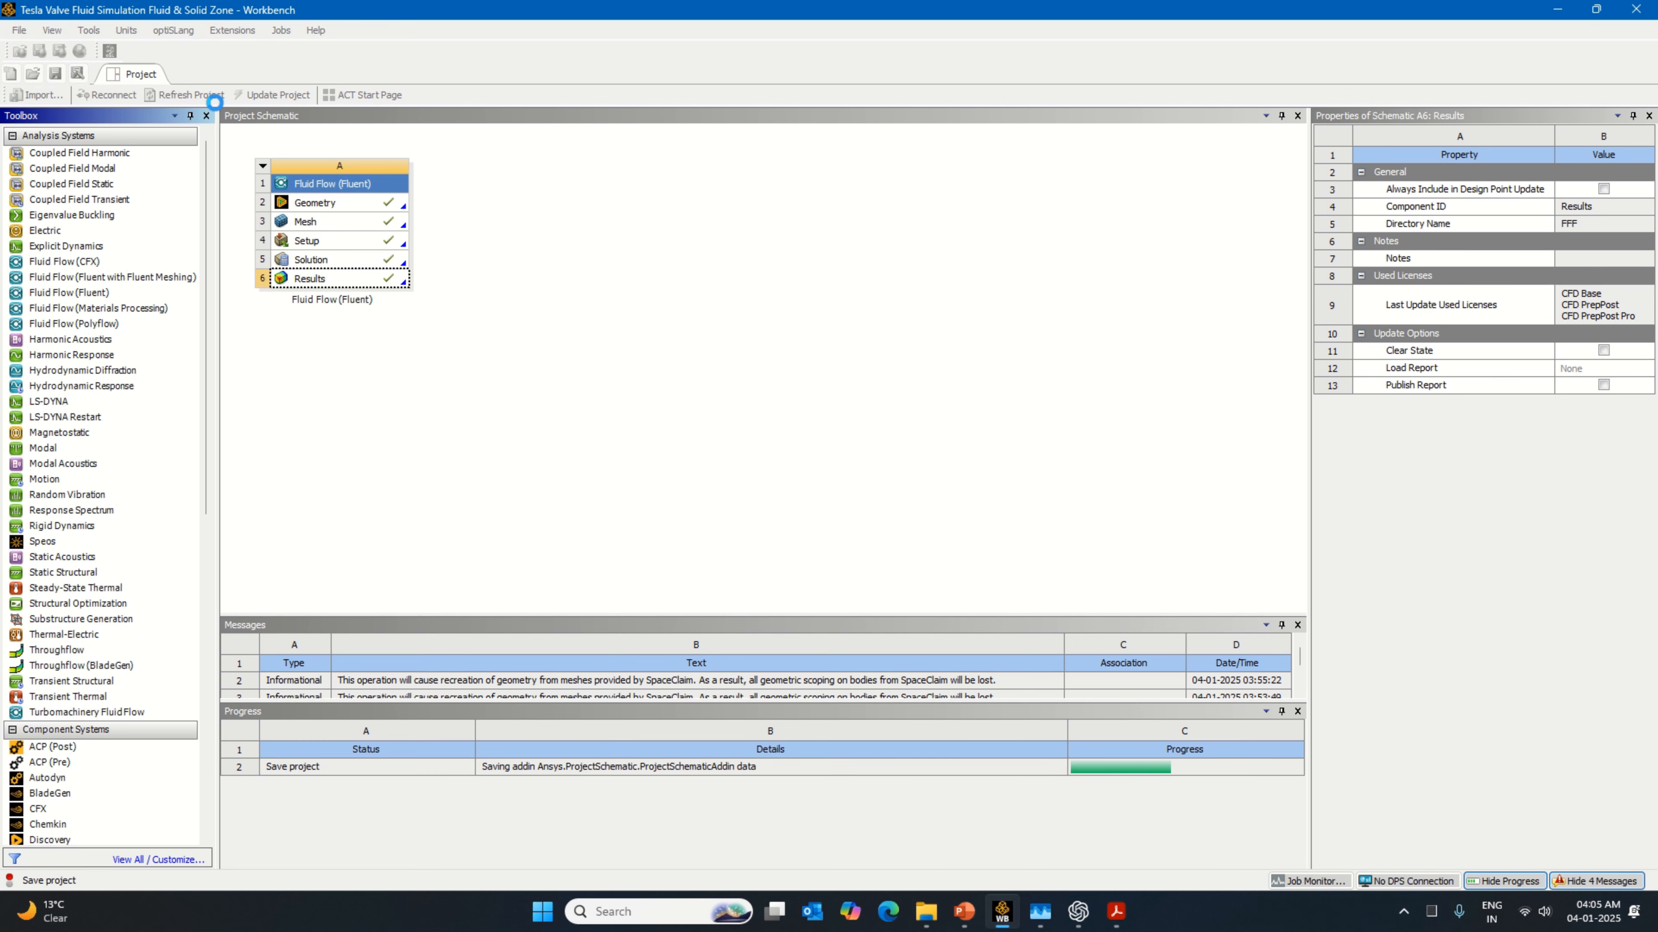
Step: Start saving a project copy and create the folder "Tesla Valve Fluid Simulation Fluid & Solid Zone Direction 2" inside Tesla Valve Simulations
{"action": "left_click", "coordinate": [19, 30]}
{"action": "left_click", "coordinate": [58, 118]}
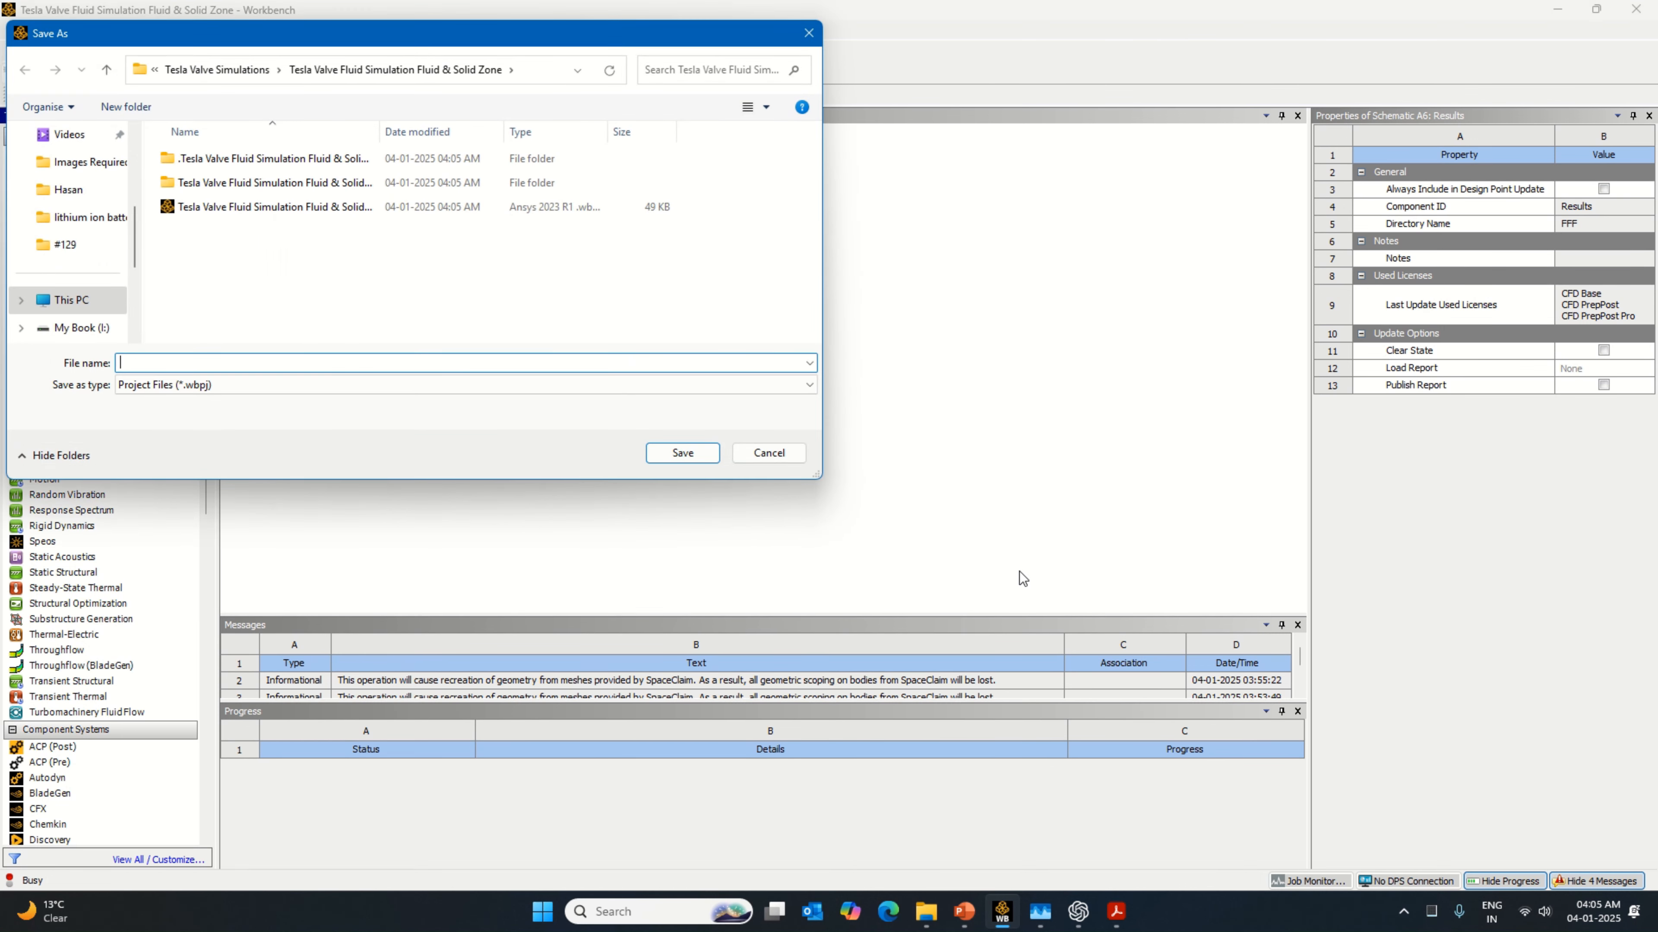
{"action": "left_click", "coordinate": [107, 69]}
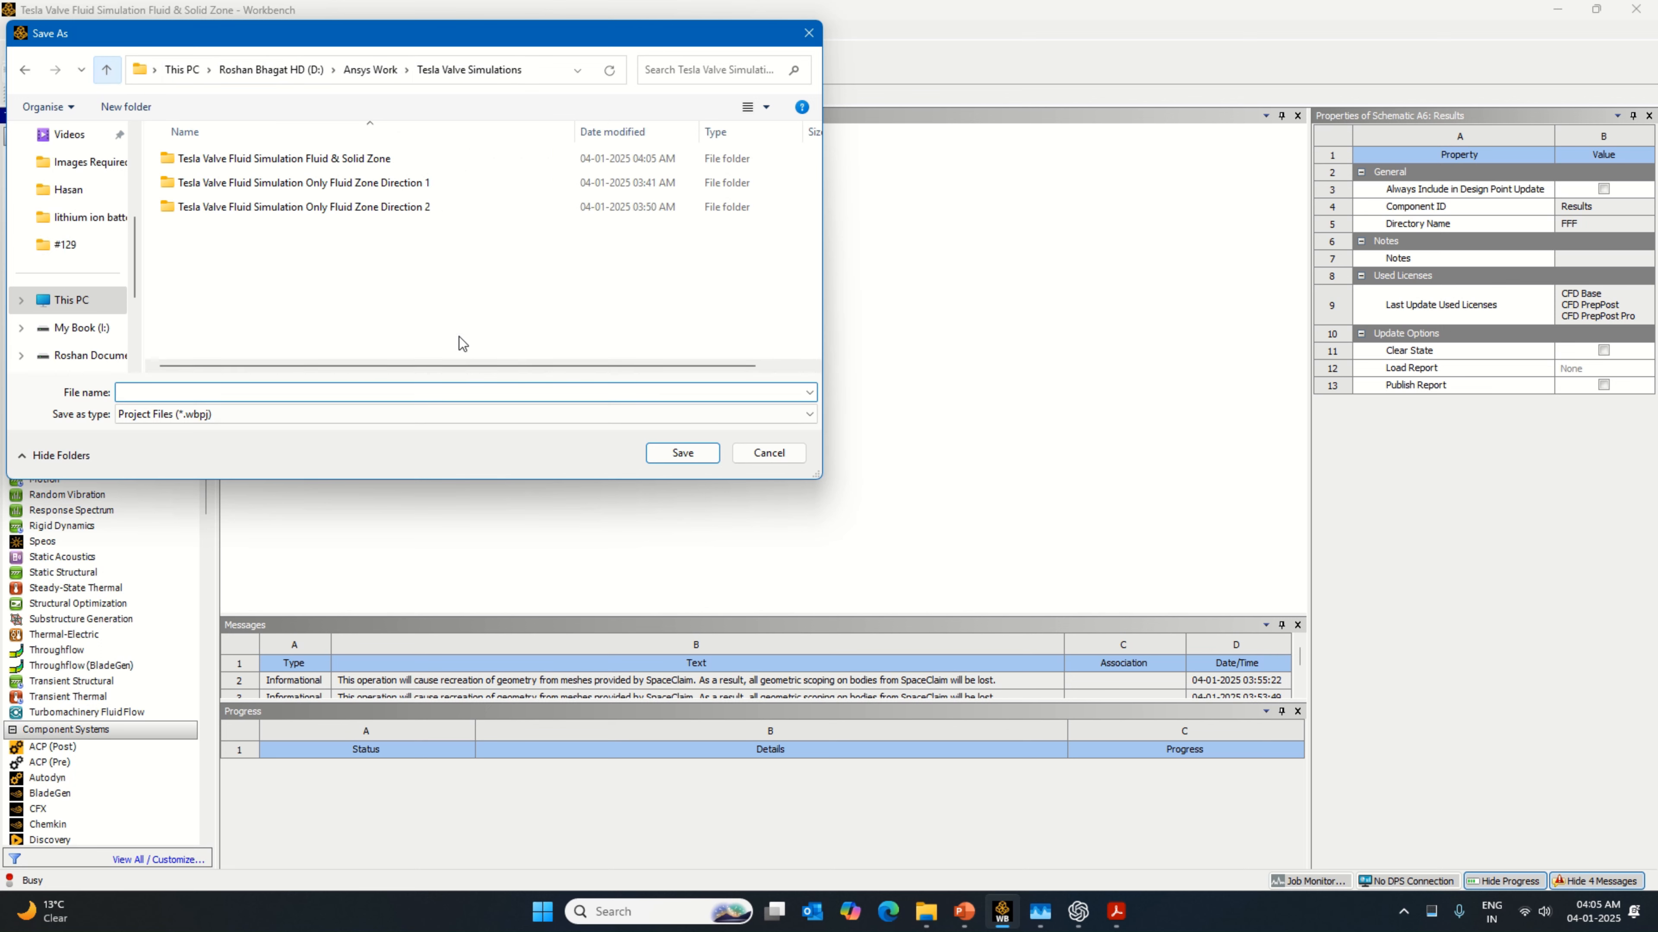
{"action": "right_click", "coordinate": [349, 307]}
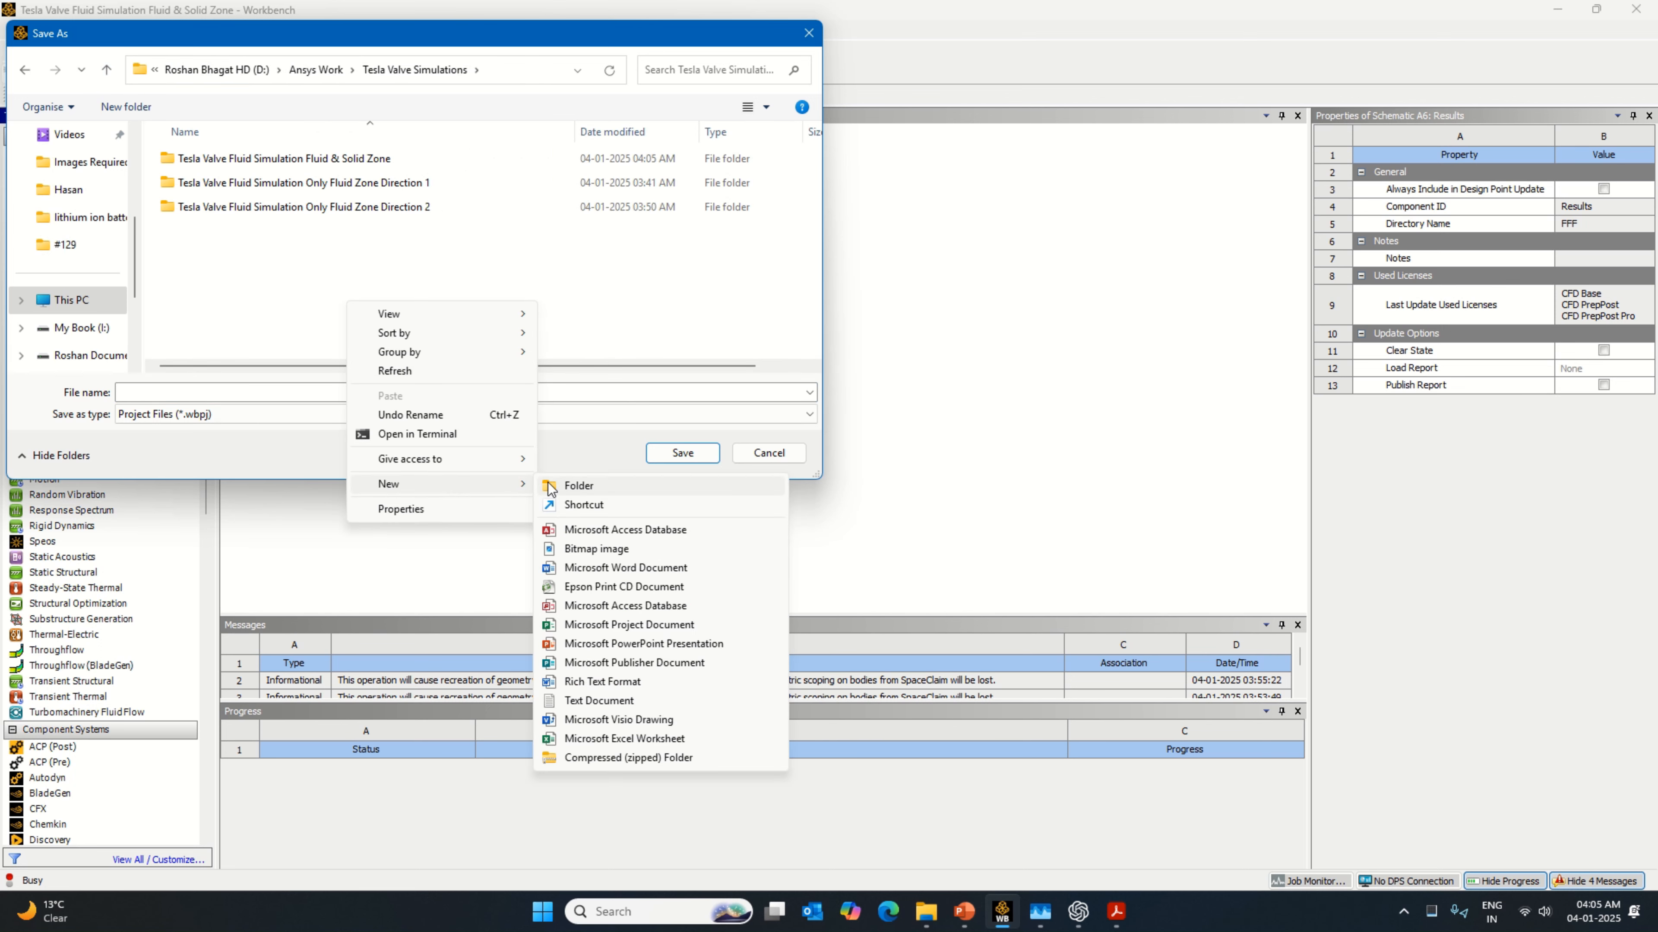
{"action": "left_click", "coordinate": [557, 486]}
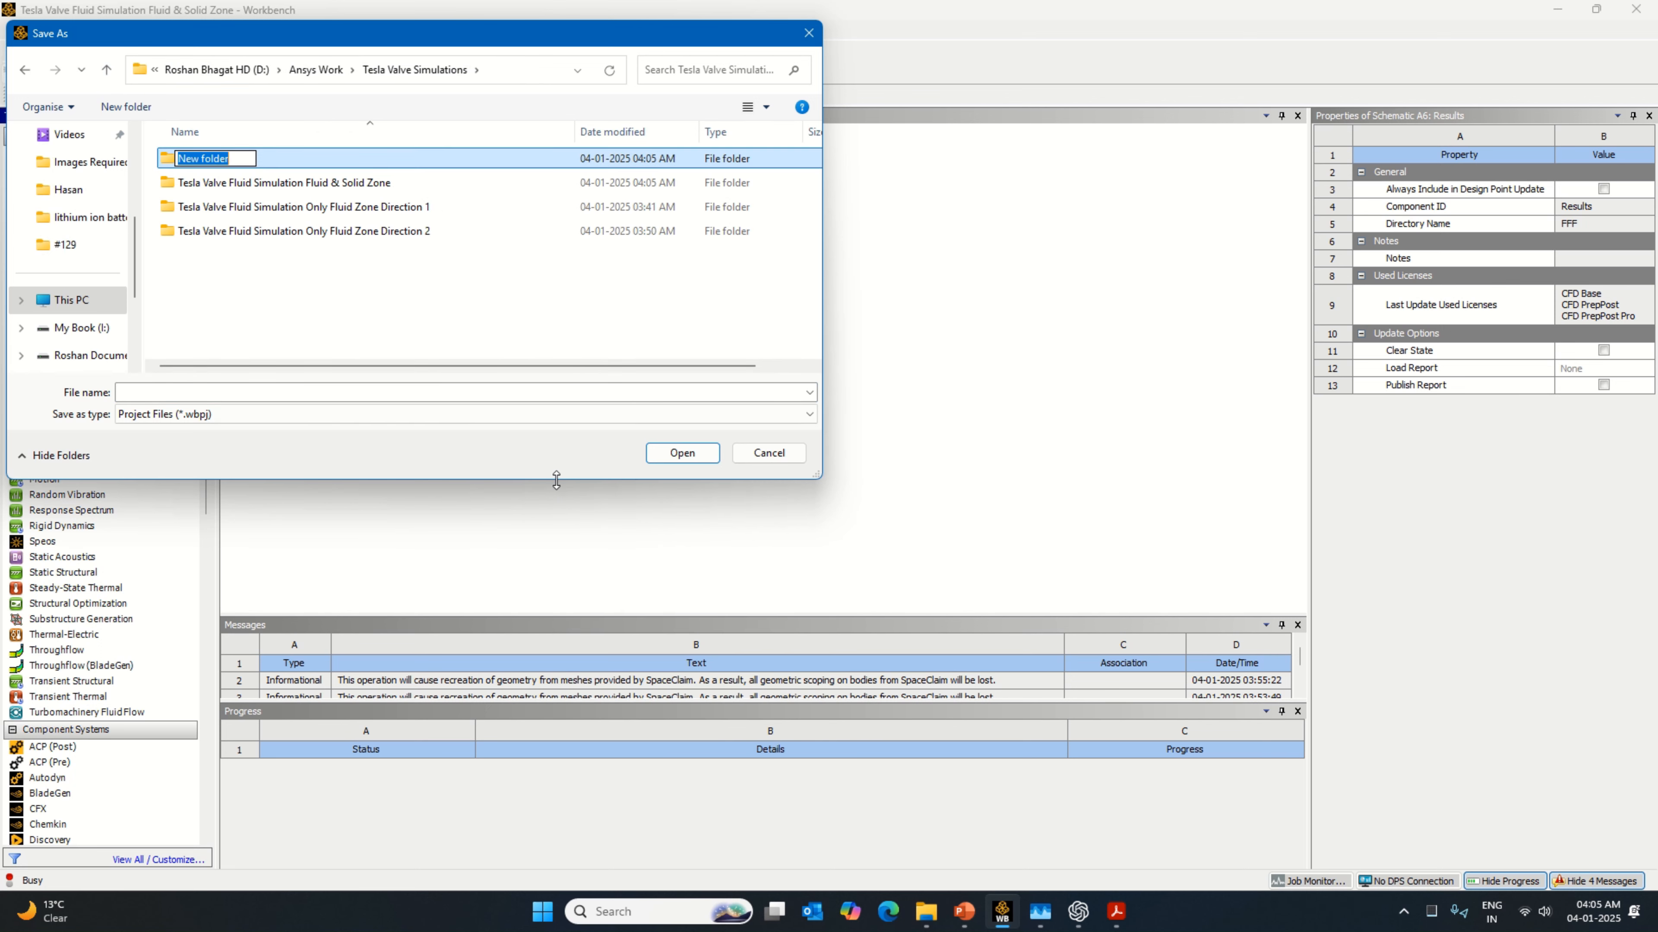
{"action": "type", "text": "Tesla Va"}
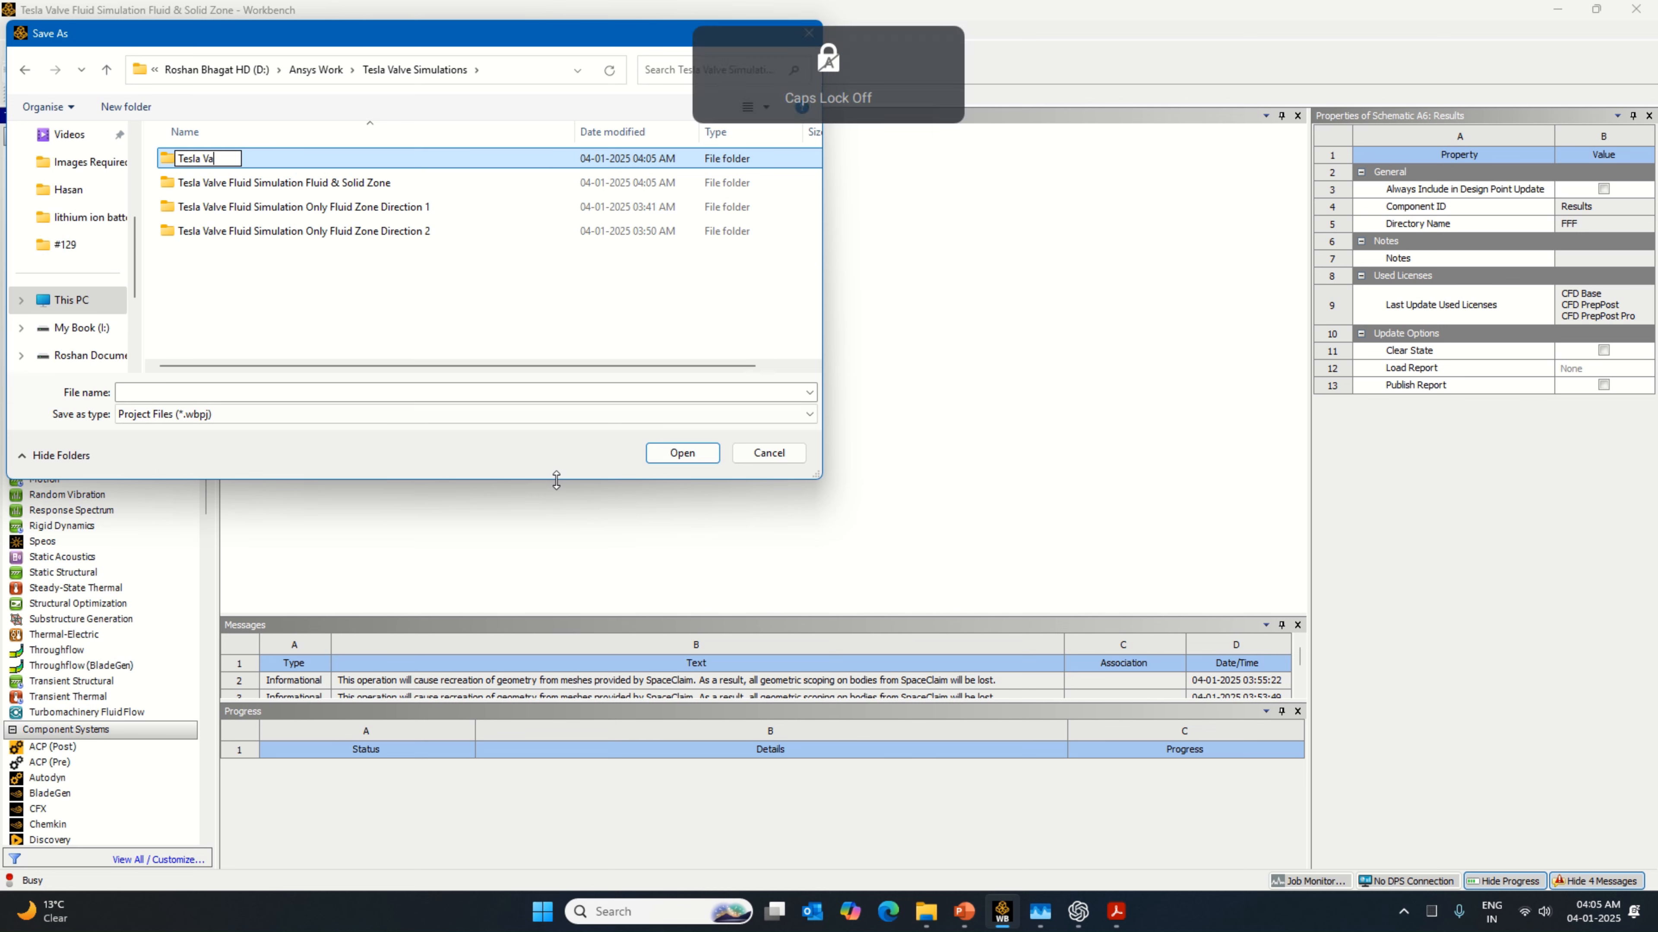
{"action": "type", "text": "lve Fluid Simulation F"}
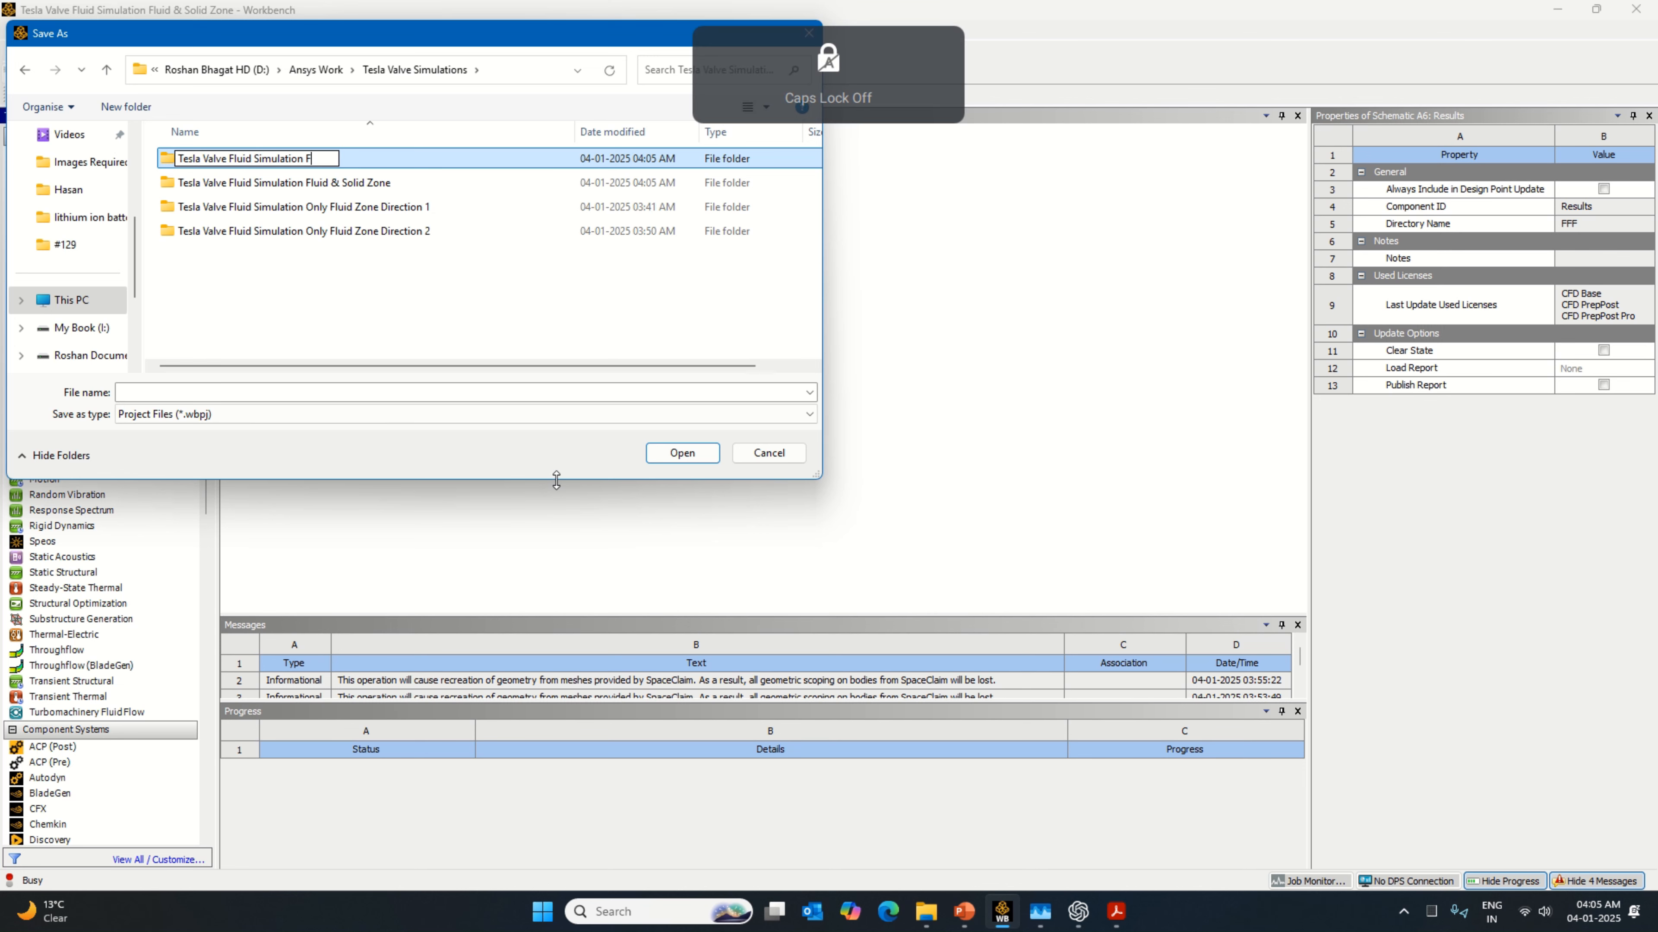
{"action": "type", "text": "luid and"}
{"action": "key", "text": "Caps_Lock"}
{"action": "key", "text": "BackSpace"}
{"action": "key", "text": "BackSpace"}
{"action": "key", "text": "BackSpace"}
{"action": "key", "text": "BackSpace"}
{"action": "type", "text": "&"}
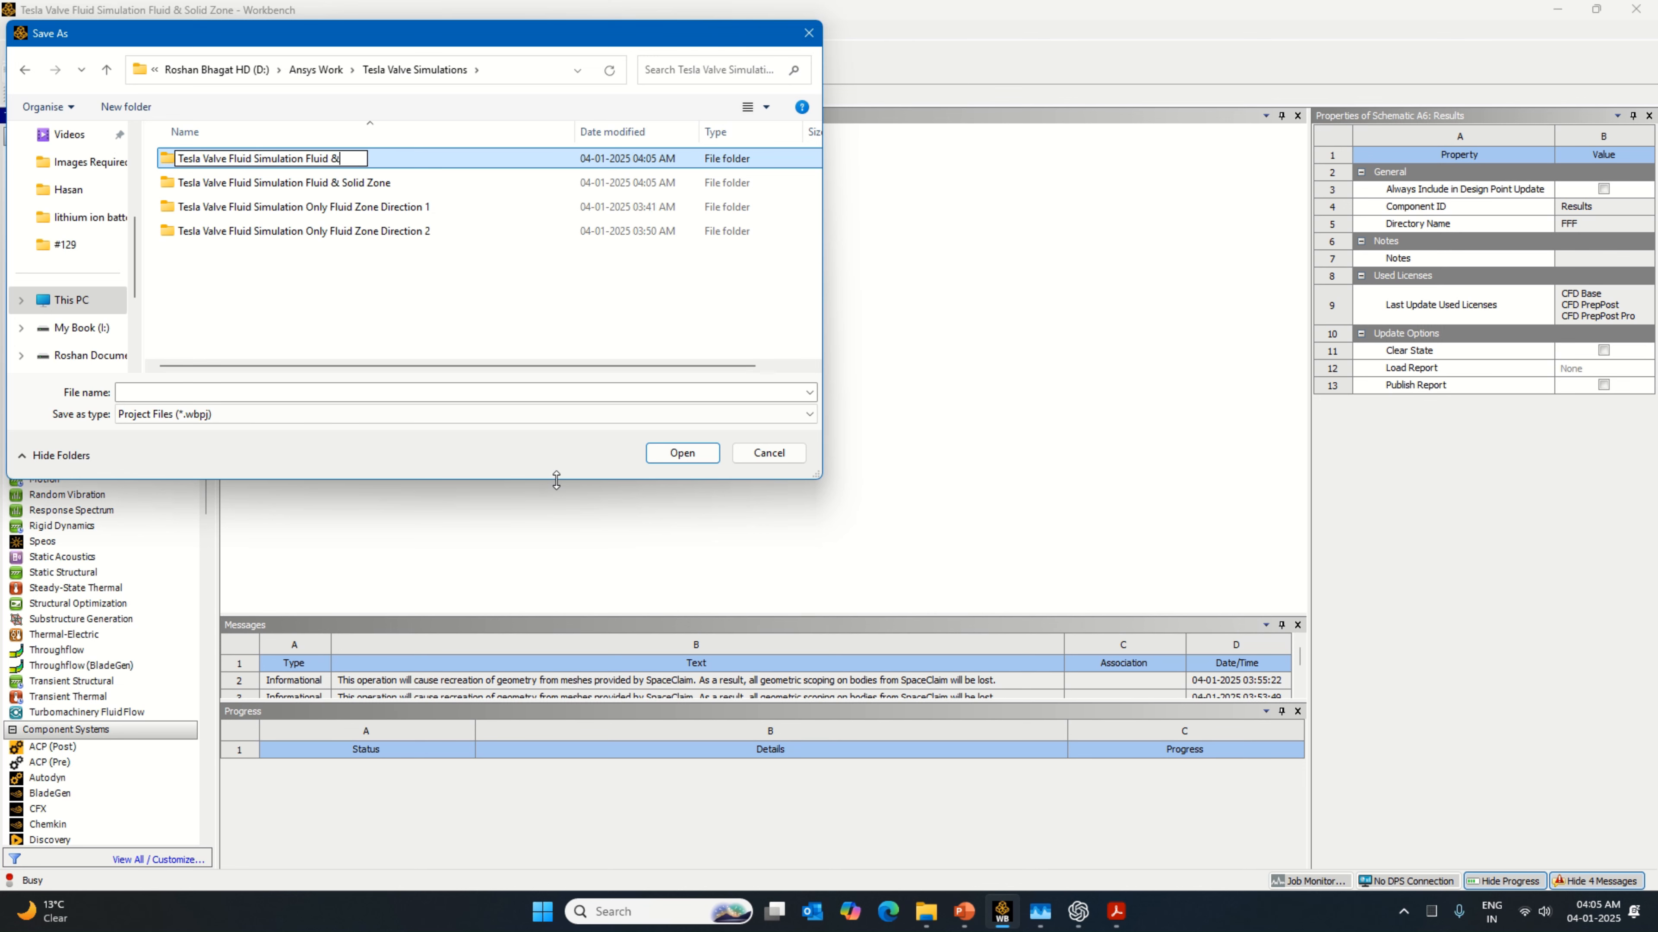
{"action": "key", "text": "Caps_Lock"}
{"action": "type", "text": "solid Zon"}
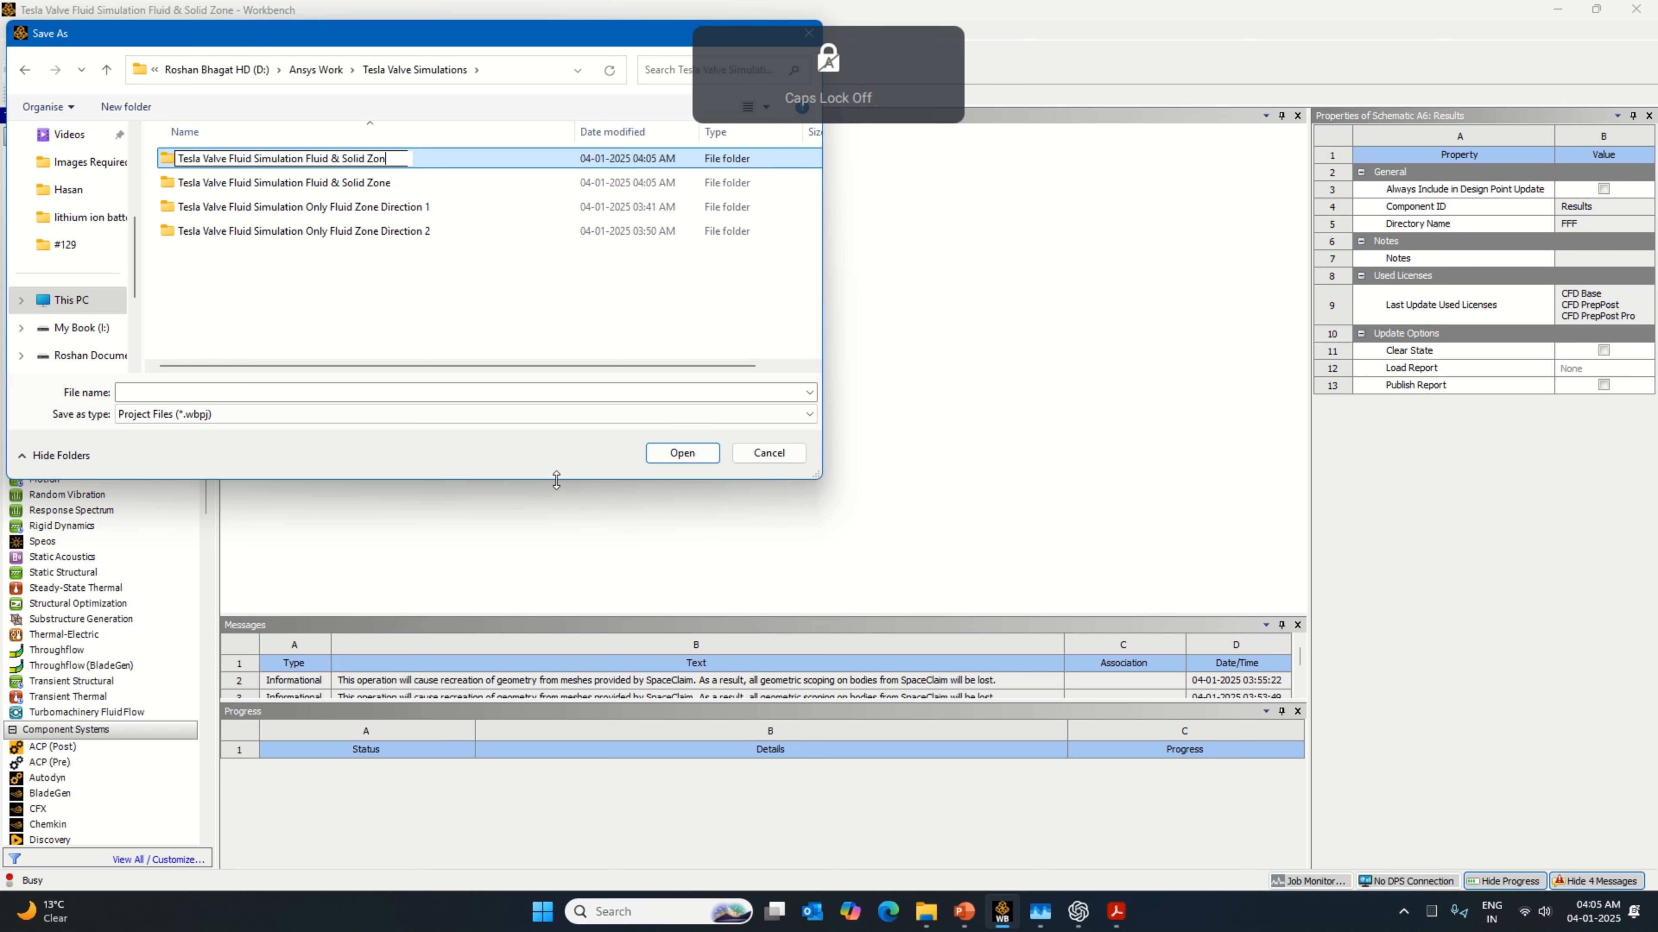
{"action": "type", "text": "e D"}
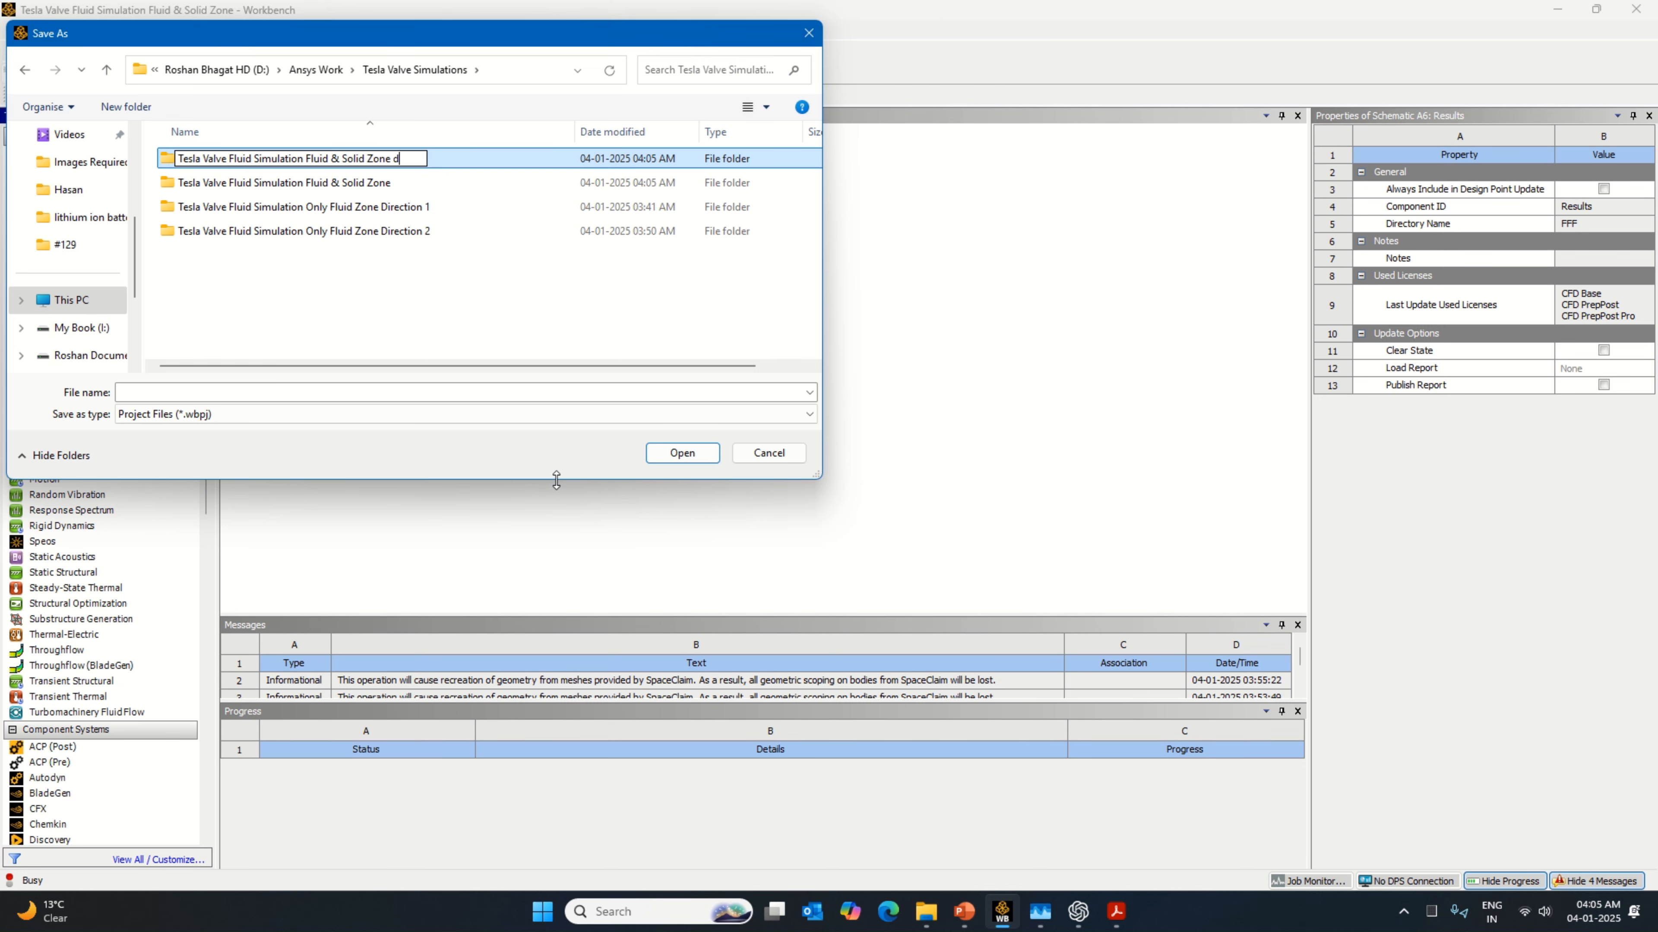
{"action": "key", "text": "Caps_Lock"}
{"action": "type", "text": "i"}
{"action": "type", "text": "rection 2"}
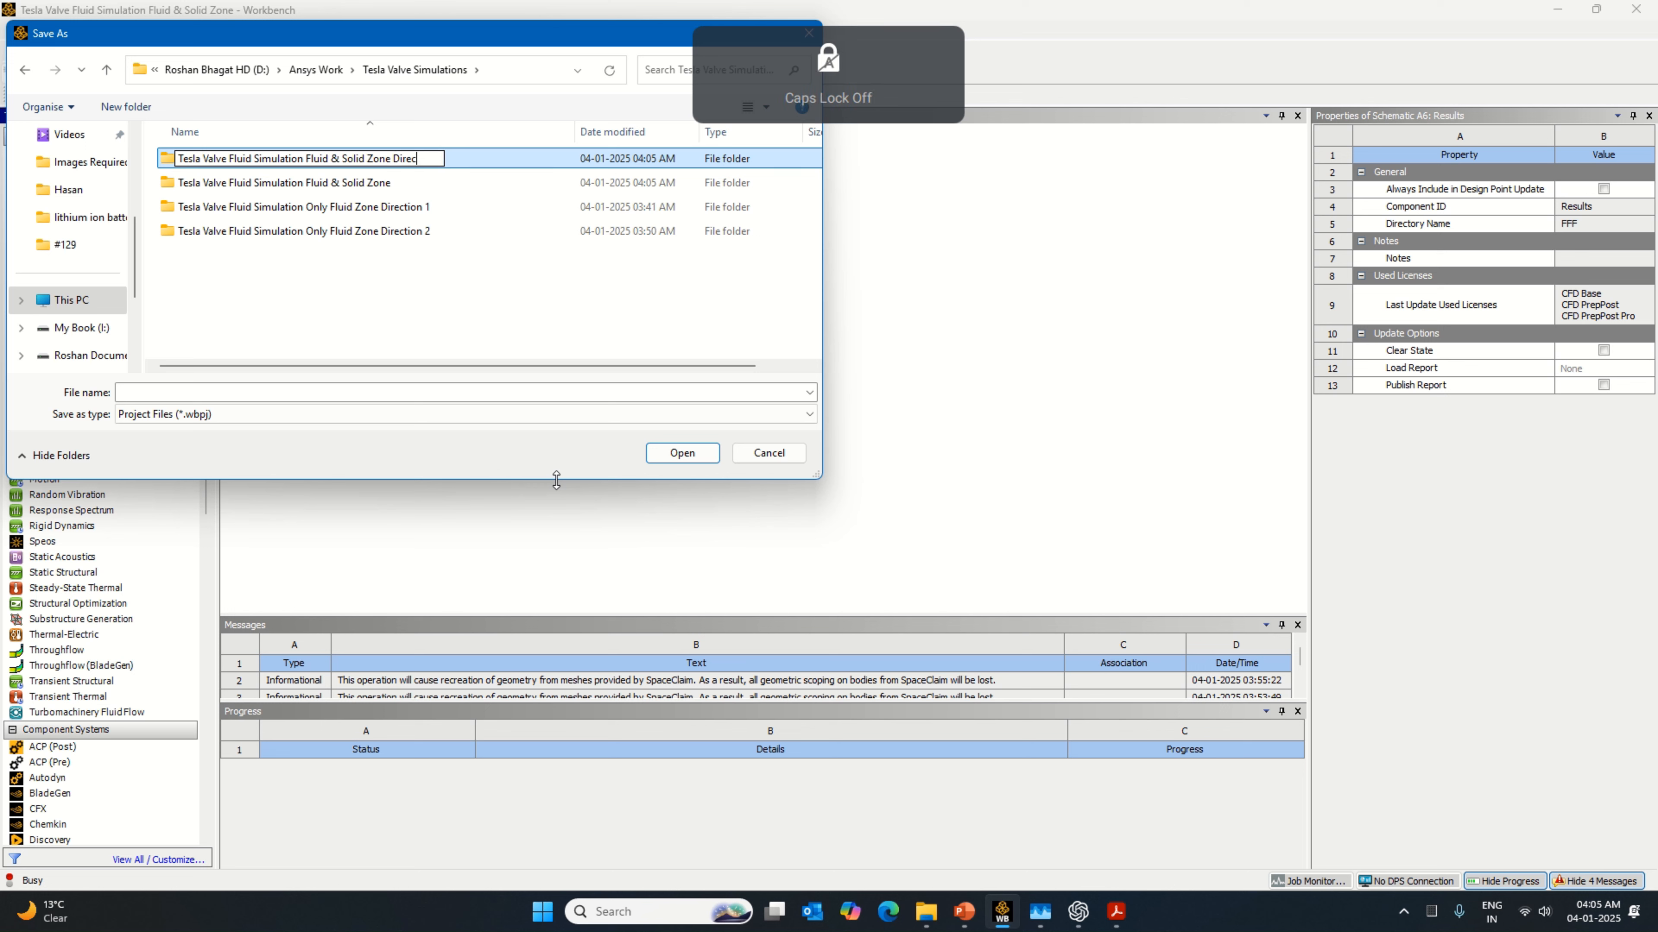
{"action": "key", "text": "Return"}
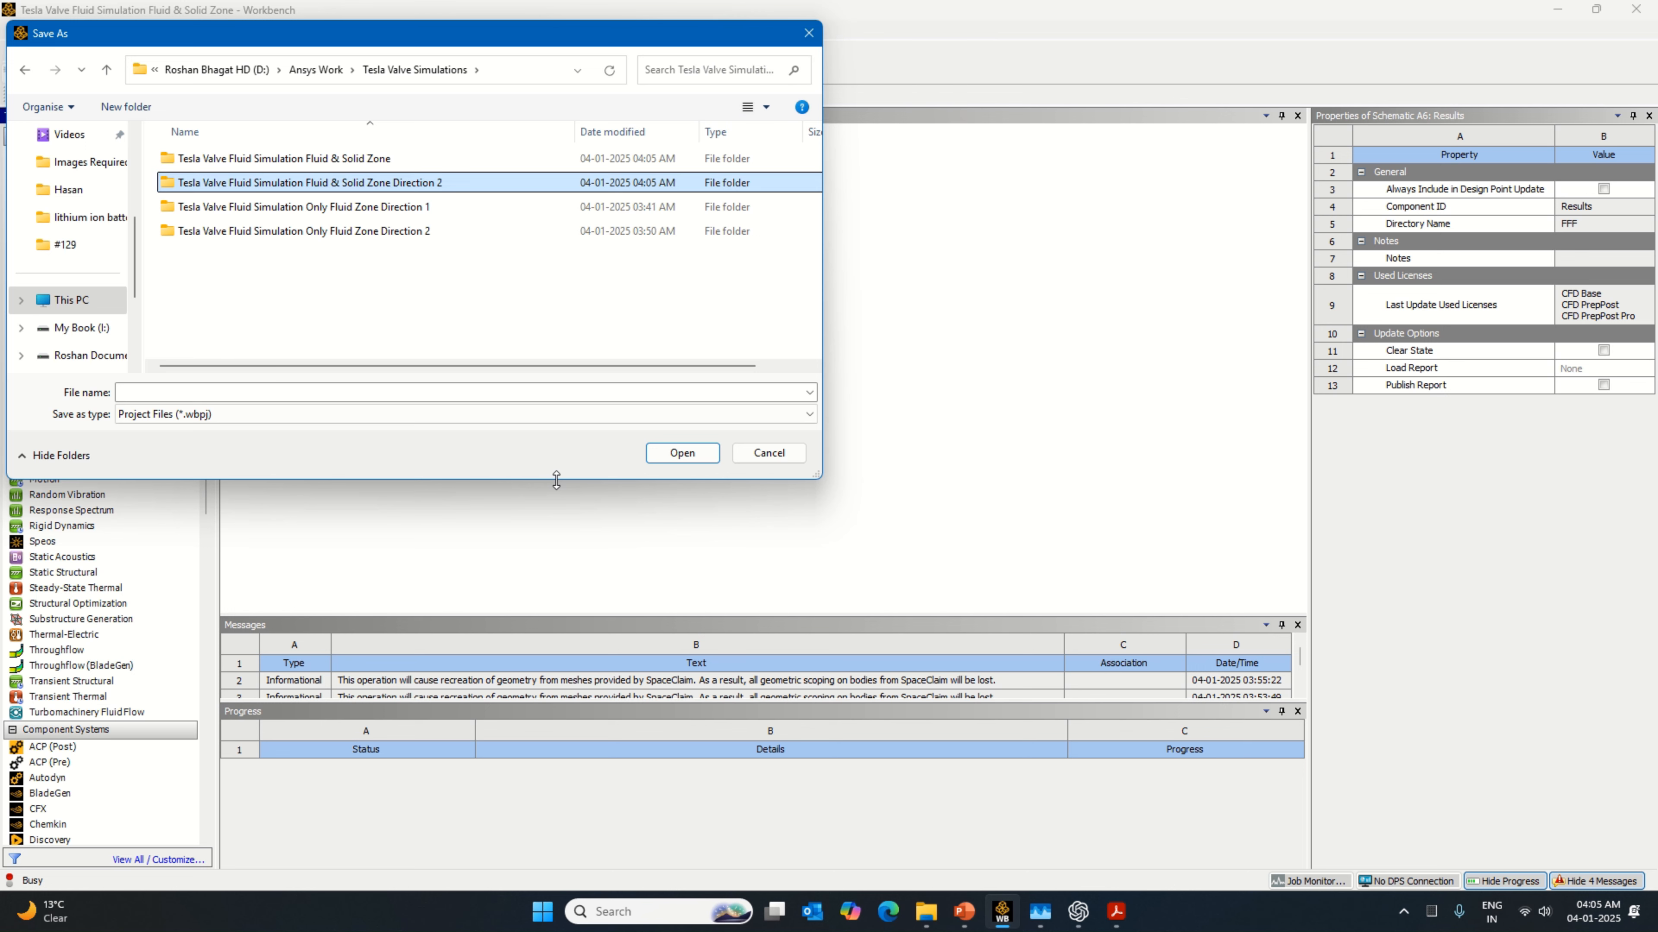
Step: Save the project copy in the new folder as "Tesla Valve Fluid Simulation Fluid & Solid Zone Direction 2", reusing the folder's name
{"action": "key", "text": "Return"}
{"action": "right_click", "coordinate": [497, 70]}
{"action": "left_click", "coordinate": [528, 95]}
{"action": "left_click", "coordinate": [424, 393]}
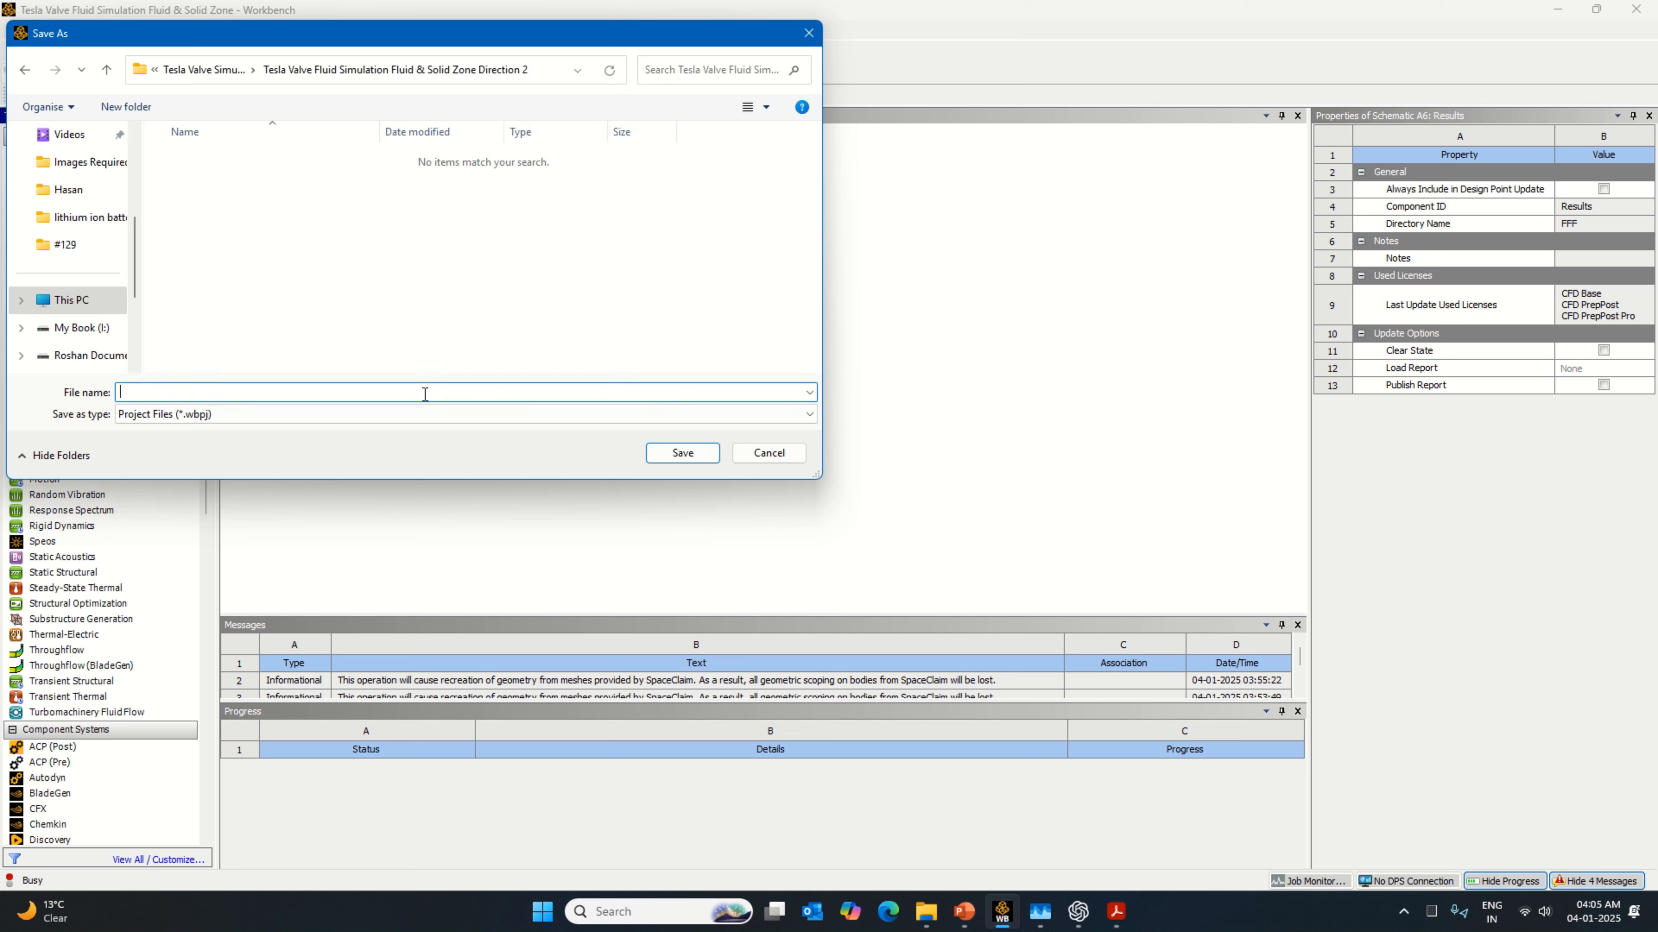
{"action": "key", "text": "ctrl+v"}
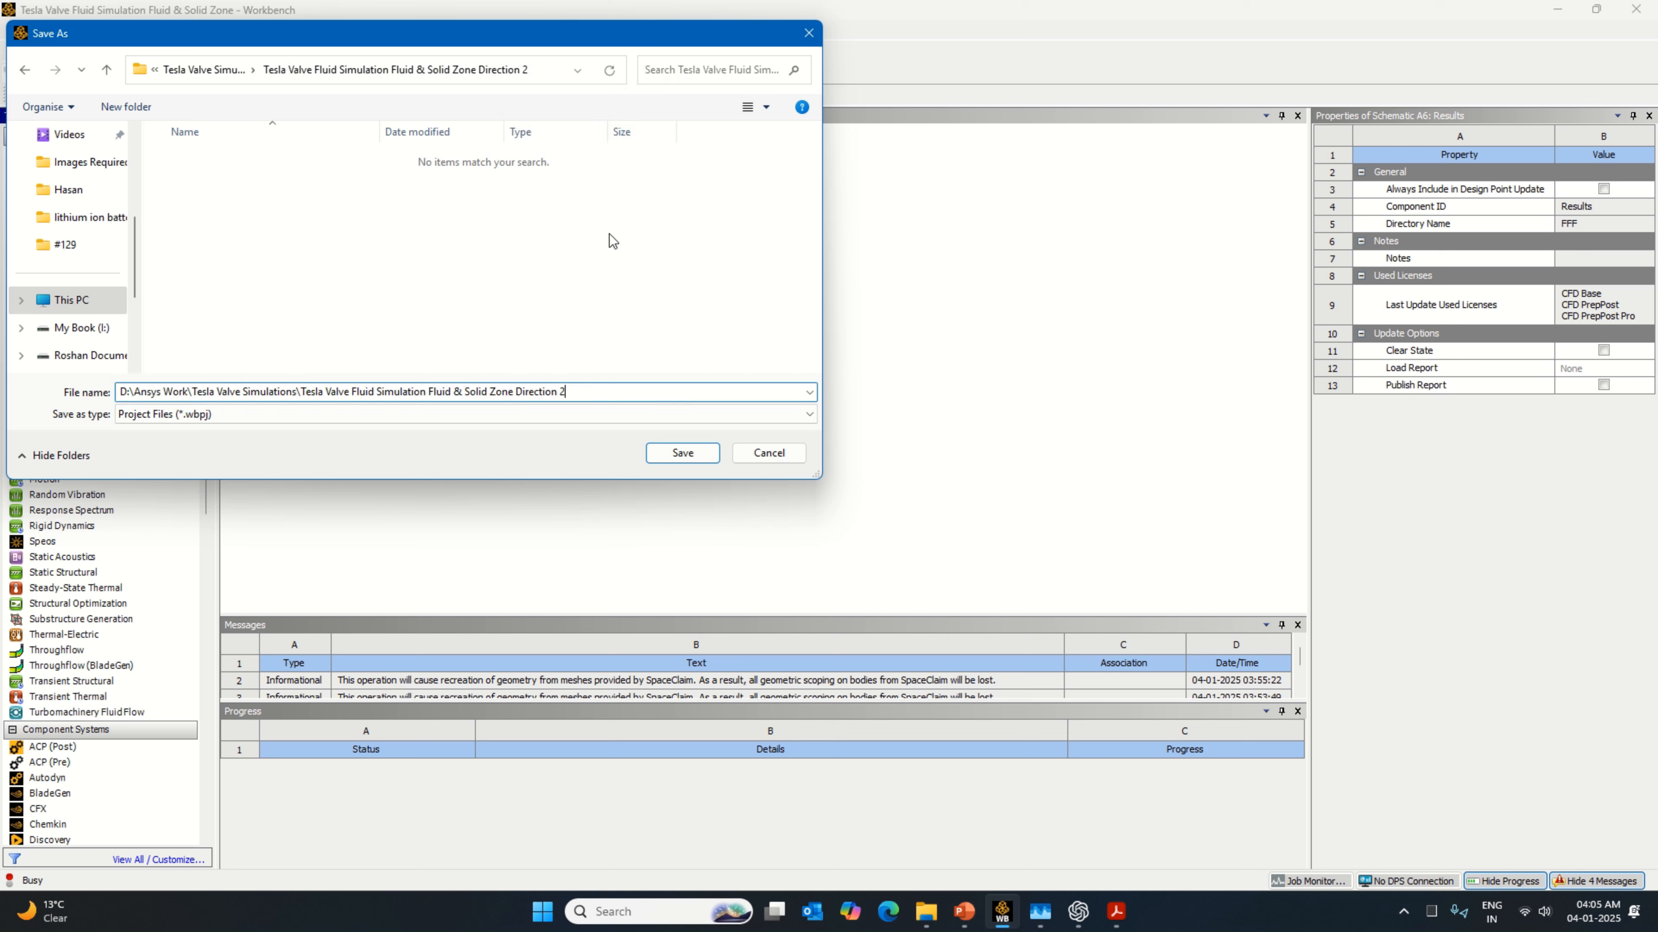
{"action": "left_click_drag", "start_coordinate": [300, 391], "coordinate": [33, 406]}
{"action": "key", "text": "BackSpace"}
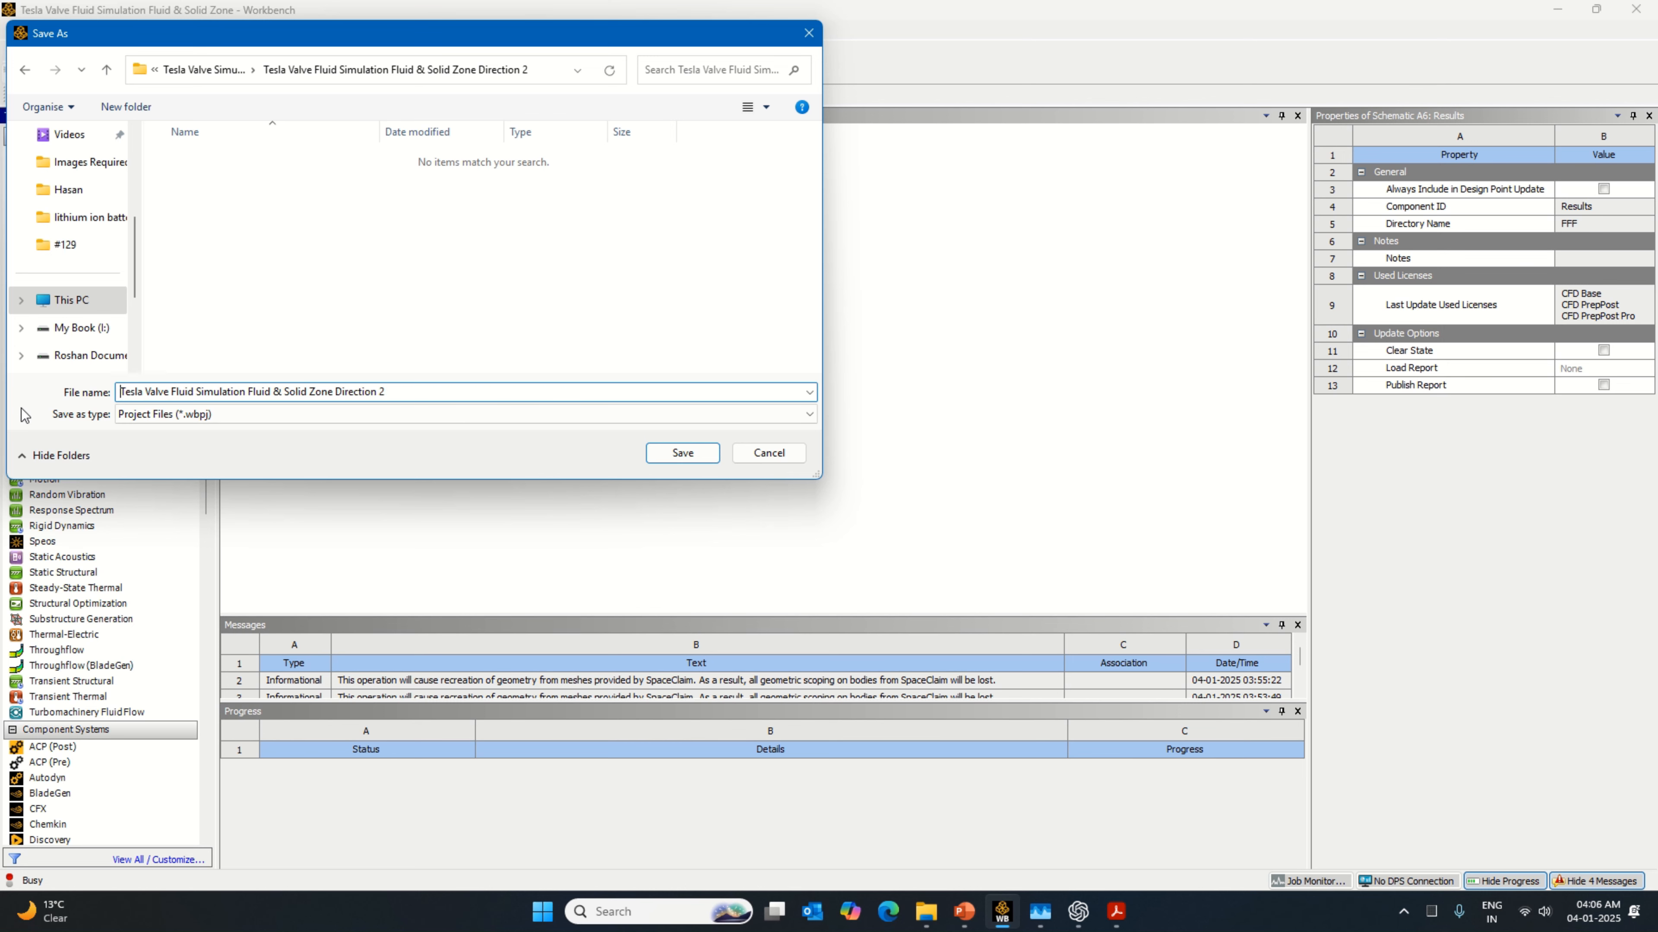
{"action": "left_click", "coordinate": [653, 456]}
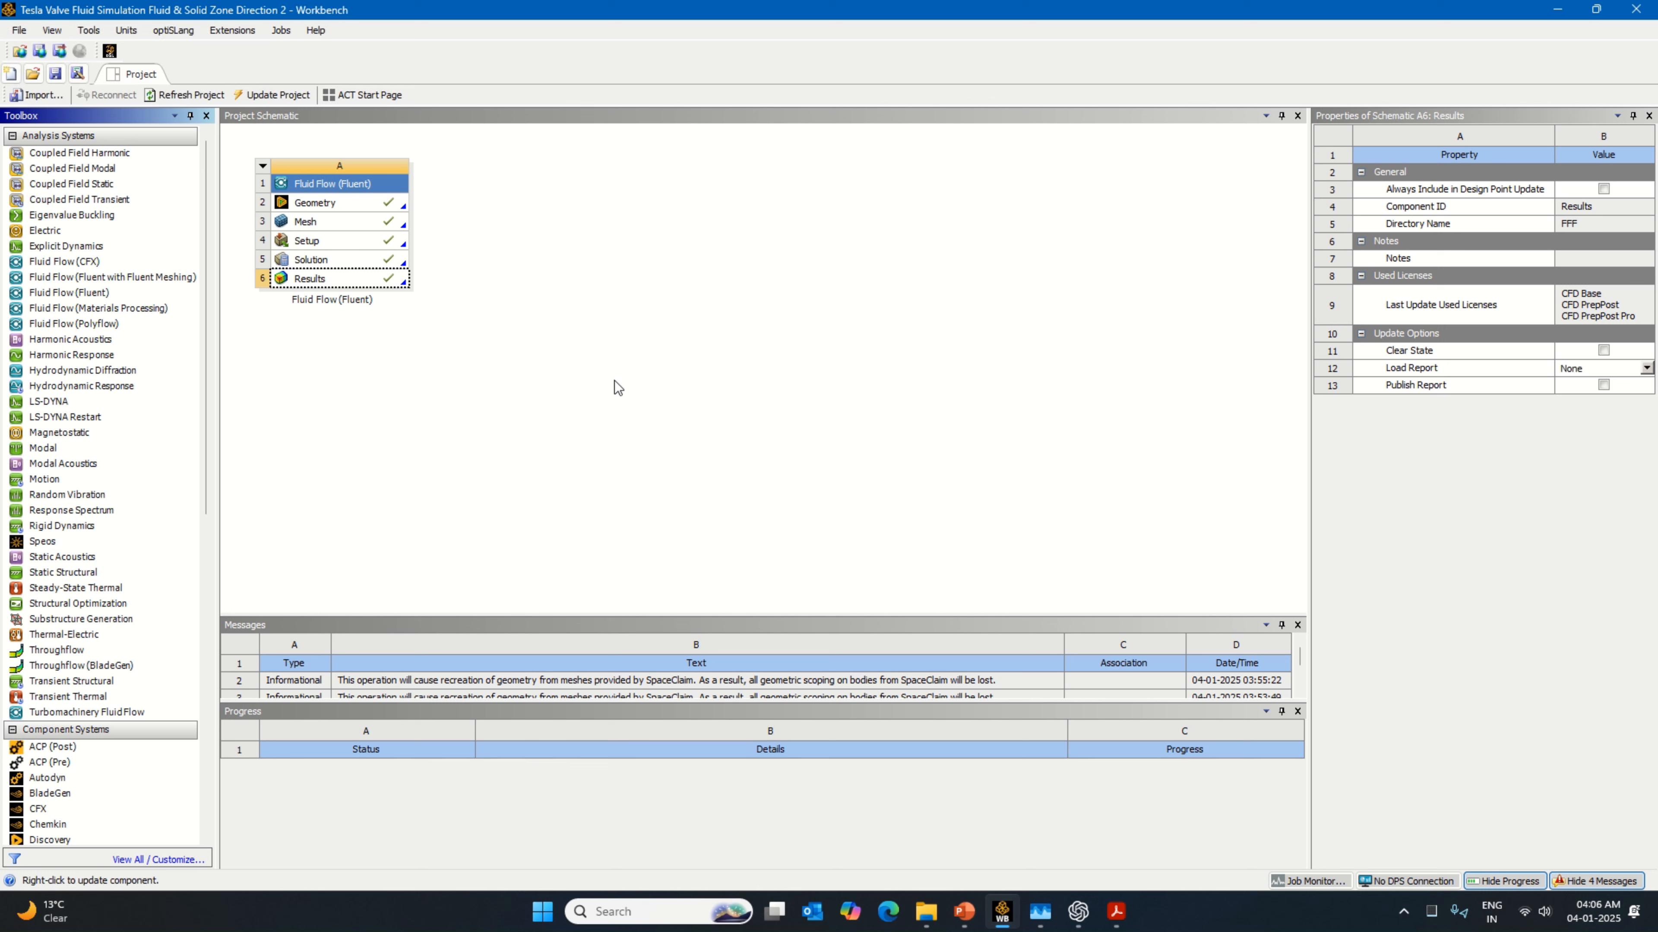
Step: Open the mesh for editing and reassign the Inlet named selection to the channel's end face on the positive X side
{"action": "right_click", "coordinate": [393, 228]}
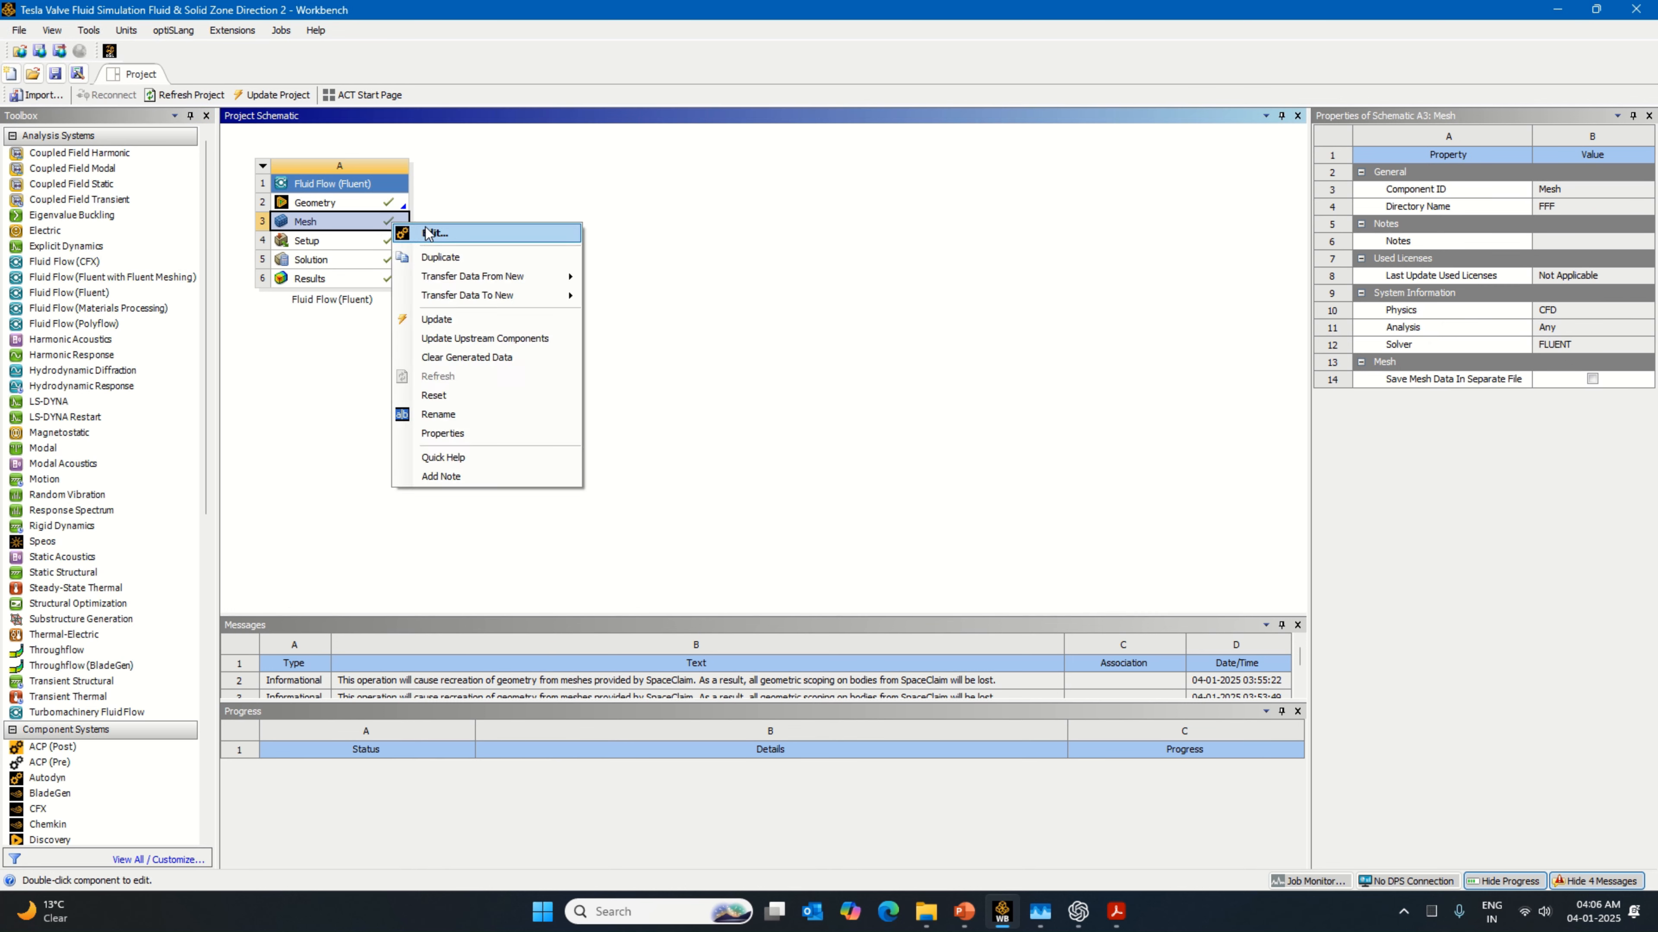
{"action": "left_click", "coordinate": [430, 232]}
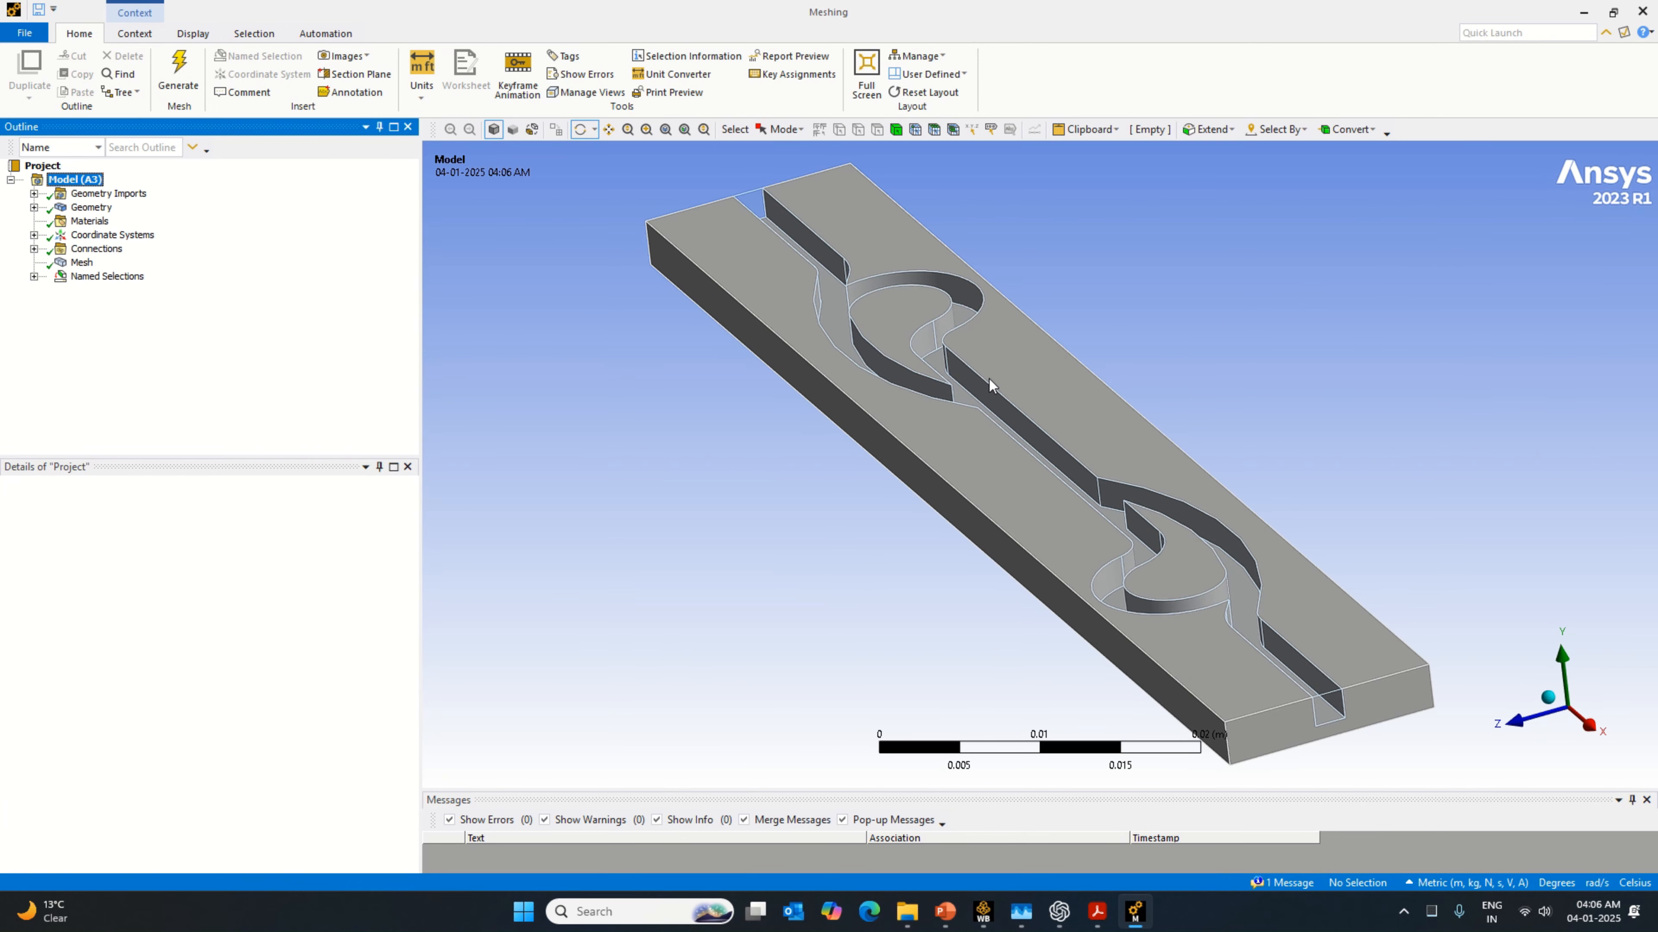
{"action": "left_click", "coordinate": [34, 276]}
{"action": "left_click", "coordinate": [103, 290]}
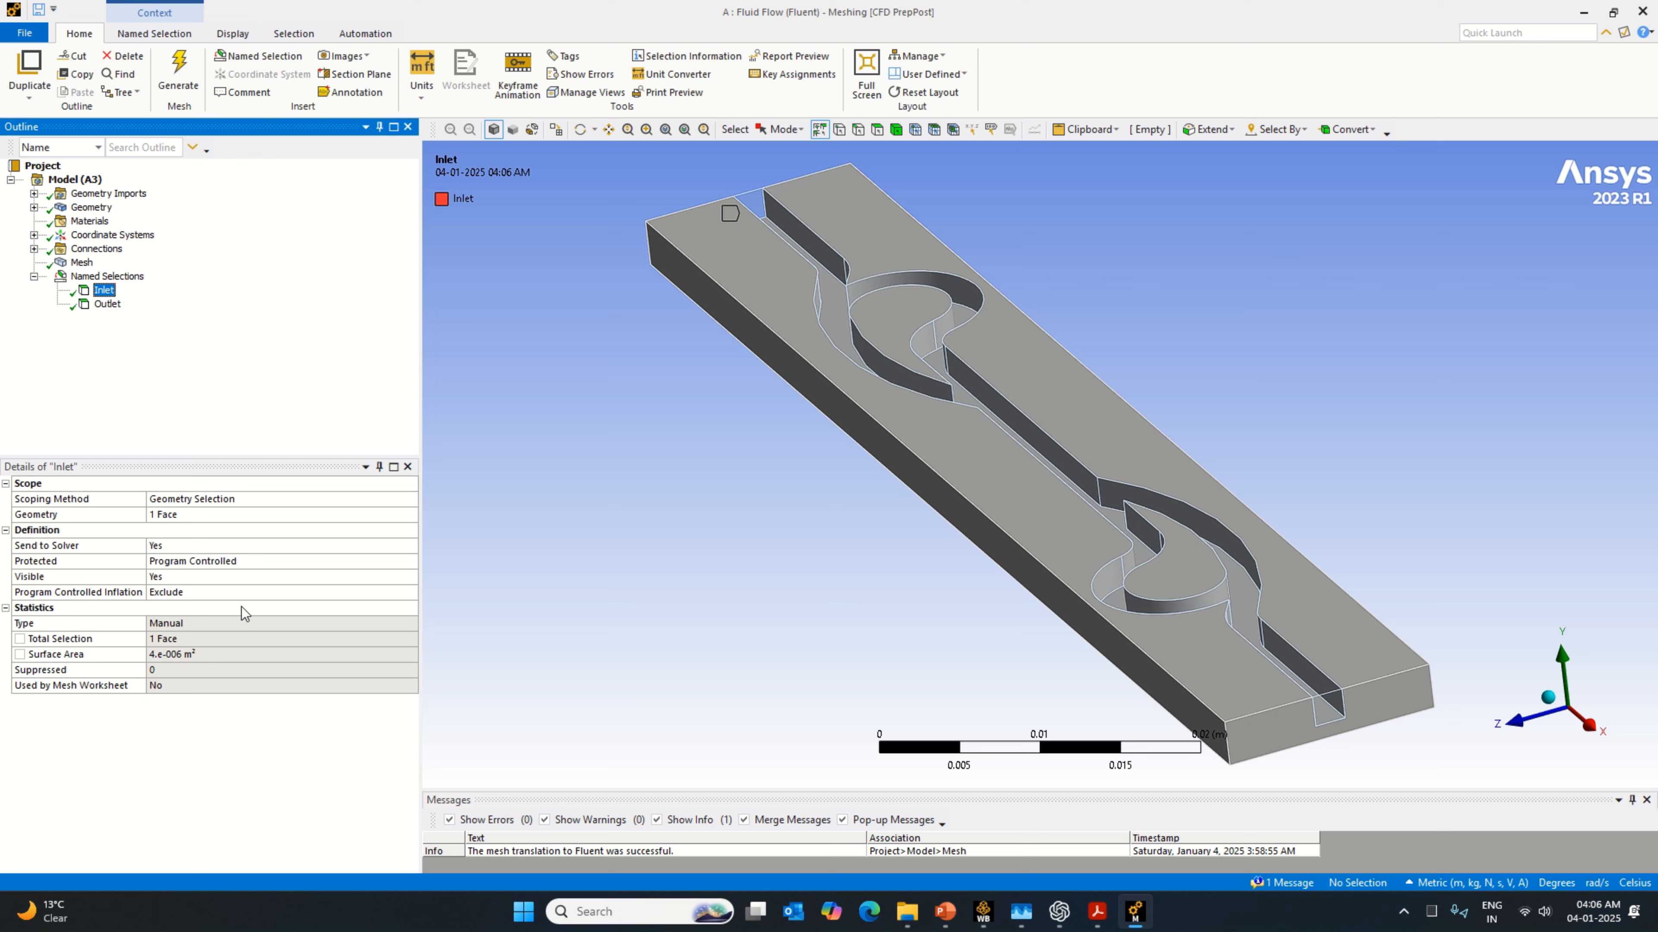
{"action": "left_click", "coordinate": [168, 515]}
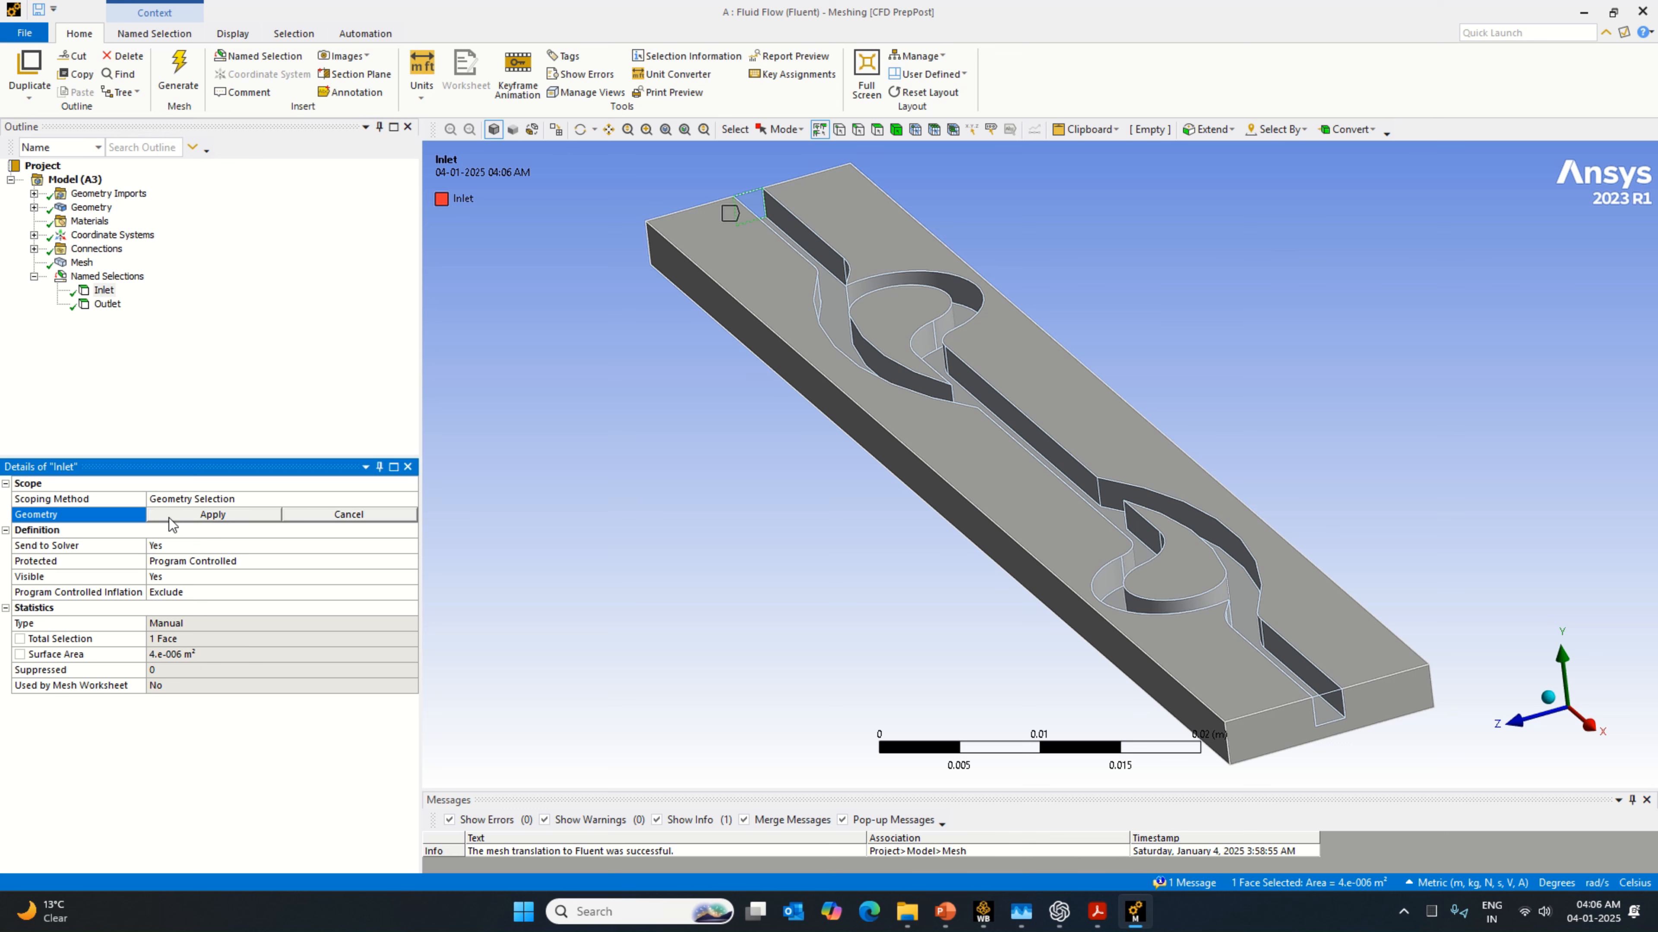
{"action": "left_click", "coordinate": [1329, 708]}
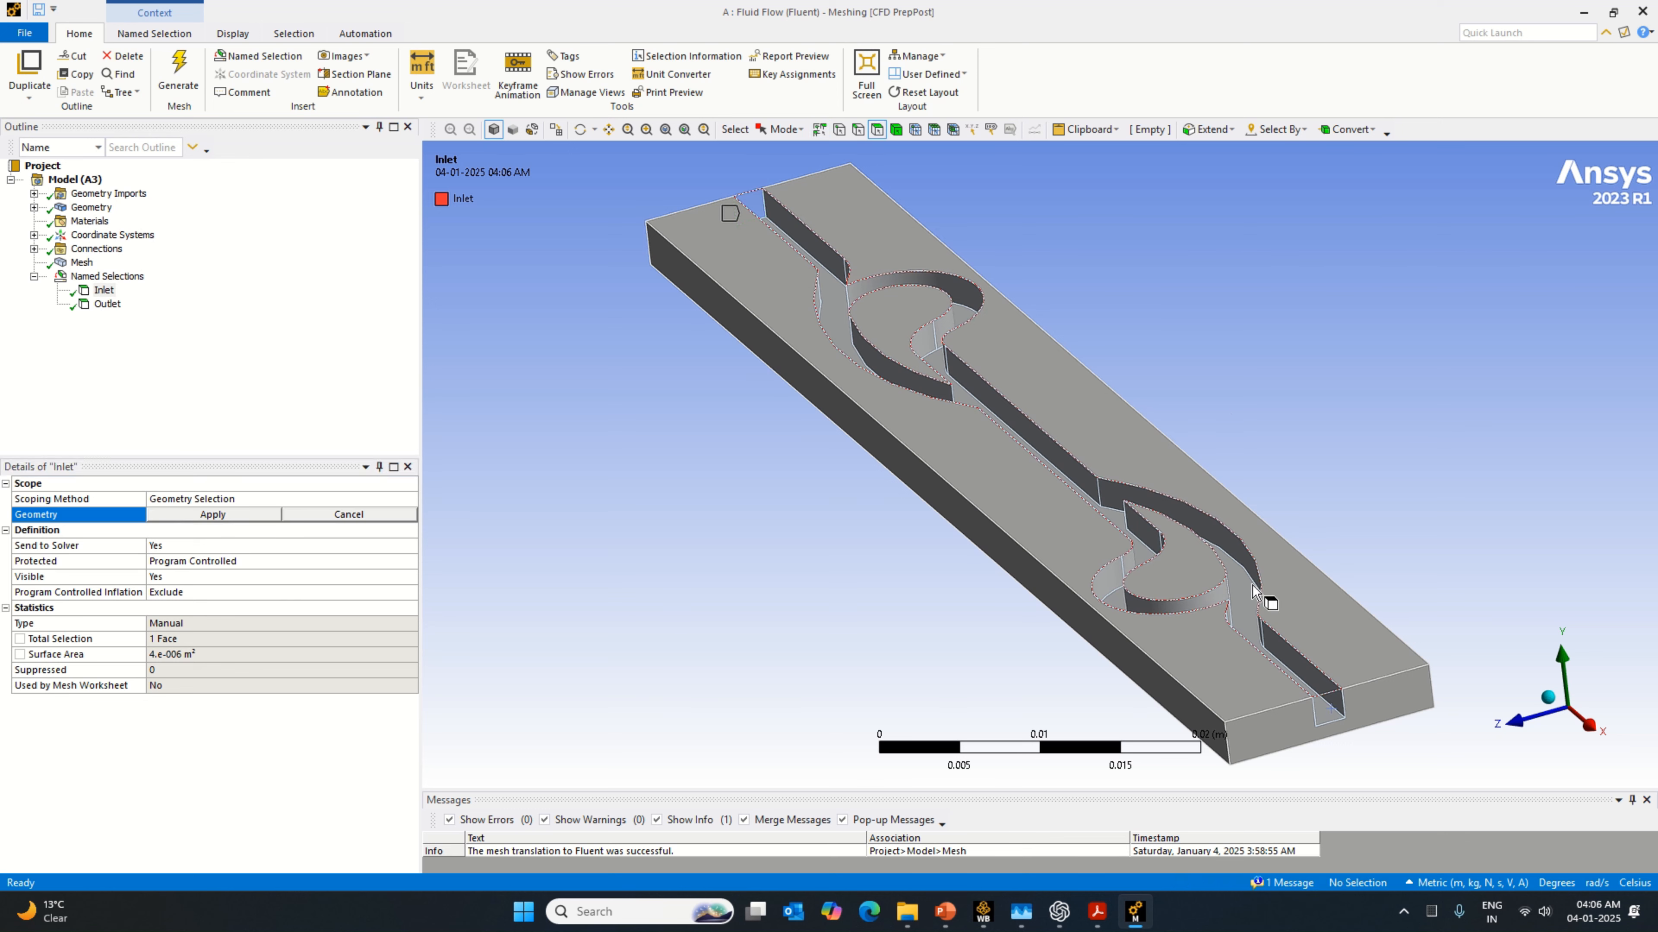
{"action": "right_click", "coordinate": [1282, 717]}
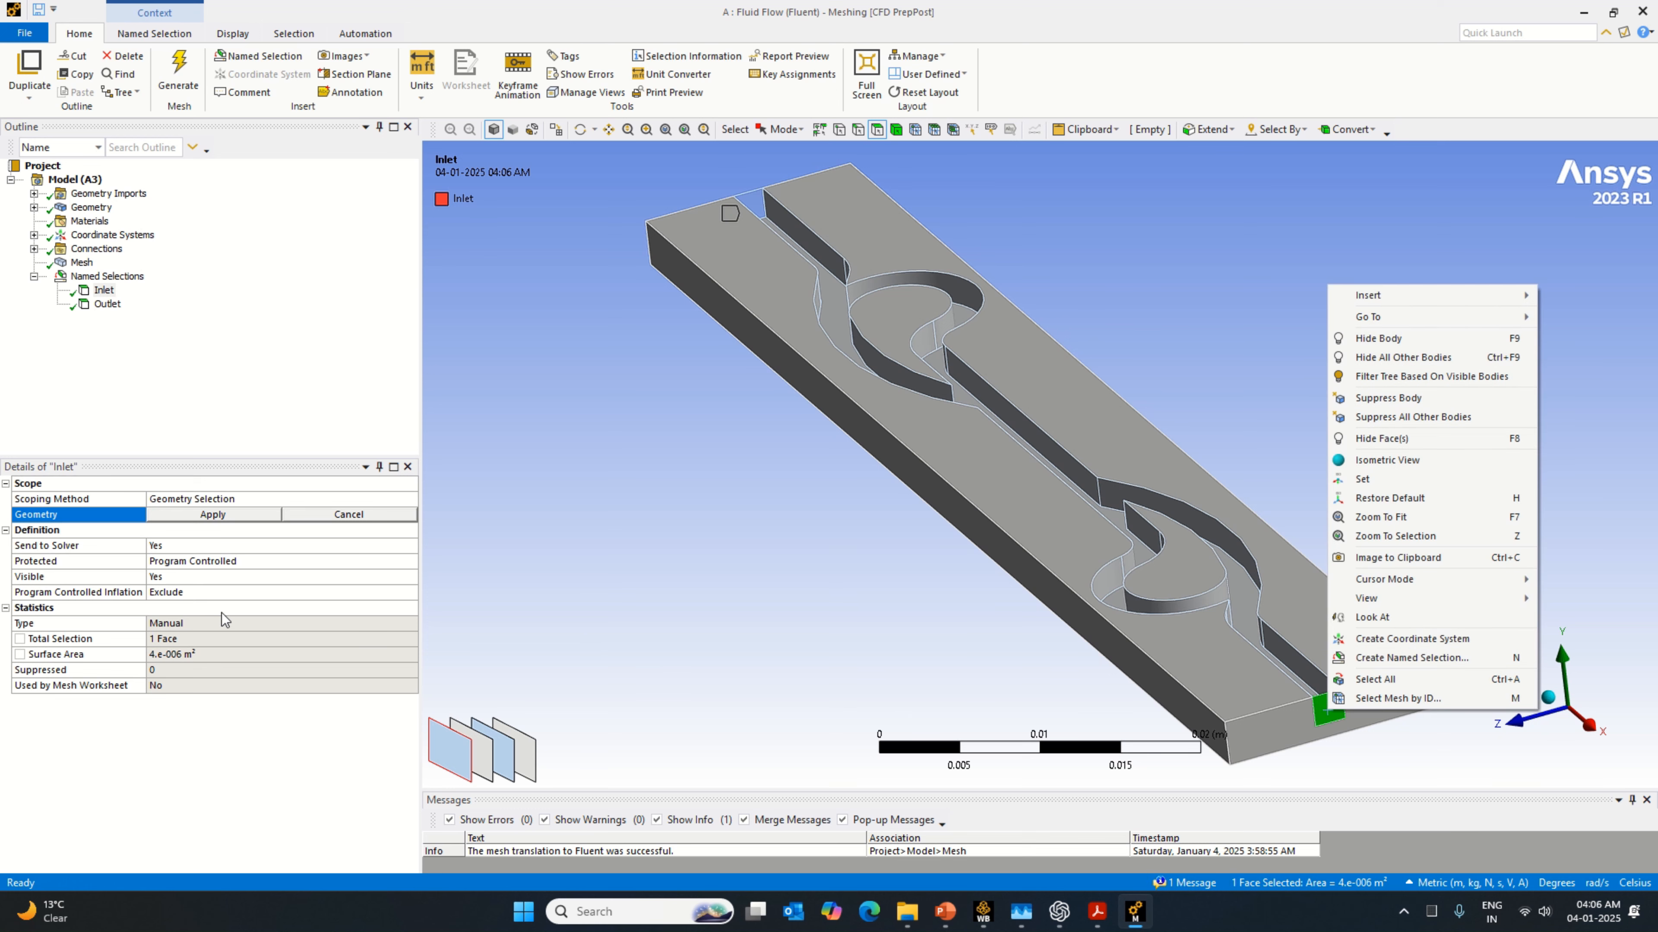
{"action": "left_click", "coordinate": [213, 515]}
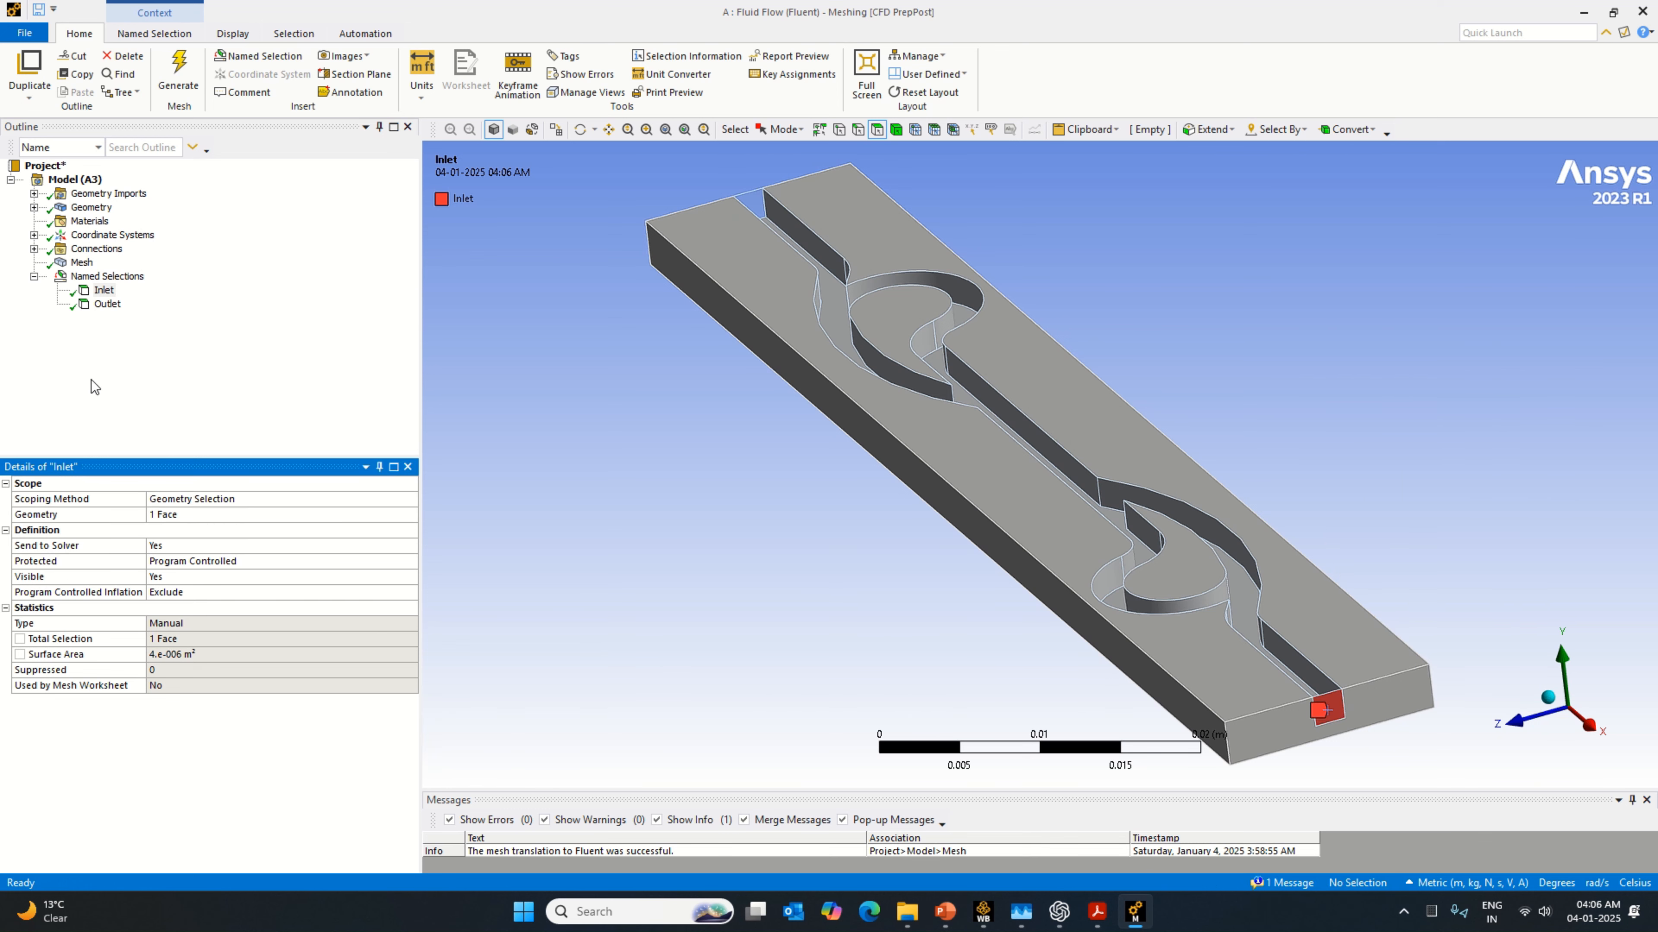
Step: Reassign the Outlet named selection to the channel's end face on the negative X side and check both selections
{"action": "left_click", "coordinate": [107, 303]}
{"action": "middle_click_drag", "start_coordinate": [696, 445], "coordinate": [1099, 548]}
{"action": "left_click", "coordinate": [730, 485]}
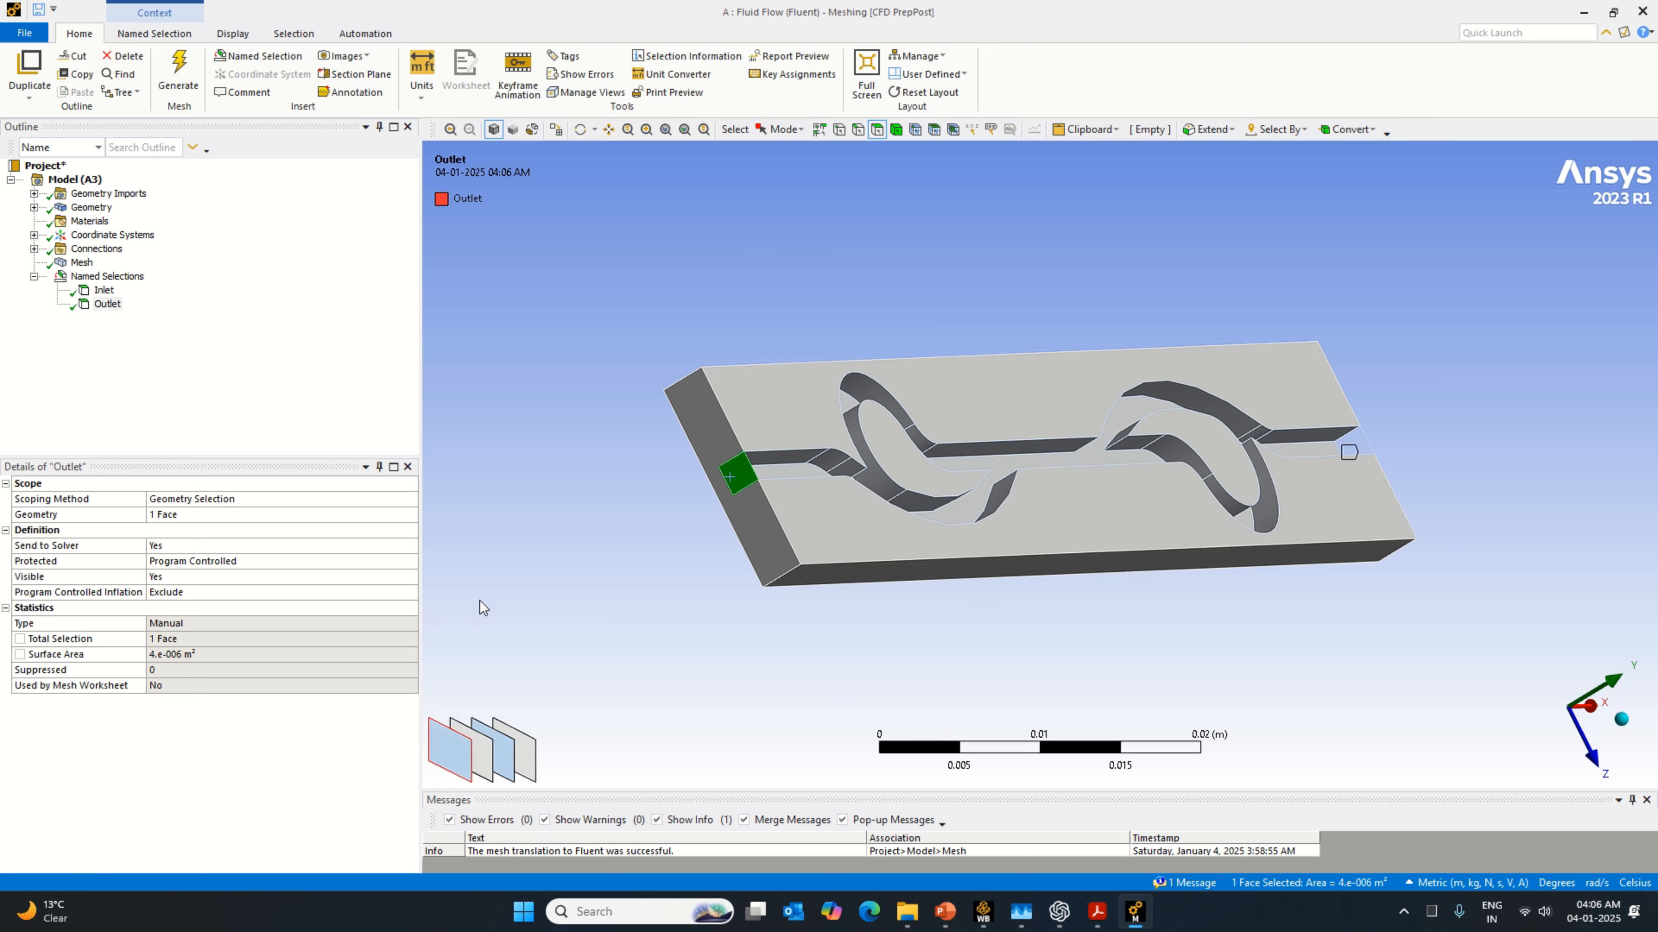
{"action": "left_click", "coordinate": [171, 520]}
{"action": "left_click", "coordinate": [171, 520]}
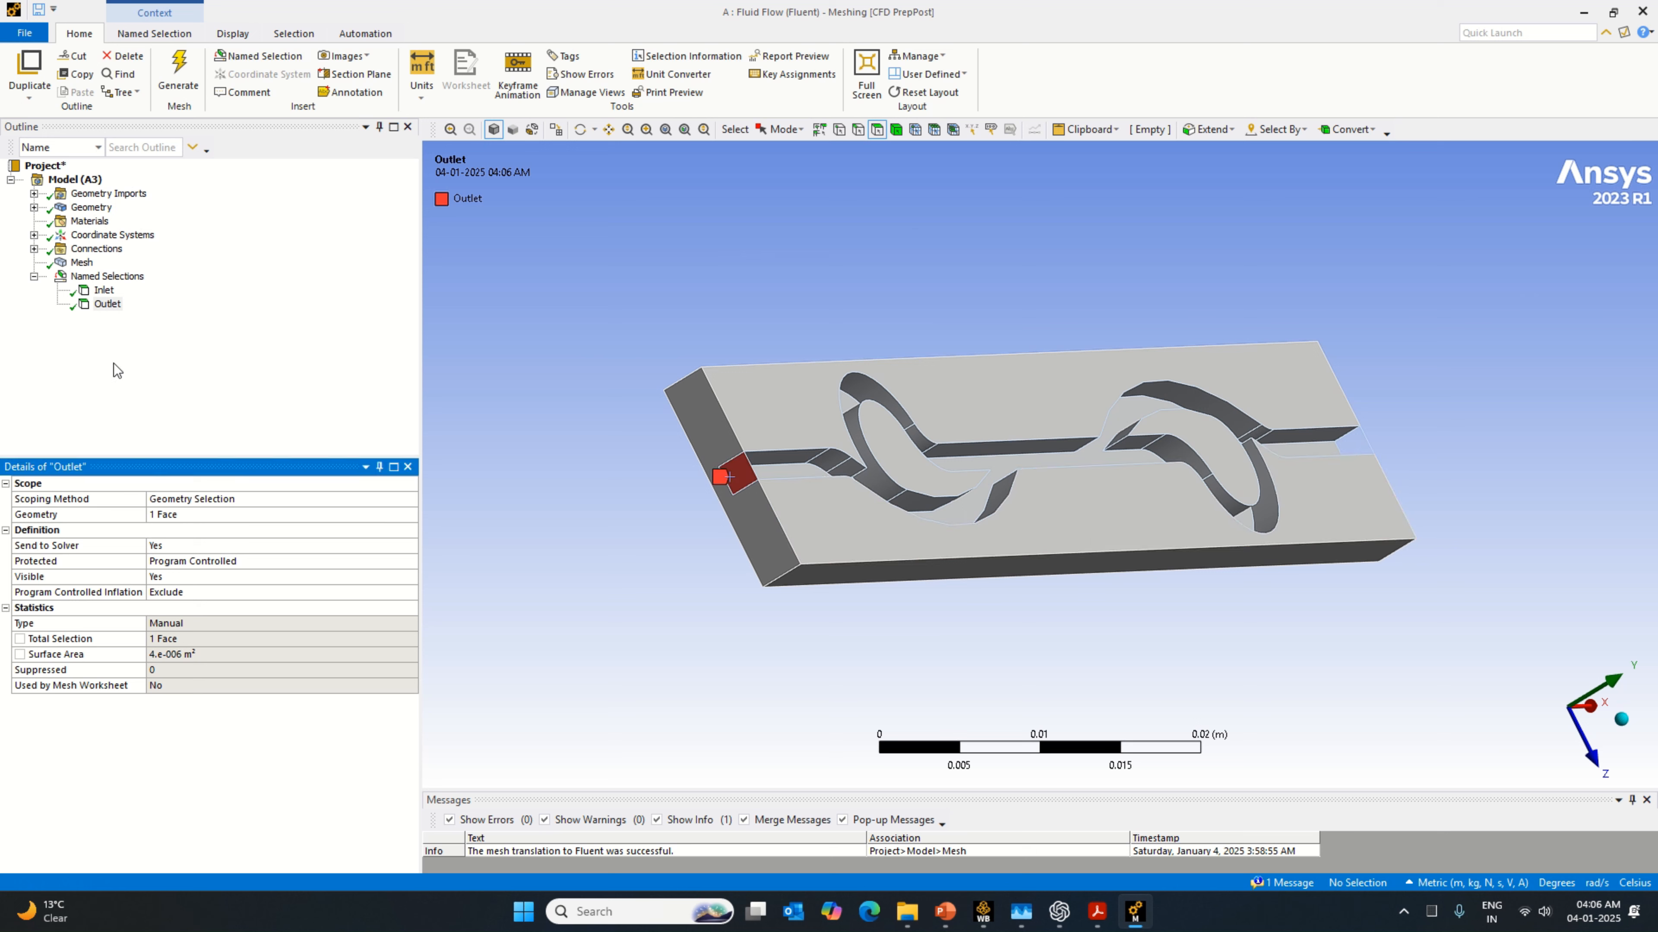
{"action": "left_click", "coordinate": [104, 290]}
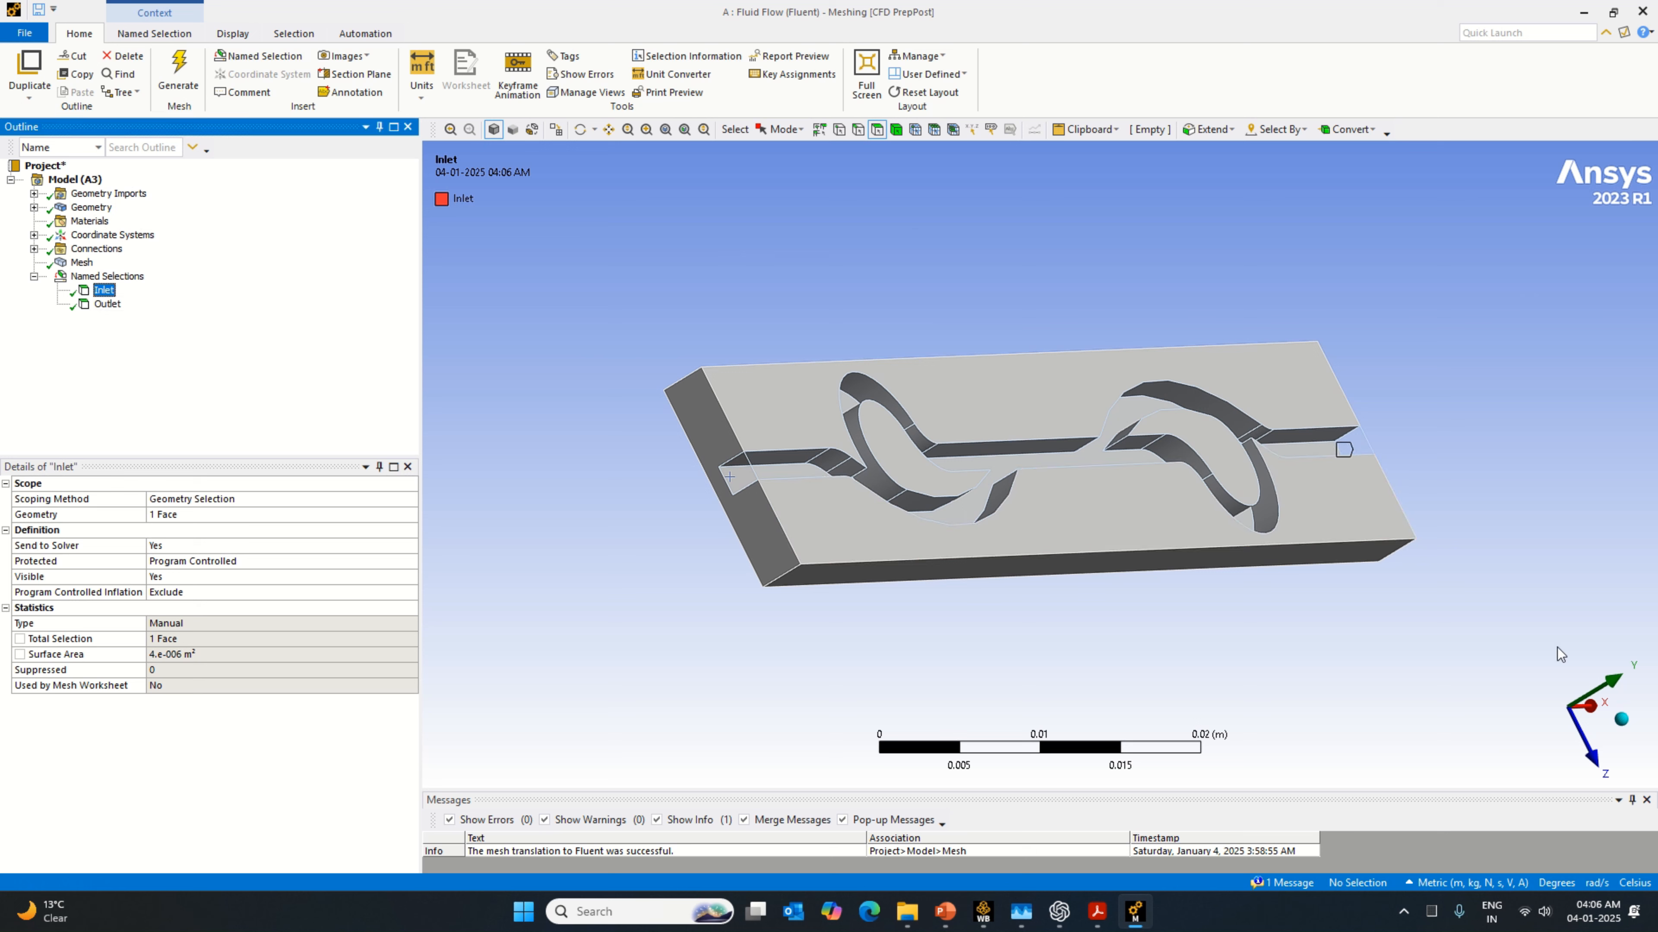
{"action": "left_click", "coordinate": [1621, 718]}
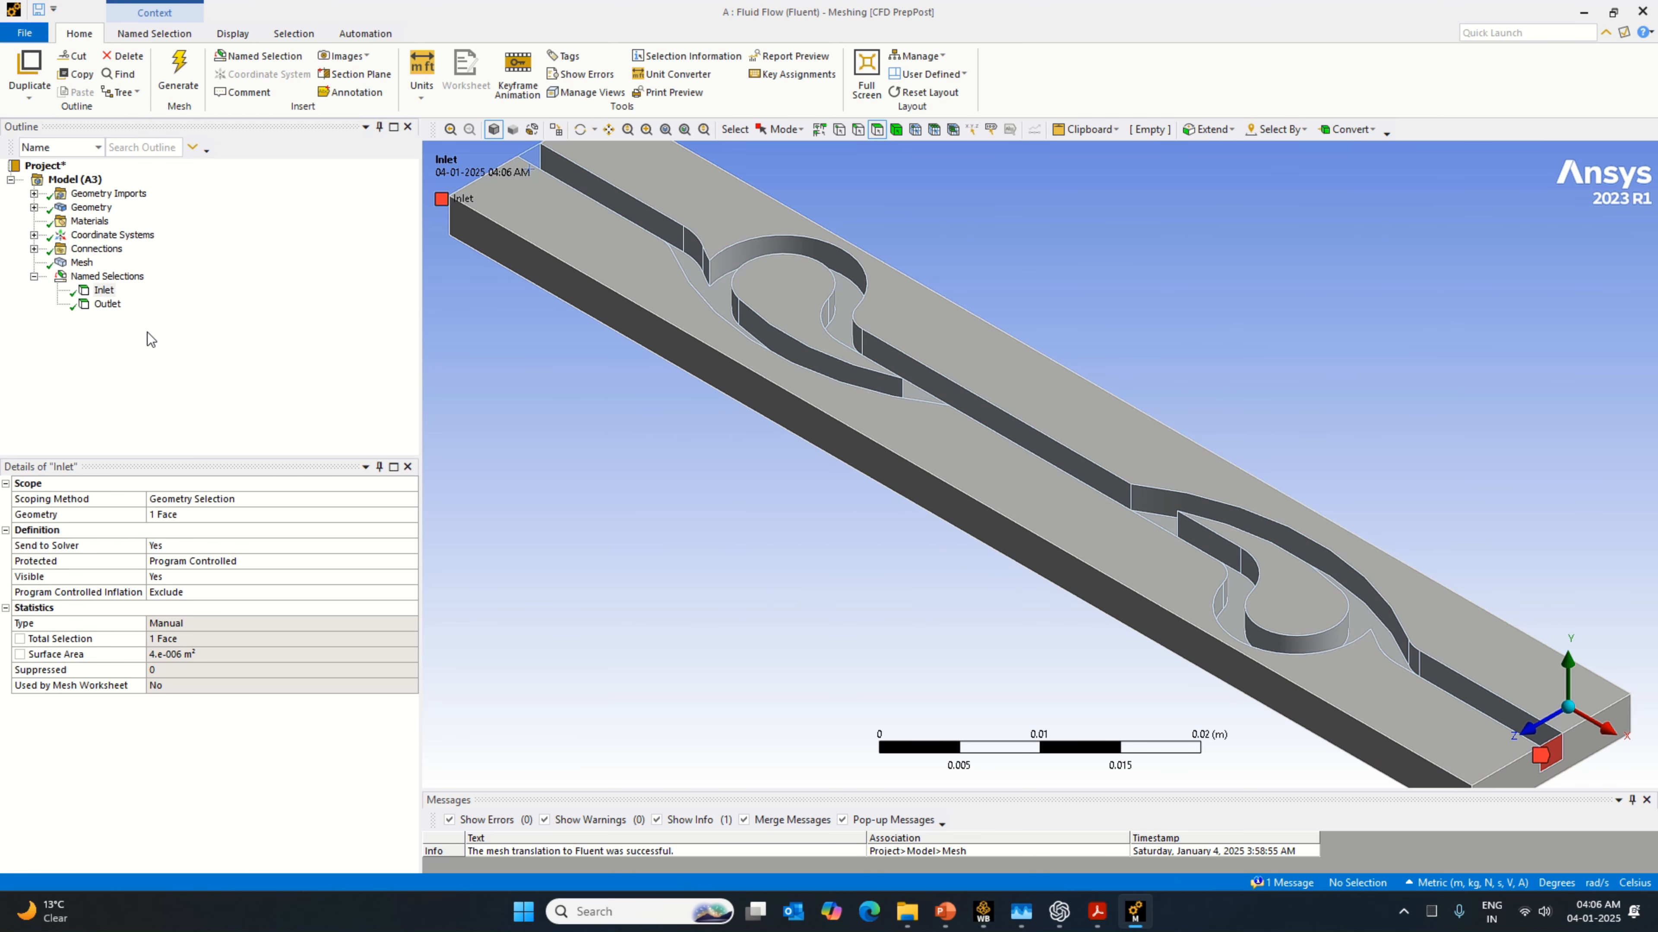
{"action": "left_click", "coordinate": [107, 303]}
Step: Update the mesh with the swapped inlet and outlet faces
{"action": "left_click", "coordinate": [78, 264]}
{"action": "right_click", "coordinate": [74, 264]}
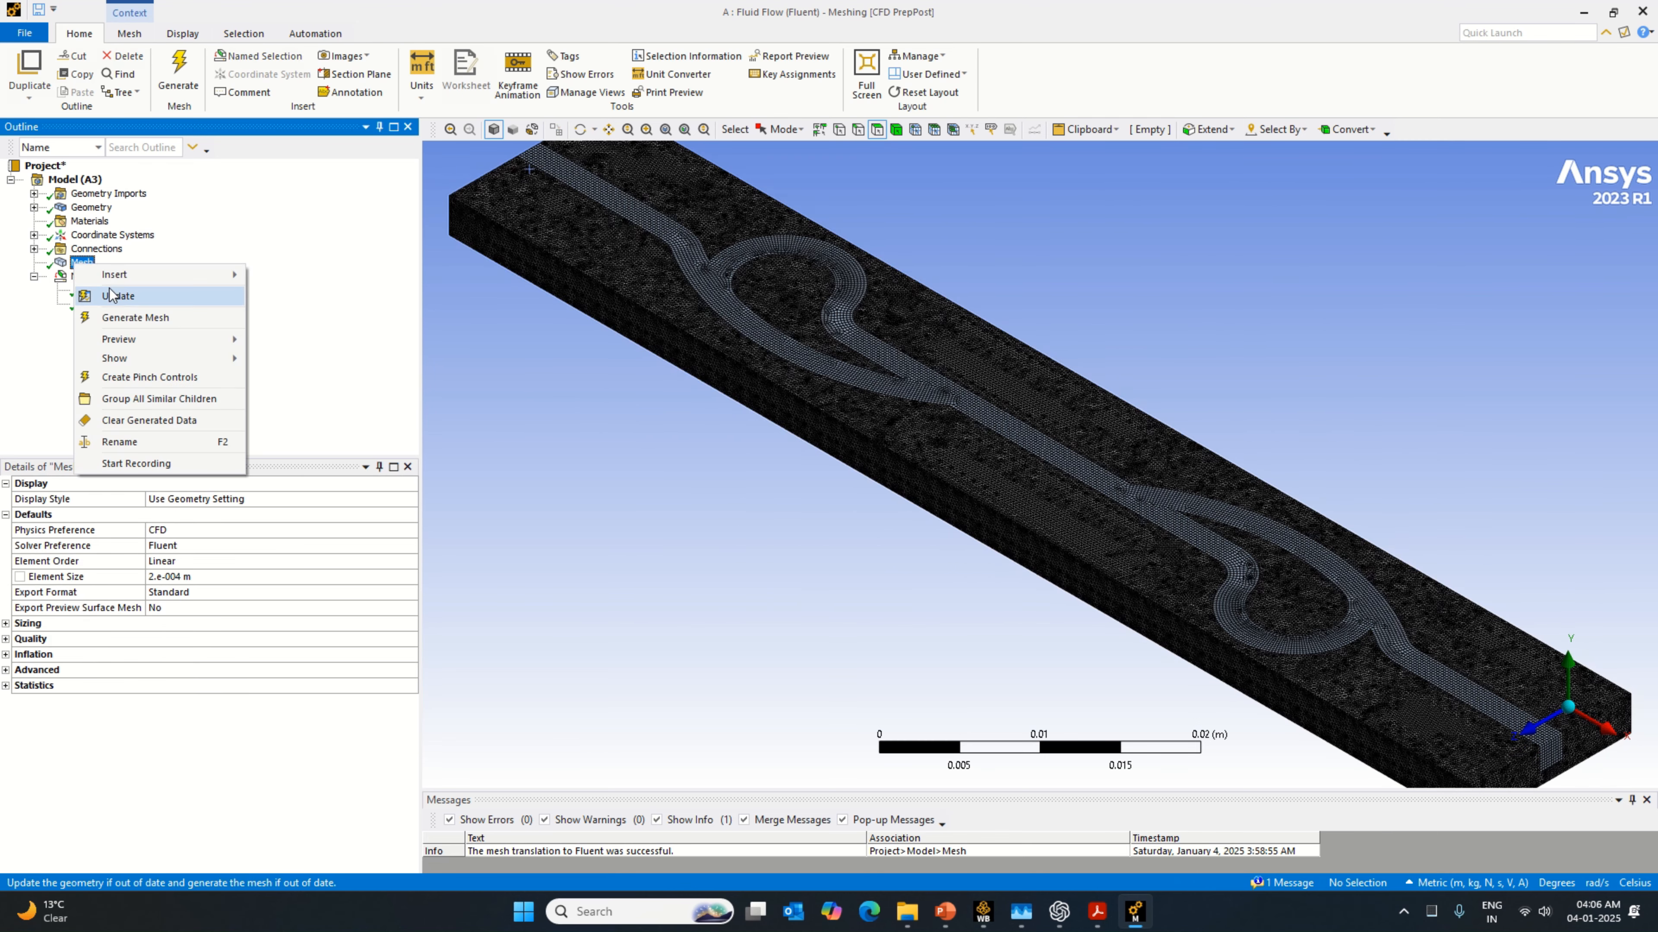
{"action": "left_click", "coordinate": [120, 296]}
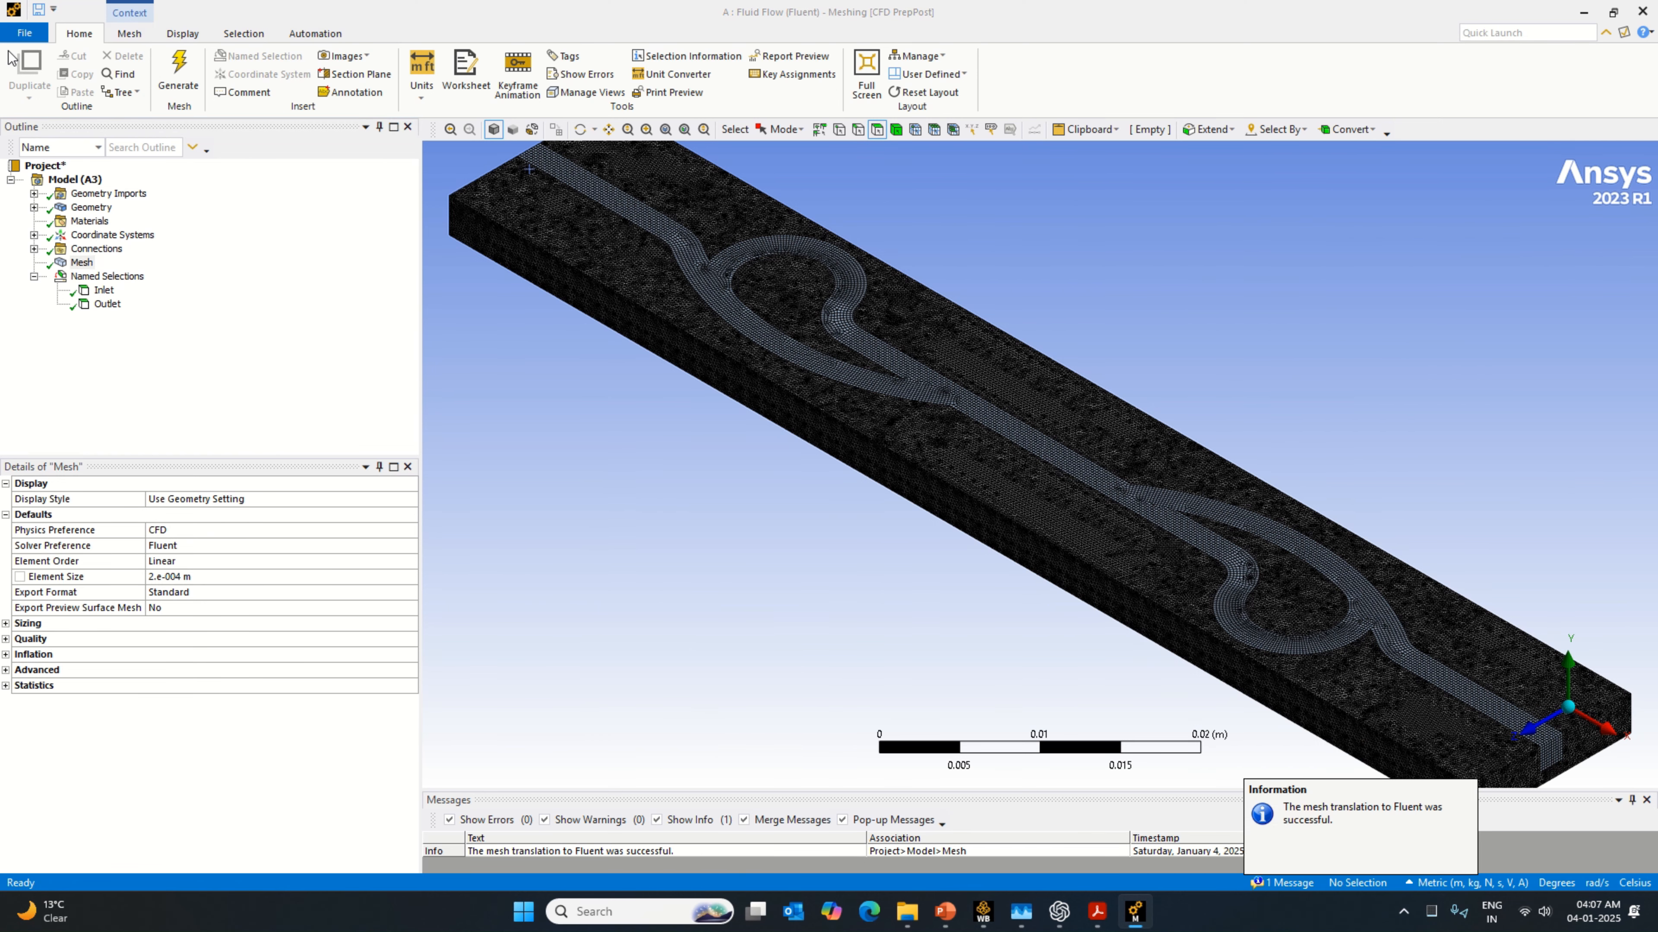
Step: Close the Meshing application and update the whole project in Workbench
{"action": "left_click", "coordinate": [15, 40]}
{"action": "left_click", "coordinate": [78, 589]}
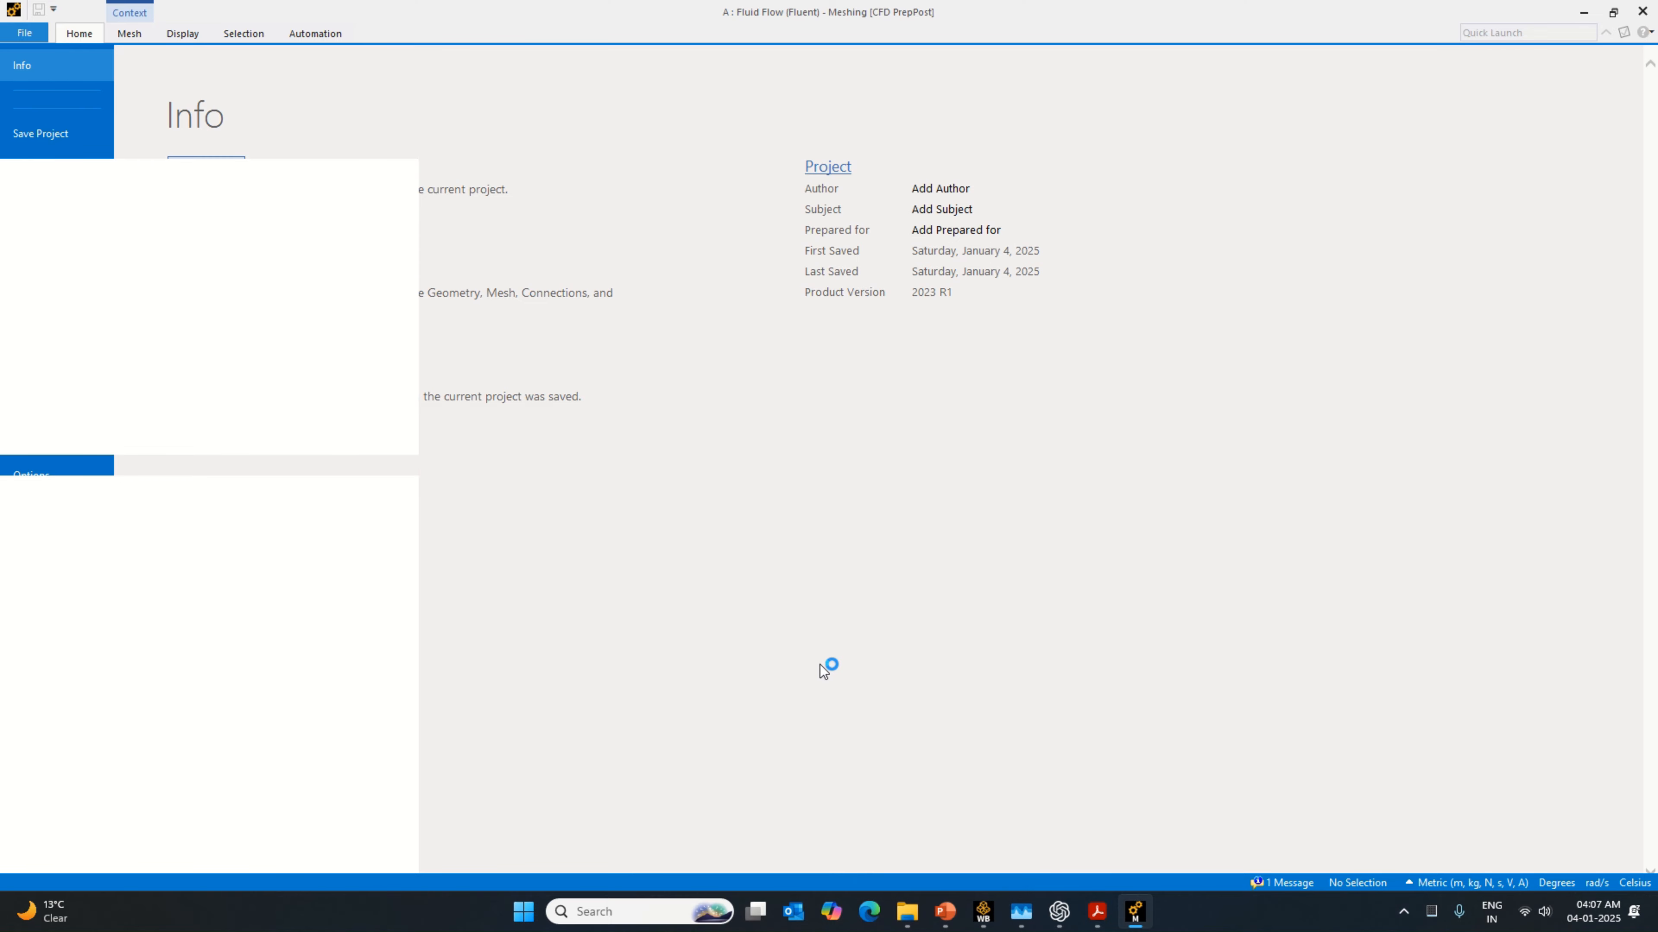
{"action": "mouse_move", "coordinate": [980, 920]}
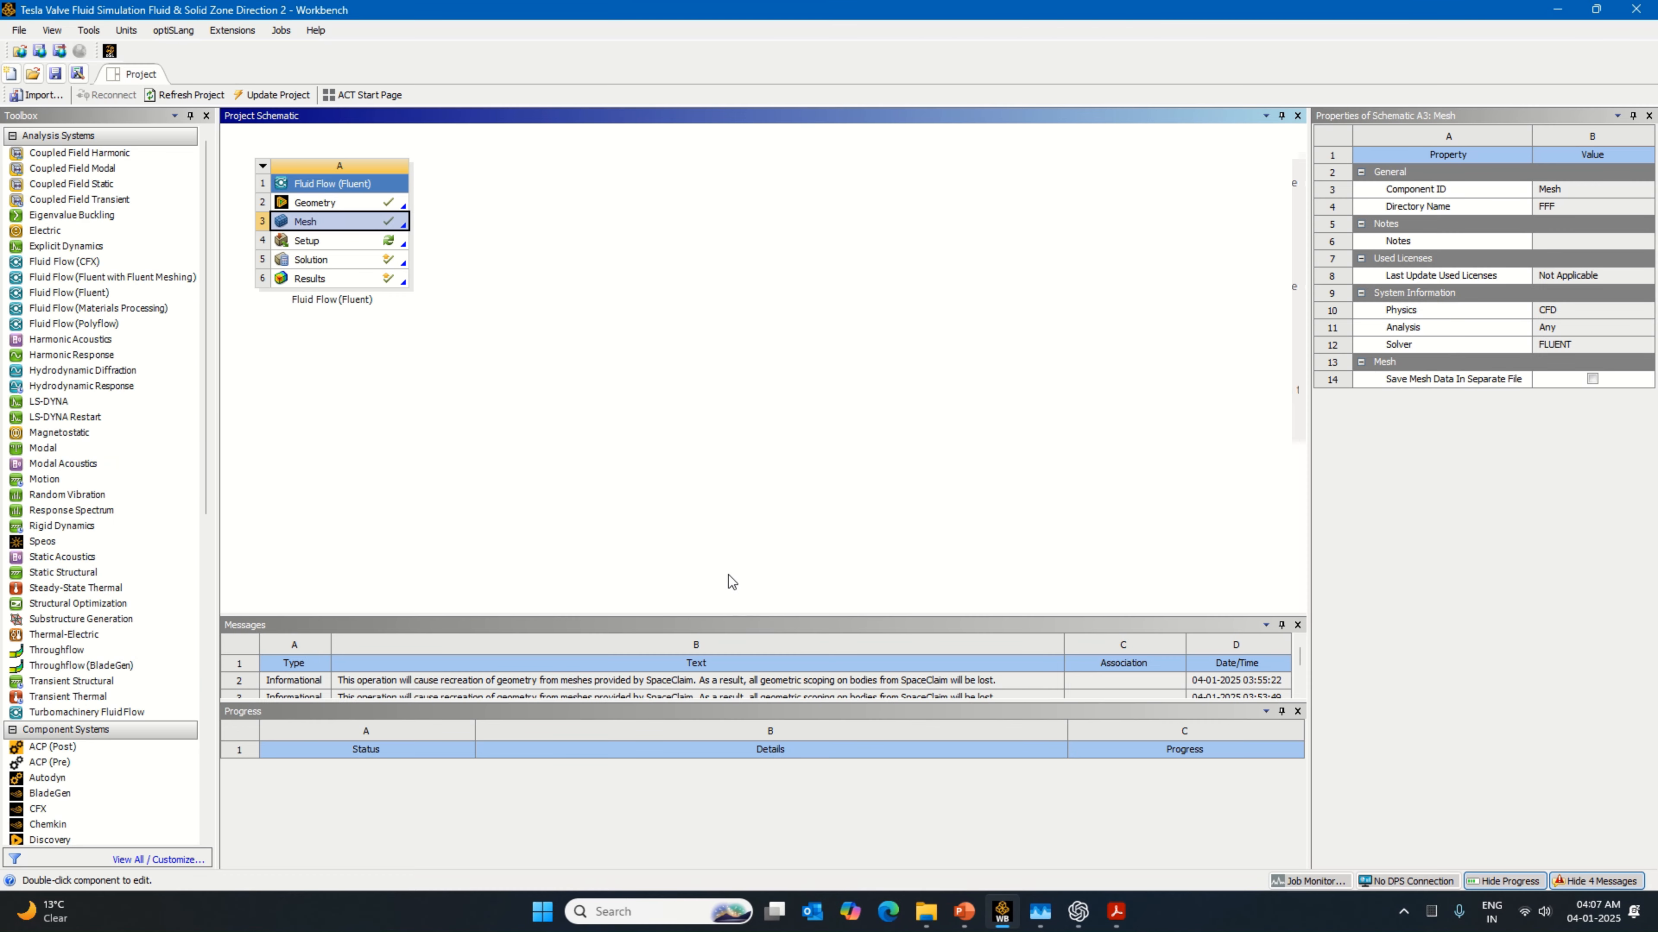
{"action": "left_click", "coordinate": [264, 98]}
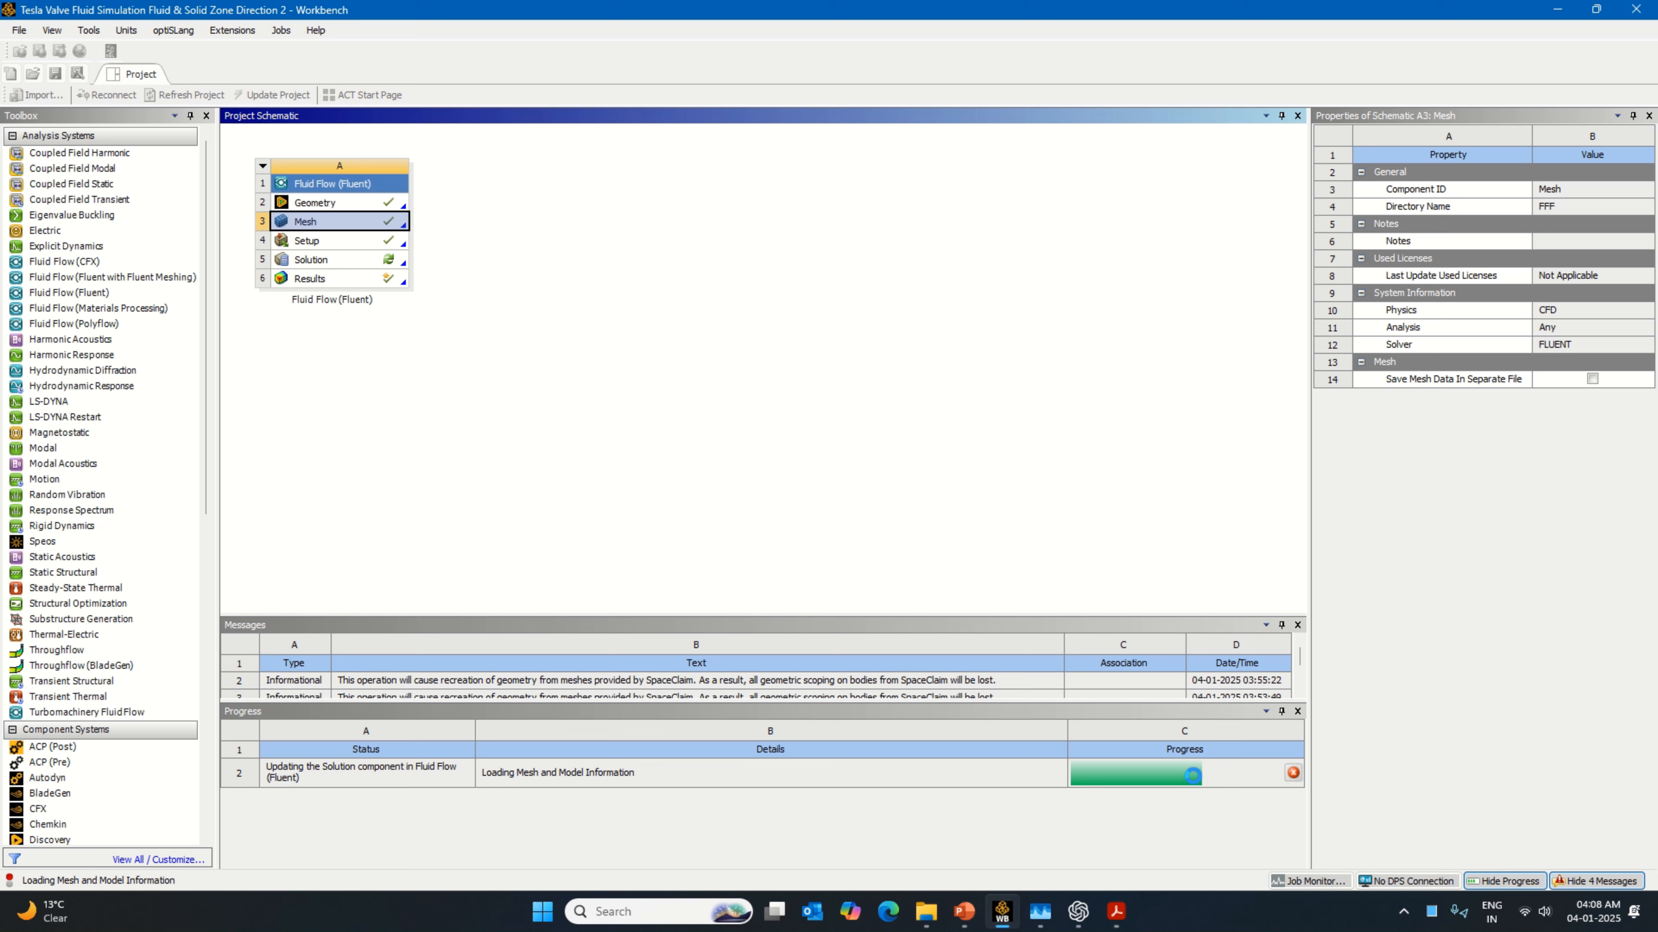
Step: Open the results of the solved Fluent system in CFD-Post once the solution update is complete
{"action": "mouse_move", "coordinate": [1192, 775]}
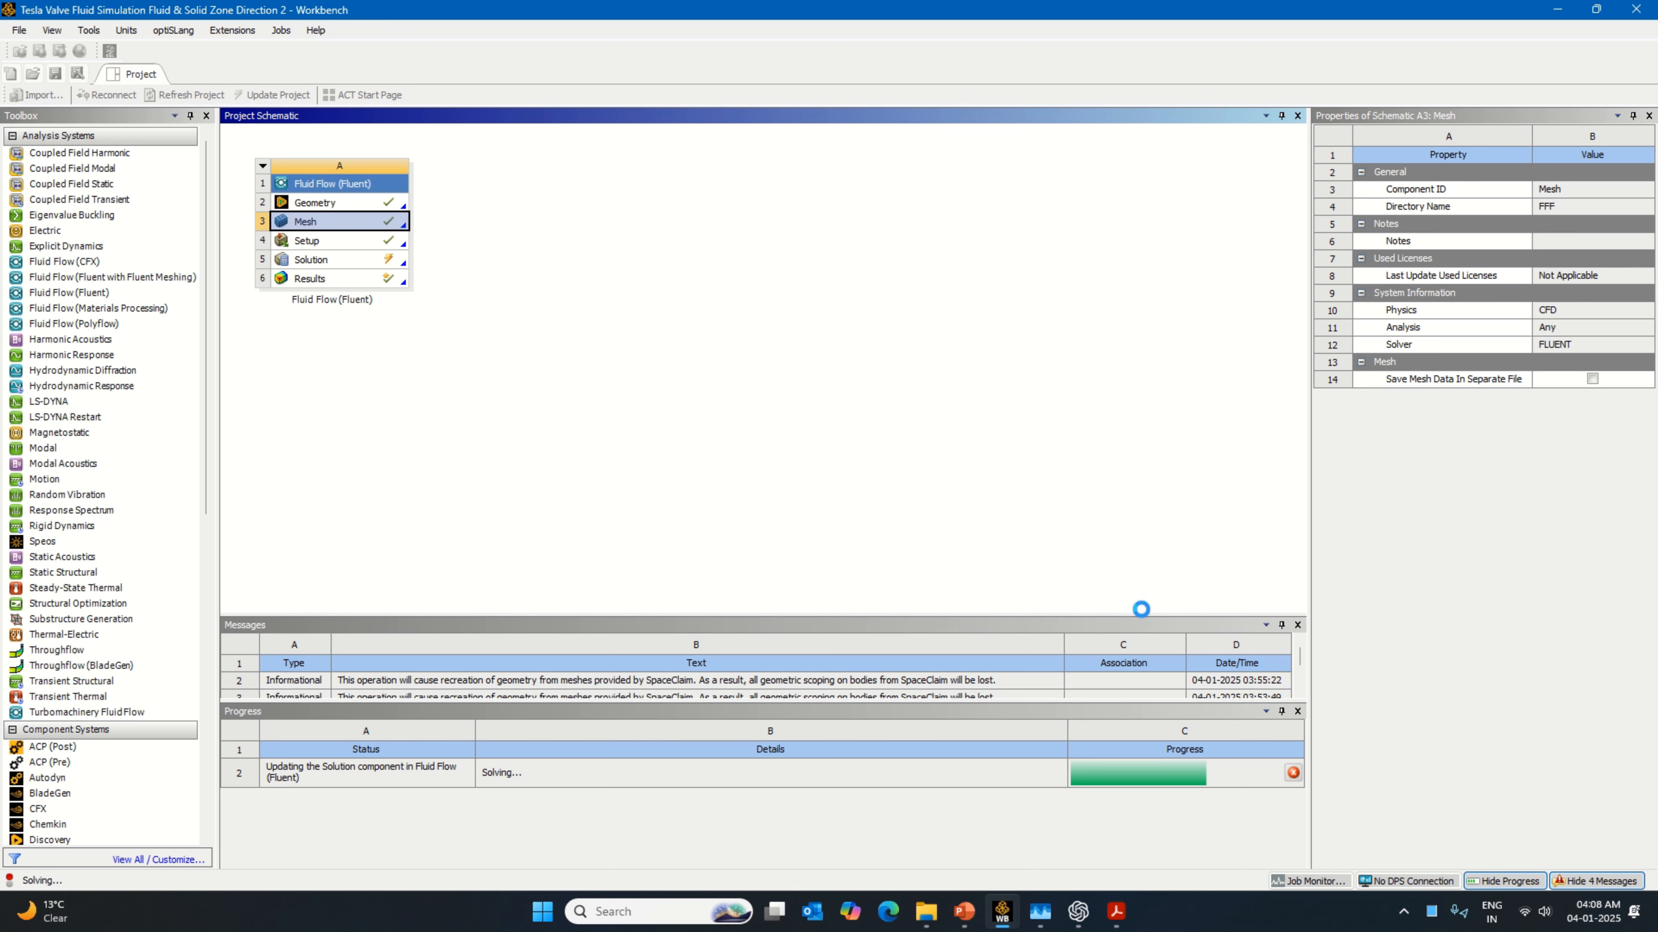
{"action": "mouse_move", "coordinate": [786, 37]}
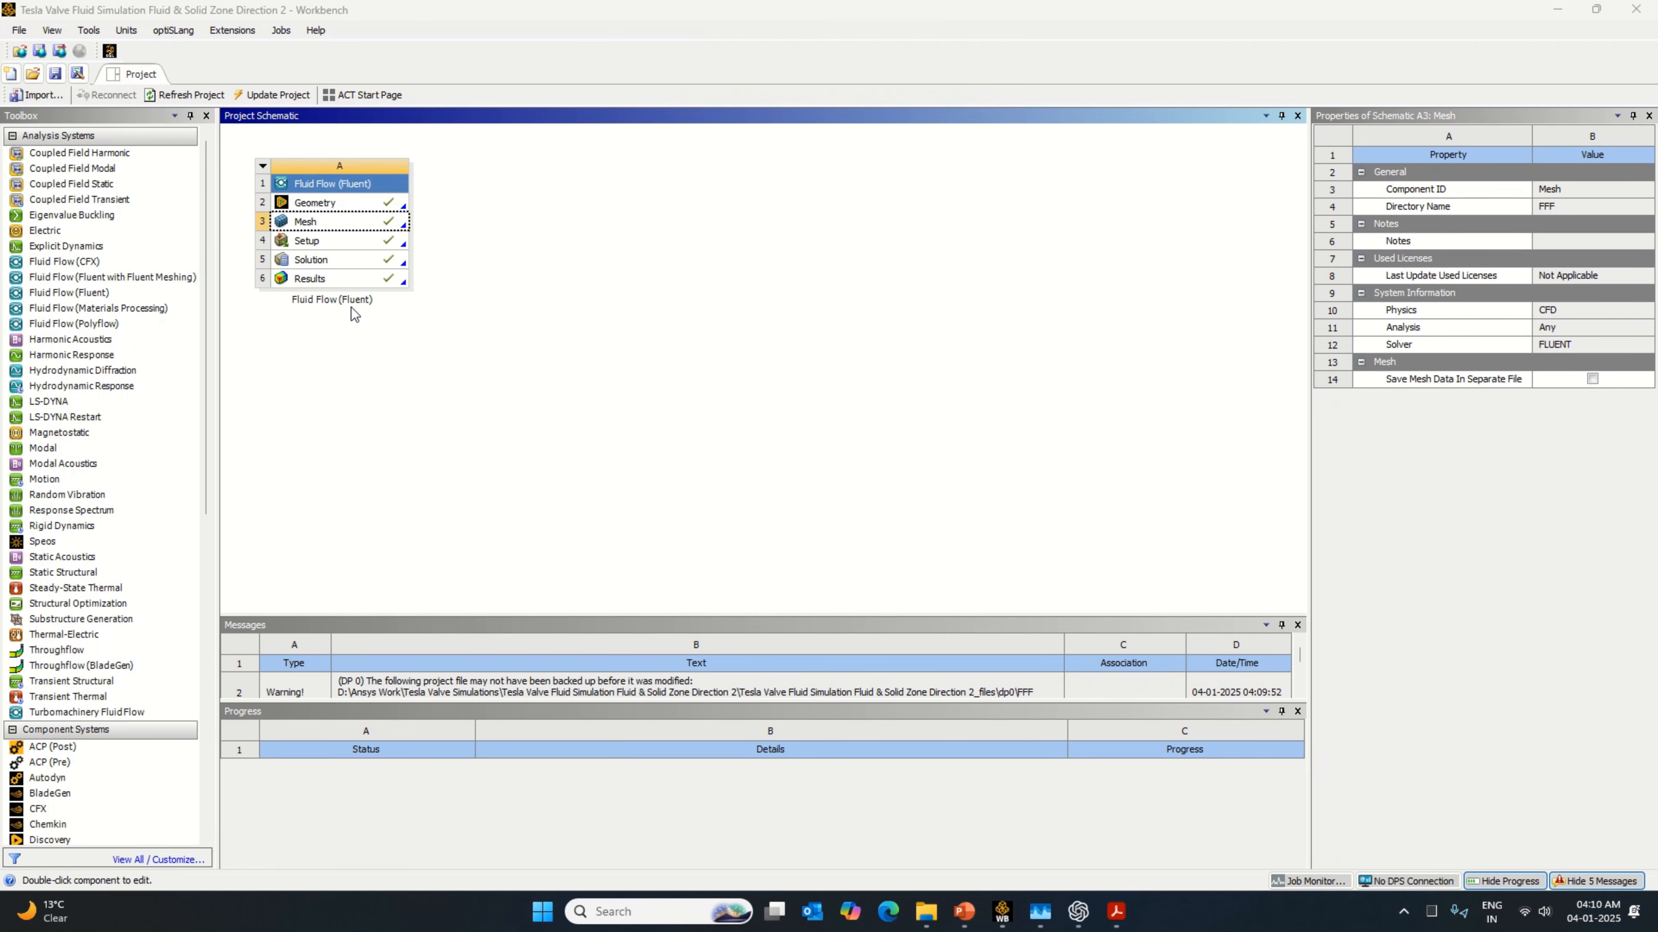
{"action": "right_click", "coordinate": [401, 281]}
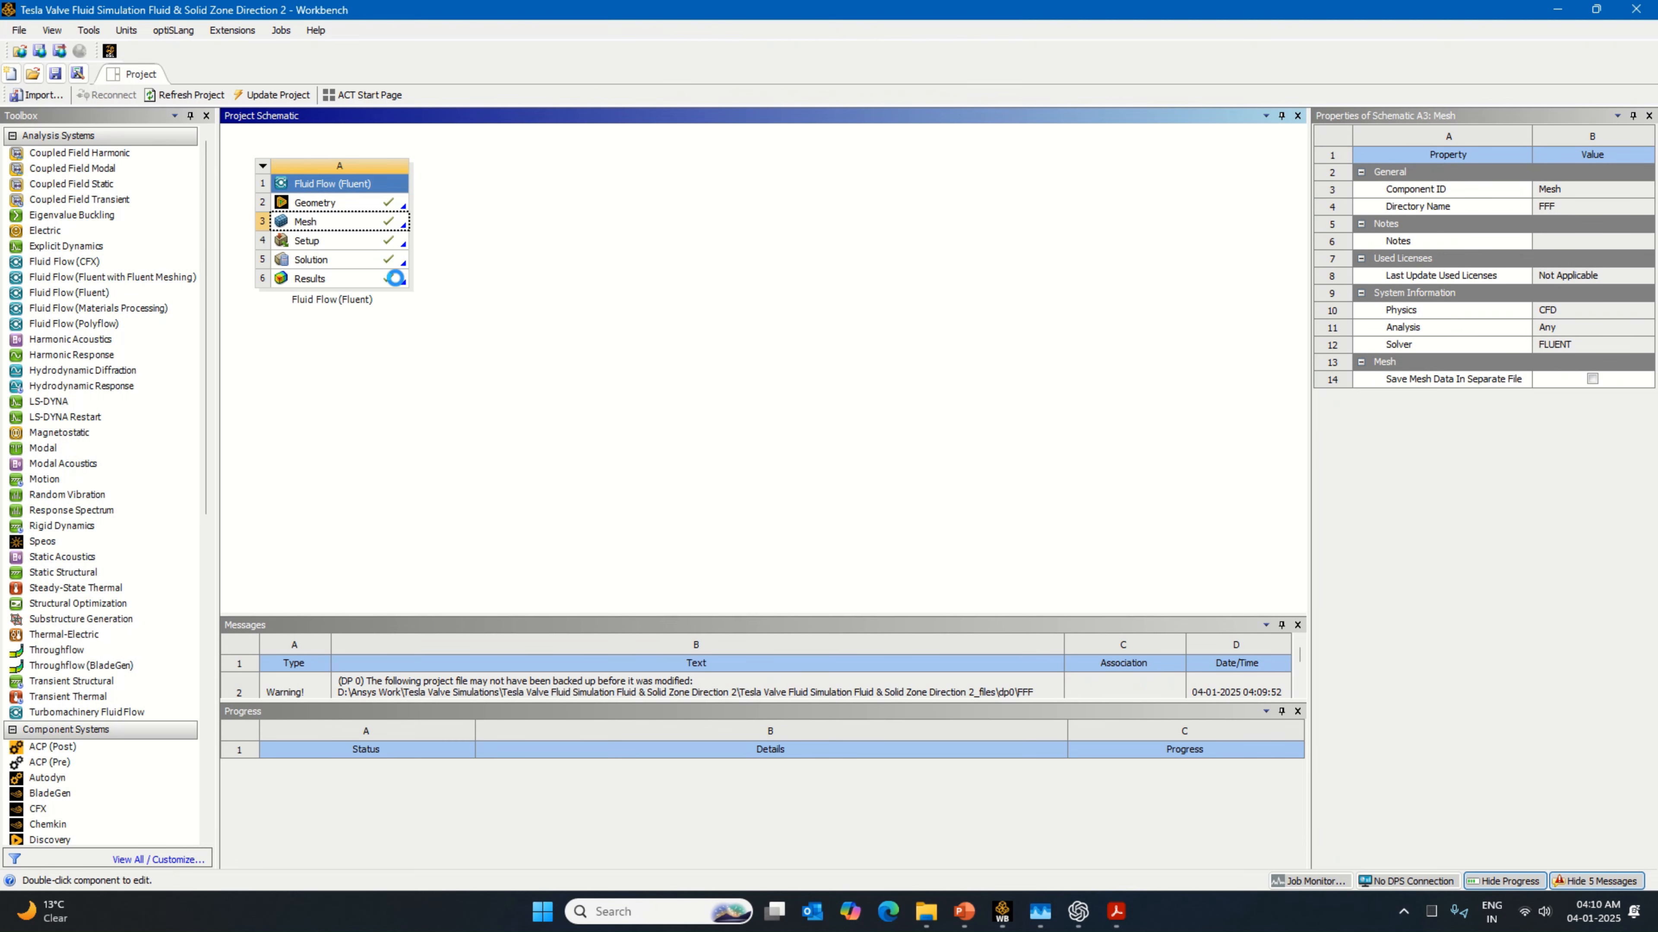
{"action": "left_click", "coordinate": [430, 290]}
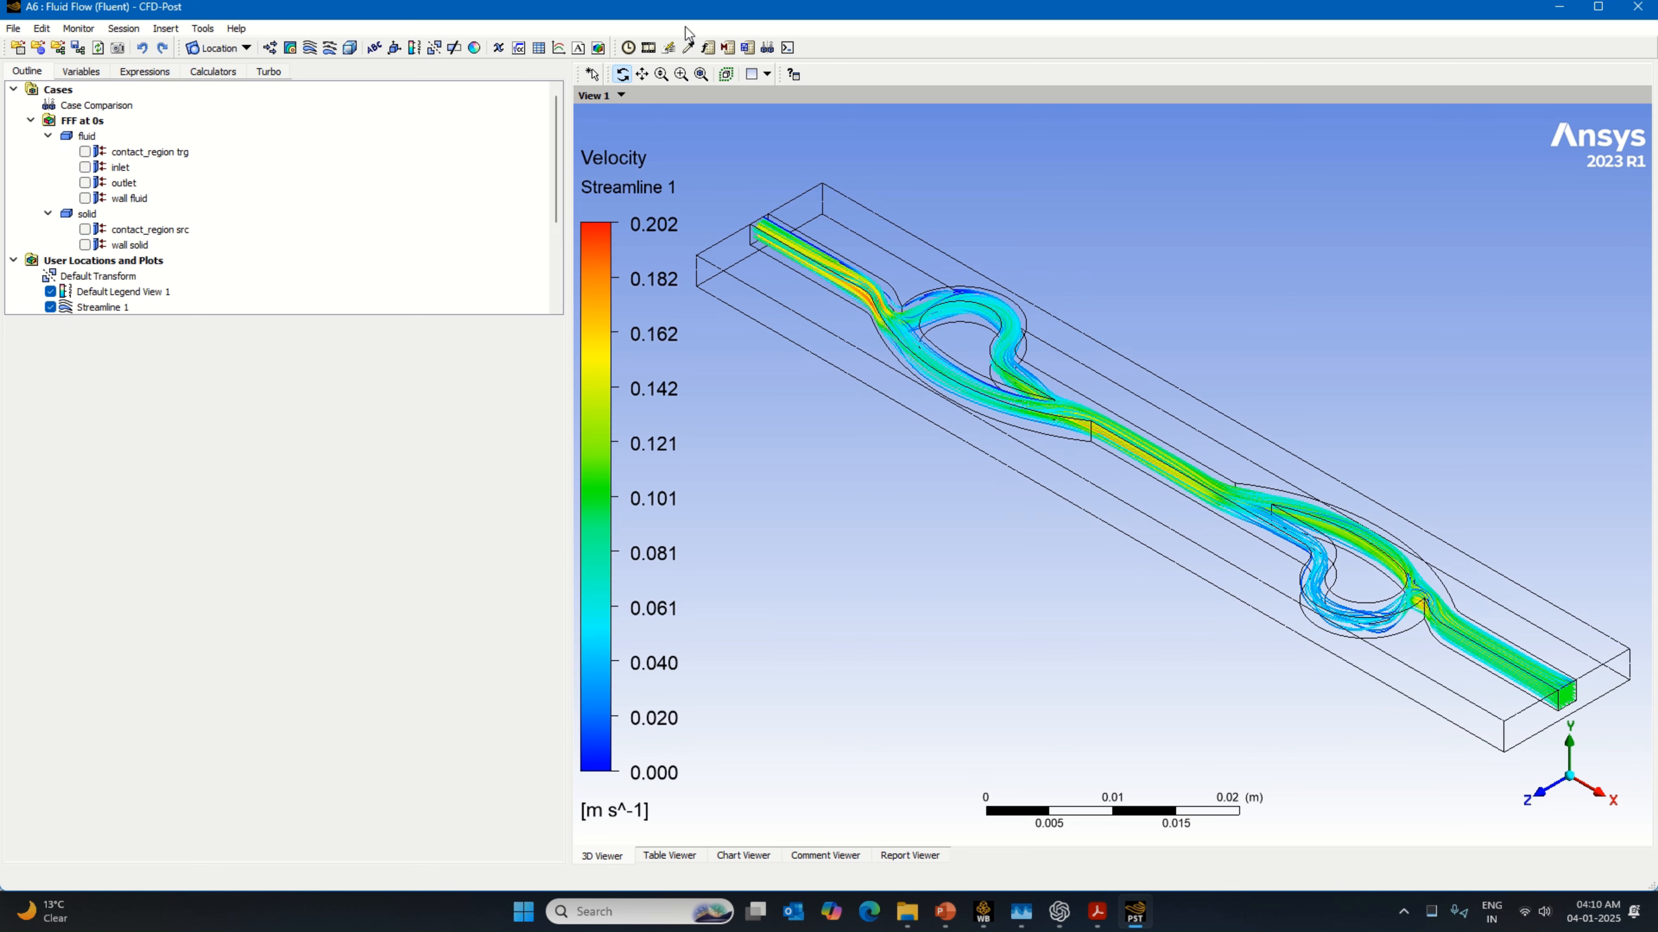
Step: Set up a sweep animation of Streamline 1 at the slowest speed
{"action": "left_click", "coordinate": [648, 47]}
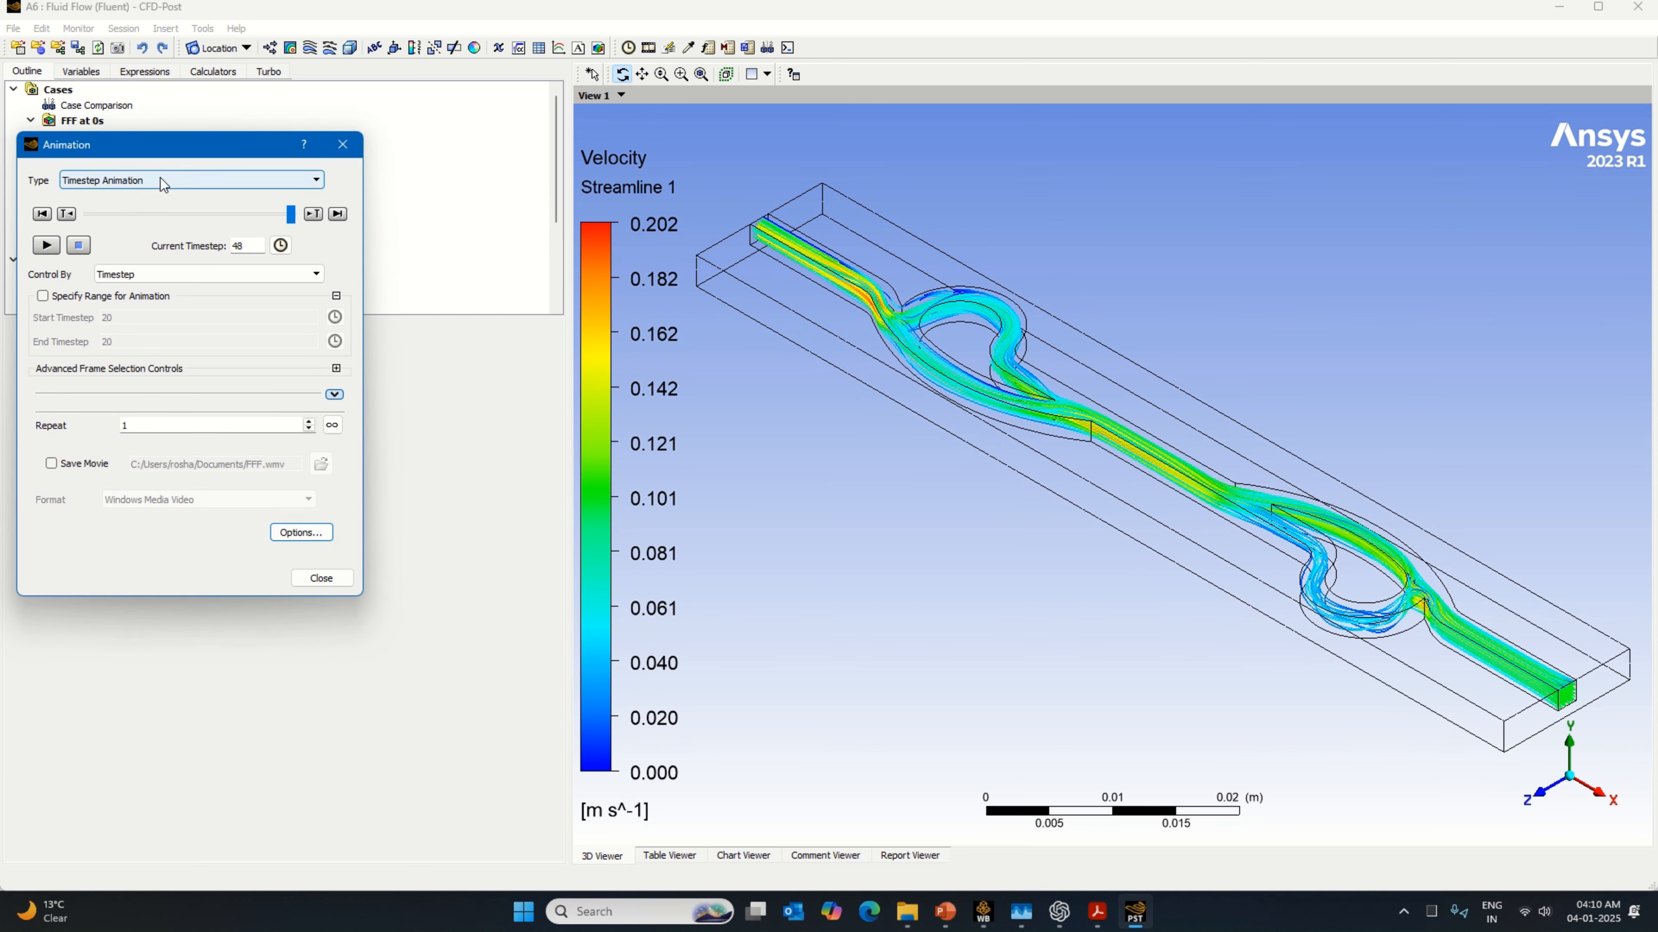
{"action": "left_click", "coordinate": [163, 181]}
{"action": "left_click", "coordinate": [127, 199]}
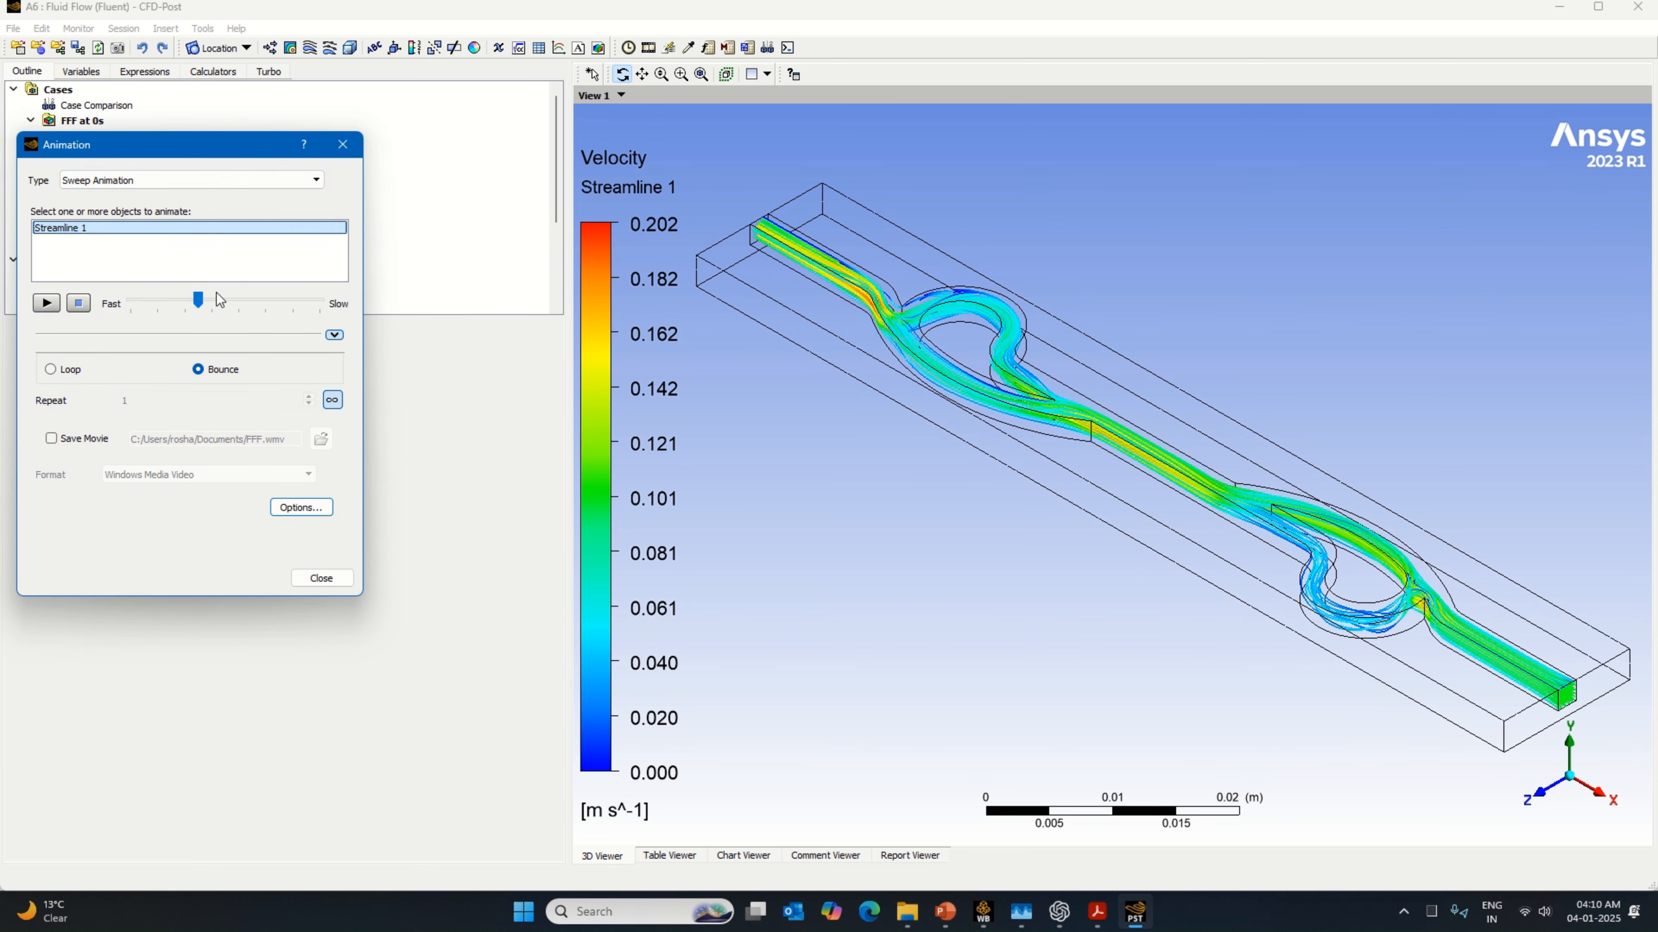
{"action": "left_click_drag", "start_coordinate": [198, 299], "coordinate": [319, 300]}
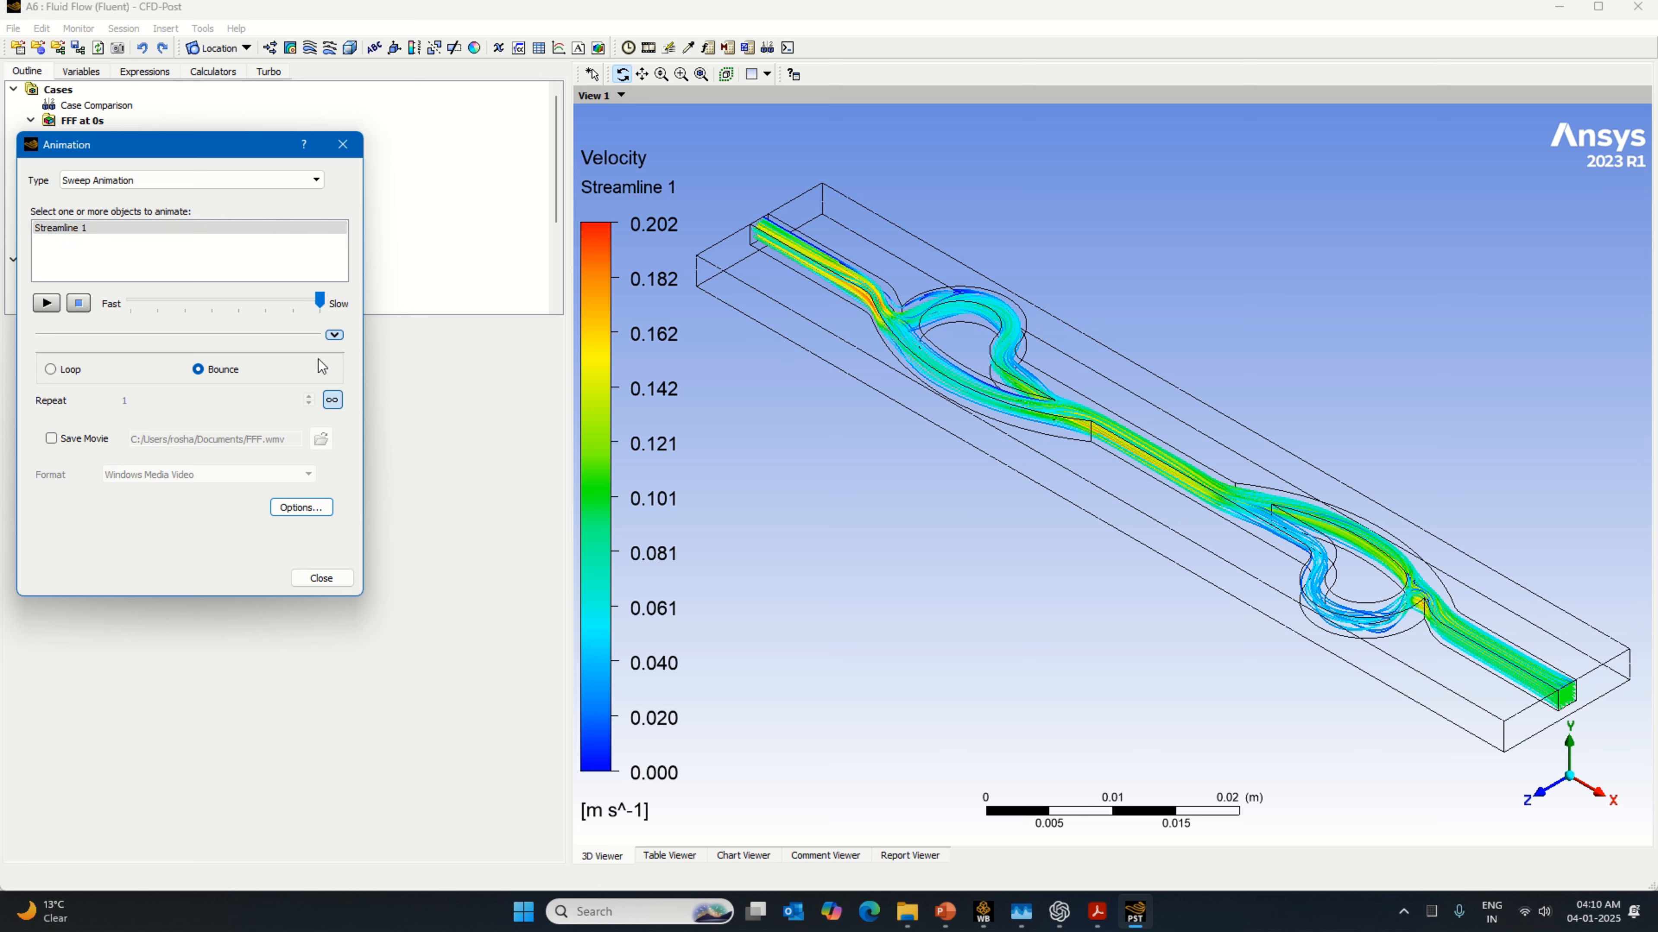
Step: Set the animation's symbol size to 0.42, then play the streamline animation as a preview and stop it
{"action": "left_click", "coordinate": [330, 508]}
{"action": "left_click", "coordinate": [810, 341]}
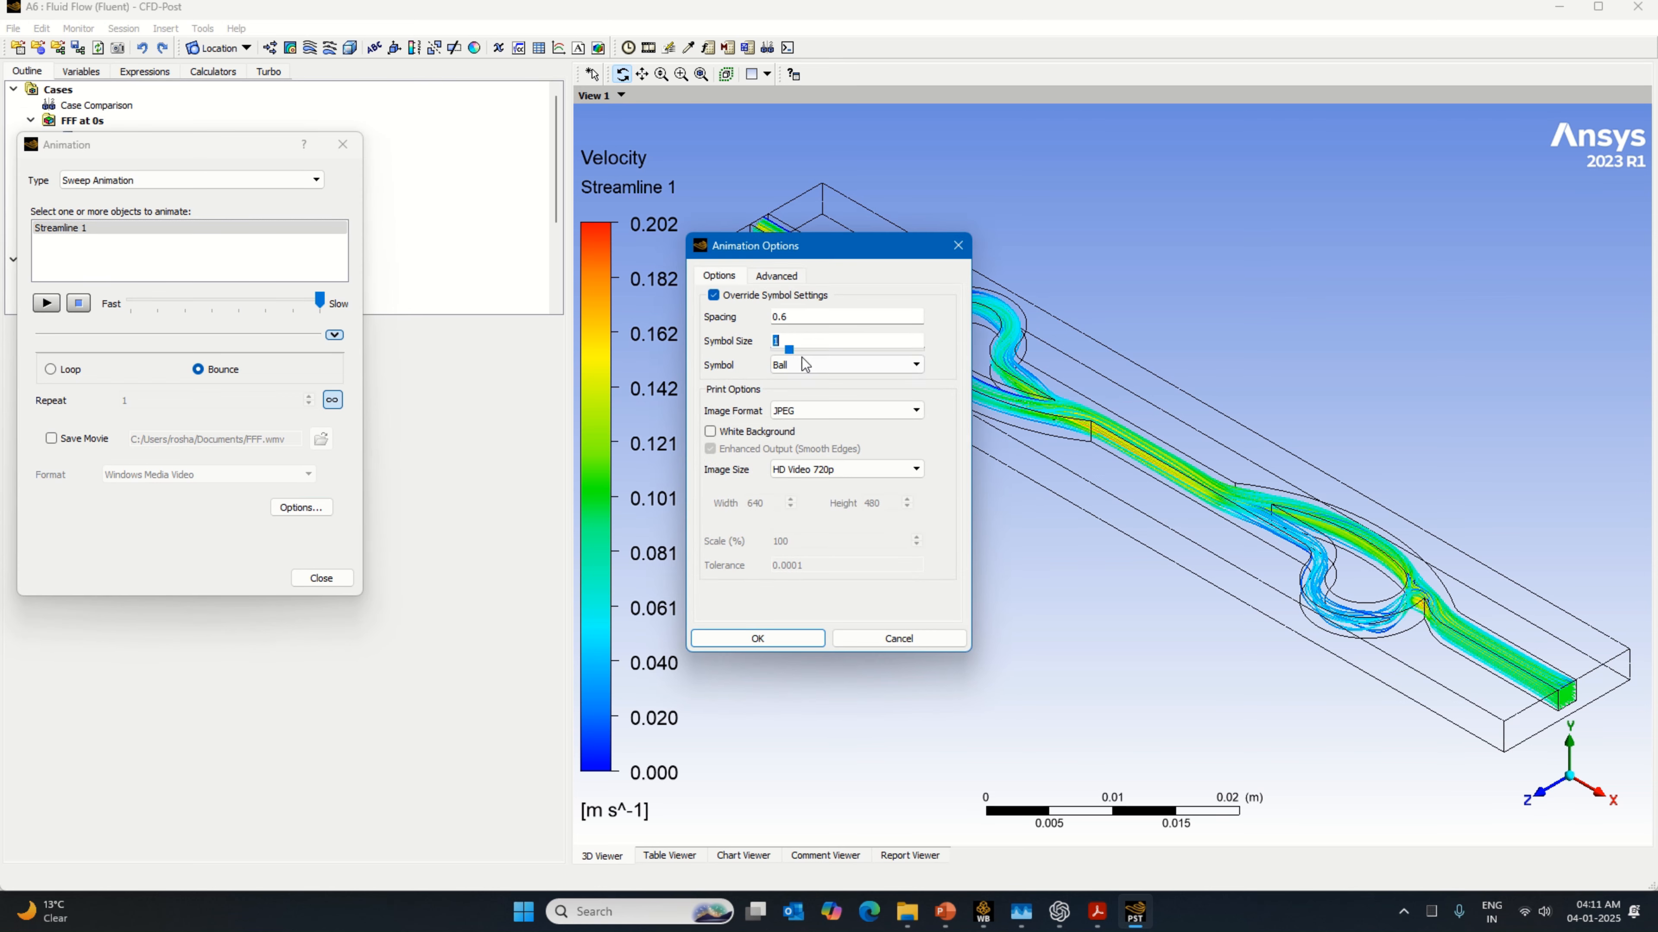
{"action": "type", "text": "0.42"}
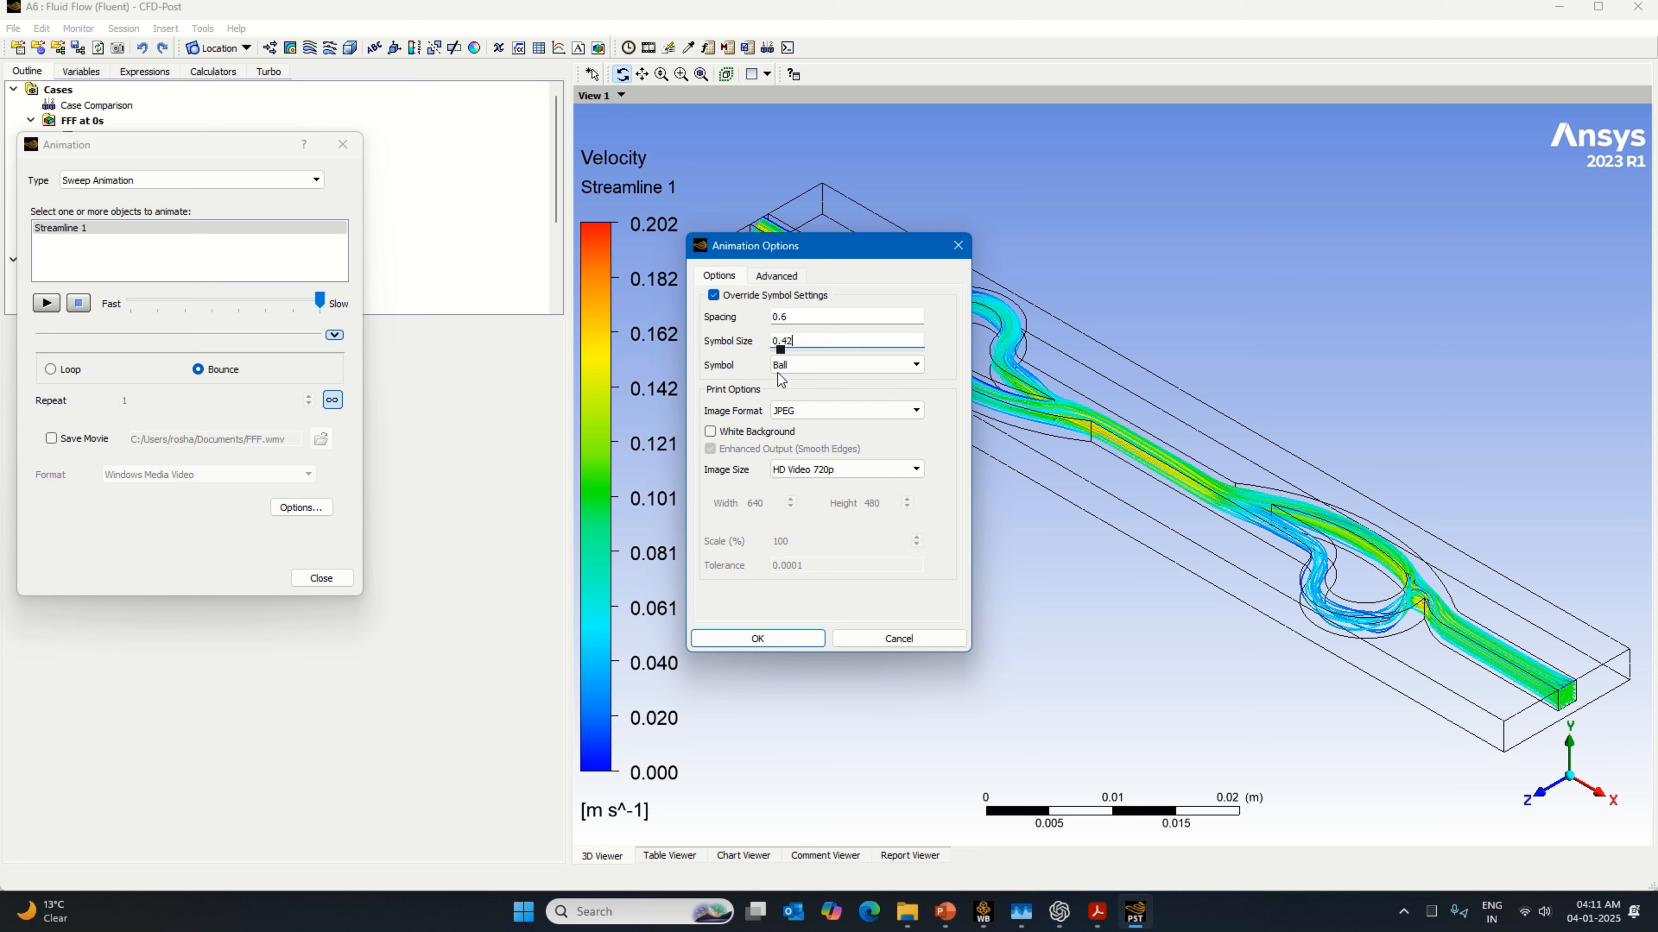
{"action": "left_click", "coordinate": [759, 638]}
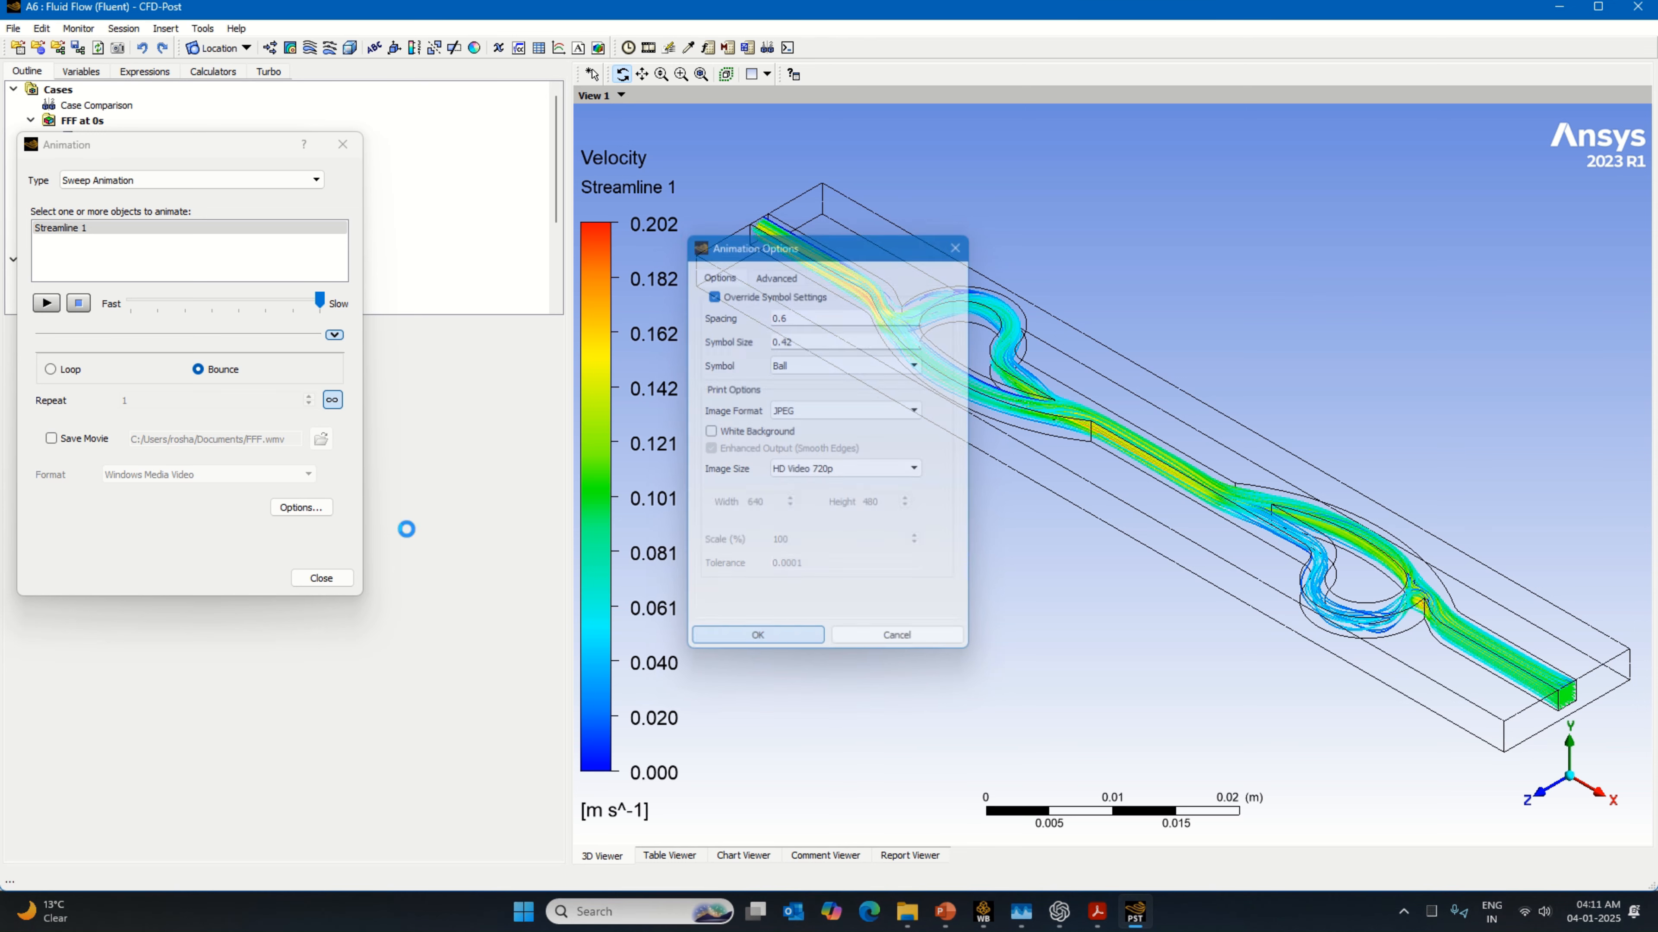
{"action": "left_click", "coordinate": [46, 304]}
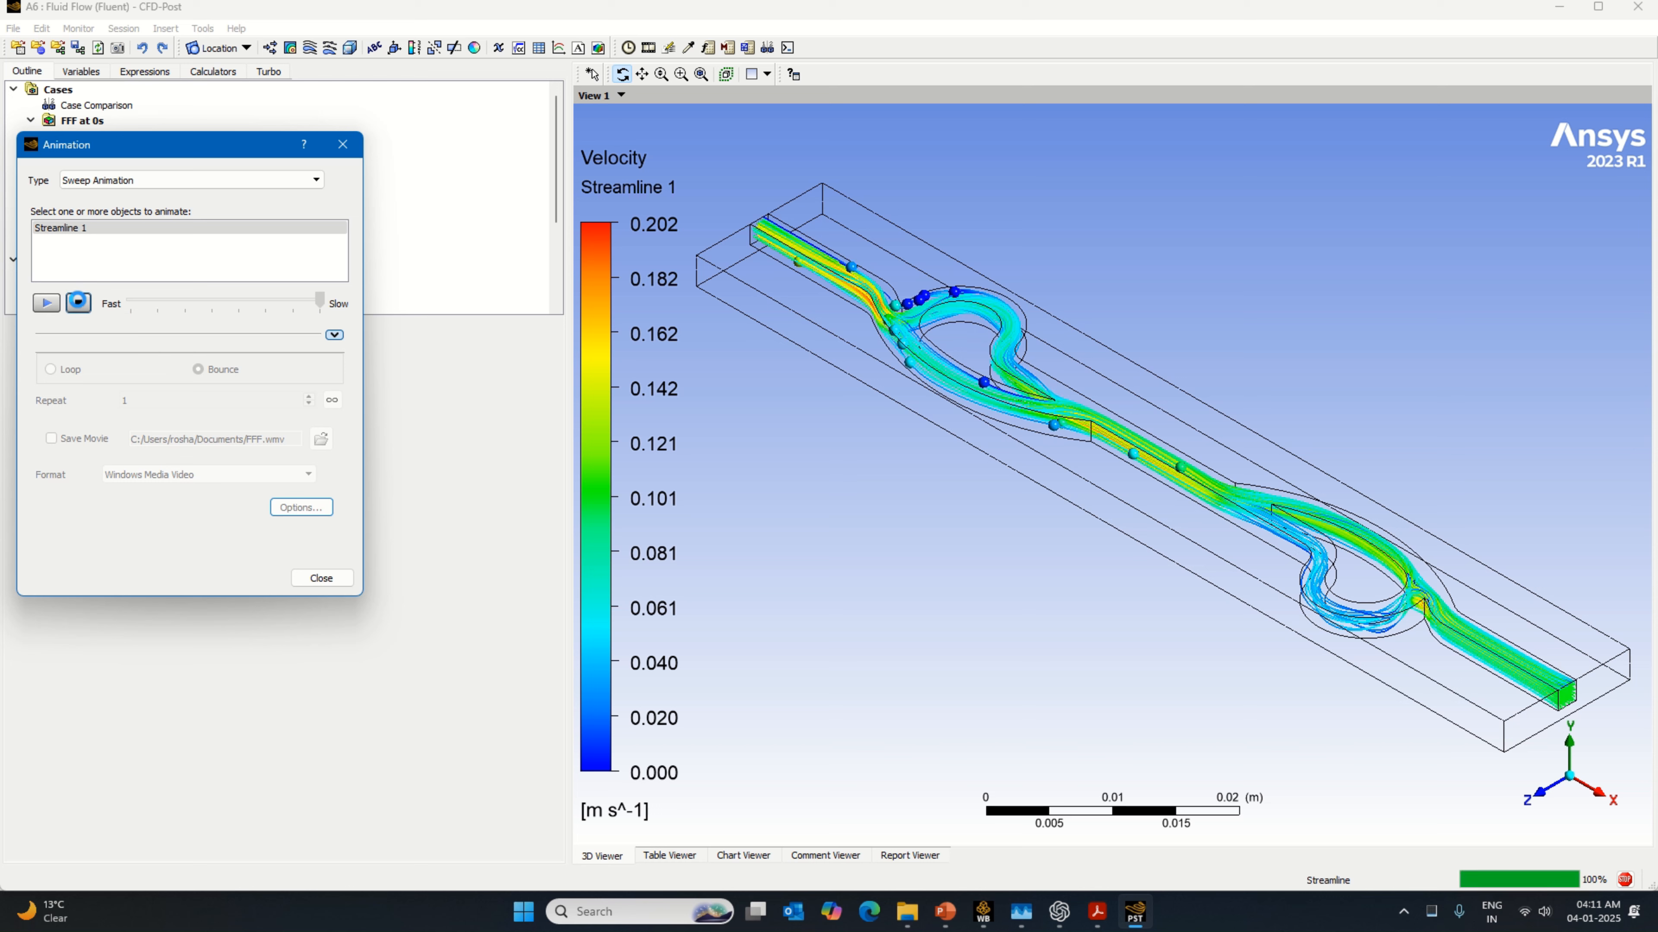
{"action": "left_click", "coordinate": [78, 302]}
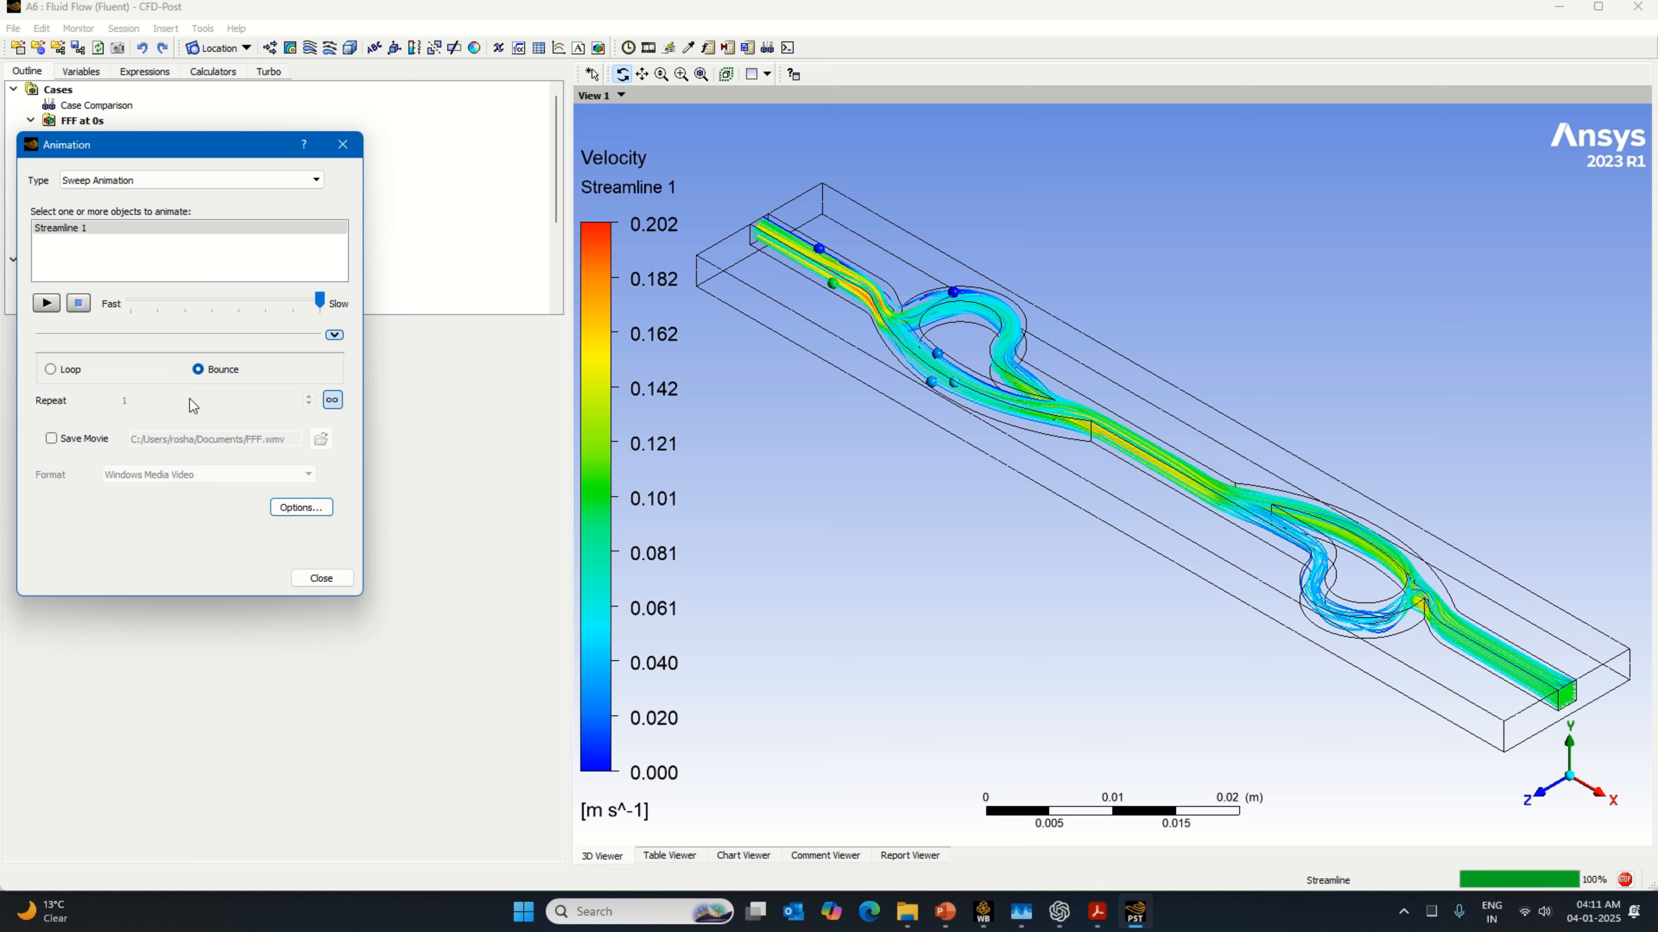
Step: Enable saving the animation as a movie and create and enter a Tesla Valve folder in Documents
{"action": "left_click", "coordinate": [98, 438]}
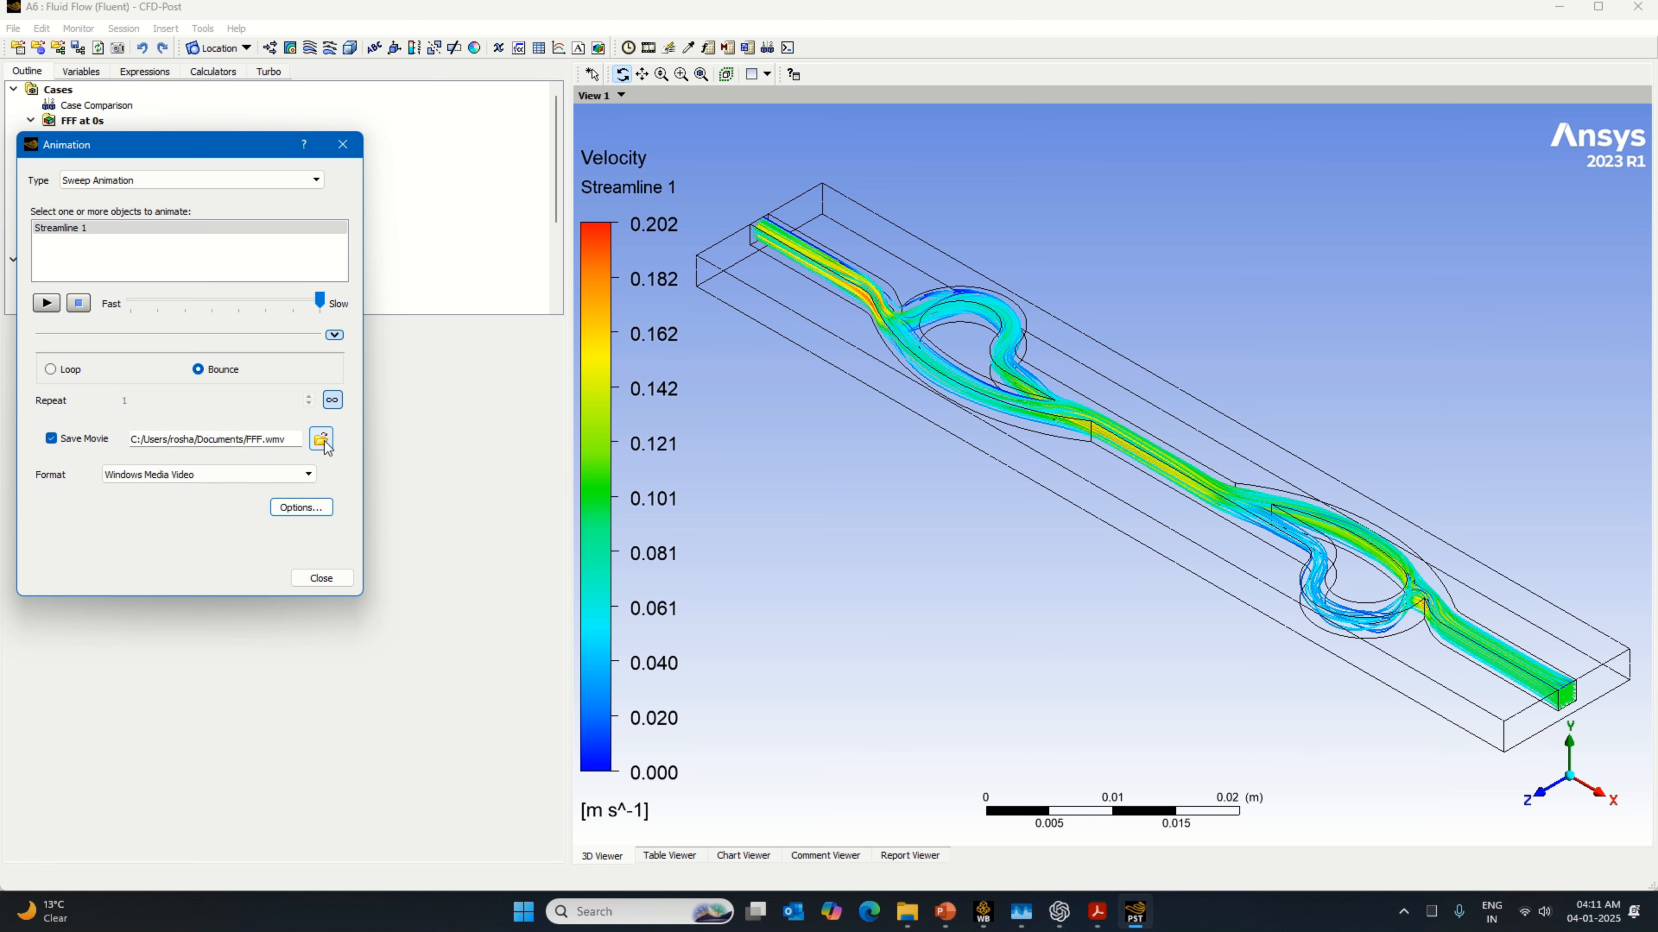
{"action": "left_click", "coordinate": [320, 438]}
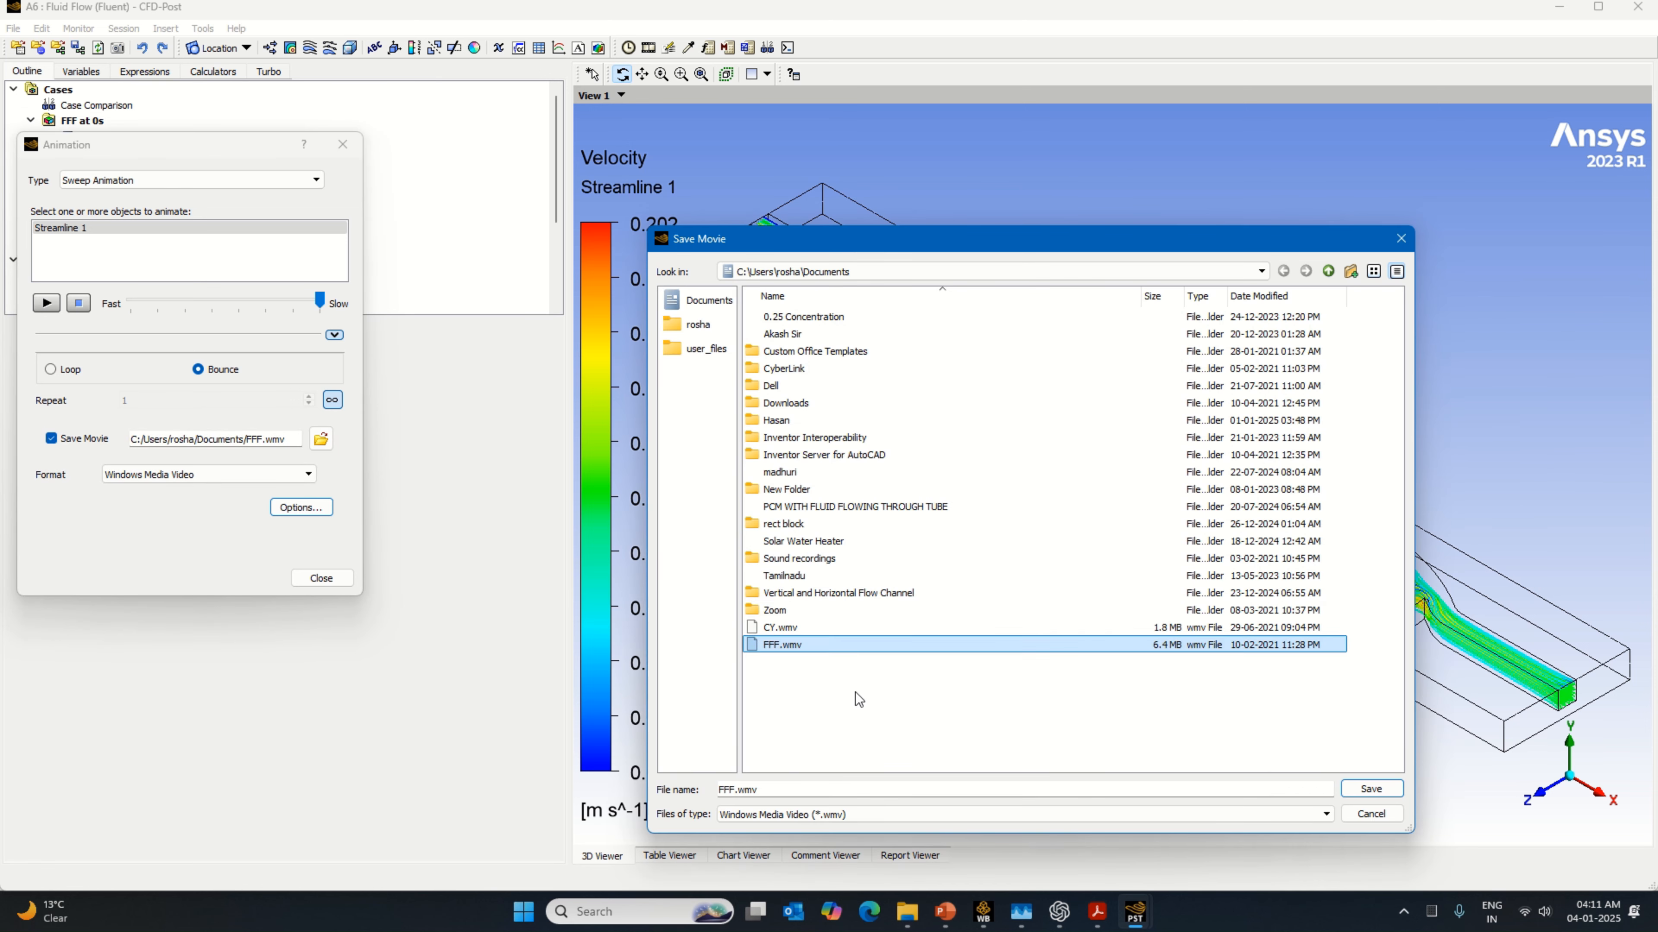
{"action": "right_click", "coordinate": [855, 692]}
{"action": "left_click", "coordinate": [914, 724]}
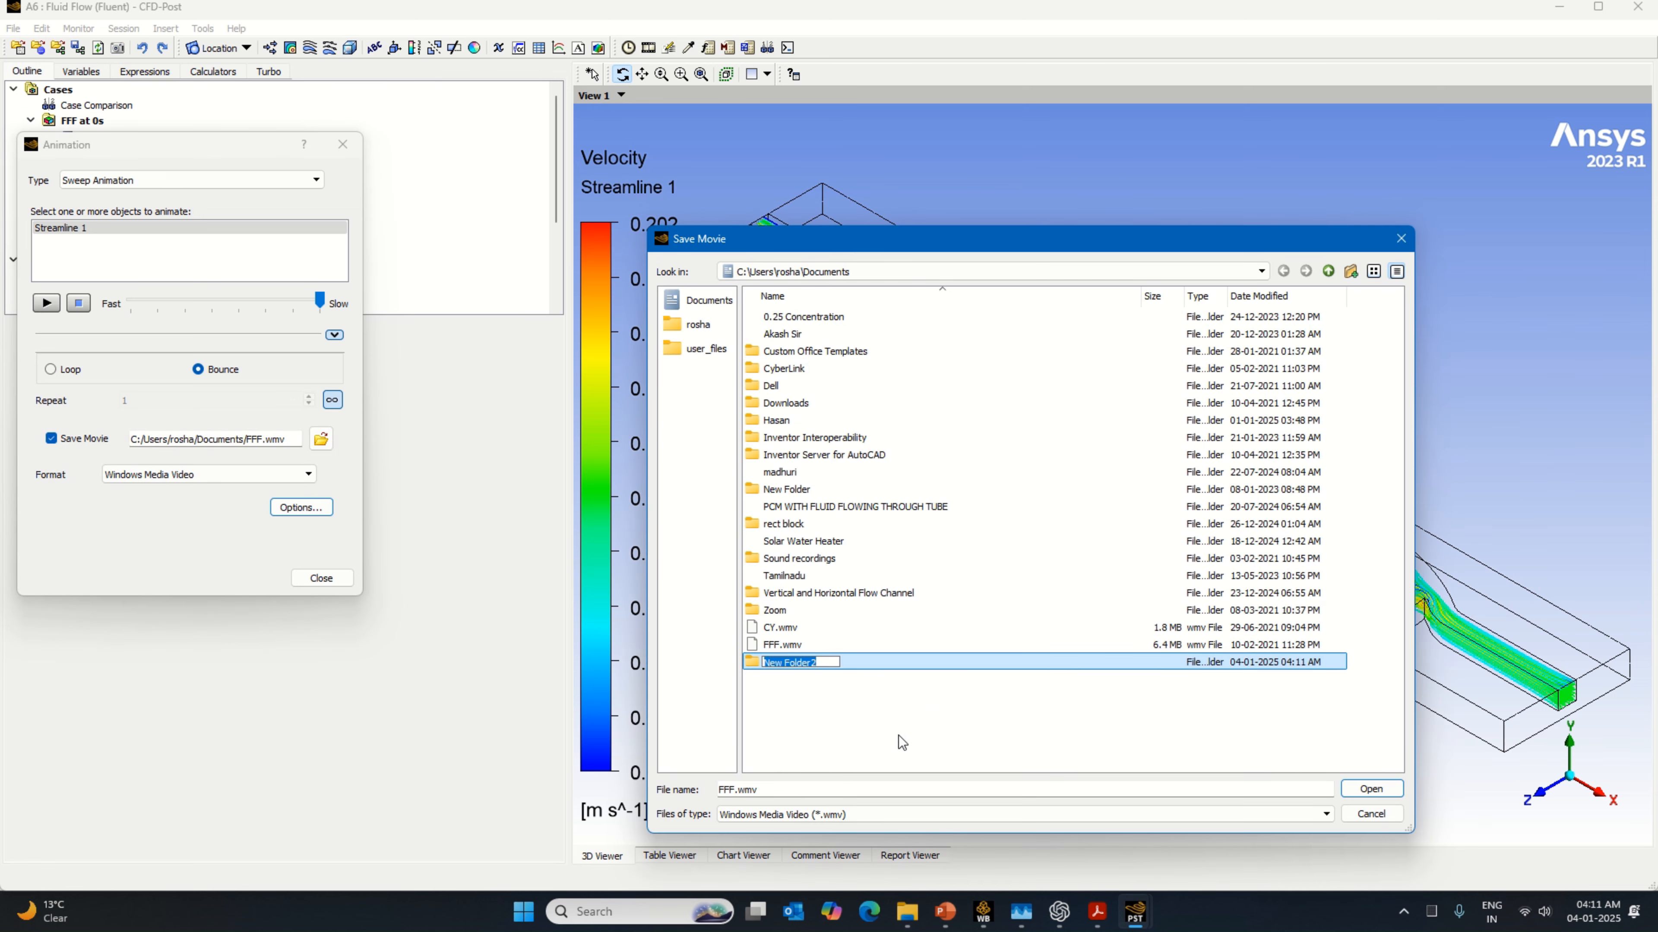
{"action": "key", "text": "Caps_Lock"}
{"action": "type", "text": "Tesla"}
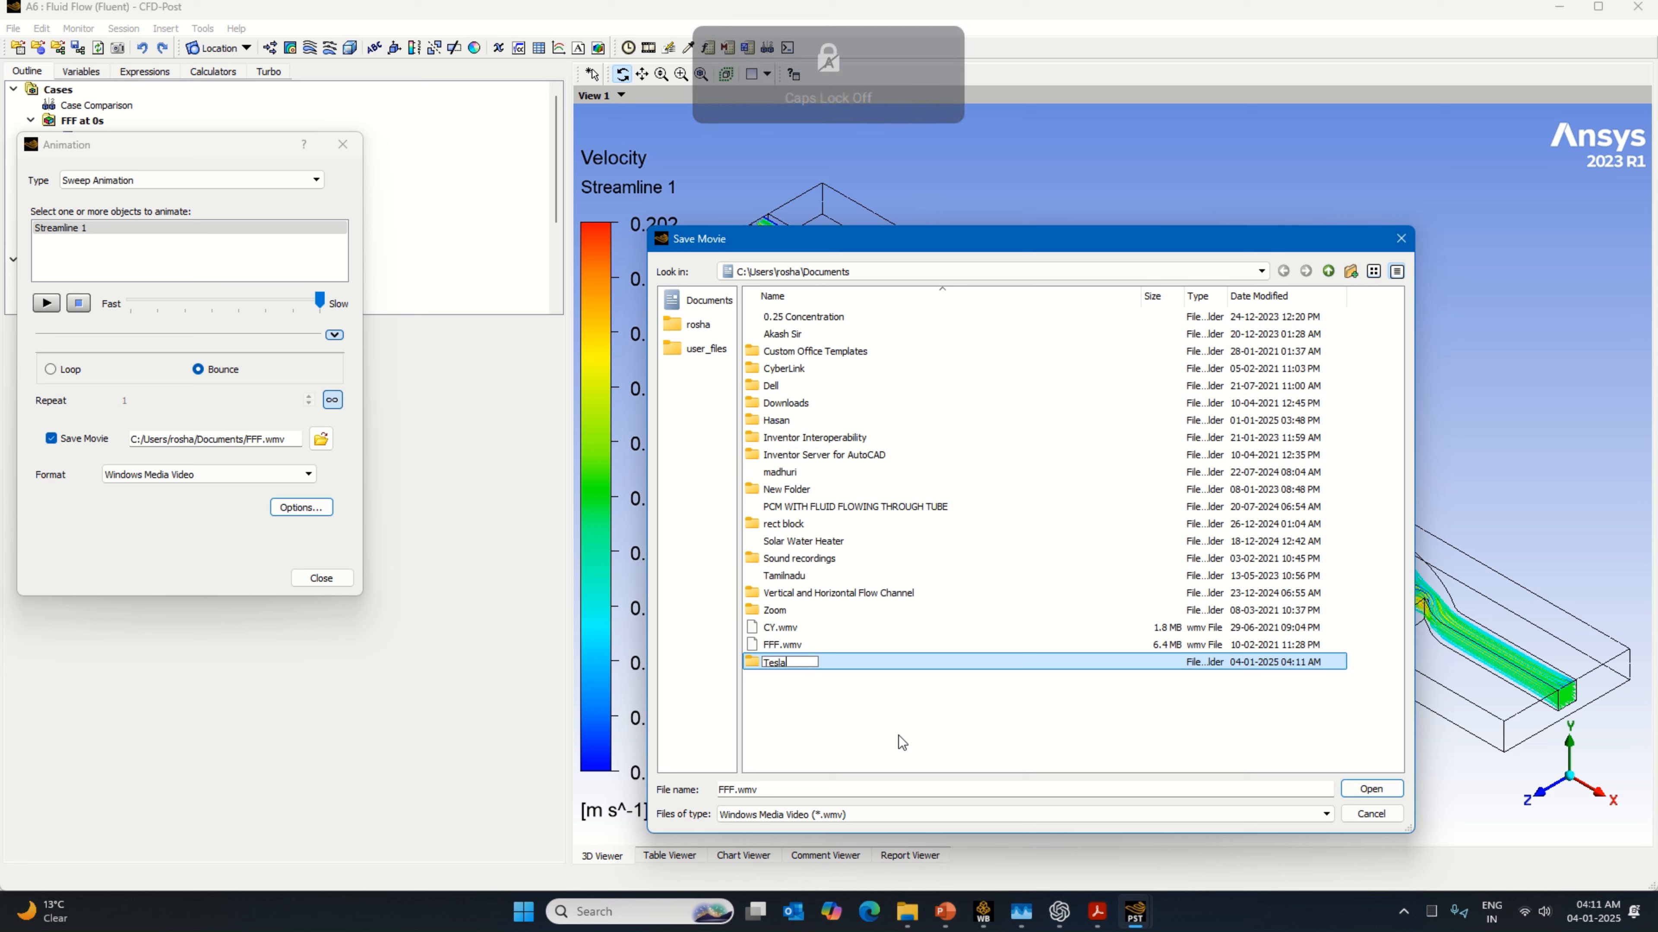
{"action": "key", "text": "Caps_Lock"}
{"action": "type", "text": "Valve"}
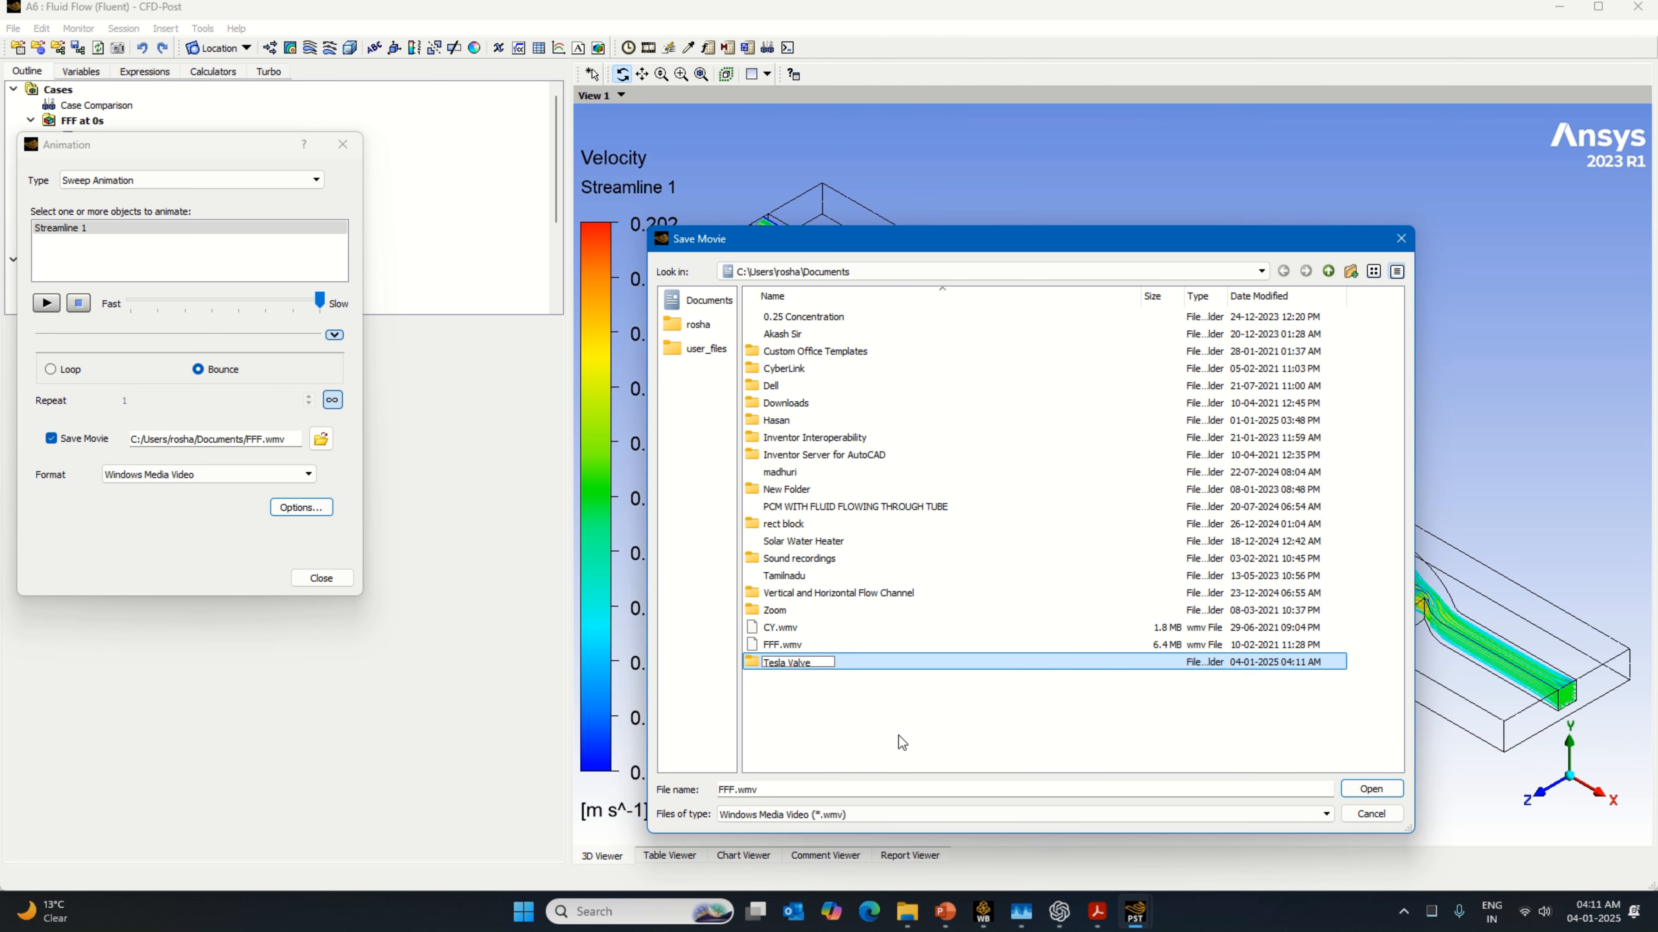
{"action": "key", "text": "Return"}
{"action": "key", "text": "Return"}
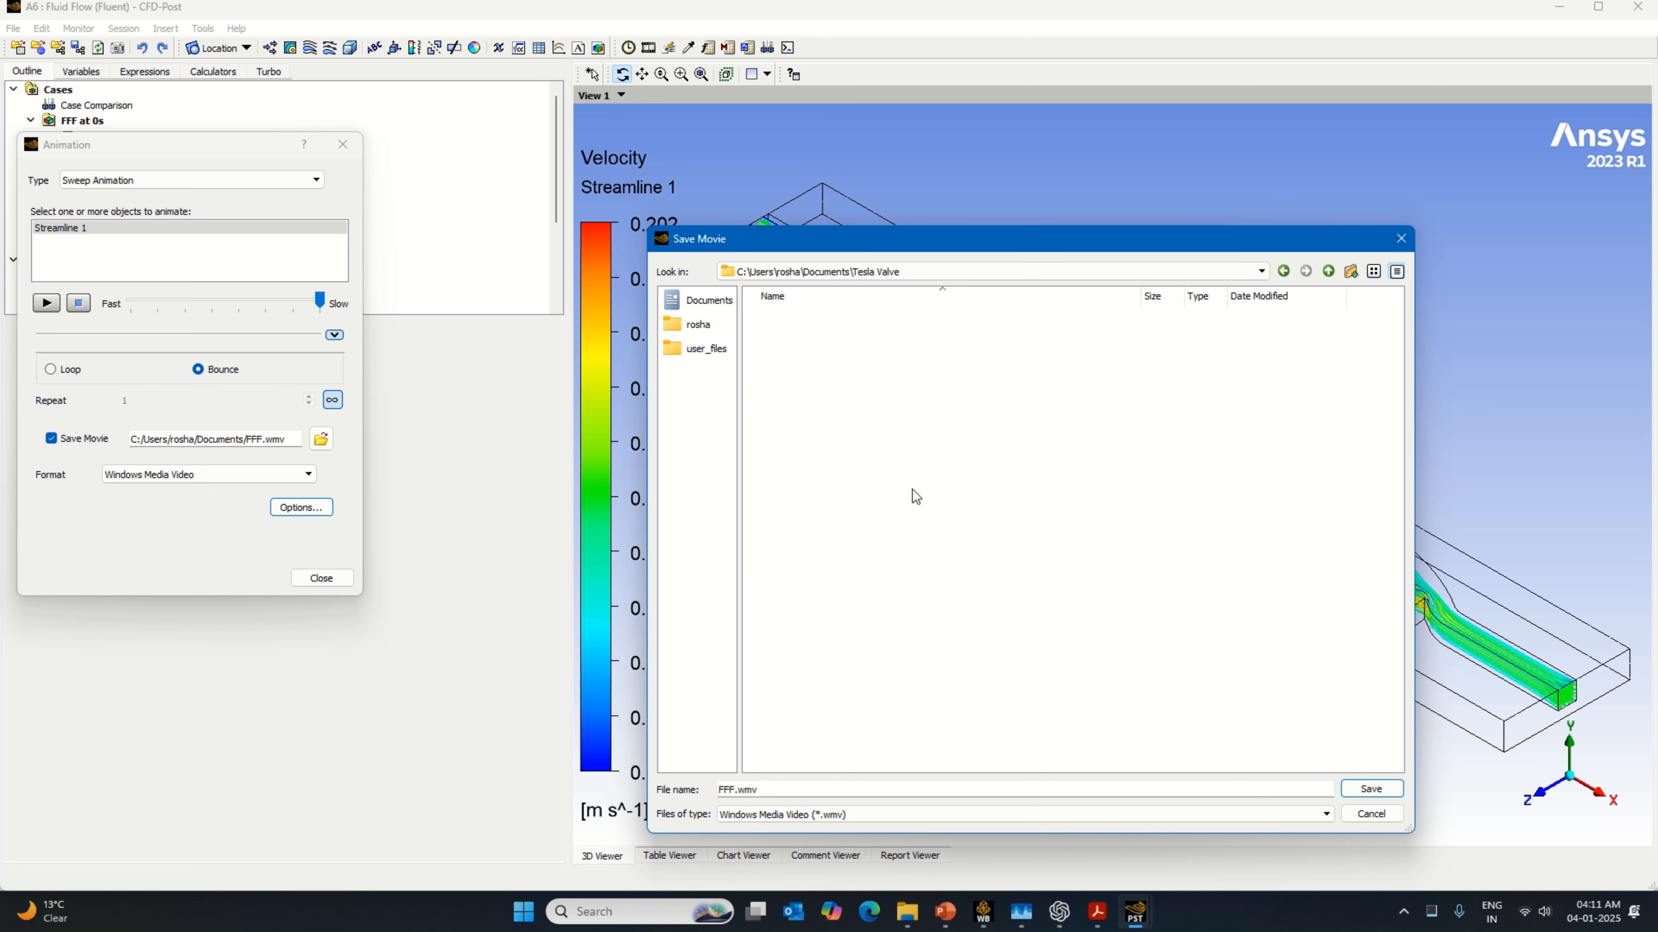
Step: Create a subfolder named Tesla Valve Fluid and Solid Direction 2 and set FFF.wmv inside it as the movie file
{"action": "right_click", "coordinate": [912, 486]}
{"action": "left_click", "coordinate": [949, 517]}
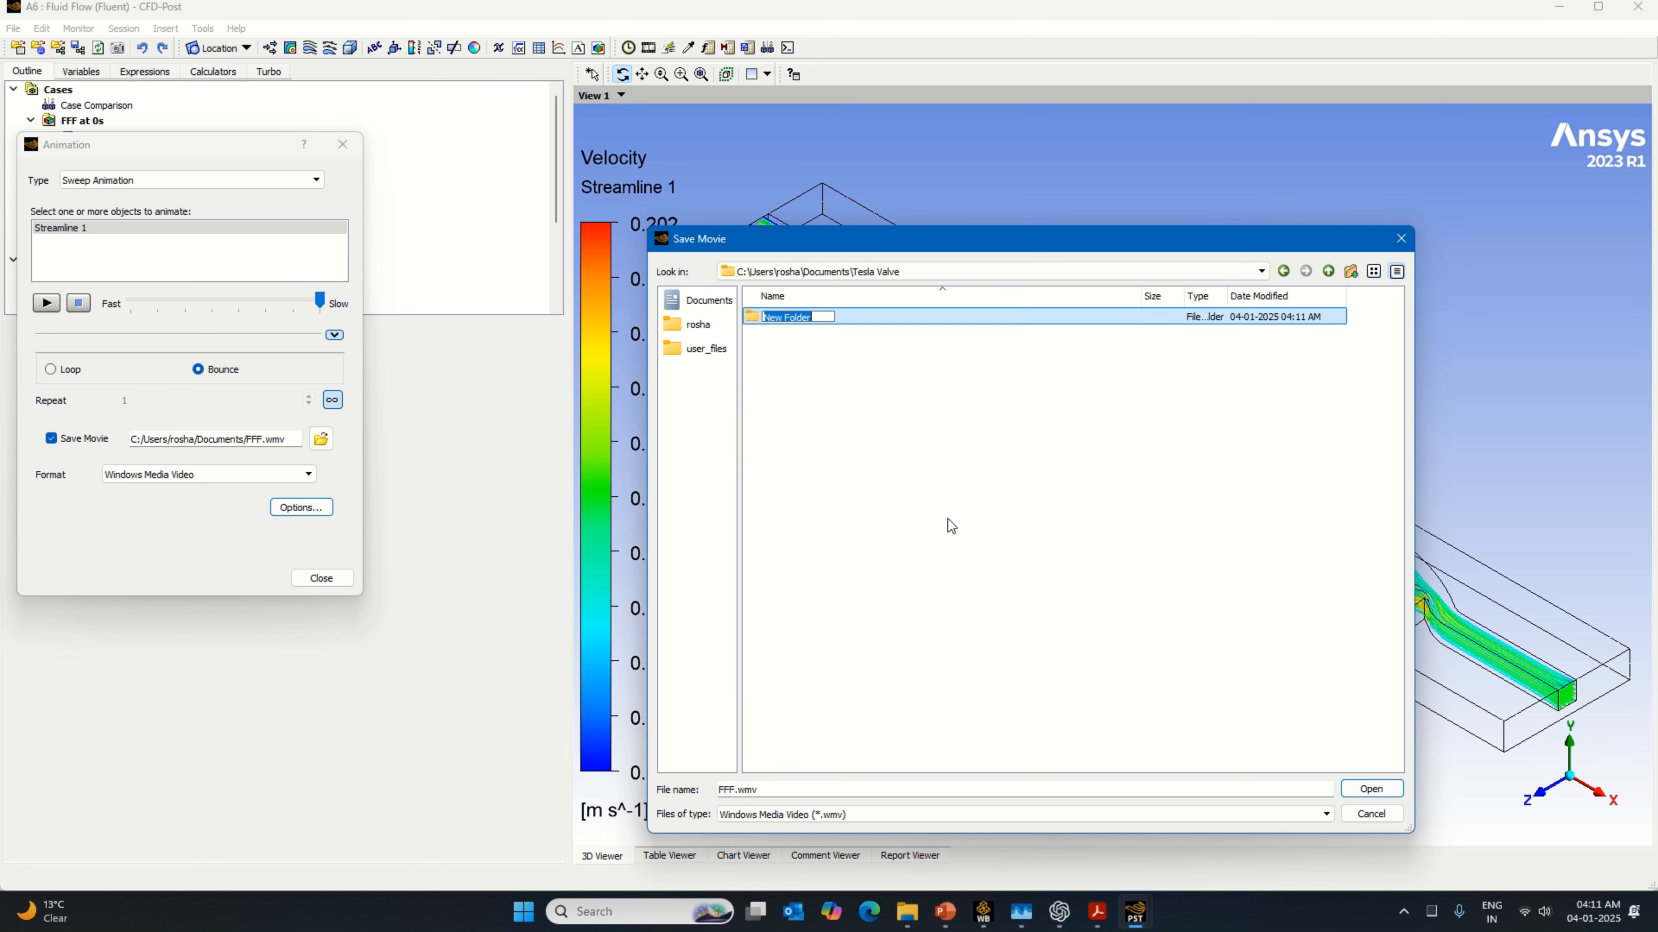
{"action": "key", "text": "Caps_Lock"}
{"action": "type", "text": "Tesla"}
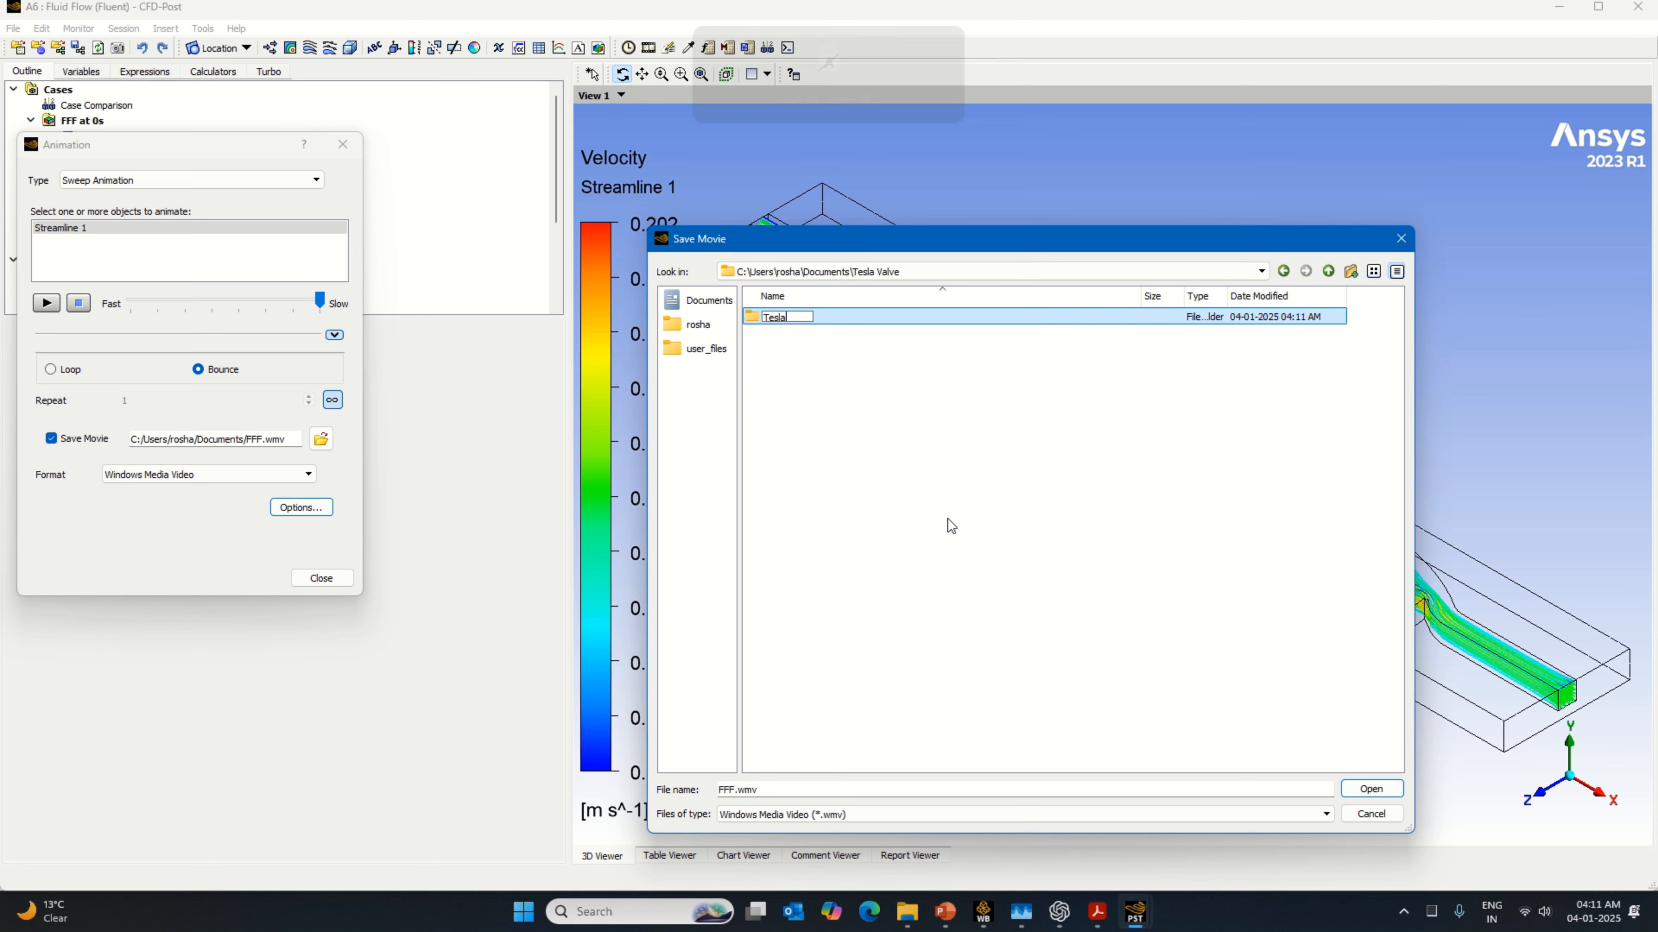
{"action": "key", "text": "Caps_Lock"}
{"action": "type", "text": "V"}
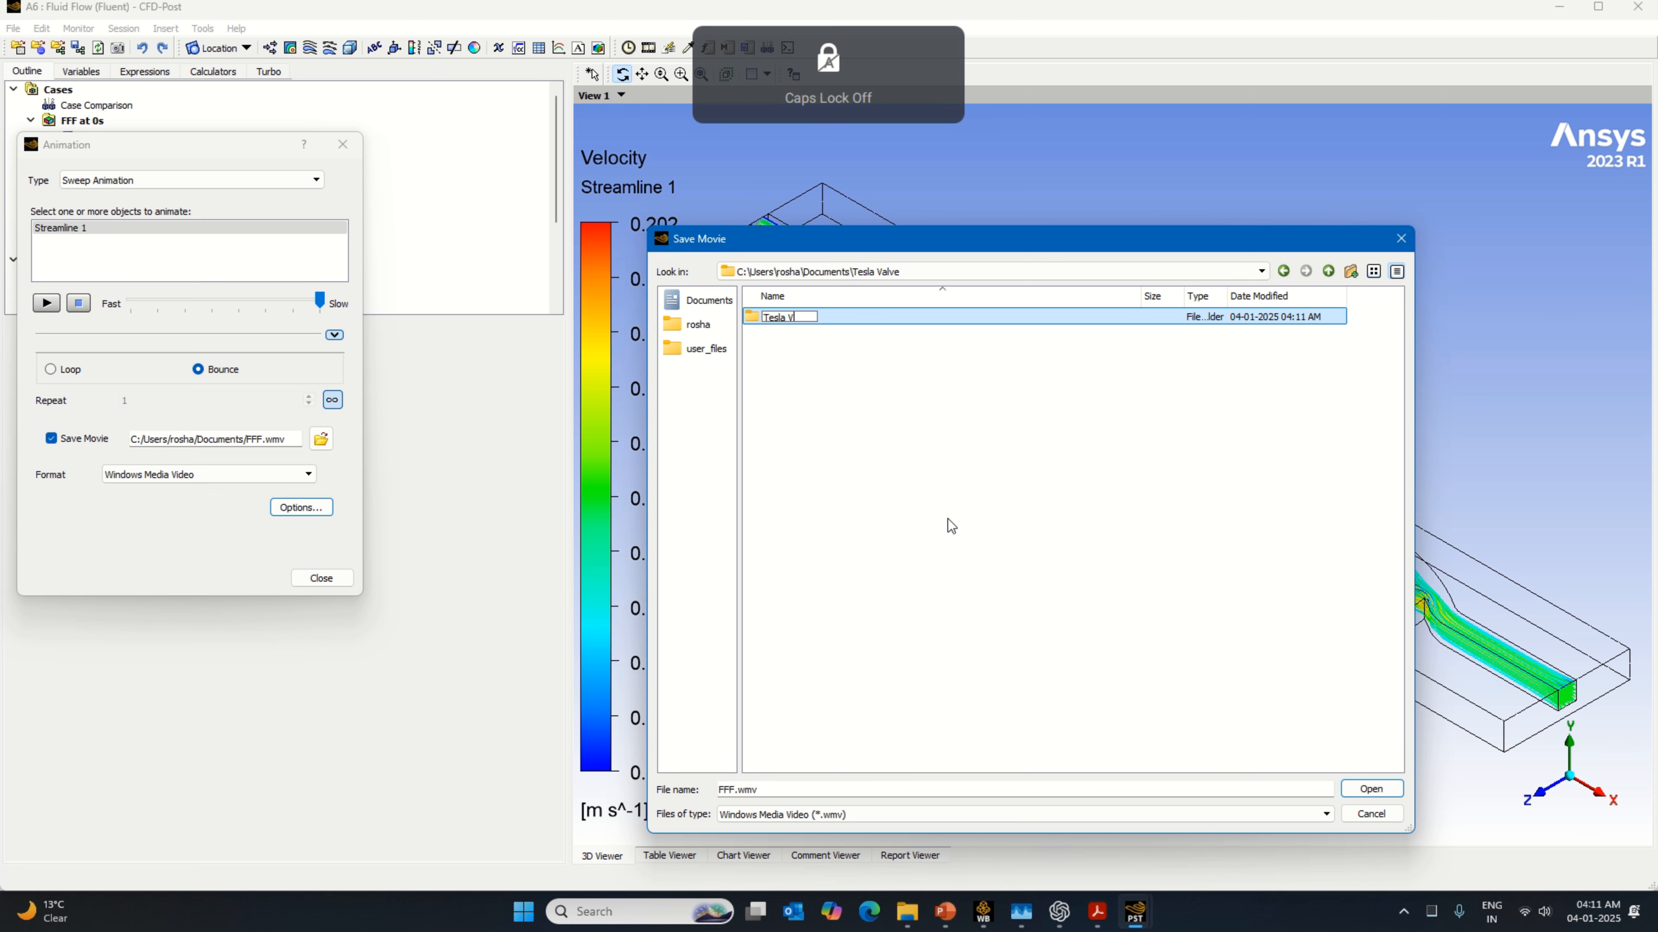
{"action": "type", "text": "alve Fluid and"}
{"action": "key", "text": "Caps_Lock"}
{"action": "type", "text": "Solid Direction 2"}
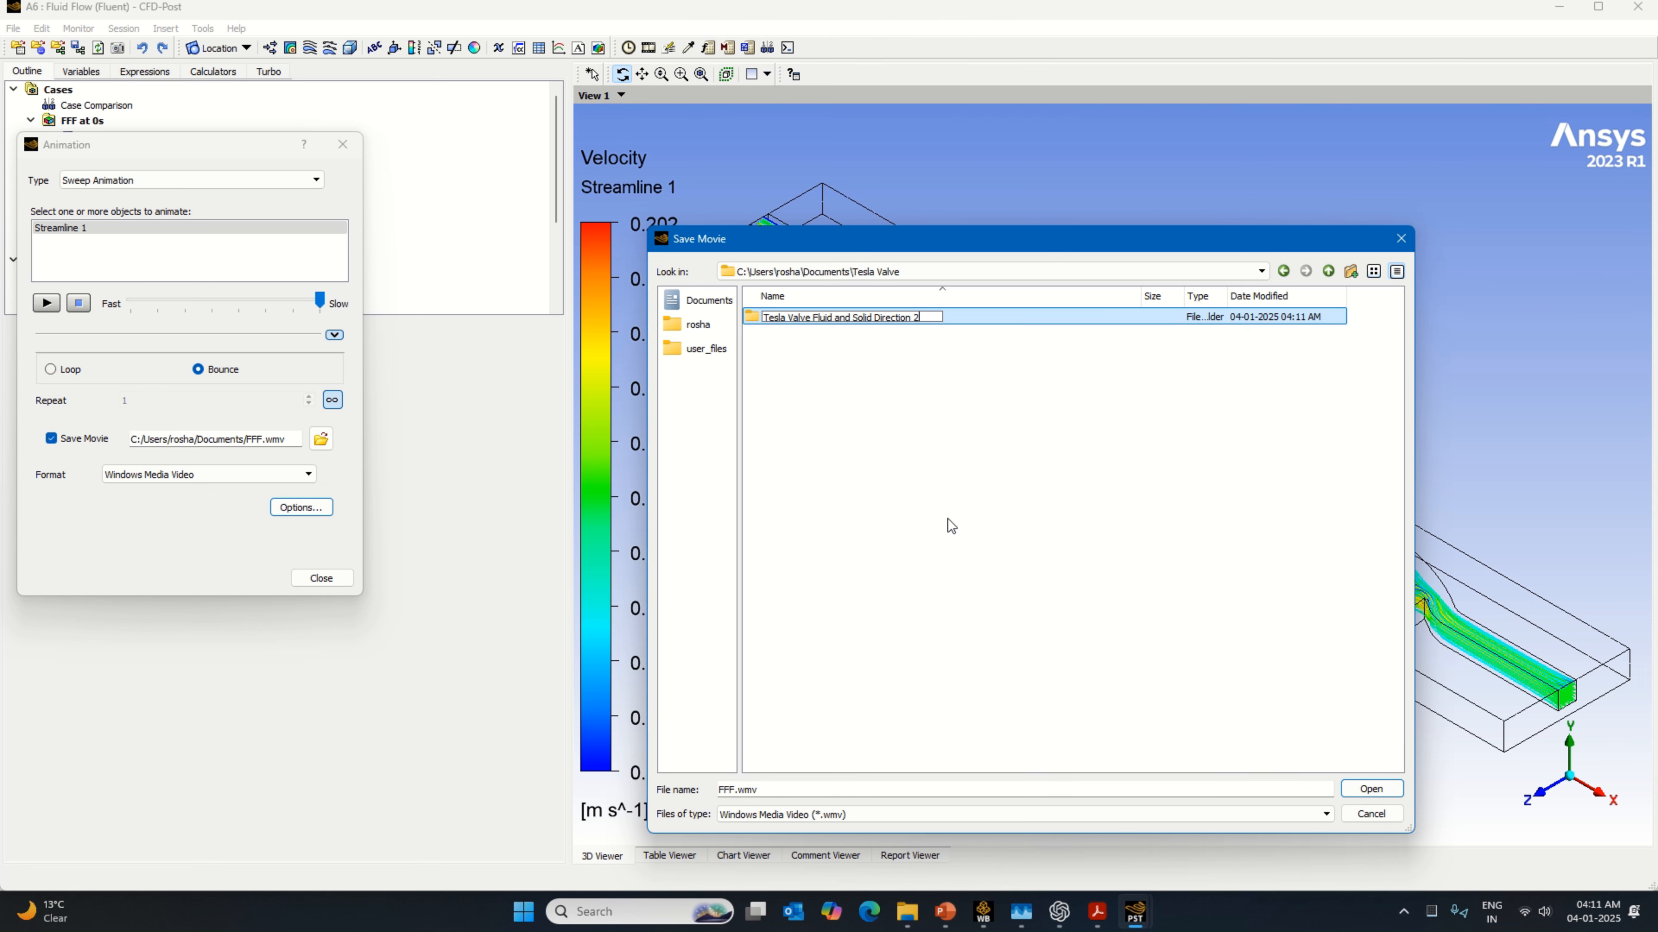
{"action": "key", "text": "Return"}
{"action": "key", "text": "Return"}
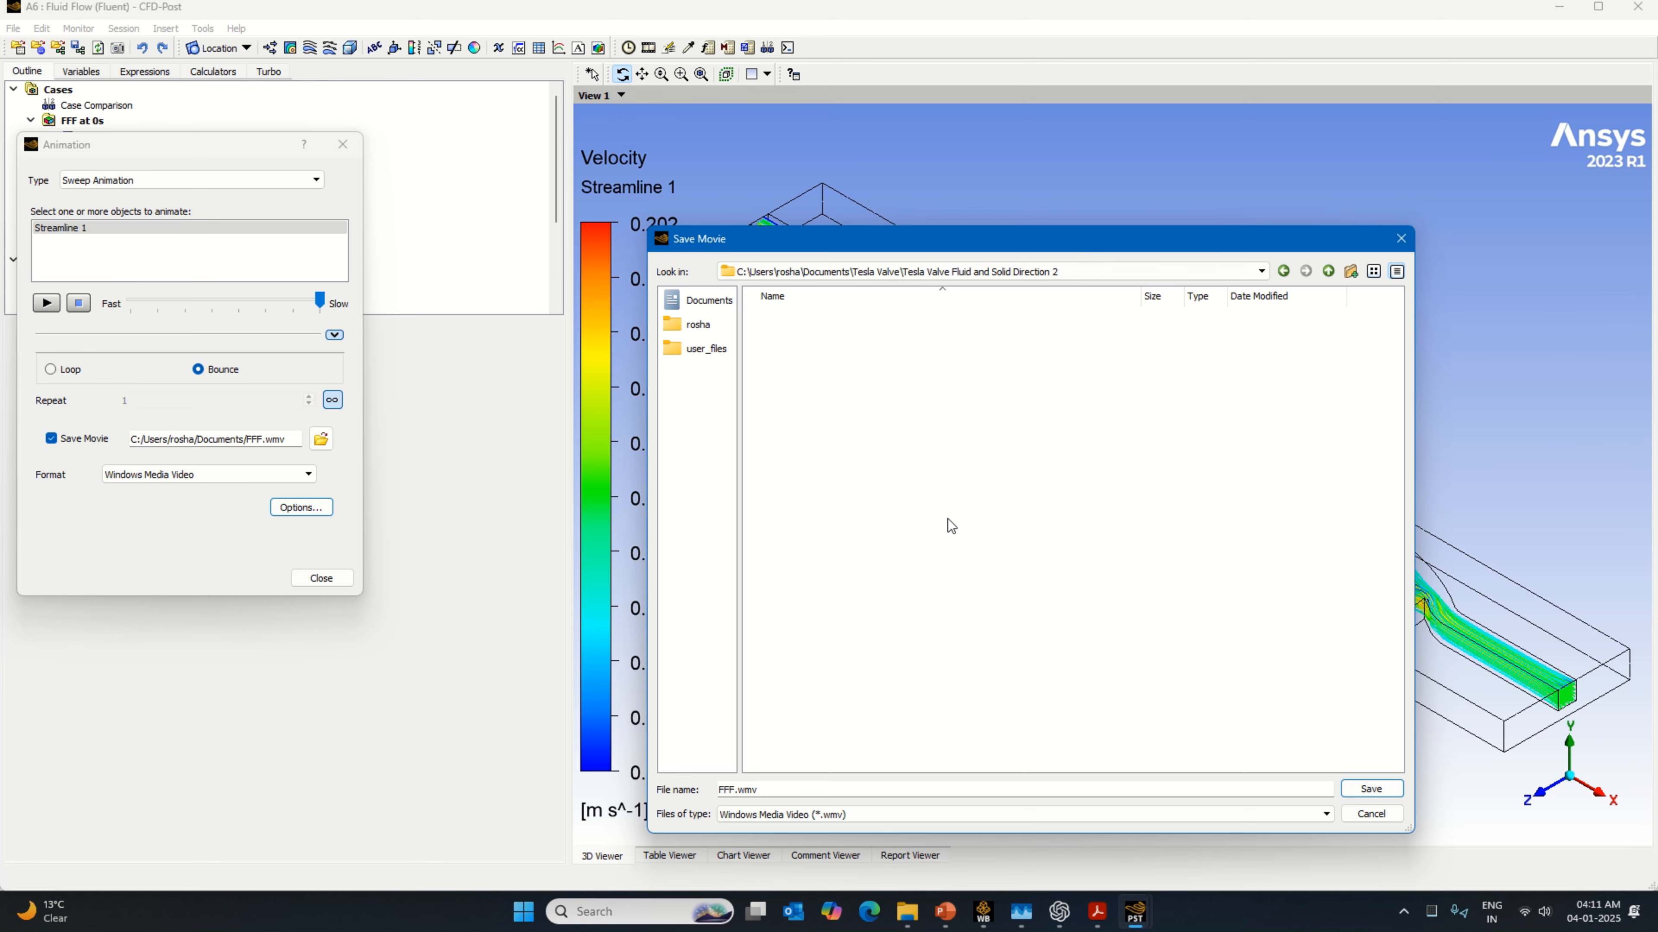
{"action": "left_click", "coordinate": [1369, 789]}
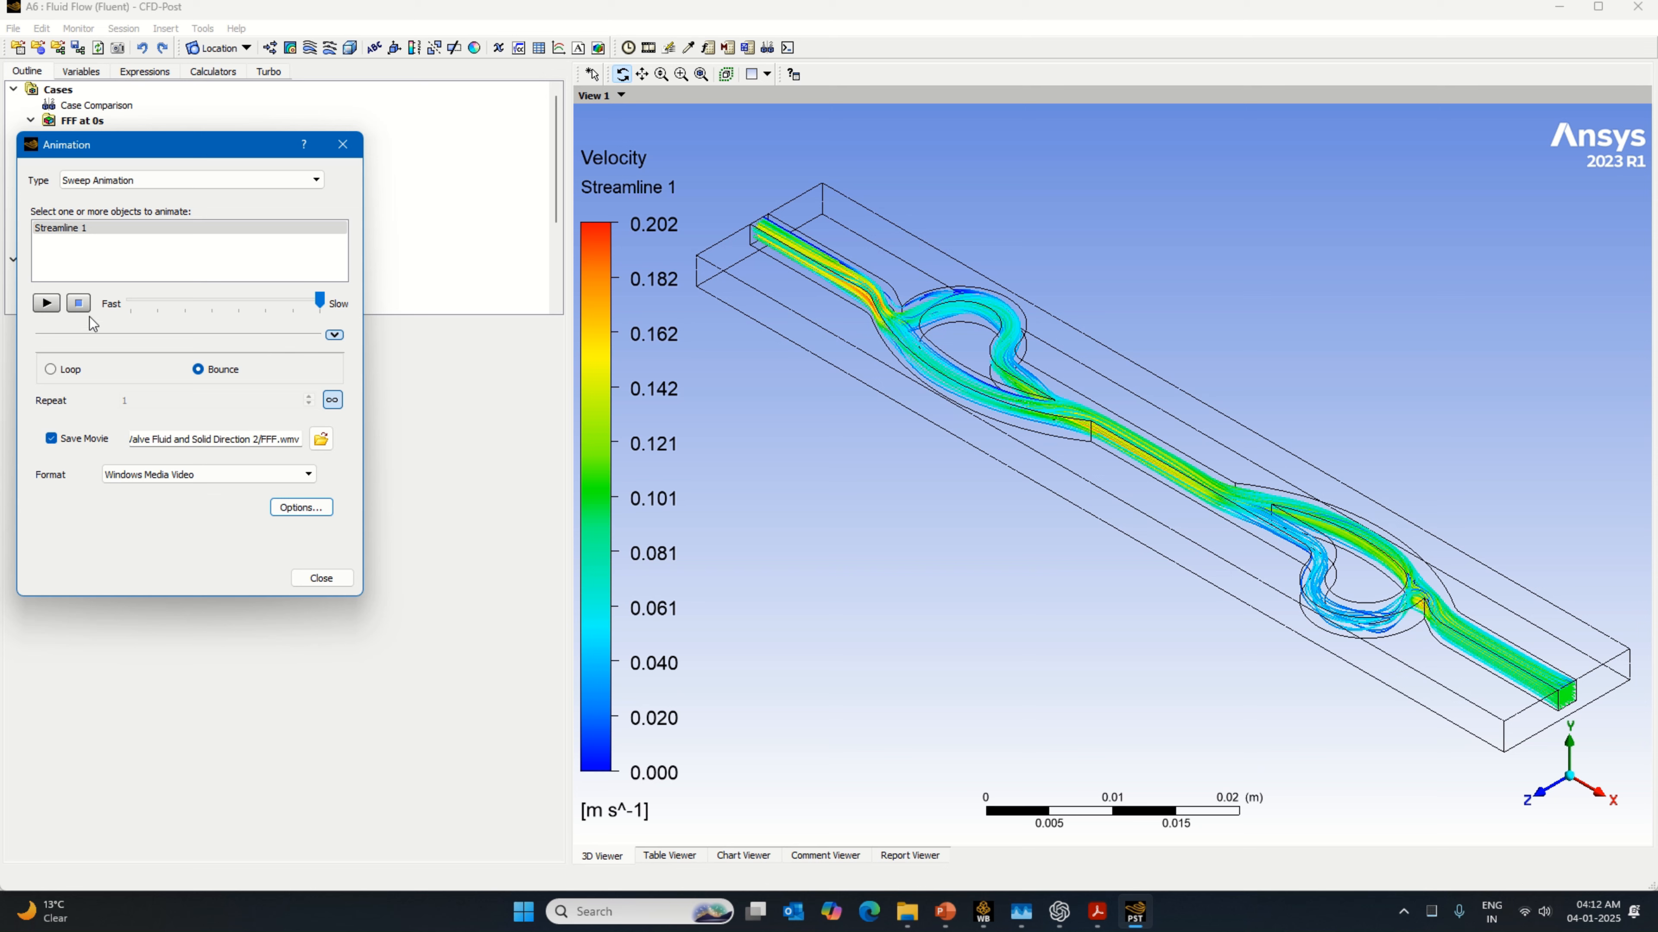
Step: Switch the animation's image size to Custom, setting the width to 3840 and entering a new height
{"action": "left_click", "coordinate": [301, 508]}
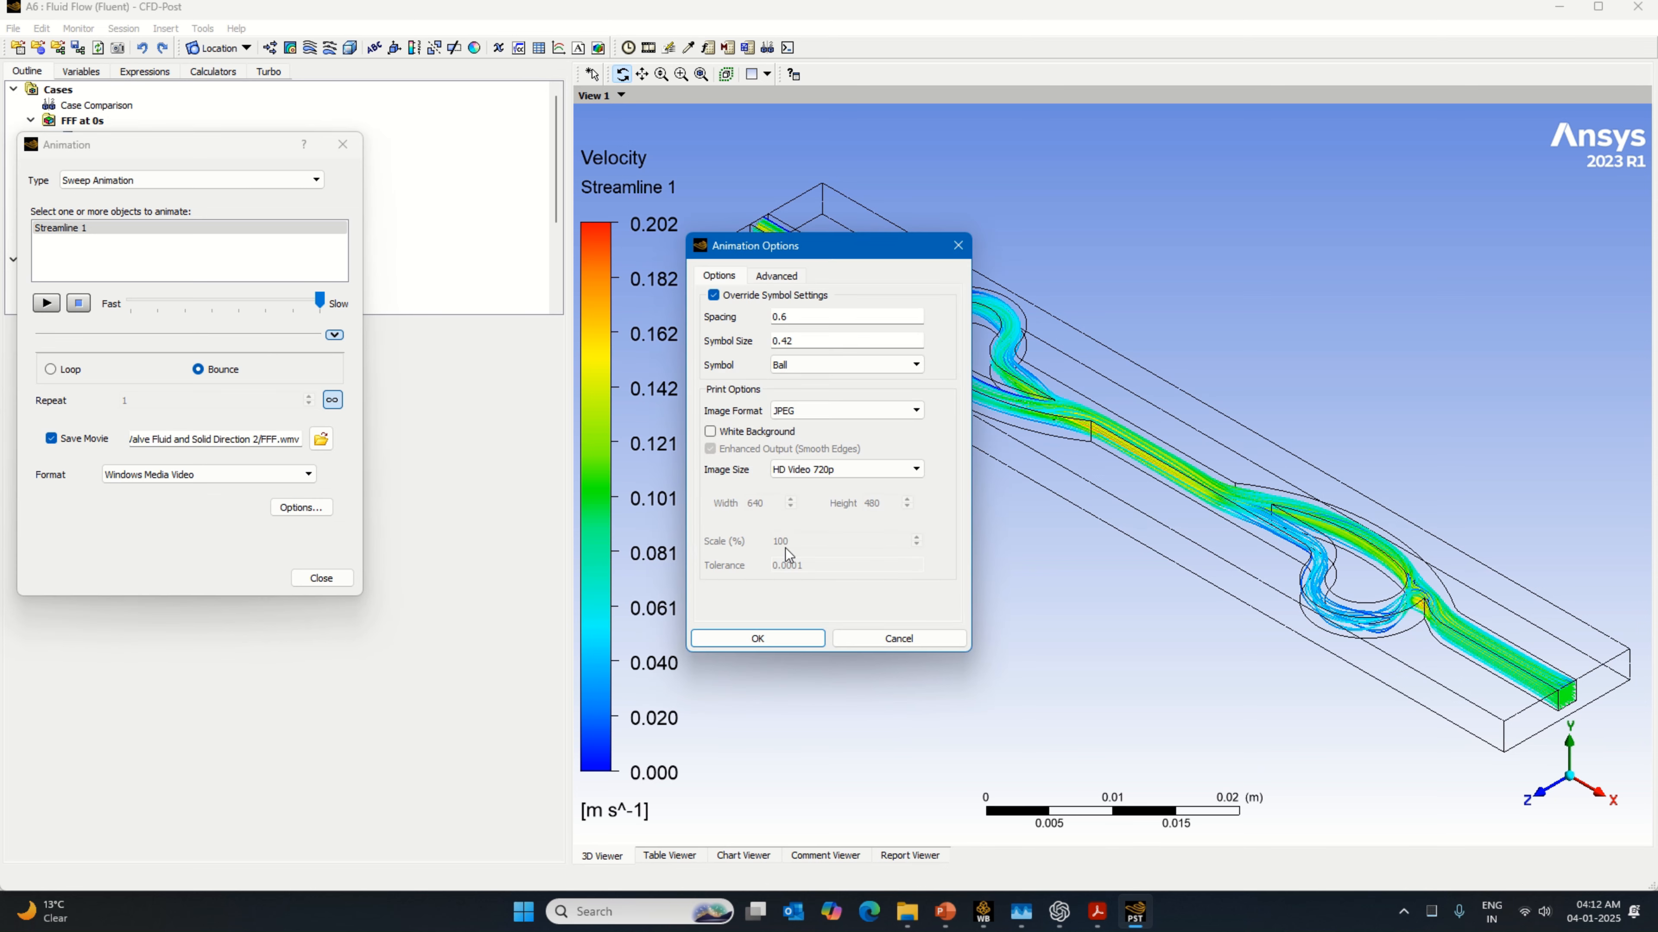
{"action": "left_click", "coordinate": [817, 470]}
{"action": "left_click", "coordinate": [816, 576]}
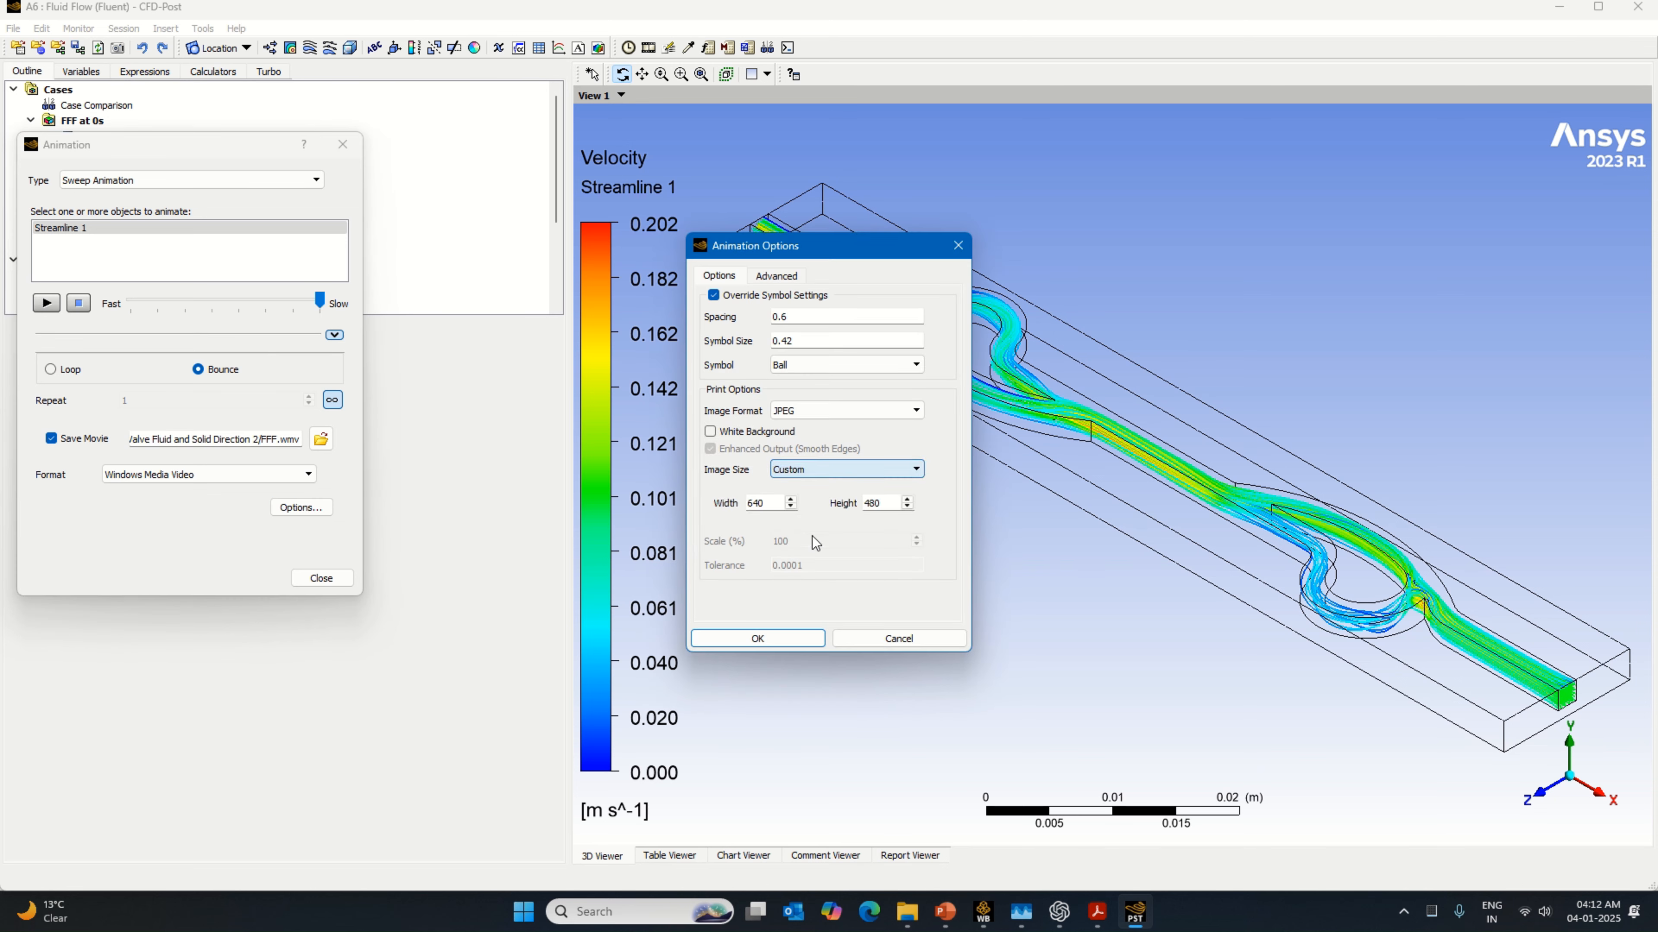
{"action": "left_click_drag", "start_coordinate": [775, 505], "coordinate": [690, 508]}
{"action": "type", "text": "3"}
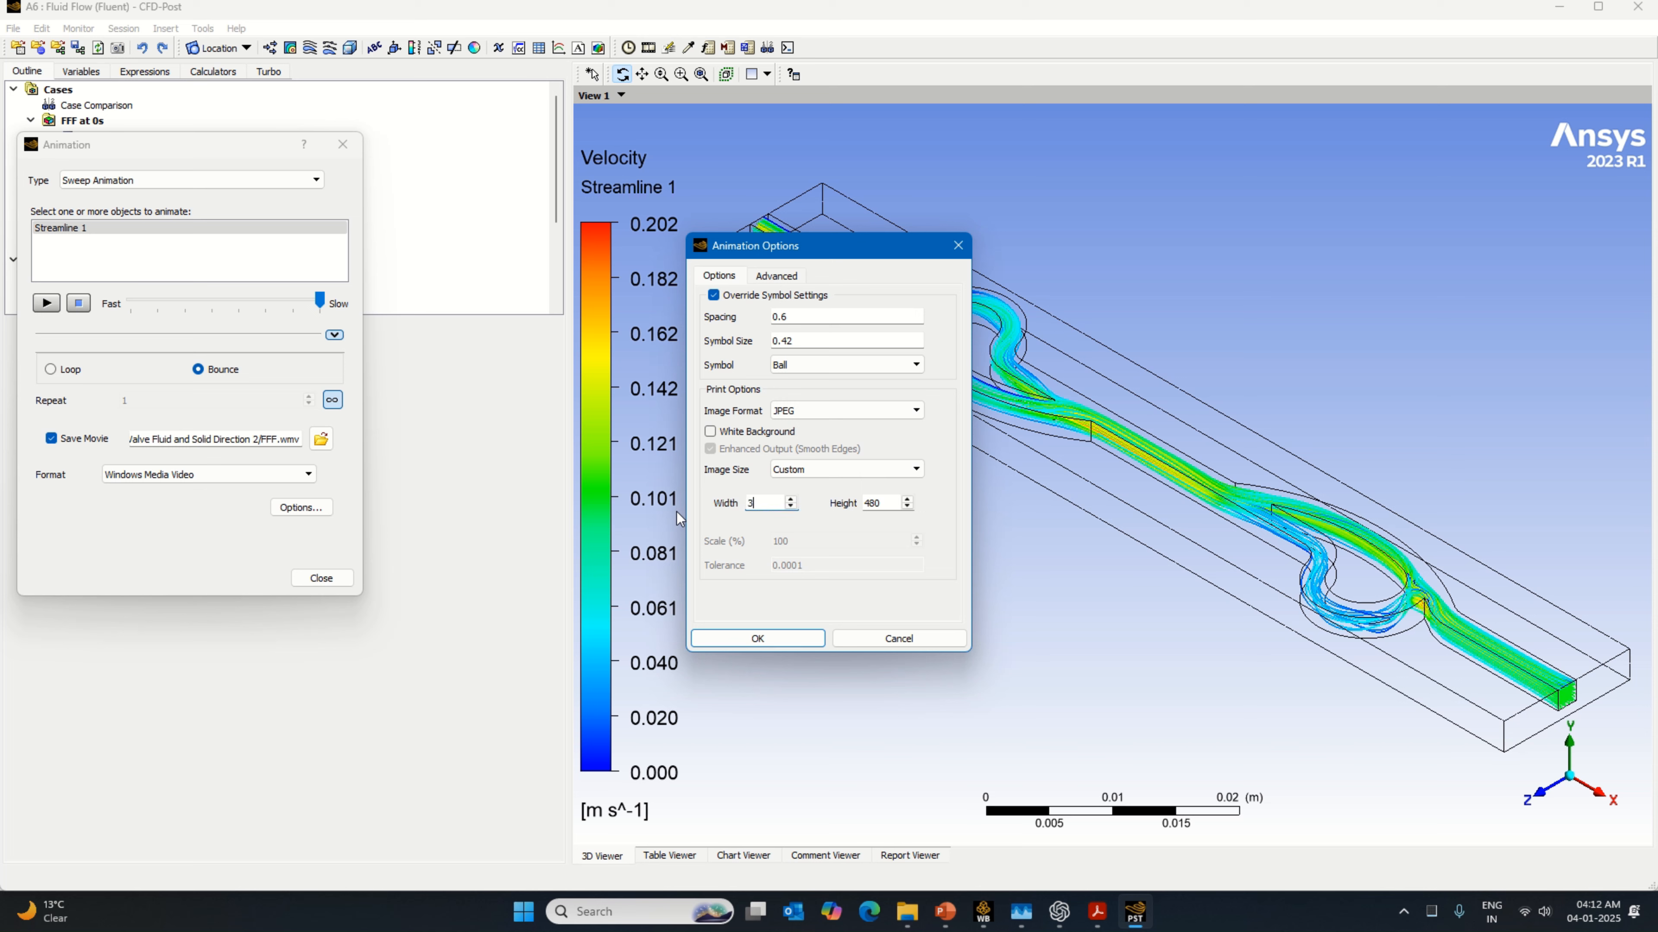
{"action": "type", "text": "840"}
{"action": "left_click_drag", "start_coordinate": [882, 504], "coordinate": [819, 520]}
{"action": "type", "text": "2"}
Step: Set the movie's frame rate to 60
{"action": "left_click", "coordinate": [776, 275]}
{"action": "left_click", "coordinate": [848, 333]}
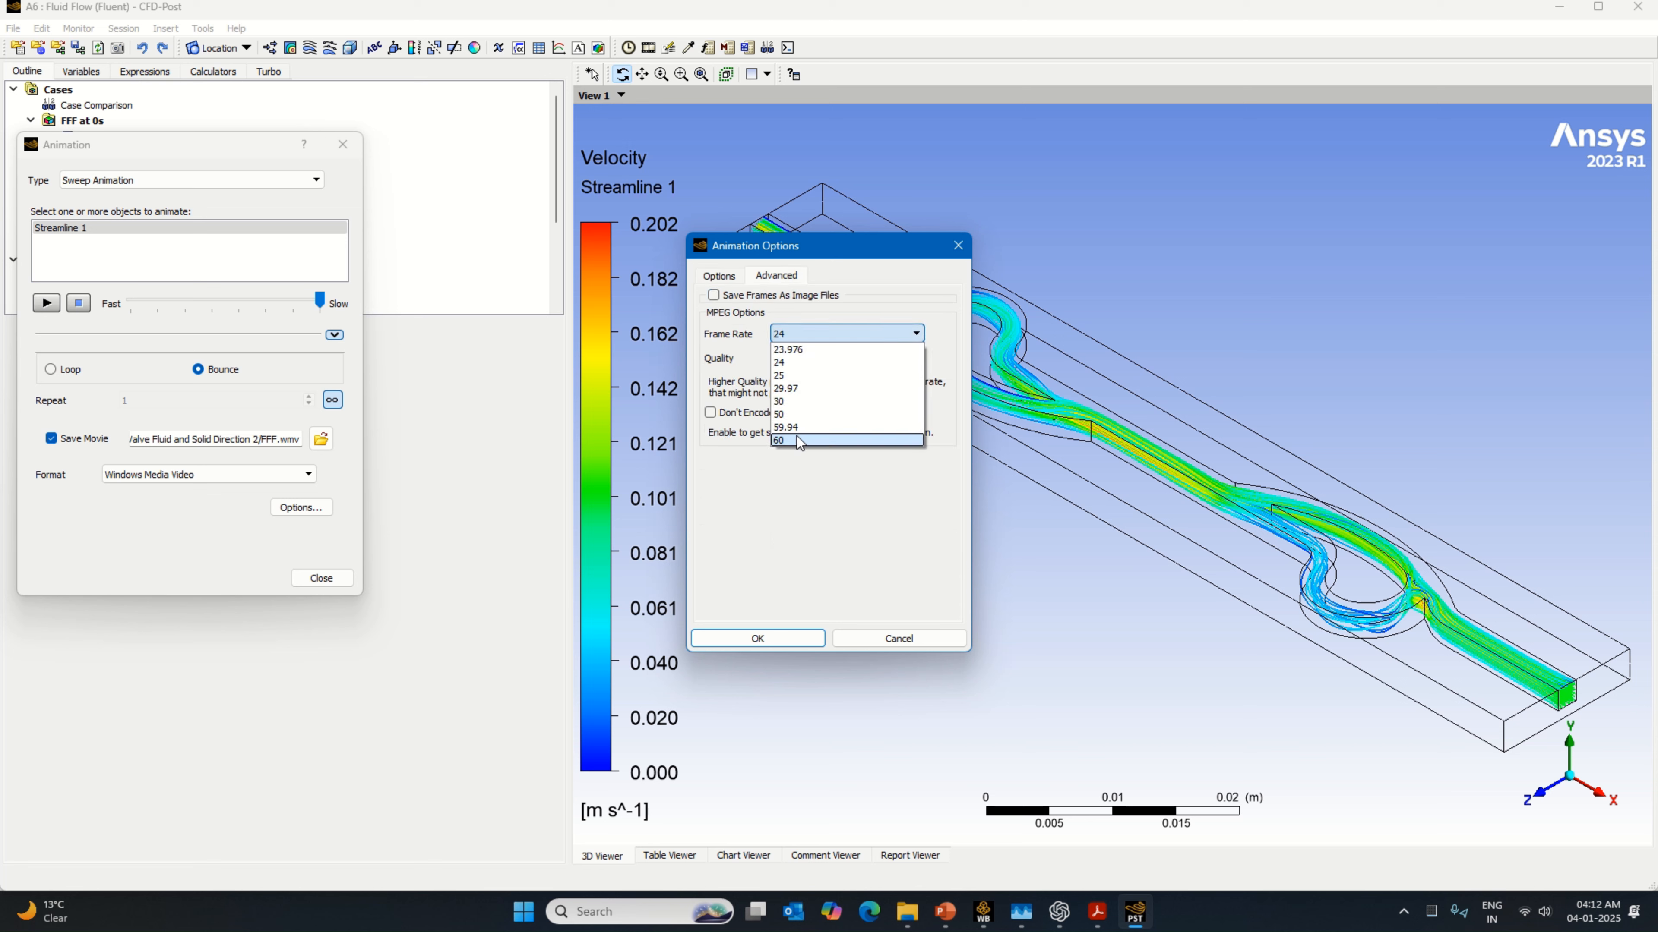
{"action": "left_click", "coordinate": [801, 446]}
Step: Save the frames as image files to the Tesla Valve Fluid and Solid Direction 2 folder and apply the animation options
{"action": "left_click", "coordinate": [721, 295]}
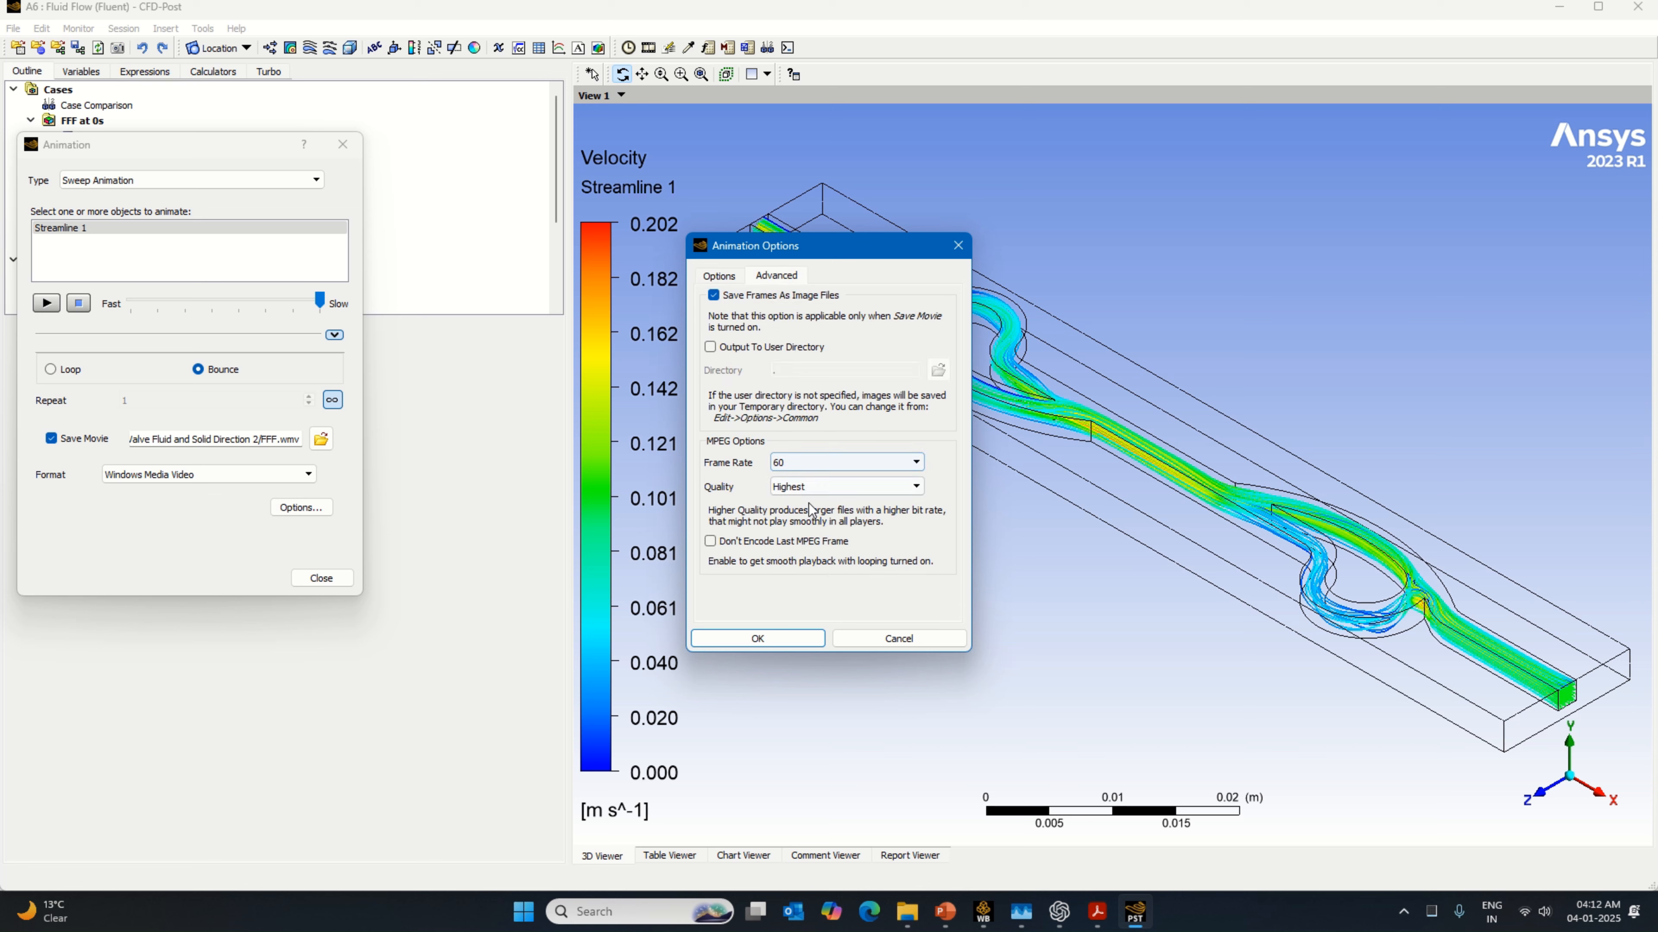
{"action": "left_click", "coordinate": [770, 353]}
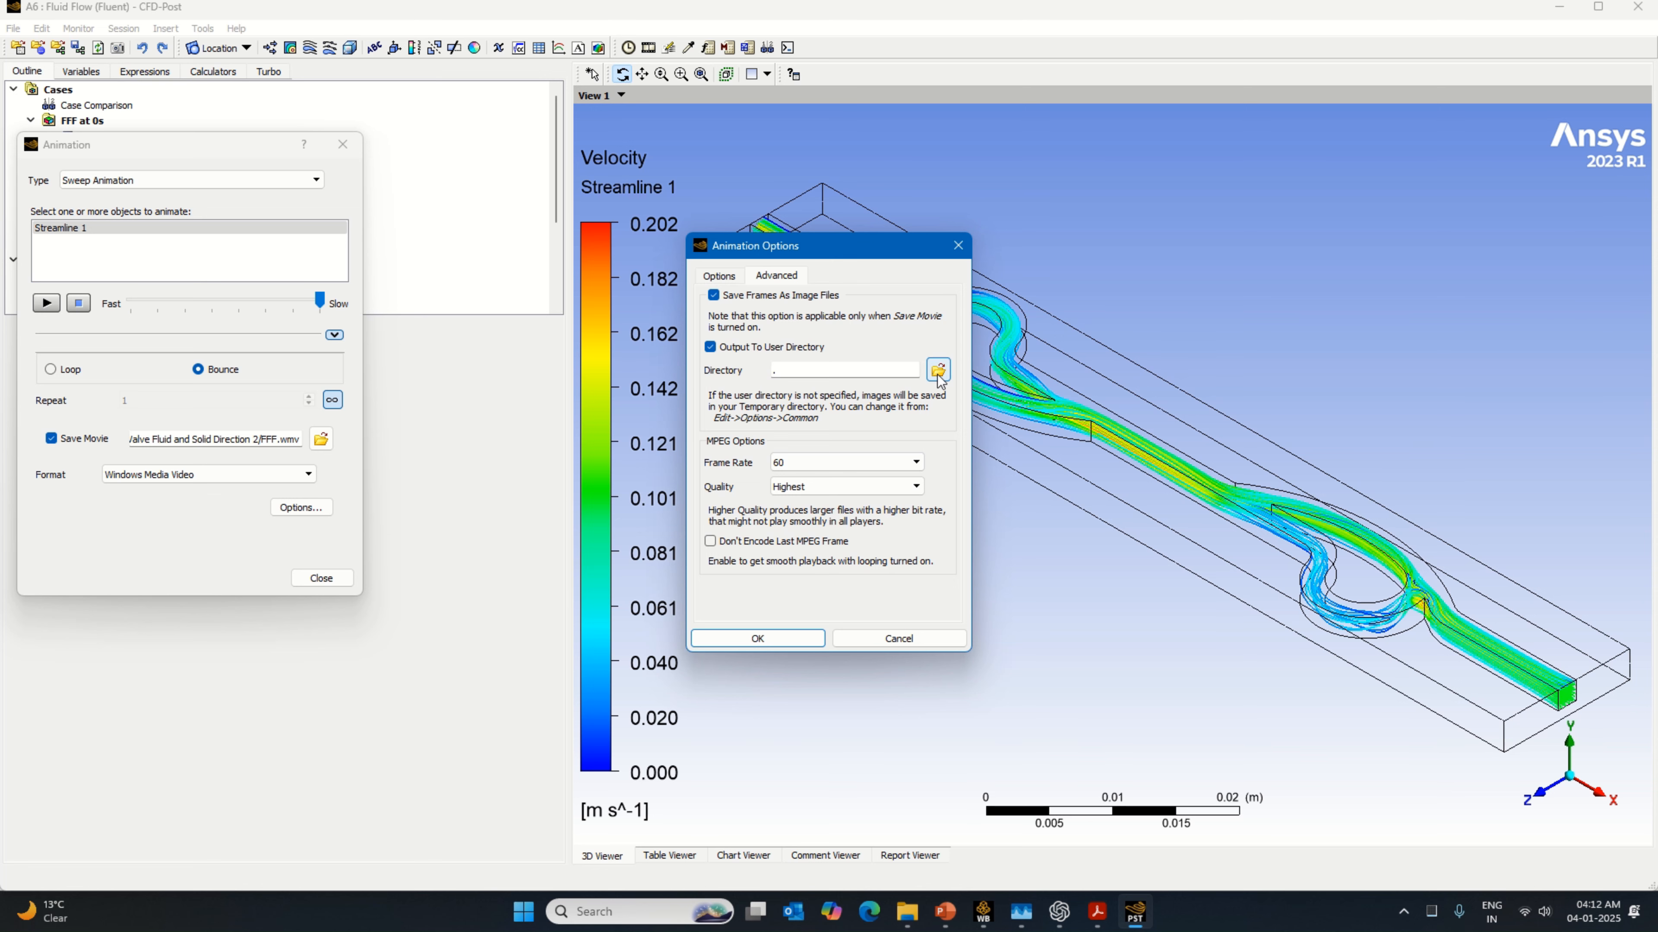
{"action": "left_click", "coordinate": [938, 371]}
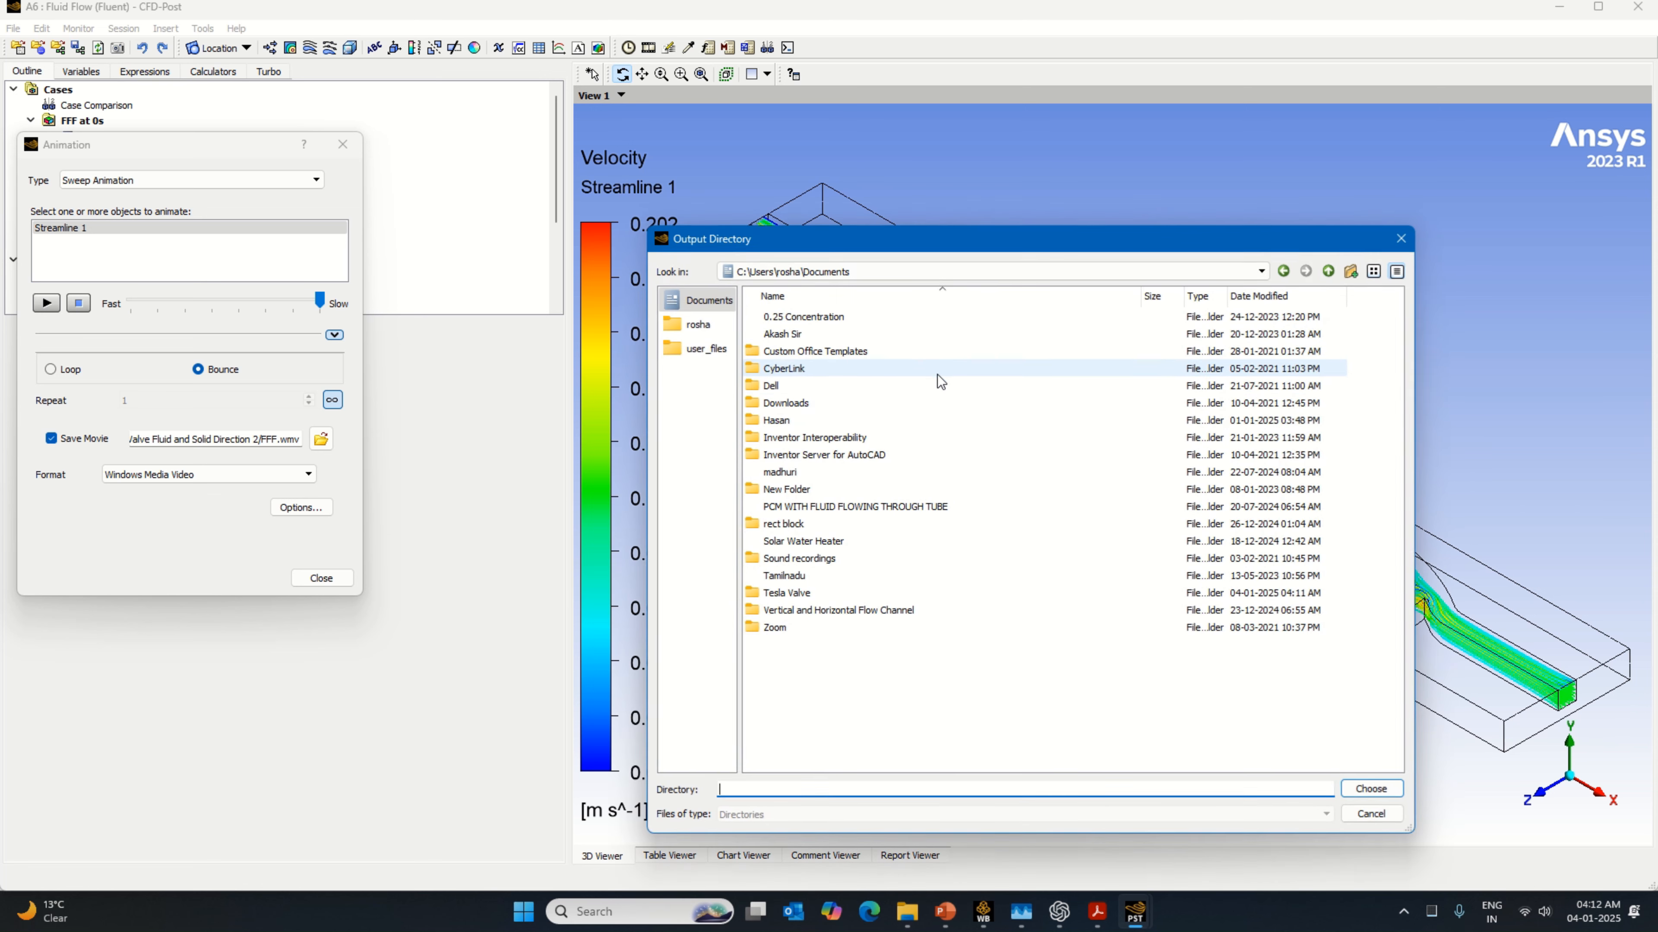
{"action": "double_click", "coordinate": [819, 594]}
{"action": "double_click", "coordinate": [795, 318]}
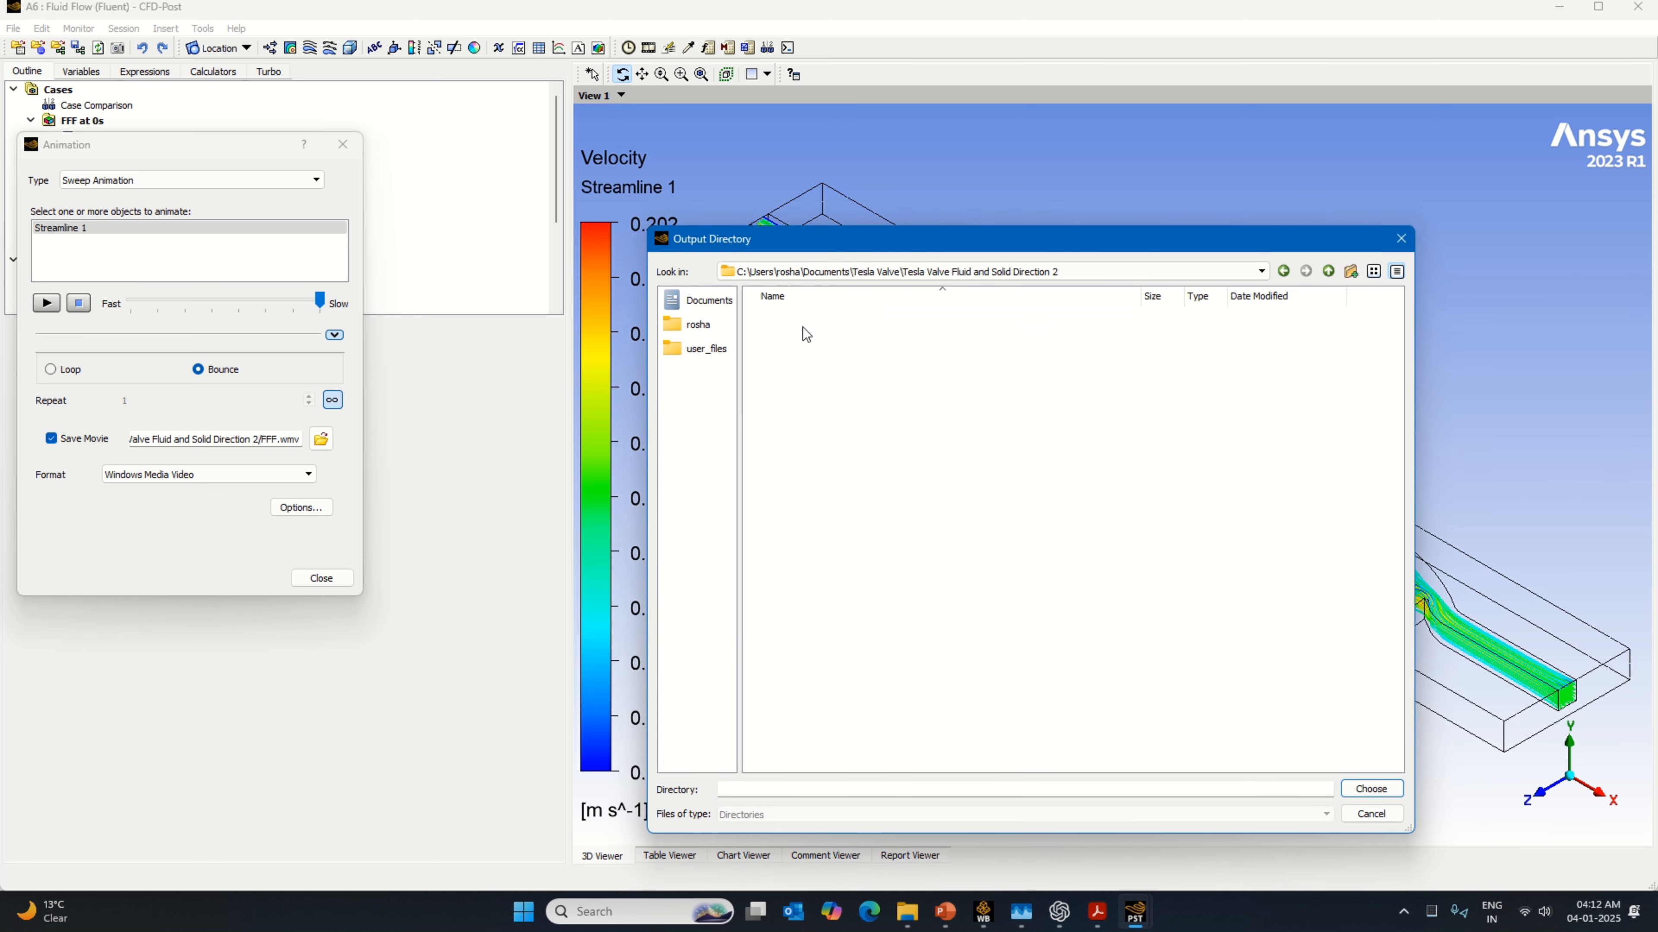
{"action": "left_click", "coordinate": [1370, 789]}
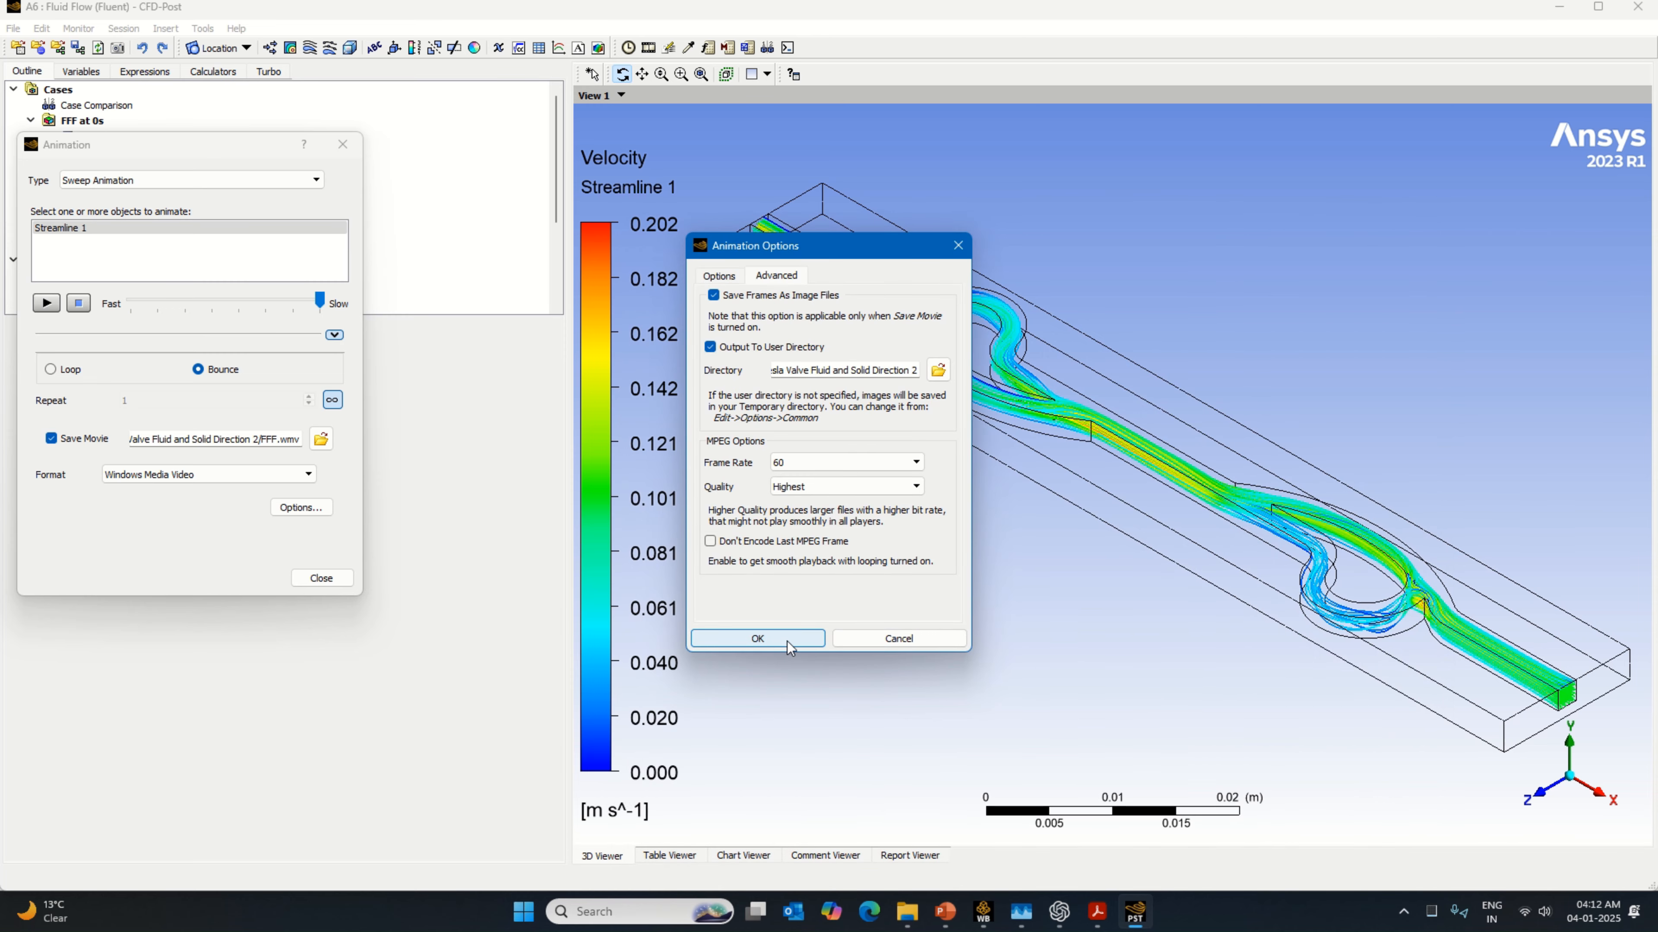
{"action": "left_click", "coordinate": [757, 639]}
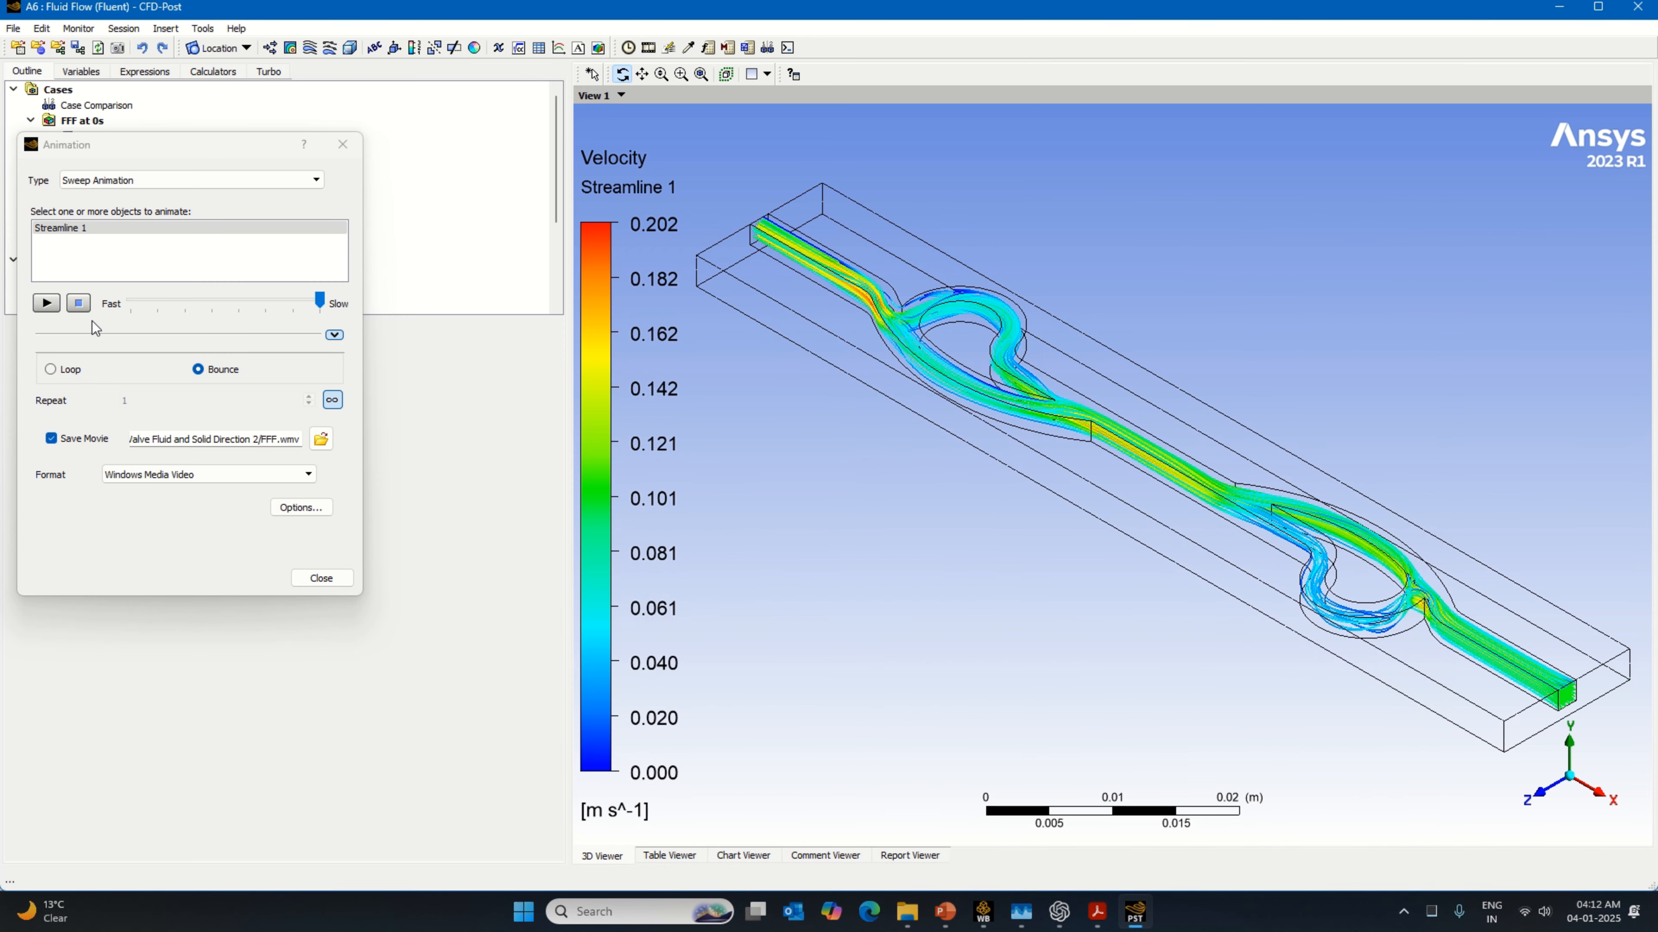
{"action": "left_click_drag", "start_coordinate": [167, 147], "coordinate": [287, 250]}
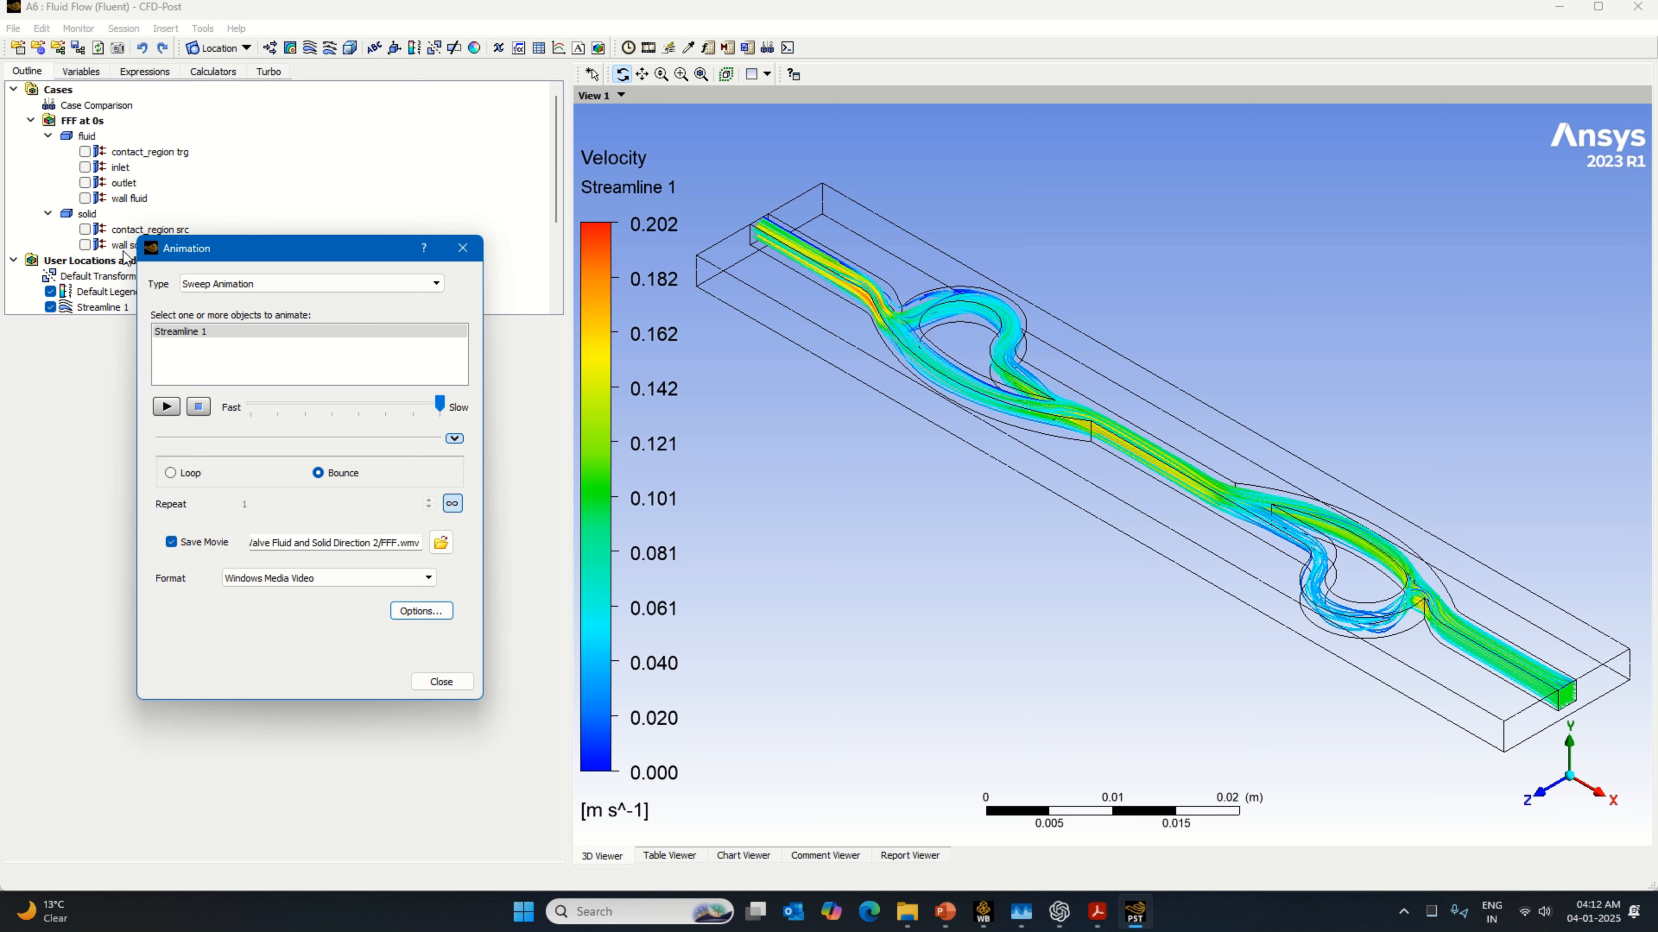
Step: Display the wall solid boundary of the solid domain and apply a transparency of 0.9 to its faces
{"action": "left_click_drag", "start_coordinate": [161, 252], "coordinate": [166, 295]}
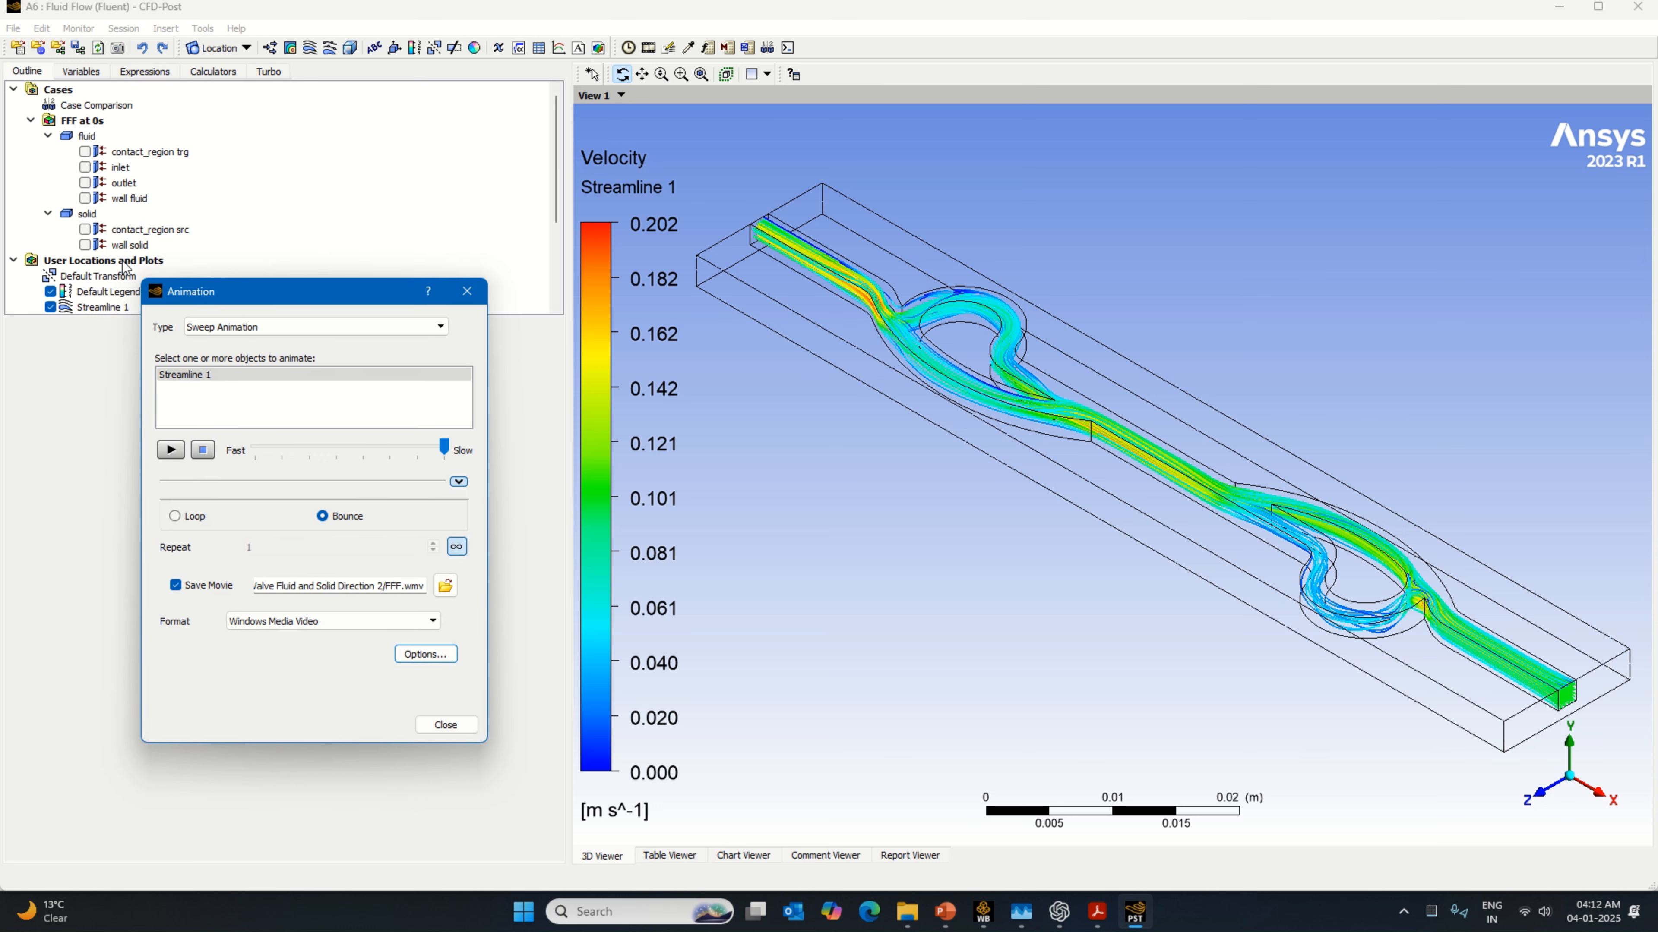
{"action": "left_click", "coordinate": [85, 244]}
{"action": "left_click", "coordinate": [127, 245]}
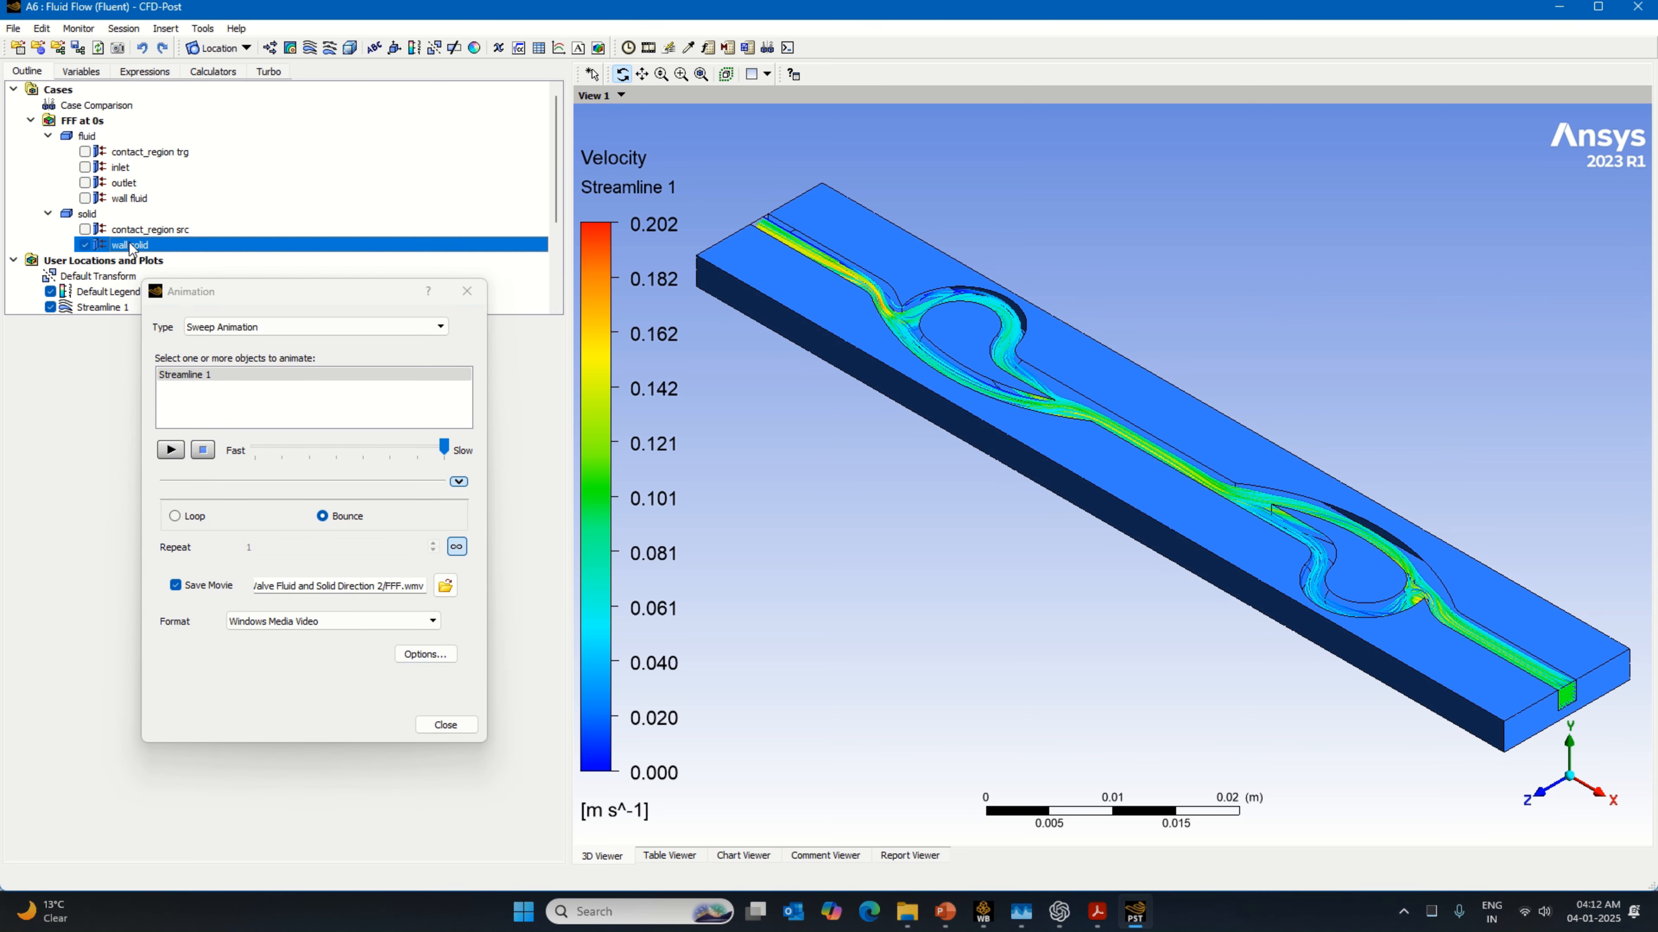
{"action": "left_click", "coordinate": [95, 349]}
{"action": "left_click", "coordinate": [105, 390]}
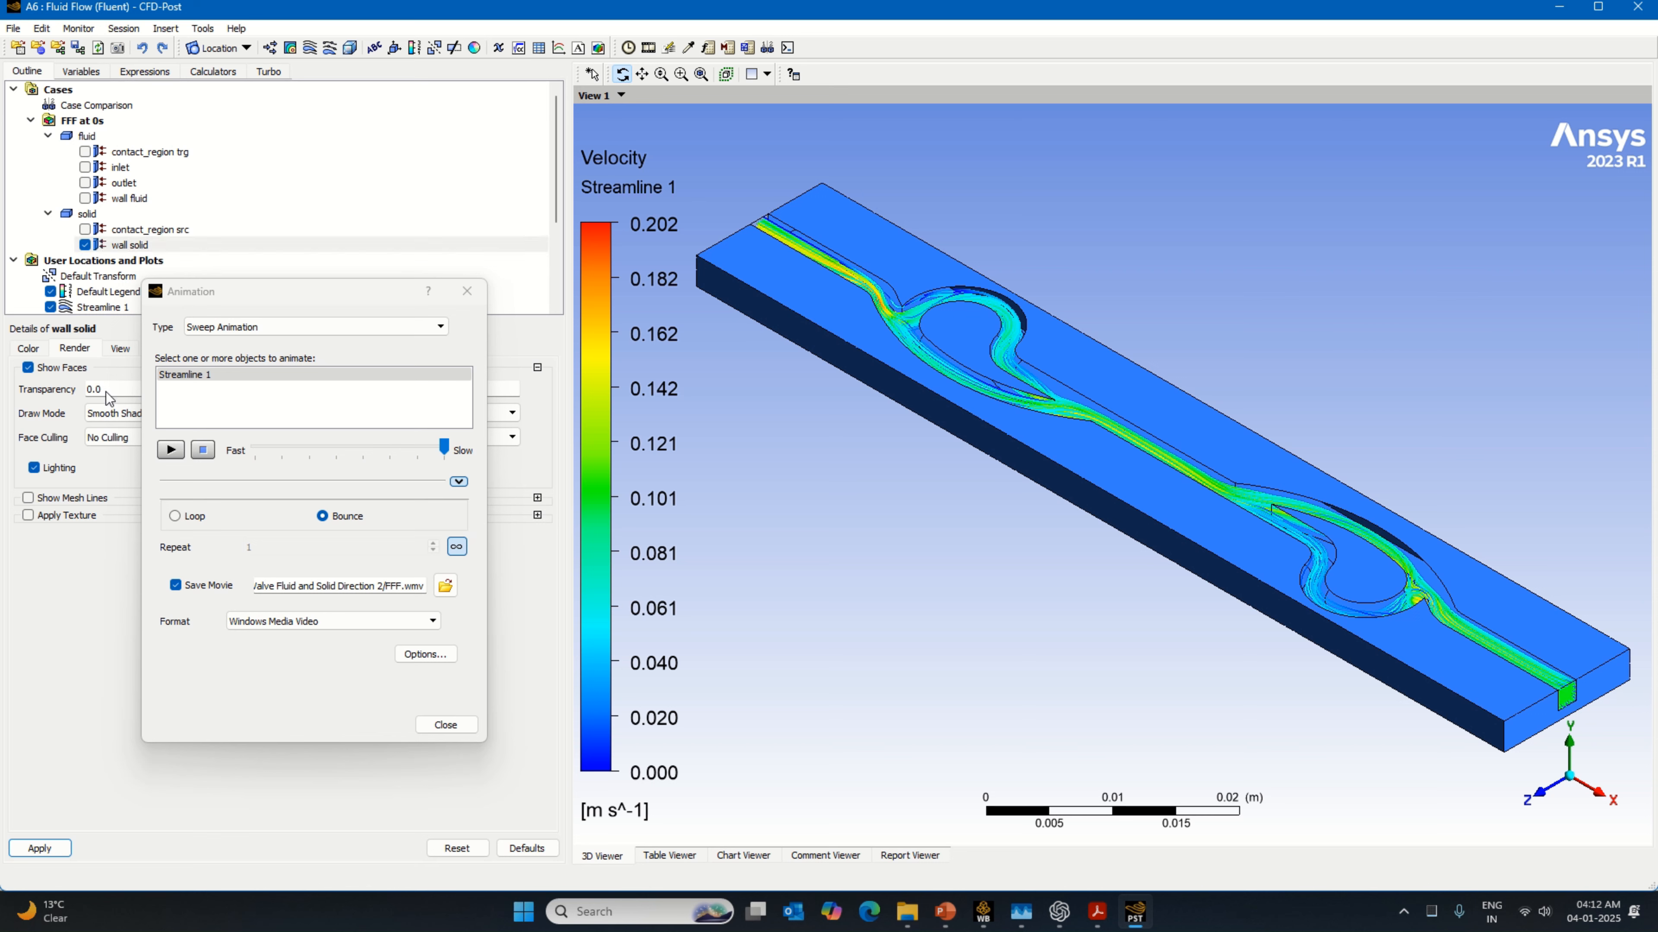
{"action": "type", "text": "0.9"}
{"action": "left_click", "coordinate": [45, 849]}
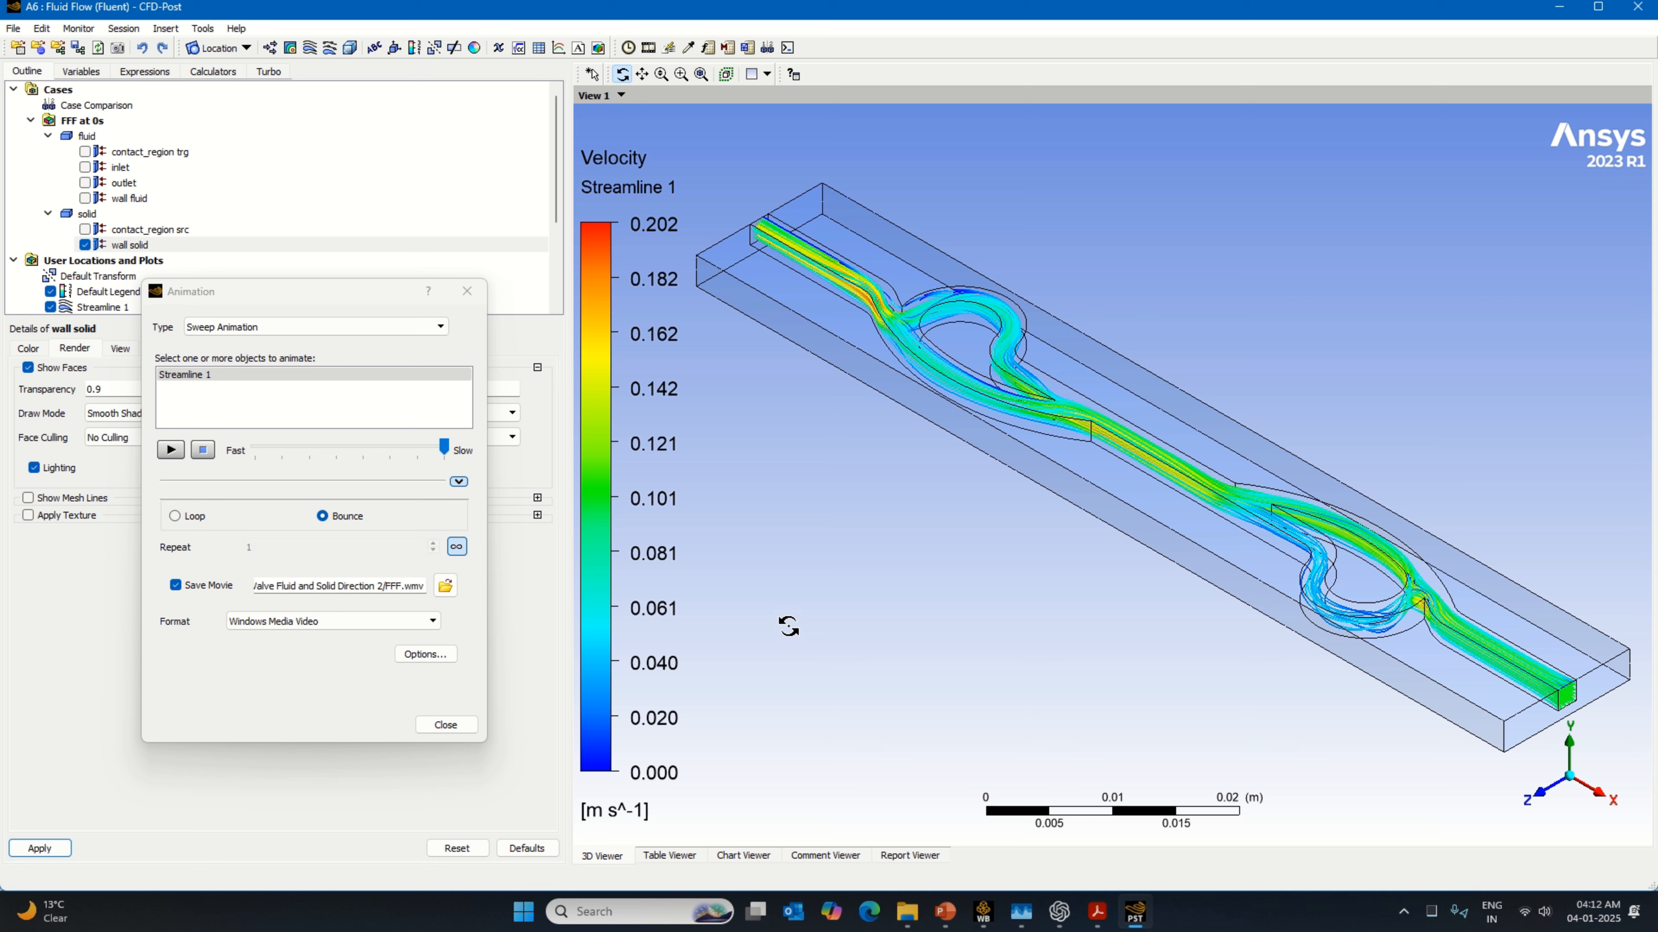
Step: Play the Streamline 1 sweep animation without endless repeat to record the movie and its frames
{"action": "left_click", "coordinate": [171, 450]}
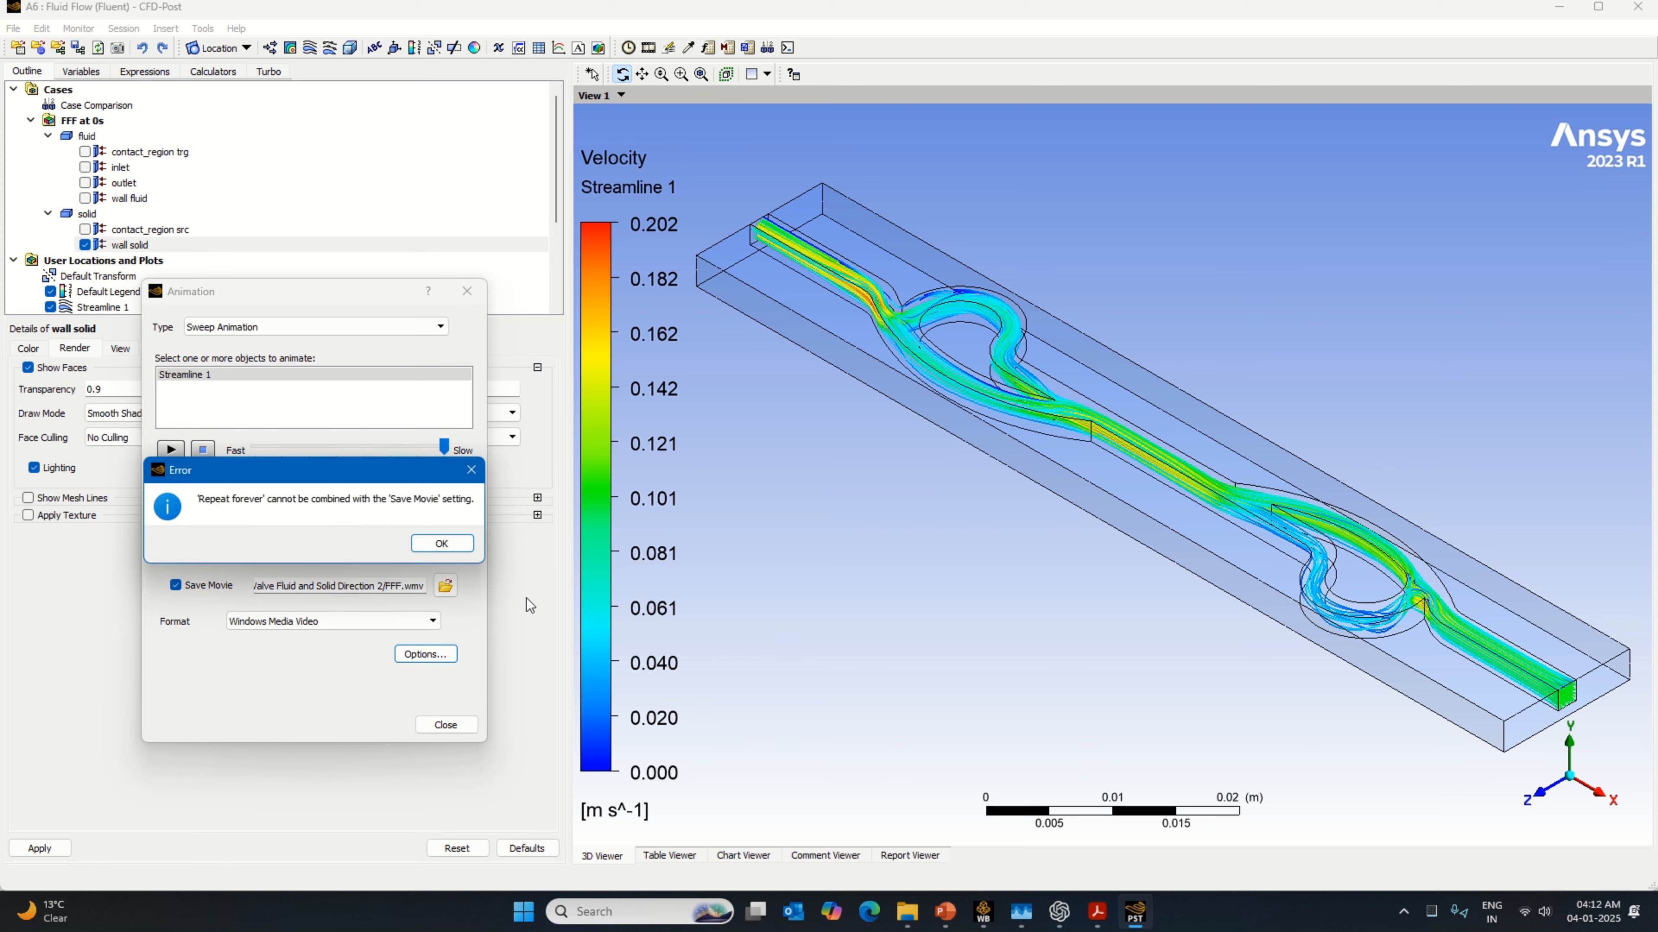
{"action": "left_click", "coordinate": [453, 549]}
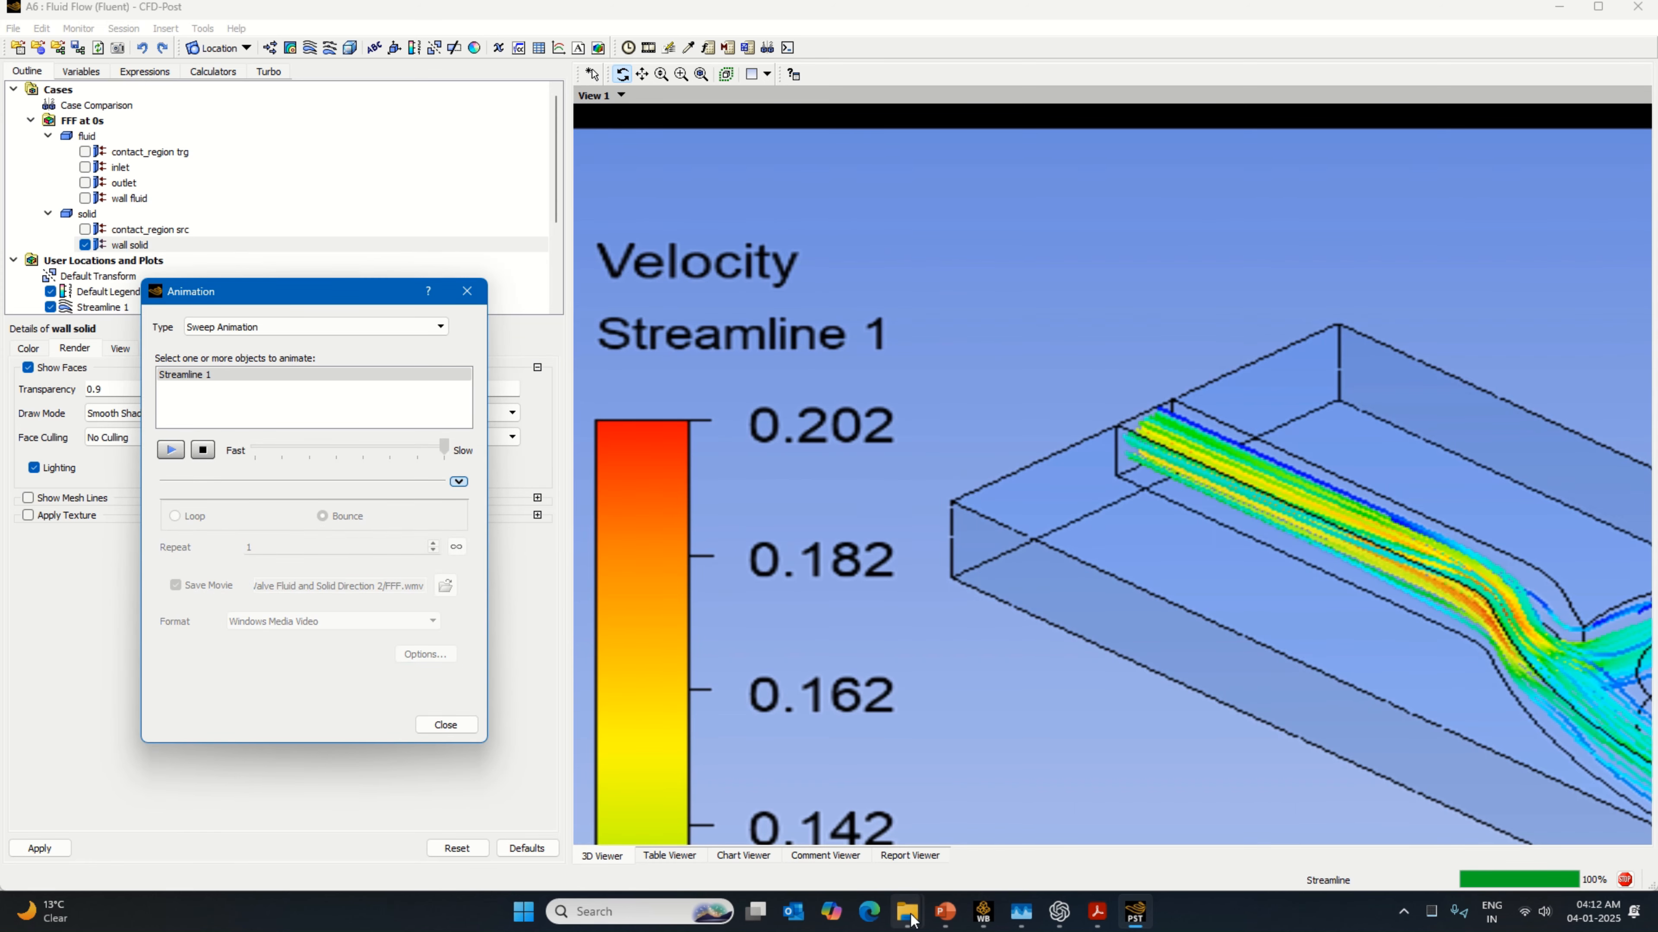
Step: Switch to File Explorer and open Documents > Tesla Valve > Tesla Valve Fluid and Solid Direction 2
{"action": "mouse_move", "coordinate": [907, 911]}
{"action": "left_click", "coordinate": [844, 842]}
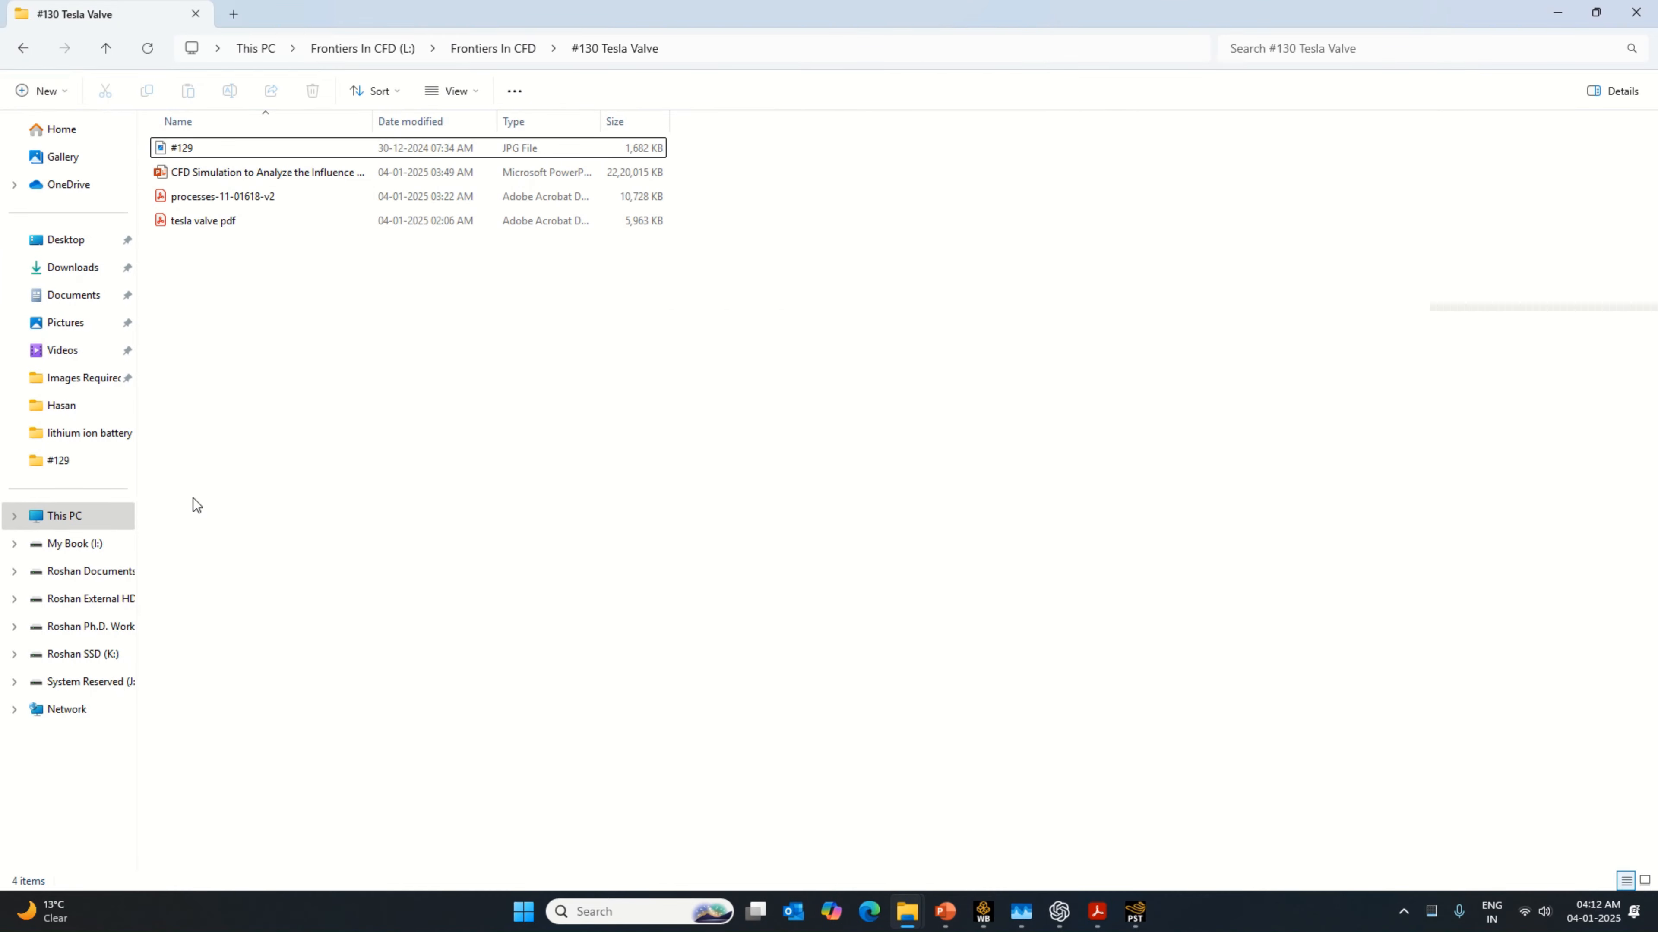
{"action": "left_click", "coordinate": [92, 306]}
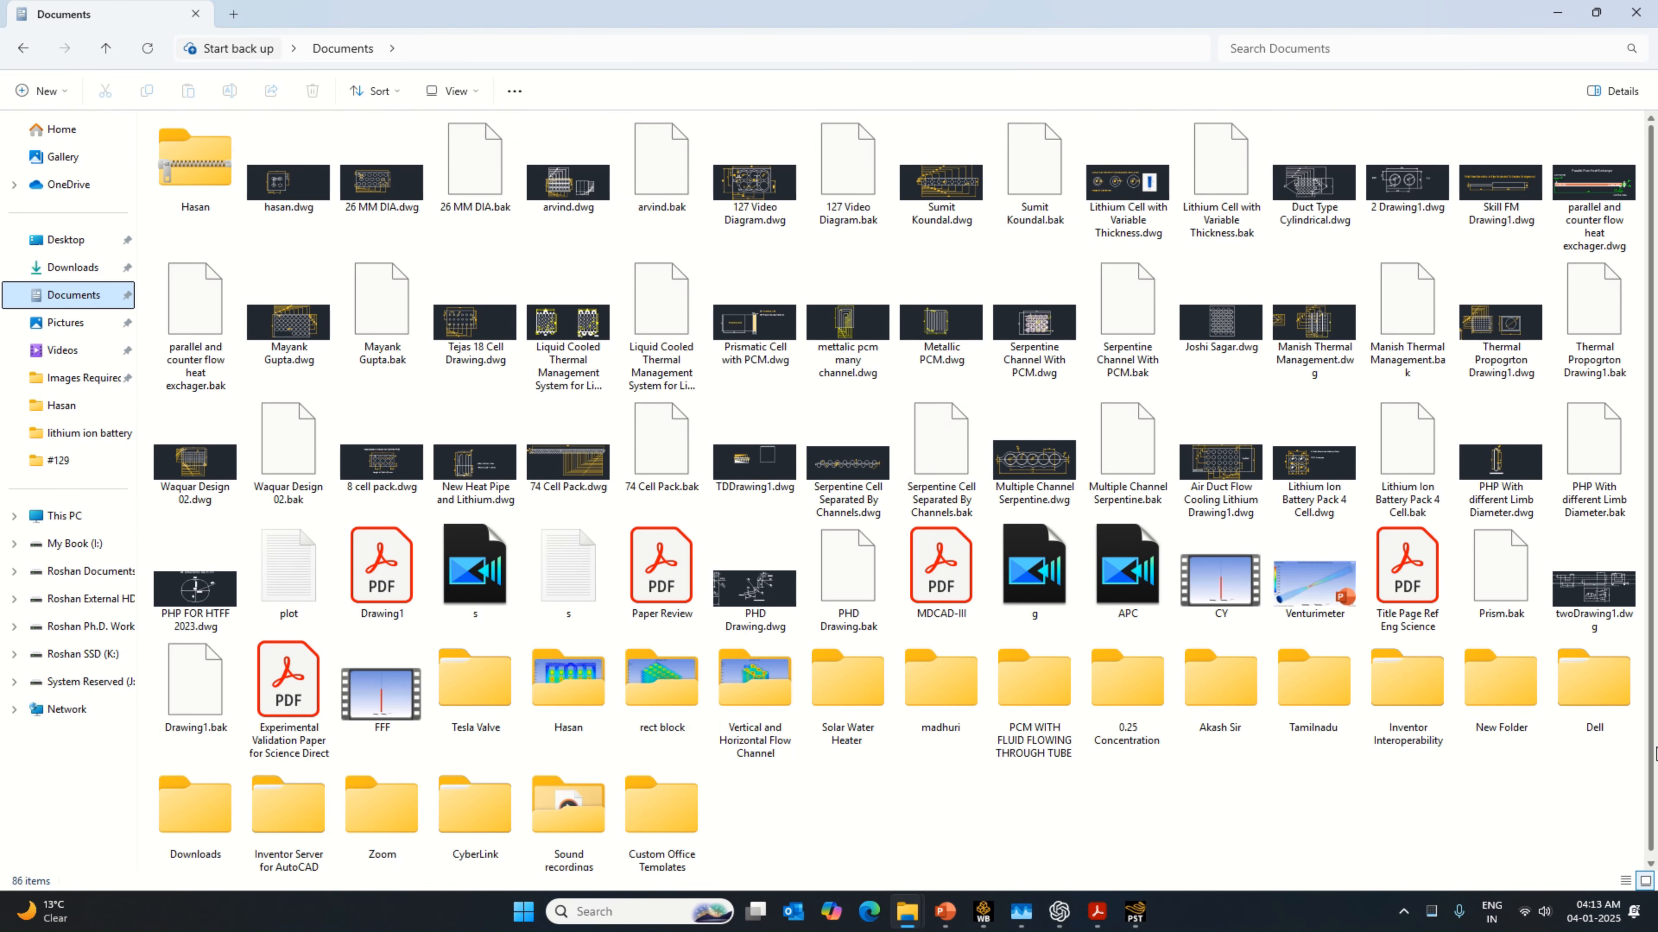
{"action": "scroll", "coordinate": [1655, 754], "scroll_direction": "down", "scroll_amount": 1}
{"action": "left_click", "coordinate": [504, 690]}
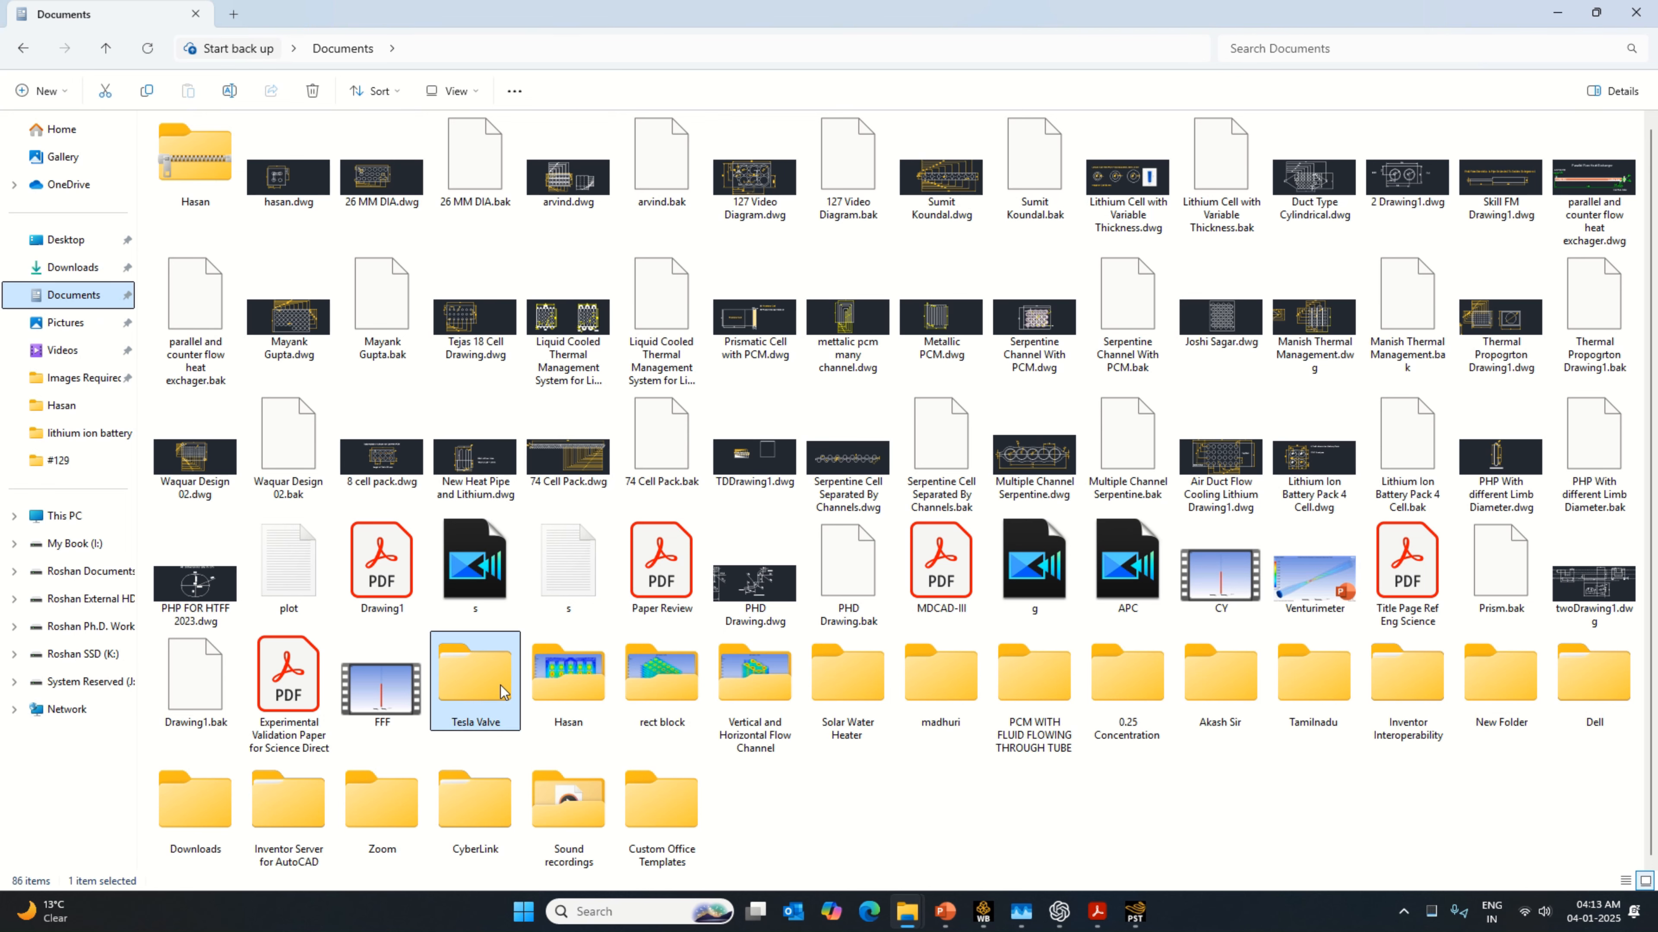
{"action": "double_click", "coordinate": [504, 691]}
{"action": "double_click", "coordinate": [331, 153]}
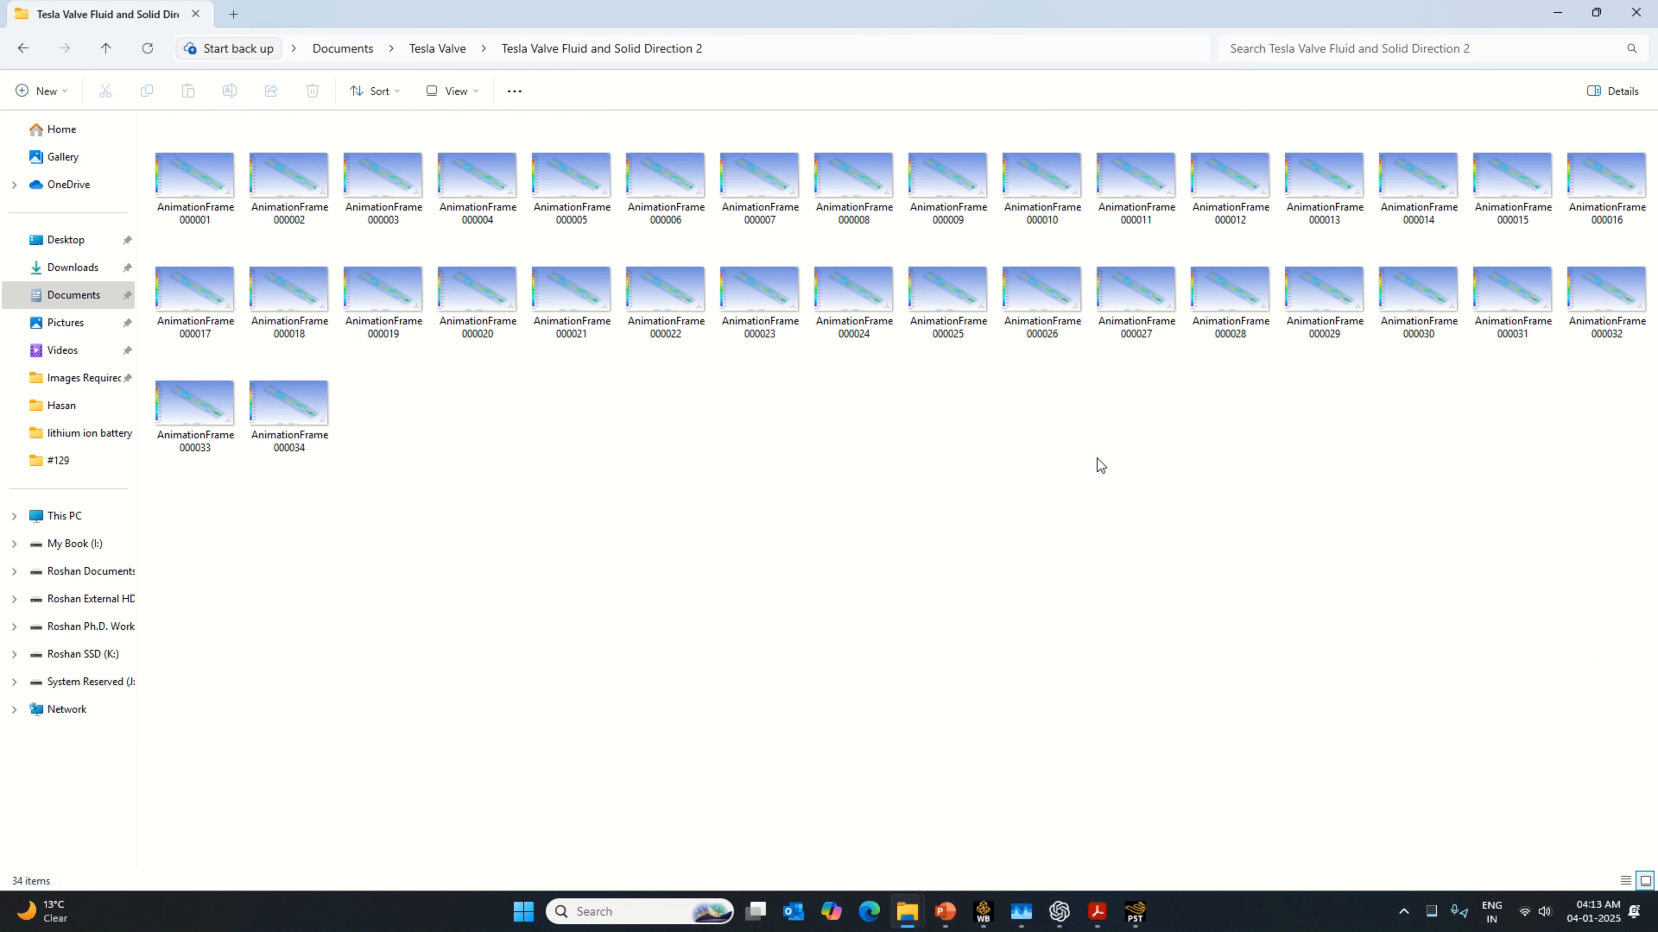
Step: View the exported animation frames in sequence starting from AnimationFrame000001, close the image viewer and return to CFD-Post
{"action": "left_click", "coordinate": [226, 204]}
{"action": "double_click", "coordinate": [225, 204]}
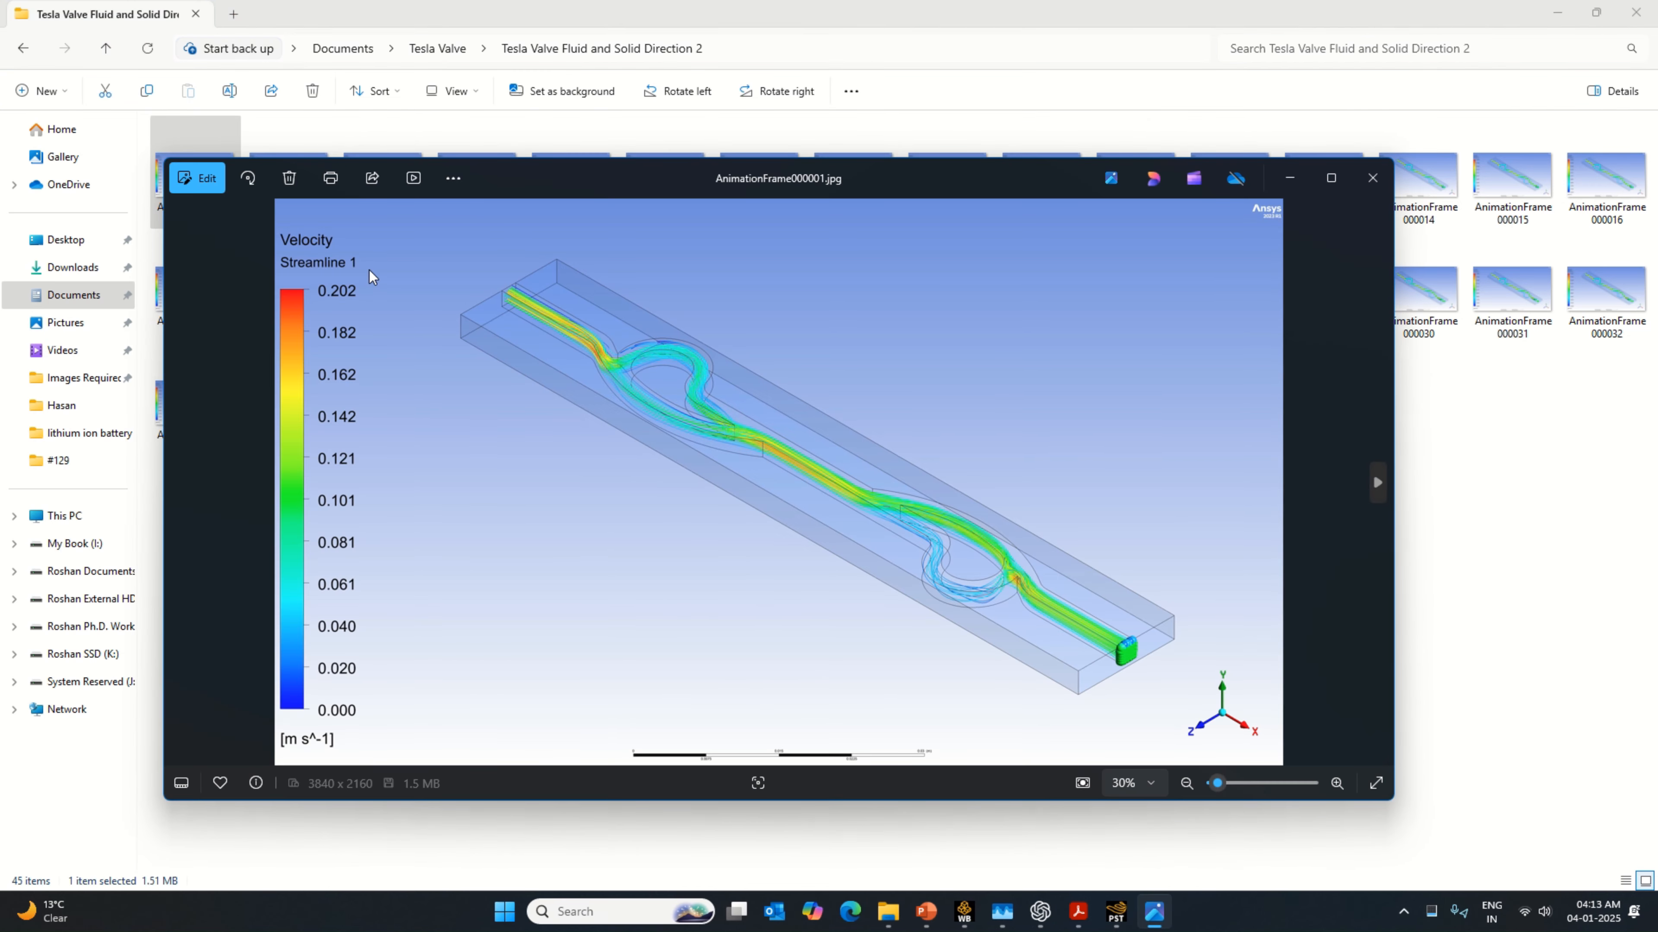
{"action": "key", "text": "Right"}
{"action": "key", "text": "Right"}
{"action": "key", "text": "Right"}
{"action": "key", "text": "Right"}
{"action": "key", "text": "Right"}
{"action": "key", "text": "Right"}
{"action": "key", "text": "Right"}
{"action": "key", "text": "Right"}
{"action": "key", "text": "Right"}
{"action": "key", "text": "Right"}
{"action": "key", "text": "Right"}
{"action": "key", "text": "Right"}
{"action": "key", "text": "Right"}
{"action": "key", "text": "Right"}
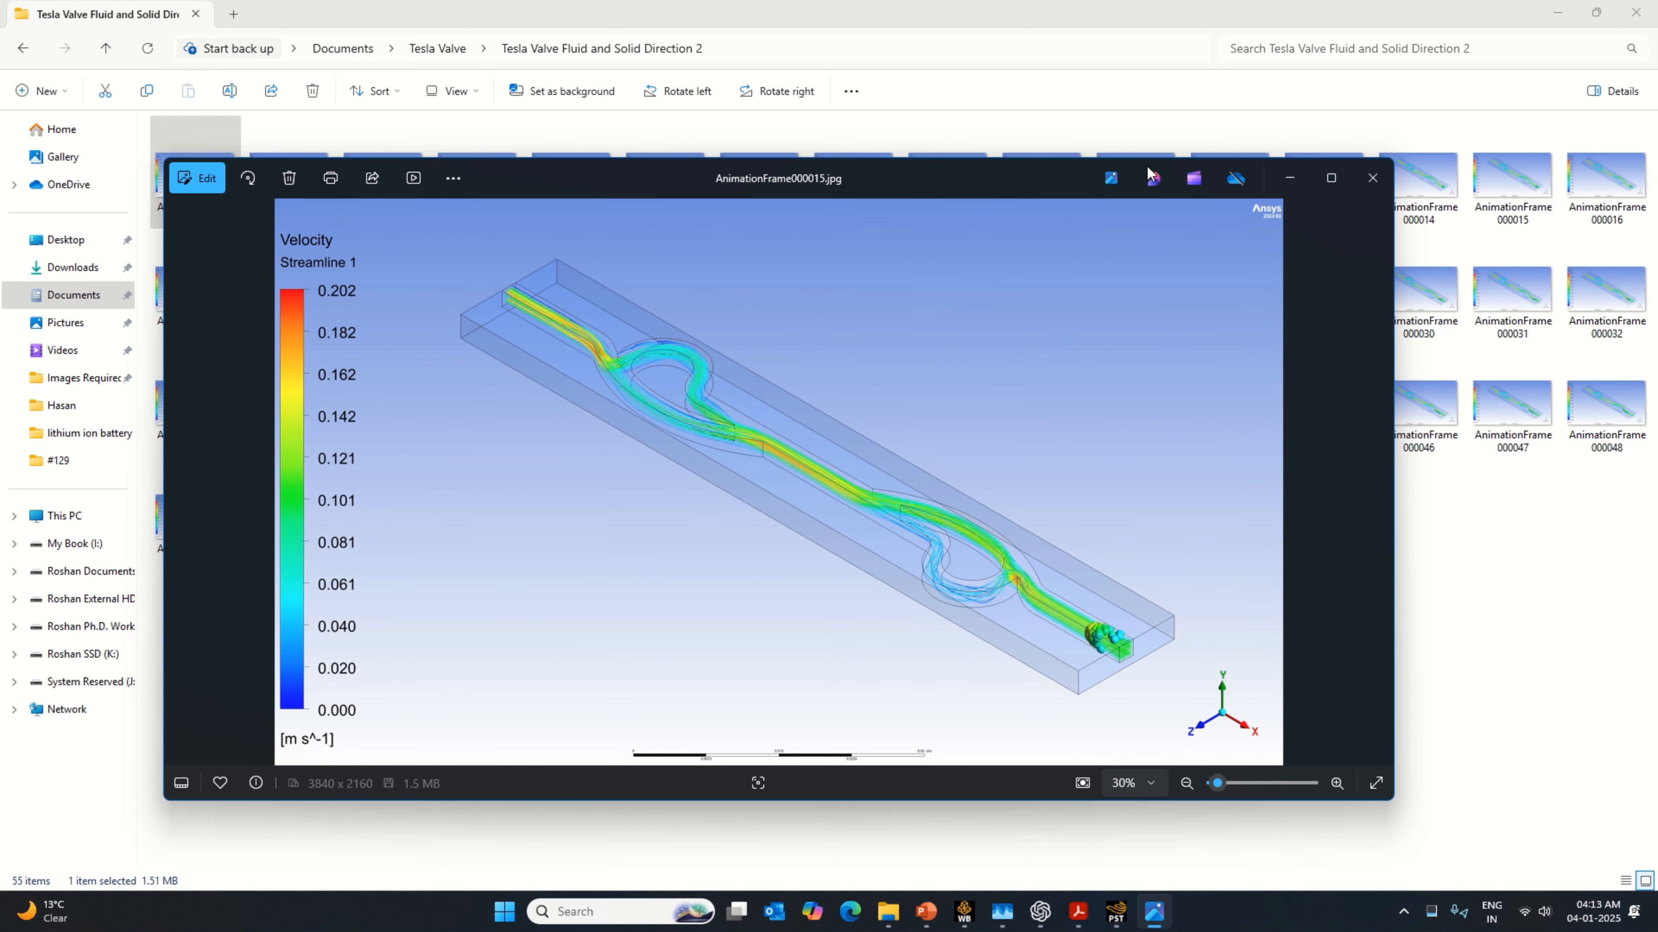
{"action": "left_click", "coordinate": [1372, 177]}
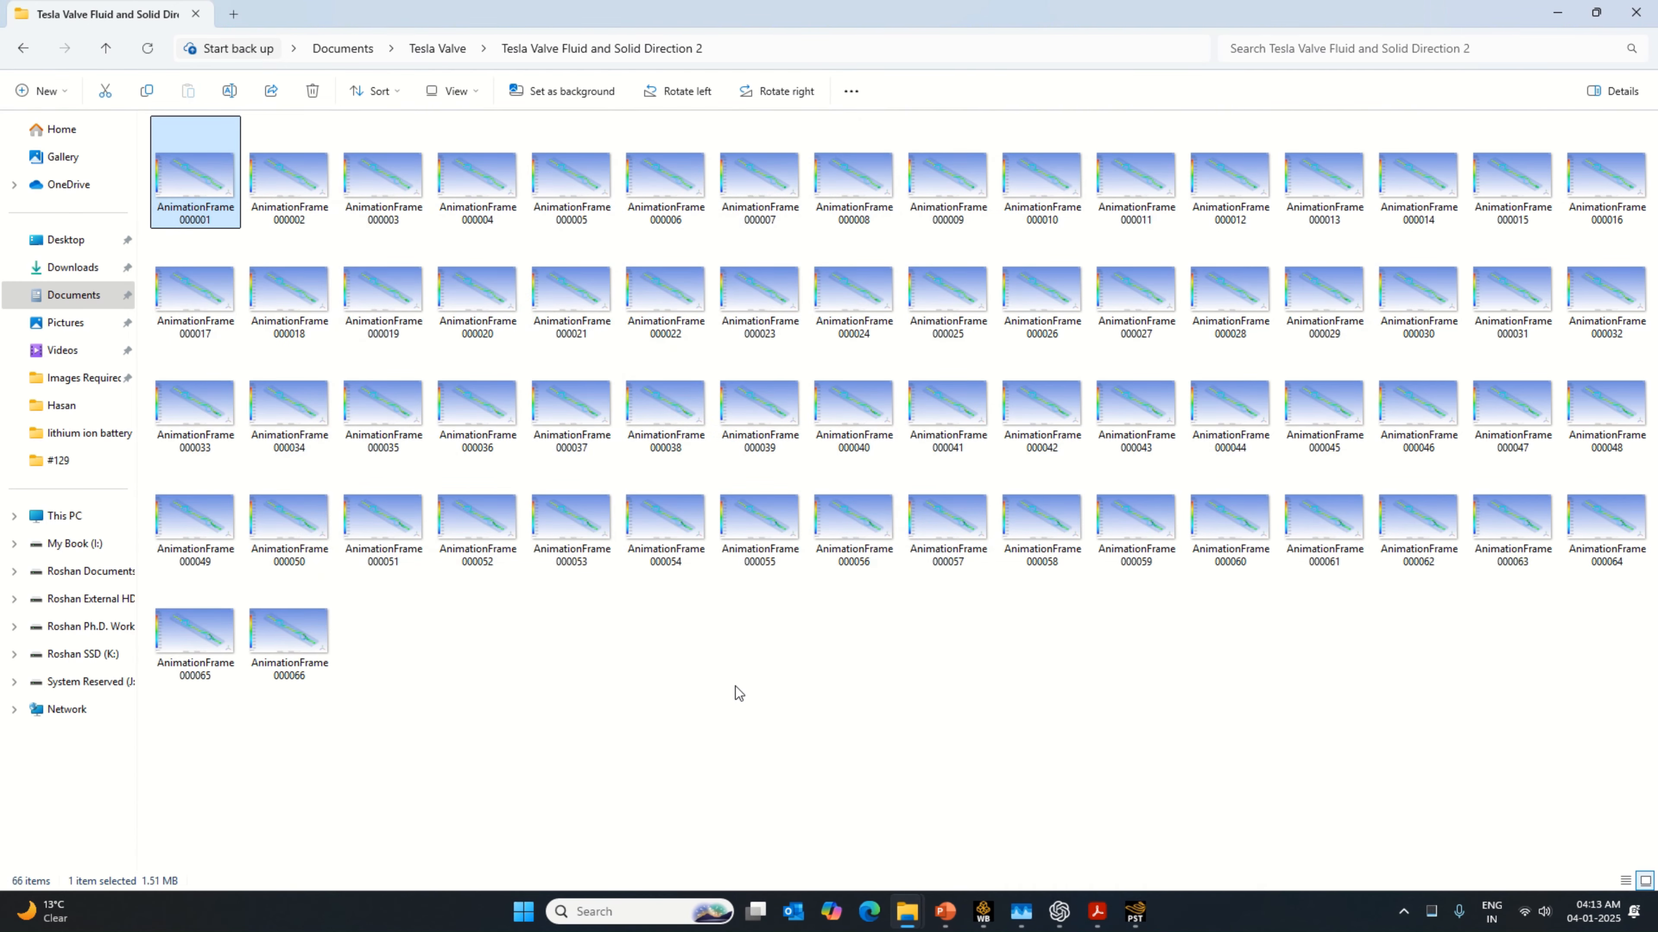
{"action": "left_click", "coordinate": [1137, 914]}
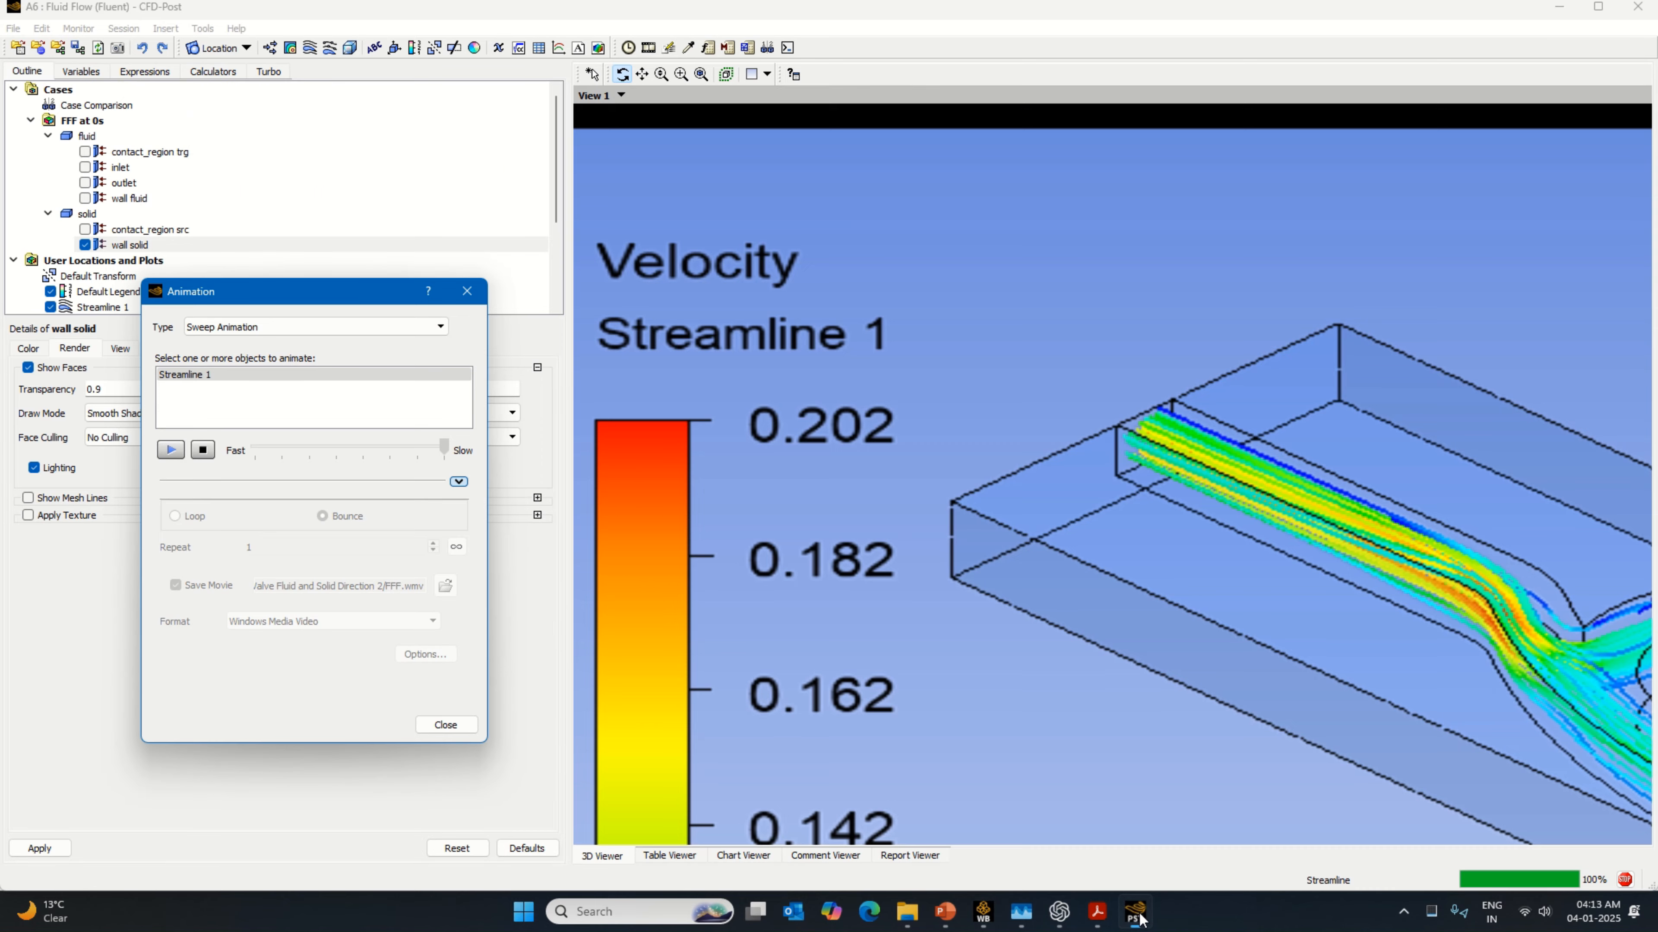